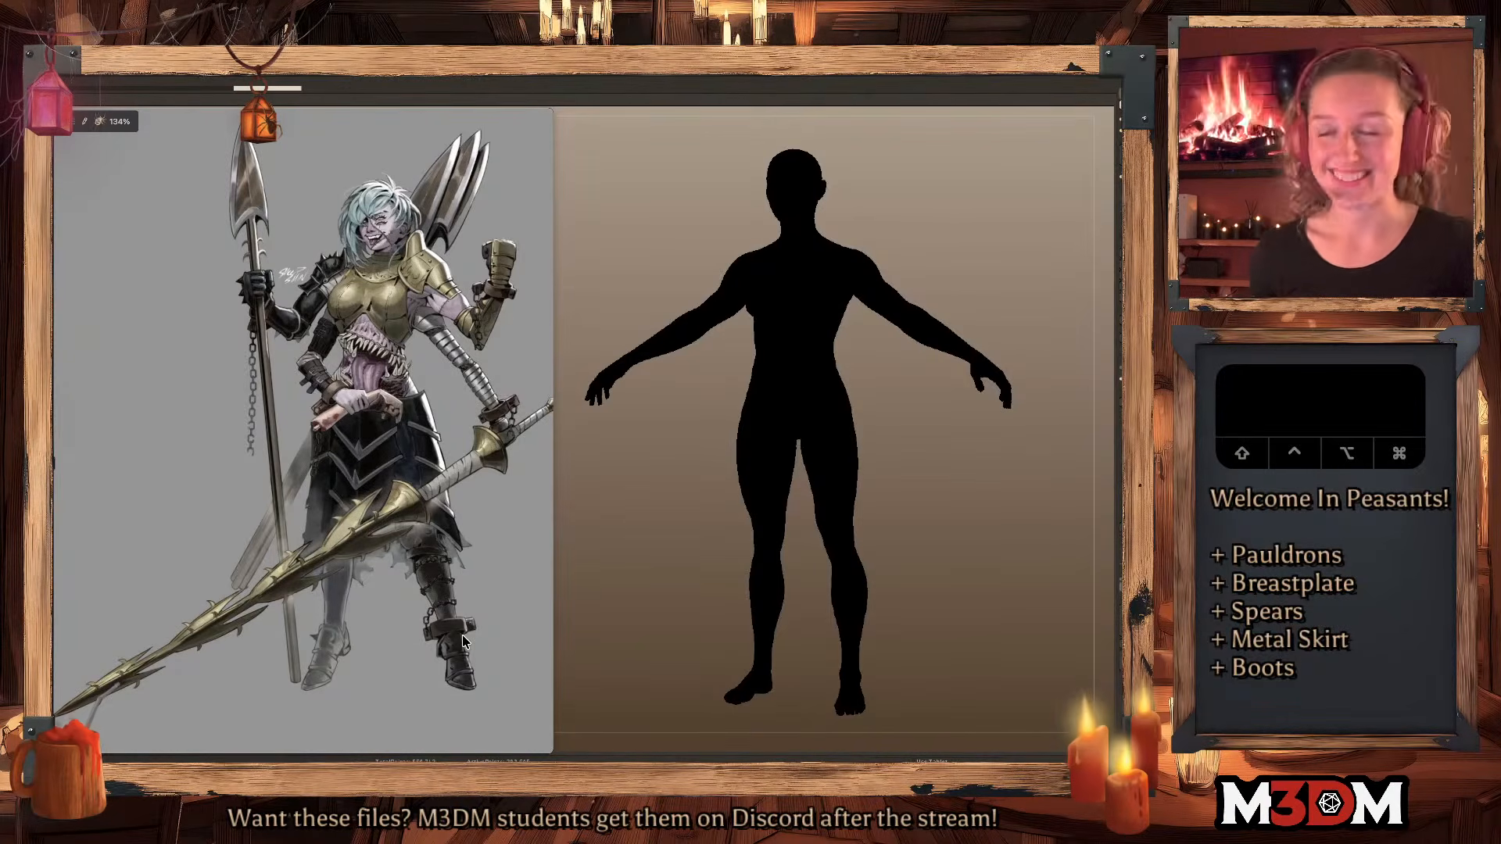
Shrink the concept-art reference window and tuck it into the upper corner of the canvas.
{"action": "left_click", "coordinate": [552, 756]}
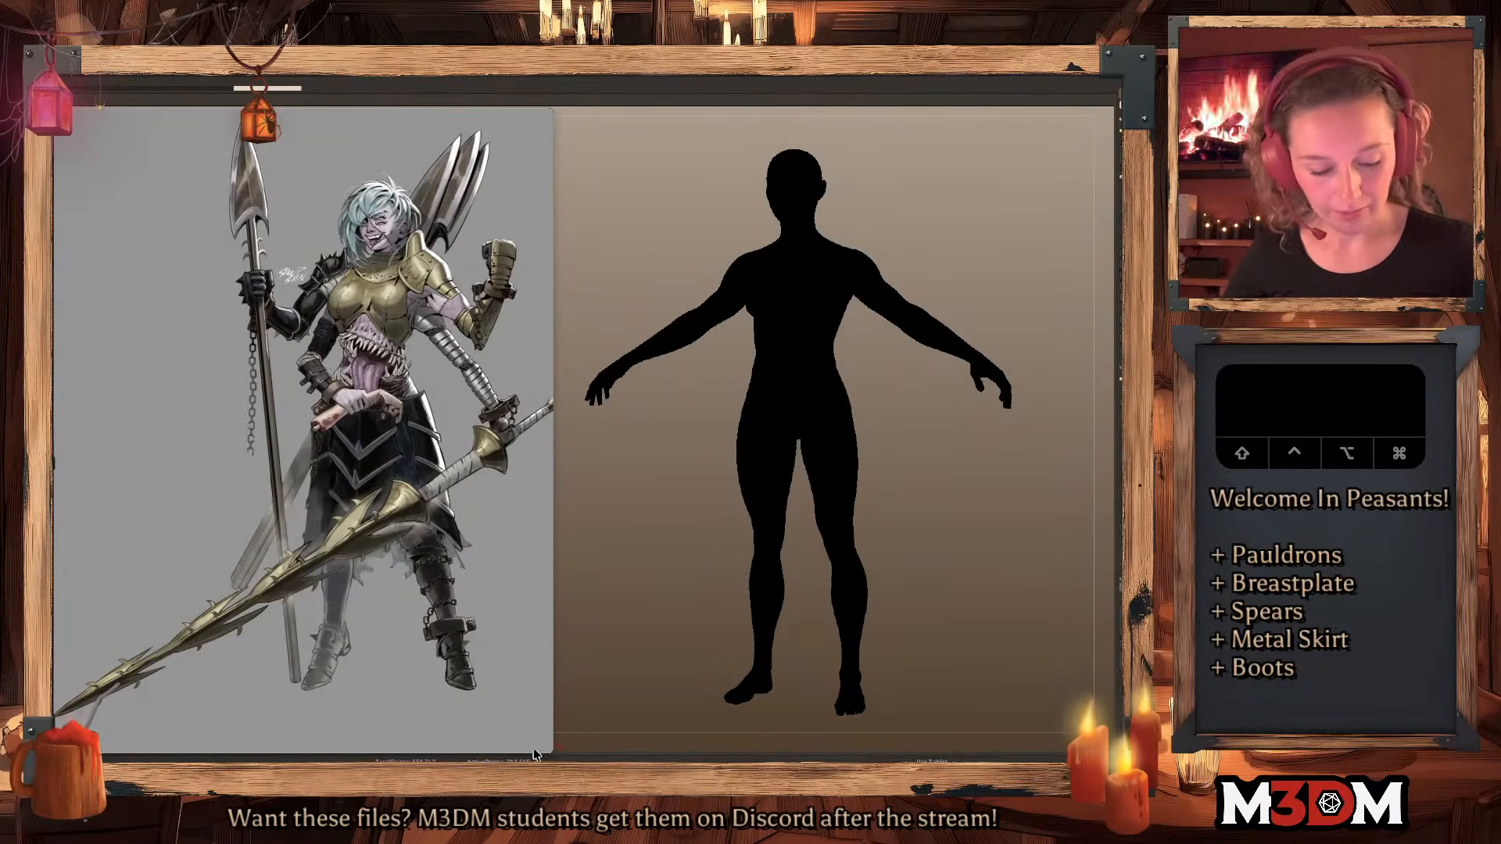
{"action": "left_click_drag", "start_coordinate": [552, 755], "coordinate": [329, 520]}
{"action": "left_click", "coordinate": [525, 727]}
{"action": "mouse_move", "coordinate": [293, 386]}
{"action": "left_mouse_down"}
{"action": "mouse_move", "coordinate": [203, 364]}
{"action": "mouse_move", "coordinate": [317, 377]}
{"action": "left_mouse_up"}
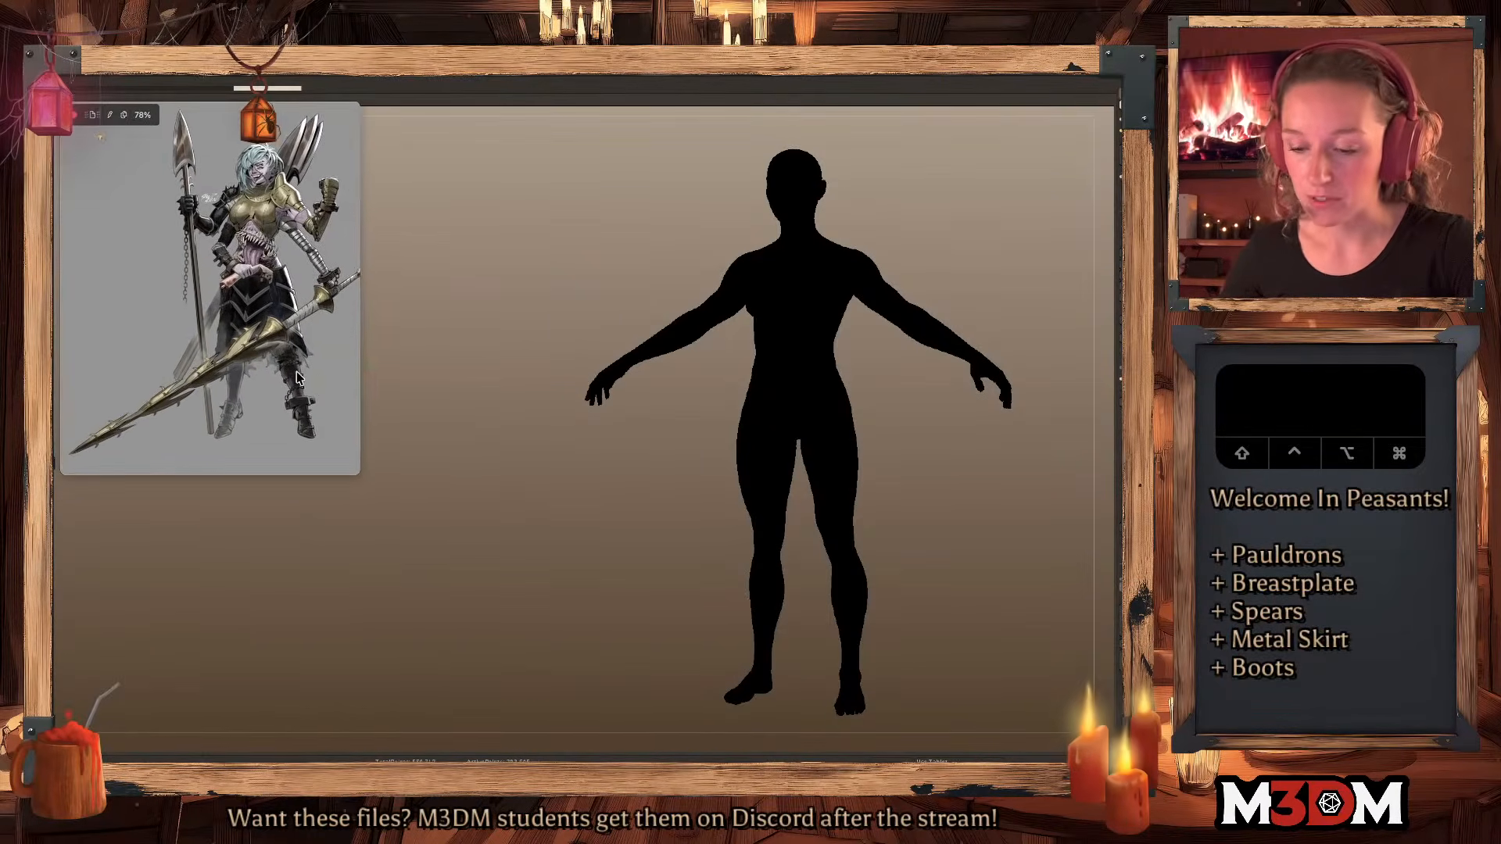
{"action": "mouse_move", "coordinate": [61, 334]}
{"action": "left_mouse_down"}
{"action": "mouse_move", "coordinate": [172, 340]}
{"action": "mouse_move", "coordinate": [61, 358]}
{"action": "left_mouse_up"}
{"action": "left_click_drag", "start_coordinate": [277, 328], "coordinate": [243, 330]}
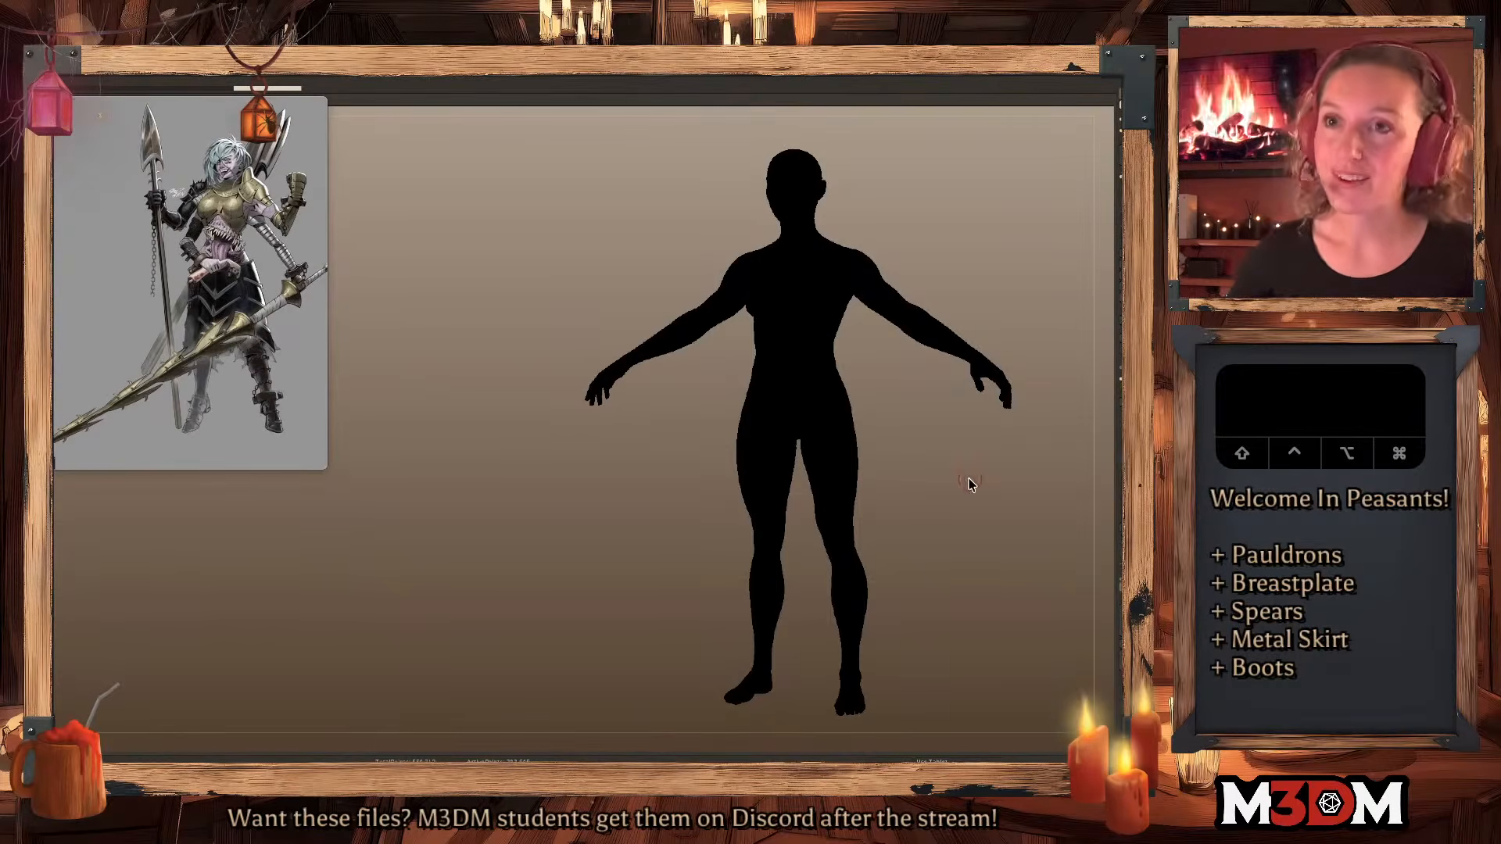
Move the body mesh beside the reference image and dismiss the masking-brush note, keeping the reference in its corner.
{"action": "left_click_drag", "start_coordinate": [985, 496], "coordinate": [876, 479], "text": "alt"}
{"action": "right_click", "coordinate": [844, 485], "text": "shift"}
{"action": "key", "text": "shift+f"}
{"action": "key", "text": "shift+f"}
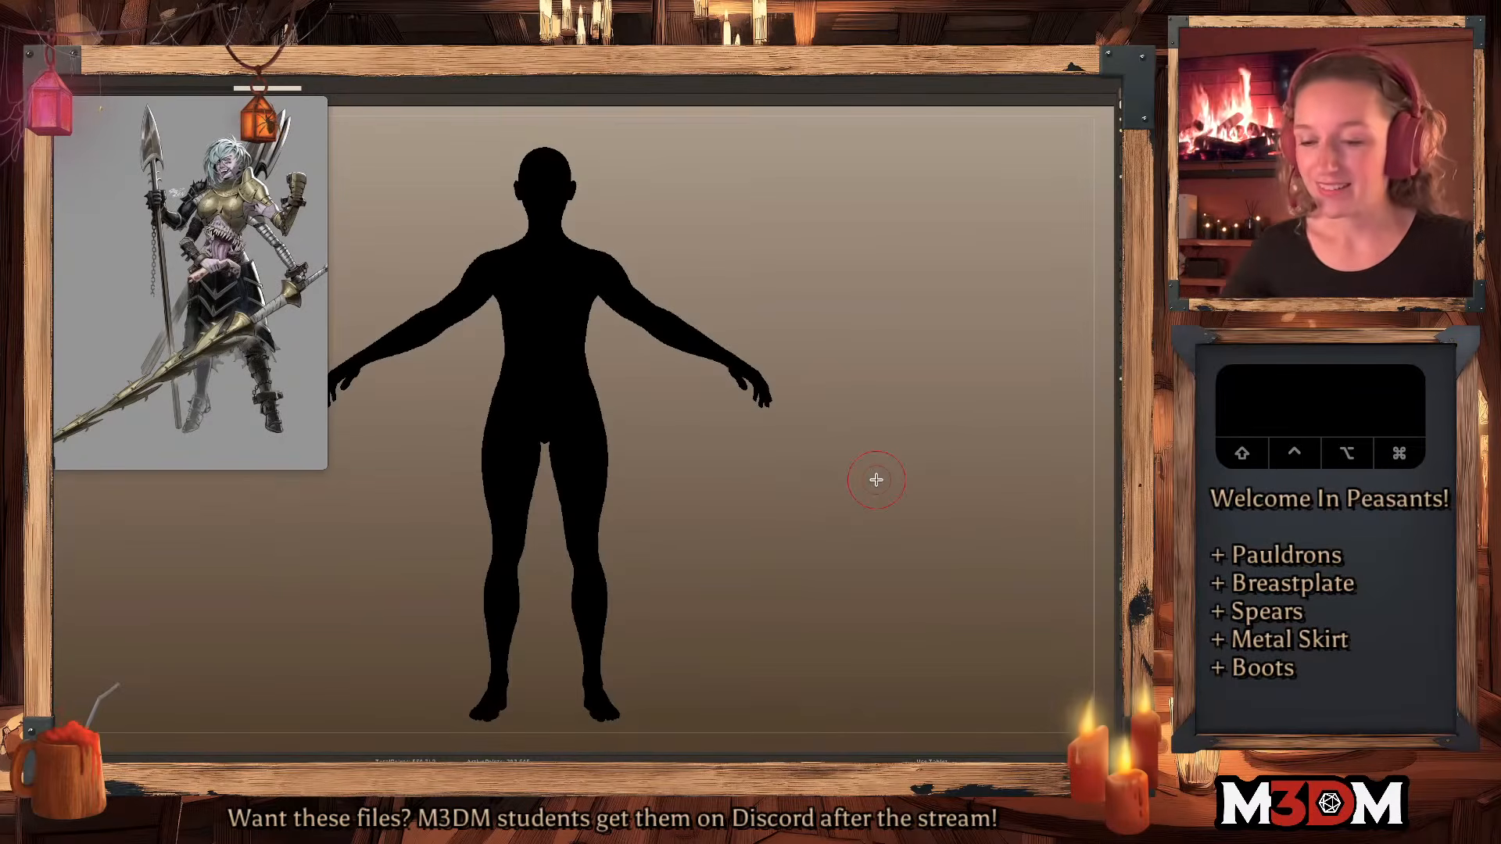
{"action": "left_click_drag", "start_coordinate": [176, 213], "coordinate": [311, 437]}
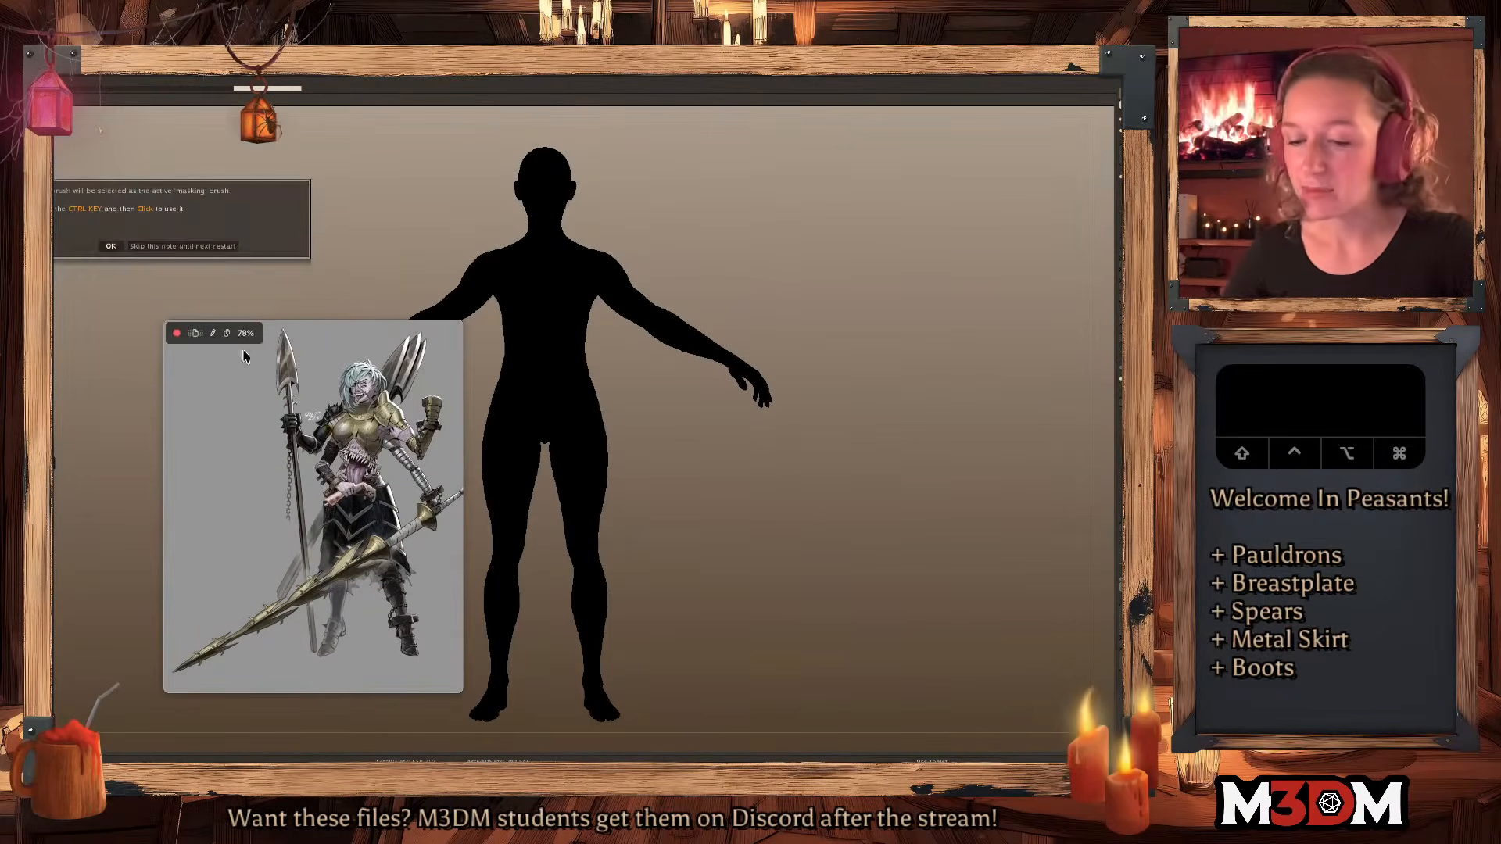
{"action": "left_click", "coordinate": [168, 249]}
{"action": "left_click_drag", "start_coordinate": [342, 565], "coordinate": [213, 346]}
Bring the whole body into view clear of the reference image and turn on its polyframe display.
{"action": "left_click_drag", "start_coordinate": [870, 371], "coordinate": [894, 368], "text": "alt"}
{"action": "right_click", "coordinate": [849, 417]}
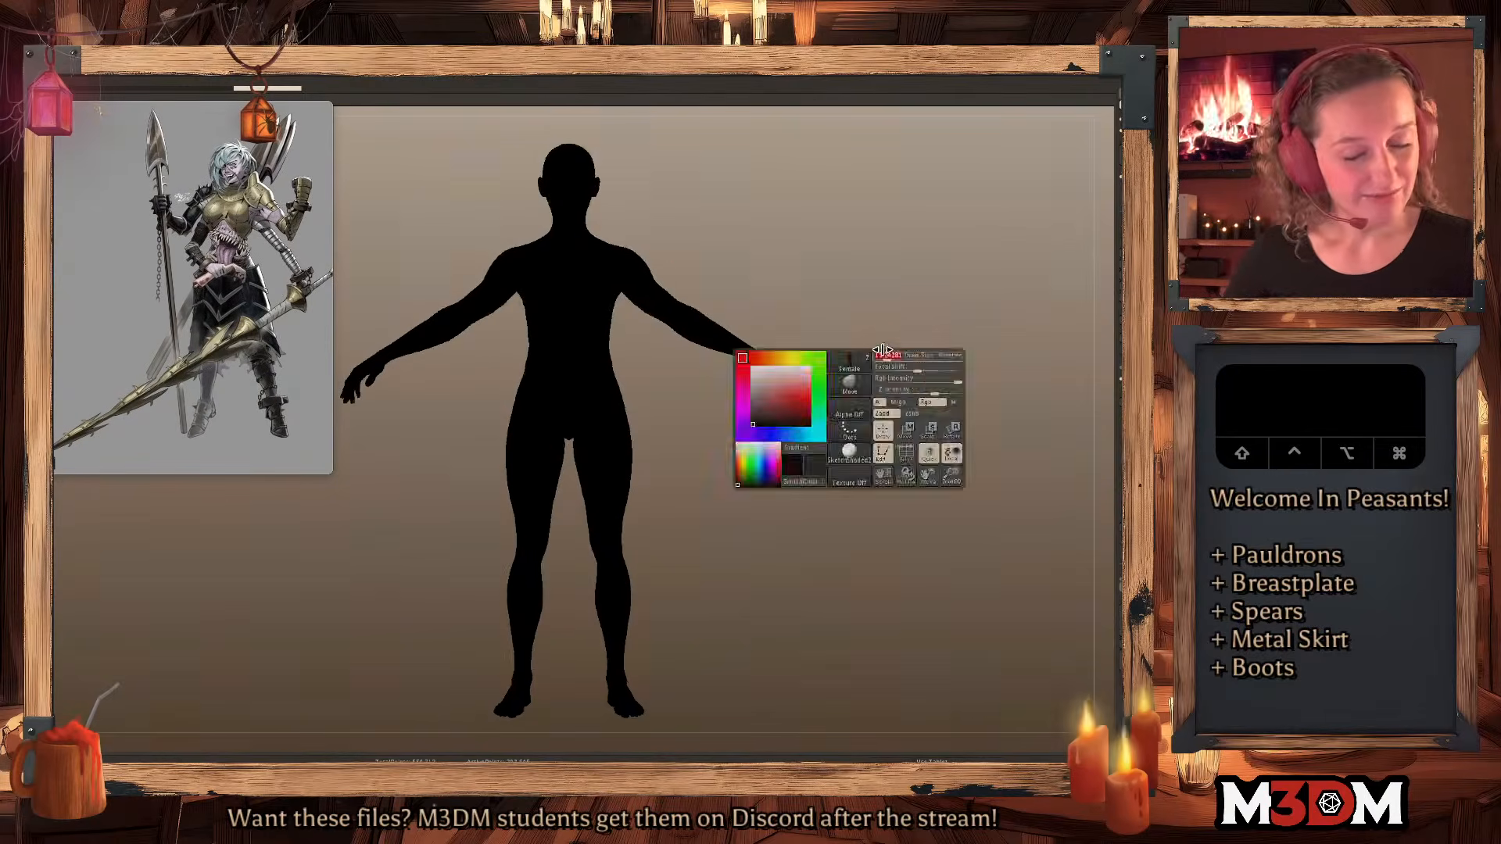
{"action": "key", "text": "shift+f"}
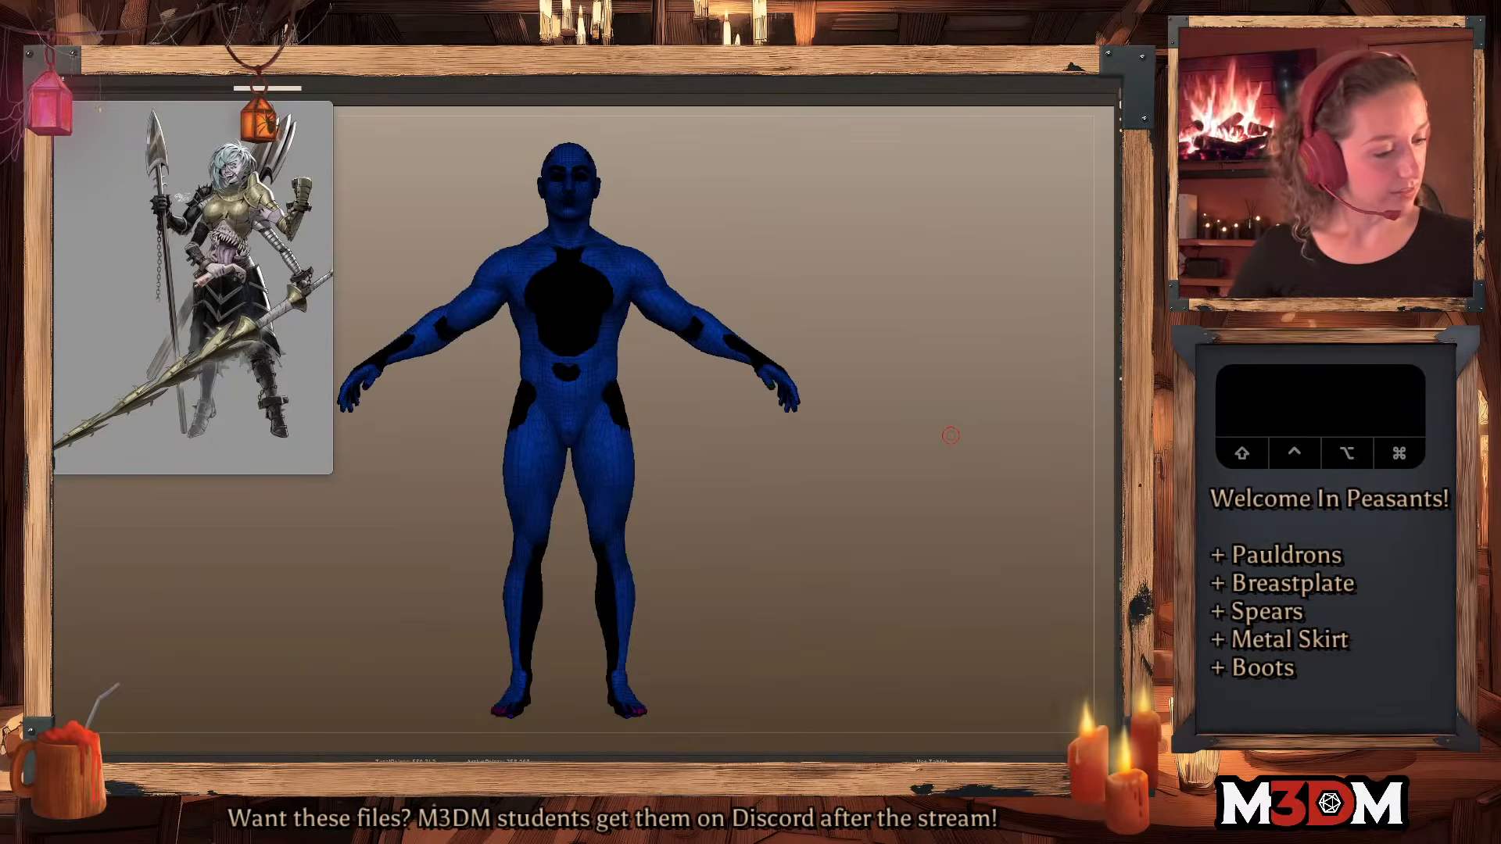
{"action": "key", "text": "shift+f"}
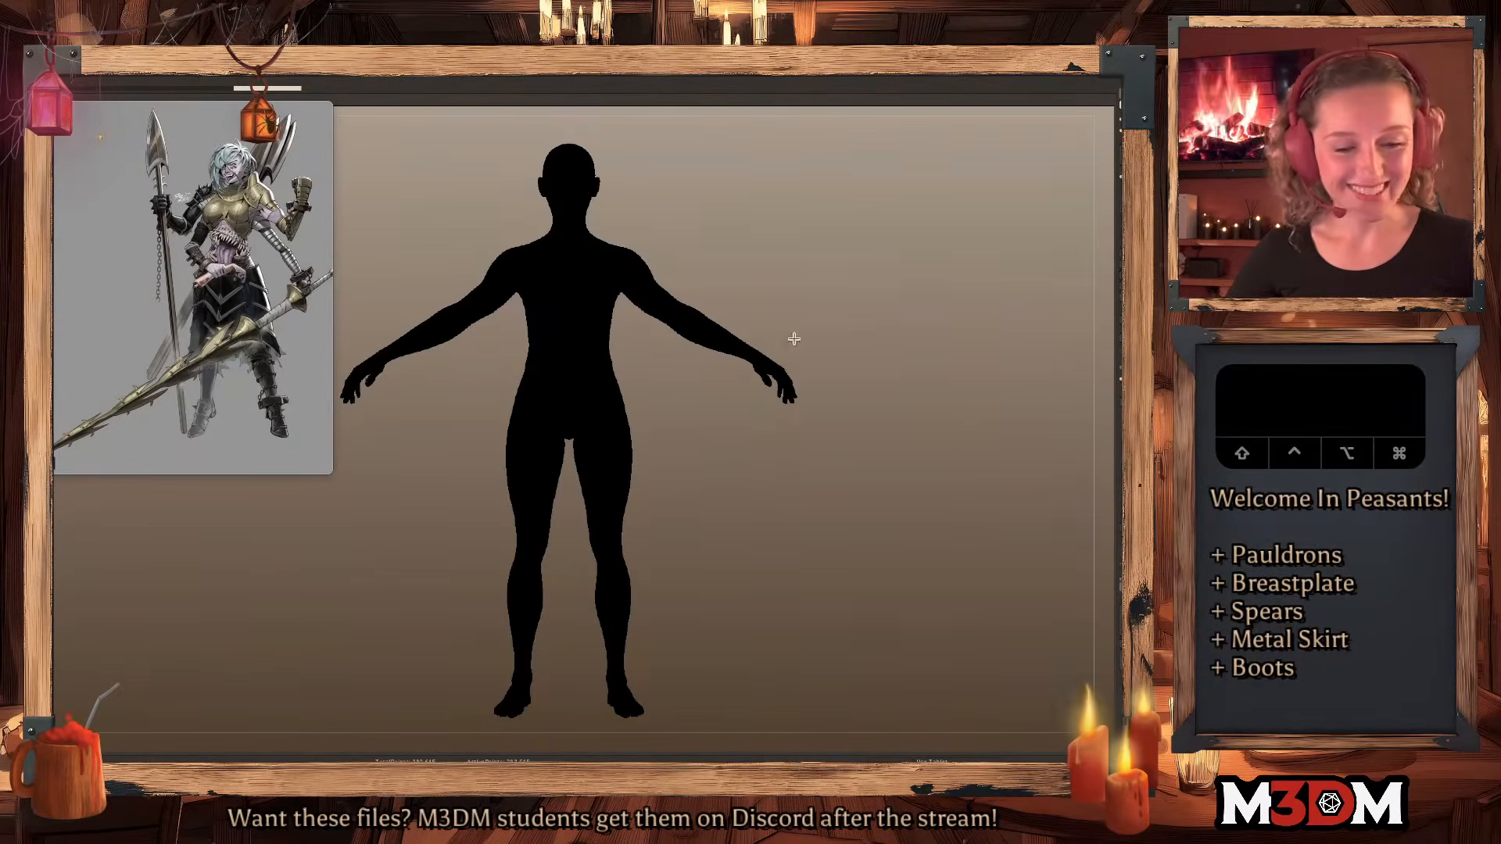
{"action": "right_click", "coordinate": [817, 265]}
{"action": "key", "text": "shift+f"}
{"action": "left_click_drag", "start_coordinate": [803, 271], "coordinate": [734, 282], "text": "alt"}
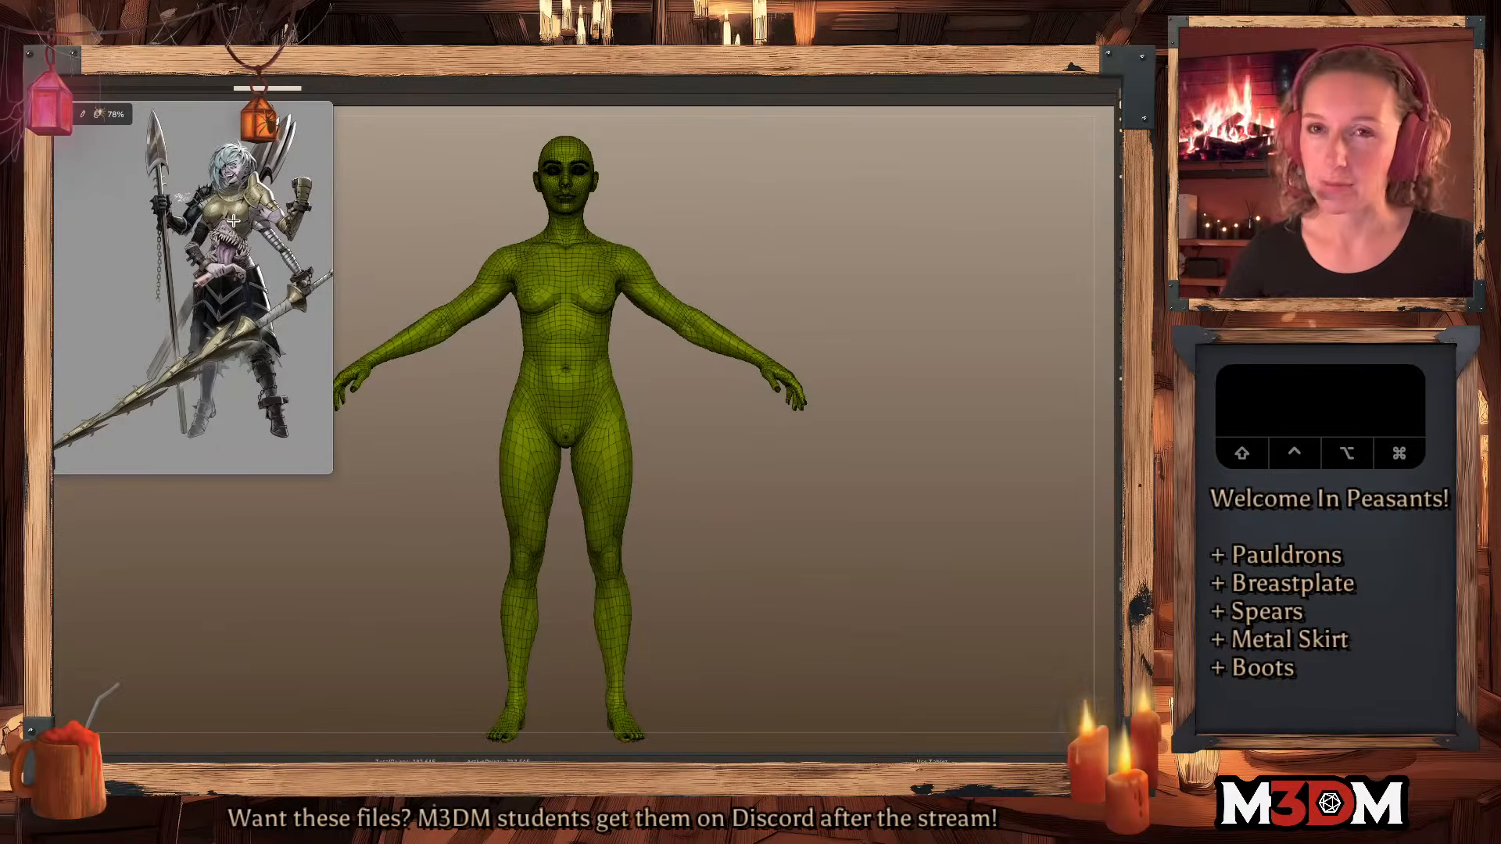
Paint a mask over the front of the chest for the breastplate.
{"action": "mouse_move", "coordinate": [509, 310]}
{"action": "left_mouse_down", "text": "super"}
{"action": "mouse_move", "coordinate": [528, 271]}
{"action": "mouse_move", "coordinate": [564, 263]}
{"action": "mouse_move", "coordinate": [563, 314]}
{"action": "mouse_move", "coordinate": [494, 344]}
{"action": "left_mouse_up", "text": "super"}
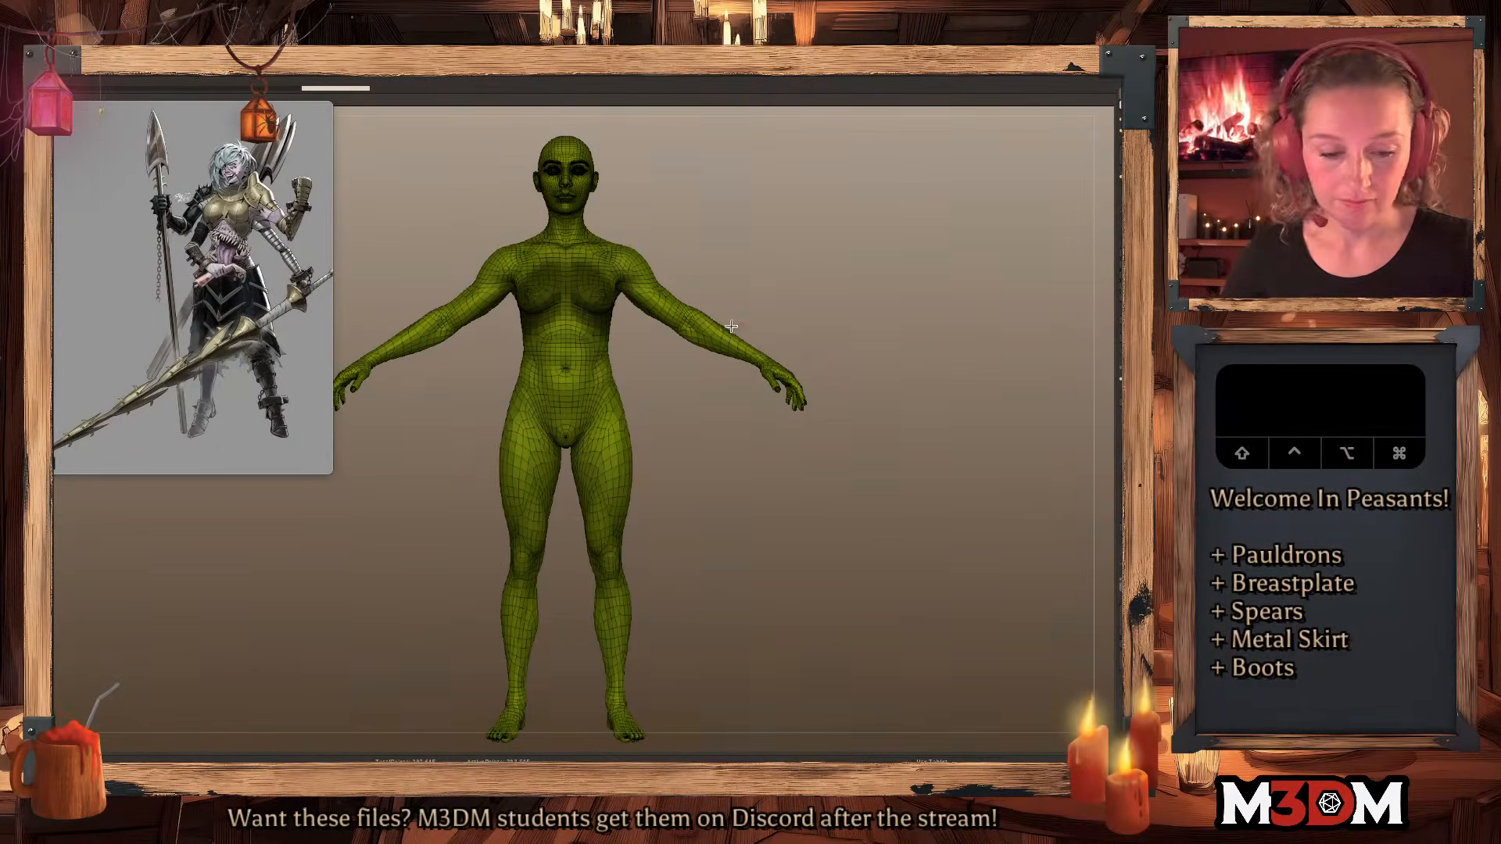
{"action": "key", "text": "shift+f"}
{"action": "key", "text": "shift+f"}
{"action": "left_click_drag", "start_coordinate": [567, 274], "coordinate": [525, 291], "text": "super"}
Extend the breastplate mask around the upper back, sides and shoulders of the body.
{"action": "mouse_move", "coordinate": [966, 248]}
{"action": "left_mouse_down"}
{"action": "mouse_move", "coordinate": [861, 256]}
{"action": "mouse_move", "coordinate": [648, 309]}
{"action": "left_mouse_up"}
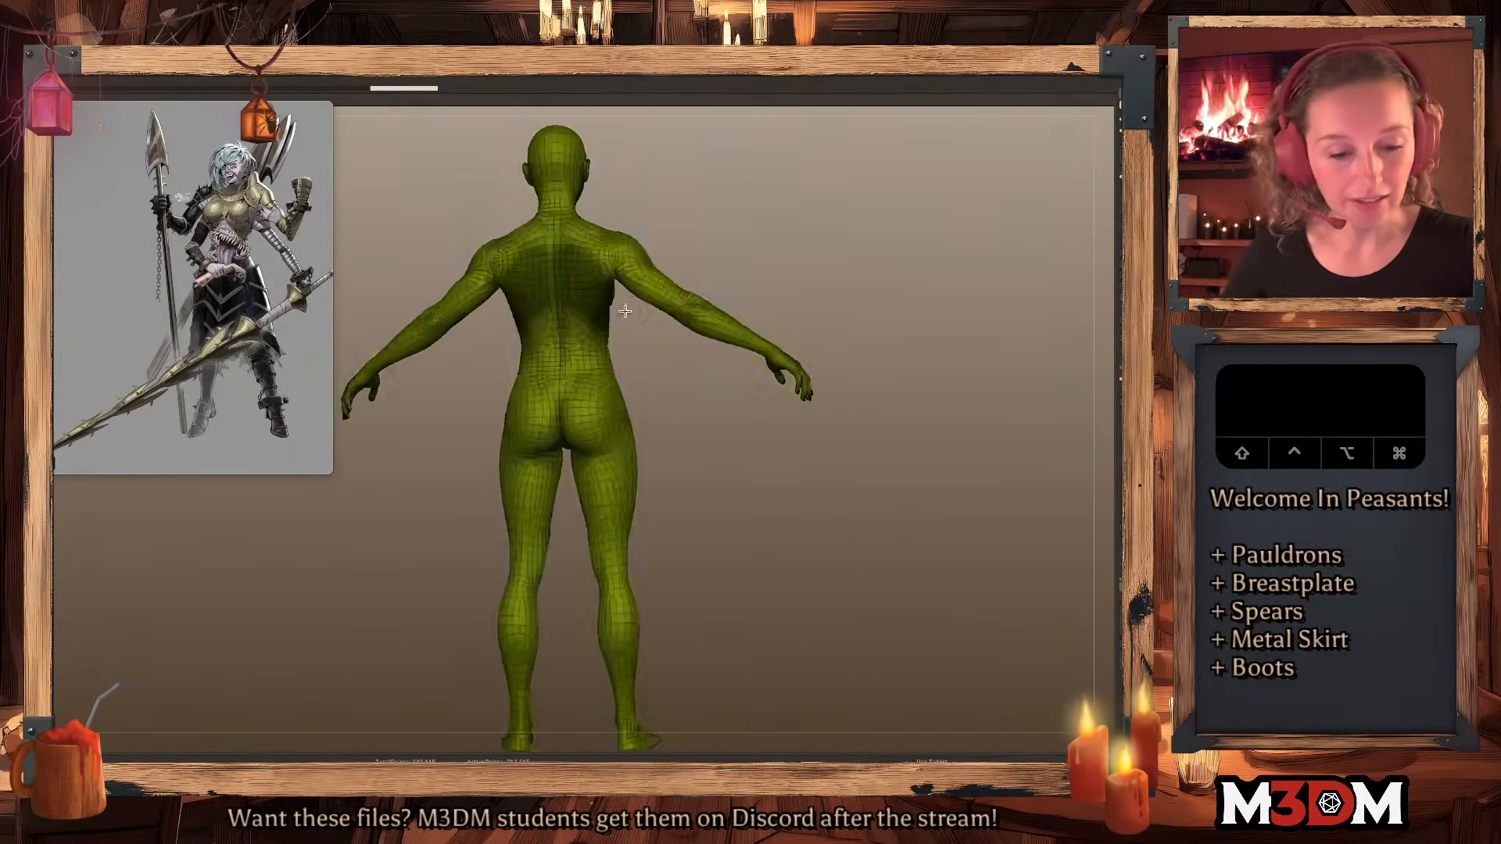
{"action": "left_click", "coordinate": [732, 232], "text": "super"}
{"action": "mouse_move", "coordinate": [560, 246]}
{"action": "left_mouse_down", "text": "super"}
{"action": "mouse_move", "coordinate": [503, 250]}
{"action": "mouse_move", "coordinate": [600, 253]}
{"action": "left_mouse_up", "text": "super"}
{"action": "left_click_drag", "start_coordinate": [771, 231], "coordinate": [761, 263]}
{"action": "left_click", "coordinate": [758, 262], "text": "super"}
{"action": "mouse_move", "coordinate": [594, 266]}
{"action": "left_mouse_down", "text": "super"}
{"action": "mouse_move", "coordinate": [525, 236]}
{"action": "mouse_move", "coordinate": [566, 292]}
{"action": "mouse_move", "coordinate": [570, 261]}
{"action": "mouse_move", "coordinate": [516, 266]}
{"action": "left_mouse_up", "text": "super"}
{"action": "left_click", "coordinate": [593, 248], "text": "super"}
{"action": "mouse_move", "coordinate": [785, 235]}
{"action": "left_mouse_down"}
{"action": "mouse_move", "coordinate": [844, 231]}
{"action": "mouse_move", "coordinate": [872, 266]}
{"action": "left_mouse_up"}
{"action": "left_click_drag", "start_coordinate": [653, 234], "coordinate": [618, 215], "text": "super"}
{"action": "mouse_move", "coordinate": [821, 235]}
{"action": "left_mouse_down"}
{"action": "mouse_move", "coordinate": [1028, 301]}
{"action": "mouse_move", "coordinate": [925, 362]}
{"action": "mouse_move", "coordinate": [952, 415]}
{"action": "mouse_move", "coordinate": [821, 367]}
{"action": "left_mouse_up"}
{"action": "mouse_move", "coordinate": [589, 261]}
{"action": "left_mouse_down", "text": "super"}
{"action": "mouse_move", "coordinate": [584, 242]}
{"action": "mouse_move", "coordinate": [598, 242]}
{"action": "left_mouse_up", "text": "super"}
{"action": "mouse_move", "coordinate": [771, 232]}
{"action": "left_mouse_down"}
{"action": "mouse_move", "coordinate": [804, 258]}
{"action": "mouse_move", "coordinate": [814, 248]}
{"action": "mouse_move", "coordinate": [908, 415]}
{"action": "left_mouse_up"}
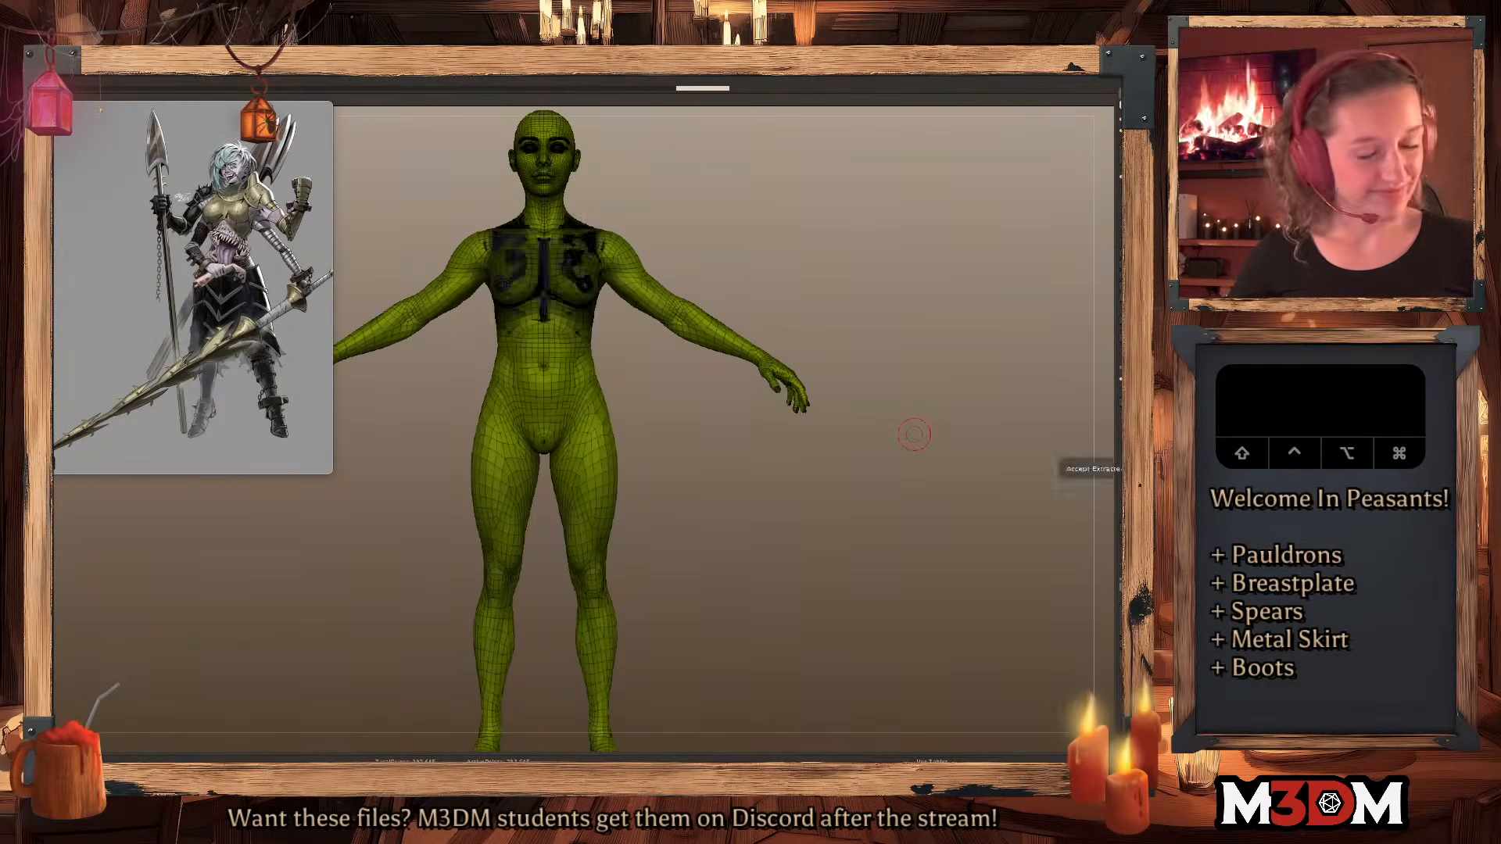
Accept the extraction of the masked torso area as a separate breastplate, clear the mask and turn off the polyframe.
{"action": "left_click", "coordinate": [1123, 463]}
{"action": "left_click_drag", "start_coordinate": [928, 536], "coordinate": [884, 519], "text": "super"}
{"action": "key", "text": "shift+f"}
{"action": "key", "text": "w"}
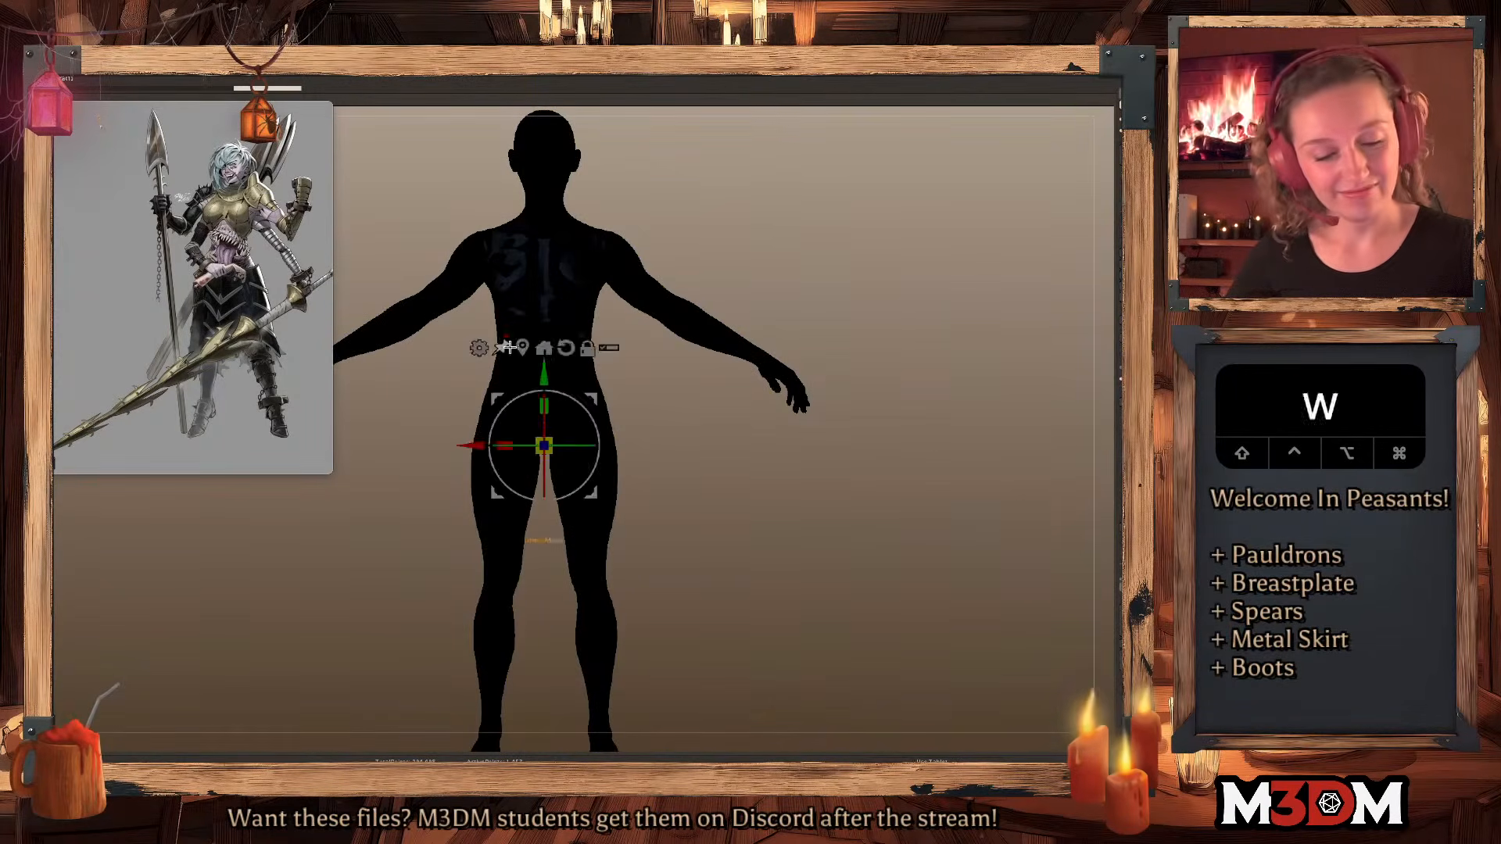
Make the extracted breastplate the active subtool and color it pale gold.
{"action": "left_click", "coordinate": [578, 278]}
{"action": "left_click_drag", "start_coordinate": [582, 274], "coordinate": [670, 288], "text": "super"}
{"action": "key", "text": "space"}
{"action": "left_click", "coordinate": [677, 261]}
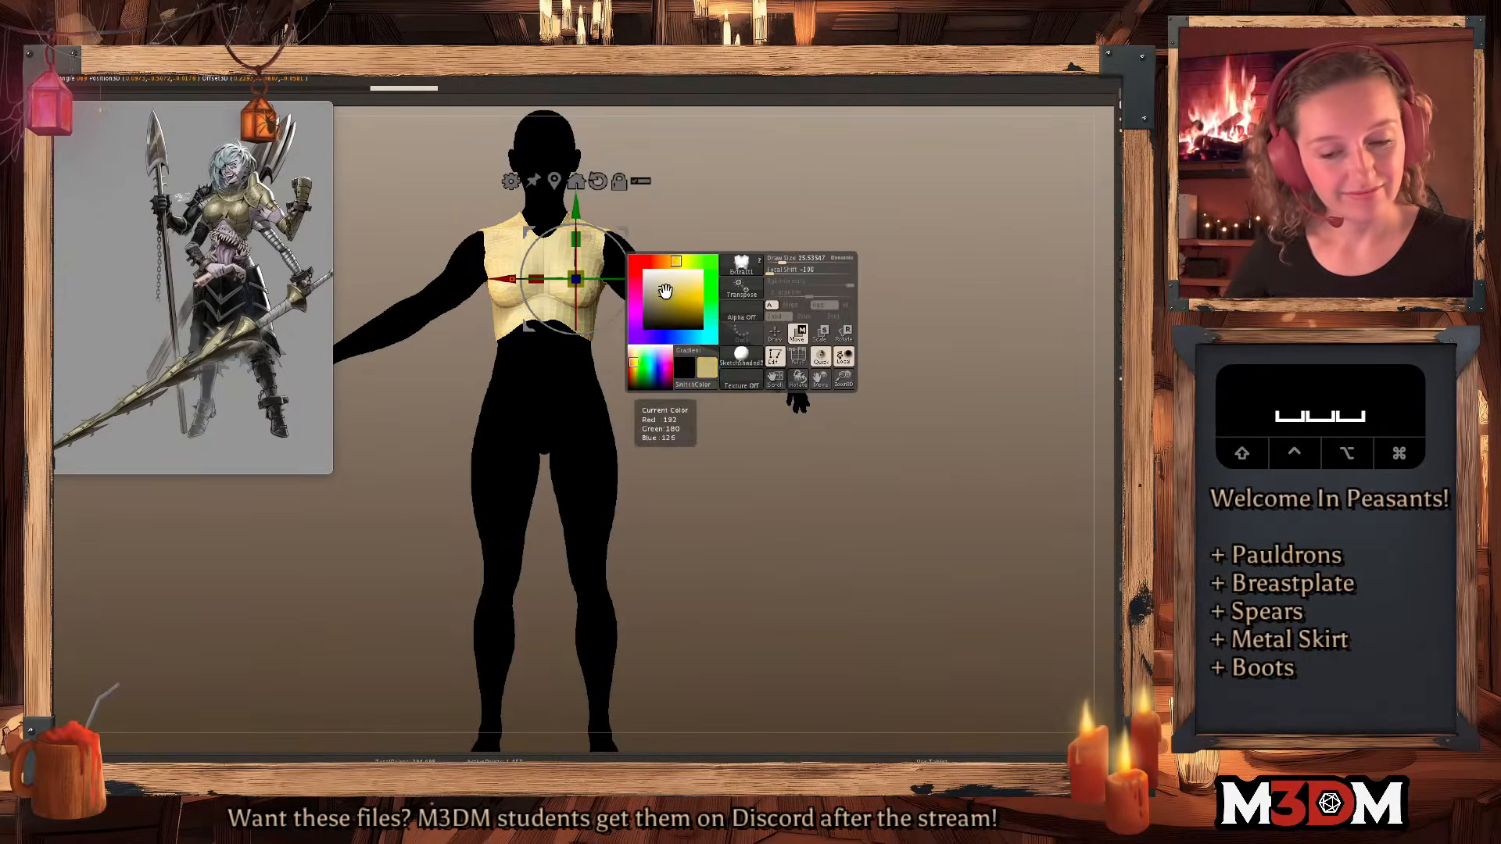
{"action": "key", "text": "shift+f"}
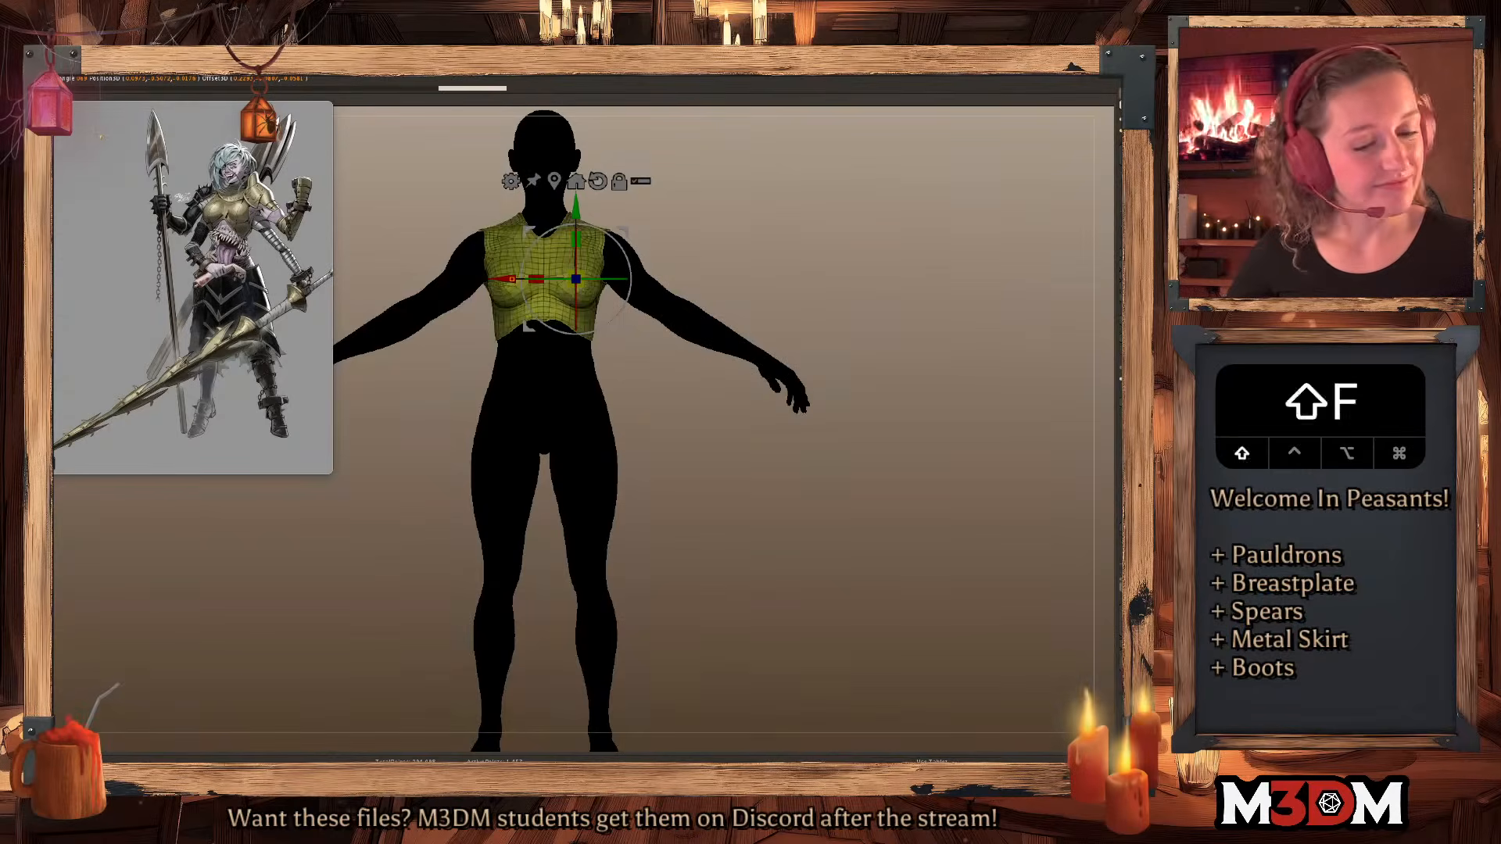
{"action": "key", "text": "shift+f"}
{"action": "key", "text": "space"}
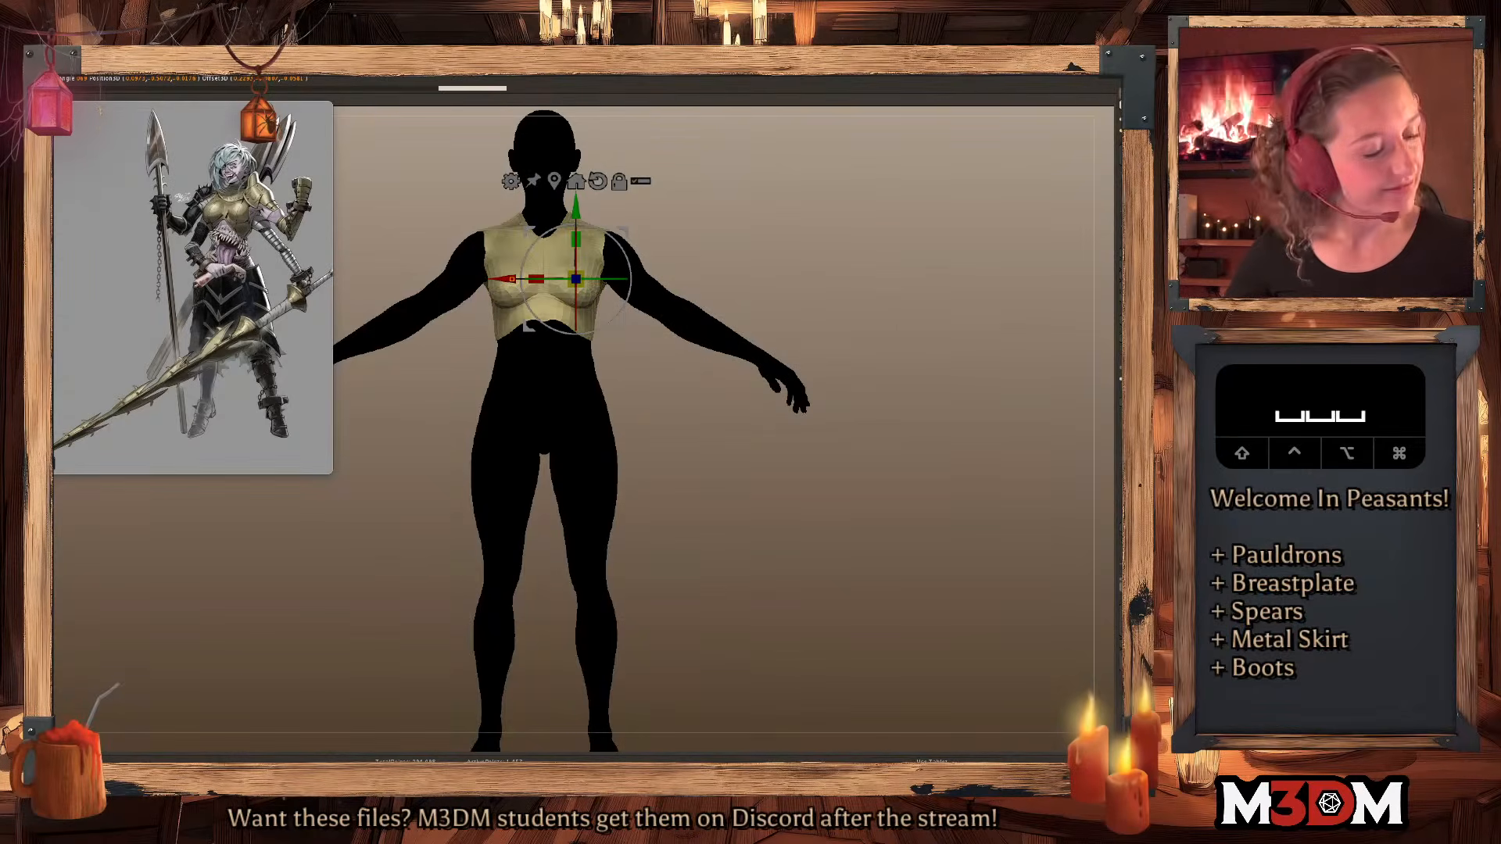
{"action": "key", "text": "q"}
{"action": "key", "text": "space"}
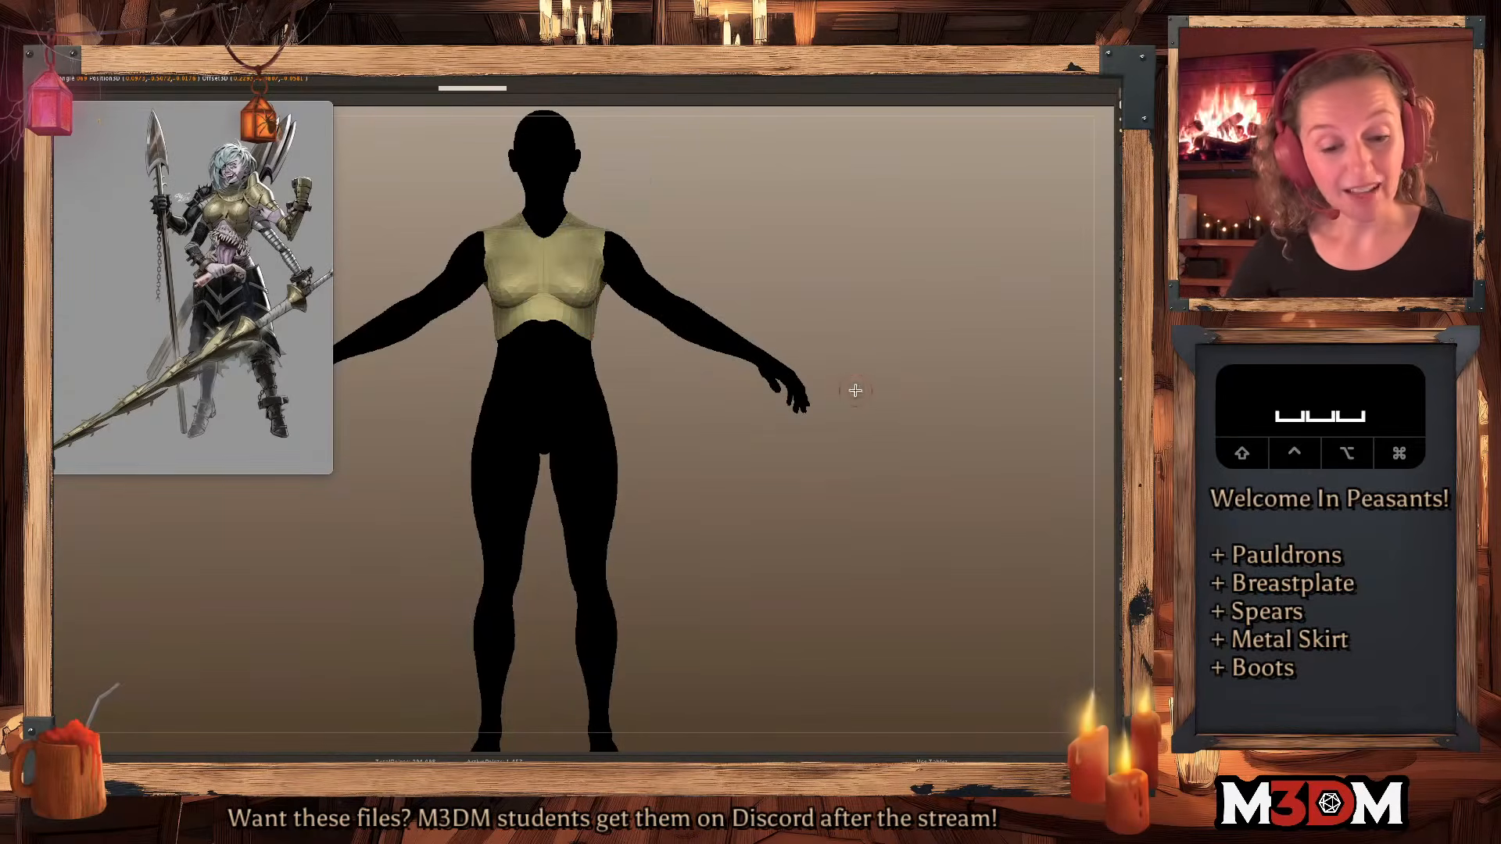
{"action": "key", "text": "w"}
{"action": "key", "text": "q"}
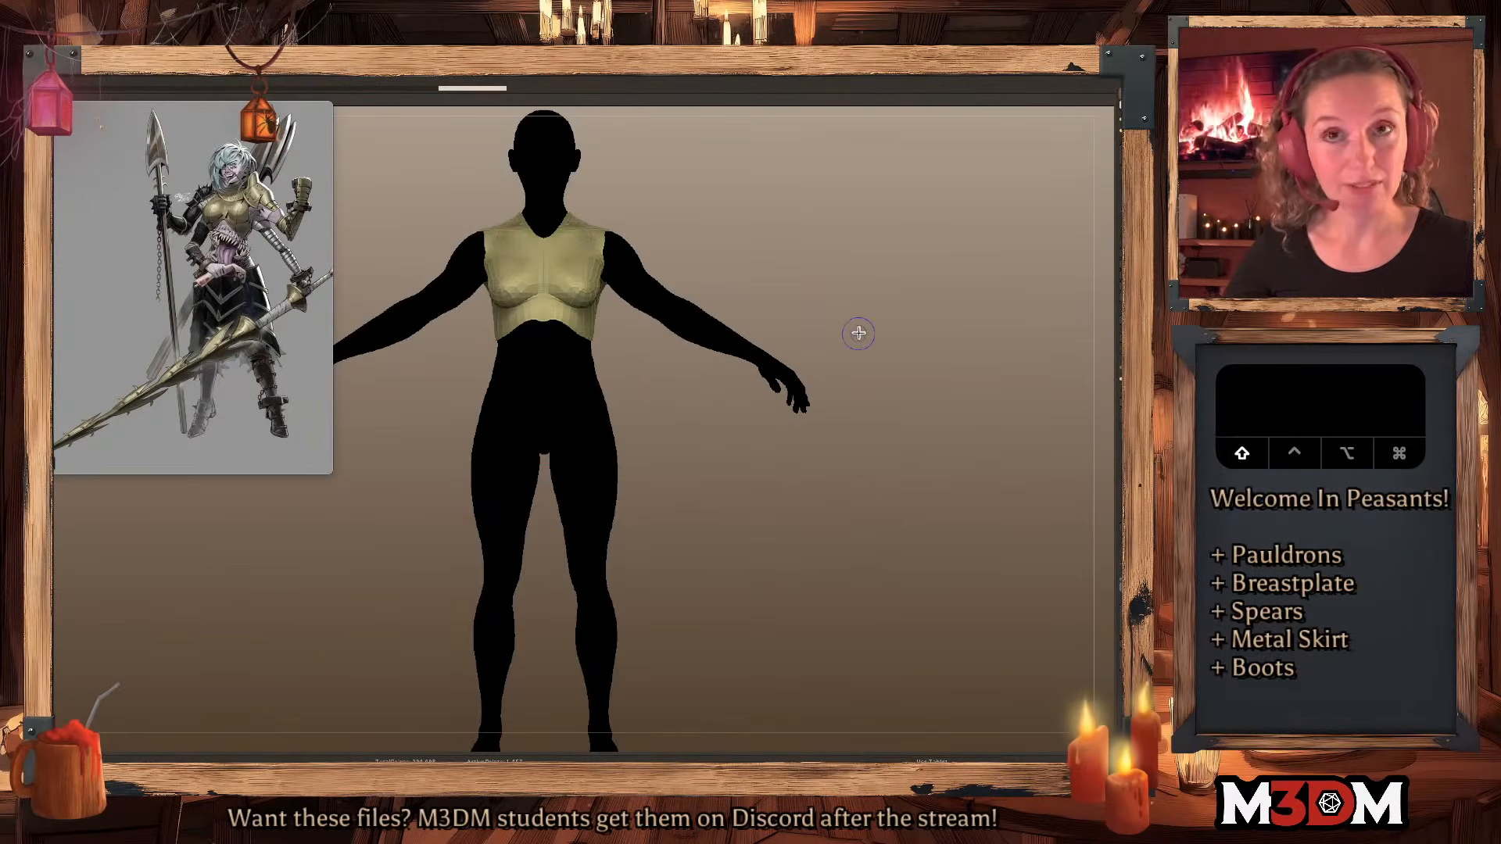
Remesh the breastplate into simpler topology and center the transform gizmo on it.
{"action": "left_click", "coordinate": [1115, 170]}
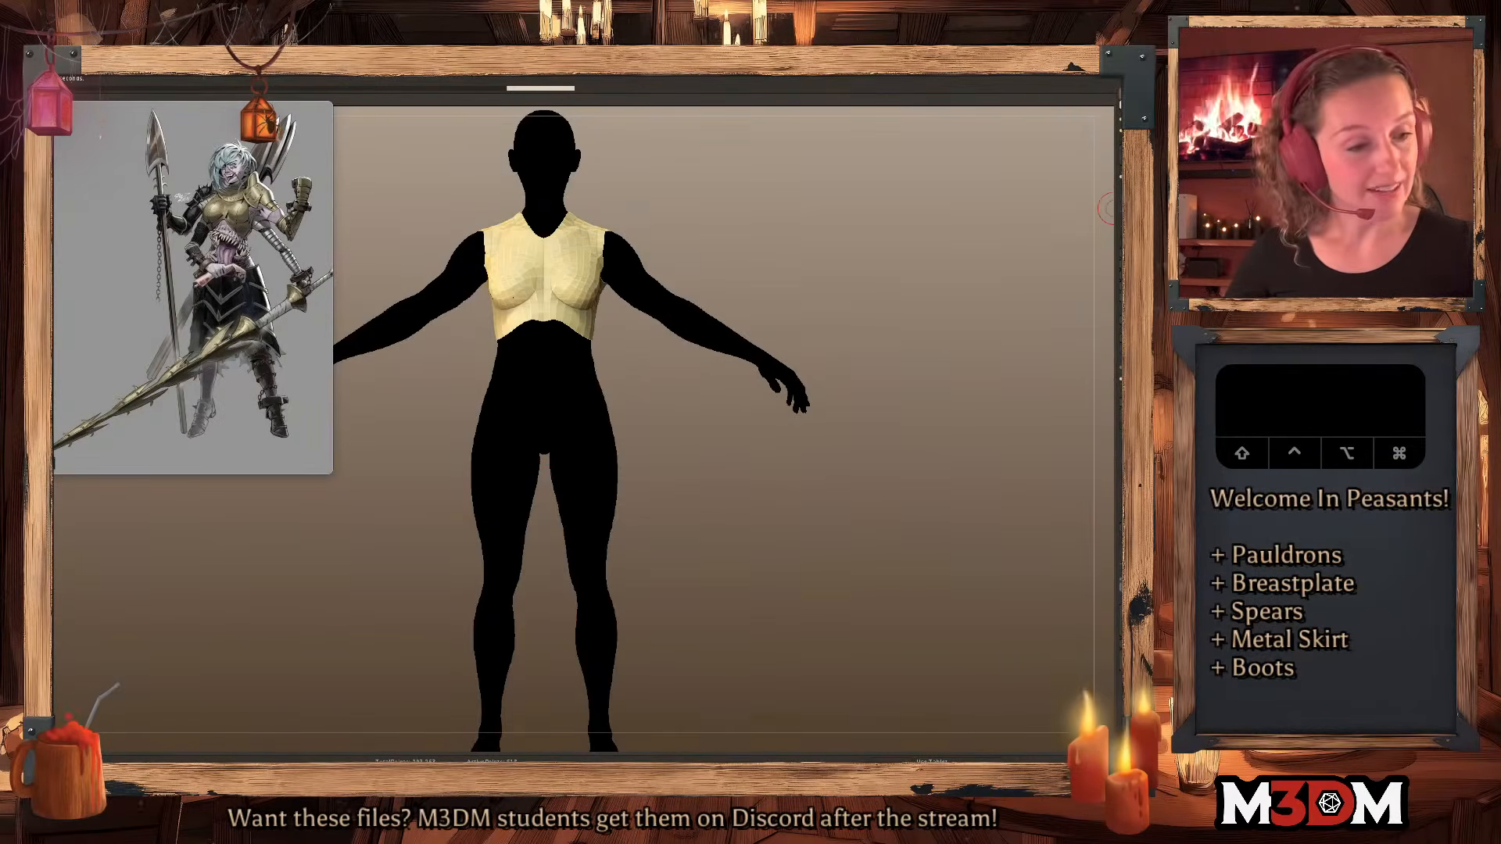
{"action": "key", "text": "q"}
{"action": "key", "text": "super+z"}
{"action": "key", "text": "q"}
{"action": "key", "text": "w"}
{"action": "left_click", "coordinate": [551, 181]}
{"action": "left_click", "coordinate": [756, 282], "text": "super"}
{"action": "left_click", "coordinate": [757, 281], "text": "super"}
{"action": "key", "text": "q"}
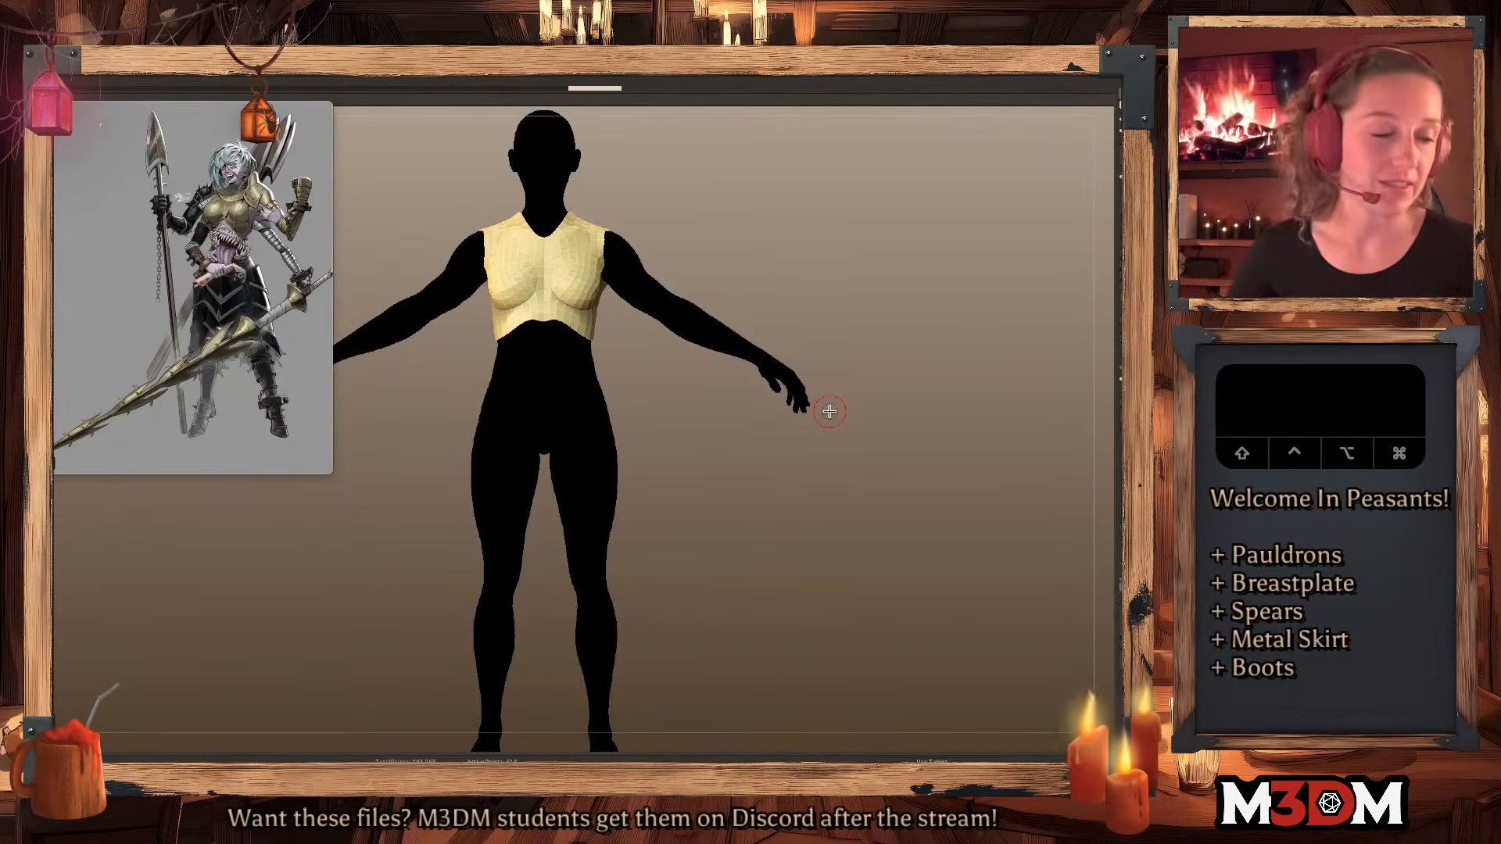
Undo the trial smoothing at the breastplate's armhole and remesh the piece with ZRemesher.
{"action": "key", "text": "shift+f"}
{"action": "key", "text": "shift+f"}
{"action": "left_click", "coordinate": [1149, 125]}
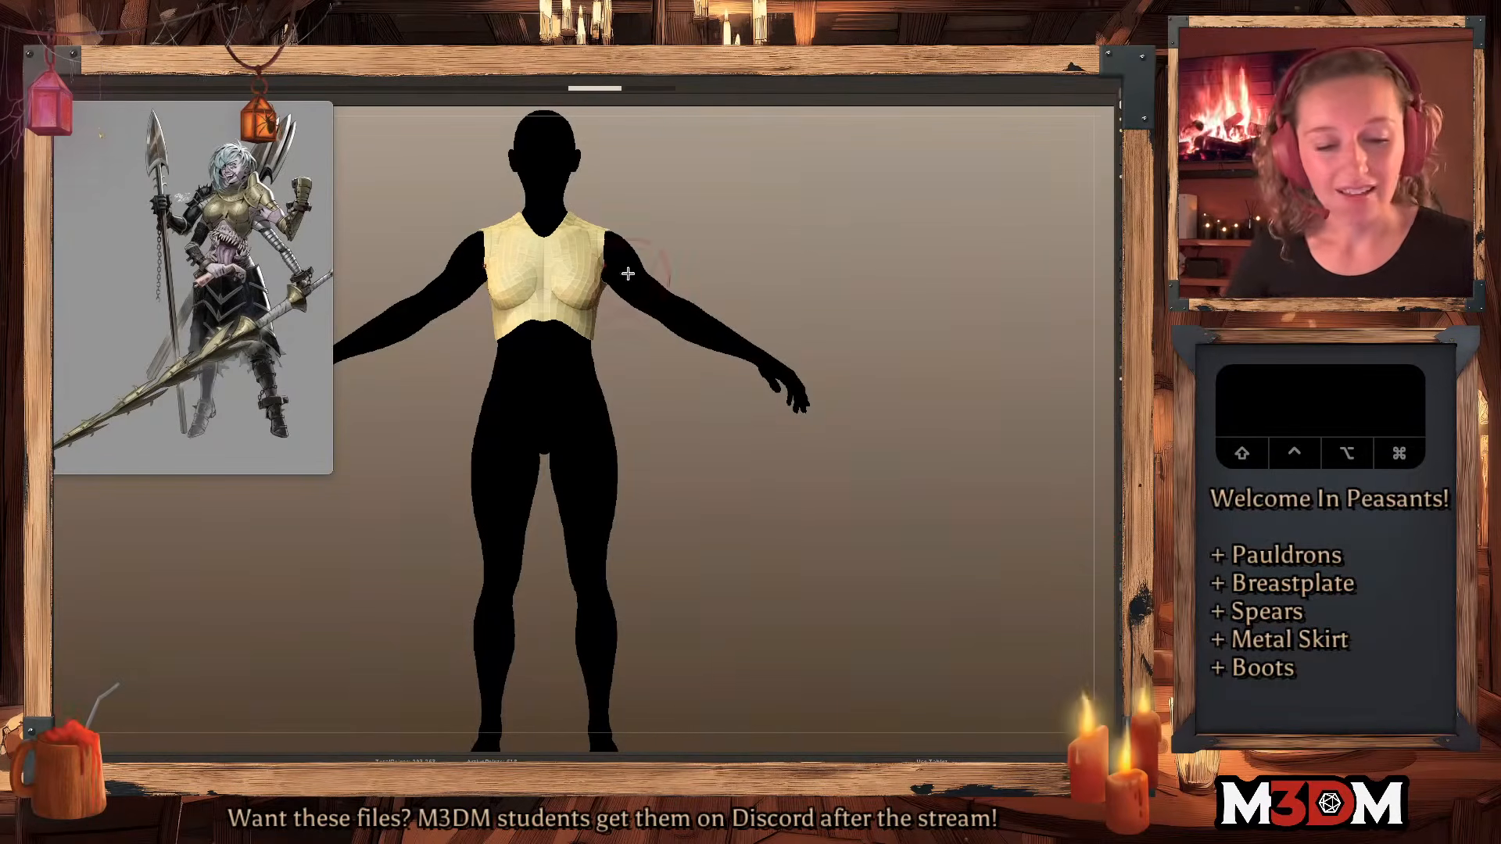
{"action": "left_click_drag", "start_coordinate": [804, 236], "coordinate": [594, 258]}
{"action": "key", "text": "space"}
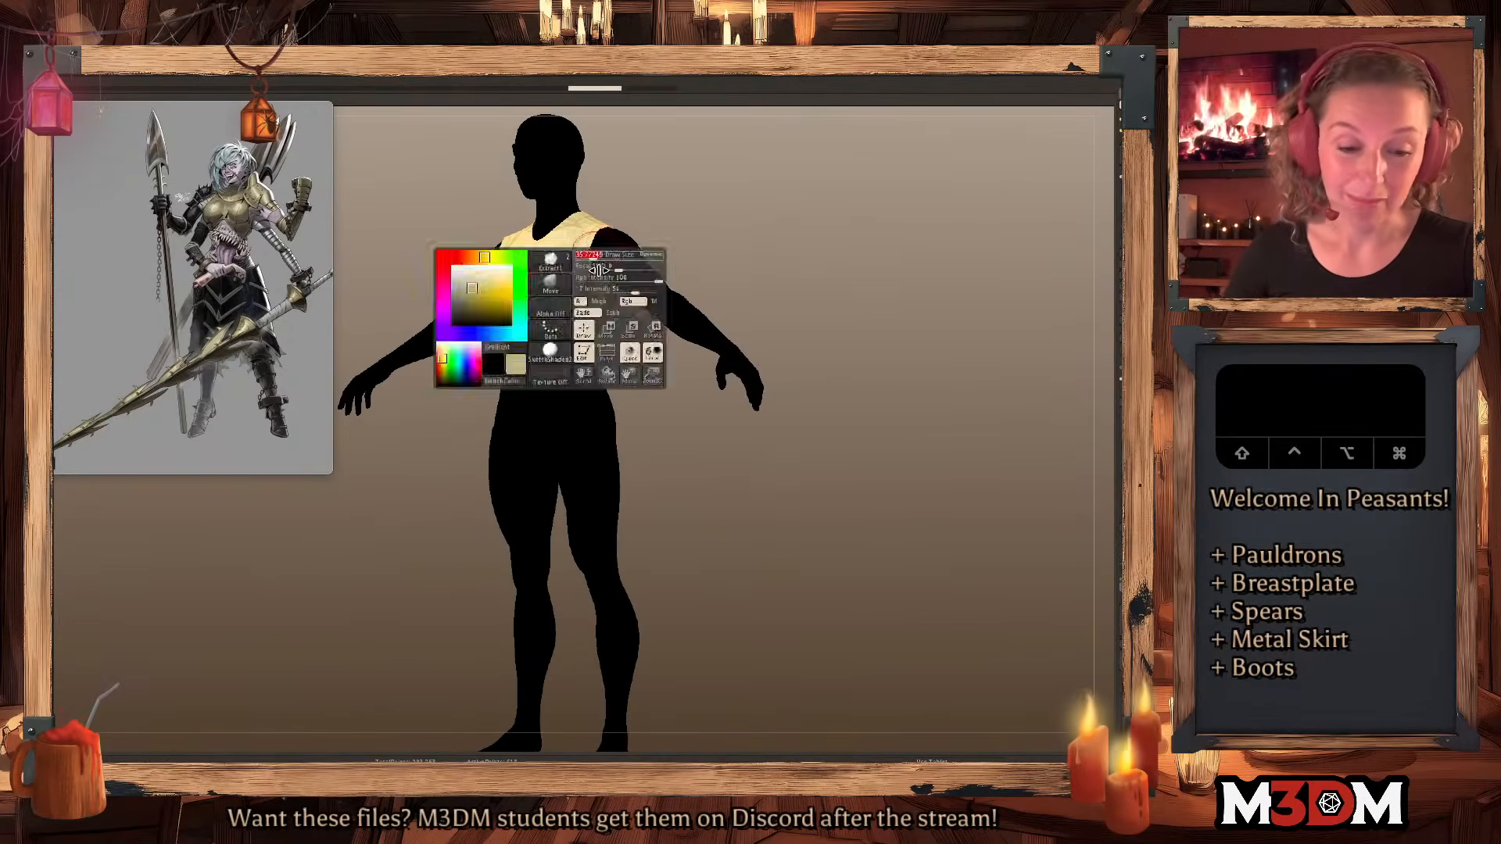
{"action": "left_click_drag", "start_coordinate": [847, 255], "coordinate": [810, 263]}
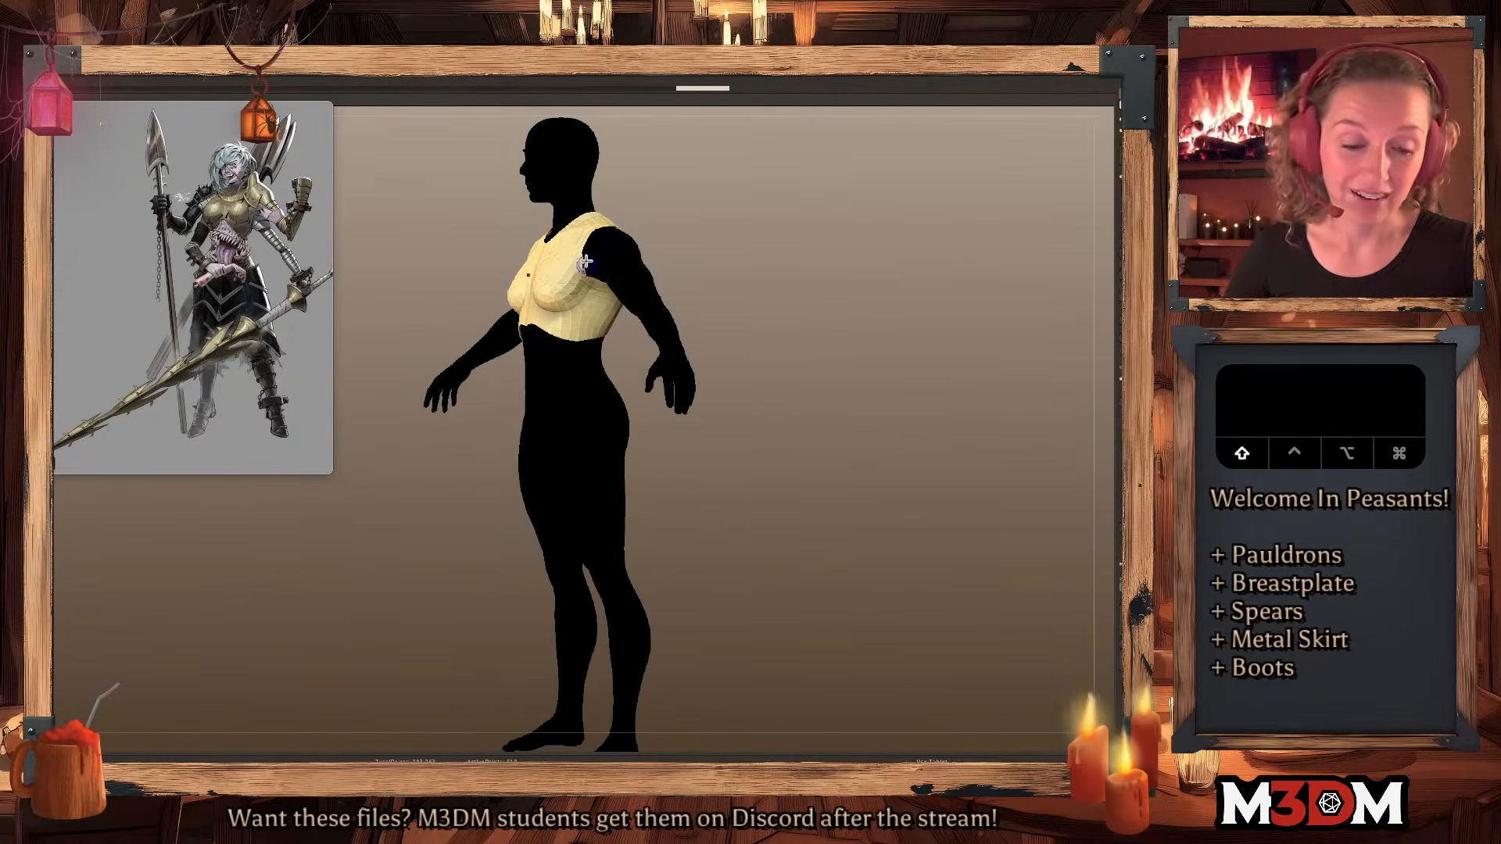
{"action": "key", "text": "super+z"}
{"action": "left_click", "coordinate": [1140, 156]}
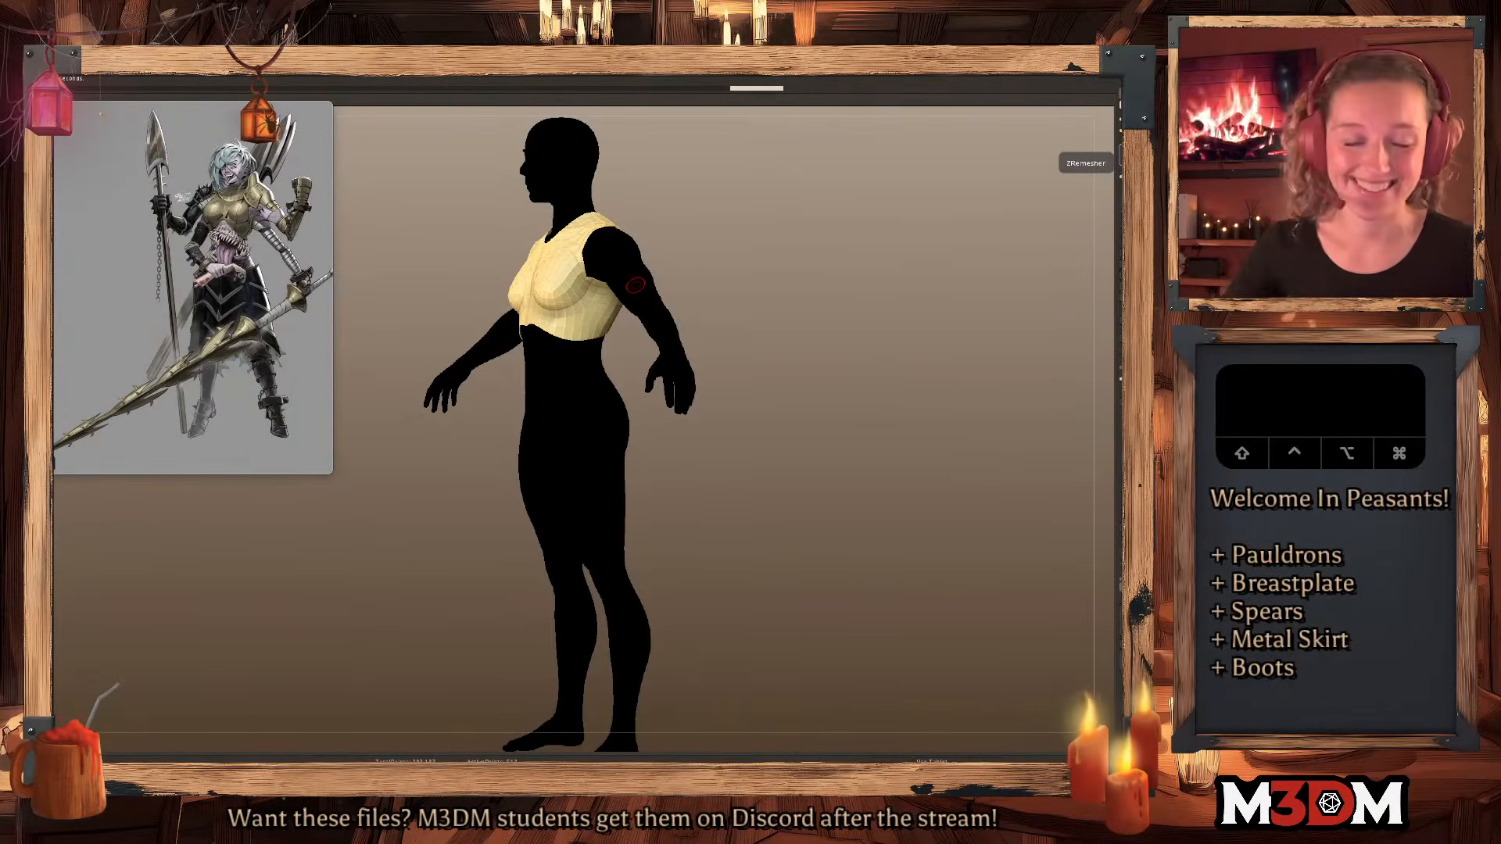
Smooth the breastplate's surface and edges around the armhole and shoulder.
{"action": "left_click_drag", "start_coordinate": [590, 275], "coordinate": [612, 289], "text": "shift"}
{"action": "left_click_drag", "start_coordinate": [768, 260], "coordinate": [985, 273]}
{"action": "left_click_drag", "start_coordinate": [616, 273], "coordinate": [624, 236], "text": "shift"}
{"action": "mouse_move", "coordinate": [754, 248]}
{"action": "left_mouse_down"}
{"action": "mouse_move", "coordinate": [878, 265]}
{"action": "mouse_move", "coordinate": [802, 261]}
{"action": "left_mouse_up"}
{"action": "mouse_move", "coordinate": [633, 248]}
{"action": "left_mouse_down", "text": "shift"}
{"action": "mouse_move", "coordinate": [611, 252]}
{"action": "mouse_move", "coordinate": [607, 235]}
{"action": "left_mouse_up", "text": "shift"}
{"action": "mouse_move", "coordinate": [831, 266]}
{"action": "left_mouse_down"}
{"action": "mouse_move", "coordinate": [844, 281]}
{"action": "mouse_move", "coordinate": [694, 258]}
{"action": "left_mouse_up"}
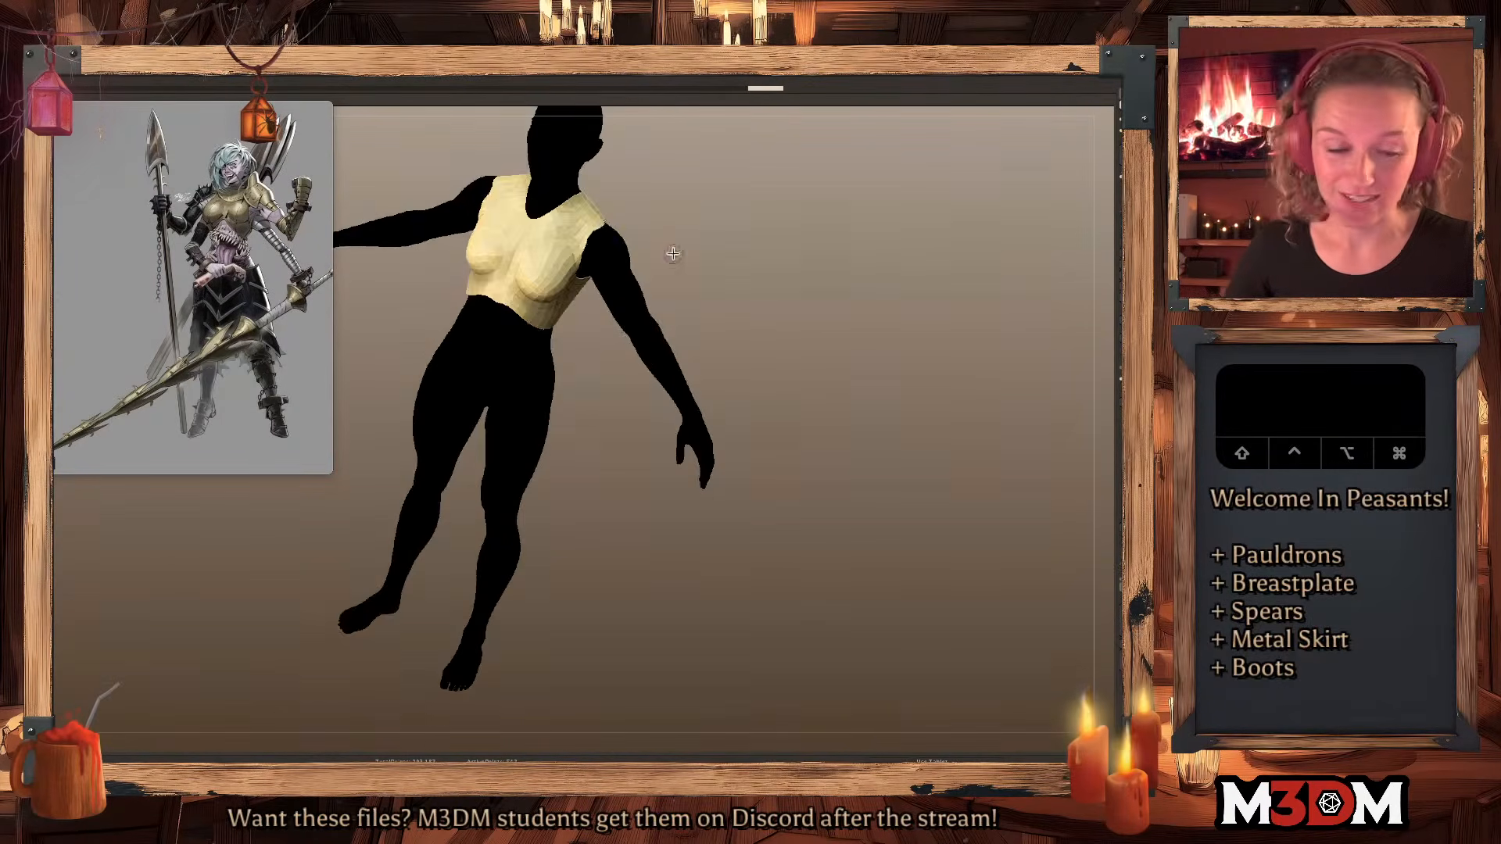
{"action": "left_click_drag", "start_coordinate": [788, 250], "coordinate": [795, 258]}
Adjust the brush size and pull the breastplate's bust outward to cover the body poking through.
{"action": "key", "text": "shift+f"}
{"action": "key", "text": "shift+f"}
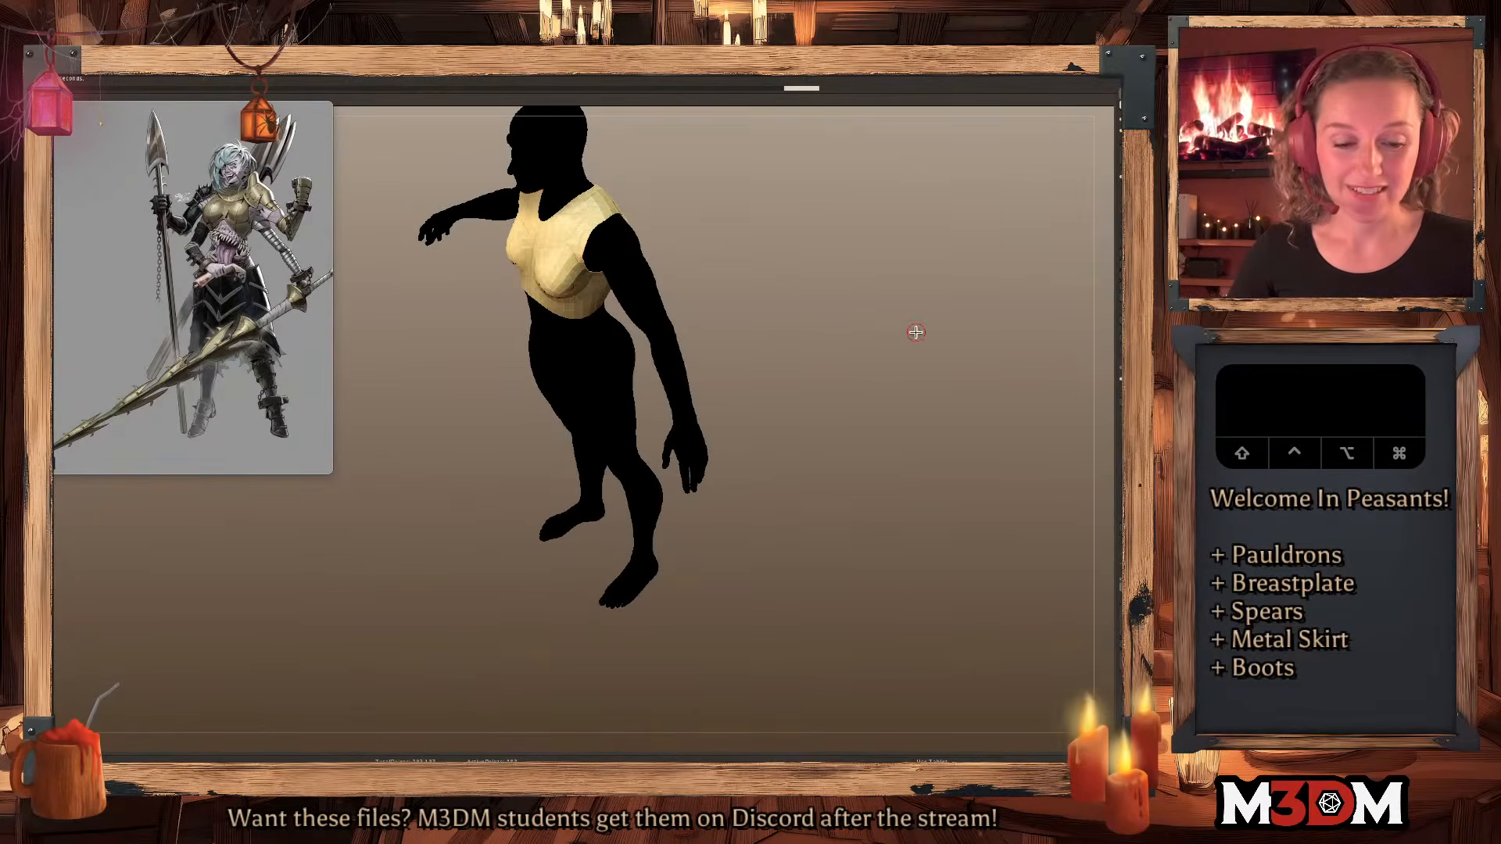
{"action": "mouse_move", "coordinate": [915, 332]}
{"action": "left_mouse_down"}
{"action": "mouse_move", "coordinate": [928, 322]}
{"action": "mouse_move", "coordinate": [950, 336]}
{"action": "left_mouse_up"}
{"action": "key", "text": "s"}
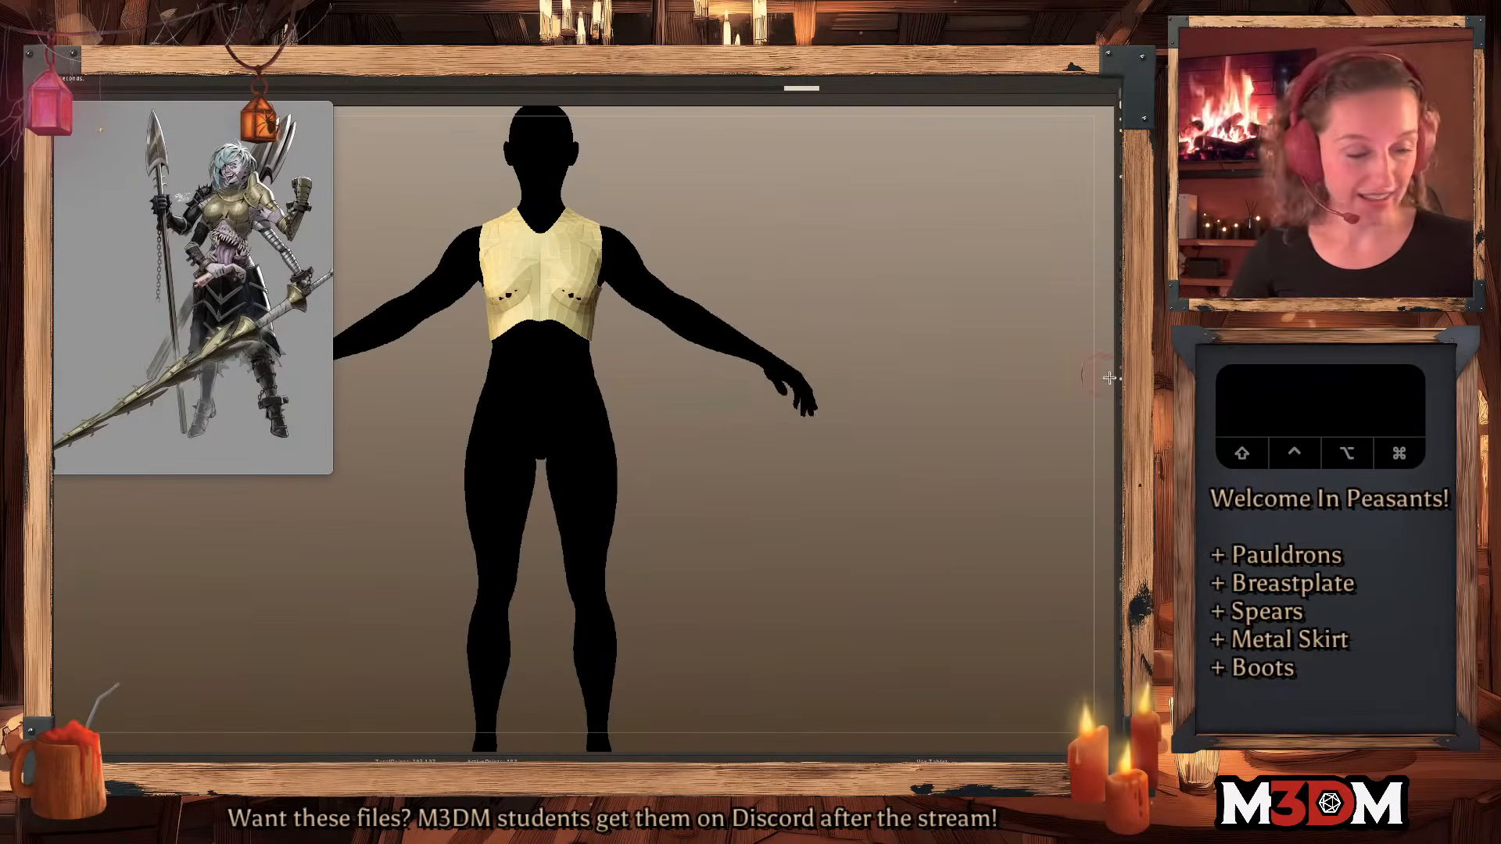
{"action": "key", "text": "space"}
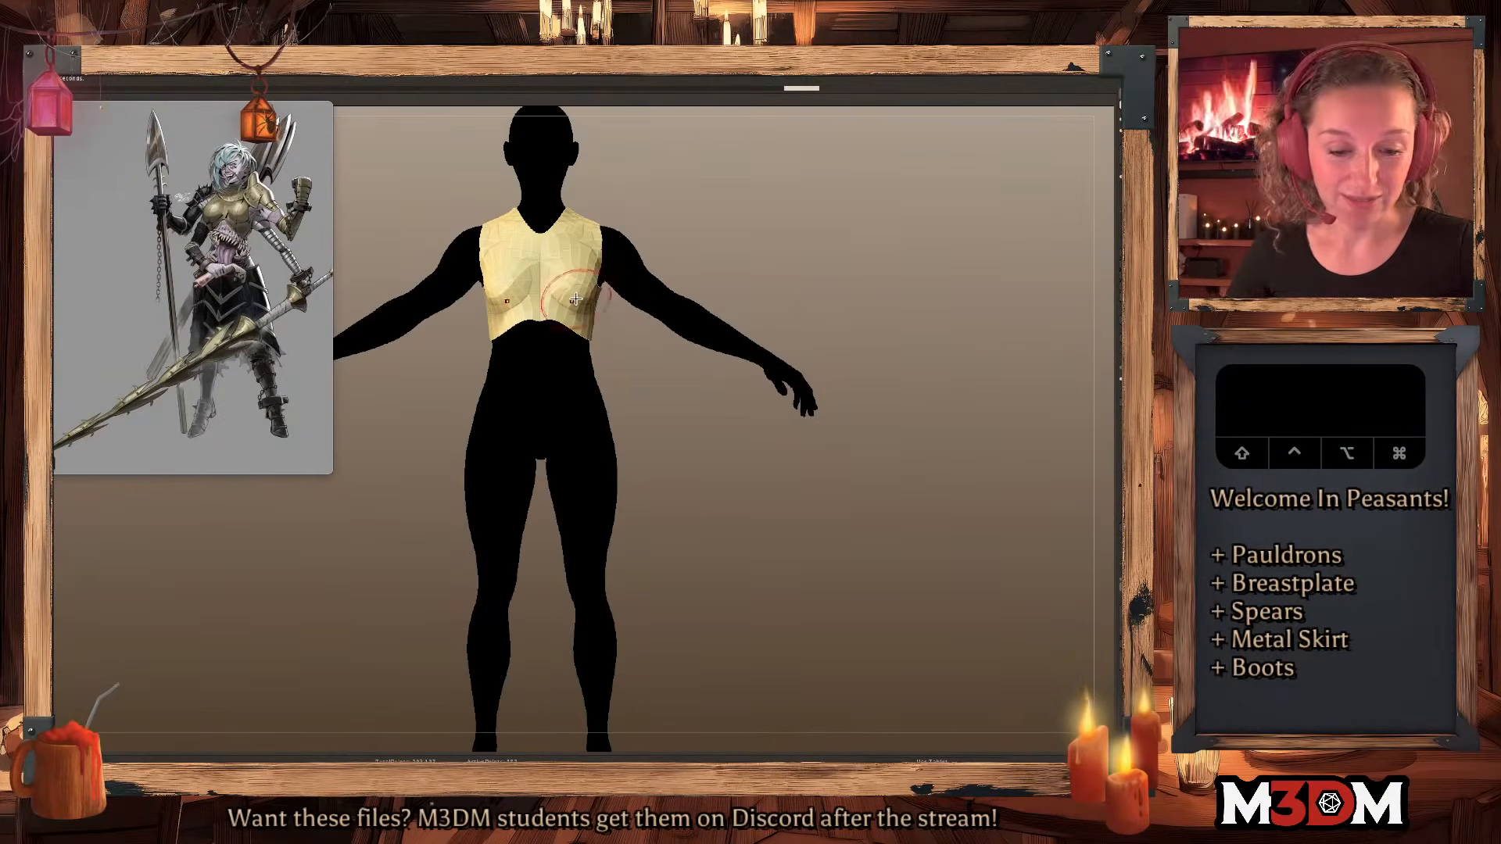
{"action": "left_click_drag", "start_coordinate": [548, 352], "coordinate": [545, 340]}
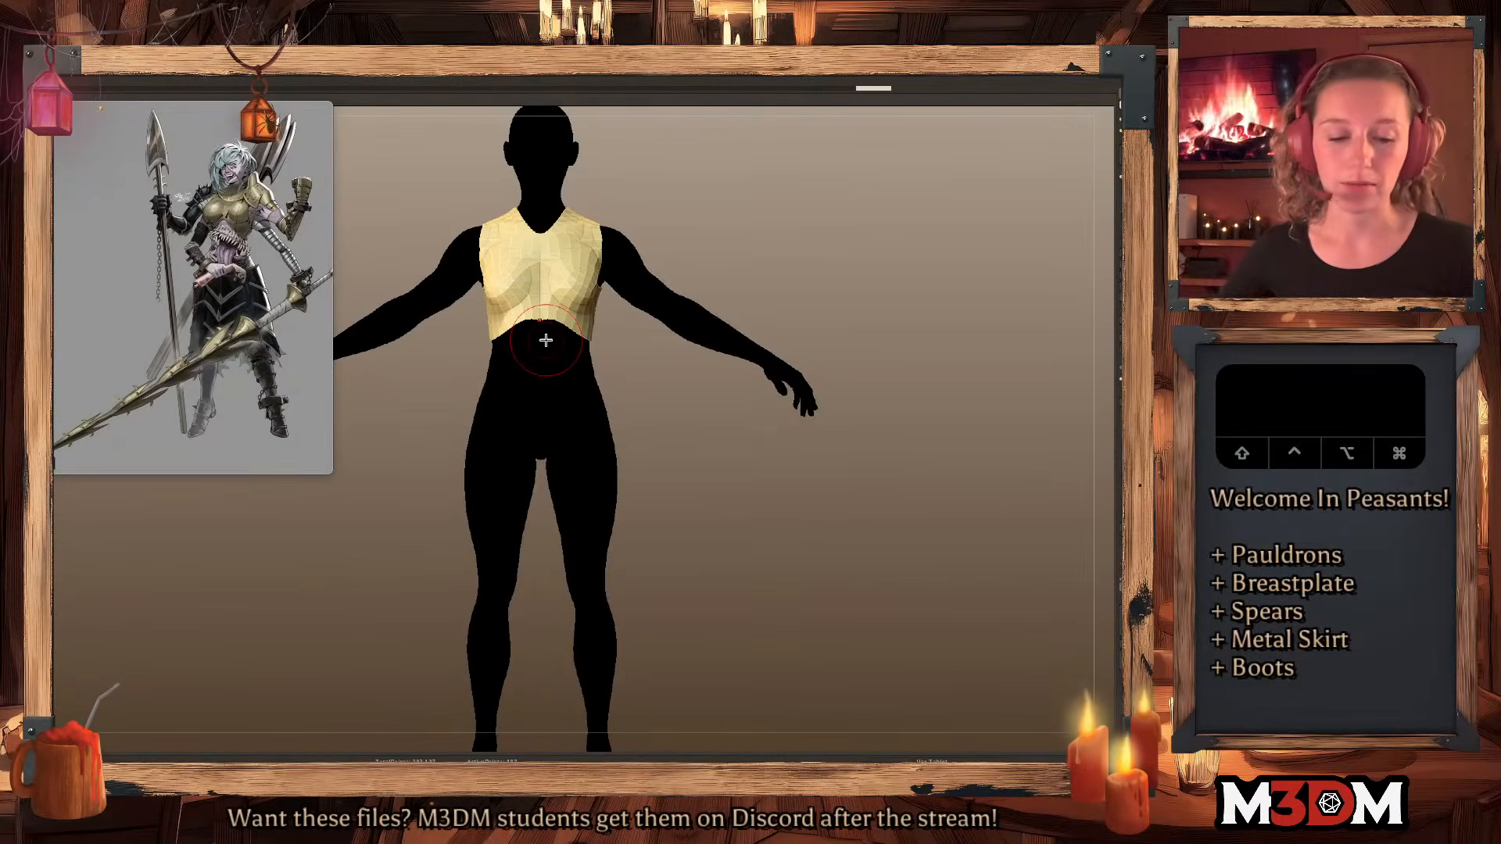
Reshape the breastplate's lower hem by raising its center arch.
{"action": "left_click_drag", "start_coordinate": [541, 322], "coordinate": [590, 334]}
{"action": "key", "text": "space"}
{"action": "left_click", "coordinate": [544, 312]}
{"action": "key", "text": "space"}
{"action": "key", "text": "space"}
Refine the breastplate's armhole edges and pull its neckline into a rounder shape.
{"action": "left_click_drag", "start_coordinate": [606, 251], "coordinate": [596, 251]}
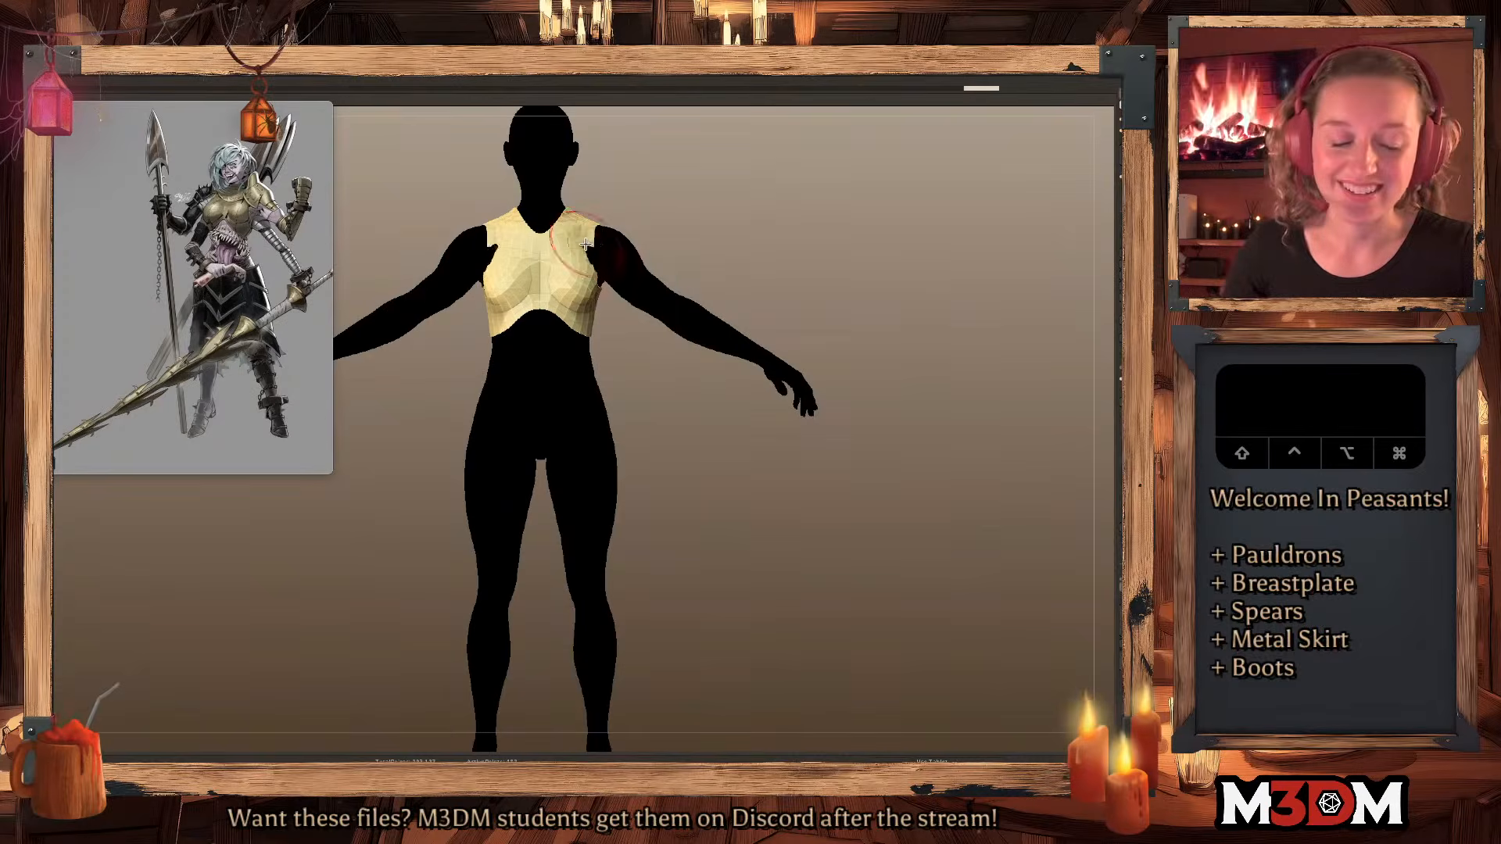
{"action": "left_click", "coordinate": [592, 258]}
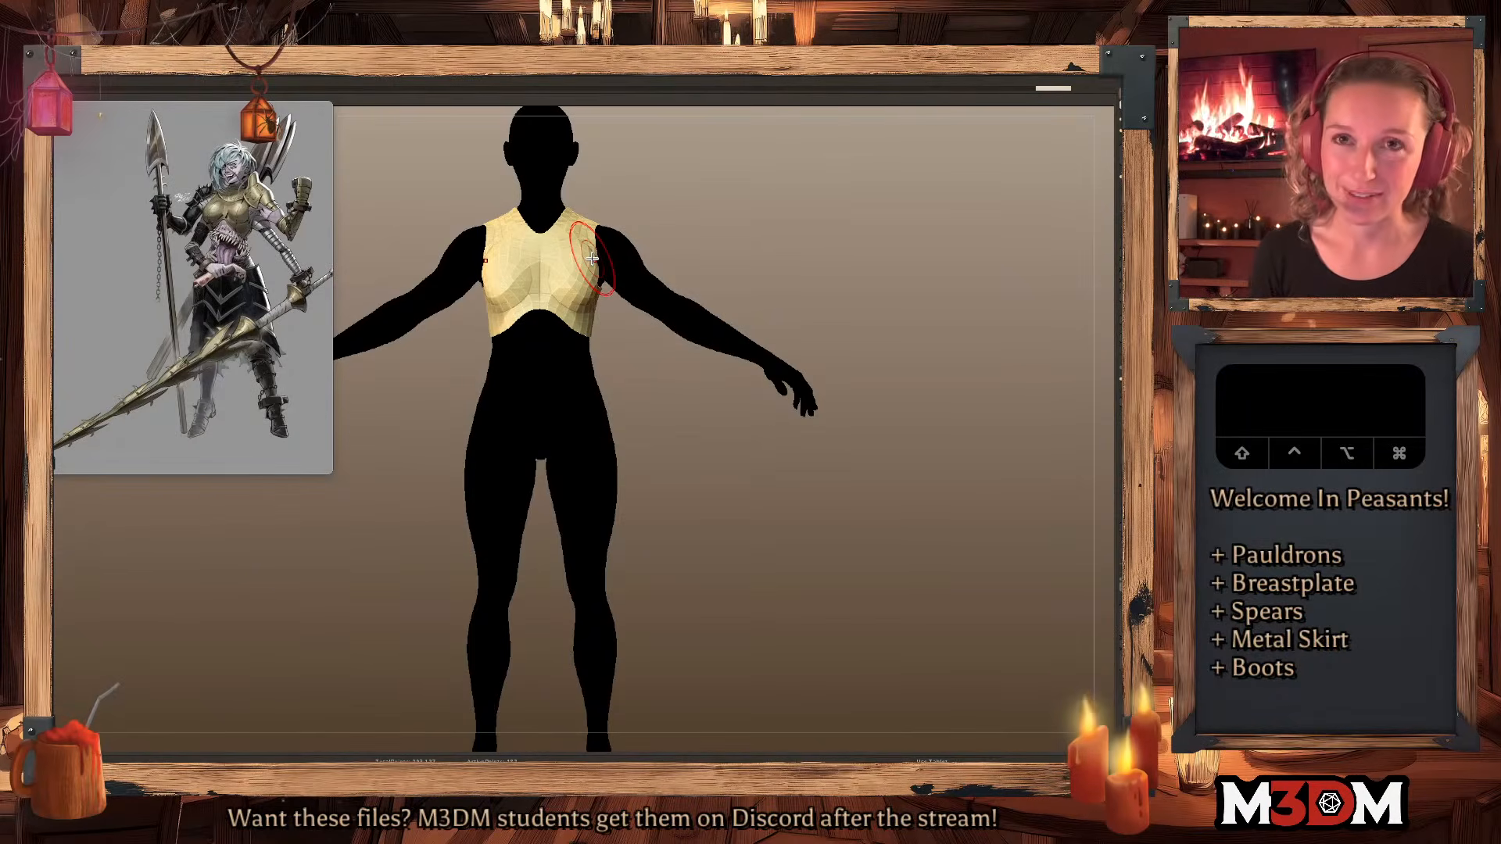
{"action": "left_click_drag", "start_coordinate": [559, 221], "coordinate": [577, 236]}
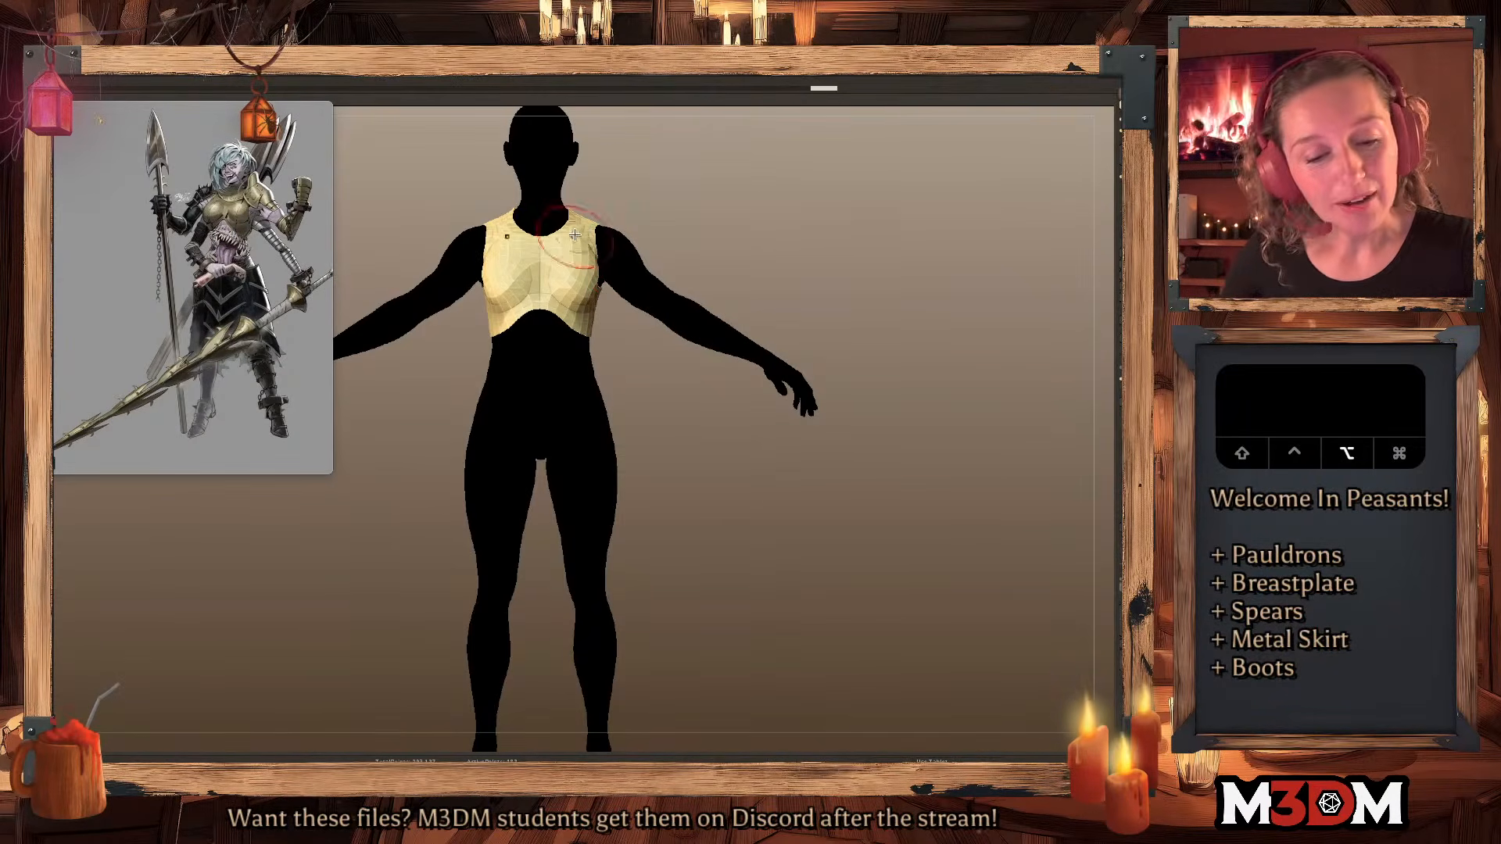
Inspect the body subtool's wireframe, then reselect the breastplate and display its polyframe.
{"action": "left_click", "coordinate": [621, 265], "text": "alt"}
{"action": "key", "text": "space"}
{"action": "left_click", "coordinate": [761, 228]}
{"action": "left_click", "coordinate": [749, 223]}
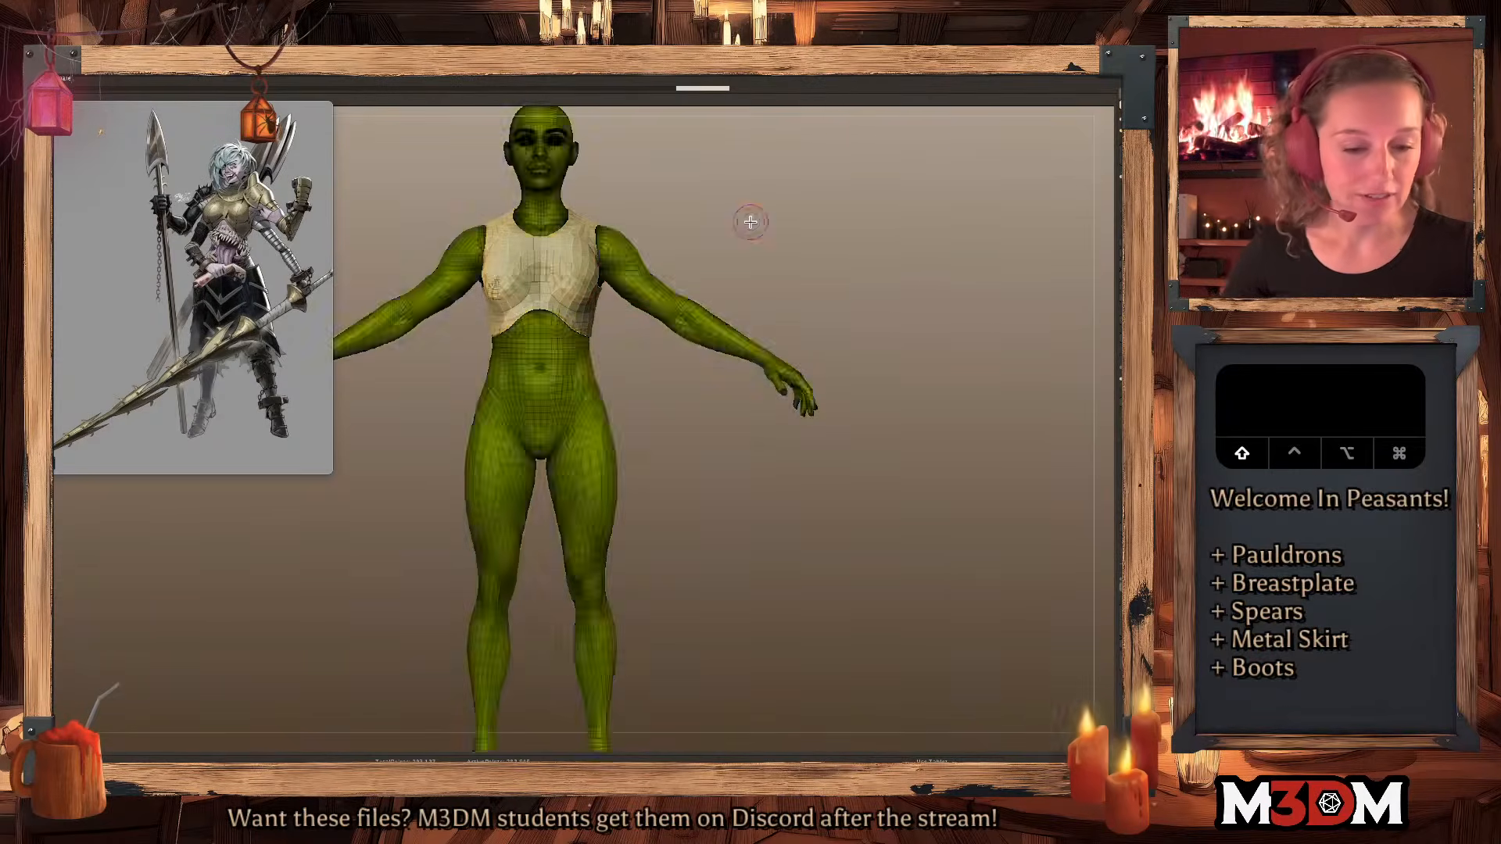
{"action": "left_click", "coordinate": [575, 262], "text": "alt"}
{"action": "left_click", "coordinate": [577, 262]}
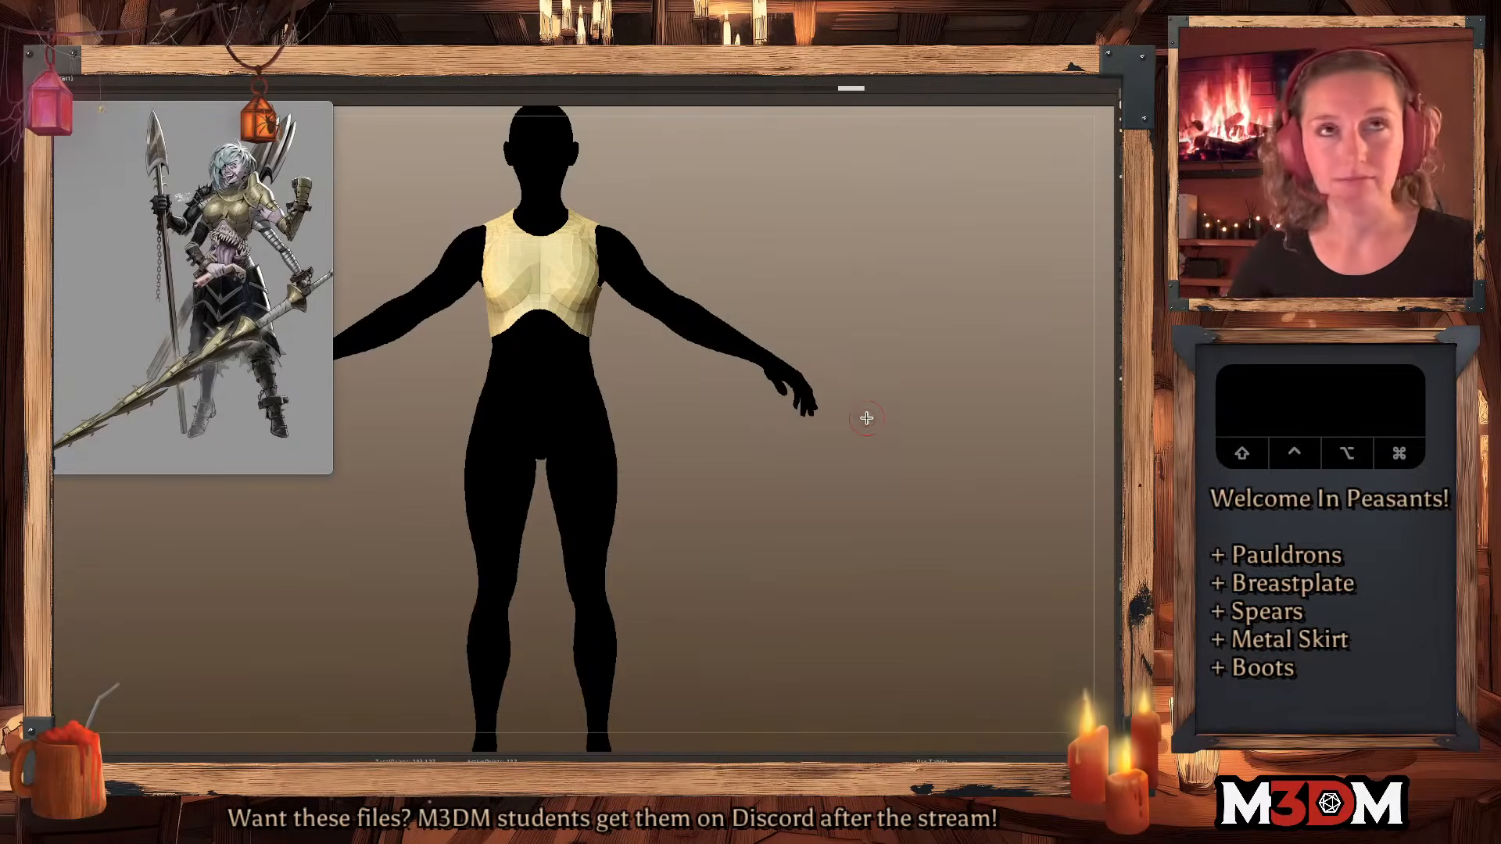
{"action": "key", "text": "shift+f"}
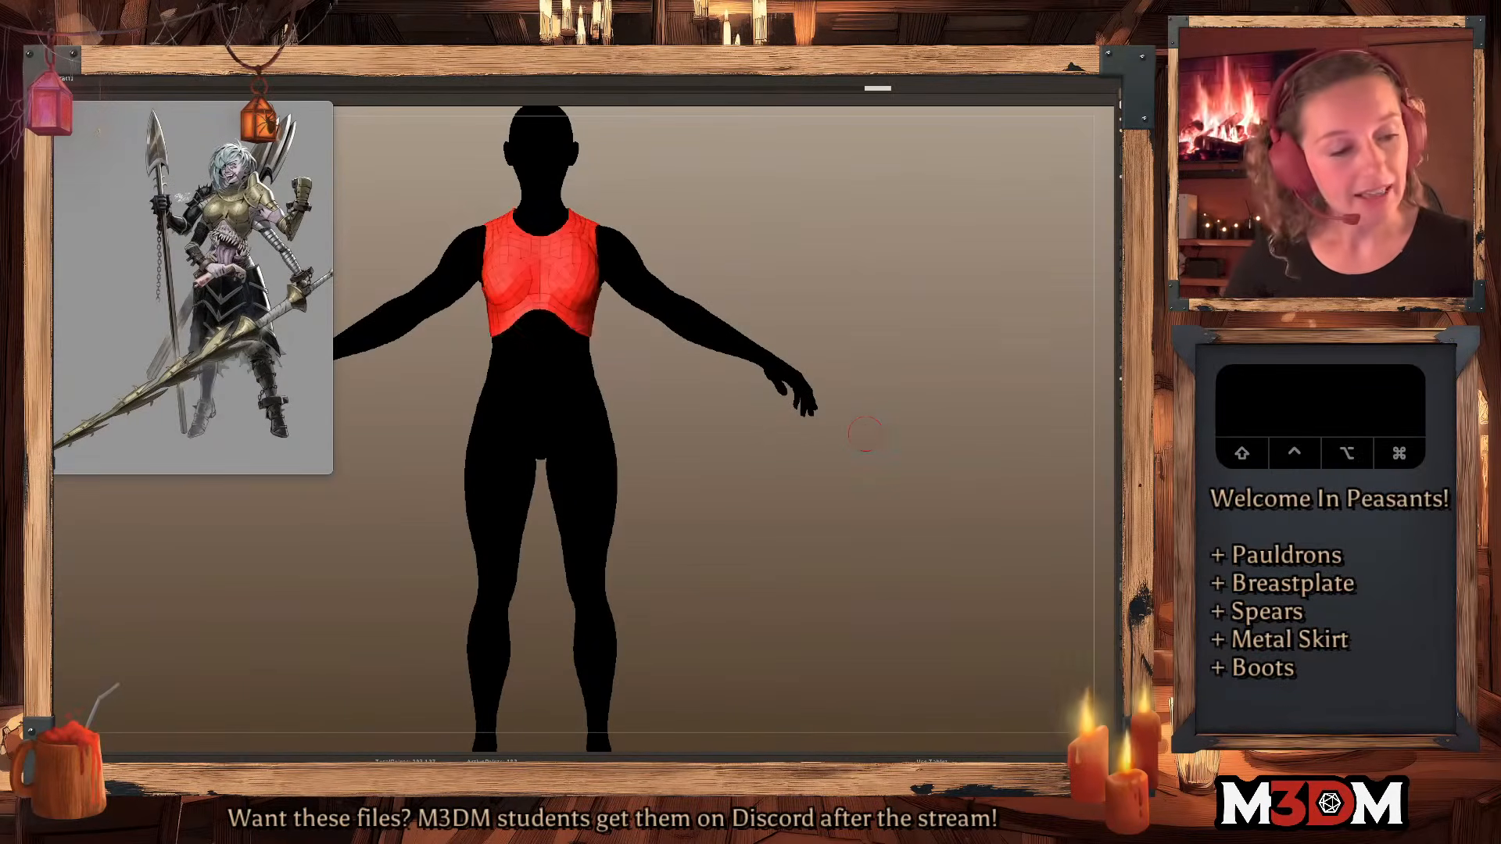
Select the body subtool and isolate it so the breastplate is hidden.
{"action": "left_click", "coordinate": [1095, 227]}
{"action": "left_click", "coordinate": [1106, 221]}
{"action": "left_click", "coordinate": [547, 215], "text": "alt"}
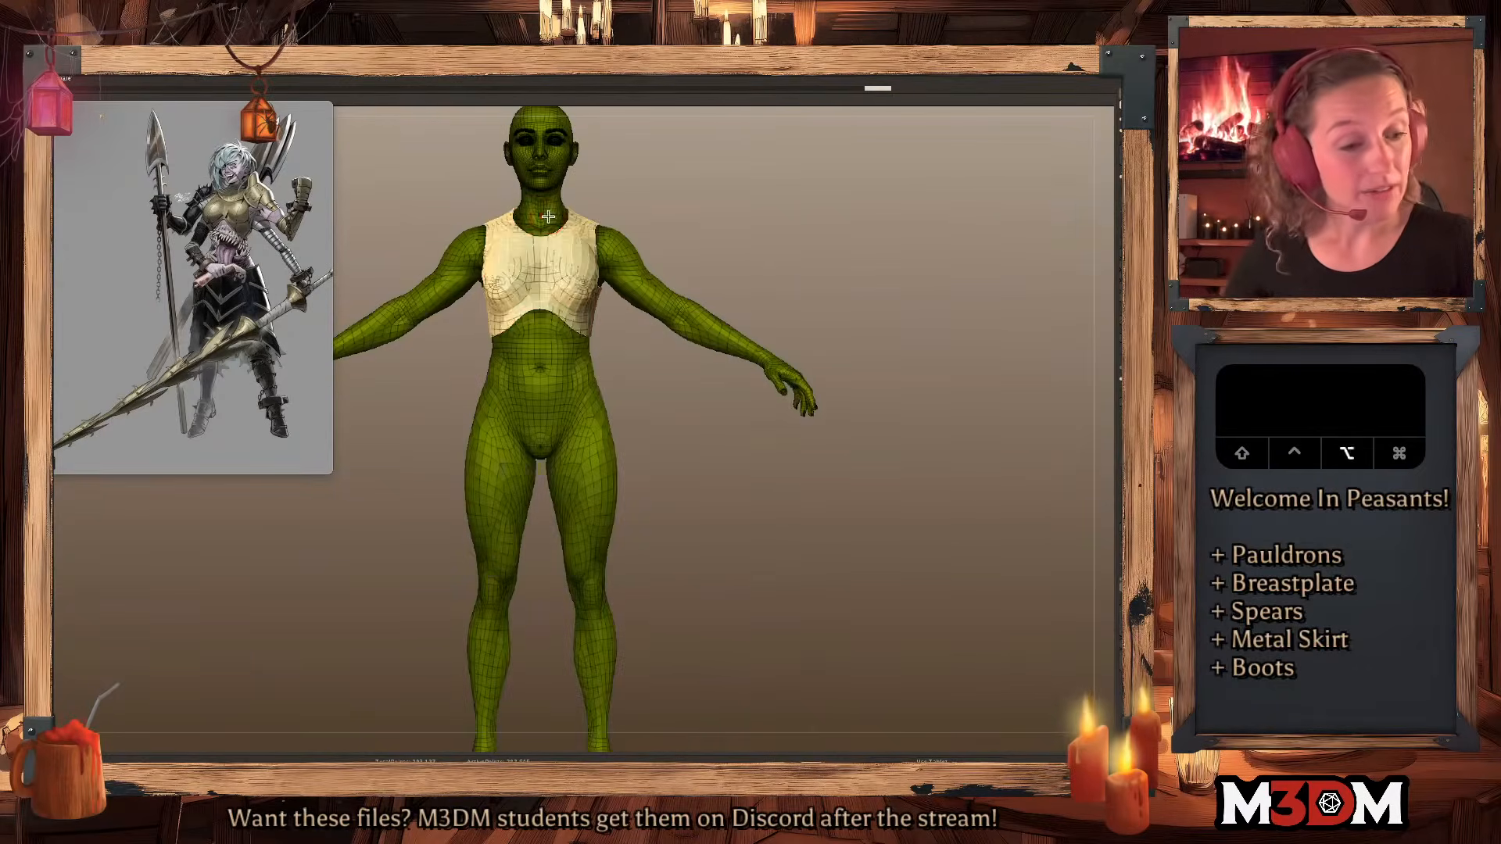
{"action": "left_click", "coordinate": [1105, 221]}
{"action": "left_click_drag", "start_coordinate": [855, 312], "coordinate": [899, 319], "text": "alt"}
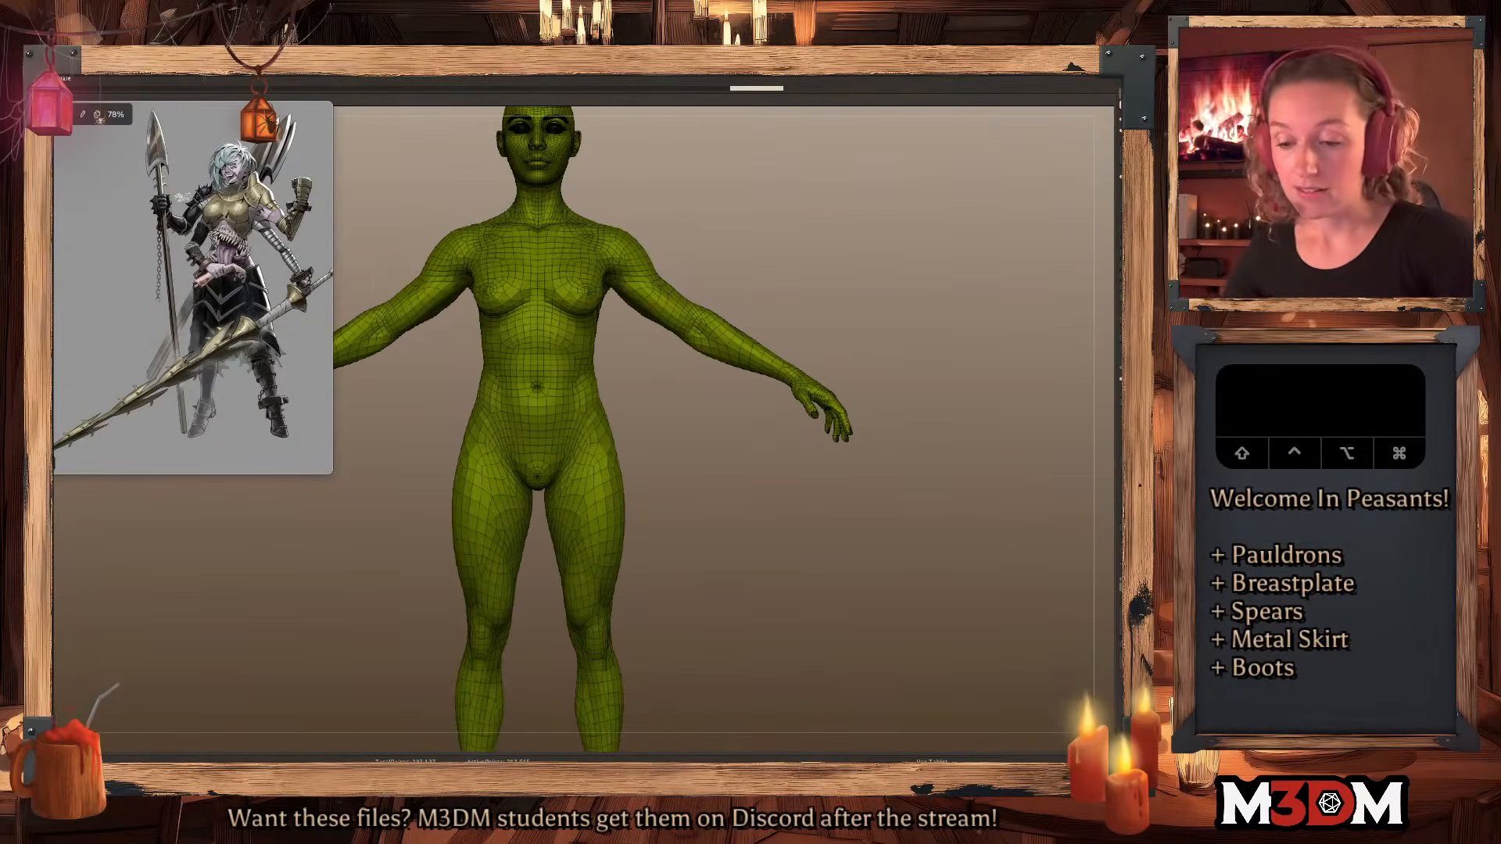
Mask a collar area around the body's neck, upper chest and upper back and extract it as a separate mesh.
{"action": "key", "text": "shift+f"}
{"action": "key", "text": "shift+f"}
{"action": "mouse_move", "coordinate": [568, 213]}
{"action": "left_mouse_down", "text": "super"}
{"action": "mouse_move", "coordinate": [543, 212]}
{"action": "mouse_move", "coordinate": [588, 237]}
{"action": "left_mouse_up", "text": "super"}
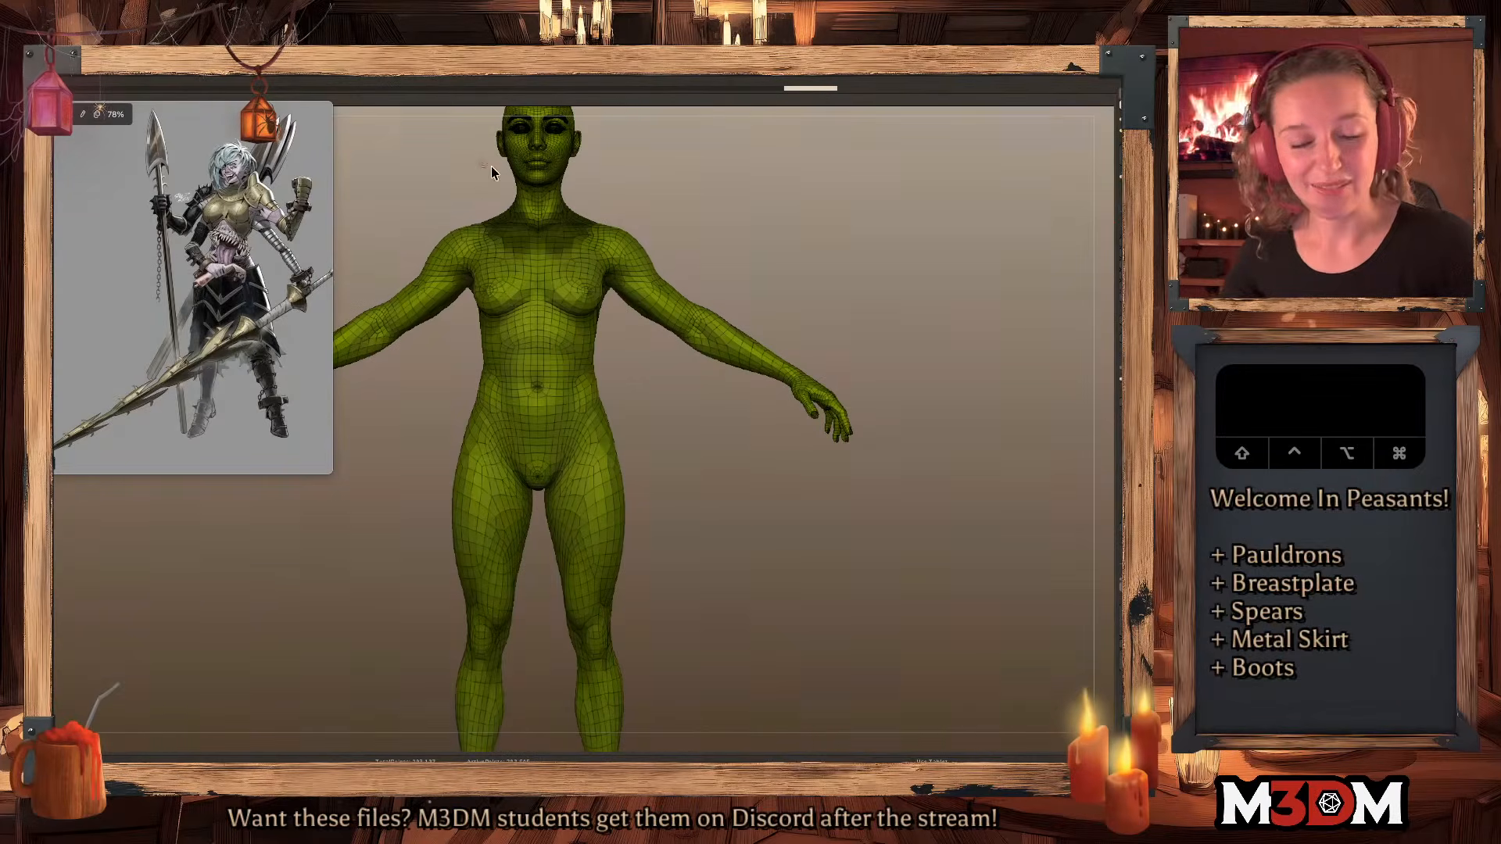
{"action": "left_click", "coordinate": [519, 241], "text": "super"}
{"action": "left_click", "coordinate": [547, 244], "text": "ctrl"}
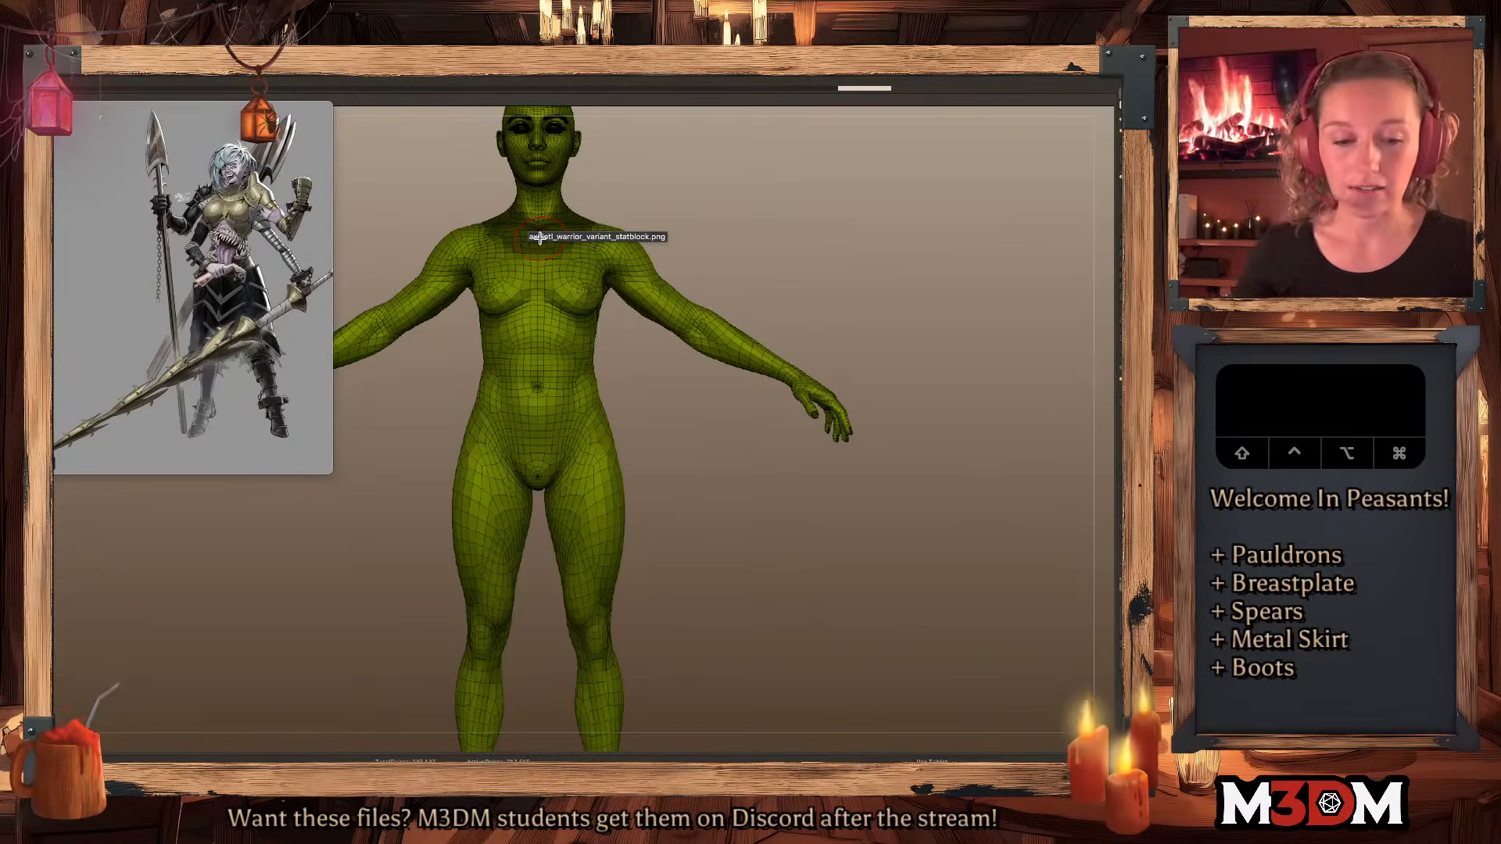
{"action": "left_click_drag", "start_coordinate": [823, 240], "coordinate": [563, 264]}
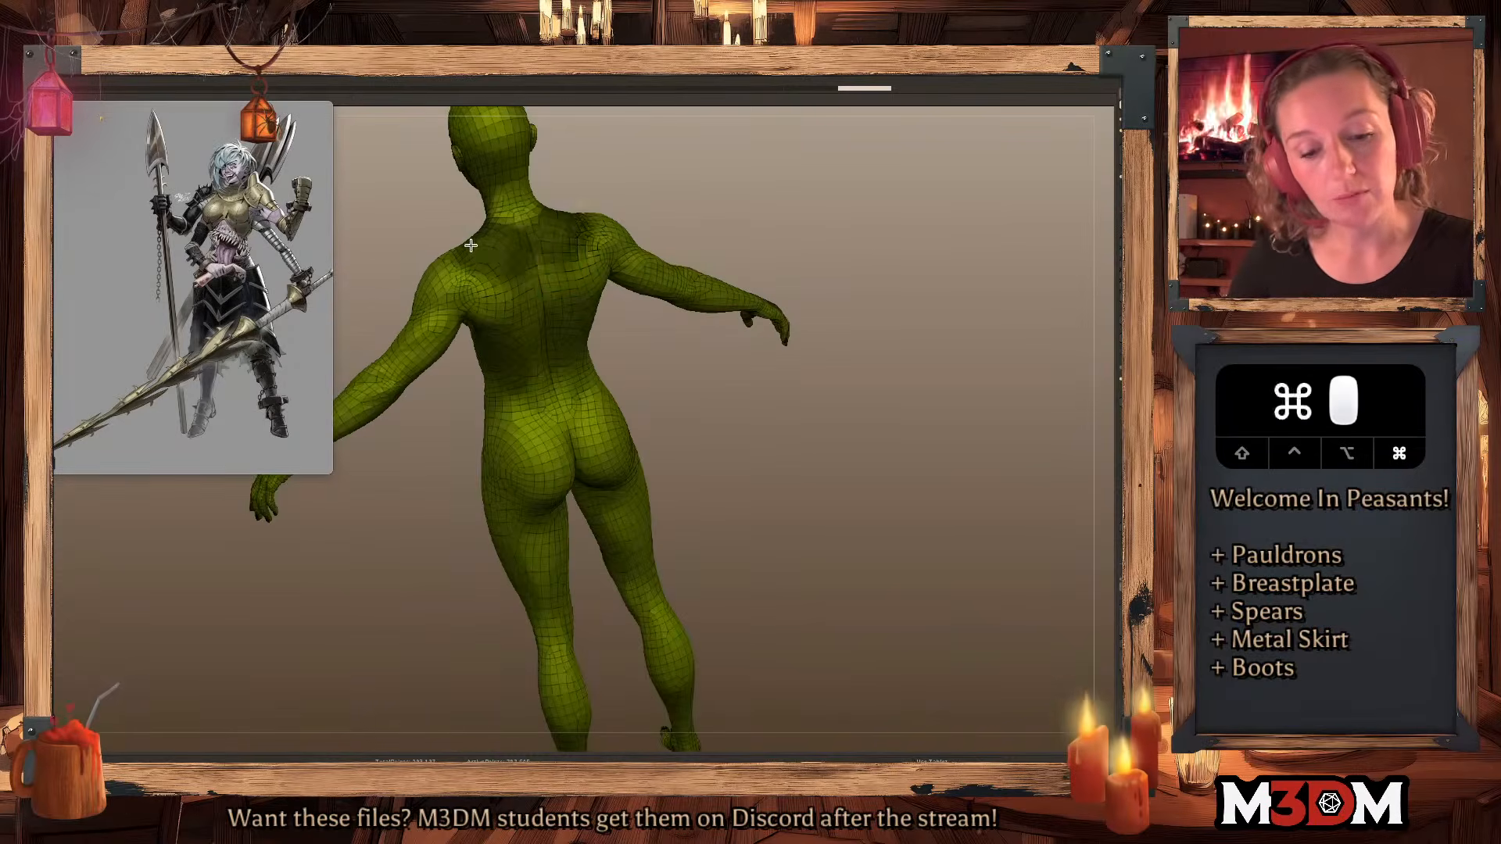
{"action": "left_click_drag", "start_coordinate": [875, 295], "coordinate": [1004, 607]}
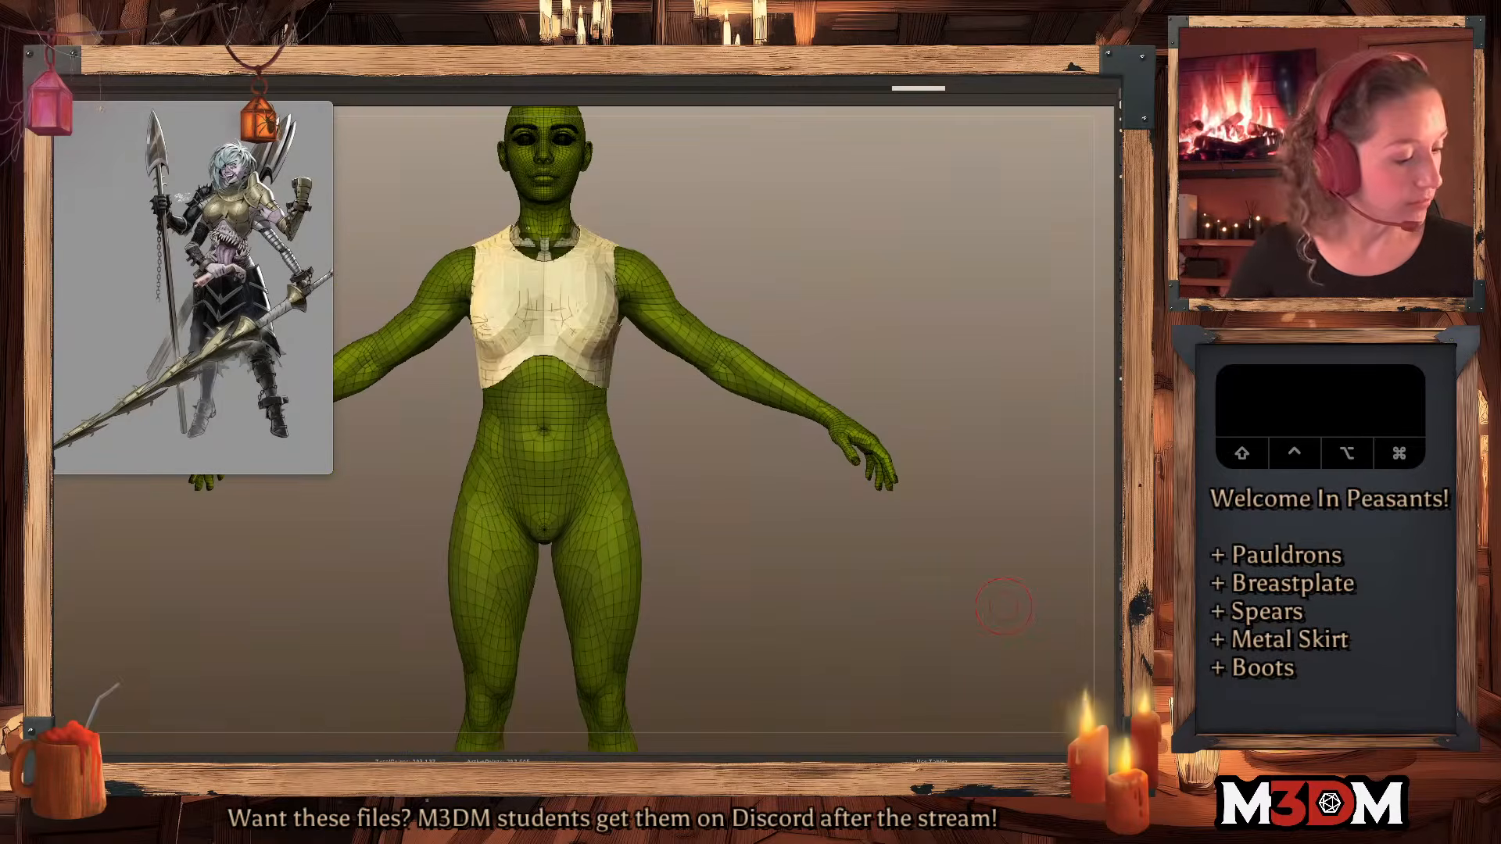
Isolate the extracted collar and rebuild its topology with ZRemesher.
{"action": "left_click", "coordinate": [1124, 469]}
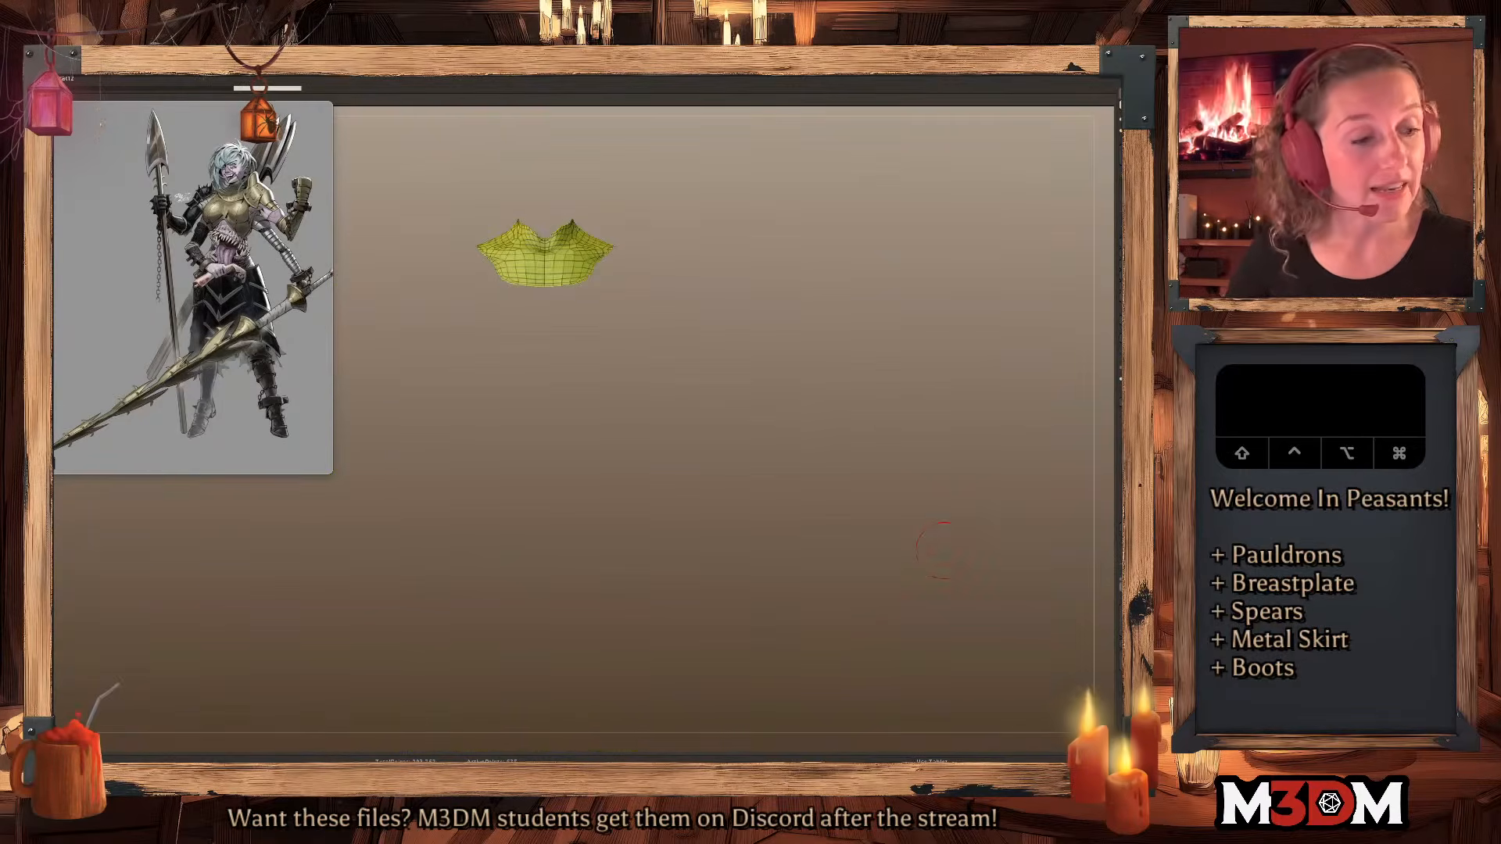
{"action": "left_click", "coordinate": [1107, 169]}
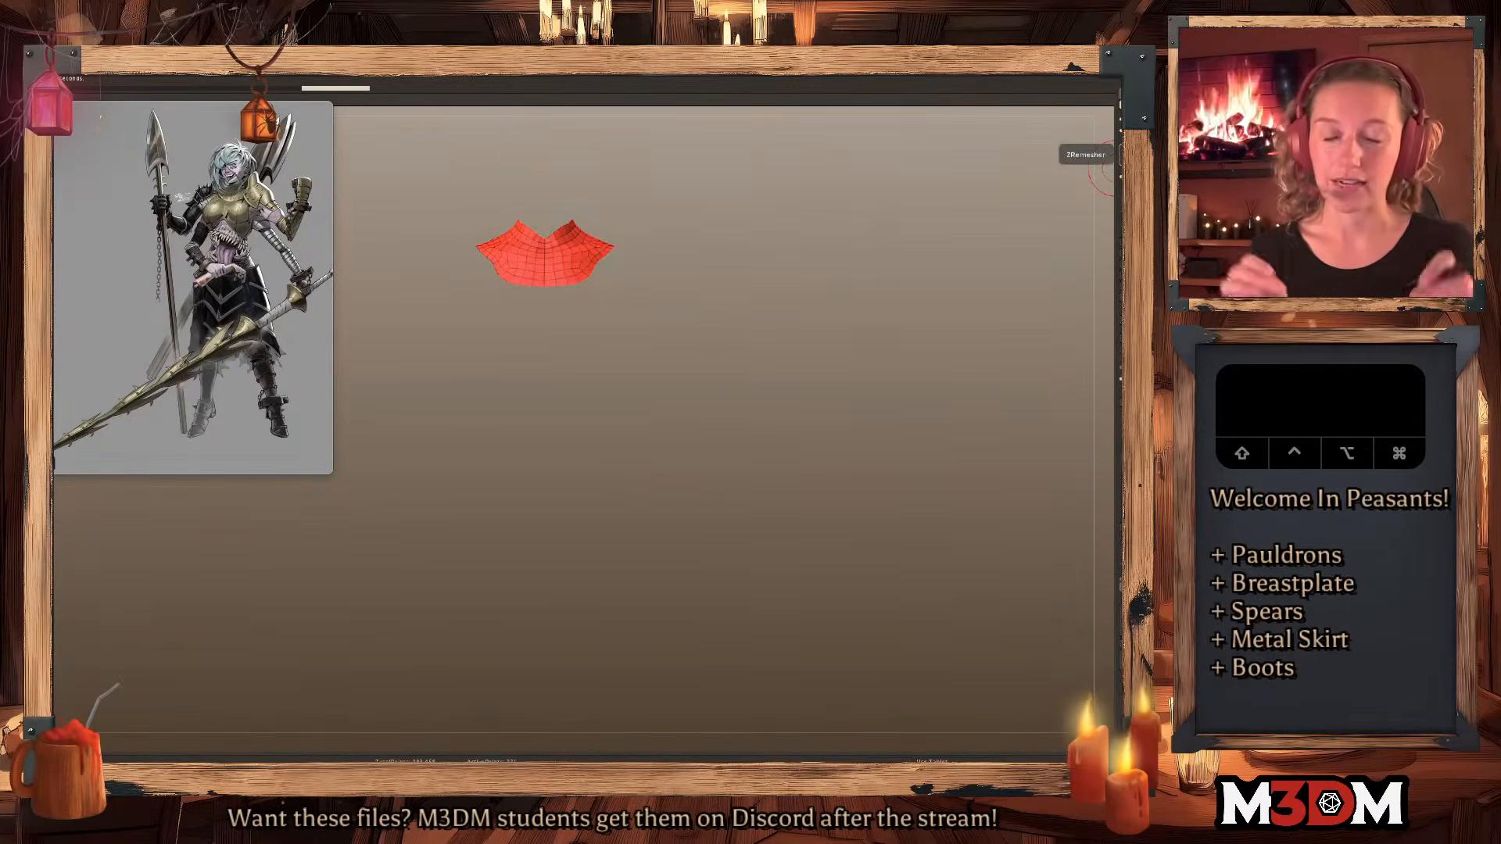
{"action": "left_click", "coordinate": [1106, 170]}
{"action": "key", "text": "q"}
{"action": "key", "text": "w"}
{"action": "left_click", "coordinate": [569, 262], "text": "super"}
{"action": "key", "text": "q"}
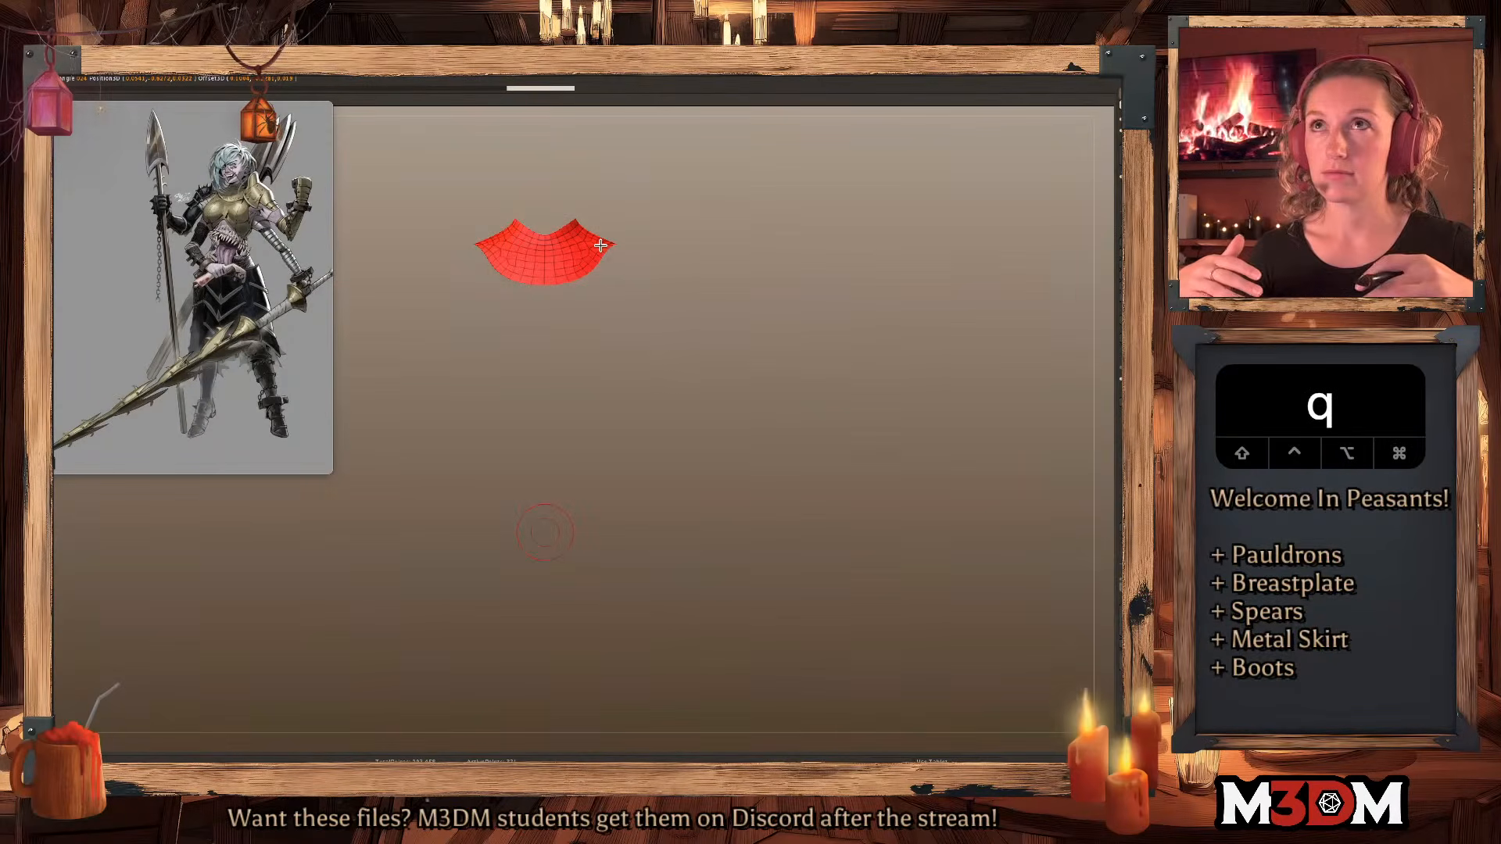
Show all subtools and pull the collar outward so it sits on top of the breastplate's upper chest.
{"action": "left_click", "coordinate": [544, 533]}
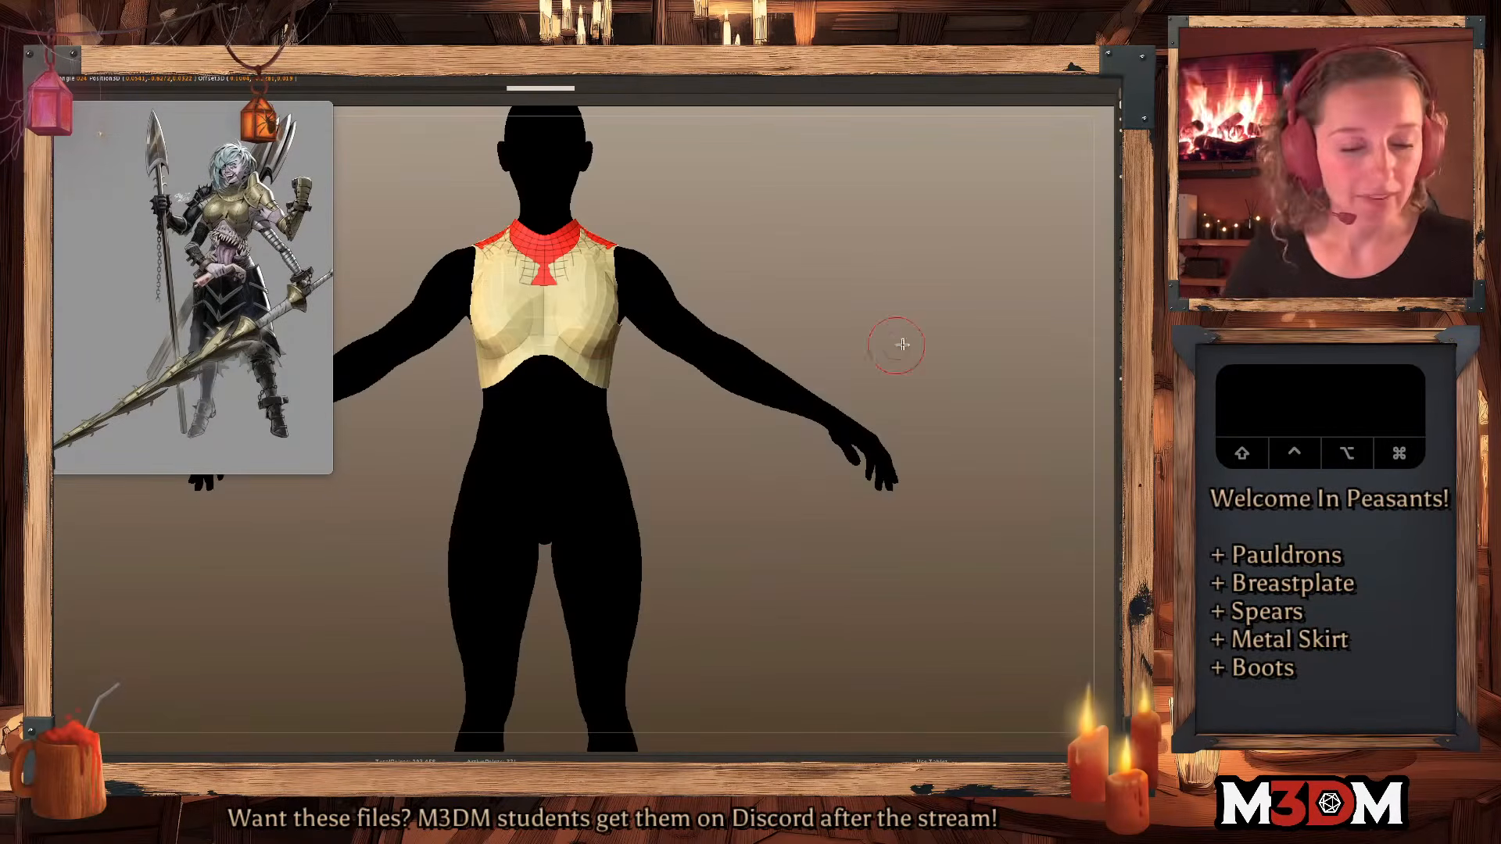
{"action": "right_click", "coordinate": [630, 283]}
{"action": "mouse_move", "coordinate": [569, 288]}
{"action": "left_mouse_down"}
{"action": "mouse_move", "coordinate": [564, 274]}
{"action": "mouse_move", "coordinate": [605, 250]}
{"action": "left_mouse_up"}
{"action": "key", "text": "shift+f"}
{"action": "key", "text": "shift+f"}
{"action": "key", "text": "shift+f"}
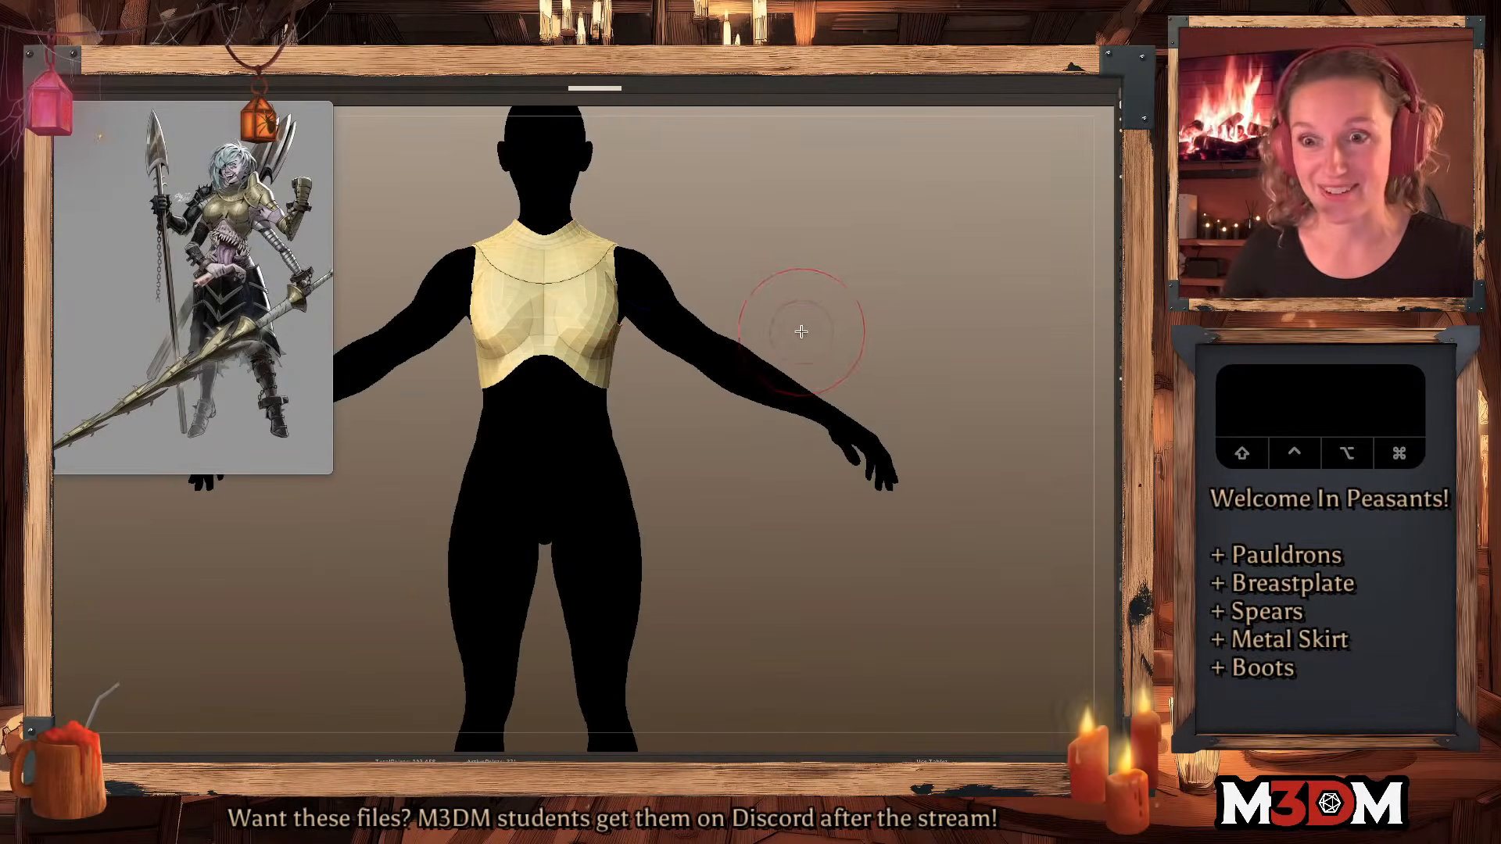
{"action": "key", "text": "space"}
{"action": "left_click_drag", "start_coordinate": [545, 243], "coordinate": [548, 227]}
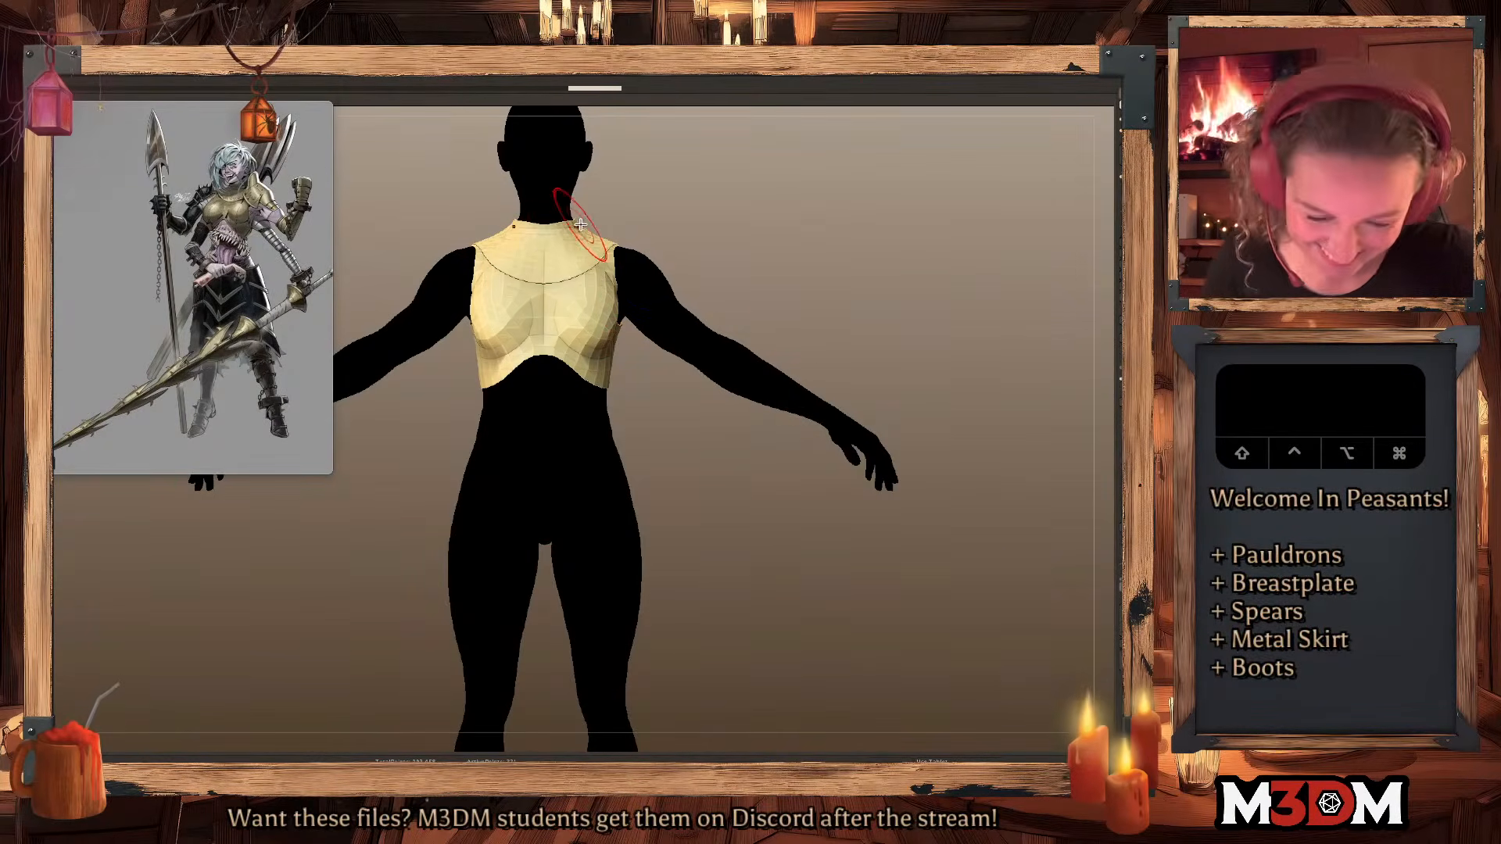
Pull the collar's shoulder corners and upper edge outward to cover the breastplate straps.
{"action": "key", "text": "shift+f"}
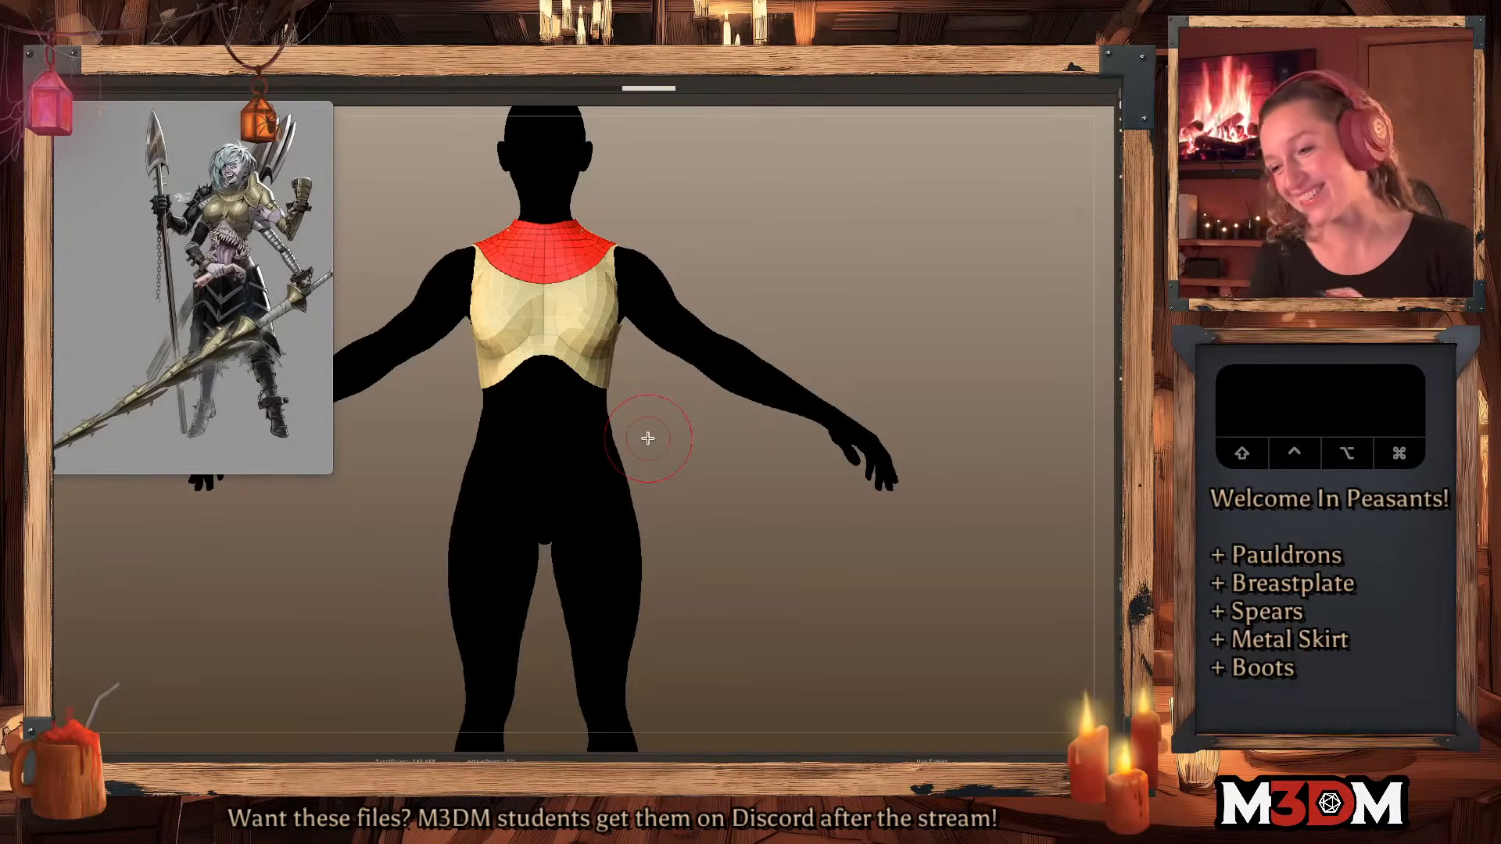
{"action": "left_click_drag", "start_coordinate": [828, 244], "coordinate": [733, 255]}
{"action": "key", "text": "shift+f"}
{"action": "key", "text": "shift+f"}
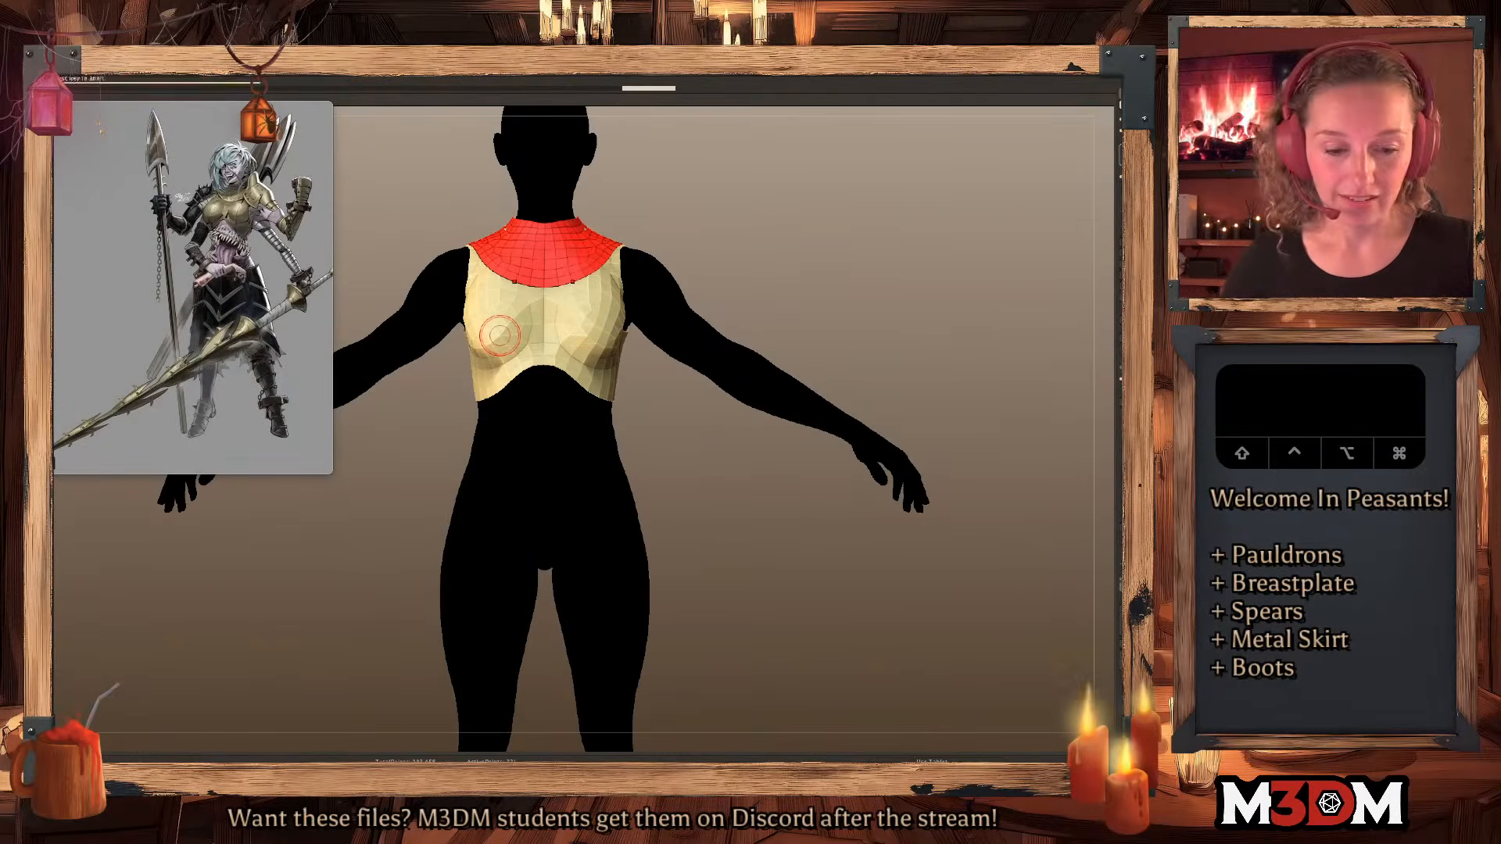
{"action": "left_click_drag", "start_coordinate": [608, 234], "coordinate": [618, 228]}
{"action": "key", "text": "shift+f"}
{"action": "key", "text": "super+z"}
{"action": "mouse_move", "coordinate": [888, 251]}
{"action": "left_mouse_down"}
{"action": "mouse_move", "coordinate": [875, 271]}
{"action": "mouse_move", "coordinate": [782, 273]}
{"action": "mouse_move", "coordinate": [881, 268]}
{"action": "left_mouse_up"}
{"action": "left_click_drag", "start_coordinate": [592, 282], "coordinate": [600, 262]}
Refine the collar's fit along the shoulders and sides from several angles.
{"action": "left_click_drag", "start_coordinate": [870, 251], "coordinate": [810, 267]}
{"action": "left_click_drag", "start_coordinate": [931, 265], "coordinate": [856, 270]}
{"action": "left_click_drag", "start_coordinate": [641, 249], "coordinate": [649, 241]}
{"action": "left_click_drag", "start_coordinate": [993, 241], "coordinate": [815, 260], "text": "shift"}
{"action": "left_click_drag", "start_coordinate": [655, 275], "coordinate": [623, 306], "text": "alt"}
{"action": "mouse_move", "coordinate": [618, 303]}
{"action": "left_mouse_down"}
{"action": "mouse_move", "coordinate": [657, 263]}
{"action": "mouse_move", "coordinate": [626, 262]}
{"action": "left_mouse_up"}
{"action": "left_click_drag", "start_coordinate": [751, 222], "coordinate": [832, 345]}
Isolate the collar and set the ZModeler edge action to Extrude with the PolyLoop target.
{"action": "left_click", "coordinate": [1118, 247]}
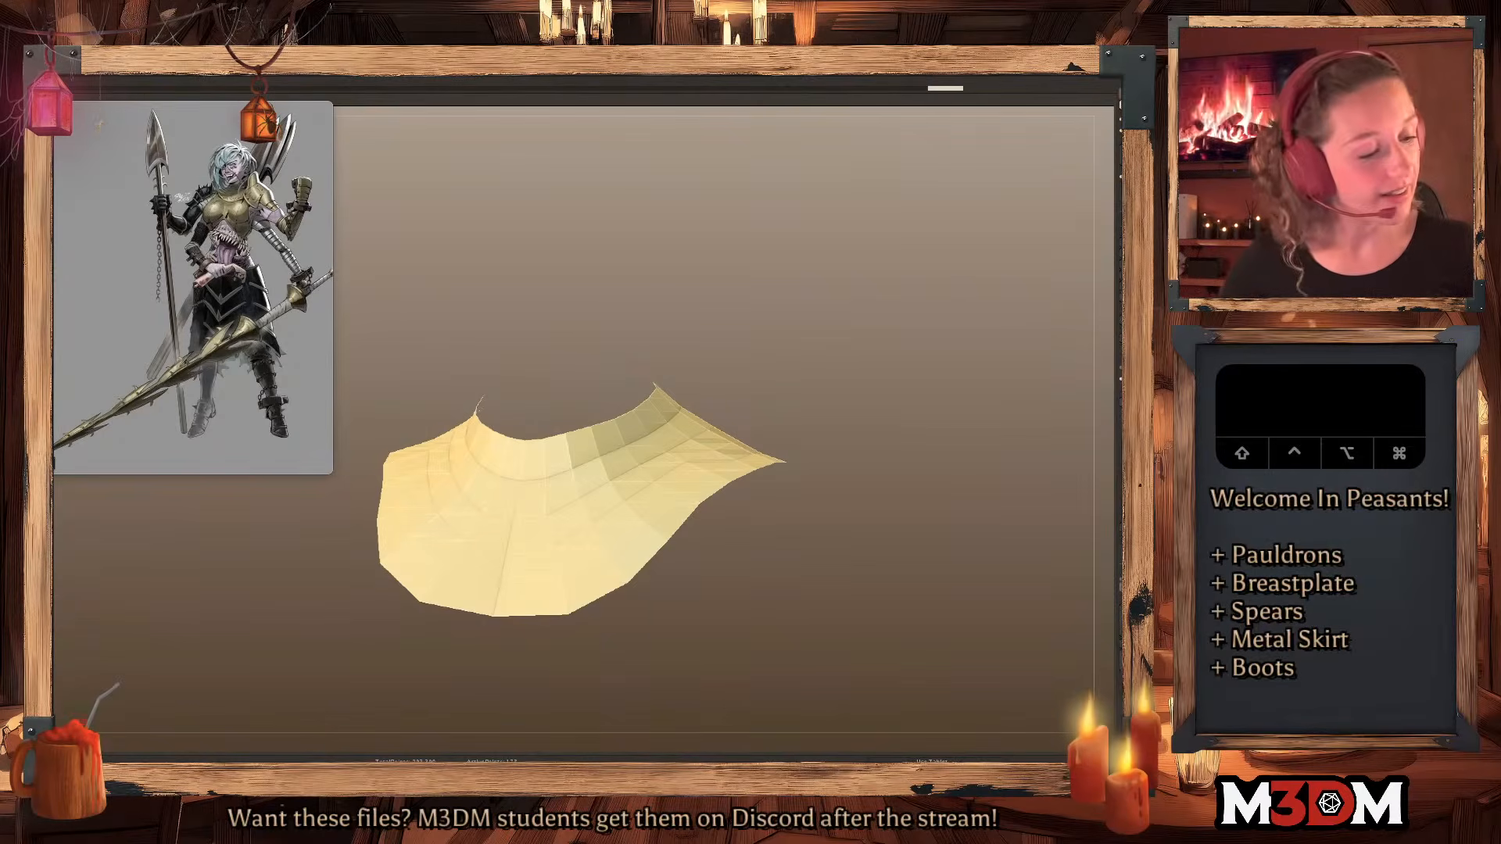
{"action": "key", "text": "space"}
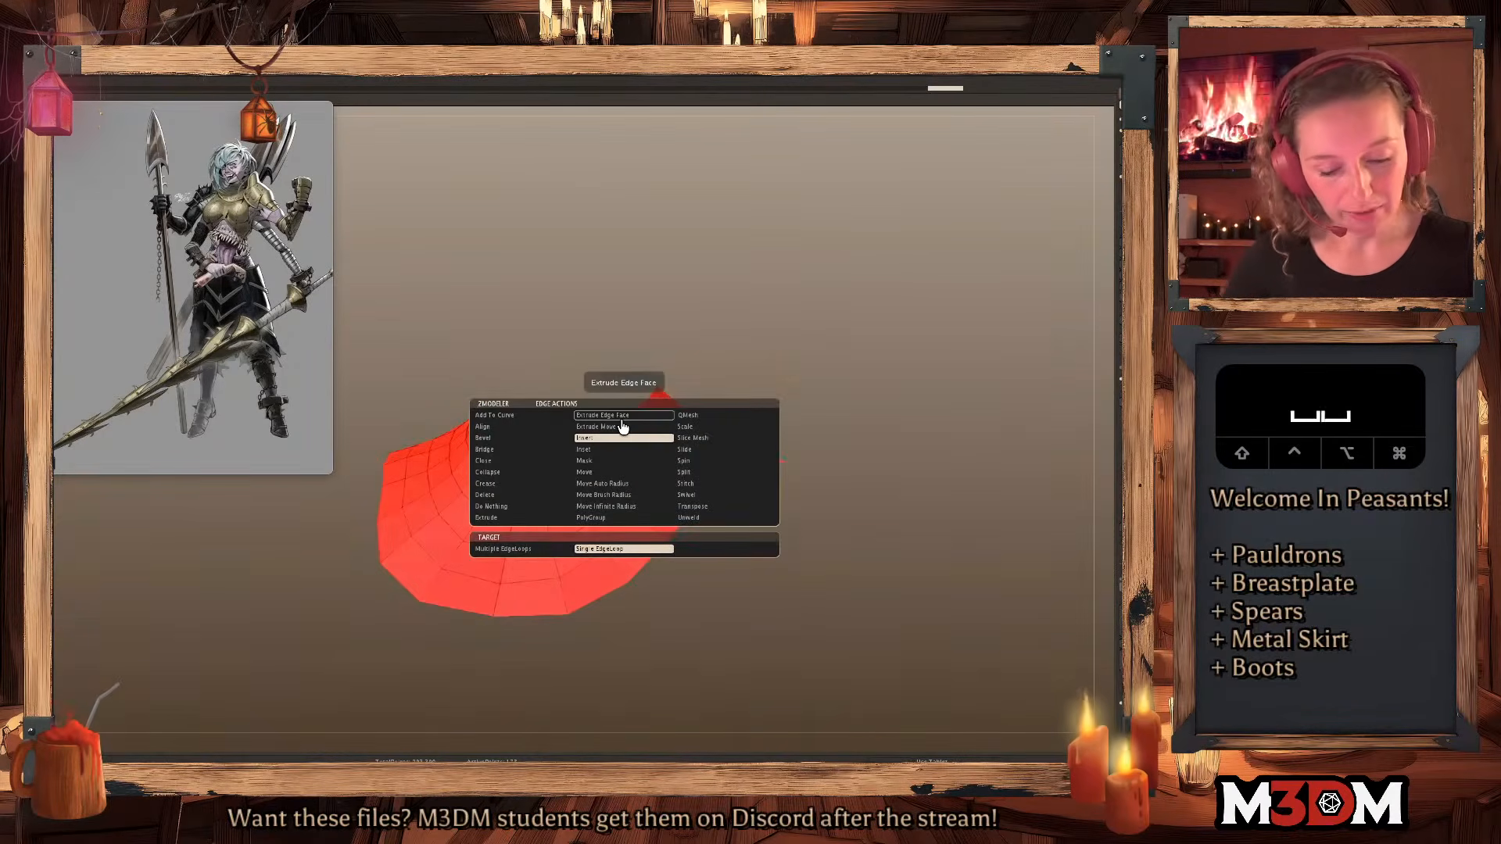
{"action": "left_click", "coordinate": [520, 517]}
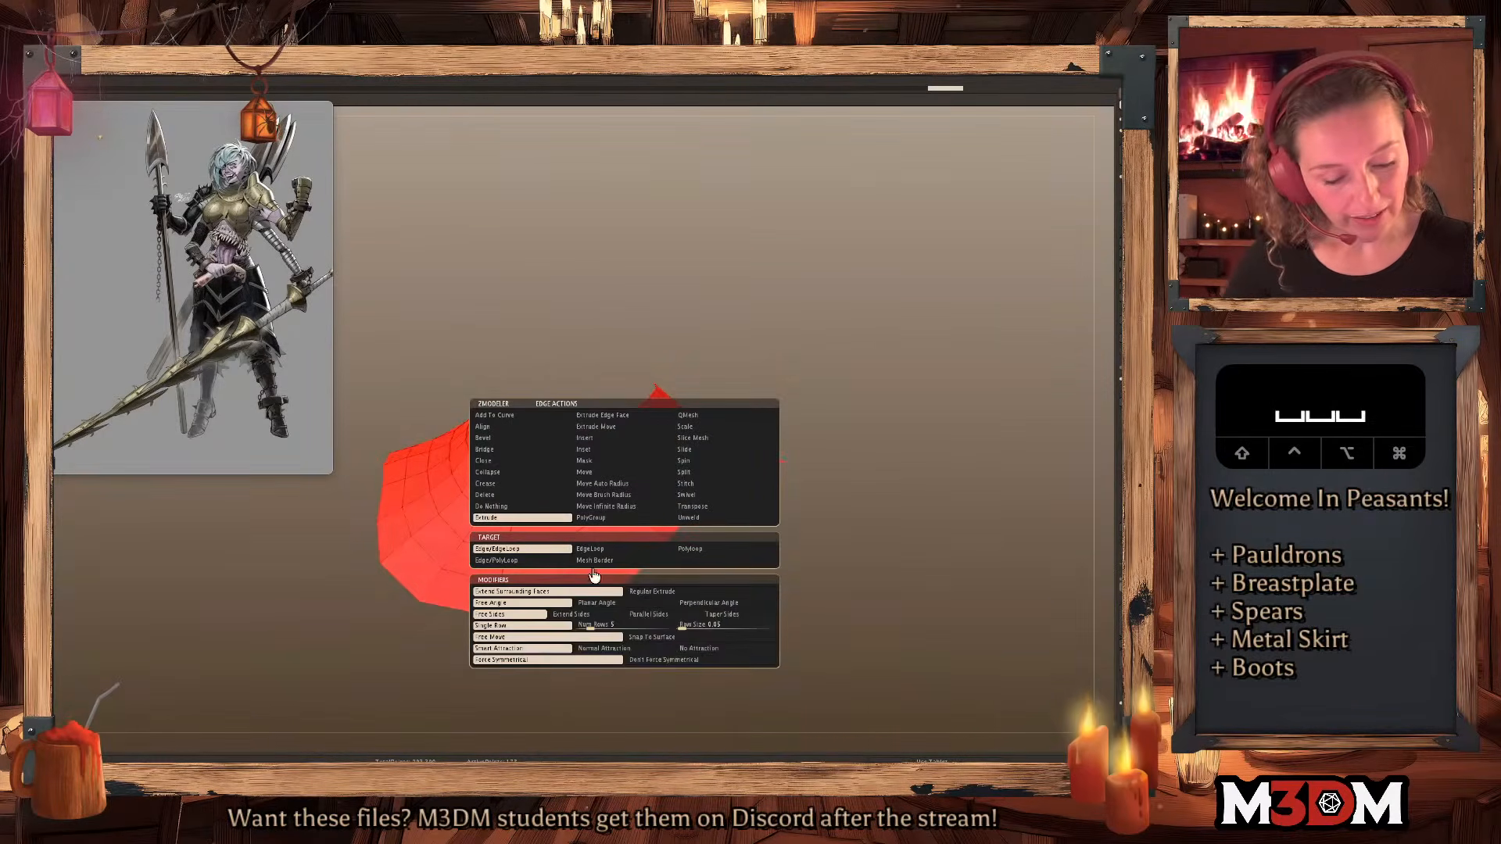
{"action": "left_click", "coordinate": [691, 549]}
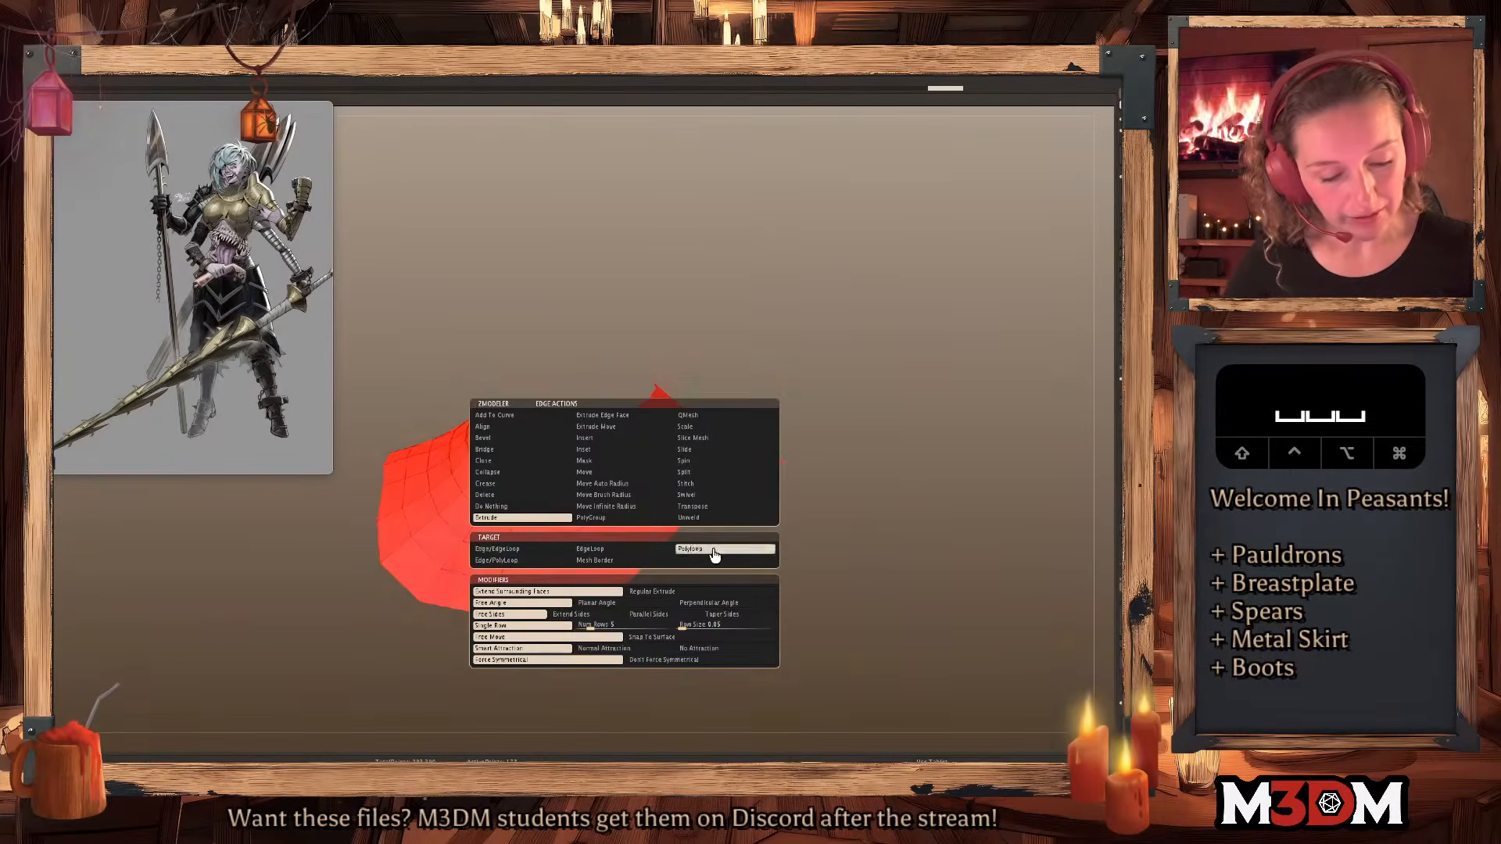
Try to extrude the collar's neckline edge upward in two rows.
{"action": "left_click_drag", "start_coordinate": [597, 408], "coordinate": [595, 362]}
{"action": "left_click_drag", "start_coordinate": [865, 310], "coordinate": [790, 339]}
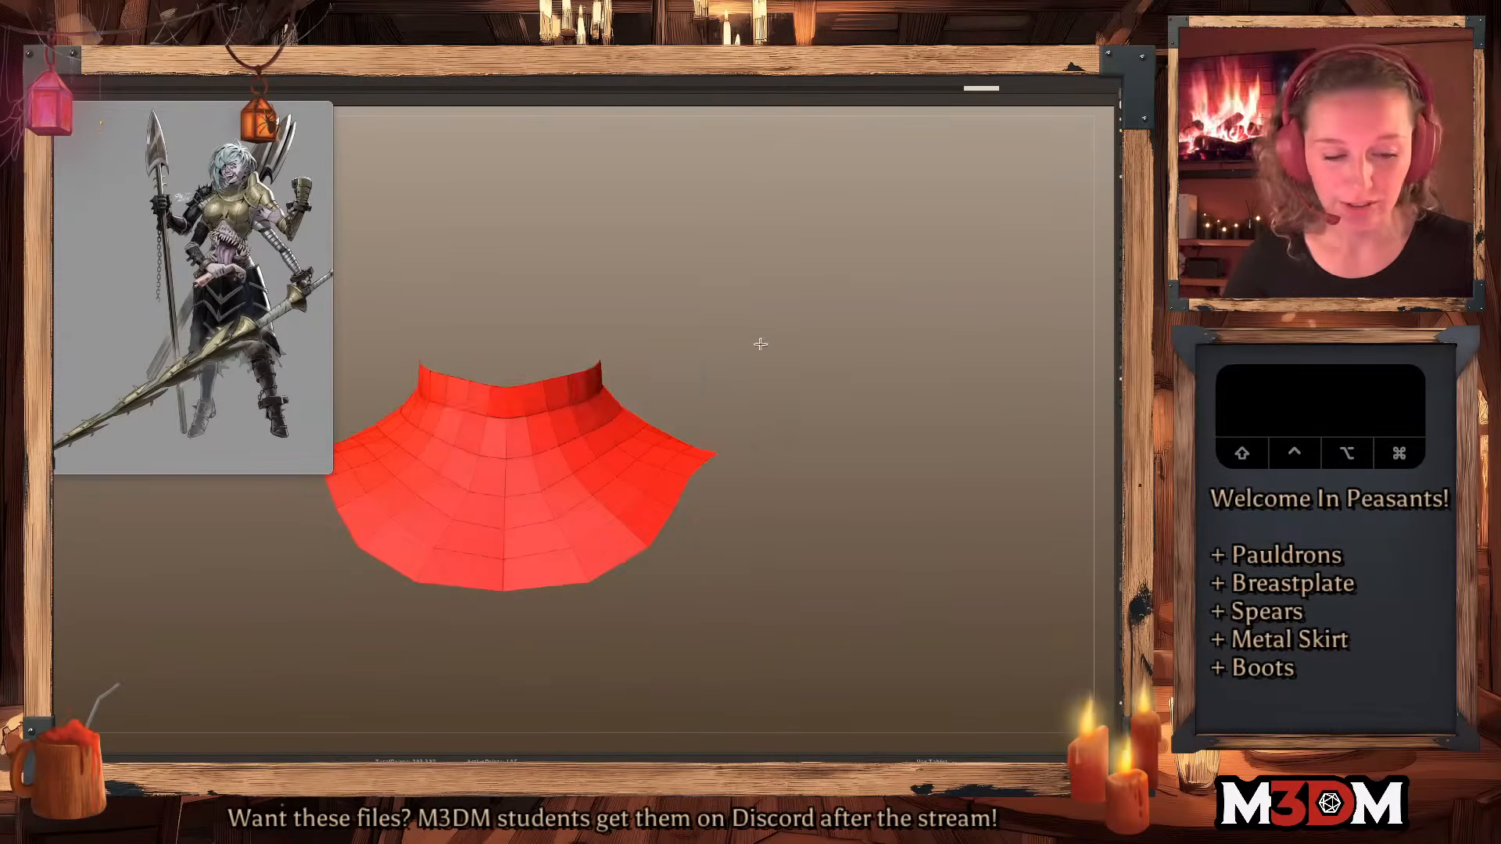
{"action": "mouse_move", "coordinate": [588, 366]}
{"action": "left_mouse_down"}
{"action": "mouse_move", "coordinate": [572, 333]}
{"action": "mouse_move", "coordinate": [633, 321]}
{"action": "mouse_move", "coordinate": [586, 341]}
{"action": "left_mouse_up"}
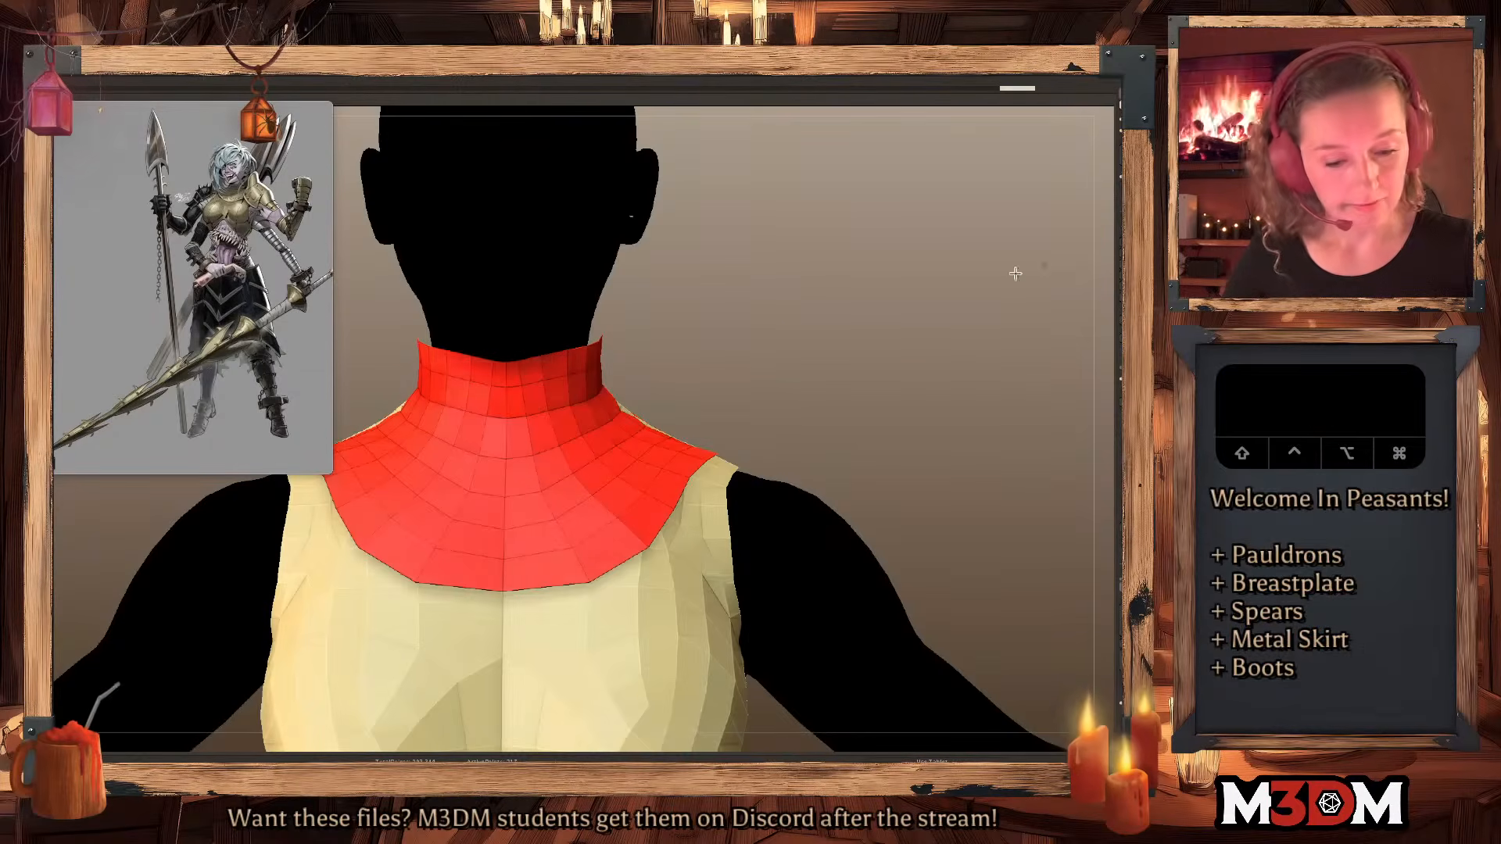
{"action": "key", "text": "super+z"}
{"action": "key", "text": "super+z"}
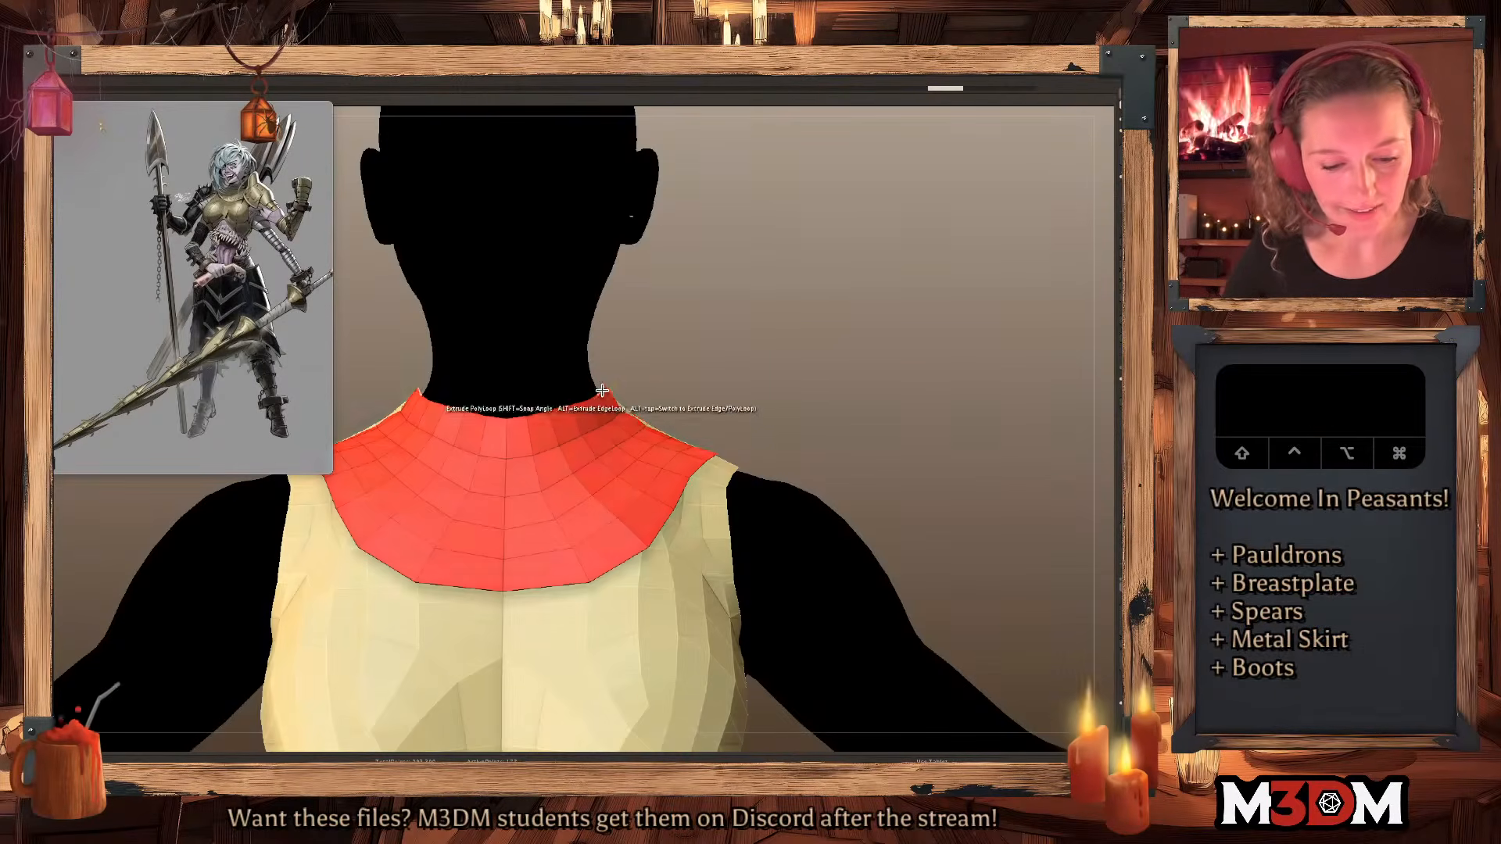
Pull the collar's neckline upward and inward to fit more closely around the neck.
{"action": "left_click", "coordinate": [591, 388]}
{"action": "left_click", "coordinate": [587, 391]}
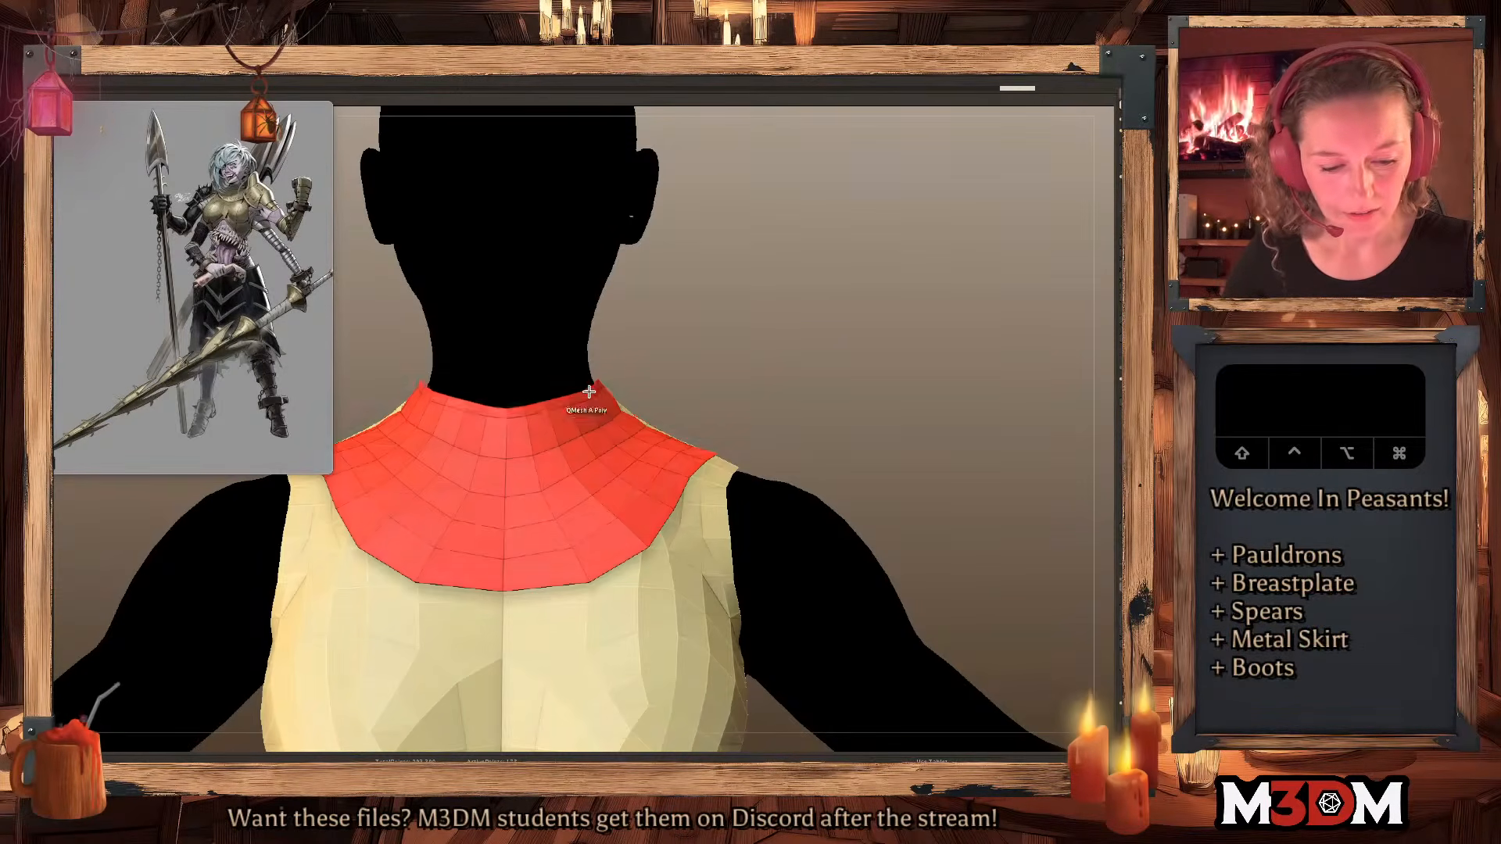
{"action": "left_click_drag", "start_coordinate": [596, 397], "coordinate": [587, 368]}
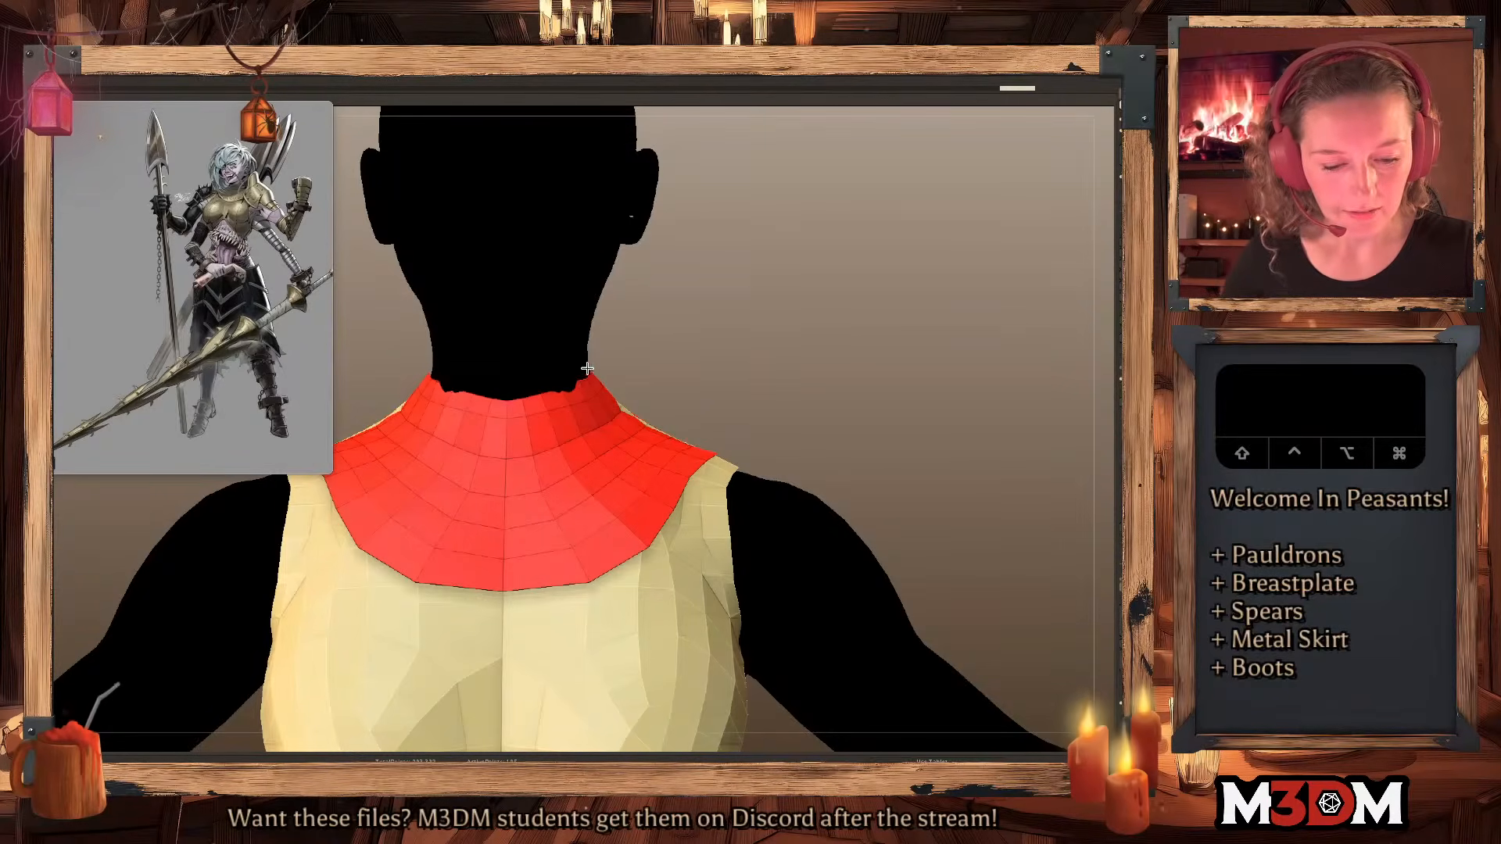
{"action": "left_click", "coordinate": [591, 380]}
{"action": "left_click", "coordinate": [1122, 227]}
{"action": "left_click", "coordinate": [1122, 227]}
Extrude the collar's neckline loop upward in two rows to form a standing neck band.
{"action": "left_click_drag", "start_coordinate": [783, 335], "coordinate": [585, 383]}
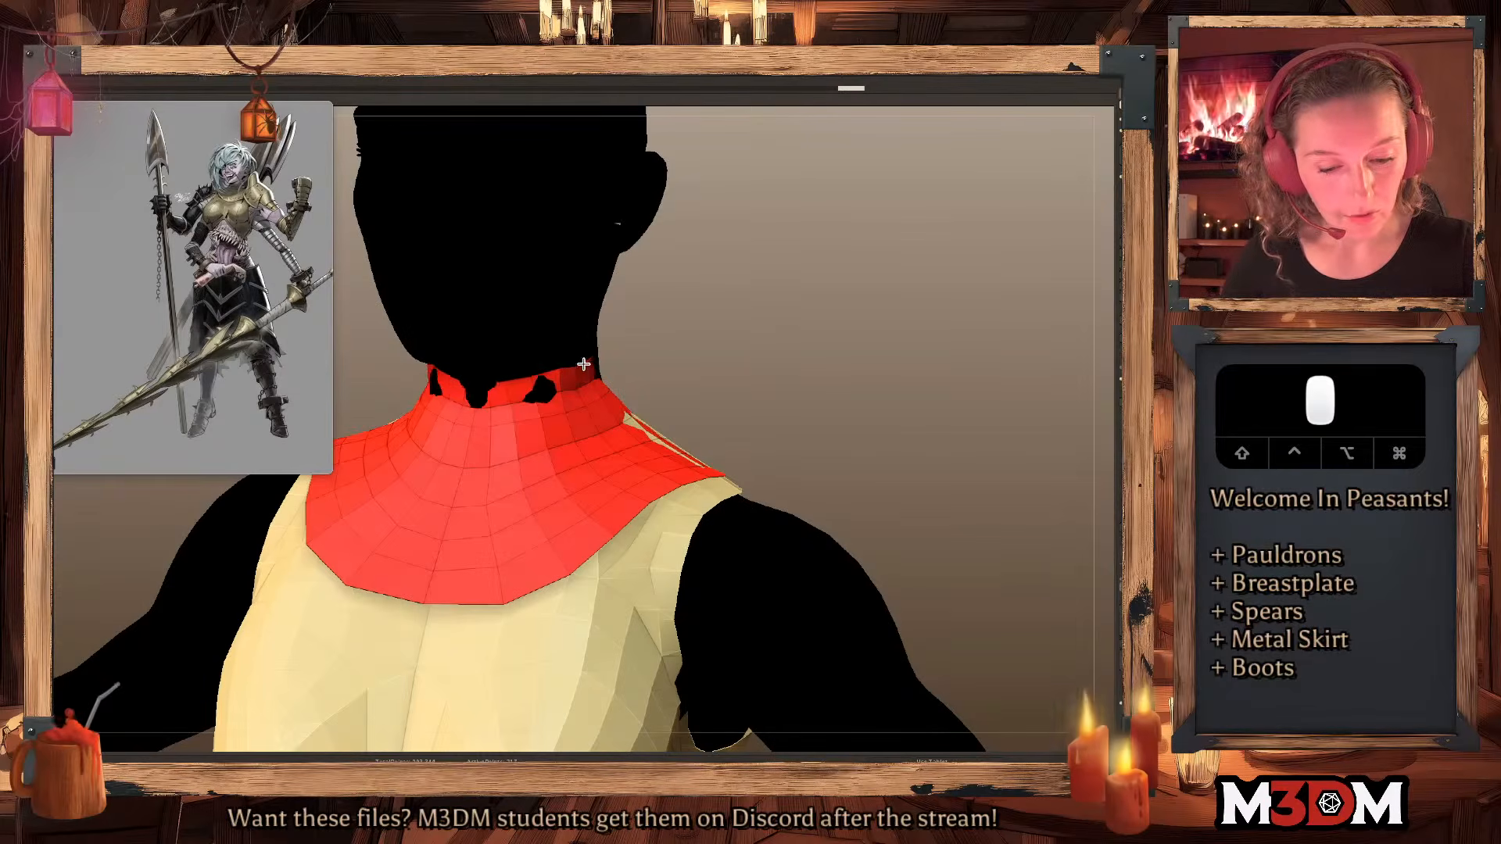
{"action": "left_click_drag", "start_coordinate": [807, 327], "coordinate": [764, 355]}
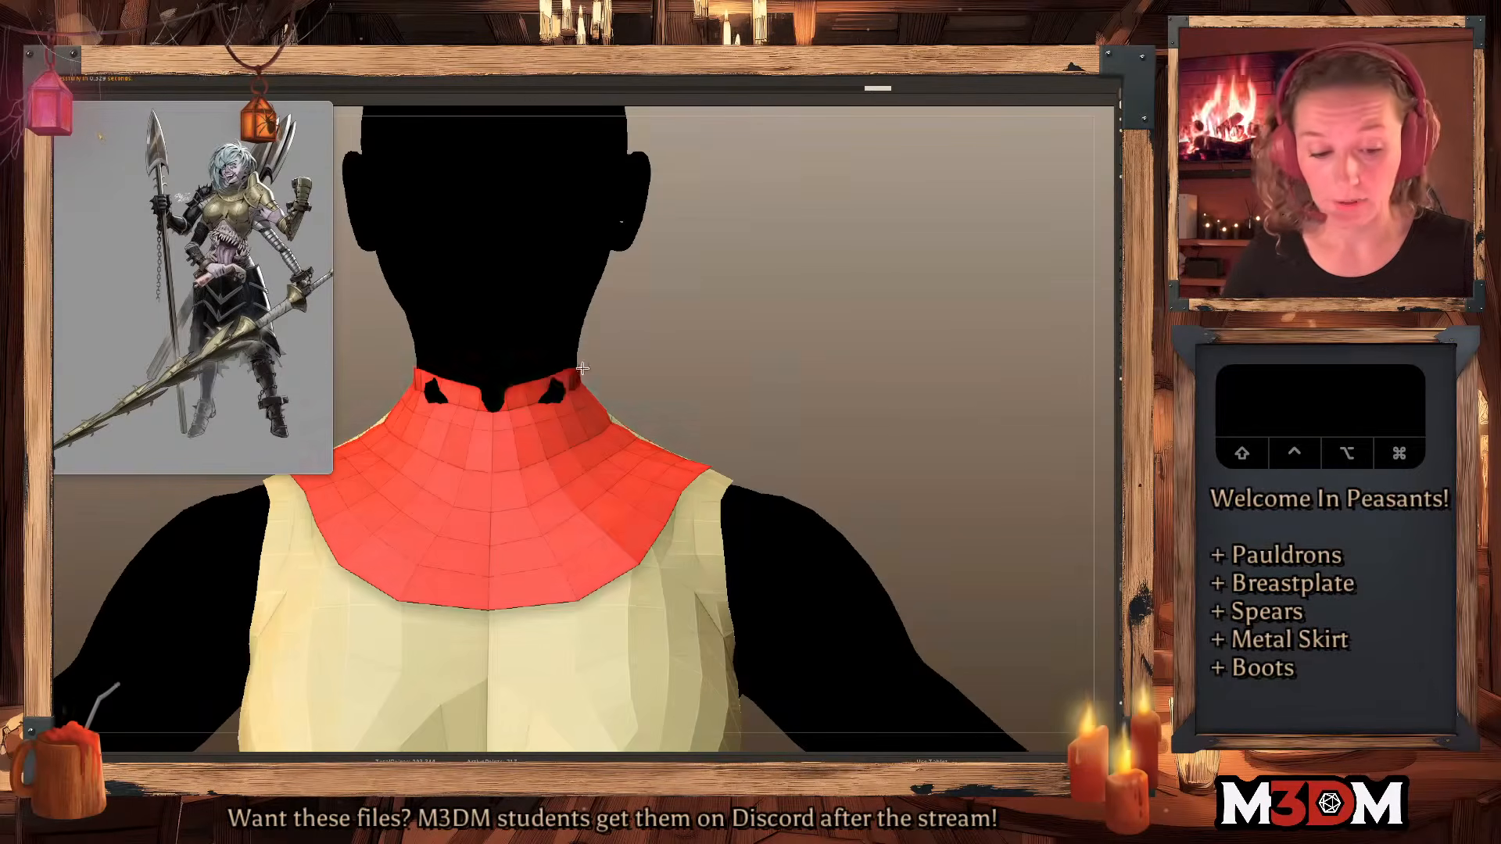
{"action": "left_click_drag", "start_coordinate": [576, 368], "coordinate": [573, 348]}
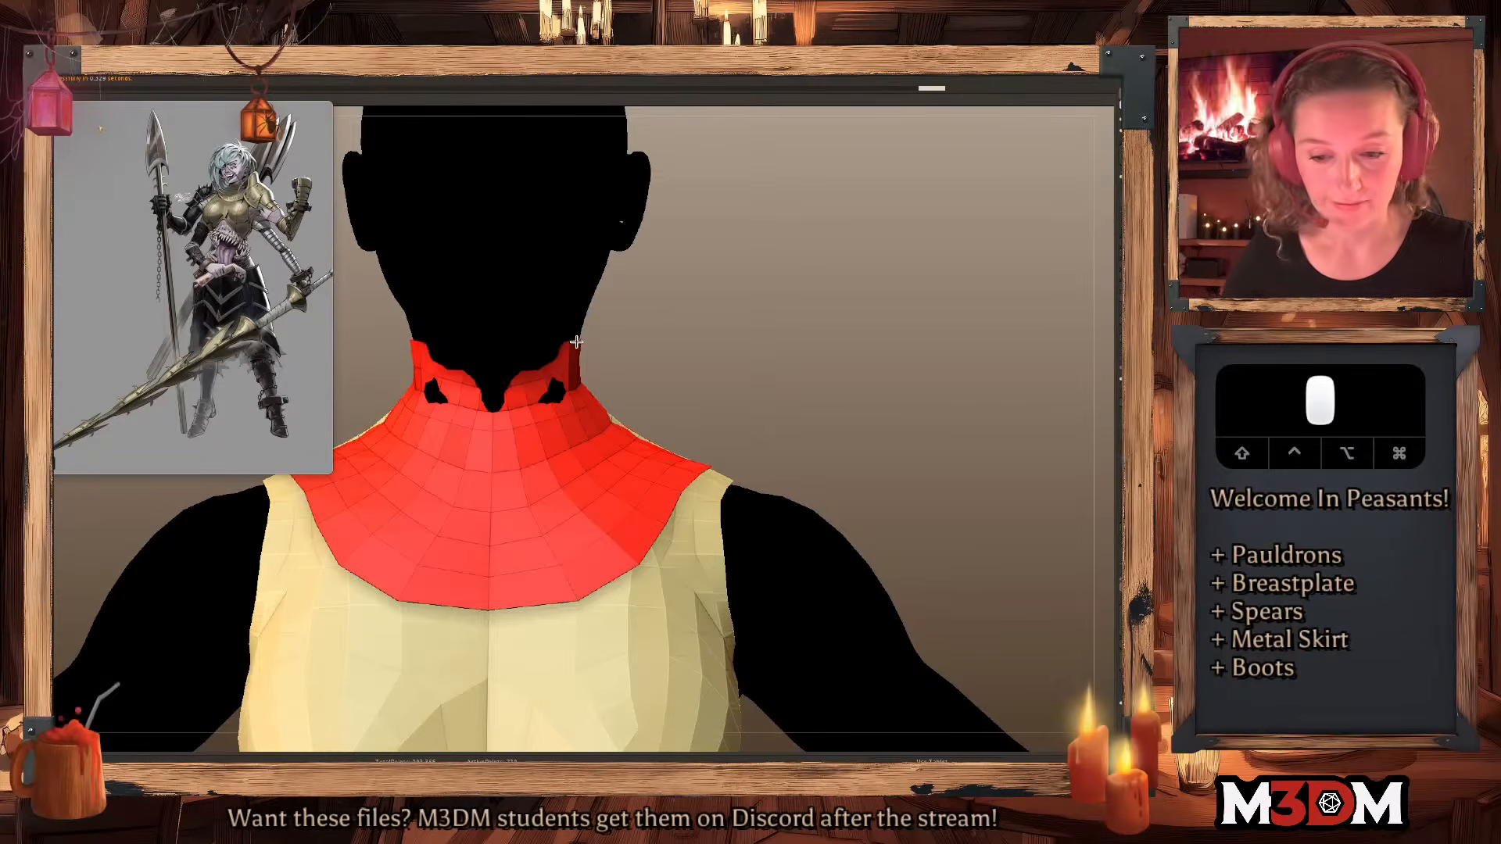
{"action": "left_click_drag", "start_coordinate": [818, 289], "coordinate": [831, 319]}
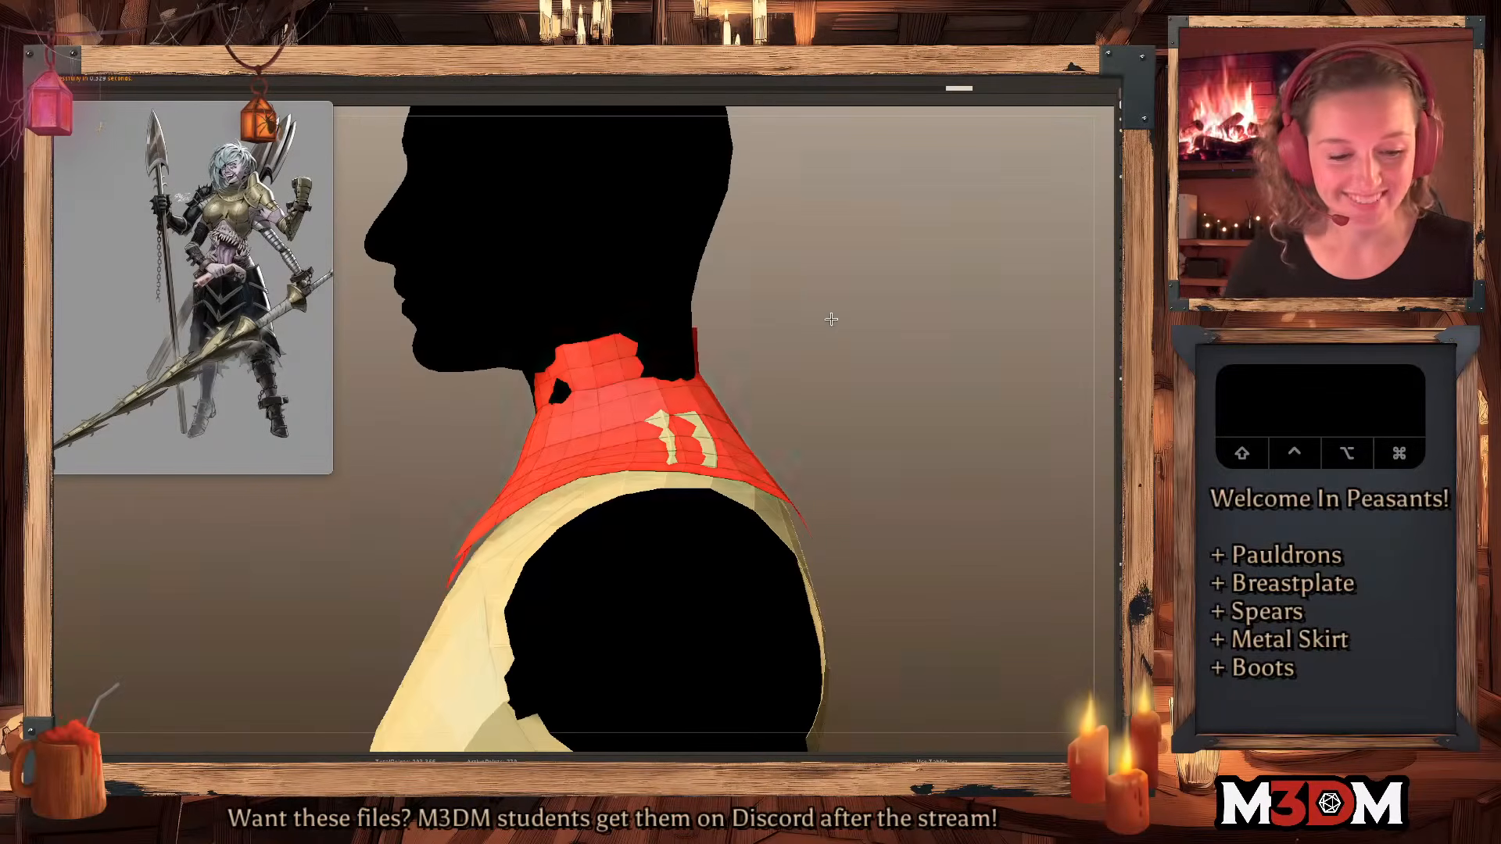
Push the standing neck band outward so it covers the neck poking through it at the sides and back.
{"action": "left_click", "coordinate": [1111, 395]}
{"action": "right_click", "coordinate": [807, 408]}
{"action": "key", "text": "super+z"}
{"action": "left_click", "coordinate": [559, 382], "text": "alt"}
{"action": "mouse_move", "coordinate": [559, 382]}
{"action": "left_mouse_down", "text": "alt"}
{"action": "mouse_move", "coordinate": [664, 343]}
{"action": "mouse_move", "coordinate": [683, 362]}
{"action": "mouse_move", "coordinate": [719, 339]}
{"action": "mouse_move", "coordinate": [891, 336]}
{"action": "left_mouse_up", "text": "alt"}
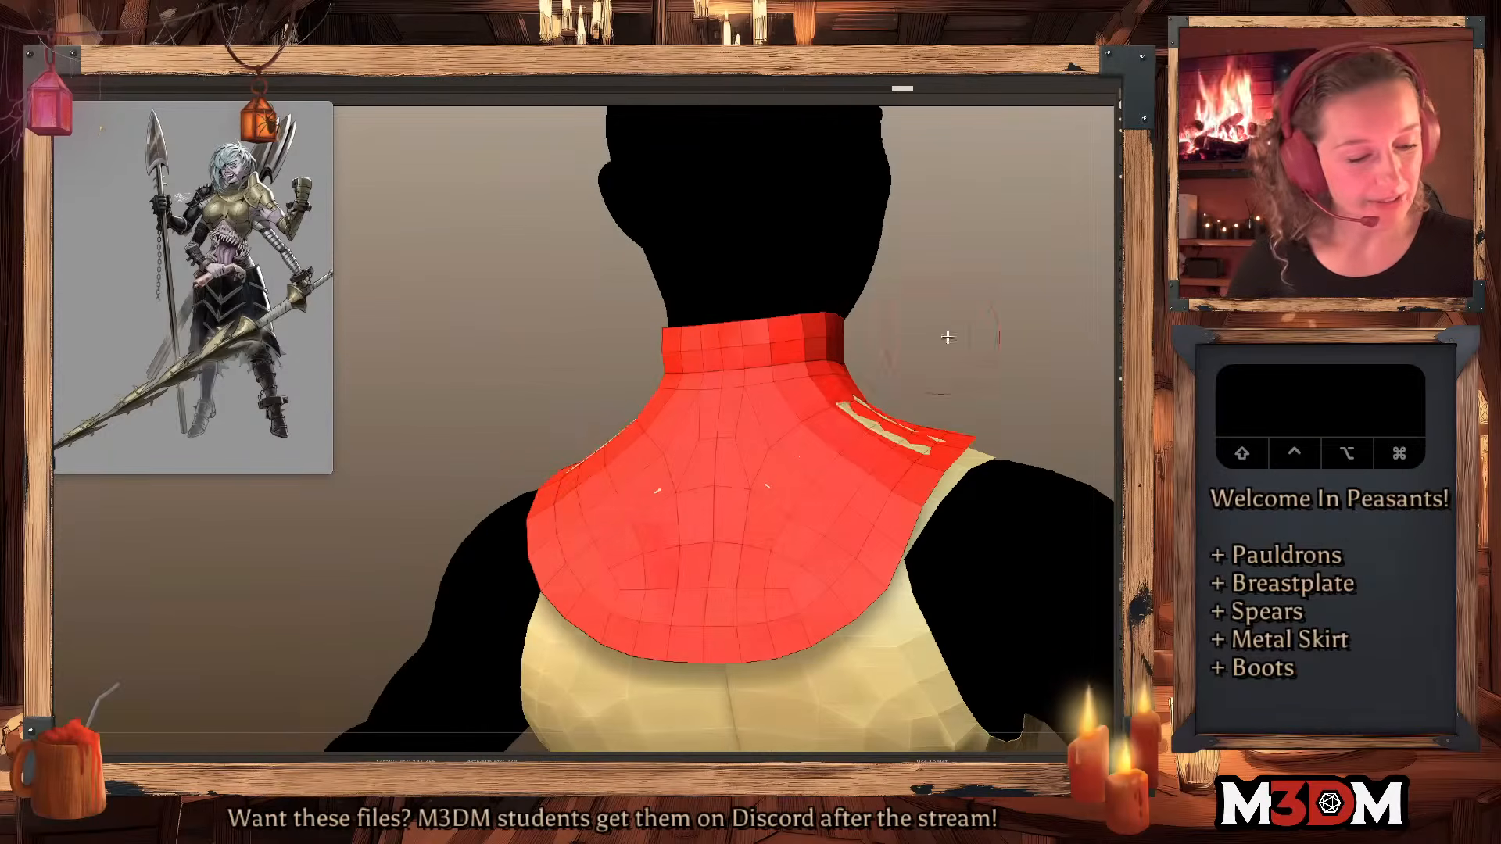
{"action": "left_click_drag", "start_coordinate": [851, 354], "coordinate": [1002, 380]}
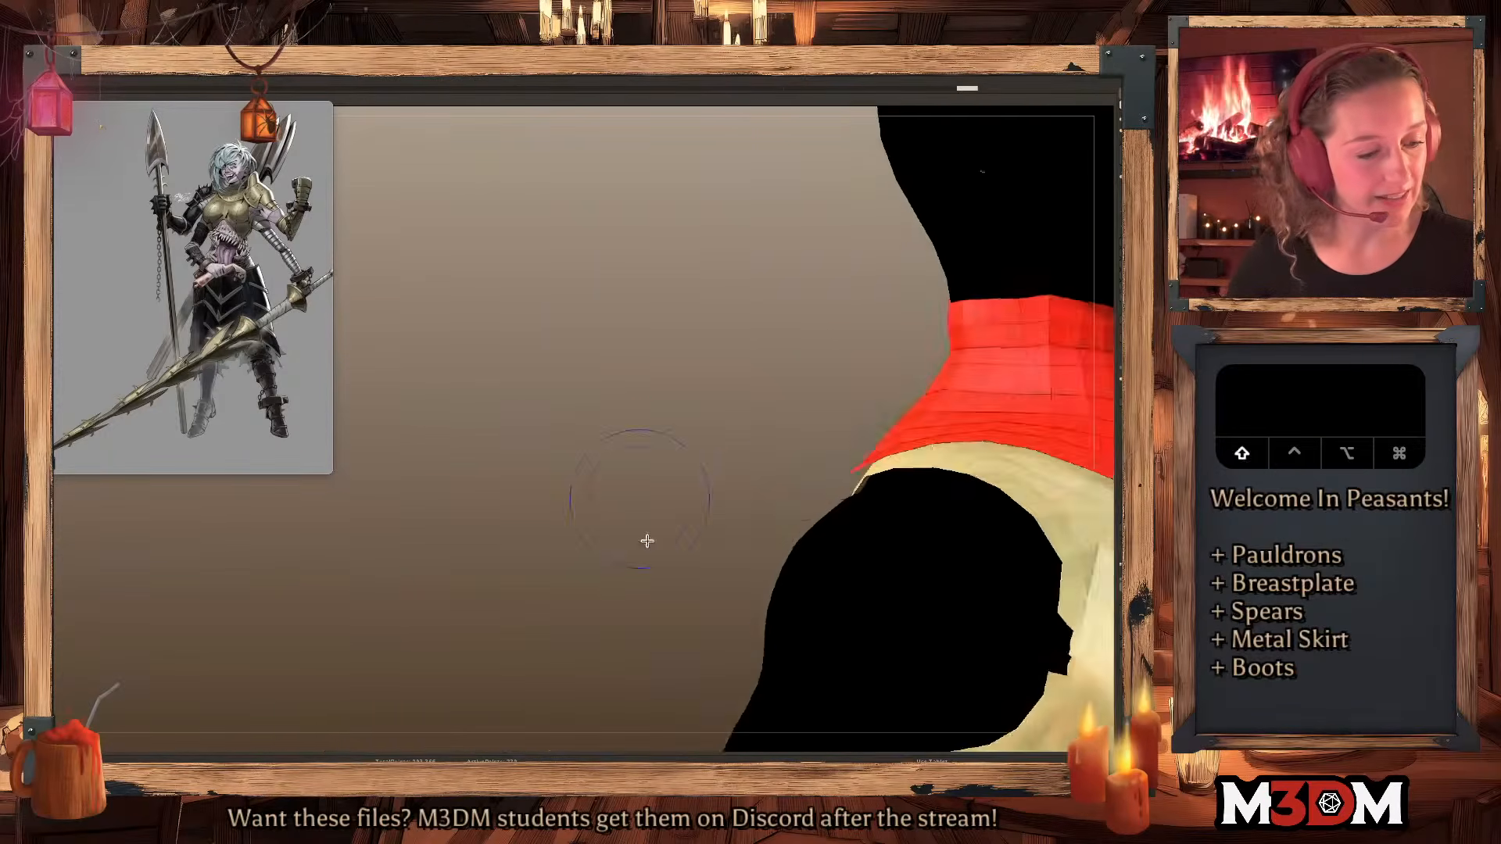
{"action": "left_click_drag", "start_coordinate": [647, 547], "coordinate": [174, 503]}
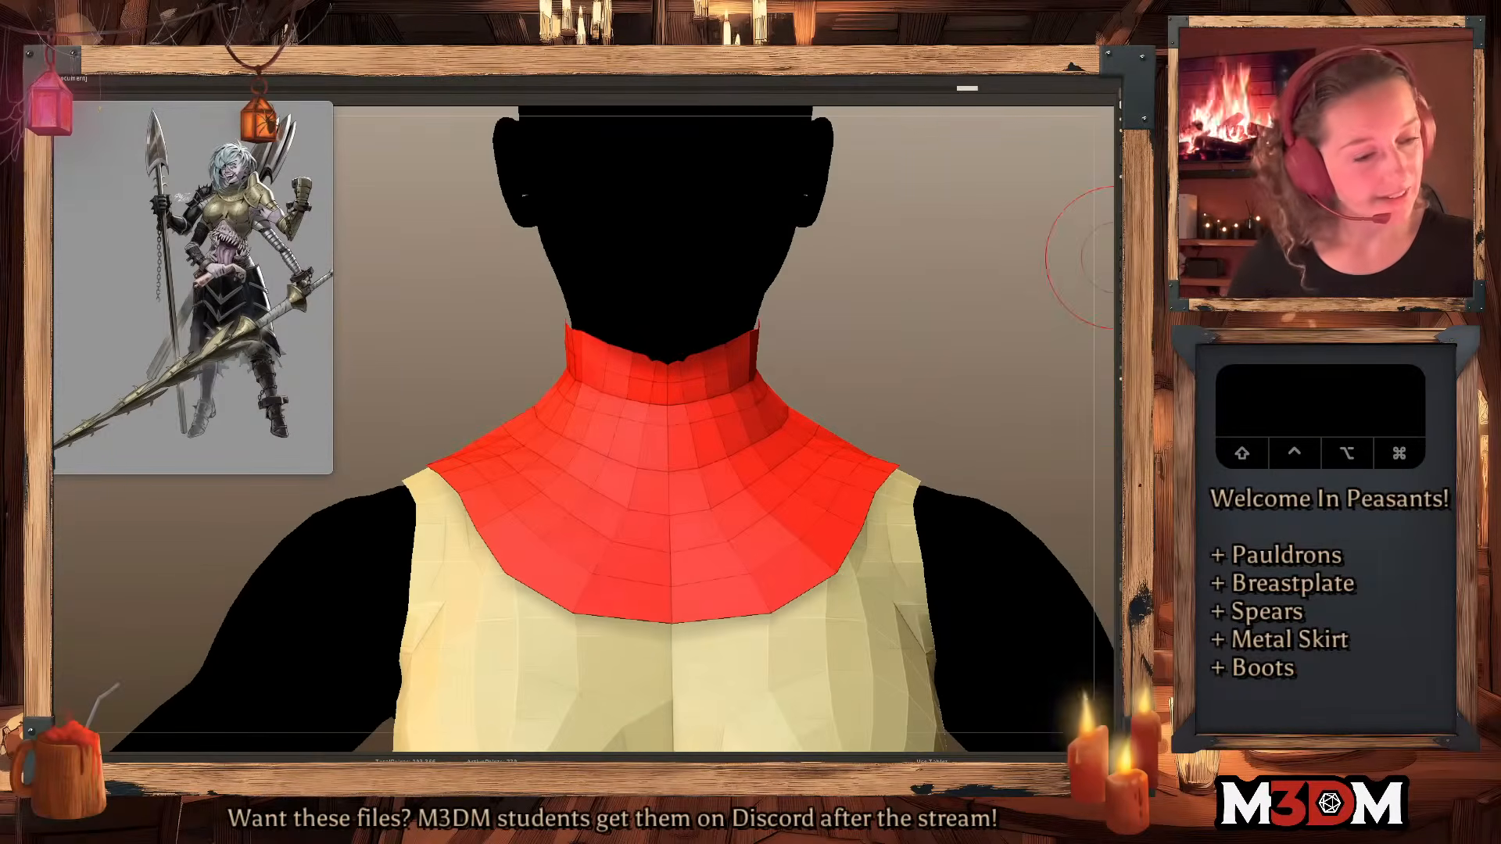
Isolate the collar and set the ZModeler edge action to Crease with the EdgeLoop Complete target.
{"action": "left_click", "coordinate": [1126, 288]}
{"action": "key", "text": "space"}
{"action": "left_click_drag", "start_coordinate": [972, 371], "coordinate": [923, 368]}
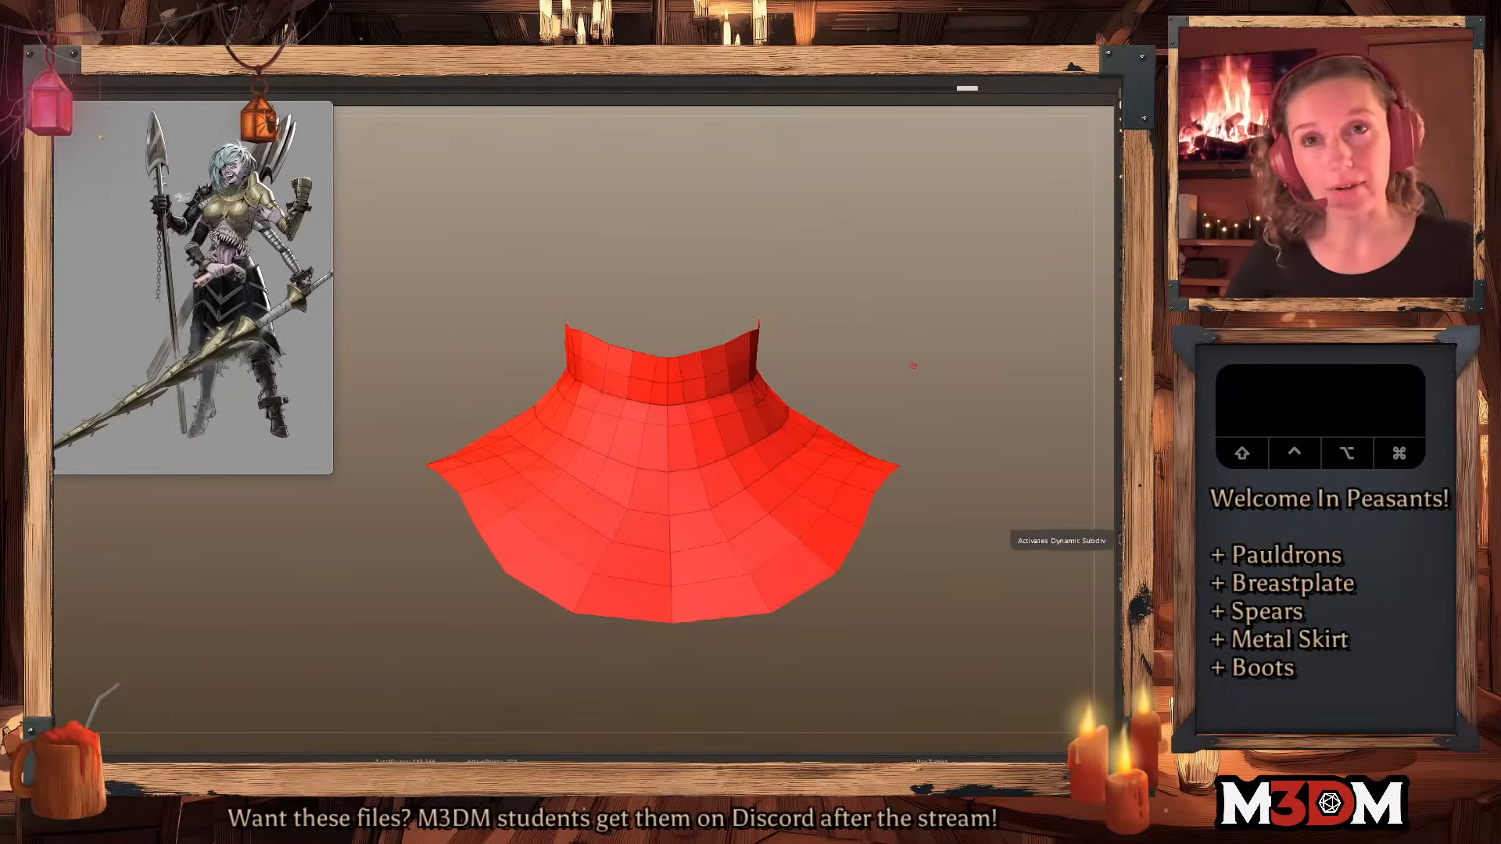
{"action": "left_click", "coordinate": [1126, 438]}
{"action": "left_click_drag", "start_coordinate": [967, 390], "coordinate": [939, 395]}
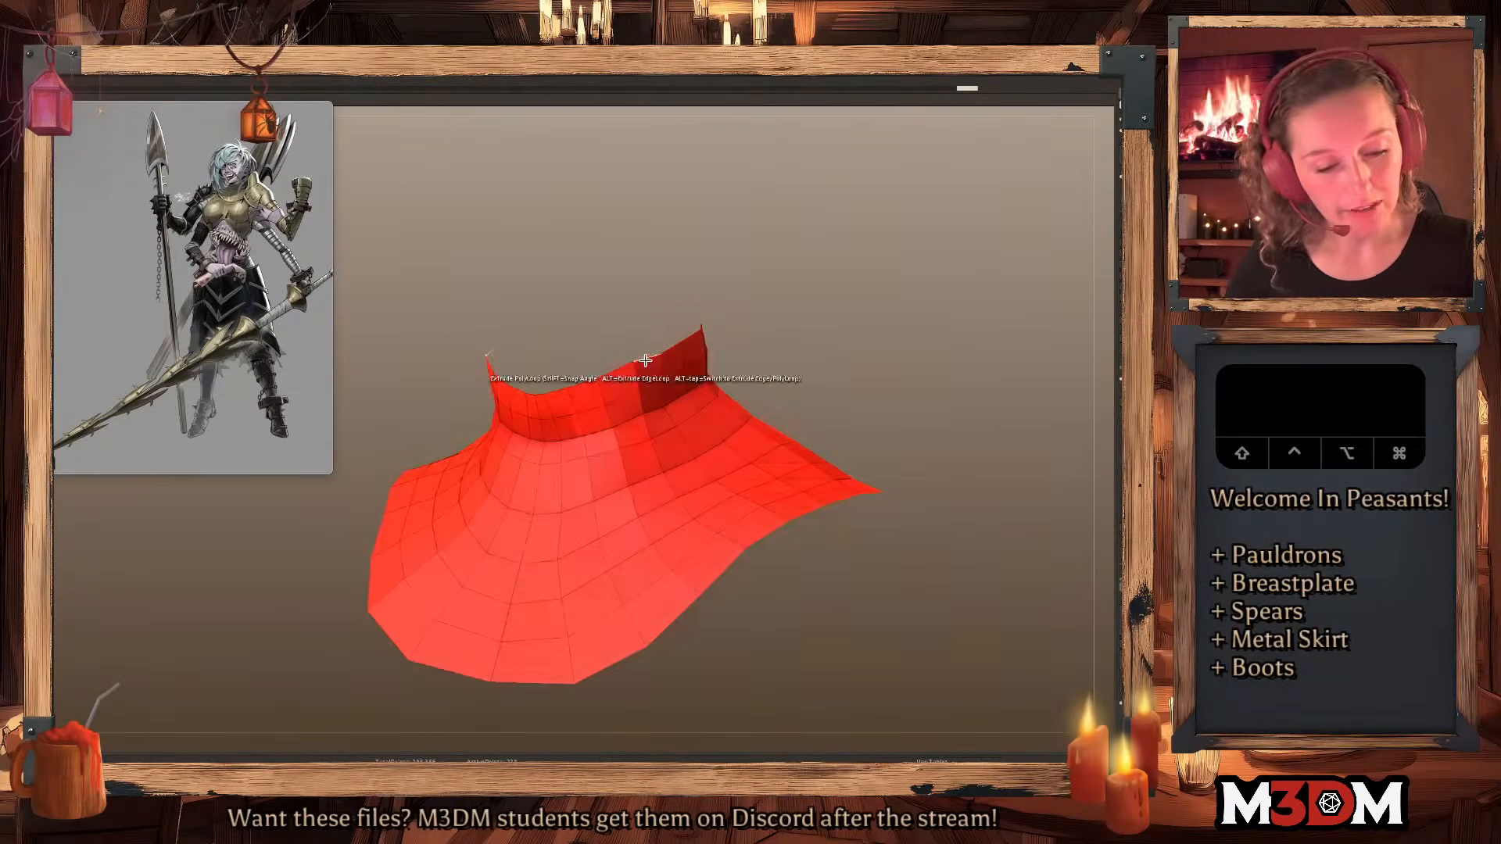
{"action": "key", "text": "space"}
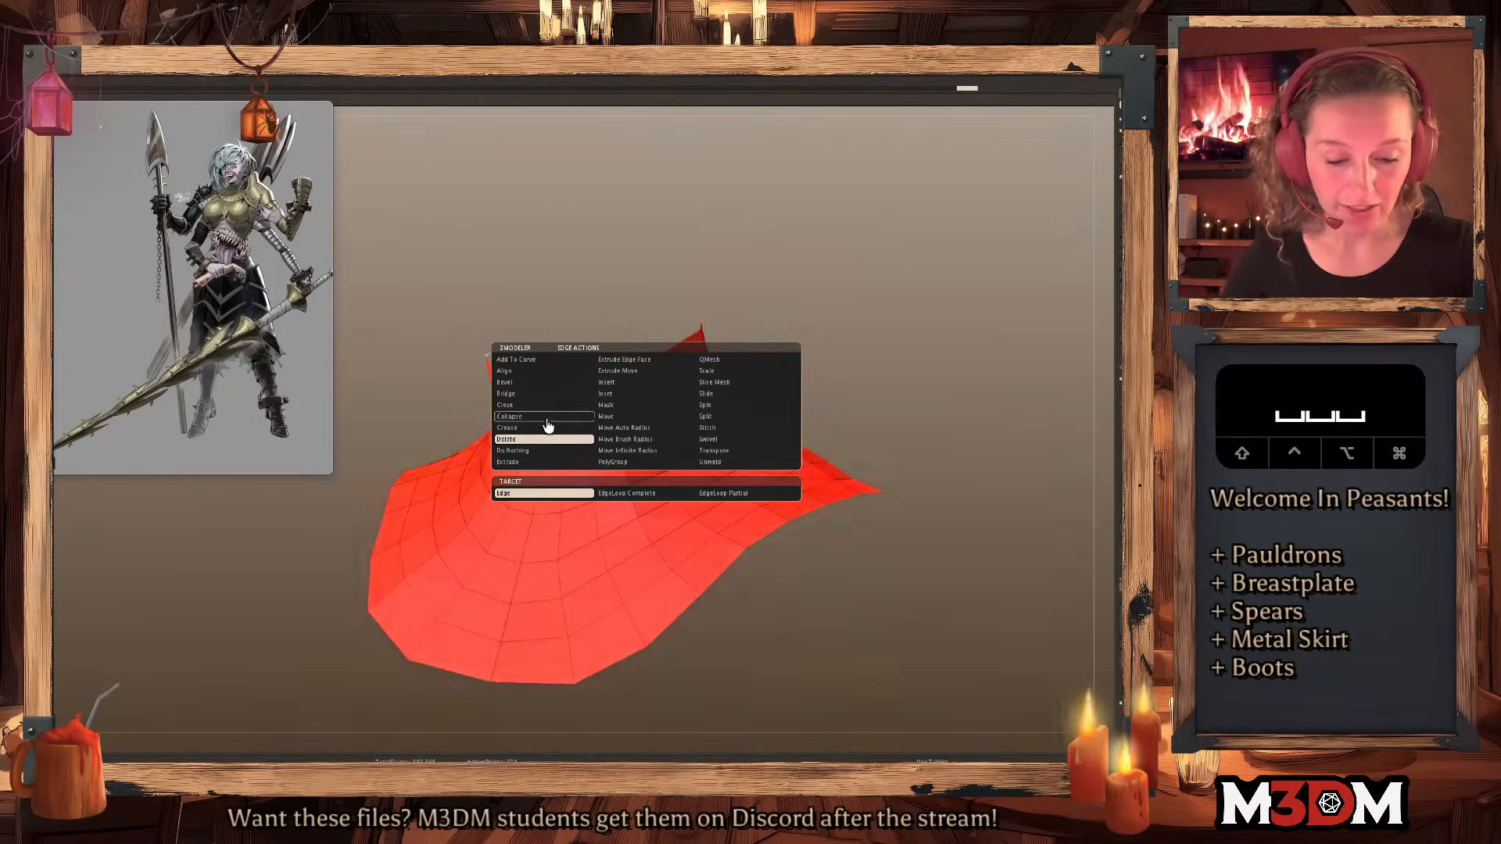
{"action": "left_click", "coordinate": [551, 428]}
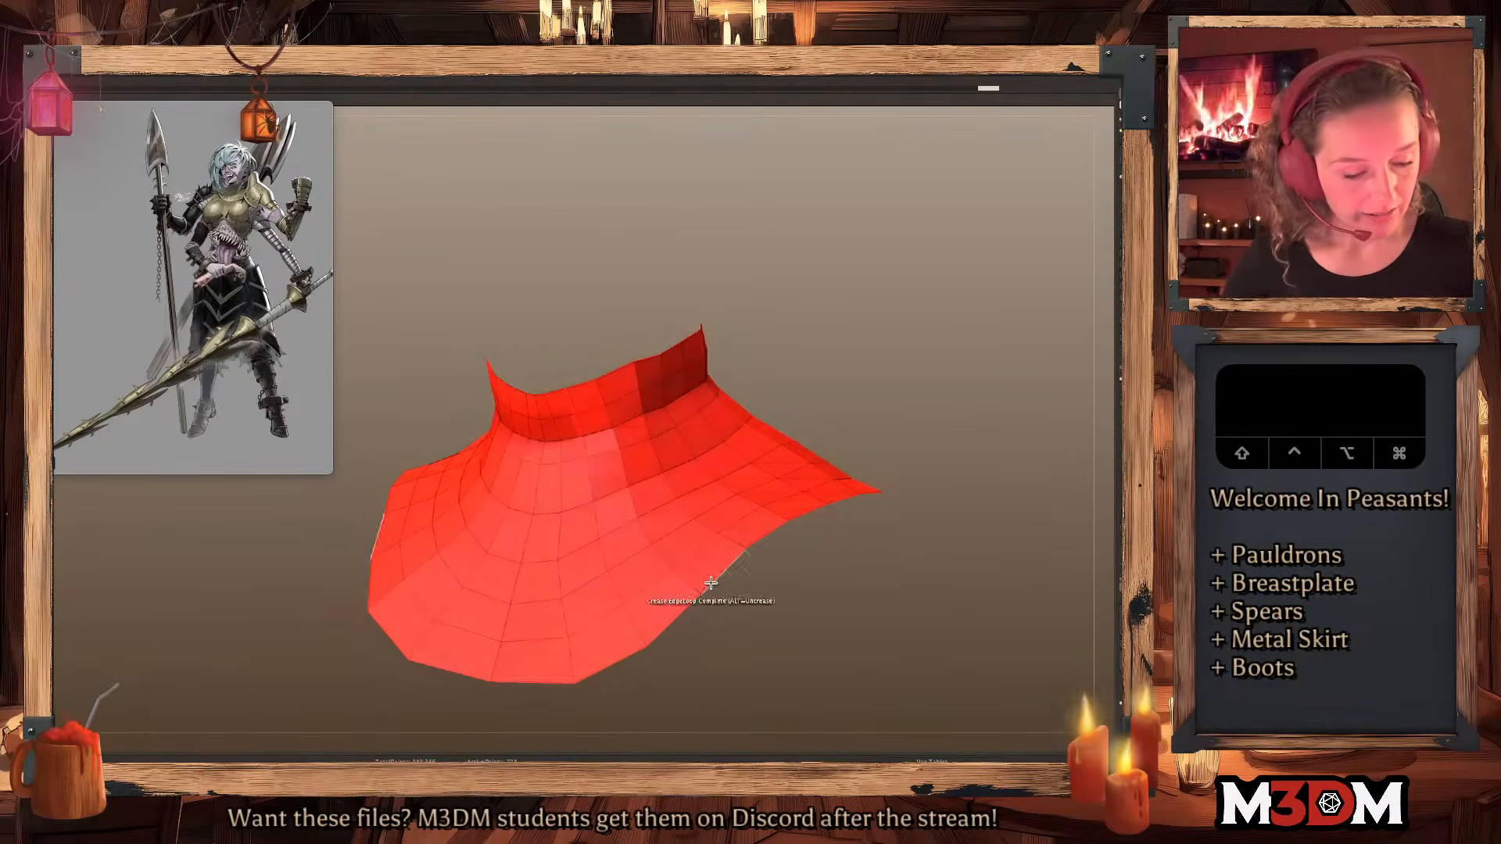
{"action": "left_click_drag", "start_coordinate": [988, 388], "coordinate": [914, 402]}
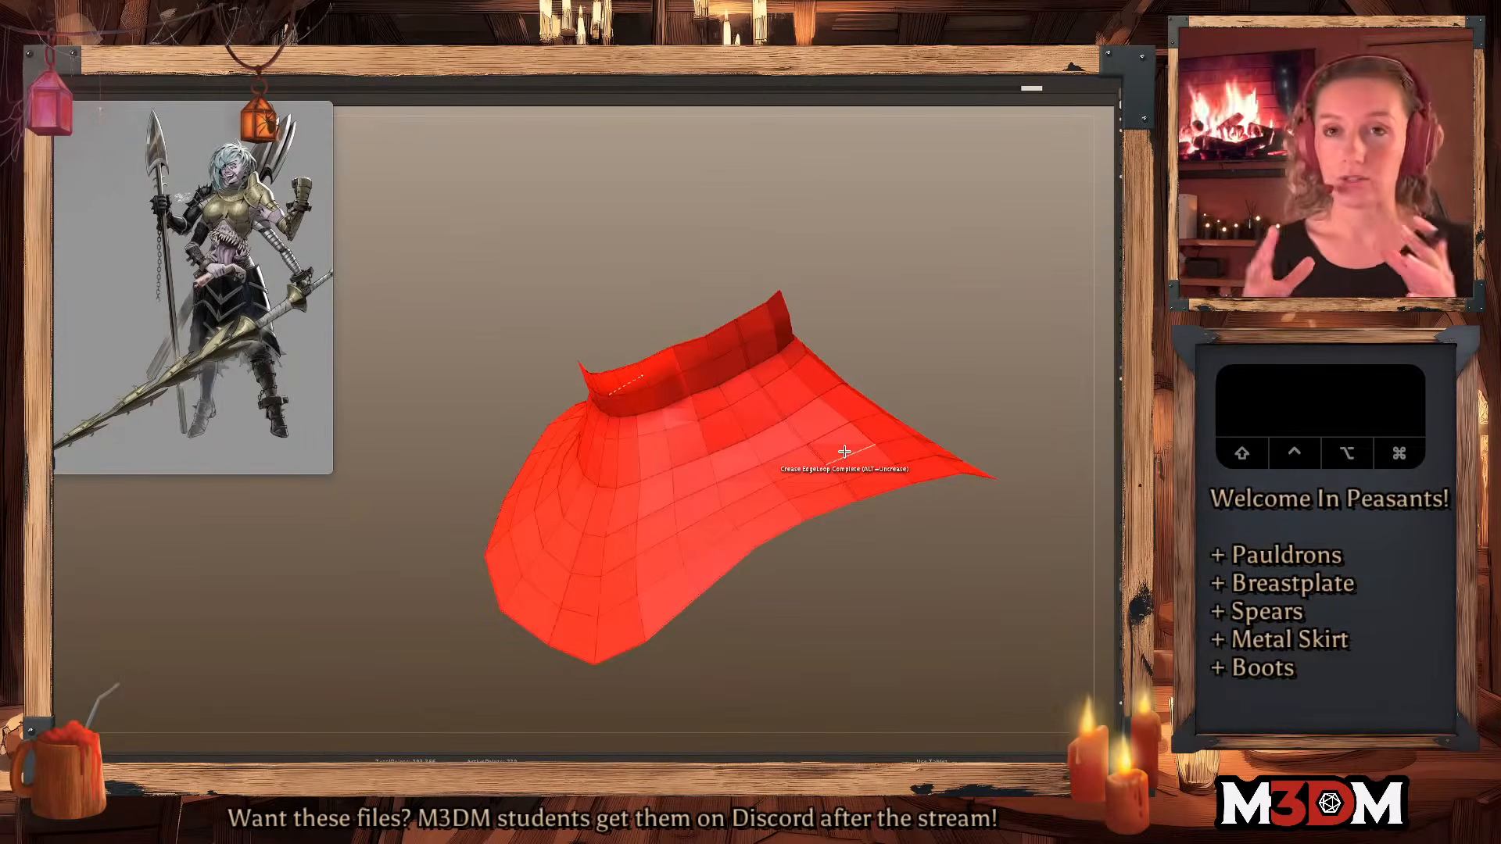
Preview the isolated collar smoothed with Dynamic Subdiv and with its wireframe hidden.
{"action": "key", "text": "d"}
{"action": "key", "text": "shift+f"}
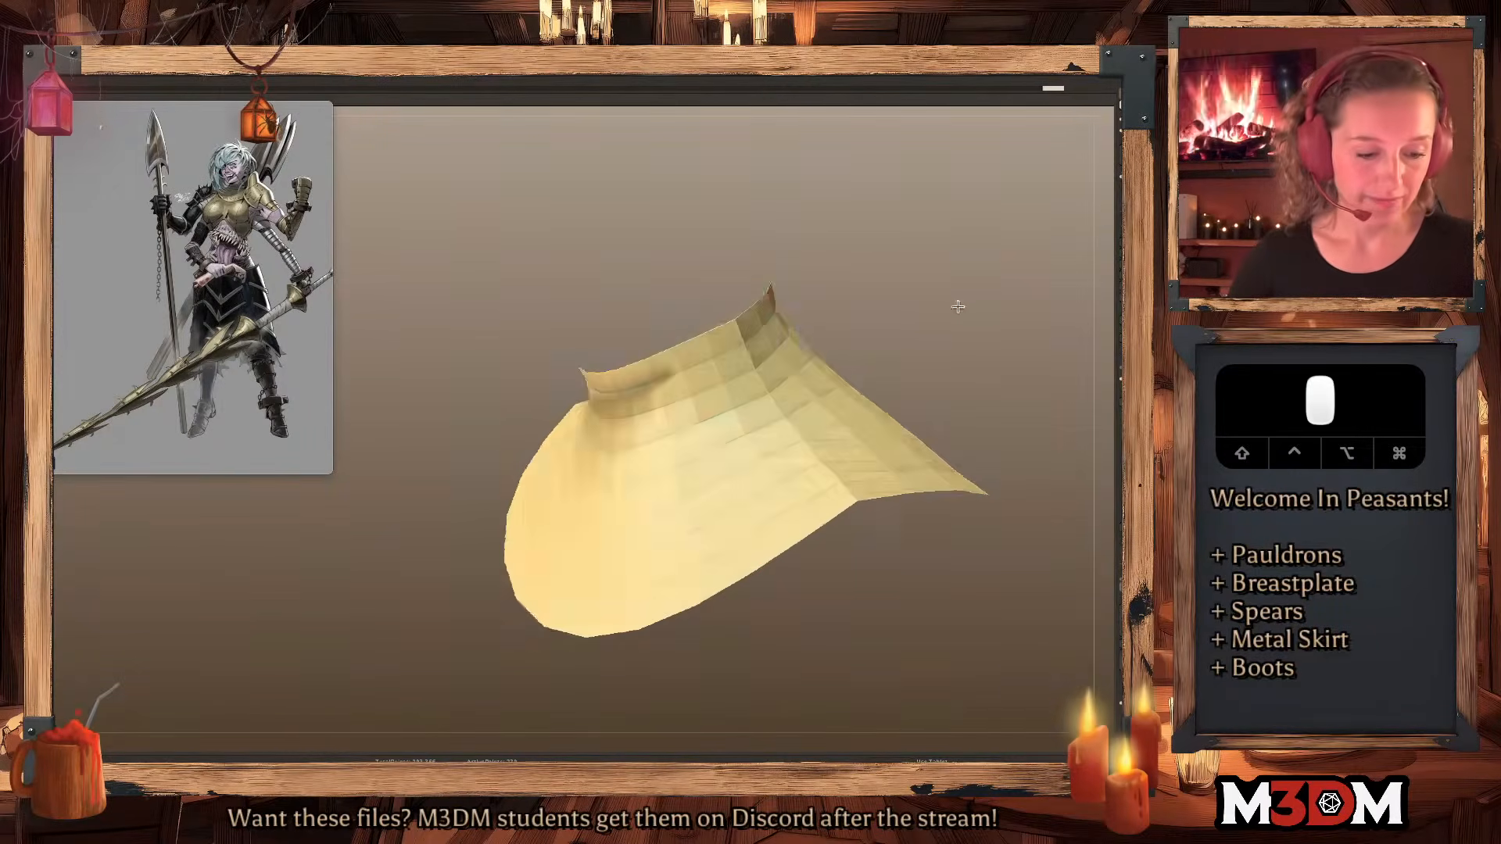
{"action": "left_click_drag", "start_coordinate": [952, 308], "coordinate": [918, 342]}
{"action": "key", "text": "shift+d"}
{"action": "key", "text": "d"}
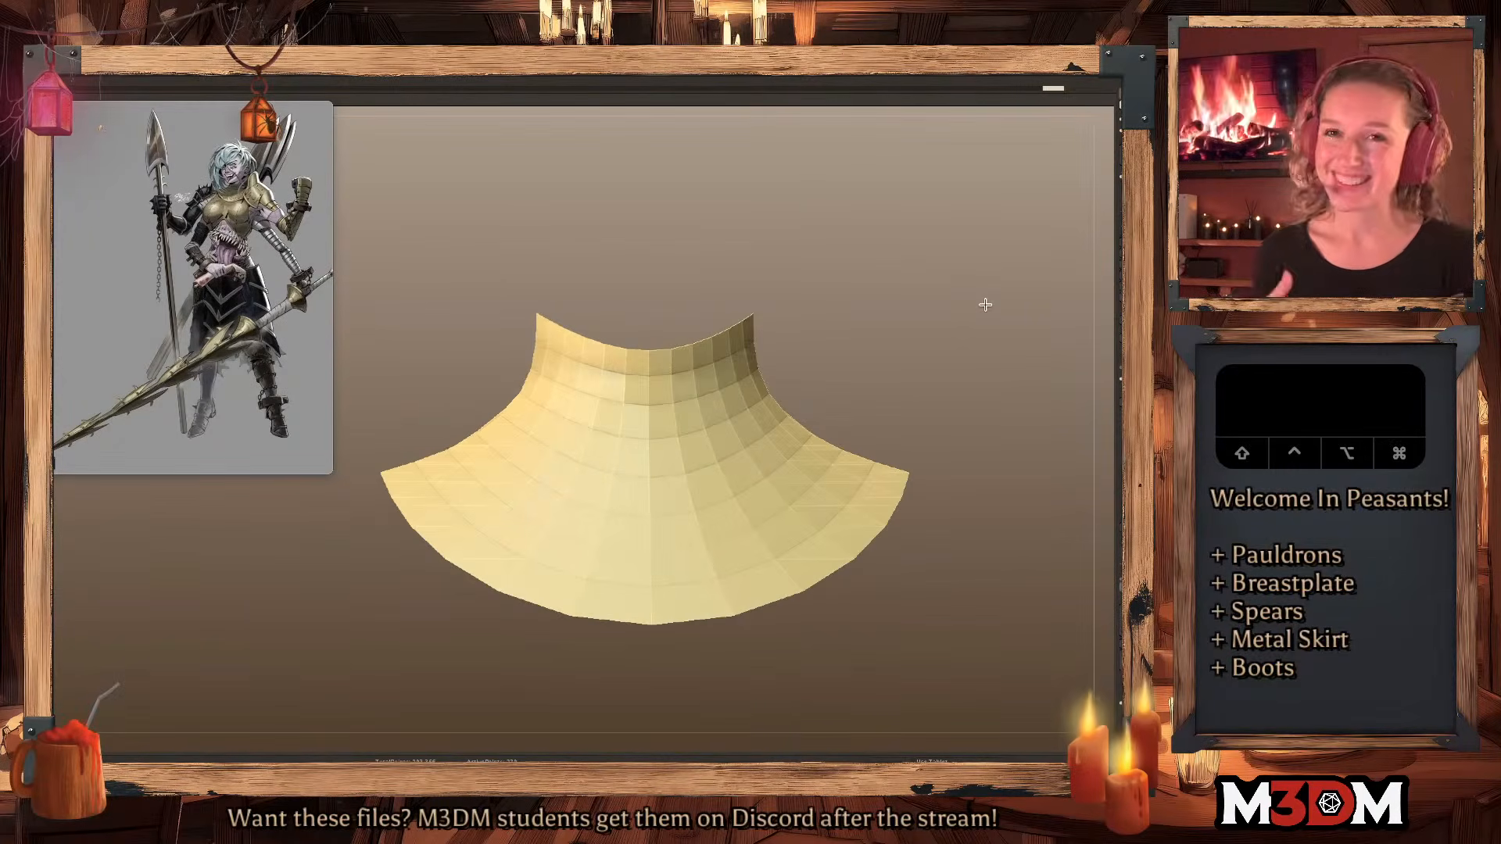
Crease the edge loop down the collar's front centre to keep a sharp ridge and pointed lower edge under smoothing.
{"action": "key", "text": "super+z"}
{"action": "left_click", "coordinate": [647, 503]}
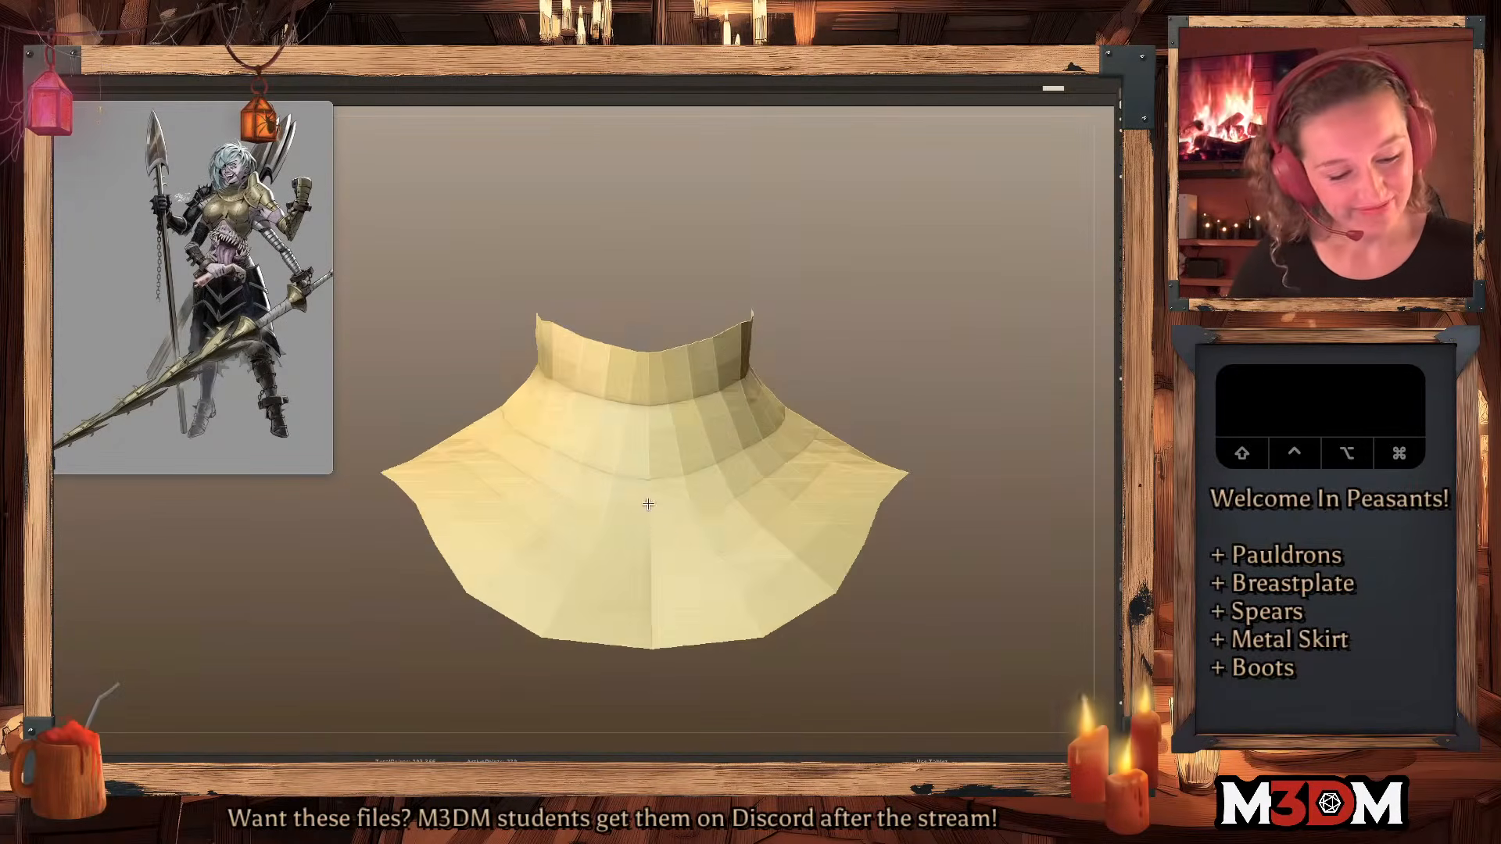
{"action": "key", "text": "shift+f"}
{"action": "left_click_drag", "start_coordinate": [1018, 345], "coordinate": [1014, 344]}
{"action": "key", "text": "super+shift+z"}
{"action": "key", "text": "shift+f"}
{"action": "left_click_drag", "start_coordinate": [800, 514], "coordinate": [1021, 270]}
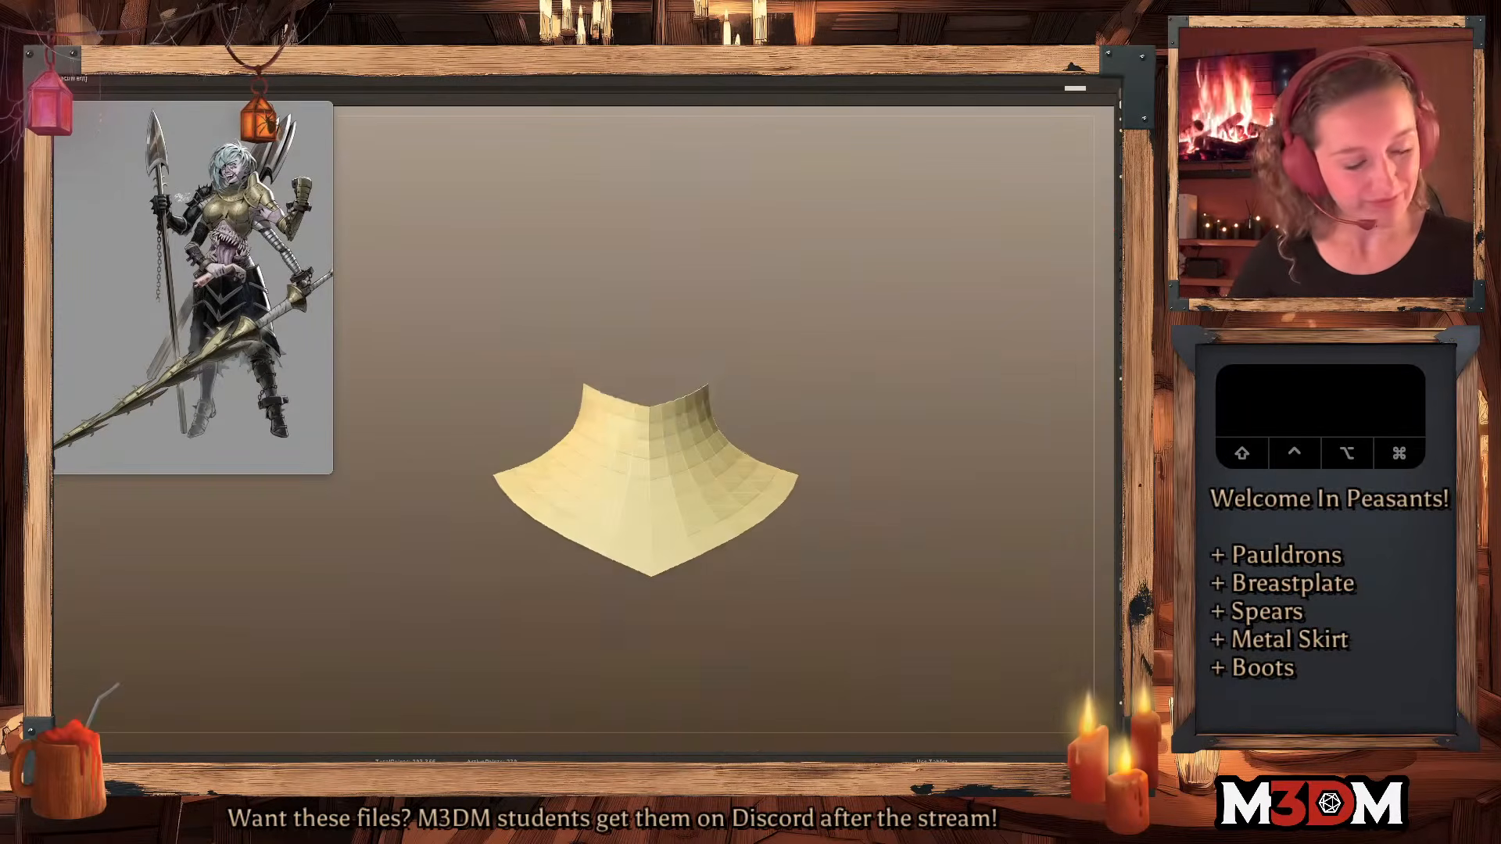
Bring the body and breastplate back into view around the creased collar and quick save the project.
{"action": "left_click", "coordinate": [1133, 319]}
{"action": "left_click_drag", "start_coordinate": [943, 406], "coordinate": [887, 369], "text": "alt"}
{"action": "right_click", "coordinate": [888, 369]}
{"action": "right_click", "coordinate": [786, 337]}
{"action": "left_click", "coordinate": [618, 356], "text": "alt"}
{"action": "left_click_drag", "start_coordinate": [618, 356], "coordinate": [626, 353], "text": "alt"}
{"action": "left_click_drag", "start_coordinate": [645, 363], "coordinate": [641, 348], "text": "alt"}
{"action": "key", "text": "9"}
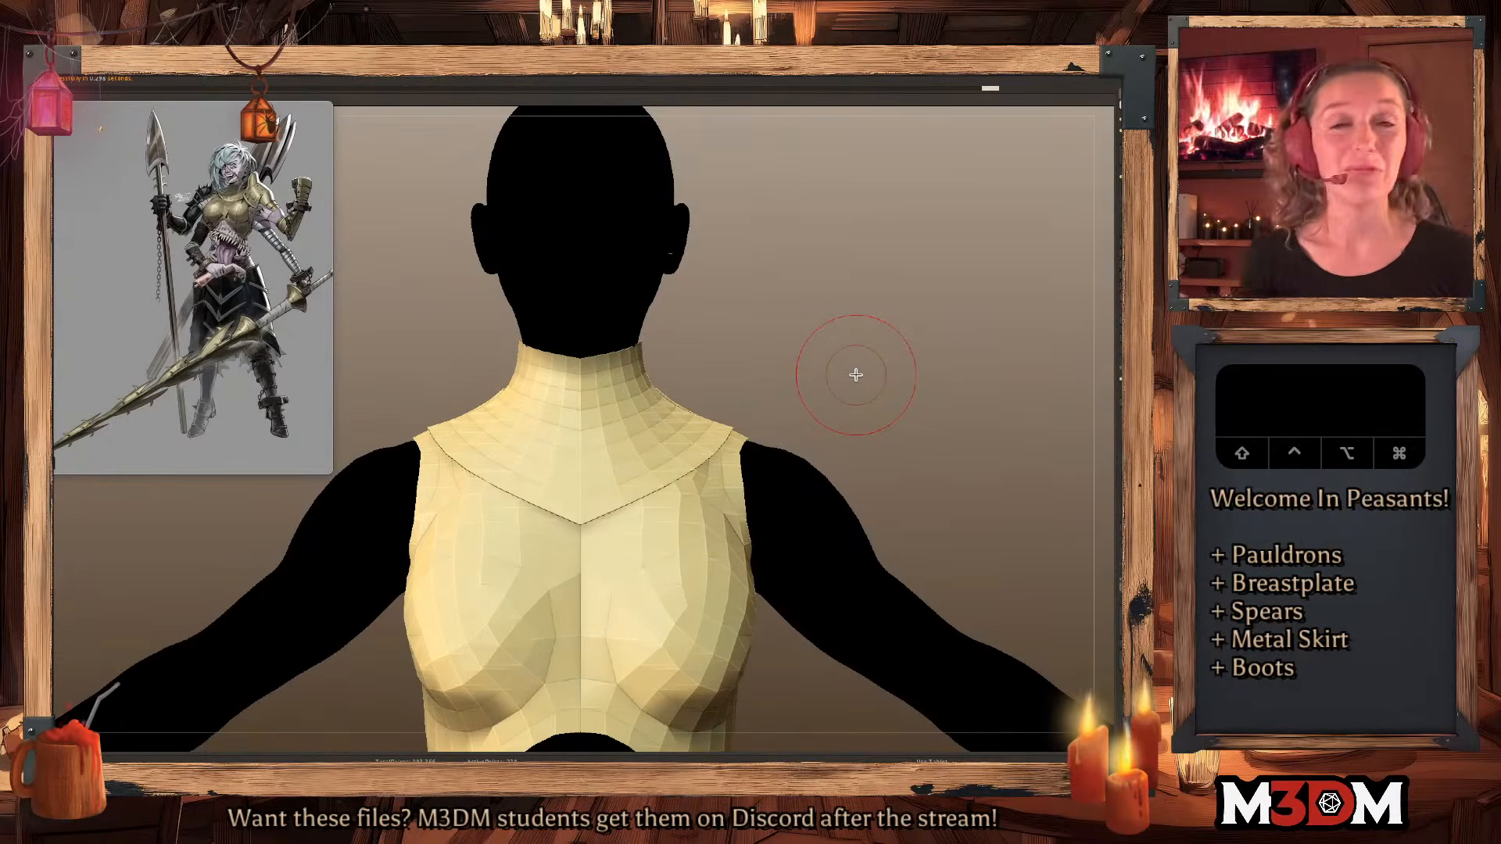
Enlarge the brush and nudge the collar's standing neck band to sit closer to the neck in side view.
{"action": "mouse_move", "coordinate": [875, 332]}
{"action": "left_mouse_down"}
{"action": "mouse_move", "coordinate": [721, 361]}
{"action": "mouse_move", "coordinate": [695, 328]}
{"action": "mouse_move", "coordinate": [693, 359]}
{"action": "left_mouse_up"}
{"action": "mouse_move", "coordinate": [707, 415]}
{"action": "left_mouse_down", "text": "alt"}
{"action": "mouse_move", "coordinate": [724, 428]}
{"action": "mouse_move", "coordinate": [727, 407]}
{"action": "left_mouse_up", "text": "alt"}
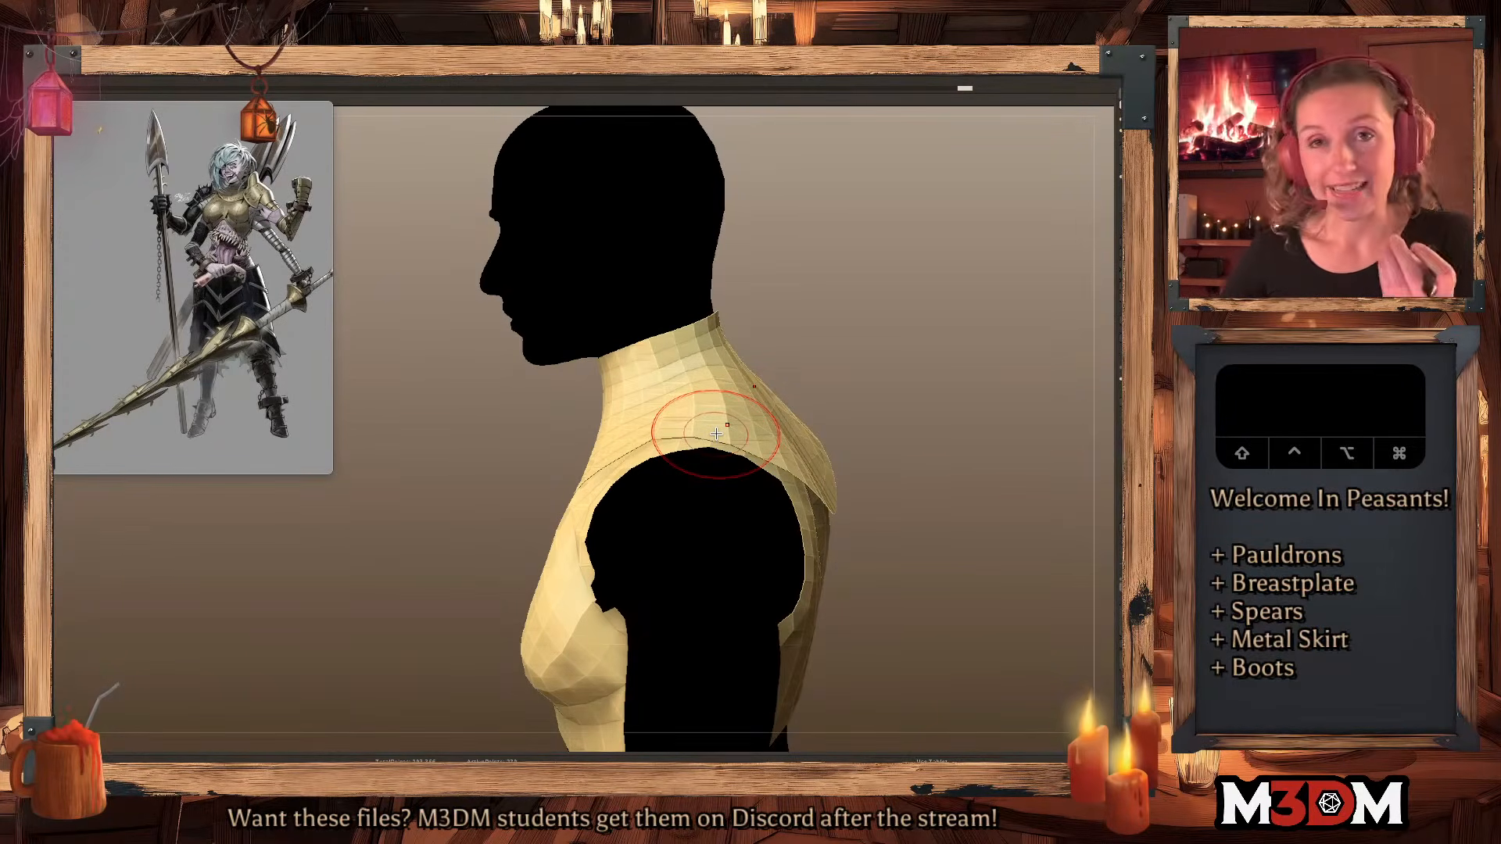
{"action": "left_click", "coordinate": [468, 500]}
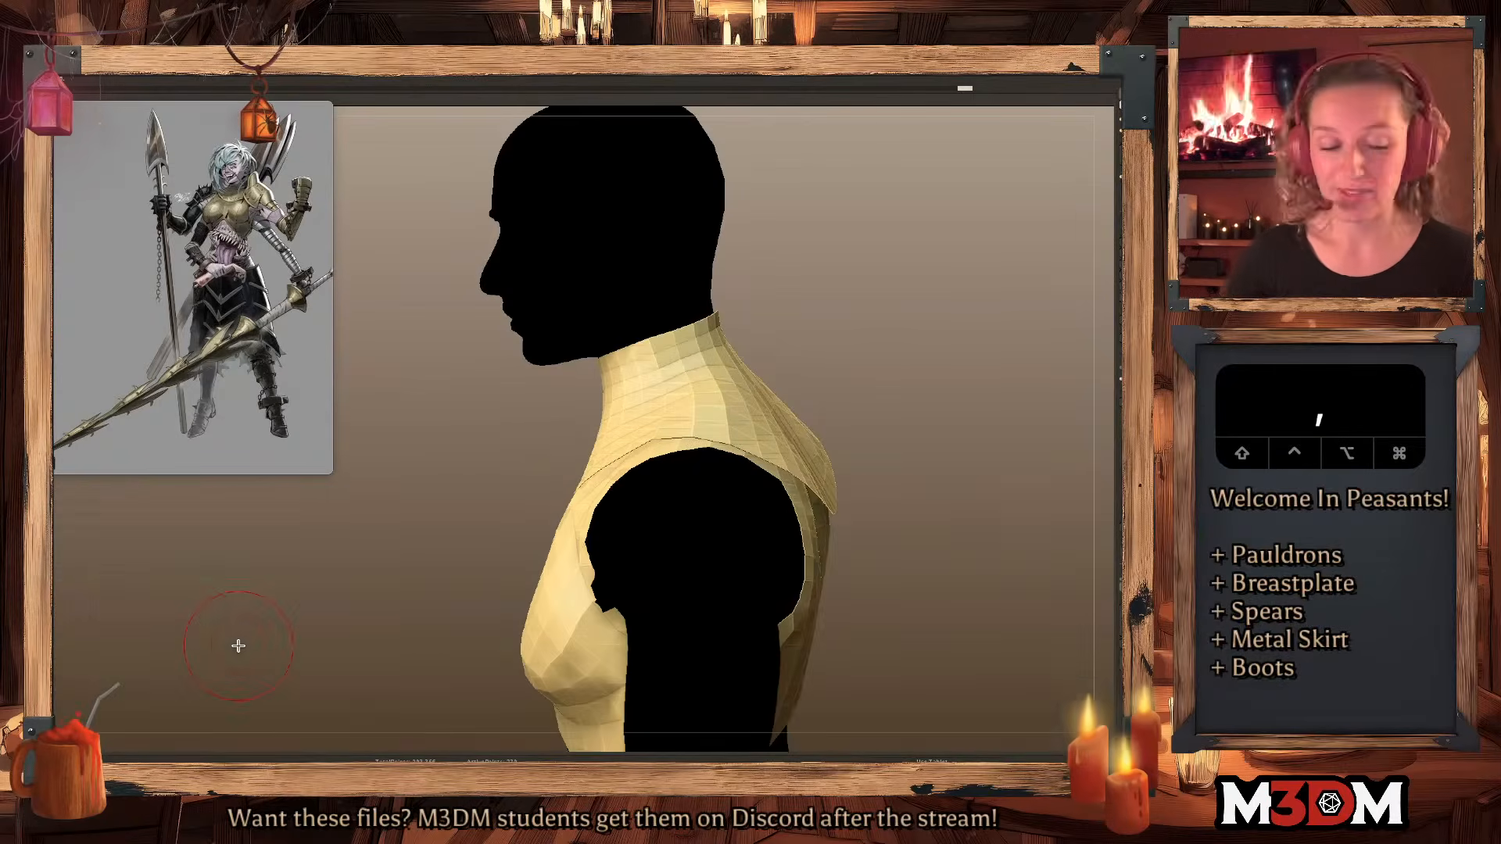
{"action": "left_click_drag", "start_coordinate": [919, 338], "coordinate": [815, 343]}
{"action": "key", "text": "]"}
{"action": "key", "text": "]"}
{"action": "left_click_drag", "start_coordinate": [653, 363], "coordinate": [646, 354]}
{"action": "left_click_drag", "start_coordinate": [921, 328], "coordinate": [880, 329]}
Move the collar's rear edge behind the shoulder to follow the breastplate's back more closely.
{"action": "left_click_drag", "start_coordinate": [756, 374], "coordinate": [756, 368], "text": "alt"}
{"action": "key", "text": "space"}
{"action": "left_click_drag", "start_coordinate": [881, 348], "coordinate": [895, 358]}
{"action": "left_click_drag", "start_coordinate": [820, 435], "coordinate": [805, 454]}
{"action": "mouse_move", "coordinate": [969, 389]}
{"action": "left_mouse_down", "text": "alt"}
{"action": "mouse_move", "coordinate": [919, 314]}
{"action": "mouse_move", "coordinate": [892, 336]}
{"action": "left_mouse_up", "text": "alt"}
{"action": "left_click_drag", "start_coordinate": [995, 329], "coordinate": [954, 330], "text": "shift"}
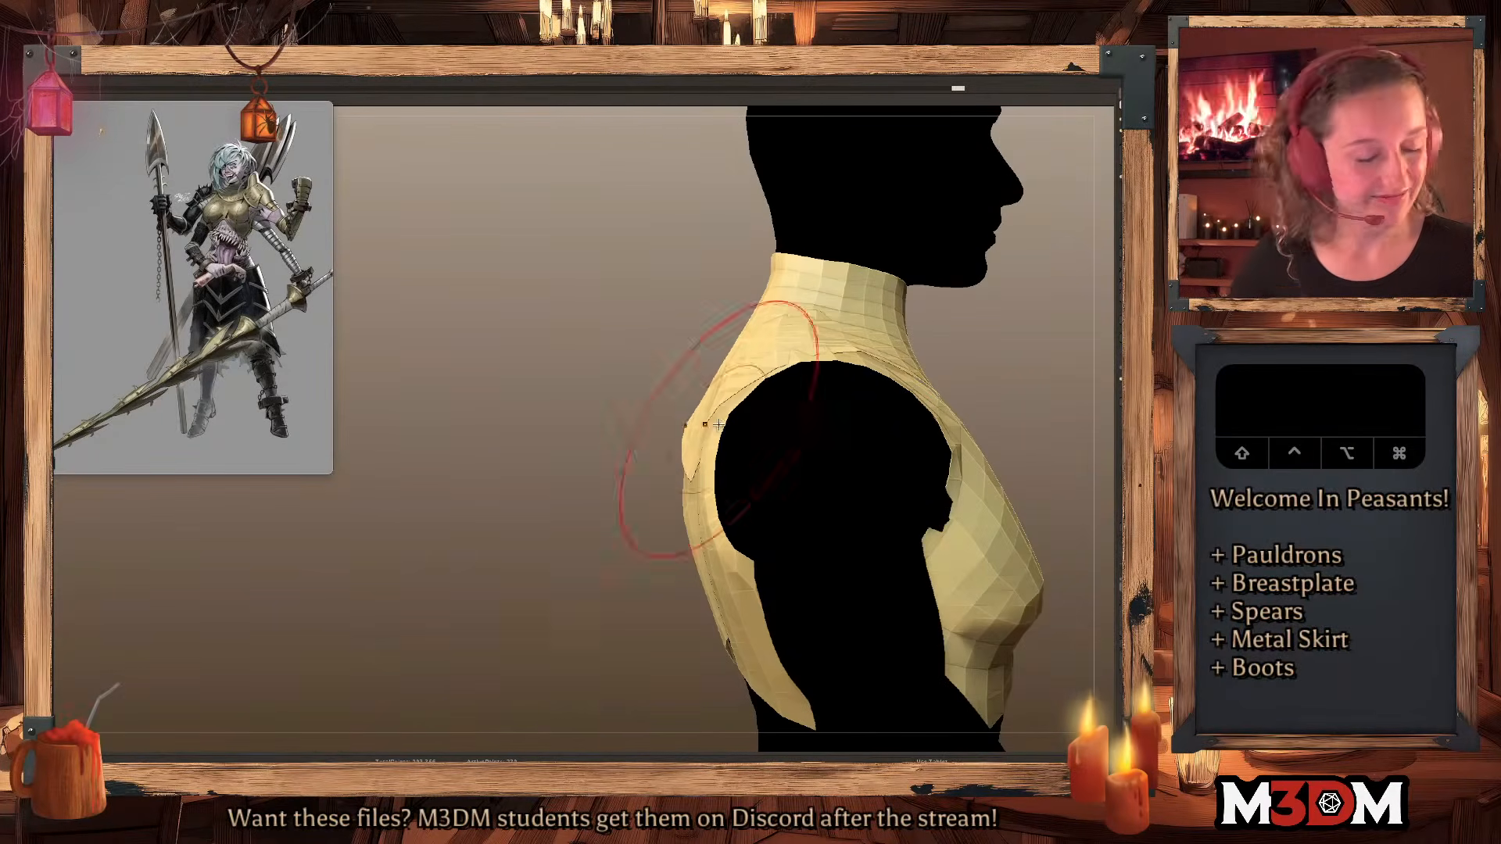
{"action": "mouse_move", "coordinate": [1022, 352]}
{"action": "left_mouse_down"}
{"action": "mouse_move", "coordinate": [1032, 362]}
{"action": "mouse_move", "coordinate": [1077, 289]}
{"action": "mouse_move", "coordinate": [758, 325]}
{"action": "left_mouse_up"}
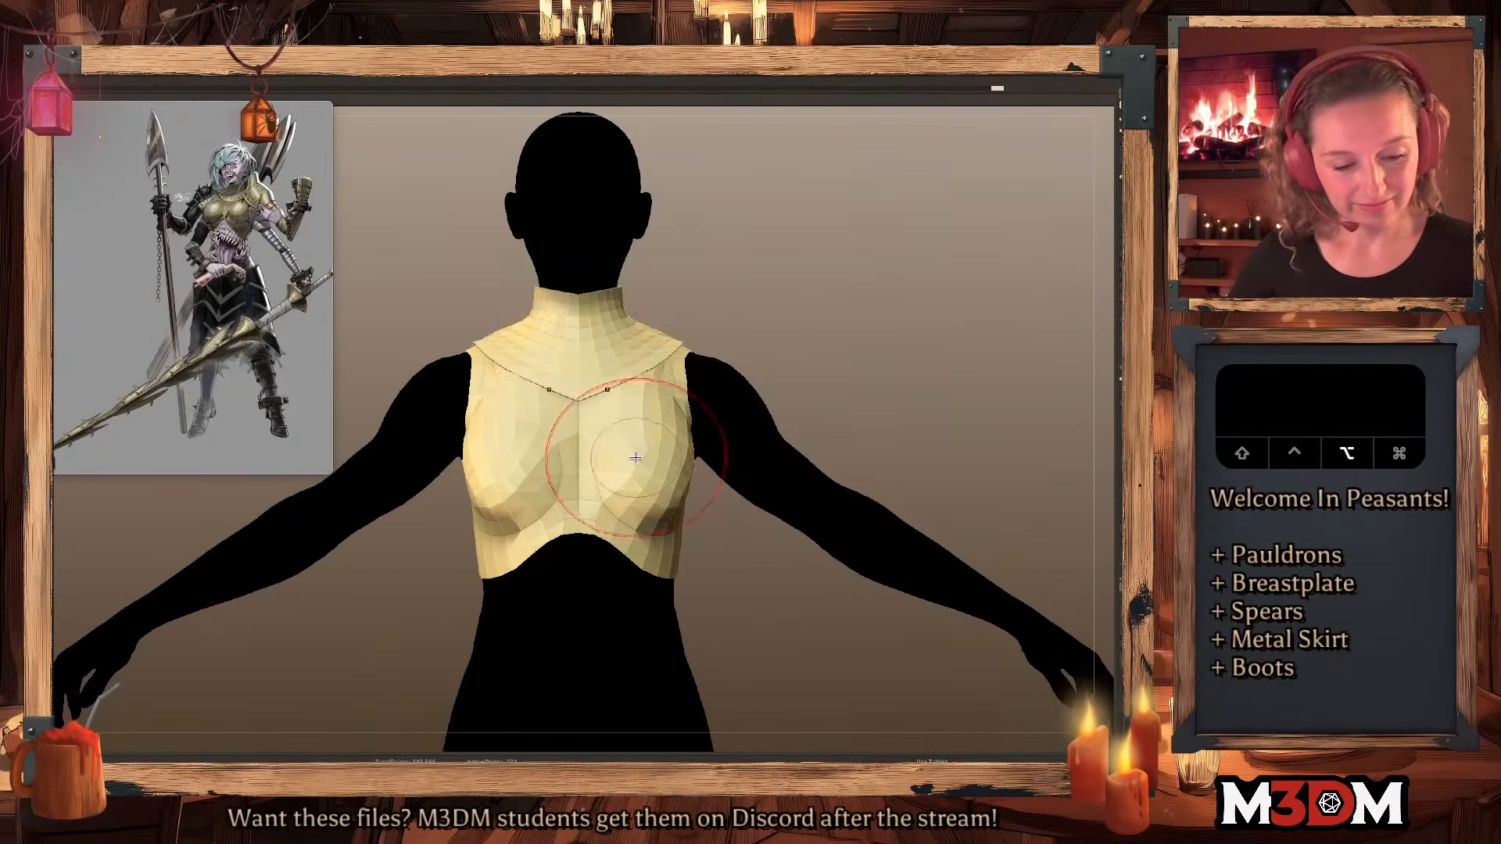
Select the breastplate and reshape the area under the bust outward toward the sides.
{"action": "right_click", "coordinate": [692, 389]}
{"action": "key", "text": "x"}
{"action": "key", "text": "shift+f"}
{"action": "key", "text": "shift+f"}
{"action": "right_click", "coordinate": [846, 396]}
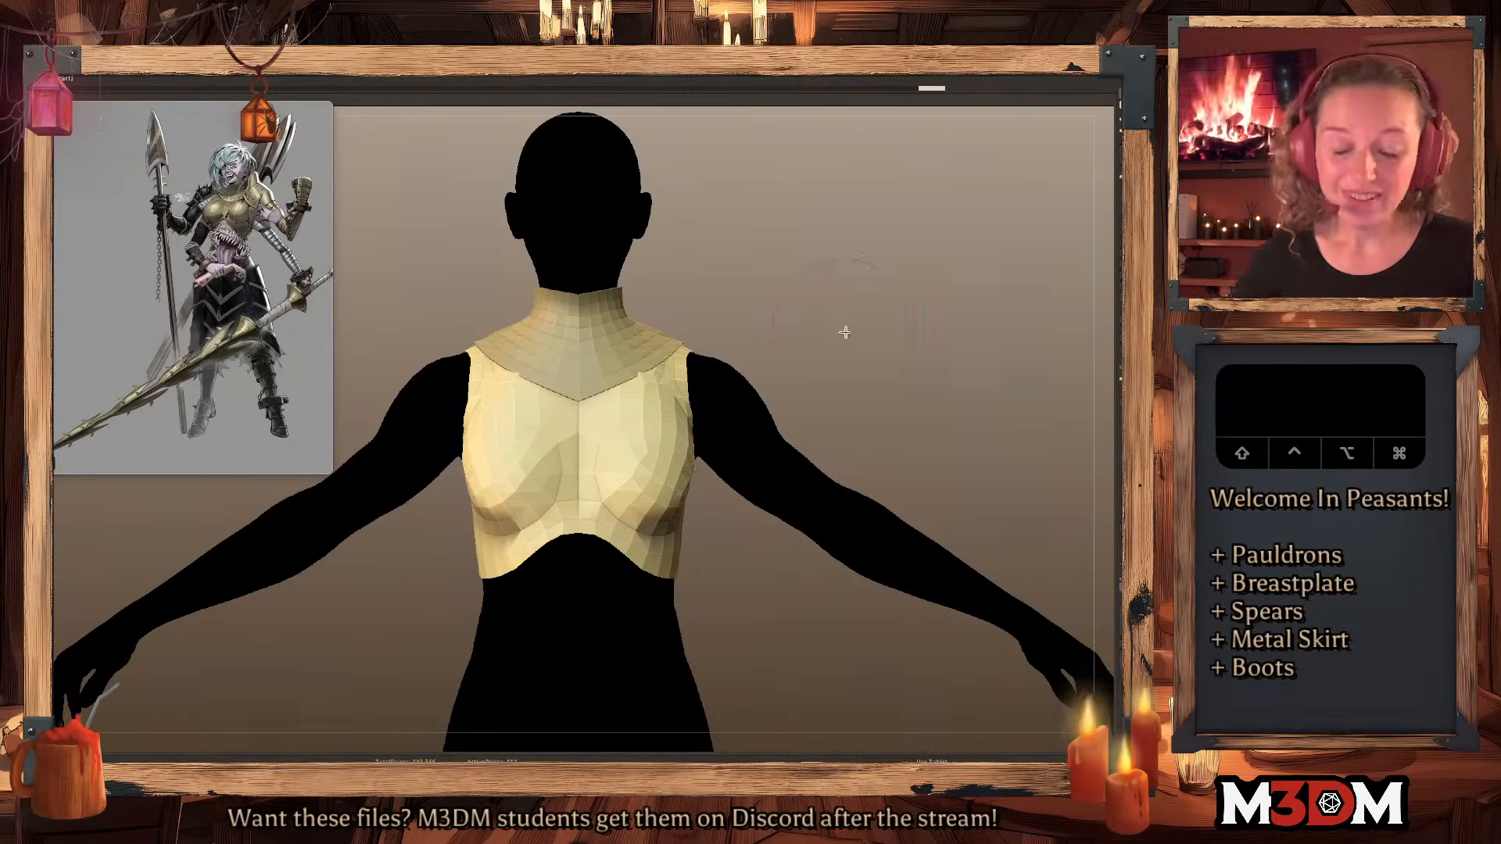
{"action": "mouse_move", "coordinate": [623, 506]}
{"action": "left_mouse_down"}
{"action": "mouse_move", "coordinate": [631, 490]}
{"action": "mouse_move", "coordinate": [670, 510]}
{"action": "left_mouse_up"}
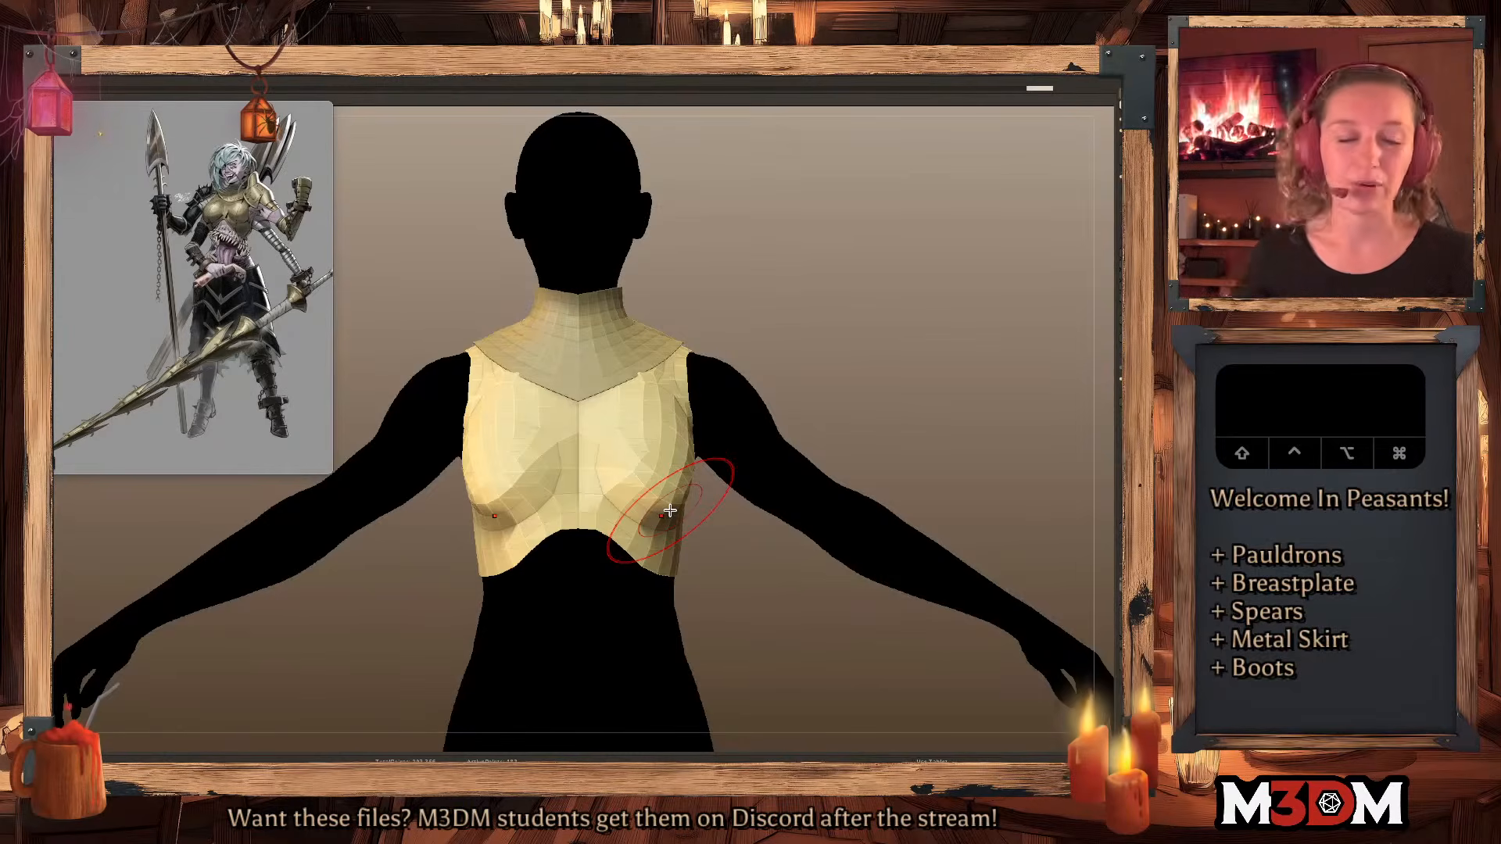
{"action": "left_click", "coordinate": [682, 387]}
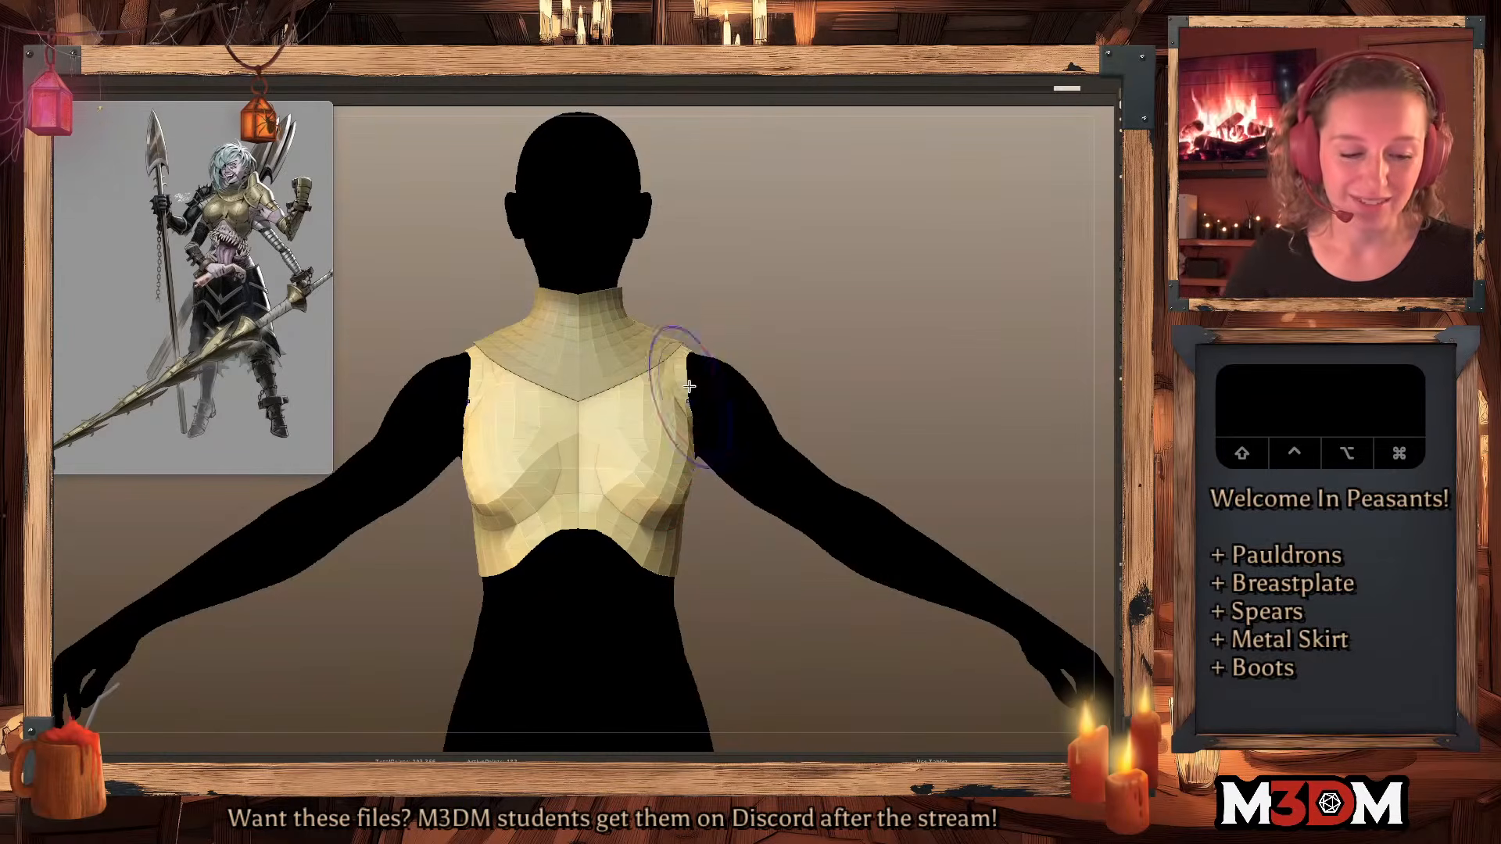
{"action": "key", "text": "super+z"}
{"action": "left_click", "coordinate": [686, 395]}
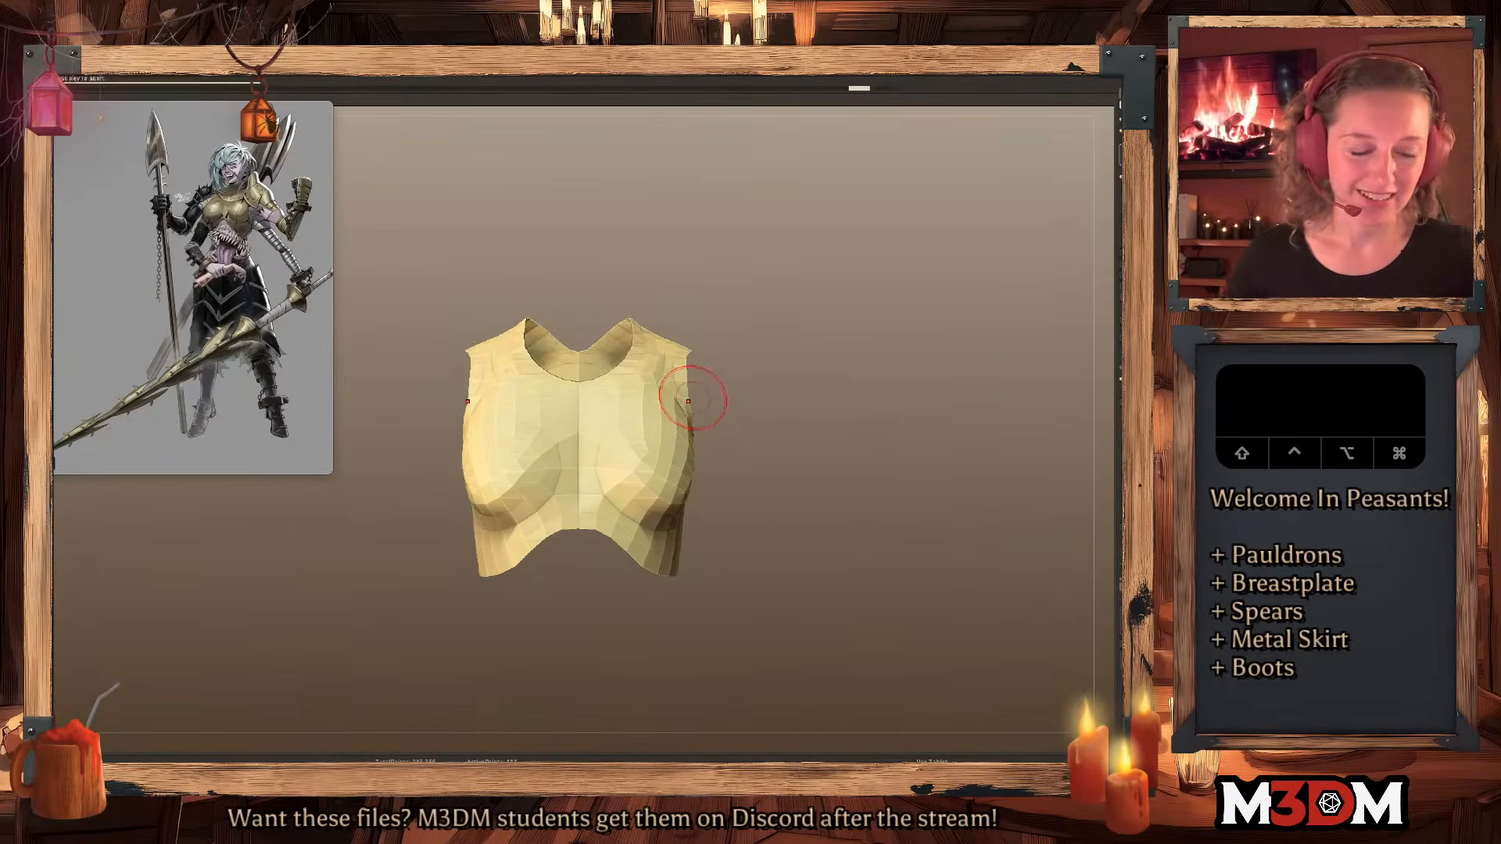
{"action": "key", "text": "super+z"}
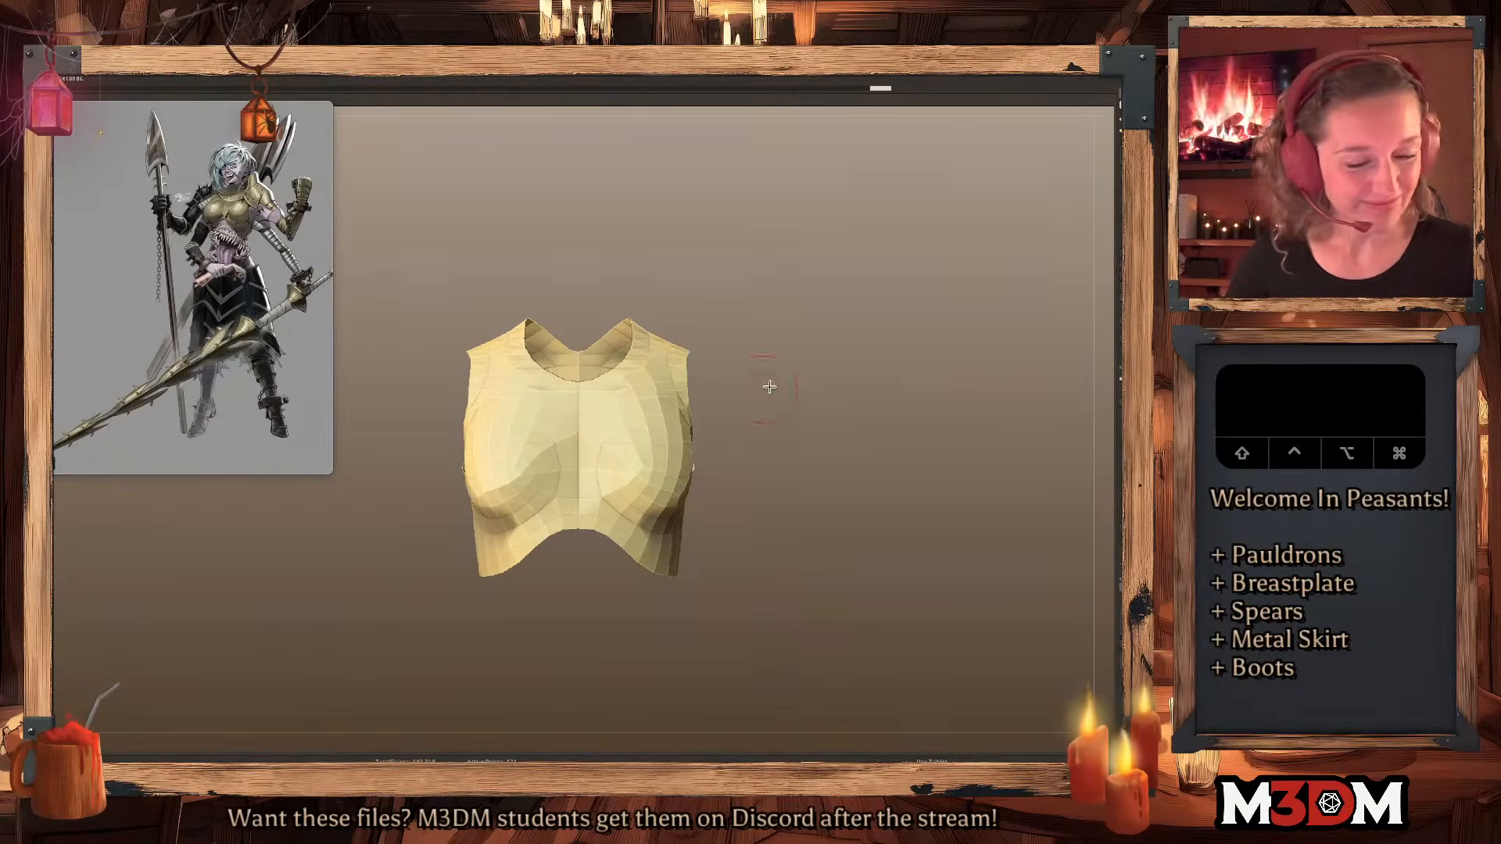
Reshape the breastplate's lower centre between the breasts and pull its armhole edge inward near the shoulder.
{"action": "left_click_drag", "start_coordinate": [916, 380], "coordinate": [817, 411]}
{"action": "left_click", "coordinate": [692, 434], "text": "alt"}
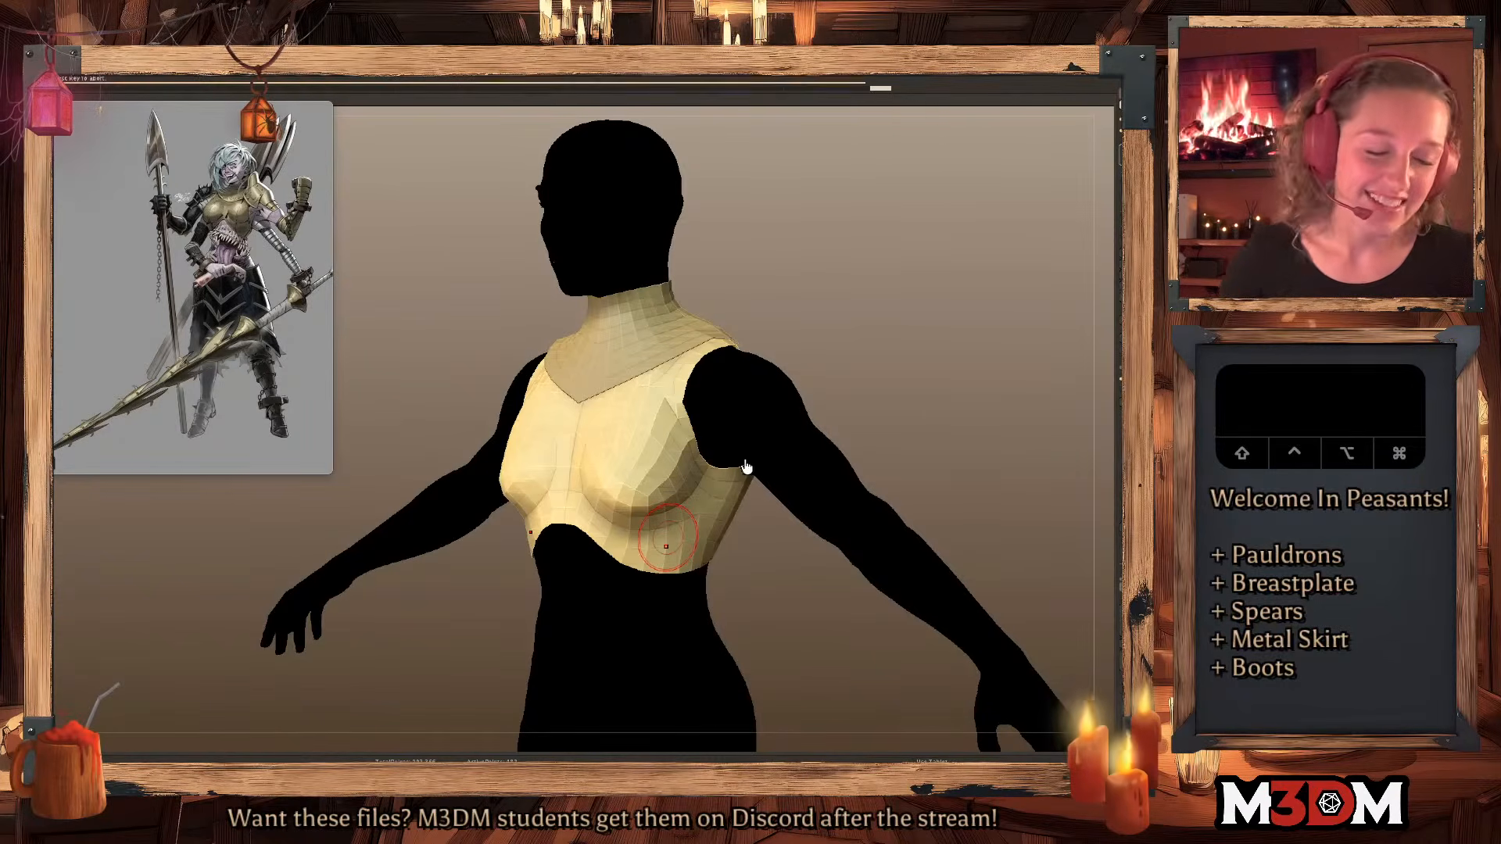
{"action": "key", "text": "shift"}
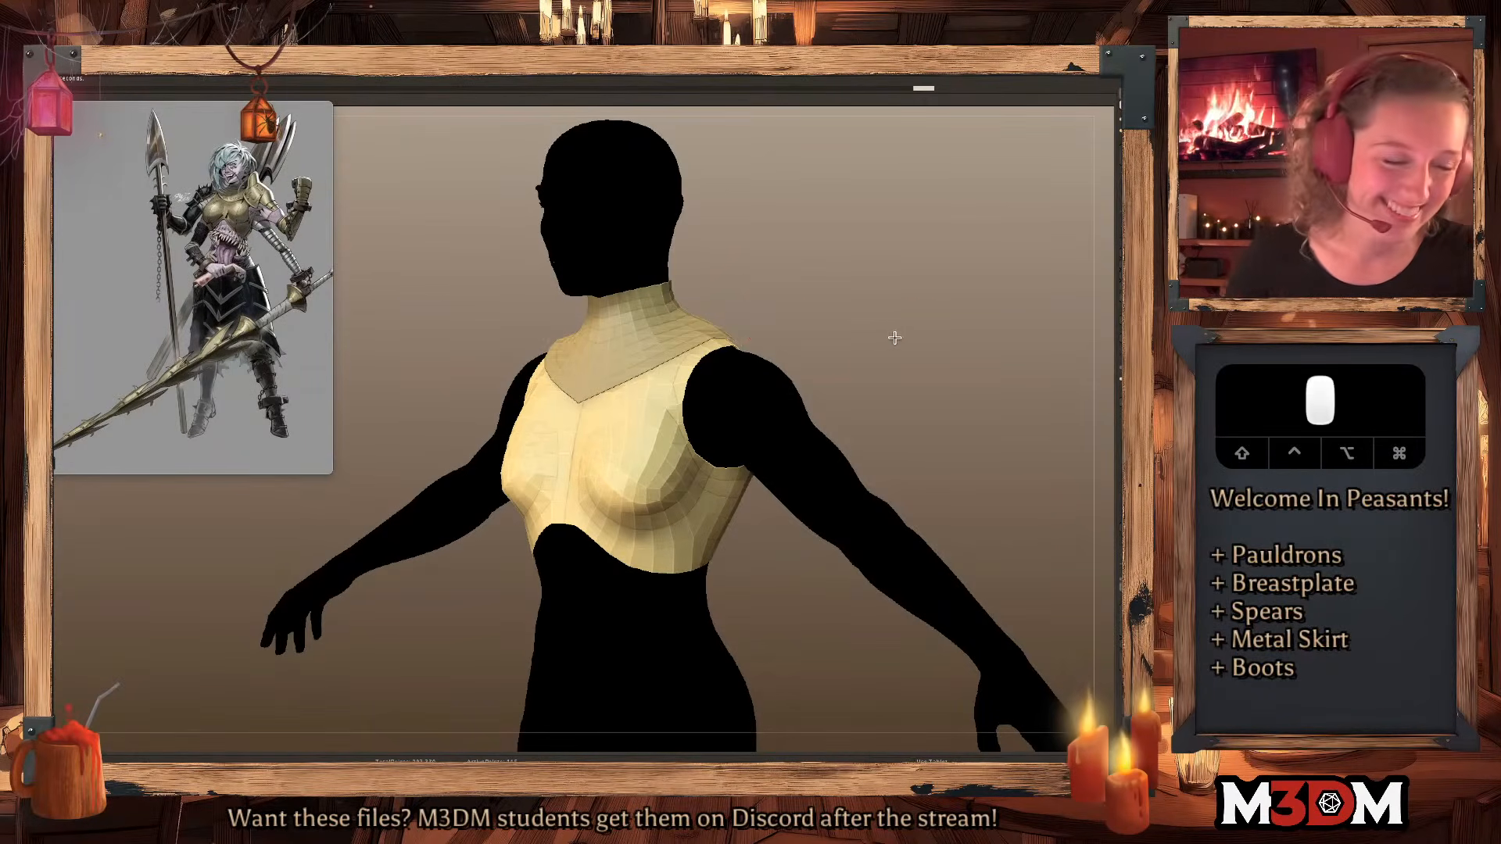
{"action": "left_click_drag", "start_coordinate": [891, 335], "coordinate": [913, 342], "text": "shift"}
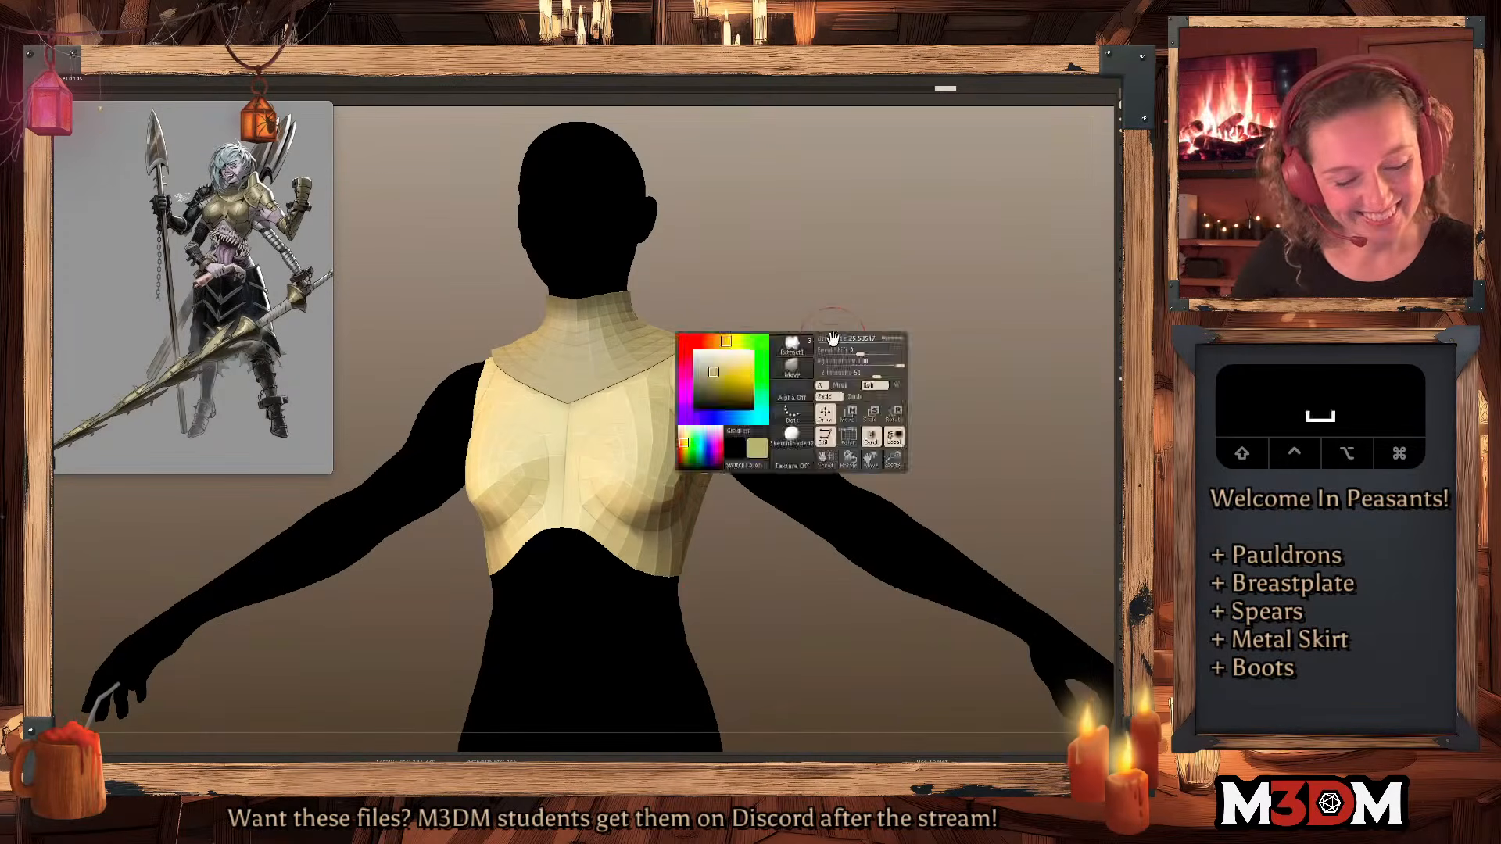
{"action": "left_click_drag", "start_coordinate": [579, 512], "coordinate": [575, 501]}
{"action": "left_click_drag", "start_coordinate": [581, 505], "coordinate": [585, 494]}
{"action": "left_click_drag", "start_coordinate": [857, 349], "coordinate": [902, 330], "text": "shift"}
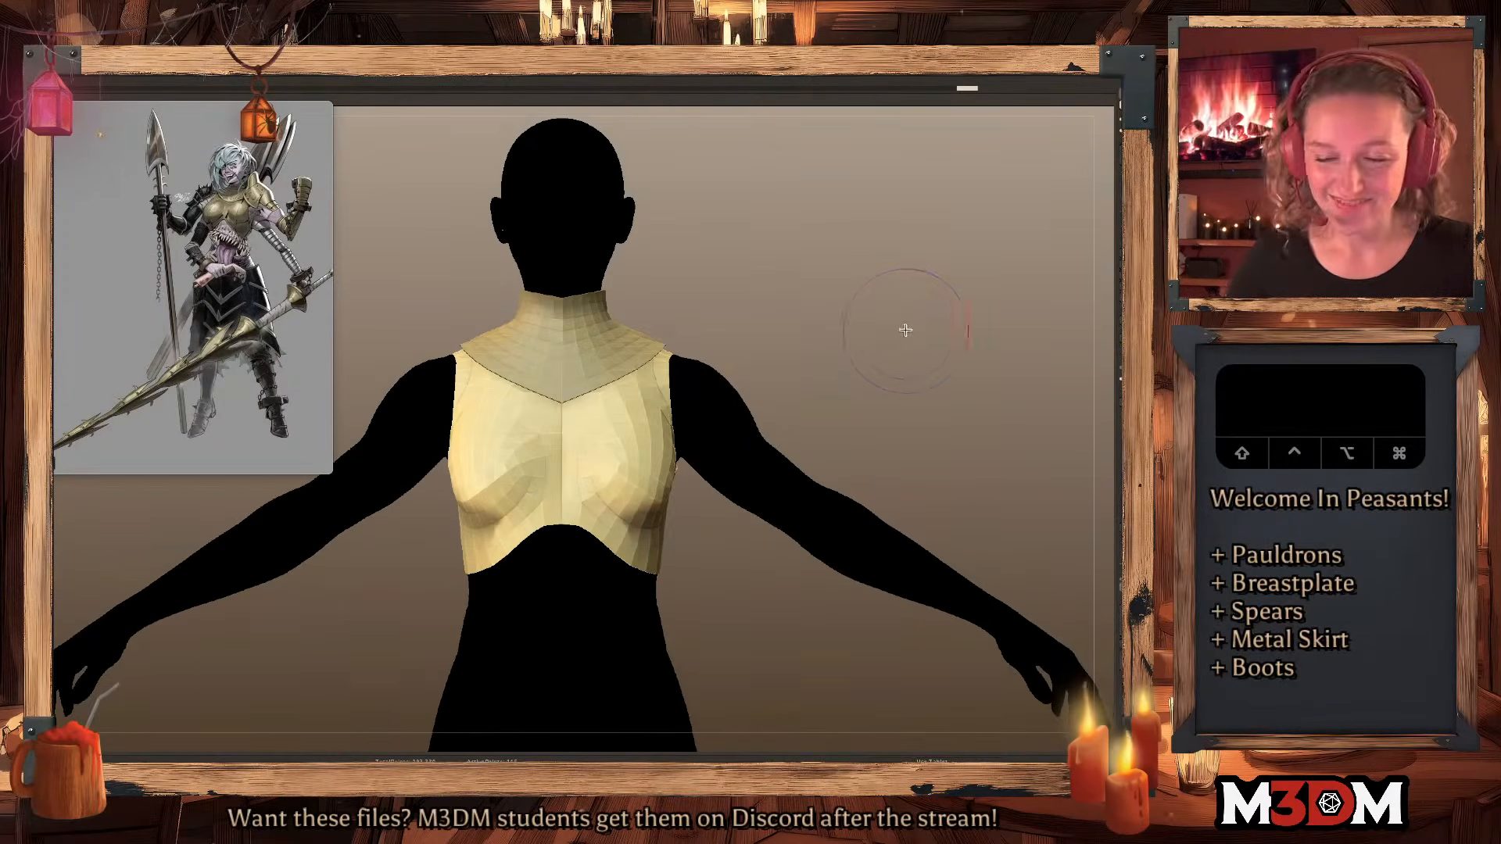
{"action": "mouse_move", "coordinate": [594, 497]}
{"action": "left_mouse_down"}
{"action": "mouse_move", "coordinate": [591, 450]}
{"action": "mouse_move", "coordinate": [606, 510]}
{"action": "mouse_move", "coordinate": [610, 496]}
{"action": "left_mouse_up"}
{"action": "left_click_drag", "start_coordinate": [678, 383], "coordinate": [658, 403]}
Rename the chest armor subtool as Breastplate and the neck armor subtool as Collar.
{"action": "left_click_drag", "start_coordinate": [837, 291], "coordinate": [835, 318], "text": "alt"}
{"action": "key", "text": "shift+f"}
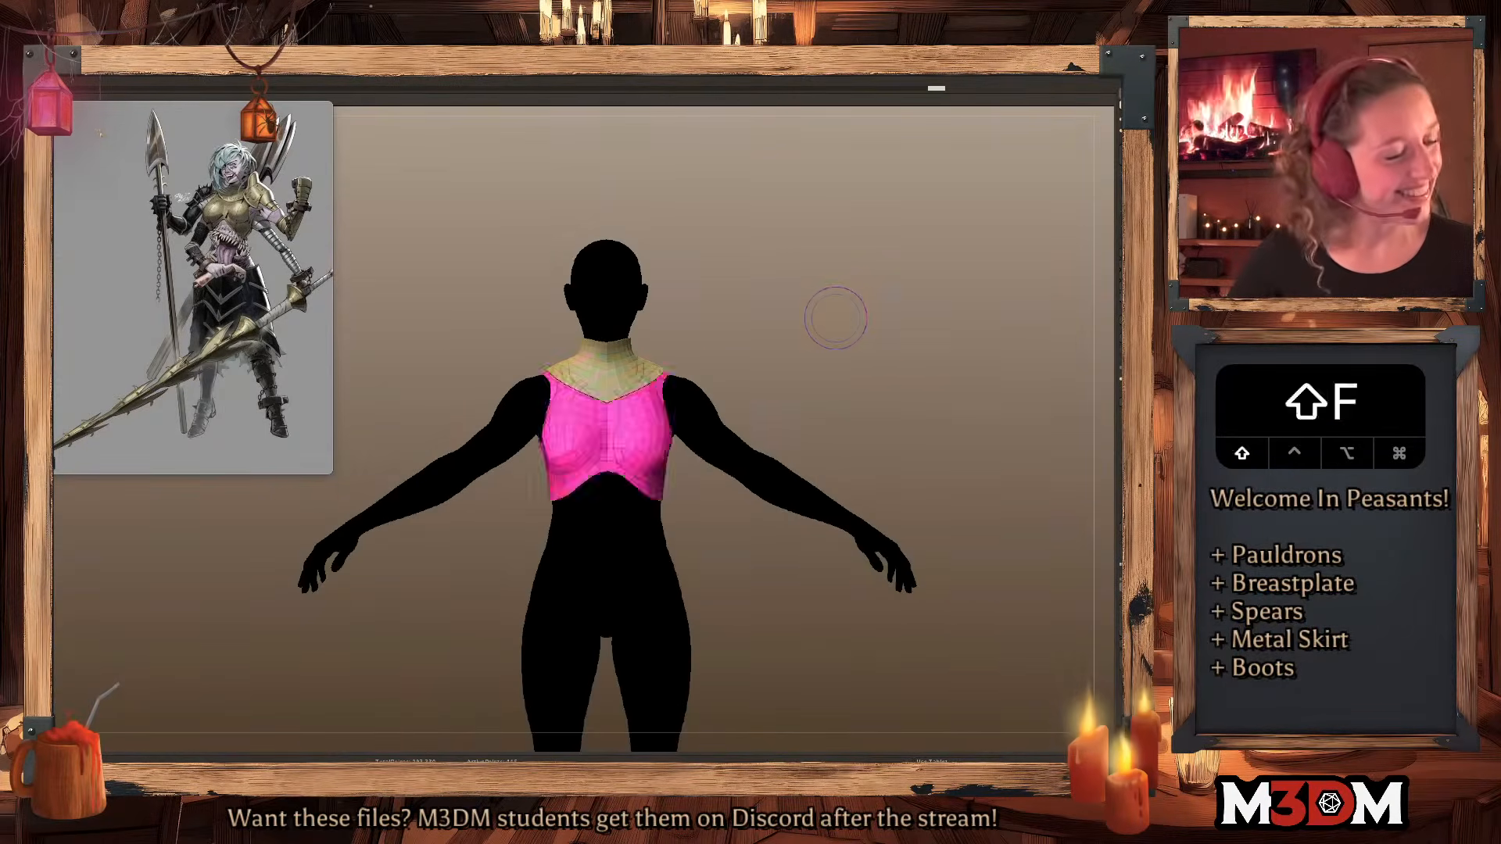
{"action": "key", "text": "shift+f"}
{"action": "type", "text": "Breastplate"}
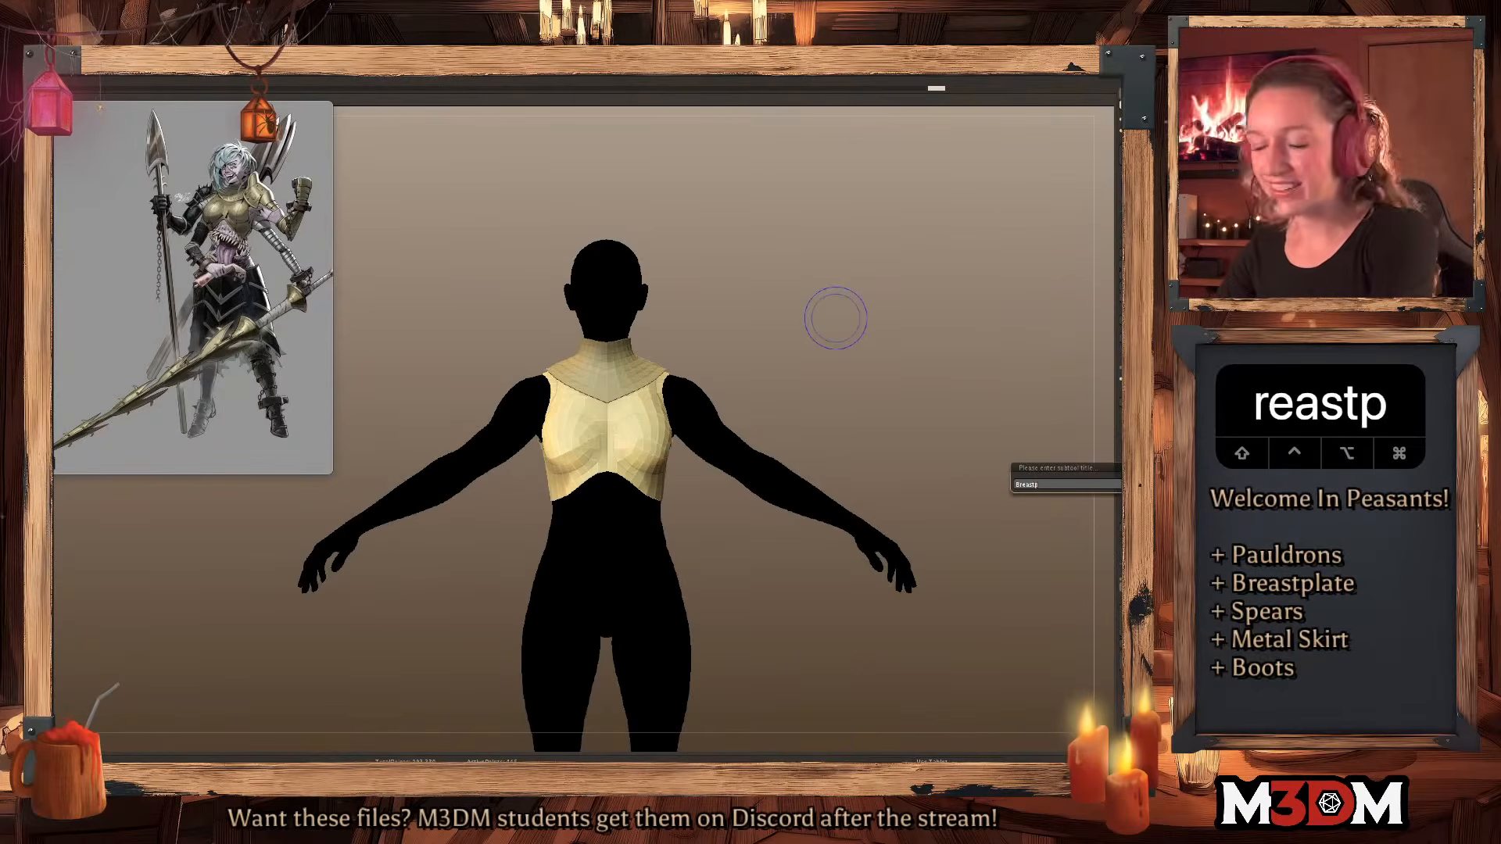
{"action": "key", "text": "Return"}
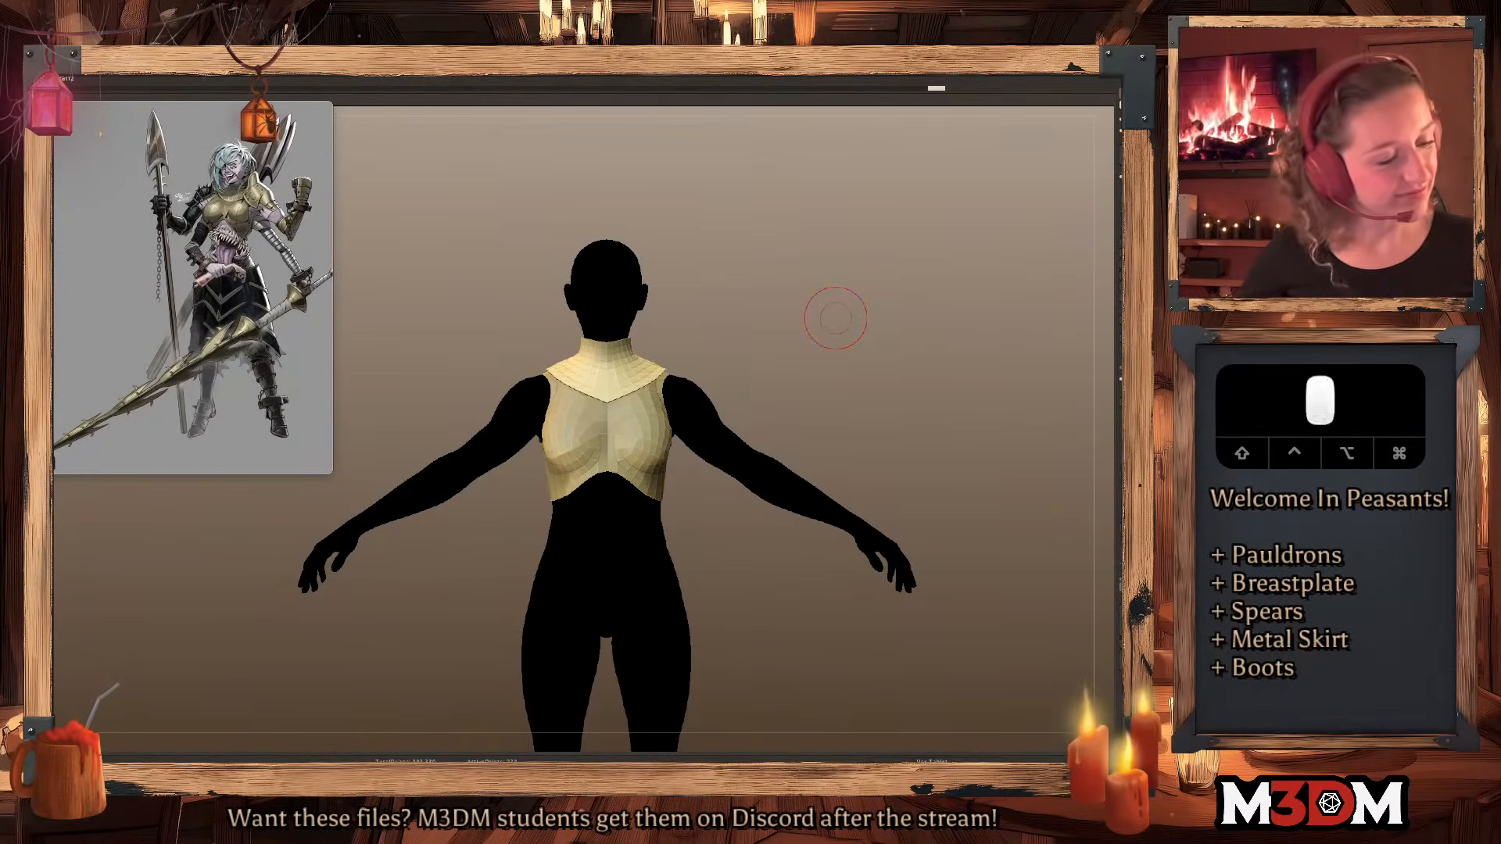
{"action": "type", "text": "Collar"}
{"action": "key", "text": "Return"}
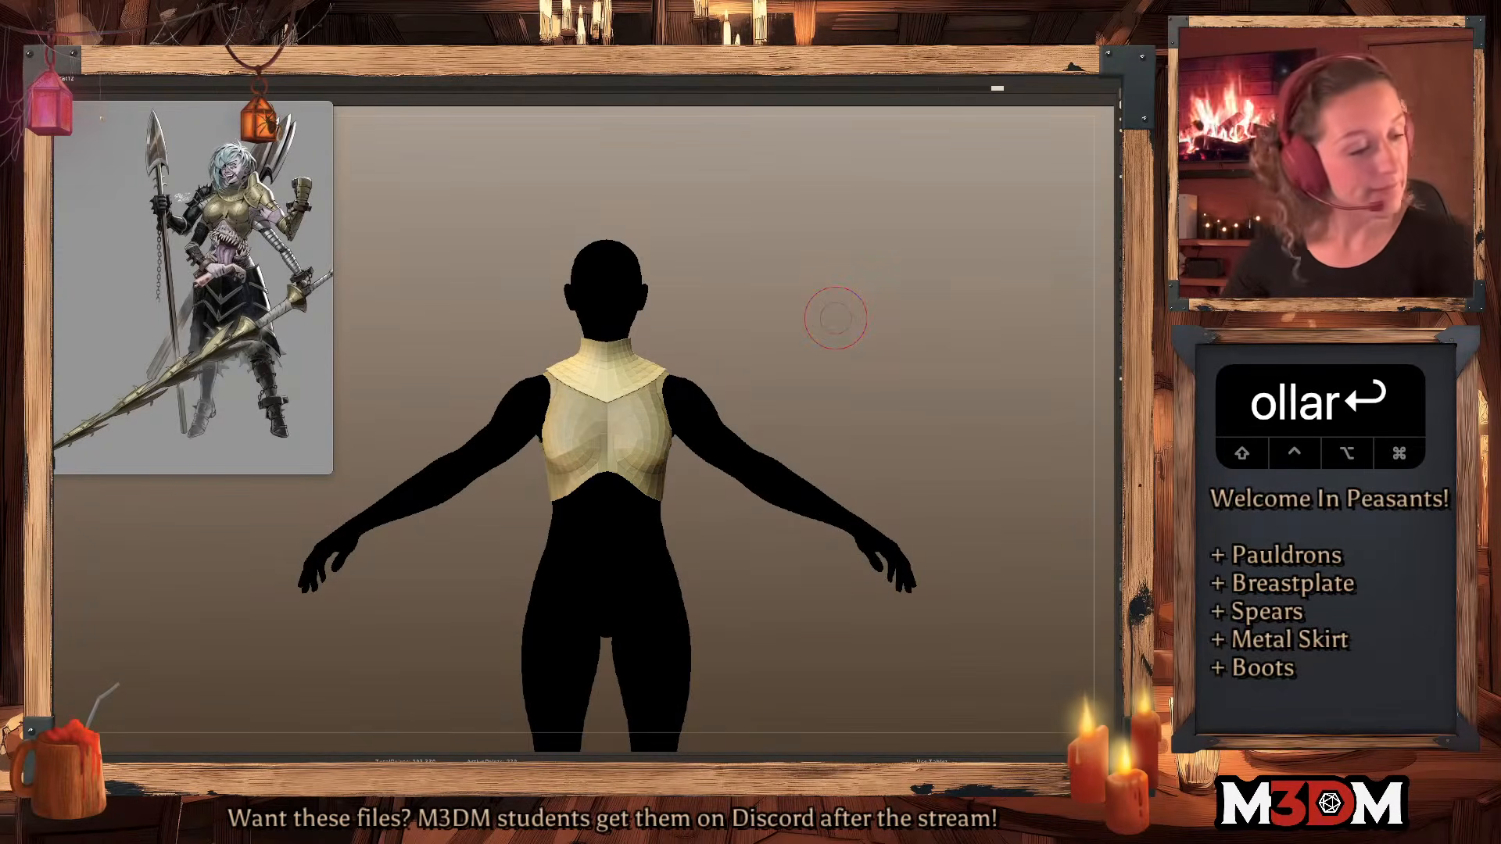
Hide the wireframe and nudge the collar's shoulder slope slightly inward on both sides.
{"action": "left_click", "coordinate": [1126, 319]}
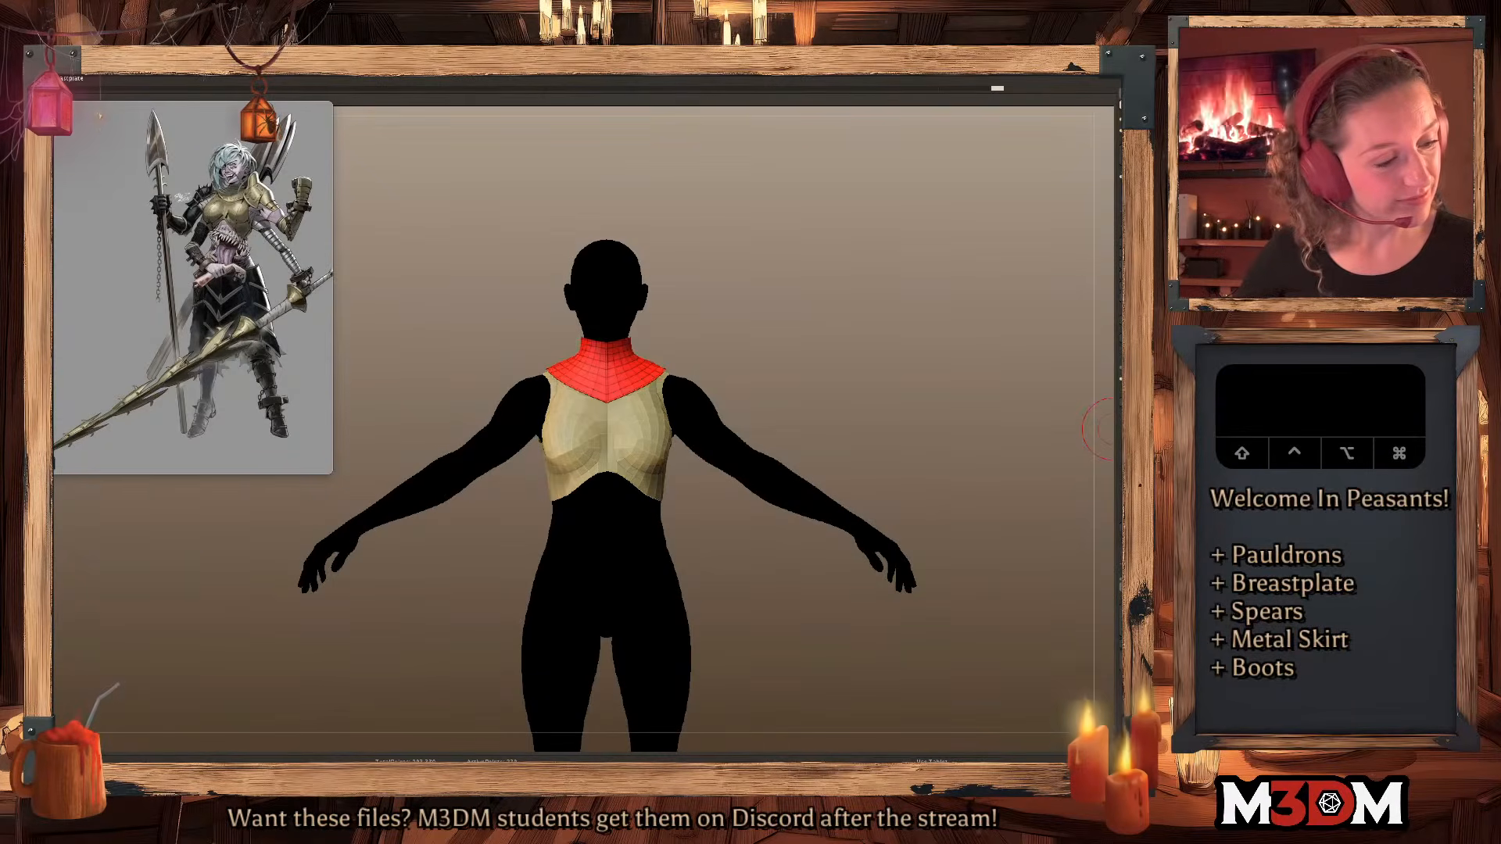
{"action": "key", "text": "shift+f"}
{"action": "left_click_drag", "start_coordinate": [945, 403], "coordinate": [891, 373], "text": "alt"}
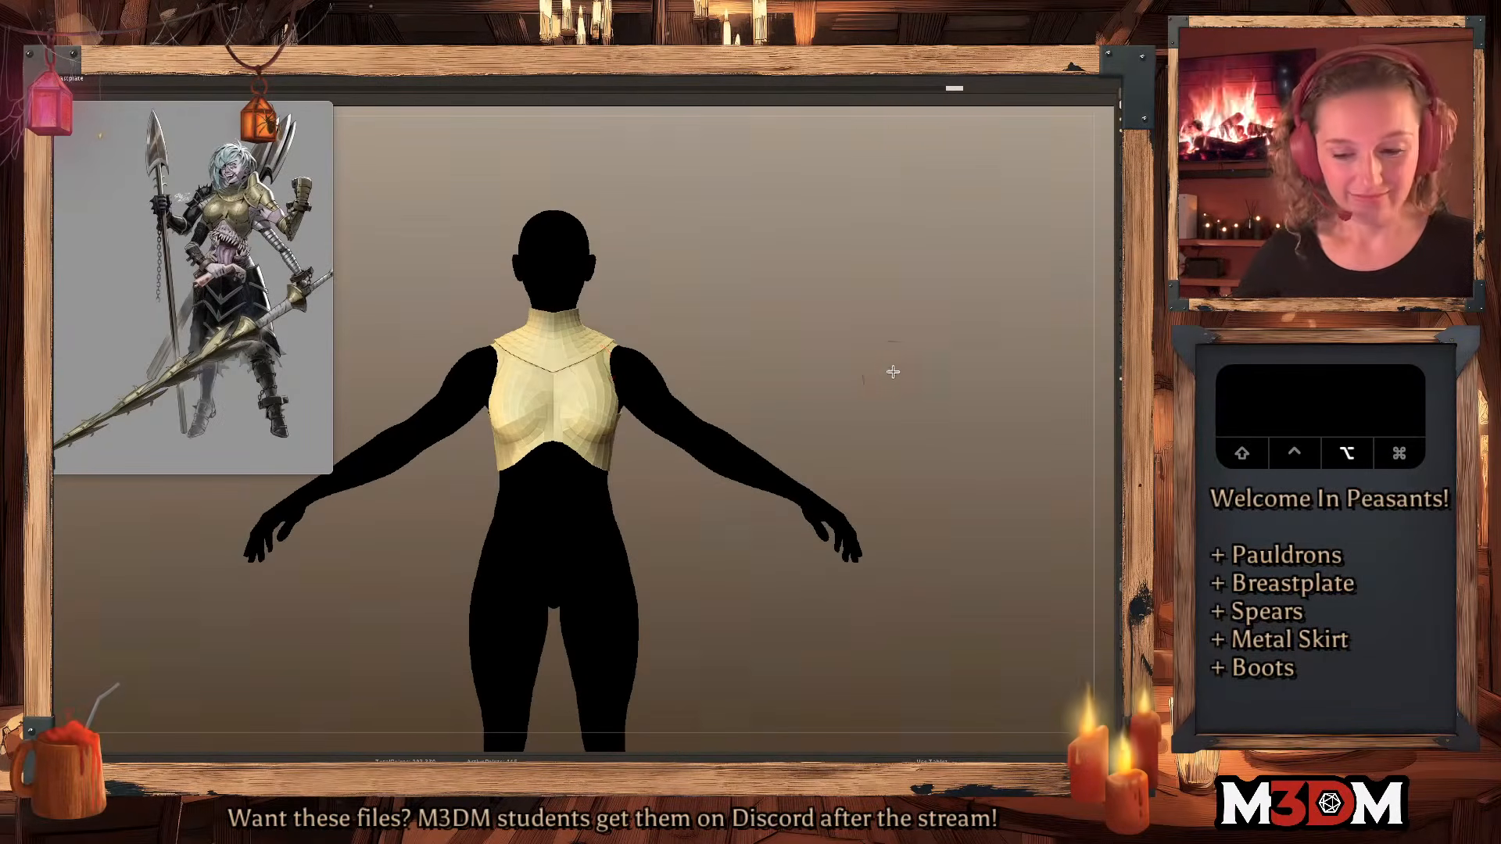
{"action": "left_click", "coordinate": [588, 360], "text": "alt"}
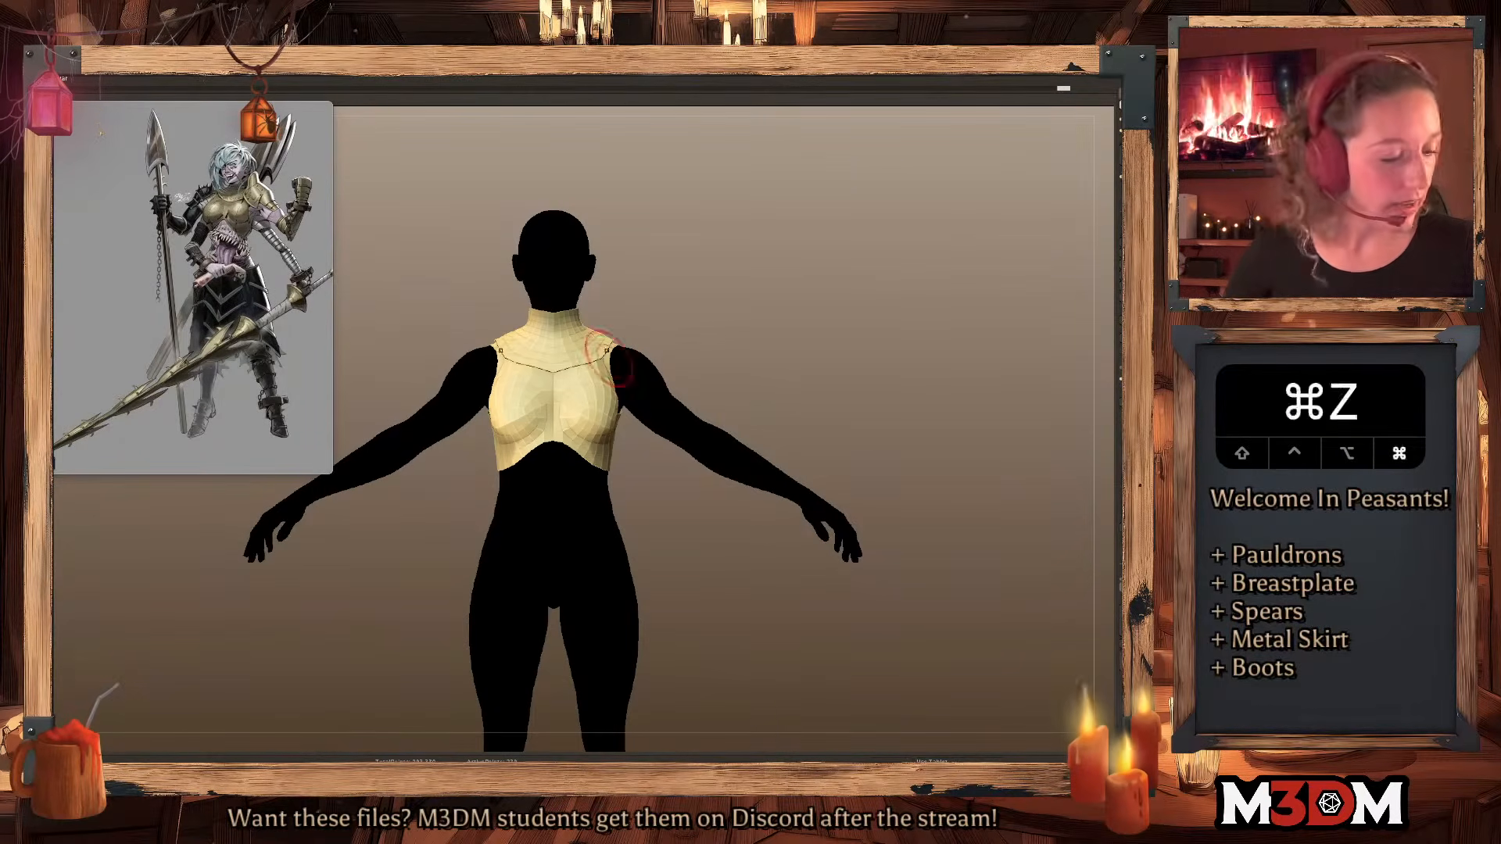
{"action": "key", "text": "shift+f"}
{"action": "left_click_drag", "start_coordinate": [605, 332], "coordinate": [597, 336]}
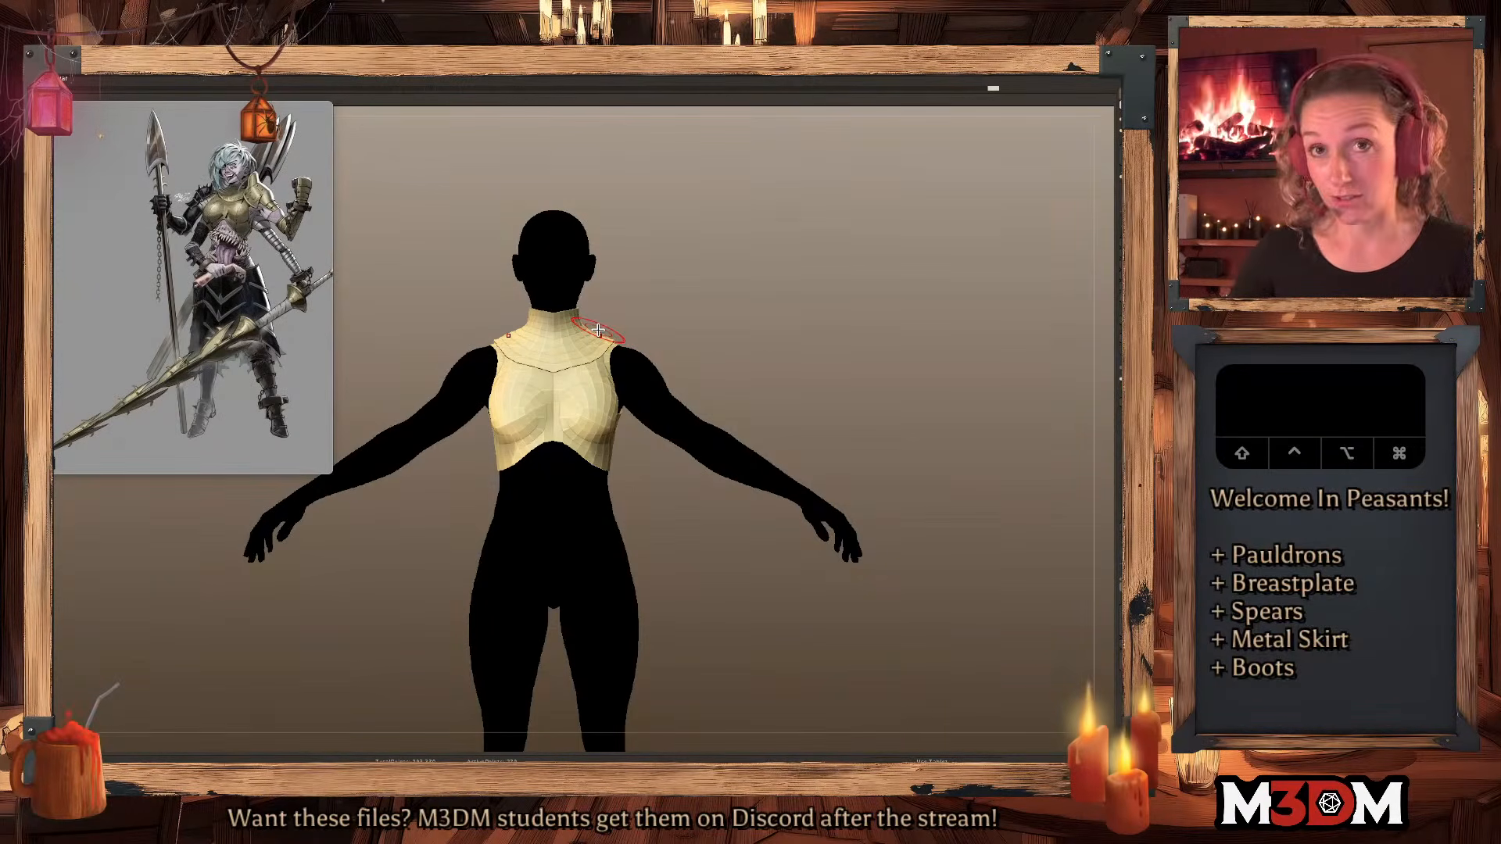
Select the base body mesh and display its wireframe with the hips and legs in view.
{"action": "left_click", "coordinate": [656, 404], "text": "alt"}
{"action": "key", "text": "shift+f"}
{"action": "key", "text": "shift+f"}
{"action": "right_click", "coordinate": [748, 378]}
{"action": "left_click", "coordinate": [849, 400], "text": "alt"}
{"action": "left_click_drag", "start_coordinate": [848, 399], "coordinate": [860, 284], "text": "alt"}
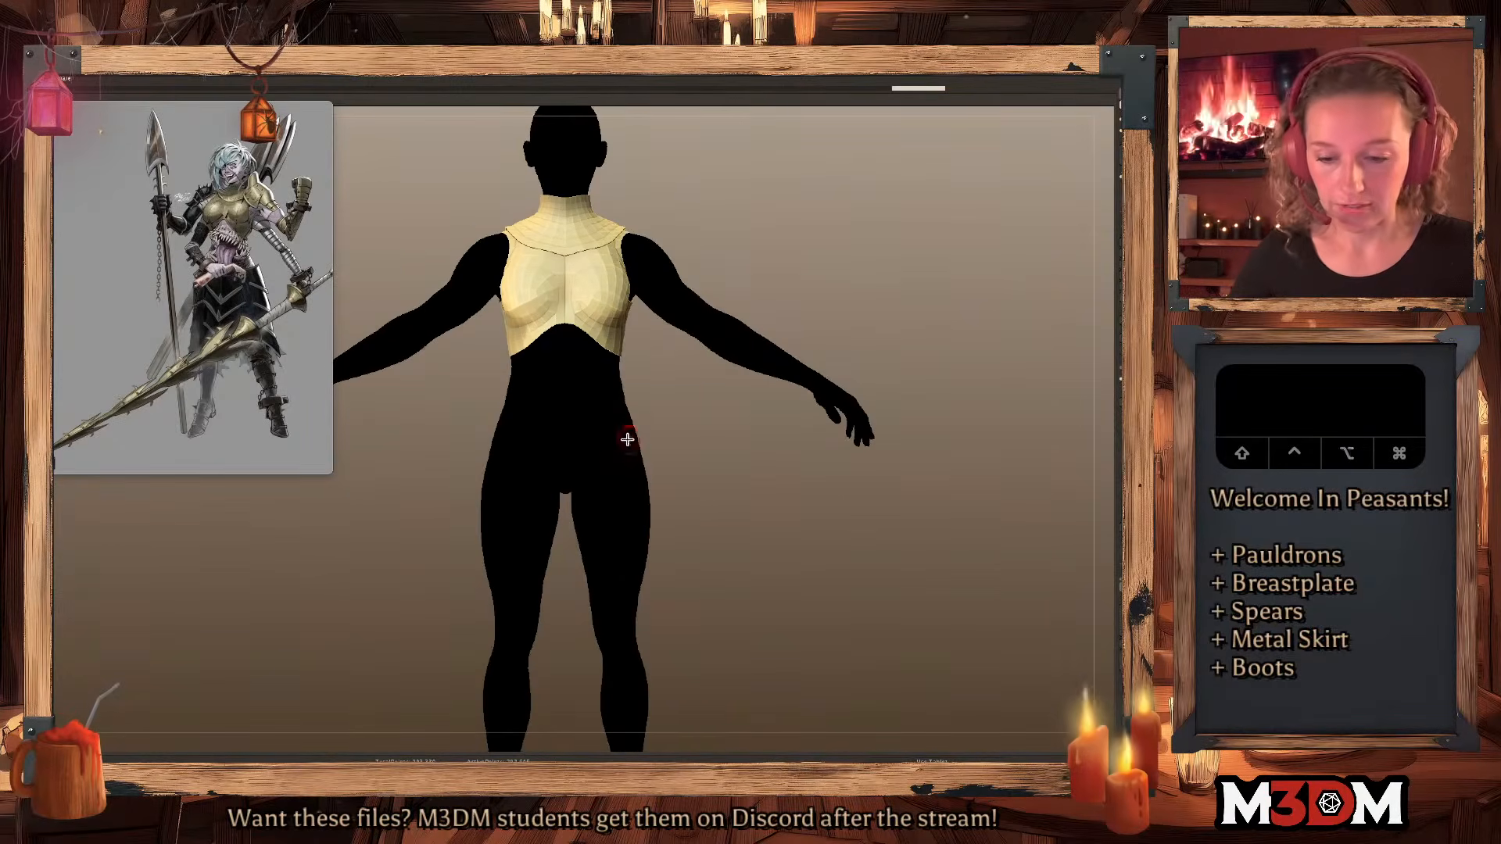
{"action": "right_click", "coordinate": [618, 451]}
{"action": "key", "text": "shift+f"}
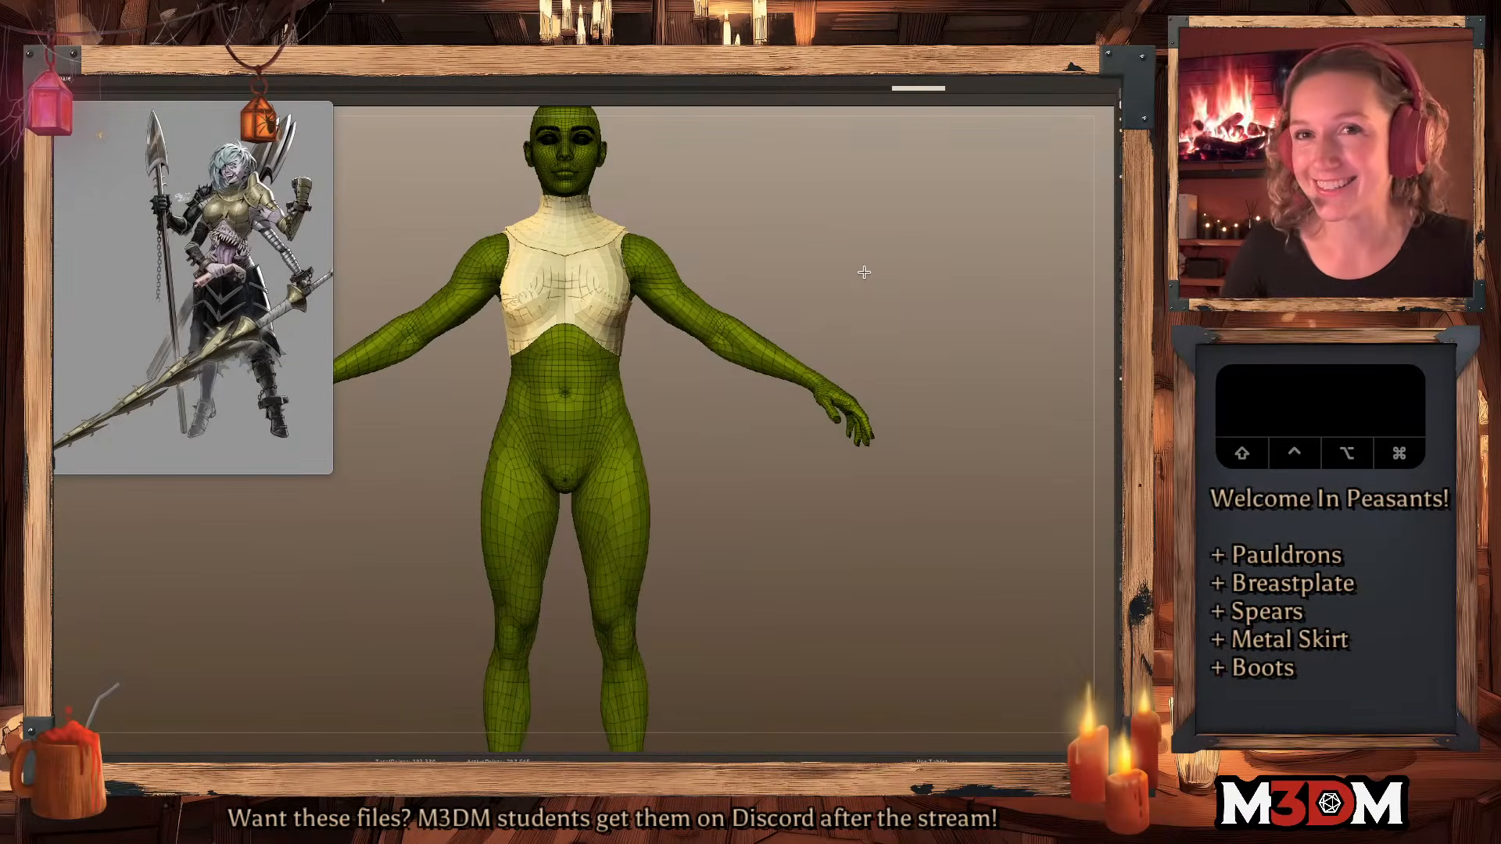
Enlarge the reference image to examine the warrior's skirt and remaining armor, and shrink it back to a small overlay.
{"action": "left_click", "coordinate": [327, 474]}
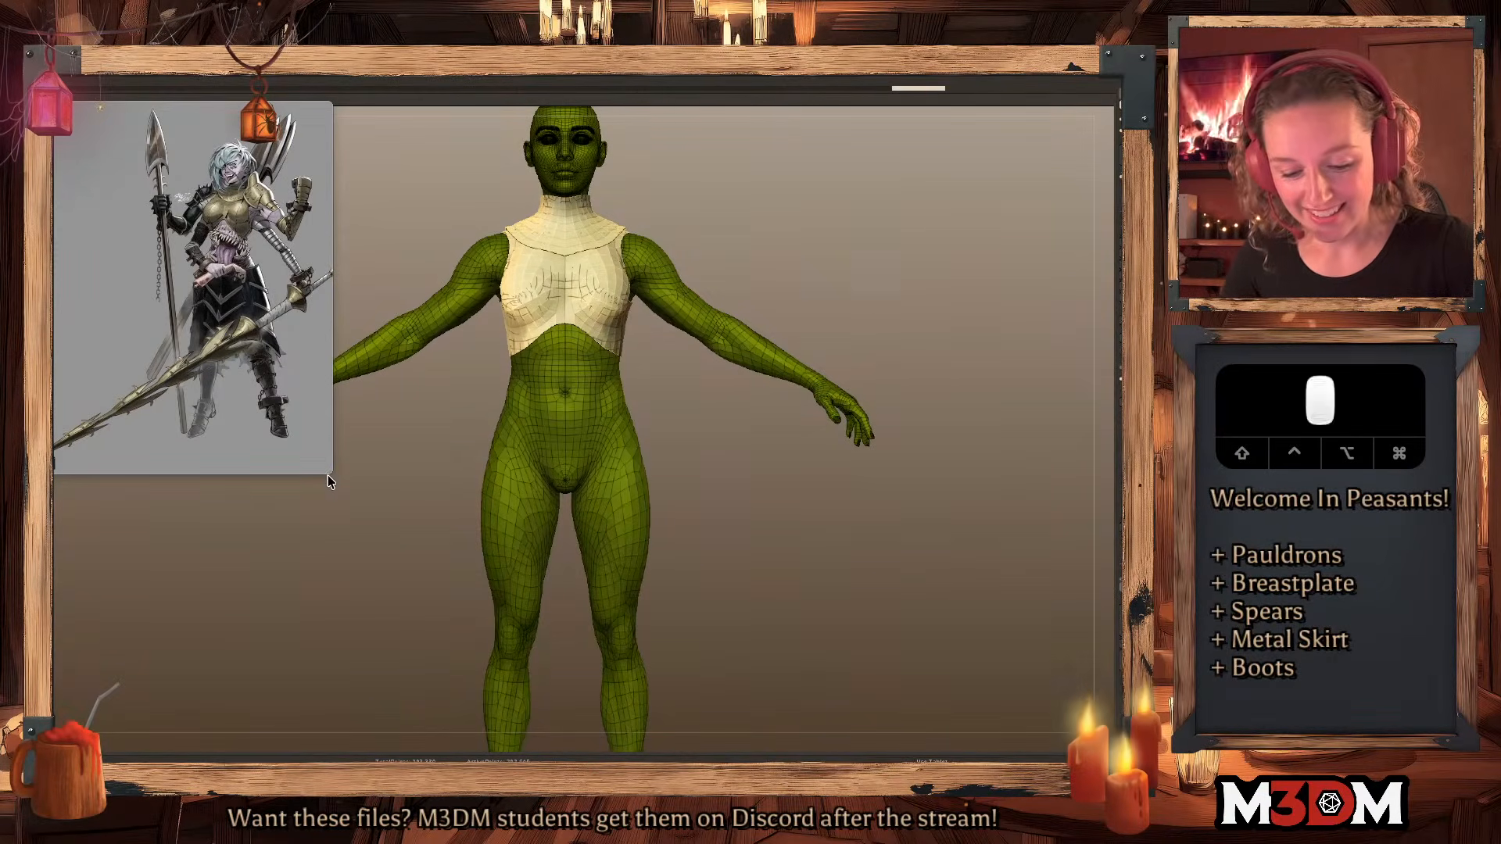
{"action": "left_click", "coordinate": [330, 476]}
{"action": "left_click_drag", "start_coordinate": [332, 474], "coordinate": [576, 776]}
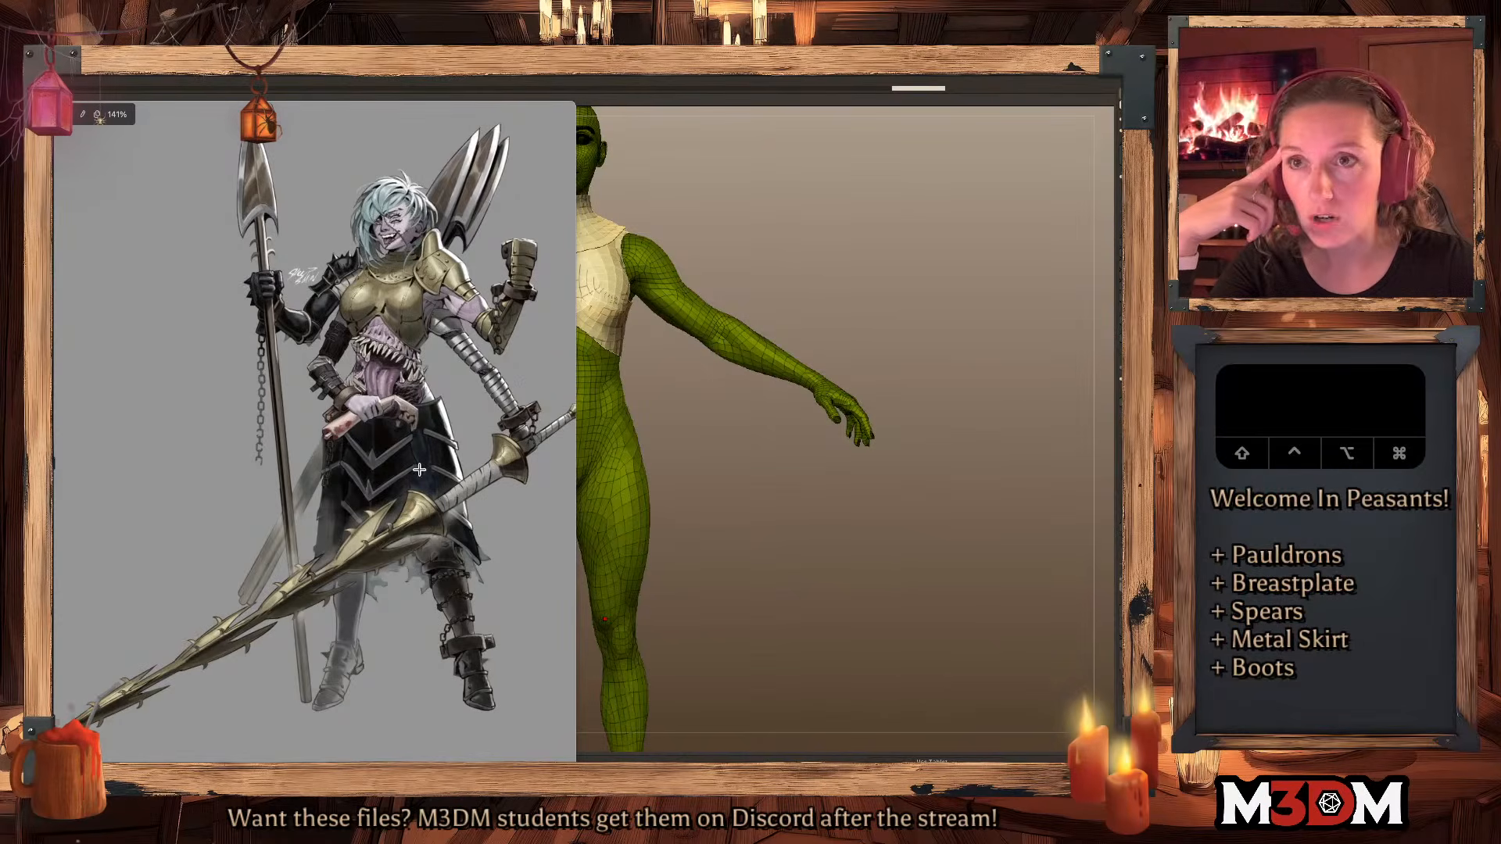
{"action": "left_click_drag", "start_coordinate": [576, 368], "coordinate": [861, 366]}
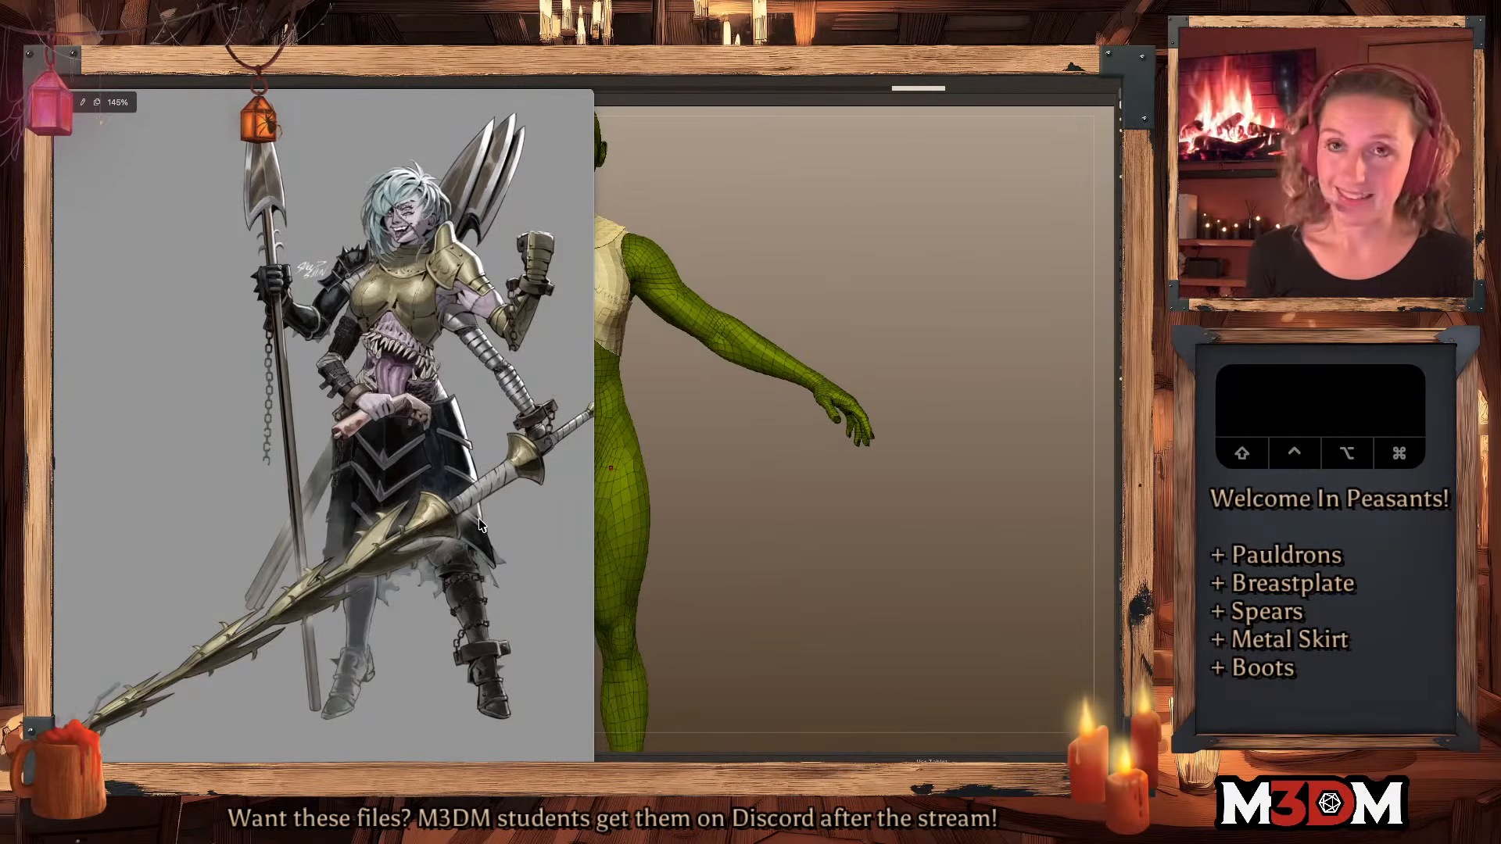
{"action": "left_click_drag", "start_coordinate": [594, 532], "coordinate": [296, 501]}
{"action": "left_click_drag", "start_coordinate": [247, 545], "coordinate": [252, 369]}
{"action": "left_click", "coordinate": [857, 518]}
{"action": "left_click_drag", "start_coordinate": [856, 518], "coordinate": [850, 516]}
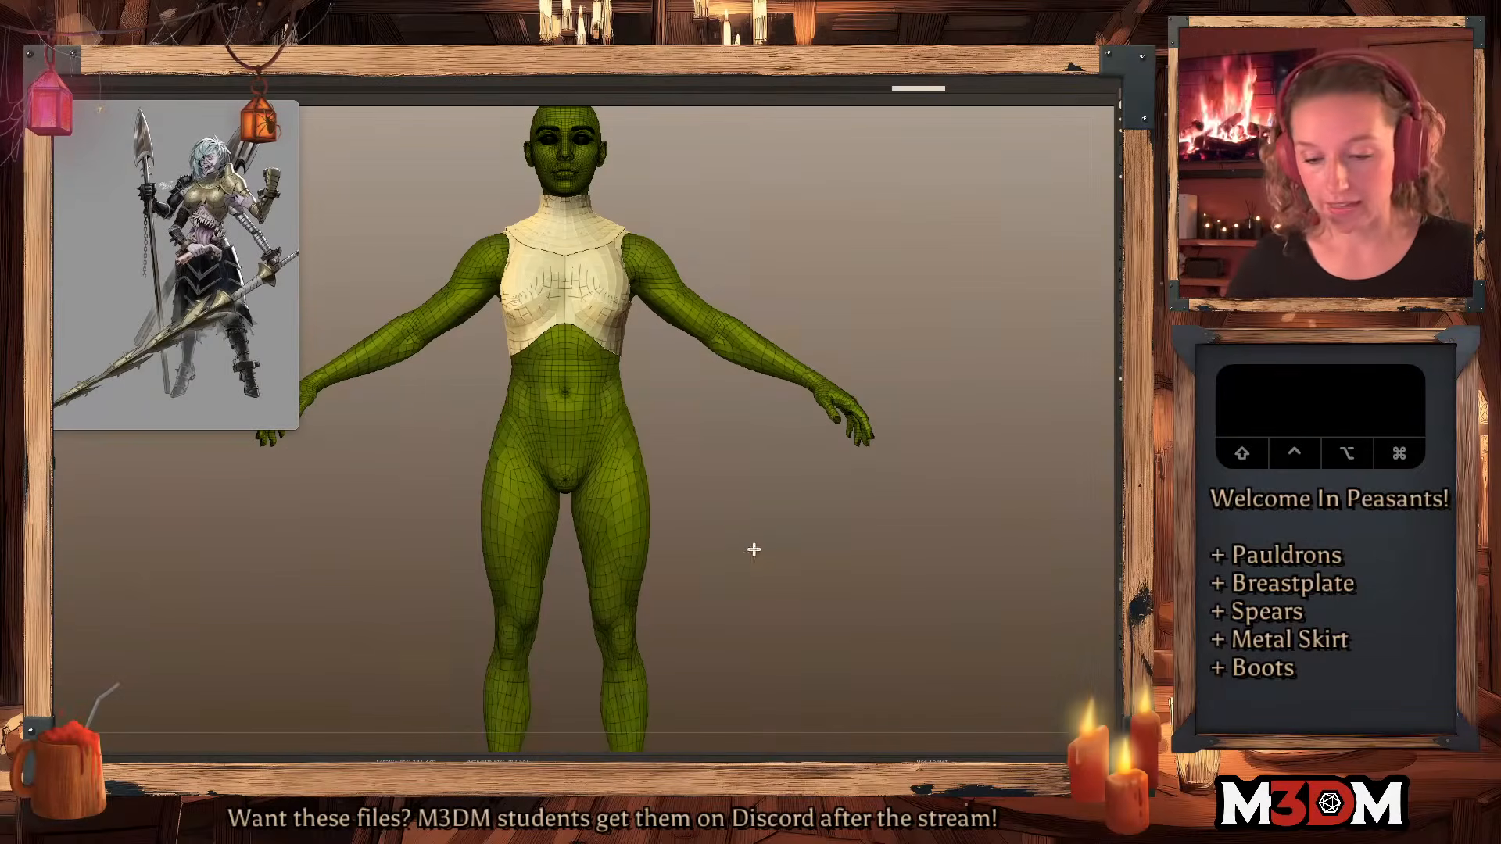
Mask a horizontal band around the body's waist and upper hips.
{"action": "scroll", "coordinate": [756, 548], "scroll_direction": "down", "scroll_amount": 5}
{"action": "key", "text": "space"}
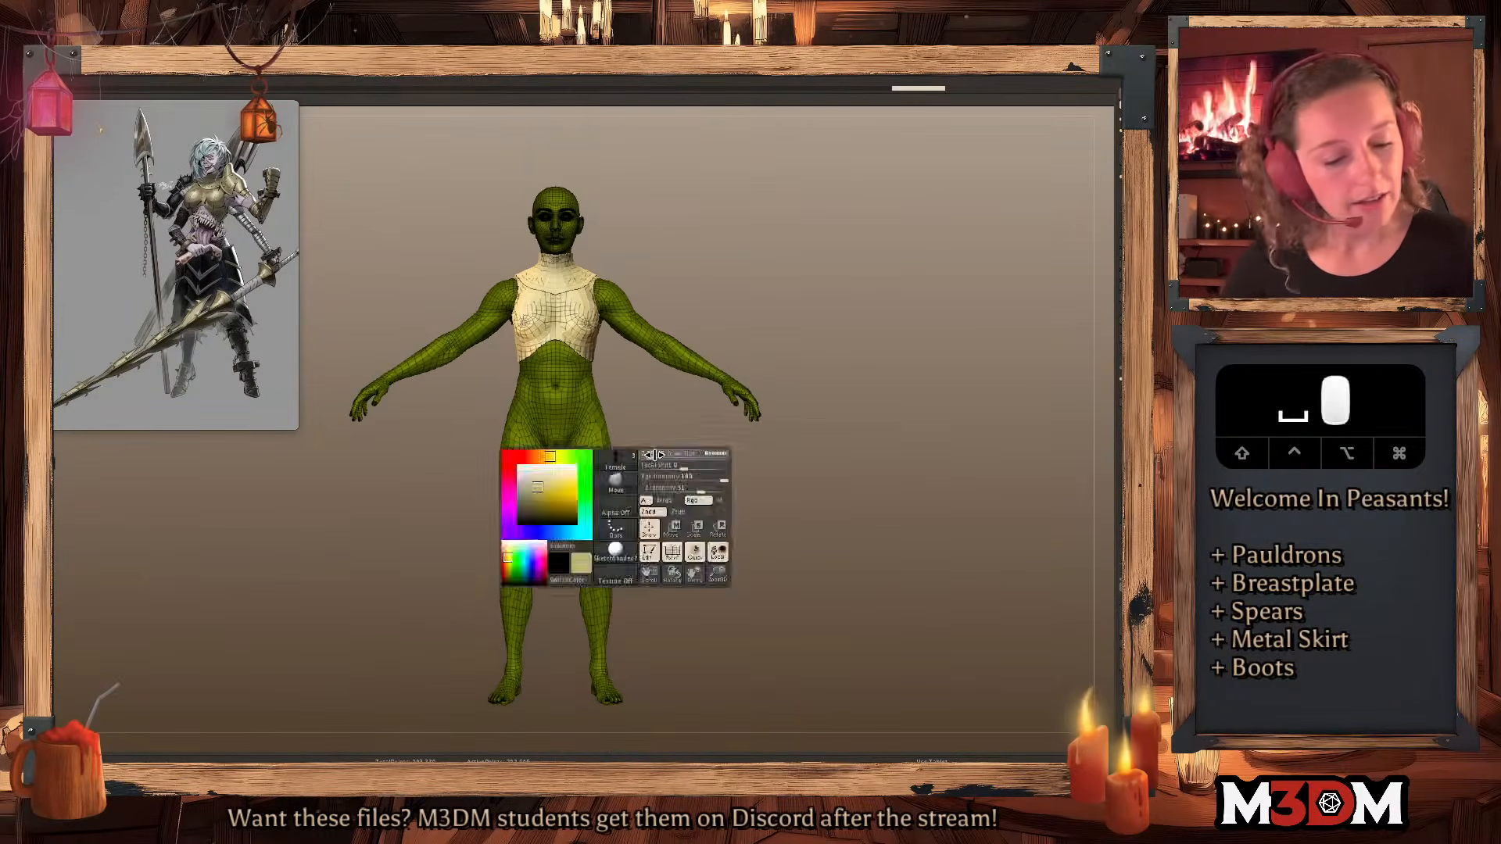
{"action": "key", "text": "shift+f"}
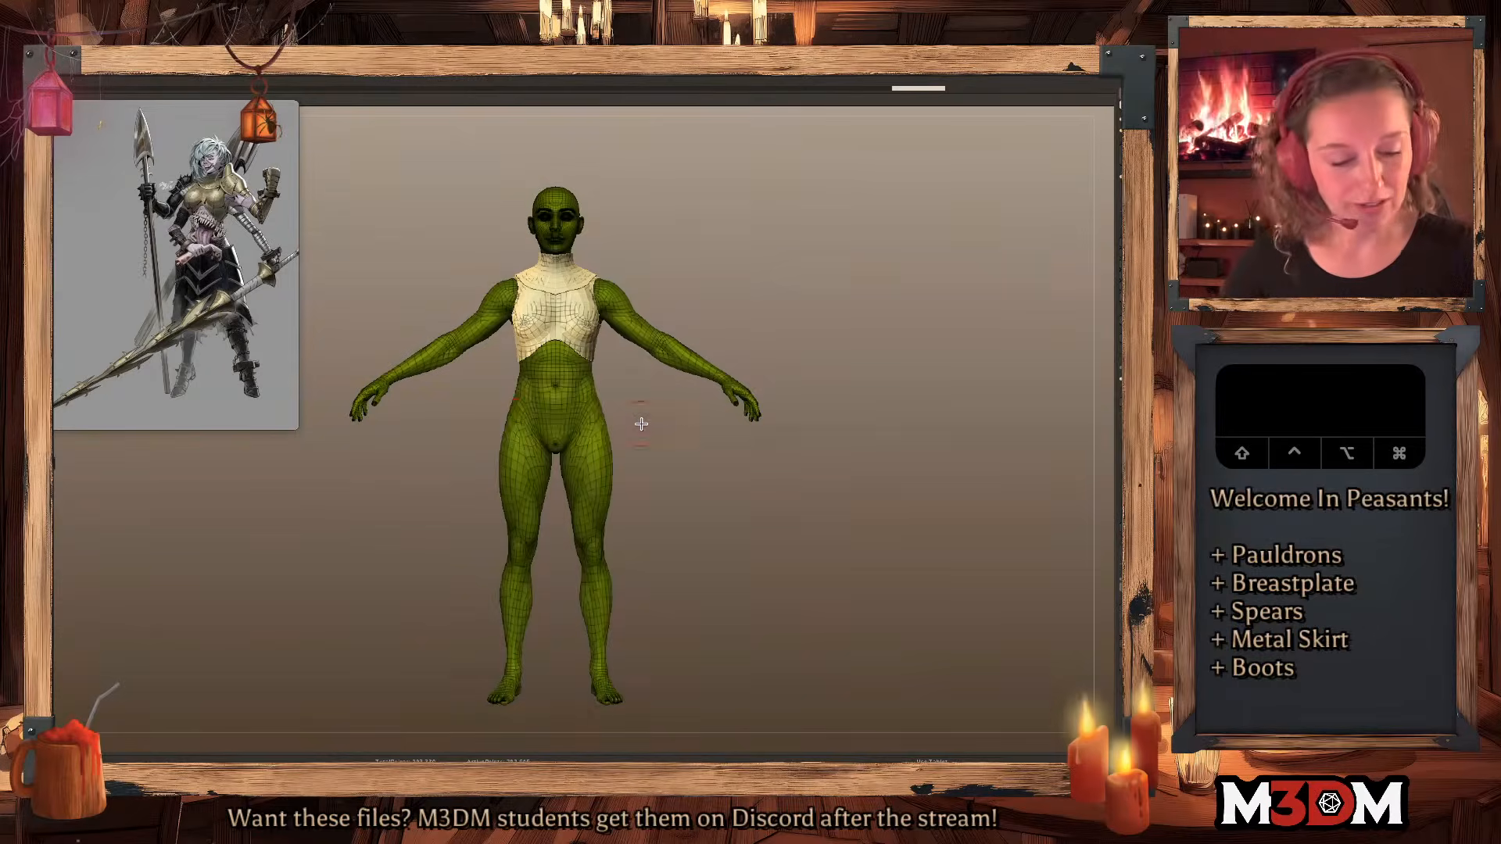
{"action": "left_click_drag", "start_coordinate": [482, 388], "coordinate": [668, 429], "text": "super"}
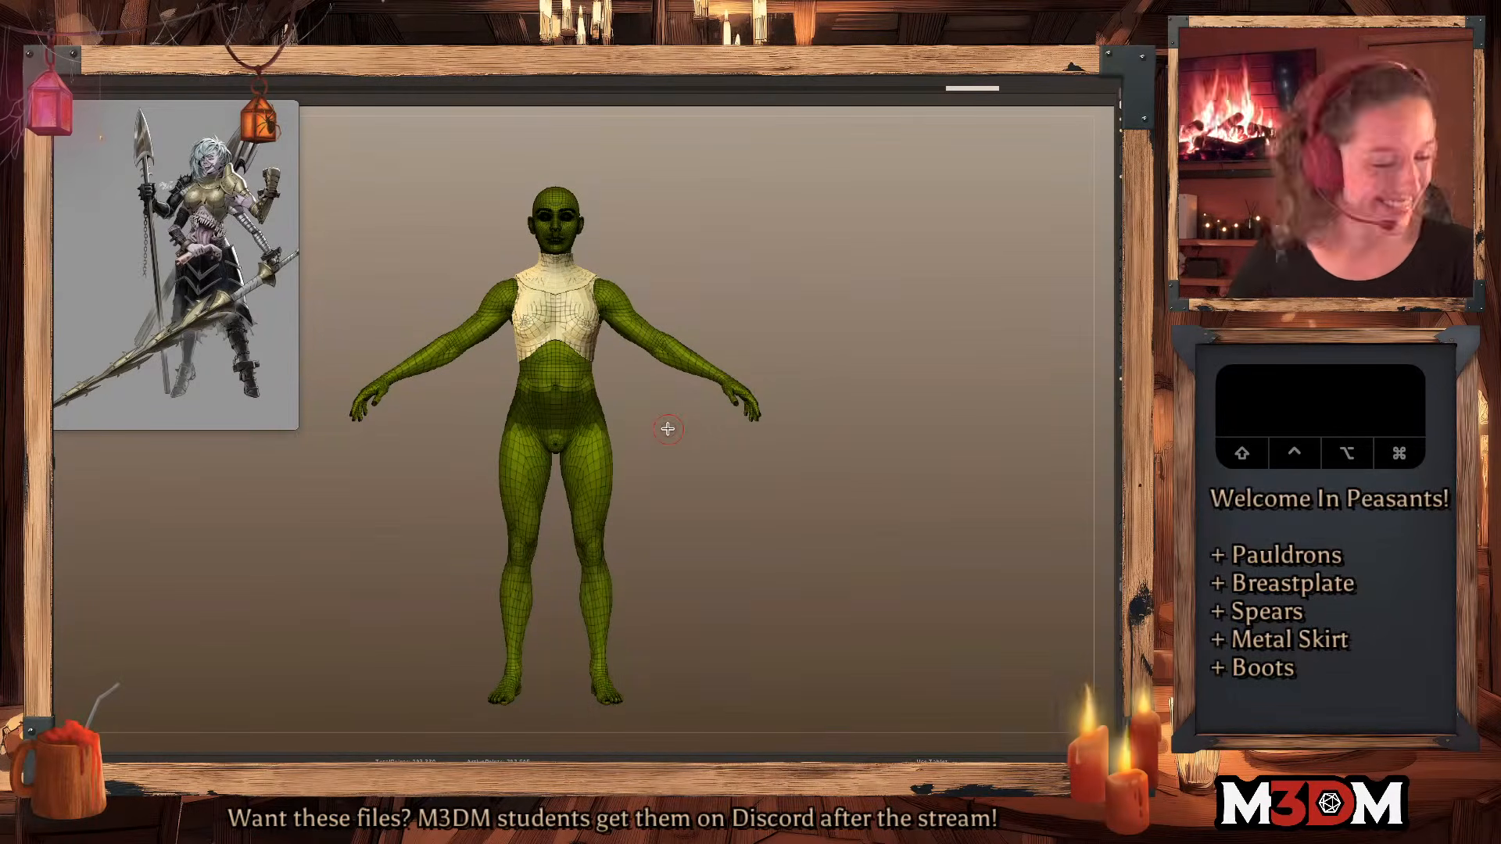
Replace the mask with a narrower horizontal band around the body's hips.
{"action": "left_click_drag", "start_coordinate": [667, 430], "coordinate": [728, 519]}
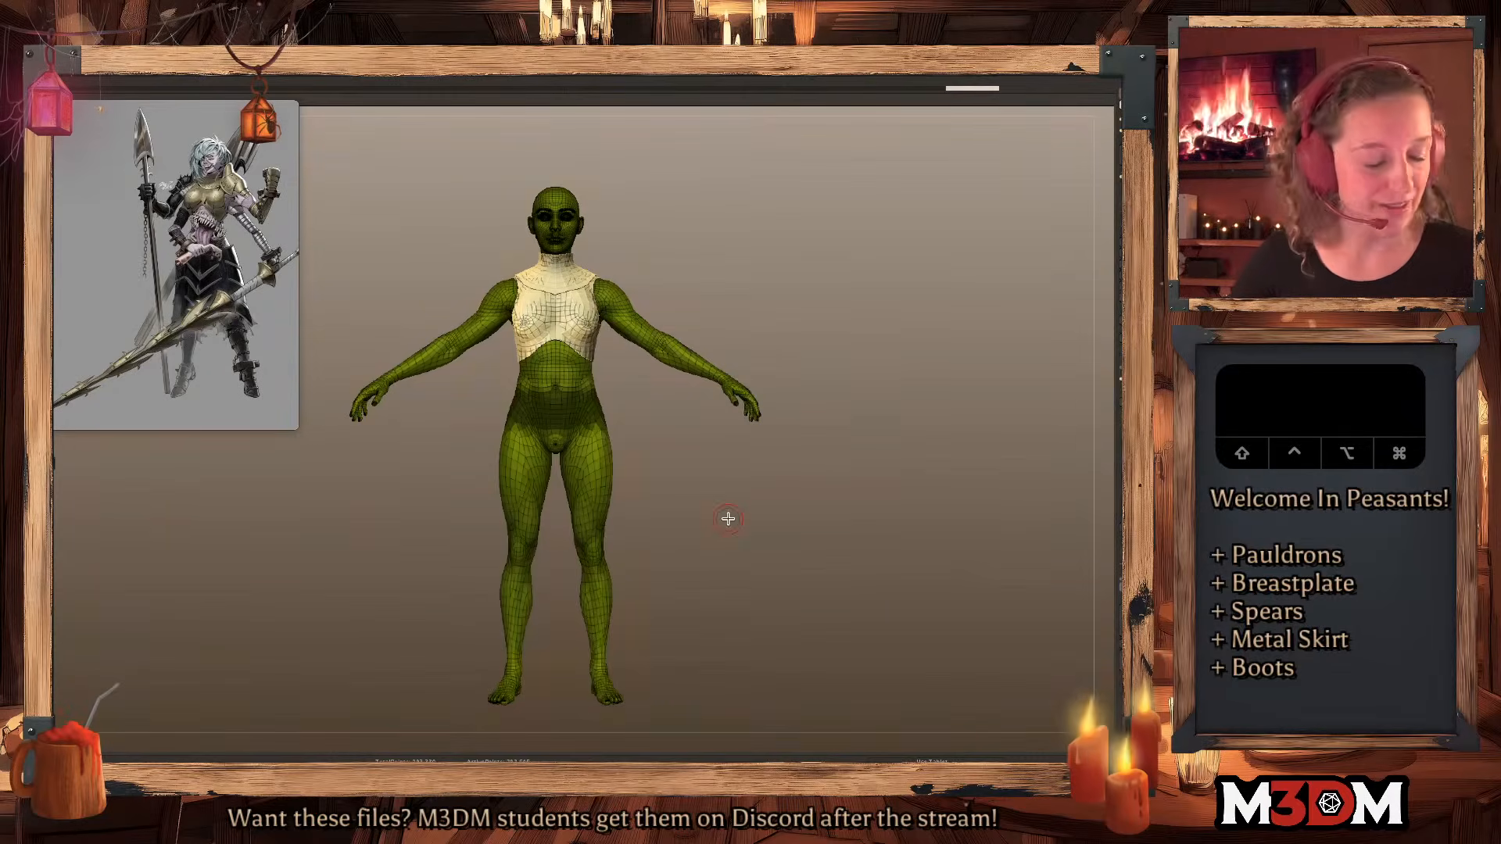
{"action": "left_click", "coordinate": [692, 467], "text": "super"}
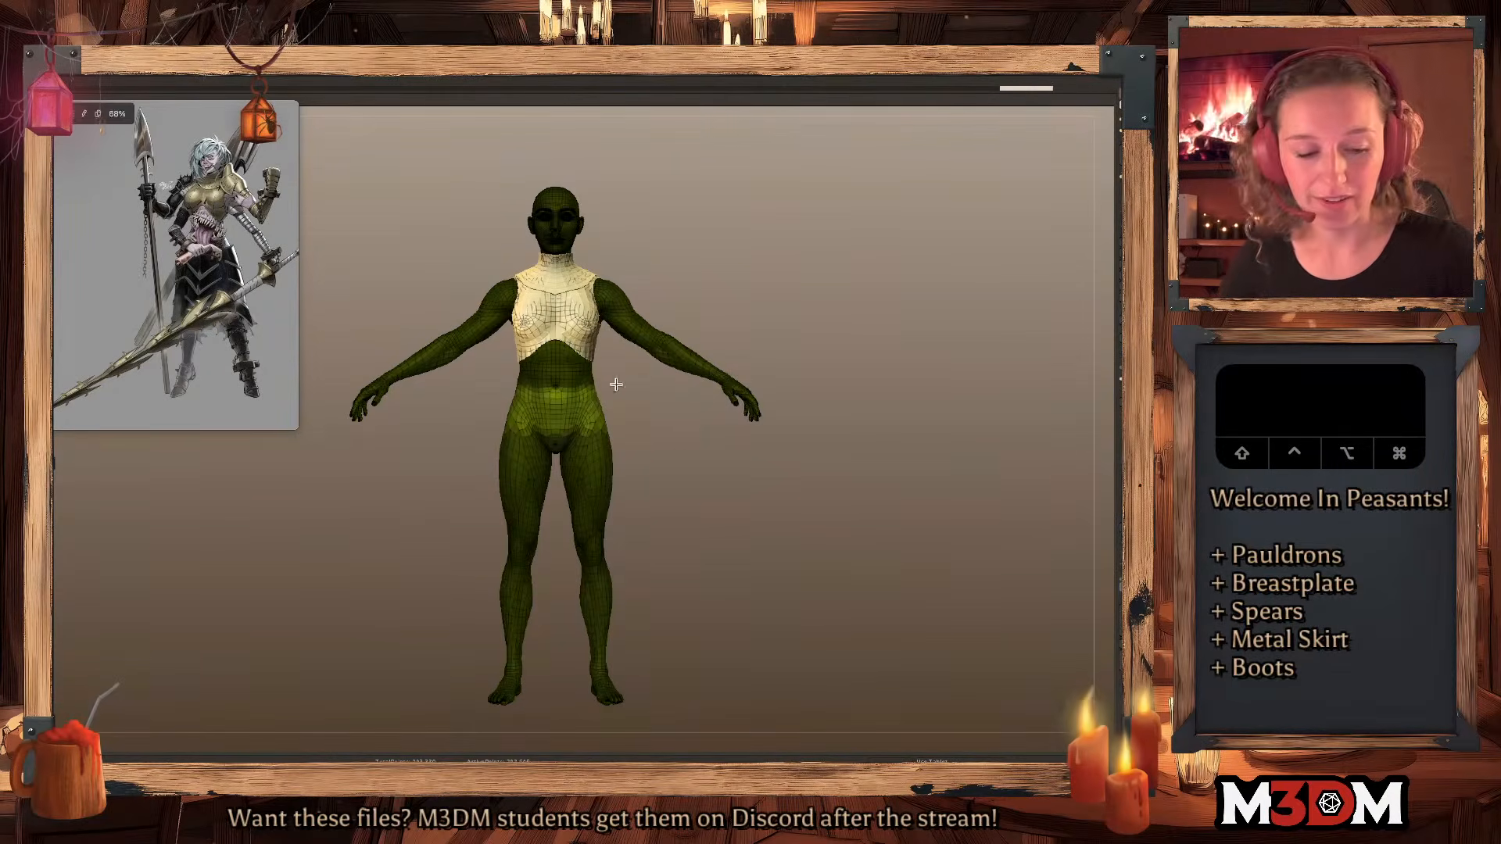
{"action": "key", "text": "super+z"}
{"action": "mouse_move", "coordinate": [483, 366]}
{"action": "left_mouse_down", "text": "super"}
{"action": "mouse_move", "coordinate": [617, 394]}
{"action": "mouse_move", "coordinate": [638, 414]}
{"action": "left_mouse_up", "text": "super"}
{"action": "left_click_drag", "start_coordinate": [728, 477], "coordinate": [743, 506]}
{"action": "left_click_drag", "start_coordinate": [467, 373], "coordinate": [650, 418], "text": "super"}
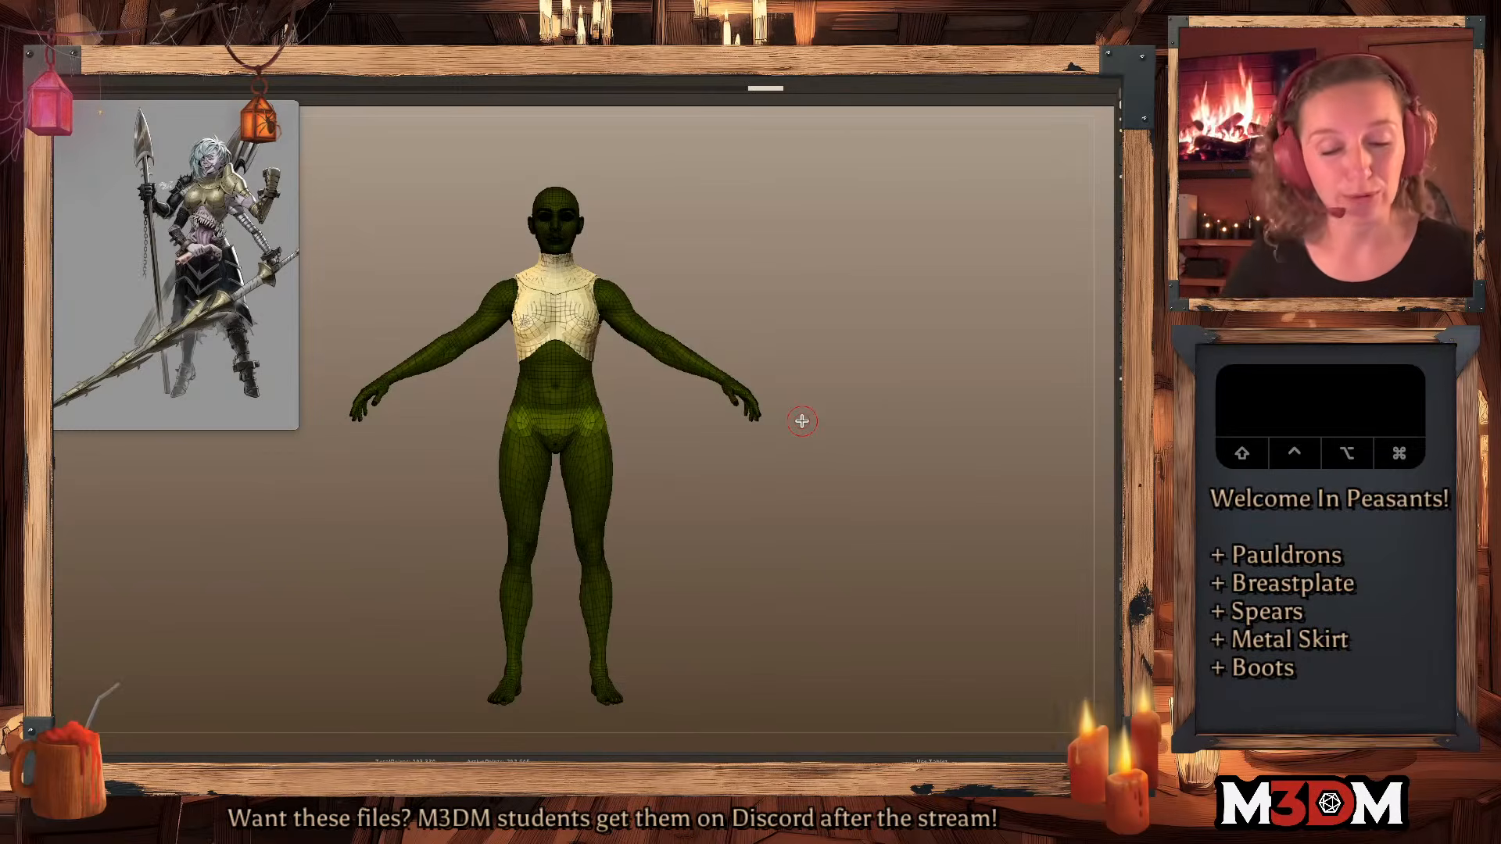
{"action": "mouse_move", "coordinate": [196, 272]}
{"action": "left_click", "coordinate": [930, 641], "text": "super"}
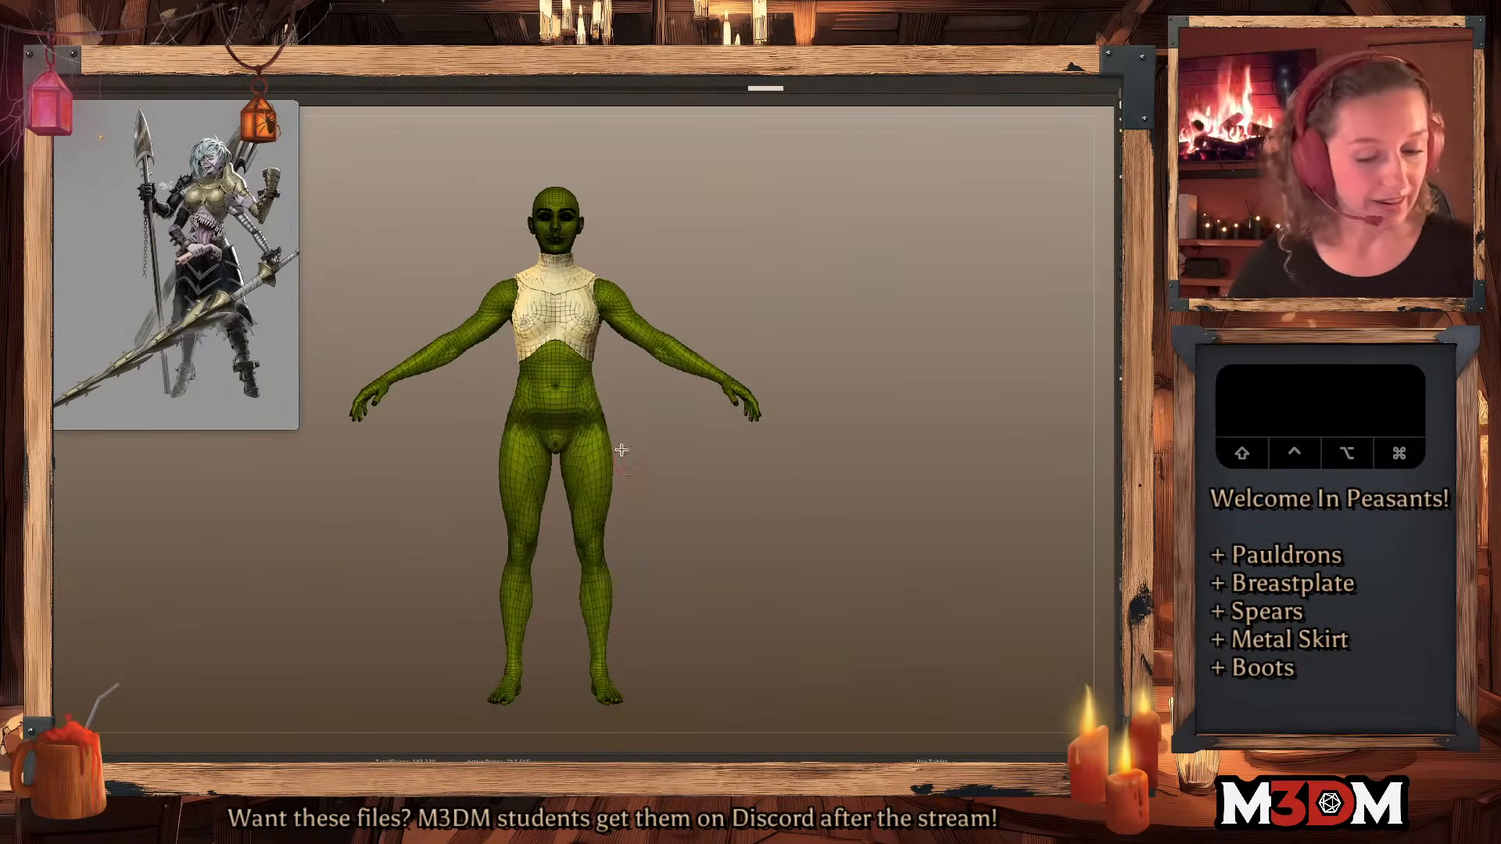
Extract the masked hip band as a new mesh and enlarge it until it sits outside the body.
{"action": "left_click", "coordinate": [1133, 471]}
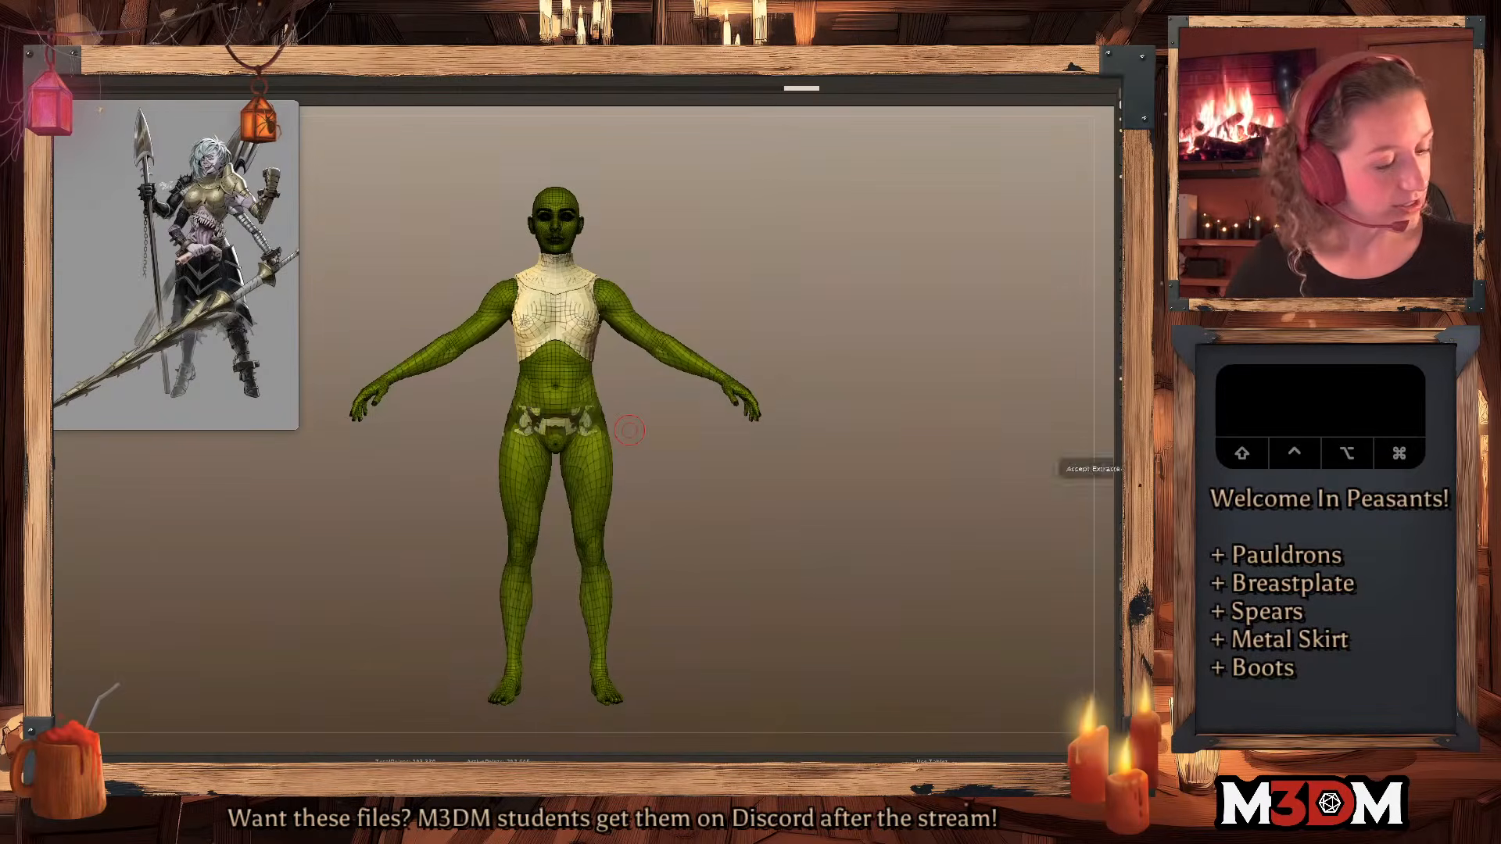
{"action": "left_click", "coordinate": [1130, 472]}
{"action": "key", "text": "w"}
{"action": "left_click", "coordinate": [531, 349]}
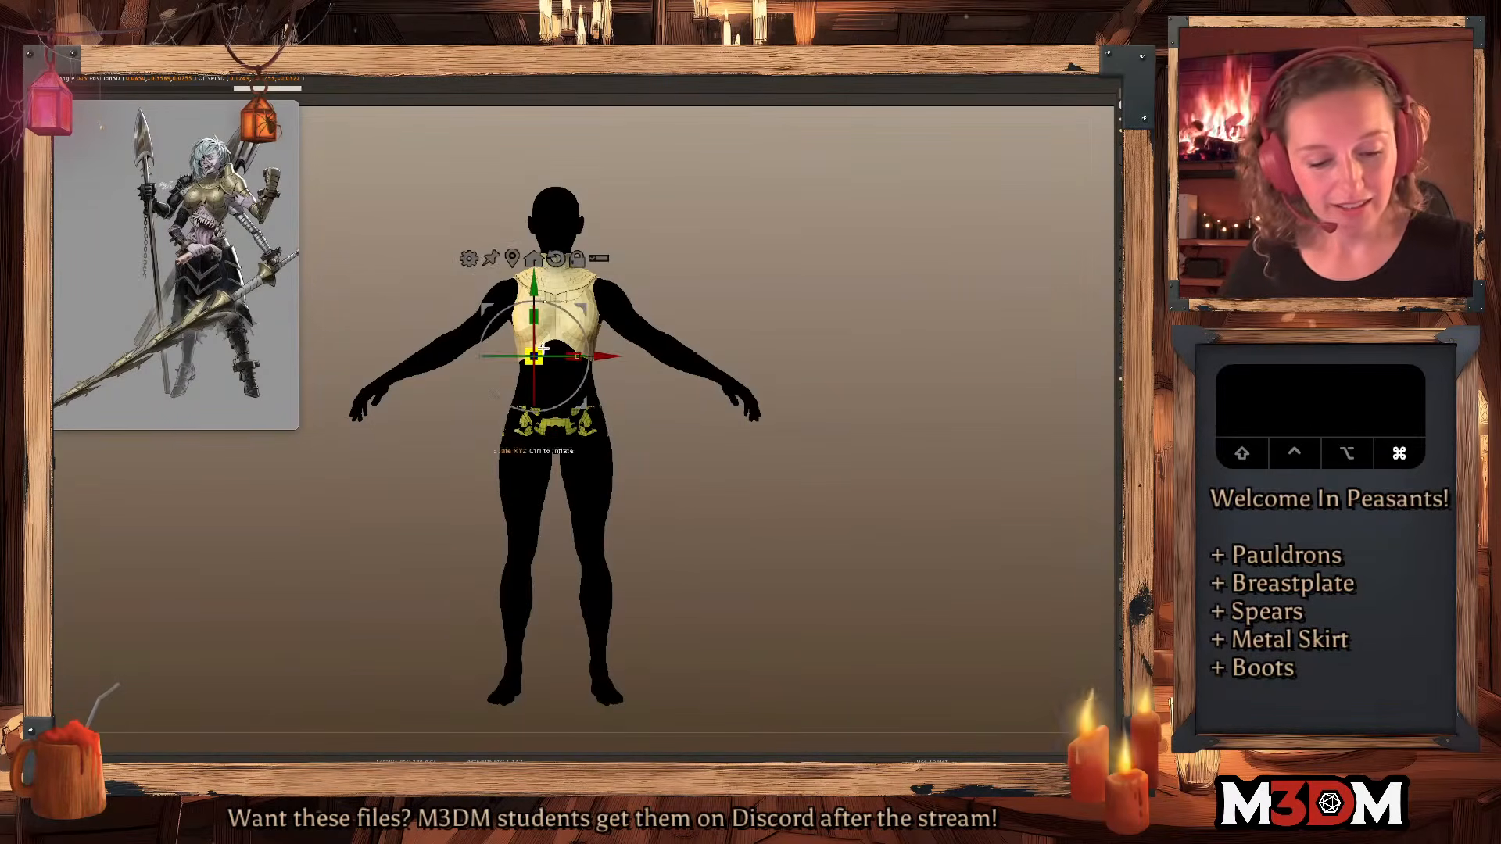
{"action": "left_click", "coordinate": [544, 358], "text": "super"}
{"action": "key", "text": "q"}
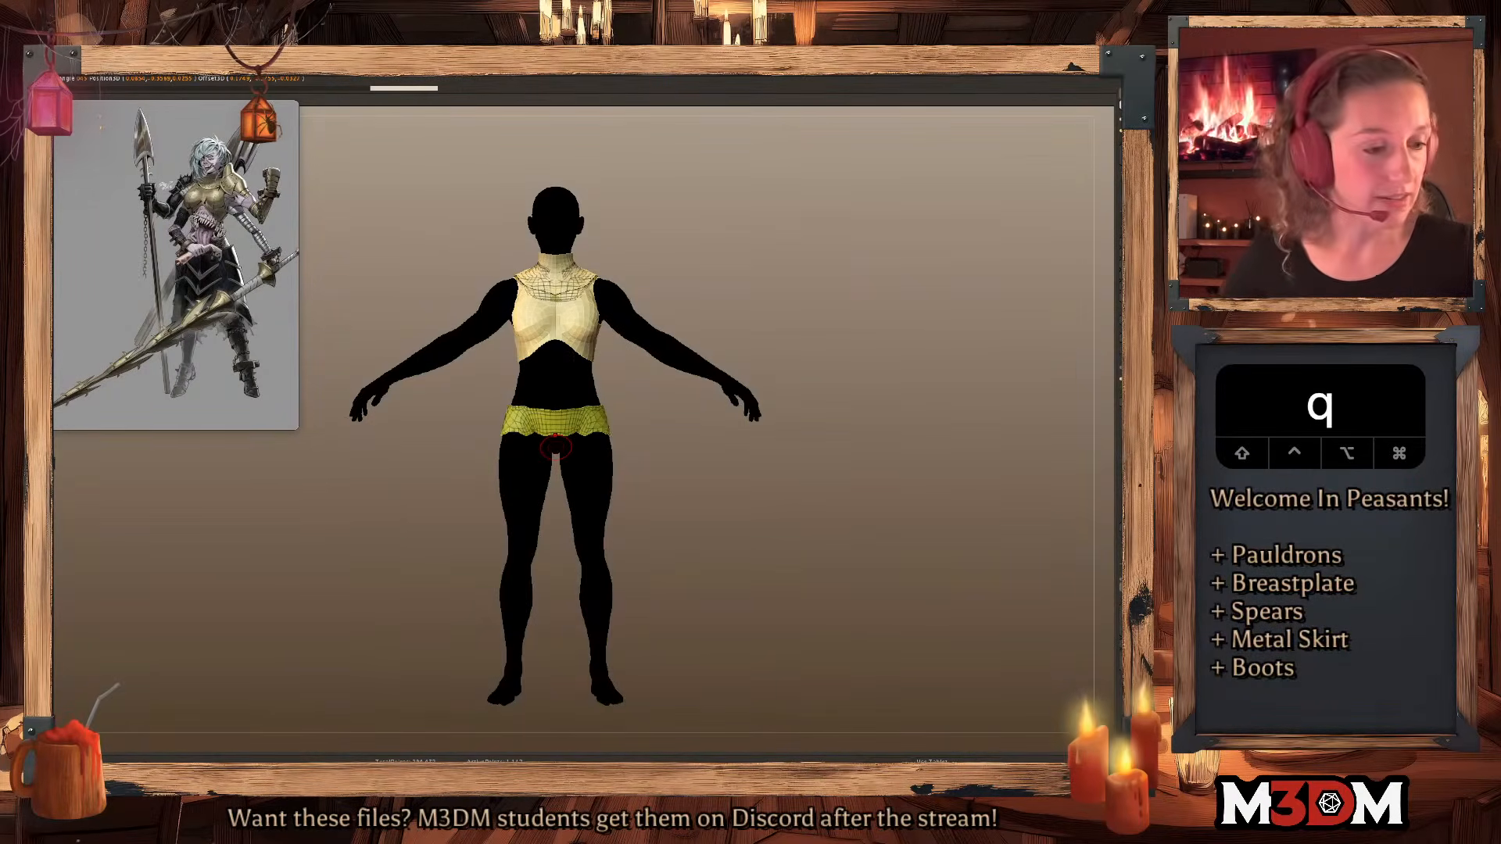
Remesh the hip band and stretch its lower edge down to about knee height to form a skirt.
{"action": "left_click", "coordinate": [1130, 168]}
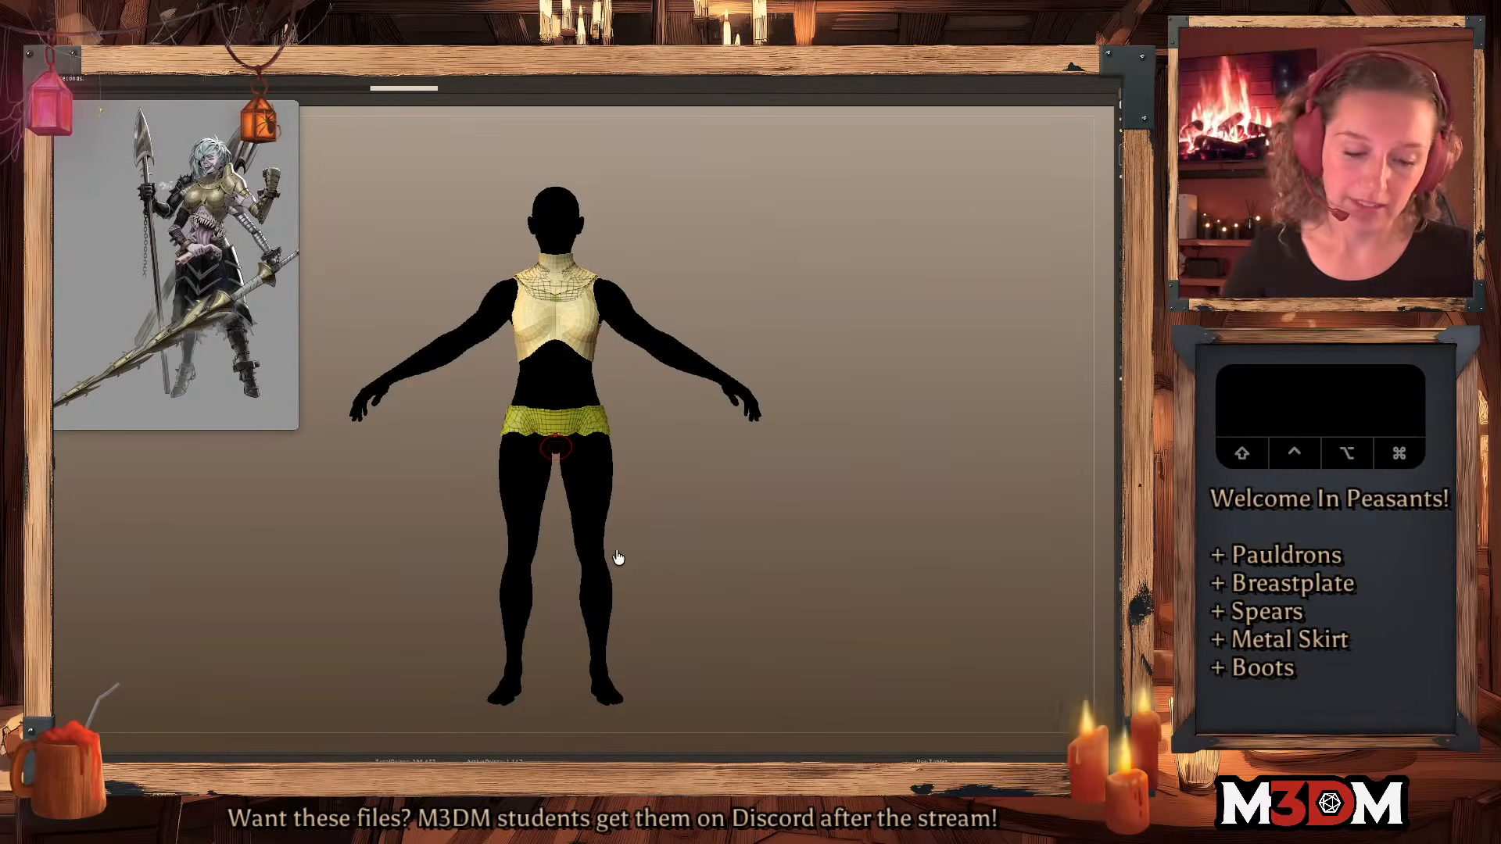
{"action": "left_click_drag", "start_coordinate": [413, 545], "coordinate": [701, 445], "text": "super"}
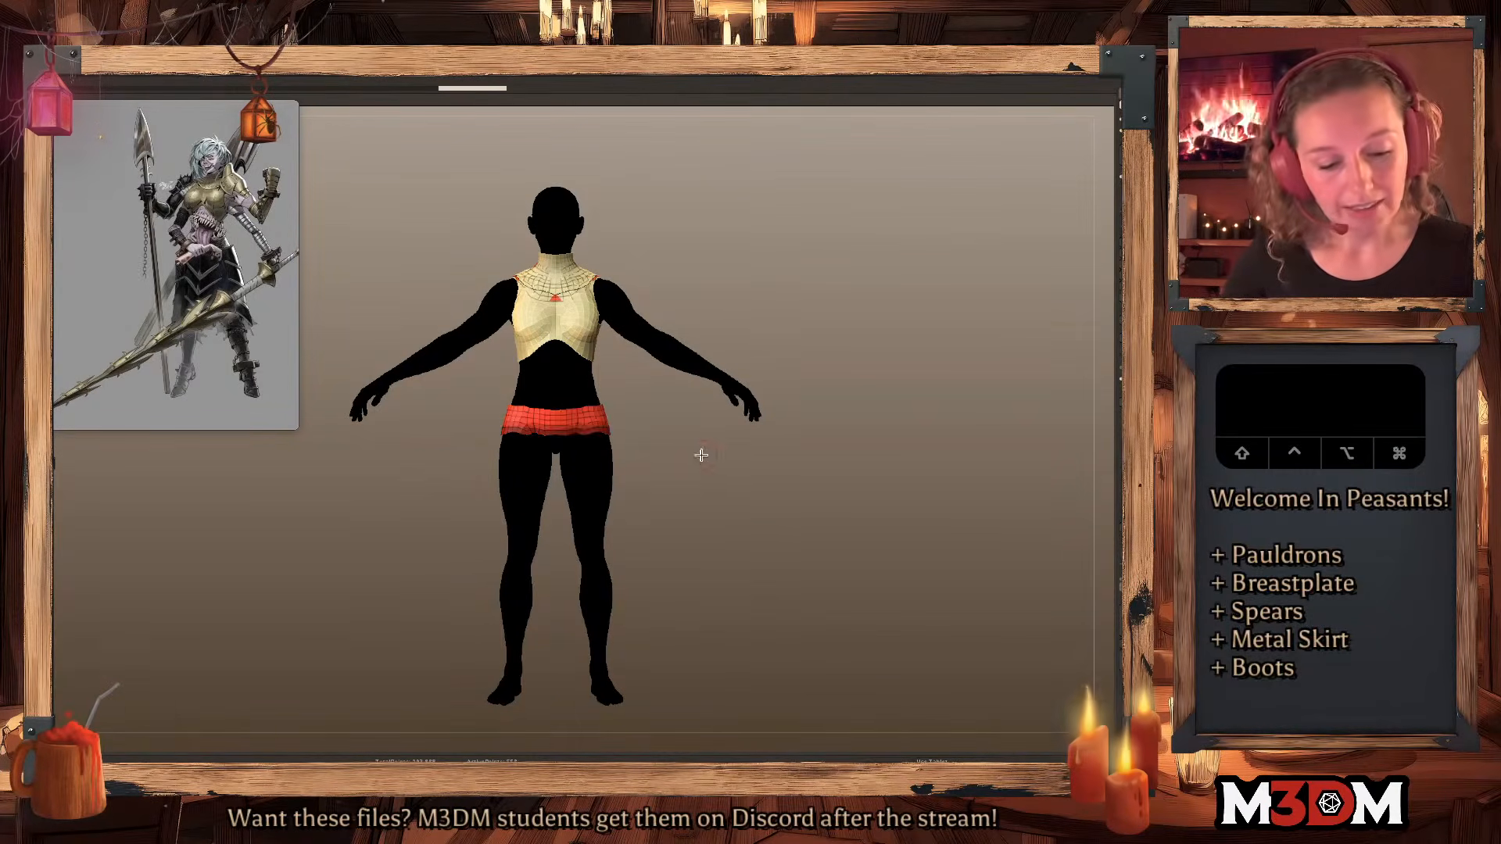
{"action": "key", "text": "q"}
{"action": "key", "text": "w"}
{"action": "left_click_drag", "start_coordinate": [535, 285], "coordinate": [550, 413]}
{"action": "left_click", "coordinate": [552, 483]}
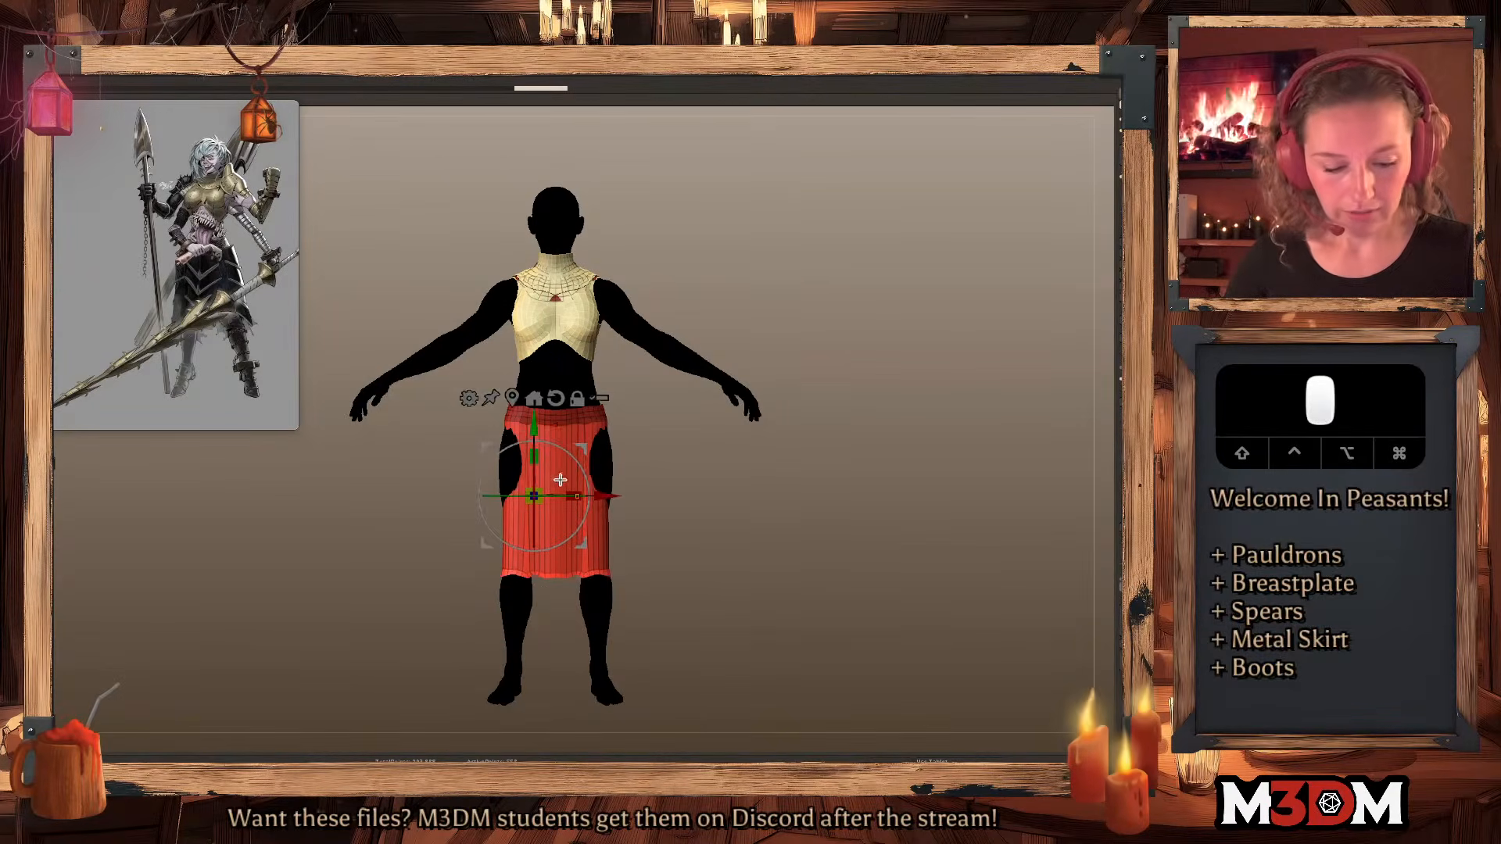
Flare the skirt's hem outward all around and raise it slightly to just below the knees.
{"action": "key", "text": "super+z"}
{"action": "key", "text": "shift+super+z"}
{"action": "key", "text": "q"}
{"action": "key", "text": "w"}
{"action": "left_click_drag", "start_coordinate": [534, 496], "coordinate": [556, 475]}
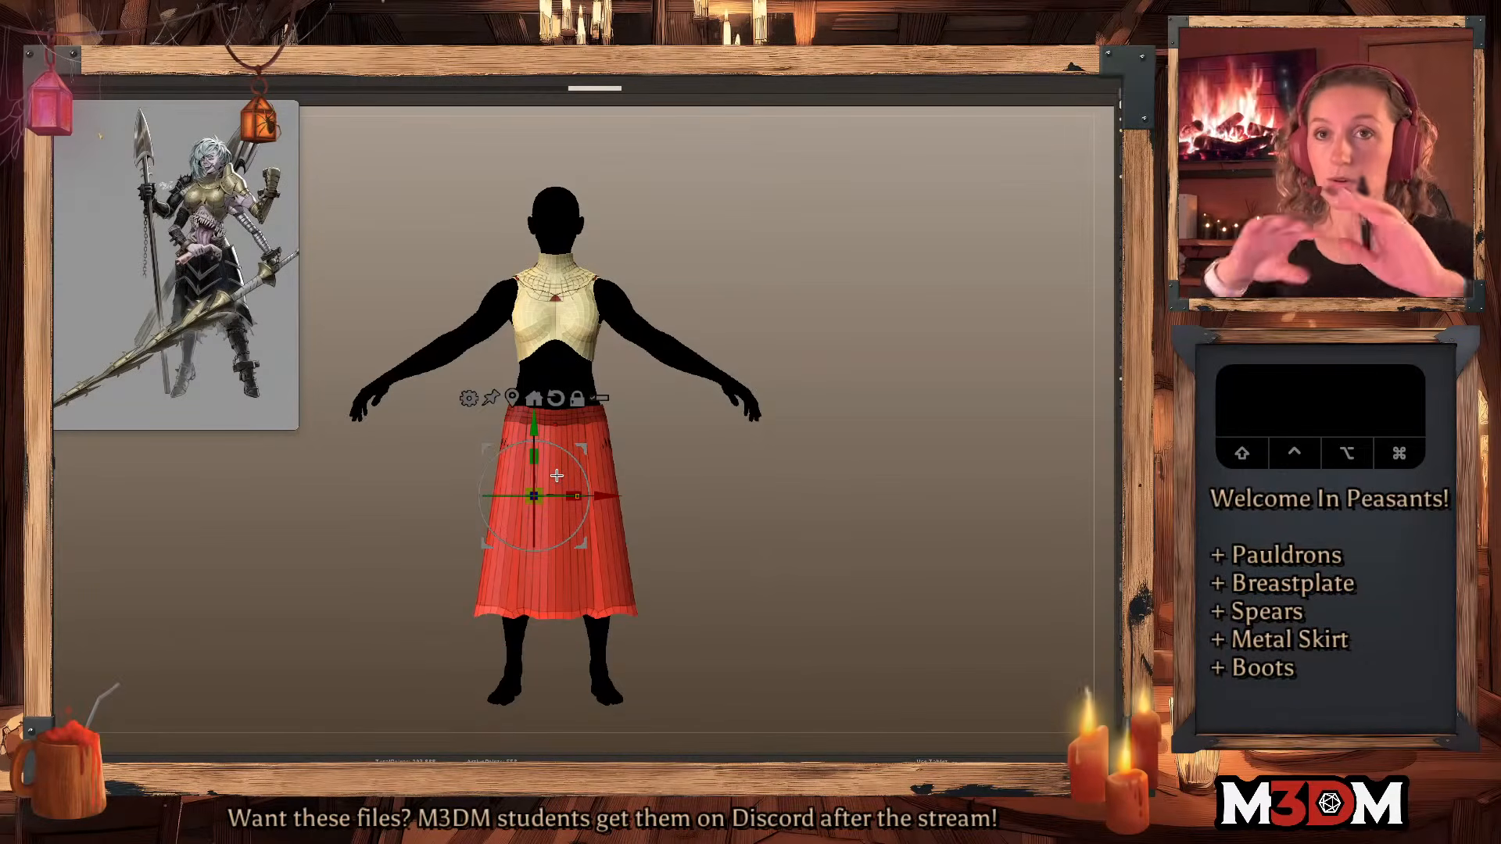
{"action": "left_click_drag", "start_coordinate": [535, 422], "coordinate": [535, 399]}
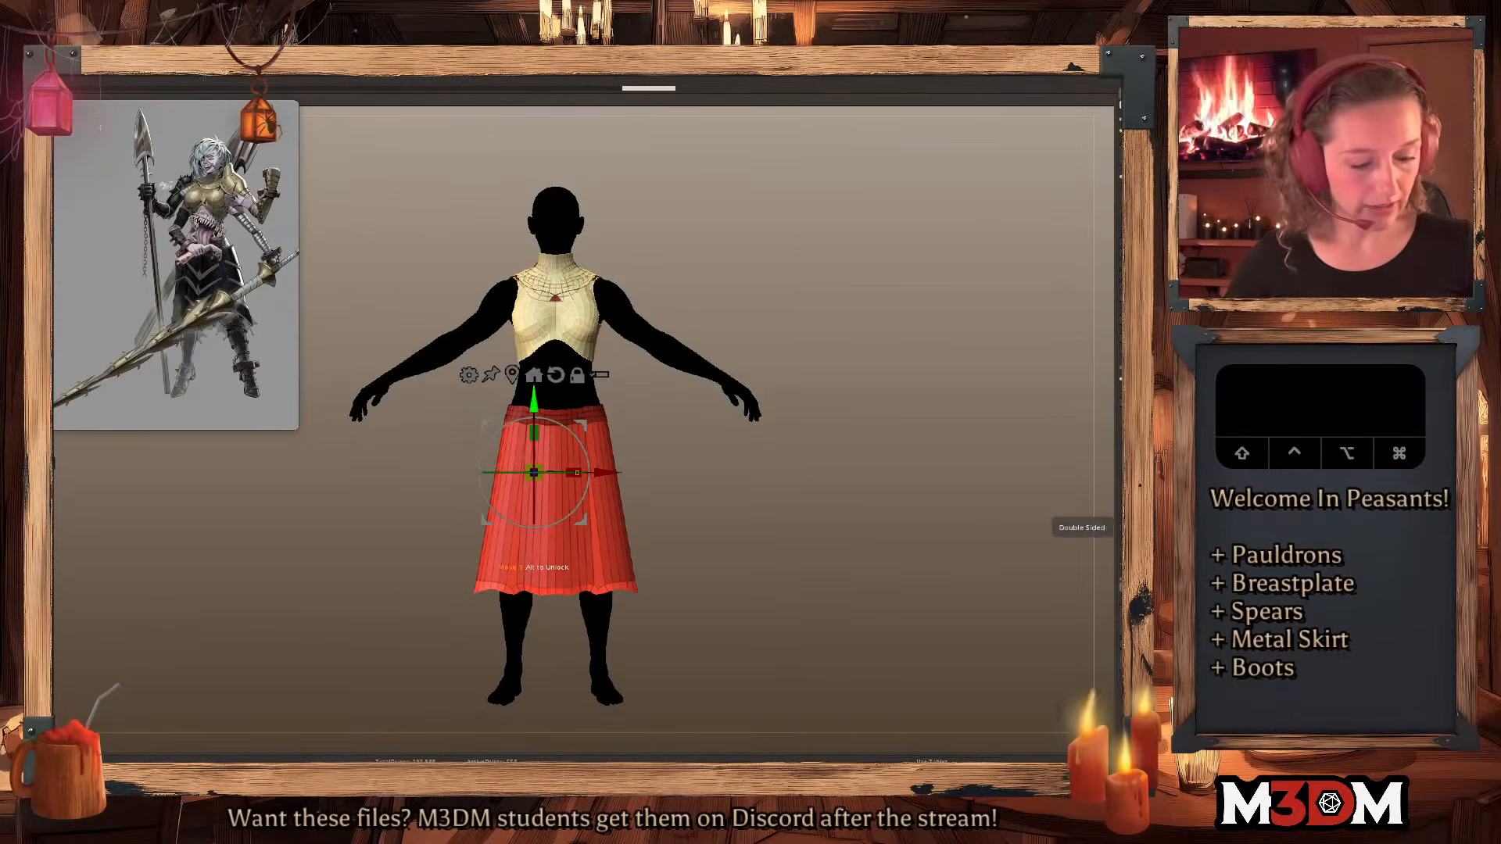
Make the skirt display double-sided and remesh it into an even, coarse quad grid.
{"action": "mouse_move", "coordinate": [862, 547]}
{"action": "left_mouse_down"}
{"action": "mouse_move", "coordinate": [859, 520]}
{"action": "mouse_move", "coordinate": [894, 529]}
{"action": "mouse_move", "coordinate": [884, 545]}
{"action": "left_mouse_up"}
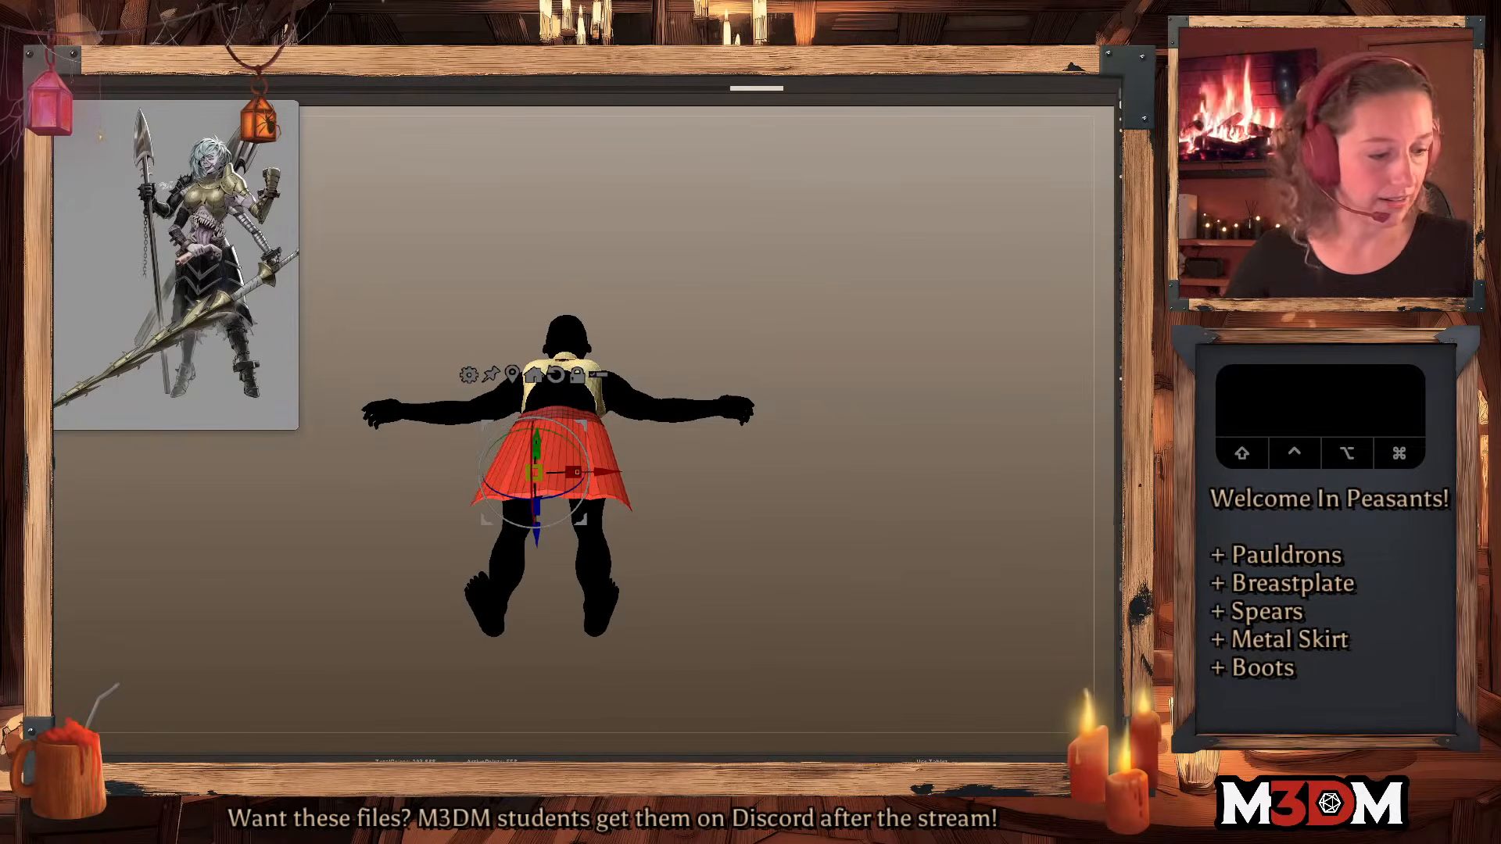
{"action": "left_click", "coordinate": [1128, 525]}
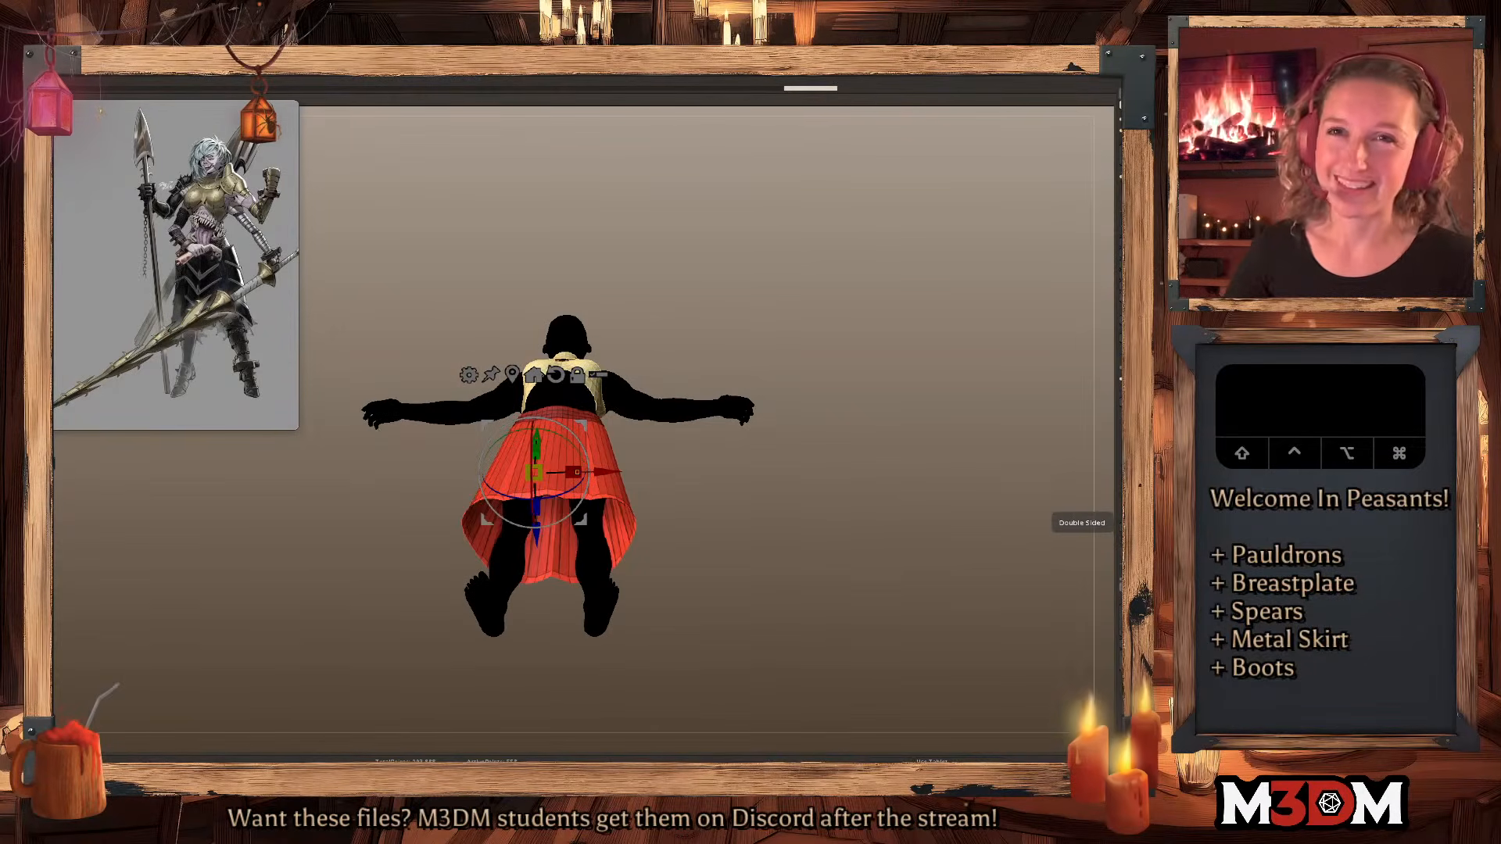
{"action": "mouse_move", "coordinate": [836, 552]}
{"action": "left_mouse_down", "text": "shift"}
{"action": "mouse_move", "coordinate": [844, 569]}
{"action": "mouse_move", "coordinate": [808, 516]}
{"action": "left_mouse_up", "text": "shift"}
{"action": "key", "text": "q"}
{"action": "key", "text": "f"}
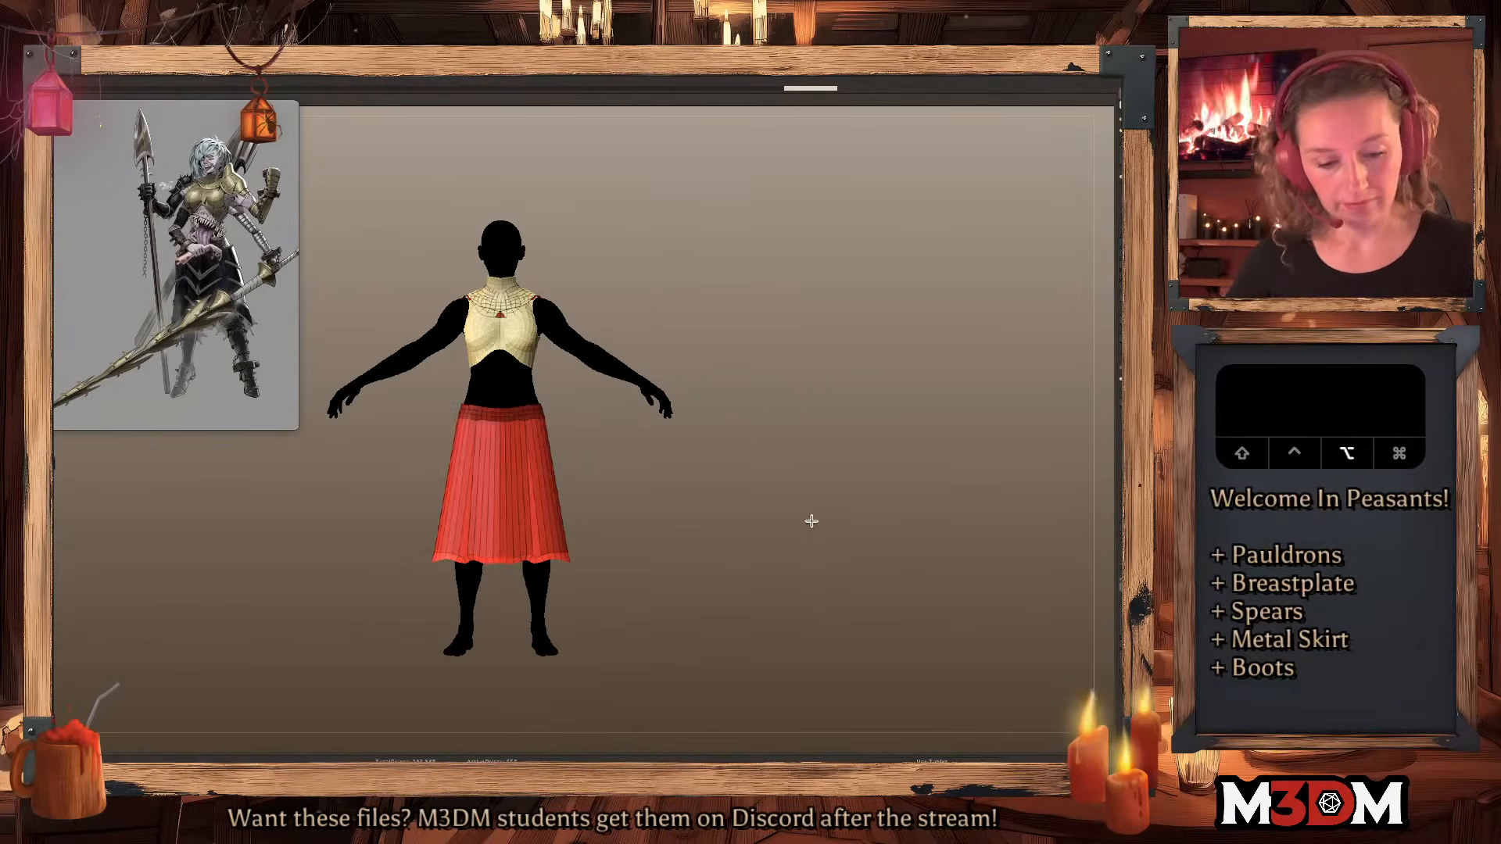
{"action": "left_click", "coordinate": [1108, 247]}
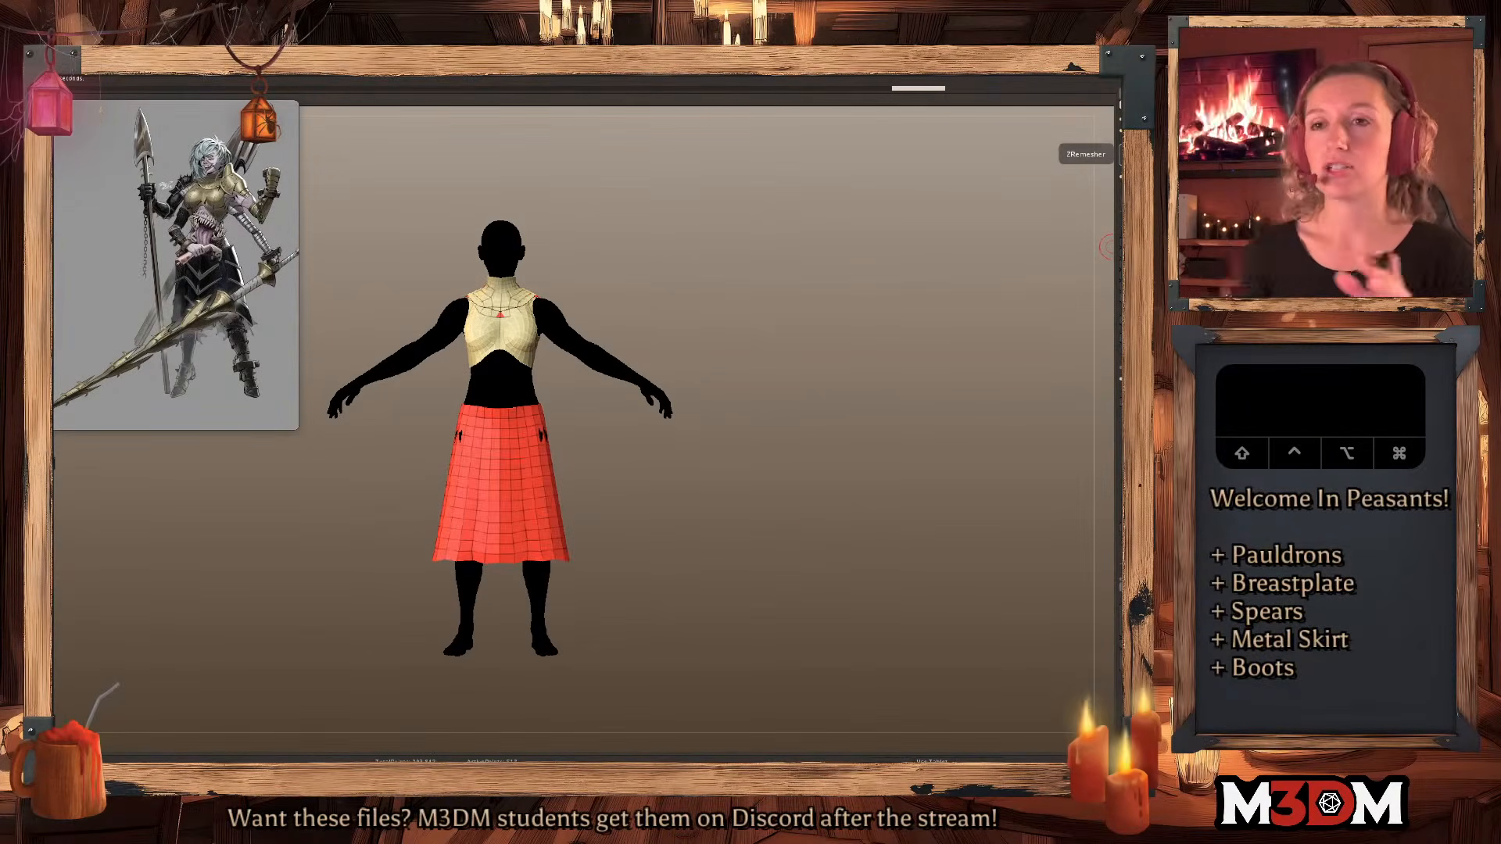
Reshape the skirt's waistline with a dip at the front centre and higher sides that cover the hips.
{"action": "left_click_drag", "start_coordinate": [714, 479], "coordinate": [516, 429], "text": "alt"}
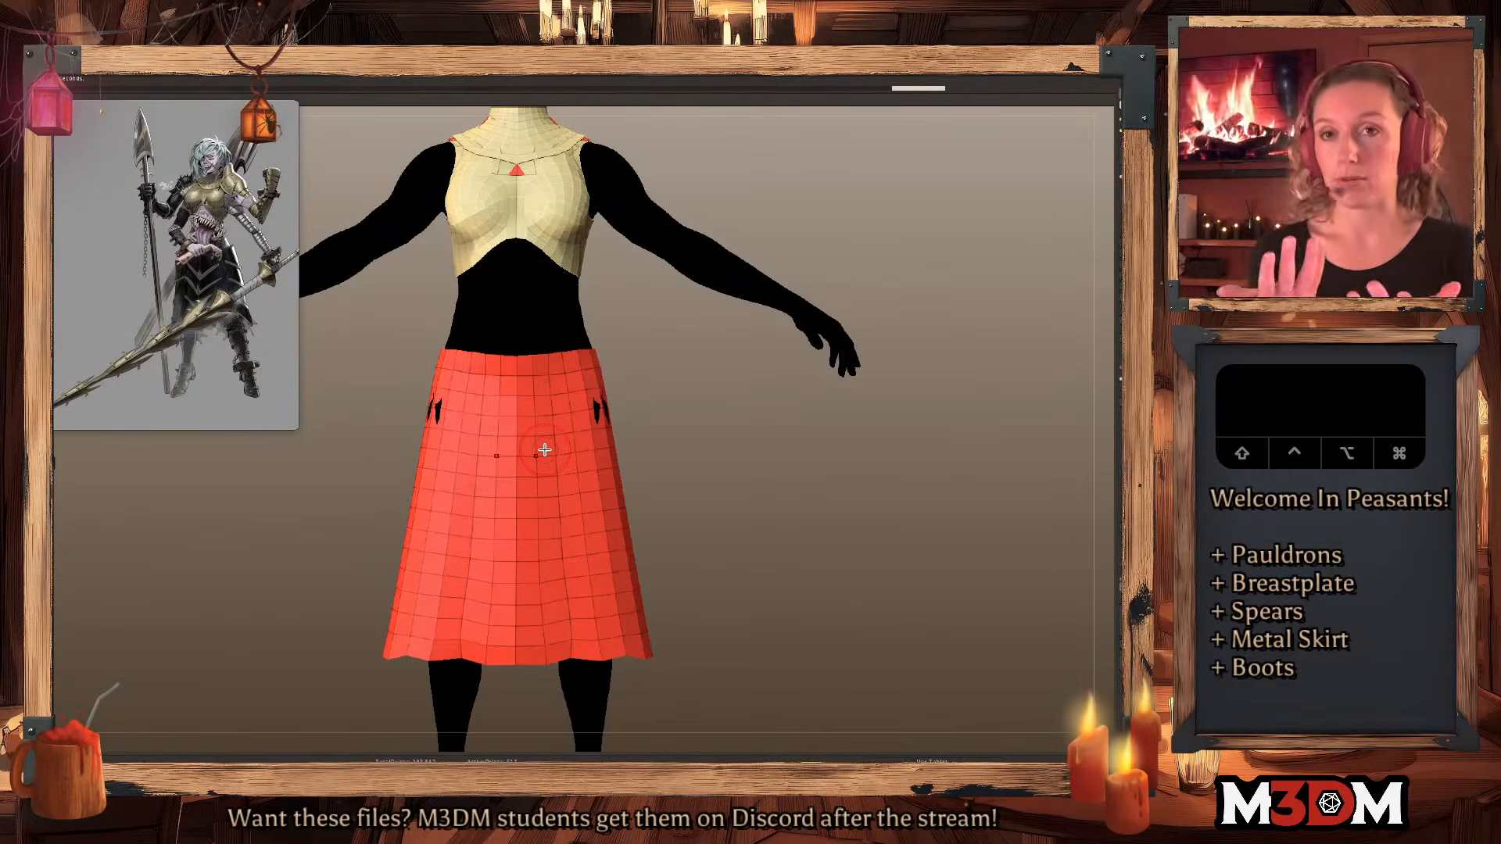
{"action": "key", "text": "space"}
{"action": "left_click_drag", "start_coordinate": [527, 347], "coordinate": [525, 366]}
{"action": "left_click_drag", "start_coordinate": [566, 350], "coordinate": [564, 356]}
{"action": "key", "text": "super+z"}
{"action": "left_click_drag", "start_coordinate": [591, 344], "coordinate": [592, 352]}
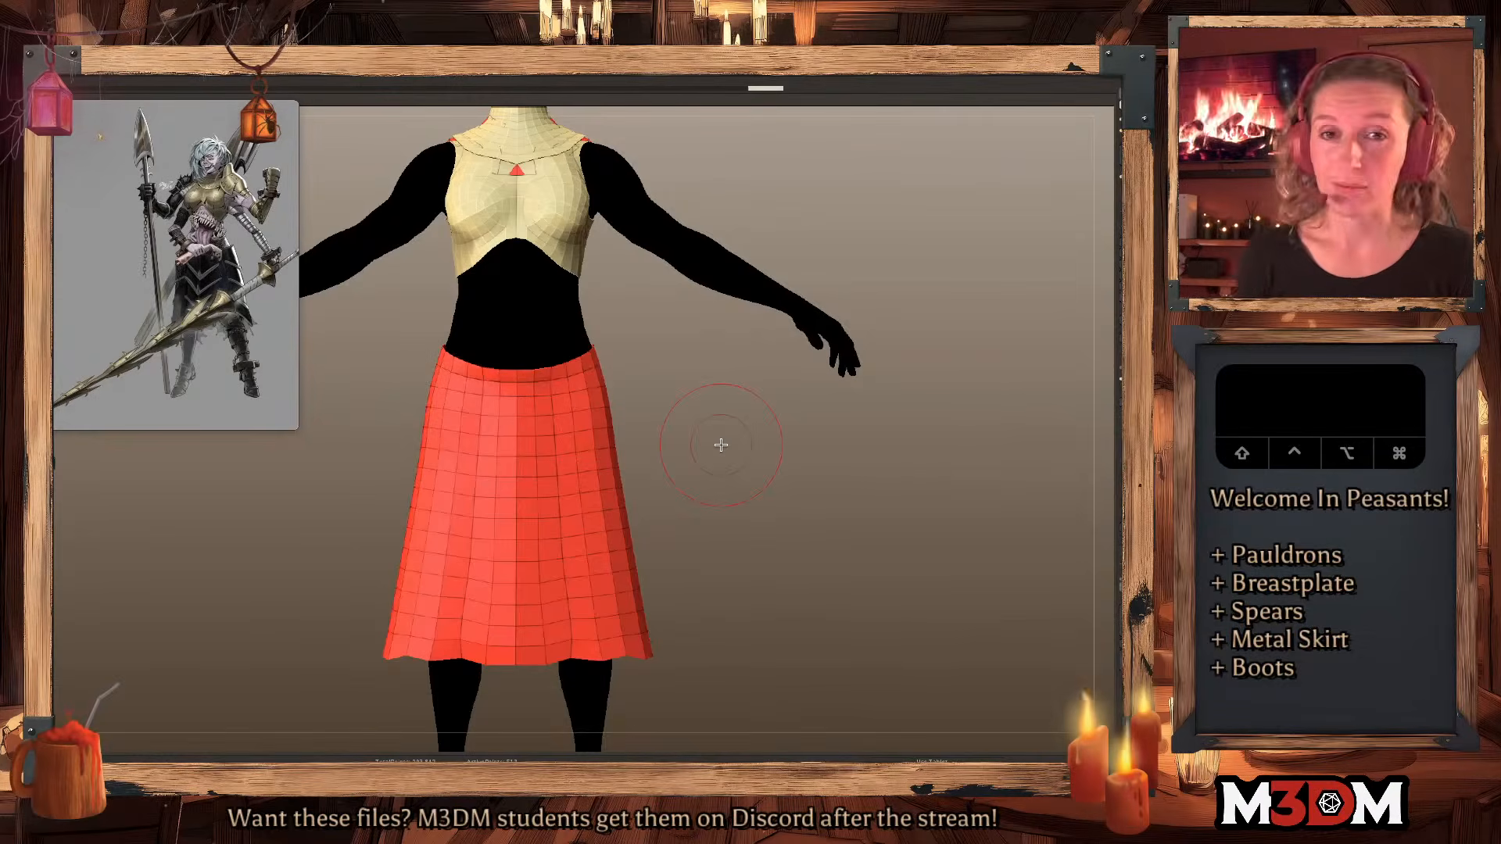
Isolate the skirt mesh by hiding the body and the breastplate.
{"action": "mouse_move", "coordinate": [822, 476]}
{"action": "left_mouse_down"}
{"action": "mouse_move", "coordinate": [868, 466]}
{"action": "mouse_move", "coordinate": [833, 447]}
{"action": "left_mouse_up"}
{"action": "left_click", "coordinate": [1116, 153]}
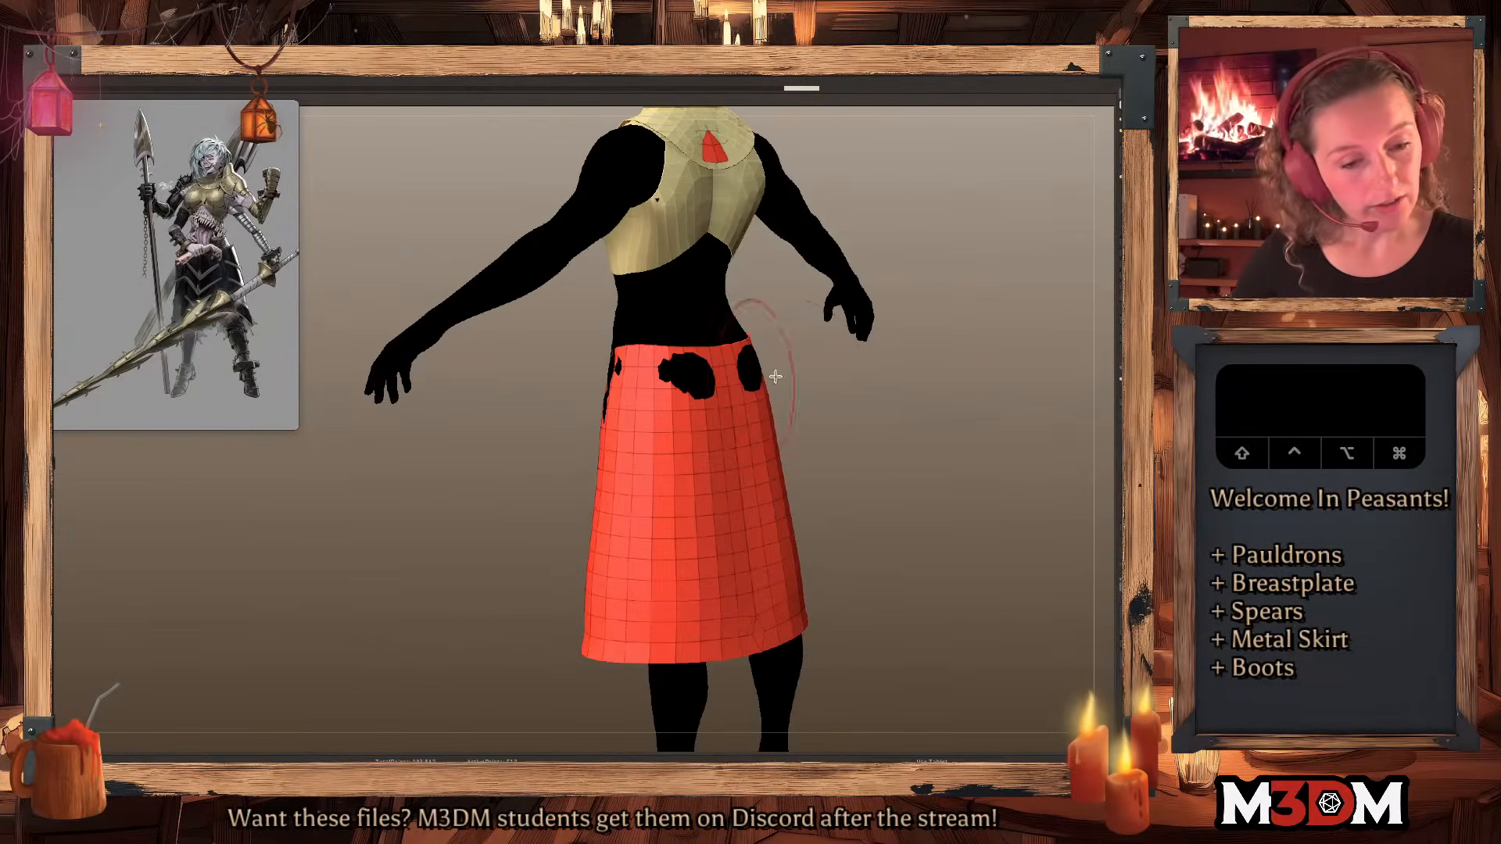
{"action": "left_click", "coordinate": [1117, 237]}
{"action": "left_click_drag", "start_coordinate": [1016, 368], "coordinate": [878, 486]}
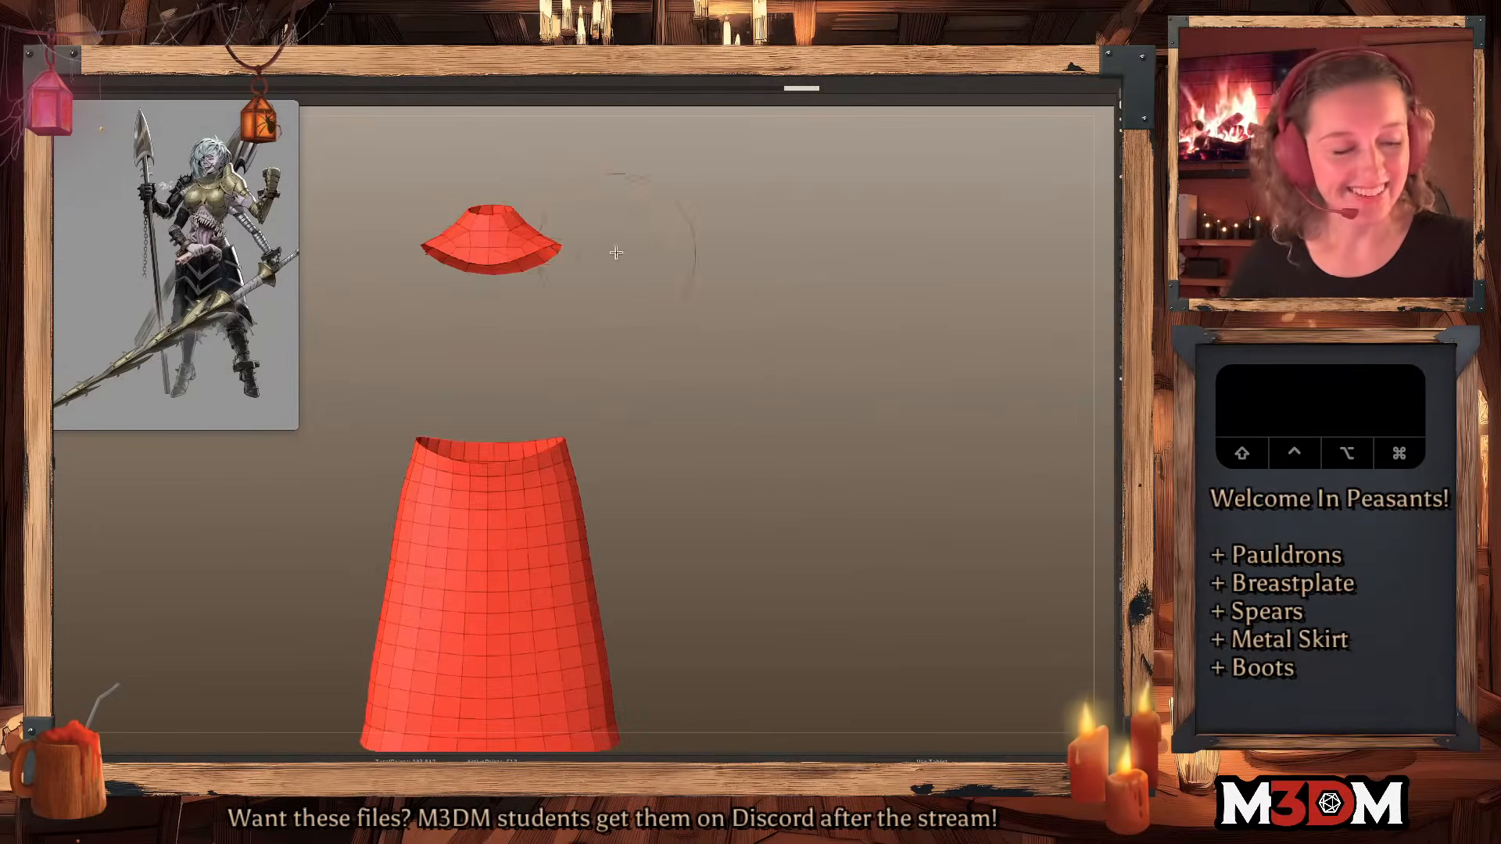
{"action": "left_click", "coordinate": [1116, 262]}
{"action": "left_click", "coordinate": [520, 248], "text": "ctrl+shift"}
{"action": "left_click", "coordinate": [1117, 286]}
{"action": "left_click", "coordinate": [532, 245], "text": "shift+super"}
{"action": "left_click", "coordinate": [530, 246], "text": "shift+super"}
{"action": "key", "text": "super+z"}
{"action": "left_click", "coordinate": [852, 412], "text": "shift+super"}
{"action": "key", "text": "super+z"}
{"action": "key", "text": "super+z"}
{"action": "key", "text": "super+z"}
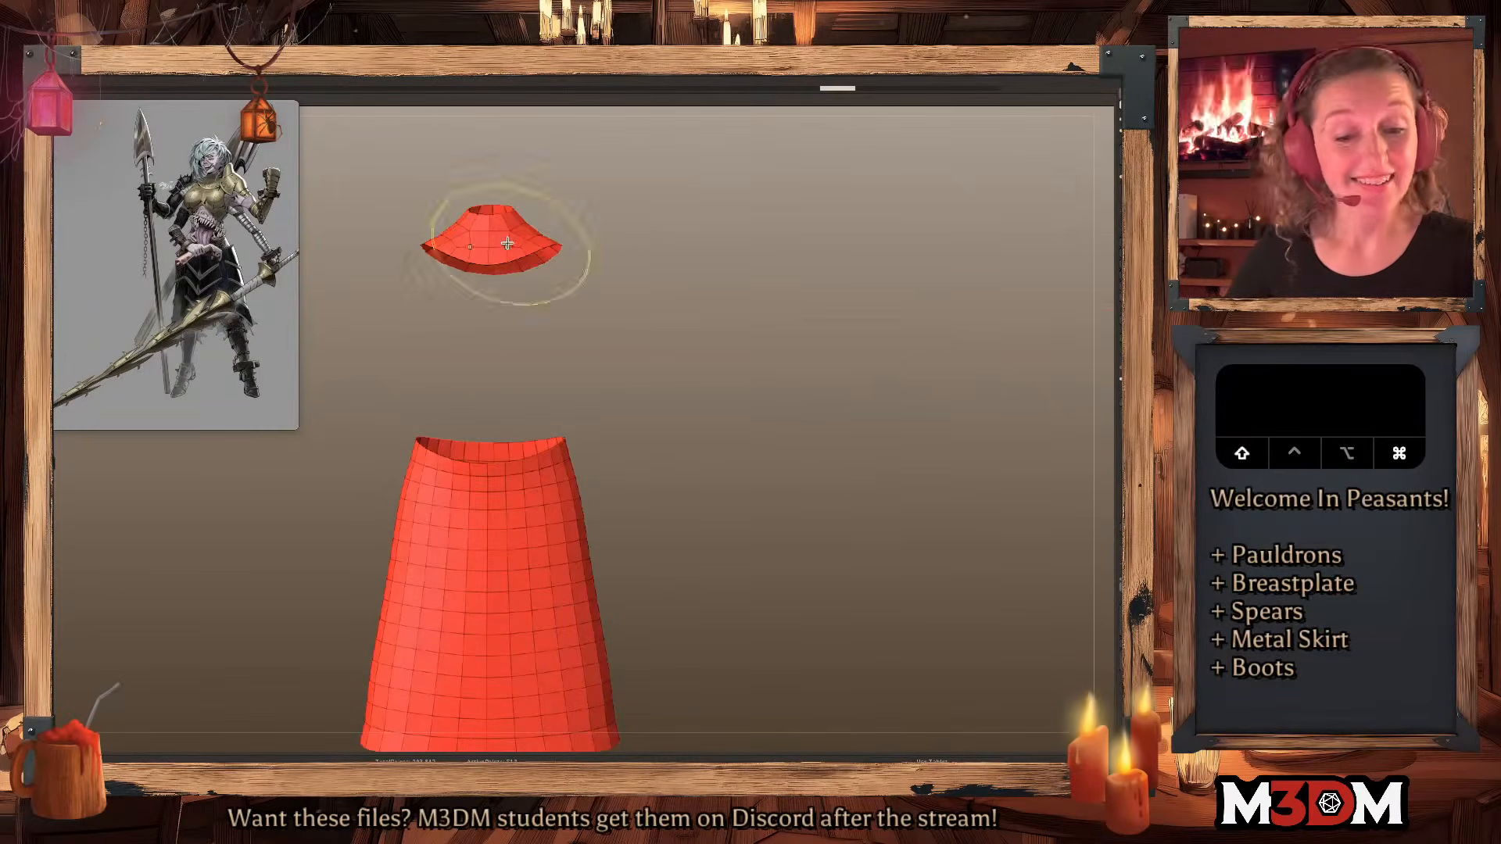
Split the skirt mesh into polygroups by its separate pieces and remove the leftover collar piece.
{"action": "left_click", "coordinate": [1117, 286]}
{"action": "left_click", "coordinate": [509, 243], "text": "shift+super"}
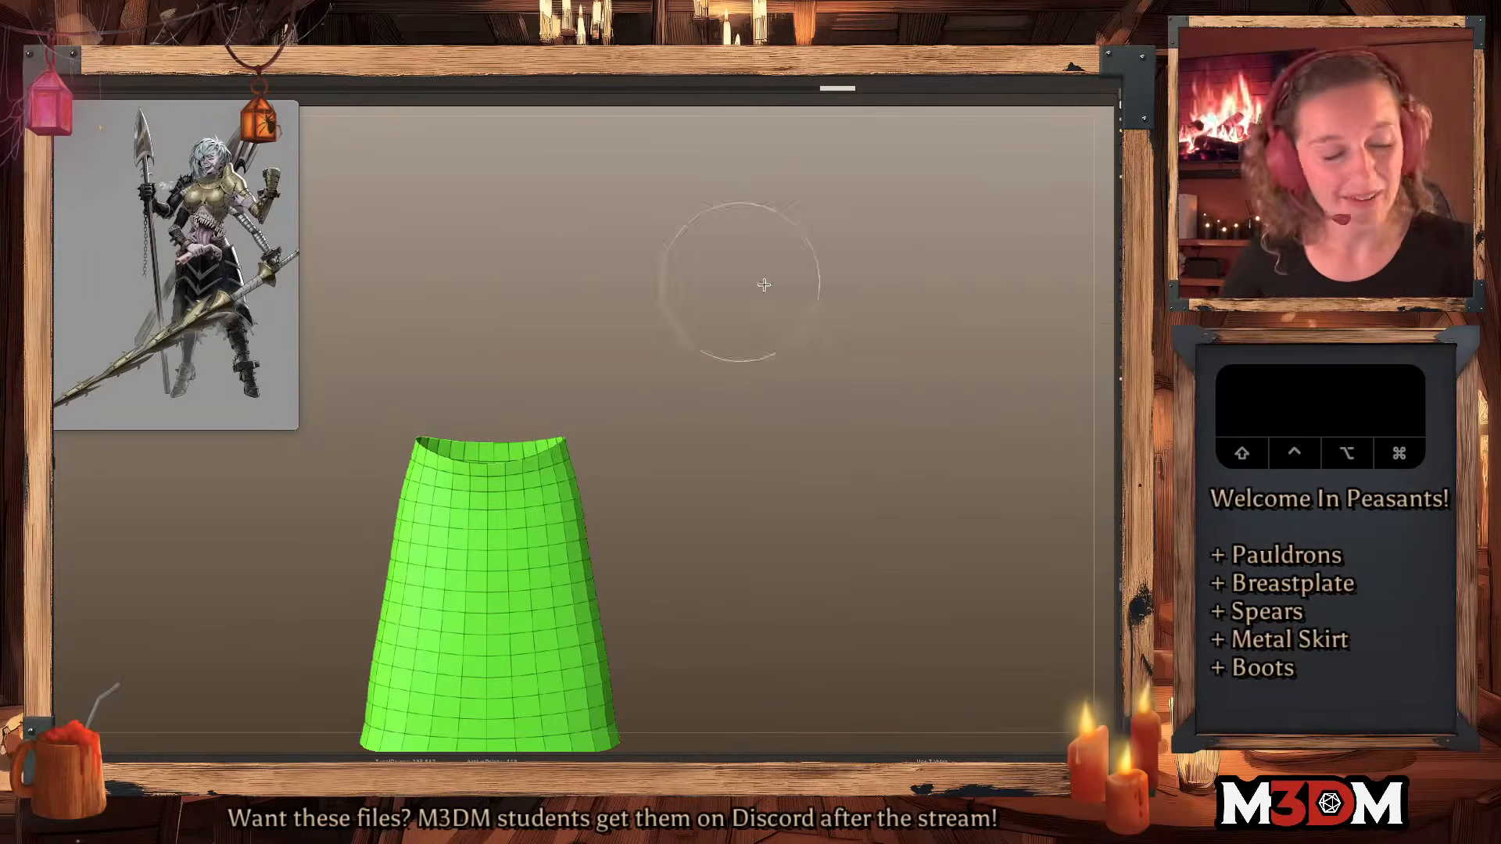
{"action": "key", "text": "x"}
{"action": "key", "text": "x"}
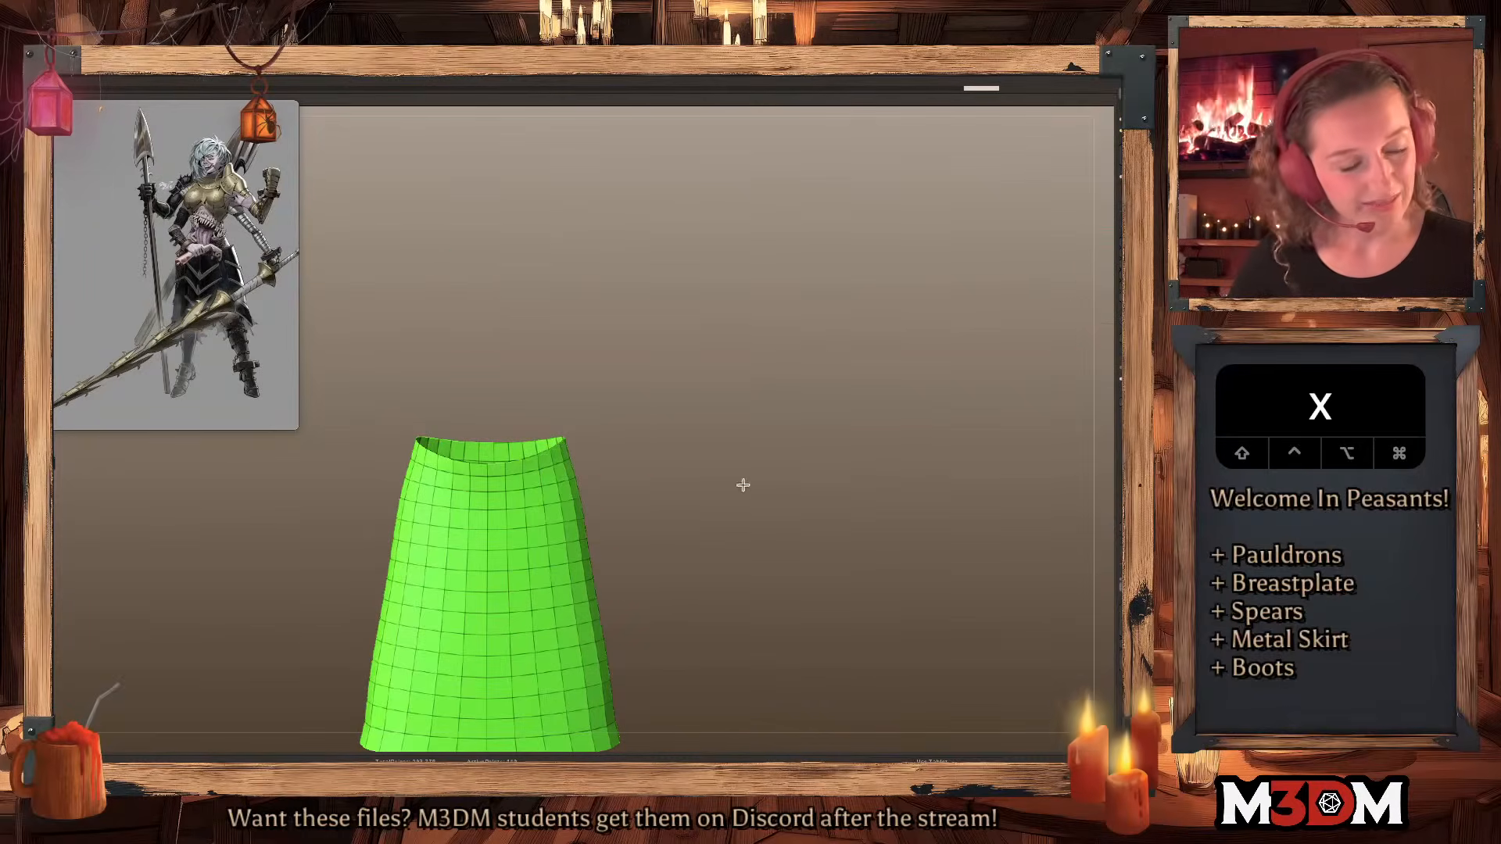
{"action": "left_click", "coordinate": [1116, 281]}
Show the whole figure without wireframe, make the skirt the active mesh, and quick-save the project.
{"action": "left_click_drag", "start_coordinate": [861, 542], "coordinate": [755, 500], "text": "alt"}
{"action": "key", "text": "shift+f"}
{"action": "left_click", "coordinate": [525, 332], "text": "alt"}
{"action": "key", "text": "space"}
{"action": "left_click", "coordinate": [535, 455], "text": "alt"}
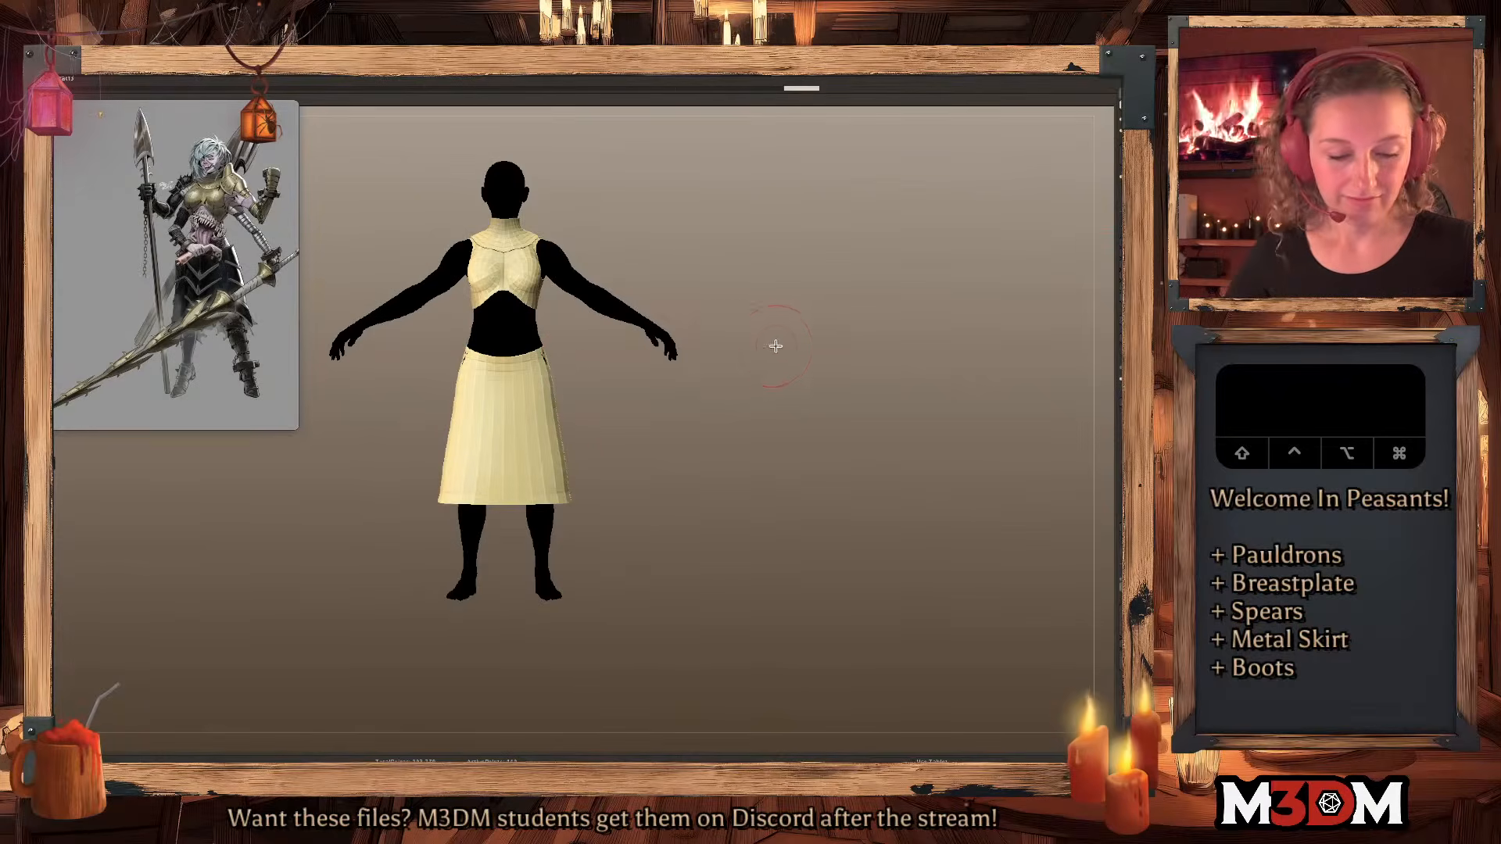
{"action": "key", "text": "9"}
{"action": "left_click_drag", "start_coordinate": [795, 402], "coordinate": [785, 419], "text": "alt"}
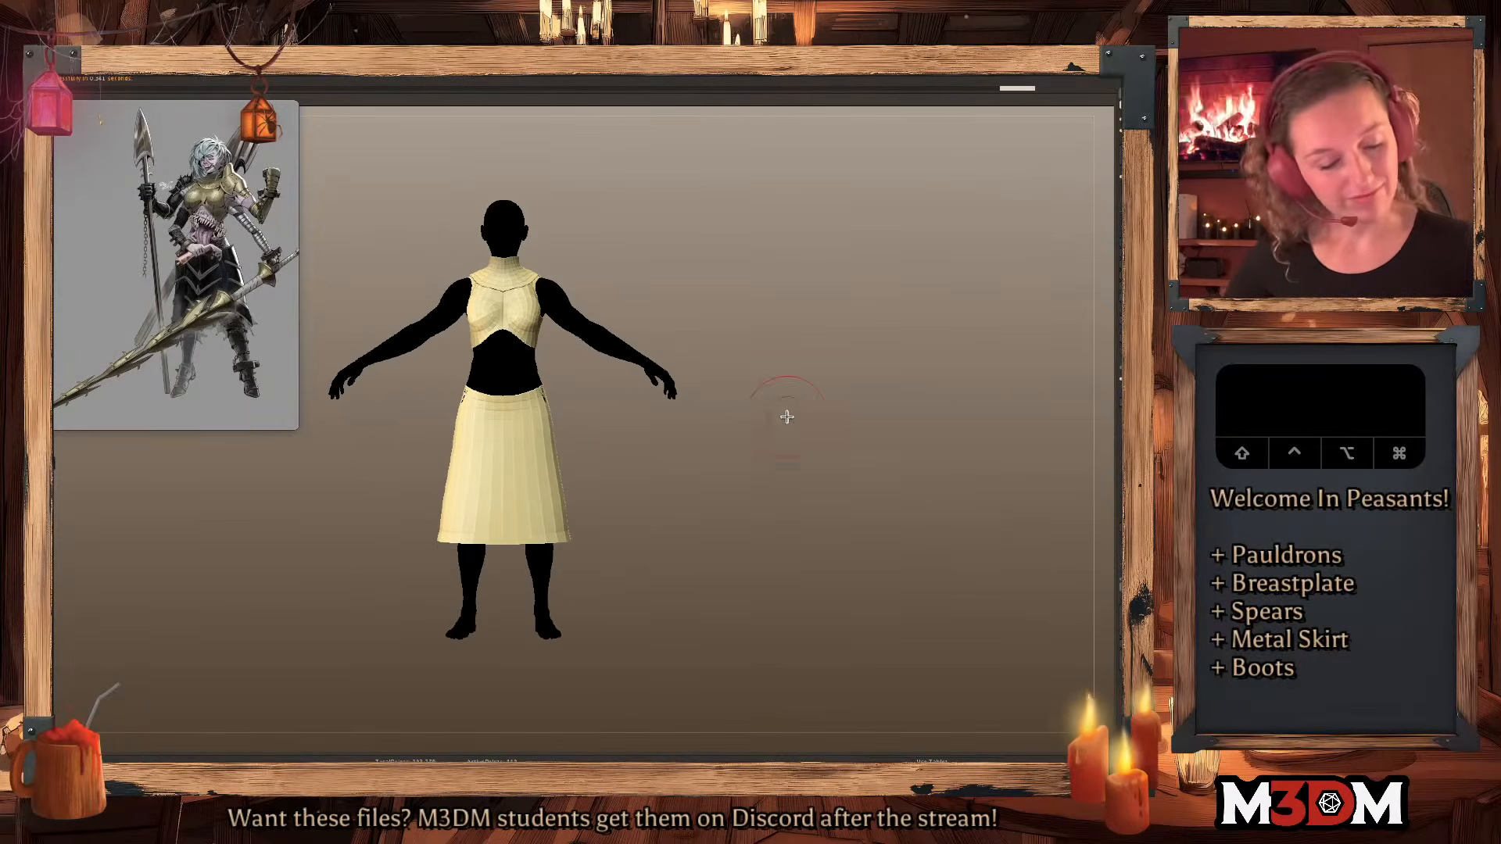
Colour the skirt a dark blue-grey.
{"action": "key", "text": "space"}
{"action": "left_click", "coordinate": [662, 467]}
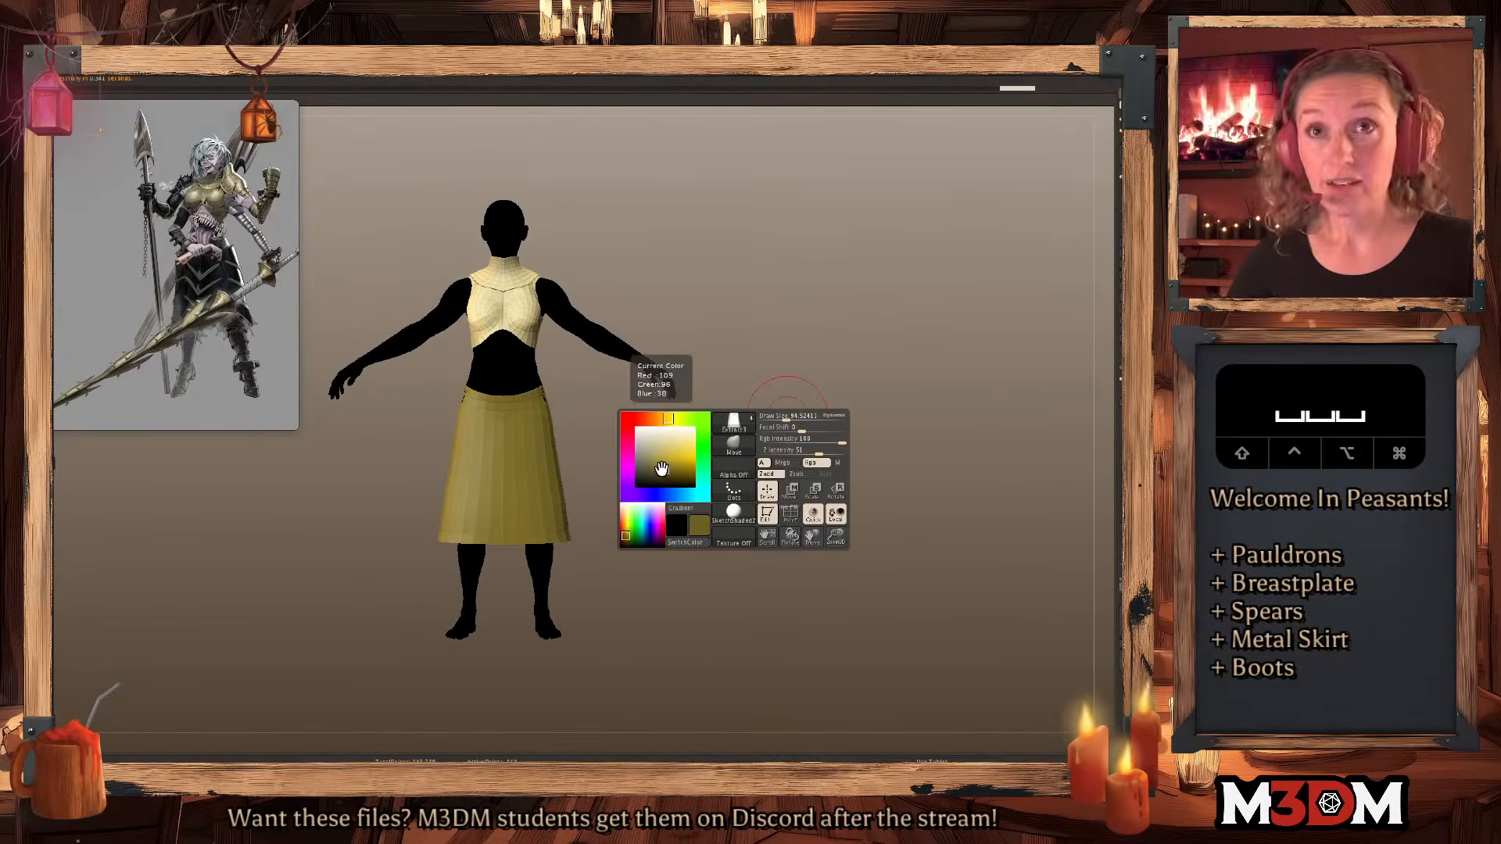
{"action": "left_click", "coordinate": [698, 491]}
{"action": "left_click_drag", "start_coordinate": [665, 463], "coordinate": [640, 468]}
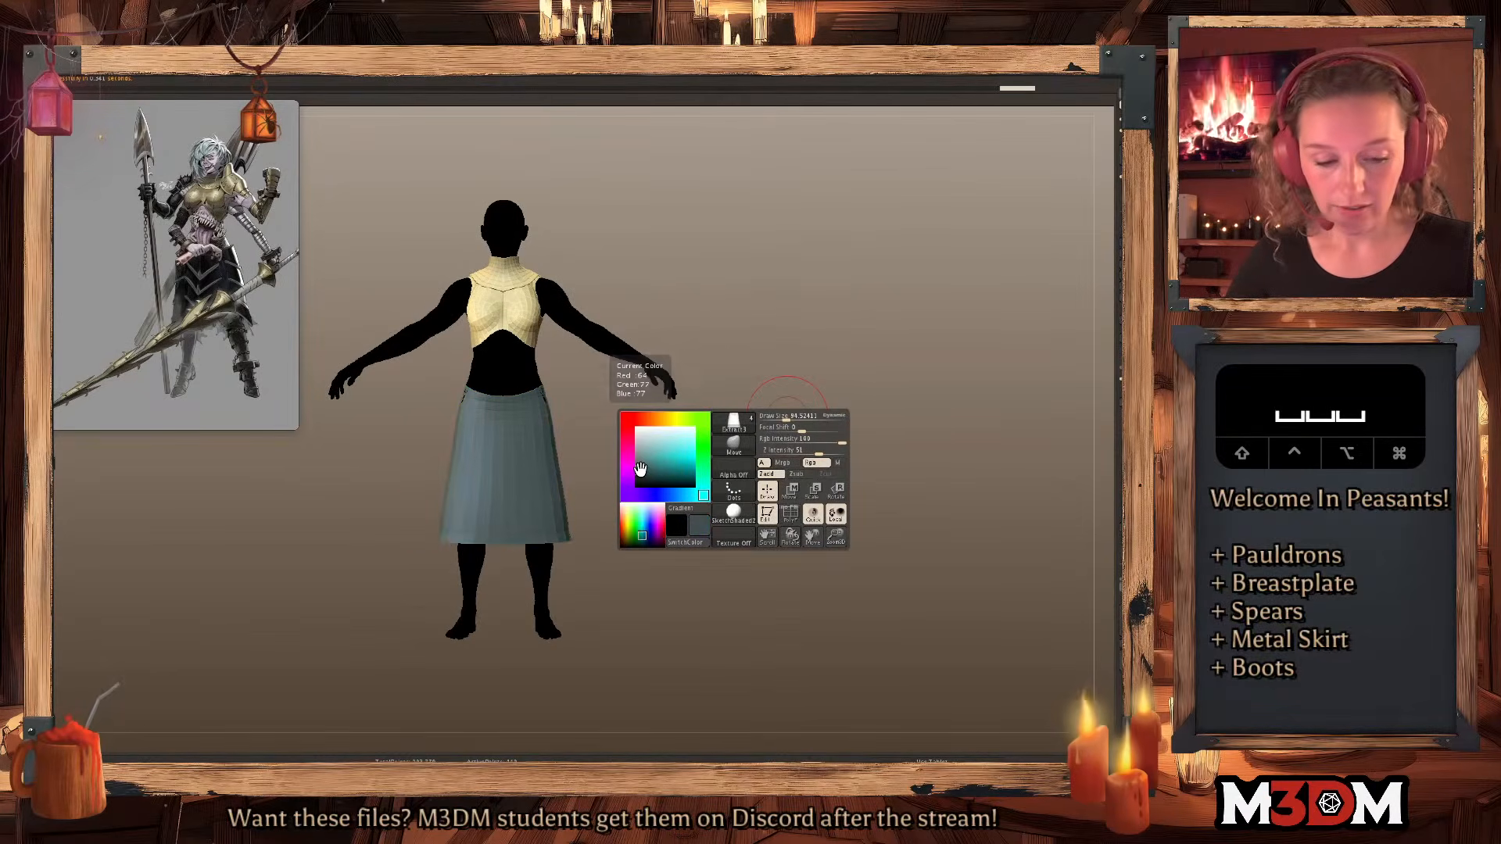
{"action": "left_click", "coordinate": [1121, 361]}
Adjust the skirt's waist edge at both sides to fit over the hips, working with a resized brush.
{"action": "left_click", "coordinate": [533, 467], "text": "alt"}
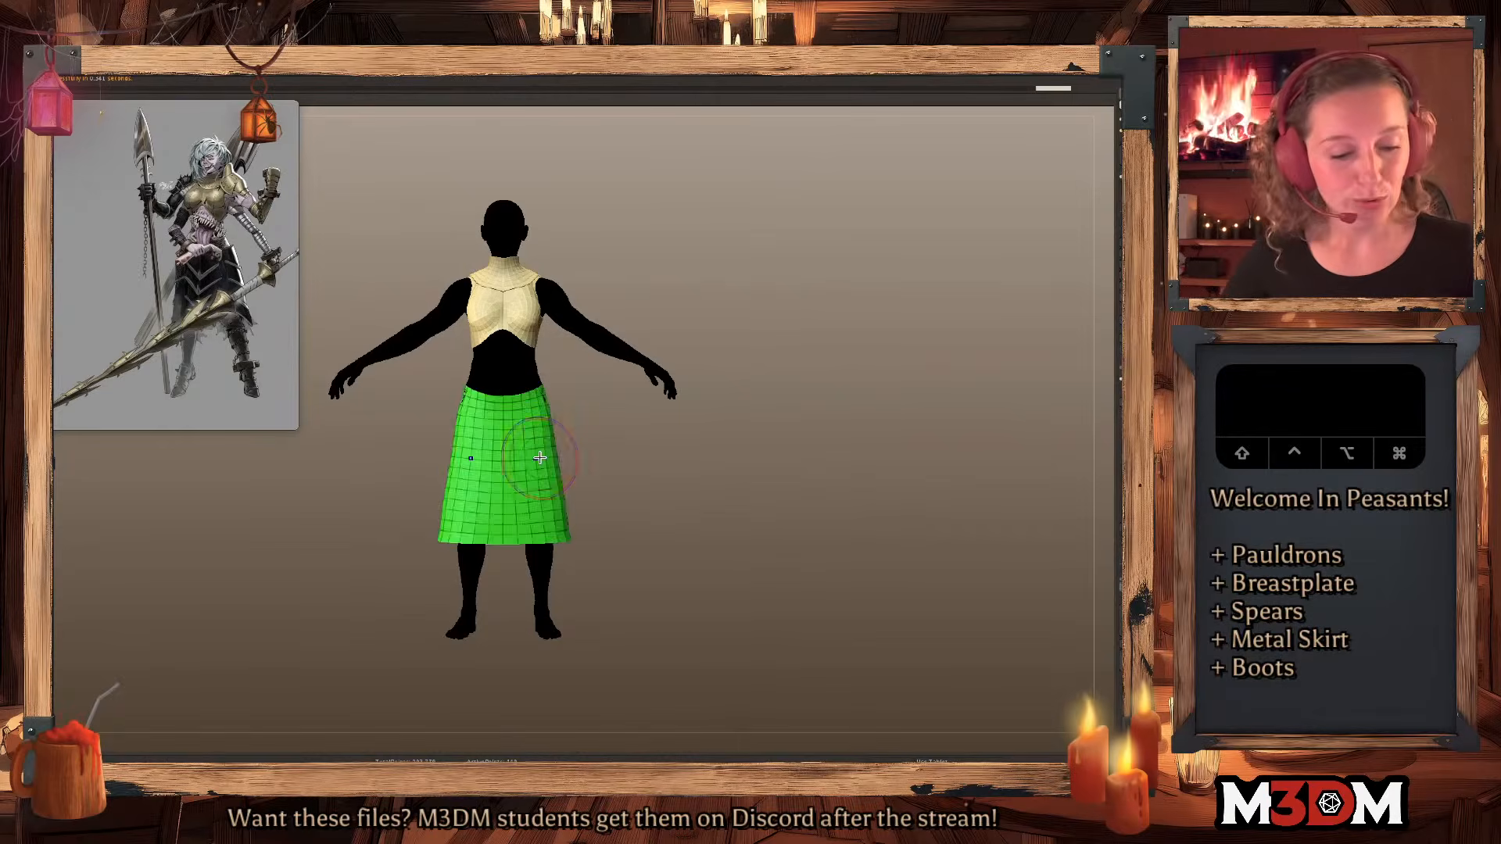
{"action": "key", "text": "b"}
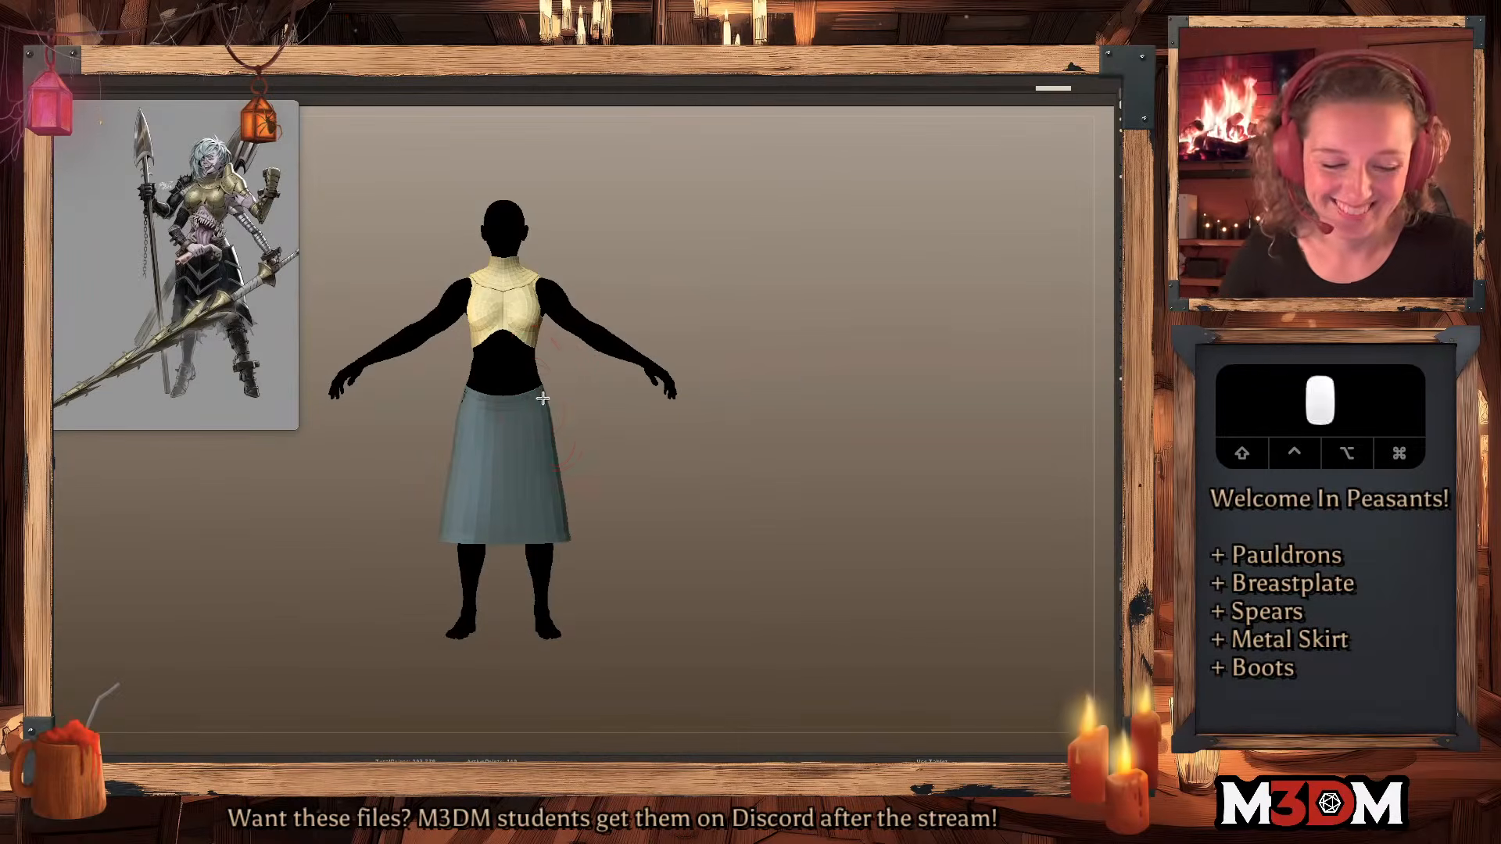
{"action": "key", "text": "s"}
{"action": "left_click_drag", "start_coordinate": [547, 408], "coordinate": [535, 406]}
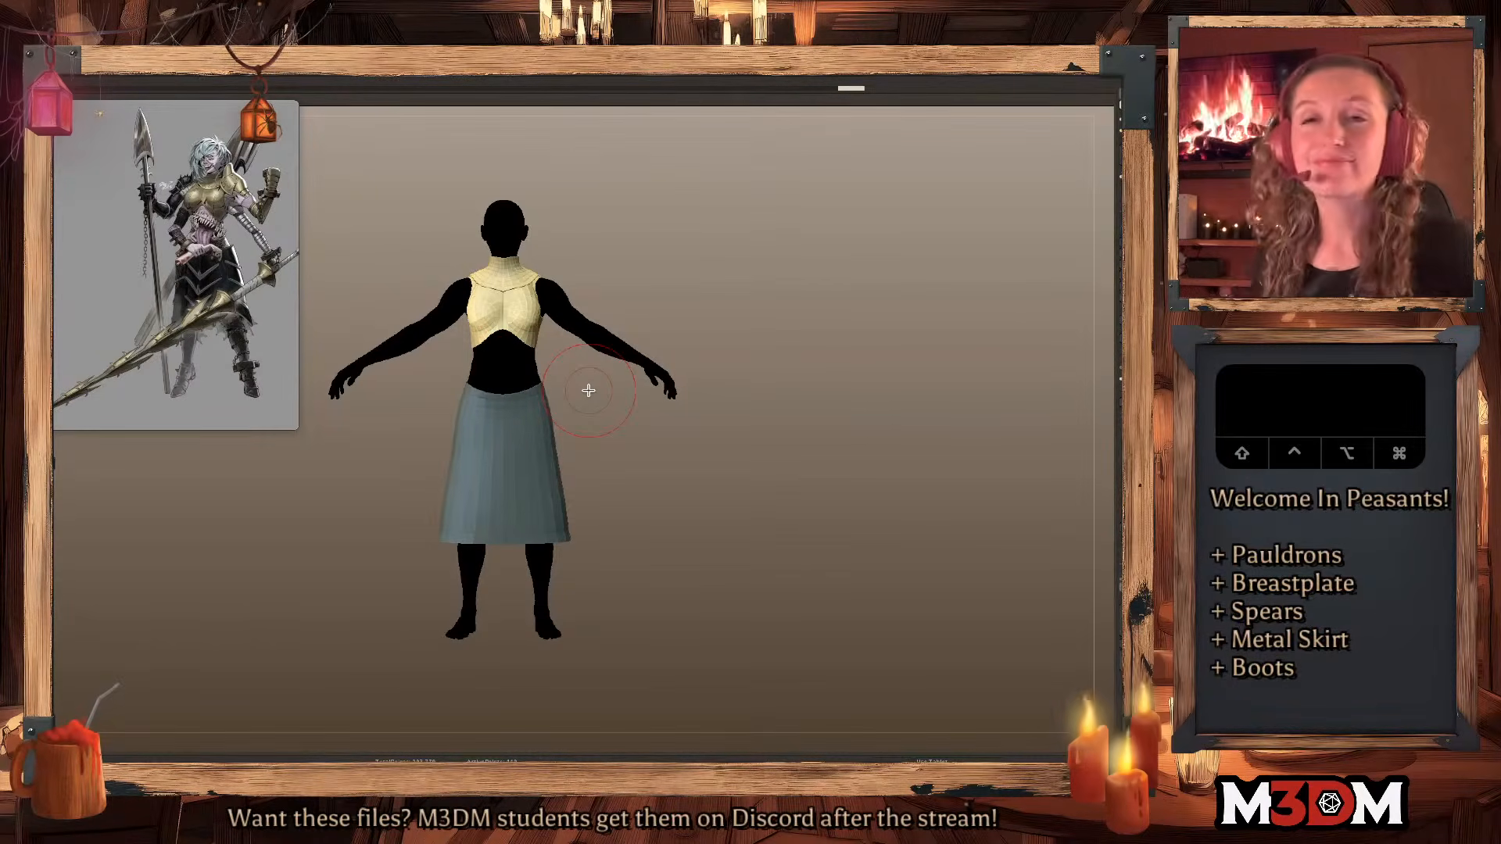
{"action": "key", "text": "shift+f"}
{"action": "key", "text": "shift+f"}
Pull the back of the skirt outward from the side so it fully covers the buttocks.
{"action": "key", "text": "space"}
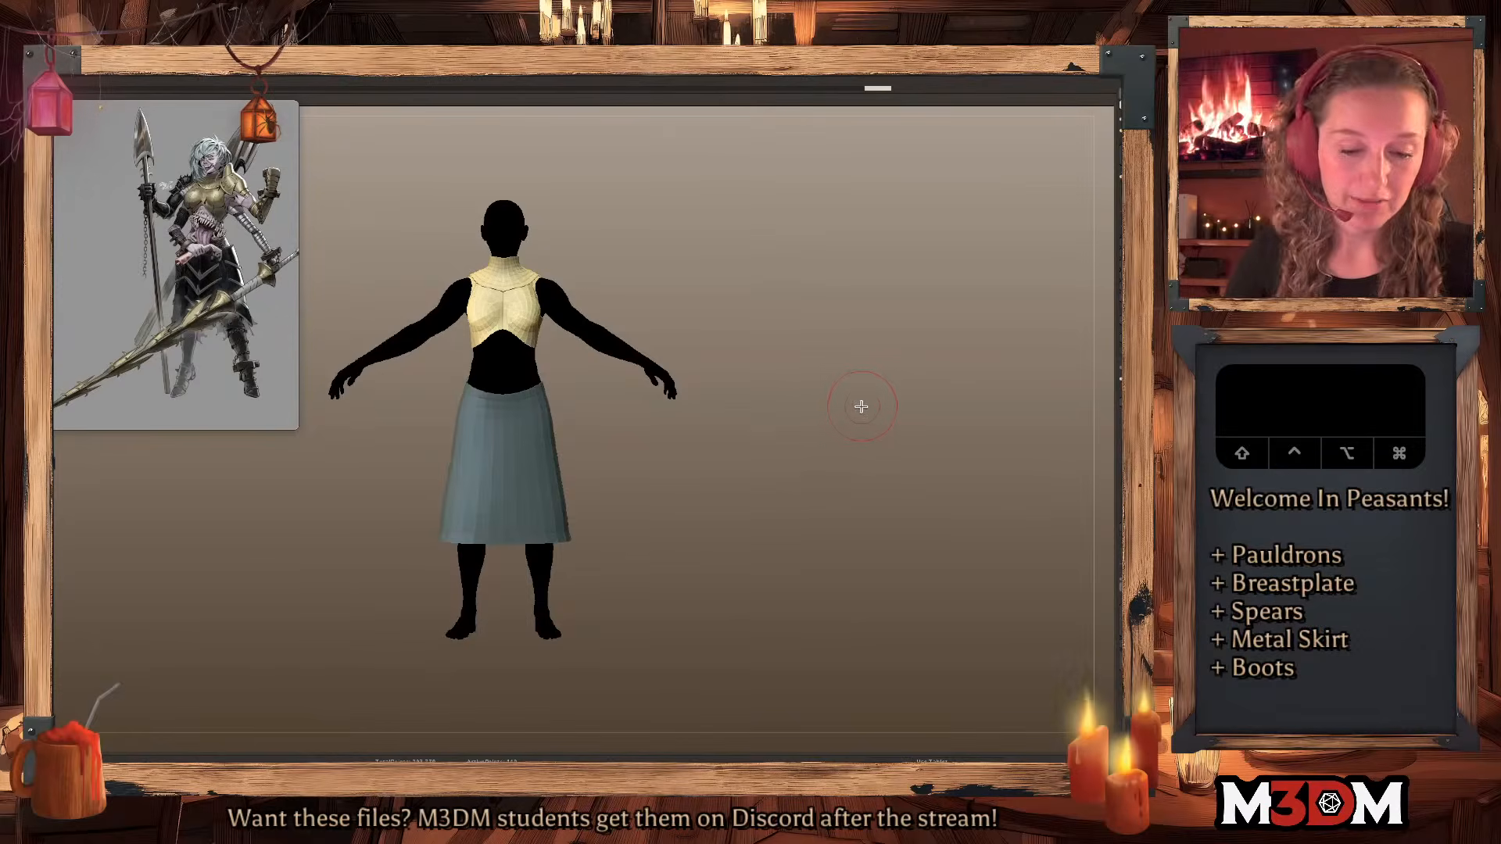
{"action": "left_click_drag", "start_coordinate": [844, 407], "coordinate": [813, 376]}
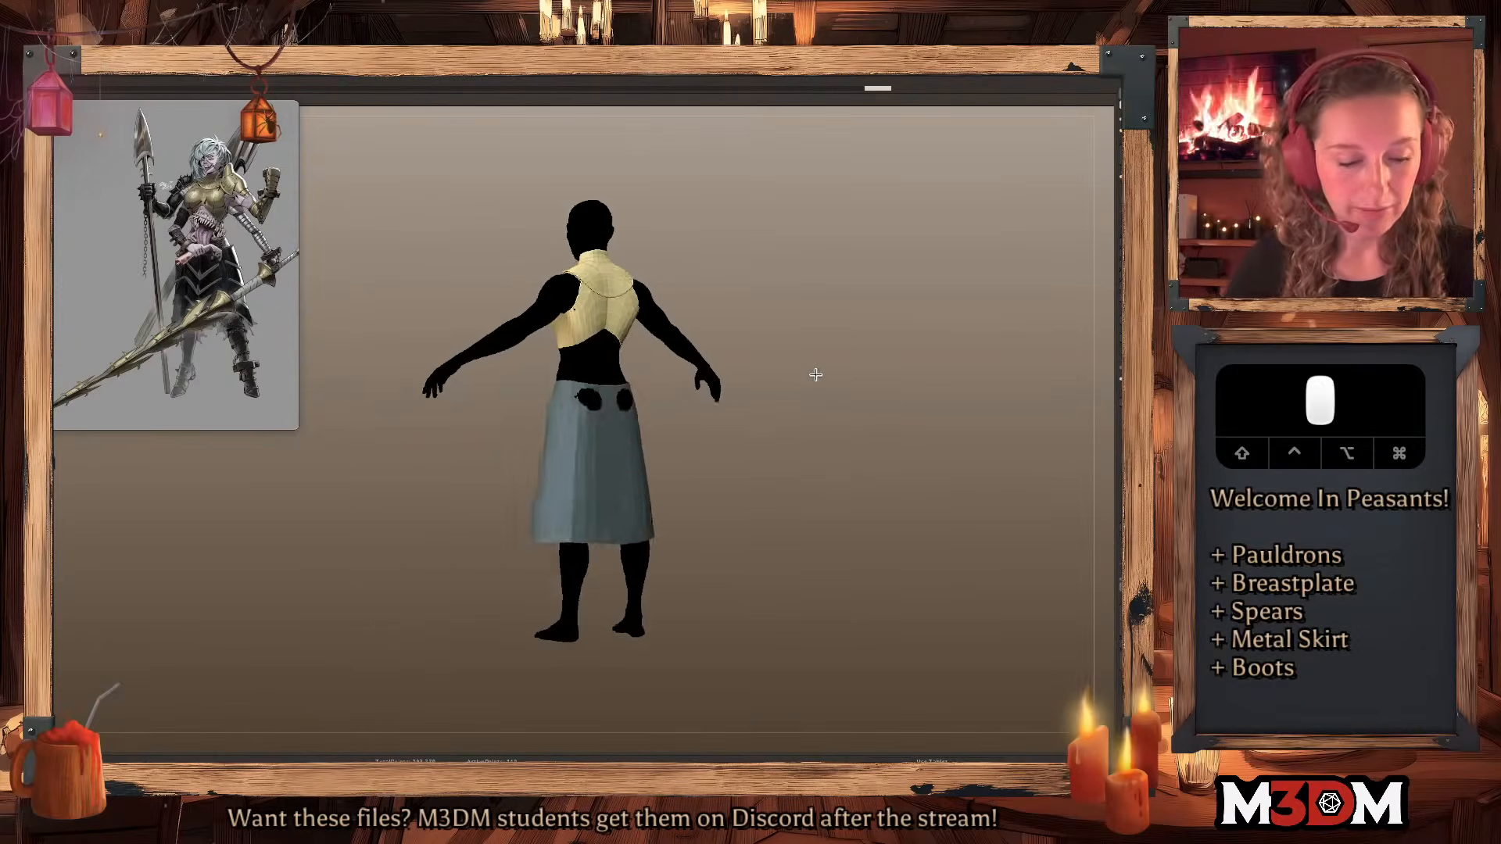
{"action": "left_click_drag", "start_coordinate": [727, 429], "coordinate": [782, 436], "text": "shift"}
{"action": "left_click_drag", "start_coordinate": [631, 404], "coordinate": [621, 395]}
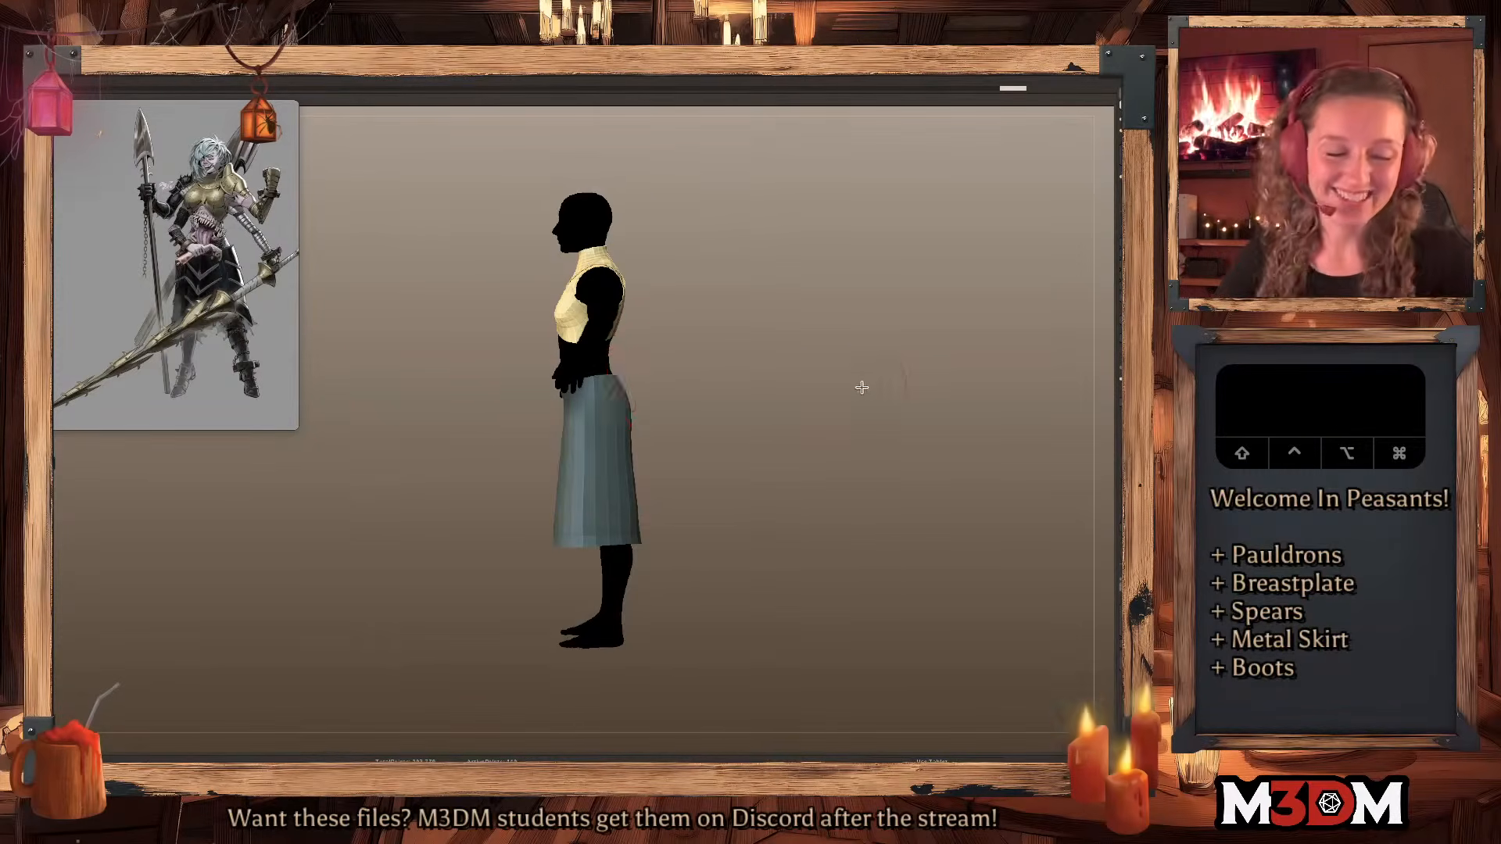
{"action": "left_click_drag", "start_coordinate": [862, 385], "coordinate": [861, 415], "text": "shift"}
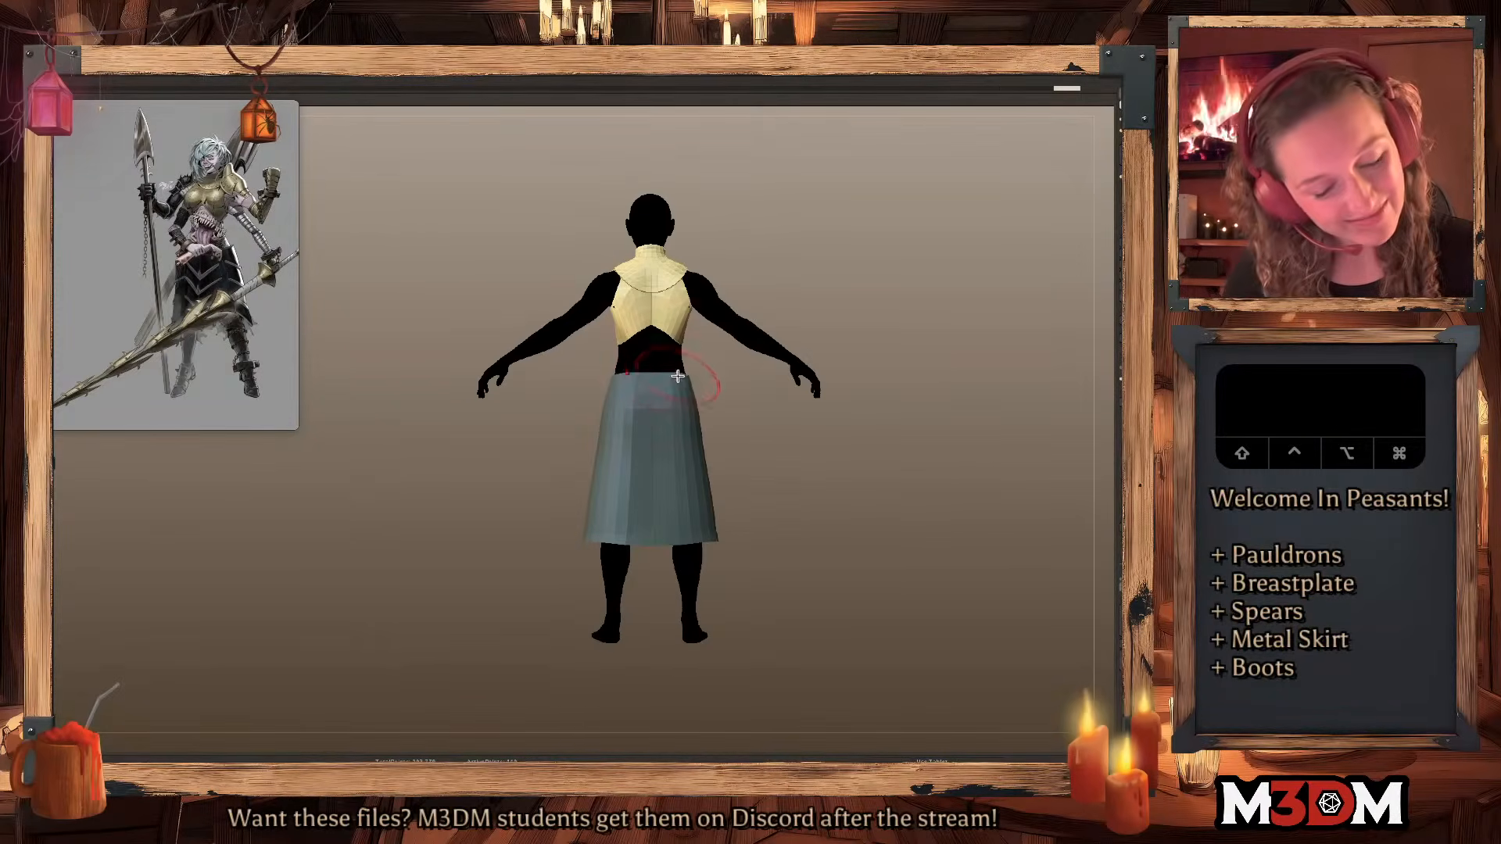
{"action": "left_click_drag", "start_coordinate": [730, 416], "coordinate": [827, 478]}
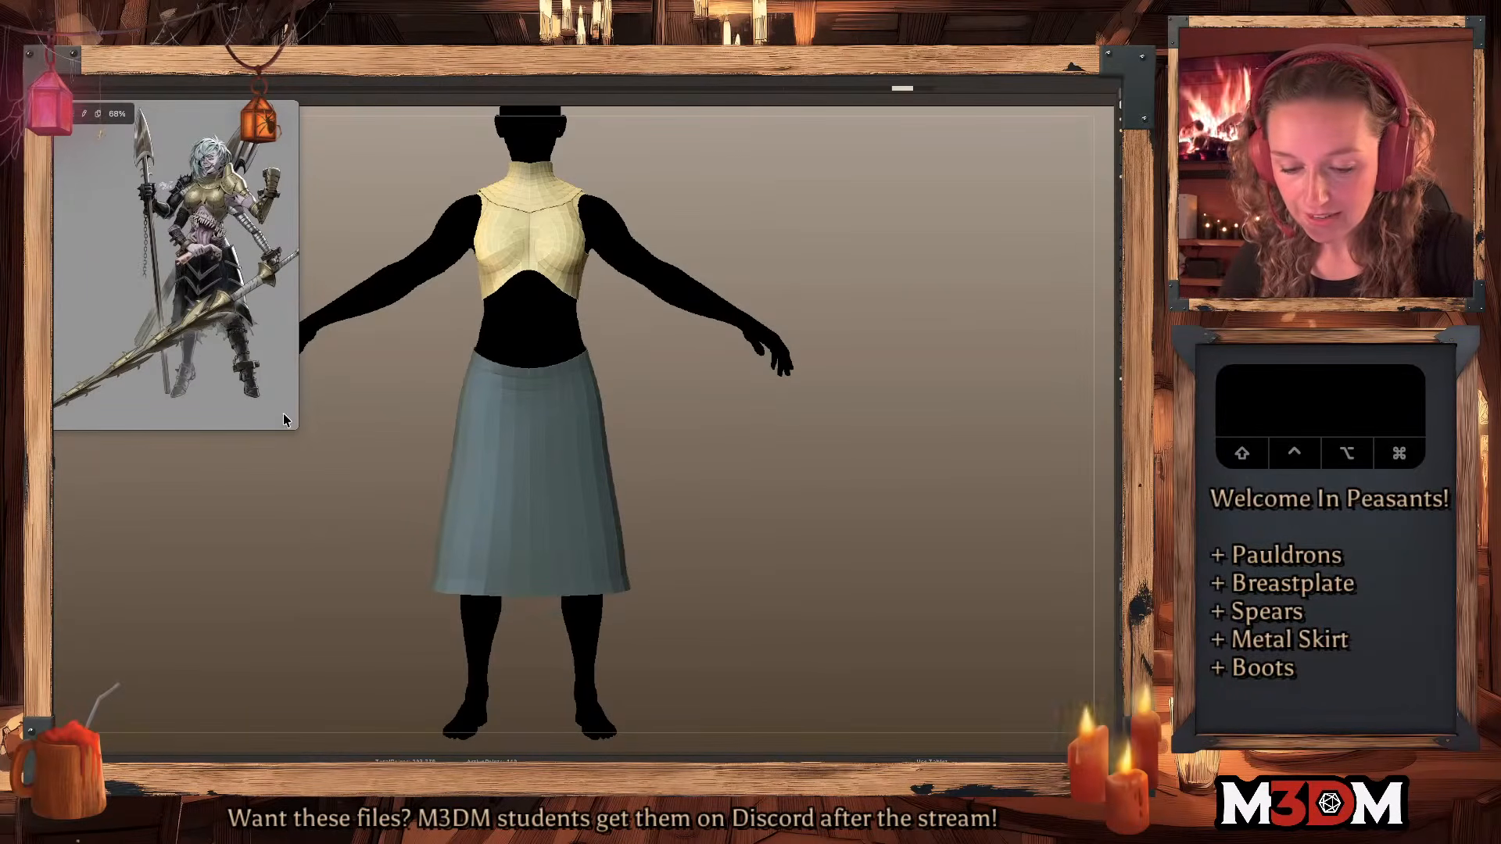
Enlarge the concept reference for a closer look, shrink it again, and rename the skirt subtool Underskirt.
{"action": "left_click_drag", "start_coordinate": [291, 427], "coordinate": [544, 735]}
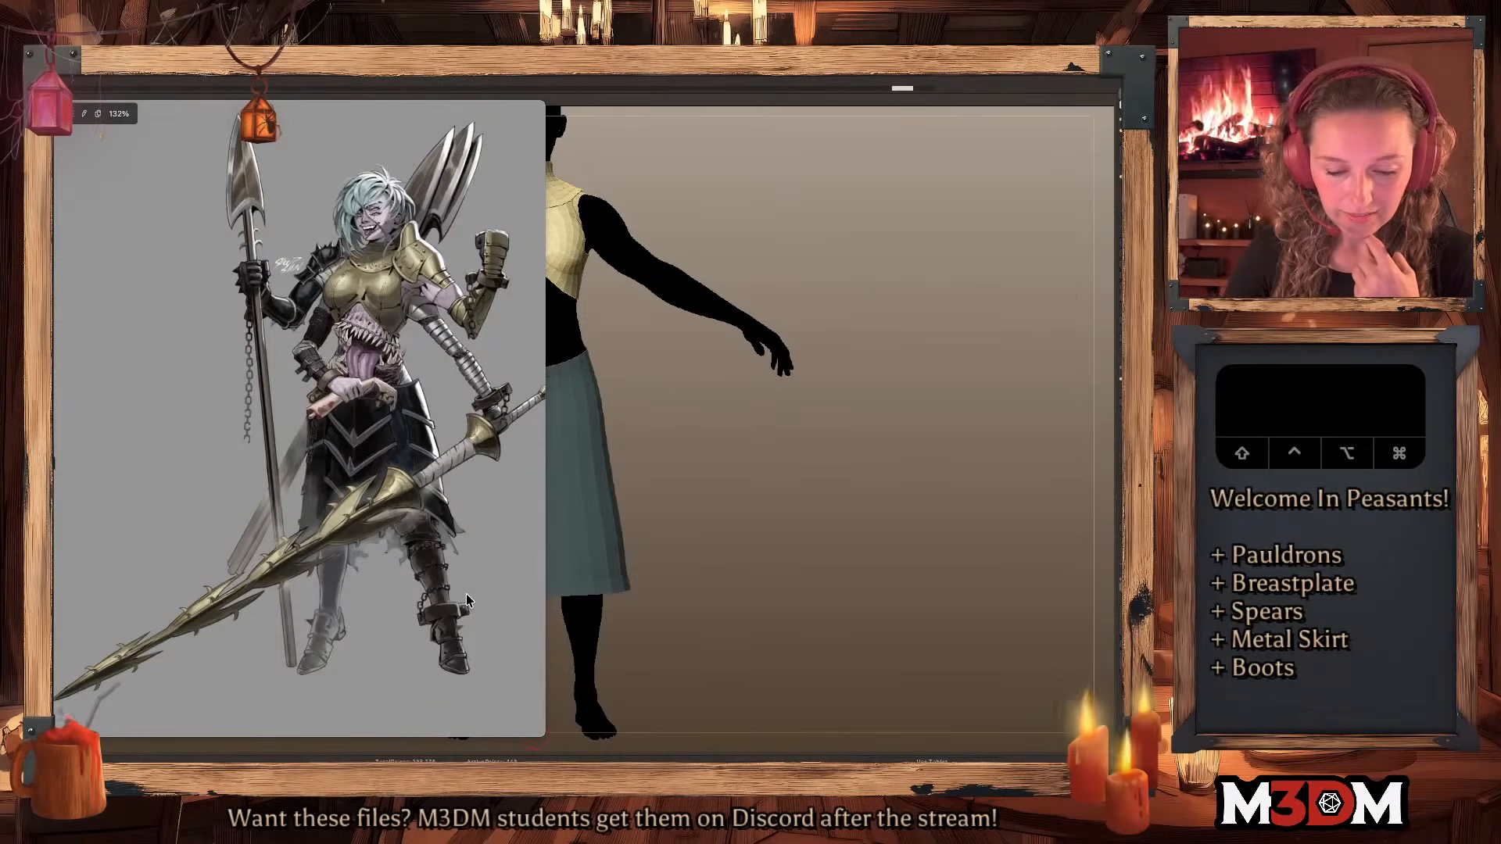
{"action": "left_click_drag", "start_coordinate": [538, 734], "coordinate": [260, 381]}
{"action": "left_click_drag", "start_coordinate": [786, 479], "coordinate": [820, 499]}
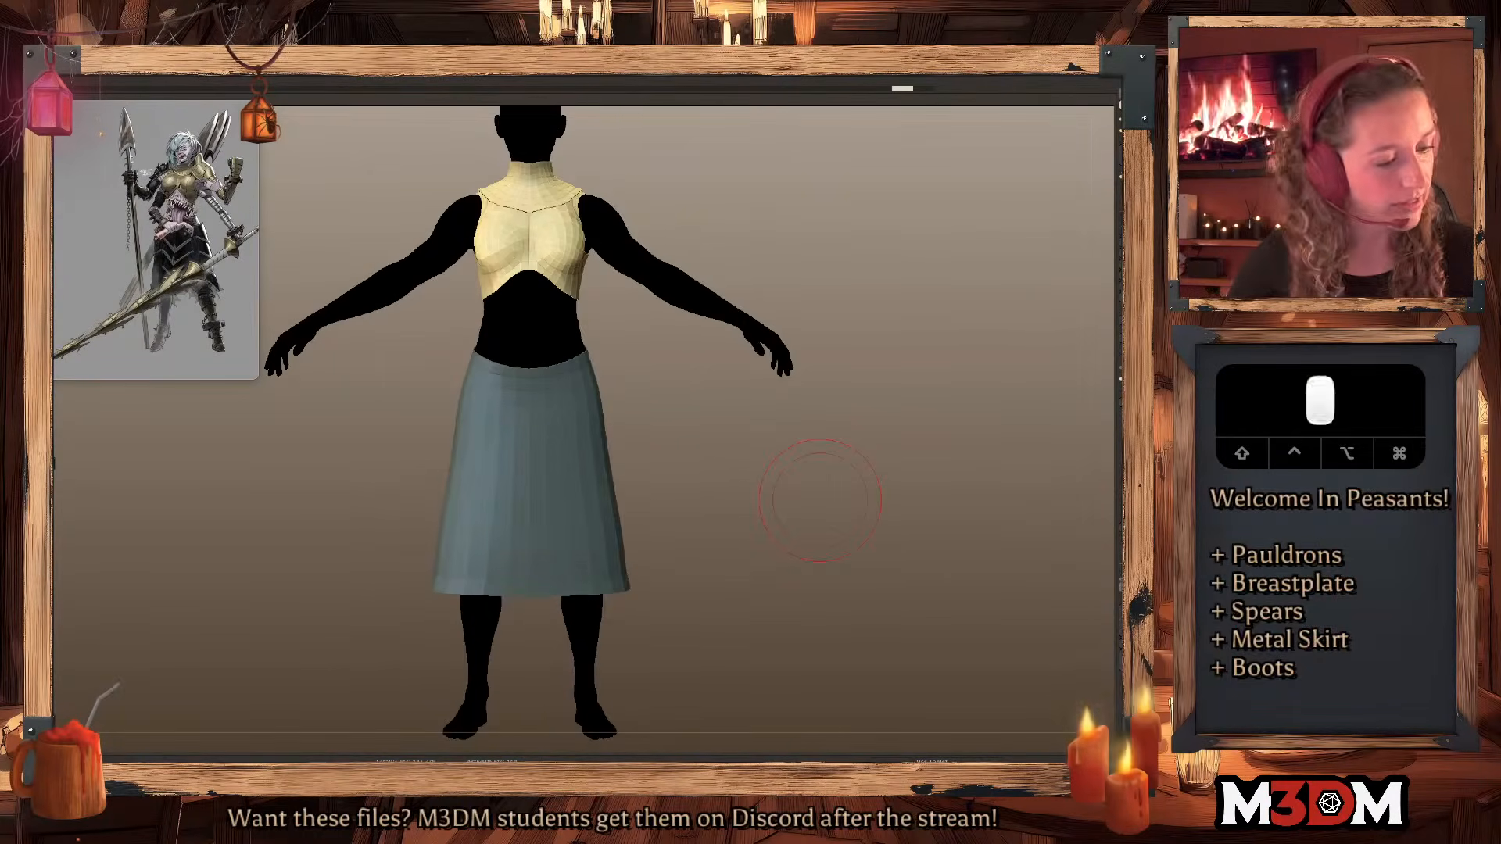
{"action": "type", "text": "Underskir"}
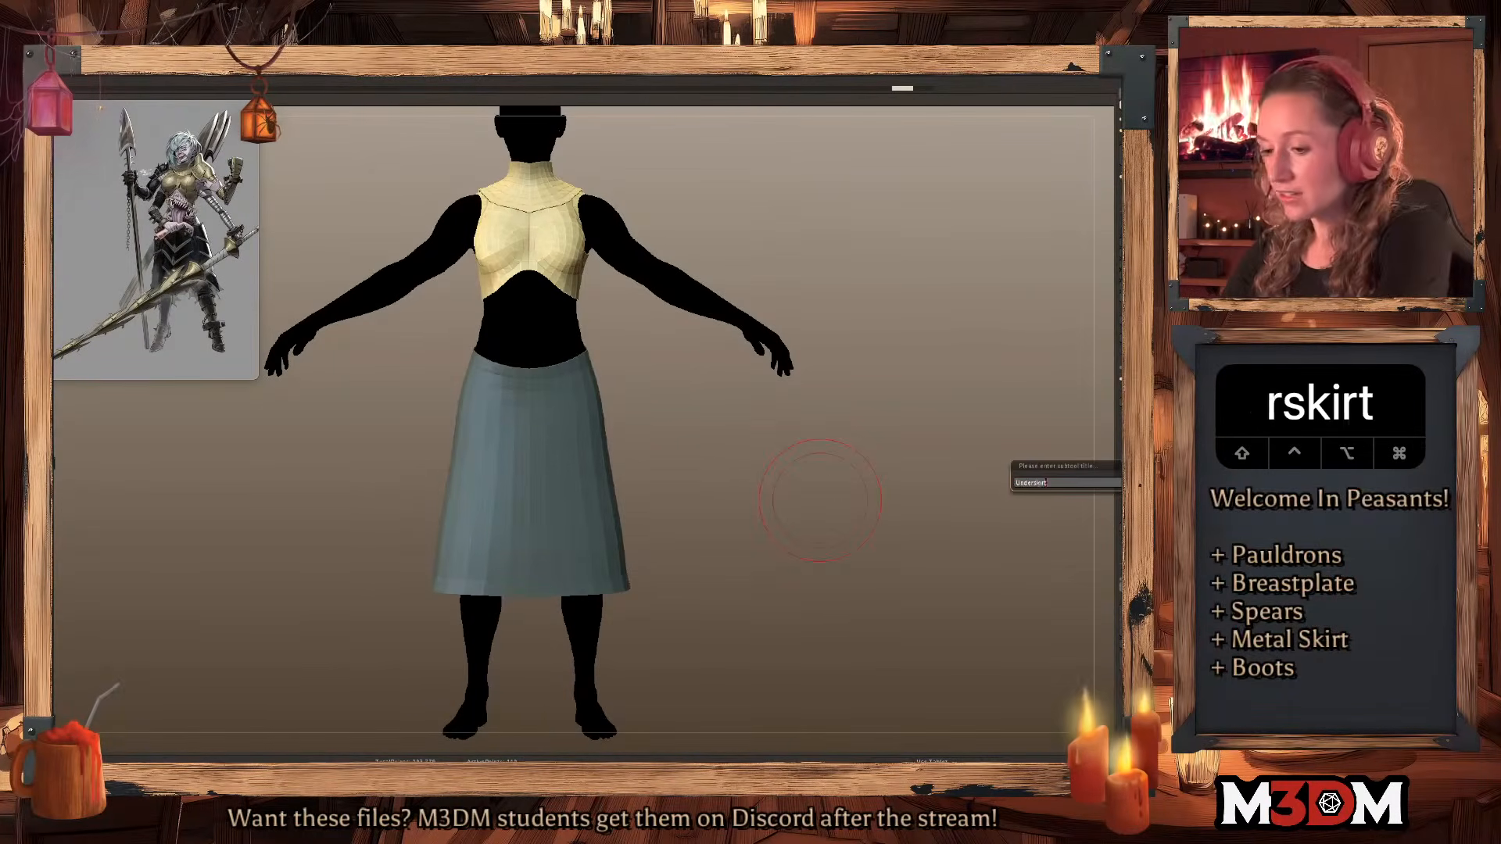
{"action": "type", "text": "t"}
{"action": "key", "text": "Return"}
Isolate the skirt mesh from the rest of the figure and show its wireframe.
{"action": "left_click_drag", "start_coordinate": [807, 434], "coordinate": [805, 436], "text": "alt"}
{"action": "key", "text": "n"}
{"action": "key", "text": "q"}
{"action": "key", "text": "w"}
{"action": "left_click", "coordinate": [501, 458]}
{"action": "key", "text": "q"}
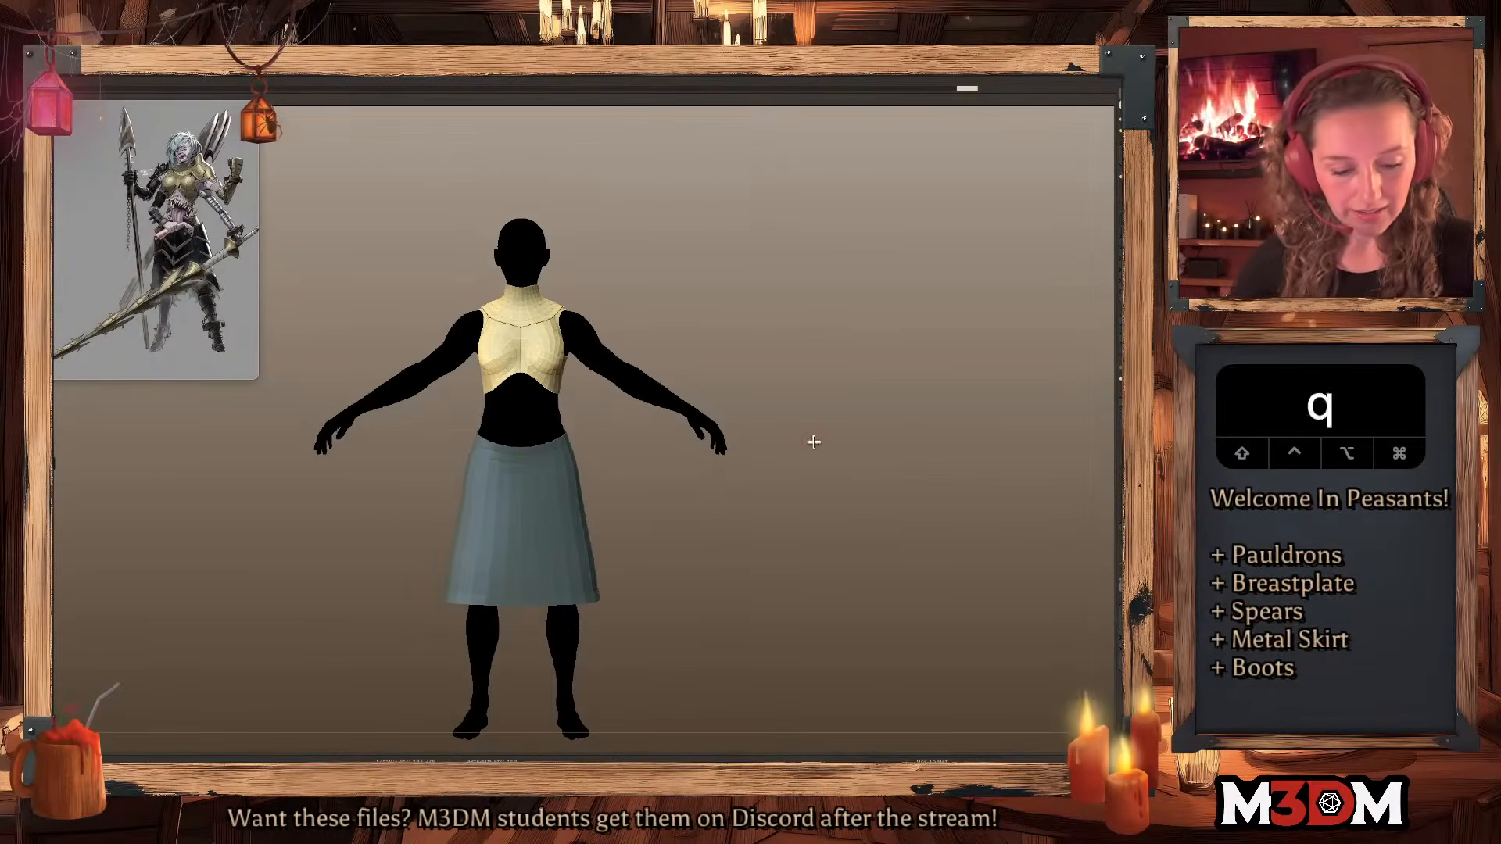
{"action": "left_click_drag", "start_coordinate": [719, 542], "coordinate": [721, 507], "text": "alt"}
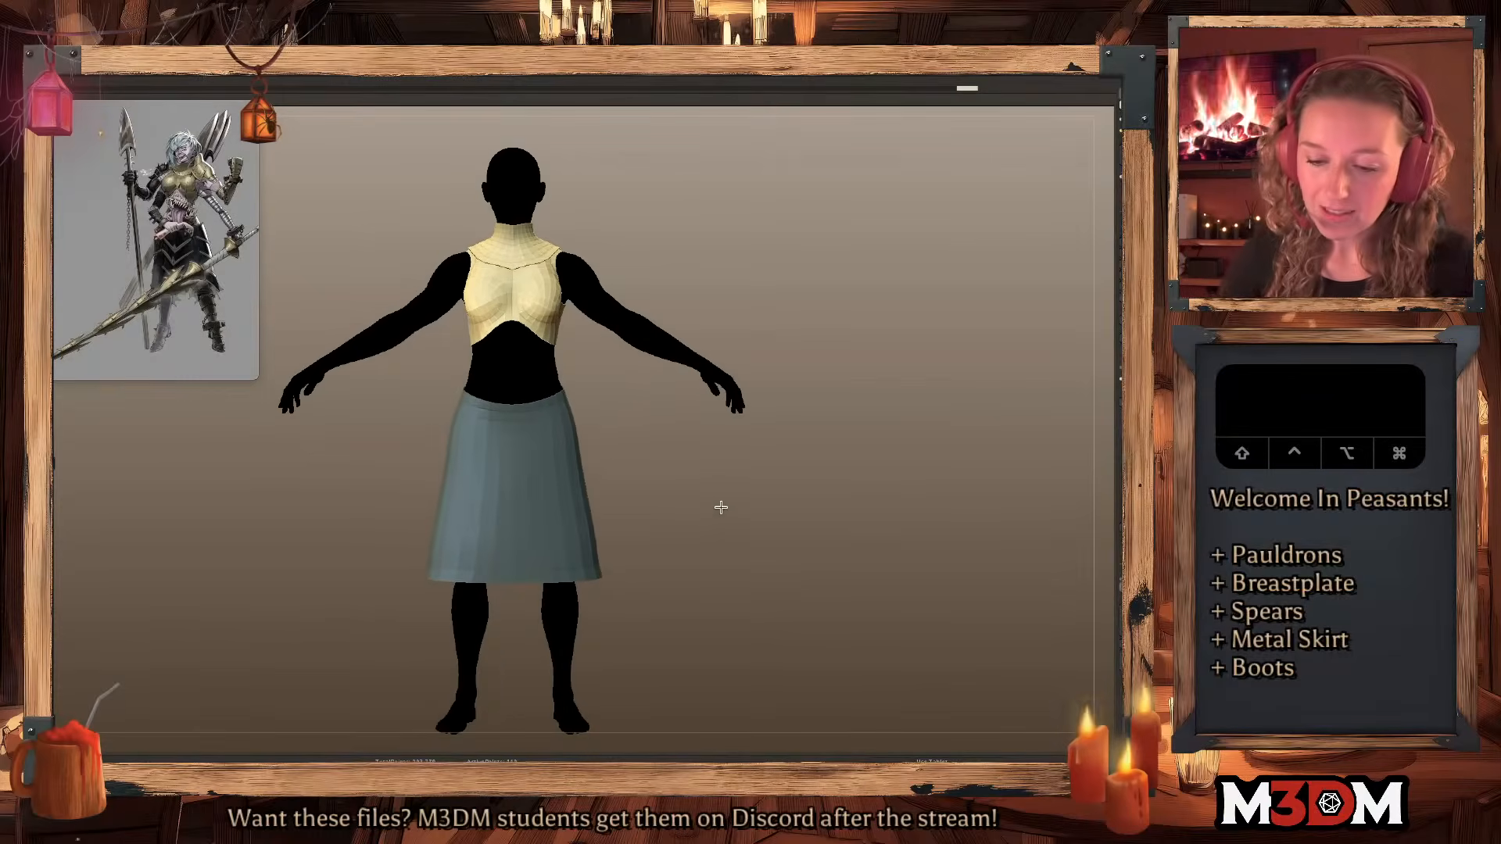
{"action": "left_click", "coordinate": [1121, 565]}
{"action": "left_click_drag", "start_coordinate": [852, 441], "coordinate": [774, 448], "text": "alt"}
{"action": "key", "text": "shift+f"}
Set the ZModeler polygon action to Delete with the Polyloop target and try it on the skirt's hem.
{"action": "key", "text": "space"}
{"action": "left_click", "coordinate": [501, 415]}
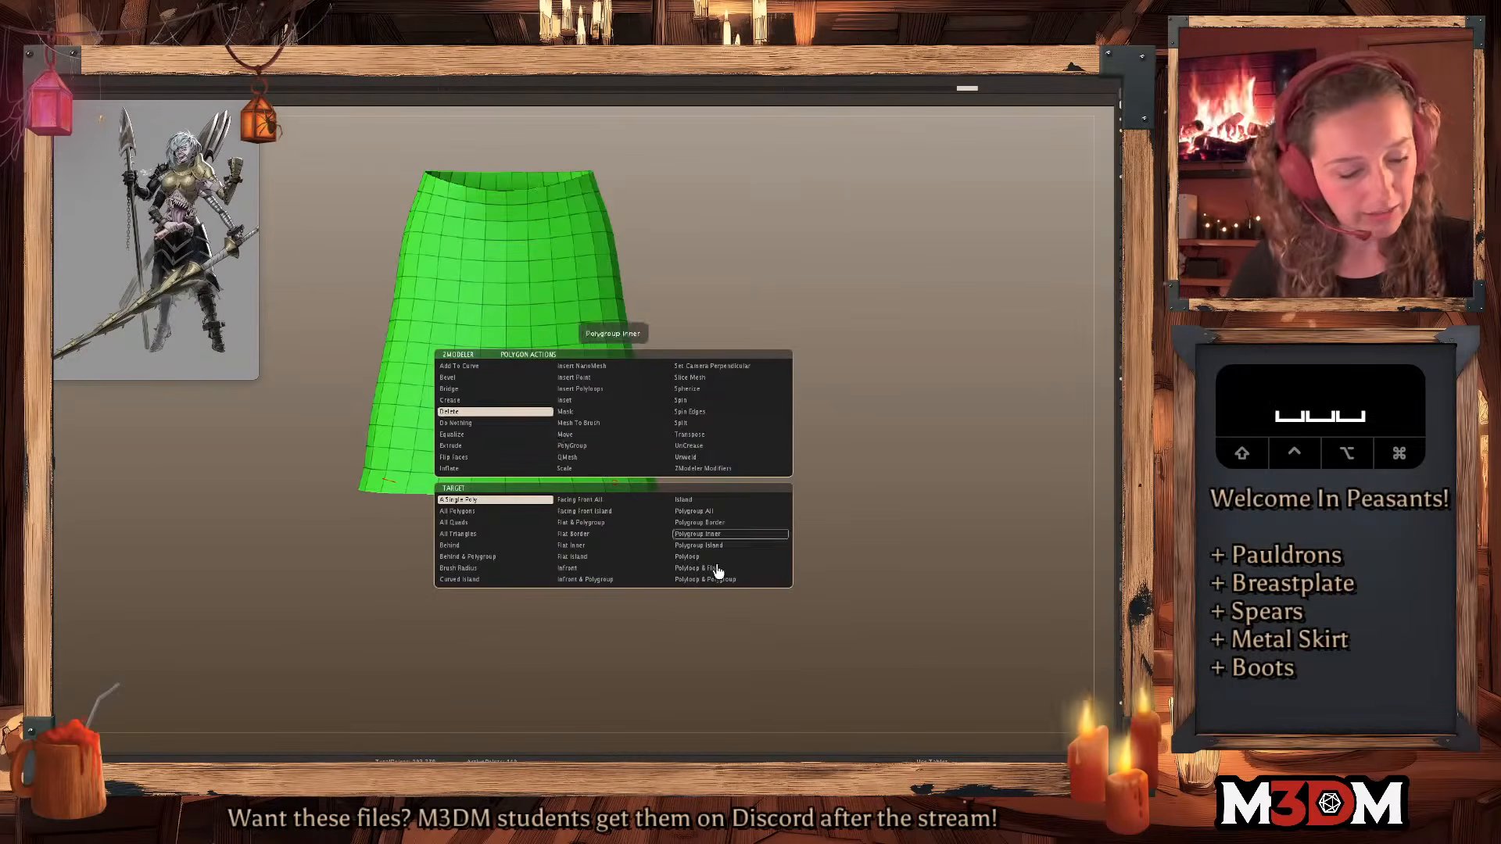
{"action": "left_click", "coordinate": [716, 558]}
{"action": "left_click", "coordinate": [613, 483]}
{"action": "key", "text": "super+z"}
{"action": "left_click", "coordinate": [624, 483]}
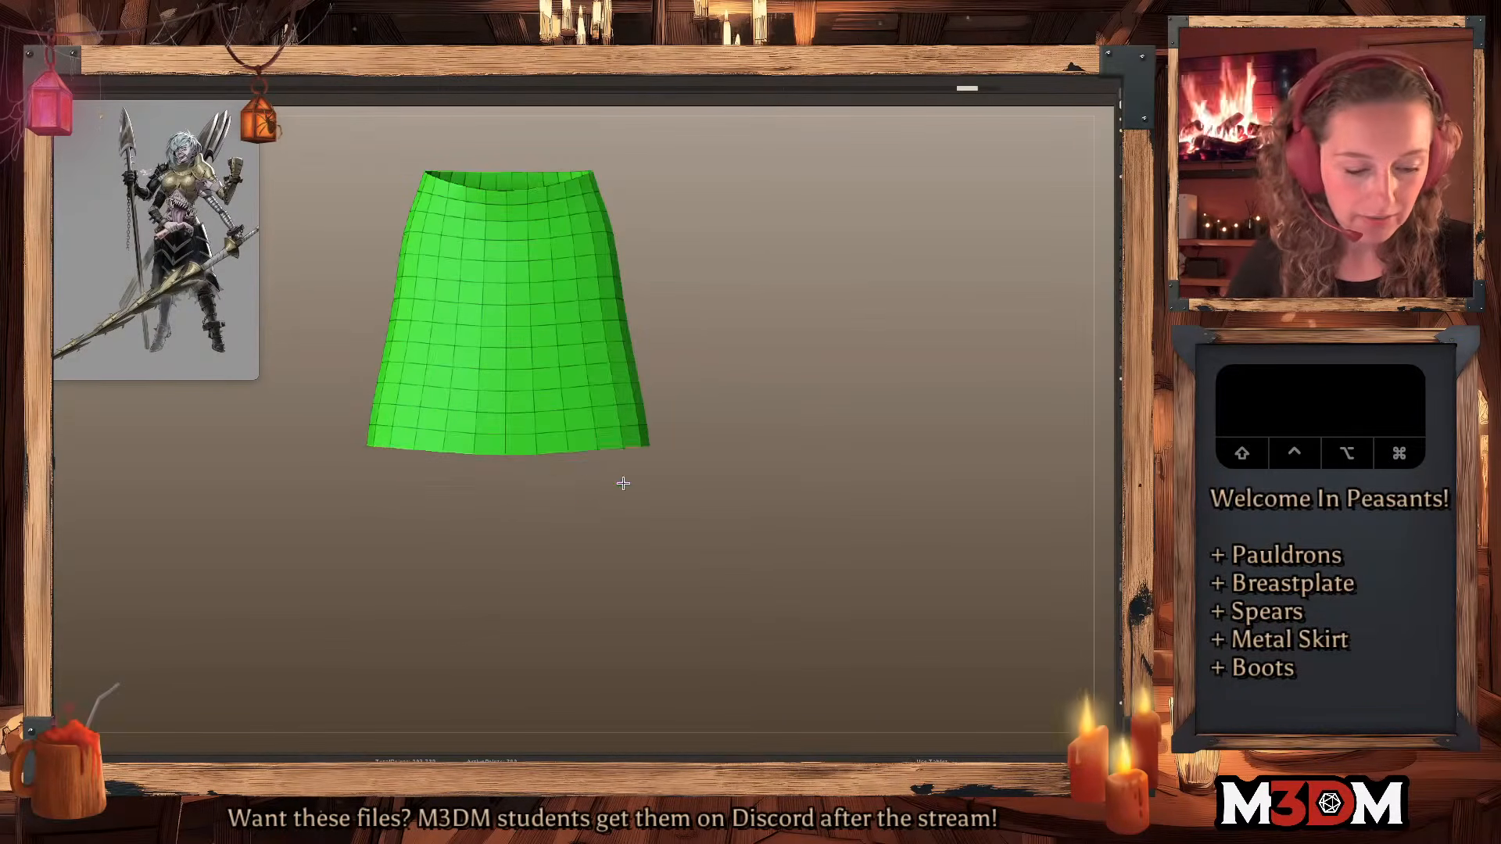
{"action": "key", "text": "super+z"}
Assign the whole skirt to a new polygroup and delete its lowest polyloop.
{"action": "left_click_drag", "start_coordinate": [814, 437], "coordinate": [818, 448], "text": "alt"}
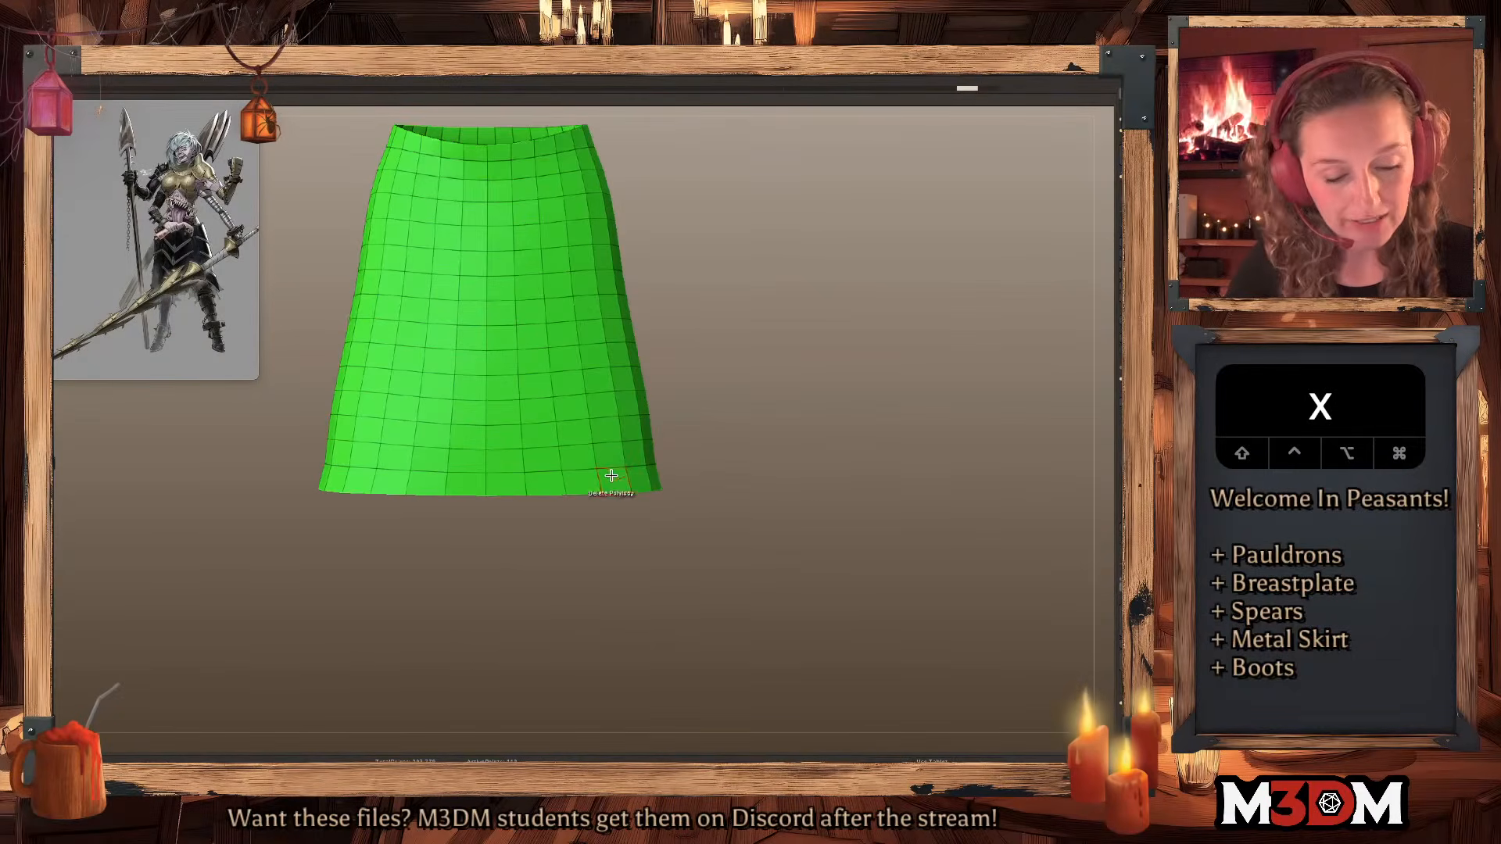
{"action": "left_click_drag", "start_coordinate": [774, 426], "coordinate": [895, 474], "text": "alt"}
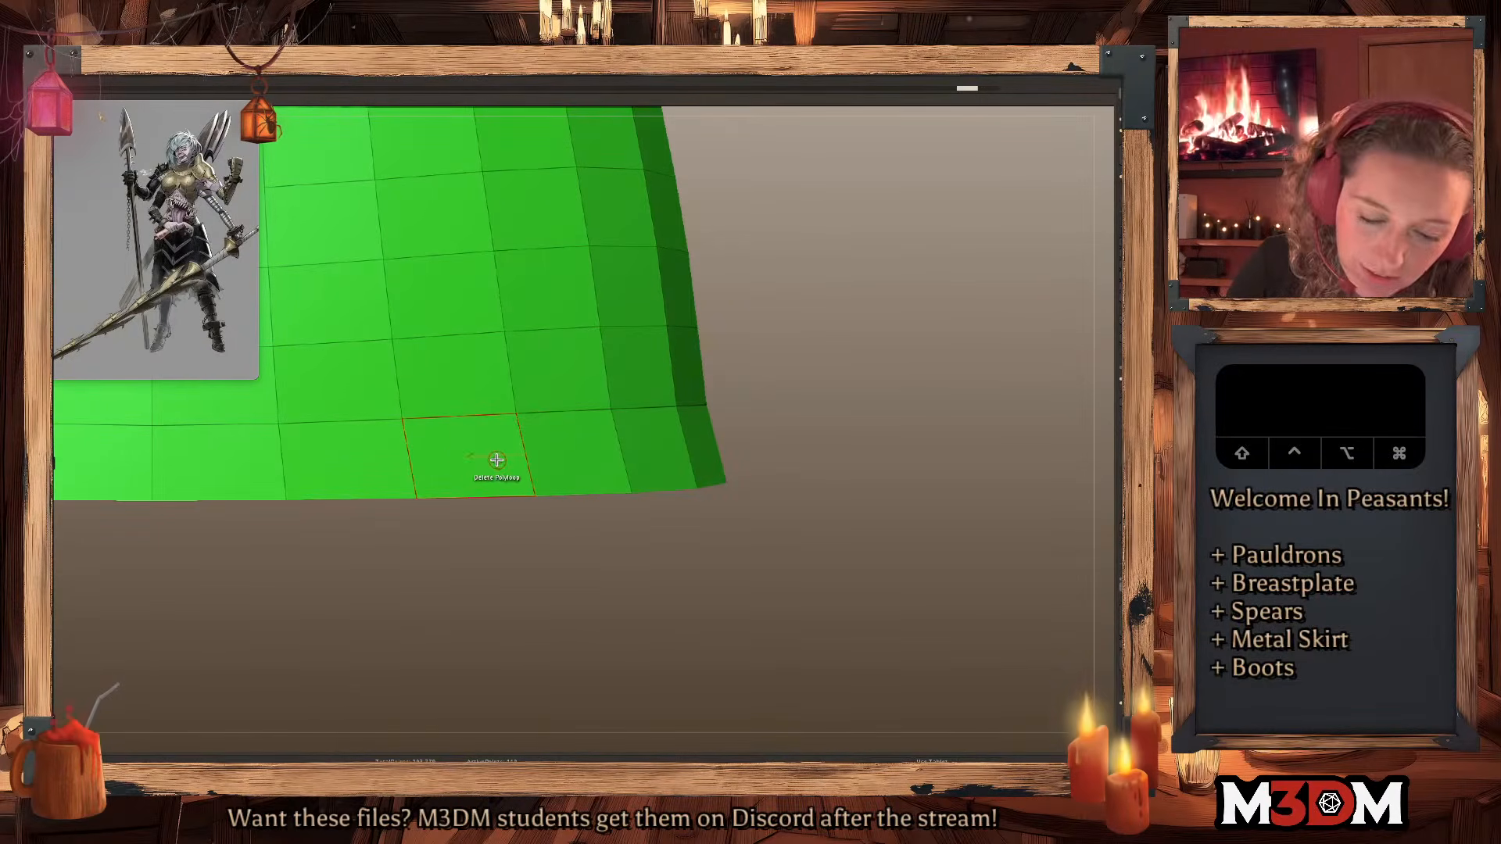
{"action": "key", "text": "super+w"}
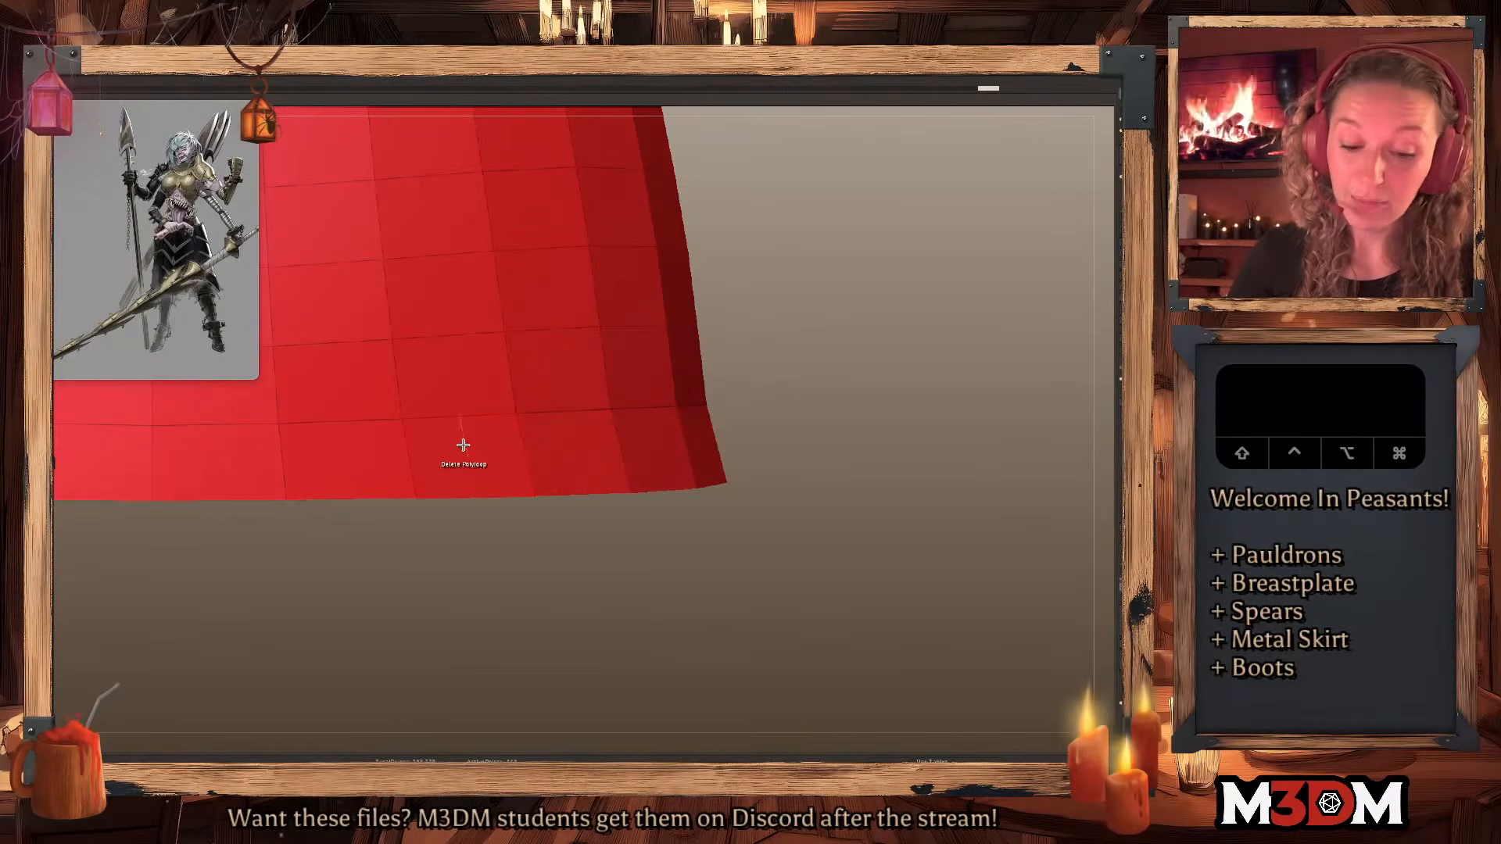
{"action": "left_click", "coordinate": [461, 444]}
{"action": "key", "text": "super+z"}
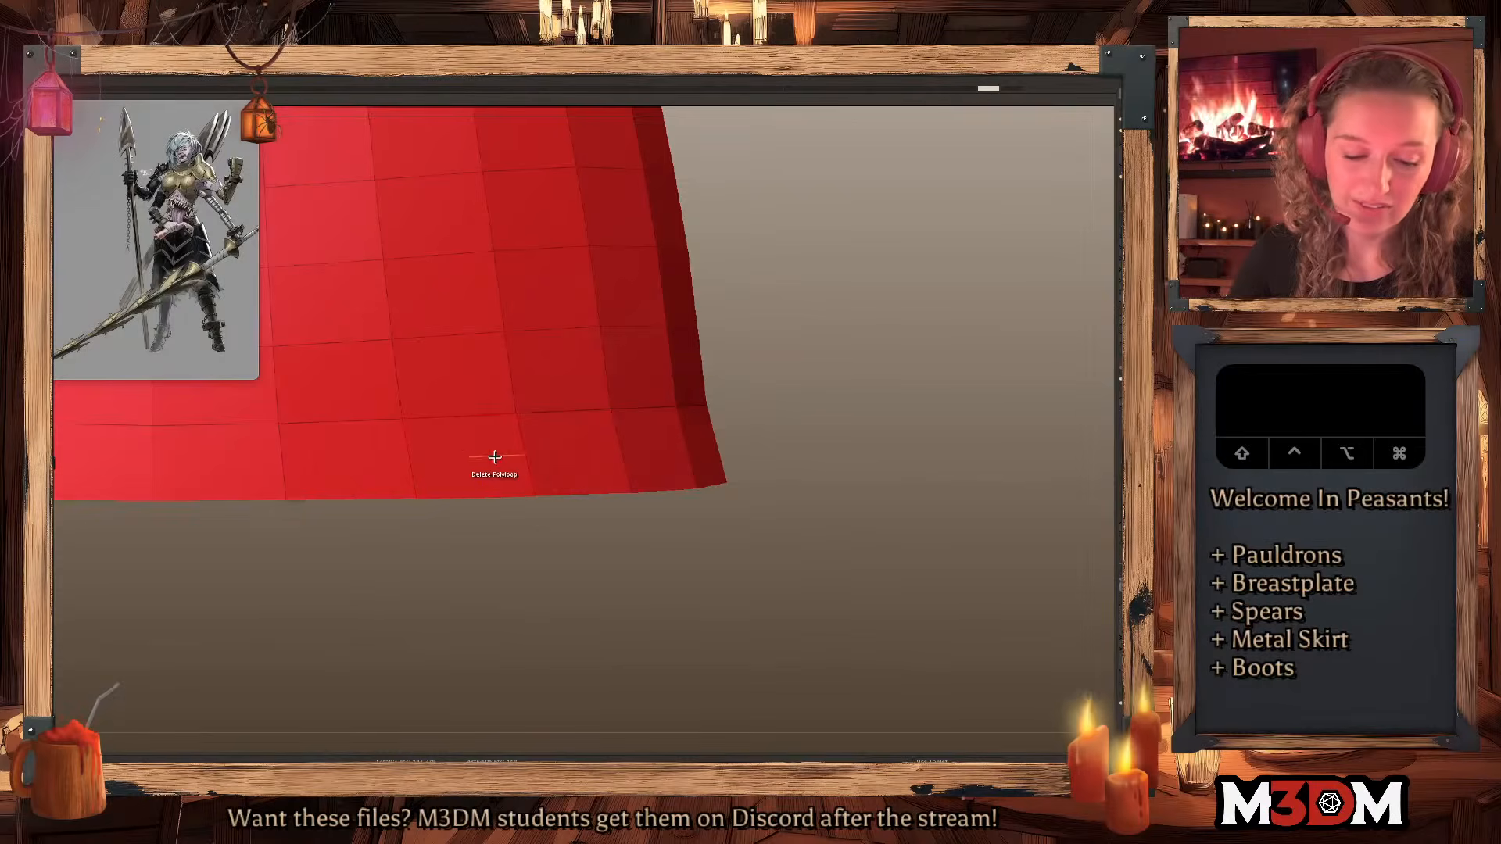
{"action": "left_click", "coordinate": [499, 455]}
{"action": "key", "text": "f"}
{"action": "left_click_drag", "start_coordinate": [924, 523], "coordinate": [947, 438]}
Bring the rest of the figure back into view and delete another polyloop at the hem to shorten the skirt.
{"action": "left_click", "coordinate": [1122, 234]}
{"action": "left_click_drag", "start_coordinate": [857, 439], "coordinate": [857, 450]}
{"action": "key", "text": "f"}
{"action": "left_click", "coordinate": [622, 566]}
{"action": "key", "text": "super+z"}
{"action": "left_click", "coordinate": [625, 565]}
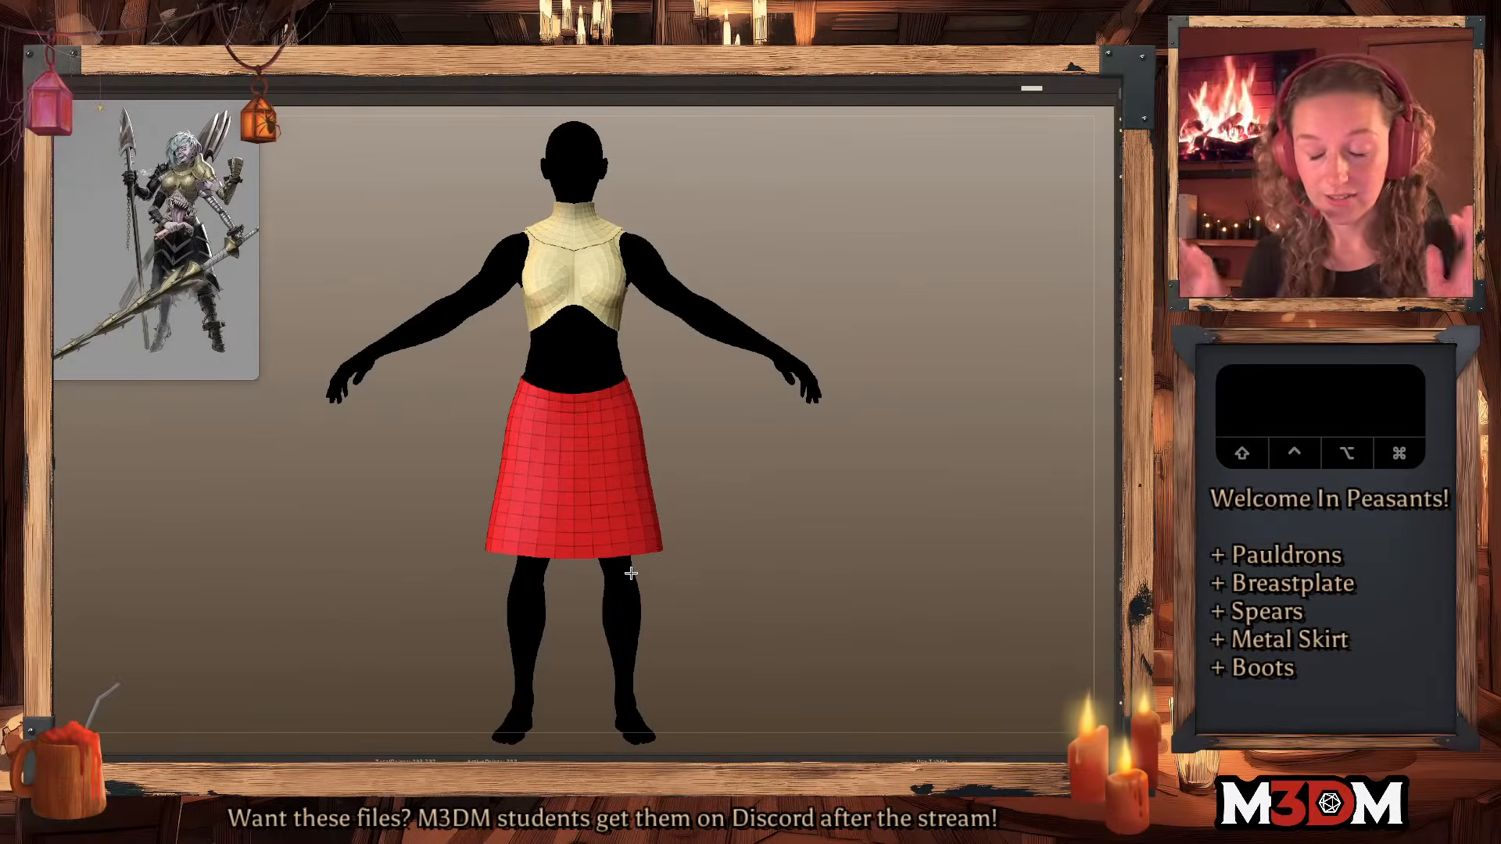
With dynamic subdivision on and the wireframe hidden, adjust the skirt's waist edge at both sides to cover the hips.
{"action": "key", "text": "d"}
{"action": "key", "text": "space"}
{"action": "key", "text": "shift+f"}
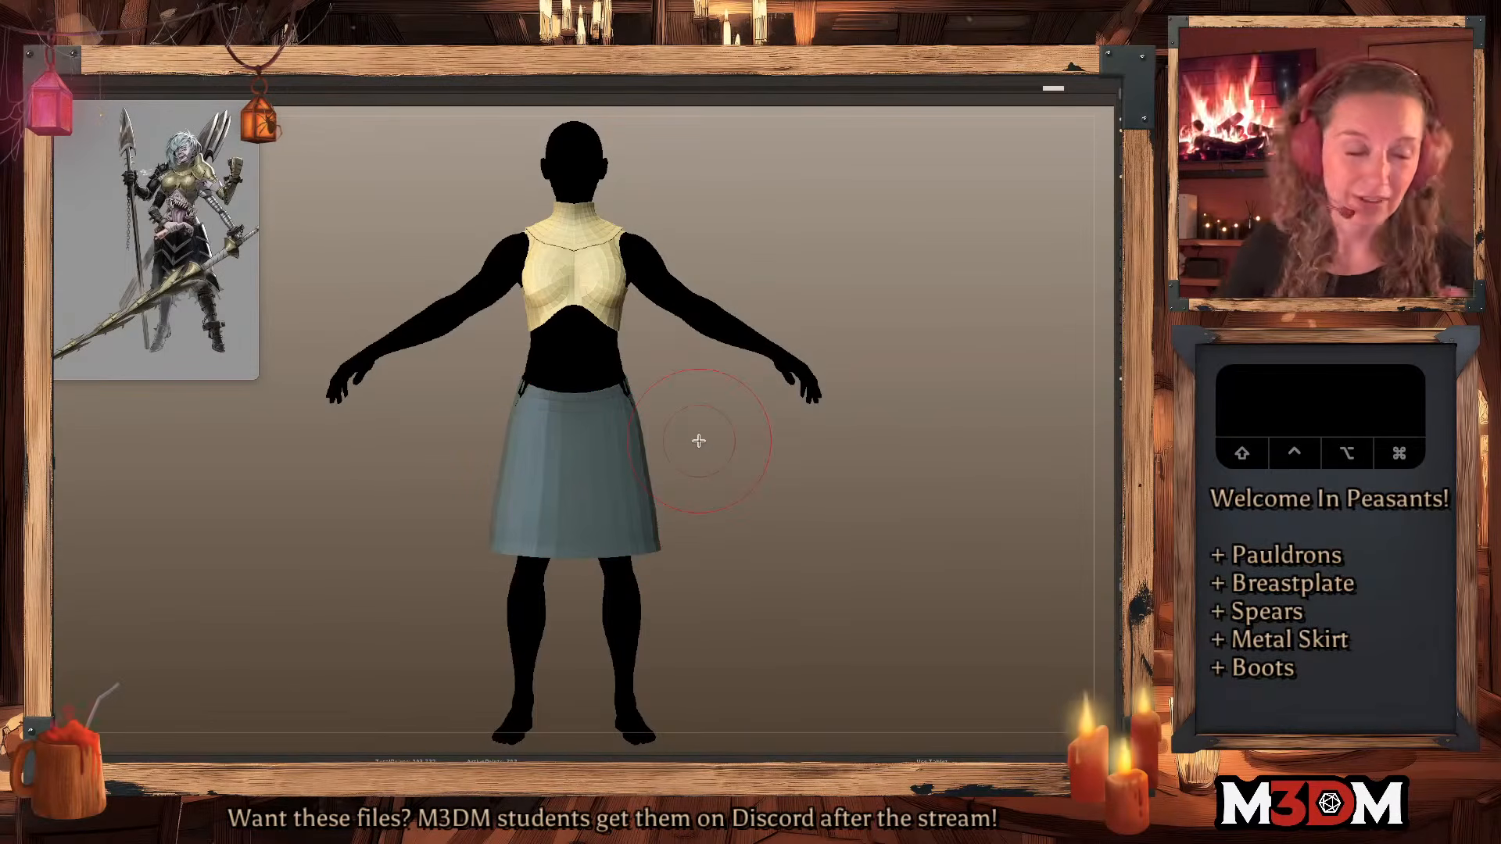
{"action": "left_click", "coordinate": [624, 398], "text": "alt"}
{"action": "key", "text": "x"}
{"action": "left_click", "coordinate": [626, 393]}
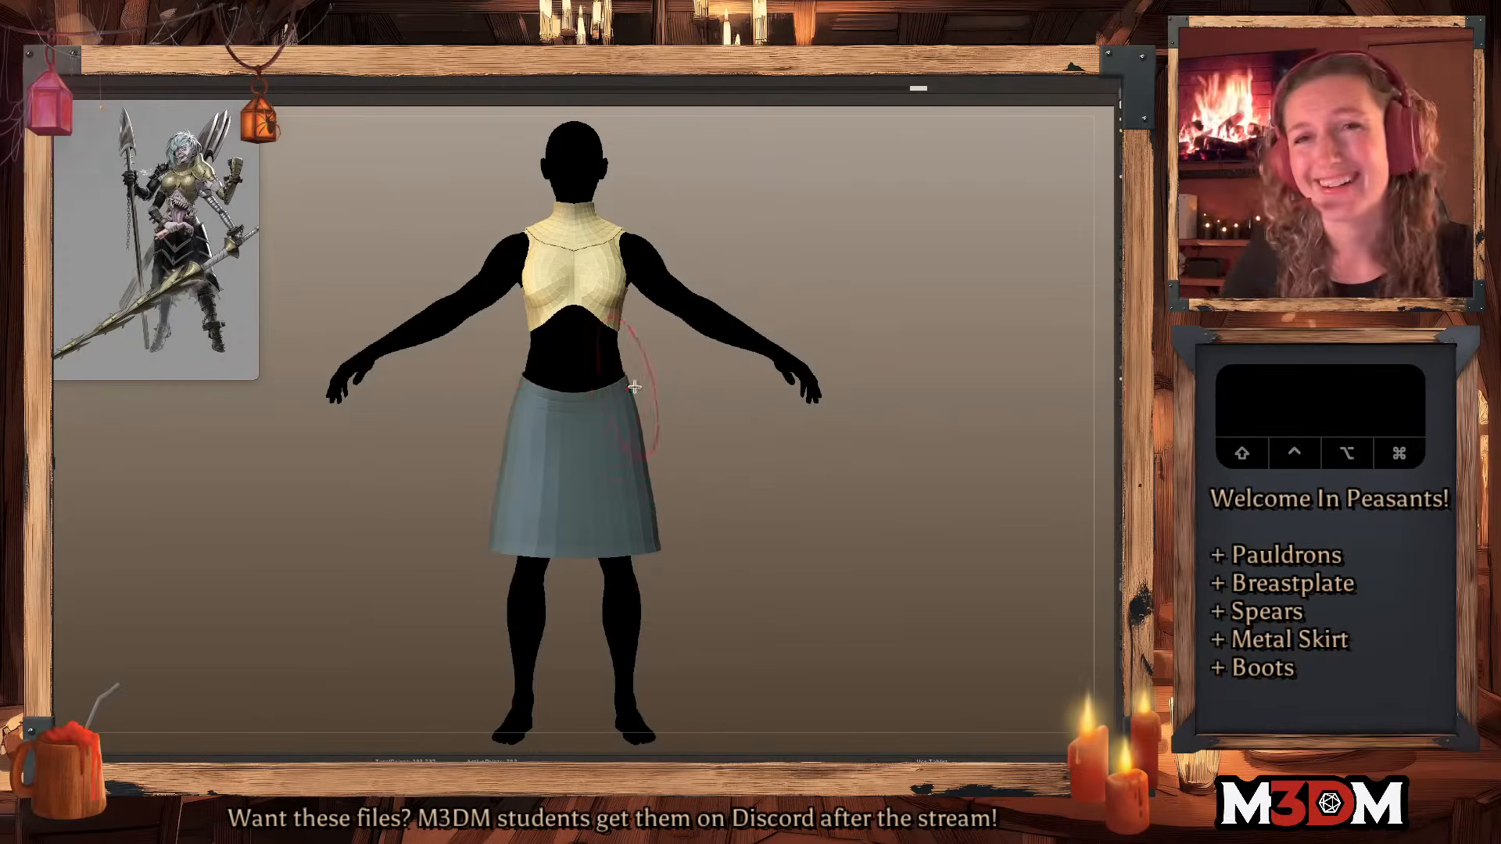
Pull the skirt's sides outward below the waist to cover the spots where the body pokes through.
{"action": "key", "text": "space"}
{"action": "key", "text": "shift+f"}
{"action": "key", "text": "shift+f"}
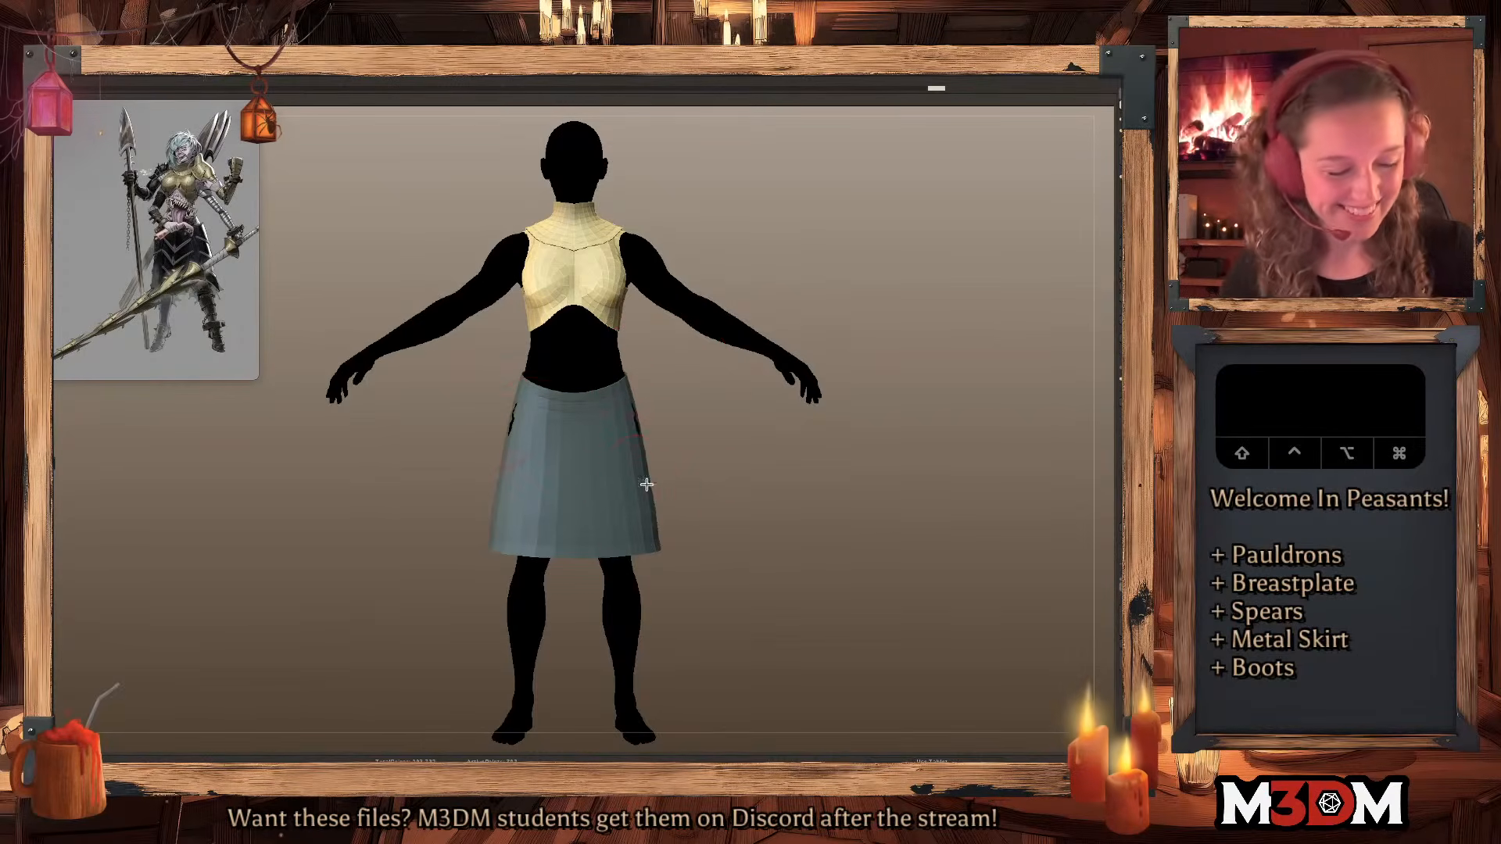
{"action": "left_click", "coordinate": [612, 556], "text": "alt"}
{"action": "left_click", "coordinate": [513, 429]}
{"action": "left_click_drag", "start_coordinate": [803, 503], "coordinate": [832, 537]}
{"action": "mouse_move", "coordinate": [757, 496]}
{"action": "left_mouse_down", "text": "alt"}
{"action": "mouse_move", "coordinate": [777, 513]}
{"action": "mouse_move", "coordinate": [735, 497]}
{"action": "left_mouse_up", "text": "alt"}
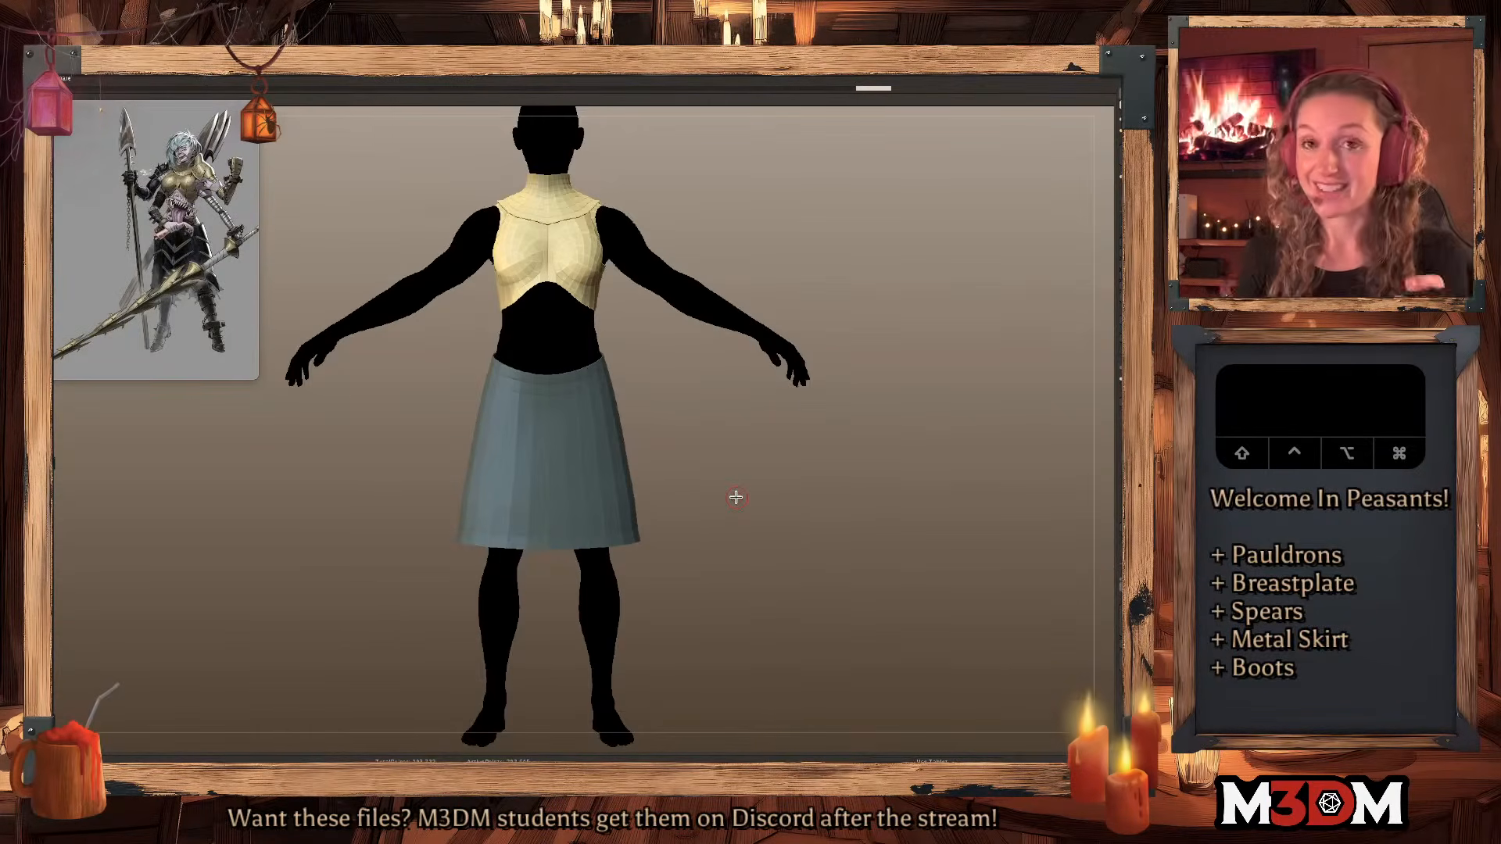
{"action": "left_click_drag", "start_coordinate": [761, 422], "coordinate": [732, 441], "text": "alt"}
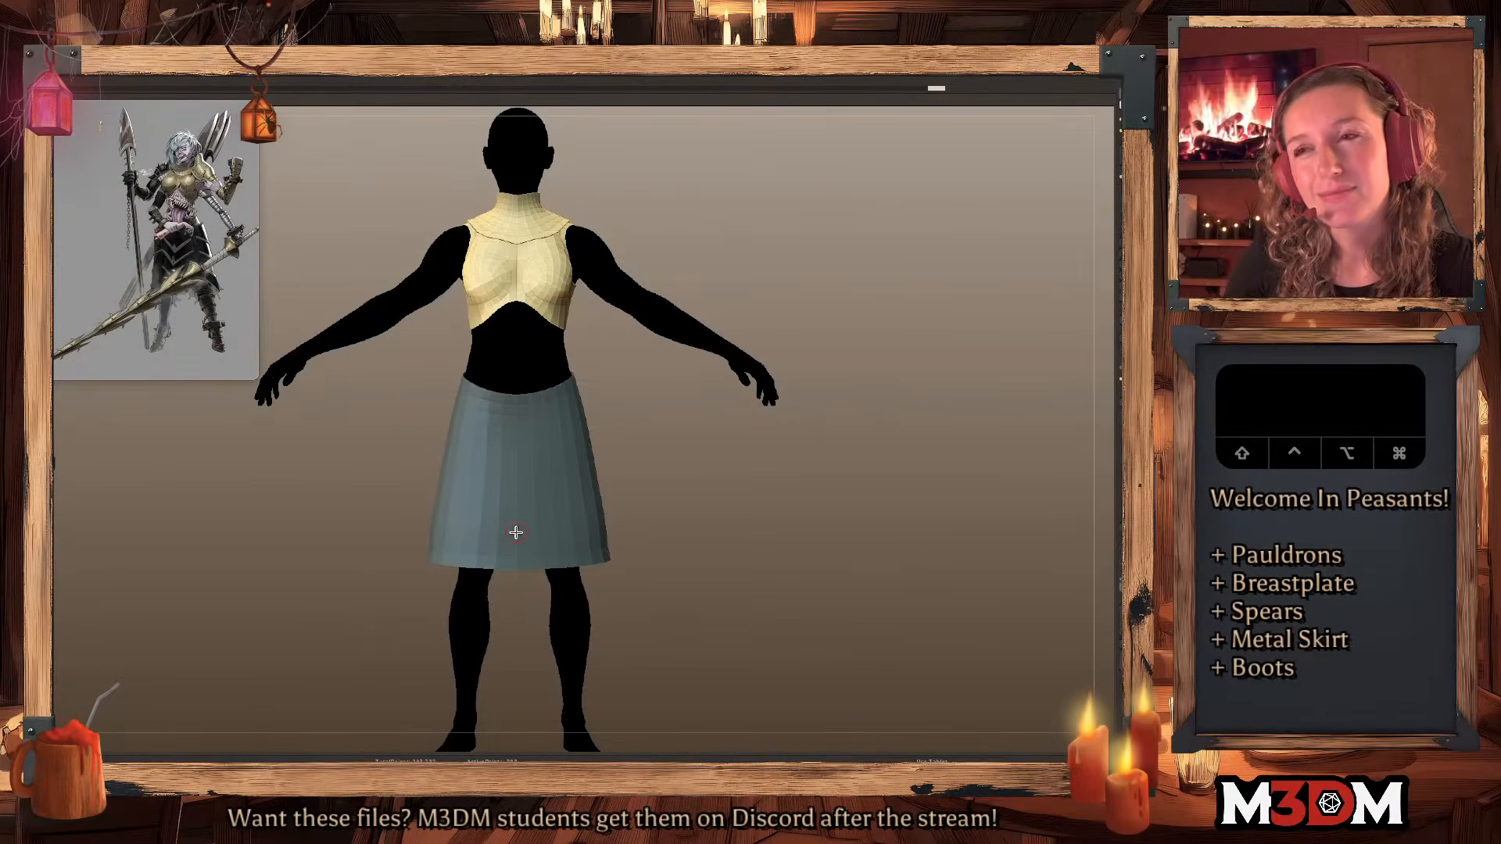
Show the skirt's wireframe, duplicate the skirt as a new subtool, and isolate the copy.
{"action": "key", "text": "space"}
{"action": "key", "text": "shift+f"}
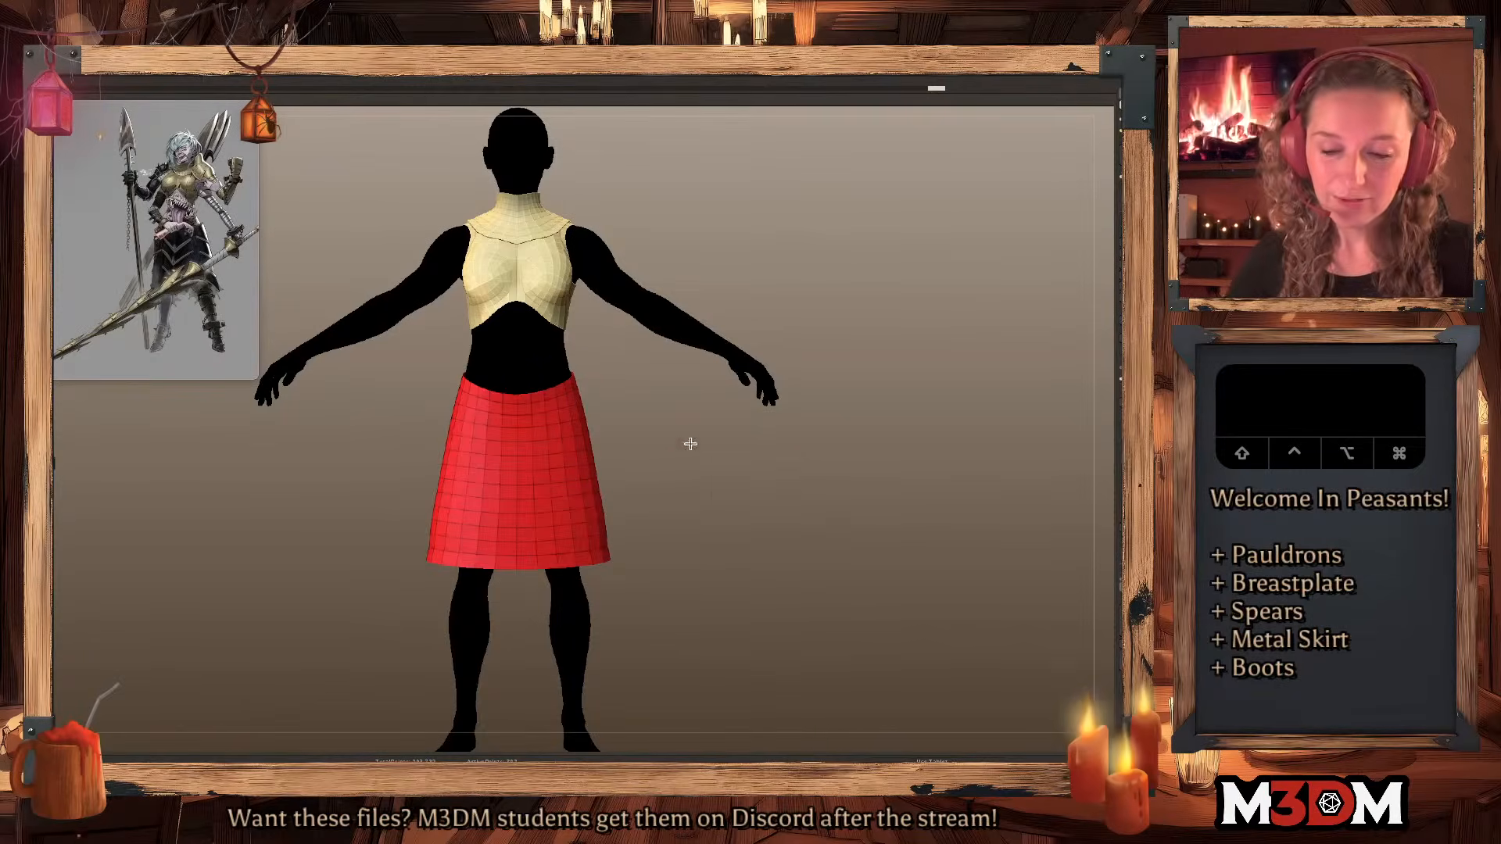
{"action": "key", "text": "super+shift+d"}
{"action": "left_click", "coordinate": [693, 480]}
{"action": "left_click_drag", "start_coordinate": [749, 484], "coordinate": [757, 524], "text": "alt"}
Mask the copy's upper front, isolate that patch as its own polygroup, and smooth it with dynamic subdivision.
{"action": "left_click_drag", "start_coordinate": [507, 458], "coordinate": [547, 453], "text": "super"}
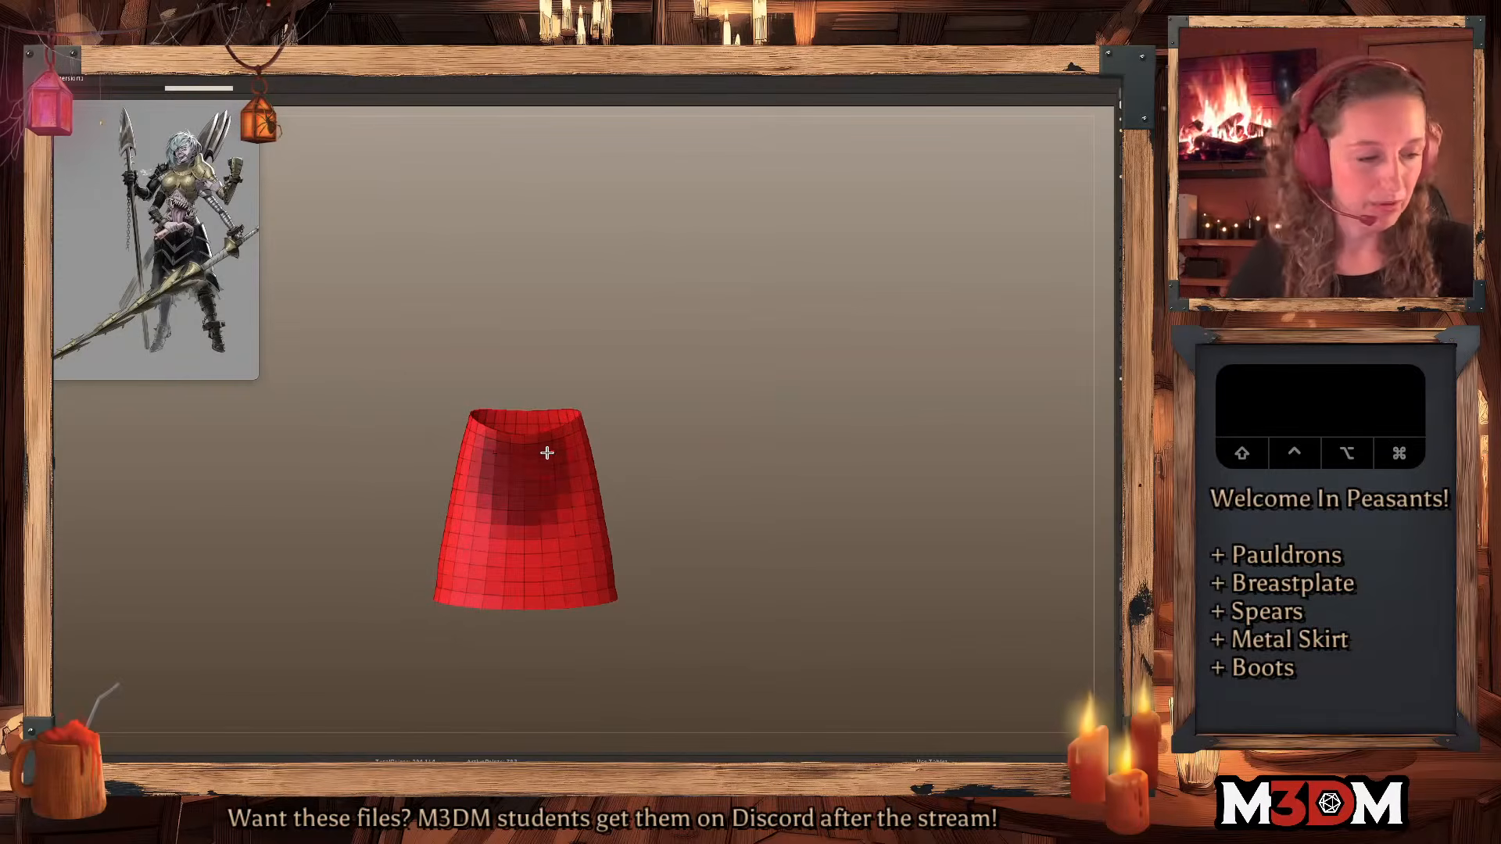
{"action": "key", "text": "super+w"}
{"action": "left_click", "coordinate": [544, 490], "text": "shift+super"}
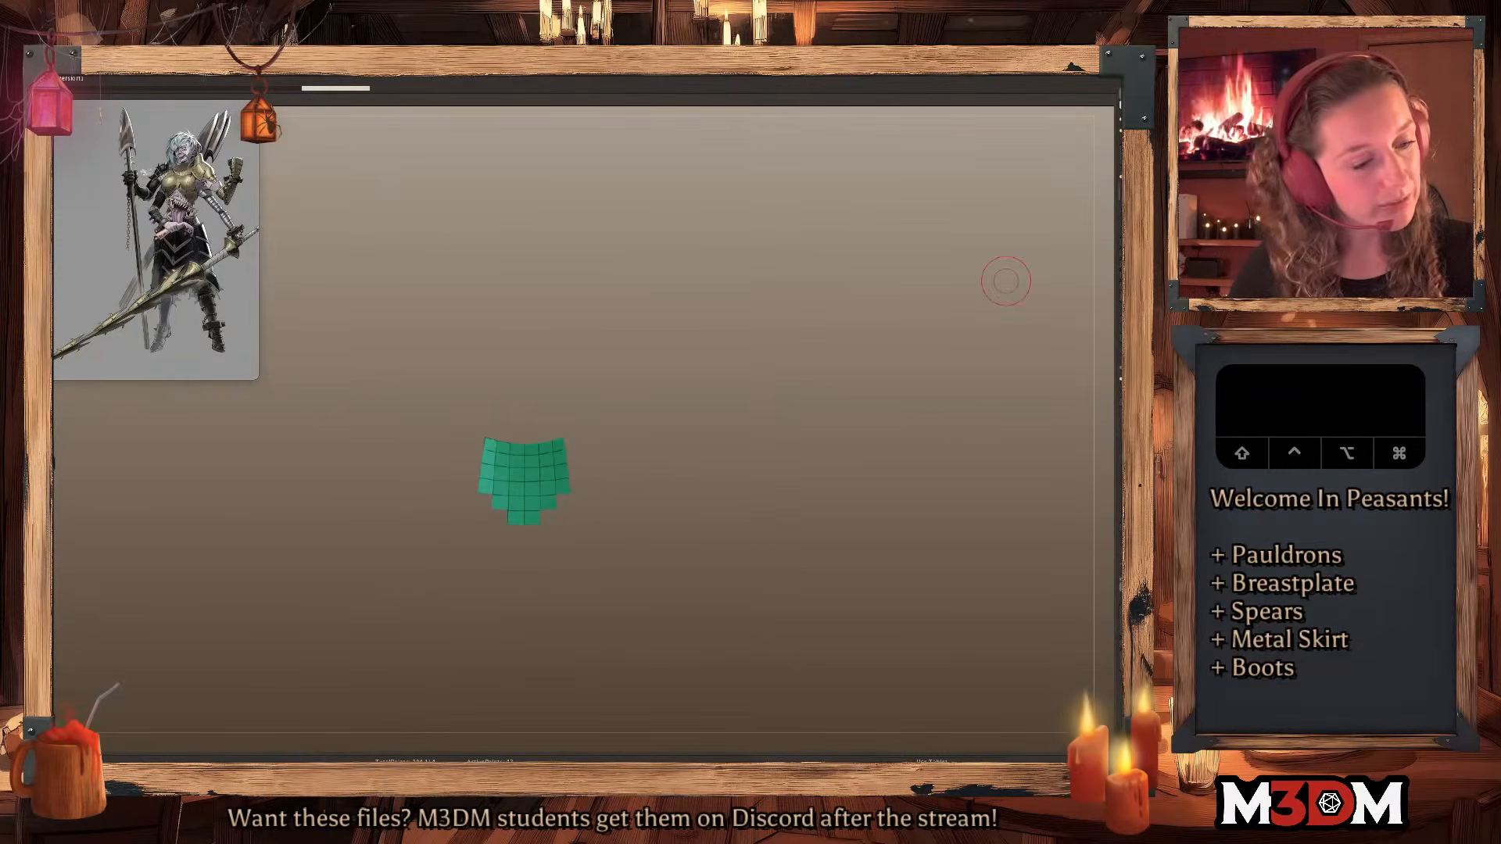
{"action": "key", "text": "d"}
{"action": "key", "text": "d"}
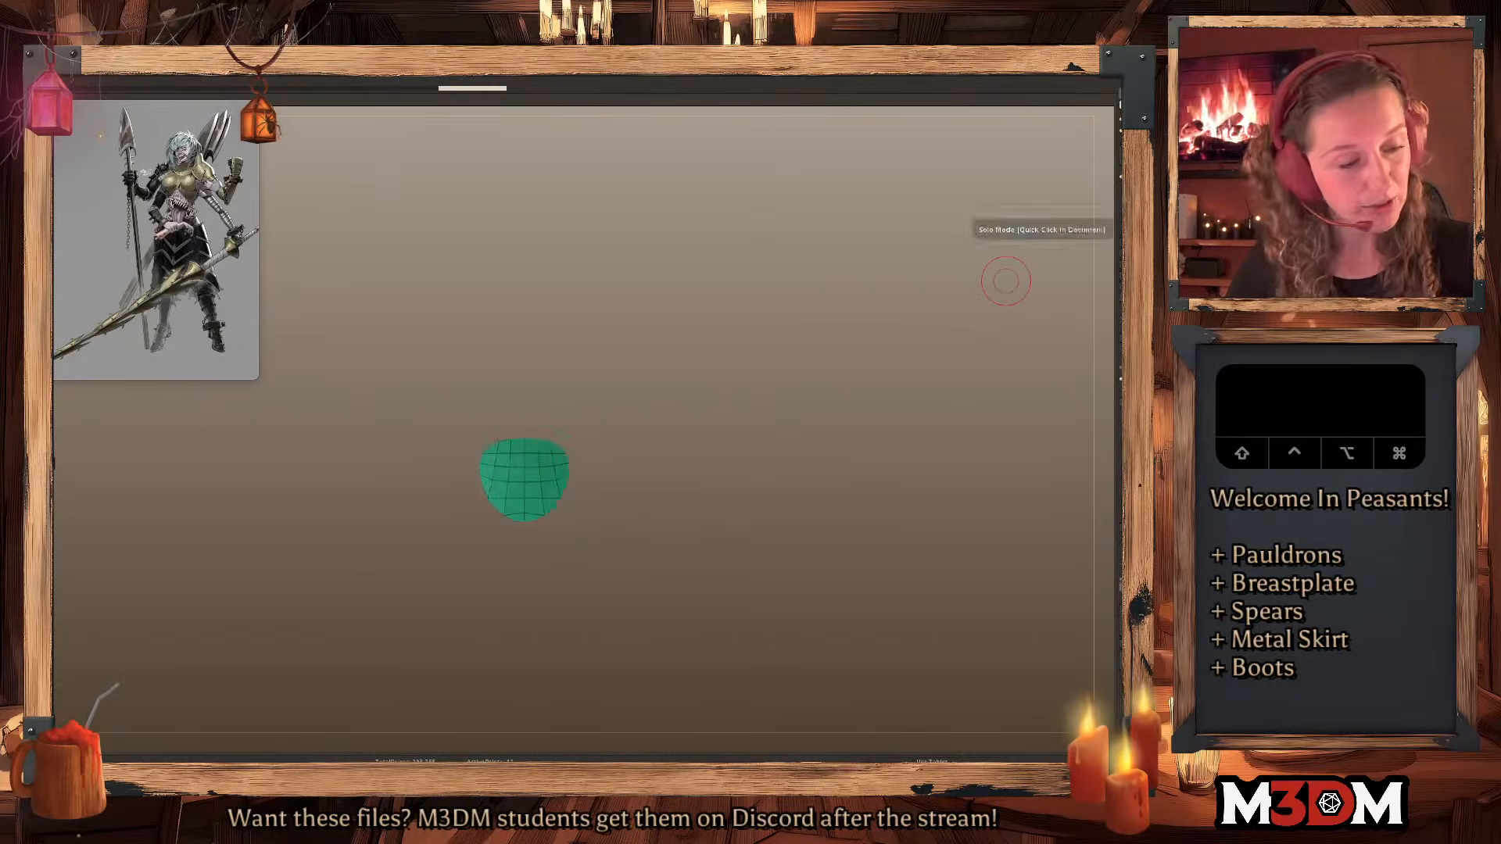
Show the whole figure without wireframe and pull the front patch outward so it sits in front of the skirt.
{"action": "left_click", "coordinate": [1124, 251]}
{"action": "left_click_drag", "start_coordinate": [813, 426], "coordinate": [797, 455], "text": "alt"}
{"action": "key", "text": "shift+f"}
{"action": "left_click", "coordinate": [529, 440]}
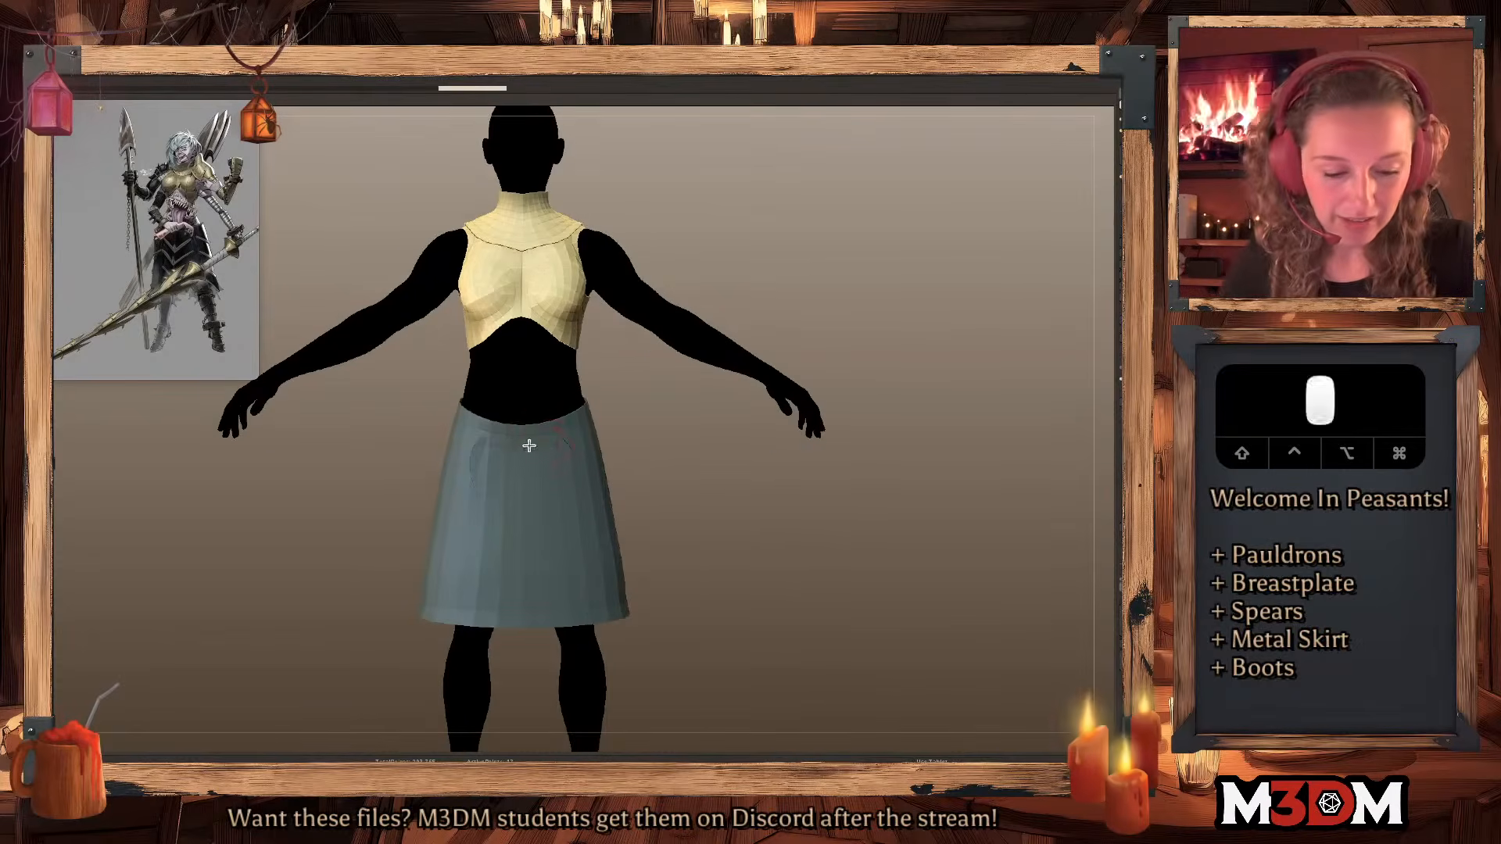
{"action": "key", "text": "space"}
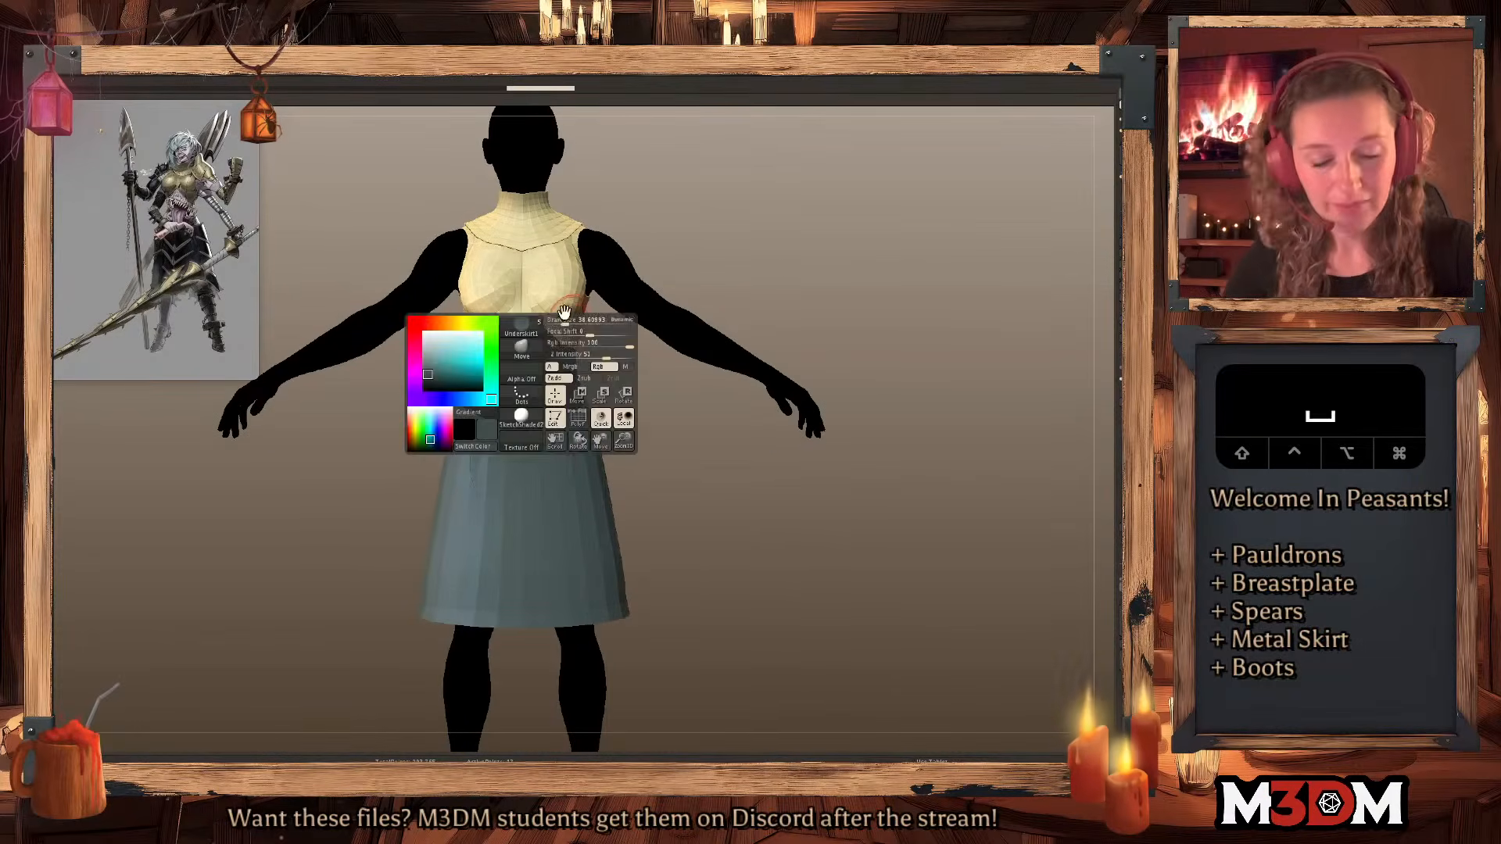
{"action": "key", "text": "q"}
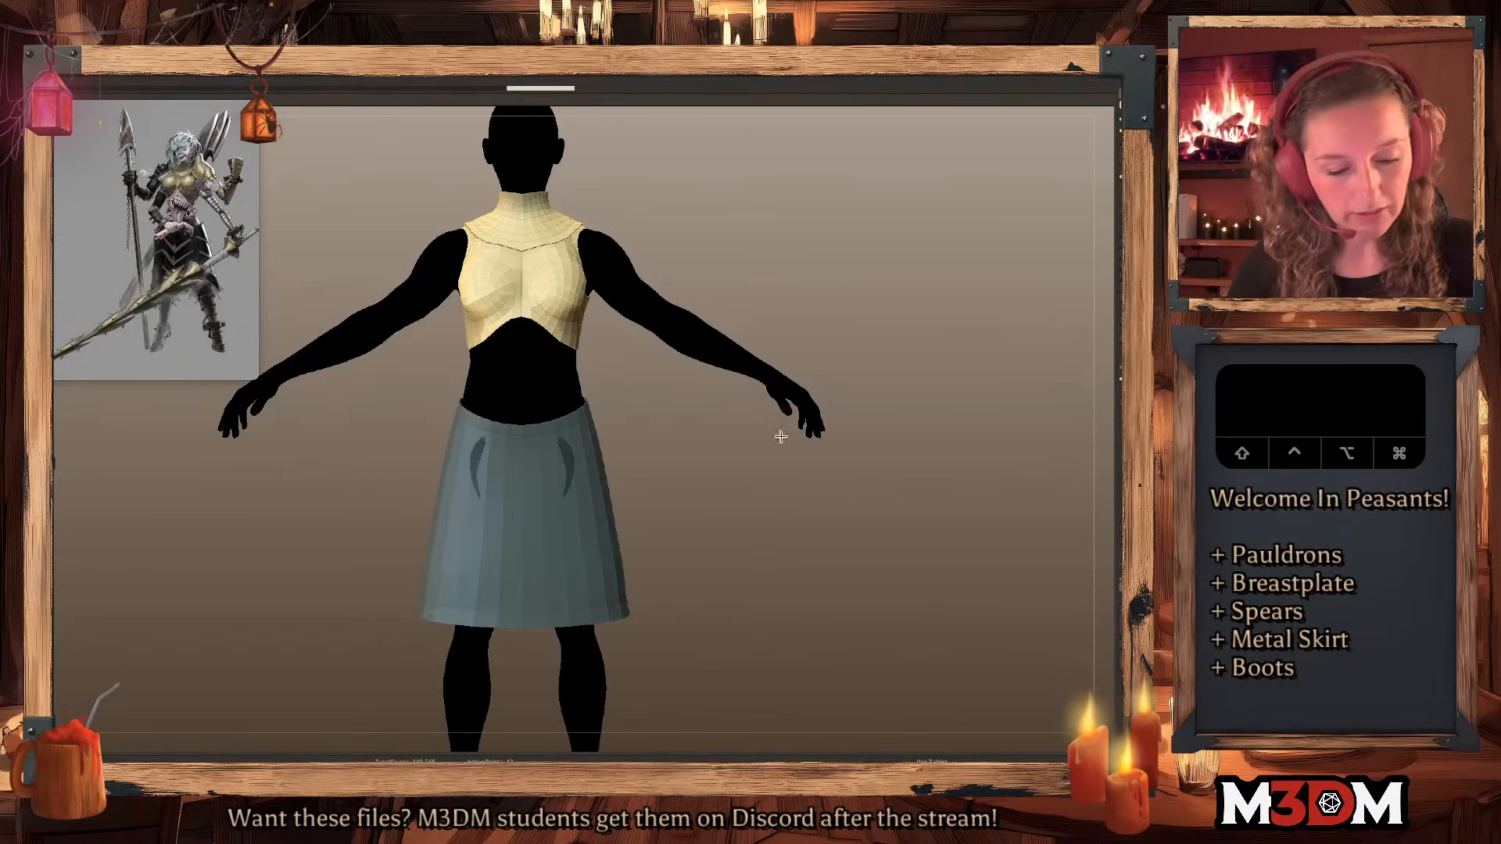
{"action": "key", "text": "w"}
{"action": "key", "text": "q"}
{"action": "key", "text": "space"}
{"action": "left_click", "coordinate": [729, 468]}
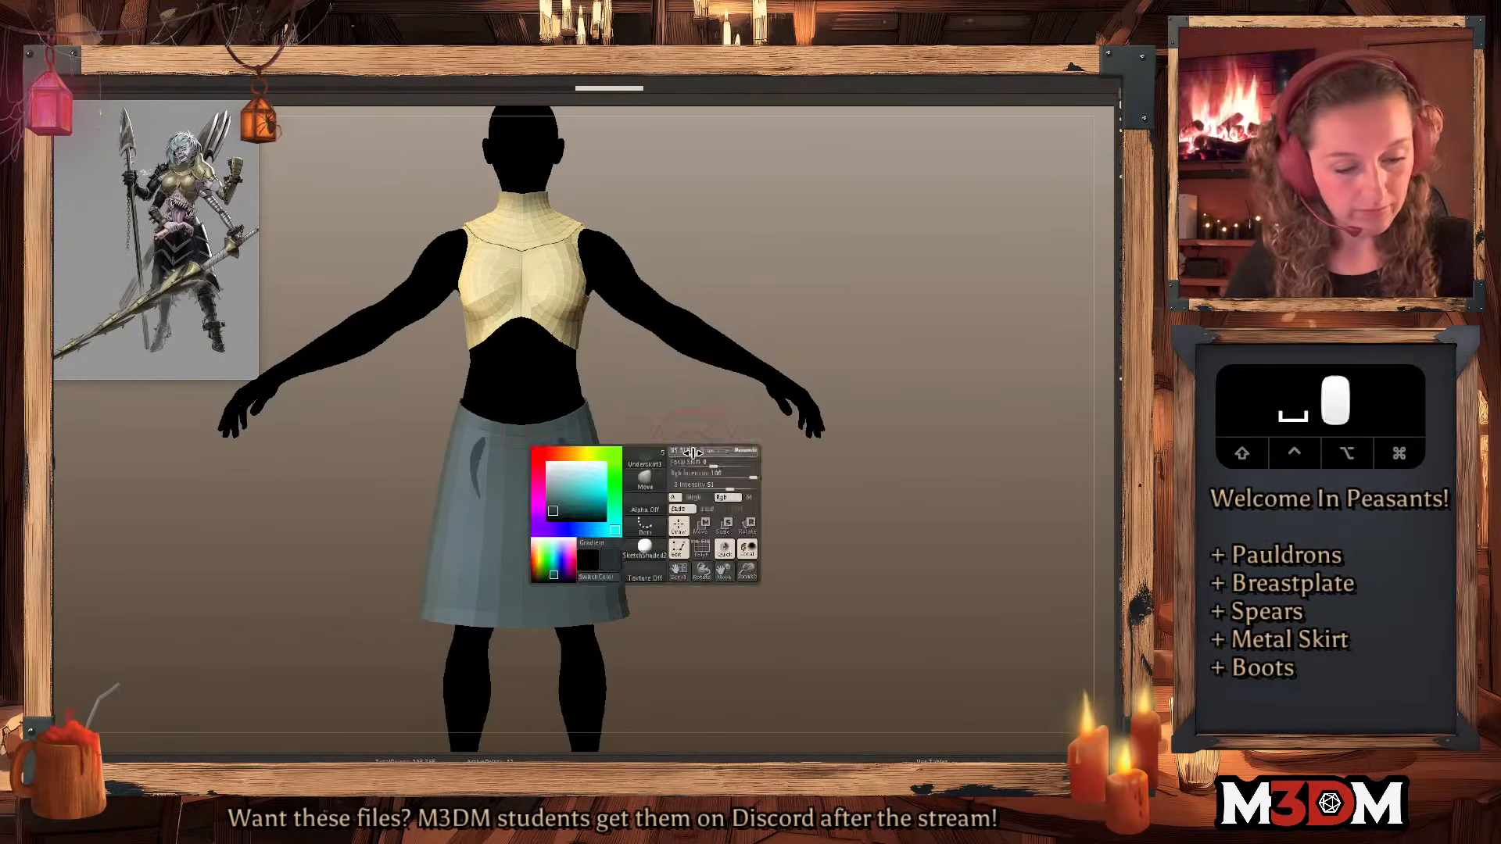
{"action": "mouse_move", "coordinate": [529, 476]}
{"action": "left_mouse_down", "text": "alt"}
{"action": "mouse_move", "coordinate": [544, 483]}
{"action": "mouse_move", "coordinate": [556, 452]}
{"action": "mouse_move", "coordinate": [527, 450]}
{"action": "mouse_move", "coordinate": [543, 441]}
{"action": "left_mouse_up", "text": "alt"}
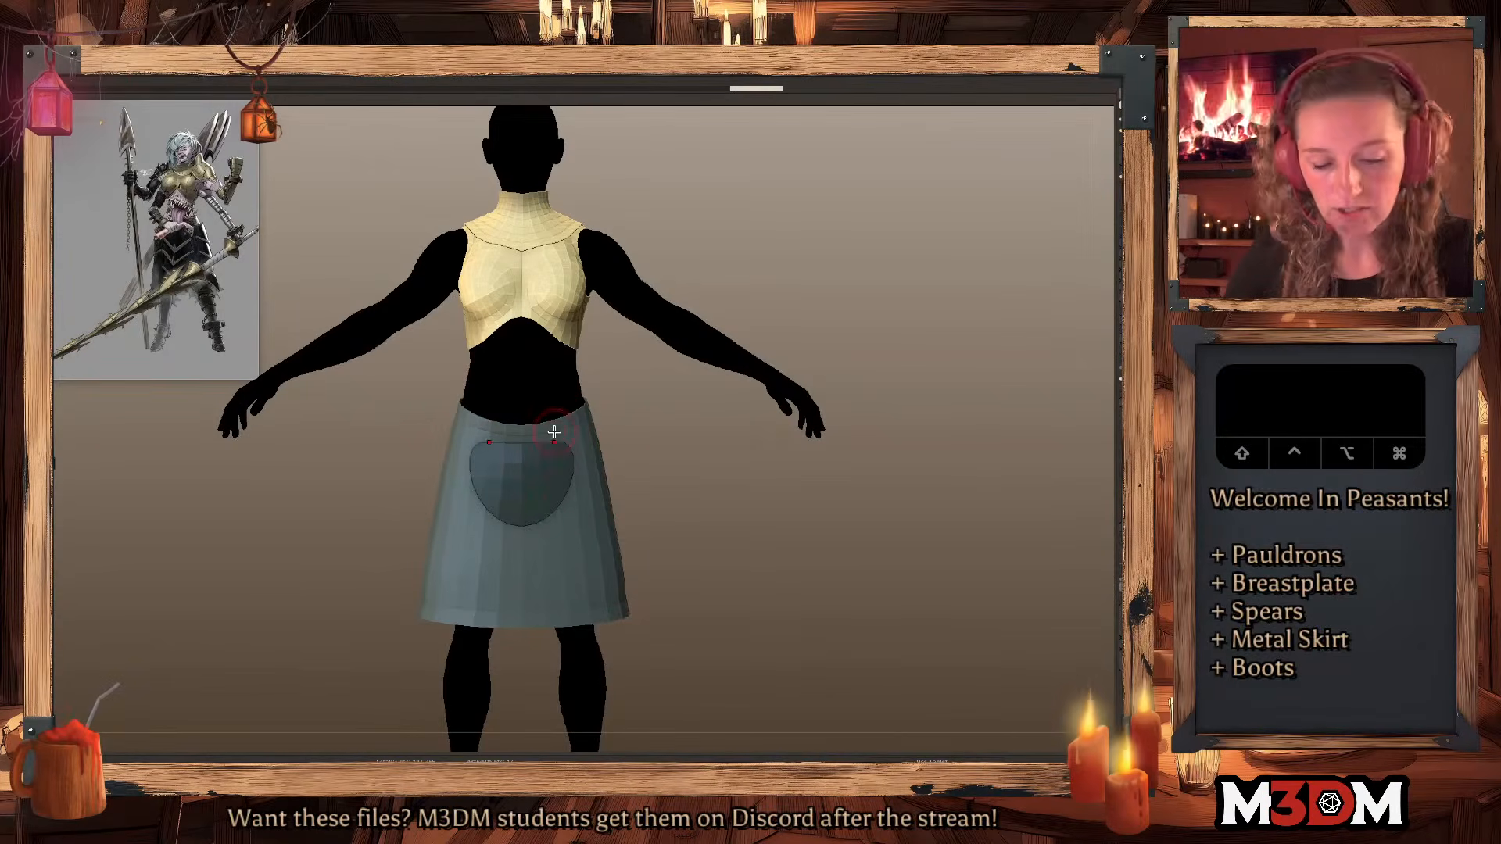
Reshape the front patch's sides into a downward-pointing triangular plate with a wide top edge.
{"action": "left_click_drag", "start_coordinate": [549, 512], "coordinate": [545, 504]}
{"action": "mouse_move", "coordinate": [564, 496]}
{"action": "left_mouse_down"}
{"action": "mouse_move", "coordinate": [535, 514]}
{"action": "mouse_move", "coordinate": [576, 458]}
{"action": "left_mouse_up"}
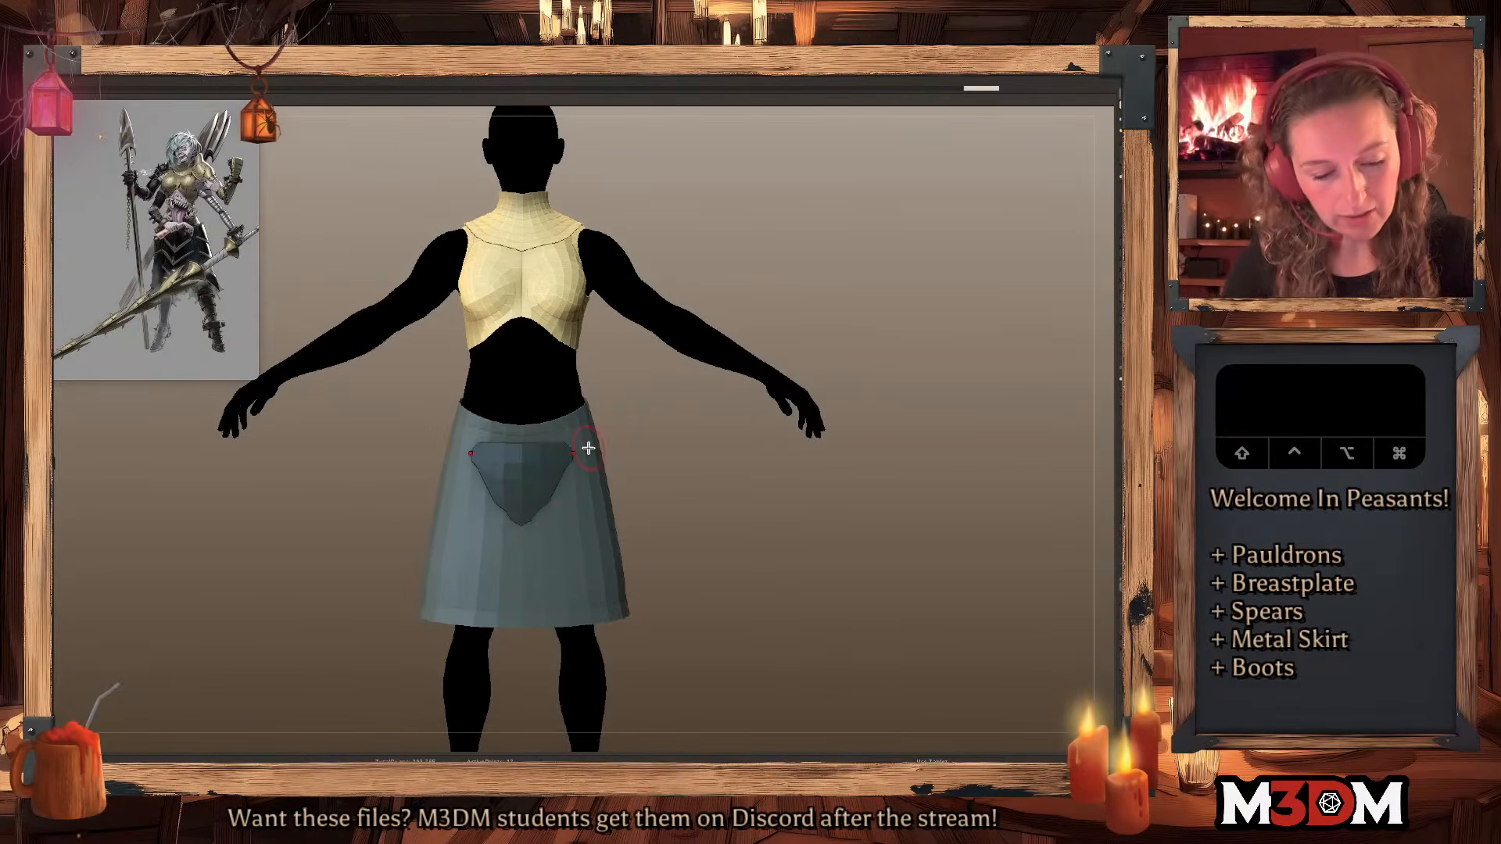
{"action": "left_click_drag", "start_coordinate": [734, 529], "coordinate": [806, 479], "text": "alt"}
Show the plate's wireframe, apply Polish By Mesh Features to it, and isolate the plate.
{"action": "key", "text": "shift+f"}
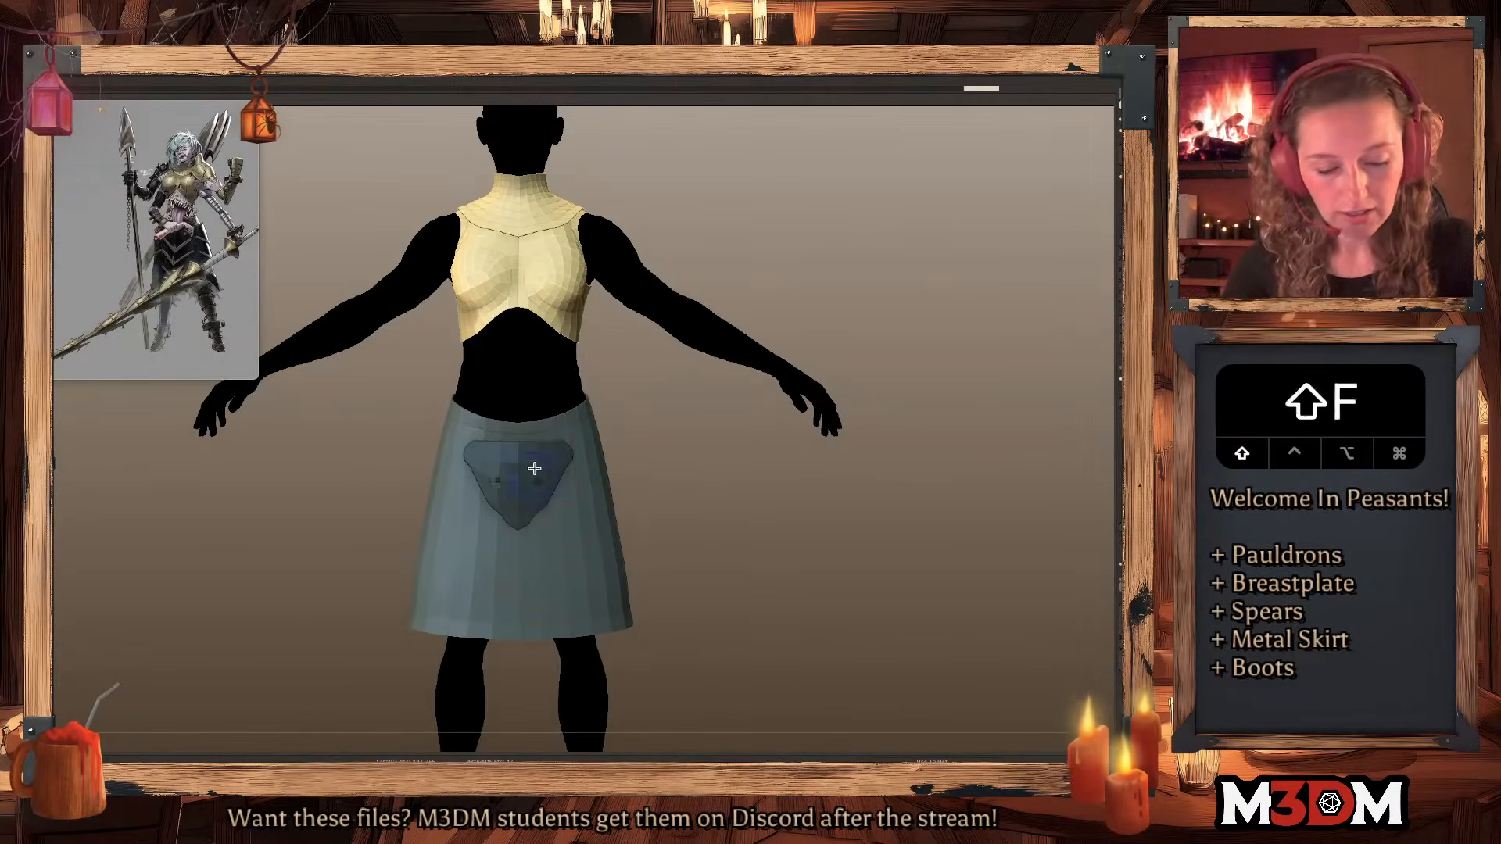
{"action": "key", "text": "space"}
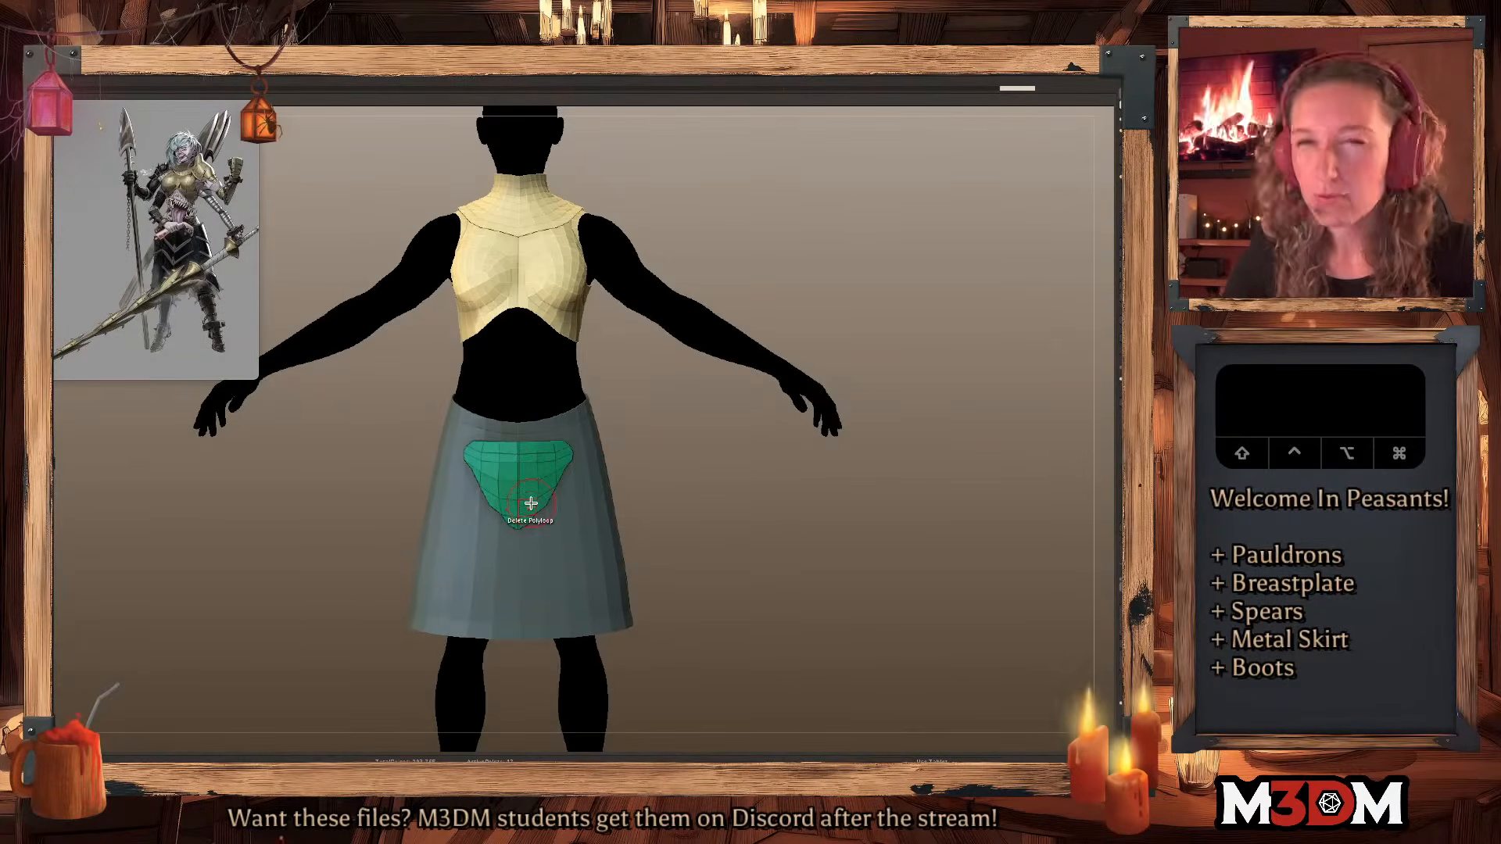
{"action": "left_click_drag", "start_coordinate": [718, 569], "coordinate": [734, 541], "text": "alt"}
{"action": "left_click", "coordinate": [735, 774]}
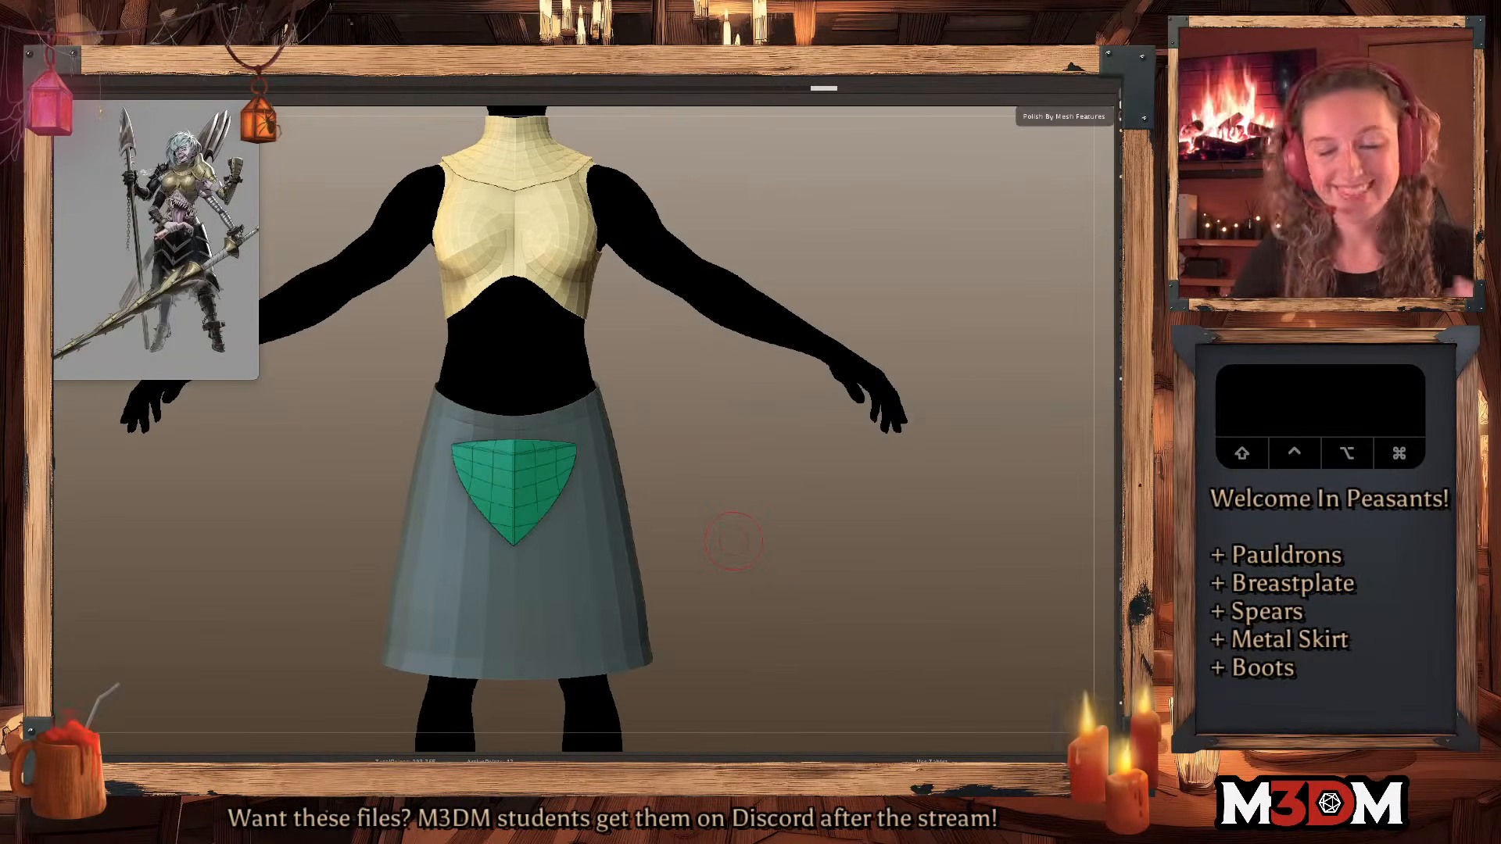
{"action": "left_click", "coordinate": [1121, 243]}
{"action": "left_click_drag", "start_coordinate": [765, 539], "coordinate": [798, 400], "text": "alt"}
Compare the plate before and after polishing through undo and redo, and reapply Polish By Mesh Features for a crisp shield shape.
{"action": "key", "text": "super+z"}
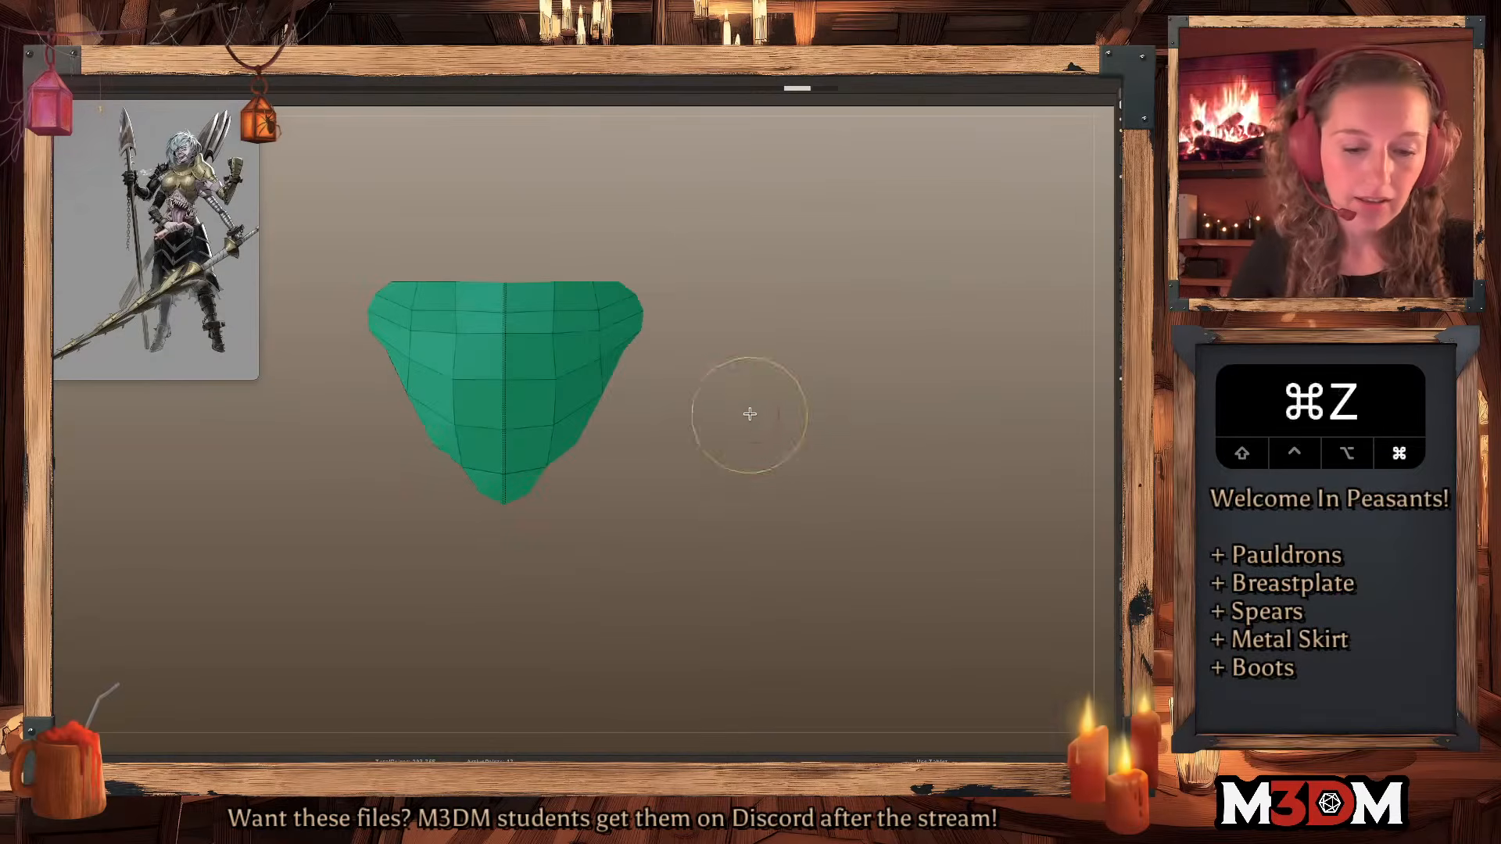
{"action": "key", "text": "shift+super+z"}
{"action": "key", "text": "shift+super+z"}
{"action": "key", "text": "shift+super+z"}
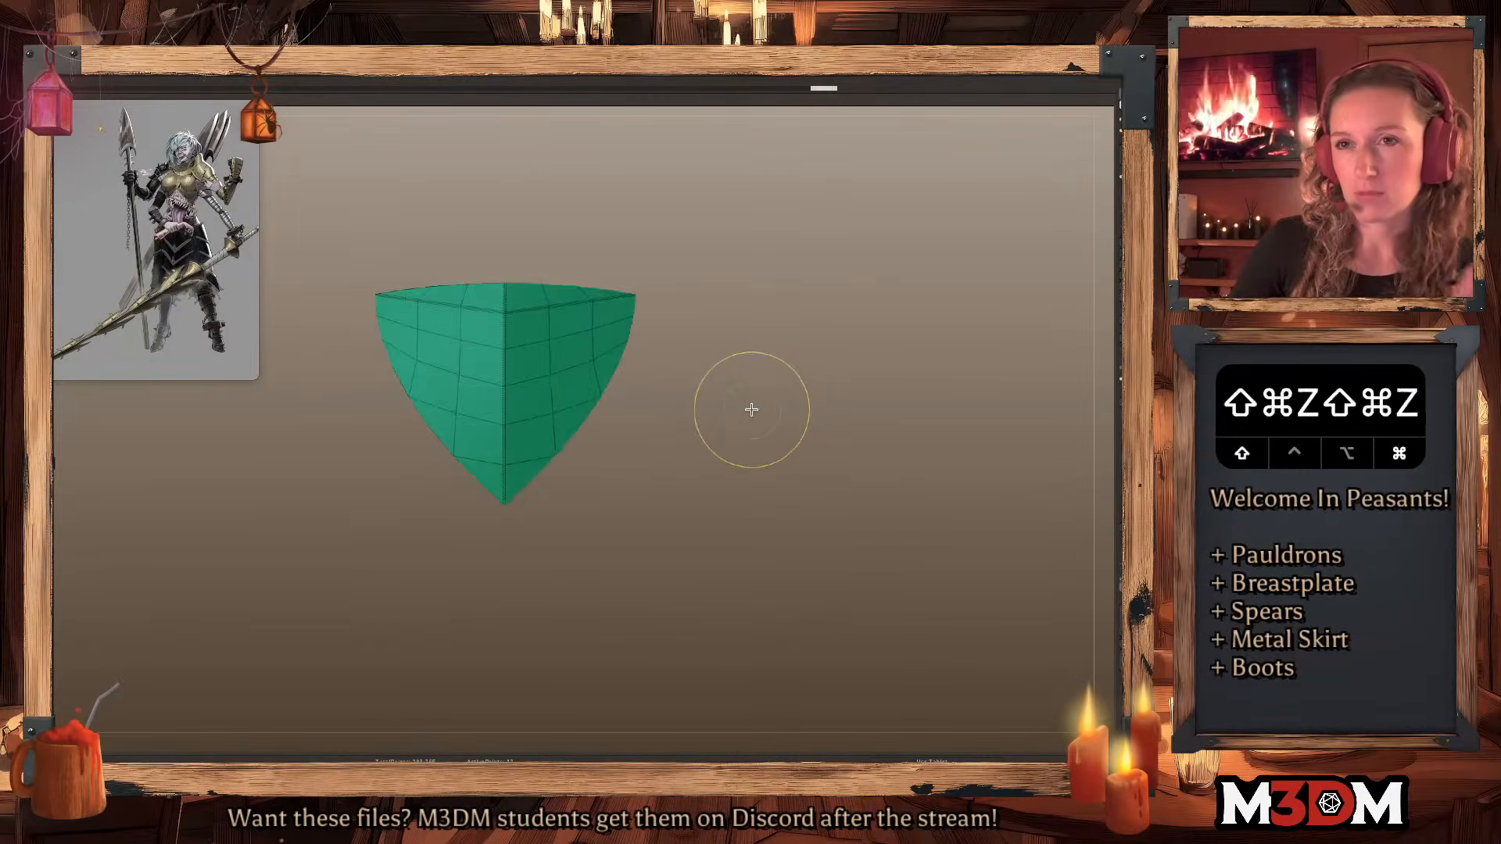
{"action": "key", "text": "super+z"}
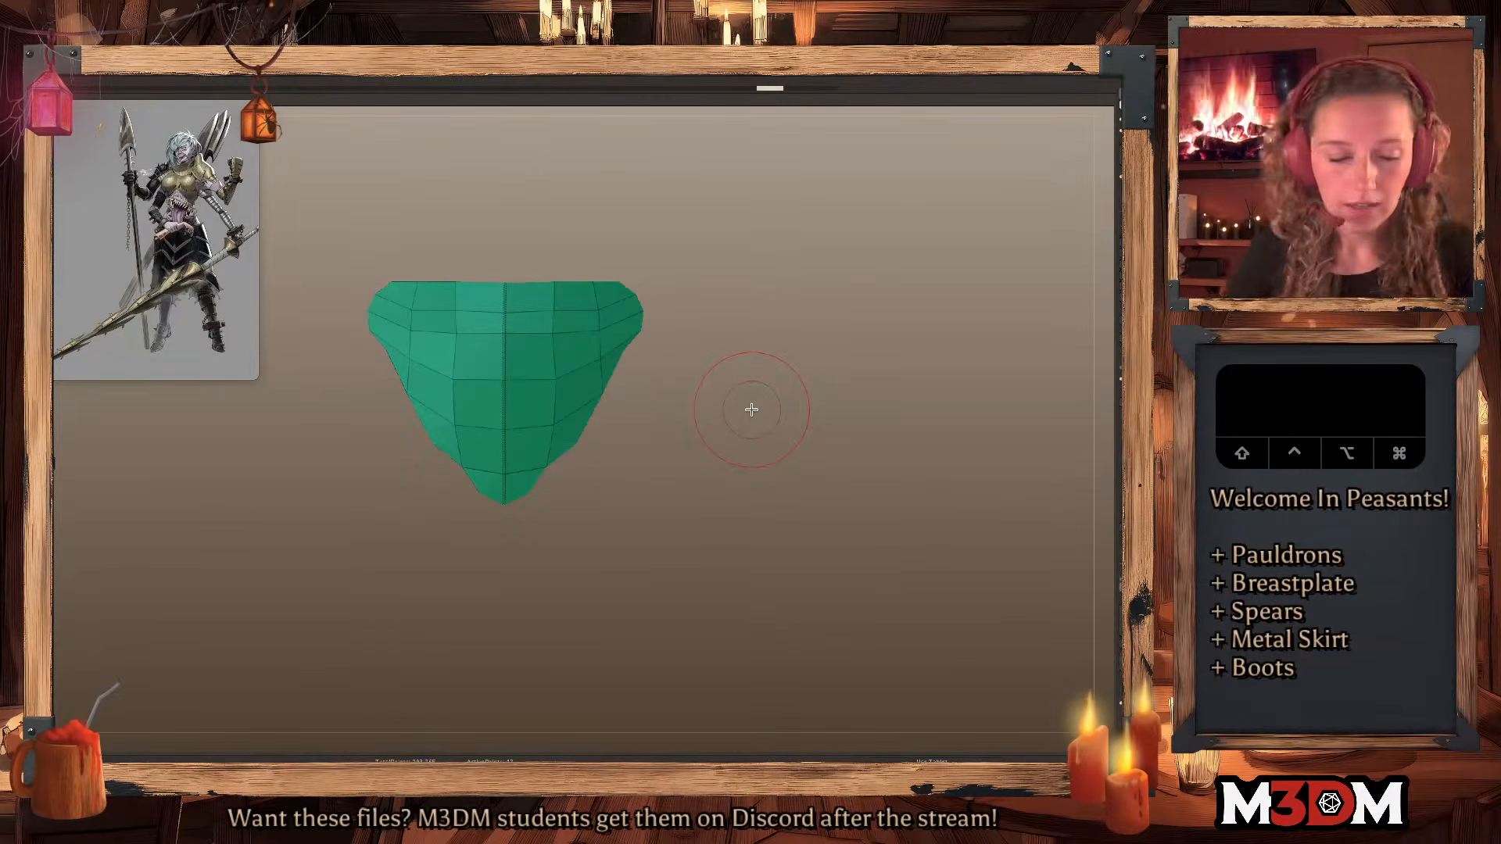
{"action": "left_click", "coordinate": [509, 313]}
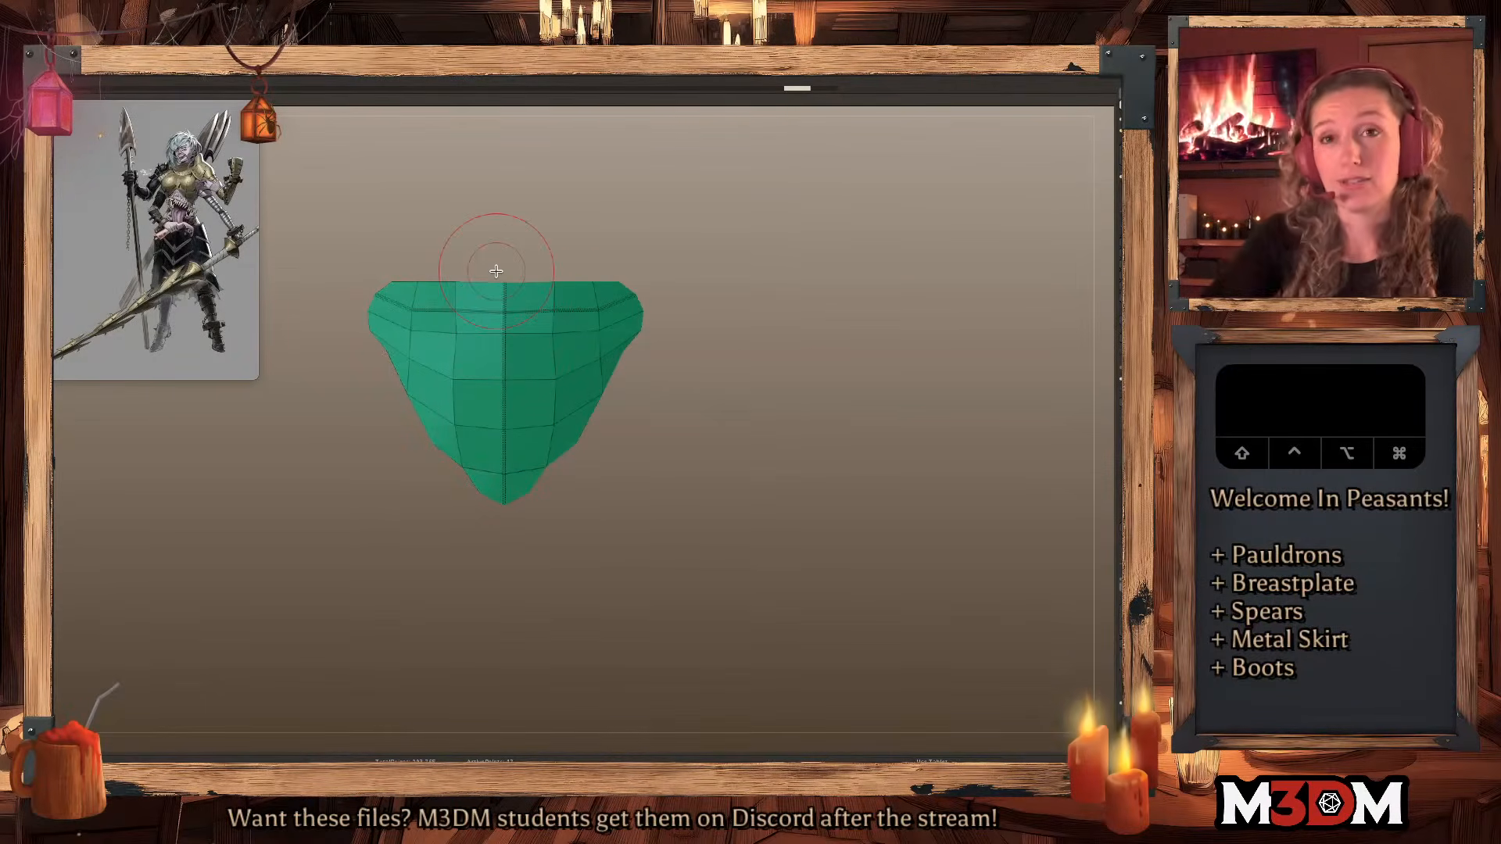
{"action": "left_click", "coordinate": [1133, 129]}
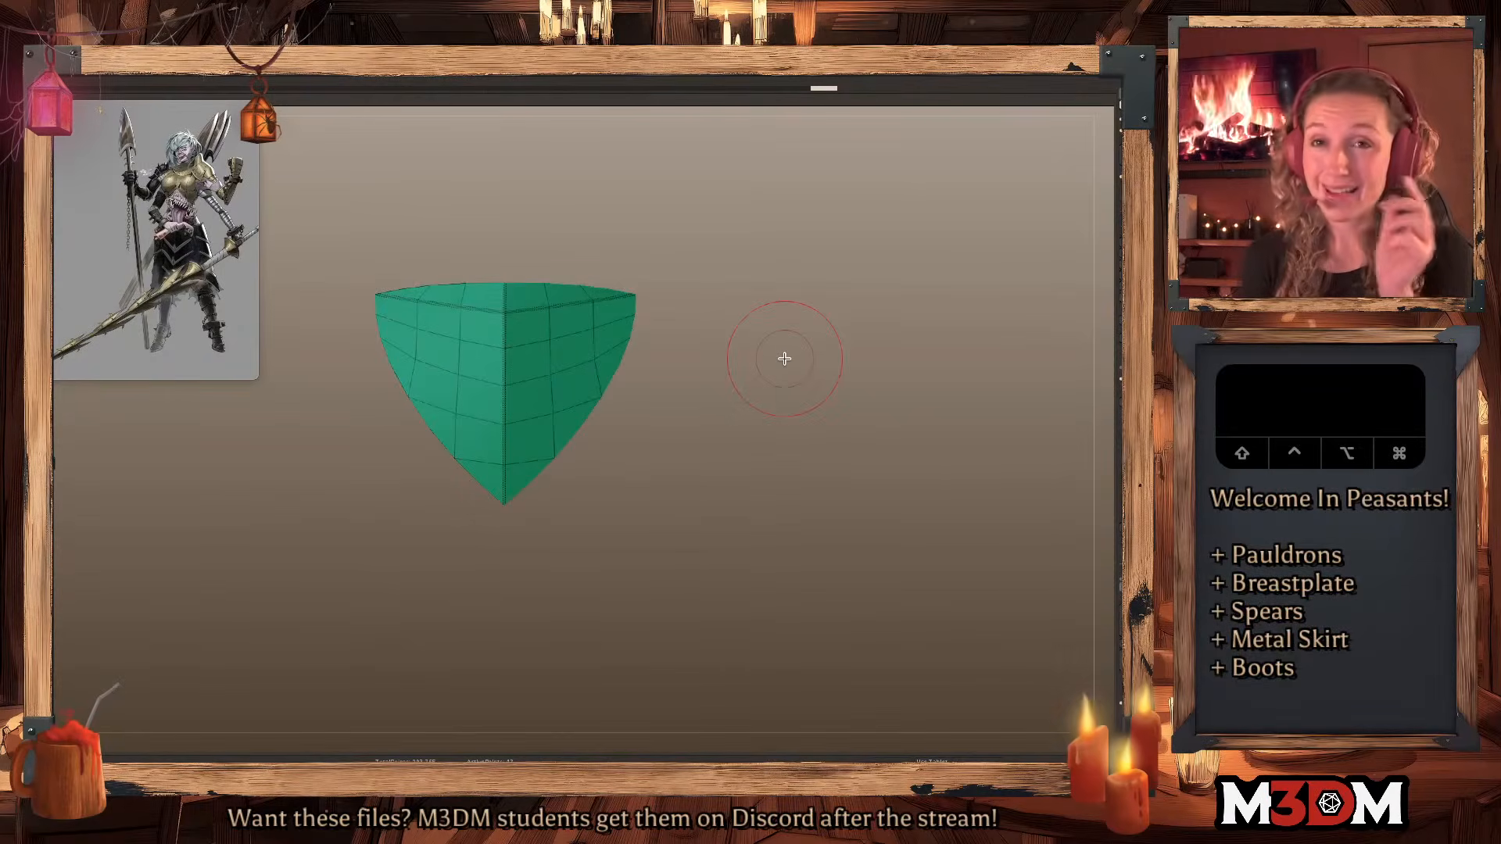
Bring back the skirt and body around the plate, and enlarge the concept reference to examine its layered metal skirt plates.
{"action": "left_click", "coordinate": [1133, 406]}
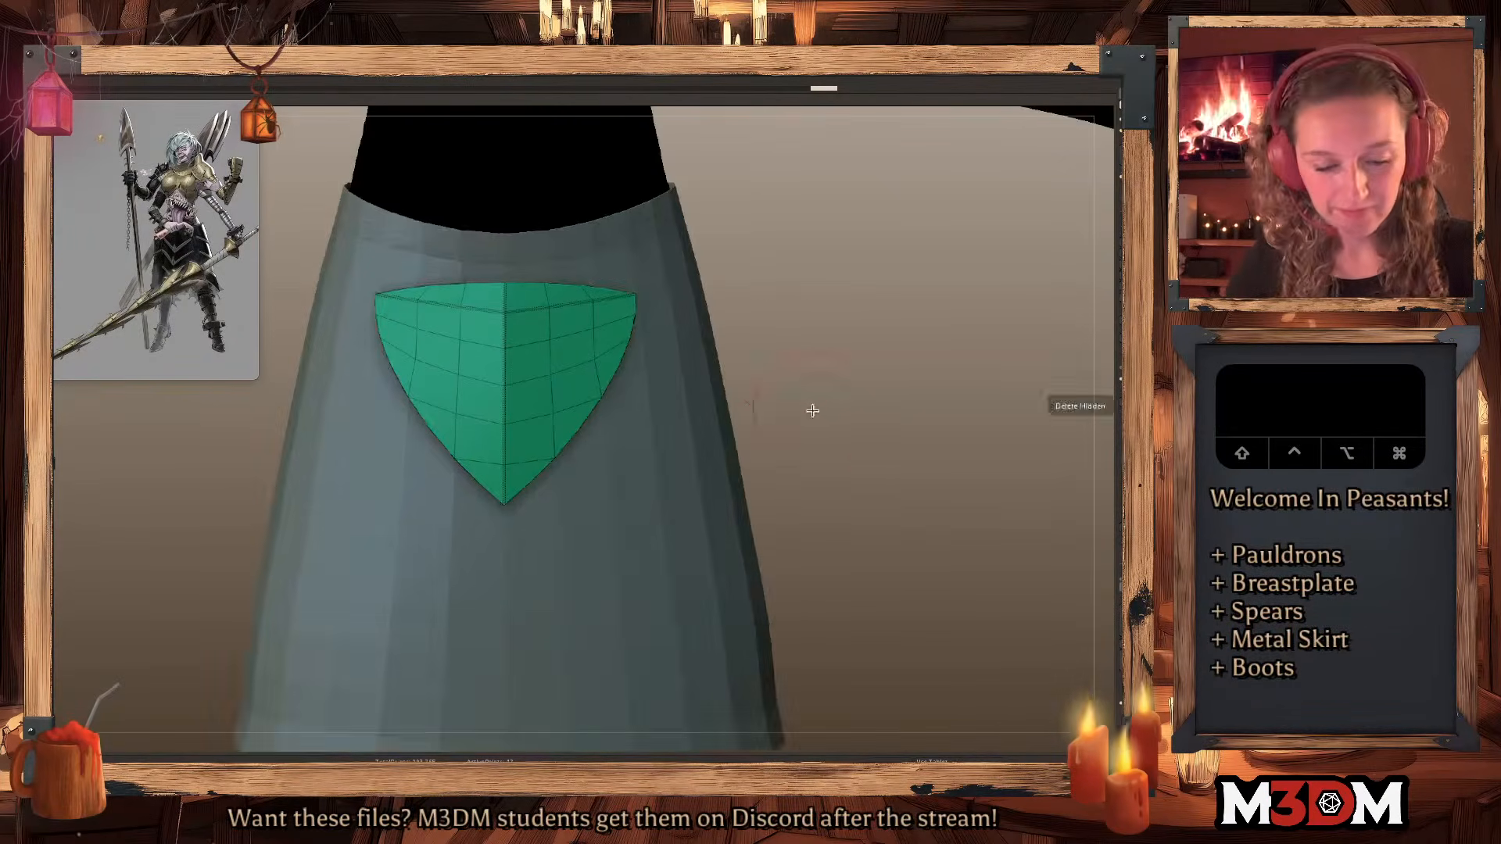
{"action": "left_click_drag", "start_coordinate": [878, 338], "coordinate": [821, 426], "text": "alt"}
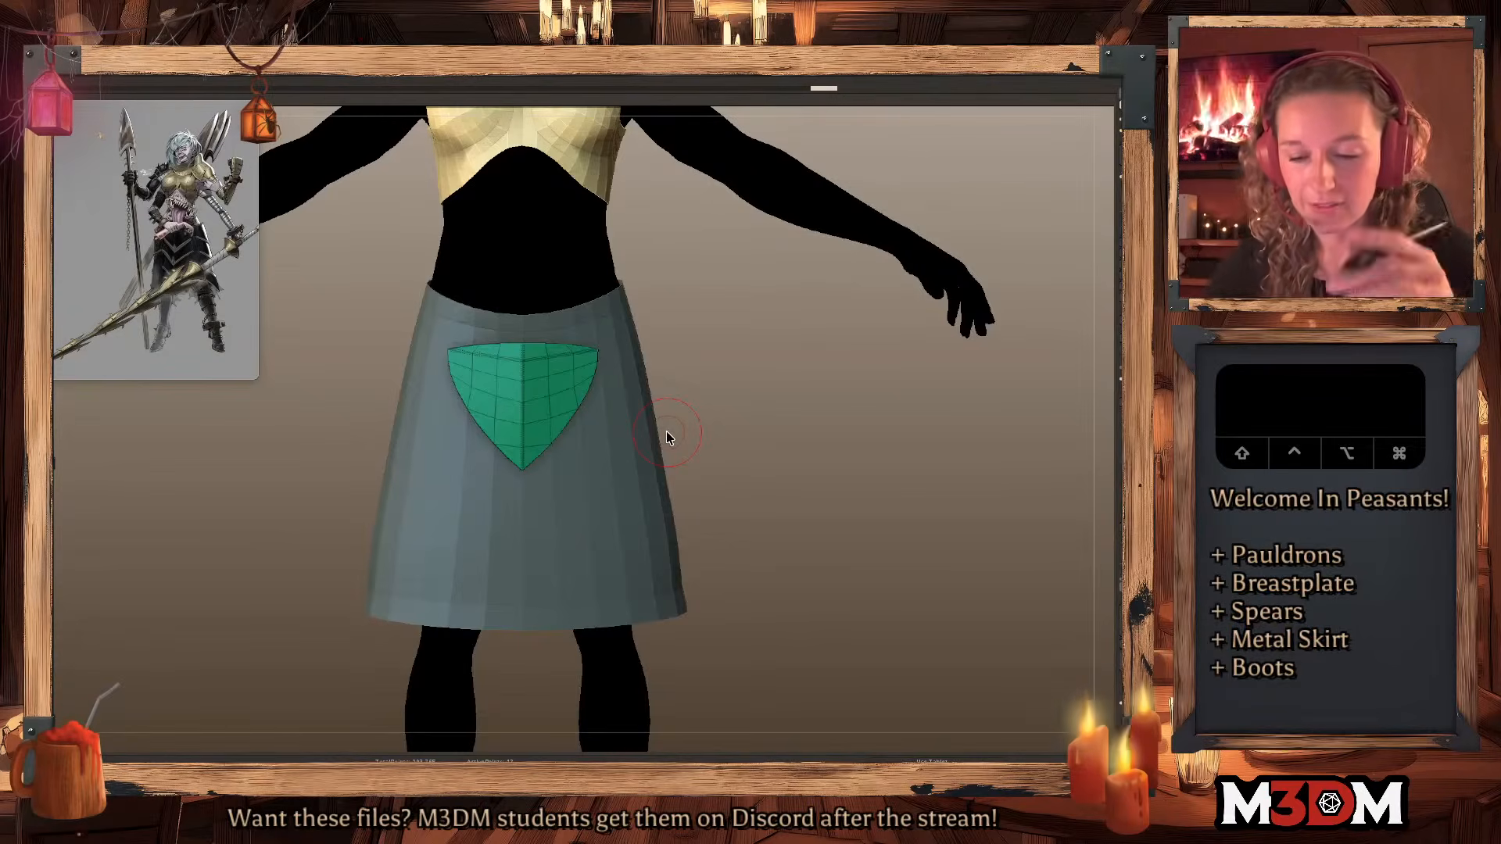
{"action": "left_click_drag", "start_coordinate": [255, 379], "coordinate": [530, 752]}
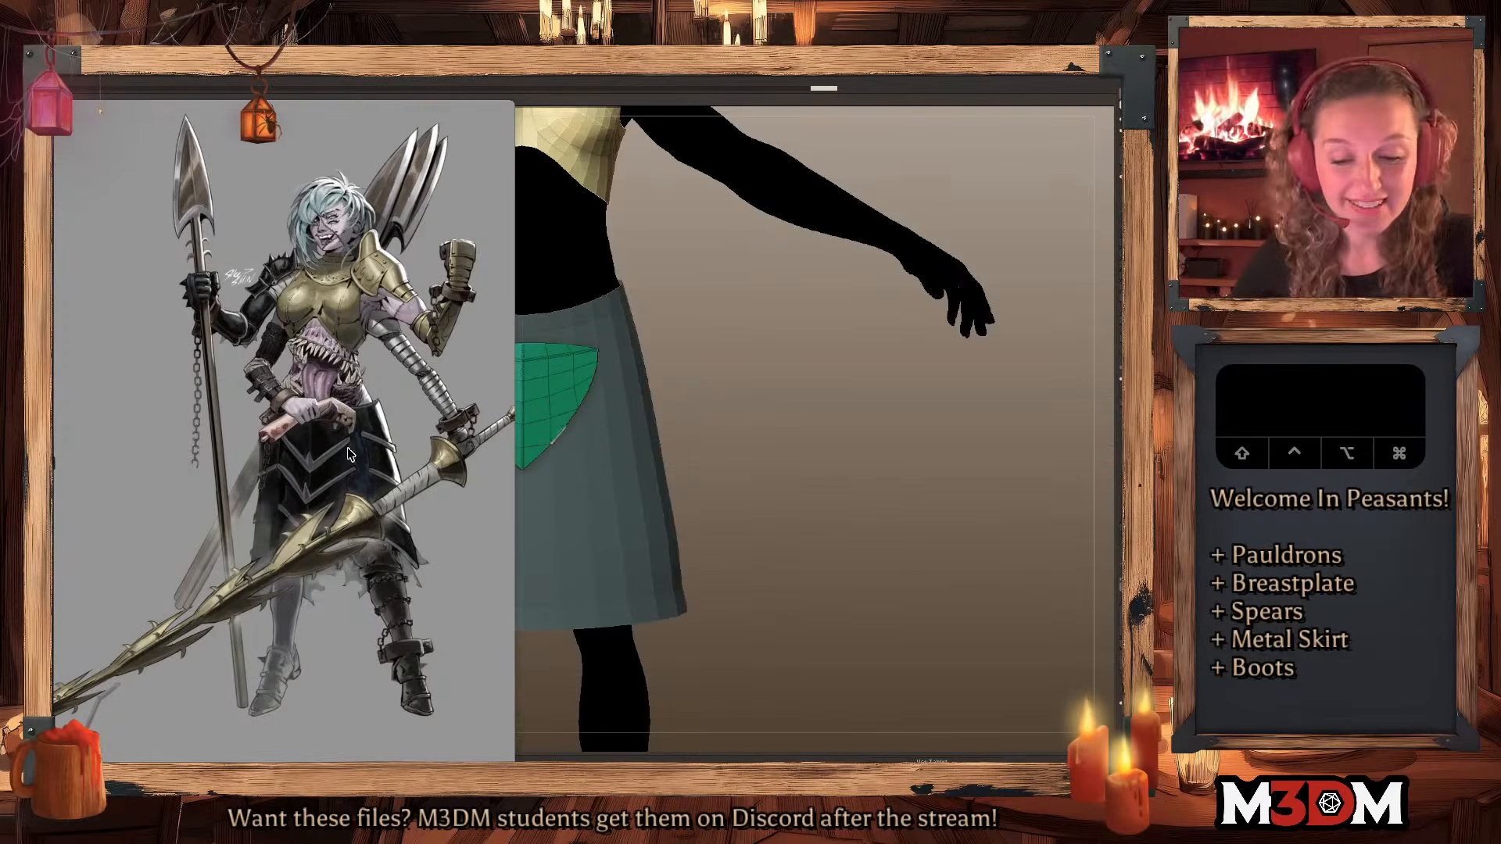
{"action": "key", "text": "shift+f"}
{"action": "key", "text": "shift+f"}
Try pulling the plate's sides inward, undo the change, and shrink the reference image back to a small thumbnail.
{"action": "left_click_drag", "start_coordinate": [570, 432], "coordinate": [538, 407]}
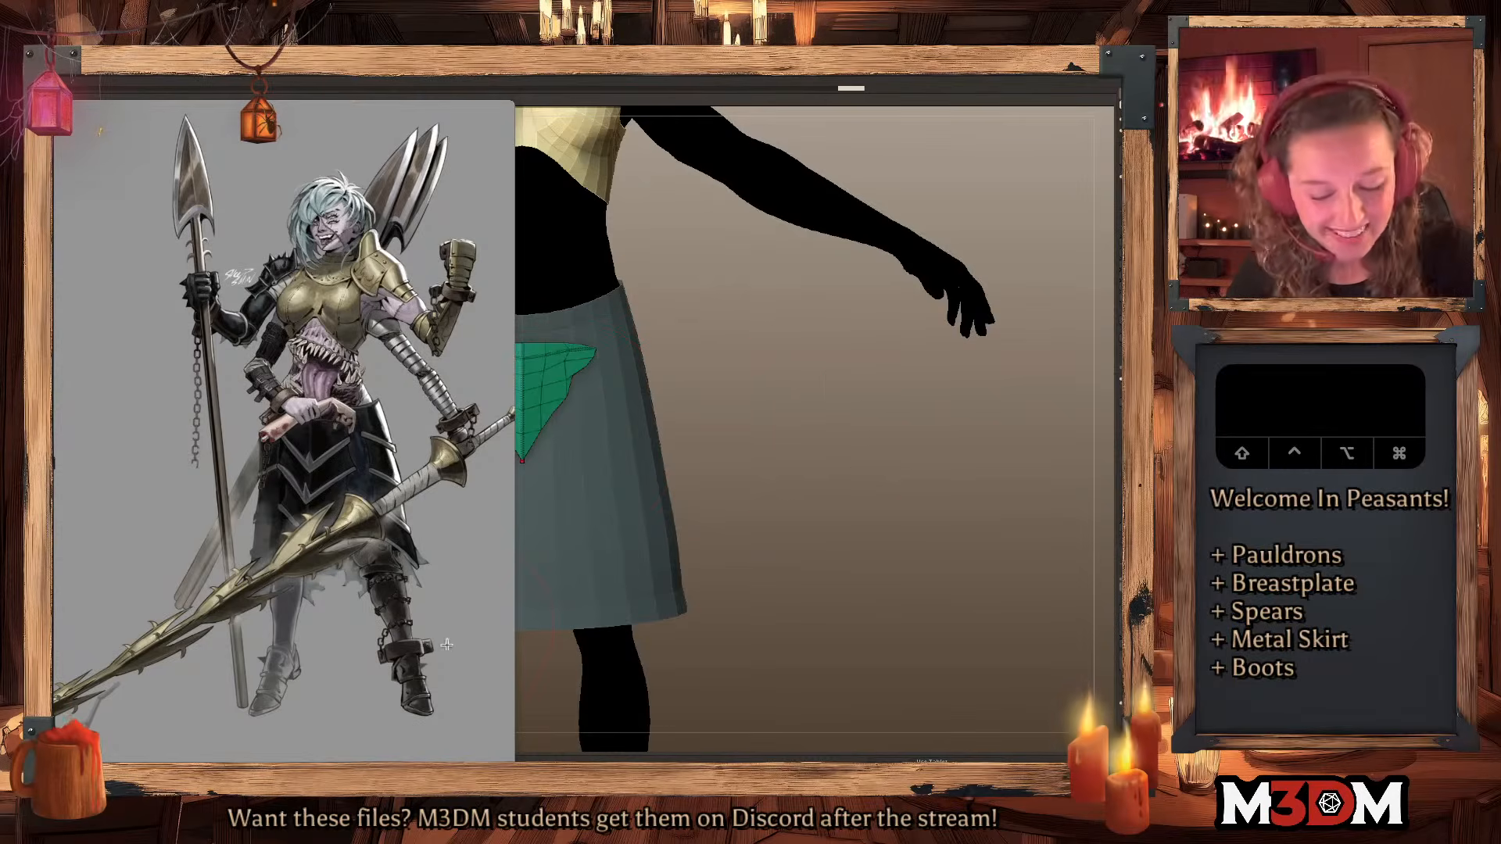
{"action": "left_click_drag", "start_coordinate": [512, 759], "coordinate": [206, 329]}
{"action": "left_click_drag", "start_coordinate": [766, 455], "coordinate": [710, 432]}
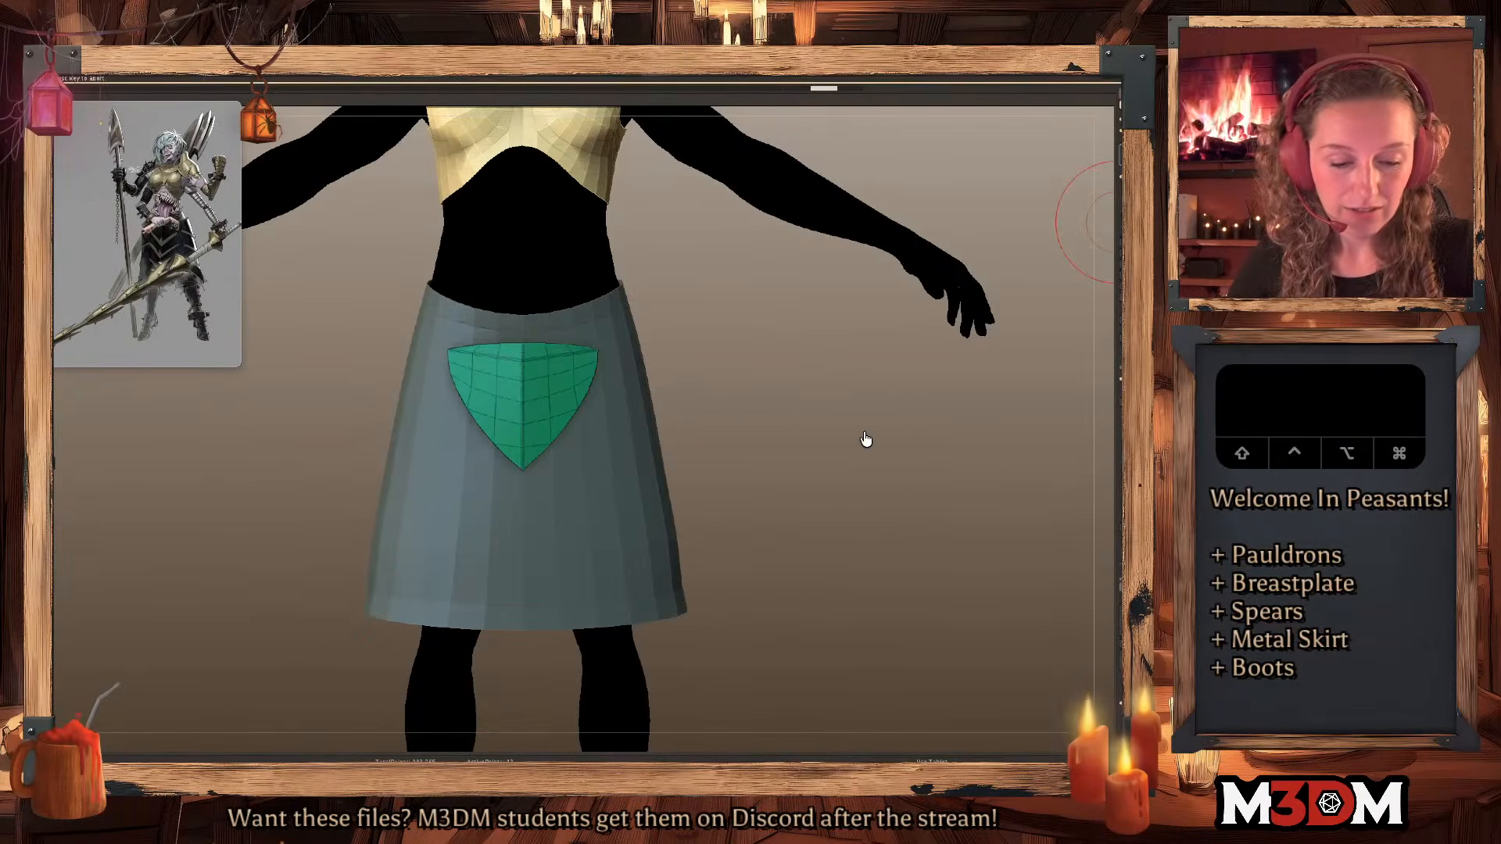
{"action": "key", "text": "super+z"}
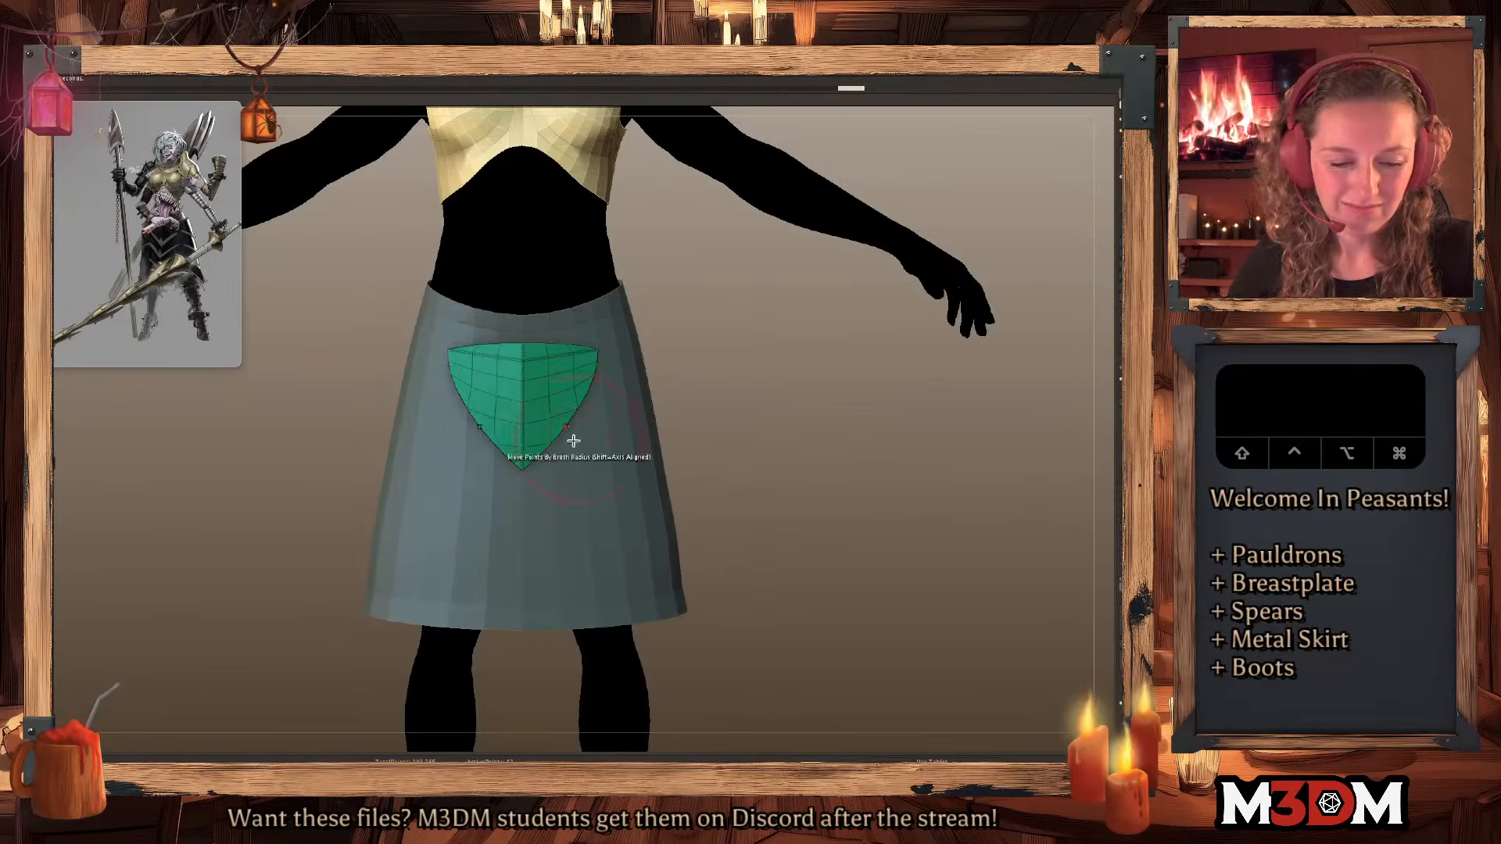
Pull the plate's curved lower sides inward to form a straight-sided triangle pointing down.
{"action": "left_click", "coordinate": [583, 434]}
{"action": "left_click", "coordinate": [579, 426]}
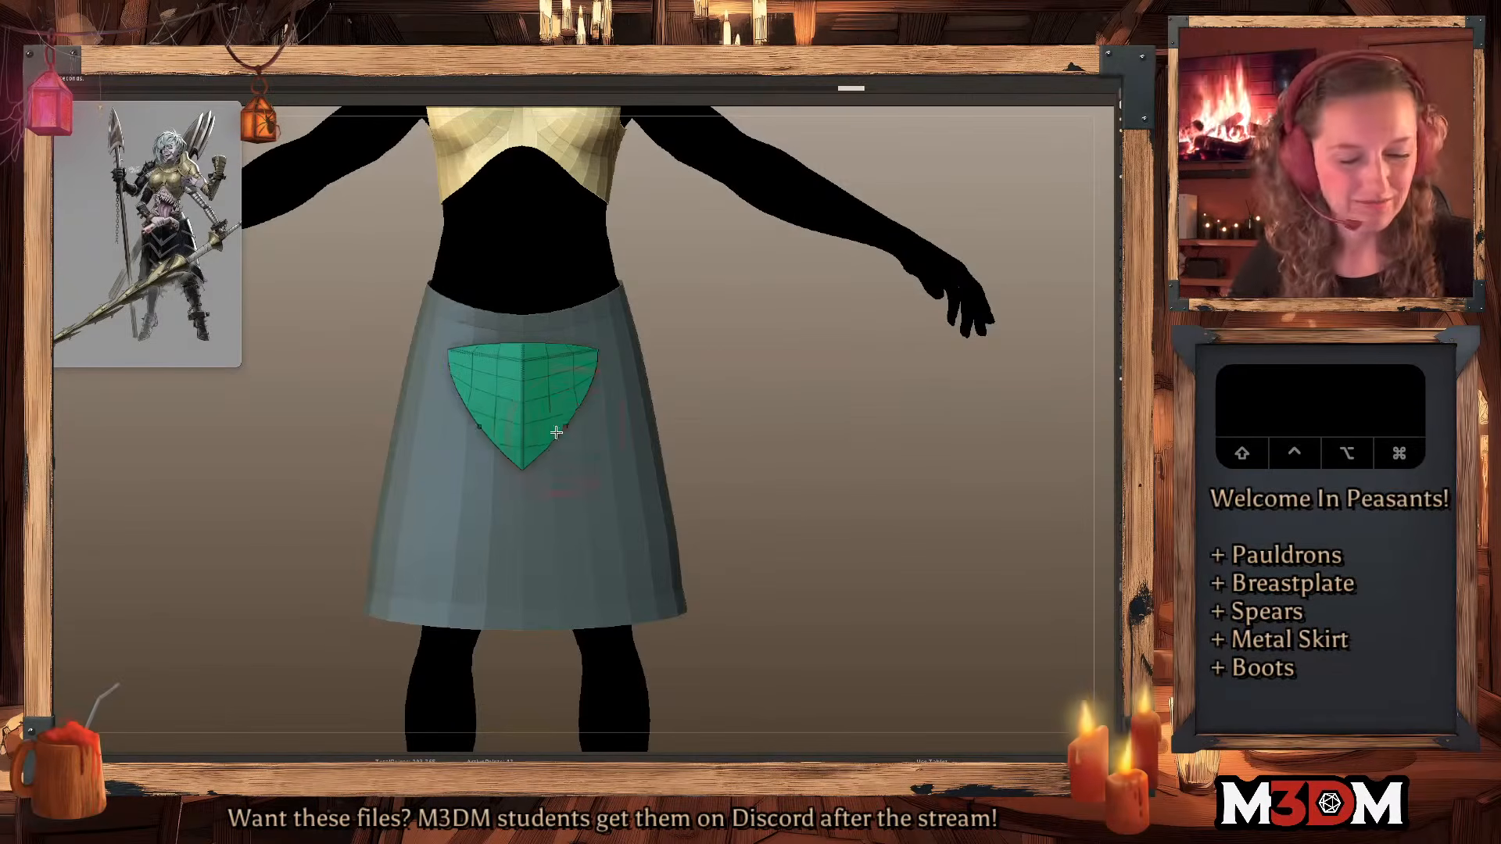
{"action": "key", "text": "space"}
{"action": "mouse_move", "coordinate": [578, 403]}
{"action": "left_mouse_down"}
{"action": "mouse_move", "coordinate": [546, 442]}
{"action": "mouse_move", "coordinate": [576, 399]}
{"action": "left_mouse_up"}
Centre the transform gizmo on the plate, scale it shorter vertically, and tidy its side edges.
{"action": "key", "text": "q"}
{"action": "key", "text": "w"}
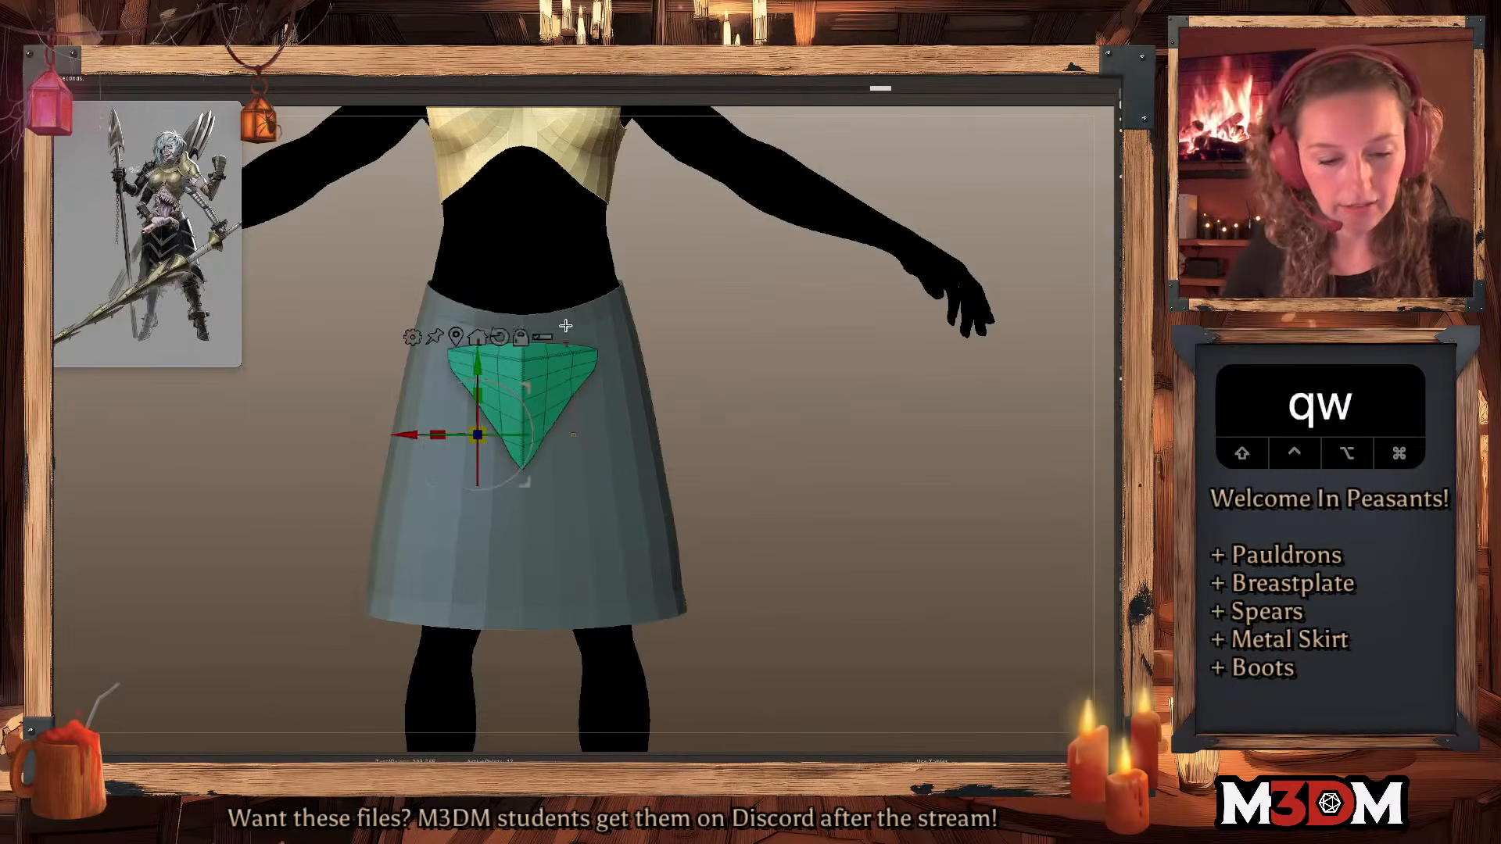
{"action": "left_click", "coordinate": [462, 337]}
{"action": "left_click_drag", "start_coordinate": [496, 345], "coordinate": [501, 356]}
{"action": "key", "text": "q"}
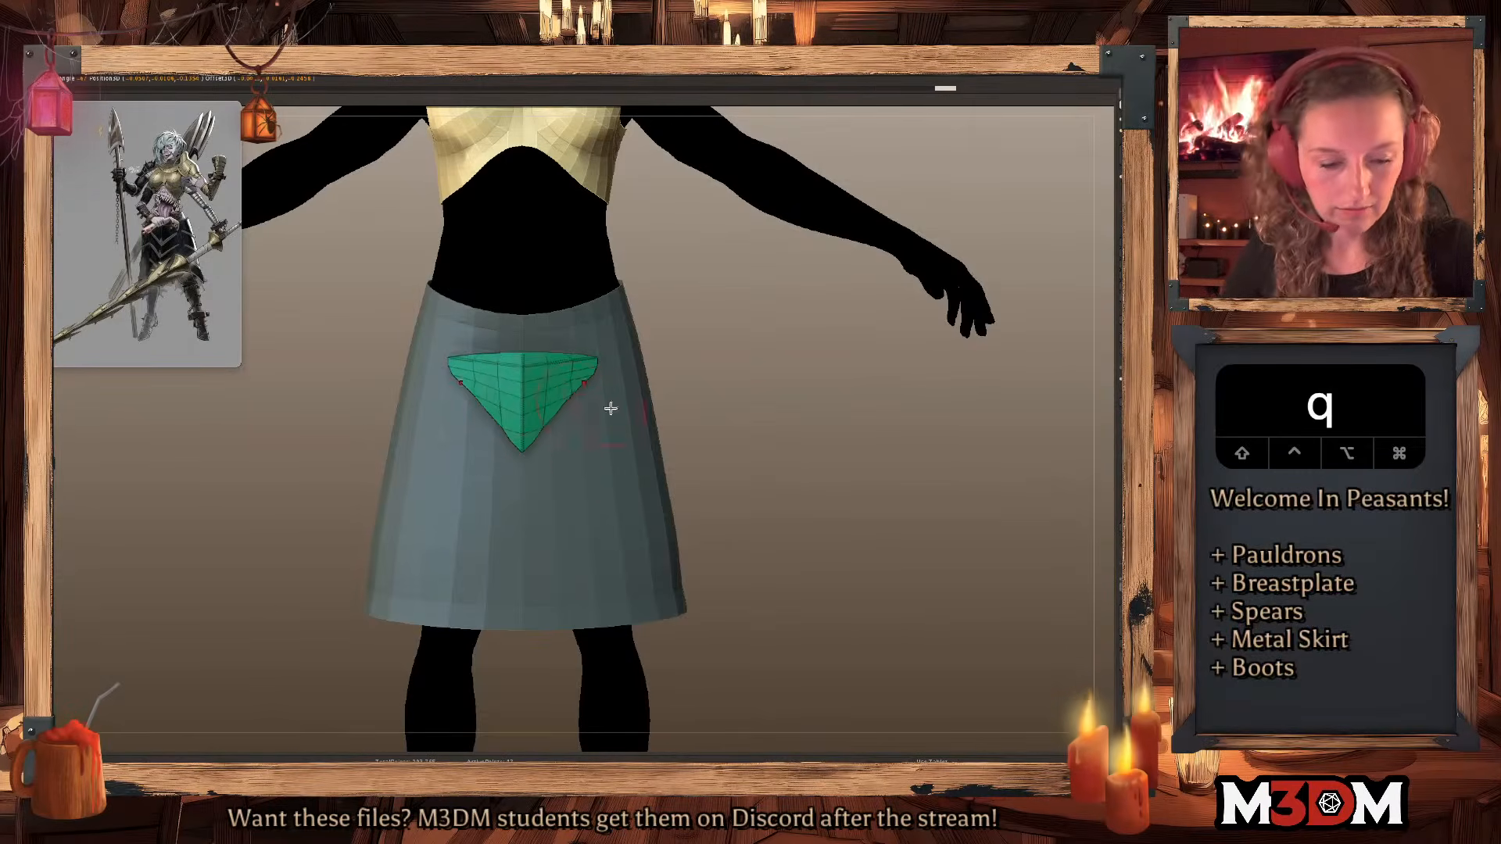
{"action": "left_click", "coordinate": [563, 402]}
{"action": "key", "text": "w"}
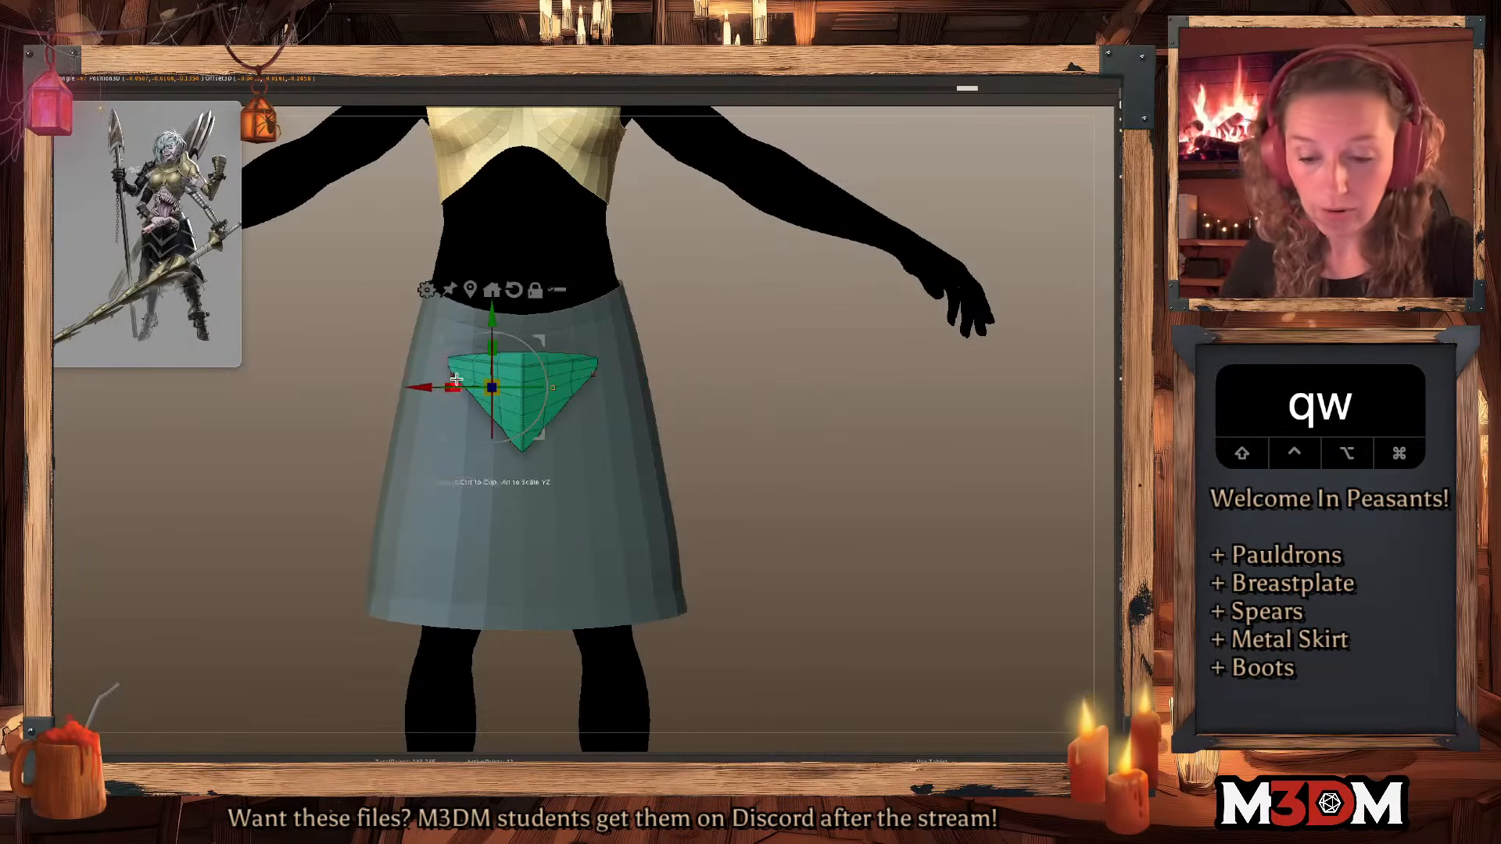
Narrow the plate horizontally and raise it to just below the skirt's waistline.
{"action": "key", "text": "q"}
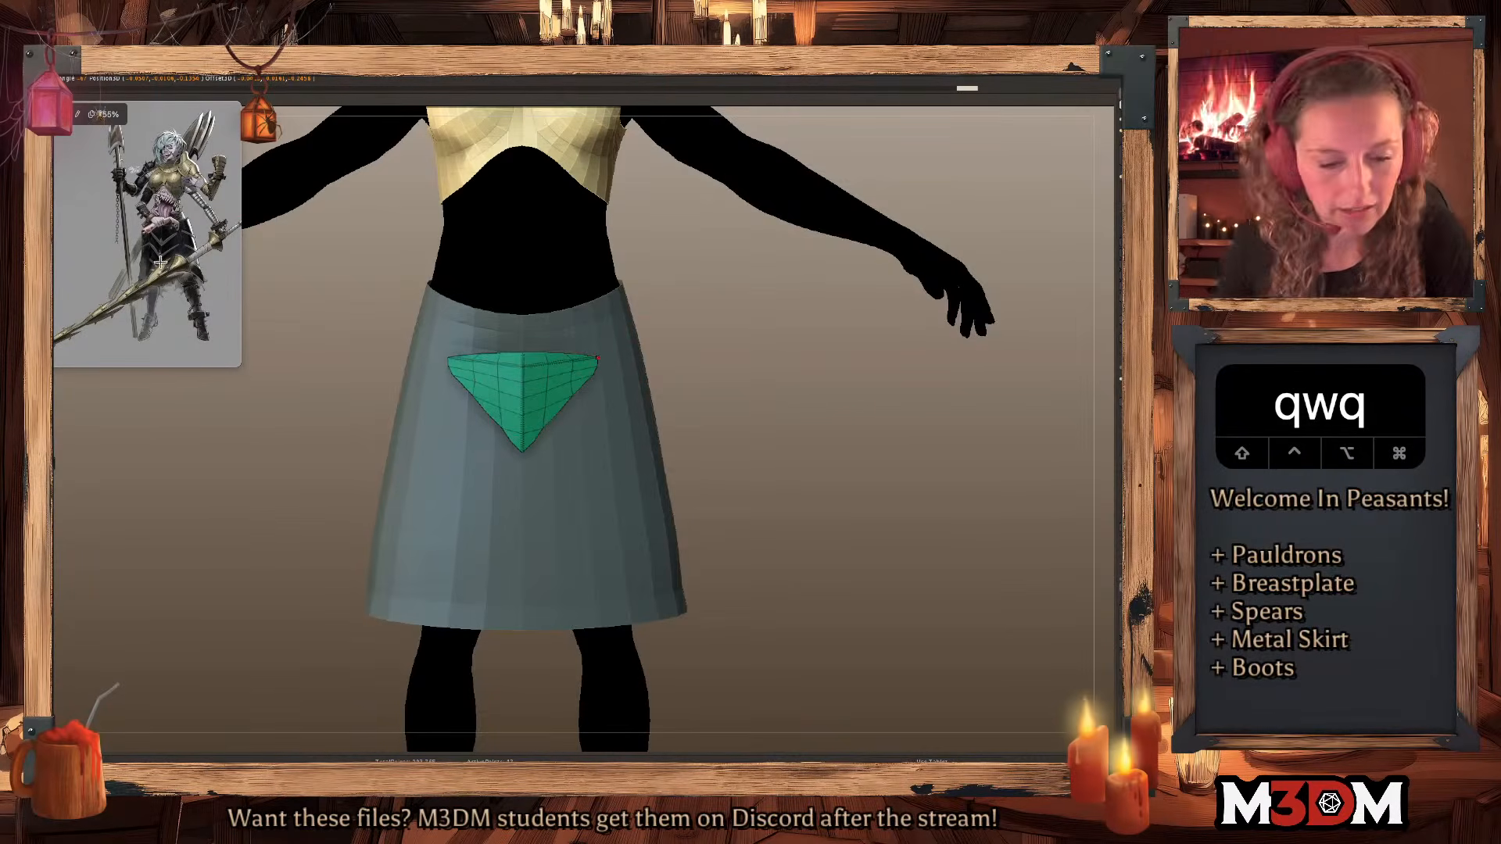
{"action": "key", "text": "q"}
{"action": "key", "text": "w"}
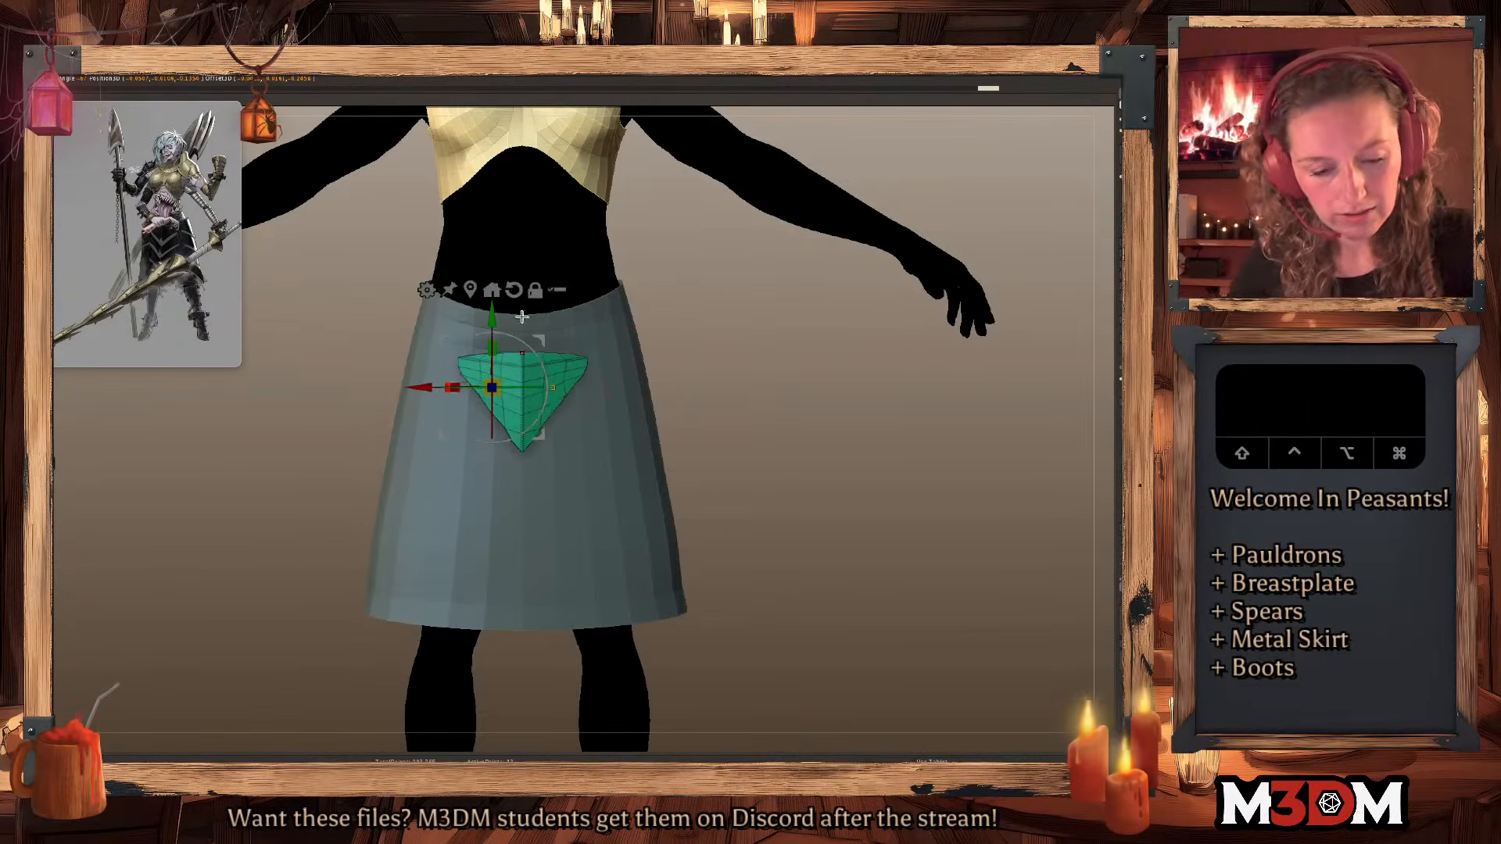
{"action": "key", "text": "q"}
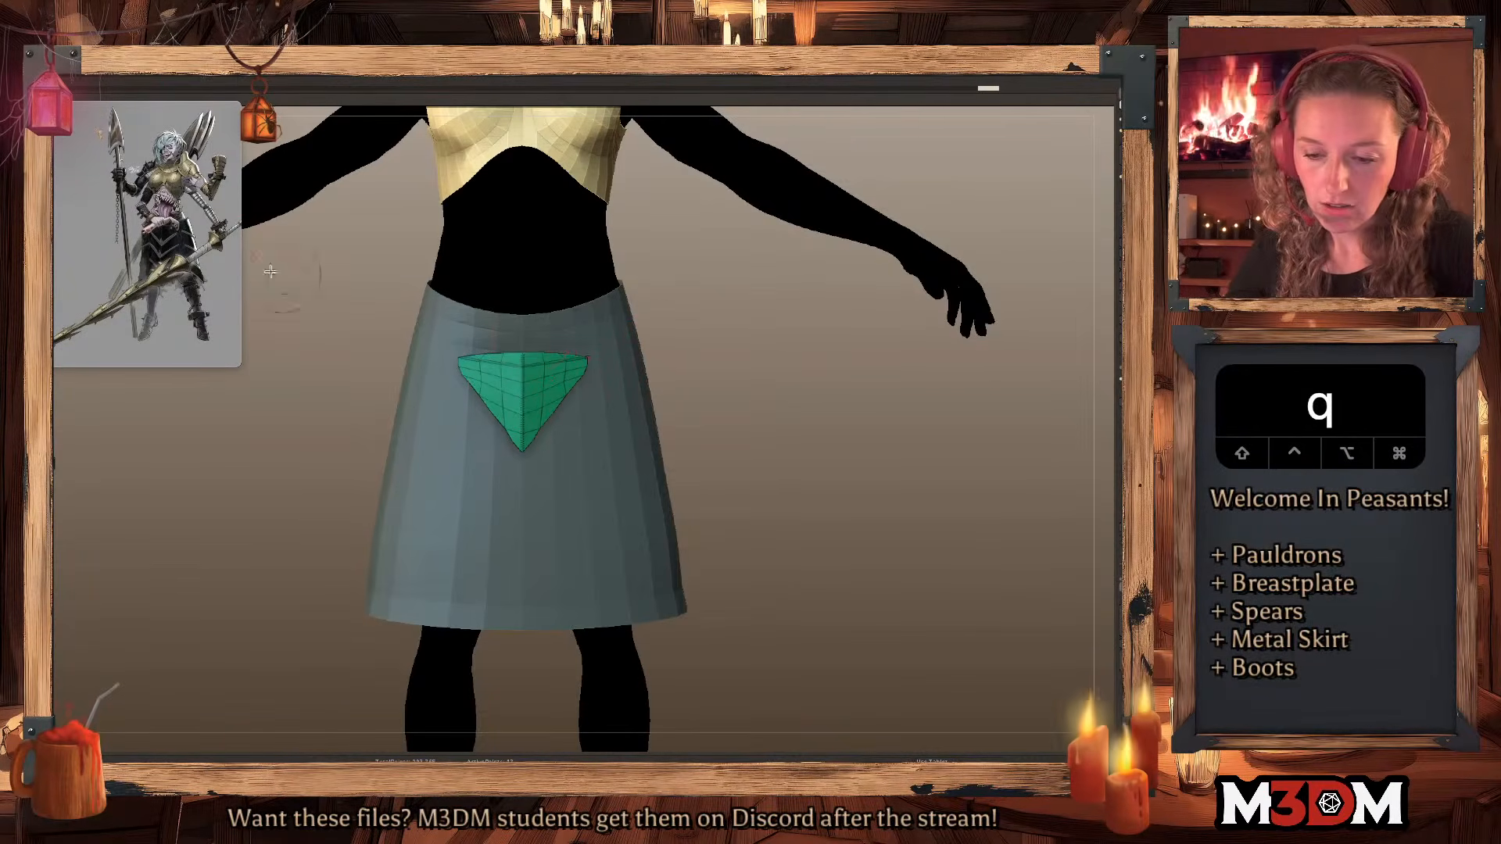
{"action": "key", "text": "q"}
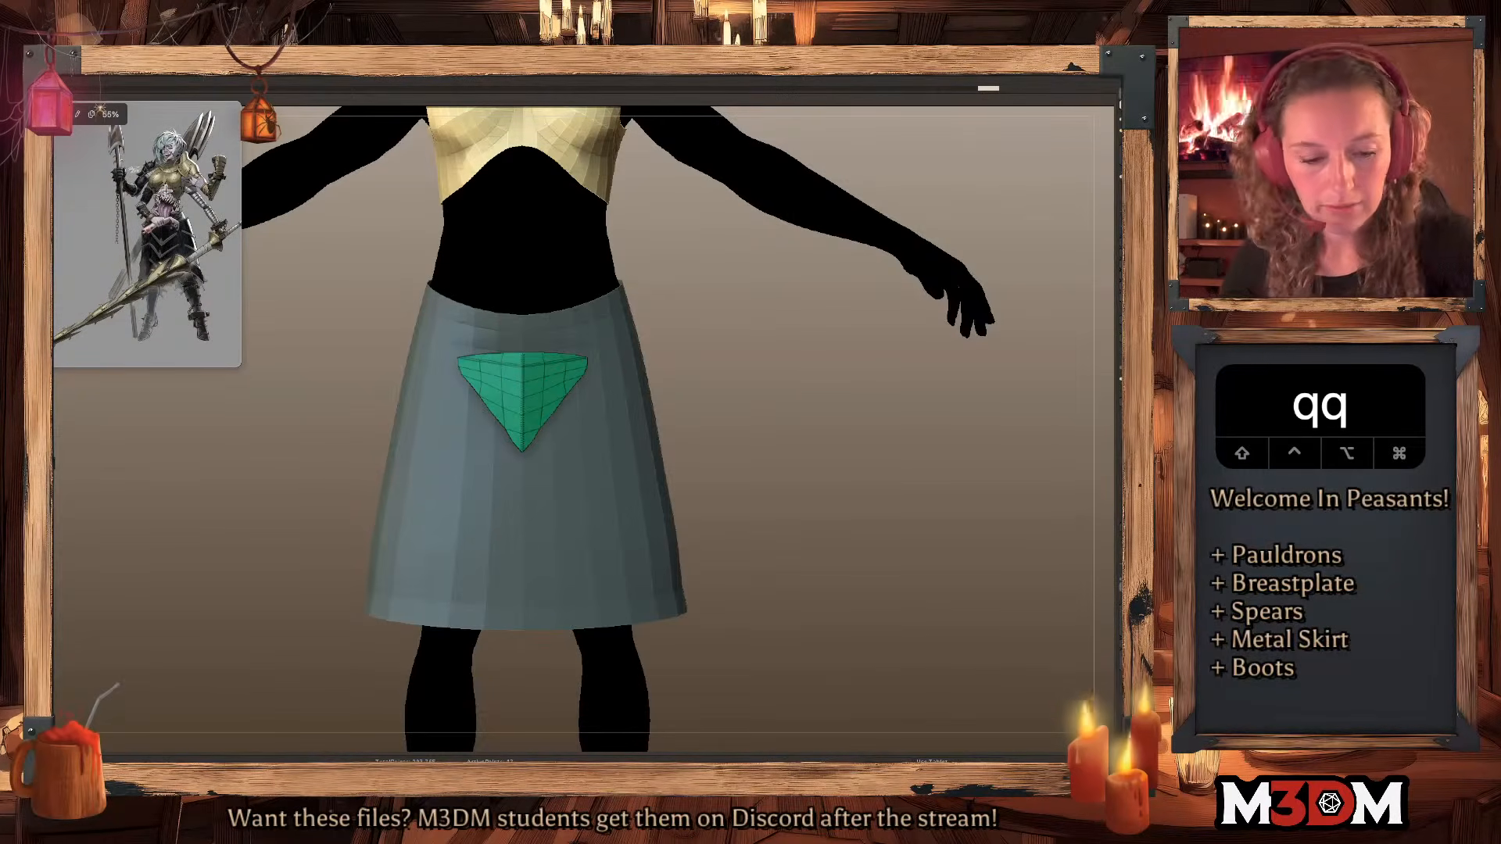
{"action": "key", "text": "w"}
{"action": "left_click_drag", "start_coordinate": [489, 329], "coordinate": [496, 281]}
Reduce the brush size and refine the plate's outline into straight sides with sharp upper corners, checking it against the whole figure.
{"action": "key", "text": "q"}
{"action": "key", "text": "s"}
{"action": "left_click_drag", "start_coordinate": [712, 343], "coordinate": [734, 342]}
{"action": "mouse_move", "coordinate": [520, 315]}
{"action": "left_mouse_down"}
{"action": "mouse_move", "coordinate": [566, 320]}
{"action": "mouse_move", "coordinate": [567, 364]}
{"action": "mouse_move", "coordinate": [546, 393]}
{"action": "left_mouse_up"}
{"action": "key", "text": "space"}
{"action": "mouse_move", "coordinate": [844, 457]}
{"action": "left_mouse_down", "text": "alt"}
{"action": "mouse_move", "coordinate": [861, 432]}
{"action": "mouse_move", "coordinate": [853, 449]}
{"action": "mouse_move", "coordinate": [870, 442]}
{"action": "mouse_move", "coordinate": [842, 482]}
{"action": "left_mouse_up", "text": "alt"}
{"action": "key", "text": "shift+f"}
{"action": "key", "text": "shift+f"}
{"action": "left_click_drag", "start_coordinate": [1126, 119], "coordinate": [1142, 119]}
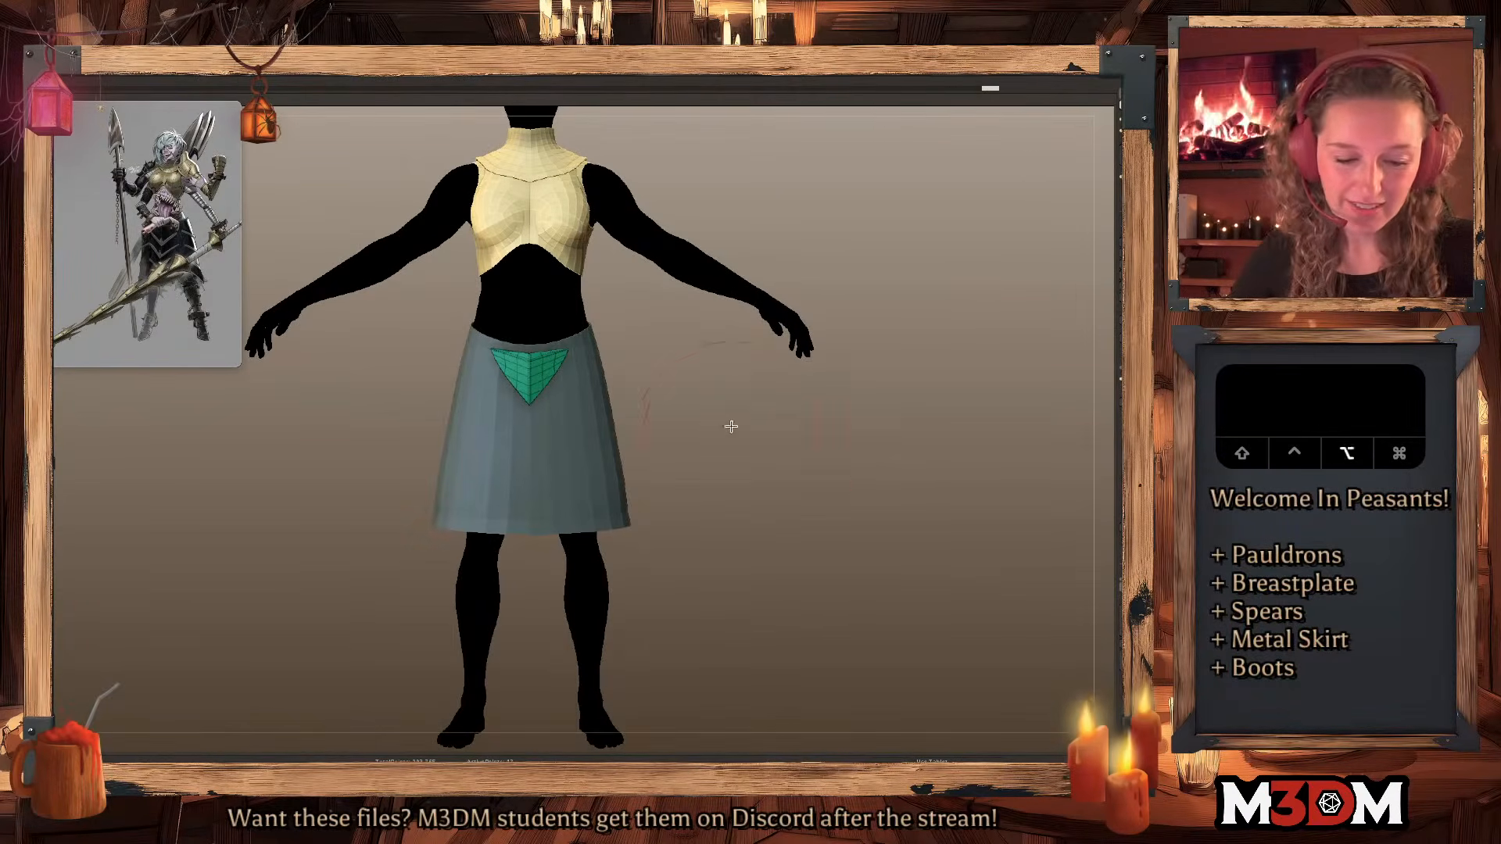
{"action": "left_click_drag", "start_coordinate": [730, 425], "coordinate": [576, 396], "text": "alt"}
{"action": "mouse_move", "coordinate": [581, 343]}
{"action": "left_mouse_down"}
{"action": "mouse_move", "coordinate": [562, 386]}
{"action": "mouse_move", "coordinate": [597, 339]}
{"action": "mouse_move", "coordinate": [545, 391]}
{"action": "left_mouse_up"}
{"action": "key", "text": "space"}
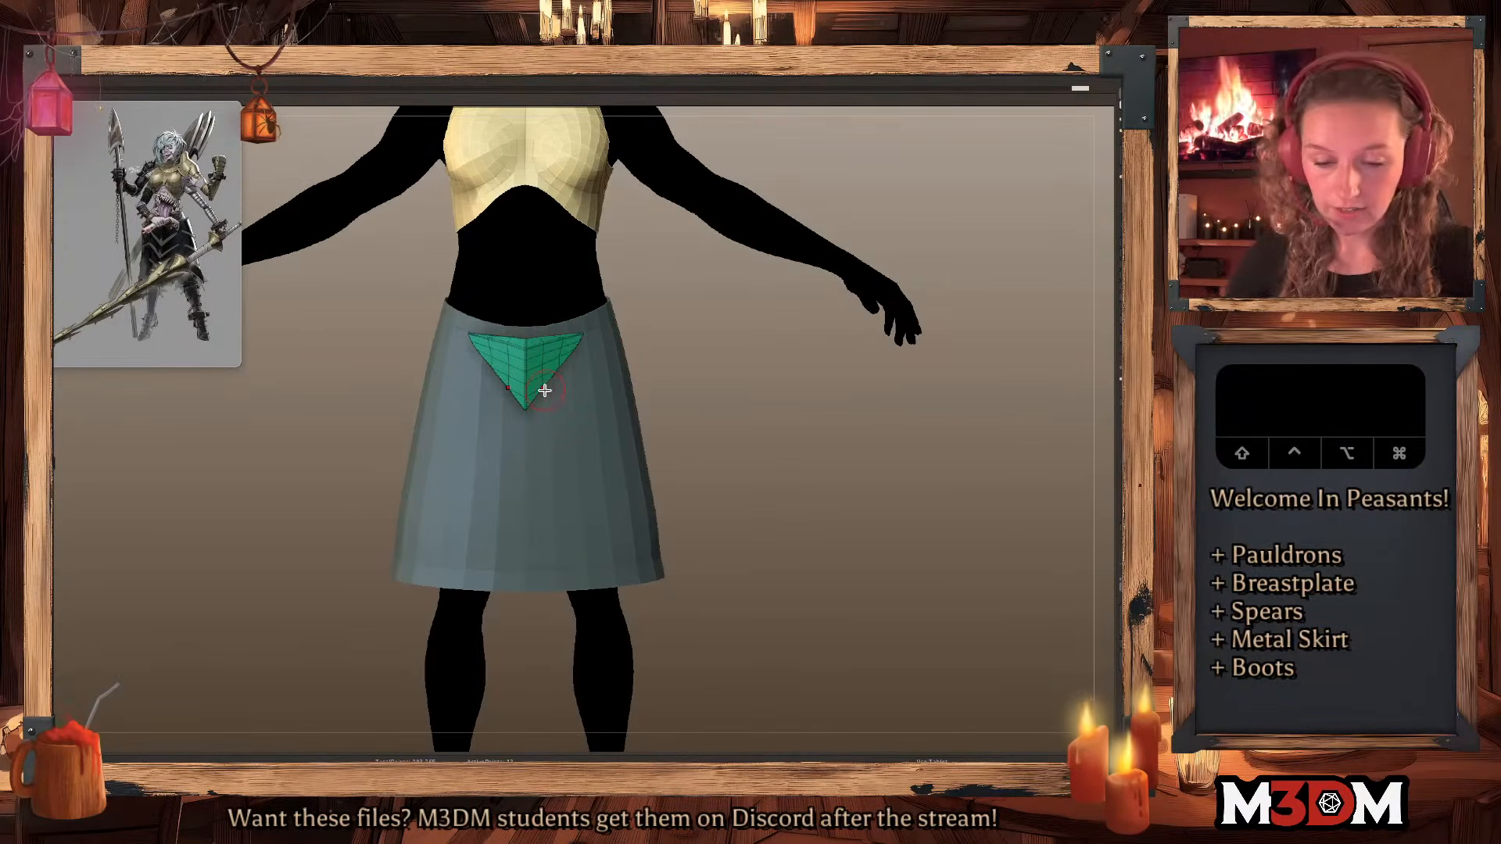
Isolate the plate, inspect its profile from the side, and compare it with the skirt and body shown.
{"action": "key", "text": "alt+s"}
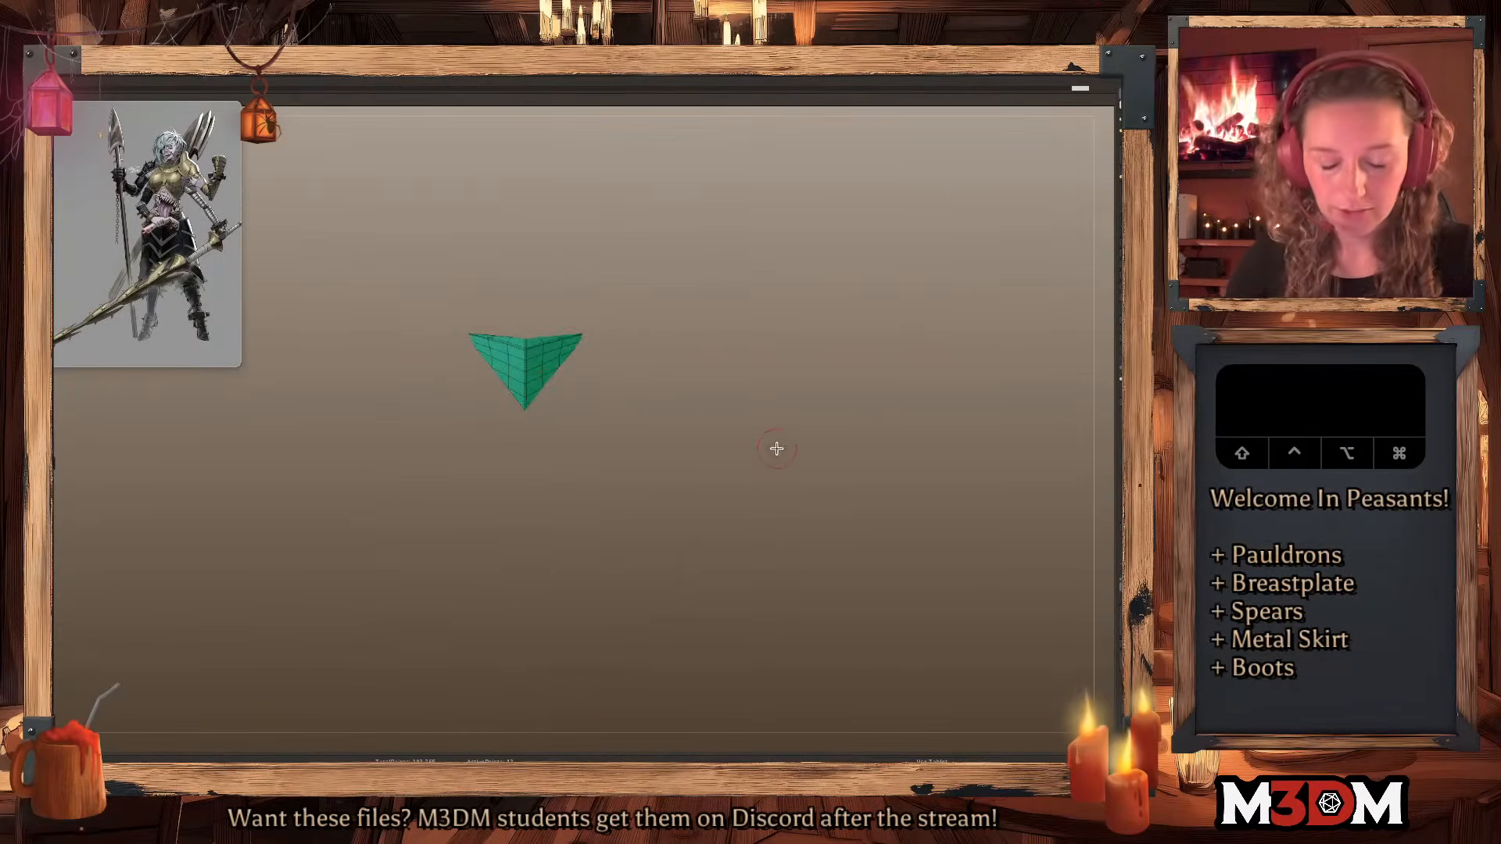
{"action": "right_click_drag", "start_coordinate": [775, 450], "coordinate": [777, 509], "text": "ctrl"}
{"action": "key", "text": "alt+s"}
{"action": "mouse_move", "coordinate": [834, 432]}
{"action": "left_mouse_down"}
{"action": "mouse_move", "coordinate": [857, 439]}
{"action": "mouse_move", "coordinate": [847, 466]}
{"action": "mouse_move", "coordinate": [821, 422]}
{"action": "left_mouse_up"}
{"action": "key", "text": "alt+s"}
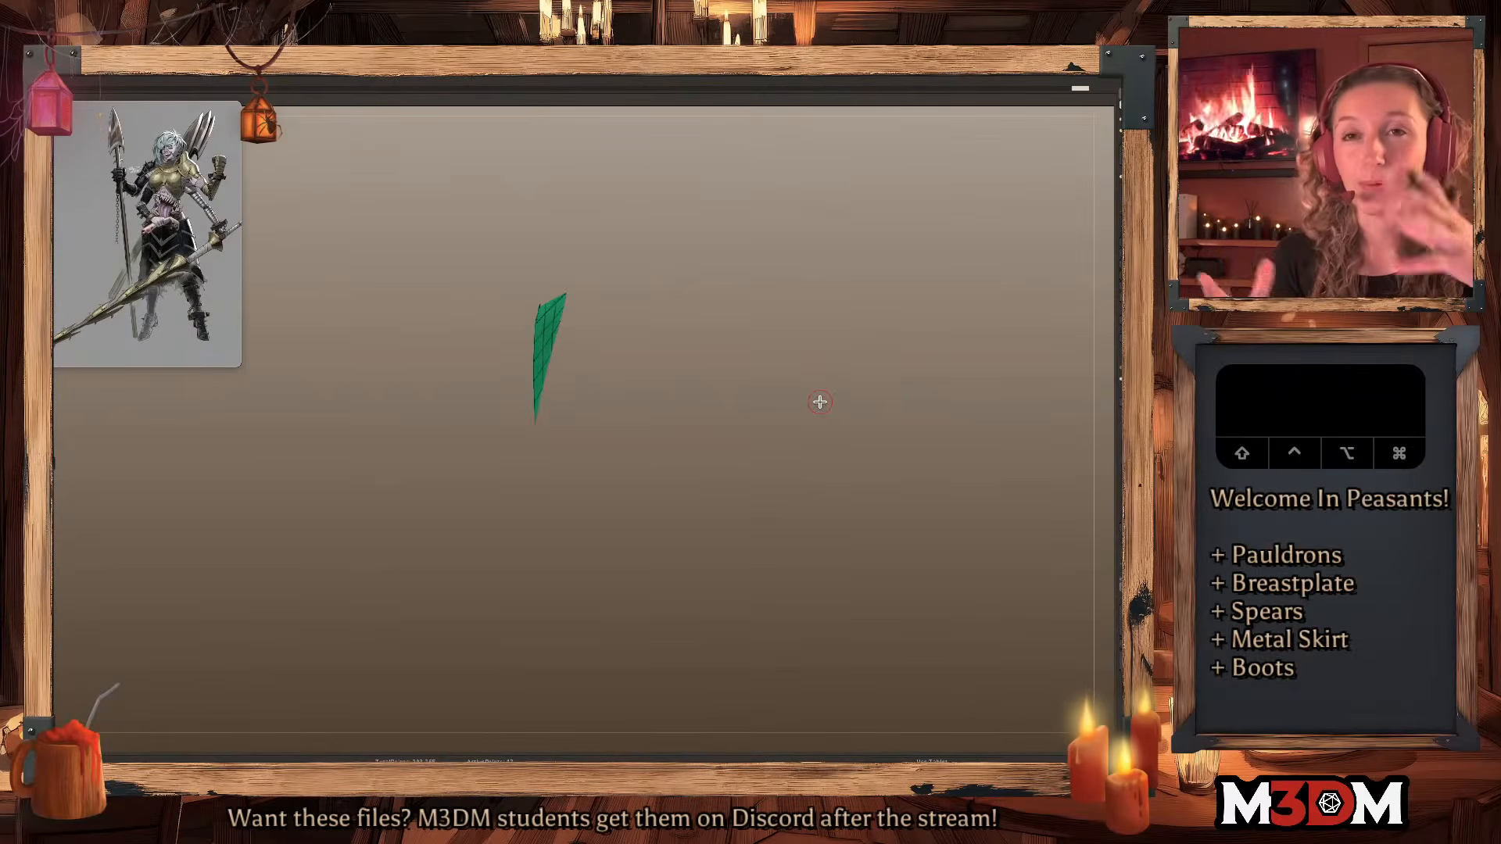
{"action": "key", "text": "alt+s"}
{"action": "left_click_drag", "start_coordinate": [962, 375], "coordinate": [972, 408], "text": "shift"}
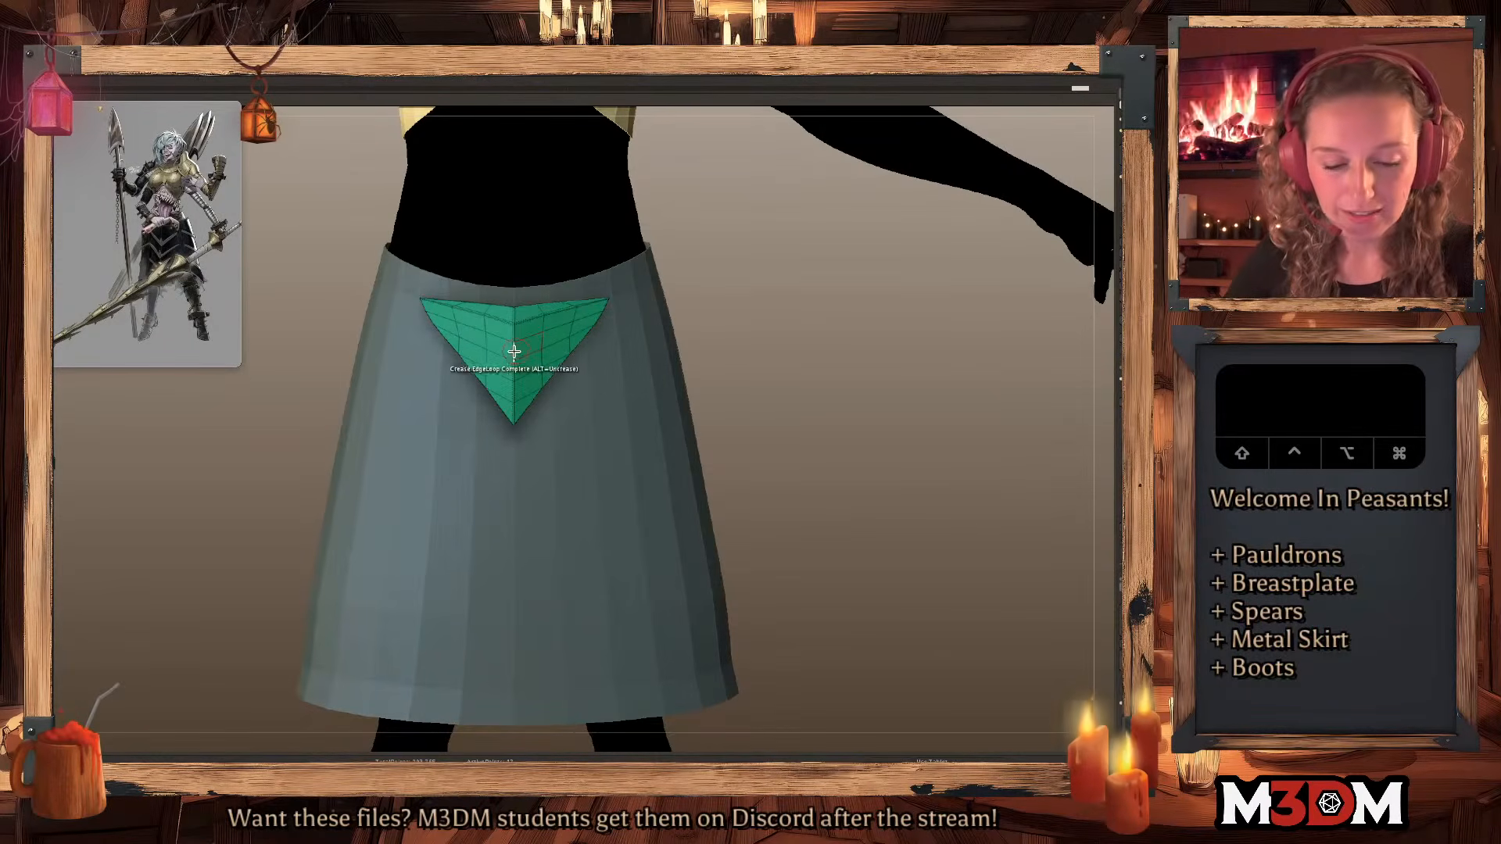
Set the ZModeler edge action to Move Auto Radius, try moving the plate's centre edge, and undo the move.
{"action": "key", "text": "space"}
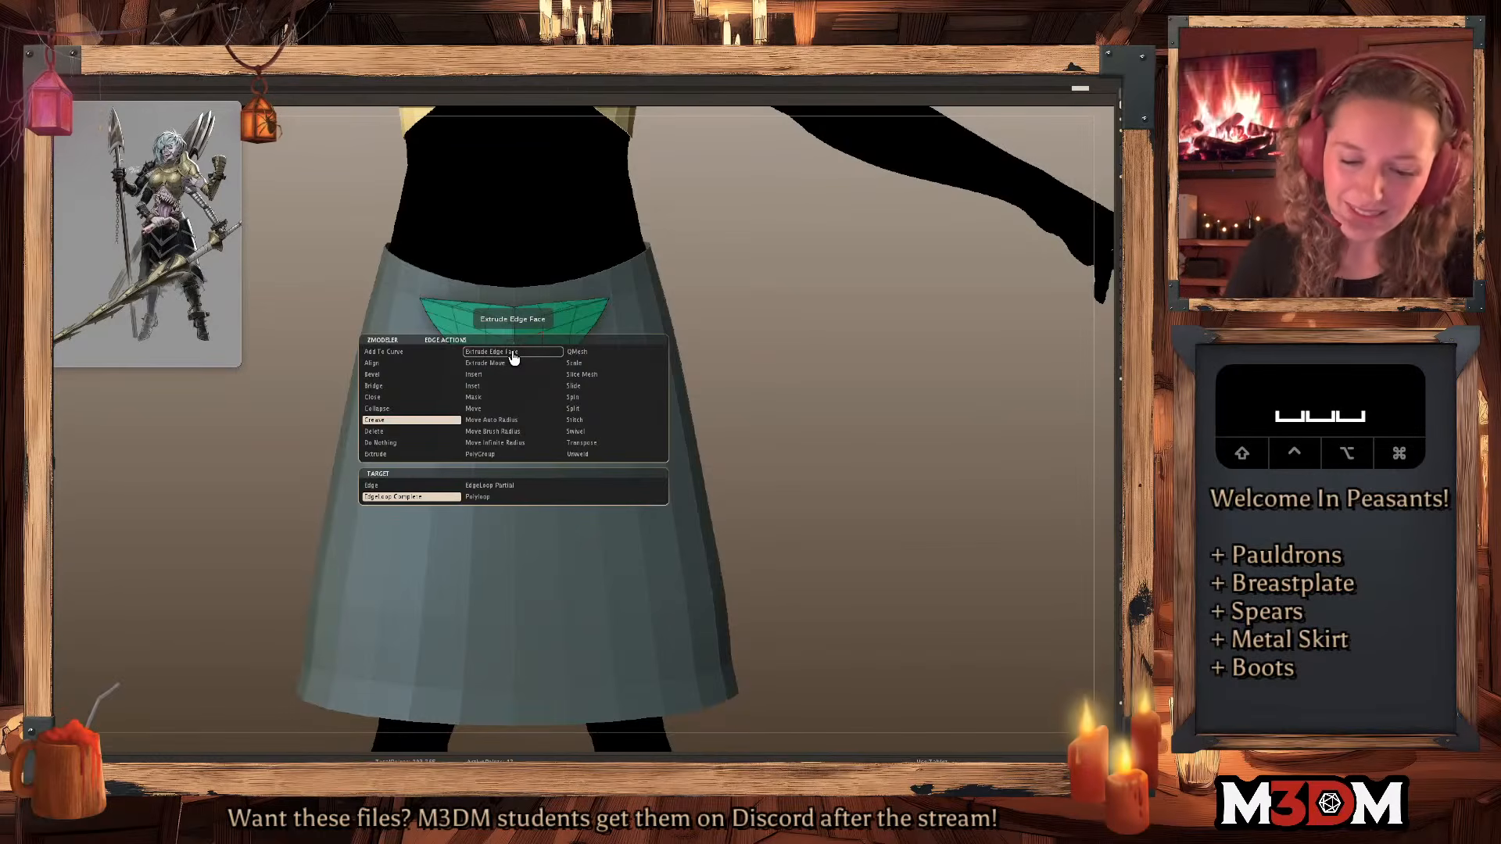
{"action": "left_click", "coordinate": [480, 389]}
{"action": "key", "text": "space"}
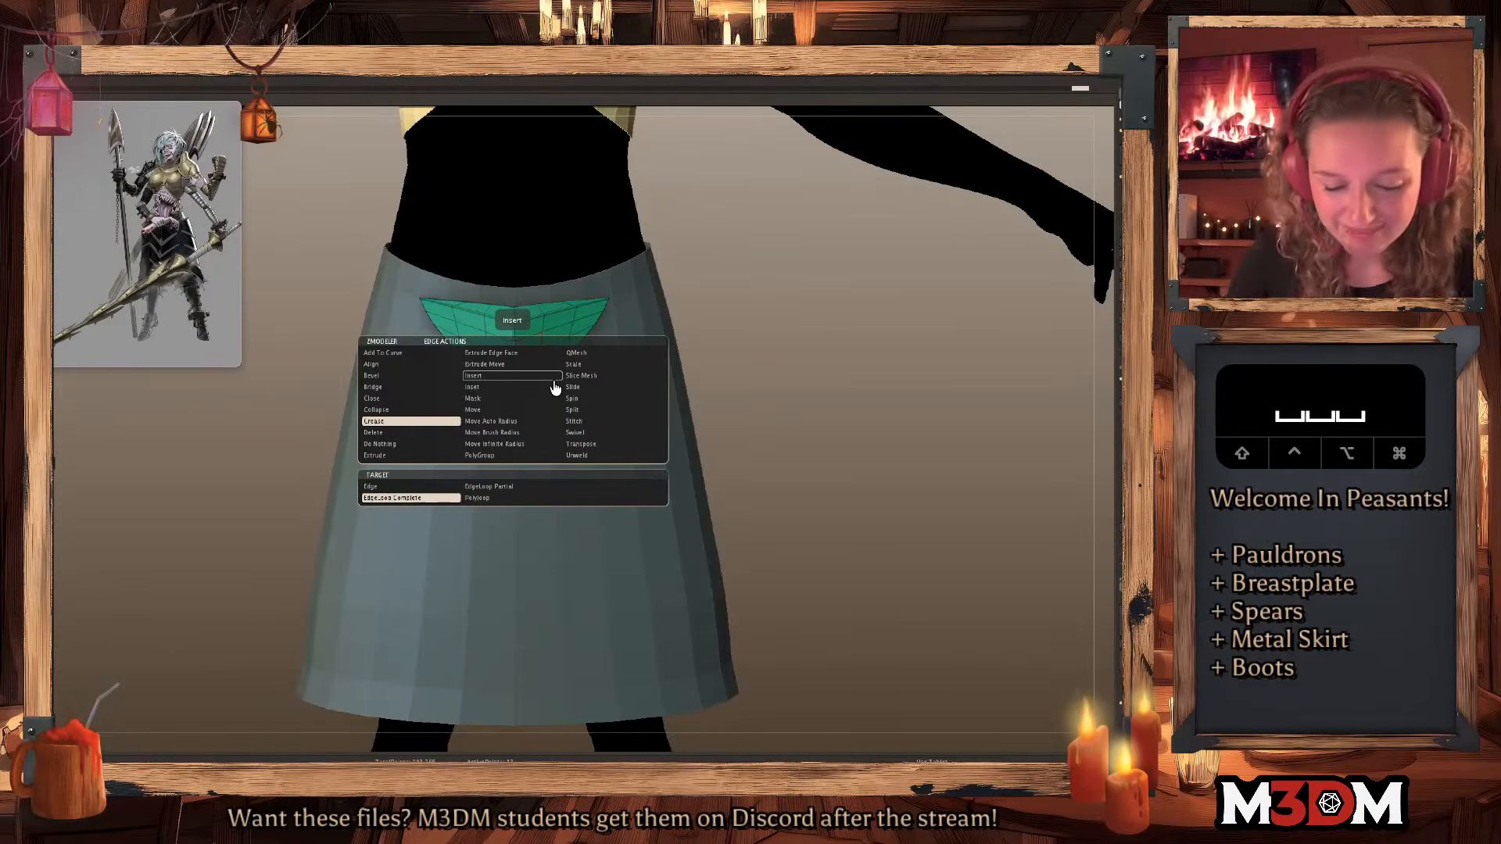
{"action": "left_click", "coordinate": [501, 421]}
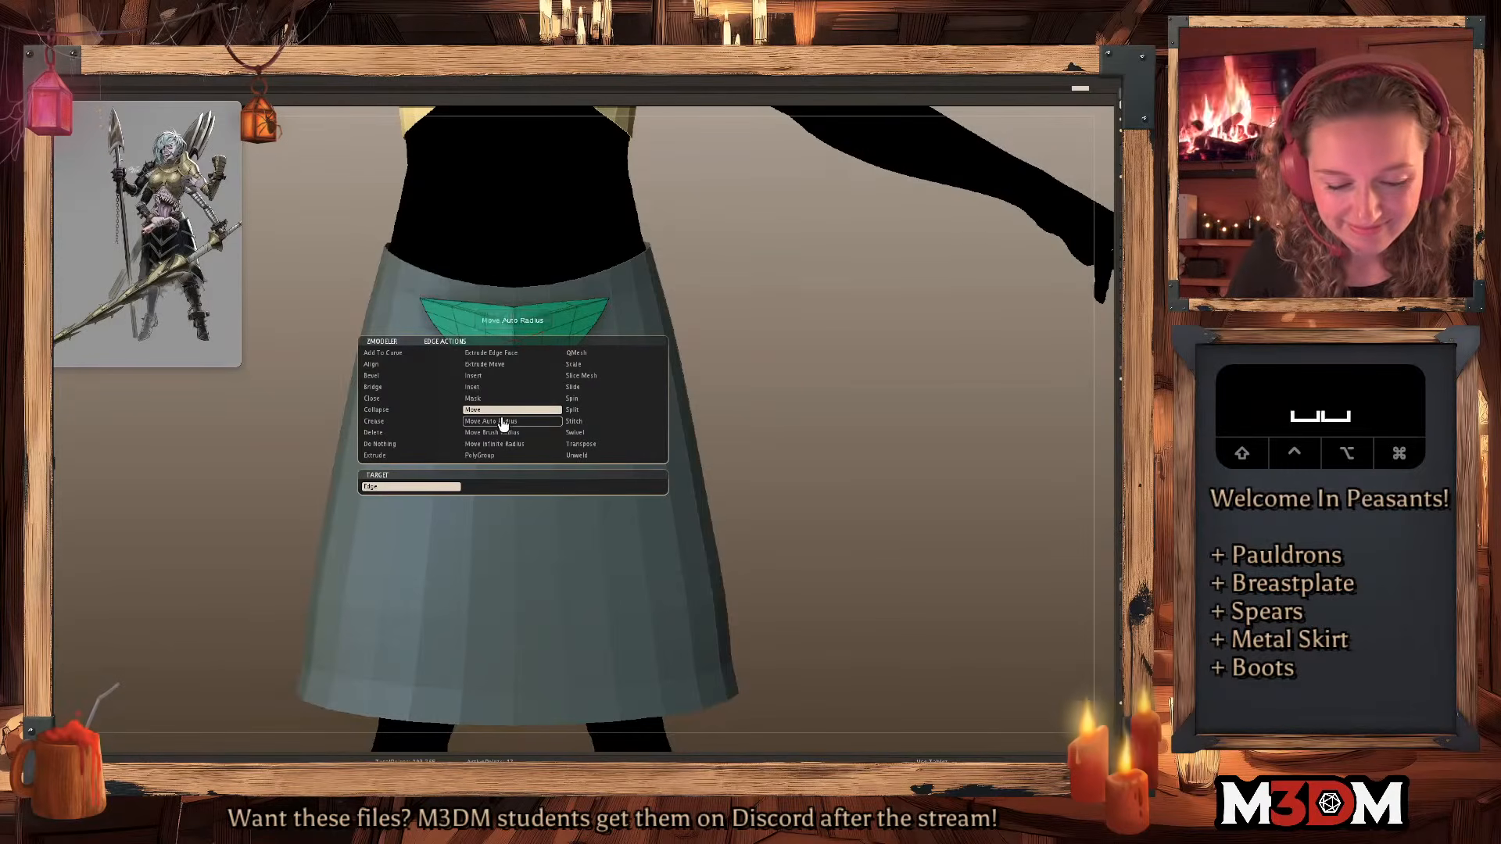
{"action": "left_click_drag", "start_coordinate": [792, 392], "coordinate": [836, 394]}
{"action": "left_click_drag", "start_coordinate": [519, 353], "coordinate": [592, 340]}
{"action": "key", "text": "super+z"}
{"action": "left_click_drag", "start_coordinate": [822, 398], "coordinate": [797, 427], "text": "shift"}
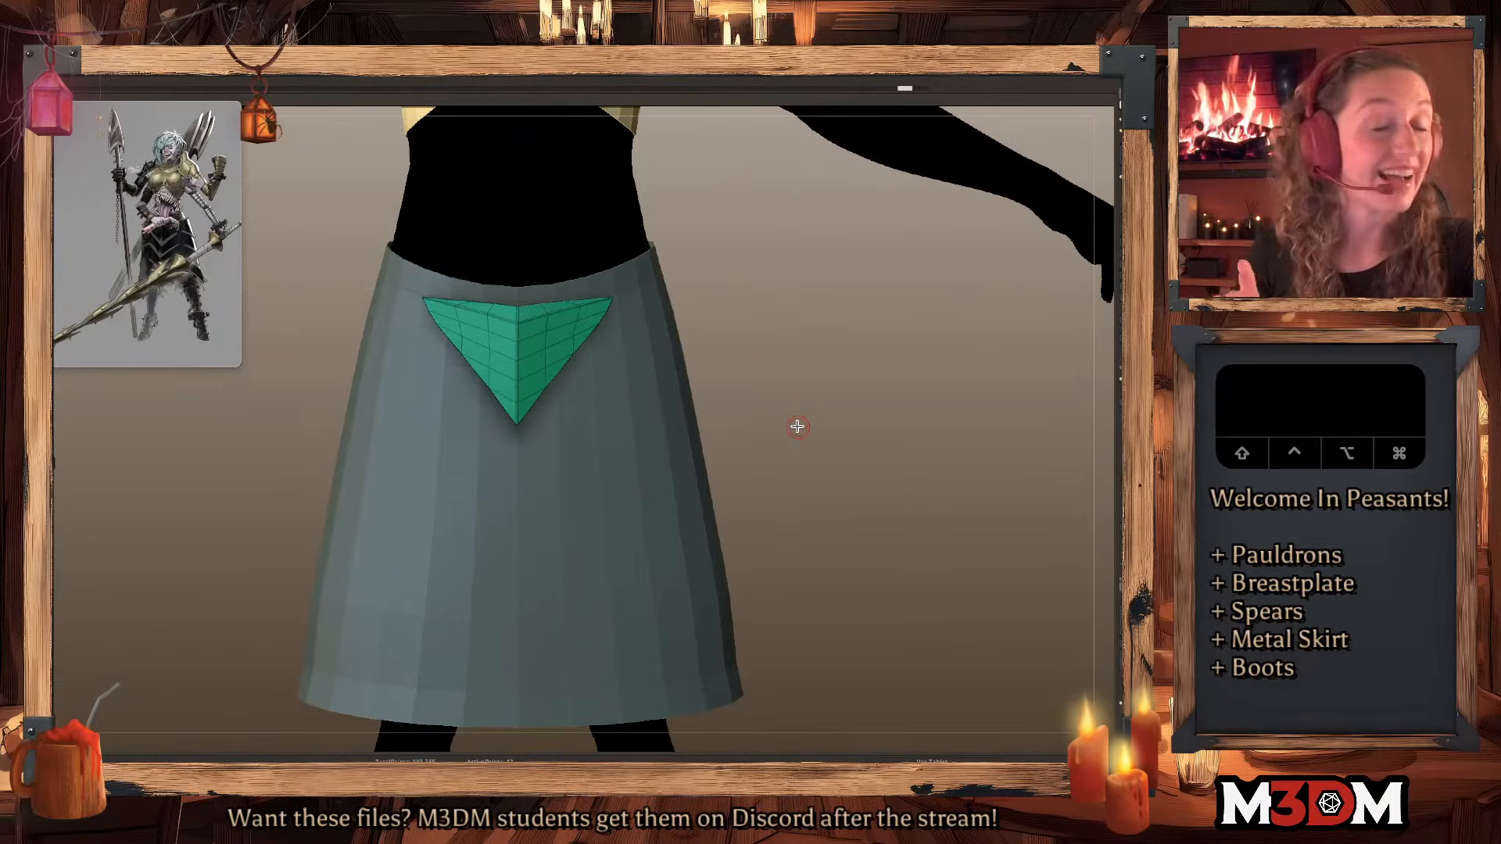
Frame the whole figure to check proportions, and isolate the front plate close up without its wireframe.
{"action": "key", "text": "f"}
{"action": "key", "text": "f"}
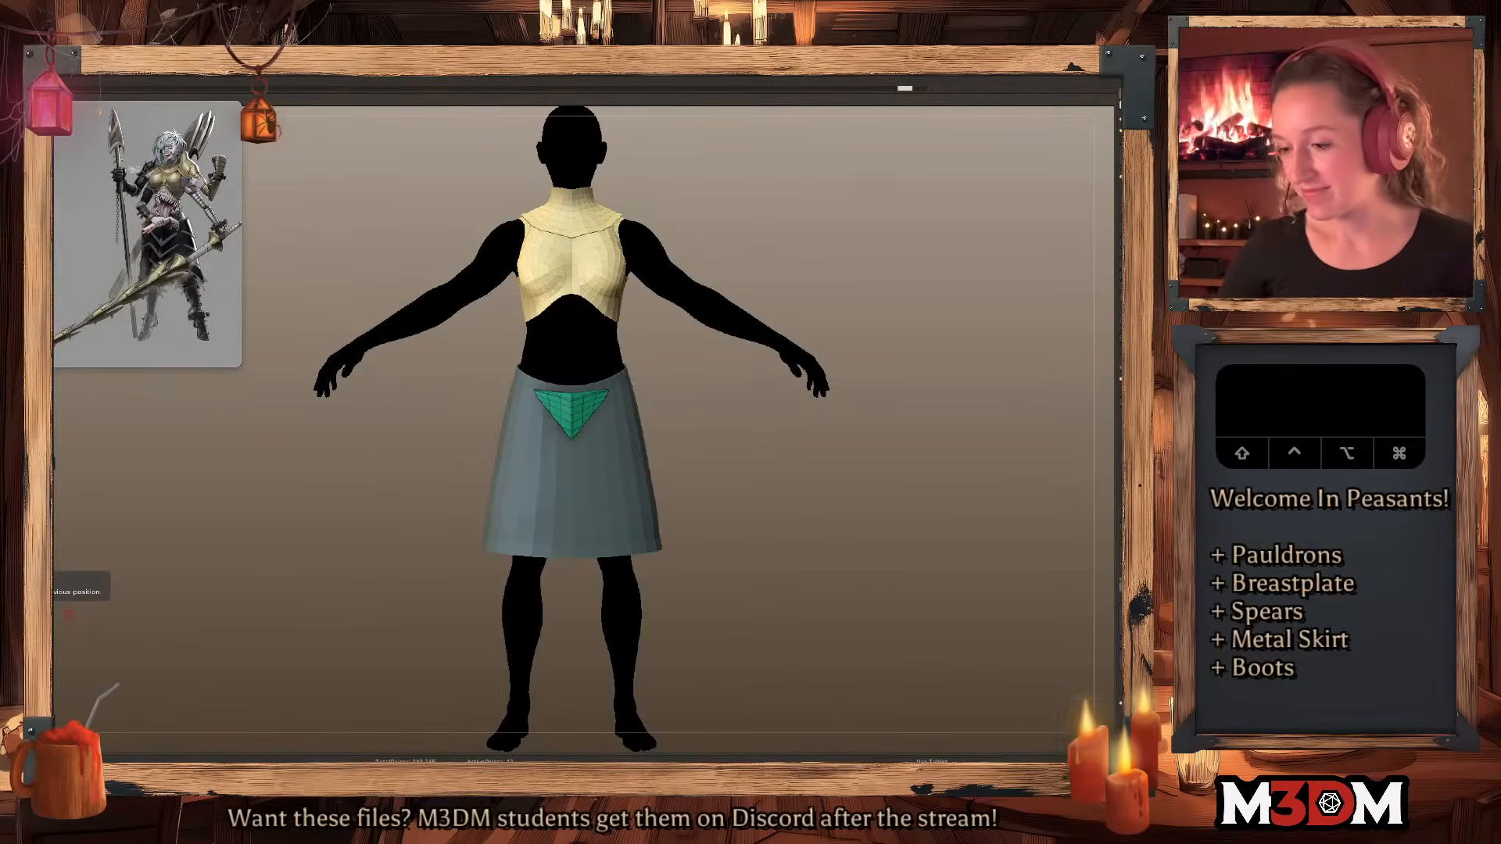
{"action": "left_click_drag", "start_coordinate": [799, 476], "coordinate": [1109, 282], "text": "alt"}
{"action": "left_click", "coordinate": [1111, 282]}
{"action": "left_click_drag", "start_coordinate": [804, 455], "coordinate": [798, 590], "text": "alt"}
{"action": "left_click_drag", "start_coordinate": [811, 418], "coordinate": [724, 387], "text": "alt"}
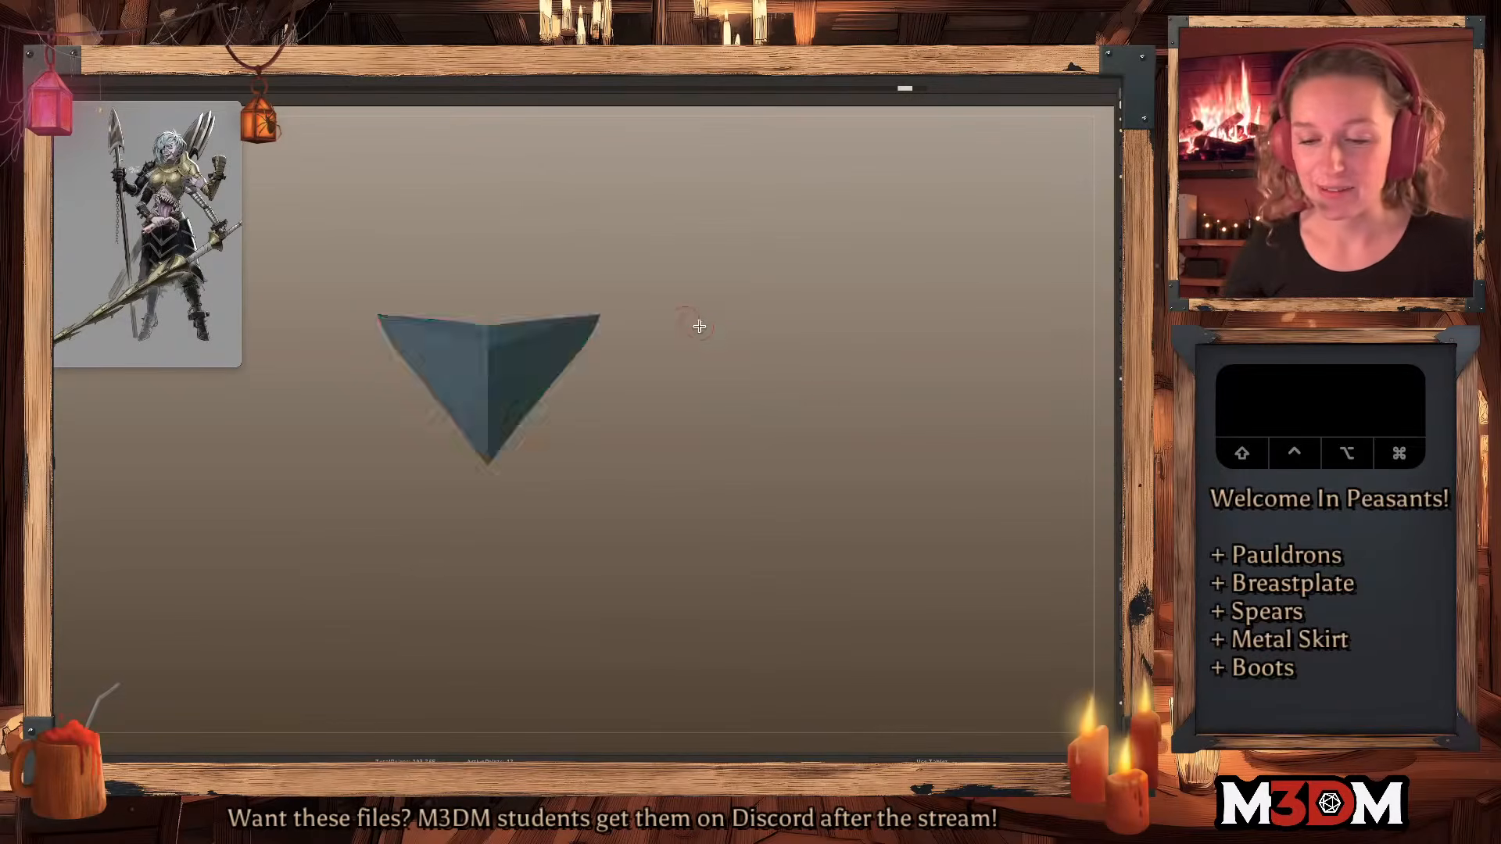
Mask the plate's side wings, leaving the two centre columns free, and centre the transform gizmo on the unmasked area.
{"action": "left_click_drag", "start_coordinate": [465, 300], "coordinate": [519, 519], "text": "super"}
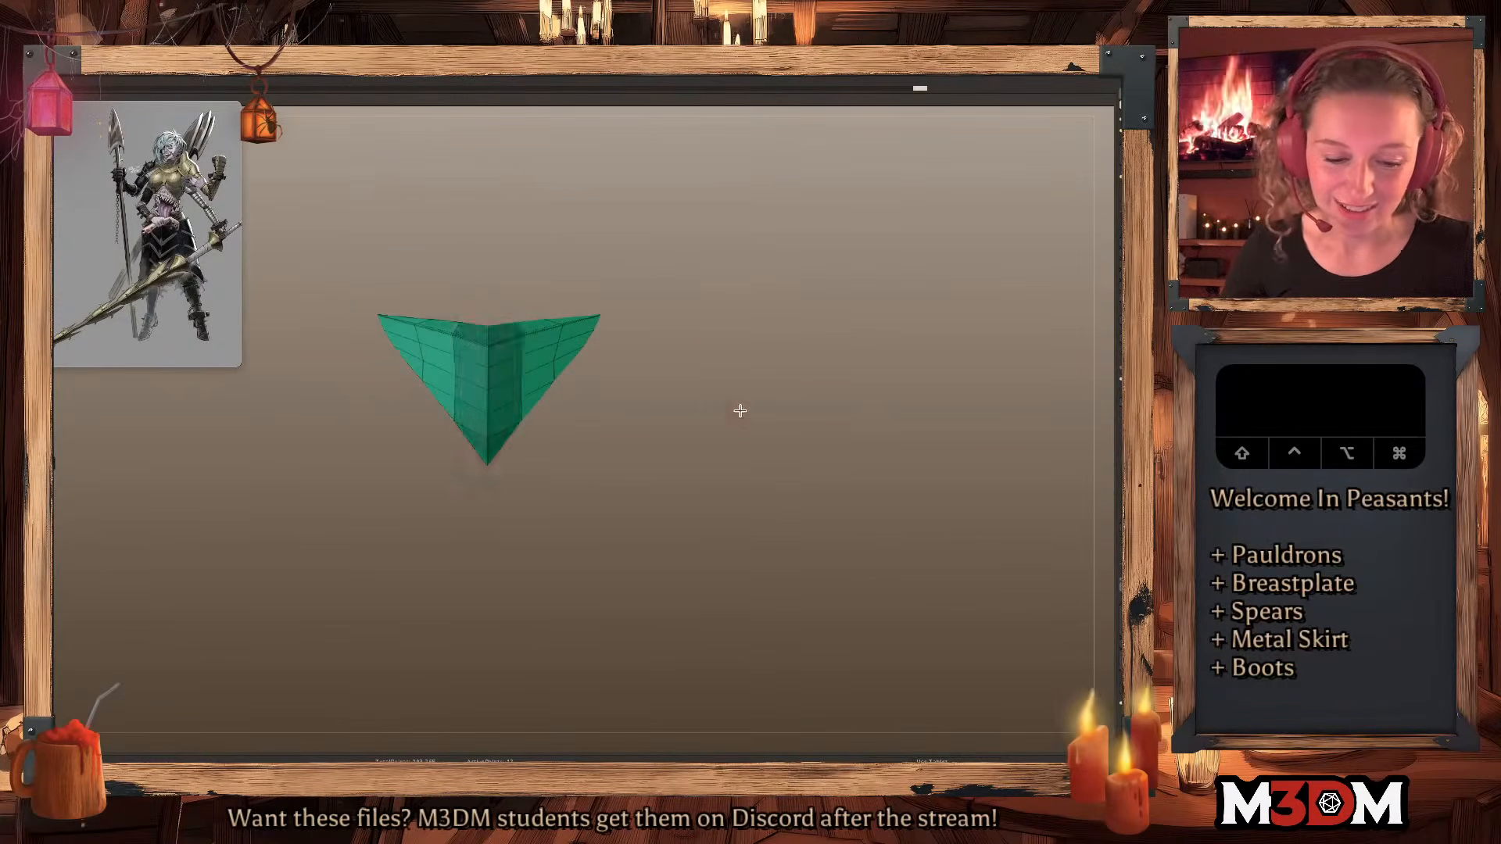
{"action": "left_click", "coordinate": [741, 423], "text": "super"}
{"action": "key", "text": "q"}
{"action": "key", "text": "w"}
{"action": "left_click", "coordinate": [419, 259]}
Try moving the plate's unmasked centre section from a side view, and undo the changes.
{"action": "left_click_drag", "start_coordinate": [679, 311], "coordinate": [704, 333]}
{"action": "left_click_drag", "start_coordinate": [466, 382], "coordinate": [509, 402]}
{"action": "key", "text": "super+z"}
{"action": "key", "text": "super+z"}
{"action": "key", "text": "q"}
{"action": "left_click_drag", "start_coordinate": [740, 385], "coordinate": [684, 376]}
Soften the mask's edge and pull the plate's unmasked centre section forward by about 0.014 units.
{"action": "left_click", "coordinate": [537, 338], "text": "super"}
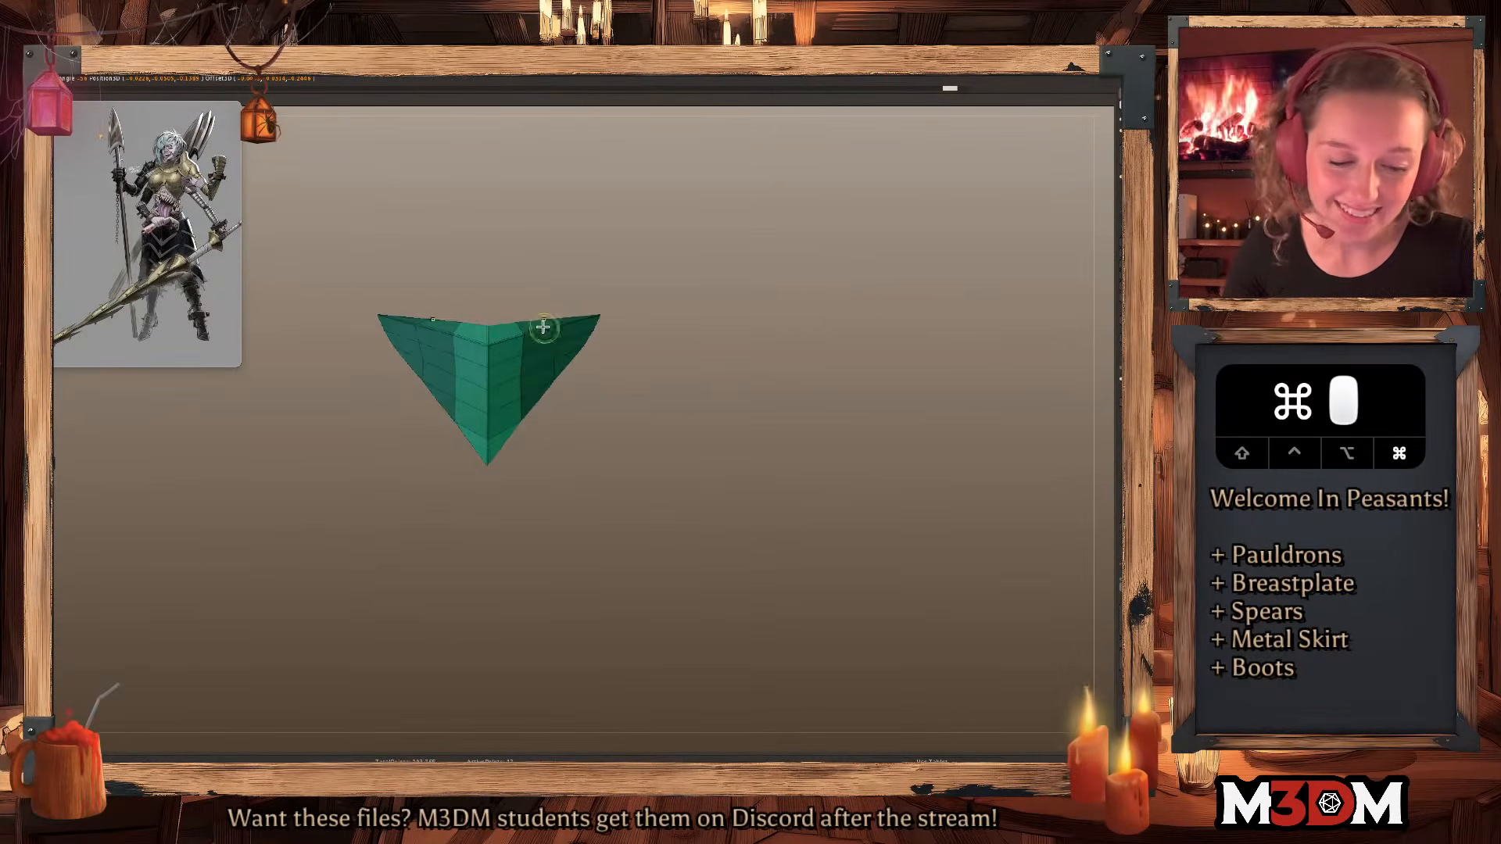
{"action": "left_click", "coordinate": [537, 338], "text": "super"}
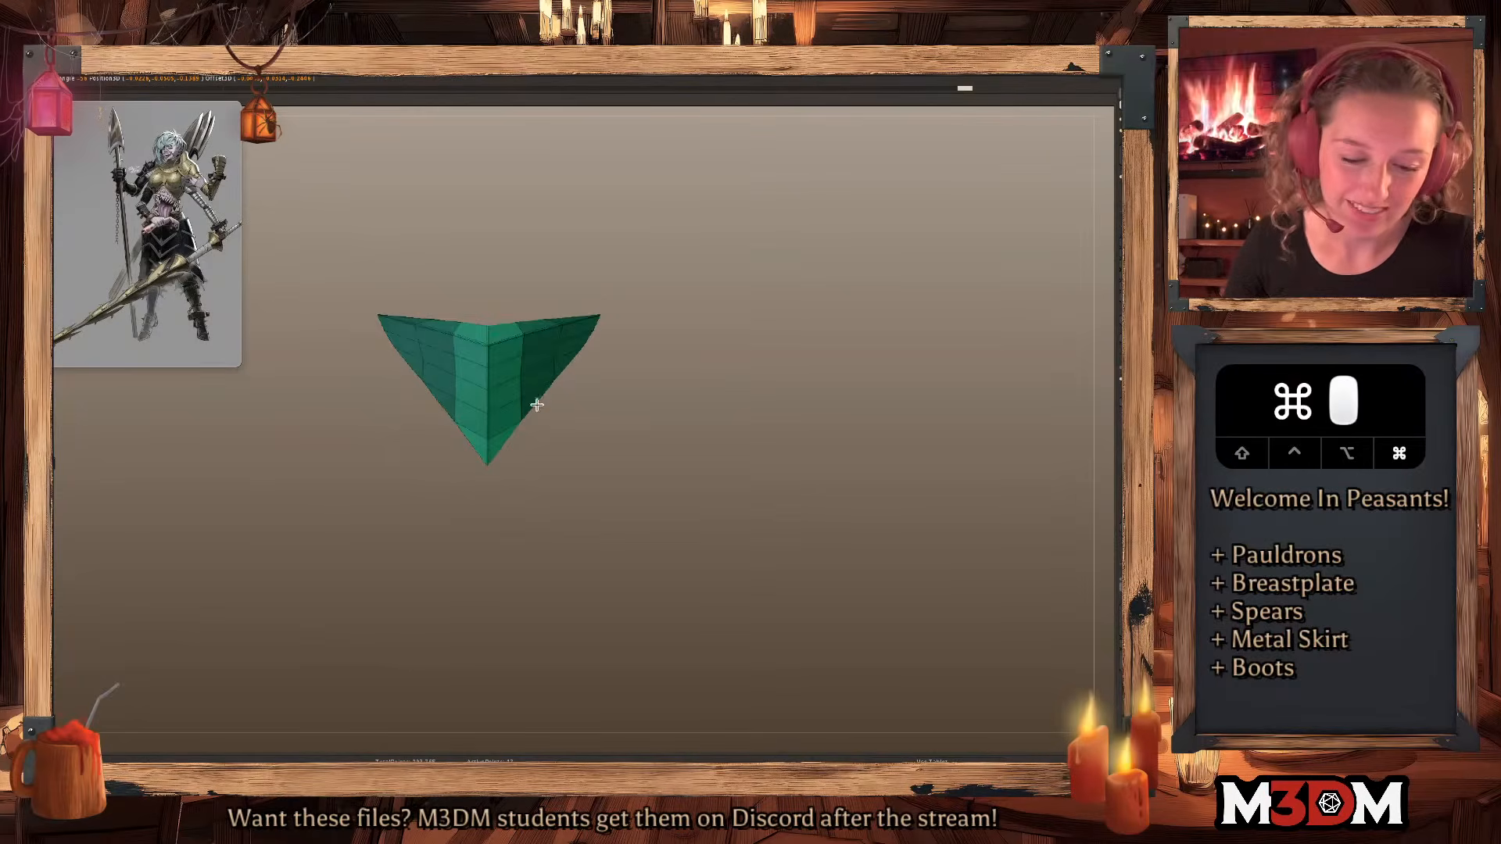
{"action": "left_click_drag", "start_coordinate": [762, 386], "coordinate": [782, 392]}
{"action": "key", "text": "w"}
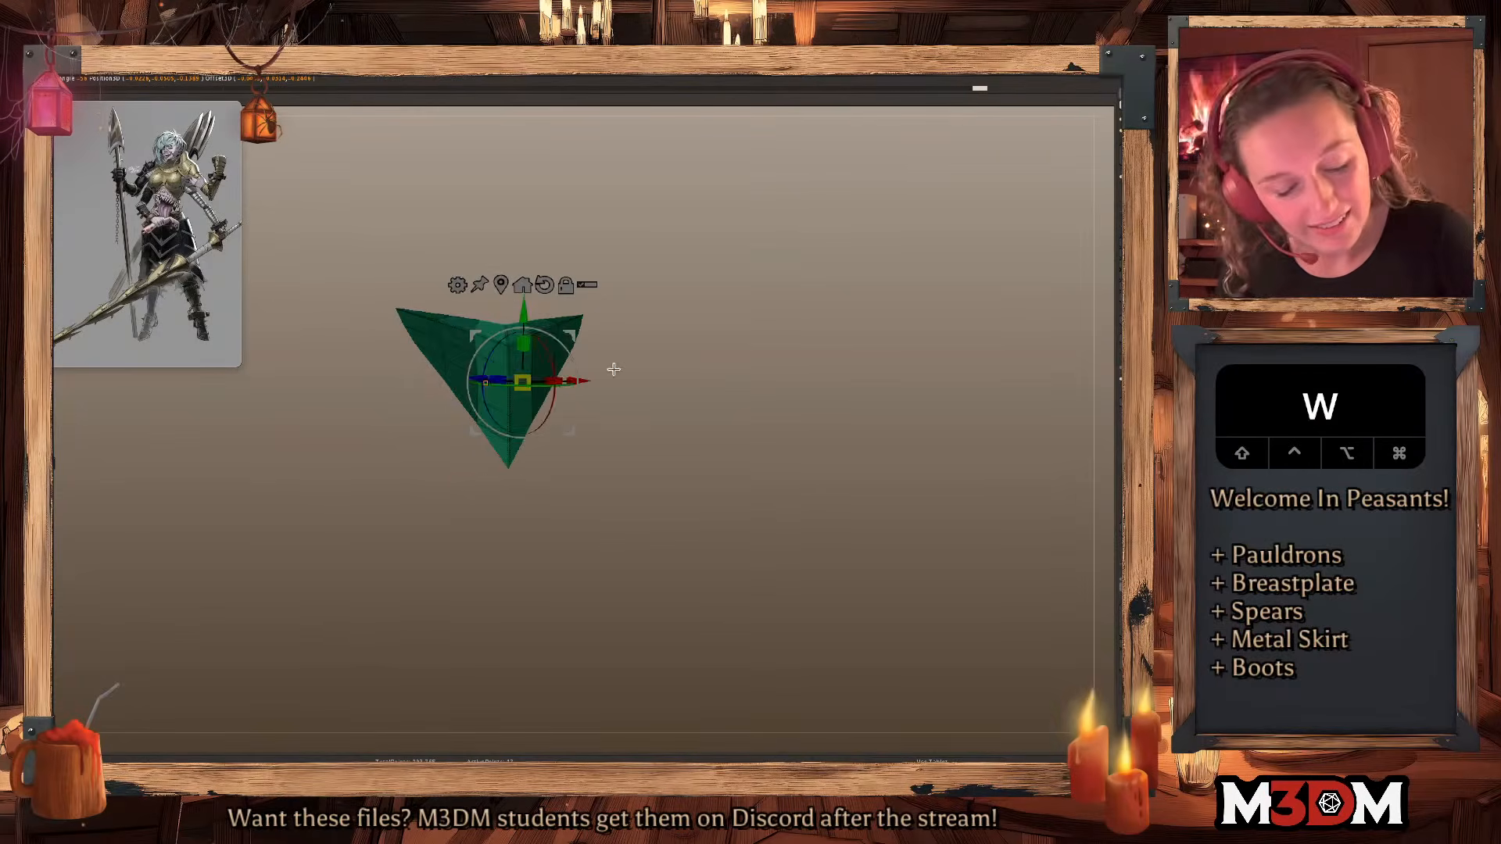
{"action": "left_click_drag", "start_coordinate": [640, 383], "coordinate": [711, 395]}
{"action": "left_click_drag", "start_coordinate": [455, 366], "coordinate": [473, 366]}
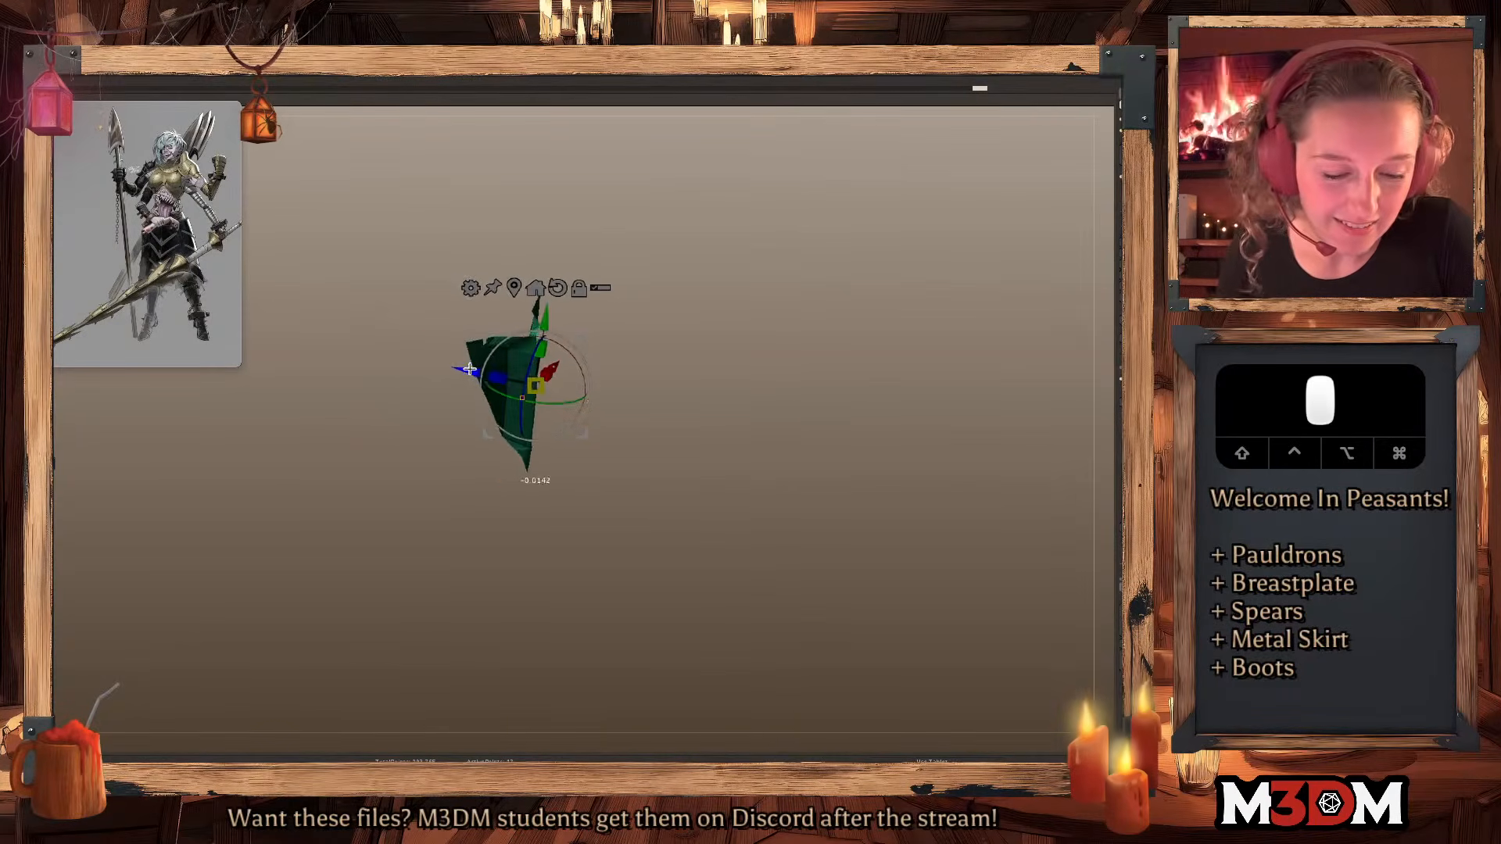
{"action": "key", "text": "q"}
{"action": "left_click_drag", "start_coordinate": [817, 385], "coordinate": [800, 438]}
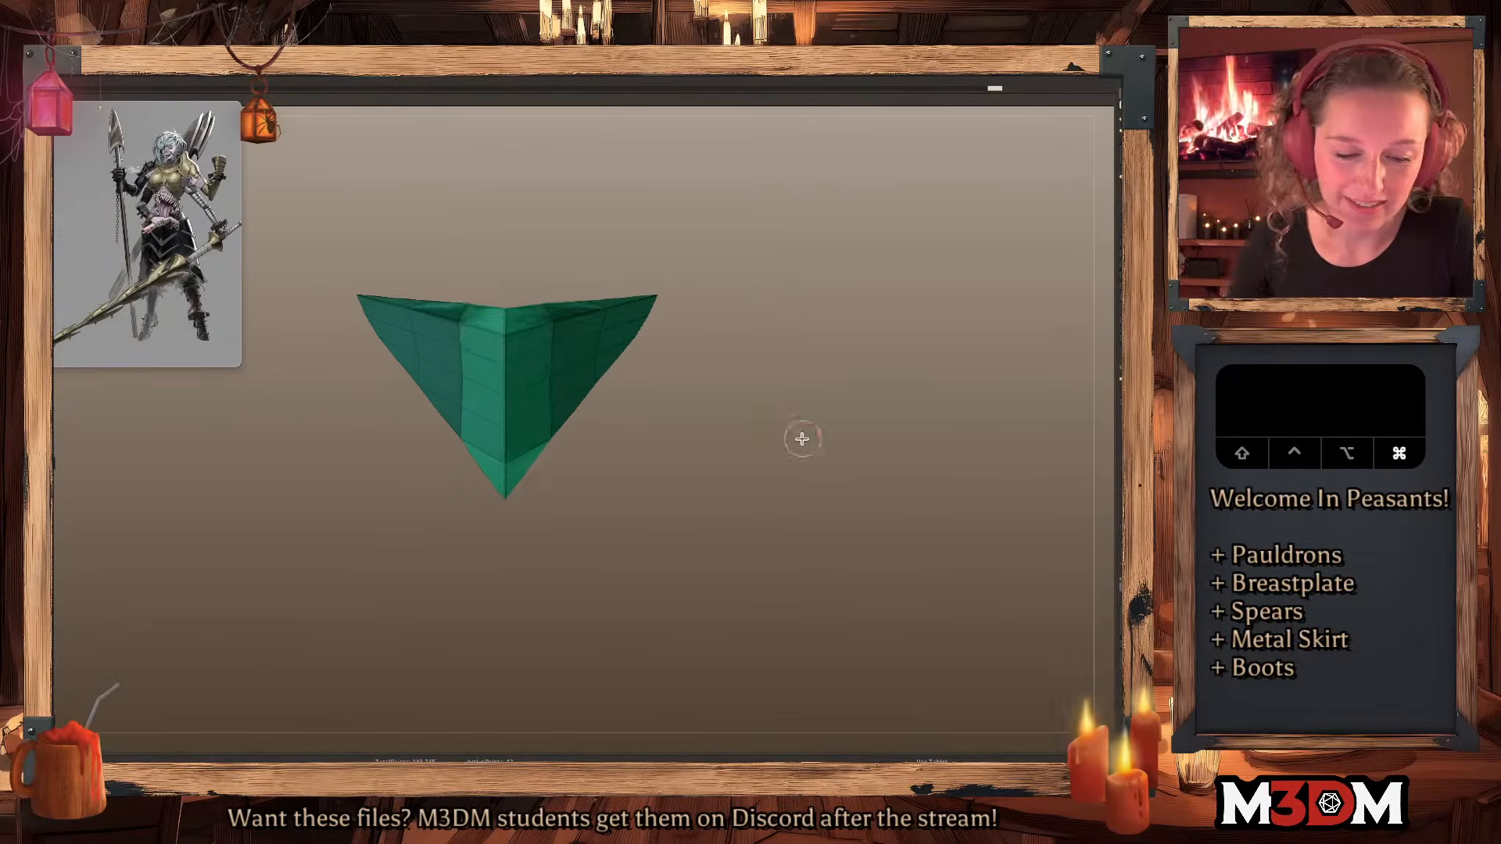
Clear the mask and give the plate's two centre columns their own polygroup.
{"action": "left_click_drag", "start_coordinate": [1012, 483], "coordinate": [1024, 505], "text": "super"}
{"action": "left_click", "coordinate": [527, 333], "text": "alt"}
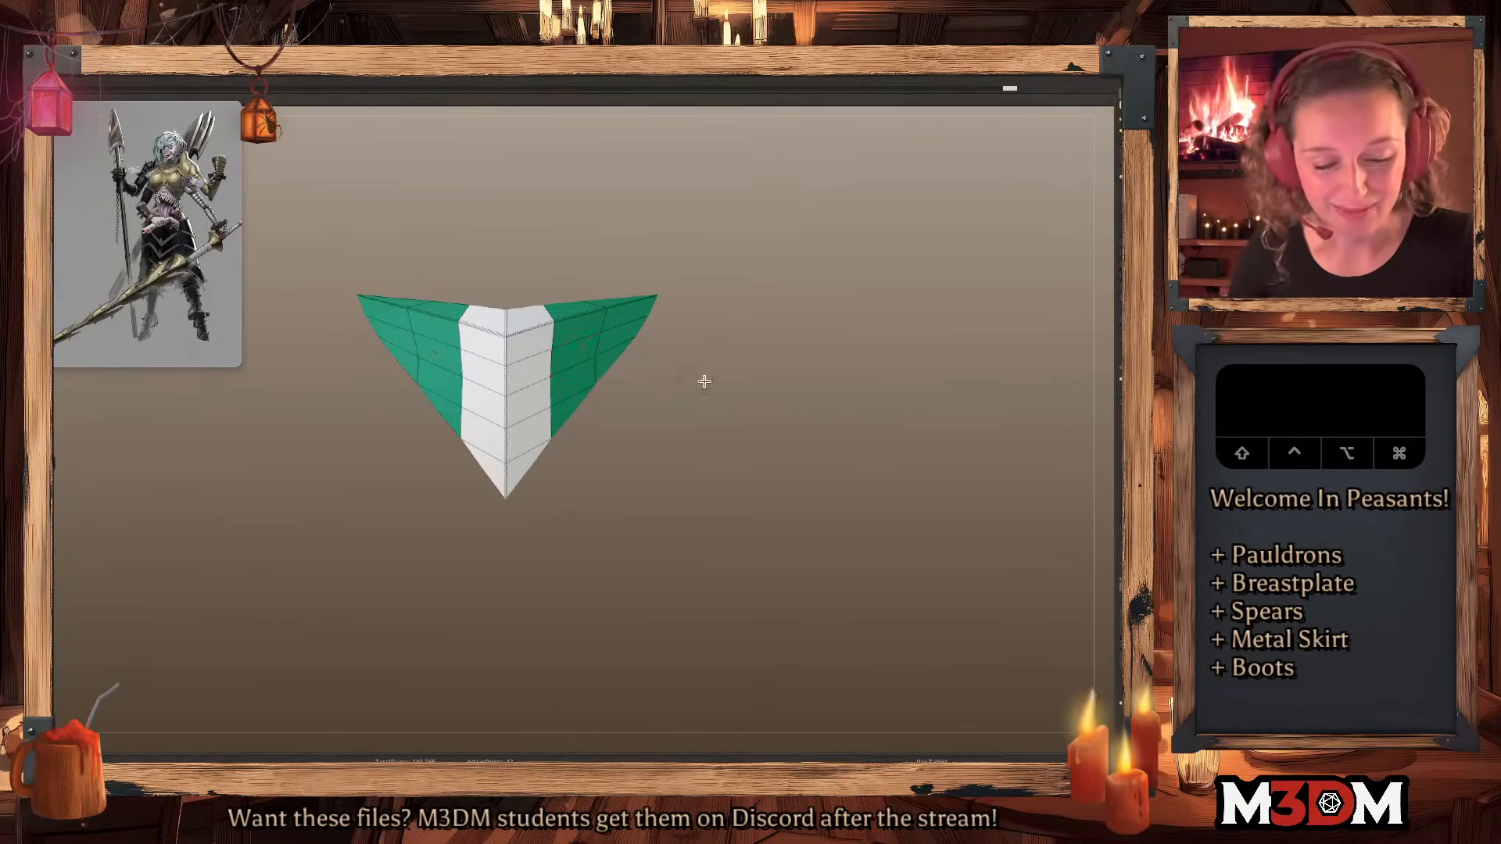
Try masking by the centre polygroup and transforming part of the plate with the gizmo, and undo the changes.
{"action": "left_click", "coordinate": [538, 461], "text": "shift+super"}
{"action": "left_click", "coordinate": [747, 443], "text": "shift+super"}
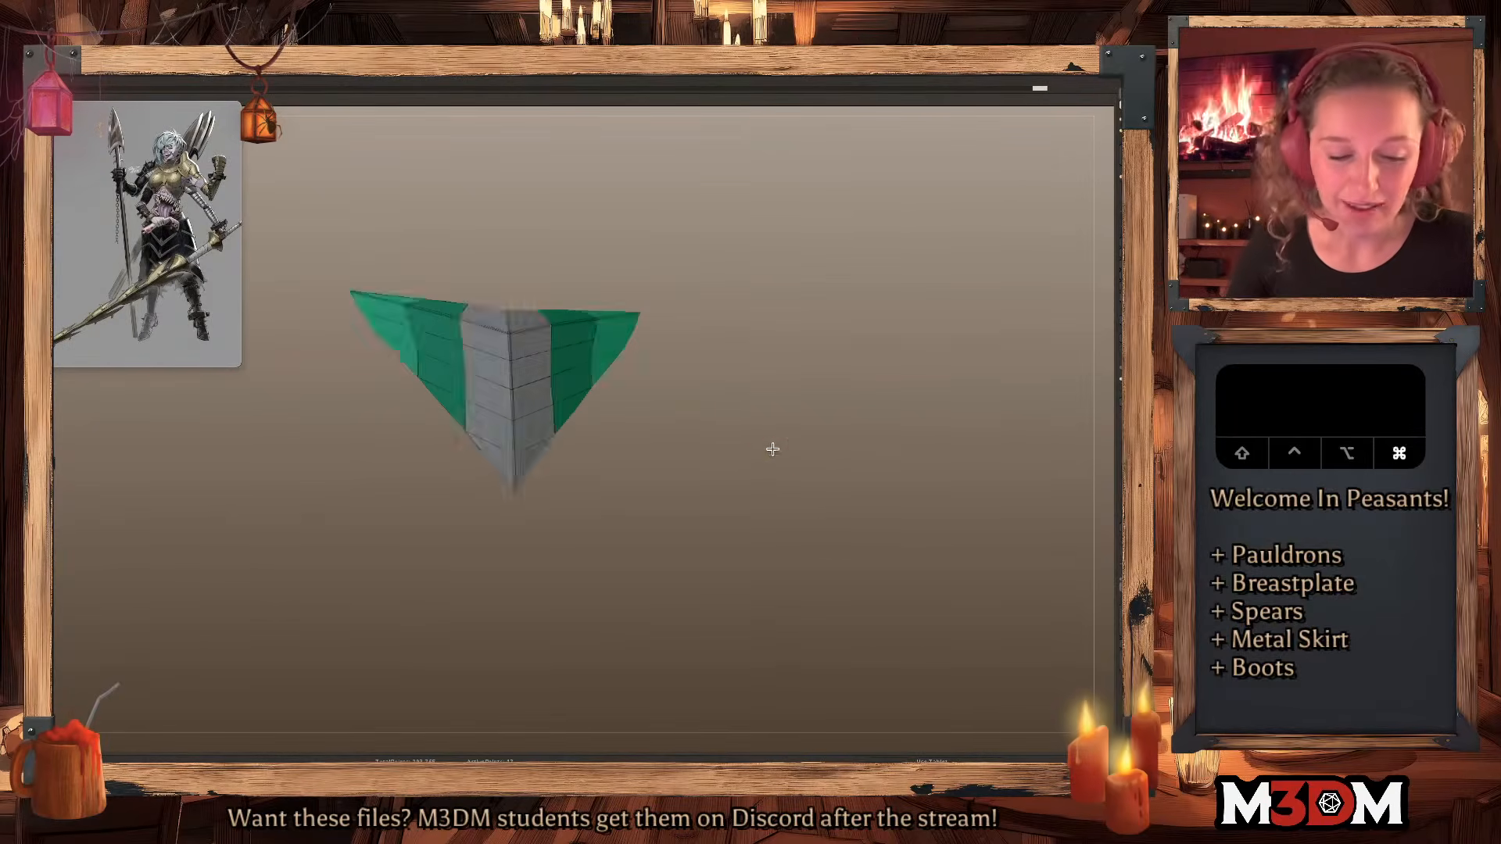
{"action": "key", "text": "w"}
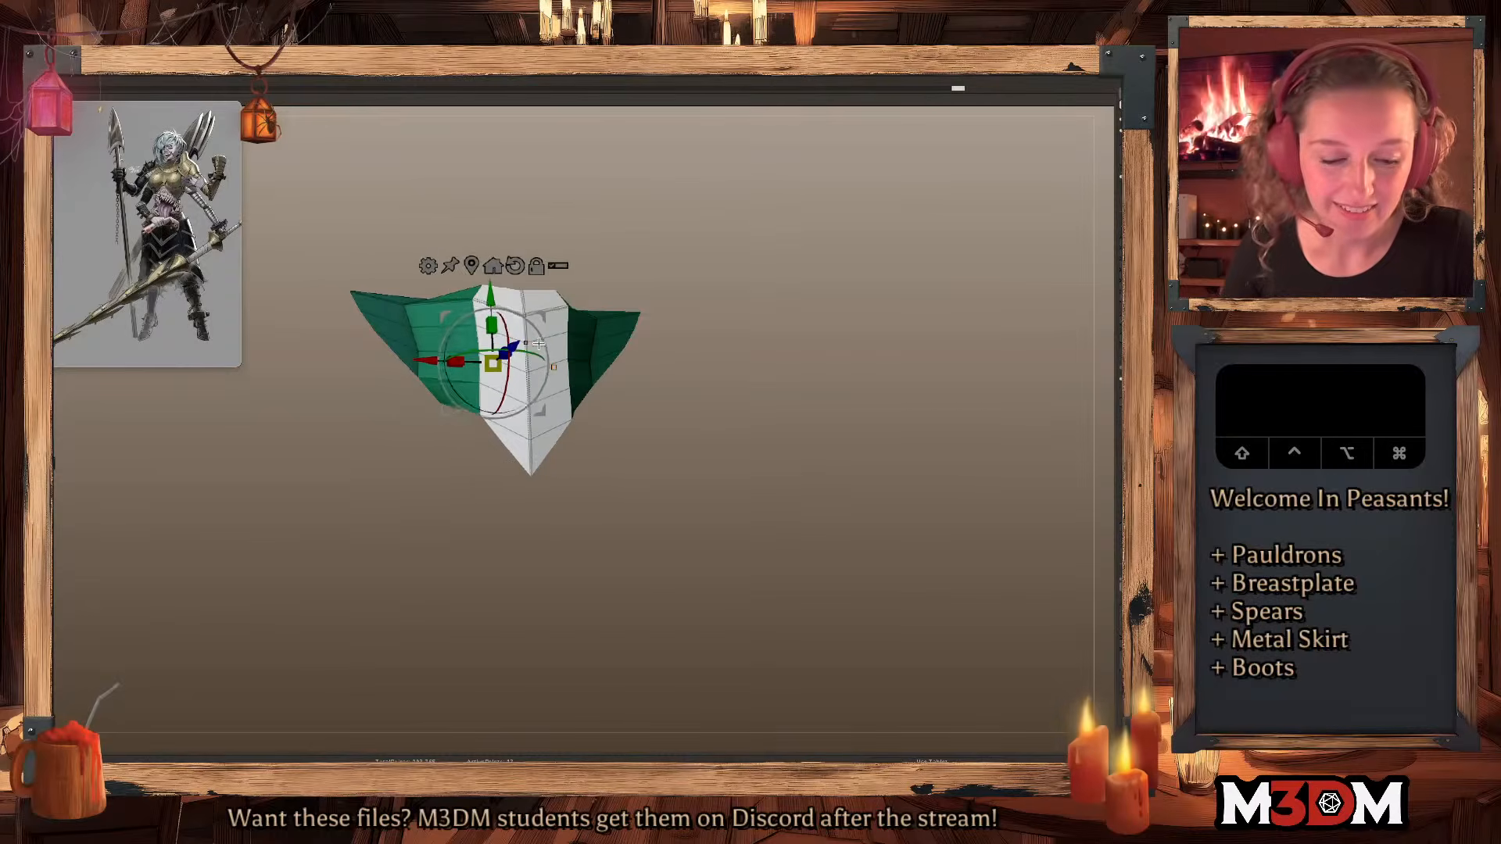
{"action": "key", "text": "super+z"}
{"action": "key", "text": "super+z"}
{"action": "left_click_drag", "start_coordinate": [800, 419], "coordinate": [788, 465], "text": "shift"}
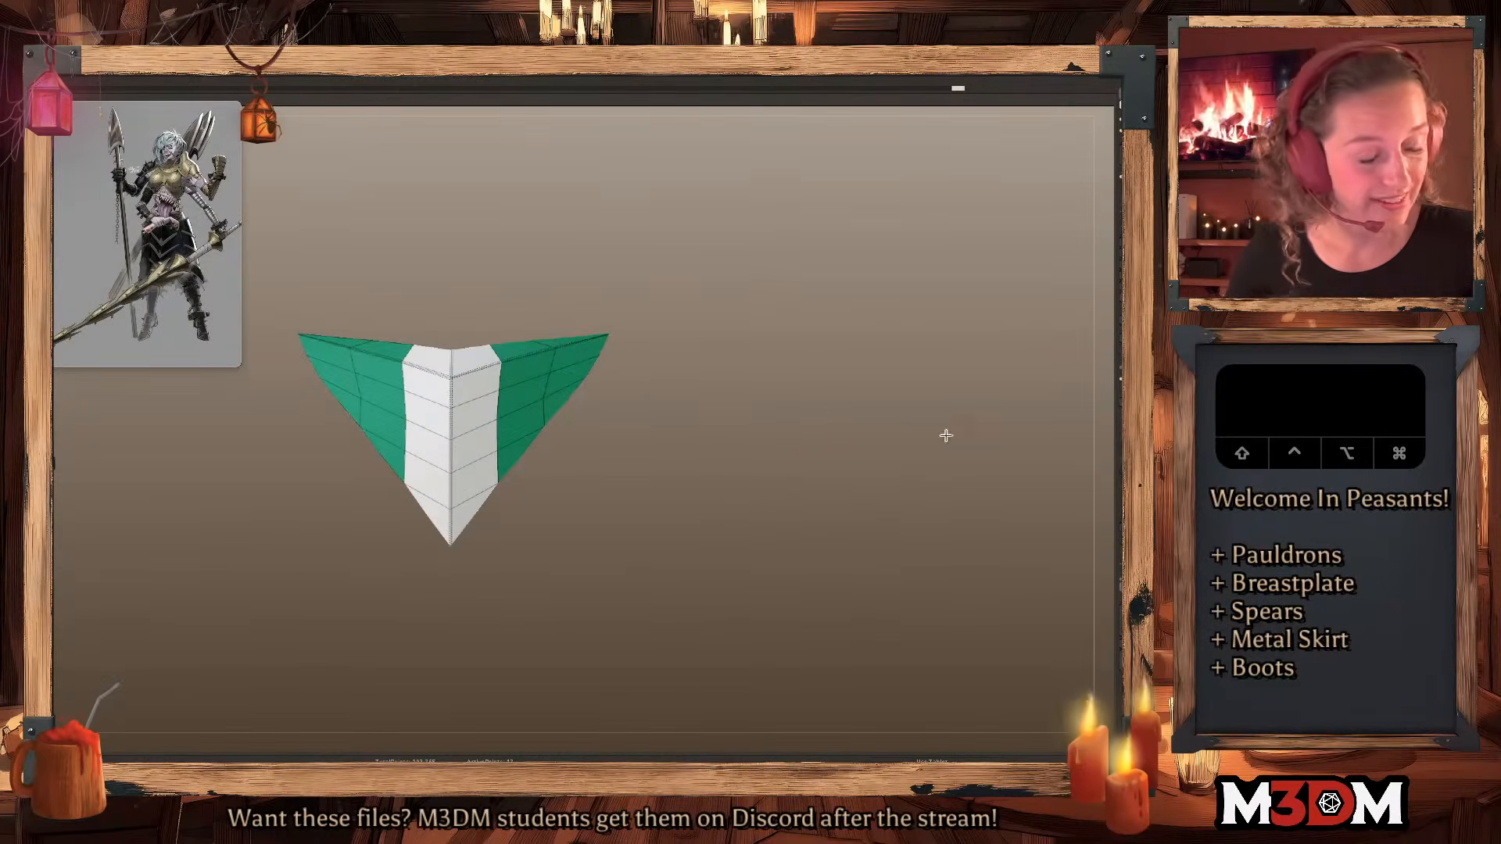
Give the whole triangular plate a single polygroup and show it with the rest of the model.
{"action": "key", "text": "shift+f"}
{"action": "key", "text": "space"}
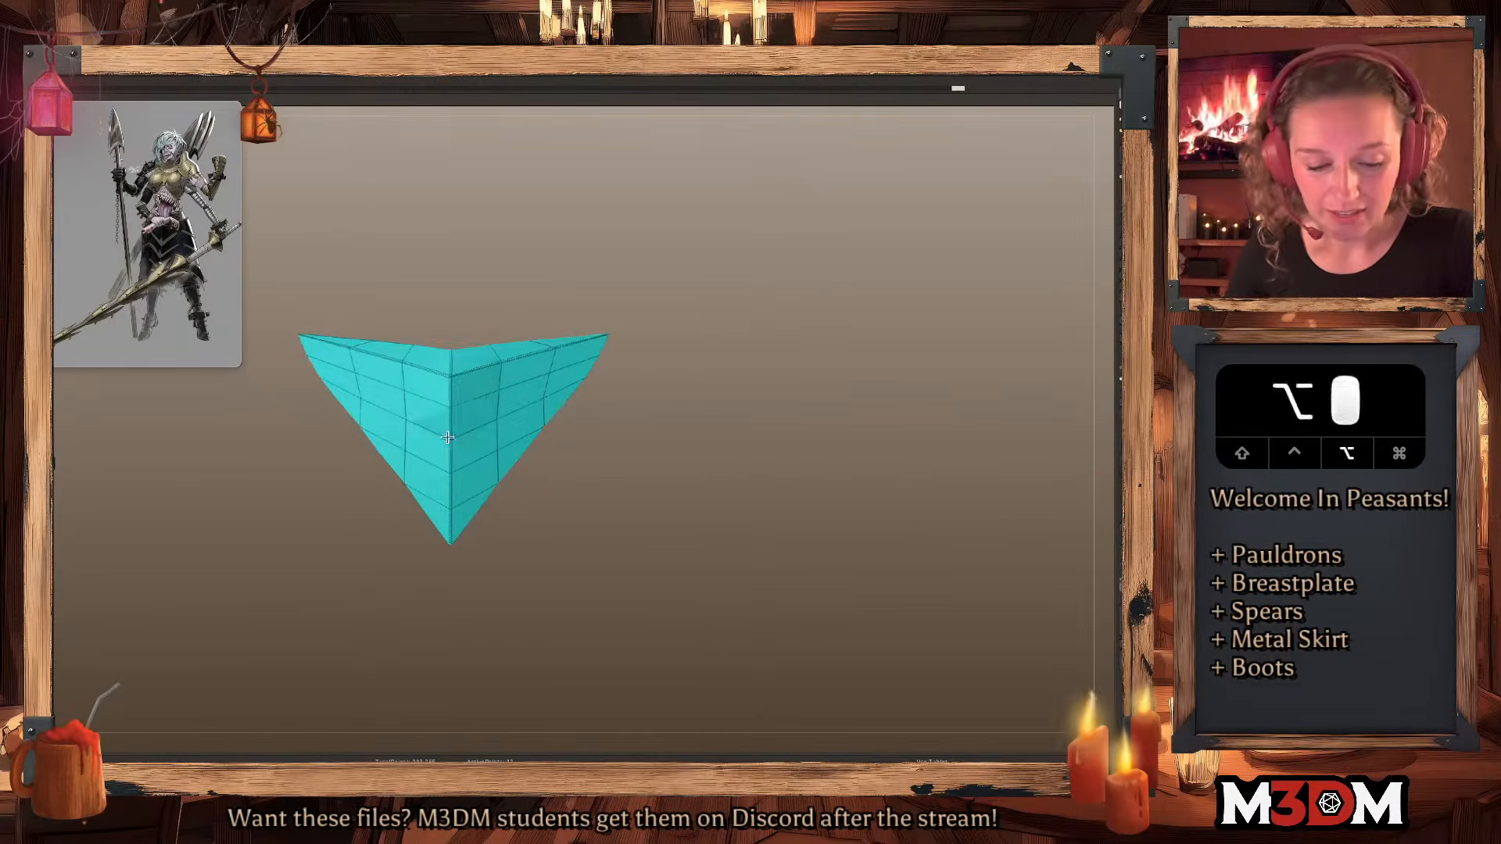
{"action": "mouse_move", "coordinate": [791, 383]}
{"action": "left_mouse_down"}
{"action": "mouse_move", "coordinate": [777, 391]}
{"action": "mouse_move", "coordinate": [805, 389]}
{"action": "left_mouse_up"}
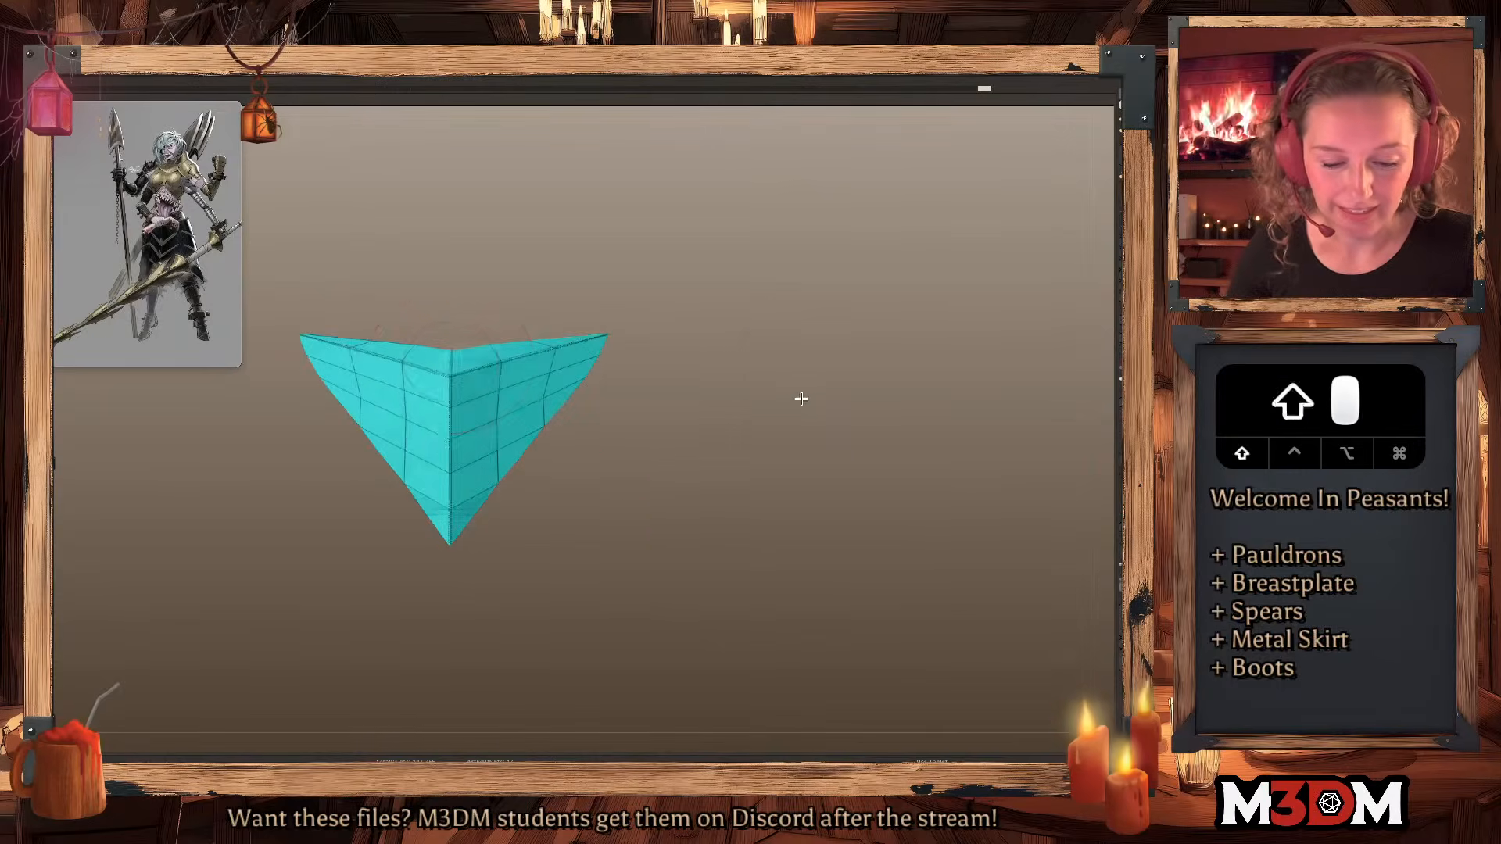
{"action": "left_click", "coordinate": [452, 359], "text": "alt"}
{"action": "left_click_drag", "start_coordinate": [469, 593], "coordinate": [771, 441]}
{"action": "key", "text": "s"}
{"action": "key", "text": "shift+f"}
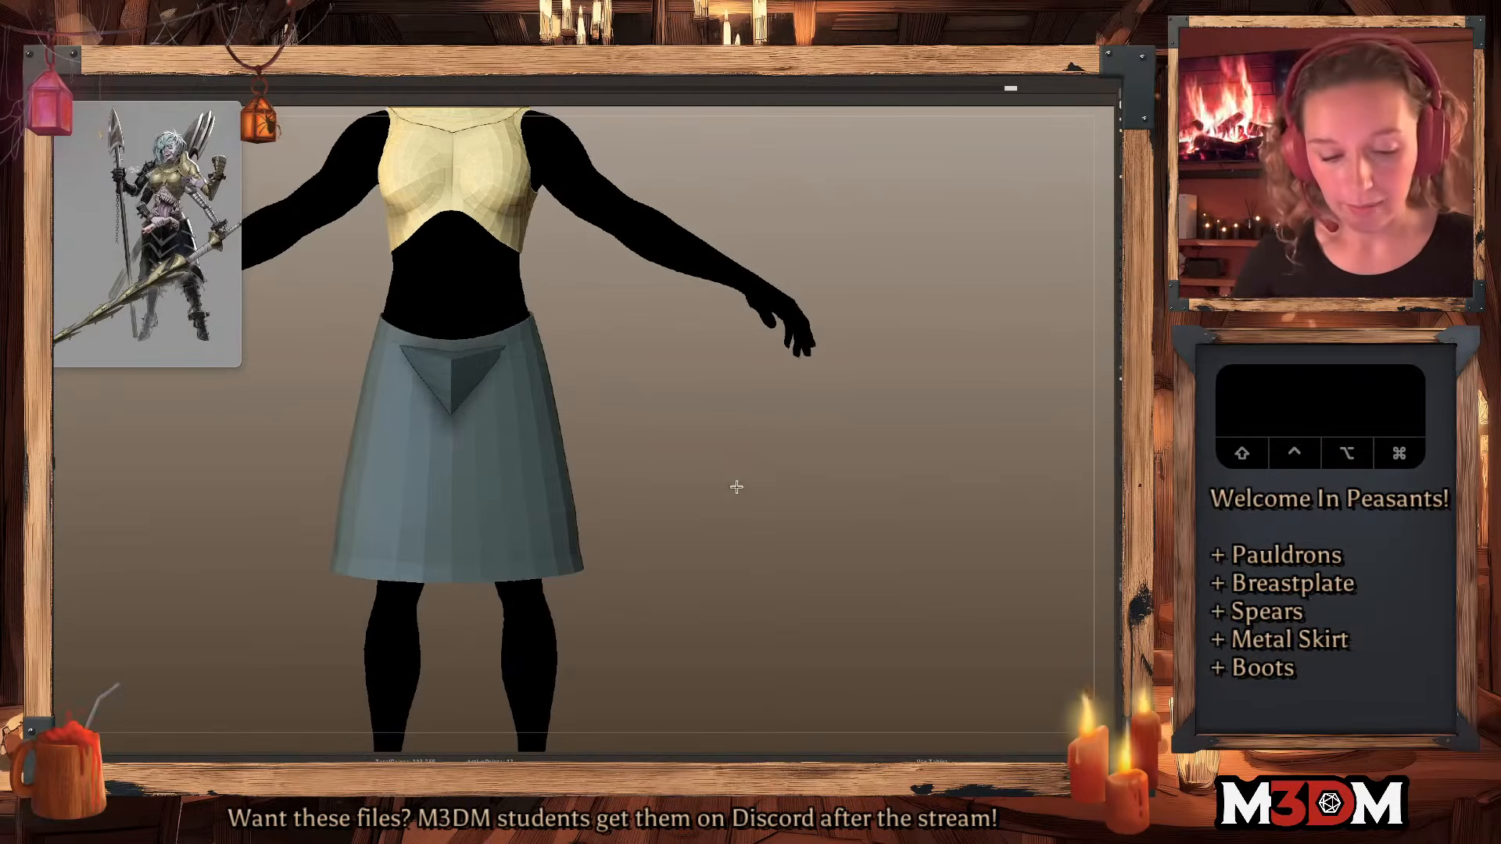
Sample the breastplate's gold colour and fill the triangular skirt plate with it.
{"action": "left_click_drag", "start_coordinate": [731, 492], "coordinate": [731, 416], "text": "alt"}
{"action": "key", "text": "c"}
{"action": "left_click", "coordinate": [474, 265]}
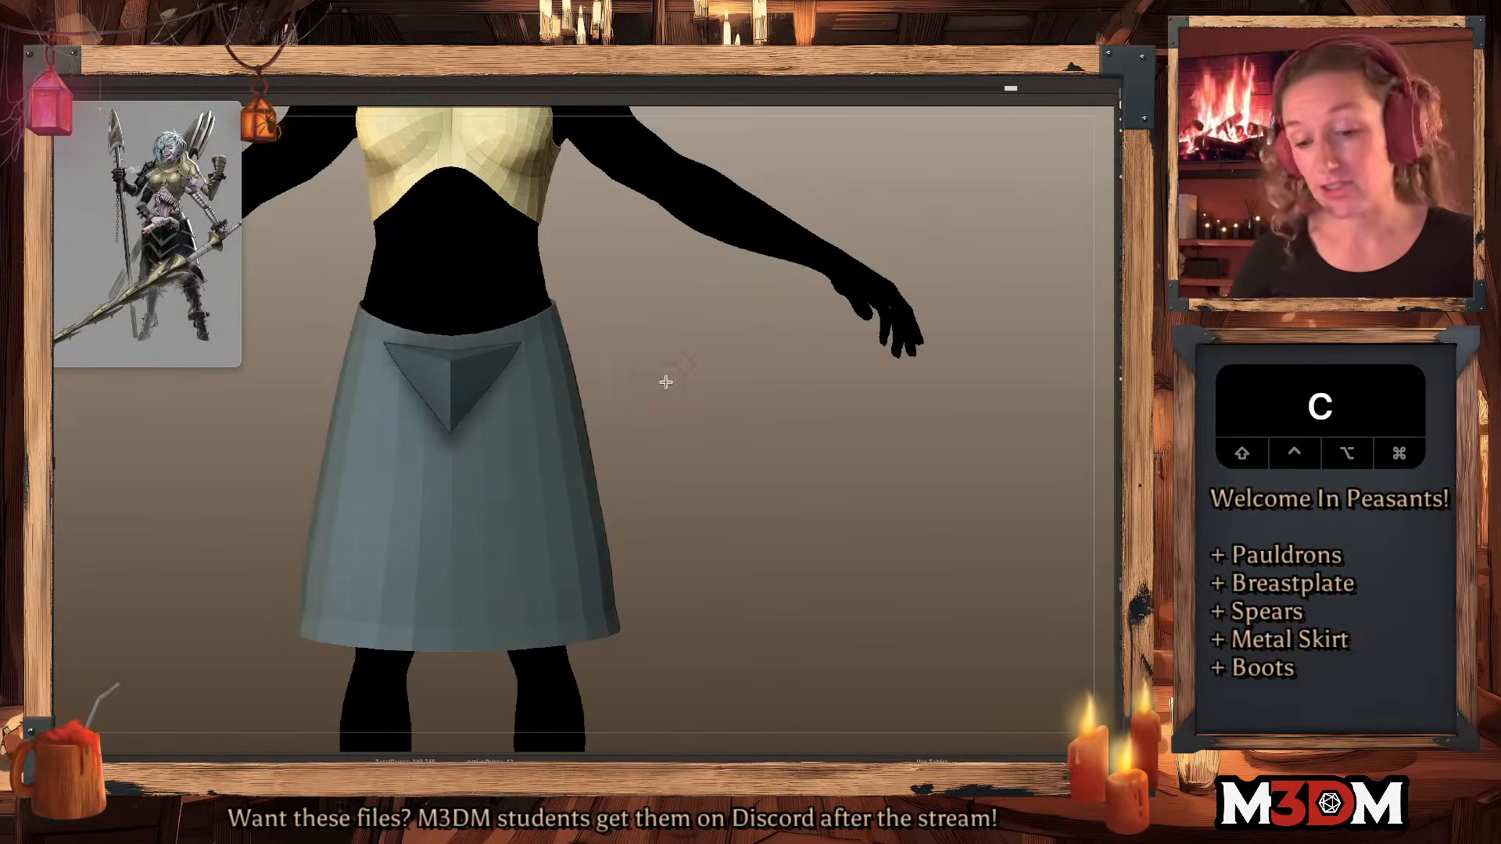
{"action": "key", "text": "space"}
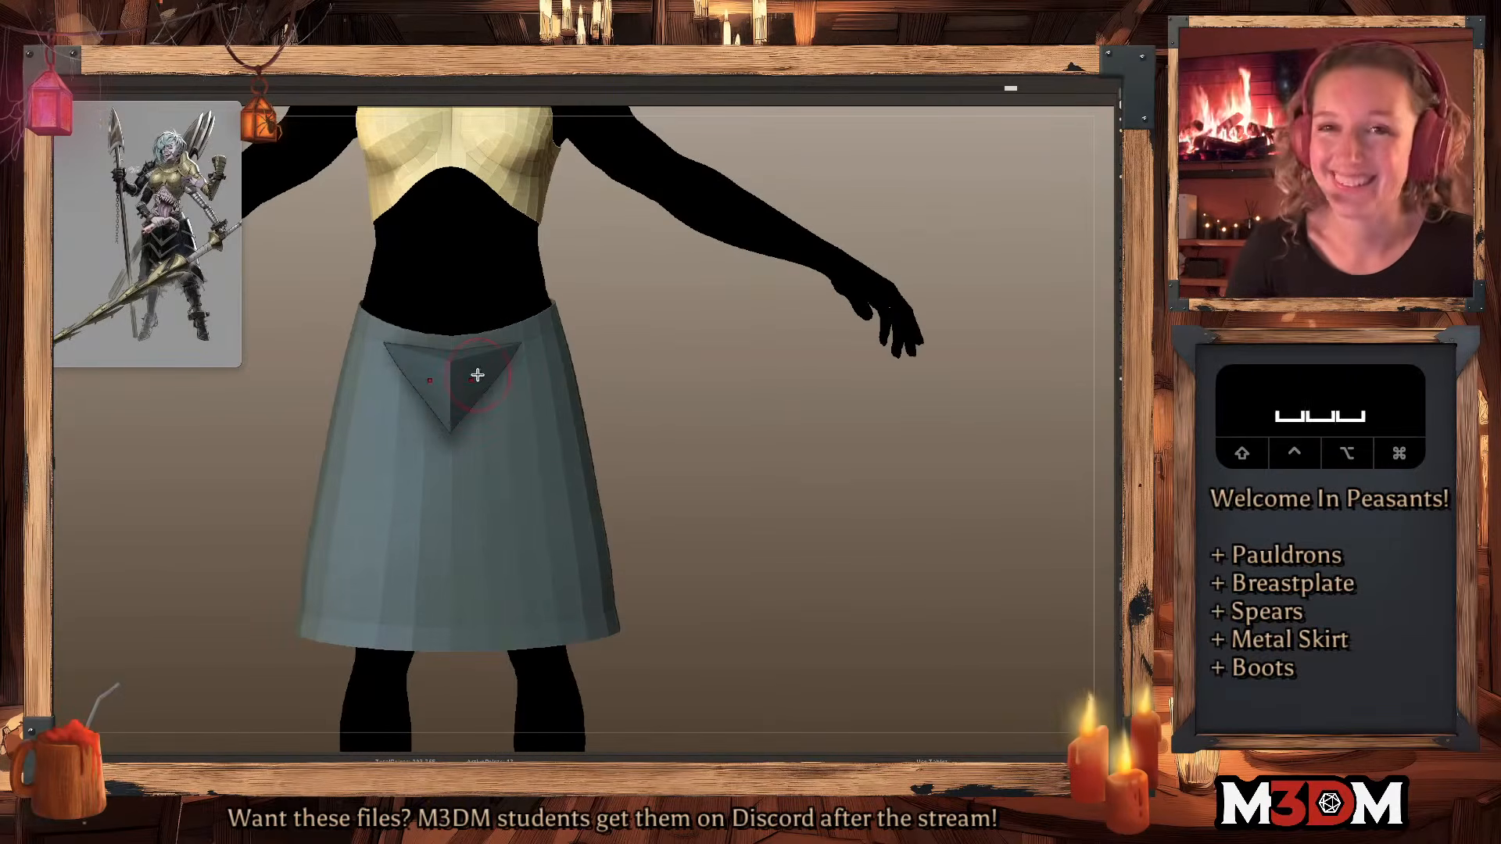
{"action": "key", "text": "space"}
{"action": "key", "text": "c"}
{"action": "left_click", "coordinate": [506, 186]}
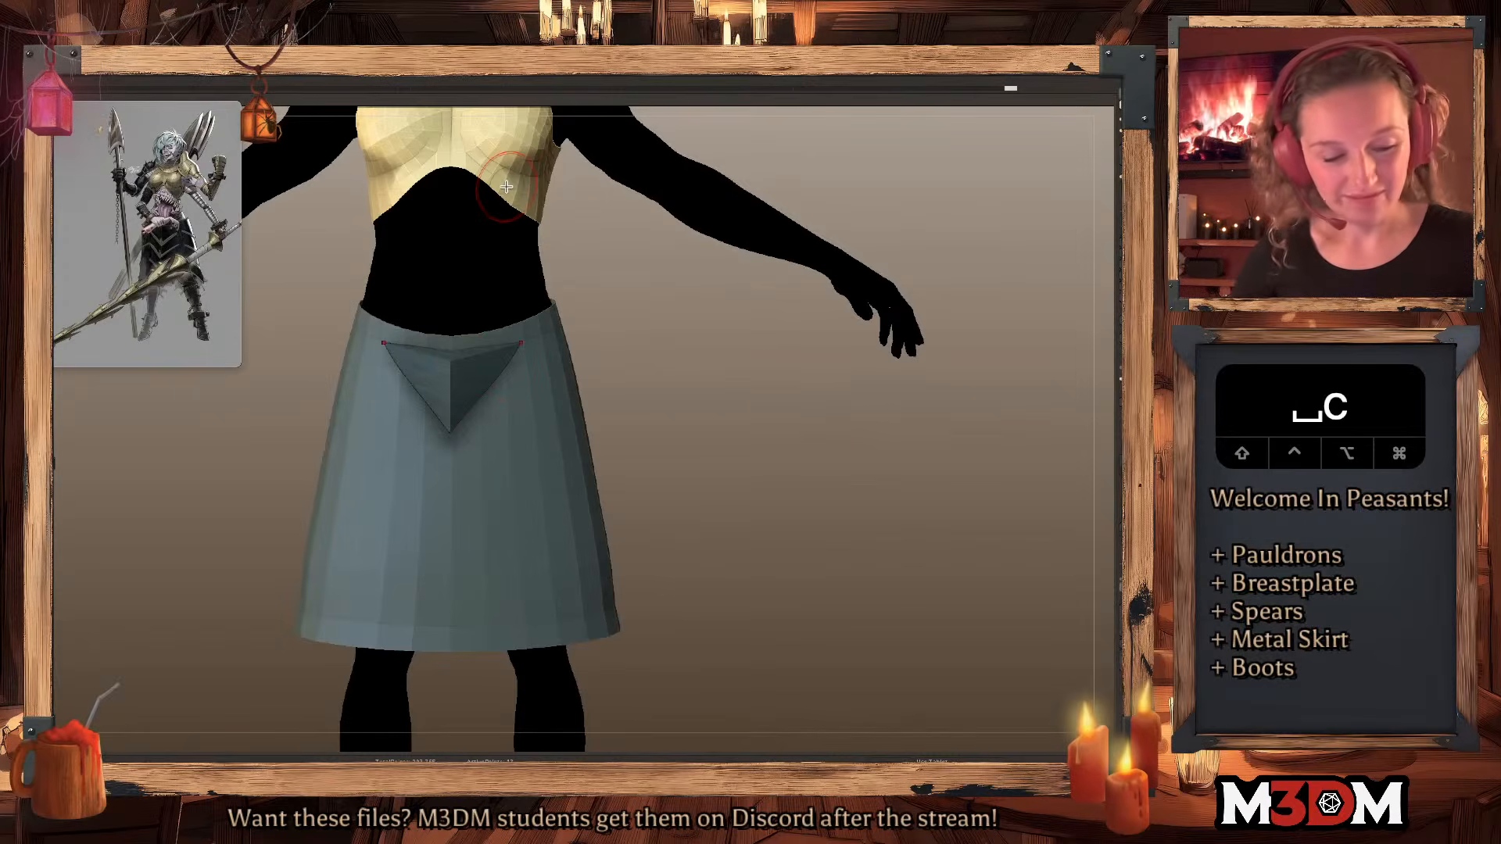
{"action": "left_click", "coordinate": [1122, 334]}
{"action": "key", "text": "space"}
{"action": "key", "text": "shift+f"}
{"action": "key", "text": "shift+f"}
{"action": "key", "text": "space"}
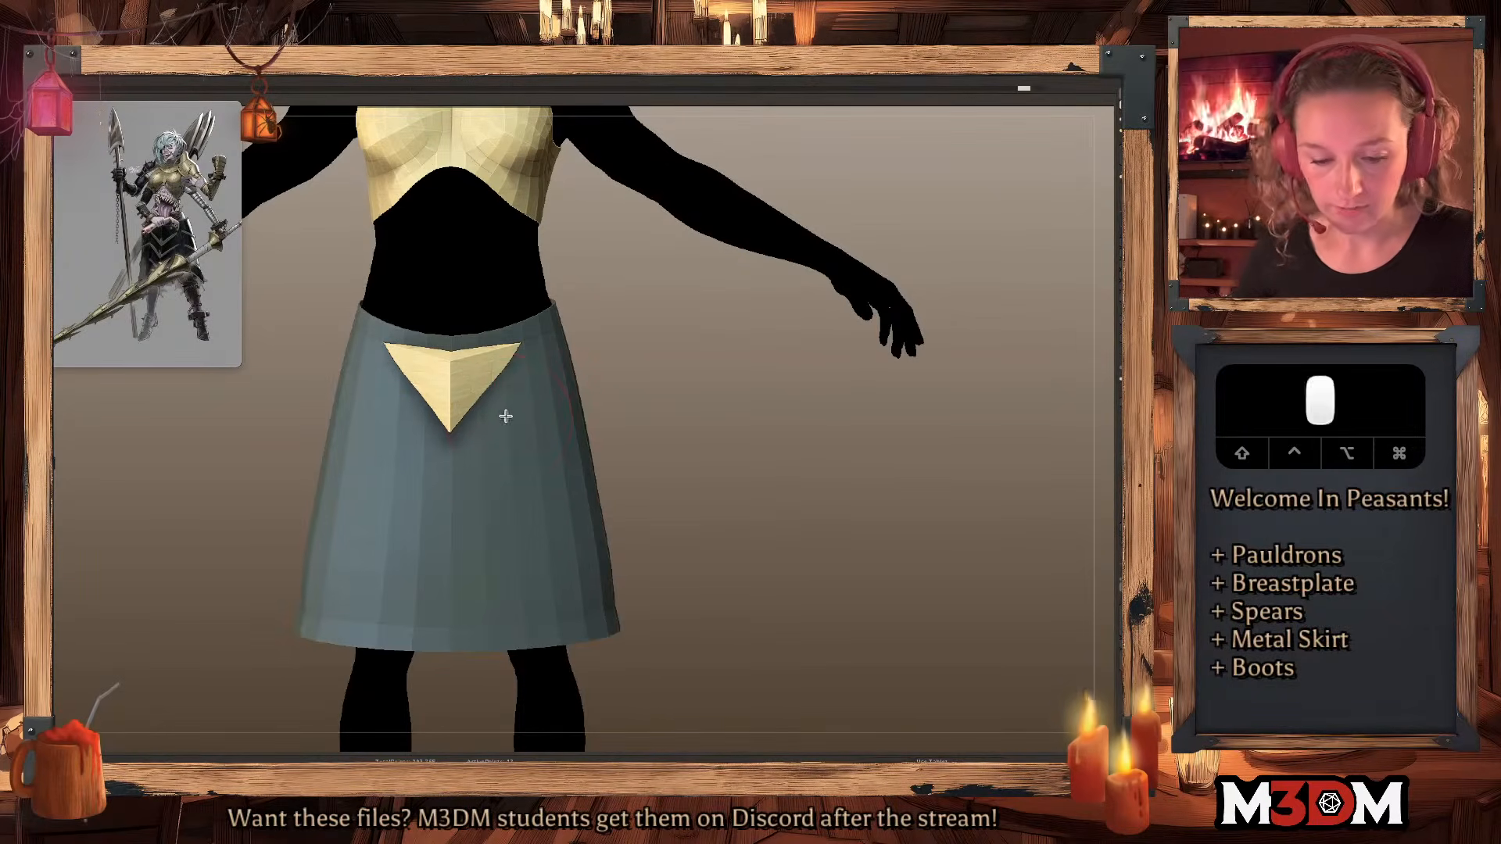
Isolate the plate in a side view and bend it into a gentle vertical curve with a gizmo deformer, and show the other parts.
{"action": "key", "text": "space"}
{"action": "mouse_move", "coordinate": [522, 350]}
{"action": "left_mouse_down"}
{"action": "mouse_move", "coordinate": [734, 446]}
{"action": "mouse_move", "coordinate": [897, 418]}
{"action": "left_mouse_up"}
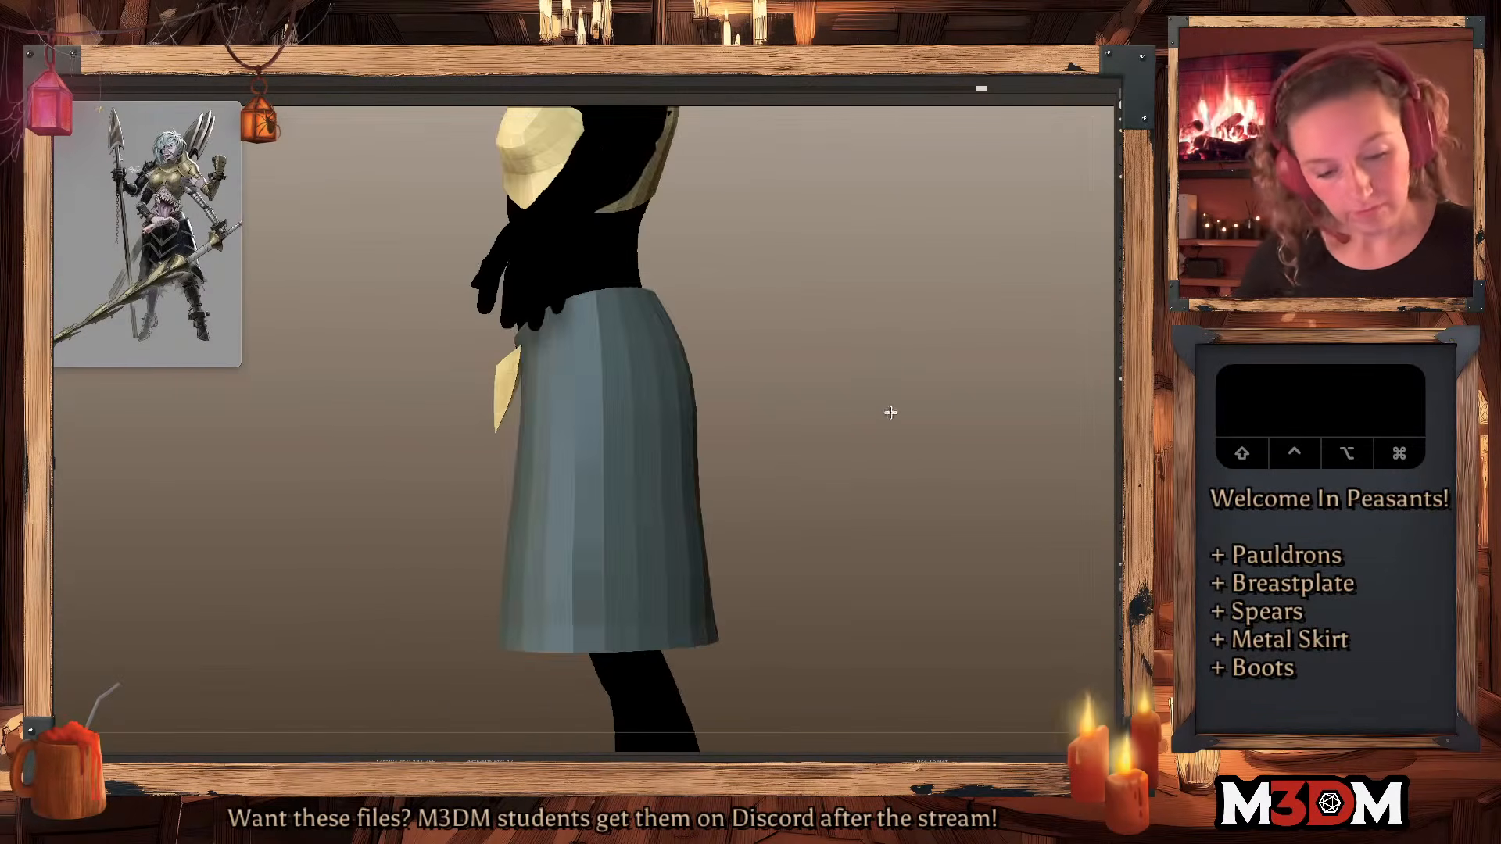
{"action": "key", "text": "q"}
{"action": "key", "text": "w"}
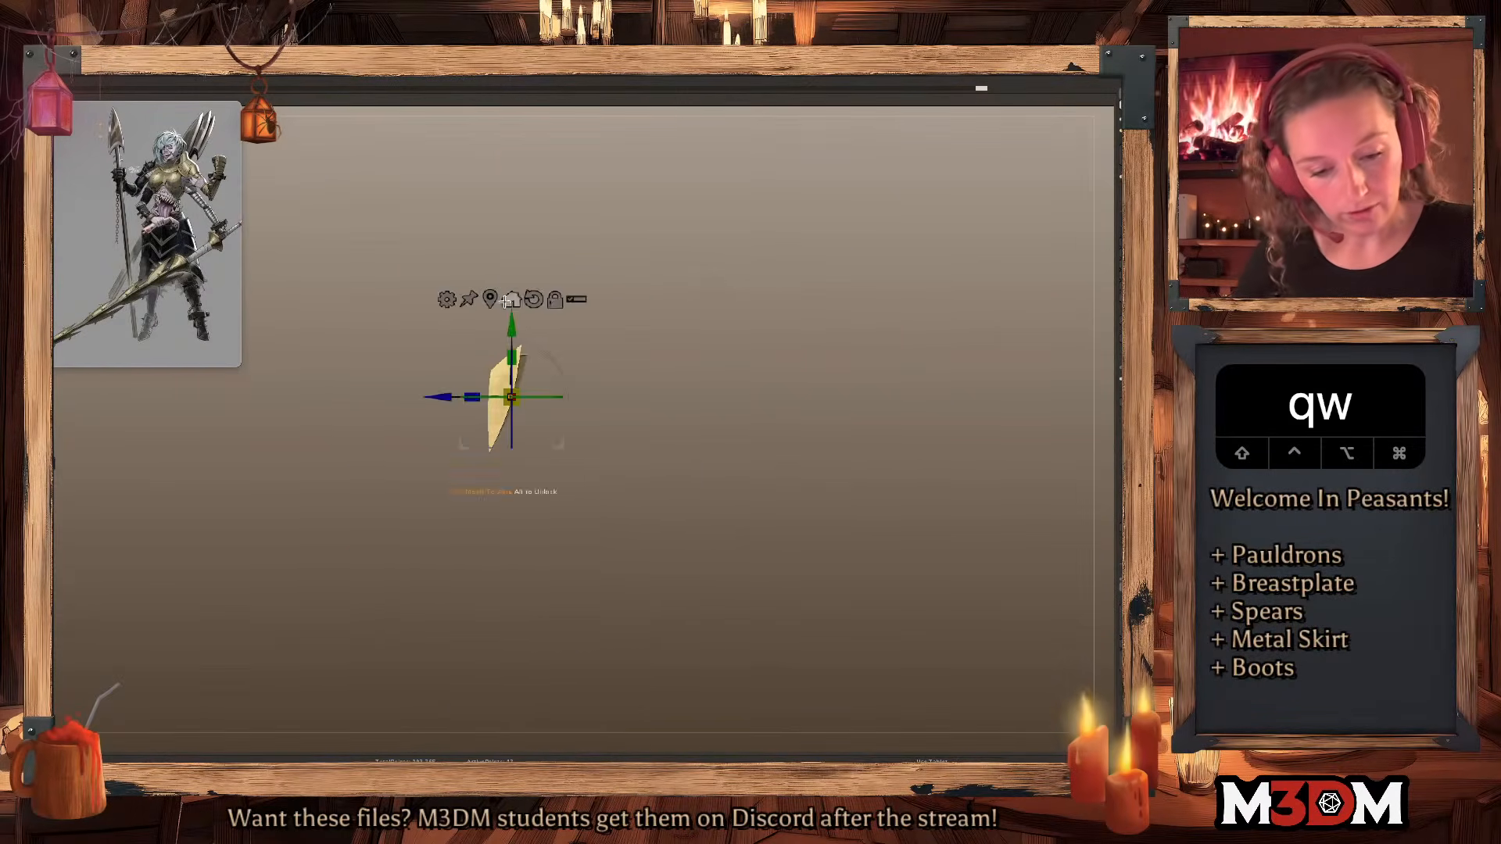
{"action": "left_click", "coordinate": [446, 299]}
{"action": "left_click", "coordinate": [446, 335]}
{"action": "left_click_drag", "start_coordinate": [502, 407], "coordinate": [561, 392]}
{"action": "left_click", "coordinate": [437, 308]}
{"action": "left_click", "coordinate": [536, 306]}
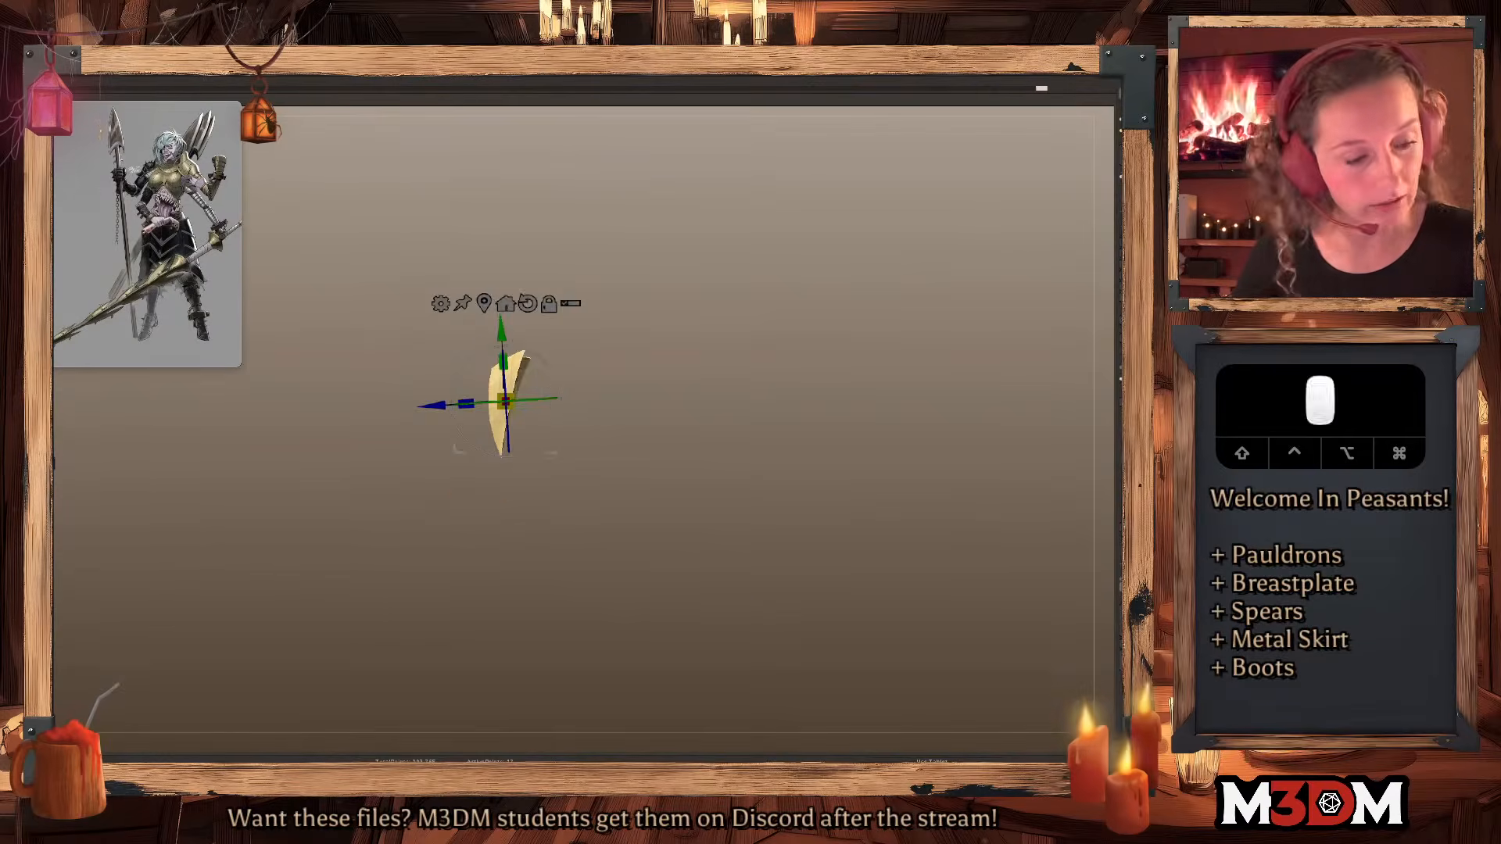
{"action": "left_click", "coordinate": [625, 423]}
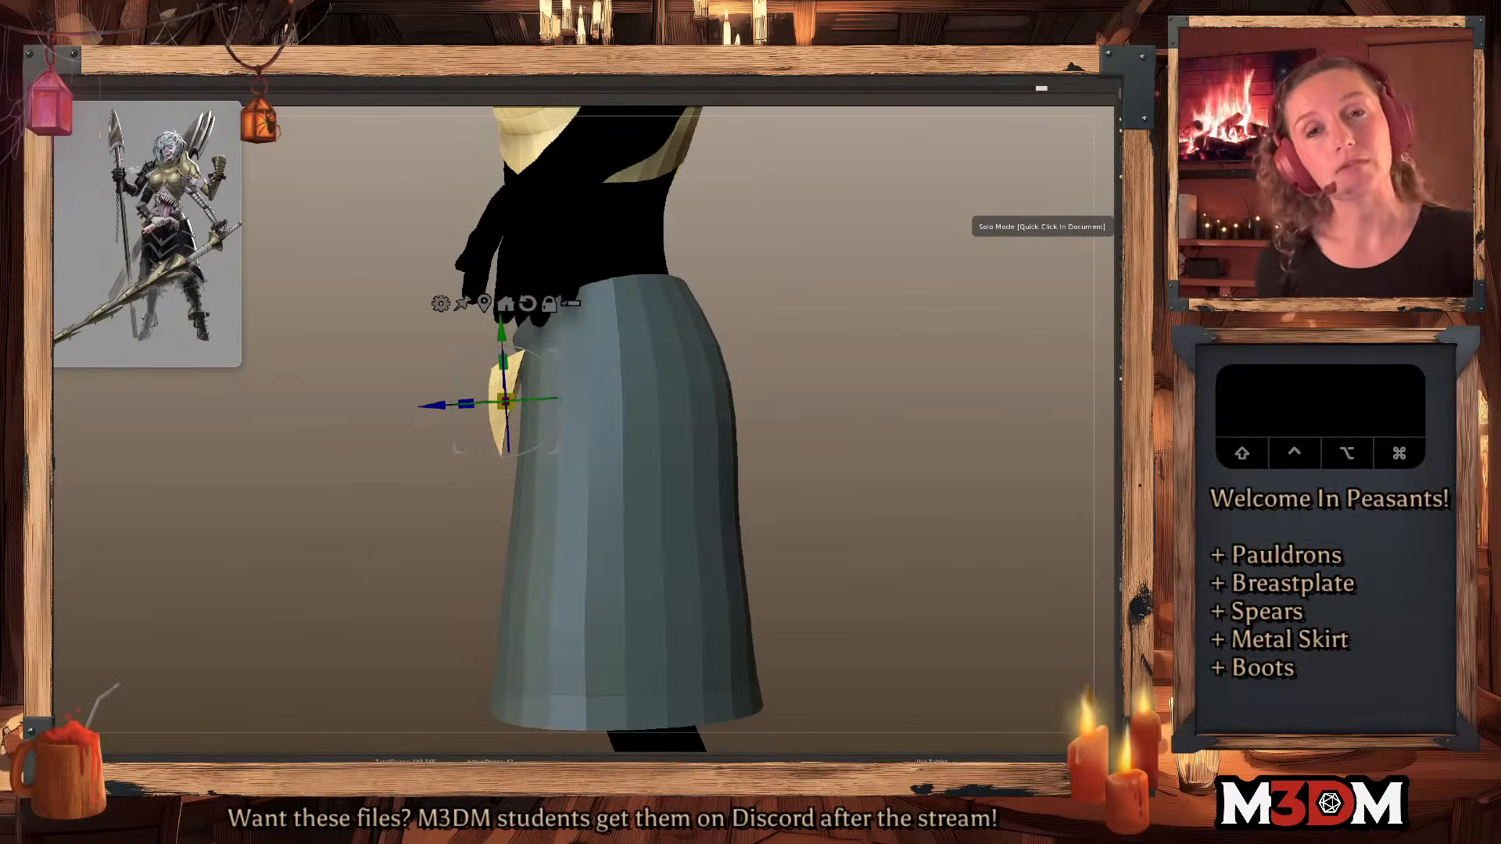
Rotate the curved plate with the gizmo so that it lies along the front of the skirt.
{"action": "mouse_move", "coordinate": [560, 381]}
{"action": "left_mouse_down"}
{"action": "mouse_move", "coordinate": [570, 348]}
{"action": "mouse_move", "coordinate": [563, 366]}
{"action": "left_mouse_up"}
{"action": "key", "text": "q"}
{"action": "key", "text": "w"}
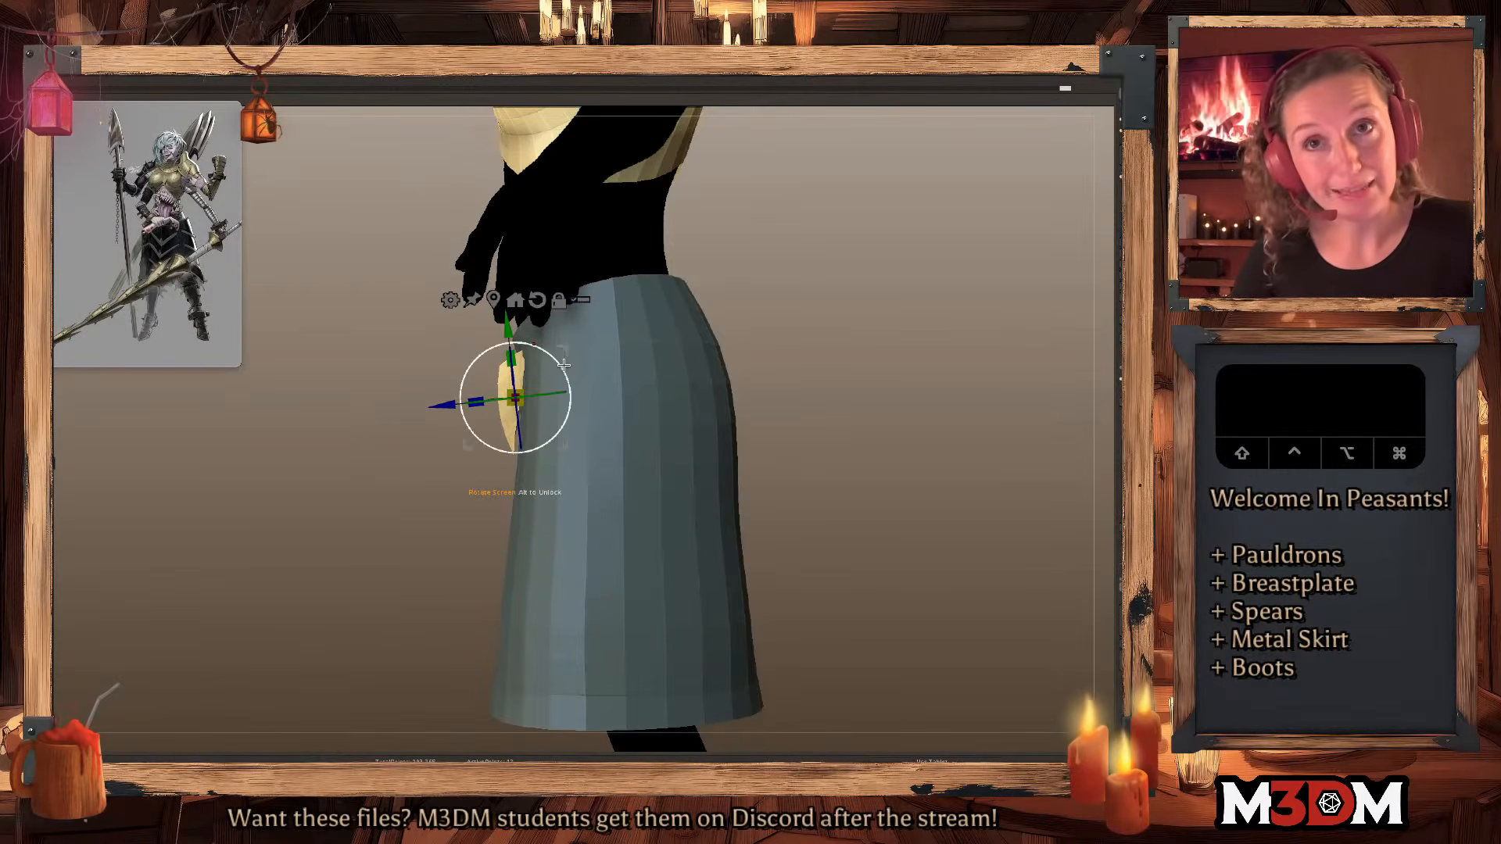
Turn on symmetry and pull the plate's two upper corners outward and slightly up from the skirt surface.
{"action": "key", "text": "q"}
{"action": "key", "text": "b"}
{"action": "key", "text": "space"}
{"action": "mouse_move", "coordinate": [824, 391]}
{"action": "left_mouse_down"}
{"action": "mouse_move", "coordinate": [997, 252]}
{"action": "mouse_move", "coordinate": [831, 378]}
{"action": "left_mouse_up"}
{"action": "left_click", "coordinate": [1118, 132]}
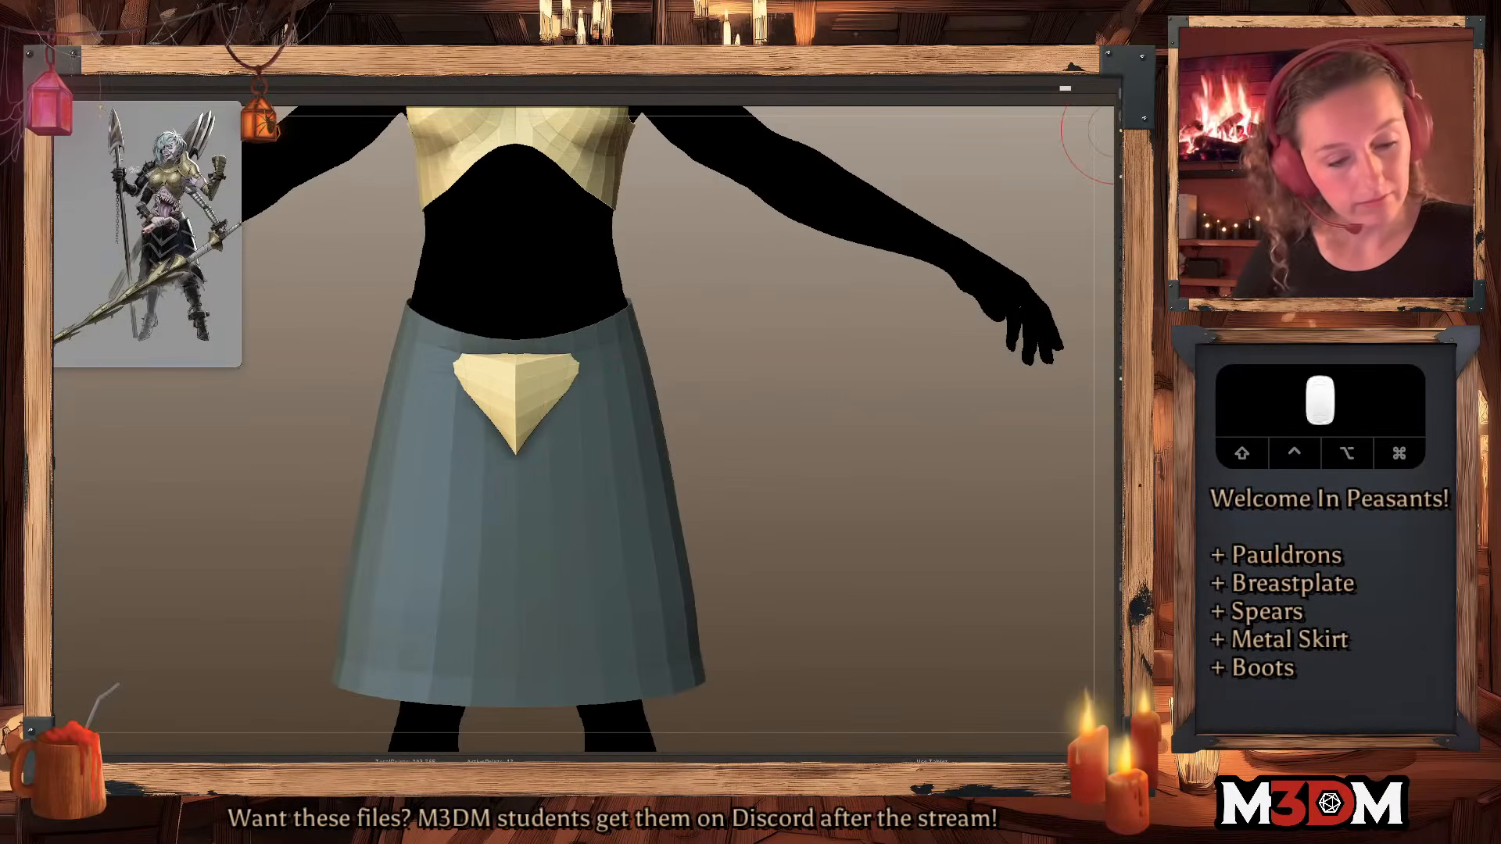
{"action": "left_click", "coordinate": [567, 420], "text": "alt"}
{"action": "left_click", "coordinate": [559, 431], "text": "alt"}
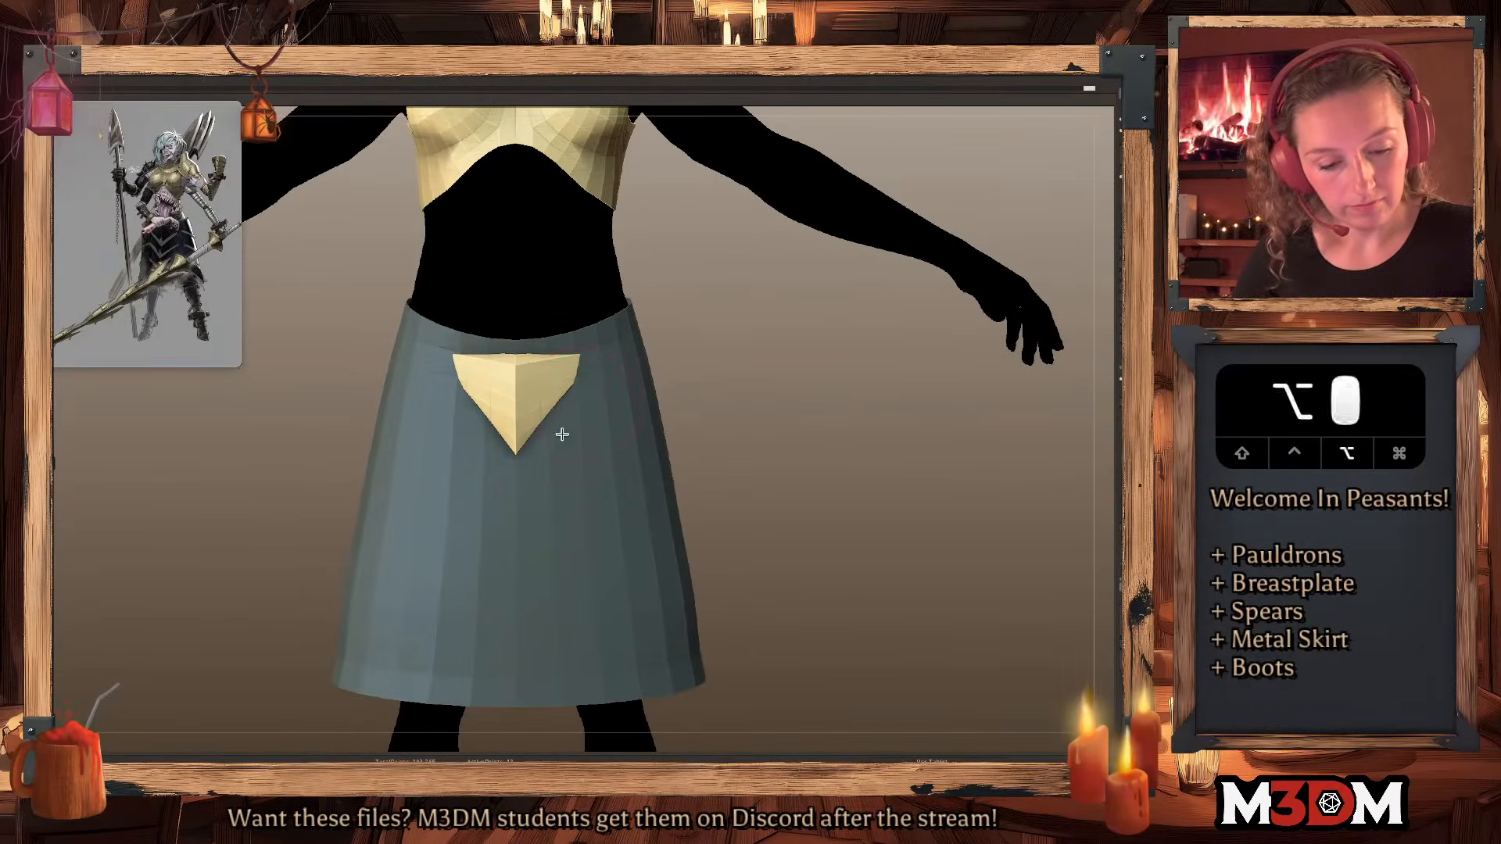
{"action": "left_click_drag", "start_coordinate": [586, 375], "coordinate": [612, 369], "text": "alt"}
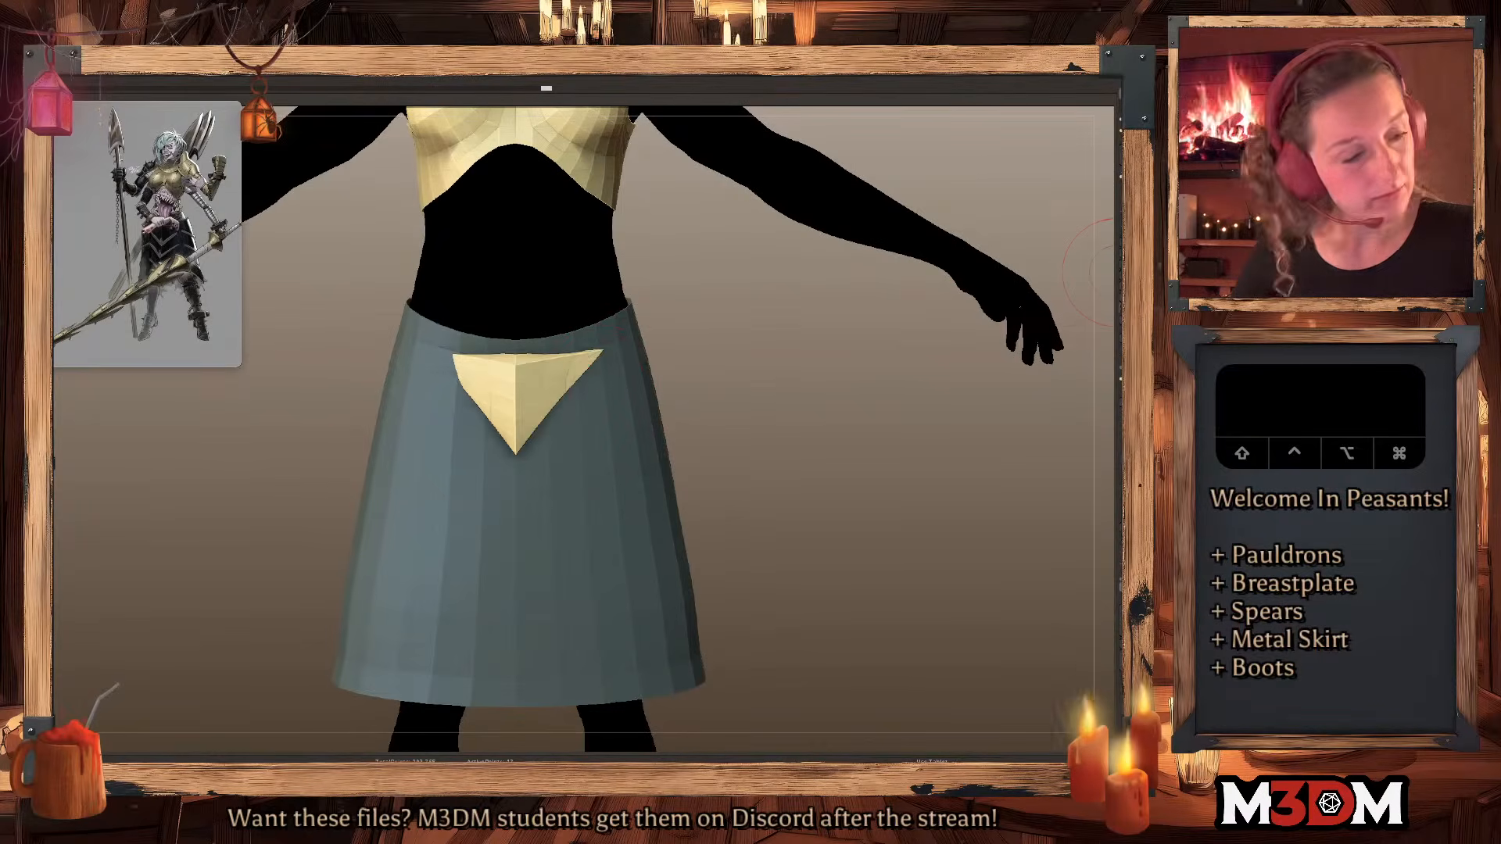
{"action": "left_click", "coordinate": [1119, 286]}
{"action": "key", "text": "x"}
{"action": "key", "text": "space"}
{"action": "left_click_drag", "start_coordinate": [581, 373], "coordinate": [605, 356]}
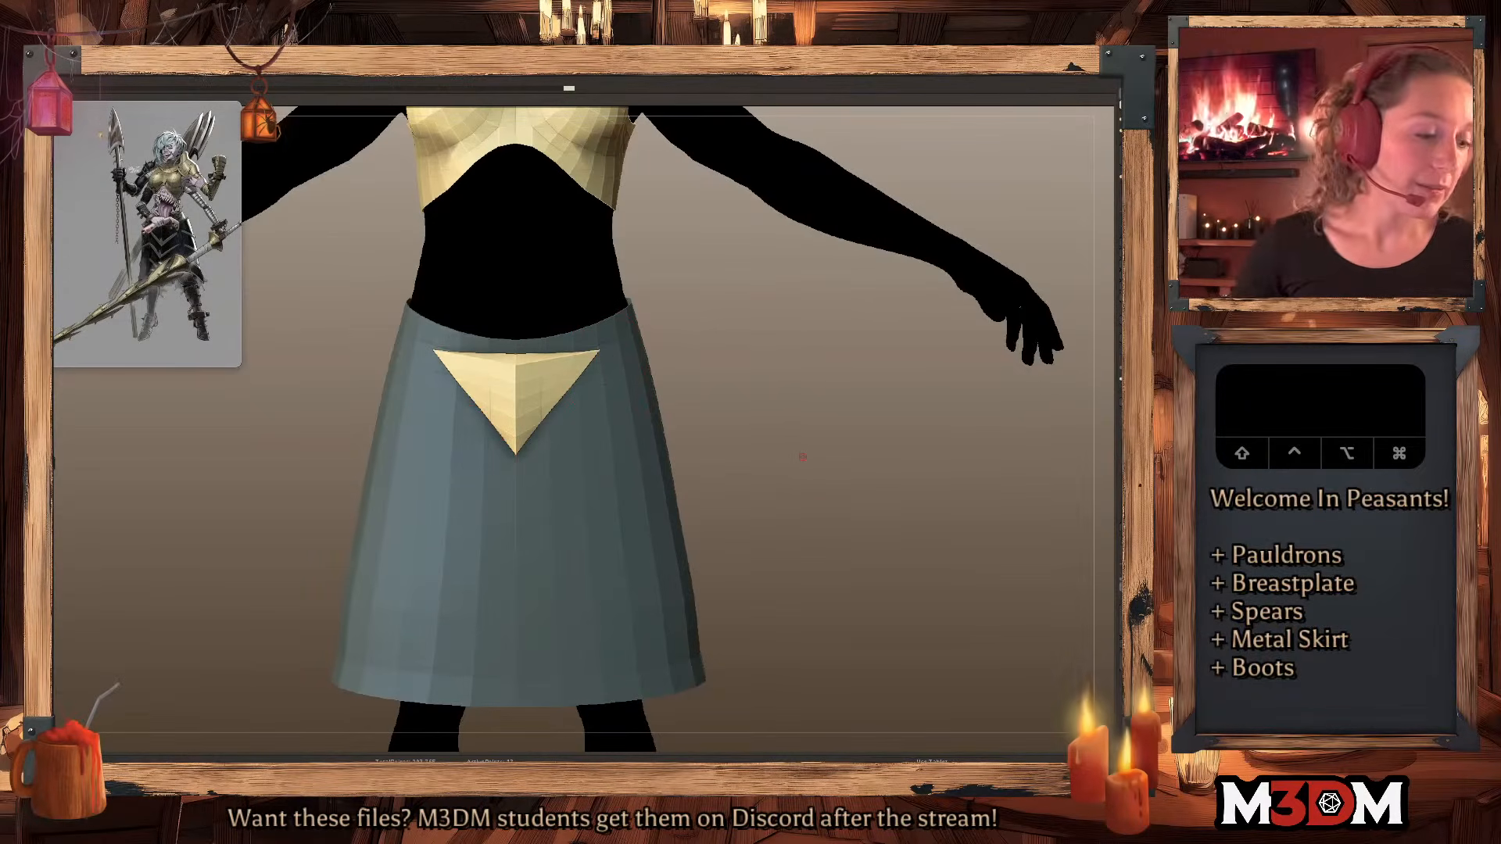
Name the plate's subtool "Armor Section".
{"action": "left_click", "coordinate": [1143, 477]}
{"action": "type", "text": "Armor Se"}
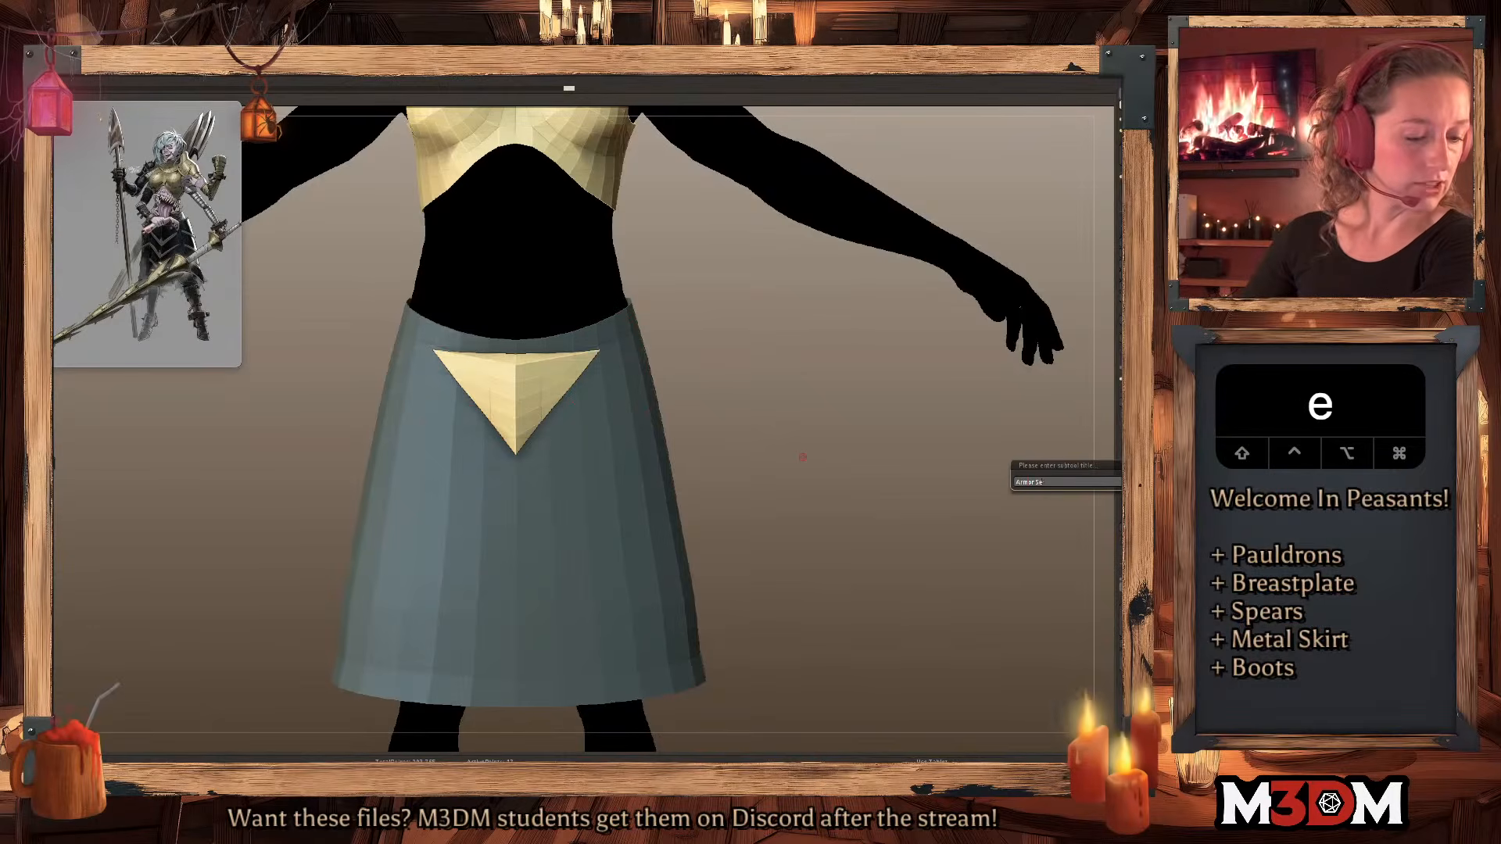
{"action": "type", "text": "ction"}
{"action": "key", "text": "Return"}
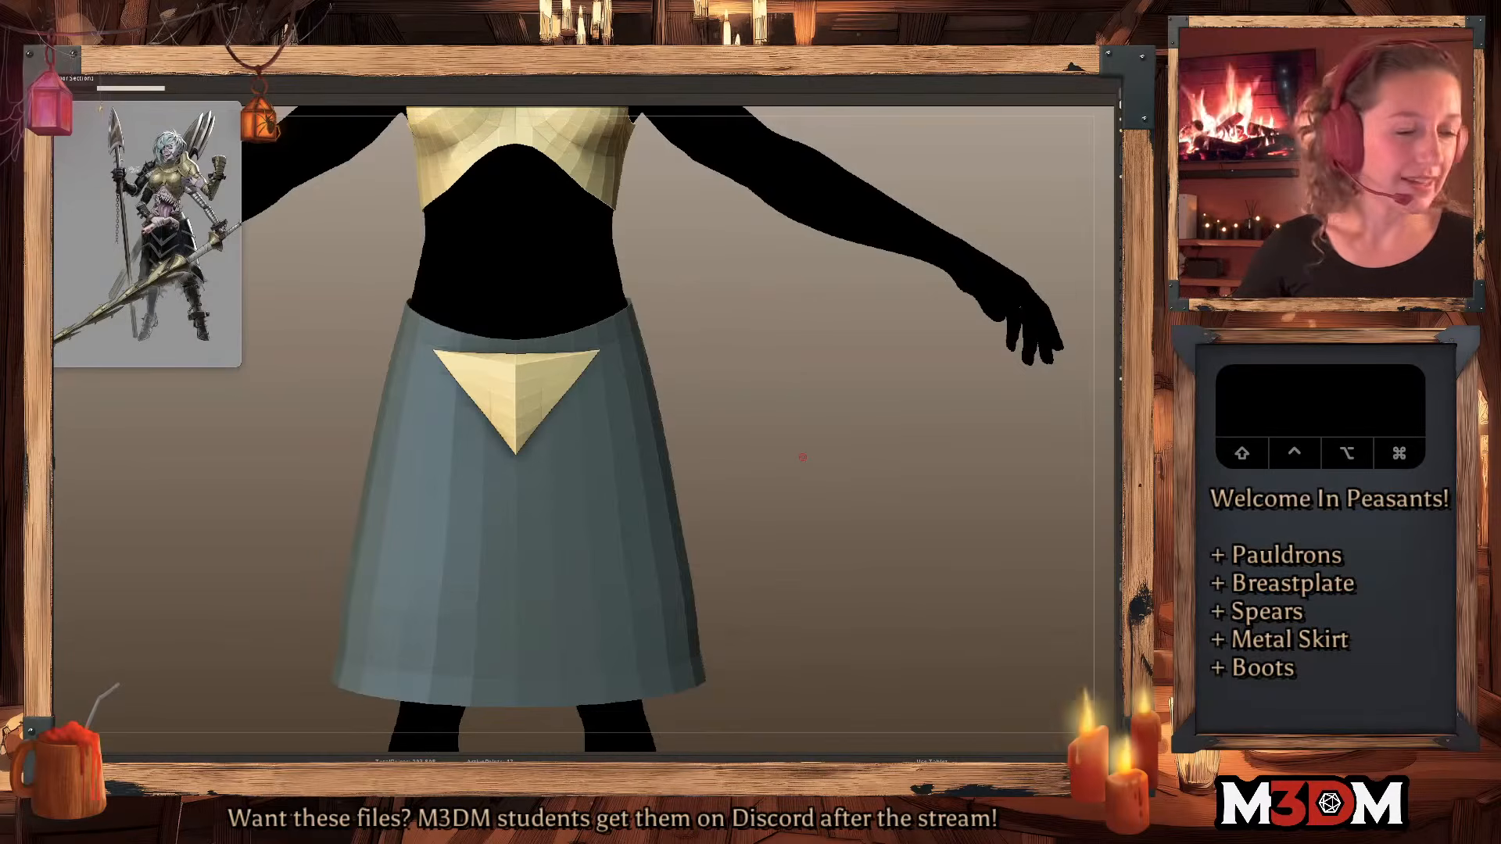
Isolate the plate and give it thickness with dynamic subdivision.
{"action": "left_click_drag", "start_coordinate": [802, 458], "coordinate": [789, 488], "text": "alt"}
{"action": "key", "text": "space"}
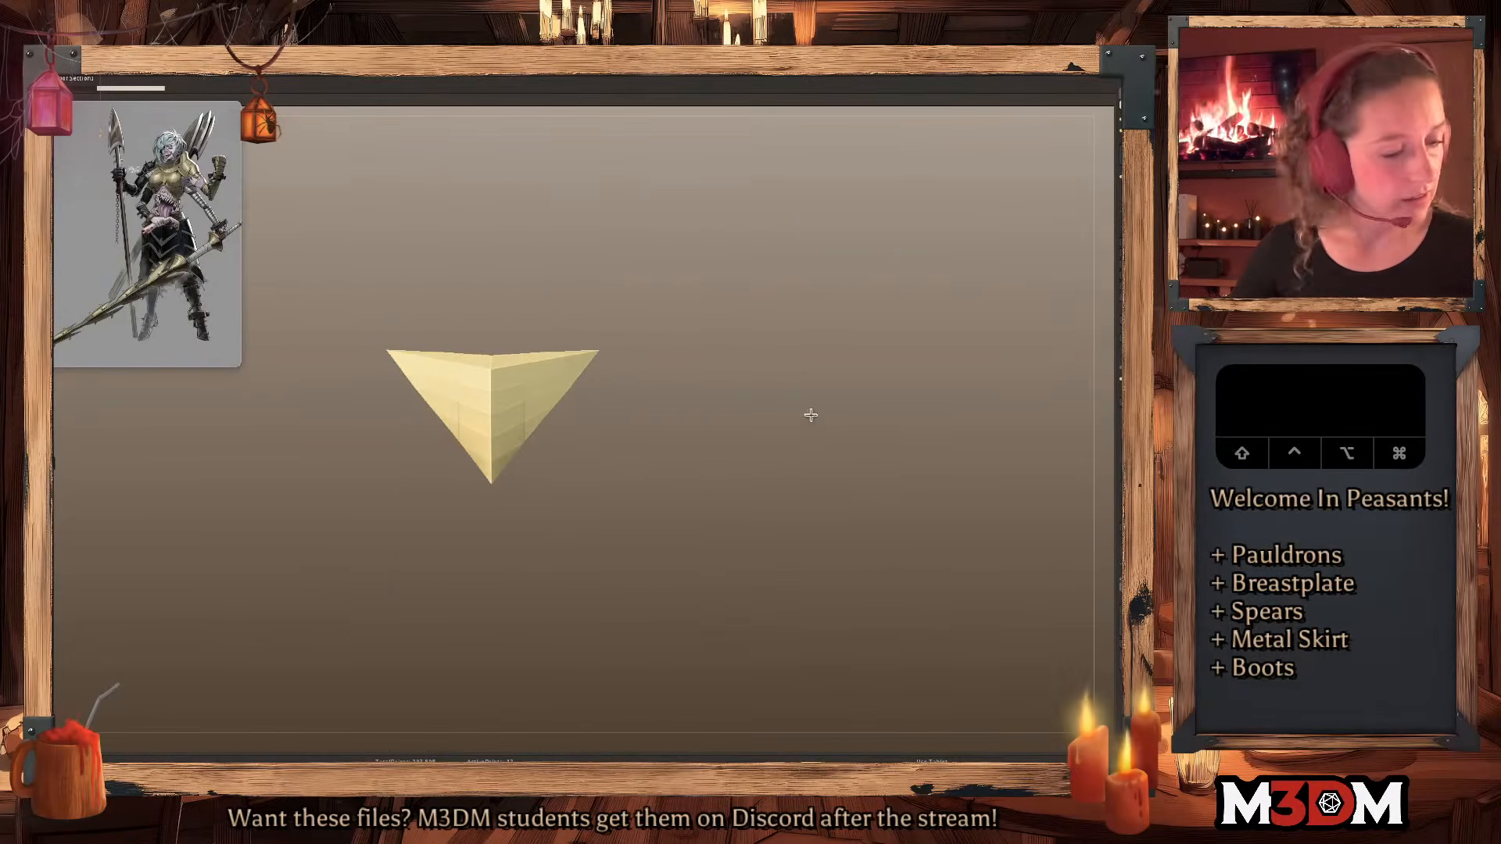
{"action": "left_click_drag", "start_coordinate": [915, 505], "coordinate": [909, 509]}
{"action": "left_click", "coordinate": [1132, 546]}
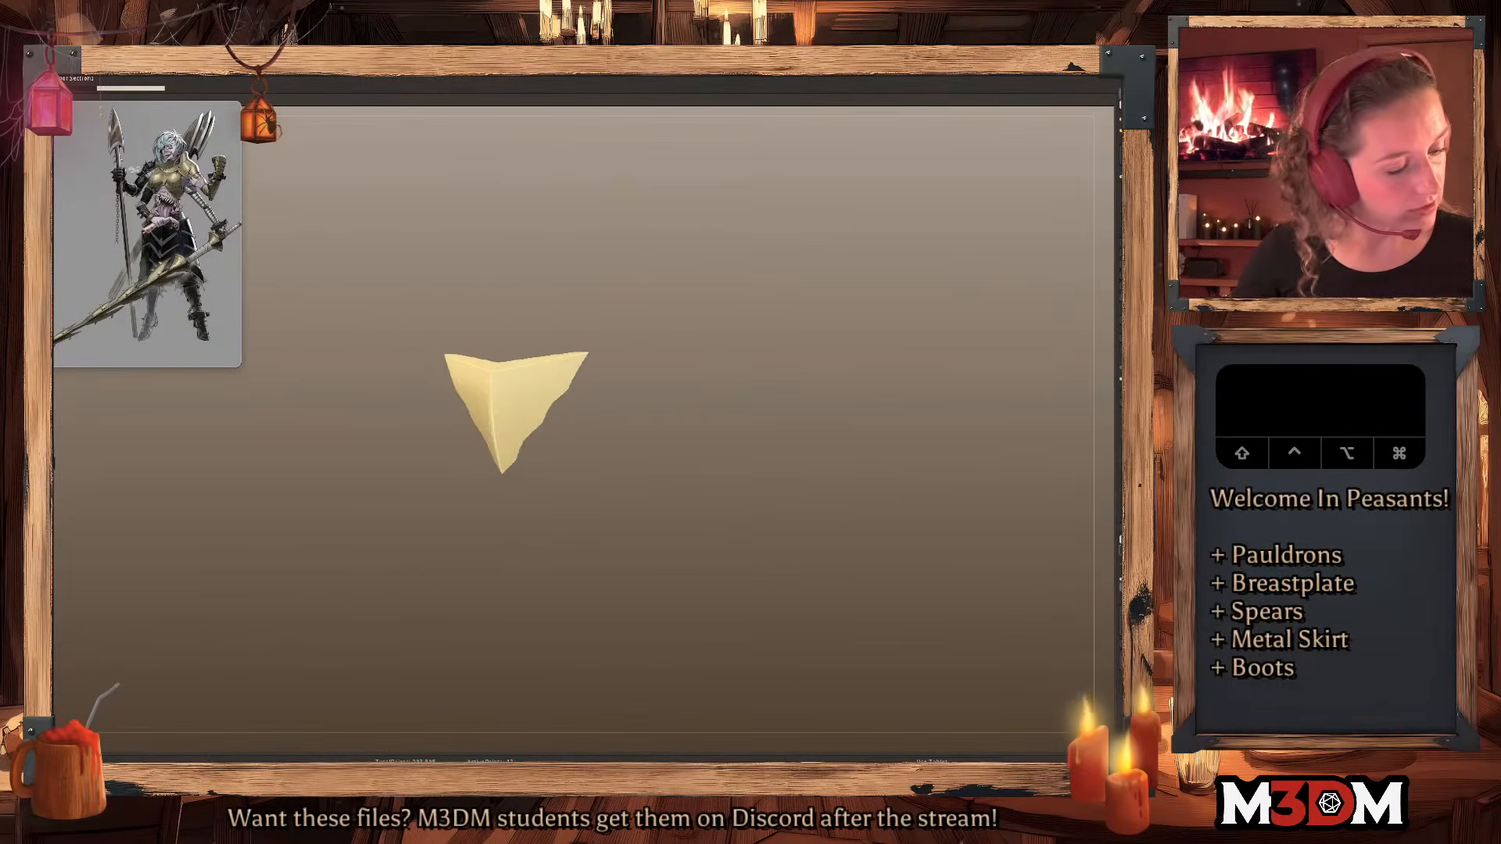
{"action": "left_click", "coordinate": [1132, 566]}
{"action": "left_click_drag", "start_coordinate": [1059, 566], "coordinate": [913, 565]}
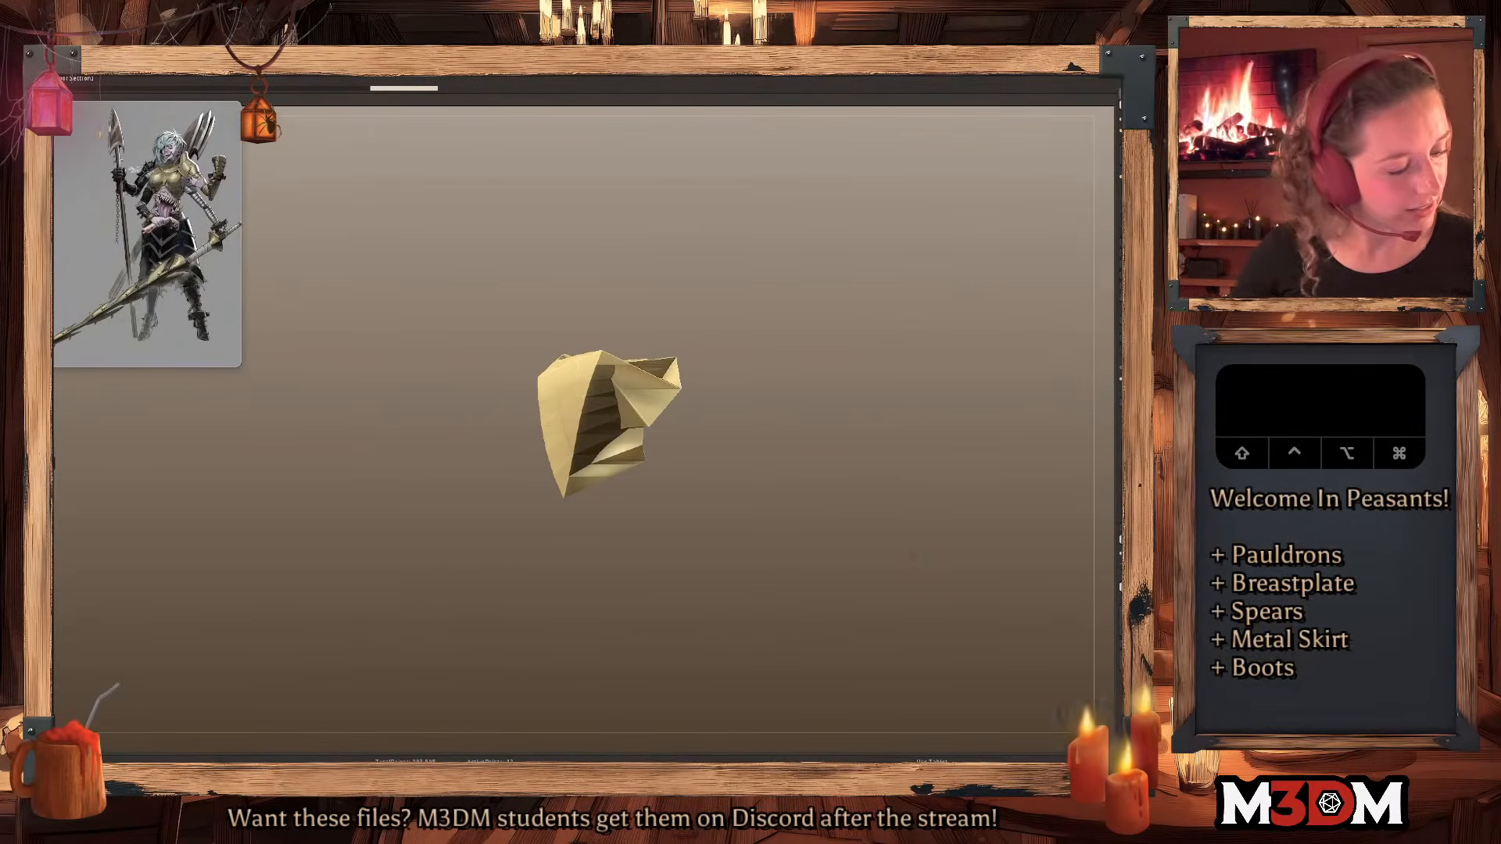
Reduce the plate's Dynamic Thickness in small adjustments until it is a thin, even shell.
{"action": "left_click", "coordinate": [1130, 579]}
{"action": "left_click", "coordinate": [1126, 579]}
{"action": "left_click_drag", "start_coordinate": [1024, 583], "coordinate": [892, 594]}
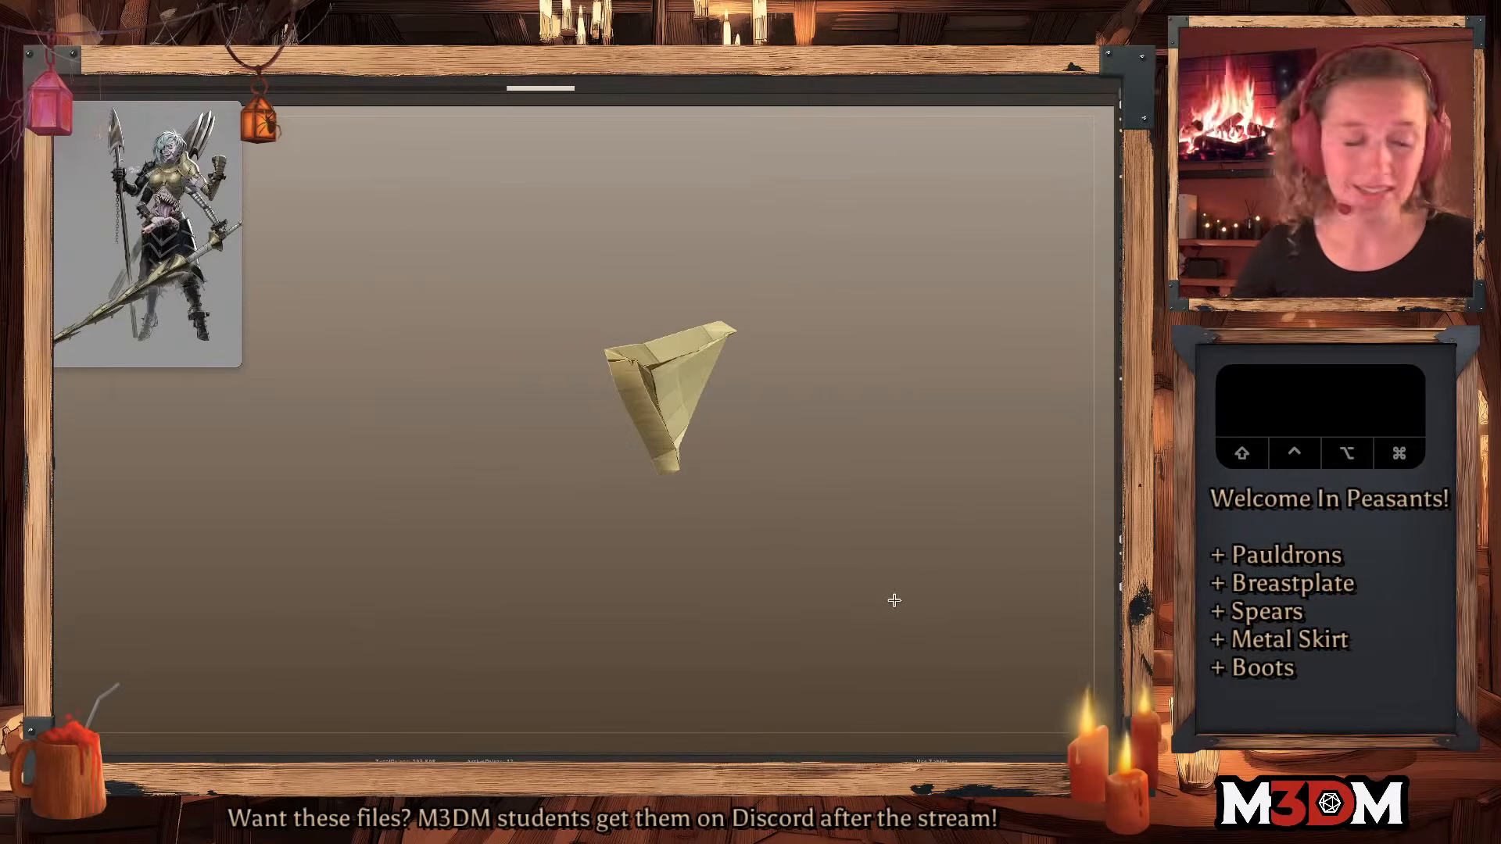
{"action": "left_click", "coordinate": [1125, 579]}
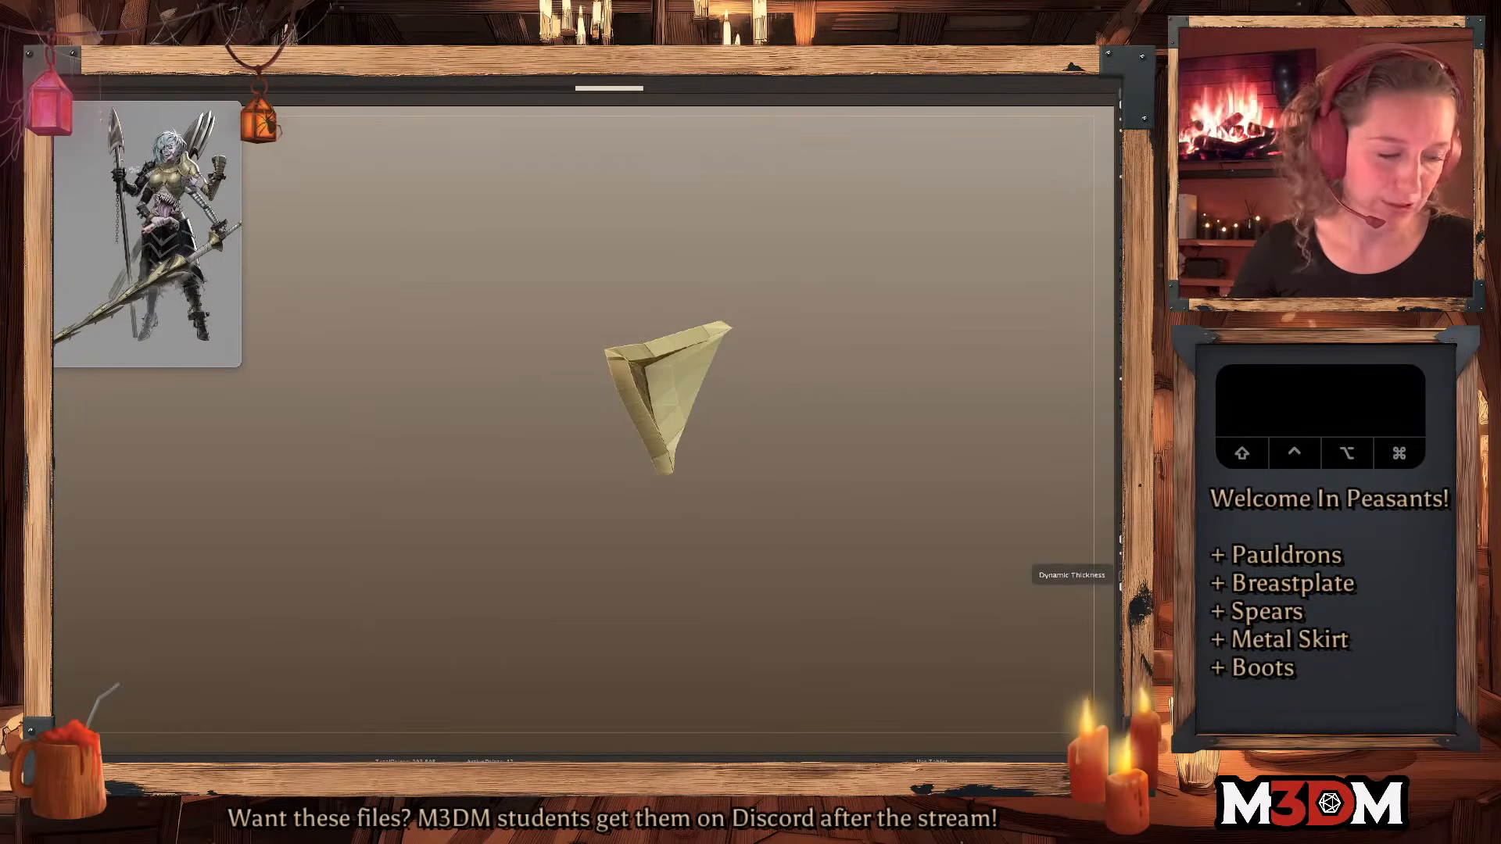
{"action": "left_click", "coordinate": [1125, 579]}
{"action": "left_click", "coordinate": [1126, 580]}
{"action": "left_click", "coordinate": [1126, 579]}
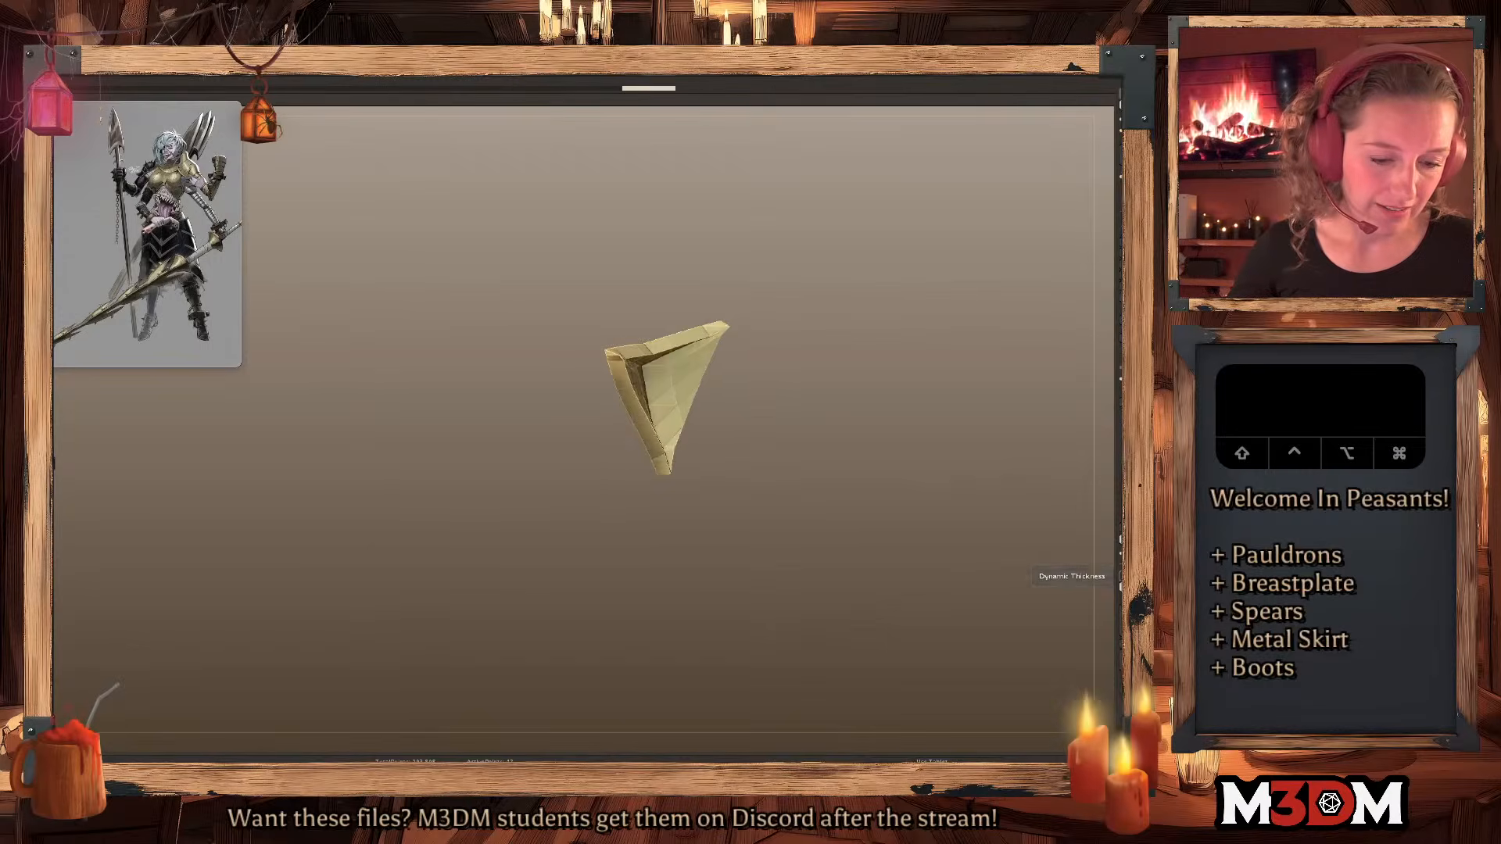
{"action": "mouse_move", "coordinate": [901, 576]}
{"action": "left_mouse_down"}
{"action": "mouse_move", "coordinate": [886, 581]}
{"action": "mouse_move", "coordinate": [913, 587]}
{"action": "left_mouse_up"}
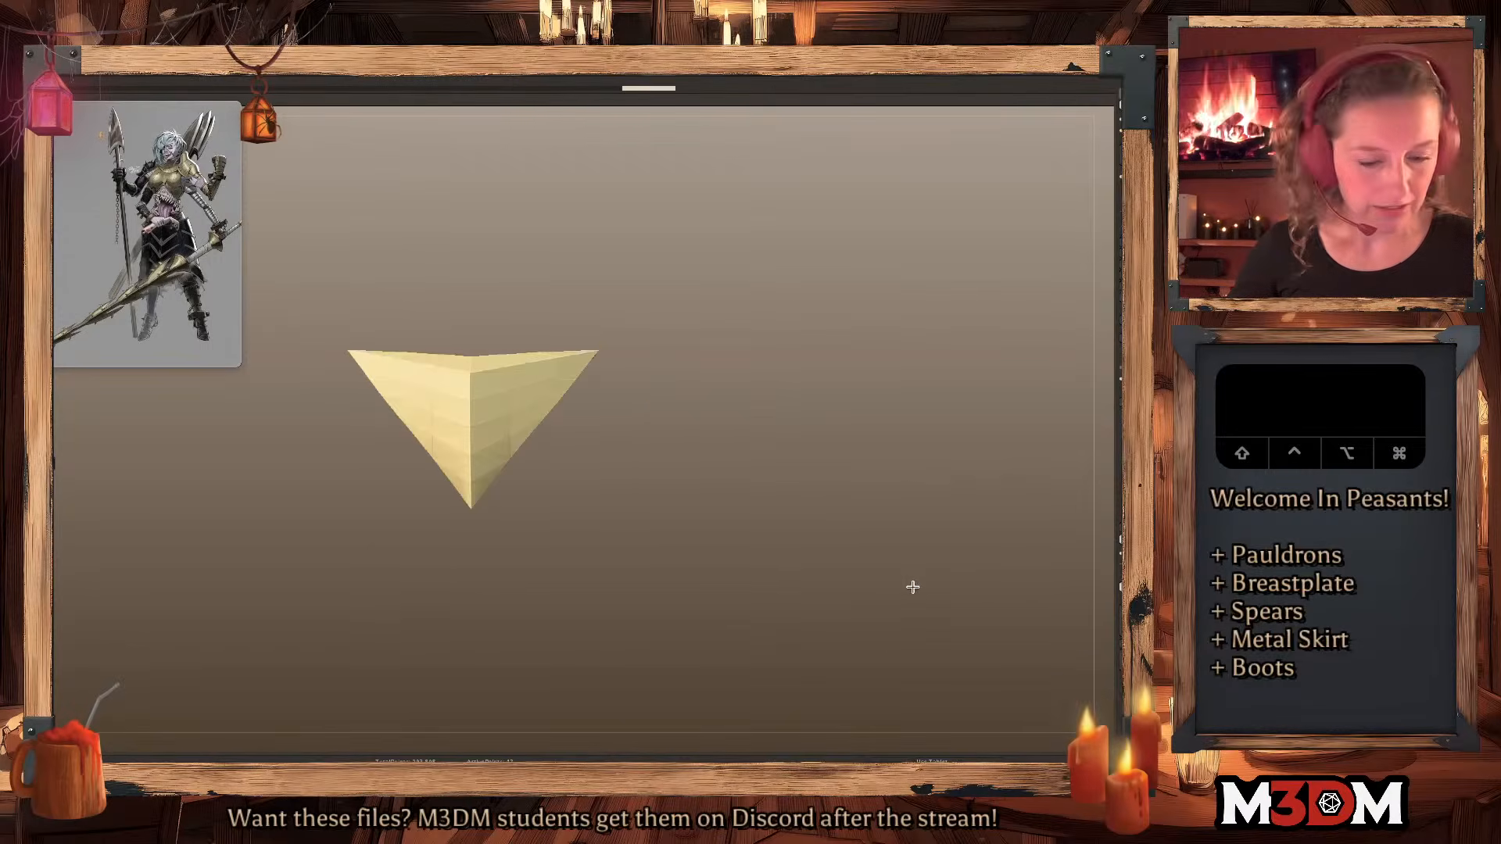
Extrude the plate's side rim outward using ZModeler's Extrude polygon action with the Polyloop target.
{"action": "key", "text": "s"}
{"action": "left_click_drag", "start_coordinate": [941, 388], "coordinate": [842, 516]}
{"action": "key", "text": "s"}
{"action": "left_click", "coordinate": [931, 444]}
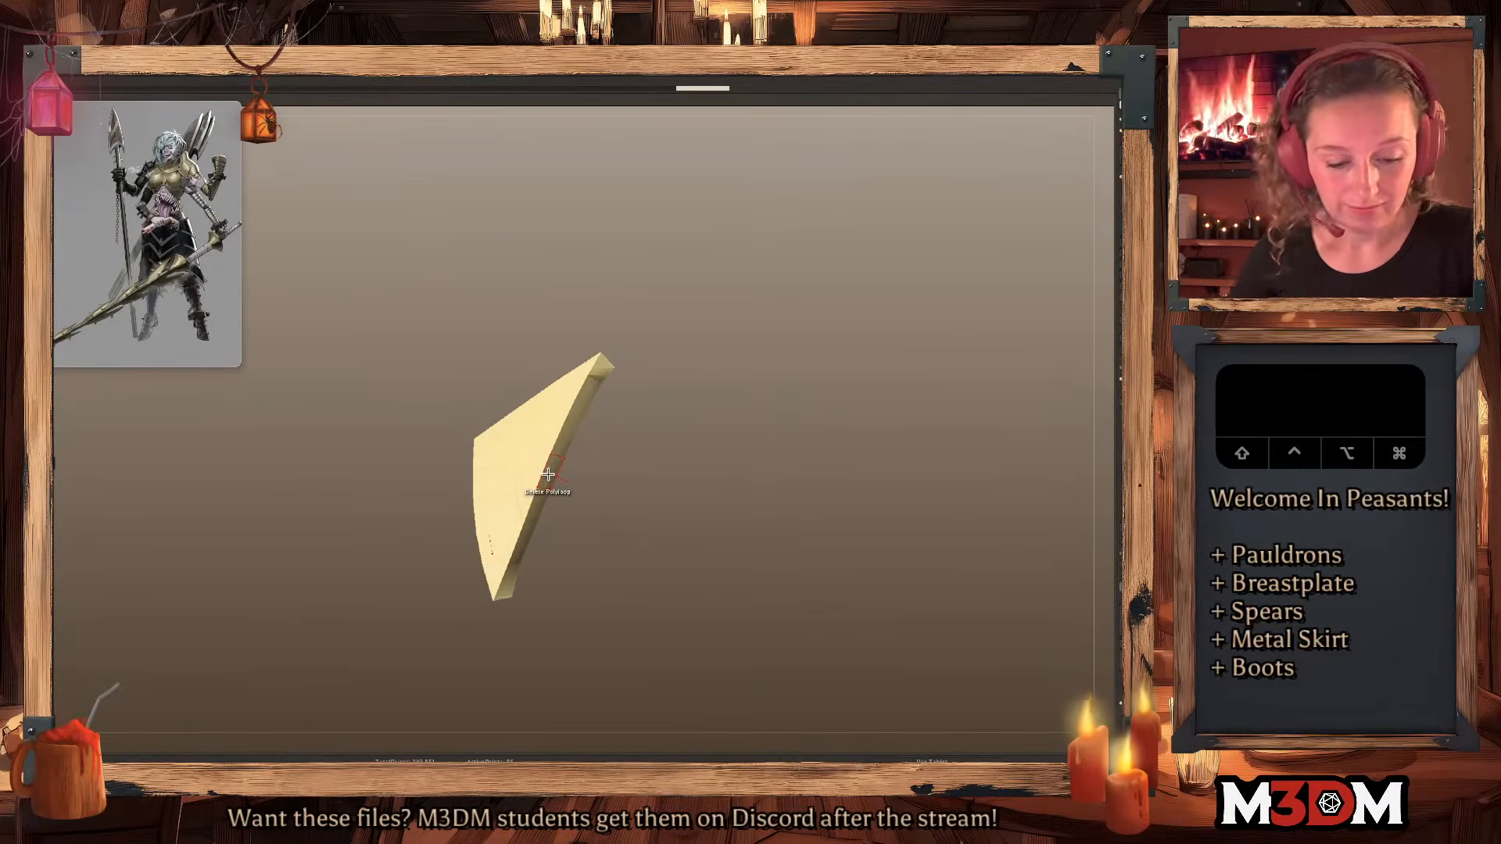
{"action": "key", "text": "shift+f"}
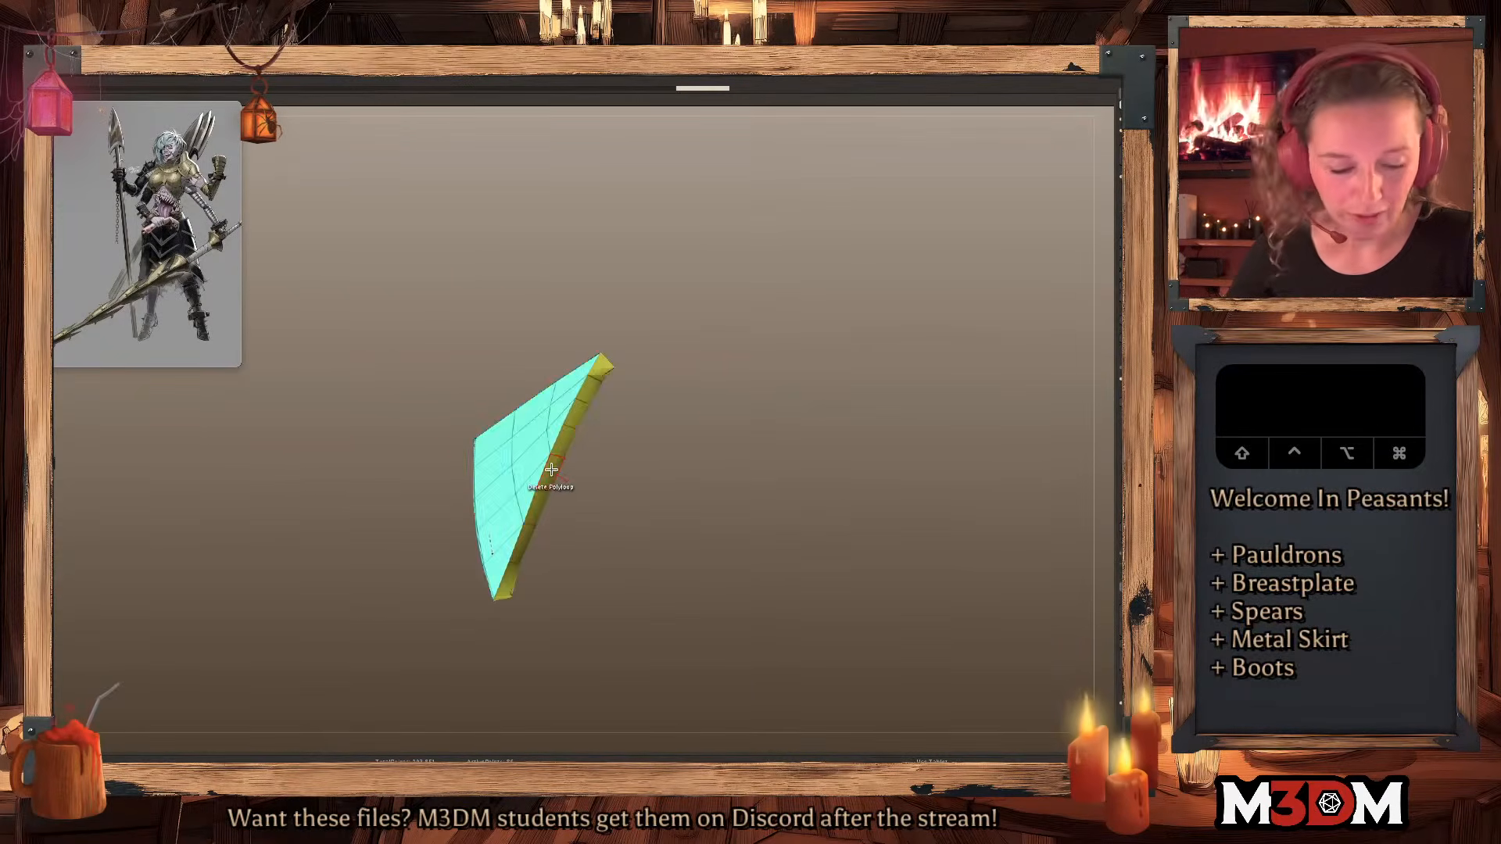
{"action": "key", "text": "space"}
{"action": "left_click", "coordinate": [438, 446]}
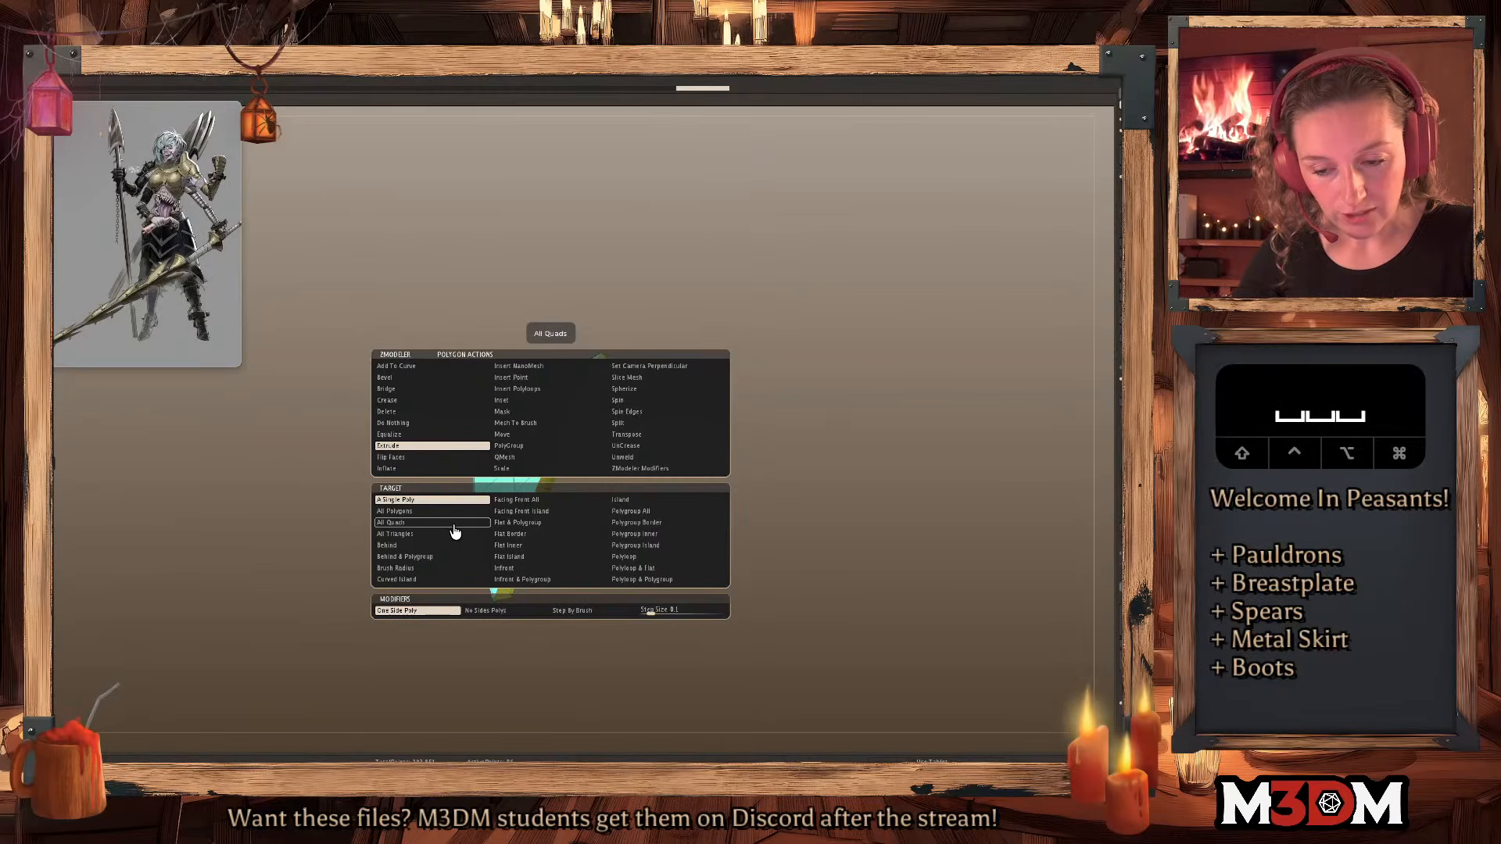
{"action": "left_click", "coordinate": [644, 558]}
{"action": "left_click_drag", "start_coordinate": [542, 497], "coordinate": [560, 481]}
{"action": "left_click_drag", "start_coordinate": [784, 493], "coordinate": [814, 505]}
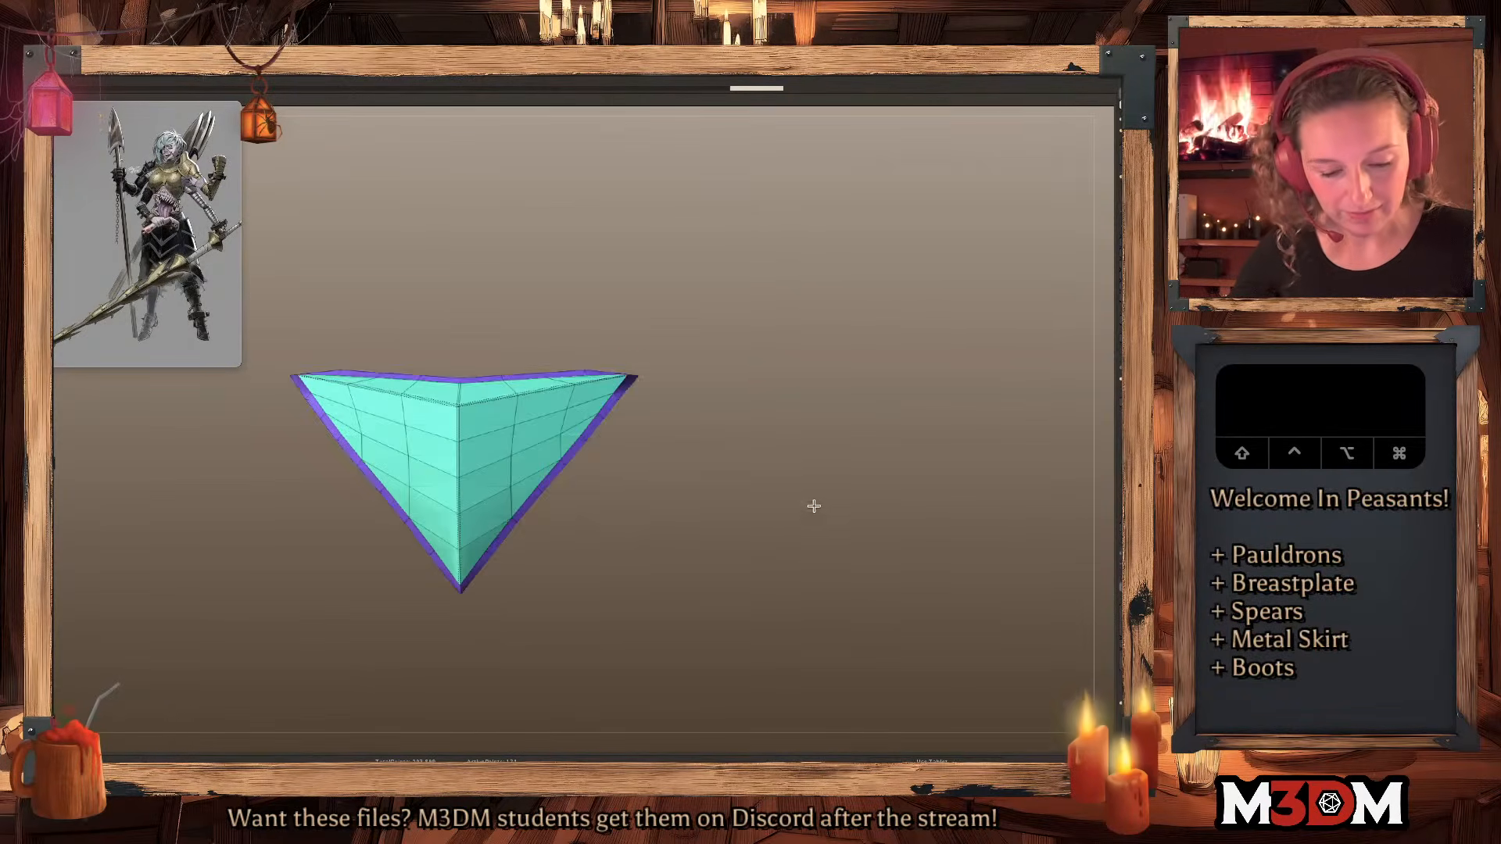
Check the plate's extruded border against the skirt with all parts shown, and isolate the plate again.
{"action": "key", "text": "shift+f"}
{"action": "key", "text": "shift+f"}
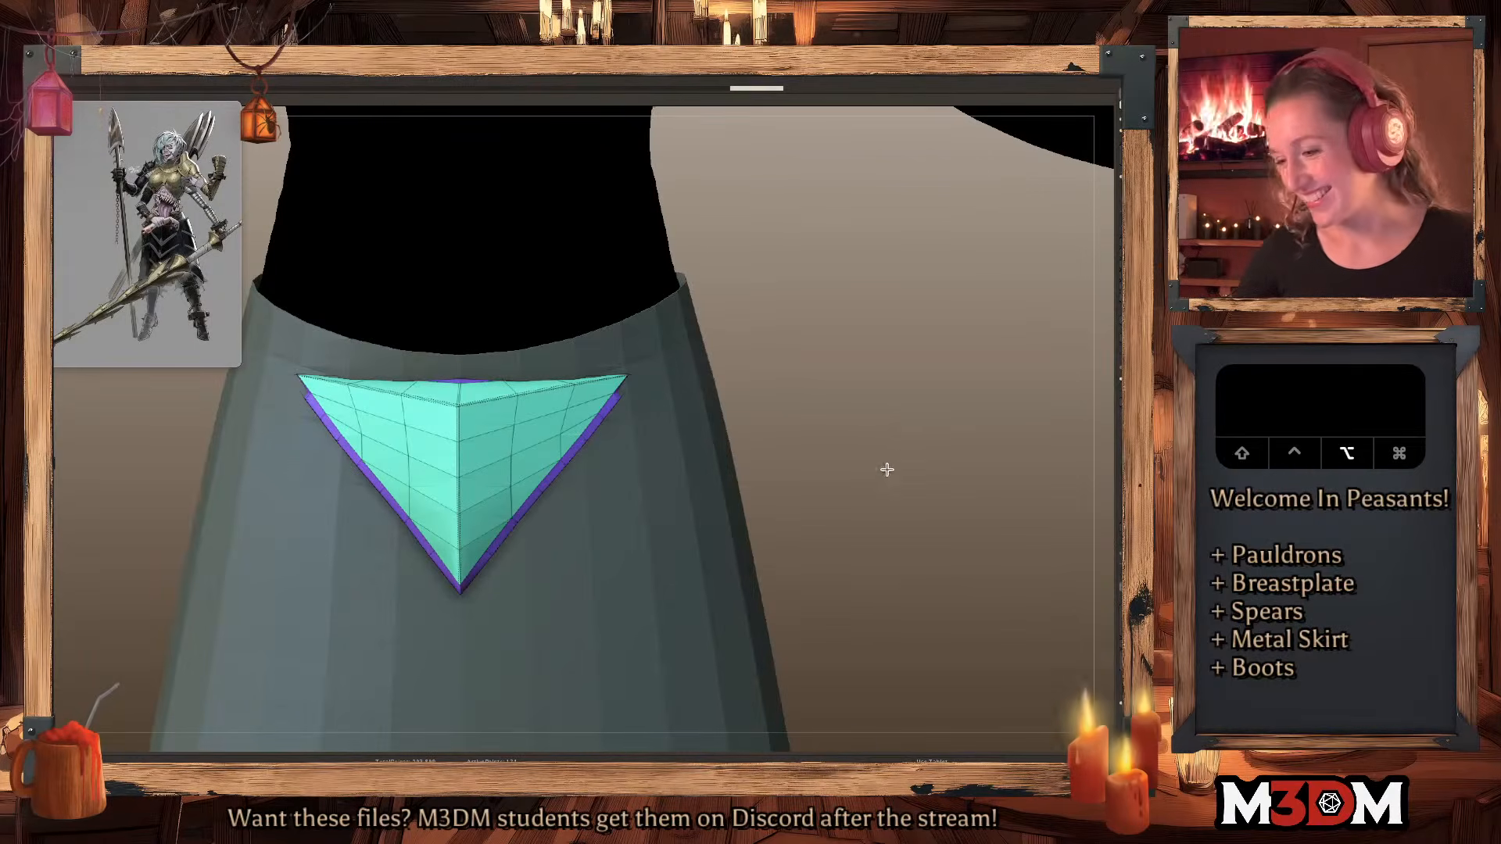
{"action": "left_click_drag", "start_coordinate": [887, 467], "coordinate": [922, 429], "text": "alt"}
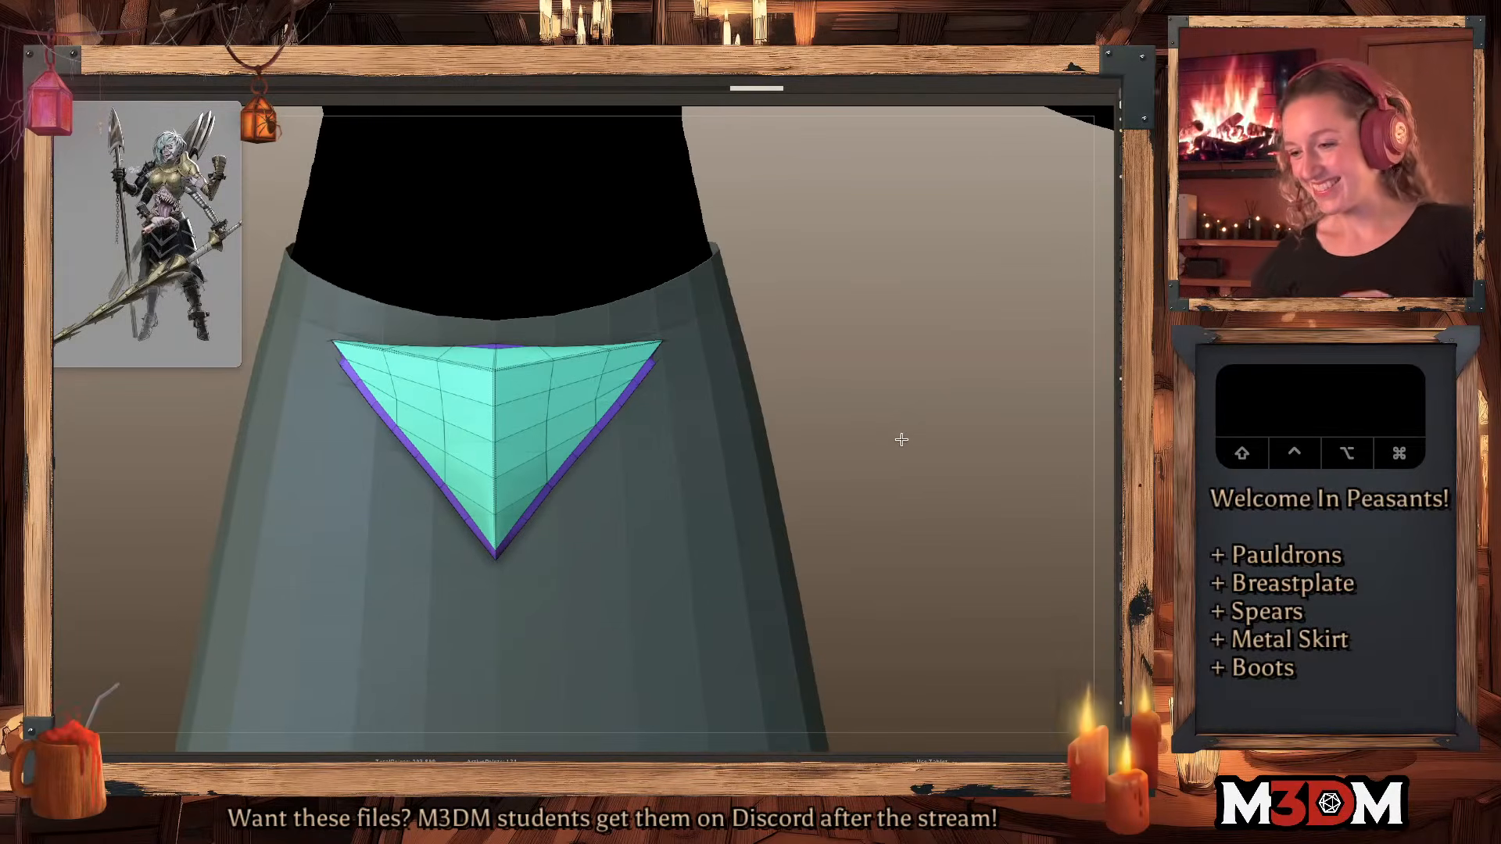
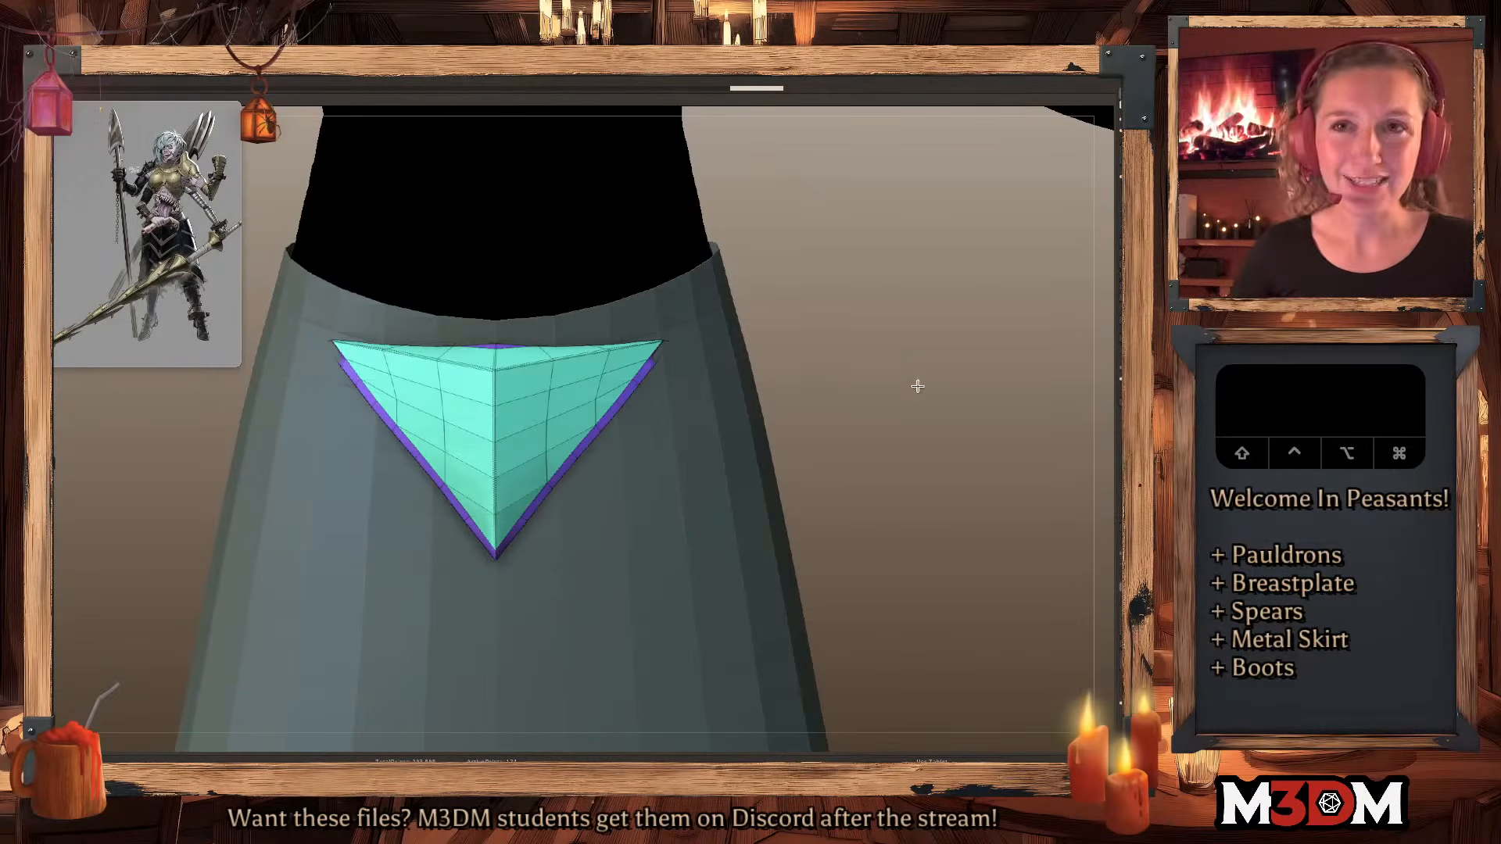
{"action": "key", "text": "alt+s"}
{"action": "key", "text": "shift+f"}
{"action": "key", "text": "shift+f"}
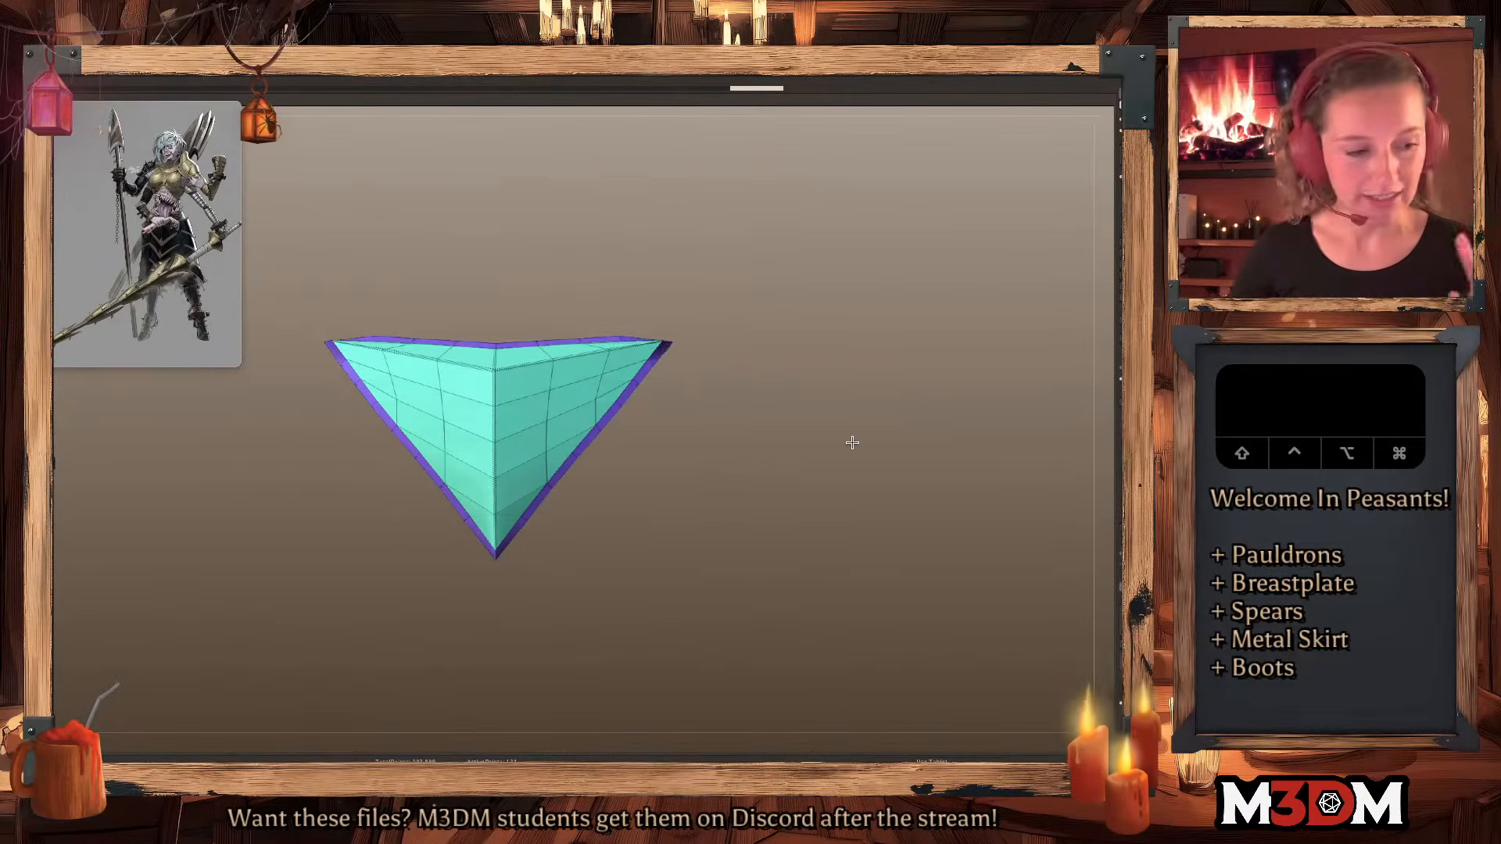
Try an edit near the plate's lower tip, undo it, and hide the polygroup display.
{"action": "left_click_drag", "start_coordinate": [502, 509], "coordinate": [503, 509]}
{"action": "key", "text": "super+z"}
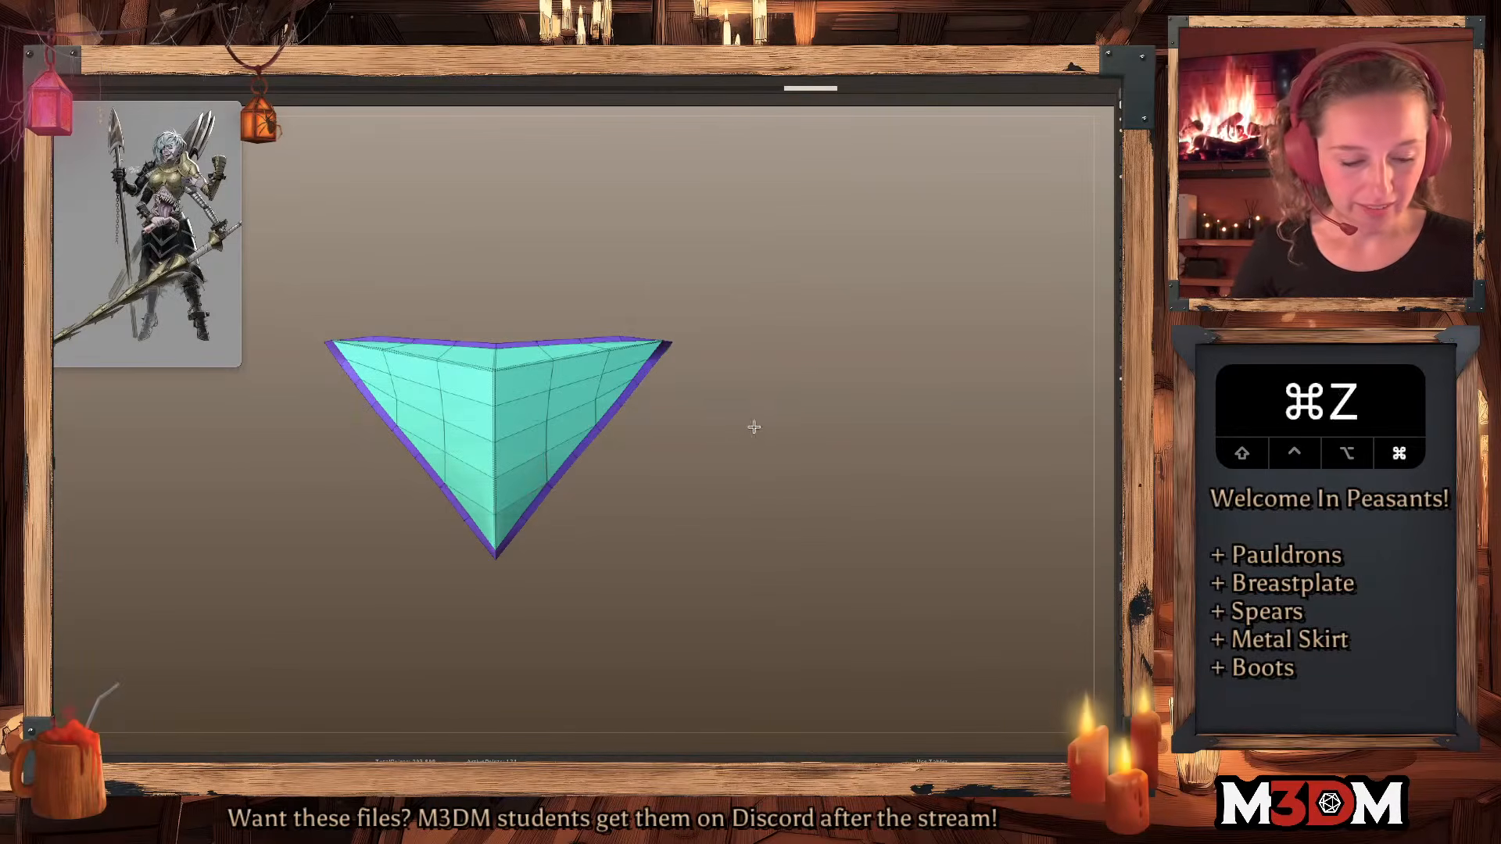
{"action": "key", "text": "shift+f"}
{"action": "left_click_drag", "start_coordinate": [759, 428], "coordinate": [763, 441]}
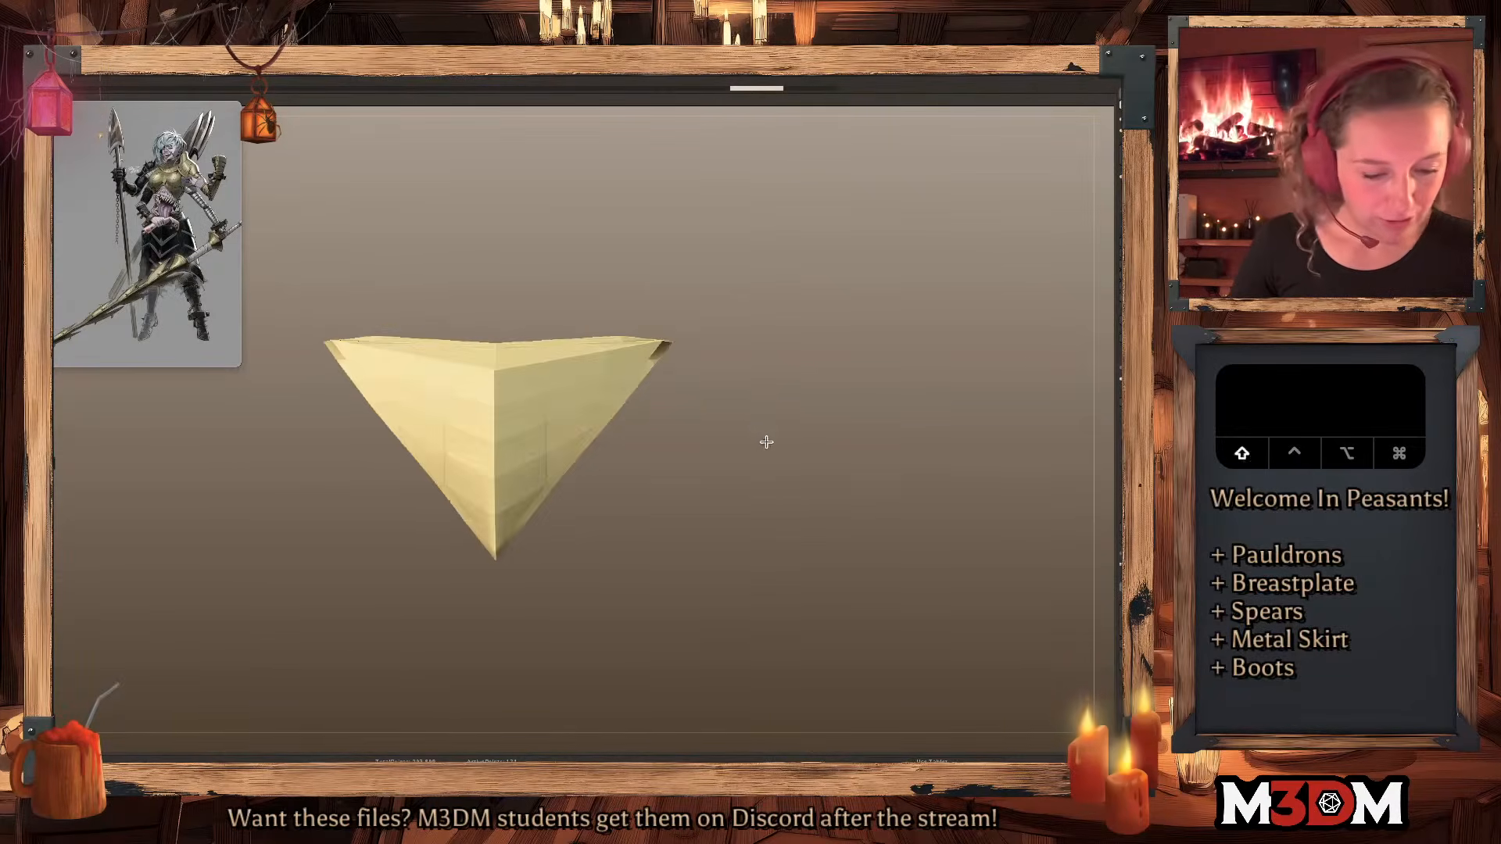
Bring the other parts back into view around the front plate and display the plate's polygroups.
{"action": "key", "text": "shift+f"}
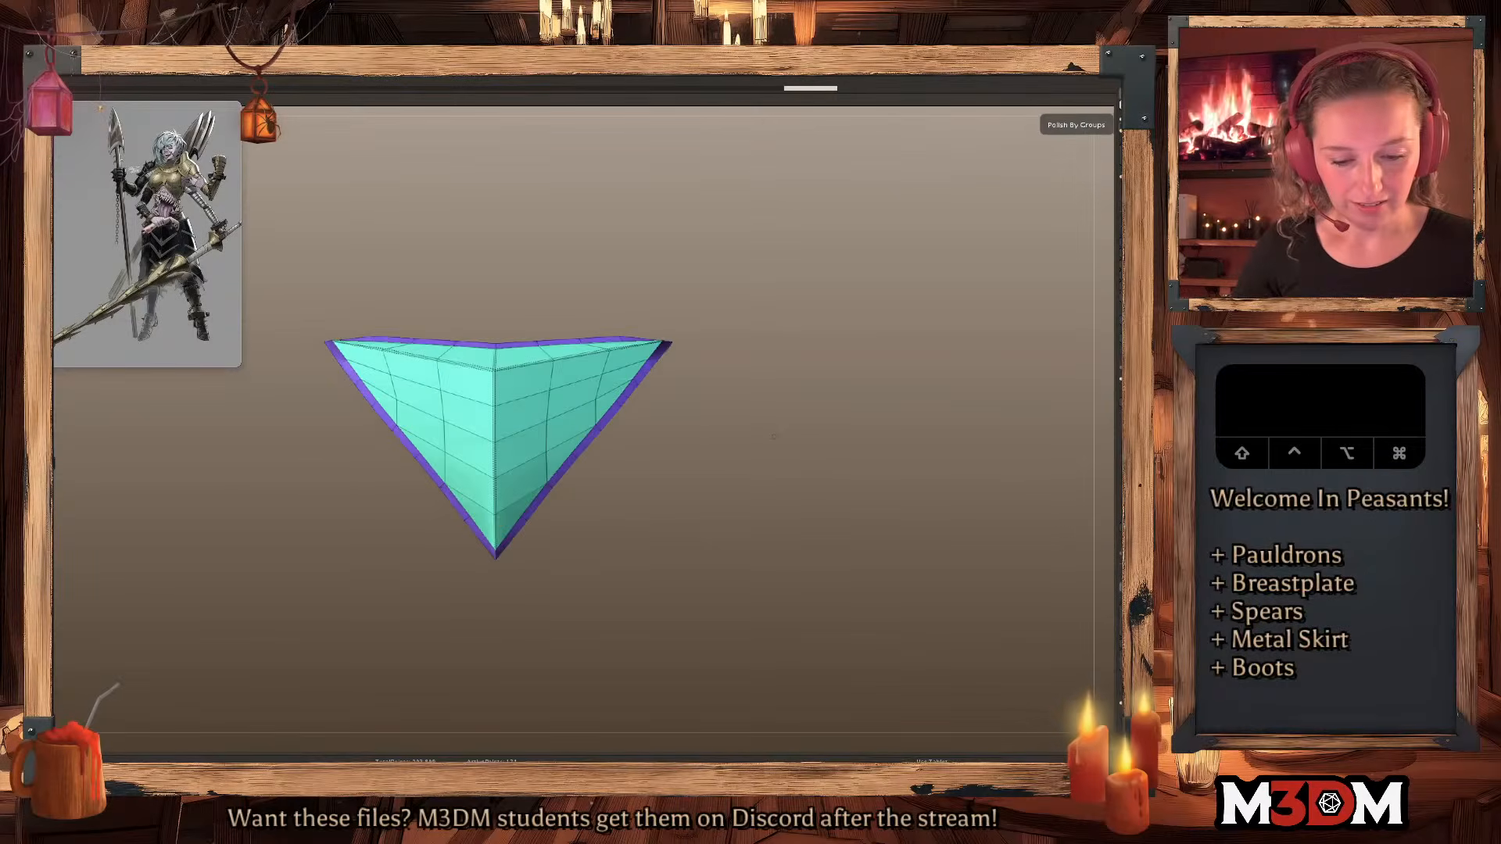
{"action": "key", "text": "shift+f"}
{"action": "left_click_drag", "start_coordinate": [875, 479], "coordinate": [877, 485]}
{"action": "left_click", "coordinate": [1129, 228]}
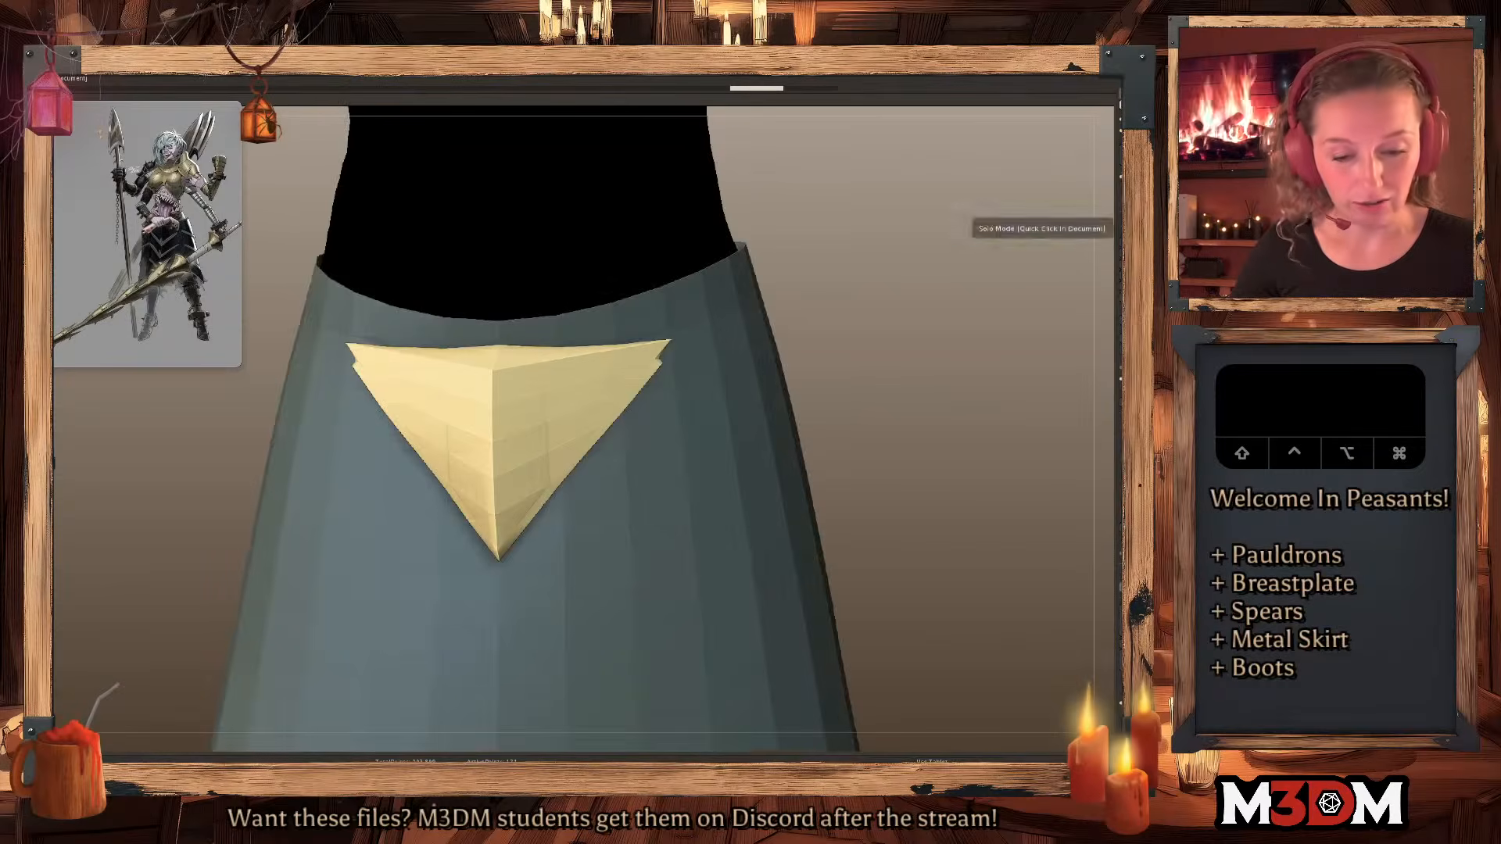
{"action": "key", "text": "shift+f"}
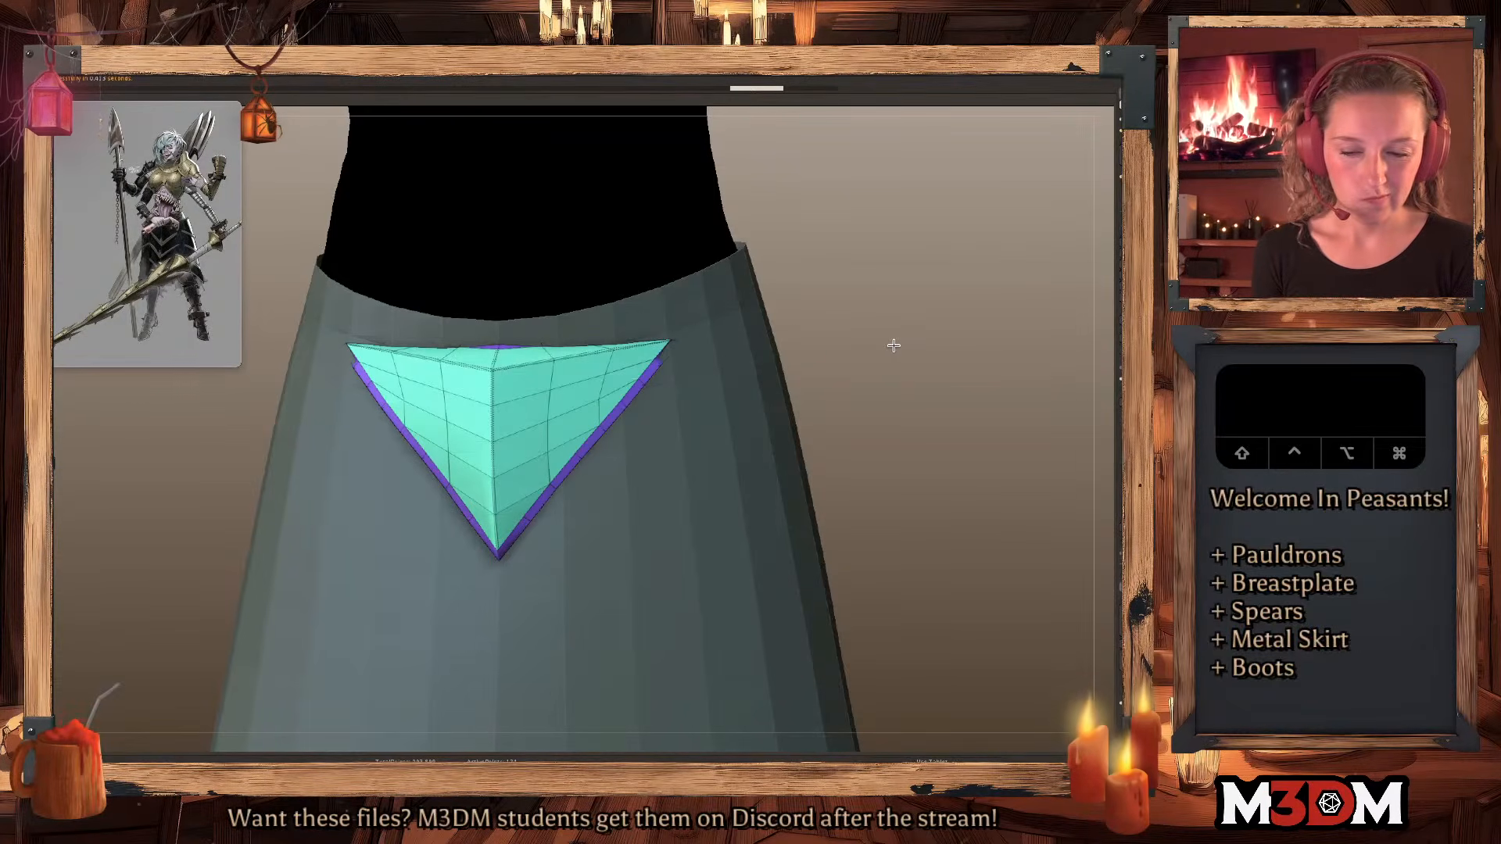
Extrude the plate's border polygons into a raised rim along both sides and the full top edge.
{"action": "left_click_drag", "start_coordinate": [909, 379], "coordinate": [587, 441]}
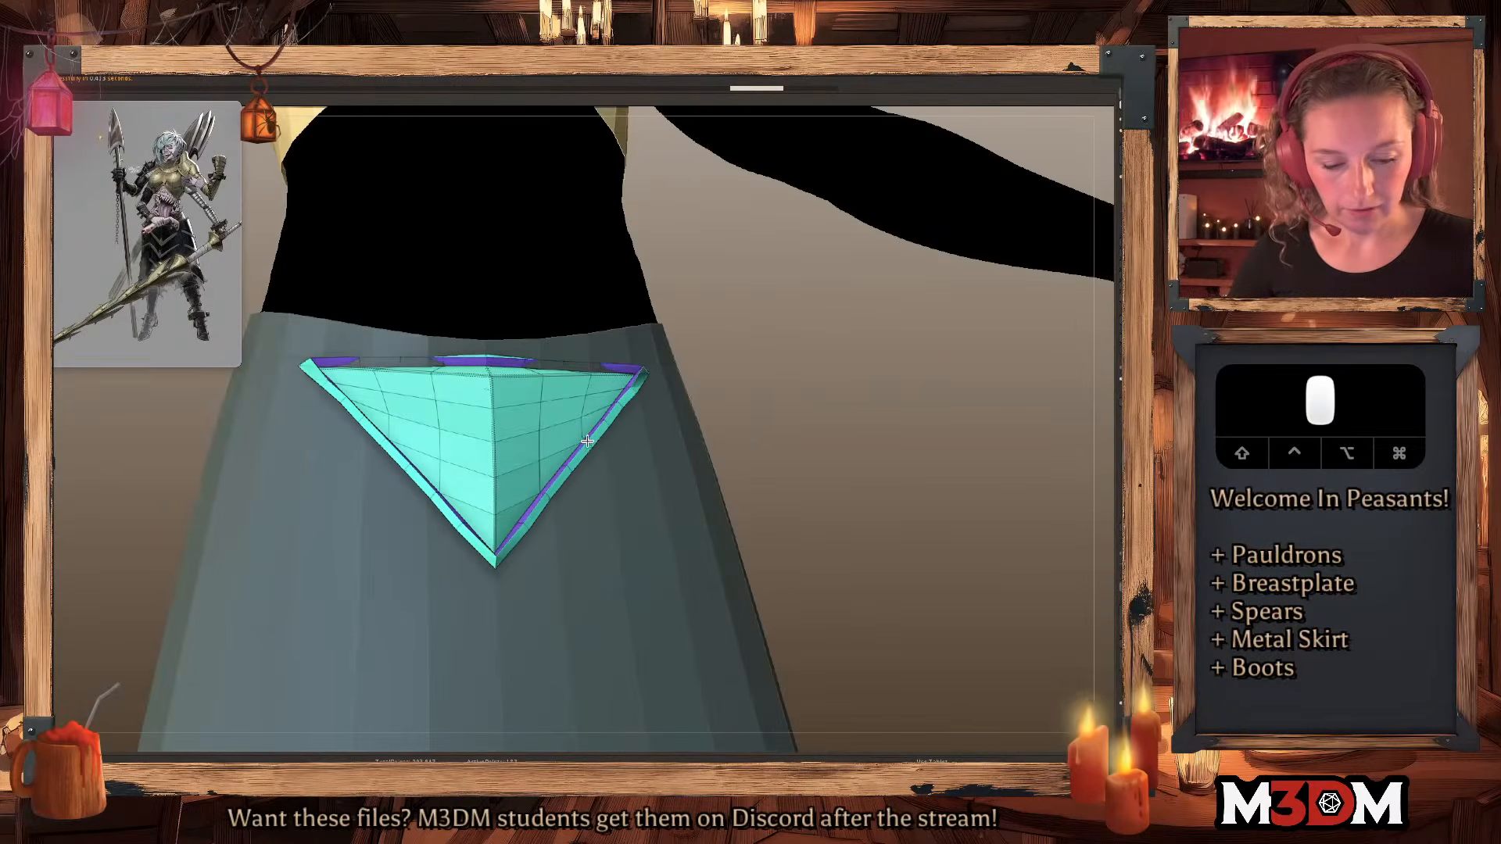
{"action": "left_click_drag", "start_coordinate": [913, 455], "coordinate": [913, 465], "text": "shift"}
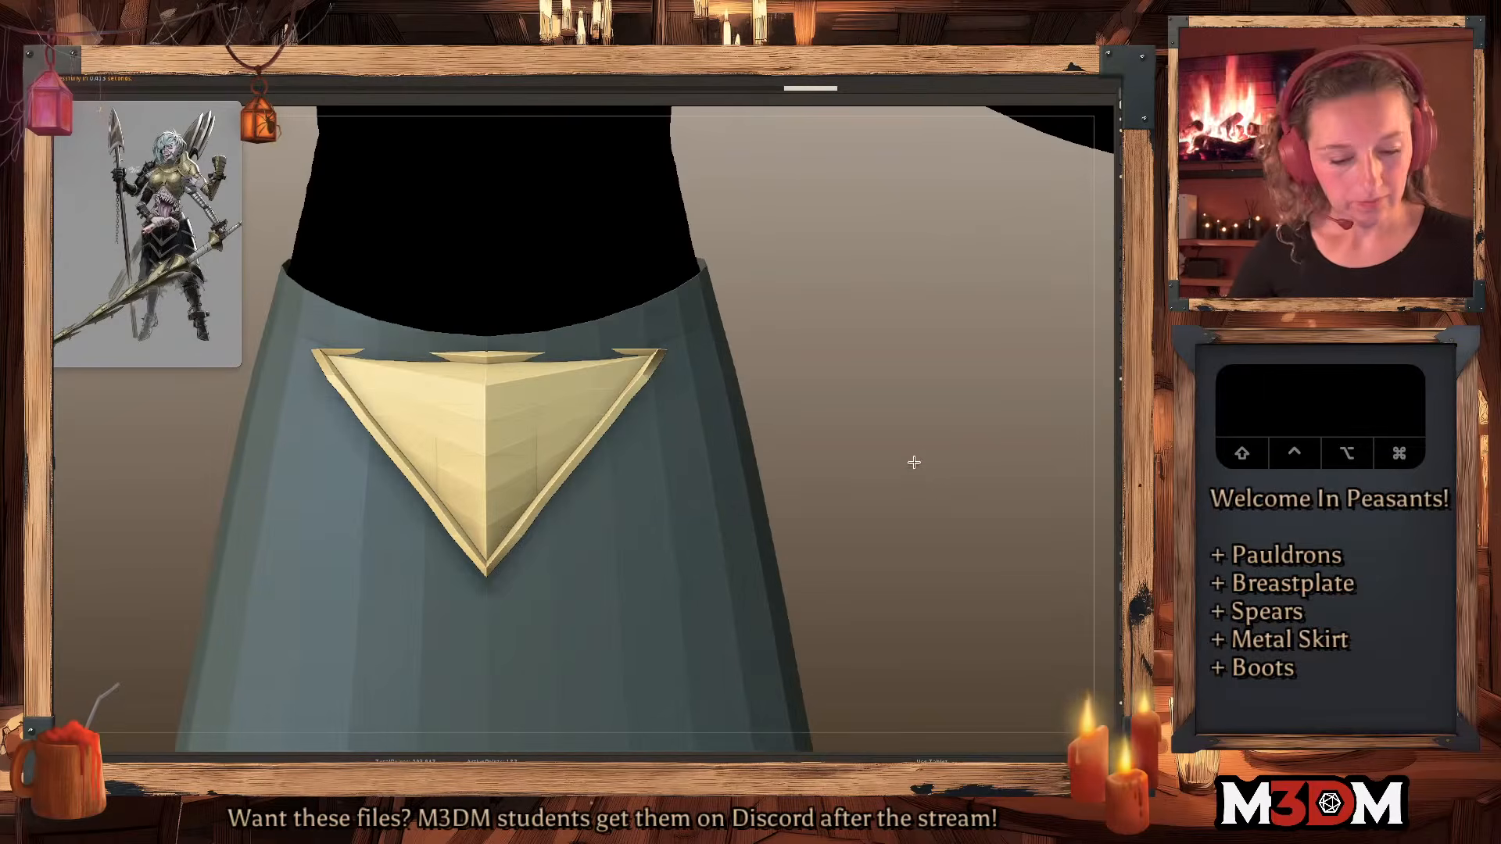
{"action": "key", "text": "space"}
{"action": "left_click", "coordinate": [1121, 235]}
{"action": "left_click", "coordinate": [561, 358], "text": "alt"}
{"action": "left_click", "coordinate": [561, 358], "text": "alt"}
{"action": "left_click_drag", "start_coordinate": [664, 363], "coordinate": [667, 354]}
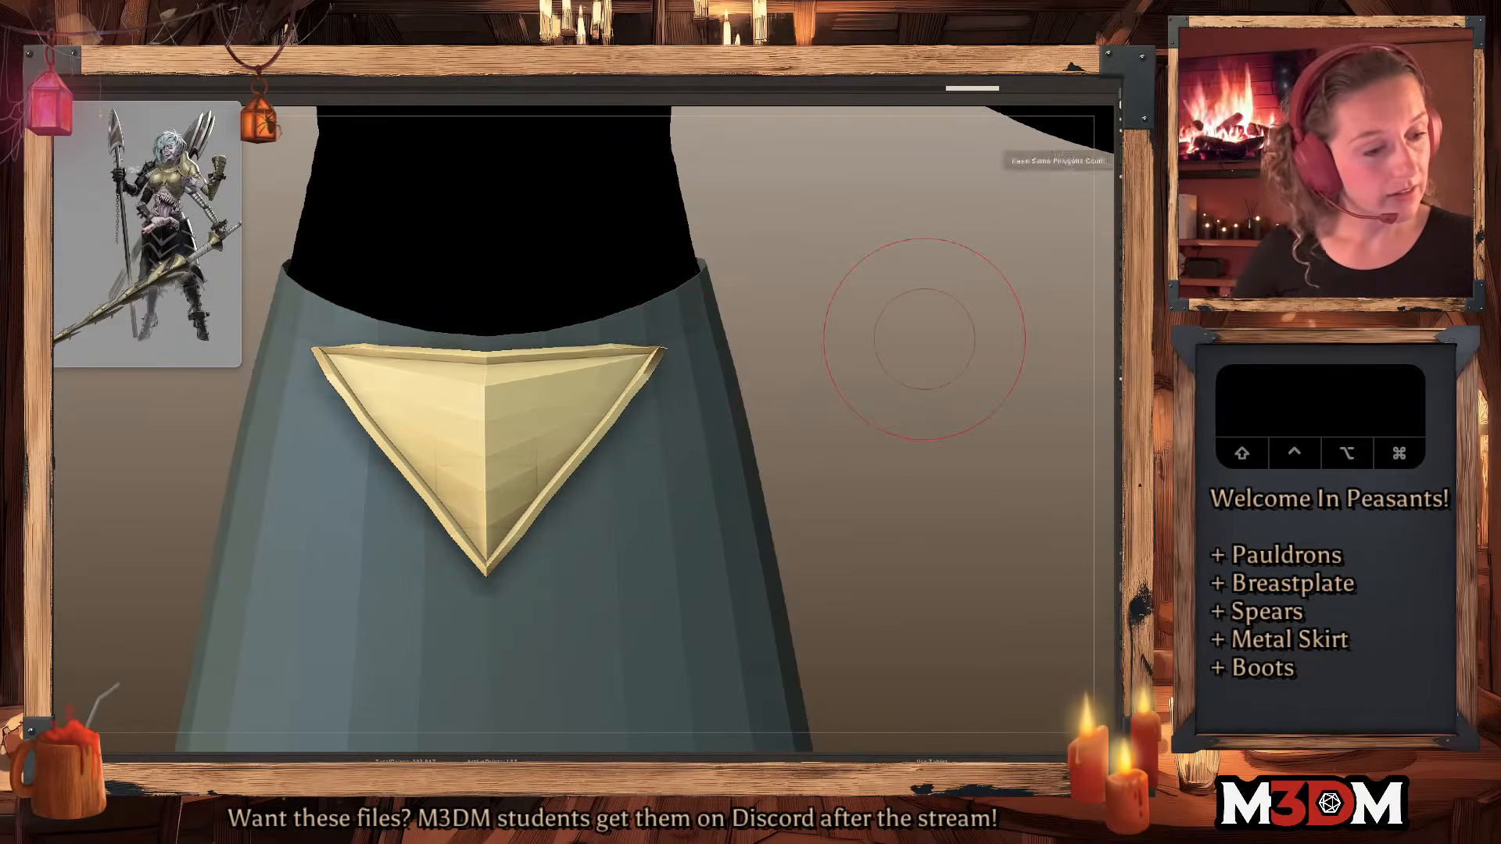
Subdivide the triangular plate twice so its faceted surface becomes smooth.
{"action": "left_click", "coordinate": [1120, 196]}
{"action": "key", "text": "super+z"}
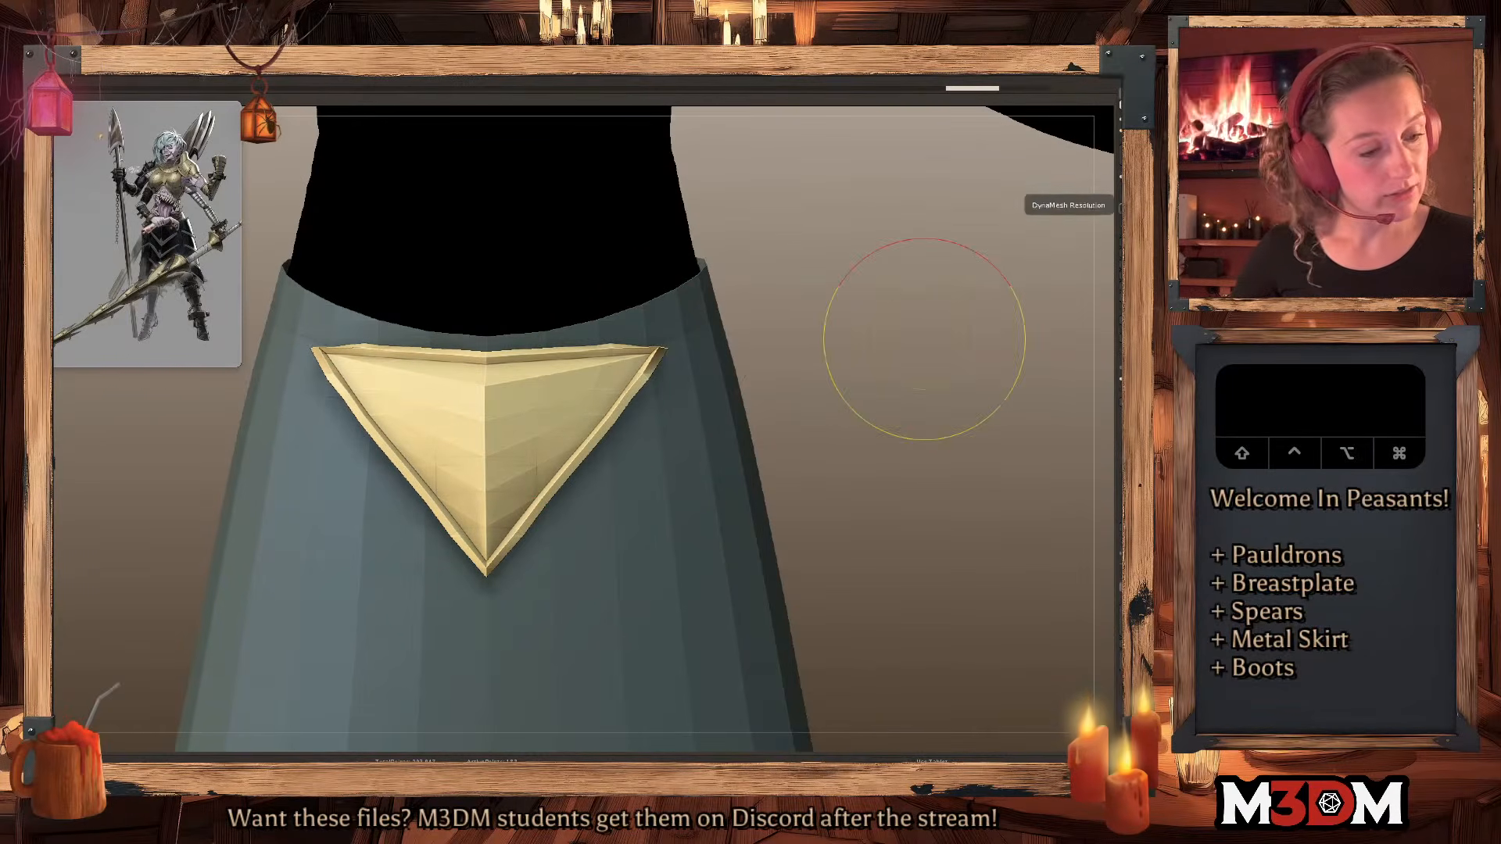
{"action": "key", "text": "super+d"}
{"action": "key", "text": "super+d"}
{"action": "left_click", "coordinate": [1120, 332]}
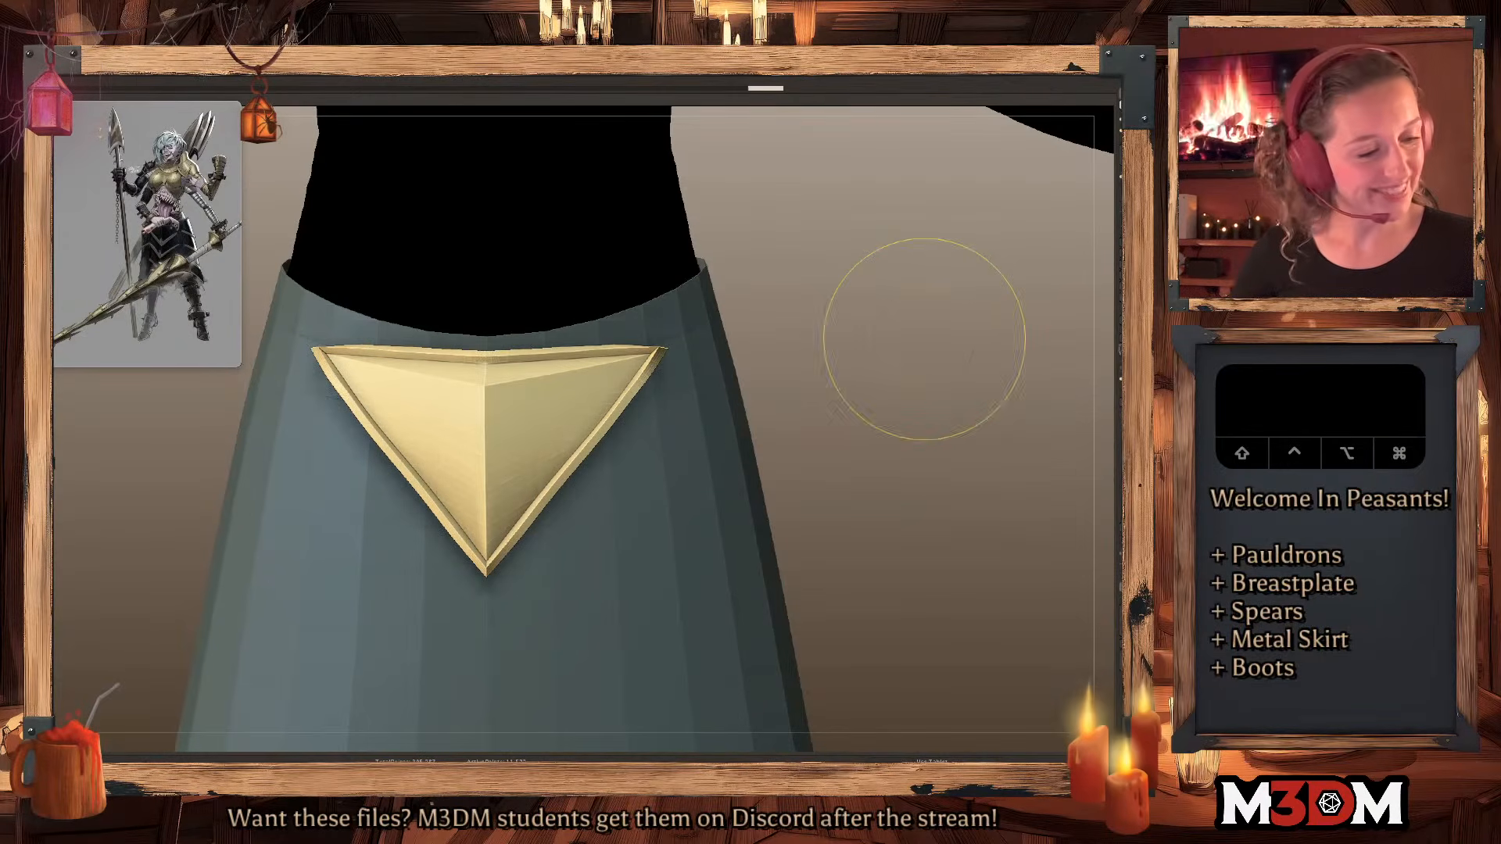
Convert the subdivided plate with DynaMesh, retrying the conversion and checking the mesh density.
{"action": "left_click", "coordinate": [1120, 191]}
{"action": "key", "text": "super+z"}
{"action": "left_click", "coordinate": [1121, 191]}
{"action": "key", "text": "super+z"}
{"action": "left_click", "coordinate": [1121, 209]}
{"action": "left_click", "coordinate": [1121, 192]}
{"action": "key", "text": "shift+f"}
{"action": "key", "text": "shift+f"}
{"action": "left_click_drag", "start_coordinate": [874, 435], "coordinate": [938, 385], "text": "alt"}
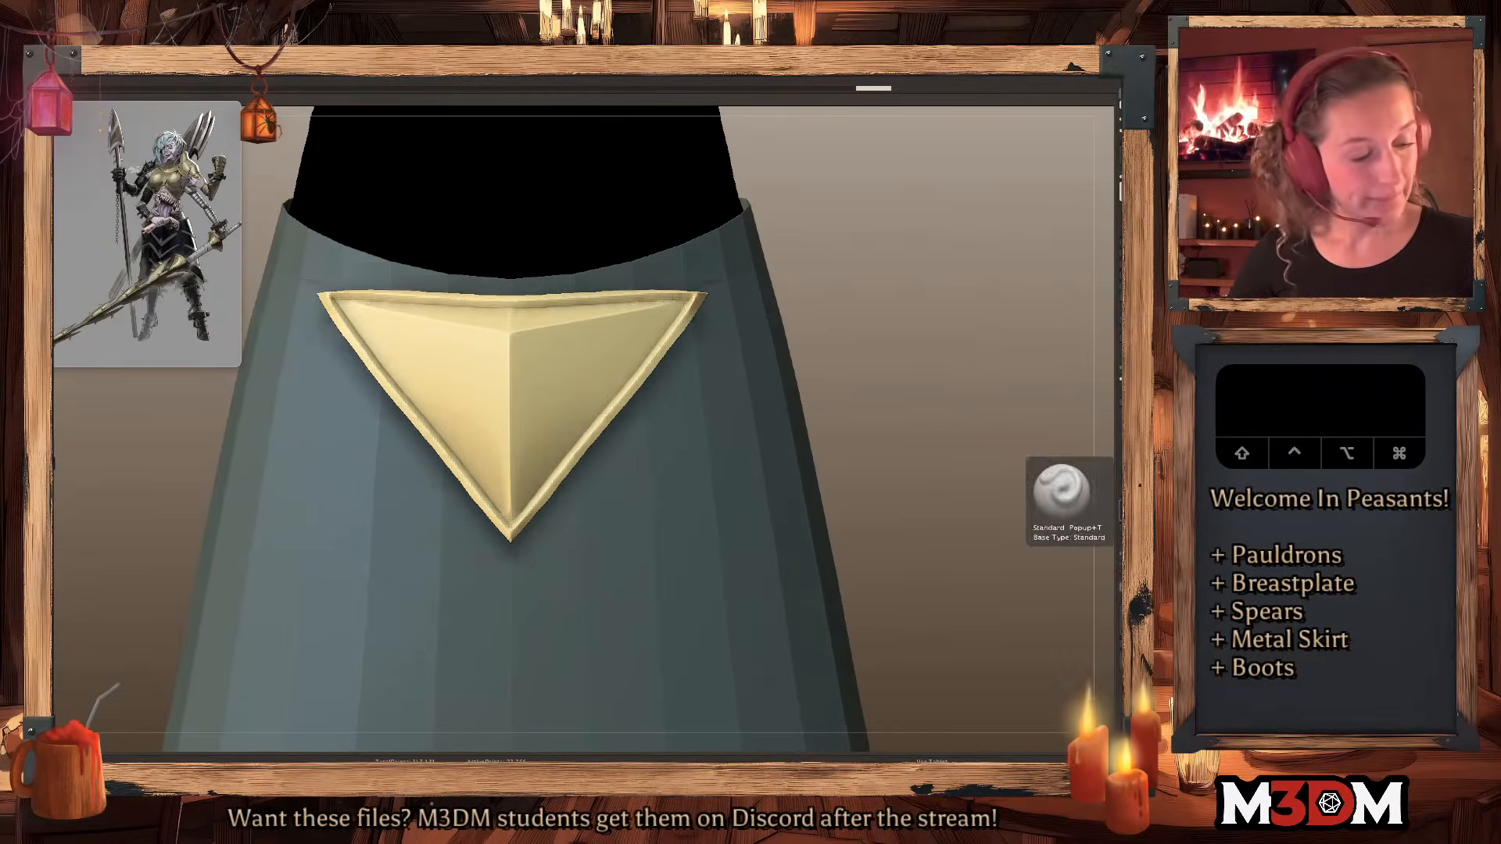
Try sculpting strokes along the plate's side border and at its lower tip, and undo them.
{"action": "key", "text": "shift+f"}
{"action": "key", "text": "shift+f"}
{"action": "left_click_drag", "start_coordinate": [665, 333], "coordinate": [544, 461]}
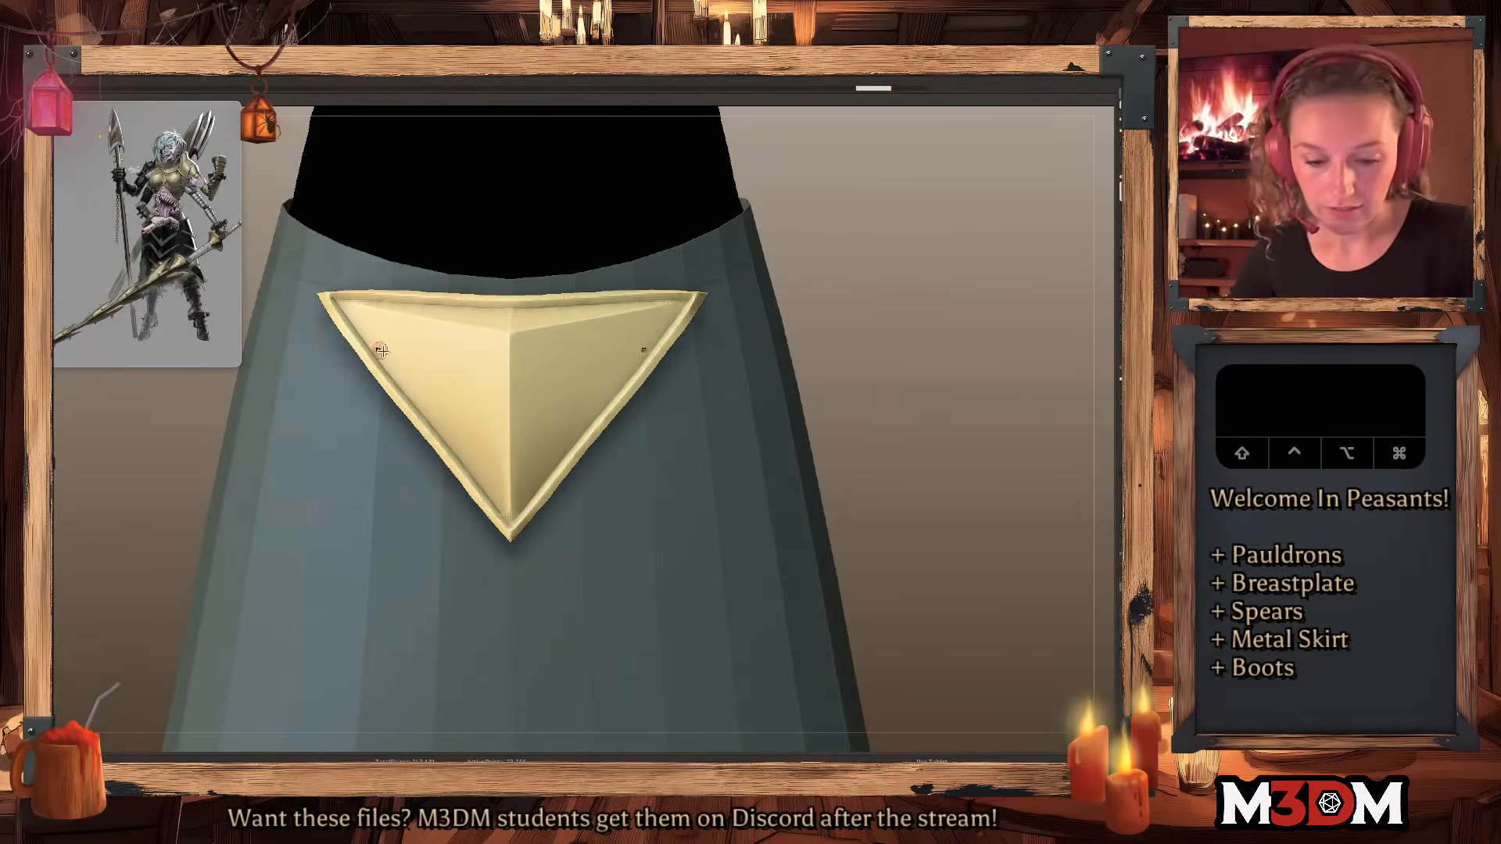
{"action": "mouse_move", "coordinate": [517, 512]}
{"action": "left_mouse_down", "text": "alt"}
{"action": "mouse_move", "coordinate": [513, 498]}
{"action": "mouse_move", "coordinate": [510, 530]}
{"action": "mouse_move", "coordinate": [513, 513]}
{"action": "left_mouse_up", "text": "alt"}
{"action": "key", "text": "super+z"}
{"action": "key", "text": "super+z"}
{"action": "key", "text": "super+z"}
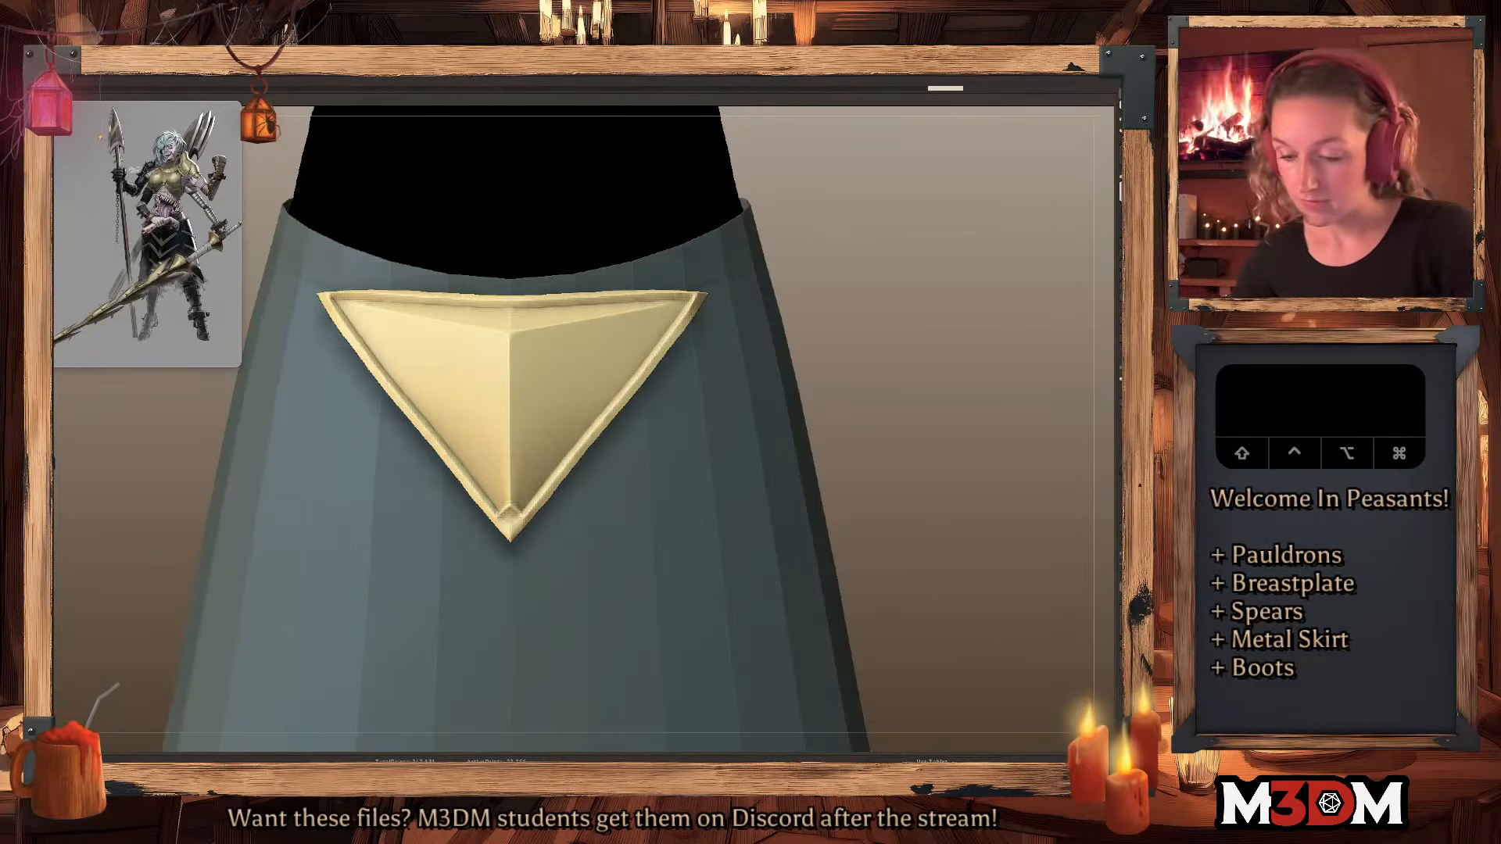
{"action": "left_click_drag", "start_coordinate": [900, 453], "coordinate": [599, 465]}
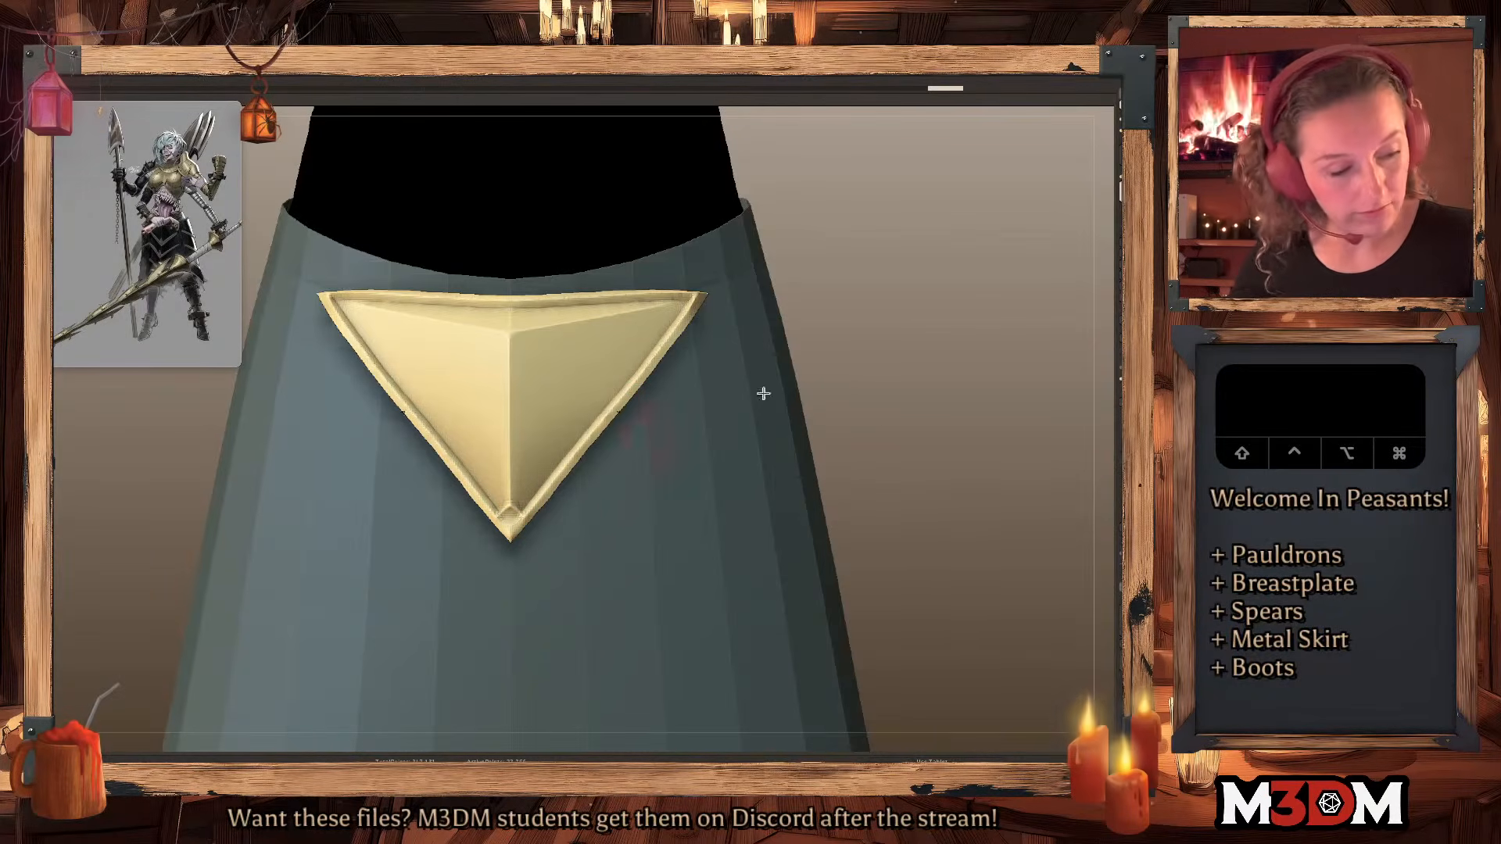
Sculpt the rim's inner corner at the plate's lower tip with short mirrored strokes.
{"action": "key", "text": "space"}
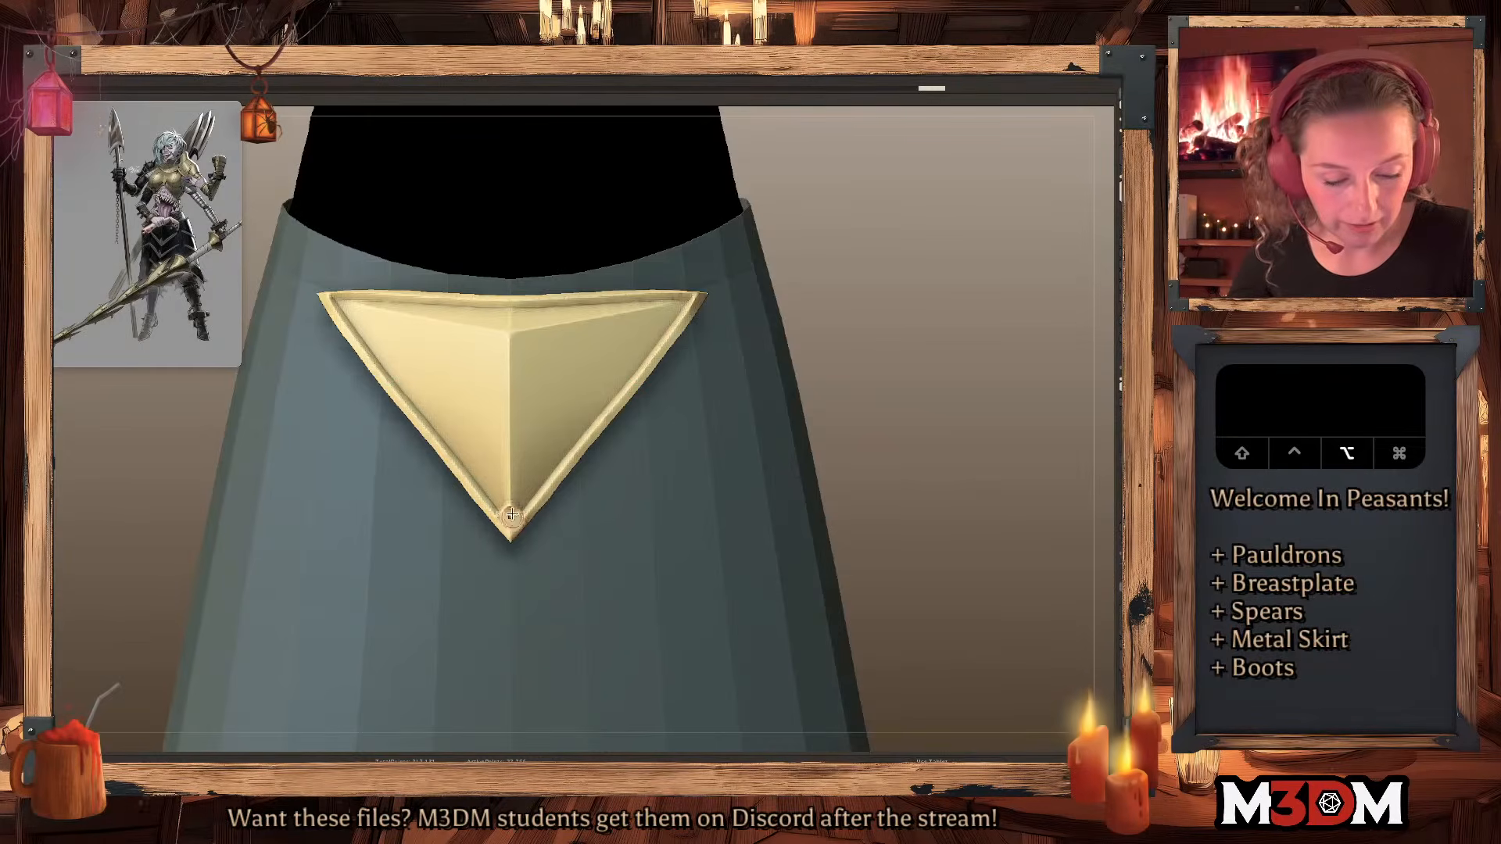
{"action": "left_click", "coordinate": [520, 525]}
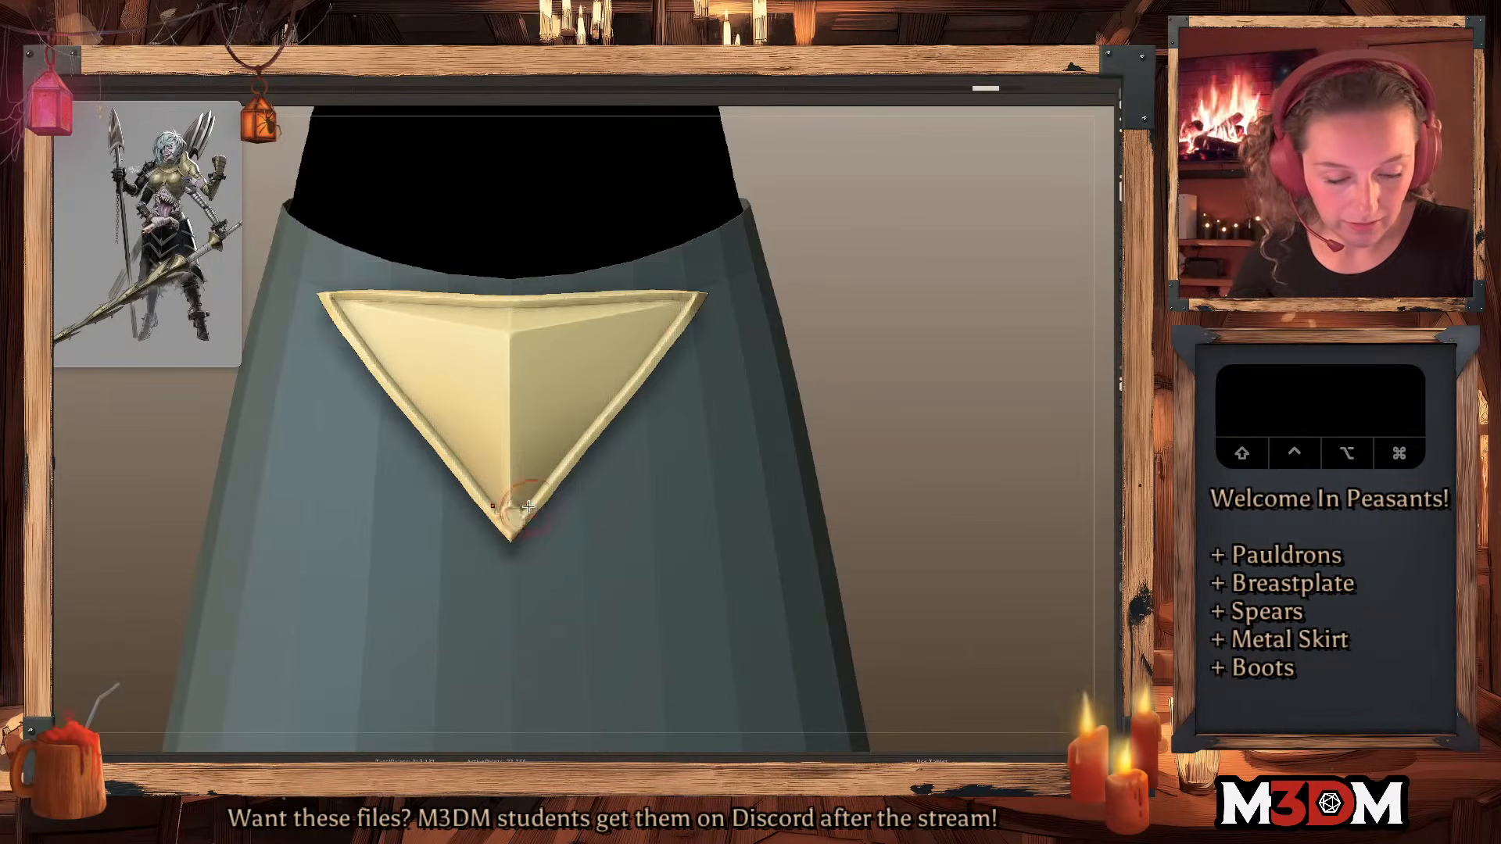
{"action": "left_click_drag", "start_coordinate": [512, 518], "coordinate": [534, 507], "text": "alt"}
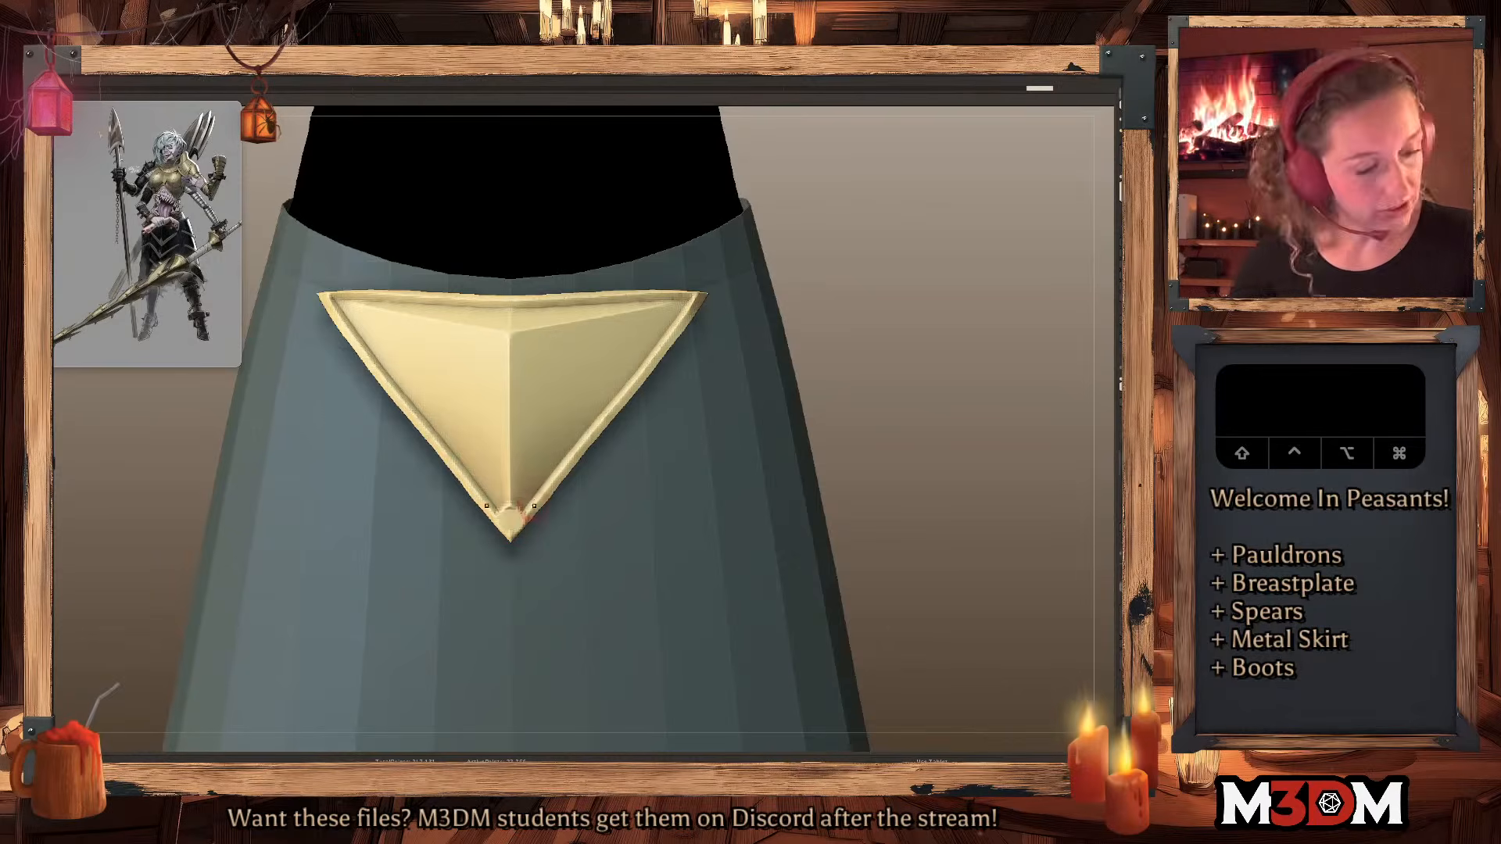
{"action": "left_click_drag", "start_coordinate": [515, 506], "coordinate": [529, 514]}
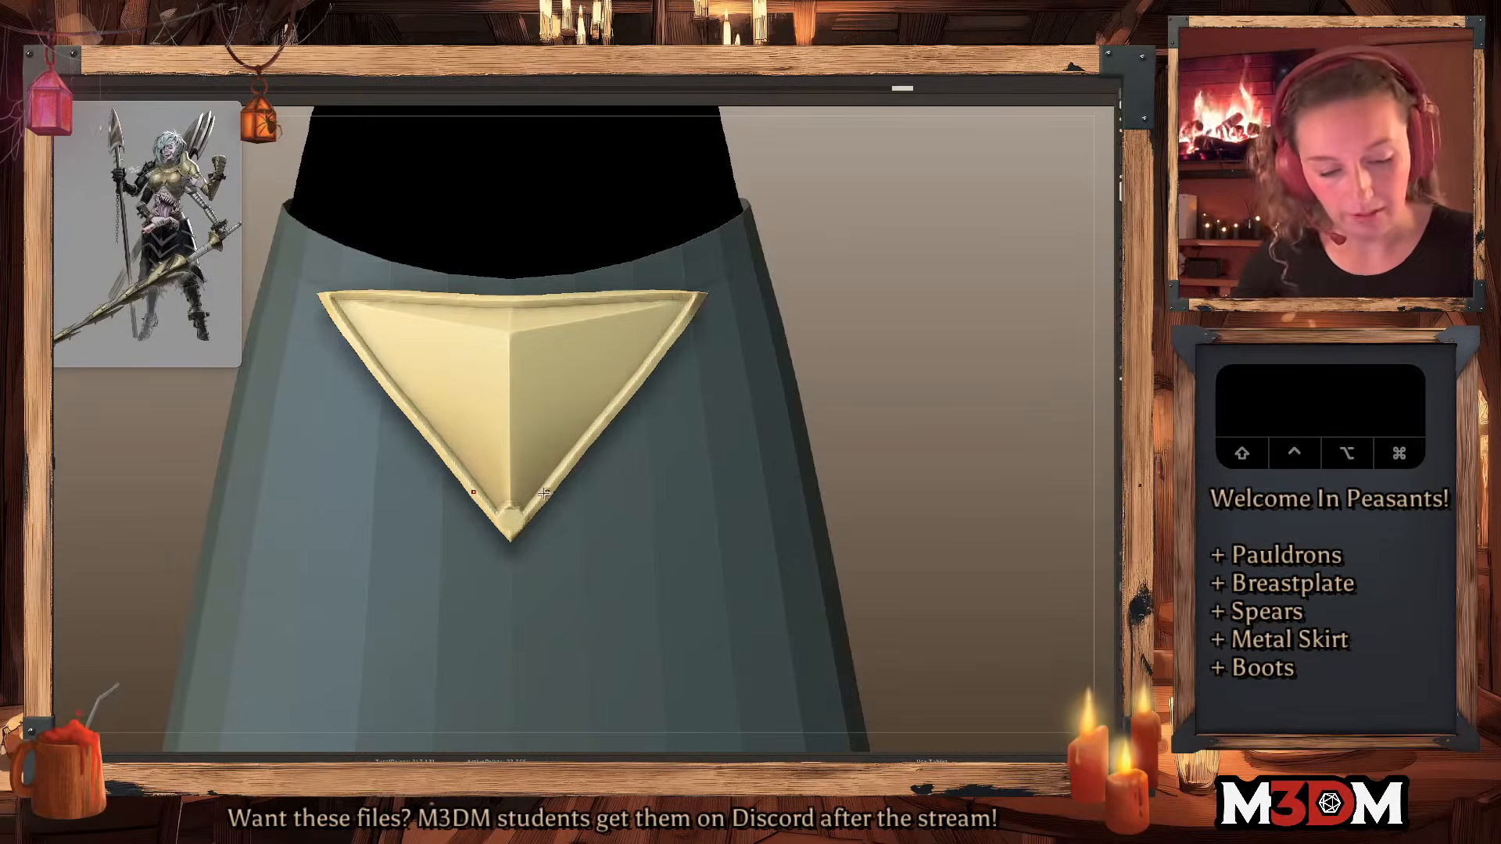
Refine the inner edge of the plate's side rims near the lower tip and remesh the plate.
{"action": "key", "text": "space"}
{"action": "left_click_drag", "start_coordinate": [627, 422], "coordinate": [622, 414]}
{"action": "key", "text": "space"}
{"action": "mouse_move", "coordinate": [636, 405]}
{"action": "left_mouse_down"}
{"action": "mouse_move", "coordinate": [652, 406]}
{"action": "mouse_move", "coordinate": [620, 435]}
{"action": "left_mouse_up"}
{"action": "key", "text": "super+d"}
{"action": "left_click_drag", "start_coordinate": [992, 368], "coordinate": [958, 362]}
{"action": "left_click_drag", "start_coordinate": [612, 448], "coordinate": [617, 448]}
{"action": "mouse_move", "coordinate": [1002, 292]}
{"action": "left_mouse_down", "text": "super"}
{"action": "mouse_move", "coordinate": [1034, 325]}
{"action": "mouse_move", "coordinate": [958, 365]}
{"action": "left_mouse_up", "text": "super"}
Check the plate on the full figure, and isolate it for sculpting.
{"action": "left_click_drag", "start_coordinate": [945, 205], "coordinate": [951, 413], "text": "alt"}
{"action": "key", "text": "shift+f"}
{"action": "key", "text": "shift+f"}
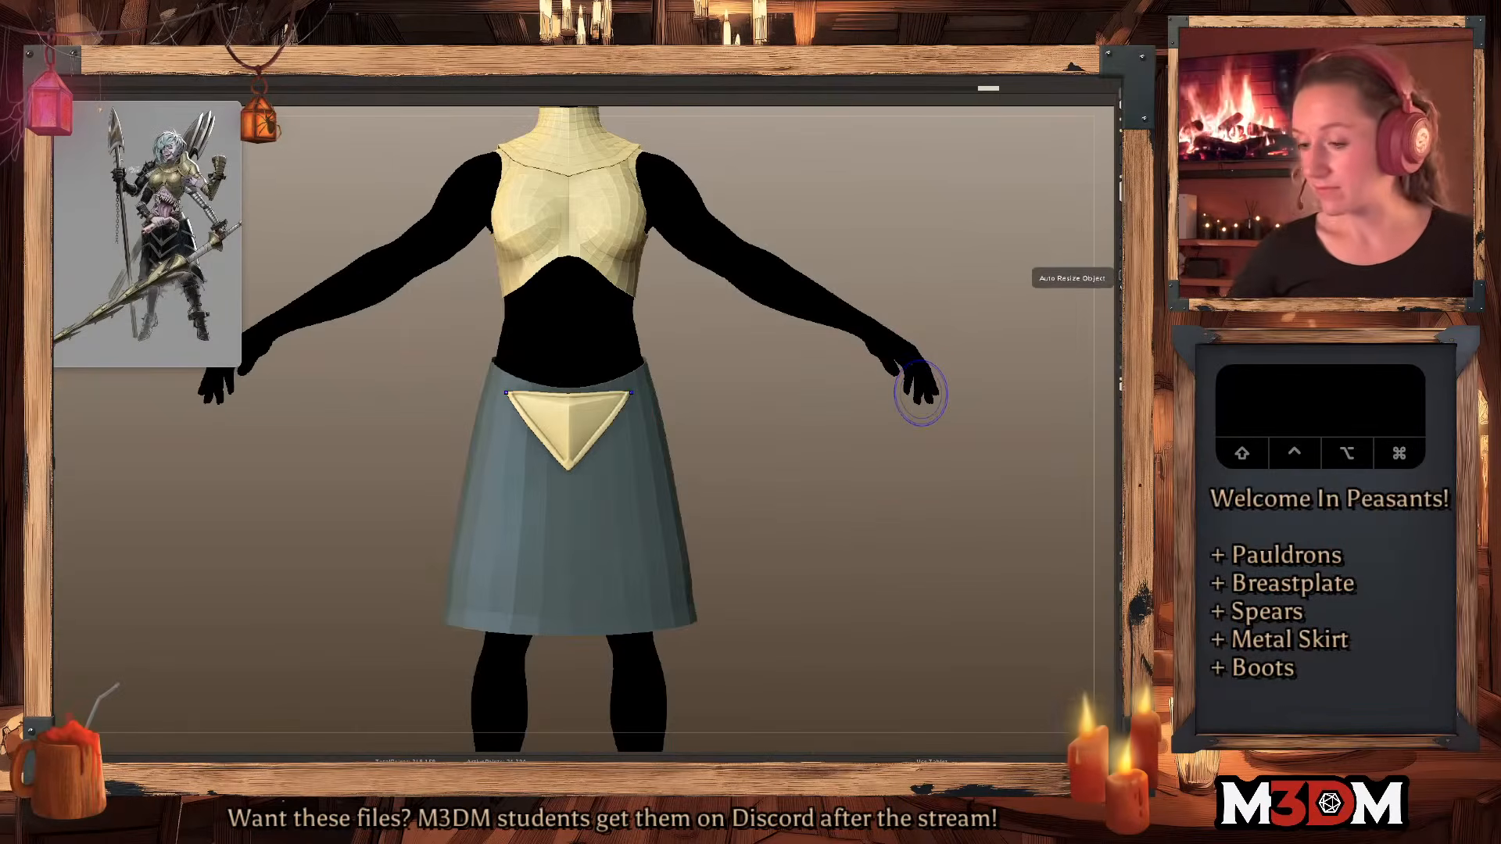
{"action": "left_click", "coordinate": [1128, 233]}
{"action": "left_click_drag", "start_coordinate": [828, 461], "coordinate": [830, 608], "text": "alt"}
{"action": "key", "text": "space"}
{"action": "left_click_drag", "start_coordinate": [814, 489], "coordinate": [803, 489]}
{"action": "key", "text": "shift+f"}
{"action": "key", "text": "shift+f"}
Sculpt a raised ridge down the plate's center crease, redoing the stroke once.
{"action": "left_click_drag", "start_coordinate": [527, 365], "coordinate": [530, 513], "text": "alt"}
{"action": "key", "text": "space"}
{"action": "left_click_drag", "start_coordinate": [769, 437], "coordinate": [783, 438]}
{"action": "key", "text": "super+z"}
{"action": "left_click_drag", "start_coordinate": [528, 362], "coordinate": [529, 507], "text": "alt"}
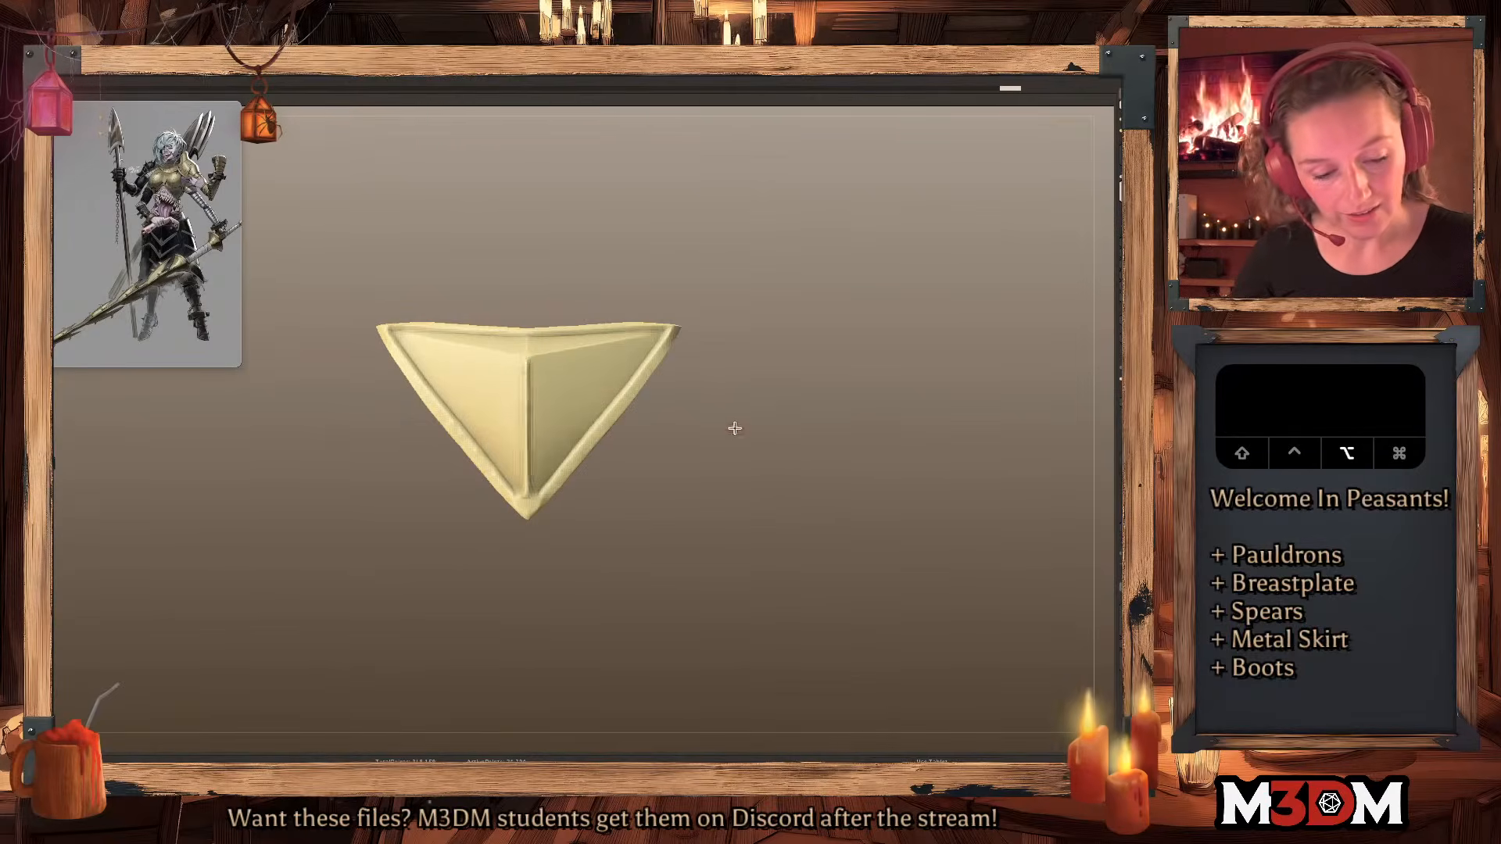
Draw raised strokes along the plate's top edge and side rim, undoing and redrawing them as needed.
{"action": "left_click_drag", "start_coordinate": [734, 430], "coordinate": [673, 484], "text": "alt"}
{"action": "key", "text": "super+z"}
{"action": "mouse_move", "coordinate": [528, 307]}
{"action": "left_mouse_down", "text": "alt"}
{"action": "mouse_move", "coordinate": [529, 594]}
{"action": "mouse_move", "coordinate": [743, 322]}
{"action": "left_mouse_up", "text": "alt"}
{"action": "left_click_drag", "start_coordinate": [770, 408], "coordinate": [749, 411]}
{"action": "key", "text": "super+z"}
{"action": "left_click_drag", "start_coordinate": [723, 317], "coordinate": [527, 563], "text": "alt"}
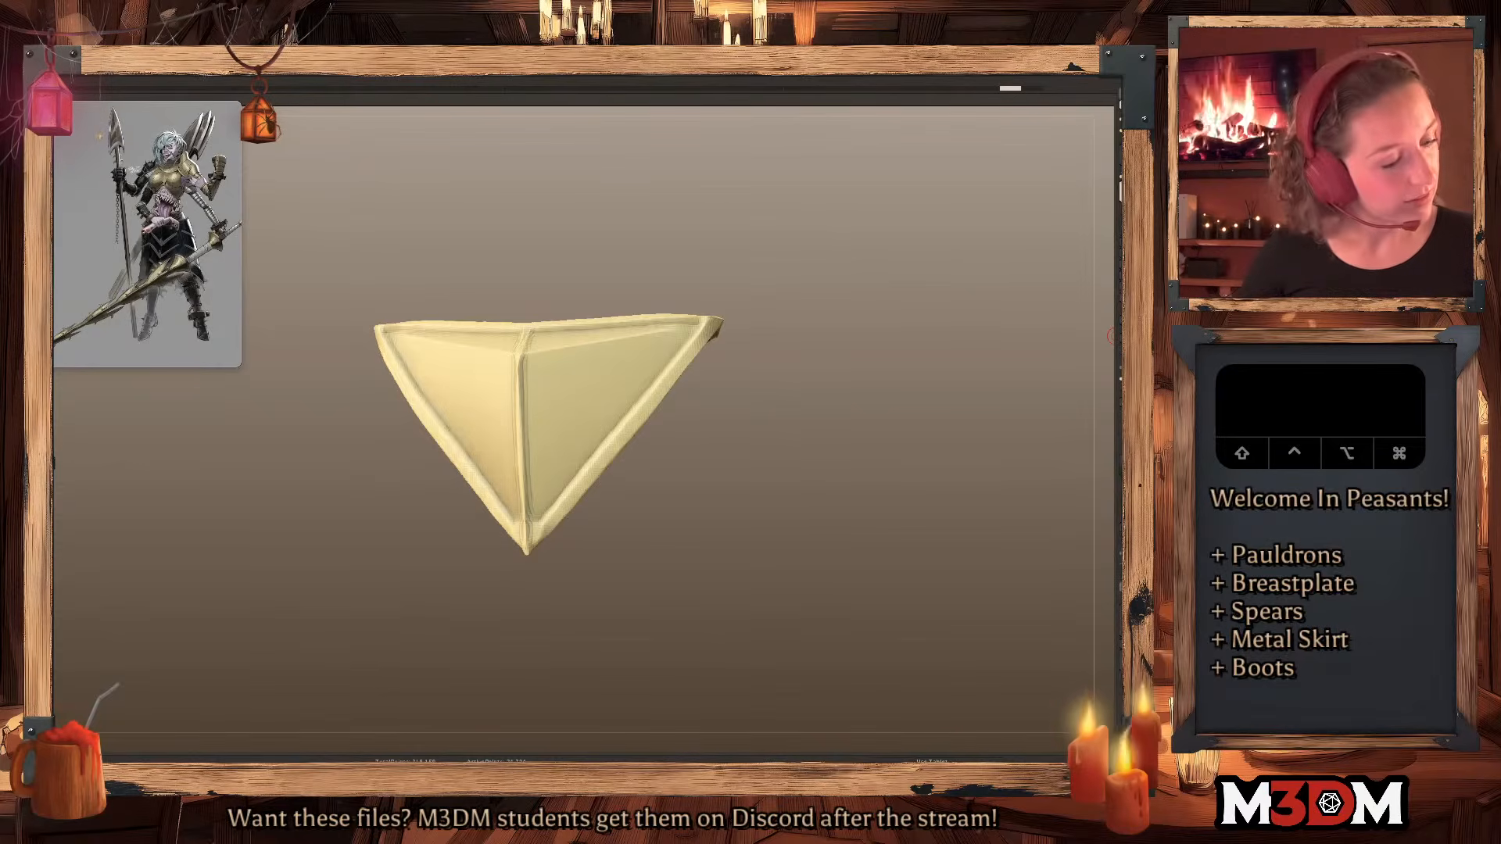
Try a further subdivision and a small stroke near the plate's lower tip, and undo both.
{"action": "key", "text": "super+z"}
{"action": "key", "text": "super+d"}
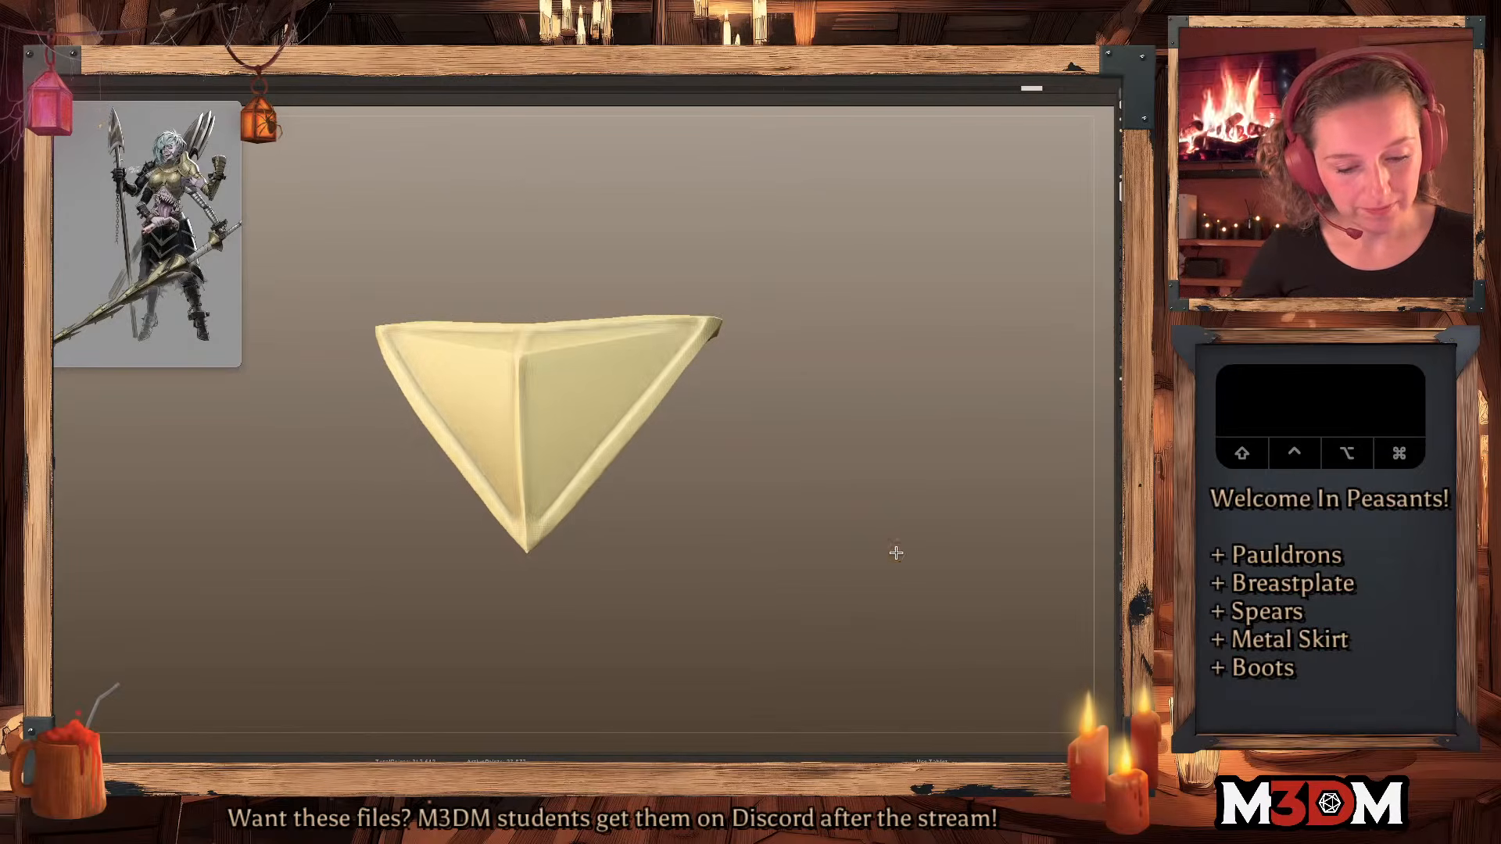
{"action": "key", "text": "super+z"}
{"action": "mouse_move", "coordinate": [875, 516]}
{"action": "left_mouse_down"}
{"action": "mouse_move", "coordinate": [861, 490]}
{"action": "mouse_move", "coordinate": [868, 504]}
{"action": "left_mouse_up"}
{"action": "left_click", "coordinate": [550, 523]}
{"action": "key", "text": "super+z"}
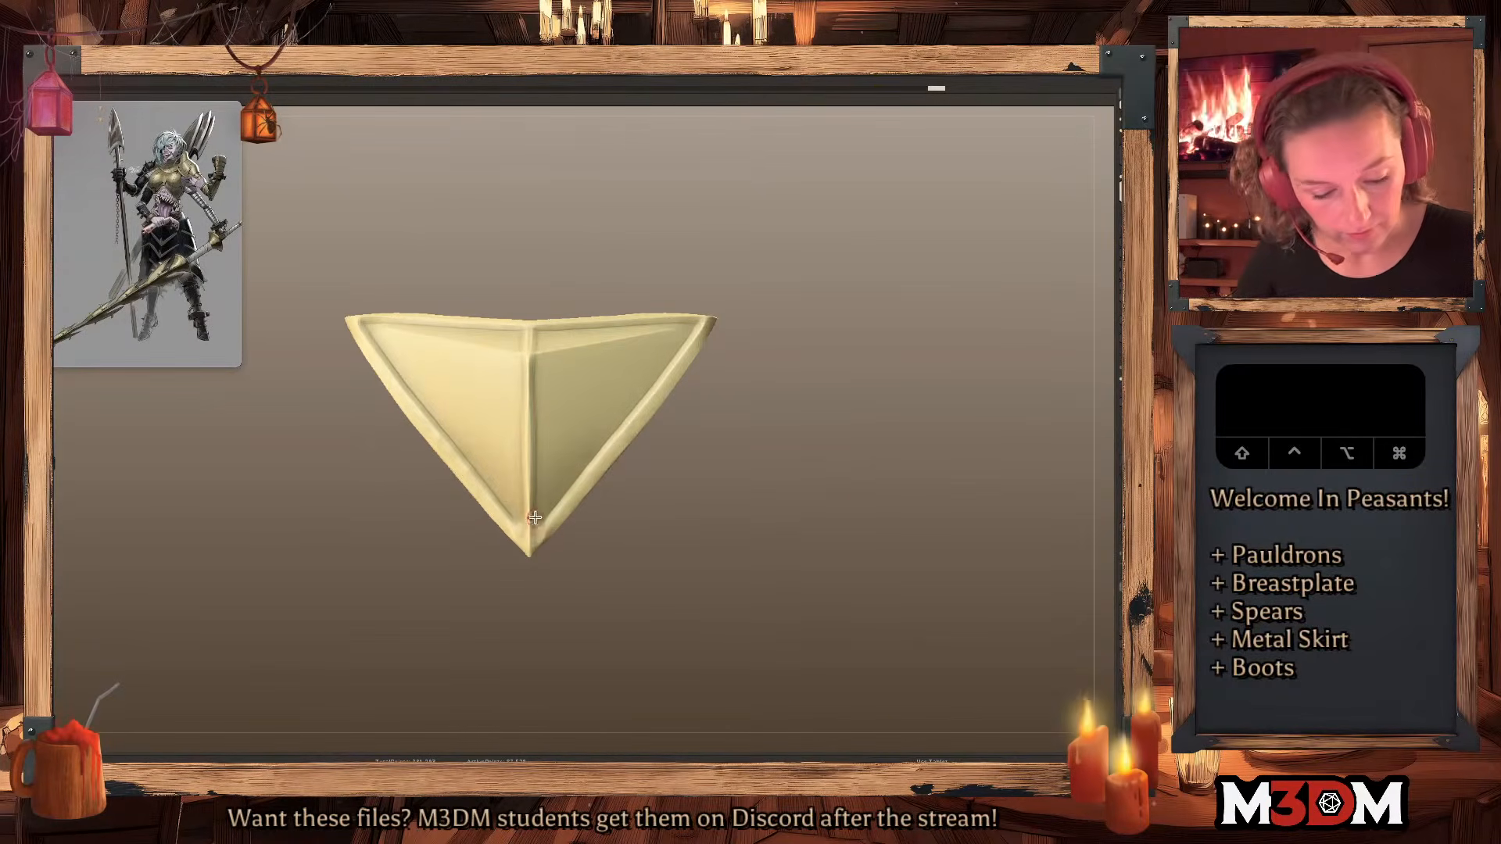
Carve grooves on both sides of the center ridge at the plate's lower tip and remesh the plate.
{"action": "left_click_drag", "start_coordinate": [526, 510], "coordinate": [520, 535]}
{"action": "left_click_drag", "start_coordinate": [797, 428], "coordinate": [783, 474], "text": "super"}
{"action": "left_click_drag", "start_coordinate": [544, 527], "coordinate": [569, 496]}
{"action": "left_click_drag", "start_coordinate": [748, 430], "coordinate": [731, 470], "text": "super"}
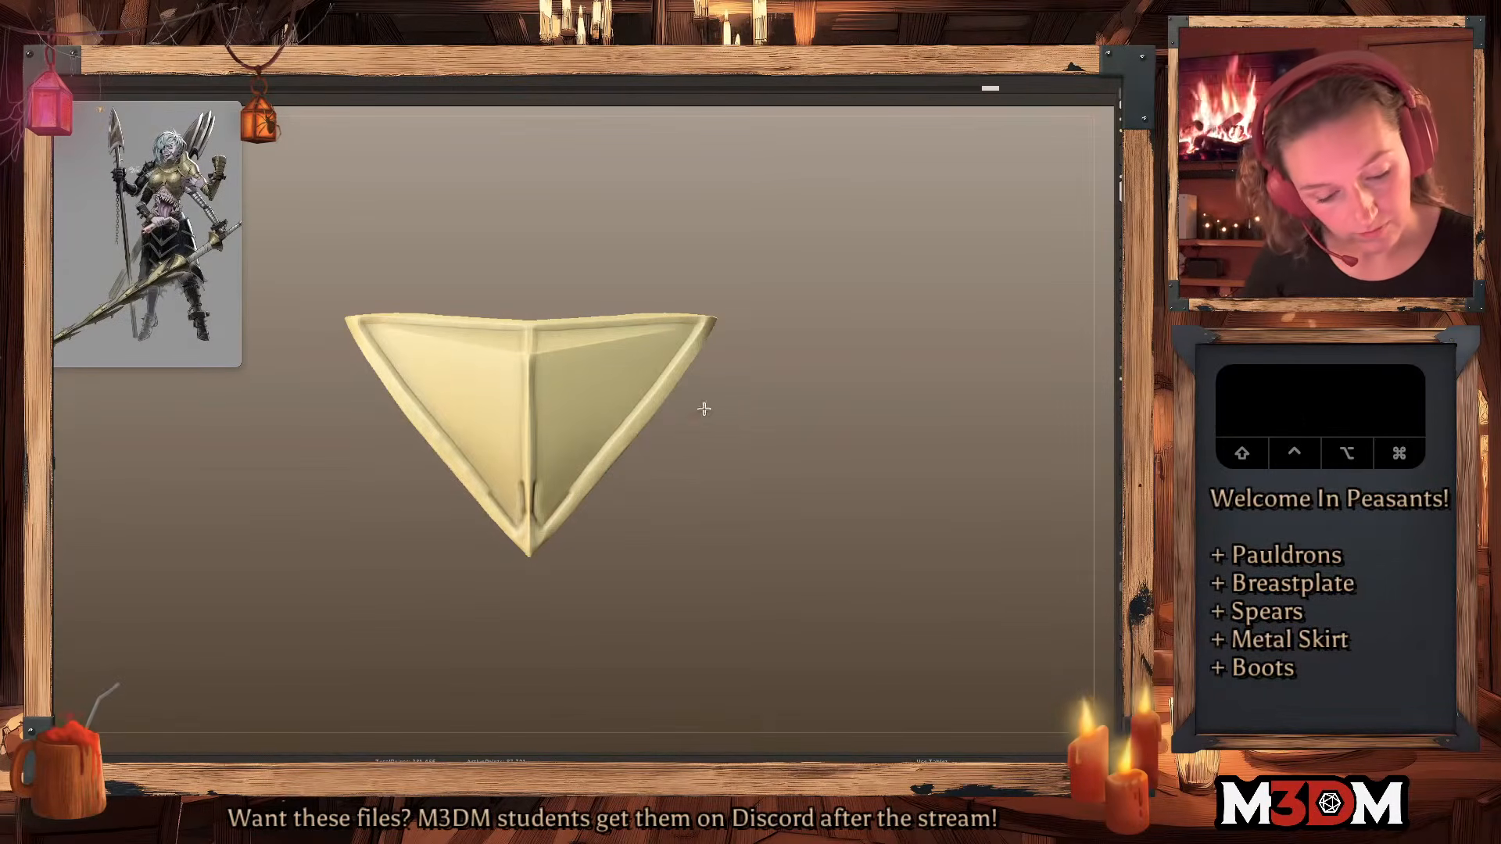
Carve grooves along the inner side rim and the full length of the center ridge, remeshing the plate.
{"action": "left_click_drag", "start_coordinate": [560, 505], "coordinate": [689, 344]}
{"action": "left_click_drag", "start_coordinate": [775, 478], "coordinate": [762, 505], "text": "super"}
{"action": "left_click_drag", "start_coordinate": [542, 356], "coordinate": [539, 497]}
{"action": "key", "text": "super+z"}
{"action": "left_click_drag", "start_coordinate": [539, 361], "coordinate": [542, 594]}
{"action": "left_click_drag", "start_coordinate": [743, 437], "coordinate": [750, 512], "text": "super"}
Sculpt a raised stroke along the plate's top rim and remesh the plate.
{"action": "left_click_drag", "start_coordinate": [719, 328], "coordinate": [794, 353]}
{"action": "left_click_drag", "start_coordinate": [535, 355], "coordinate": [710, 313], "text": "alt"}
{"action": "left_click_drag", "start_coordinate": [866, 303], "coordinate": [858, 351], "text": "super"}
{"action": "mouse_move", "coordinate": [921, 391]}
{"action": "left_mouse_down"}
{"action": "mouse_move", "coordinate": [901, 399]}
{"action": "mouse_move", "coordinate": [921, 399]}
{"action": "mouse_move", "coordinate": [907, 383]}
{"action": "left_mouse_up"}
Show all parts again and decimate the plate to 25 thousand points.
{"action": "left_click", "coordinate": [1121, 272]}
{"action": "left_click_drag", "start_coordinate": [891, 450], "coordinate": [884, 499]}
{"action": "key", "text": "shift+f"}
{"action": "key", "text": "shift+f"}
{"action": "left_click", "coordinate": [1122, 649]}
{"action": "type", "text": "25"}
{"action": "left_click", "coordinate": [1123, 642]}
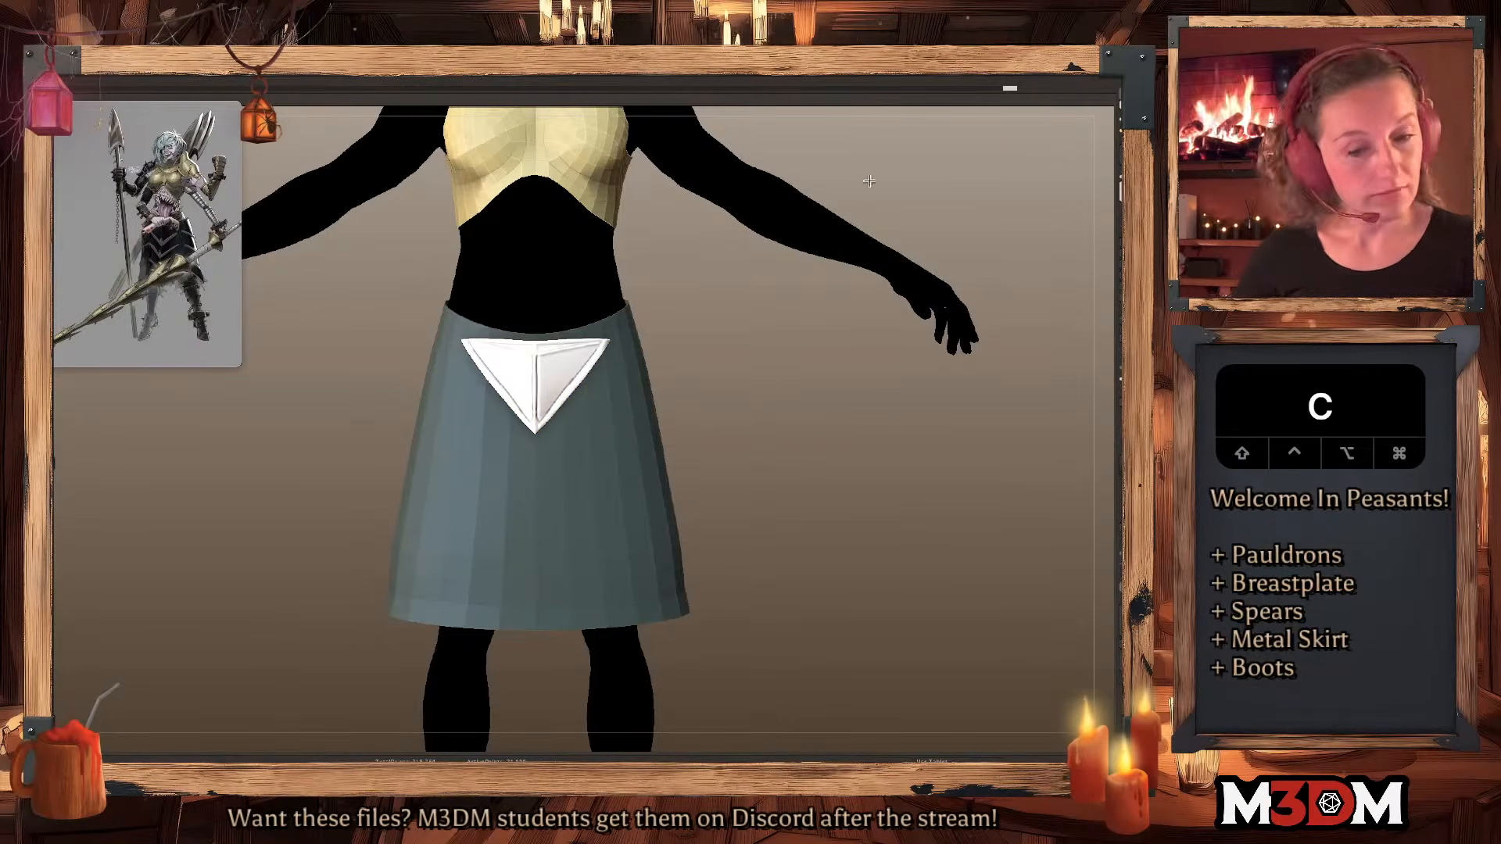
Open the Decimation Master polypaint options and turn off the plate's white color display.
{"action": "left_click", "coordinate": [634, 80]}
{"action": "left_click", "coordinate": [683, 201]}
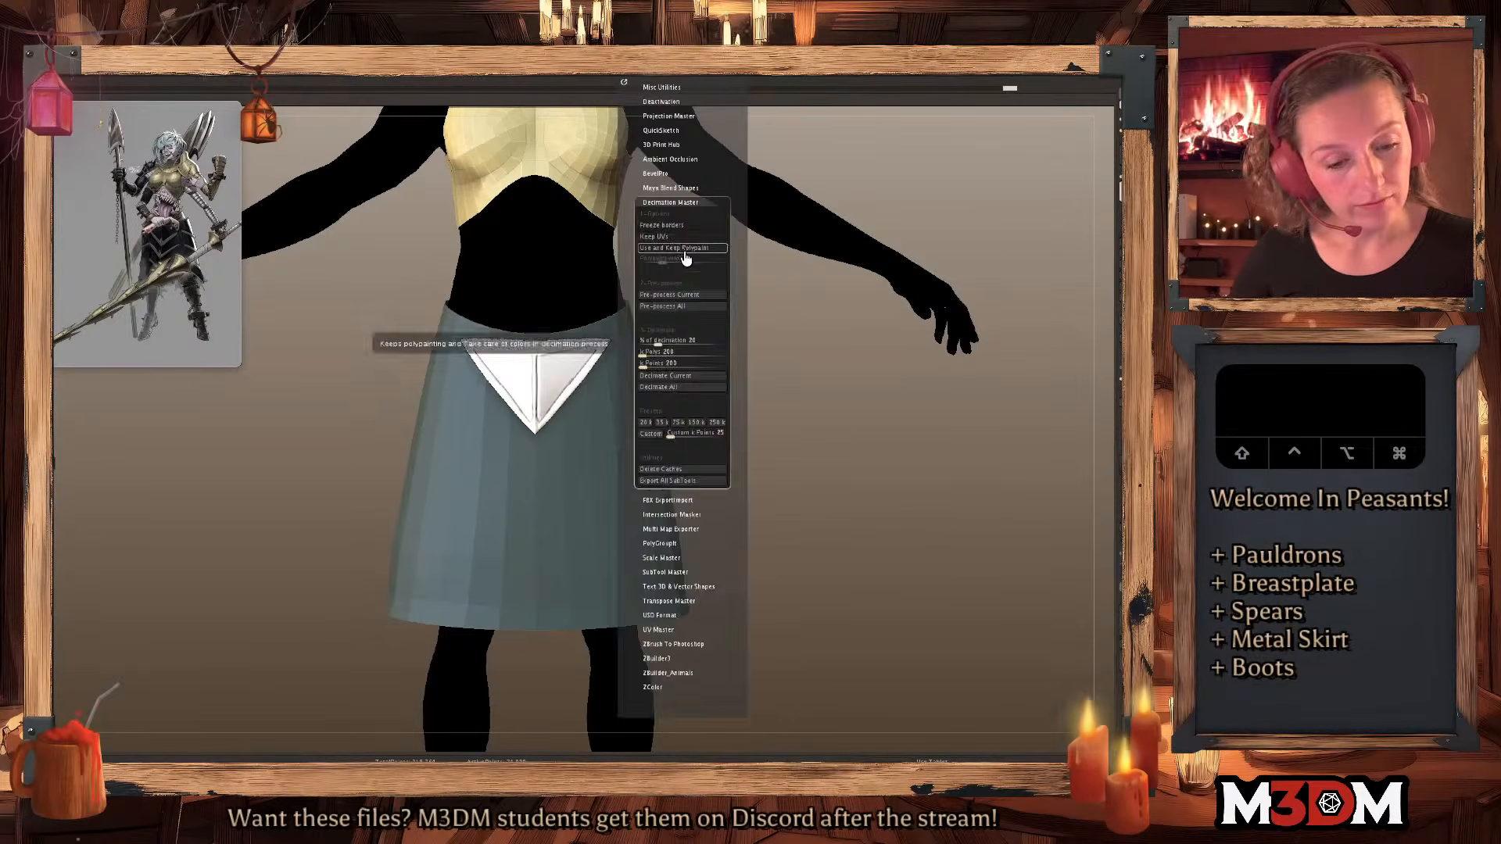
{"action": "left_click", "coordinate": [1123, 338]}
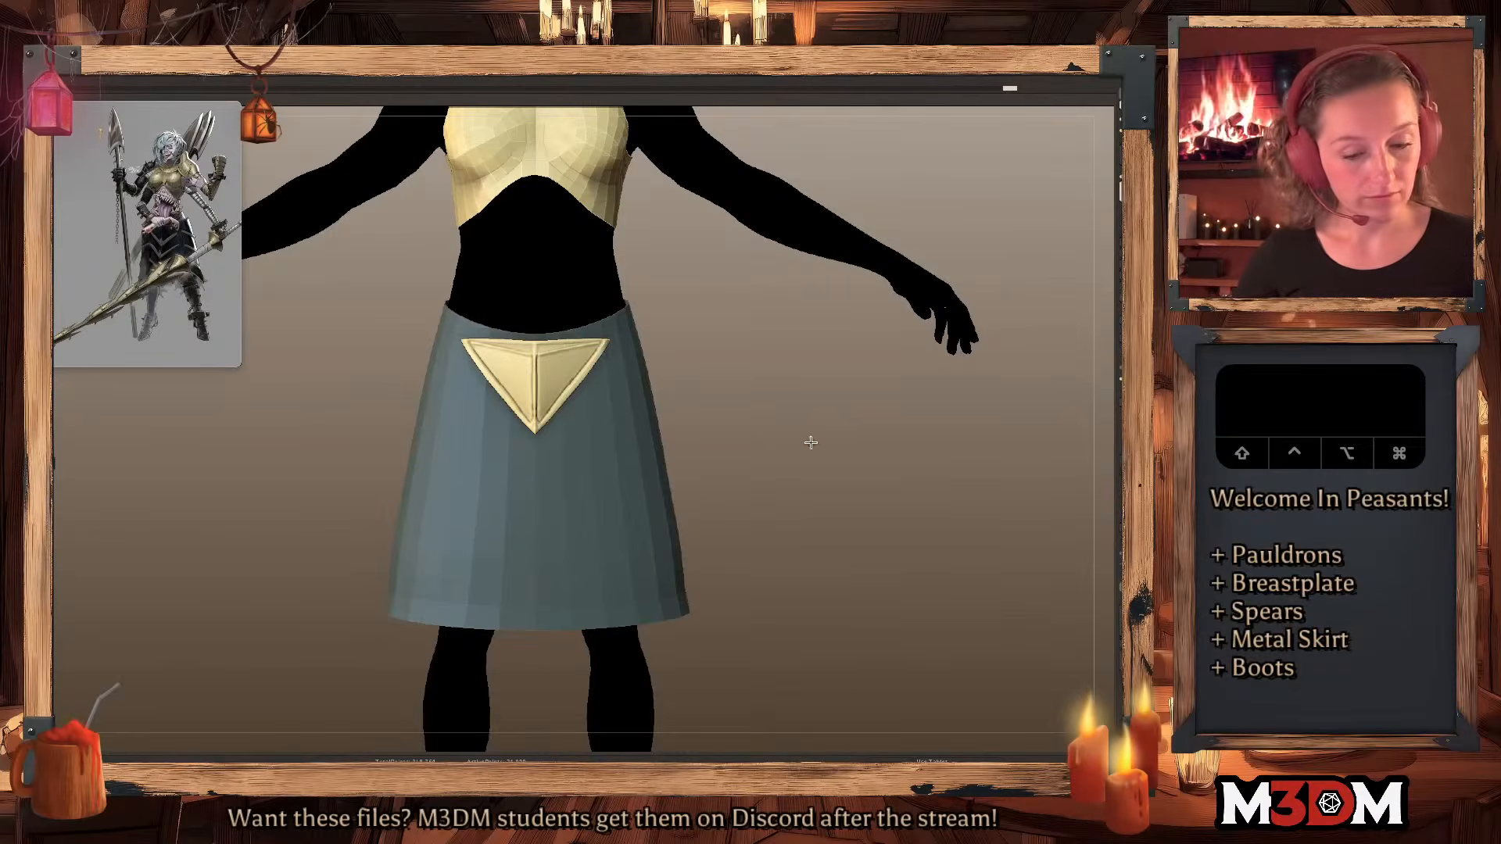
{"action": "key", "text": "q"}
{"action": "key", "text": "w"}
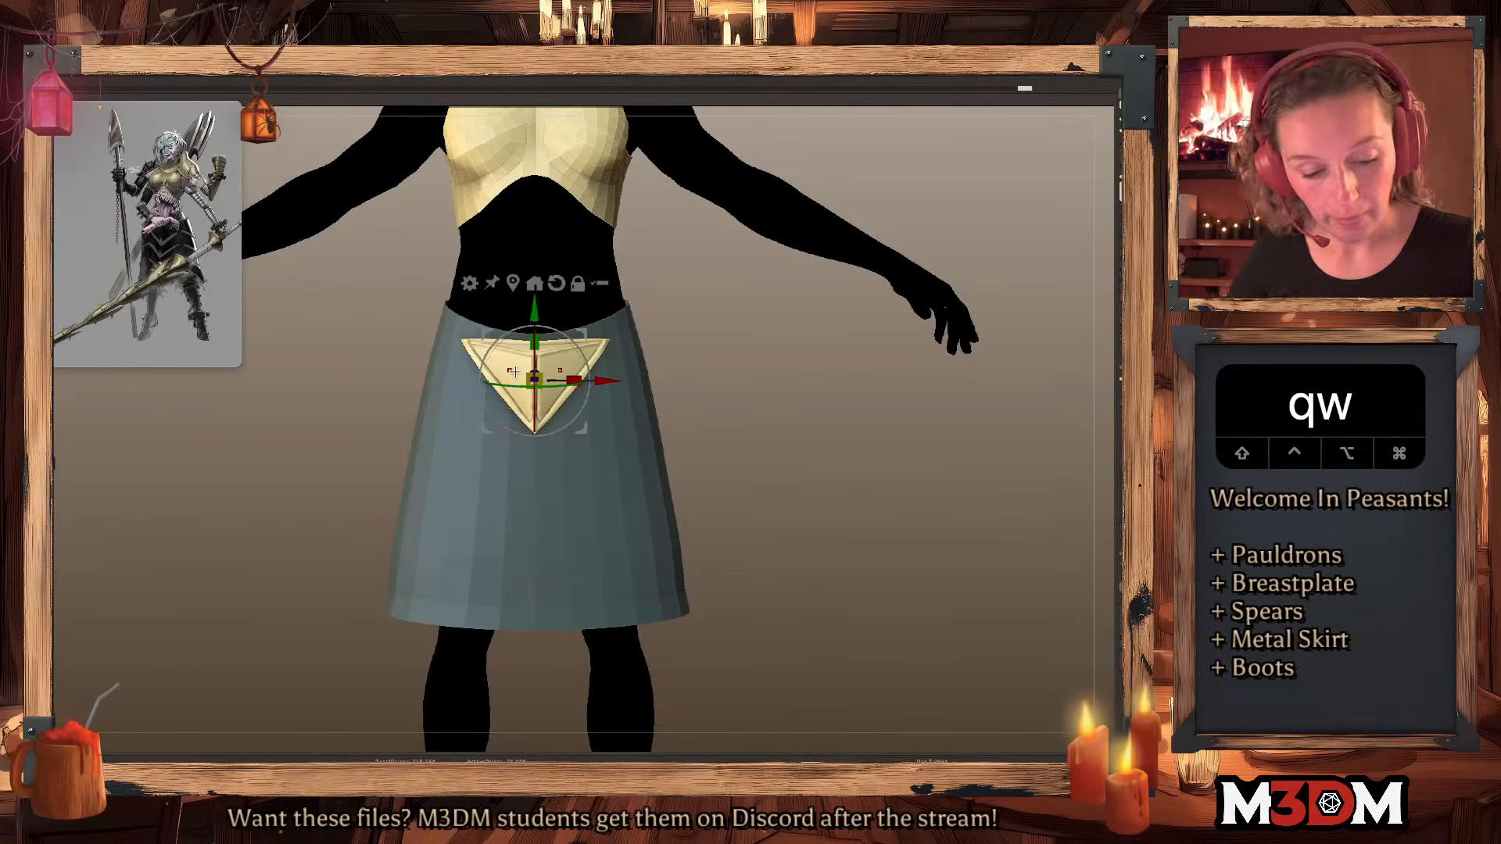
{"action": "key", "text": "q"}
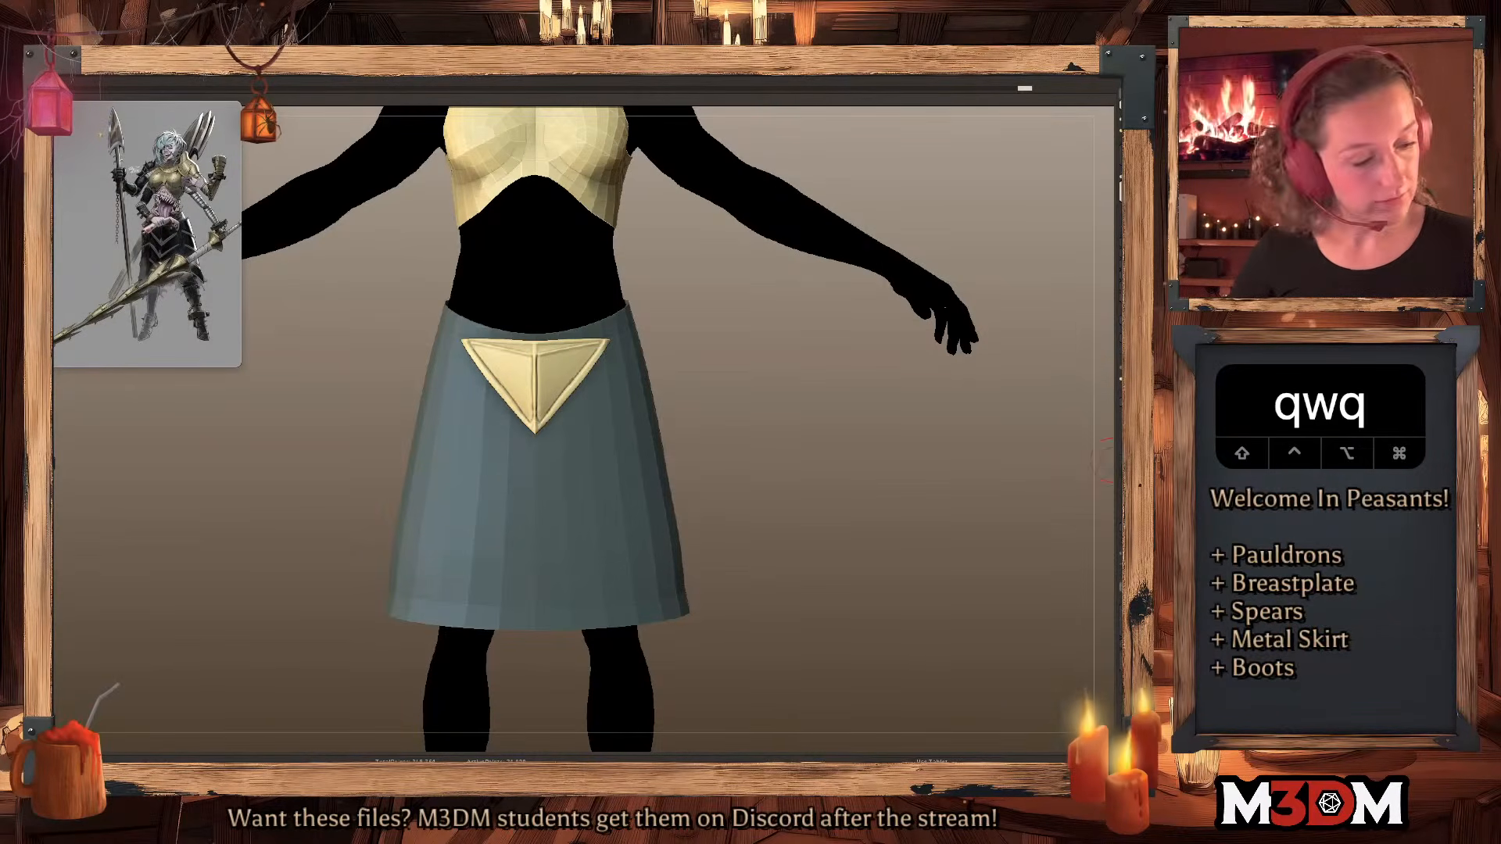
{"action": "left_click_drag", "start_coordinate": [848, 483], "coordinate": [678, 575], "text": "alt"}
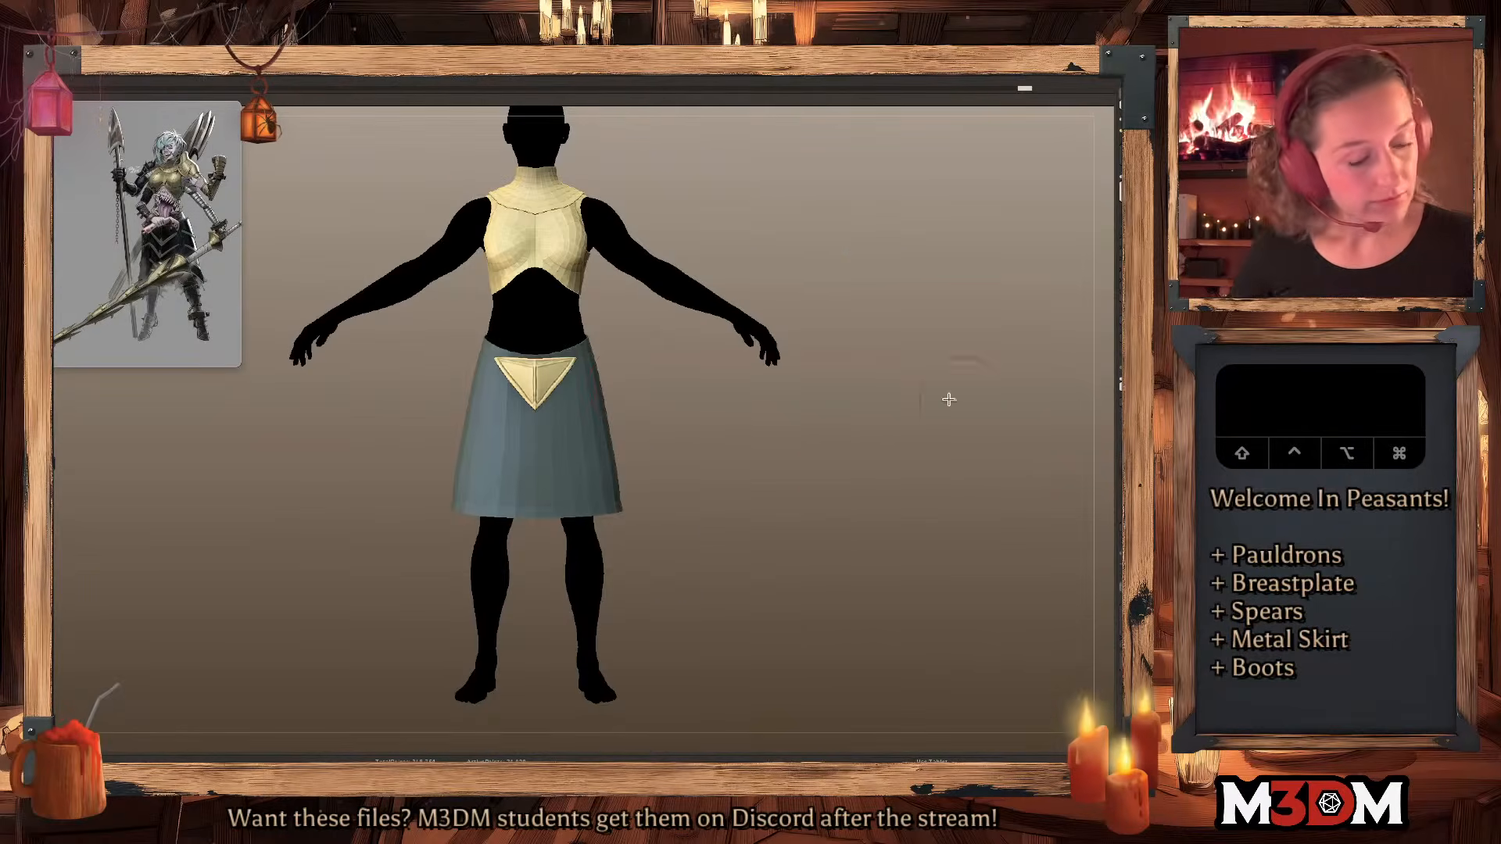
{"action": "mouse_move", "coordinate": [542, 410]}
{"action": "left_mouse_down"}
{"action": "mouse_move", "coordinate": [569, 391]}
{"action": "mouse_move", "coordinate": [552, 360]}
{"action": "mouse_move", "coordinate": [573, 358]}
{"action": "left_mouse_up"}
{"action": "right_click", "coordinate": [568, 389]}
{"action": "key", "text": "super+z"}
Decimate the plate again with the custom target set to 15 thousand points.
{"action": "left_click_drag", "start_coordinate": [878, 476], "coordinate": [983, 574], "text": "super"}
{"action": "type", "text": "15"}
{"action": "left_click", "coordinate": [1120, 645]}
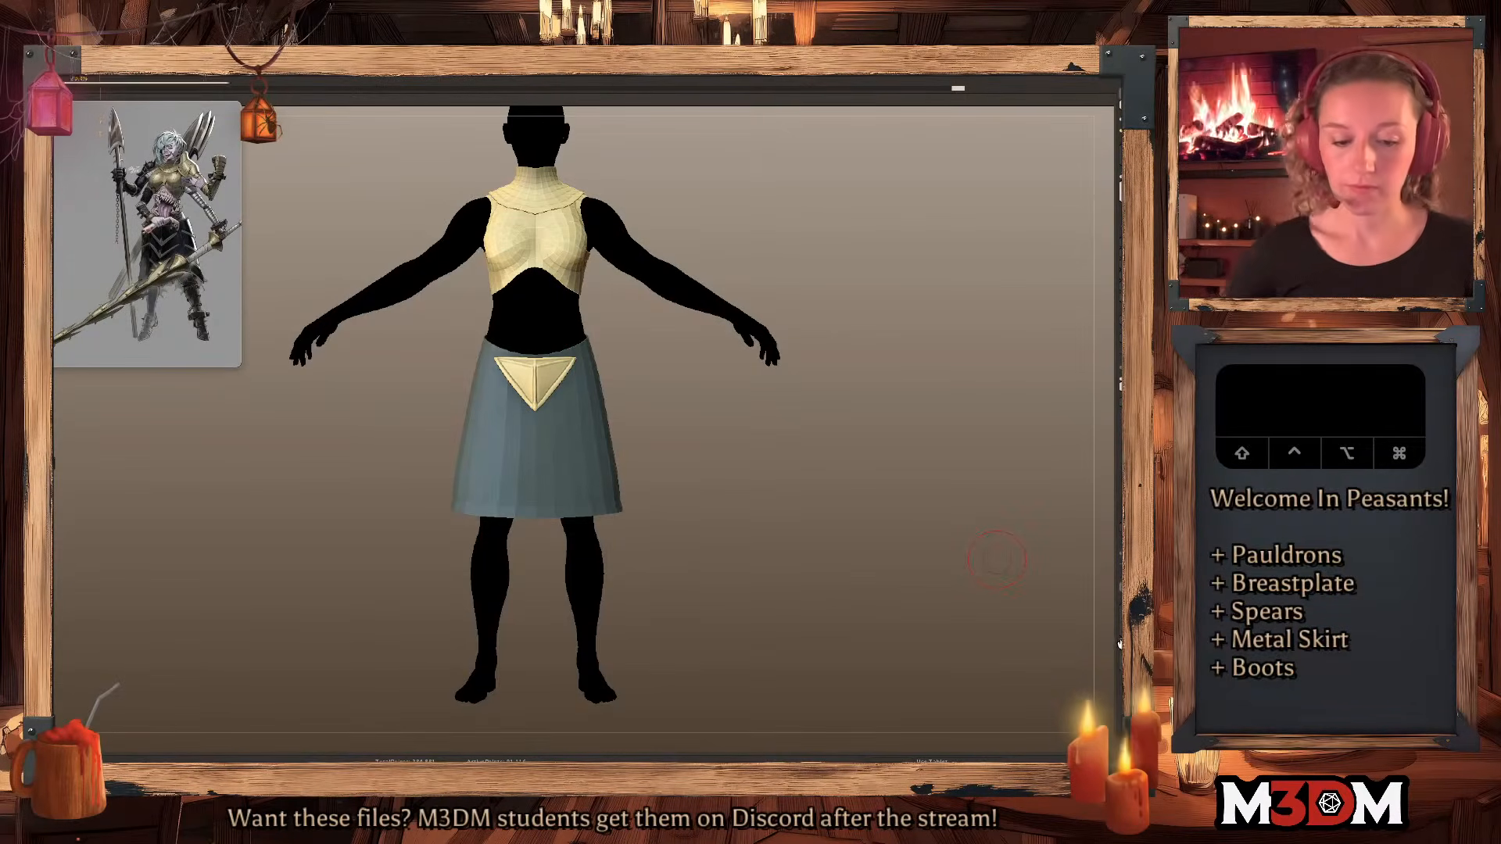
Try scaling the plate sideways with the transform gizmo and undo it.
{"action": "key", "text": "q"}
{"action": "key", "text": "w"}
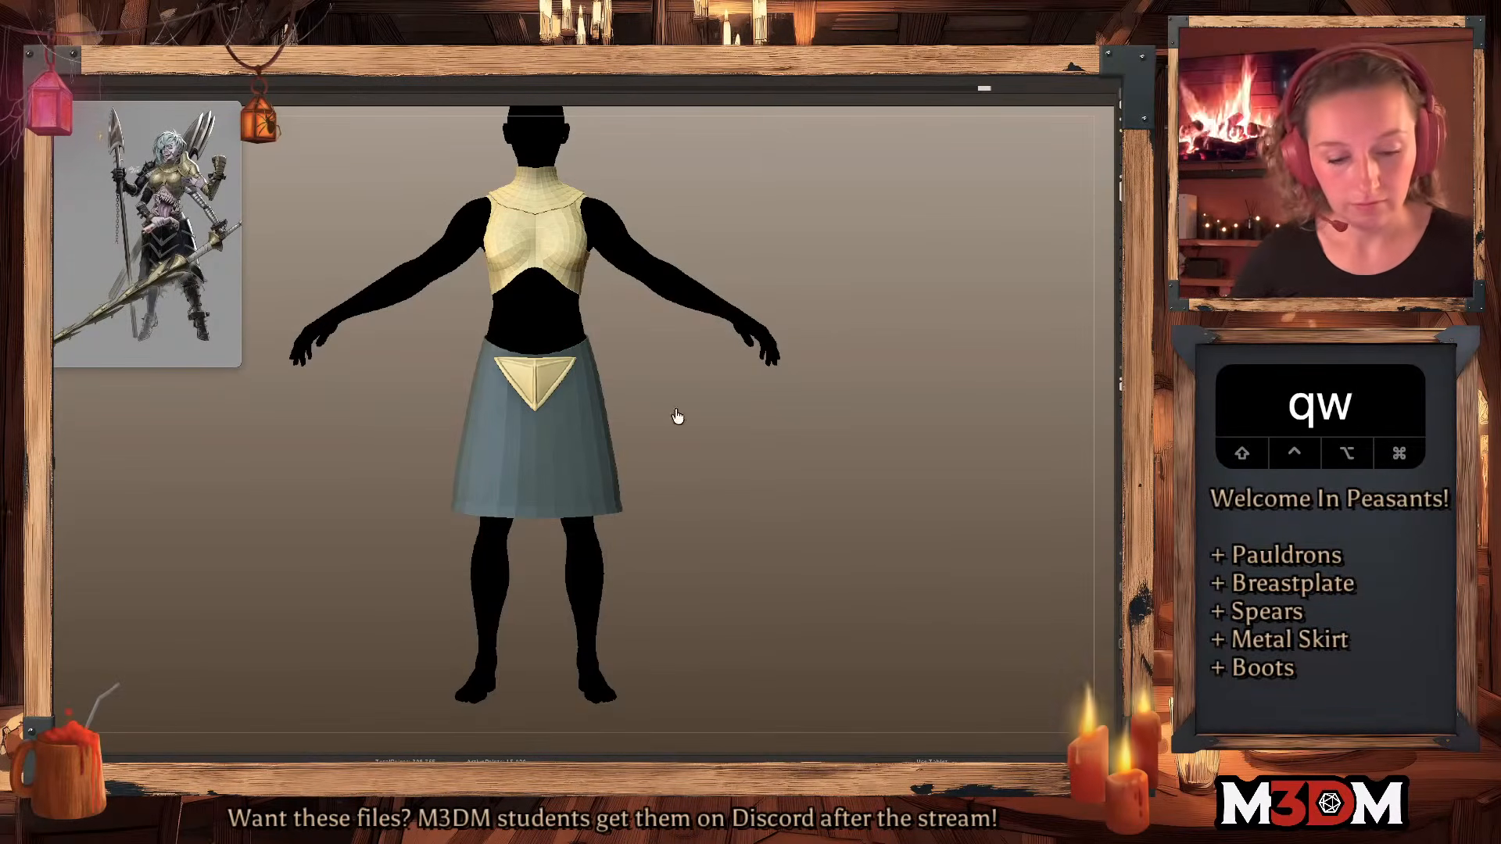
{"action": "key", "text": "q"}
{"action": "key", "text": "w"}
{"action": "left_click", "coordinate": [570, 379]}
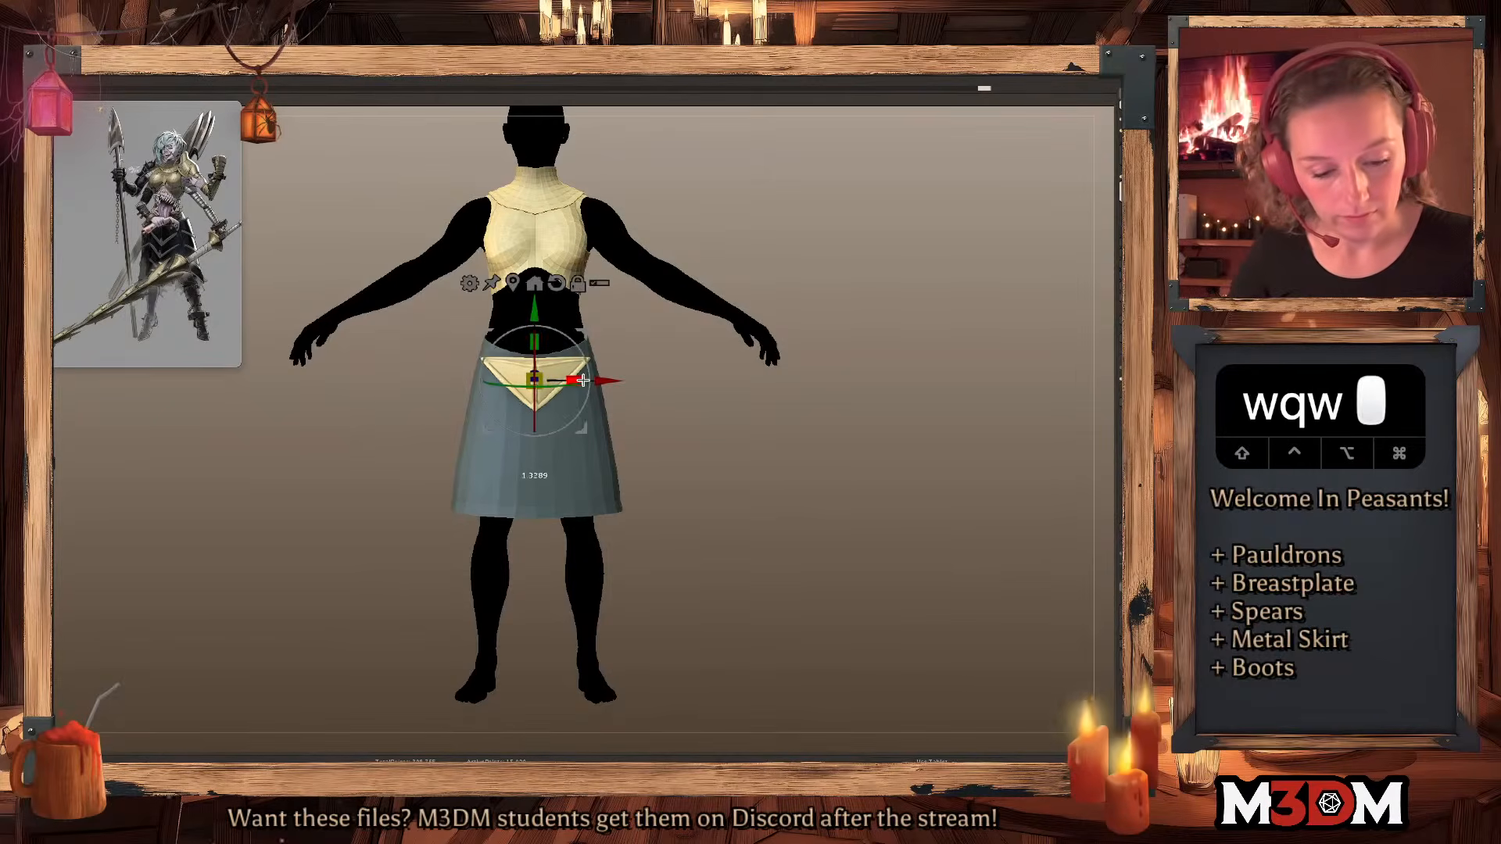
{"action": "key", "text": "q"}
{"action": "key", "text": "ctrl+z"}
Check the decimated plate's wireframe, then reset the gizmo's orientation and recenter it on the plate.
{"action": "right_click", "coordinate": [851, 466]}
{"action": "key", "text": "shift+f"}
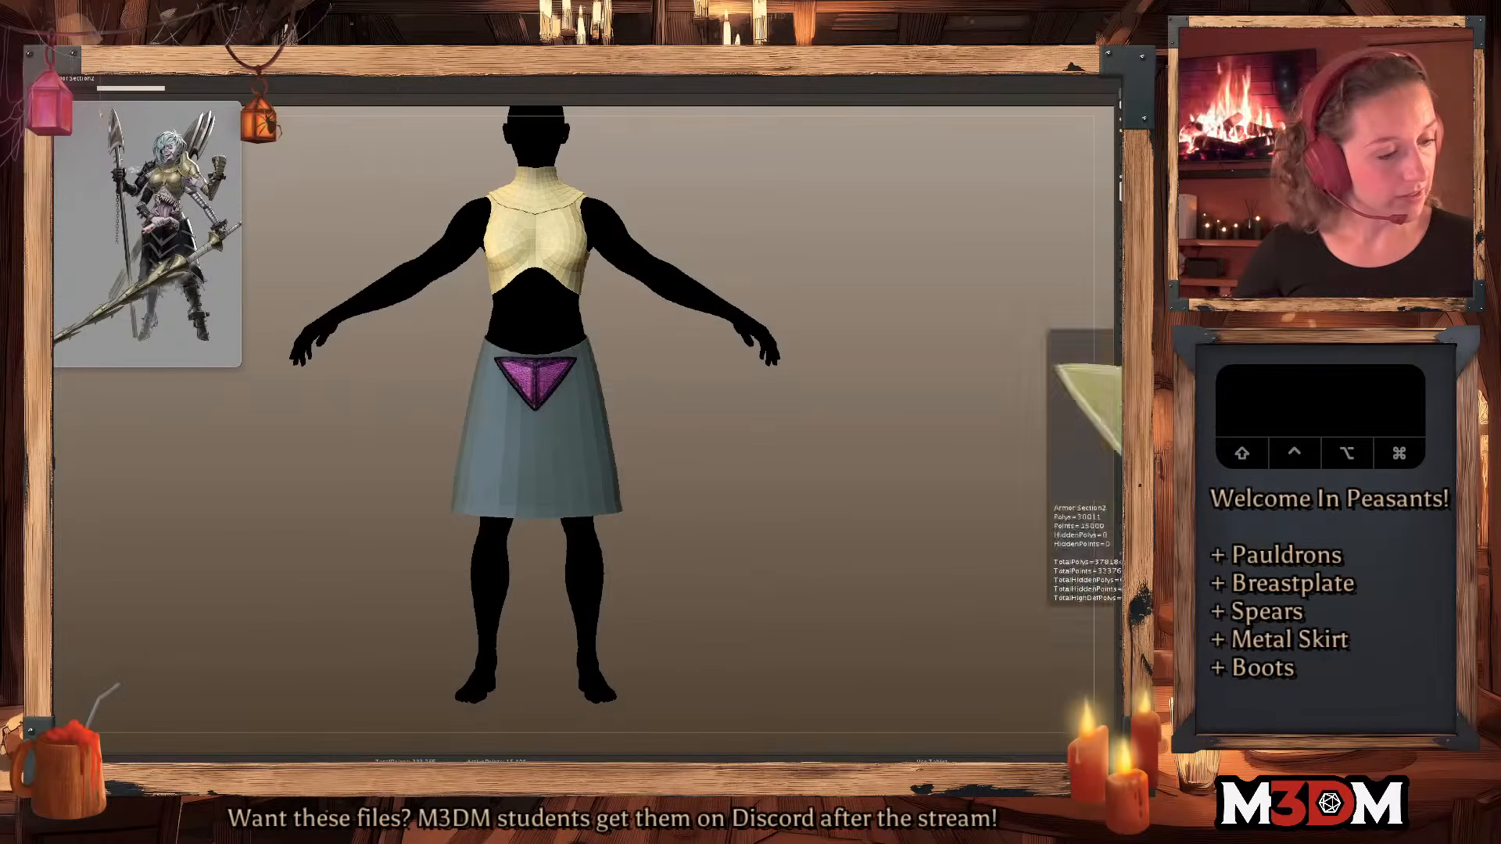
{"action": "key", "text": "shift+f"}
{"action": "key", "text": "shift+f"}
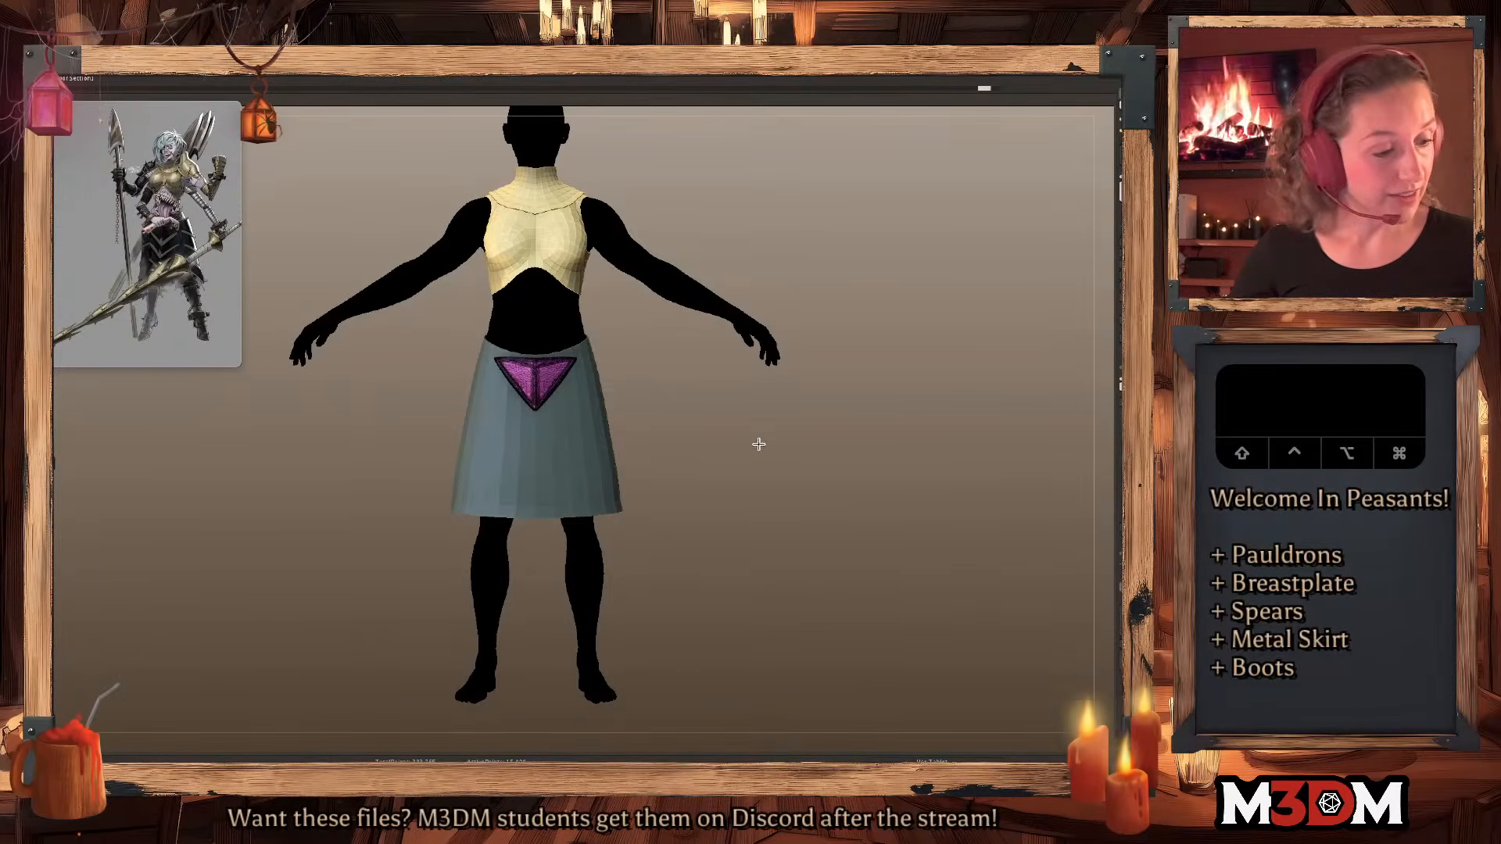
{"action": "key", "text": "shift+f"}
{"action": "key", "text": "q"}
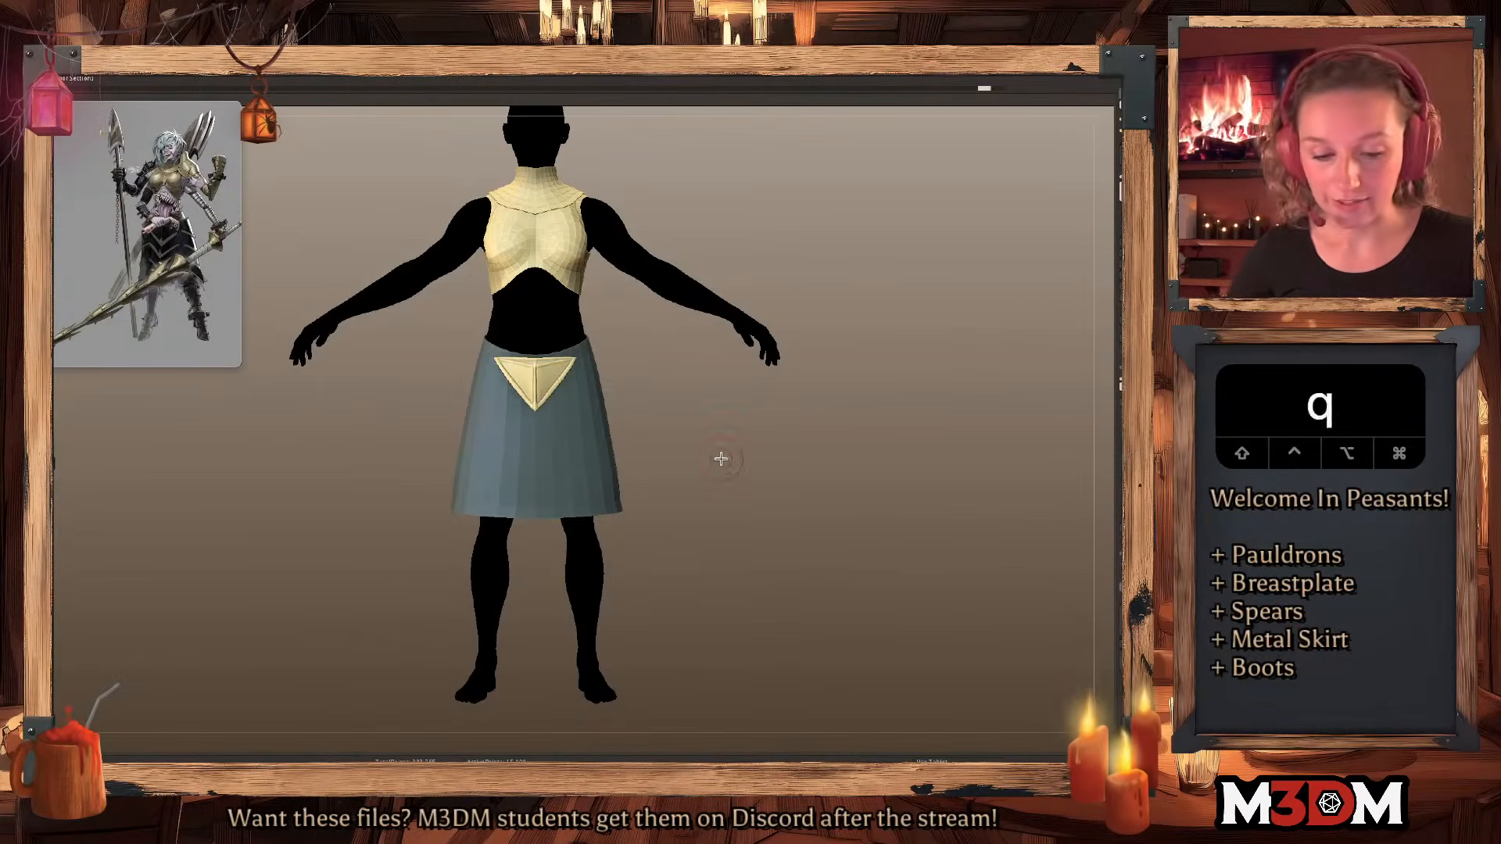
{"action": "key", "text": "w"}
{"action": "left_click", "coordinate": [556, 283]}
{"action": "left_click", "coordinate": [512, 283]}
{"action": "key", "text": "shift+f"}
{"action": "key", "text": "shift+f"}
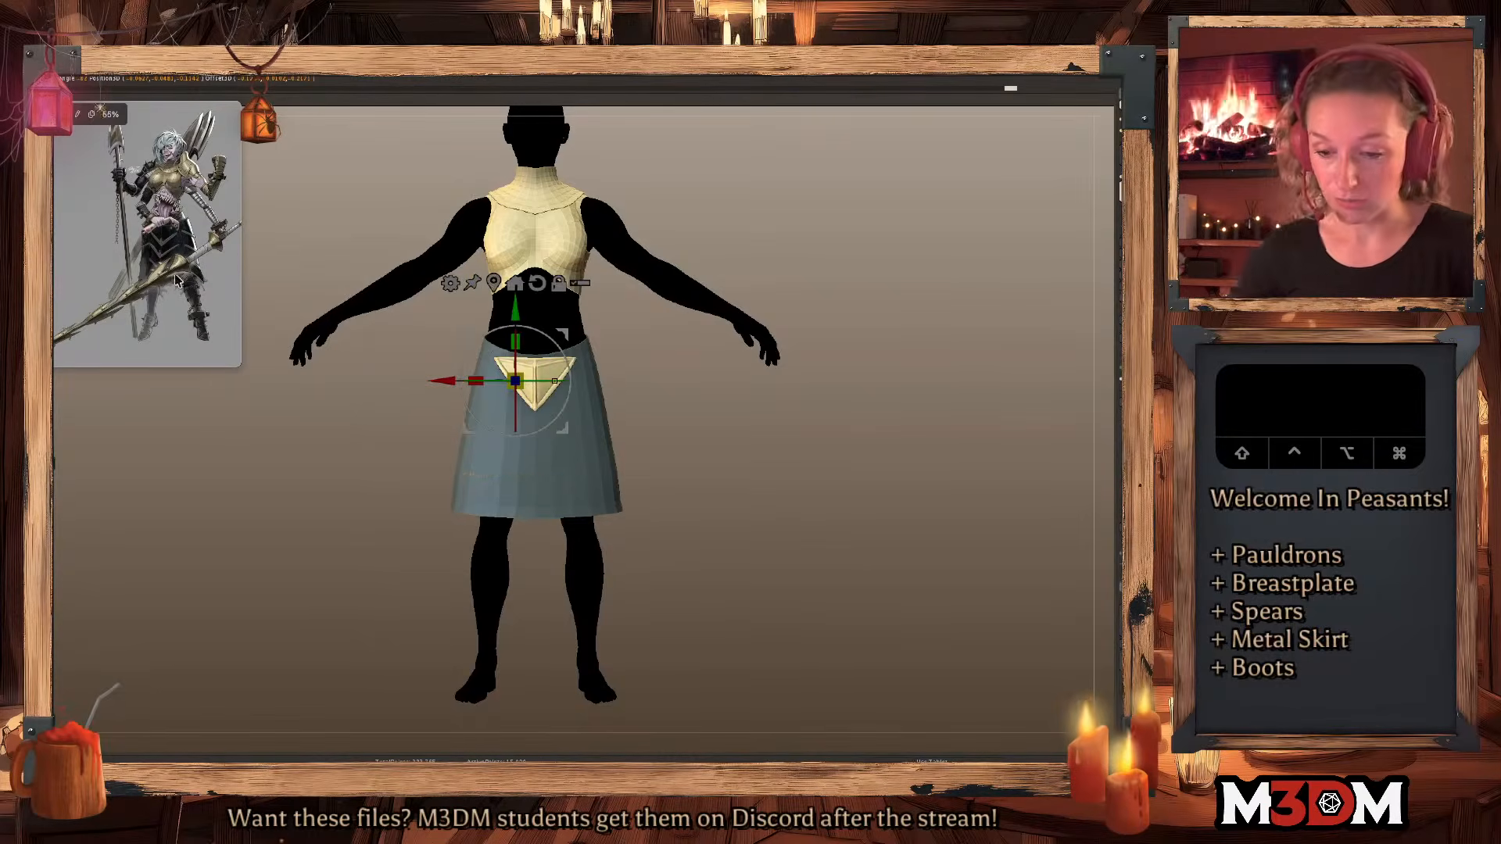
Recenter the transform gizmo on the skirt's front plate and apply the Bend Curve deformer to the isolated plate.
{"action": "left_click", "coordinate": [494, 283]}
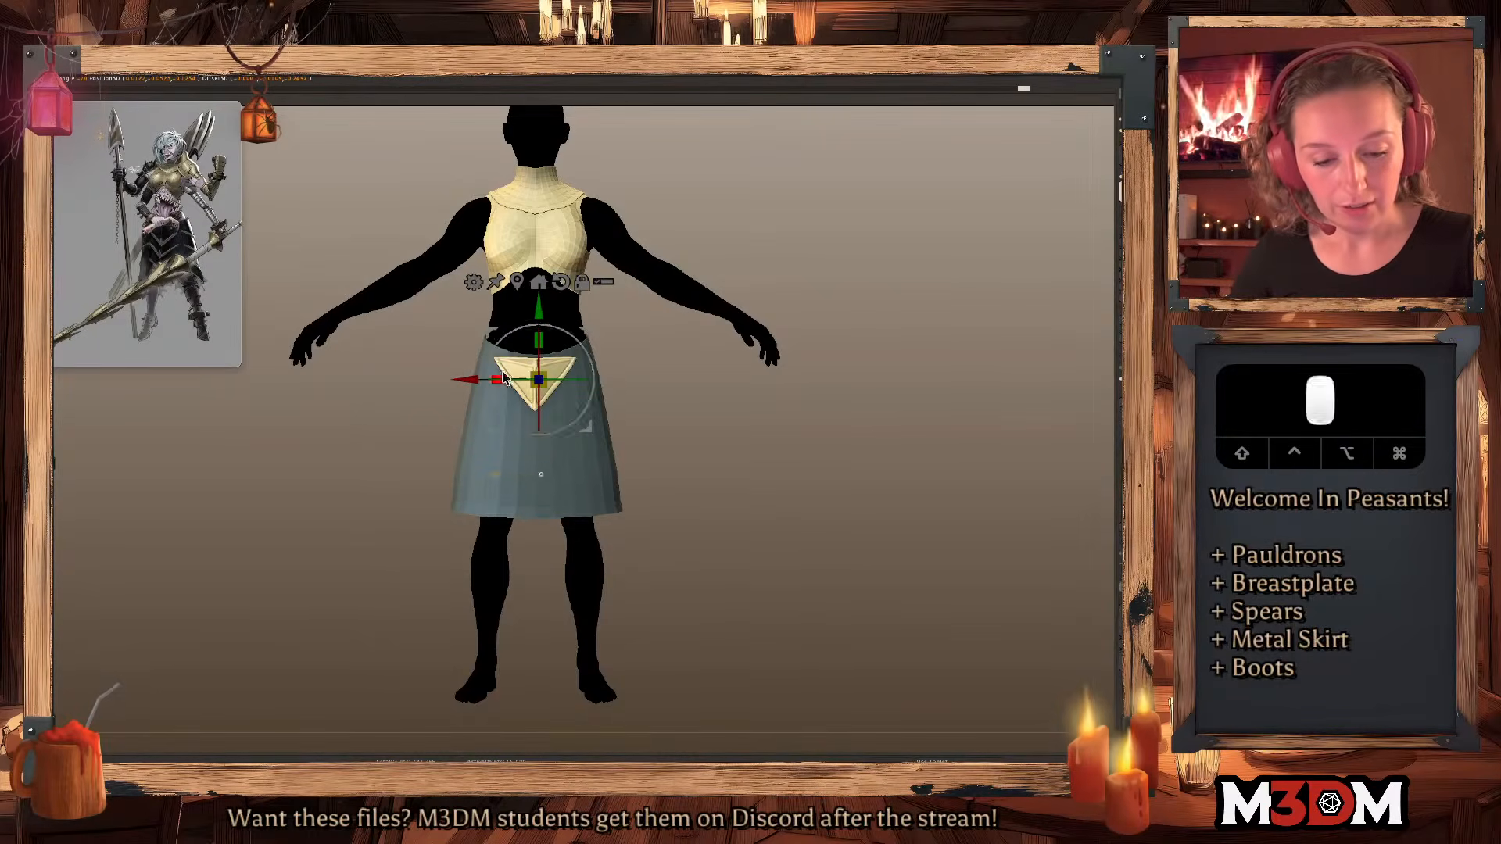
{"action": "left_click", "coordinate": [475, 285]}
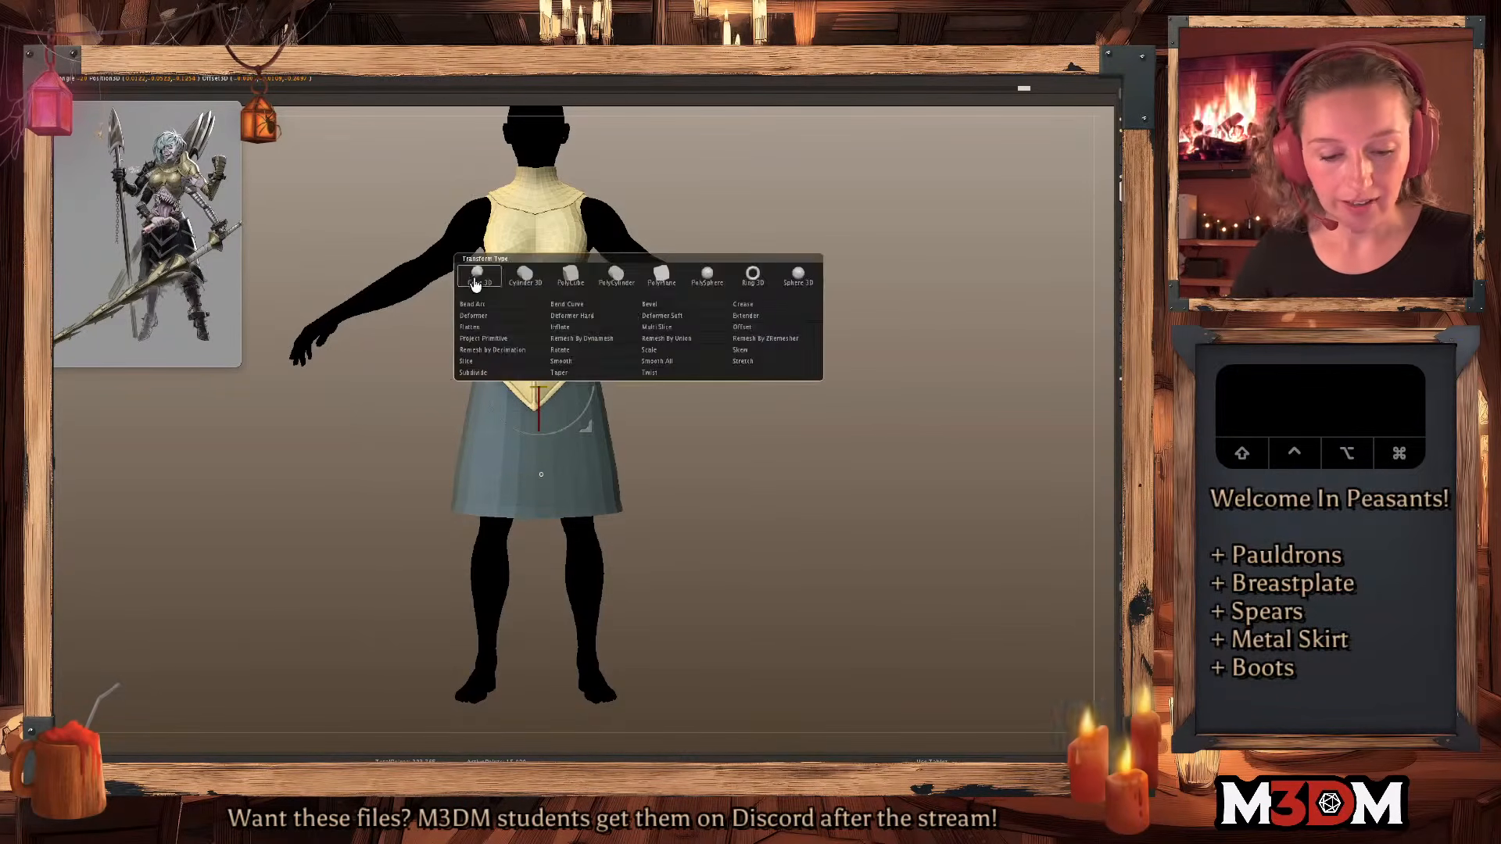
{"action": "left_click", "coordinate": [543, 306]}
{"action": "left_click_drag", "start_coordinate": [795, 480], "coordinate": [820, 456]}
{"action": "left_click", "coordinate": [1128, 269]}
Quick-save the project, then bend the plate by moving the middle control point of the Bend Curve deformer.
{"action": "key", "text": "9"}
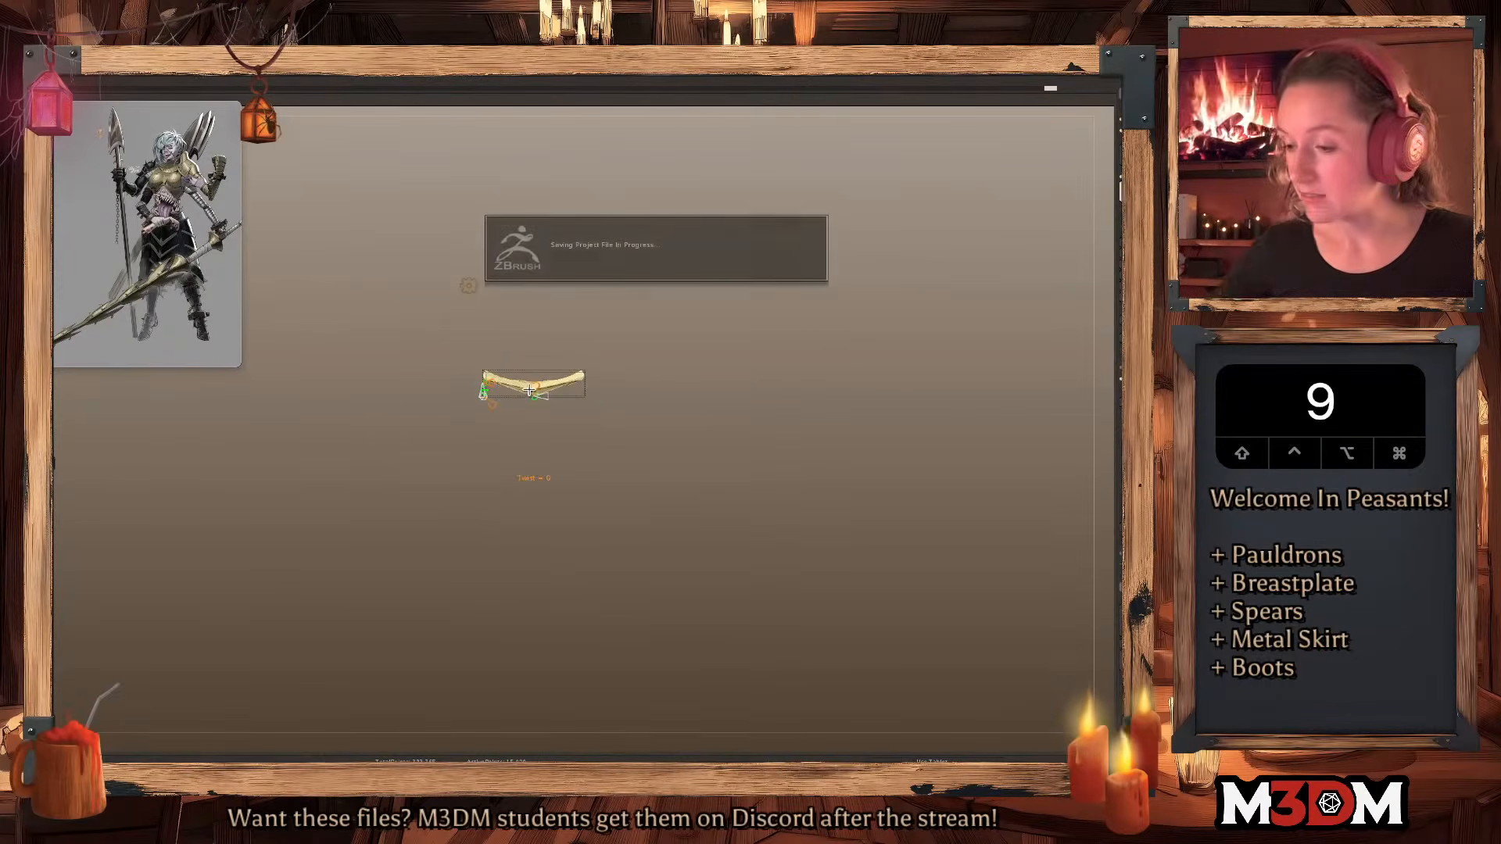
{"action": "left_click_drag", "start_coordinate": [534, 401], "coordinate": [536, 363]}
{"action": "left_click", "coordinate": [469, 286]}
{"action": "left_click", "coordinate": [561, 286]}
Return to draw mode with the full figure in front view and turn on X symmetry for the plate.
{"action": "left_click_drag", "start_coordinate": [814, 429], "coordinate": [852, 457], "text": "shift"}
{"action": "left_click", "coordinate": [1130, 547]}
{"action": "key", "text": "q"}
{"action": "key", "text": "w"}
{"action": "key", "text": "q"}
{"action": "left_click", "coordinate": [1121, 384]}
{"action": "key", "text": "x"}
{"action": "left_click_drag", "start_coordinate": [577, 369], "coordinate": [590, 370], "text": "alt"}
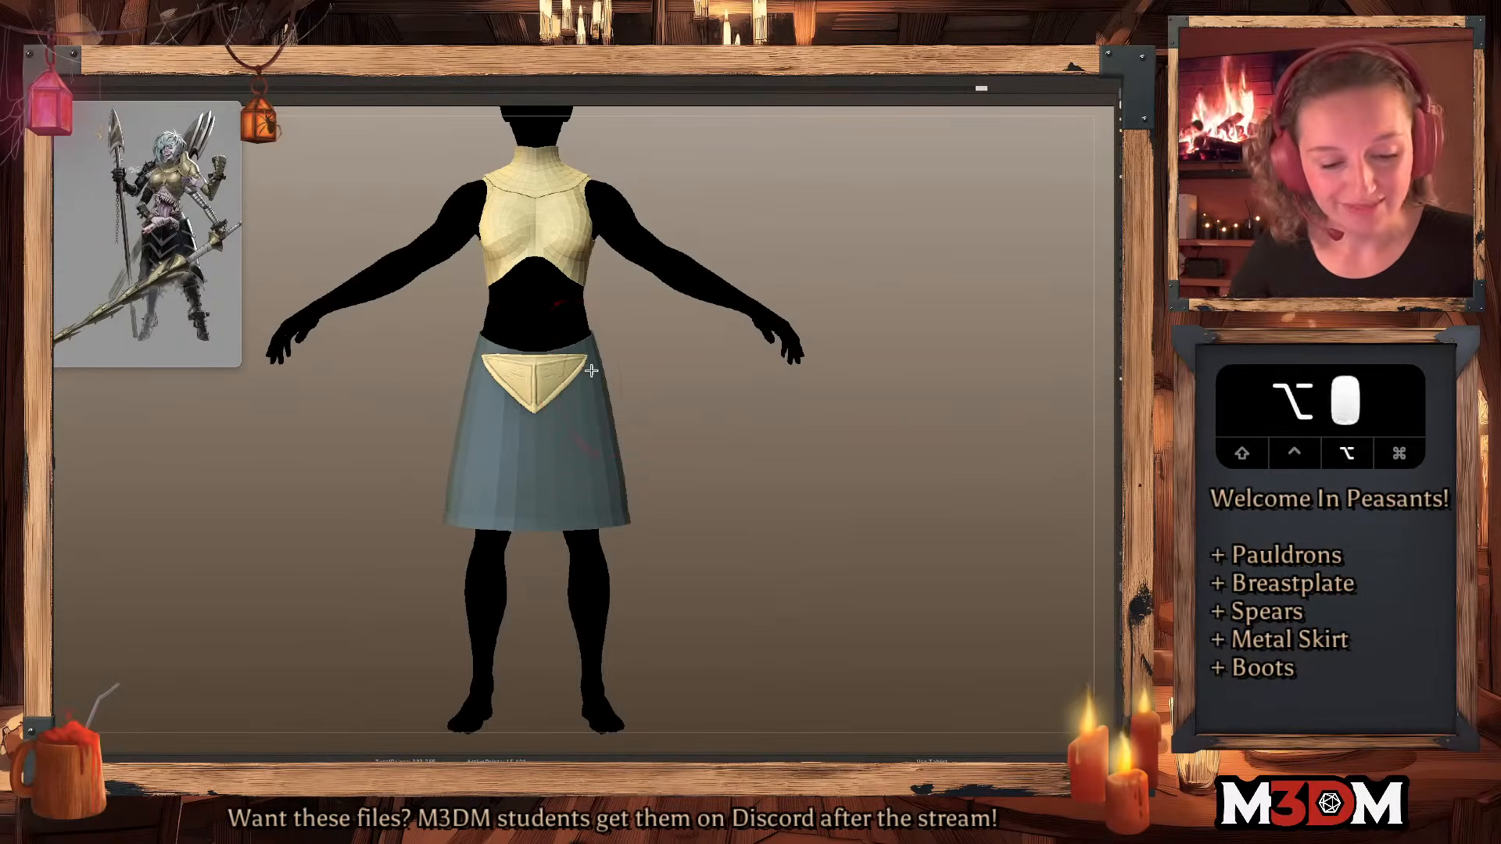
{"action": "key", "text": "space"}
{"action": "key", "text": "space"}
{"action": "left_click", "coordinate": [584, 399]}
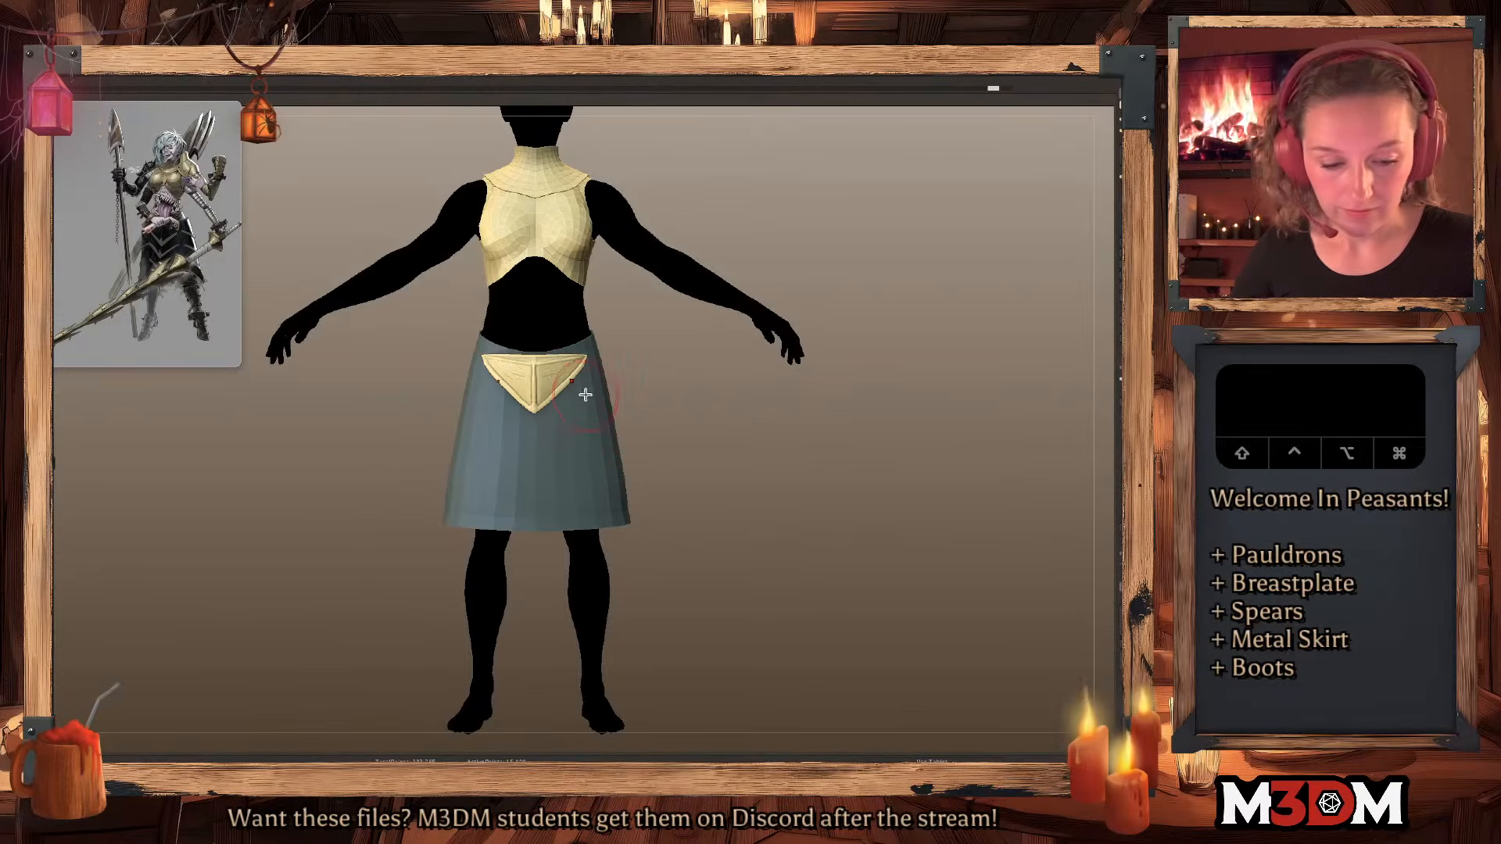
{"action": "left_click", "coordinate": [581, 398]}
{"action": "left_click", "coordinate": [588, 395]}
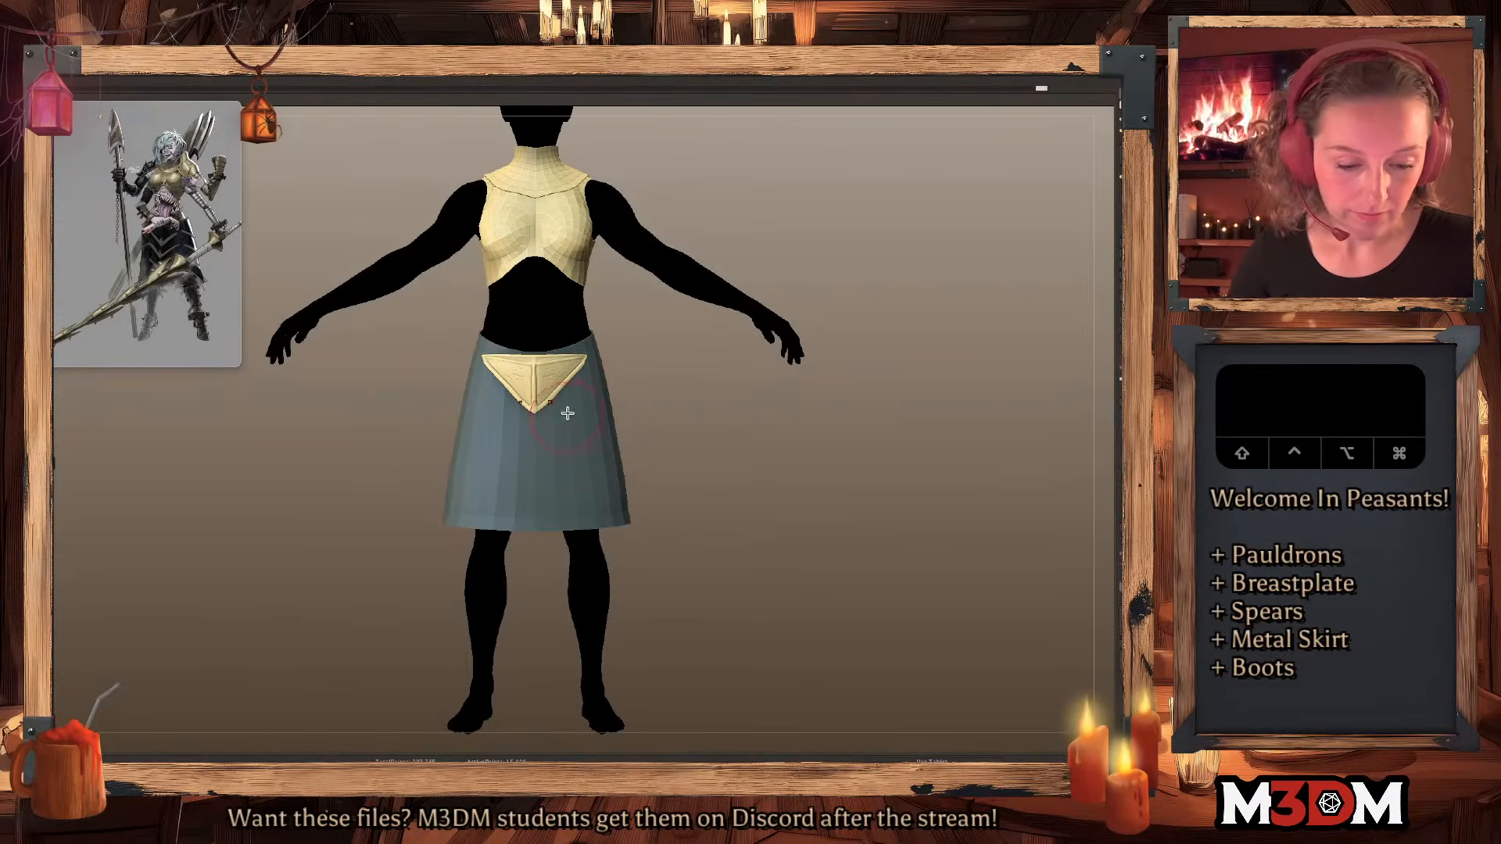
{"action": "key", "text": "shift+f"}
{"action": "left_click", "coordinate": [535, 420]}
{"action": "key", "text": "space"}
{"action": "left_click_drag", "start_coordinate": [557, 417], "coordinate": [580, 393]}
{"action": "key", "text": "q"}
{"action": "key", "text": "w"}
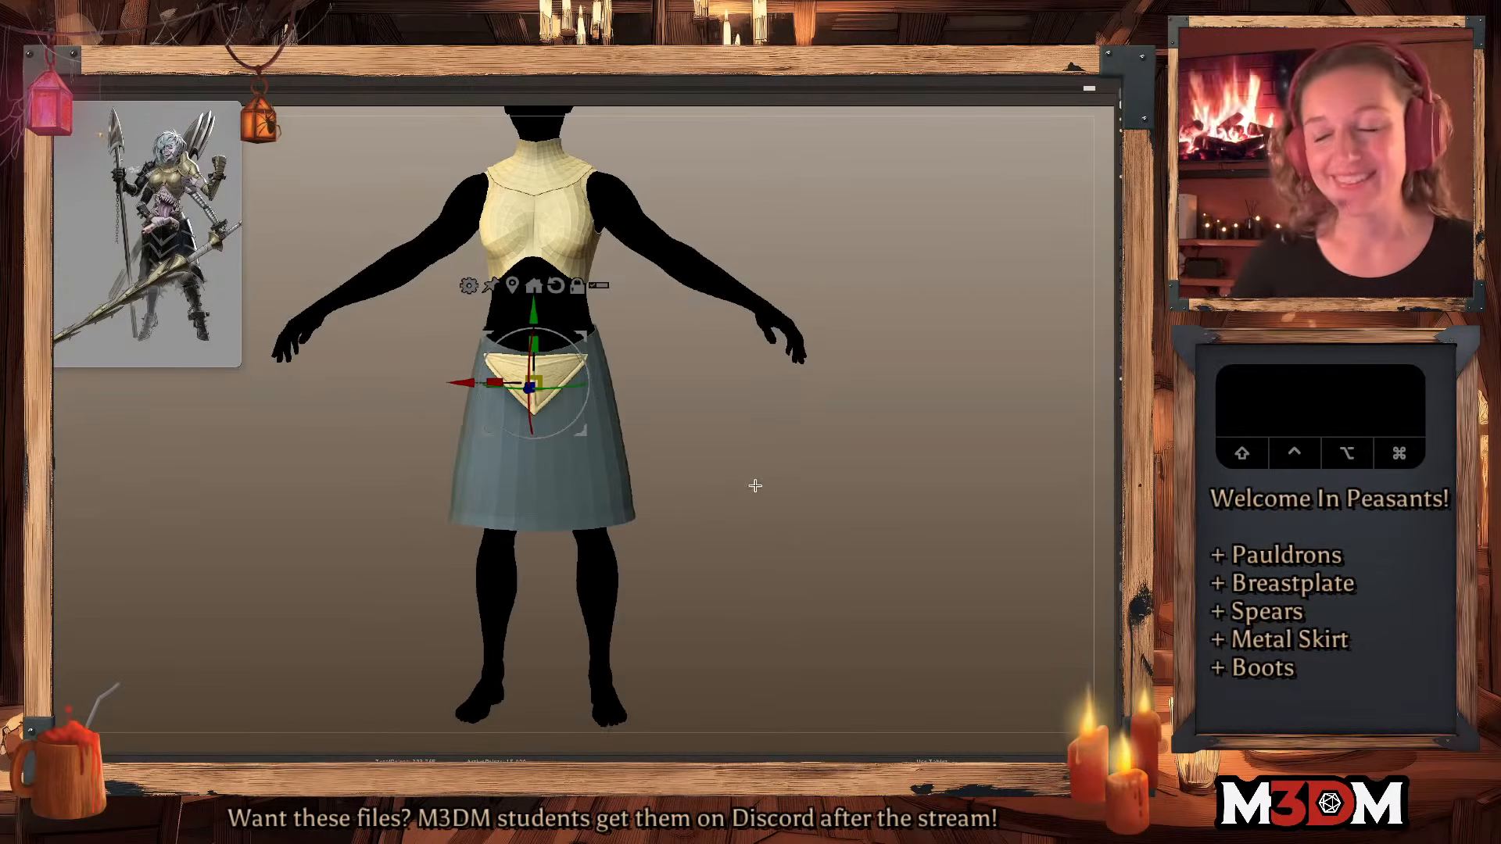
{"action": "key", "text": "shift+f"}
{"action": "key", "text": "shift+f"}
{"action": "key", "text": "shift+f"}
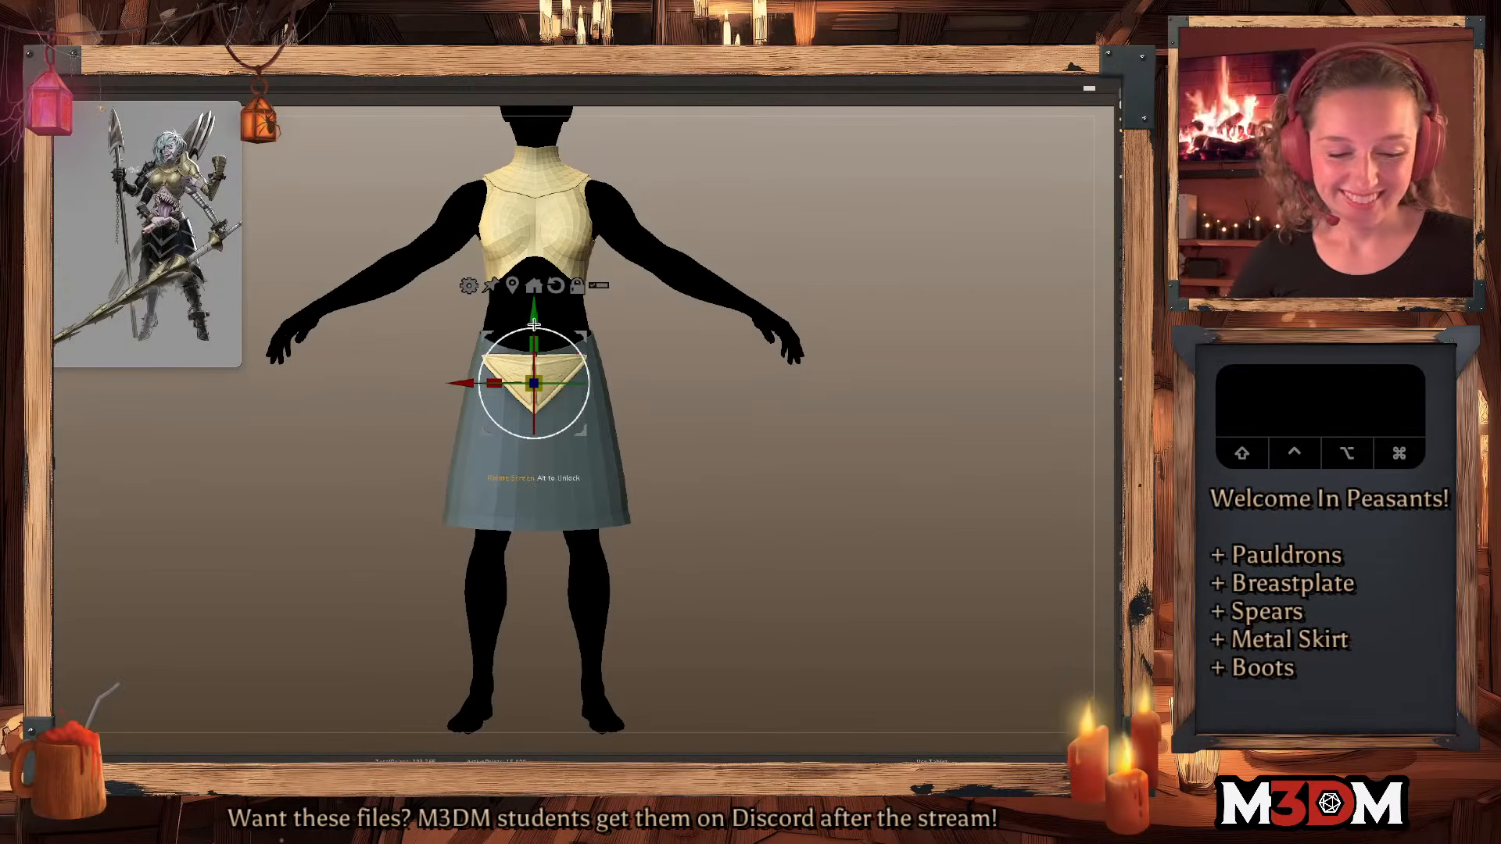
{"action": "key", "text": "q"}
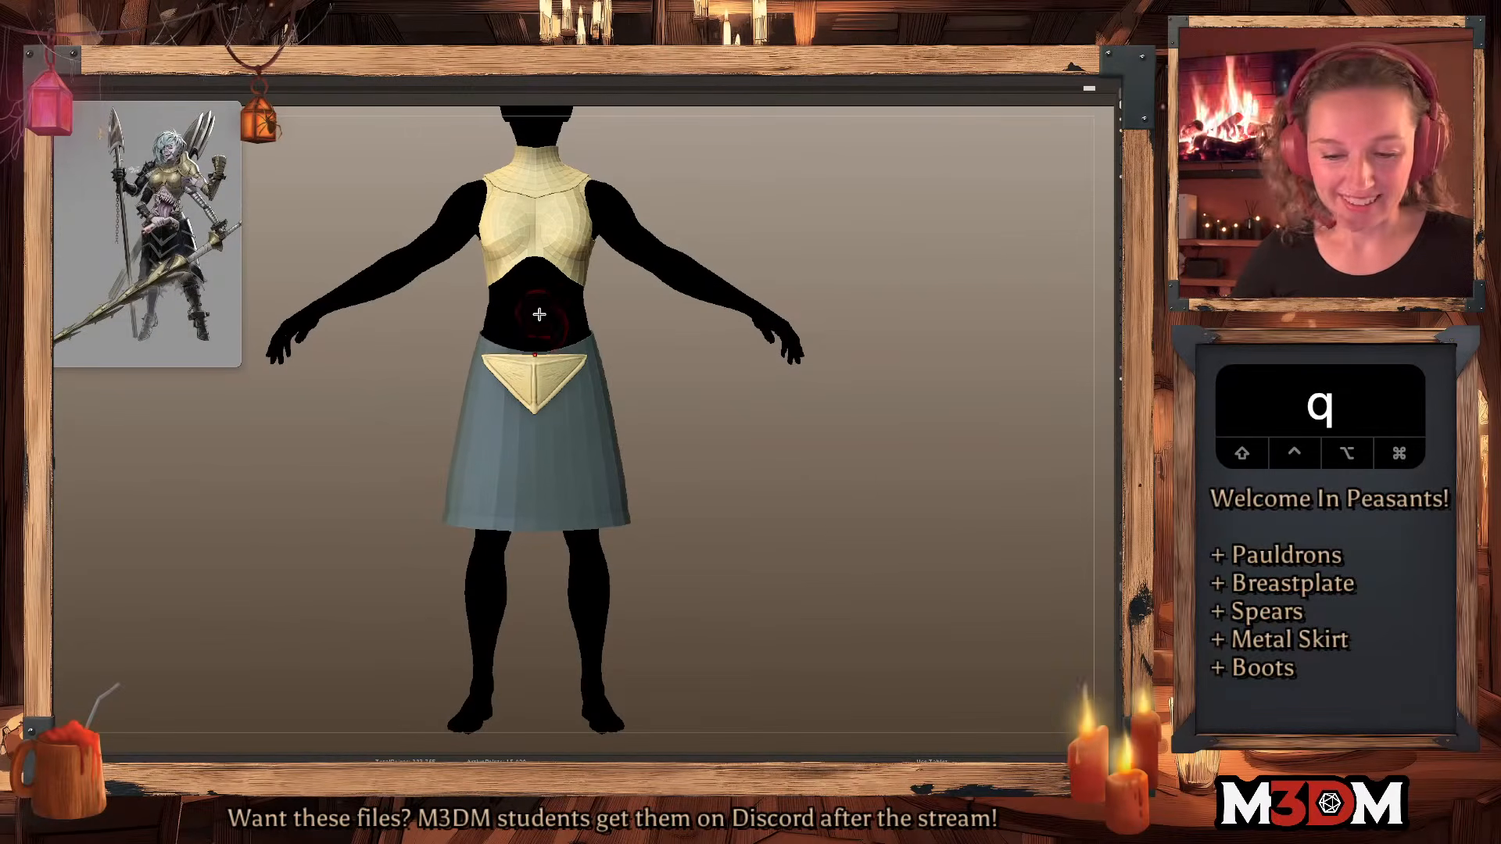
{"action": "key", "text": "q"}
{"action": "key", "text": "w"}
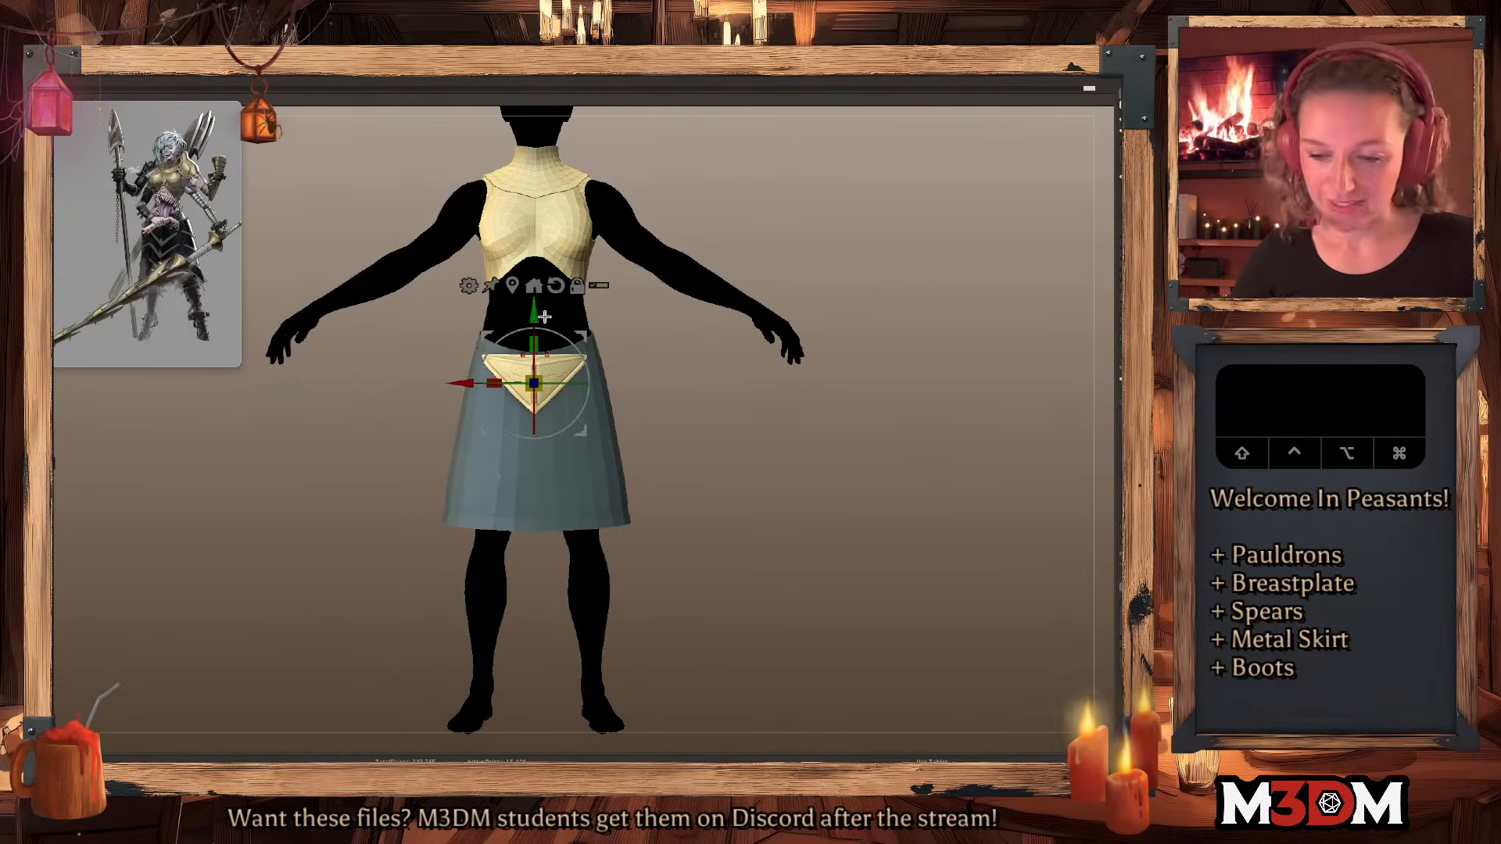
{"action": "key", "text": "q"}
Isolate and subdivide the front plate once, and choose the KnifeLasso brush for cutting it.
{"action": "right_click_drag", "start_coordinate": [771, 395], "coordinate": [747, 510], "text": "alt"}
{"action": "left_click_drag", "start_coordinate": [789, 450], "coordinate": [814, 531]}
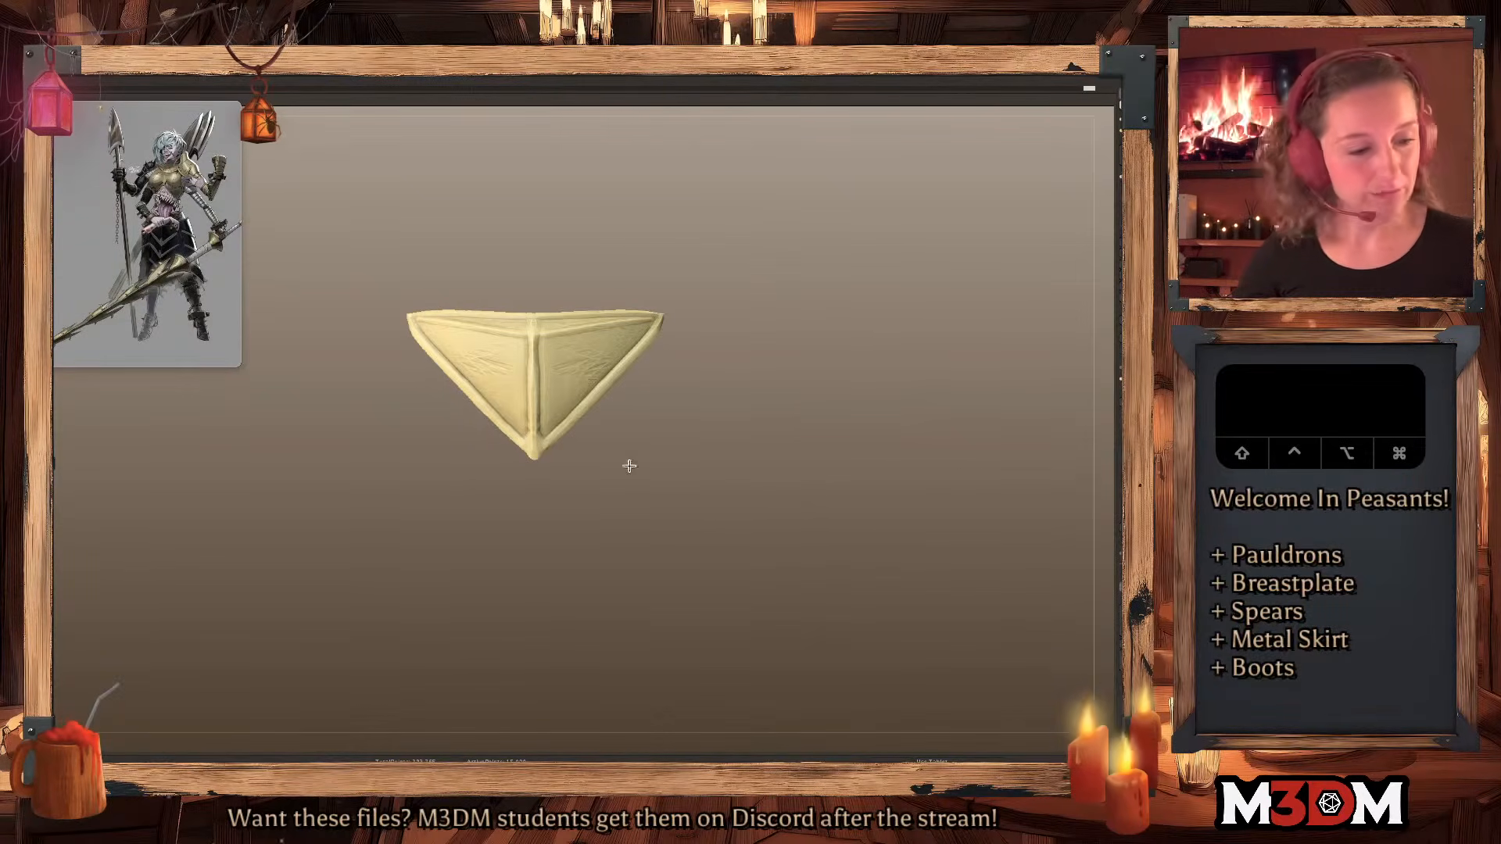
{"action": "key", "text": "super+d"}
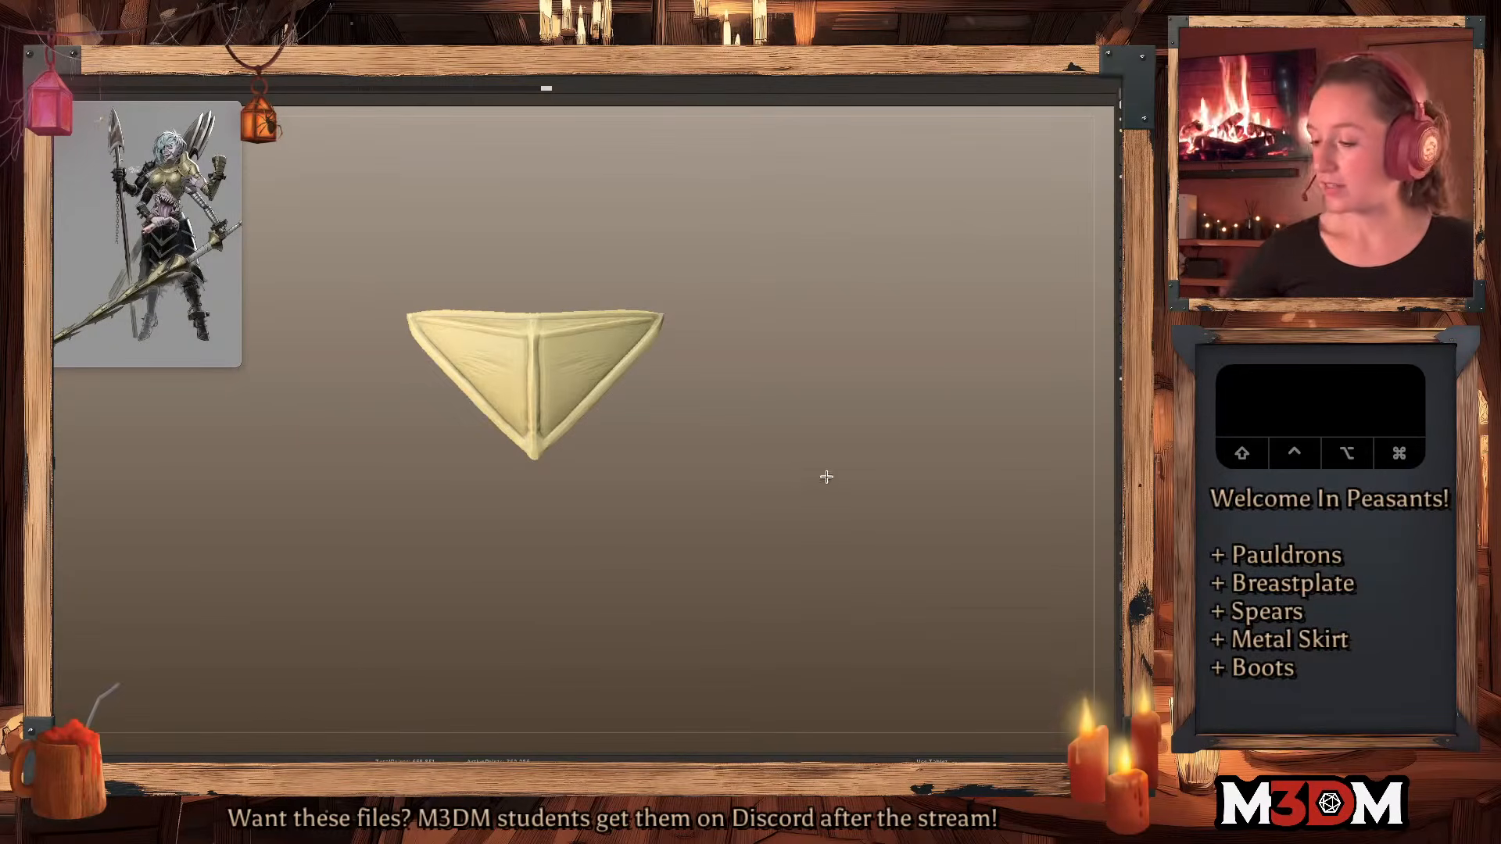
{"action": "key", "text": "b"}
{"action": "key", "text": "k"}
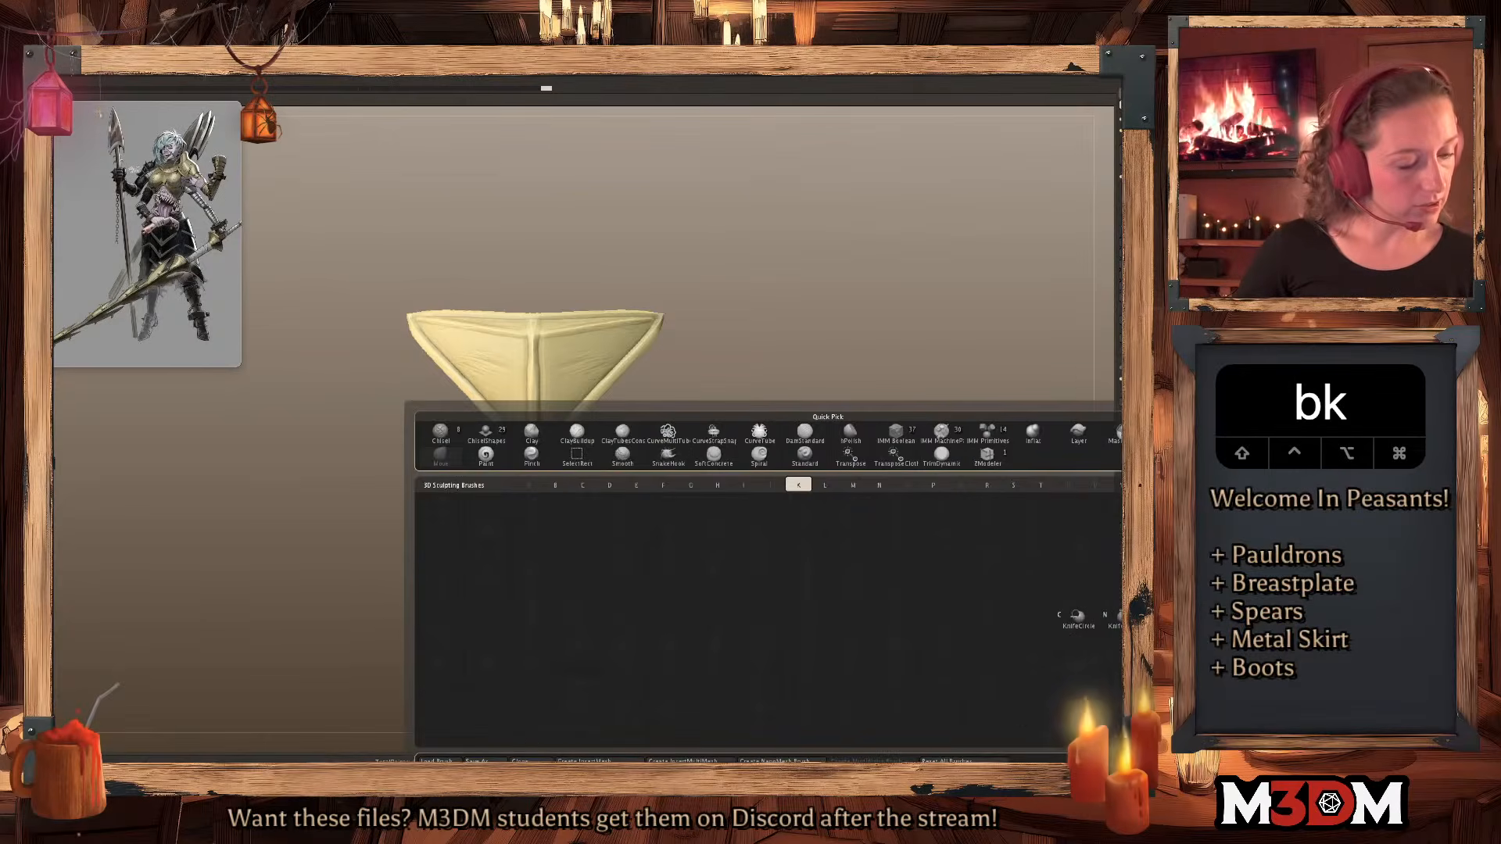
{"action": "key", "text": "l"}
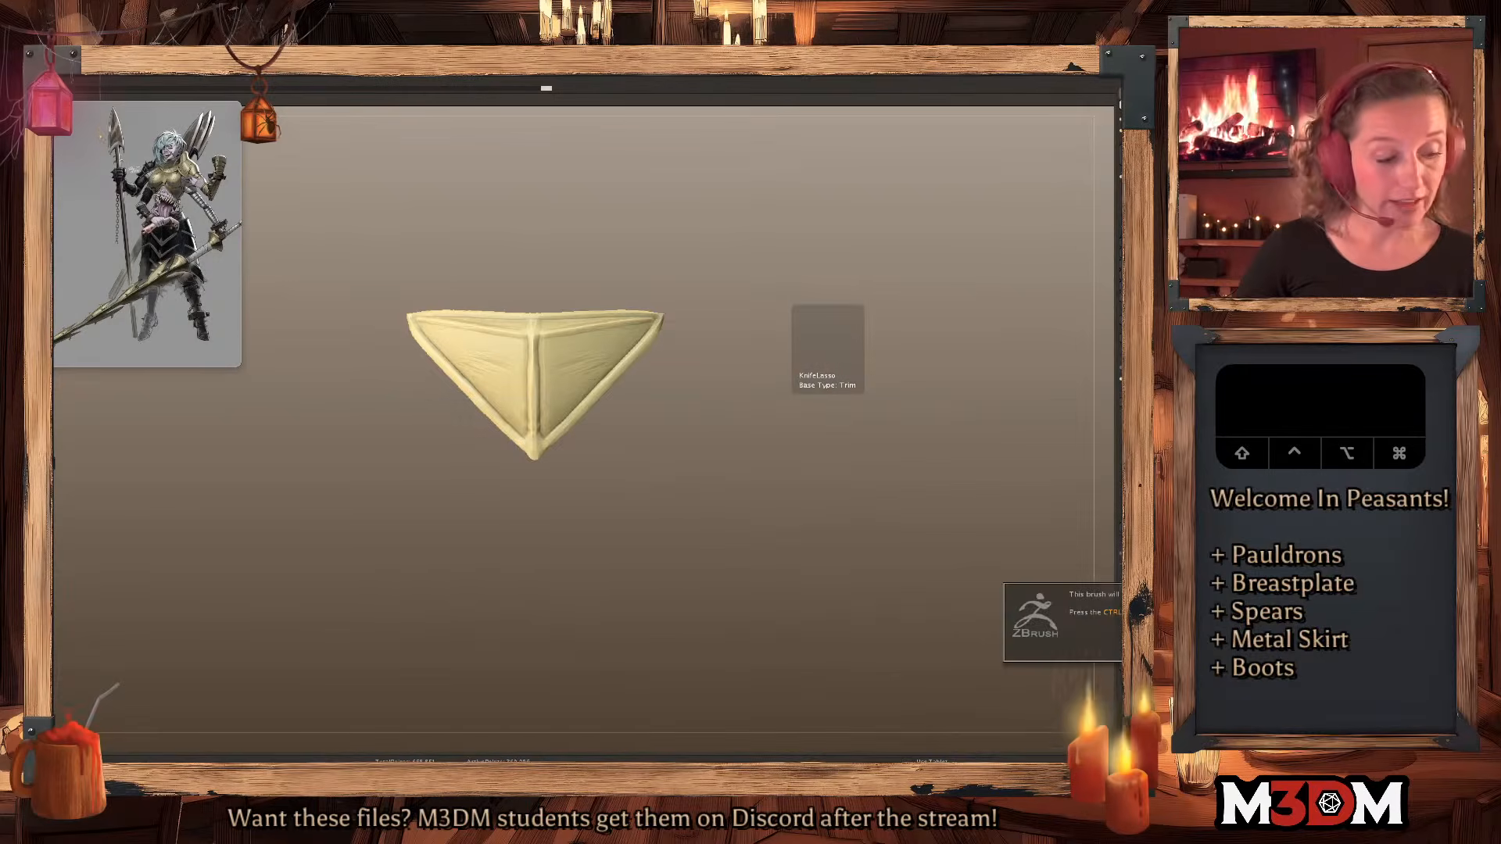
{"action": "key", "text": "shift+f"}
{"action": "key", "text": "shift+f"}
Try trimming the plate's side corners with near-vertical KnifeLasso cuts and undo them.
{"action": "left_click_drag", "start_coordinate": [661, 270], "coordinate": [671, 575], "text": "shift+super"}
{"action": "key", "text": "super+z"}
{"action": "left_click_drag", "start_coordinate": [610, 268], "coordinate": [616, 539], "text": "shift+super"}
{"action": "key", "text": "super+z"}
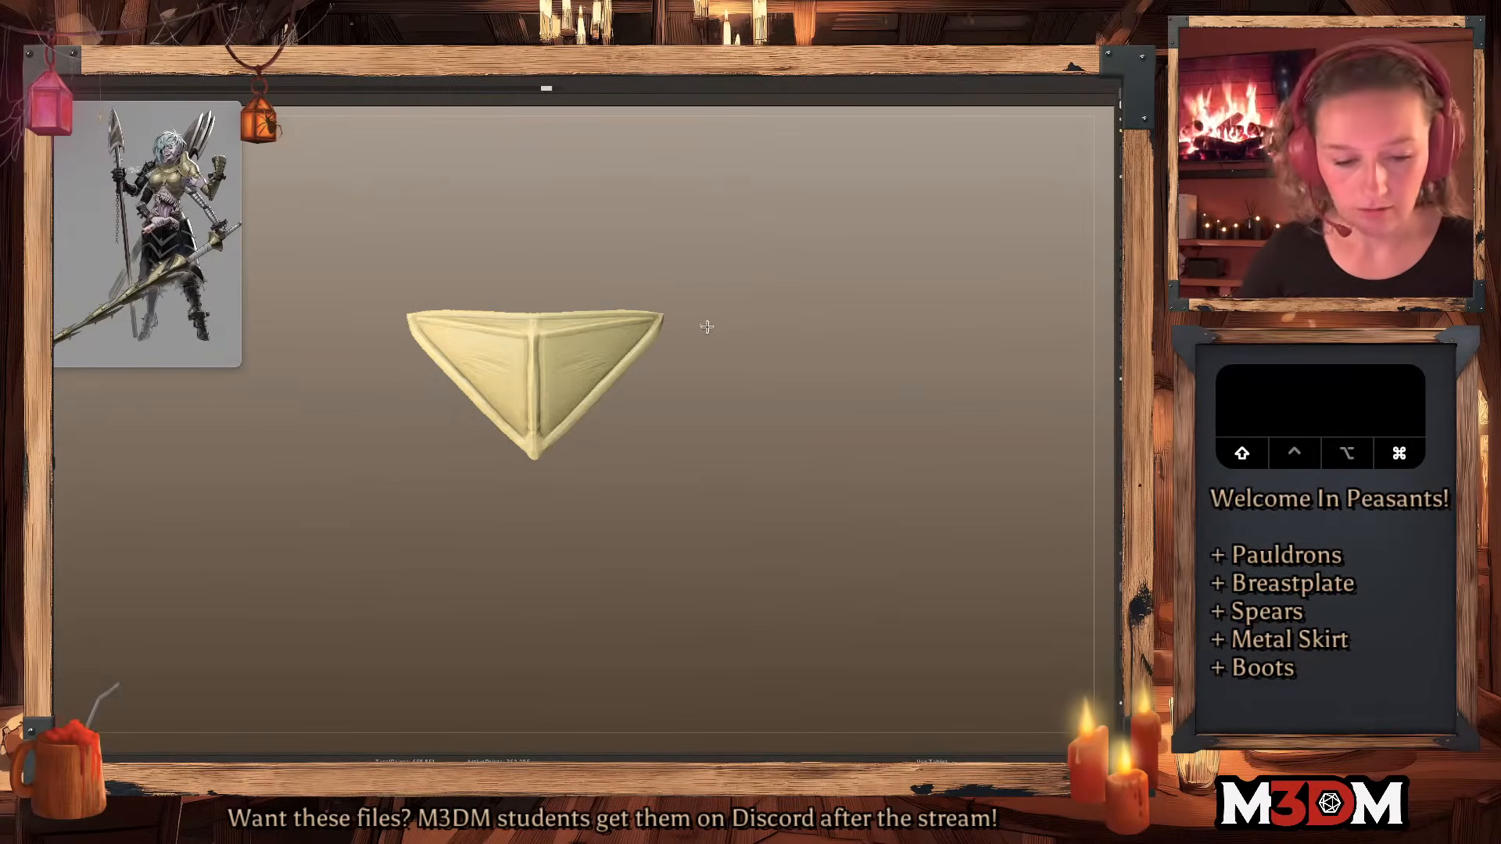
Cut off the plate's two upper outer corners symmetrically with a slanted KnifeLasso line.
{"action": "left_click_drag", "start_coordinate": [615, 268], "coordinate": [705, 559], "text": "shift+super"}
{"action": "mouse_move", "coordinate": [806, 442]}
{"action": "left_mouse_down"}
{"action": "mouse_move", "coordinate": [788, 446]}
{"action": "mouse_move", "coordinate": [801, 438]}
{"action": "left_mouse_up"}
{"action": "key", "text": "c"}
{"action": "key", "text": "space"}
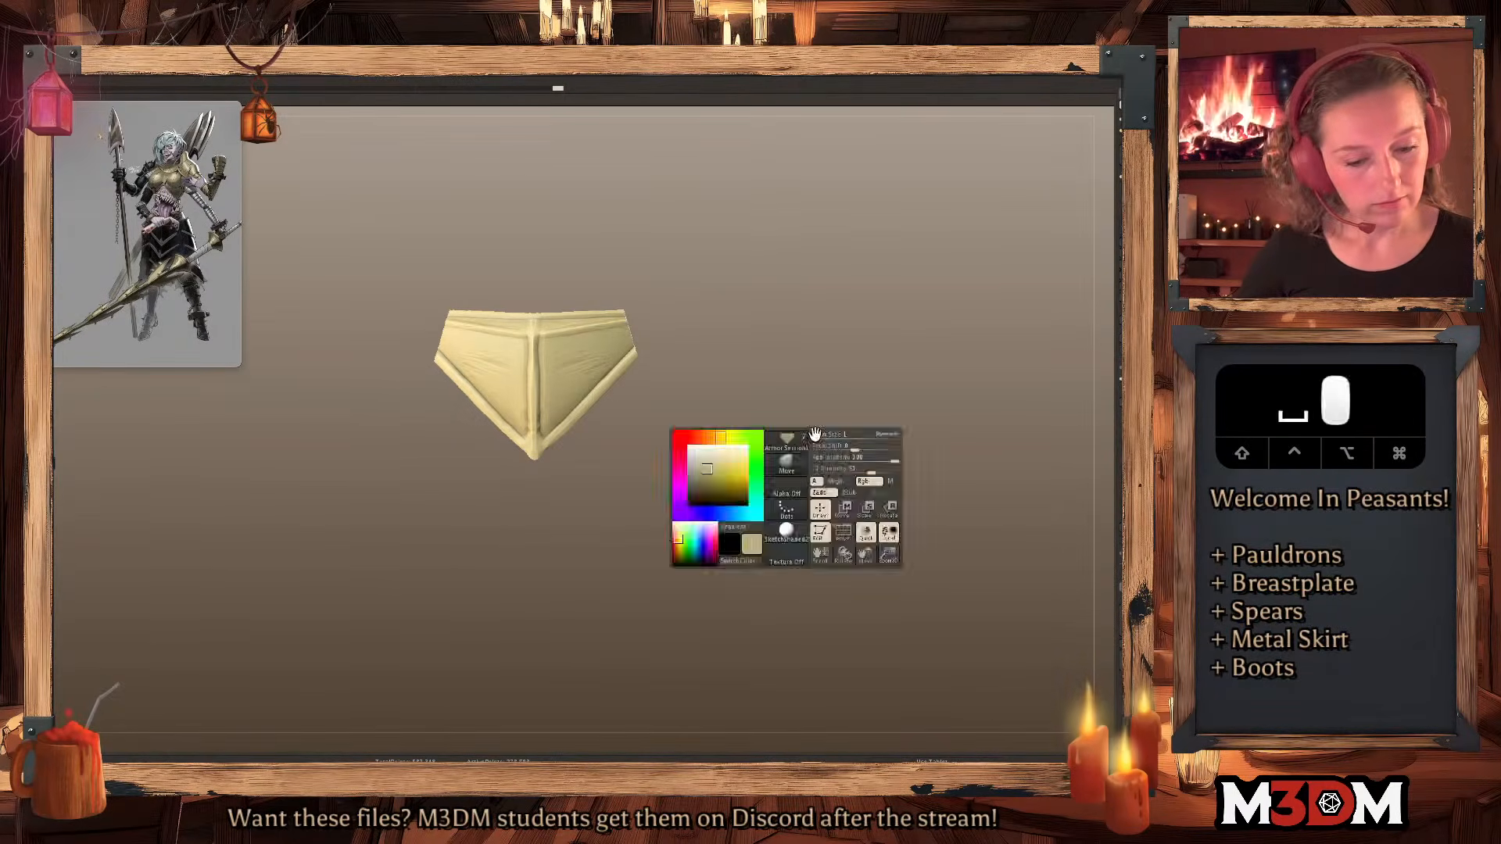
{"action": "left_click_drag", "start_coordinate": [834, 512], "coordinate": [716, 375]}
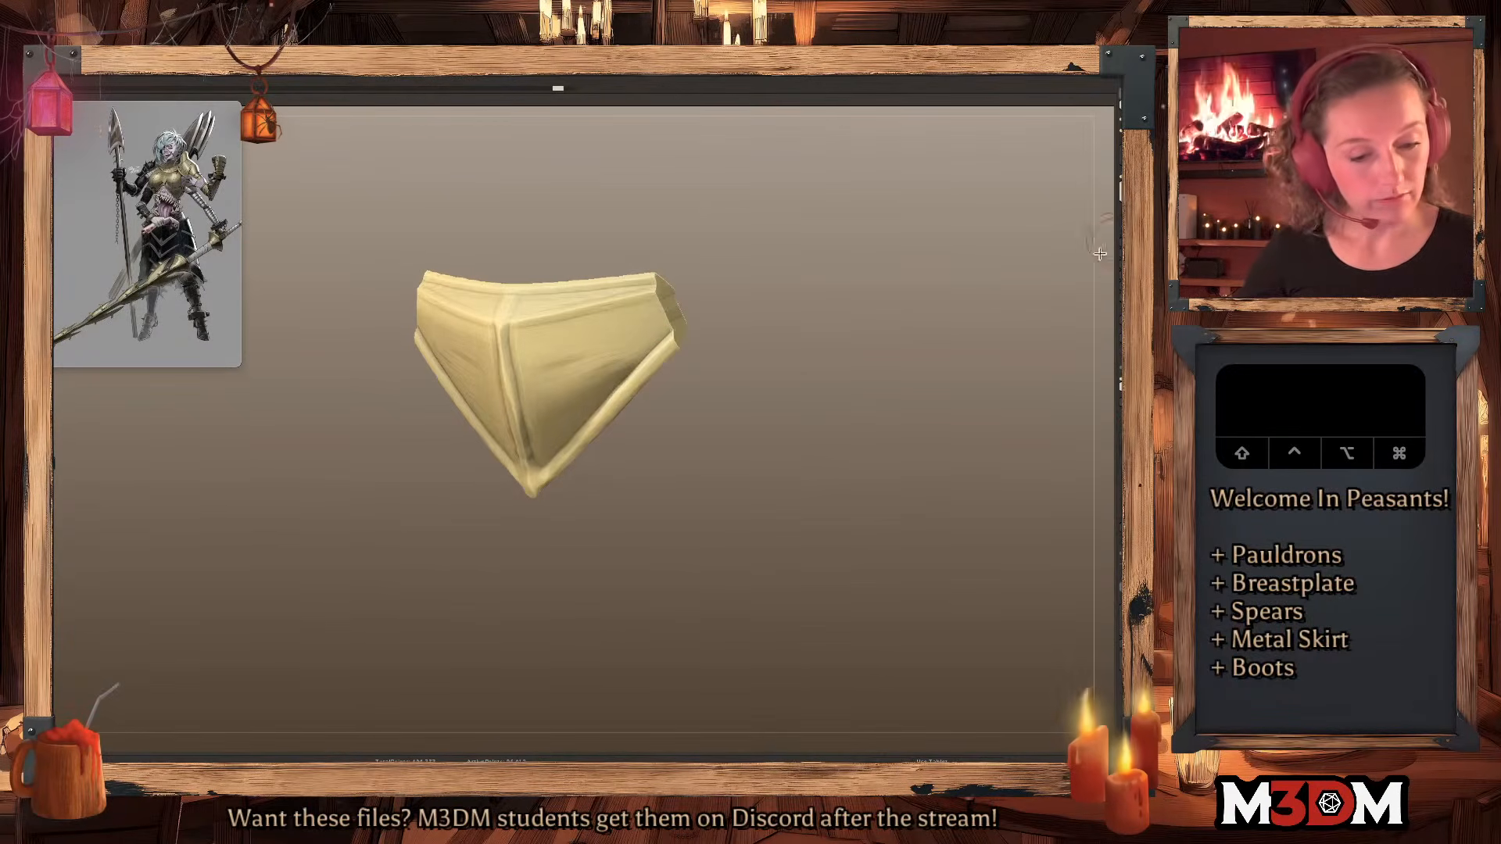
Try sculpting the freshly cut side edge of the plate and undo the strokes.
{"action": "left_click_drag", "start_coordinate": [655, 287], "coordinate": [662, 305]}
{"action": "left_click_drag", "start_coordinate": [750, 300], "coordinate": [854, 383]}
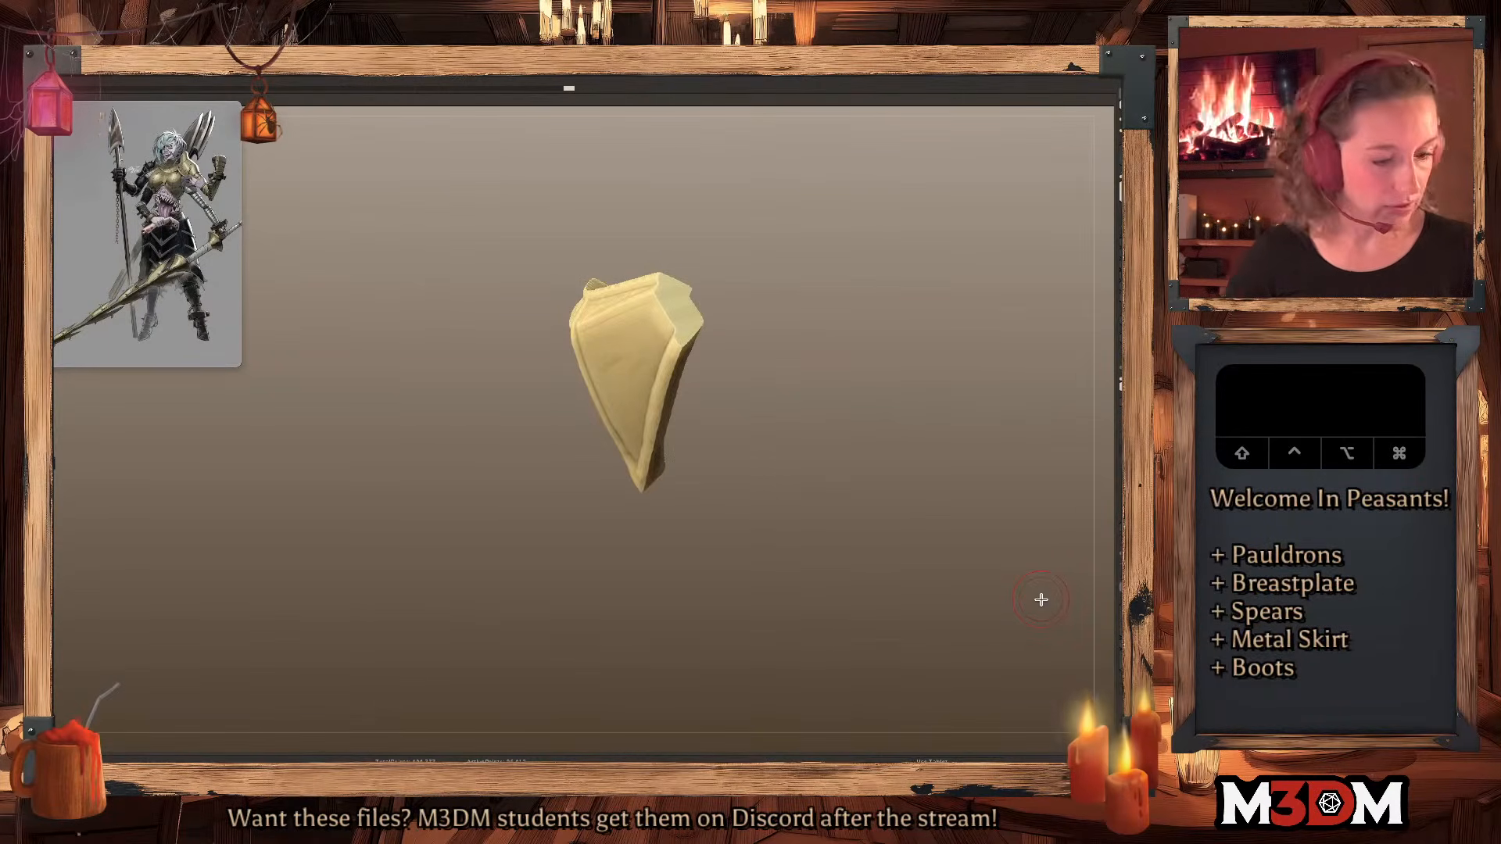
{"action": "left_click_drag", "start_coordinate": [777, 338], "coordinate": [686, 302]}
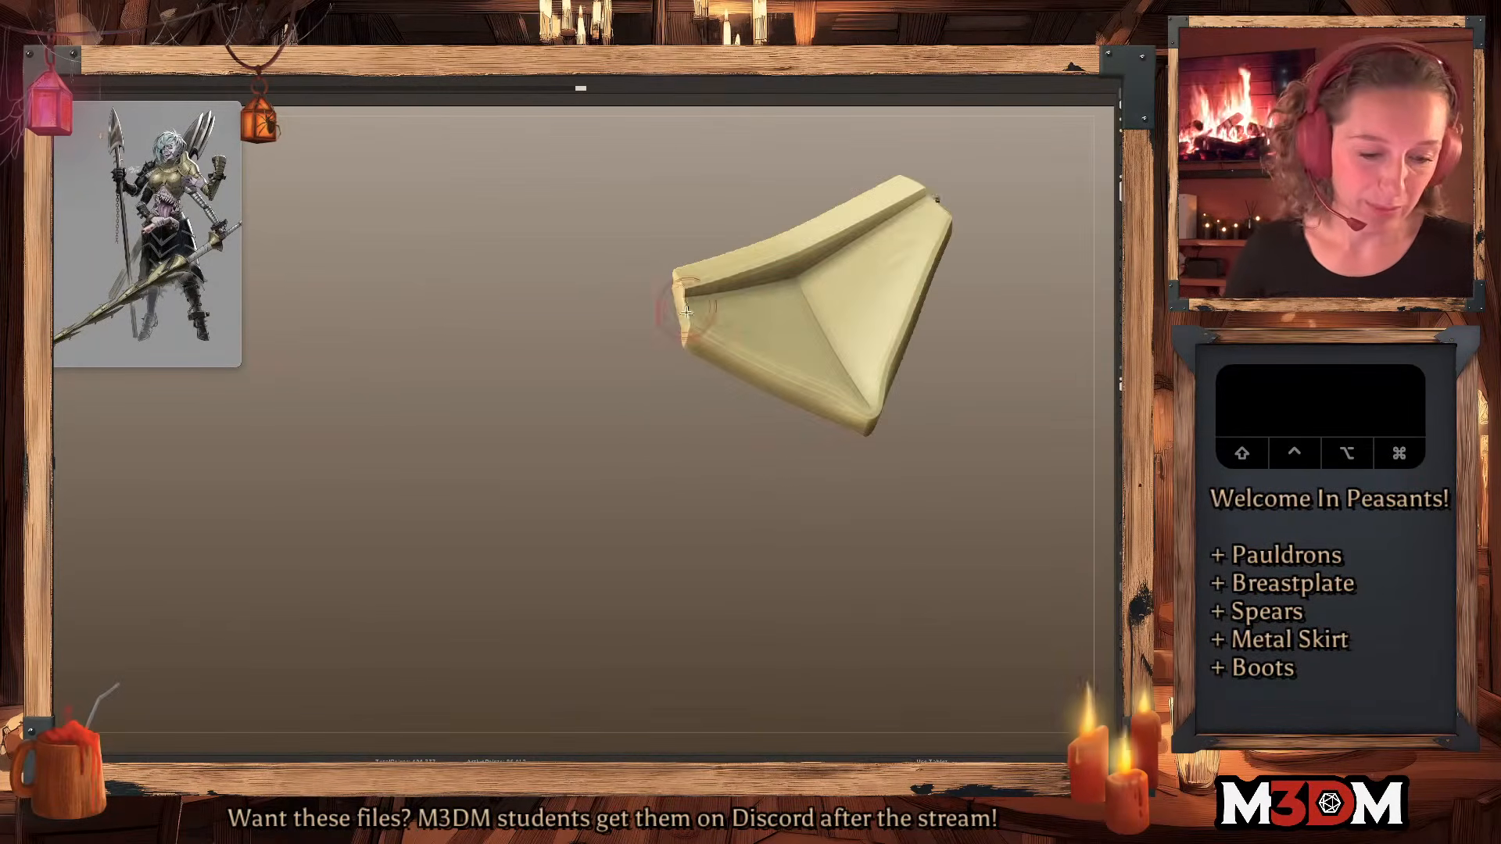
{"action": "key", "text": "super+z"}
{"action": "key", "text": "super+z"}
Sculpt along the cut side face of the plate to soften its sharp edges.
{"action": "left_click_drag", "start_coordinate": [850, 536], "coordinate": [681, 327]}
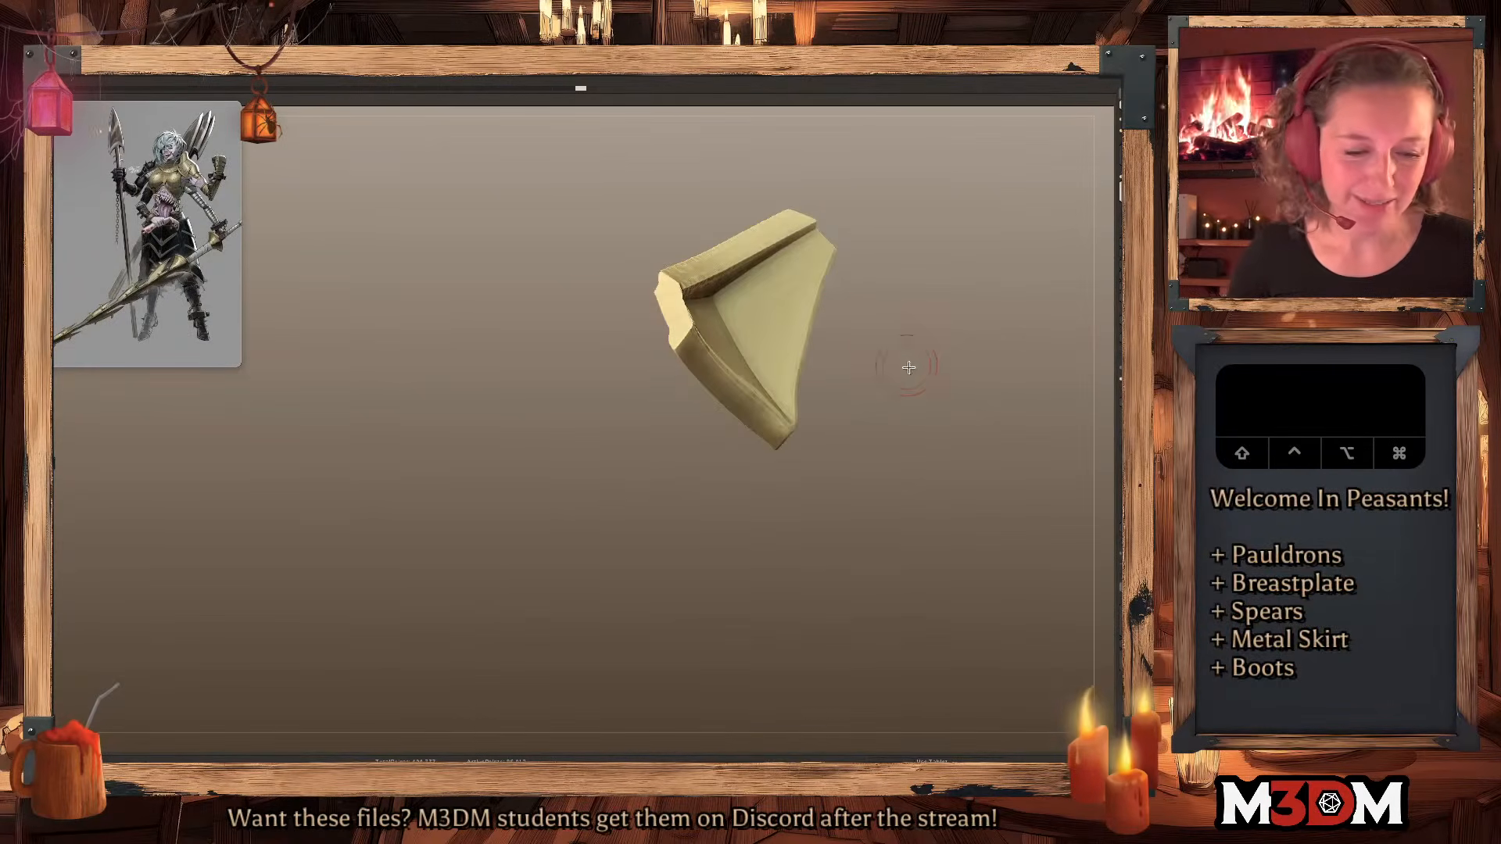
{"action": "left_click_drag", "start_coordinate": [937, 383], "coordinate": [849, 348]}
{"action": "left_click_drag", "start_coordinate": [657, 300], "coordinate": [681, 349]}
{"action": "left_click_drag", "start_coordinate": [837, 340], "coordinate": [892, 463], "text": "super"}
Enlarge the brush and rework the plate's cut sides and inner top rim, checking the shape from the front.
{"action": "left_click_drag", "start_coordinate": [911, 379], "coordinate": [708, 344]}
{"action": "key", "text": "]"}
{"action": "left_click_drag", "start_coordinate": [848, 336], "coordinate": [704, 339]}
{"action": "key", "text": "]"}
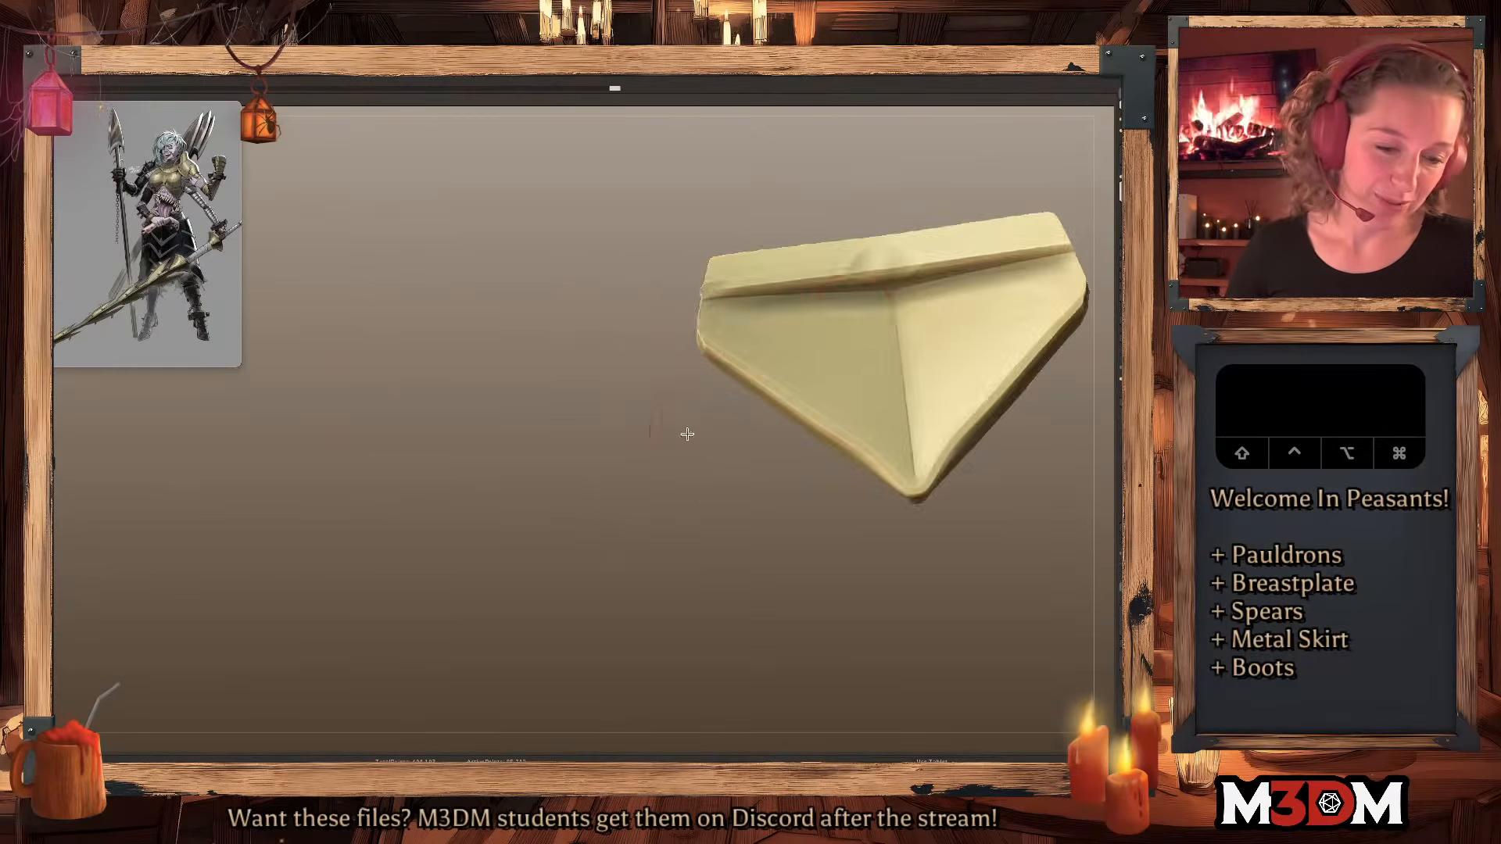
{"action": "left_click_drag", "start_coordinate": [694, 422], "coordinate": [725, 419]}
{"action": "left_click_drag", "start_coordinate": [786, 259], "coordinate": [747, 267]}
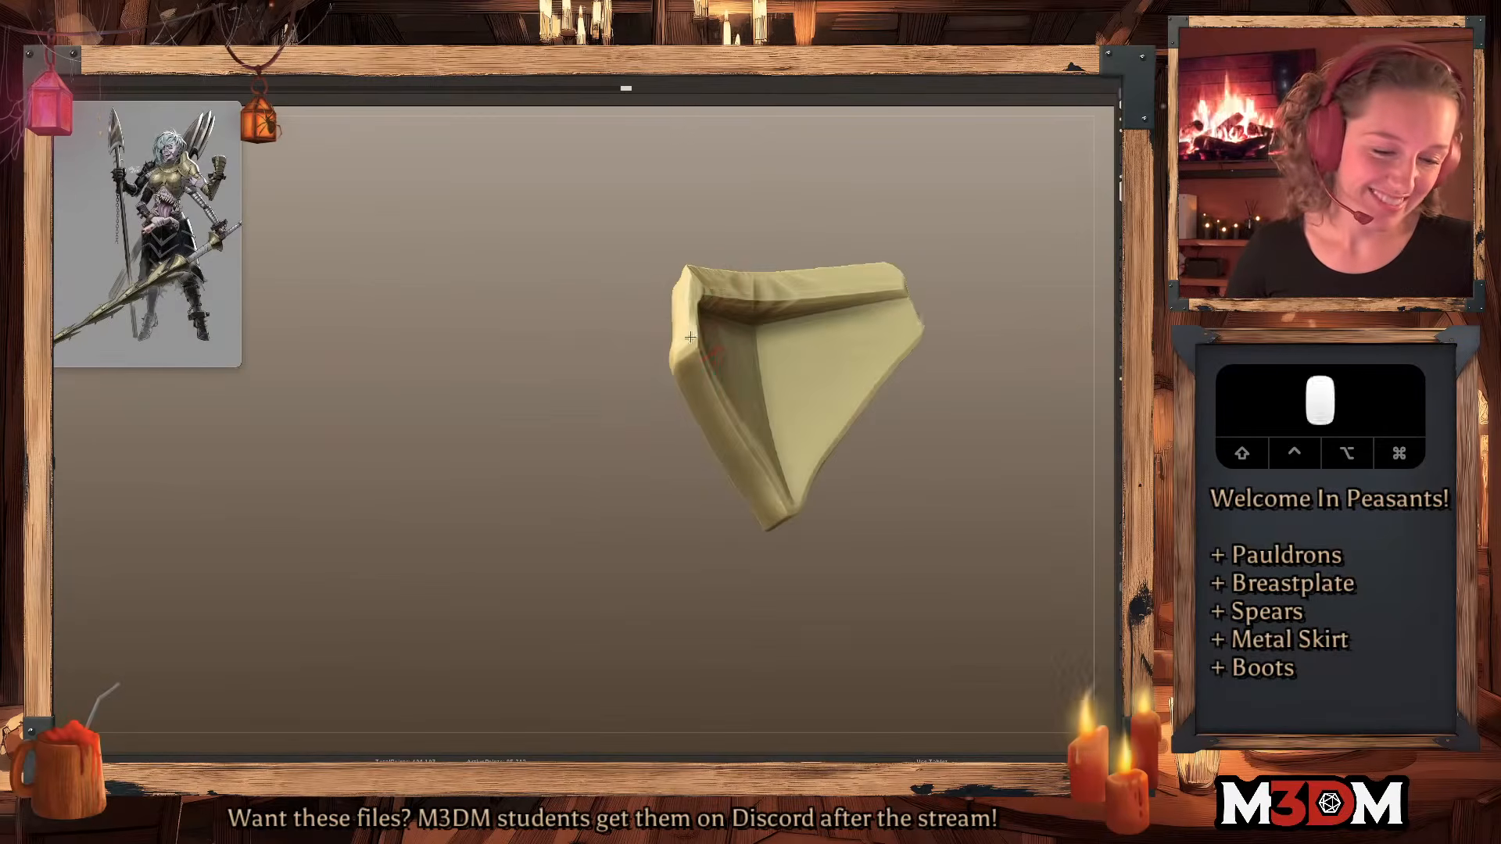
{"action": "left_click_drag", "start_coordinate": [949, 438], "coordinate": [864, 387]}
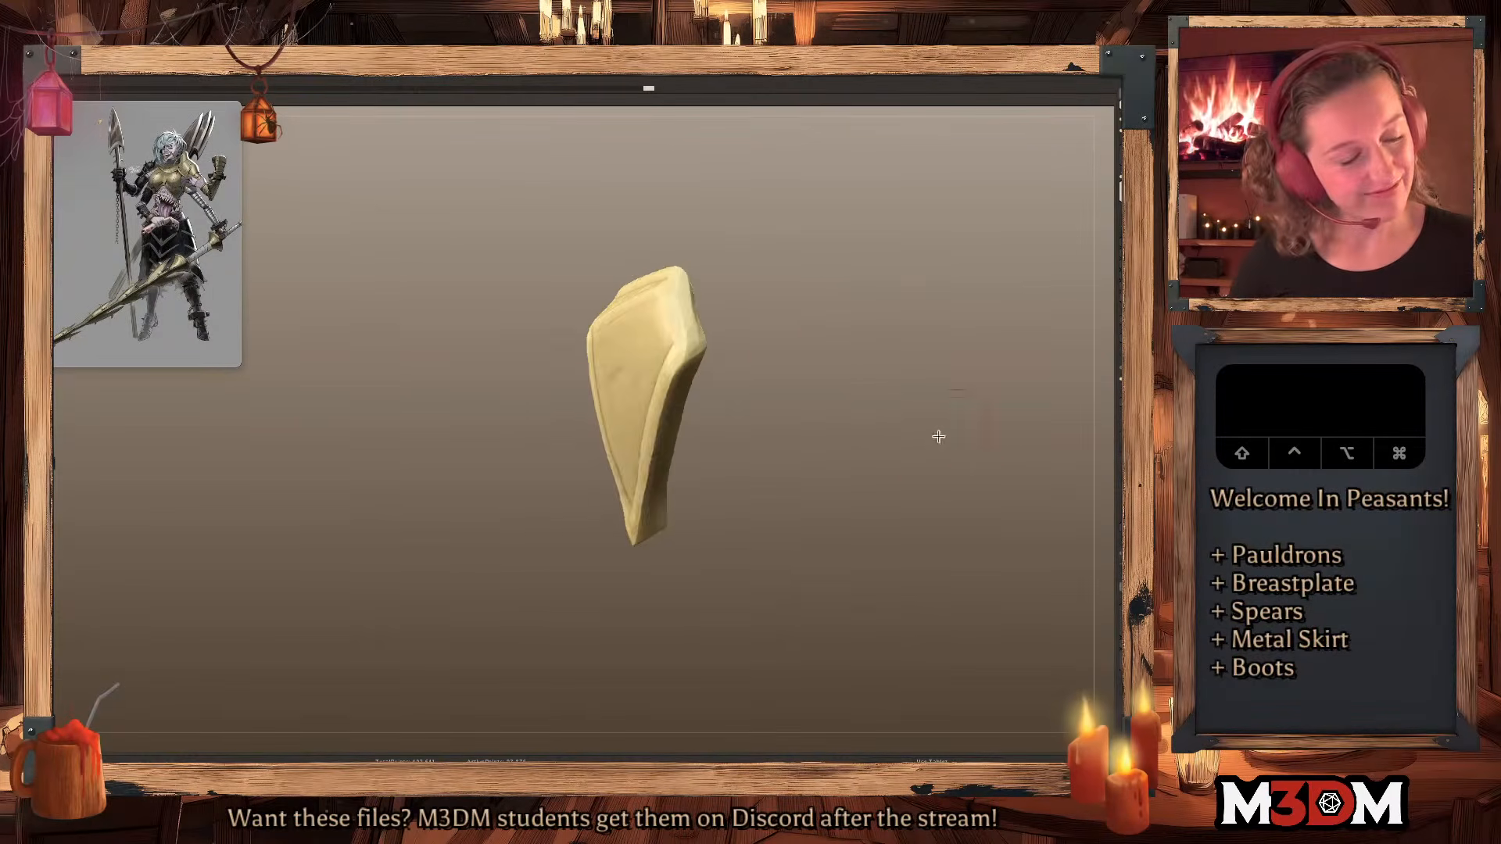
{"action": "left_click_drag", "start_coordinate": [977, 411], "coordinate": [924, 465], "text": "shift"}
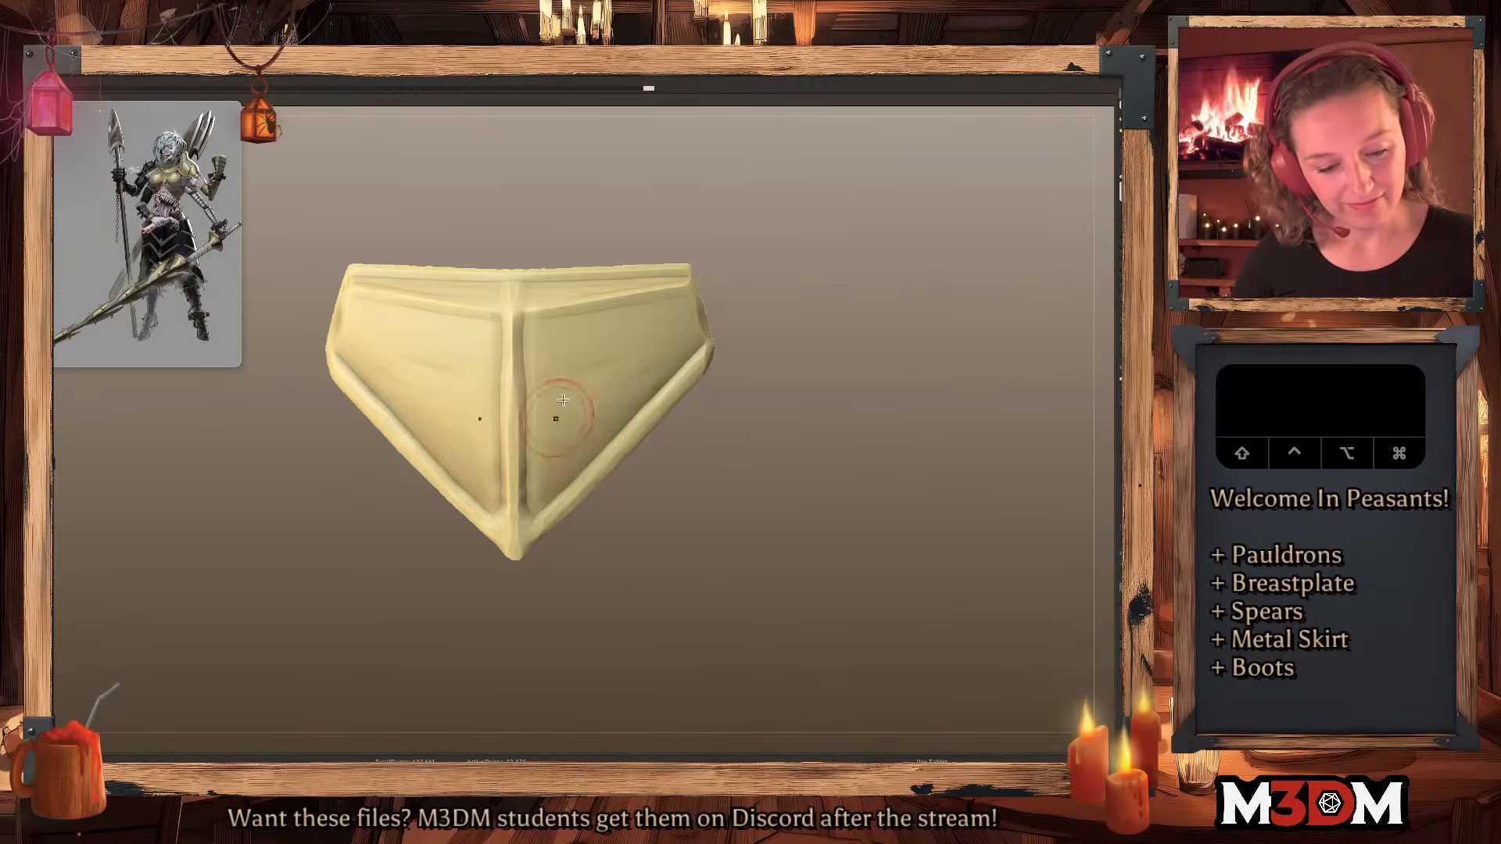
Try a sculpting stroke on the flat panel beside the waist plate's centre ridge and undo it.
{"action": "left_click_drag", "start_coordinate": [556, 419], "coordinate": [586, 365]}
{"action": "key", "text": "super+z"}
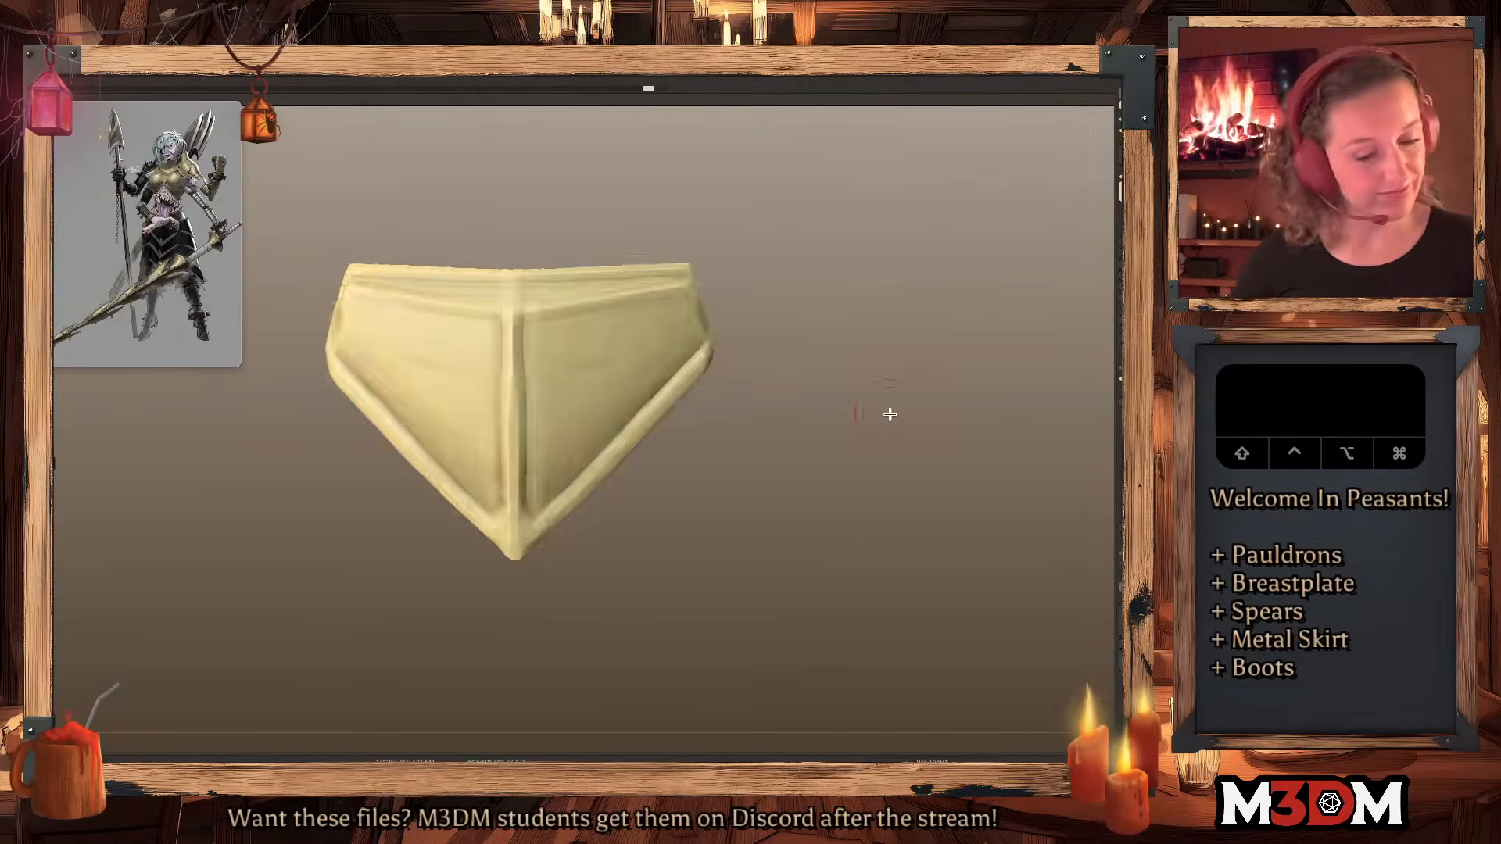
{"action": "left_click_drag", "start_coordinate": [908, 419], "coordinate": [793, 383]}
{"action": "mouse_move", "coordinate": [724, 301]}
{"action": "left_mouse_down"}
{"action": "mouse_move", "coordinate": [740, 342]}
{"action": "mouse_move", "coordinate": [731, 320]}
{"action": "left_mouse_up"}
{"action": "mouse_move", "coordinate": [813, 386]}
{"action": "left_mouse_down"}
{"action": "mouse_move", "coordinate": [881, 391]}
{"action": "mouse_move", "coordinate": [878, 402]}
{"action": "left_mouse_up"}
Find the brush files matching "orb" and load the OrbFlatten_EdgeProtect.ZBP brush.
{"action": "key", "text": "b"}
{"action": "key", "text": "b"}
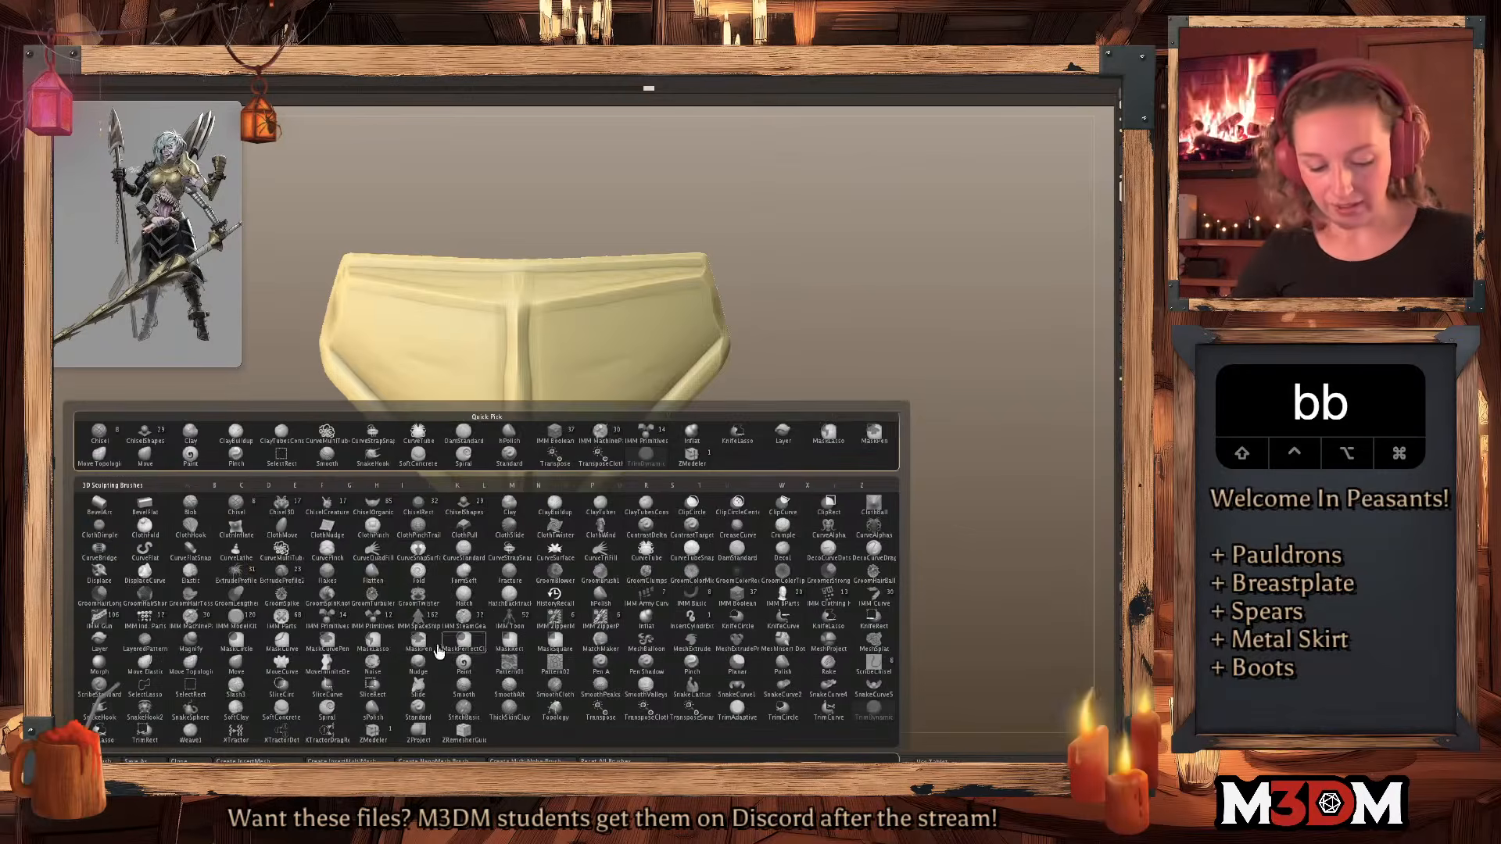
{"action": "left_click", "coordinate": [100, 763]}
{"action": "left_click", "coordinate": [852, 172]}
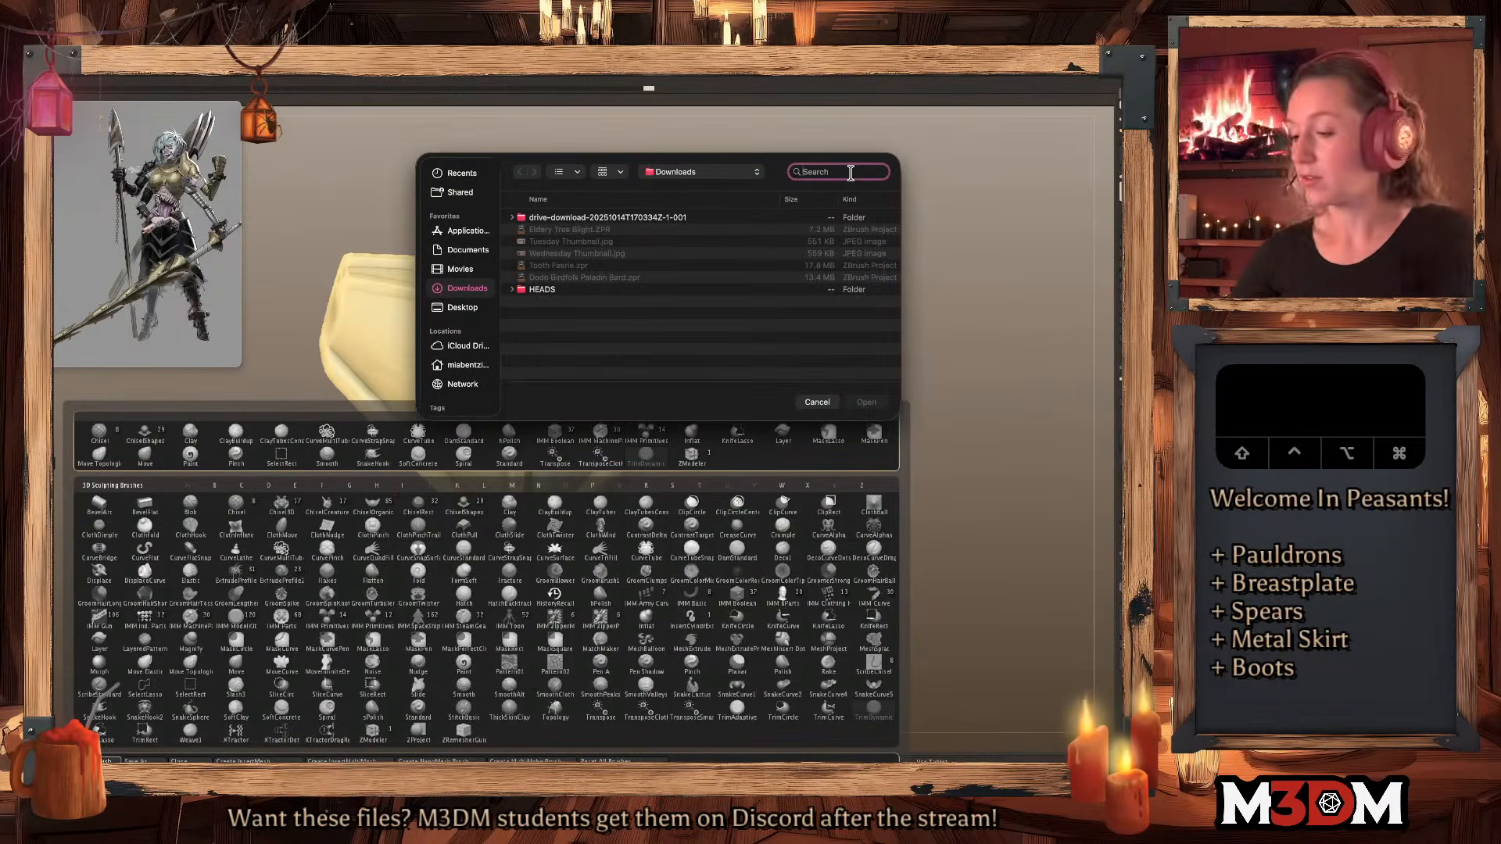
{"action": "type", "text": "r"}
{"action": "key", "text": "BackSpace"}
{"action": "key", "text": "BackSpace"}
{"action": "type", "text": "o"}
{"action": "key", "text": "BackSpace"}
{"action": "key", "text": "BackSpace"}
{"action": "type", "text": "orb"}
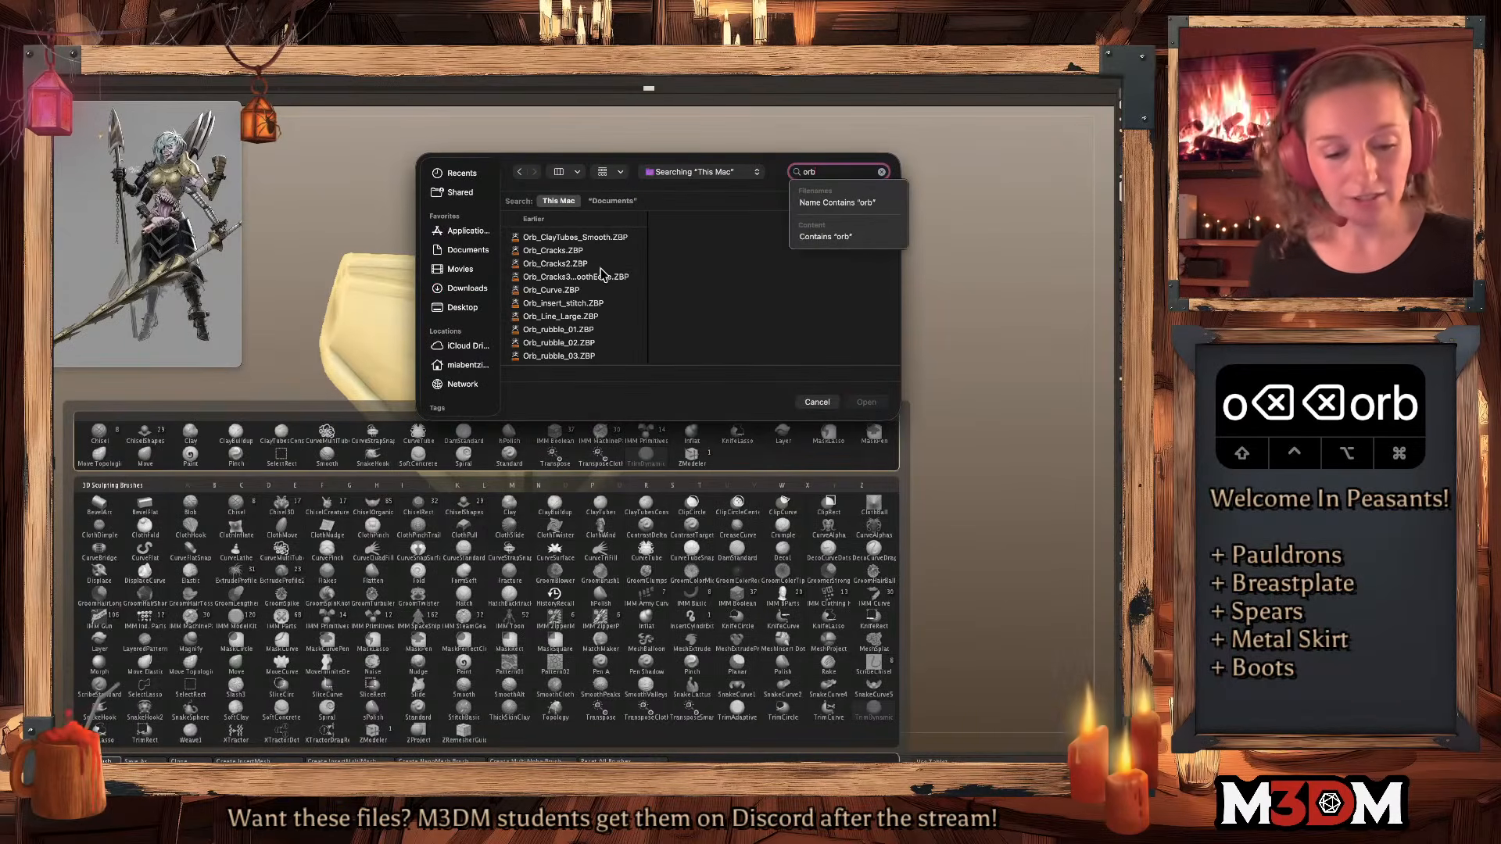
{"action": "scroll", "coordinate": [600, 305], "scroll_direction": "down", "scroll_amount": 3}
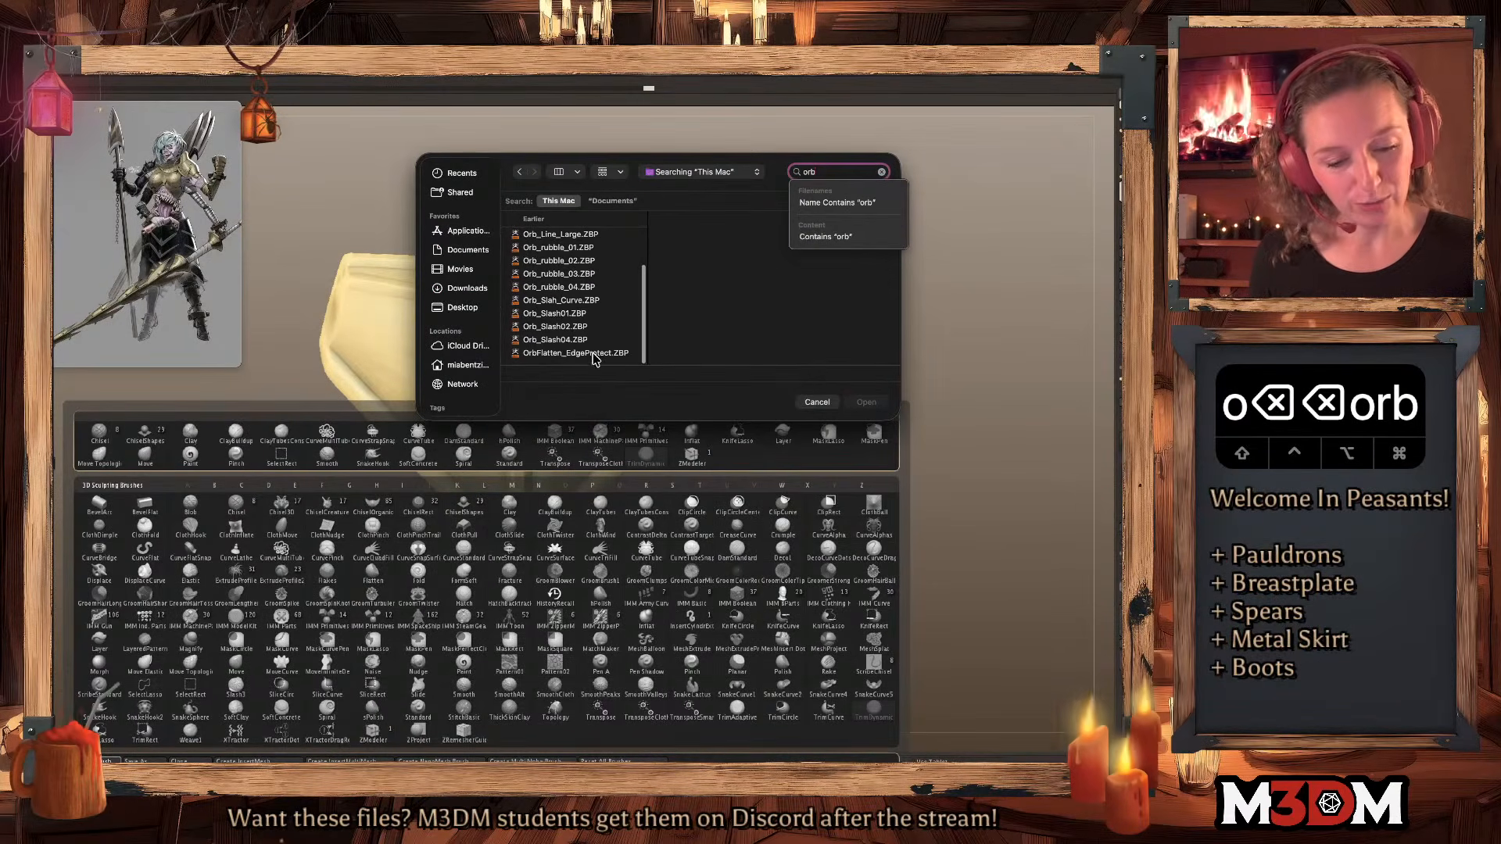
{"action": "double_click", "coordinate": [579, 353]}
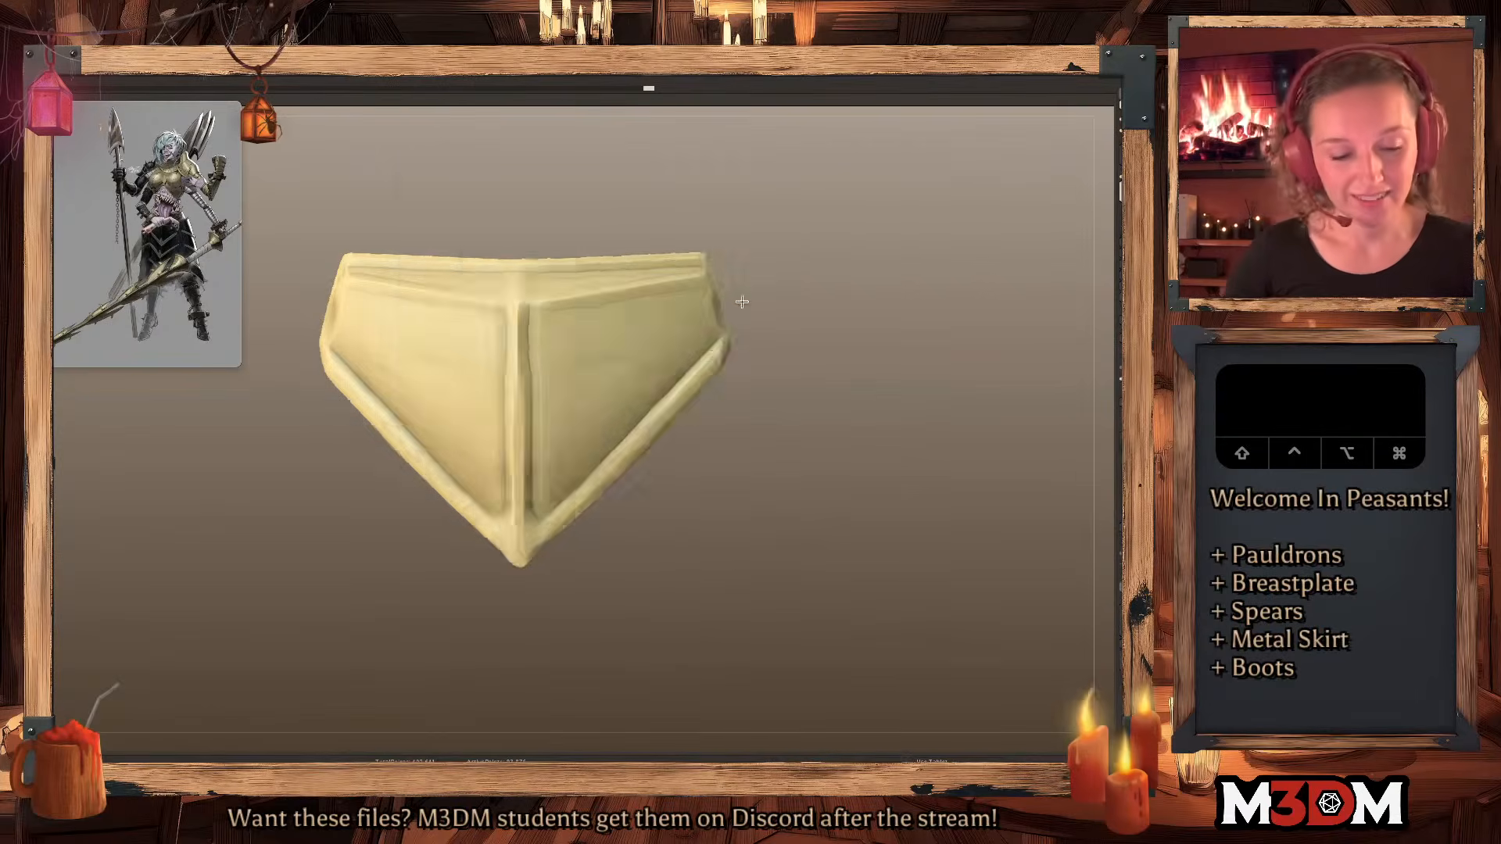
Try flattening the plate's upper border and side corner with the loaded brush, and undo the strokes.
{"action": "left_click_drag", "start_coordinate": [703, 311], "coordinate": [716, 306]}
{"action": "left_click_drag", "start_coordinate": [812, 314], "coordinate": [804, 321]}
{"action": "mouse_move", "coordinate": [697, 289]}
{"action": "left_mouse_down"}
{"action": "mouse_move", "coordinate": [710, 292]}
{"action": "mouse_move", "coordinate": [668, 298]}
{"action": "mouse_move", "coordinate": [799, 286]}
{"action": "left_mouse_up"}
{"action": "left_click_drag", "start_coordinate": [628, 301], "coordinate": [682, 286]}
{"action": "key", "text": "super+z"}
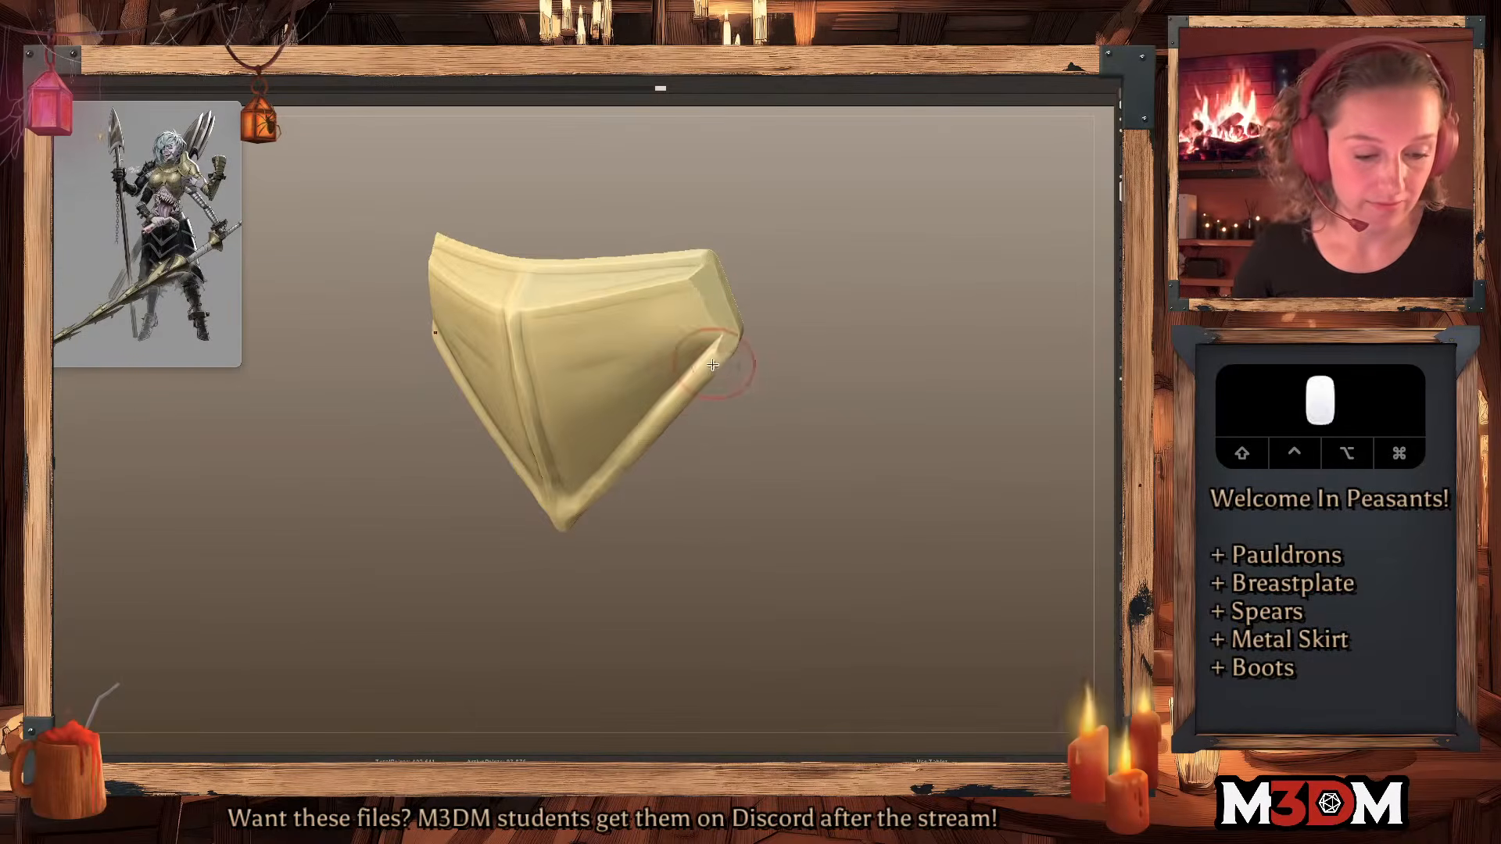
{"action": "key", "text": "super+z"}
{"action": "key", "text": "super+z"}
{"action": "key", "text": "super+z"}
Try several flattening strokes across the middle of the plate's side panel, undoing each one.
{"action": "left_click_drag", "start_coordinate": [586, 363], "coordinate": [602, 426]}
{"action": "key", "text": "super+z"}
{"action": "left_click", "coordinate": [568, 350]}
{"action": "key", "text": "super+z"}
{"action": "left_click", "coordinate": [576, 363]}
{"action": "left_click_drag", "start_coordinate": [807, 305], "coordinate": [851, 311]}
{"action": "key", "text": "super+z"}
{"action": "left_click_drag", "start_coordinate": [587, 358], "coordinate": [583, 379]}
{"action": "key", "text": "super+z"}
Mirror the plate's geometry so both halves match about the centre ridge, keeping sculpting symmetry on.
{"action": "key", "text": "shift+f"}
{"action": "key", "text": "shift+f"}
{"action": "left_click", "coordinate": [1121, 286]}
{"action": "key", "text": "super+z"}
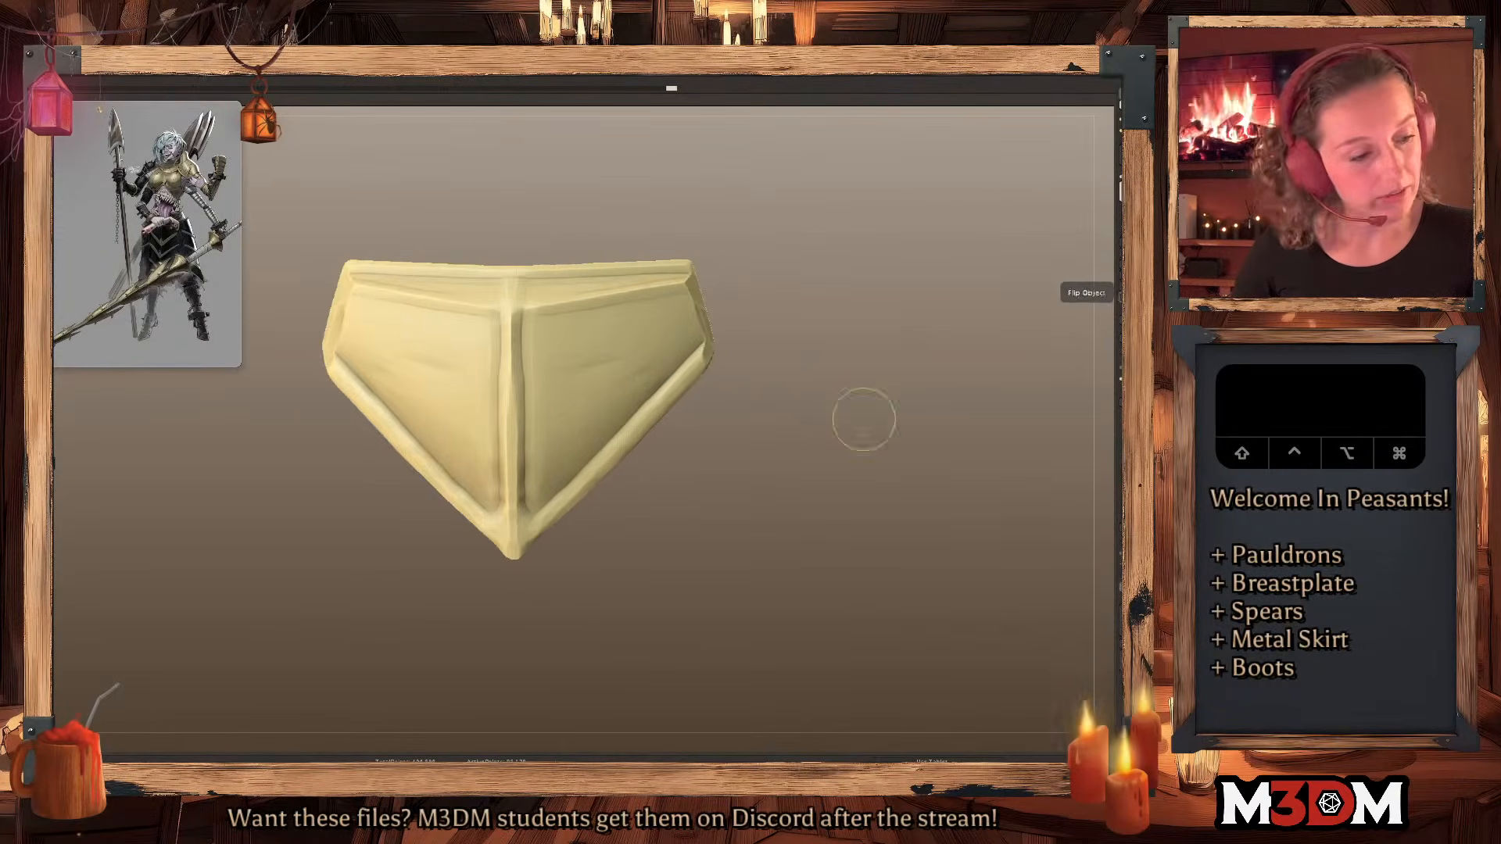
{"action": "left_click", "coordinate": [1121, 288]}
{"action": "key", "text": "x"}
{"action": "key", "text": "x"}
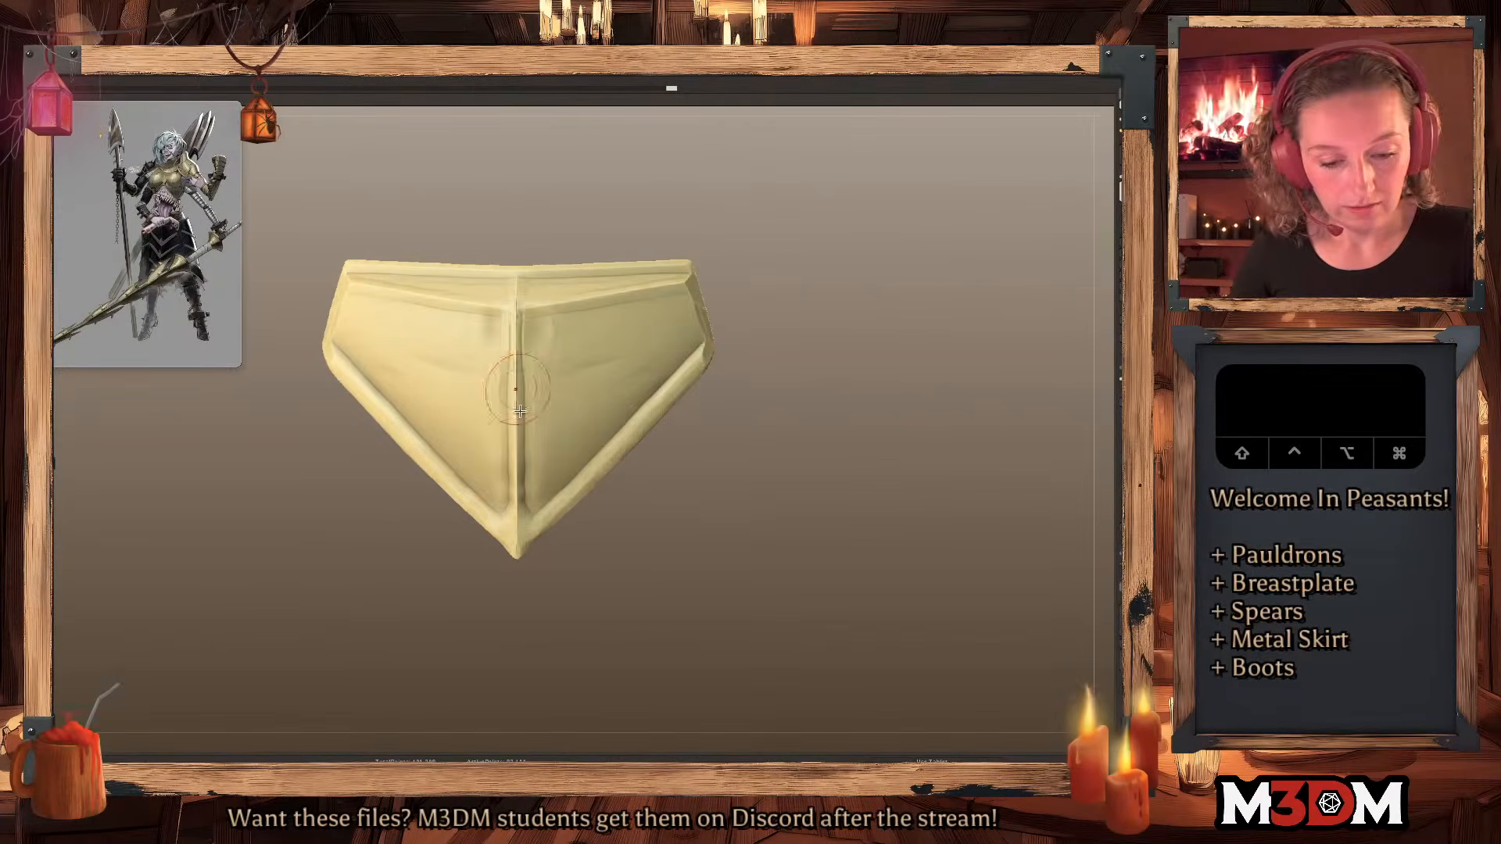
Smooth the plate's centre ridge and flatten the outer ends of its raised borders symmetrically.
{"action": "left_click_drag", "start_coordinate": [517, 317], "coordinate": [518, 435], "text": "shift"}
{"action": "left_click", "coordinate": [815, 292], "text": "super"}
{"action": "mouse_move", "coordinate": [587, 345]}
{"action": "left_mouse_down"}
{"action": "mouse_move", "coordinate": [606, 355]}
{"action": "mouse_move", "coordinate": [683, 333]}
{"action": "mouse_move", "coordinate": [687, 293]}
{"action": "mouse_move", "coordinate": [665, 296]}
{"action": "left_mouse_up"}
{"action": "left_click", "coordinate": [601, 379]}
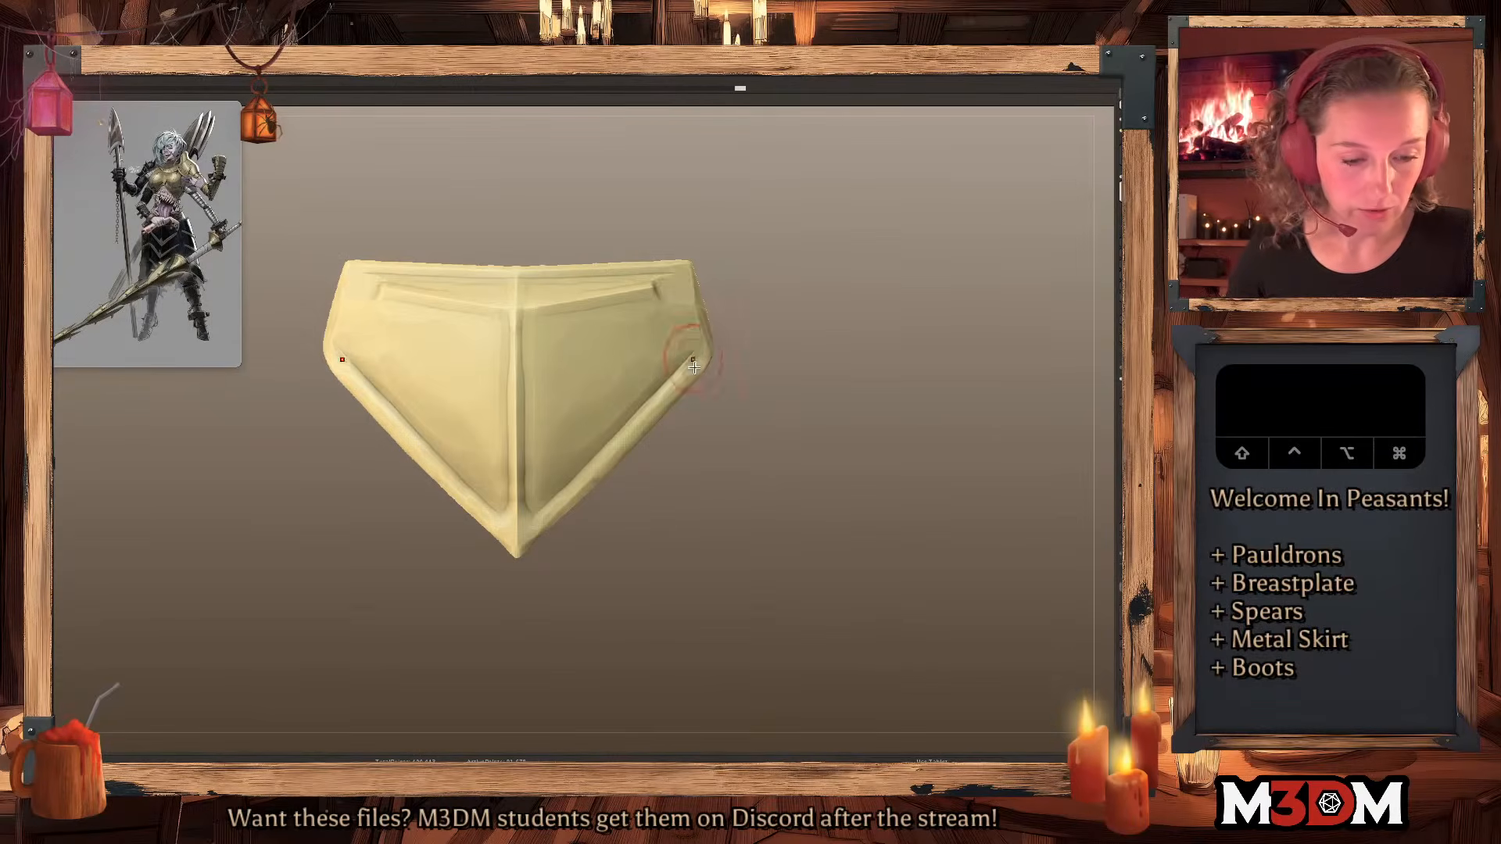
{"action": "left_click_drag", "start_coordinate": [681, 345], "coordinate": [677, 351]}
{"action": "mouse_move", "coordinate": [647, 300]}
{"action": "left_mouse_down"}
{"action": "mouse_move", "coordinate": [659, 288]}
{"action": "mouse_move", "coordinate": [680, 302]}
{"action": "mouse_move", "coordinate": [687, 353]}
{"action": "mouse_move", "coordinate": [679, 294]}
{"action": "left_mouse_up"}
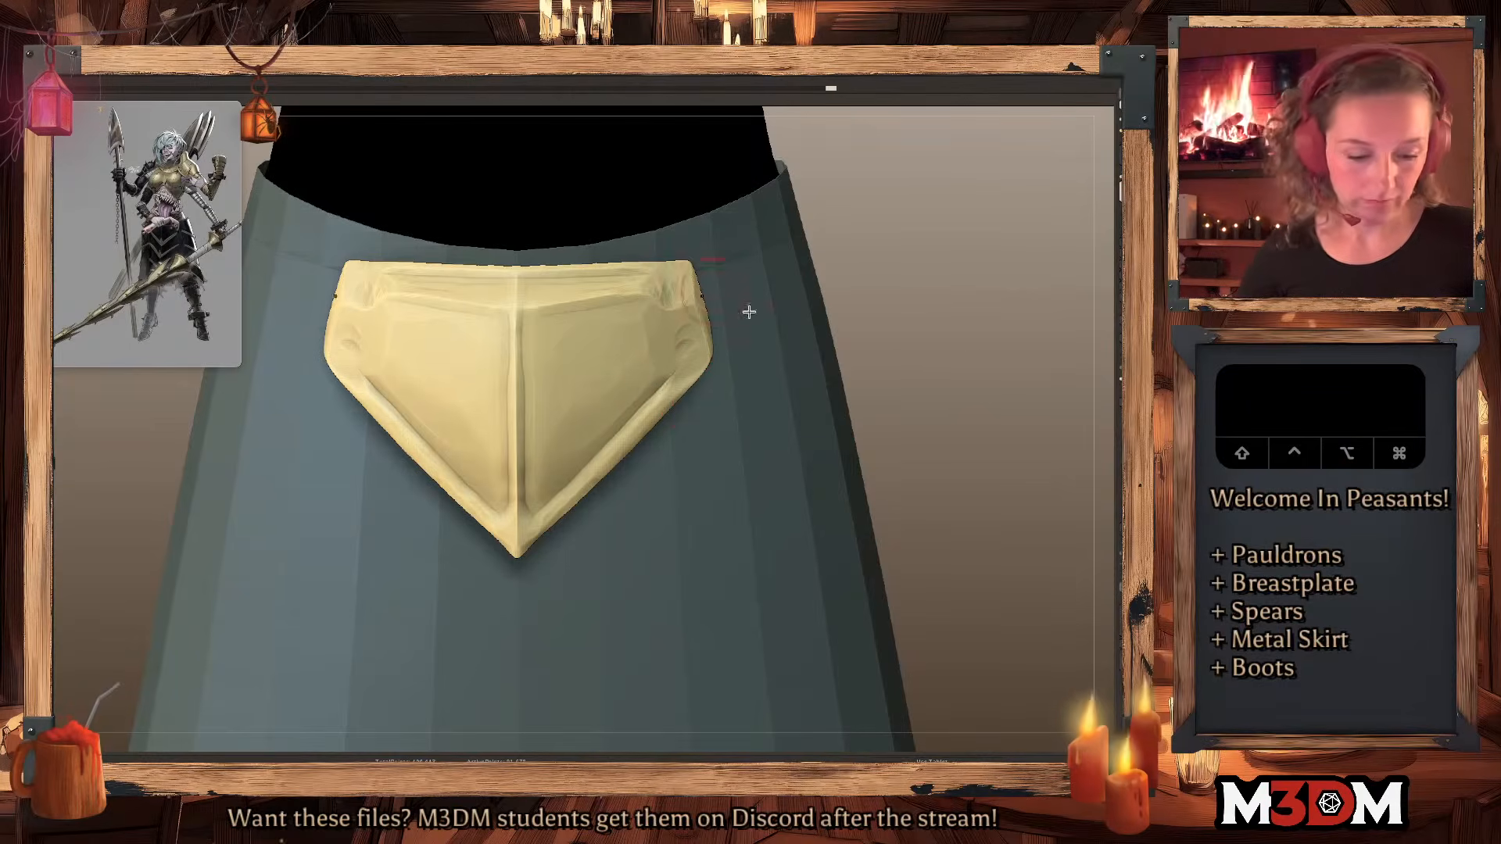
Isolate the waist plate and duplicate it slightly below the original.
{"action": "left_click_drag", "start_coordinate": [964, 395], "coordinate": [802, 524], "text": "alt"}
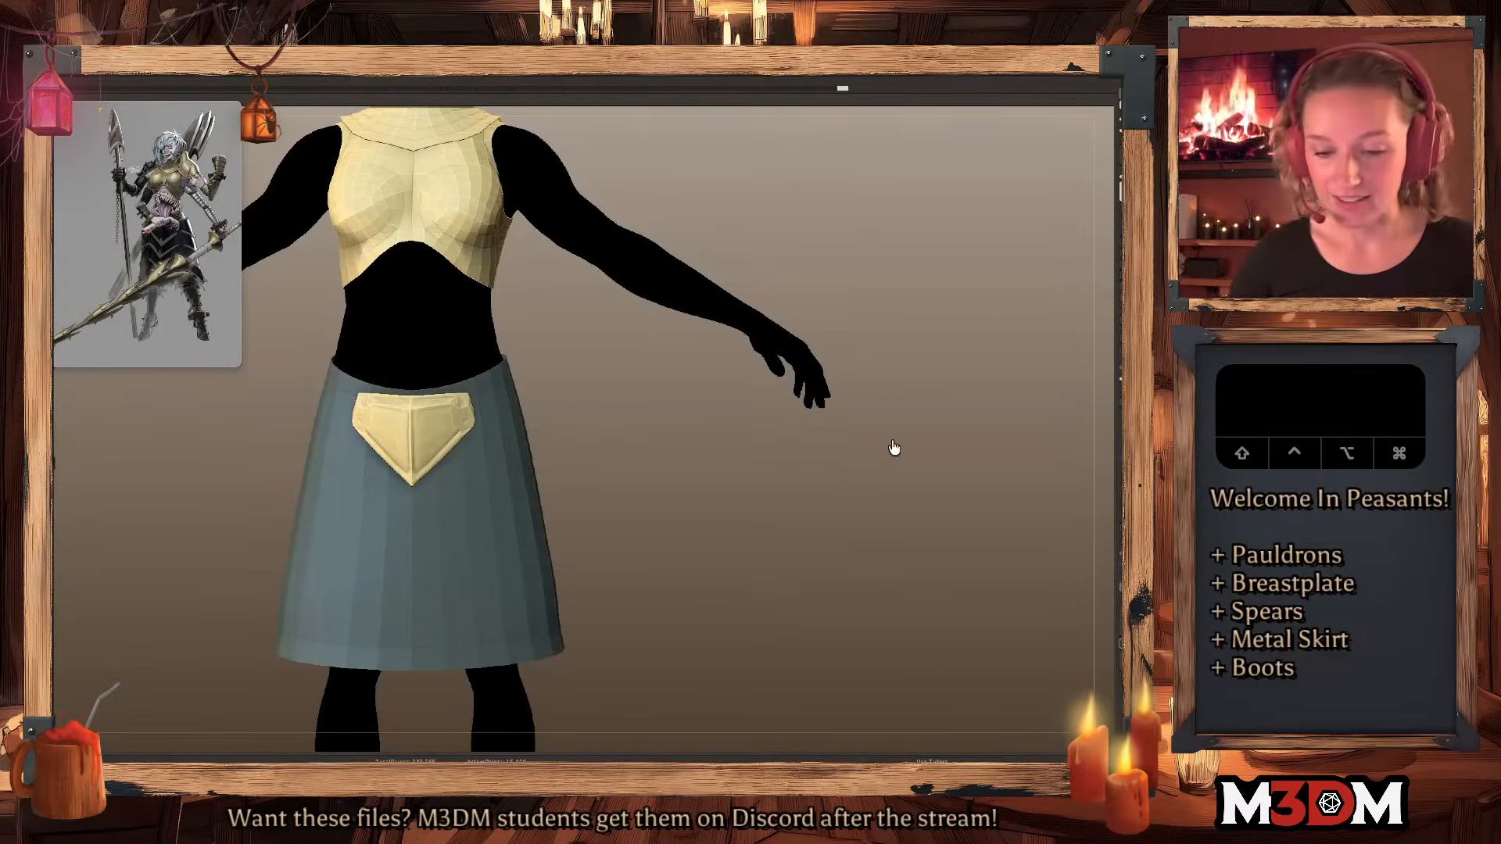
{"action": "left_click", "coordinate": [1120, 617]}
{"action": "left_click_drag", "start_coordinate": [885, 419], "coordinate": [868, 427]}
{"action": "key", "text": "q"}
{"action": "key", "text": "w"}
{"action": "left_click_drag", "start_coordinate": [522, 426], "coordinate": [707, 438]}
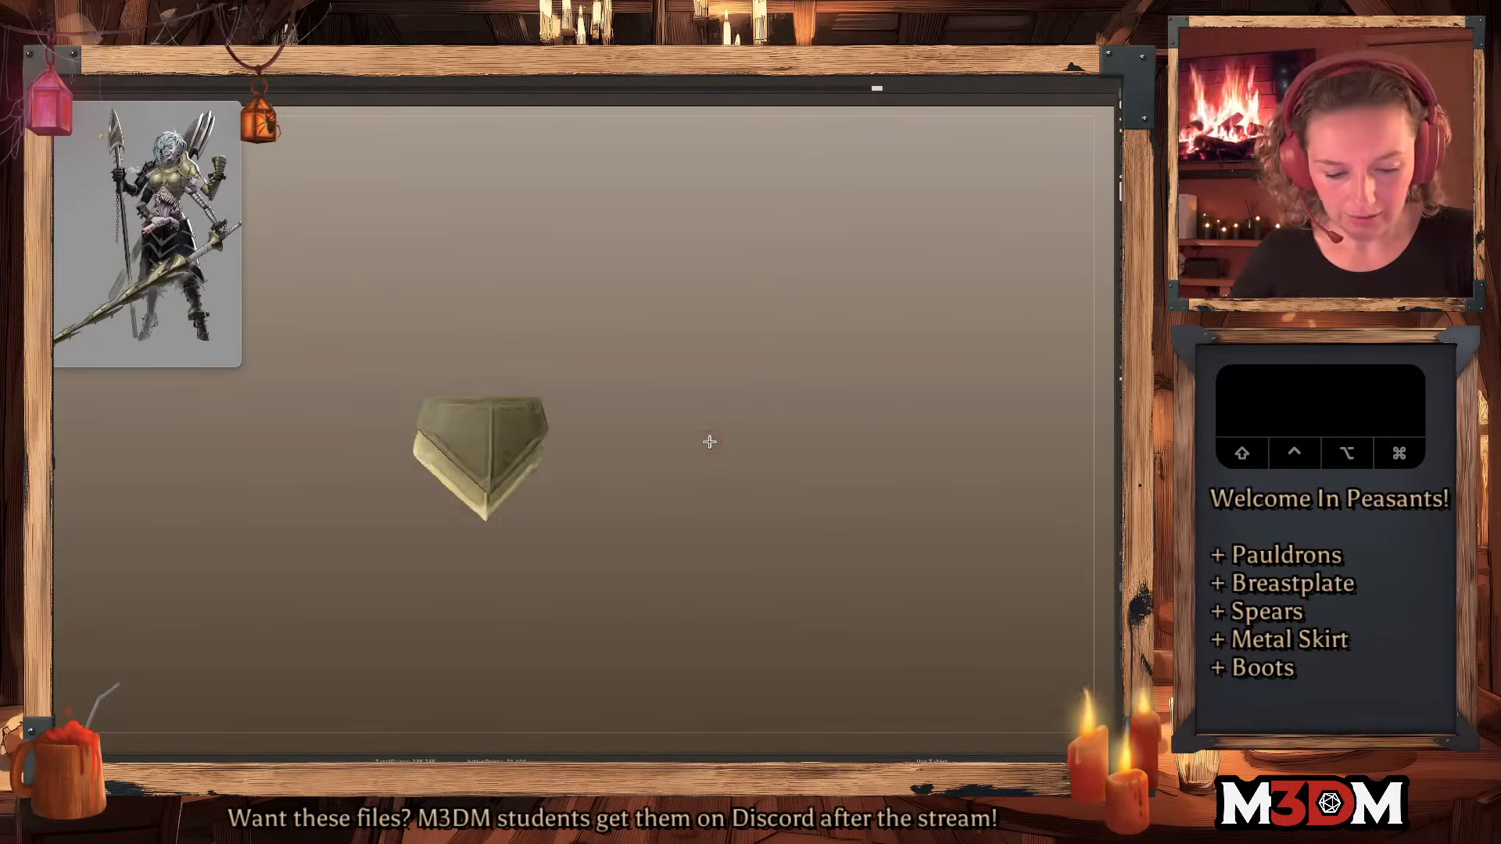
{"action": "key", "text": "q"}
{"action": "key", "text": "w"}
{"action": "left_click", "coordinate": [501, 389]}
{"action": "key", "text": "q"}
Enlarge the reference image slightly and add two more plate copies below to form an overlapping stack of four.
{"action": "scroll", "coordinate": [235, 365], "scroll_direction": "up", "scroll_amount": 6}
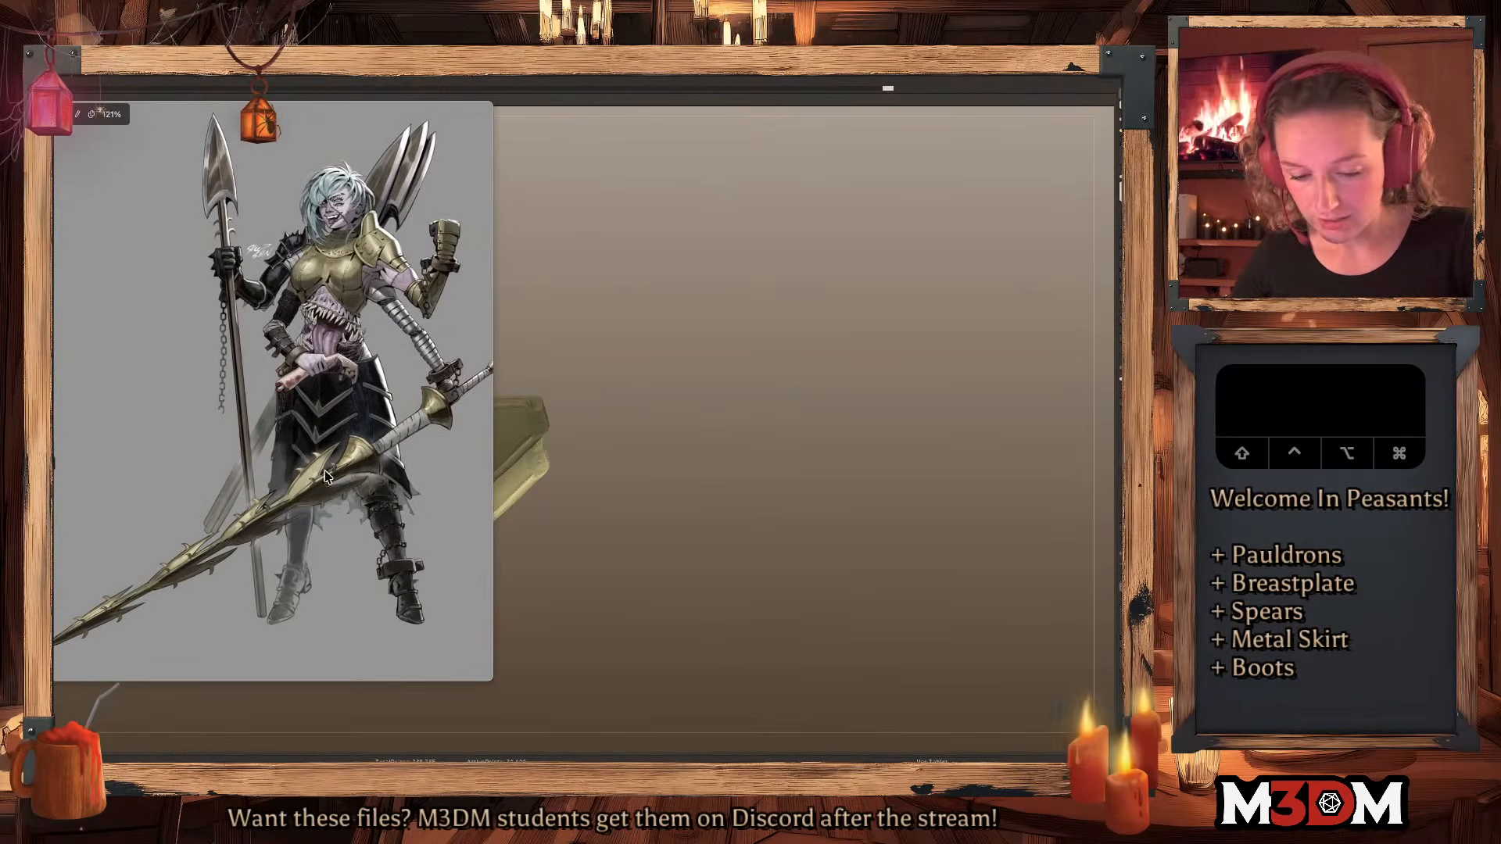
{"action": "left_click_drag", "start_coordinate": [487, 687], "coordinate": [297, 436]}
{"action": "left_click_drag", "start_coordinate": [771, 434], "coordinate": [760, 446], "text": "shift"}
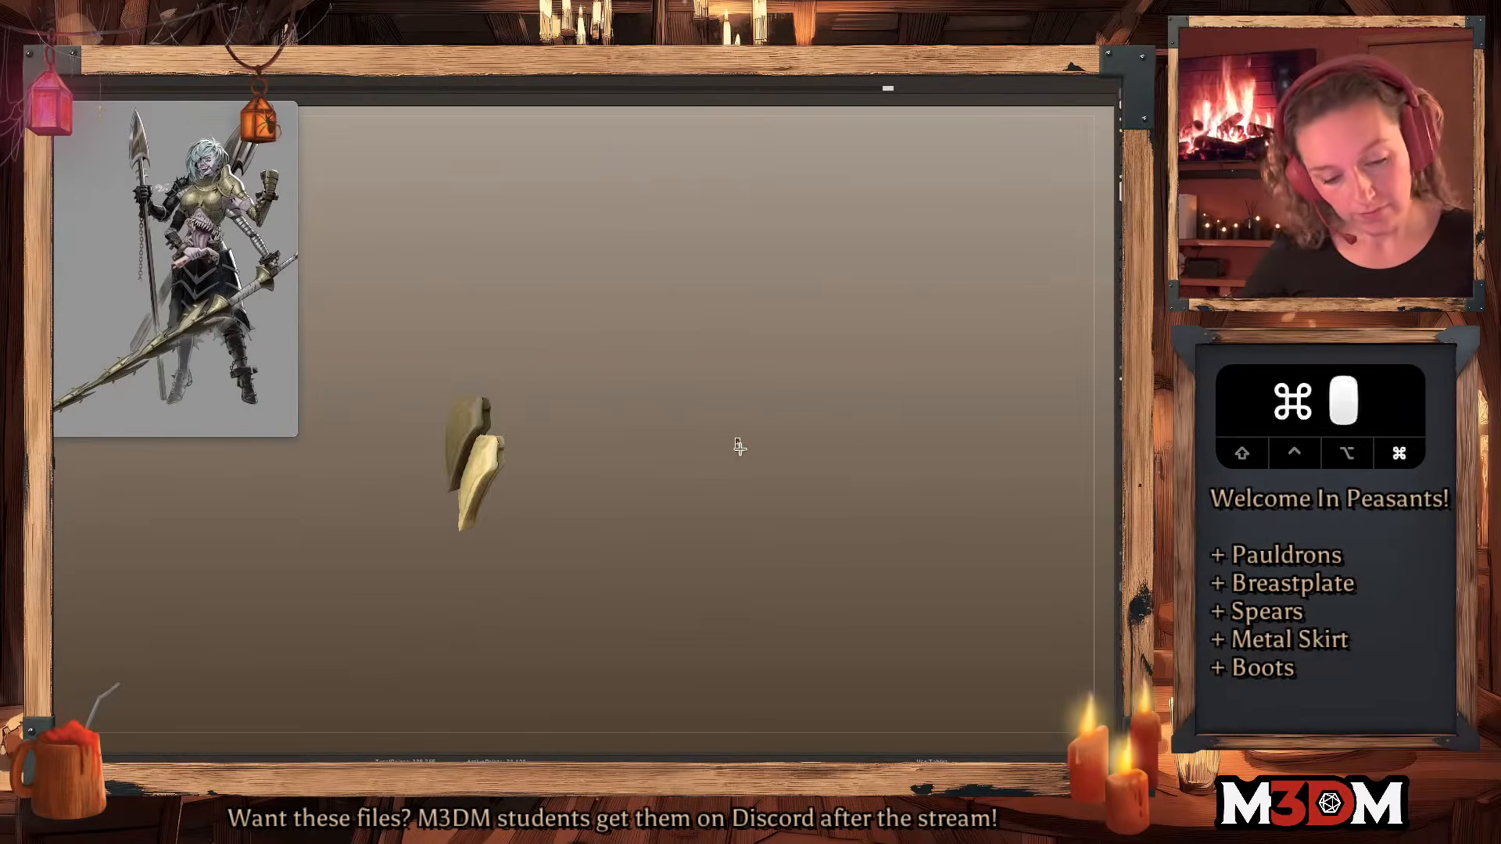
{"action": "key", "text": "q"}
{"action": "key", "text": "w"}
{"action": "left_click_drag", "start_coordinate": [531, 441], "coordinate": [554, 516], "text": "super"}
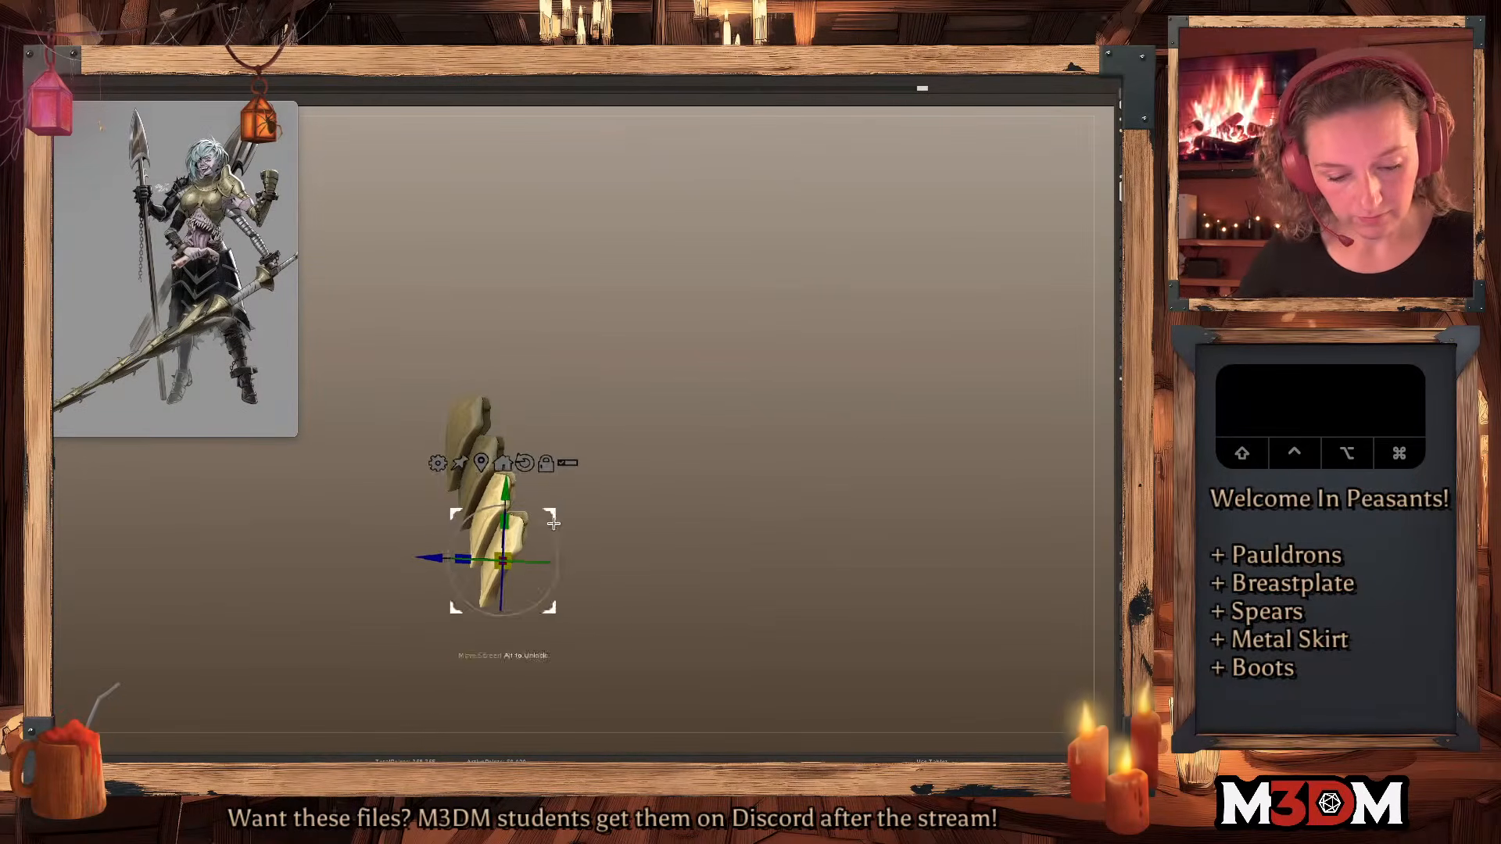
Unmask the plate stack, adjust it with the transform gizmo and show the body and skirt again.
{"action": "key", "text": "q"}
{"action": "left_click_drag", "start_coordinate": [642, 483], "coordinate": [653, 492], "text": "super"}
{"action": "key", "text": "w"}
{"action": "left_click", "coordinate": [469, 402], "text": "alt"}
{"action": "left_click_drag", "start_coordinate": [520, 383], "coordinate": [526, 402]}
{"action": "key", "text": "q"}
{"action": "left_click", "coordinate": [1110, 252]}
{"action": "left_click_drag", "start_coordinate": [924, 409], "coordinate": [933, 406]}
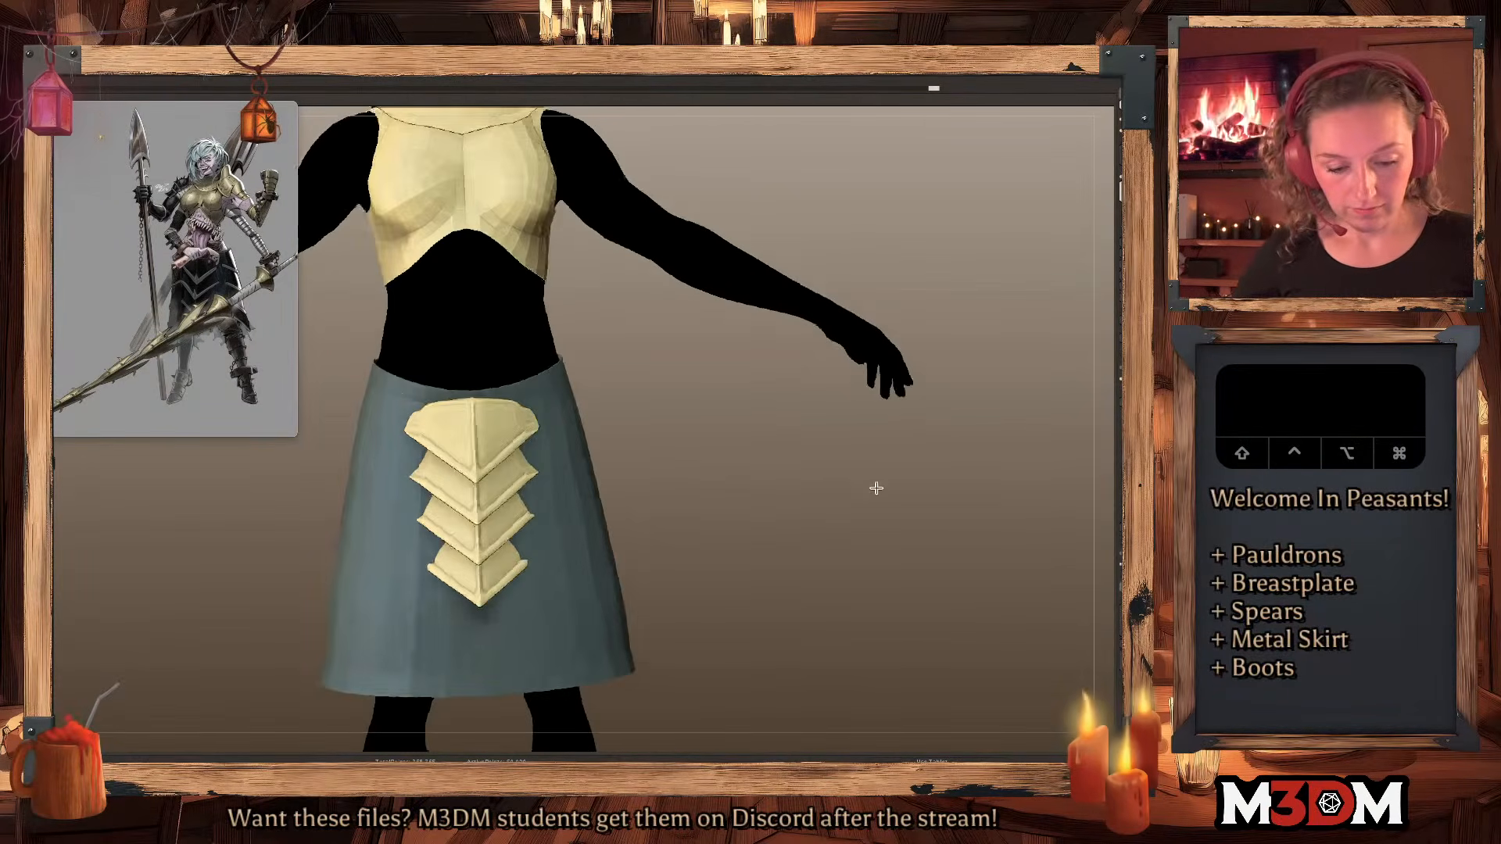
{"action": "key", "text": "f"}
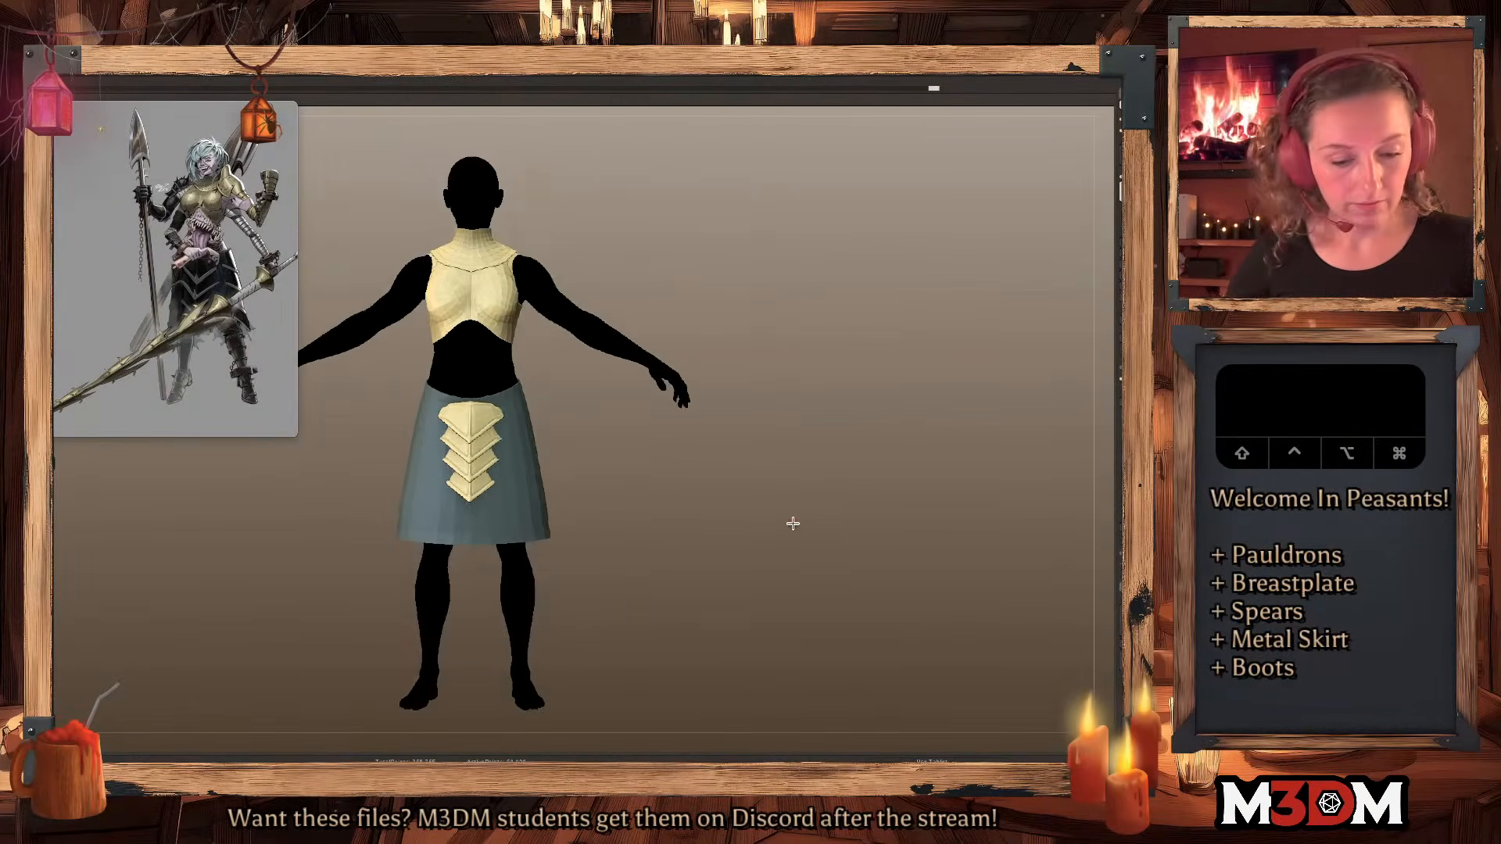
Scale the whole plate stack up slightly on the front of the skirt.
{"action": "key", "text": "space"}
{"action": "left_click_drag", "start_coordinate": [792, 523], "coordinate": [817, 505]}
{"action": "key", "text": "q"}
{"action": "key", "text": "w"}
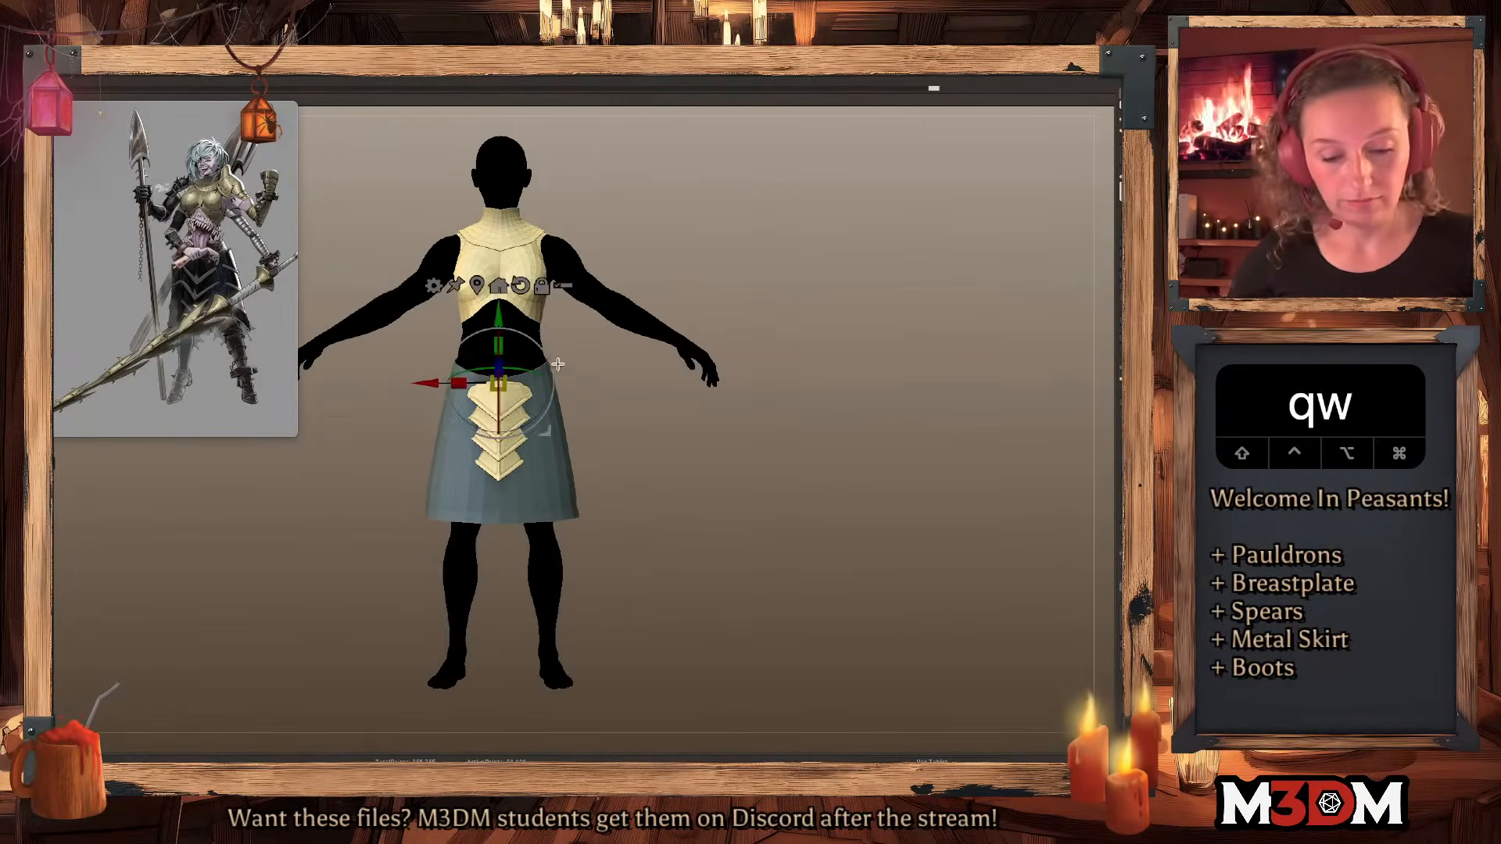
{"action": "left_click_drag", "start_coordinate": [502, 381], "coordinate": [514, 376]}
{"action": "key", "text": "super+z"}
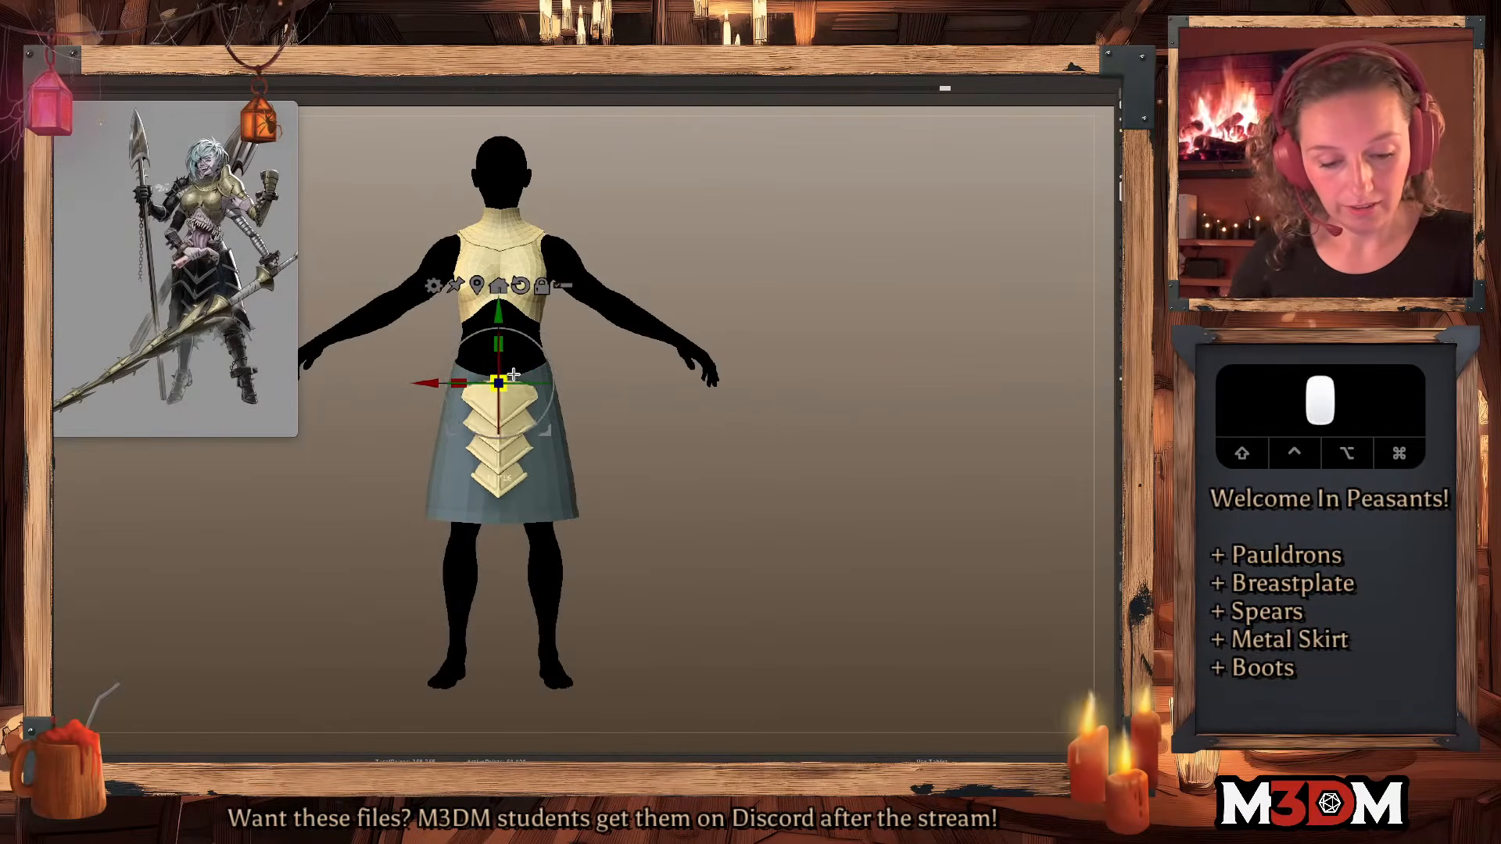
{"action": "key", "text": "q"}
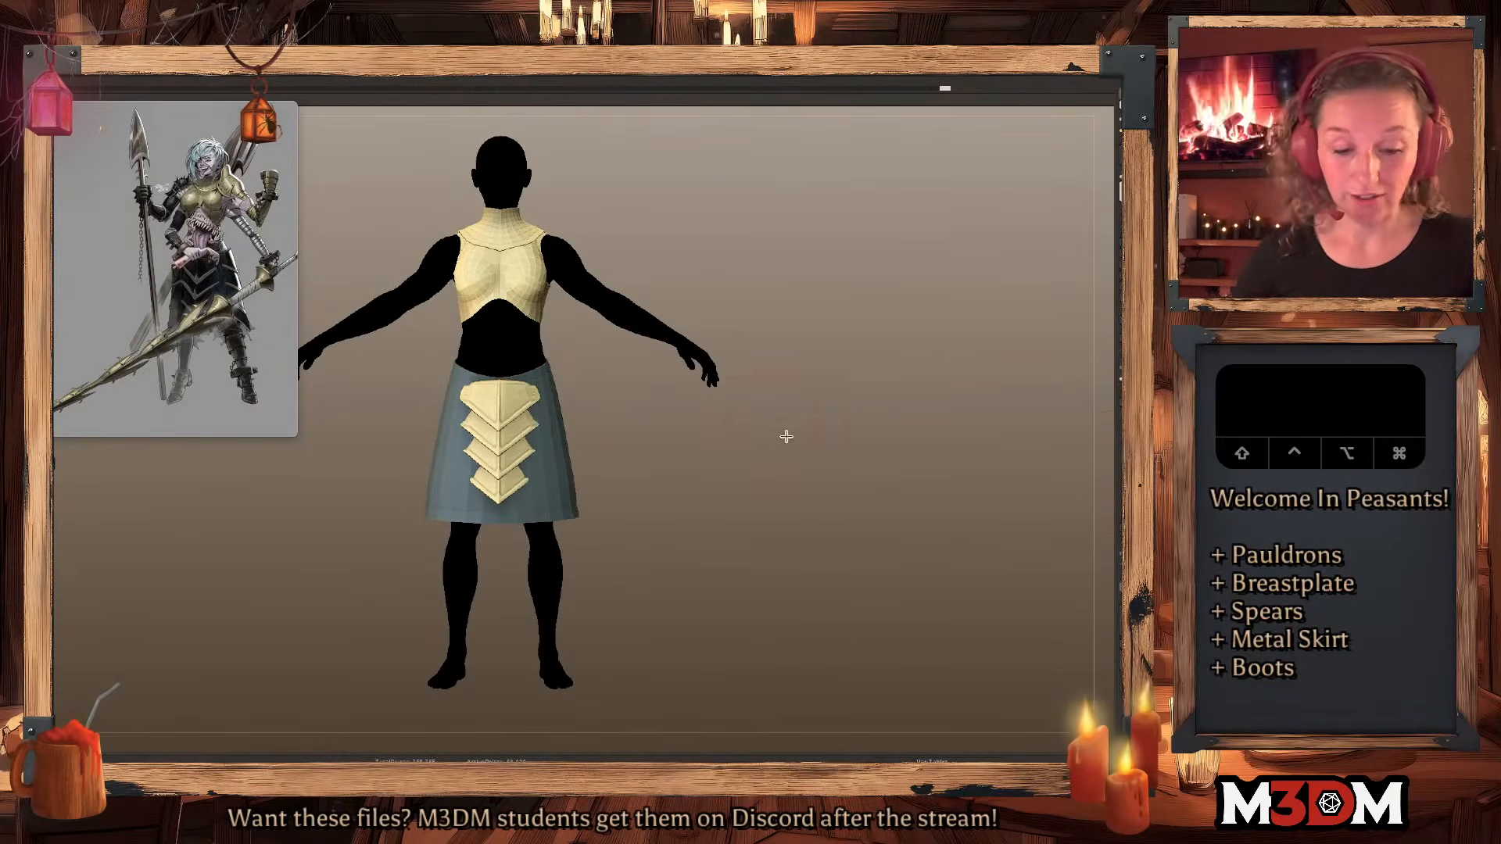
Widen the three lower plates symmetrically and even out their side outline with the stack isolated.
{"action": "left_click_drag", "start_coordinate": [538, 473], "coordinate": [549, 471], "text": "alt"}
{"action": "left_click_drag", "start_coordinate": [546, 471], "coordinate": [557, 454], "text": "alt"}
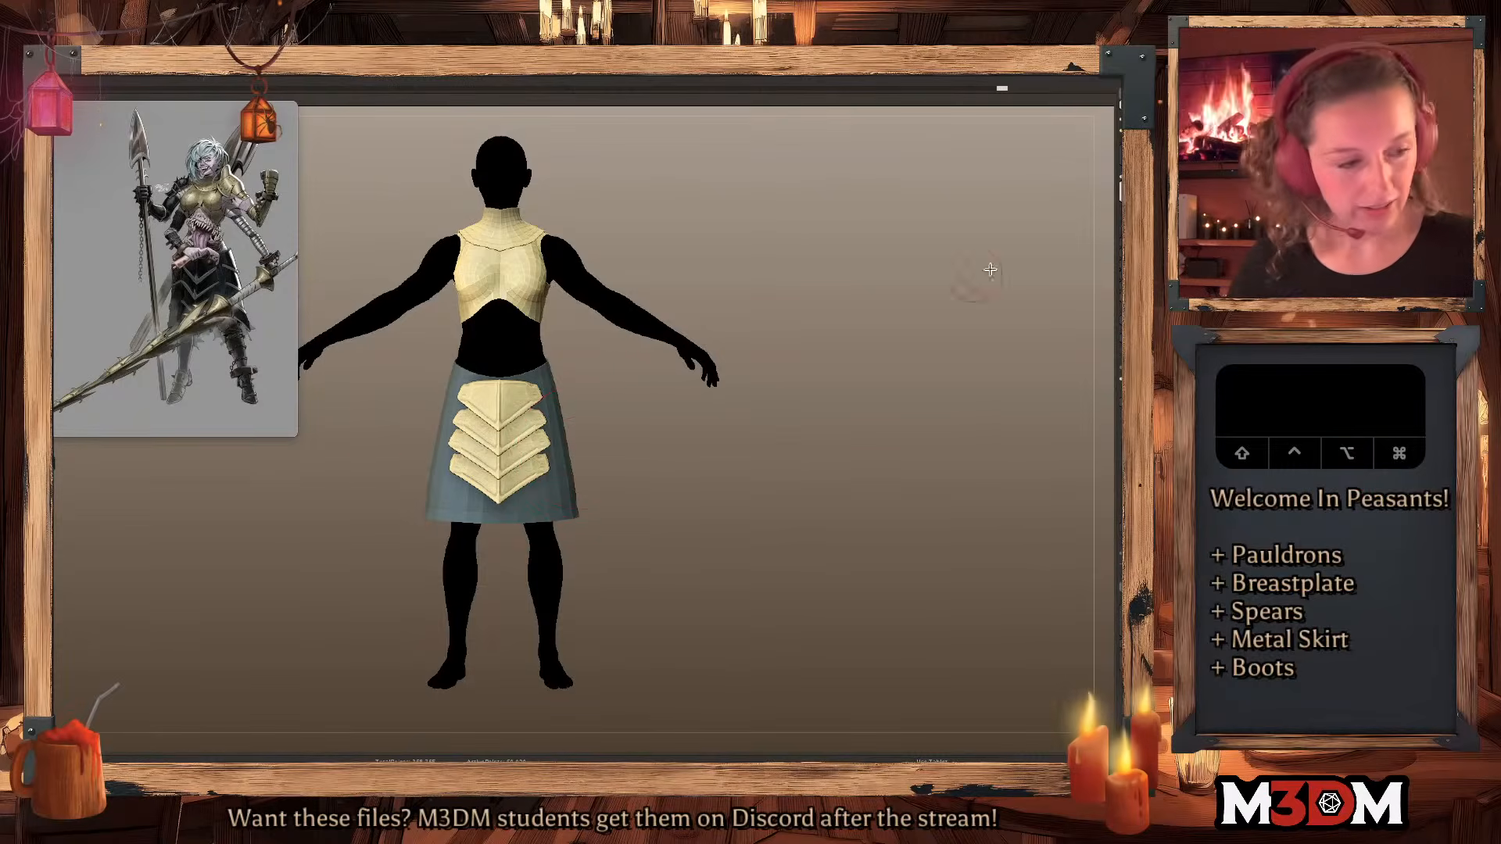
{"action": "left_click", "coordinate": [1118, 320]}
{"action": "left_click_drag", "start_coordinate": [750, 449], "coordinate": [710, 466]}
{"action": "key", "text": "shift+f"}
{"action": "key", "text": "shift+f"}
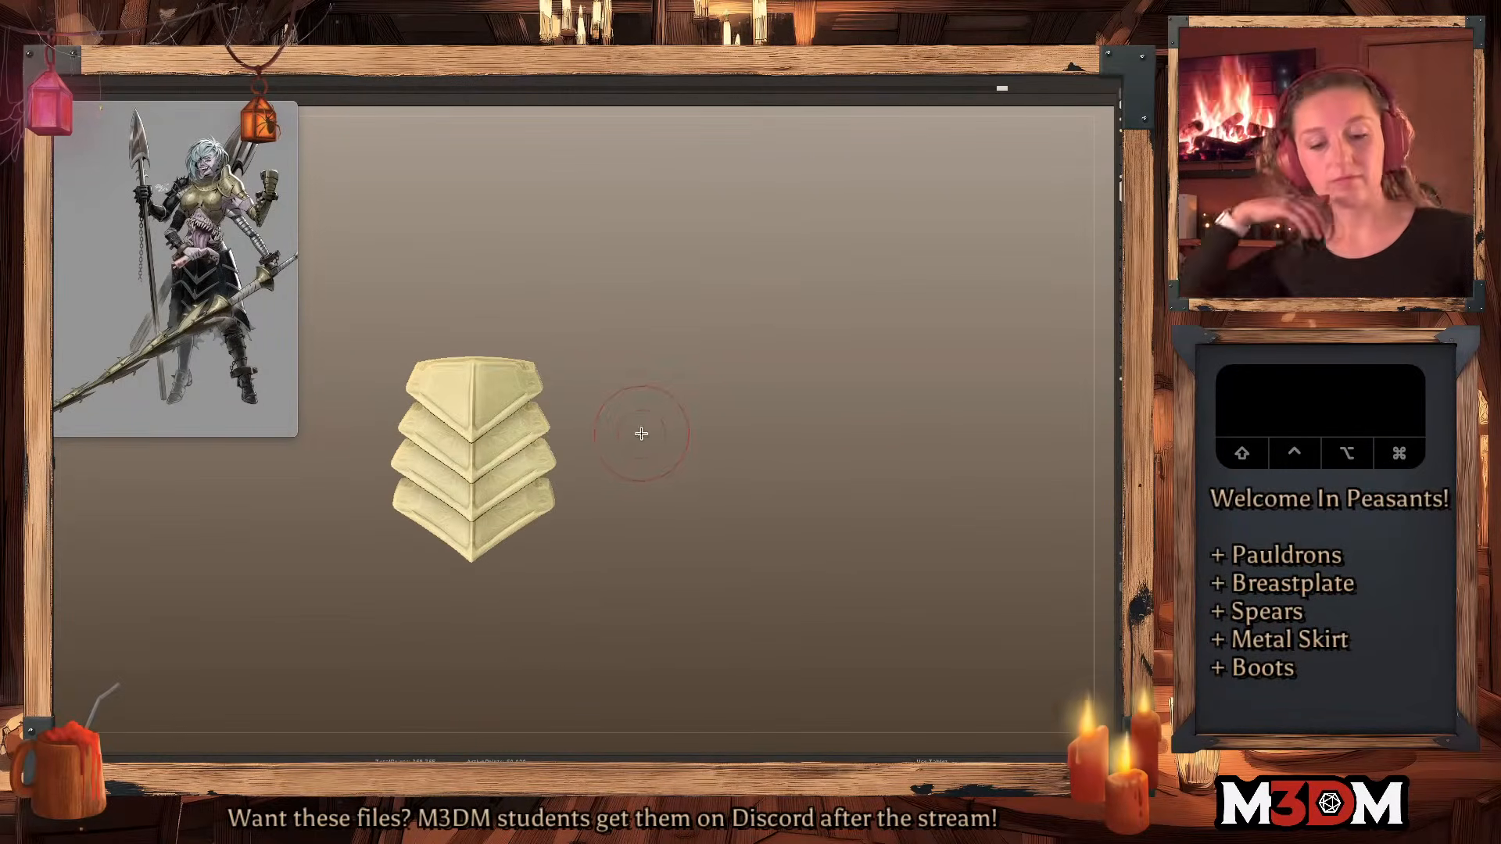
{"action": "mouse_move", "coordinate": [551, 491]}
{"action": "left_mouse_down"}
{"action": "mouse_move", "coordinate": [548, 504]}
{"action": "mouse_move", "coordinate": [546, 459]}
{"action": "mouse_move", "coordinate": [591, 454]}
{"action": "mouse_move", "coordinate": [554, 447]}
{"action": "left_mouse_up"}
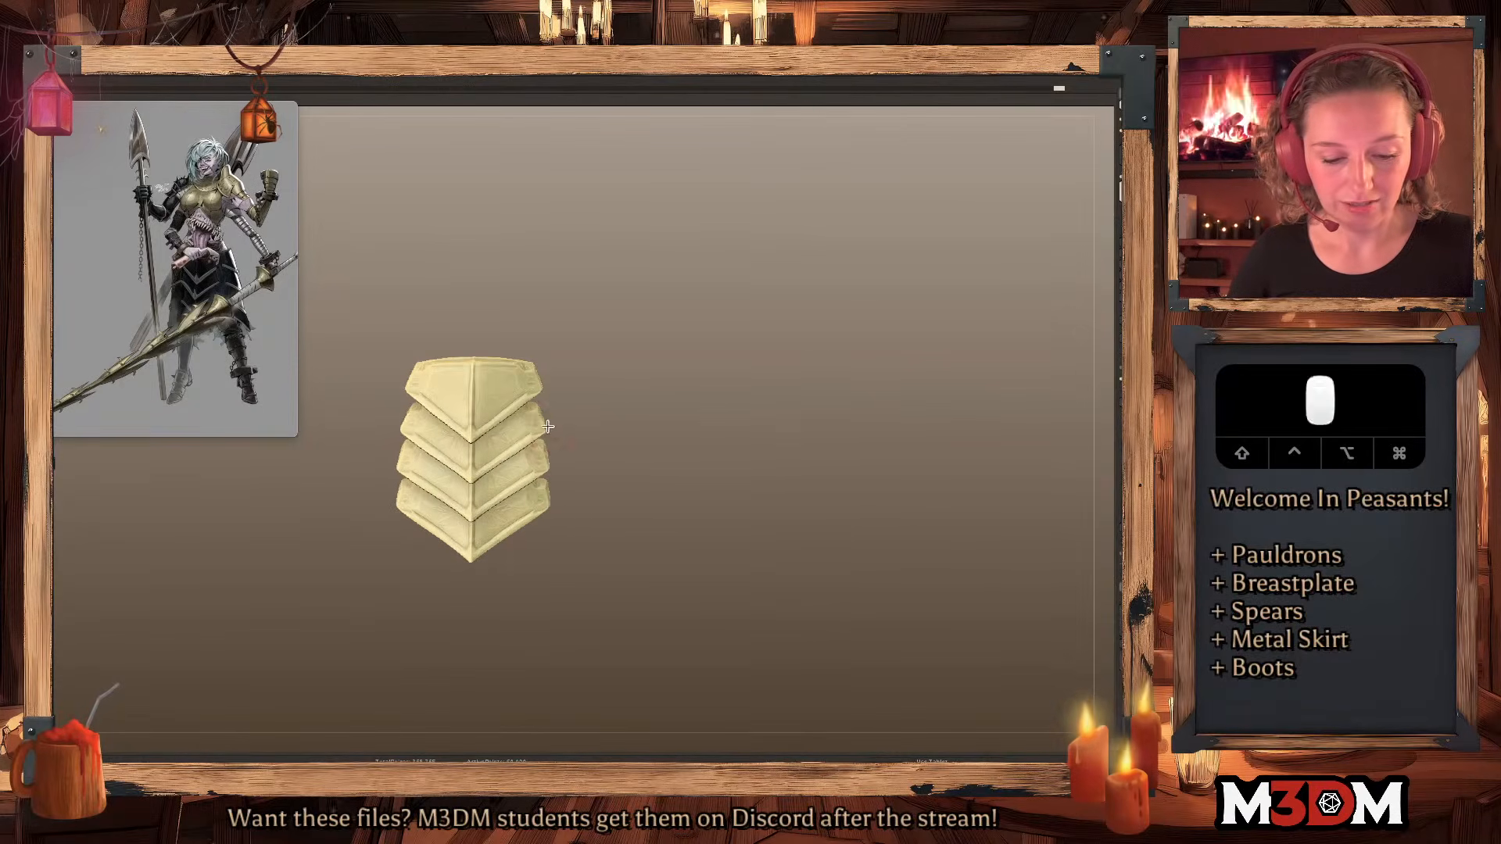
{"action": "key", "text": "super+z"}
{"action": "key", "text": "super+z"}
Auto-group the plates by topology continuity, refine the outer ends of the plates and show the figure again.
{"action": "key", "text": "shift+f"}
{"action": "left_click", "coordinate": [1121, 233]}
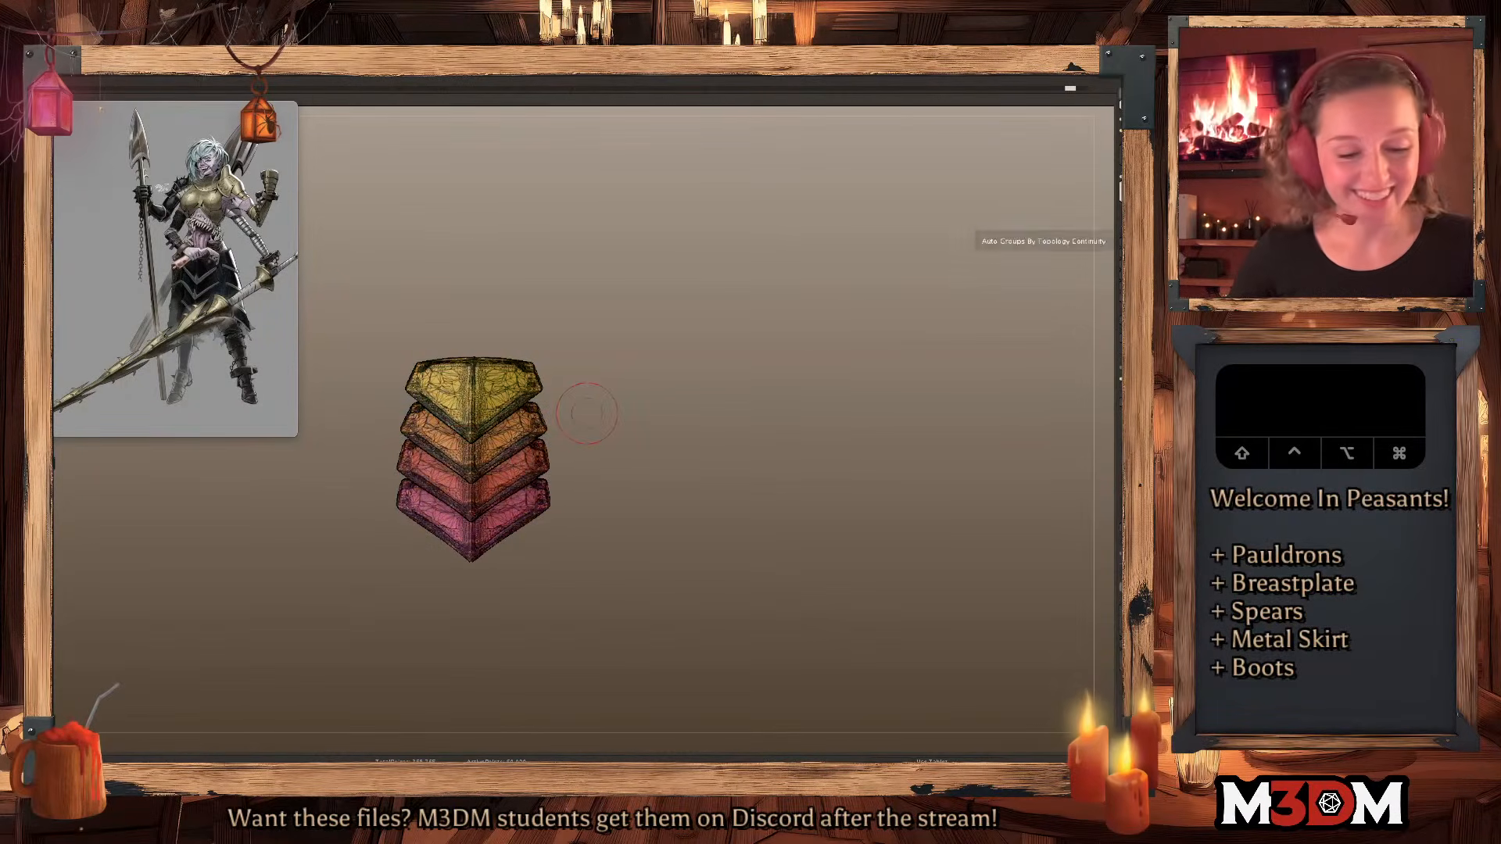
{"action": "key", "text": "shift+f"}
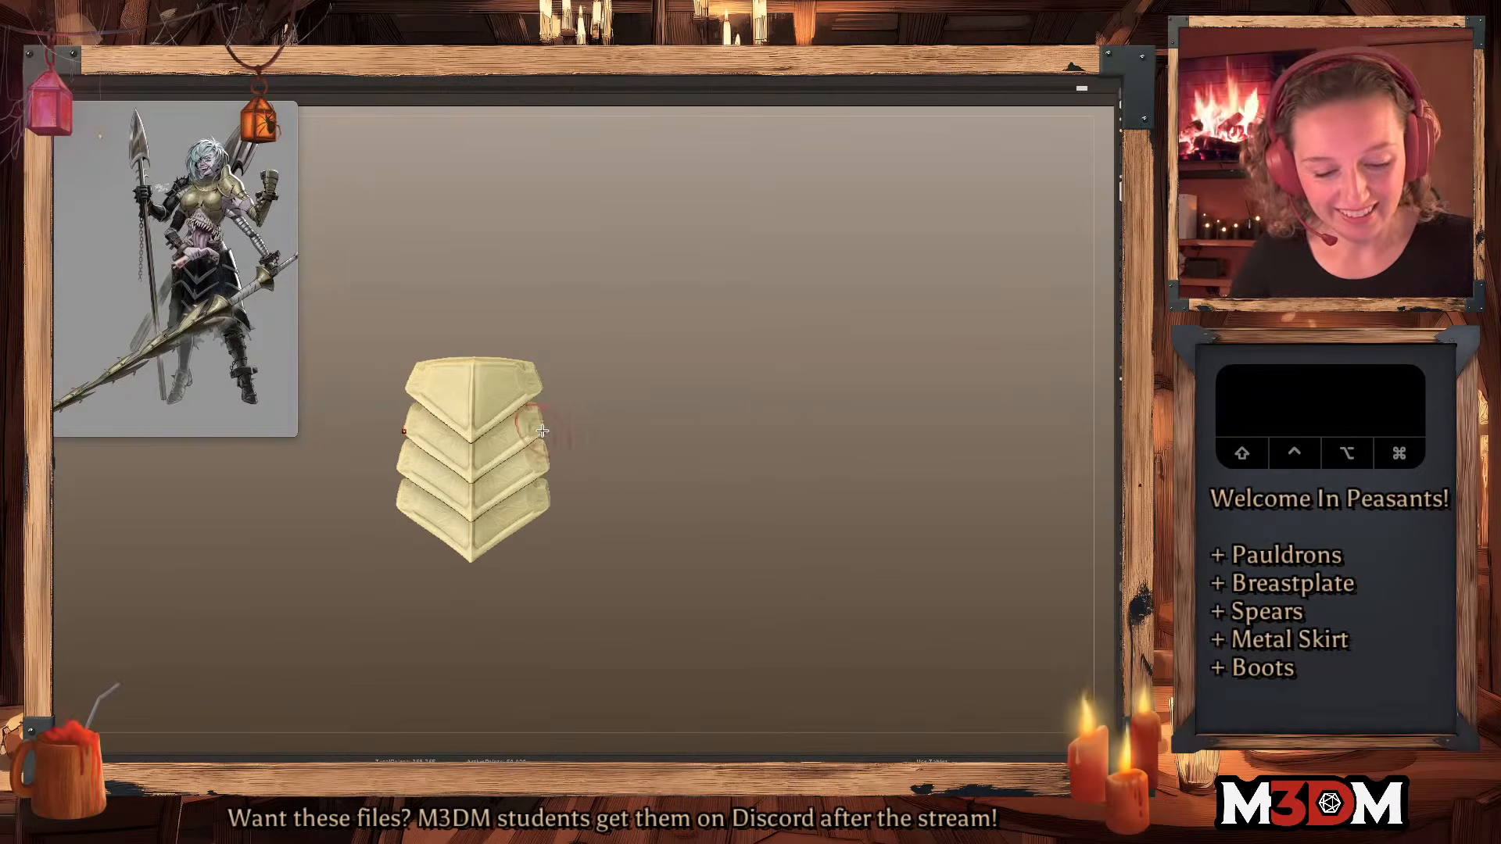
{"action": "mouse_move", "coordinate": [544, 396]}
{"action": "left_mouse_down"}
{"action": "mouse_move", "coordinate": [580, 432]}
{"action": "mouse_move", "coordinate": [543, 464]}
{"action": "mouse_move", "coordinate": [547, 486]}
{"action": "left_mouse_up"}
{"action": "key", "text": "s"}
{"action": "left_click", "coordinate": [1114, 239]}
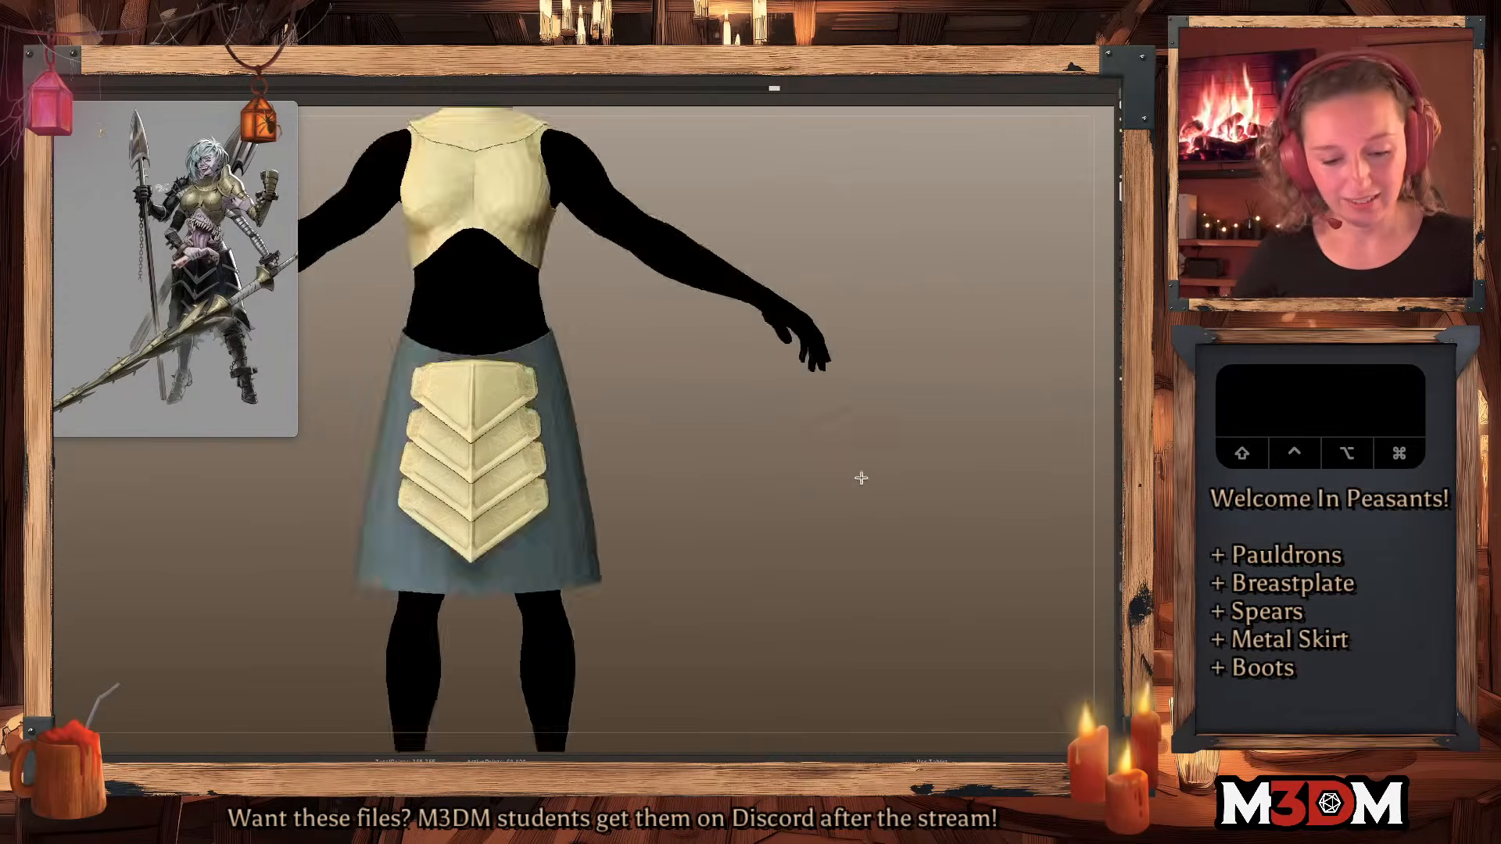
Try reshaping the lowest plate against the skirt and undo the changes.
{"action": "key", "text": "f"}
{"action": "mouse_move", "coordinate": [870, 447]}
{"action": "left_mouse_down"}
{"action": "mouse_move", "coordinate": [857, 446]}
{"action": "mouse_move", "coordinate": [858, 420]}
{"action": "left_mouse_up"}
{"action": "key", "text": "space"}
{"action": "left_click_drag", "start_coordinate": [533, 536], "coordinate": [527, 499]}
{"action": "key", "text": "space"}
{"action": "key", "text": "space"}
{"action": "key", "text": "super+z"}
{"action": "key", "text": "super+z"}
{"action": "key", "text": "super+z"}
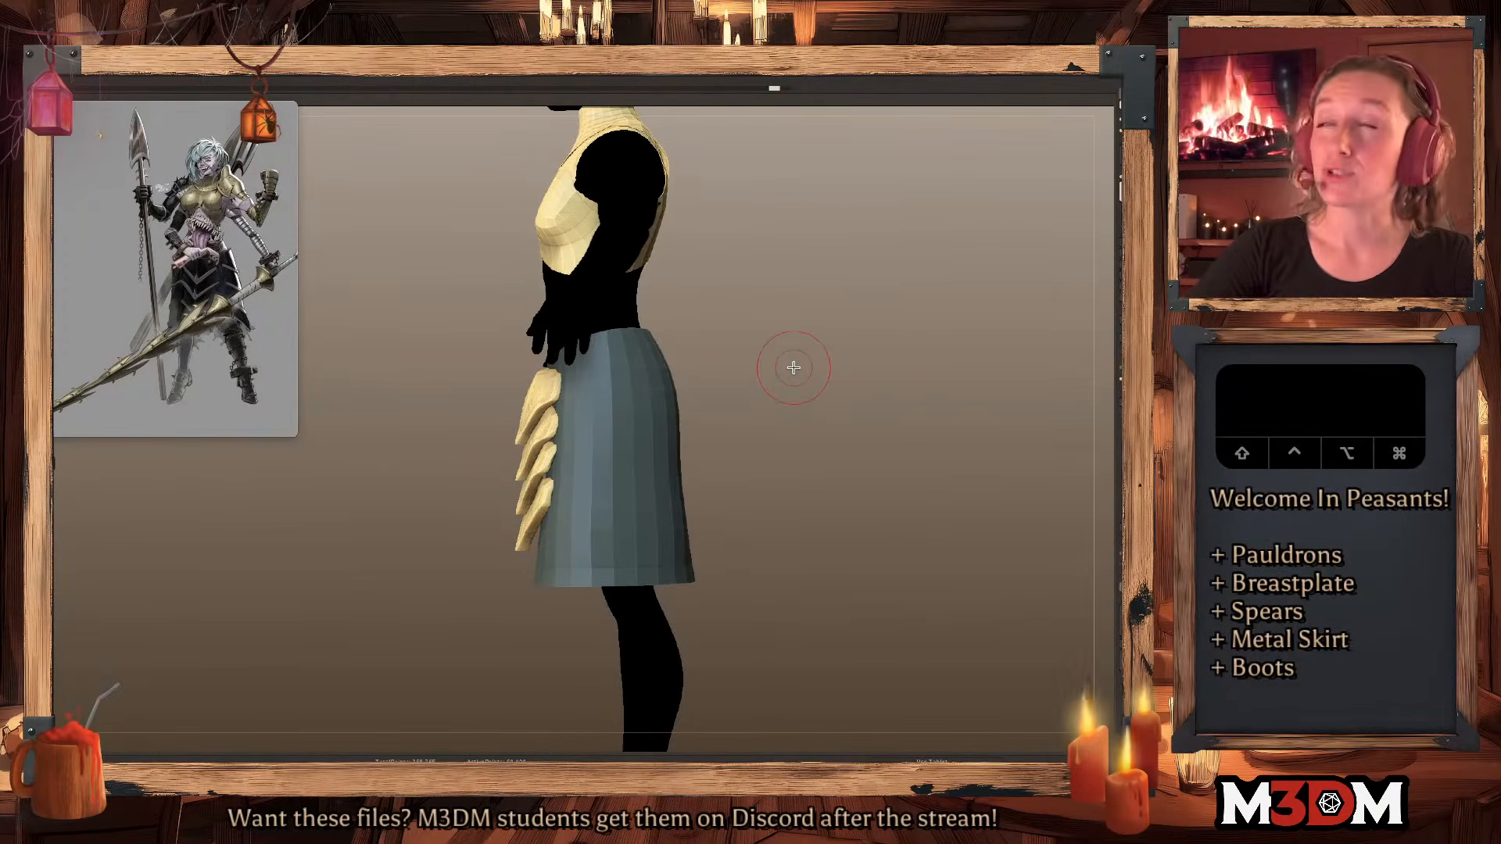
Reshape the side profile of the upper and middle plates so their back edges sit against the skirt.
{"action": "left_click_drag", "start_coordinate": [522, 420], "coordinate": [518, 422]}
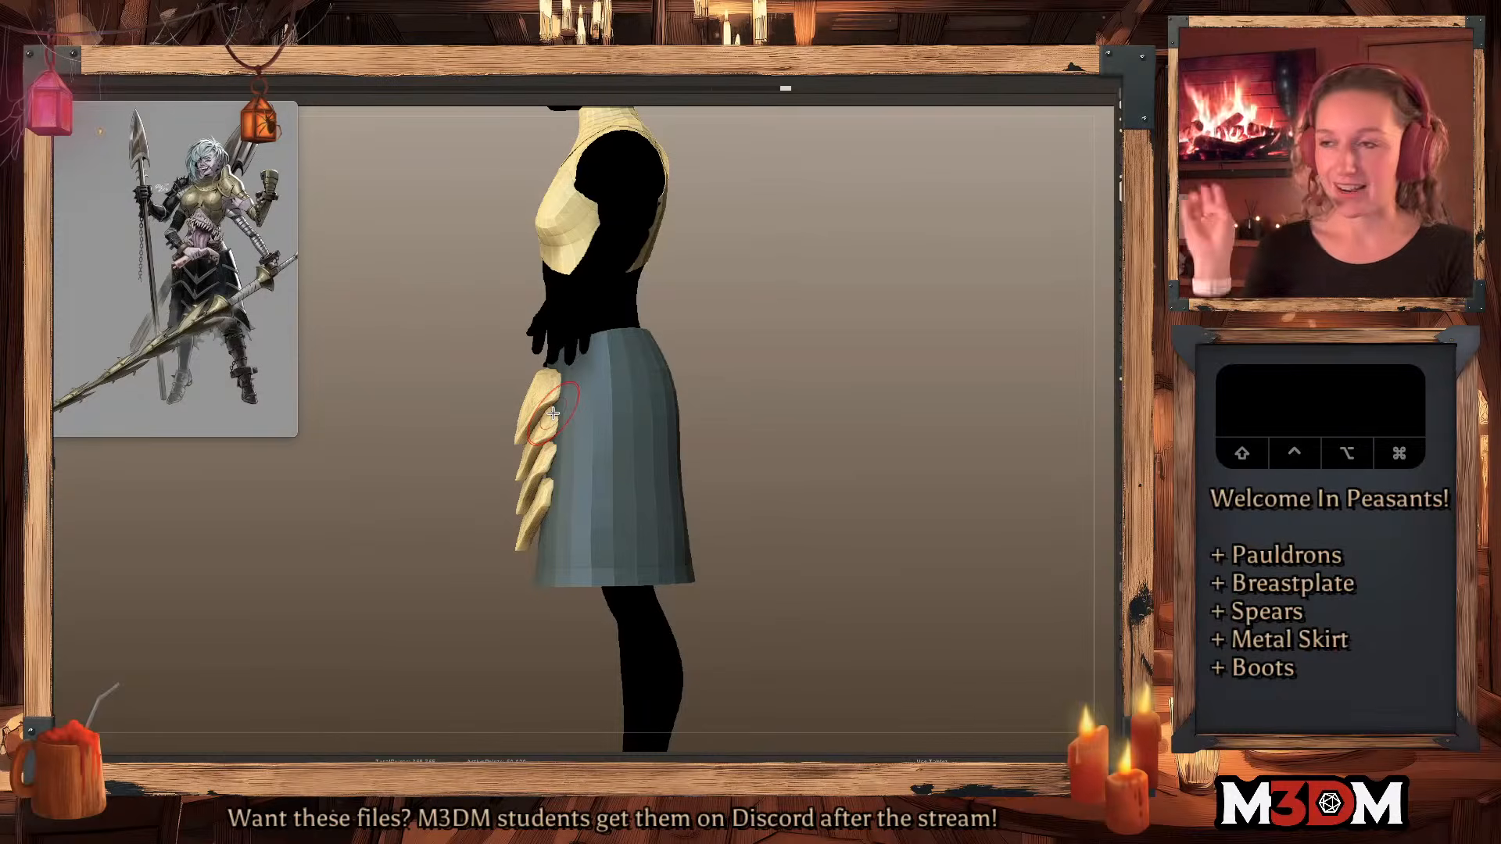
{"action": "left_click_drag", "start_coordinate": [552, 411], "coordinate": [557, 427]}
{"action": "left_click_drag", "start_coordinate": [550, 415], "coordinate": [557, 431]}
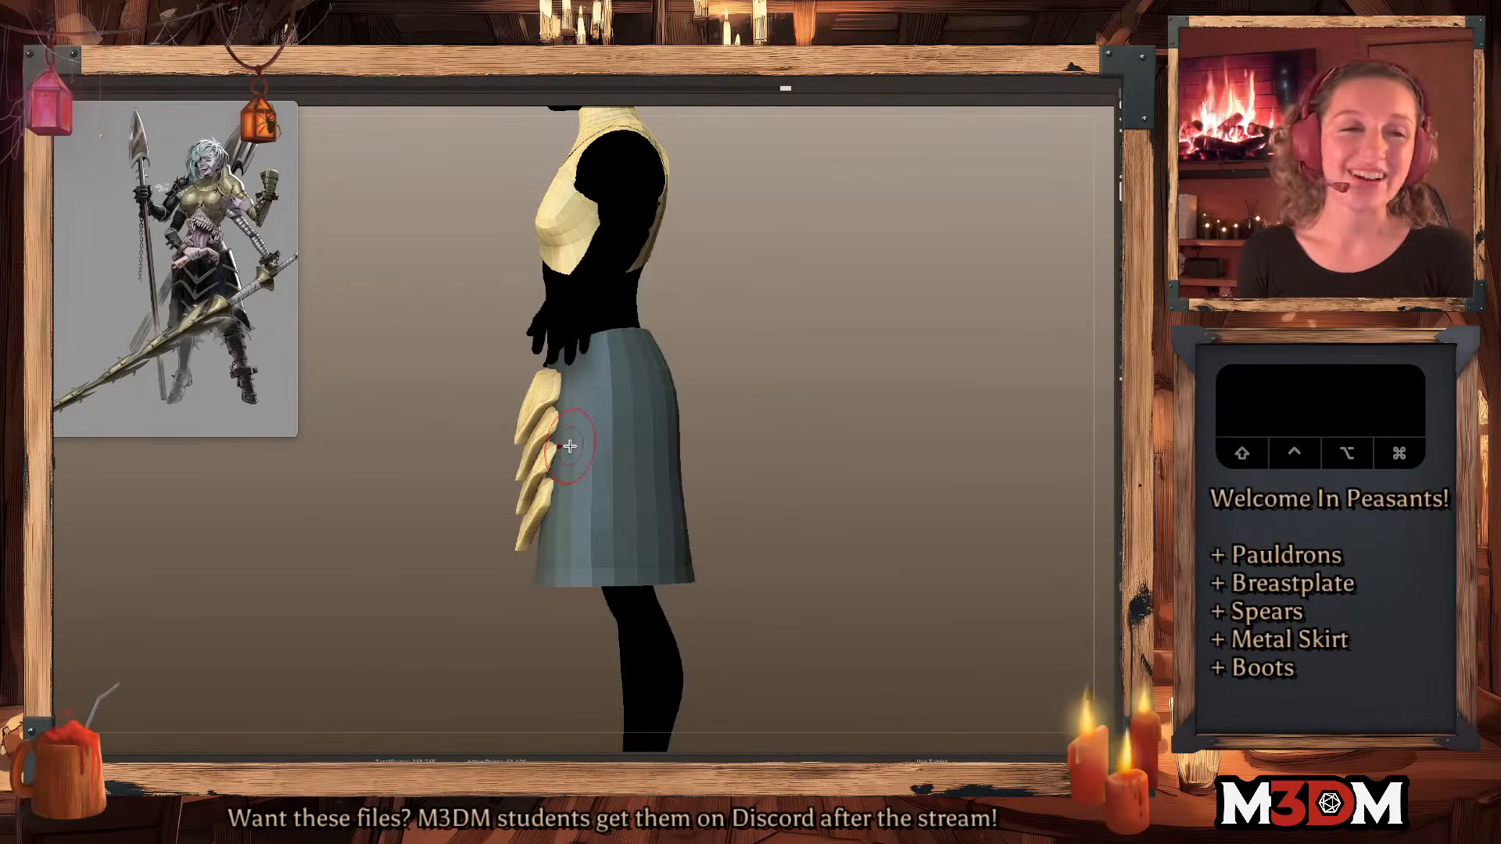
{"action": "left_click_drag", "start_coordinate": [526, 459], "coordinate": [522, 455]}
{"action": "left_click_drag", "start_coordinate": [548, 429], "coordinate": [592, 405]}
{"action": "left_click_drag", "start_coordinate": [545, 466], "coordinate": [538, 467]}
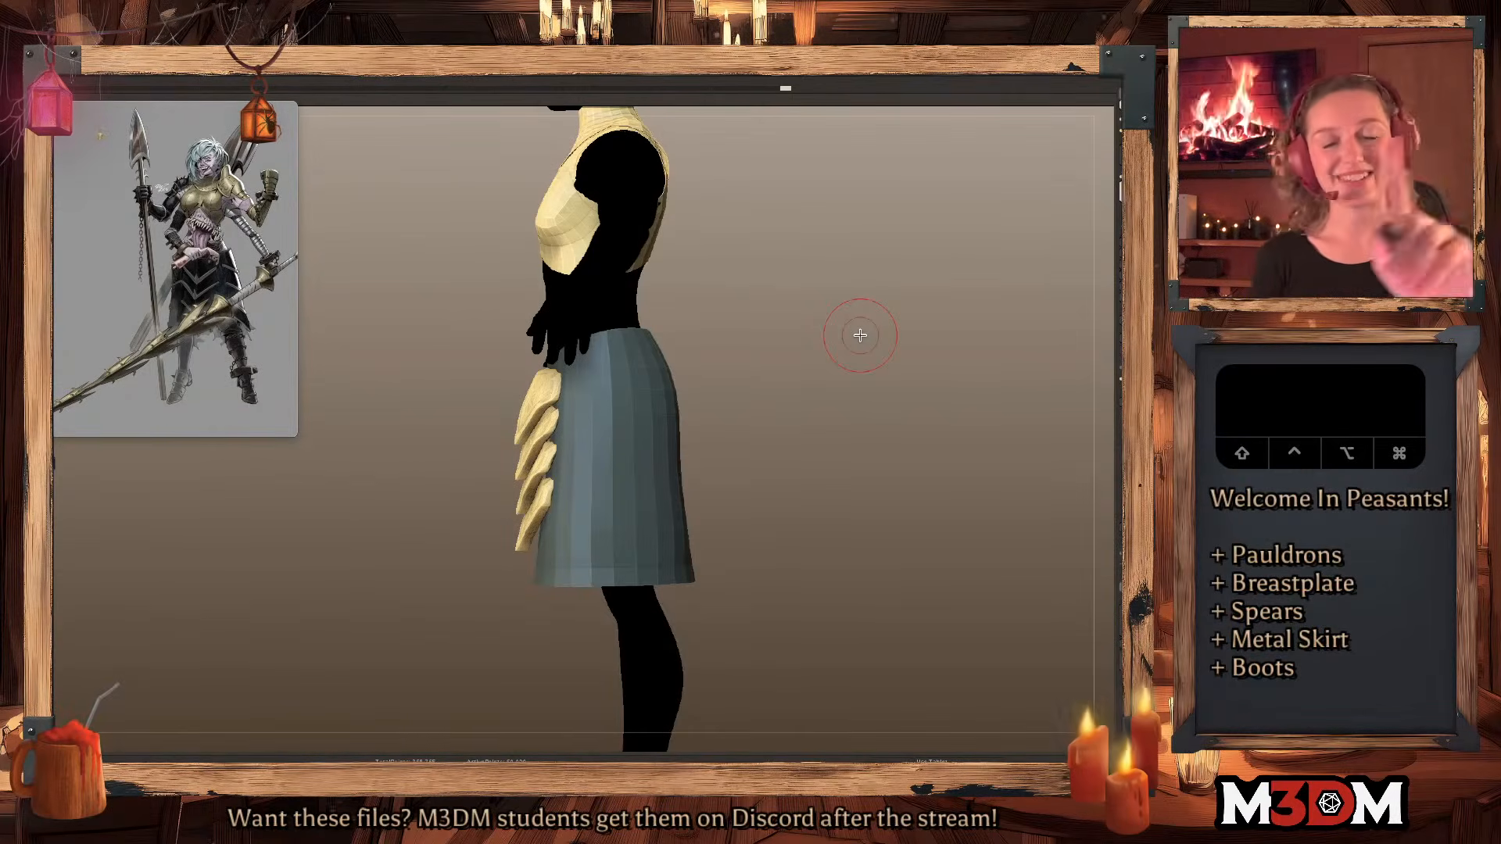
Pull the tip of the lowest plate inward toward the skirt in side view.
{"action": "left_click", "coordinate": [803, 426], "text": "shift"}
{"action": "key", "text": "shift+f"}
{"action": "key", "text": "shift+f"}
{"action": "left_click_drag", "start_coordinate": [514, 552], "coordinate": [521, 548]}
{"action": "key", "text": "space"}
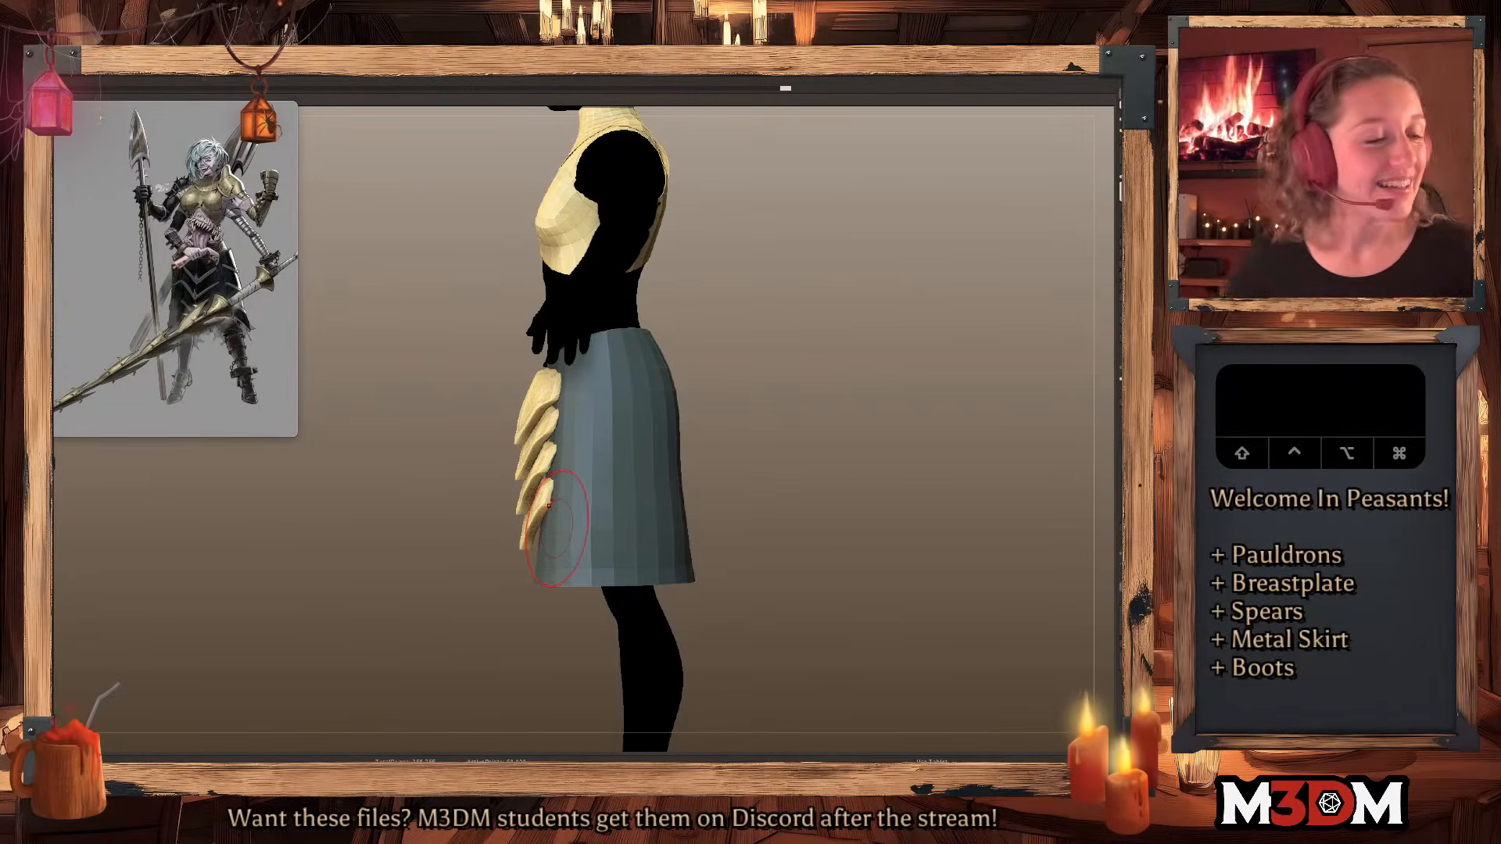
{"action": "key", "text": "shift+f"}
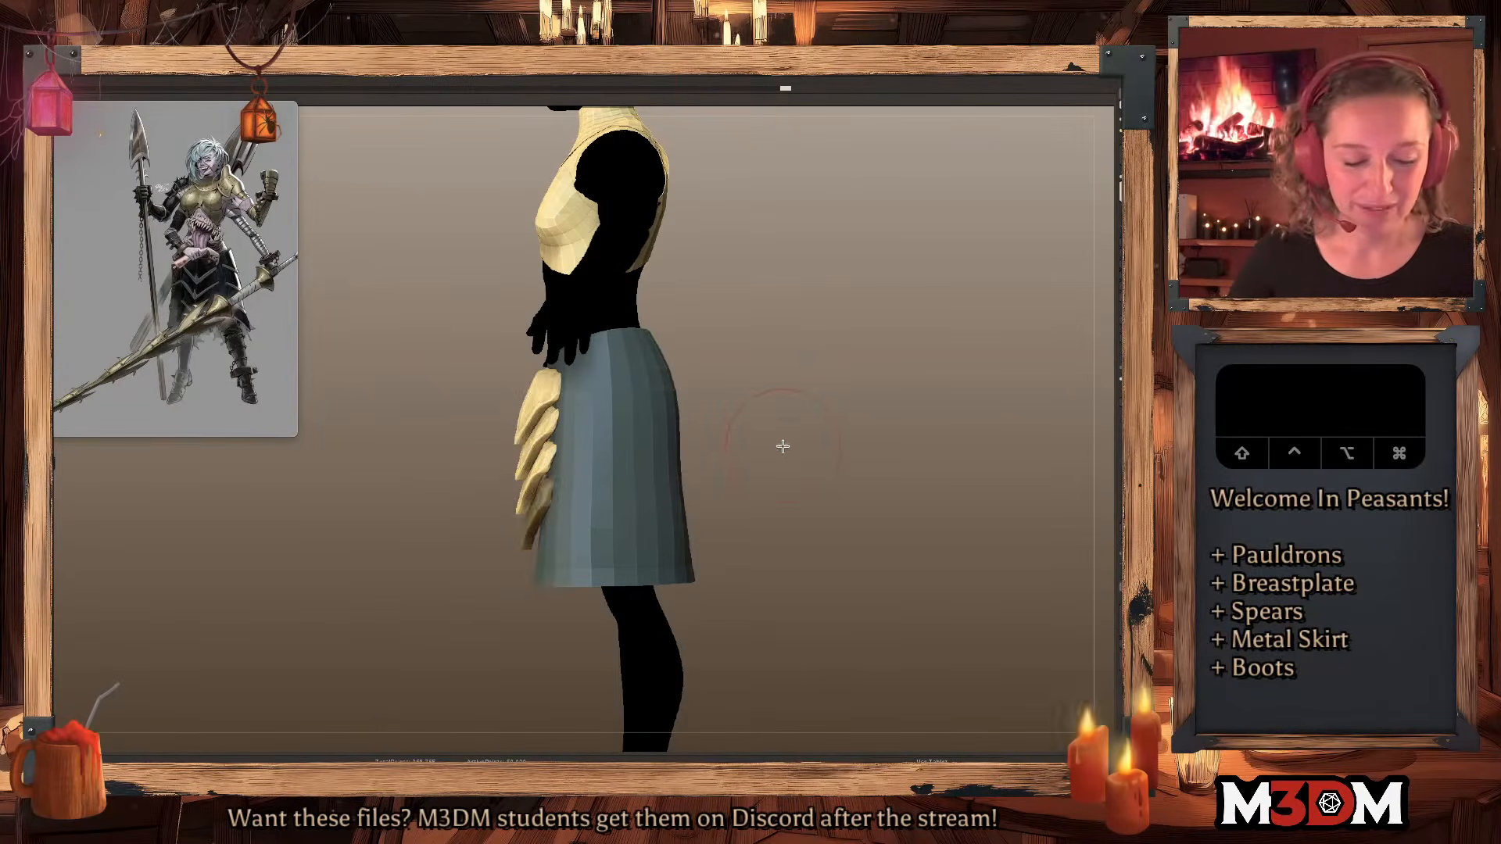
Adjust the lower plates' placement against the front of the skirt and clear the mask.
{"action": "key", "text": "q"}
{"action": "key", "text": "w"}
{"action": "left_click", "coordinate": [533, 277]}
{"action": "key", "text": "shift+f"}
{"action": "left_click_drag", "start_coordinate": [589, 462], "coordinate": [589, 447], "text": "alt"}
{"action": "left_click_drag", "start_coordinate": [585, 467], "coordinate": [581, 461]}
{"action": "key", "text": "q"}
{"action": "left_click_drag", "start_coordinate": [804, 413], "coordinate": [818, 421], "text": "super"}
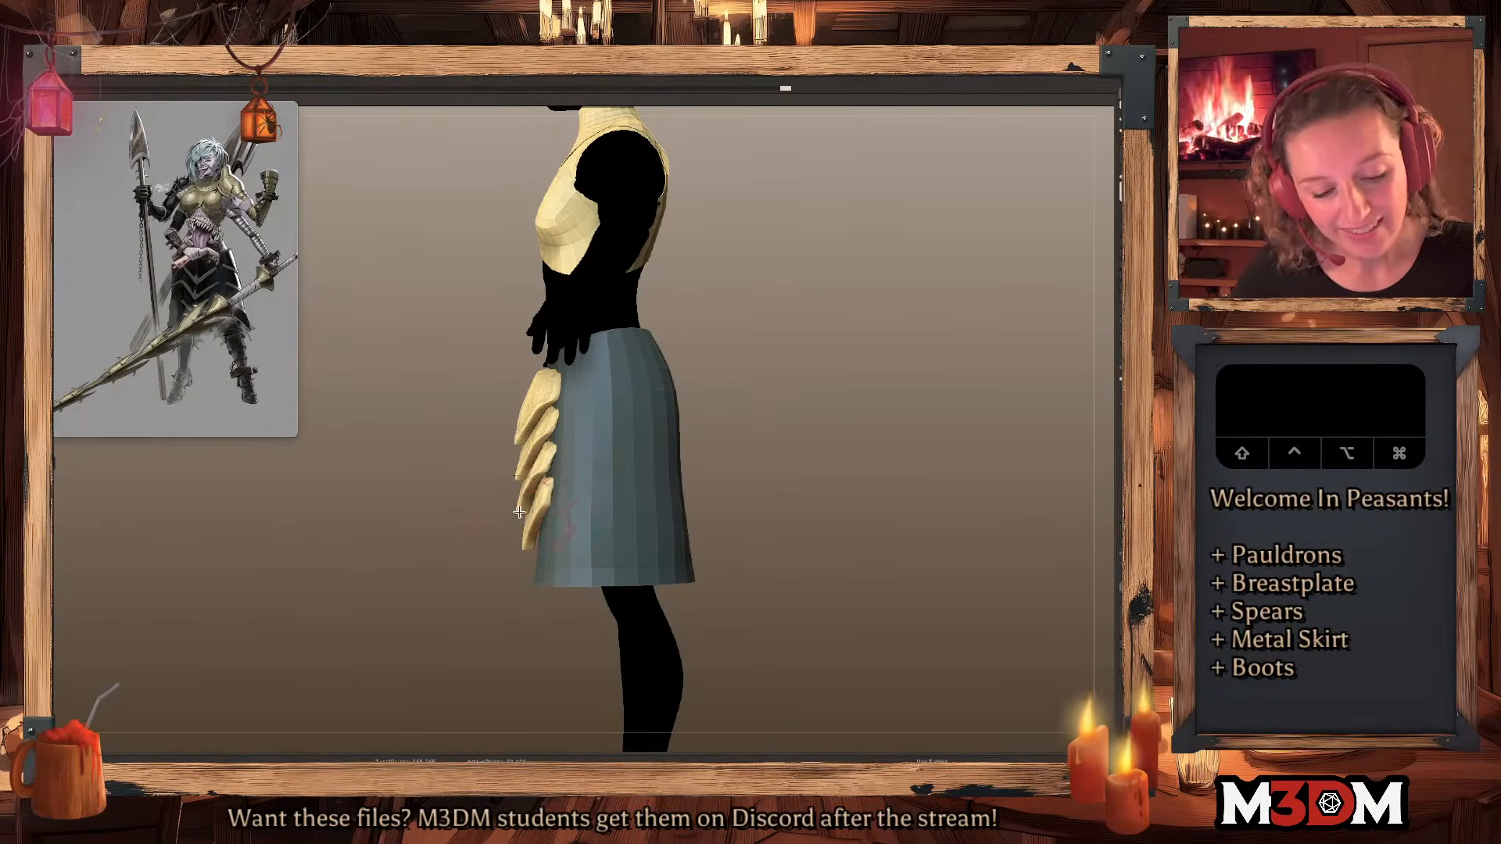
{"action": "key", "text": "space"}
{"action": "key", "text": "space"}
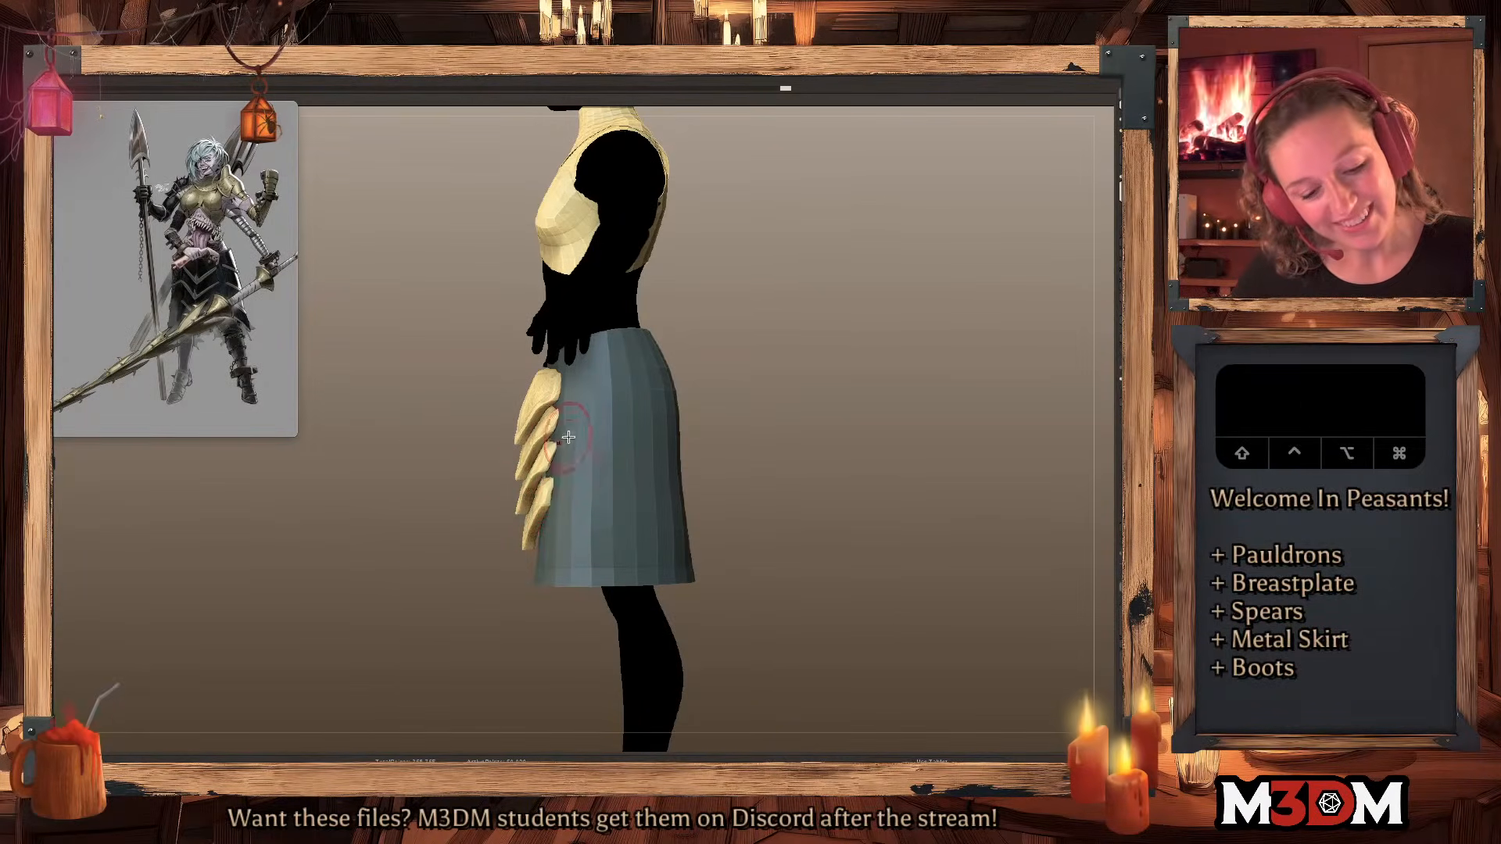
Refine the outer side edges of the front plates in front view with the sculpting brush.
{"action": "left_click_drag", "start_coordinate": [780, 373], "coordinate": [724, 415], "text": "shift"}
{"action": "mouse_move", "coordinate": [557, 441]}
{"action": "left_mouse_down"}
{"action": "mouse_move", "coordinate": [545, 485]}
{"action": "mouse_move", "coordinate": [556, 507]}
{"action": "mouse_move", "coordinate": [562, 473]}
{"action": "mouse_move", "coordinate": [562, 500]}
{"action": "left_mouse_up"}
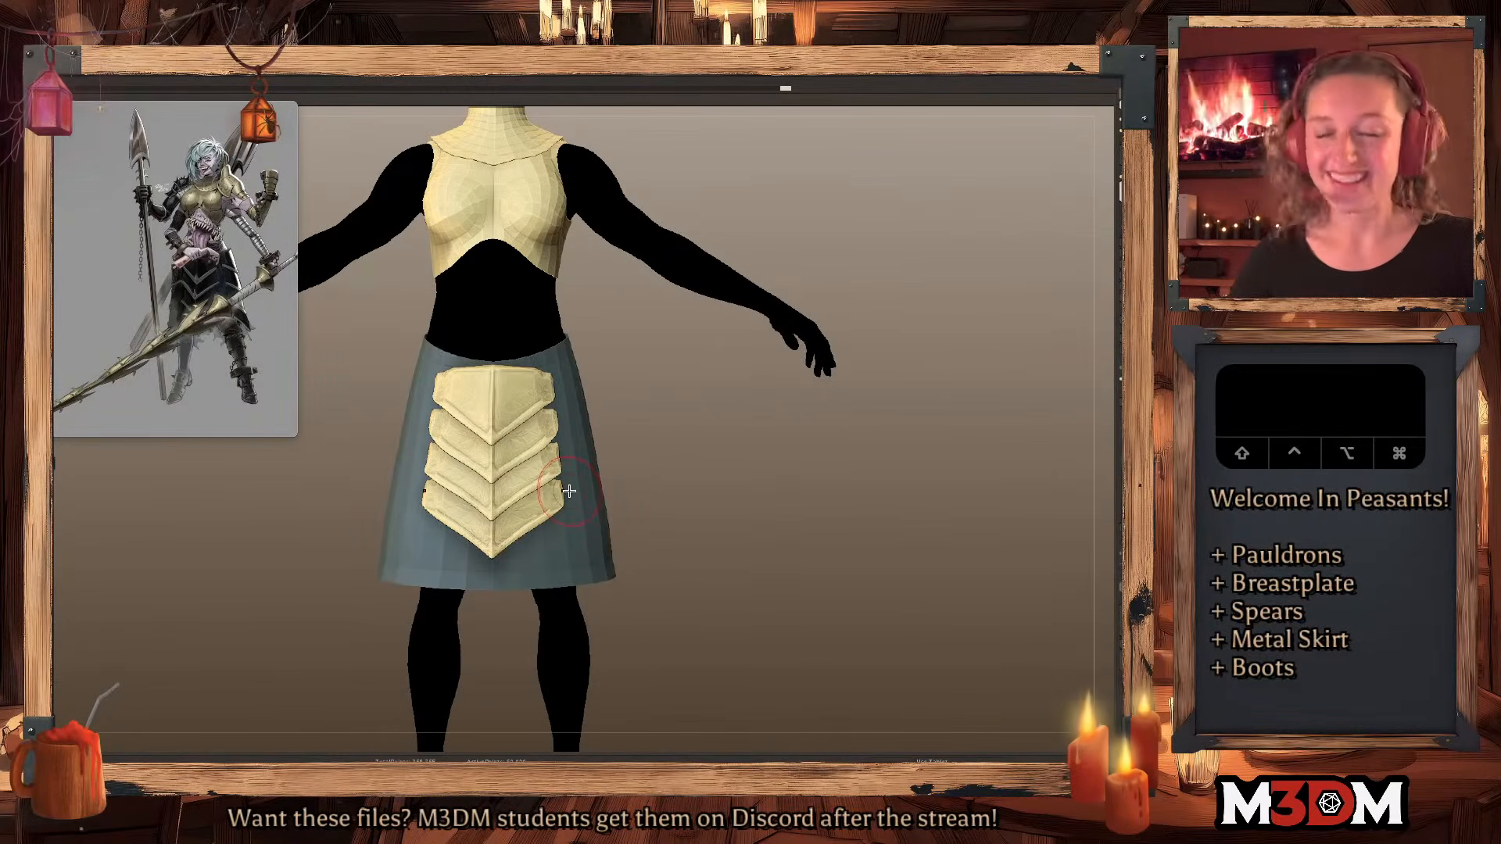
{"action": "mouse_move", "coordinate": [569, 412]}
{"action": "left_mouse_down"}
{"action": "mouse_move", "coordinate": [561, 426]}
{"action": "mouse_move", "coordinate": [572, 410]}
{"action": "left_mouse_up"}
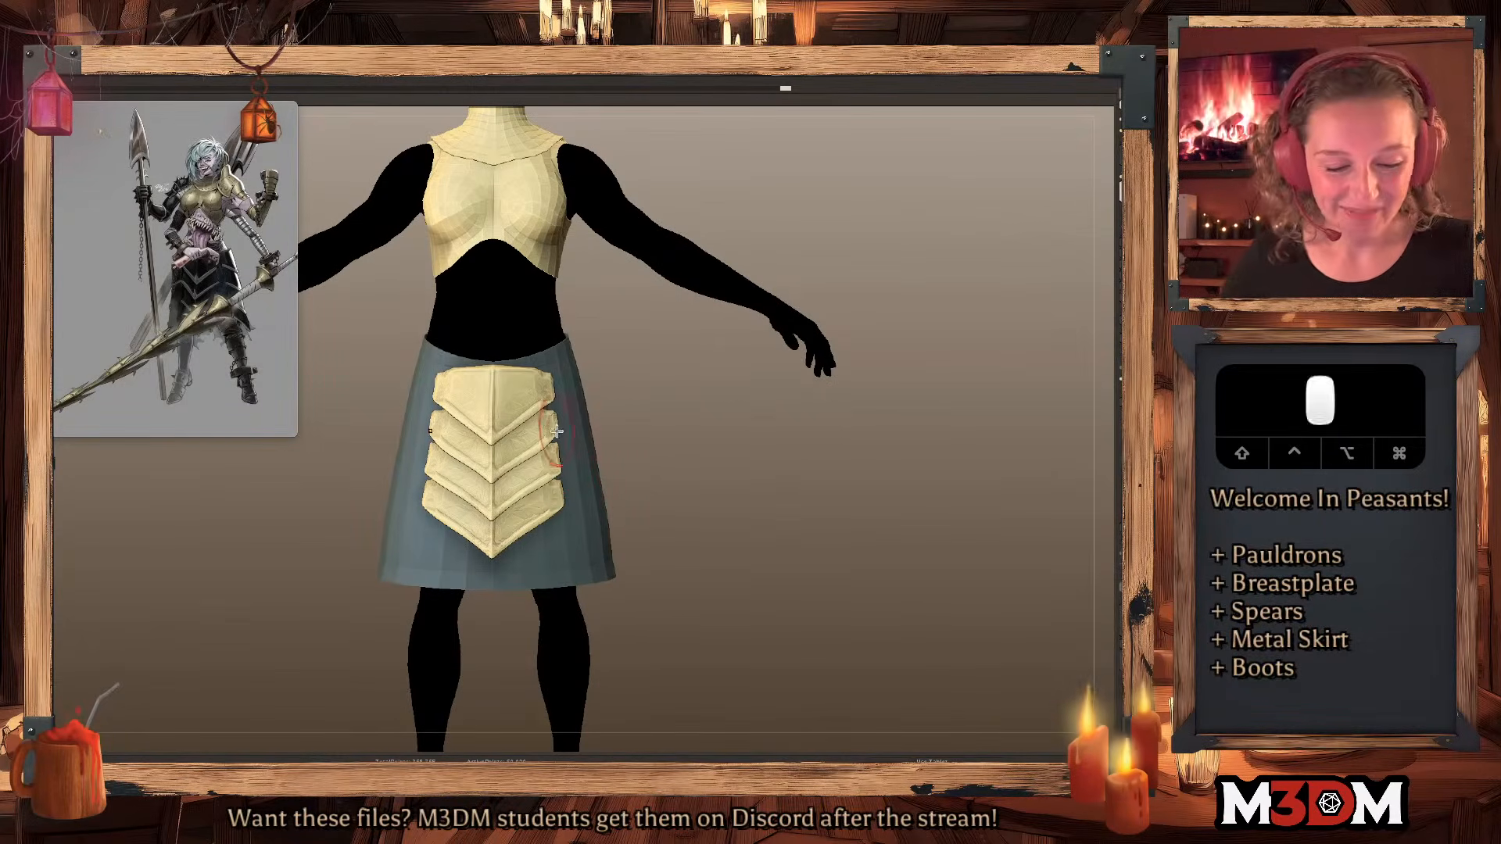
{"action": "key", "text": "space"}
{"action": "left_click_drag", "start_coordinate": [496, 362], "coordinate": [505, 362]}
{"action": "key", "text": "ctrl+z"}
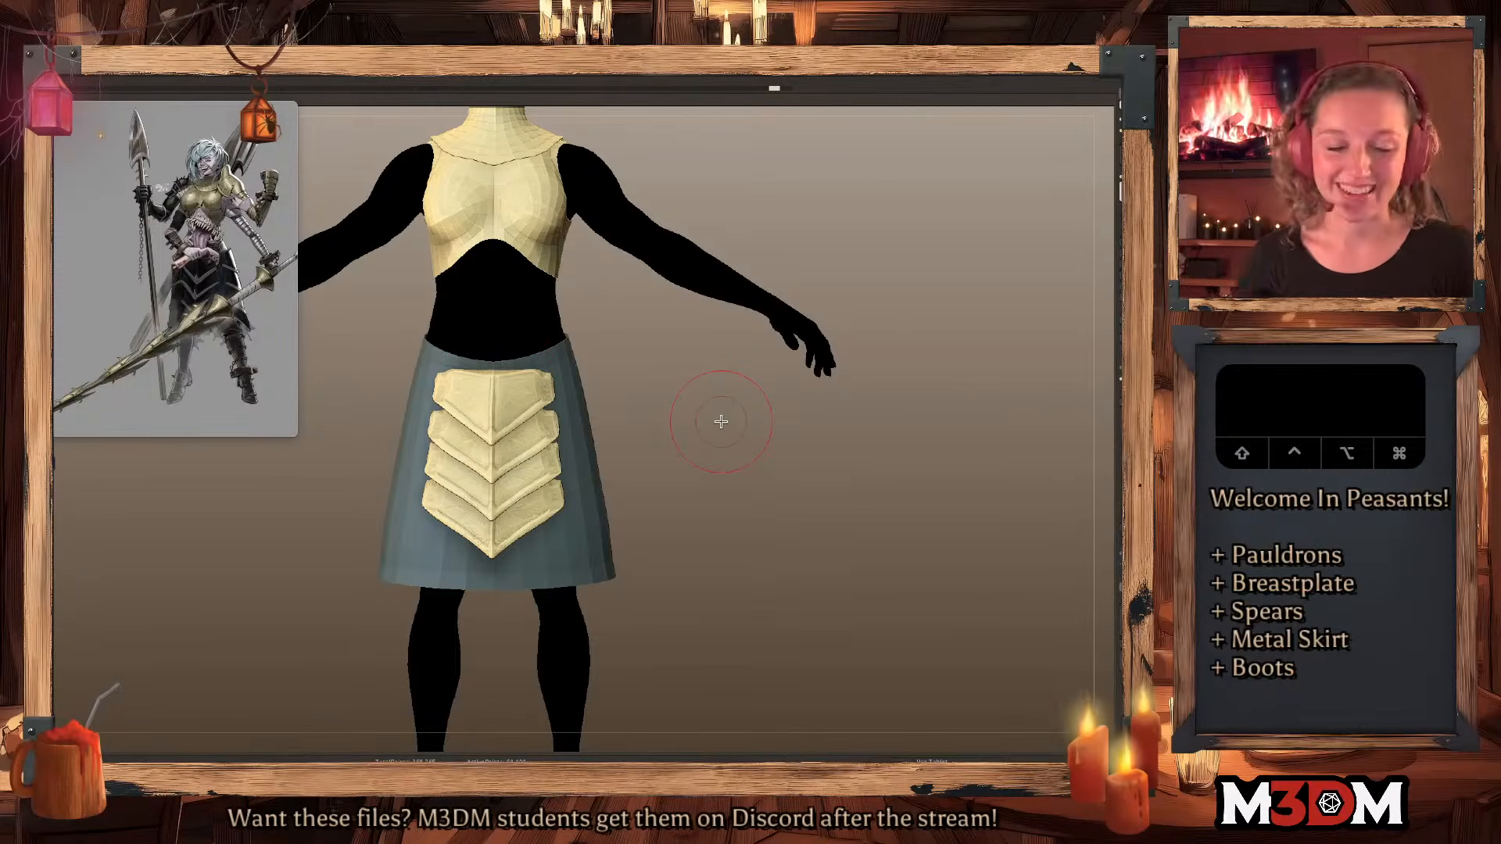
{"action": "key", "text": "space"}
{"action": "left_click", "coordinate": [503, 362]}
{"action": "left_click_drag", "start_coordinate": [496, 355], "coordinate": [532, 361]}
{"action": "mouse_move", "coordinate": [871, 500]}
{"action": "left_mouse_down", "text": "shift"}
{"action": "mouse_move", "coordinate": [898, 509]}
{"action": "mouse_move", "coordinate": [879, 511]}
{"action": "left_mouse_up", "text": "shift"}
{"action": "key", "text": "f"}
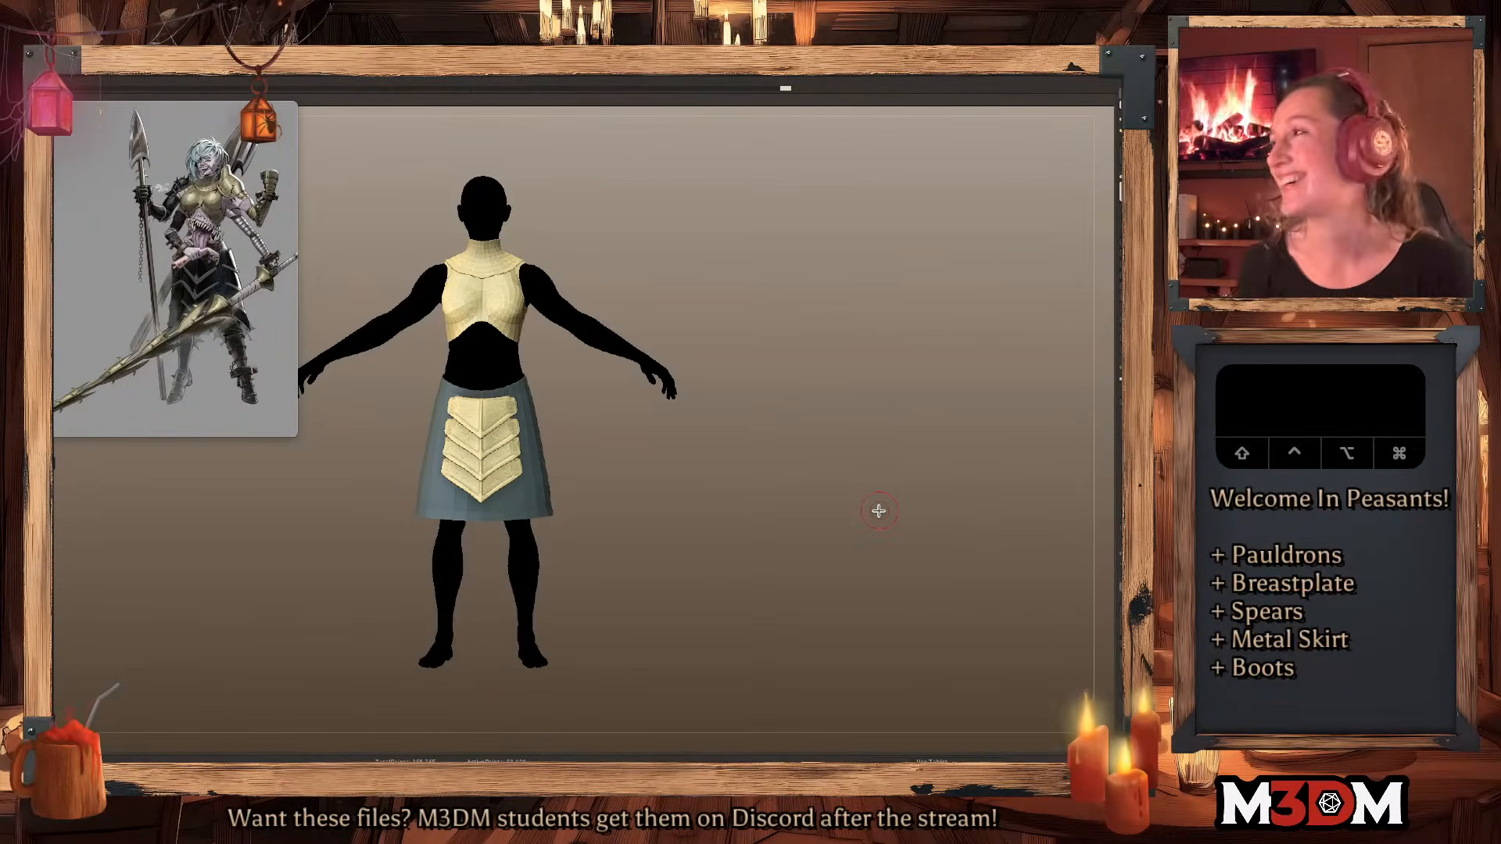
Duplicate the front plate stack and rotate the copy around to the back of the skirt with symmetry off.
{"action": "key", "text": "space"}
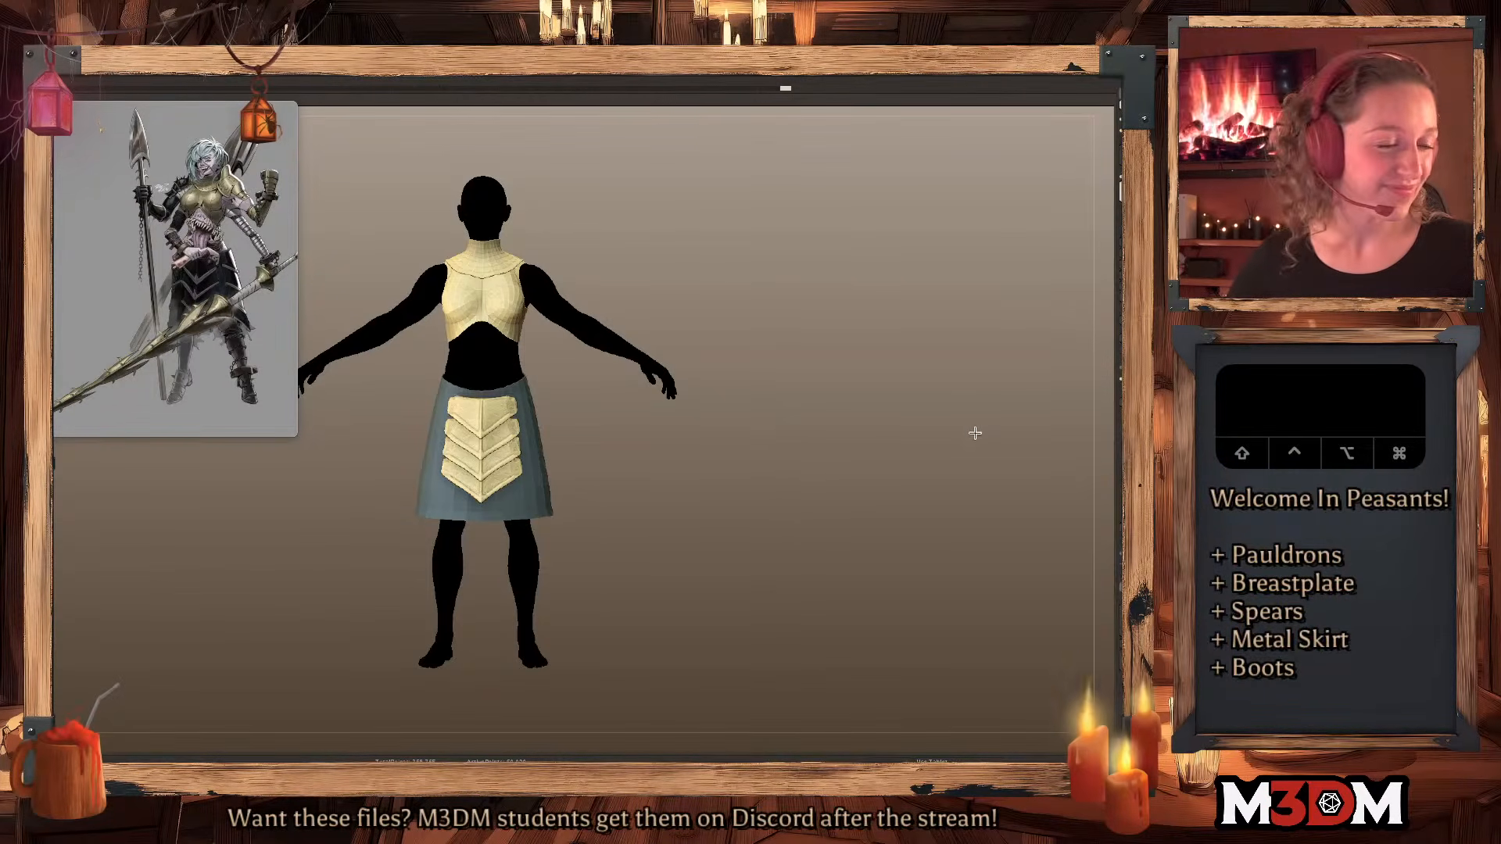
{"action": "key", "text": "super+shift+d"}
{"action": "key", "text": "q"}
{"action": "key", "text": "w"}
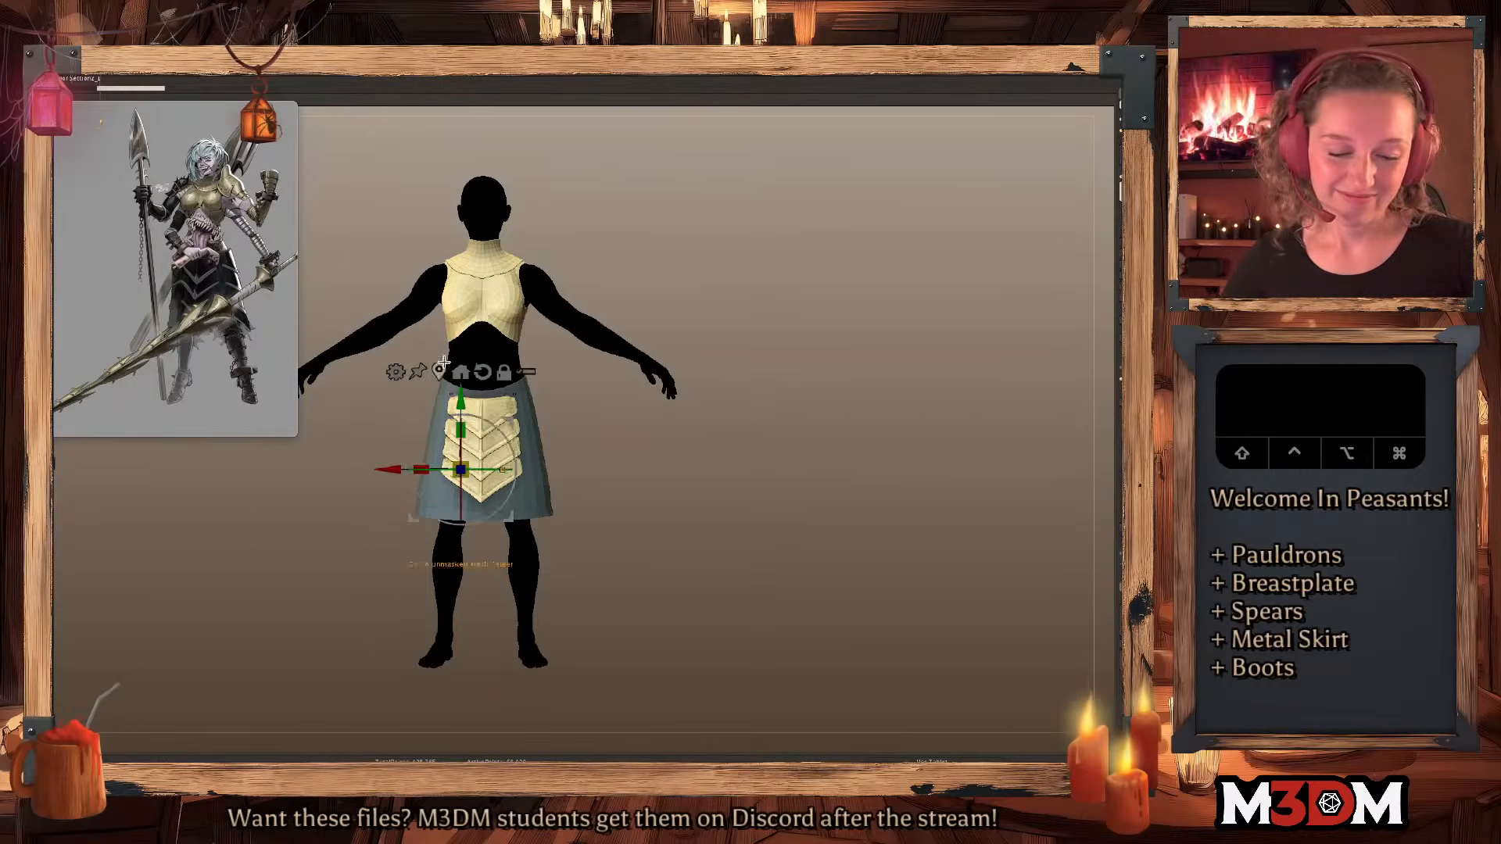
{"action": "key", "text": "x"}
{"action": "left_click_drag", "start_coordinate": [641, 452], "coordinate": [784, 429], "text": "shift"}
{"action": "left_click_drag", "start_coordinate": [558, 450], "coordinate": [616, 393]}
{"action": "key", "text": "q"}
{"action": "left_click_drag", "start_coordinate": [812, 456], "coordinate": [865, 499]}
Make another copy of the front plate stack and turn it to face the side of the skirt.
{"action": "left_click", "coordinate": [574, 455], "text": "alt"}
{"action": "key", "text": "shift+f"}
{"action": "key", "text": "q"}
{"action": "key", "text": "w"}
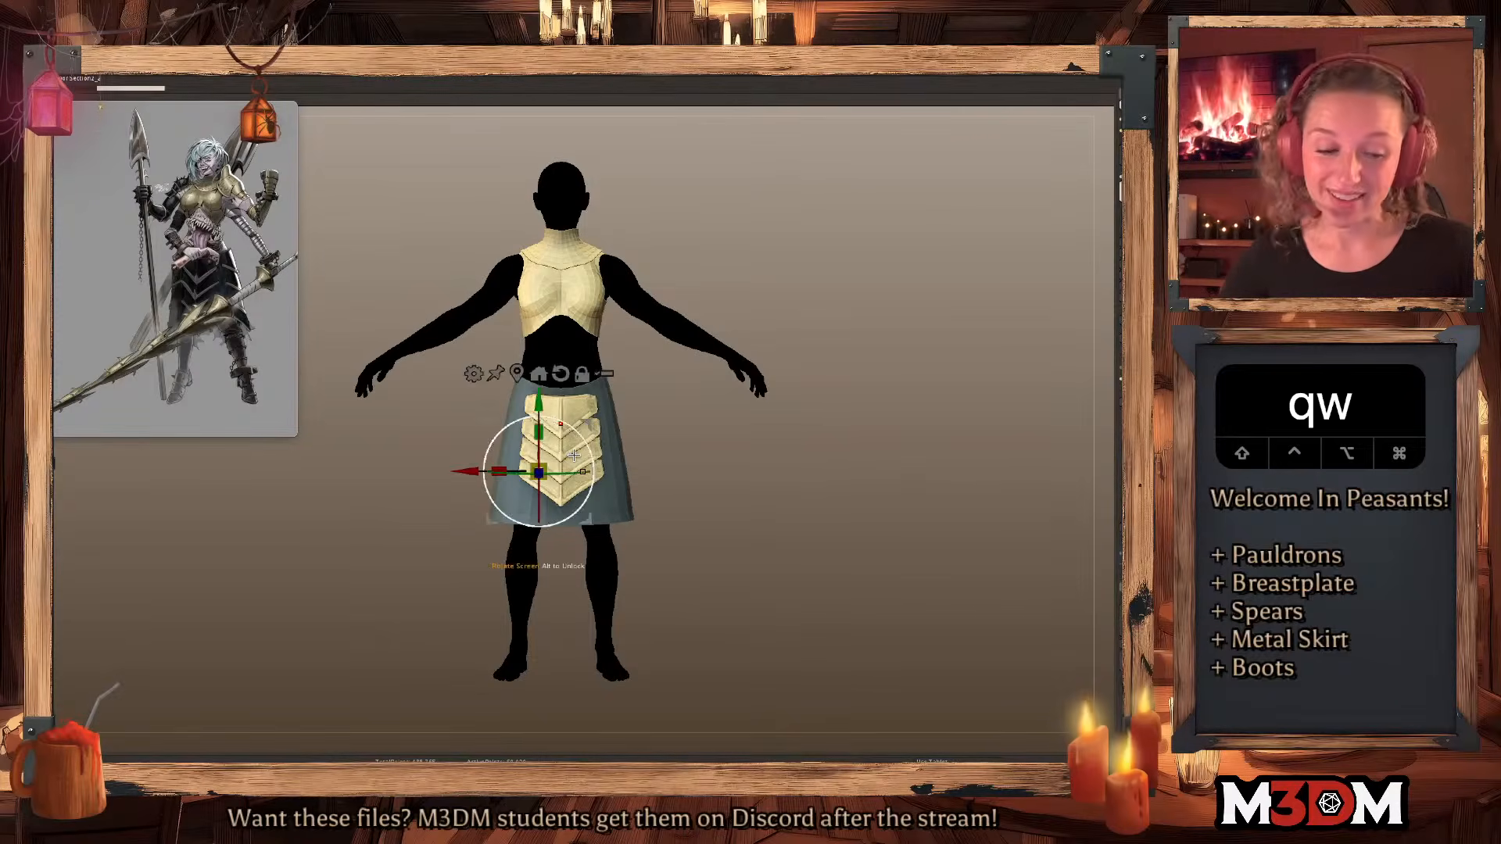
{"action": "left_click", "coordinate": [518, 372]}
{"action": "key", "text": "x"}
{"action": "left_click_drag", "start_coordinate": [577, 449], "coordinate": [679, 444], "text": "shift"}
{"action": "left_click_drag", "start_coordinate": [597, 450], "coordinate": [593, 426]}
{"action": "left_click_drag", "start_coordinate": [591, 399], "coordinate": [680, 399]}
{"action": "key", "text": "q"}
Reset the gizmo's orientation and move the side plate stack into place between the front and back stacks.
{"action": "left_click_drag", "start_coordinate": [903, 479], "coordinate": [856, 469]}
{"action": "key", "text": "q"}
{"action": "key", "text": "w"}
{"action": "left_click", "coordinate": [549, 342], "text": "alt"}
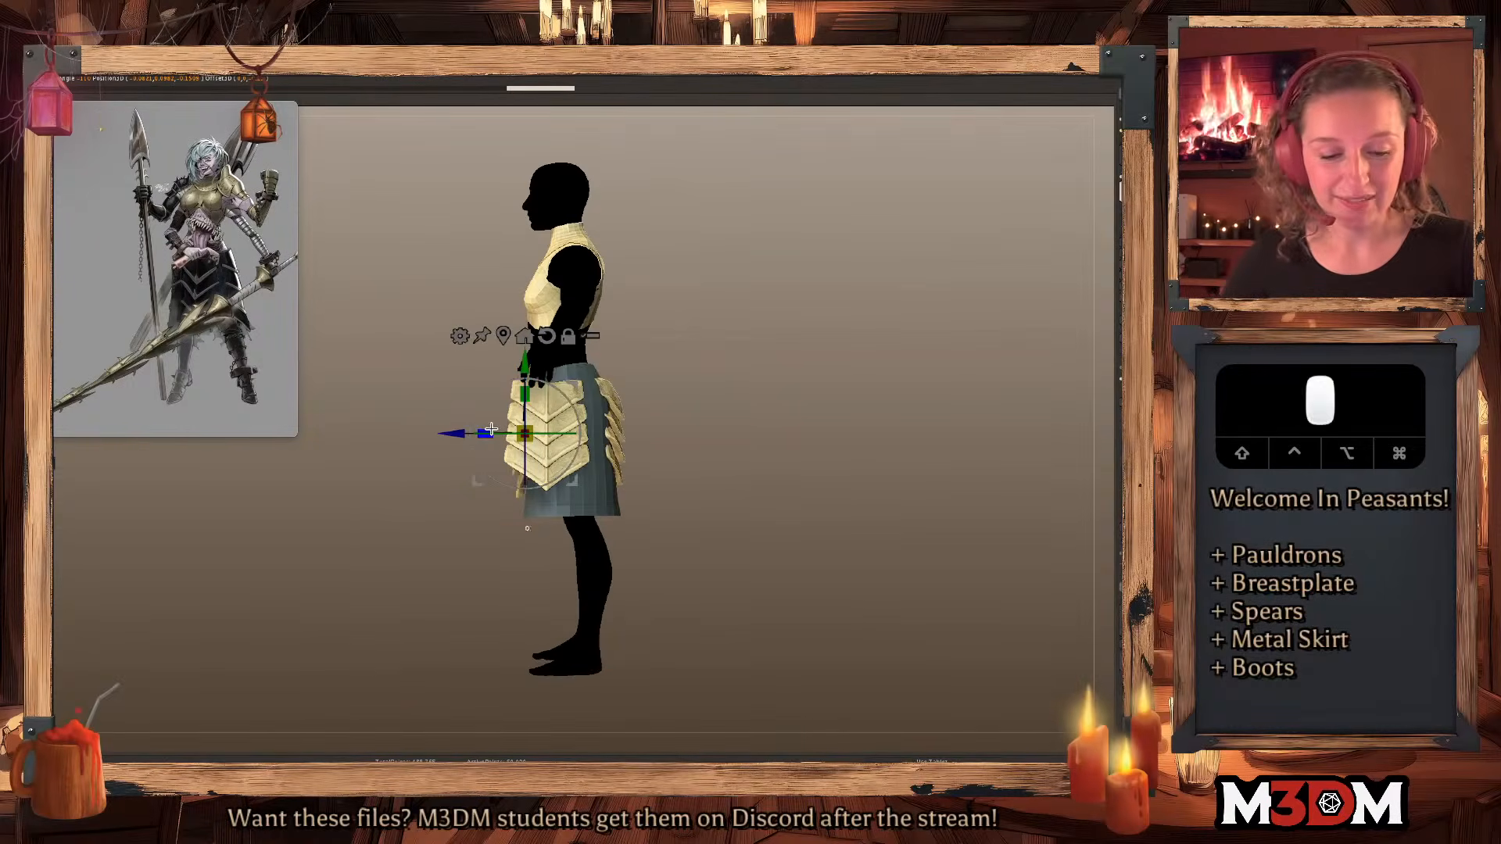
{"action": "left_click_drag", "start_coordinate": [460, 435], "coordinate": [477, 433]}
{"action": "key", "text": "q"}
{"action": "left_click_drag", "start_coordinate": [792, 442], "coordinate": [805, 449], "text": "shift"}
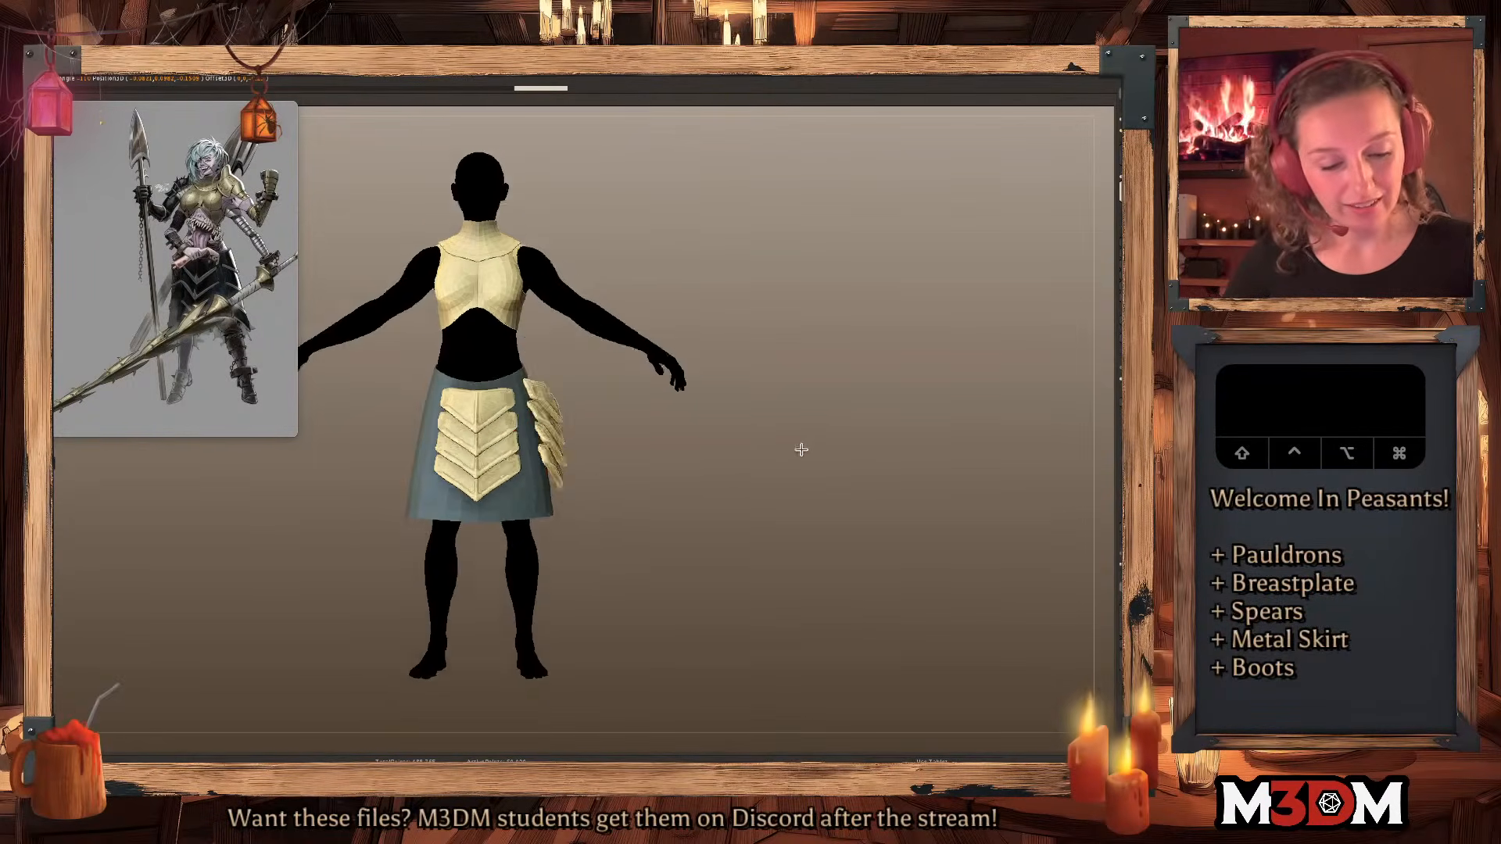
{"action": "key", "text": "w"}
{"action": "left_click", "coordinate": [547, 426]}
{"action": "key", "text": "q"}
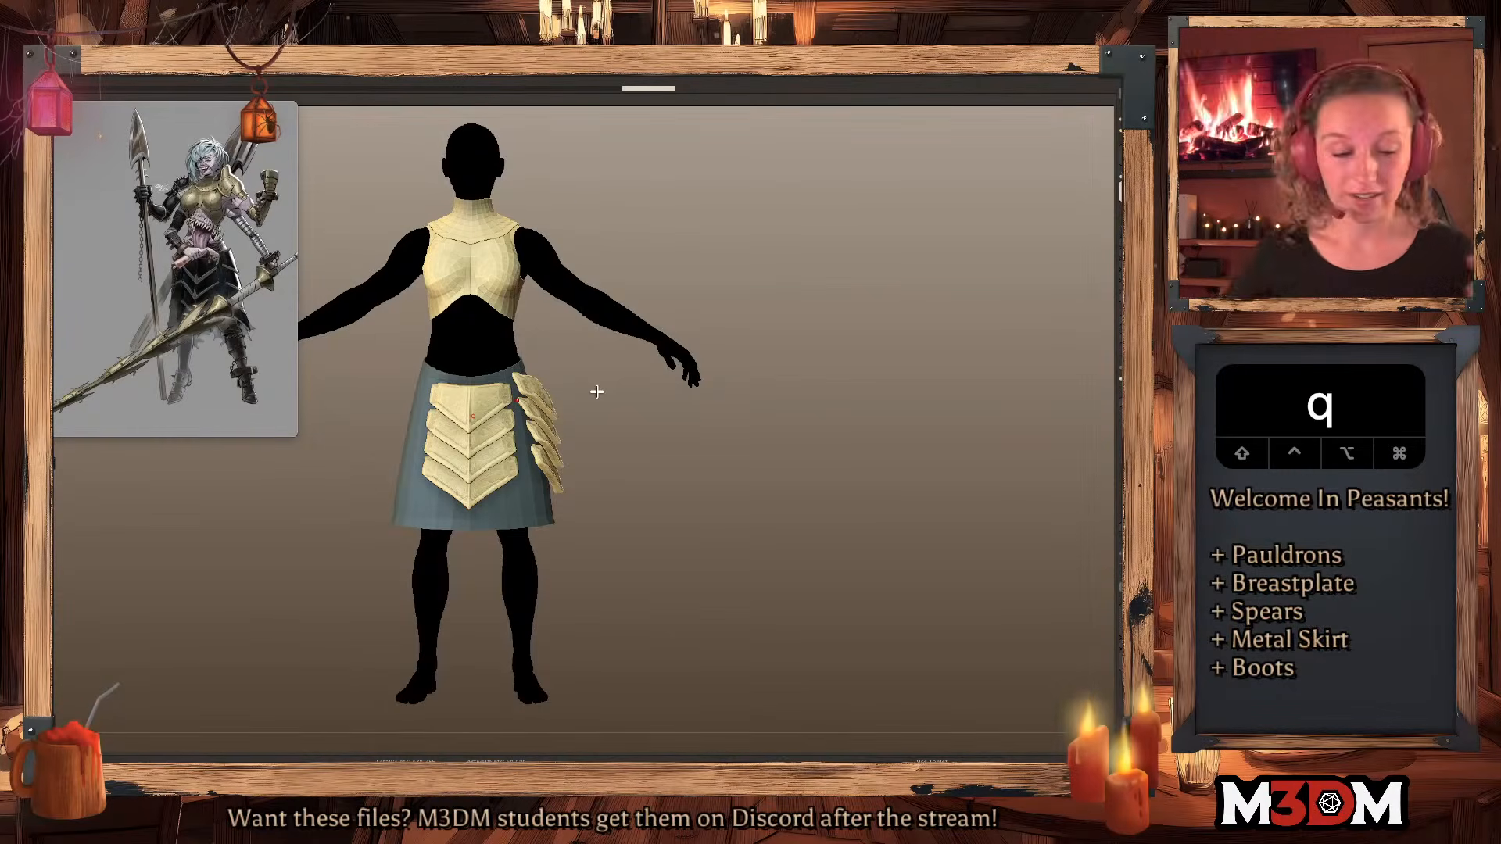
Mirror the side plate stack onto the opposite side of the skirt.
{"action": "left_click", "coordinate": [1126, 223]}
{"action": "left_click", "coordinate": [1126, 223]}
{"action": "key", "text": "w"}
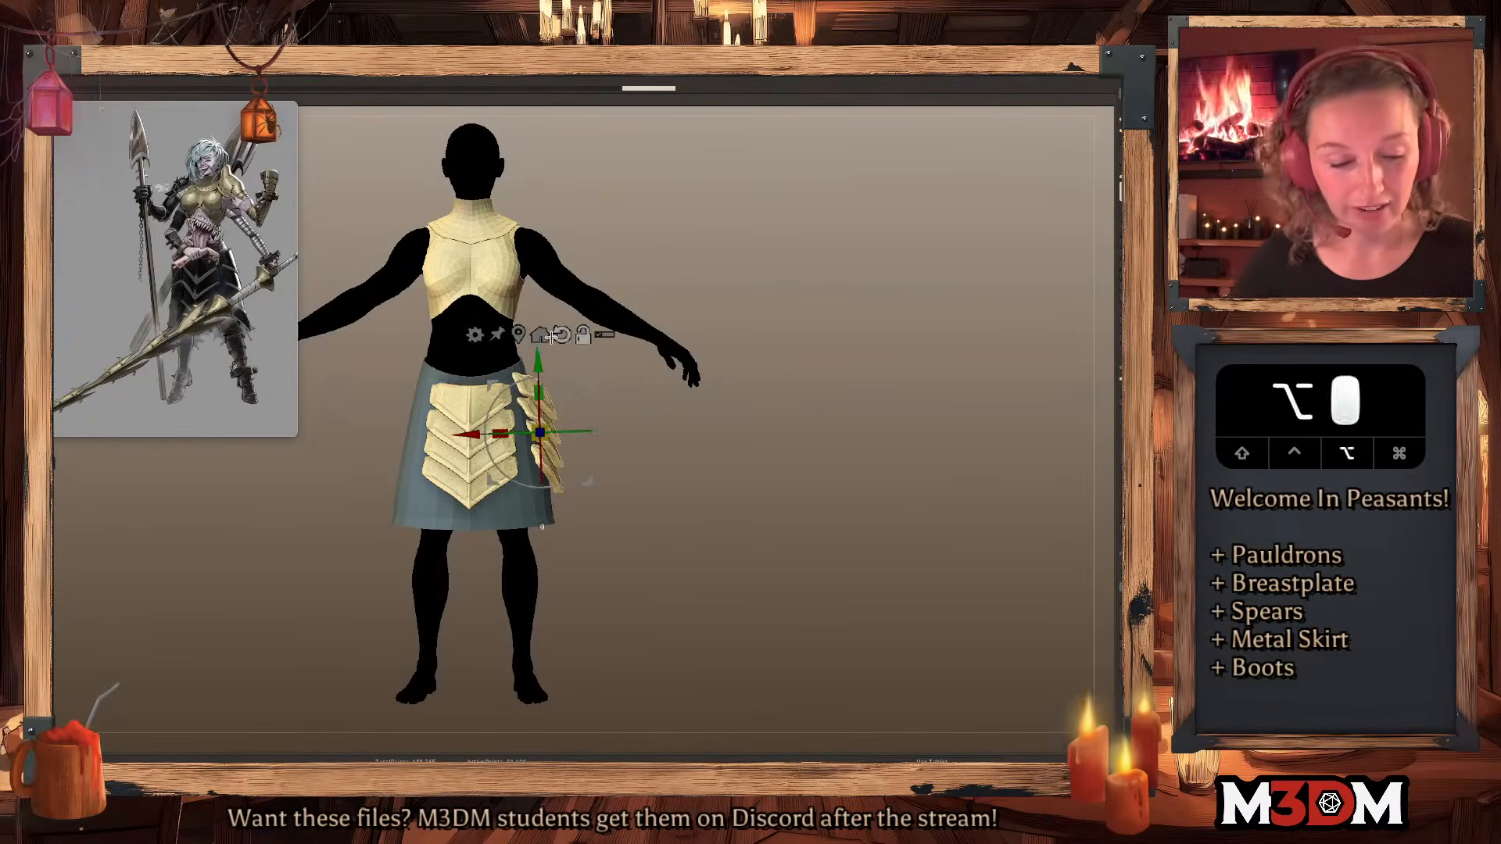
{"action": "key", "text": "shift+f"}
{"action": "key", "text": "f"}
{"action": "key", "text": "f"}
{"action": "left_click_drag", "start_coordinate": [749, 462], "coordinate": [727, 430], "text": "alt"}
{"action": "key", "text": "shift+f"}
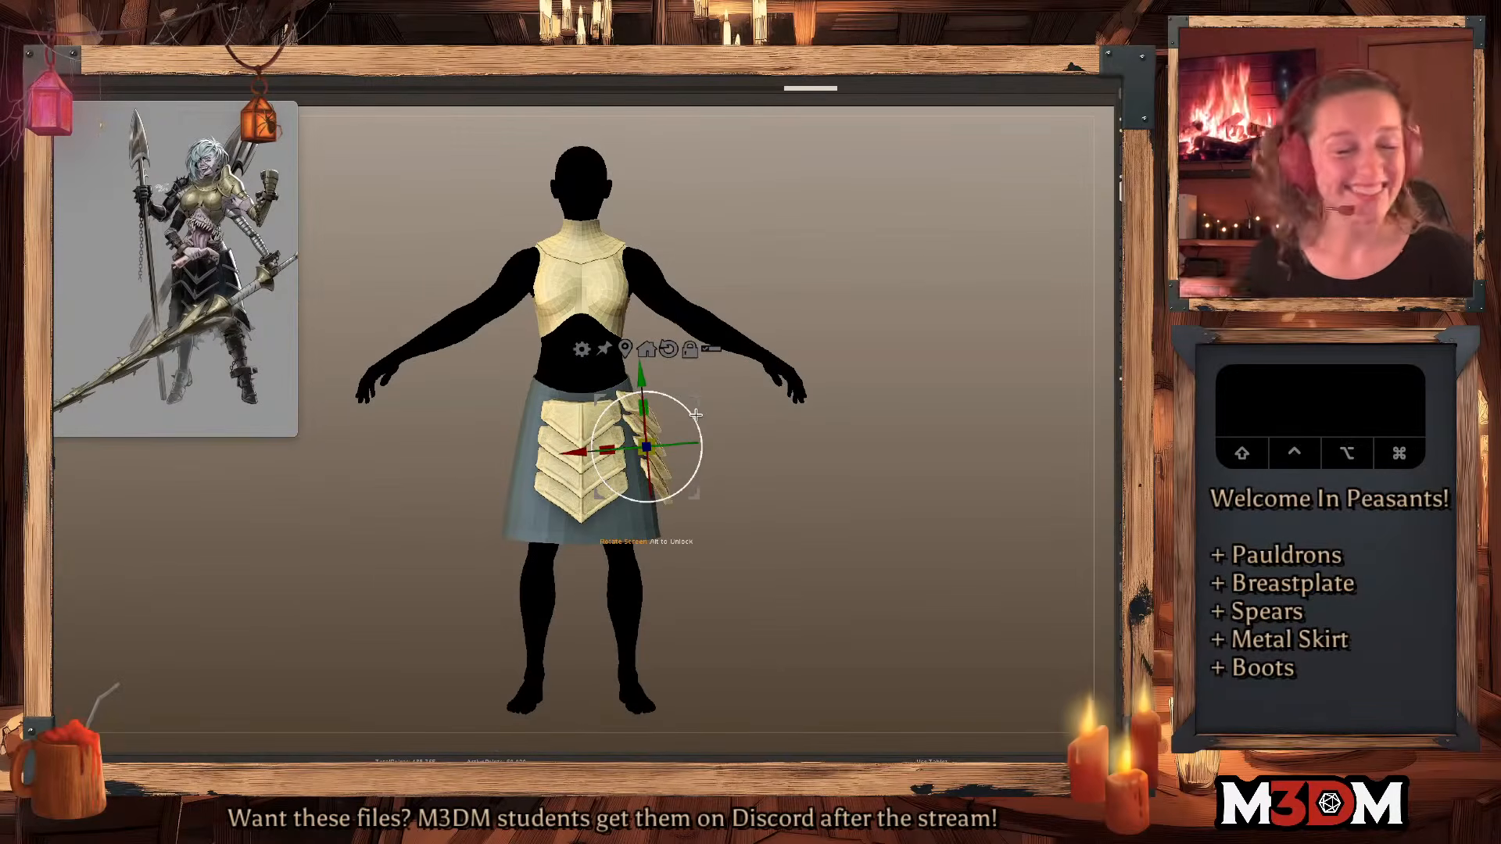
{"action": "left_click", "coordinate": [1125, 286]}
{"action": "key", "text": "space"}
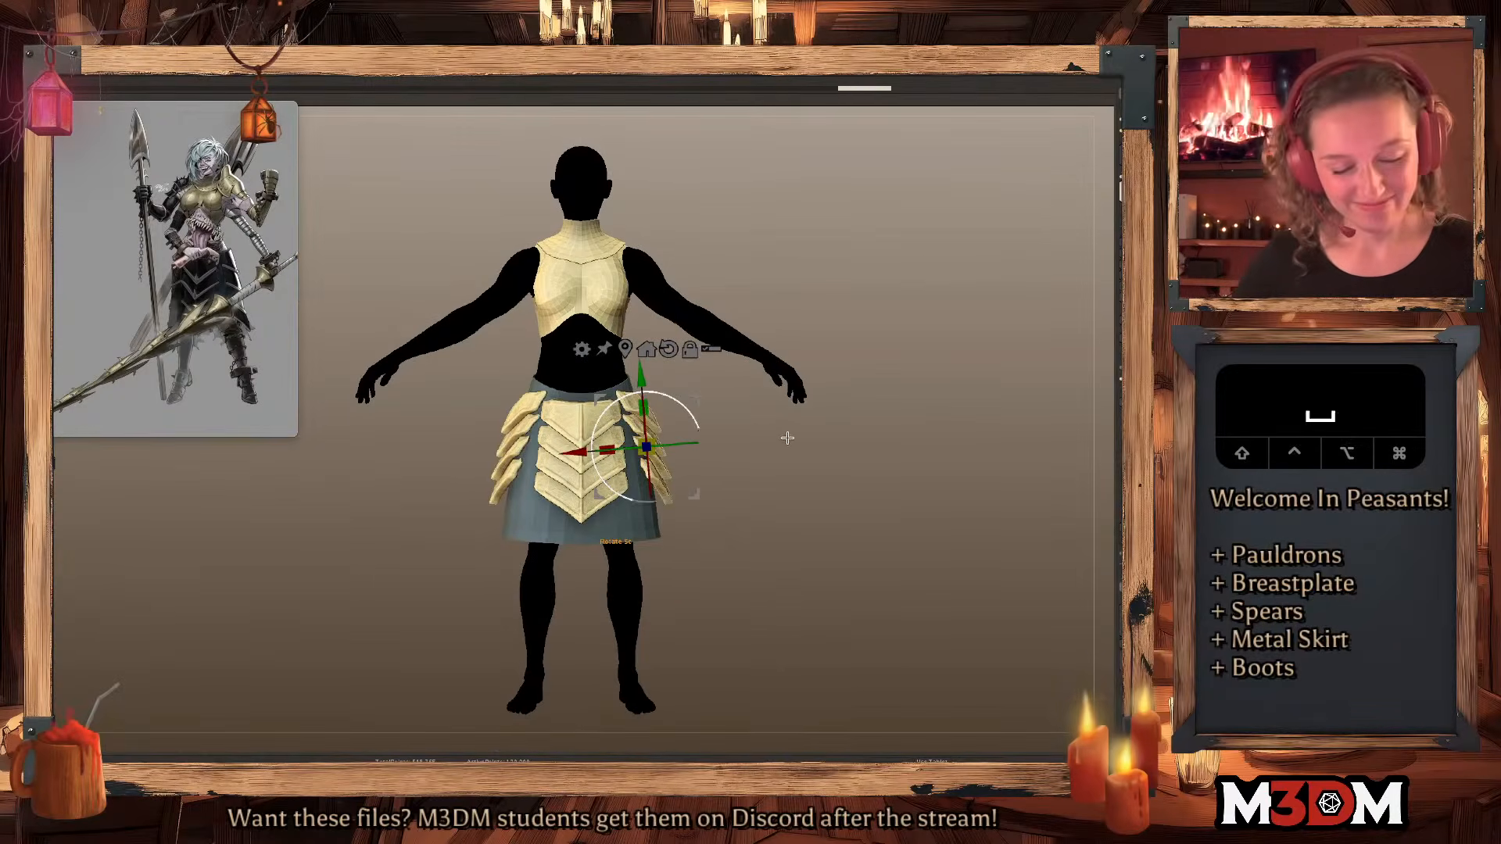
Undo the last change, then isolate the side plate stack and reset and centre the gizmo on it.
{"action": "key", "text": "q"}
{"action": "left_click", "coordinate": [823, 443]}
{"action": "mouse_move", "coordinate": [823, 442]}
{"action": "left_mouse_down"}
{"action": "mouse_move", "coordinate": [809, 439]}
{"action": "mouse_move", "coordinate": [861, 476]}
{"action": "left_mouse_up"}
{"action": "key", "text": "super+z"}
{"action": "key", "text": "q"}
{"action": "key", "text": "w"}
{"action": "left_click", "coordinate": [667, 351], "text": "alt"}
{"action": "left_click", "coordinate": [624, 349], "text": "alt"}
{"action": "left_click_drag", "start_coordinate": [835, 390], "coordinate": [751, 406], "text": "alt"}
Try a bend deformer on the isolated side plate stack.
{"action": "left_click", "coordinate": [529, 364]}
{"action": "left_click", "coordinate": [626, 389]}
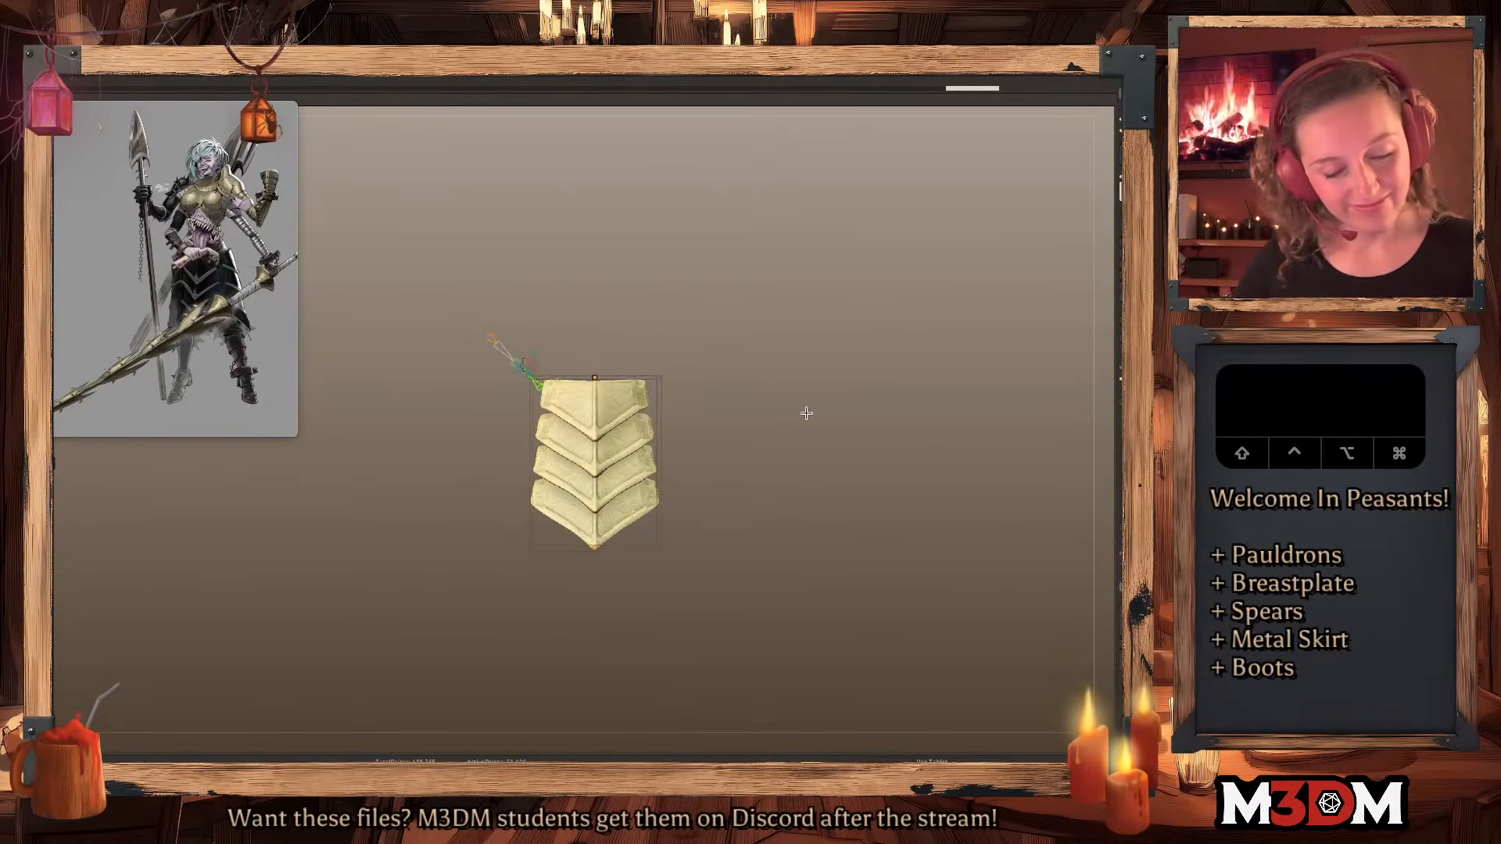
{"action": "left_click", "coordinate": [529, 365]}
{"action": "left_click", "coordinate": [813, 405]}
{"action": "left_click_drag", "start_coordinate": [812, 405], "coordinate": [824, 469], "text": "shift"}
{"action": "left_click_drag", "start_coordinate": [600, 425], "coordinate": [685, 338]}
{"action": "left_click", "coordinate": [527, 367]}
{"action": "left_click", "coordinate": [680, 377]}
Realign the gizmo in top view, curve the side plate stack with Bend Arc and accept the deformation.
{"action": "left_click", "coordinate": [618, 363], "text": "alt"}
{"action": "left_click", "coordinate": [617, 365], "text": "alt"}
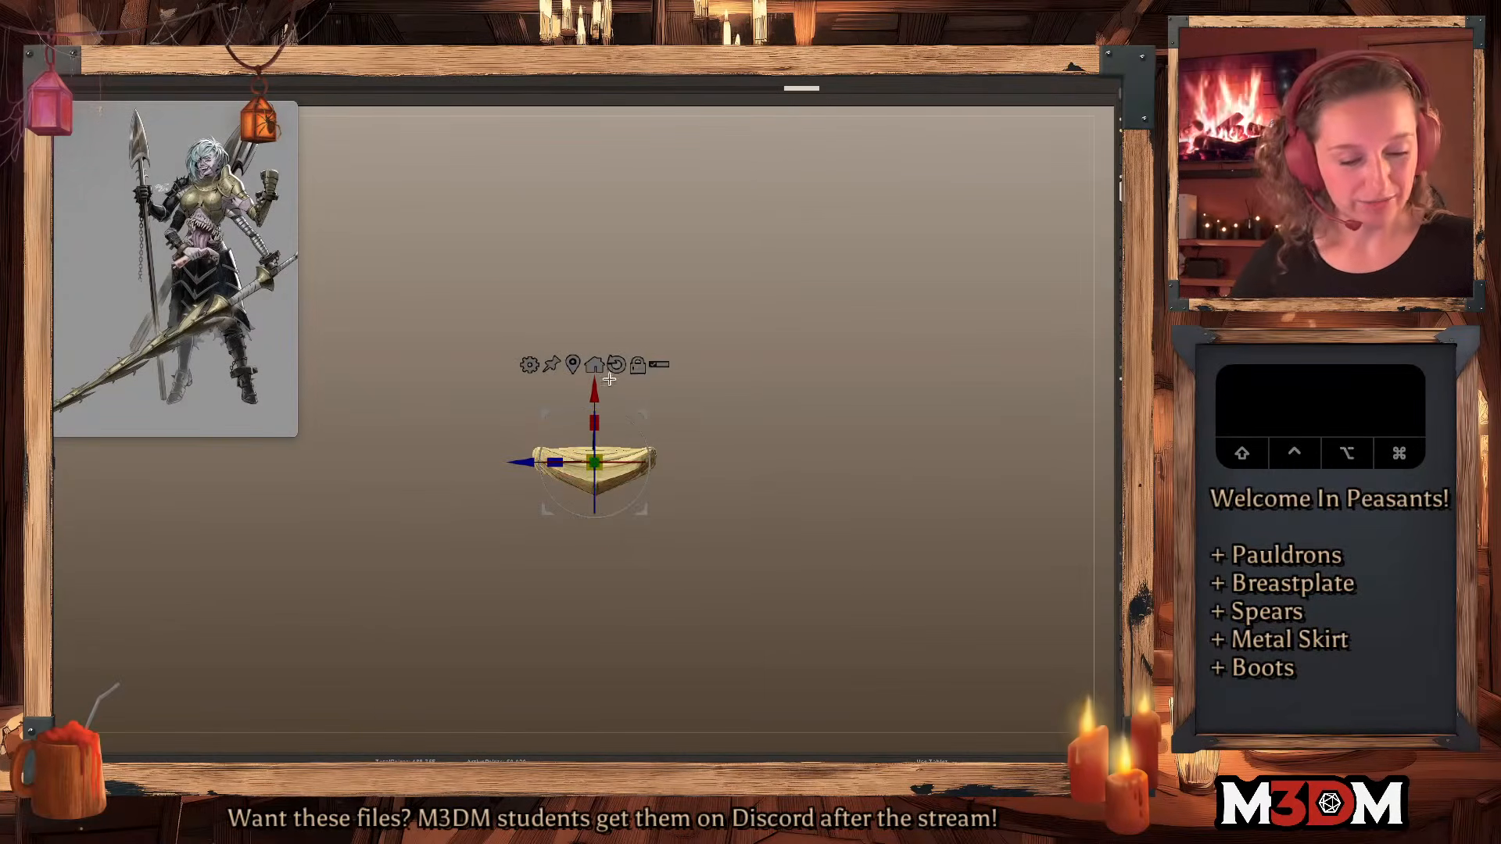
{"action": "left_click_drag", "start_coordinate": [593, 384], "coordinate": [591, 395], "text": "alt"}
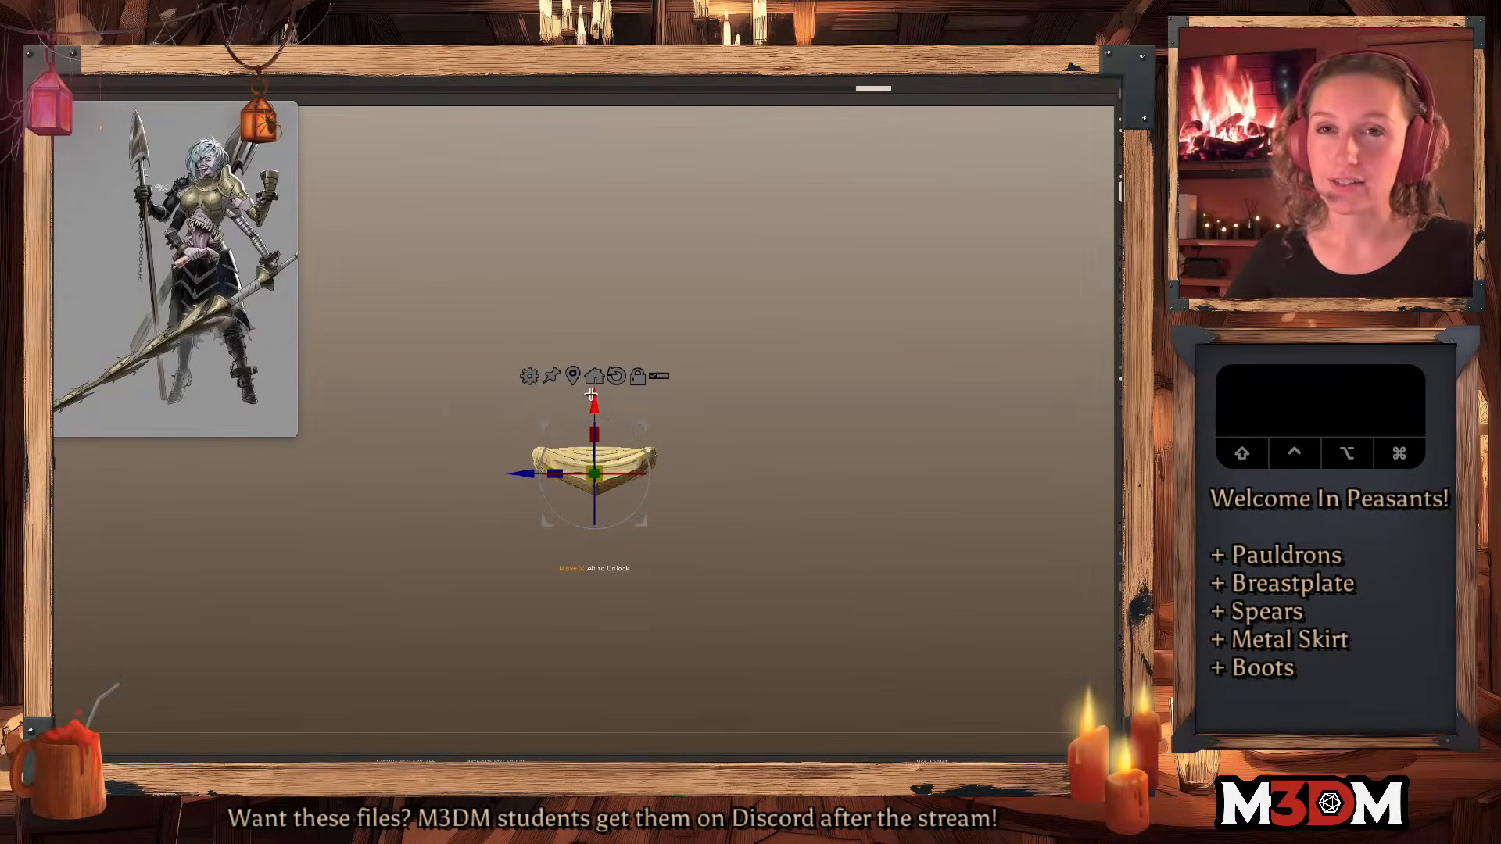
{"action": "left_click", "coordinate": [529, 377]}
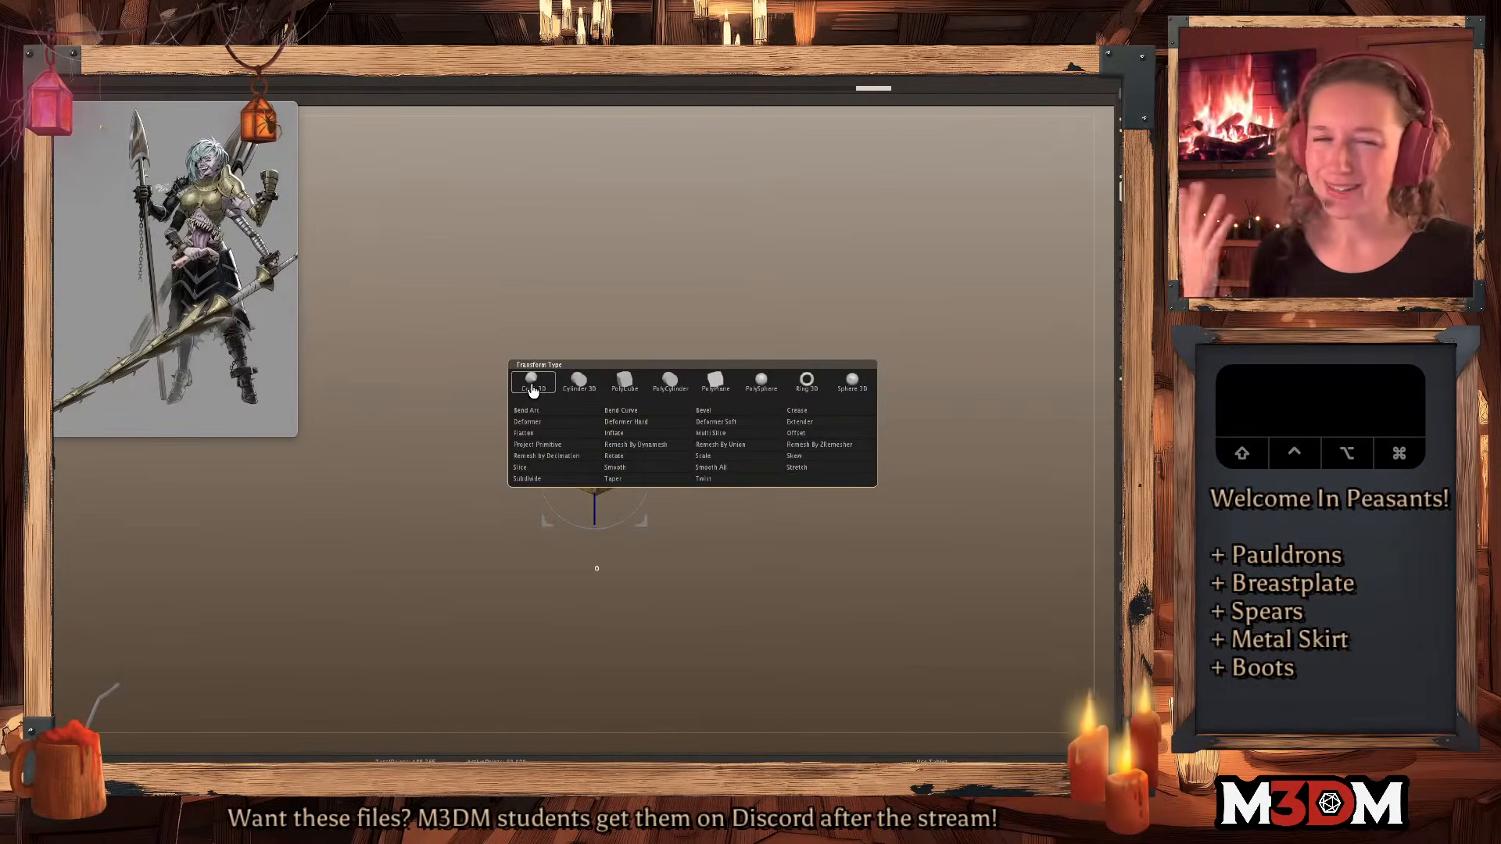
{"action": "left_click", "coordinate": [591, 422]}
{"action": "left_click_drag", "start_coordinate": [595, 422], "coordinate": [589, 398]}
{"action": "left_click", "coordinate": [530, 374]}
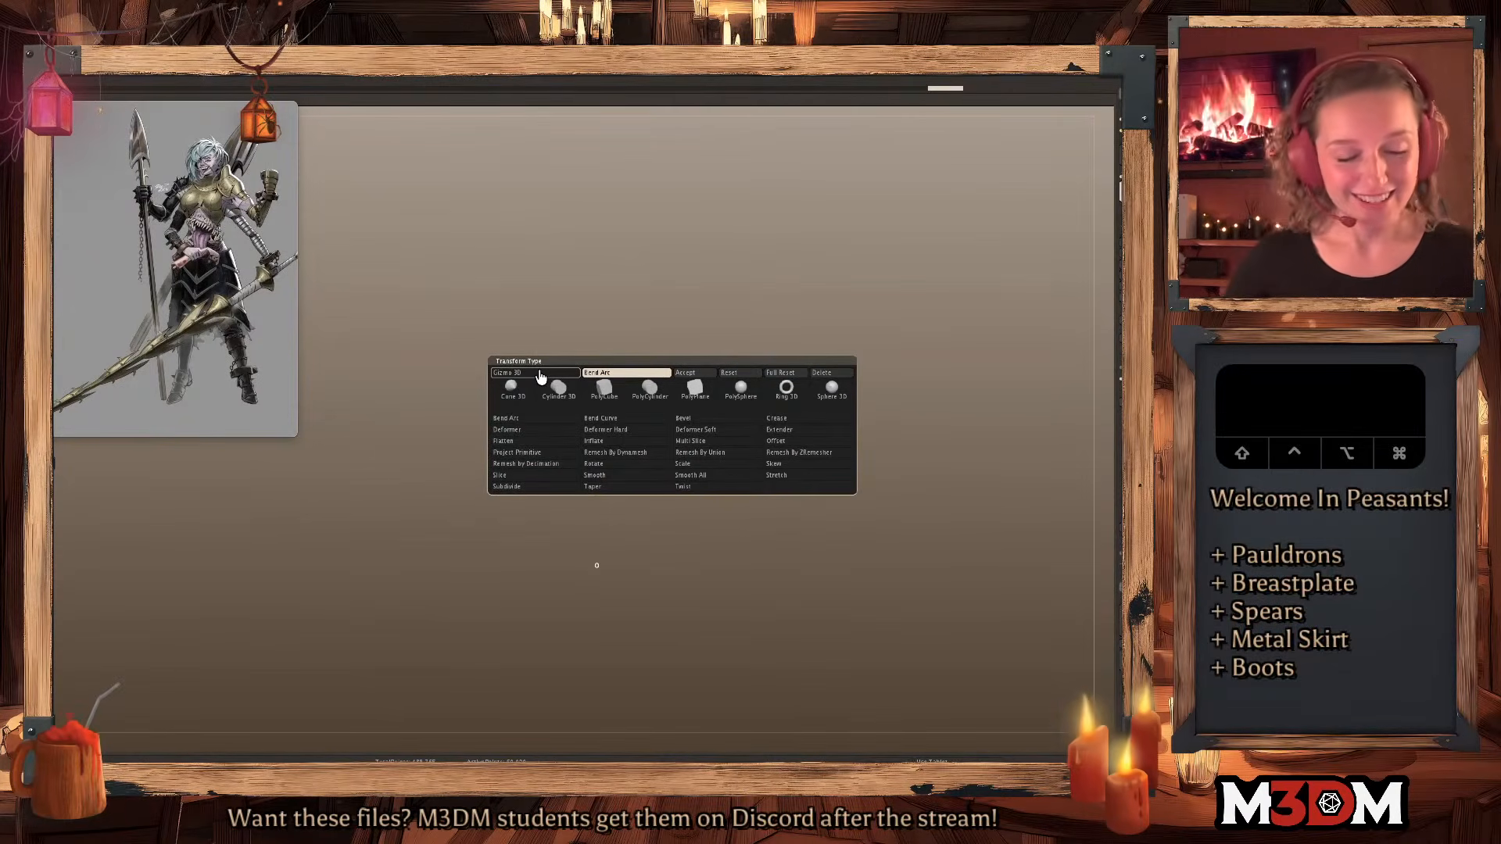
{"action": "left_click", "coordinate": [685, 372]}
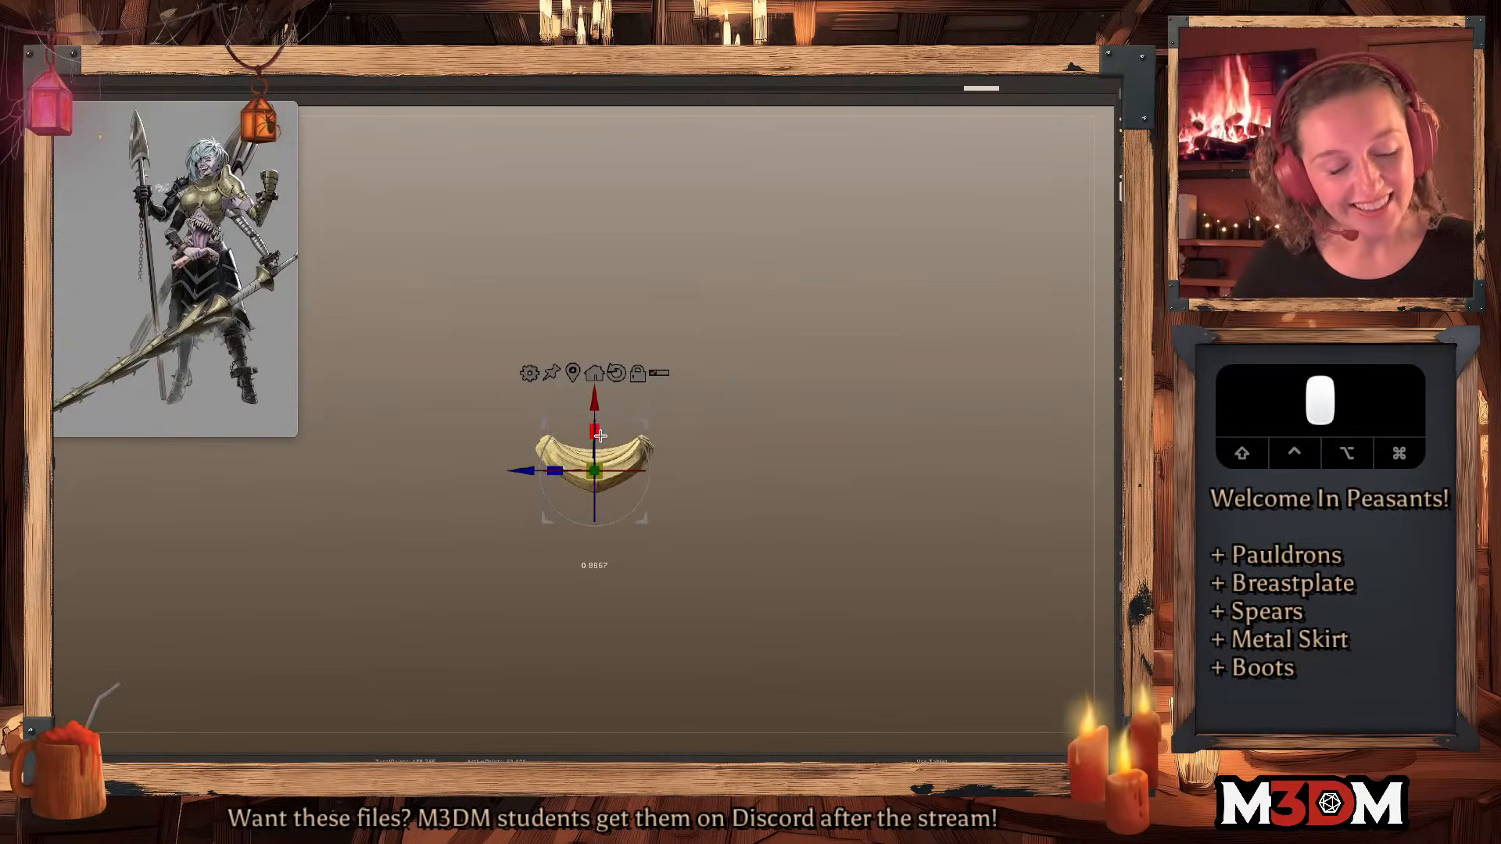
Show the whole figure again and fit the curved side plate stack against the skirt.
{"action": "key", "text": "q"}
{"action": "left_click_drag", "start_coordinate": [951, 462], "coordinate": [914, 429], "text": "shift"}
{"action": "key", "text": "q"}
{"action": "key", "text": "w"}
{"action": "left_click_drag", "start_coordinate": [520, 476], "coordinate": [525, 477]}
{"action": "key", "text": "q"}
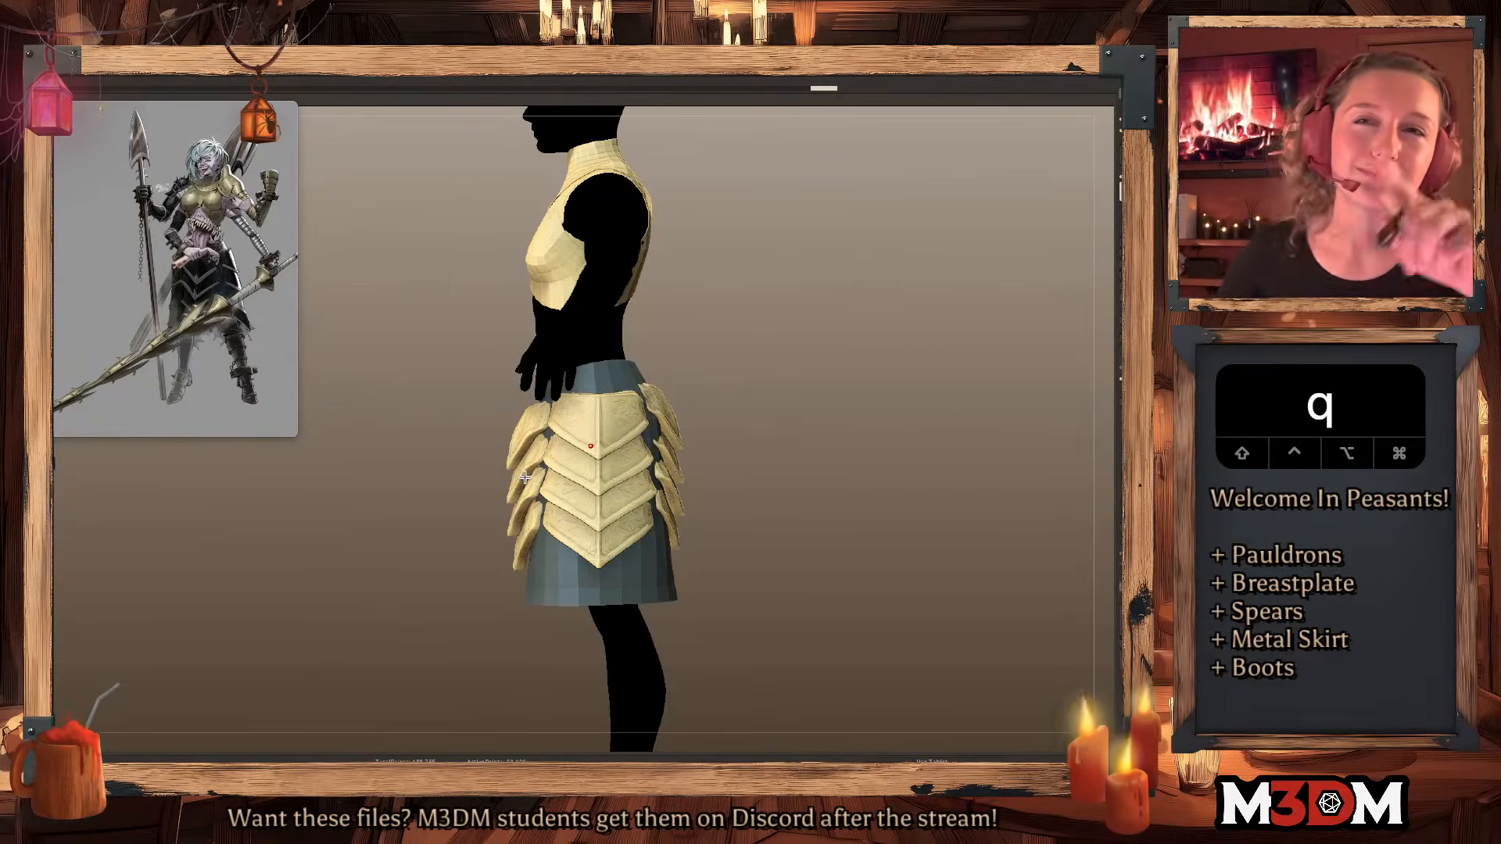
Undo the first rotation, then shift the side plate stack toward the back and tilt it slightly in side view.
{"action": "key", "text": "shift+f"}
{"action": "key", "text": "q"}
{"action": "key", "text": "w"}
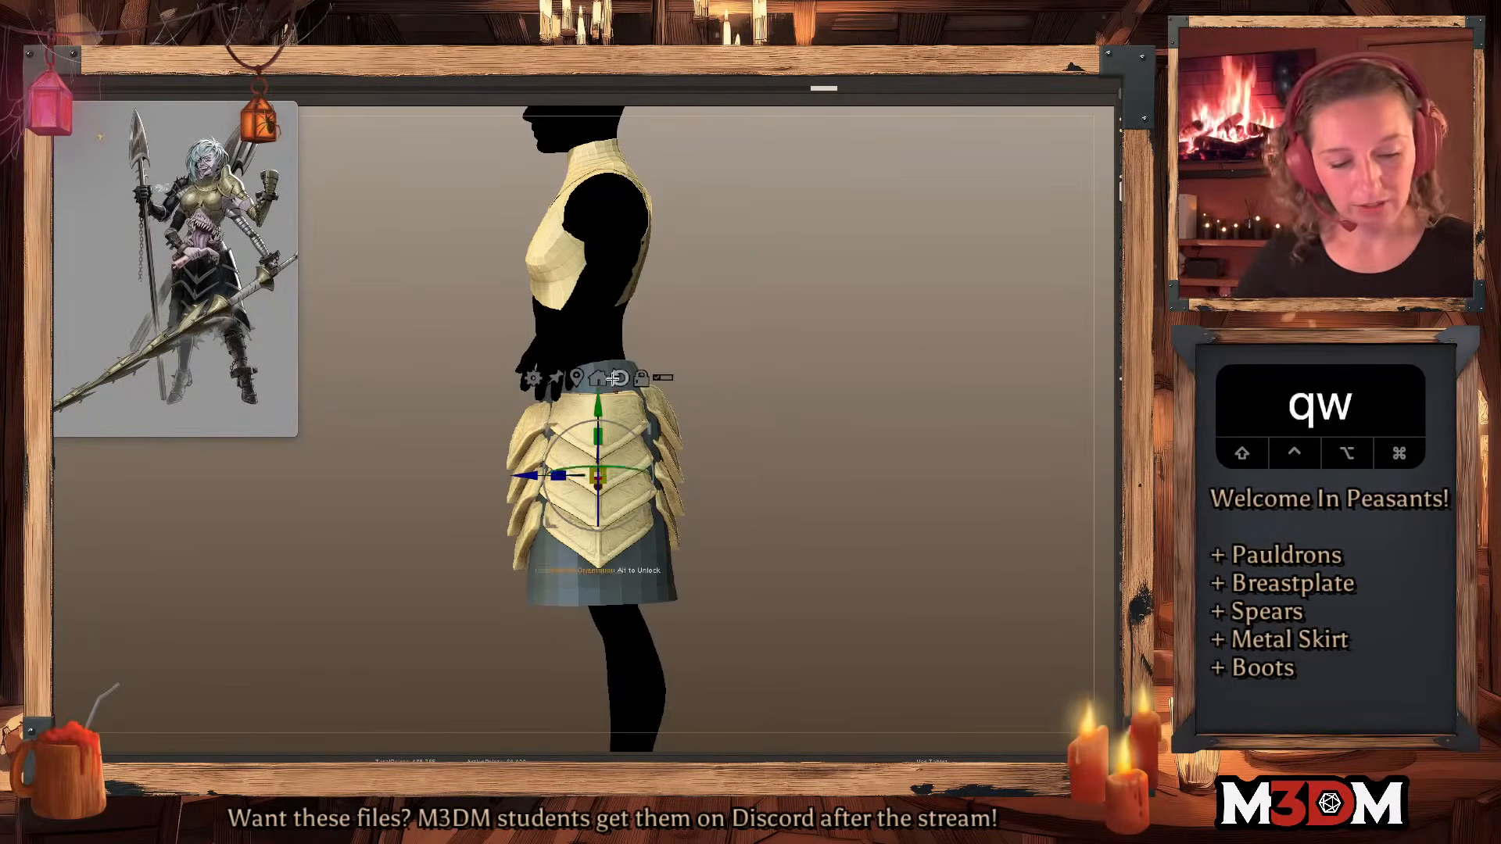
{"action": "left_click_drag", "start_coordinate": [650, 442], "coordinate": [654, 453]}
{"action": "key", "text": "super+z"}
{"action": "left_click_drag", "start_coordinate": [540, 476], "coordinate": [557, 478]}
{"action": "left_click_drag", "start_coordinate": [649, 441], "coordinate": [645, 430]}
{"action": "key", "text": "q"}
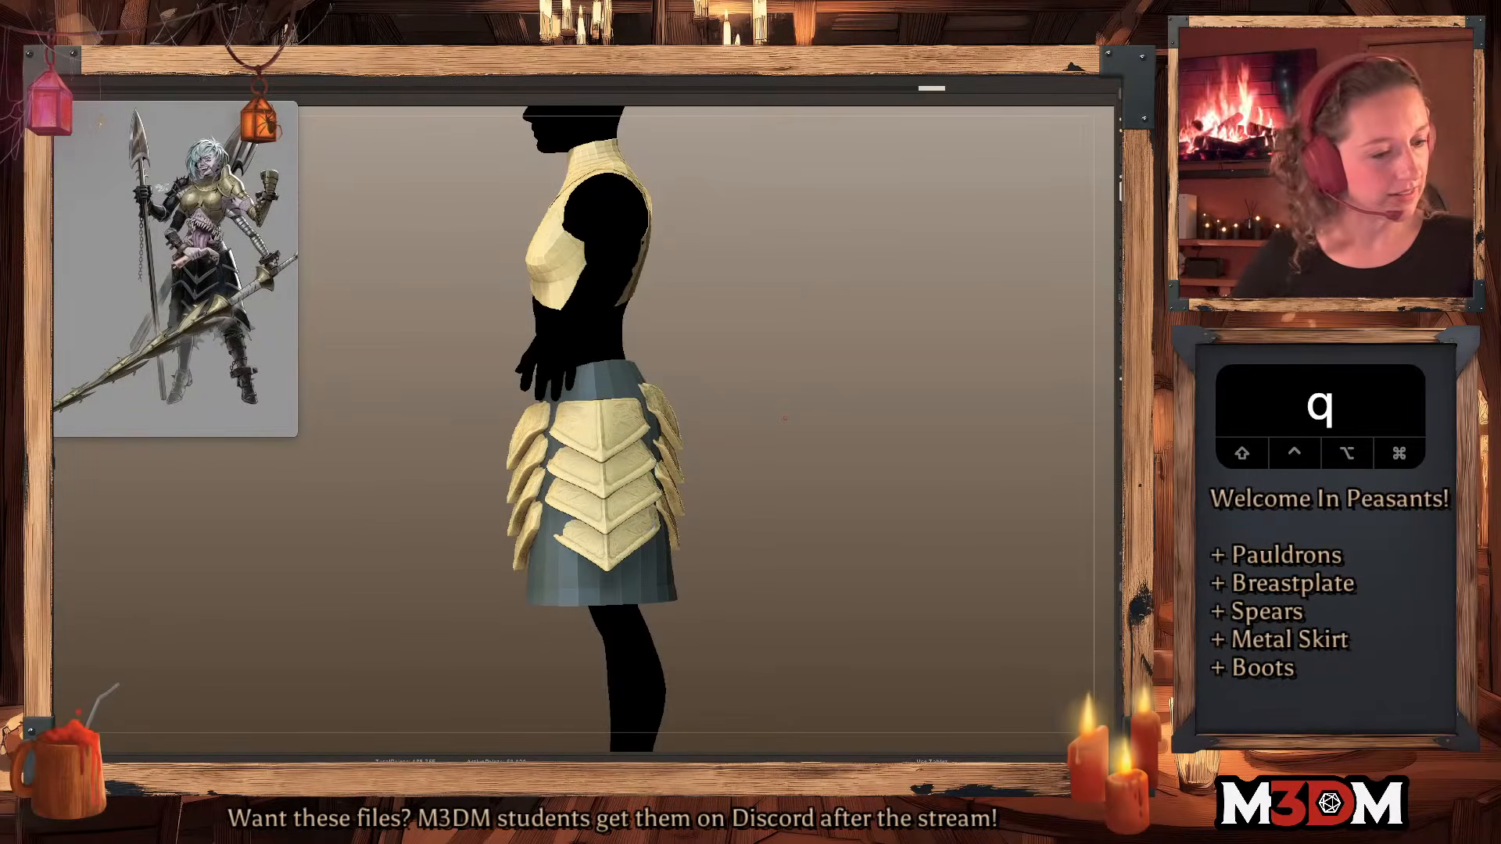
Turn on symmetry for editing both side plate stacks and return to the front view.
{"action": "key", "text": "shift+f"}
{"action": "key", "text": "space"}
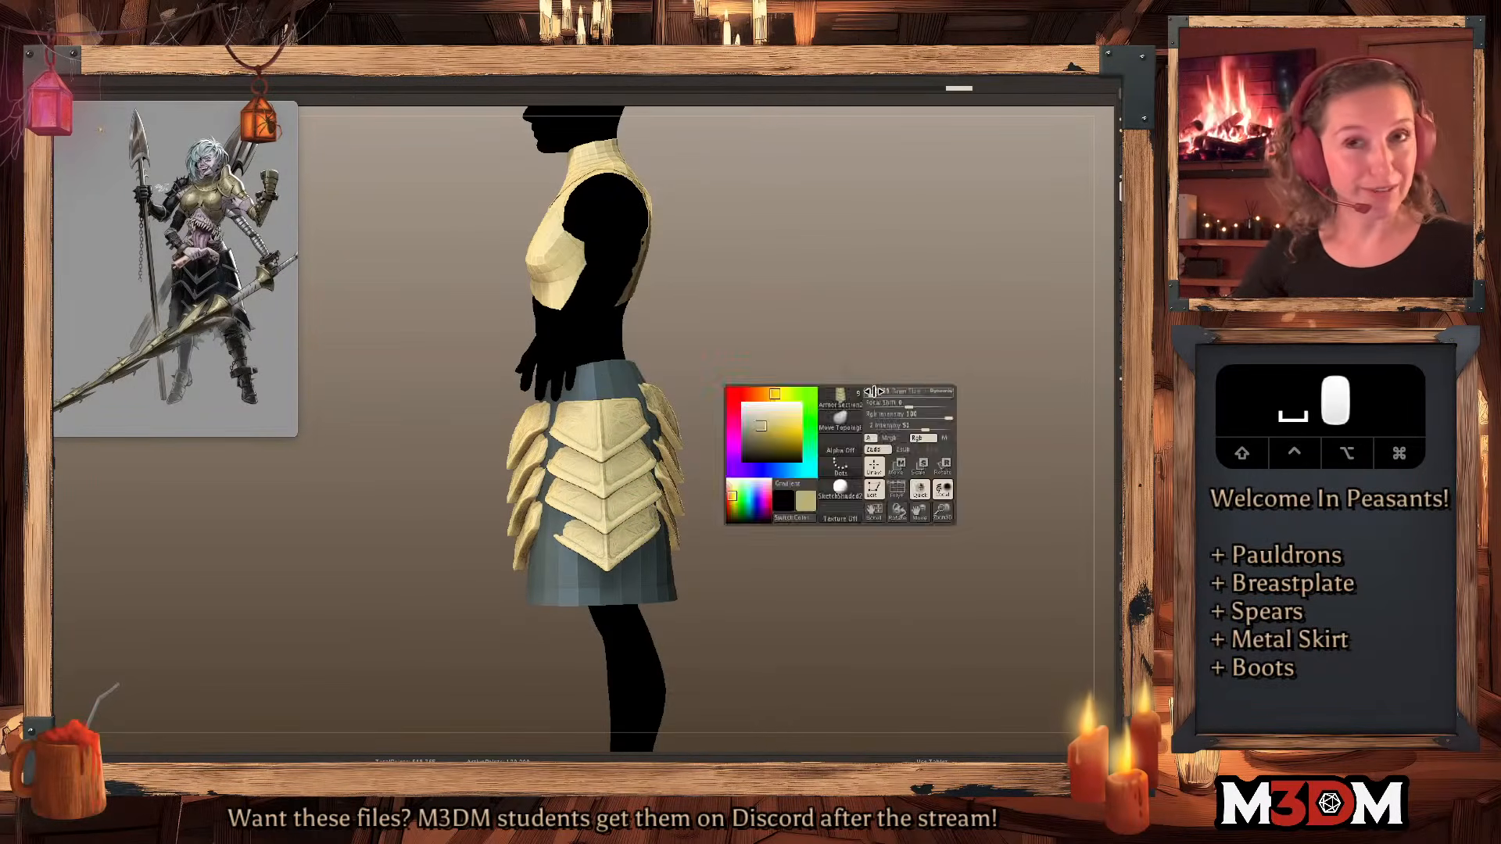
{"action": "key", "text": "x"}
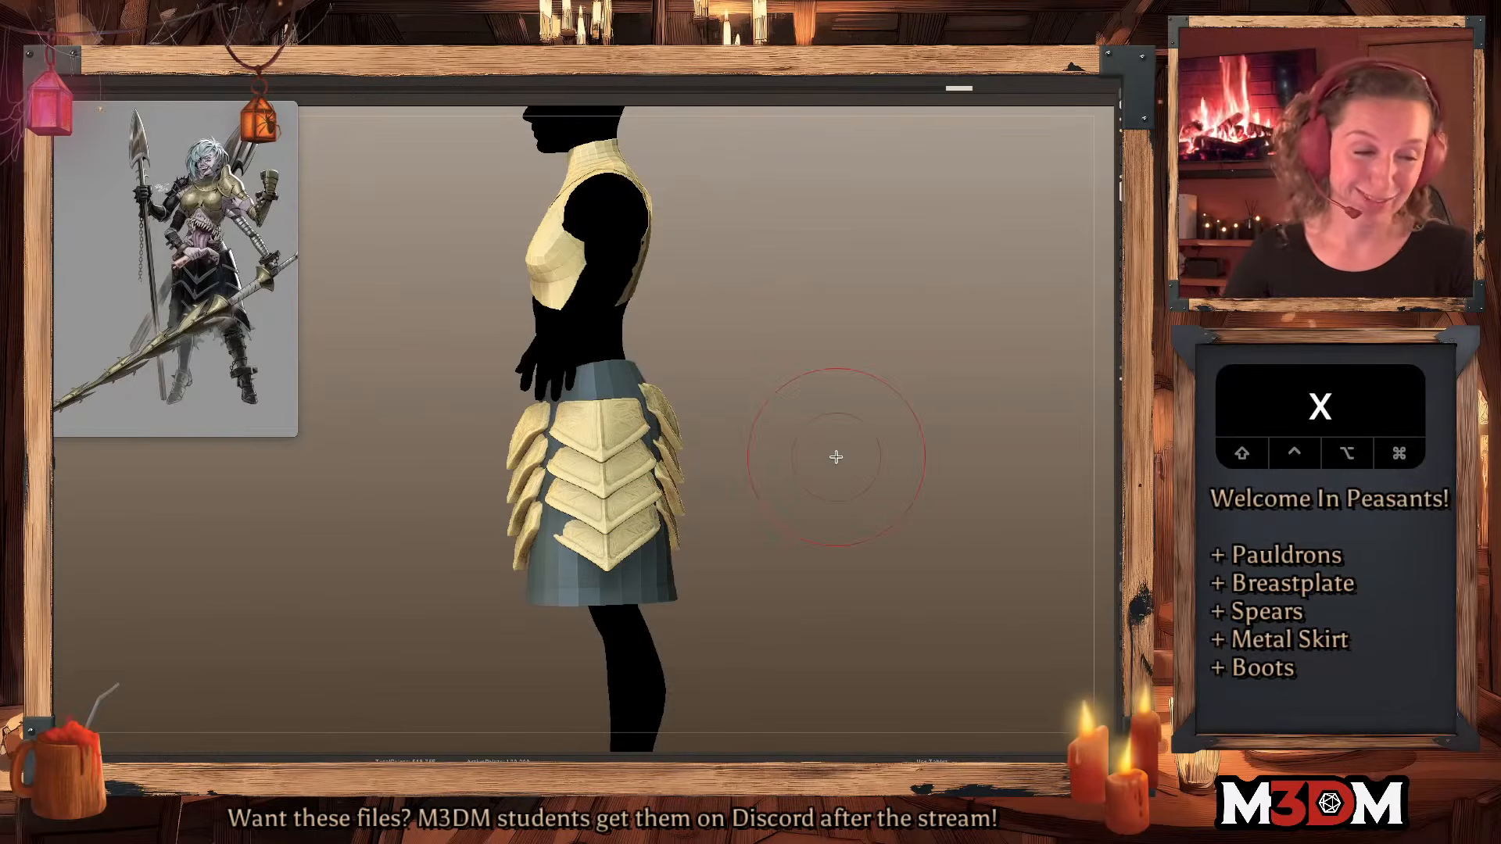
{"action": "left_click_drag", "start_coordinate": [556, 535], "coordinate": [624, 522], "text": "alt"}
{"action": "mouse_move", "coordinate": [852, 426]}
{"action": "left_mouse_down"}
{"action": "mouse_move", "coordinate": [847, 534]}
{"action": "mouse_move", "coordinate": [810, 499]}
{"action": "mouse_move", "coordinate": [806, 520]}
{"action": "left_mouse_up"}
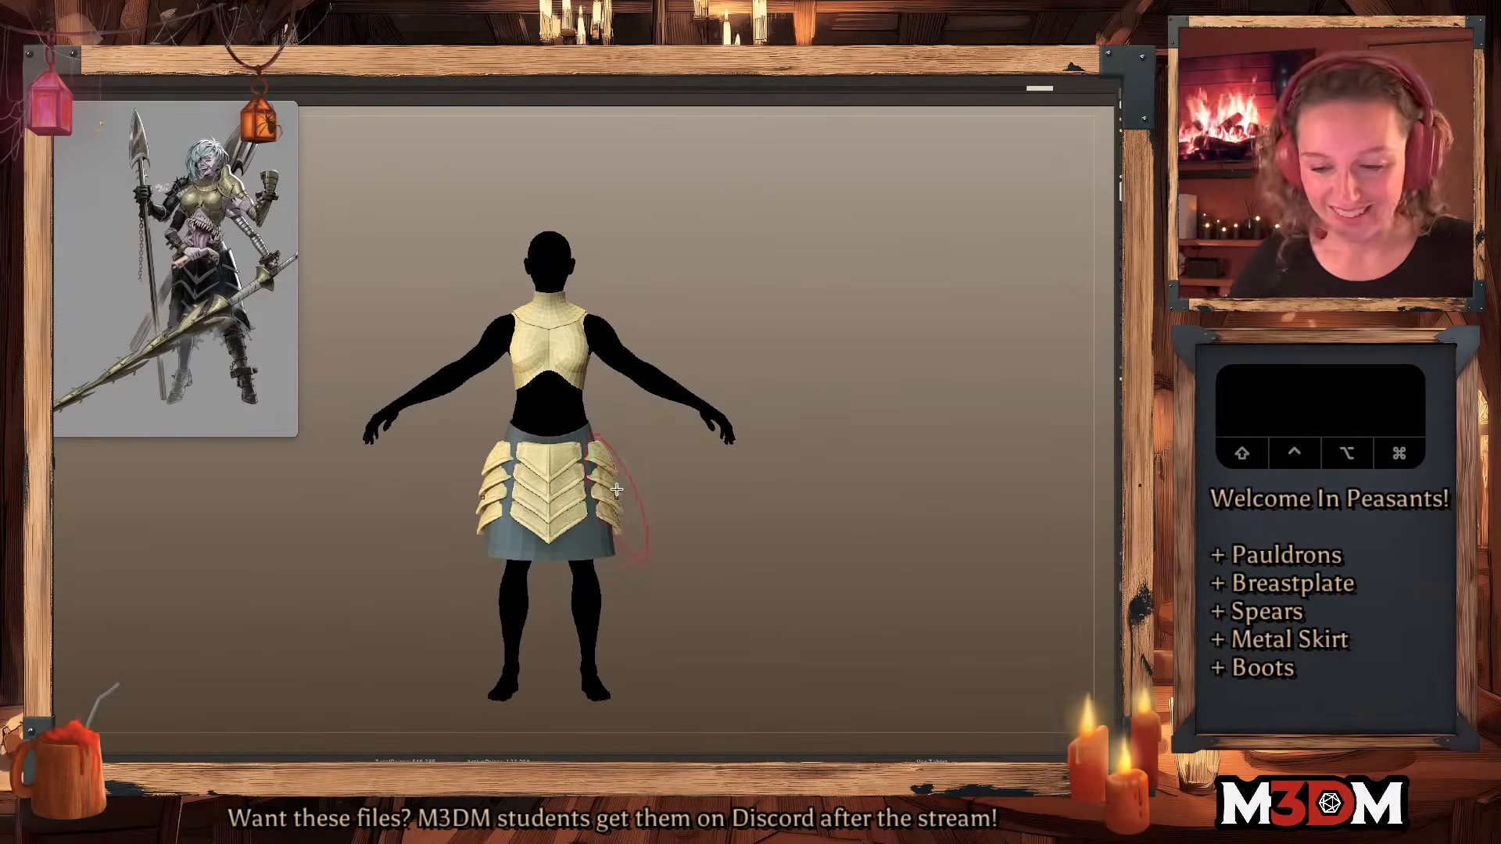
Raise both side plate stacks toward the waist and move them inward against the skirt.
{"action": "key", "text": "w"}
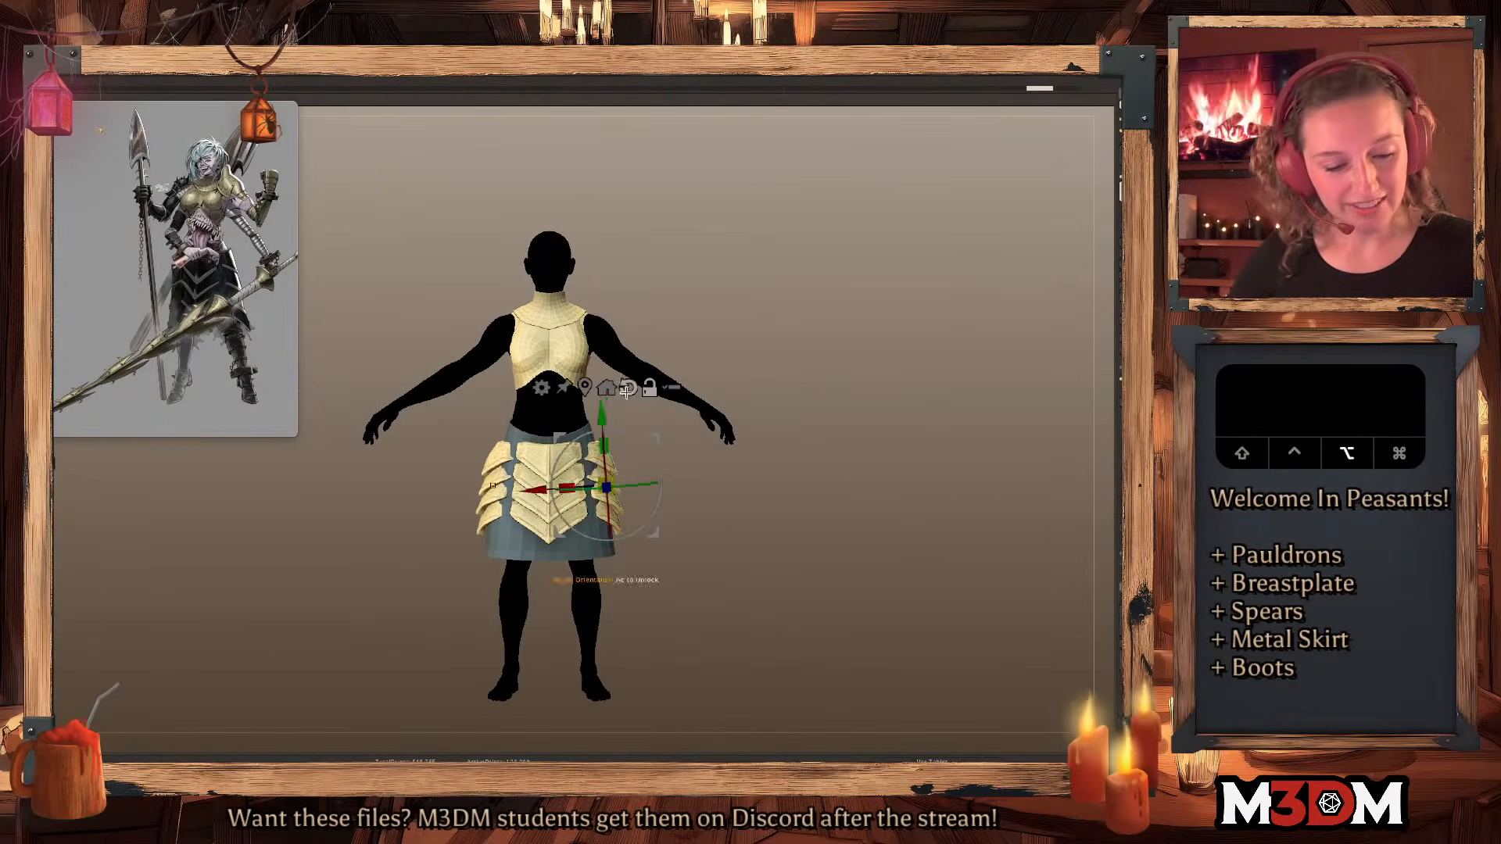
{"action": "left_click_drag", "start_coordinate": [605, 421], "coordinate": [606, 408]}
{"action": "left_click_drag", "start_coordinate": [568, 473], "coordinate": [577, 471]}
{"action": "key", "text": "q"}
{"action": "left_click", "coordinate": [767, 479]}
{"action": "key", "text": "q"}
{"action": "key", "text": "w"}
{"action": "left_click", "coordinate": [618, 433]}
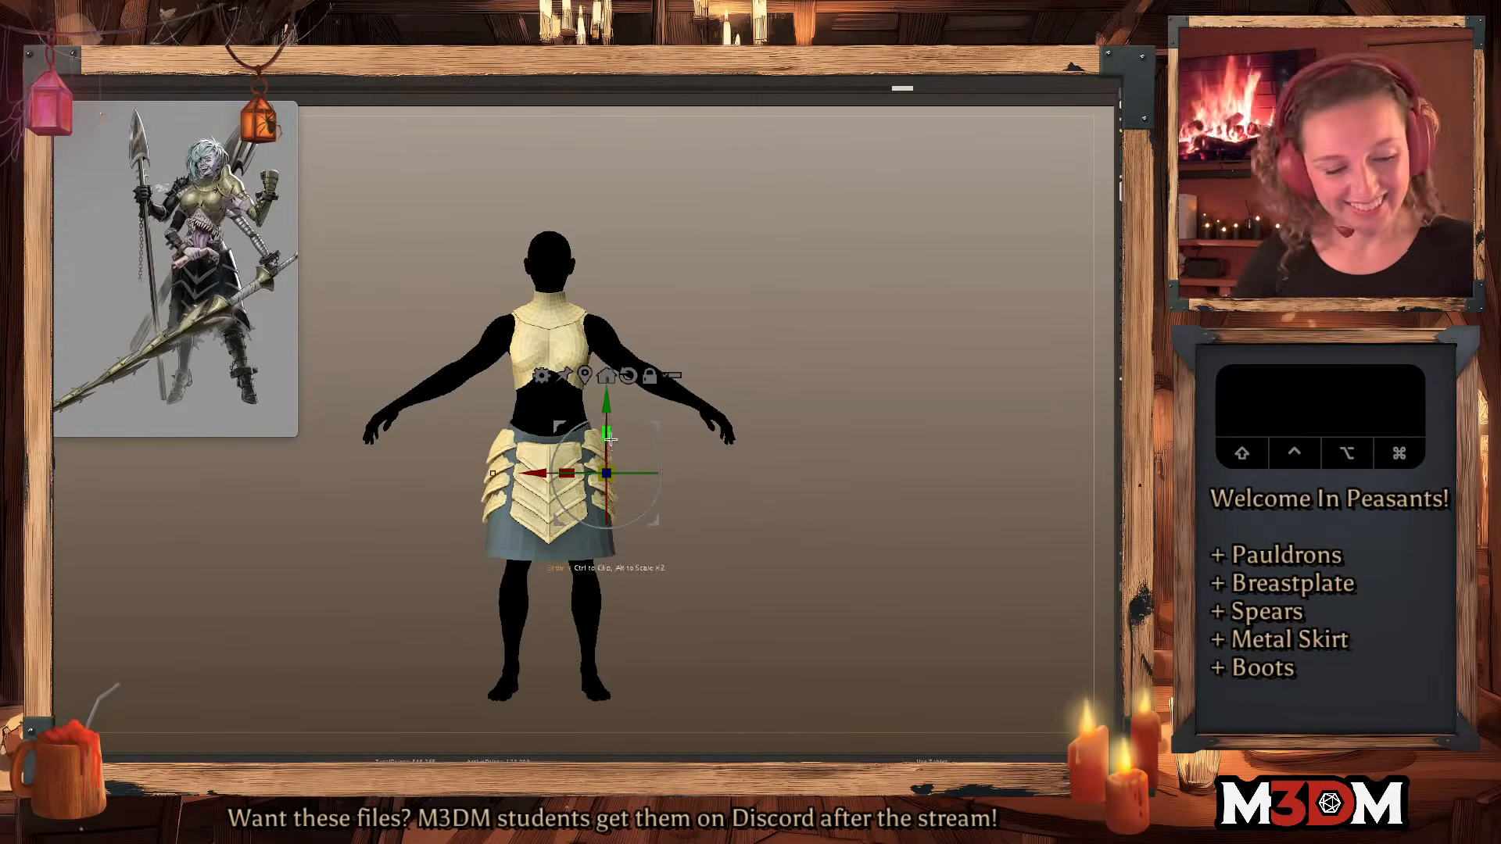
{"action": "key", "text": "q"}
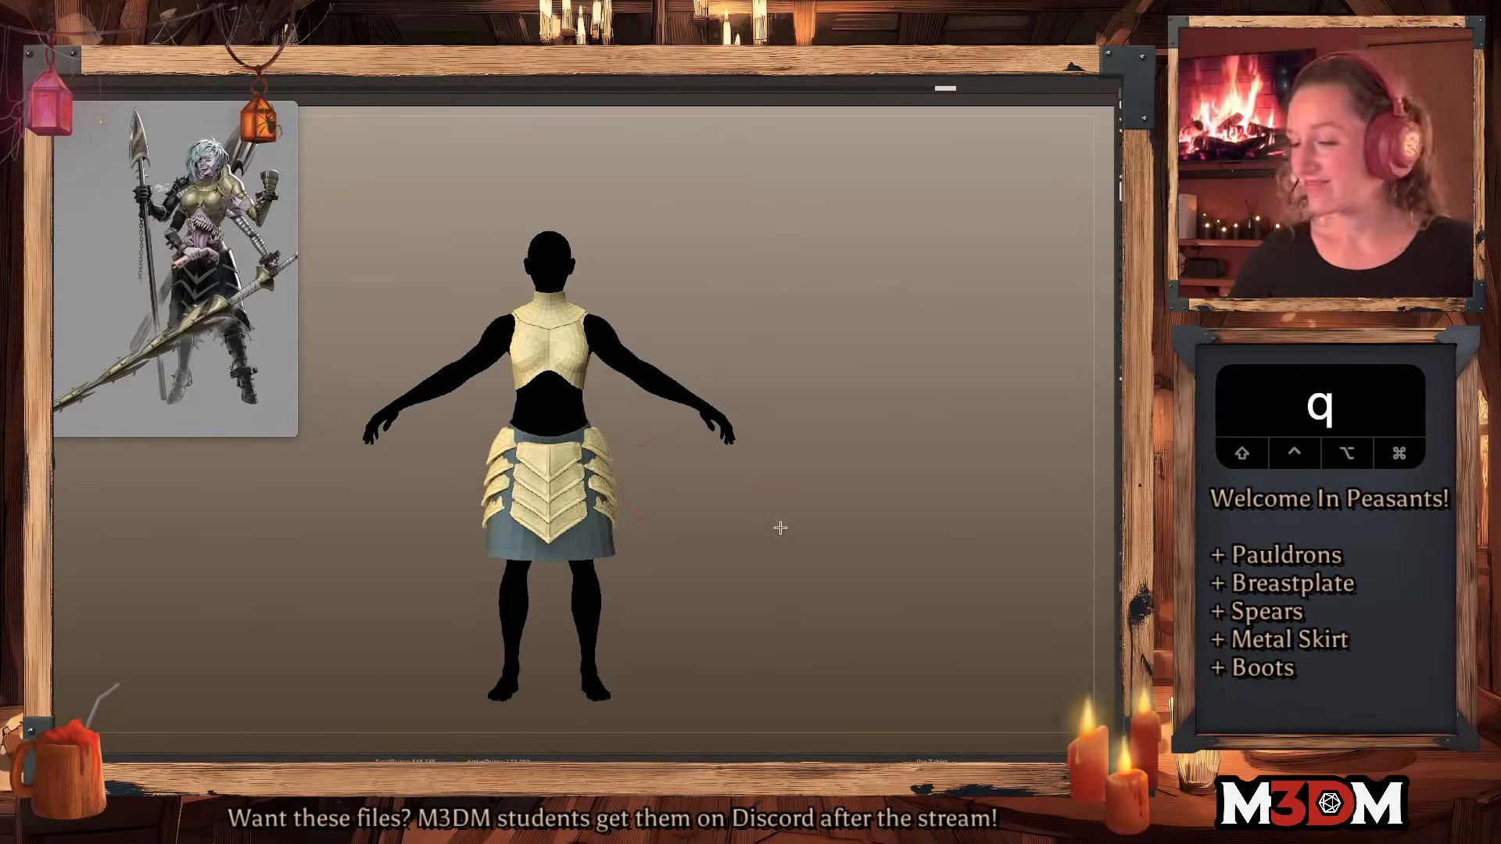
Lengthen both side plate stacks vertically so their lowest plates reach further down the skirt.
{"action": "left_click_drag", "start_coordinate": [798, 539], "coordinate": [824, 531], "text": "alt"}
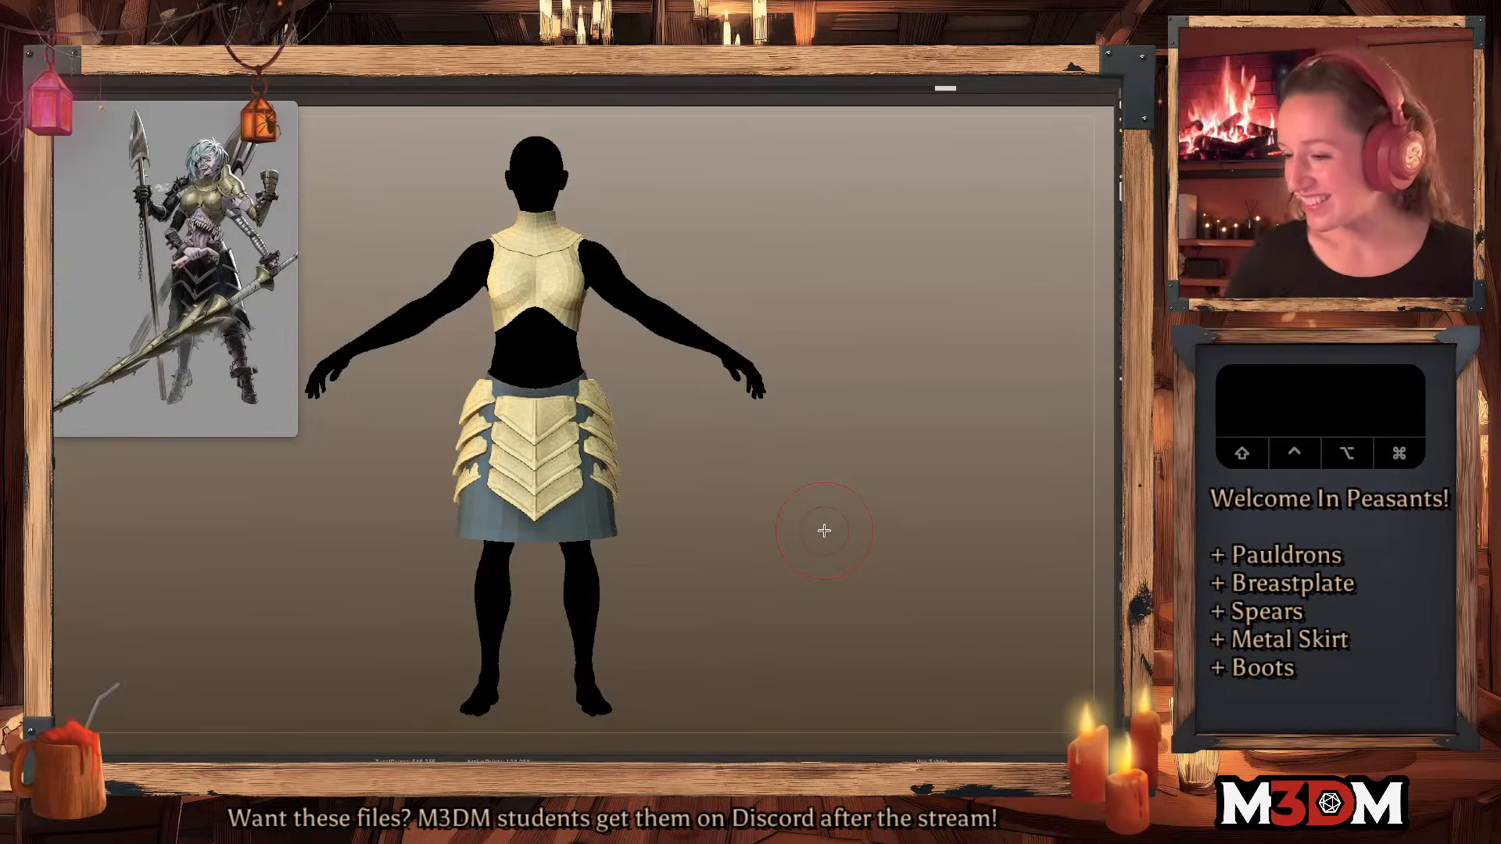
{"action": "left_click", "coordinate": [798, 447]}
{"action": "key", "text": "space"}
{"action": "key", "text": "space"}
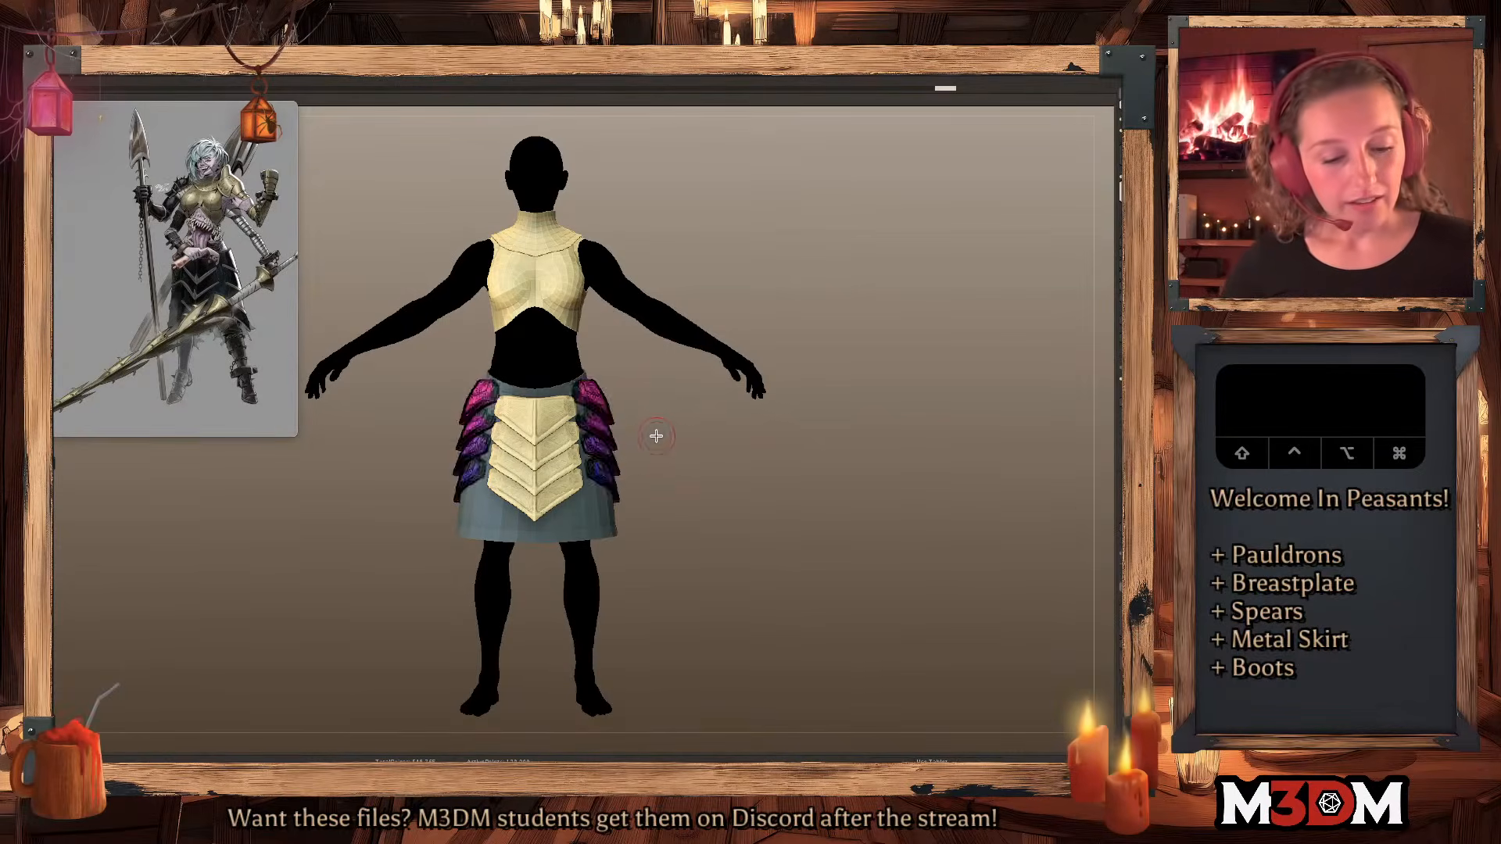
{"action": "key", "text": "q"}
{"action": "key", "text": "w"}
{"action": "left_click", "coordinate": [612, 389]}
{"action": "mouse_move", "coordinate": [612, 389]}
{"action": "left_mouse_down"}
{"action": "mouse_move", "coordinate": [608, 375]}
{"action": "mouse_move", "coordinate": [608, 400]}
{"action": "left_mouse_up"}
{"action": "key", "text": "q"}
{"action": "key", "text": "space"}
{"action": "key", "text": "shift+f"}
{"action": "key", "text": "shift+f"}
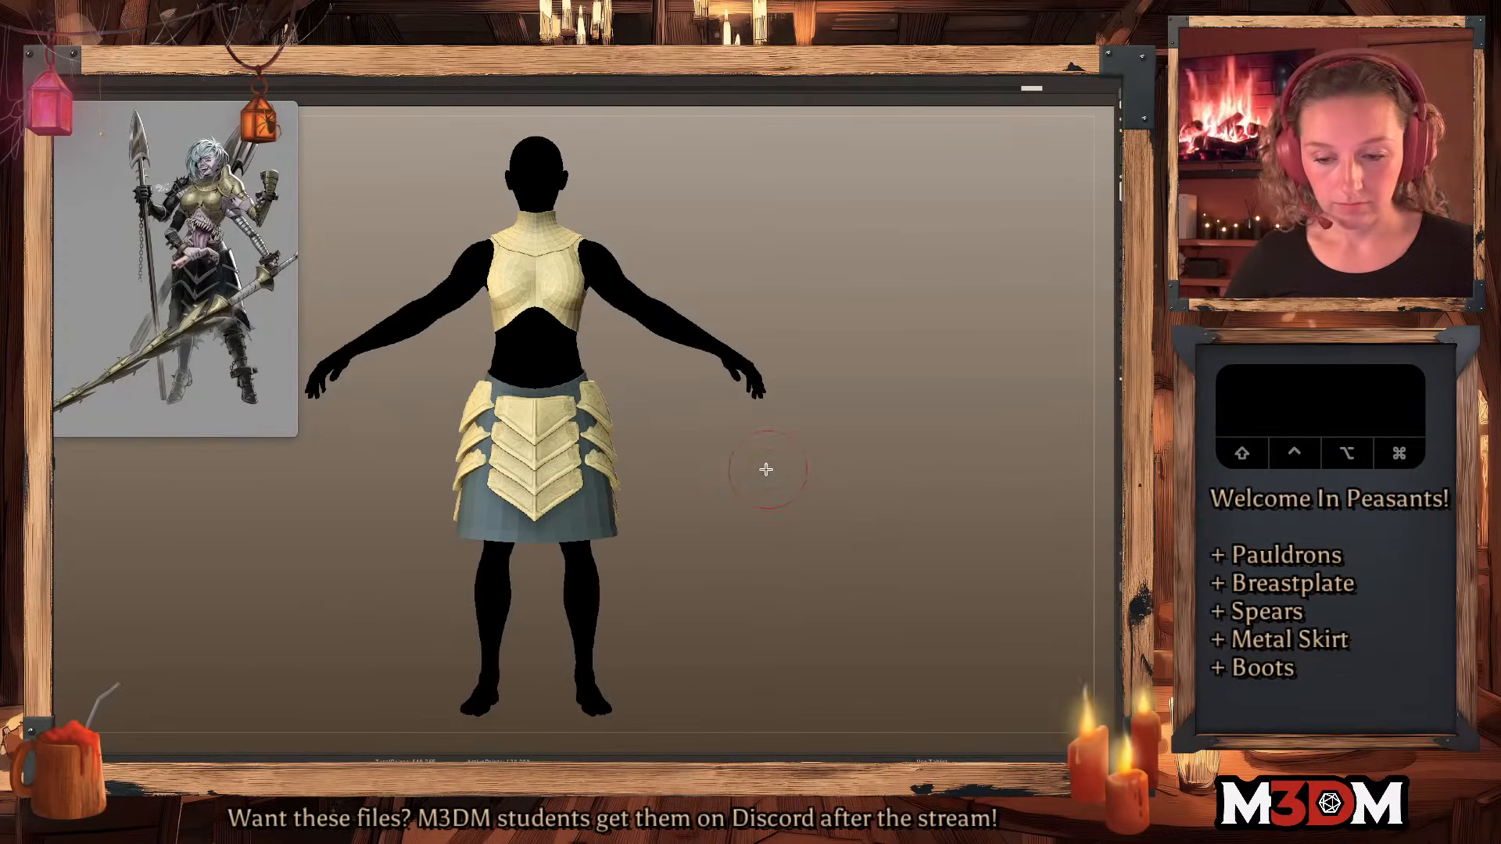
Select the front plate stack, stretch it vertically and lower it slightly on the skirt.
{"action": "right_click_drag", "start_coordinate": [649, 427], "coordinate": [728, 502]}
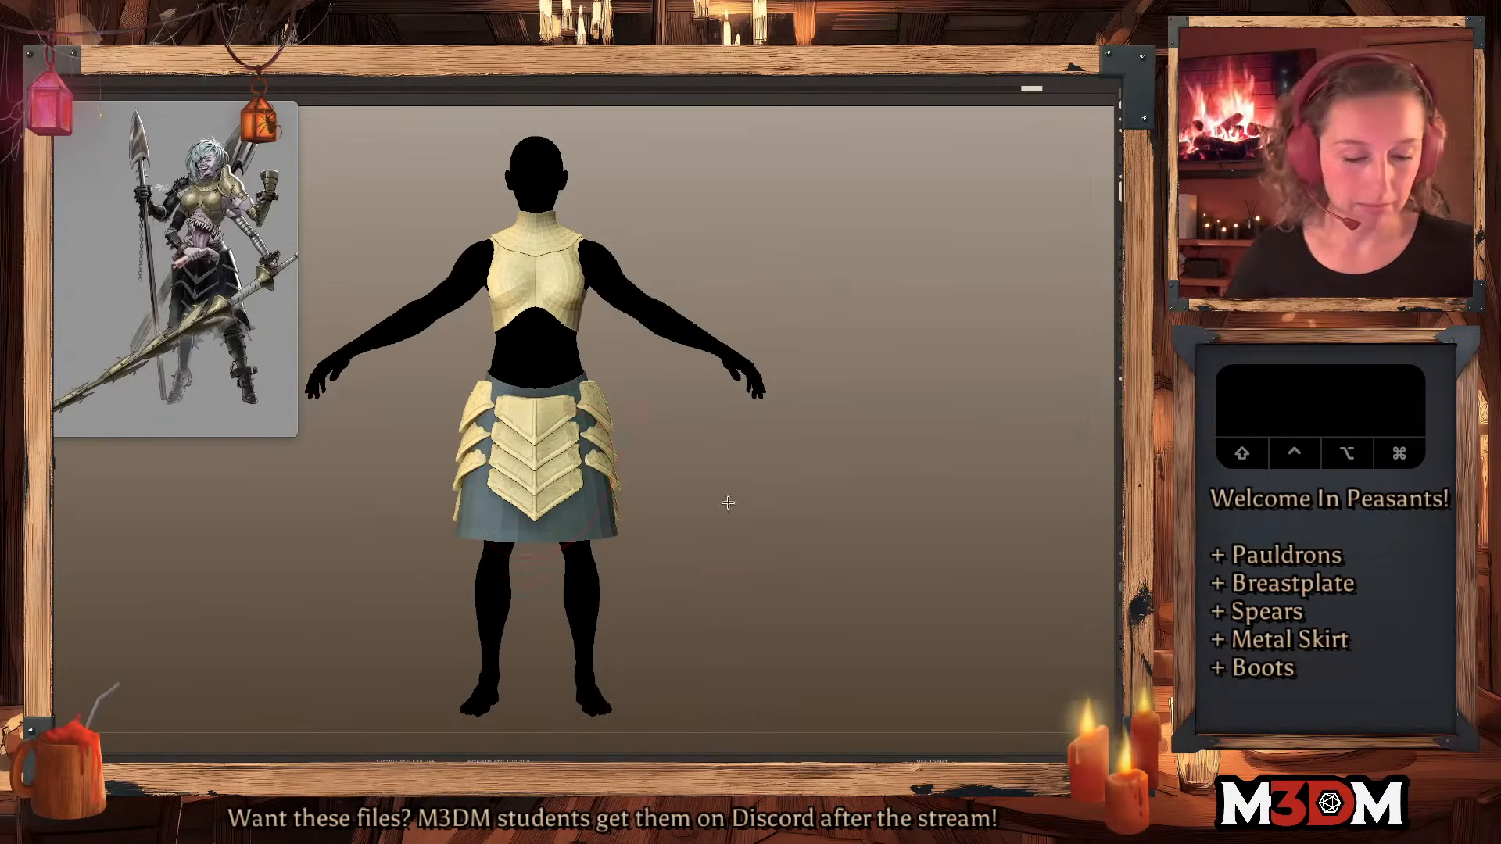
{"action": "key", "text": "q"}
{"action": "key", "text": "w"}
{"action": "left_click", "coordinate": [513, 437]}
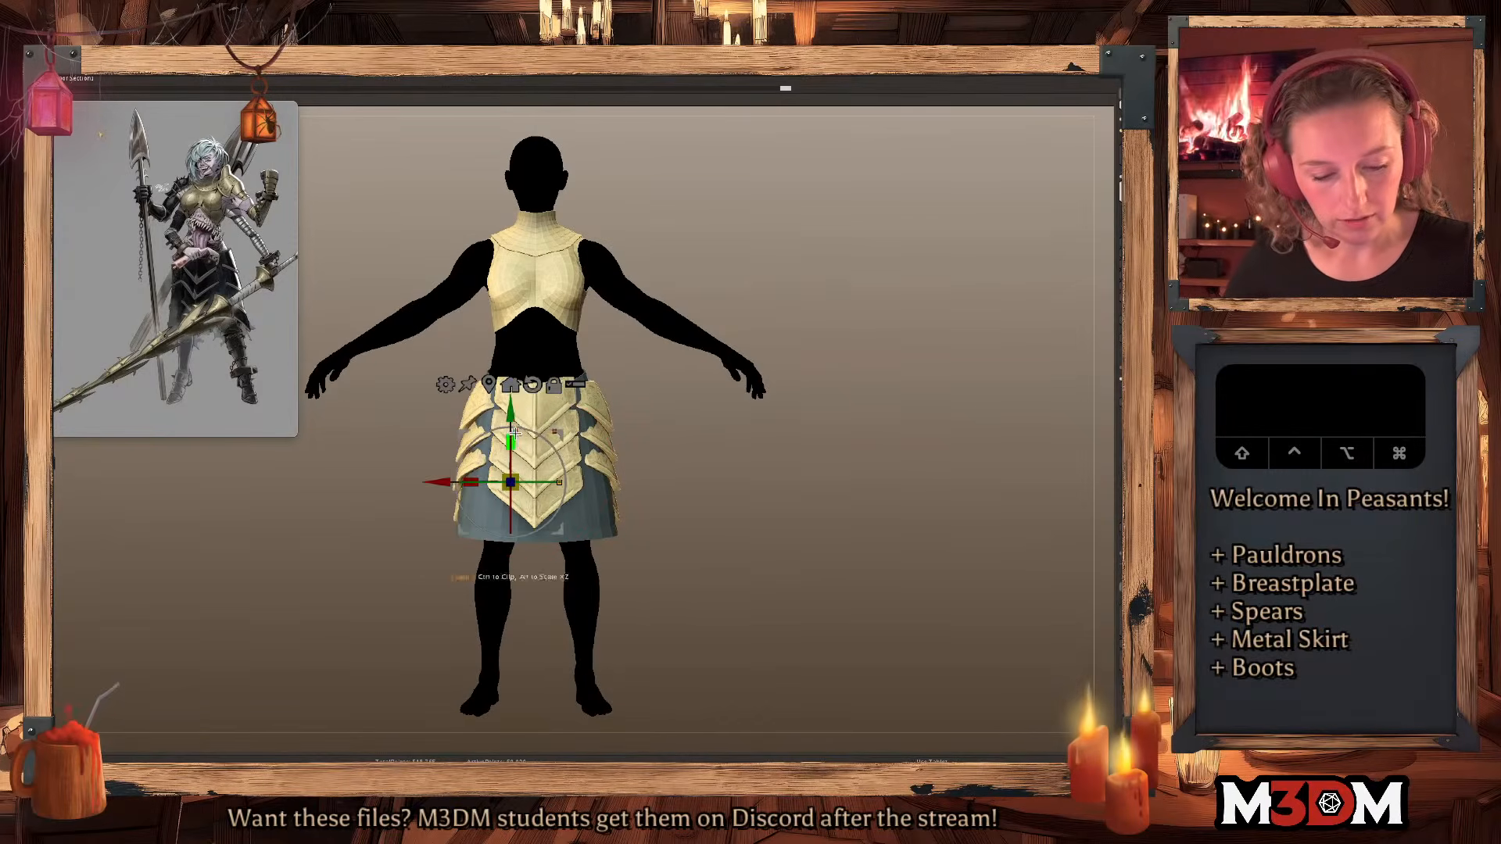
{"action": "left_click_drag", "start_coordinate": [512, 414], "coordinate": [512, 422]}
{"action": "key", "text": "q"}
Select the back plate stack and examine its polygroups and placement on the skirt from behind.
{"action": "right_click_drag", "start_coordinate": [907, 483], "coordinate": [835, 504]}
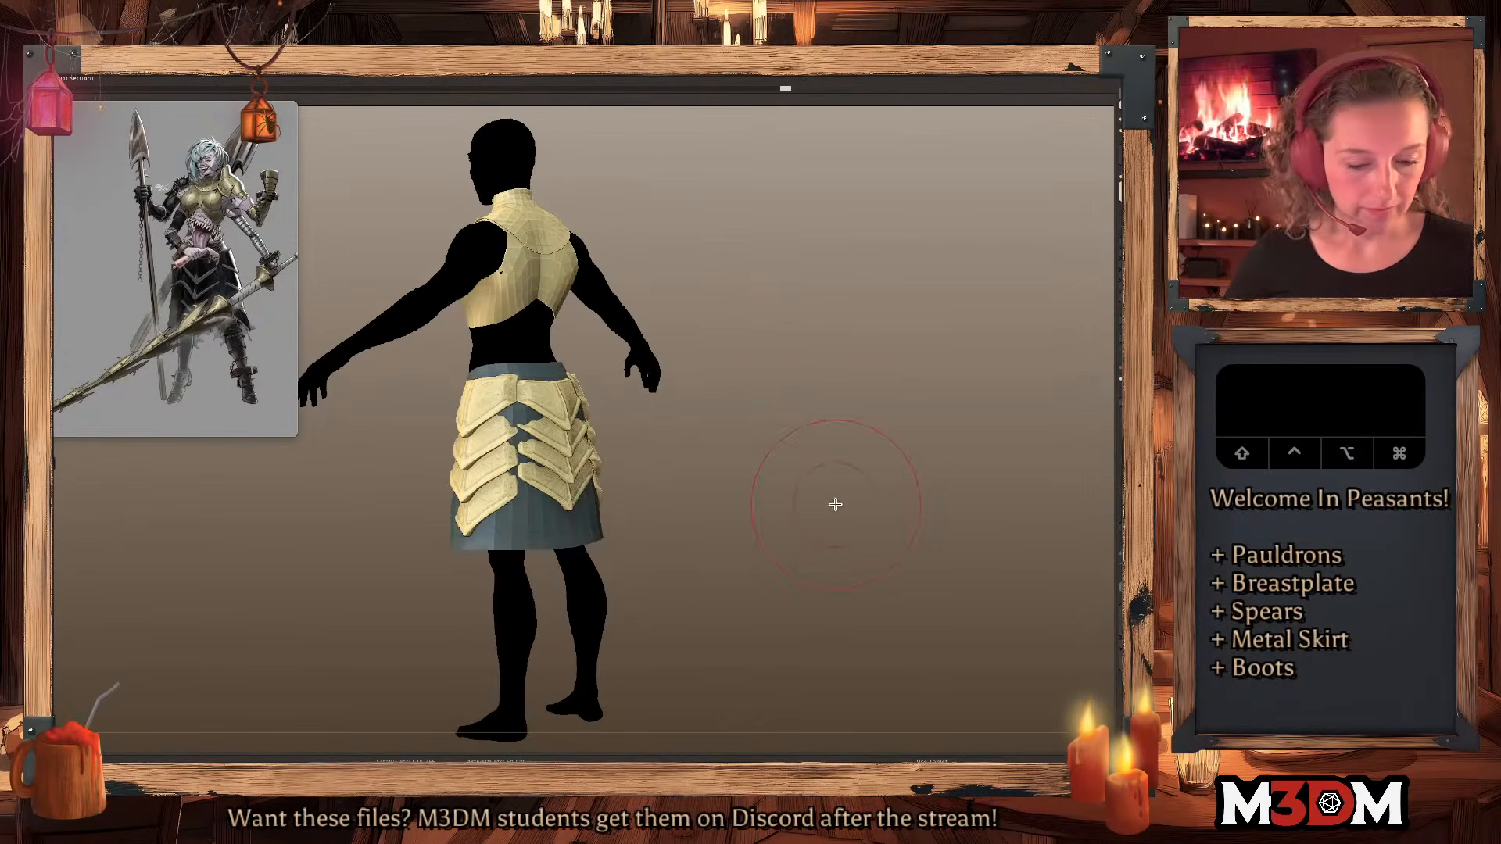
{"action": "left_click", "coordinate": [566, 484], "text": "alt"}
{"action": "key", "text": "shift+f"}
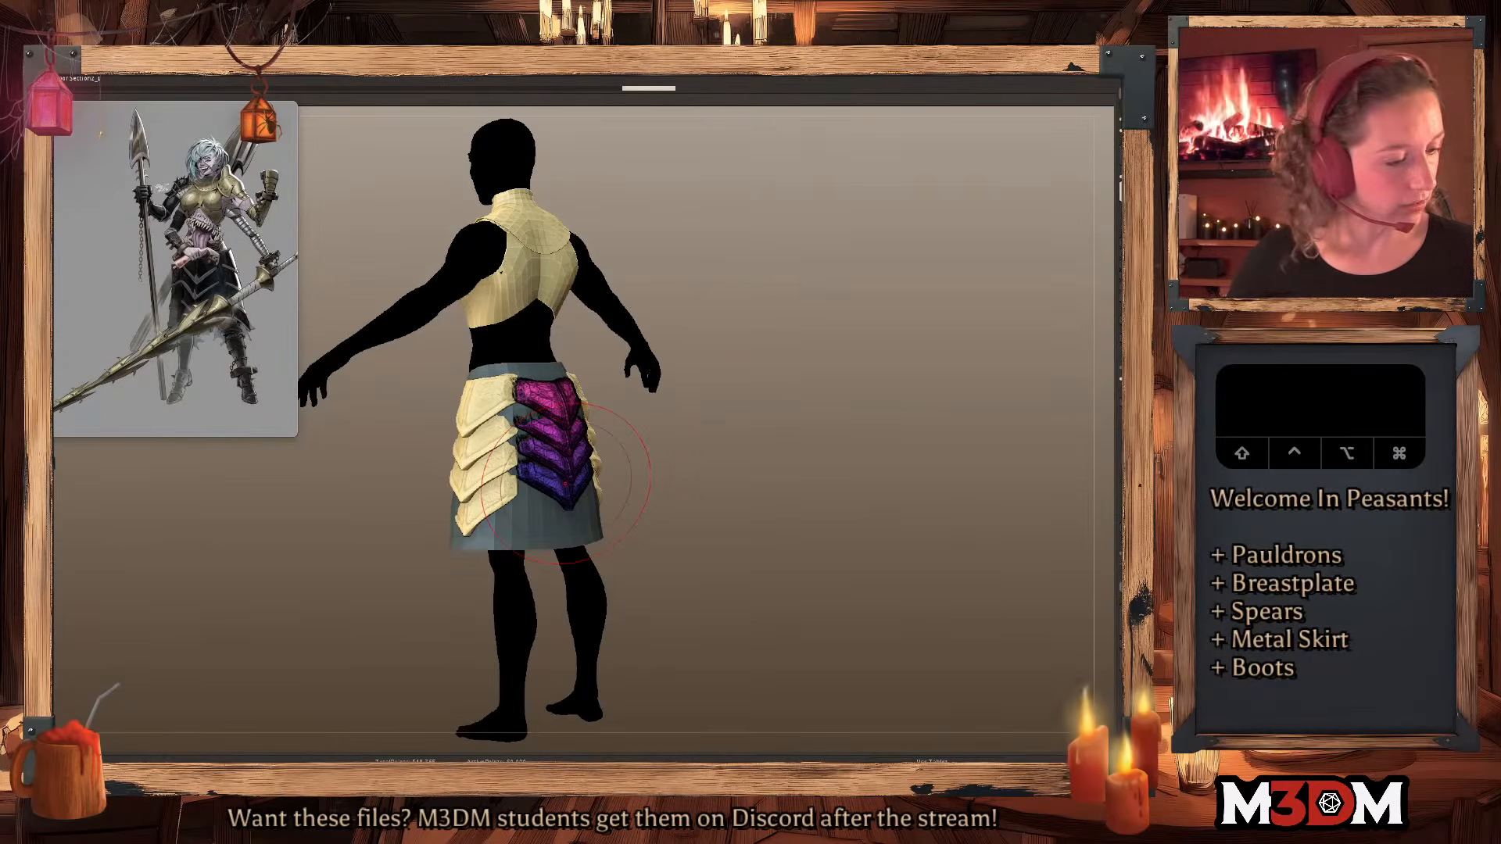
{"action": "left_click", "coordinate": [1126, 546]}
{"action": "left_click", "coordinate": [1096, 546]}
{"action": "right_click_drag", "start_coordinate": [782, 506], "coordinate": [819, 504]}
Isolate the side plate stack and use Mirror And Weld to create its matching copy on the other side.
{"action": "left_click", "coordinate": [472, 480], "text": "alt"}
{"action": "key", "text": "alt+s"}
{"action": "right_click_drag", "start_coordinate": [851, 428], "coordinate": [868, 435], "text": "shift"}
{"action": "key", "text": "shift+f"}
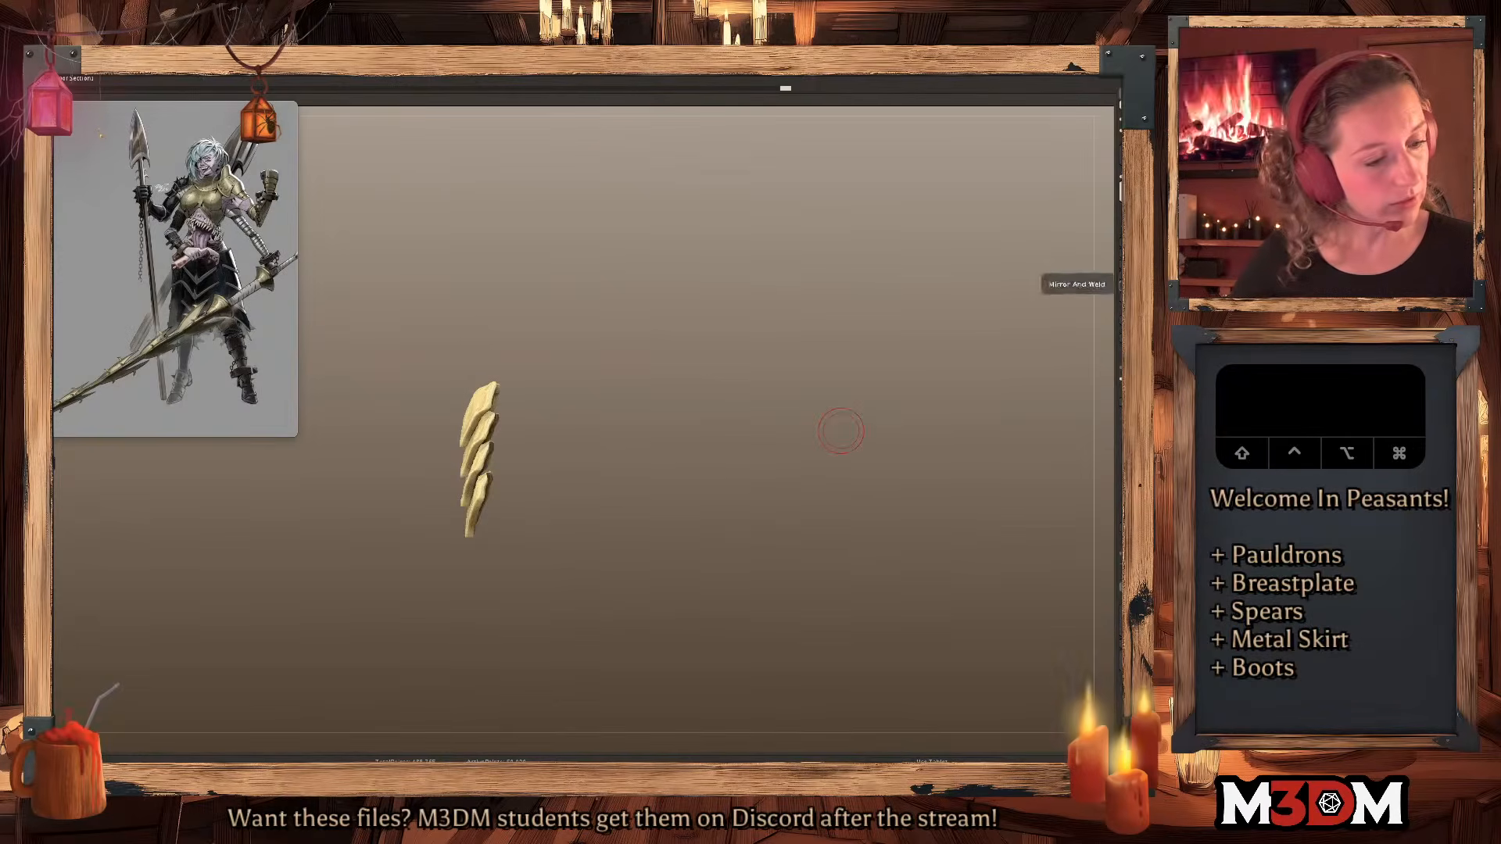
{"action": "left_click", "coordinate": [1126, 288]}
Mask one of the mirrored side stacks, reposition the unmasked one, clear the mask and show the whole figure.
{"action": "left_click_drag", "start_coordinate": [674, 280], "coordinate": [505, 629], "text": "super"}
{"action": "left_click", "coordinate": [716, 501], "text": "super"}
{"action": "key", "text": "q"}
{"action": "key", "text": "w"}
{"action": "left_click_drag", "start_coordinate": [403, 488], "coordinate": [427, 488]}
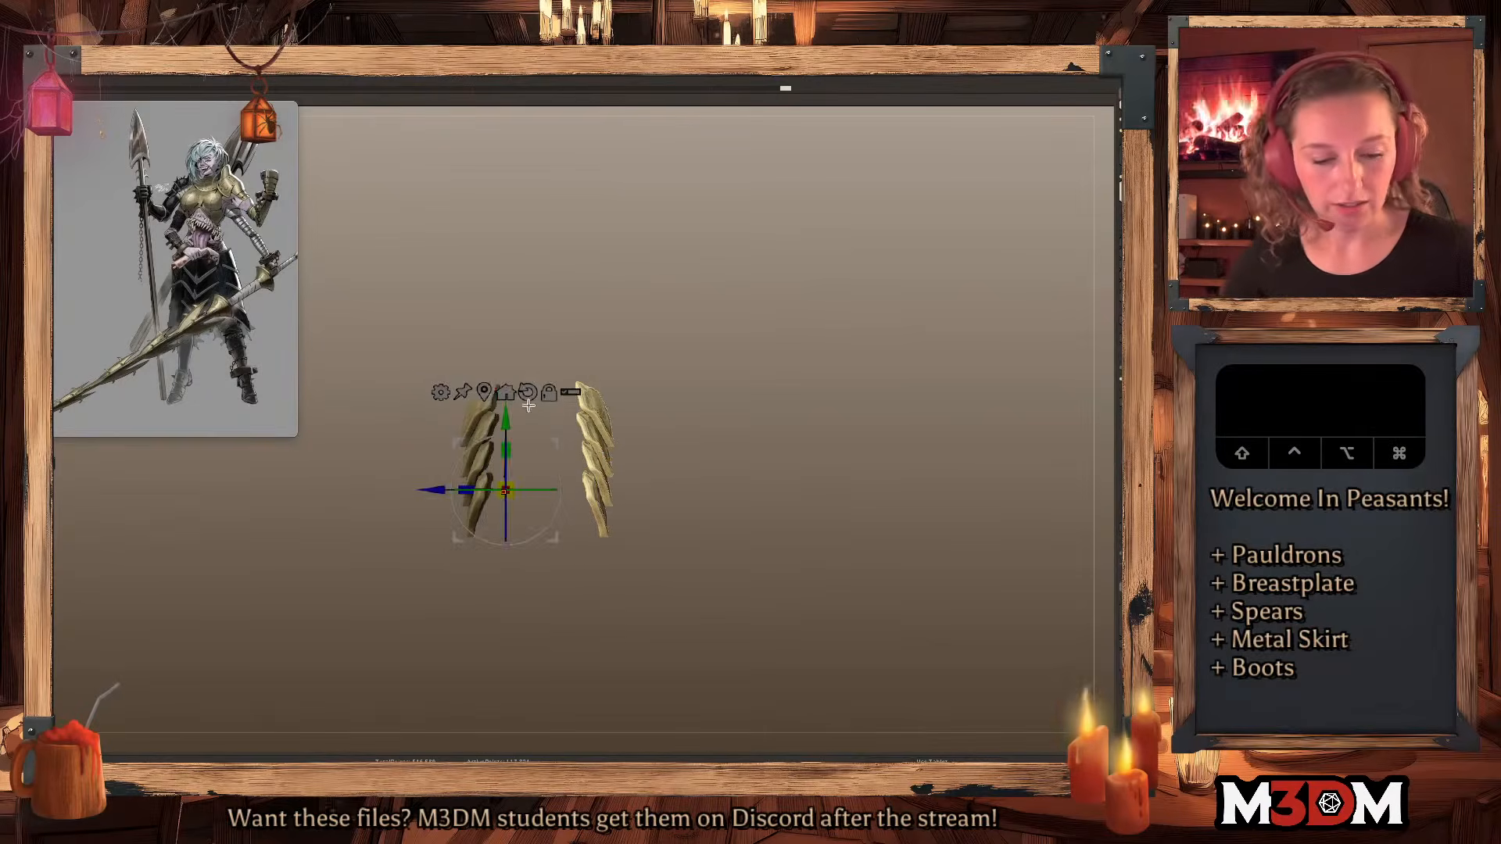
{"action": "left_click", "coordinate": [482, 391]}
{"action": "key", "text": "alt+s"}
{"action": "mouse_move", "coordinate": [645, 438]}
{"action": "left_mouse_down"}
{"action": "mouse_move", "coordinate": [630, 412]}
{"action": "mouse_move", "coordinate": [635, 439]}
{"action": "left_mouse_up"}
{"action": "left_click_drag", "start_coordinate": [629, 405], "coordinate": [631, 405]}
{"action": "key", "text": "q"}
{"action": "left_click_drag", "start_coordinate": [791, 429], "coordinate": [791, 439], "text": "super"}
Select the side plate stacks and examine how they fit the skirt from the front and at an angle.
{"action": "mouse_move", "coordinate": [833, 495]}
{"action": "left_mouse_down", "text": "shift"}
{"action": "mouse_move", "coordinate": [861, 490]}
{"action": "mouse_move", "coordinate": [864, 465]}
{"action": "mouse_move", "coordinate": [842, 492]}
{"action": "left_mouse_up", "text": "shift"}
{"action": "left_click", "coordinate": [686, 489], "text": "alt"}
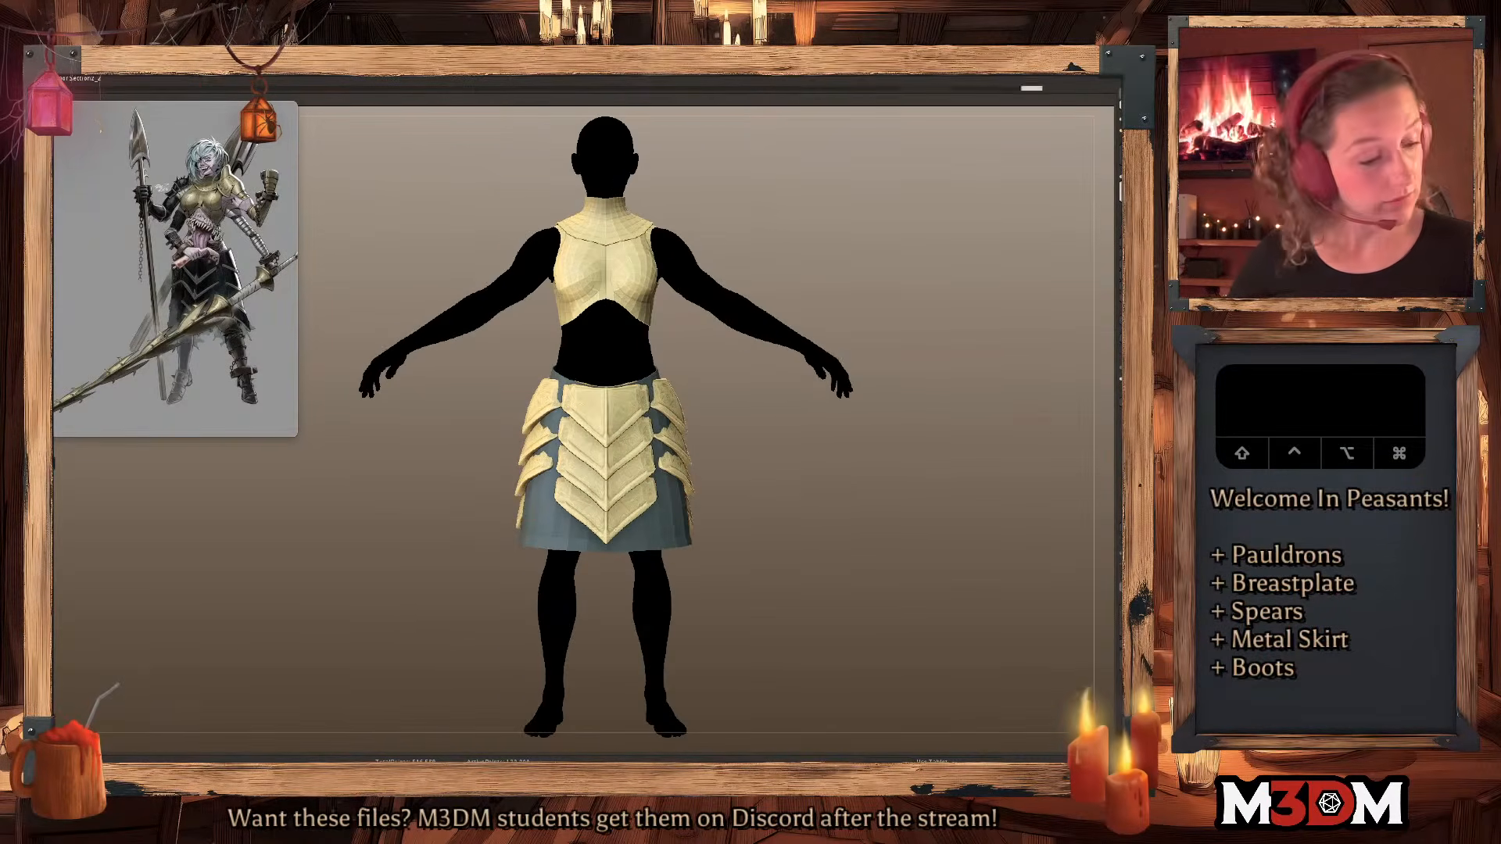
{"action": "left_click", "coordinate": [667, 507], "text": "alt"}
{"action": "left_click", "coordinate": [671, 491], "text": "alt"}
{"action": "left_click", "coordinate": [663, 472], "text": "alt"}
{"action": "left_click_drag", "start_coordinate": [884, 477], "coordinate": [852, 478]}
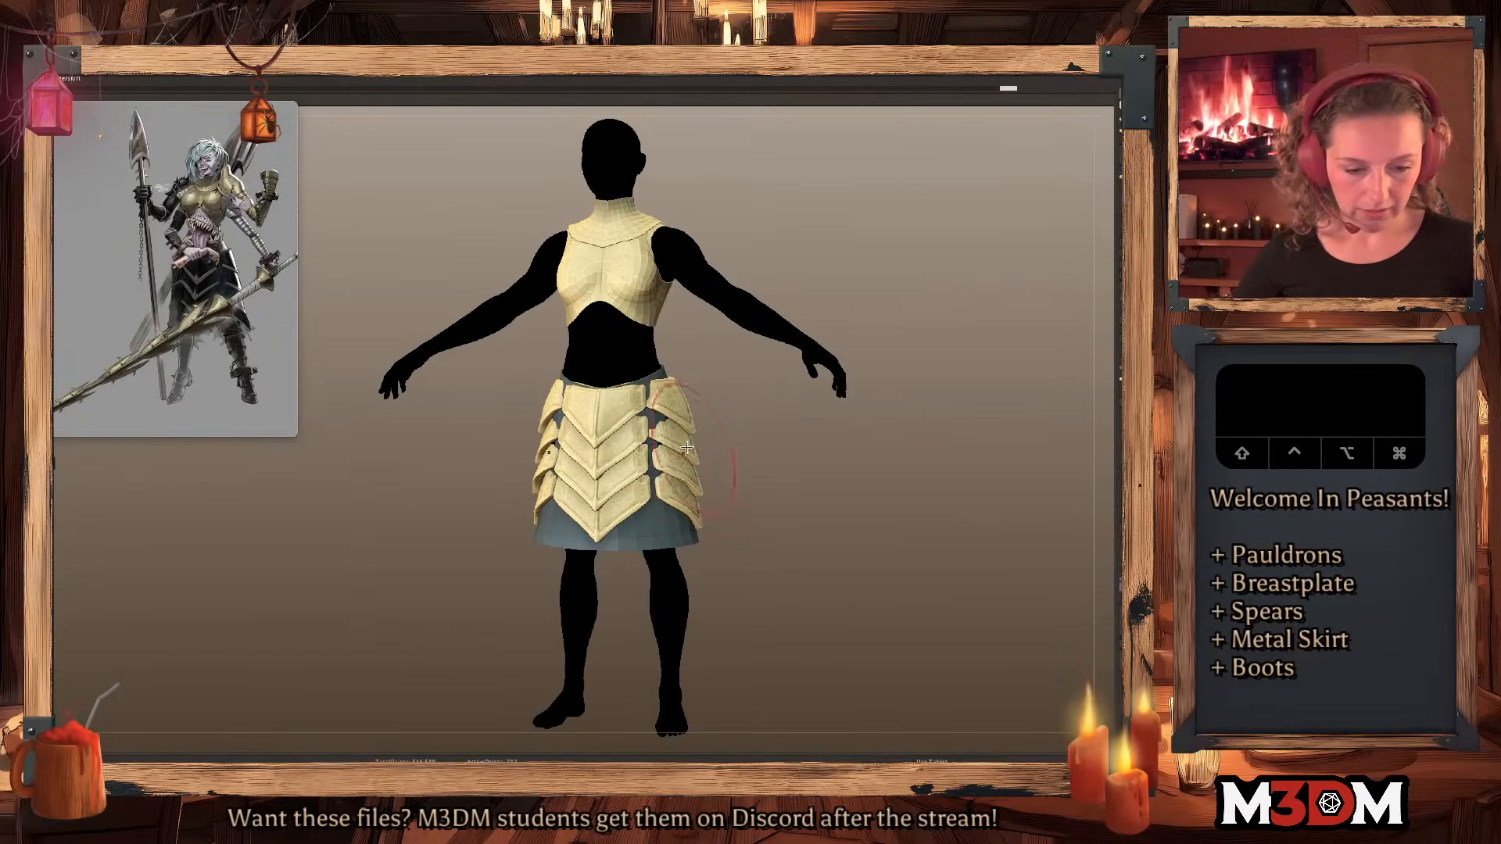
{"action": "left_click", "coordinate": [663, 443], "text": "alt"}
{"action": "mouse_move", "coordinate": [793, 469]}
{"action": "left_mouse_down"}
{"action": "mouse_move", "coordinate": [885, 480]}
{"action": "mouse_move", "coordinate": [791, 473]}
{"action": "left_mouse_up"}
Try to reshape the upper plates of the side stack and undo the change.
{"action": "right_click", "coordinate": [547, 399]}
{"action": "right_click", "coordinate": [555, 393]}
{"action": "mouse_move", "coordinate": [555, 403]}
{"action": "left_mouse_down"}
{"action": "mouse_move", "coordinate": [564, 377]}
{"action": "mouse_move", "coordinate": [558, 426]}
{"action": "left_mouse_up"}
{"action": "left_click", "coordinate": [550, 427], "text": "alt"}
{"action": "key", "text": "super+z"}
Pull the isolated side plate stacks' edges into shape around the skirt and show the whole figure.
{"action": "mouse_move", "coordinate": [950, 303]}
{"action": "left_mouse_down"}
{"action": "mouse_move", "coordinate": [821, 333]}
{"action": "mouse_move", "coordinate": [744, 375]}
{"action": "left_mouse_up"}
{"action": "left_click_drag", "start_coordinate": [539, 403], "coordinate": [545, 405]}
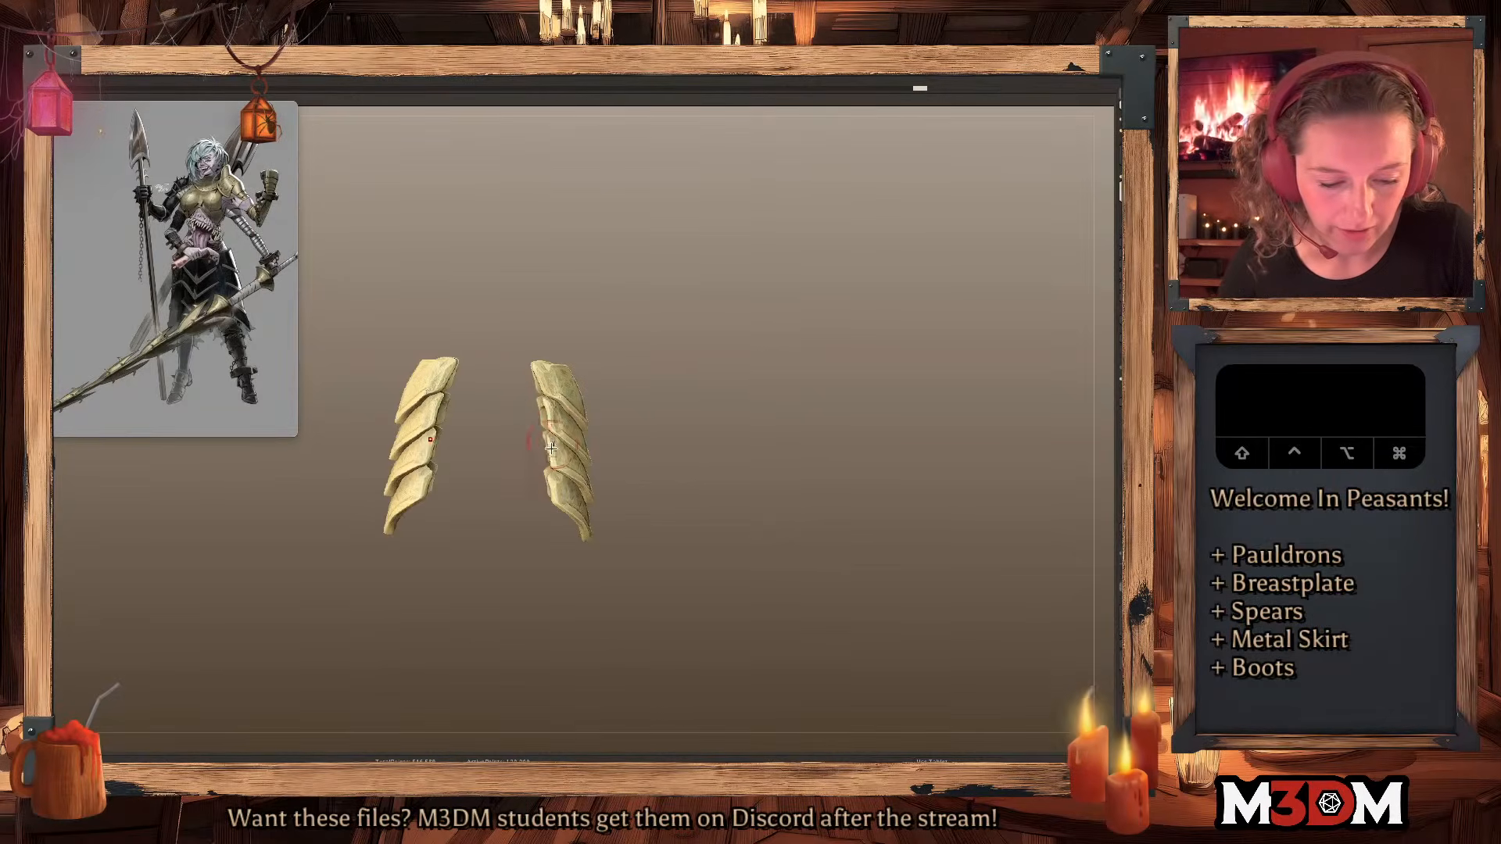
{"action": "left_click_drag", "start_coordinate": [551, 472], "coordinate": [557, 472]}
{"action": "left_click_drag", "start_coordinate": [711, 435], "coordinate": [679, 437]}
{"action": "left_click_drag", "start_coordinate": [551, 489], "coordinate": [560, 504]}
{"action": "mouse_move", "coordinate": [754, 430]}
{"action": "left_mouse_down"}
{"action": "mouse_move", "coordinate": [827, 424]}
{"action": "mouse_move", "coordinate": [847, 402]}
{"action": "mouse_move", "coordinate": [718, 440]}
{"action": "left_mouse_up"}
{"action": "key", "text": "alt+s"}
{"action": "left_click_drag", "start_coordinate": [558, 480], "coordinate": [563, 473]}
{"action": "left_click_drag", "start_coordinate": [779, 414], "coordinate": [830, 421]}
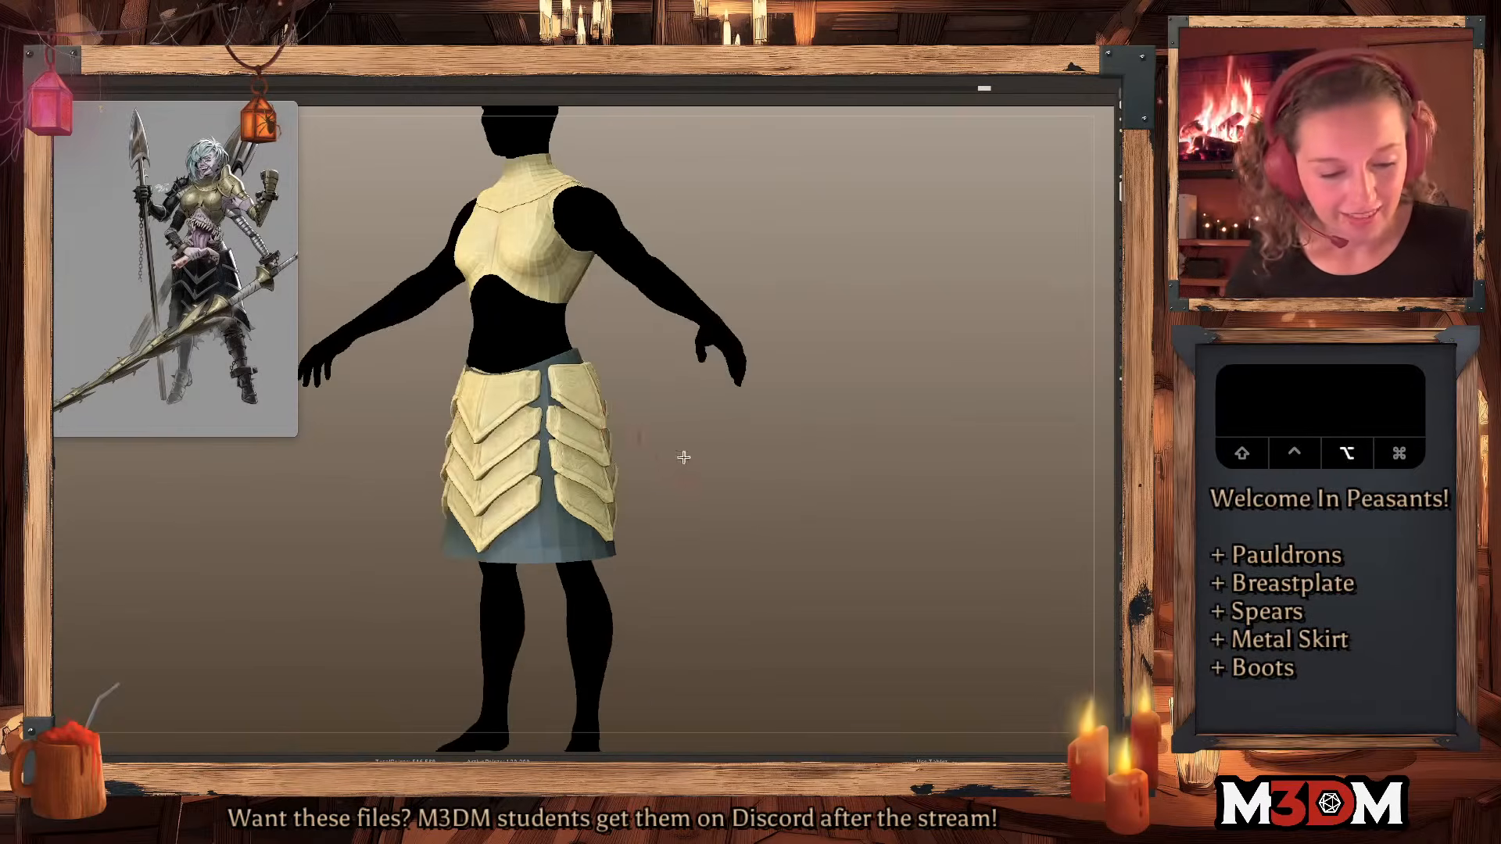
Frame the full figure from the front and quick save the project.
{"action": "left_click_drag", "start_coordinate": [677, 446], "coordinate": [690, 453], "text": "shift"}
{"action": "key", "text": "f"}
{"action": "key", "text": "space"}
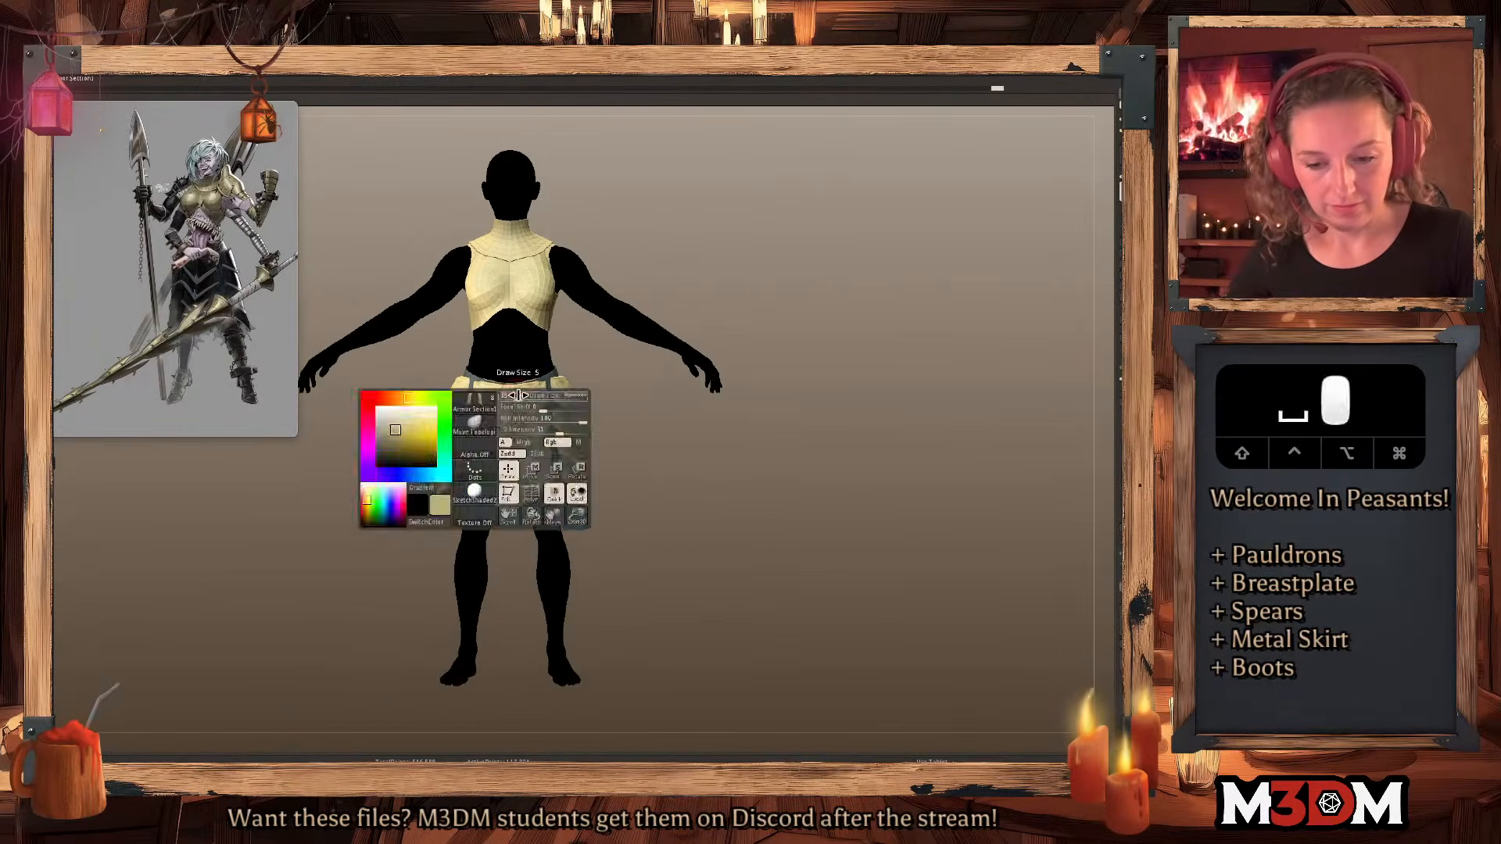
{"action": "key", "text": "shift+f"}
{"action": "key", "text": "shift+f"}
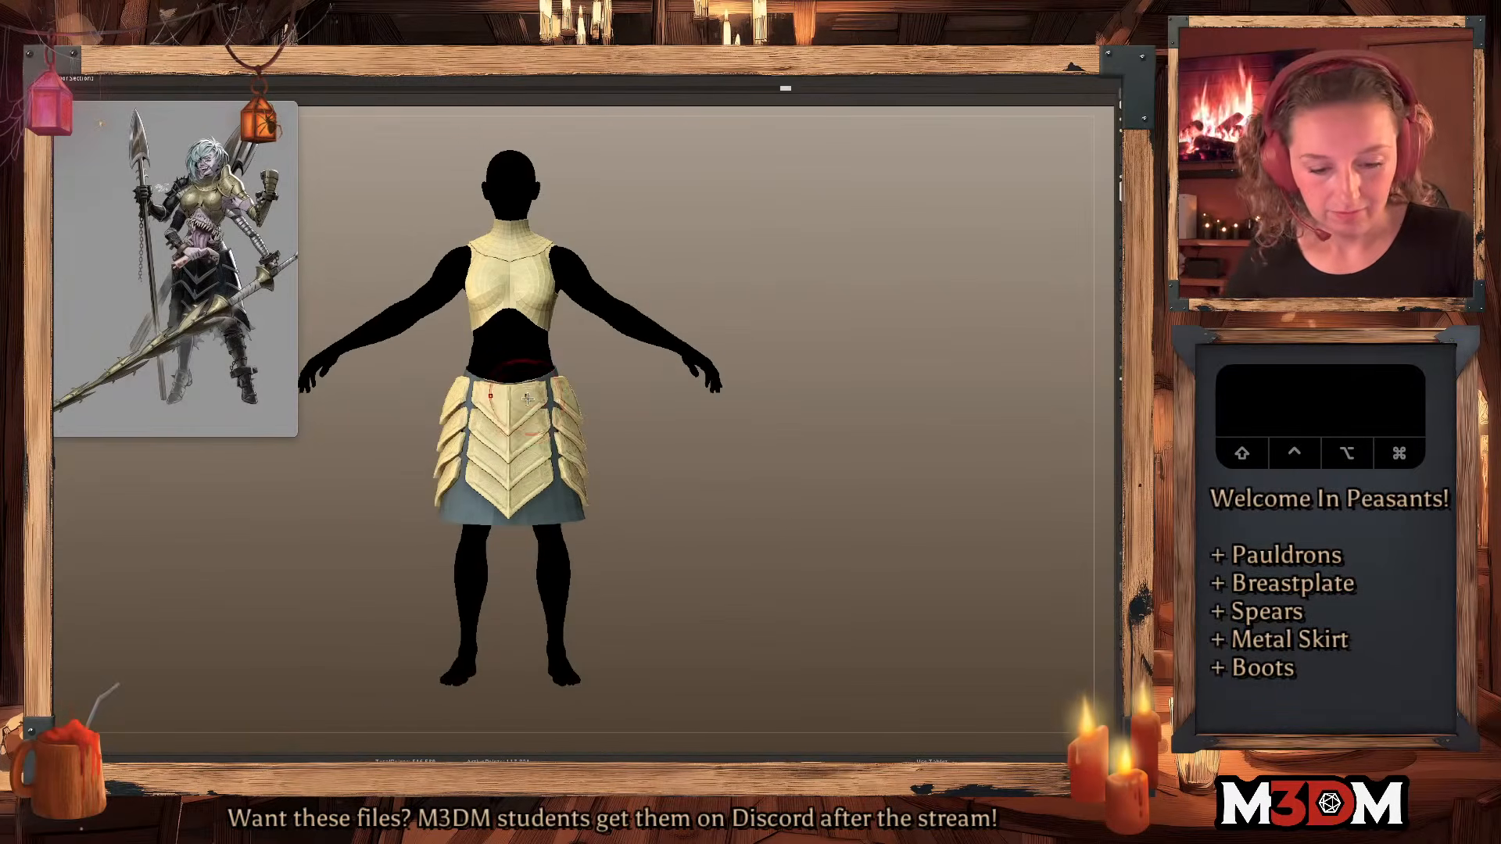
{"action": "key", "text": "9"}
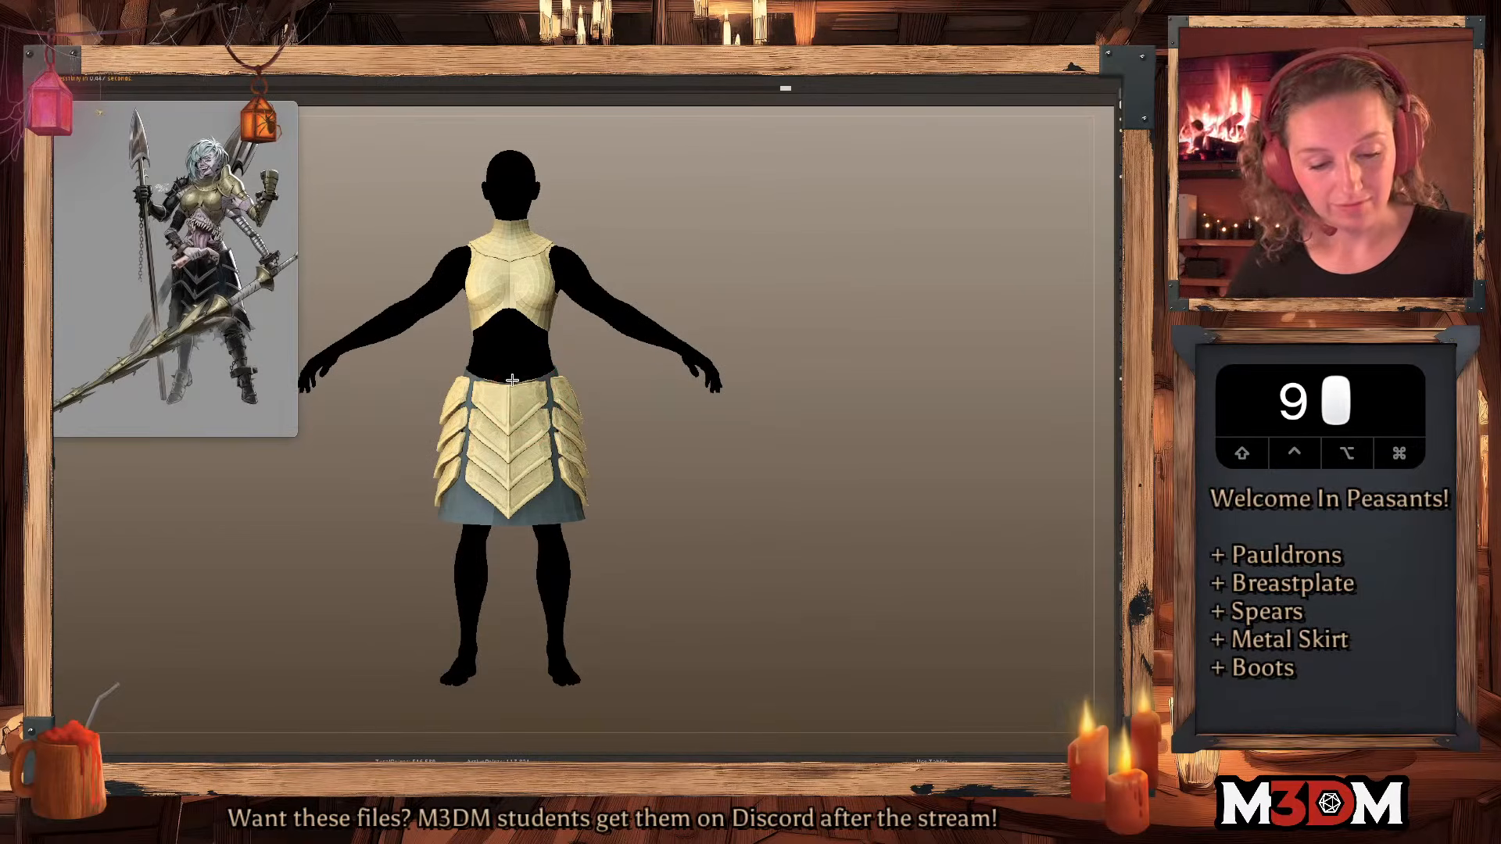
{"action": "key", "text": "space"}
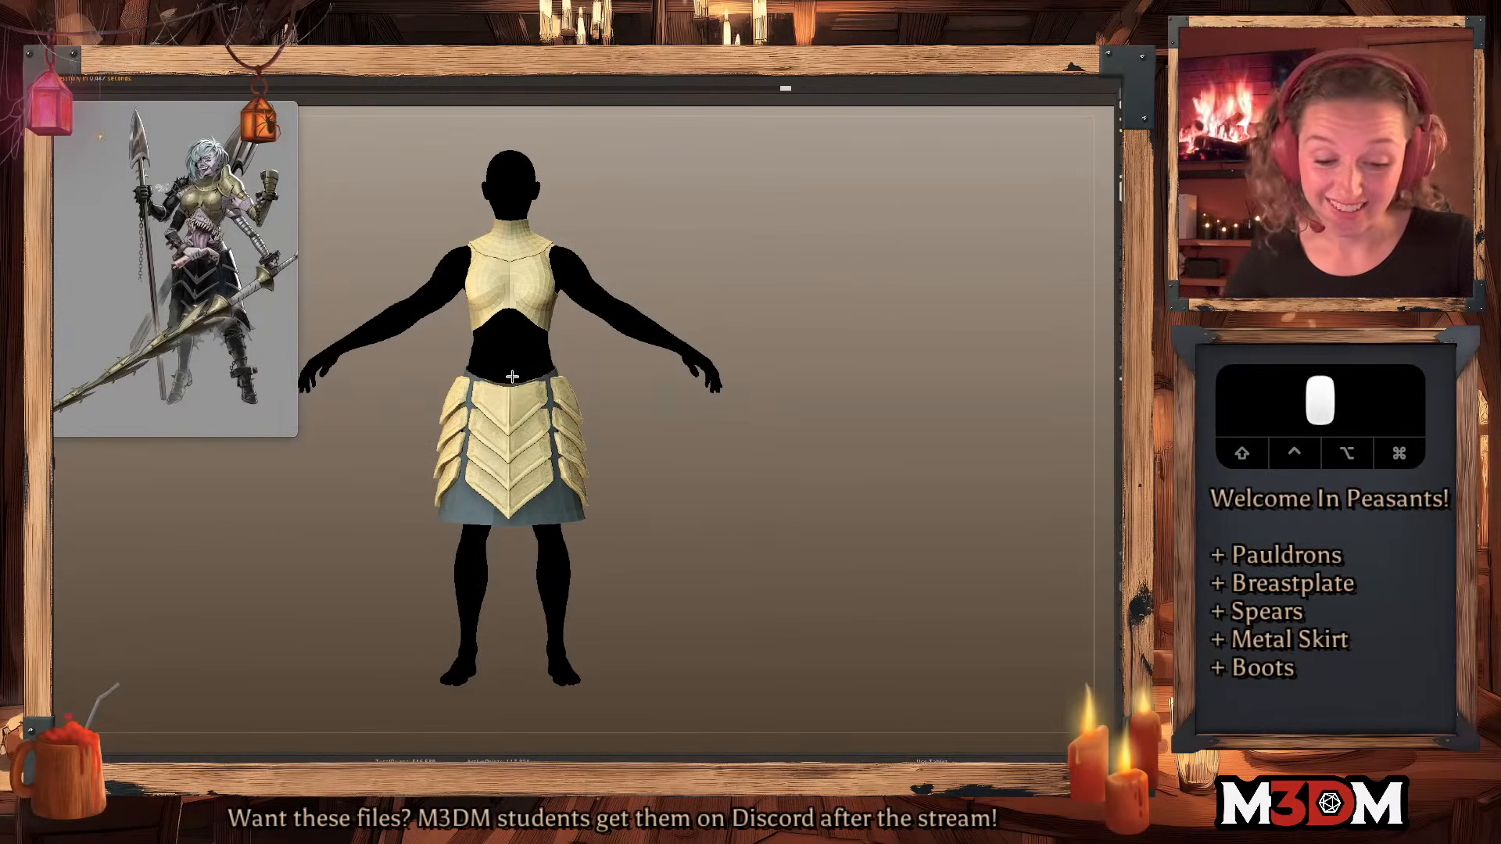
Try to reshape the lower plates of the front stack and undo the change.
{"action": "mouse_move", "coordinate": [537, 461]}
{"action": "left_mouse_down"}
{"action": "mouse_move", "coordinate": [548, 438]}
{"action": "mouse_move", "coordinate": [509, 483]}
{"action": "mouse_move", "coordinate": [509, 512]}
{"action": "left_mouse_up"}
{"action": "key", "text": "super+z"}
{"action": "right_click", "coordinate": [603, 459]}
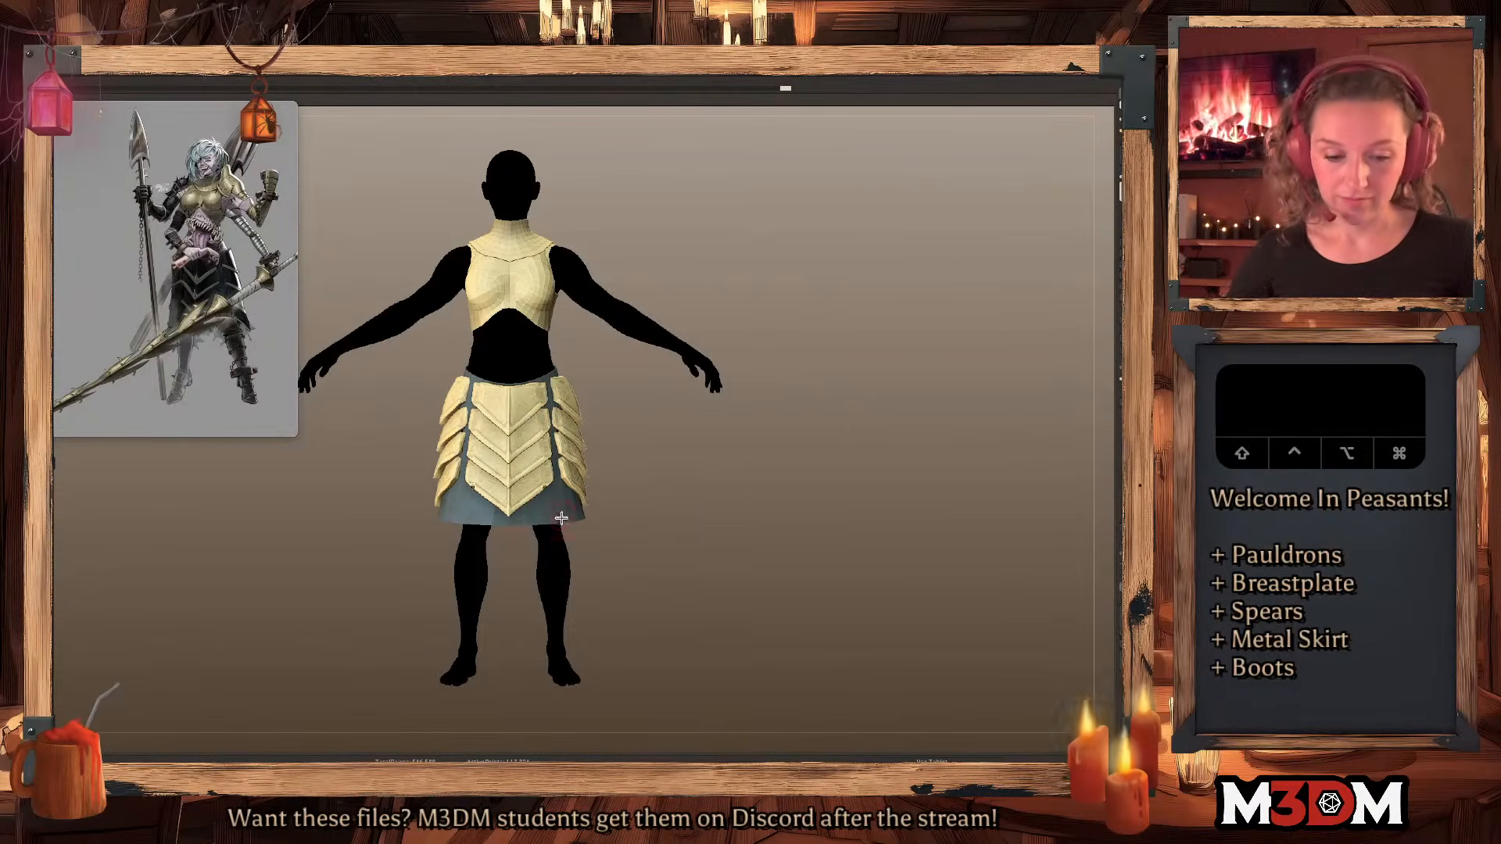
{"action": "left_click_drag", "start_coordinate": [737, 488], "coordinate": [708, 476], "text": "alt"}
{"action": "key", "text": "shift+f"}
{"action": "key", "text": "shift+f"}
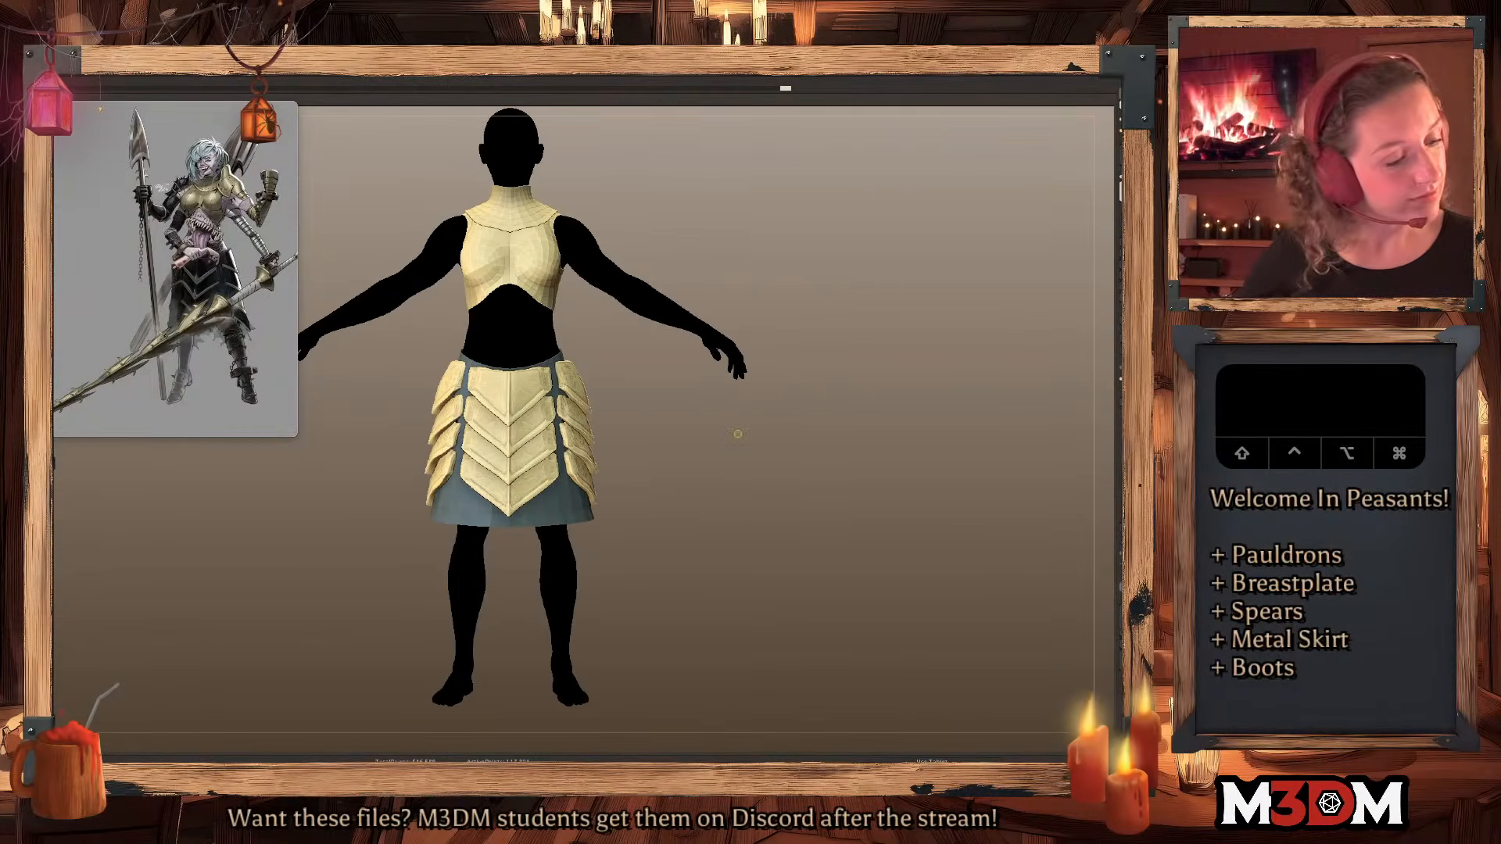
Isolate the single triangular plate and compare its detailed version with its low-poly version.
{"action": "left_click", "coordinate": [1173, 469]}
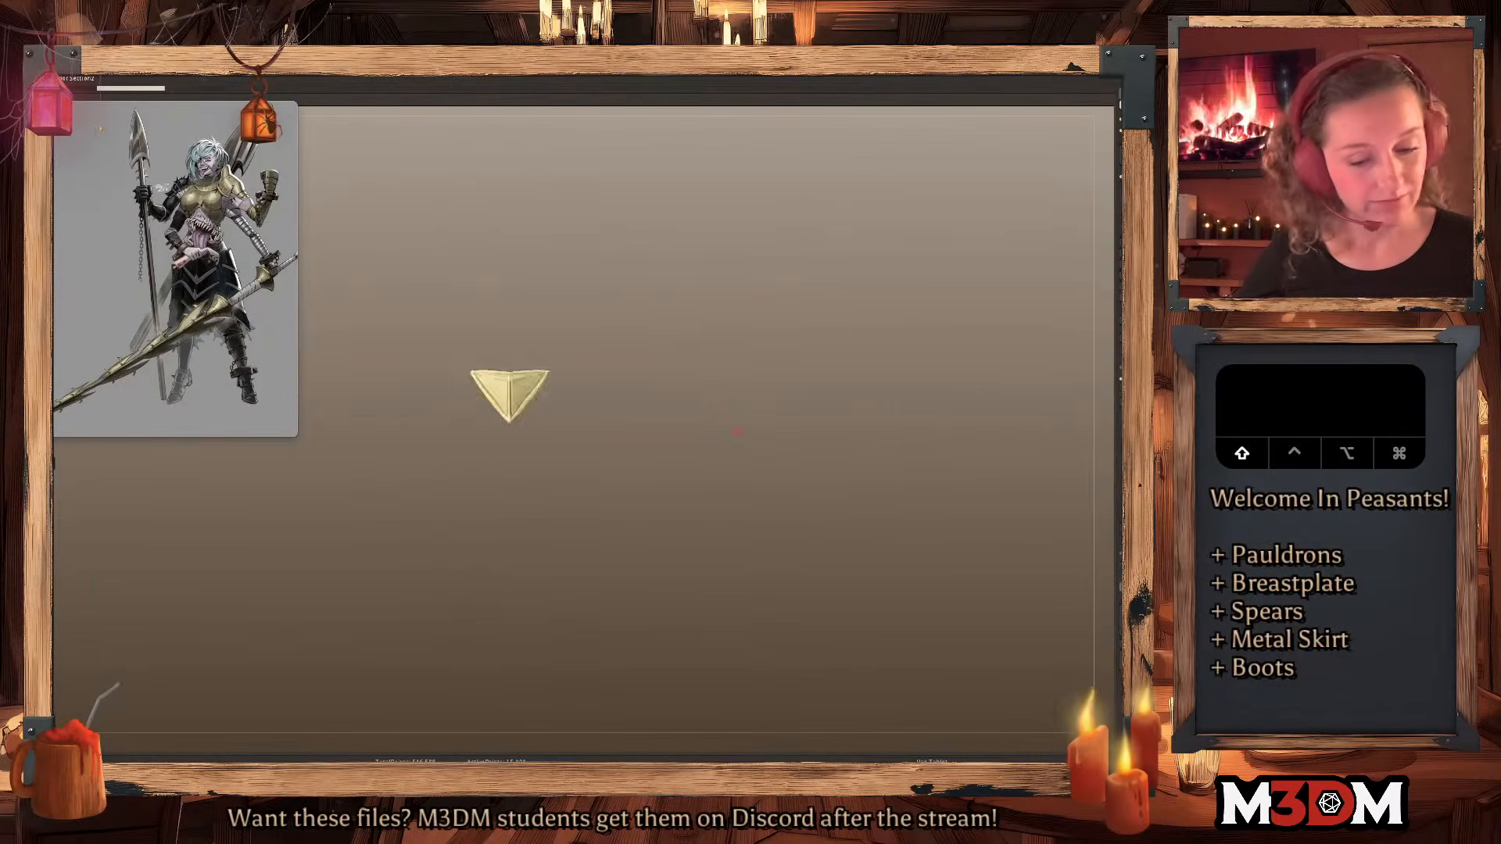
{"action": "left_click_drag", "start_coordinate": [826, 530], "coordinate": [832, 600], "text": "alt"}
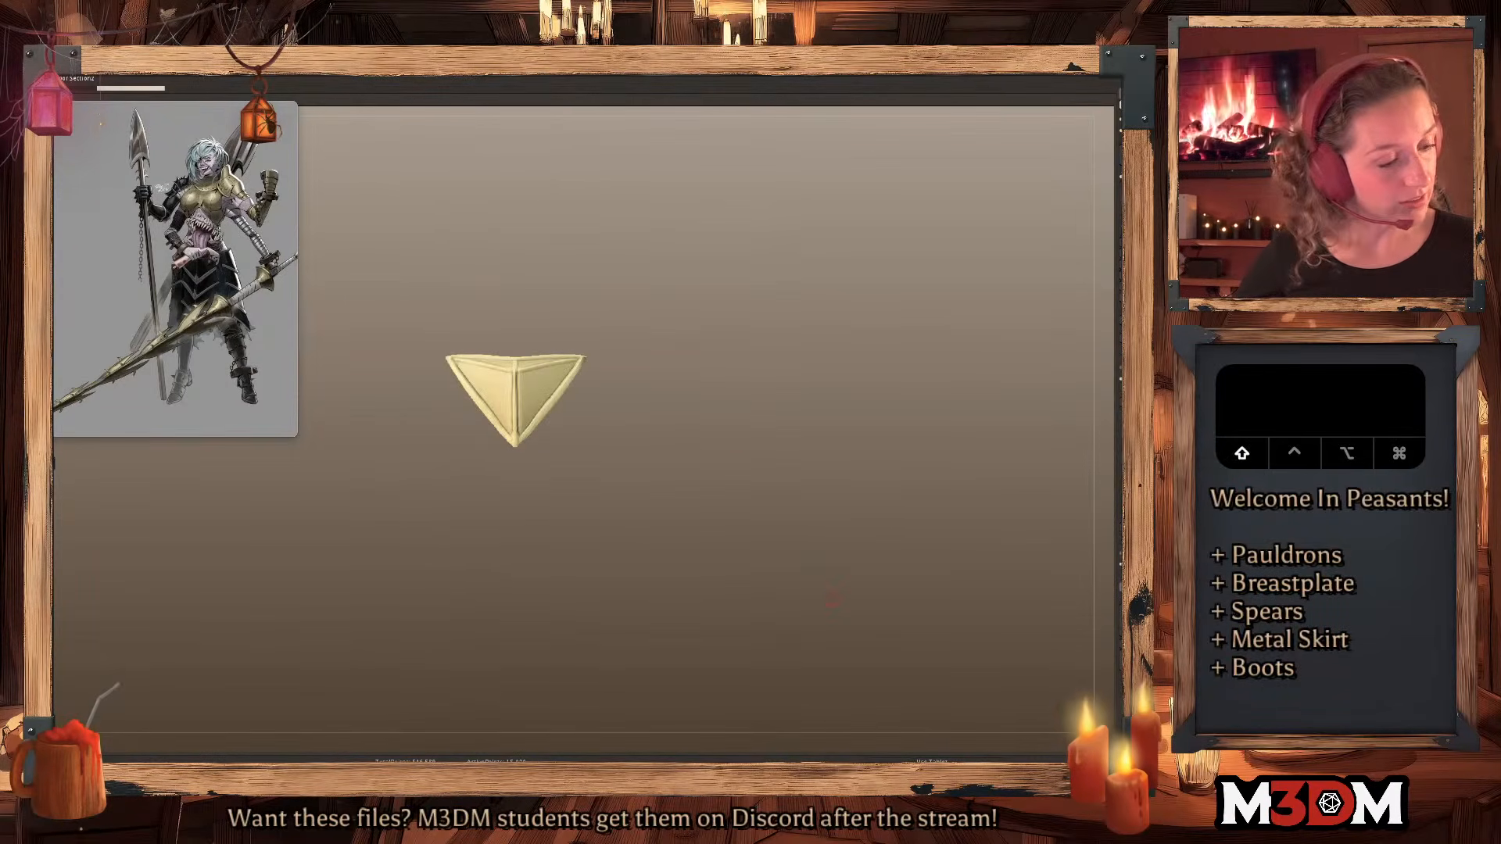
{"action": "left_click", "coordinate": [1173, 469]}
{"action": "key", "text": "shift+f"}
{"action": "key", "text": "shift+f"}
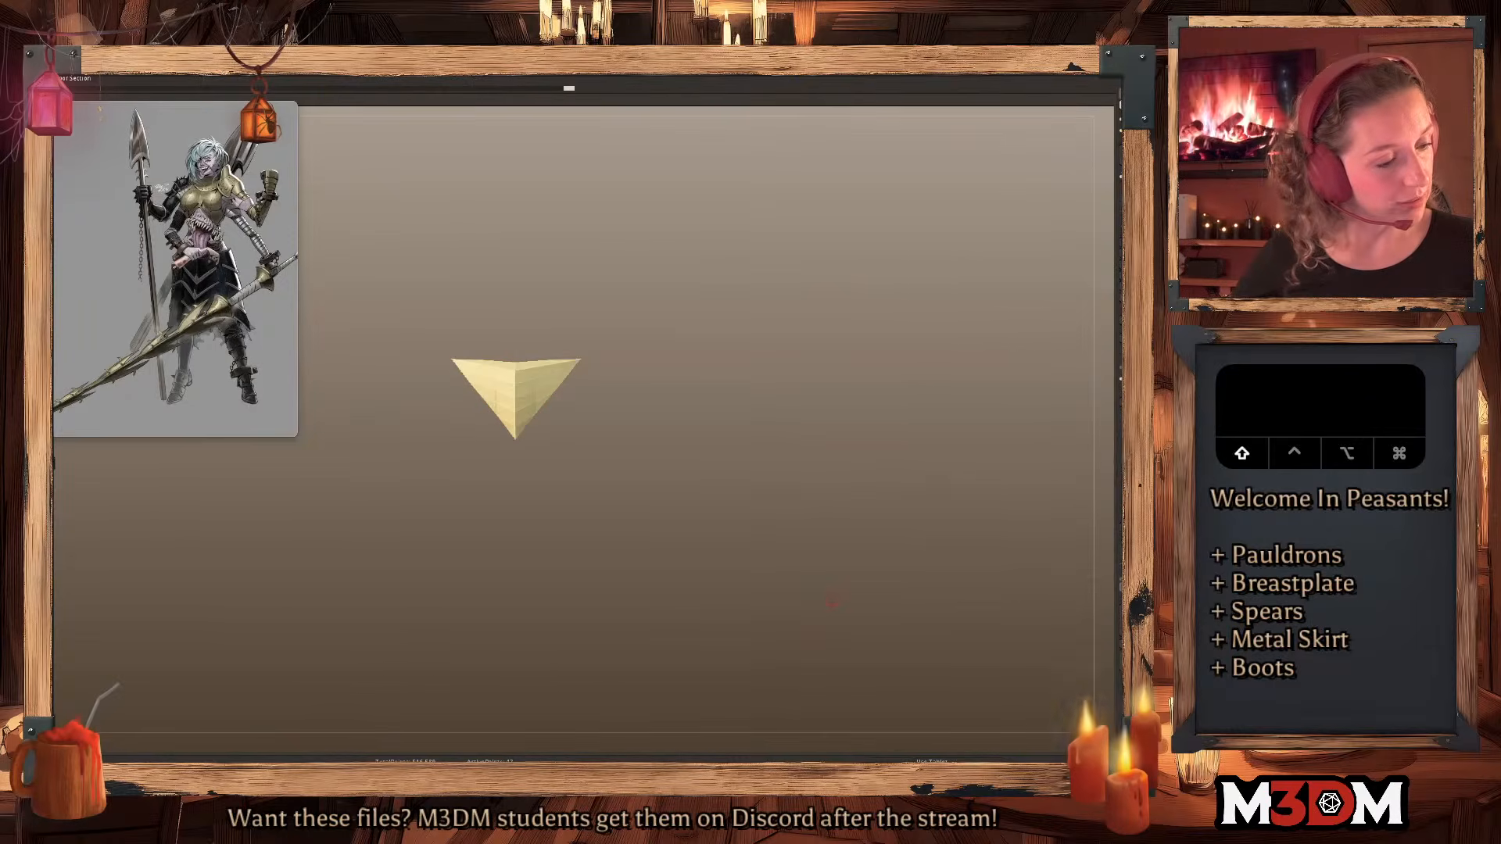
Create a subtool folder named "Student Low Res Assets".
{"action": "left_click", "coordinate": [1173, 469]}
{"action": "left_click", "coordinate": [1173, 461]}
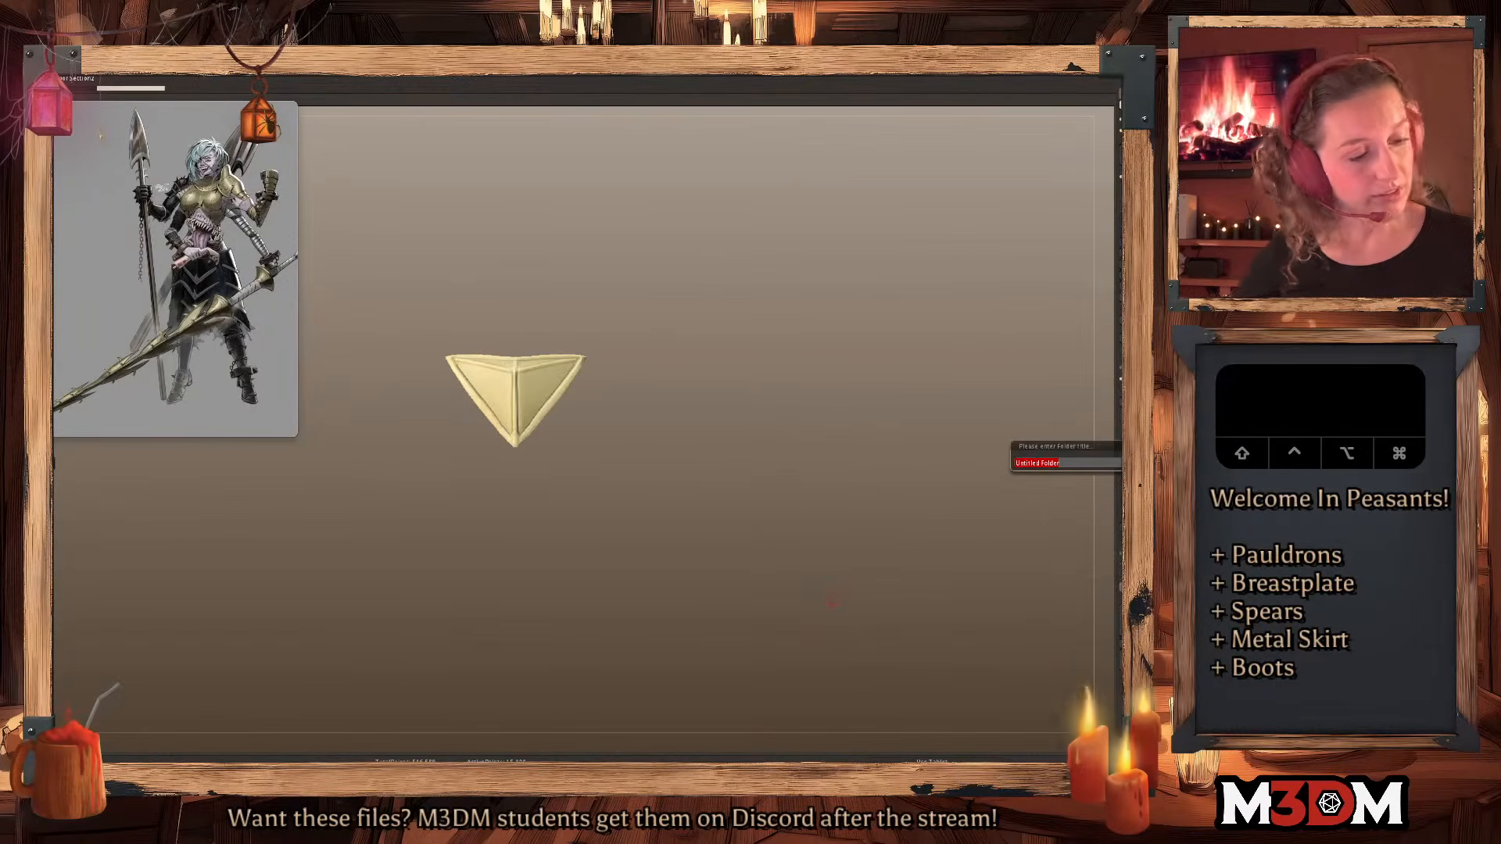
{"action": "type", "text": "Student"}
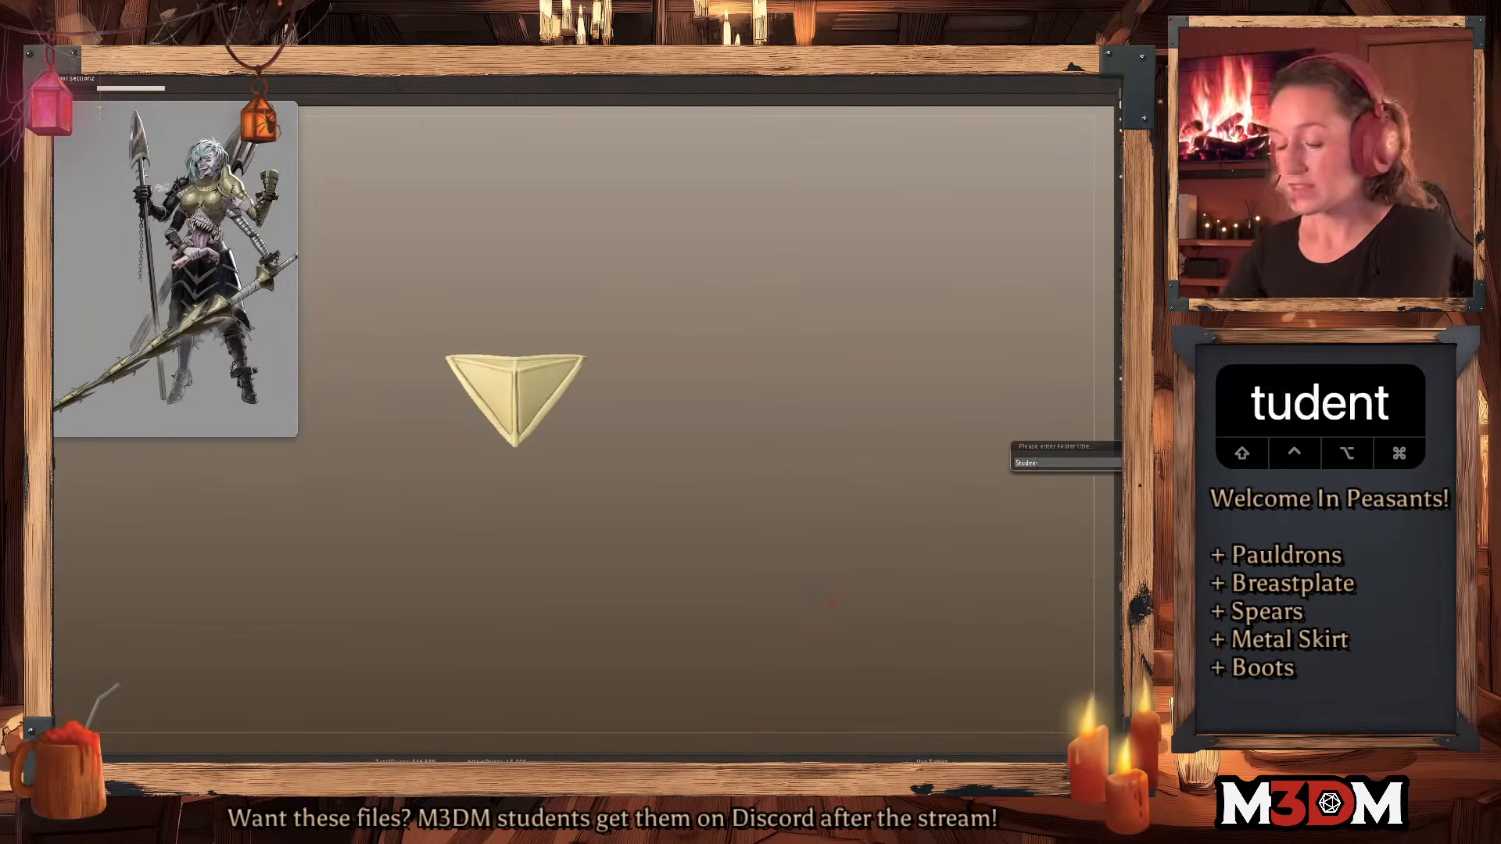
{"action": "type", "text": " Low Res Assets"}
{"action": "key", "text": "Return"}
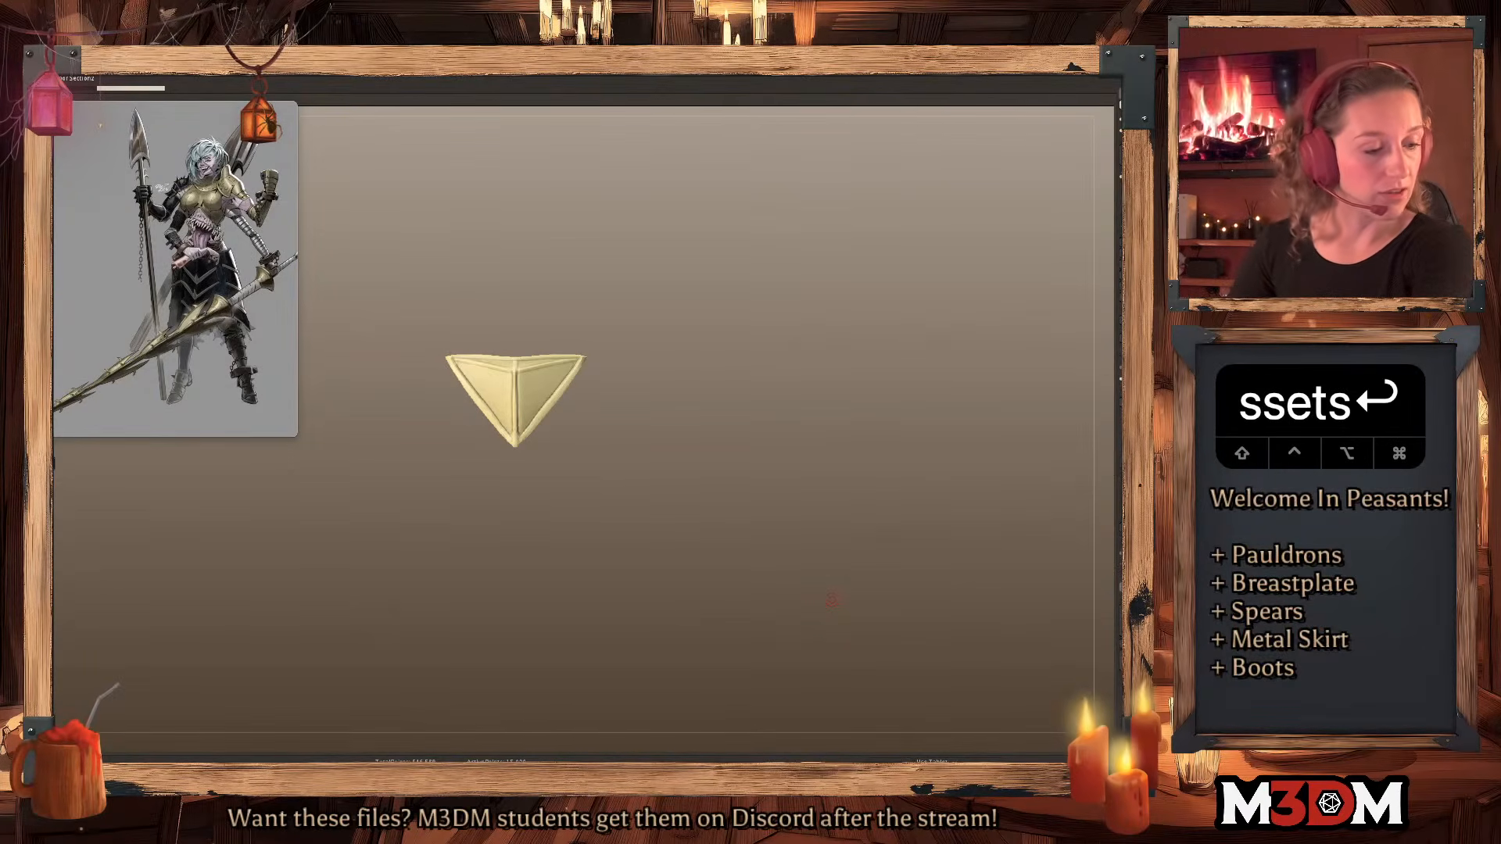
{"action": "left_click", "coordinate": [832, 599]}
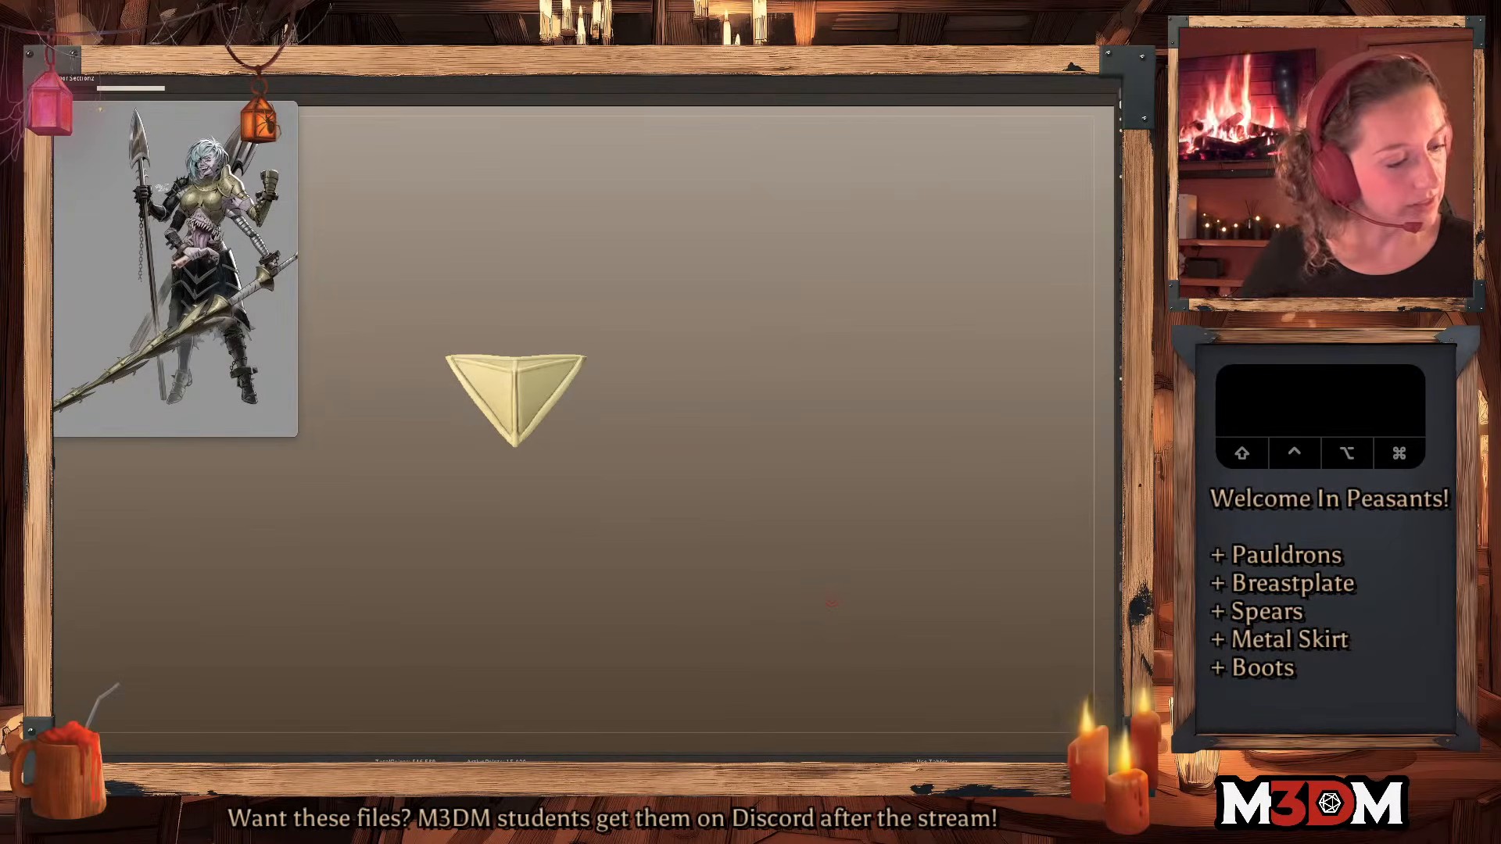
Select the low-poly triangular plate and rename its subtool "Single Sided Tasset".
{"action": "left_click", "coordinate": [1134, 512]}
{"action": "key", "text": "shift+f"}
{"action": "key", "text": "shift+f"}
{"action": "left_click", "coordinate": [1133, 512]}
{"action": "key", "text": "shift+f"}
{"action": "left_click", "coordinate": [1134, 571]}
{"action": "type", "text": "Single Sided "}
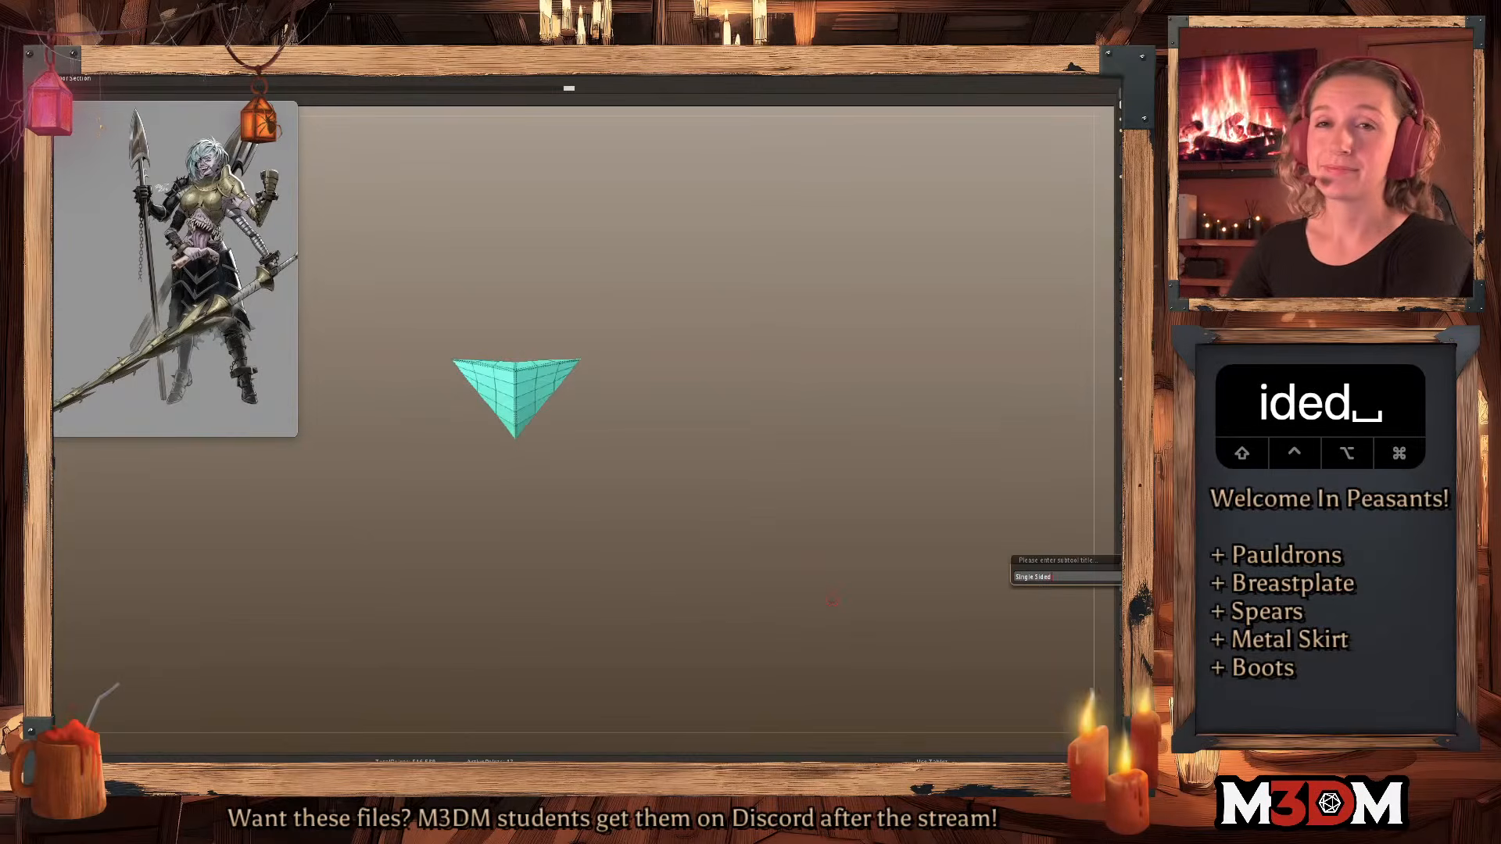
{"action": "type", "text": "Tasset"}
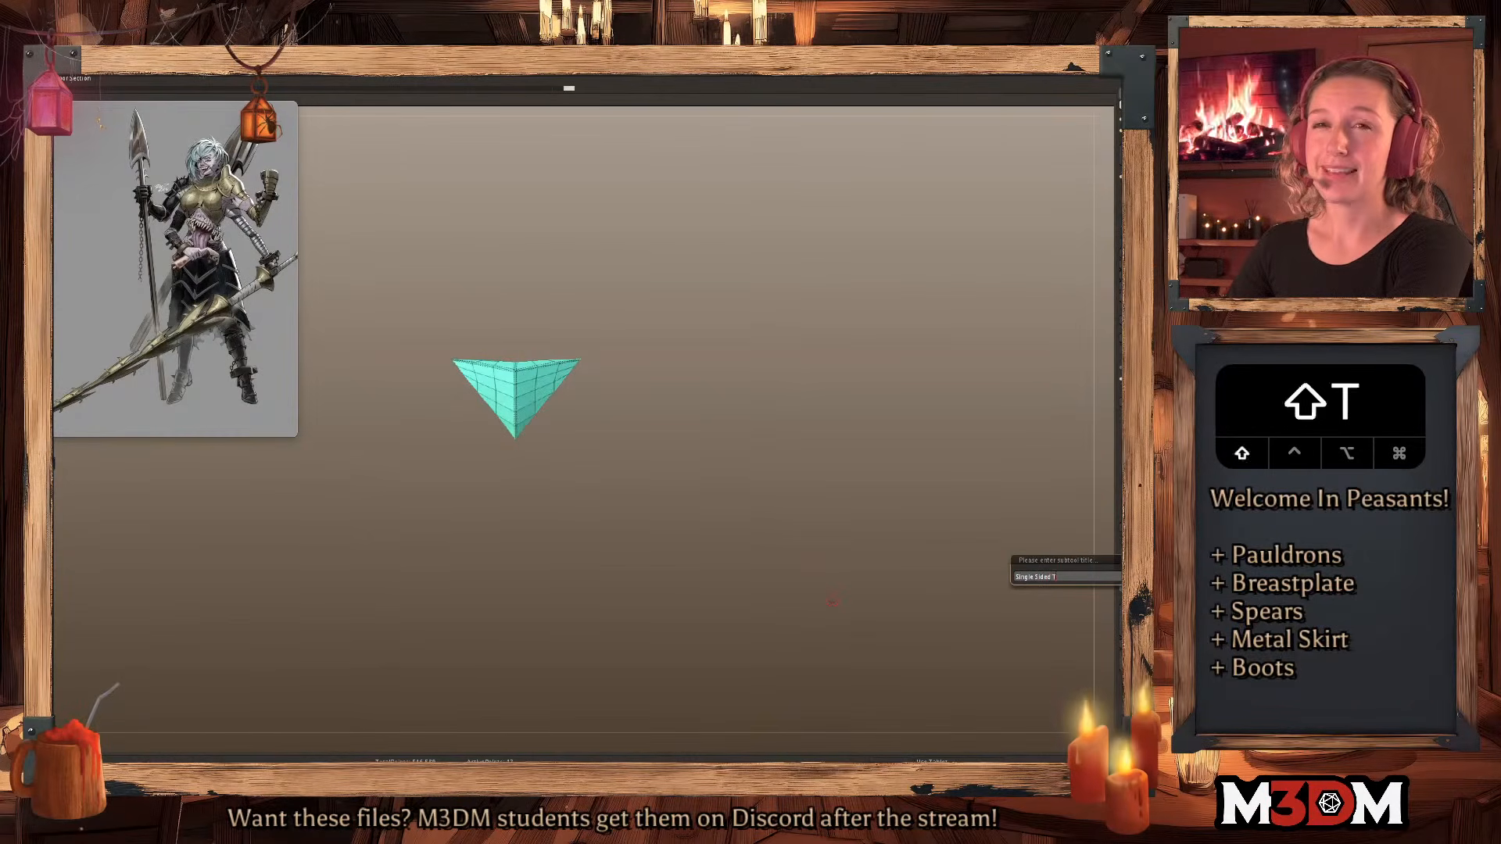
{"action": "key", "text": "Return"}
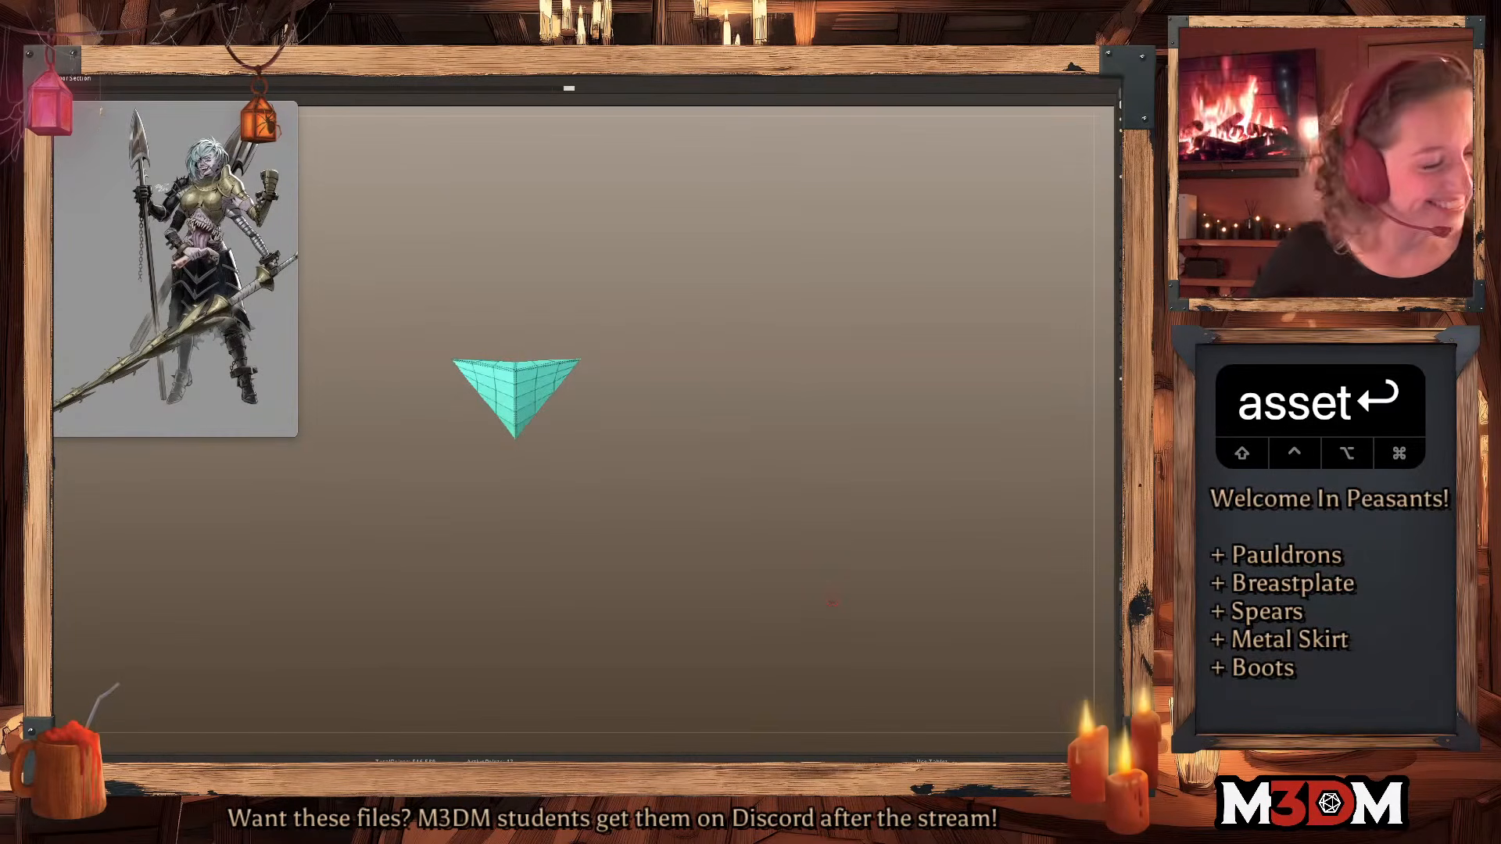
Select the detailed triangular plate and check its polygroups against the Single Sided Tasset.
{"action": "left_click", "coordinate": [1133, 508]}
{"action": "key", "text": "shift+f"}
{"action": "key", "text": "shift+f"}
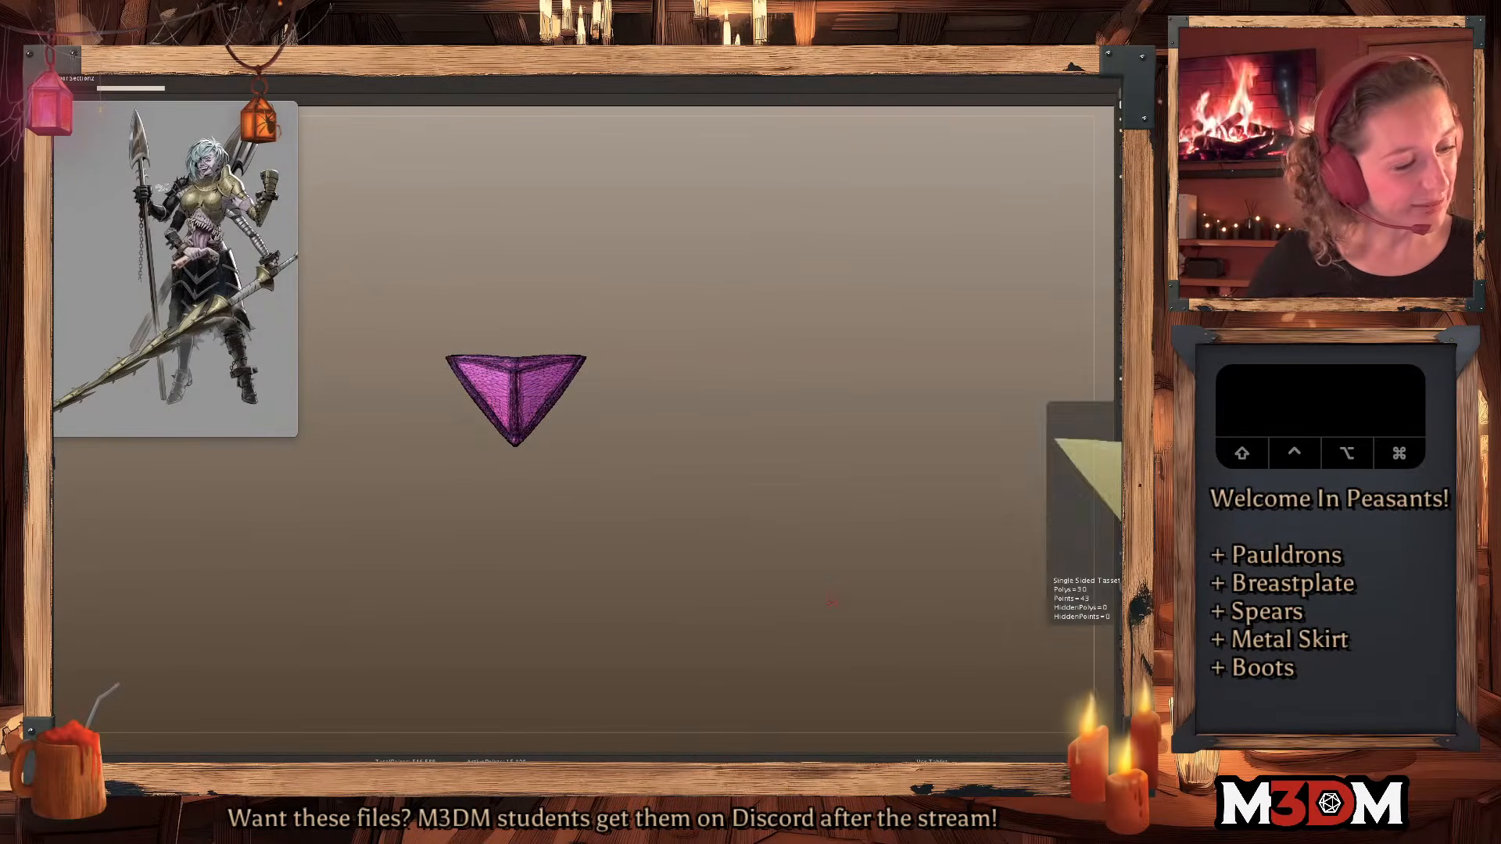
{"action": "key", "text": "shift+f"}
{"action": "key", "text": "shift+f"}
{"action": "left_click", "coordinate": [1134, 508]}
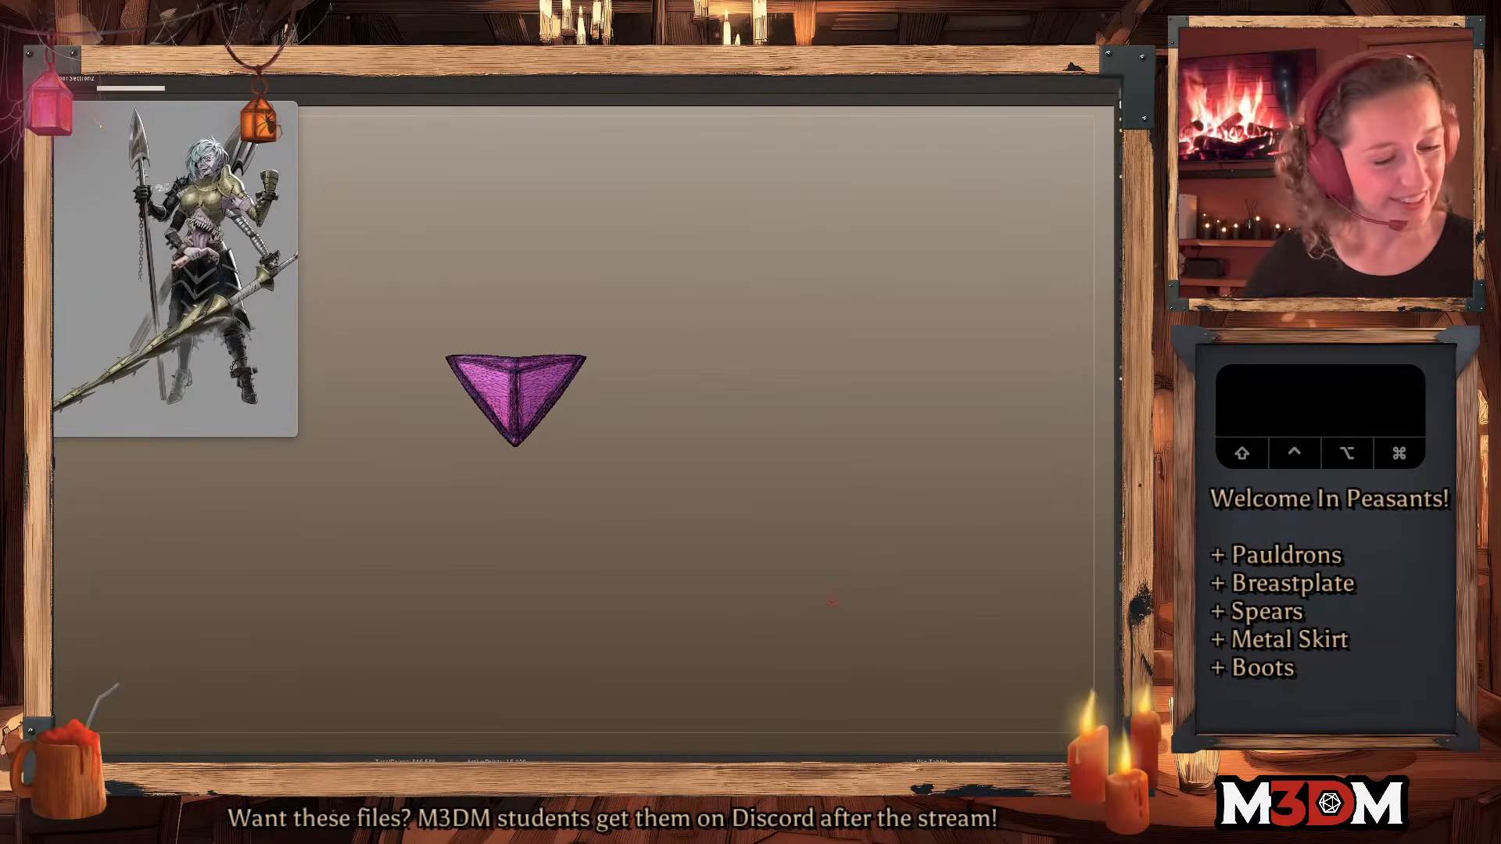
Return to the full figure, select the cloth skirt under the plates and hide its wireframe.
{"action": "left_click", "coordinate": [551, 343], "text": "alt"}
{"action": "left_click", "coordinate": [603, 491], "text": "alt"}
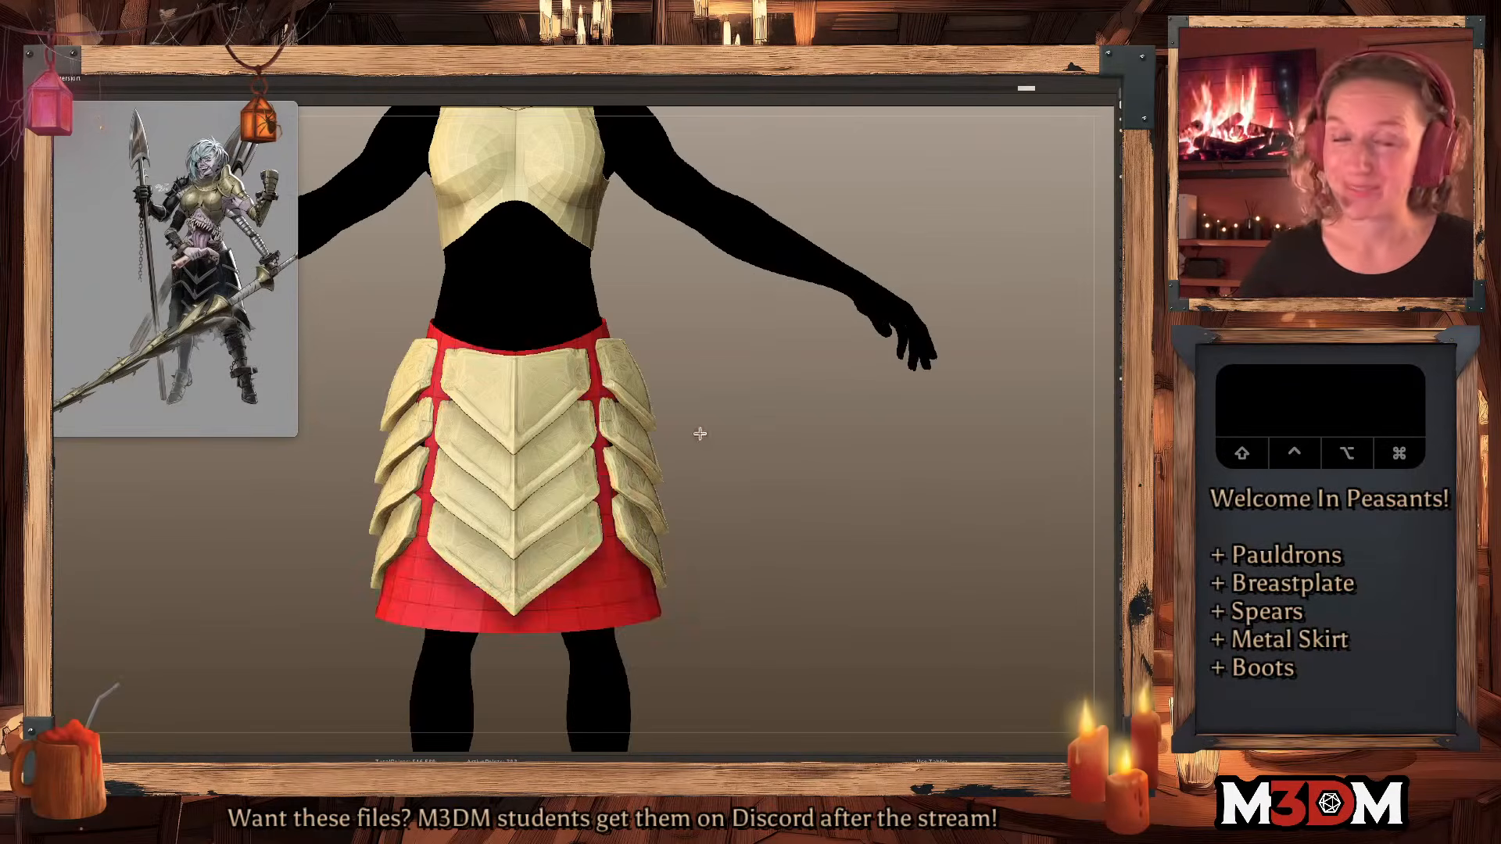
{"action": "left_click", "coordinate": [552, 286], "text": "alt"}
{"action": "left_click_drag", "start_coordinate": [813, 505], "coordinate": [842, 504], "text": "alt"}
{"action": "right_click", "coordinate": [837, 499]}
{"action": "key", "text": "shift+f"}
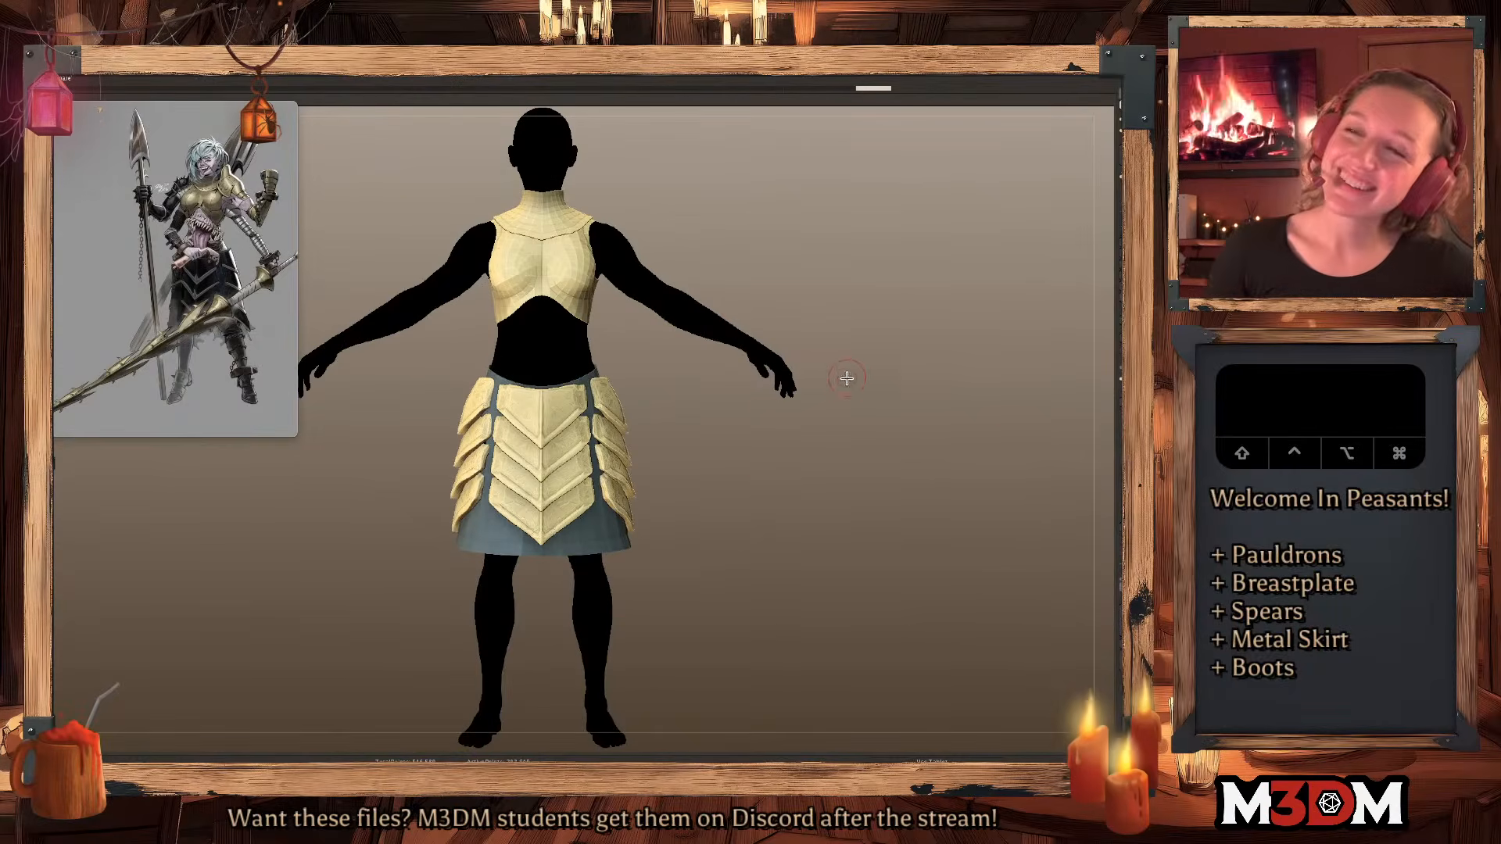
{"action": "left_click", "coordinate": [584, 536], "text": "alt"}
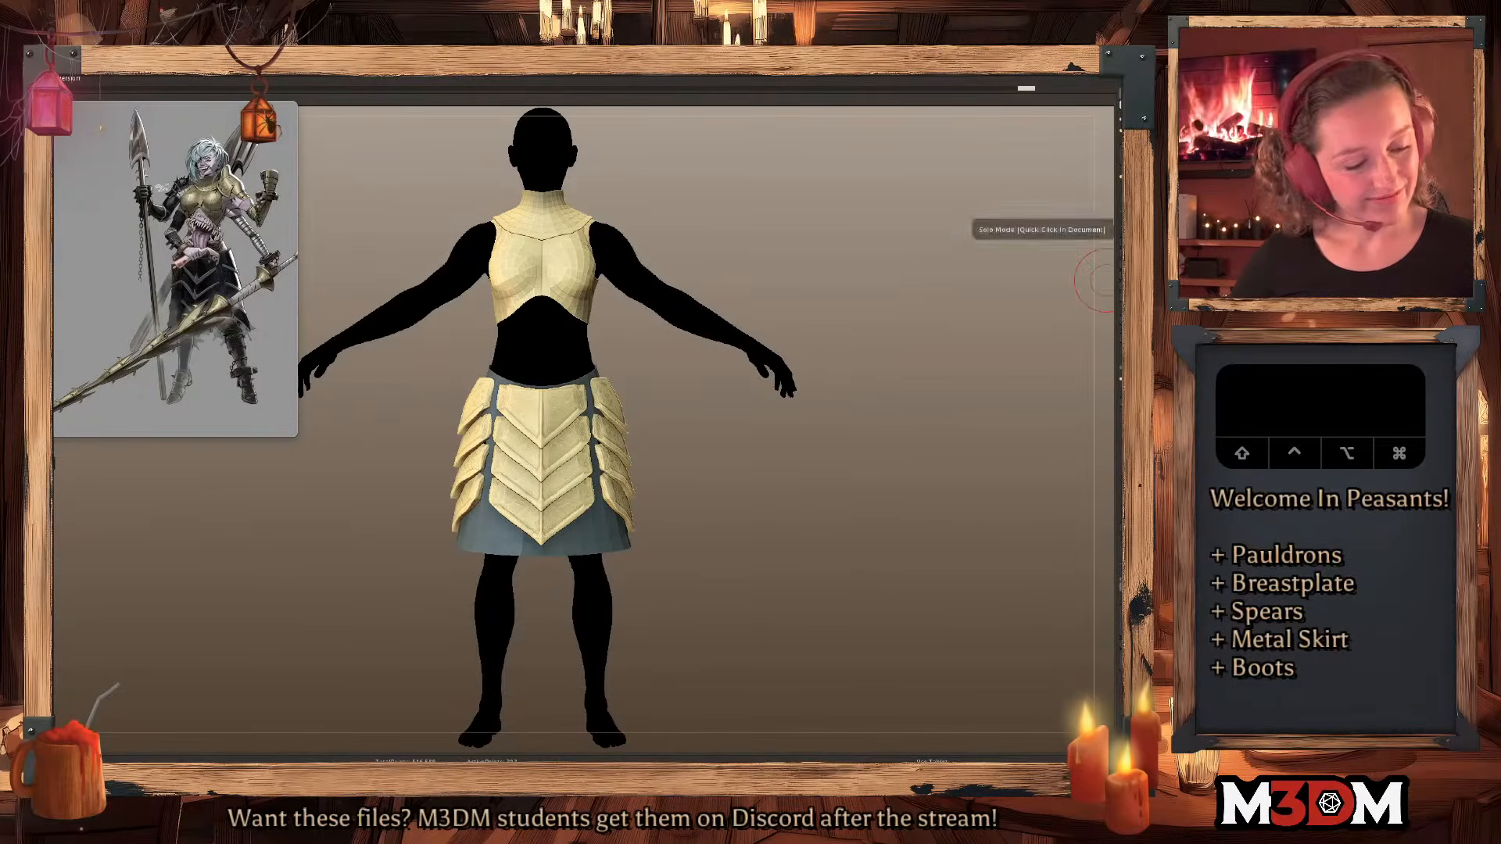
{"action": "right_click", "coordinate": [760, 508]}
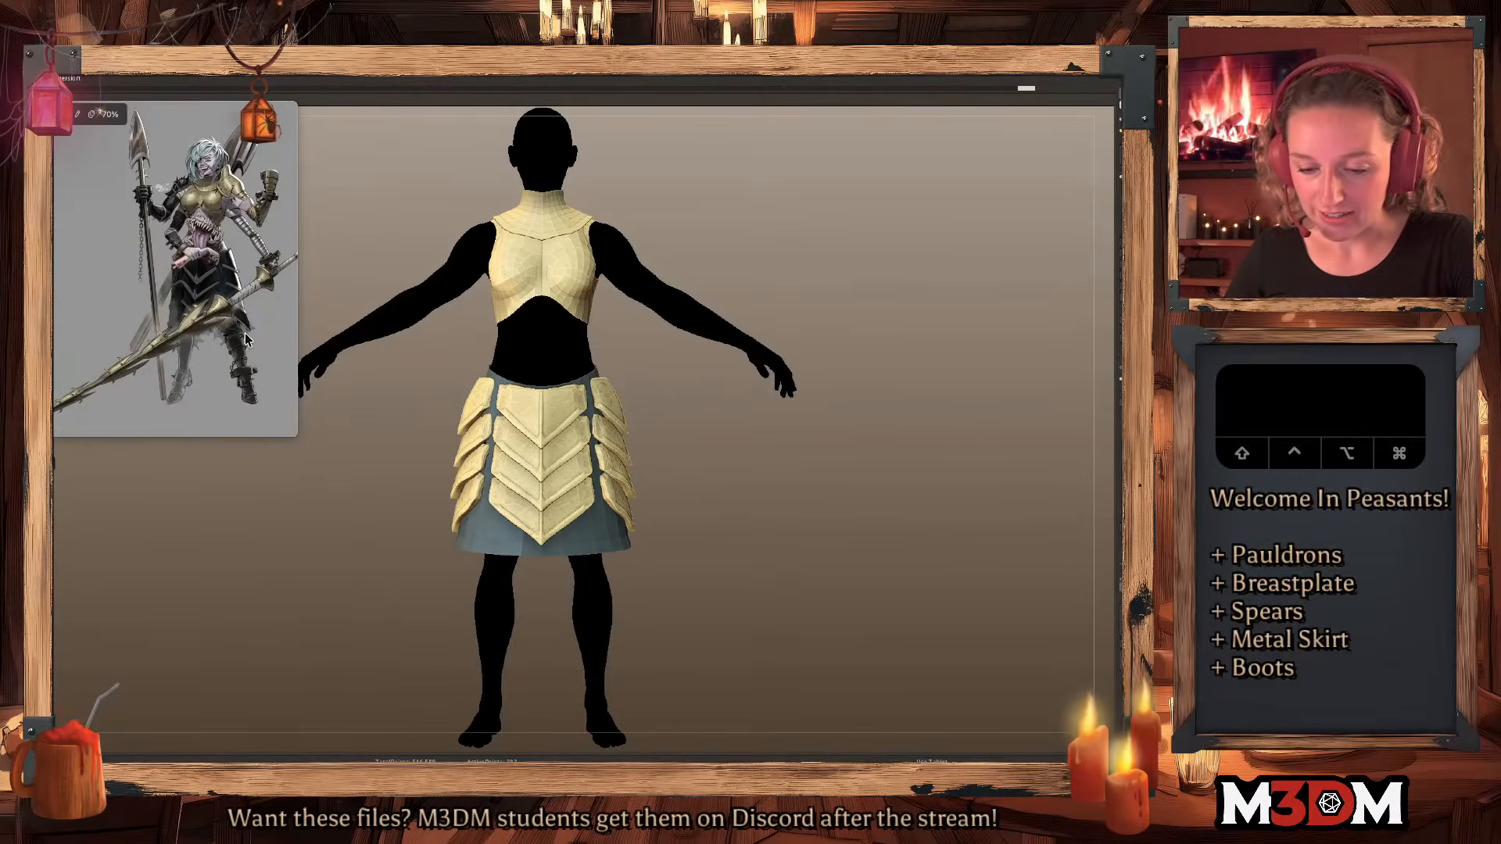
Isolate the cloth skirt and pull its lower hem down into long points beside a central gap.
{"action": "left_click", "coordinate": [1117, 269]}
{"action": "right_click_drag", "start_coordinate": [856, 448], "coordinate": [810, 497]}
{"action": "left_click_drag", "start_coordinate": [659, 550], "coordinate": [695, 647]}
{"action": "right_click_drag", "start_coordinate": [945, 536], "coordinate": [851, 511], "text": "shift"}
{"action": "mouse_move", "coordinate": [619, 537]}
{"action": "left_mouse_down"}
{"action": "mouse_move", "coordinate": [617, 518]}
{"action": "mouse_move", "coordinate": [602, 519]}
{"action": "left_mouse_up"}
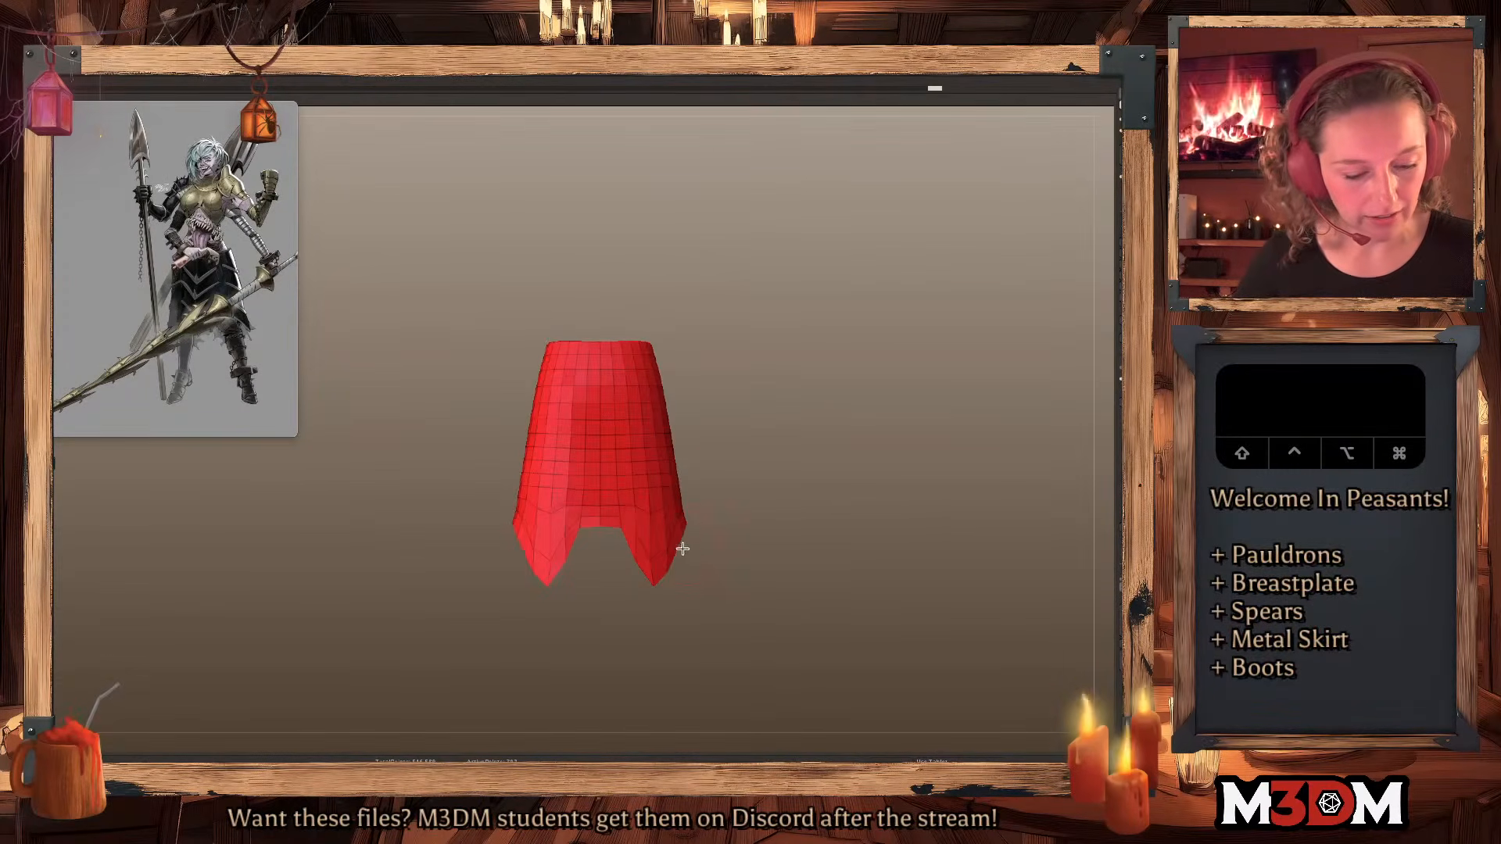
Pull more ragged points down around the skirt's hem, with the longest ones at the sides.
{"action": "right_click_drag", "start_coordinate": [925, 472], "coordinate": [767, 411]}
{"action": "mouse_move", "coordinate": [571, 512]}
{"action": "left_mouse_down"}
{"action": "mouse_move", "coordinate": [620, 503]}
{"action": "mouse_move", "coordinate": [753, 396]}
{"action": "mouse_move", "coordinate": [646, 472]}
{"action": "mouse_move", "coordinate": [569, 571]}
{"action": "mouse_move", "coordinate": [581, 627]}
{"action": "left_mouse_up"}
{"action": "mouse_move", "coordinate": [582, 610]}
{"action": "left_mouse_down"}
{"action": "mouse_move", "coordinate": [648, 548]}
{"action": "mouse_move", "coordinate": [606, 568]}
{"action": "mouse_move", "coordinate": [837, 445]}
{"action": "left_mouse_up"}
{"action": "mouse_move", "coordinate": [640, 511]}
{"action": "left_mouse_down"}
{"action": "mouse_move", "coordinate": [637, 554]}
{"action": "mouse_move", "coordinate": [695, 536]}
{"action": "mouse_move", "coordinate": [695, 602]}
{"action": "left_mouse_up"}
{"action": "left_click_drag", "start_coordinate": [696, 528], "coordinate": [695, 604]}
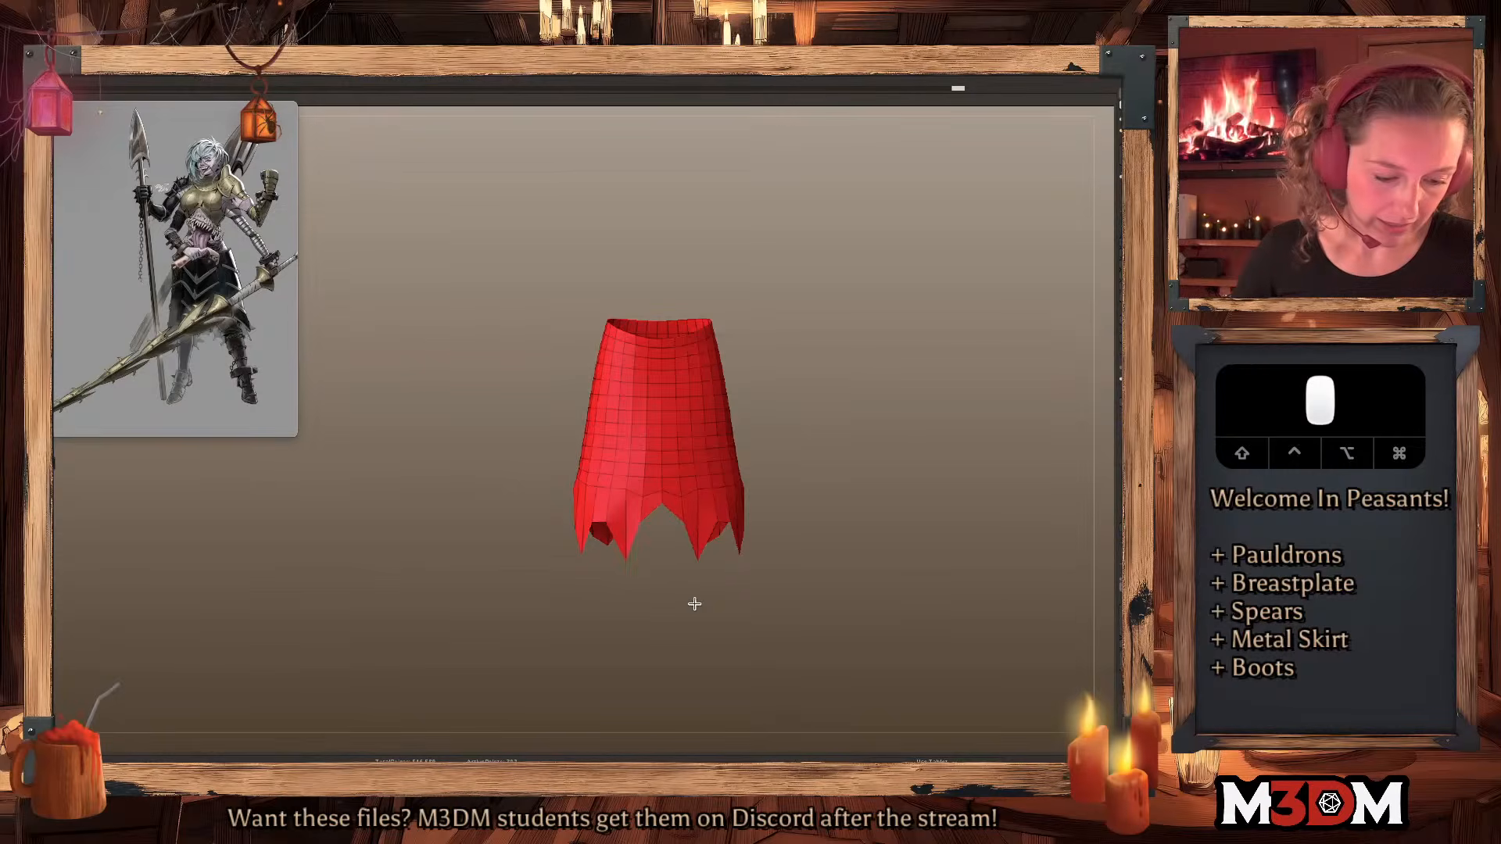
{"action": "left_click_drag", "start_coordinate": [737, 556], "coordinate": [741, 573]}
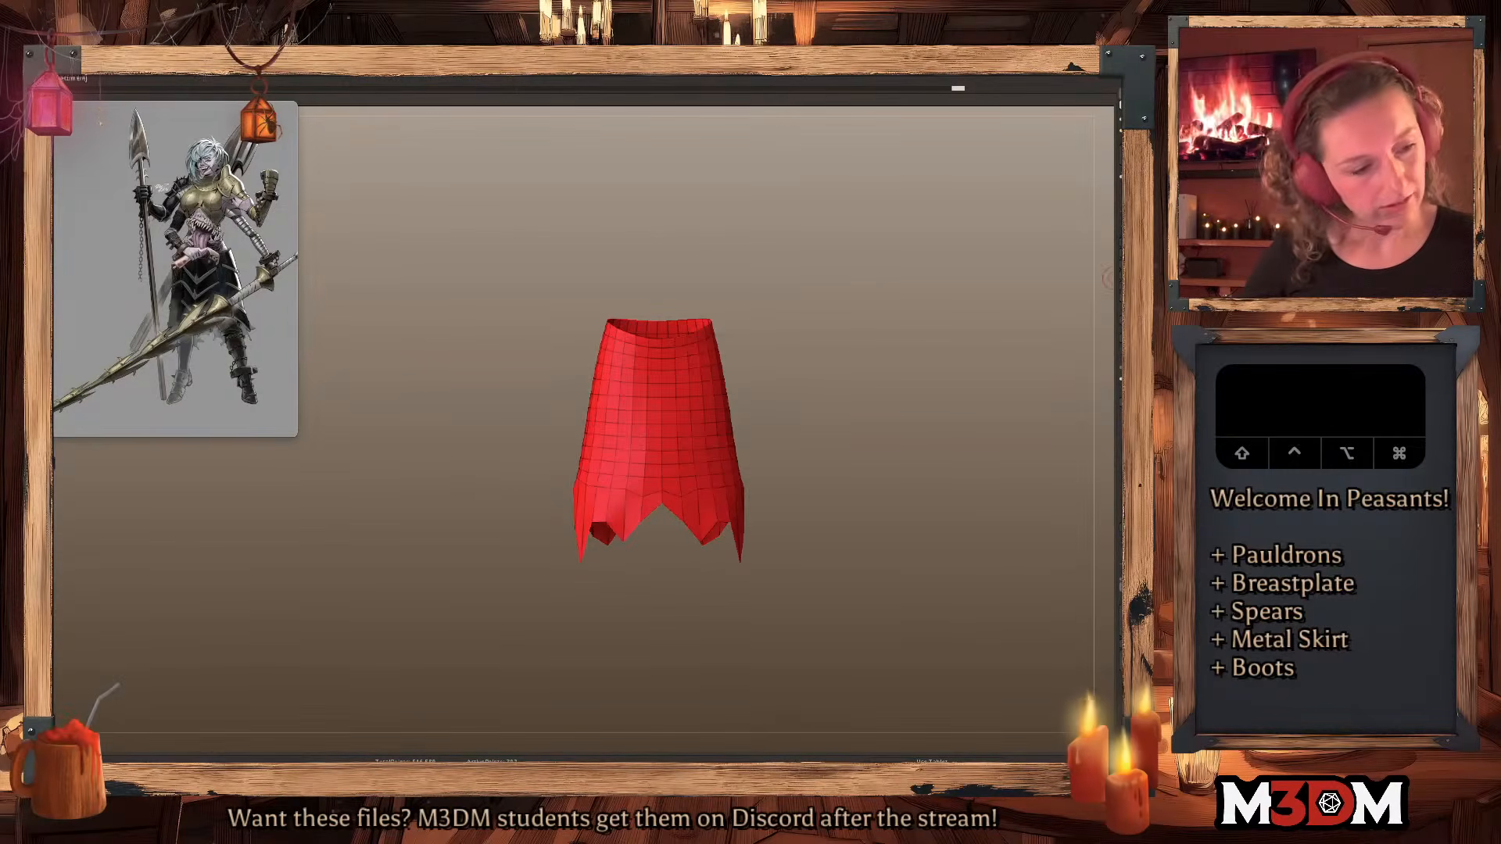
Show the whole figure, undo the last hem pull and reshape the skirt's hem into shorter ragged points.
{"action": "left_click", "coordinate": [1124, 228]}
{"action": "left_click_drag", "start_coordinate": [909, 466], "coordinate": [724, 491], "text": "alt"}
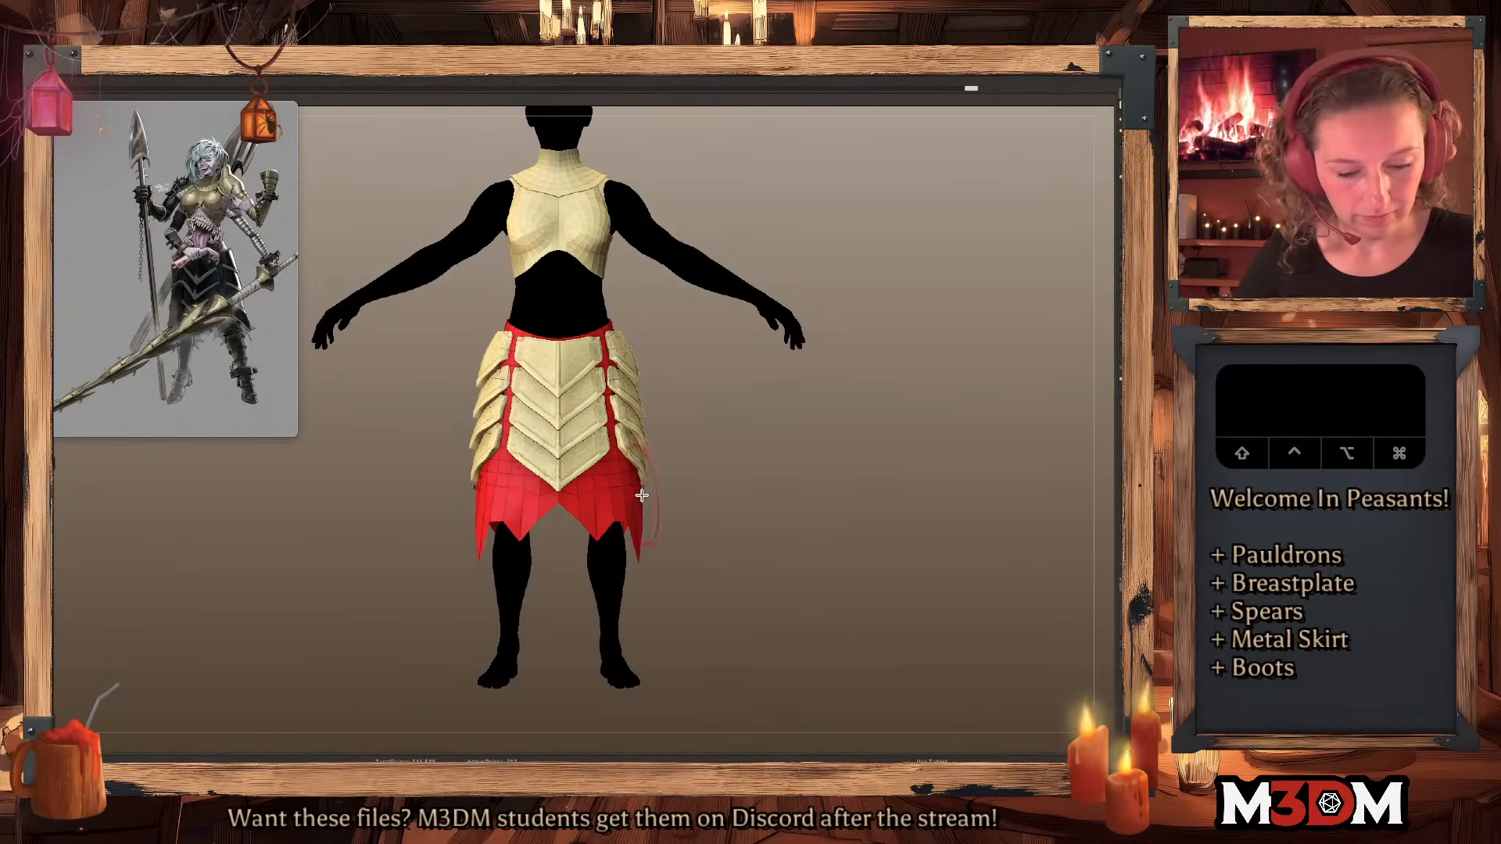
{"action": "key", "text": "super+z"}
{"action": "key", "text": "space"}
{"action": "mouse_move", "coordinate": [644, 534]}
{"action": "left_mouse_down"}
{"action": "mouse_move", "coordinate": [647, 496]}
{"action": "mouse_move", "coordinate": [577, 502]}
{"action": "left_mouse_up"}
{"action": "key", "text": "space"}
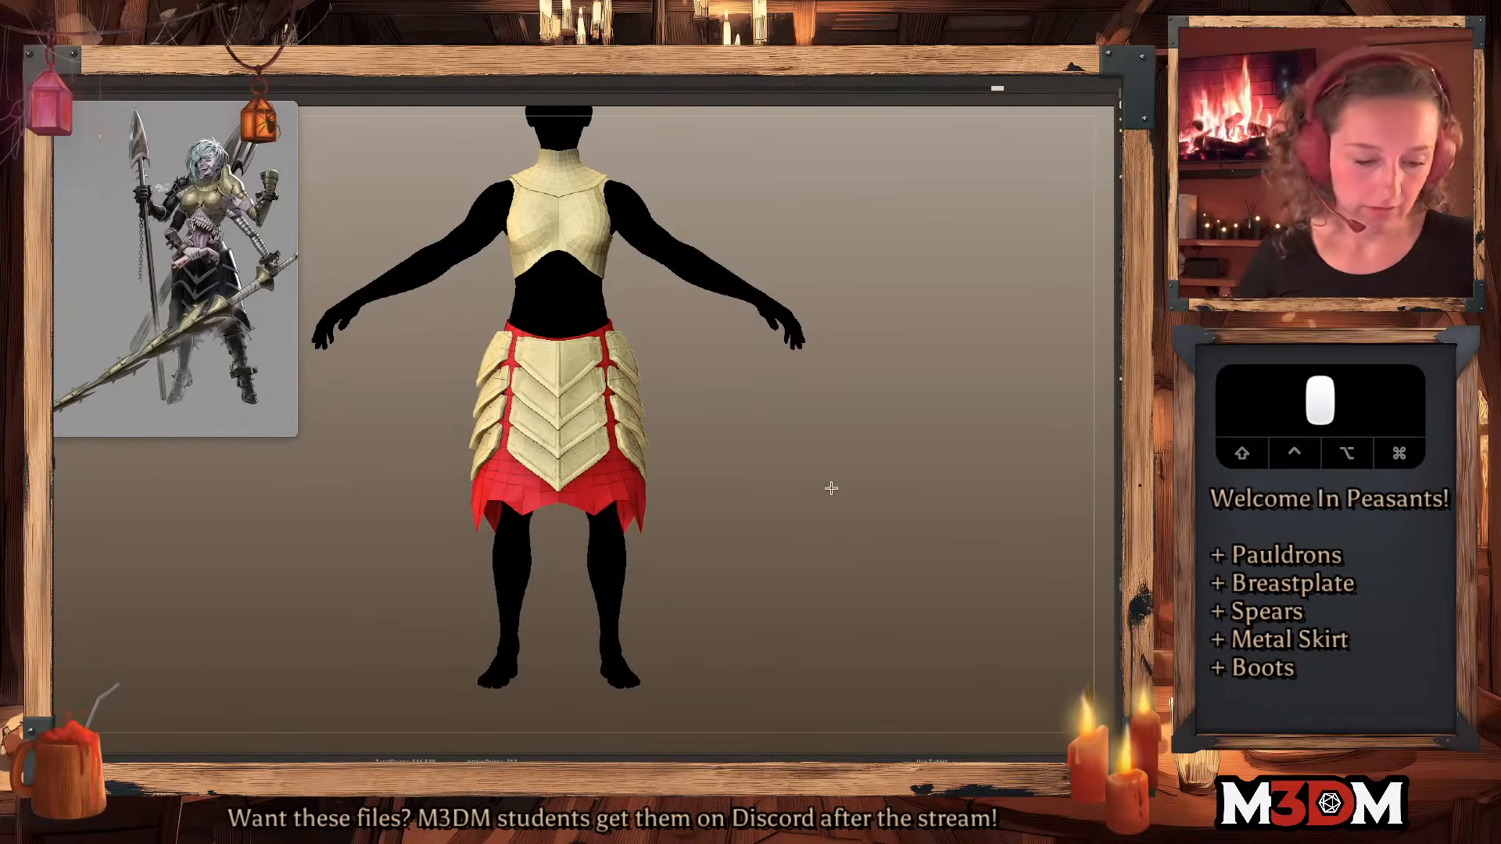
Hide the cloth skirt's wireframe and reshape a ragged point on its back hem.
{"action": "left_click_drag", "start_coordinate": [834, 493], "coordinate": [830, 492]}
{"action": "left_click_drag", "start_coordinate": [964, 359], "coordinate": [784, 452], "text": "alt"}
{"action": "key", "text": "shift+f"}
{"action": "left_click_drag", "start_coordinate": [857, 511], "coordinate": [696, 479]}
{"action": "key", "text": "space"}
{"action": "mouse_move", "coordinate": [528, 545]}
{"action": "left_mouse_down"}
{"action": "mouse_move", "coordinate": [538, 530]}
{"action": "mouse_move", "coordinate": [587, 562]}
{"action": "mouse_move", "coordinate": [553, 539]}
{"action": "left_mouse_up"}
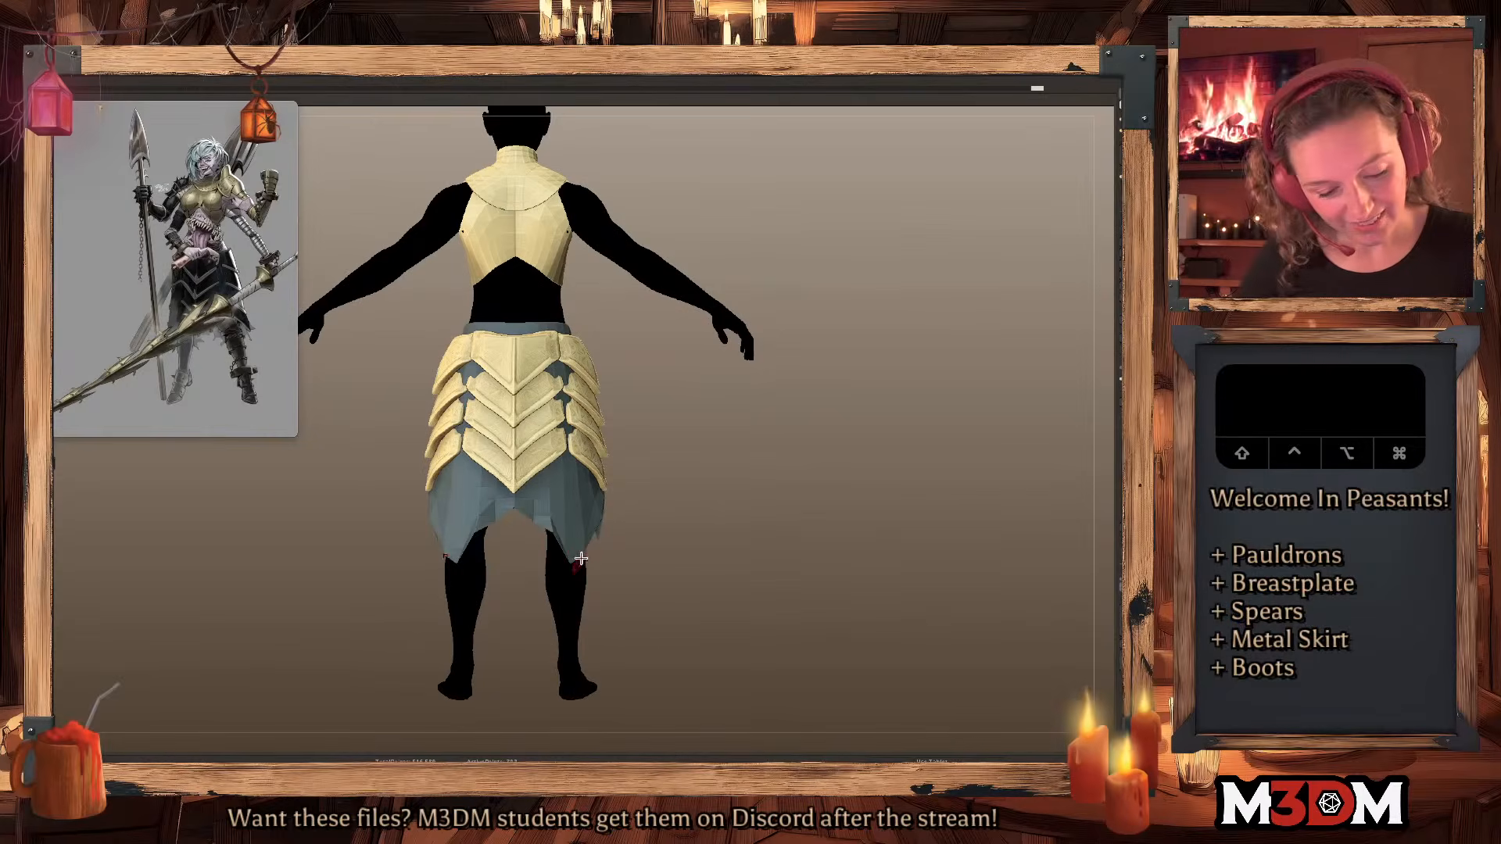
{"action": "left_click_drag", "start_coordinate": [844, 409], "coordinate": [849, 466]}
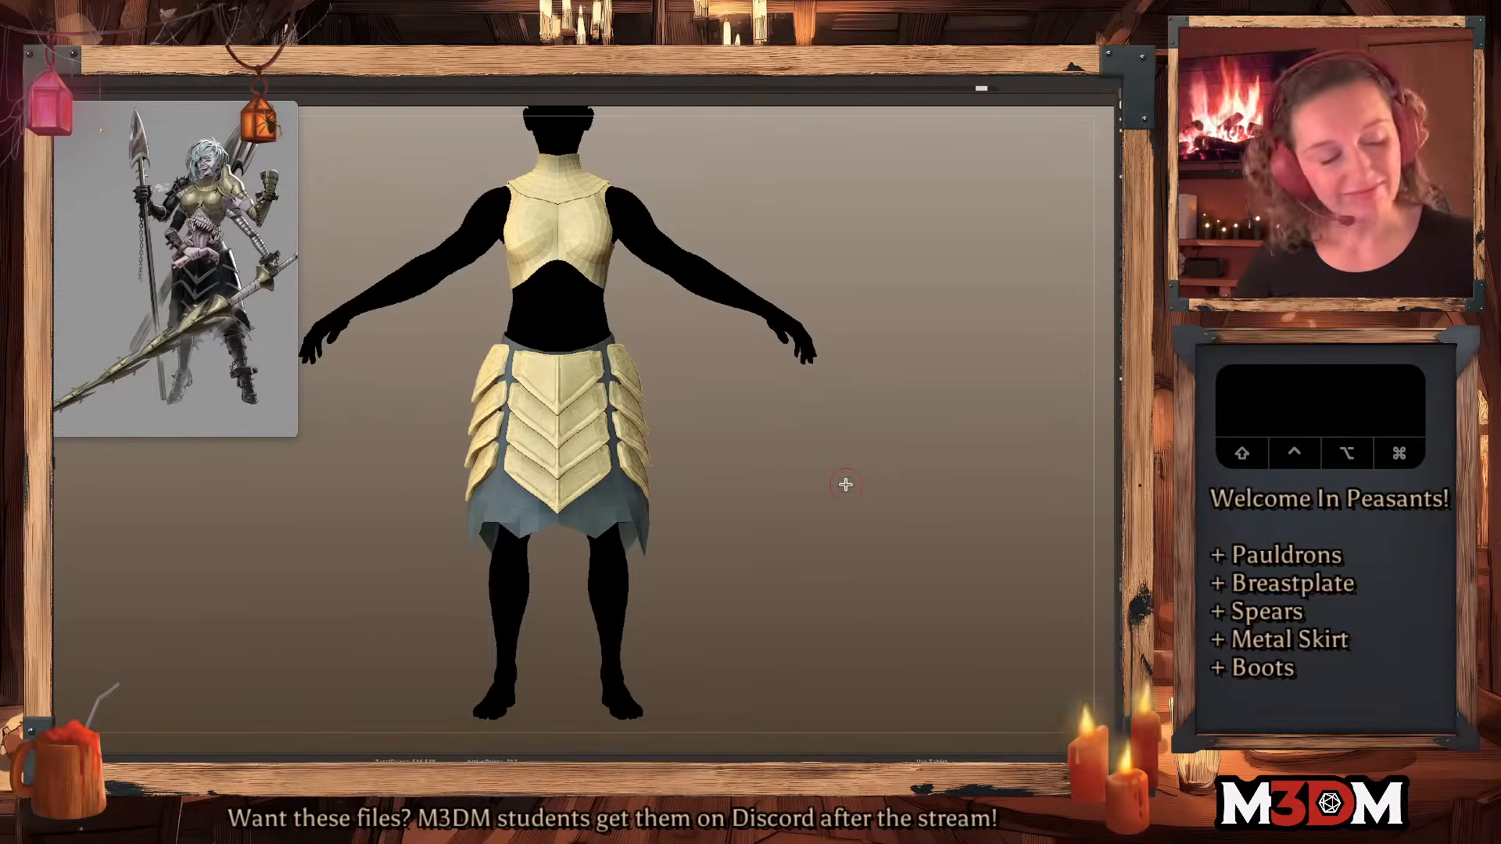
{"action": "left_click_drag", "start_coordinate": [882, 439], "coordinate": [867, 469]}
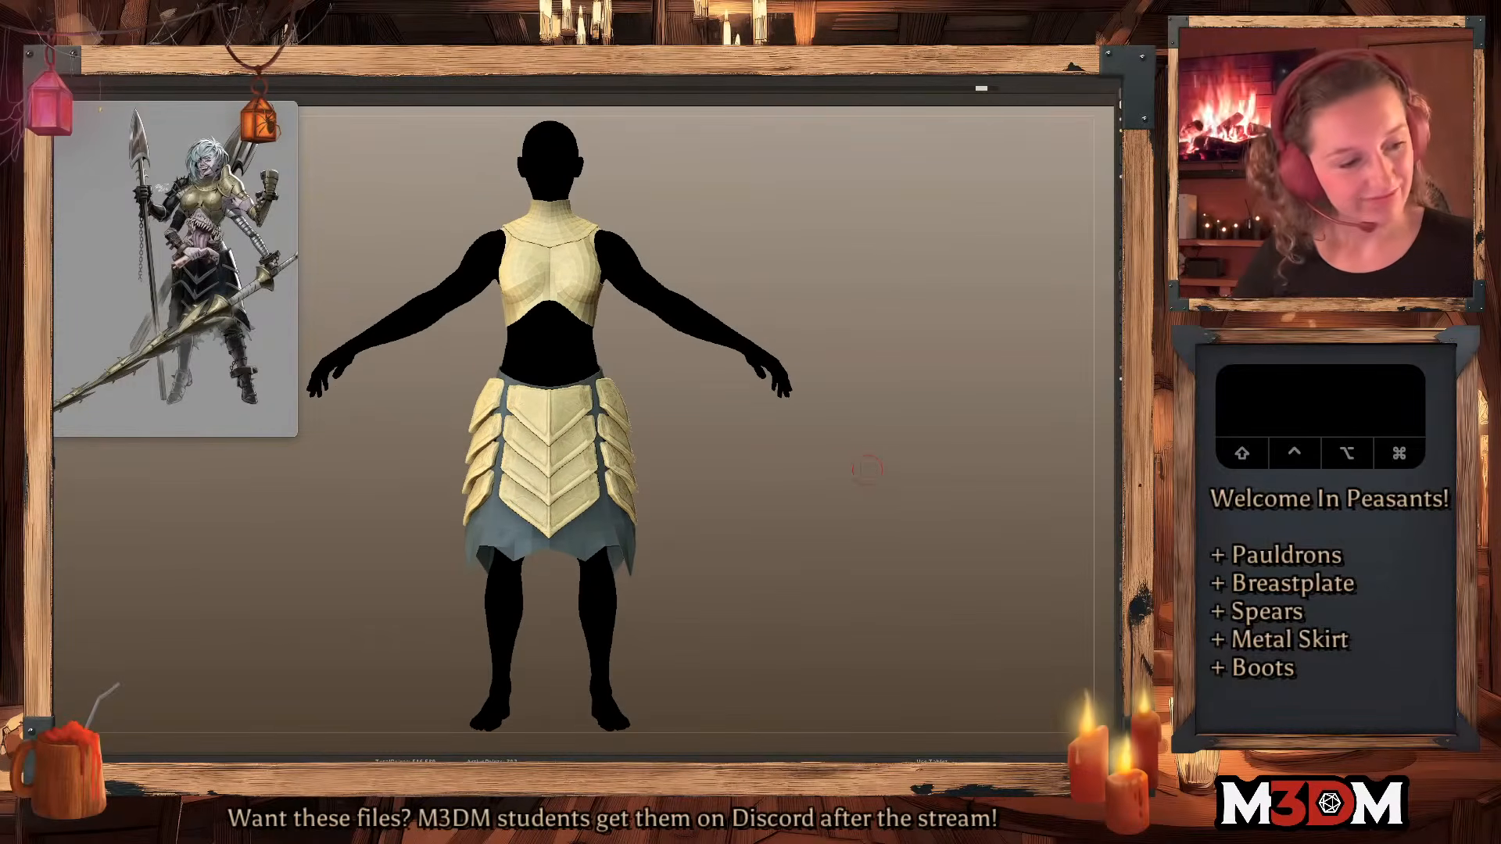
Check the cloth skirt in isolation, then reshape its ragged side hem with a larger brush.
{"action": "left_click", "coordinate": [867, 470]}
{"action": "key", "text": "shift+f"}
{"action": "key", "text": "shift+f"}
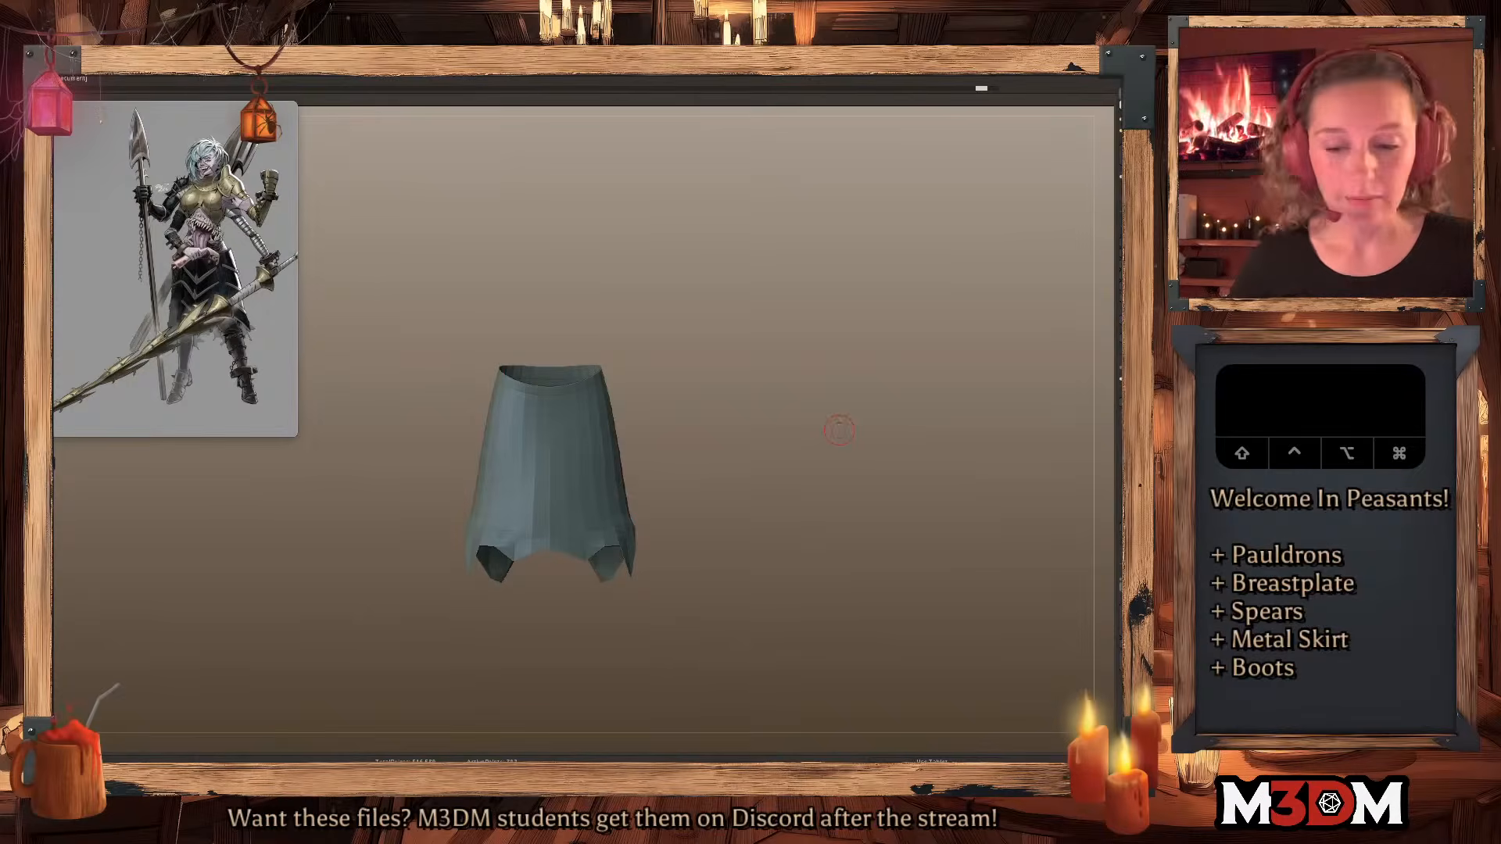
{"action": "left_click", "coordinate": [839, 429]}
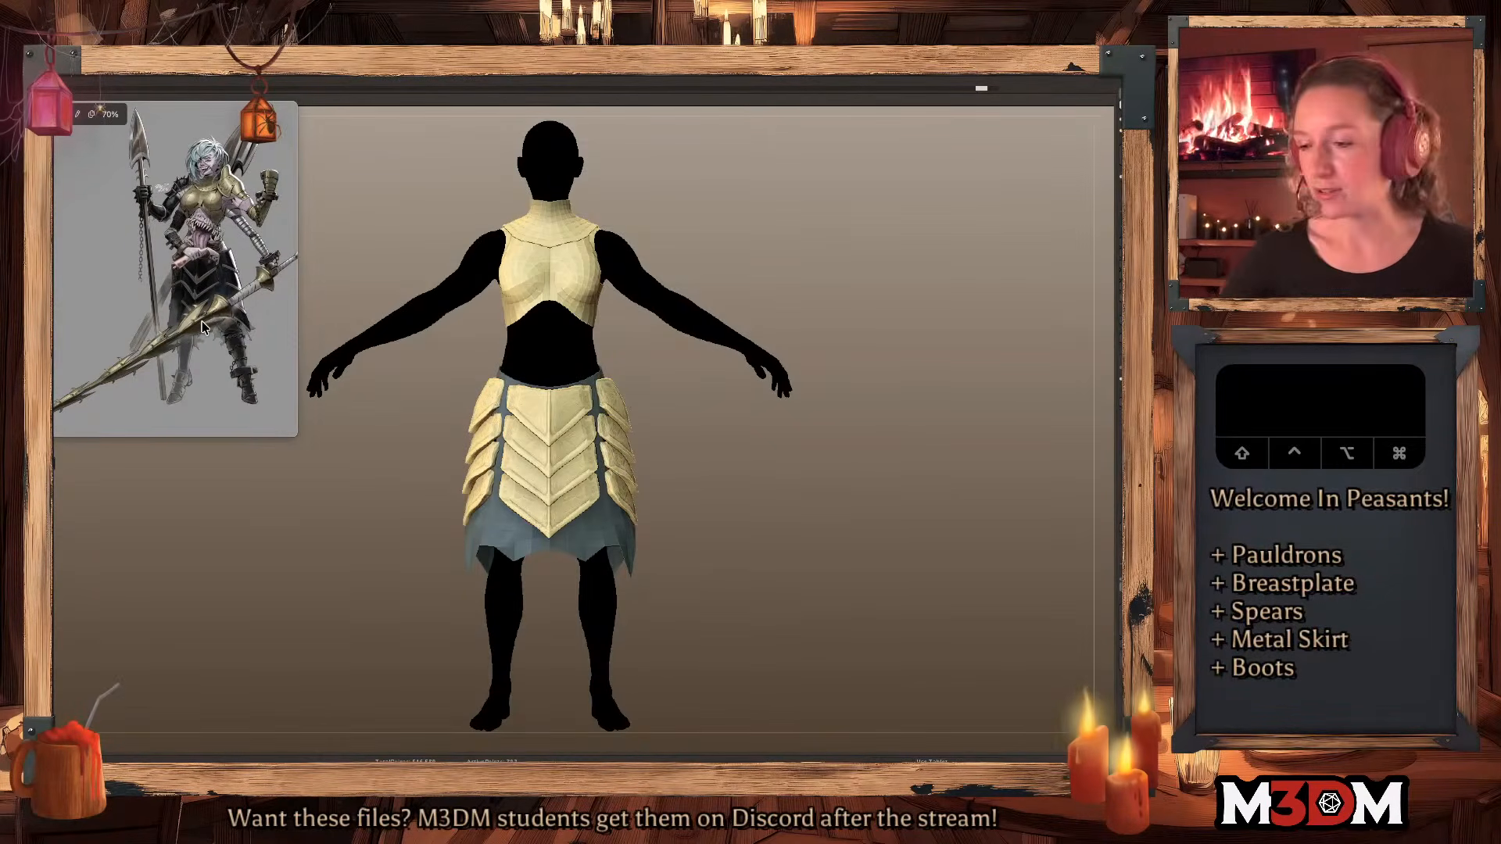
{"action": "key", "text": "space"}
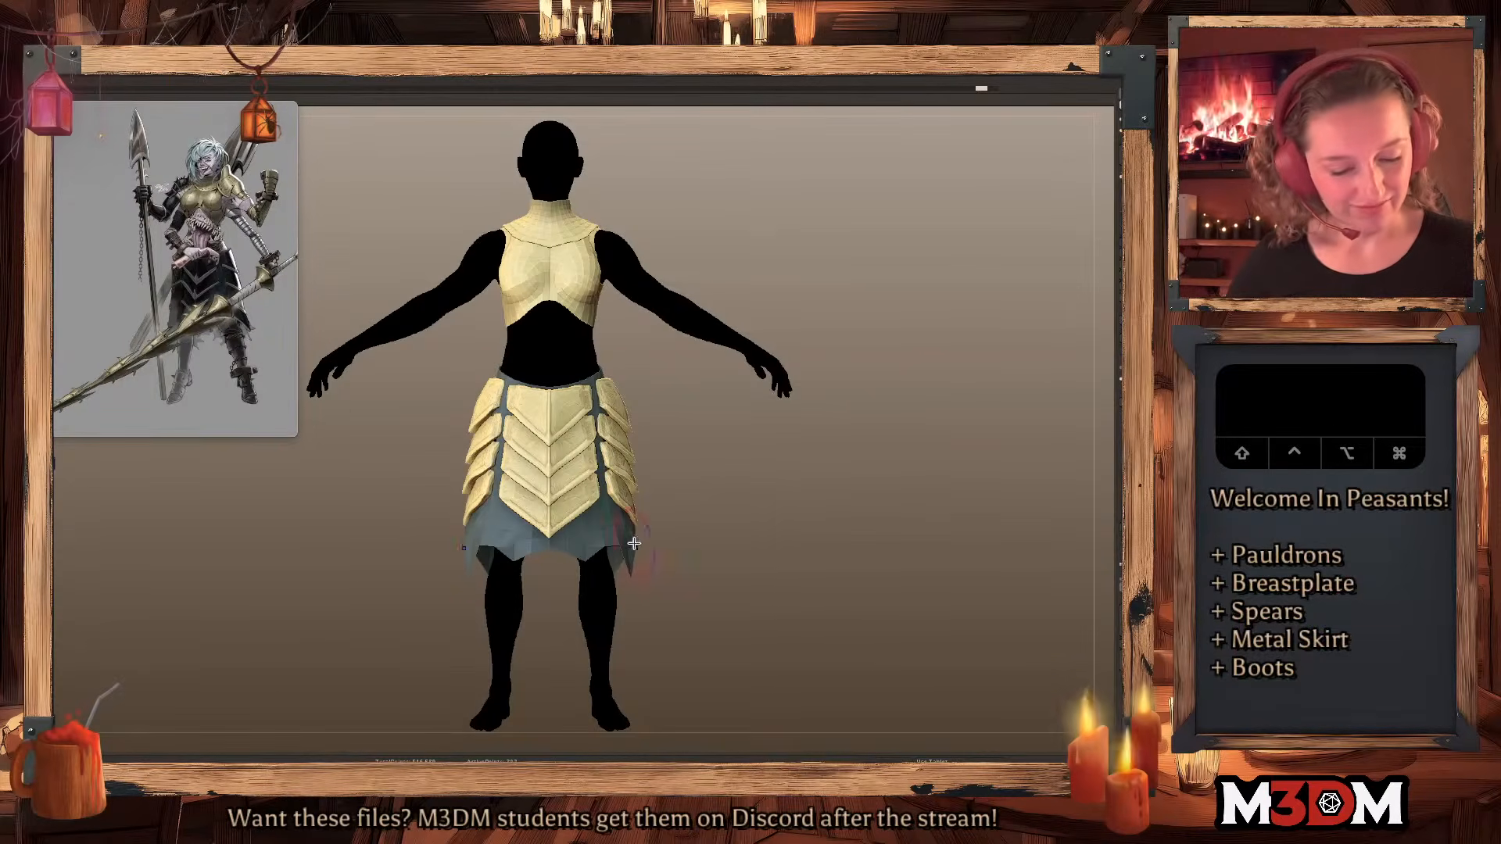
{"action": "key", "text": "bracketright"}
{"action": "mouse_move", "coordinate": [630, 560]}
{"action": "left_mouse_down"}
{"action": "mouse_move", "coordinate": [626, 547]}
{"action": "mouse_move", "coordinate": [590, 561]}
{"action": "left_mouse_up"}
{"action": "mouse_move", "coordinate": [794, 492]}
{"action": "left_mouse_down"}
{"action": "mouse_move", "coordinate": [782, 438]}
{"action": "mouse_move", "coordinate": [774, 526]}
{"action": "mouse_move", "coordinate": [754, 481]}
{"action": "left_mouse_up"}
{"action": "key", "text": "space"}
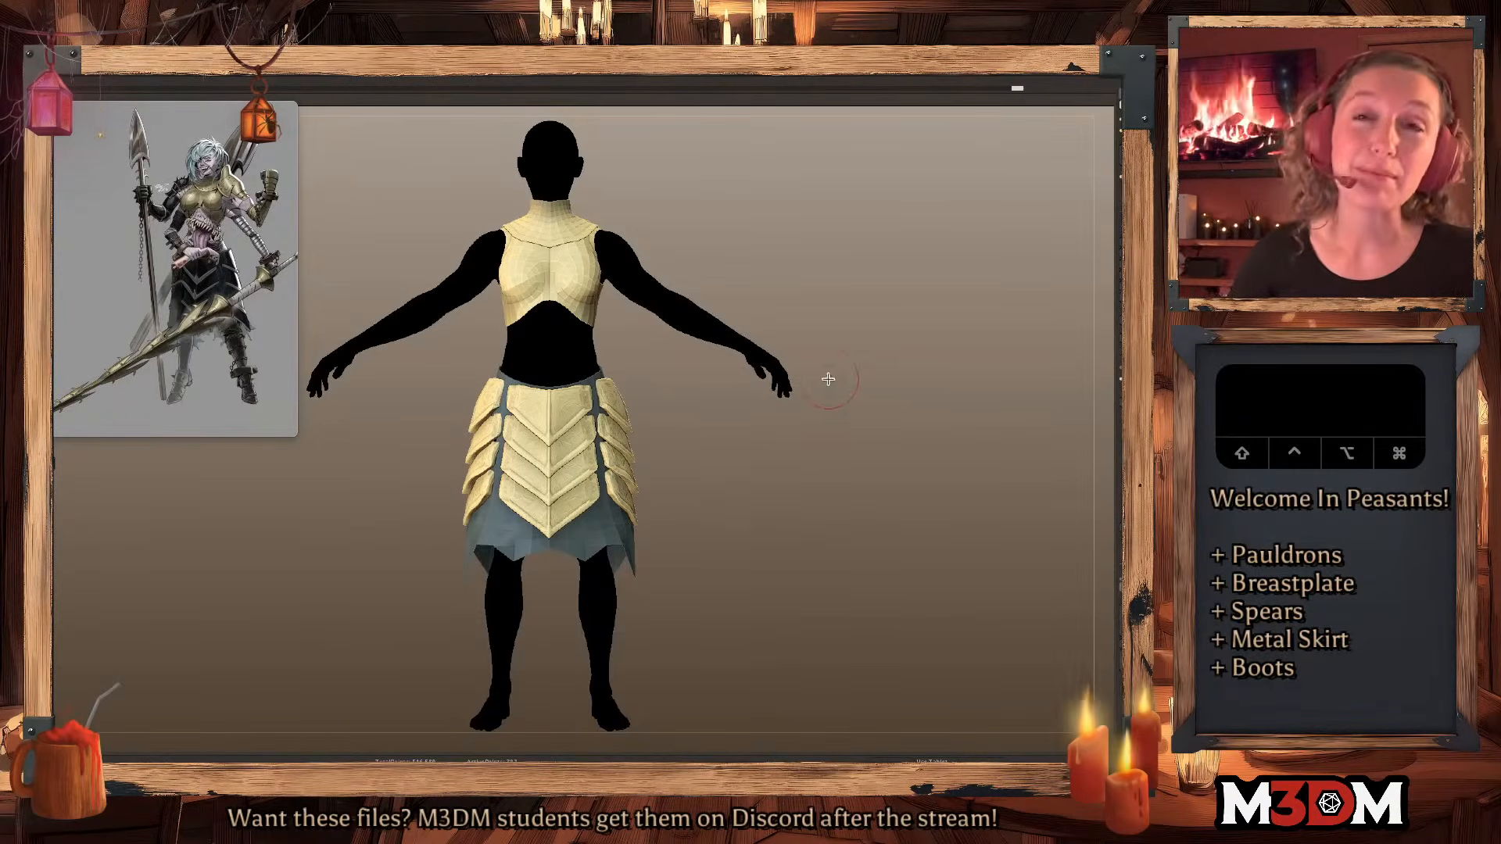
Rename the low-res copy of the underskirt by adding Low Res in front of its name.
{"action": "key", "text": "shift+f"}
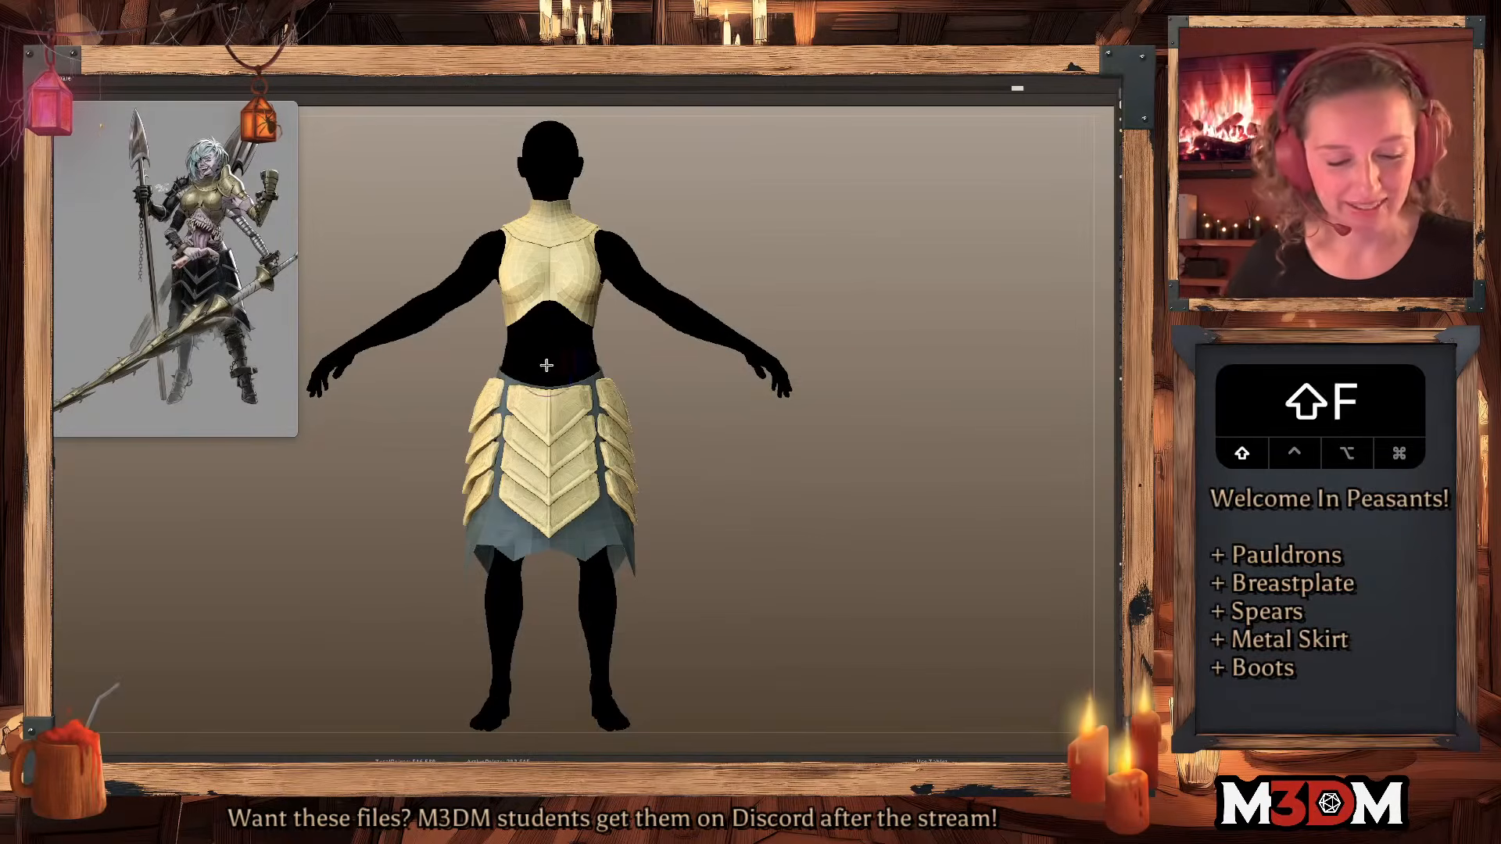
{"action": "key", "text": "shift+f"}
{"action": "left_click", "coordinate": [593, 385]}
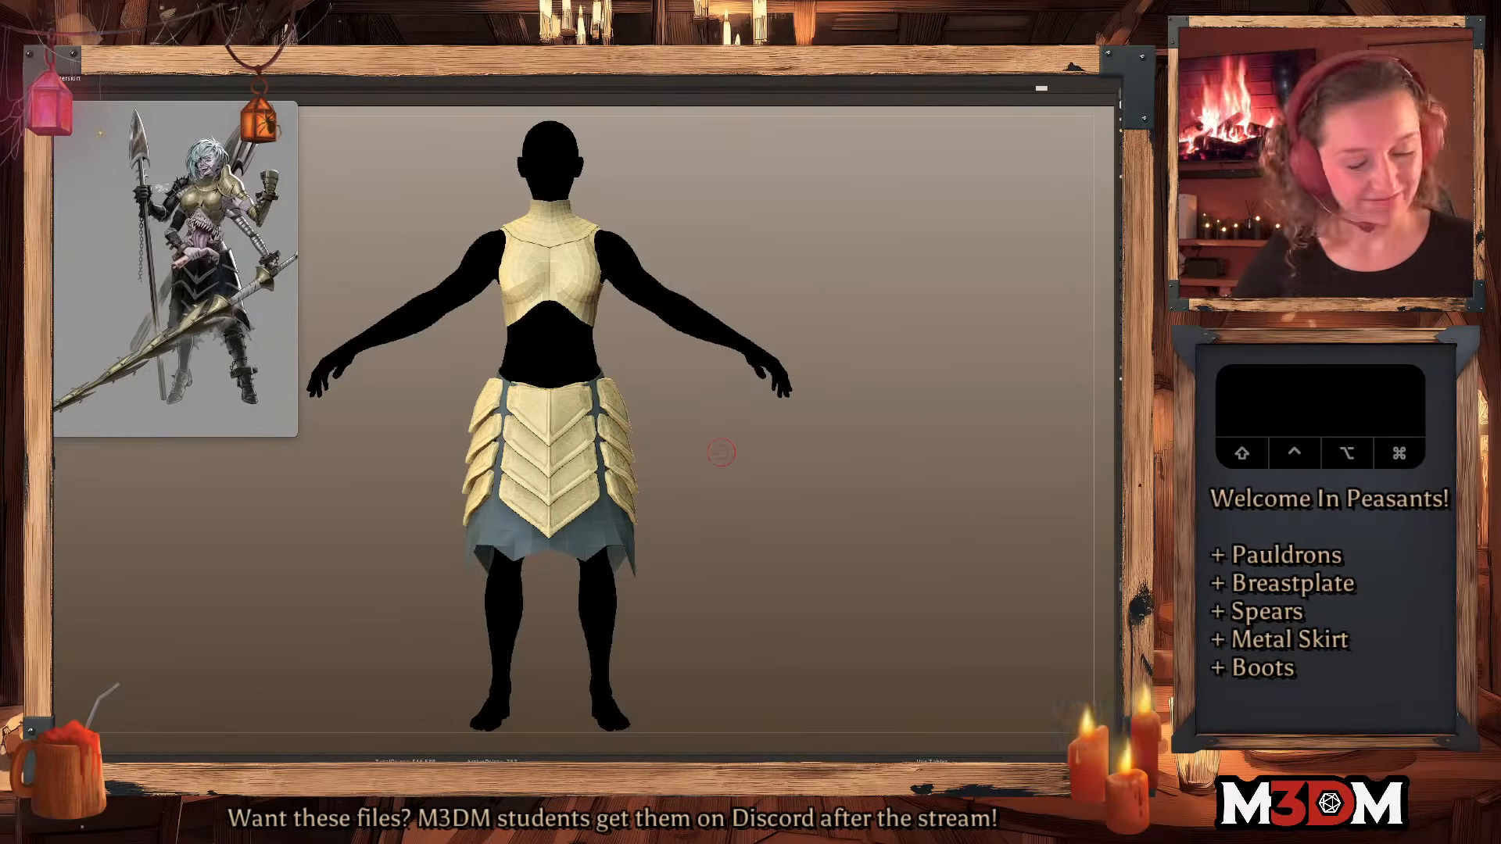
{"action": "key", "text": "Return"}
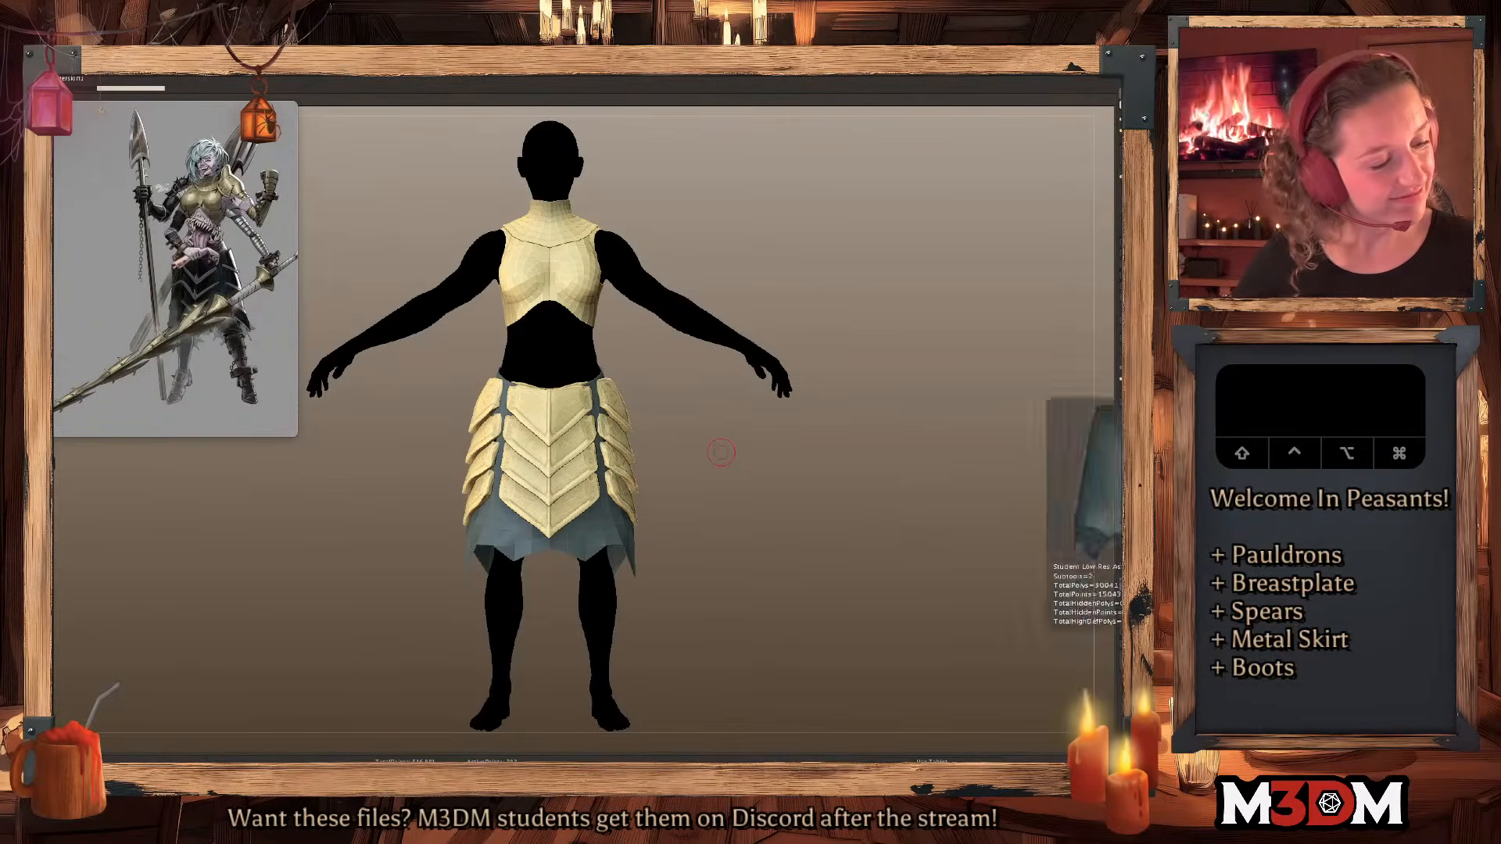
{"action": "left_click", "coordinate": [1129, 514]}
{"action": "left_click", "coordinate": [1130, 563]}
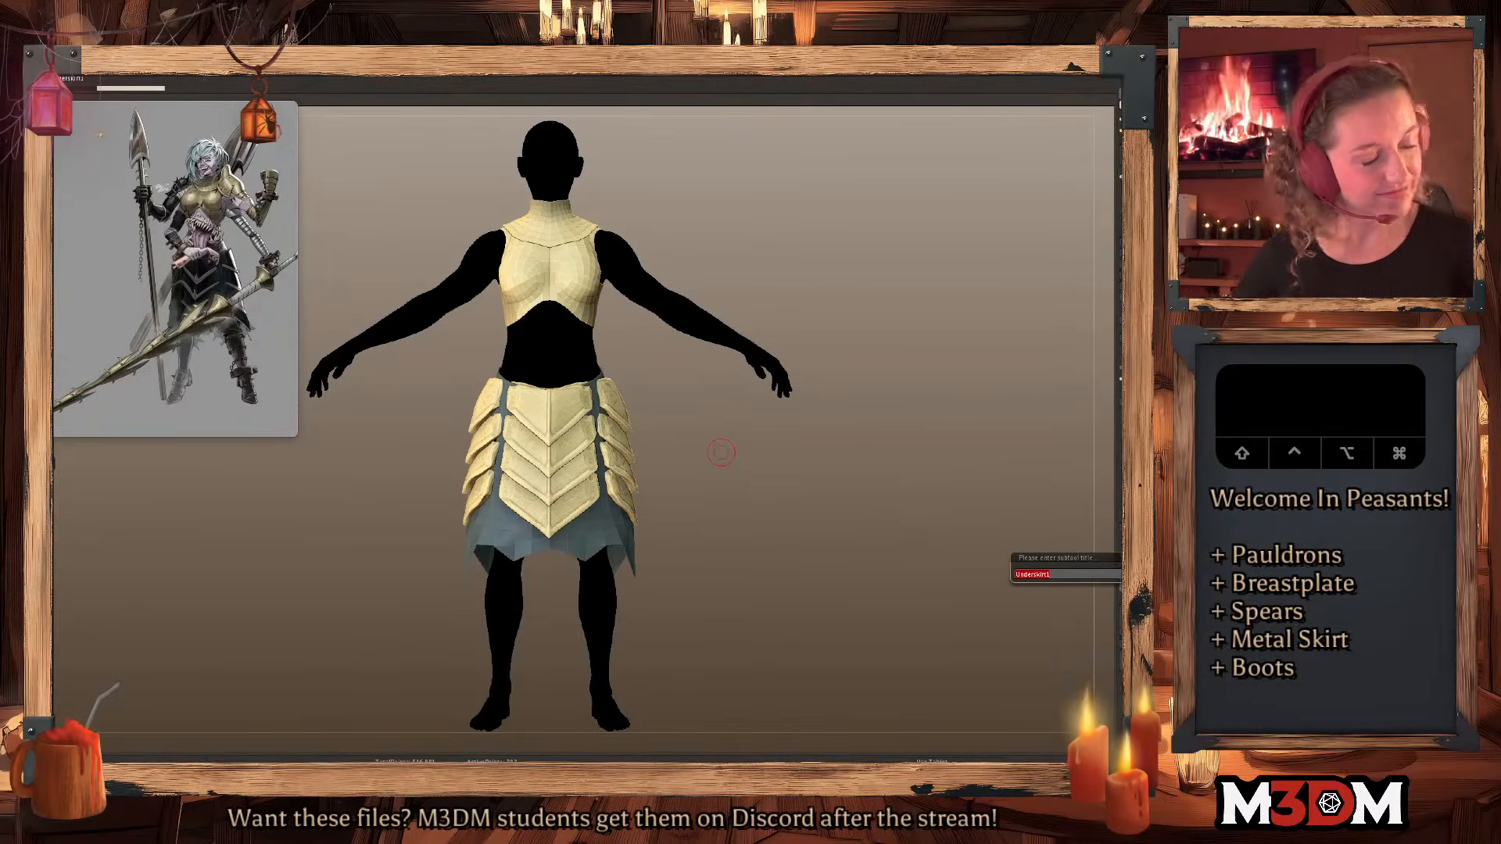
{"action": "type", "text": "LowRes"}
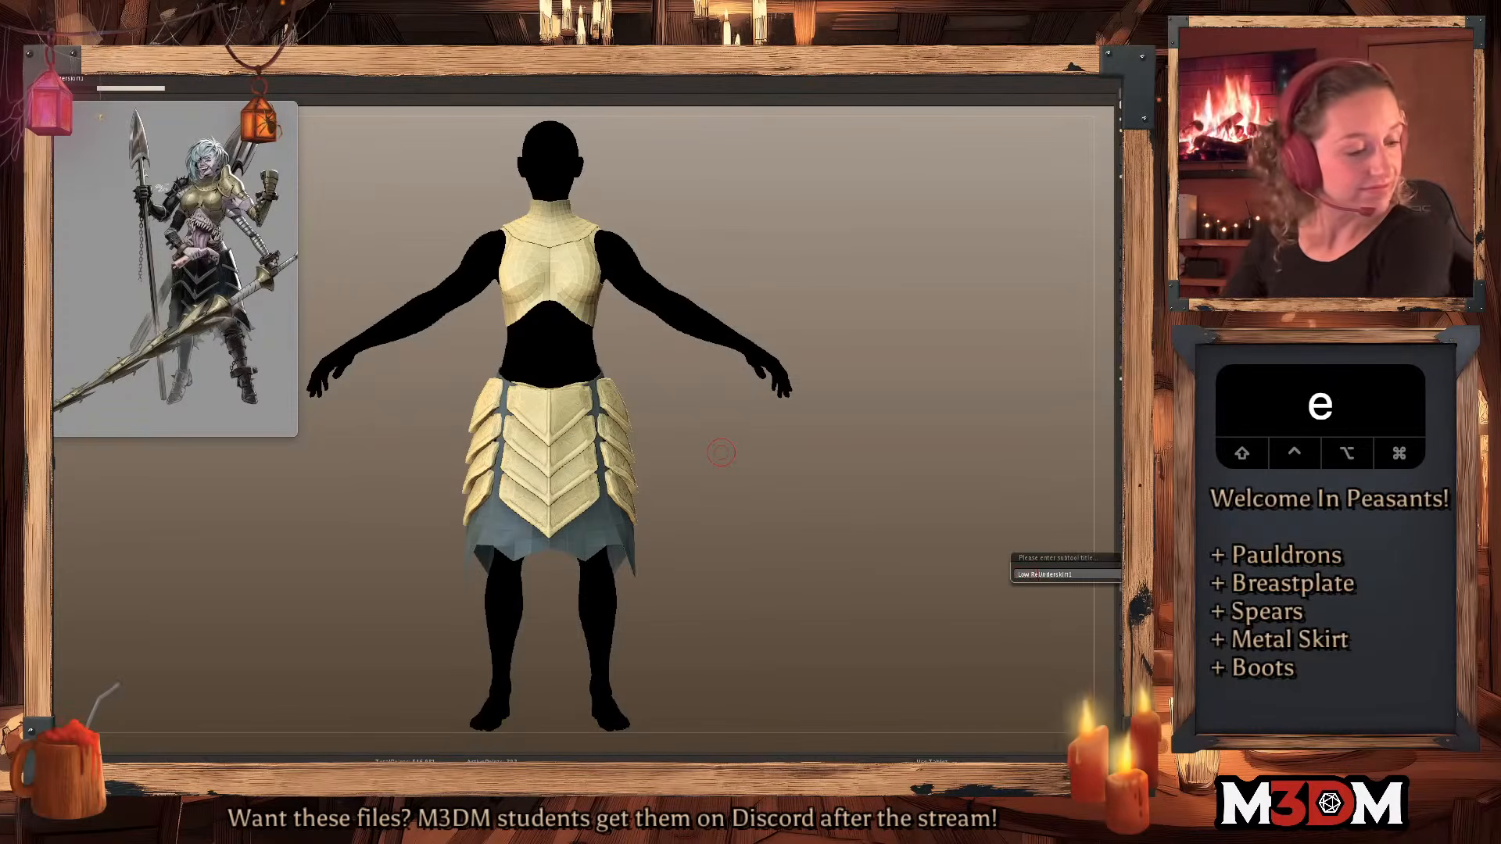
{"action": "key", "text": "Return"}
Isolate the underskirt, give it thickness through Dynamic Subdiv and apply the result to the mesh.
{"action": "key", "text": "shift+f"}
{"action": "left_click", "coordinate": [1127, 227]}
{"action": "left_click_drag", "start_coordinate": [822, 426], "coordinate": [806, 474]}
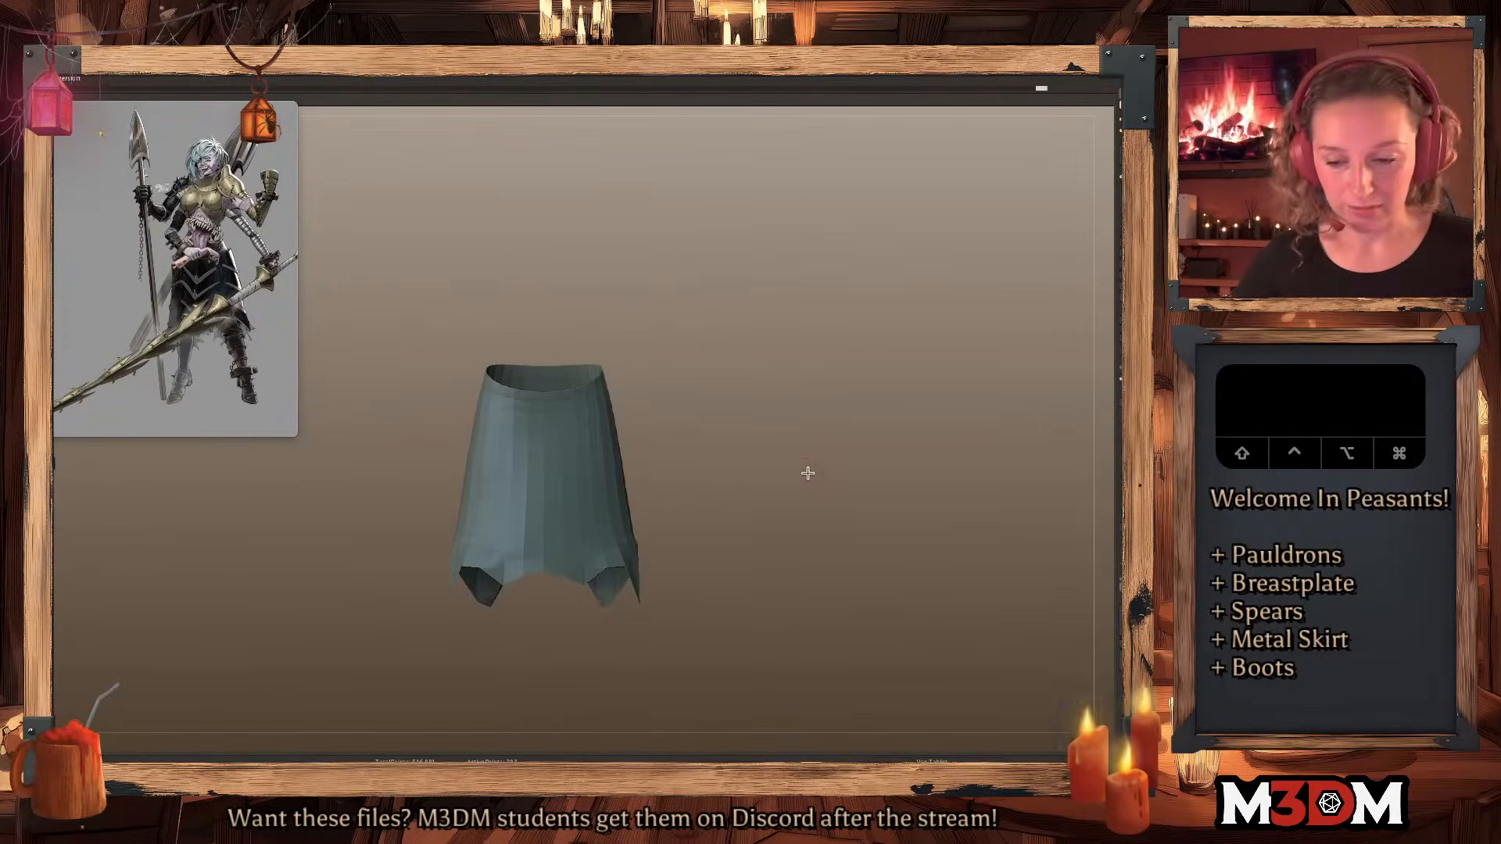
{"action": "left_click", "coordinate": [1126, 539]}
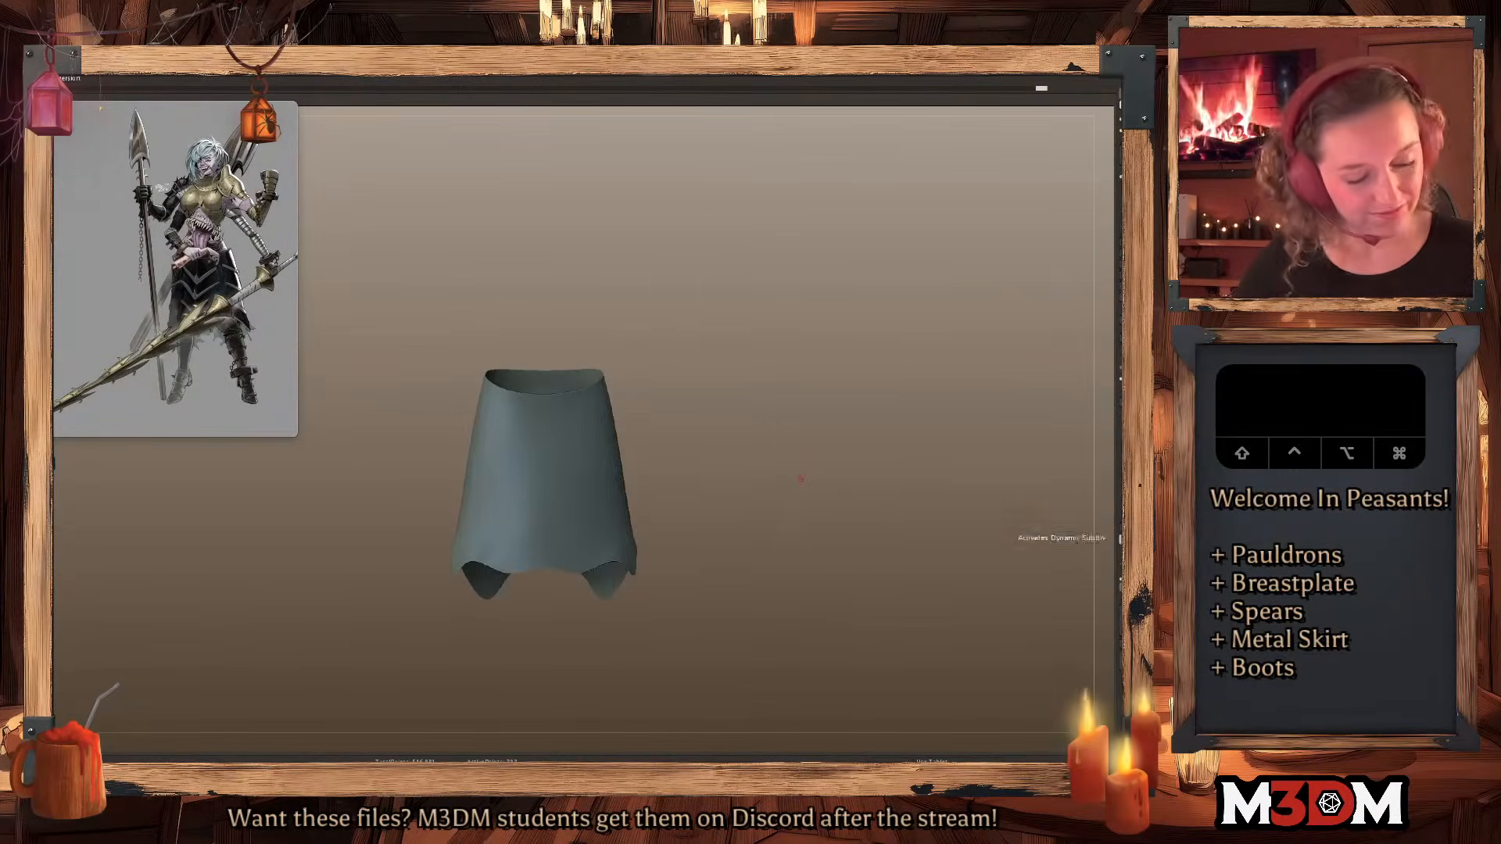
{"action": "left_click", "coordinate": [1125, 567]}
{"action": "left_click_drag", "start_coordinate": [1122, 577], "coordinate": [1127, 577]}
{"action": "key", "text": "shift+f"}
{"action": "key", "text": "shift+f"}
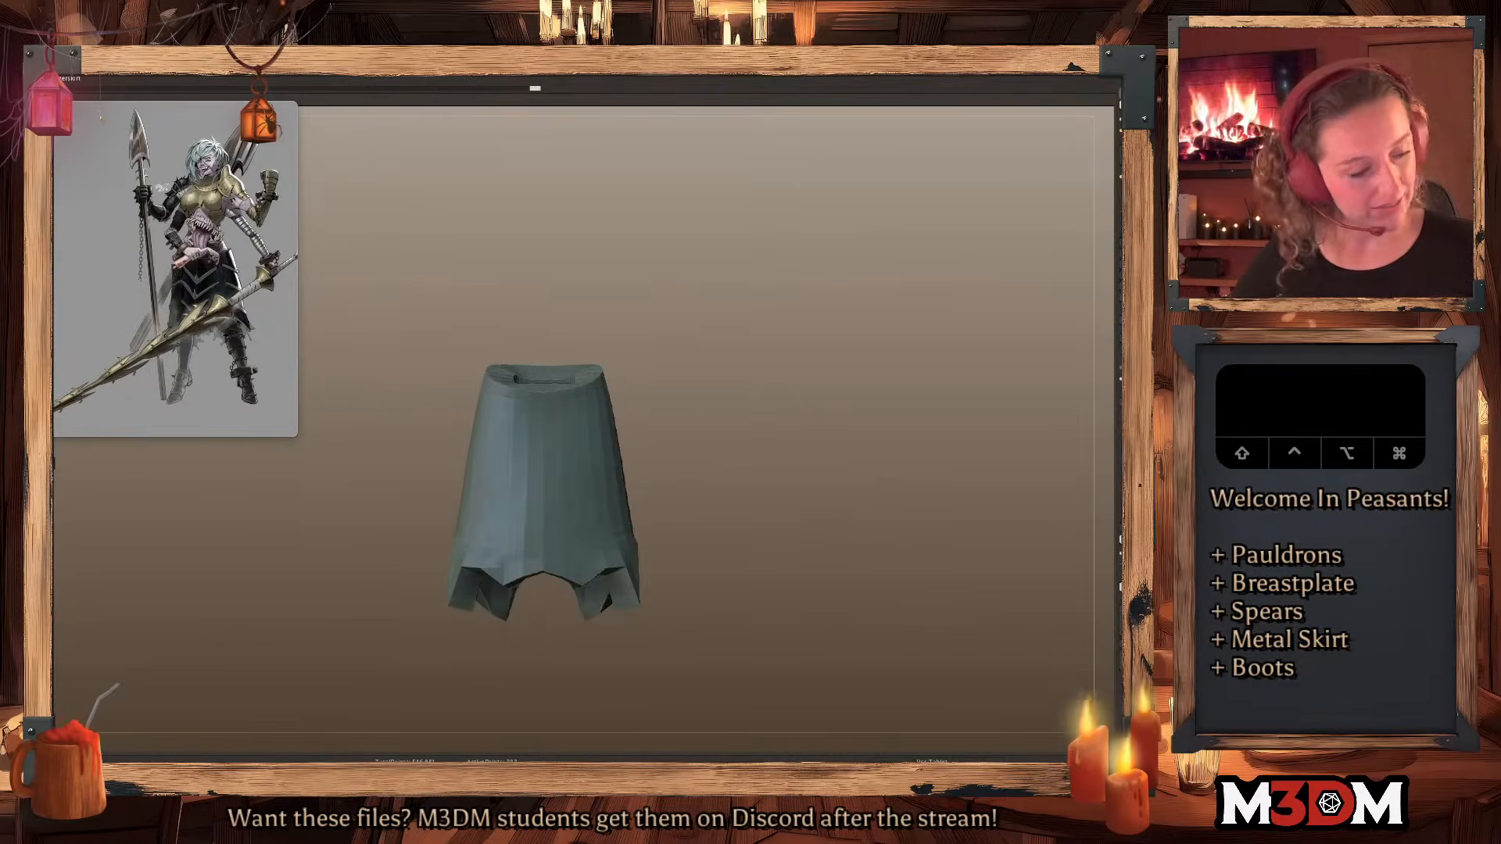
{"action": "left_click_drag", "start_coordinate": [905, 560], "coordinate": [907, 541]}
{"action": "left_click_drag", "start_coordinate": [1126, 577], "coordinate": [1124, 577]}
{"action": "left_click", "coordinate": [1125, 539]}
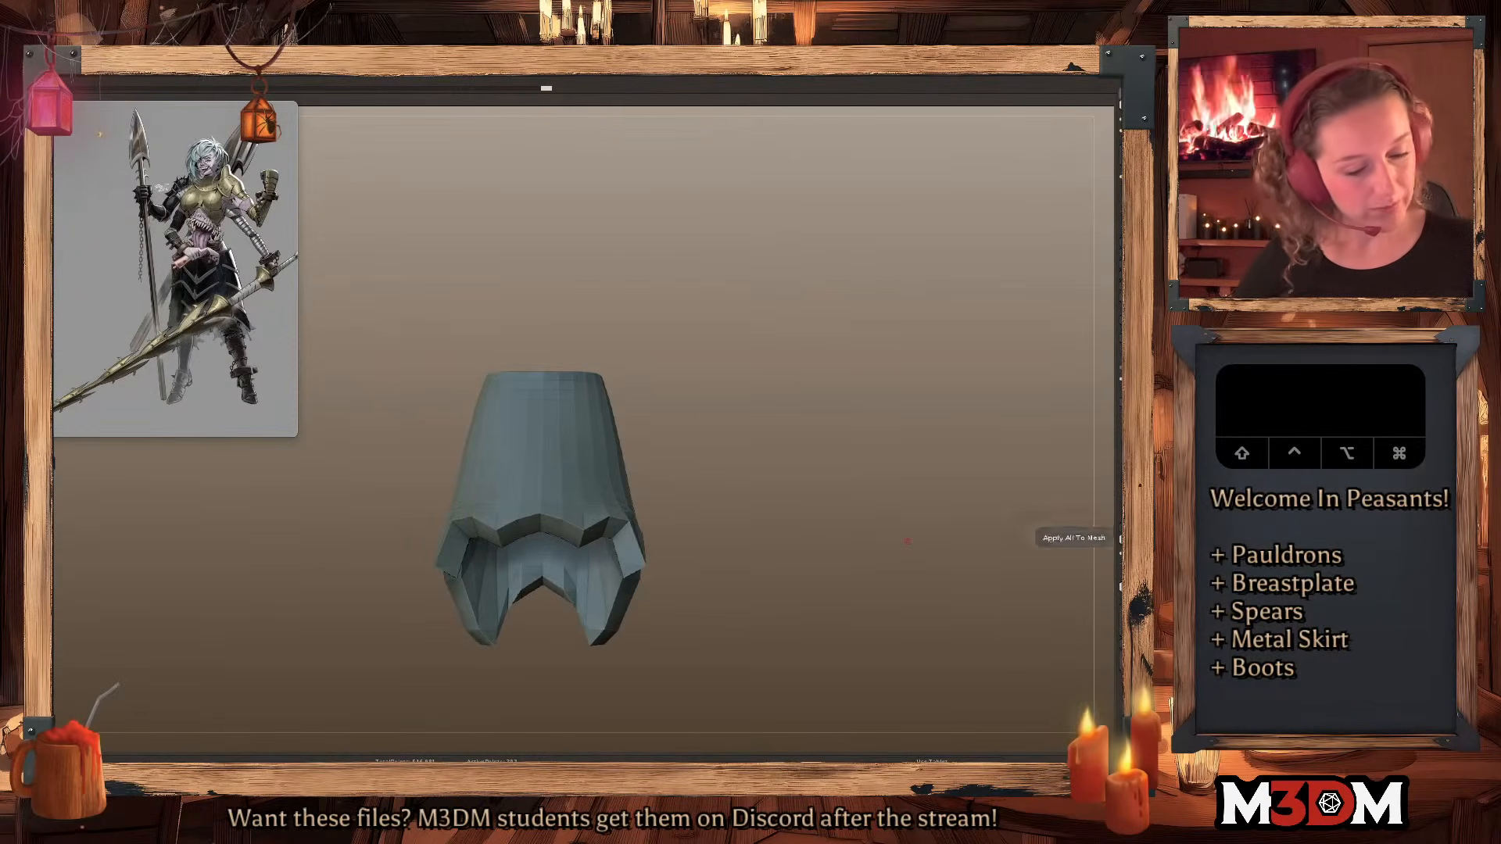
Try subdividing the thickened underskirt several times and view it beneath the plates on the full figure.
{"action": "key", "text": "space"}
{"action": "key", "text": "super+d"}
{"action": "key", "text": "super+d"}
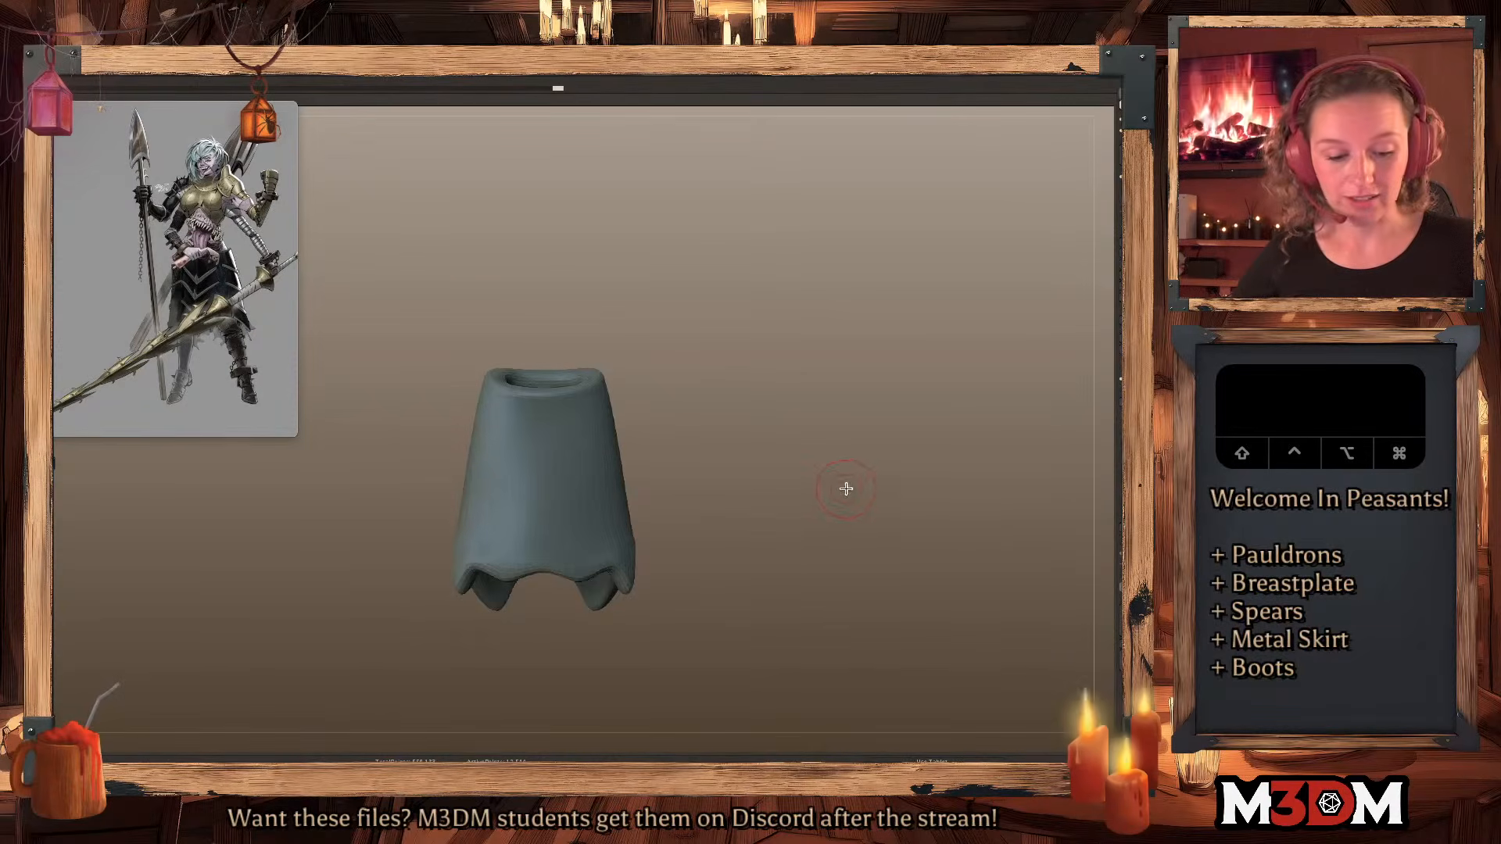
{"action": "key", "text": "super+z"}
{"action": "key", "text": "super+d"}
{"action": "key", "text": "super+d"}
{"action": "key", "text": "super+d"}
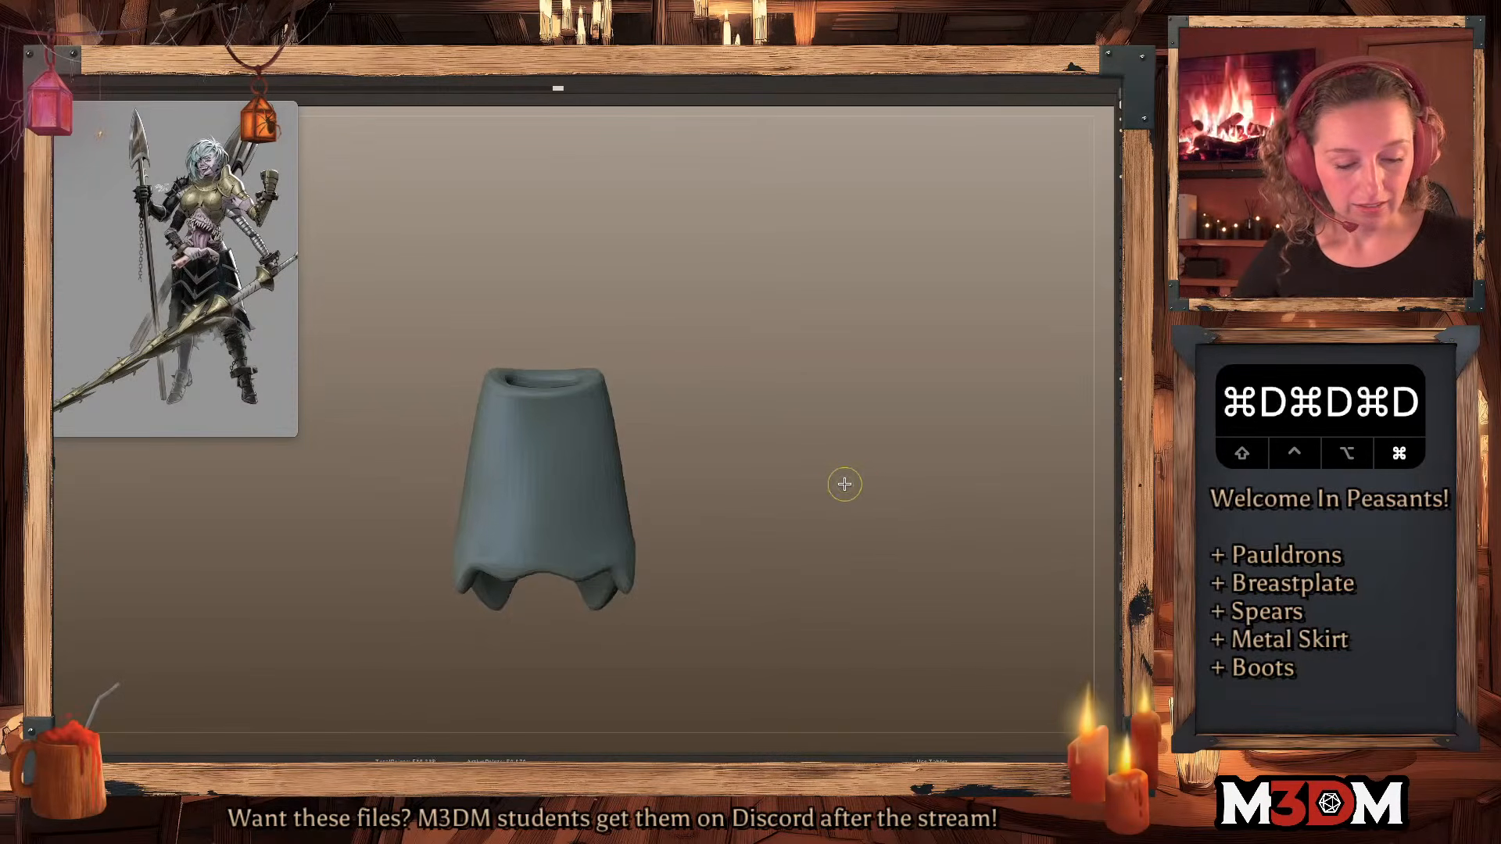
{"action": "left_click", "coordinate": [1126, 516]}
{"action": "left_click_drag", "start_coordinate": [825, 525], "coordinate": [811, 492]}
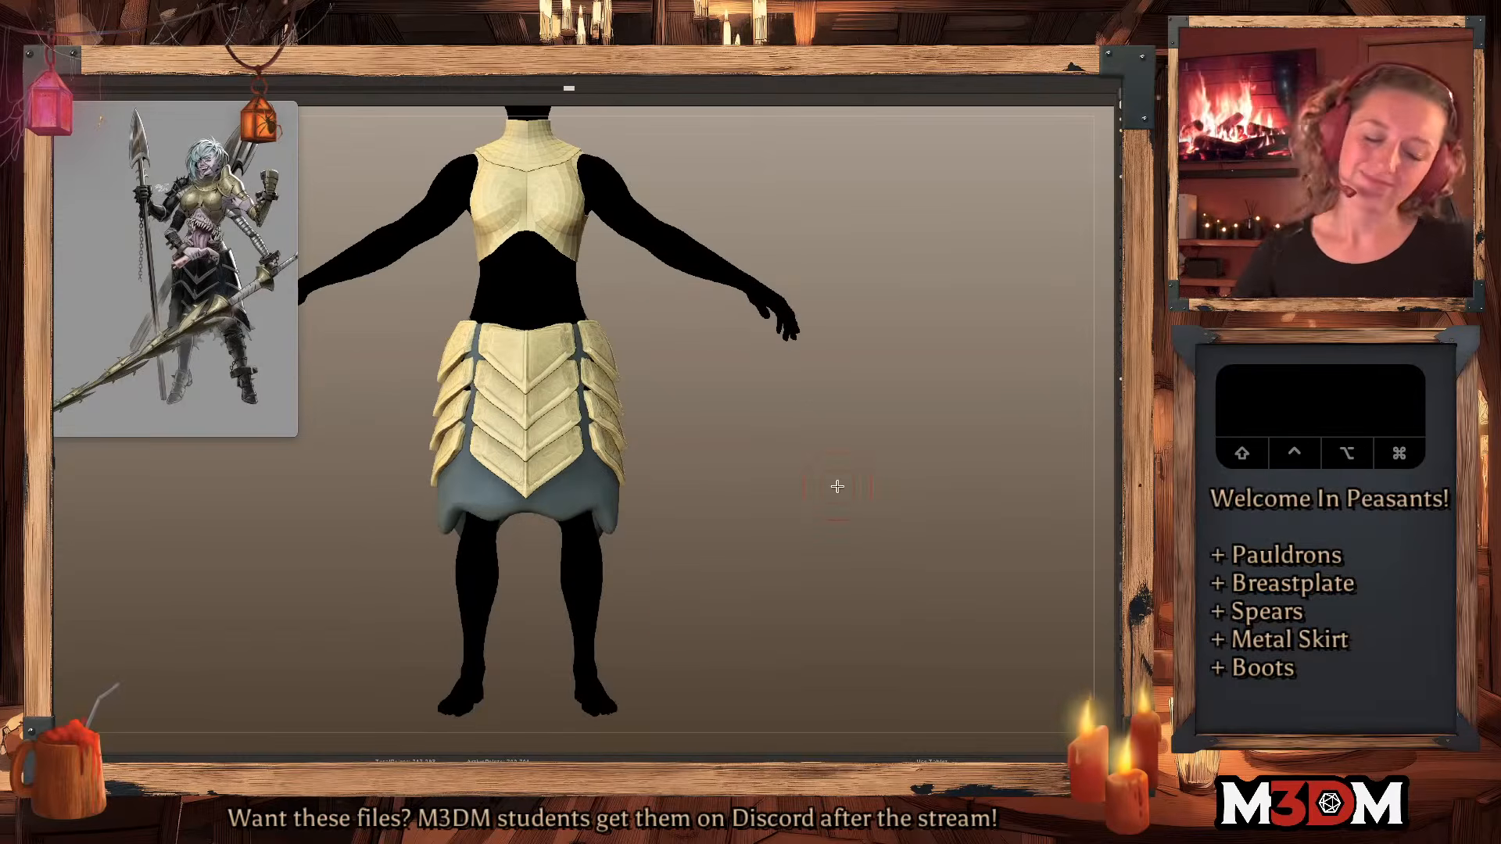
{"action": "key", "text": "super+z"}
{"action": "key", "text": "super+z"}
{"action": "key", "text": "super+z"}
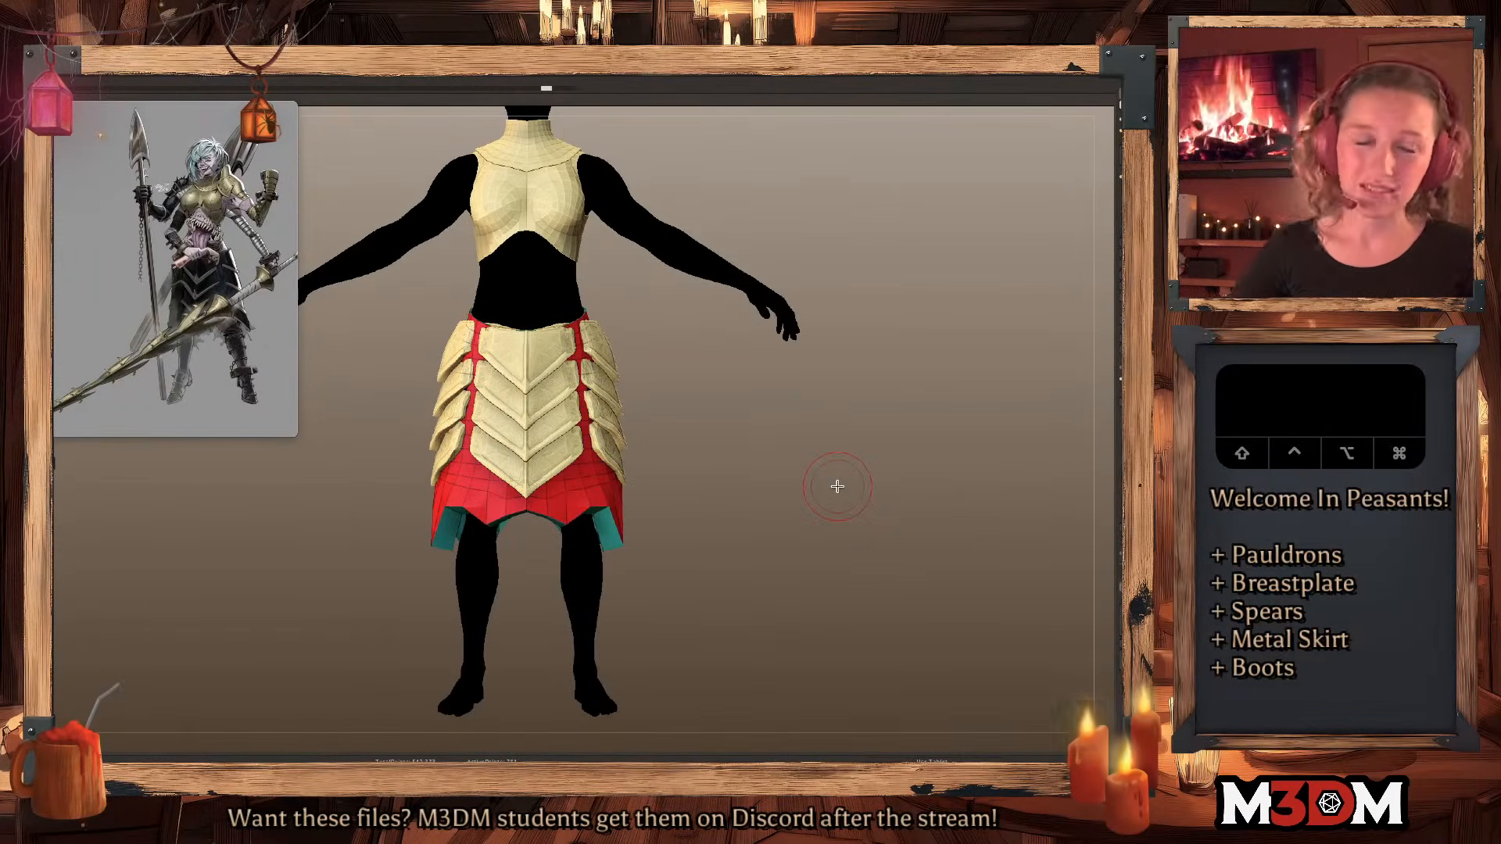
Set ZModeler to bevel complete edge loops and apply it to the thickened underskirt's hem edge.
{"action": "left_click_drag", "start_coordinate": [820, 483], "coordinate": [807, 583], "text": "alt"}
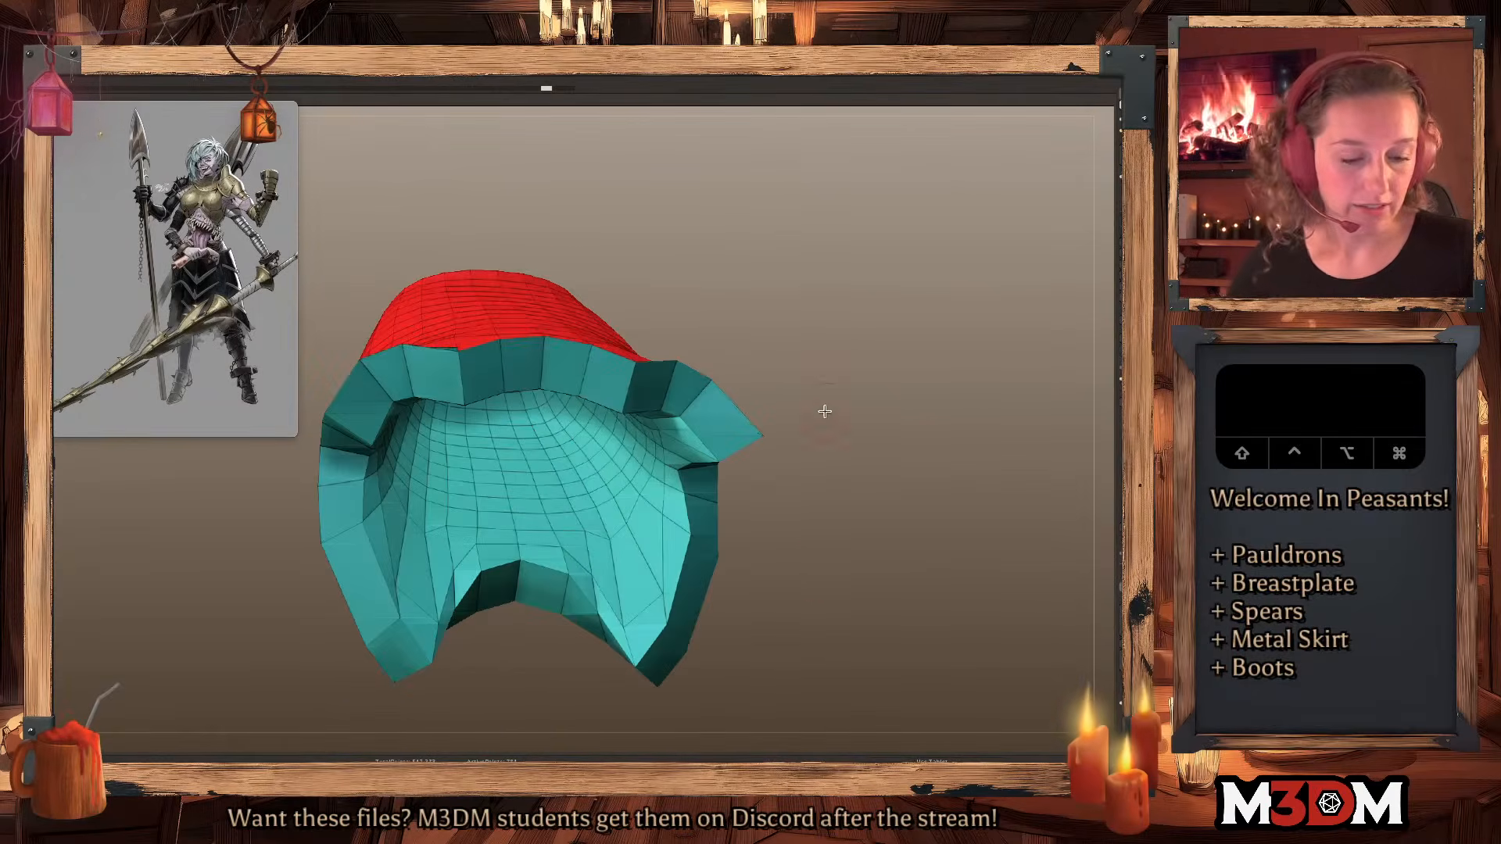
{"action": "left_click_drag", "start_coordinate": [823, 411], "coordinate": [701, 395]}
{"action": "key", "text": "space"}
{"action": "left_click", "coordinate": [591, 379]}
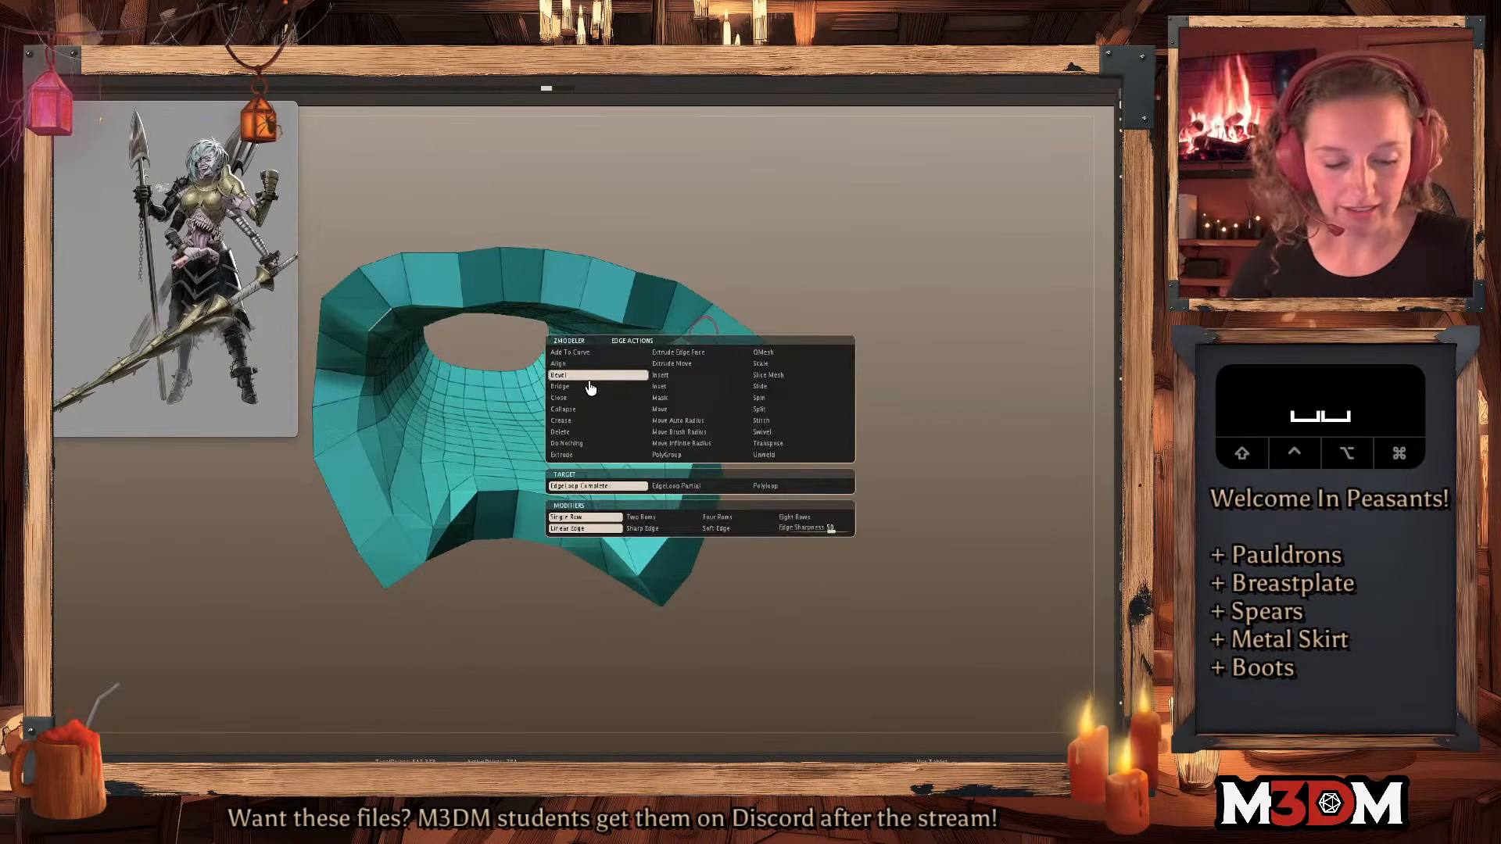
{"action": "left_click_drag", "start_coordinate": [856, 410], "coordinate": [900, 355]}
{"action": "left_click_drag", "start_coordinate": [907, 486], "coordinate": [884, 509], "text": "alt"}
{"action": "key", "text": "shift+f"}
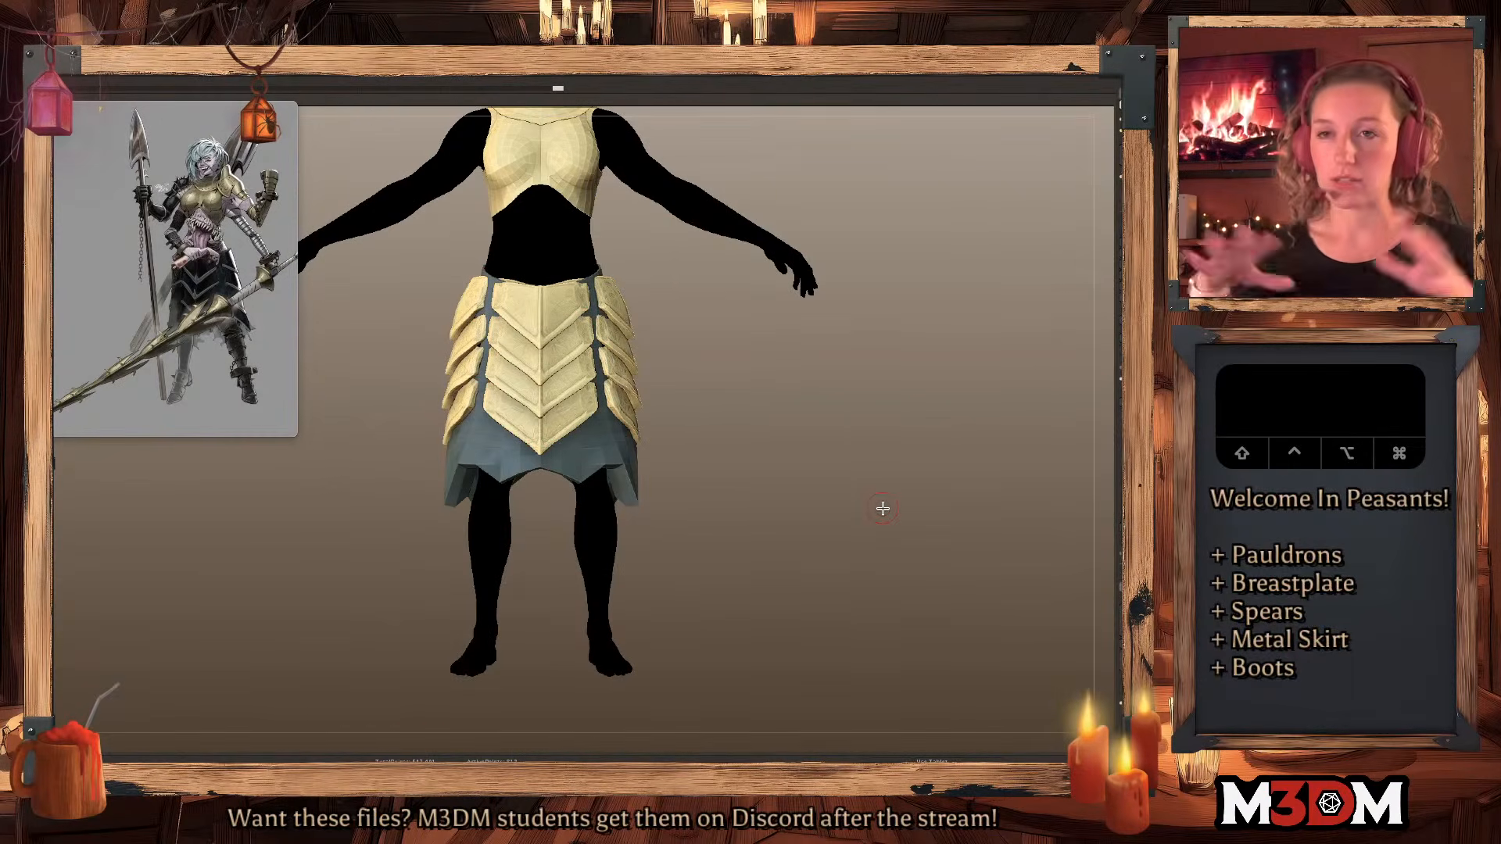
Isolate the underskirt, bevel the edge loop around its waist opening and hide the wireframe.
{"action": "key", "text": "alt+s"}
{"action": "left_click_drag", "start_coordinate": [798, 448], "coordinate": [794, 527], "text": "alt"}
{"action": "key", "text": "shift+f"}
{"action": "left_click", "coordinate": [550, 275]}
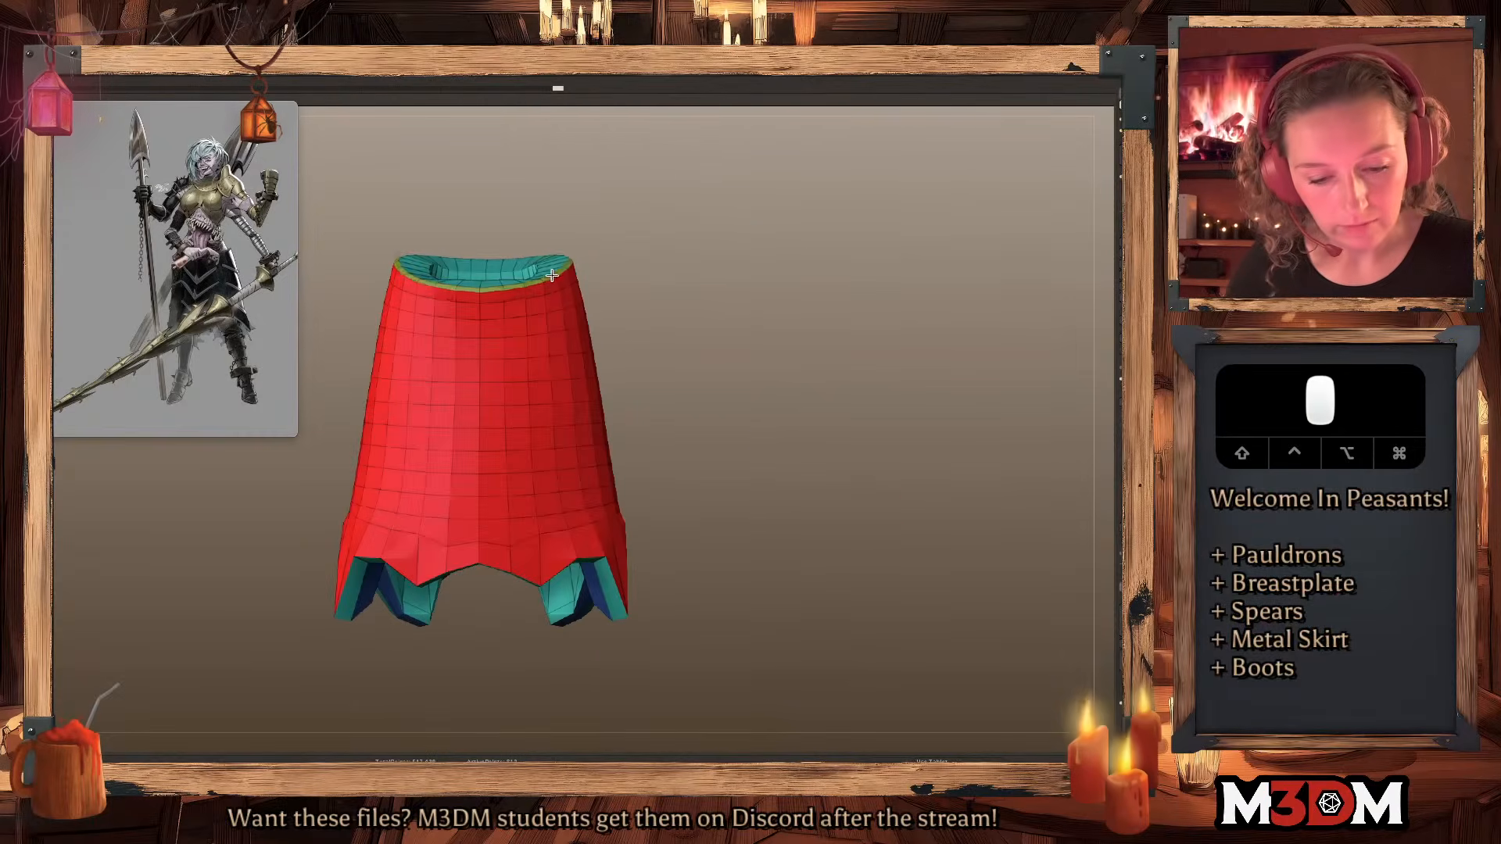
{"action": "key", "text": "shift+f"}
{"action": "left_click_drag", "start_coordinate": [782, 350], "coordinate": [770, 410]}
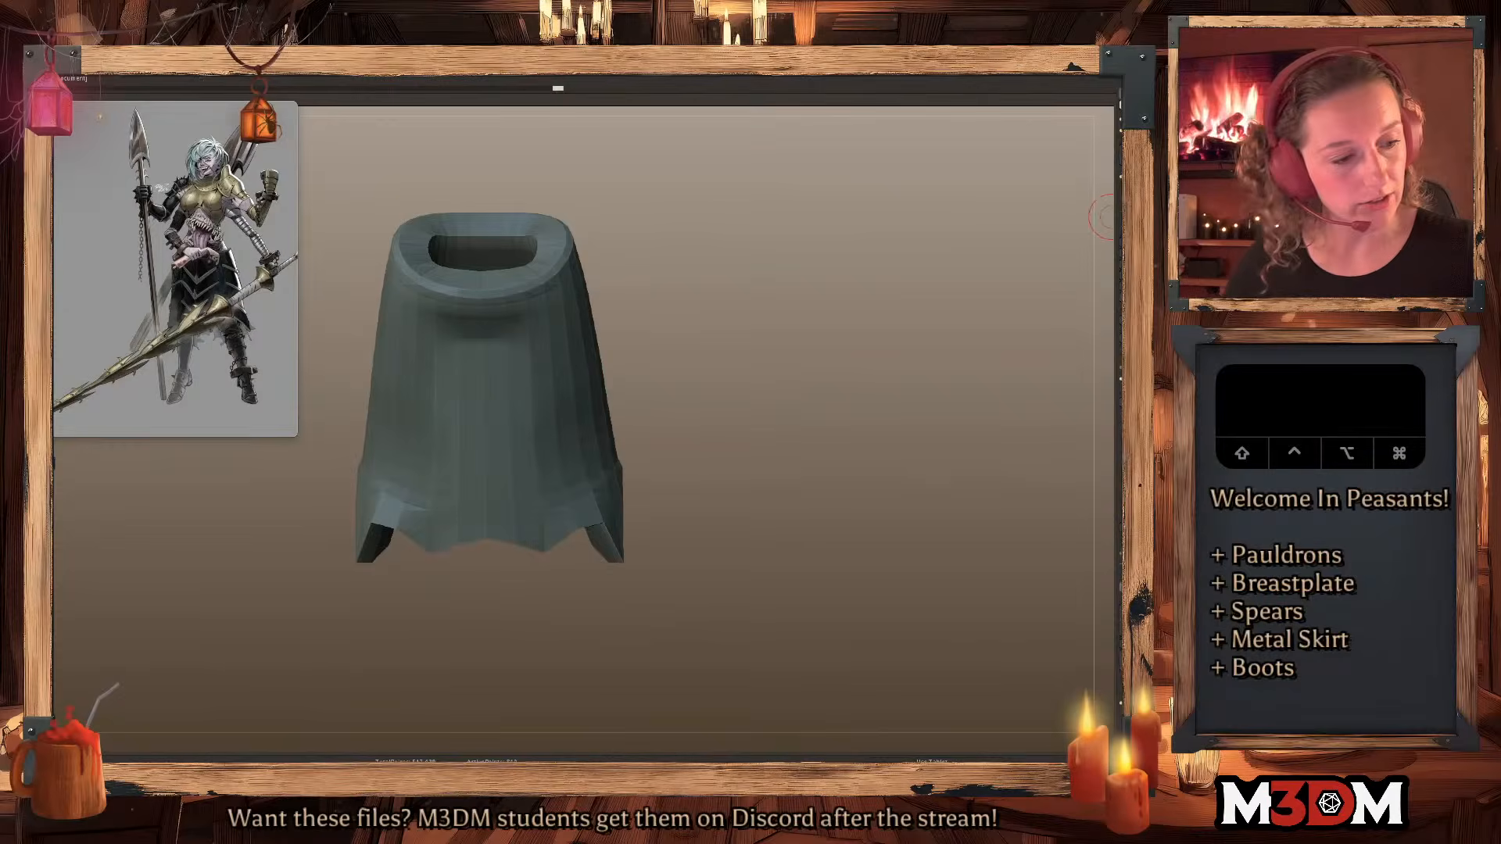
Show the whole figure again and bevel the edge loop along the underskirt's front hem.
{"action": "left_click", "coordinate": [1117, 218]}
{"action": "left_click_drag", "start_coordinate": [909, 413], "coordinate": [906, 361]}
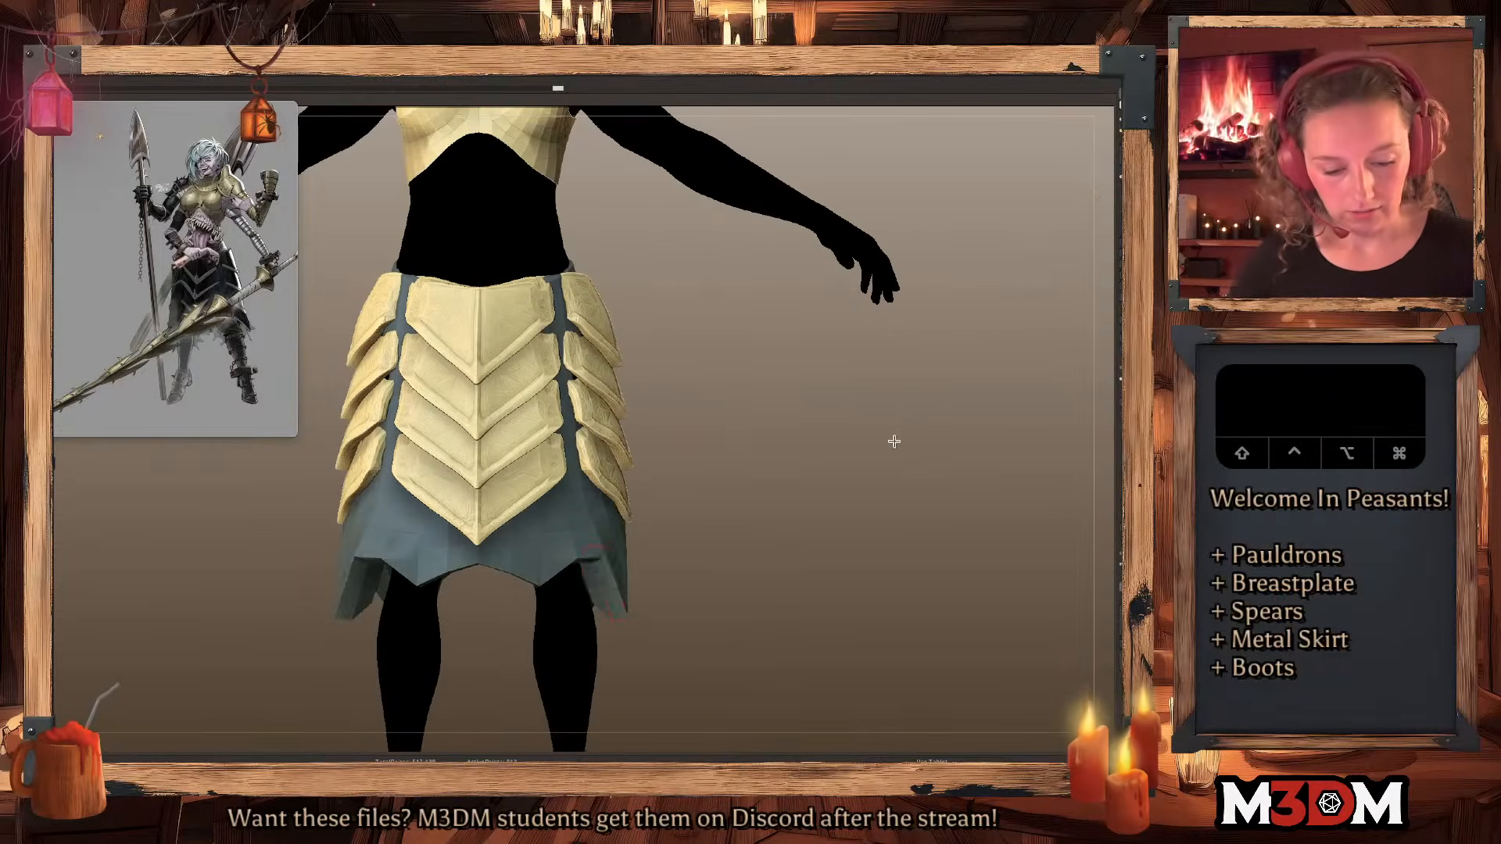
{"action": "left_click", "coordinate": [601, 560]}
{"action": "key", "text": "shift+f"}
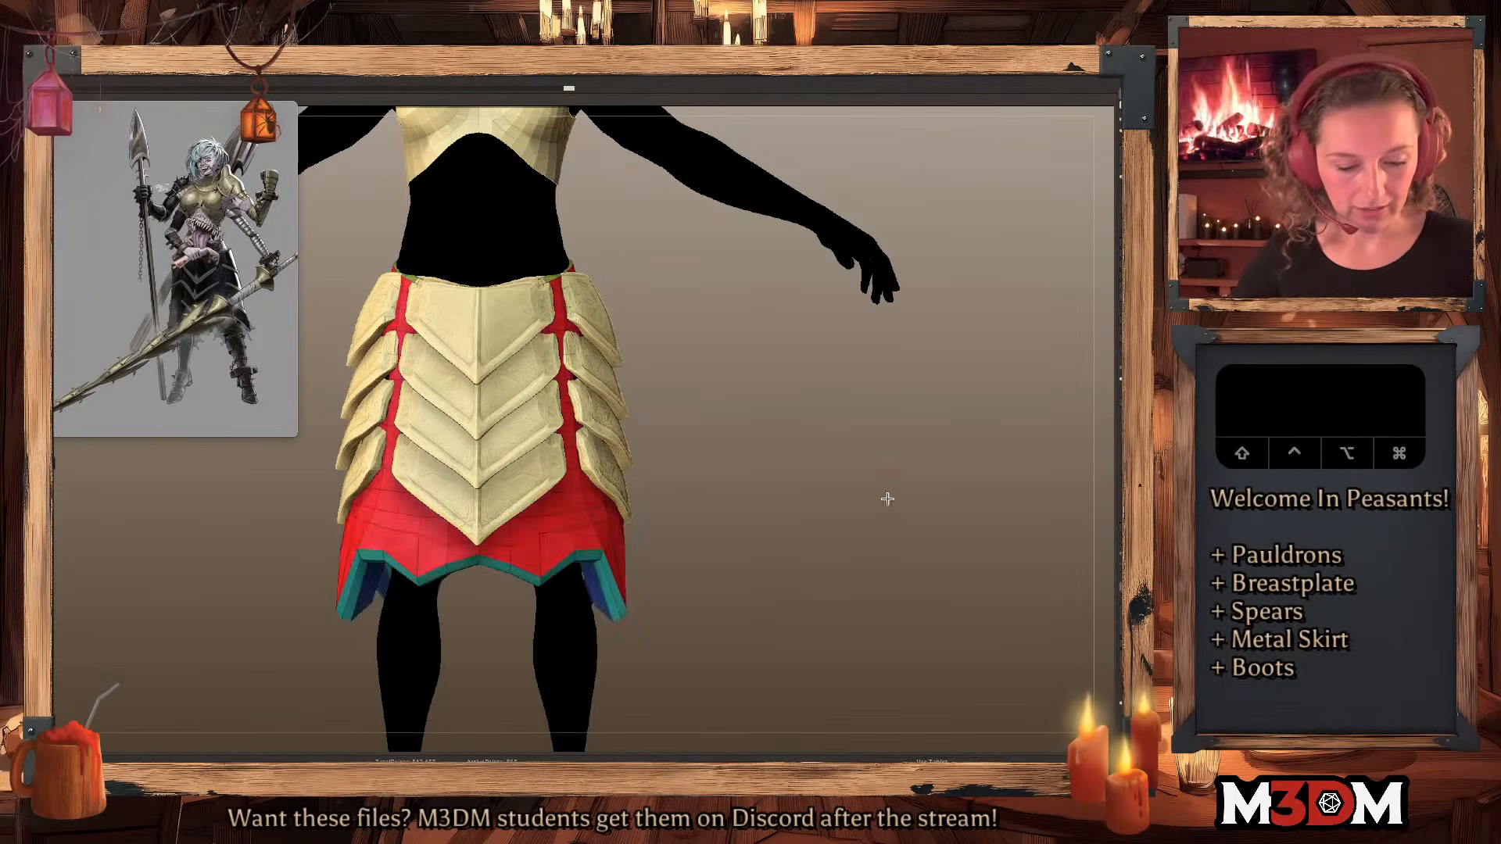
{"action": "key", "text": "shift+f"}
{"action": "left_click_drag", "start_coordinate": [822, 507], "coordinate": [833, 471], "text": "alt"}
{"action": "left_click_drag", "start_coordinate": [835, 491], "coordinate": [826, 521]}
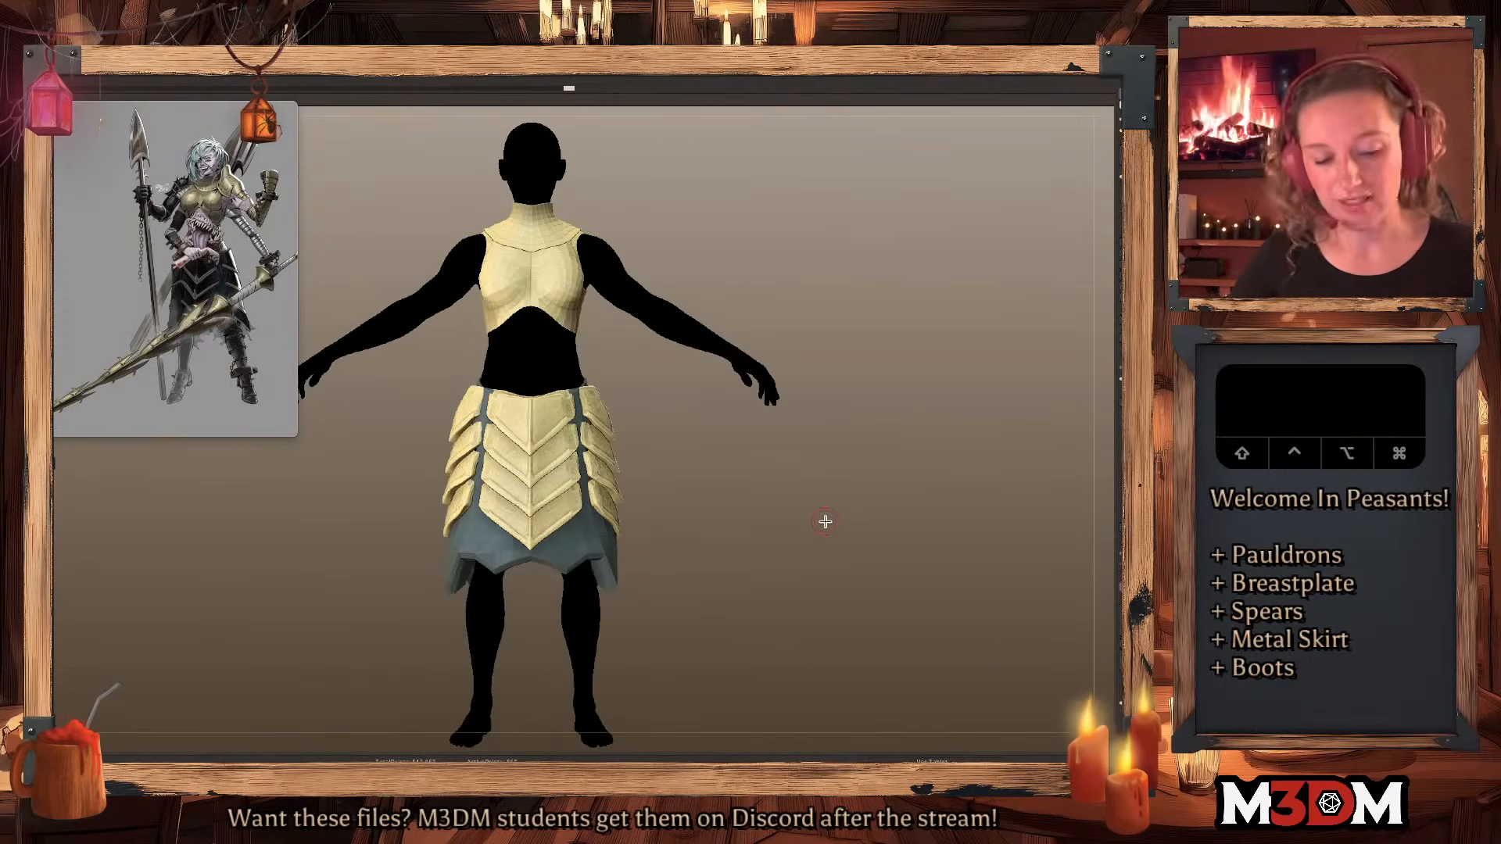
Isolate the underskirt, subdivide it to a smooth surface and choose a brush for sculpting cloth folds.
{"action": "left_click", "coordinate": [1122, 317]}
{"action": "left_click_drag", "start_coordinate": [829, 461], "coordinate": [790, 516]}
{"action": "key", "text": "space"}
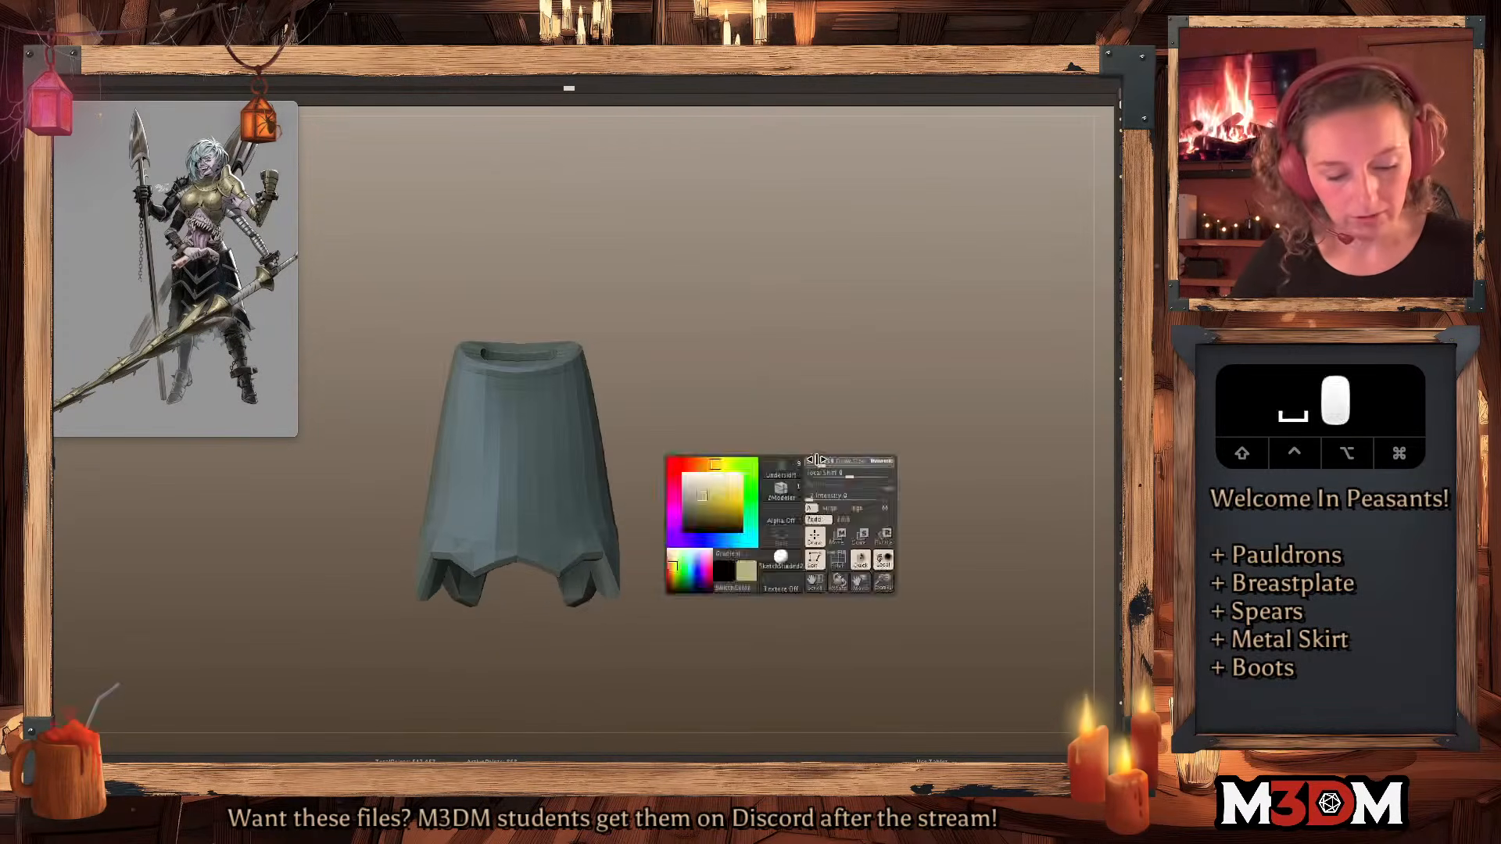
{"action": "key", "text": "d"}
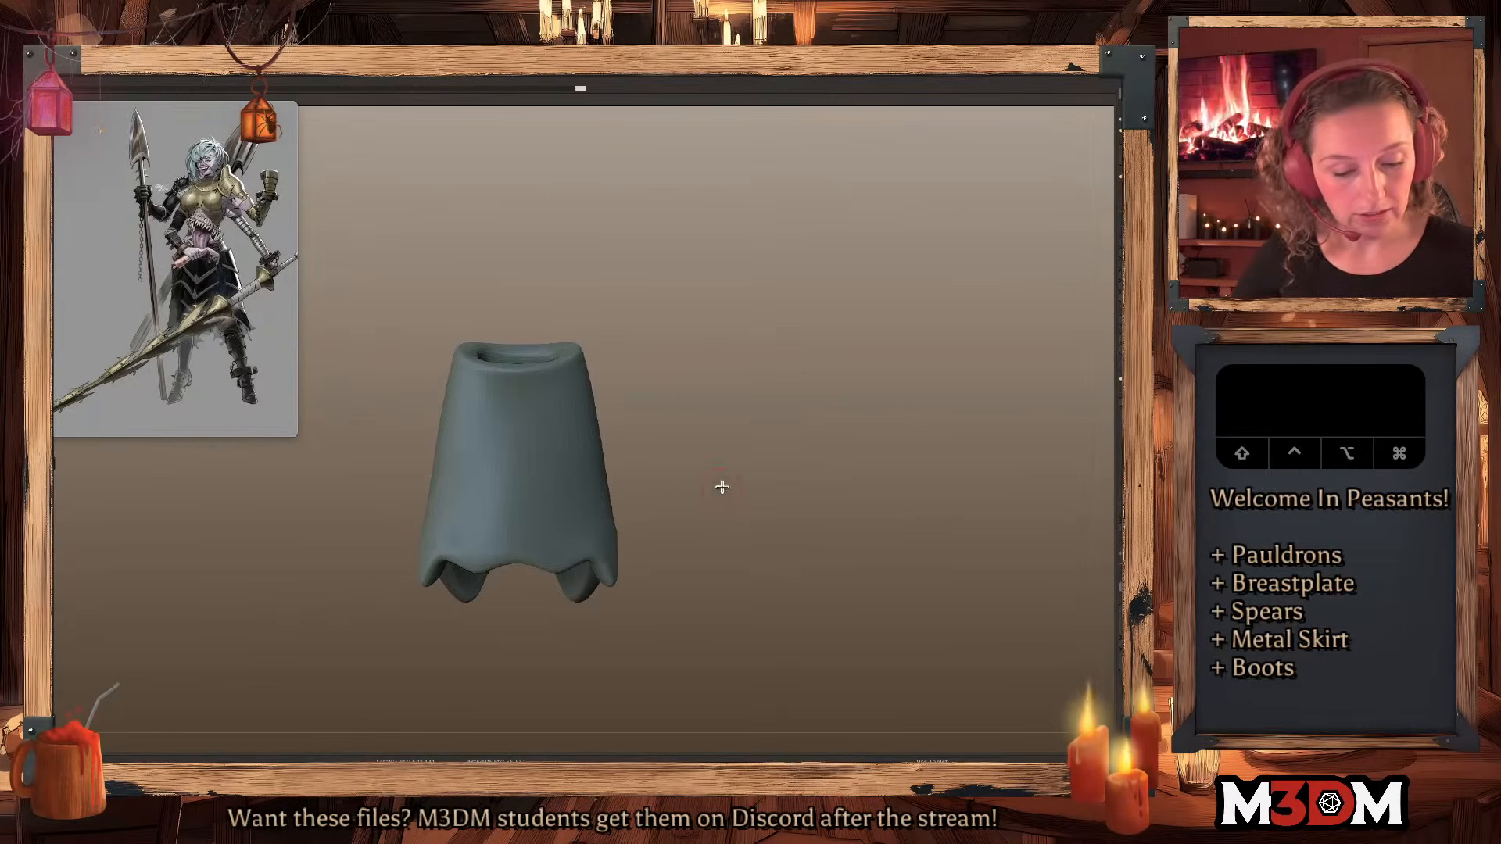
{"action": "left_click_drag", "start_coordinate": [750, 530], "coordinate": [607, 409]}
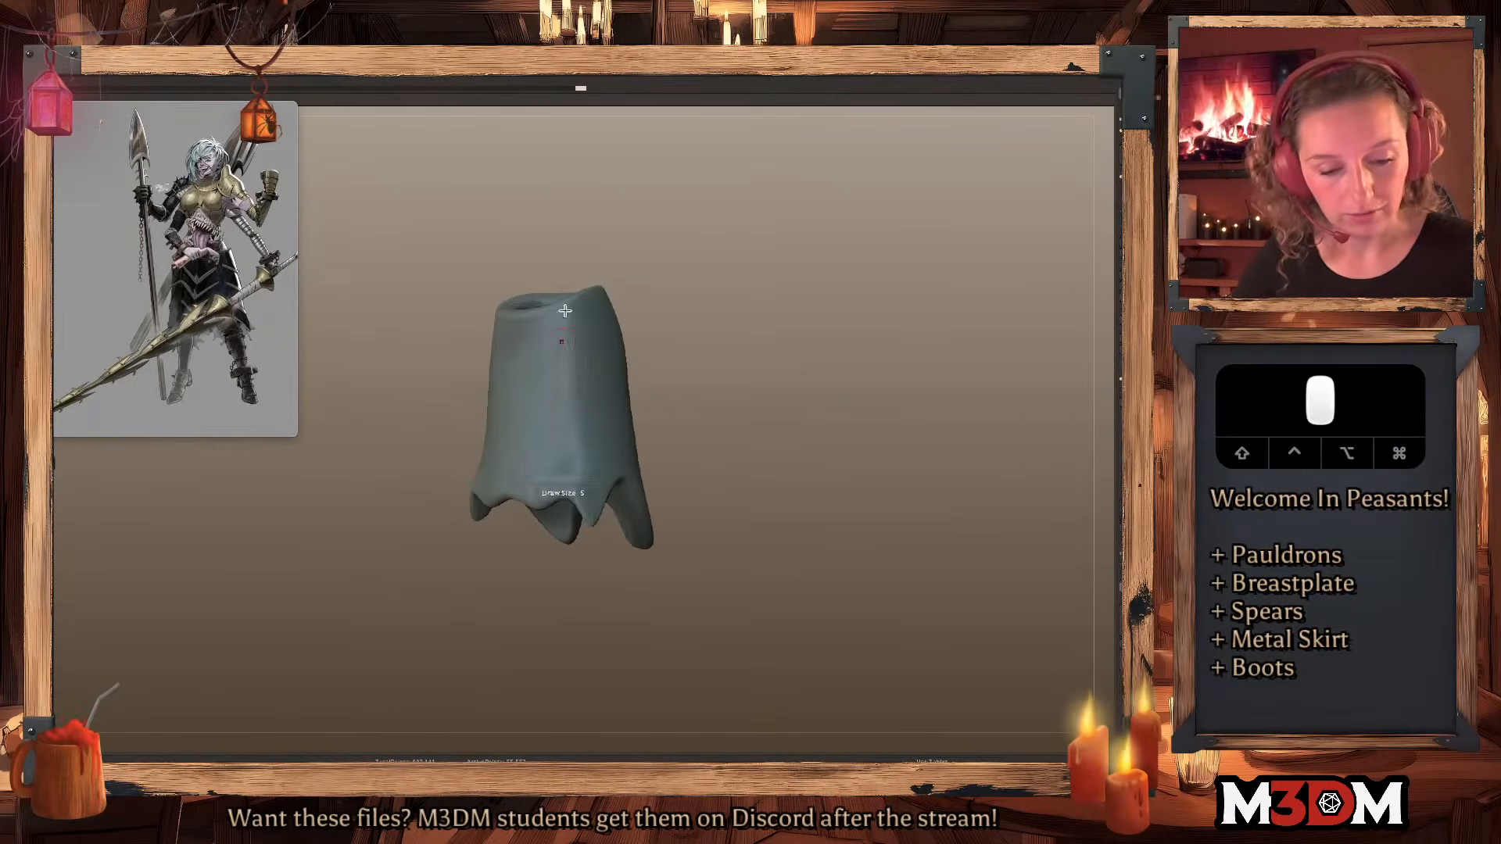
{"action": "left_click_drag", "start_coordinate": [788, 419], "coordinate": [777, 421]}
{"action": "key", "text": "space"}
{"action": "left_click", "coordinate": [583, 357]}
Subdivide the underskirt again and sculpt long vertical folds from waist to hem along its side.
{"action": "left_click_drag", "start_coordinate": [581, 303], "coordinate": [588, 519]}
{"action": "left_click_drag", "start_coordinate": [803, 410], "coordinate": [765, 426], "text": "alt"}
{"action": "key", "text": "super+d"}
{"action": "left_click_drag", "start_coordinate": [532, 356], "coordinate": [551, 634]}
{"action": "left_click_drag", "start_coordinate": [766, 428], "coordinate": [745, 441], "text": "alt"}
{"action": "left_click_drag", "start_coordinate": [544, 354], "coordinate": [553, 550], "text": "alt"}
{"action": "left_click_drag", "start_coordinate": [519, 331], "coordinate": [537, 532], "text": "alt"}
{"action": "left_click_drag", "start_coordinate": [768, 442], "coordinate": [722, 436]}
{"action": "mouse_move", "coordinate": [547, 343]}
{"action": "left_mouse_down"}
{"action": "mouse_move", "coordinate": [560, 522]}
{"action": "mouse_move", "coordinate": [556, 391]}
{"action": "mouse_move", "coordinate": [571, 508]}
{"action": "mouse_move", "coordinate": [588, 522]}
{"action": "left_mouse_up"}
{"action": "key", "text": "1"}
{"action": "left_click_drag", "start_coordinate": [848, 405], "coordinate": [688, 407]}
{"action": "mouse_move", "coordinate": [704, 641]}
{"action": "left_mouse_down", "text": "alt"}
{"action": "mouse_move", "coordinate": [871, 365]}
{"action": "mouse_move", "coordinate": [961, 351]}
{"action": "mouse_move", "coordinate": [755, 359]}
{"action": "left_mouse_up", "text": "alt"}
{"action": "key", "text": "super+z"}
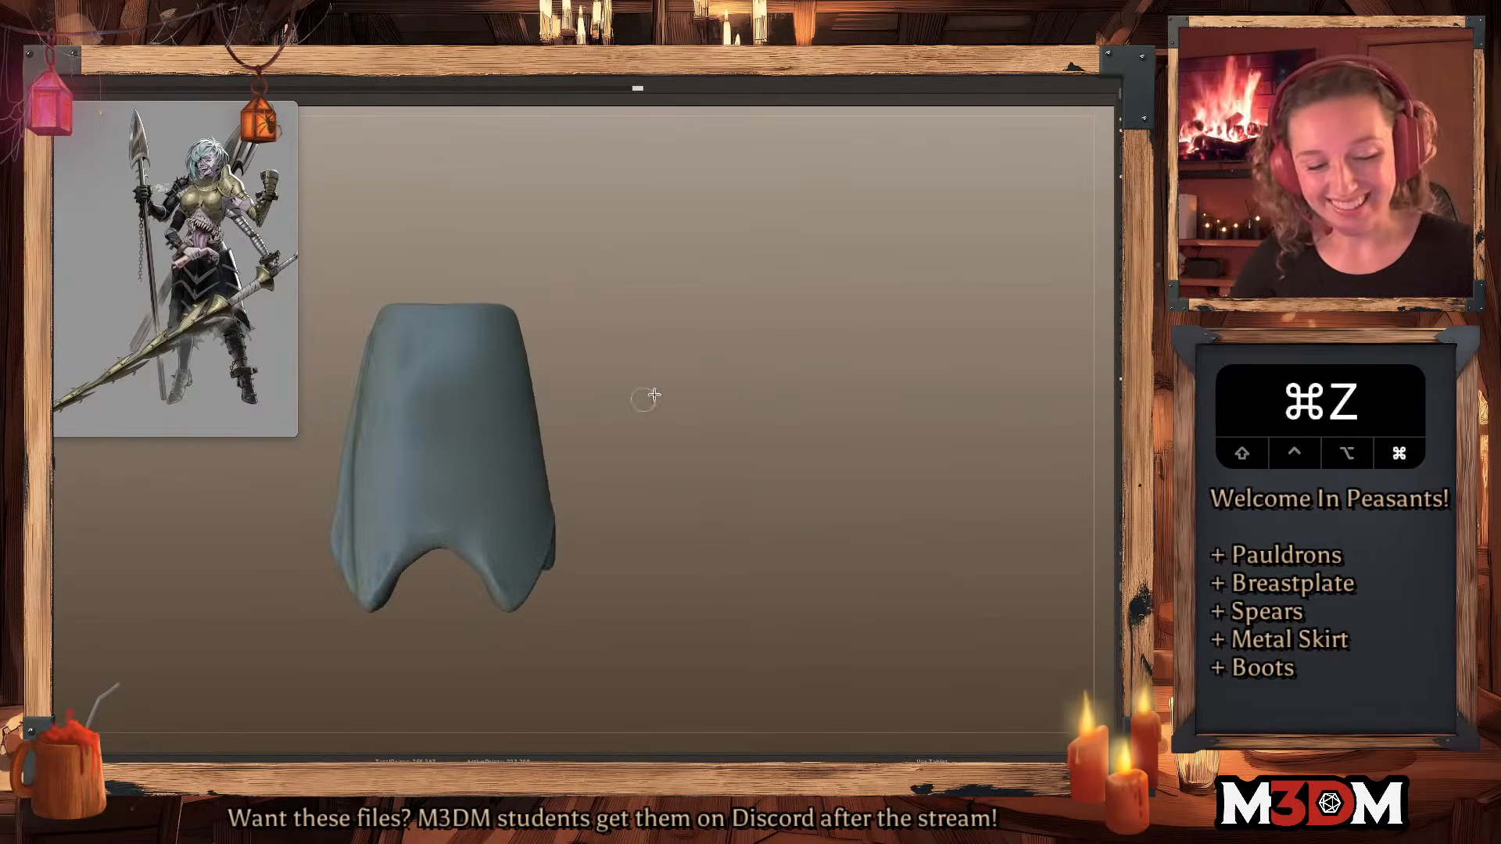
Sculpt a long fold down the back of the underskirt, undoing and redrawing the stroke until it suits.
{"action": "left_click_drag", "start_coordinate": [626, 406], "coordinate": [661, 411]}
{"action": "left_click_drag", "start_coordinate": [433, 316], "coordinate": [393, 598]}
{"action": "key", "text": "super+z"}
{"action": "left_click_drag", "start_coordinate": [434, 317], "coordinate": [399, 582]}
{"action": "left_click_drag", "start_coordinate": [727, 414], "coordinate": [780, 401], "text": "alt"}
{"action": "left_click_drag", "start_coordinate": [462, 303], "coordinate": [445, 602], "text": "alt"}
{"action": "key", "text": "super+z"}
{"action": "left_click_drag", "start_coordinate": [435, 312], "coordinate": [444, 598]}
{"action": "key", "text": "super+z"}
{"action": "left_click_drag", "start_coordinate": [436, 310], "coordinate": [443, 574]}
{"action": "key", "text": "super+z"}
{"action": "left_click_drag", "start_coordinate": [430, 314], "coordinate": [426, 594]}
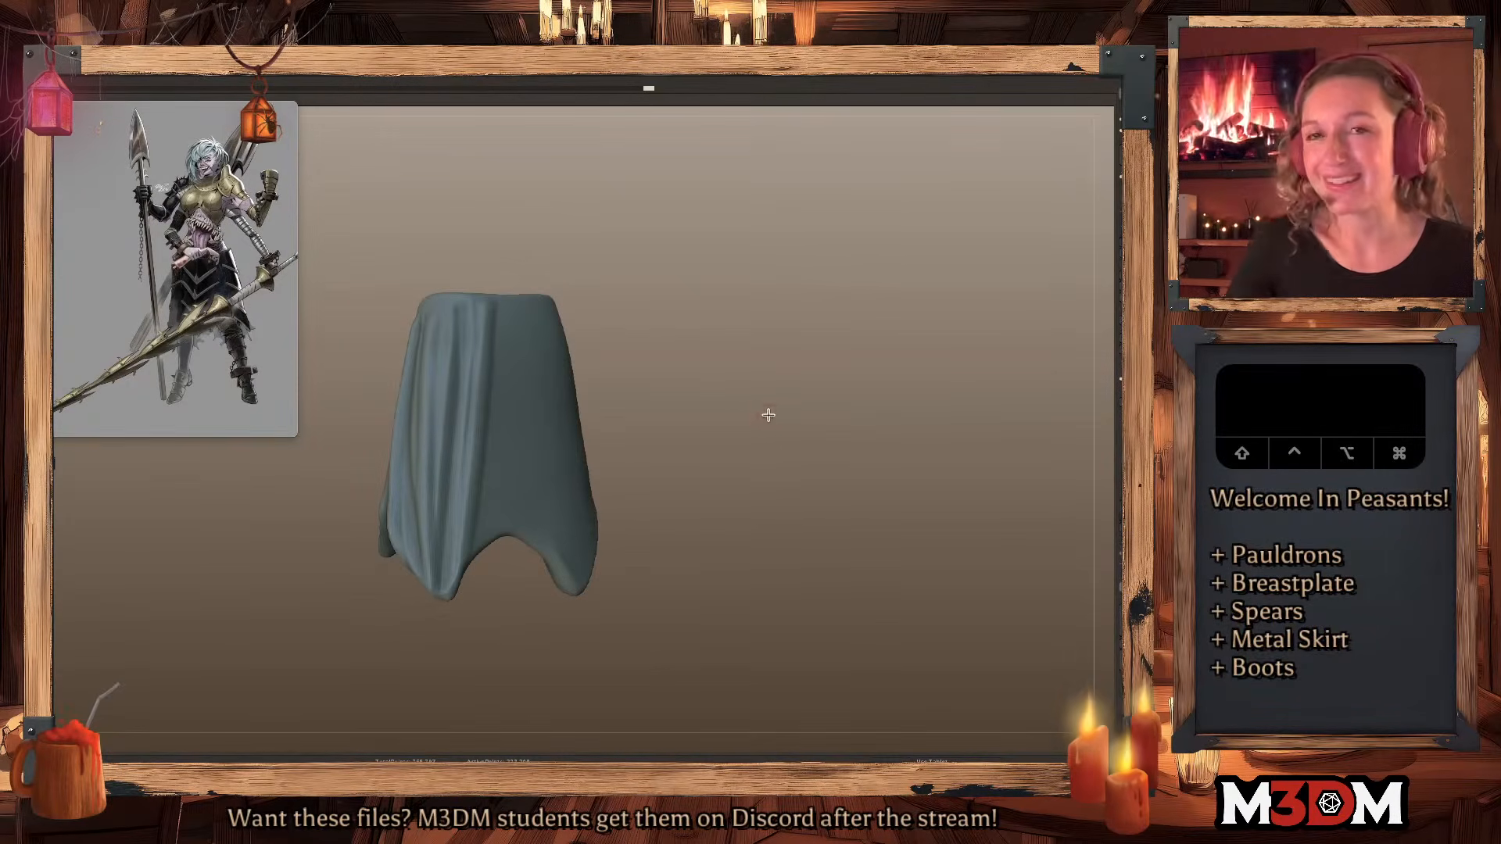
Extend the waist-to-hem folds across the rest of the underskirt's back and around to its side.
{"action": "left_click_drag", "start_coordinate": [768, 414], "coordinate": [724, 419]}
{"action": "left_click_drag", "start_coordinate": [489, 309], "coordinate": [473, 566], "text": "alt"}
{"action": "mouse_move", "coordinate": [509, 338]}
{"action": "left_mouse_down"}
{"action": "mouse_move", "coordinate": [498, 539]}
{"action": "mouse_move", "coordinate": [519, 537]}
{"action": "left_mouse_up"}
{"action": "left_click_drag", "start_coordinate": [516, 310], "coordinate": [561, 618]}
{"action": "left_click_drag", "start_coordinate": [522, 306], "coordinate": [597, 662], "text": "alt"}
{"action": "left_click_drag", "start_coordinate": [805, 472], "coordinate": [742, 465]}
{"action": "left_click_drag", "start_coordinate": [537, 293], "coordinate": [595, 660]}
{"action": "left_click_drag", "start_coordinate": [573, 310], "coordinate": [600, 641], "text": "alt"}
Sculpt more long vertical folds around the remaining side and front of the underskirt.
{"action": "left_click_drag", "start_coordinate": [869, 417], "coordinate": [735, 429]}
{"action": "mouse_move", "coordinate": [577, 315]}
{"action": "left_mouse_down"}
{"action": "mouse_move", "coordinate": [563, 643]}
{"action": "mouse_move", "coordinate": [597, 602]}
{"action": "left_mouse_up"}
{"action": "left_click_drag", "start_coordinate": [854, 392], "coordinate": [688, 379]}
{"action": "mouse_move", "coordinate": [608, 294]}
{"action": "left_mouse_down"}
{"action": "mouse_move", "coordinate": [586, 579]}
{"action": "mouse_move", "coordinate": [598, 422]}
{"action": "mouse_move", "coordinate": [599, 572]}
{"action": "left_mouse_up"}
{"action": "left_click_drag", "start_coordinate": [616, 304], "coordinate": [609, 559], "text": "alt"}
{"action": "mouse_move", "coordinate": [828, 400]}
{"action": "left_mouse_down"}
{"action": "mouse_move", "coordinate": [963, 381]}
{"action": "mouse_move", "coordinate": [888, 378]}
{"action": "left_mouse_up"}
{"action": "mouse_move", "coordinate": [565, 307]}
{"action": "left_mouse_down"}
{"action": "mouse_move", "coordinate": [580, 617]}
{"action": "mouse_move", "coordinate": [550, 459]}
{"action": "mouse_move", "coordinate": [545, 540]}
{"action": "left_mouse_up"}
{"action": "left_click_drag", "start_coordinate": [542, 317], "coordinate": [524, 536]}
{"action": "mouse_move", "coordinate": [578, 297]}
{"action": "left_mouse_down"}
{"action": "mouse_move", "coordinate": [585, 535]}
{"action": "mouse_move", "coordinate": [598, 517]}
{"action": "left_mouse_up"}
{"action": "mouse_move", "coordinate": [612, 315]}
{"action": "left_mouse_down"}
{"action": "mouse_move", "coordinate": [614, 532]}
{"action": "mouse_move", "coordinate": [637, 528]}
{"action": "left_mouse_up"}
{"action": "left_click_drag", "start_coordinate": [658, 302], "coordinate": [655, 525], "text": "alt"}
{"action": "mouse_move", "coordinate": [664, 331]}
{"action": "left_mouse_down"}
{"action": "mouse_move", "coordinate": [677, 525]}
{"action": "mouse_move", "coordinate": [690, 519]}
{"action": "left_mouse_up"}
Add shorter folds to the lower part of the underskirt, running down towards the ragged hem.
{"action": "left_click_drag", "start_coordinate": [837, 504], "coordinate": [835, 469]}
{"action": "left_click_drag", "start_coordinate": [572, 472], "coordinate": [555, 632]}
{"action": "left_click_drag", "start_coordinate": [577, 476], "coordinate": [546, 641]}
{"action": "mouse_move", "coordinate": [583, 483]}
{"action": "left_mouse_down", "text": "alt"}
{"action": "mouse_move", "coordinate": [552, 600]}
{"action": "mouse_move", "coordinate": [585, 592]}
{"action": "left_mouse_up", "text": "alt"}
{"action": "mouse_move", "coordinate": [641, 468]}
{"action": "left_mouse_down", "text": "alt"}
{"action": "mouse_move", "coordinate": [599, 575]}
{"action": "mouse_move", "coordinate": [635, 559]}
{"action": "left_mouse_up", "text": "alt"}
{"action": "mouse_move", "coordinate": [671, 480]}
{"action": "left_mouse_down", "text": "alt"}
{"action": "mouse_move", "coordinate": [663, 577]}
{"action": "mouse_move", "coordinate": [680, 572]}
{"action": "left_mouse_up", "text": "alt"}
Sculpt folds into the inside of the underskirt's hem from below and return to the front view.
{"action": "left_click_drag", "start_coordinate": [856, 452], "coordinate": [867, 387]}
{"action": "left_click_drag", "start_coordinate": [901, 277], "coordinate": [747, 395], "text": "alt"}
{"action": "left_click_drag", "start_coordinate": [746, 395], "coordinate": [786, 399]}
{"action": "mouse_move", "coordinate": [536, 440]}
{"action": "left_mouse_down"}
{"action": "mouse_move", "coordinate": [549, 503]}
{"action": "mouse_move", "coordinate": [563, 486]}
{"action": "mouse_move", "coordinate": [576, 518]}
{"action": "left_mouse_up"}
{"action": "left_click_drag", "start_coordinate": [596, 438], "coordinate": [603, 496], "text": "alt"}
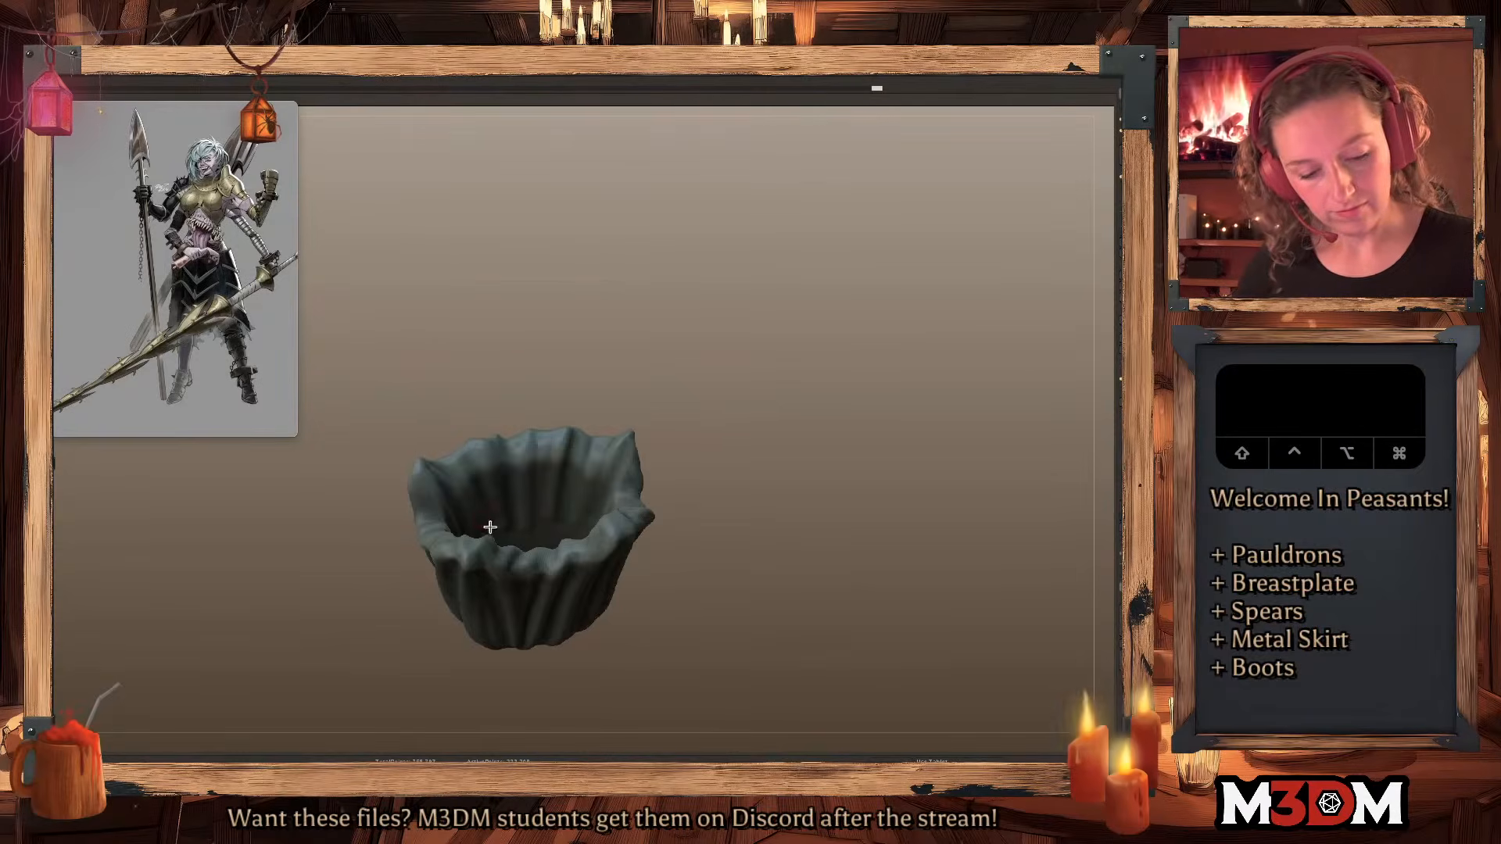
{"action": "left_click_drag", "start_coordinate": [777, 444], "coordinate": [749, 474]}
{"action": "left_click_drag", "start_coordinate": [630, 503], "coordinate": [571, 537], "text": "alt"}
{"action": "mouse_move", "coordinate": [800, 517]}
{"action": "left_mouse_down"}
{"action": "mouse_move", "coordinate": [885, 539]}
{"action": "mouse_move", "coordinate": [878, 554]}
{"action": "left_mouse_up"}
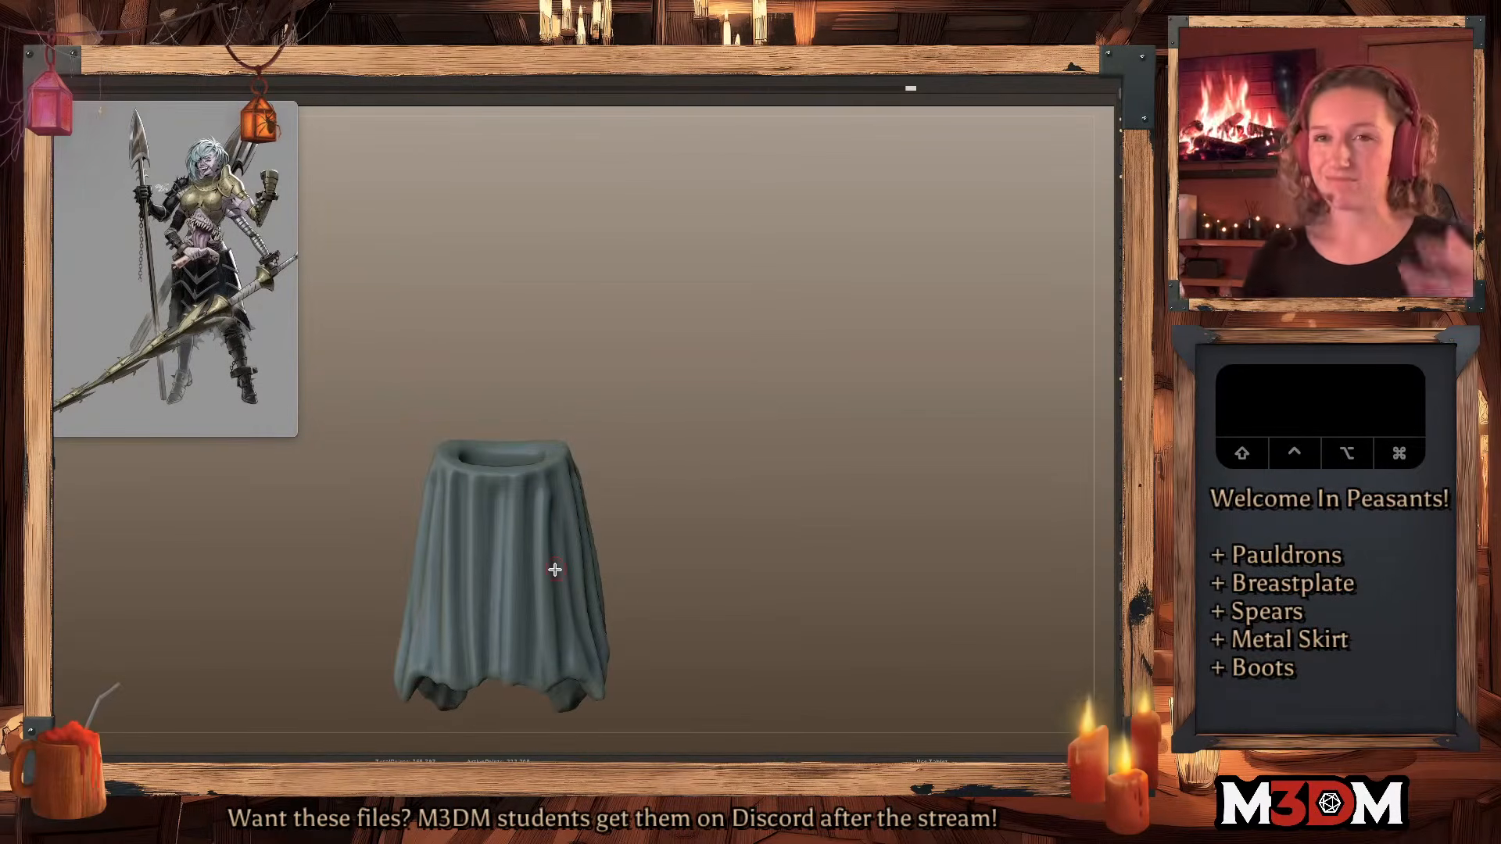
Bring the body and armour pieces back around the isolated underskirt and quick-save the project.
{"action": "left_click", "coordinate": [1126, 237]}
{"action": "left_click_drag", "start_coordinate": [823, 496], "coordinate": [743, 509], "text": "alt"}
{"action": "key", "text": "shift+f"}
{"action": "key", "text": "shift+f"}
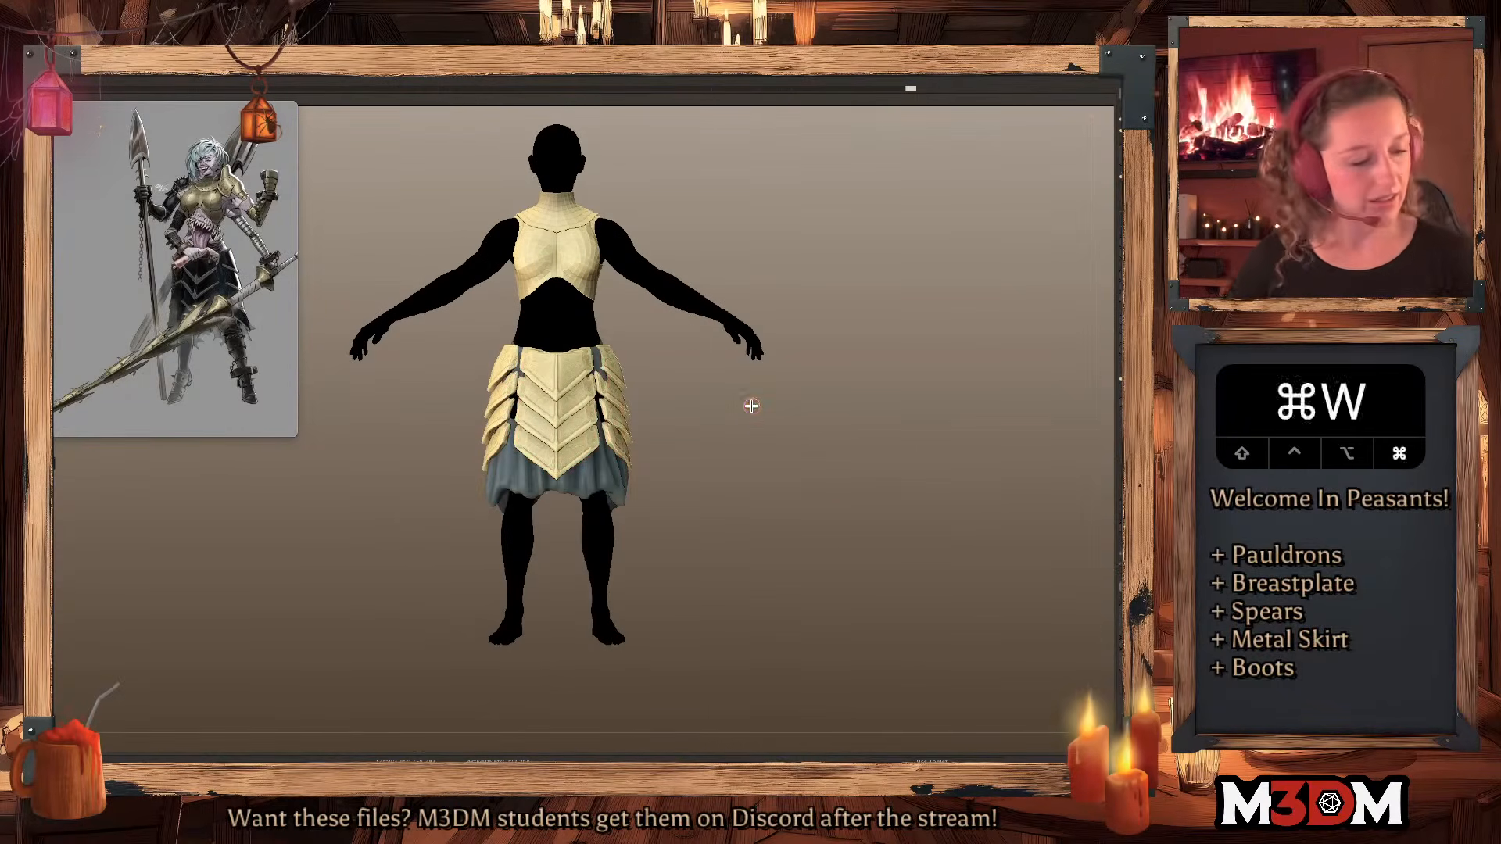
{"action": "left_click_drag", "start_coordinate": [740, 469], "coordinate": [741, 473], "text": "alt"}
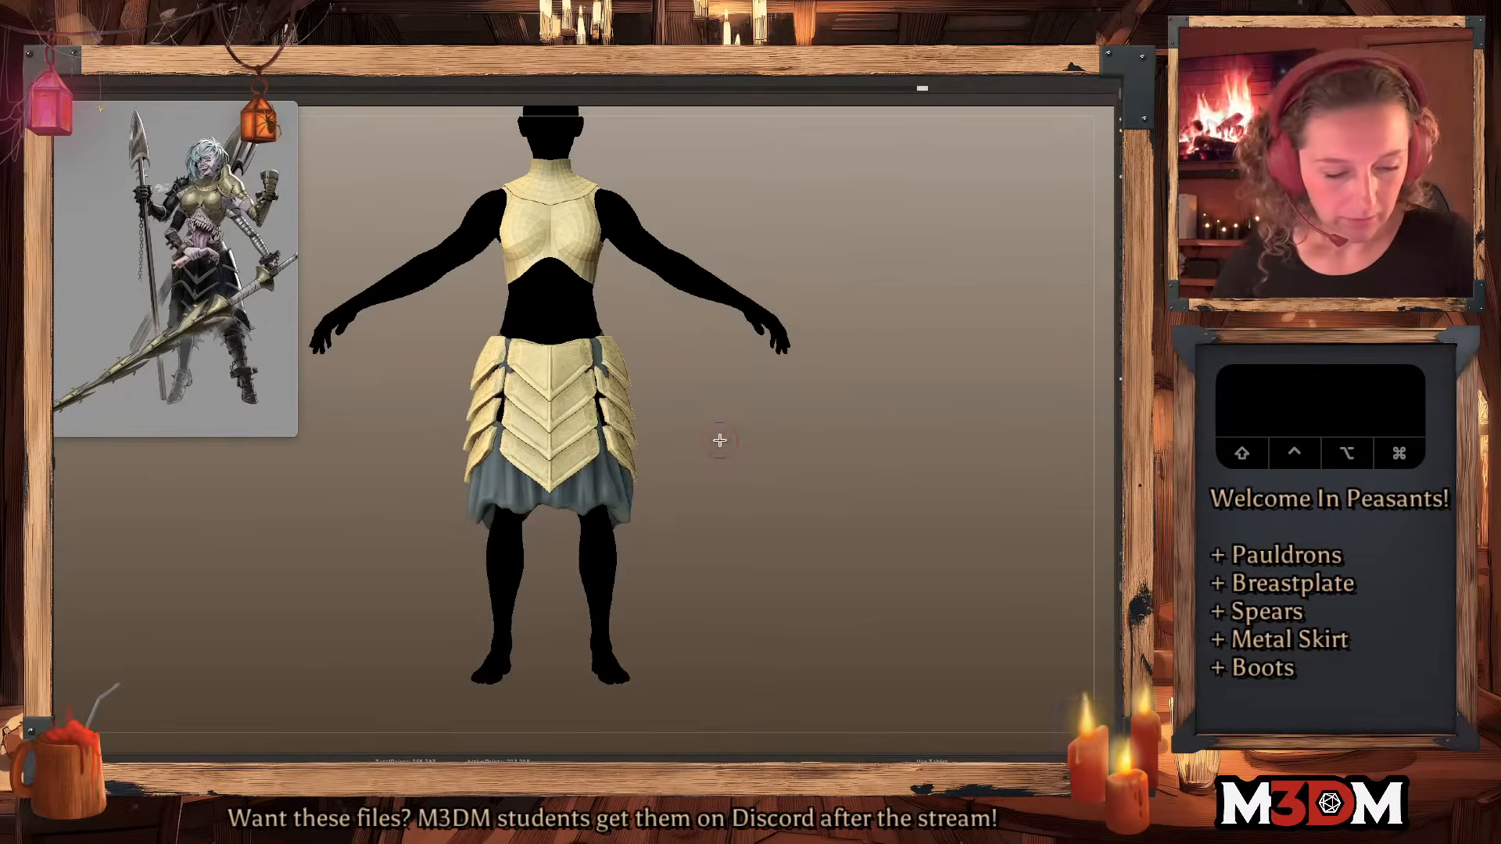
{"action": "left_click", "coordinate": [520, 525]}
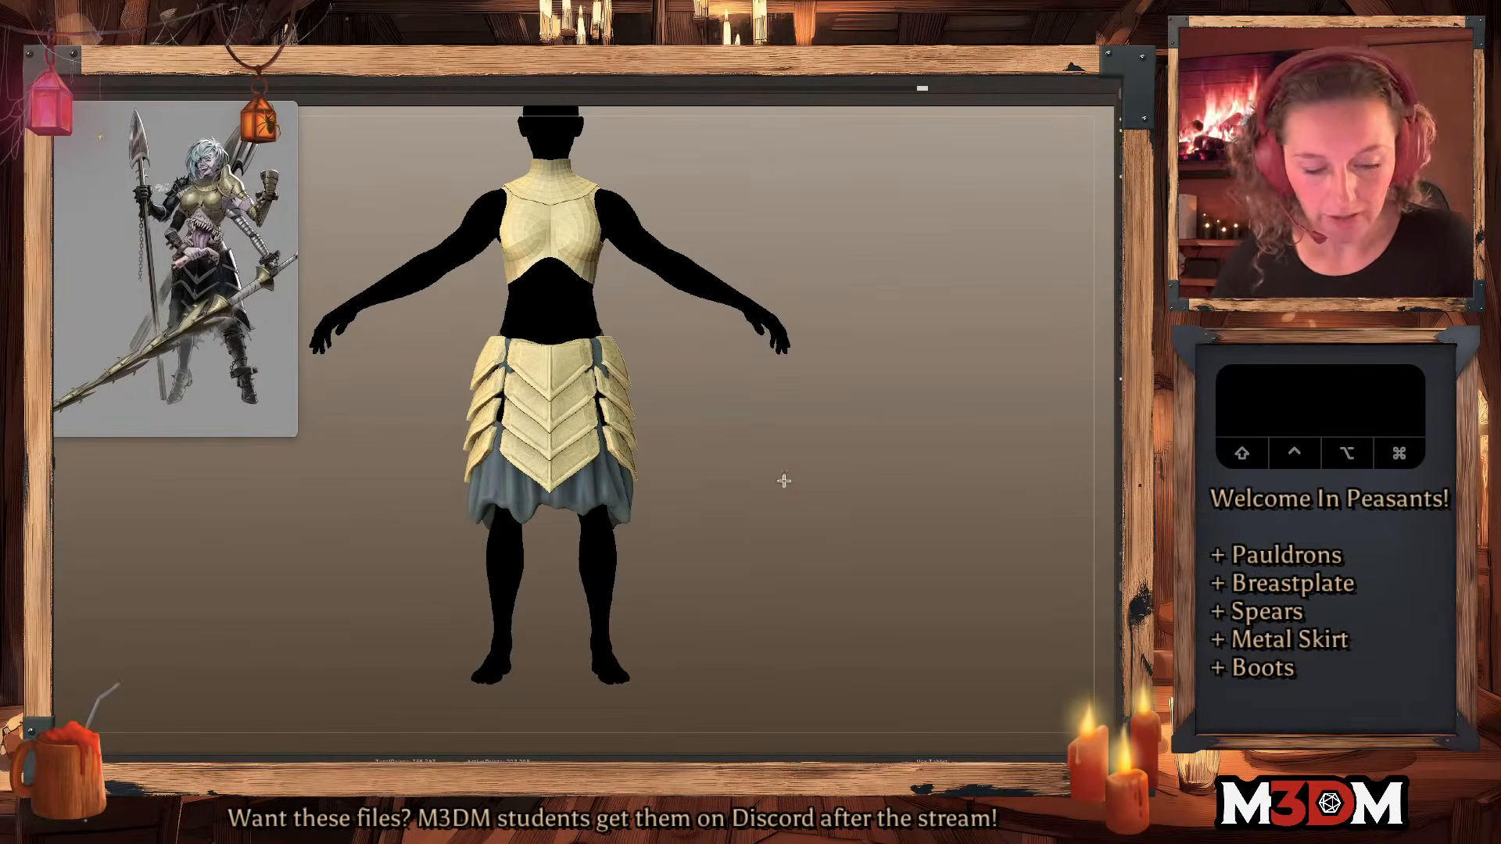
{"action": "key", "text": "9"}
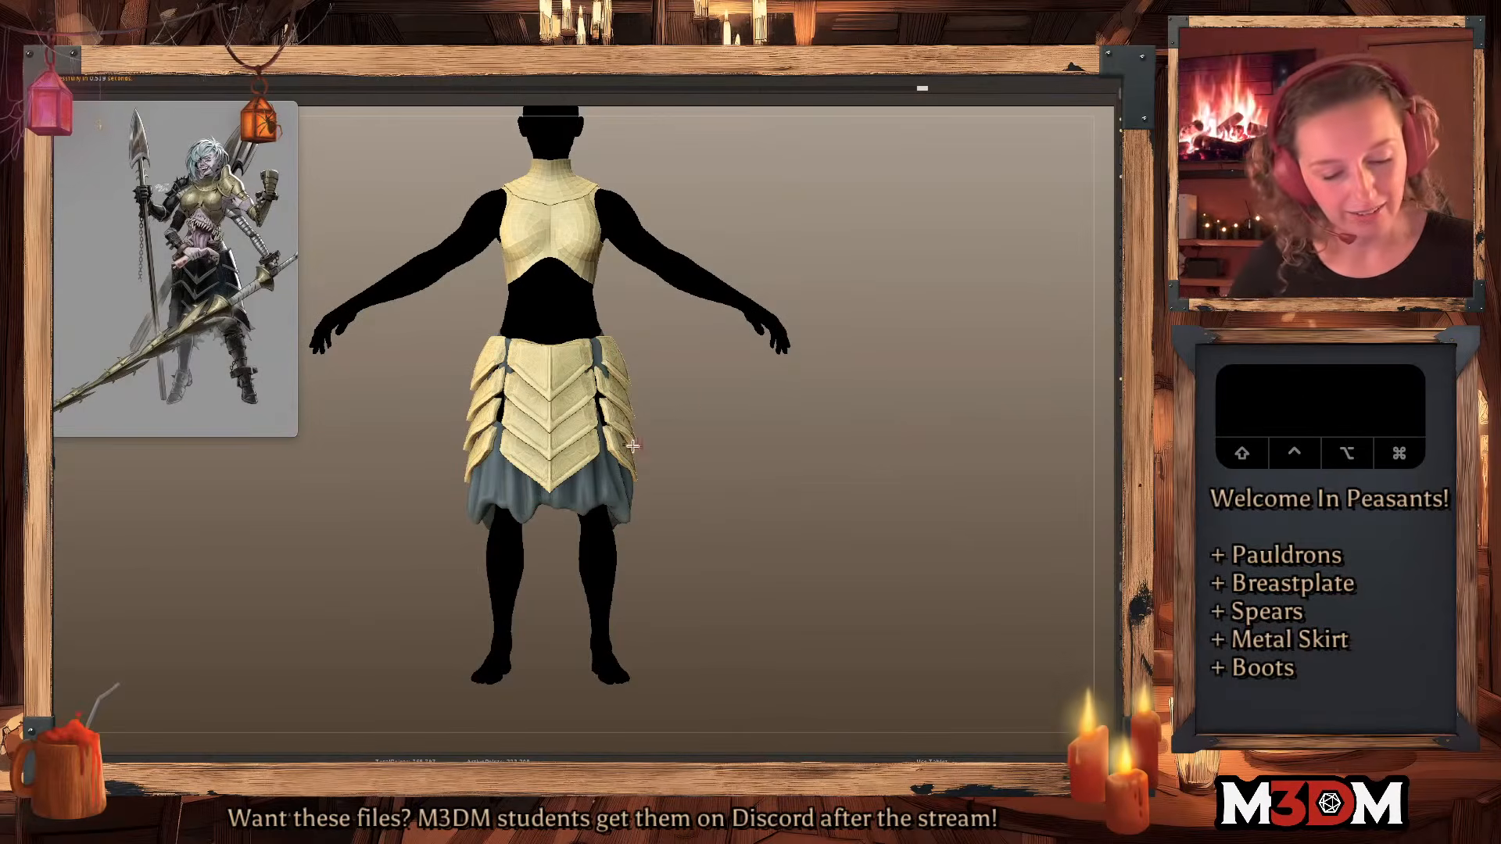
Pull the underskirt's front hem down into longer, ragged points below the metal plates.
{"action": "mouse_move", "coordinate": [519, 516]}
{"action": "left_mouse_down"}
{"action": "mouse_move", "coordinate": [520, 549]}
{"action": "mouse_move", "coordinate": [533, 526]}
{"action": "mouse_move", "coordinate": [582, 551]}
{"action": "mouse_move", "coordinate": [581, 529]}
{"action": "mouse_move", "coordinate": [607, 538]}
{"action": "mouse_move", "coordinate": [613, 523]}
{"action": "left_mouse_up"}
{"action": "right_click", "coordinate": [588, 507]}
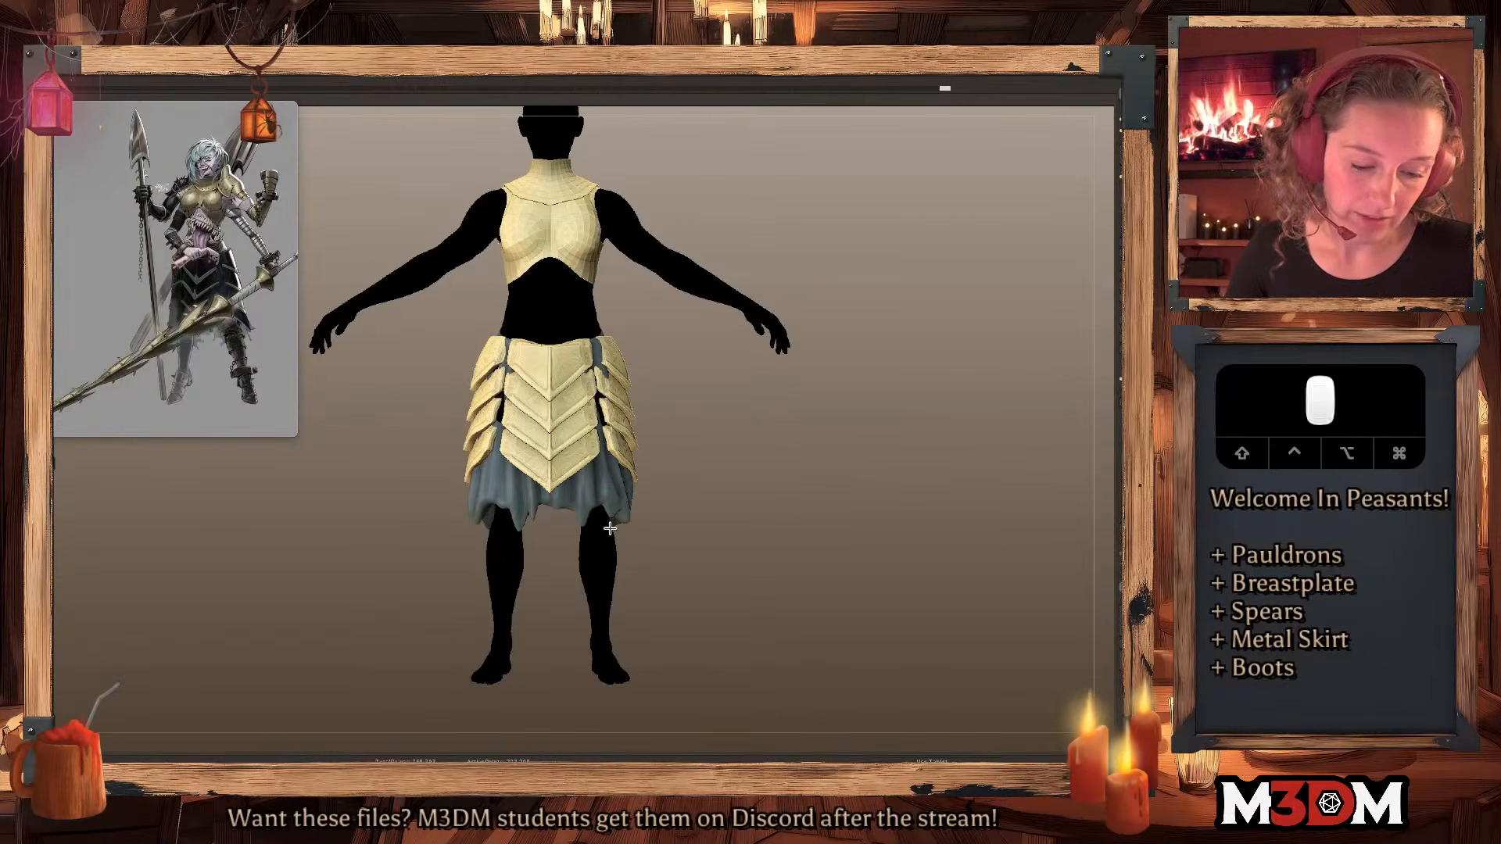
{"action": "left_click_drag", "start_coordinate": [474, 521], "coordinate": [473, 541]}
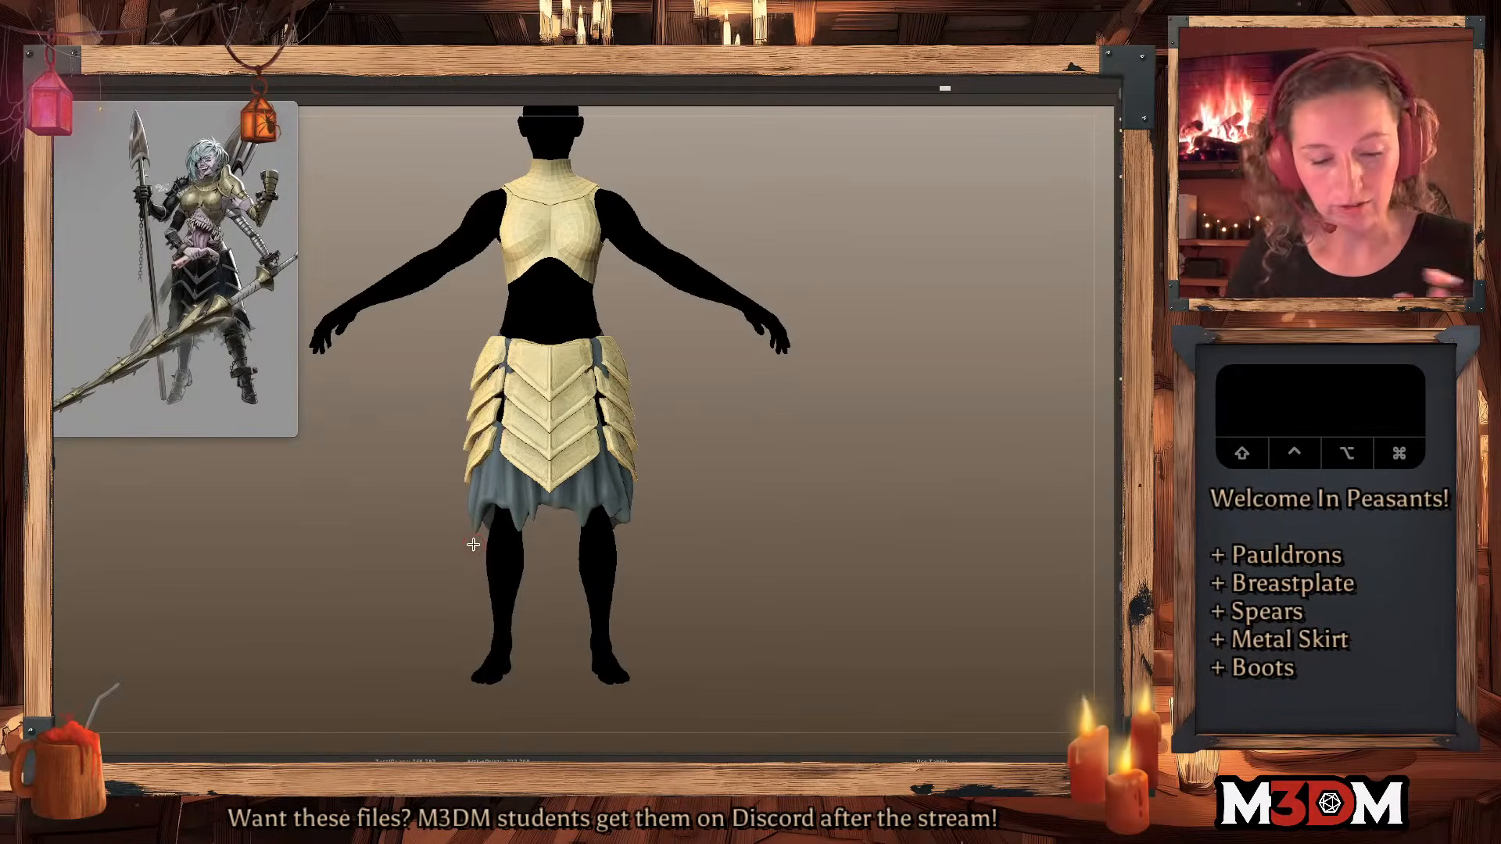
{"action": "left_click_drag", "start_coordinate": [802, 538], "coordinate": [797, 500]}
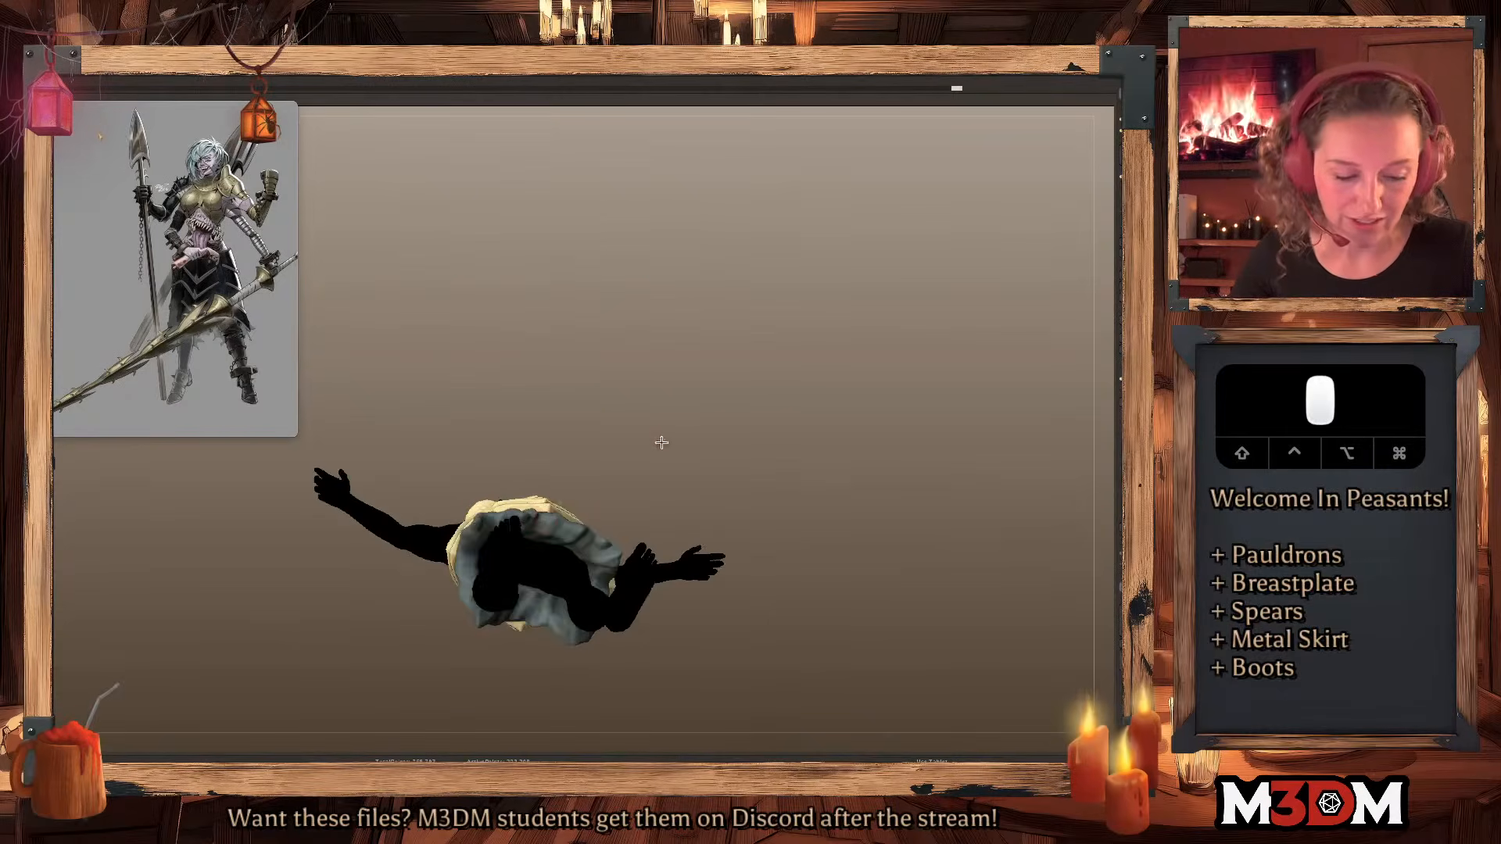
{"action": "left_click_drag", "start_coordinate": [665, 439], "coordinate": [592, 534]}
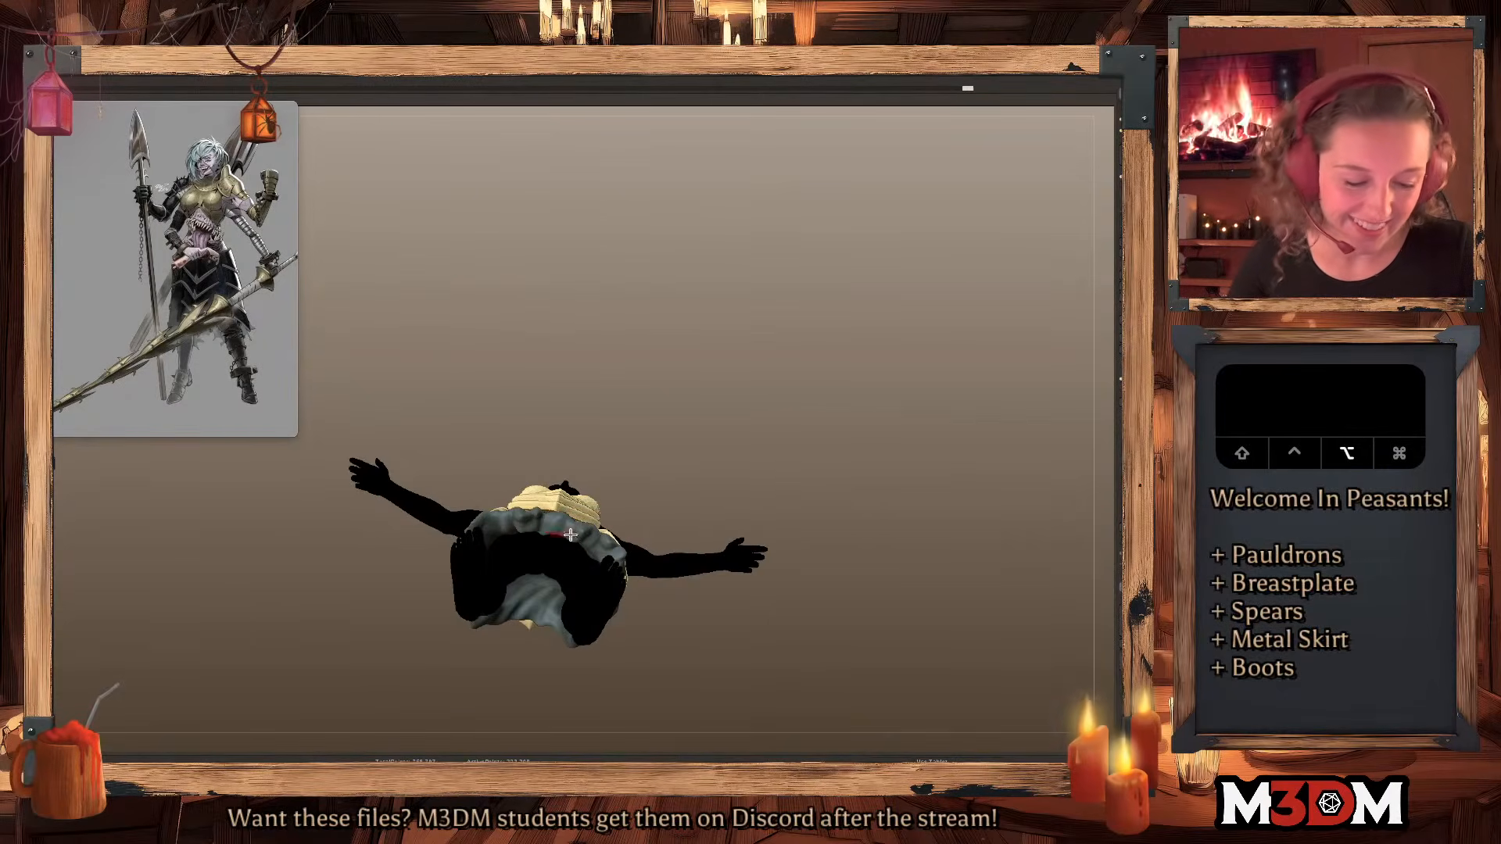
{"action": "left_click_drag", "start_coordinate": [781, 495], "coordinate": [810, 530], "text": "shift"}
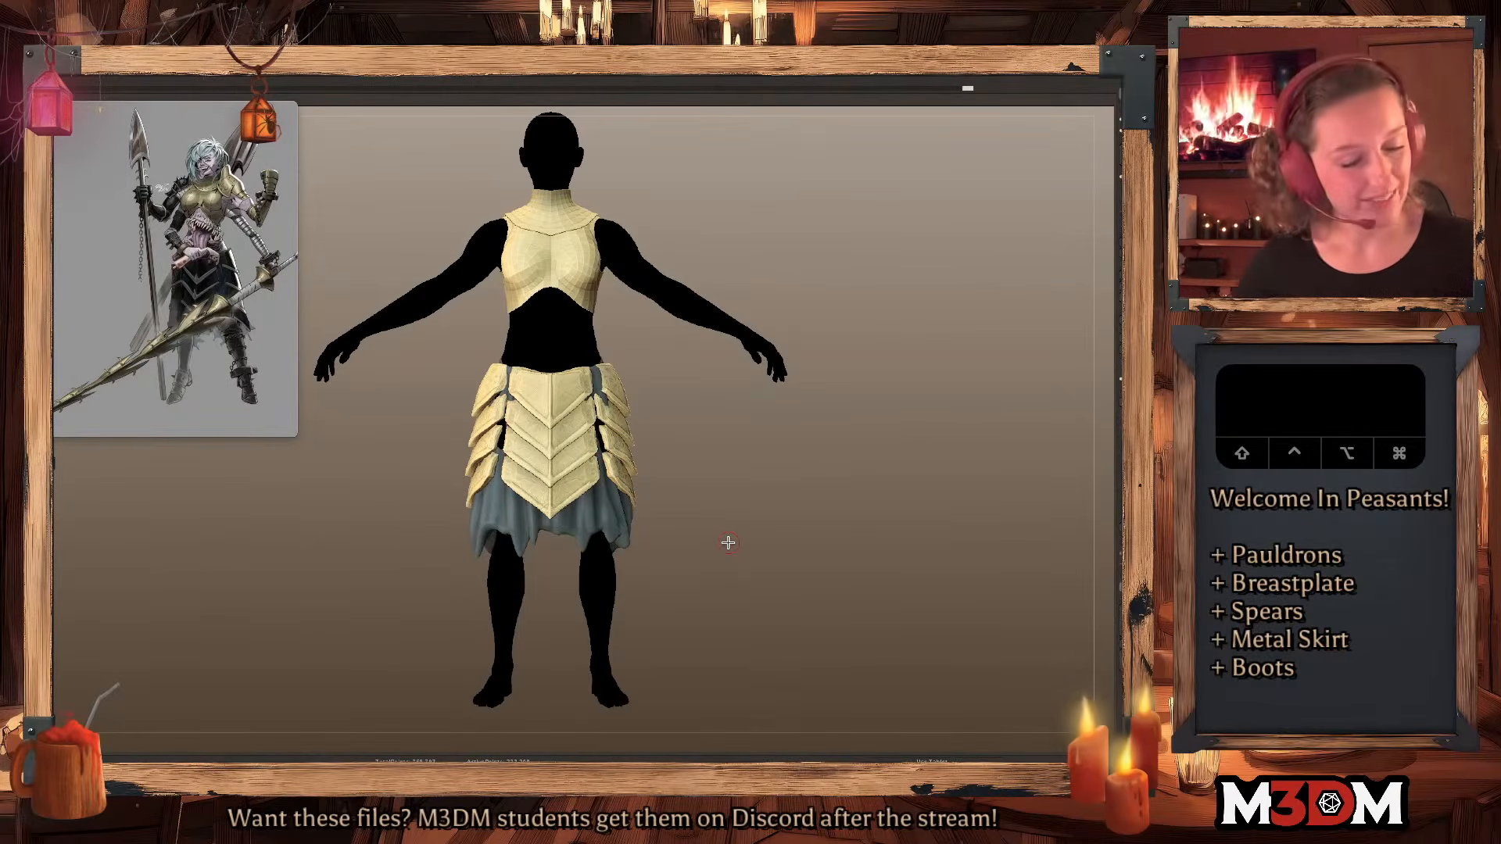
{"action": "left_click_drag", "start_coordinate": [898, 445], "coordinate": [857, 457], "text": "shift"}
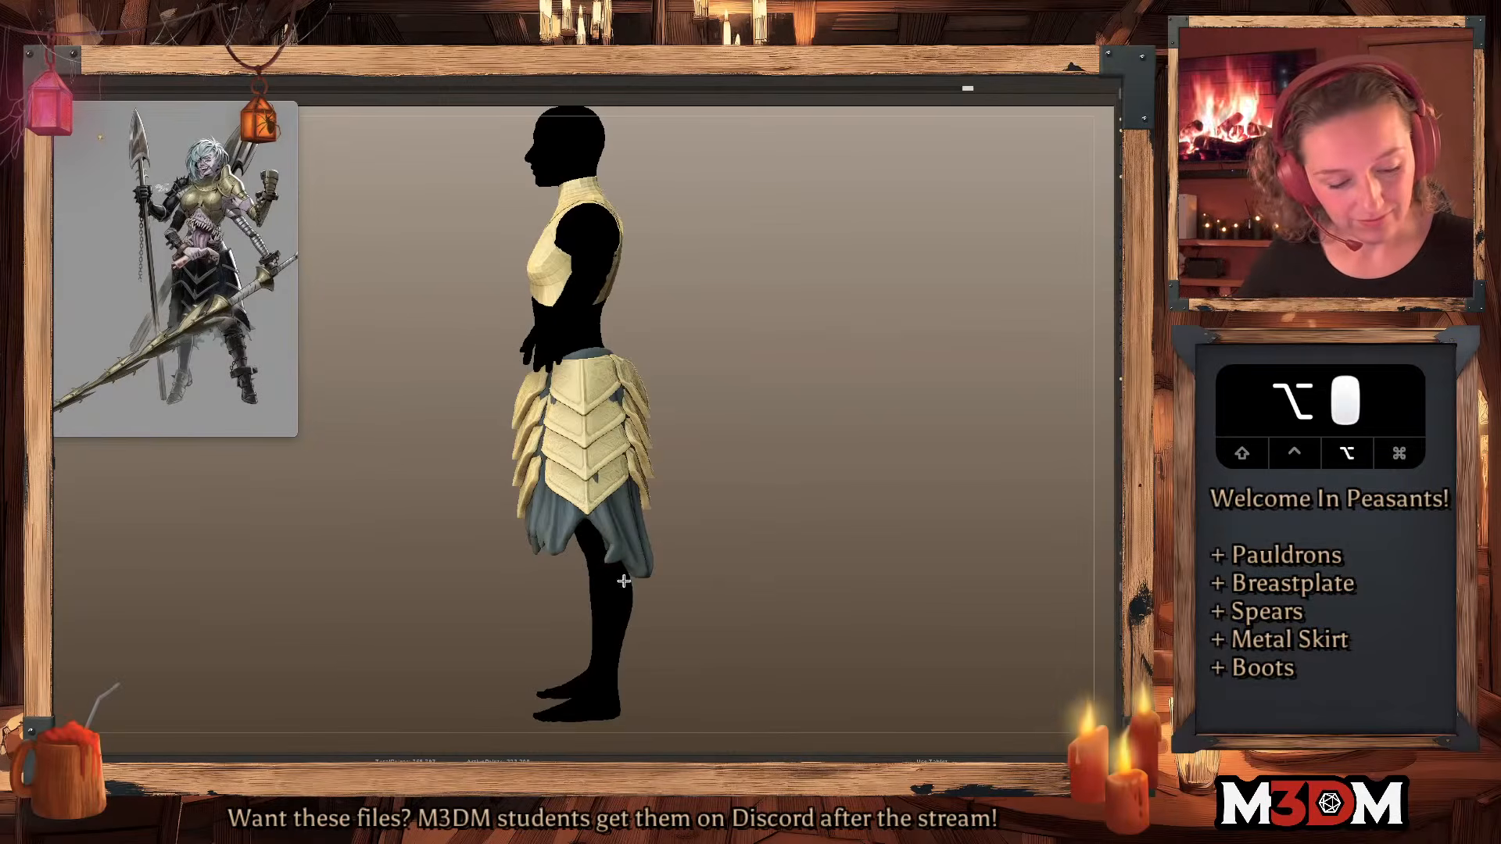
Reshape the underskirt's hem into uneven tatters from the side around to the back, undoing unwanted strokes.
{"action": "key", "text": "super+z"}
{"action": "left_click_drag", "start_coordinate": [778, 543], "coordinate": [720, 512]}
{"action": "left_click_drag", "start_coordinate": [719, 512], "coordinate": [869, 511]}
{"action": "left_click", "coordinate": [841, 516], "text": "alt"}
{"action": "left_click_drag", "start_coordinate": [723, 492], "coordinate": [550, 522], "text": "alt"}
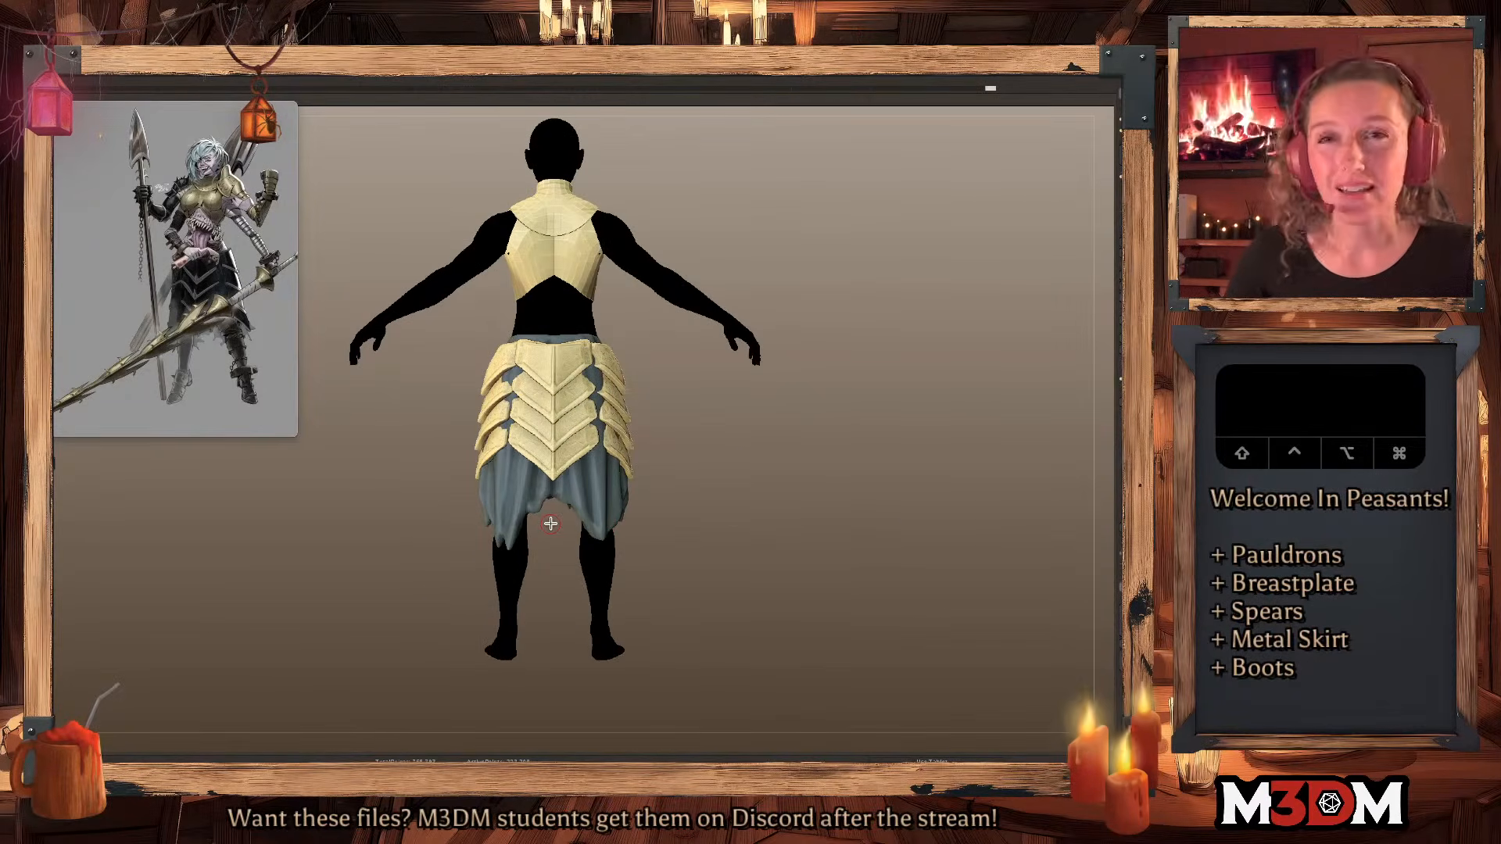
{"action": "key", "text": "space"}
{"action": "key", "text": "super+z"}
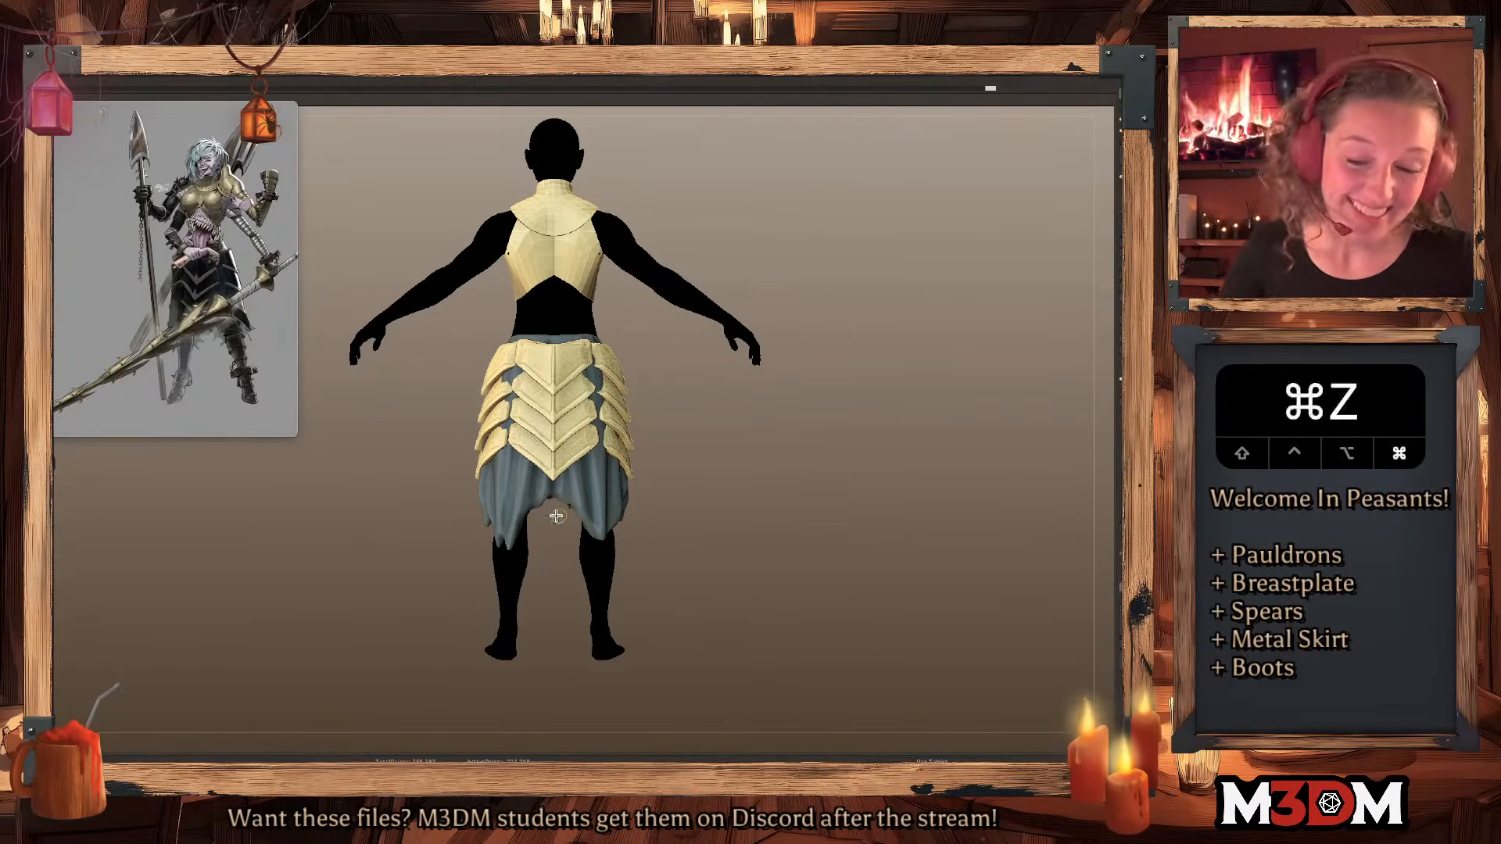
Enlarge the character reference image and place it beside the figure, with the model seen from the front.
{"action": "left_click", "coordinate": [265, 422]}
{"action": "left_click_drag", "start_coordinate": [298, 443], "coordinate": [409, 573]}
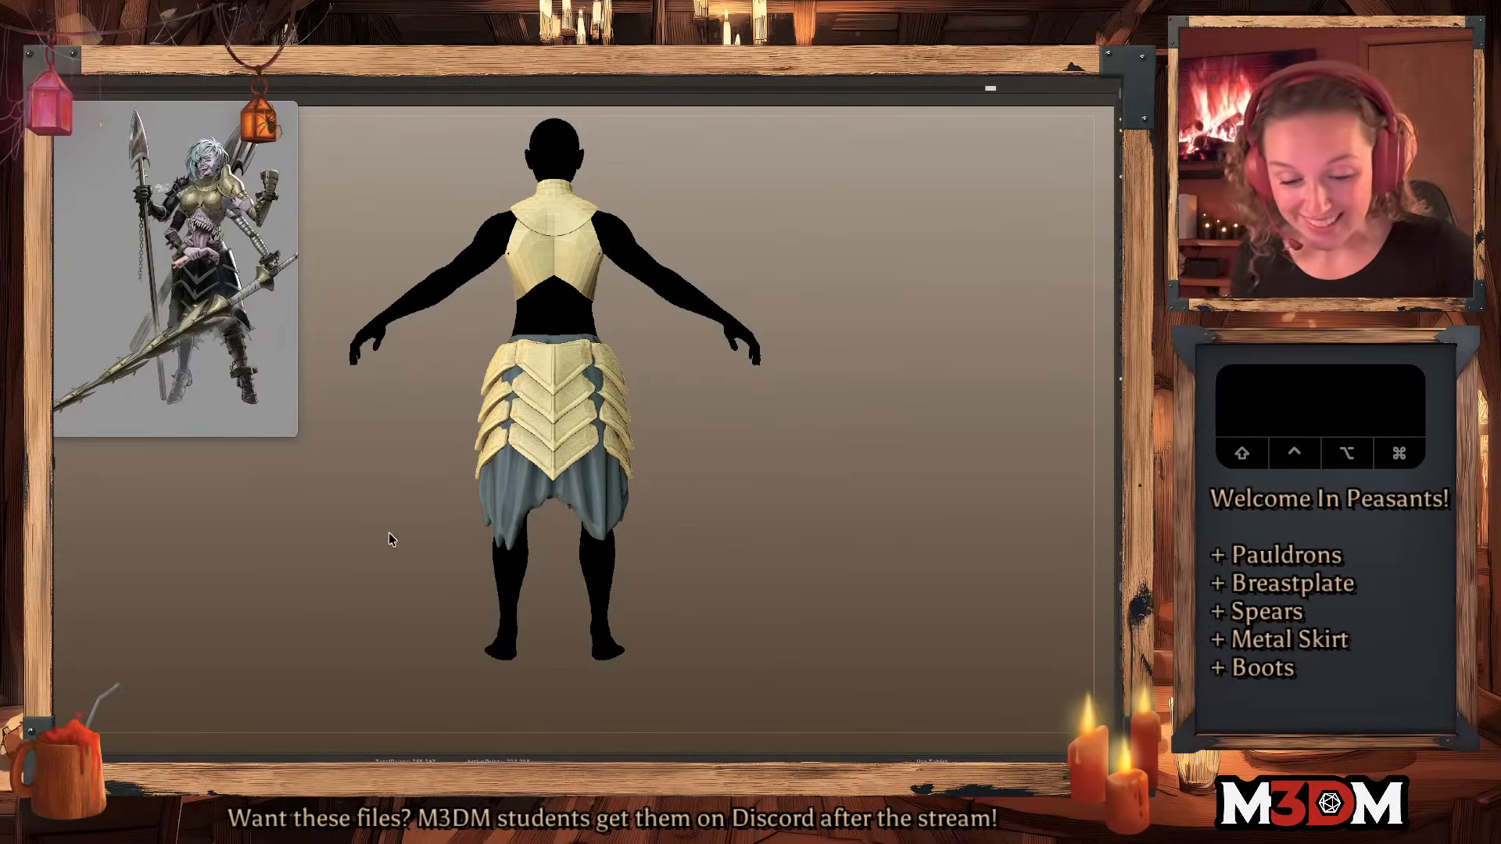
{"action": "left_click", "coordinate": [301, 444]}
{"action": "left_click_drag", "start_coordinate": [301, 445], "coordinate": [532, 748]}
{"action": "left_click_drag", "start_coordinate": [463, 552], "coordinate": [408, 499]}
{"action": "left_click_drag", "start_coordinate": [921, 482], "coordinate": [647, 552]}
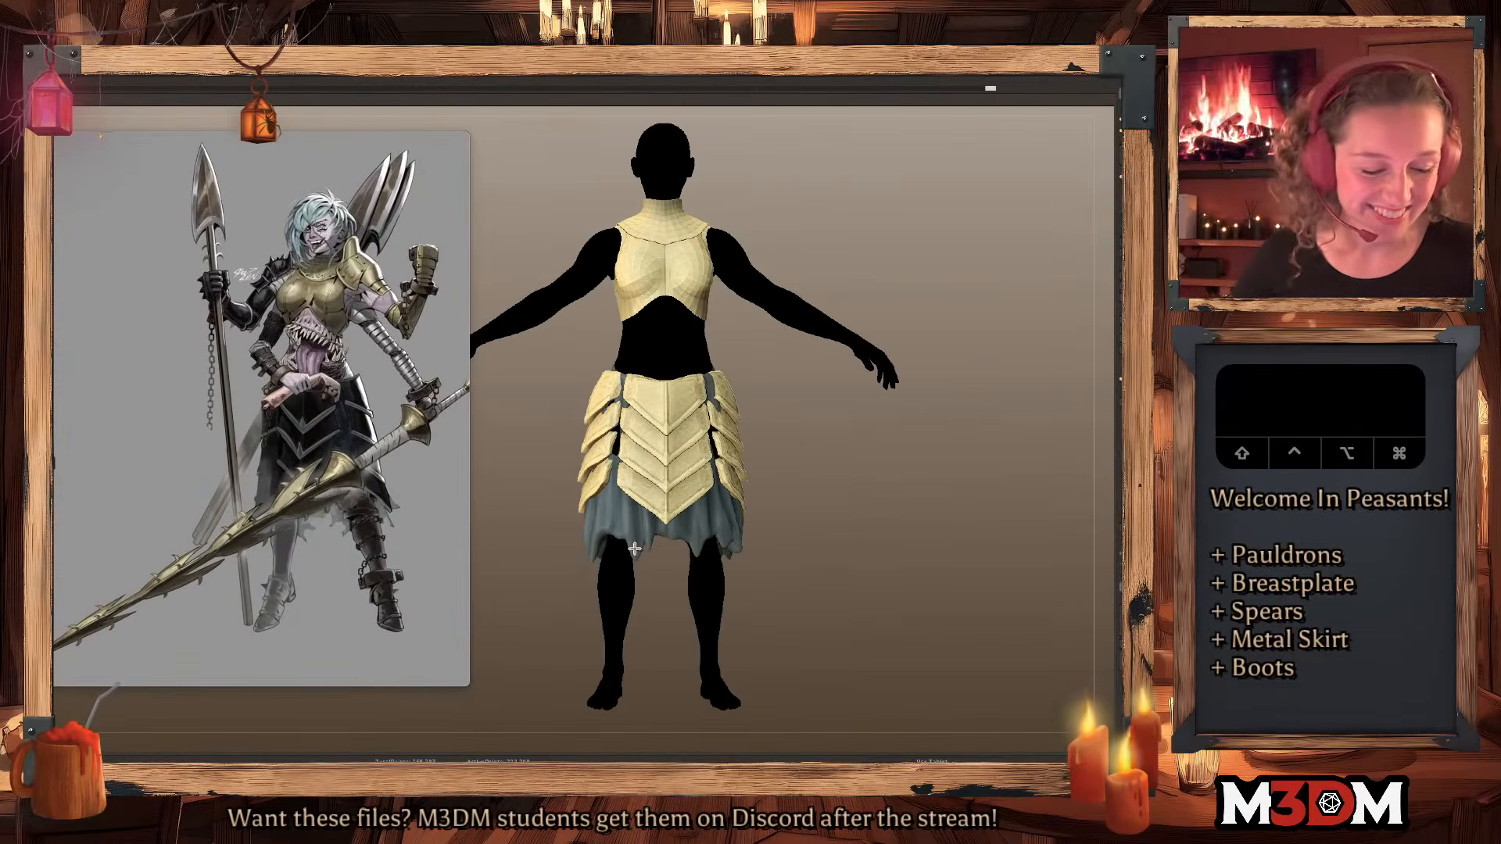
Pull additional jagged points into the back and side hem of the underskirt and return to the front view.
{"action": "left_click_drag", "start_coordinate": [911, 508], "coordinate": [880, 503], "text": "shift"}
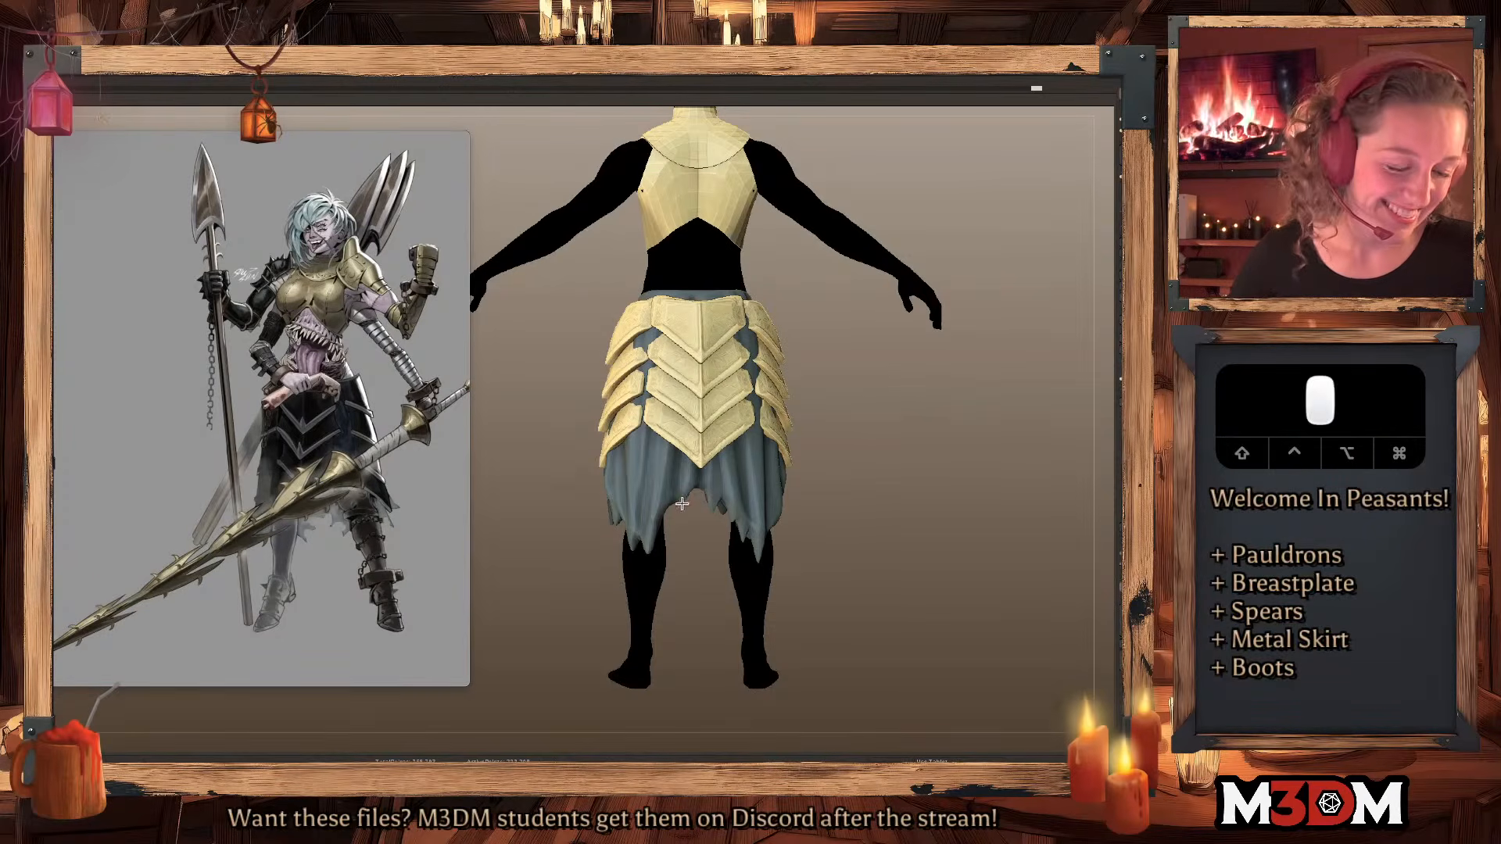
{"action": "left_click_drag", "start_coordinate": [892, 528], "coordinate": [788, 526]}
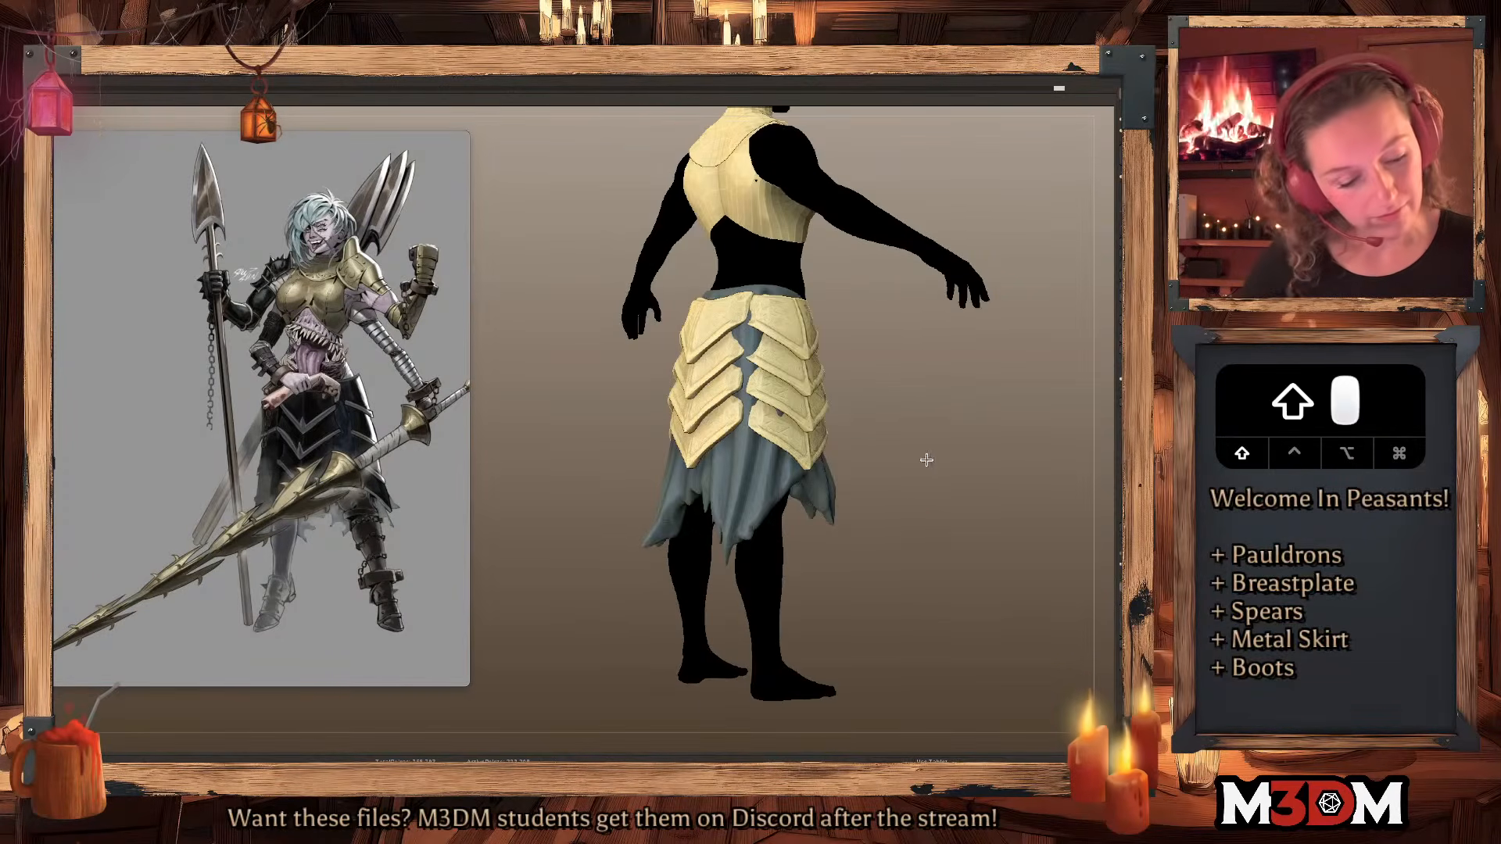
{"action": "right_click_drag", "start_coordinate": [925, 456], "coordinate": [910, 457], "text": "shift"}
{"action": "key", "text": "shift+f"}
{"action": "left_click_drag", "start_coordinate": [652, 551], "coordinate": [660, 565]}
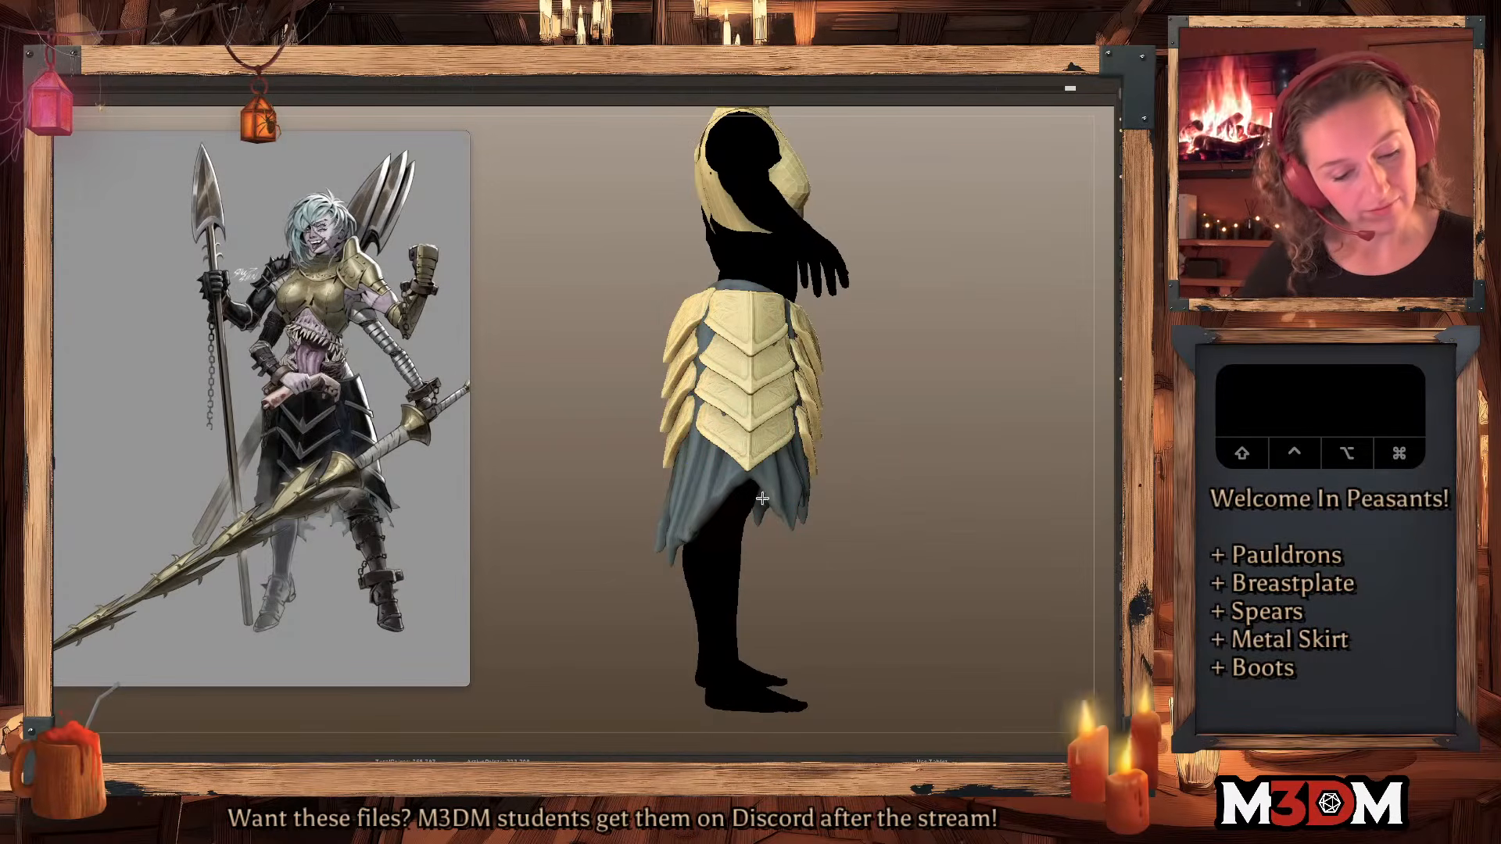
{"action": "right_click", "coordinate": [727, 510]}
{"action": "mouse_move", "coordinate": [716, 511]}
{"action": "left_mouse_down"}
{"action": "mouse_move", "coordinate": [707, 535]}
{"action": "mouse_move", "coordinate": [727, 500]}
{"action": "left_mouse_up"}
{"action": "left_click_drag", "start_coordinate": [1068, 500], "coordinate": [899, 510]}
{"action": "left_click_drag", "start_coordinate": [1002, 474], "coordinate": [868, 525], "text": "alt"}
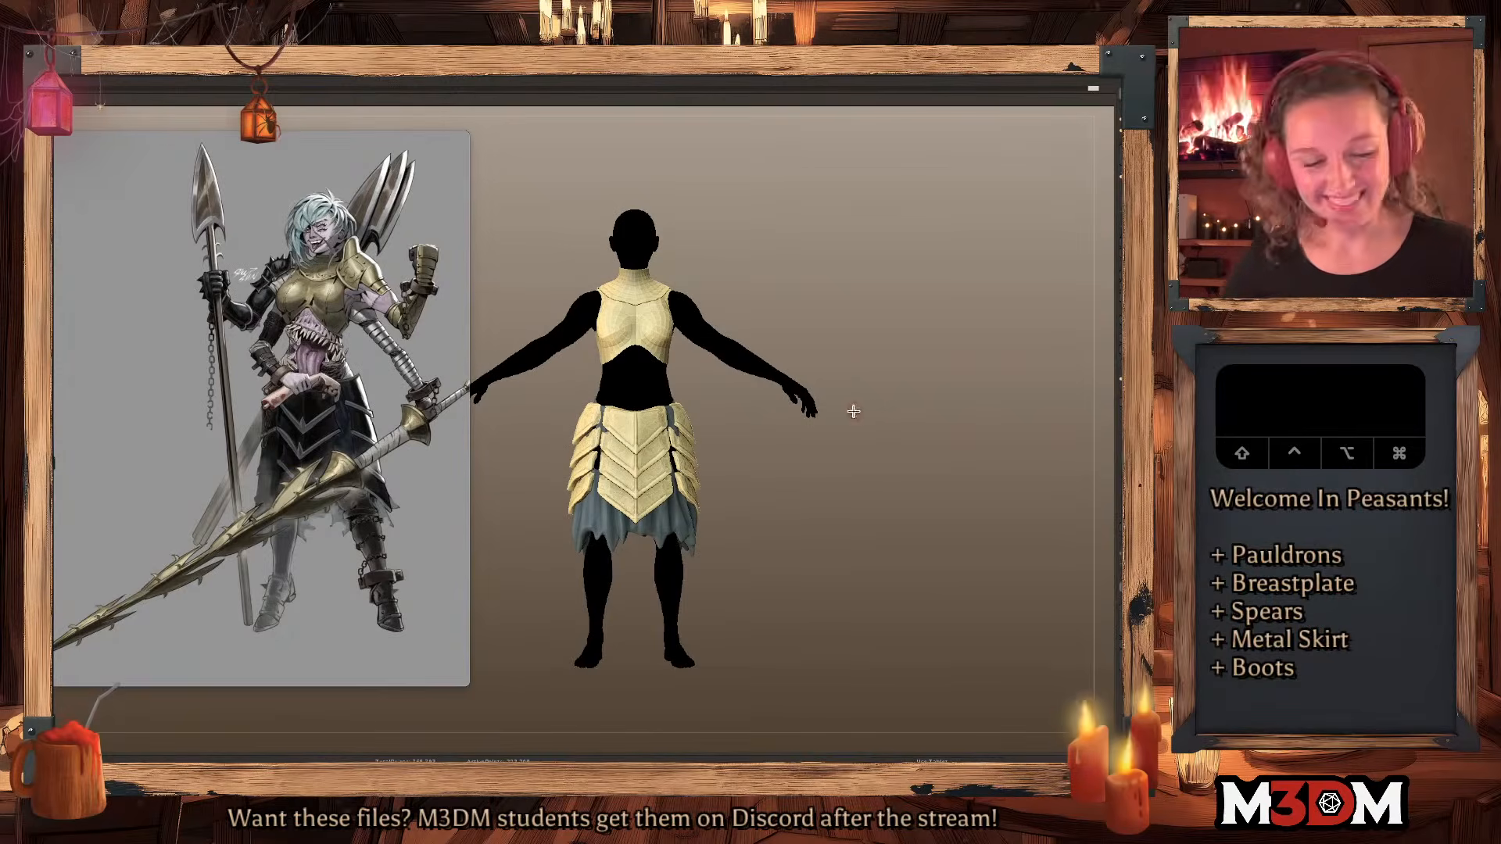
Shrink the reference image, move it back to its corner and bring the figure closer.
{"action": "mouse_move", "coordinate": [401, 598]}
{"action": "left_click_drag", "start_coordinate": [419, 549], "coordinate": [441, 556]}
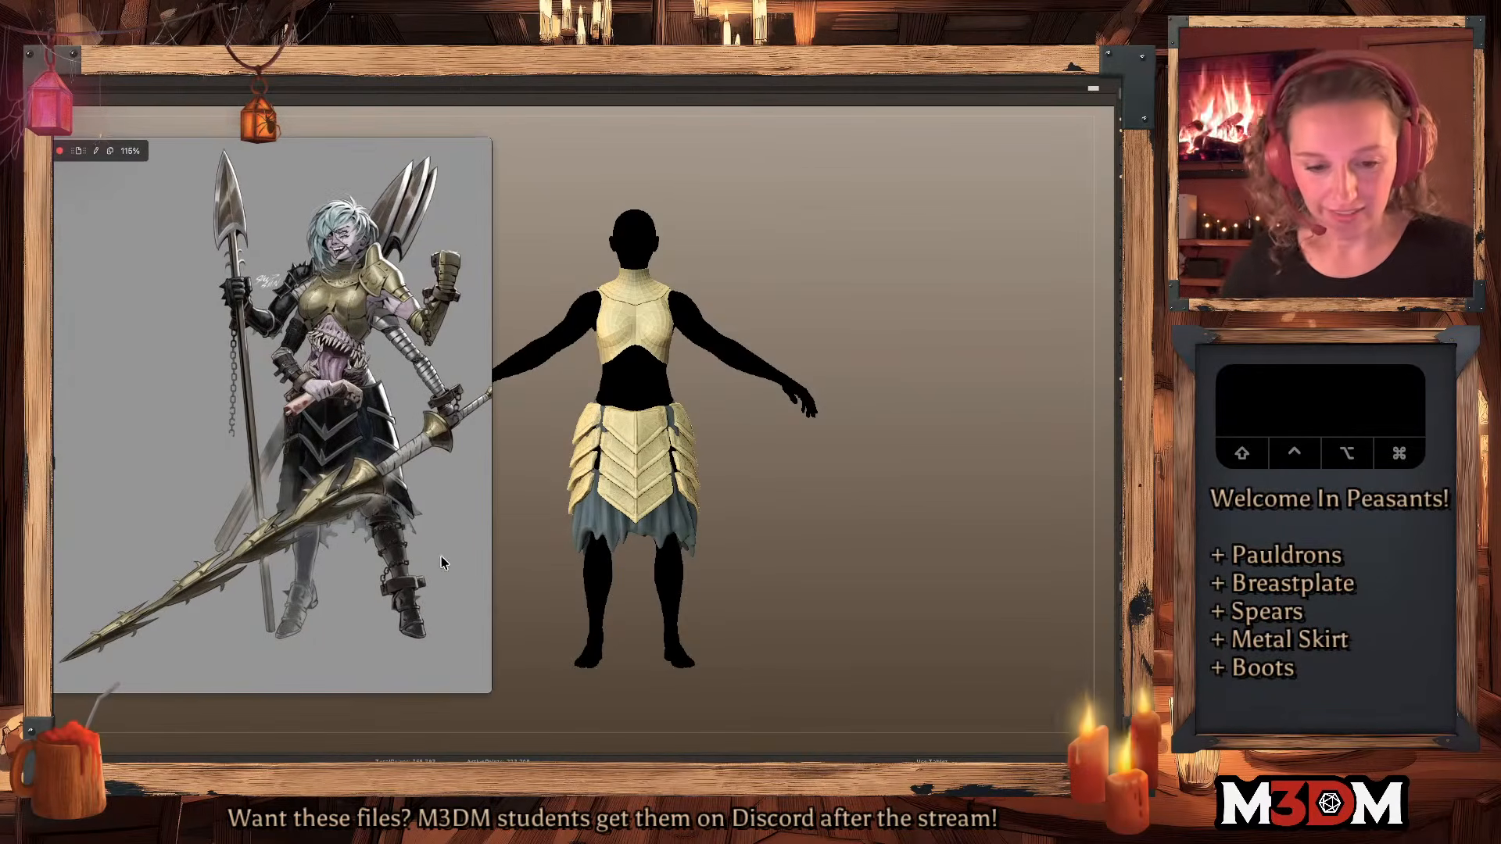
{"action": "left_click_drag", "start_coordinate": [486, 139], "coordinate": [388, 221]}
{"action": "left_click_drag", "start_coordinate": [329, 562], "coordinate": [313, 399]}
{"action": "left_click_drag", "start_coordinate": [886, 456], "coordinate": [883, 487], "text": "shift"}
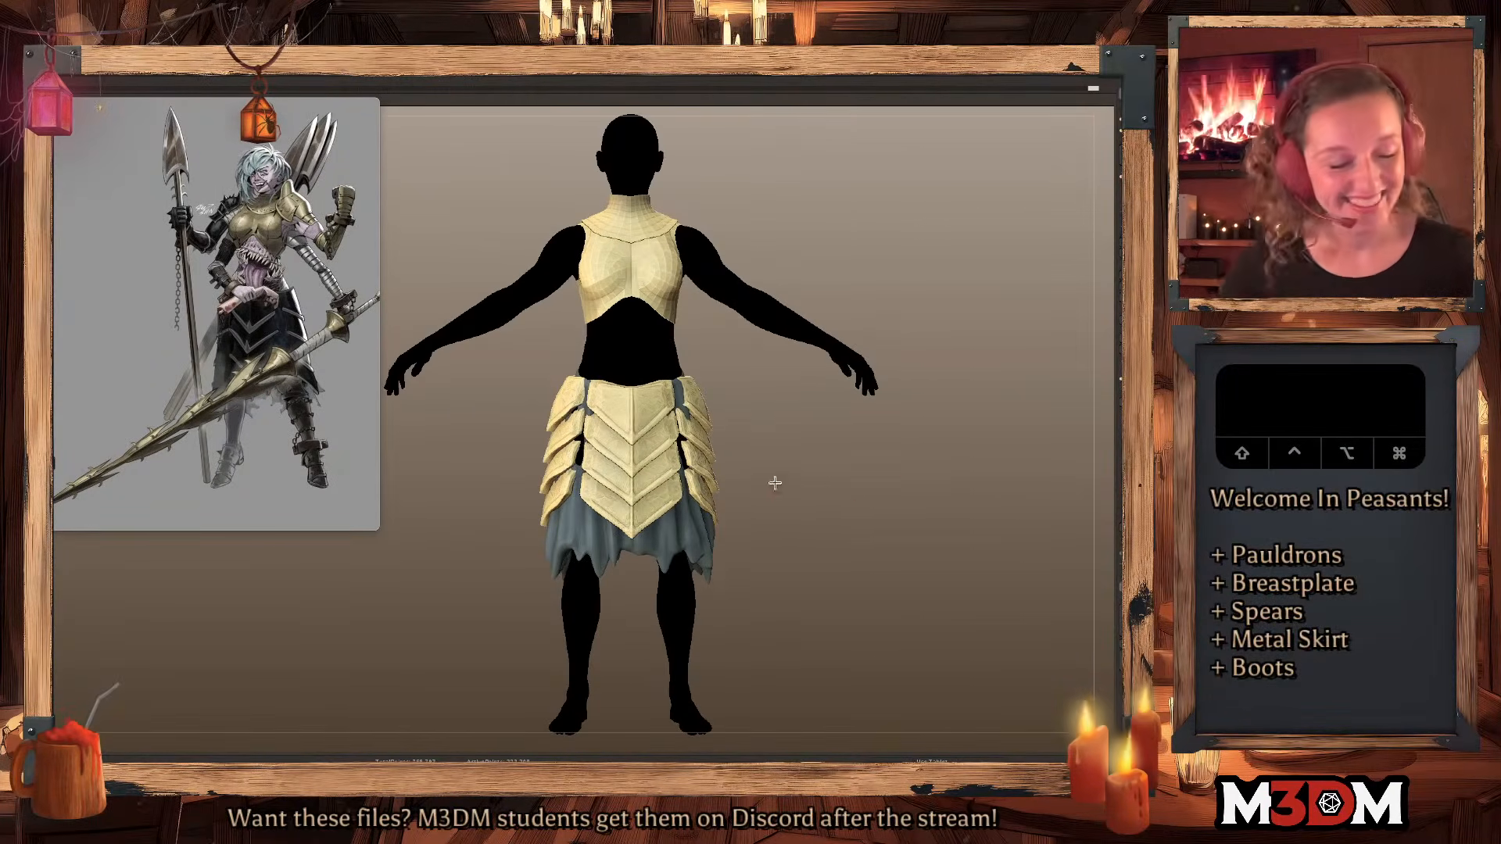
Try short strokes on the front of the cloth just above the ragged hem and undo them.
{"action": "left_click_drag", "start_coordinate": [800, 494], "coordinate": [750, 274], "text": "alt"}
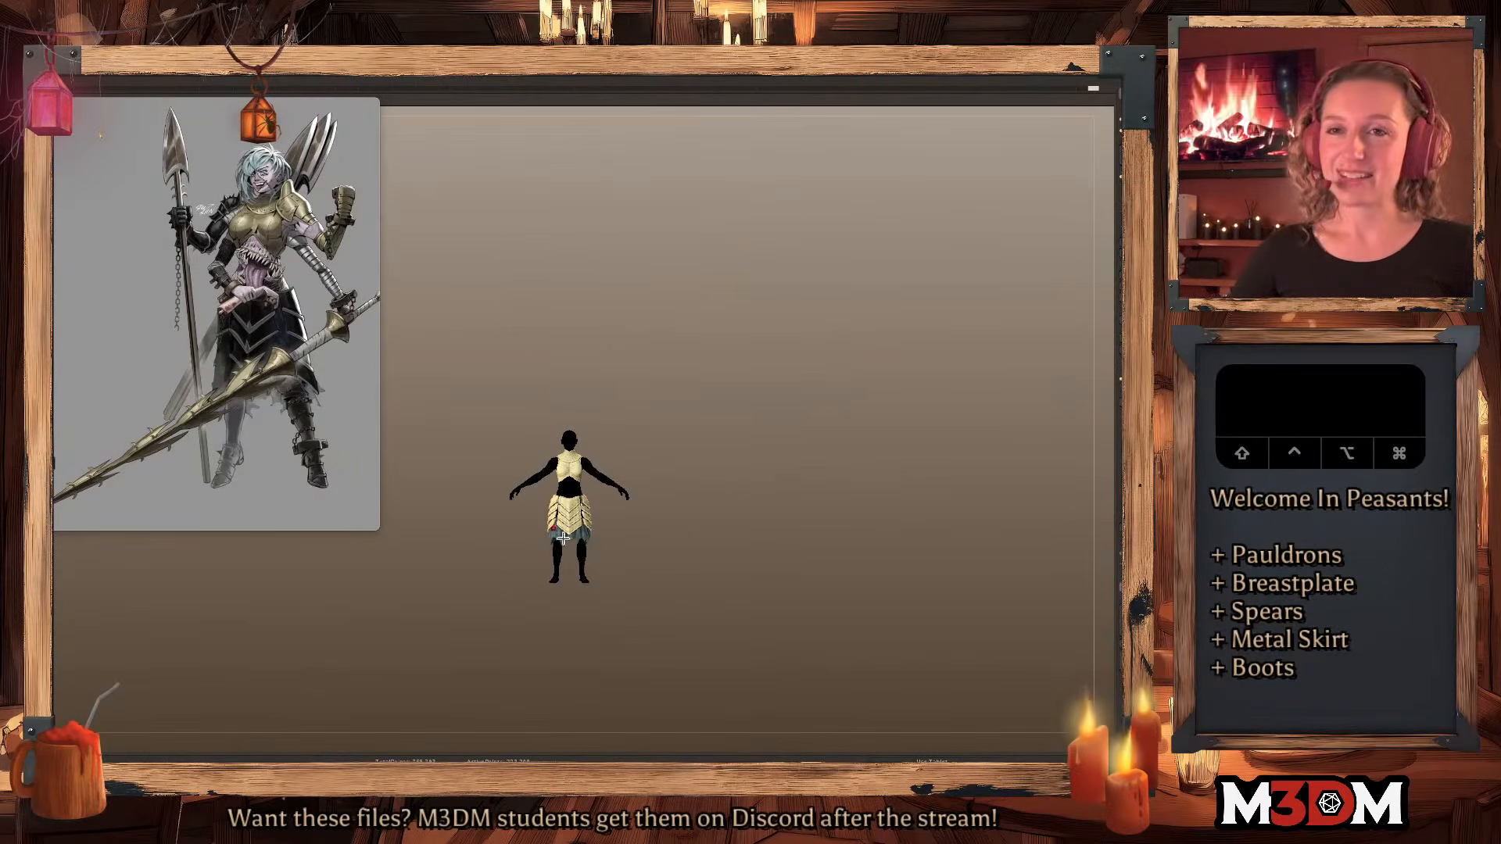
{"action": "left_click_drag", "start_coordinate": [827, 454], "coordinate": [814, 656], "text": "alt"}
{"action": "left_click_drag", "start_coordinate": [779, 352], "coordinate": [774, 560], "text": "alt"}
{"action": "left_click_drag", "start_coordinate": [634, 548], "coordinate": [638, 569]}
{"action": "left_click_drag", "start_coordinate": [635, 556], "coordinate": [640, 577]}
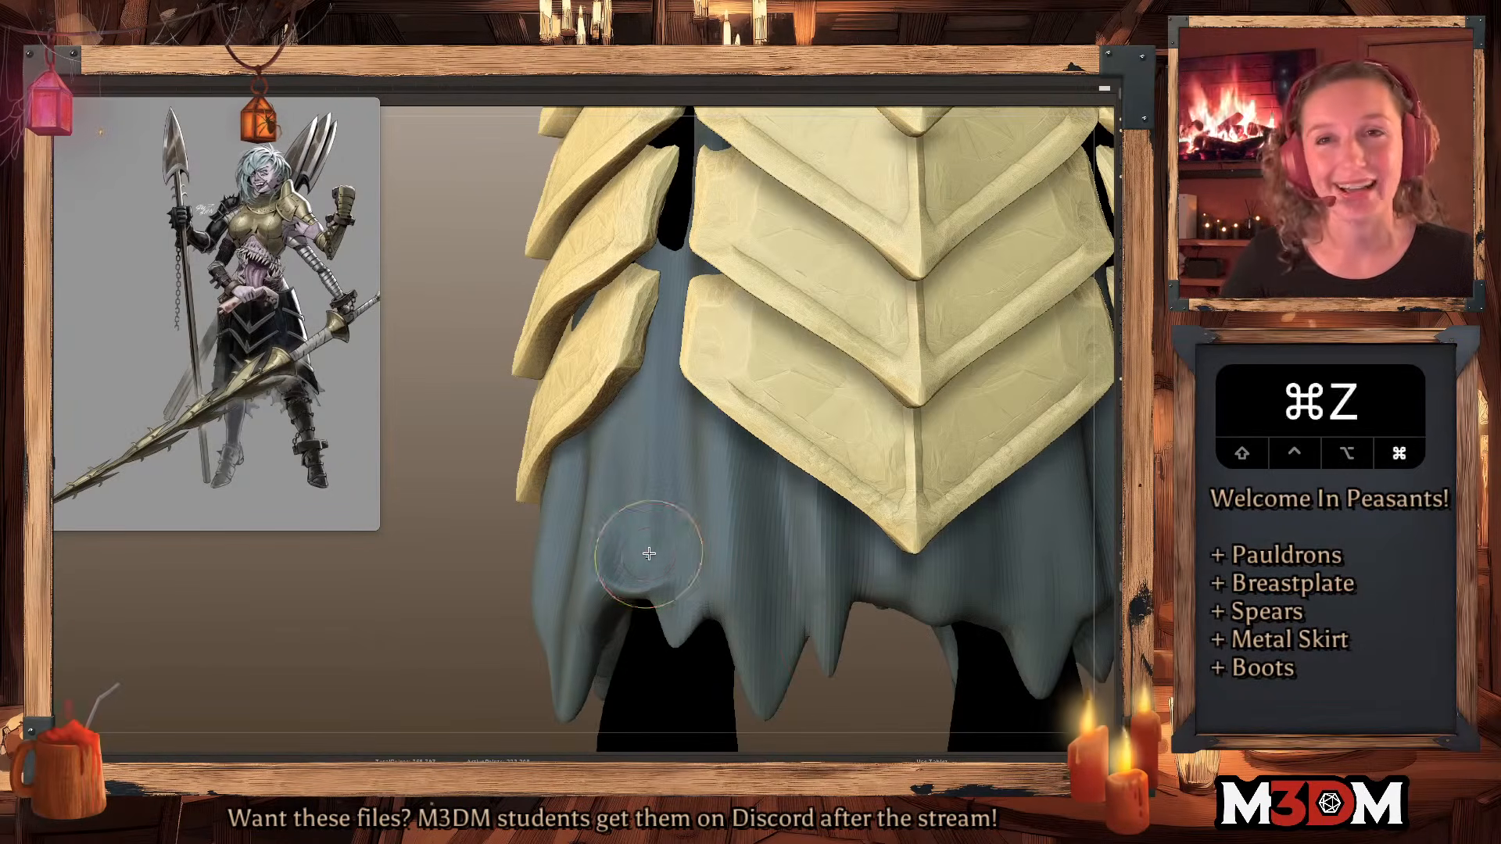
{"action": "key", "text": "f"}
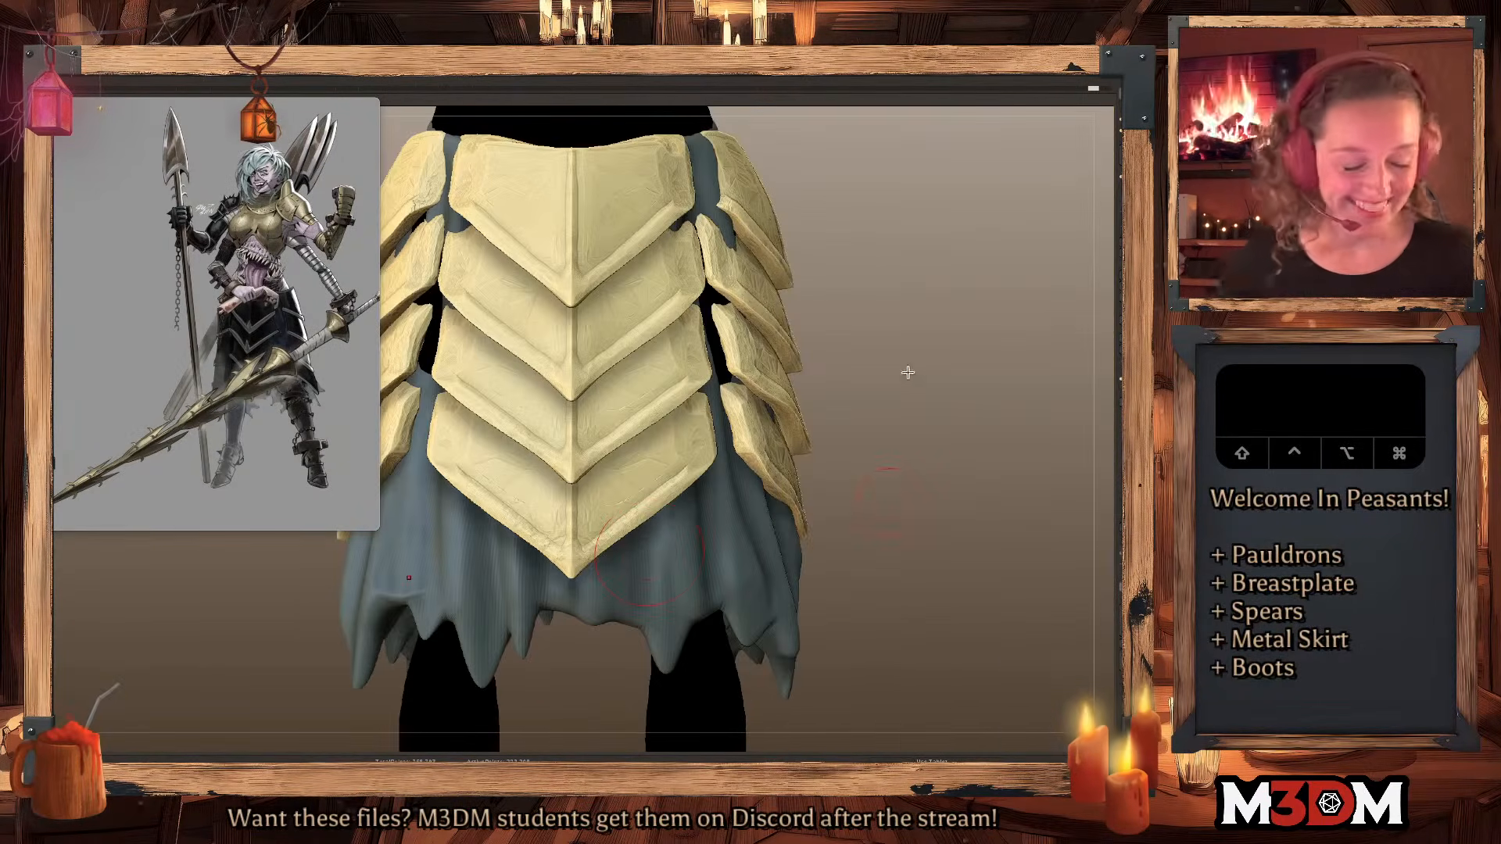
Isolate the underskirt, reduce the reference image to 79% and load a Slash brush from the brush library.
{"action": "left_click_drag", "start_coordinate": [838, 602], "coordinate": [827, 491], "text": "alt"}
{"action": "key", "text": "space"}
{"action": "left_click", "coordinate": [858, 456]}
{"action": "key", "text": "space"}
{"action": "left_click_drag", "start_coordinate": [860, 417], "coordinate": [849, 418]}
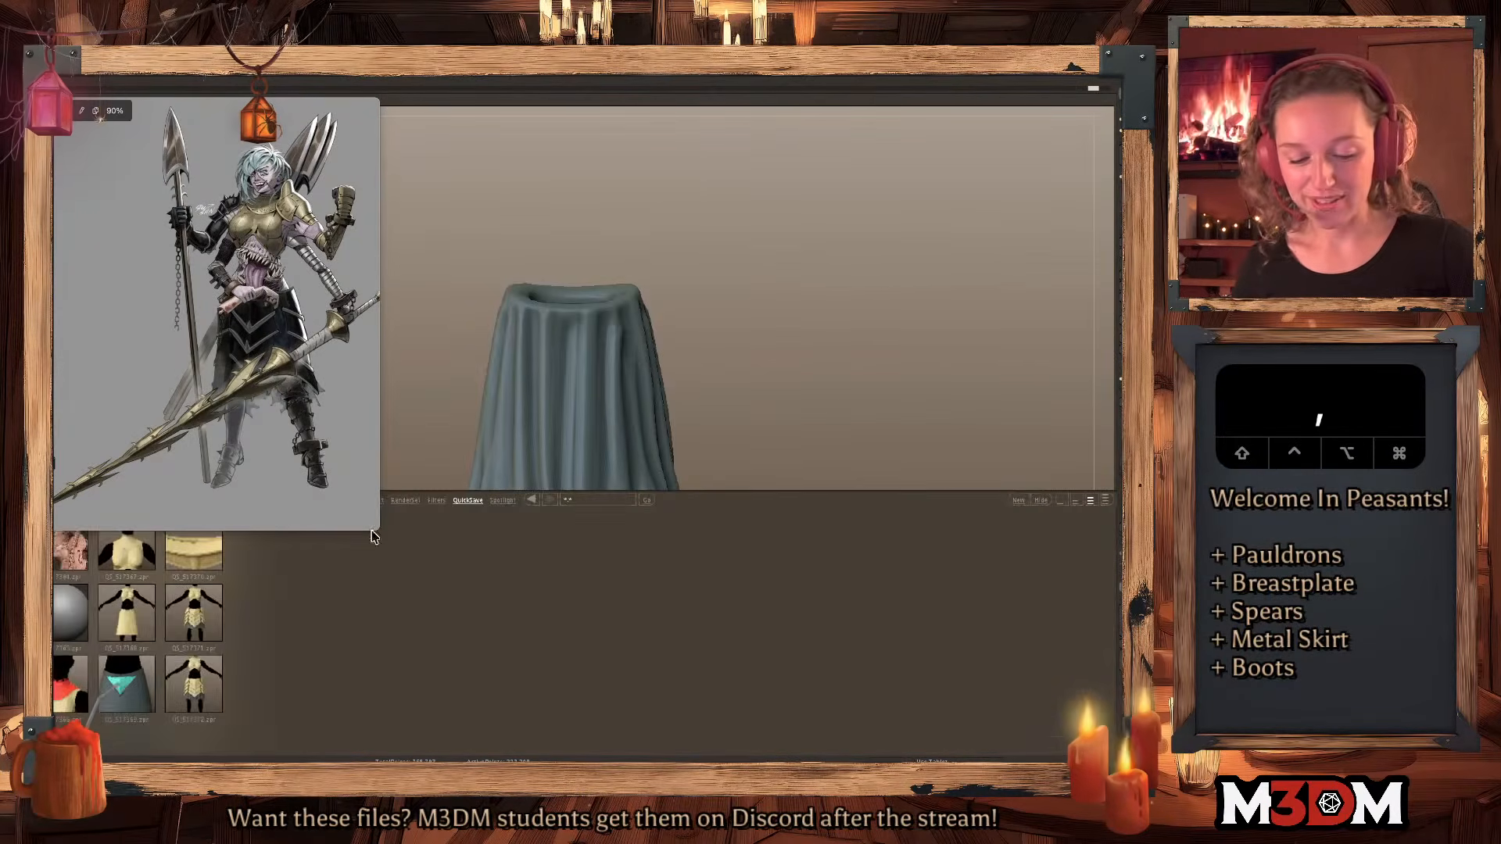
{"action": "left_click_drag", "start_coordinate": [364, 522], "coordinate": [337, 484]}
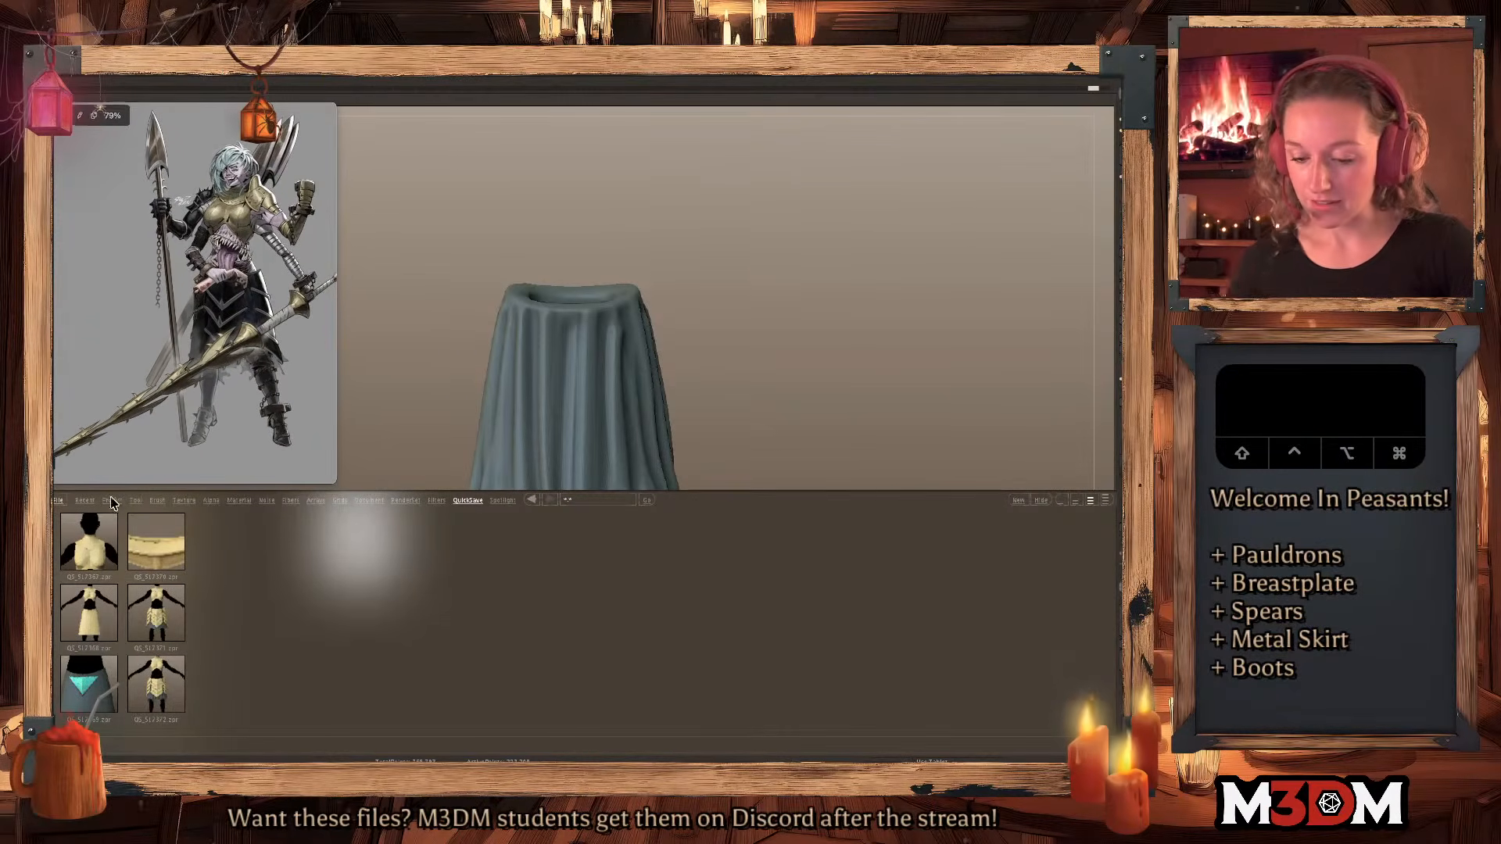
{"action": "left_click", "coordinate": [158, 501]}
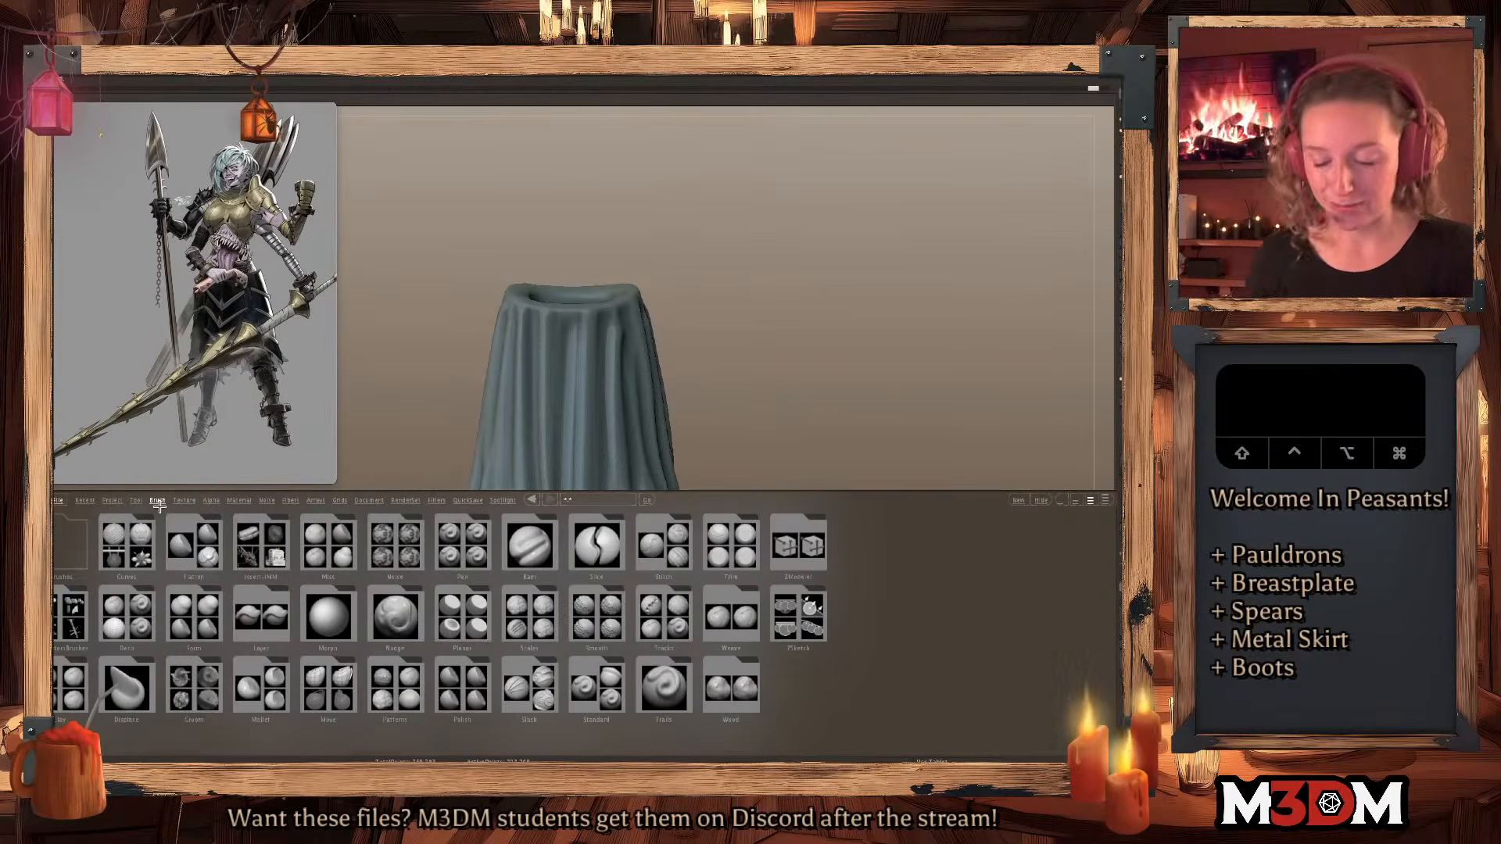
{"action": "double_click", "coordinate": [532, 693]}
{"action": "double_click", "coordinate": [70, 693]}
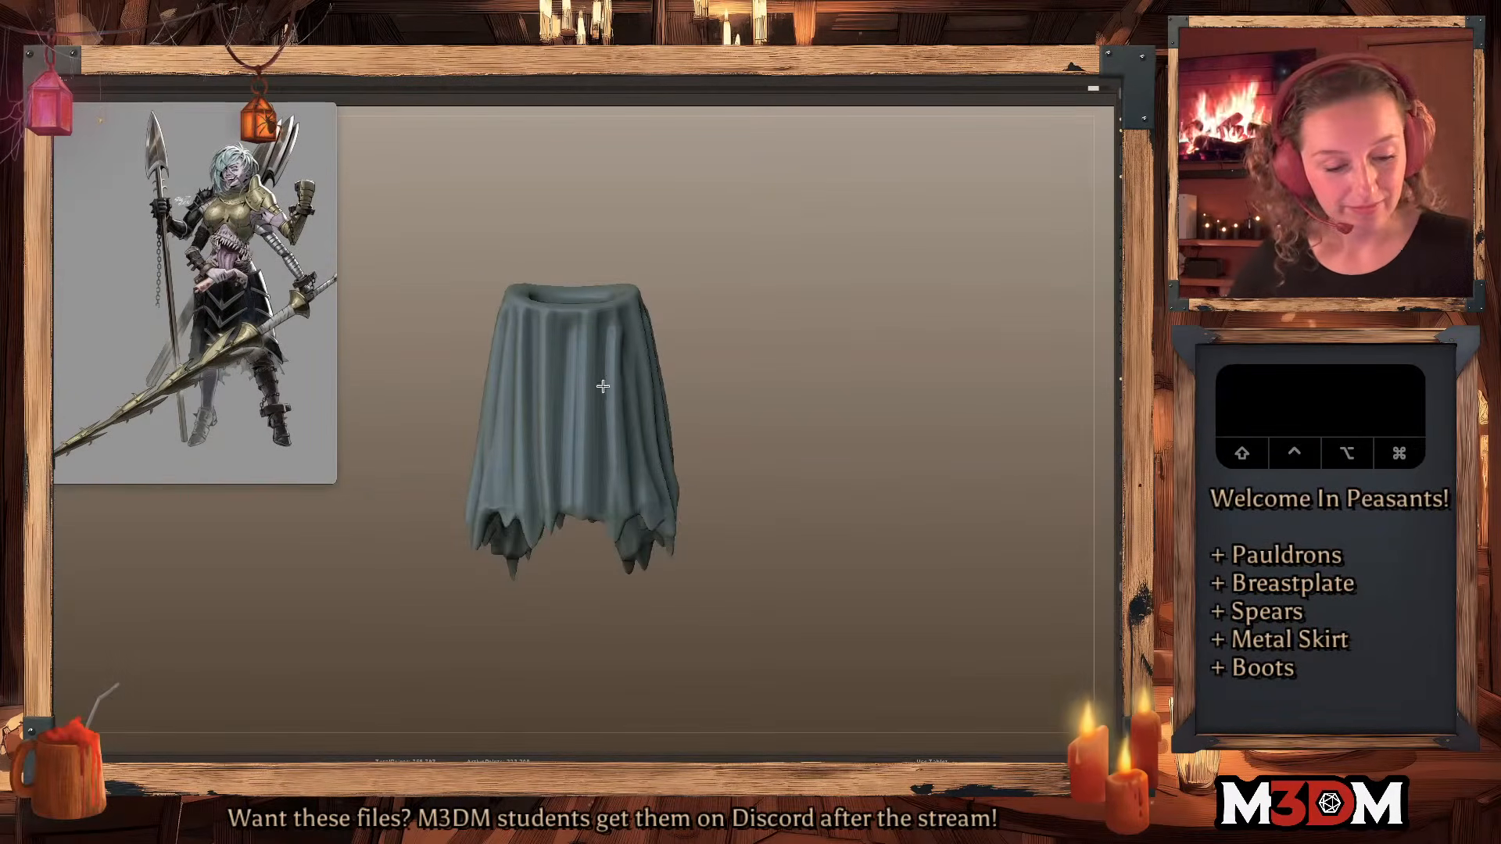
Try long vertical slash strokes down the isolated underskirt's front and undo them.
{"action": "left_click_drag", "start_coordinate": [826, 577], "coordinate": [722, 464], "text": "super"}
{"action": "left_click_drag", "start_coordinate": [612, 377], "coordinate": [618, 557]}
{"action": "left_click_drag", "start_coordinate": [785, 436], "coordinate": [784, 448], "text": "alt"}
{"action": "key", "text": "c"}
{"action": "key", "text": "space"}
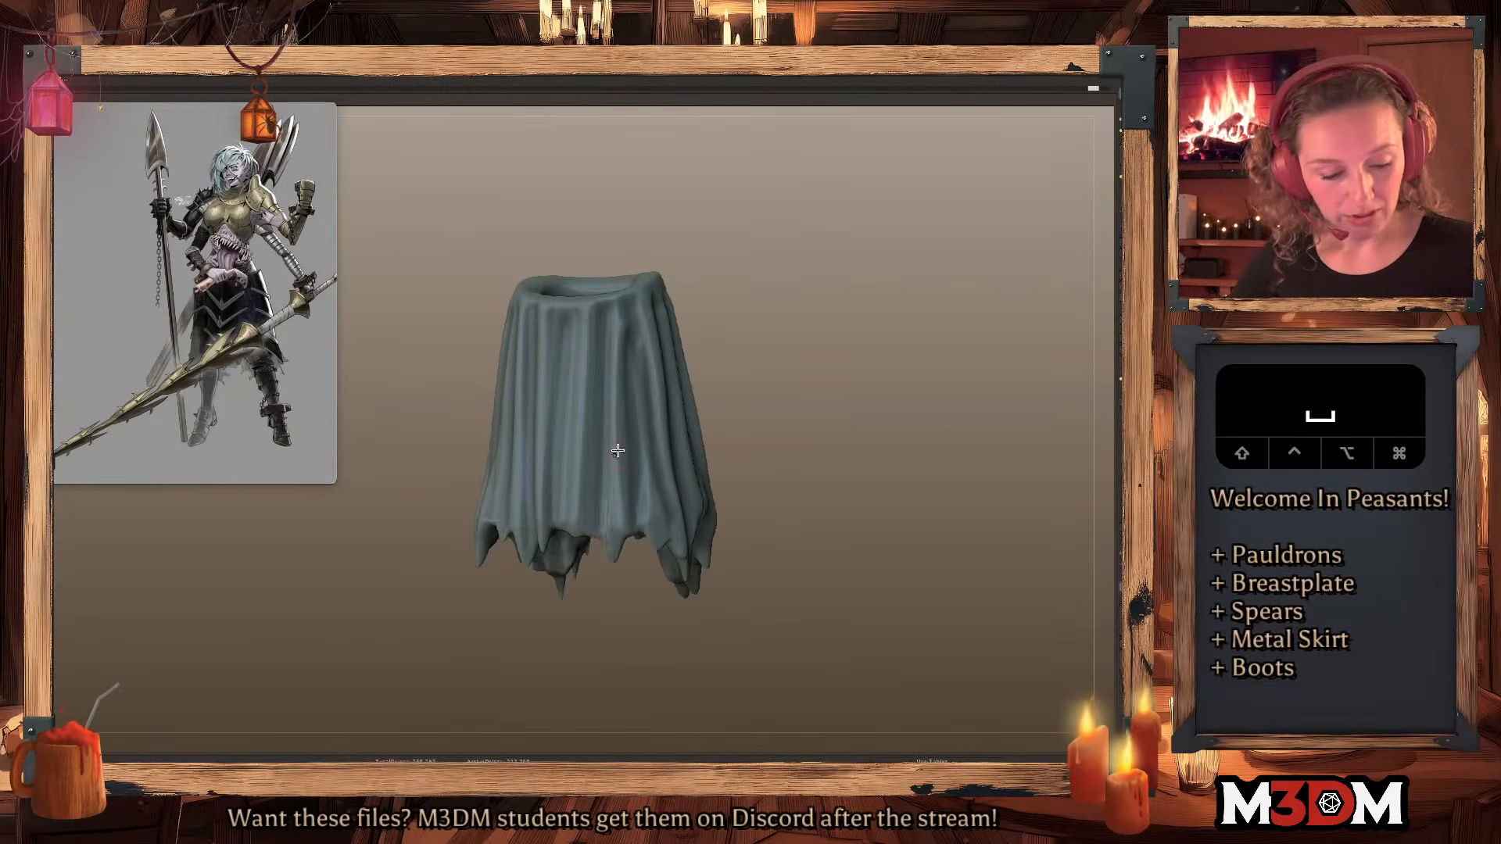
{"action": "key", "text": "super+z"}
{"action": "left_click_drag", "start_coordinate": [617, 429], "coordinate": [654, 623]}
{"action": "key", "text": "super+z"}
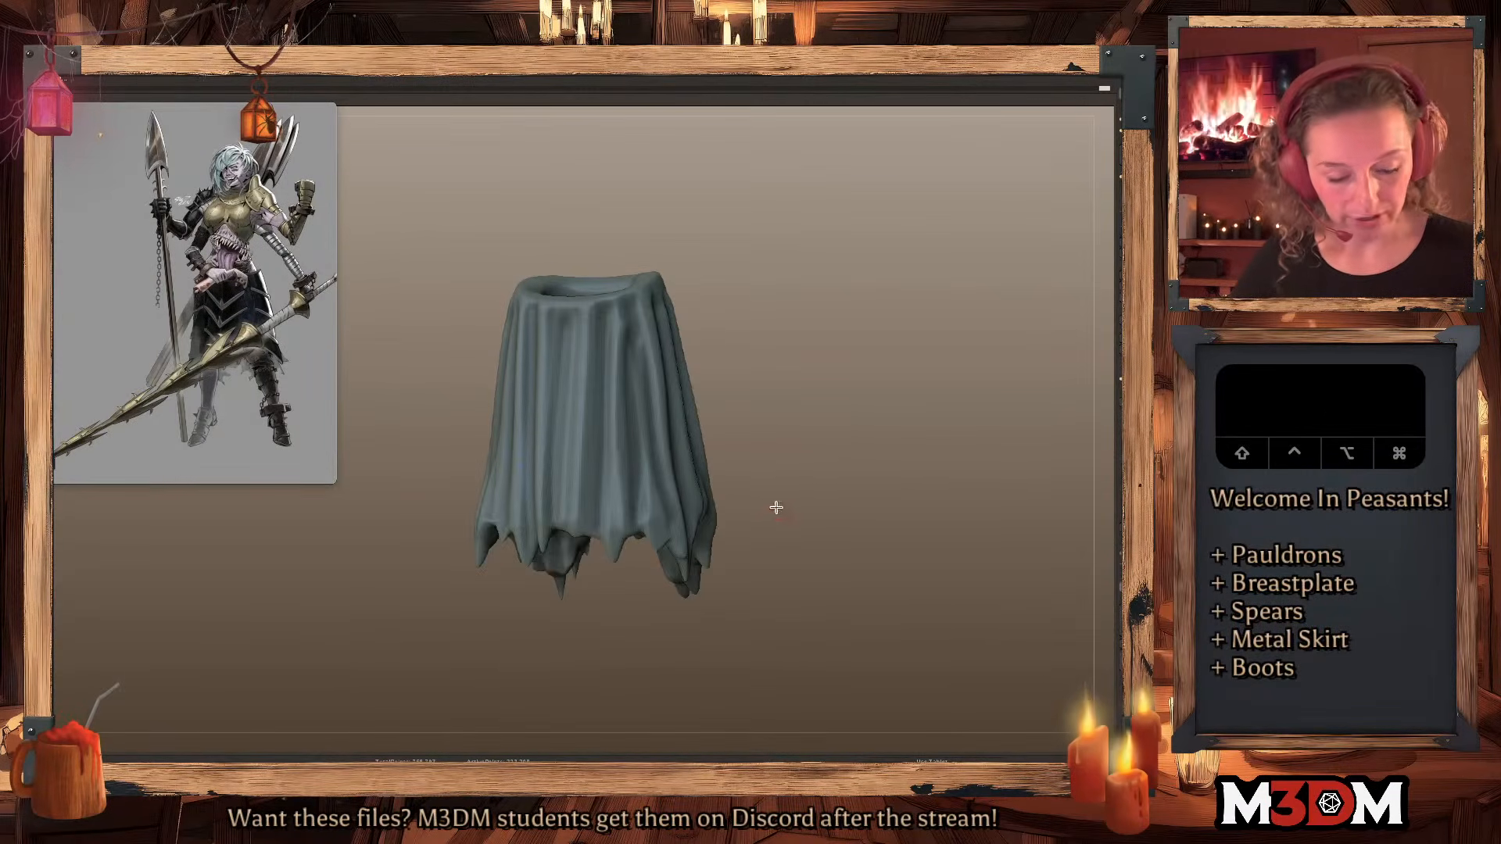
Show the whole figure again and carve vertical slash creases into the front of the underskirt.
{"action": "left_click_drag", "start_coordinate": [613, 424], "coordinate": [616, 558]}
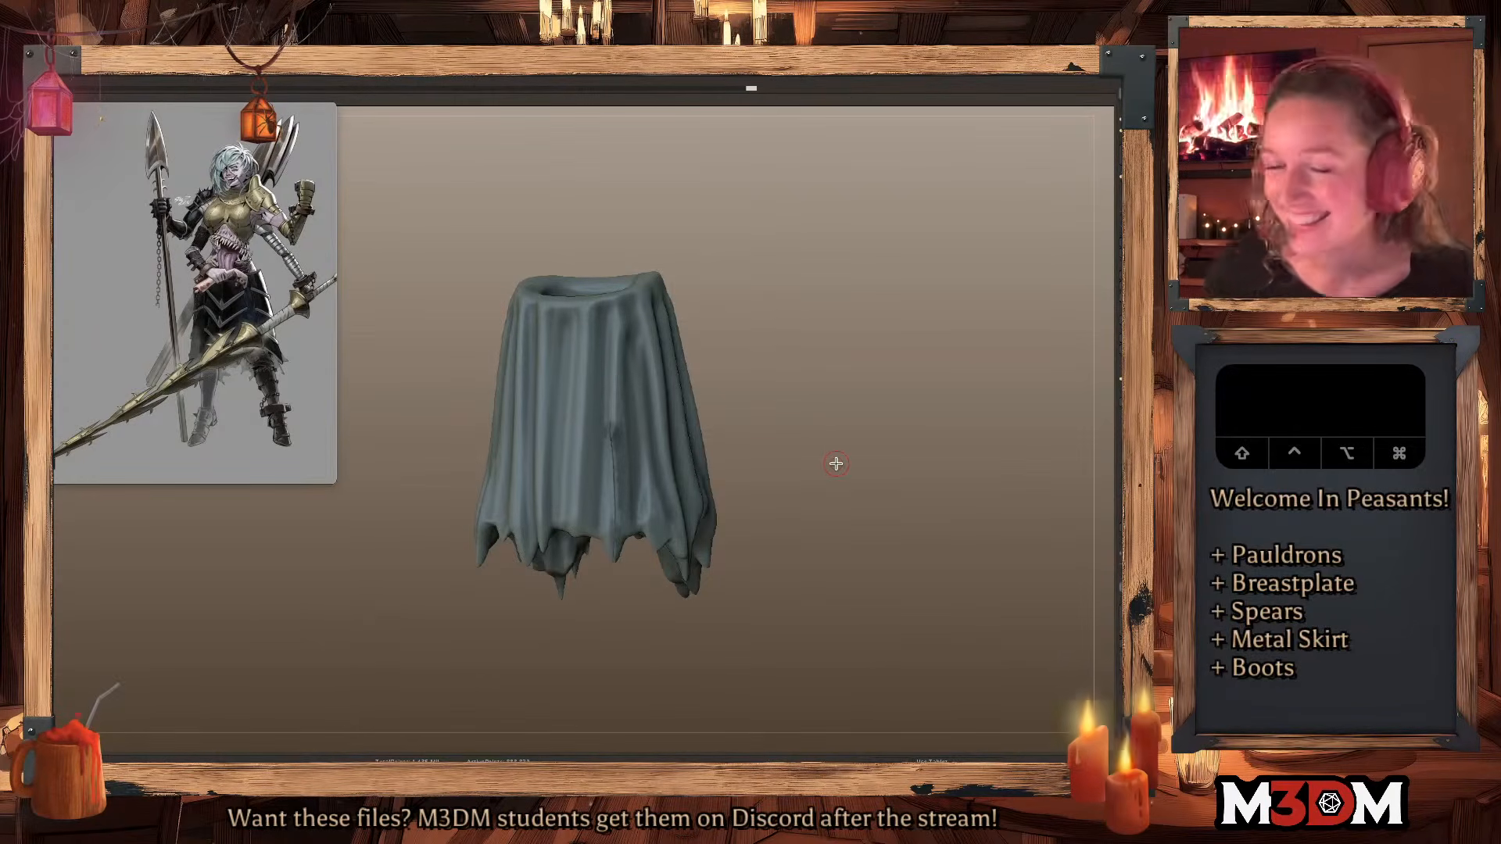
{"action": "left_click_drag", "start_coordinate": [858, 477], "coordinate": [922, 450], "text": "shift"}
{"action": "left_click", "coordinate": [1126, 244]}
{"action": "key", "text": "super+z"}
{"action": "left_click_drag", "start_coordinate": [617, 478], "coordinate": [619, 634]}
{"action": "left_click_drag", "start_coordinate": [634, 480], "coordinate": [635, 531]}
{"action": "mouse_move", "coordinate": [641, 411]}
{"action": "left_mouse_down"}
{"action": "mouse_move", "coordinate": [647, 522]}
{"action": "mouse_move", "coordinate": [672, 521]}
{"action": "left_mouse_up"}
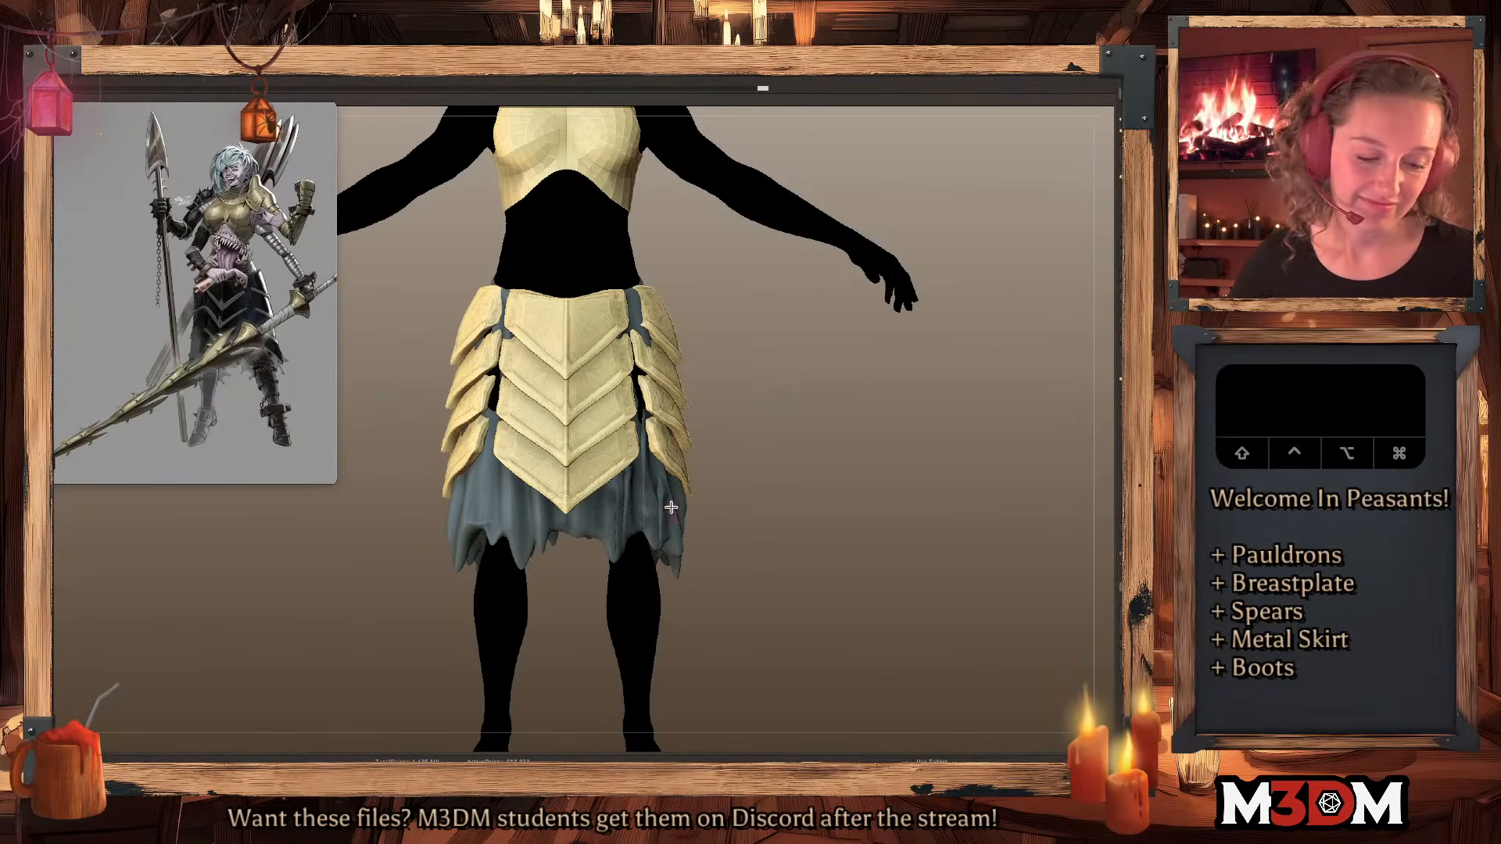
{"action": "mouse_move", "coordinate": [516, 513]}
{"action": "left_mouse_down"}
{"action": "mouse_move", "coordinate": [521, 560]}
{"action": "mouse_move", "coordinate": [536, 540]}
{"action": "mouse_move", "coordinate": [607, 555]}
{"action": "left_mouse_up"}
Carve long vertical slash creases into the sides and back of the underskirt's cloth.
{"action": "left_click_drag", "start_coordinate": [896, 498], "coordinate": [667, 527]}
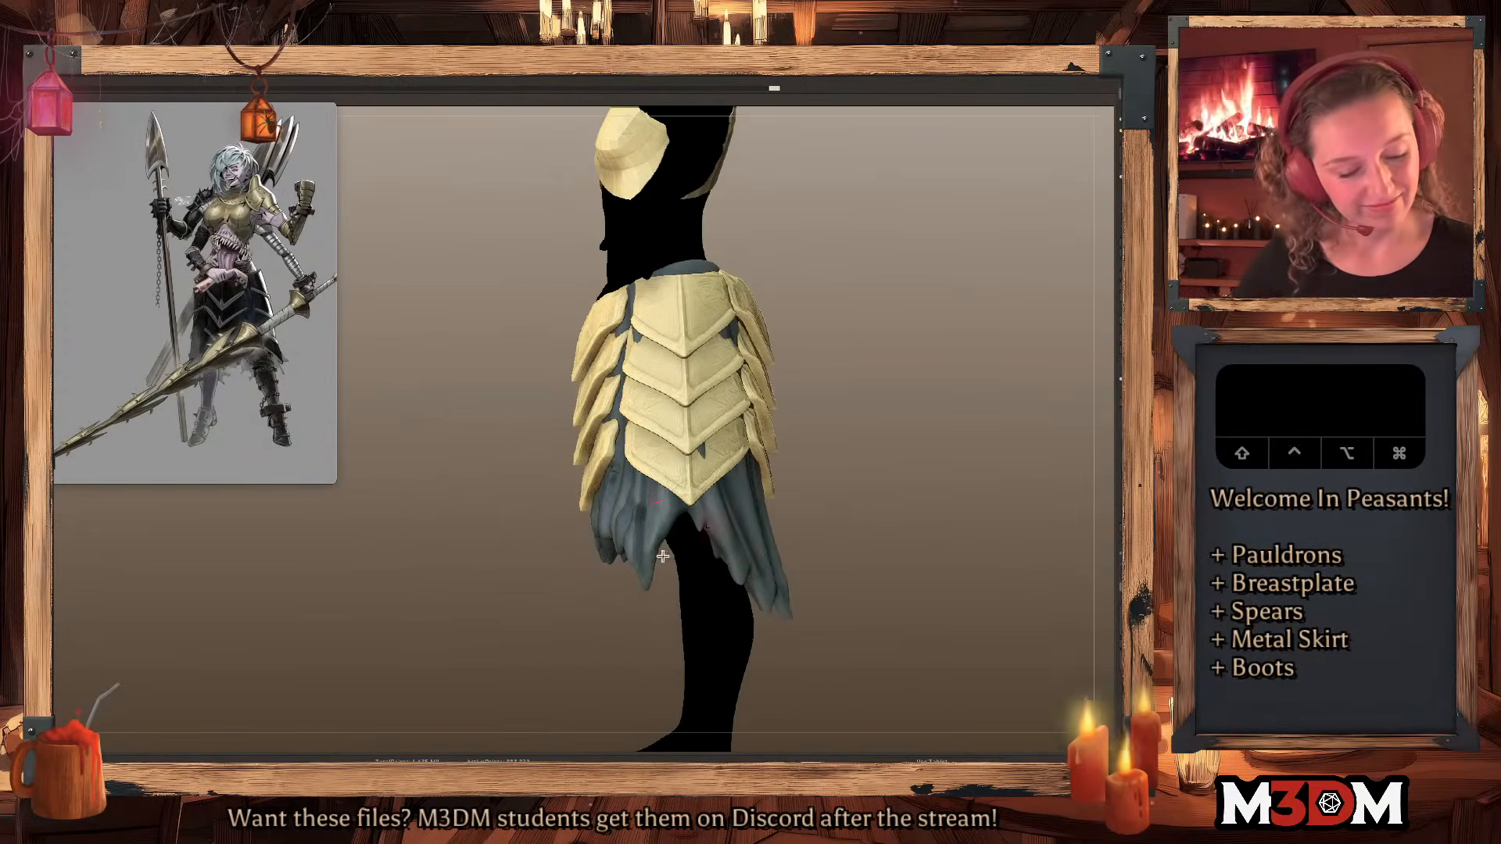
{"action": "mouse_move", "coordinate": [726, 582]}
{"action": "left_mouse_down"}
{"action": "mouse_move", "coordinate": [884, 425]}
{"action": "mouse_move", "coordinate": [641, 414]}
{"action": "mouse_move", "coordinate": [615, 598]}
{"action": "left_mouse_up"}
{"action": "left_click_drag", "start_coordinate": [643, 438], "coordinate": [627, 610]}
{"action": "mouse_move", "coordinate": [860, 445]}
{"action": "left_mouse_down", "text": "alt"}
{"action": "mouse_move", "coordinate": [801, 444]}
{"action": "mouse_move", "coordinate": [716, 689]}
{"action": "left_mouse_up", "text": "alt"}
{"action": "key", "text": "super+z"}
{"action": "left_click_drag", "start_coordinate": [615, 490], "coordinate": [610, 576]}
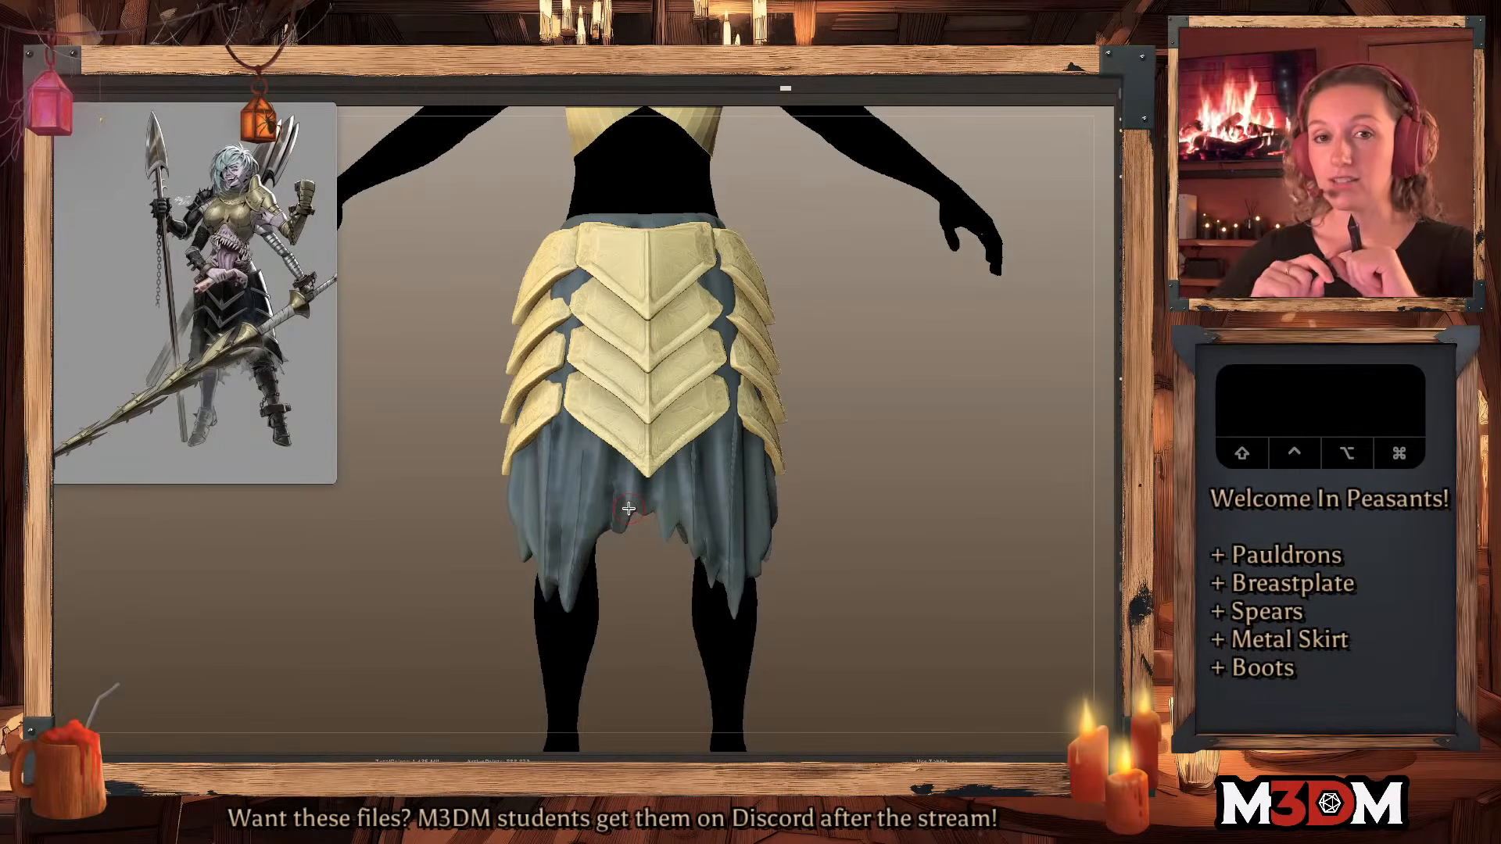
Add slash creases to the tattered cloth panels around the underskirt's hip and beneath the side plates.
{"action": "key", "text": "space"}
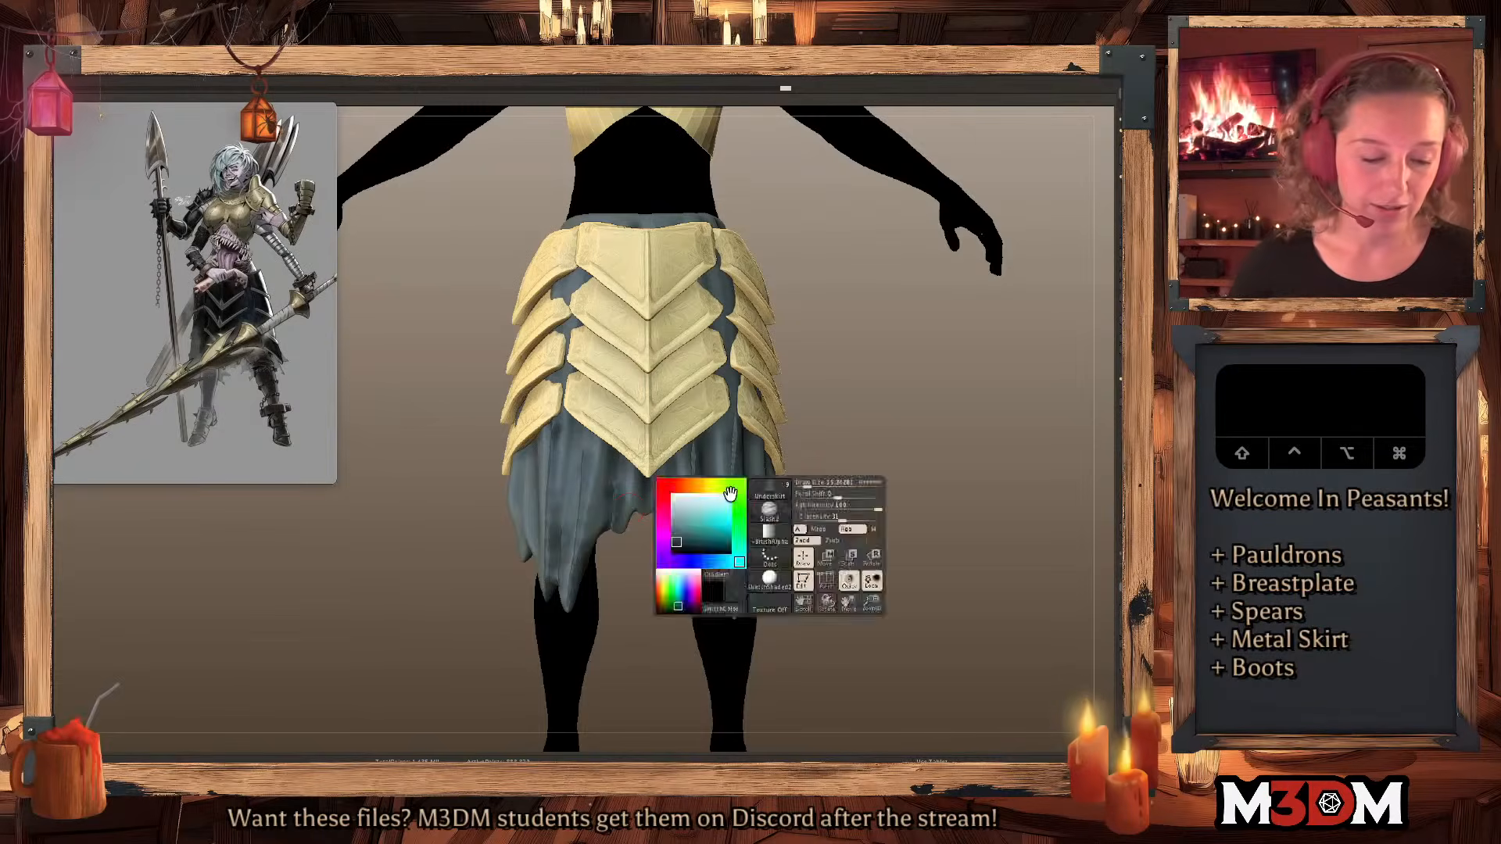
{"action": "left_click_drag", "start_coordinate": [881, 452], "coordinate": [507, 541]}
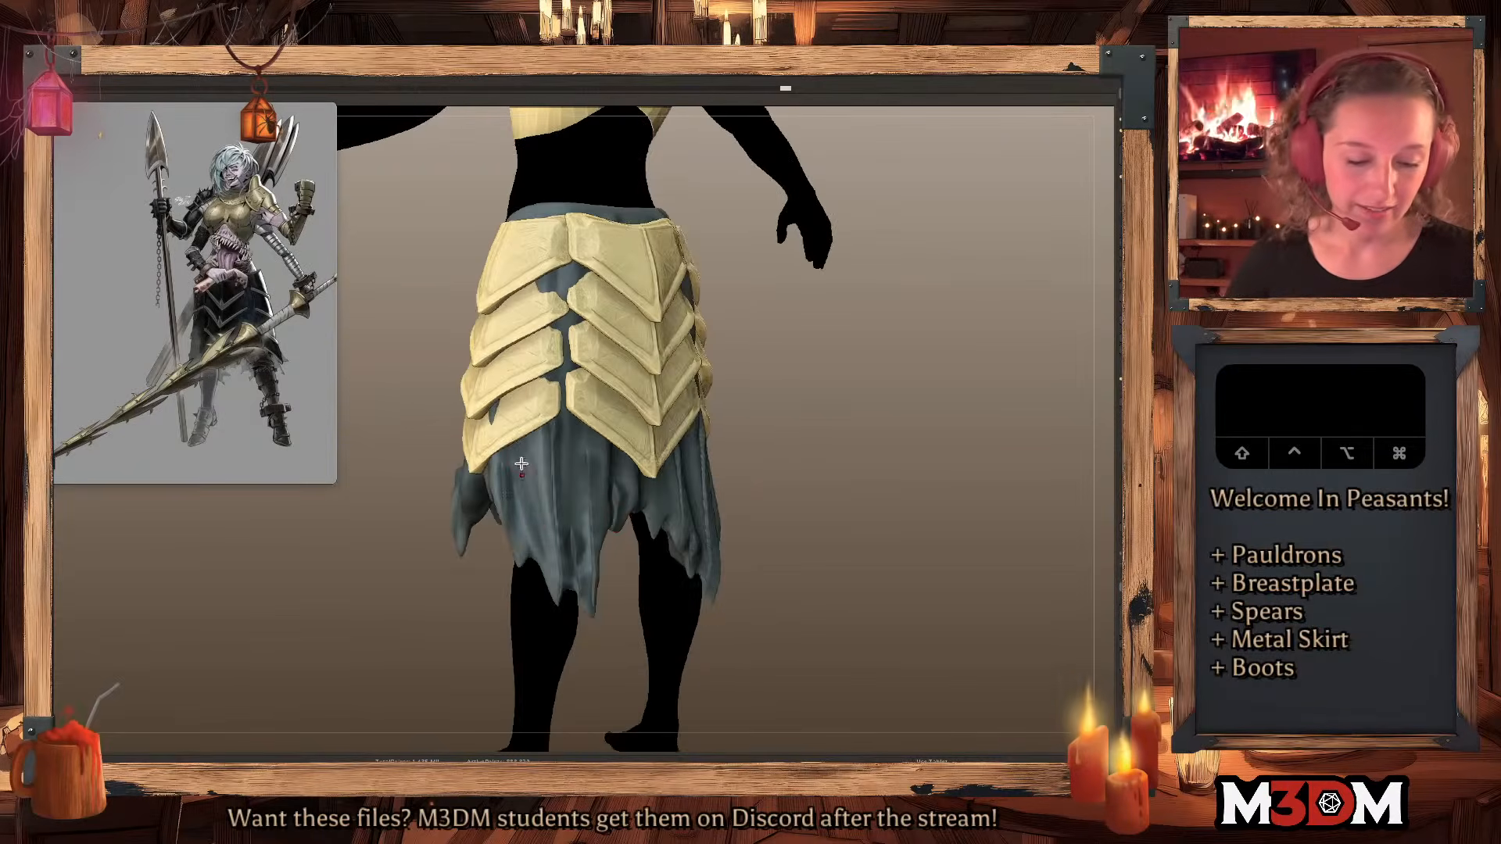
{"action": "left_click_drag", "start_coordinate": [603, 587], "coordinate": [657, 688]}
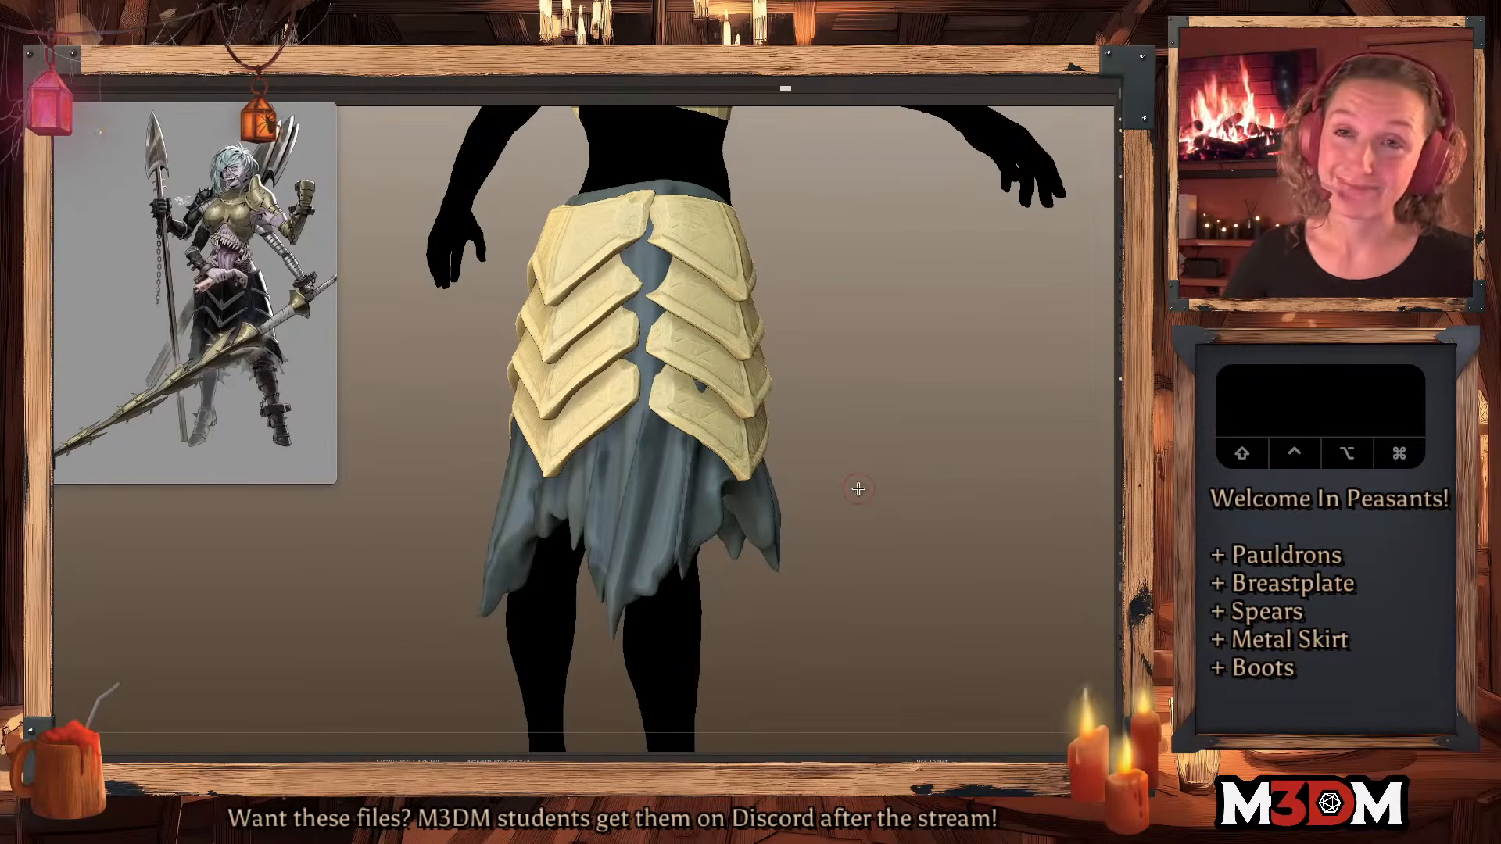
{"action": "left_click_drag", "start_coordinate": [848, 479], "coordinate": [707, 544]}
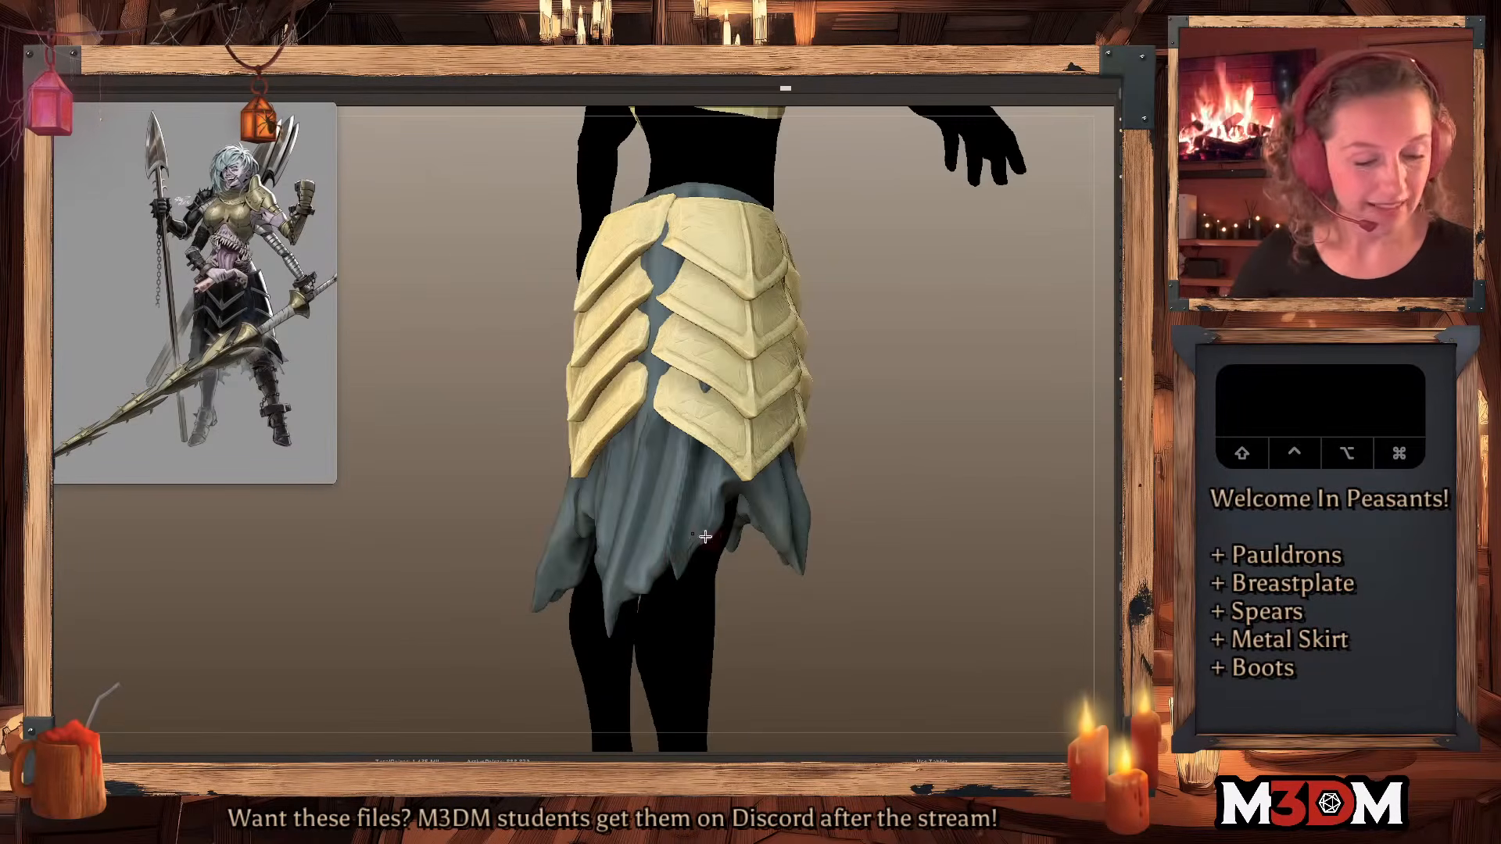
{"action": "key", "text": "shift+f"}
{"action": "key", "text": "shift+f"}
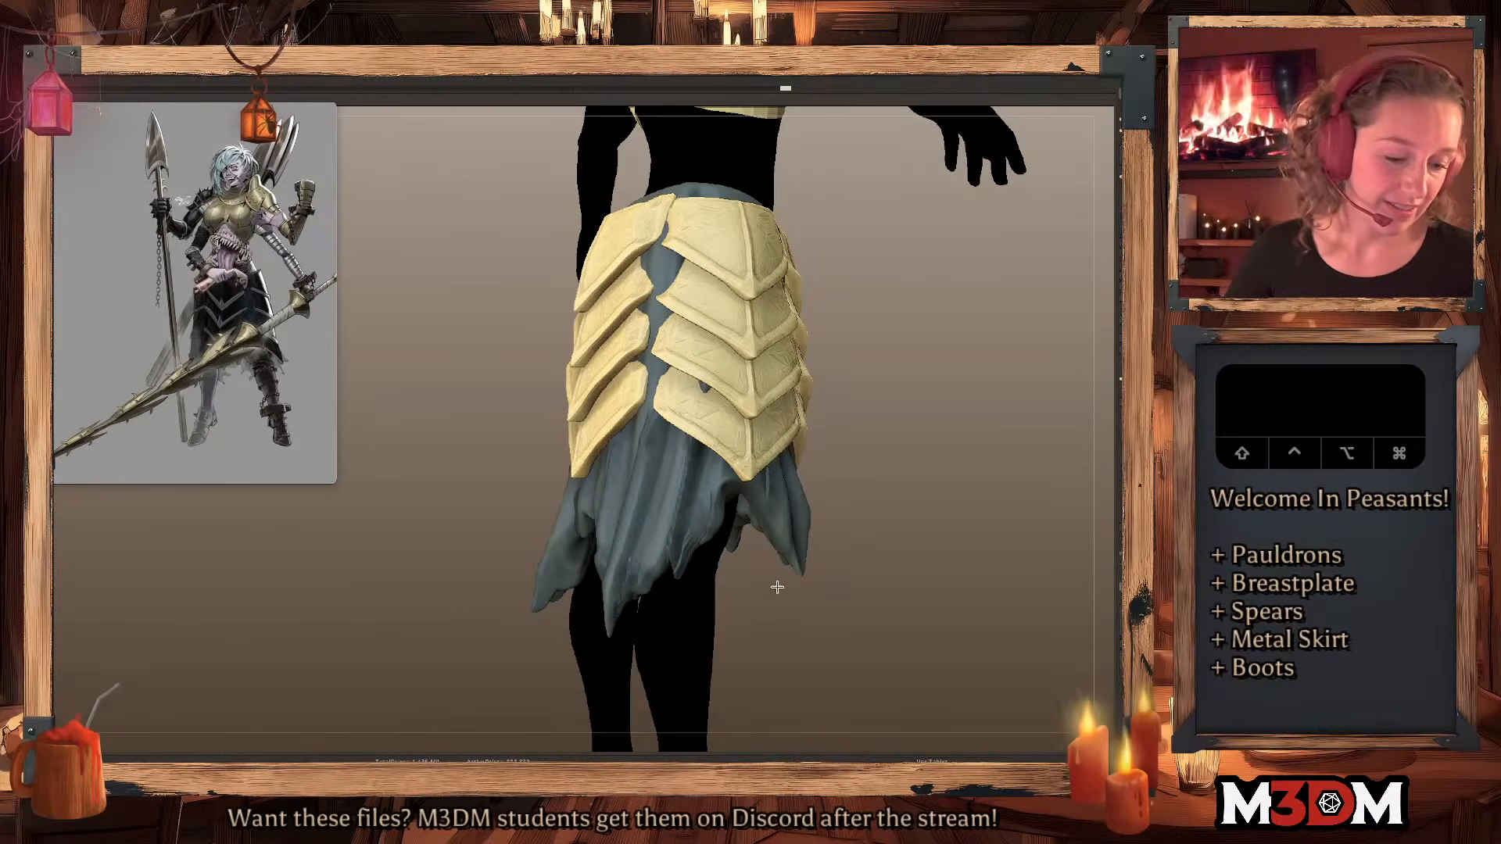
{"action": "left_click_drag", "start_coordinate": [914, 496], "coordinate": [971, 574]}
{"action": "left_click_drag", "start_coordinate": [832, 552], "coordinate": [801, 558]}
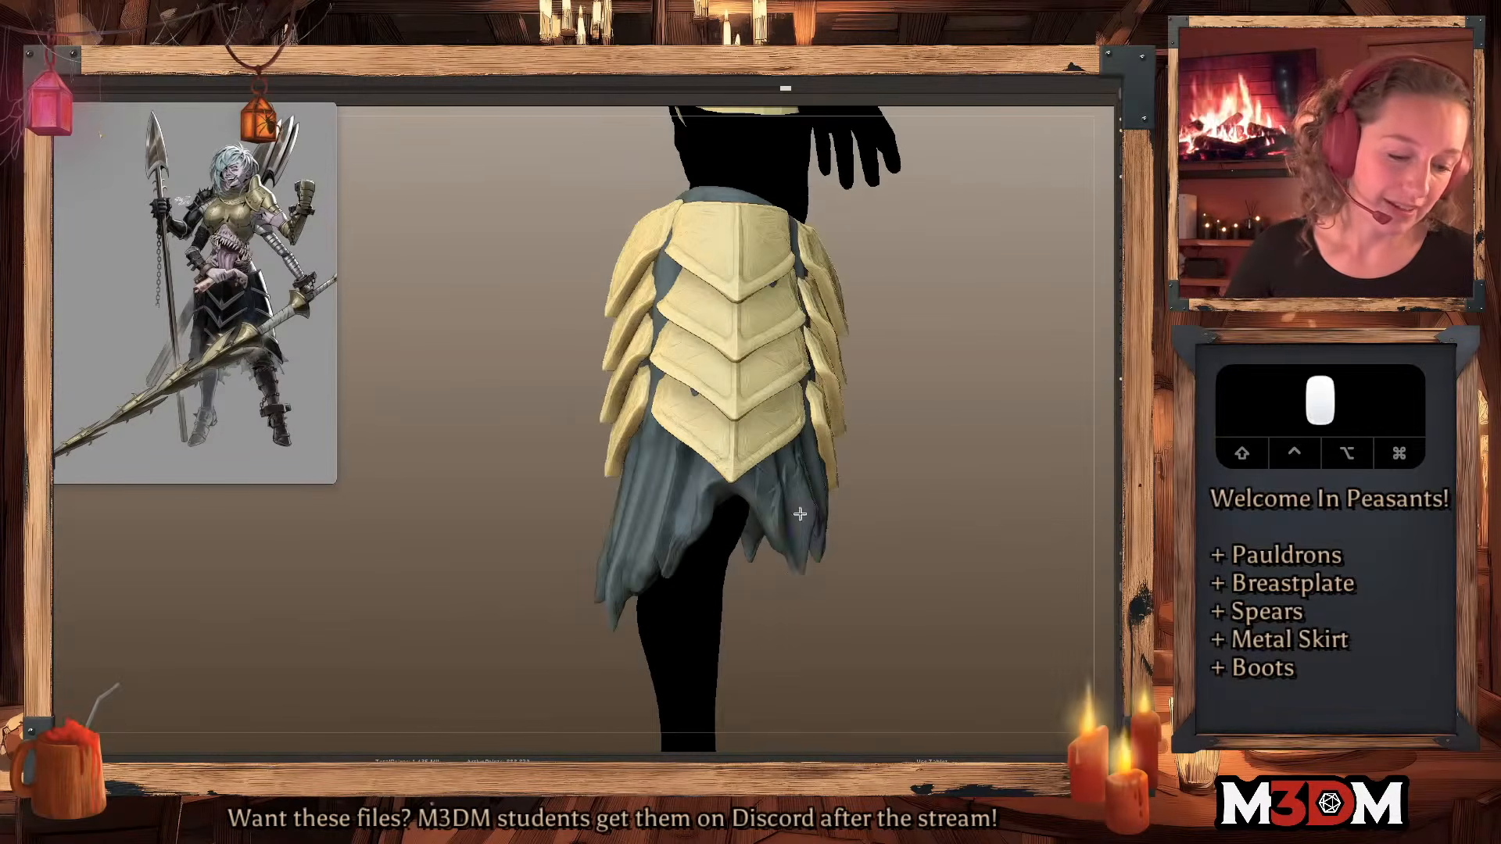
Carve vertical creases into the front of the underskirt beside and directly below the lowest centre plate.
{"action": "left_click_drag", "start_coordinate": [812, 614], "coordinate": [934, 565]}
{"action": "left_click_drag", "start_coordinate": [586, 617], "coordinate": [508, 617], "text": "shift"}
{"action": "key", "text": "super+z"}
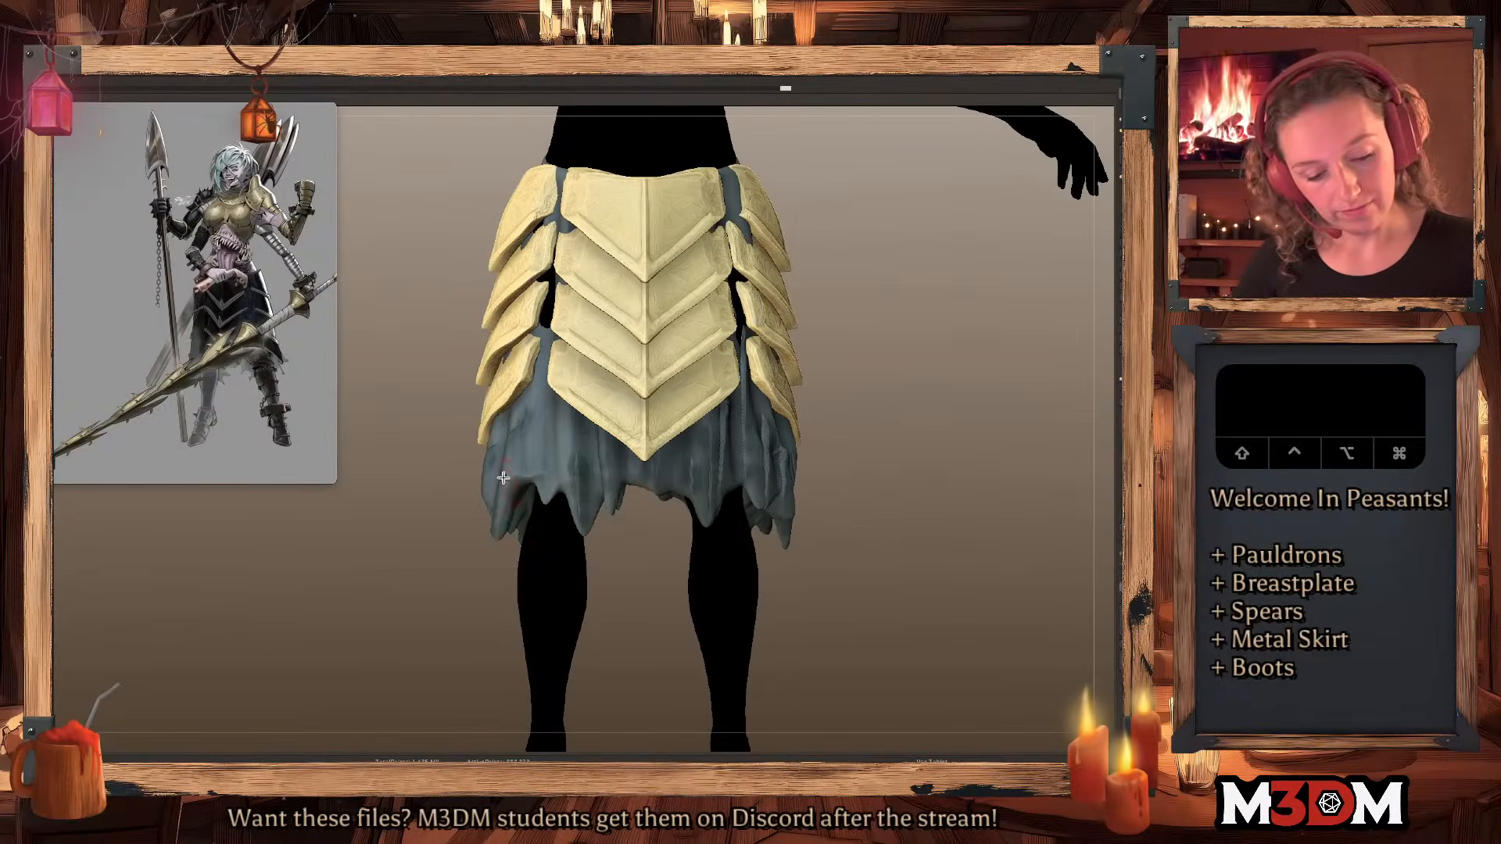
{"action": "left_click_drag", "start_coordinate": [567, 405], "coordinate": [563, 494]}
{"action": "left_click_drag", "start_coordinate": [643, 463], "coordinate": [642, 491]}
{"action": "mouse_move", "coordinate": [931, 490]}
{"action": "left_mouse_down", "text": "alt"}
{"action": "mouse_move", "coordinate": [930, 471]}
{"action": "mouse_move", "coordinate": [818, 500]}
{"action": "left_mouse_up", "text": "alt"}
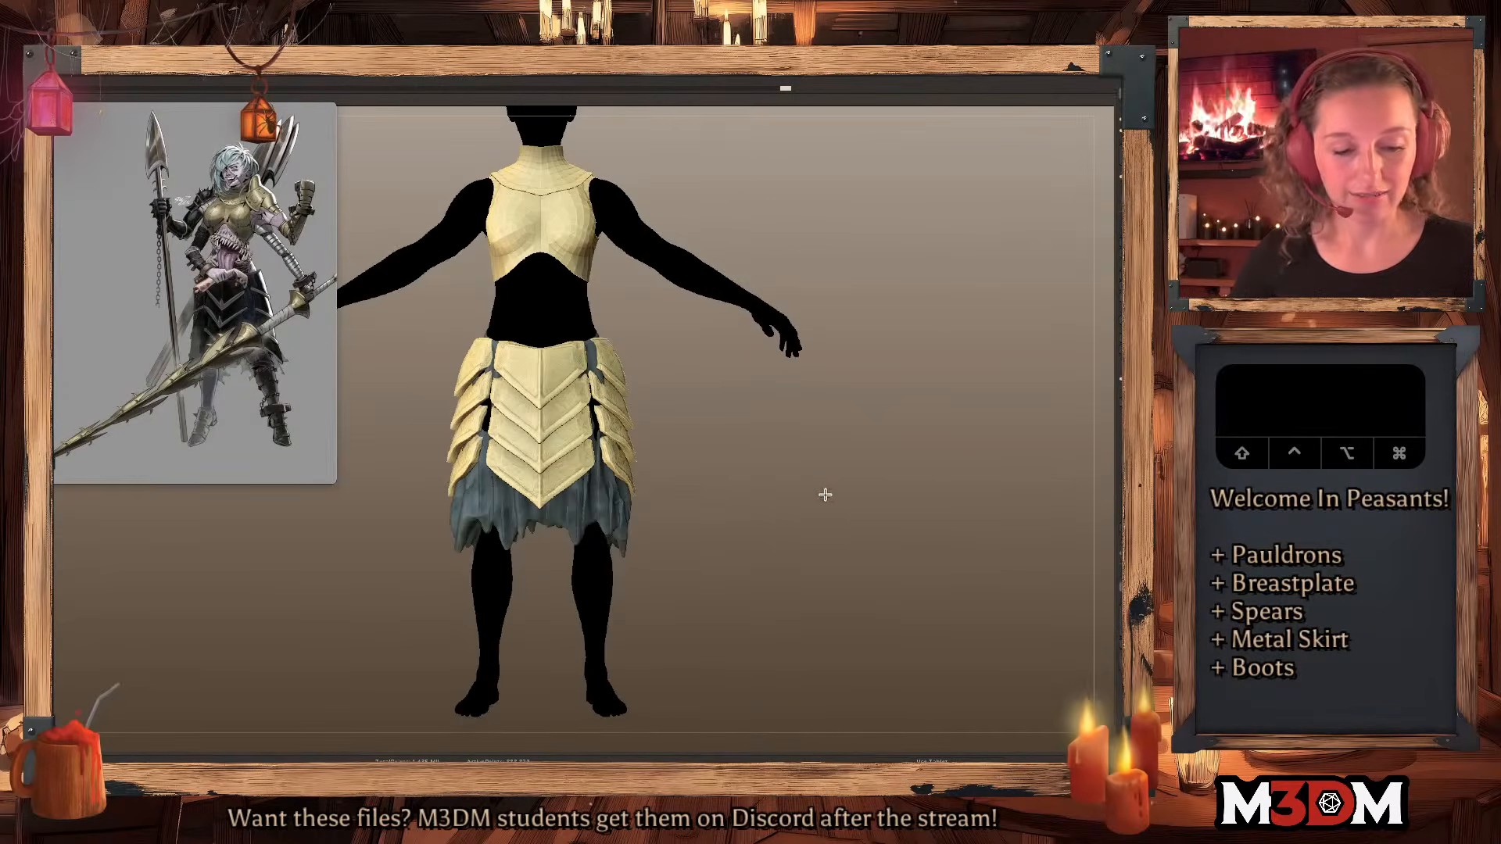
{"action": "key", "text": "shift+f"}
{"action": "key", "text": "shift+f"}
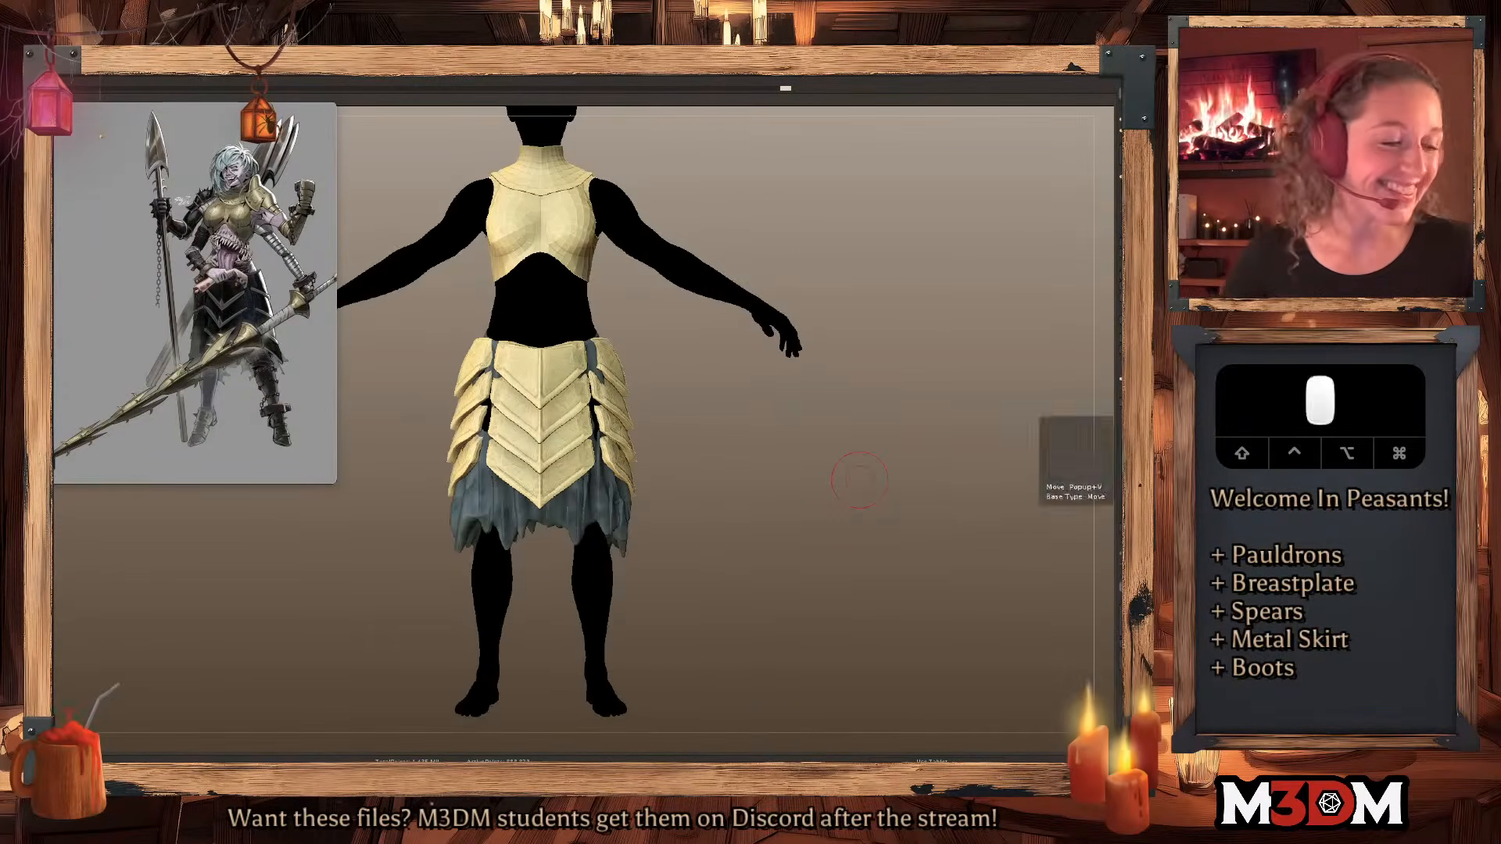
Reshape the underskirt's ragged hem at the front and sides with the Move brush.
{"action": "mouse_move", "coordinate": [539, 520]}
{"action": "left_mouse_down"}
{"action": "mouse_move", "coordinate": [538, 486]}
{"action": "mouse_move", "coordinate": [537, 555]}
{"action": "mouse_move", "coordinate": [448, 586]}
{"action": "left_mouse_up"}
{"action": "right_click", "coordinate": [711, 455]}
{"action": "left_click_drag", "start_coordinate": [492, 513], "coordinate": [458, 561]}
{"action": "left_click_drag", "start_coordinate": [459, 493], "coordinate": [469, 486]}
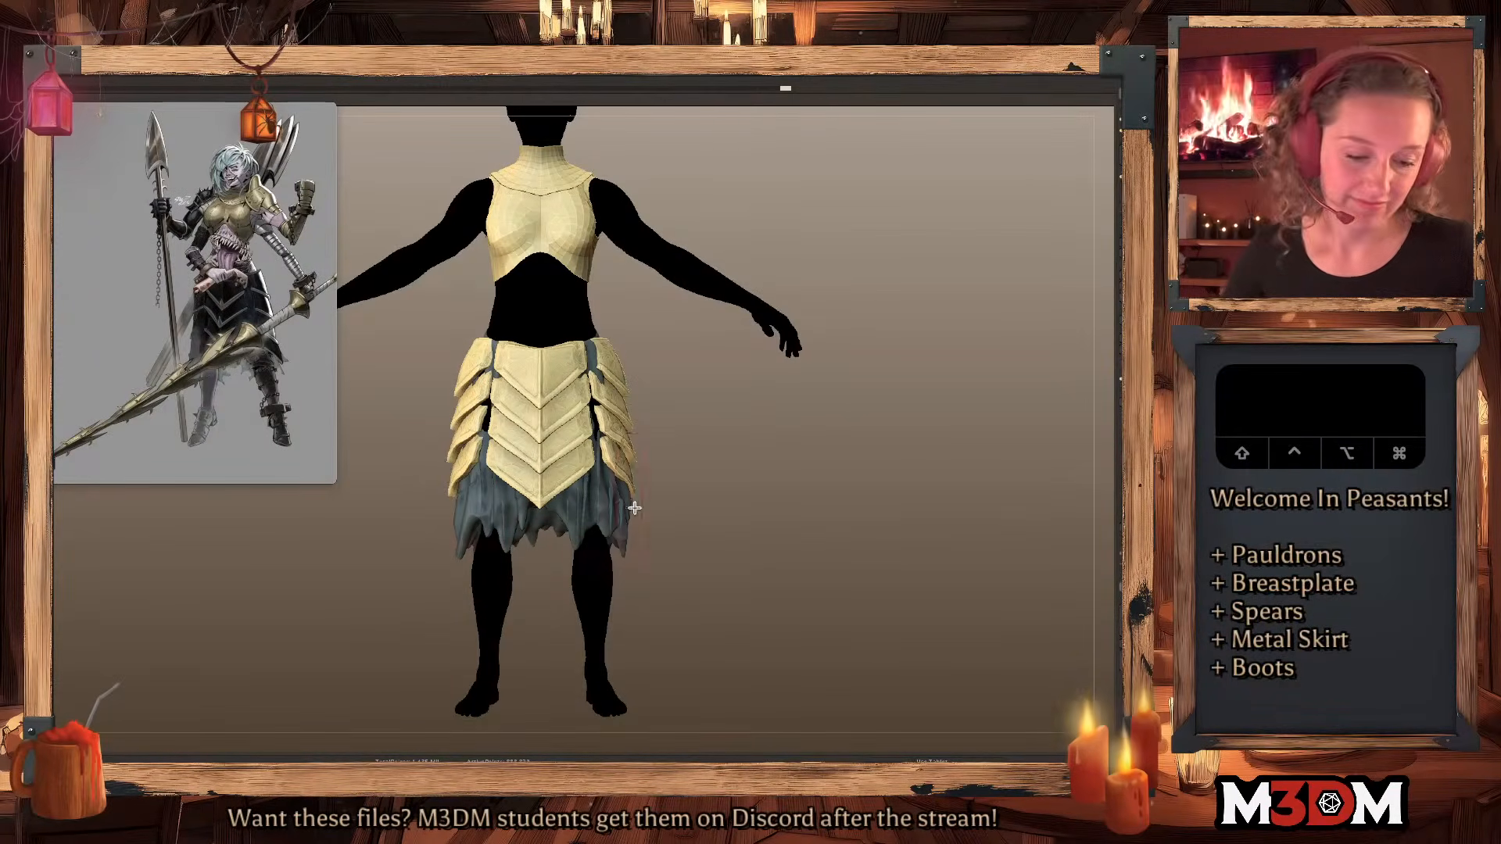
{"action": "left_click_drag", "start_coordinate": [833, 461], "coordinate": [556, 606]}
{"action": "left_click_drag", "start_coordinate": [736, 496], "coordinate": [660, 537]}
Try to rescale the skirt horizontally with the transform gizmo from the back view and undo it.
{"action": "left_click_drag", "start_coordinate": [815, 512], "coordinate": [836, 462]}
{"action": "left_click", "coordinate": [676, 377], "text": "alt"}
{"action": "key", "text": "super+z"}
{"action": "key", "text": "q"}
{"action": "key", "text": "w"}
{"action": "left_click", "coordinate": [630, 316]}
{"action": "left_click_drag", "start_coordinate": [673, 417], "coordinate": [662, 417]}
{"action": "key", "text": "super+z"}
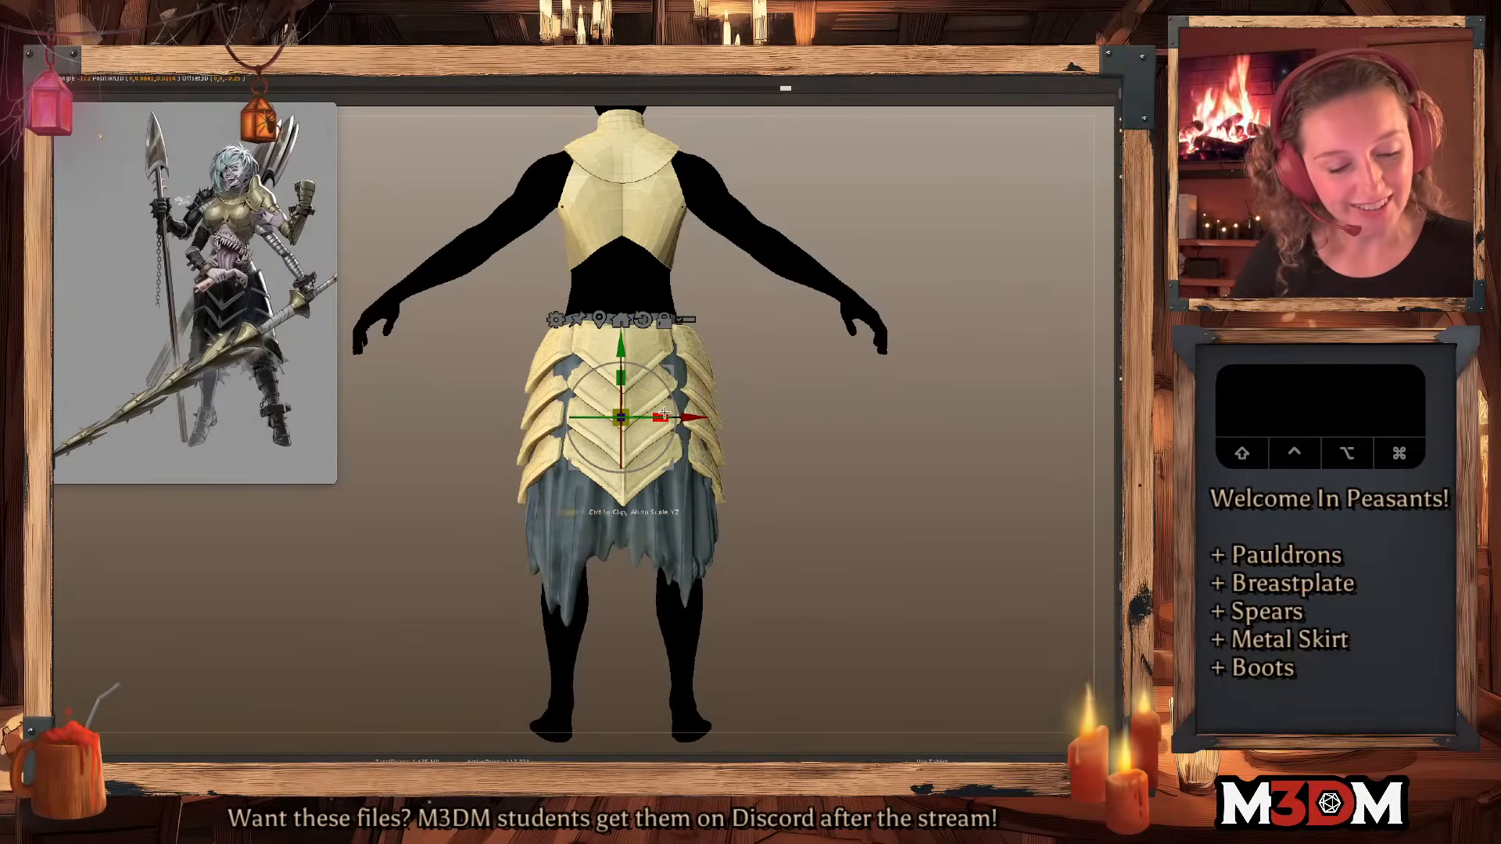
{"action": "key", "text": "q"}
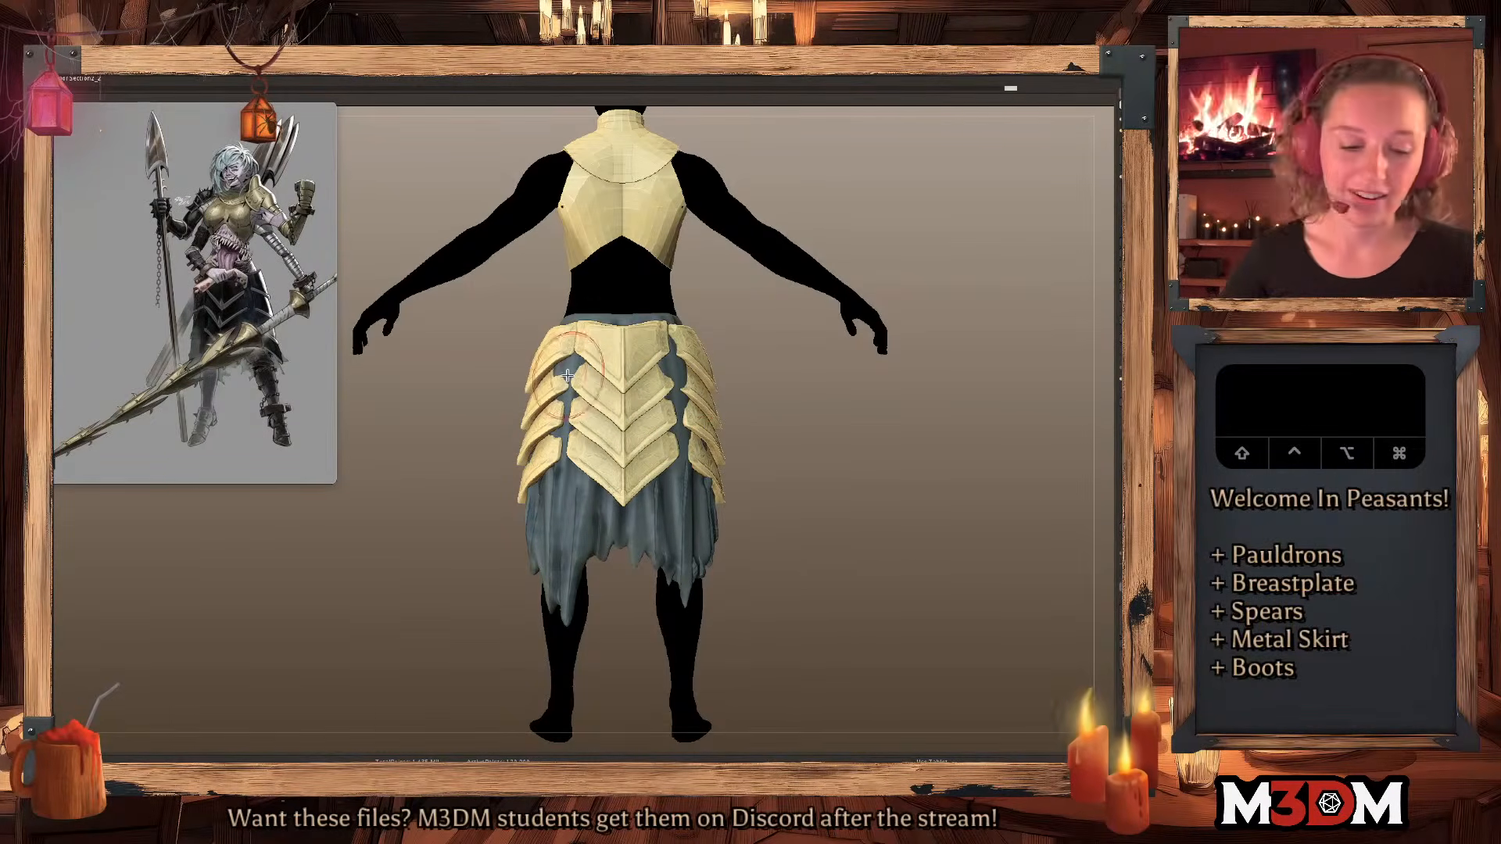
Nudge the edges of the upper back plates beside the vertical cloth gaps with the Move brush.
{"action": "left_click", "coordinate": [683, 379], "text": "alt"}
{"action": "key", "text": "space"}
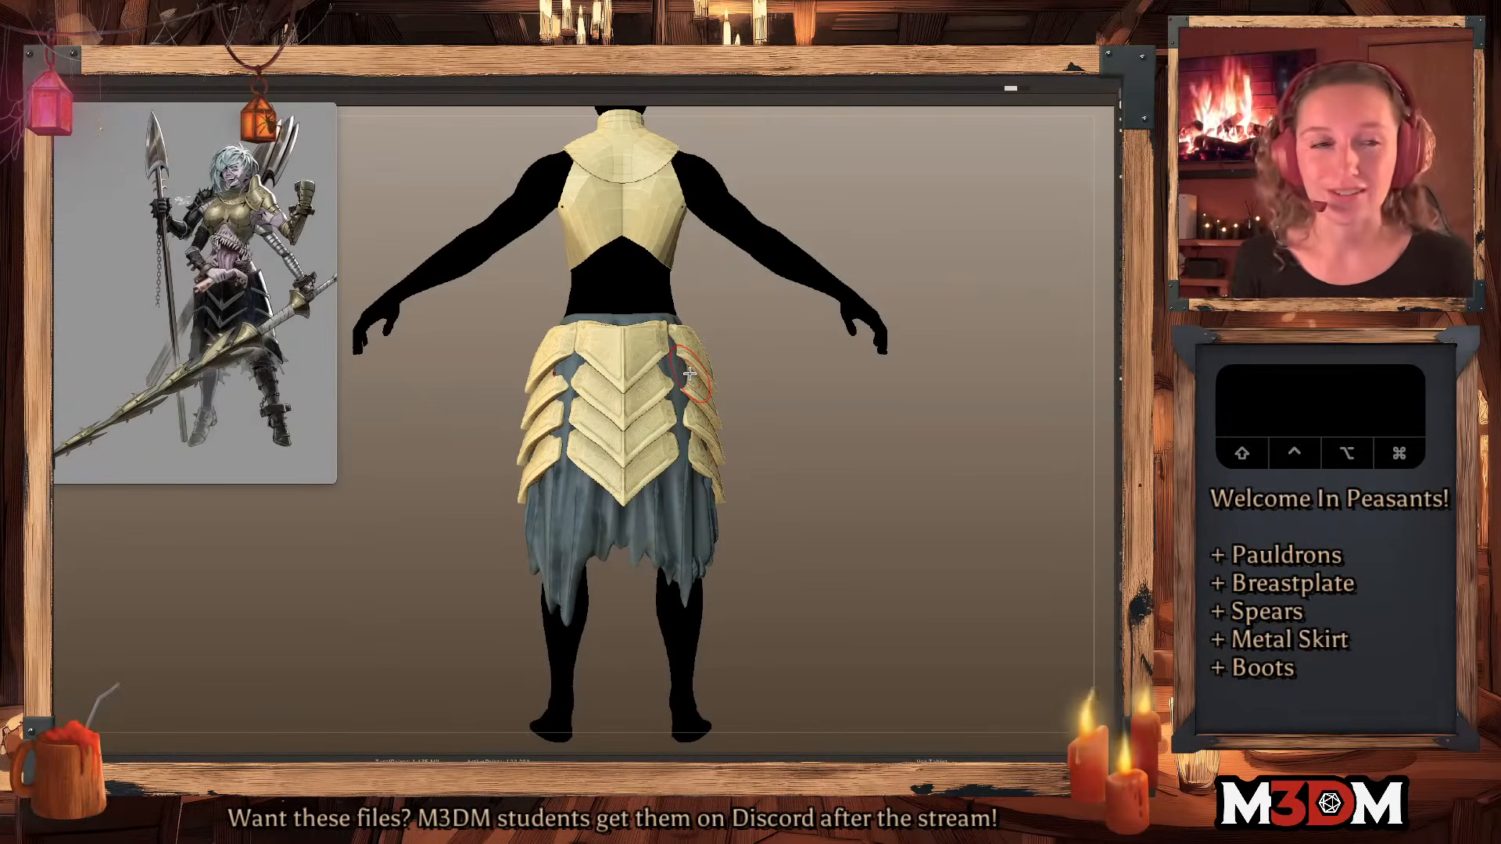
{"action": "left_click_drag", "start_coordinate": [566, 361], "coordinate": [560, 369], "text": "alt"}
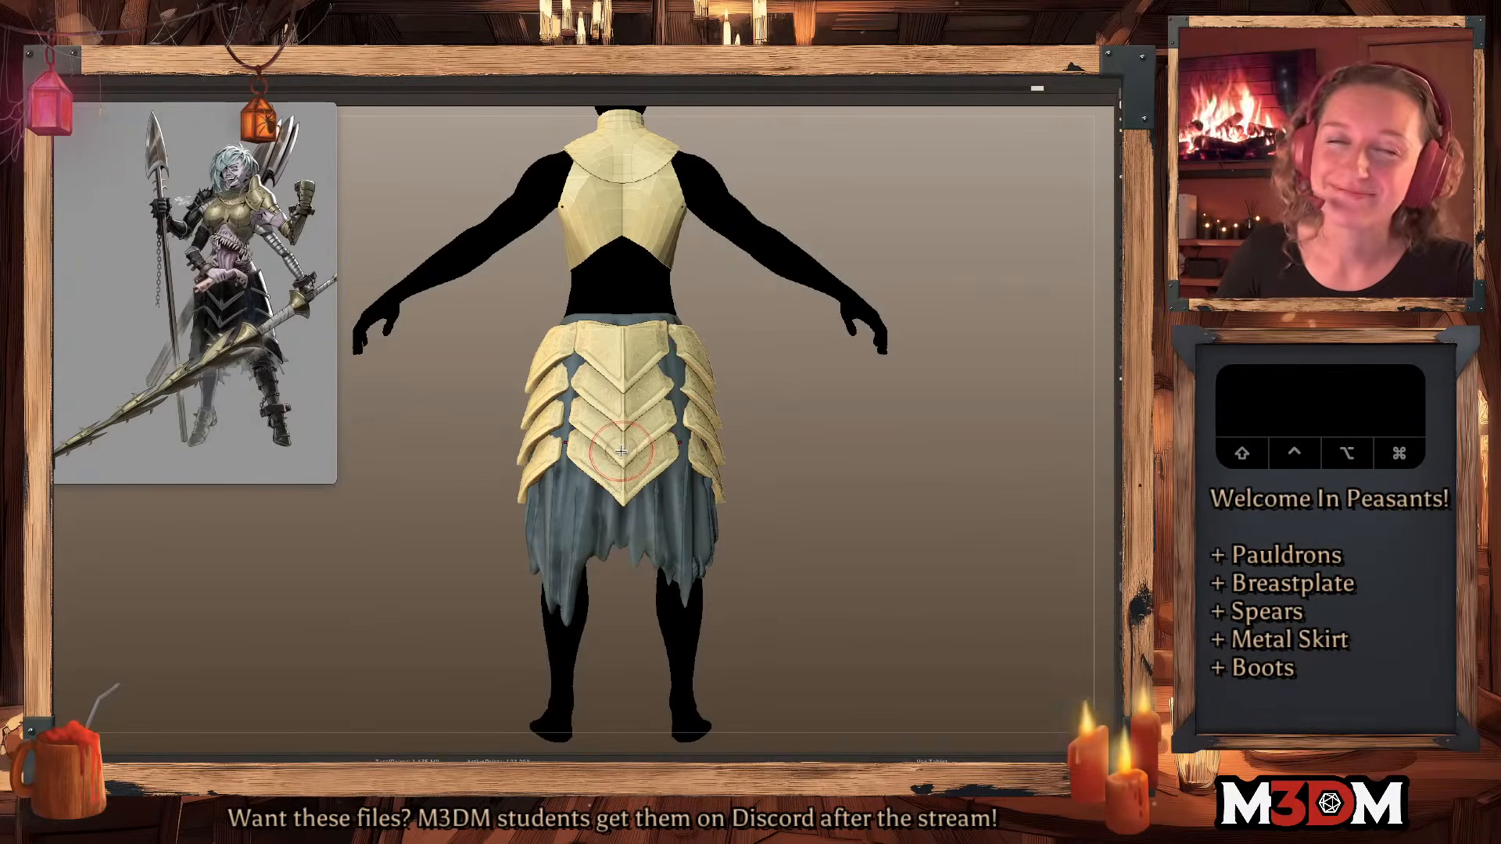
{"action": "key", "text": "super+z"}
{"action": "left_click", "coordinate": [573, 386], "text": "alt"}
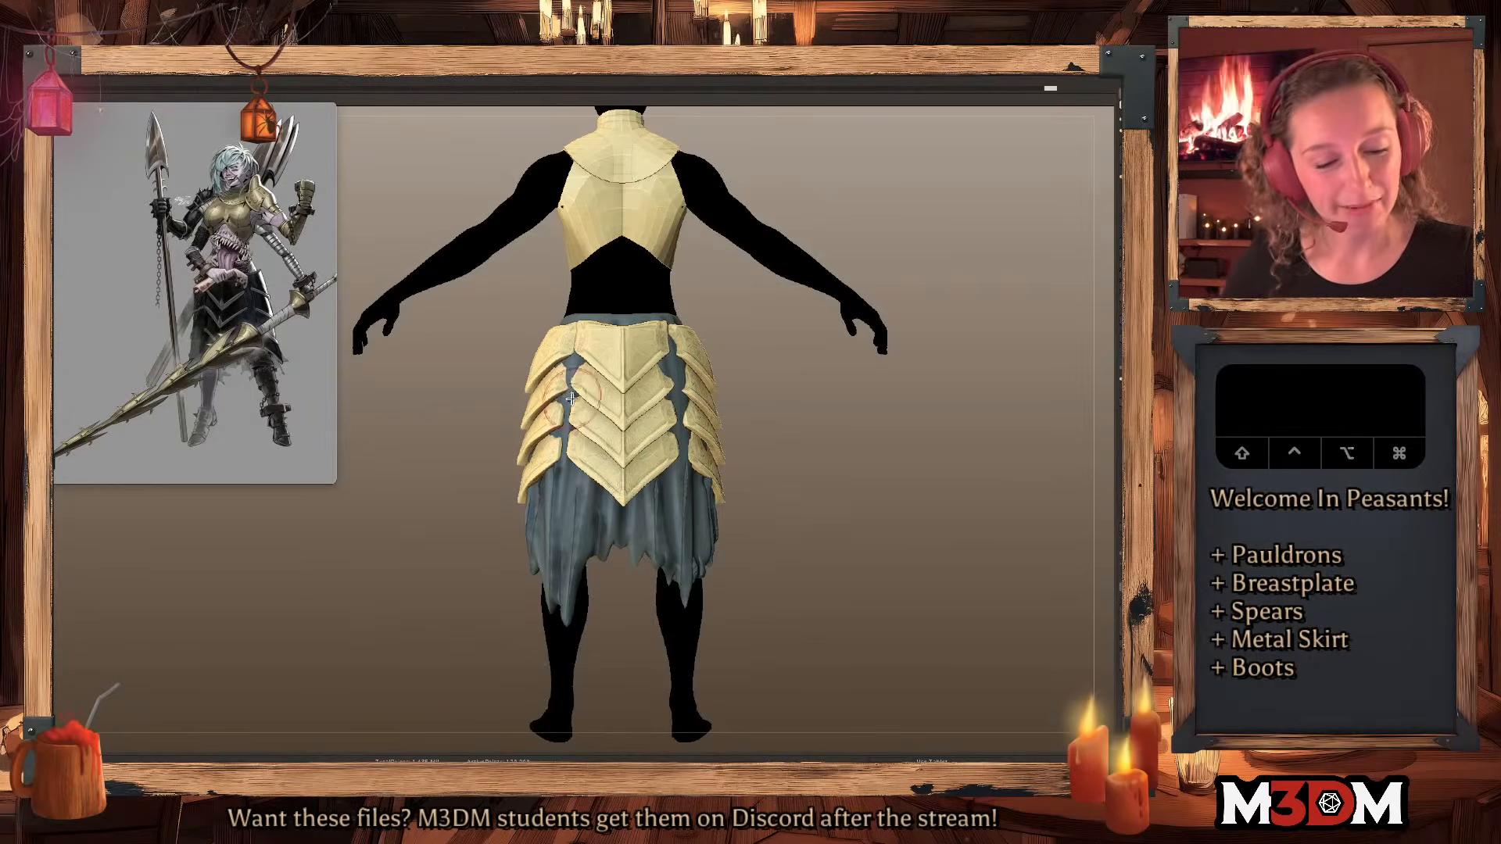
{"action": "left_click", "coordinate": [569, 389]}
{"action": "left_click", "coordinate": [574, 387], "text": "alt"}
{"action": "left_click", "coordinate": [572, 383]}
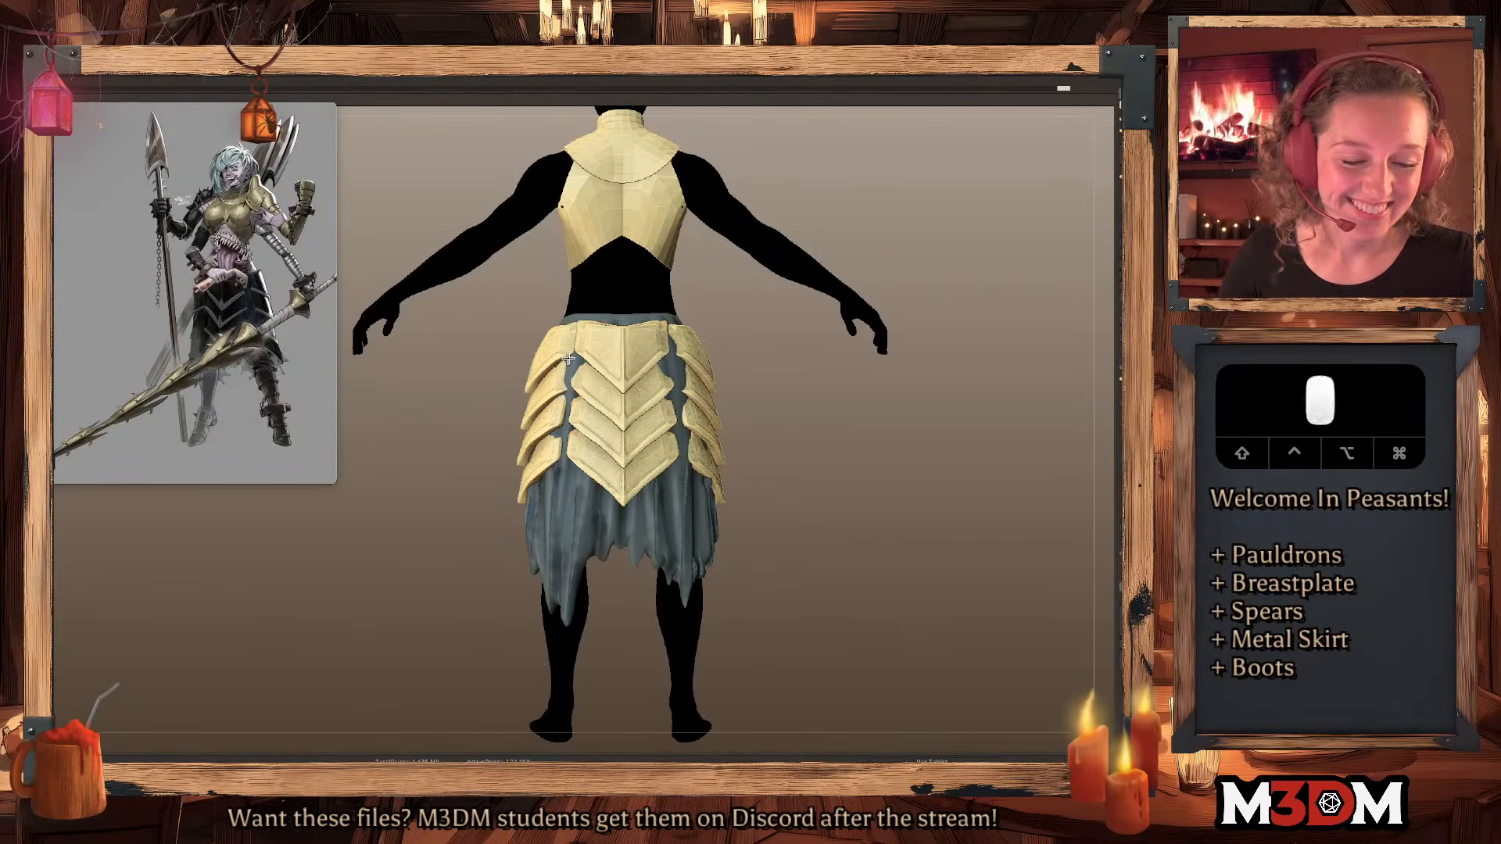
Adjust the middle and lower side plates on the back of the skirt with small nudges.
{"action": "left_click", "coordinate": [572, 387]}
{"action": "left_click", "coordinate": [564, 403]}
{"action": "left_click", "coordinate": [551, 438]}
{"action": "left_click", "coordinate": [534, 444]}
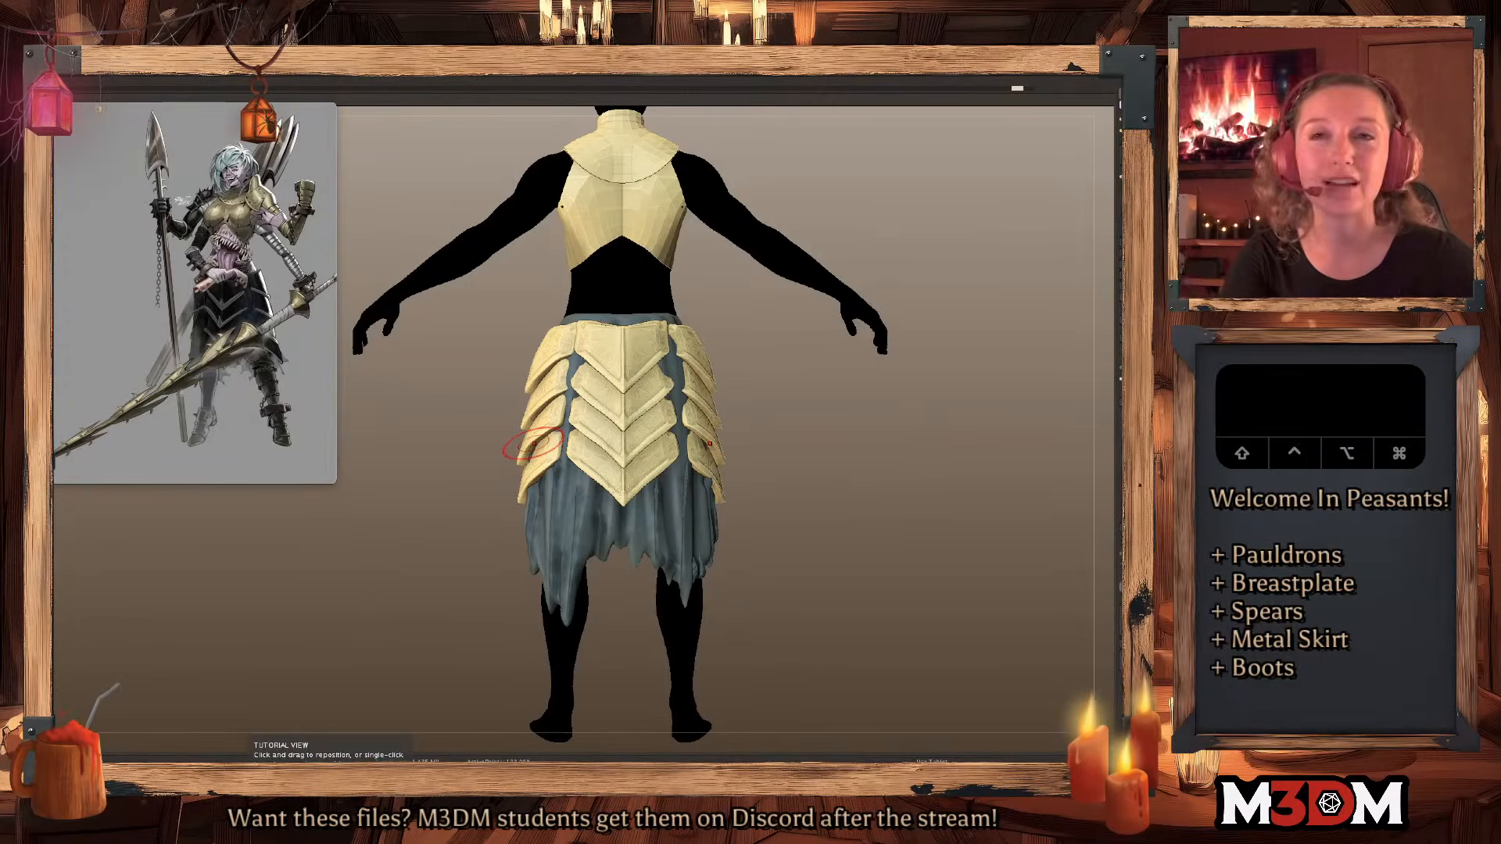
{"action": "left_click", "coordinate": [712, 437]}
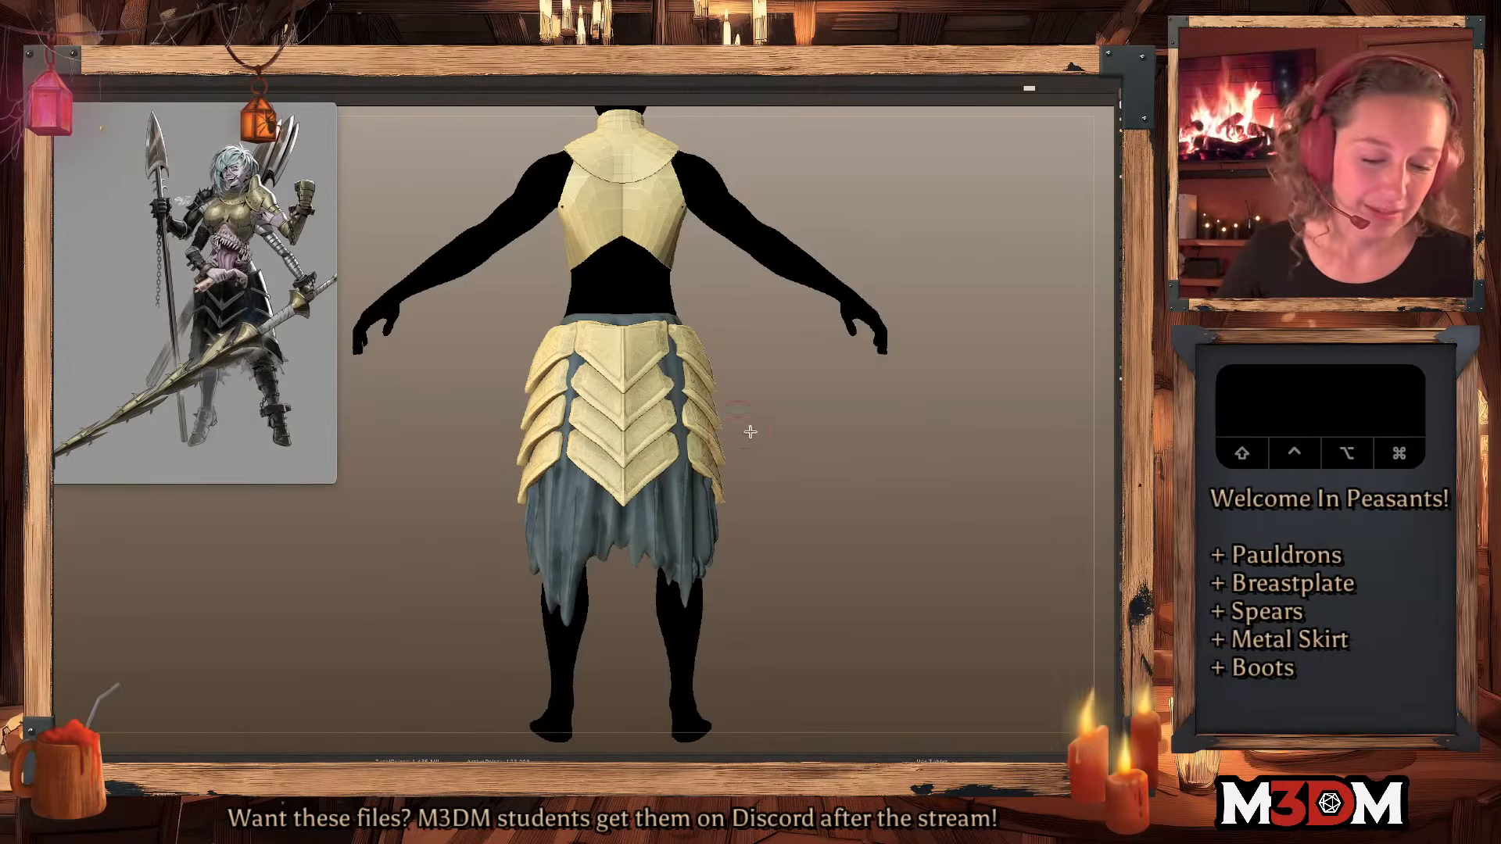
Try to reshape the top back plate's edge near the waist and undo it.
{"action": "key", "text": "shift+f"}
{"action": "key", "text": "shift+f"}
{"action": "left_click_drag", "start_coordinate": [811, 442], "coordinate": [810, 440]}
{"action": "left_click_drag", "start_coordinate": [666, 327], "coordinate": [674, 361]}
{"action": "key", "text": "super+z"}
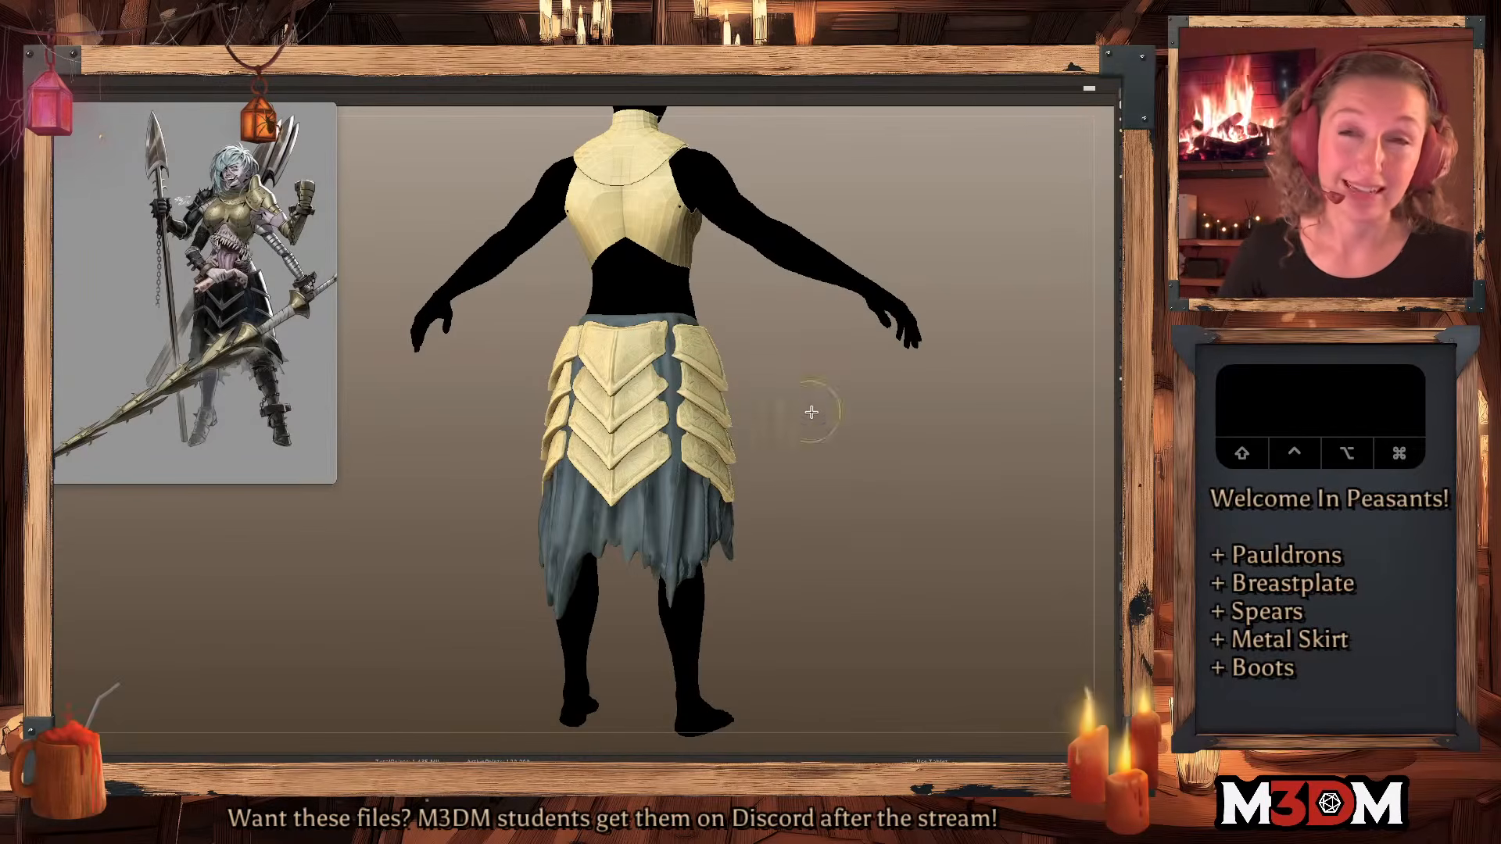
{"action": "mouse_move", "coordinate": [821, 419]}
{"action": "left_mouse_down"}
{"action": "mouse_move", "coordinate": [891, 469]}
{"action": "mouse_move", "coordinate": [848, 438]}
{"action": "mouse_move", "coordinate": [898, 500]}
{"action": "mouse_move", "coordinate": [893, 462]}
{"action": "mouse_move", "coordinate": [767, 523]}
{"action": "mouse_move", "coordinate": [765, 542]}
{"action": "left_mouse_up"}
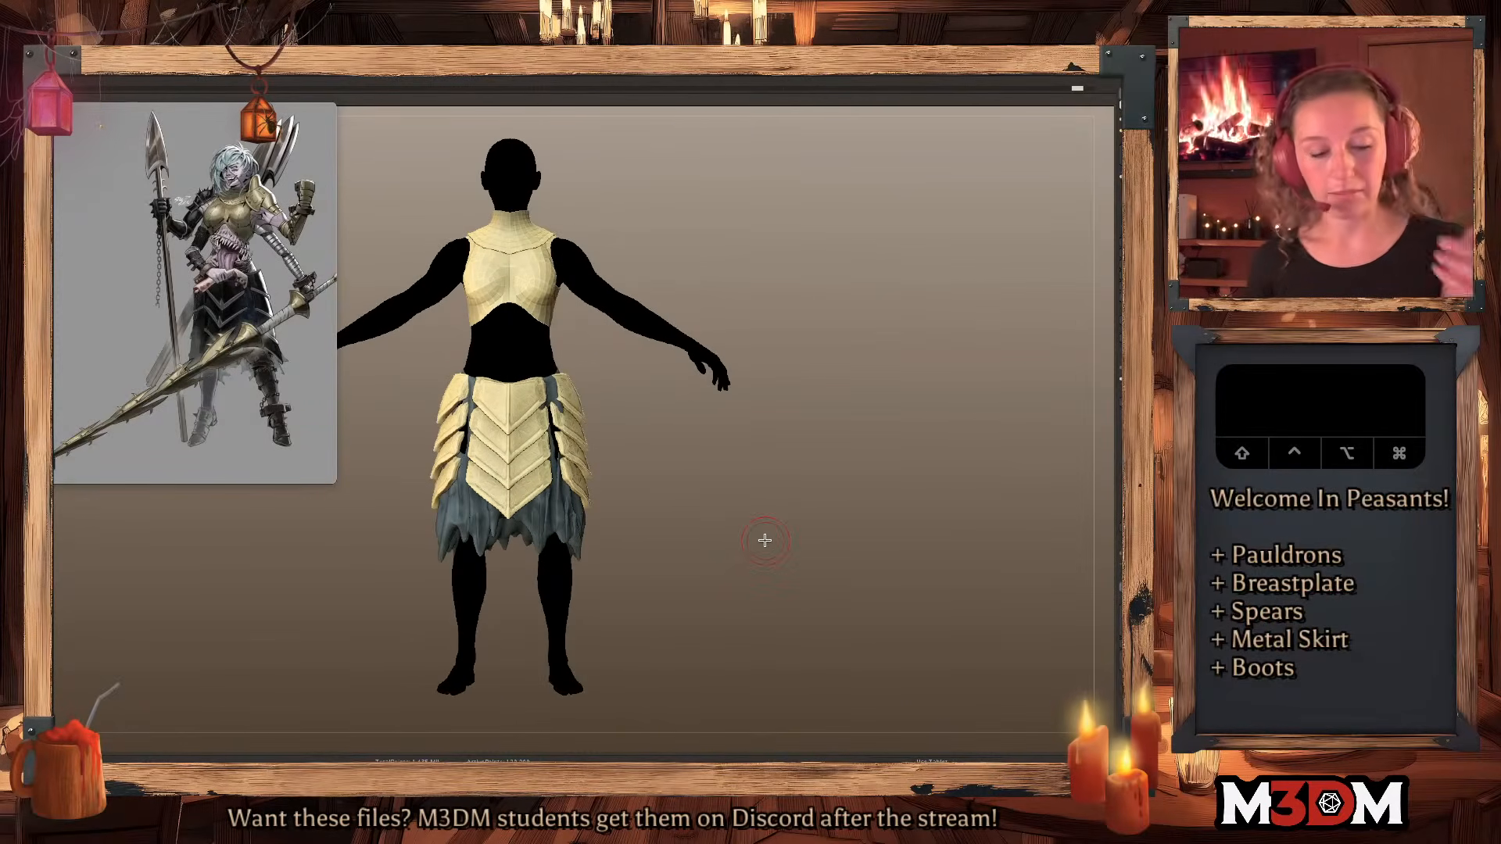
Isolate the underskirt, choose another sculpting brush and carve creases into the inside of its back cloth.
{"action": "left_click", "coordinate": [505, 534], "text": "alt"}
{"action": "mouse_move", "coordinate": [784, 438]}
{"action": "left_mouse_down"}
{"action": "mouse_move", "coordinate": [781, 483]}
{"action": "mouse_move", "coordinate": [782, 466]}
{"action": "left_mouse_up"}
{"action": "key", "text": "shift+f"}
{"action": "key", "text": "space"}
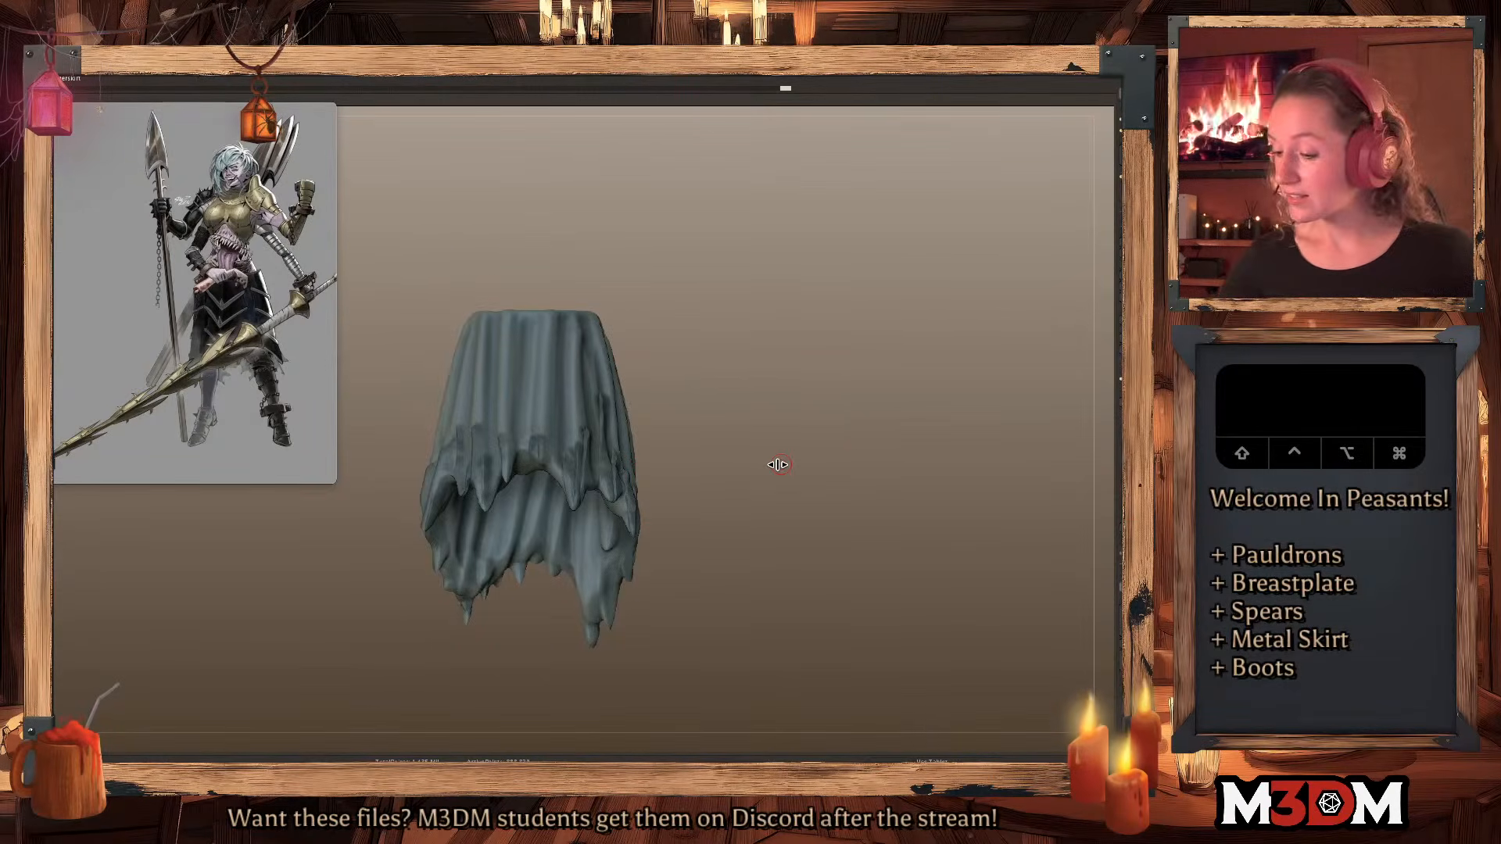
{"action": "key", "text": "b"}
{"action": "key", "text": "b"}
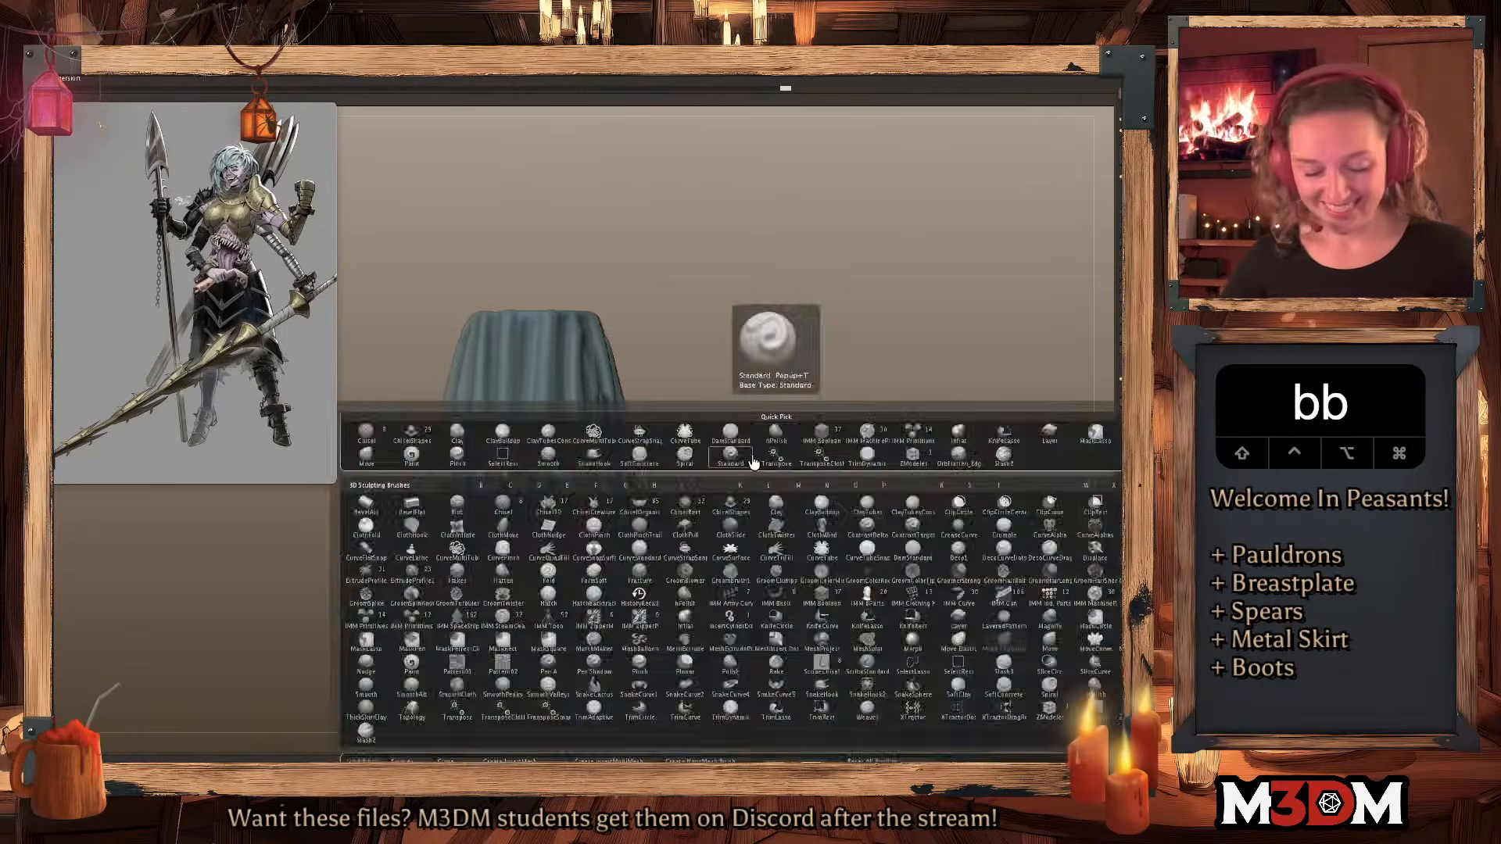
{"action": "left_click", "coordinate": [366, 733]}
{"action": "key", "text": "super+z"}
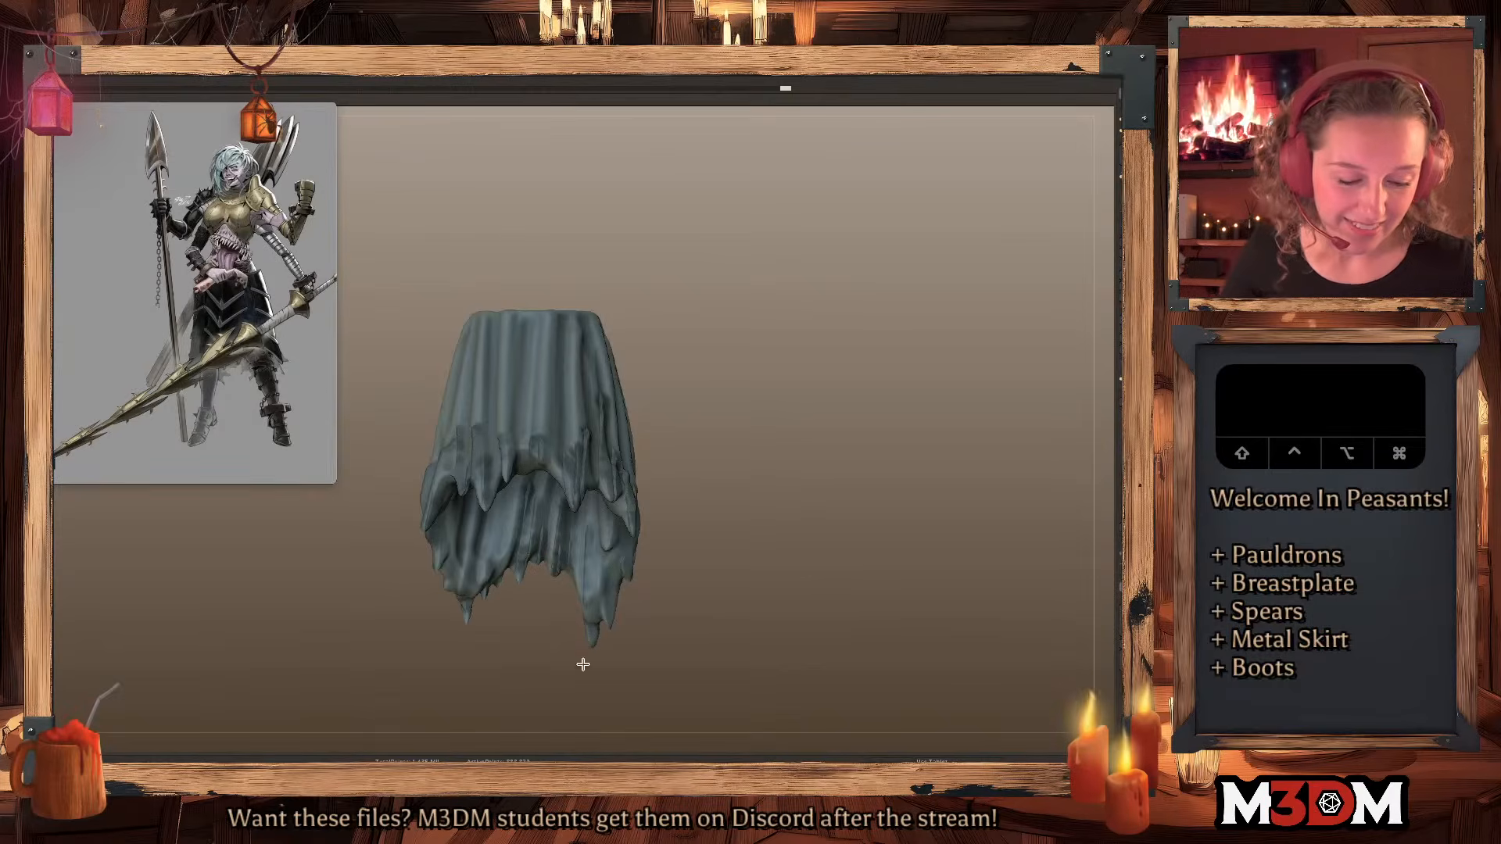
Check the isolated underskirt with polyframe display and bring the whole figure back into view.
{"action": "left_click_drag", "start_coordinate": [459, 620], "coordinate": [787, 446]}
{"action": "key", "text": "shift+f"}
{"action": "key", "text": "shift+f"}
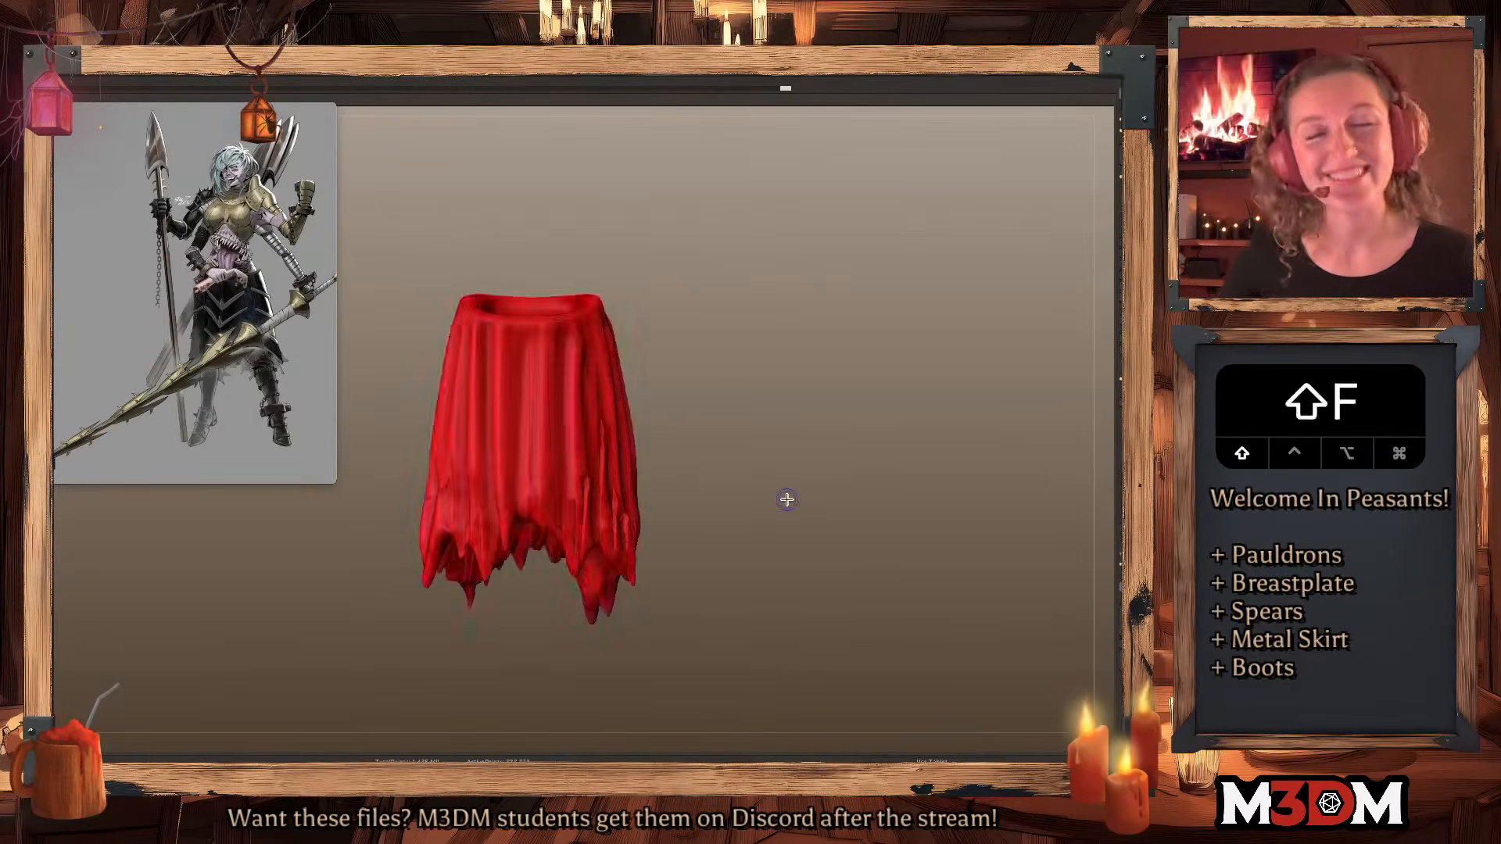
{"action": "left_click", "coordinate": [794, 499]}
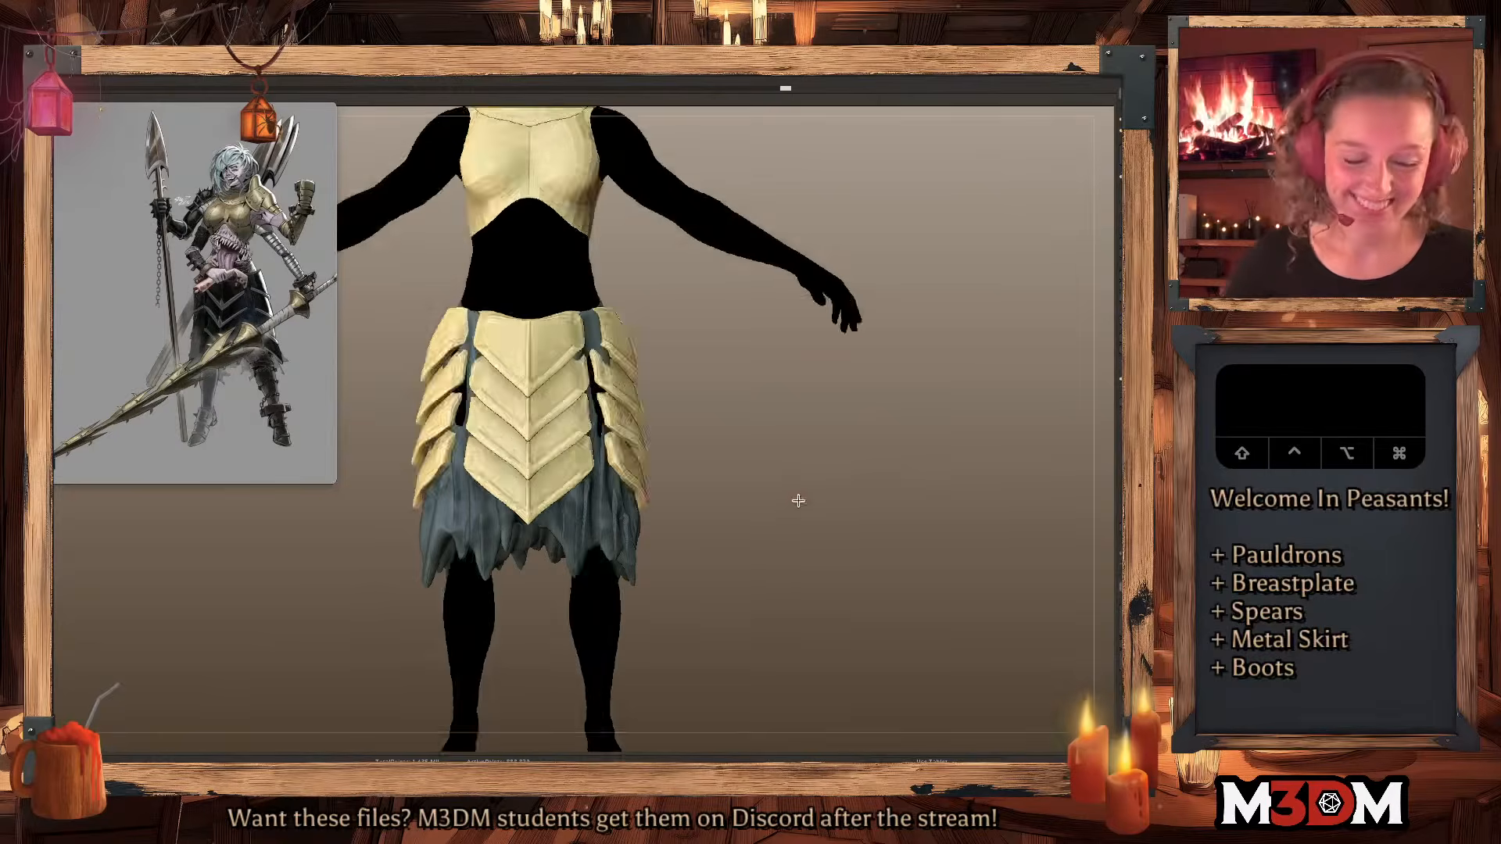
{"action": "key", "text": "f"}
{"action": "left_click_drag", "start_coordinate": [798, 492], "coordinate": [826, 537], "text": "alt"}
{"action": "key", "text": "space"}
{"action": "key", "text": "shift+f"}
{"action": "key", "text": "shift+f"}
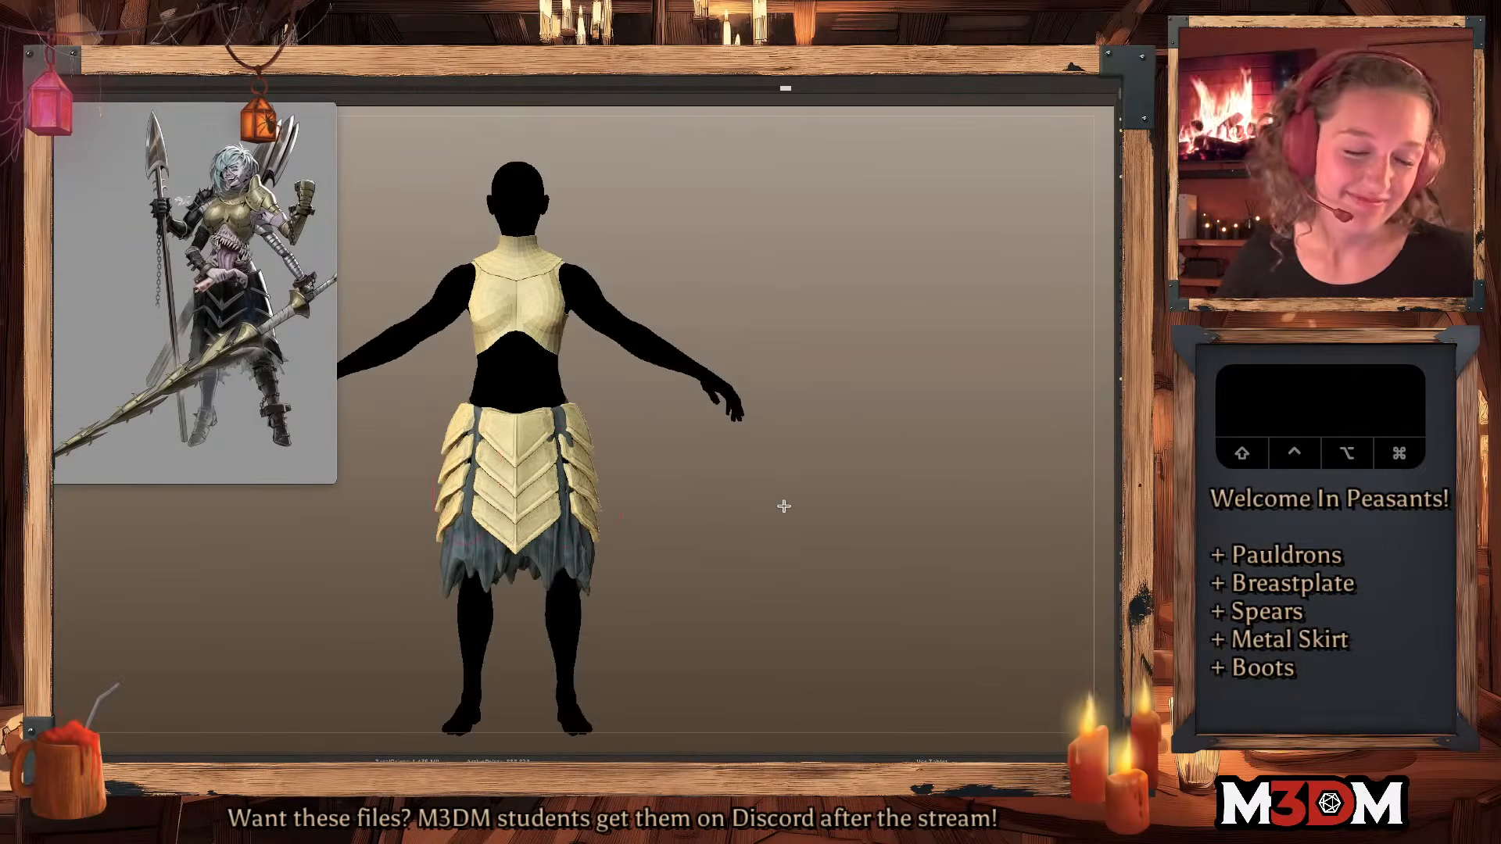
{"action": "left_click_drag", "start_coordinate": [780, 505], "coordinate": [774, 516]}
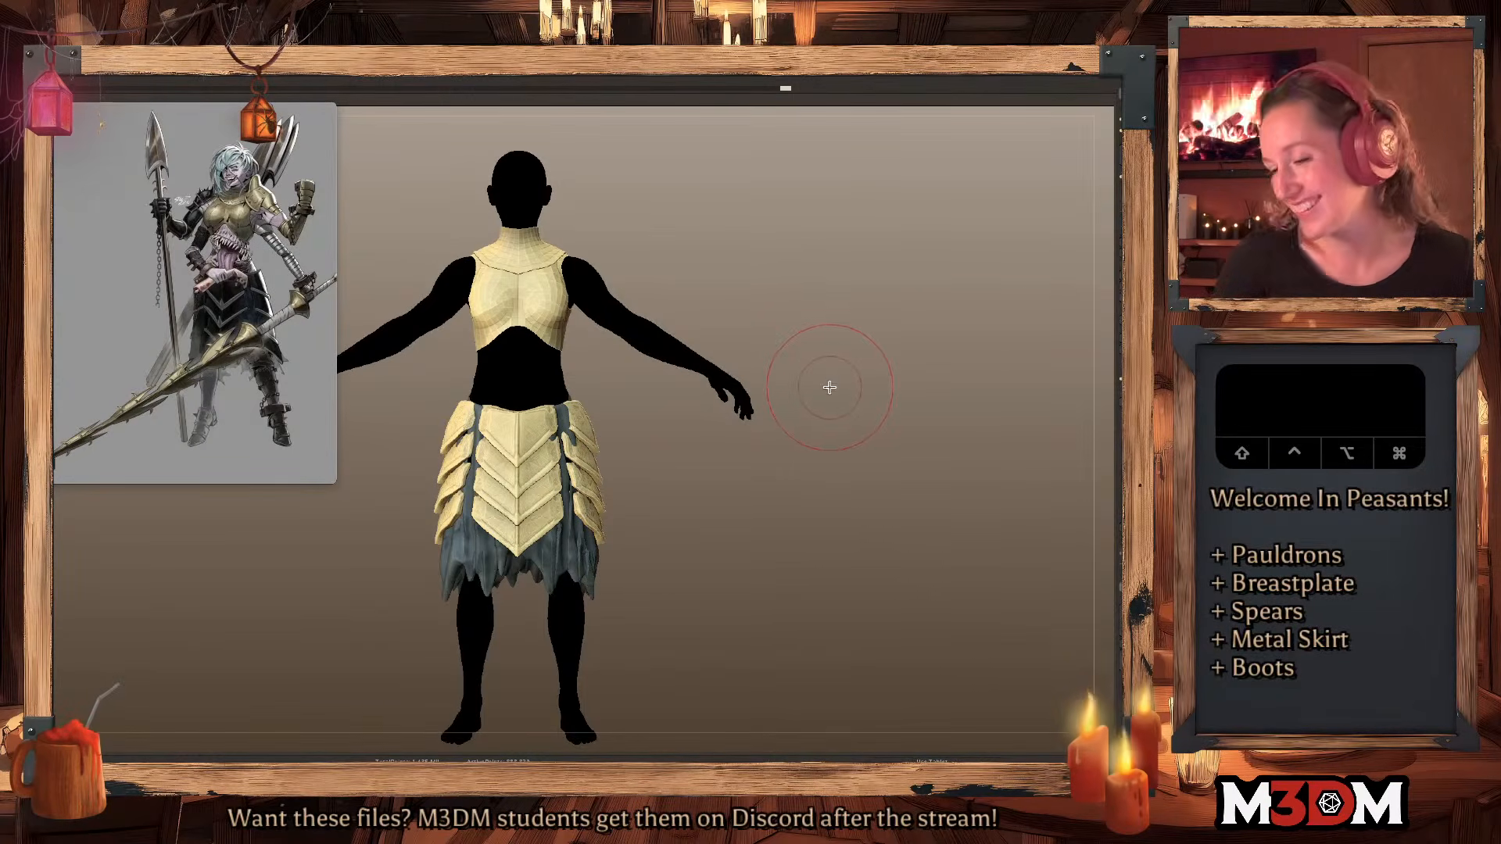
{"action": "mouse_move", "coordinate": [839, 426]}
{"action": "left_mouse_down"}
{"action": "mouse_move", "coordinate": [800, 519]}
{"action": "mouse_move", "coordinate": [836, 481]}
{"action": "left_mouse_up"}
{"action": "key", "text": "shift+f"}
{"action": "key", "text": "shift+f"}
{"action": "key", "text": "shift+f"}
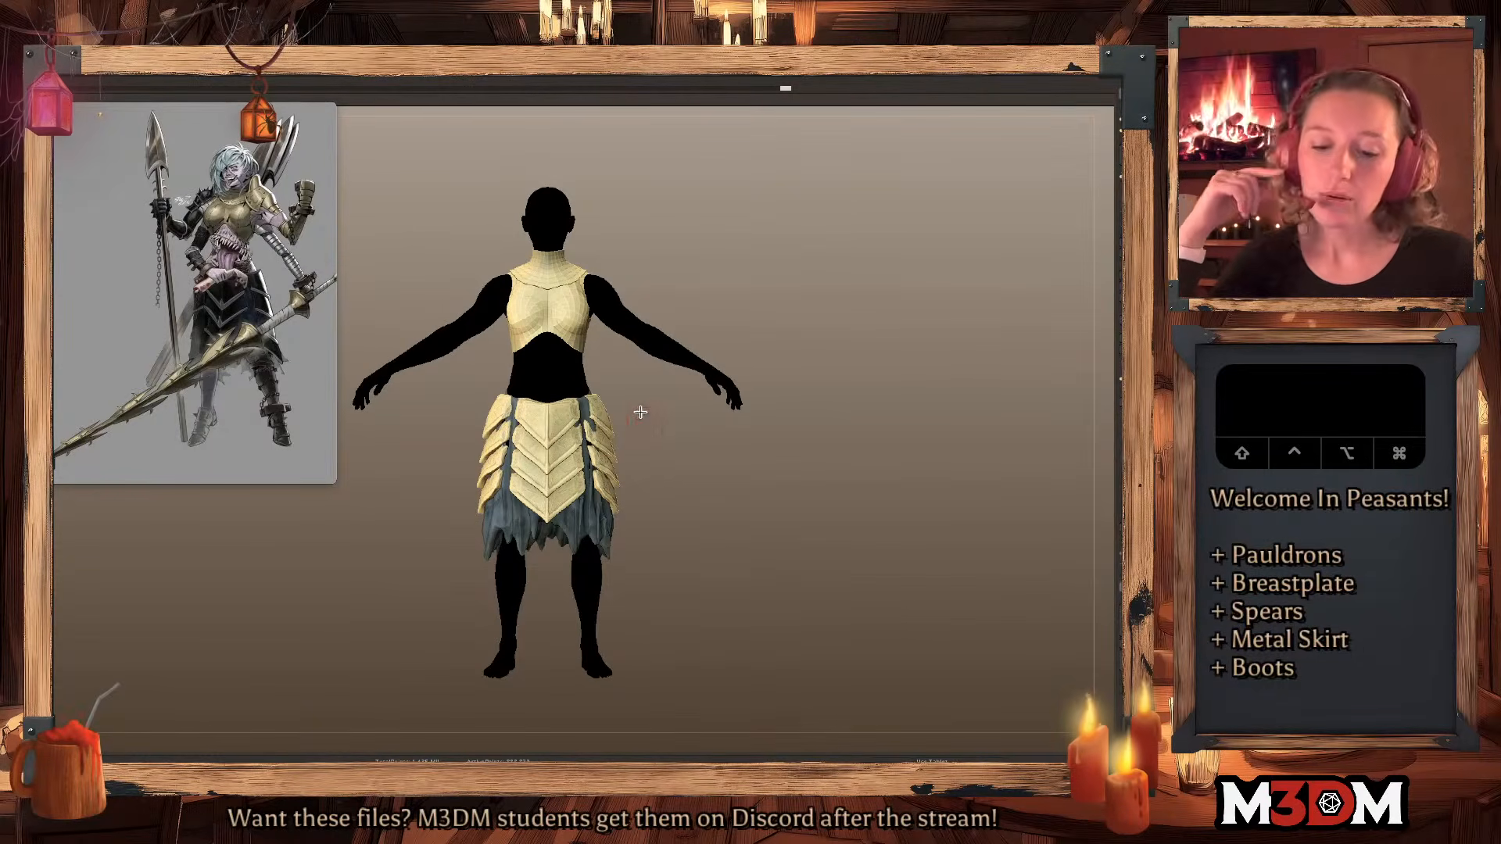
{"action": "left_click_drag", "start_coordinate": [699, 480], "coordinate": [694, 496]}
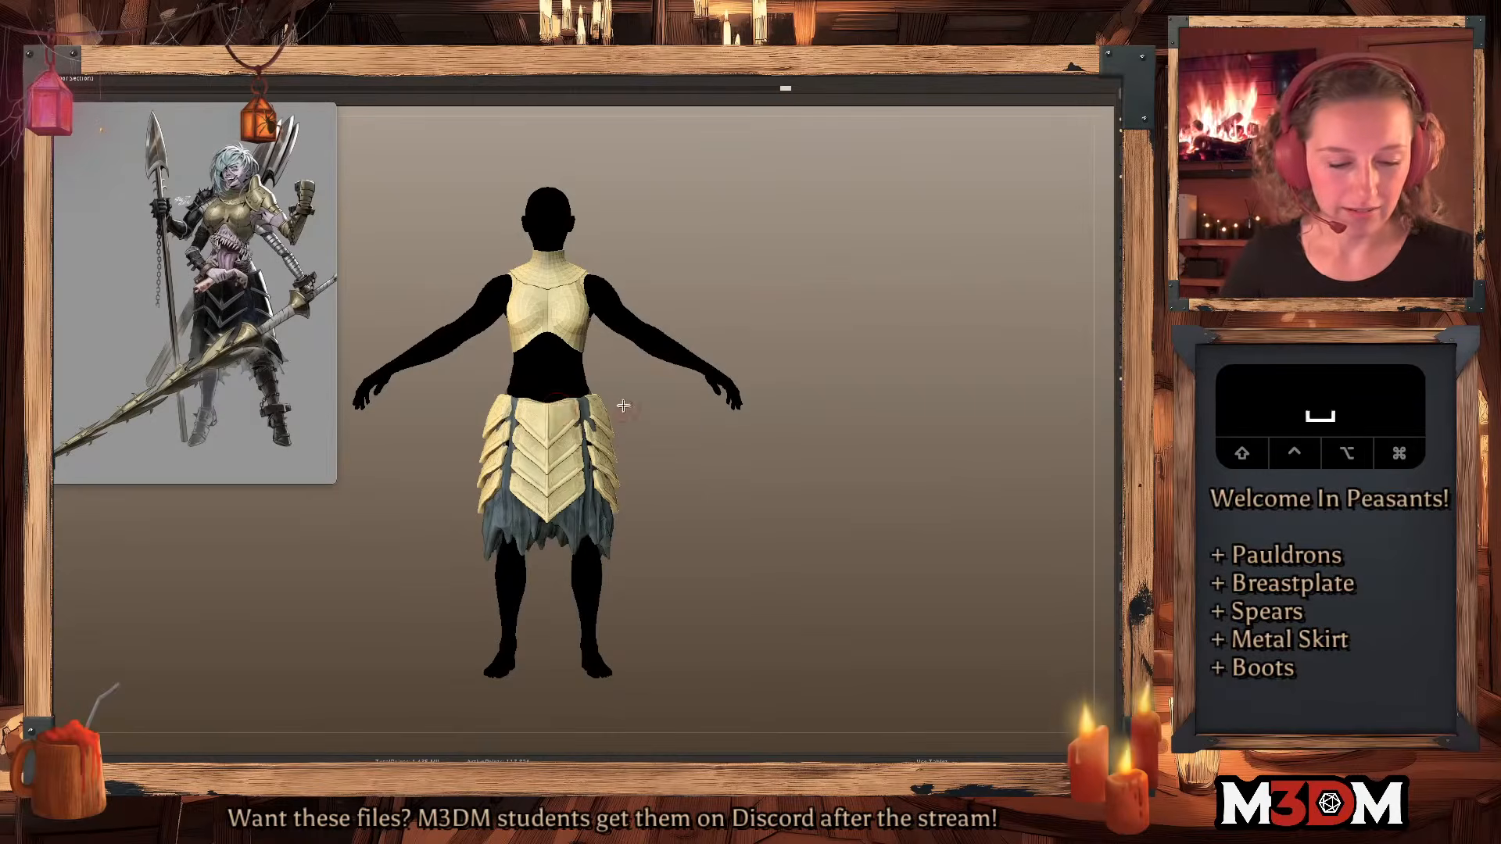
Toggle symmetry and nudge the skirt's top edge around the waist at the front and side gap.
{"action": "left_click_drag", "start_coordinate": [878, 473], "coordinate": [899, 563]}
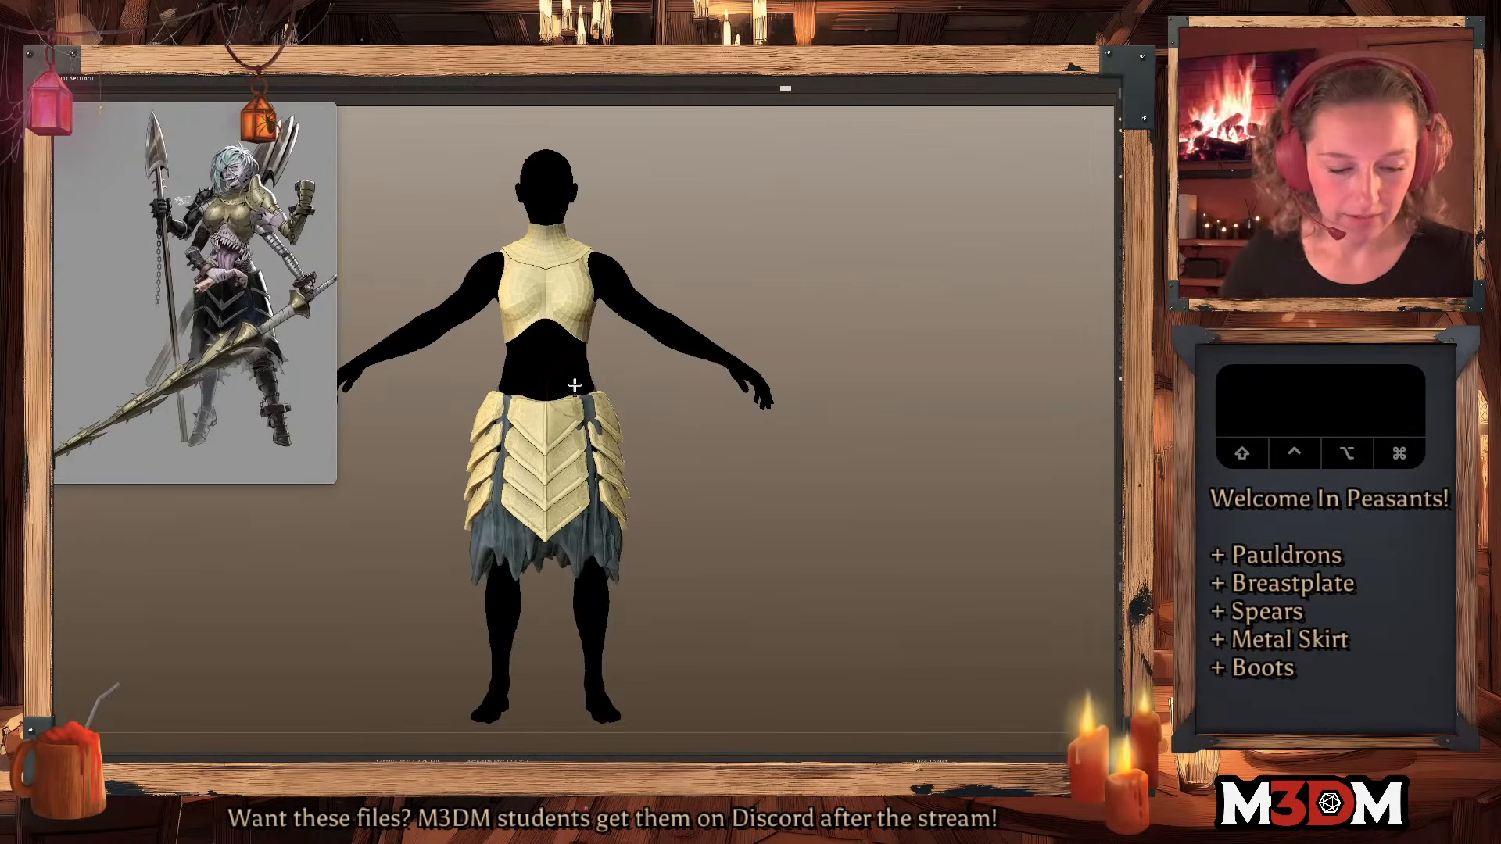
{"action": "key", "text": "x"}
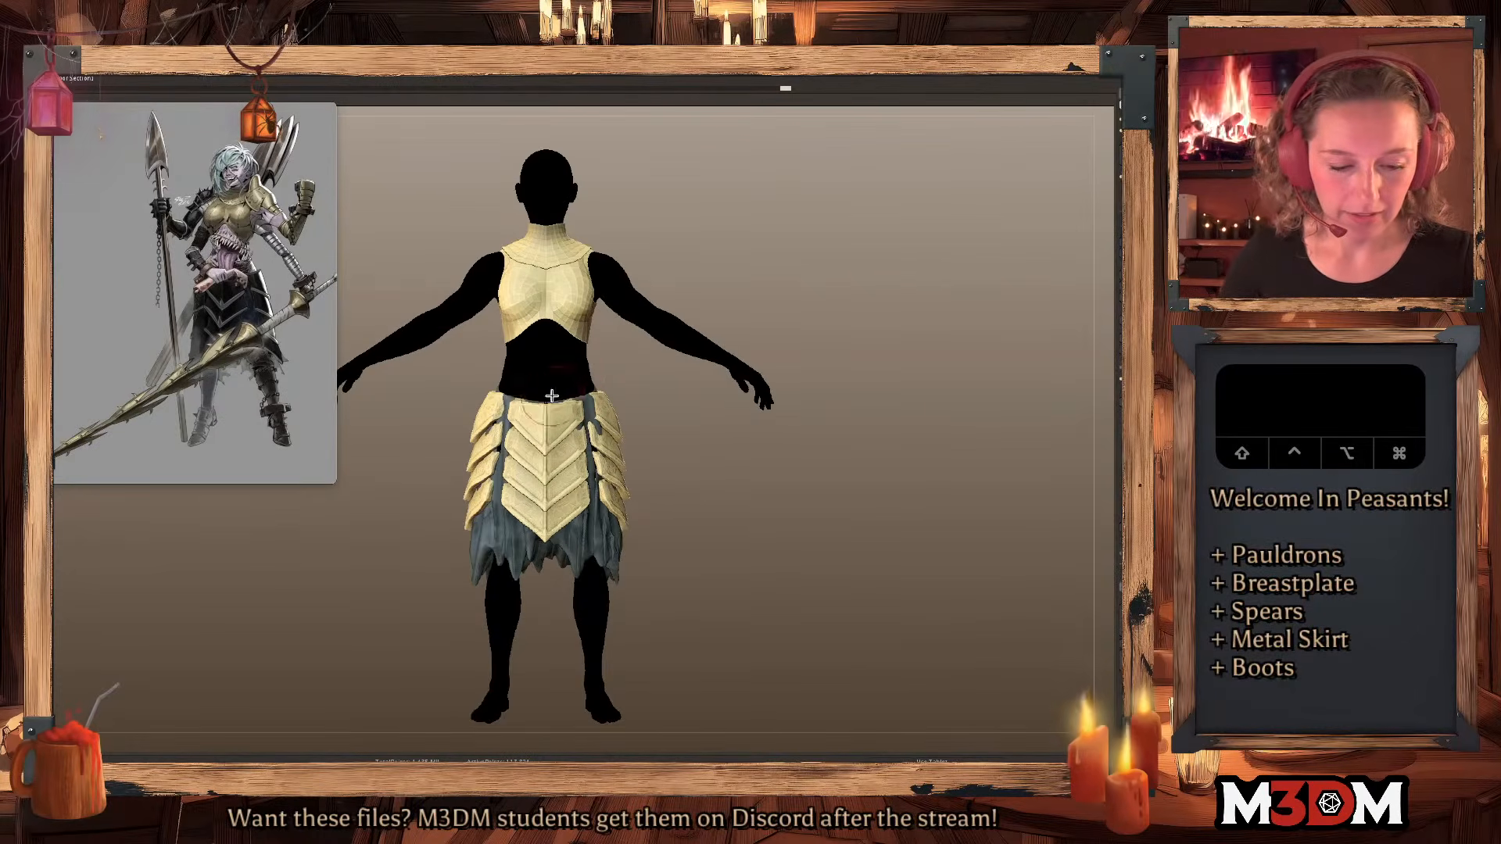
{"action": "left_click_drag", "start_coordinate": [568, 399], "coordinate": [576, 396]}
{"action": "left_click_drag", "start_coordinate": [705, 473], "coordinate": [655, 471]}
{"action": "left_click", "coordinate": [614, 400], "text": "alt"}
{"action": "left_click_drag", "start_coordinate": [602, 396], "coordinate": [591, 394]}
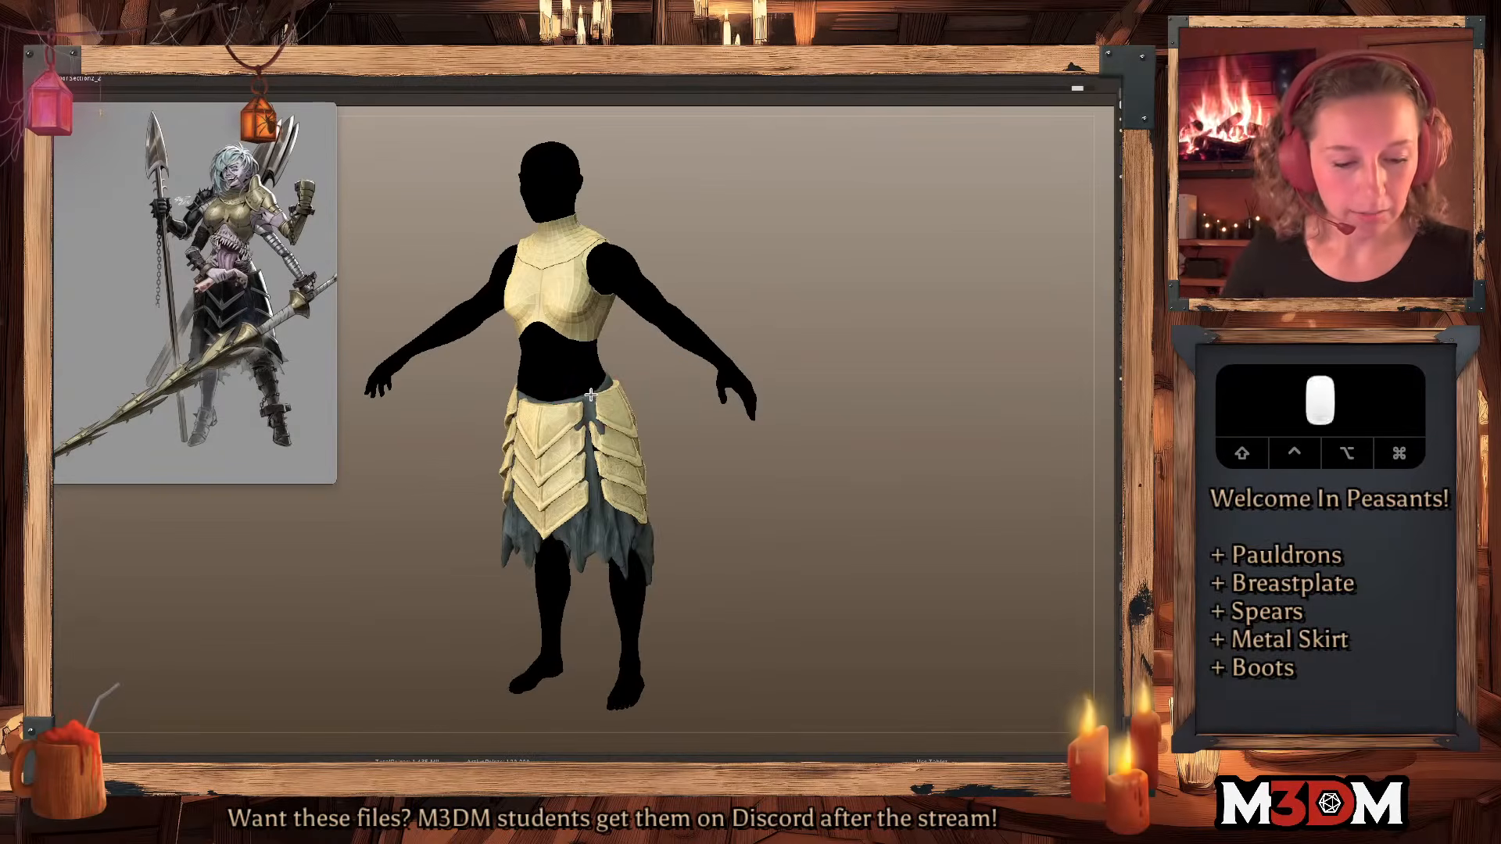
Return to the front view with the polyframe off and select the base body at the waist.
{"action": "left_click_drag", "start_coordinate": [706, 472], "coordinate": [800, 523]}
{"action": "key", "text": "shift+f"}
{"action": "key", "text": "shift+f"}
{"action": "left_click", "coordinate": [612, 349], "text": "alt"}
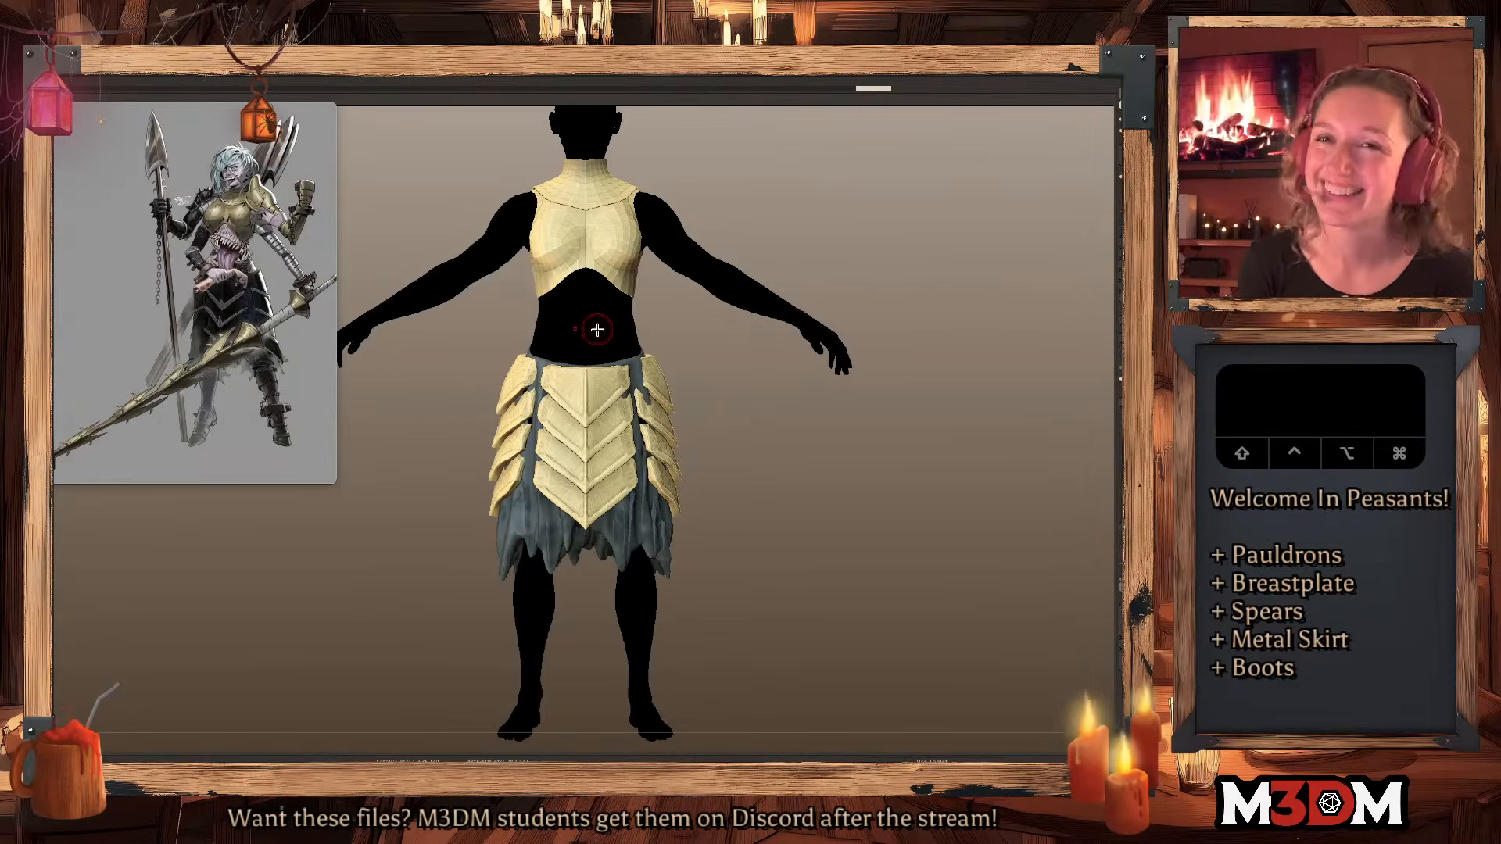
Enlarge the brush and nudge the skirt's top edge slightly upward at the front of the waist, toggling the polyframe.
{"action": "left_click_drag", "start_coordinate": [805, 482], "coordinate": [785, 458], "text": "alt"}
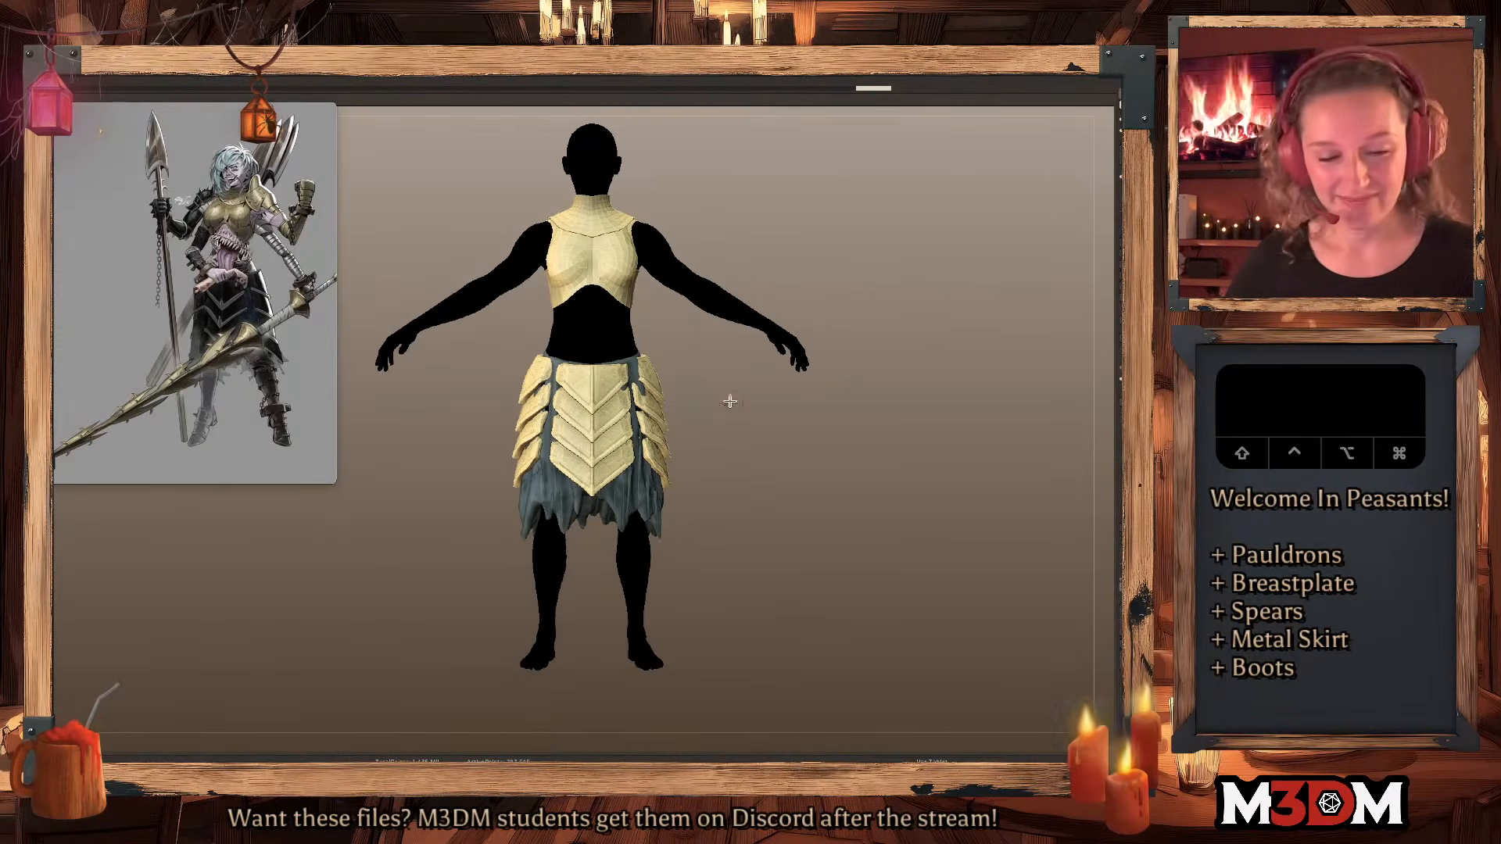
{"action": "left_click_drag", "start_coordinate": [928, 386], "coordinate": [740, 368], "text": "alt"}
{"action": "right_click", "coordinate": [601, 349]}
{"action": "mouse_move", "coordinate": [615, 353]}
{"action": "left_mouse_down", "text": "alt"}
{"action": "mouse_move", "coordinate": [624, 344]}
{"action": "mouse_move", "coordinate": [600, 349]}
{"action": "mouse_move", "coordinate": [614, 364]}
{"action": "mouse_move", "coordinate": [601, 380]}
{"action": "left_mouse_up", "text": "alt"}
{"action": "key", "text": "bracketright"}
{"action": "key", "text": "shift+f"}
{"action": "key", "text": "shift+f"}
{"action": "left_click_drag", "start_coordinate": [575, 394], "coordinate": [574, 388]}
{"action": "left_click_drag", "start_coordinate": [798, 325], "coordinate": [808, 335], "text": "alt"}
{"action": "key", "text": "shift+f"}
{"action": "key", "text": "shift+f"}
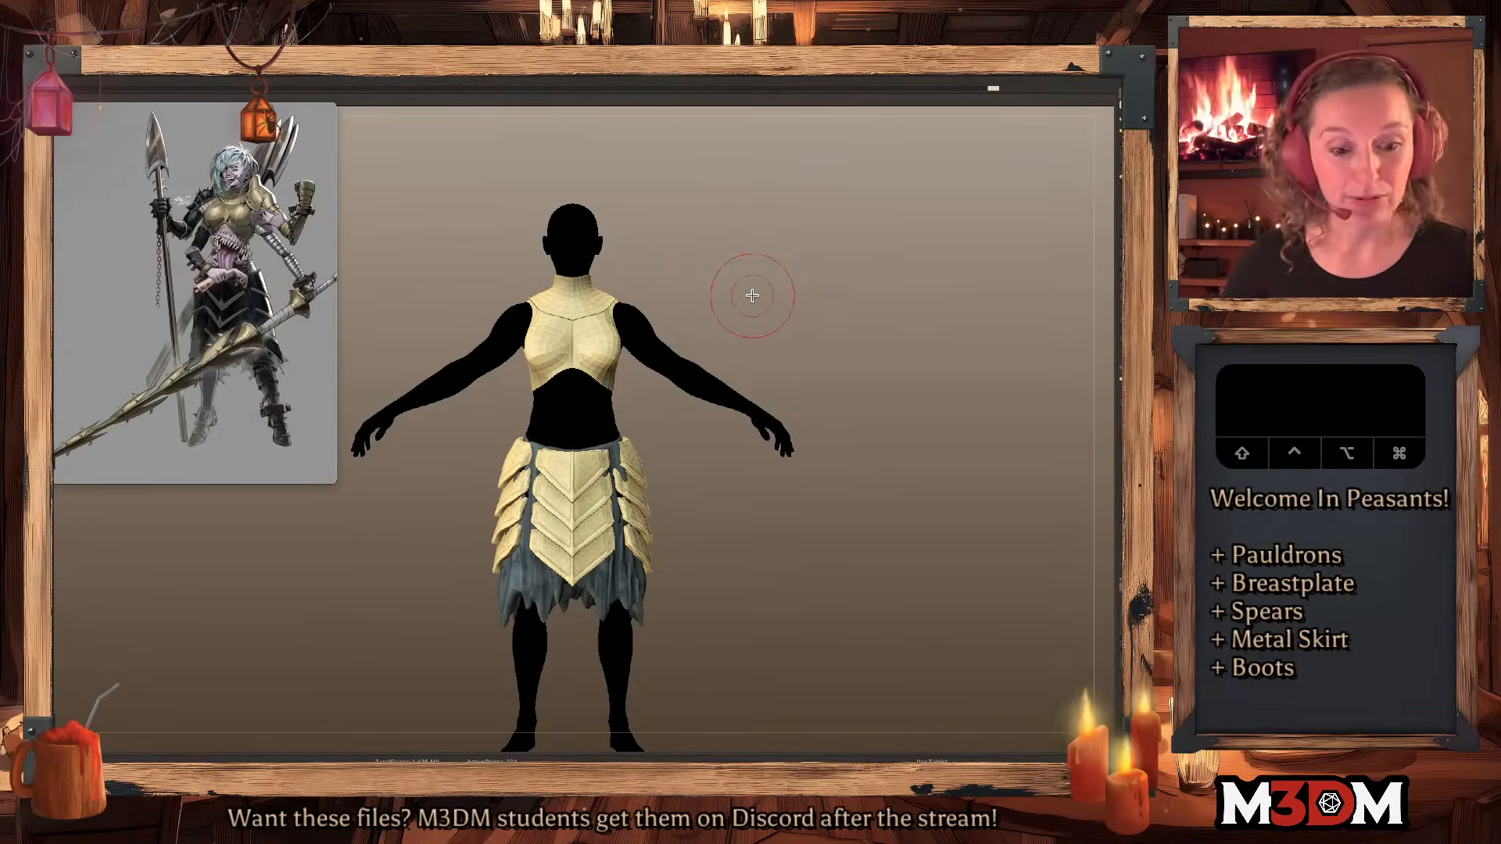
Select the base body and isolate it, with its head, shoulders and arms framed from the front.
{"action": "left_click", "coordinate": [630, 326], "text": "alt"}
{"action": "left_click_drag", "start_coordinate": [858, 328], "coordinate": [854, 369], "text": "alt"}
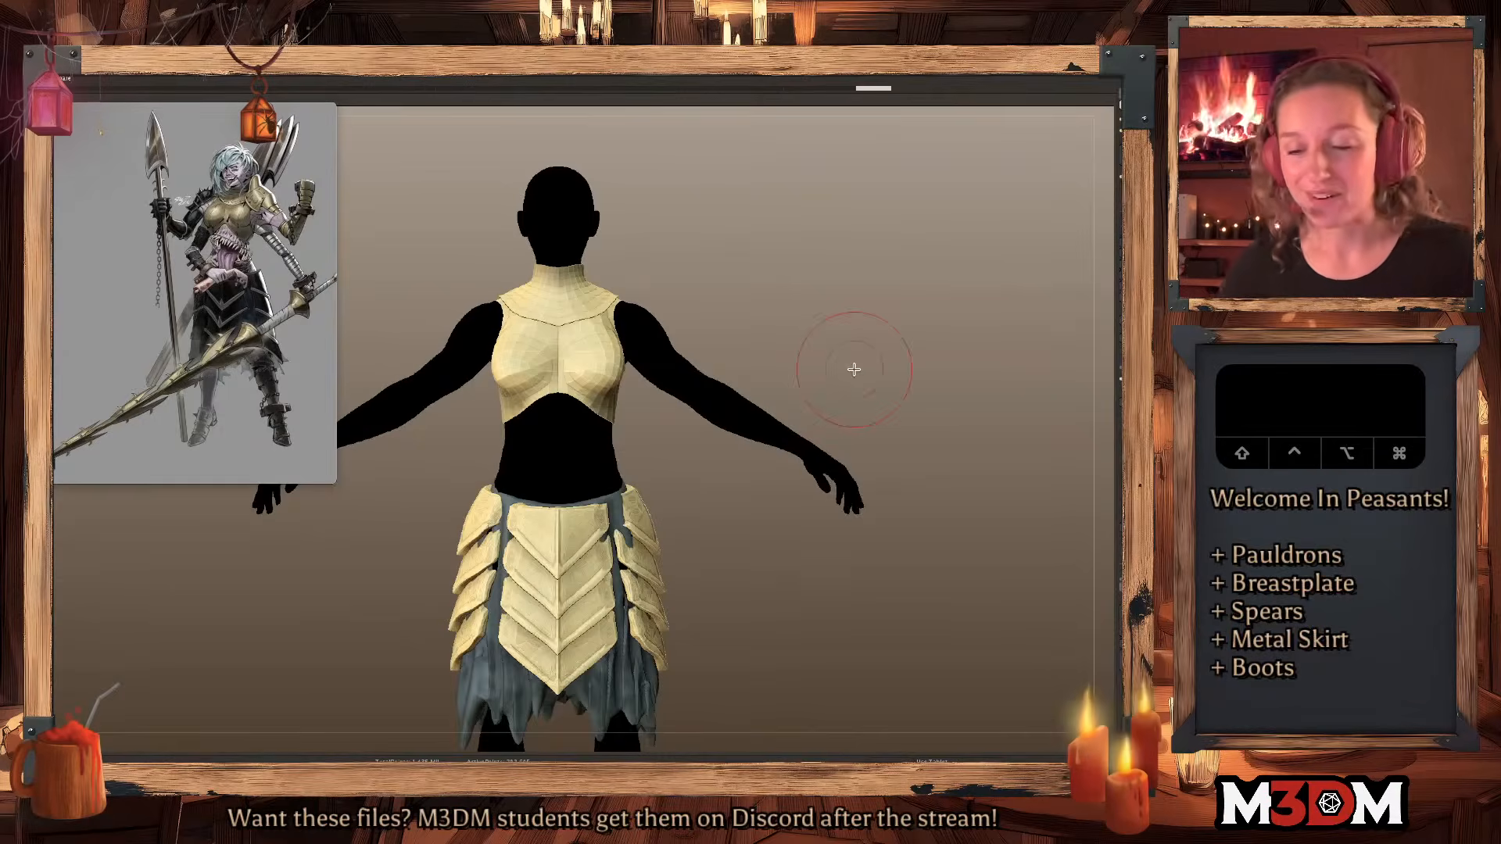
{"action": "key", "text": "shift+f"}
{"action": "key", "text": "shift+f"}
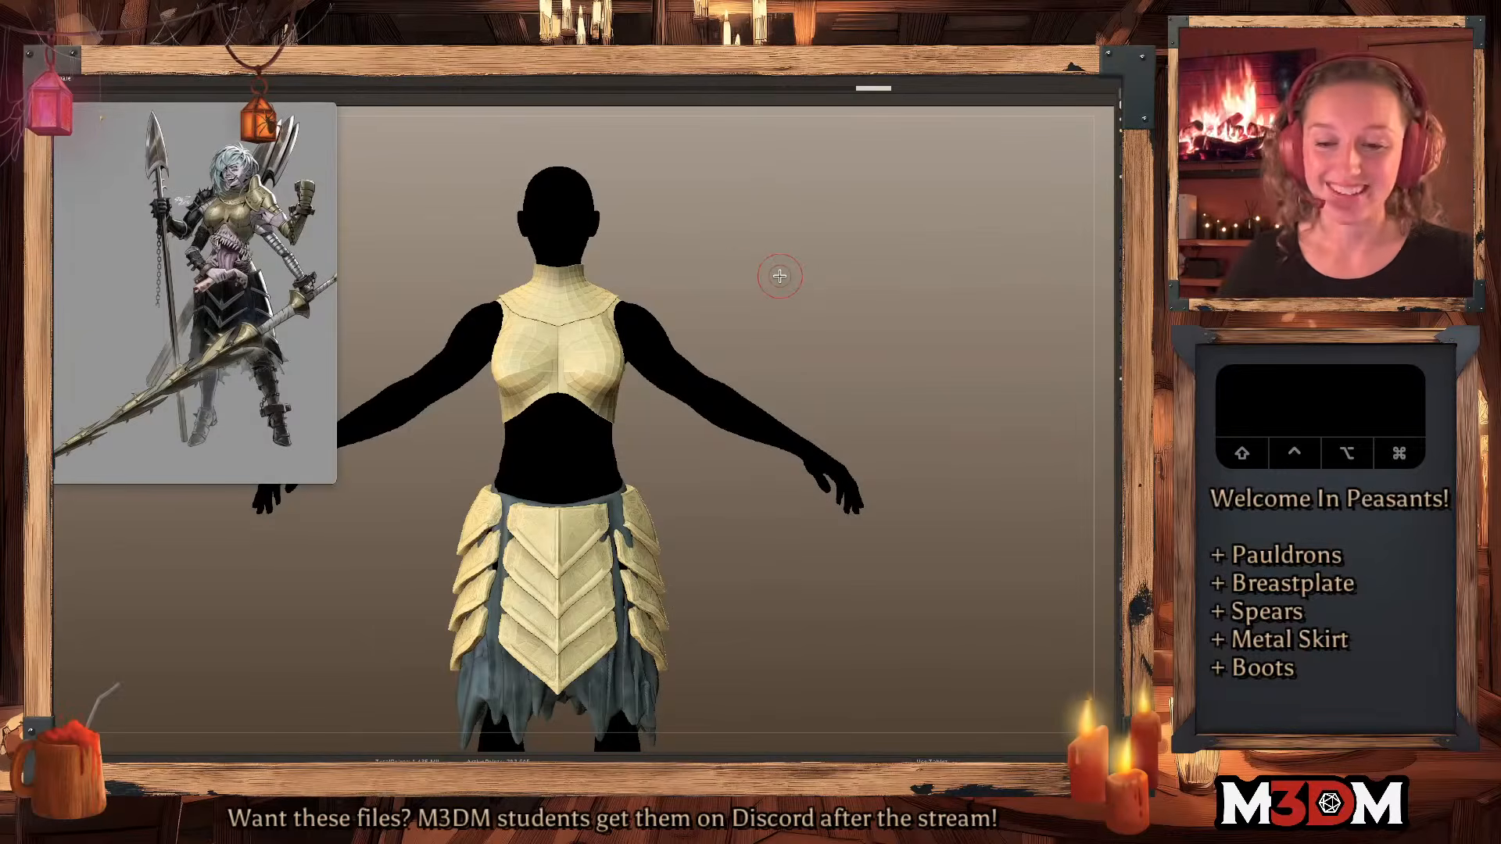
{"action": "left_click", "coordinate": [1106, 253]}
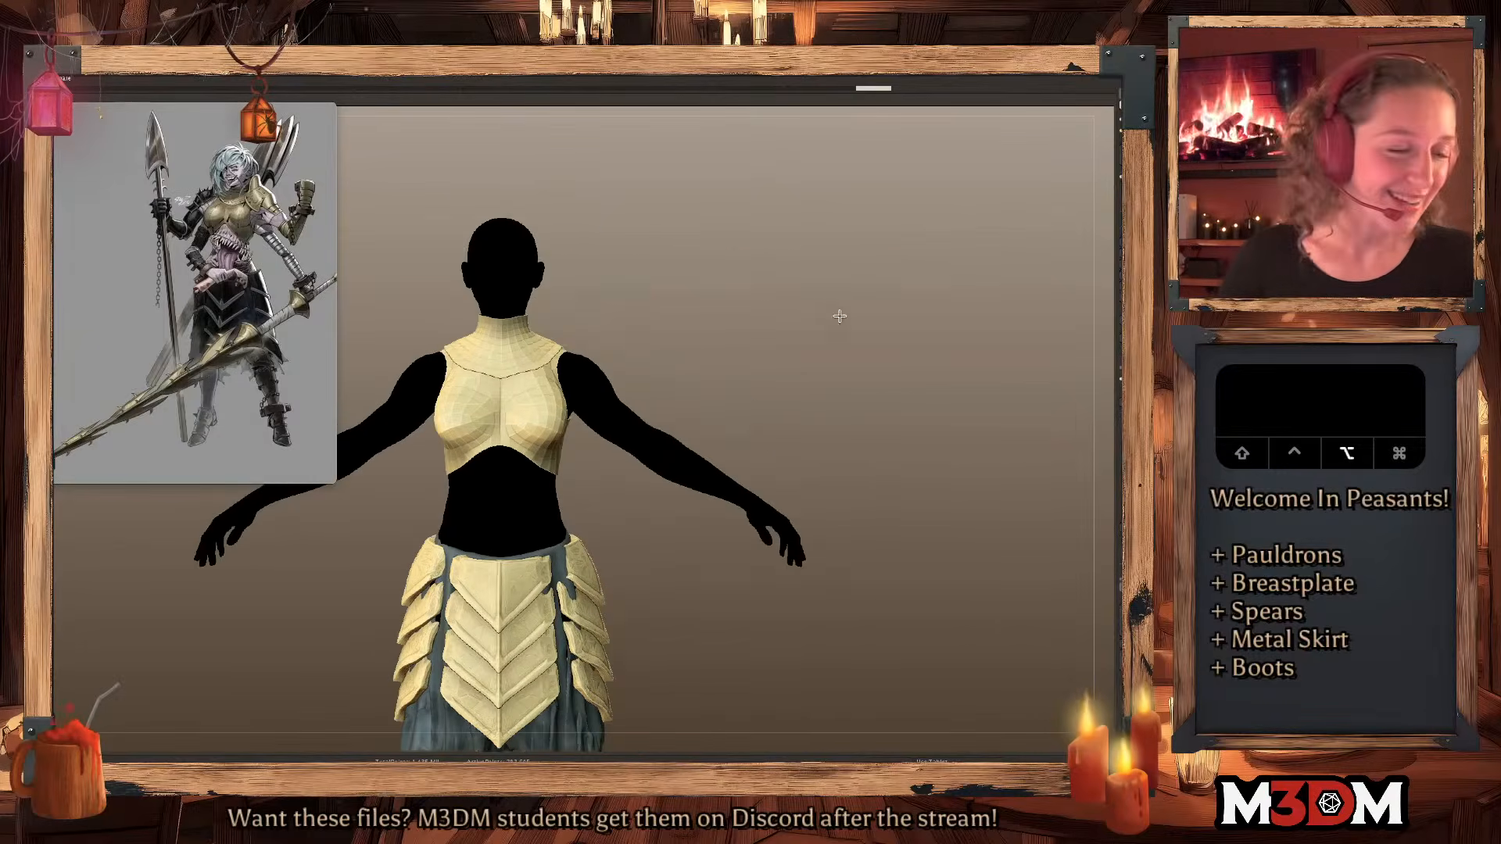
{"action": "left_click_drag", "start_coordinate": [683, 344], "coordinate": [677, 395], "text": "alt"}
{"action": "key", "text": "shift+f"}
{"action": "key", "text": "shift+f"}
Toggle symmetry, mask both arms of the isolated body and invert the mask so only the arms can move.
{"action": "key", "text": "x"}
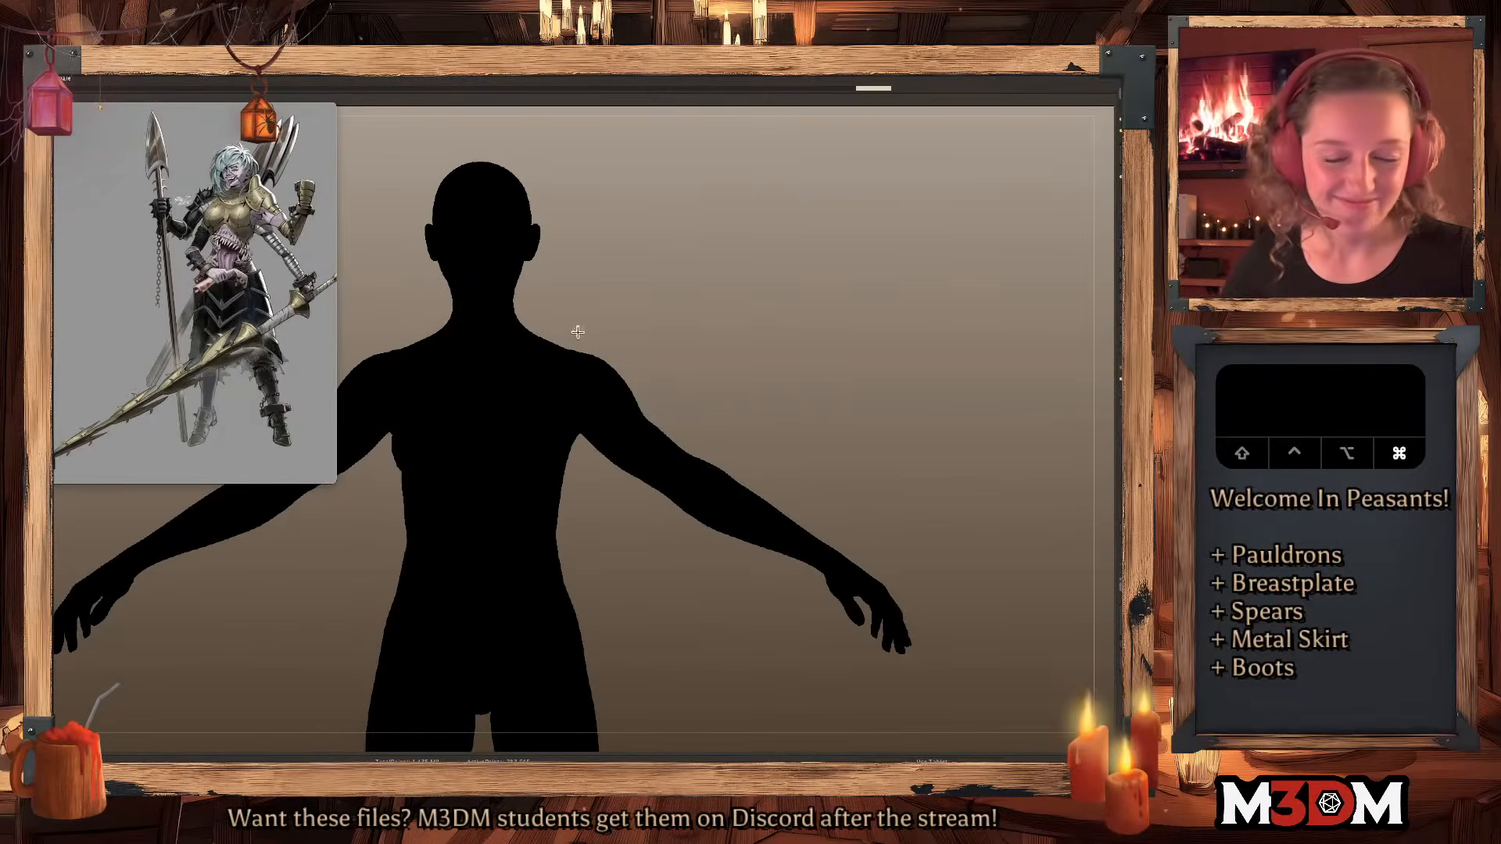
{"action": "mouse_move", "coordinate": [568, 339]}
{"action": "left_mouse_down", "text": "super"}
{"action": "mouse_move", "coordinate": [562, 376]}
{"action": "mouse_move", "coordinate": [596, 406]}
{"action": "left_mouse_up", "text": "super"}
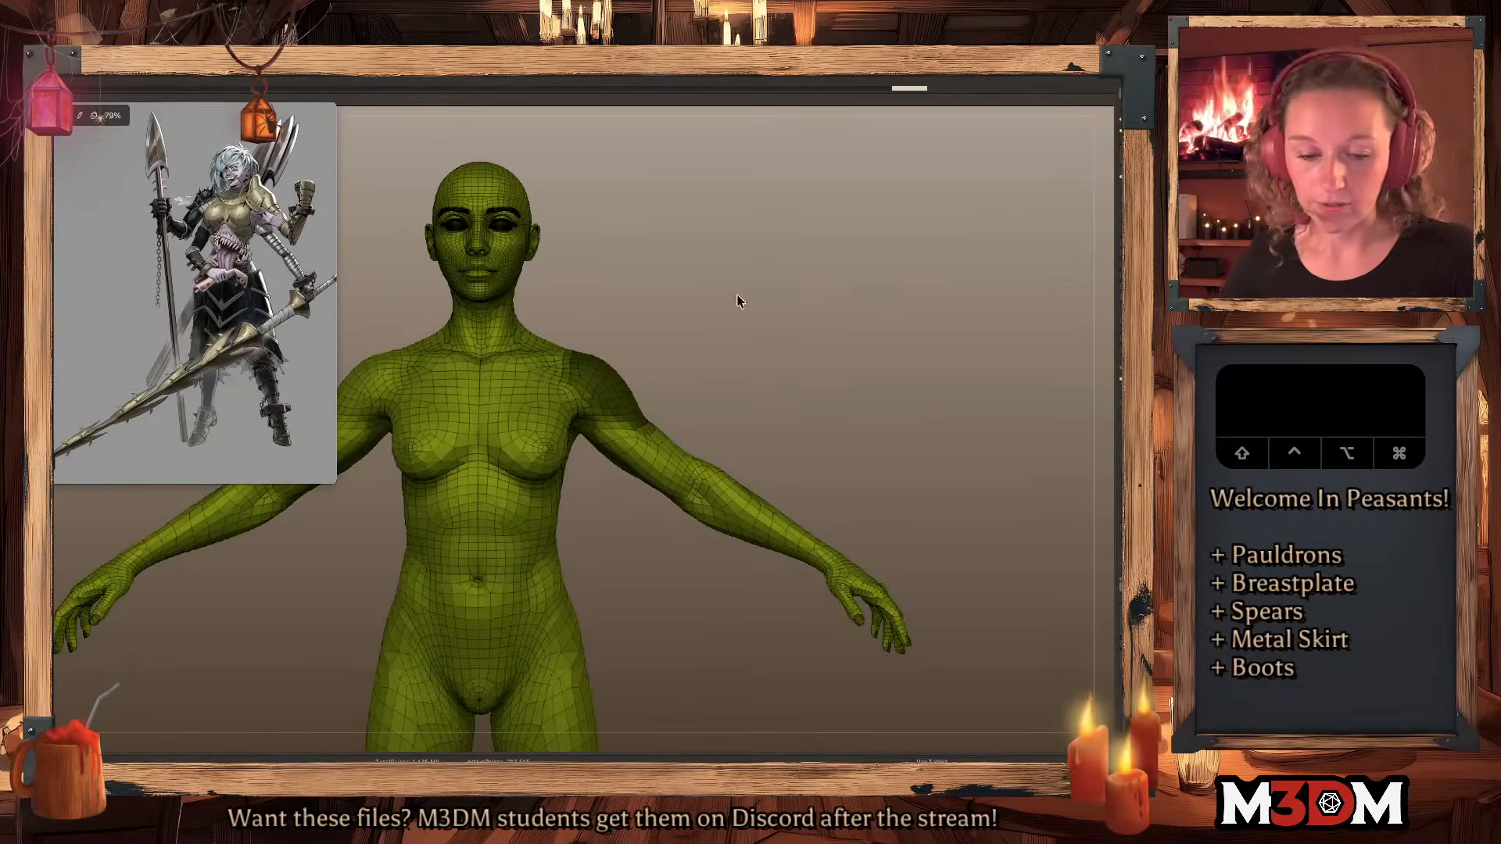
{"action": "left_click_drag", "start_coordinate": [656, 339], "coordinate": [758, 333], "text": "super"}
{"action": "left_click_drag", "start_coordinate": [672, 387], "coordinate": [708, 355], "text": "alt"}
{"action": "mouse_move", "coordinate": [633, 292]}
{"action": "left_mouse_down", "text": "super"}
{"action": "mouse_move", "coordinate": [720, 492]}
{"action": "mouse_move", "coordinate": [847, 431]}
{"action": "mouse_move", "coordinate": [598, 286]}
{"action": "mouse_move", "coordinate": [826, 453]}
{"action": "left_mouse_up", "text": "super"}
{"action": "key", "text": "x"}
{"action": "left_click", "coordinate": [843, 407], "text": "super"}
Rotate both arms downward from the shoulders and clear the mask.
{"action": "key", "text": "q"}
{"action": "key", "text": "w"}
{"action": "key", "text": "y"}
{"action": "mouse_move", "coordinate": [602, 326]}
{"action": "left_mouse_down"}
{"action": "mouse_move", "coordinate": [794, 473]}
{"action": "mouse_move", "coordinate": [713, 533]}
{"action": "left_mouse_up"}
{"action": "key", "text": "r"}
{"action": "key", "text": "q"}
{"action": "left_click_drag", "start_coordinate": [868, 375], "coordinate": [874, 409], "text": "super"}
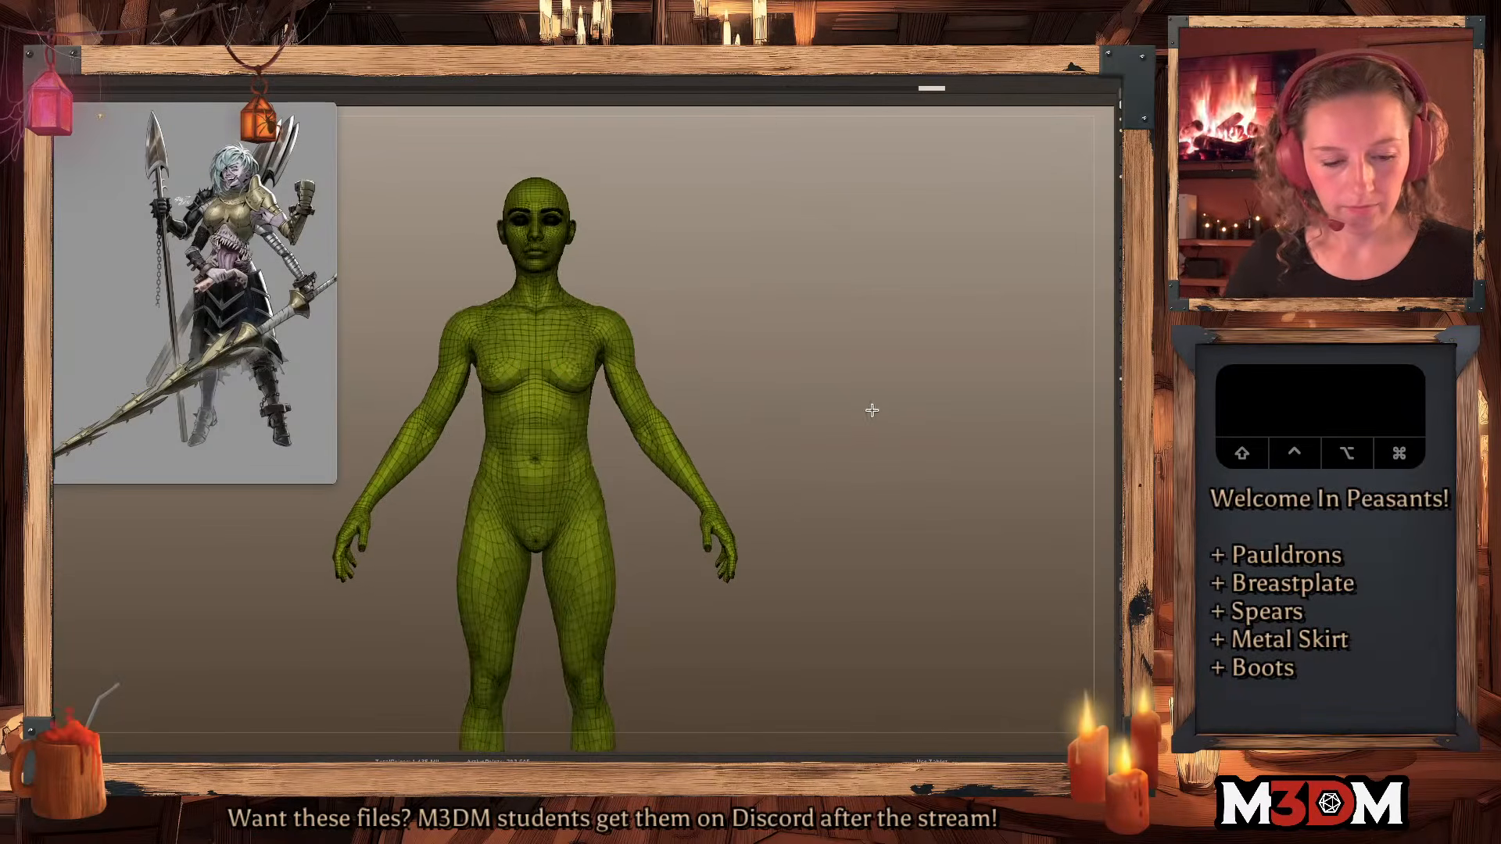
Bring back the arm mask, rotate both arms slightly outward again from the shoulders and release the mask.
{"action": "key", "text": "super+z"}
{"action": "key", "text": "q"}
{"action": "key", "text": "w"}
{"action": "key", "text": "r"}
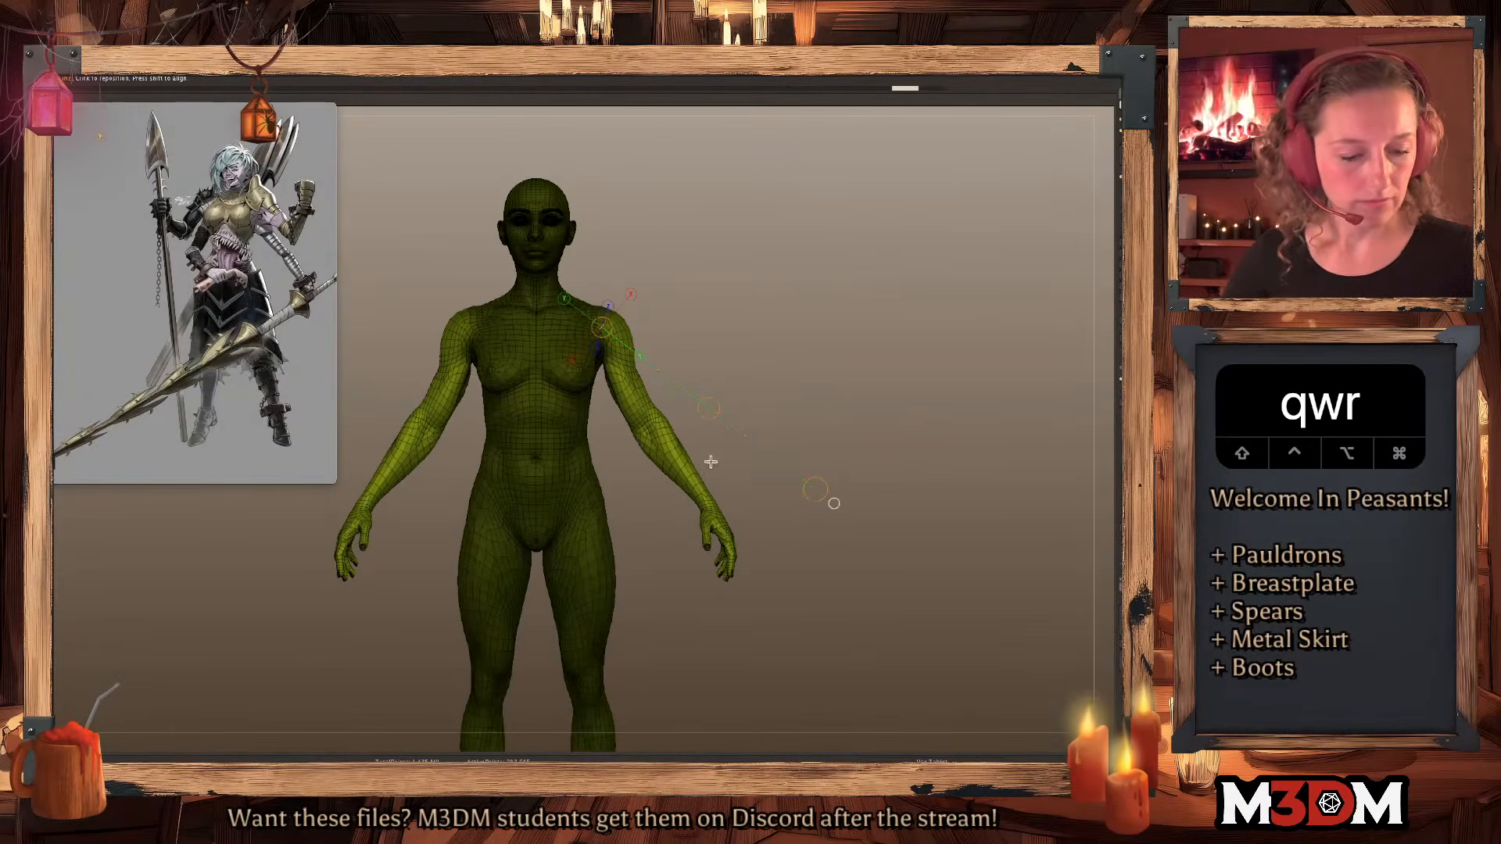
{"action": "mouse_move", "coordinate": [618, 322]}
{"action": "left_mouse_down"}
{"action": "mouse_move", "coordinate": [727, 567]}
{"action": "mouse_move", "coordinate": [761, 549]}
{"action": "left_mouse_up"}
{"action": "key", "text": "r"}
{"action": "key", "text": "q"}
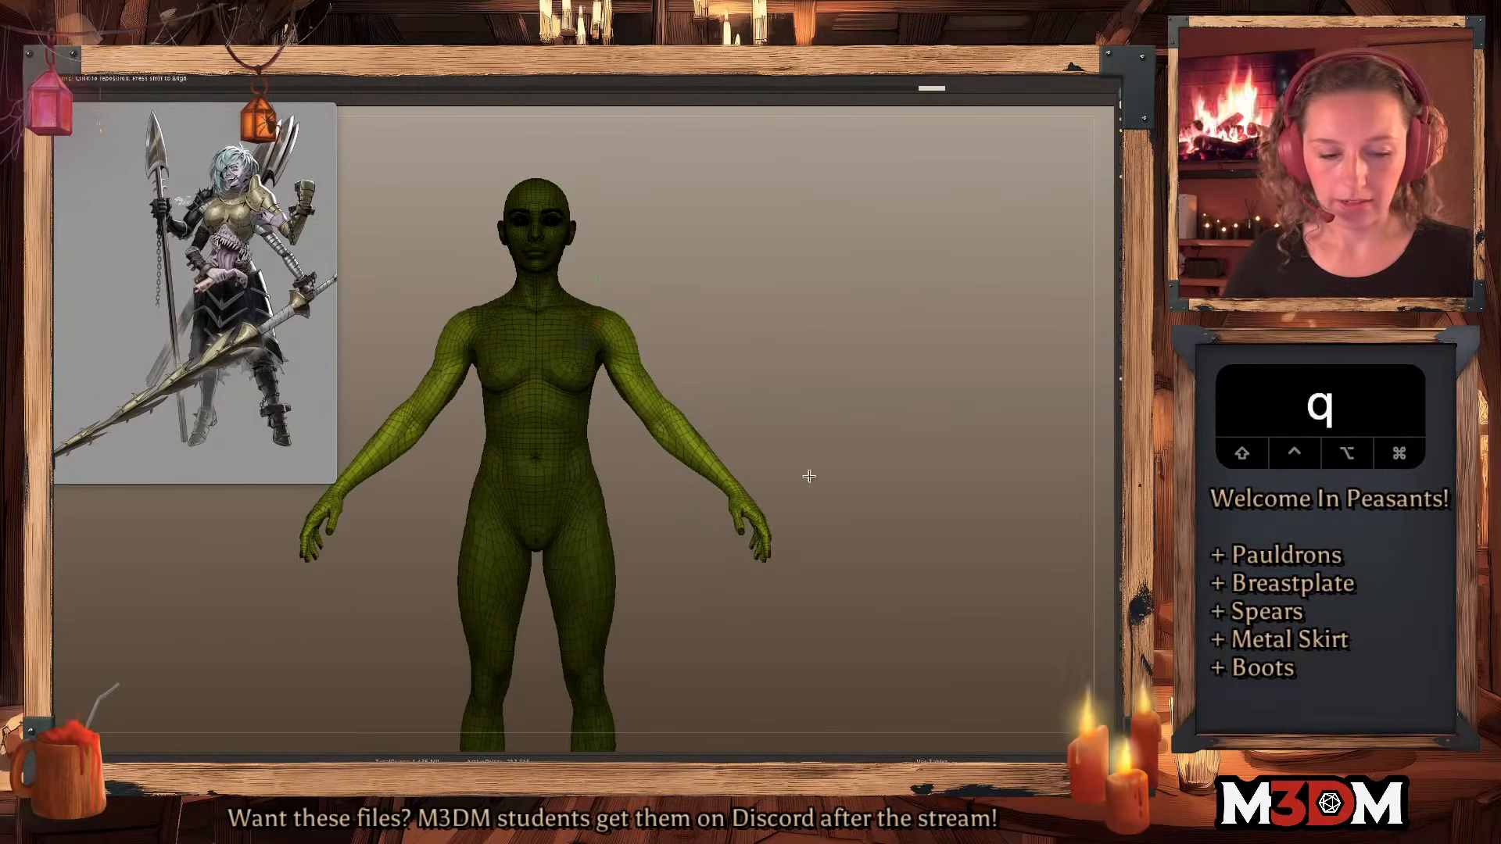
{"action": "left_click", "coordinate": [858, 423], "text": "super"}
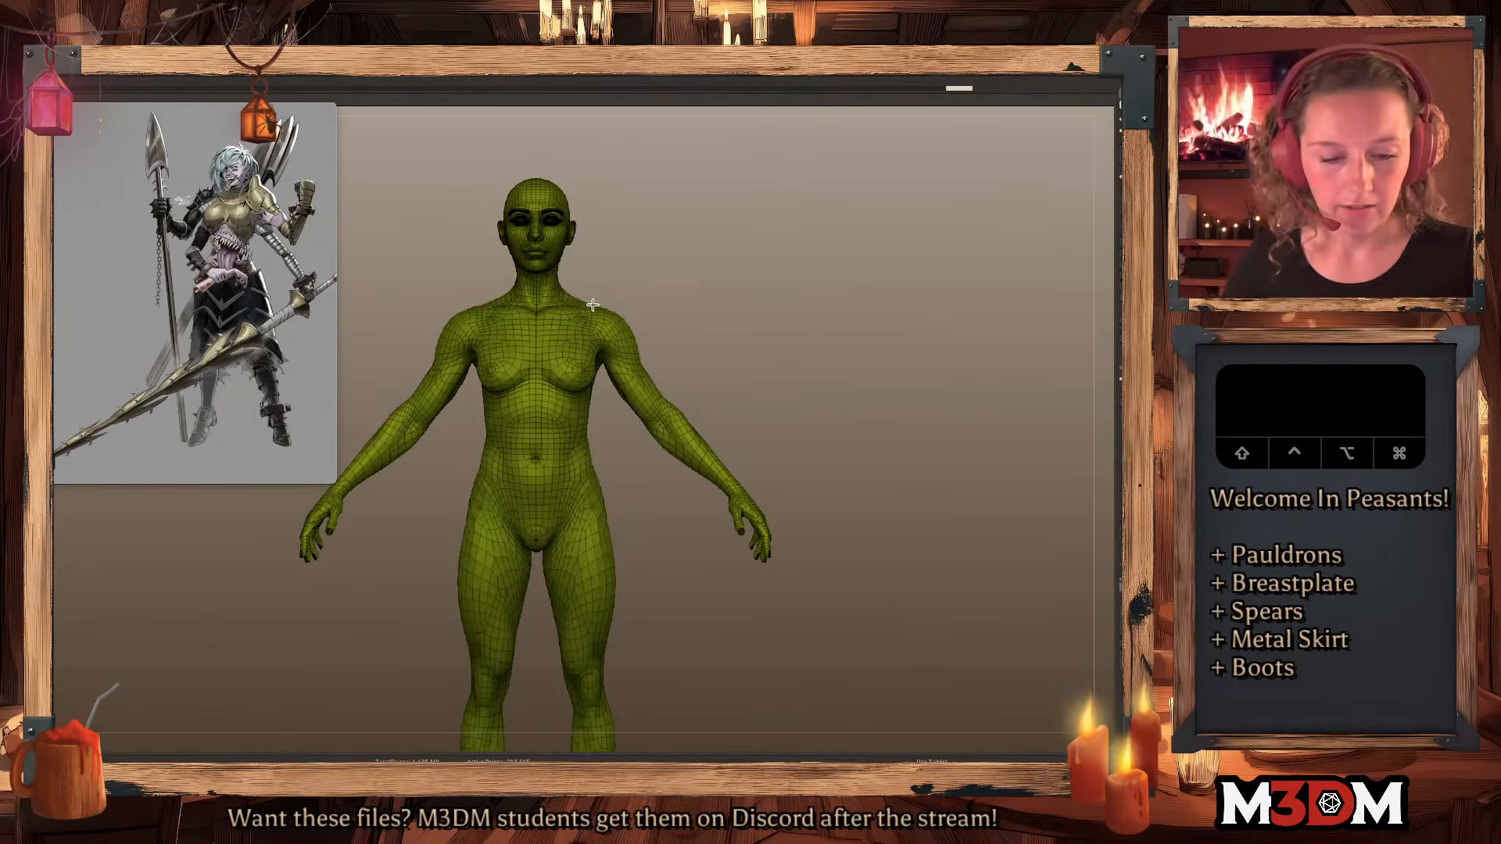
Mask one shoulder cap, turn that area into a separate pauldron piece and show the whole figure again.
{"action": "left_click_drag", "start_coordinate": [590, 285], "coordinate": [700, 266], "text": "super"}
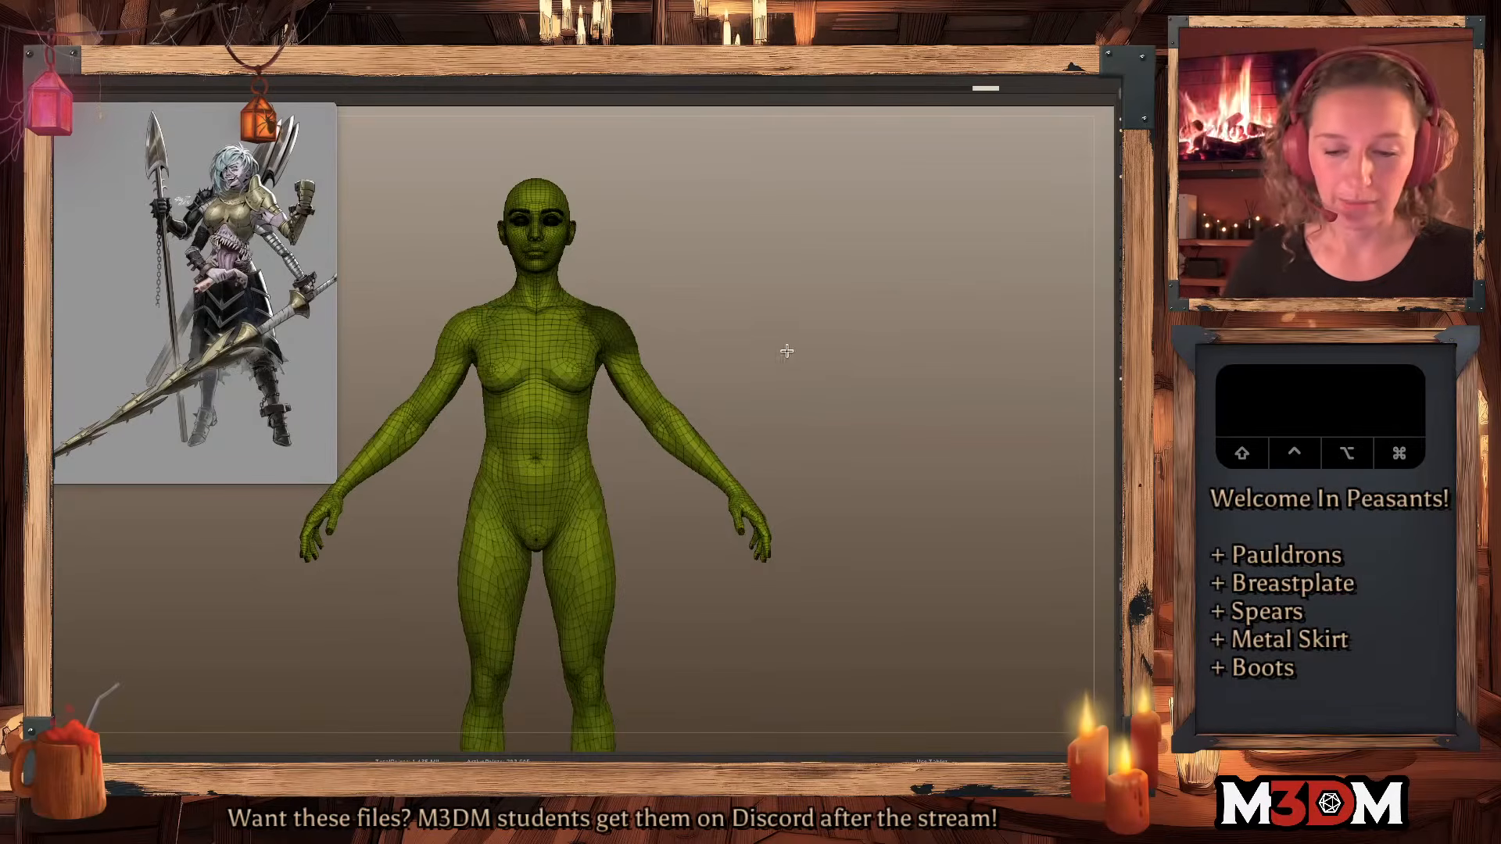
{"action": "key", "text": "shift+f"}
{"action": "key", "text": "shift+f"}
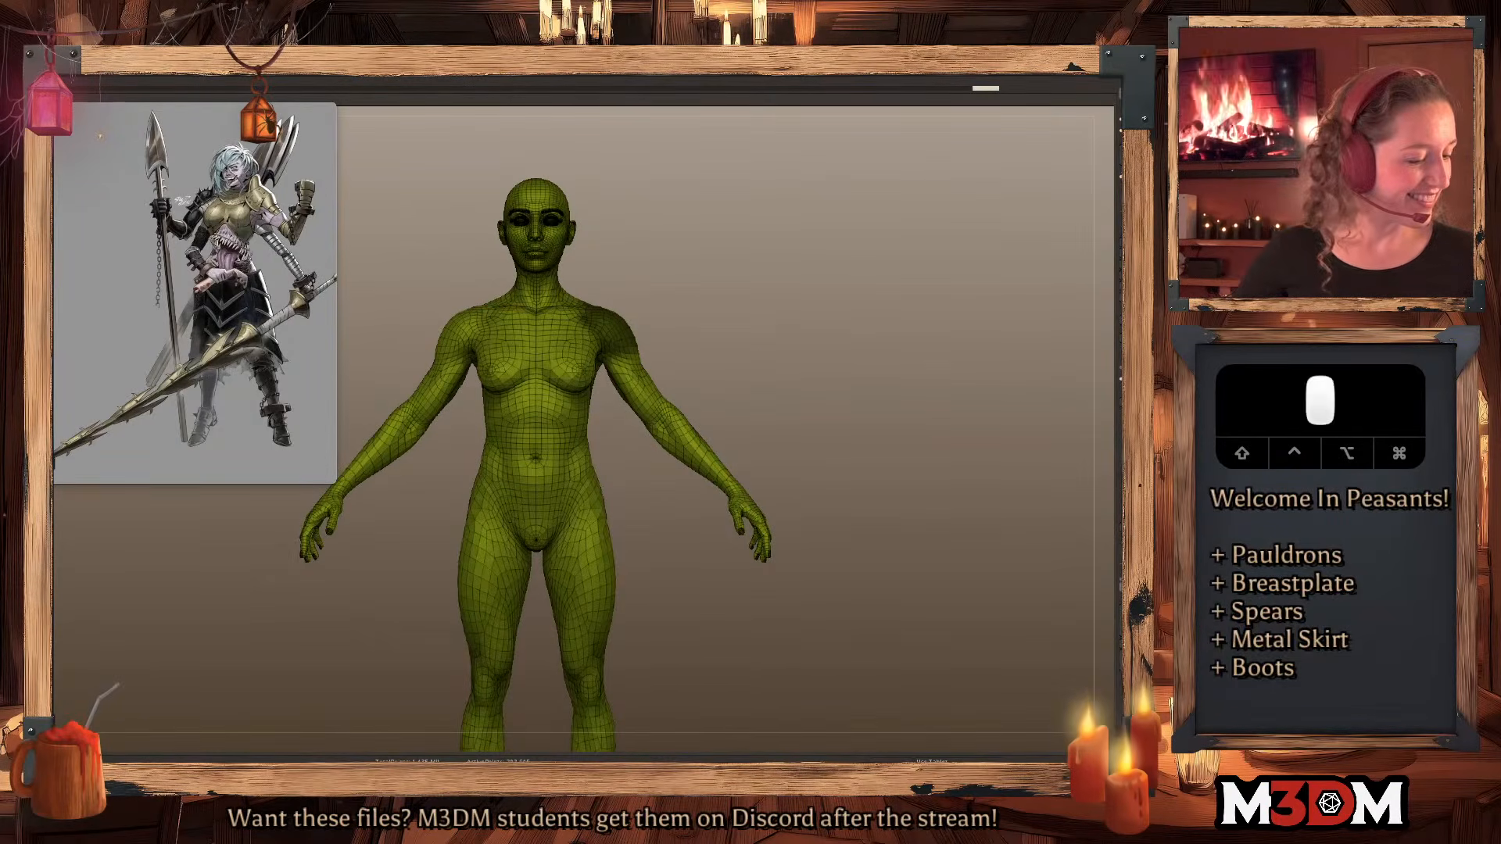
{"action": "left_click", "coordinate": [908, 536], "text": "super"}
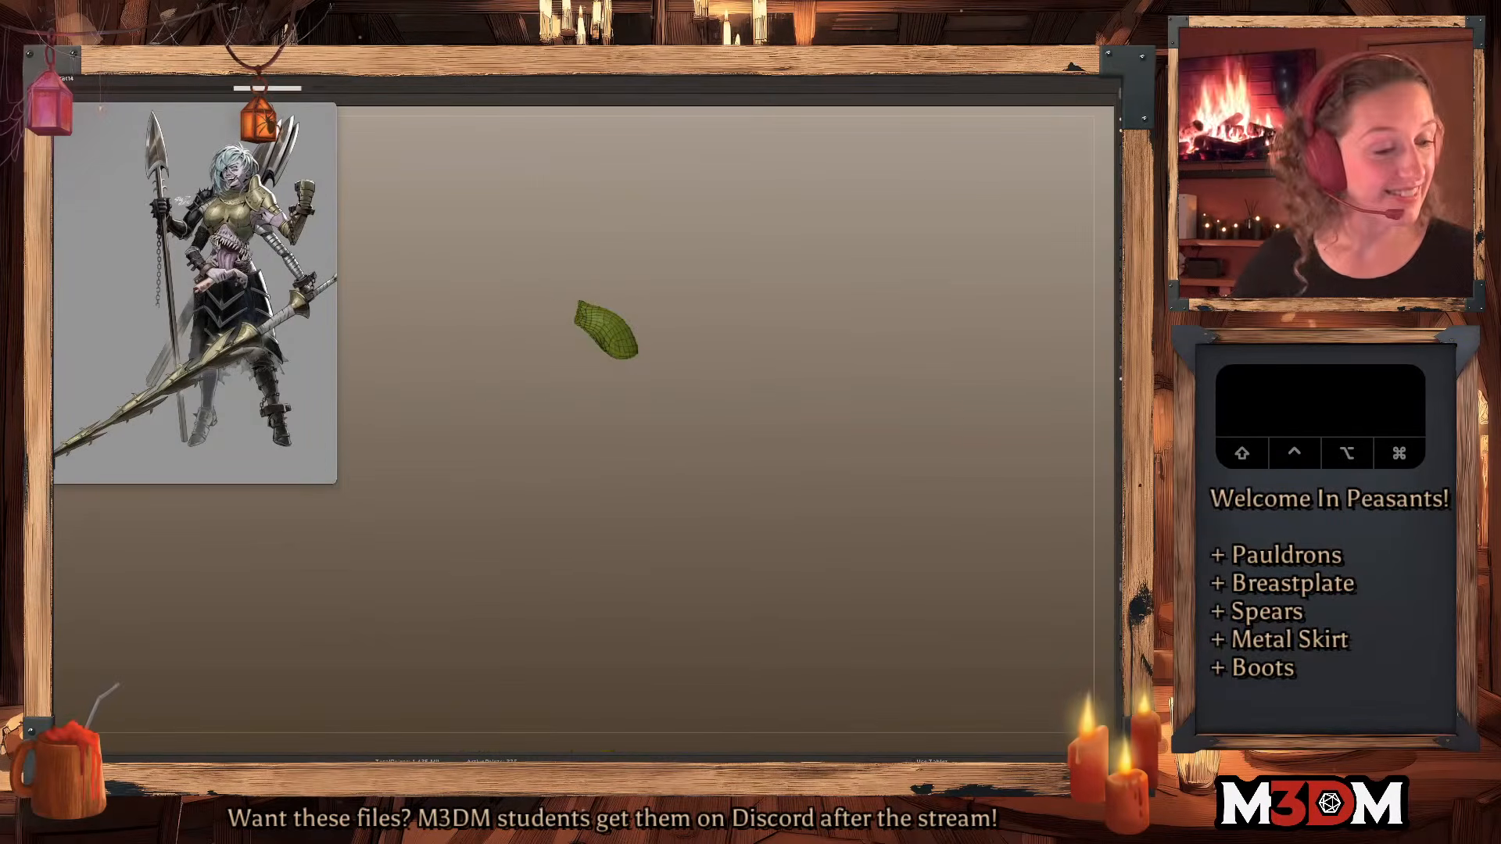
{"action": "left_click", "coordinate": [1142, 169]}
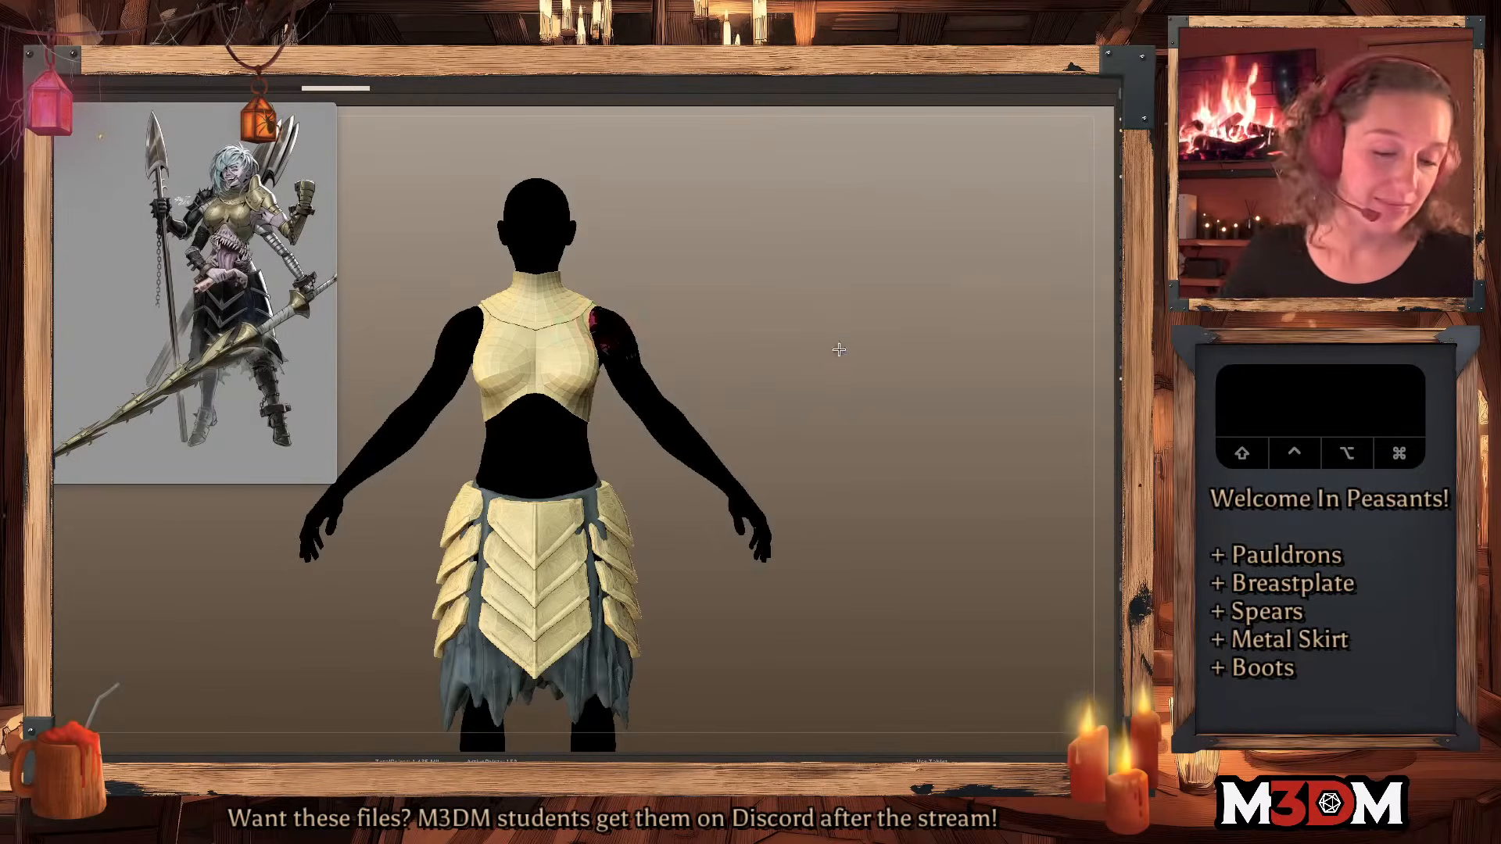
Offset the new pauldron piece outward so it sits over the shoulder.
{"action": "key", "text": "q"}
{"action": "key", "text": "w"}
{"action": "key", "text": "y"}
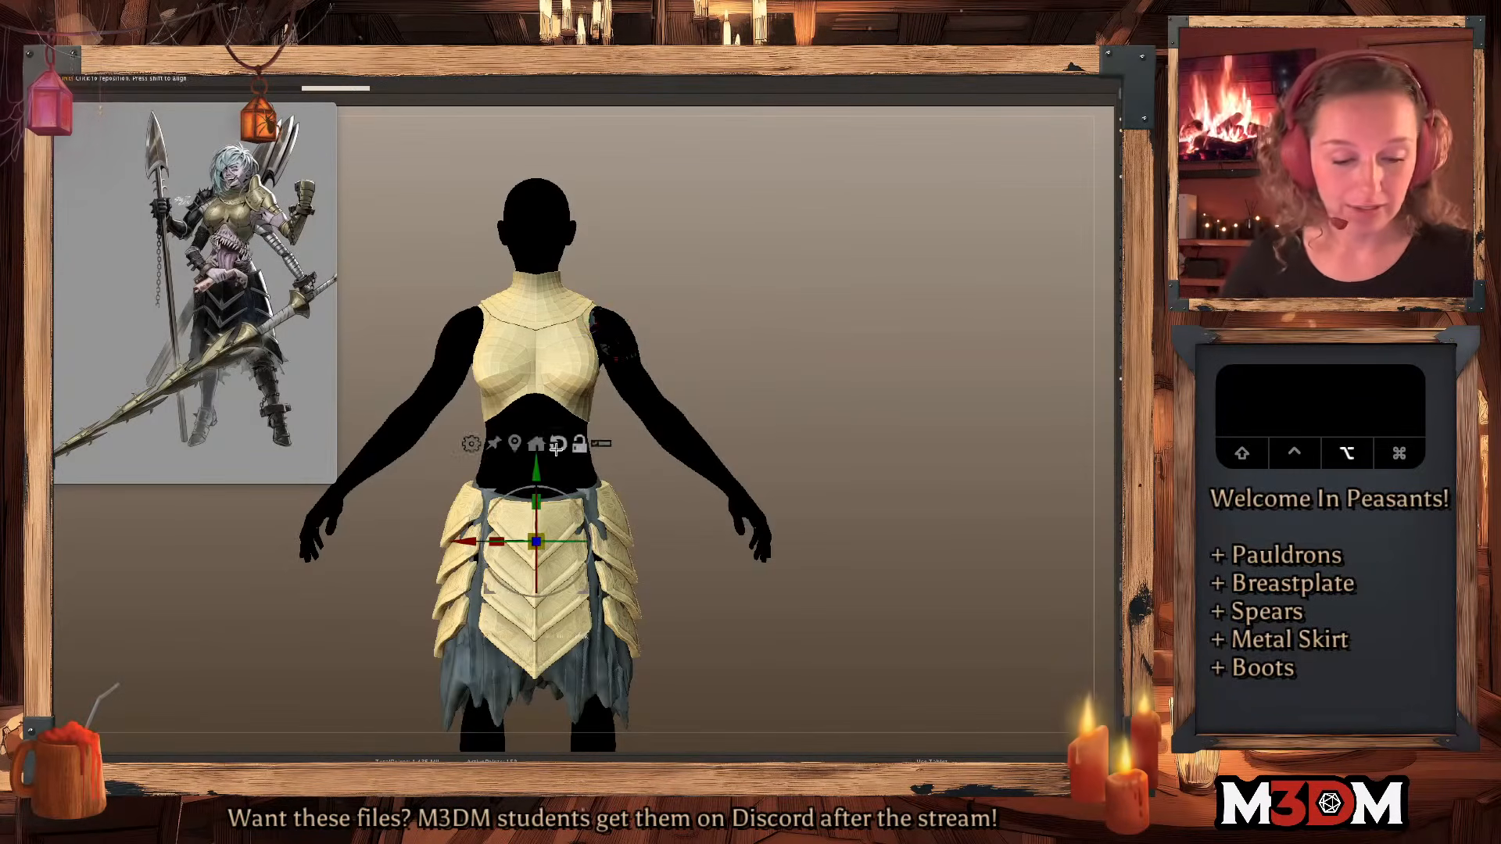
{"action": "left_click", "coordinate": [604, 331], "text": "super"}
{"action": "key", "text": "q"}
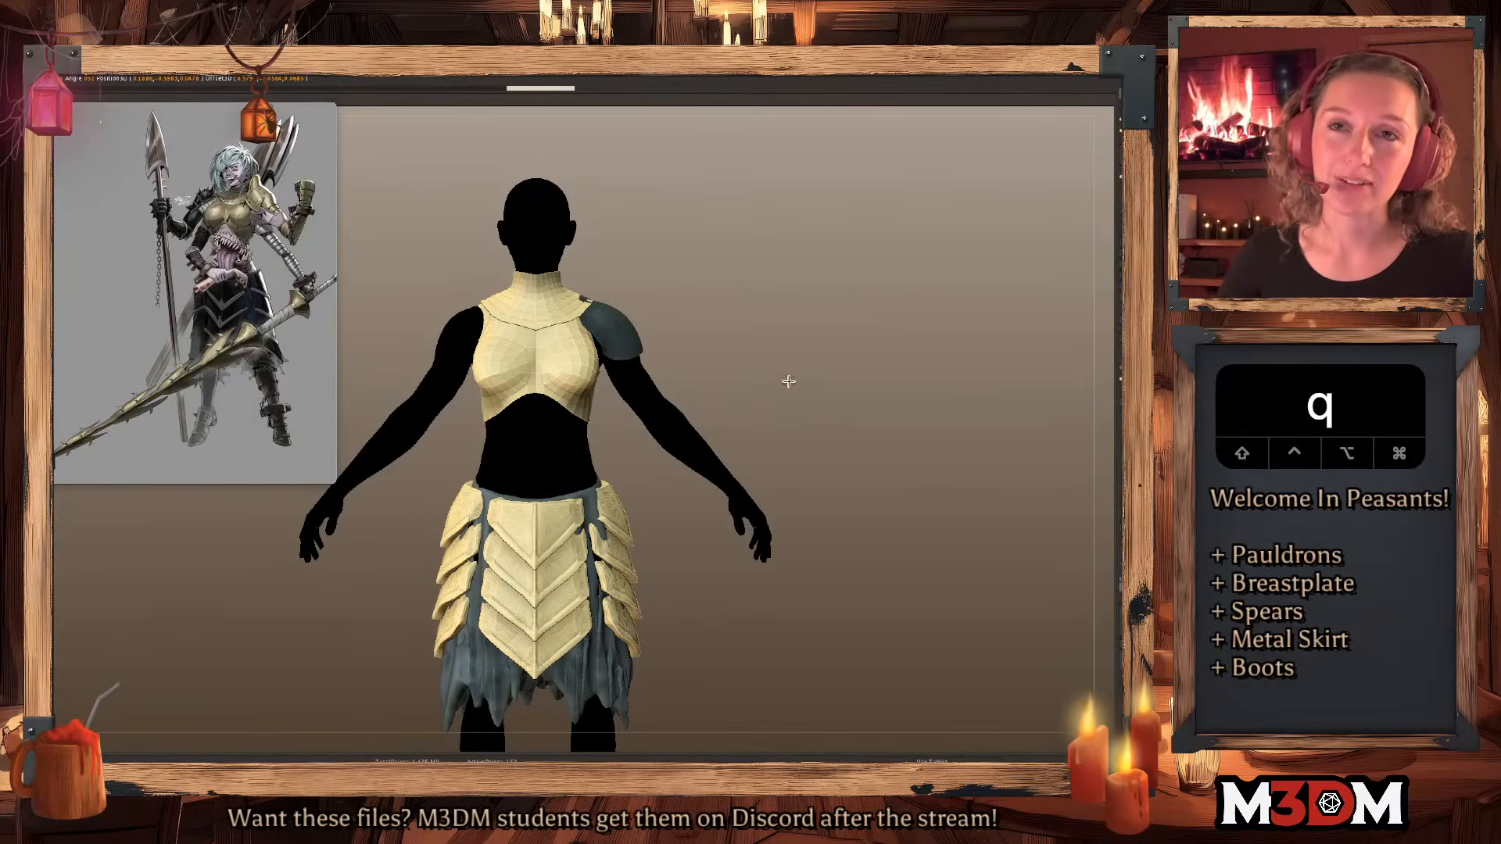
Sample the breastplate's gold colour and fill the pauldron with it.
{"action": "key", "text": "c"}
{"action": "key", "text": "shift+f"}
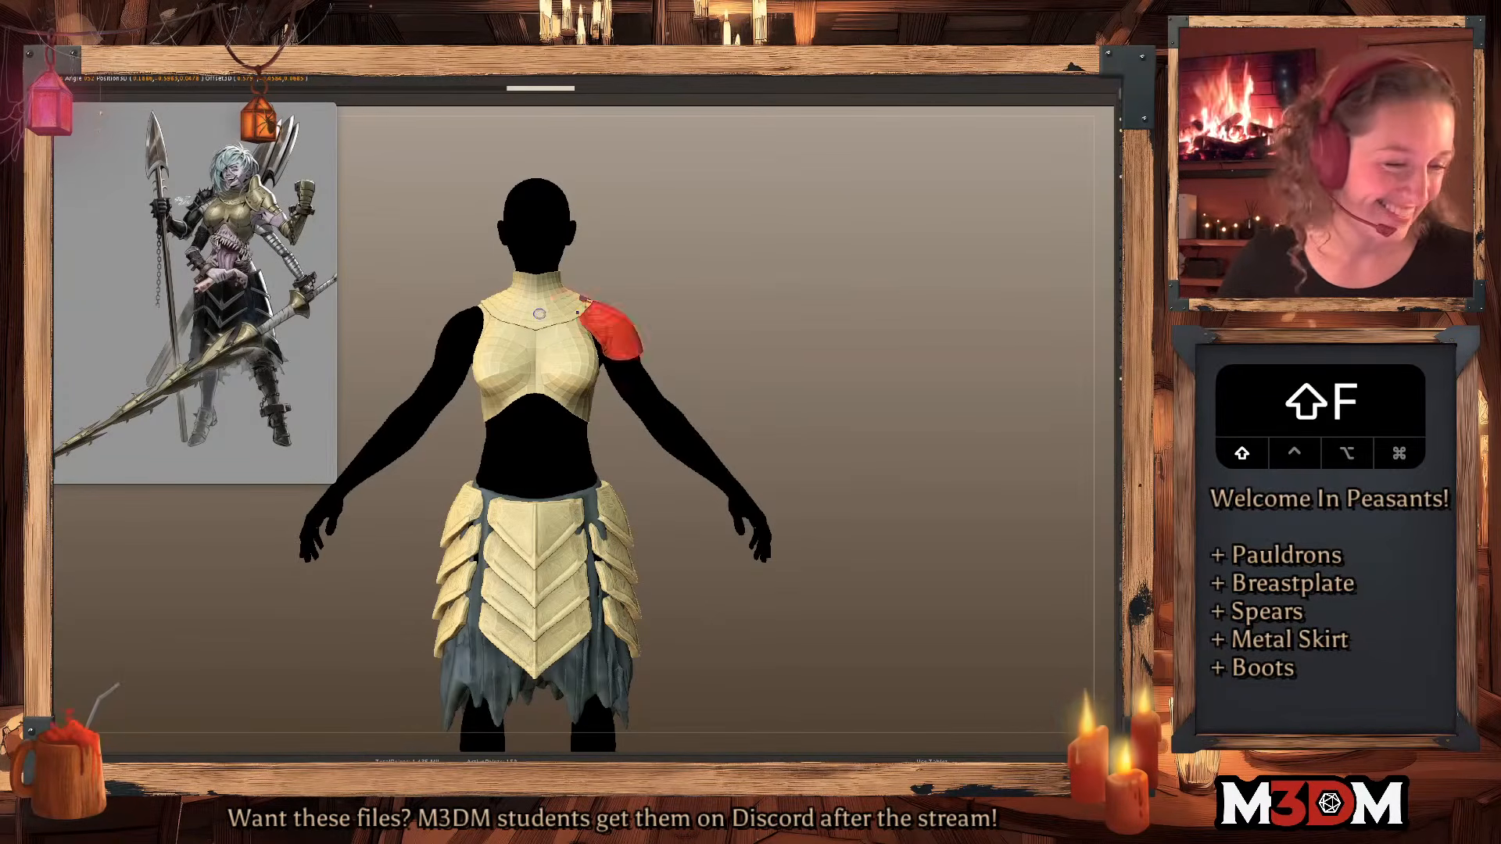
{"action": "left_click", "coordinate": [1126, 338]}
{"action": "key", "text": "shift+f"}
{"action": "key", "text": "shift+f"}
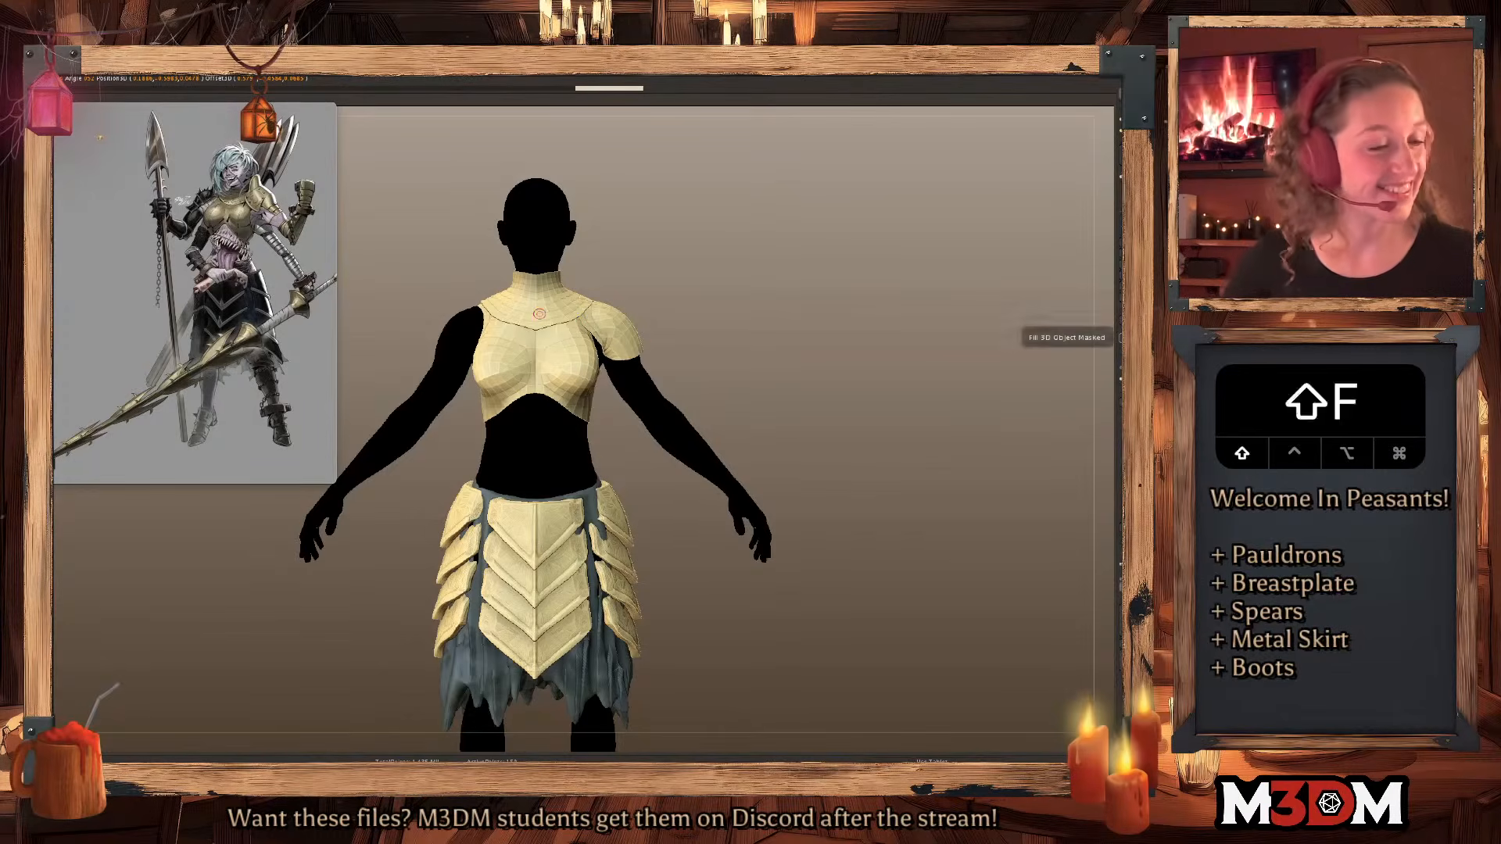
{"action": "left_click", "coordinate": [1125, 157]}
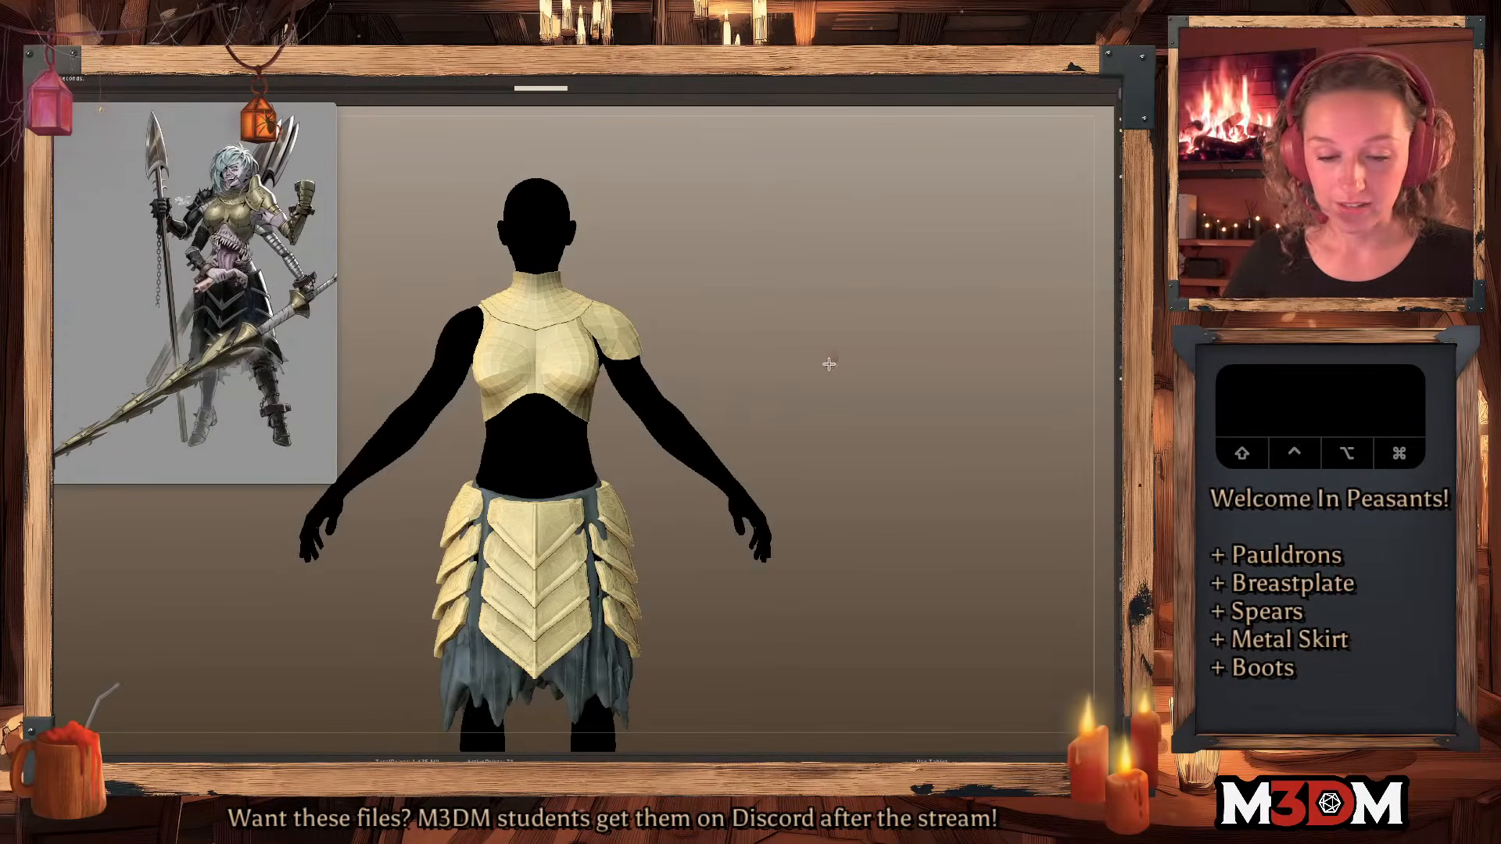
Enlarge the pauldron slightly around the shoulder and check its coarse polygons with the polyframe.
{"action": "key", "text": "shift+f"}
{"action": "key", "text": "q"}
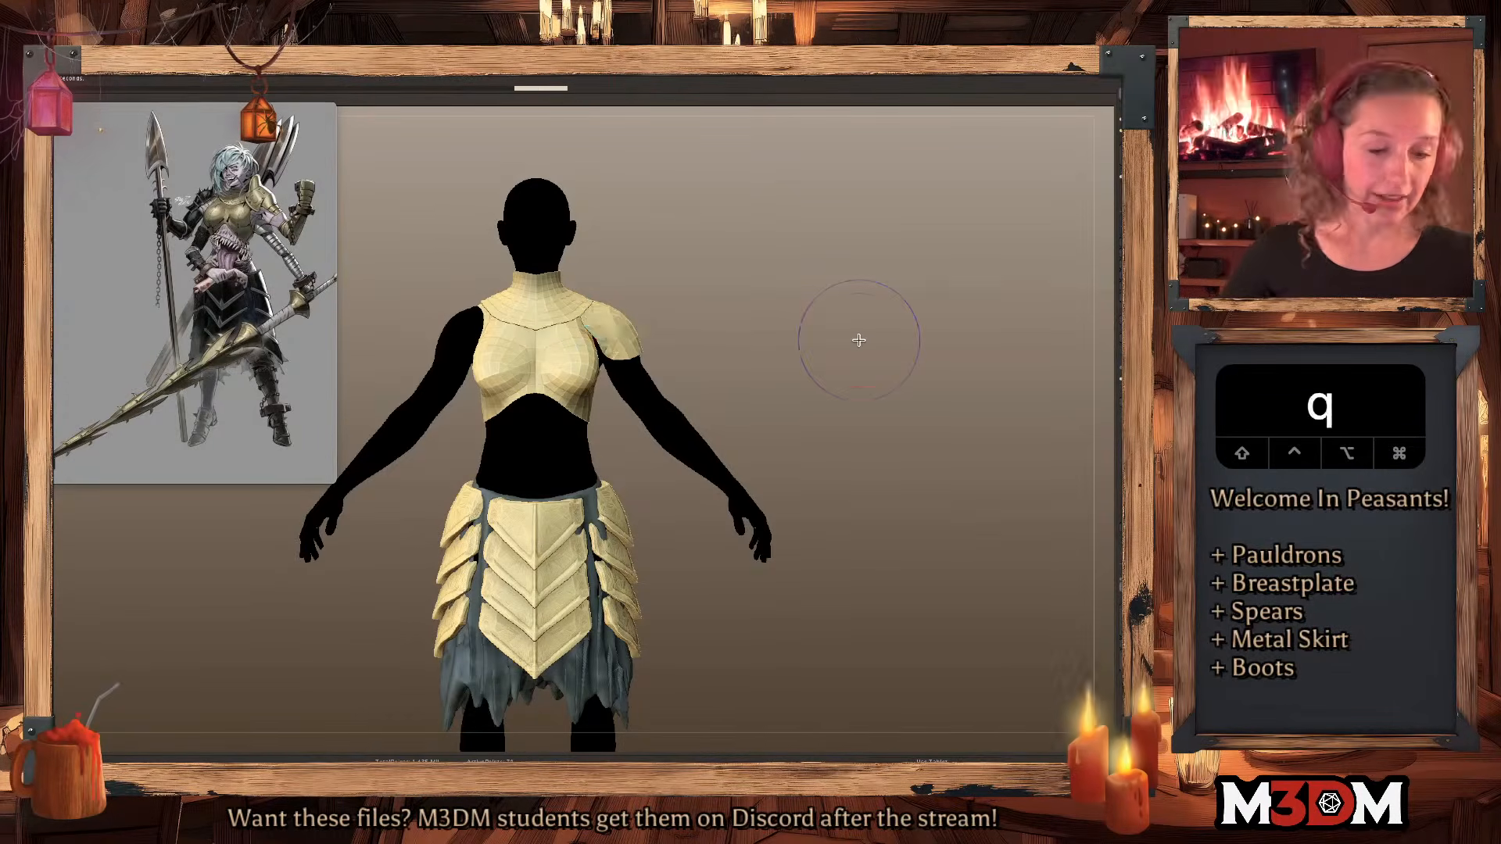
{"action": "key", "text": "w"}
{"action": "left_click", "coordinate": [614, 322], "text": "super"}
{"action": "key", "text": "q"}
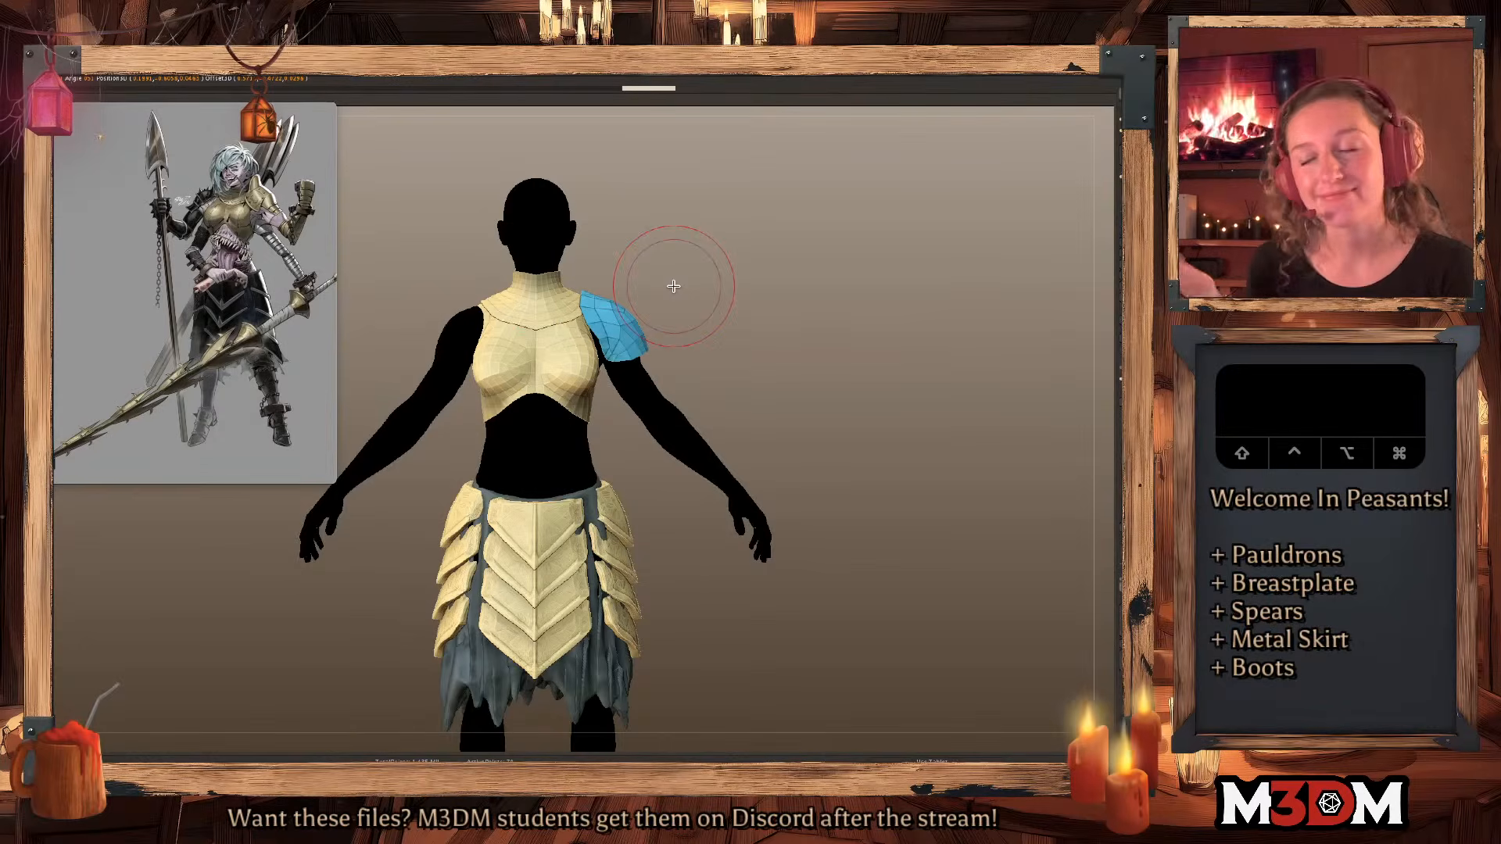
{"action": "key", "text": "shift+f"}
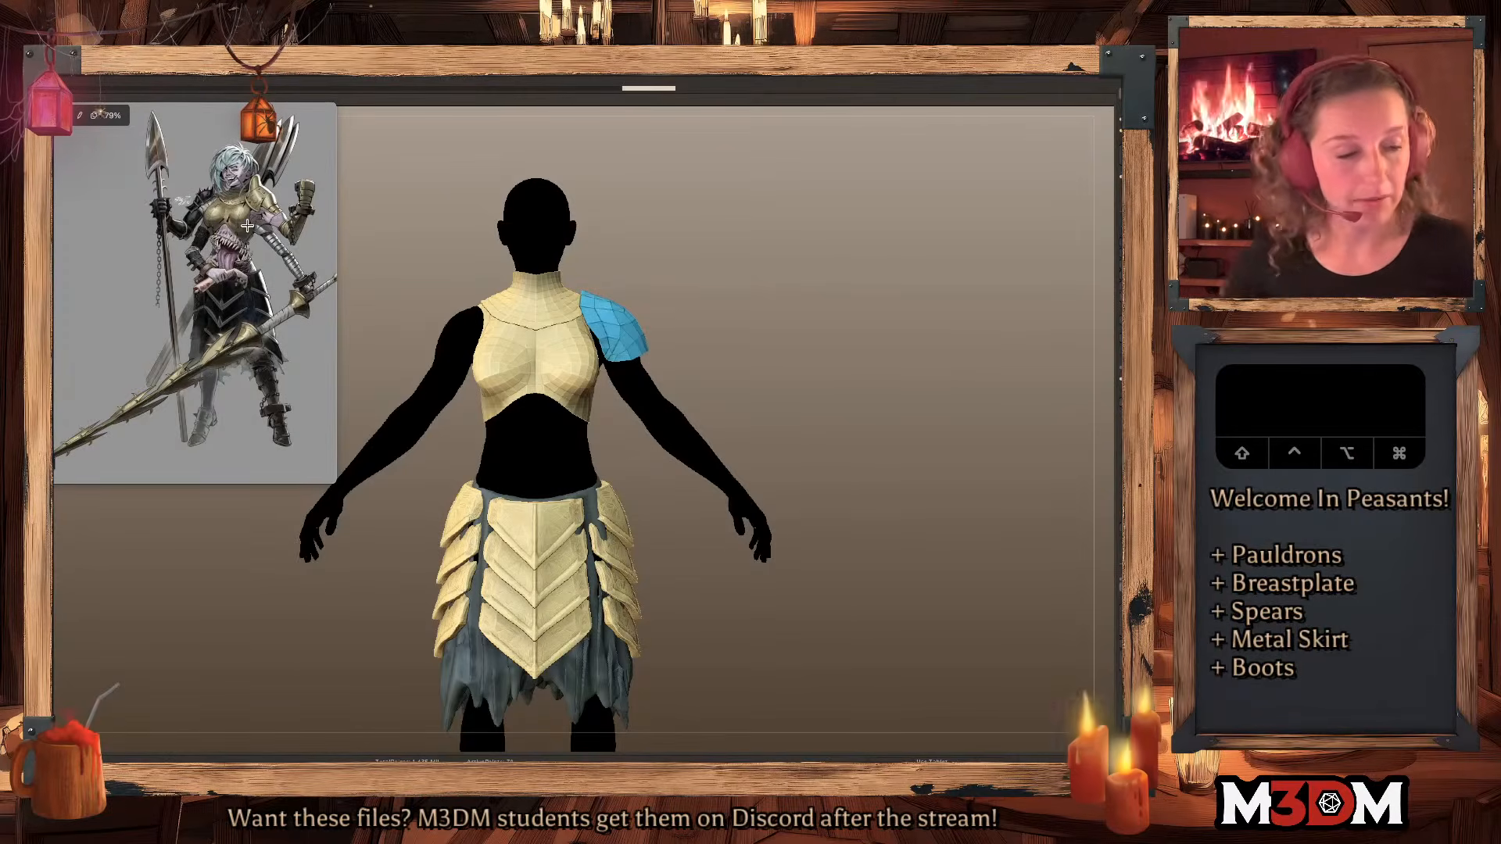
Raise the pauldron's position on the shoulder and add a mirrored copy on the opposite shoulder.
{"action": "key", "text": "q"}
{"action": "key", "text": "w"}
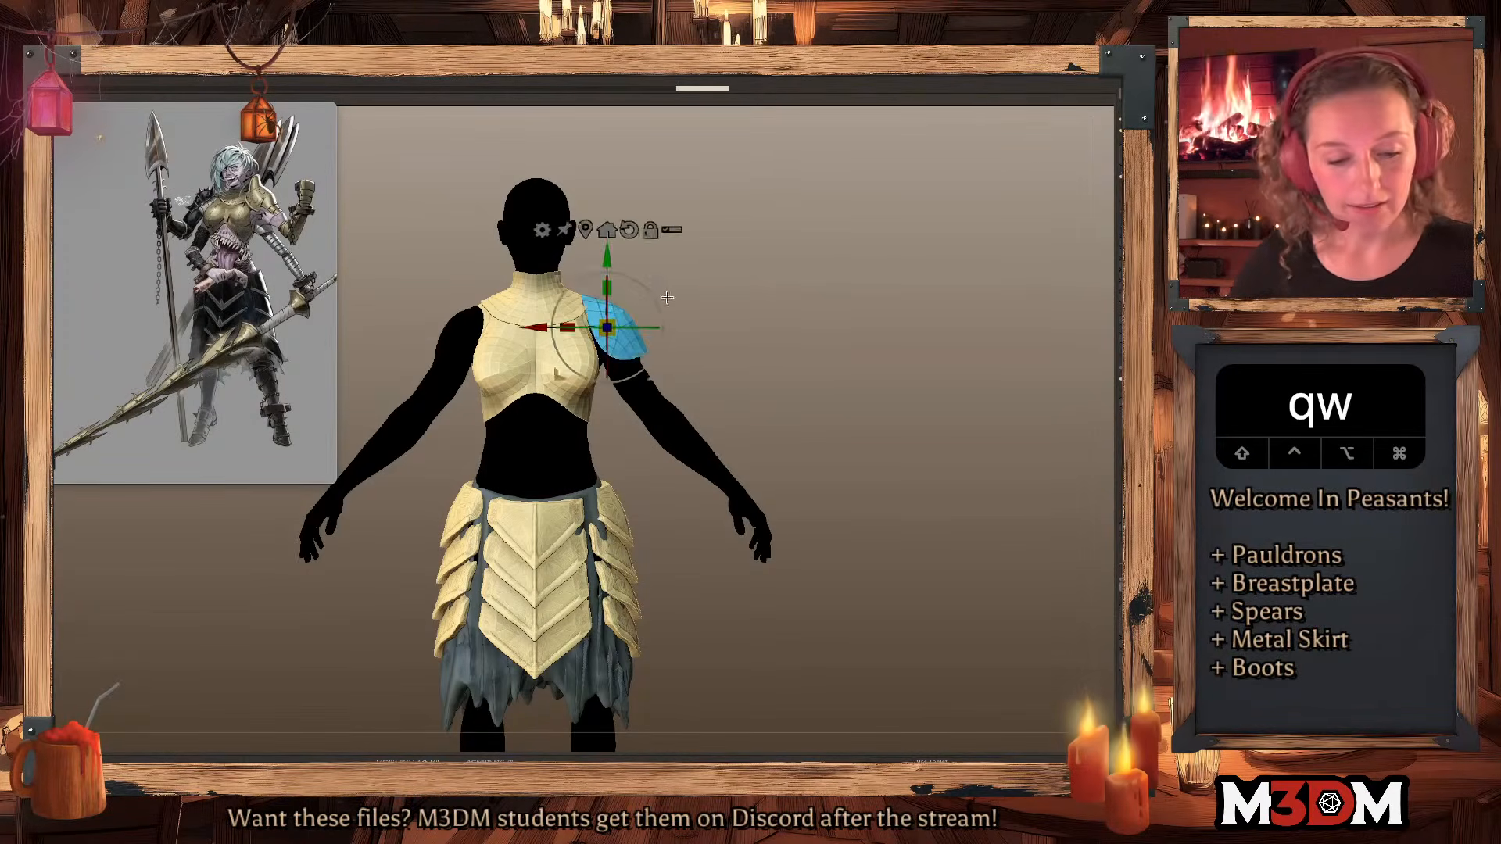
{"action": "key", "text": "shift+super+d"}
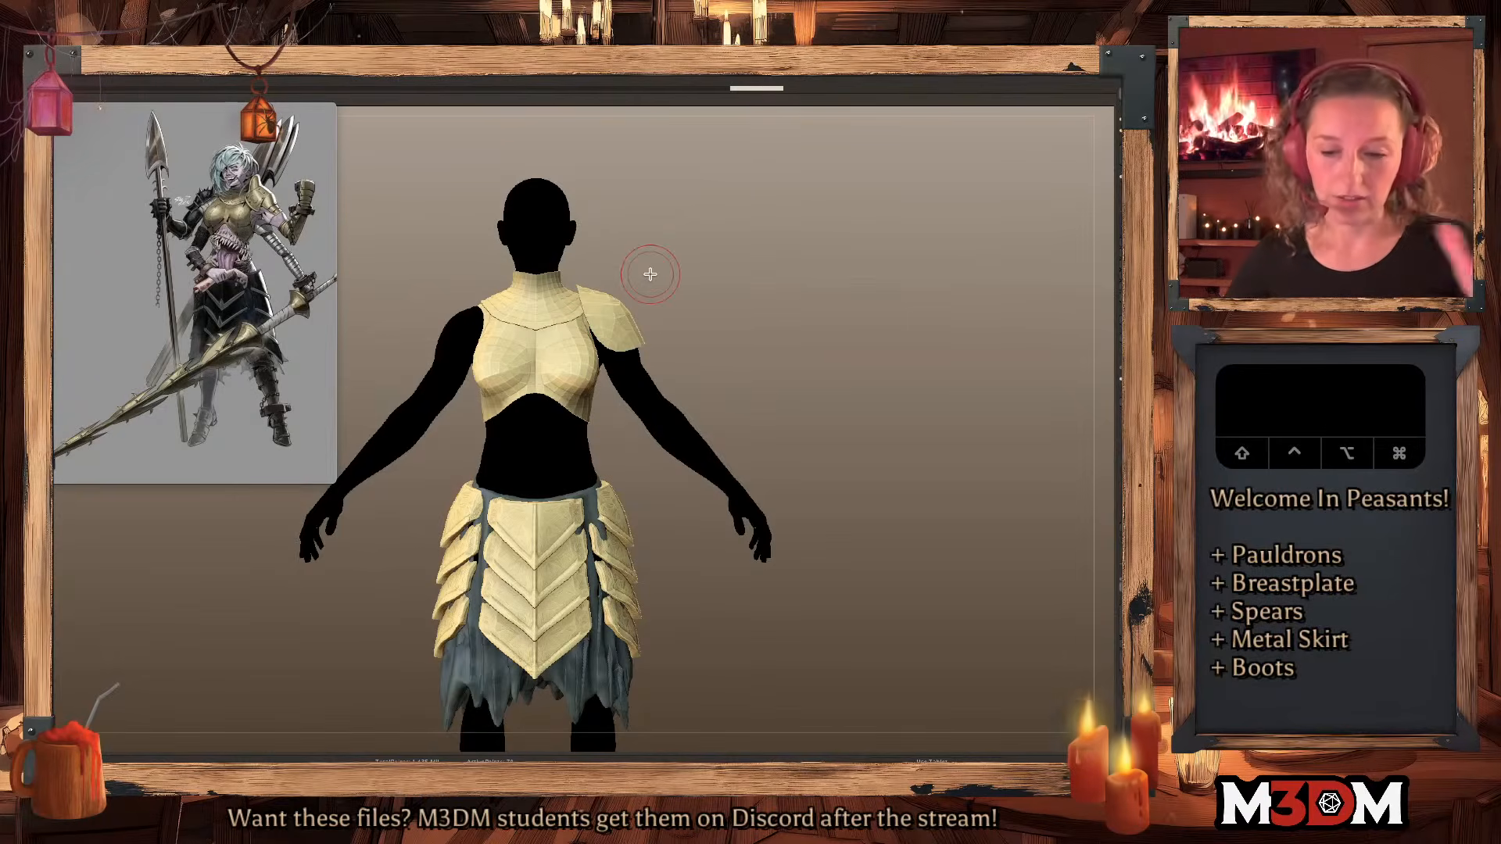
{"action": "key", "text": "c"}
{"action": "key", "text": "c"}
{"action": "key", "text": "space"}
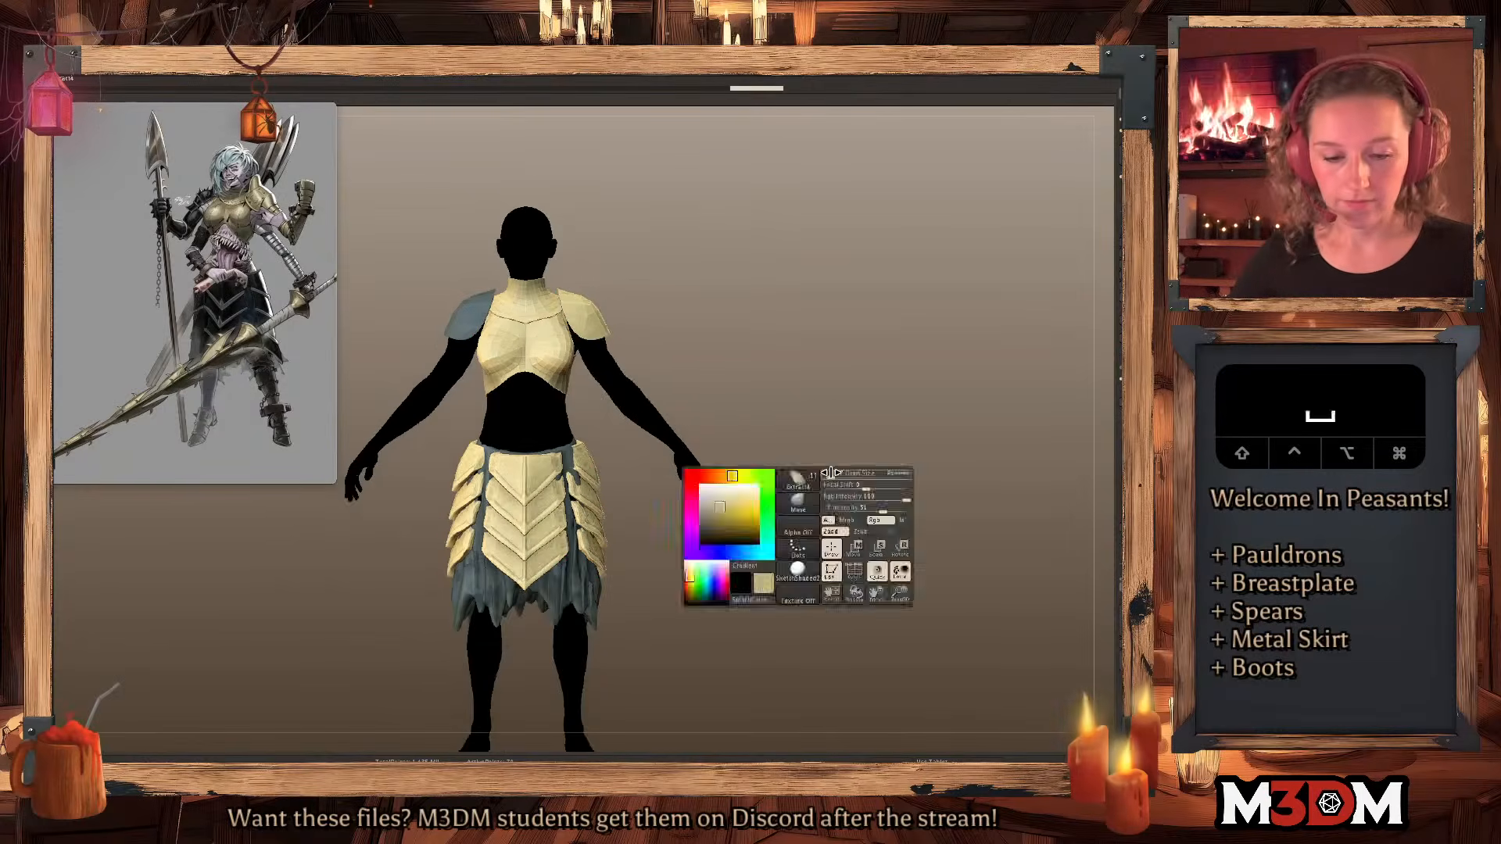
Select the front skirt plates and inspect them in polyframe display with the whole figure in view.
{"action": "left_click_drag", "start_coordinate": [834, 486], "coordinate": [843, 452], "text": "alt"}
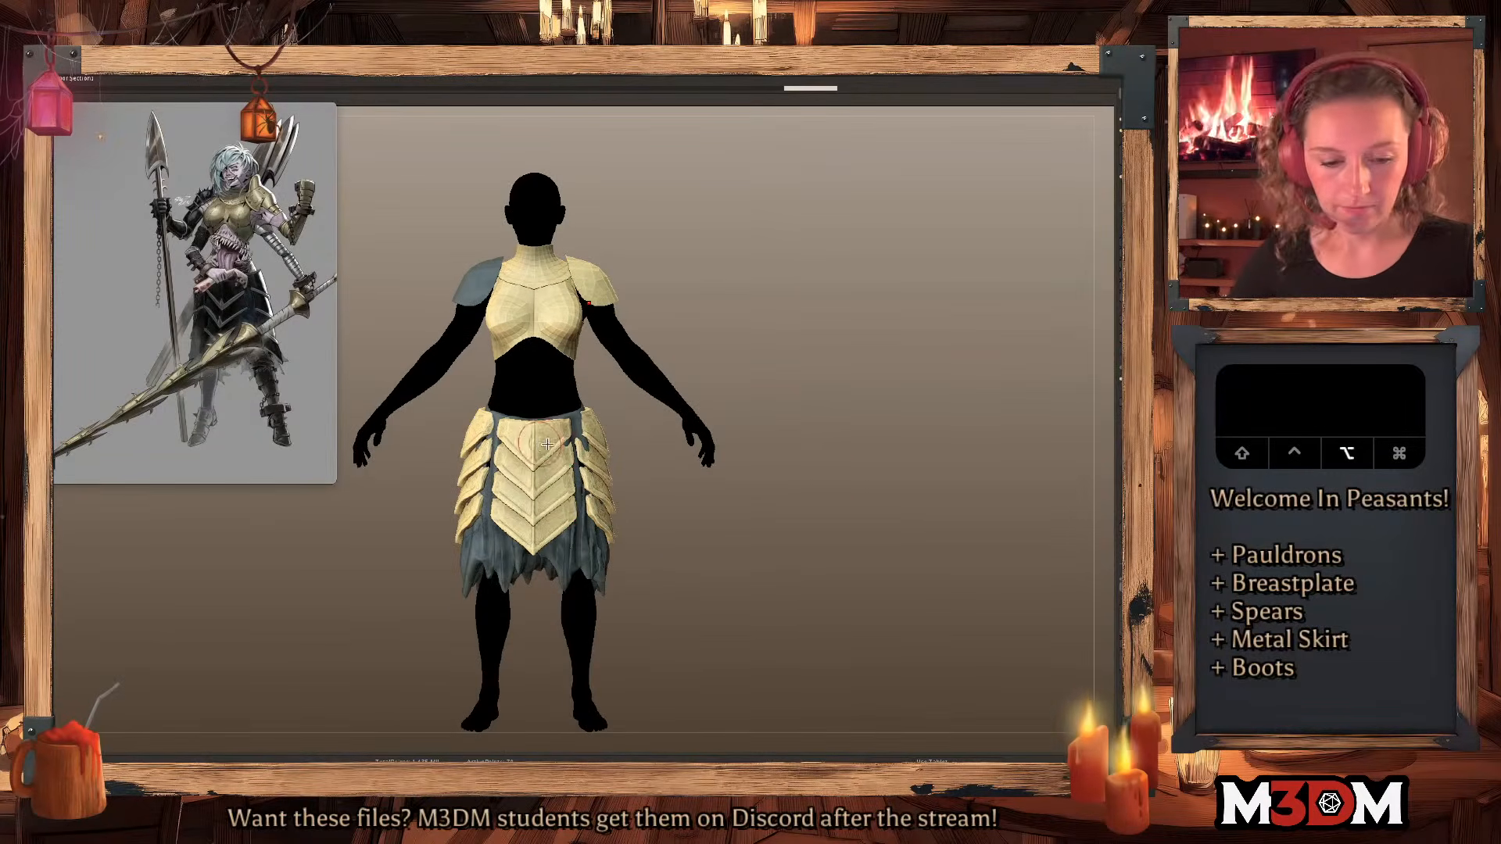
{"action": "key", "text": "shift+f"}
{"action": "left_click", "coordinate": [816, 348], "text": "alt"}
{"action": "left_click_drag", "start_coordinate": [816, 347], "coordinate": [861, 351], "text": "alt"}
{"action": "key", "text": "space"}
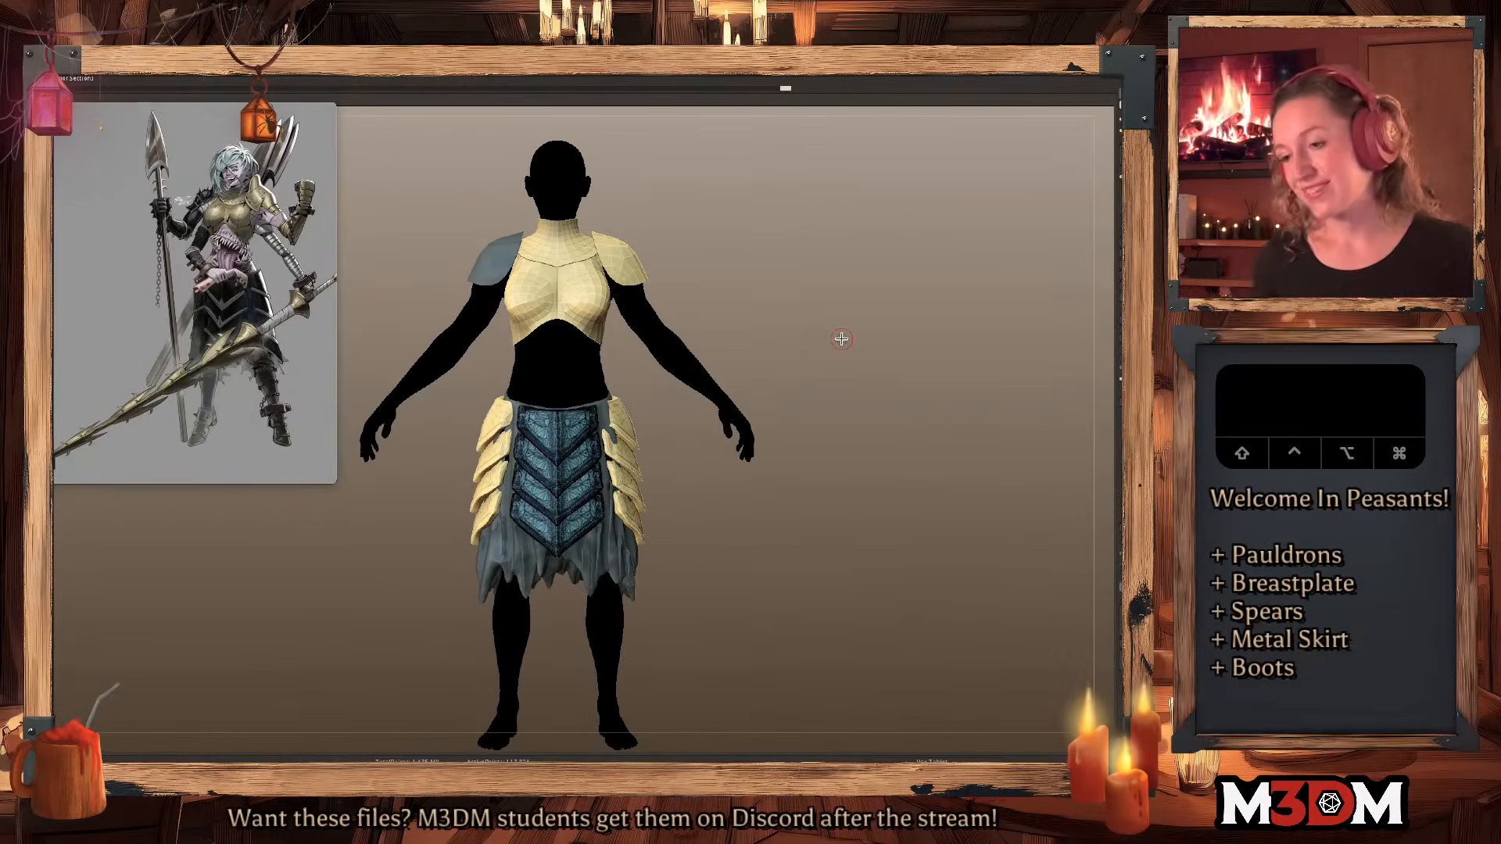
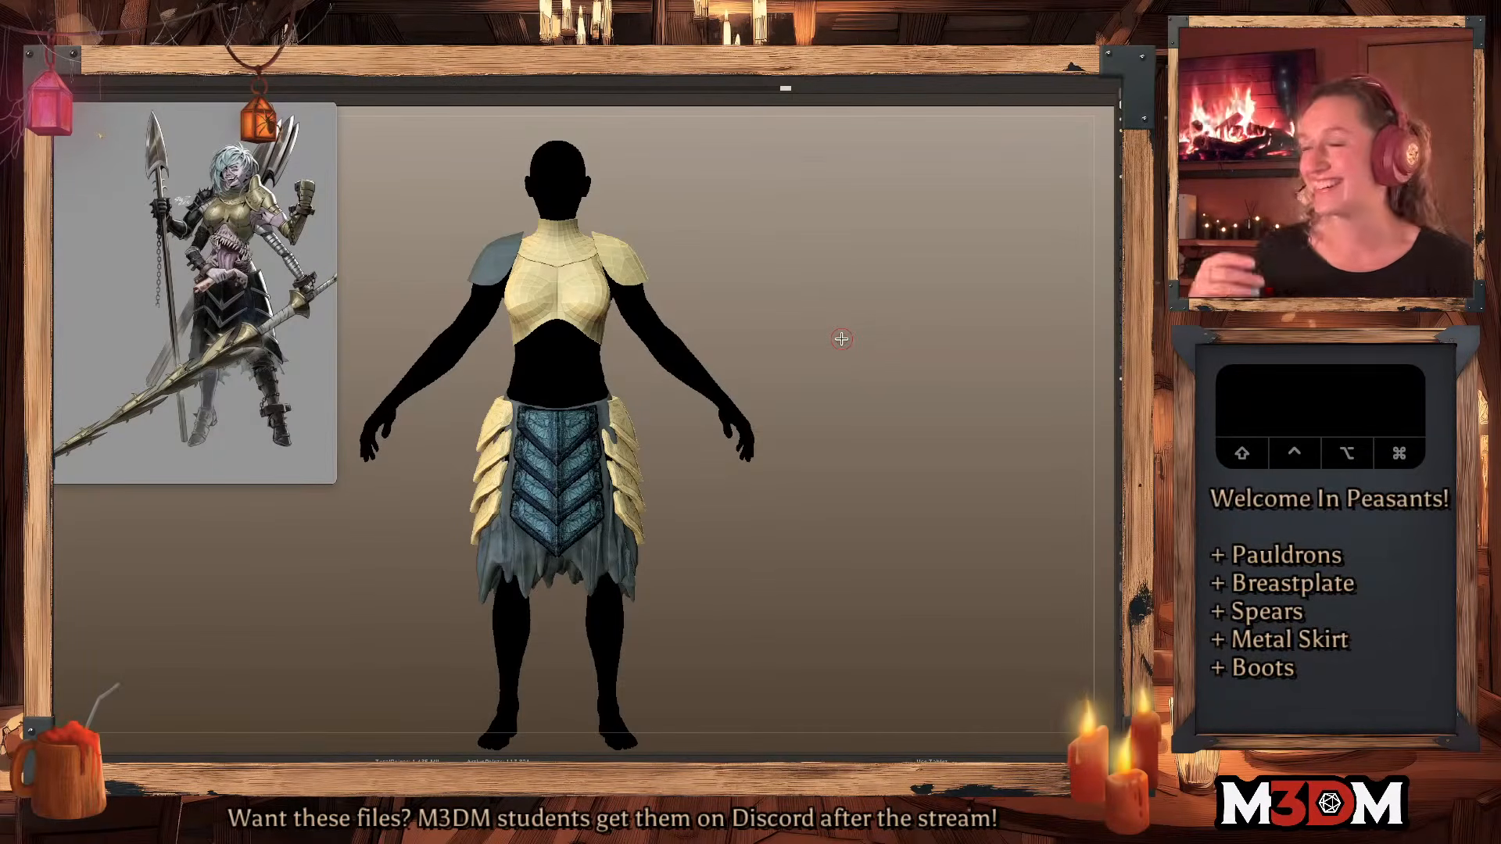
{"action": "key", "text": "shift+f"}
{"action": "key", "text": "shift+f"}
Select the slate-coloured pauldron, check its polygons and adjust its fit over the upper arm.
{"action": "left_click", "coordinate": [490, 279], "text": "alt"}
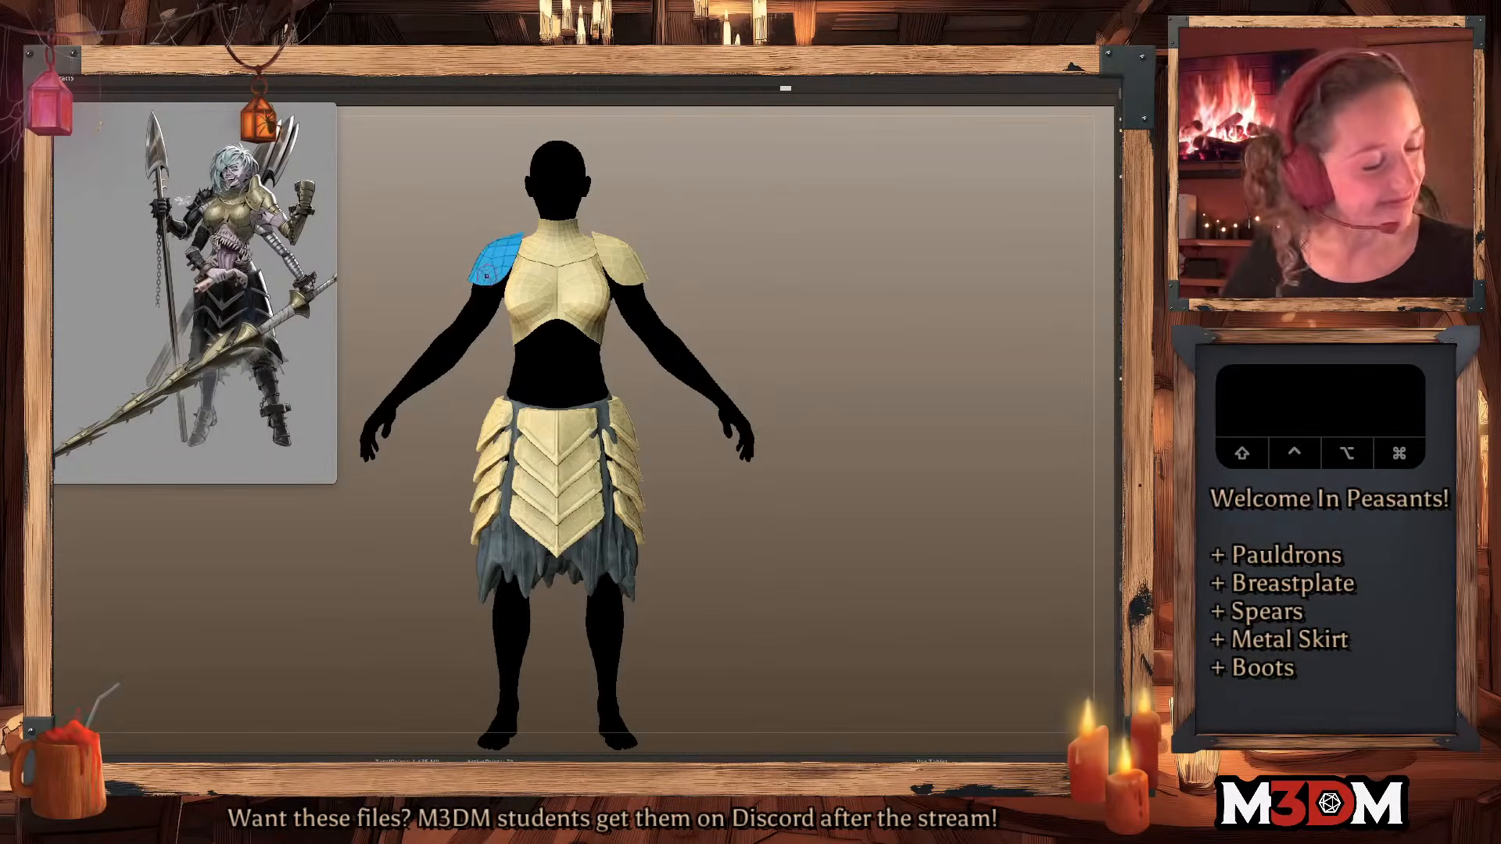
{"action": "key", "text": "shift+f"}
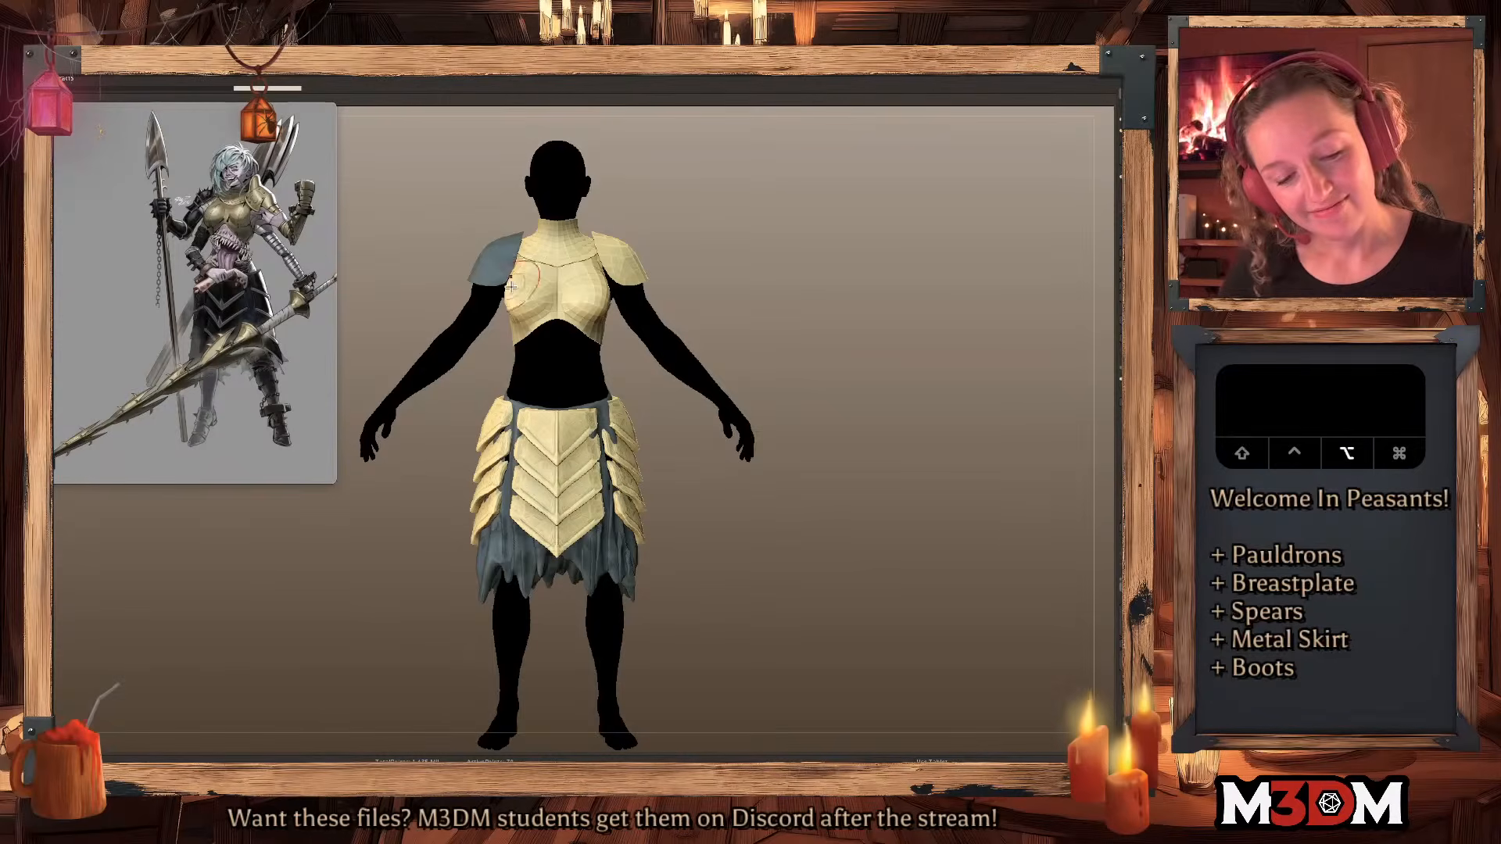
{"action": "key", "text": "shift+f"}
{"action": "key", "text": "q"}
{"action": "key", "text": "shift+f"}
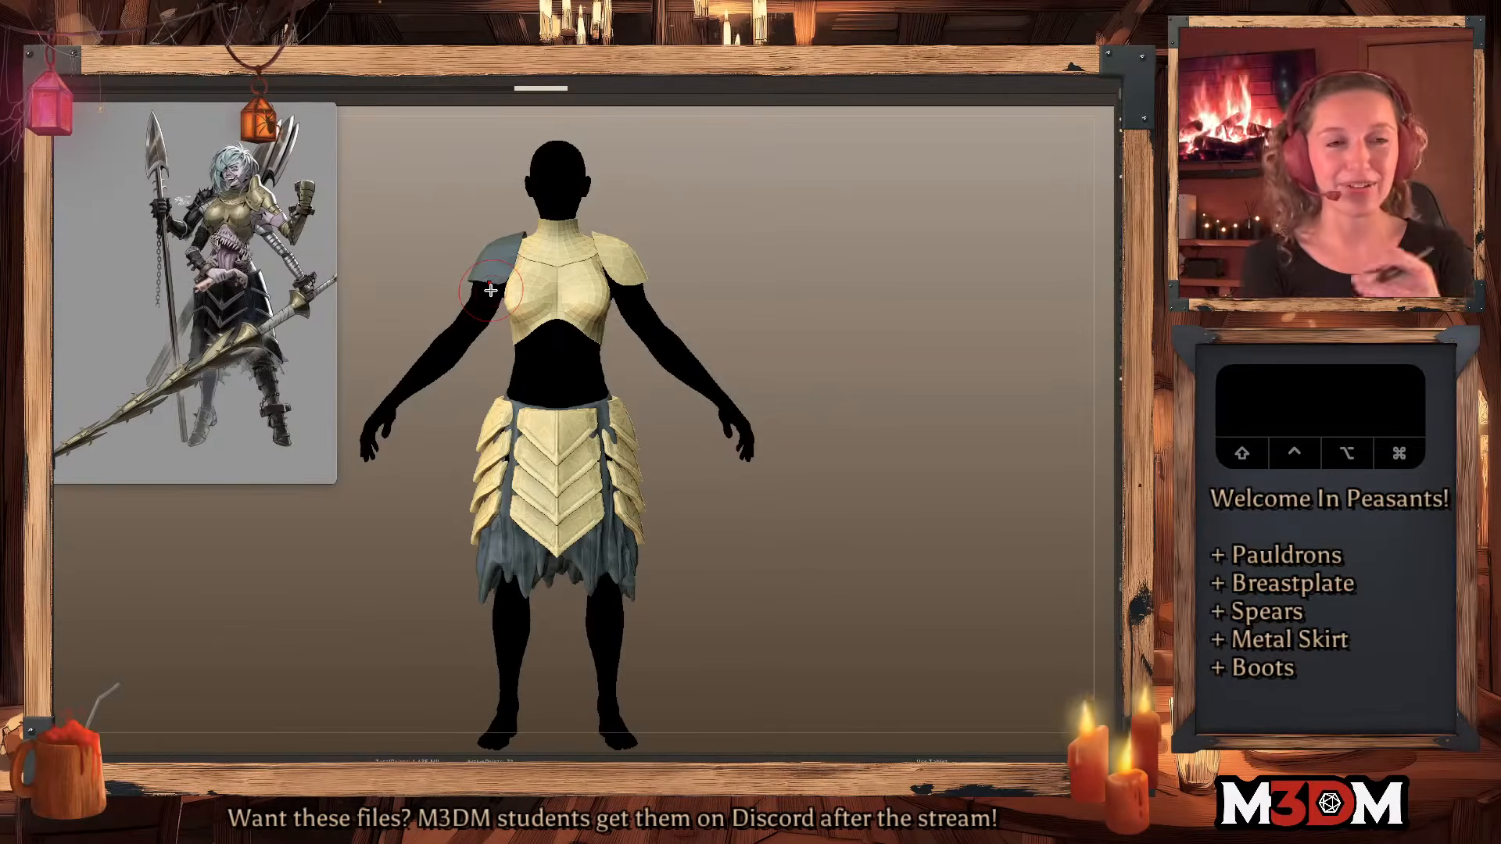
Select the gold pauldron and reshape its upper edge next to the collar.
{"action": "left_click", "coordinate": [616, 260], "text": "alt"}
{"action": "left_click", "coordinate": [604, 230]}
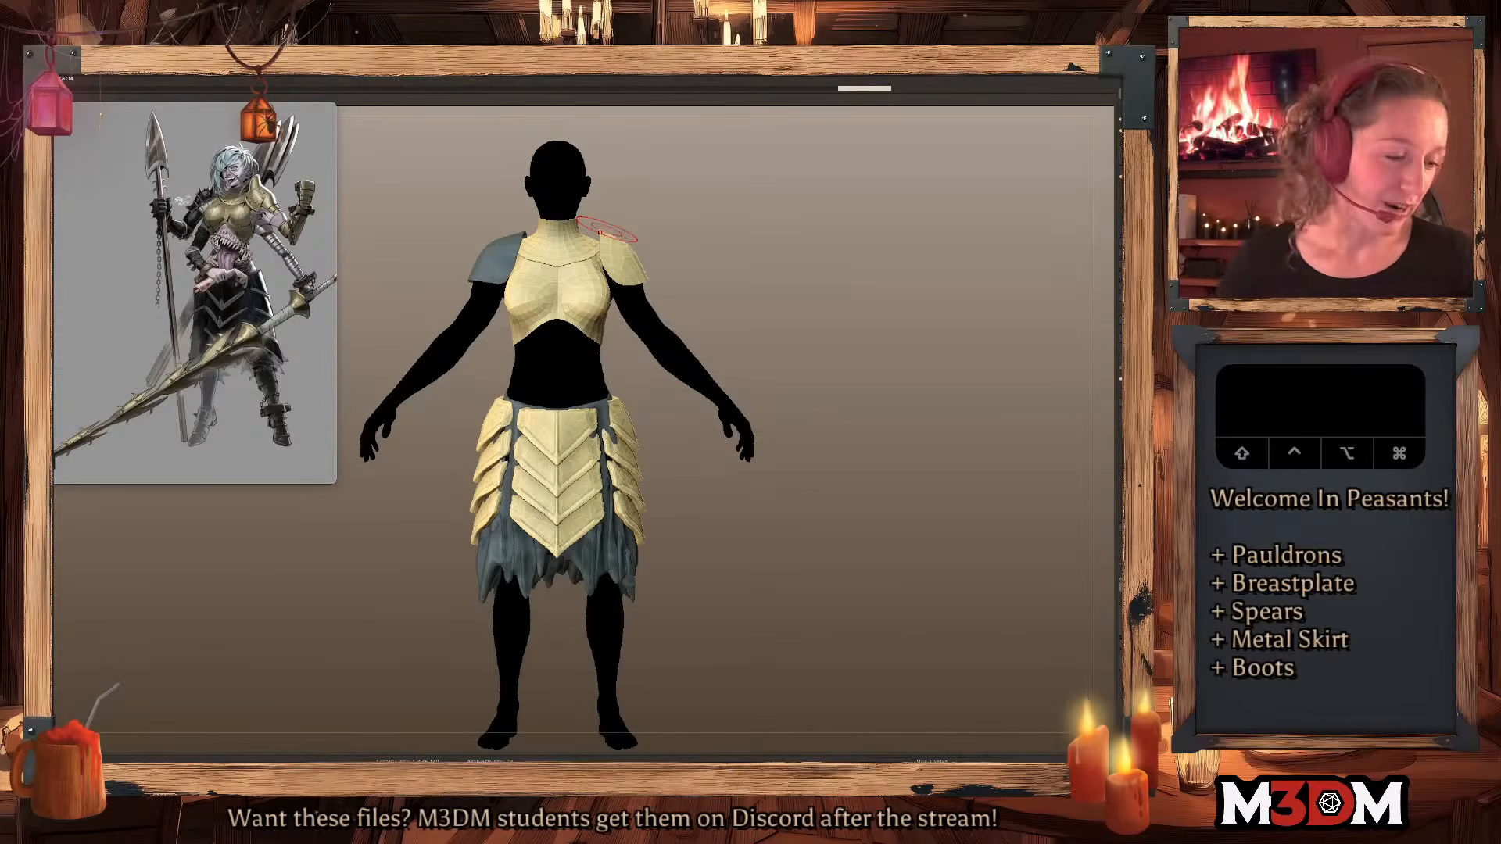
{"action": "left_click_drag", "start_coordinate": [606, 235], "coordinate": [641, 266]}
{"action": "key", "text": "space"}
{"action": "key", "text": "shift+f"}
{"action": "key", "text": "shift+f"}
{"action": "key", "text": "space"}
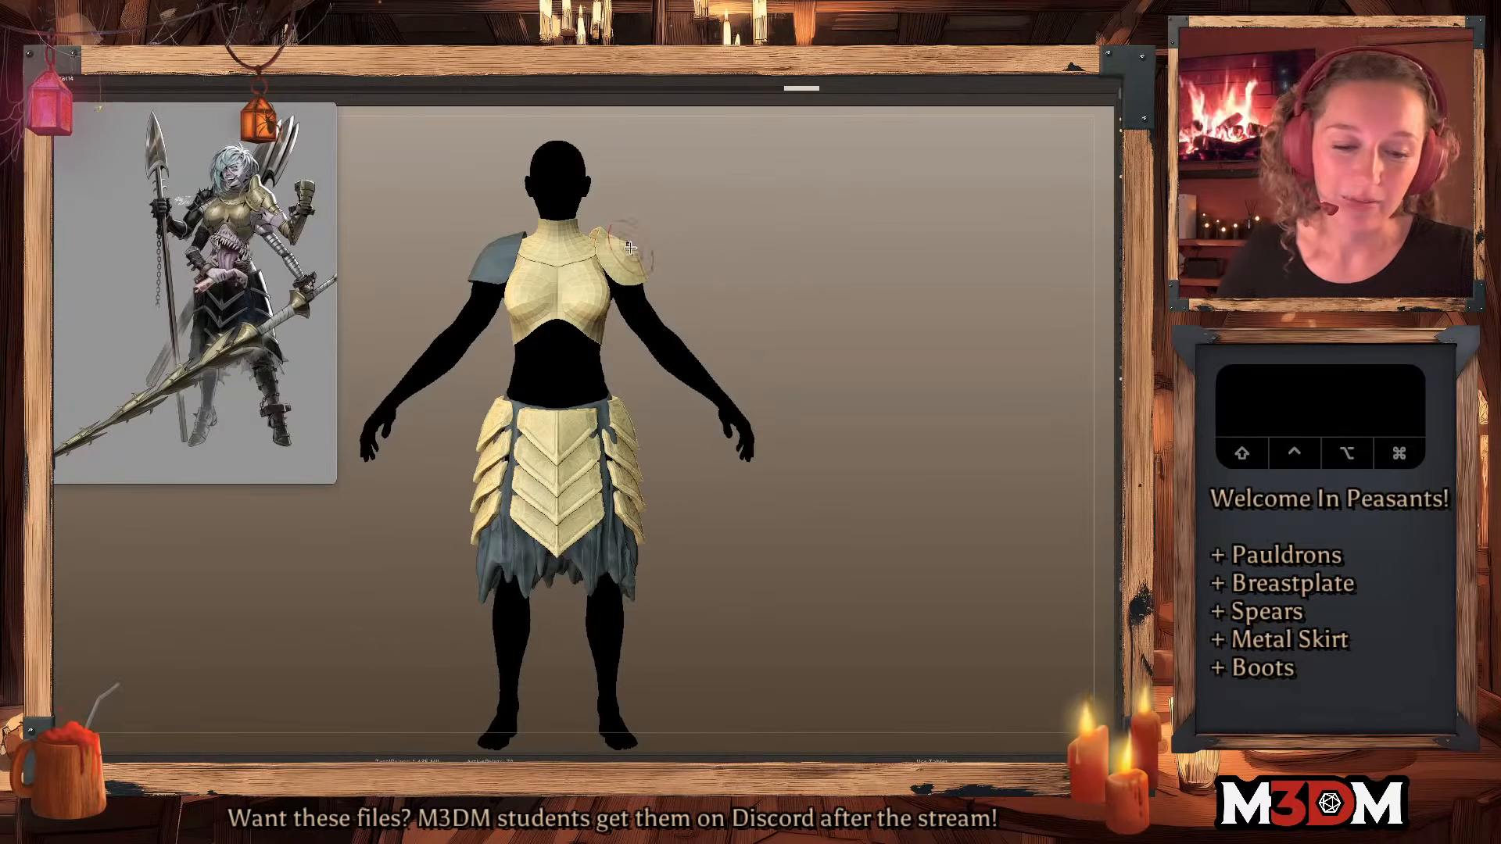
Undo the last edit and rework the gold pauldron's outer contour from front and three-quarter views.
{"action": "key", "text": "super+z"}
{"action": "left_click", "coordinate": [1009, 453]}
{"action": "left_click", "coordinate": [815, 312]}
{"action": "left_click_drag", "start_coordinate": [816, 313], "coordinate": [768, 331]}
{"action": "left_click_drag", "start_coordinate": [616, 273], "coordinate": [622, 265], "text": "alt"}
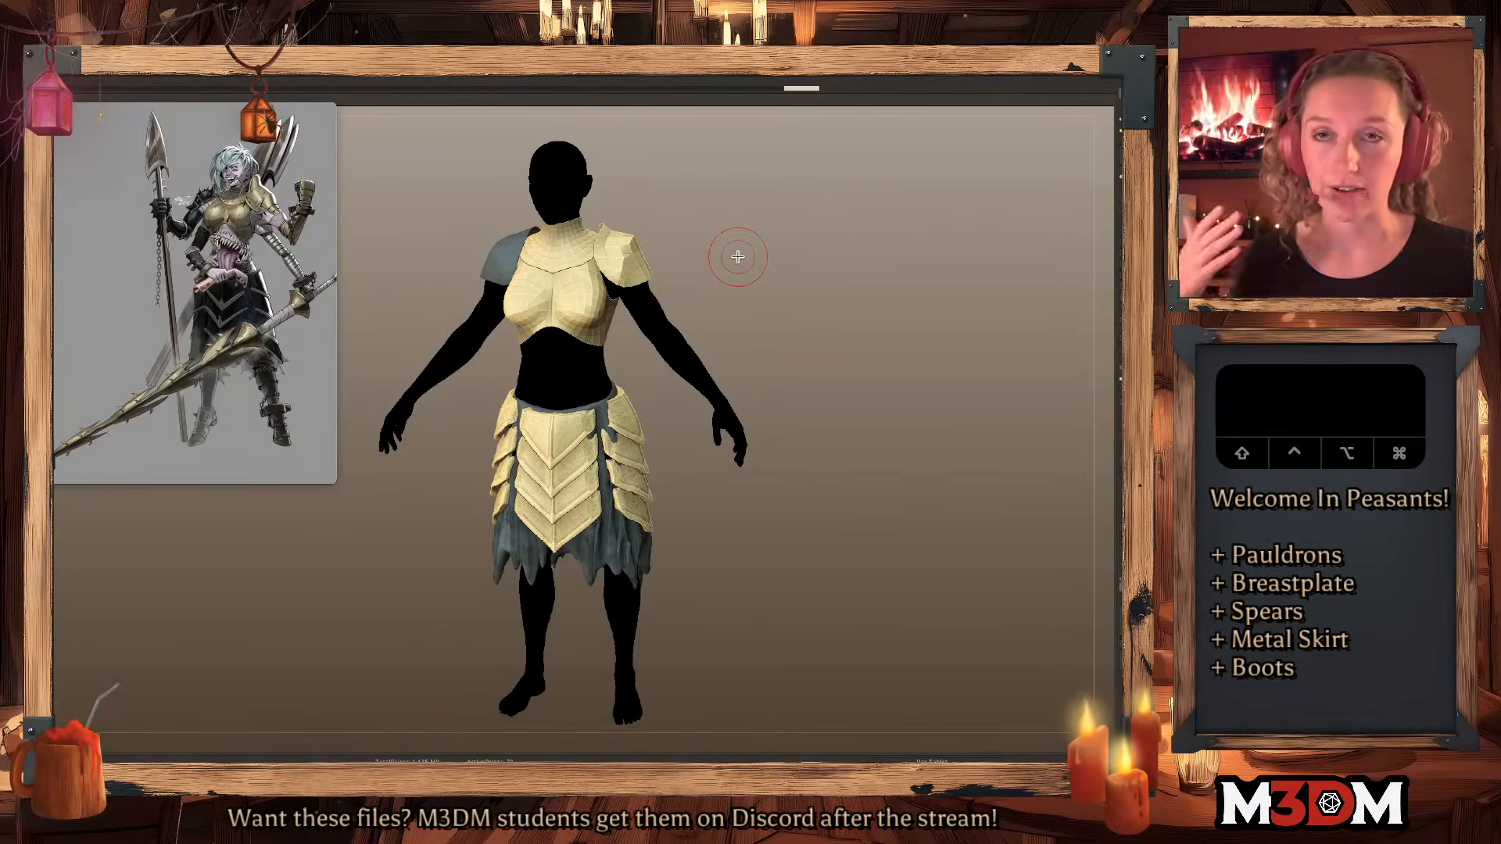
{"action": "key", "text": "space"}
{"action": "mouse_move", "coordinate": [730, 280]}
{"action": "left_mouse_down"}
{"action": "mouse_move", "coordinate": [682, 334]}
{"action": "mouse_move", "coordinate": [738, 312]}
{"action": "left_mouse_up"}
{"action": "left_click_drag", "start_coordinate": [630, 272], "coordinate": [620, 275], "text": "alt"}
{"action": "key", "text": "super+z"}
{"action": "key", "text": "super+z"}
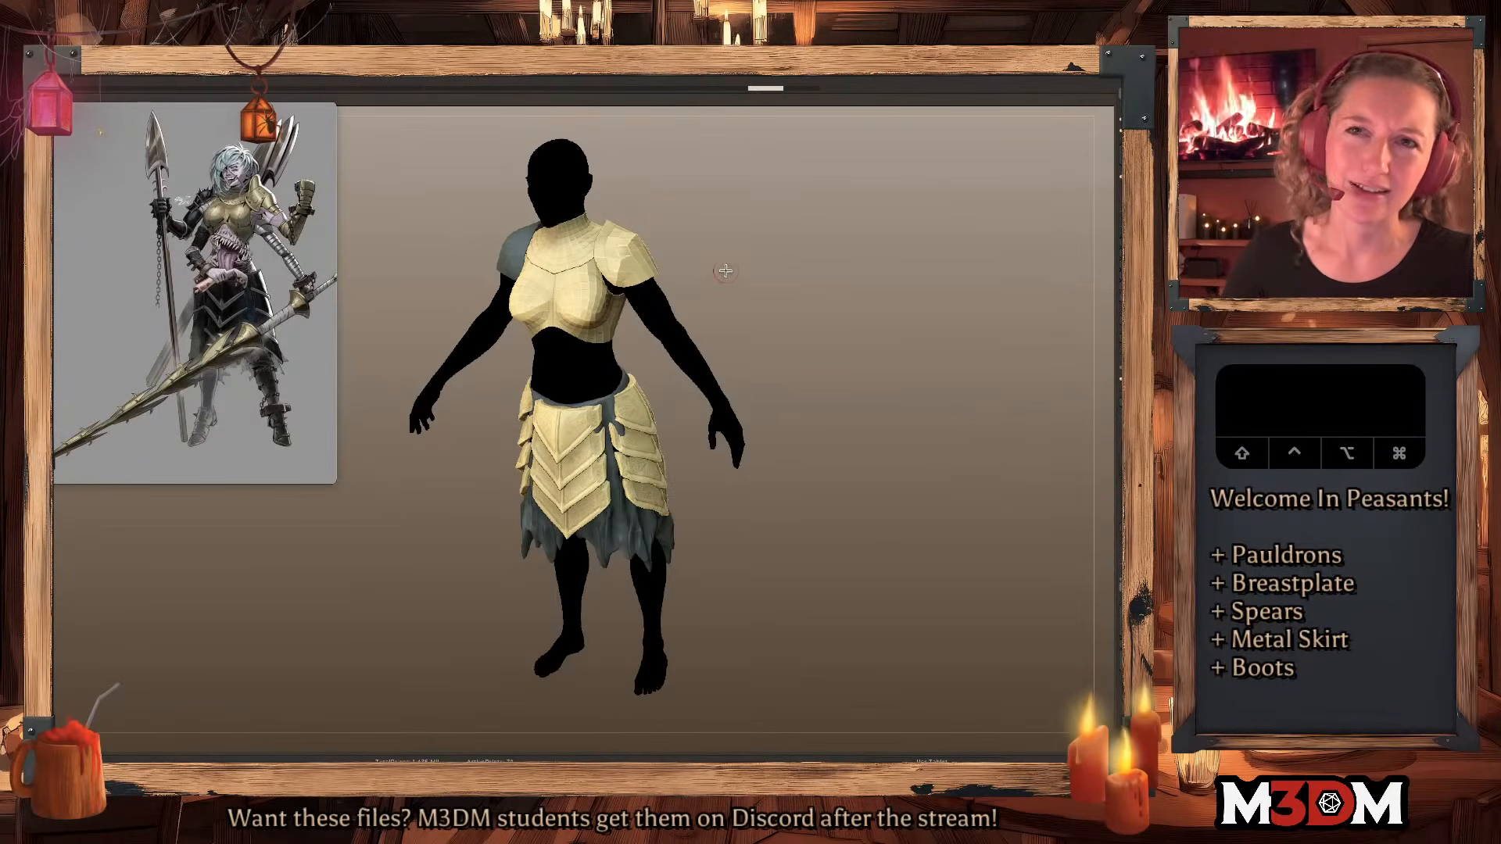
Adjust the gold pauldron's upper edge, checking its shape from the front and the side.
{"action": "left_click_drag", "start_coordinate": [803, 242], "coordinate": [735, 235]}
{"action": "left_click", "coordinate": [758, 228], "text": "alt"}
{"action": "left_click", "coordinate": [655, 242], "text": "alt"}
{"action": "left_click_drag", "start_coordinate": [811, 281], "coordinate": [821, 277], "text": "shift"}
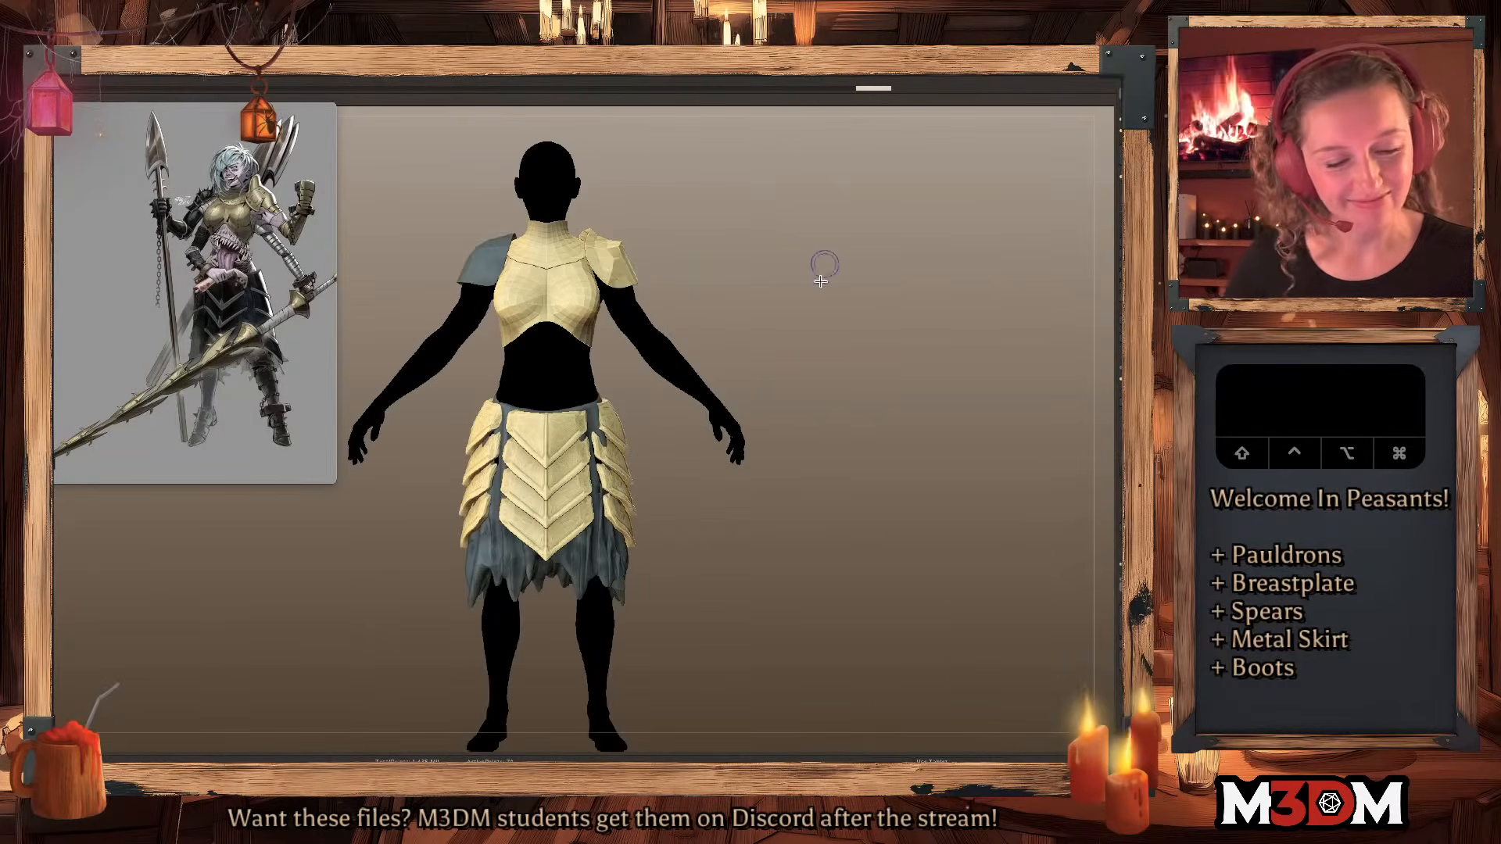
{"action": "left_click_drag", "start_coordinate": [609, 283], "coordinate": [623, 251], "text": "alt"}
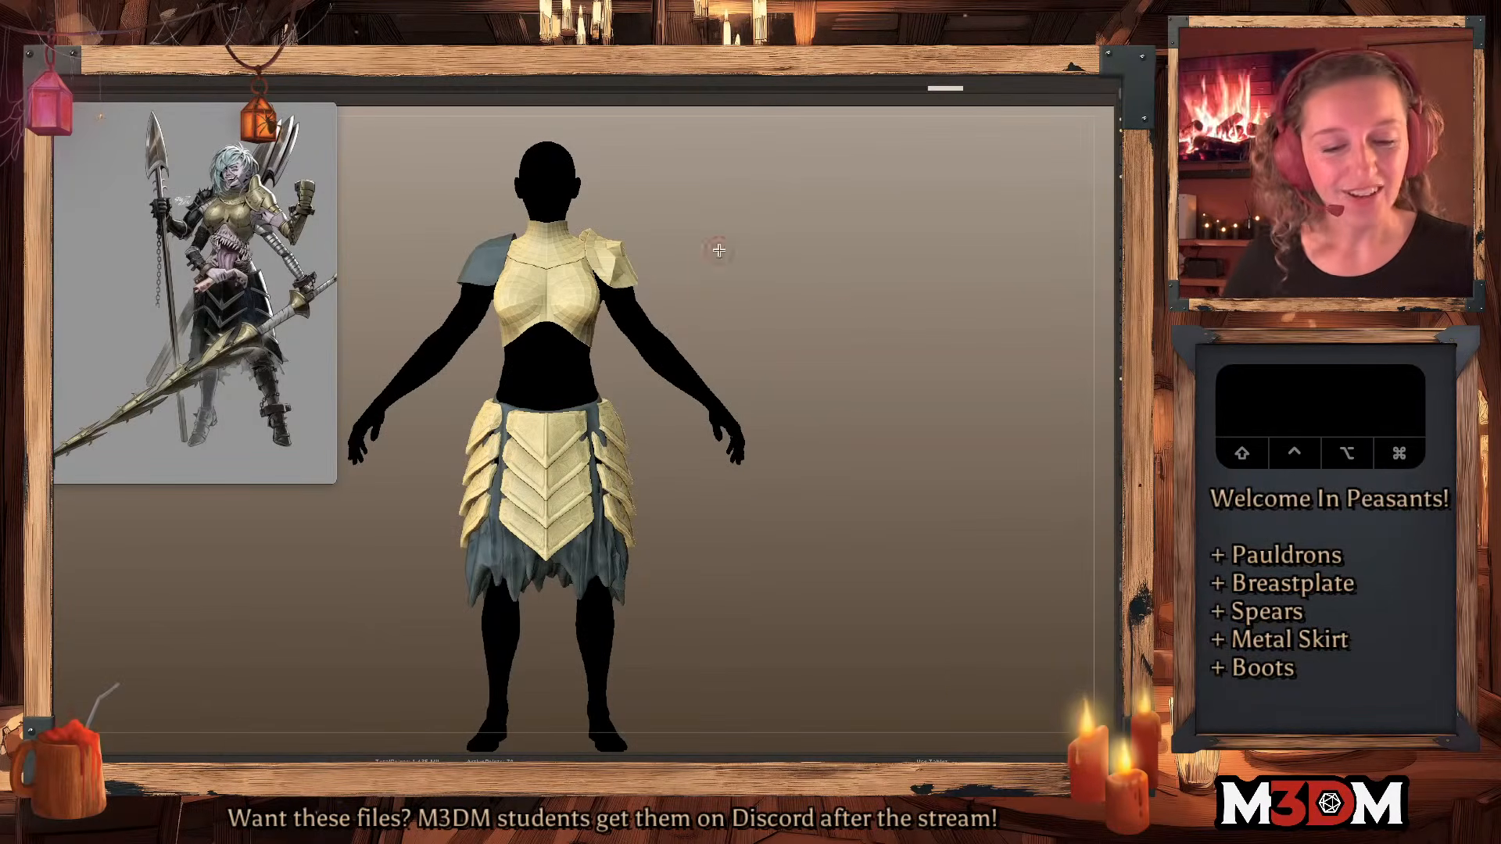
{"action": "left_click_drag", "start_coordinate": [763, 258], "coordinate": [703, 266]}
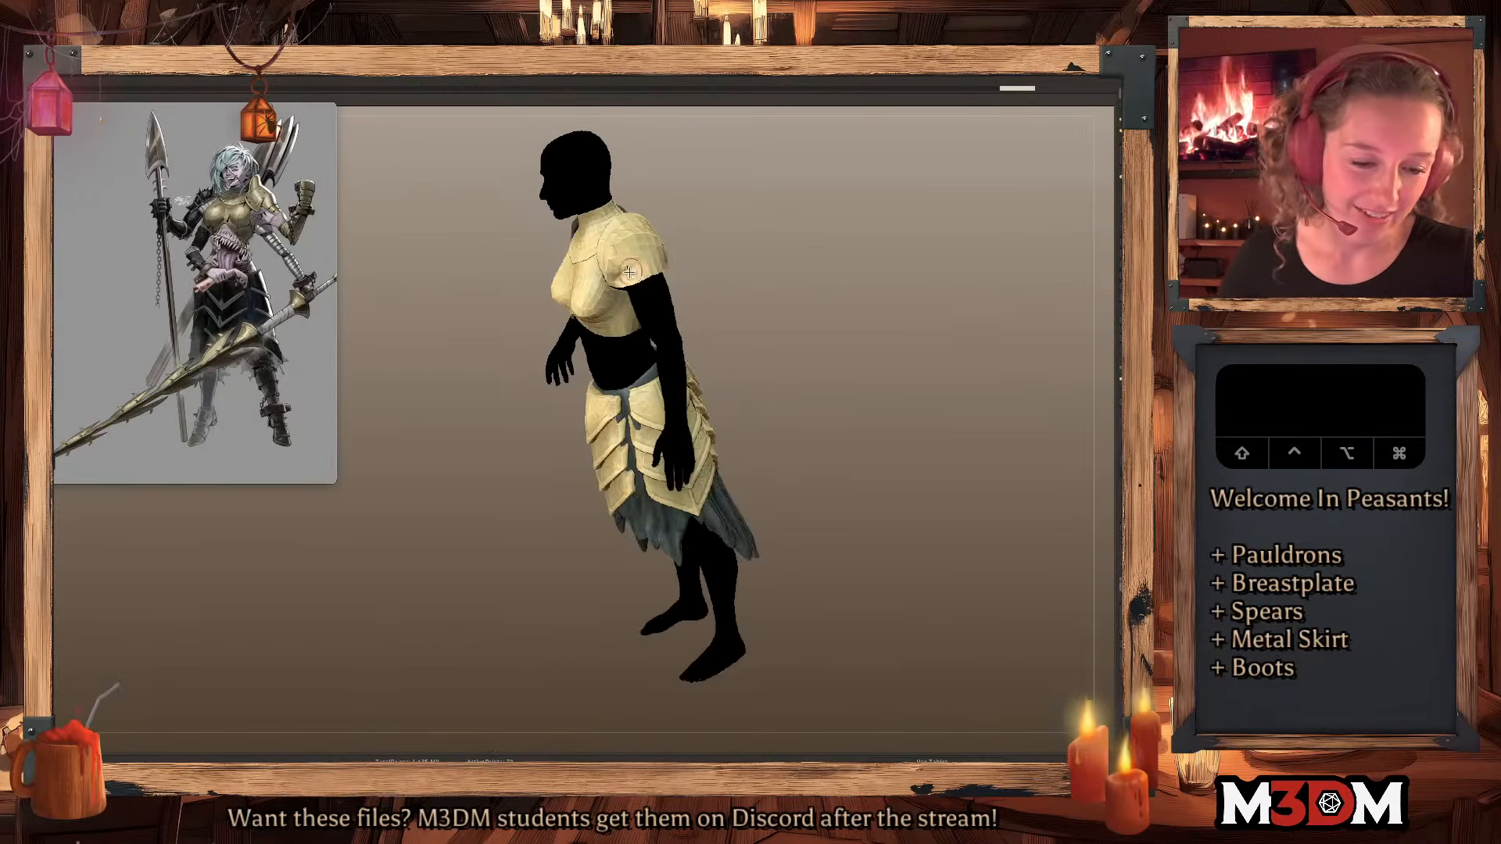
{"action": "left_click", "coordinate": [759, 288]}
{"action": "key", "text": "Down"}
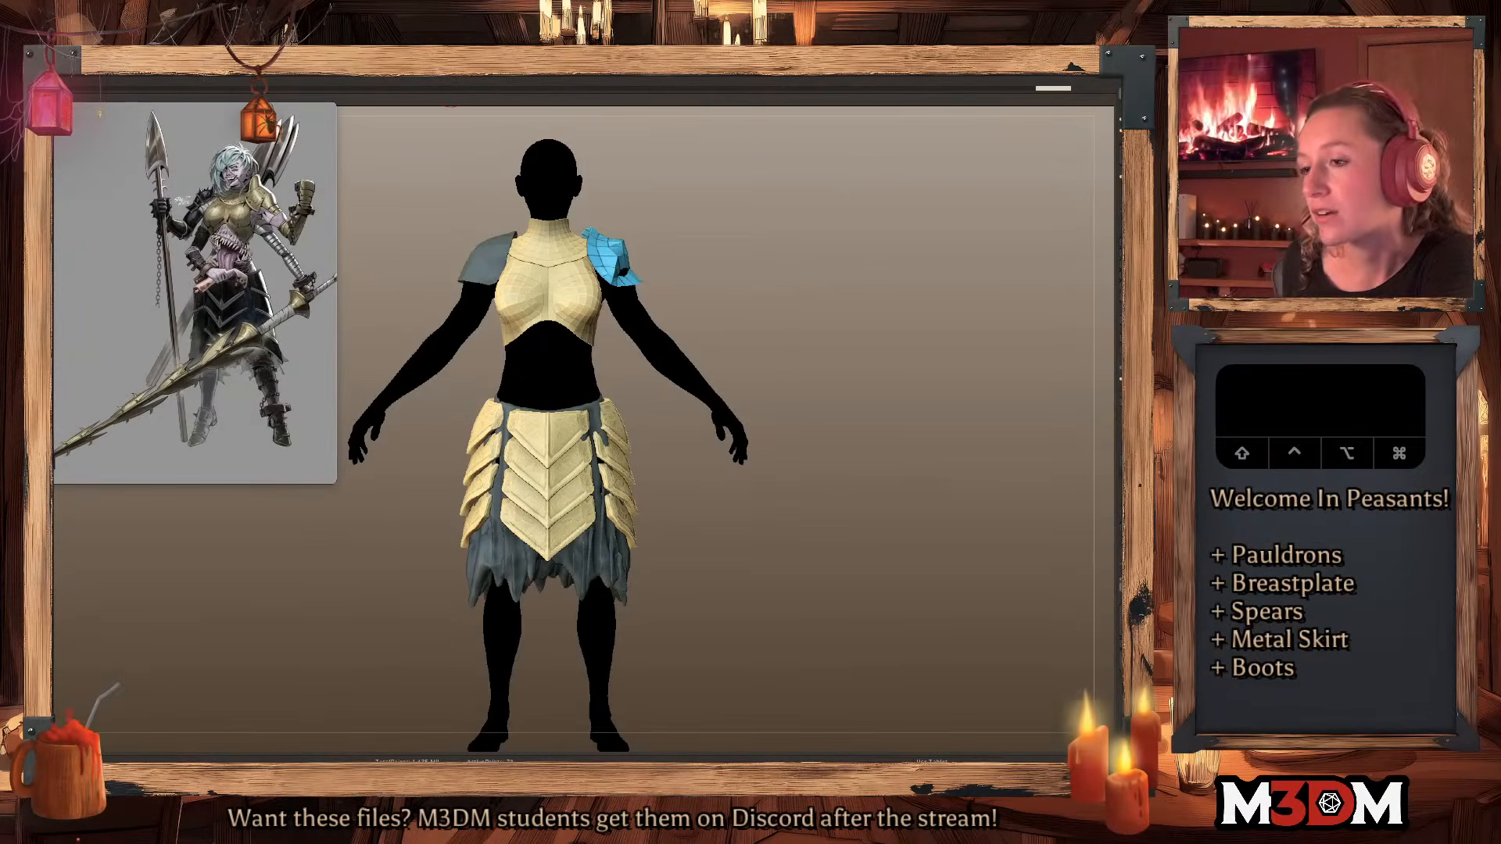
{"action": "type", "text": "lucio"}
{"action": "key", "text": "Return"}
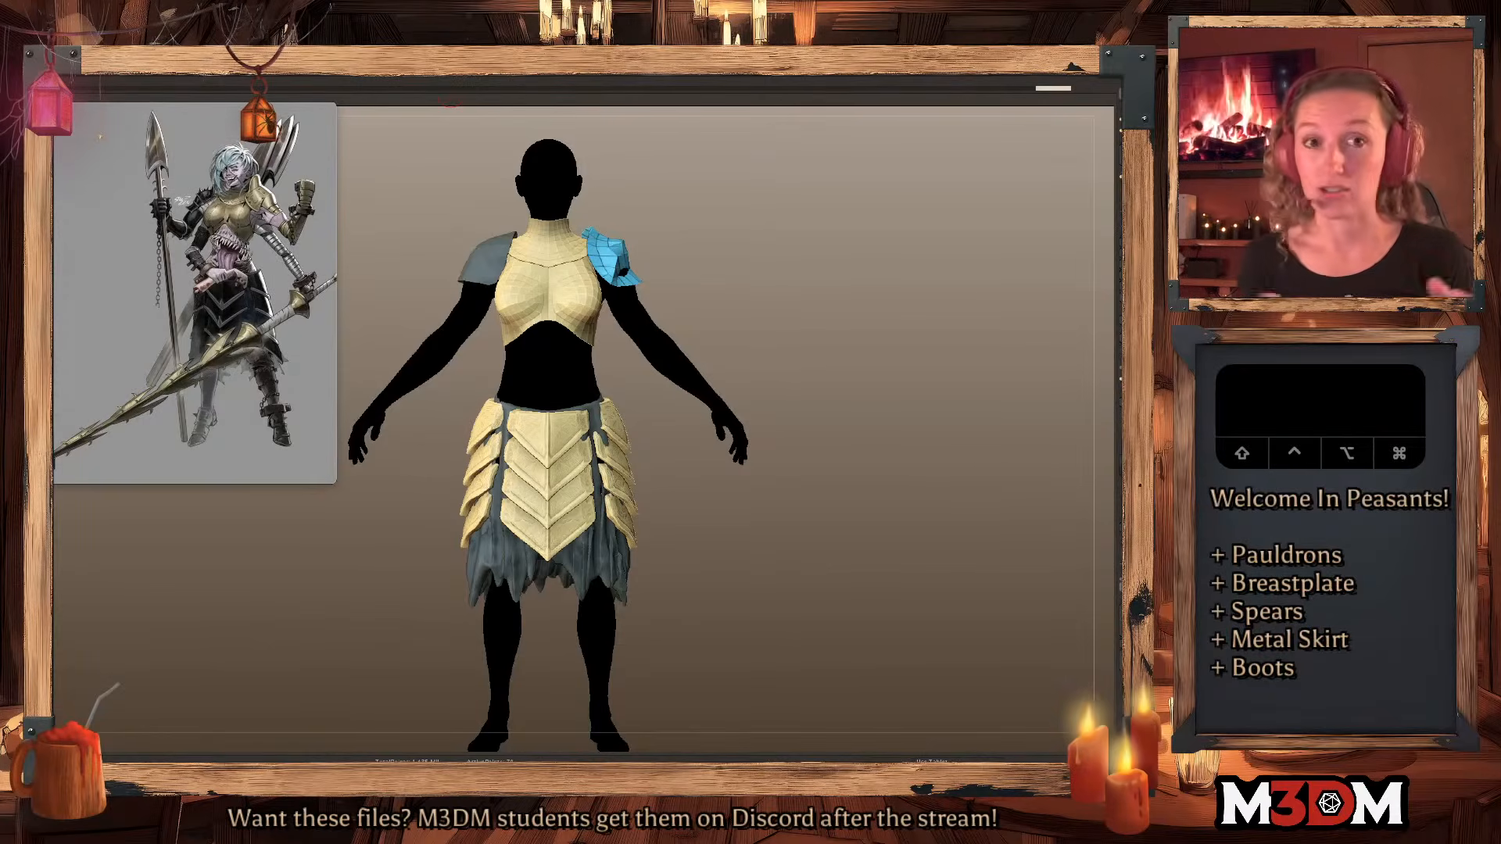
Pull the gold pauldron's upper part into a raised, flared ridge and reshape its outer edge.
{"action": "key", "text": "shift+f"}
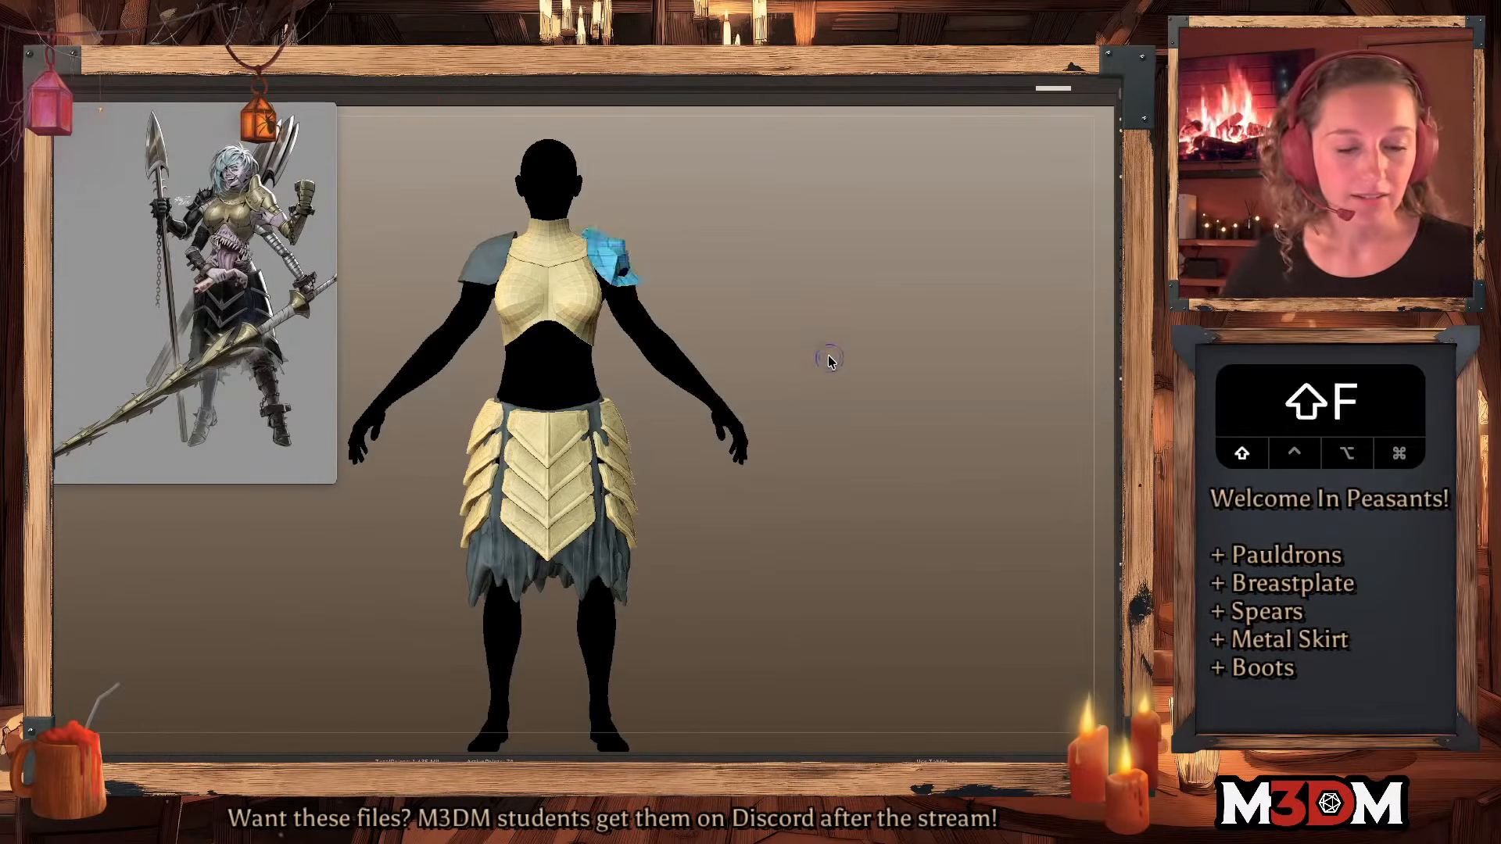
{"action": "left_click_drag", "start_coordinate": [637, 216], "coordinate": [635, 227], "text": "alt"}
{"action": "key", "text": "super+z"}
{"action": "left_click_drag", "start_coordinate": [813, 238], "coordinate": [688, 255]}
{"action": "left_click_drag", "start_coordinate": [627, 235], "coordinate": [612, 236], "text": "alt"}
{"action": "left_click", "coordinate": [1131, 405]}
{"action": "mouse_move", "coordinate": [645, 245]}
{"action": "left_mouse_down"}
{"action": "mouse_move", "coordinate": [626, 237]}
{"action": "mouse_move", "coordinate": [653, 239]}
{"action": "left_mouse_up"}
{"action": "left_click_drag", "start_coordinate": [752, 255], "coordinate": [818, 271]}
{"action": "mouse_move", "coordinate": [663, 267]}
{"action": "left_mouse_down"}
{"action": "mouse_move", "coordinate": [665, 232]}
{"action": "mouse_move", "coordinate": [649, 260]}
{"action": "left_mouse_up"}
{"action": "key", "text": "space"}
{"action": "key", "text": "shift+f"}
{"action": "key", "text": "shift+f"}
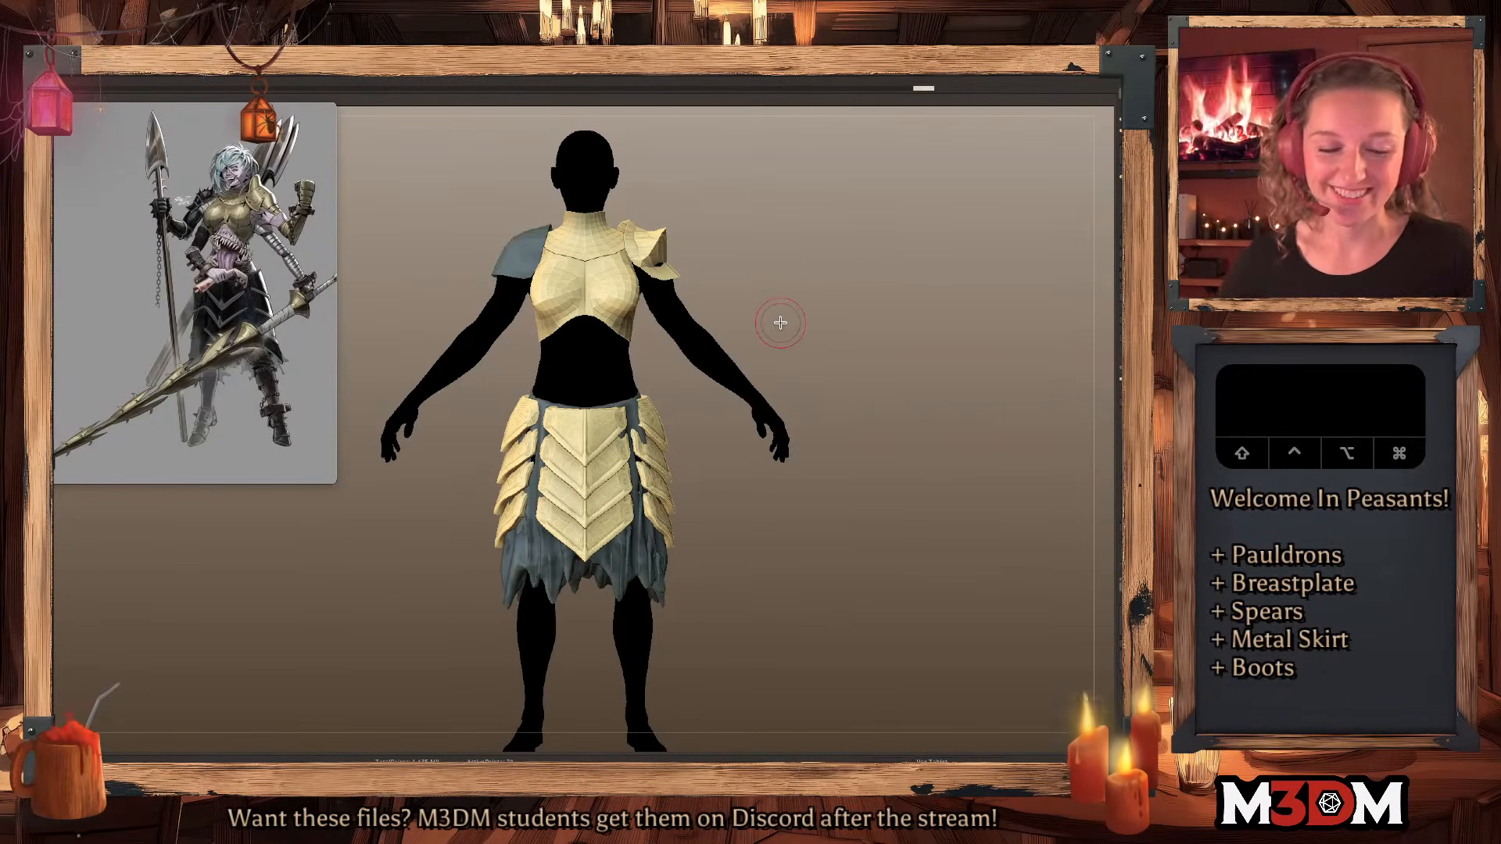
Touch up the slate-coloured pauldron, then select the body and show it in polyframe display.
{"action": "left_click", "coordinate": [516, 270], "text": "alt"}
{"action": "left_click_drag", "start_coordinate": [516, 270], "coordinate": [511, 264]}
{"action": "left_click", "coordinate": [713, 351], "text": "alt"}
{"action": "key", "text": "space"}
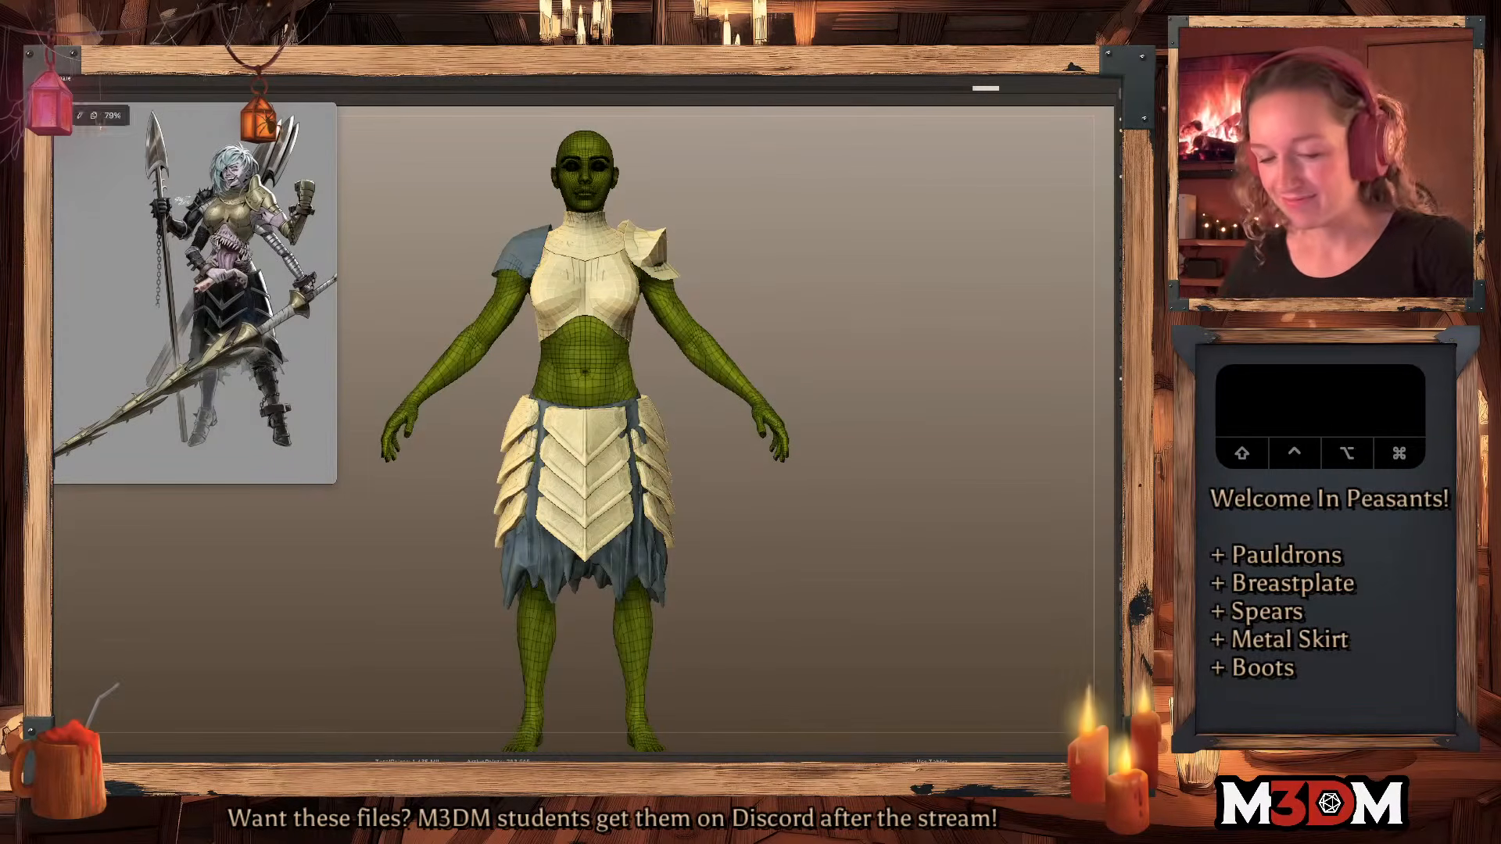
{"action": "key", "text": "shift+f"}
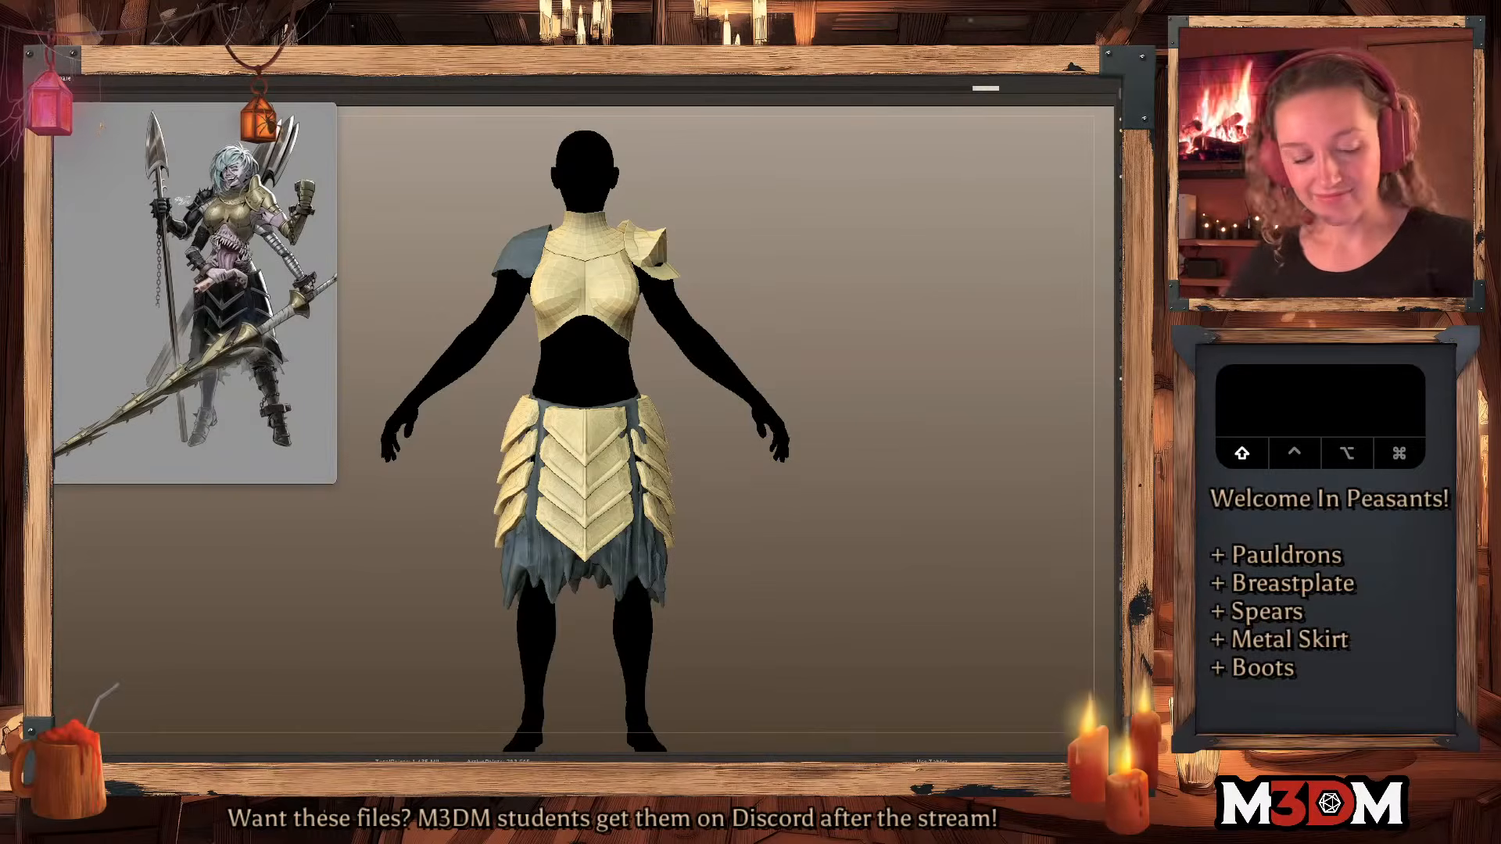
{"action": "key", "text": "shift+f"}
{"action": "key", "text": "shift+f"}
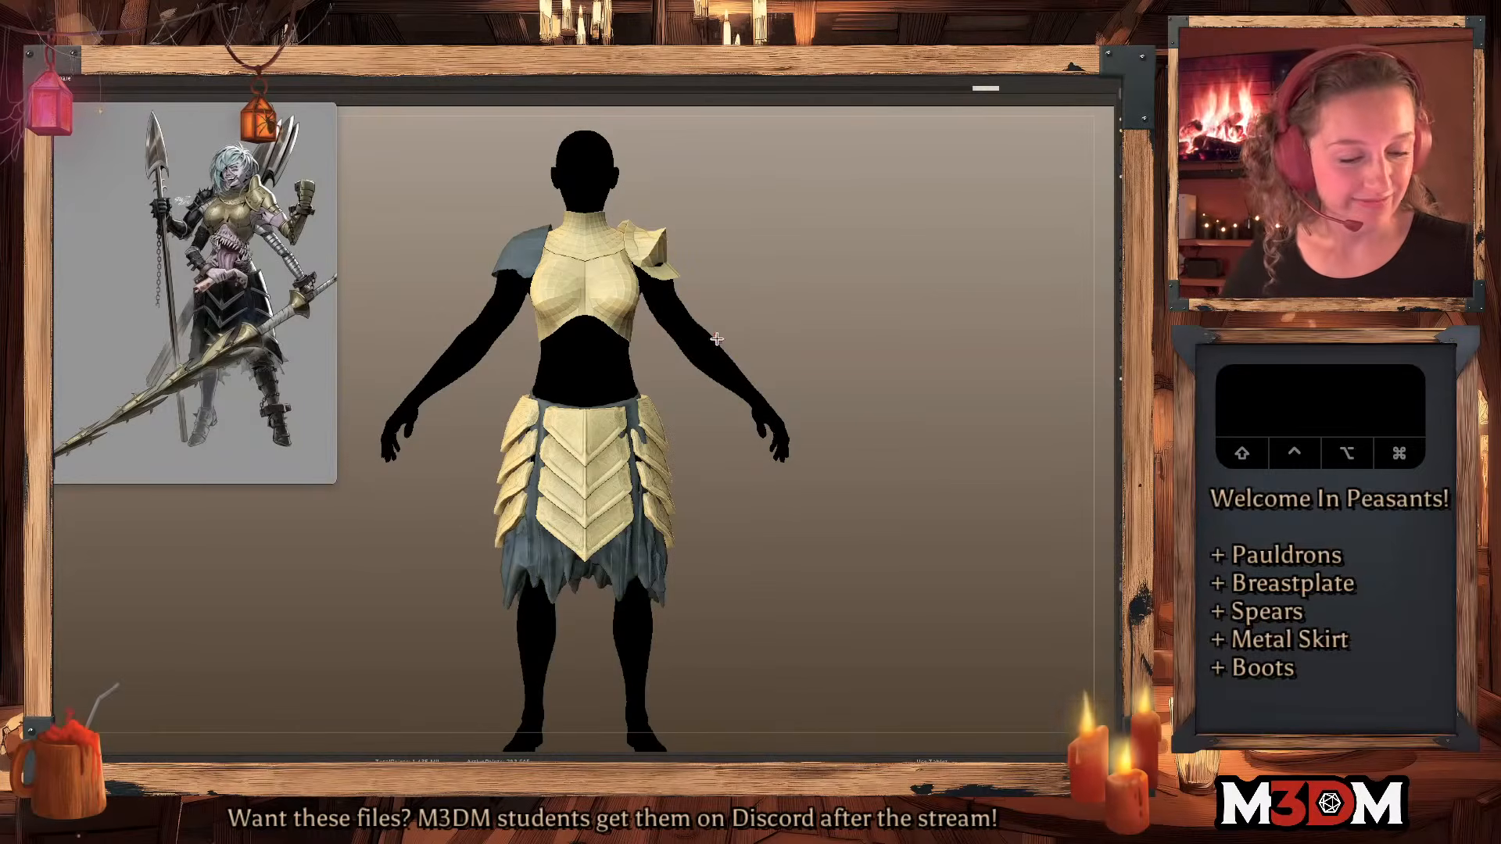
{"action": "key", "text": "shift+f"}
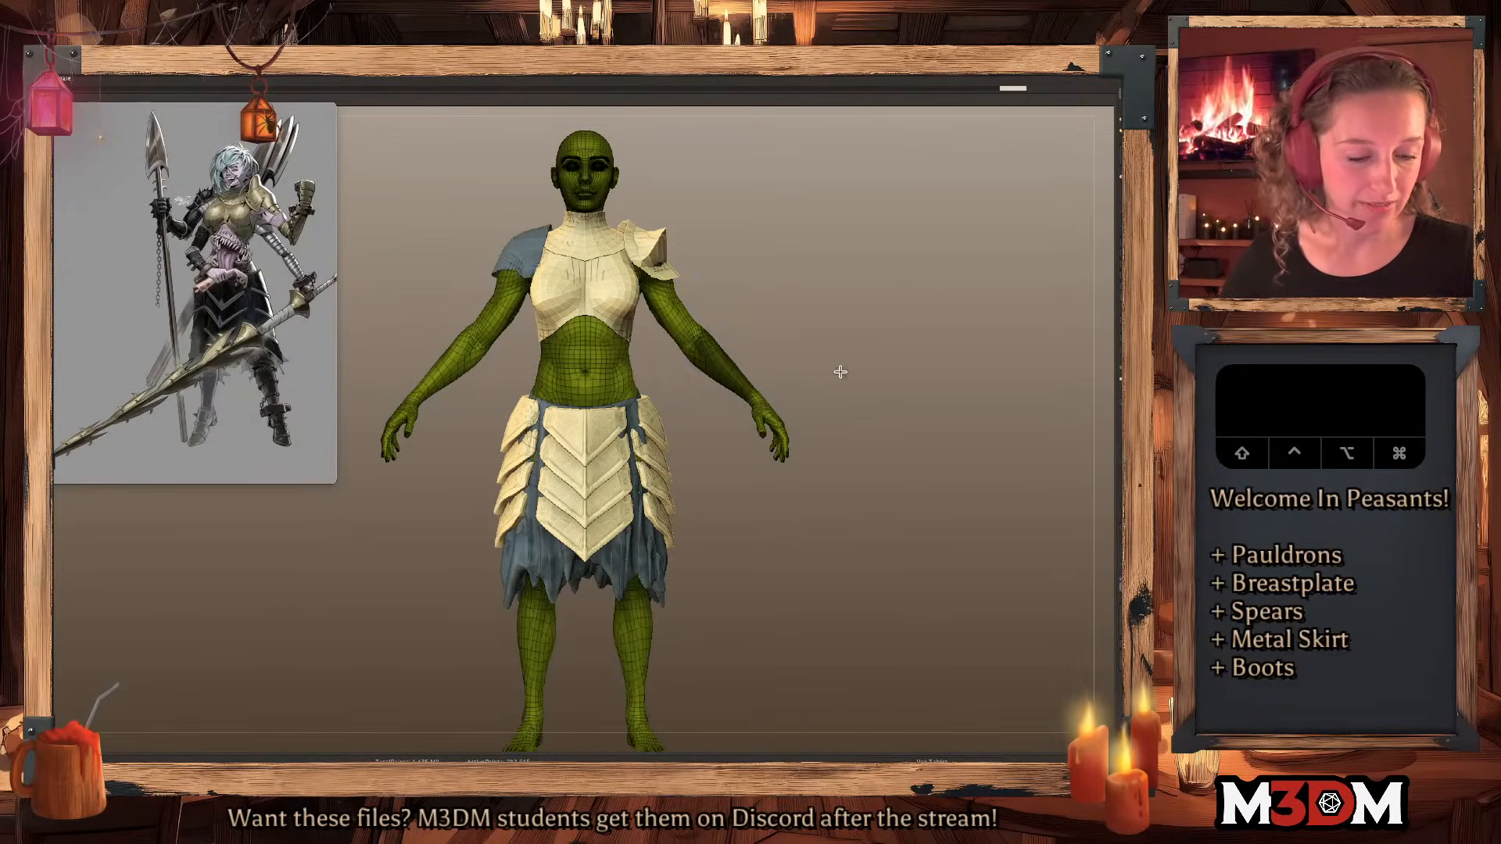
Mask the body's forearm on the gold pauldron's side and make a separate bracer from that region.
{"action": "left_click_drag", "start_coordinate": [845, 386], "coordinate": [827, 403], "text": "super"}
{"action": "mouse_move", "coordinate": [678, 321]}
{"action": "left_mouse_down", "text": "super"}
{"action": "mouse_move", "coordinate": [686, 368]}
{"action": "mouse_move", "coordinate": [798, 352]}
{"action": "left_mouse_up", "text": "super"}
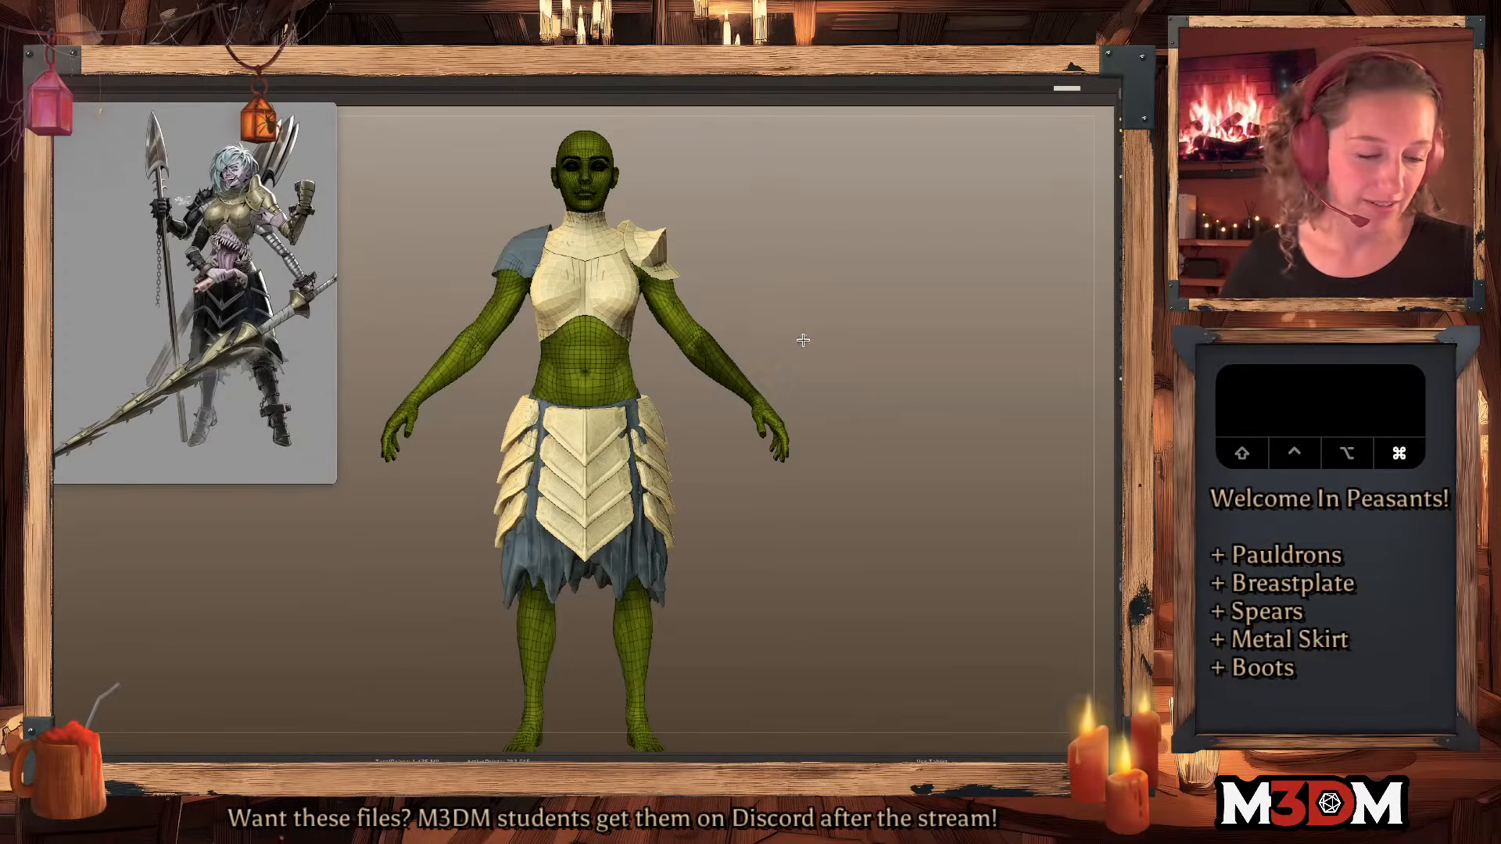
{"action": "key", "text": "shift+f"}
{"action": "key", "text": "shift+f"}
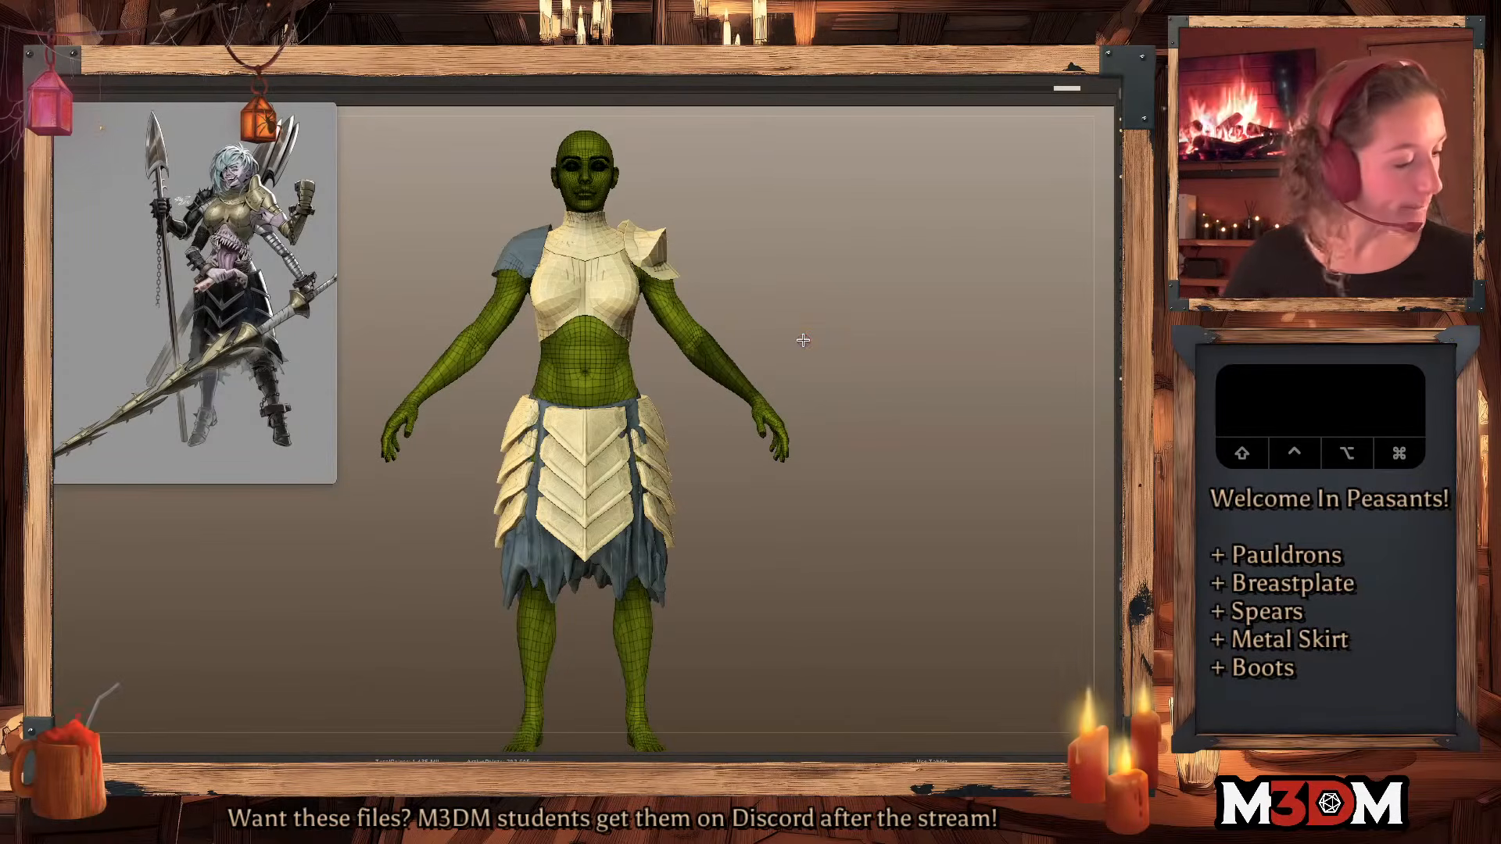
{"action": "key", "text": "shift+f"}
{"action": "key", "text": "q"}
{"action": "key", "text": "w"}
{"action": "left_click", "coordinate": [724, 361]}
{"action": "left_click", "coordinate": [737, 361], "text": "super"}
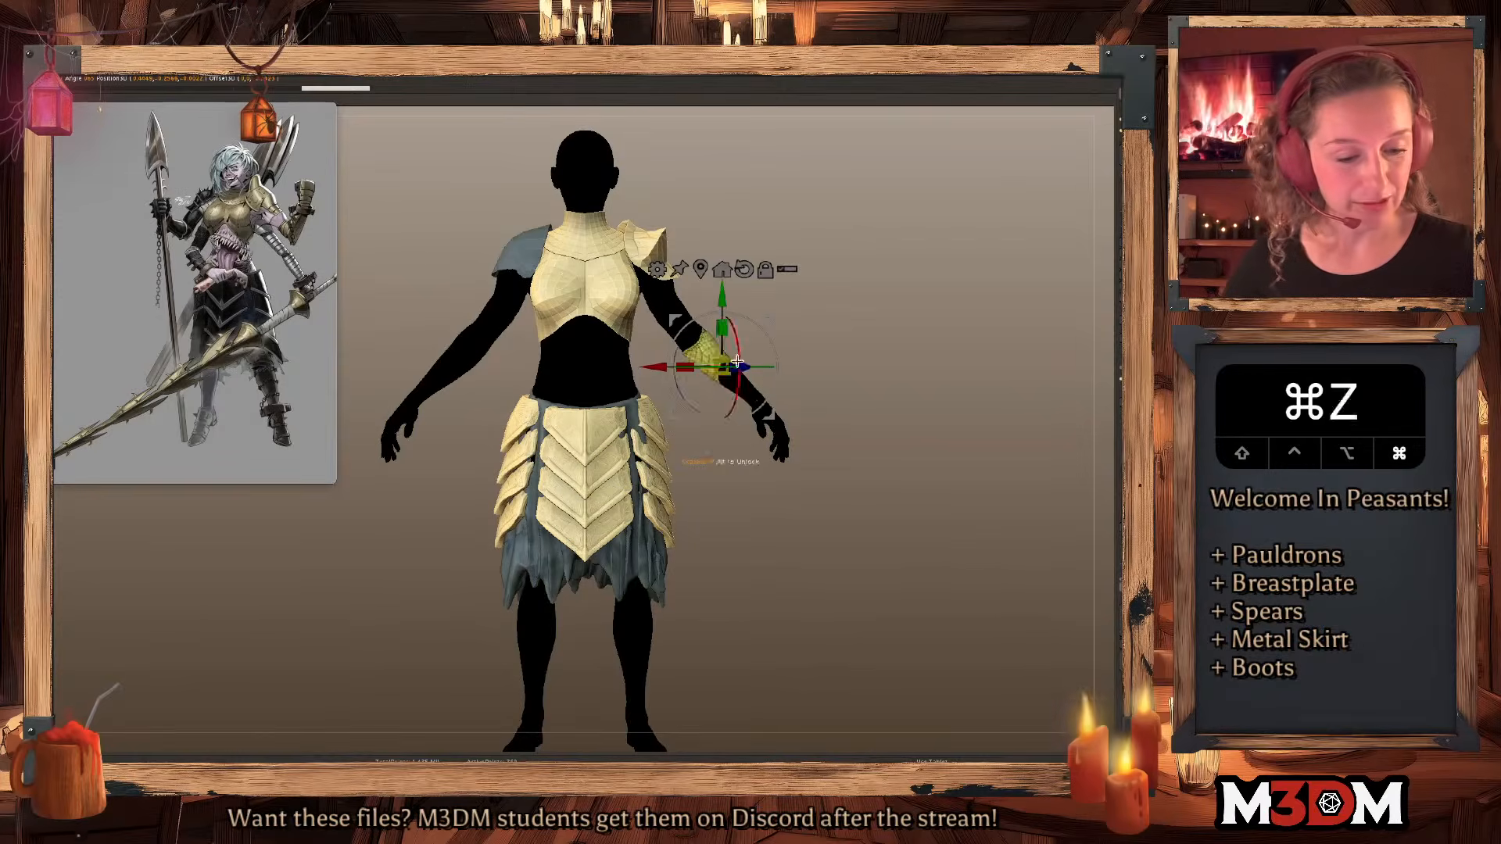
{"action": "left_click", "coordinate": [737, 361], "text": "super"}
{"action": "key", "text": "q"}
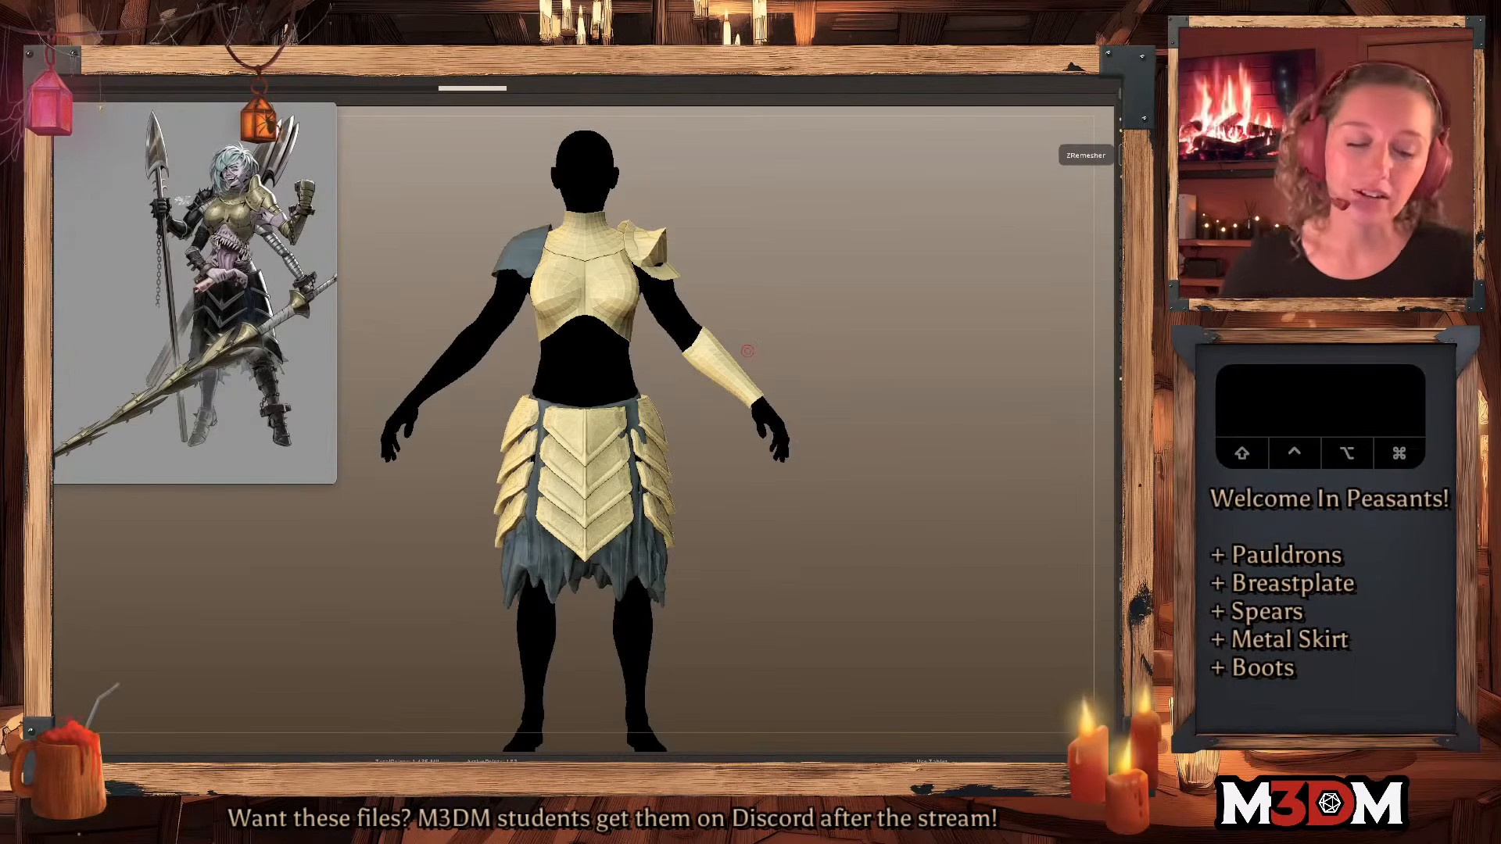
Clean up the bracer's elbow and wrist ends and check its fit from the side and front.
{"action": "key", "text": "space"}
{"action": "left_click", "coordinate": [702, 351]}
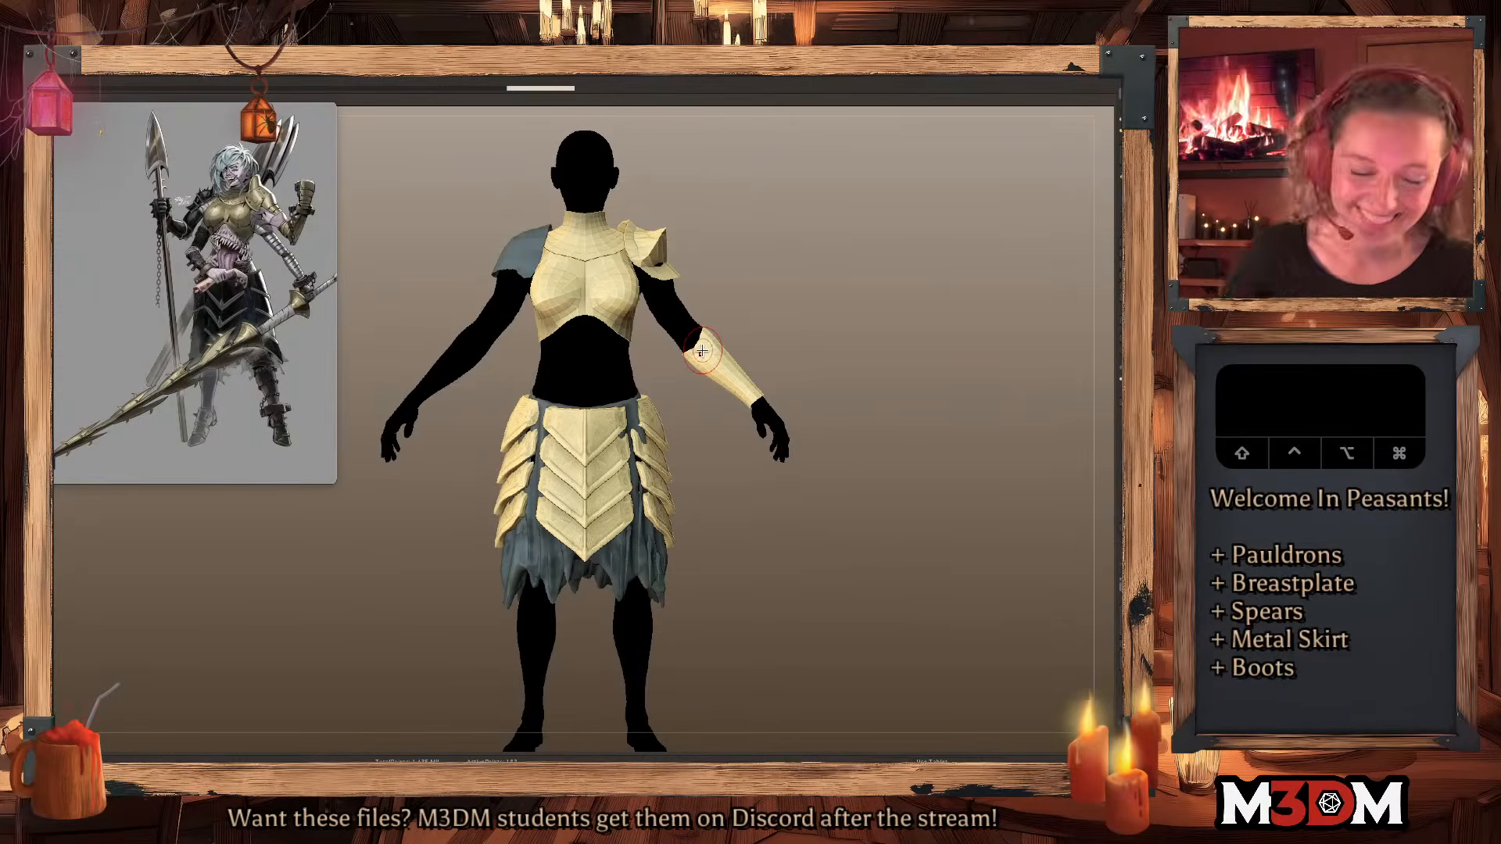
{"action": "key", "text": "shift+f"}
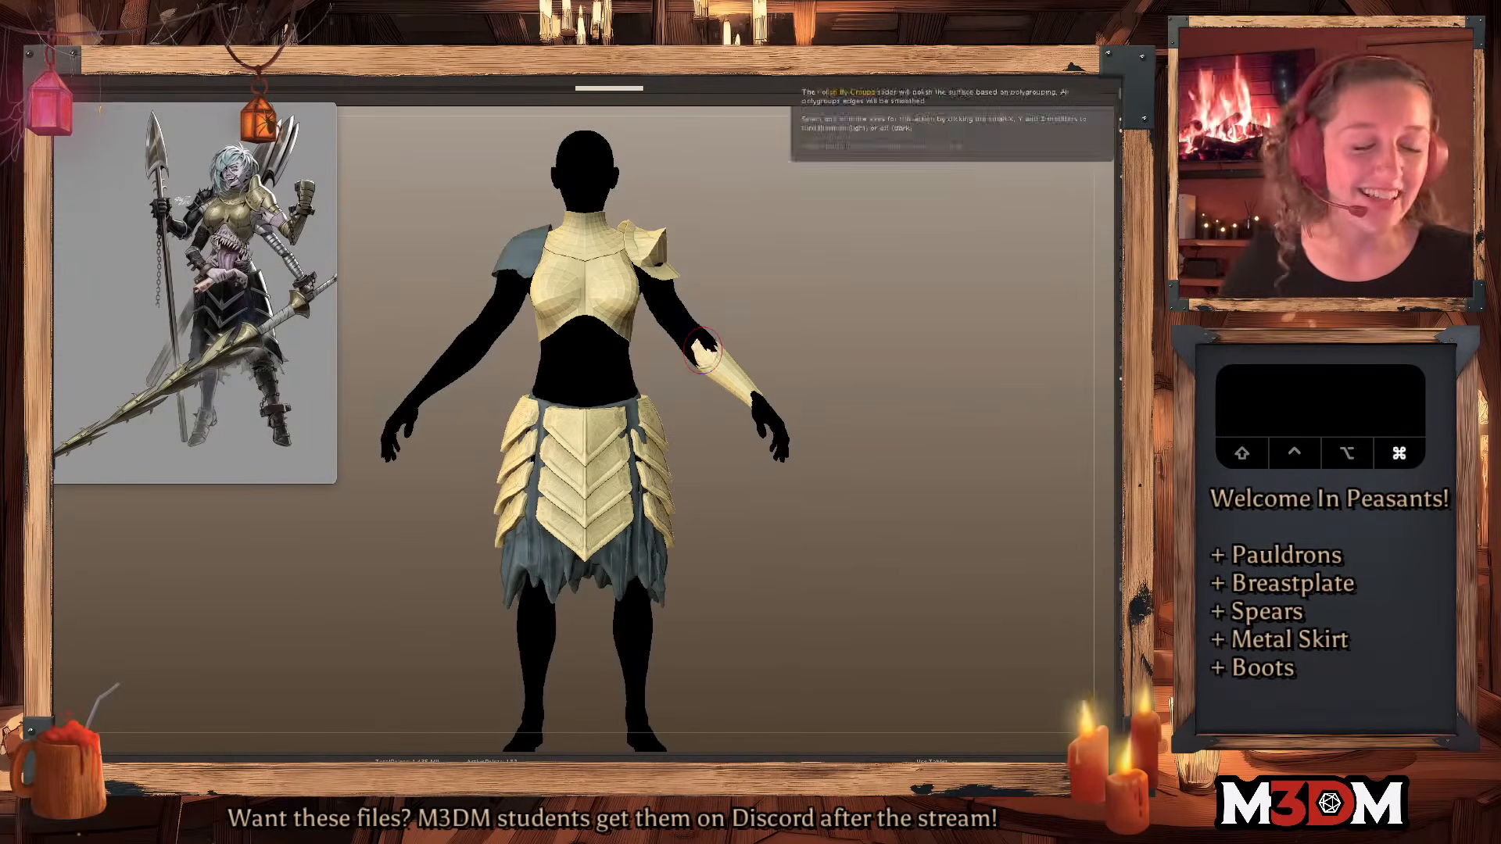
{"action": "left_click", "coordinate": [763, 402]}
{"action": "left_click_drag", "start_coordinate": [832, 397], "coordinate": [776, 403]}
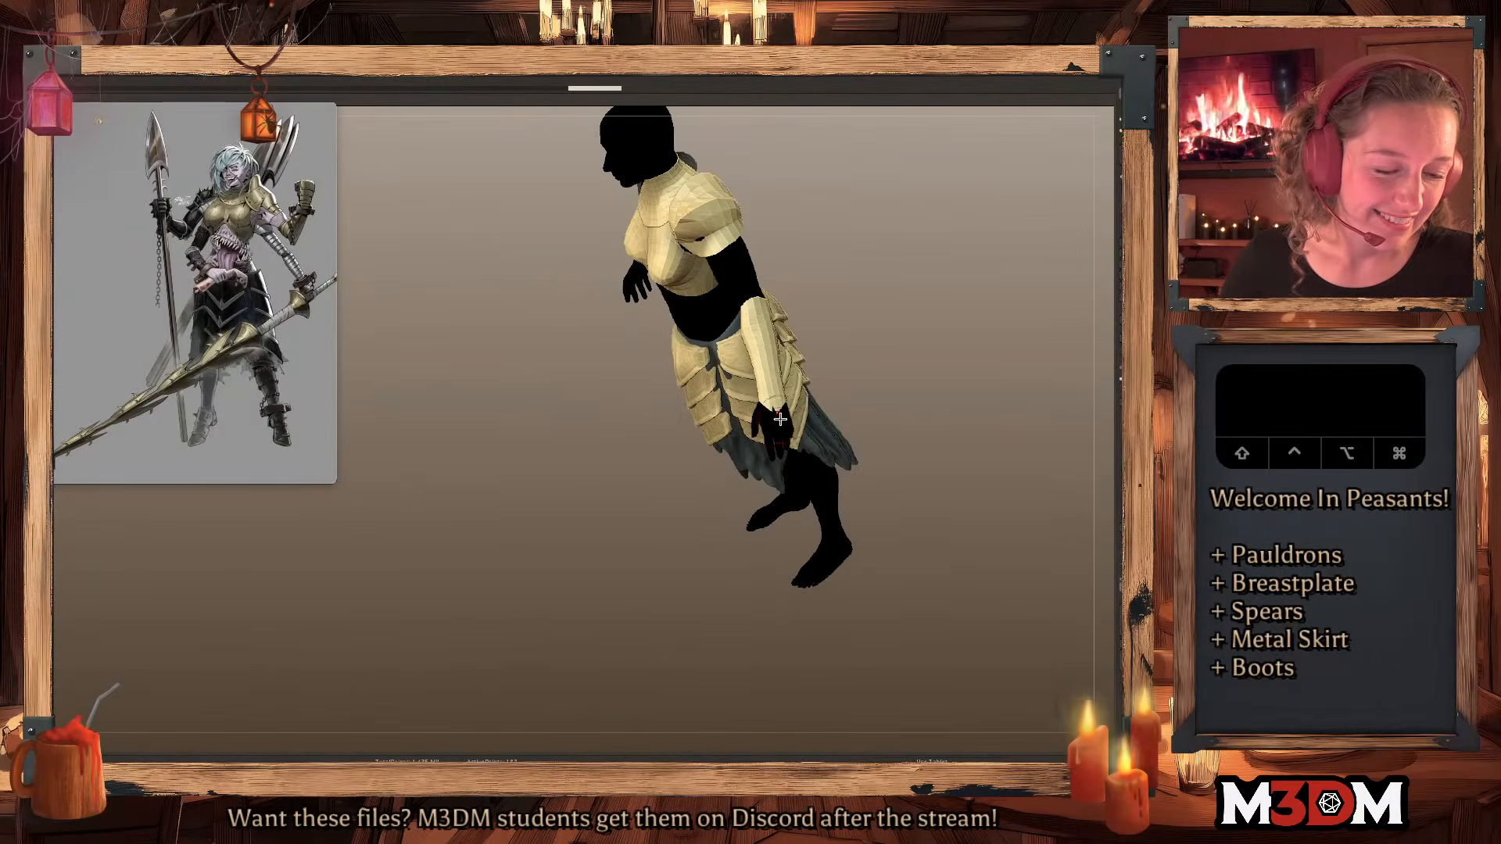
{"action": "mouse_move", "coordinate": [962, 365]}
{"action": "left_mouse_down", "text": "shift"}
{"action": "mouse_move", "coordinate": [967, 348]}
{"action": "mouse_move", "coordinate": [953, 378]}
{"action": "left_mouse_up", "text": "shift"}
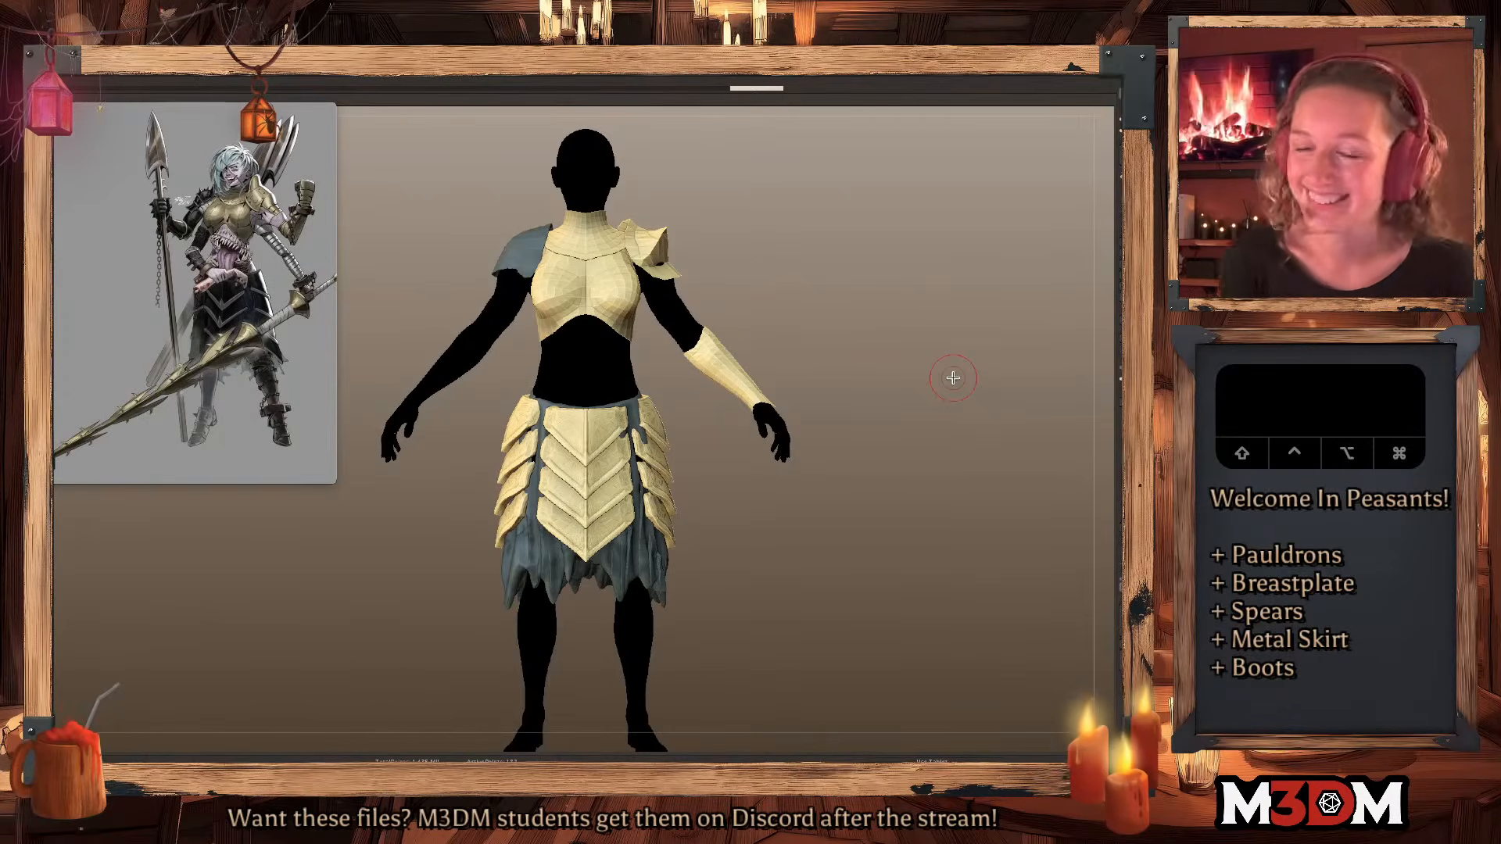
Check the bracer's polygons and reshape its upper edge at the elbow.
{"action": "left_click", "coordinate": [884, 406]}
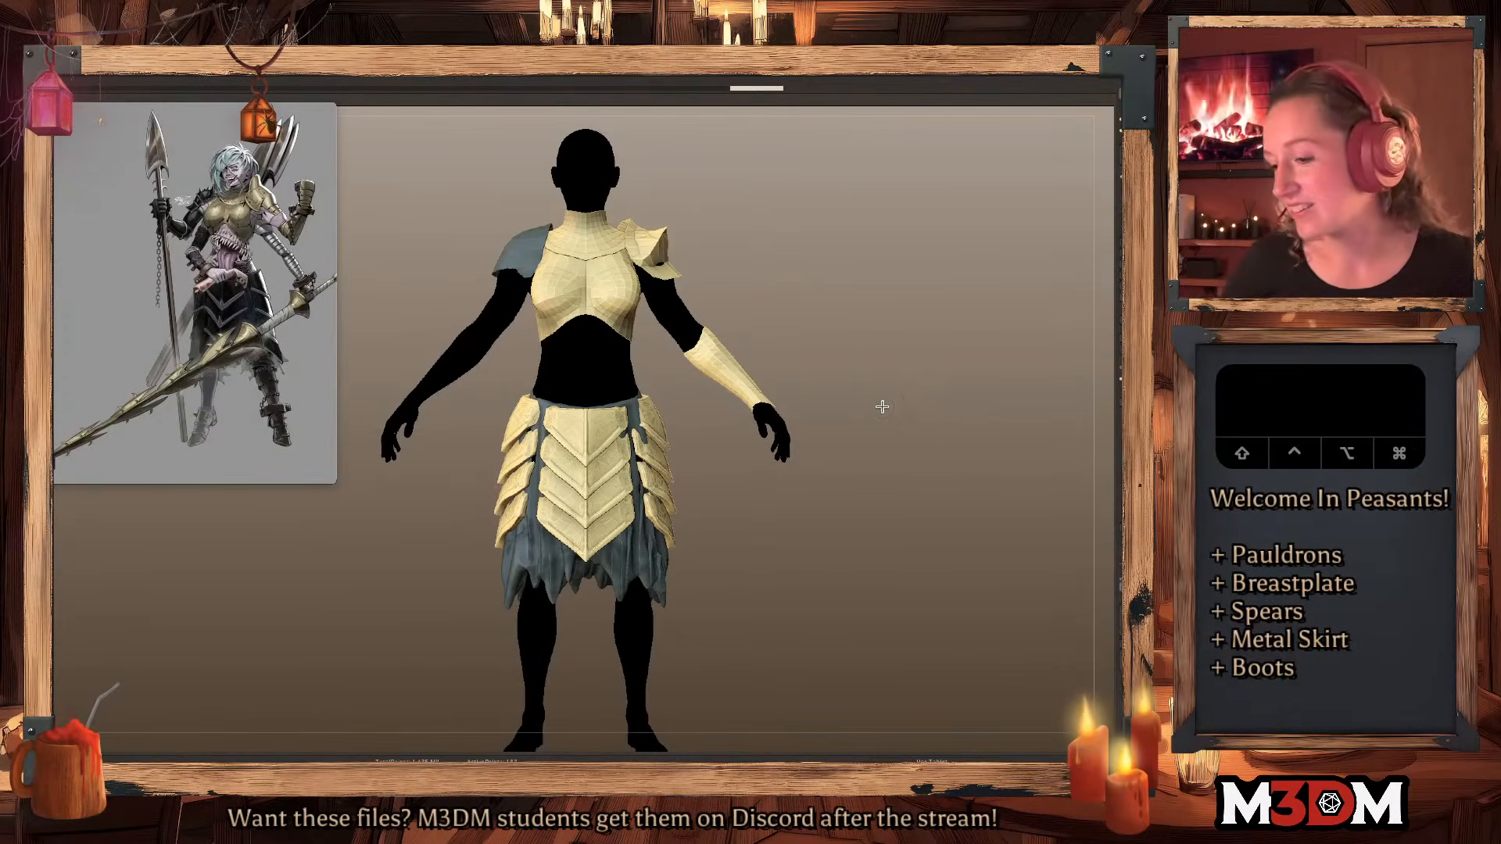
{"action": "key", "text": "shift+f"}
{"action": "key", "text": "shift+f"}
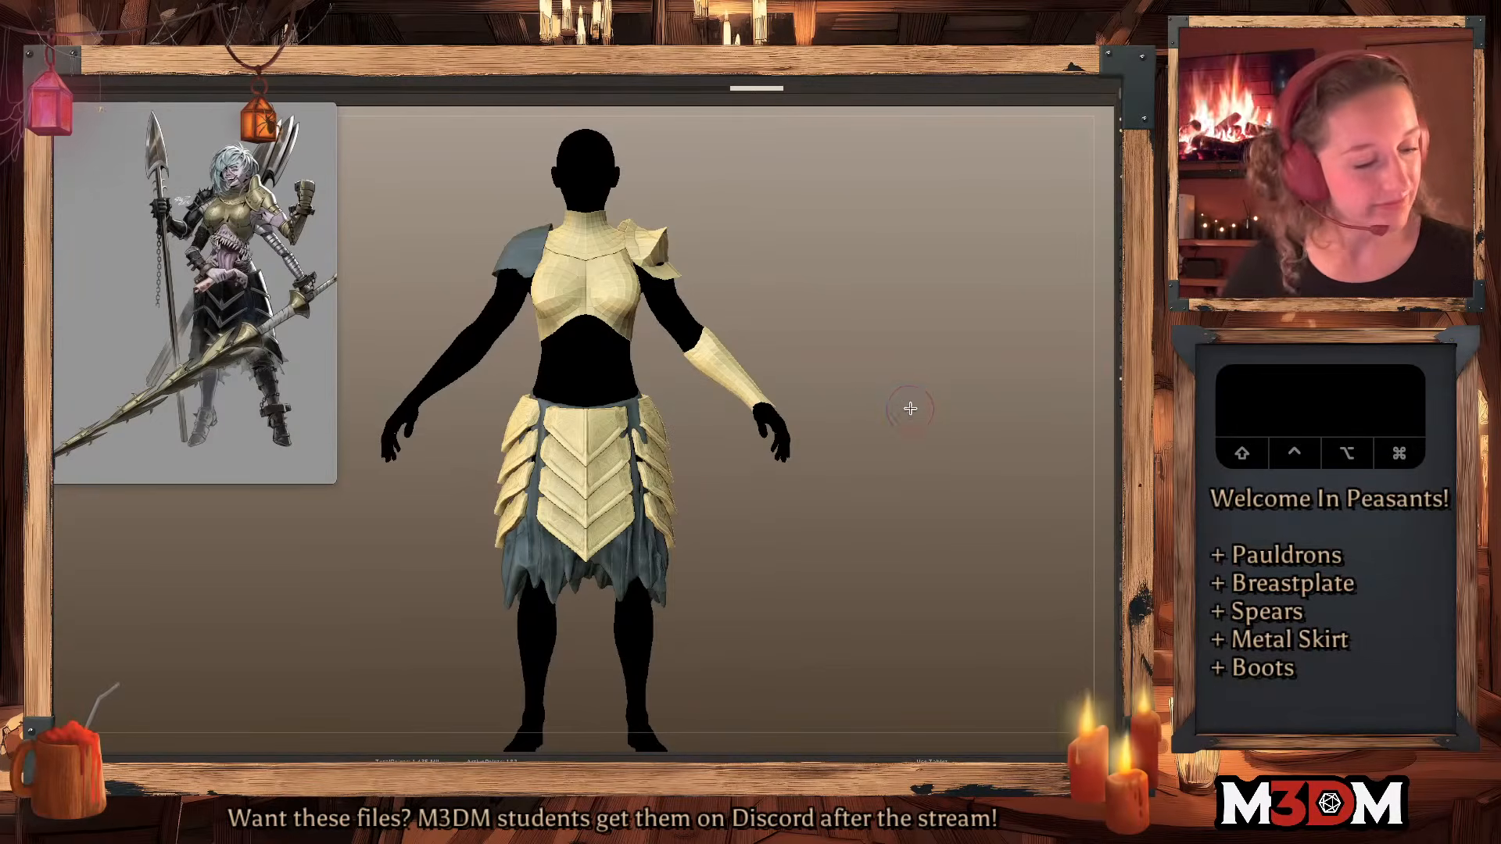
{"action": "left_click", "coordinate": [703, 354]}
{"action": "left_click", "coordinate": [704, 353]}
{"action": "left_click", "coordinate": [707, 353], "text": "alt"}
{"action": "left_click", "coordinate": [707, 351], "text": "alt"}
{"action": "left_click", "coordinate": [709, 357], "text": "shift"}
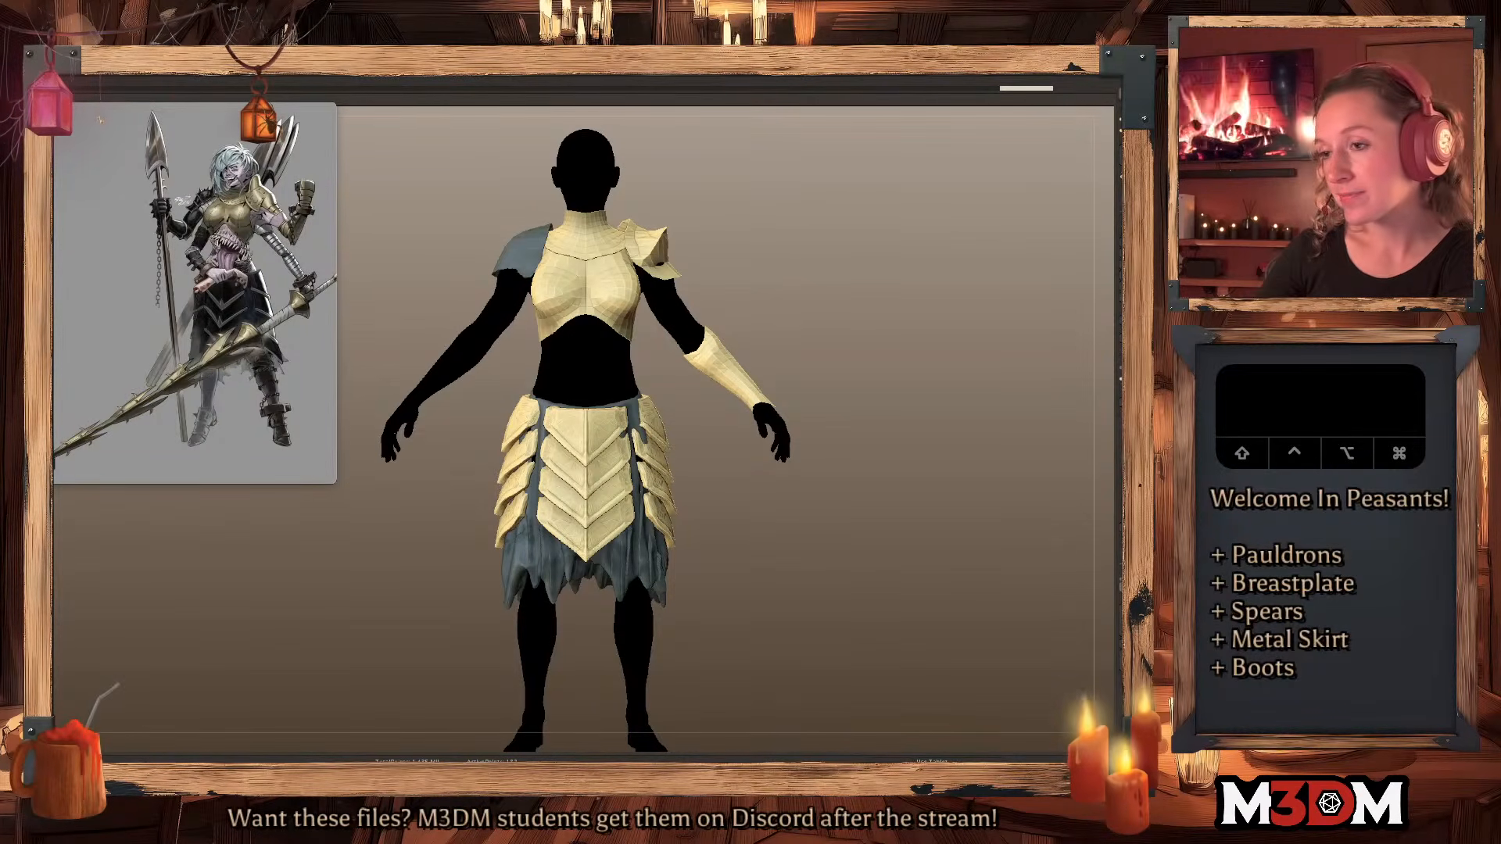
{"action": "type", "text": "evho"}
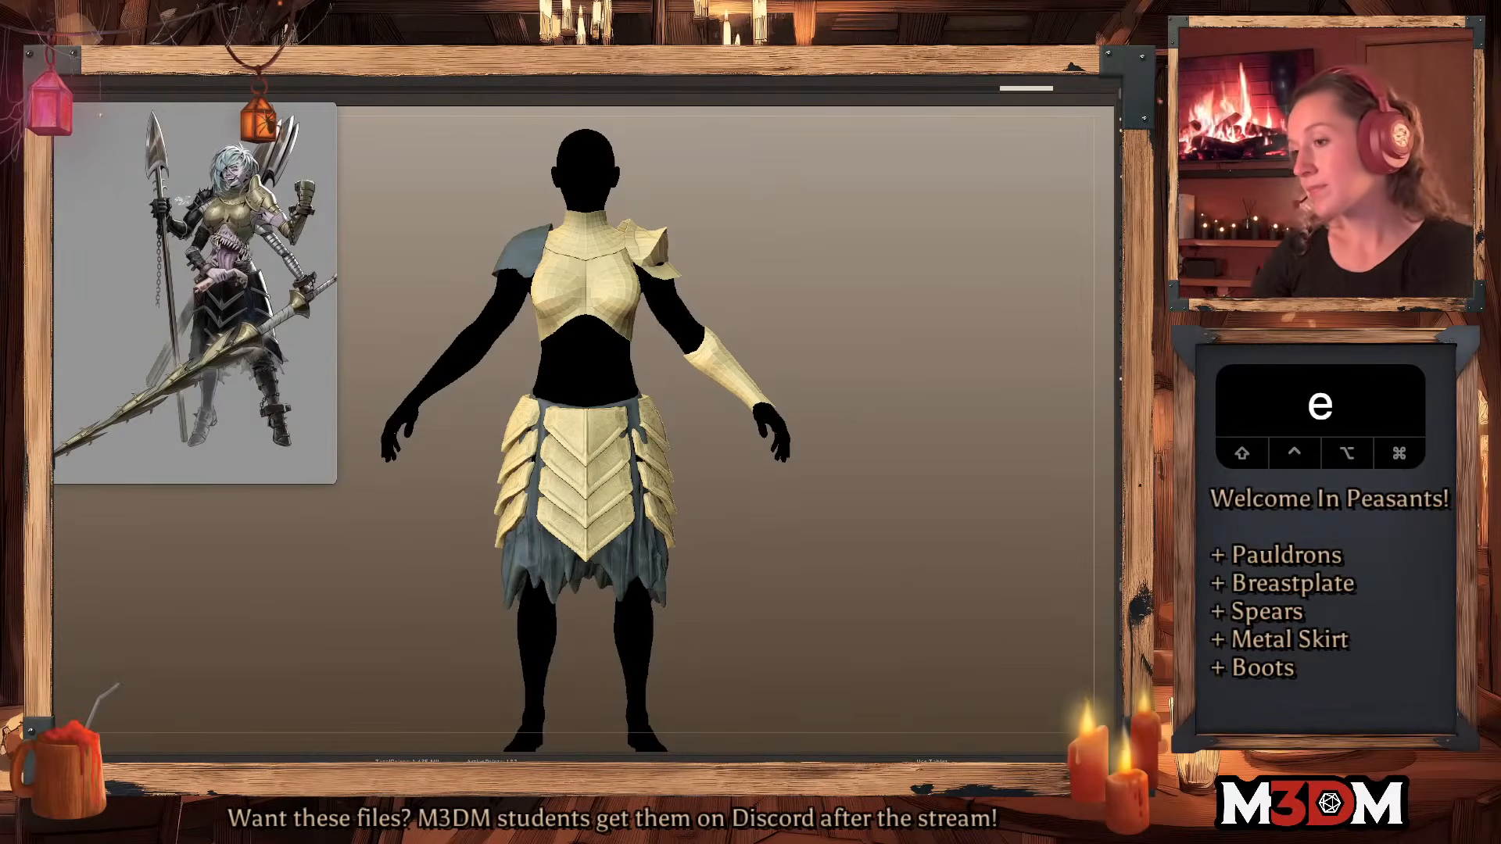
{"action": "key", "text": "BackSpace"}
{"action": "key", "text": "BackSpace"}
{"action": "key", "text": "BackSpace"}
{"action": "type", "text": "cho"}
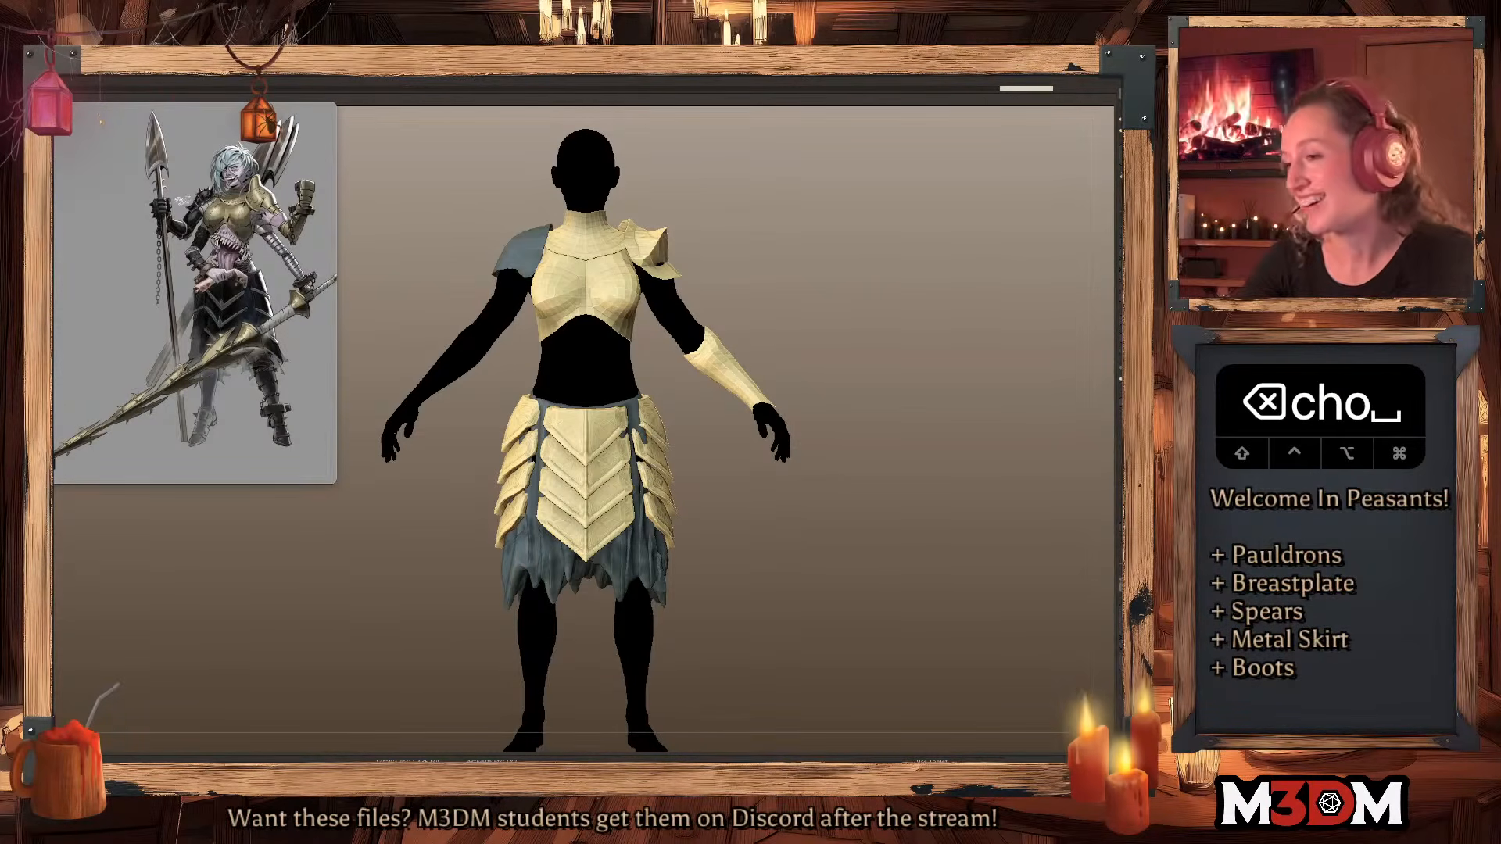
{"action": "type", "text": "overwath"}
{"action": "key", "text": "BackSpace"}
{"action": "type", "text": "ch"}
{"action": "key", "text": "Return"}
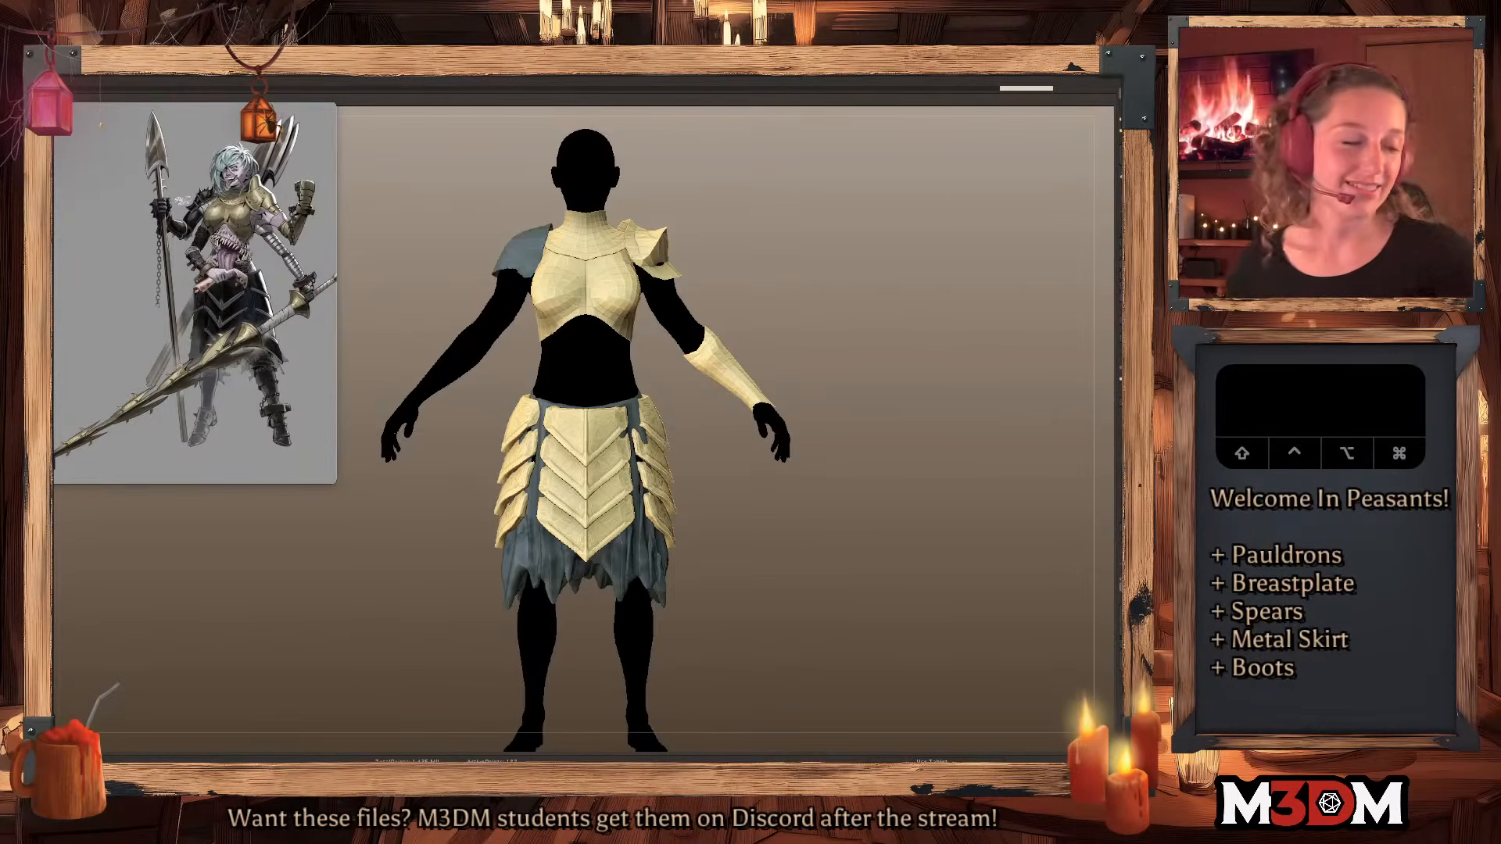
{"action": "right_click", "coordinate": [838, 588]}
Duplicate the bracer and mirror the copy onto the opposite forearm.
{"action": "key", "text": "shift+f"}
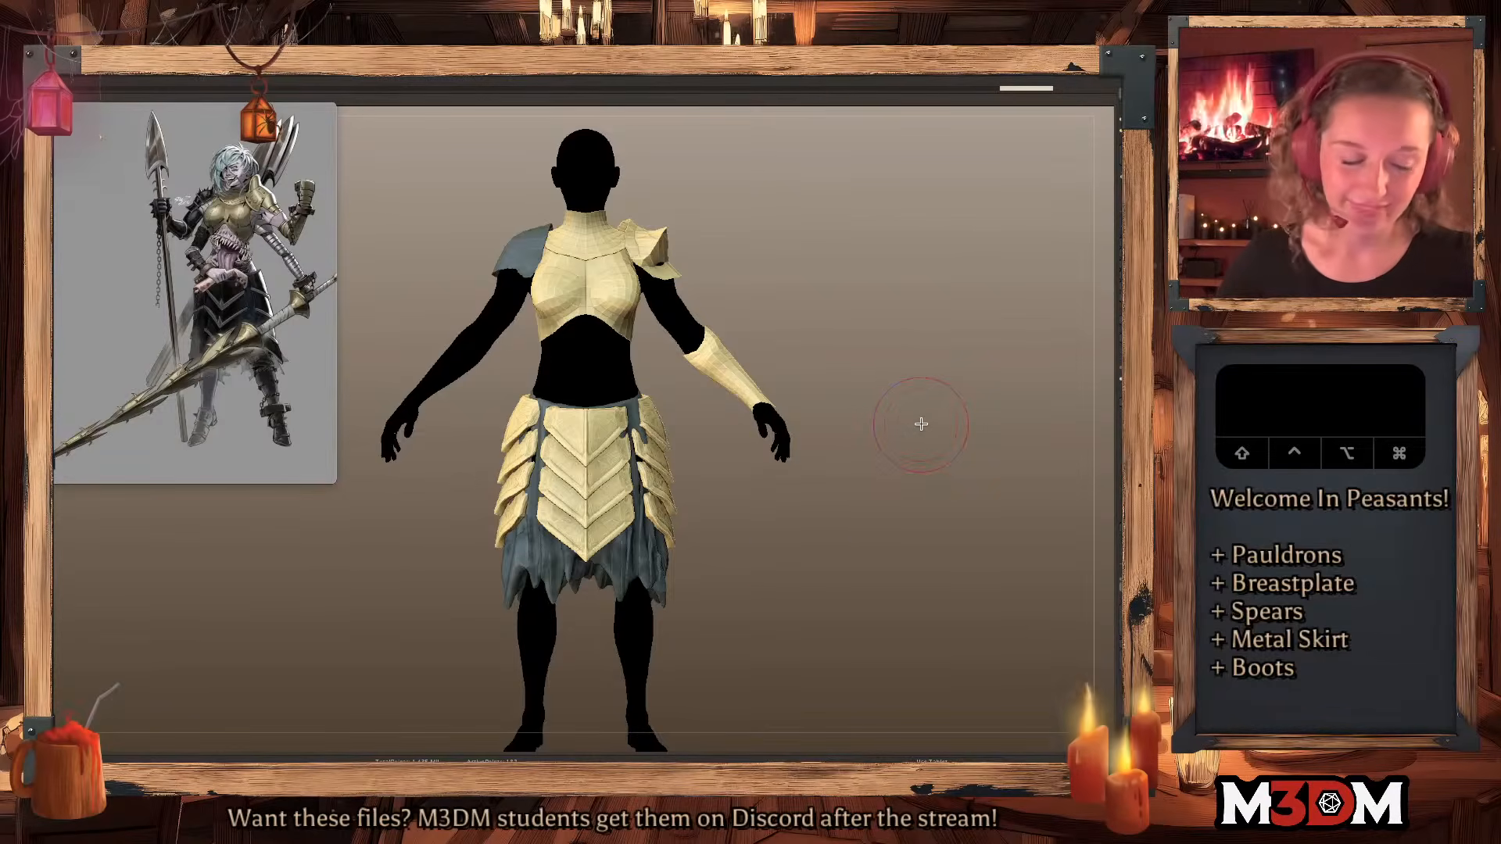
{"action": "left_click_drag", "start_coordinate": [890, 424], "coordinate": [839, 410]}
{"action": "key", "text": "shift+f"}
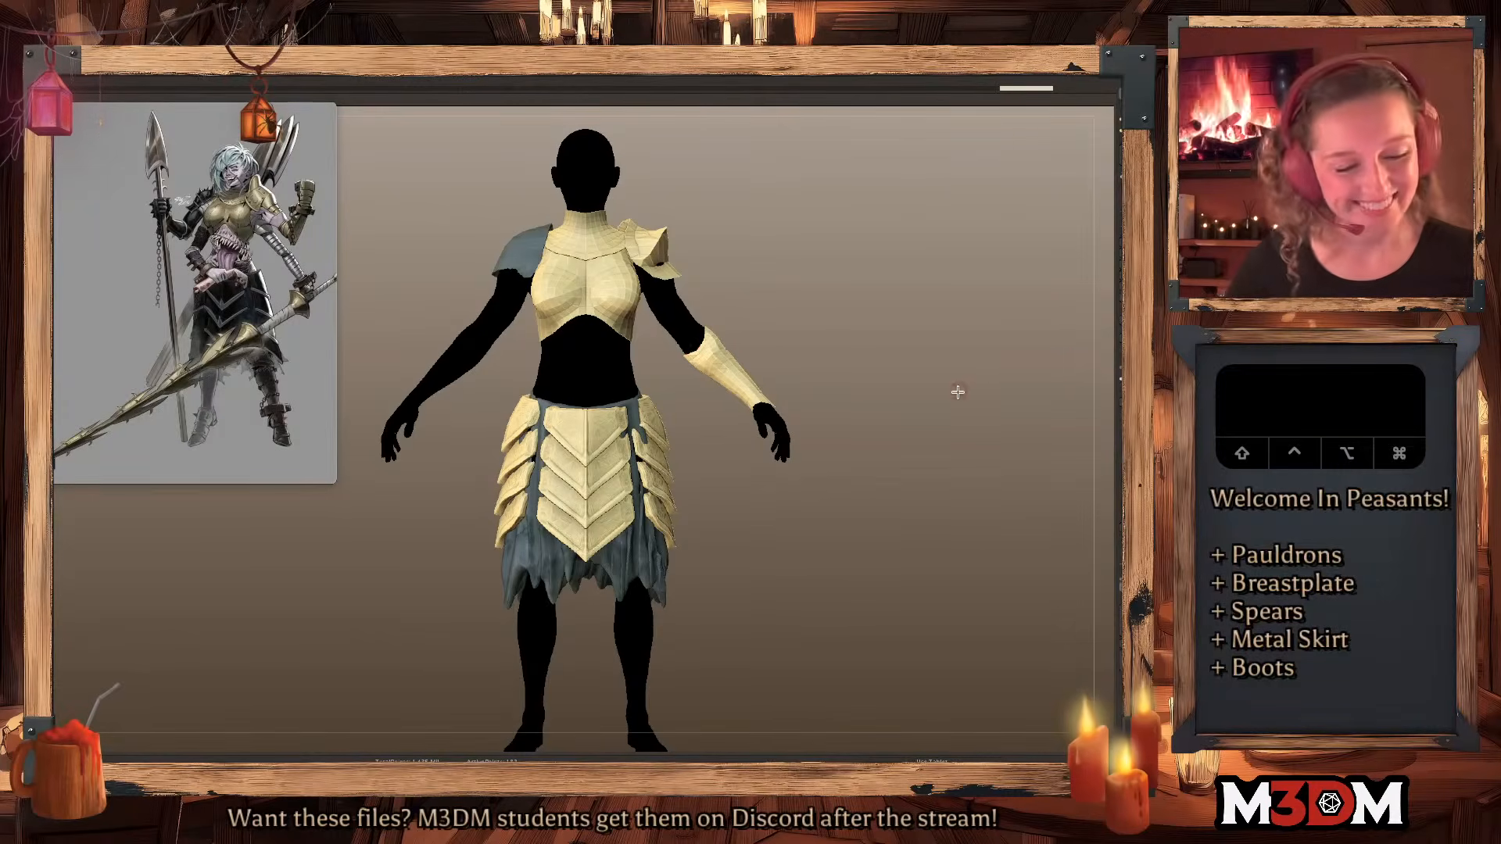
{"action": "key", "text": "shift+super+d"}
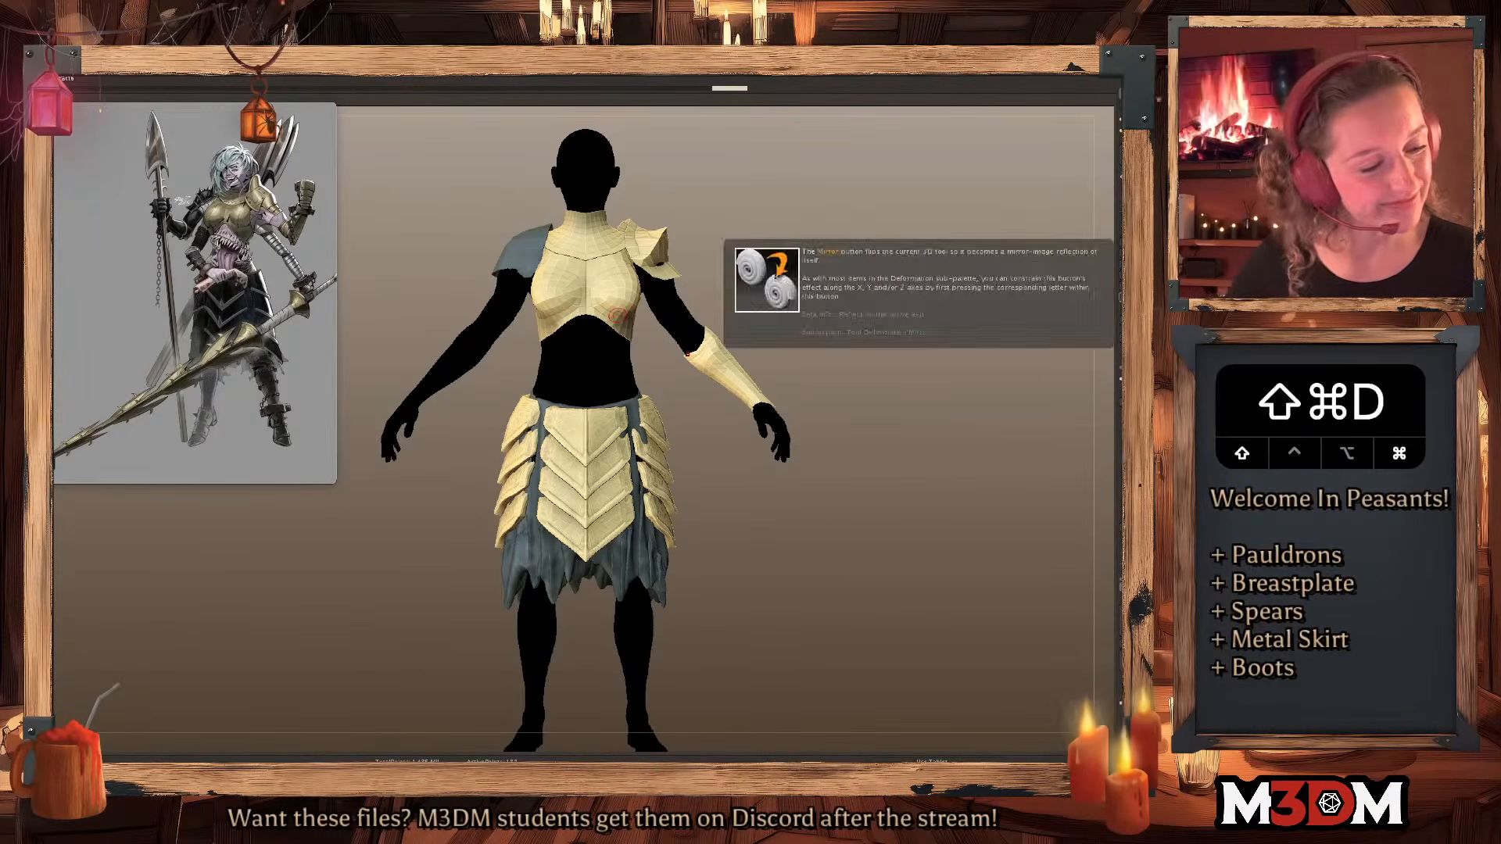
{"action": "key", "text": "c"}
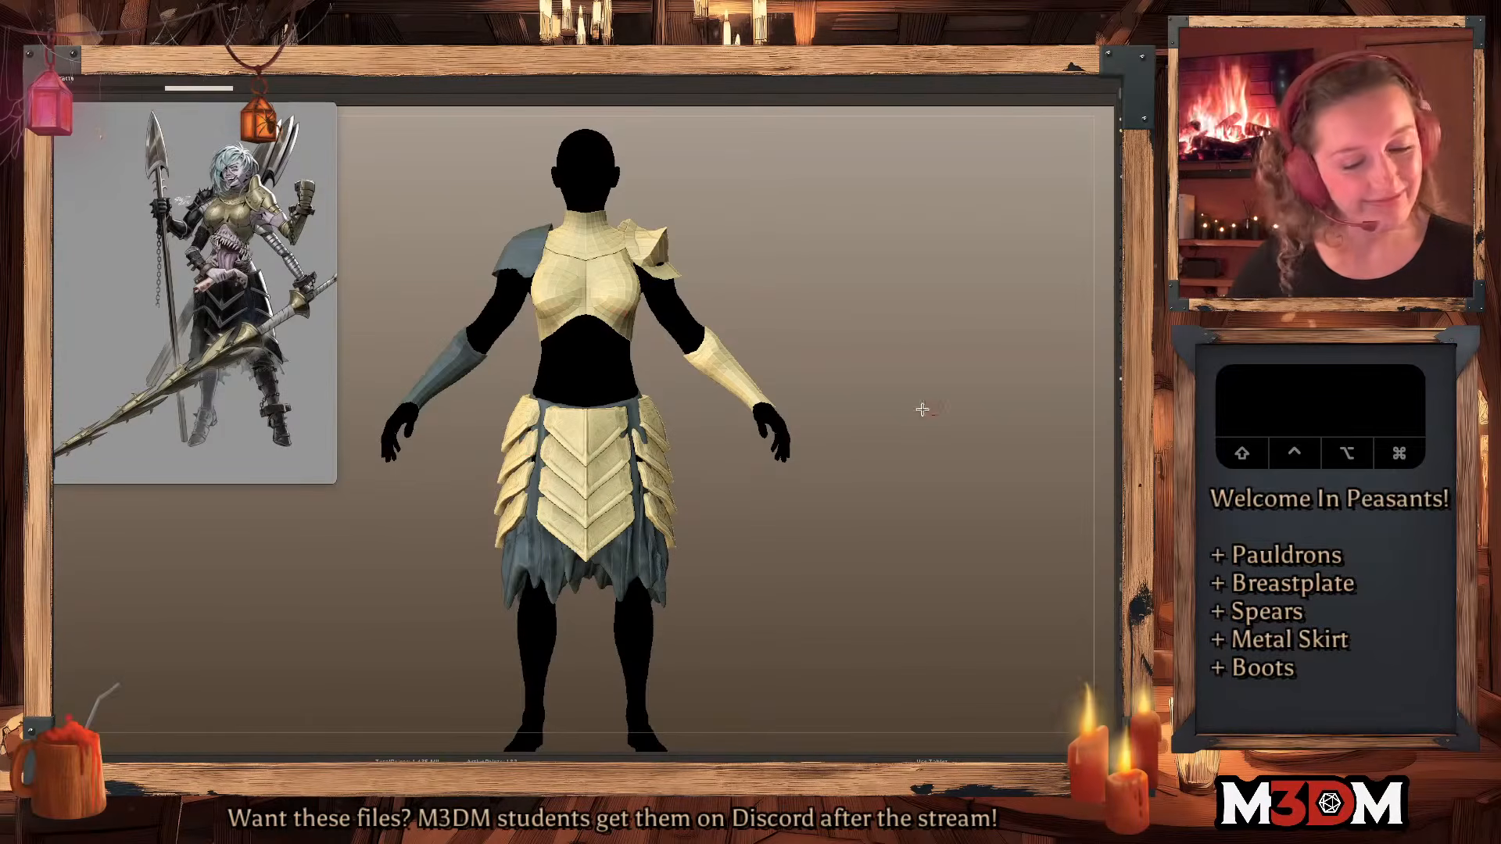
Select the body, toggle perspective and show it in polyframe from the side with the legs framed.
{"action": "key", "text": "space"}
{"action": "left_click_drag", "start_coordinate": [884, 421], "coordinate": [826, 401]}
{"action": "left_click", "coordinate": [607, 603], "text": "alt"}
{"action": "left_click_drag", "start_coordinate": [898, 495], "coordinate": [913, 466]}
{"action": "key", "text": "p"}
{"action": "key", "text": "shift+d"}
{"action": "key", "text": "shift+d"}
{"action": "key", "text": "shift+f"}
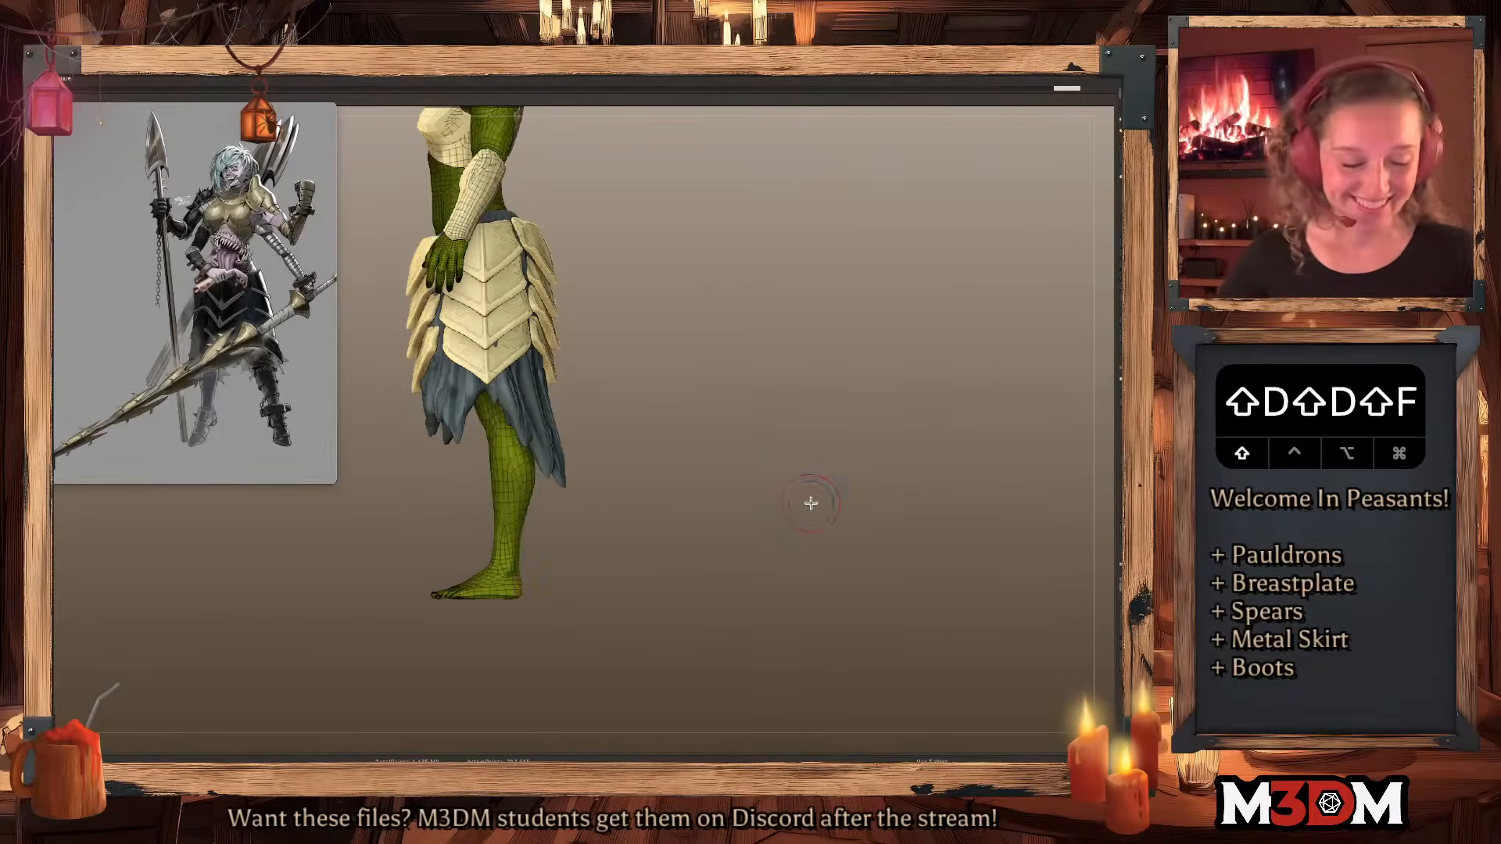
{"action": "left_click_drag", "start_coordinate": [814, 502], "coordinate": [841, 554], "text": "alt"}
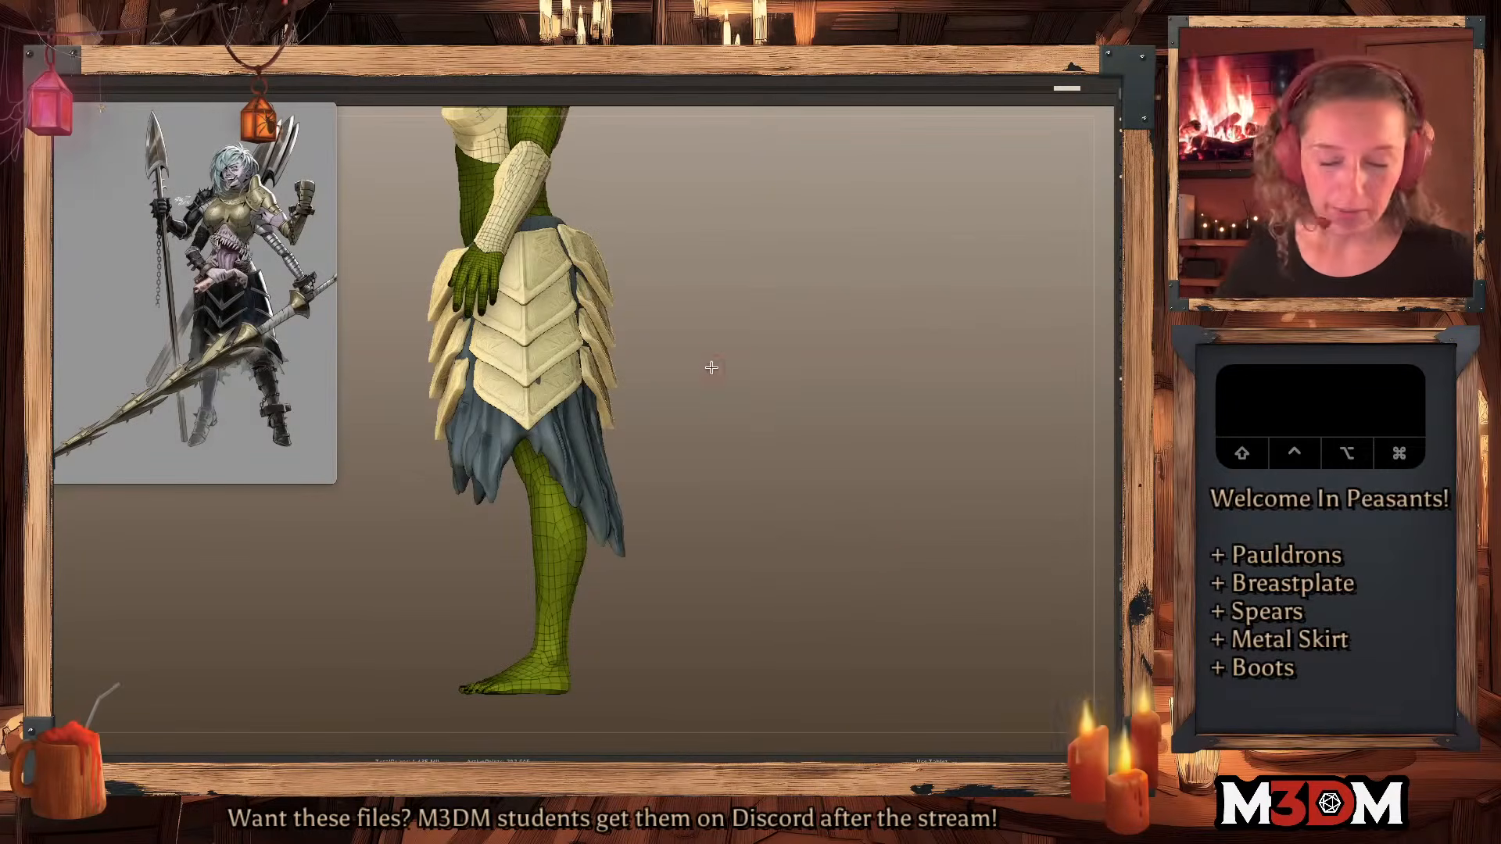
{"action": "left_click_drag", "start_coordinate": [711, 499], "coordinate": [719, 431], "text": "alt"}
{"action": "mouse_move", "coordinate": [463, 654]}
{"action": "left_mouse_down", "text": "super"}
{"action": "mouse_move", "coordinate": [492, 613]}
{"action": "mouse_move", "coordinate": [571, 615]}
{"action": "left_mouse_up", "text": "super"}
{"action": "key", "text": "q"}
{"action": "key", "text": "w"}
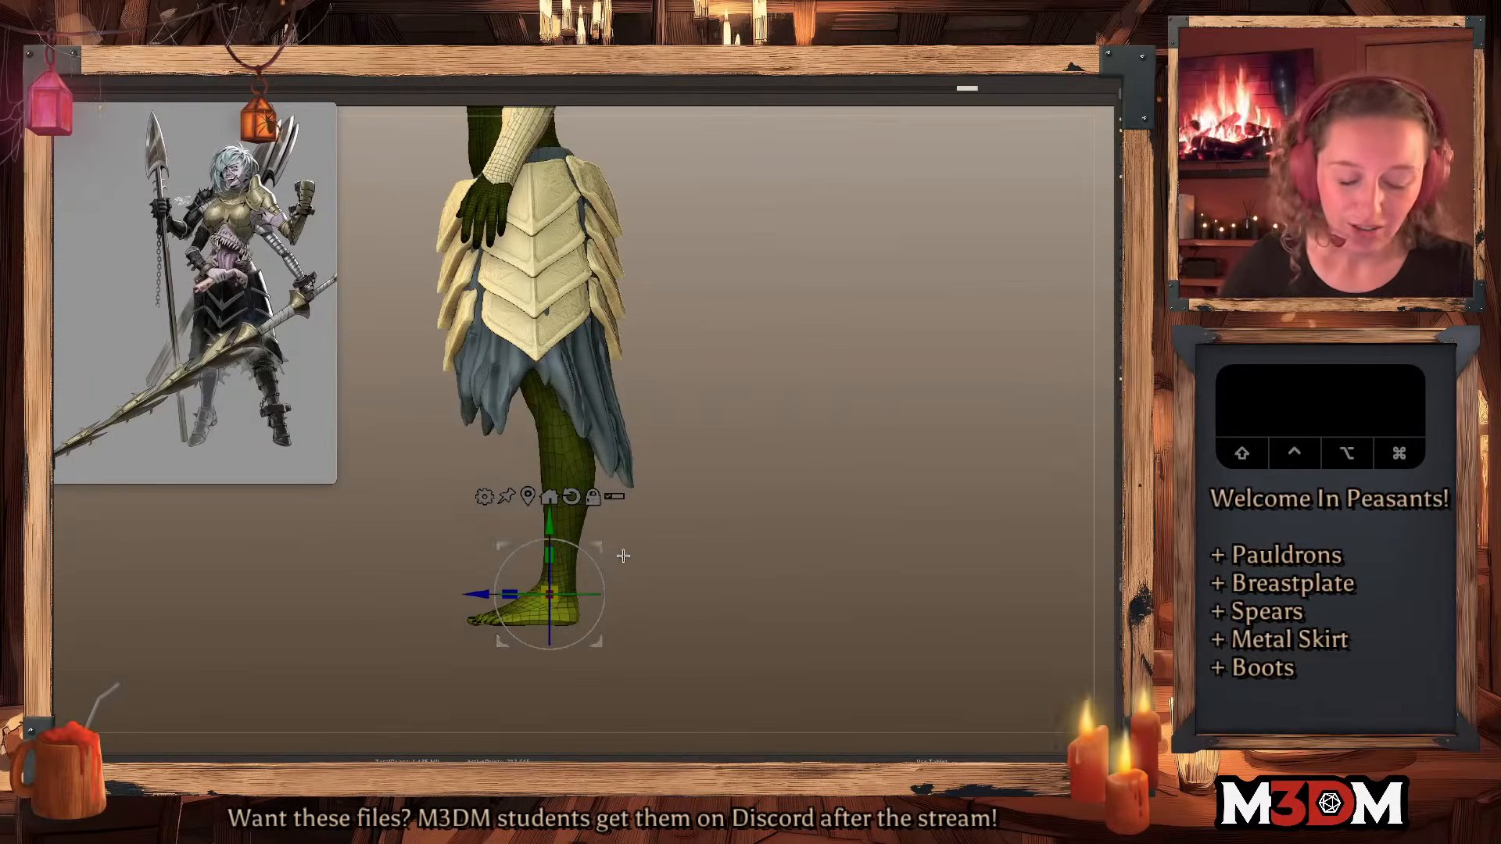
{"action": "left_click_drag", "start_coordinate": [604, 574], "coordinate": [606, 557], "text": "alt"}
{"action": "key", "text": "ctrl+z"}
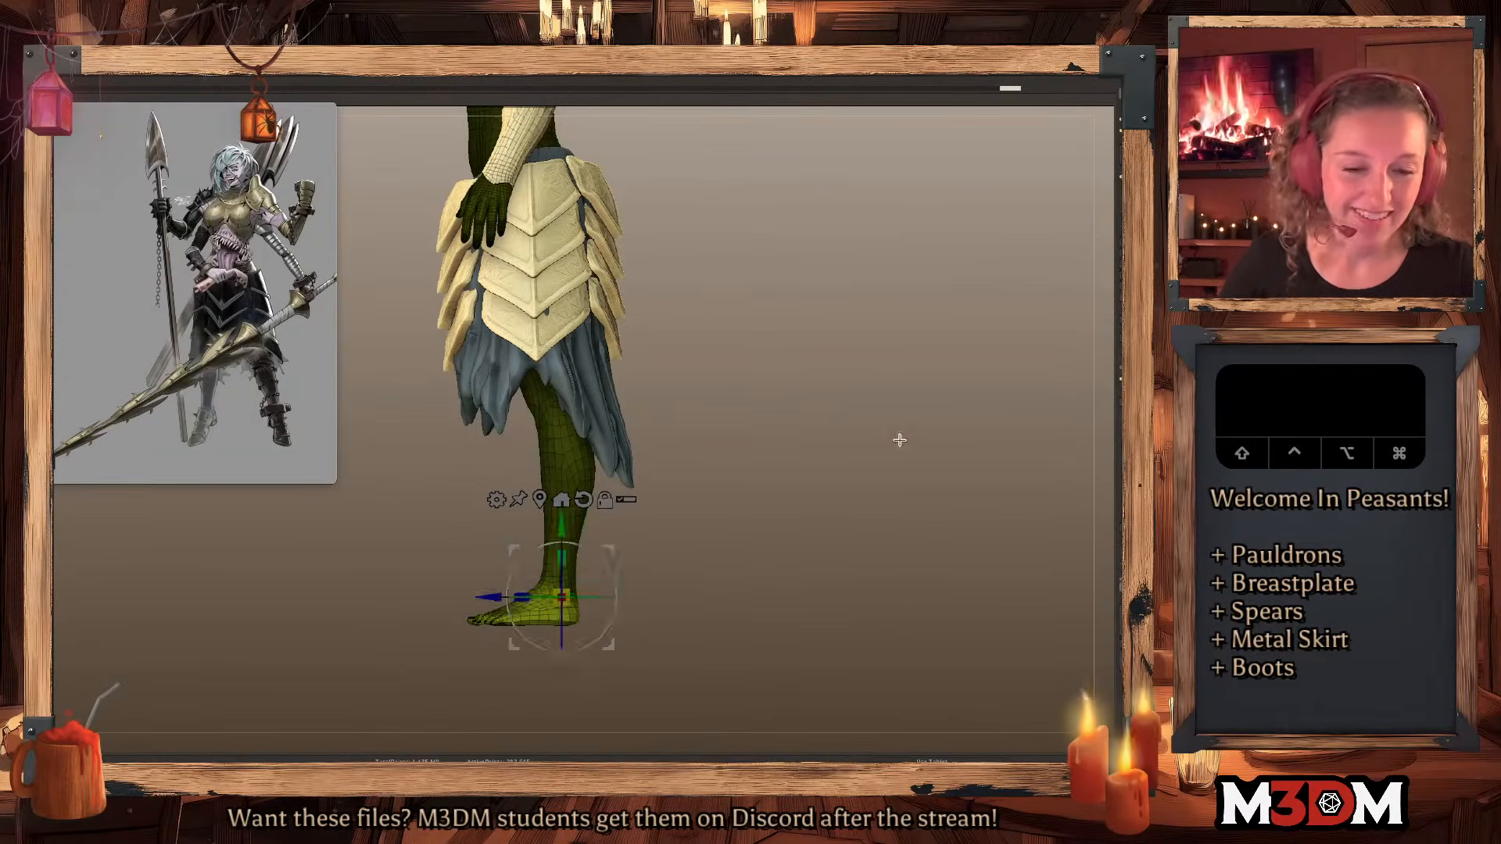
{"action": "left_click_drag", "start_coordinate": [888, 475], "coordinate": [870, 432], "text": "alt"}
{"action": "left_click_drag", "start_coordinate": [804, 568], "coordinate": [785, 524], "text": "alt"}
{"action": "key", "text": "shift+f"}
{"action": "key", "text": "shift+f"}
Mask the body except the foot, place the pivot at the ankle and rotate the foot so the heel lifts.
{"action": "left_click_drag", "start_coordinate": [459, 663], "coordinate": [601, 618], "text": "super"}
{"action": "left_click", "coordinate": [626, 550], "text": "super"}
{"action": "key", "text": "q"}
{"action": "key", "text": "w"}
{"action": "left_click", "coordinate": [516, 482]}
{"action": "key", "text": "shift+f"}
{"action": "left_click_drag", "start_coordinate": [550, 560], "coordinate": [573, 546], "text": "alt"}
{"action": "left_click", "coordinate": [519, 490]}
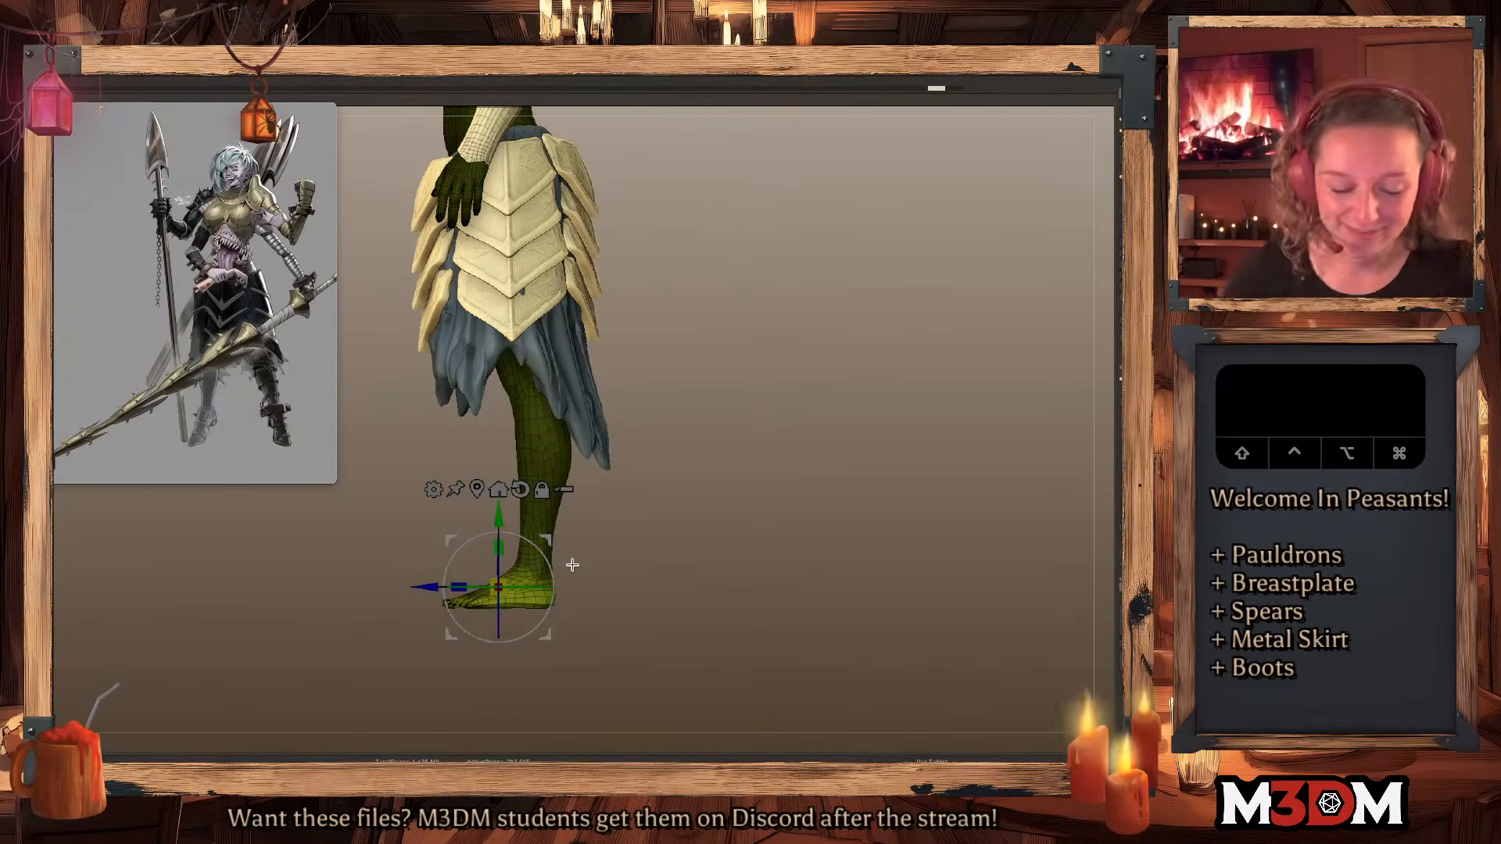
{"action": "mouse_move", "coordinate": [571, 561]}
{"action": "left_mouse_down"}
{"action": "mouse_move", "coordinate": [586, 541]}
{"action": "mouse_move", "coordinate": [497, 518]}
{"action": "left_mouse_up"}
{"action": "key", "text": "q"}
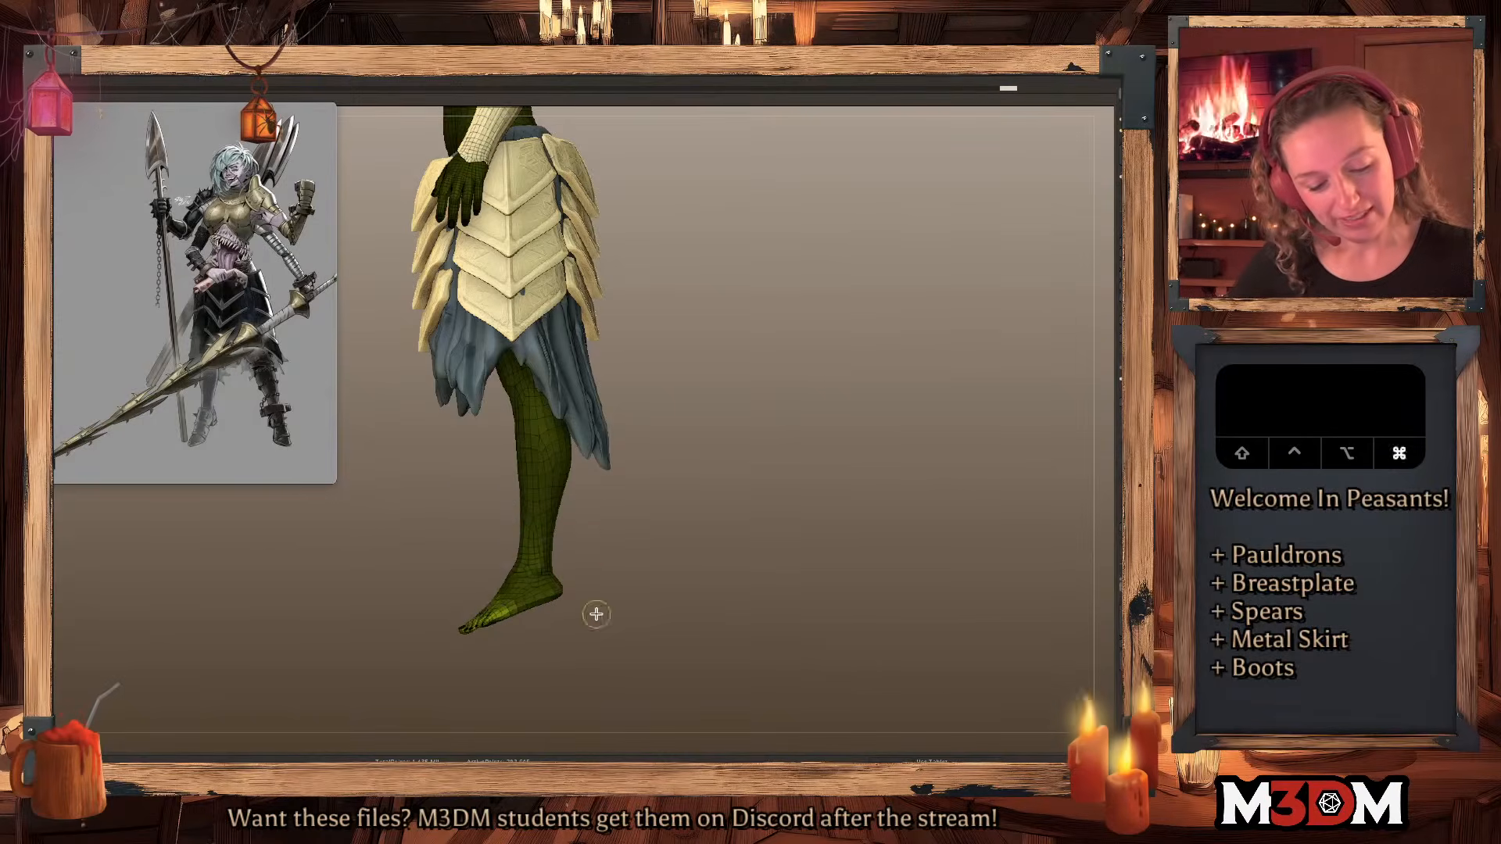
Try to bend the front half of the foot flat with the heel and leg masked, then undo it.
{"action": "left_click_drag", "start_coordinate": [591, 529], "coordinate": [502, 516], "text": "super"}
{"action": "key", "text": "q"}
{"action": "key", "text": "w"}
{"action": "left_click", "coordinate": [511, 489]}
{"action": "left_click_drag", "start_coordinate": [575, 573], "coordinate": [554, 619]}
{"action": "key", "text": "q"}
{"action": "left_click", "coordinate": [519, 604], "text": "super"}
{"action": "key", "text": "q"}
{"action": "key", "text": "w"}
{"action": "key", "text": "q"}
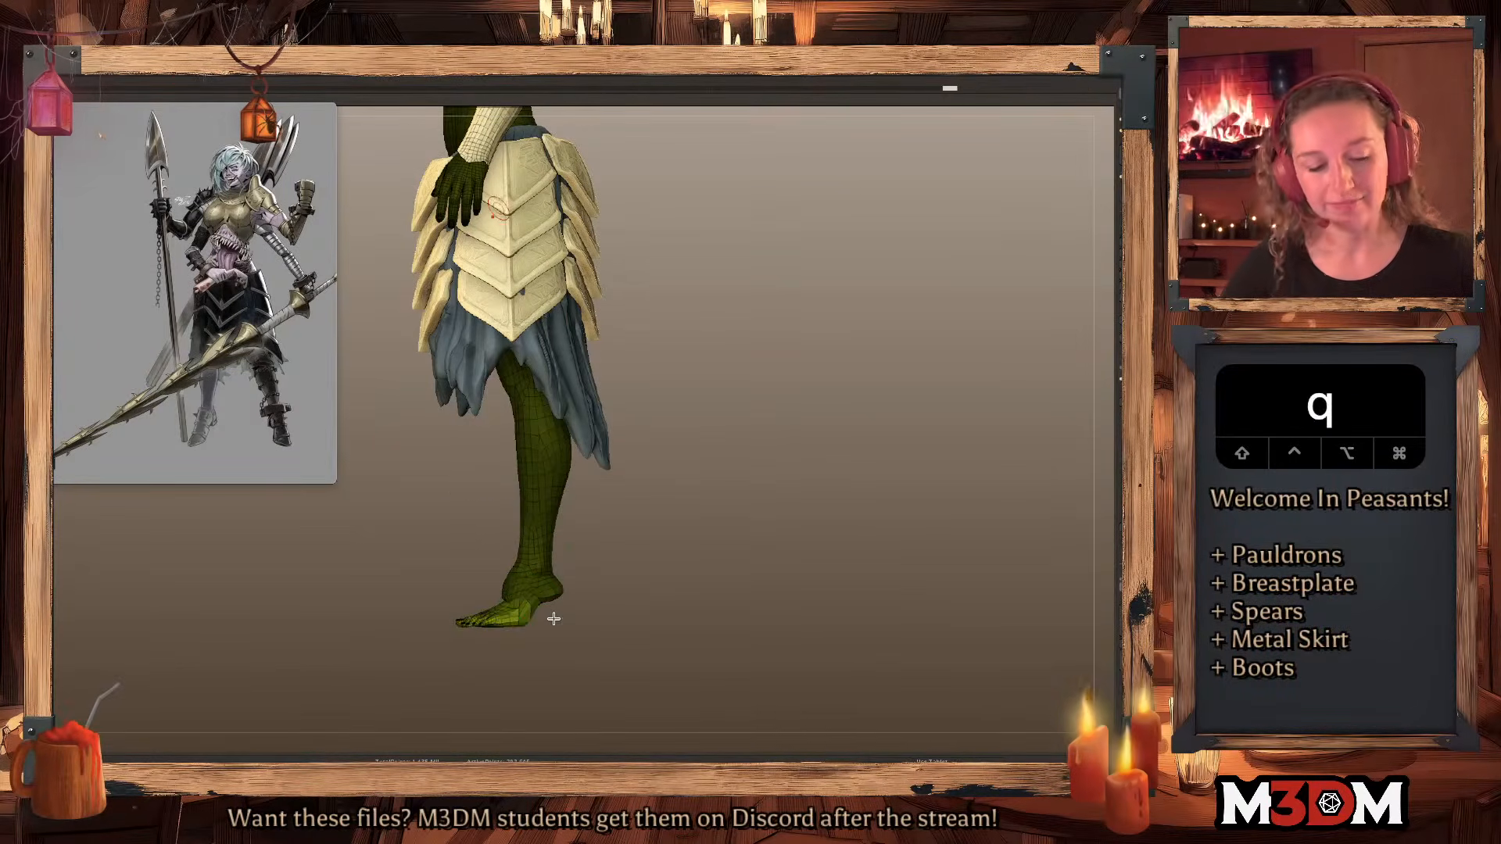
{"action": "key", "text": "super+z"}
Mask the leg and heel, rotate the toes flat at the ball of the foot and clear the mask.
{"action": "key", "text": "q"}
{"action": "mouse_move", "coordinate": [591, 525]}
{"action": "left_mouse_down", "text": "super"}
{"action": "mouse_move", "coordinate": [570, 526]}
{"action": "mouse_move", "coordinate": [584, 571]}
{"action": "mouse_move", "coordinate": [546, 609]}
{"action": "mouse_move", "coordinate": [544, 580]}
{"action": "left_mouse_up", "text": "super"}
{"action": "key", "text": "q"}
{"action": "key", "text": "w"}
{"action": "left_click", "coordinate": [487, 510]}
{"action": "left_click_drag", "start_coordinate": [546, 604], "coordinate": [548, 580]}
{"action": "key", "text": "q"}
{"action": "left_click", "coordinate": [670, 539], "text": "super"}
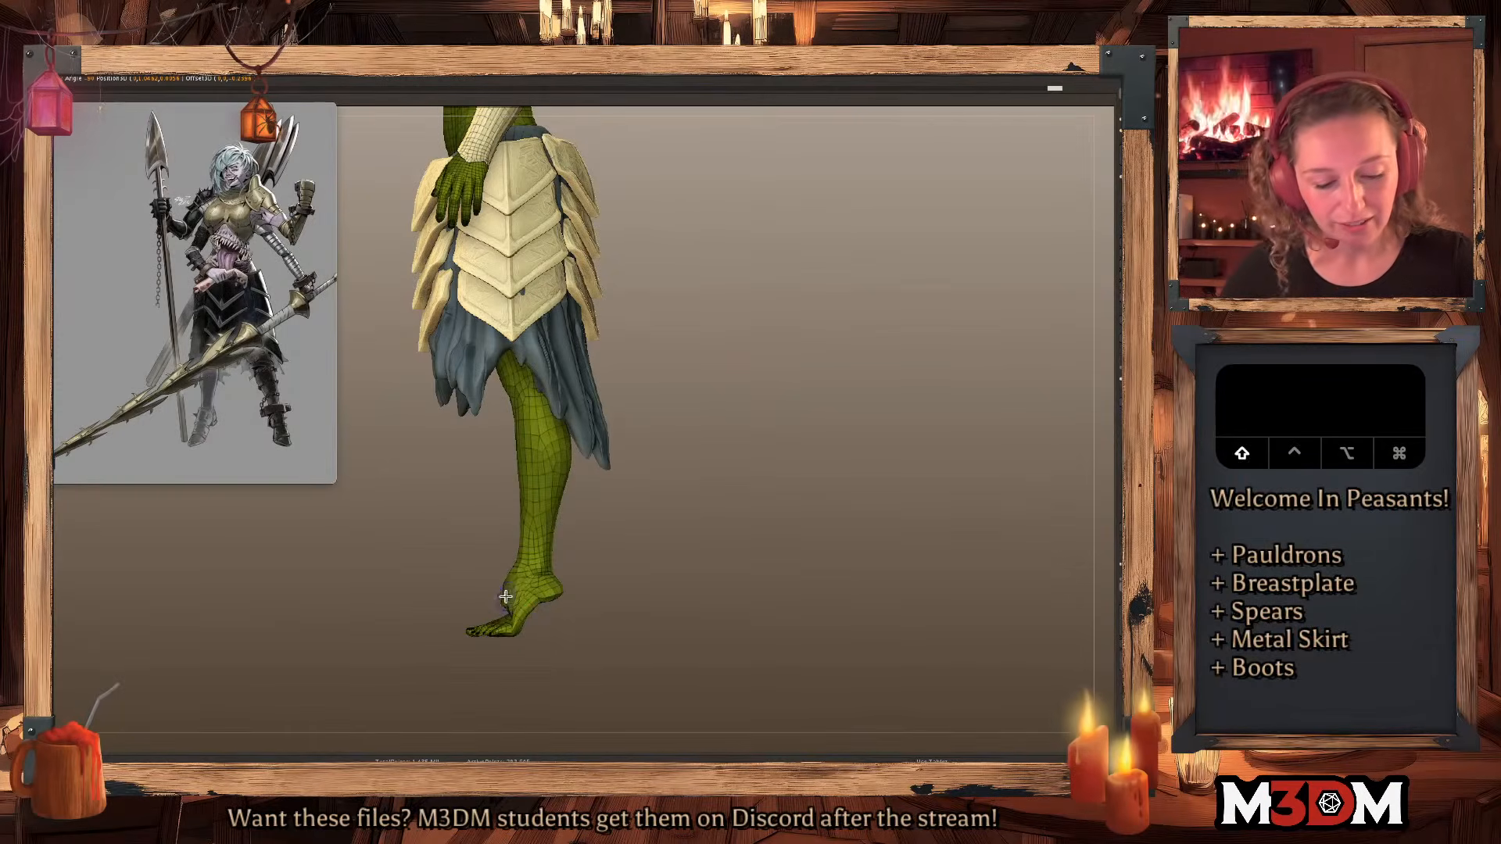
Try a brush adjustment on the front of the raised foot from an angled view, then undo it.
{"action": "key", "text": "space"}
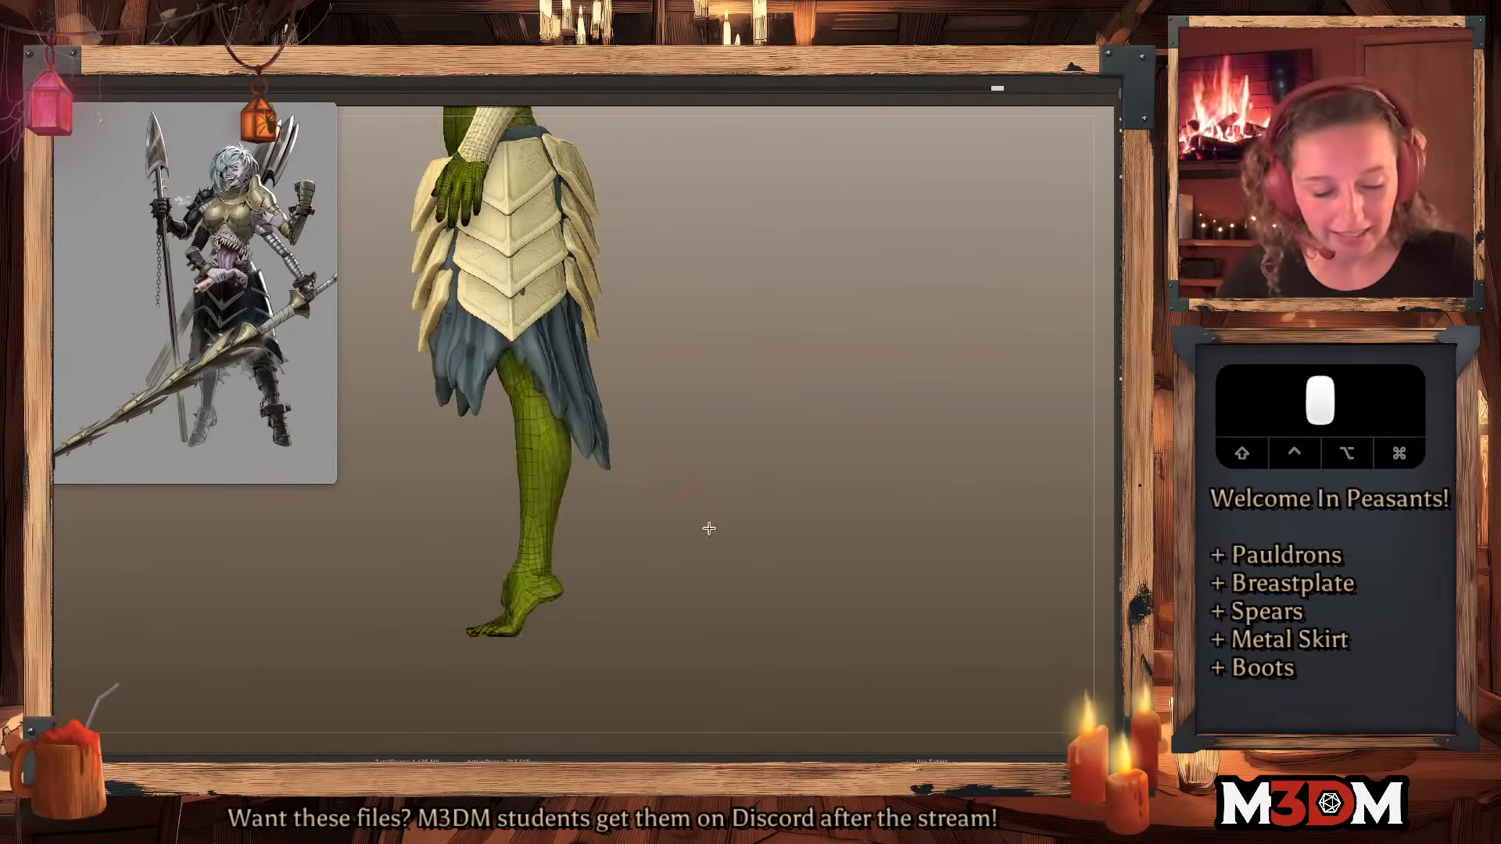
{"action": "left_click_drag", "start_coordinate": [707, 526], "coordinate": [757, 528]}
{"action": "key", "text": "space"}
{"action": "left_click", "coordinate": [509, 617], "text": "alt"}
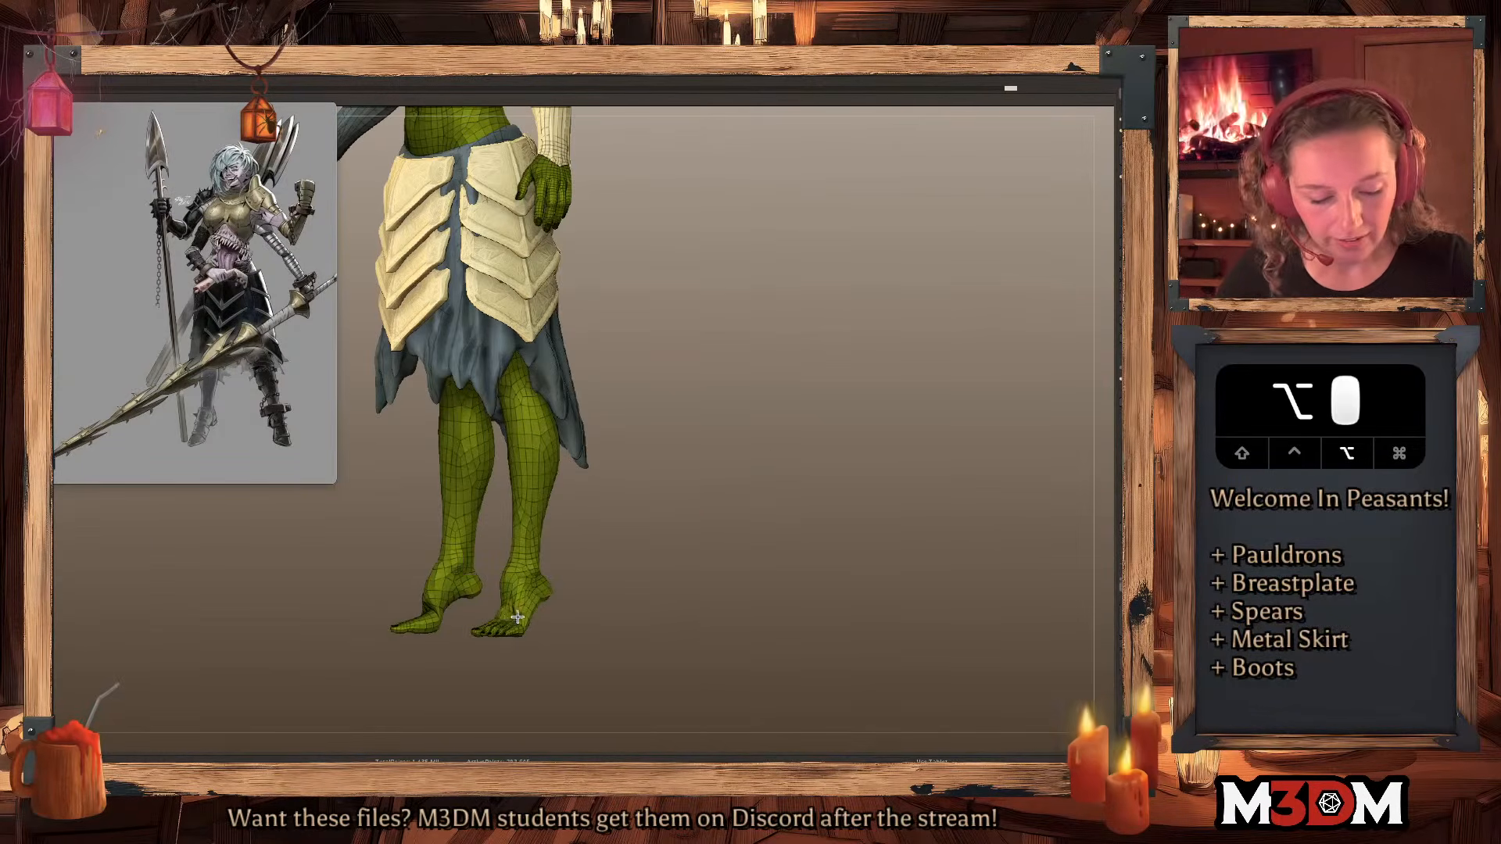
{"action": "key", "text": "super+z"}
{"action": "key", "text": "super+z"}
{"action": "key", "text": "super+z"}
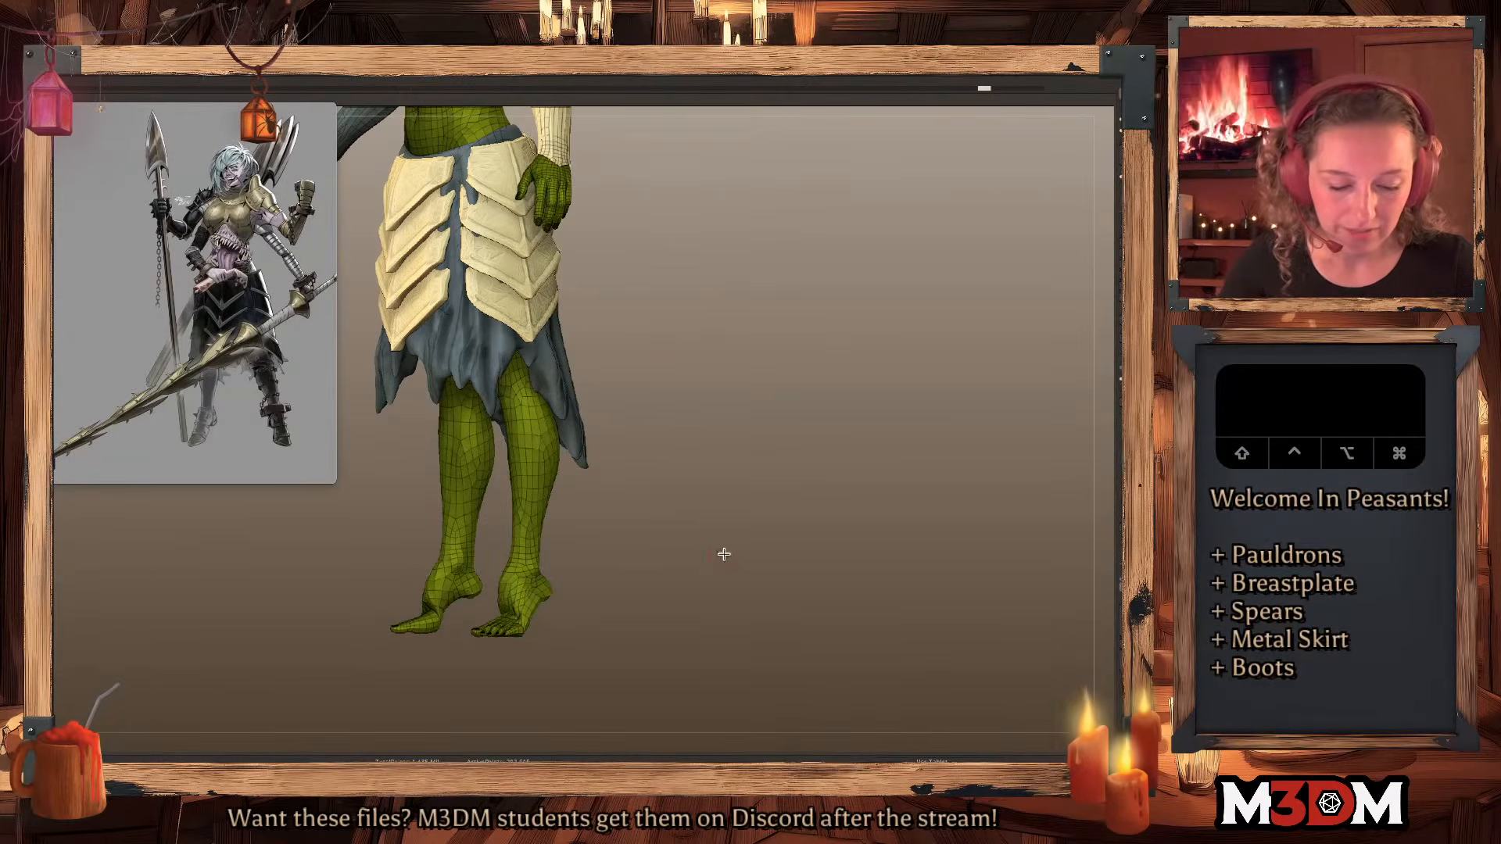
Smooth the bent instep and ankle of the raised foot.
{"action": "left_click_drag", "start_coordinate": [724, 556], "coordinate": [717, 560], "text": "shift"}
{"action": "key", "text": "x"}
{"action": "left_click_drag", "start_coordinate": [513, 582], "coordinate": [508, 601], "text": "shift"}
{"action": "mouse_move", "coordinate": [511, 588]}
{"action": "left_mouse_down", "text": "alt"}
{"action": "mouse_move", "coordinate": [510, 622]}
{"action": "mouse_move", "coordinate": [519, 578]}
{"action": "mouse_move", "coordinate": [561, 597]}
{"action": "left_mouse_up", "text": "alt"}
{"action": "key", "text": "shift+f"}
{"action": "key", "text": "space"}
{"action": "key", "text": "shift+f"}
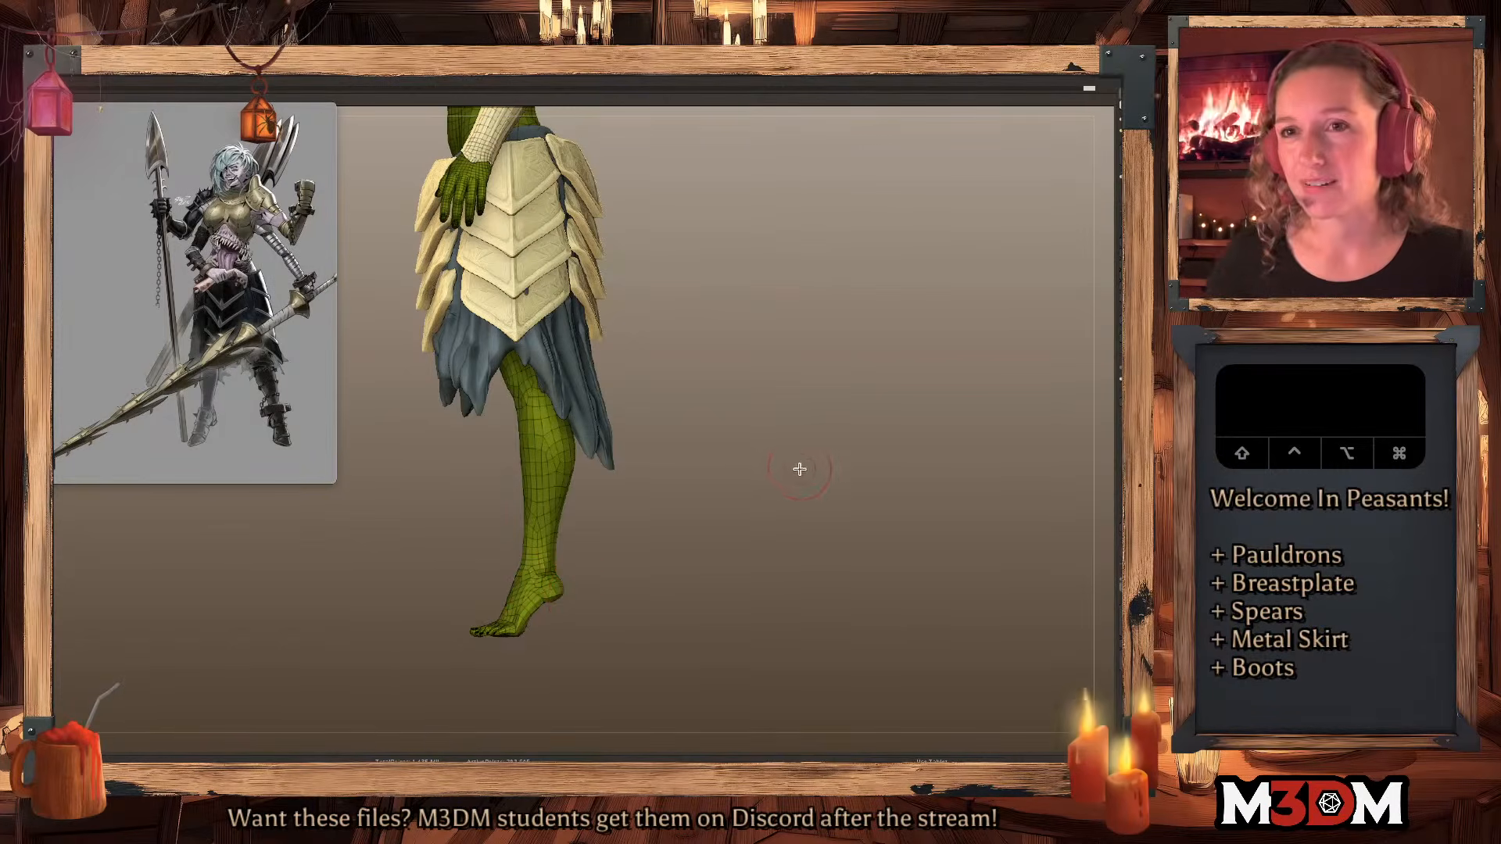
Isolate the lower leg and foot with a mask and adjust their placement from the side.
{"action": "left_click_drag", "start_coordinate": [476, 663], "coordinate": [456, 557], "text": "super"}
{"action": "left_click", "coordinate": [623, 519], "text": "super"}
{"action": "key", "text": "q"}
{"action": "key", "text": "w"}
{"action": "left_click", "coordinate": [521, 530], "text": "alt"}
{"action": "left_click_drag", "start_coordinate": [550, 580], "coordinate": [634, 587], "text": "alt"}
{"action": "key", "text": "q"}
{"action": "left_click_drag", "start_coordinate": [748, 541], "coordinate": [831, 536]}
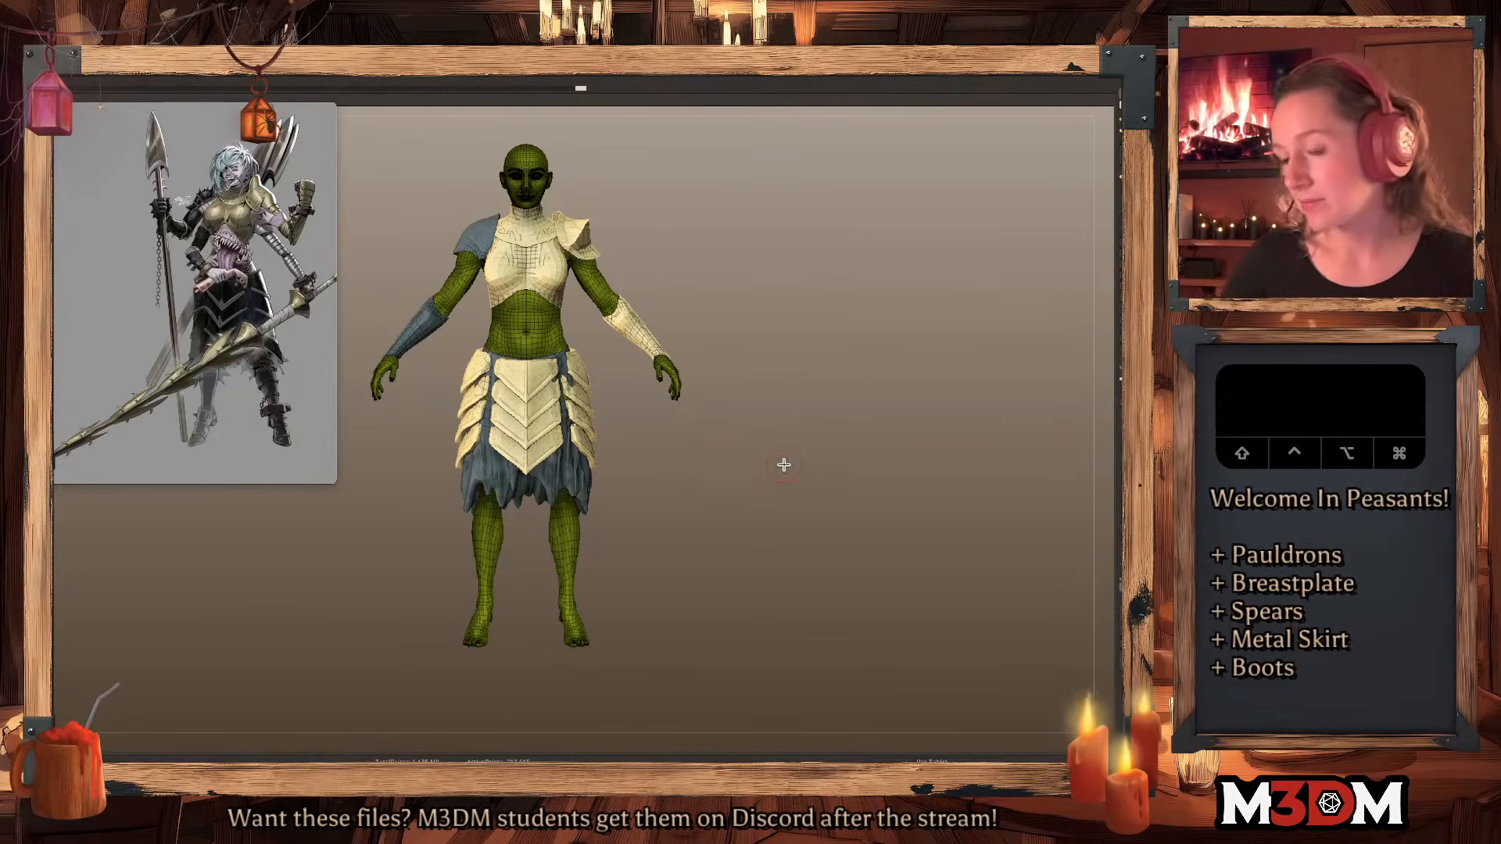
{"action": "key", "text": "shift+f"}
{"action": "key", "text": "shift+f"}
{"action": "key", "text": "space"}
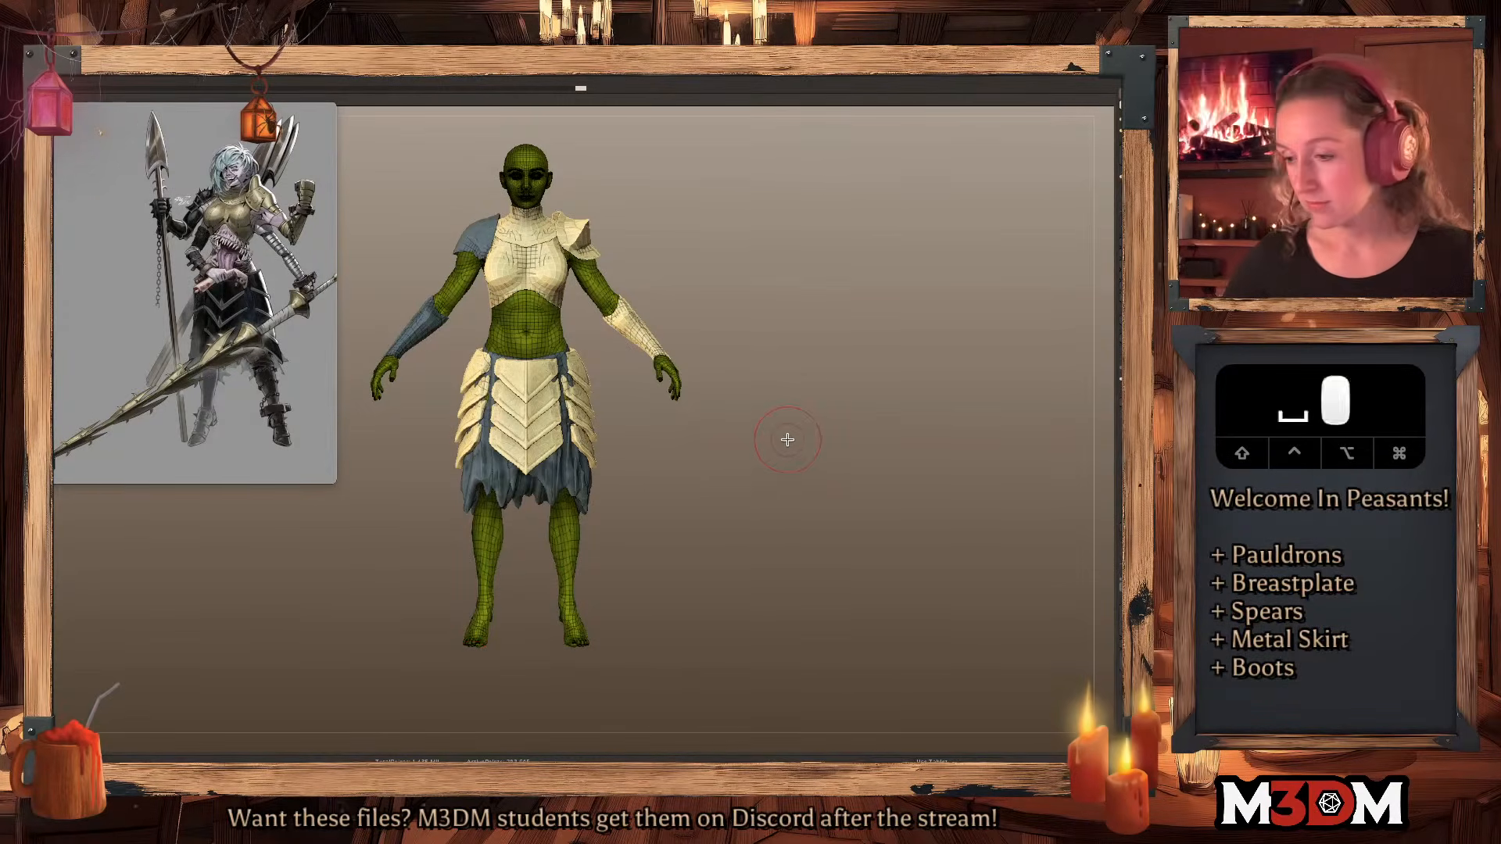
{"action": "left_click_drag", "start_coordinate": [761, 488], "coordinate": [763, 473]}
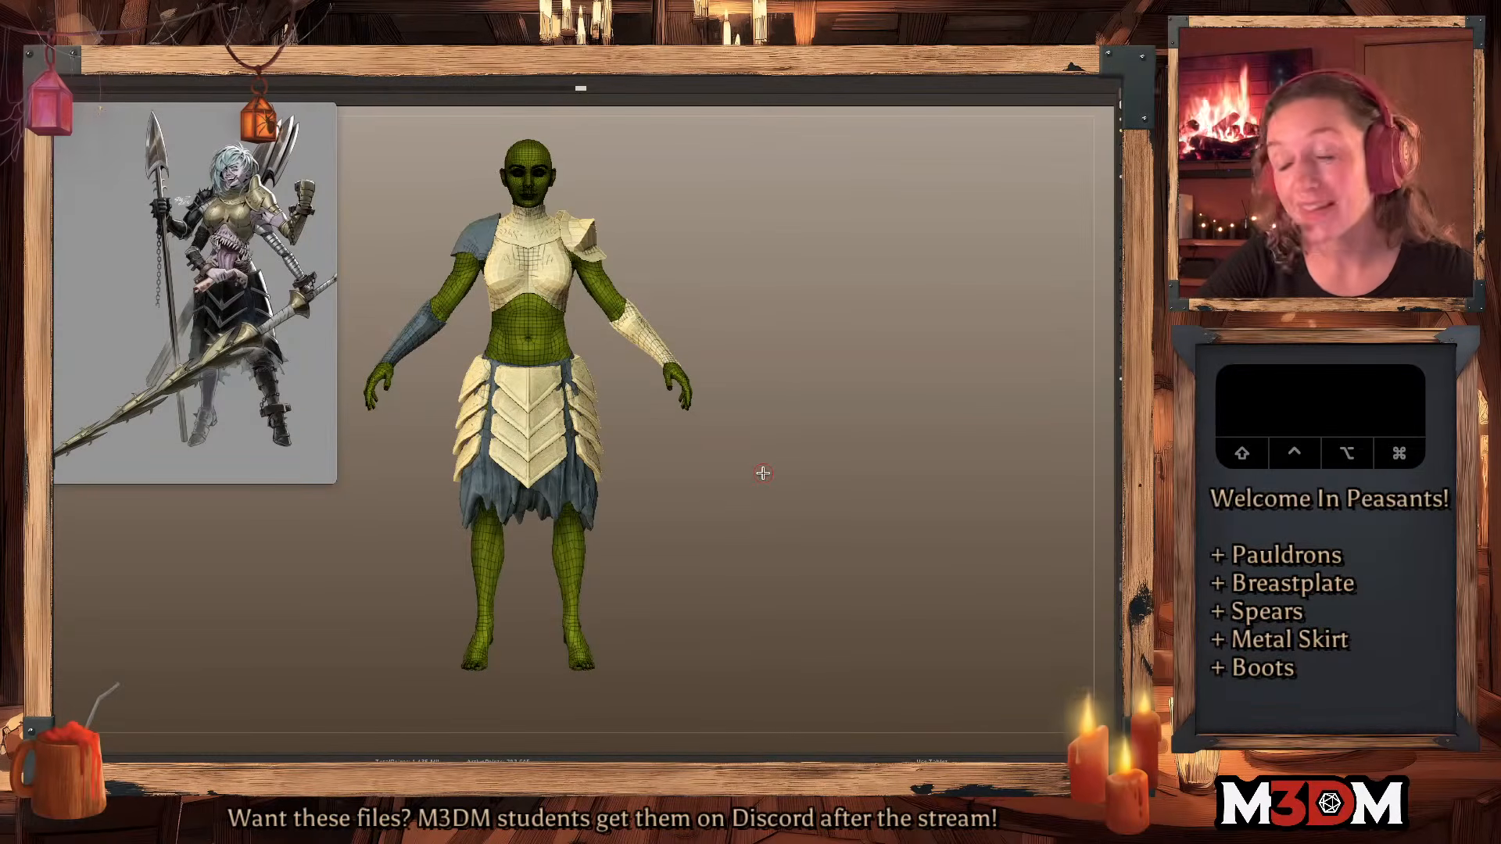
Isolate both legs below the skirt with a mask, bring them slightly inward from the front and clear the mask.
{"action": "mouse_move", "coordinate": [558, 680]}
{"action": "left_mouse_down", "text": "super"}
{"action": "mouse_move", "coordinate": [543, 613]}
{"action": "mouse_move", "coordinate": [600, 567]}
{"action": "mouse_move", "coordinate": [662, 596]}
{"action": "left_mouse_up", "text": "super"}
{"action": "left_click", "coordinate": [655, 526], "text": "super"}
{"action": "mouse_move", "coordinate": [613, 513]}
{"action": "left_mouse_down", "text": "super"}
{"action": "mouse_move", "coordinate": [646, 681]}
{"action": "mouse_move", "coordinate": [647, 648]}
{"action": "left_mouse_up", "text": "super"}
{"action": "left_click", "coordinate": [641, 569], "text": "super"}
{"action": "key", "text": "q"}
{"action": "key", "text": "w"}
{"action": "left_click", "coordinate": [556, 523]}
{"action": "left_click_drag", "start_coordinate": [624, 544], "coordinate": [595, 513], "text": "alt"}
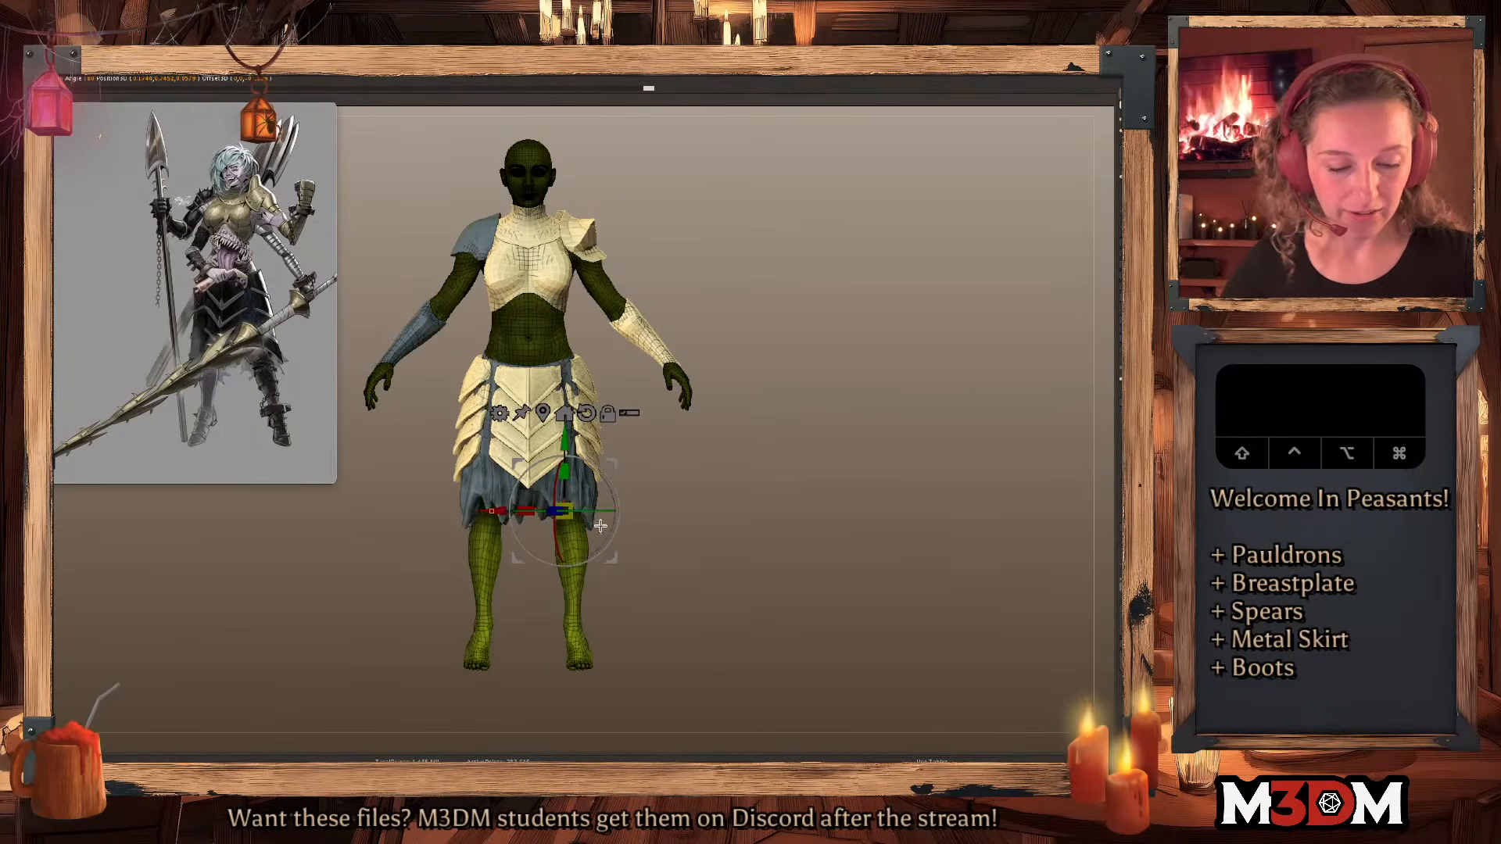
{"action": "left_click_drag", "start_coordinate": [497, 512], "coordinate": [493, 511]}
{"action": "key", "text": "q"}
{"action": "left_click", "coordinate": [754, 555], "text": "super"}
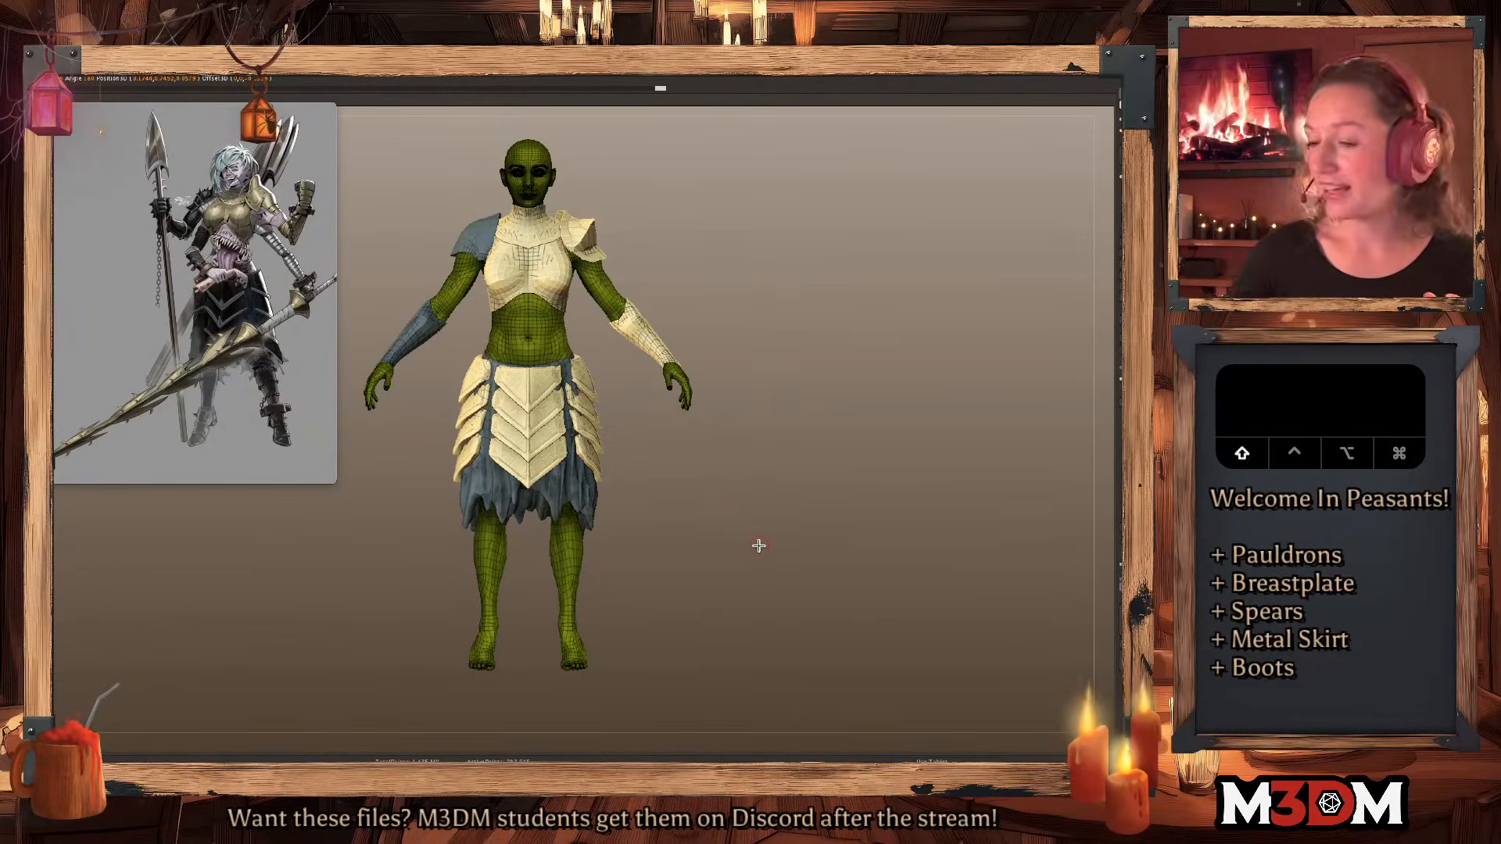
Check the armoured figure's silhouette from the front with polyframe hidden.
{"action": "key", "text": "shift+f"}
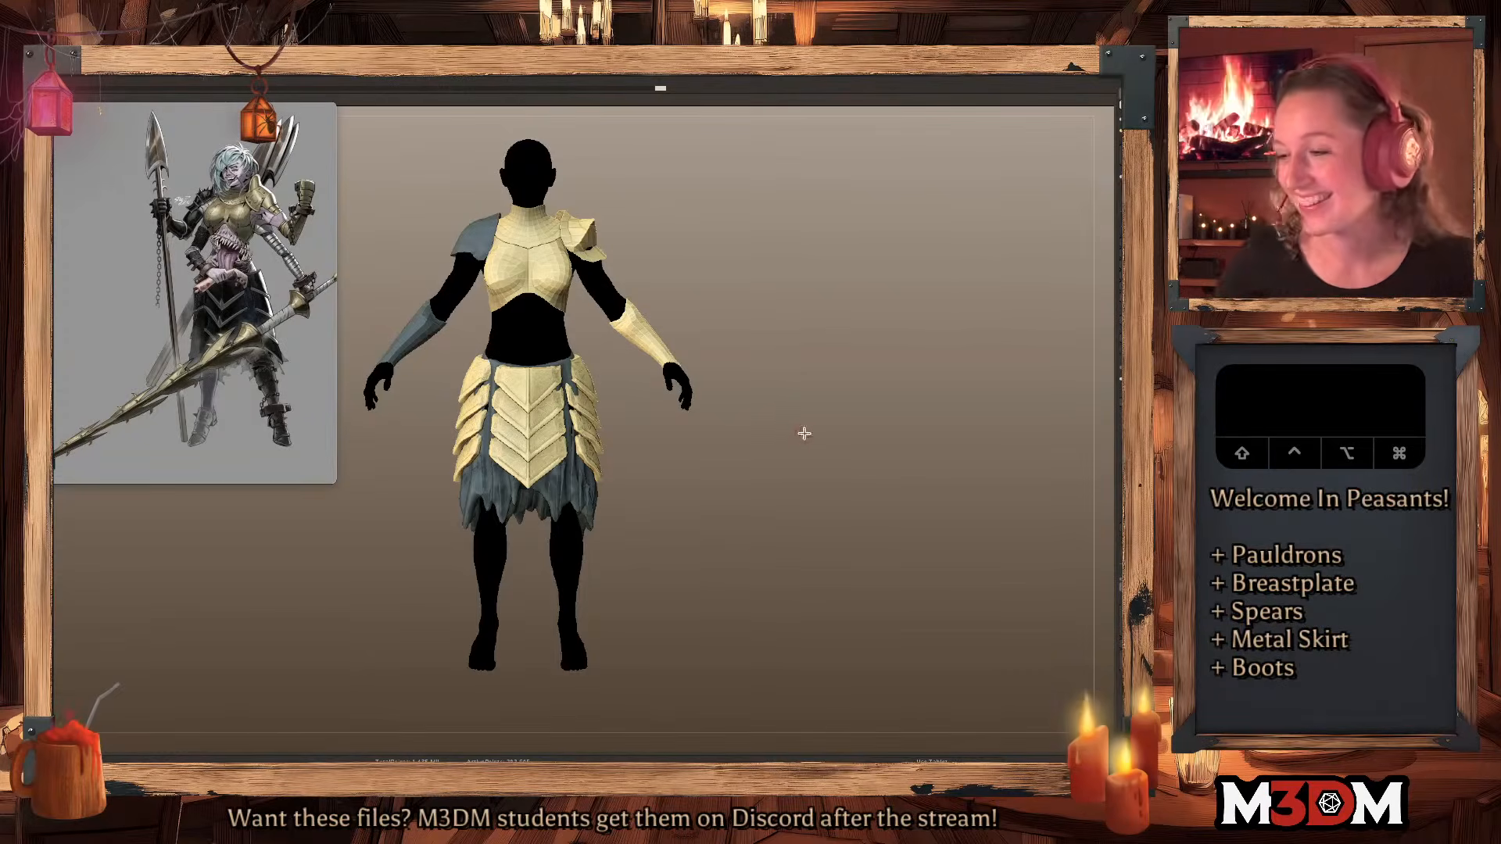
{"action": "left_click_drag", "start_coordinate": [802, 446], "coordinate": [643, 495]}
{"action": "key", "text": "shift+f"}
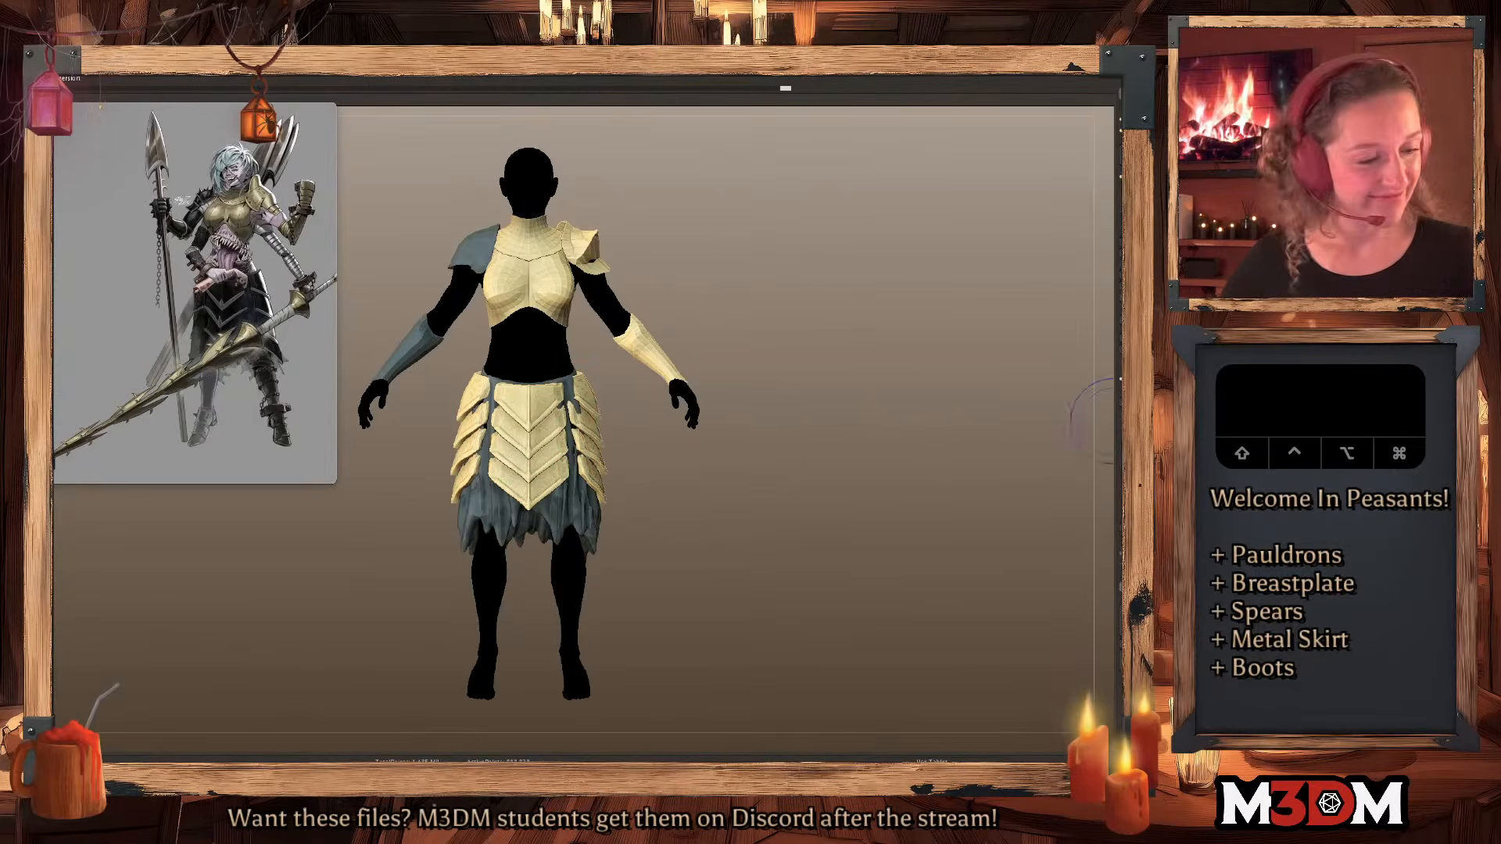
{"action": "key", "text": "super+z"}
{"action": "left_click", "coordinate": [553, 363], "text": "alt"}
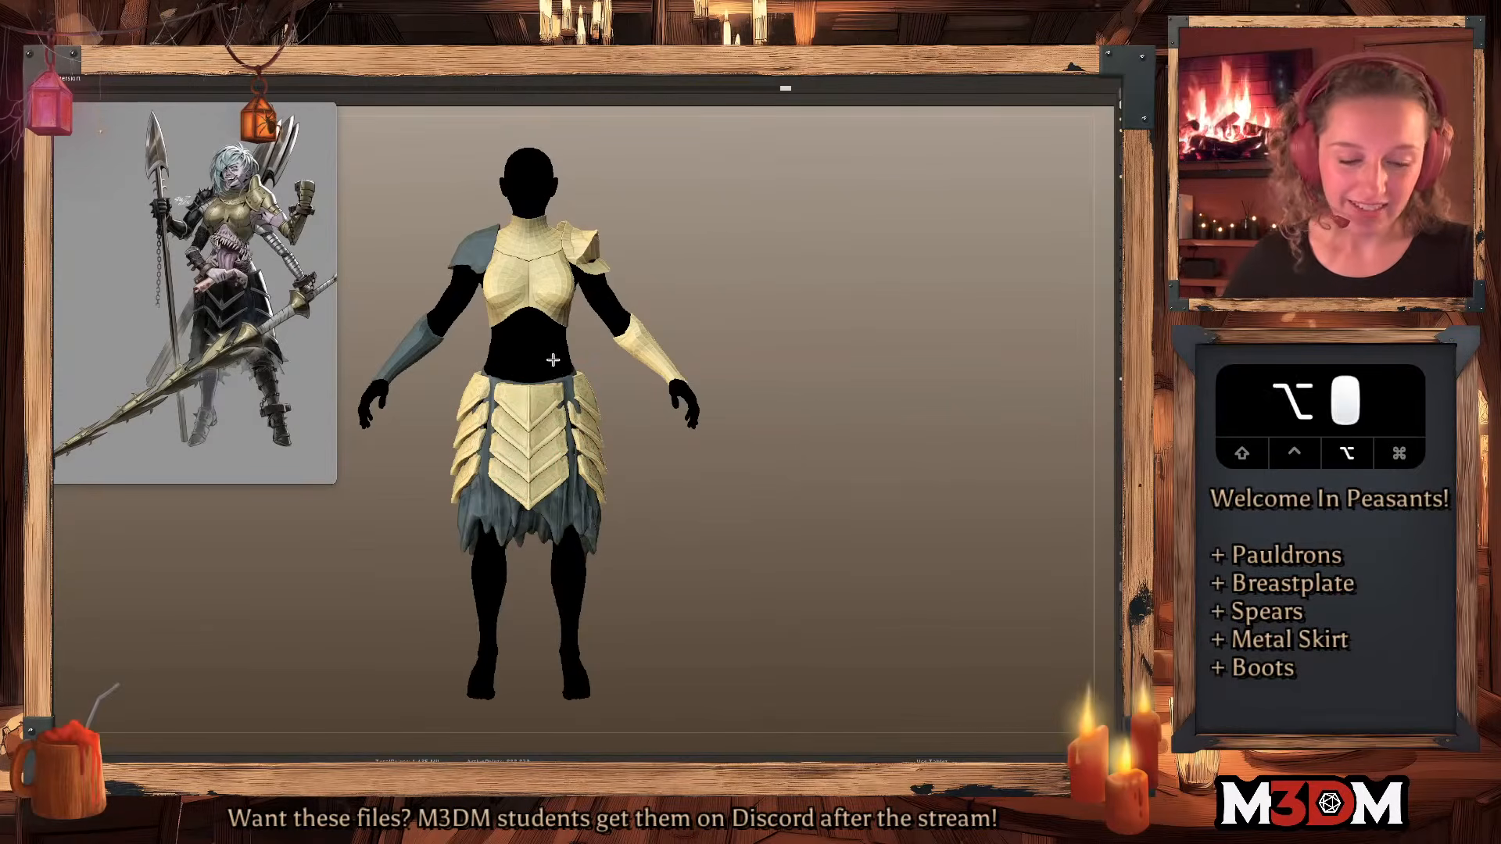
{"action": "key", "text": "super+z"}
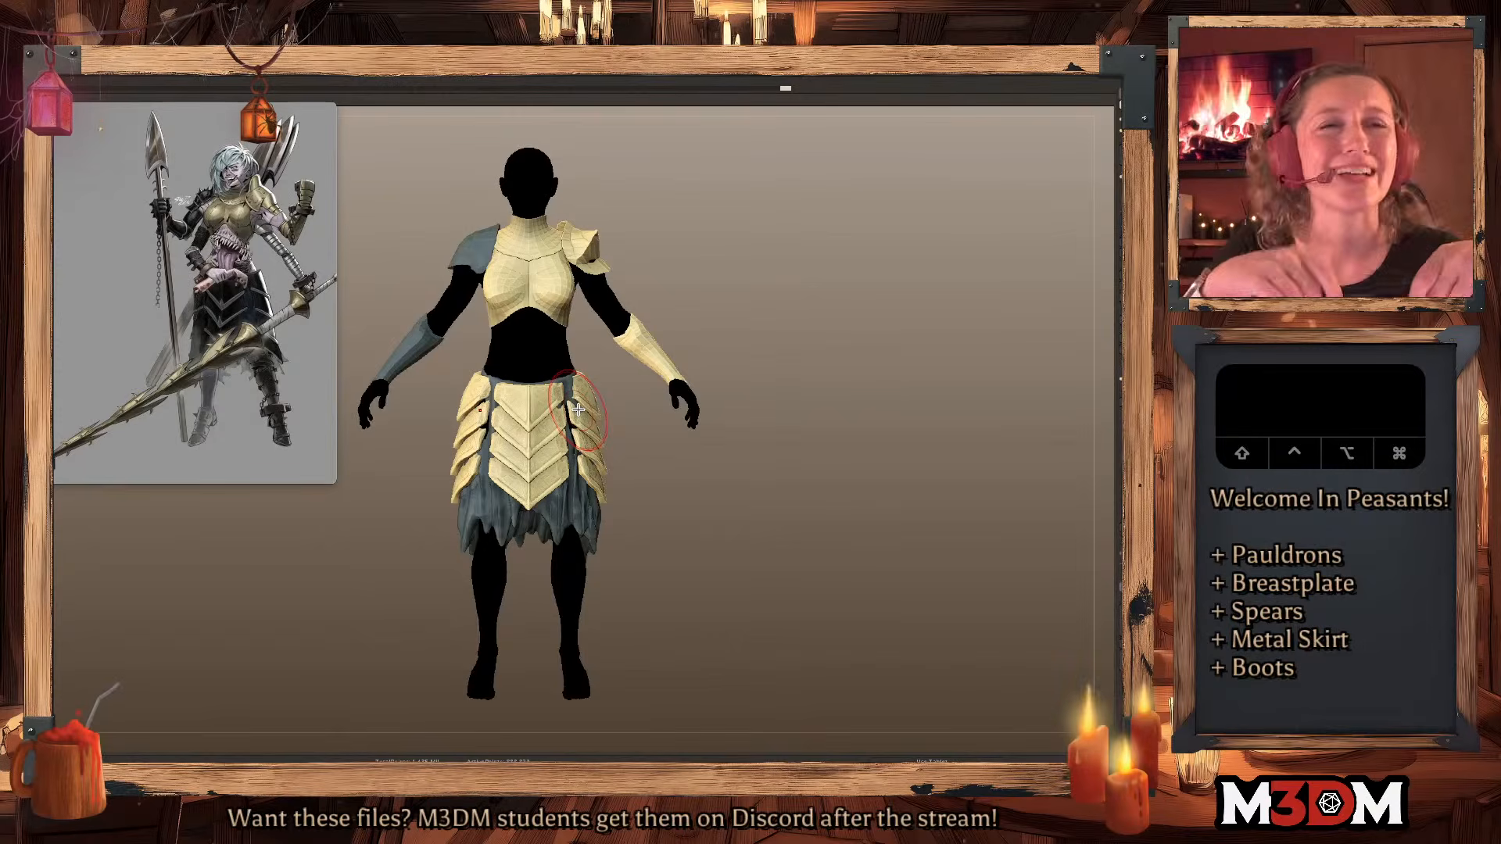
{"action": "left_click_drag", "start_coordinate": [743, 498], "coordinate": [743, 506]}
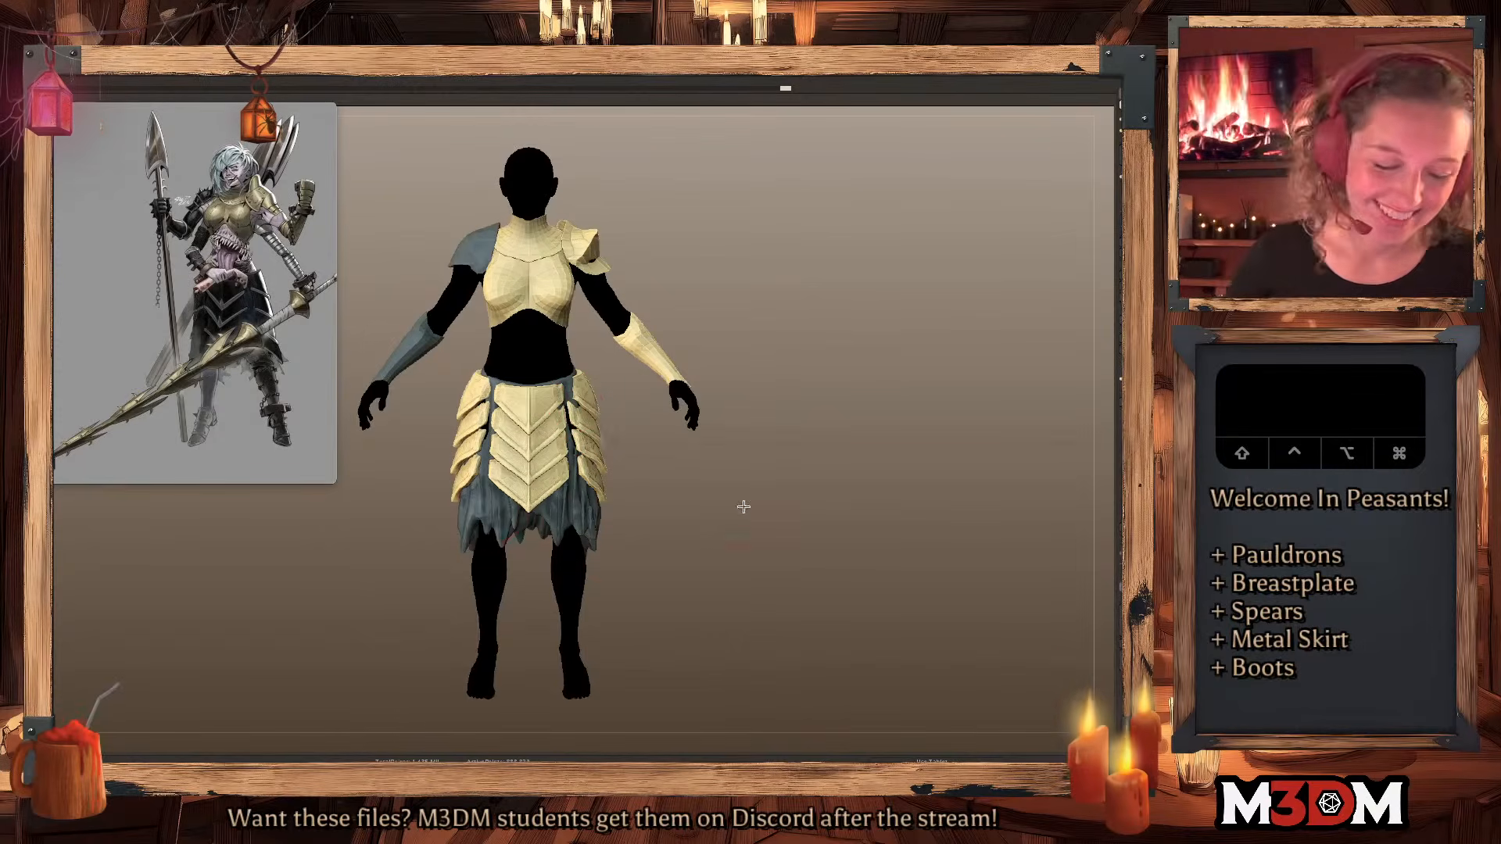
{"action": "key", "text": "shift+f"}
{"action": "key", "text": "shift+f"}
Select the cloth underskirt and reshape its outer hem beside the metal plates.
{"action": "left_click", "coordinate": [482, 503], "text": "alt"}
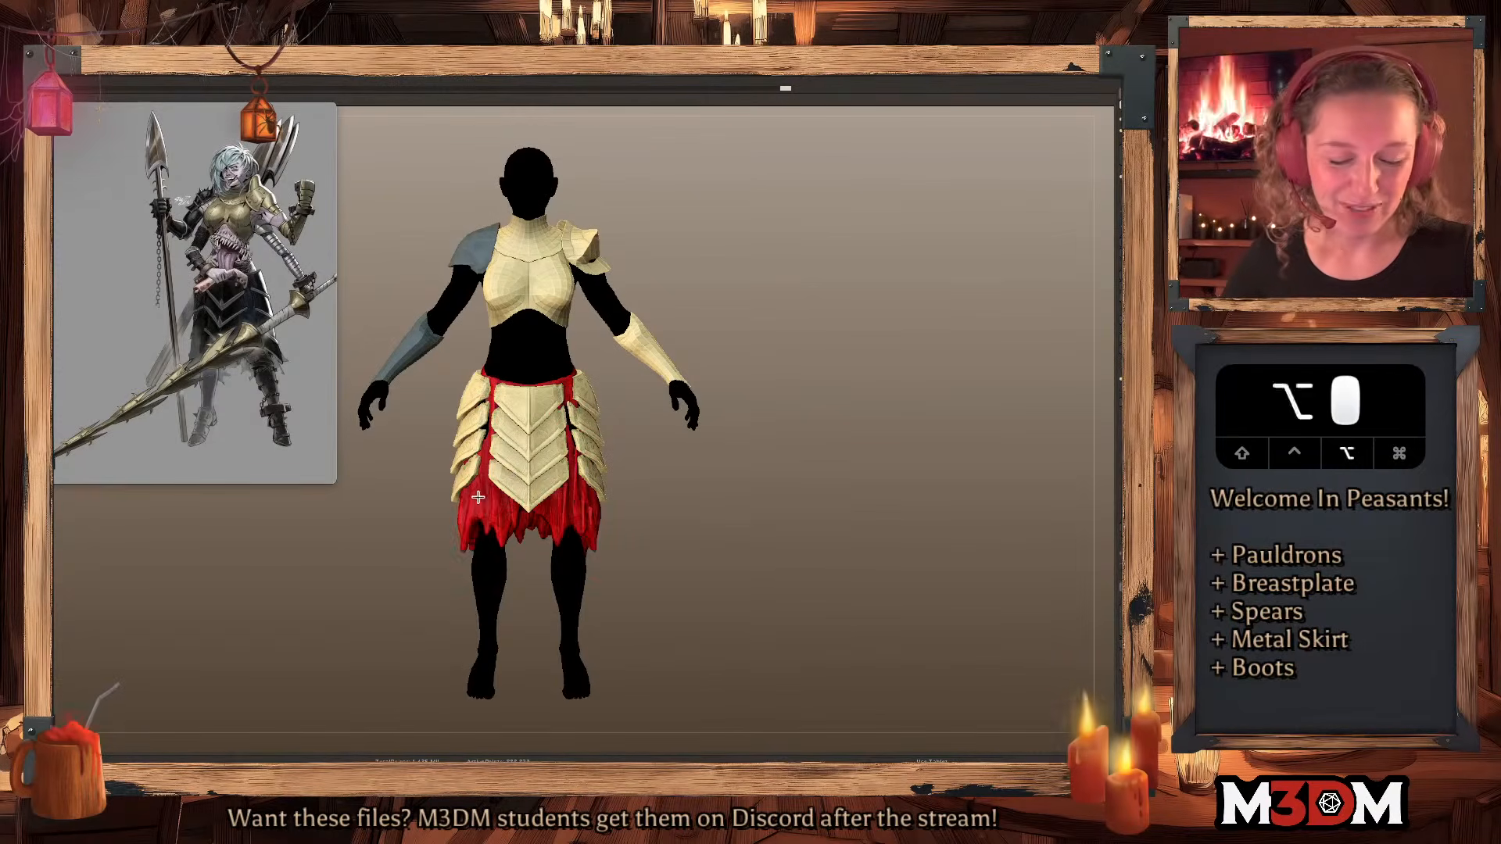
{"action": "key", "text": "space"}
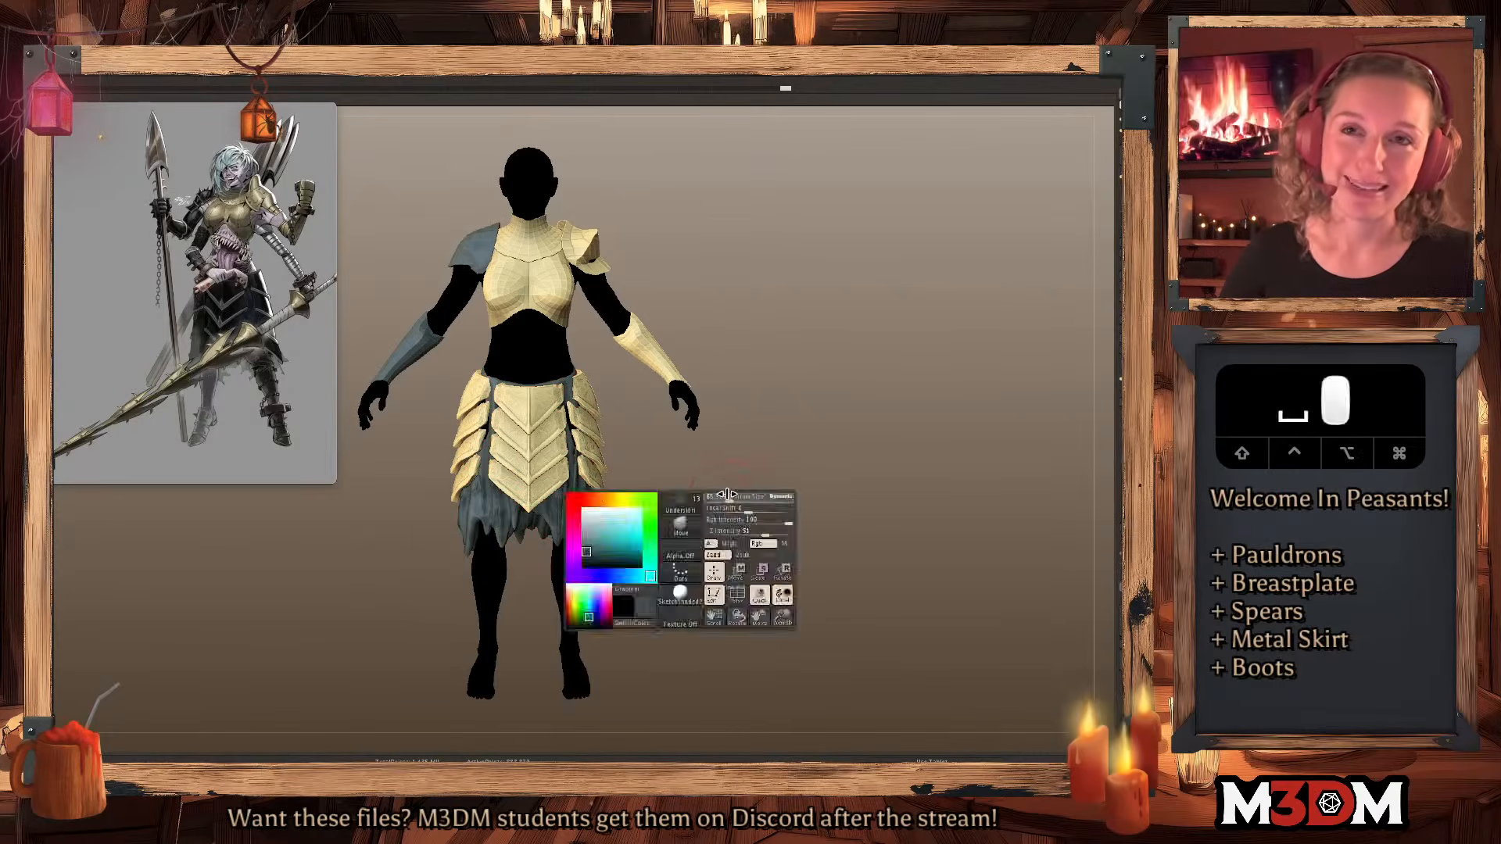
{"action": "left_click_drag", "start_coordinate": [465, 534], "coordinate": [459, 516]}
{"action": "left_click_drag", "start_coordinate": [462, 545], "coordinate": [458, 500]}
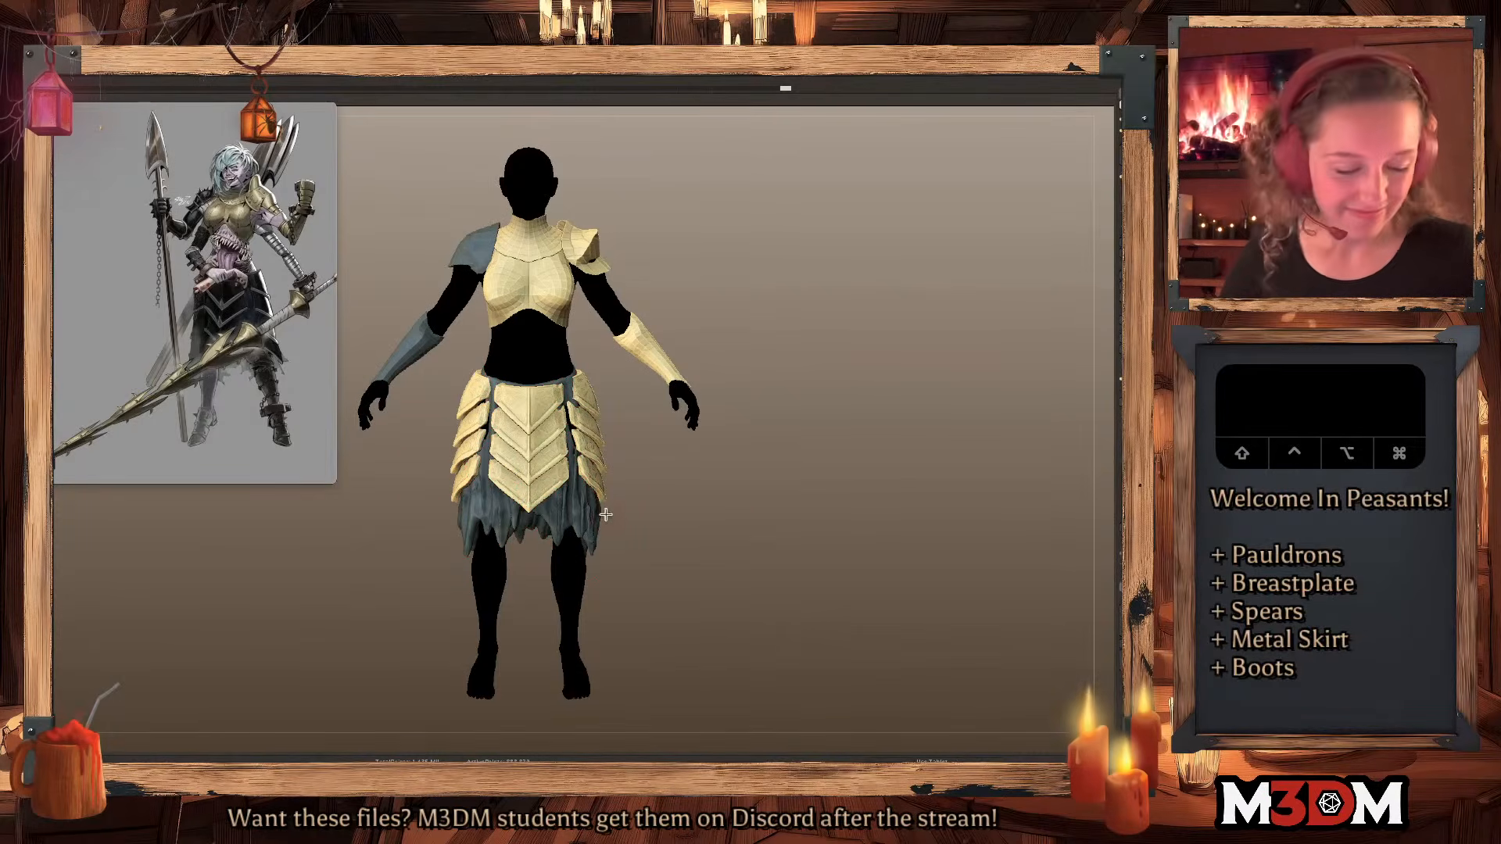
{"action": "left_click", "coordinate": [618, 307], "text": "alt"}
{"action": "left_click", "coordinate": [614, 306], "text": "alt"}
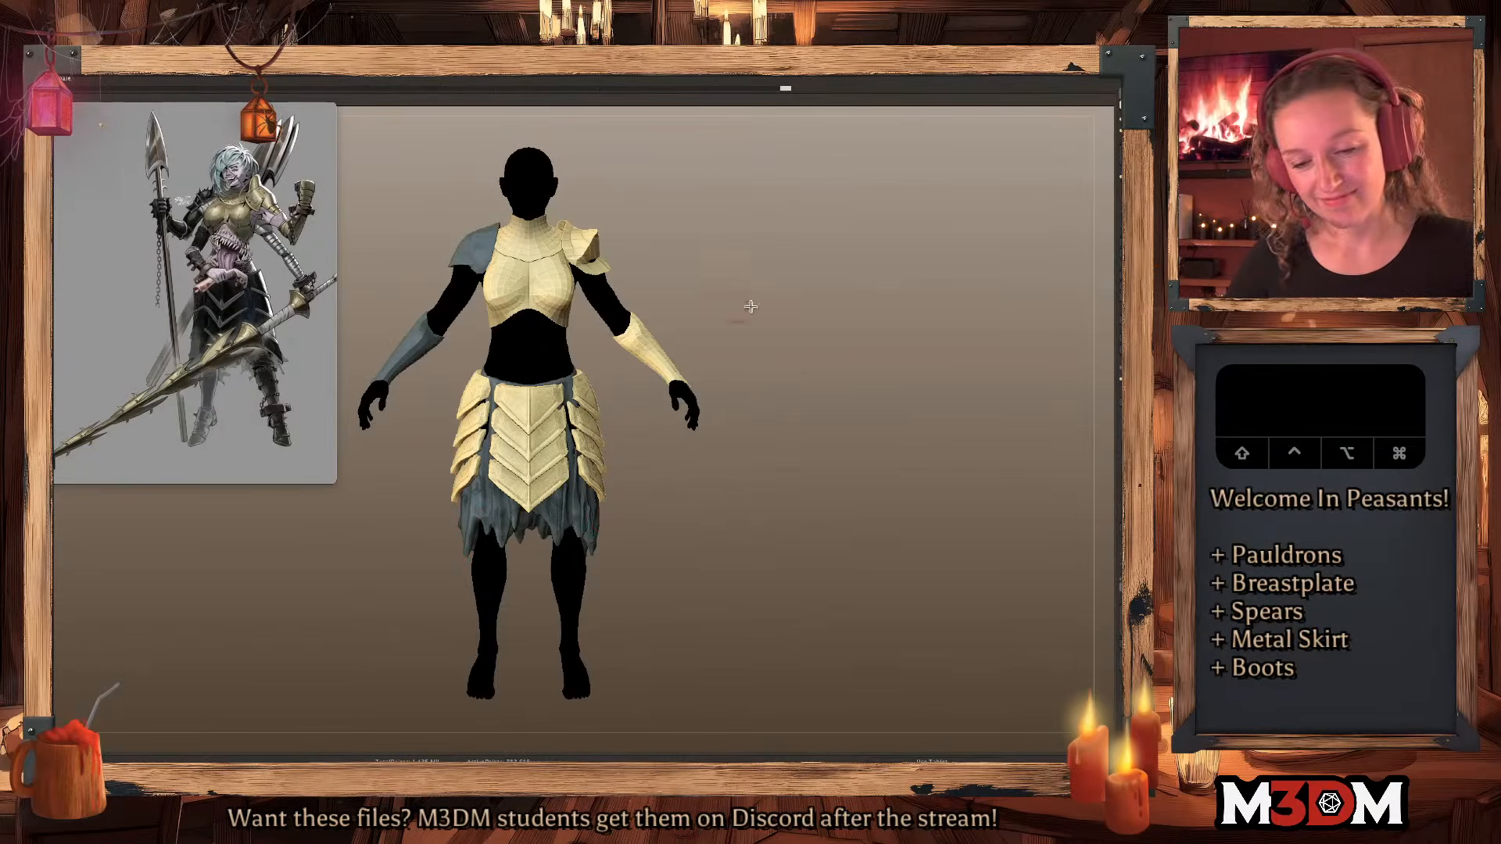
{"action": "left_click", "coordinate": [829, 345], "text": "alt"}
{"action": "right_click", "coordinate": [826, 347]}
{"action": "key", "text": "shift+f"}
{"action": "key", "text": "shift+f"}
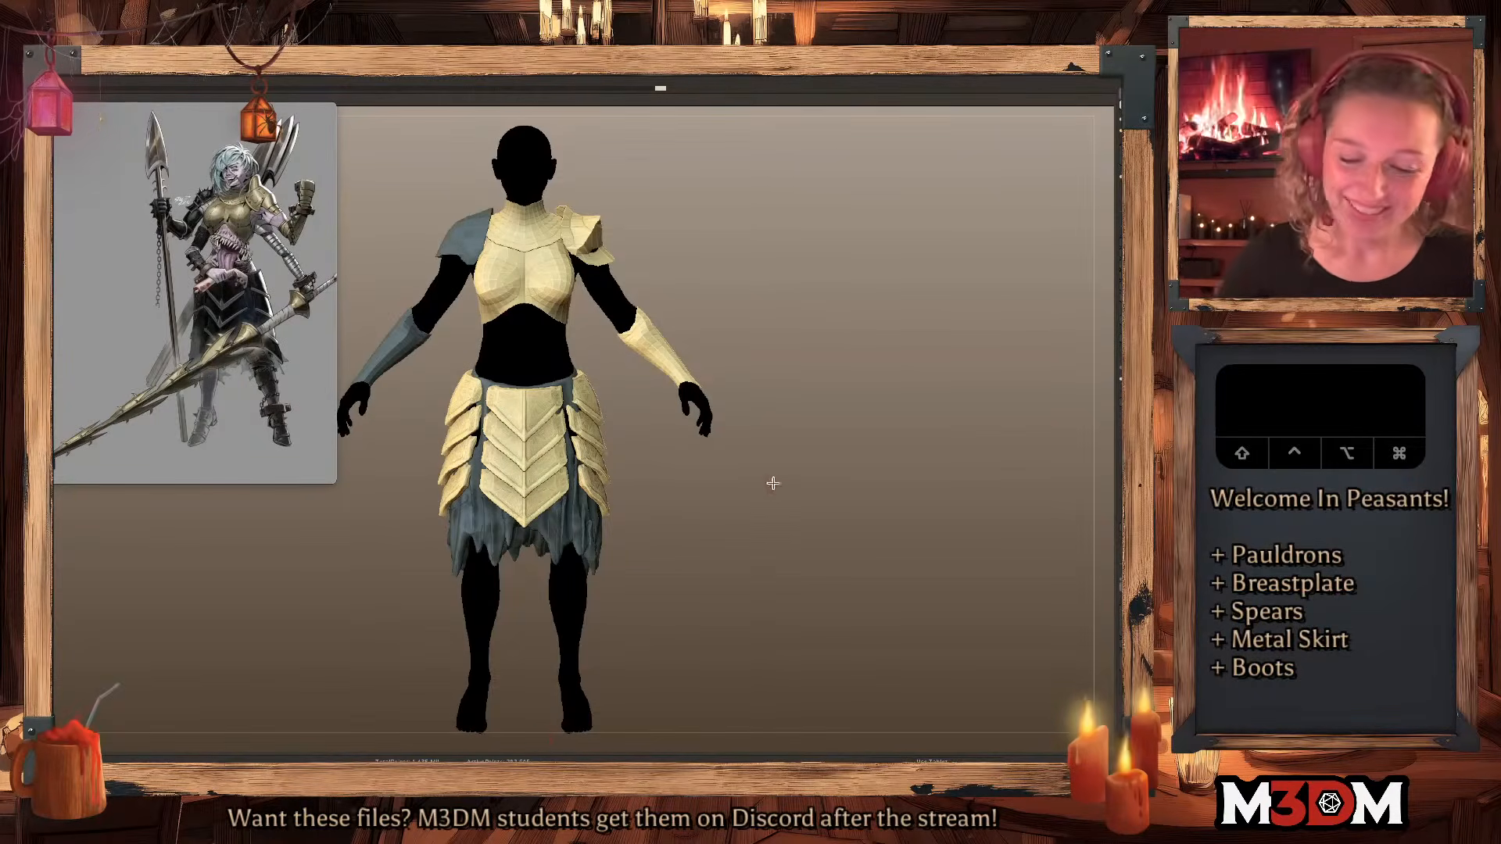
Toggle polyframe to examine the legs' mesh and silhouette, and check the body from the front and the side.
{"action": "left_click_drag", "start_coordinate": [778, 514], "coordinate": [777, 452], "text": "alt"}
{"action": "key", "text": "shift+f"}
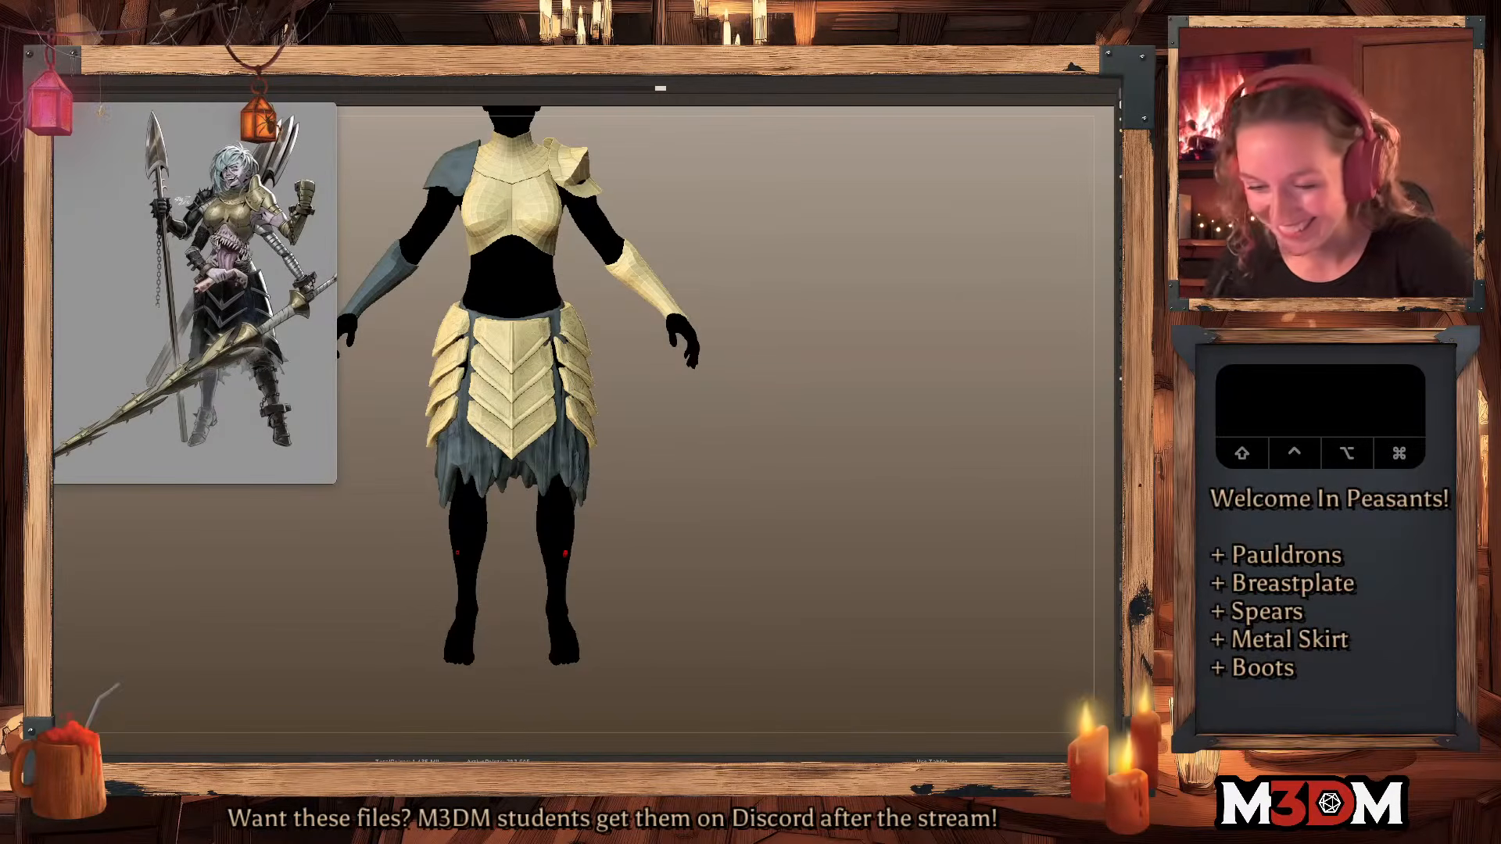
{"action": "key", "text": "shift+f"}
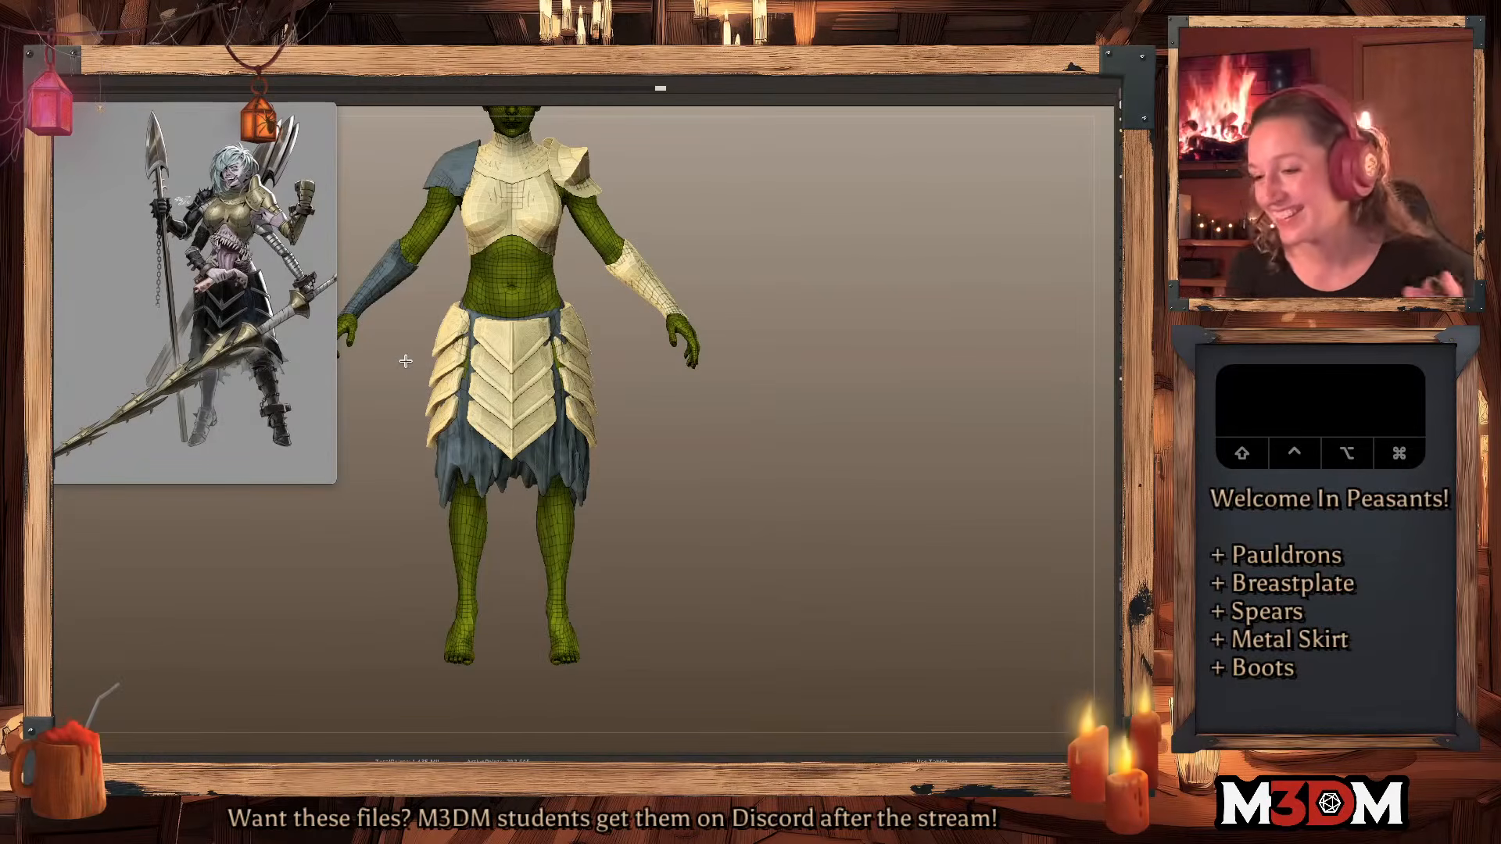
{"action": "left_click_drag", "start_coordinate": [770, 491], "coordinate": [782, 470], "text": "shift"}
{"action": "key", "text": "shift+f"}
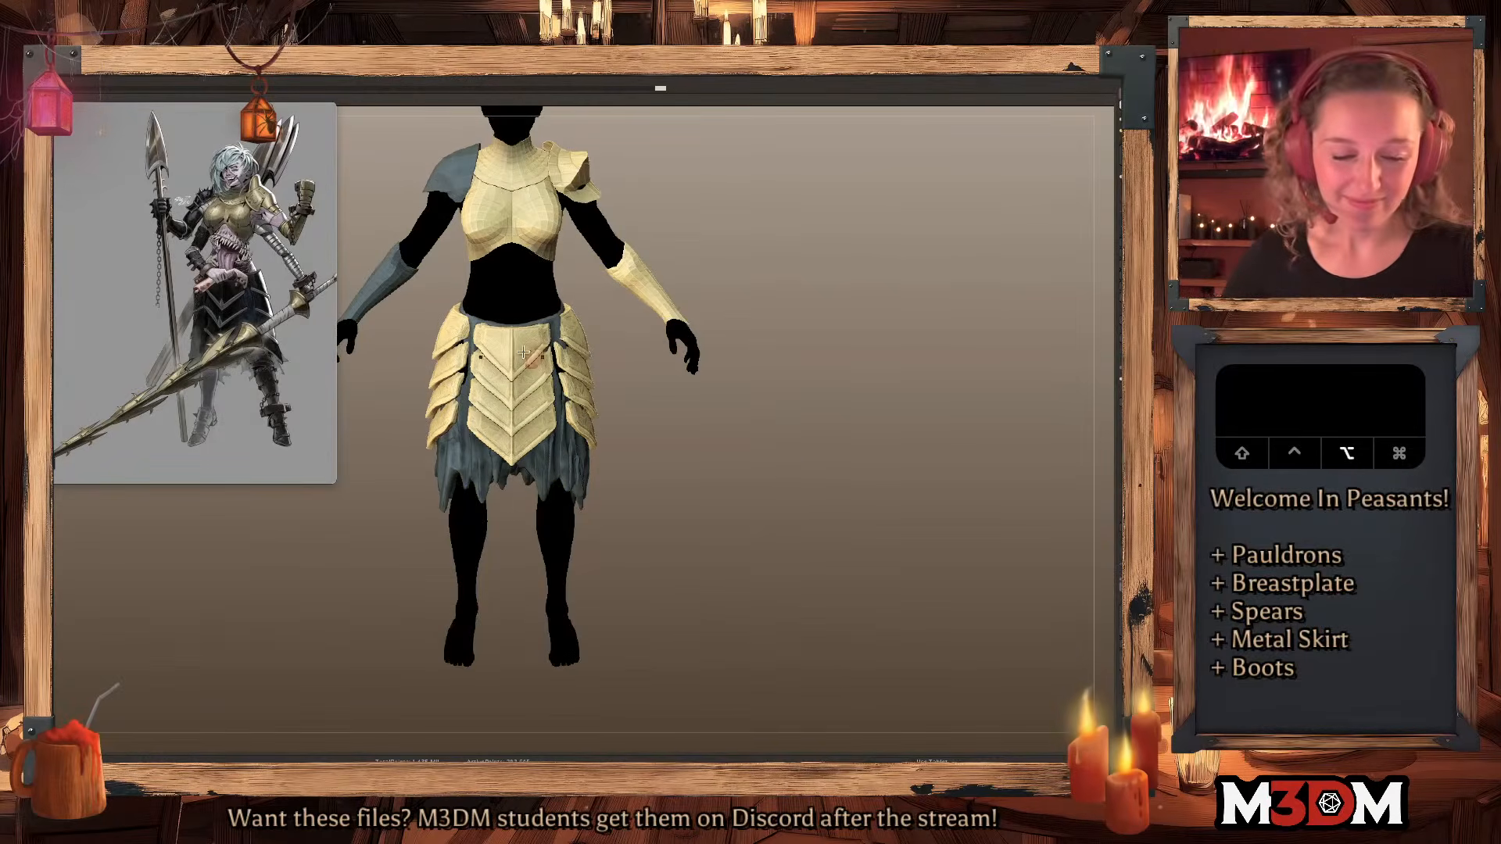
{"action": "right_click", "coordinate": [707, 426]}
{"action": "key", "text": "shift+f"}
{"action": "key", "text": "shift+f"}
{"action": "key", "text": "space"}
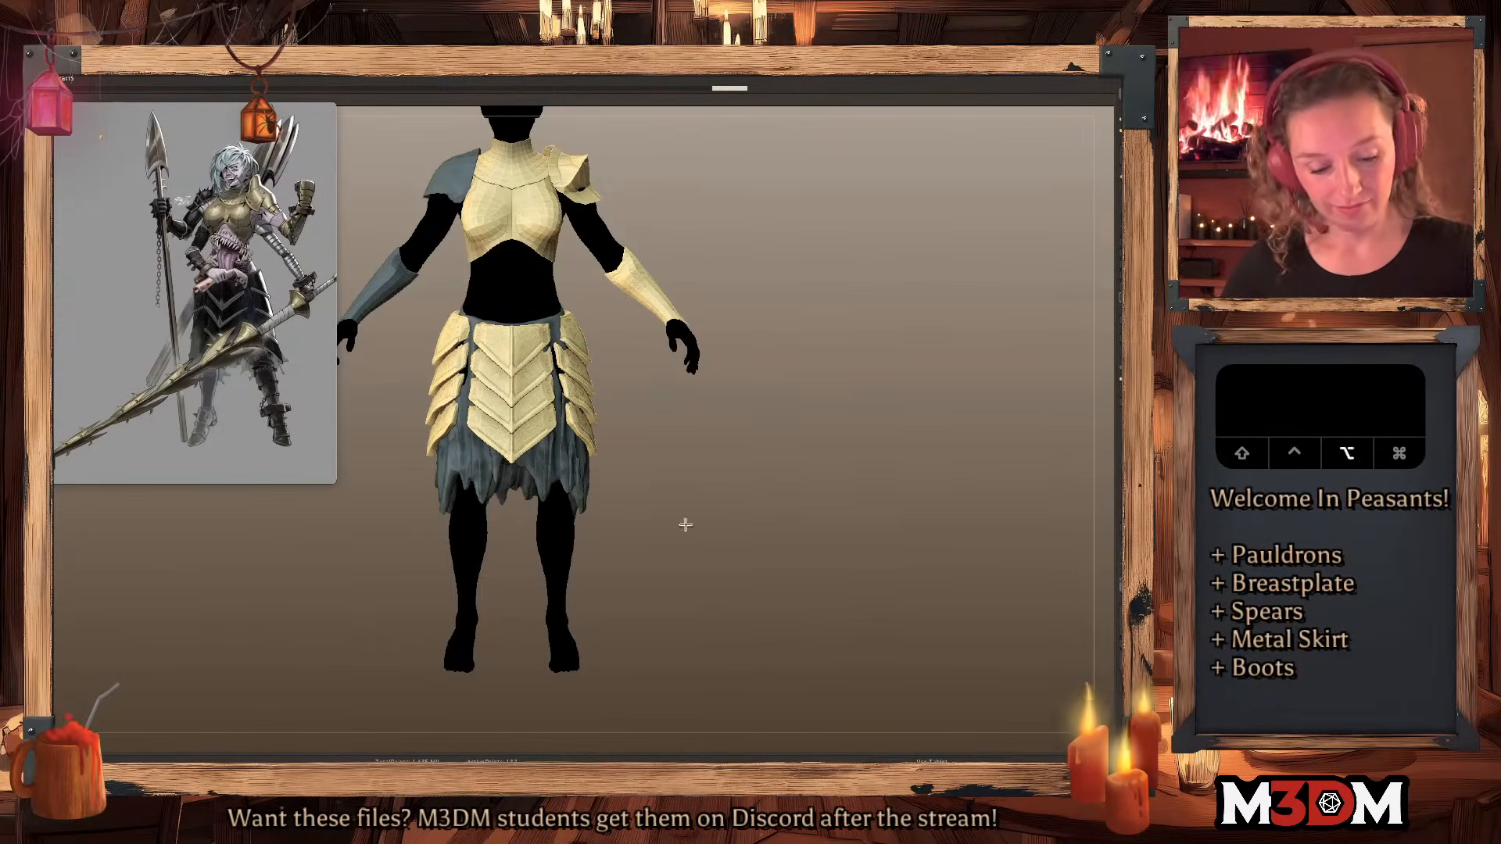
{"action": "key", "text": "shift+f"}
{"action": "key", "text": "shift+f"}
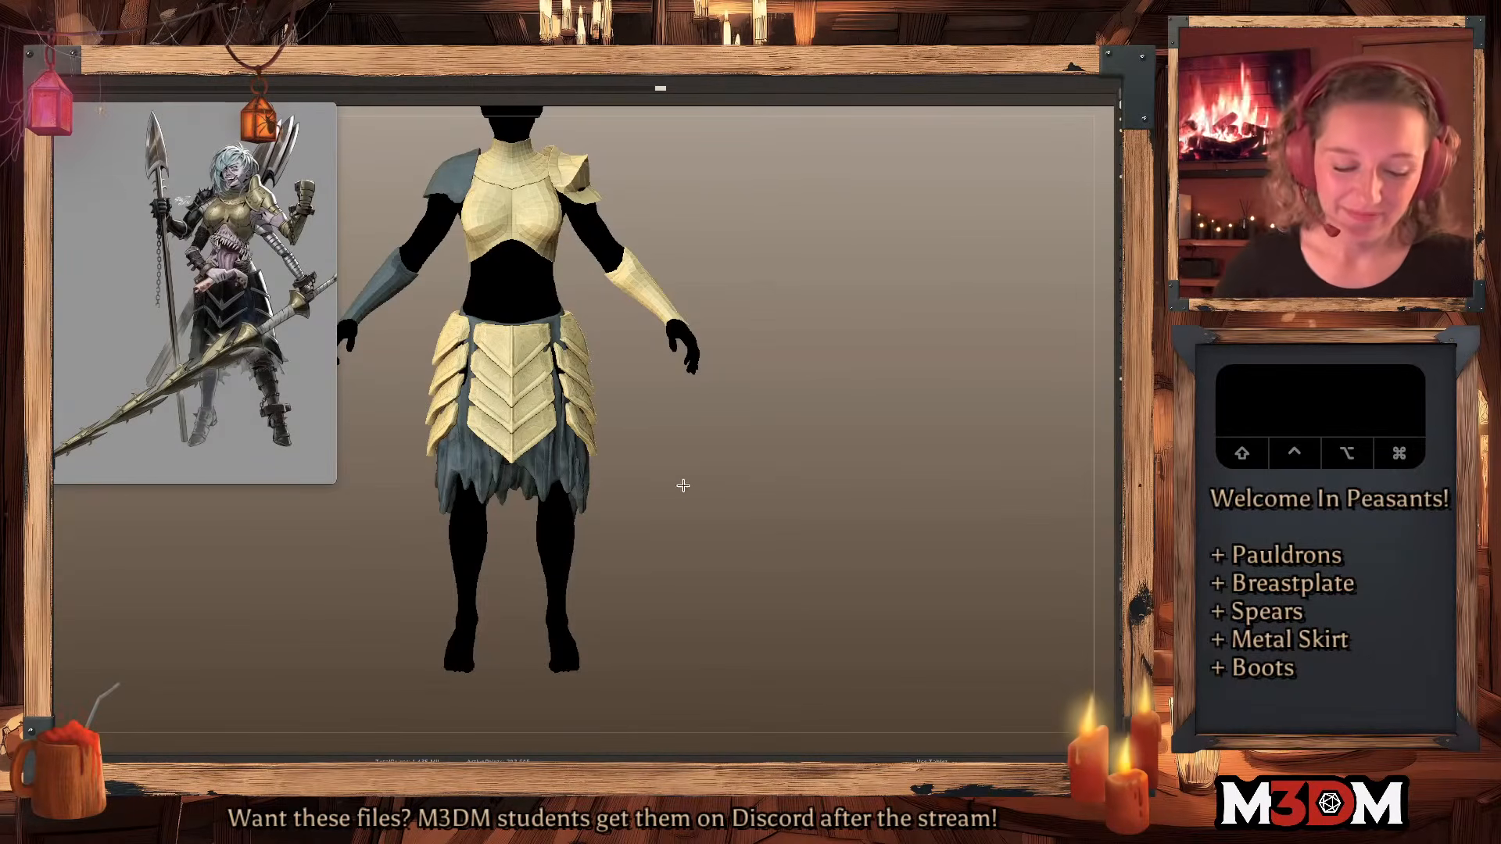
{"action": "left_click", "coordinate": [548, 546], "text": "alt"}
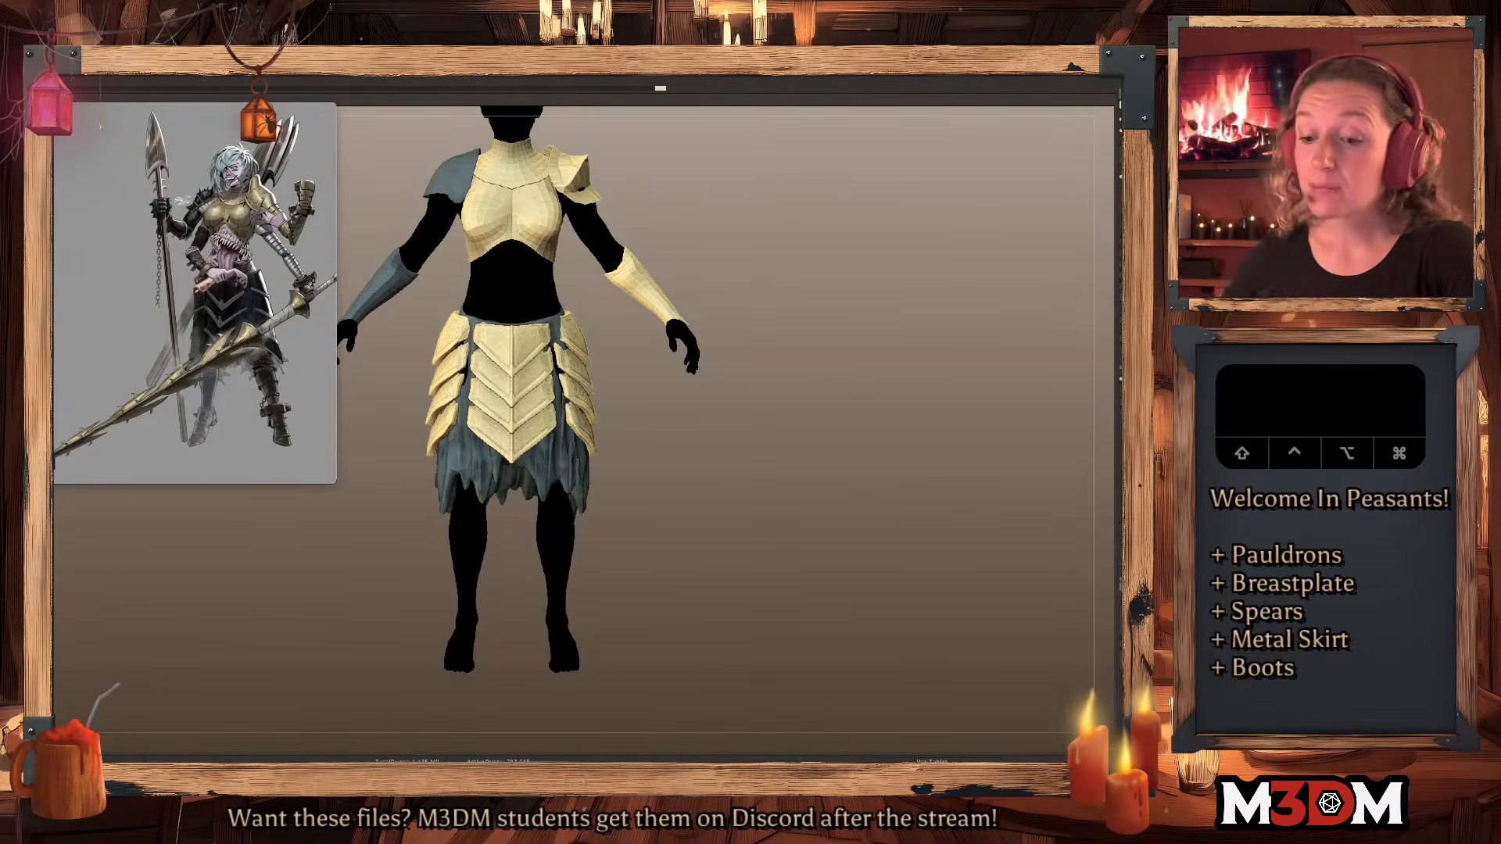
{"action": "left_click_drag", "start_coordinate": [825, 514], "coordinate": [803, 491]}
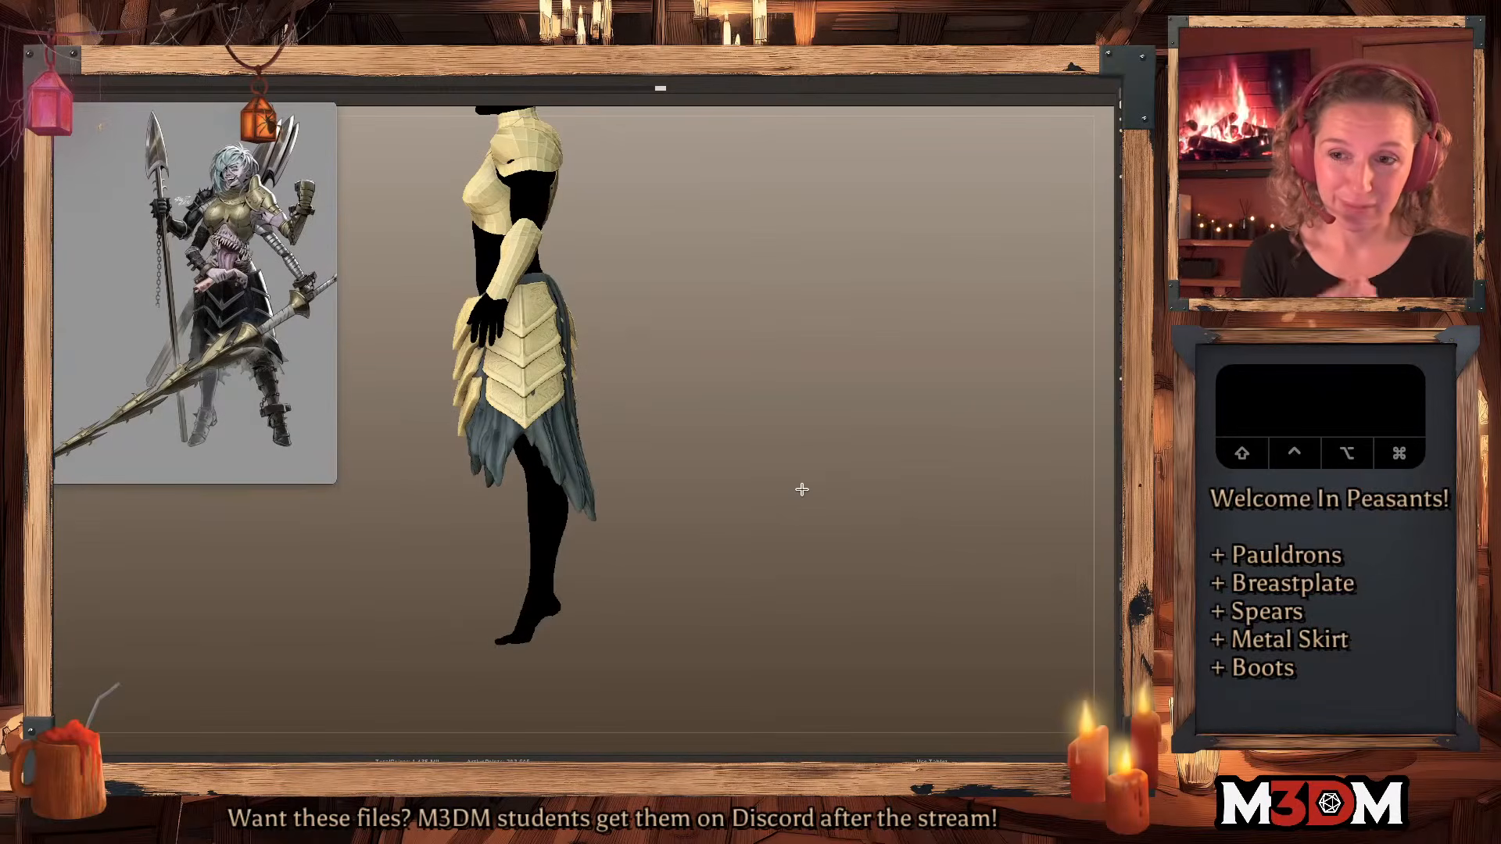
Mask both lower legs of the body from the knee down to the ankle.
{"action": "key", "text": "shift+f"}
{"action": "key", "text": "shift+f"}
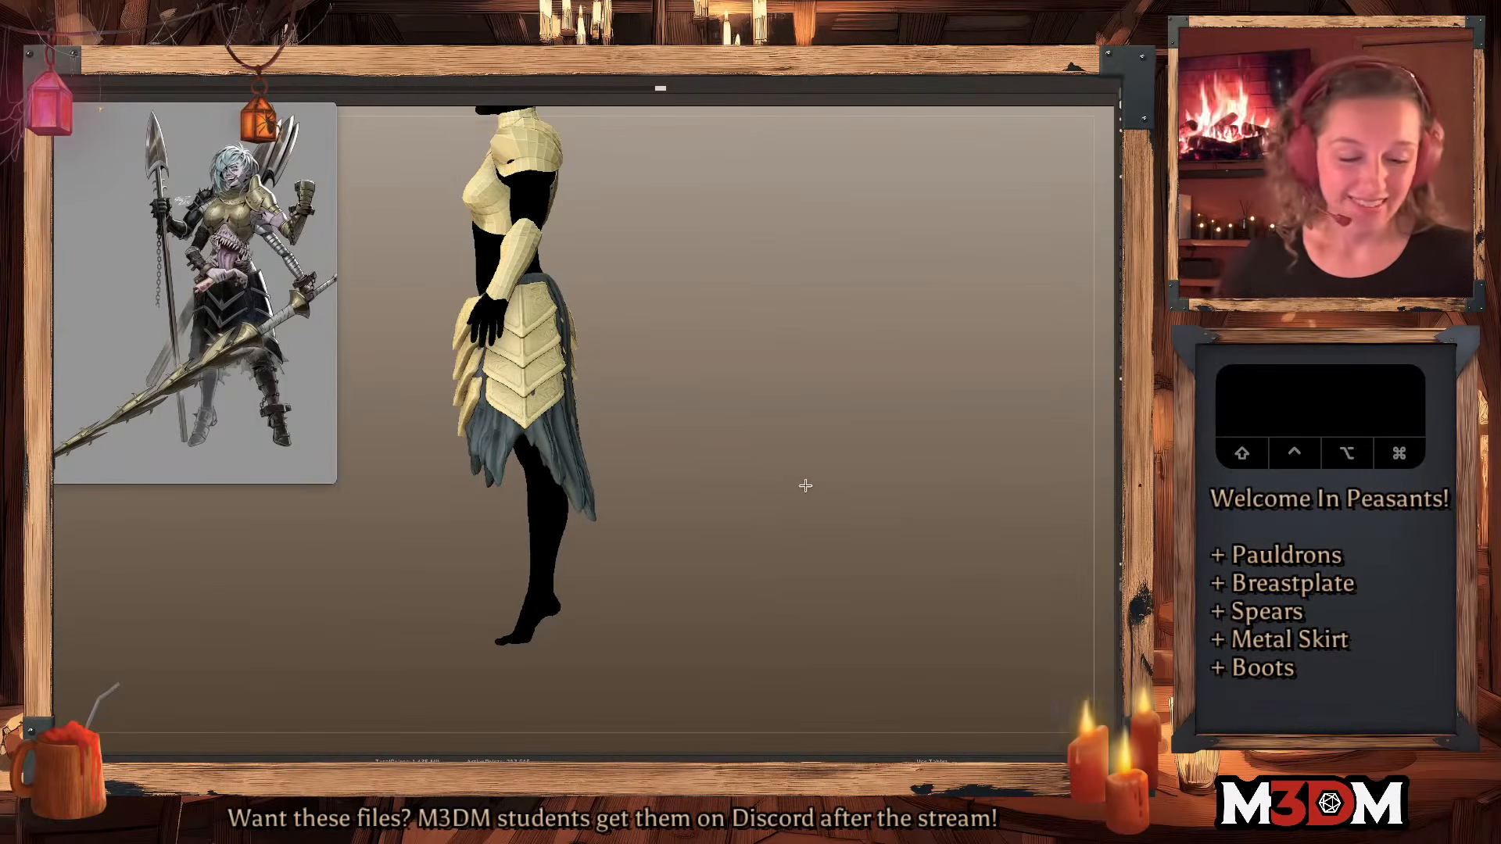
{"action": "left_click_drag", "start_coordinate": [805, 486], "coordinate": [797, 469], "text": "alt"}
{"action": "left_click_drag", "start_coordinate": [479, 458], "coordinate": [597, 579], "text": "super"}
{"action": "key", "text": "space"}
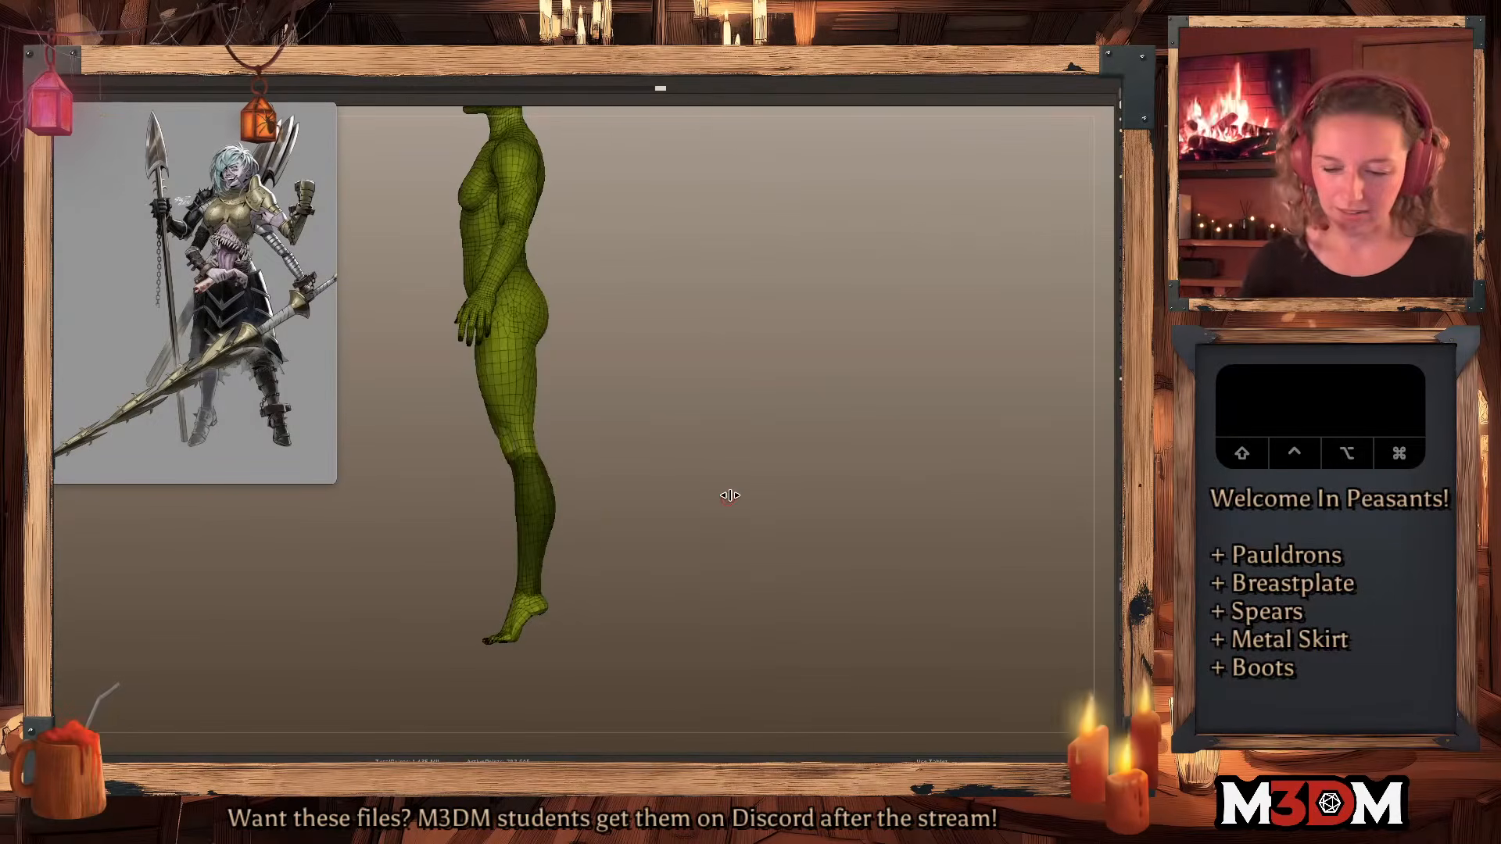
{"action": "key", "text": "s"}
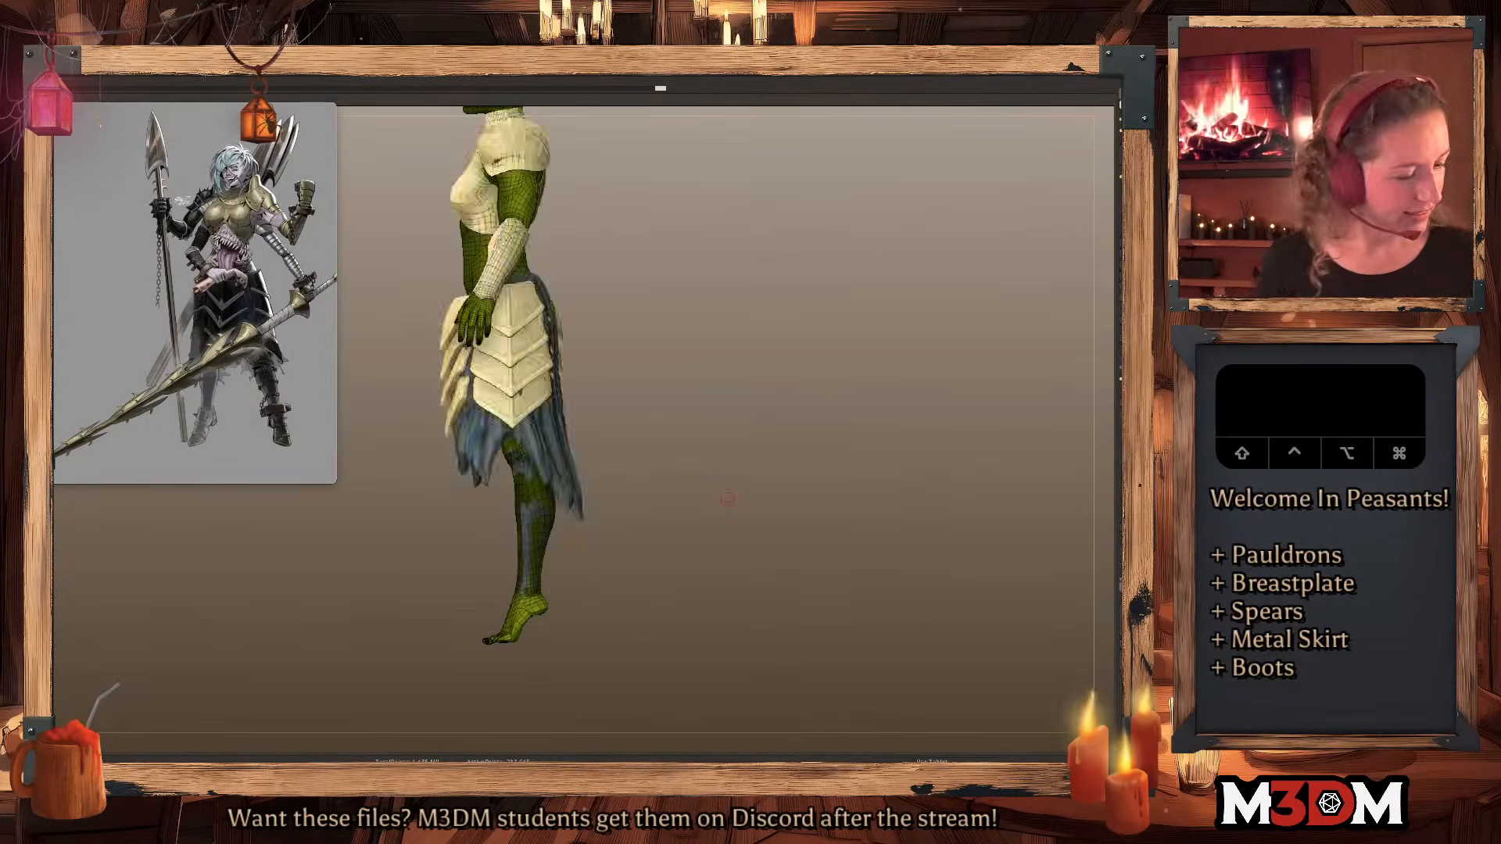
Split the masked lower legs off as a separate low-poly mesh for the boot shafts.
{"action": "left_click_drag", "start_coordinate": [763, 543], "coordinate": [782, 582], "text": "super"}
{"action": "key", "text": "shift+f"}
{"action": "key", "text": "q"}
{"action": "key", "text": "w"}
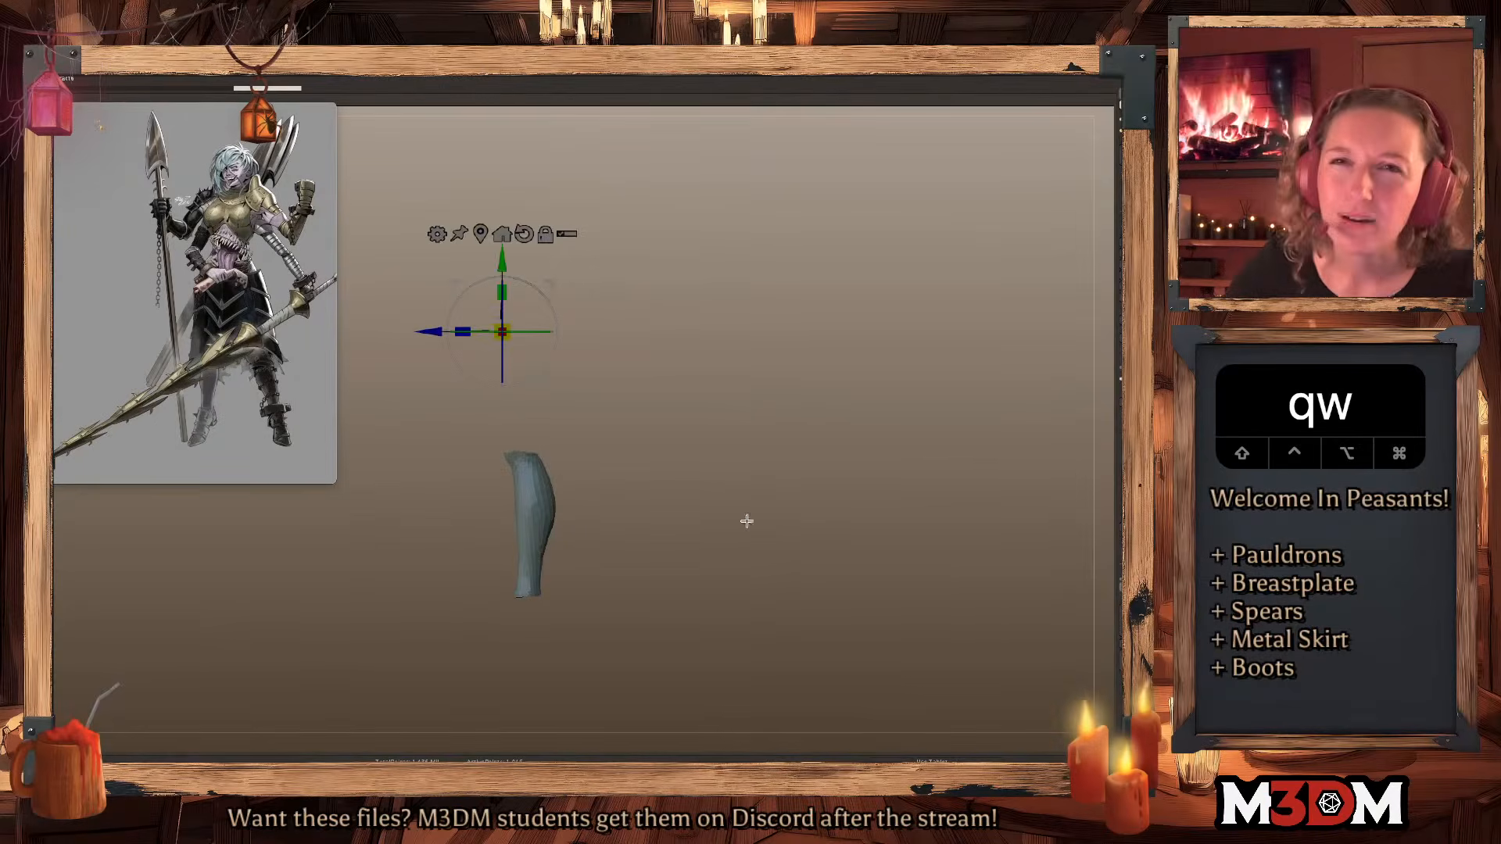
{"action": "left_click", "coordinate": [548, 507]}
{"action": "key", "text": "q"}
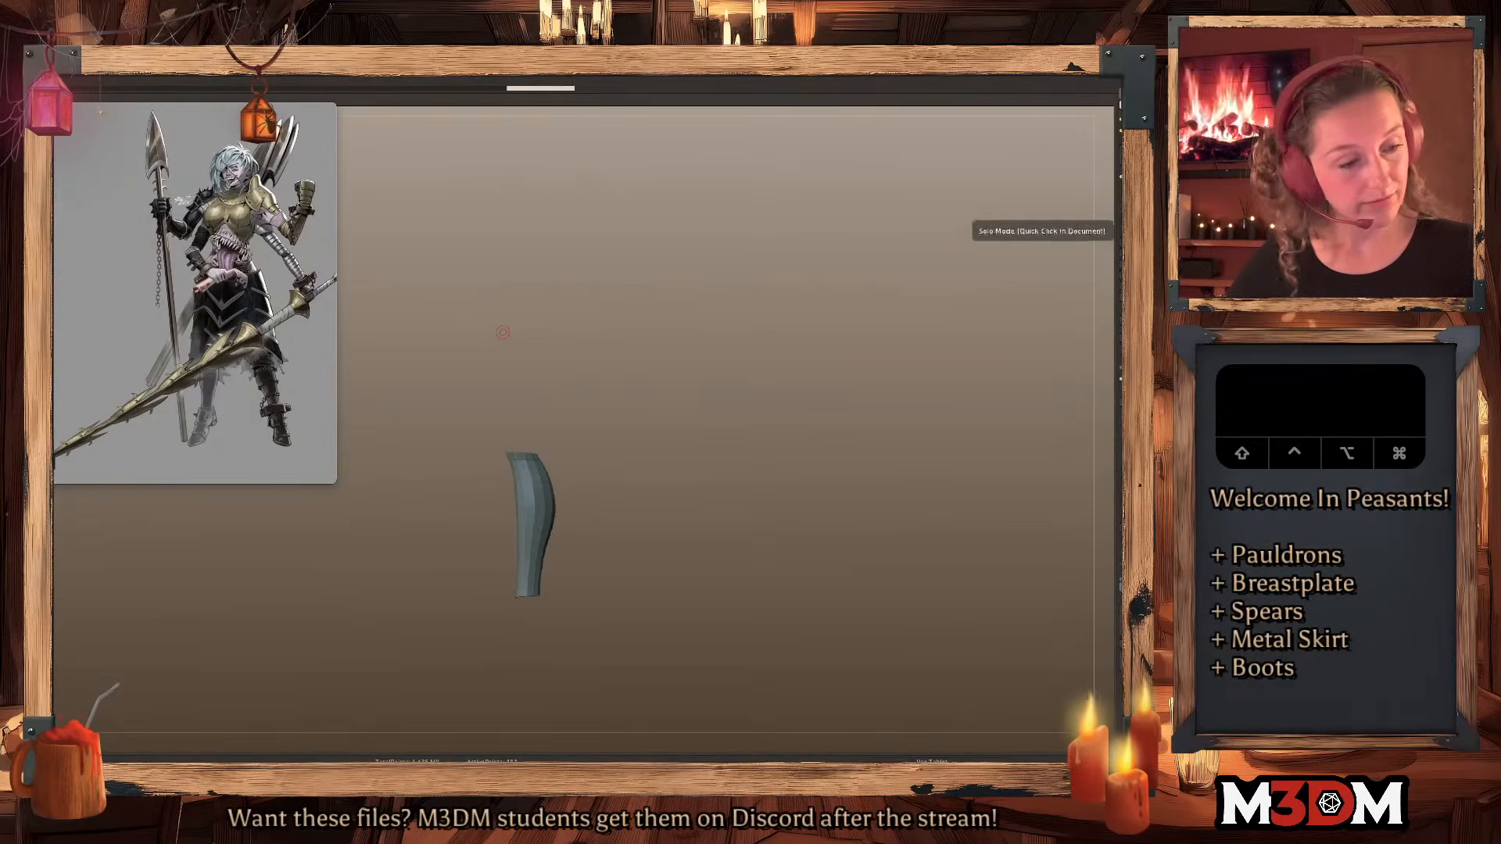
Enlarge the boot shafts symmetrically around each calf so they enclose the legs.
{"action": "left_click", "coordinate": [1125, 233]}
{"action": "left_click_drag", "start_coordinate": [899, 449], "coordinate": [899, 456], "text": "shift"}
{"action": "key", "text": "q"}
{"action": "key", "text": "w"}
{"action": "key", "text": "x"}
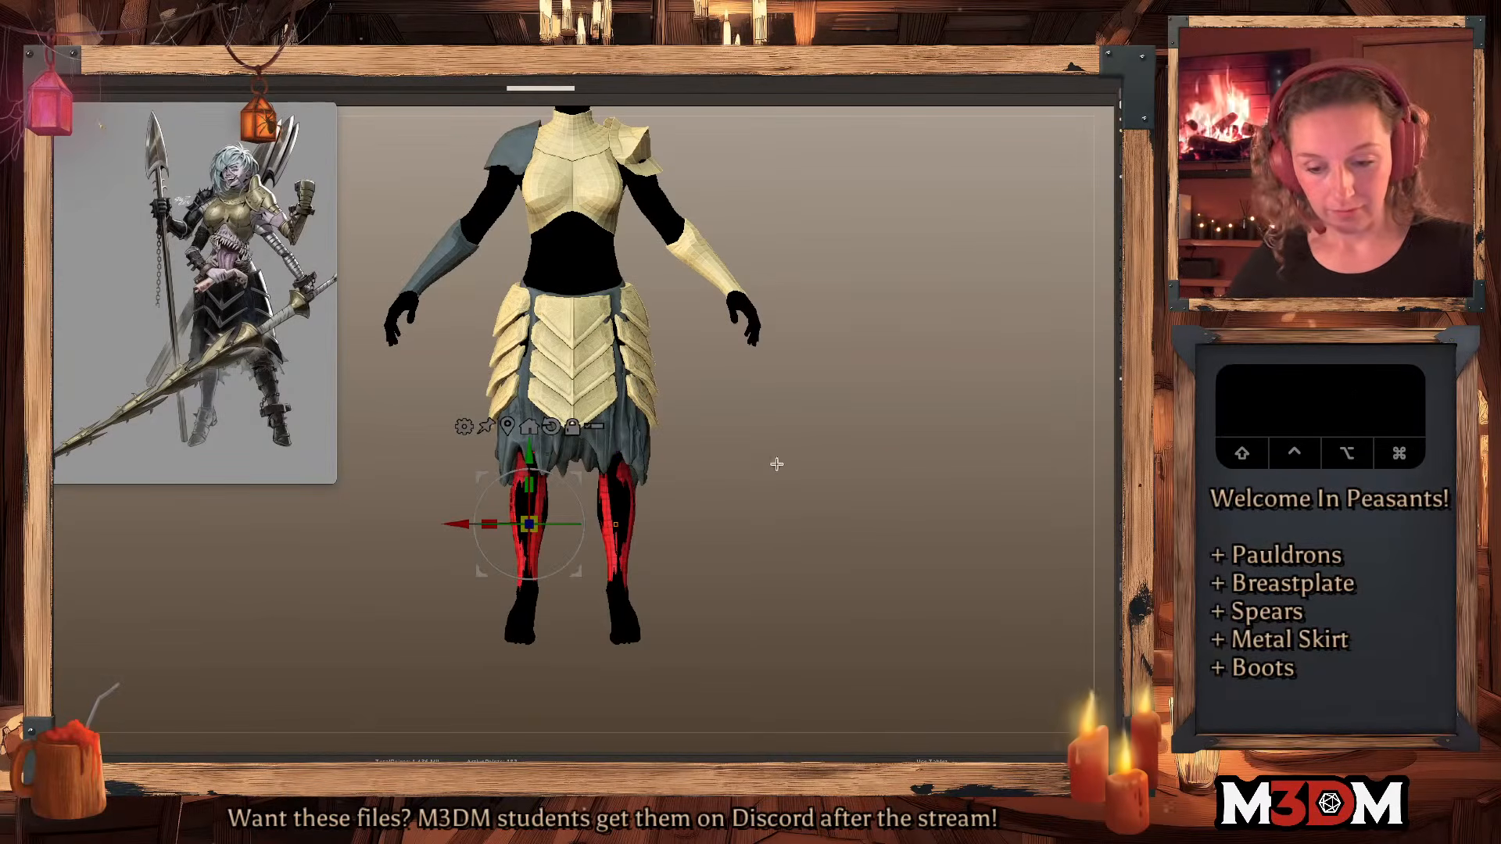
{"action": "left_click", "coordinate": [507, 426]}
{"action": "left_click_drag", "start_coordinate": [529, 525], "coordinate": [559, 504], "text": "super"}
{"action": "key", "text": "q"}
{"action": "left_click_drag", "start_coordinate": [842, 547], "coordinate": [659, 446], "text": "alt"}
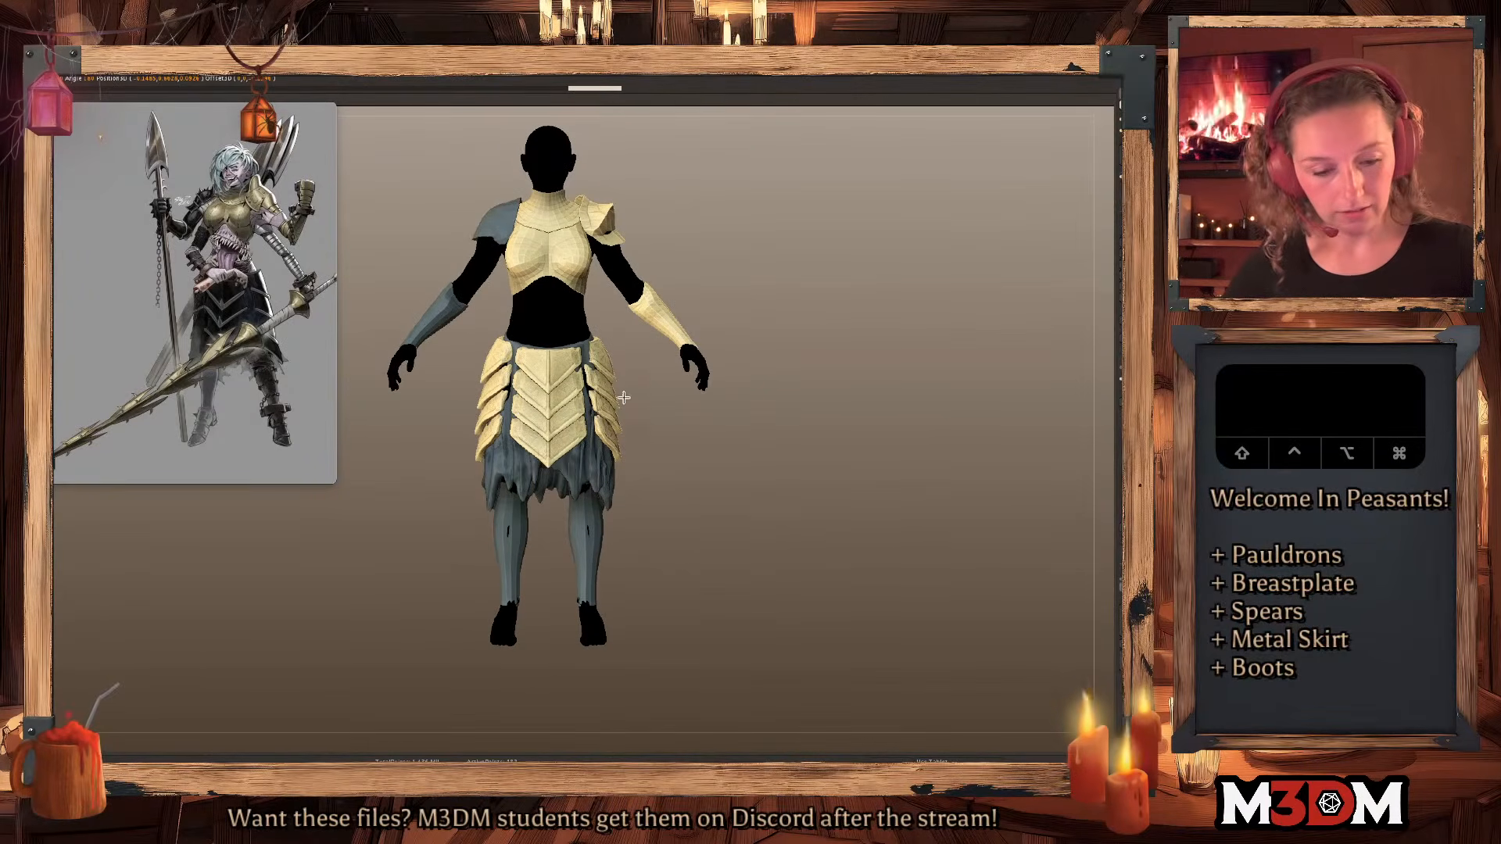
Fill the ragged cloth skirt beneath the metal plates with a dark grey color.
{"action": "key", "text": "space"}
{"action": "key", "text": "space"}
{"action": "key", "text": "c"}
{"action": "right_click", "coordinate": [603, 570]}
{"action": "key", "text": "shift+f"}
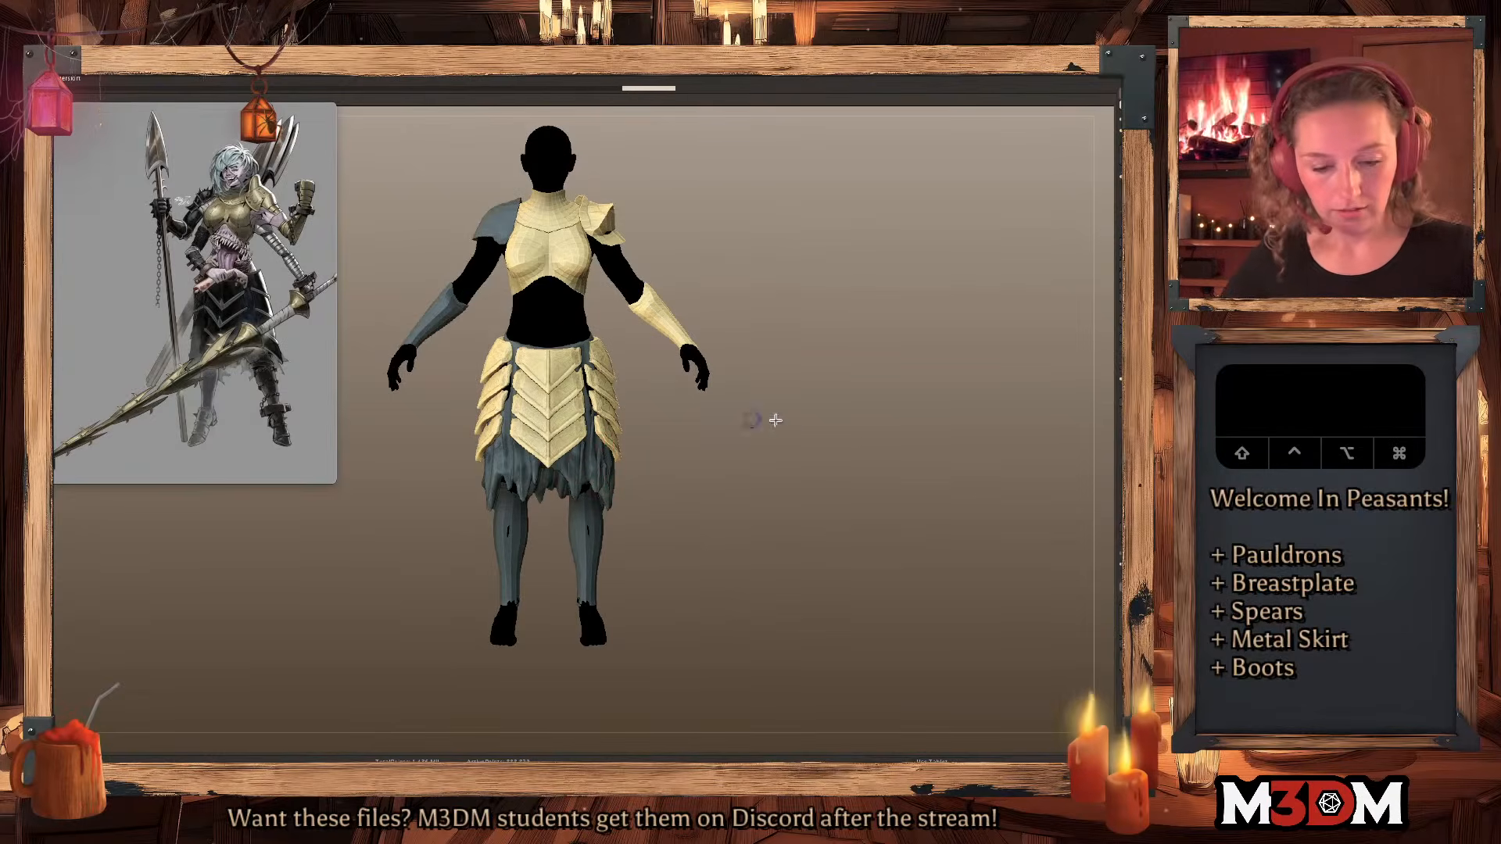
{"action": "key", "text": "space"}
{"action": "key", "text": "space"}
{"action": "left_click", "coordinate": [1123, 362]}
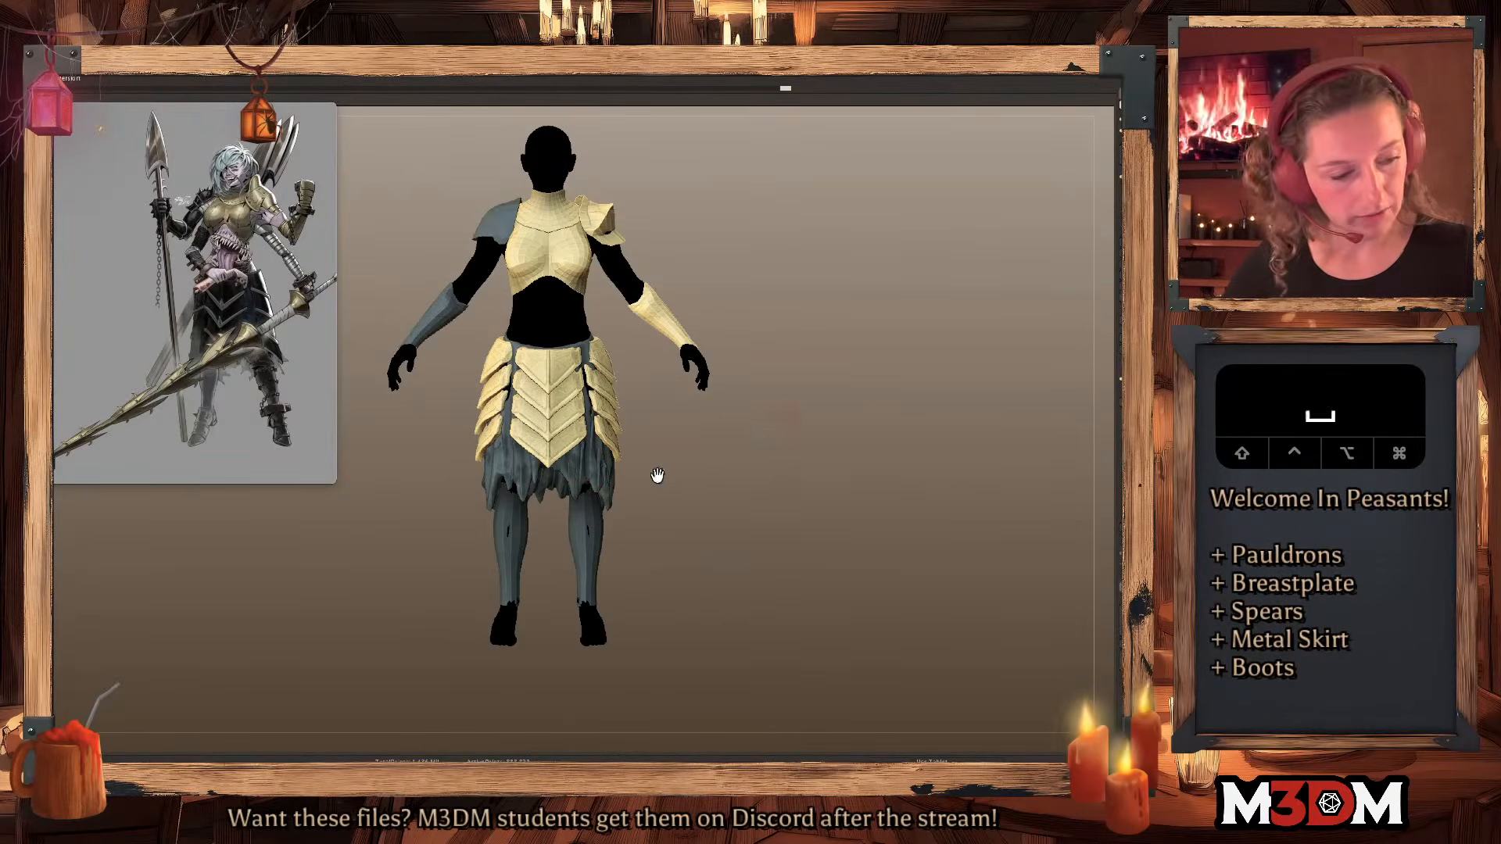
{"action": "left_click", "coordinate": [582, 406], "text": "alt"}
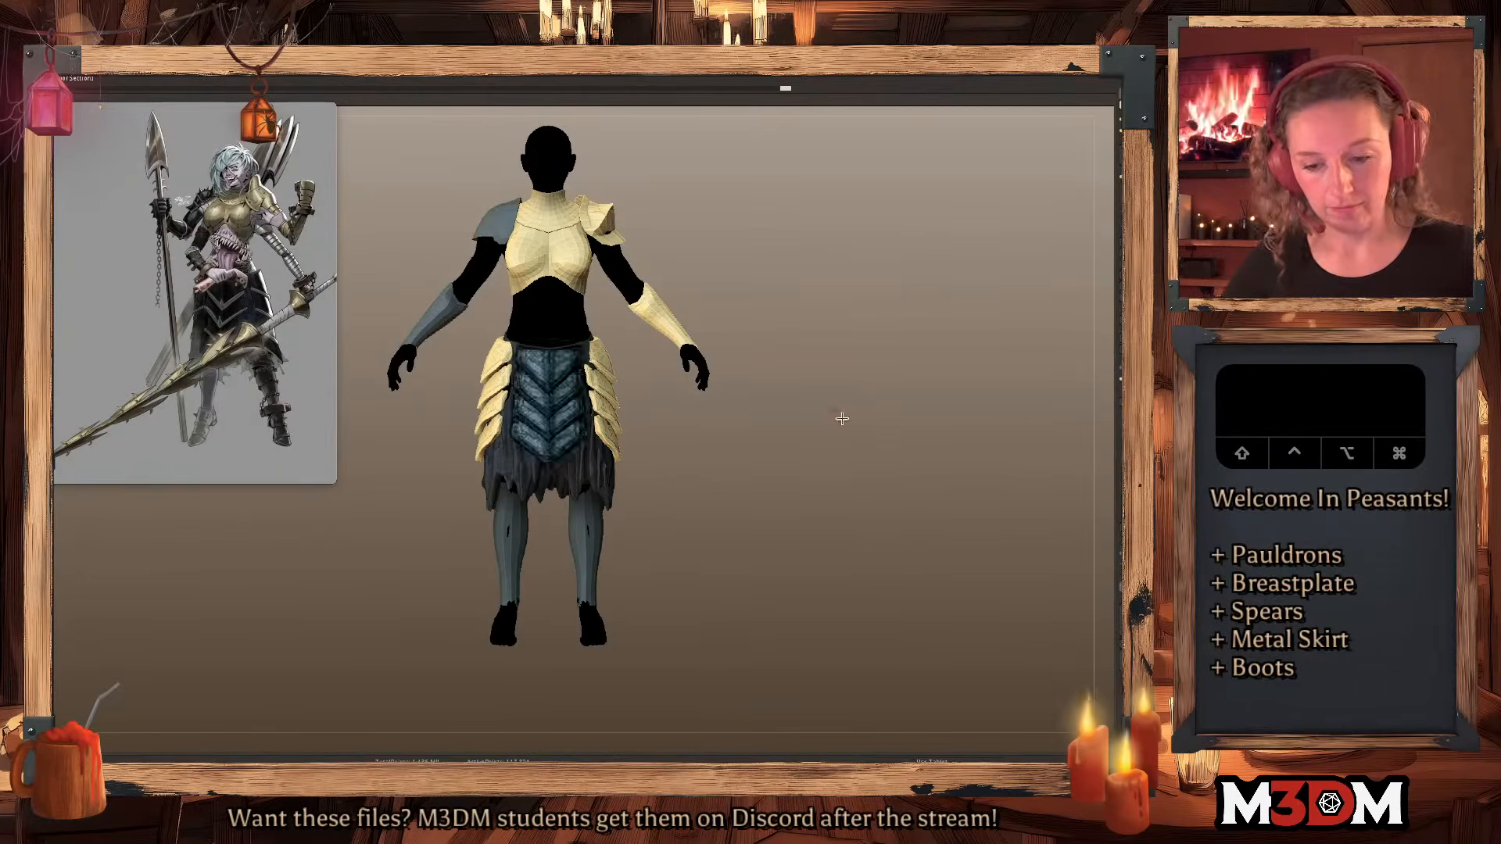
{"action": "mouse_move", "coordinate": [851, 439]}
{"action": "left_mouse_down", "text": "alt"}
{"action": "mouse_move", "coordinate": [851, 453]}
{"action": "mouse_move", "coordinate": [861, 439]}
{"action": "left_mouse_up", "text": "alt"}
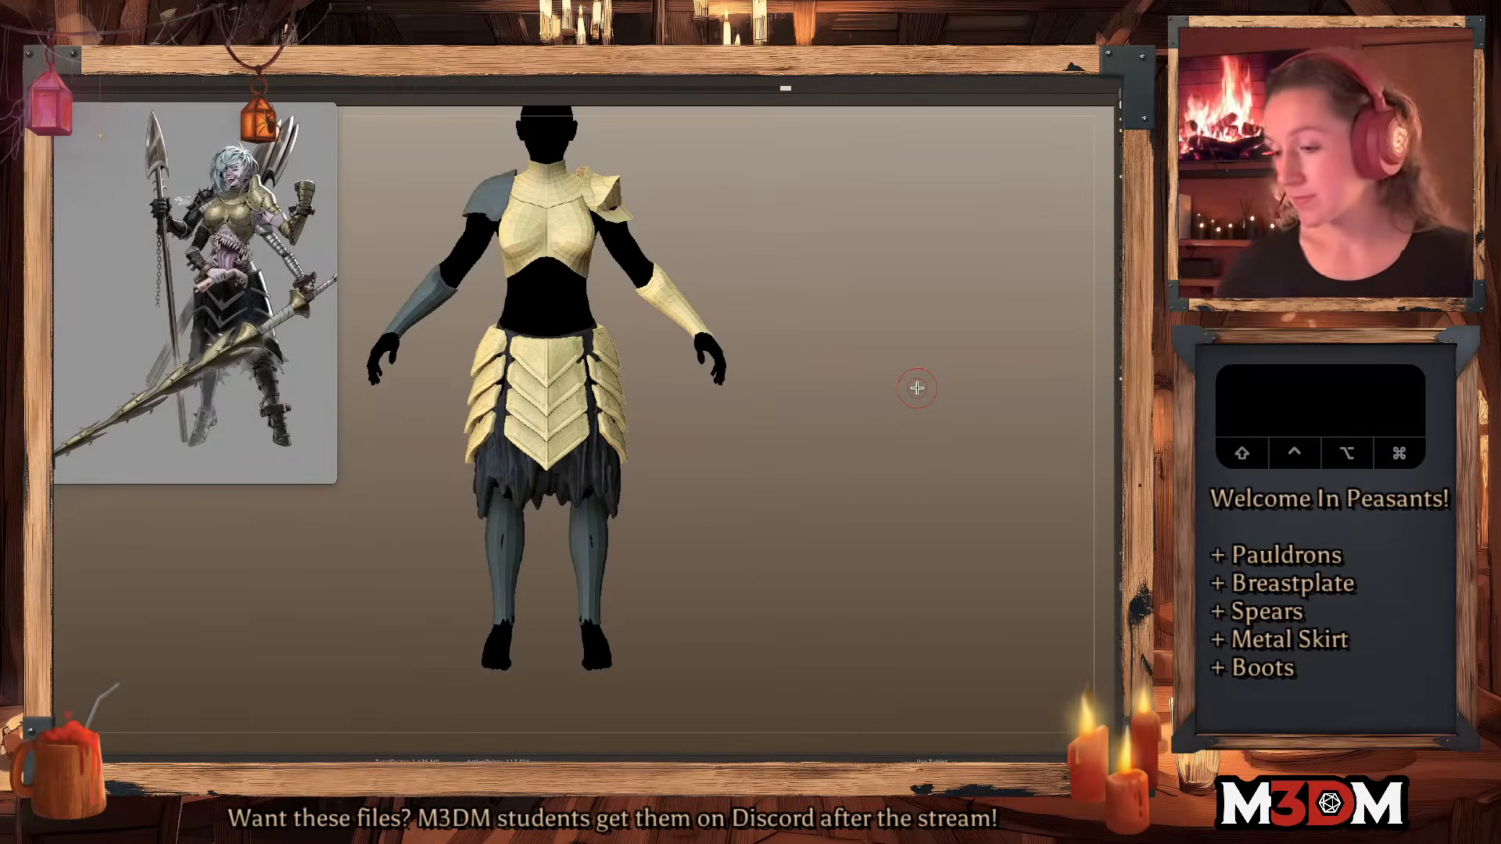
{"action": "left_click_drag", "start_coordinate": [810, 443], "coordinate": [815, 476]}
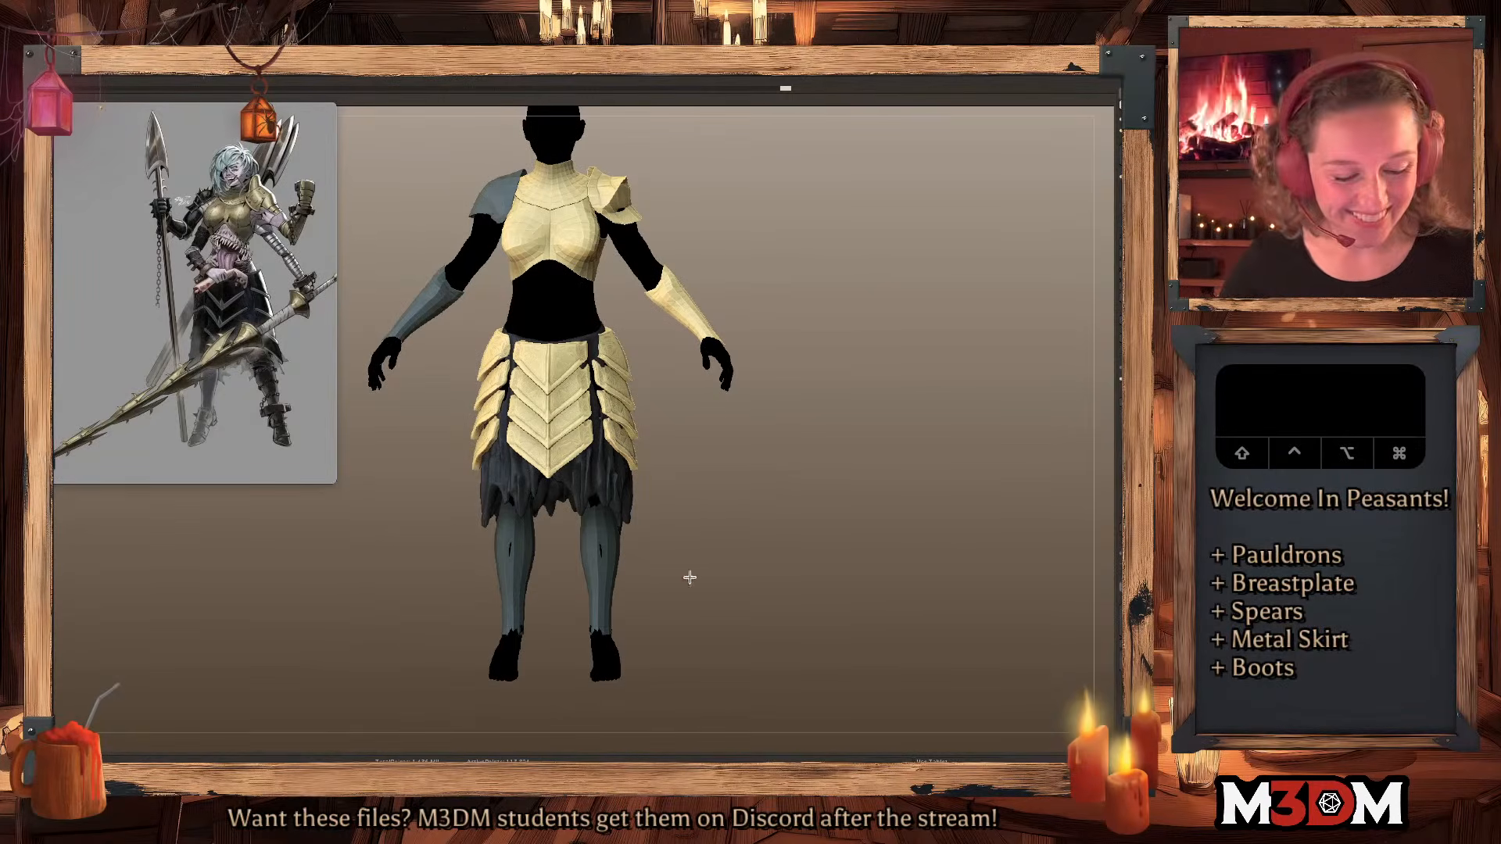
Reshape the upper and lower edges of the boot shafts around the knee and ankle.
{"action": "left_click_drag", "start_coordinate": [868, 516], "coordinate": [774, 590], "text": "shift"}
{"action": "left_click", "coordinate": [487, 634]}
{"action": "left_click_drag", "start_coordinate": [480, 640], "coordinate": [473, 648]}
{"action": "left_click_drag", "start_coordinate": [700, 540], "coordinate": [799, 546]}
{"action": "left_click_drag", "start_coordinate": [627, 492], "coordinate": [613, 448]}
{"action": "left_click_drag", "start_coordinate": [613, 447], "coordinate": [615, 476]}
{"action": "left_click", "coordinate": [617, 647], "text": "alt"}
Add a block as a new subtool, shrink it and place it beneath the foot's heel.
{"action": "mouse_move", "coordinate": [917, 502]}
{"action": "left_mouse_down"}
{"action": "mouse_move", "coordinate": [897, 506]}
{"action": "mouse_move", "coordinate": [911, 506]}
{"action": "mouse_move", "coordinate": [842, 465]}
{"action": "left_mouse_up"}
{"action": "right_click", "coordinate": [910, 502]}
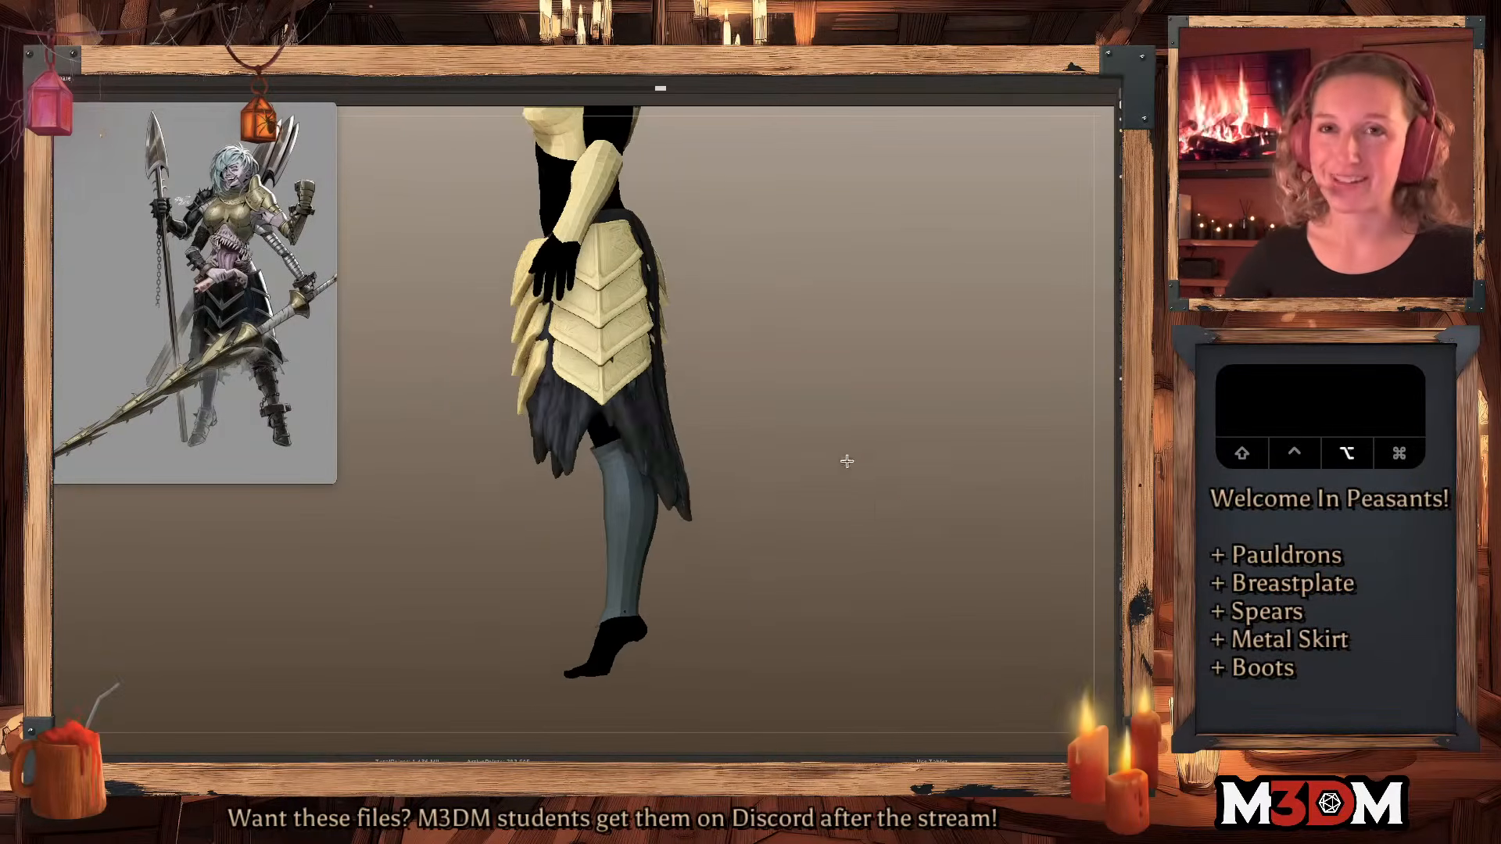
{"action": "key", "text": "shift+f"}
{"action": "key", "text": "shift+f"}
{"action": "right_click", "coordinate": [911, 484]}
{"action": "left_click", "coordinate": [923, 606]}
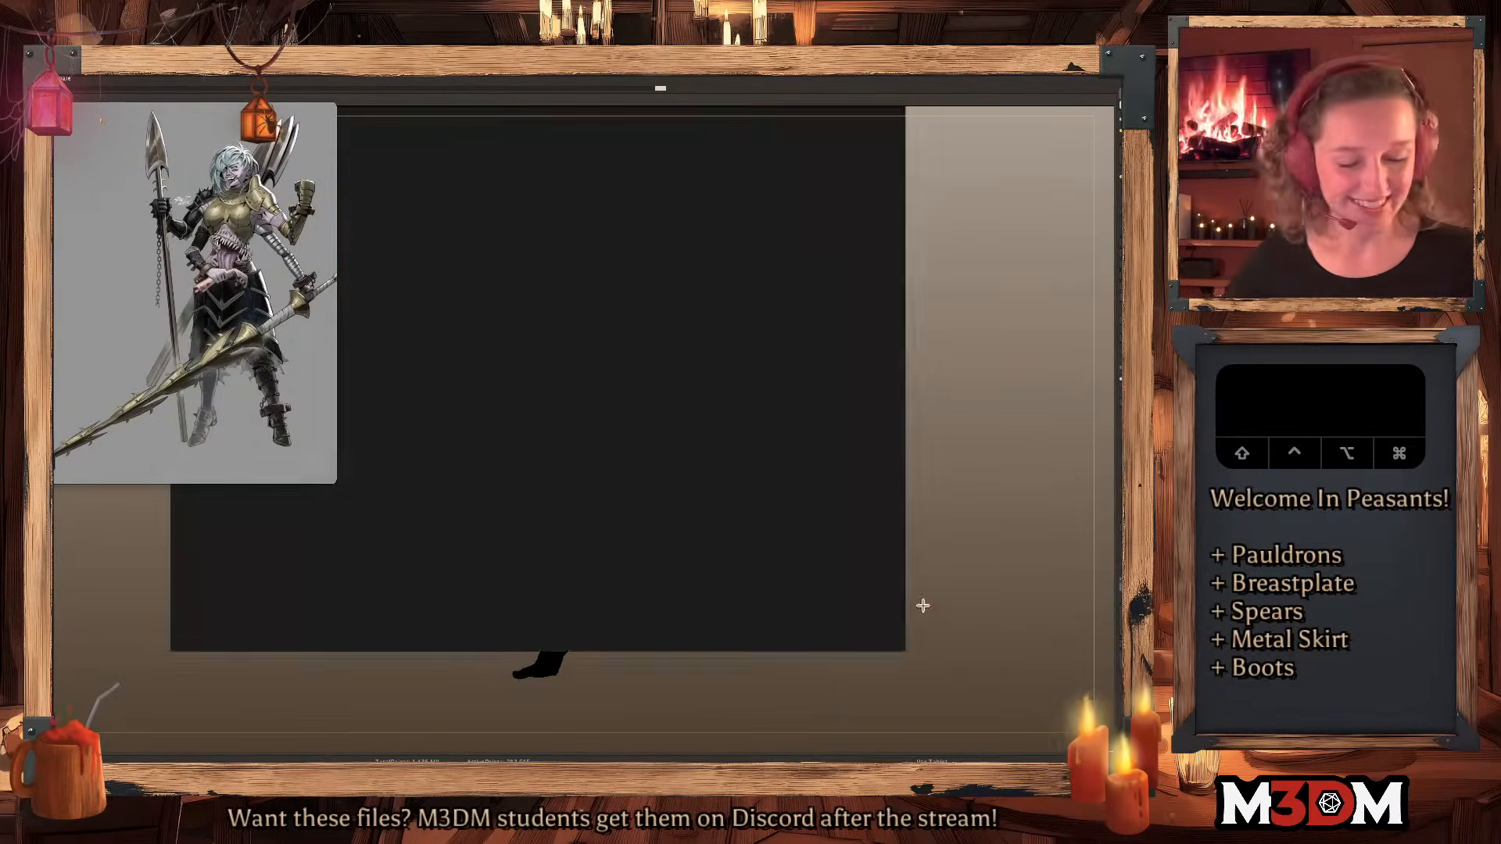
{"action": "key", "text": "f"}
{"action": "key", "text": "q"}
{"action": "key", "text": "w"}
{"action": "left_click_drag", "start_coordinate": [519, 468], "coordinate": [550, 752]}
{"action": "left_click_drag", "start_coordinate": [800, 411], "coordinate": [798, 476], "text": "alt"}
{"action": "left_click_drag", "start_coordinate": [600, 493], "coordinate": [588, 498]}
{"action": "left_click_drag", "start_coordinate": [817, 449], "coordinate": [874, 446], "text": "shift"}
{"action": "left_click_drag", "start_coordinate": [644, 456], "coordinate": [568, 476]}
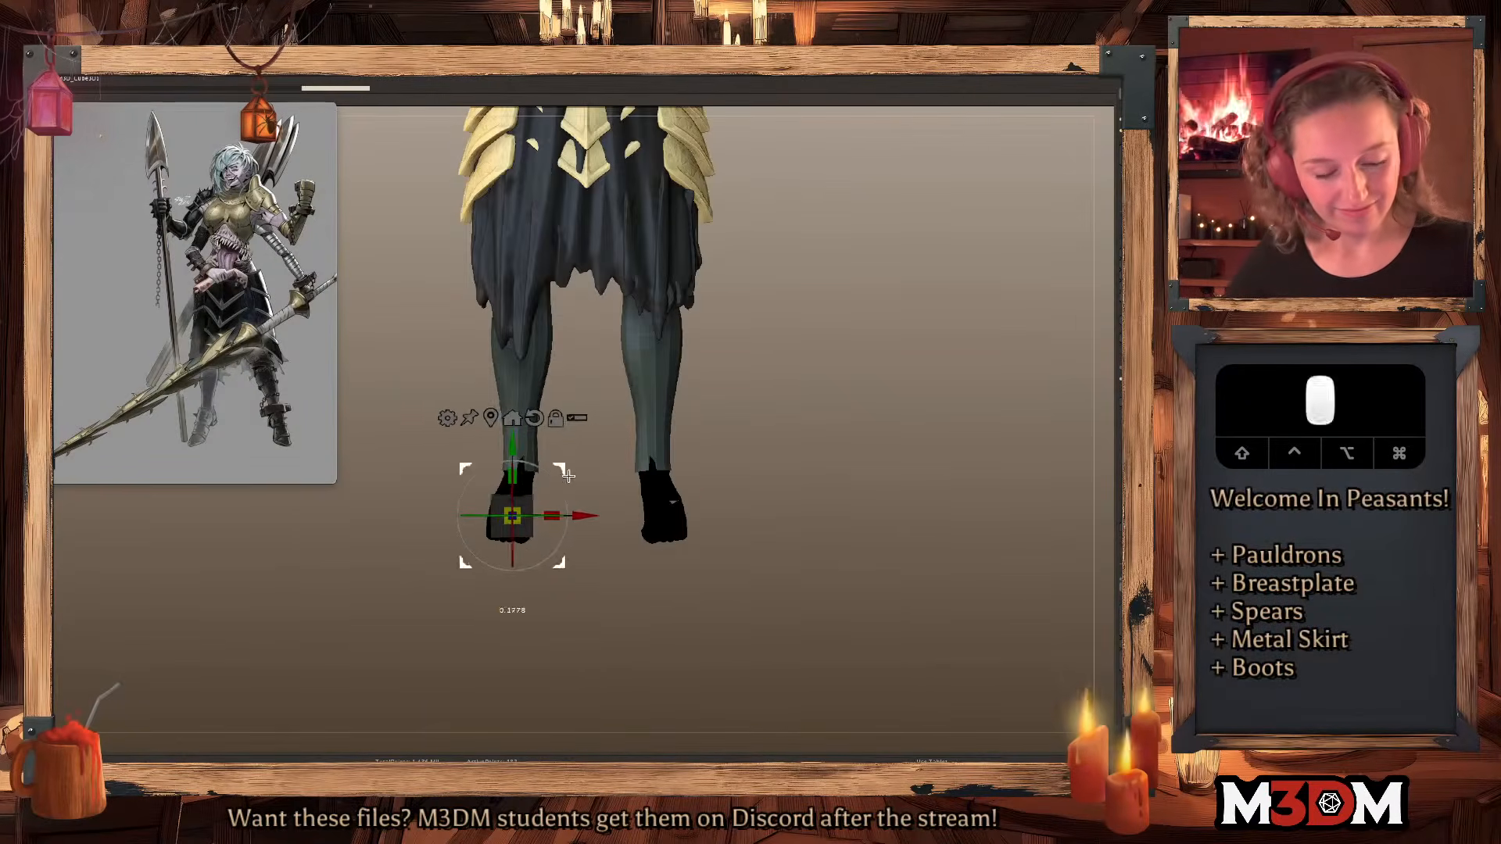
Align the block under the heel in side view and stretch it into a tall, narrow boot heel.
{"action": "key", "text": "q"}
{"action": "left_click_drag", "start_coordinate": [858, 462], "coordinate": [854, 492]}
{"action": "key", "text": "q"}
{"action": "key", "text": "w"}
{"action": "key", "text": "q"}
{"action": "key", "text": "c"}
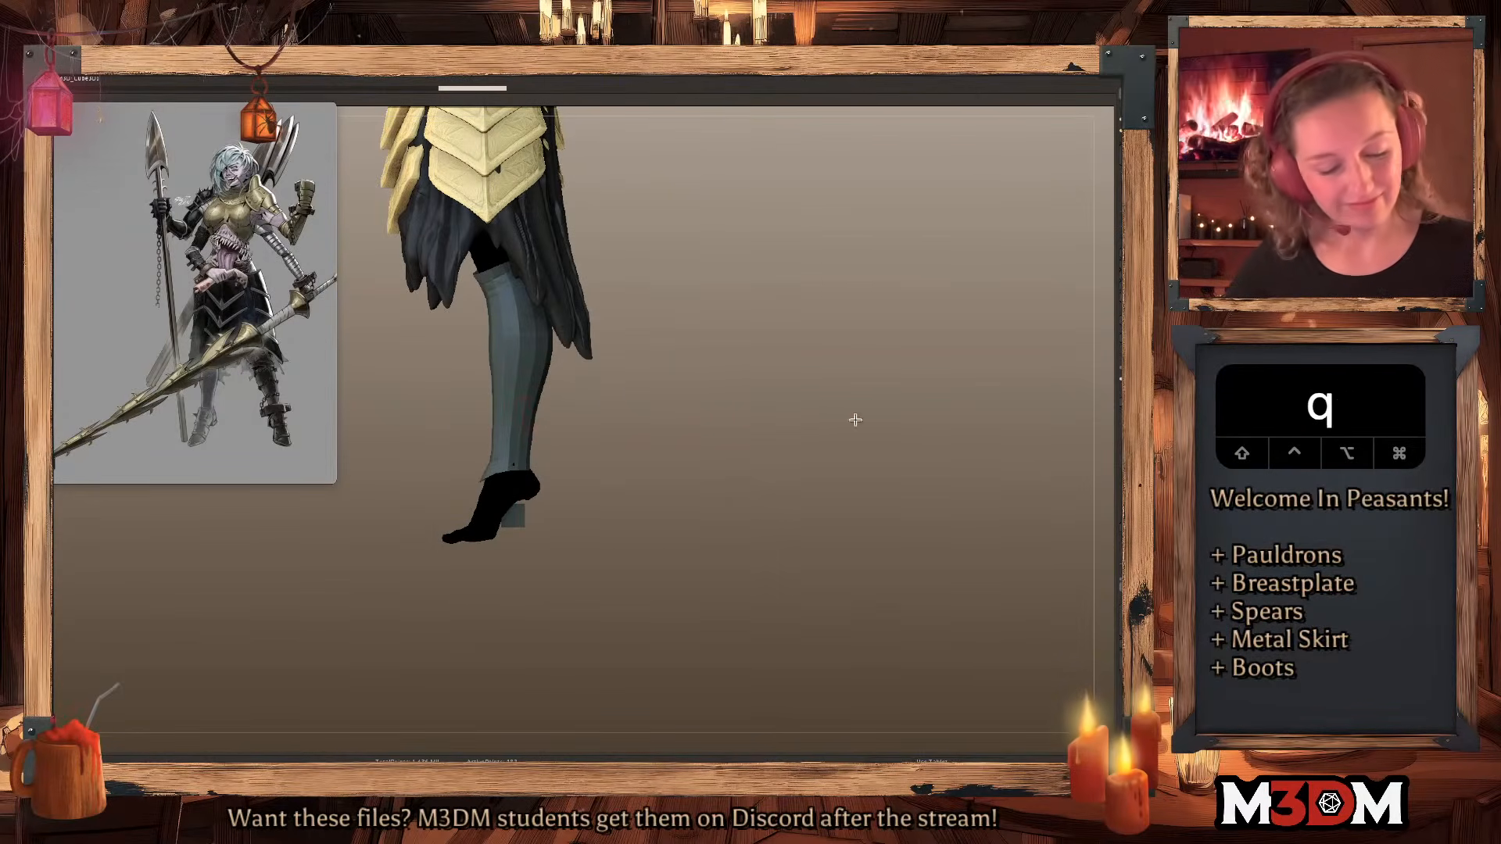
{"action": "key", "text": "q"}
{"action": "key", "text": "w"}
{"action": "mouse_move", "coordinate": [562, 471]}
{"action": "left_mouse_down"}
{"action": "mouse_move", "coordinate": [578, 475]}
{"action": "mouse_move", "coordinate": [535, 469]}
{"action": "left_mouse_up"}
{"action": "key", "text": "q"}
Slim the heel block in back view and center it behind the foot.
{"action": "left_click_drag", "start_coordinate": [780, 474], "coordinate": [762, 490], "text": "shift"}
{"action": "key", "text": "q"}
{"action": "key", "text": "w"}
{"action": "left_click_drag", "start_coordinate": [600, 519], "coordinate": [595, 520]}
{"action": "key", "text": "q"}
{"action": "left_click_drag", "start_coordinate": [892, 471], "coordinate": [890, 468], "text": "shift"}
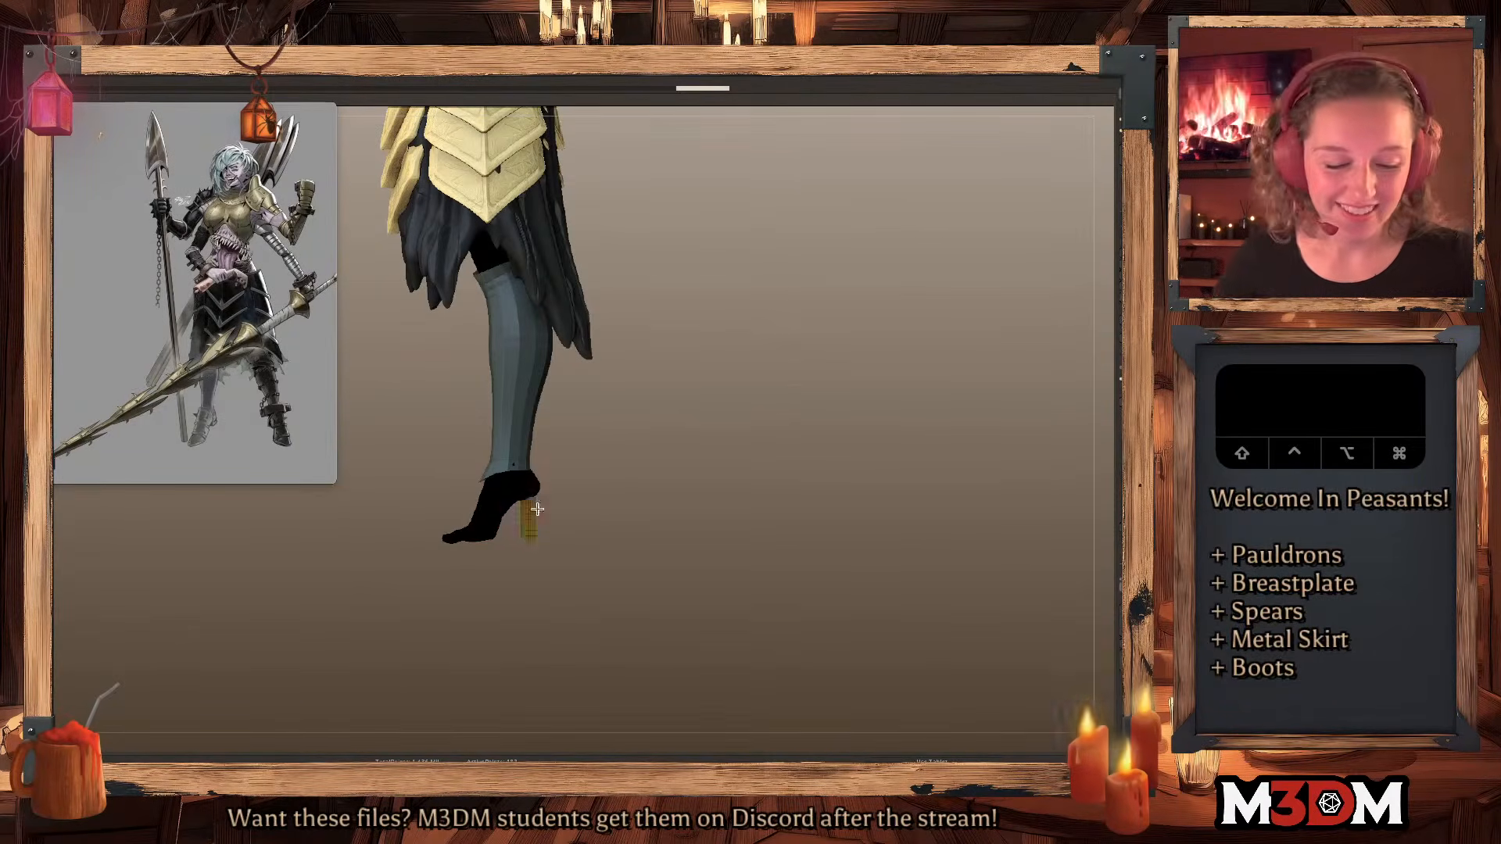
{"action": "left_click_drag", "start_coordinate": [748, 489], "coordinate": [777, 483], "text": "shift"}
{"action": "key", "text": "q"}
{"action": "key", "text": "w"}
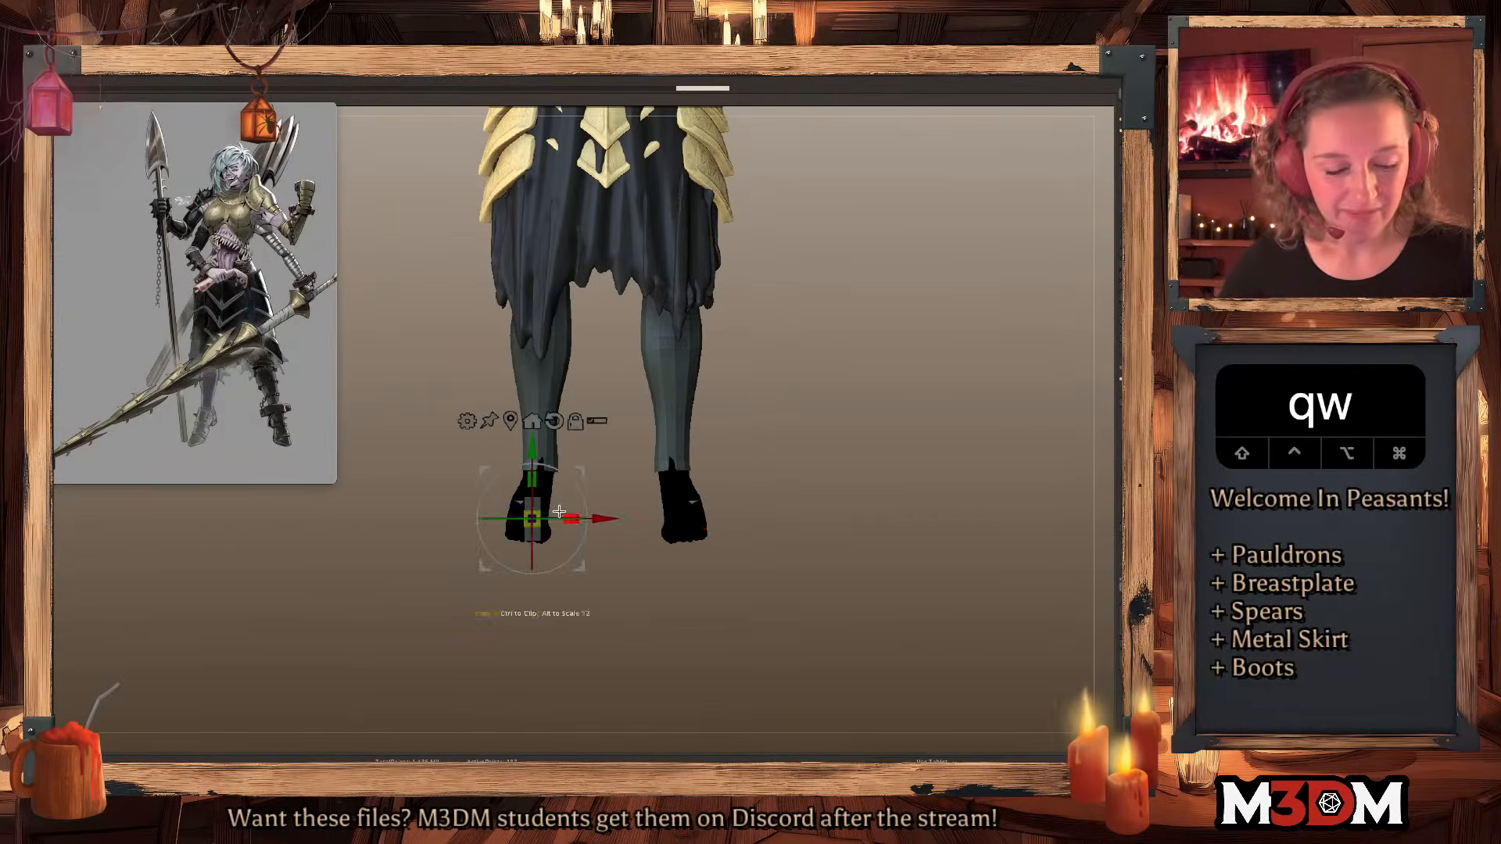
{"action": "key", "text": "q"}
{"action": "key", "text": "space"}
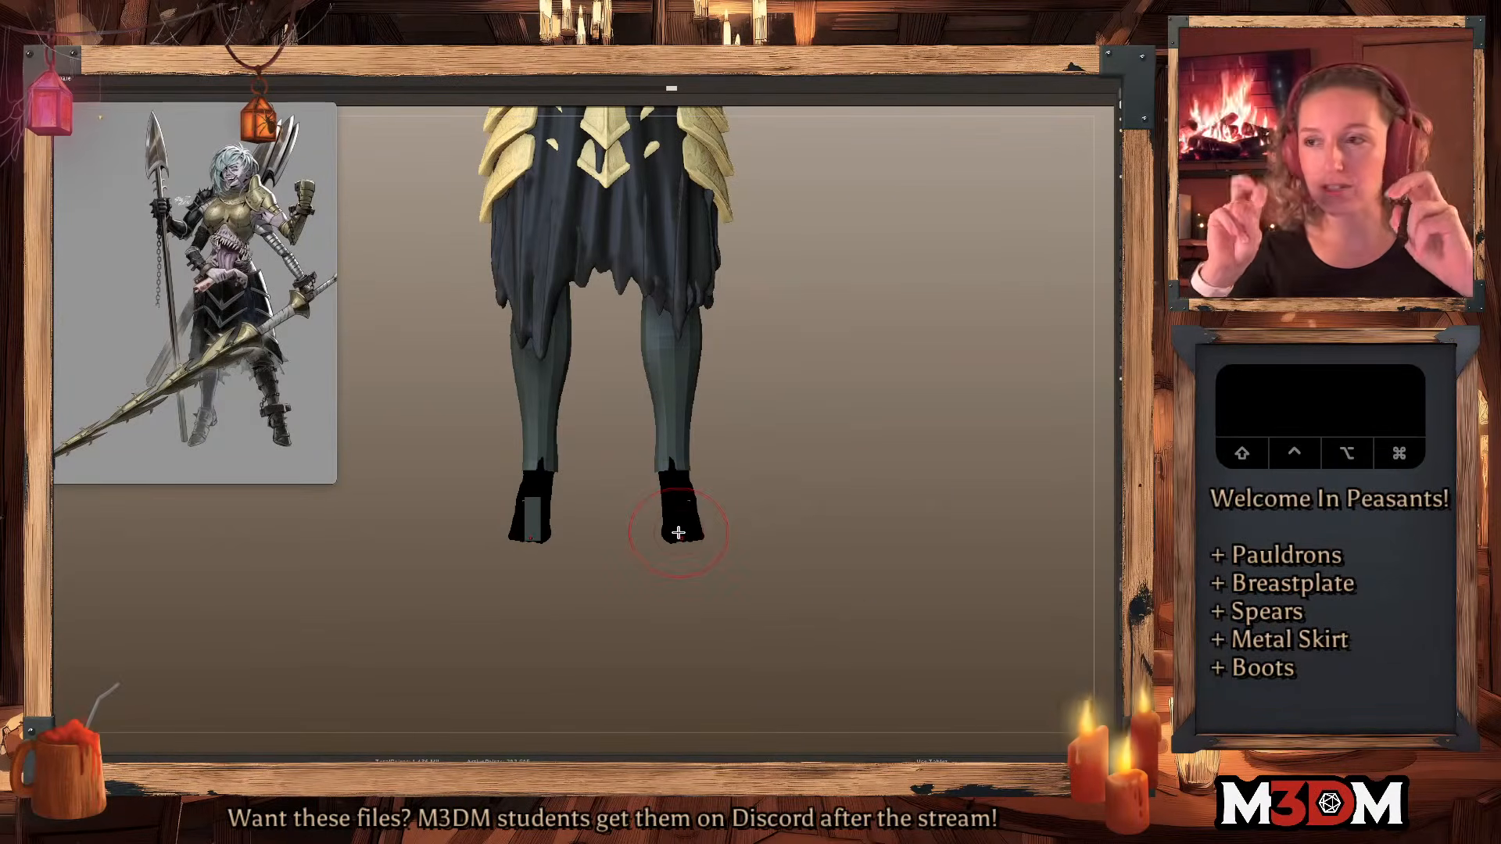
Refine the boot shaft's lower edge where it meets the ankle.
{"action": "mouse_move", "coordinate": [678, 533]}
{"action": "left_mouse_down"}
{"action": "mouse_move", "coordinate": [860, 496]}
{"action": "mouse_move", "coordinate": [827, 507]}
{"action": "left_mouse_up"}
{"action": "left_click_drag", "start_coordinate": [754, 539], "coordinate": [749, 533]}
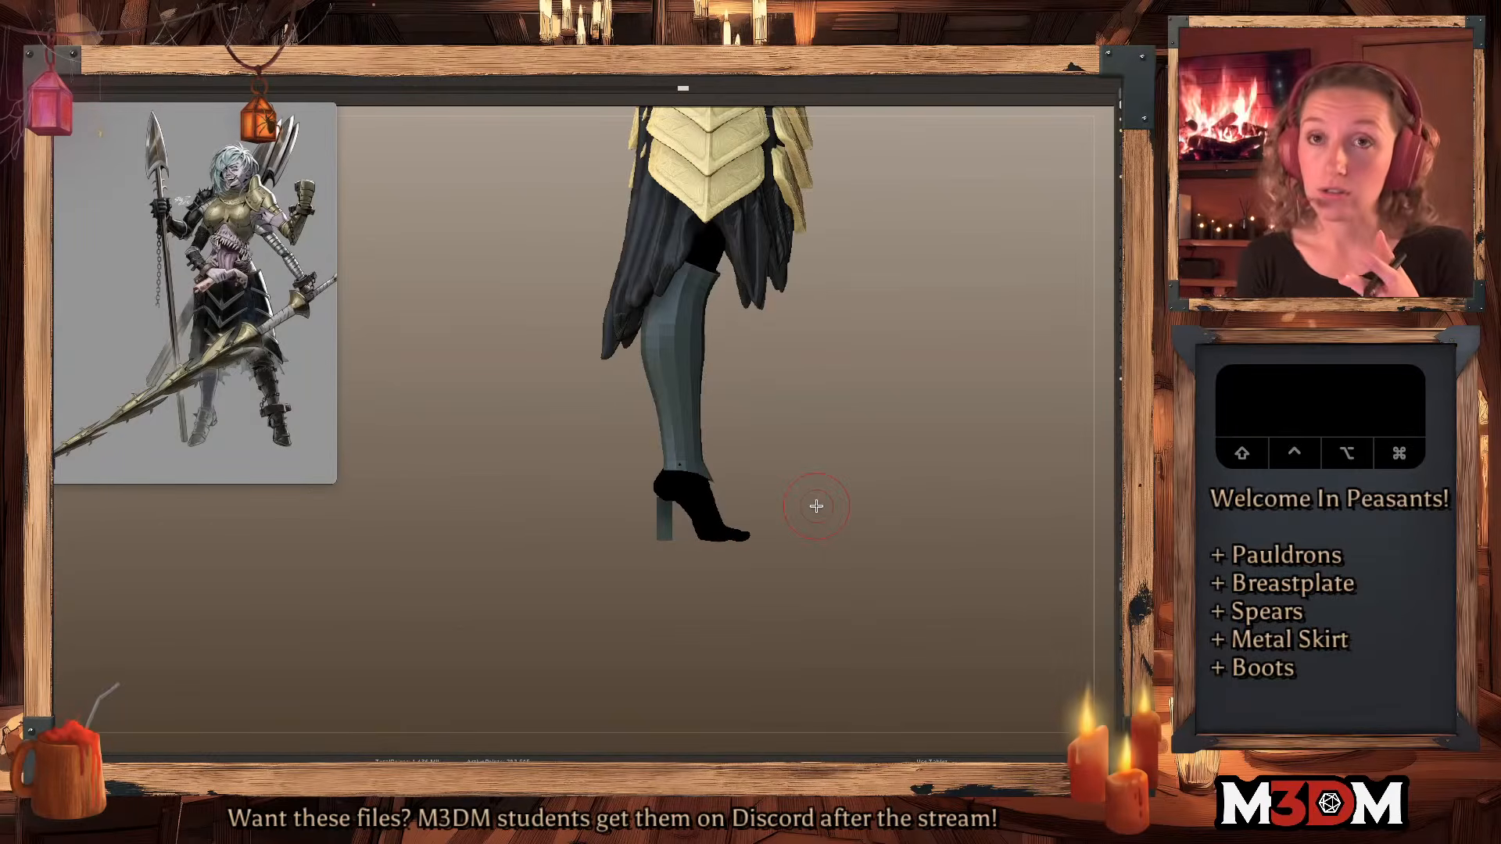
{"action": "left_click_drag", "start_coordinate": [937, 437], "coordinate": [789, 475]}
{"action": "left_click", "coordinate": [722, 473], "text": "alt"}
{"action": "mouse_move", "coordinate": [699, 466]}
{"action": "left_mouse_down"}
{"action": "mouse_move", "coordinate": [713, 478]}
{"action": "mouse_move", "coordinate": [705, 467]}
{"action": "left_mouse_up"}
{"action": "left_click", "coordinate": [712, 503], "text": "alt"}
{"action": "key", "text": "shift+f"}
{"action": "key", "text": "shift+f"}
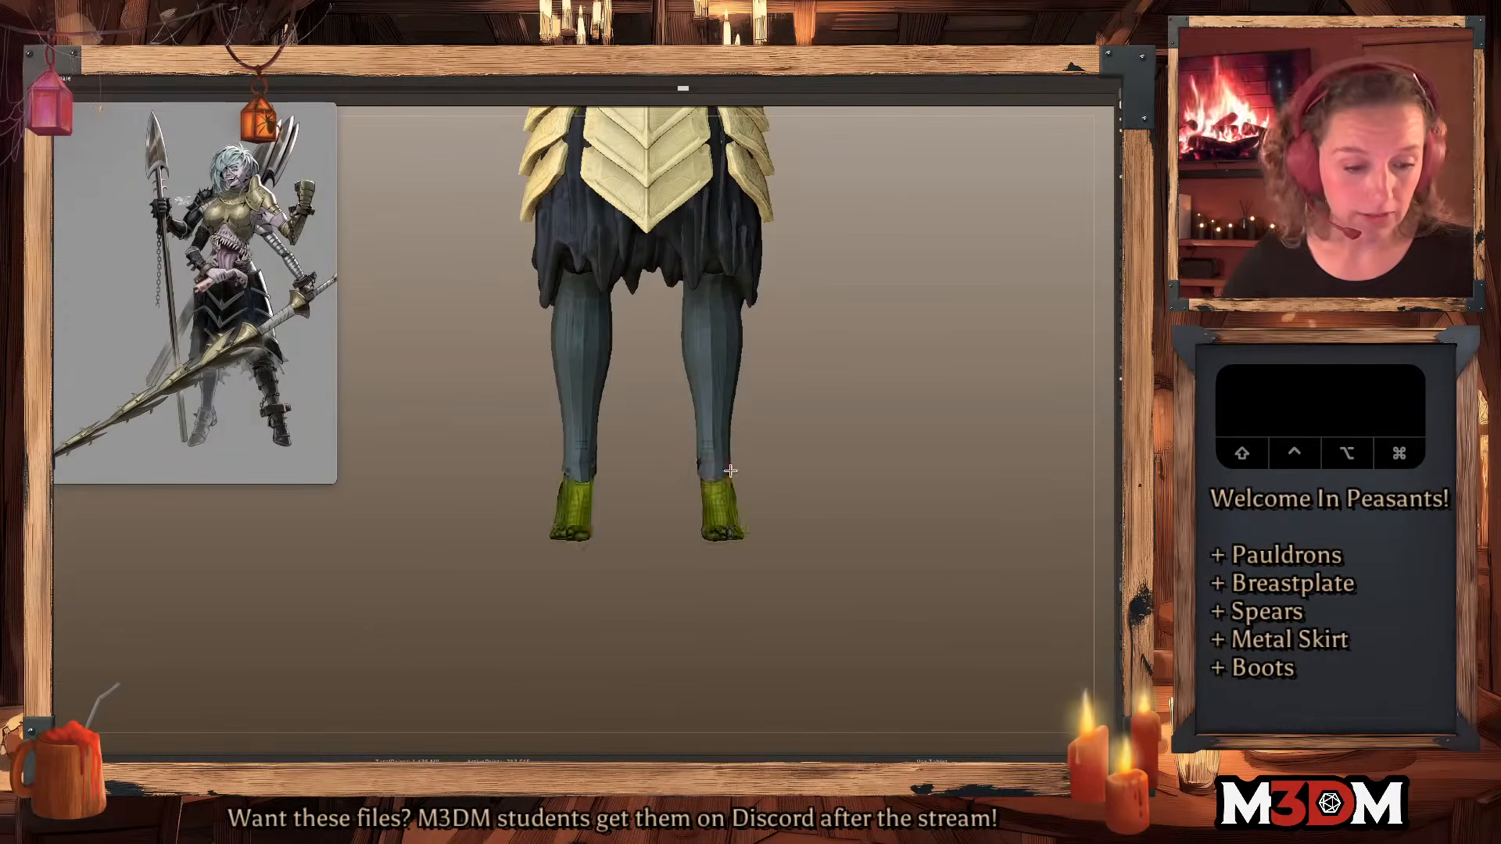
{"action": "key", "text": "super+z"}
{"action": "key", "text": "shift+super+z"}
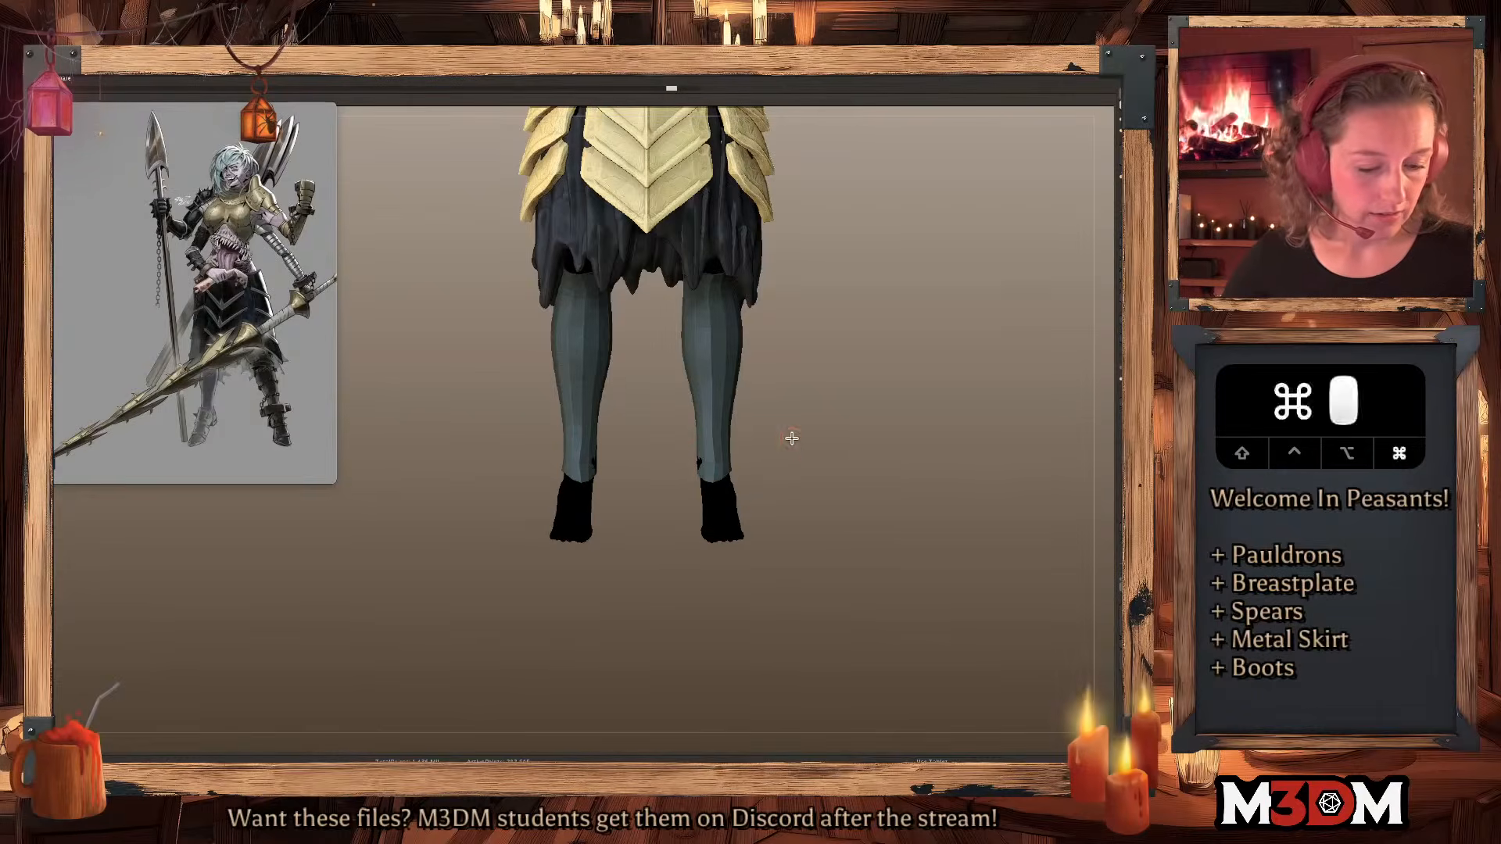
{"action": "left_click_drag", "start_coordinate": [869, 431], "coordinate": [635, 575], "text": "super"}
{"action": "left_click_drag", "start_coordinate": [703, 469], "coordinate": [699, 467], "text": "shift"}
{"action": "key", "text": "space"}
{"action": "mouse_move", "coordinate": [1005, 463]}
{"action": "left_mouse_down"}
{"action": "mouse_move", "coordinate": [883, 461]}
{"action": "mouse_move", "coordinate": [847, 480]}
{"action": "mouse_move", "coordinate": [931, 472]}
{"action": "left_mouse_up"}
{"action": "key", "text": "shift+f"}
{"action": "key", "text": "shift+f"}
Fine-tune the heel block's size and position beneath the foot using the transform gizmo.
{"action": "key", "text": "q"}
{"action": "key", "text": "w"}
{"action": "key", "text": "q"}
{"action": "key", "text": "q"}
{"action": "key", "text": "w"}
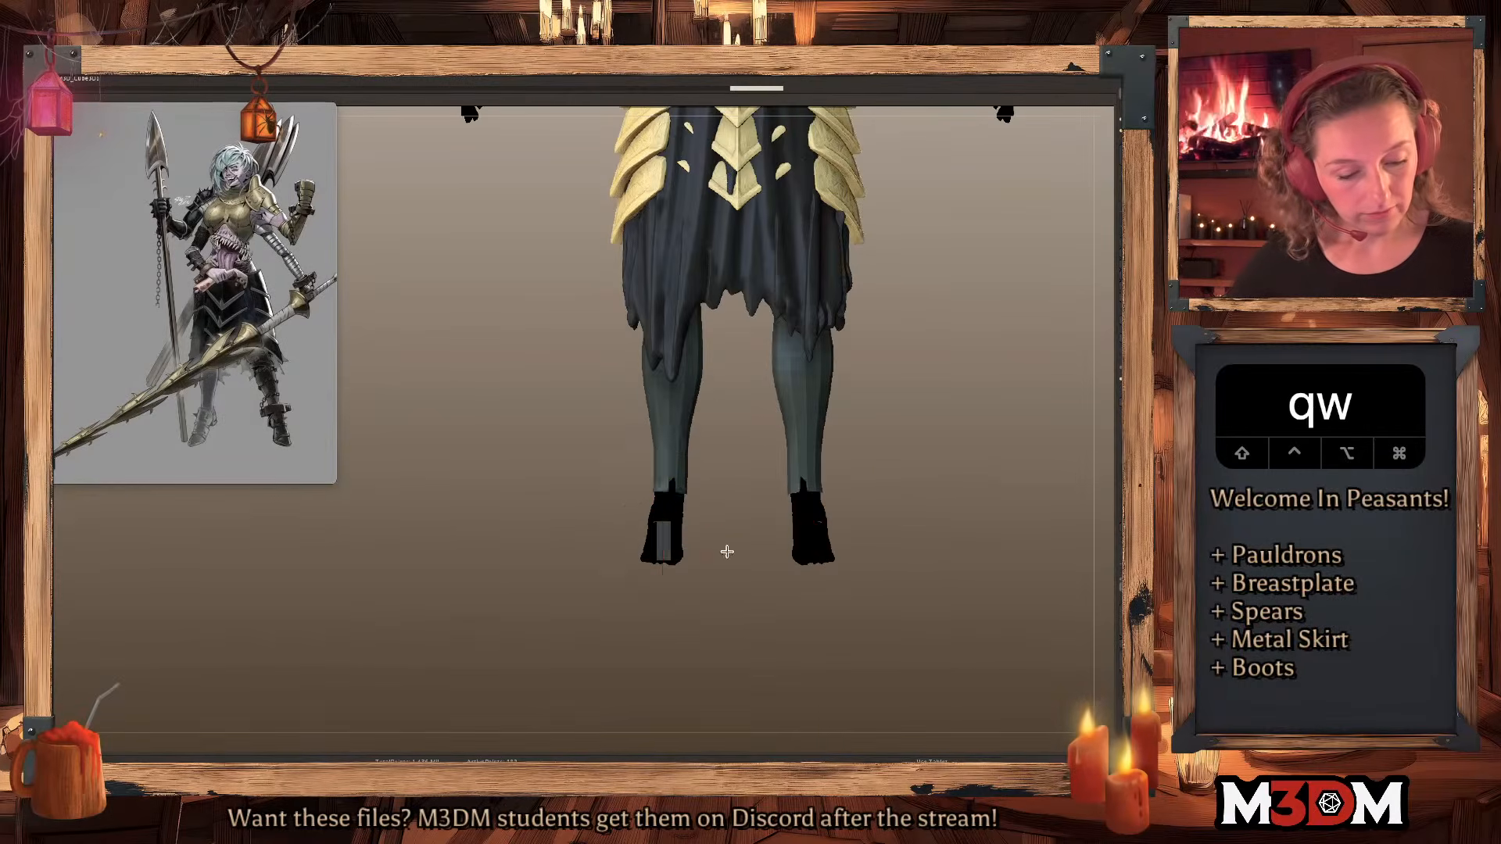
{"action": "left_click_drag", "start_coordinate": [670, 501], "coordinate": [673, 496]}
{"action": "key", "text": "q"}
{"action": "left_click_drag", "start_coordinate": [991, 472], "coordinate": [814, 509], "text": "alt"}
{"action": "key", "text": "space"}
{"action": "key", "text": "q"}
{"action": "key", "text": "w"}
{"action": "key", "text": "q"}
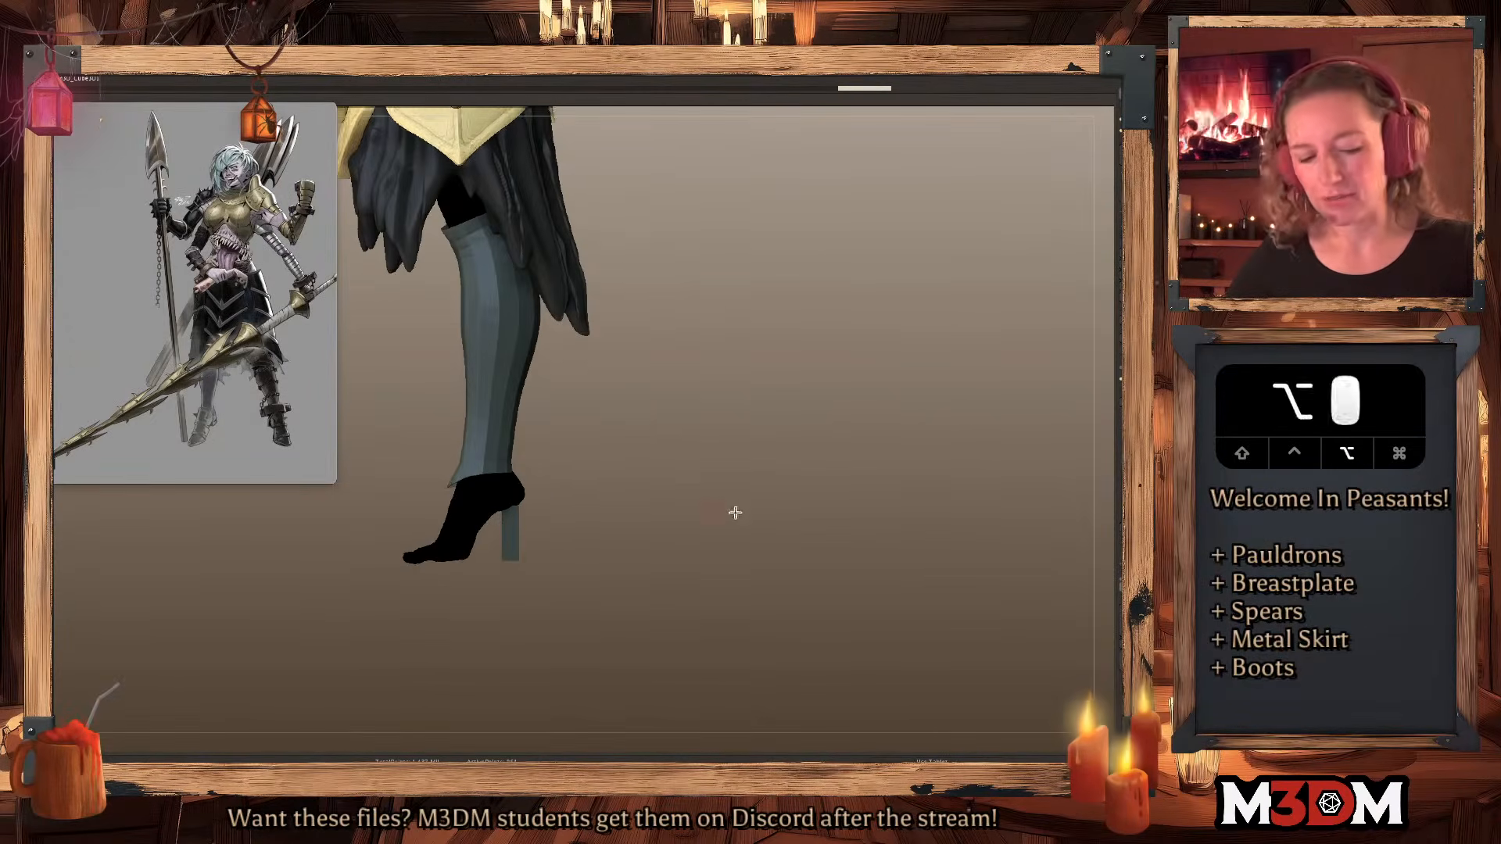
Isolate the skin surface of the body mesh, delete its hidden parts and convert it to a DynaMesh.
{"action": "left_click_drag", "start_coordinate": [720, 509], "coordinate": [792, 533], "text": "alt"}
{"action": "left_click", "coordinate": [536, 547], "text": "alt"}
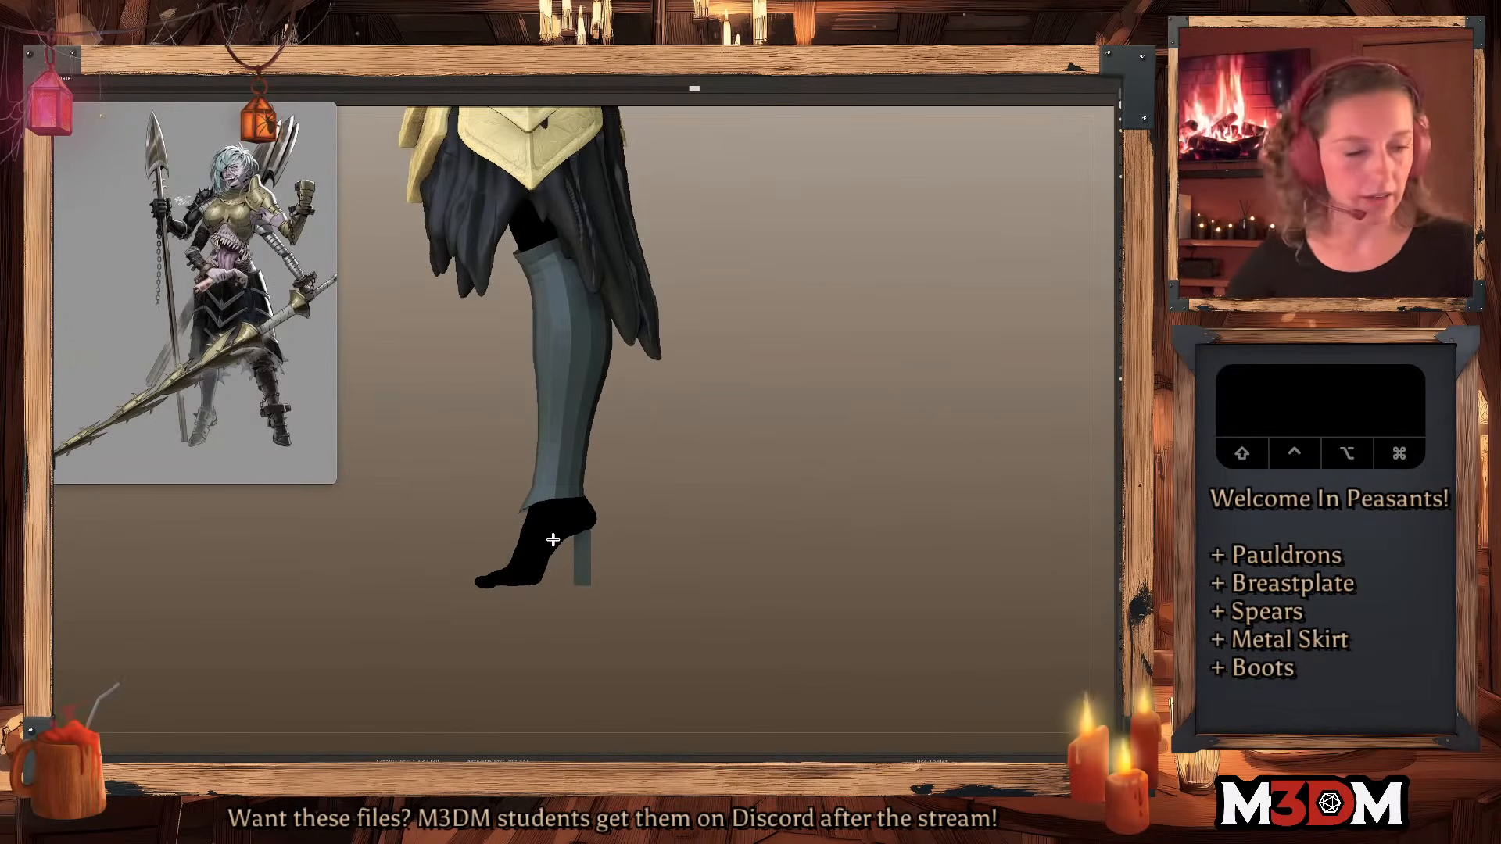
{"action": "left_click", "coordinate": [552, 539], "text": "ctrl+shift"}
{"action": "left_click", "coordinate": [1134, 243]}
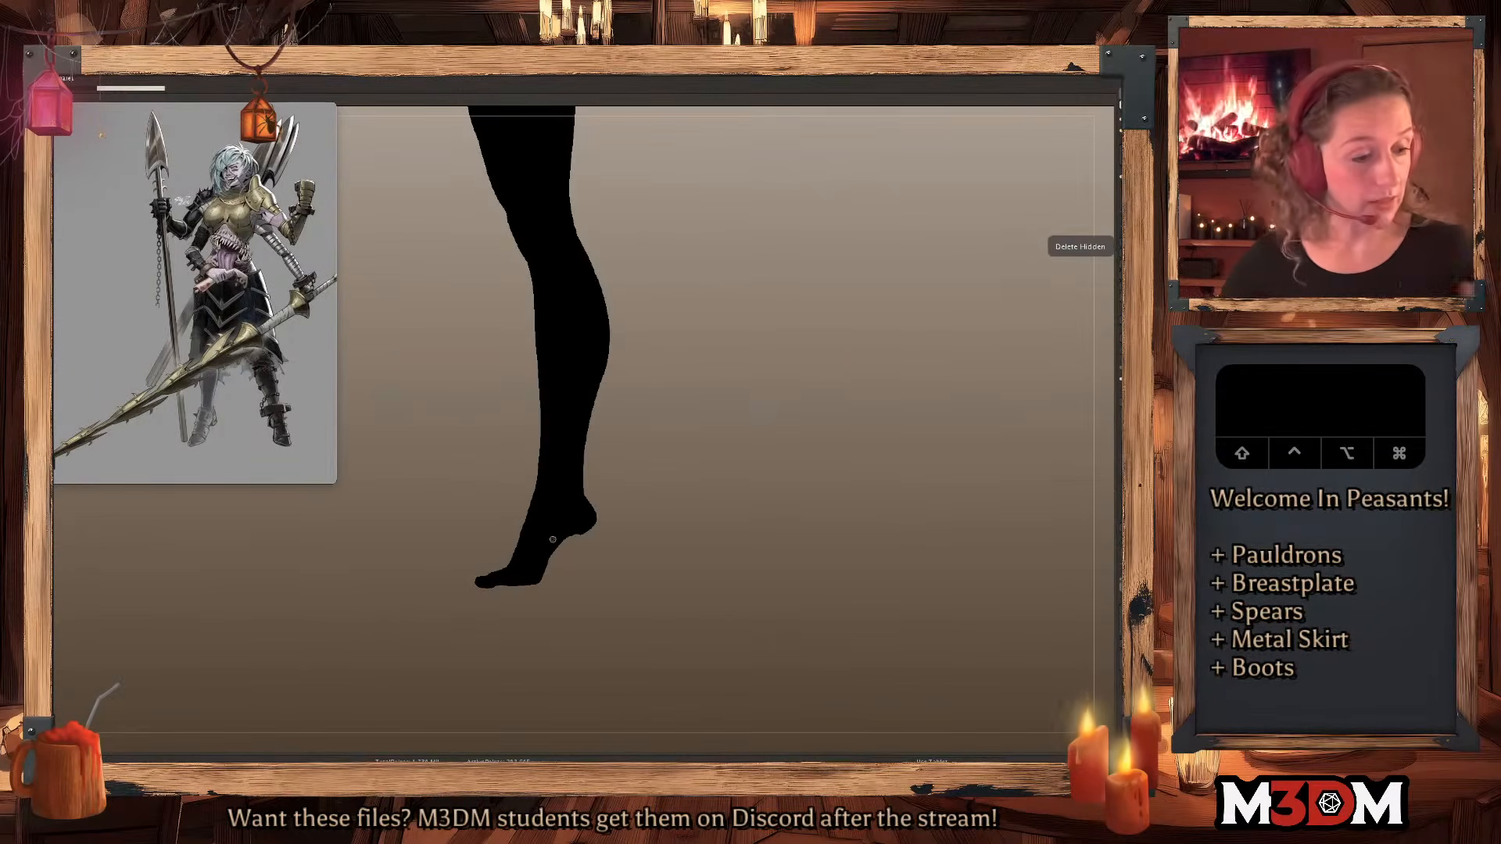
{"action": "key", "text": "shift+f"}
{"action": "left_click_drag", "start_coordinate": [858, 496], "coordinate": [877, 541], "text": "alt"}
{"action": "left_click", "coordinate": [1130, 192]}
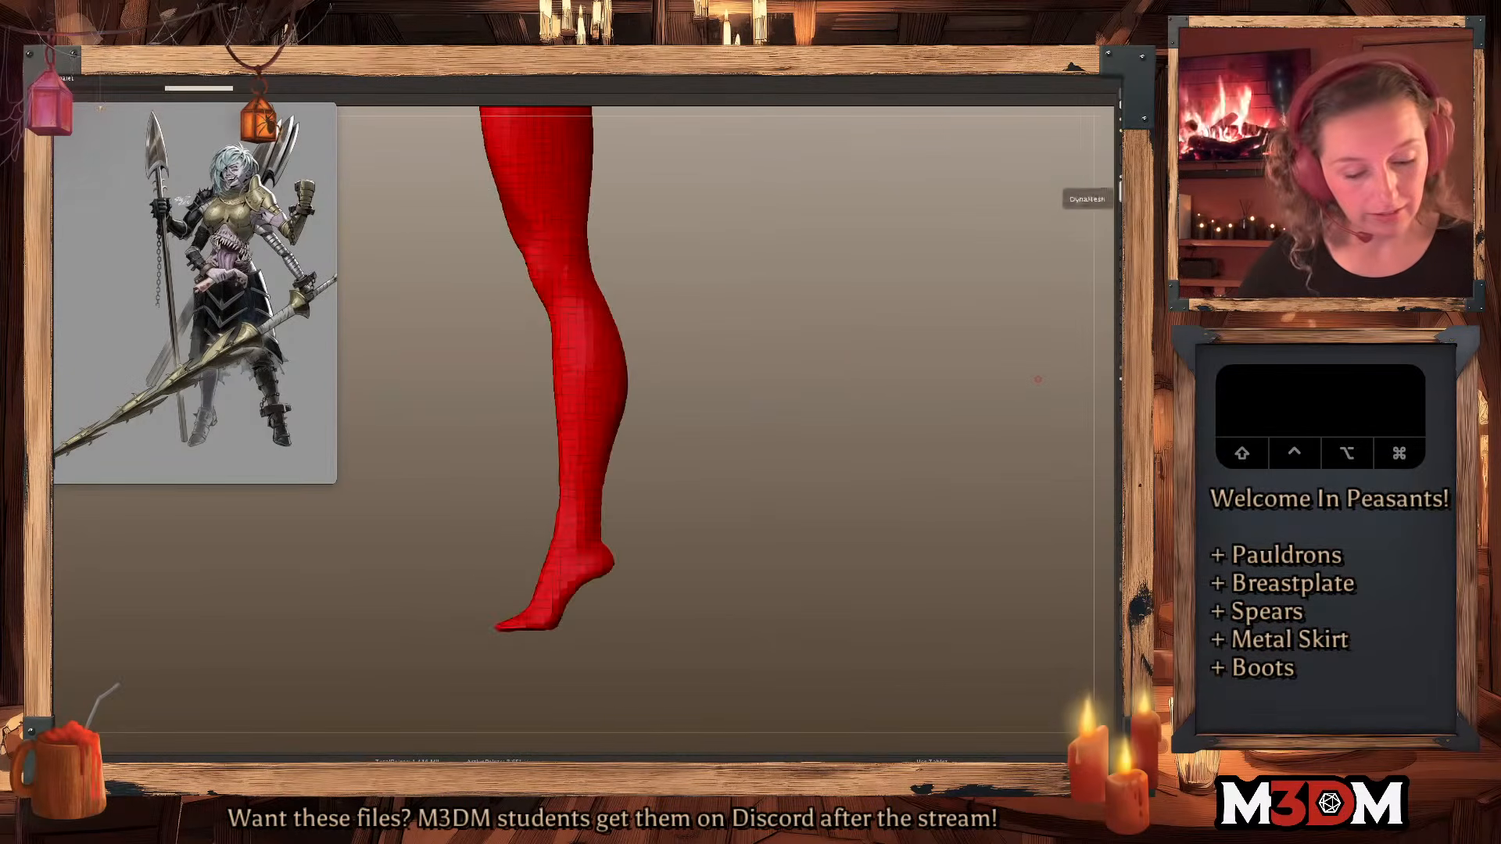
{"action": "key", "text": "shift+f"}
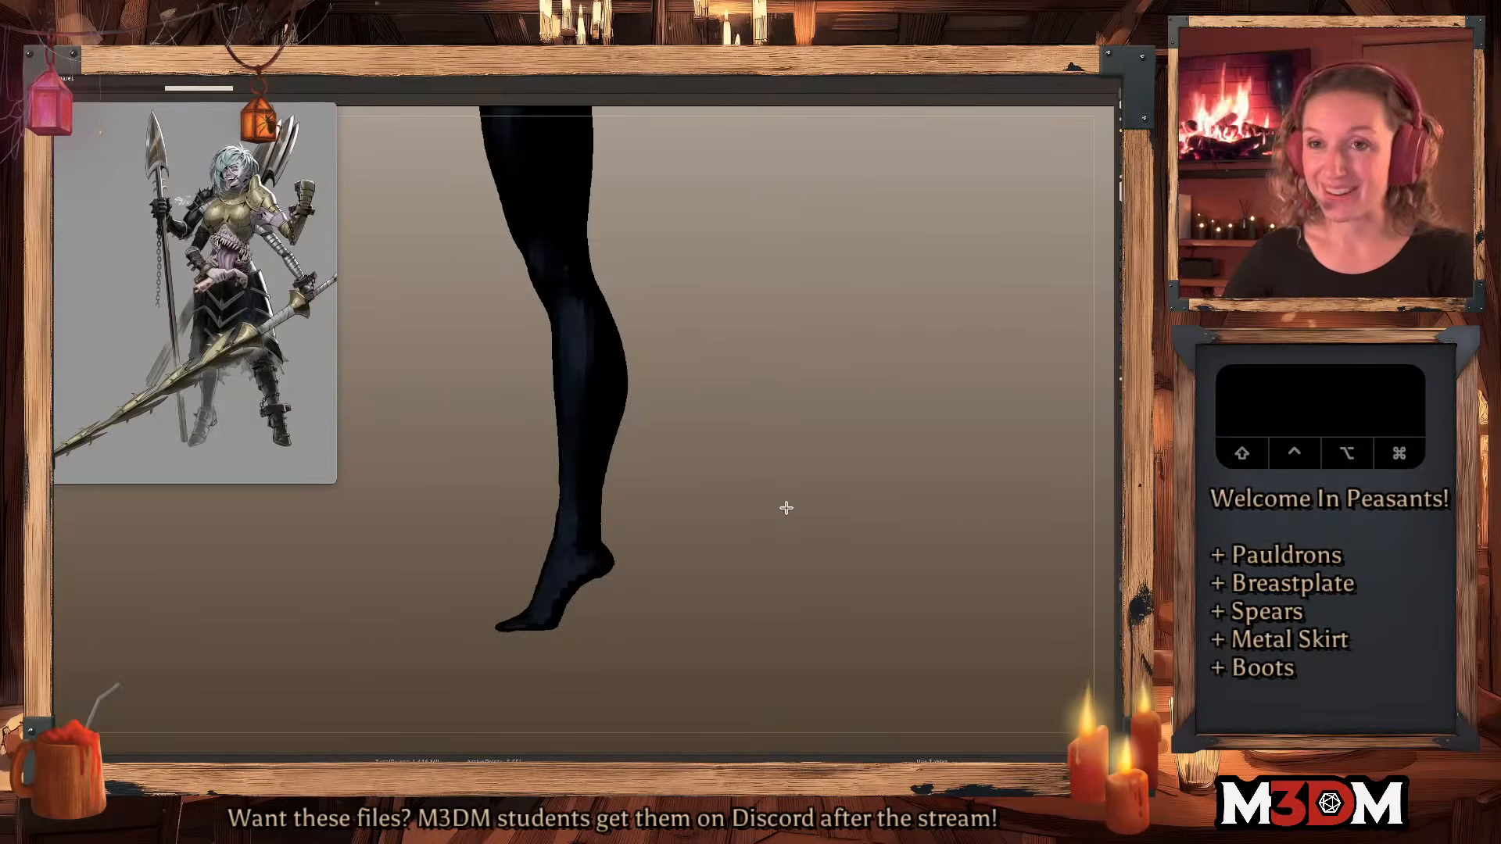
Isolate the foot below the ankle as its own polygroup and ZRemesh it into a low-poly shoe.
{"action": "left_click_drag", "start_coordinate": [466, 653], "coordinate": [658, 542], "text": "super"}
{"action": "key", "text": "super+w"}
{"action": "left_click", "coordinate": [595, 574], "text": "shift+super"}
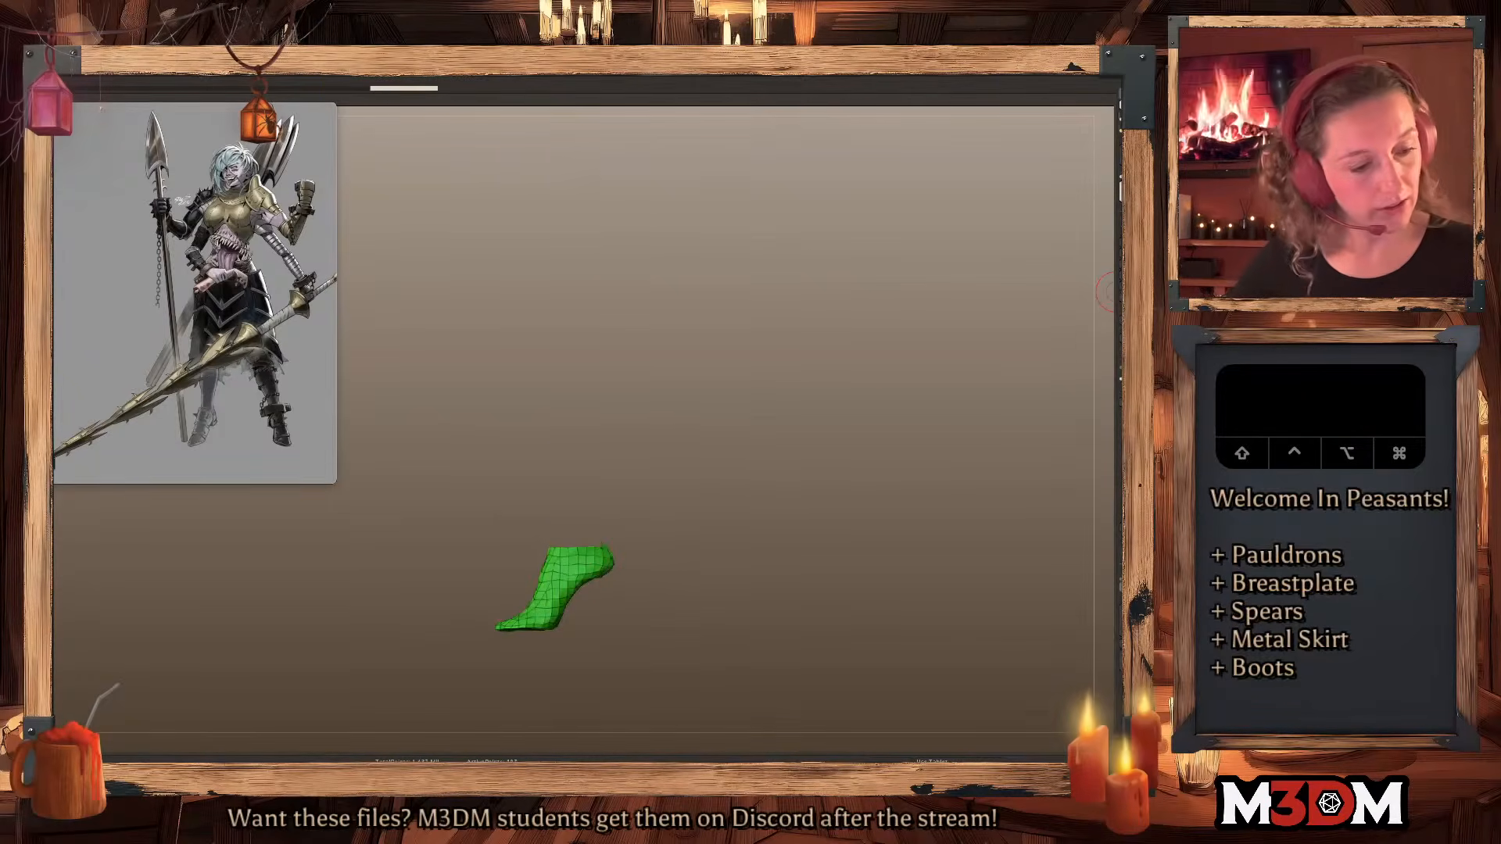
{"action": "key", "text": "shift+f"}
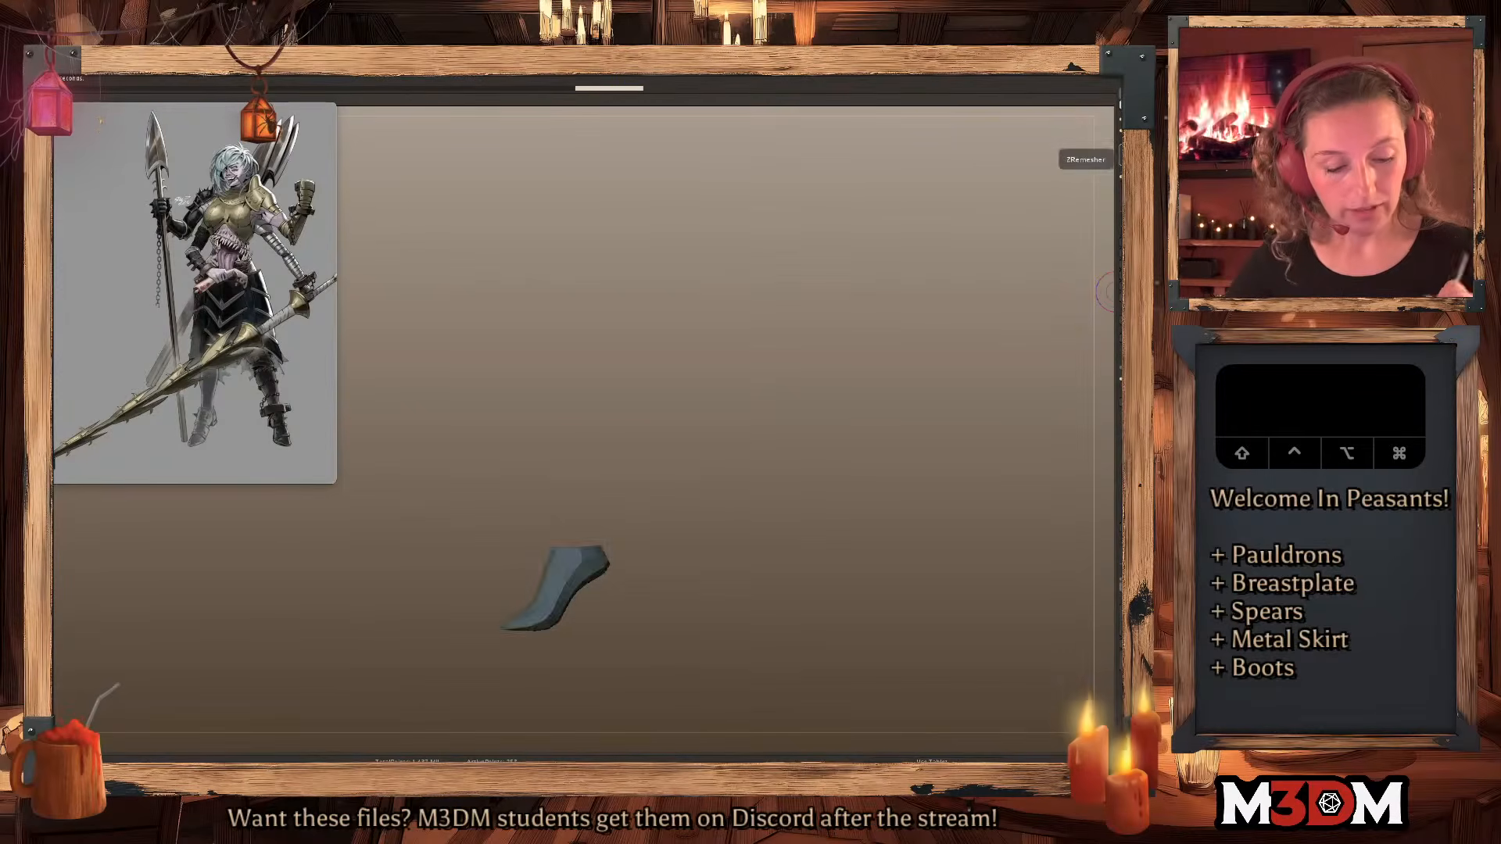
Show the other subtools again and enlarge the shoe mesh around the foot with the transform gizmo.
{"action": "left_click", "coordinate": [1124, 192]}
{"action": "key", "text": "q"}
{"action": "key", "text": "w"}
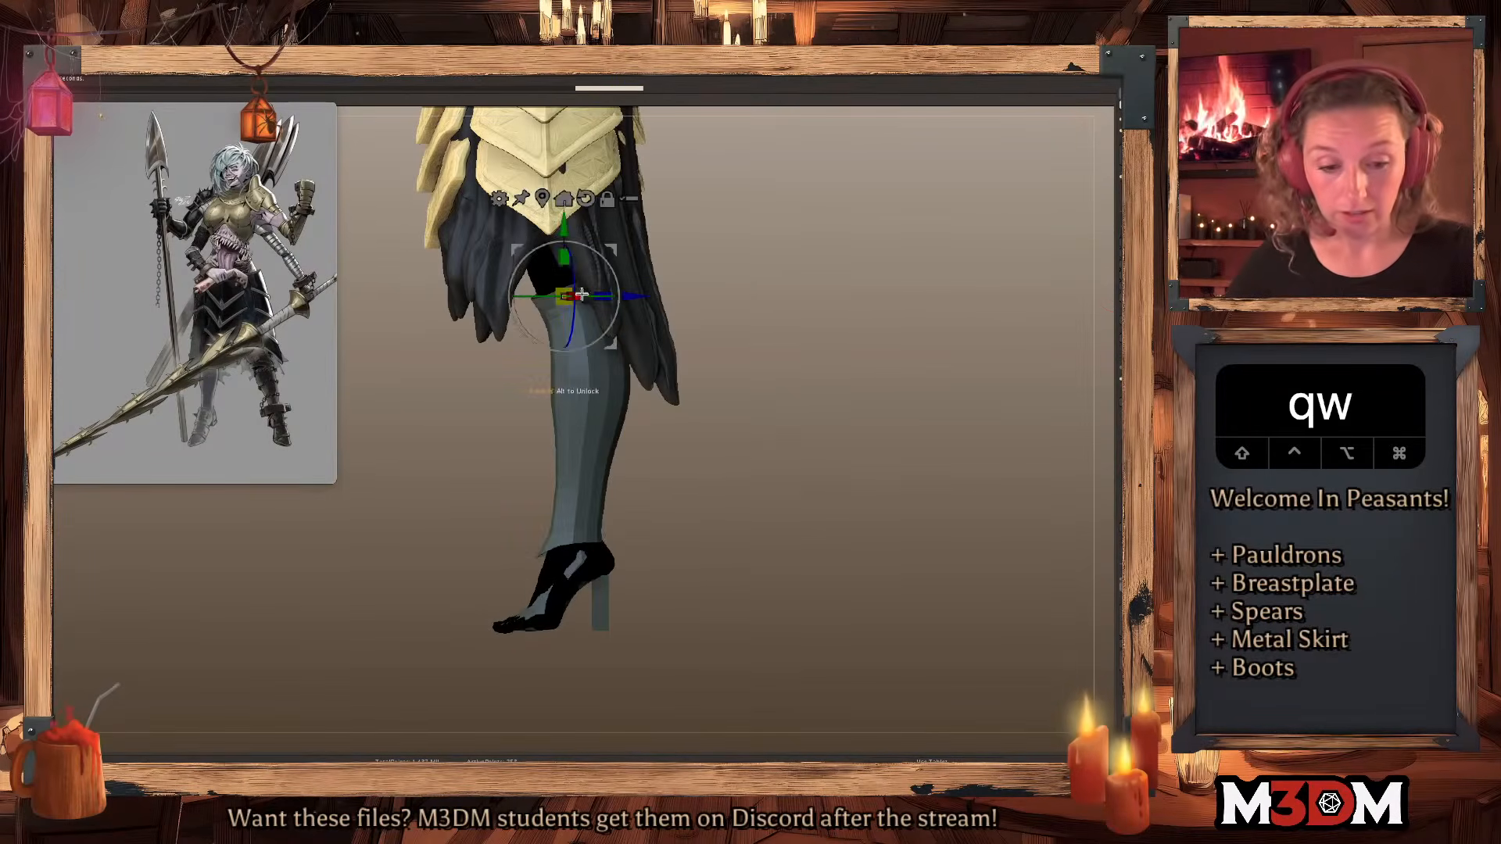
{"action": "left_click", "coordinate": [578, 571], "text": "super"}
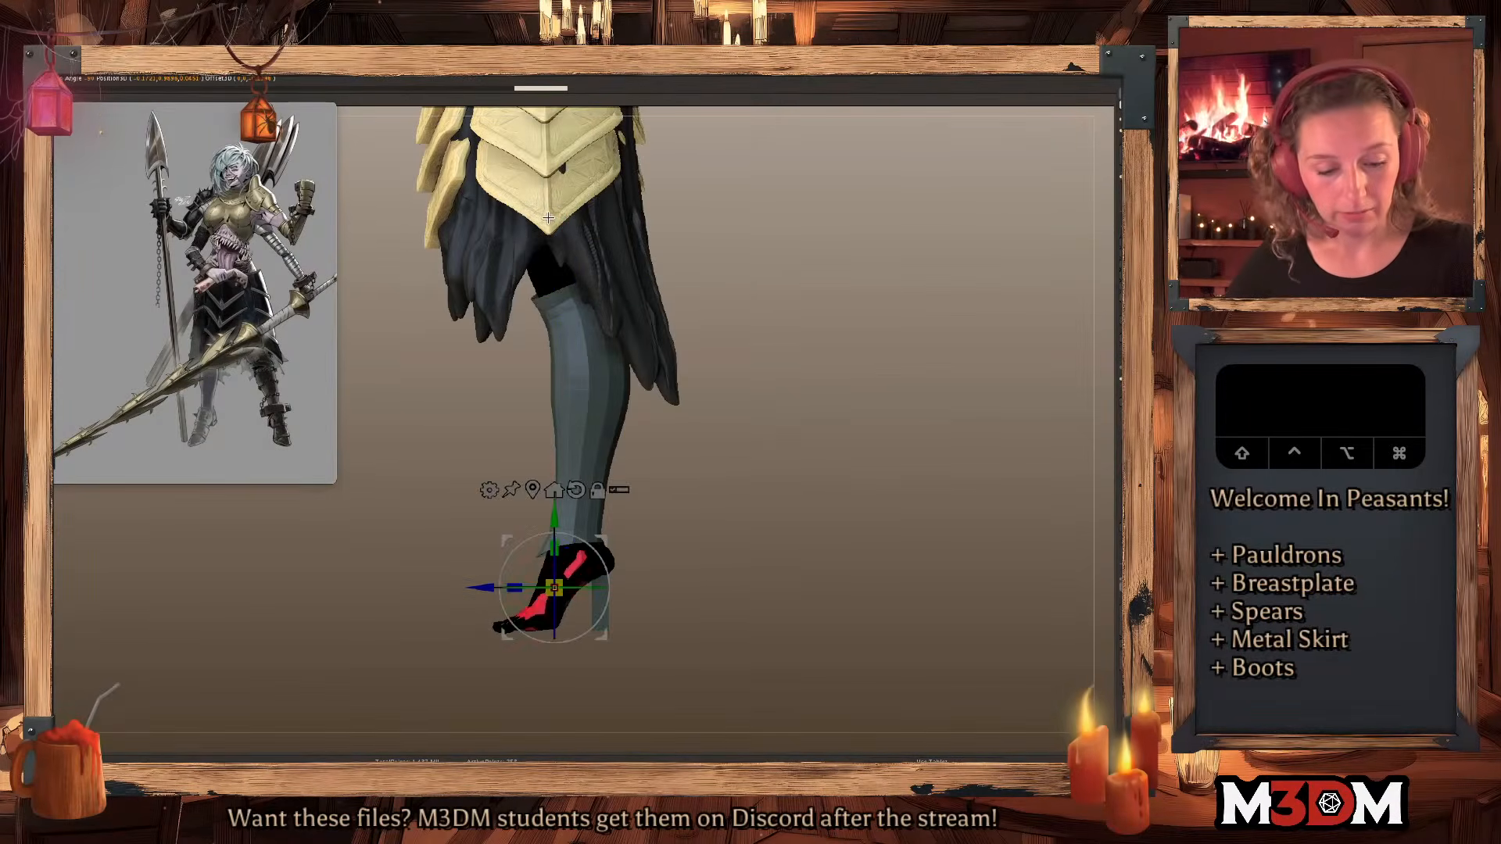
{"action": "key", "text": "q"}
Reshape the shoe mesh around the heel and front of the foot with symmetry.
{"action": "left_click", "coordinate": [603, 569], "text": "alt"}
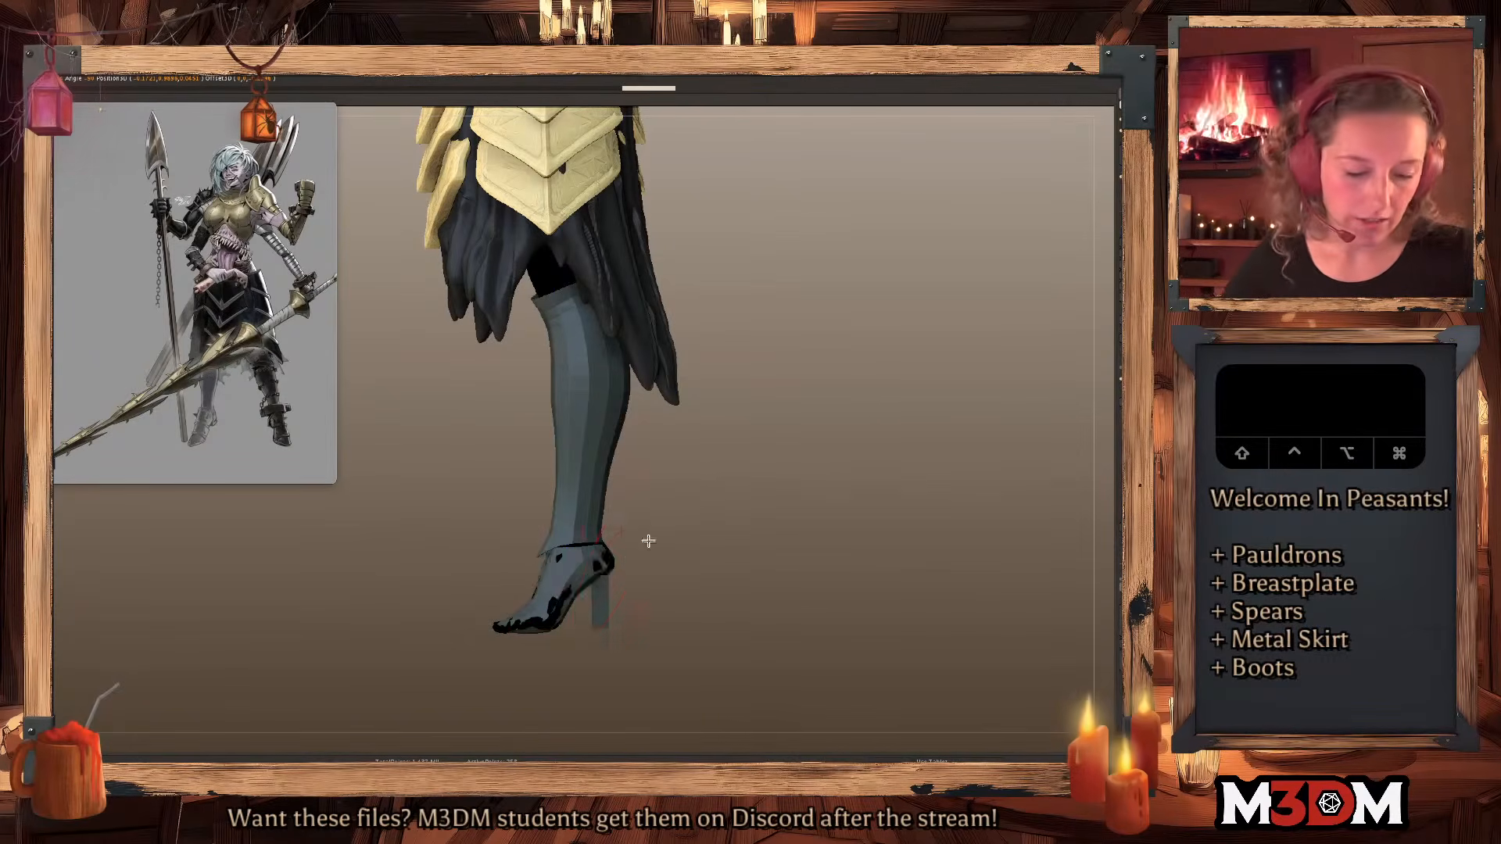
{"action": "left_click", "coordinate": [610, 567], "text": "alt"}
{"action": "key", "text": "super+z"}
{"action": "mouse_move", "coordinate": [610, 562]}
{"action": "left_mouse_down", "text": "alt"}
{"action": "mouse_move", "coordinate": [603, 541]}
{"action": "mouse_move", "coordinate": [647, 553]}
{"action": "left_mouse_up", "text": "alt"}
{"action": "key", "text": "space"}
{"action": "key", "text": "w"}
{"action": "key", "text": "x"}
{"action": "left_click", "coordinate": [580, 505]}
{"action": "left_click_drag", "start_coordinate": [649, 571], "coordinate": [643, 587]}
{"action": "key", "text": "super+z"}
{"action": "left_click", "coordinate": [534, 607]}
Readjust the heel block beneath the back of the shoe with the transform gizmo.
{"action": "key", "text": "q"}
{"action": "key", "text": "q"}
{"action": "key", "text": "w"}
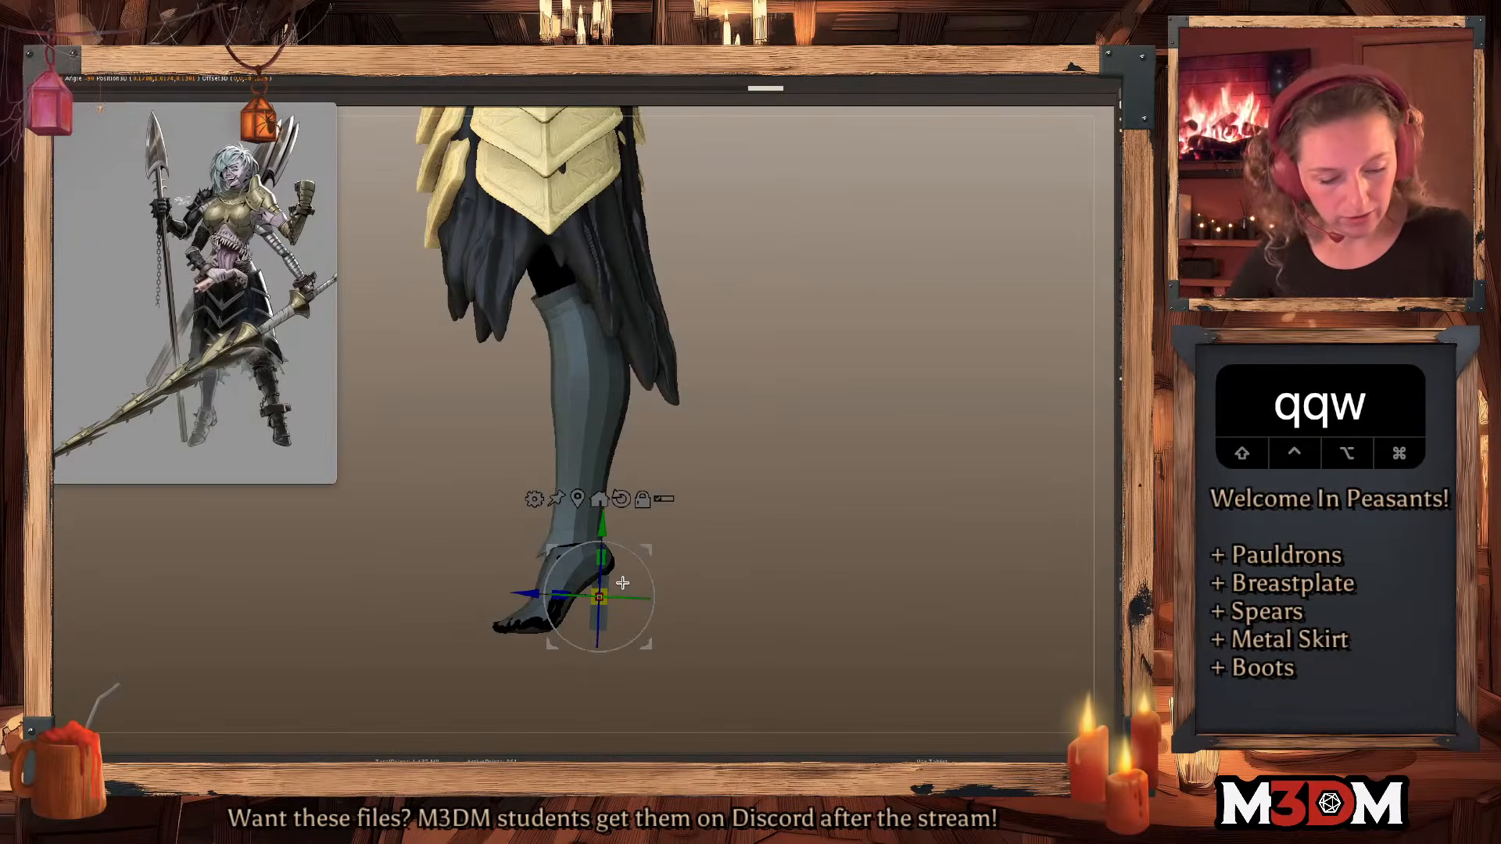
{"action": "left_click", "coordinate": [619, 583]}
{"action": "key", "text": "q"}
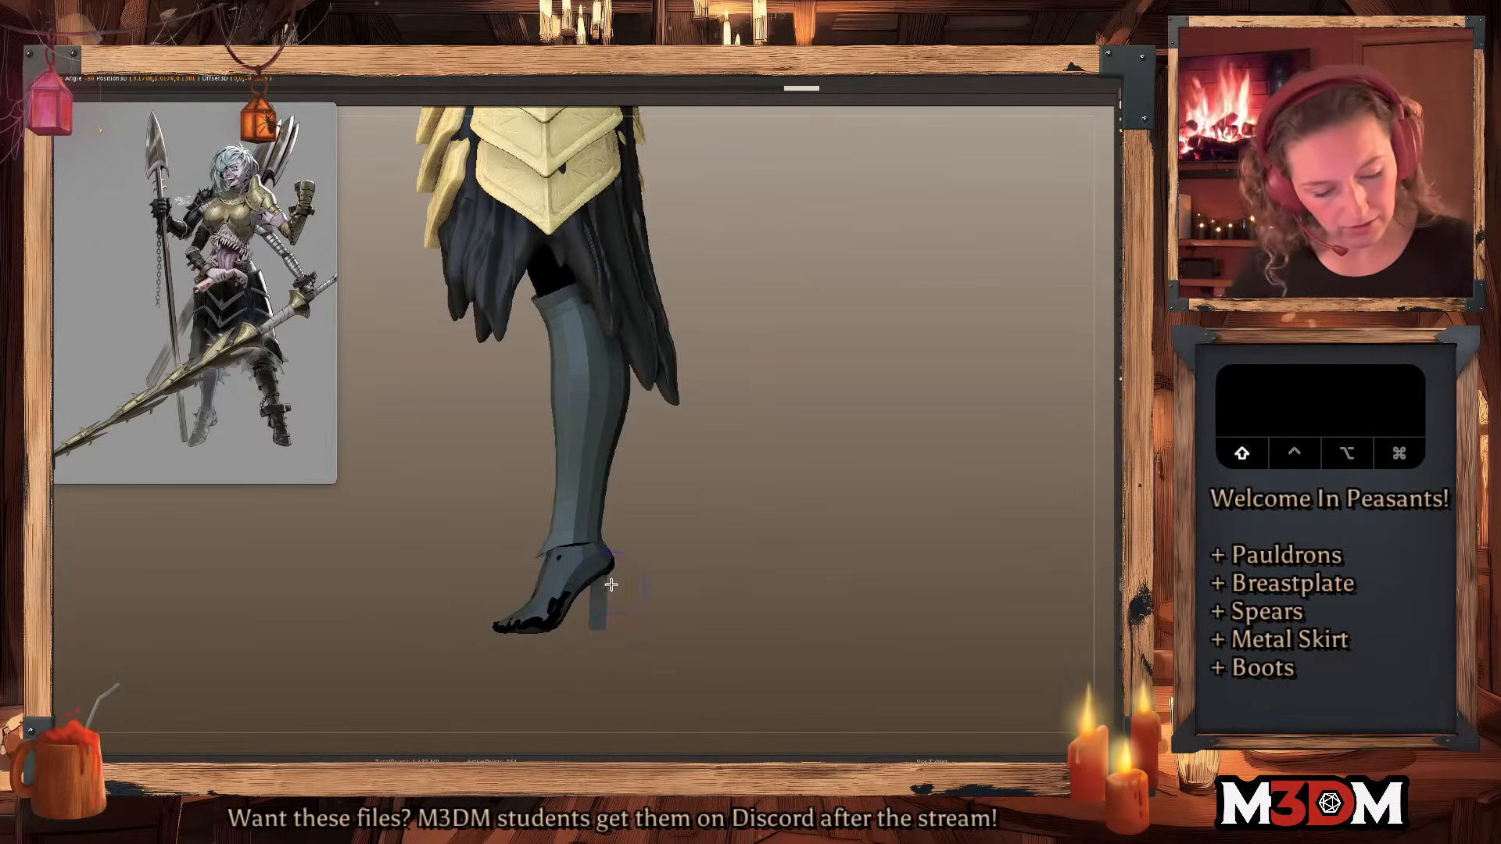
Reposition the shoe mesh and pull it over the toes and sole so it covers the foot.
{"action": "left_click", "coordinate": [615, 569]}
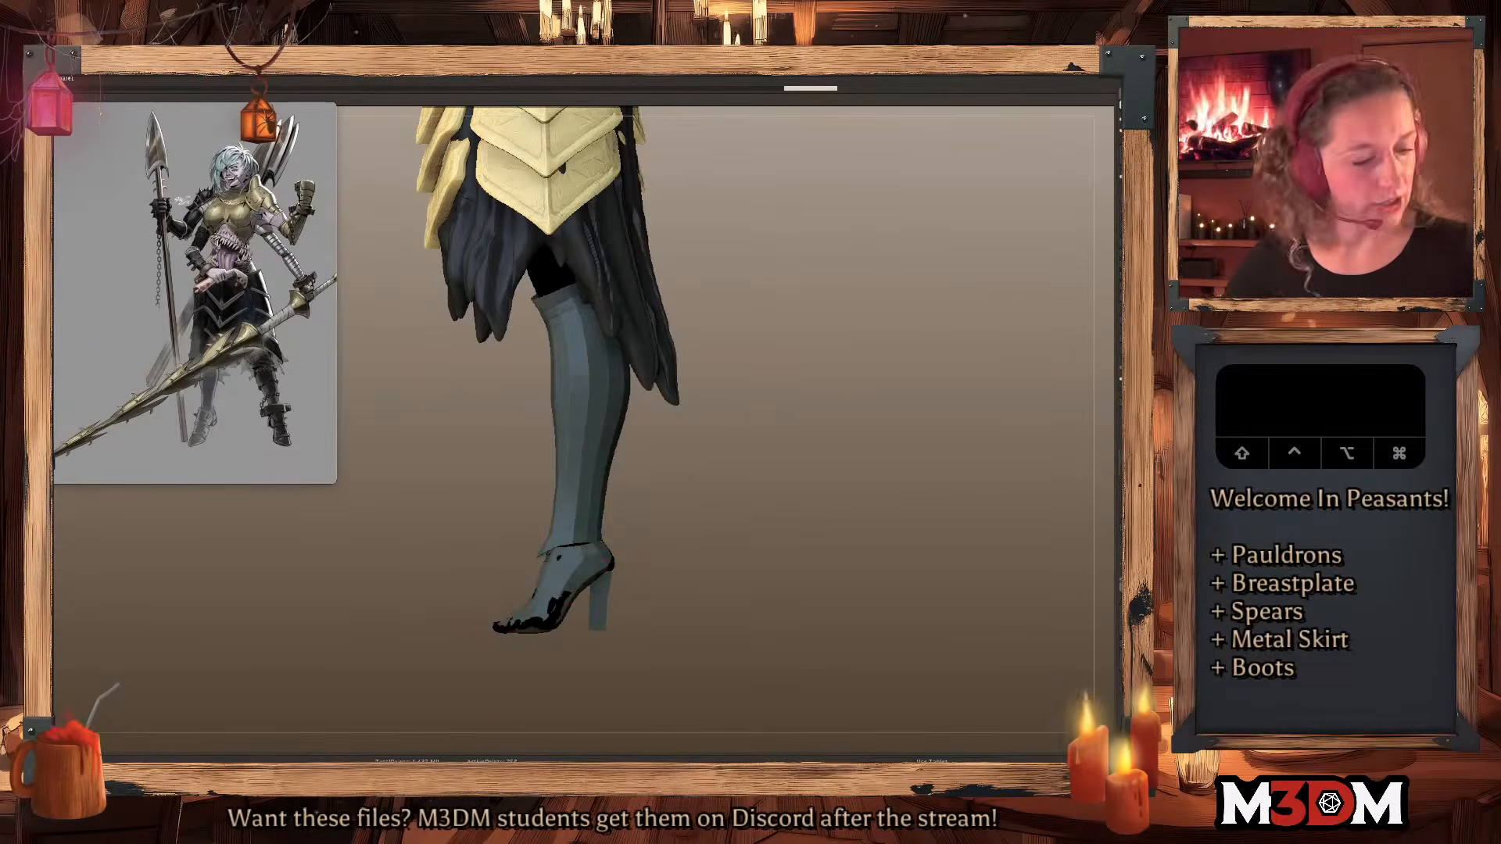
{"action": "key", "text": "q"}
{"action": "key", "text": "w"}
{"action": "left_click", "coordinate": [555, 588], "text": "super"}
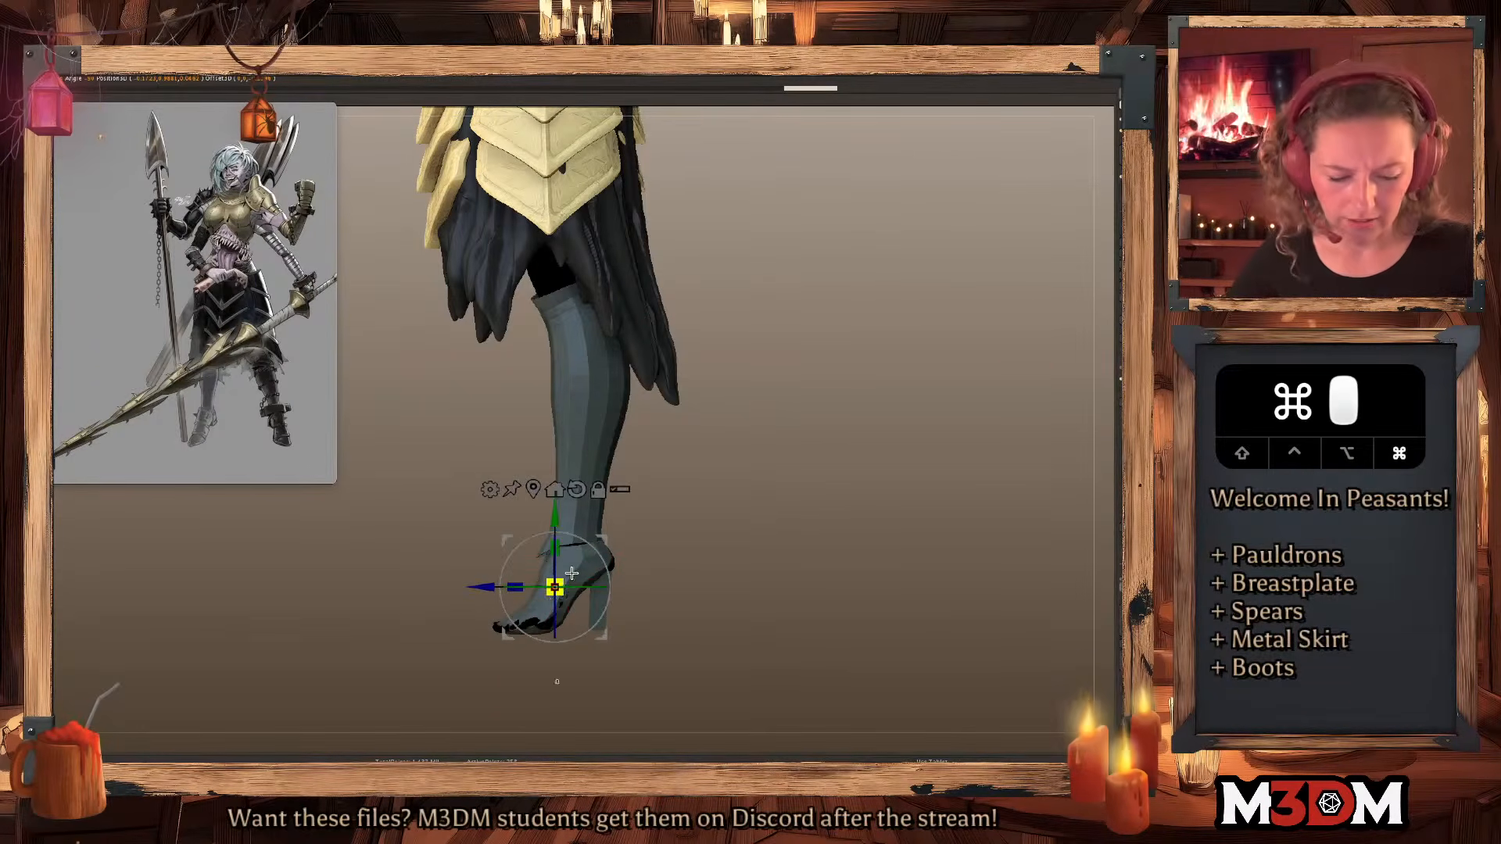
{"action": "key", "text": "q"}
{"action": "key", "text": "q"}
{"action": "mouse_move", "coordinate": [509, 637]}
{"action": "left_mouse_down", "text": "alt"}
{"action": "mouse_move", "coordinate": [526, 633]}
{"action": "mouse_move", "coordinate": [493, 617]}
{"action": "left_mouse_up", "text": "alt"}
{"action": "left_click", "coordinate": [504, 643]}
{"action": "left_click_drag", "start_coordinate": [688, 571], "coordinate": [754, 551], "text": "shift"}
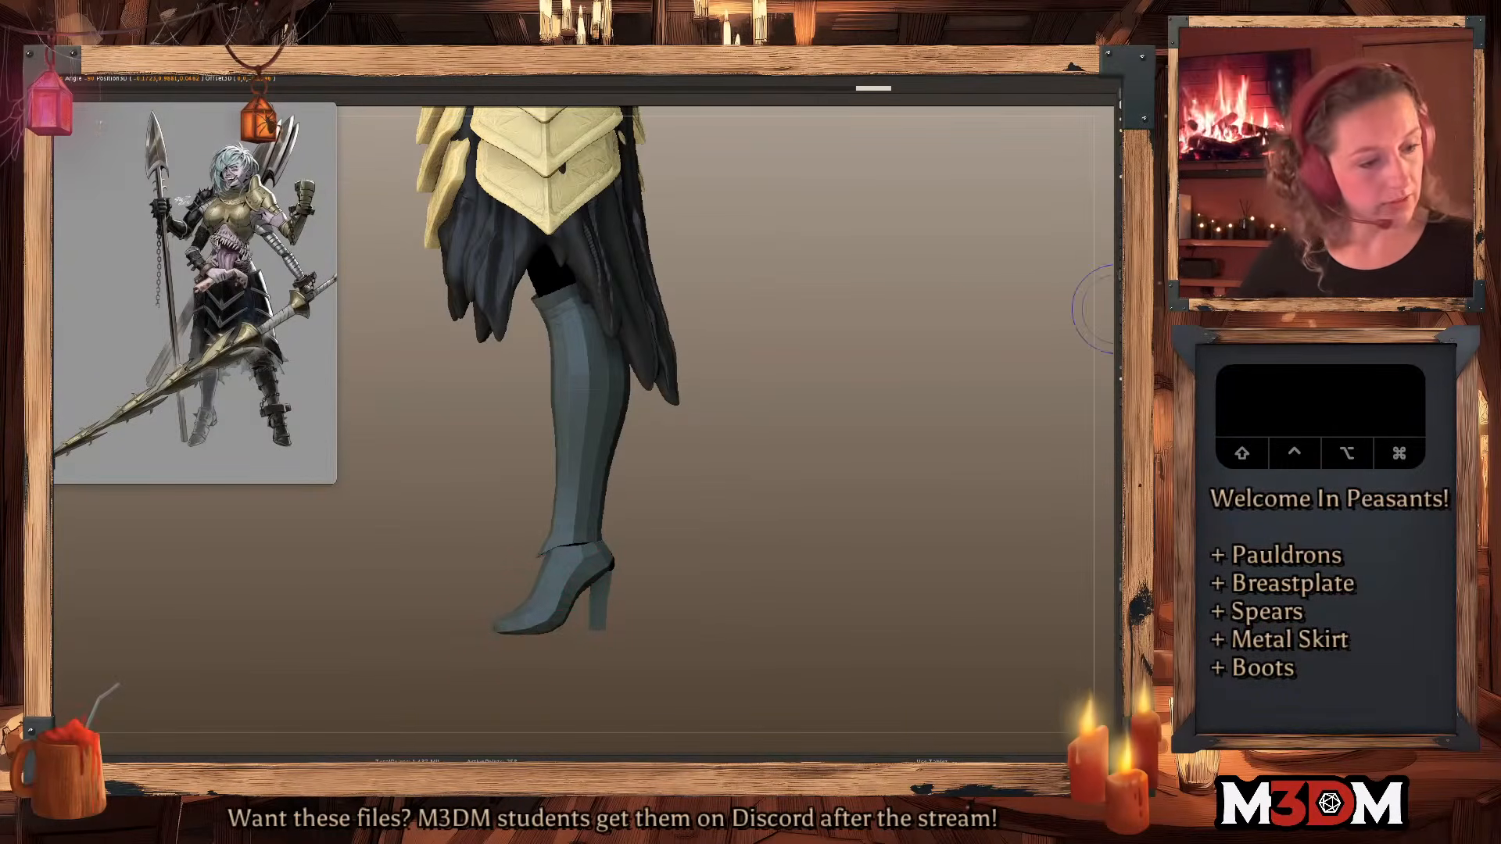
Adjust the boot shaft's lower edge and the shoe opening around the ankle.
{"action": "mouse_move", "coordinate": [578, 545]}
{"action": "left_mouse_down"}
{"action": "mouse_move", "coordinate": [543, 551]}
{"action": "mouse_move", "coordinate": [569, 544]}
{"action": "left_mouse_up"}
{"action": "left_click", "coordinate": [555, 567], "text": "alt"}
{"action": "left_click", "coordinate": [588, 568], "text": "alt"}
{"action": "left_click", "coordinate": [593, 536], "text": "alt"}
{"action": "mouse_move", "coordinate": [695, 540]}
{"action": "left_mouse_down", "text": "shift"}
{"action": "mouse_move", "coordinate": [781, 533]}
{"action": "mouse_move", "coordinate": [775, 563]}
{"action": "left_mouse_up", "text": "shift"}
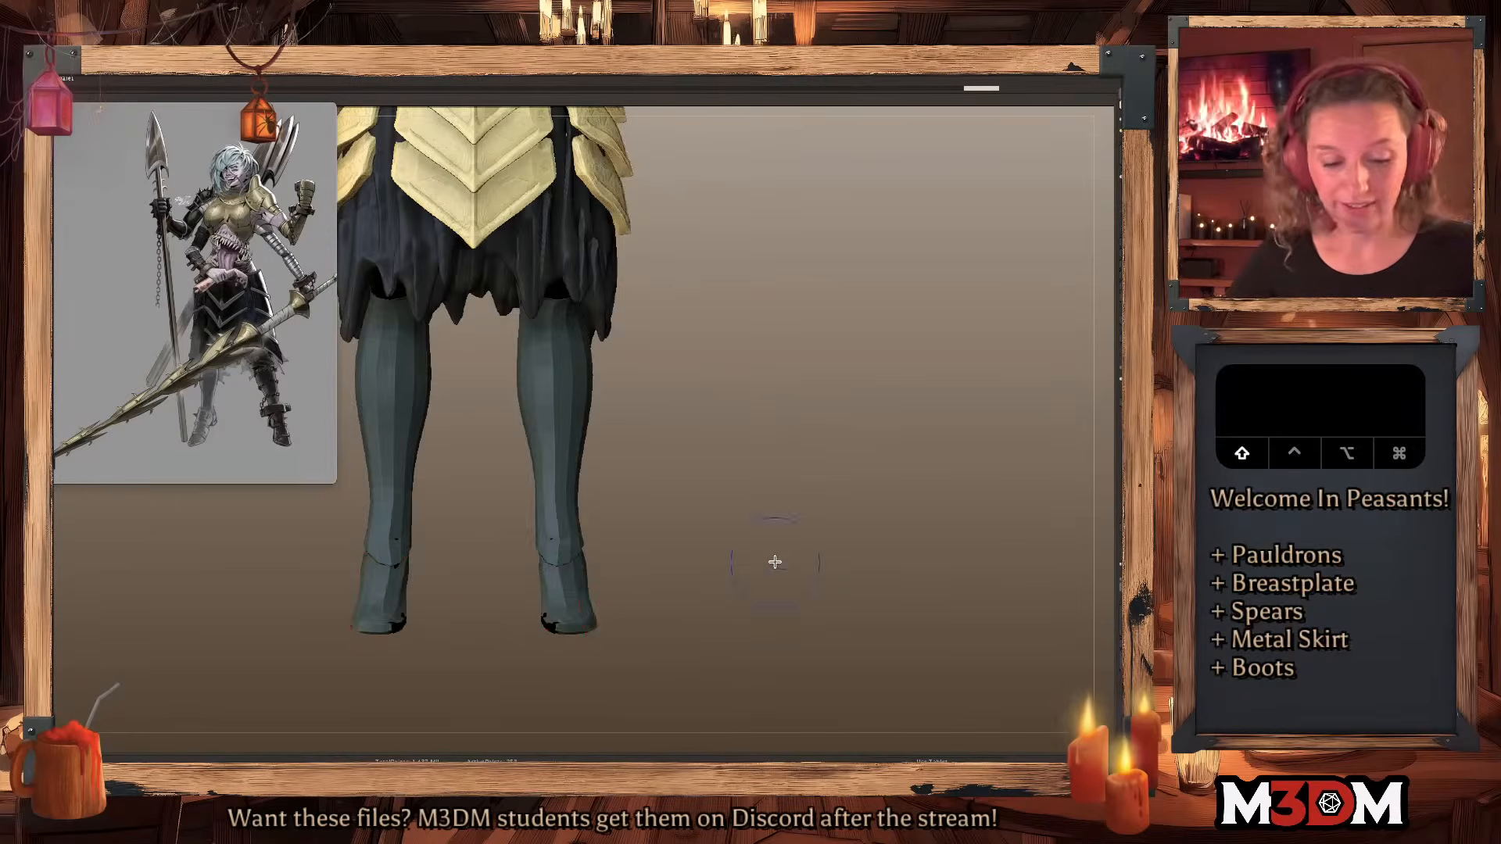
Push the front of the shoe outward to cover the exposed toes.
{"action": "left_click", "coordinate": [546, 629], "text": "alt"}
{"action": "left_click", "coordinate": [558, 629], "text": "alt"}
{"action": "left_click_drag", "start_coordinate": [557, 630], "coordinate": [551, 623]}
{"action": "key", "text": "f"}
{"action": "left_click_drag", "start_coordinate": [821, 477], "coordinate": [808, 523]}
Reshape the back of the shoe from behind to cover the exposed skin around the heel and ankle.
{"action": "key", "text": "space"}
{"action": "left_click", "coordinate": [672, 592], "text": "alt"}
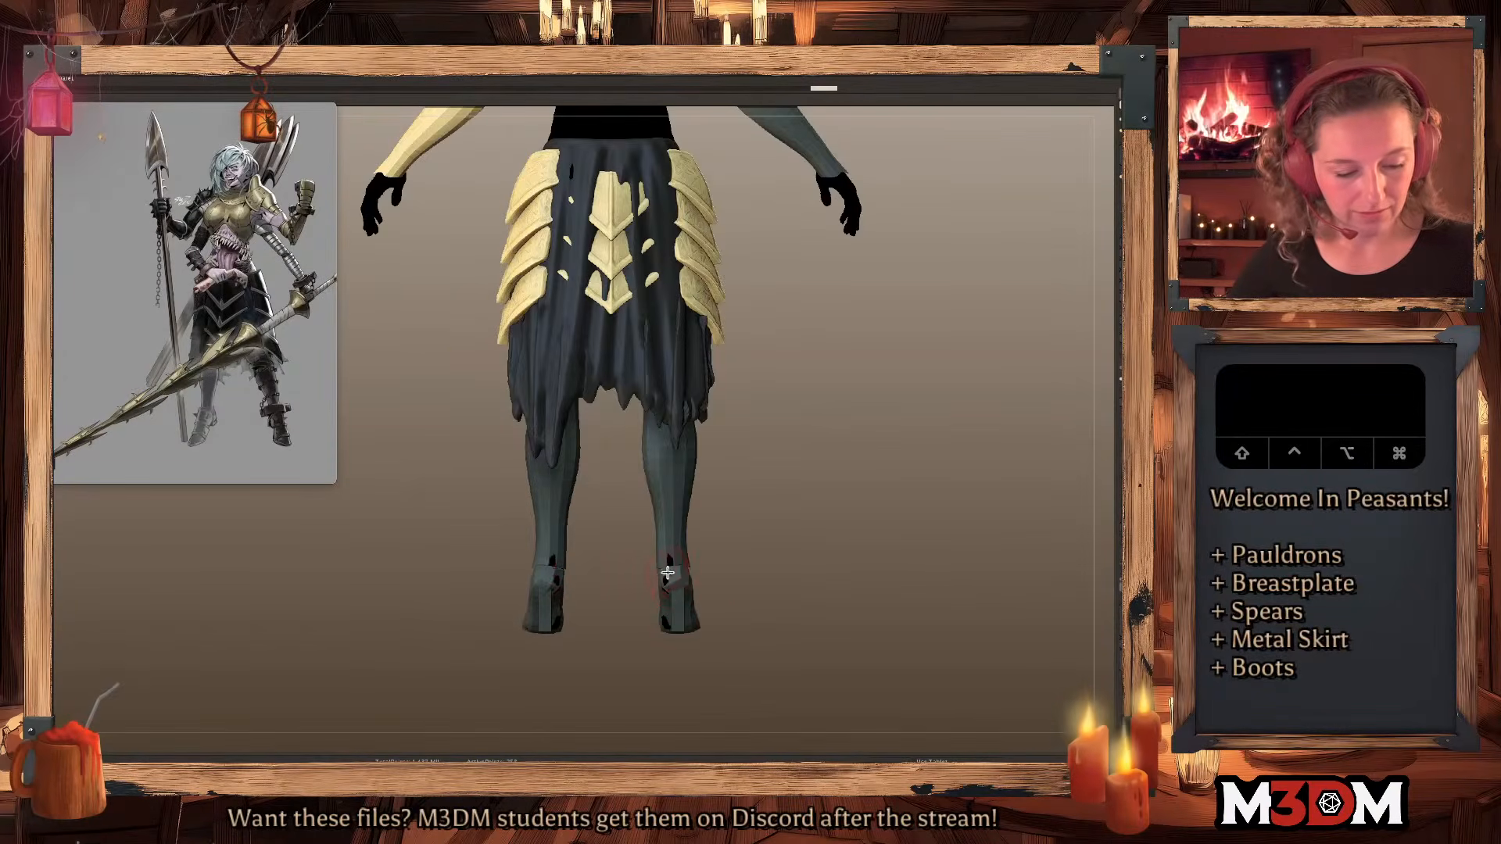
{"action": "left_click", "coordinate": [674, 557], "text": "alt"}
{"action": "left_click", "coordinate": [675, 572]}
{"action": "left_click", "coordinate": [677, 577], "text": "alt"}
{"action": "left_click", "coordinate": [677, 581]}
{"action": "left_click", "coordinate": [677, 581], "text": "alt"}
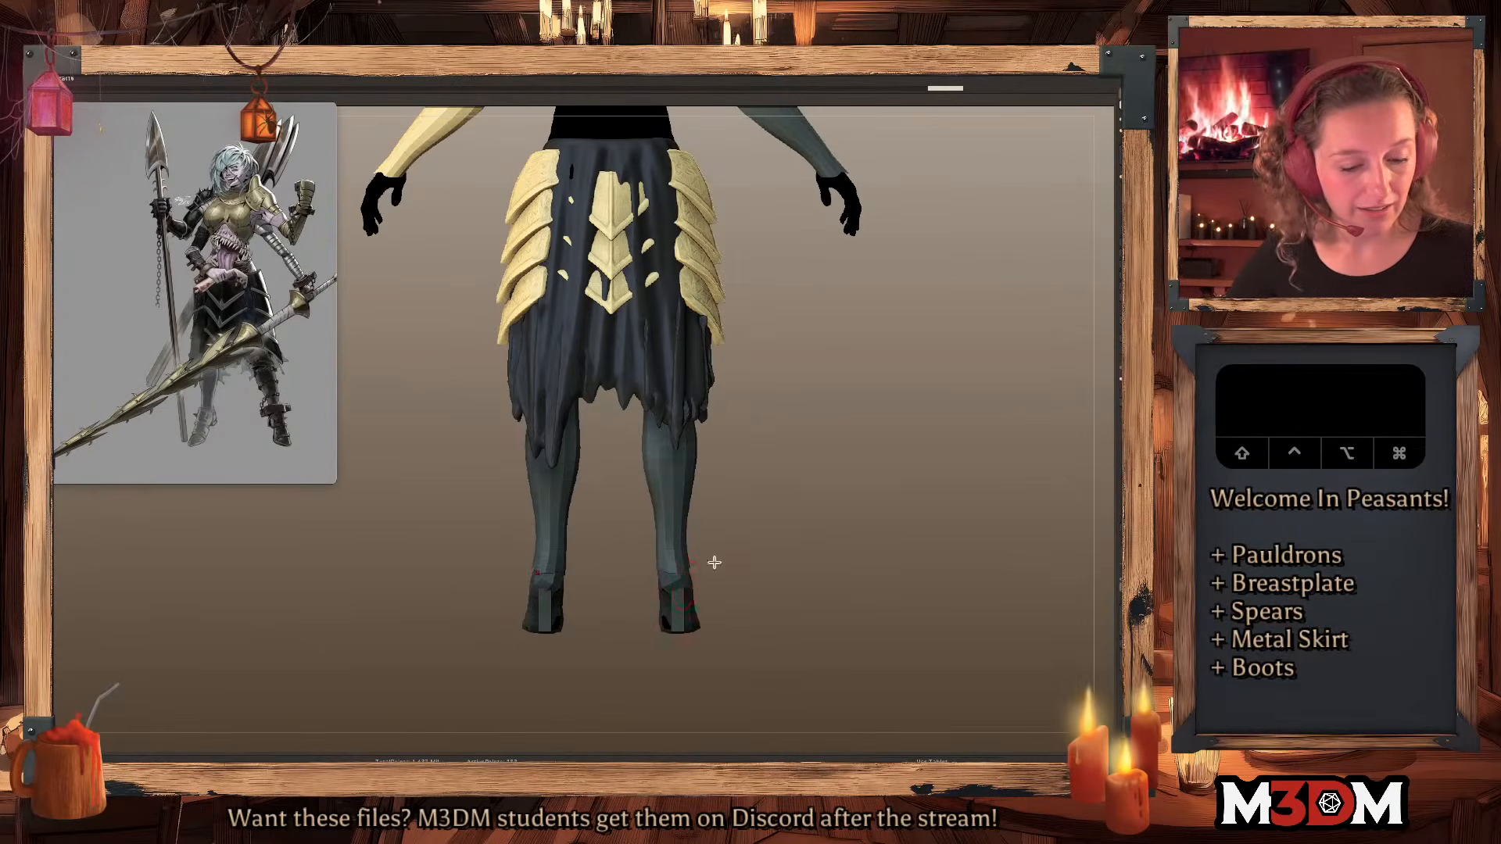
{"action": "left_click_drag", "start_coordinate": [881, 553], "coordinate": [841, 529]}
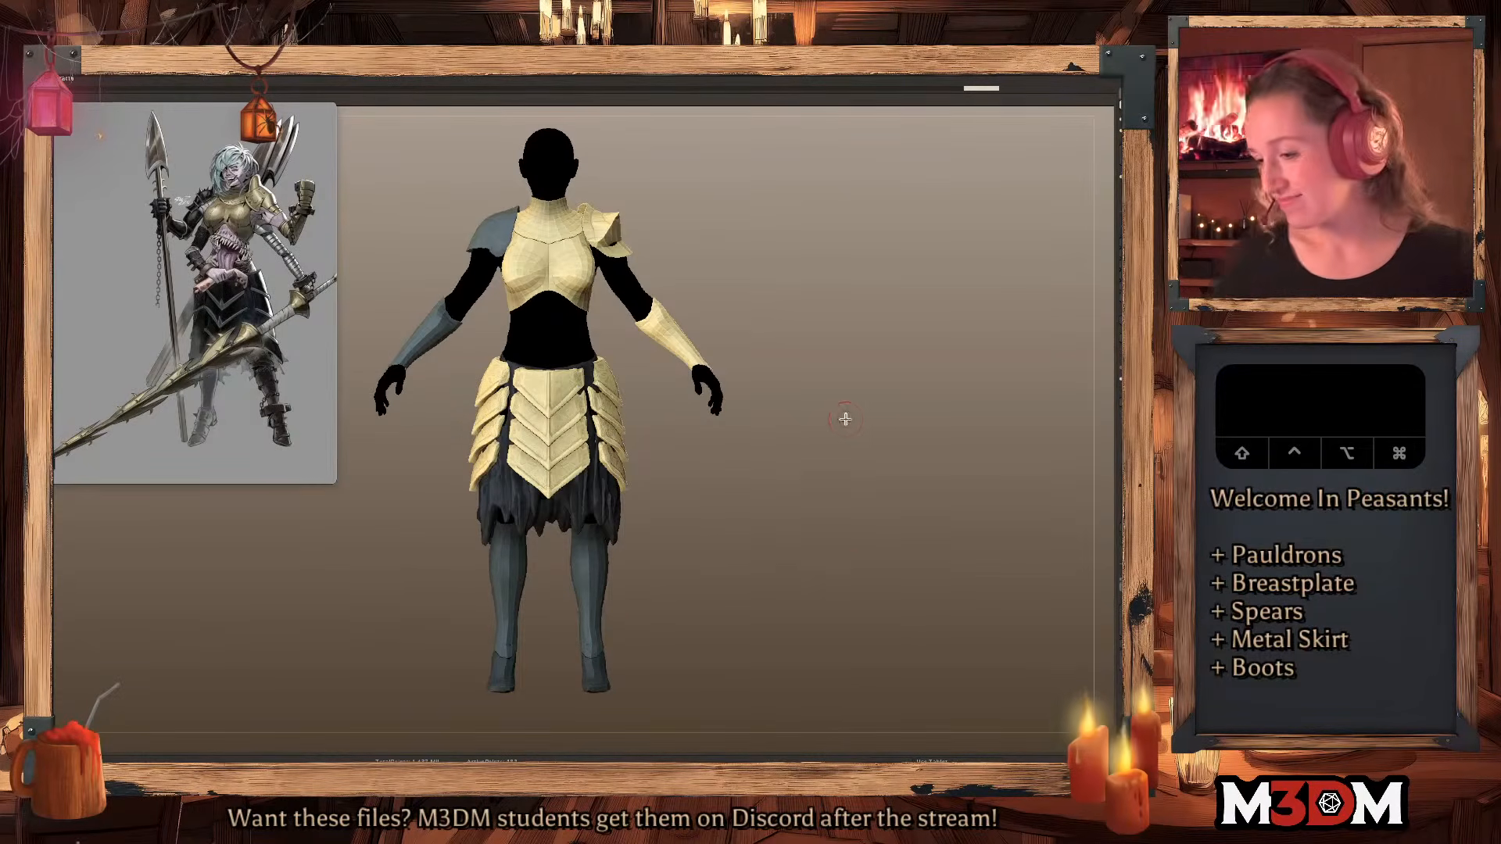
Examine the full character from front and side, including the boots' polygroups and wireframe.
{"action": "left_click_drag", "start_coordinate": [847, 422], "coordinate": [804, 500], "text": "alt"}
{"action": "key", "text": "shift+f"}
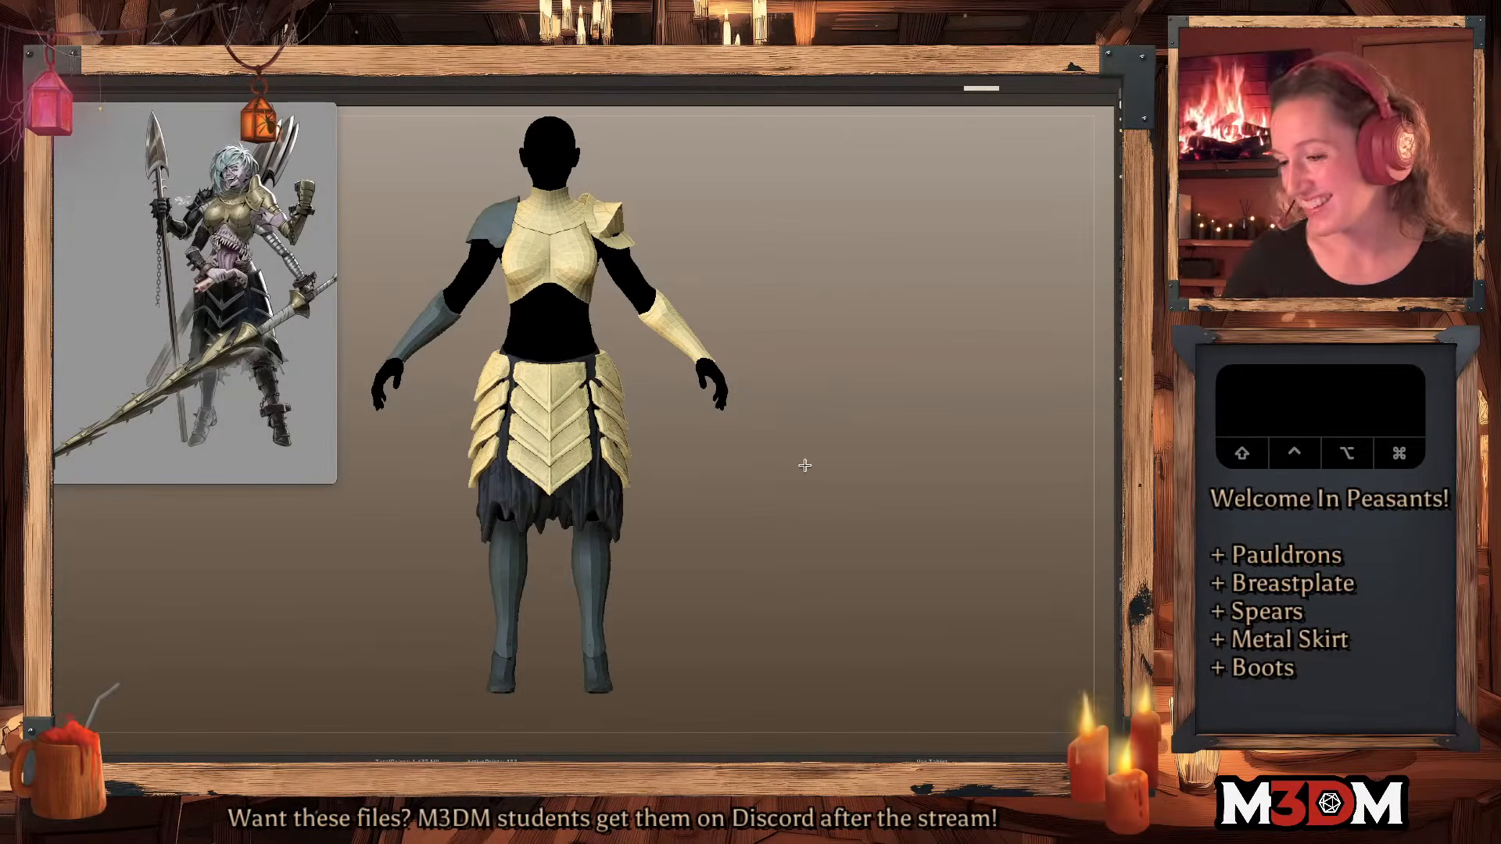
{"action": "mouse_move", "coordinate": [843, 454]}
{"action": "left_mouse_down", "text": "shift"}
{"action": "mouse_move", "coordinate": [843, 476]}
{"action": "mouse_move", "coordinate": [845, 462]}
{"action": "left_mouse_up", "text": "shift"}
{"action": "right_click", "coordinate": [843, 456]}
{"action": "key", "text": "shift+f"}
{"action": "key", "text": "shift+f"}
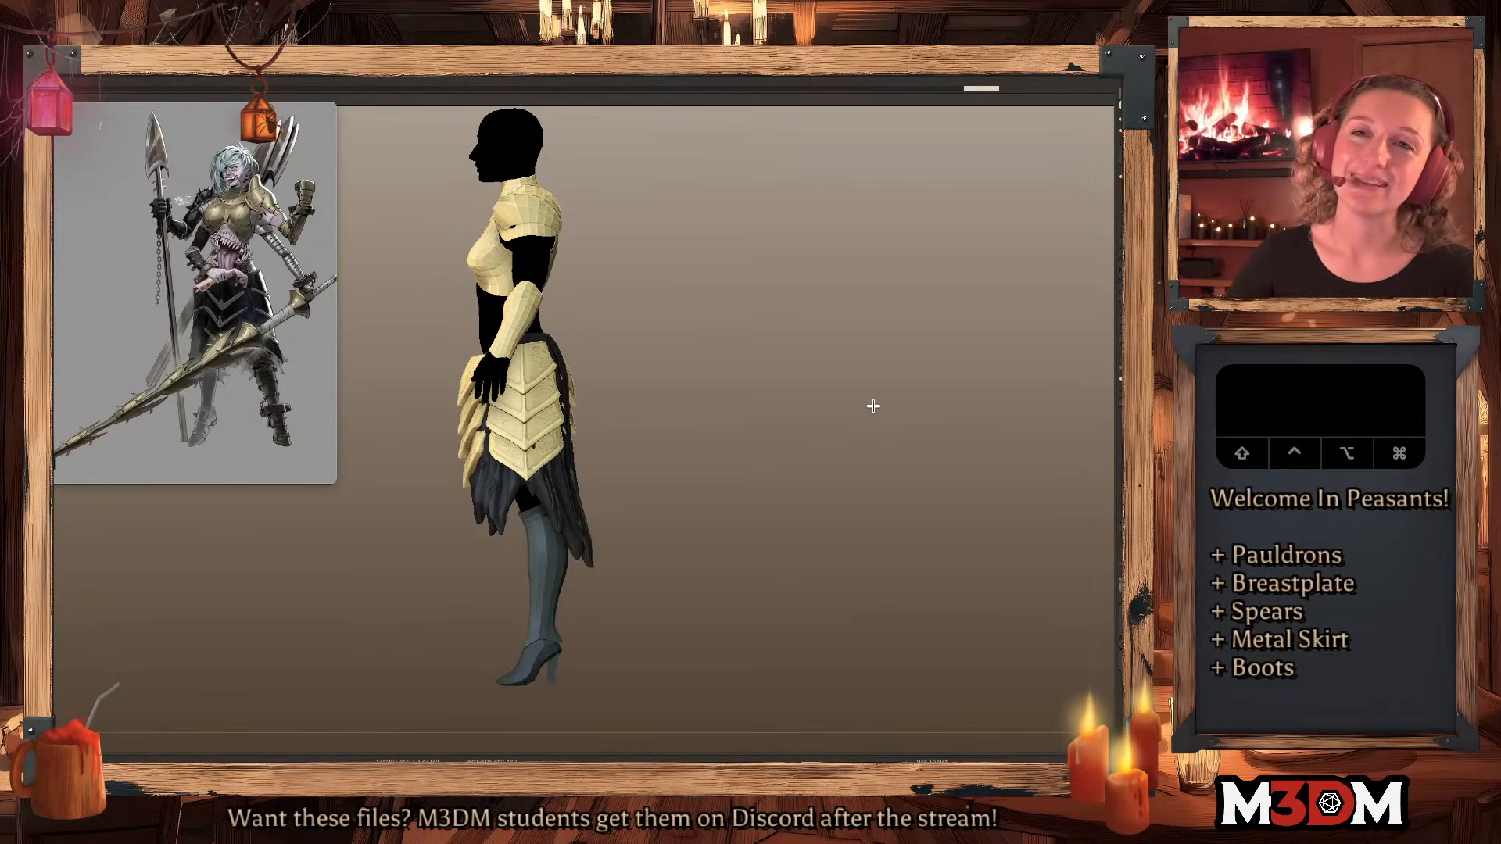
{"action": "left_click", "coordinate": [540, 661], "text": "alt"}
{"action": "key", "text": "shift+f"}
{"action": "key", "text": "shift+f"}
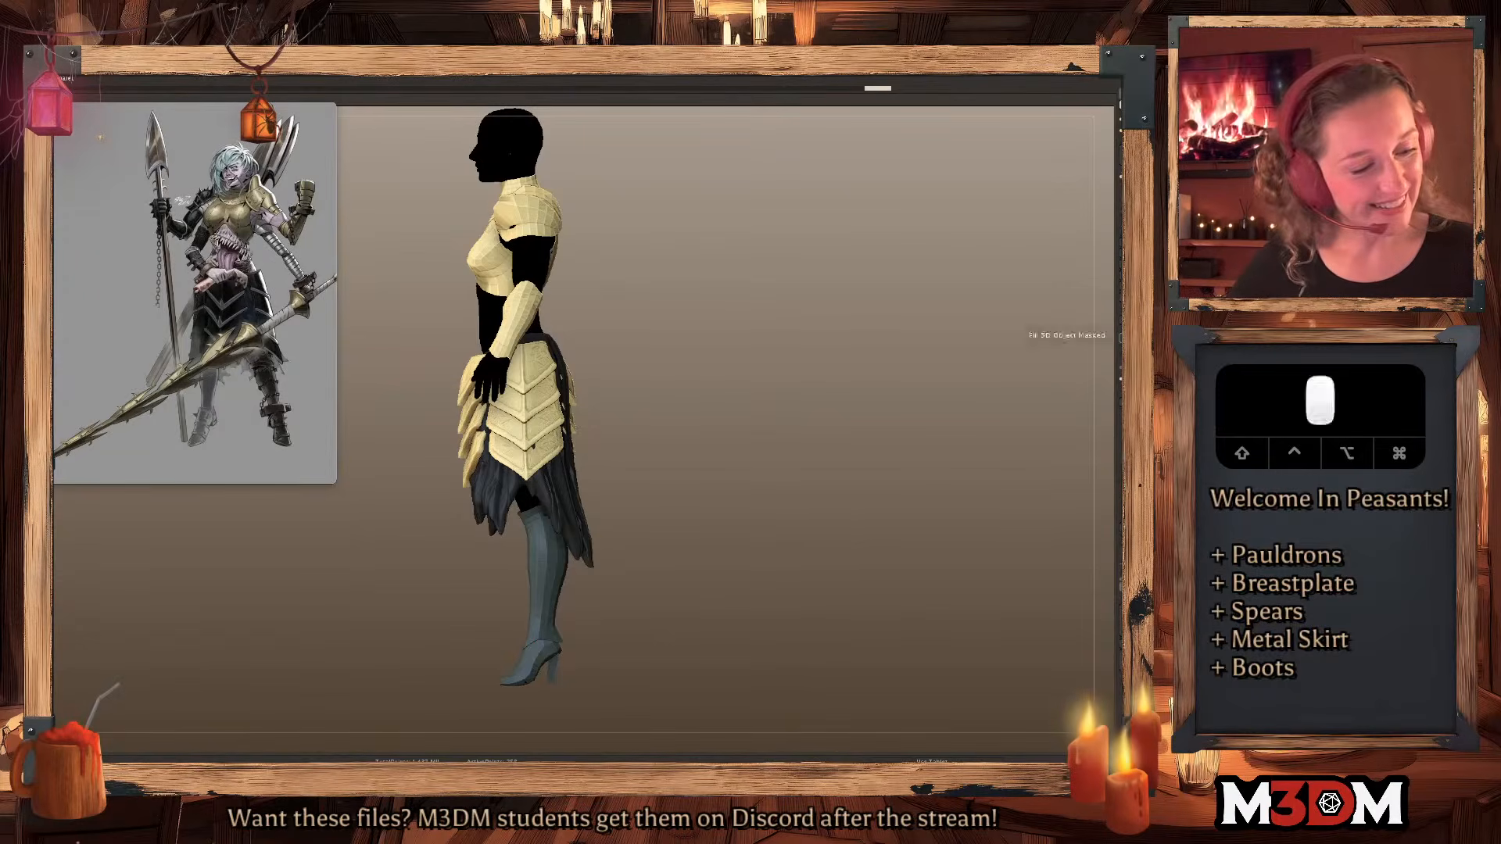
Merge the boot part subtools, accepting the non-undoable operation.
{"action": "left_click", "coordinate": [543, 598], "text": "alt"}
{"action": "key", "text": "ctrl+m"}
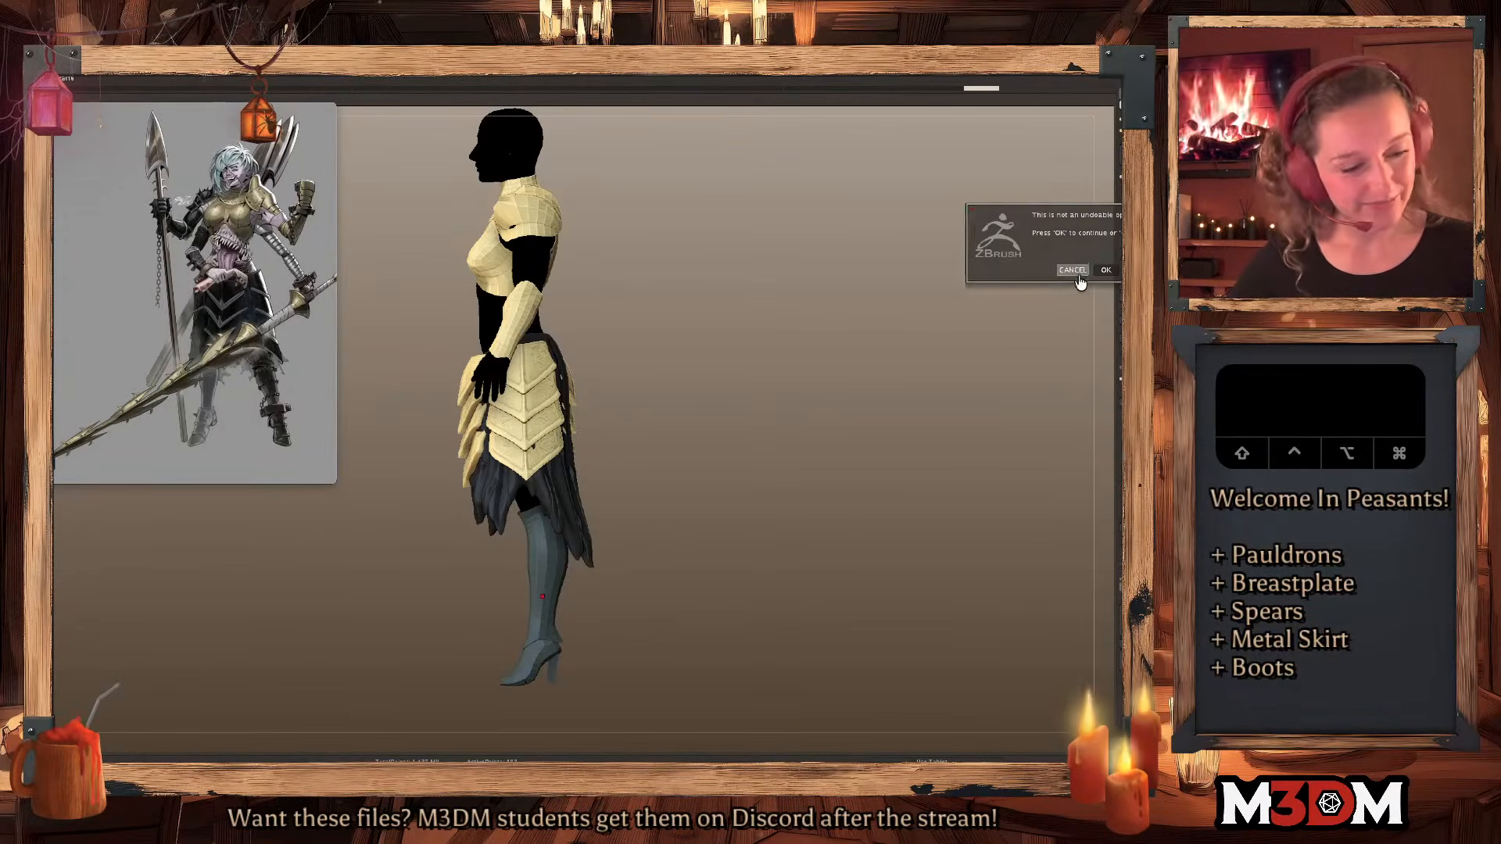
{"action": "left_click", "coordinate": [1105, 270]}
{"action": "key", "text": "shift+f"}
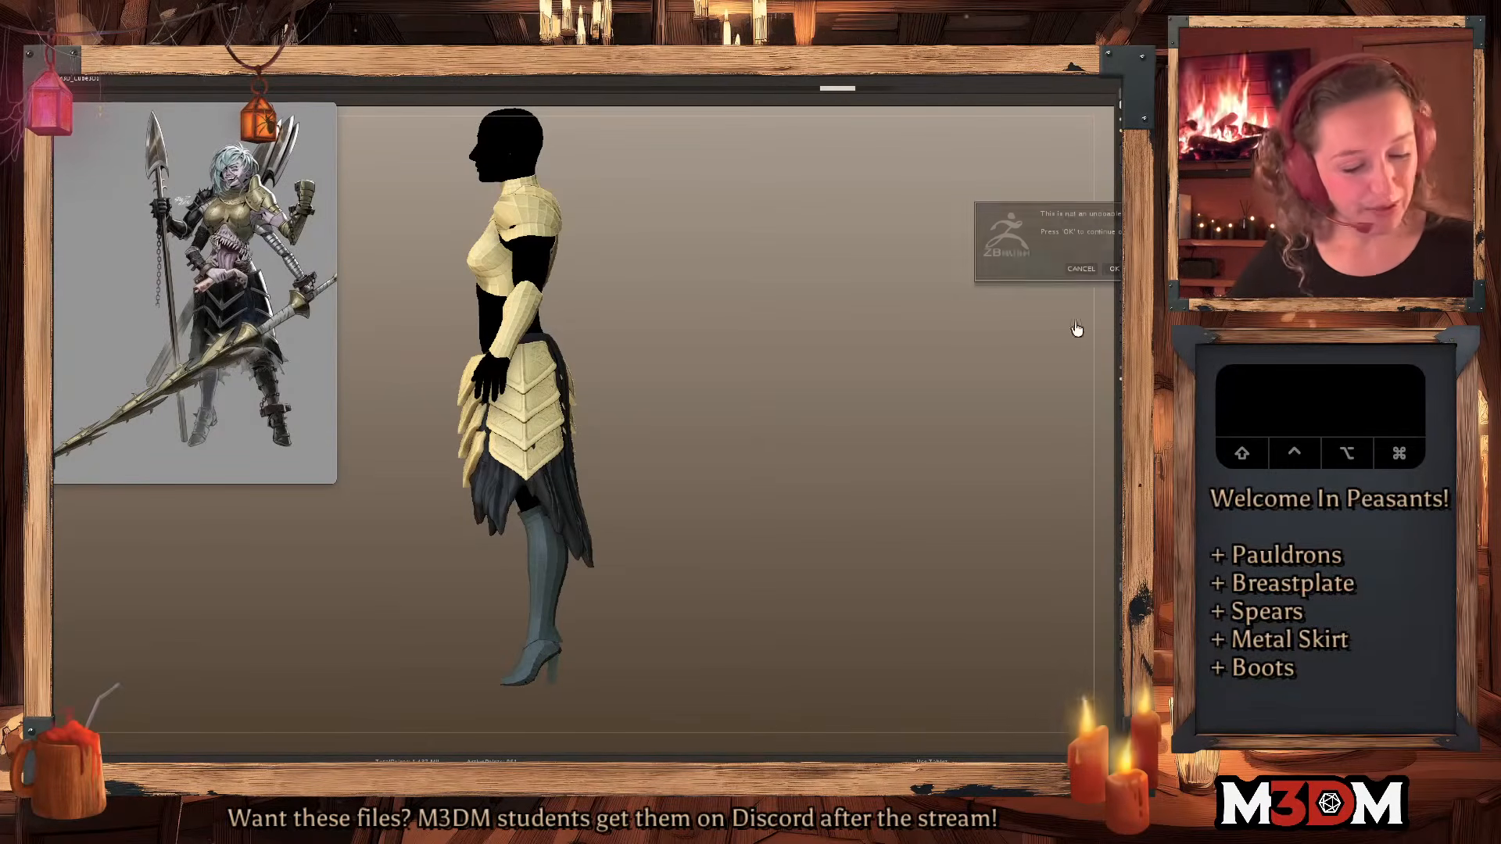
Assign a new polygroup on the boot mesh, clear its mask and apply Mirror And Weld.
{"action": "key", "text": "space"}
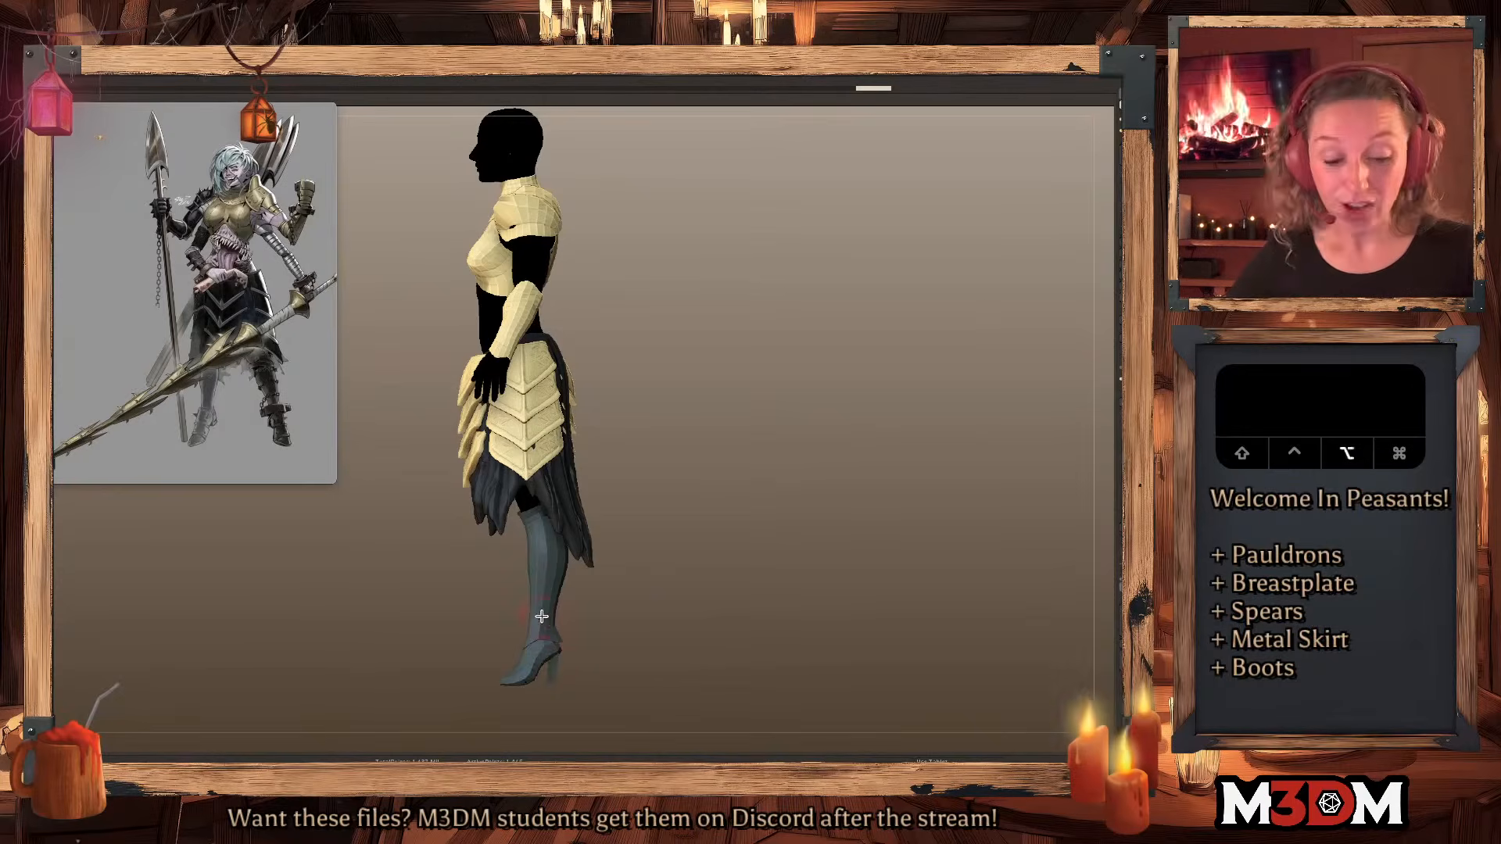
{"action": "left_click", "coordinate": [541, 616], "text": "alt"}
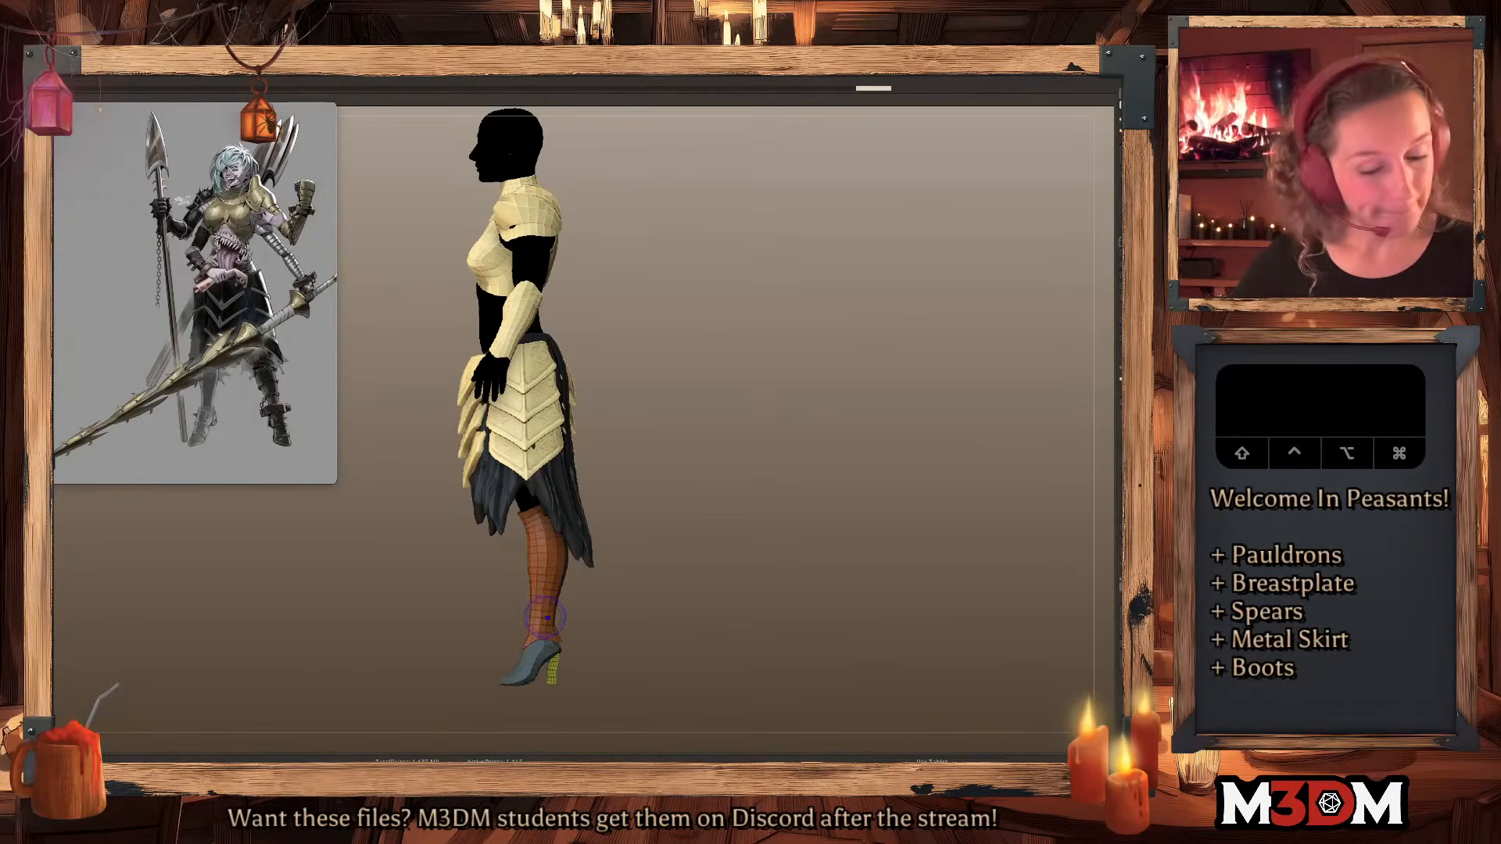
{"action": "key", "text": "ctrl+w"}
{"action": "left_click", "coordinate": [552, 610]}
{"action": "left_click", "coordinate": [551, 610], "text": "super"}
{"action": "key", "text": "q"}
{"action": "left_click_drag", "start_coordinate": [733, 541], "coordinate": [748, 547]}
{"action": "left_click", "coordinate": [755, 558], "text": "super"}
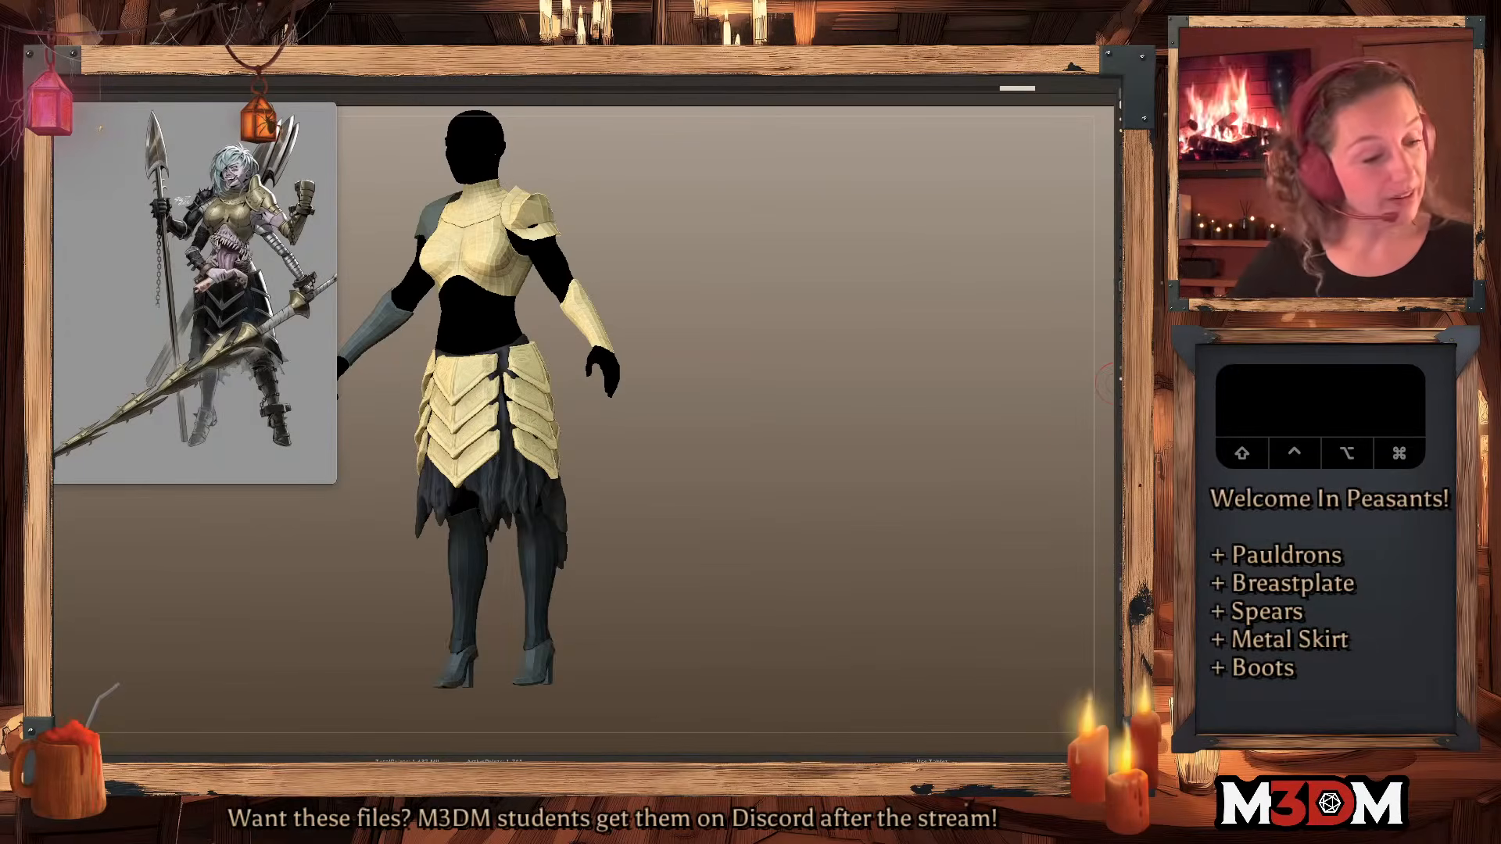
{"action": "left_click", "coordinate": [1121, 287]}
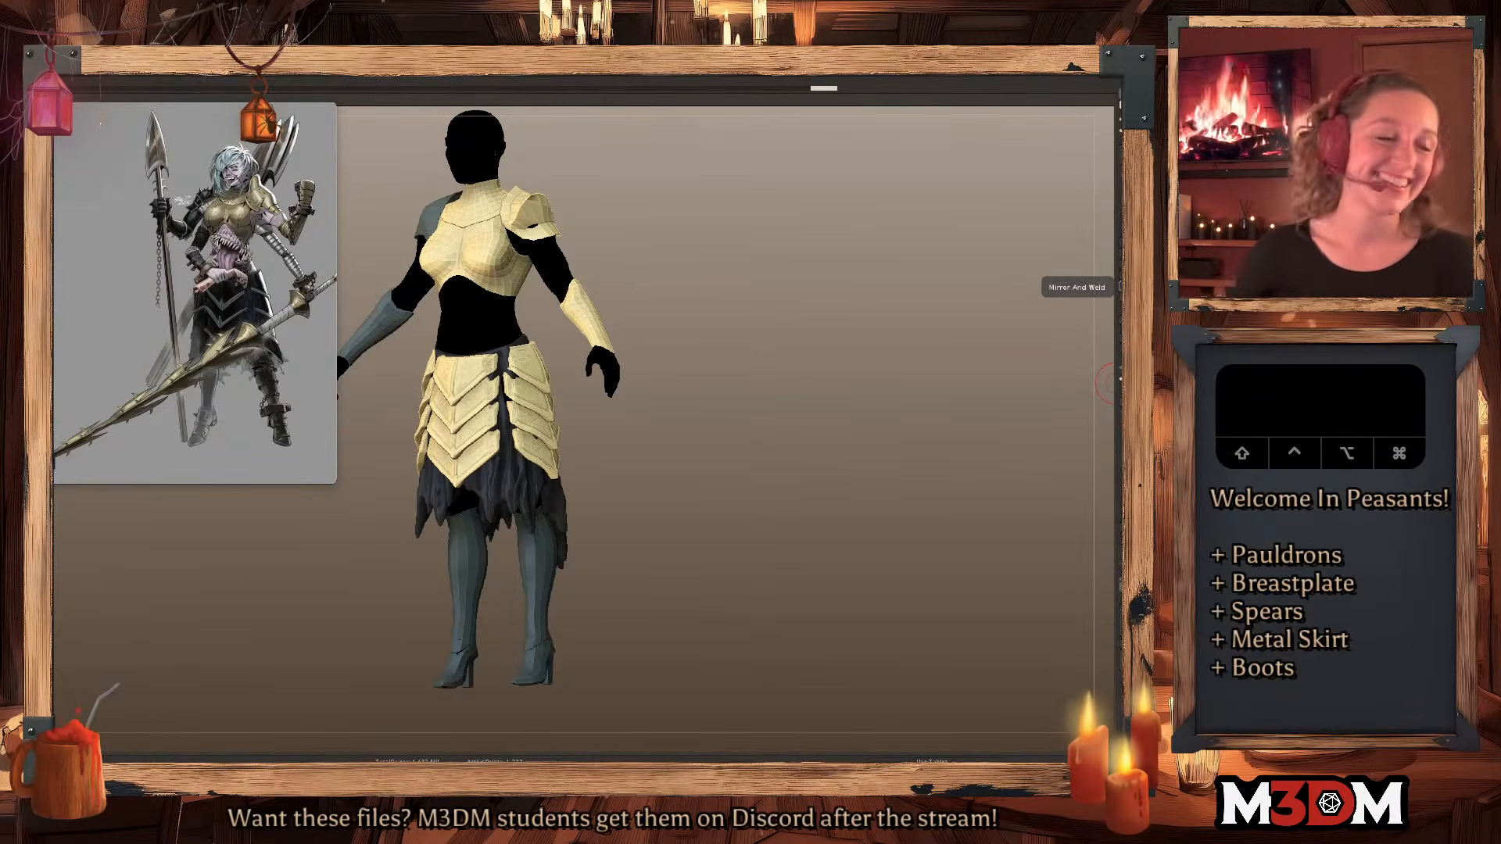
Readjust the shoe and its heel below the boot shaft with the transform gizmo.
{"action": "key", "text": "shift+f"}
{"action": "left_click_drag", "start_coordinate": [781, 505], "coordinate": [794, 502], "text": "shift"}
{"action": "key", "text": "q"}
{"action": "key", "text": "w"}
{"action": "left_click", "coordinate": [574, 569]}
{"action": "left_click", "coordinate": [531, 568]}
{"action": "key", "text": "shift+f"}
{"action": "key", "text": "shift+f"}
{"action": "left_click_drag", "start_coordinate": [530, 660], "coordinate": [540, 651]}
{"action": "key", "text": "q"}
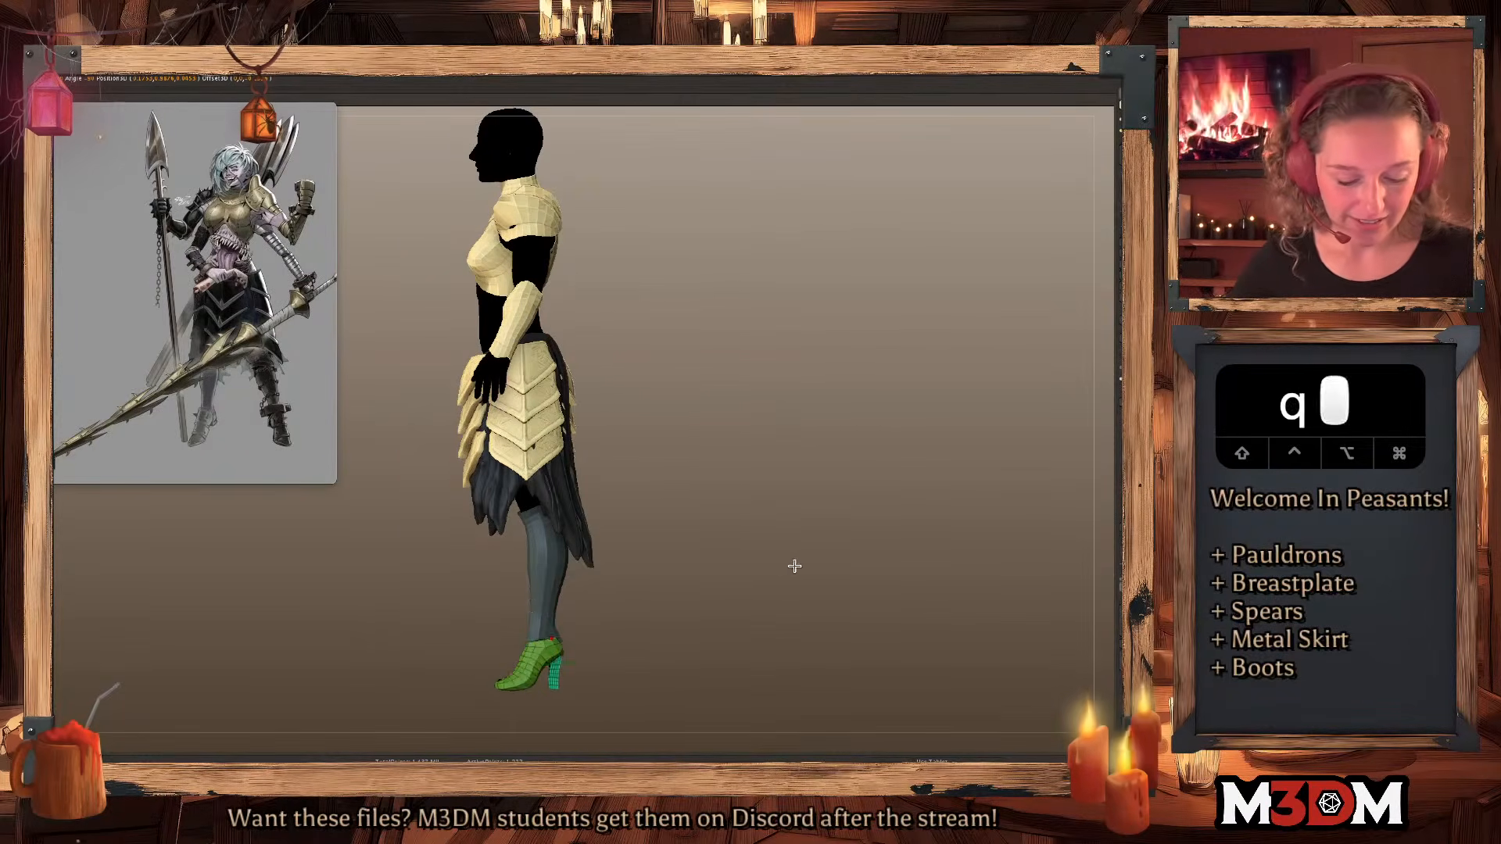
Fine-tune the shoes' placement around the feet from the front with the transform gizmo.
{"action": "left_click_drag", "start_coordinate": [790, 566], "coordinate": [798, 563], "text": "shift"}
{"action": "key", "text": "w"}
{"action": "left_click_drag", "start_coordinate": [459, 669], "coordinate": [457, 668]}
{"action": "key", "text": "q"}
{"action": "key", "text": "q"}
{"action": "key", "text": "w"}
{"action": "key", "text": "b"}
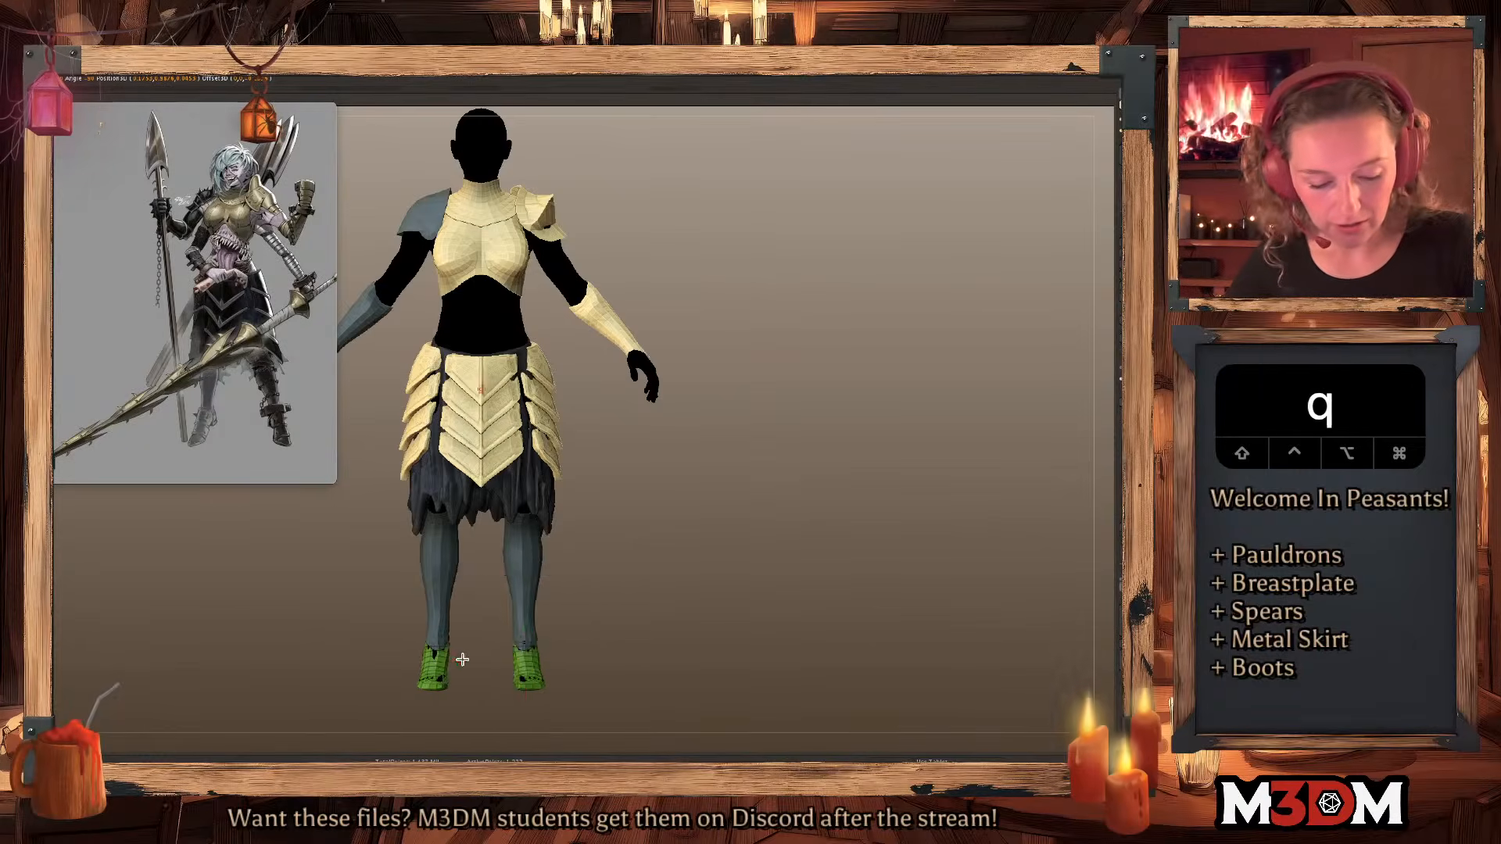
Pull the shoe's toe forward and refine its sole with the brush.
{"action": "left_click_drag", "start_coordinate": [824, 491], "coordinate": [779, 547]}
{"action": "key", "text": "space"}
{"action": "left_click_drag", "start_coordinate": [502, 679], "coordinate": [484, 680]}
{"action": "left_click_drag", "start_coordinate": [492, 681], "coordinate": [484, 681]}
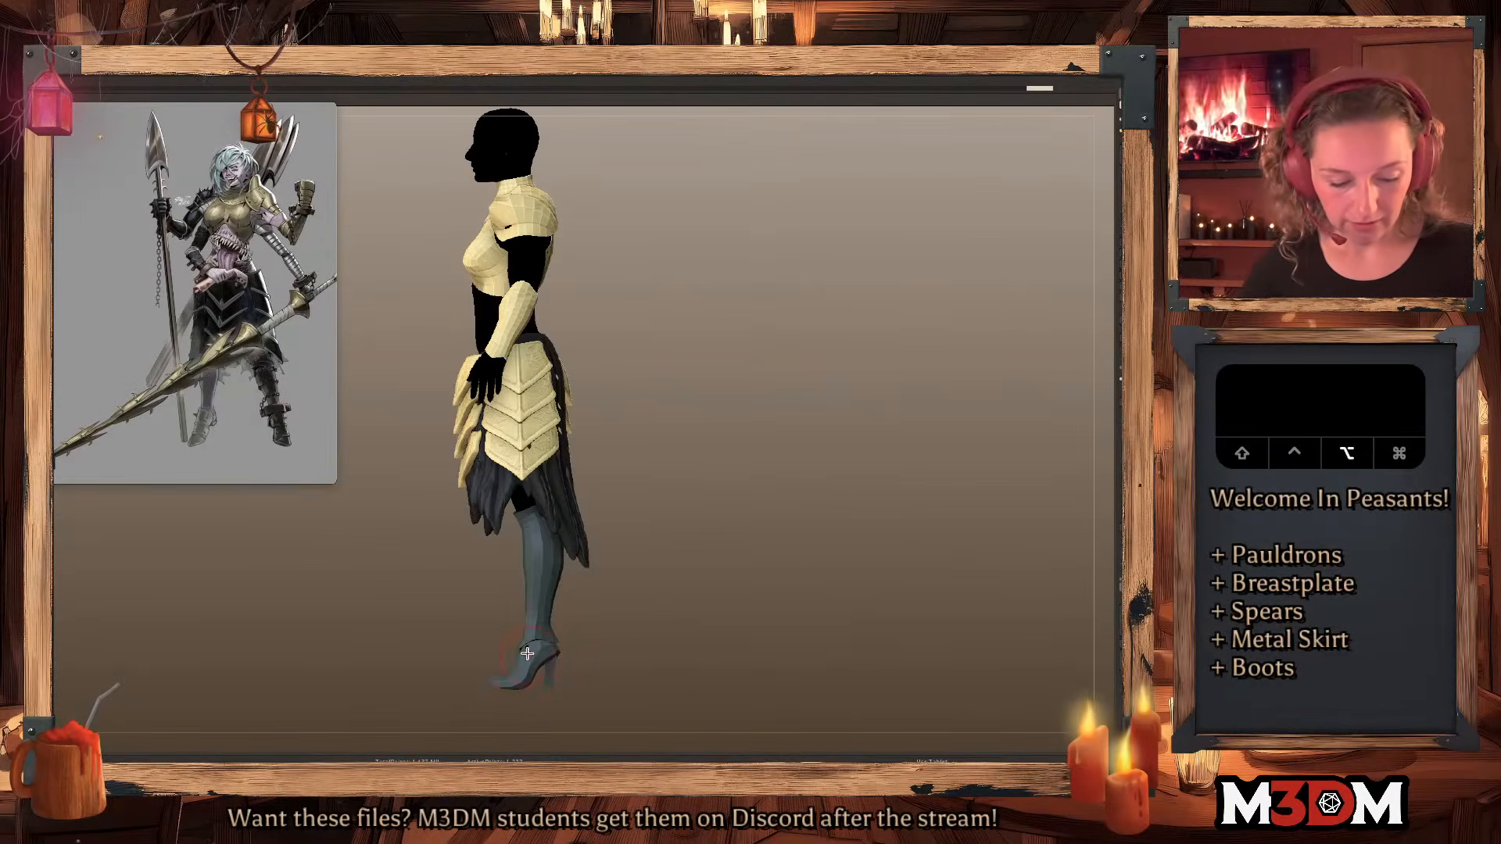
{"action": "left_click_drag", "start_coordinate": [762, 566], "coordinate": [776, 566], "text": "shift"}
{"action": "left_click_drag", "start_coordinate": [531, 685], "coordinate": [529, 683]}
Try a brush stroke down the front of the cloth skirt, and undo it.
{"action": "left_click_drag", "start_coordinate": [821, 526], "coordinate": [838, 492], "text": "alt"}
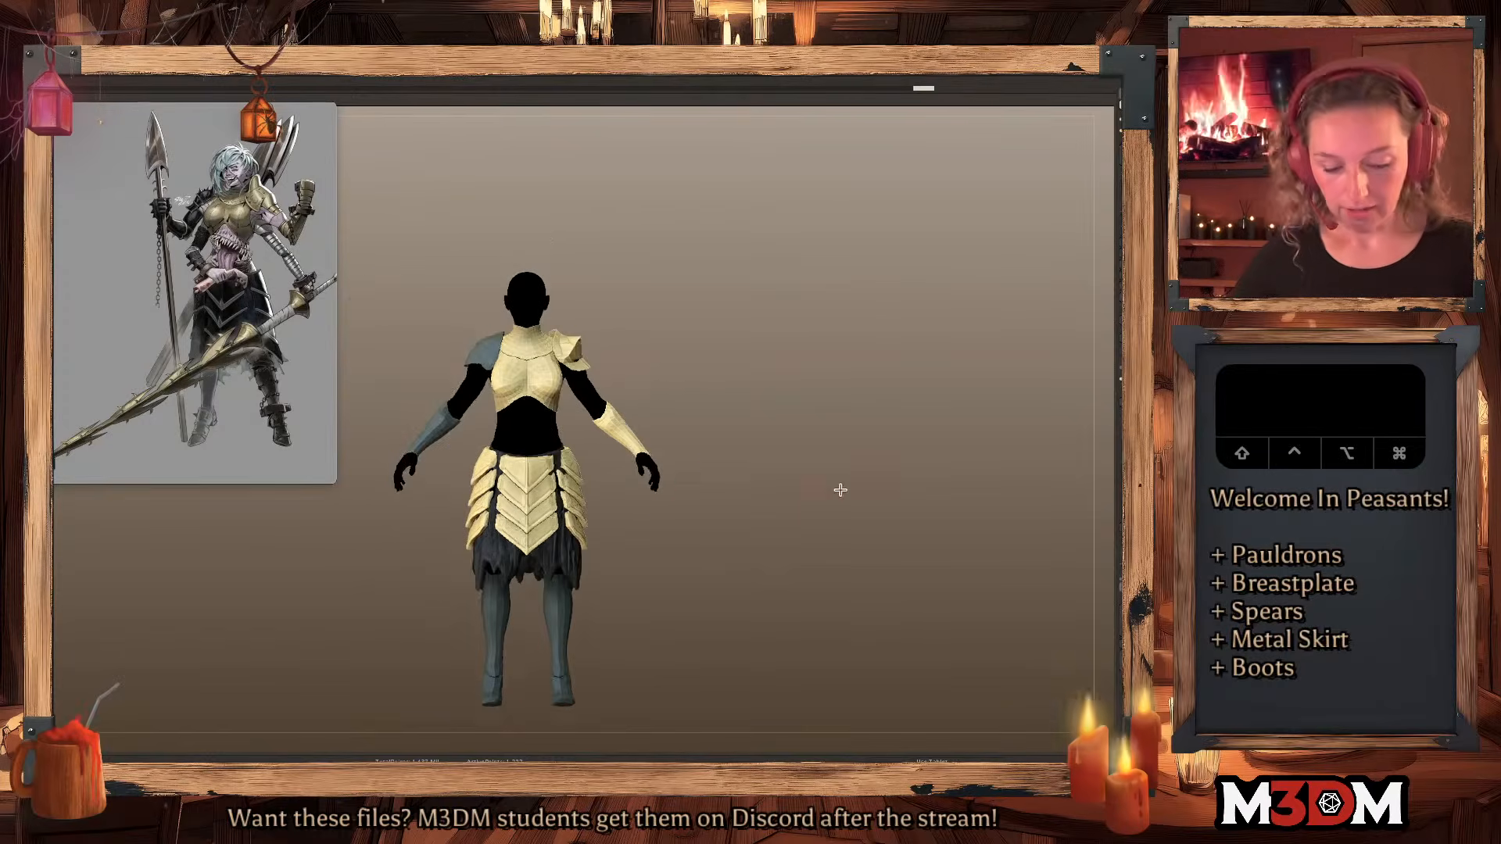
{"action": "key", "text": "p"}
{"action": "right_click", "coordinate": [837, 495]}
{"action": "left_click", "coordinate": [569, 564], "text": "alt"}
{"action": "left_click_drag", "start_coordinate": [755, 517], "coordinate": [741, 495], "text": "alt"}
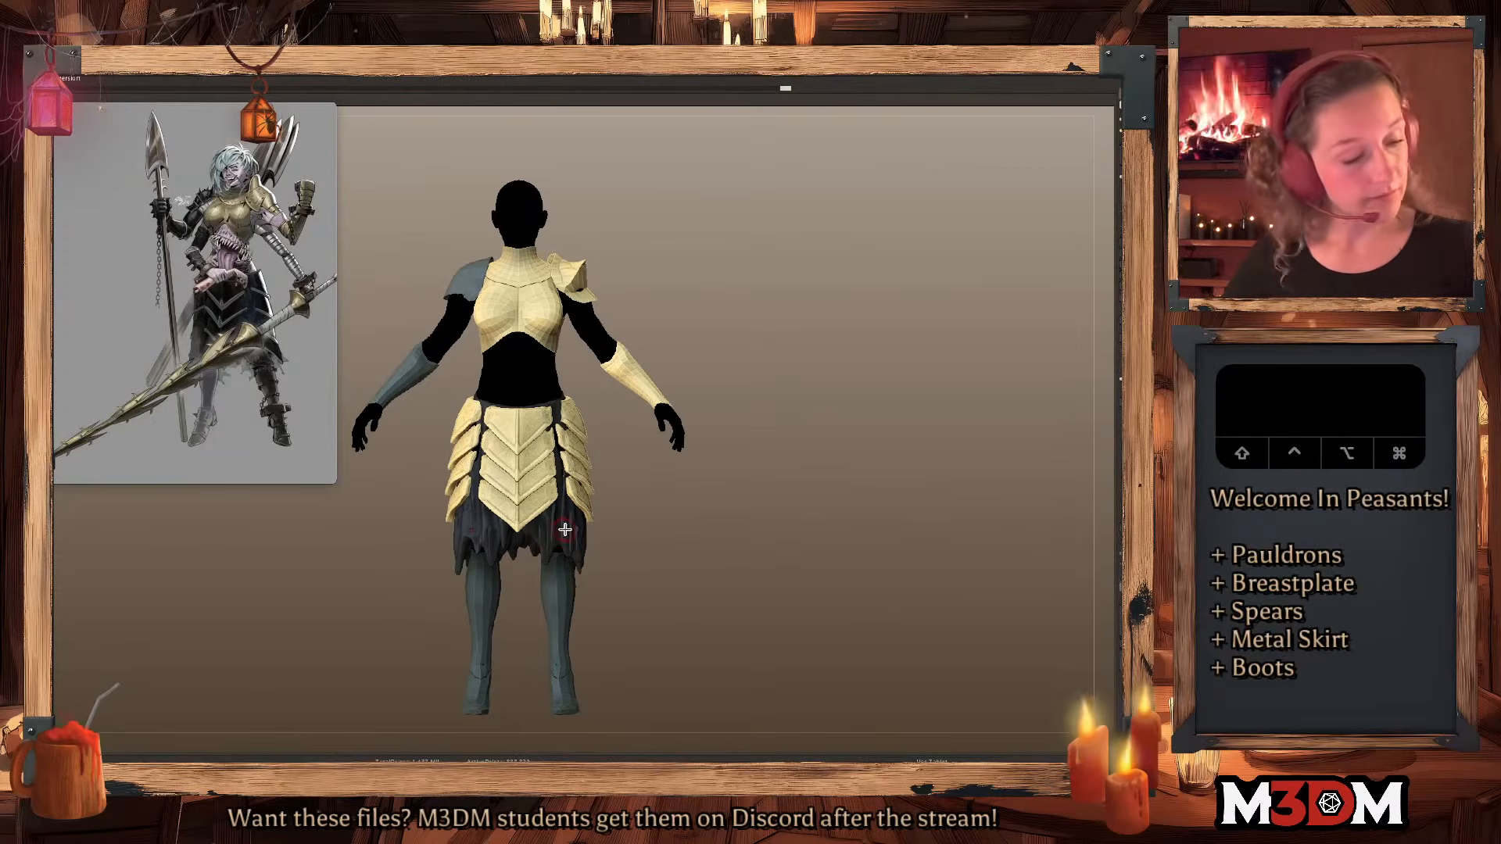
{"action": "key", "text": "space"}
{"action": "left_click", "coordinate": [764, 444]}
{"action": "key", "text": "space"}
{"action": "key", "text": "c"}
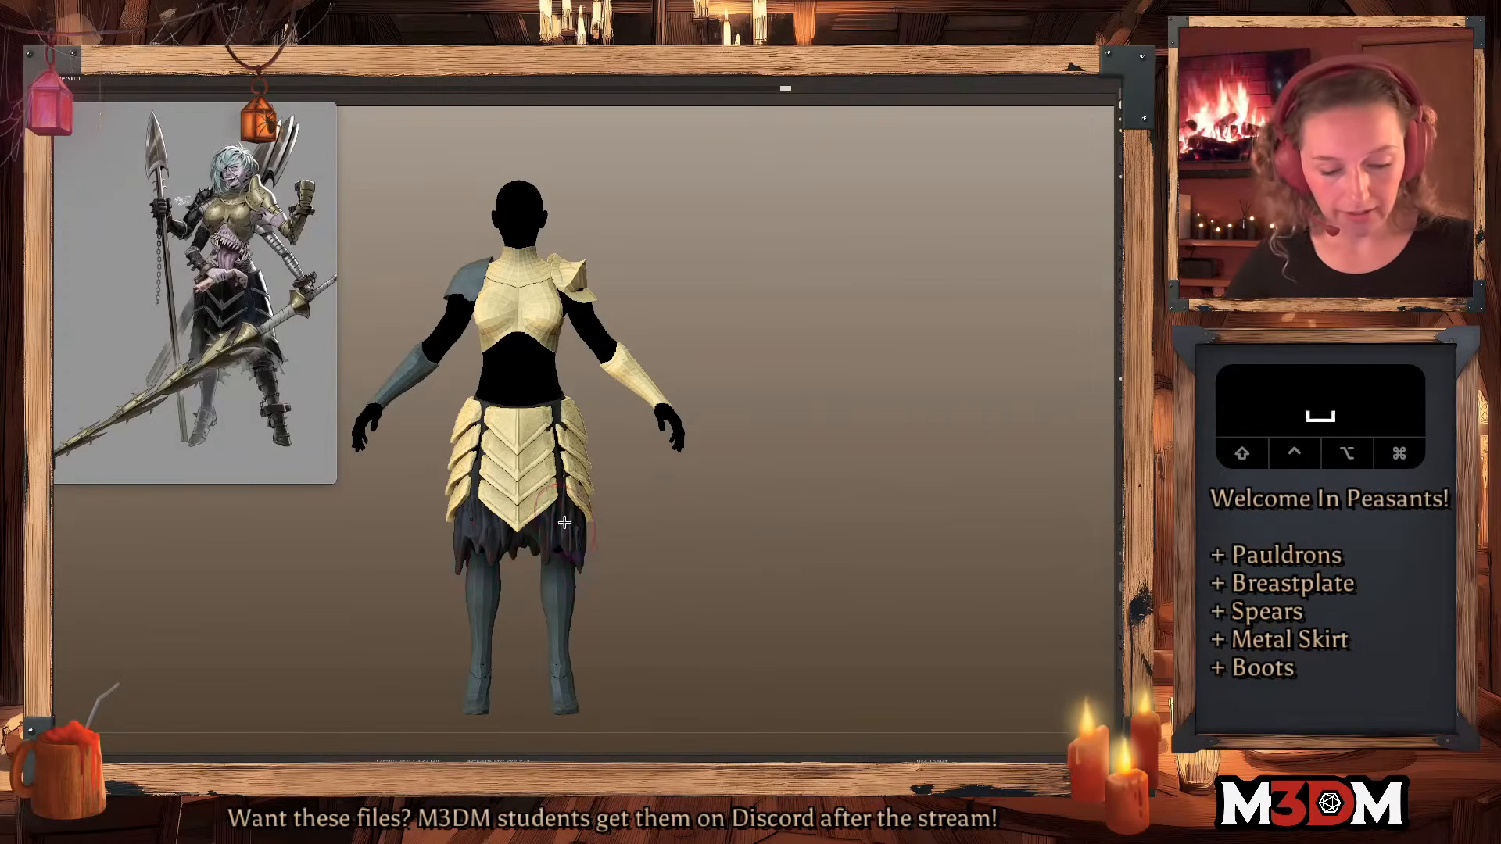
{"action": "key", "text": "space"}
{"action": "left_click", "coordinate": [419, 583]}
{"action": "mouse_move", "coordinate": [573, 476]}
{"action": "left_mouse_down"}
{"action": "mouse_move", "coordinate": [554, 427]}
{"action": "mouse_move", "coordinate": [557, 557]}
{"action": "mouse_move", "coordinate": [572, 540]}
{"action": "left_mouse_up"}
{"action": "key", "text": "space"}
{"action": "key", "text": "super+z"}
{"action": "key", "text": "super+z"}
Lighten the dark cloth skirt to a grey-blue tone and select the front armor plates.
{"action": "left_click_drag", "start_coordinate": [561, 427], "coordinate": [572, 544]}
{"action": "key", "text": "c"}
{"action": "key", "text": "c"}
{"action": "left_click", "coordinate": [539, 449], "text": "alt"}
{"action": "key", "text": "shift+f"}
{"action": "key", "text": "shift+f"}
{"action": "key", "text": "c"}
{"action": "key", "text": "space"}
{"action": "left_click", "coordinate": [382, 476]}
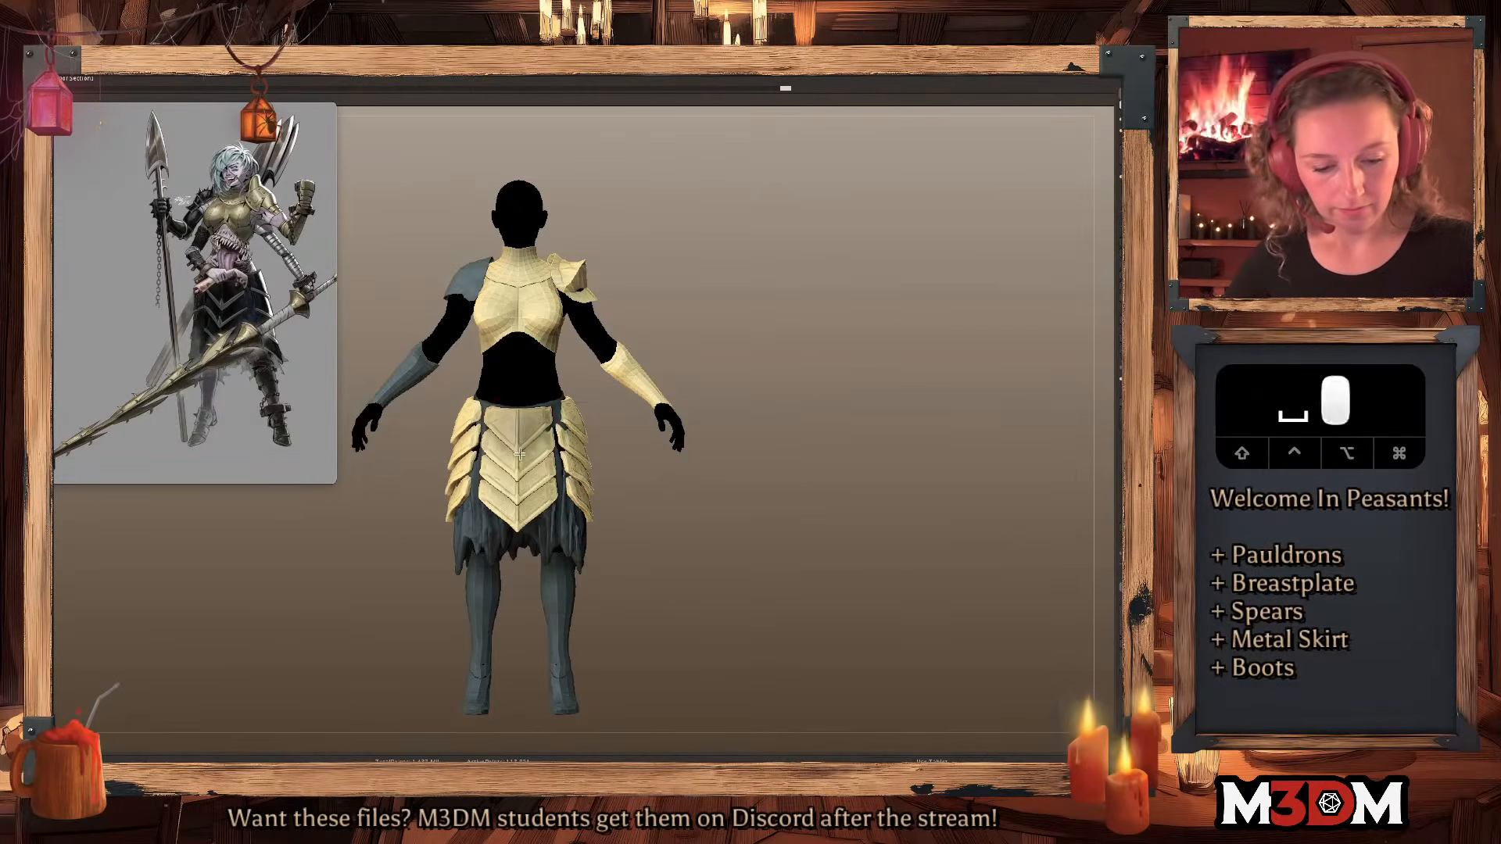
{"action": "left_click", "coordinate": [560, 352]}
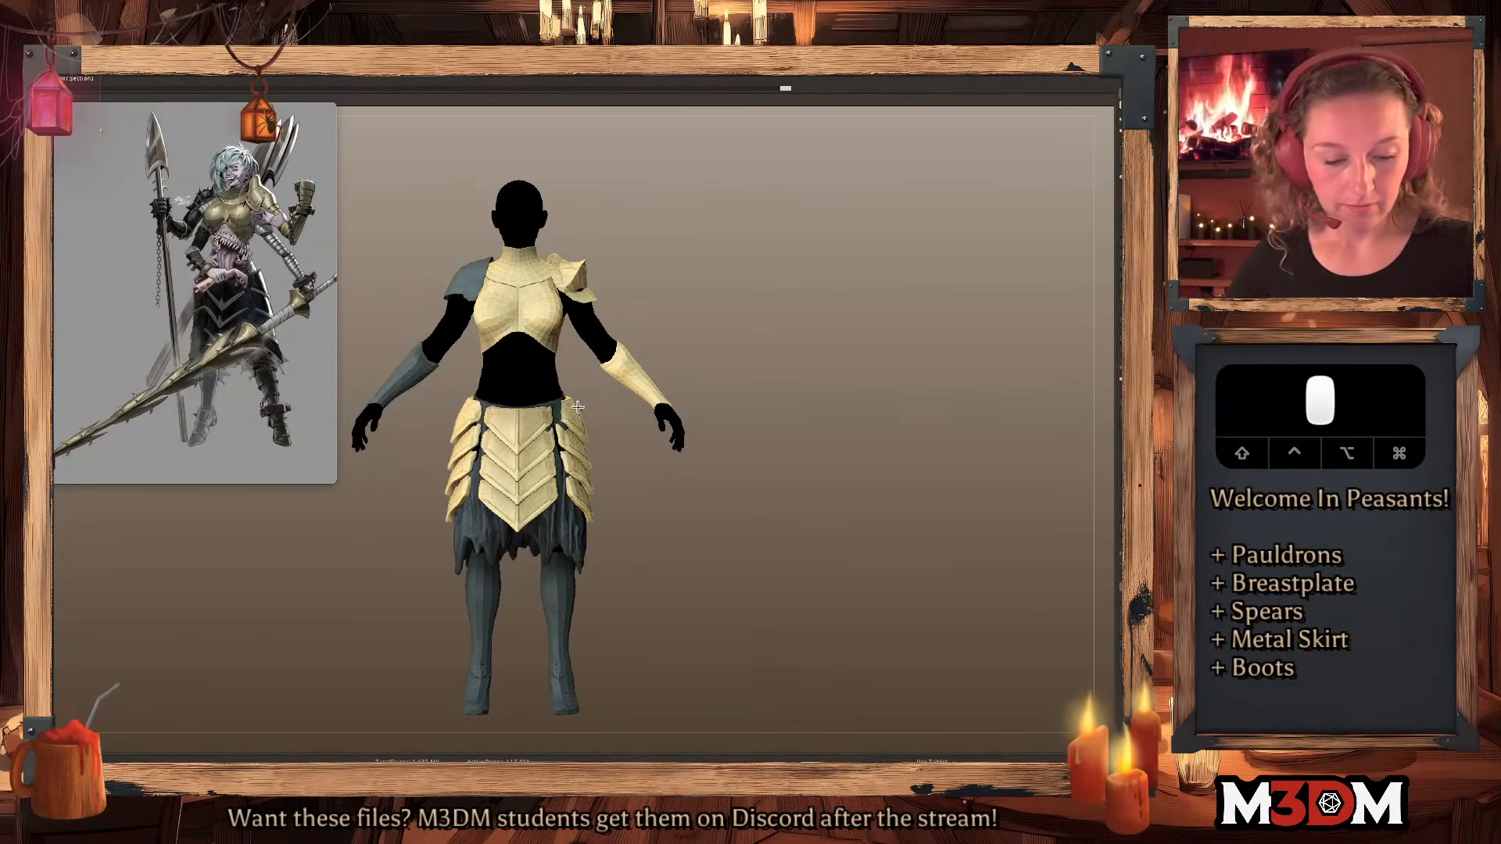
Check the side skirt plates' wireframe and brush down the side and front plates.
{"action": "left_click", "coordinate": [585, 449], "text": "alt"}
{"action": "key", "text": "shift+f"}
{"action": "key", "text": "shift+f"}
{"action": "left_click_drag", "start_coordinate": [574, 402], "coordinate": [585, 508]}
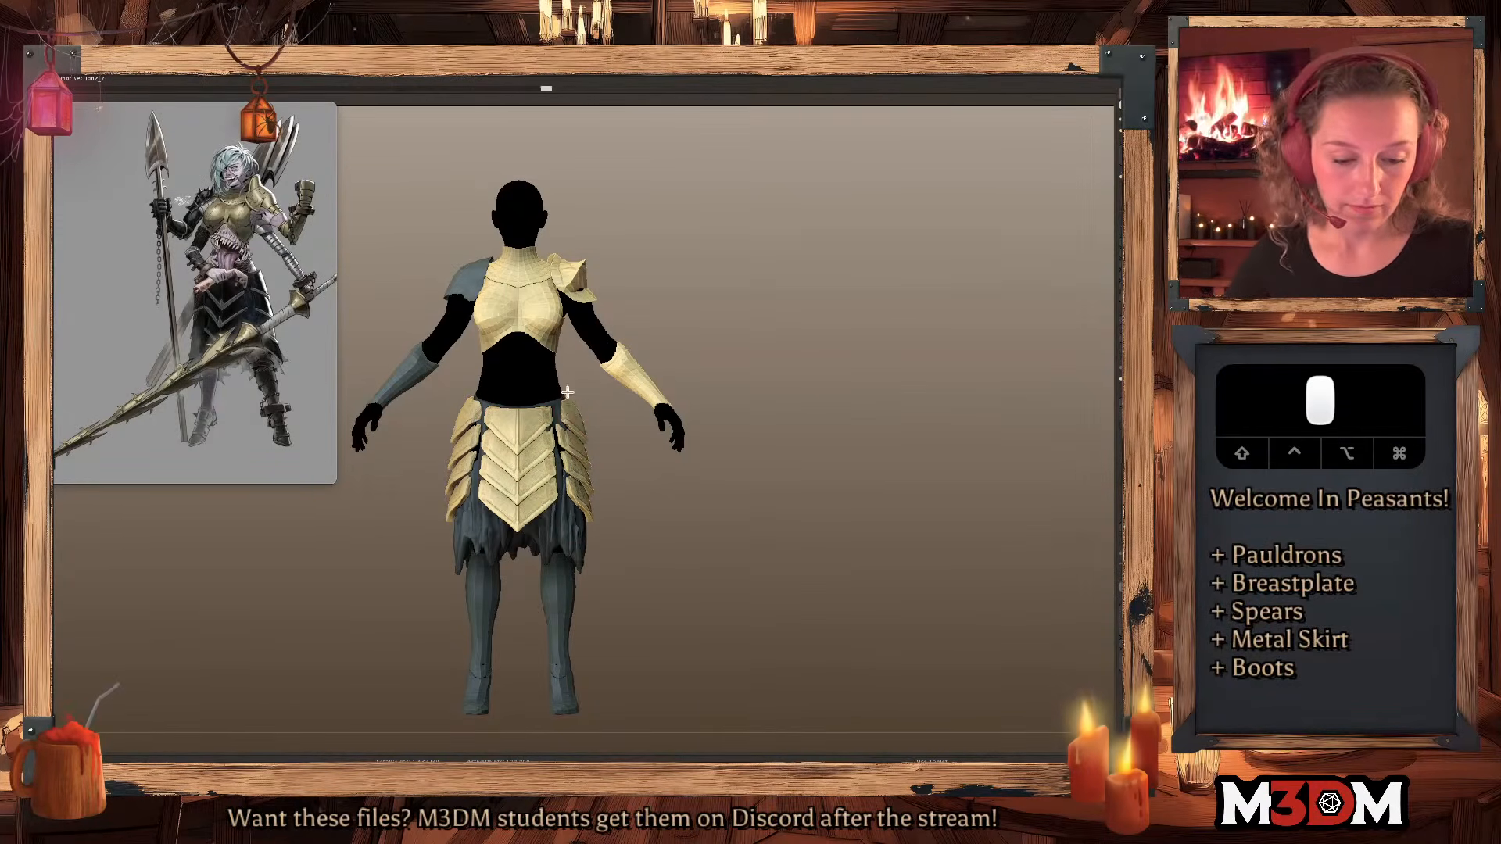
{"action": "left_click", "coordinate": [547, 430], "text": "alt"}
{"action": "left_click_drag", "start_coordinate": [538, 421], "coordinate": [550, 496]}
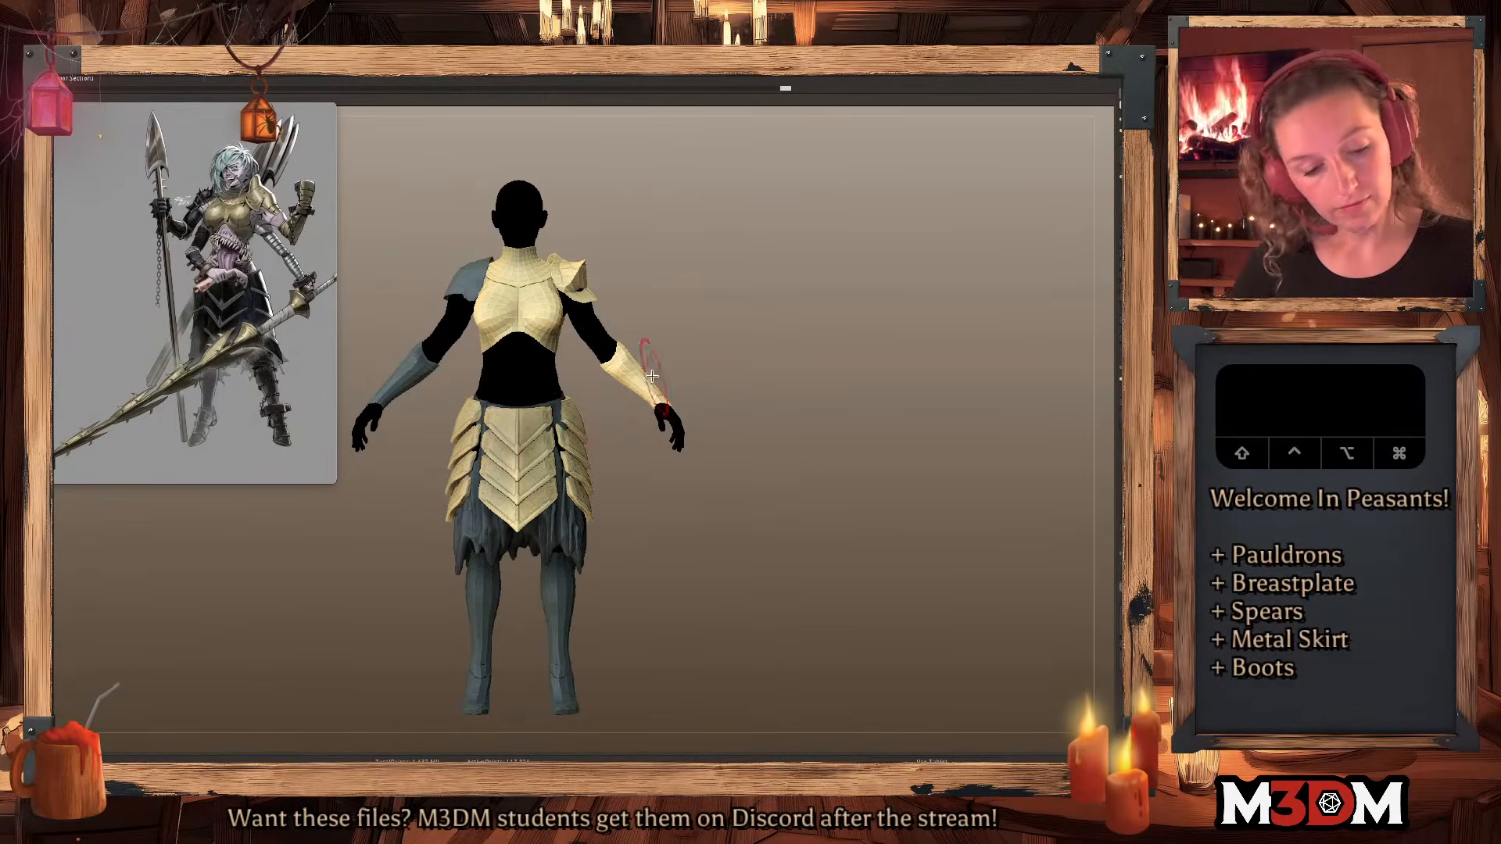
{"action": "left_click", "coordinate": [653, 355], "text": "alt"}
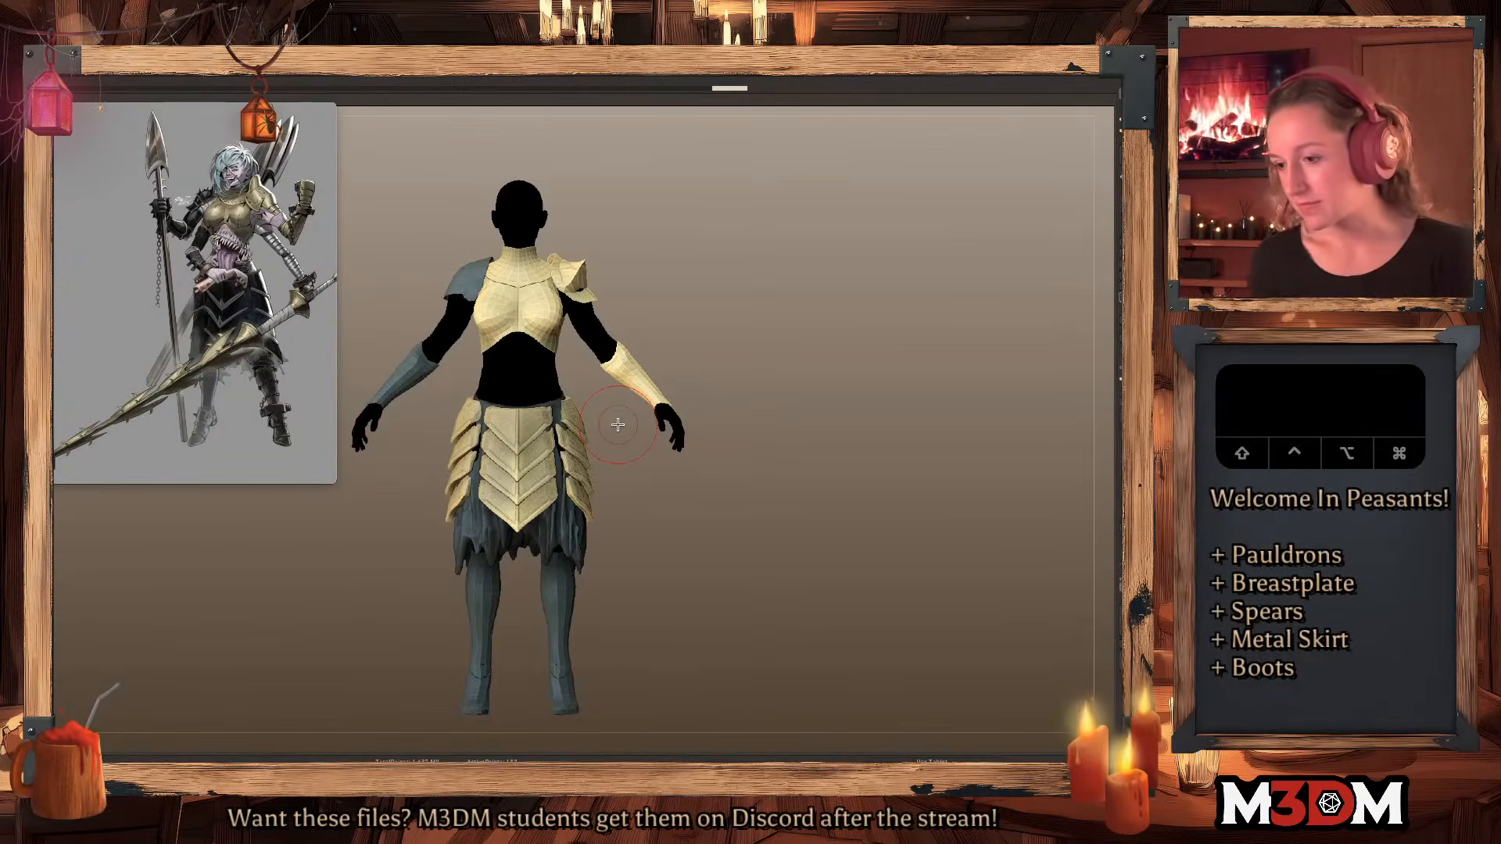
{"action": "mouse_move", "coordinate": [822, 478]}
{"action": "left_mouse_down"}
{"action": "mouse_move", "coordinate": [811, 505]}
{"action": "mouse_move", "coordinate": [787, 405]}
{"action": "left_mouse_up"}
{"action": "key", "text": "space"}
{"action": "key", "text": "super+z"}
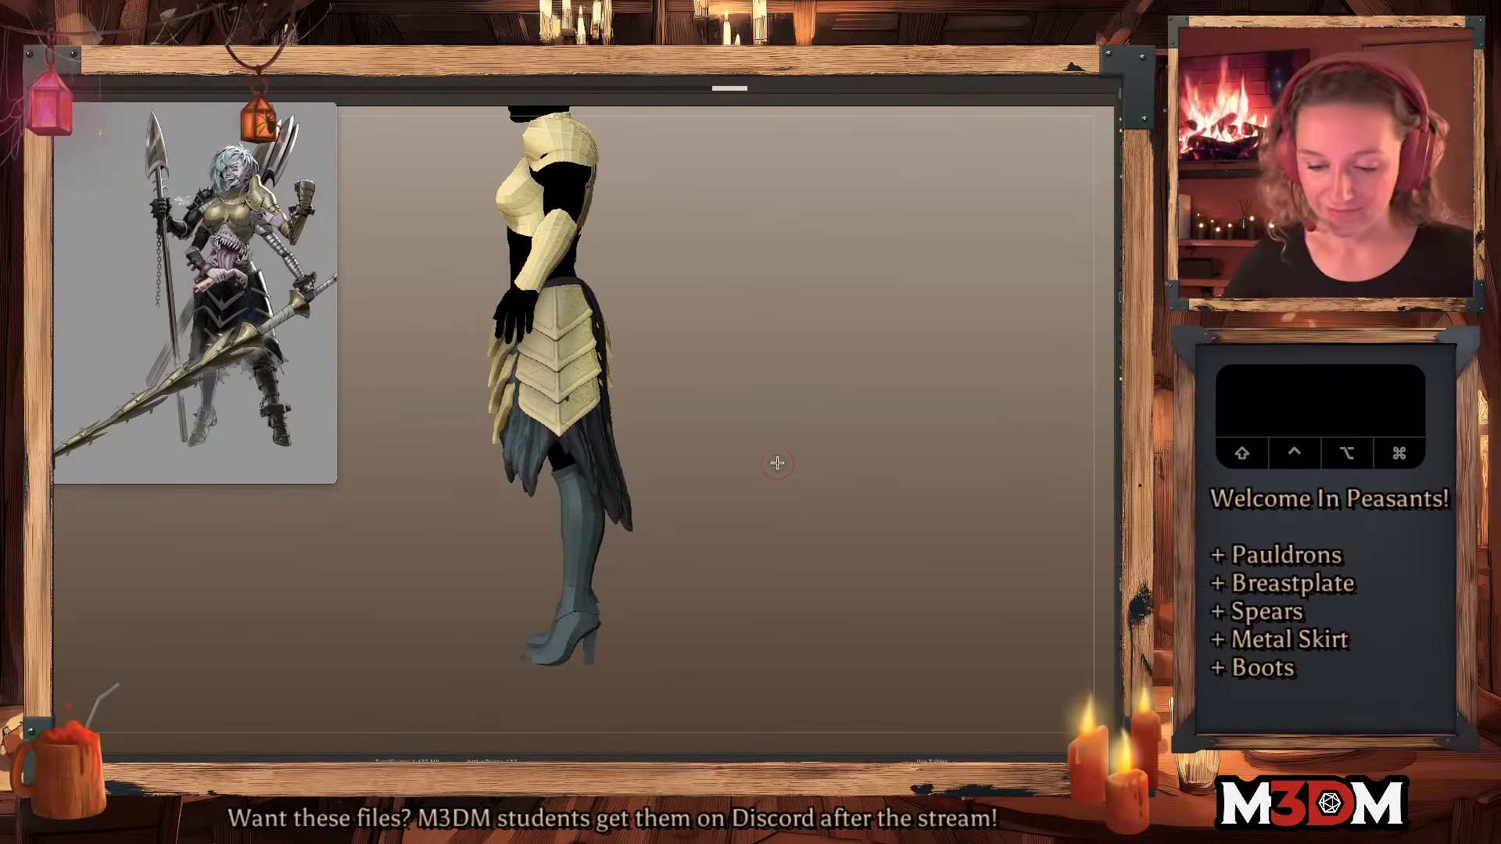
Try flattening the shoe and shortening its heel from the side.
{"action": "mouse_move", "coordinate": [797, 447]}
{"action": "left_mouse_down", "text": "alt"}
{"action": "mouse_move", "coordinate": [771, 523]}
{"action": "mouse_move", "coordinate": [768, 459]}
{"action": "mouse_move", "coordinate": [757, 483]}
{"action": "left_mouse_up", "text": "alt"}
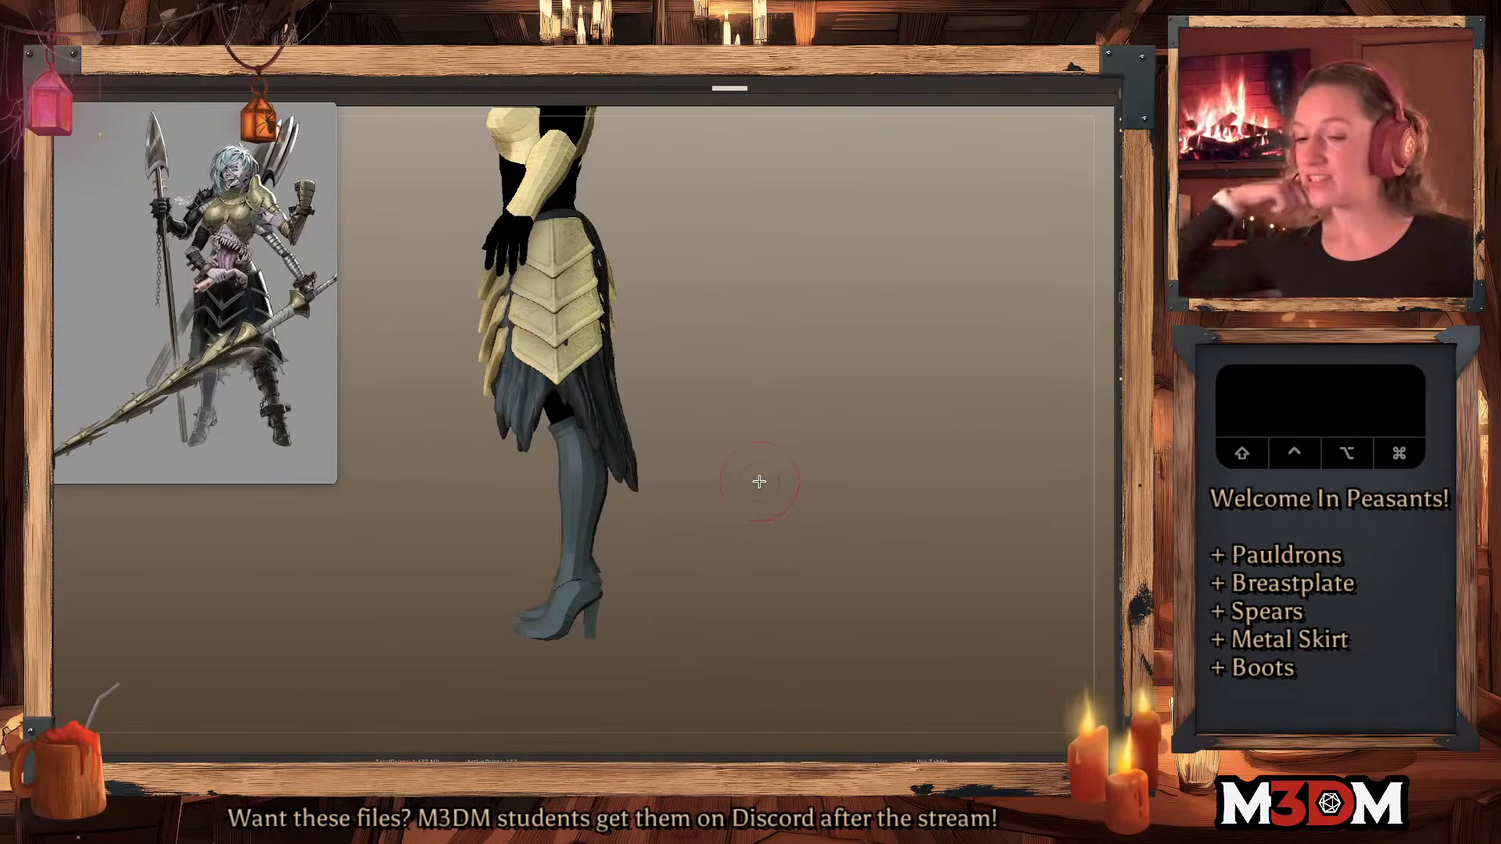
{"action": "left_click", "coordinate": [601, 588], "text": "alt"}
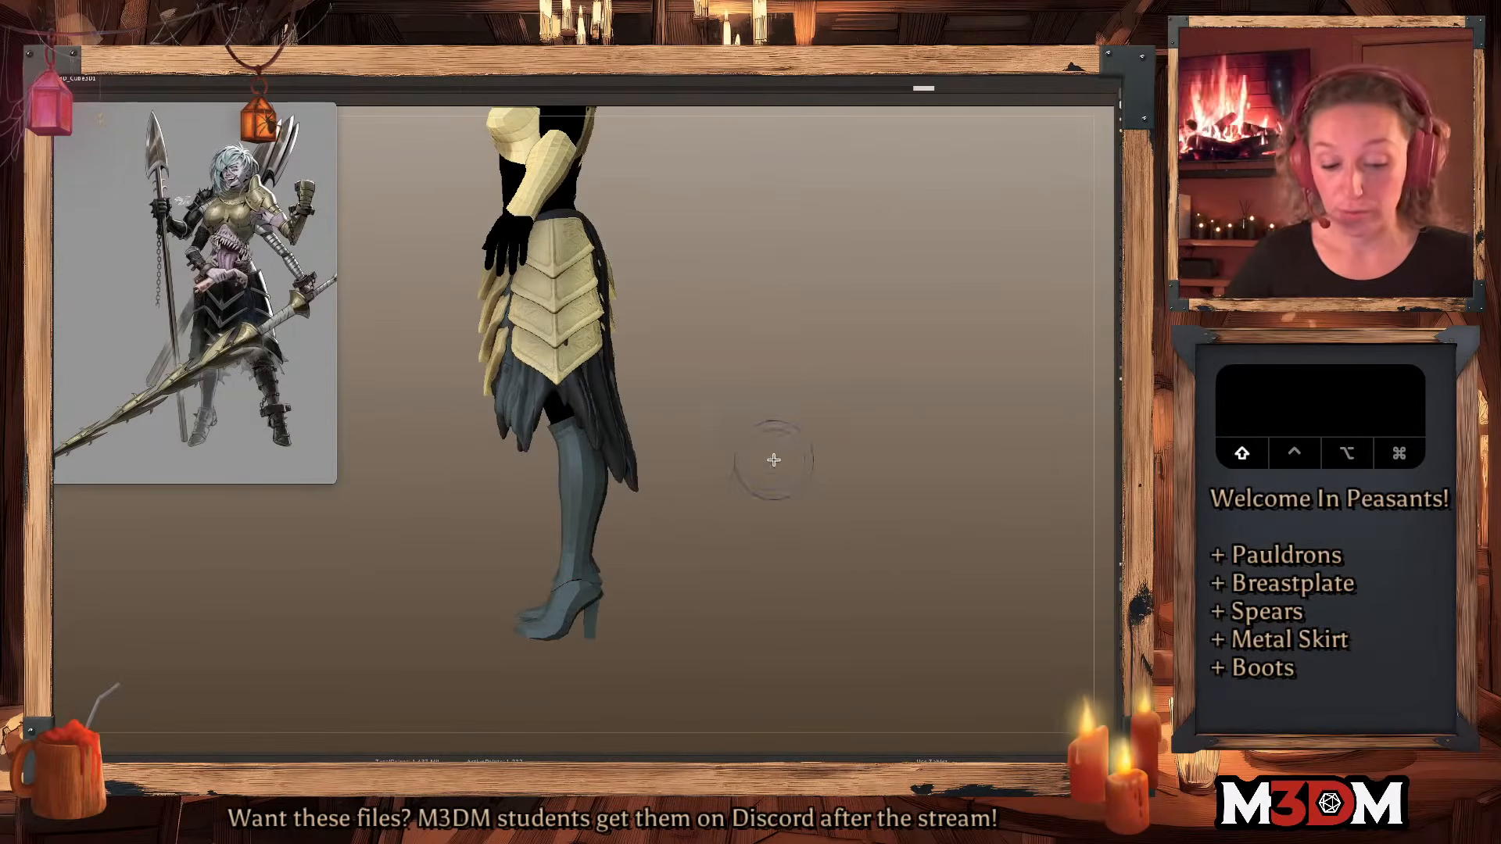
{"action": "left_click_drag", "start_coordinate": [810, 448], "coordinate": [801, 475], "text": "alt"}
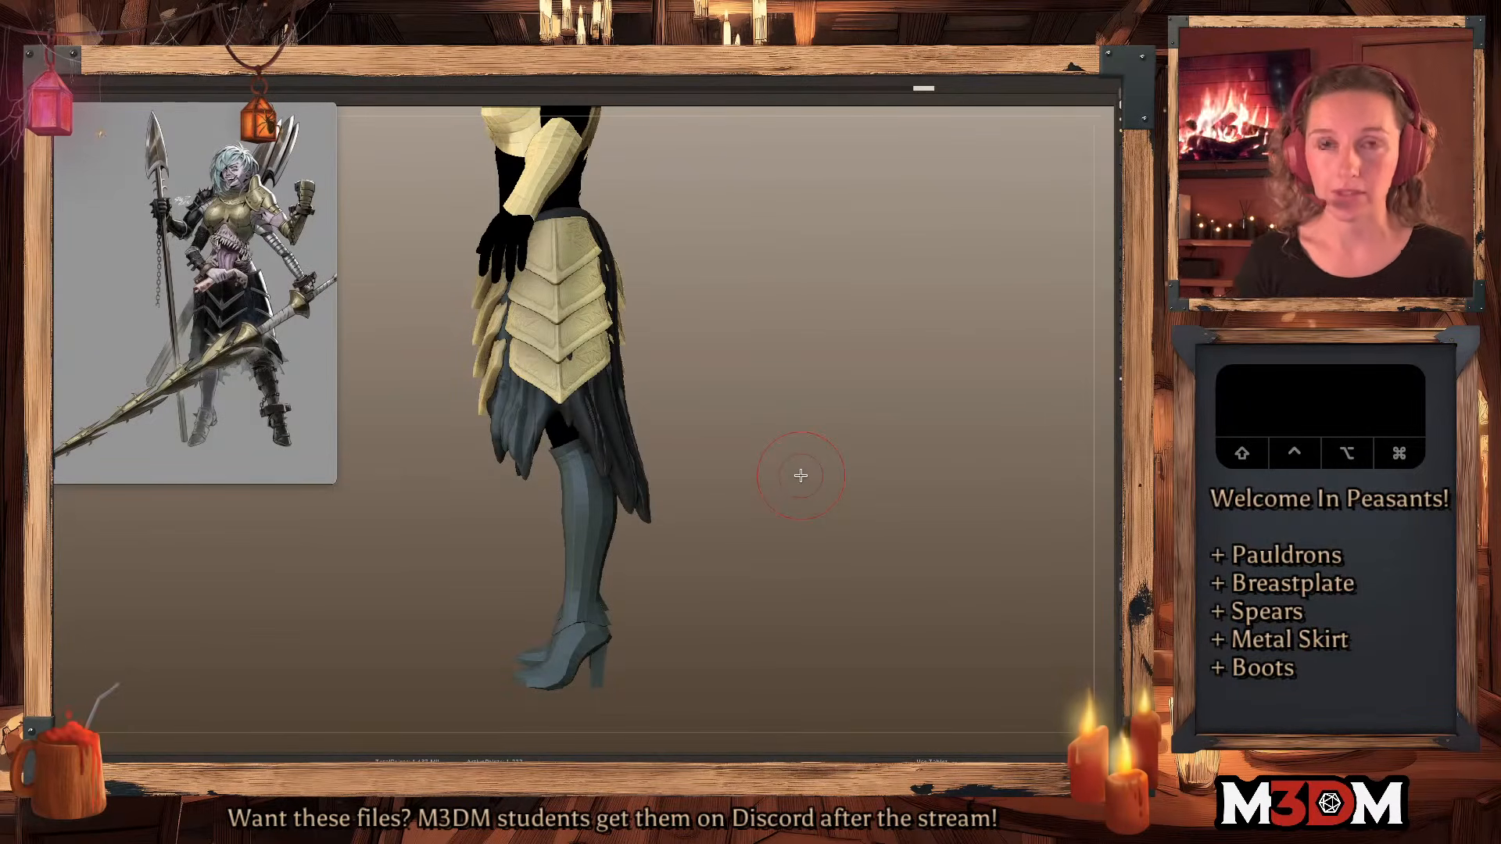
{"action": "left_click_drag", "start_coordinate": [602, 650], "coordinate": [608, 633]}
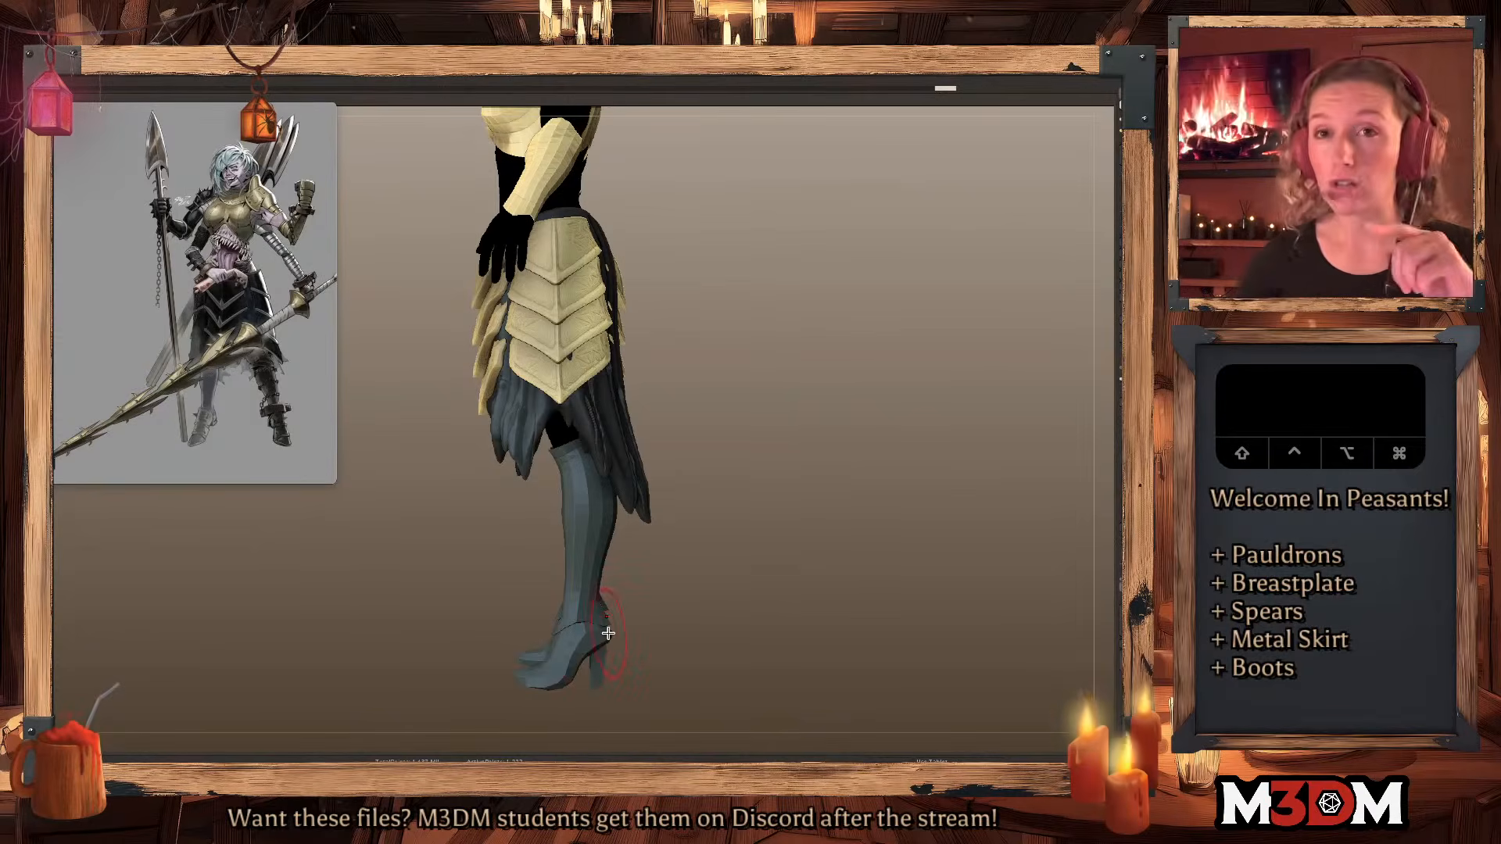
{"action": "left_click_drag", "start_coordinate": [737, 492], "coordinate": [737, 399], "text": "alt"}
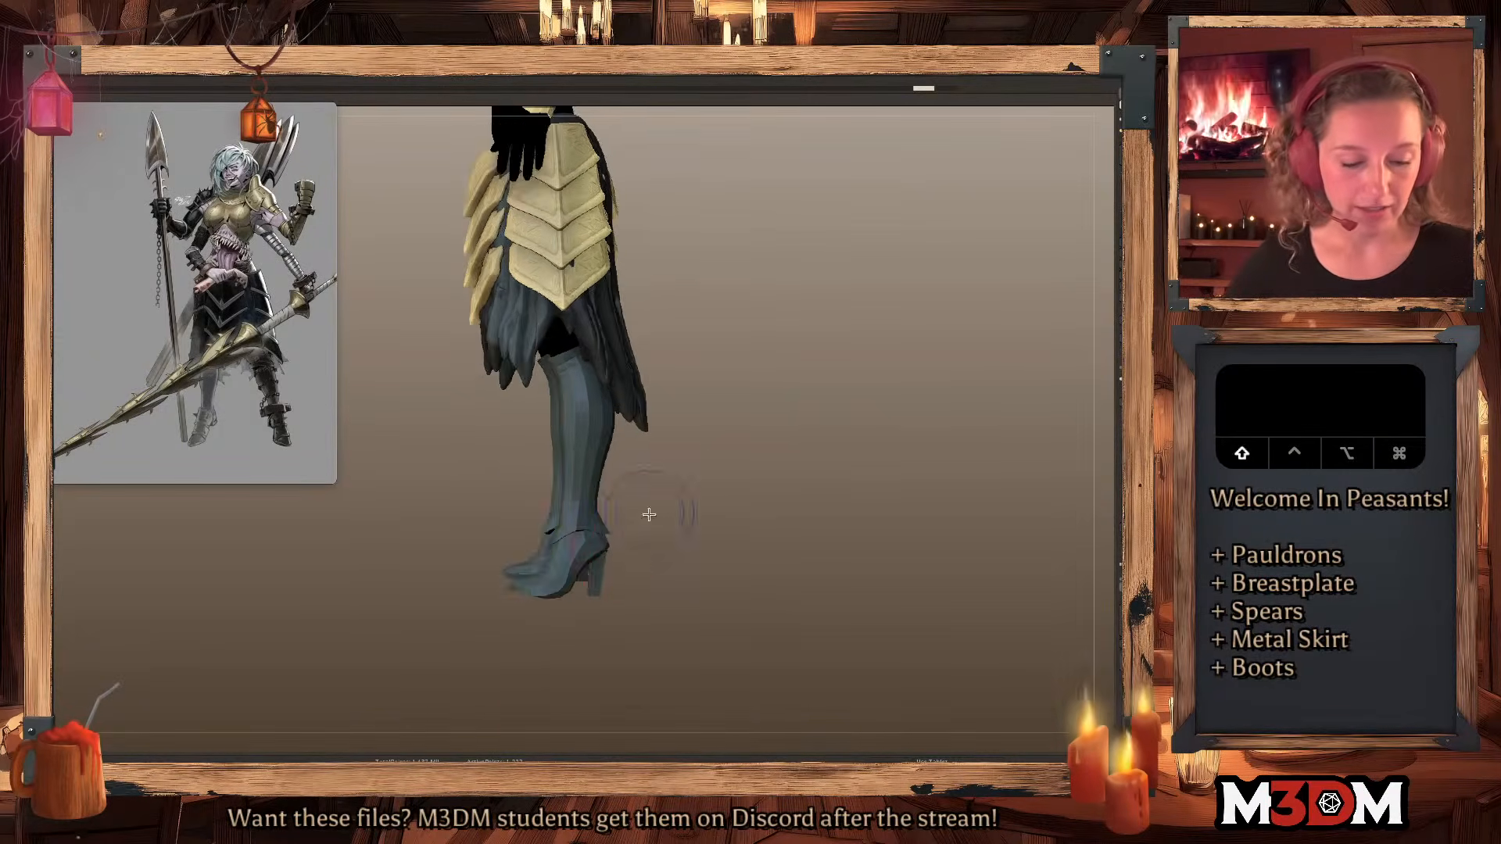
{"action": "mouse_move", "coordinate": [649, 516]}
{"action": "left_mouse_down"}
{"action": "mouse_move", "coordinate": [608, 551]}
{"action": "mouse_move", "coordinate": [618, 561]}
{"action": "mouse_move", "coordinate": [606, 548]}
{"action": "left_mouse_up"}
{"action": "key", "text": "super+z"}
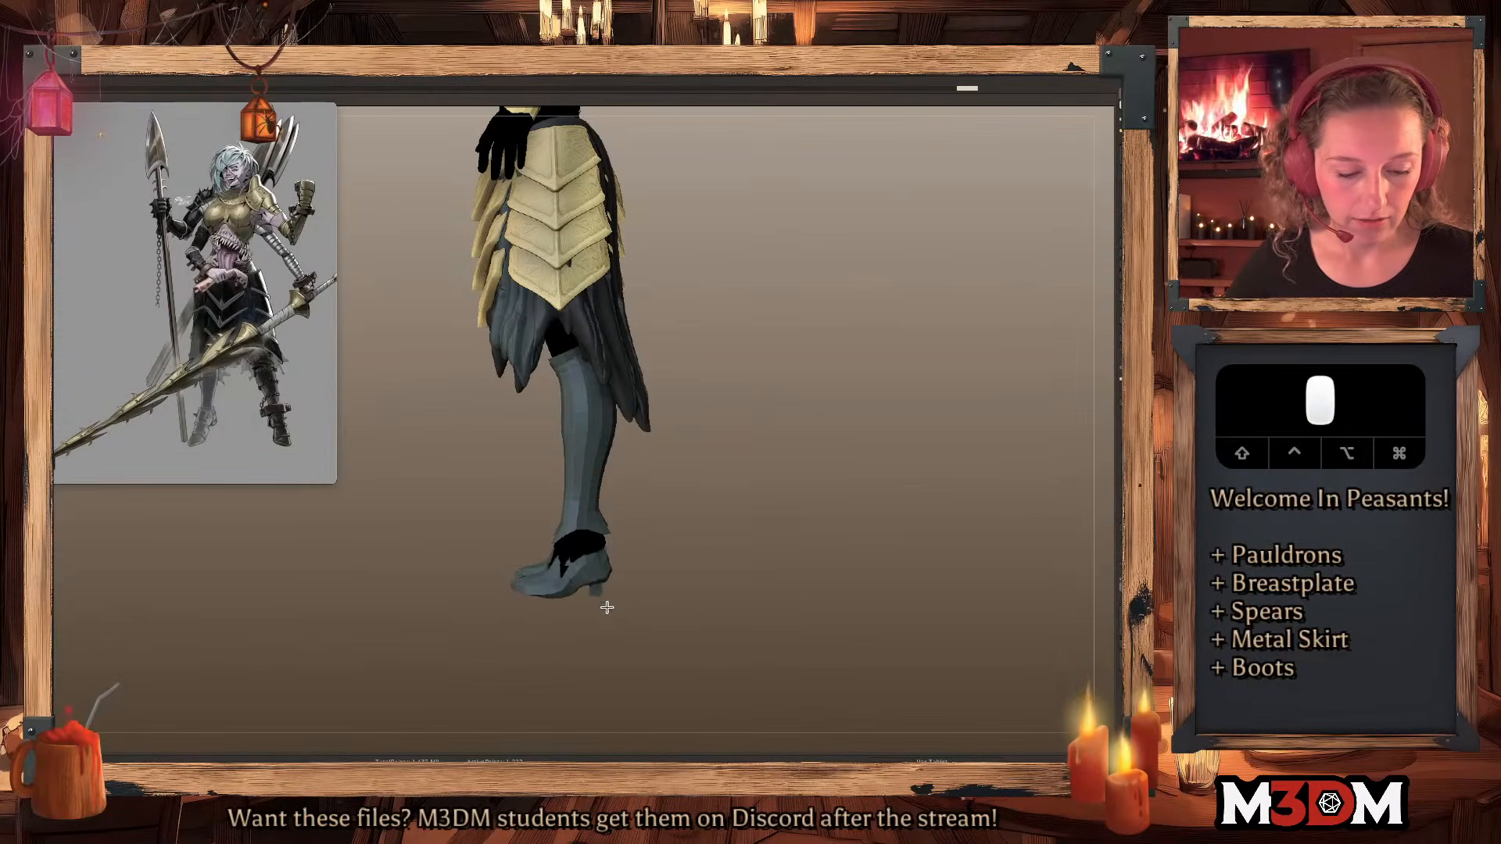
{"action": "left_click_drag", "start_coordinate": [852, 526], "coordinate": [843, 532], "text": "shift"}
{"action": "mouse_move", "coordinate": [603, 576]}
{"action": "left_mouse_down"}
{"action": "mouse_move", "coordinate": [608, 538]}
{"action": "mouse_move", "coordinate": [592, 549]}
{"action": "left_mouse_up"}
Undo the trial changes to the shoe and its heel.
{"action": "key", "text": "super+z"}
{"action": "key", "text": "super+z"}
{"action": "key", "text": "super+z"}
{"action": "key", "text": "super+z"}
{"action": "key", "text": "super+z"}
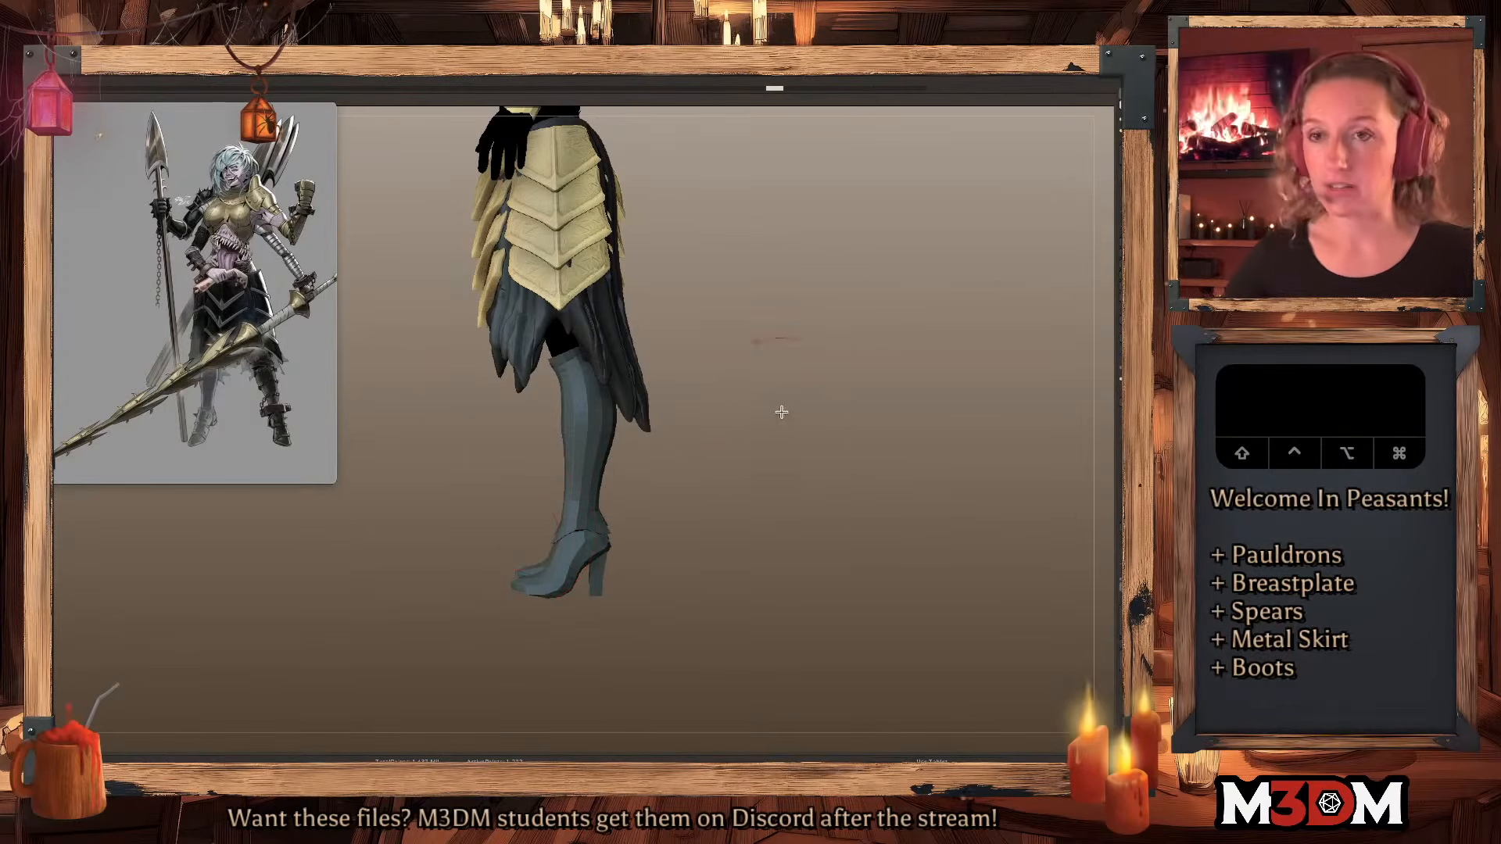
Try pulling the back of the shoe down around the heel from the side, and undo the change.
{"action": "left_click_drag", "start_coordinate": [605, 553], "coordinate": [608, 564]}
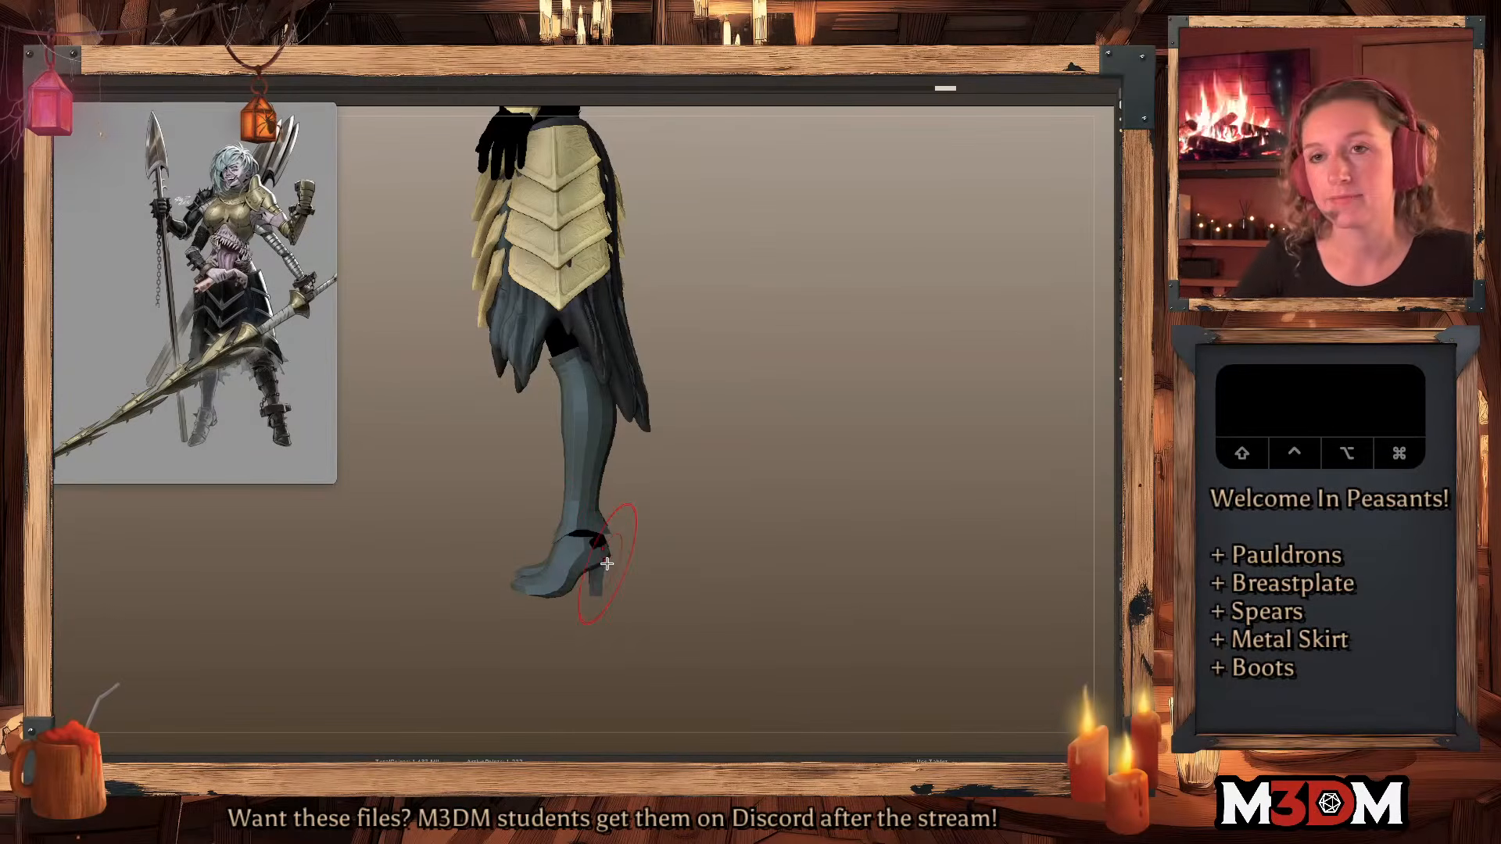
{"action": "mouse_move", "coordinate": [871, 423]}
{"action": "left_mouse_down", "text": "shift"}
{"action": "mouse_move", "coordinate": [888, 425]}
{"action": "mouse_move", "coordinate": [876, 443]}
{"action": "left_mouse_up", "text": "shift"}
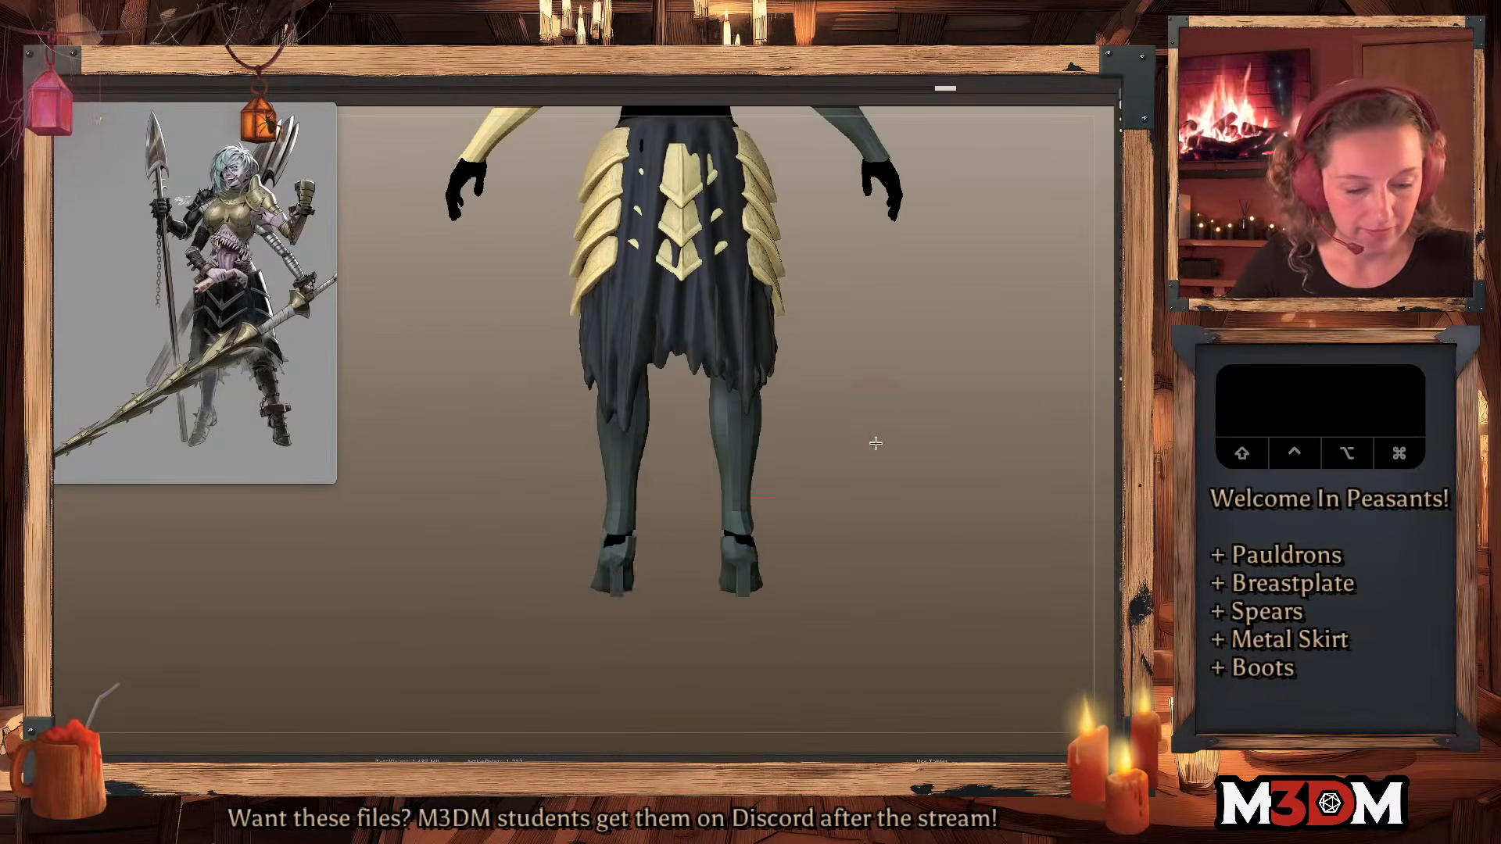
{"action": "key", "text": "super+z"}
{"action": "key", "text": "super+z"}
Nudge the back of the shoes slightly upward and outward at the heel, and check the wireframe on the full figure.
{"action": "left_click_drag", "start_coordinate": [745, 569], "coordinate": [752, 558]}
{"action": "mouse_move", "coordinate": [955, 438]}
{"action": "left_mouse_down"}
{"action": "mouse_move", "coordinate": [855, 529]}
{"action": "mouse_move", "coordinate": [855, 509]}
{"action": "mouse_move", "coordinate": [884, 506]}
{"action": "mouse_move", "coordinate": [886, 469]}
{"action": "left_mouse_up"}
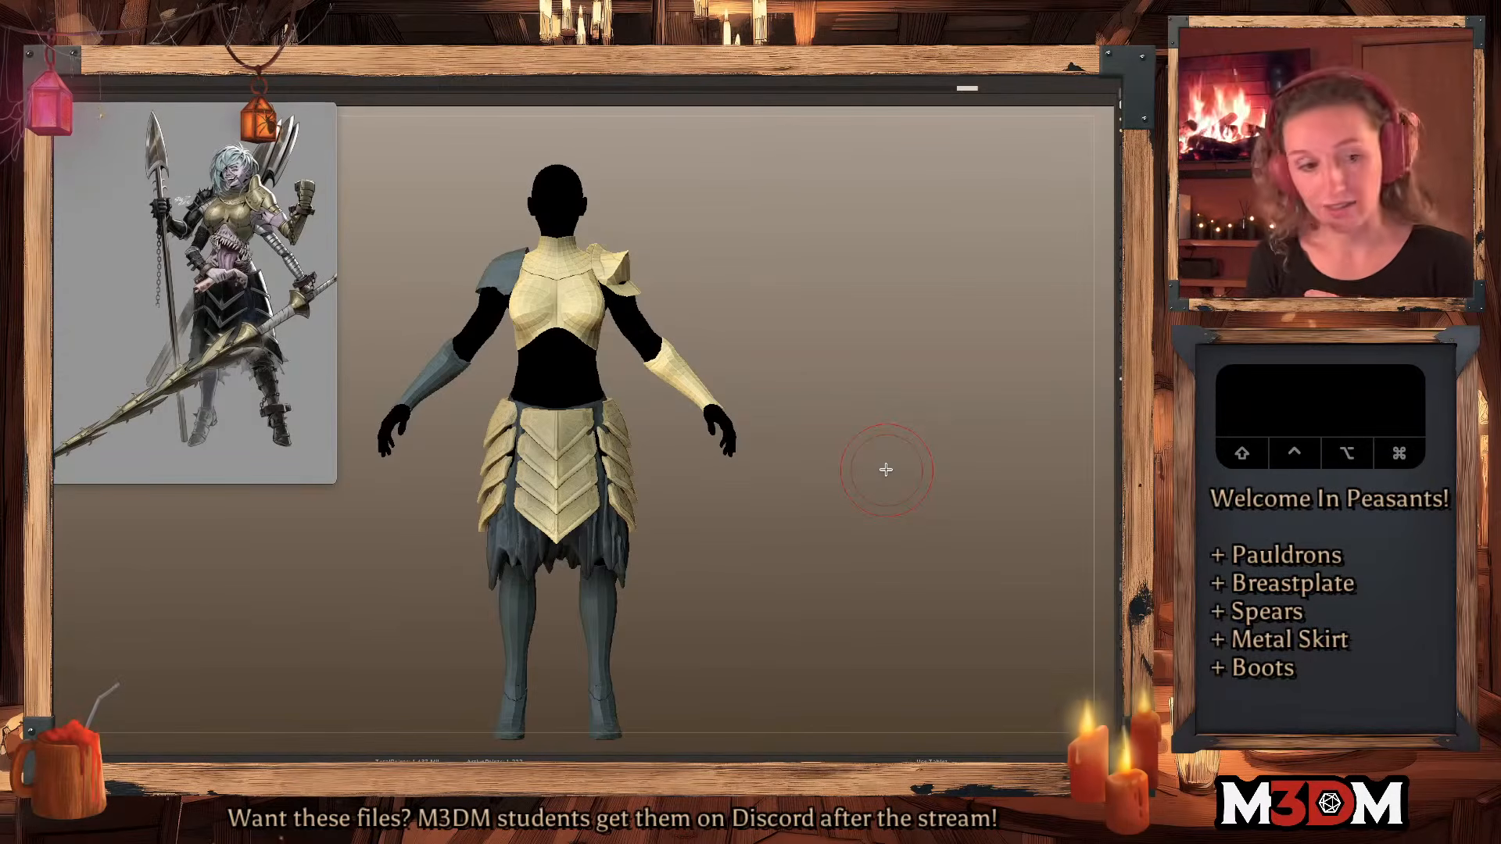
{"action": "key", "text": "shift+f"}
{"action": "key", "text": "shift+f"}
{"action": "left_click_drag", "start_coordinate": [888, 381], "coordinate": [894, 413], "text": "alt"}
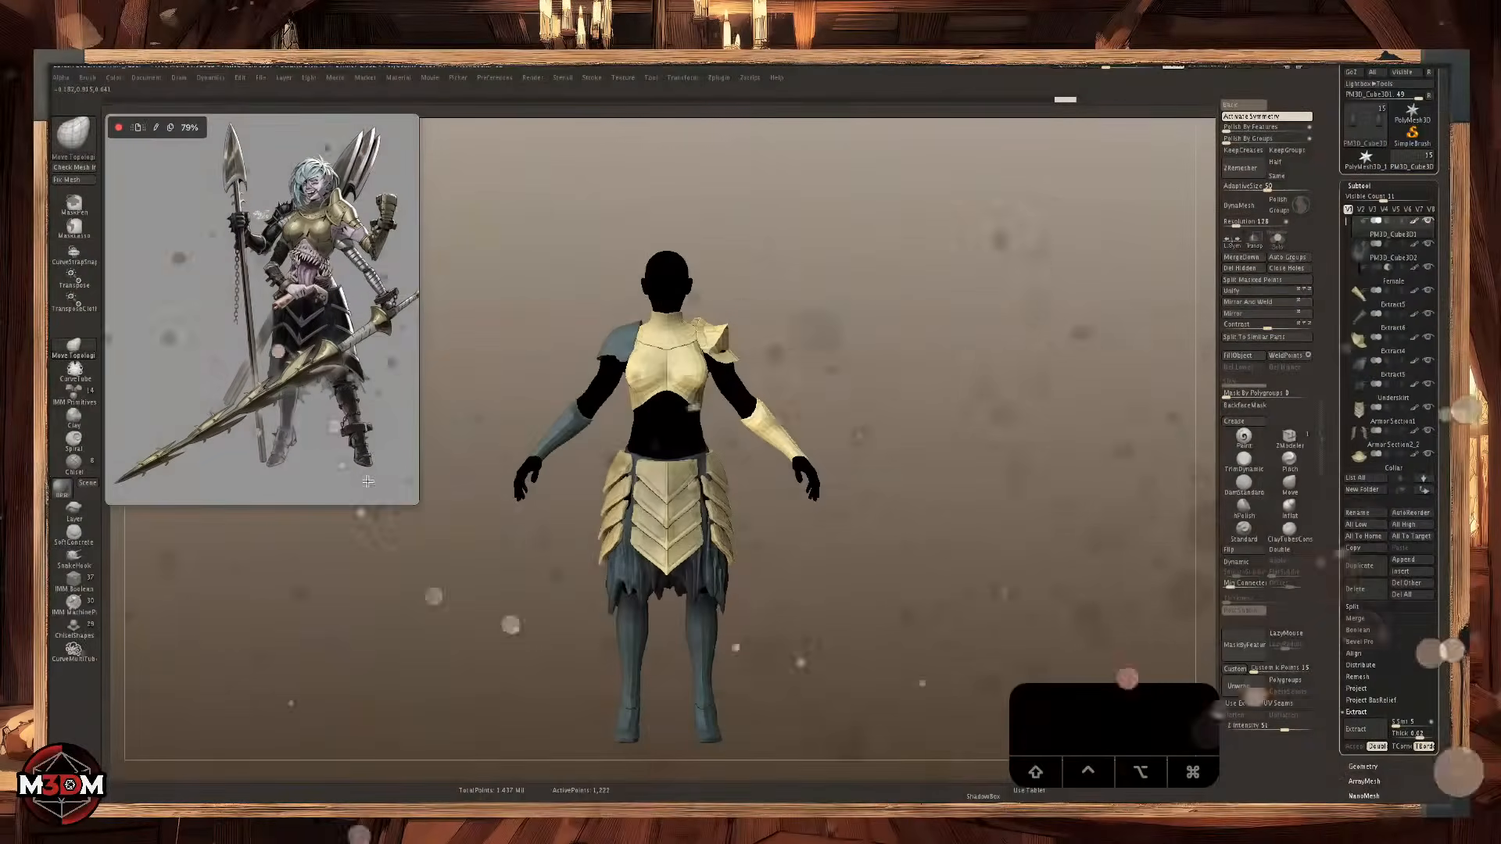
Shrink the character reference image and park it in the lower corner of the canvas beside the figure.
{"action": "mouse_move", "coordinate": [348, 357]}
{"action": "left_mouse_down"}
{"action": "mouse_move", "coordinate": [369, 364]}
{"action": "mouse_move", "coordinate": [361, 353]}
{"action": "left_mouse_up"}
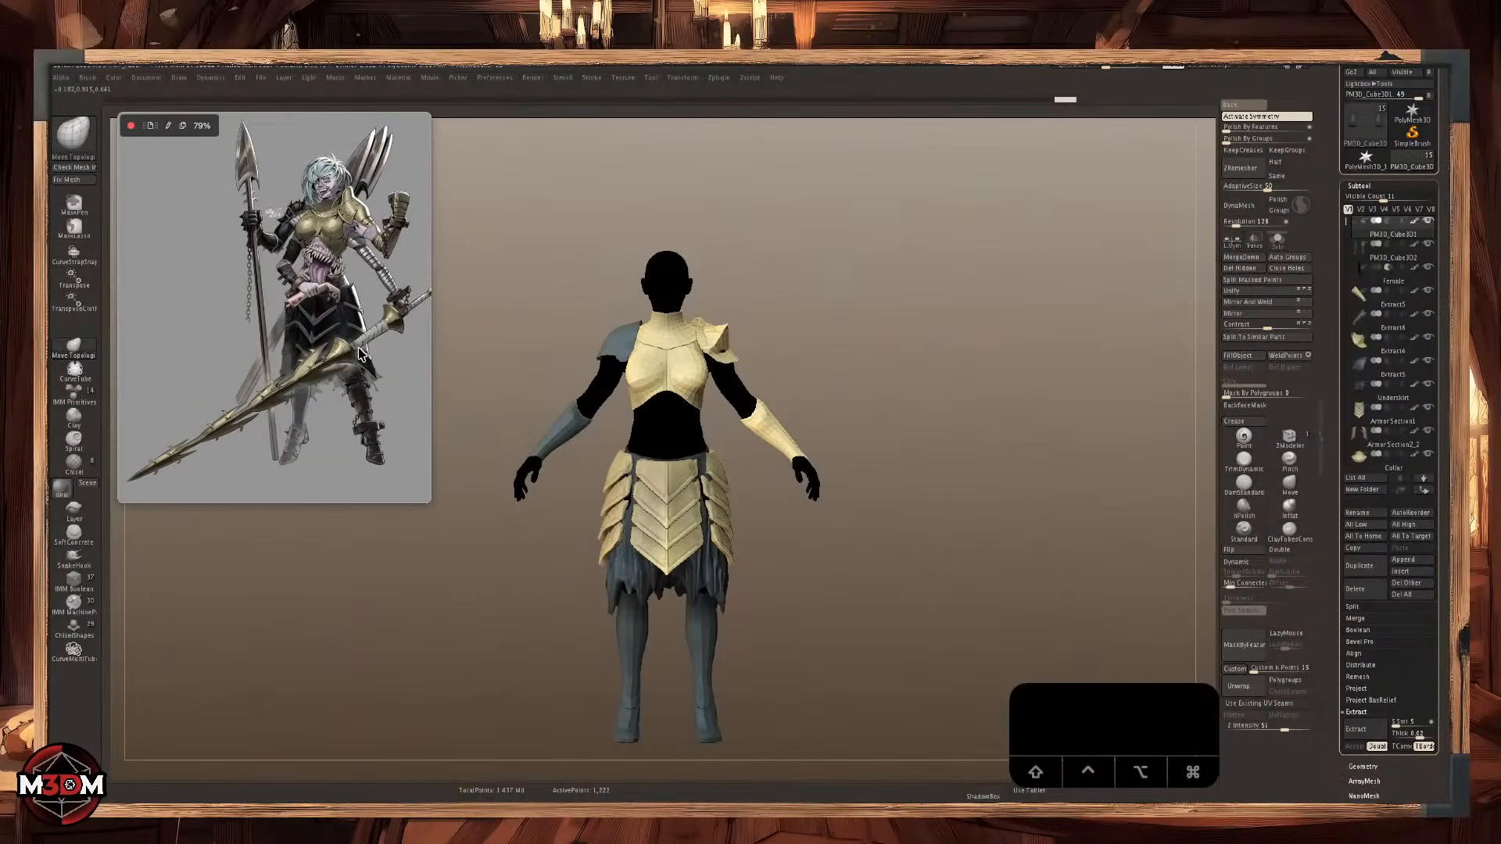
{"action": "left_click", "coordinate": [1126, 655]}
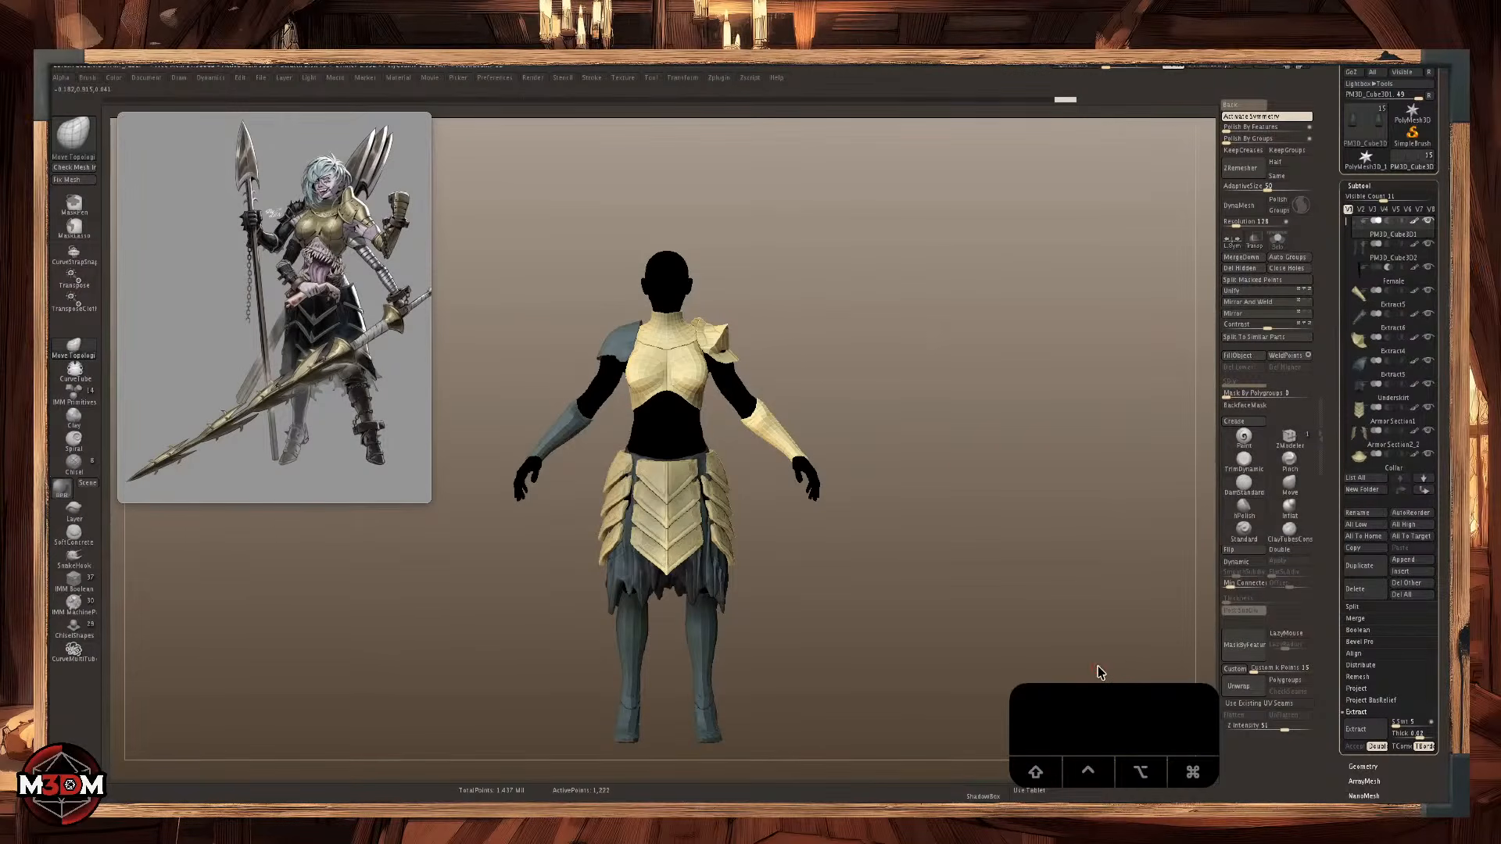
{"action": "left_click_drag", "start_coordinate": [920, 410], "coordinate": [899, 435], "text": "alt"}
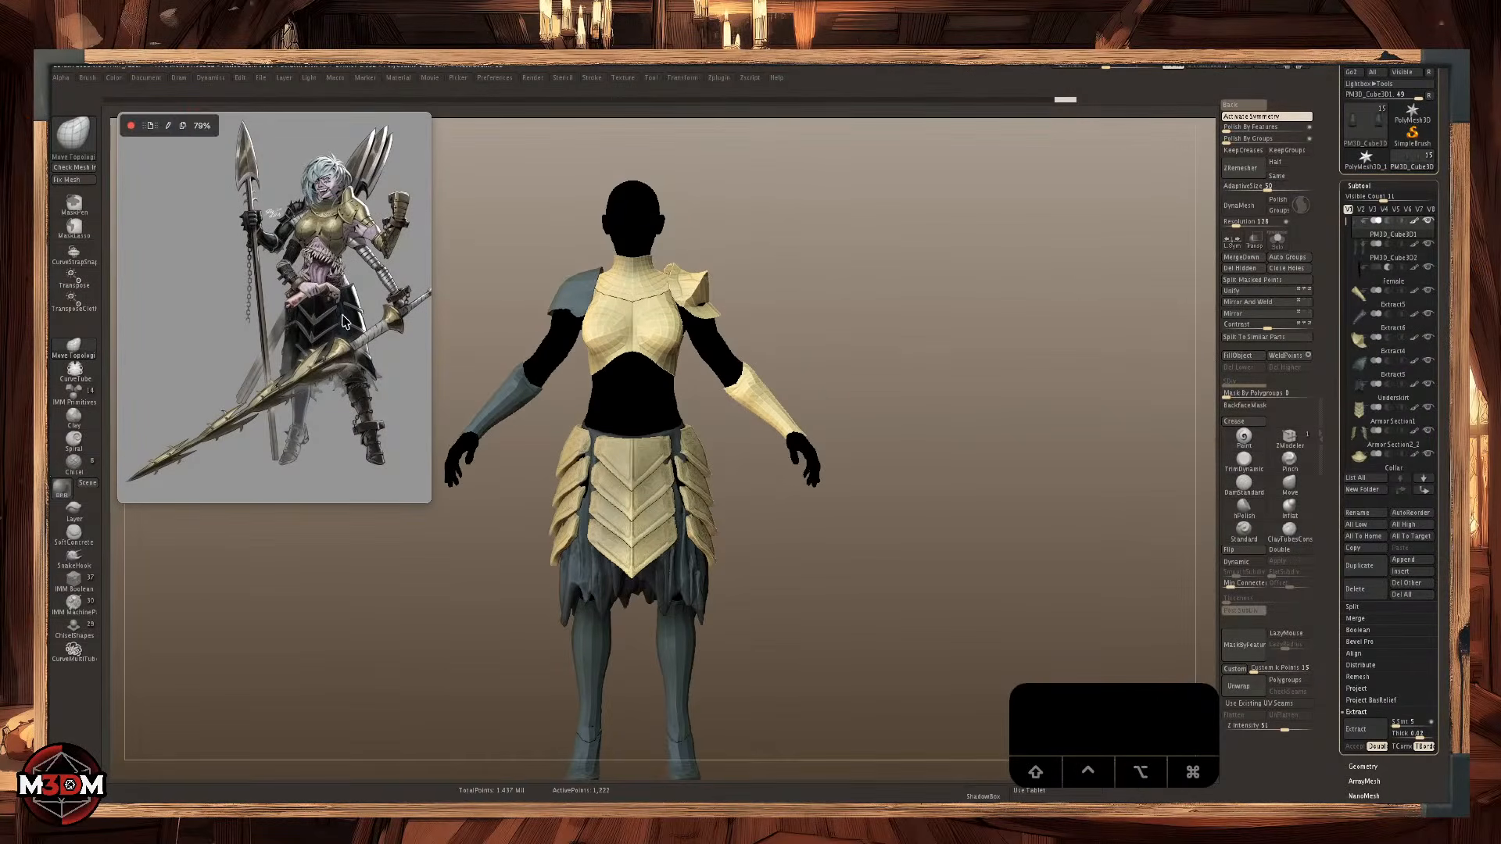
{"action": "left_click_drag", "start_coordinate": [425, 118], "coordinate": [275, 253]}
{"action": "left_click_drag", "start_coordinate": [265, 312], "coordinate": [262, 579]}
{"action": "left_click_drag", "start_coordinate": [930, 262], "coordinate": [891, 284], "text": "alt"}
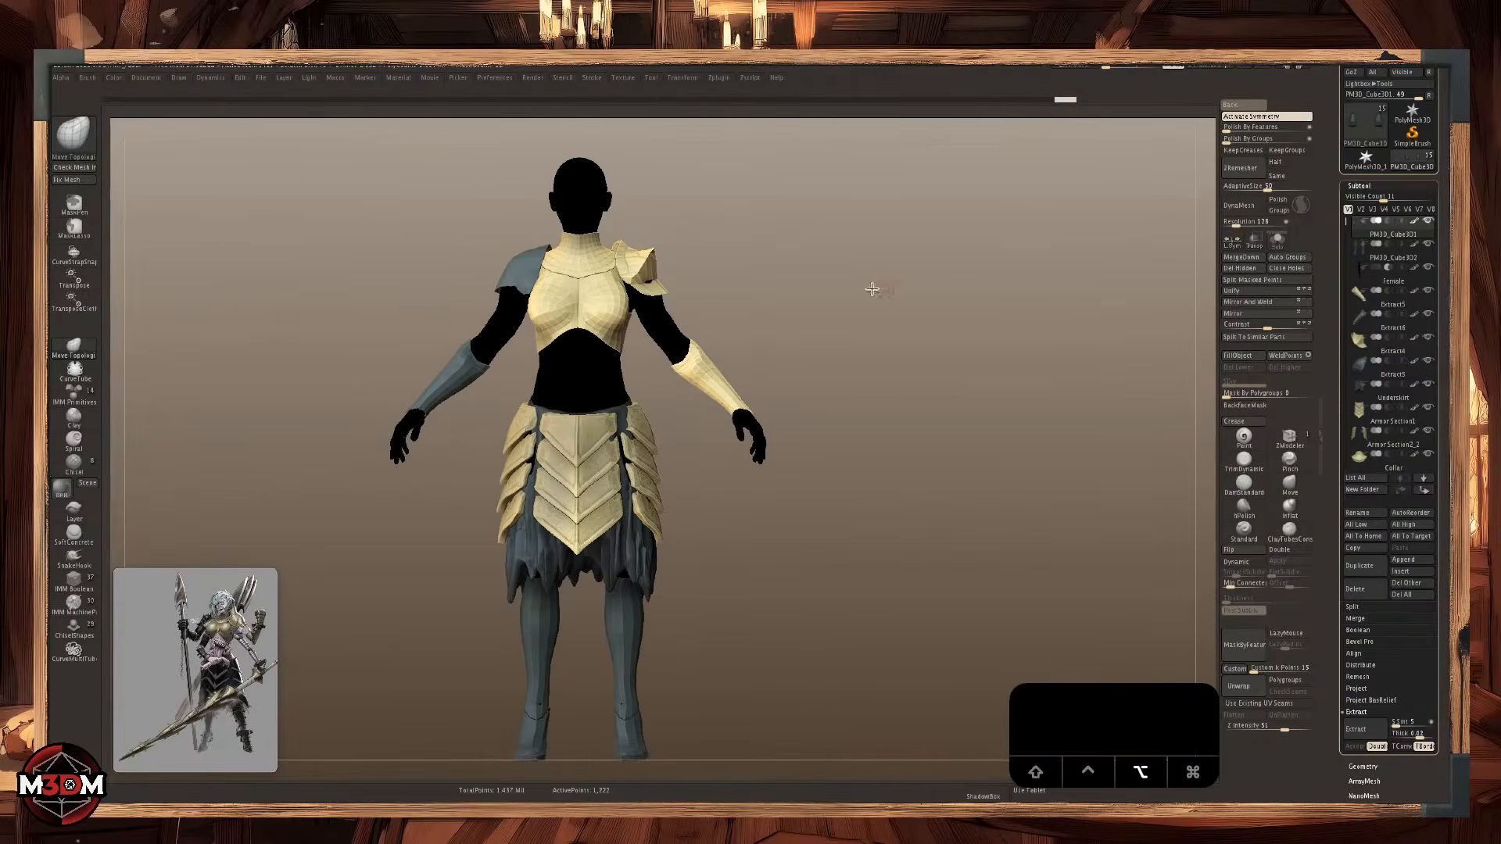
Compare the figure with individual lights toggled, and leave only the white main light on with the orange second light off.
{"action": "left_click", "coordinate": [290, 78]}
{"action": "left_click", "coordinate": [309, 79]}
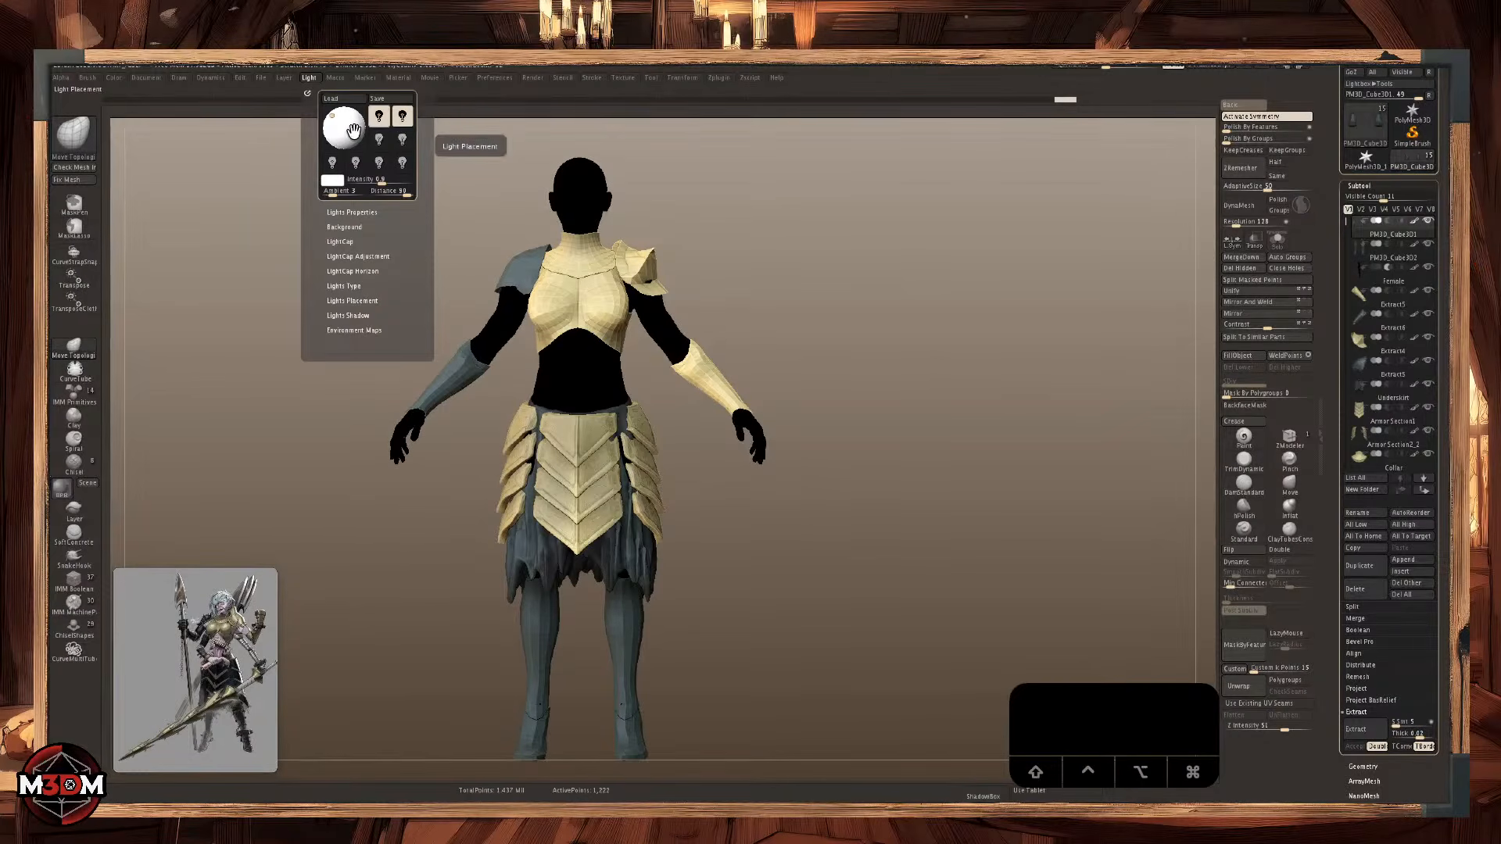
{"action": "left_click", "coordinate": [380, 121]}
{"action": "left_click", "coordinate": [380, 122]}
{"action": "left_click", "coordinate": [380, 121]}
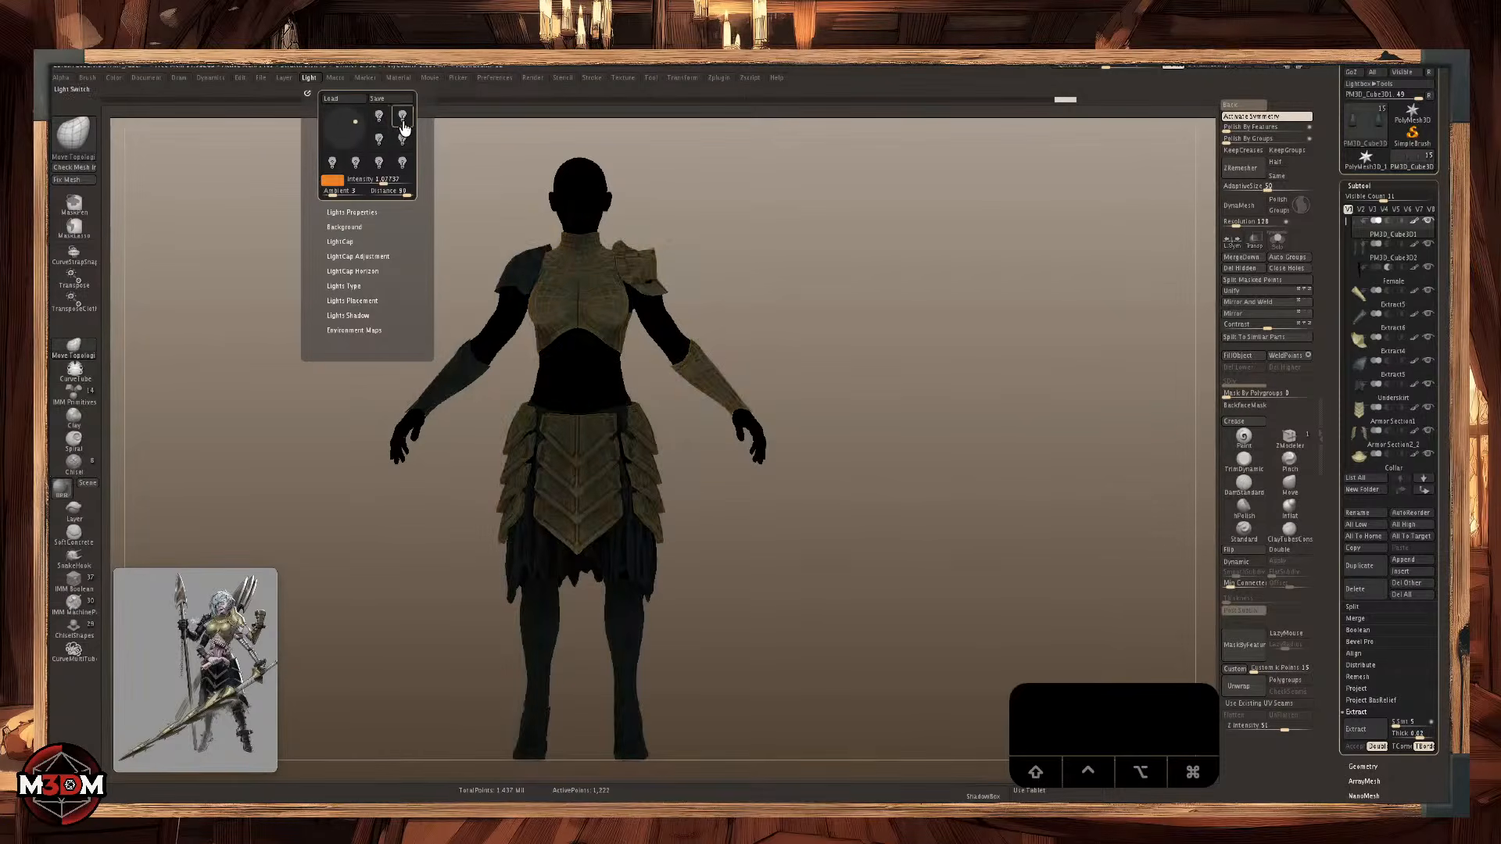
{"action": "left_click", "coordinate": [381, 121]}
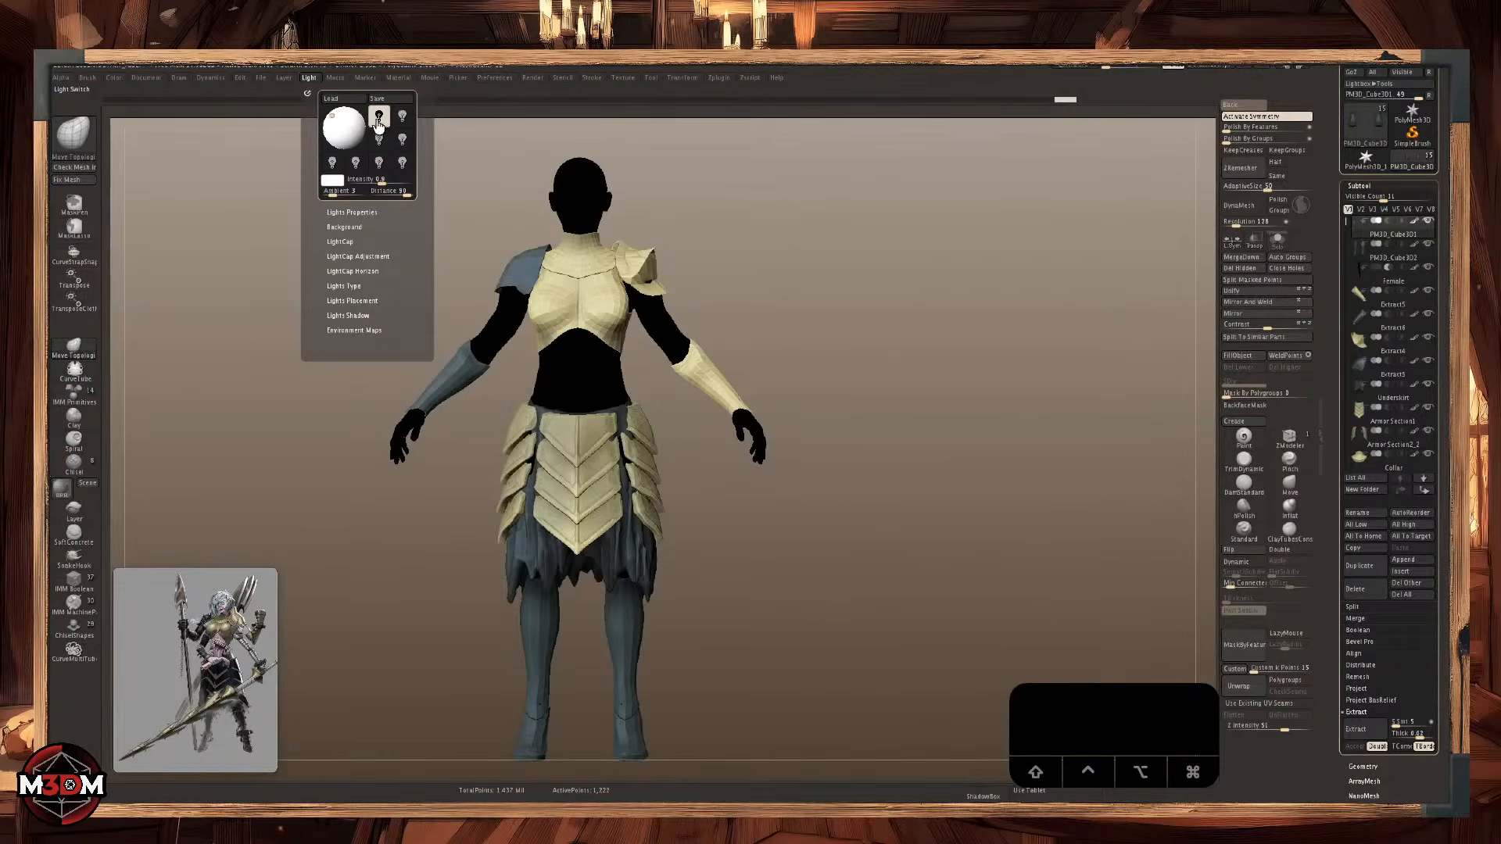
Test several directions for the white main light and place it shining from the upper left of the figure.
{"action": "left_click", "coordinate": [344, 127]}
{"action": "left_click", "coordinate": [337, 122]}
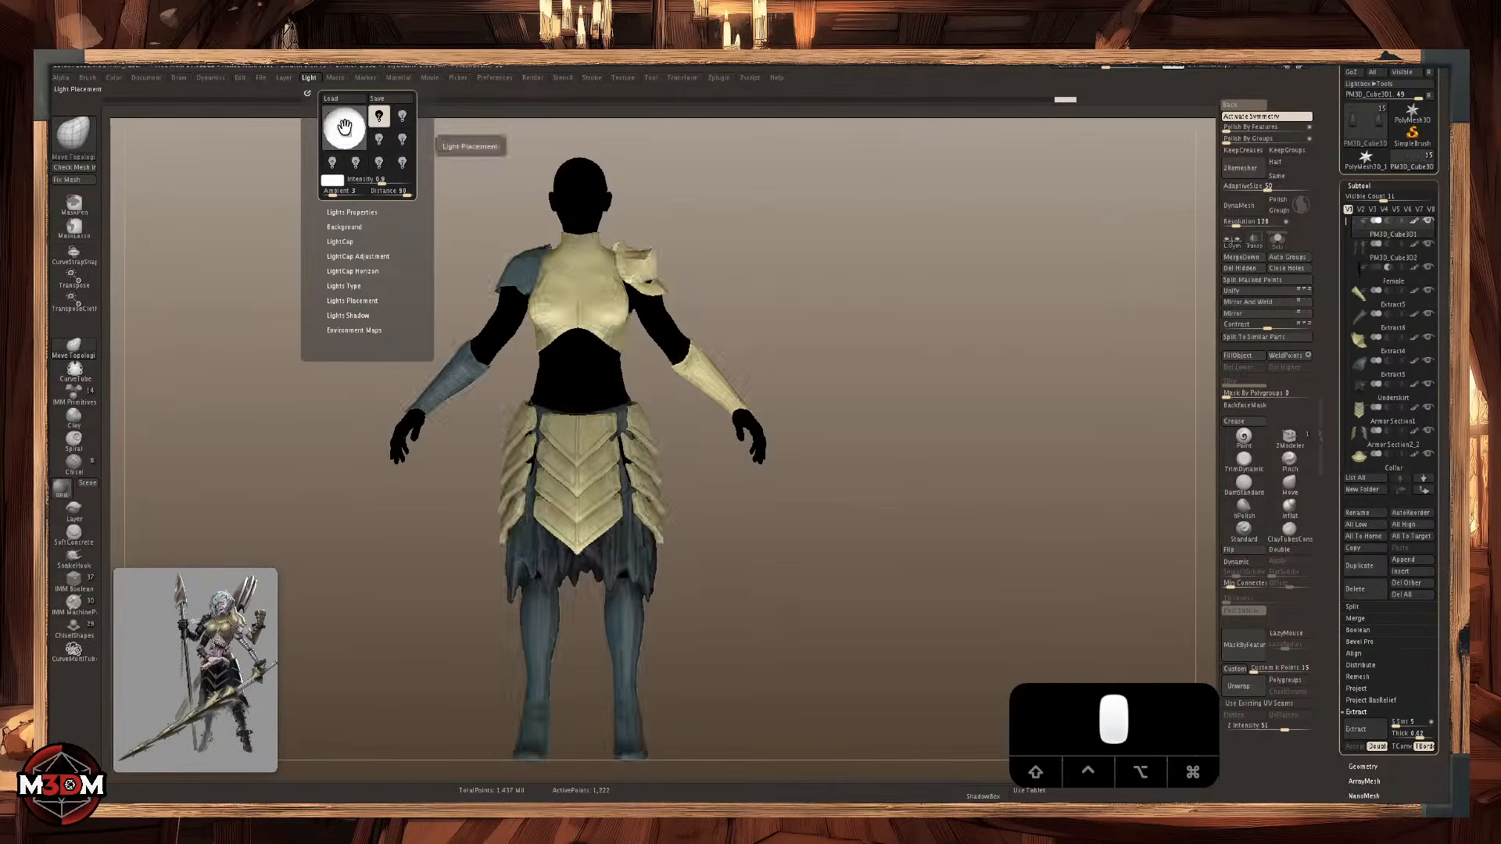
{"action": "left_click_drag", "start_coordinate": [337, 122], "coordinate": [358, 122]}
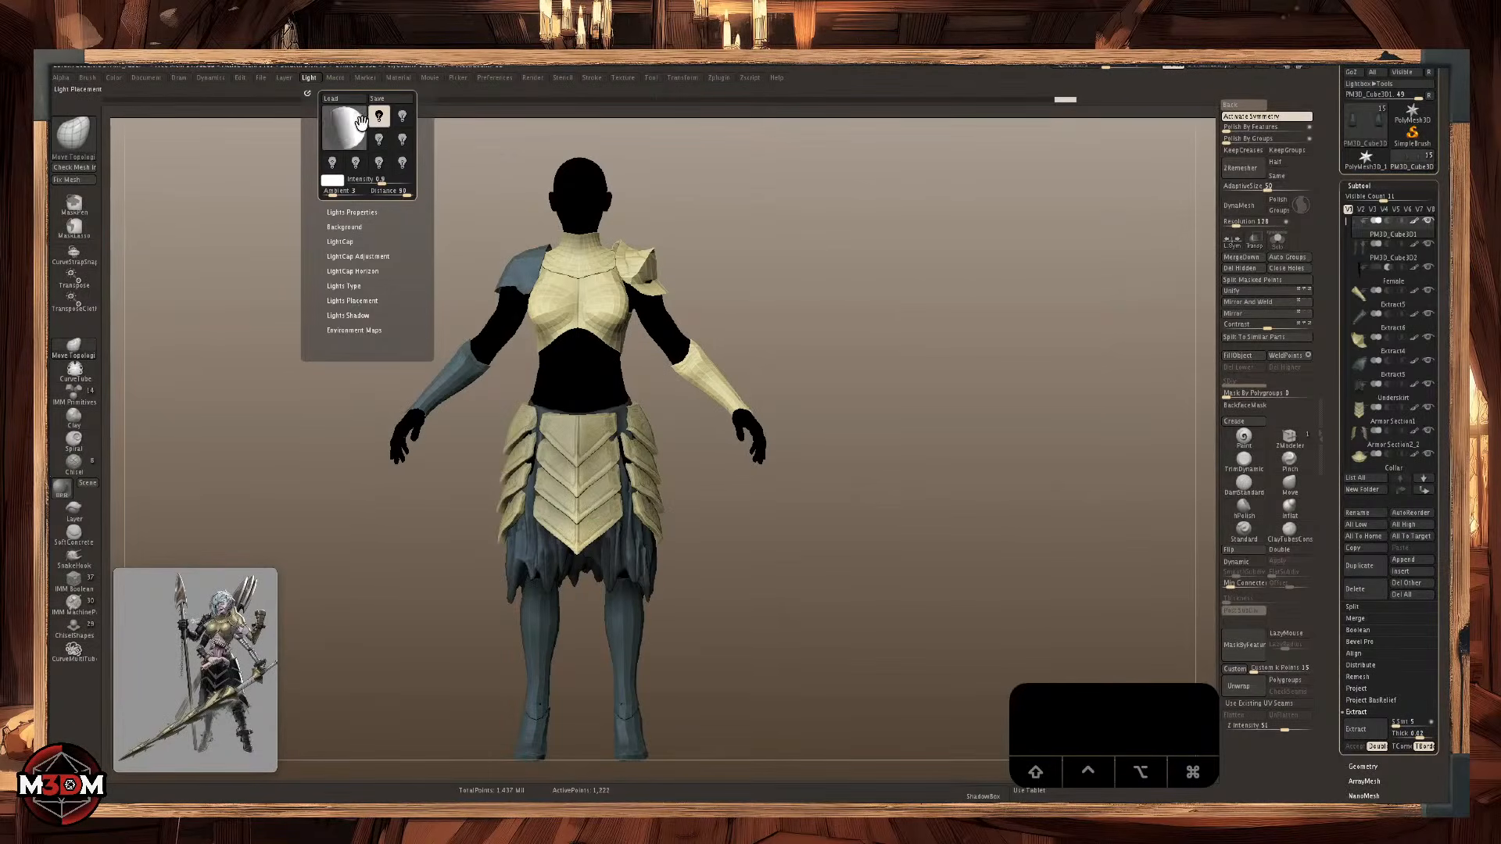
{"action": "left_click", "coordinate": [353, 137]}
{"action": "left_click", "coordinate": [340, 125]}
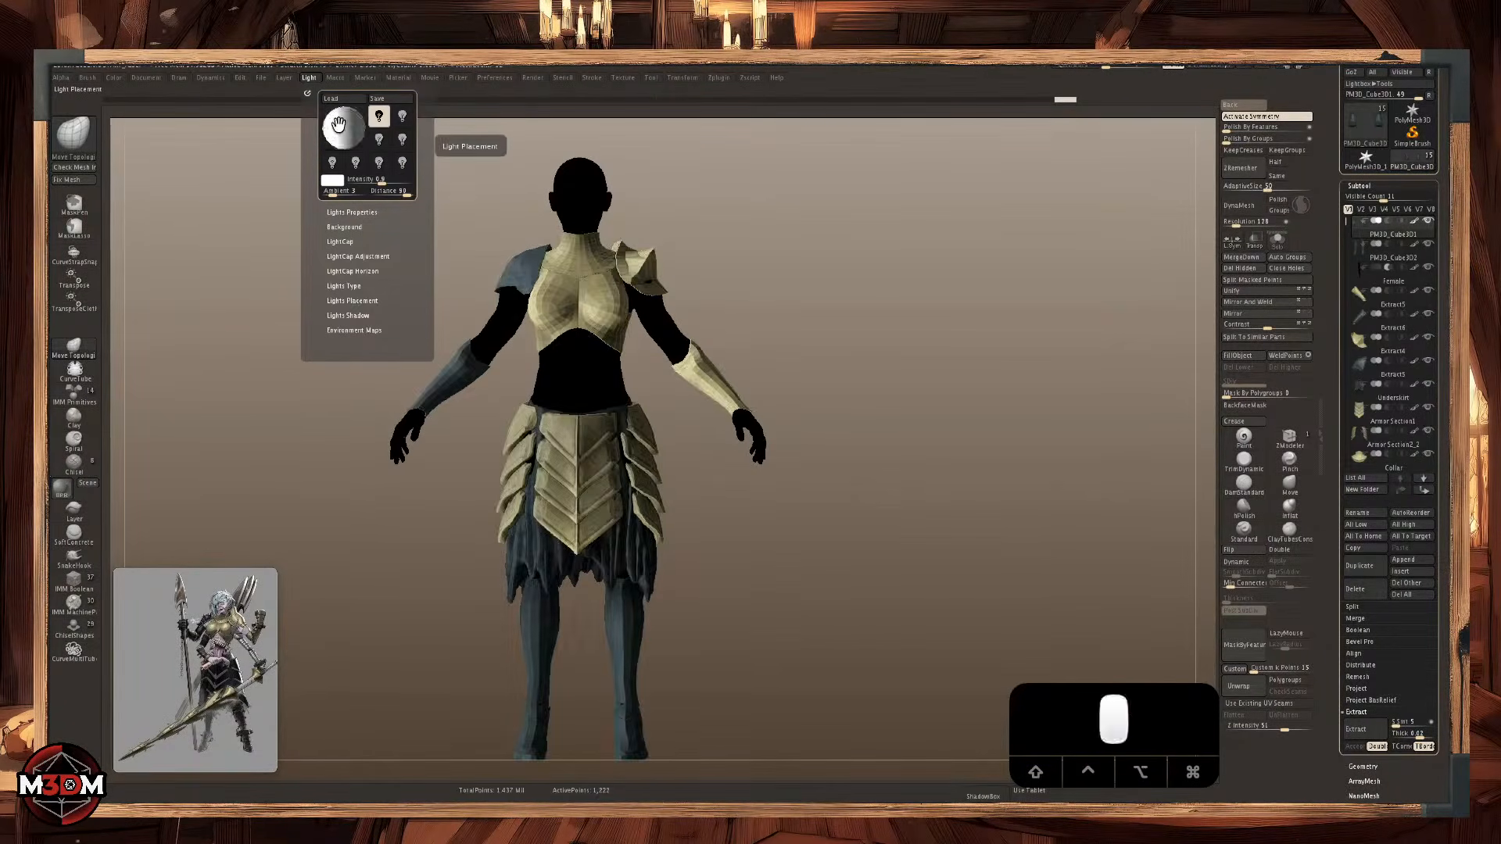
{"action": "left_click", "coordinate": [349, 125]}
{"action": "left_click", "coordinate": [347, 126]}
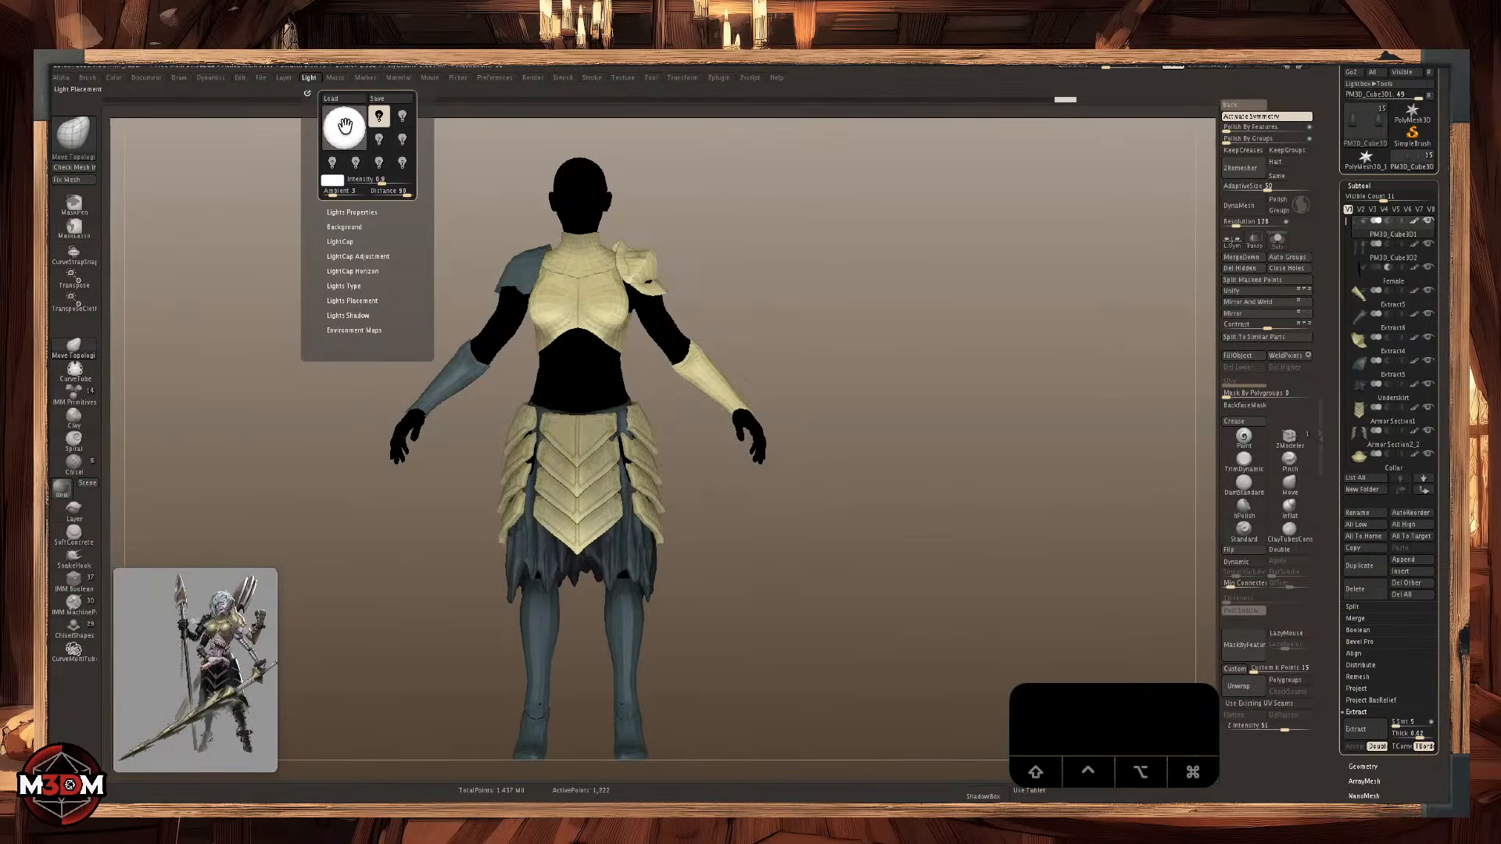
{"action": "left_click", "coordinate": [345, 127]}
{"action": "left_click", "coordinate": [344, 126]}
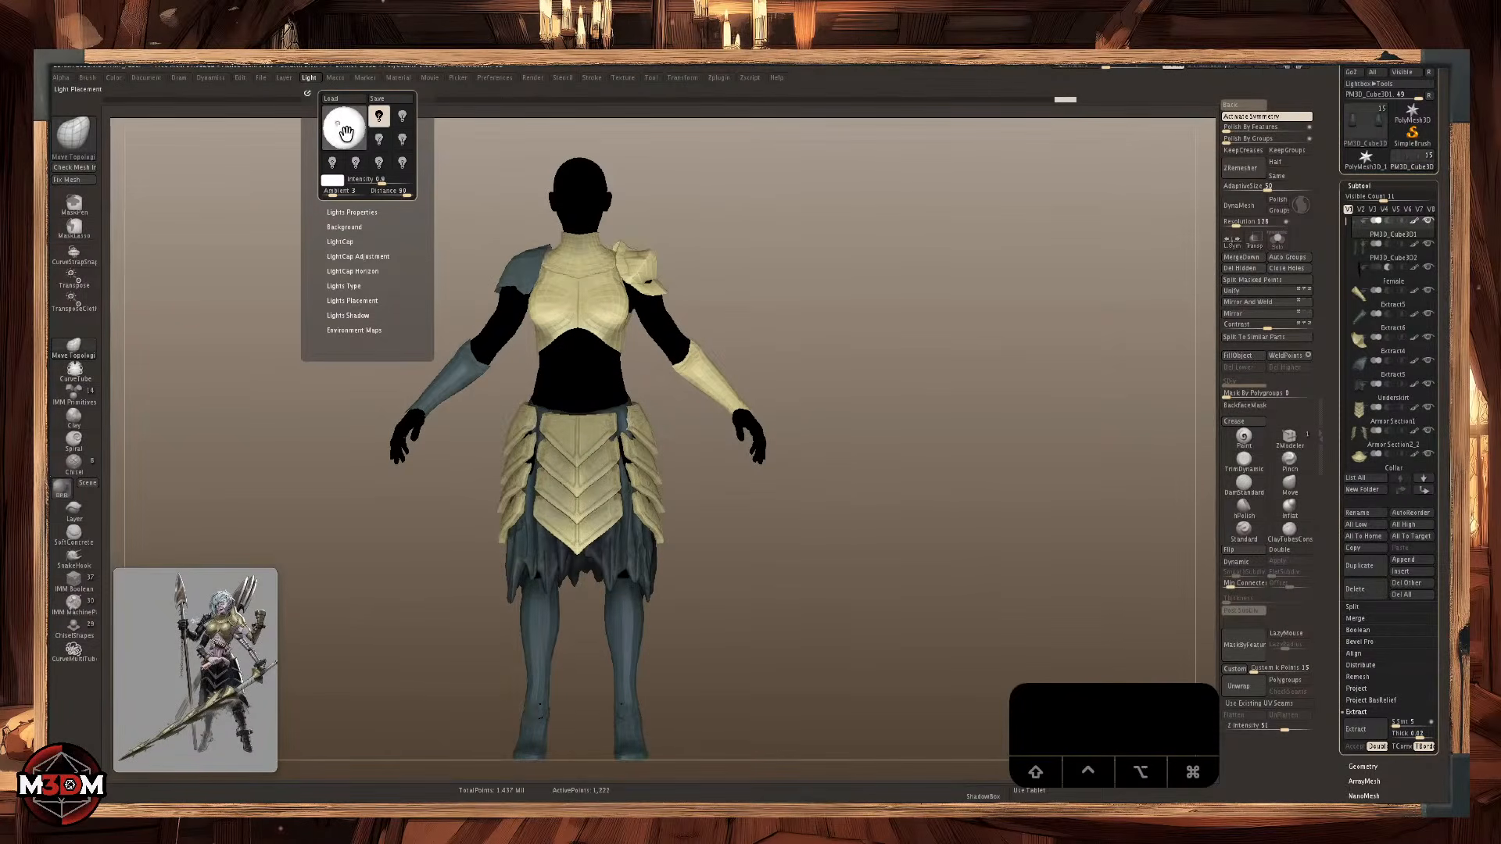
{"action": "left_click", "coordinate": [337, 121]}
{"action": "left_click", "coordinate": [337, 120]}
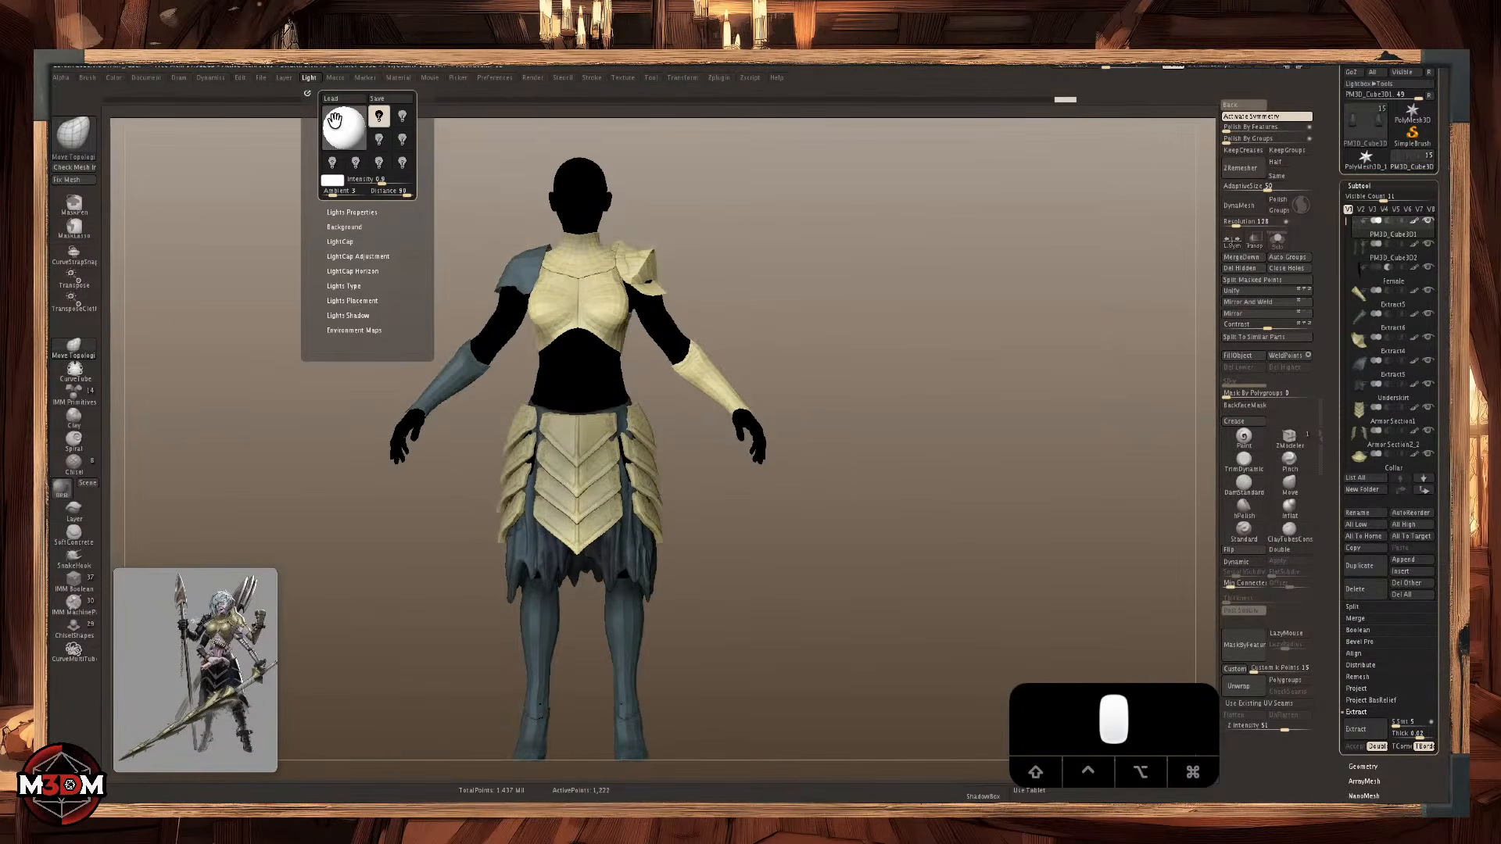
{"action": "left_click", "coordinate": [337, 118]}
{"action": "left_click", "coordinate": [338, 119]}
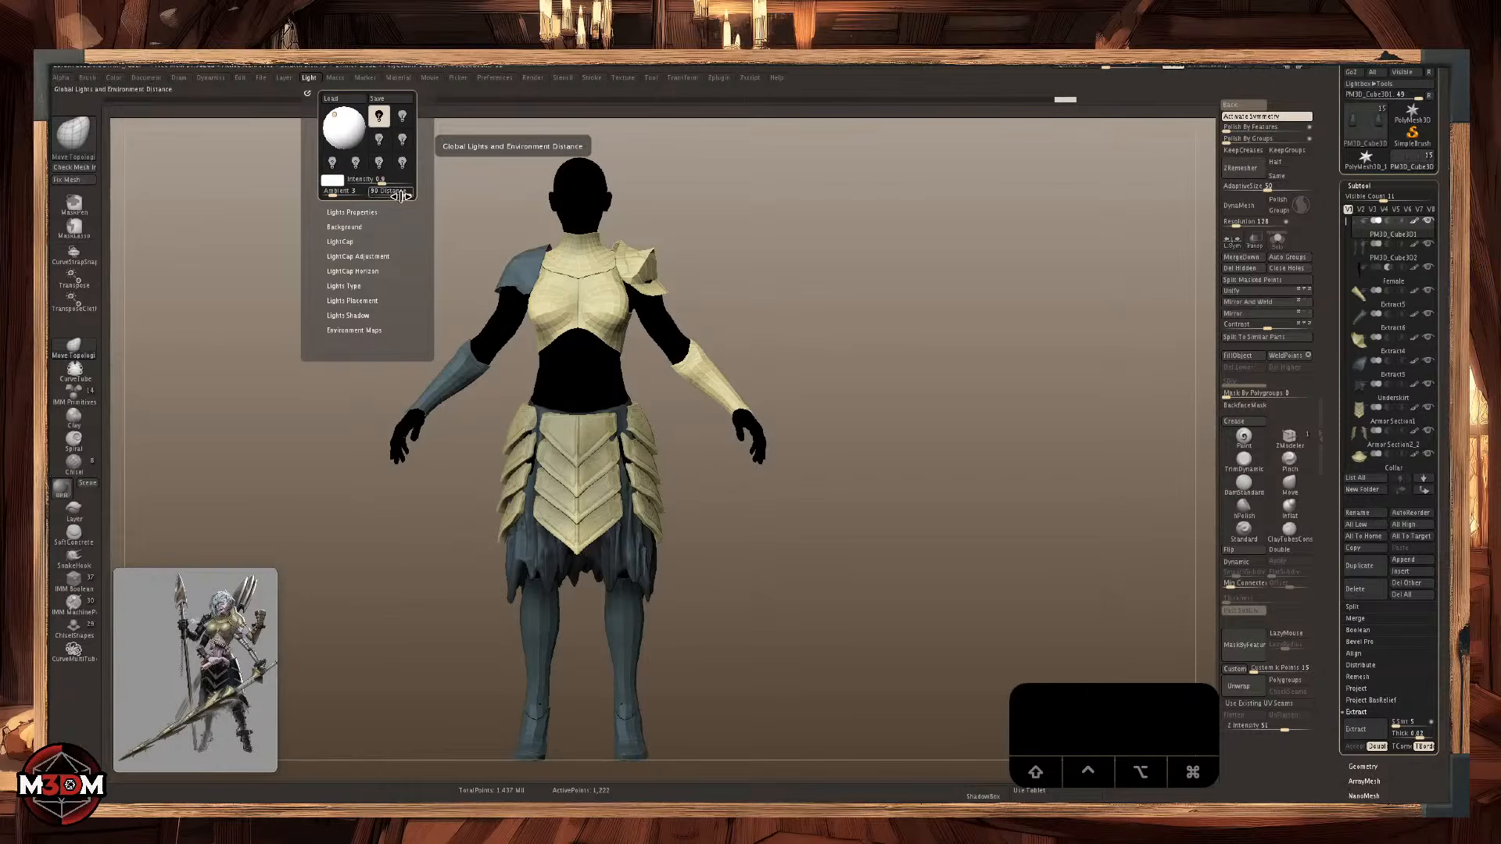
Test warmer and darker tints for the main light and set its color to near white (252, 252, 252).
{"action": "left_click", "coordinate": [332, 181]}
{"action": "left_click", "coordinate": [334, 128]}
{"action": "left_click", "coordinate": [323, 95]}
{"action": "left_click", "coordinate": [331, 120]}
{"action": "left_click", "coordinate": [301, 112]}
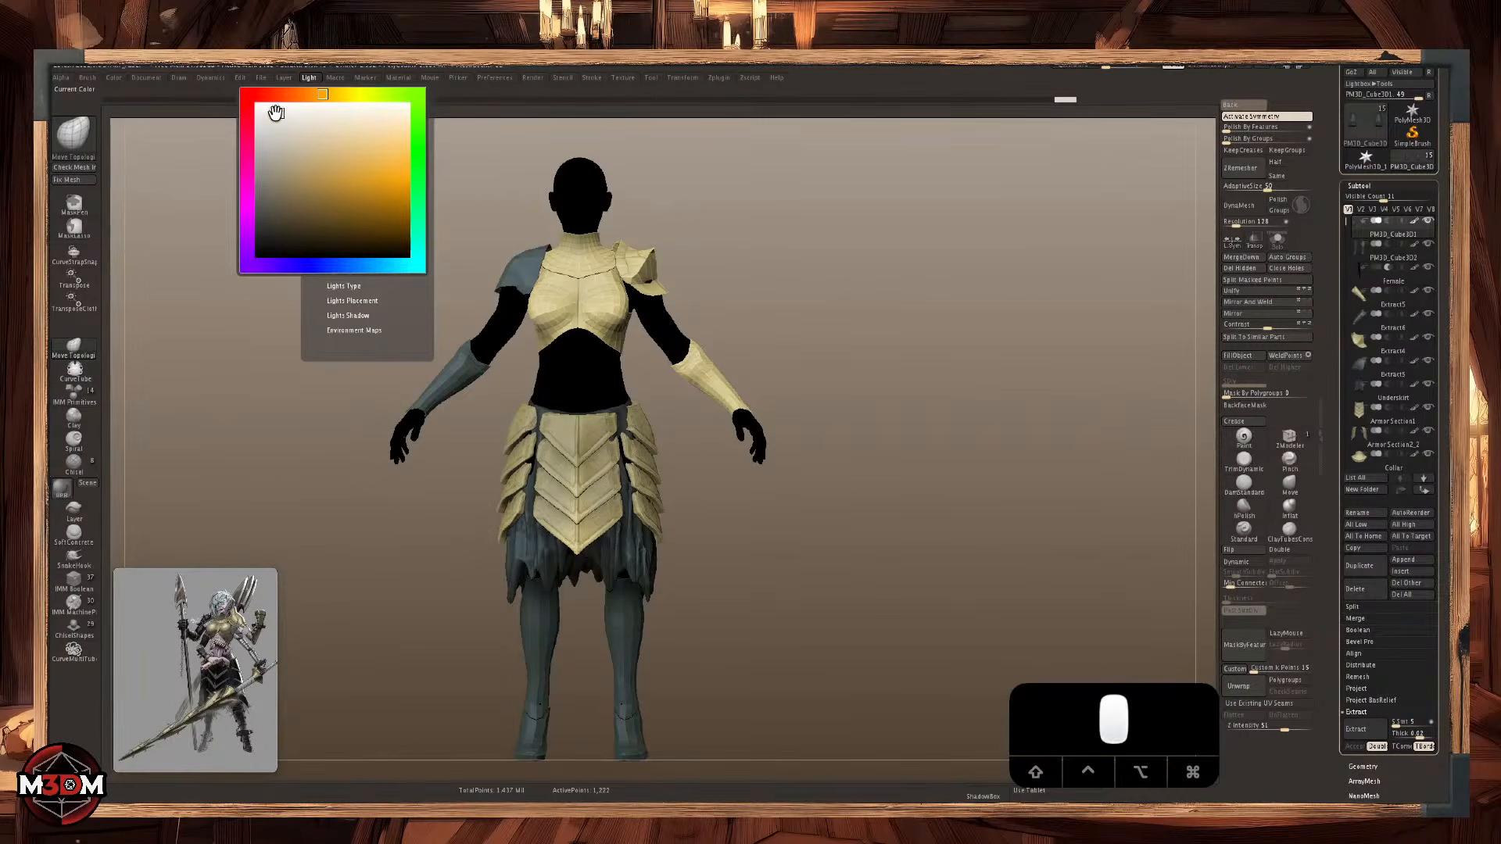
{"action": "left_click_drag", "start_coordinate": [289, 117], "coordinate": [280, 137]}
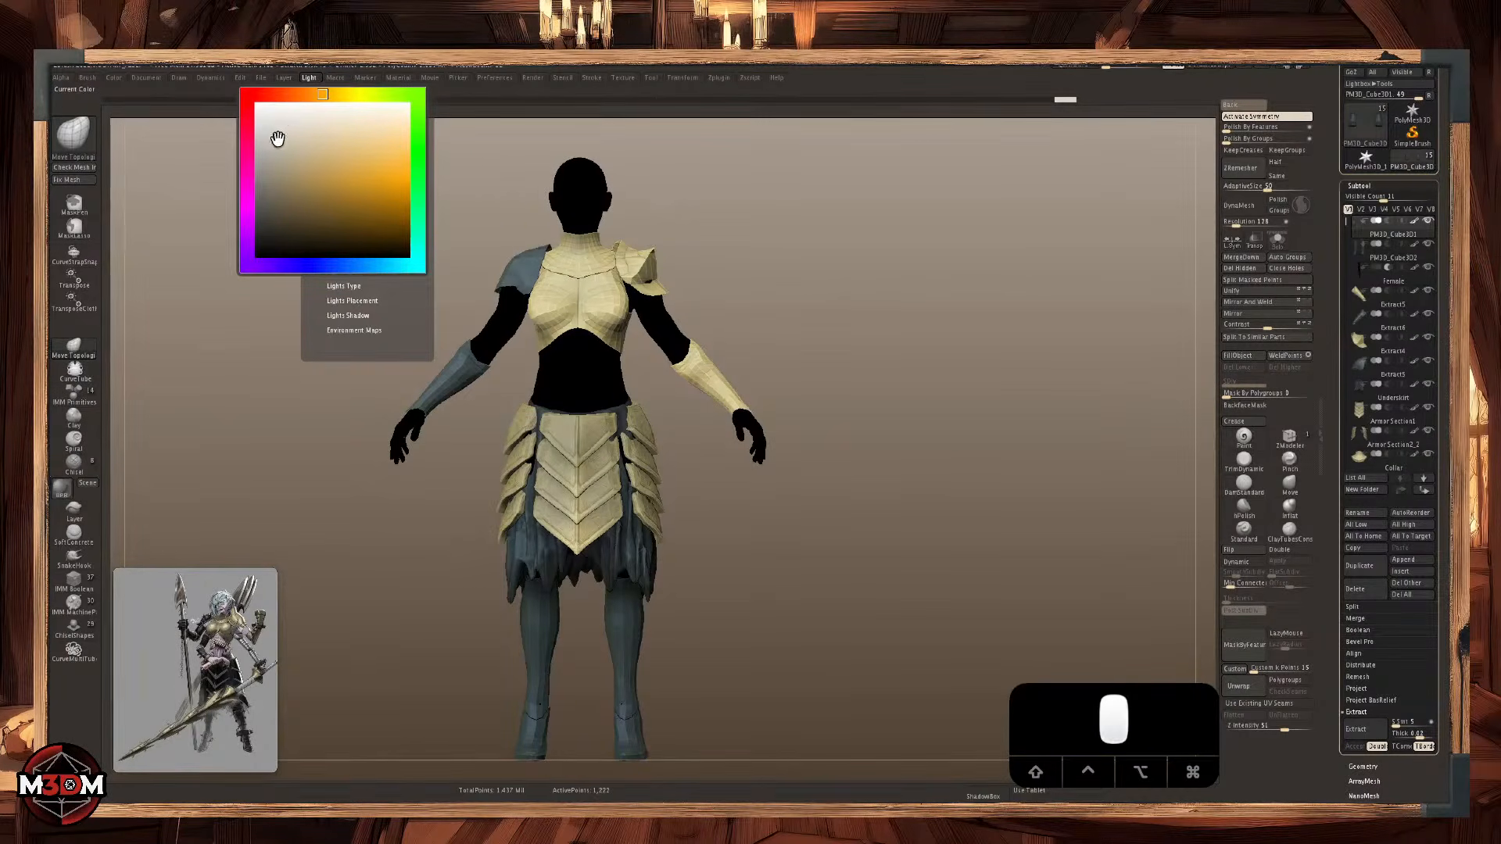
{"action": "left_click", "coordinate": [293, 136]}
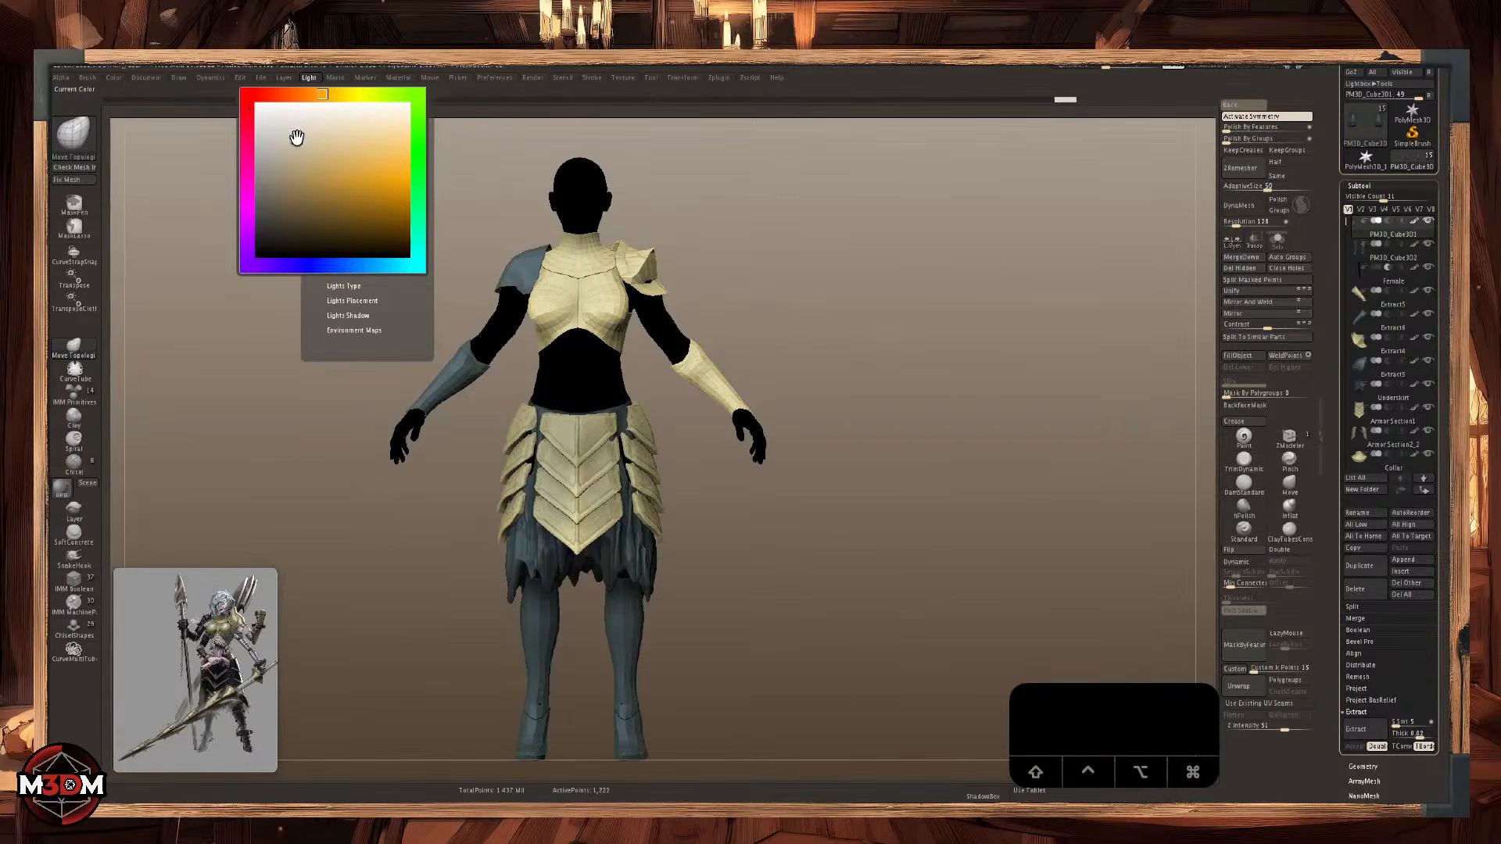
{"action": "left_click", "coordinate": [275, 117]}
{"action": "left_click", "coordinate": [347, 190]}
{"action": "left_click", "coordinate": [318, 153]}
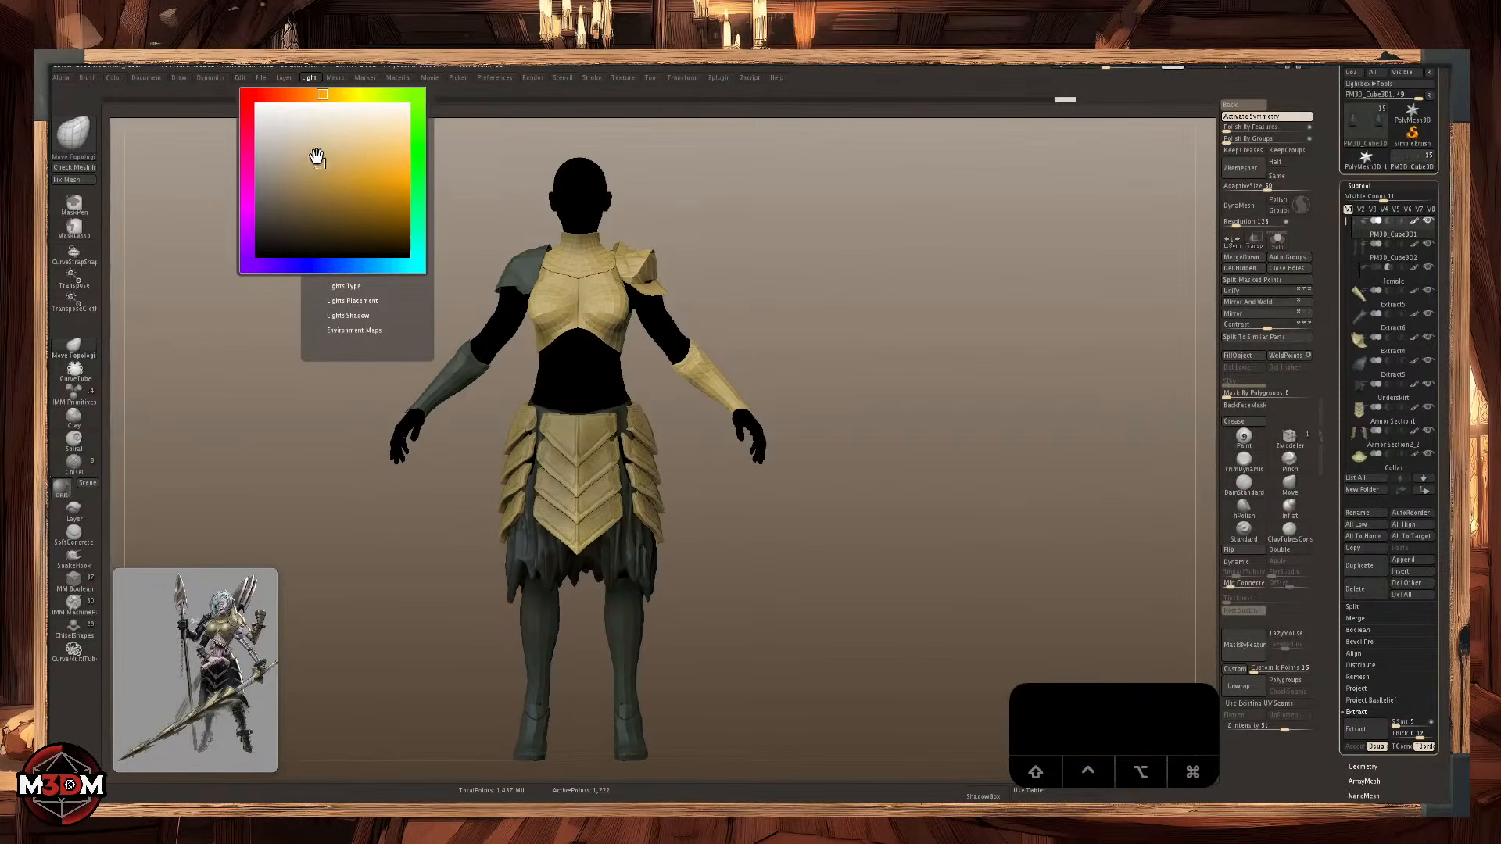
{"action": "left_click", "coordinate": [265, 103]}
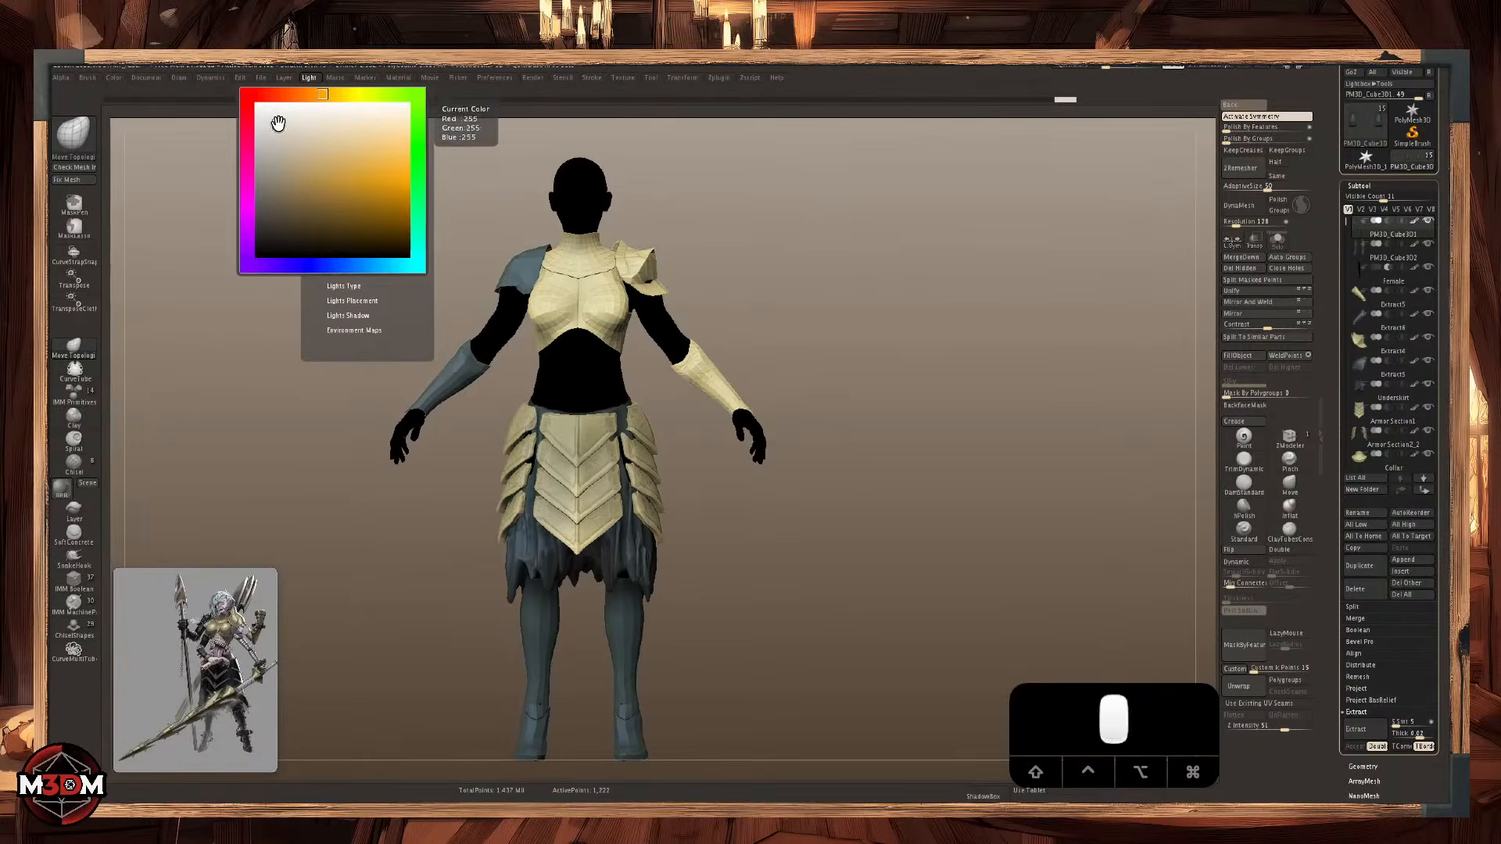
{"action": "left_click", "coordinate": [281, 125]}
{"action": "left_click", "coordinate": [263, 113]}
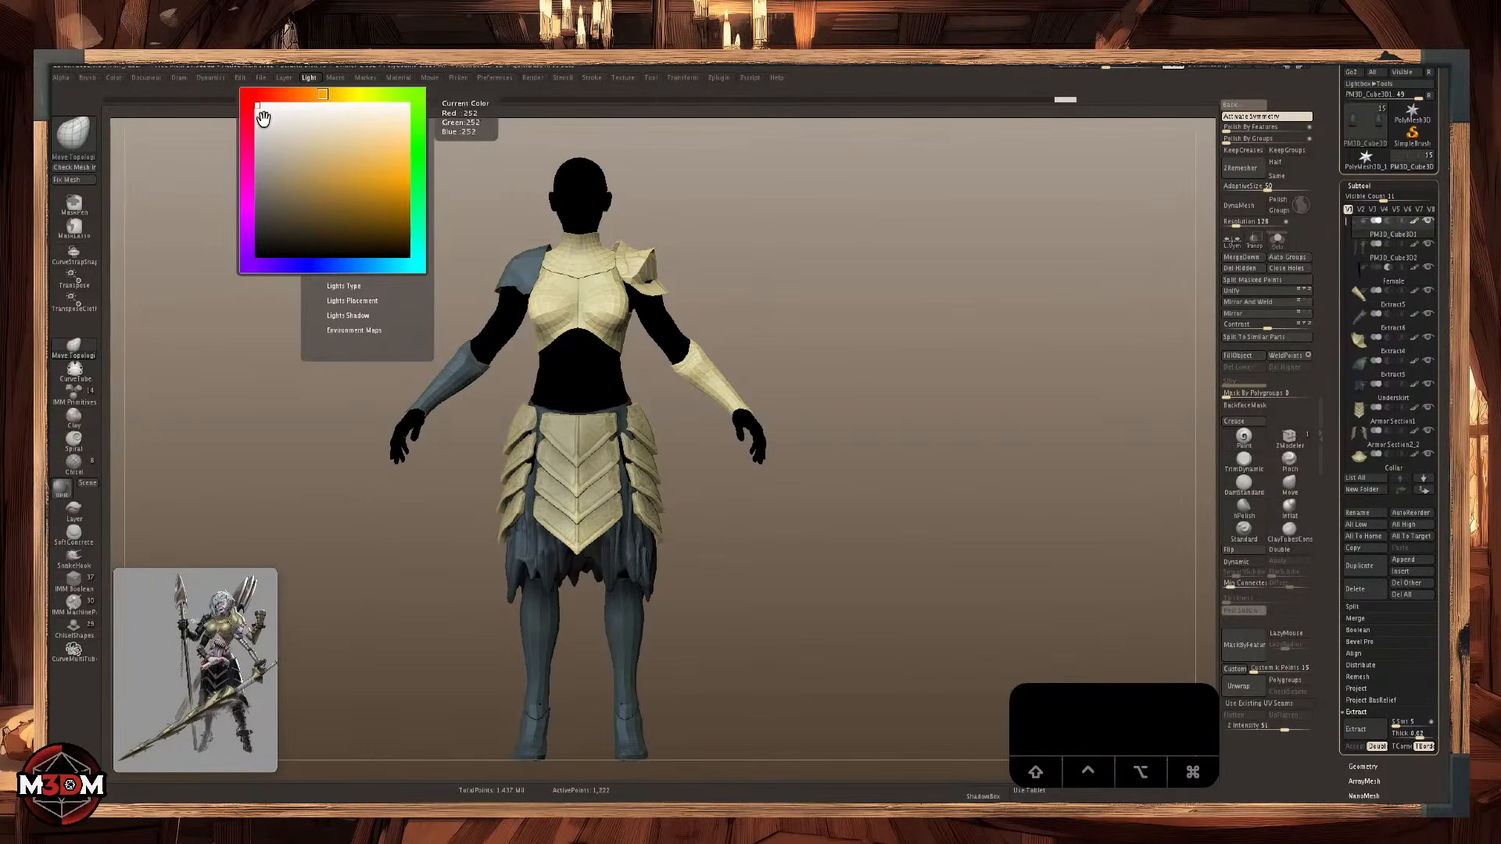
{"action": "left_click", "coordinate": [310, 81]}
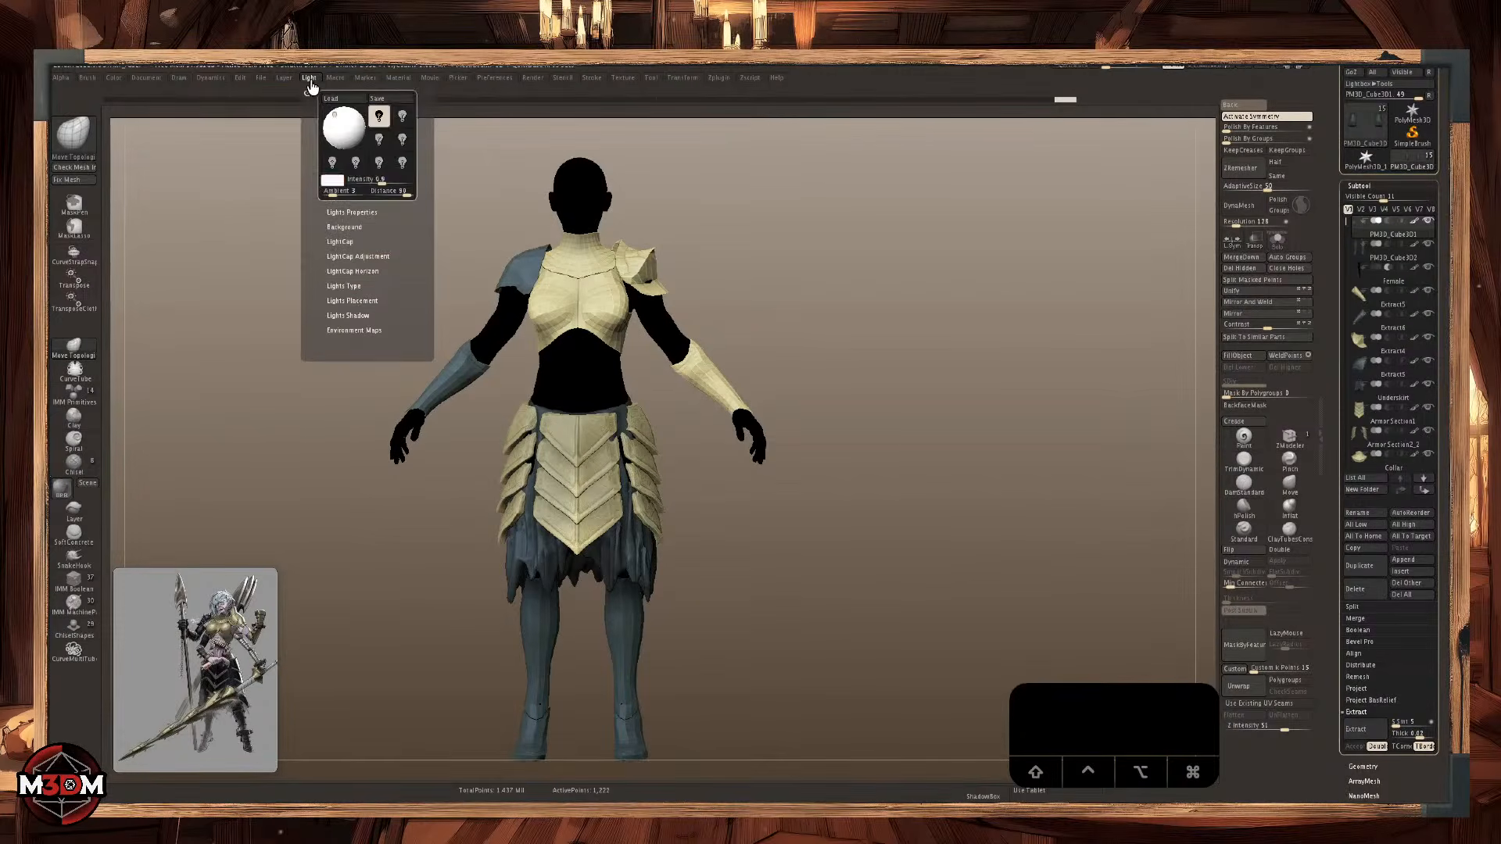
Try the orange second light from different directions on the figure, and switch it off again.
{"action": "left_click", "coordinate": [402, 118]}
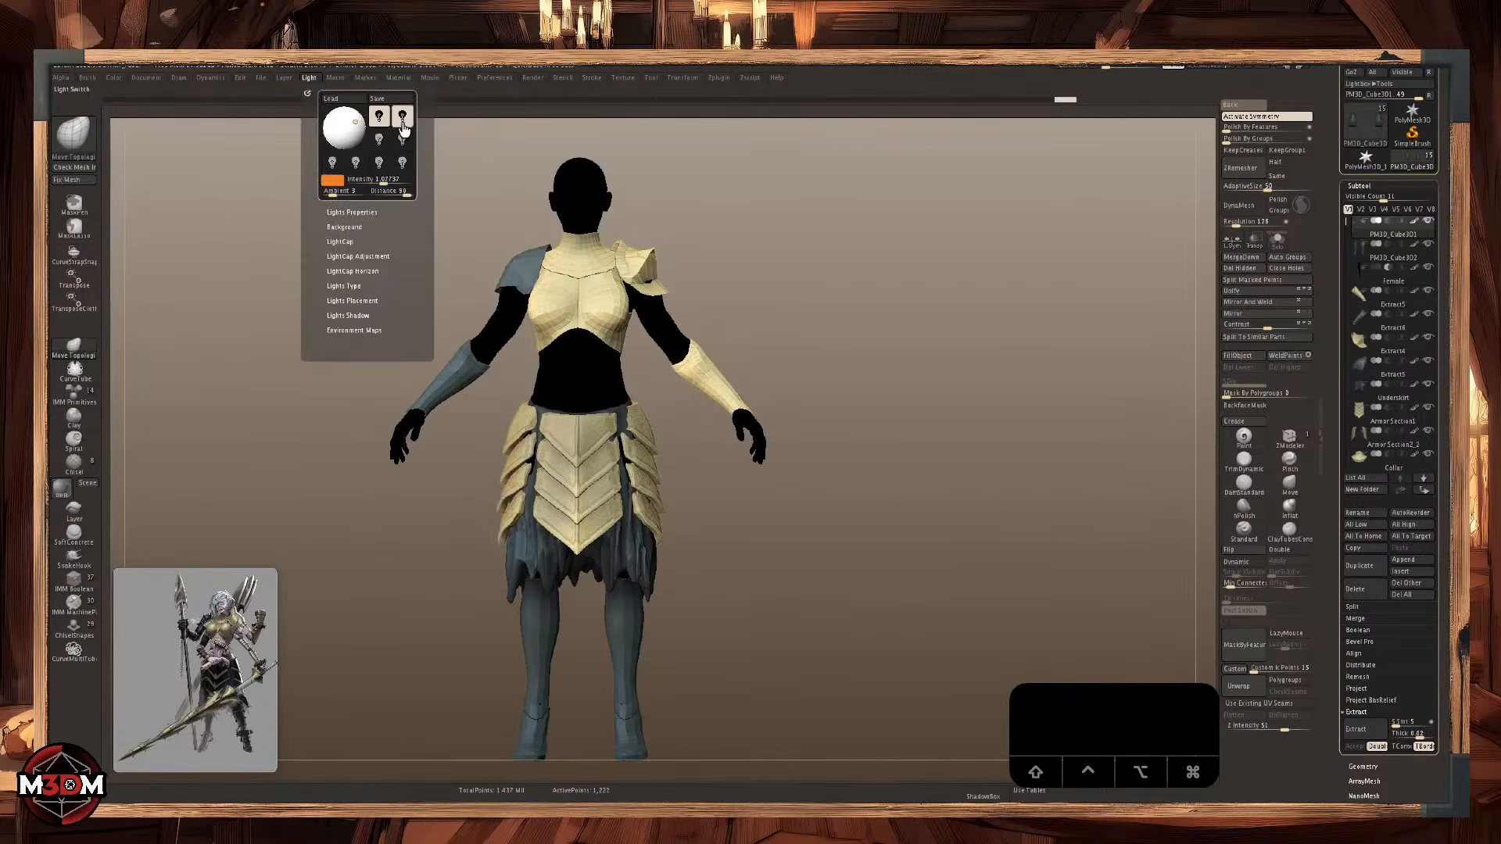
{"action": "left_click", "coordinate": [356, 122]}
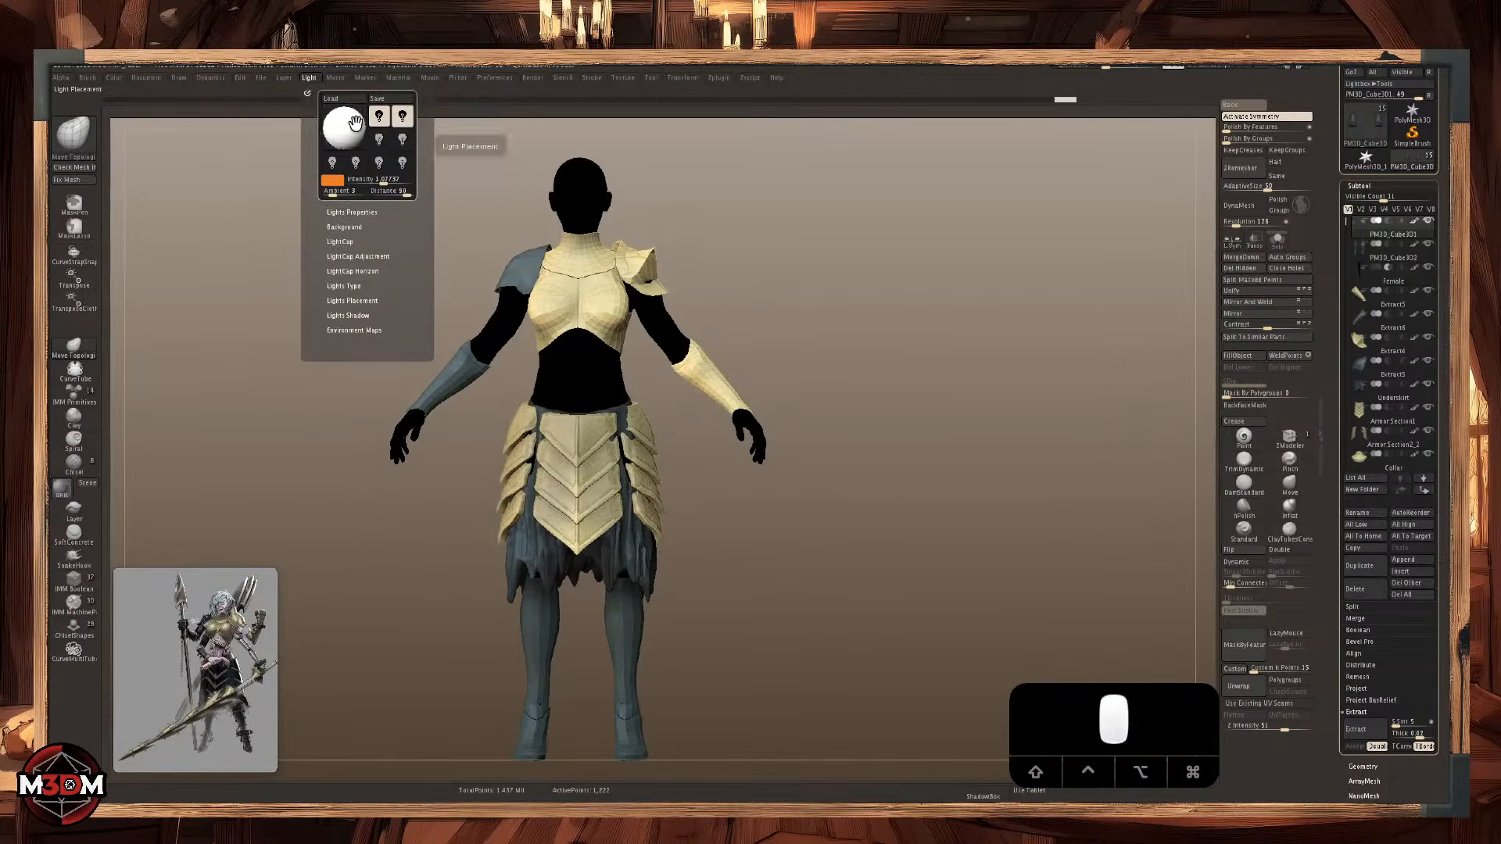
{"action": "left_click", "coordinate": [357, 125]}
{"action": "left_click", "coordinate": [356, 123]}
{"action": "left_click", "coordinate": [359, 130]}
{"action": "left_click", "coordinate": [355, 138]}
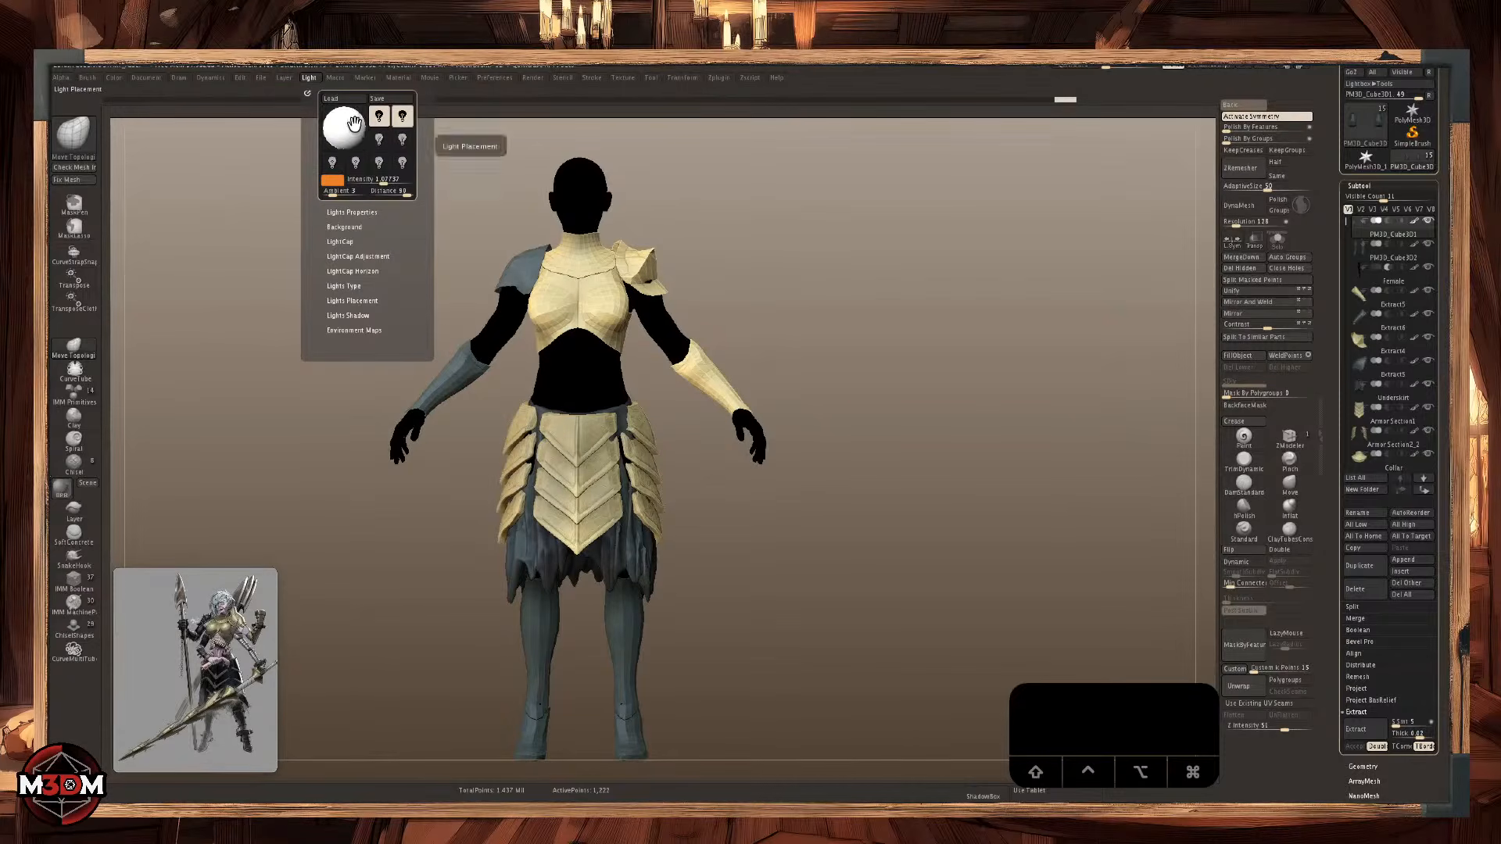
{"action": "left_click", "coordinate": [375, 126]}
{"action": "left_click", "coordinate": [403, 119]}
Switch on the third light, aim it from the upper right, and set its color to light orange (220, 155, 105).
{"action": "left_click", "coordinate": [379, 141]}
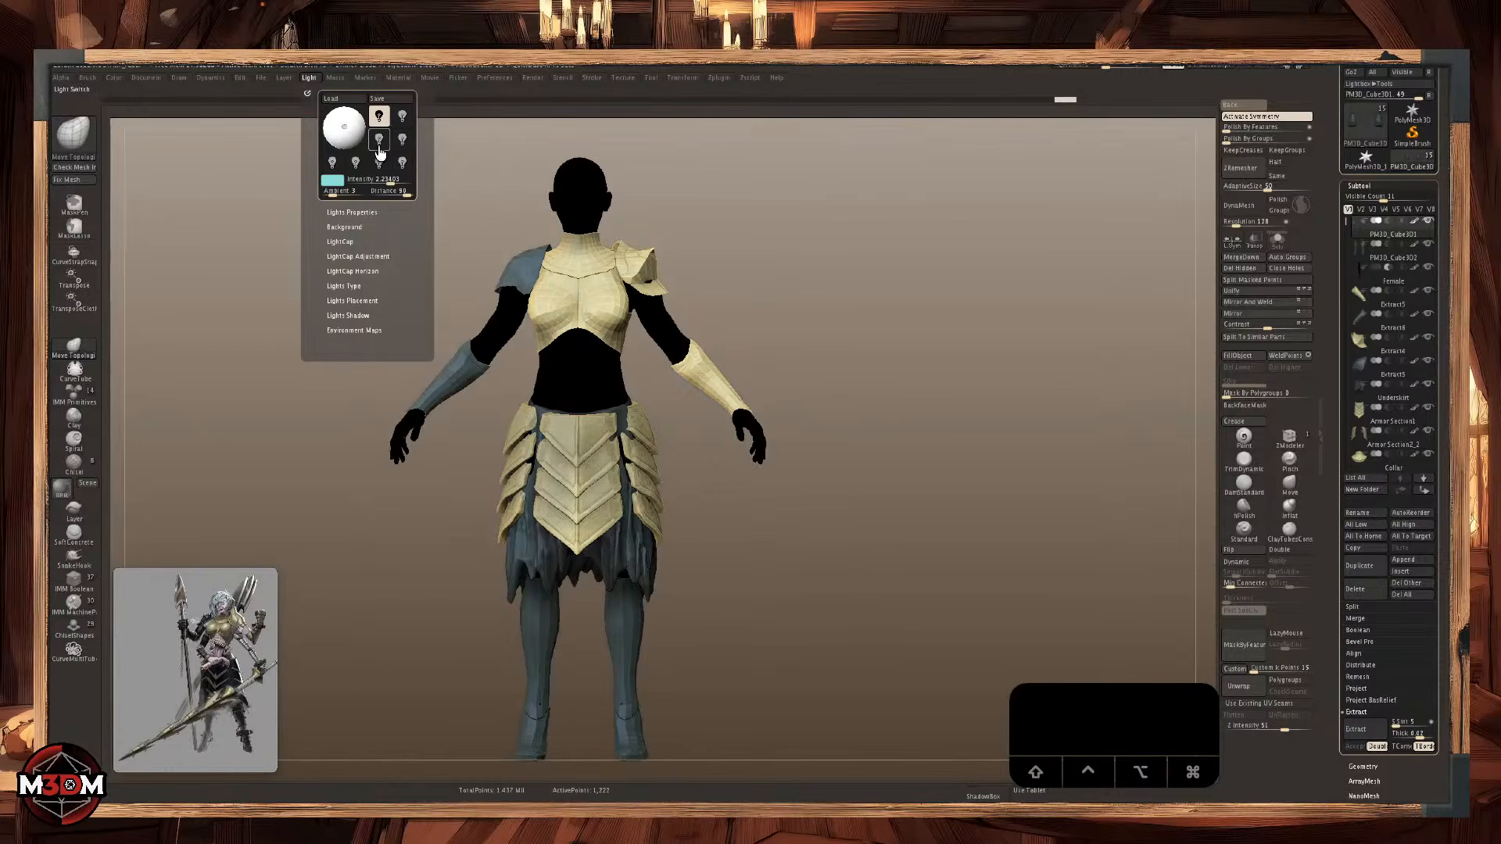
{"action": "left_click", "coordinate": [380, 141]}
{"action": "left_click_drag", "start_coordinate": [346, 128], "coordinate": [359, 123]}
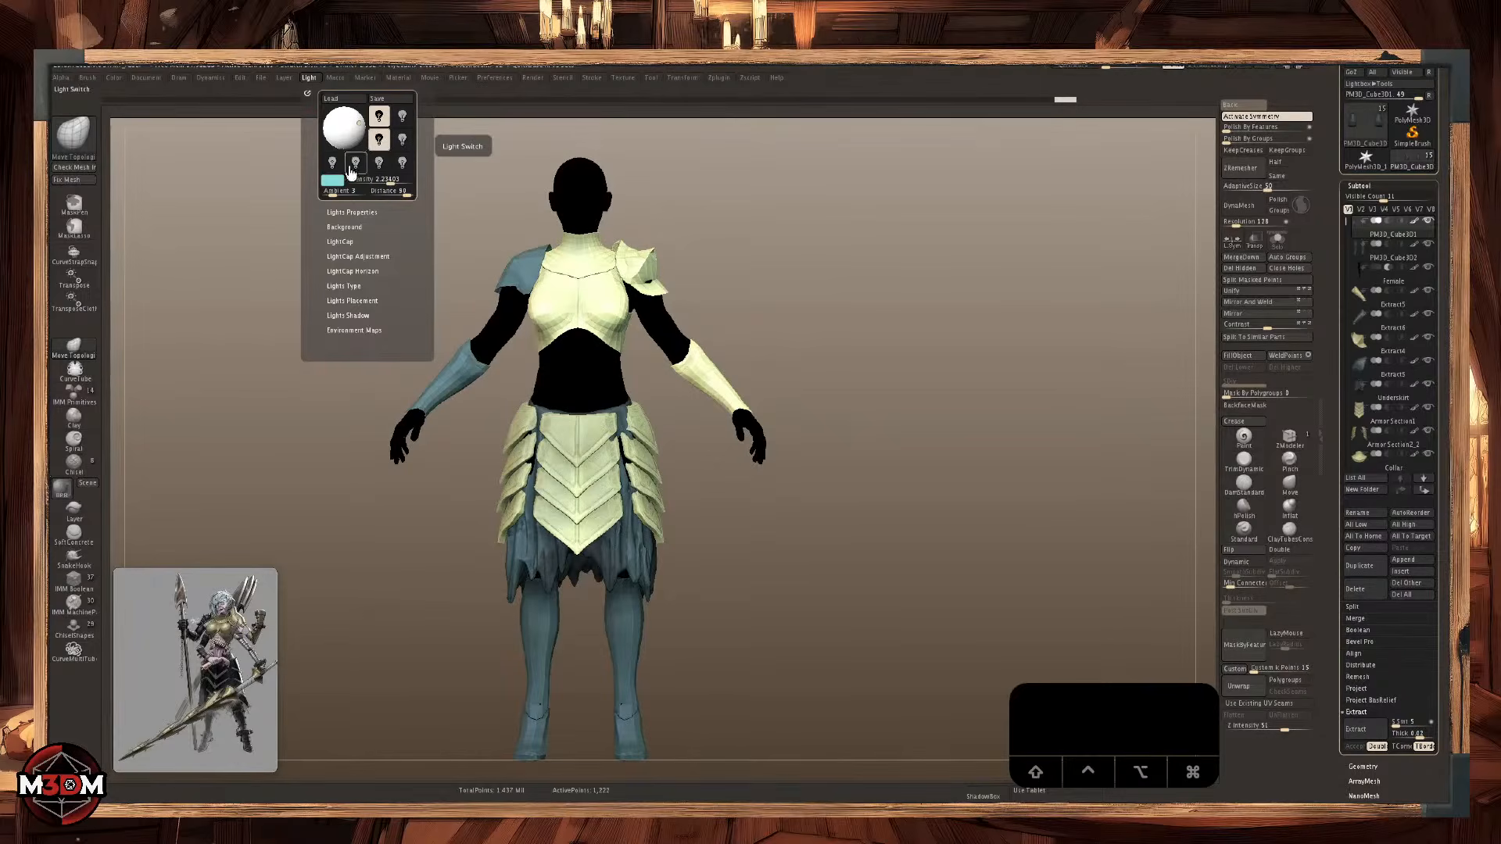
{"action": "left_click", "coordinate": [332, 182]}
{"action": "left_click", "coordinate": [301, 93]}
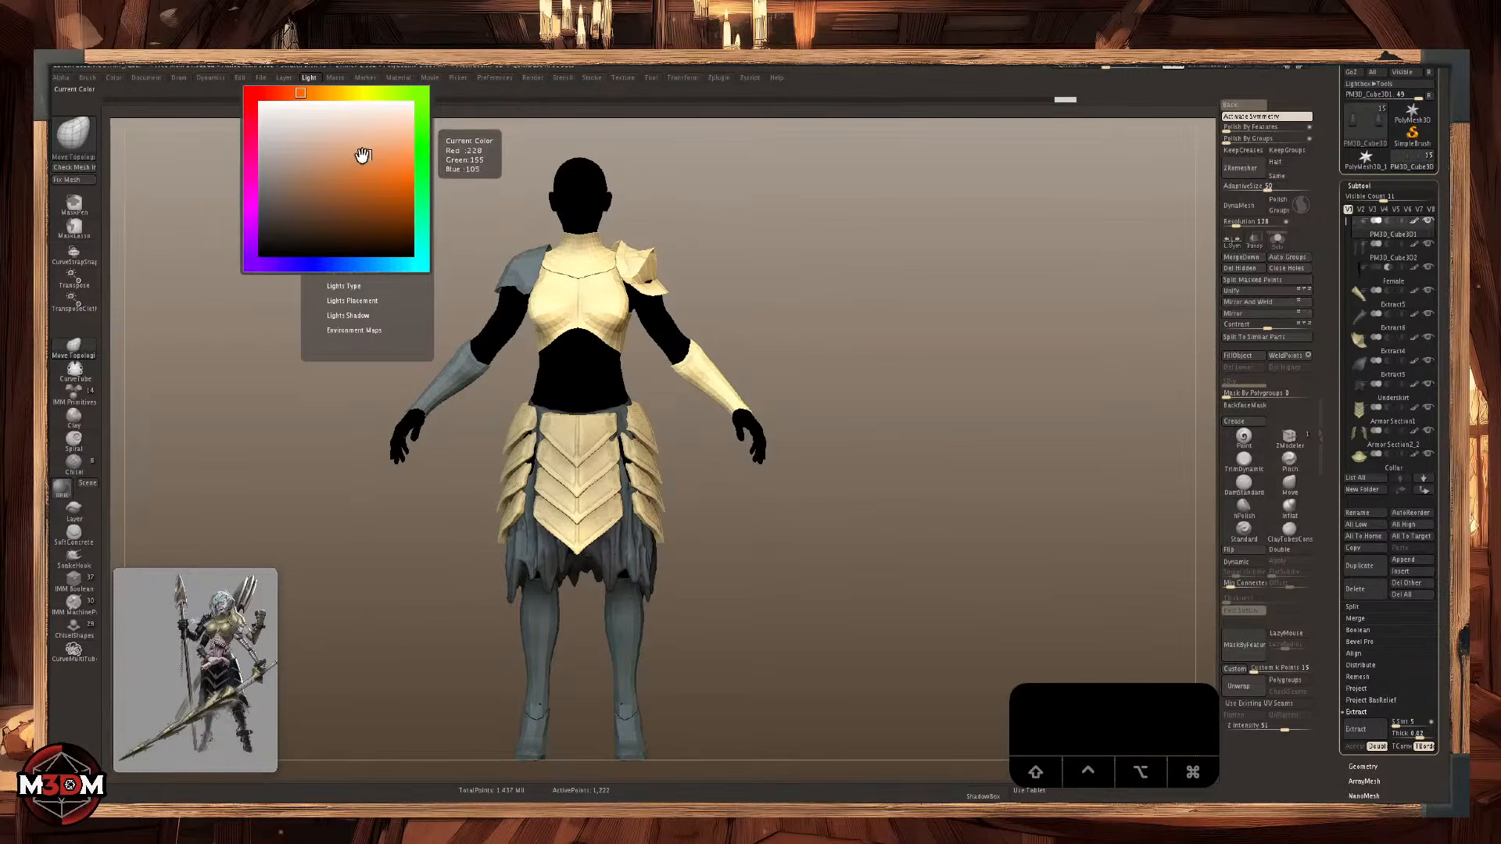
{"action": "left_click", "coordinate": [309, 78]}
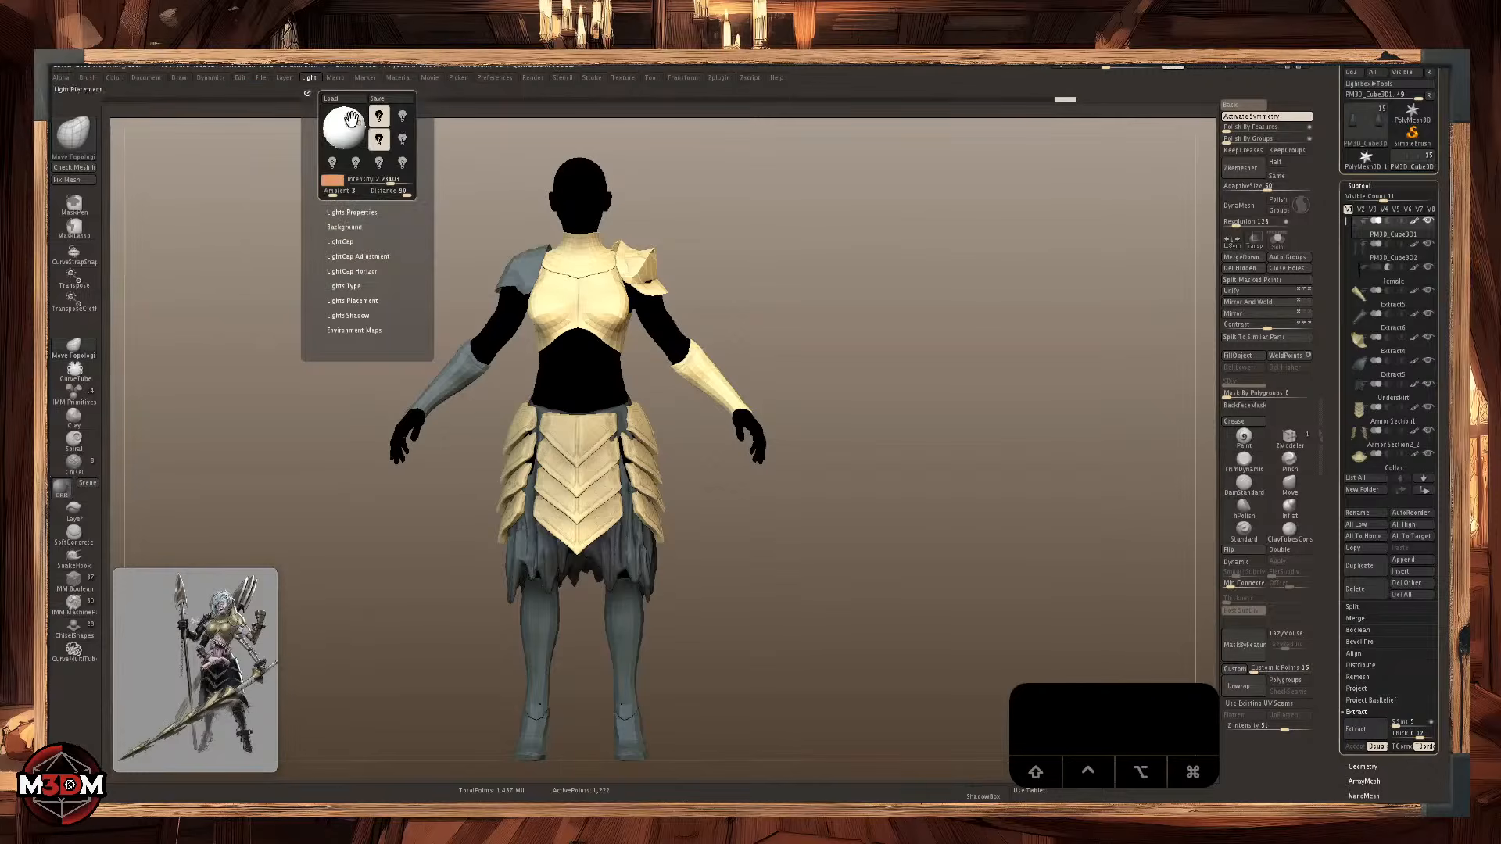
Toggle the third light to compare its effect, and move it to shine from the lower right of the figure.
{"action": "left_click", "coordinate": [379, 143]}
{"action": "left_click", "coordinate": [380, 145]}
{"action": "left_click", "coordinate": [347, 133]}
{"action": "left_click", "coordinate": [341, 125]}
{"action": "left_click_drag", "start_coordinate": [341, 126], "coordinate": [356, 136]}
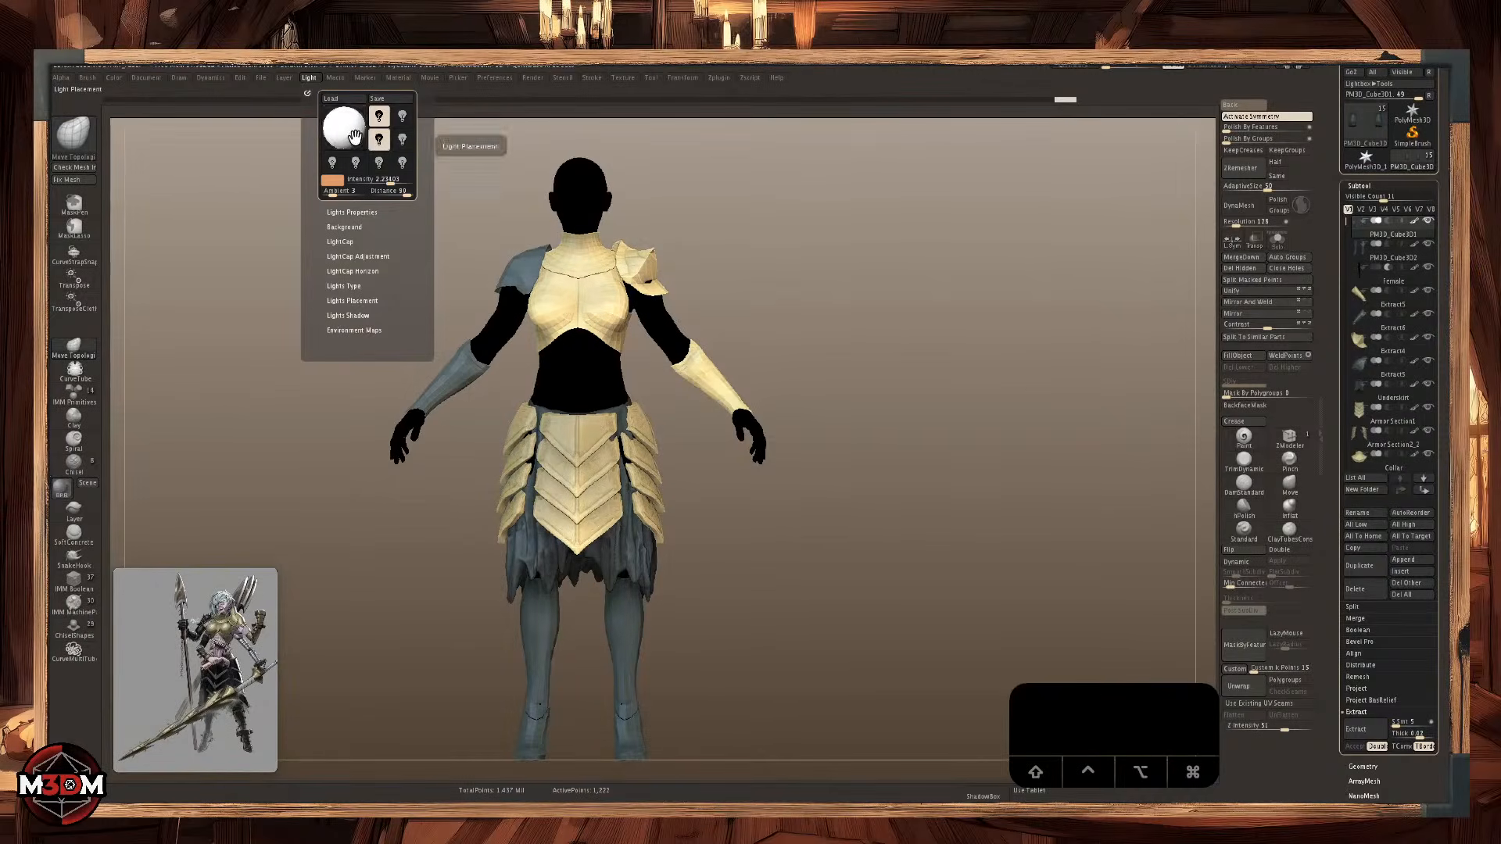
{"action": "left_click", "coordinate": [356, 138]}
{"action": "left_click", "coordinate": [358, 139]}
{"action": "left_click", "coordinate": [358, 140]}
{"action": "left_click", "coordinate": [357, 138]}
{"action": "left_click", "coordinate": [357, 136]}
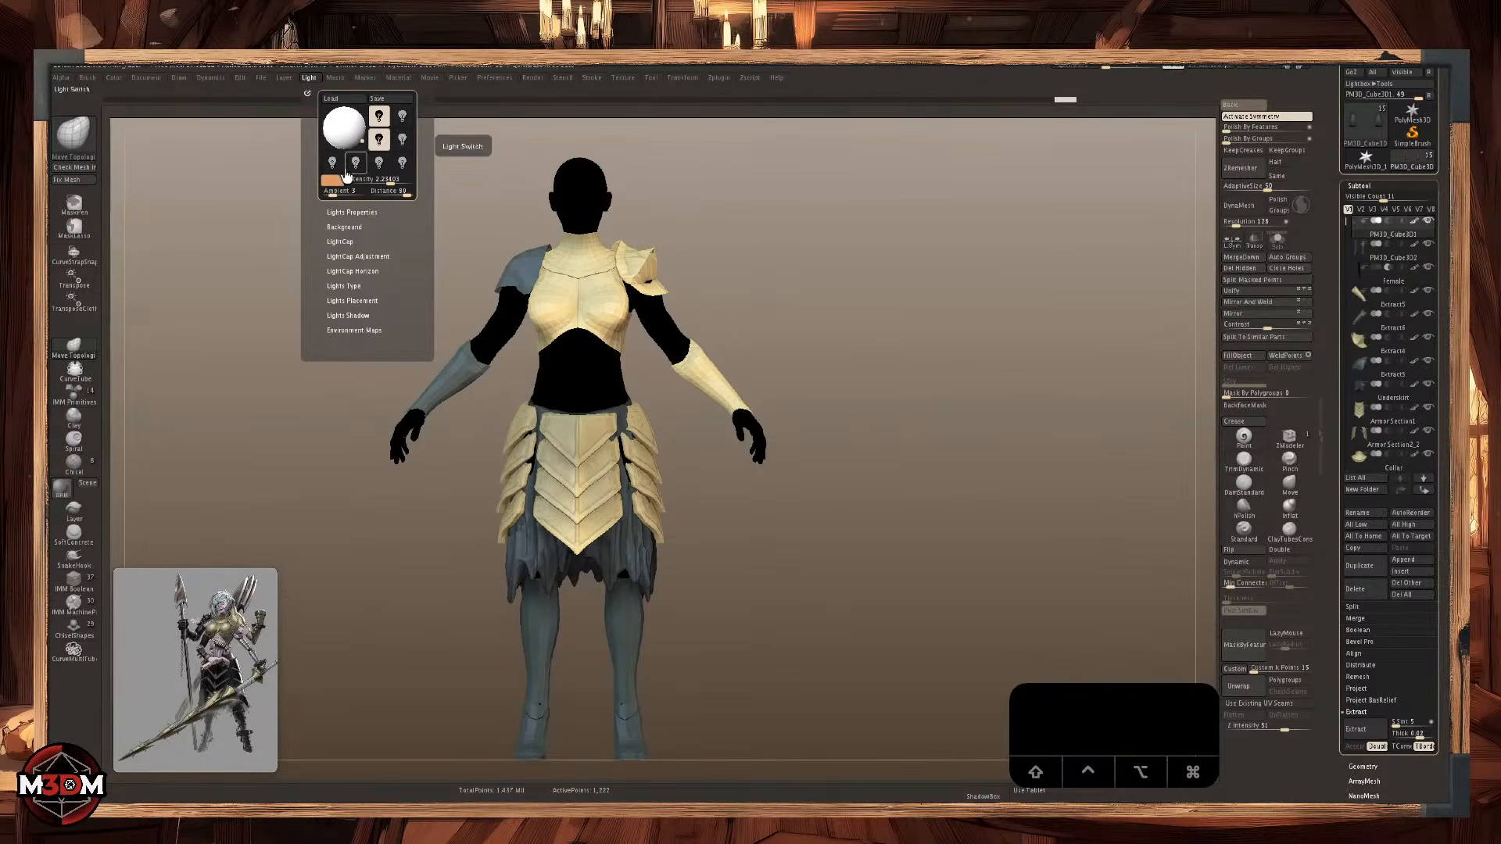
Set the third light's color to a deeper orange (221, 101, 55) and raise its intensity to about 3.16.
{"action": "left_click", "coordinate": [332, 180]}
{"action": "left_click", "coordinate": [371, 169]}
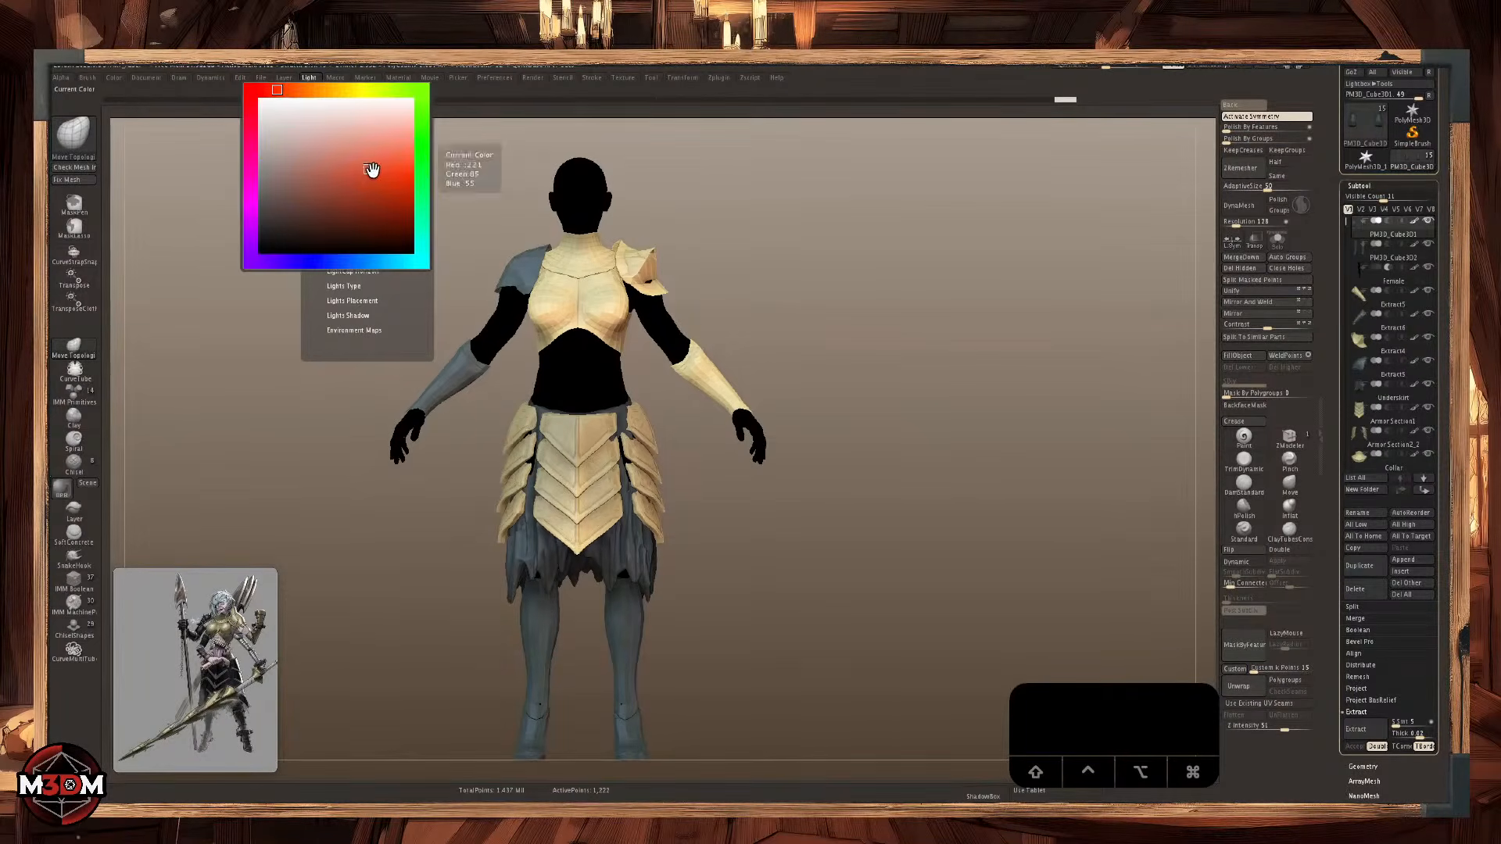
{"action": "left_click", "coordinate": [285, 94]}
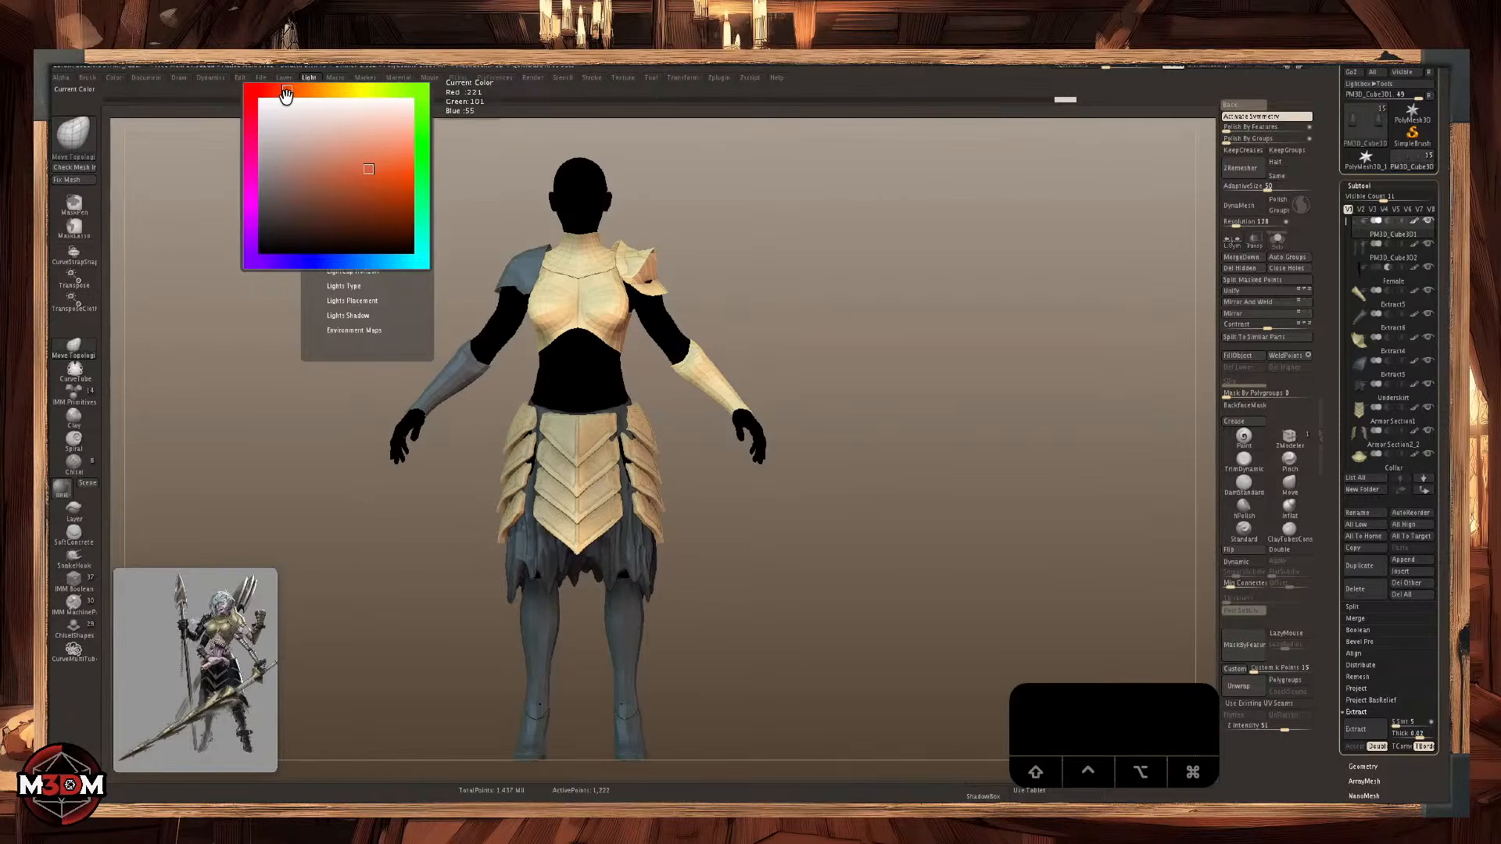
{"action": "left_click", "coordinate": [309, 78]}
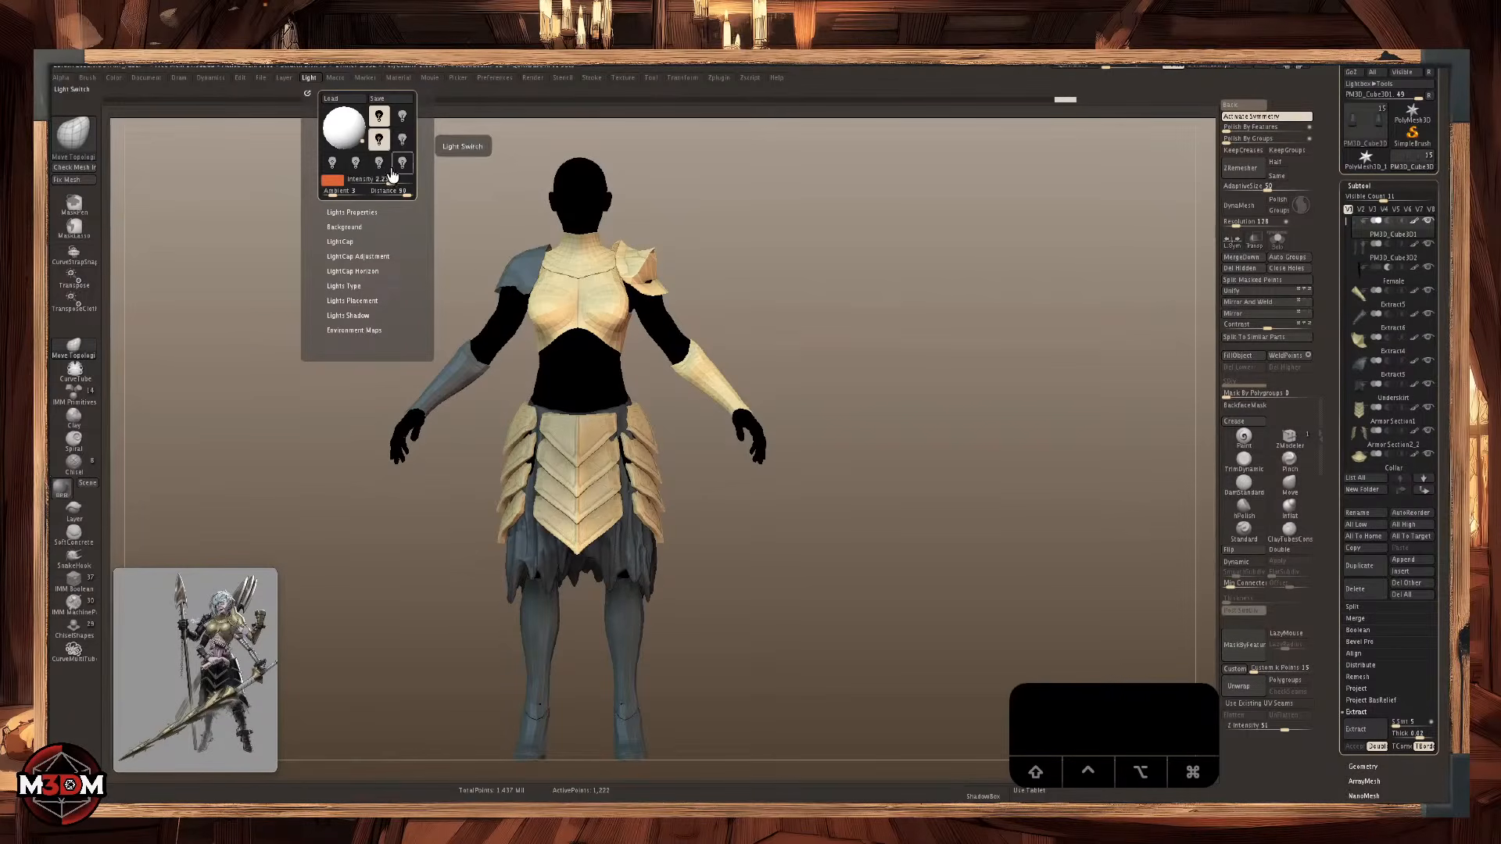
{"action": "left_click_drag", "start_coordinate": [391, 182], "coordinate": [393, 185]}
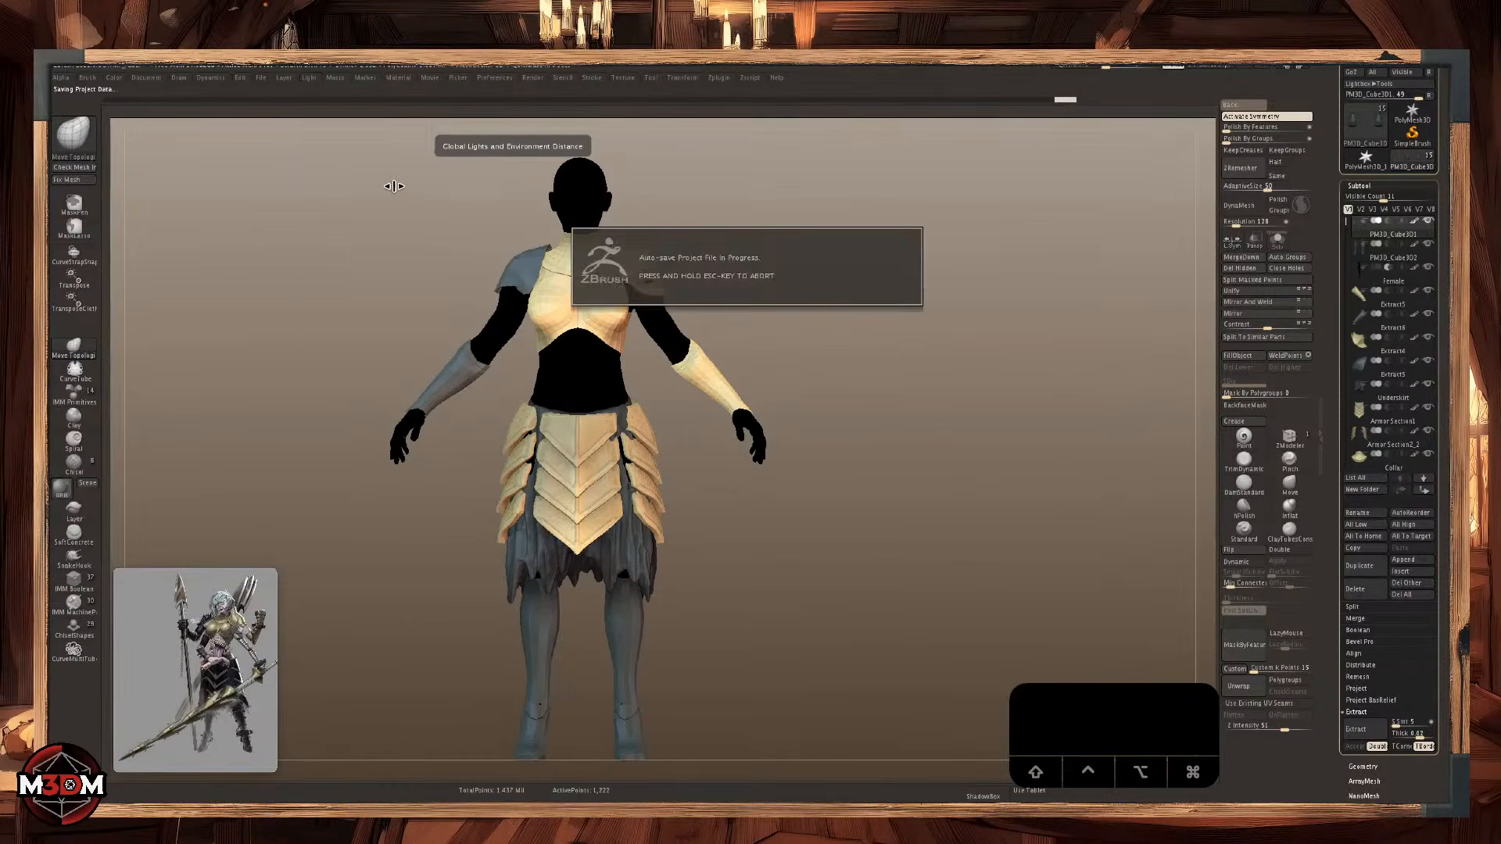
Toggle Preview AO occlusion to compare its effect on the figure, keep it enabled, and adjust its intensity.
{"action": "left_click", "coordinate": [533, 77]}
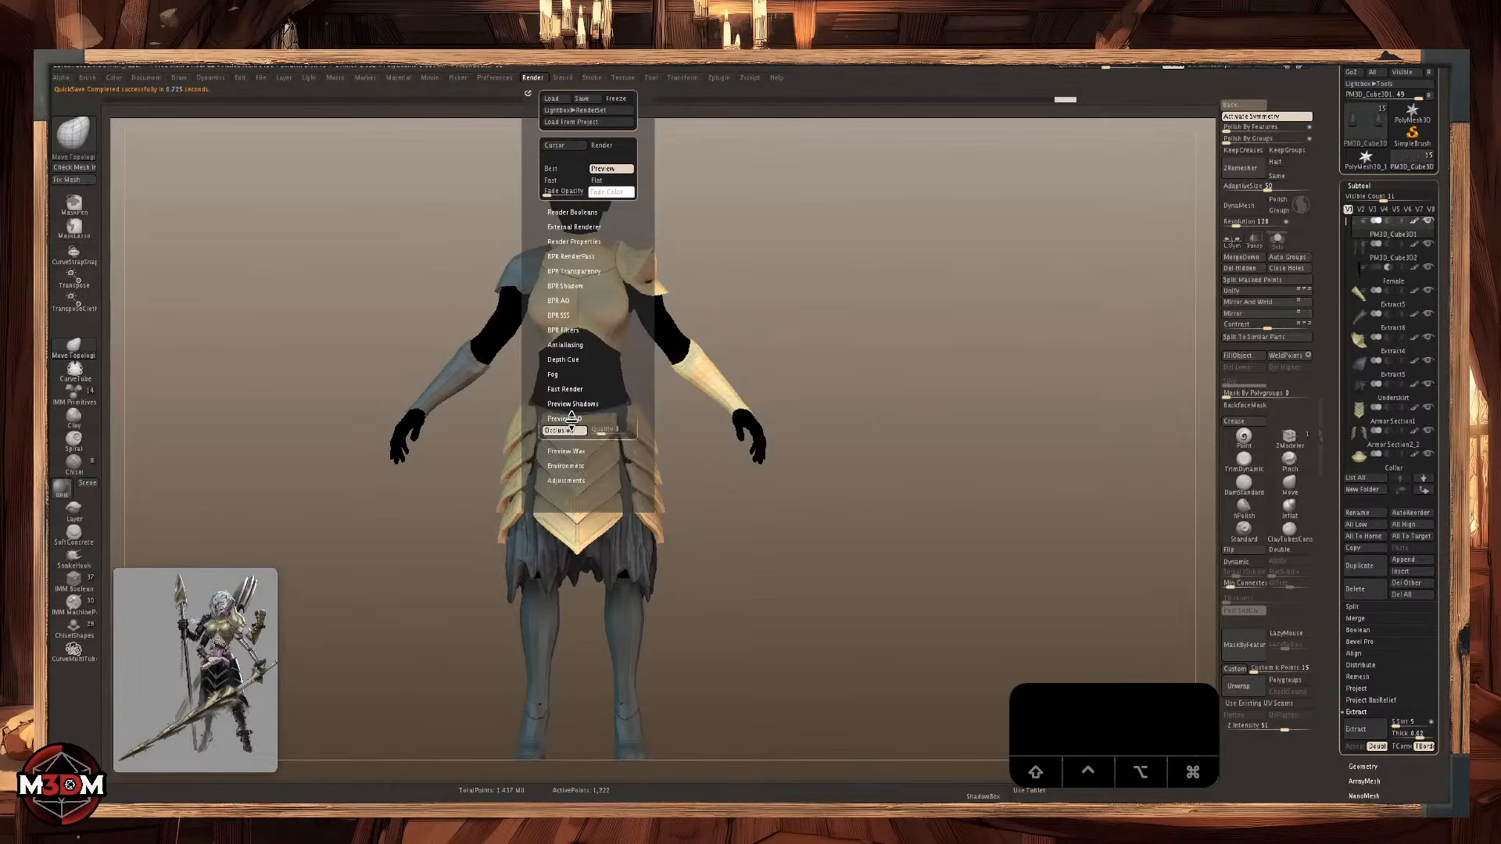
{"action": "left_click_drag", "start_coordinate": [799, 318], "coordinate": [650, 311], "text": "alt"}
{"action": "left_click", "coordinate": [538, 80]}
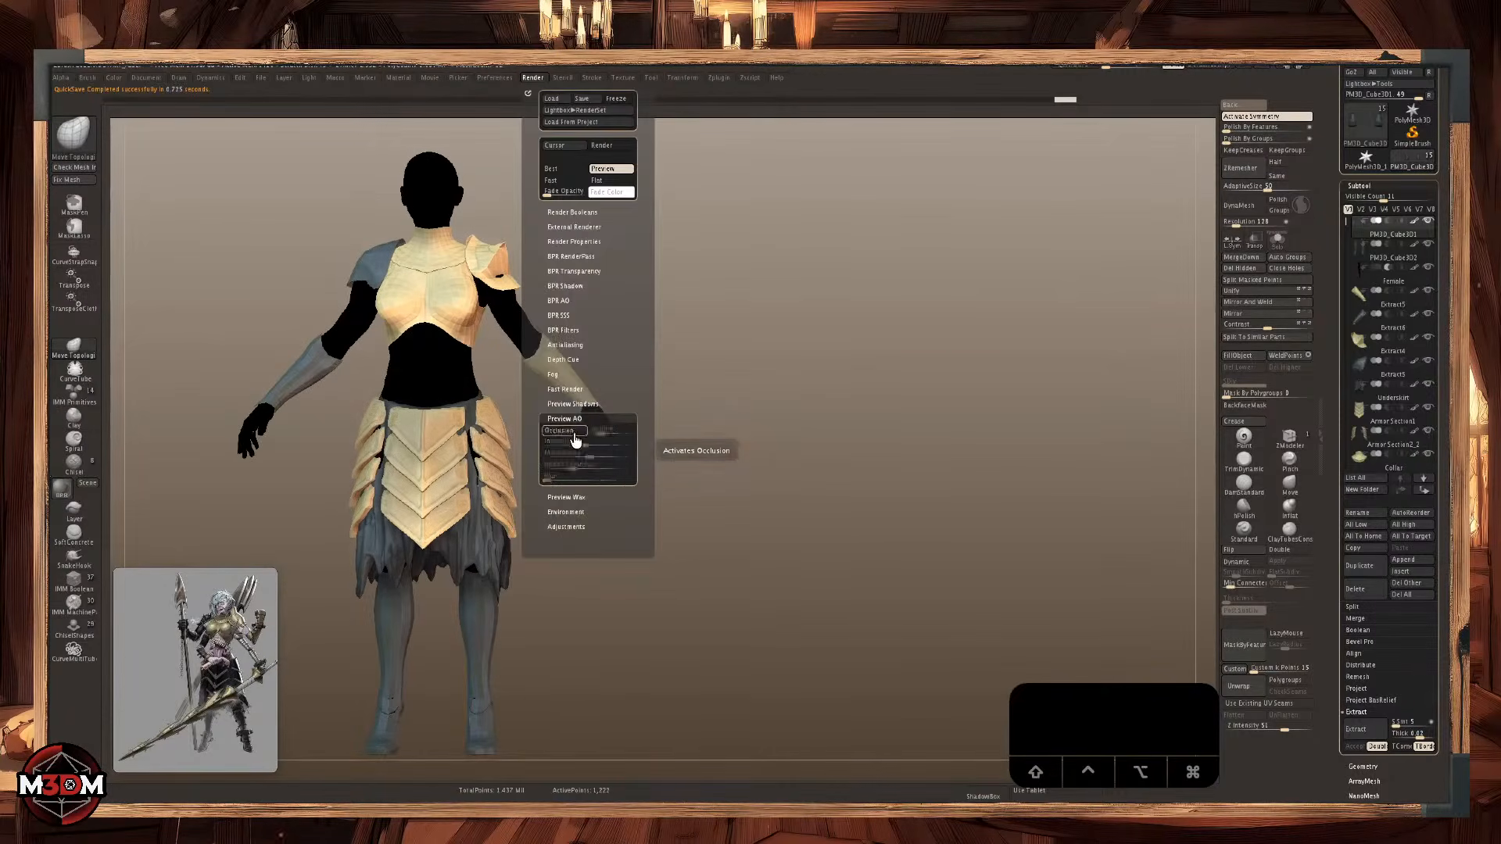
{"action": "left_click", "coordinate": [574, 439]}
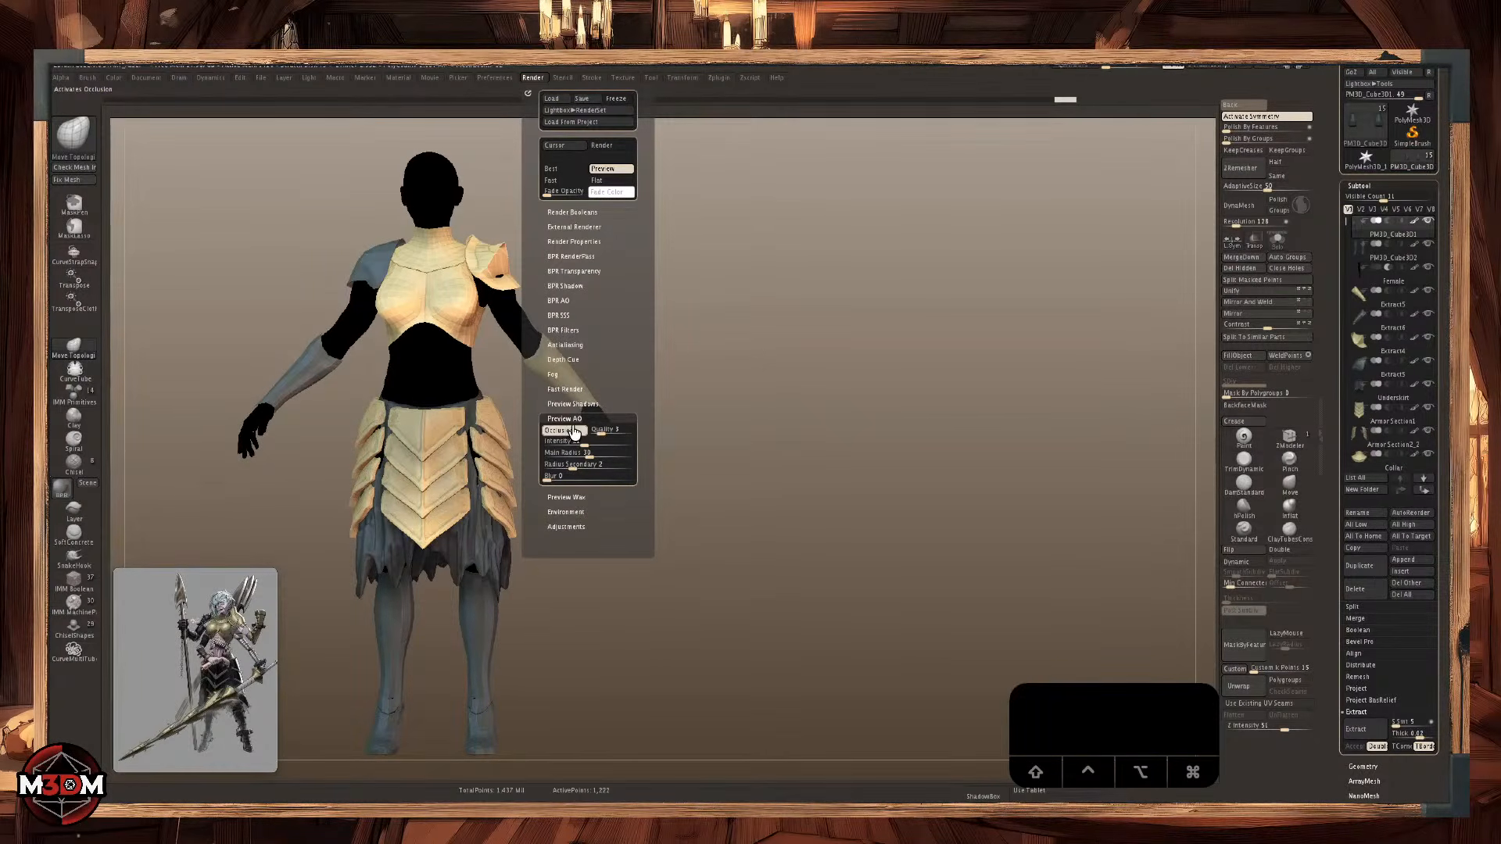
{"action": "left_click", "coordinate": [574, 433]}
{"action": "left_click", "coordinate": [575, 433]}
{"action": "left_click_drag", "start_coordinate": [585, 445], "coordinate": [605, 445]}
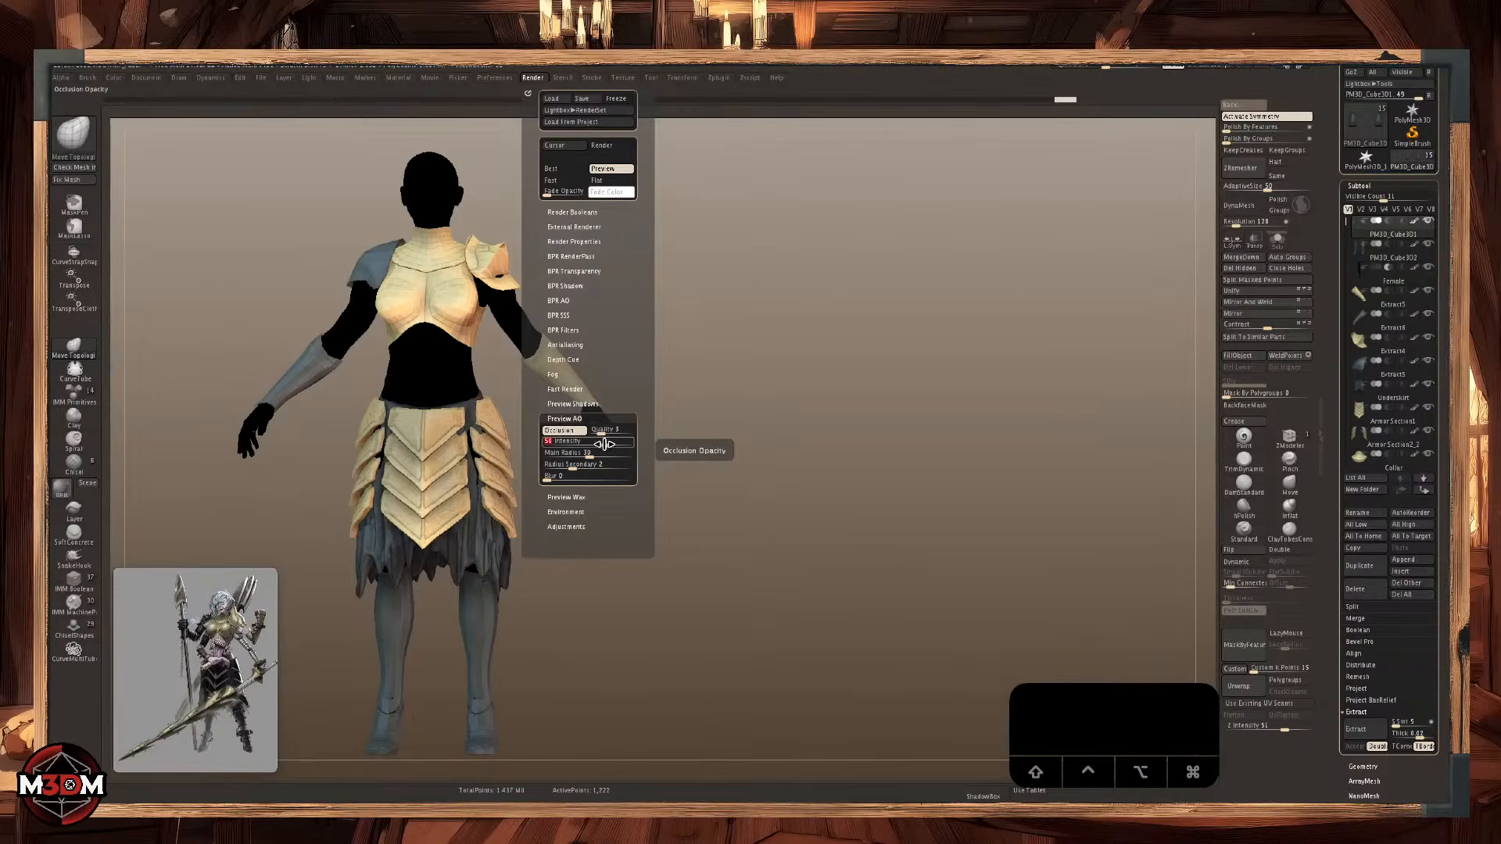
Load a grey sculpture render preset from the Lightbox render sets and test-render the figure with BPR.
{"action": "left_click", "coordinate": [871, 493], "text": "alt"}
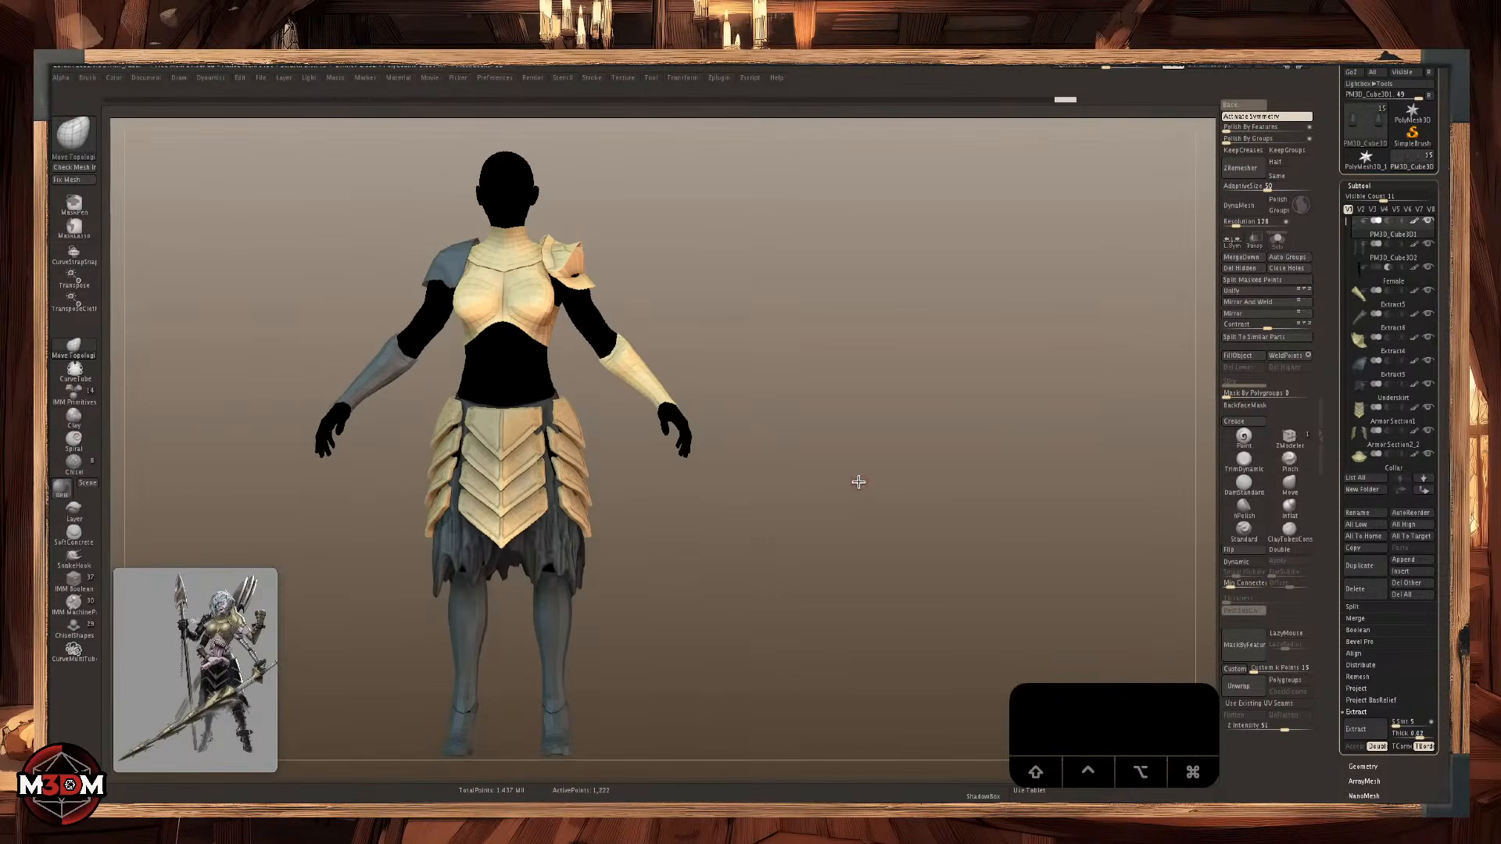
{"action": "key", "text": "comma"}
{"action": "left_click", "coordinate": [490, 522]}
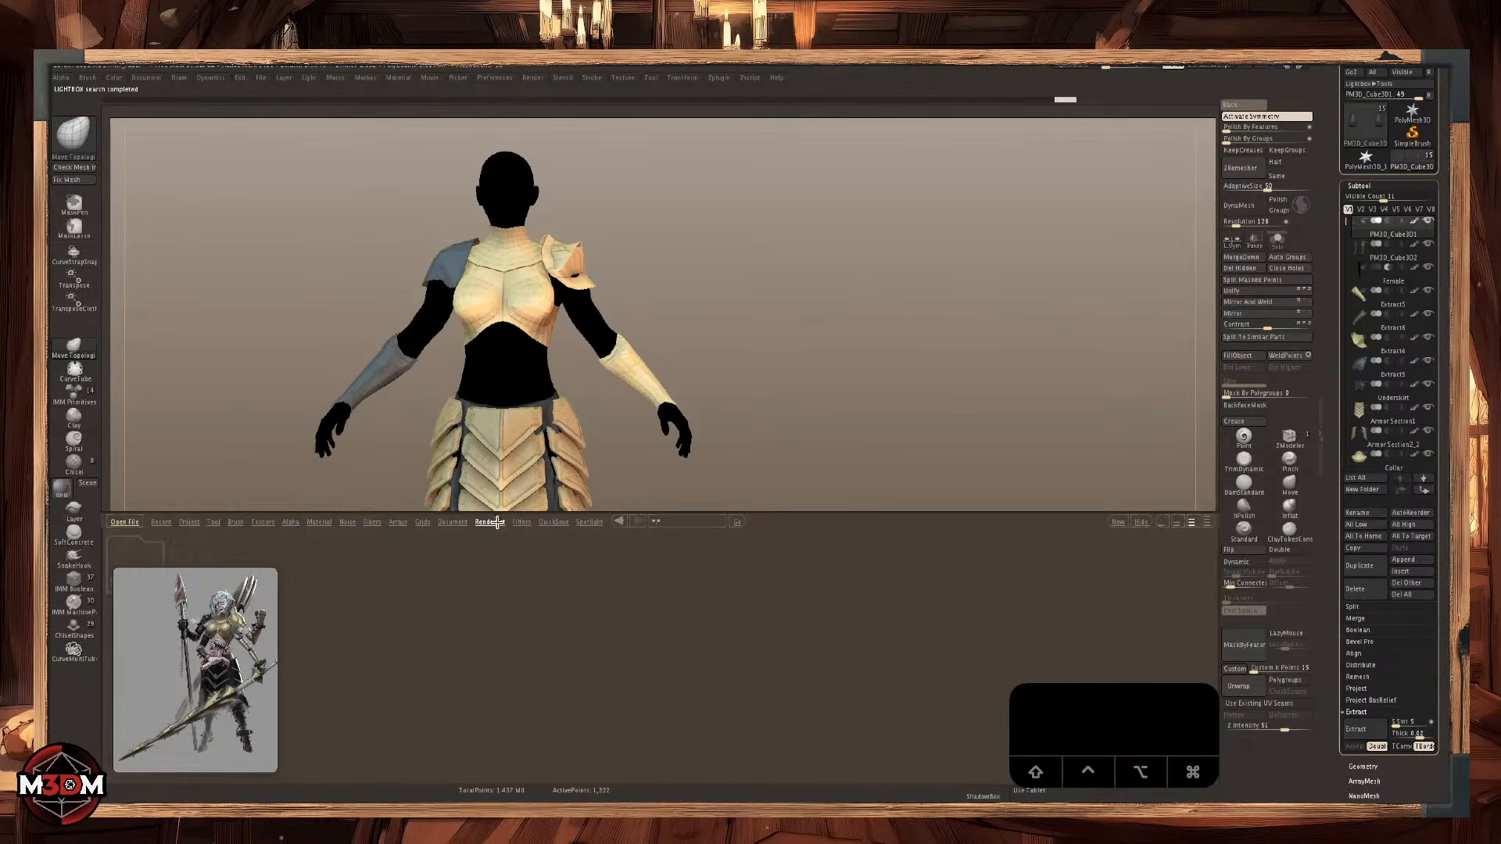
{"action": "left_click_drag", "start_coordinate": [884, 661], "coordinate": [779, 651]}
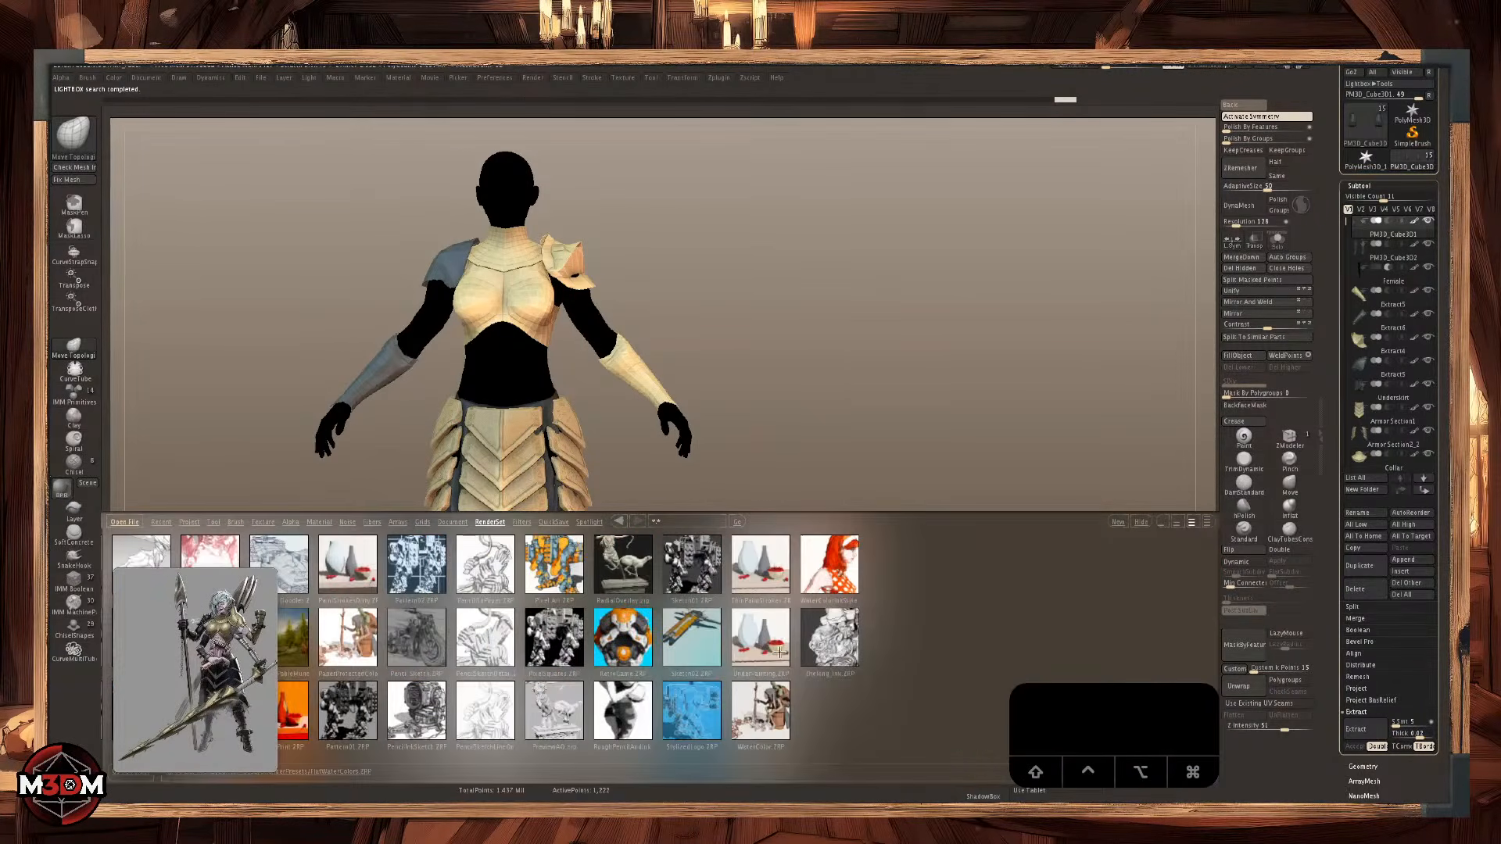
{"action": "double_click", "coordinate": [550, 715]}
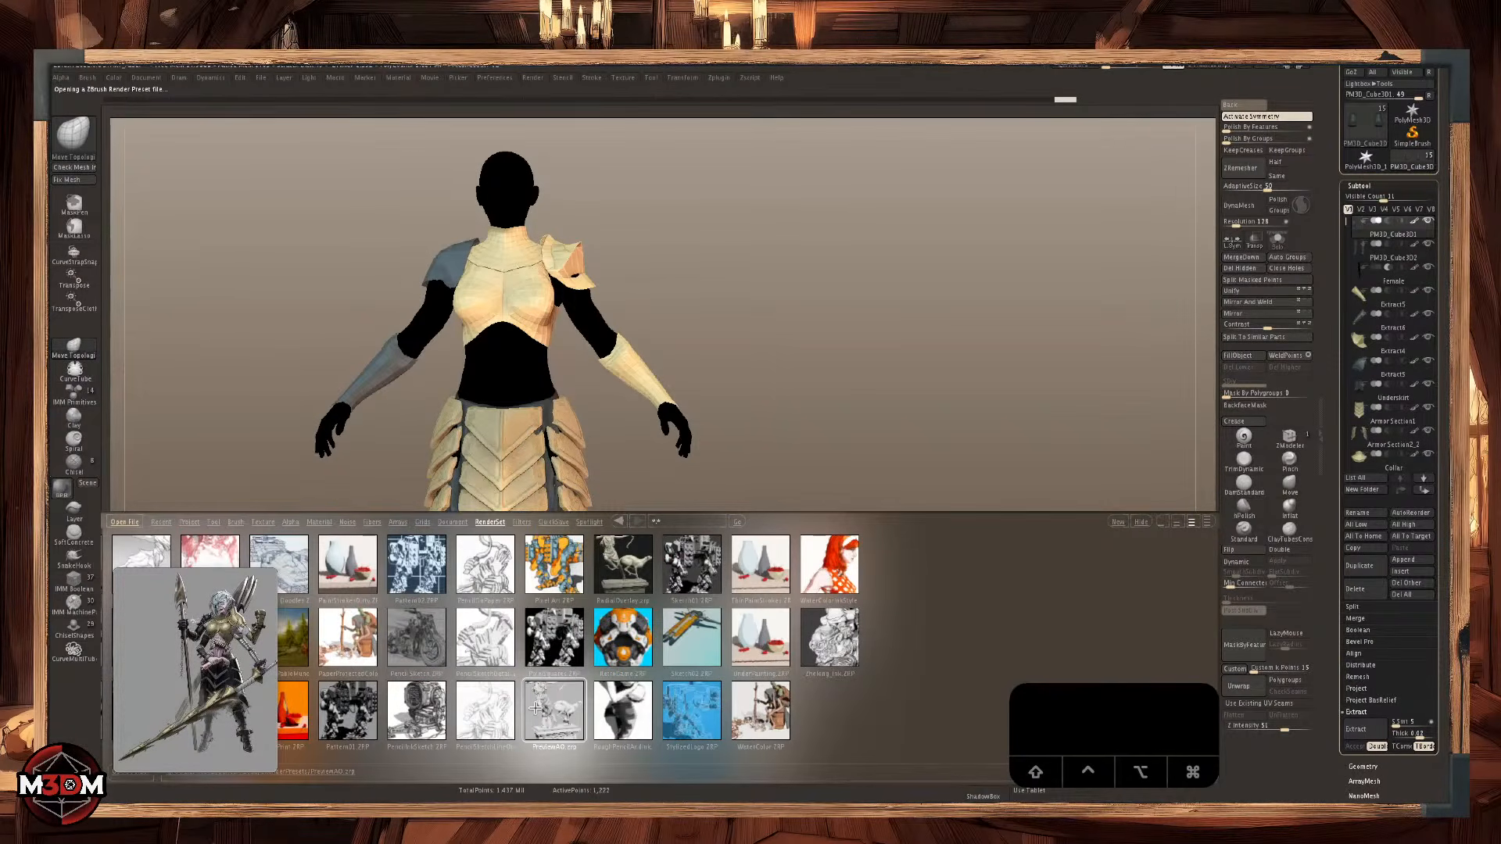
{"action": "key", "text": "comma"}
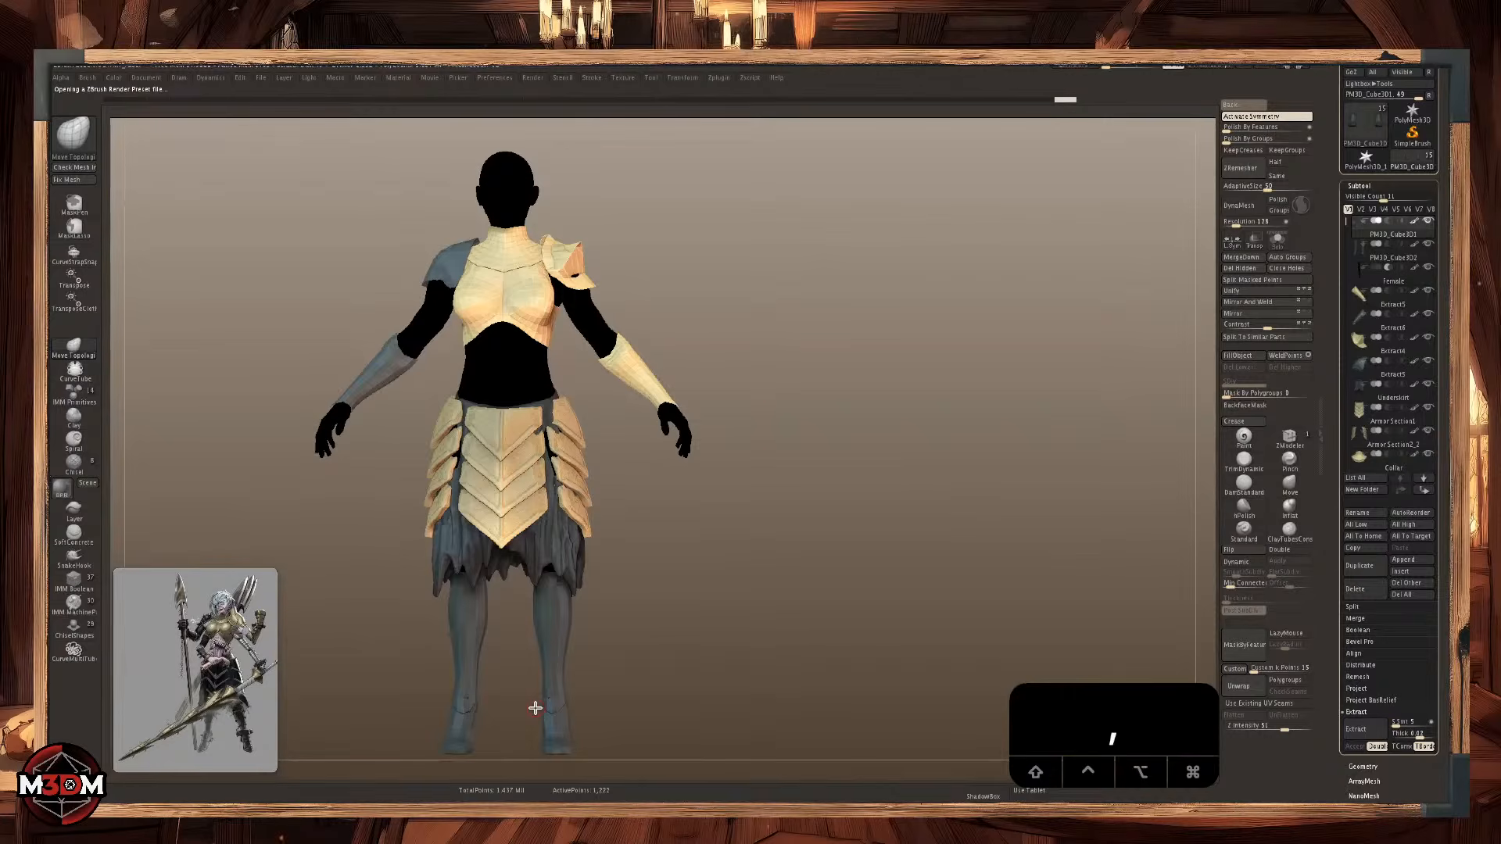
{"action": "key", "text": "shift+r"}
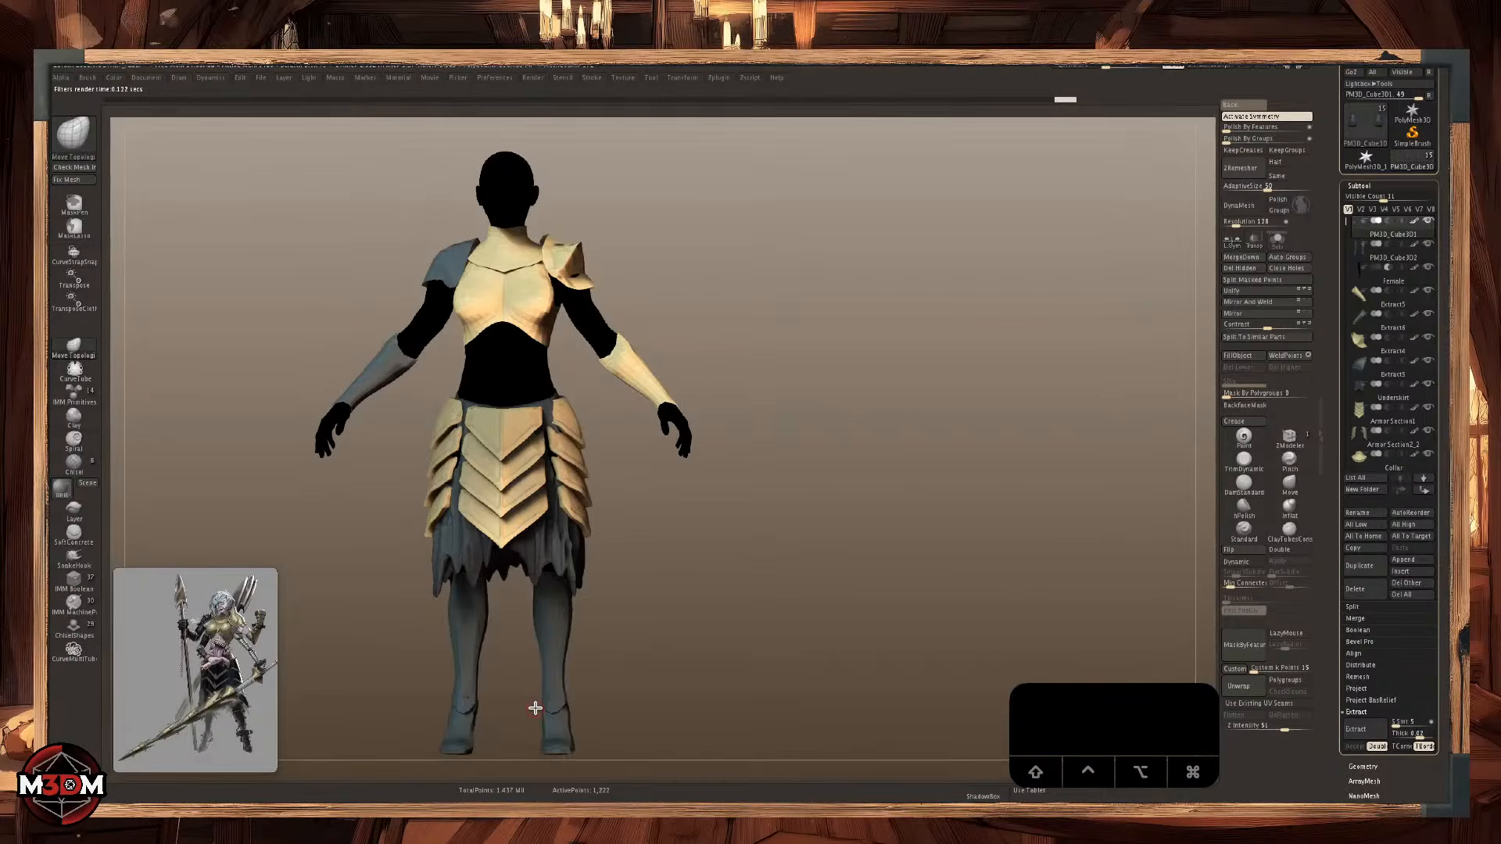
{"action": "left_click", "coordinate": [902, 507]}
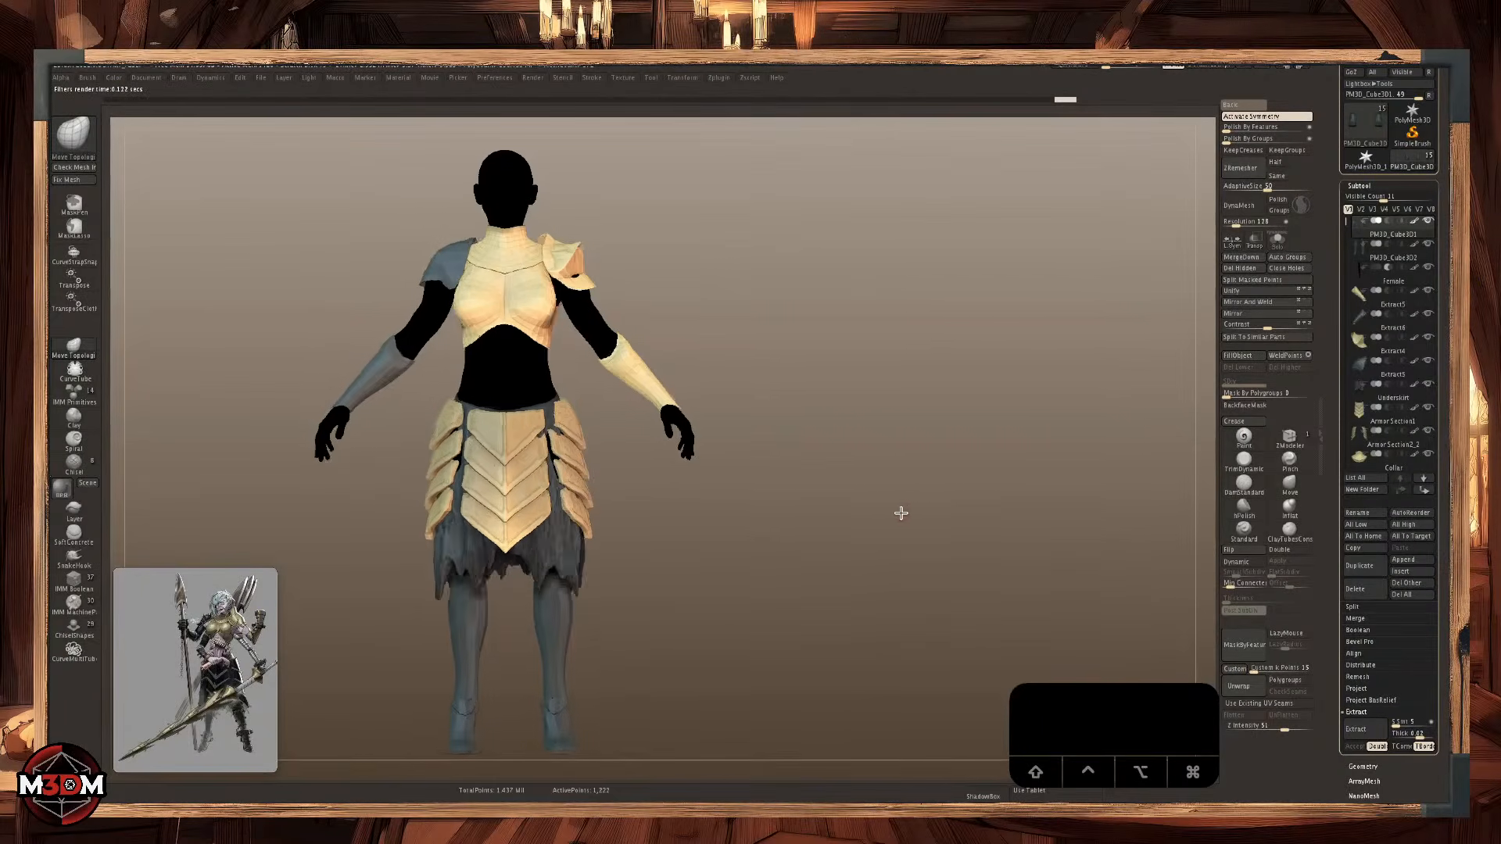
Load a different Lightbox render preset and test-render the figure again for comparison.
{"action": "key", "text": "comma"}
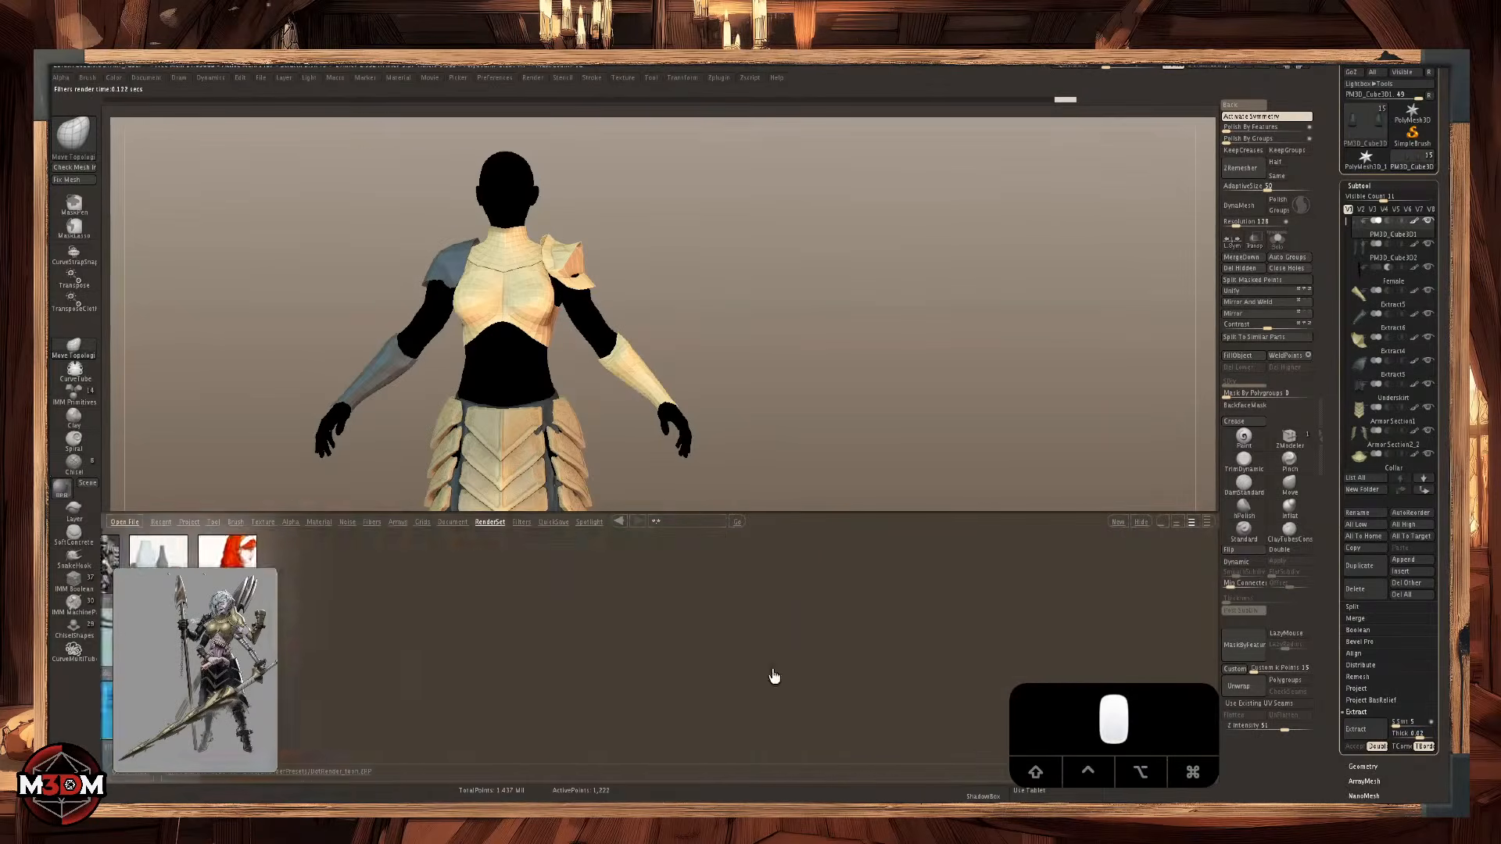
{"action": "double_click", "coordinate": [386, 575]}
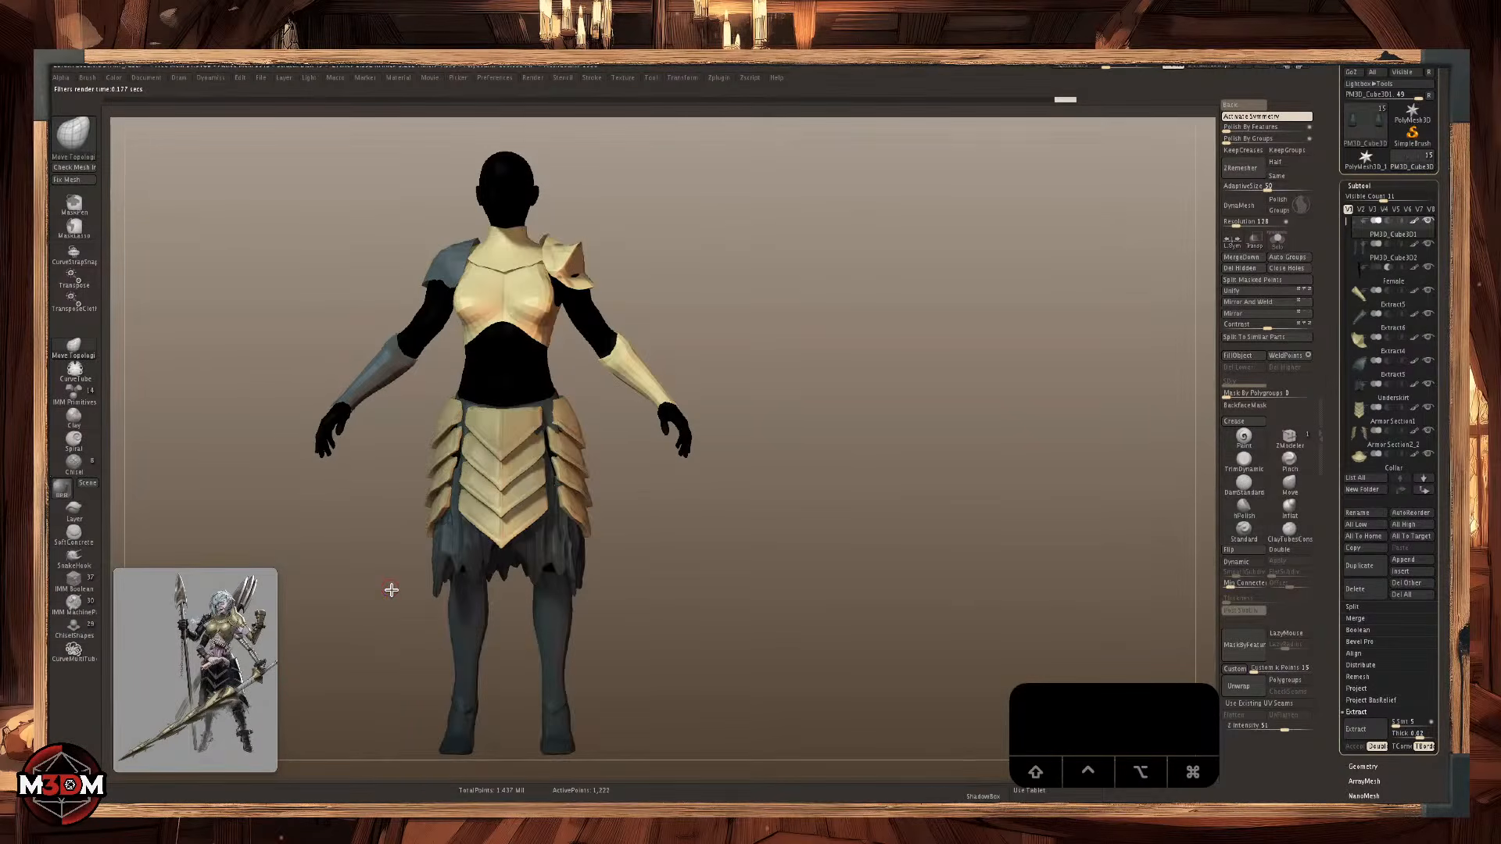
{"action": "left_click", "coordinate": [886, 622]}
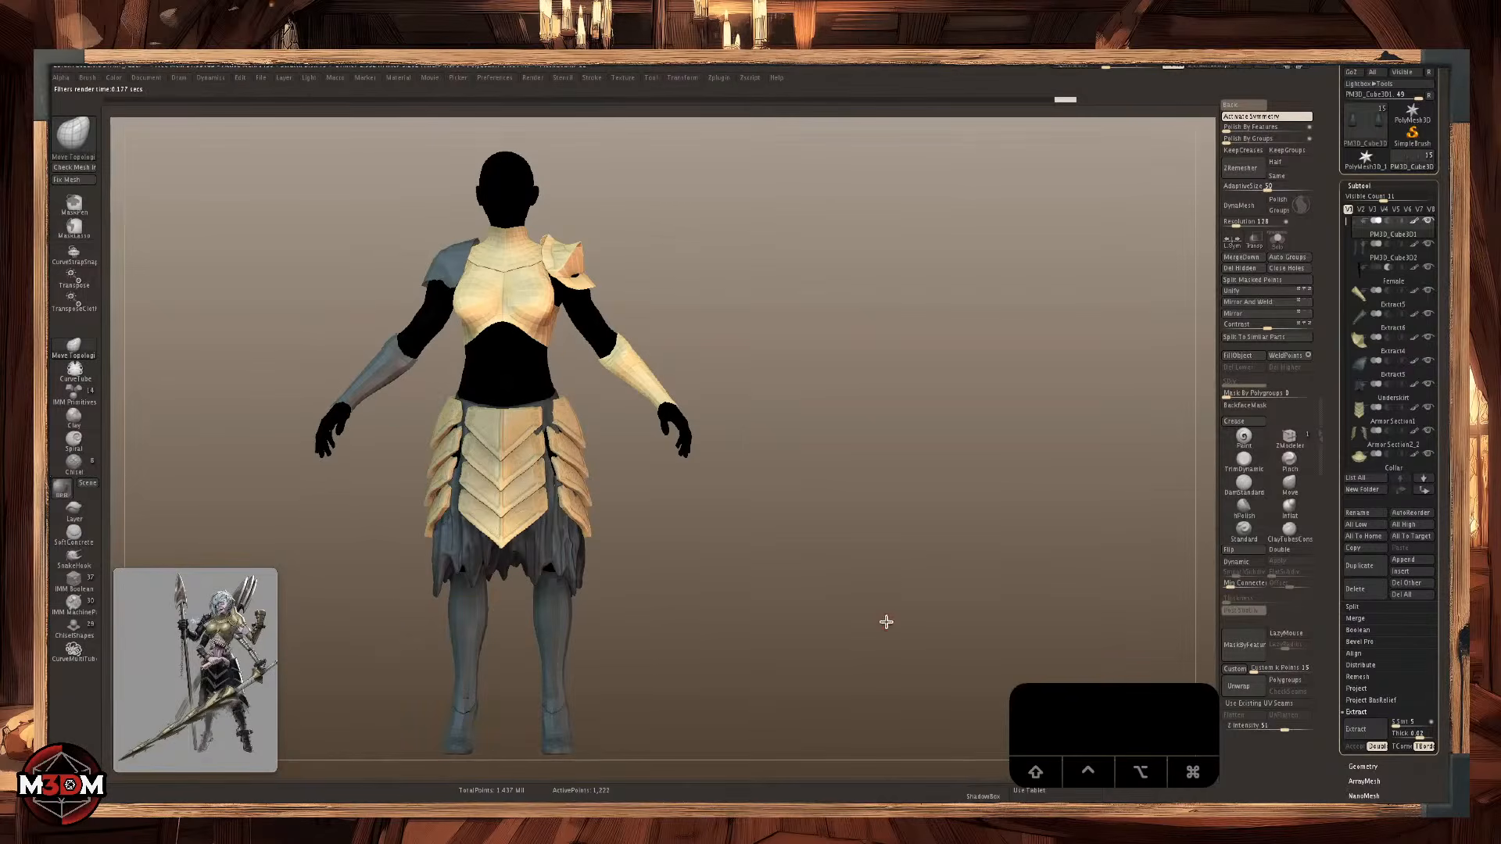
Move the orange light to shine from the upper left side of the figure, checking it with PolyFrame on and off.
{"action": "left_click_drag", "start_coordinate": [715, 544], "coordinate": [826, 408]}
{"action": "key", "text": "space"}
{"action": "key", "text": "shift+f"}
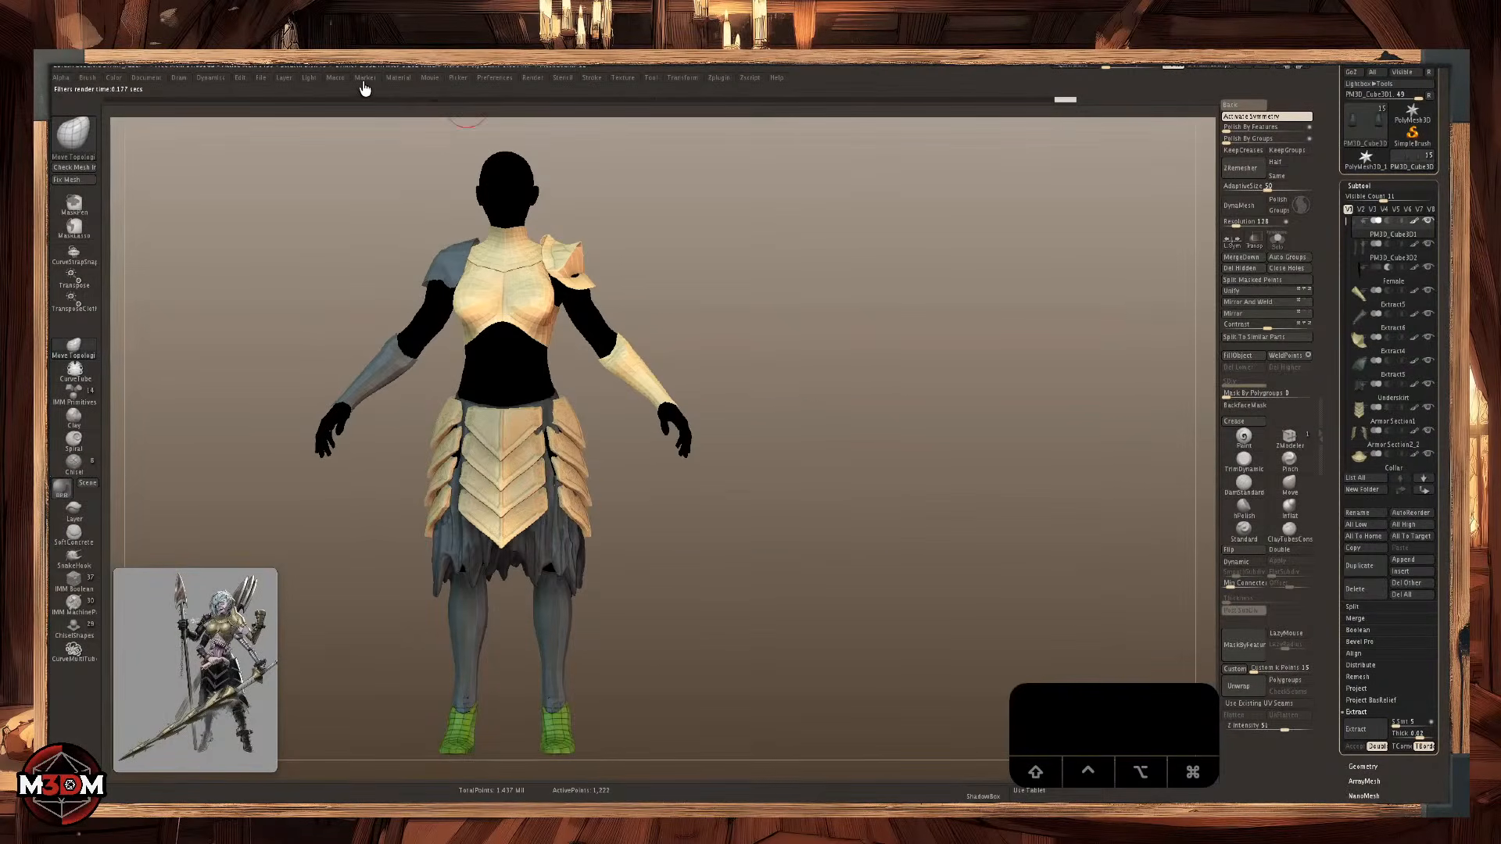
{"action": "left_click", "coordinate": [310, 78]}
{"action": "left_click", "coordinate": [345, 128]}
{"action": "left_click", "coordinate": [339, 129]}
{"action": "left_click", "coordinate": [336, 125]}
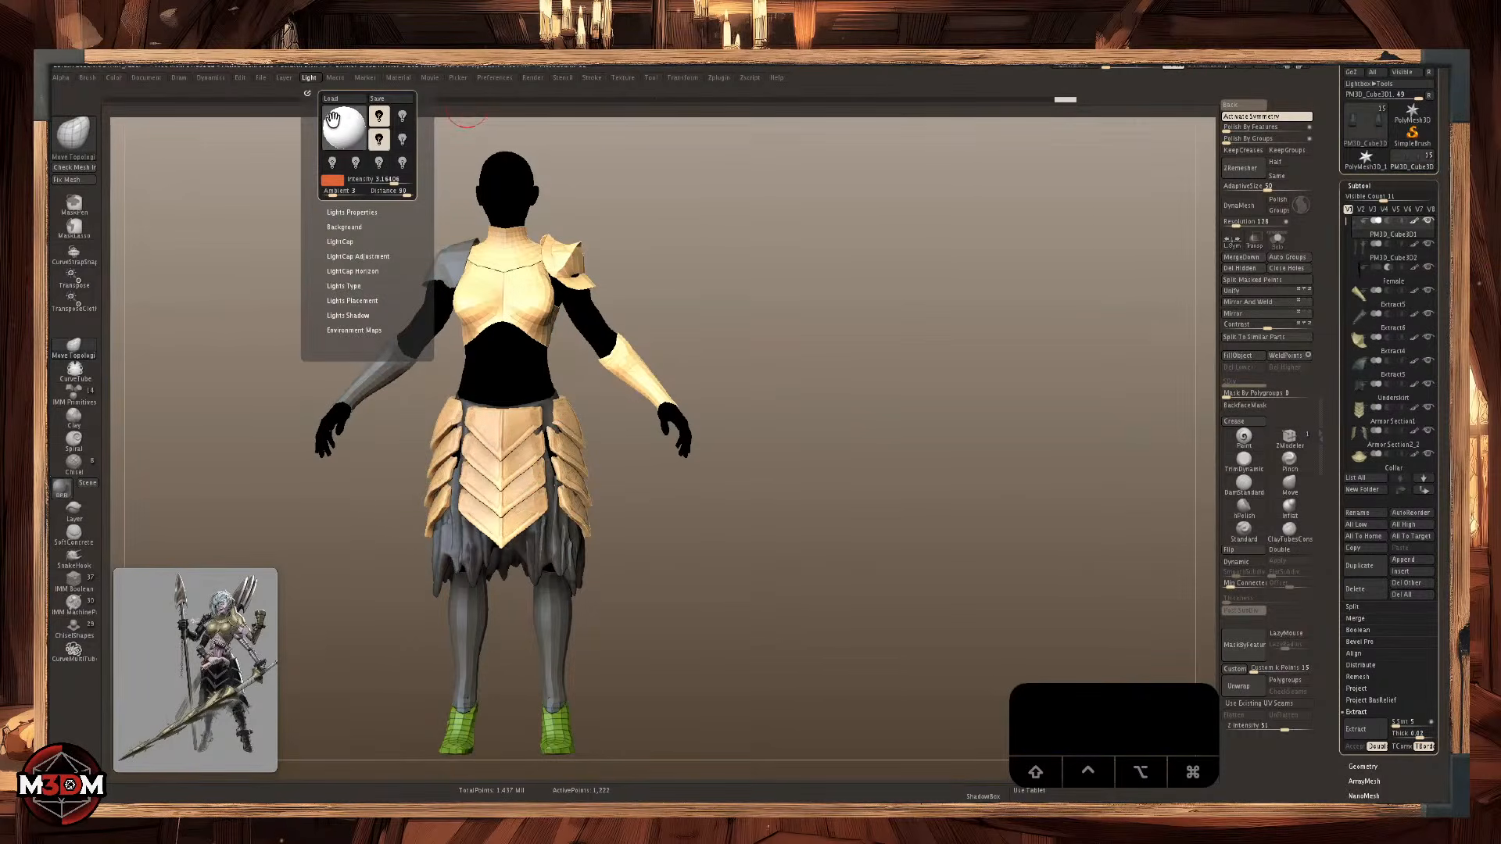
{"action": "left_click", "coordinate": [333, 124]}
{"action": "left_click", "coordinate": [332, 123]}
{"action": "left_click", "coordinate": [333, 121]}
{"action": "left_click", "coordinate": [332, 123]}
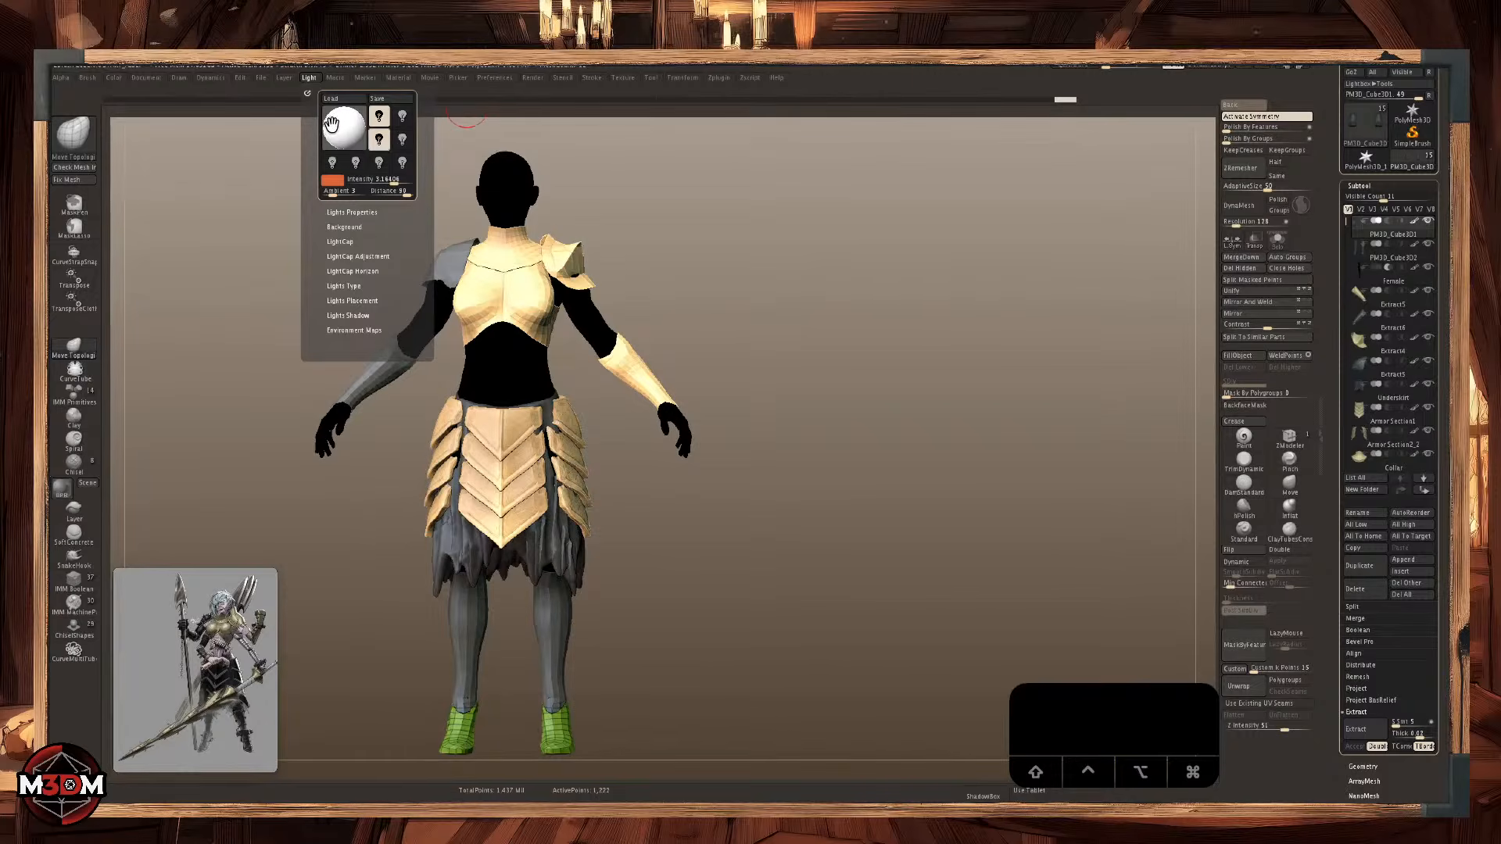
{"action": "key", "text": "shift+f"}
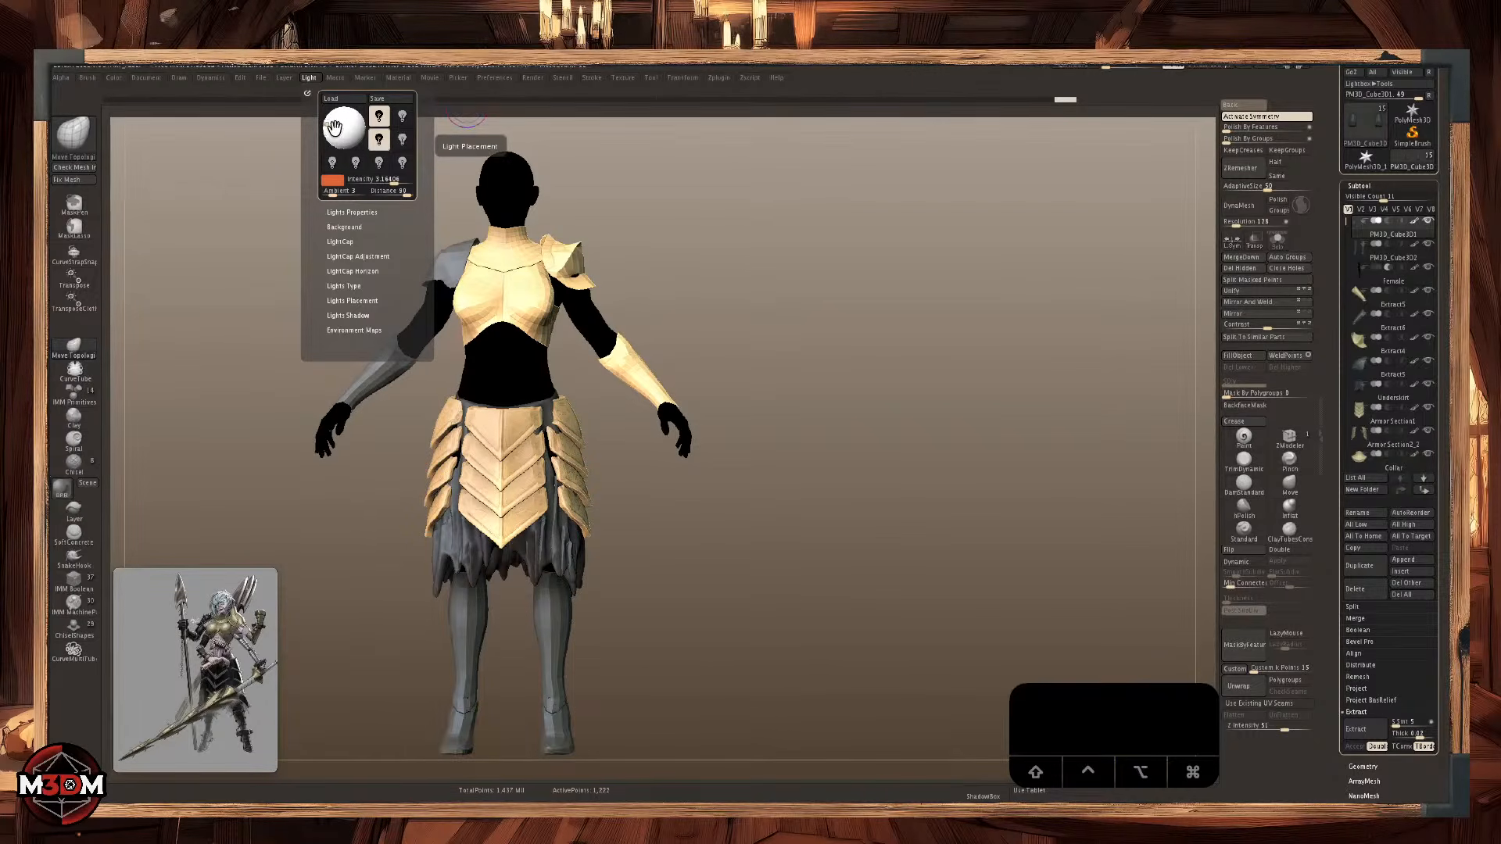
{"action": "left_click", "coordinate": [344, 129]}
{"action": "left_click", "coordinate": [332, 137]}
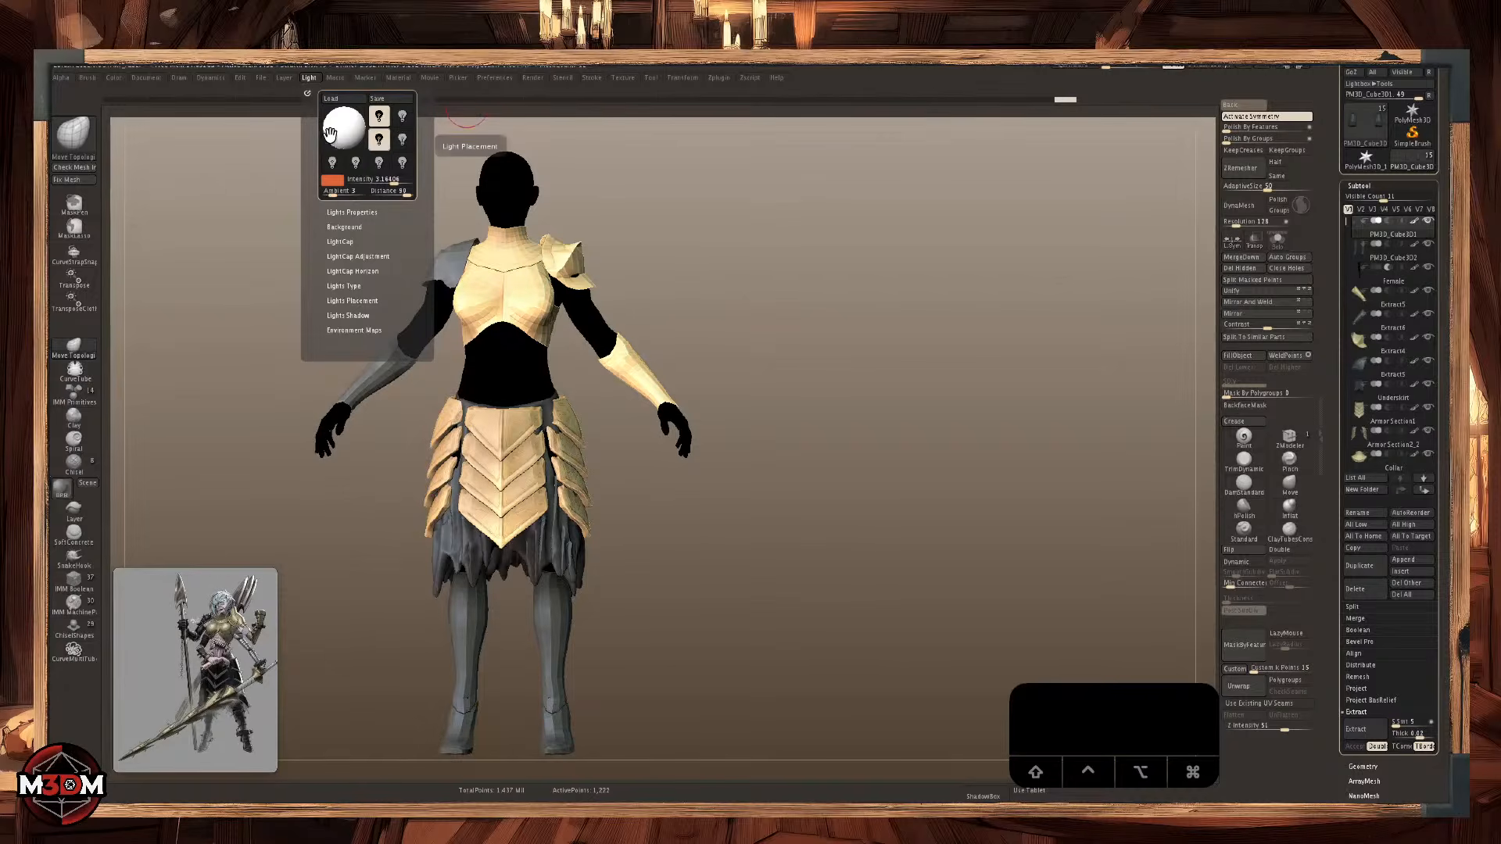
{"action": "left_click_drag", "start_coordinate": [910, 434], "coordinate": [952, 440], "text": "alt"}
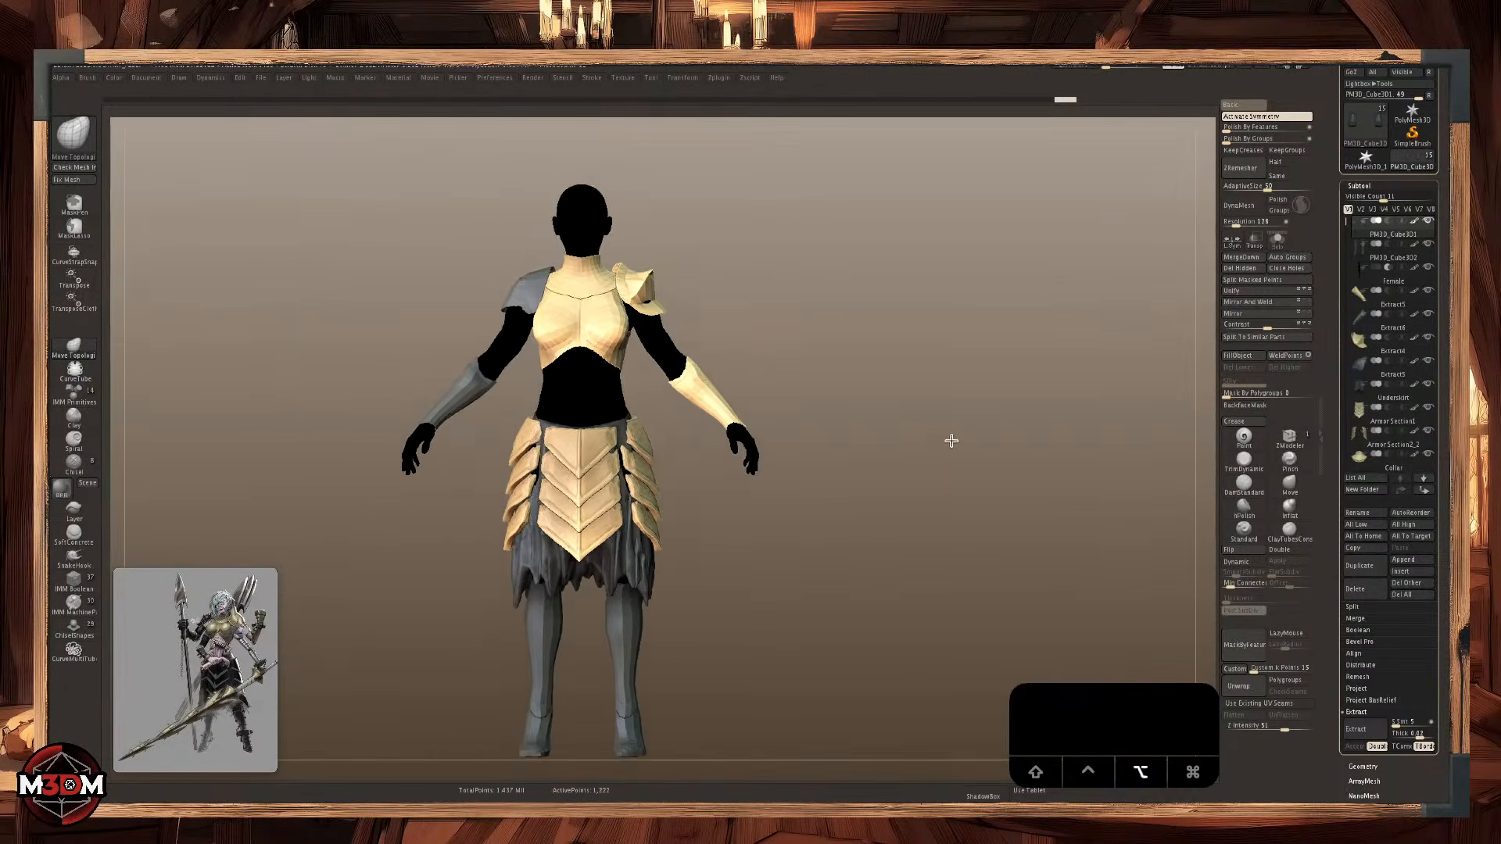
Compare the figure's preview shadows with DeepShadow mode on and off.
{"action": "mouse_move", "coordinate": [481, 83]}
{"action": "mouse_move", "coordinate": [530, 86]}
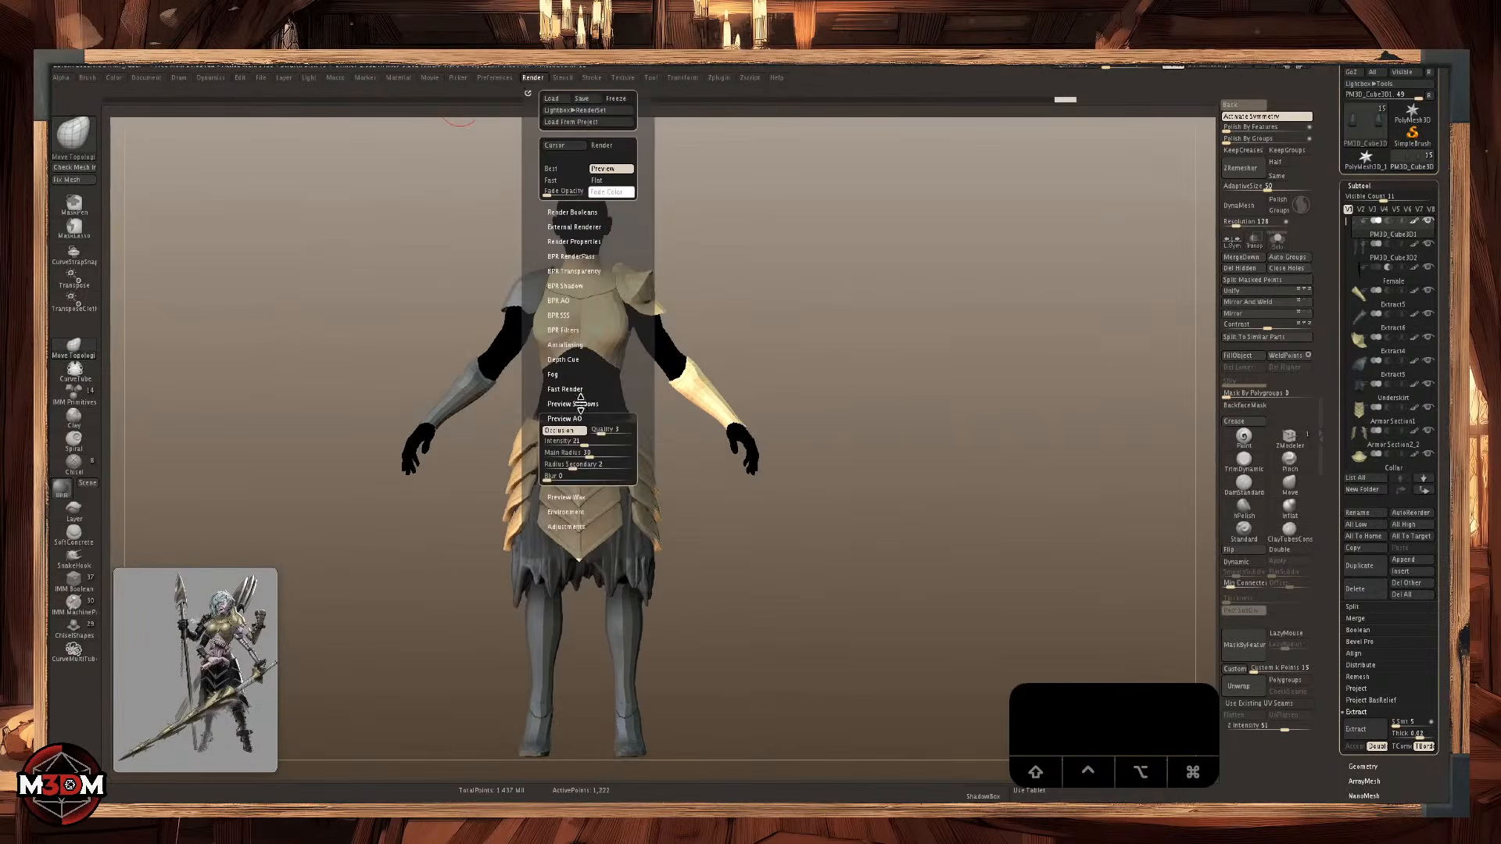
{"action": "left_click", "coordinate": [577, 404]}
{"action": "left_click", "coordinate": [577, 428]}
{"action": "left_click", "coordinate": [577, 428]}
{"action": "left_click_drag", "start_coordinate": [773, 315], "coordinate": [667, 297], "text": "alt"}
{"action": "mouse_move", "coordinate": [534, 95]}
{"action": "left_click", "coordinate": [572, 433]}
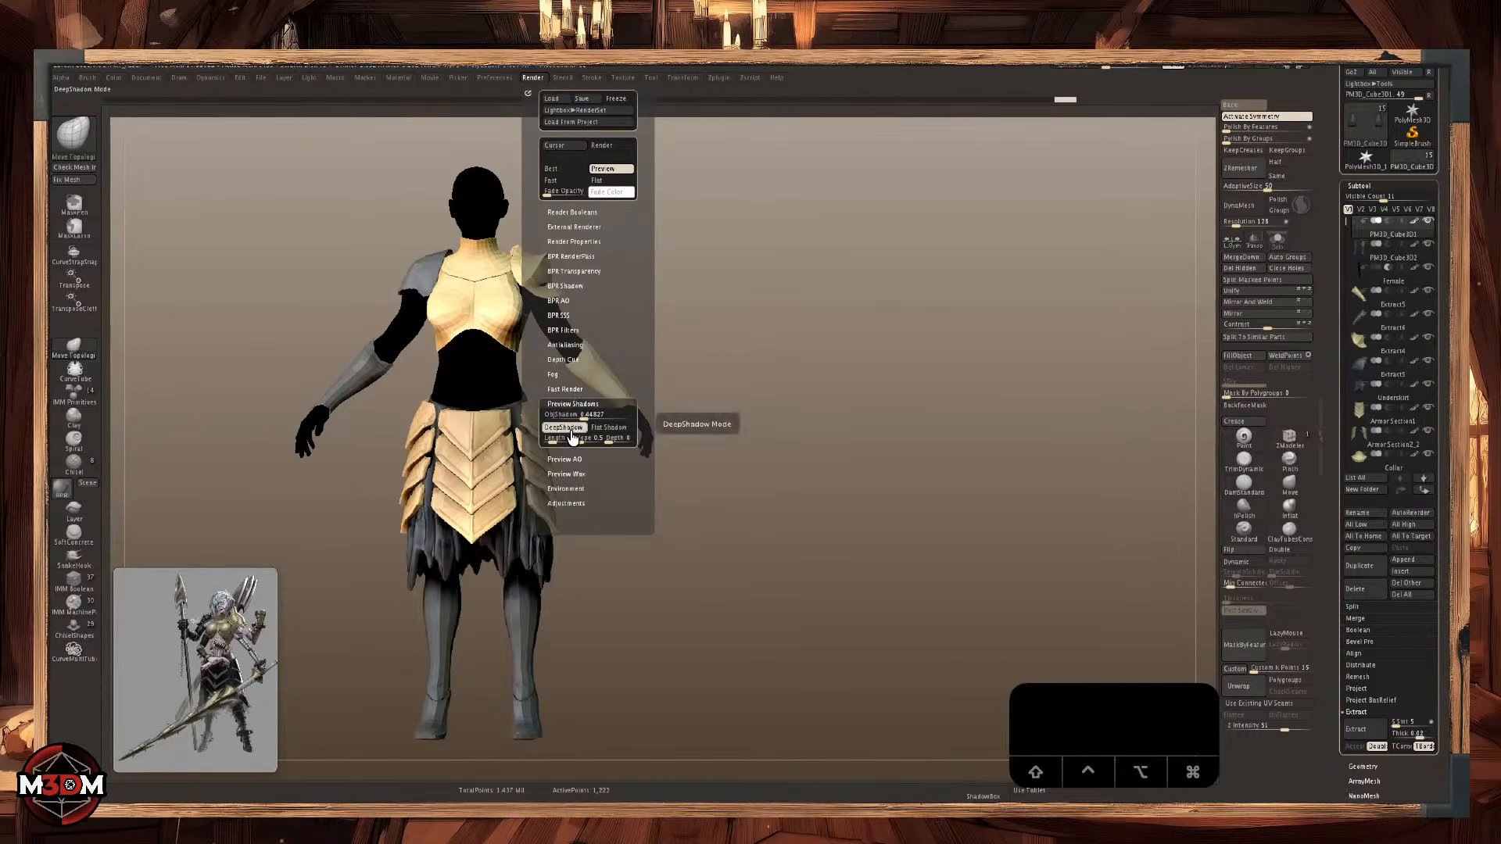
{"action": "left_click", "coordinate": [574, 430]}
{"action": "left_click", "coordinate": [576, 429]}
{"action": "left_click", "coordinate": [578, 429]}
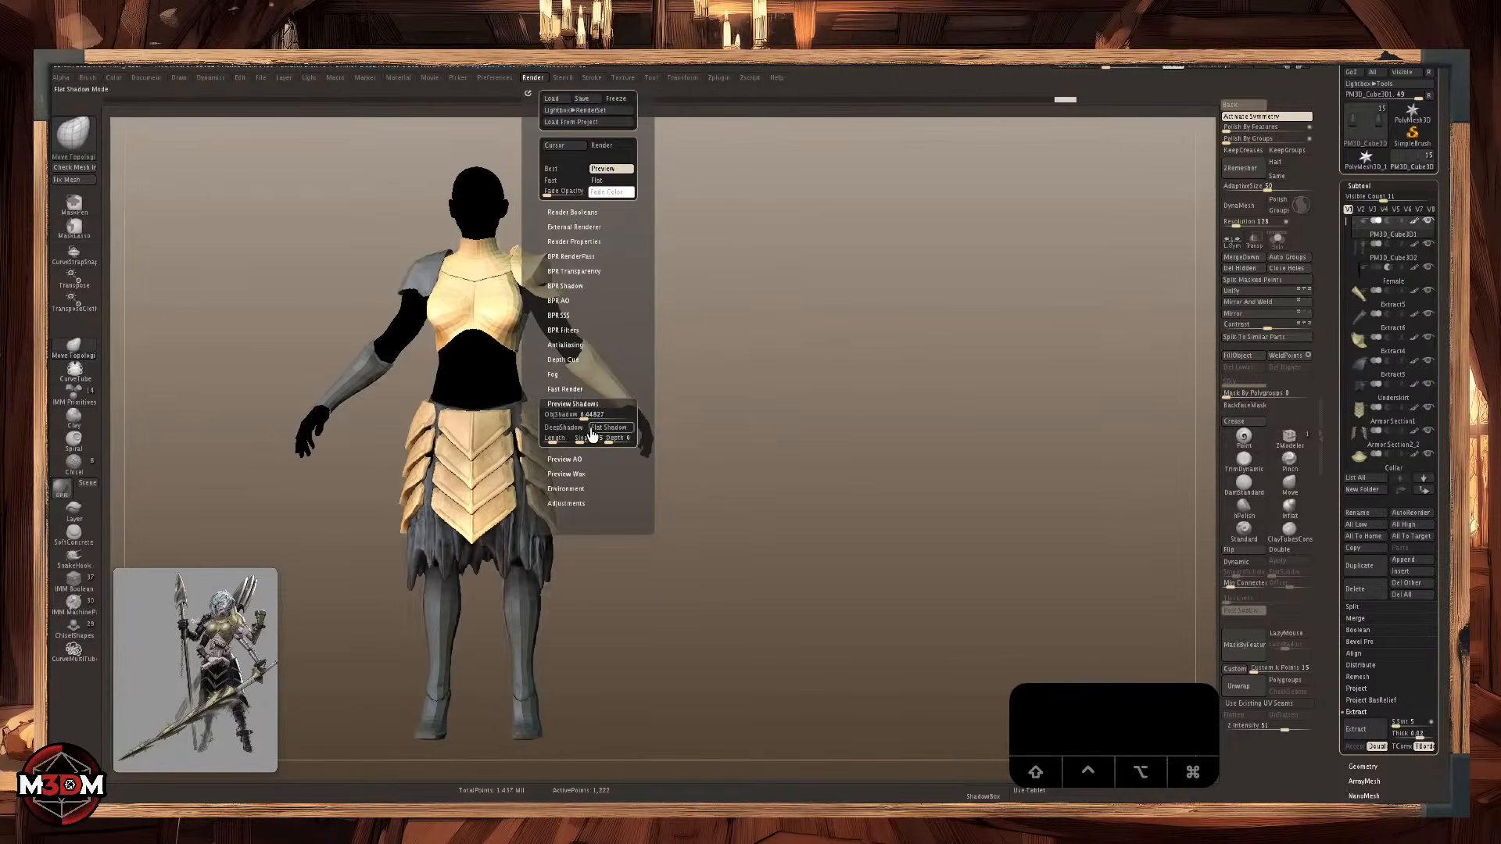
Try Flat Shadow against DeepShadow on the figure, leaving DeepShadow enabled and Flat Shadow off.
{"action": "left_click", "coordinate": [616, 430]}
{"action": "left_click", "coordinate": [616, 430]}
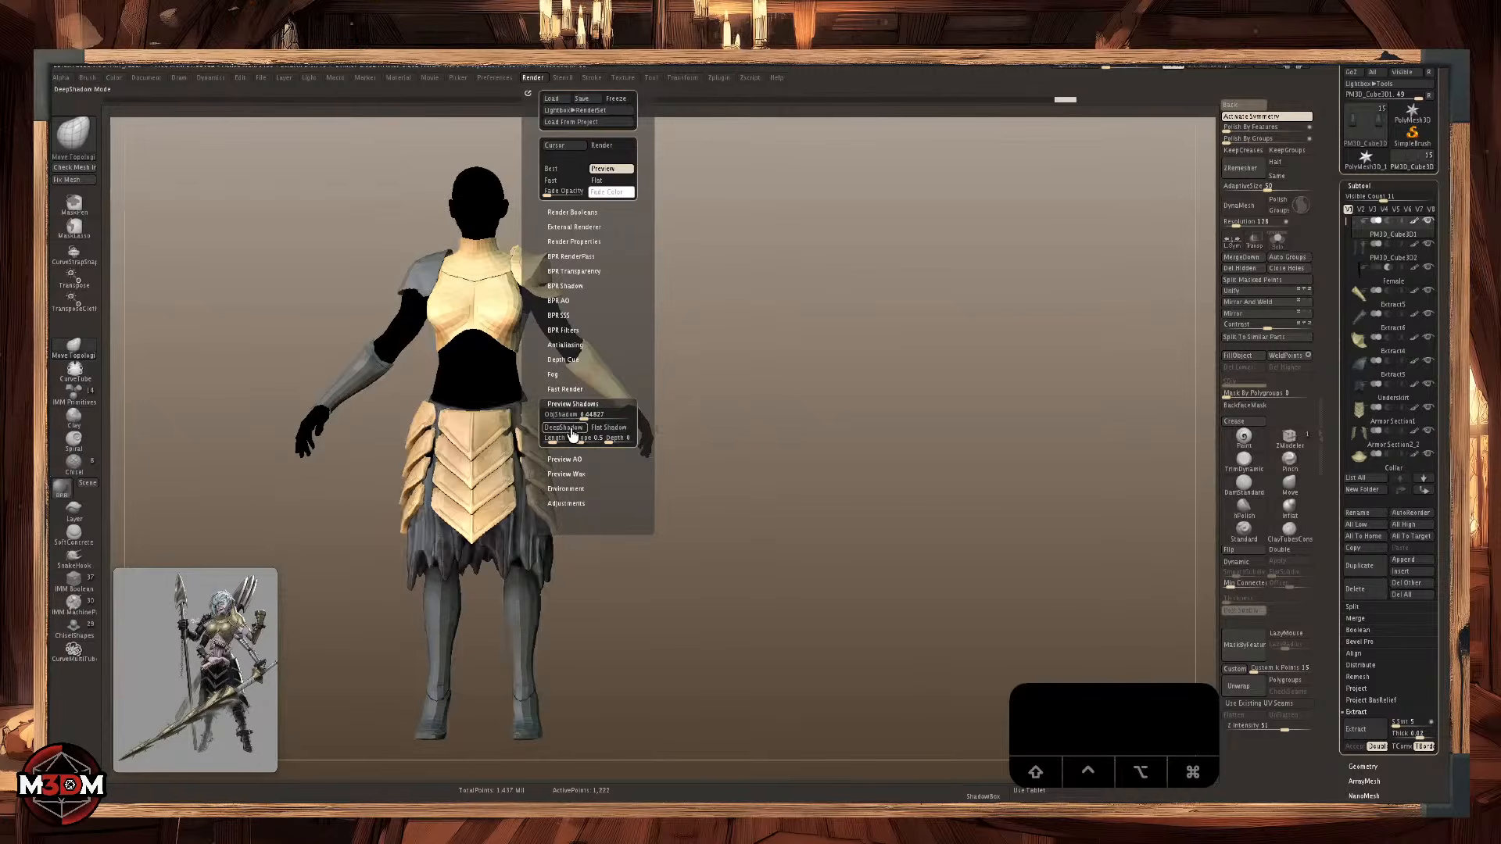
{"action": "left_click", "coordinate": [572, 430]}
{"action": "left_click", "coordinate": [568, 430]}
{"action": "left_click", "coordinate": [569, 430]}
{"action": "left_click", "coordinate": [568, 430]}
{"action": "left_click", "coordinate": [568, 430]}
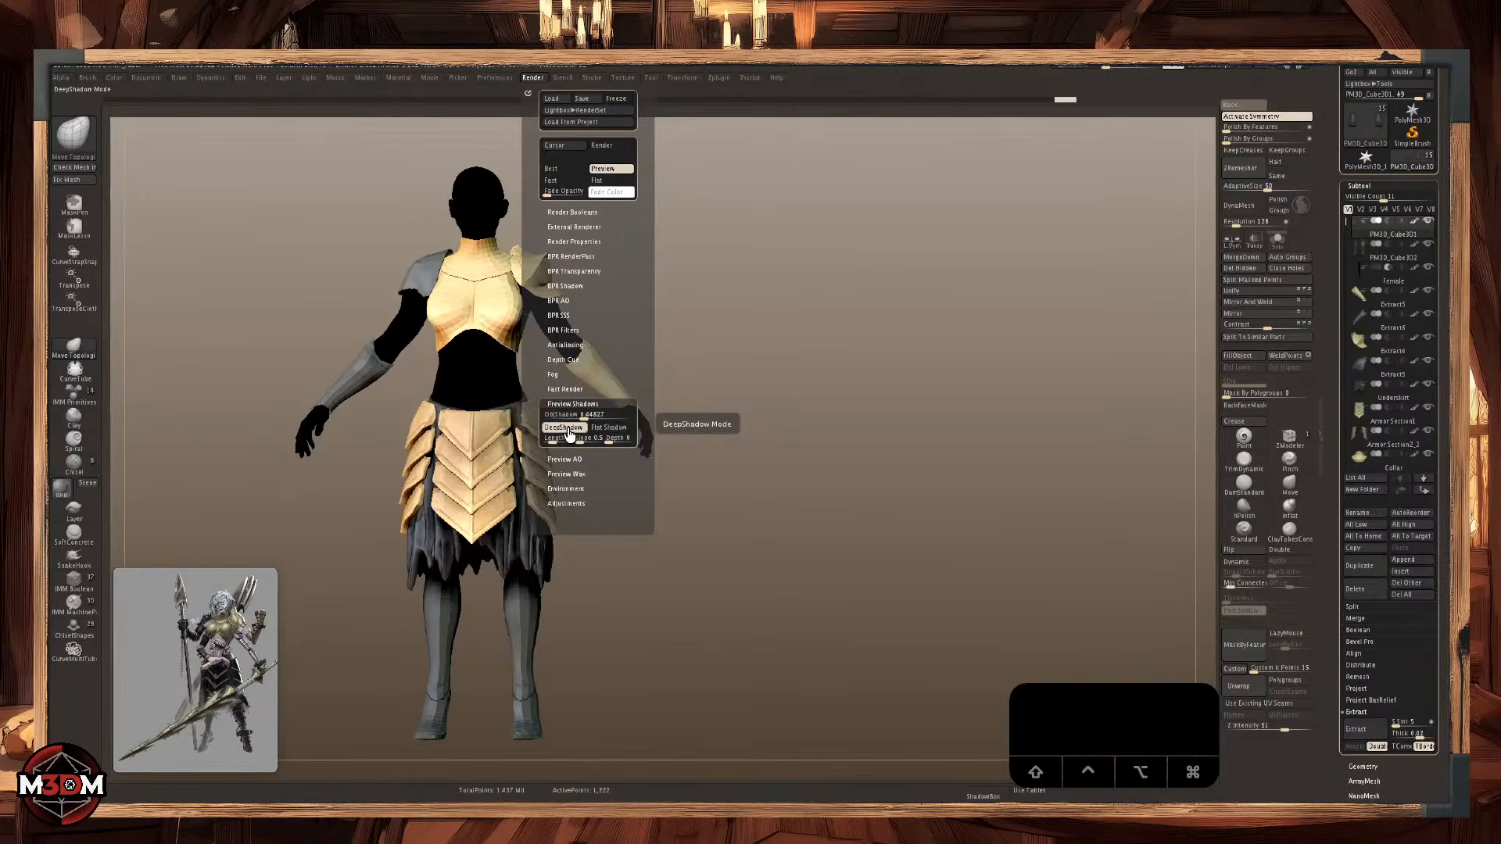
{"action": "mouse_move", "coordinate": [902, 462]}
{"action": "left_mouse_down"}
{"action": "mouse_move", "coordinate": [871, 462]}
{"action": "mouse_move", "coordinate": [949, 462]}
{"action": "mouse_move", "coordinate": [916, 456]}
{"action": "mouse_move", "coordinate": [951, 455]}
{"action": "mouse_move", "coordinate": [957, 438]}
{"action": "mouse_move", "coordinate": [916, 451]}
{"action": "left_mouse_up"}
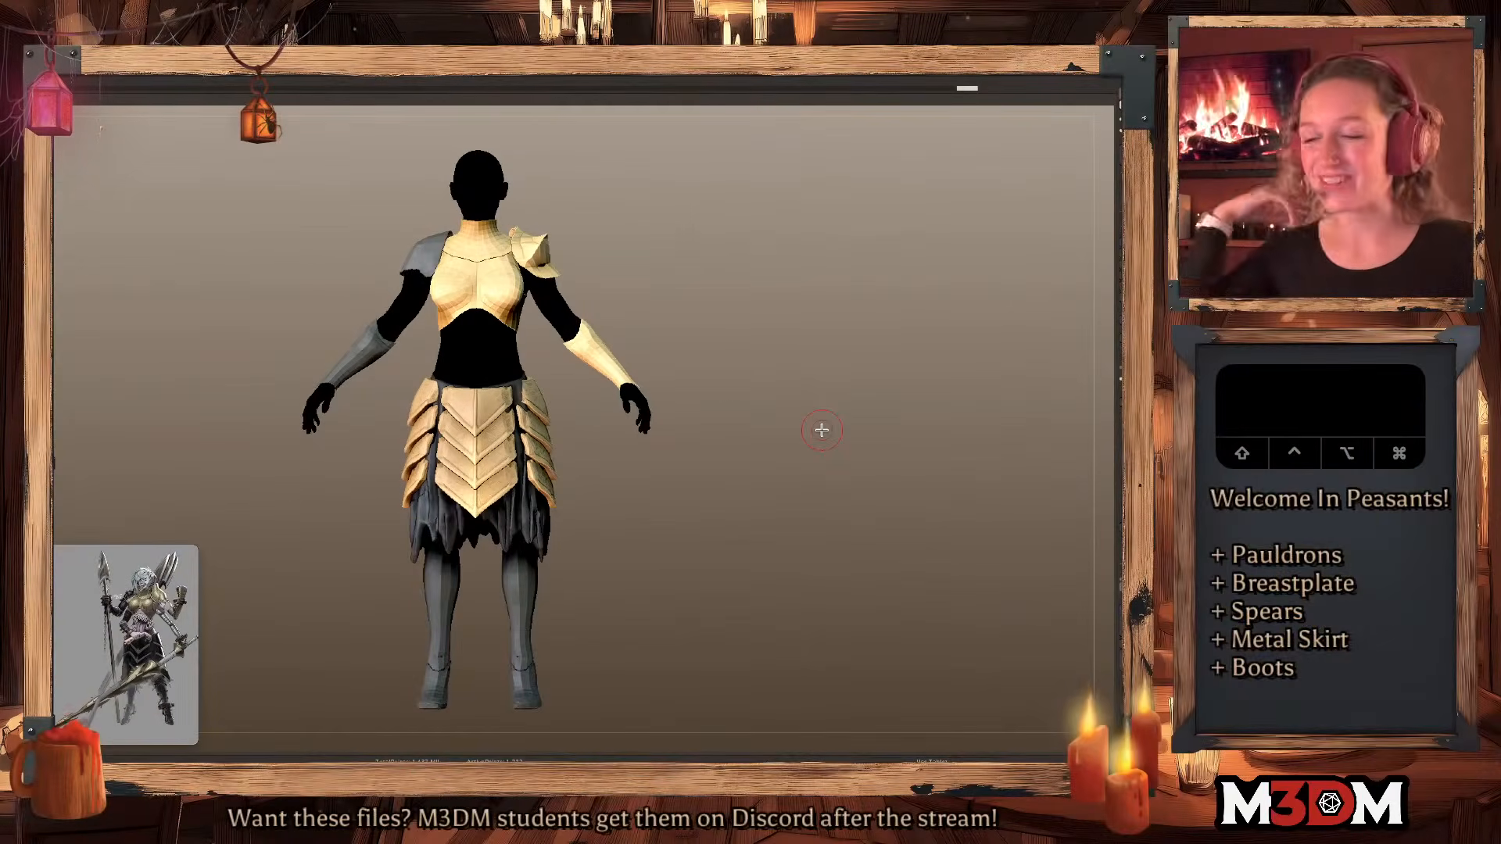
Move the reference image up beside the figure and enlarge it for a side-by-side comparison.
{"action": "left_click", "coordinate": [746, 386]}
{"action": "key", "text": "space"}
{"action": "key", "text": "shift+f"}
{"action": "key", "text": "shift+f"}
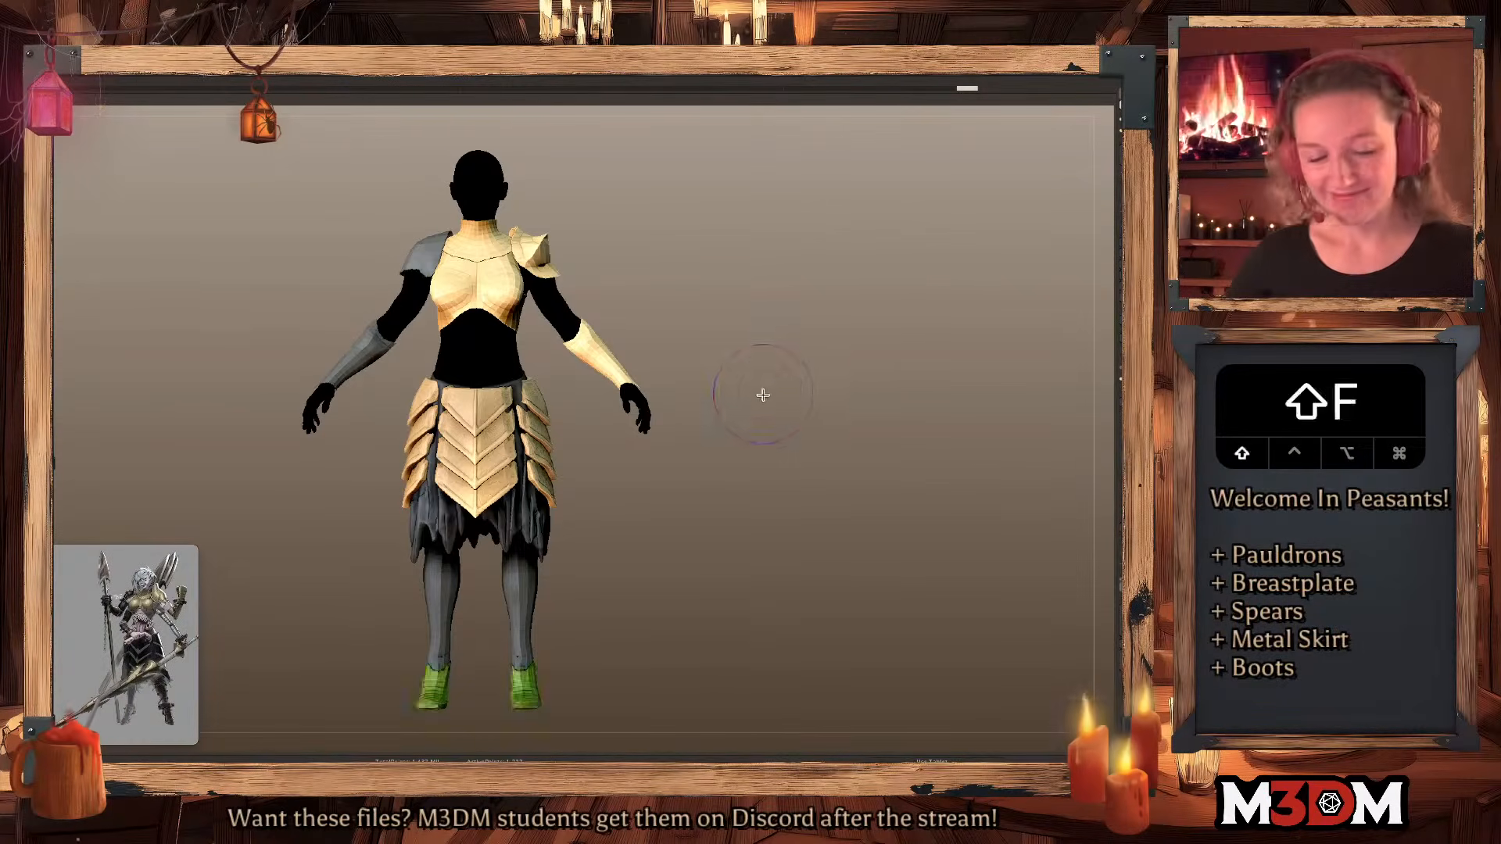
{"action": "left_click_drag", "start_coordinate": [763, 396], "coordinate": [757, 364], "text": "alt"}
{"action": "left_click_drag", "start_coordinate": [126, 641], "coordinate": [123, 202]}
{"action": "left_click_drag", "start_coordinate": [190, 312], "coordinate": [356, 506]}
{"action": "left_click_drag", "start_coordinate": [785, 514], "coordinate": [820, 511], "text": "alt"}
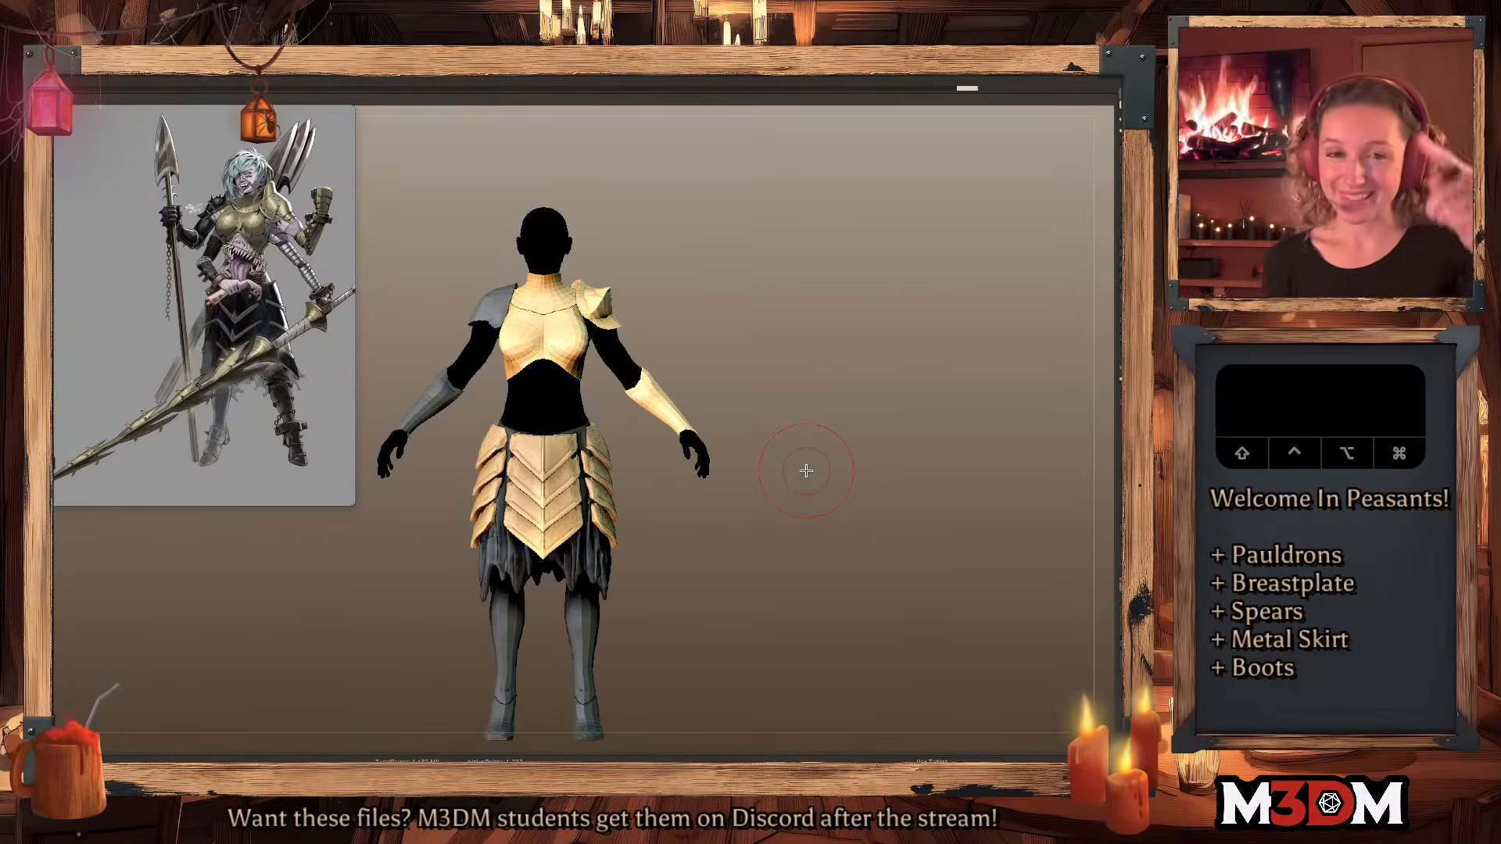
{"action": "left_click_drag", "start_coordinate": [780, 410], "coordinate": [767, 382], "text": "alt"}
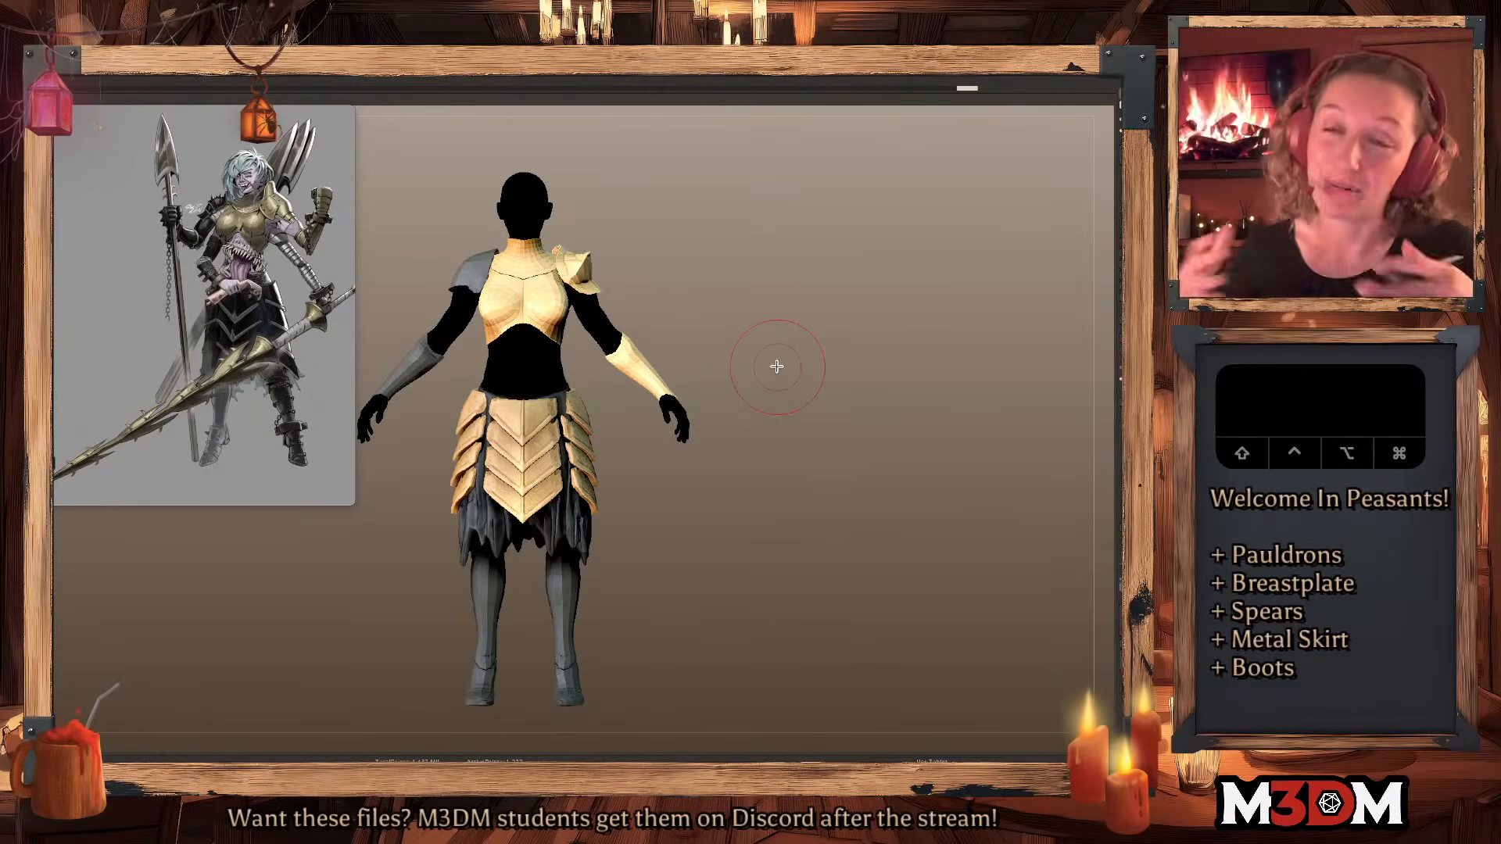
Select the female body subtool and isolate it by hiding the armor and clothing.
{"action": "right_click", "coordinate": [774, 390]}
{"action": "left_click", "coordinate": [608, 328], "text": "alt"}
{"action": "key", "text": "shift+f"}
{"action": "right_click", "coordinate": [859, 379]}
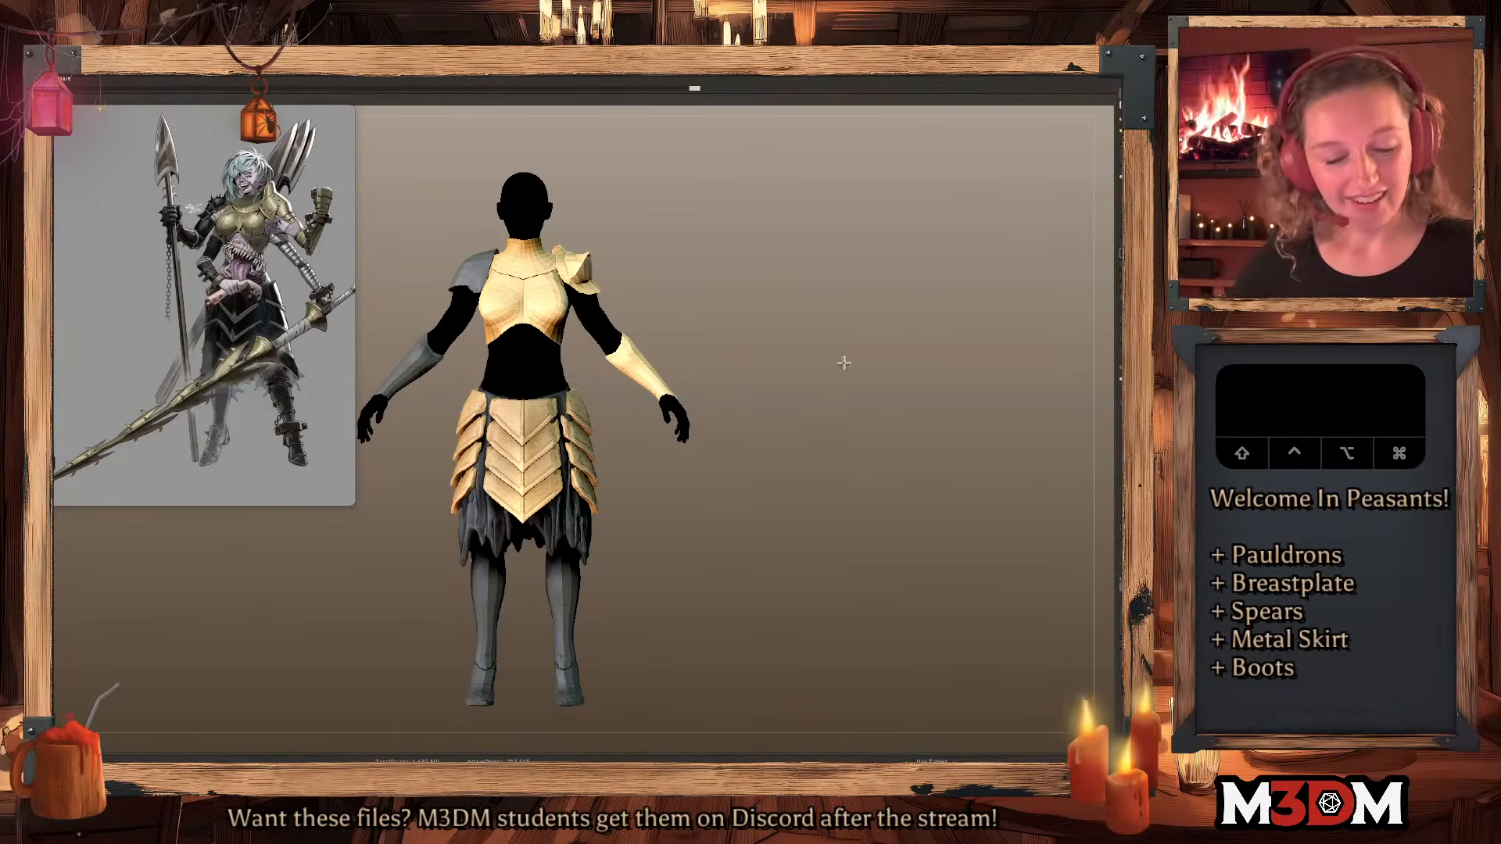
{"action": "key", "text": "s"}
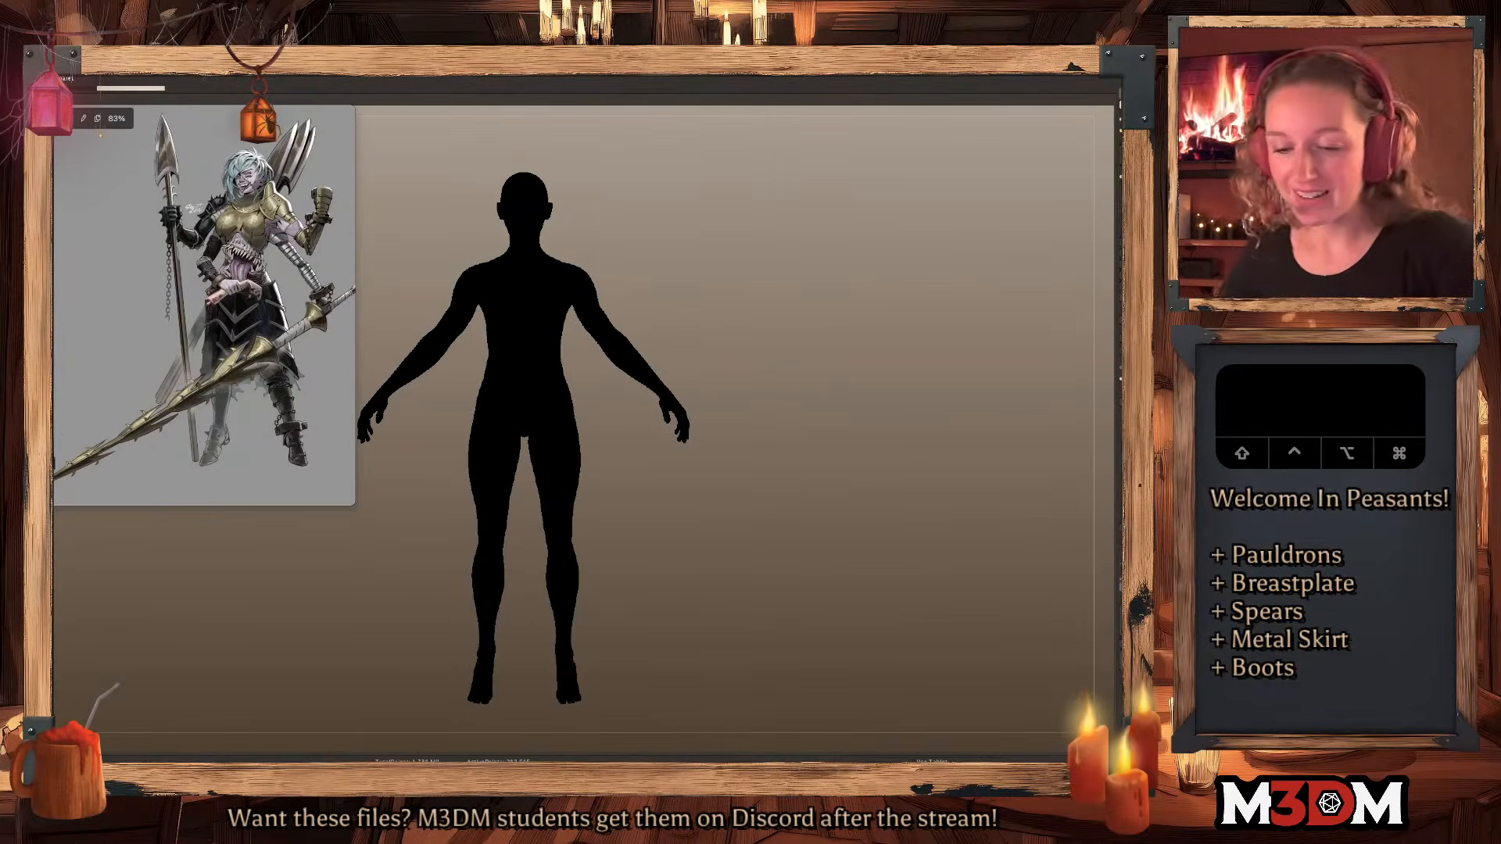
Isolate only the two arms on the body copy, then bring the rest of the armored figure back into view.
{"action": "mouse_move", "coordinate": [727, 458]}
{"action": "left_mouse_down", "text": "super"}
{"action": "mouse_move", "coordinate": [679, 366]}
{"action": "mouse_move", "coordinate": [568, 288]}
{"action": "mouse_move", "coordinate": [754, 501]}
{"action": "left_mouse_up", "text": "super"}
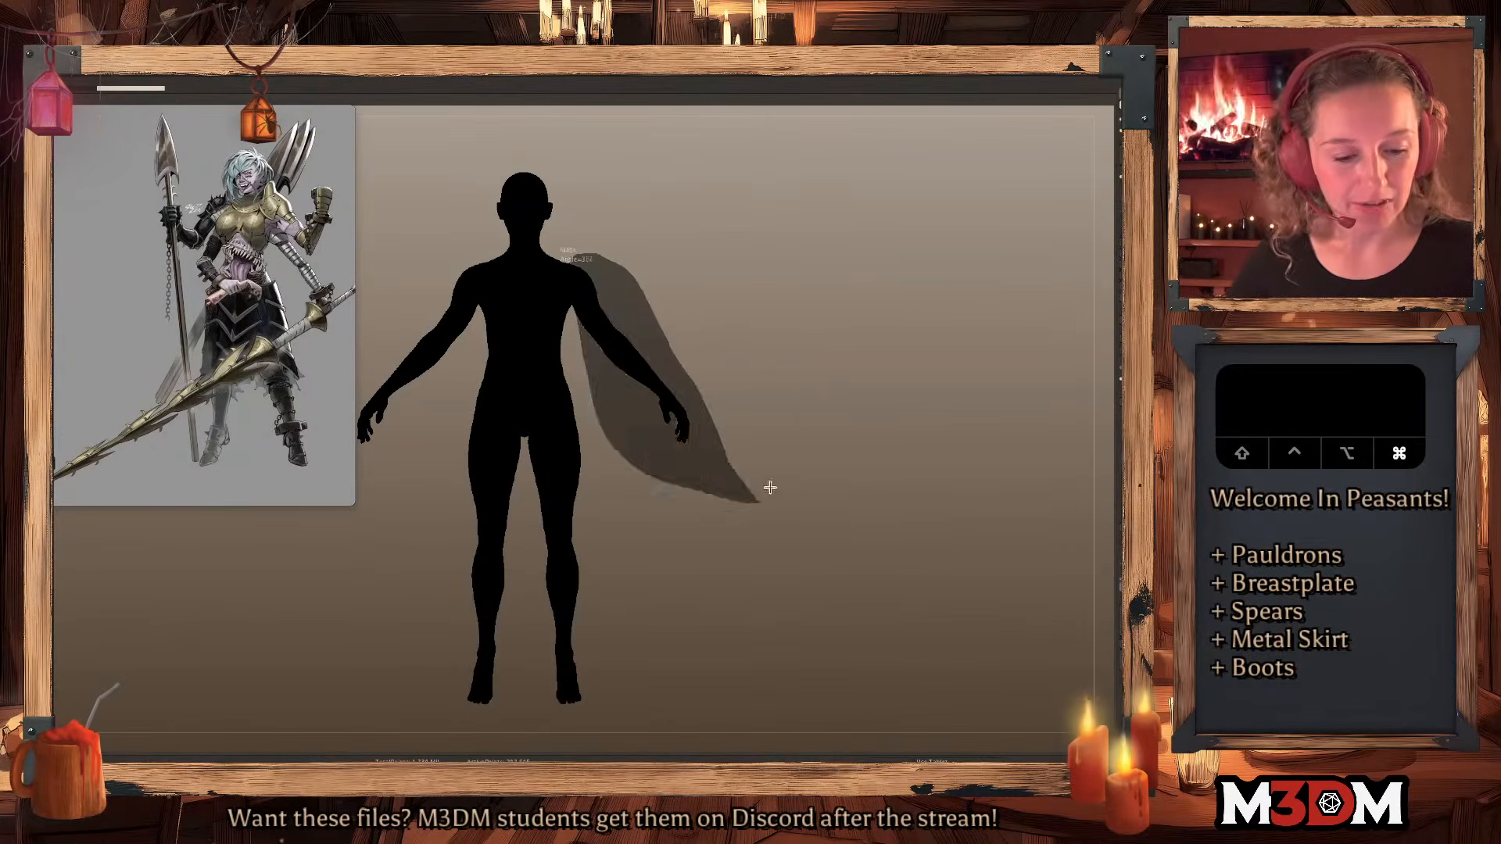
{"action": "left_click", "coordinate": [627, 367], "text": "shift+super"}
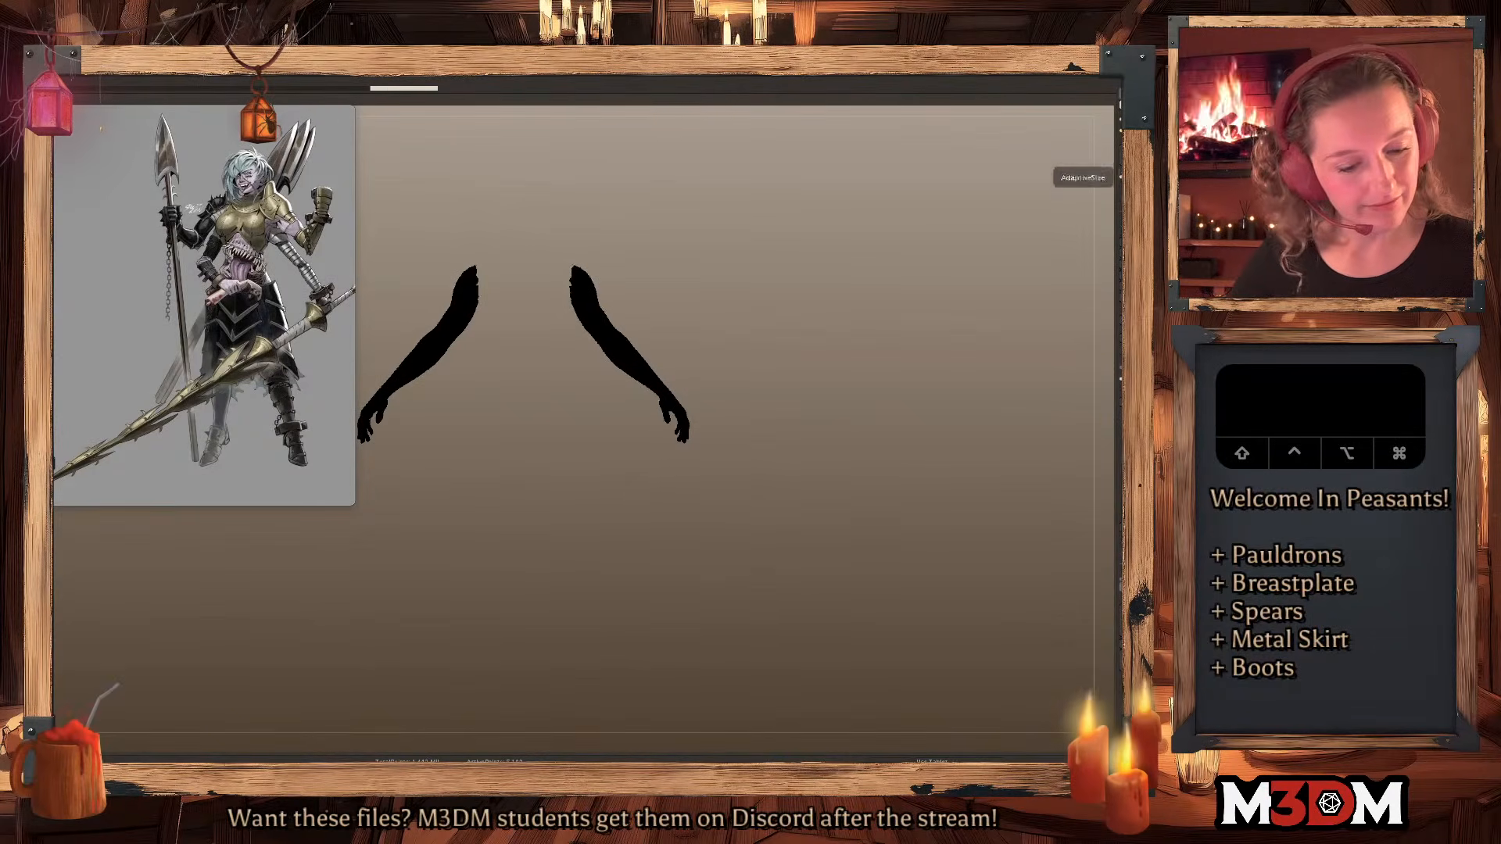
{"action": "left_click", "coordinate": [1130, 226]}
{"action": "key", "text": "q"}
{"action": "key", "text": "w"}
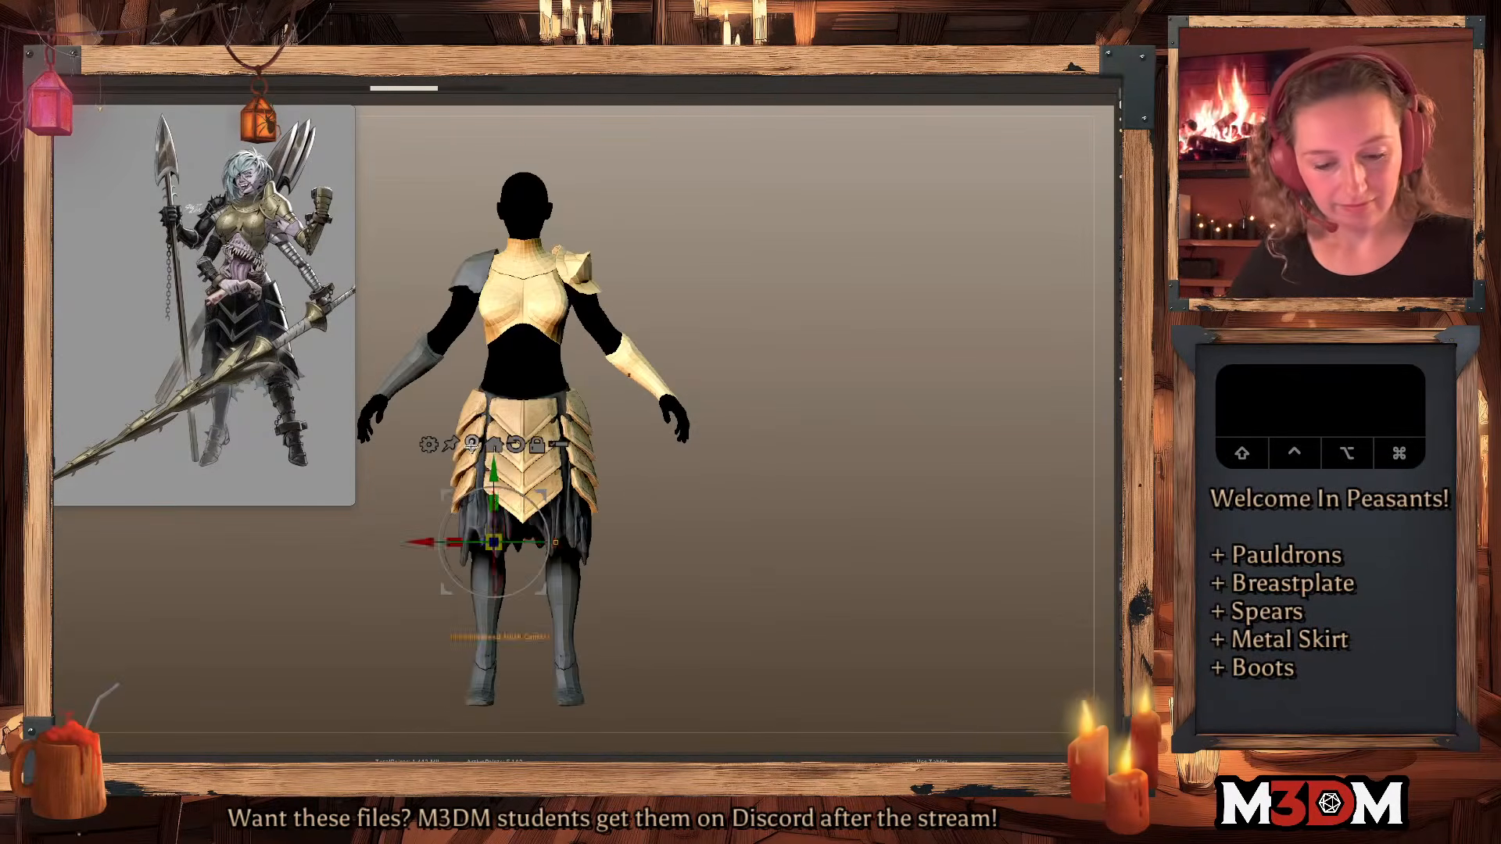
Move and rotate the copied arms down beneath the original pair to form a second set of arms.
{"action": "left_click", "coordinate": [471, 441]}
{"action": "key", "text": "shift+f"}
{"action": "left_click_drag", "start_coordinate": [421, 283], "coordinate": [608, 405]}
{"action": "left_click_drag", "start_coordinate": [668, 350], "coordinate": [656, 341]}
{"action": "left_click_drag", "start_coordinate": [660, 368], "coordinate": [666, 373]}
{"action": "key", "text": "q"}
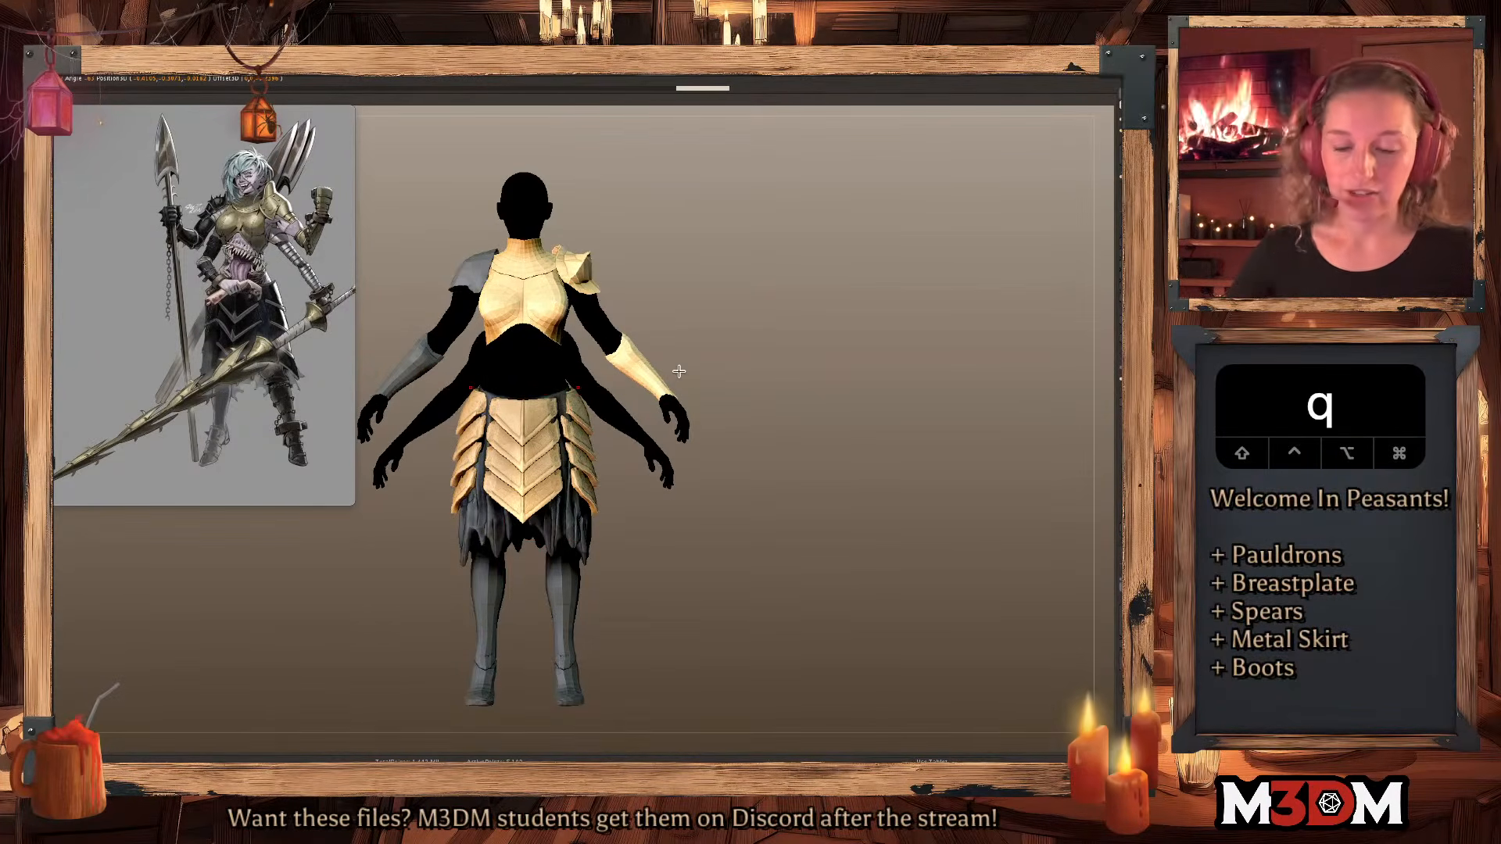
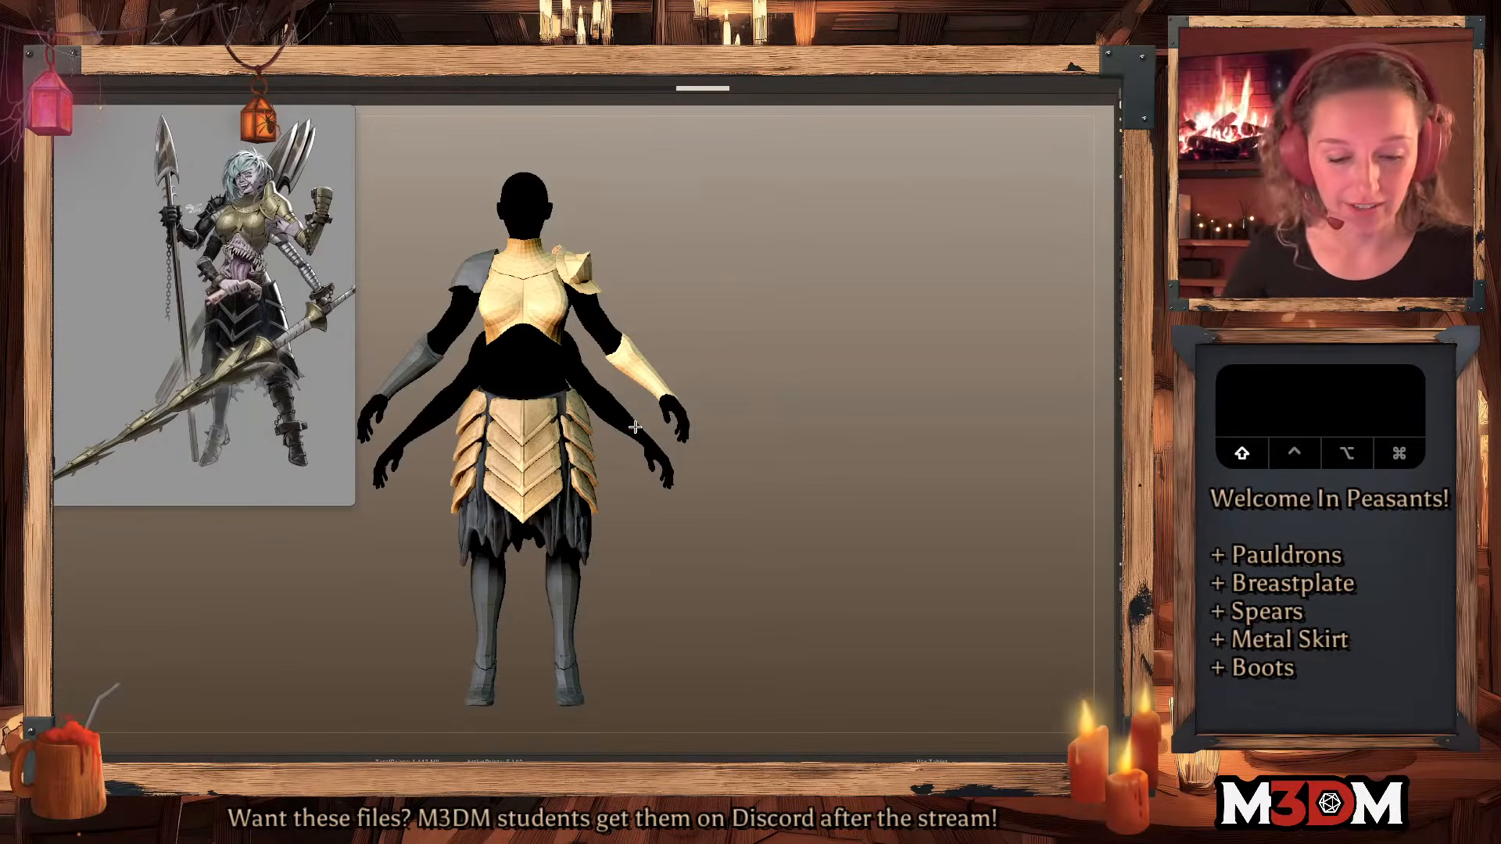
Raise the second pair of arms slightly toward the torso and check its placement from the back.
{"action": "key", "text": "w"}
{"action": "left_click", "coordinate": [627, 292]}
{"action": "left_click_drag", "start_coordinate": [660, 366], "coordinate": [660, 345]}
{"action": "key", "text": "q"}
{"action": "left_click_drag", "start_coordinate": [827, 347], "coordinate": [672, 314]}
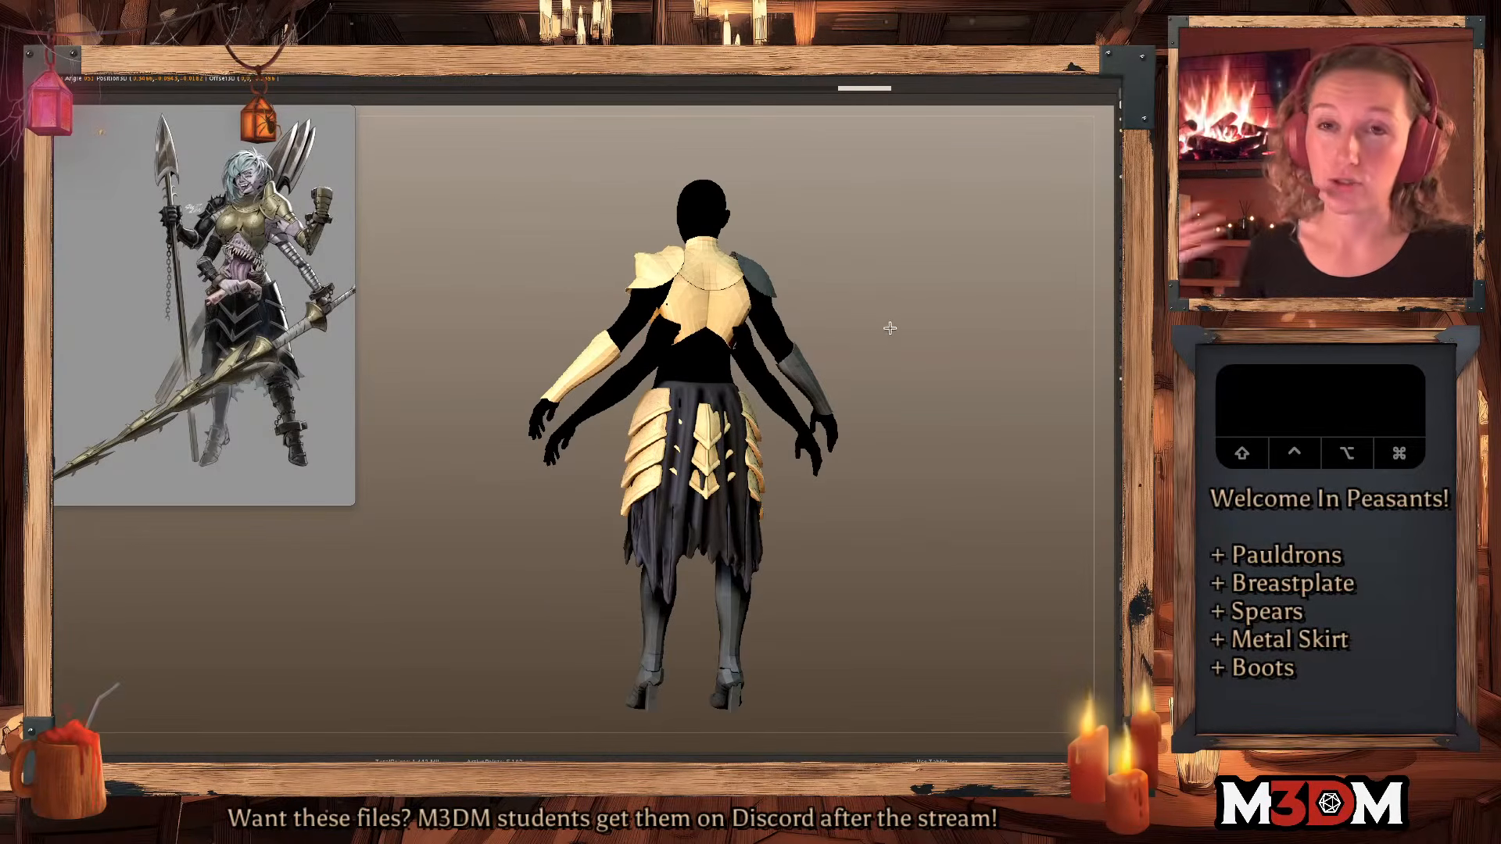
Shift the second pair of arms up and inward so their shoulder ends meet the backplate.
{"action": "mouse_move", "coordinate": [832, 330]}
{"action": "left_mouse_down"}
{"action": "mouse_move", "coordinate": [895, 325]}
{"action": "mouse_move", "coordinate": [831, 322]}
{"action": "left_mouse_up"}
{"action": "key", "text": "q"}
{"action": "key", "text": "w"}
{"action": "left_click_drag", "start_coordinate": [659, 340], "coordinate": [677, 321]}
{"action": "key", "text": "q"}
{"action": "key", "text": "space"}
{"action": "left_click_drag", "start_coordinate": [804, 371], "coordinate": [817, 371]}
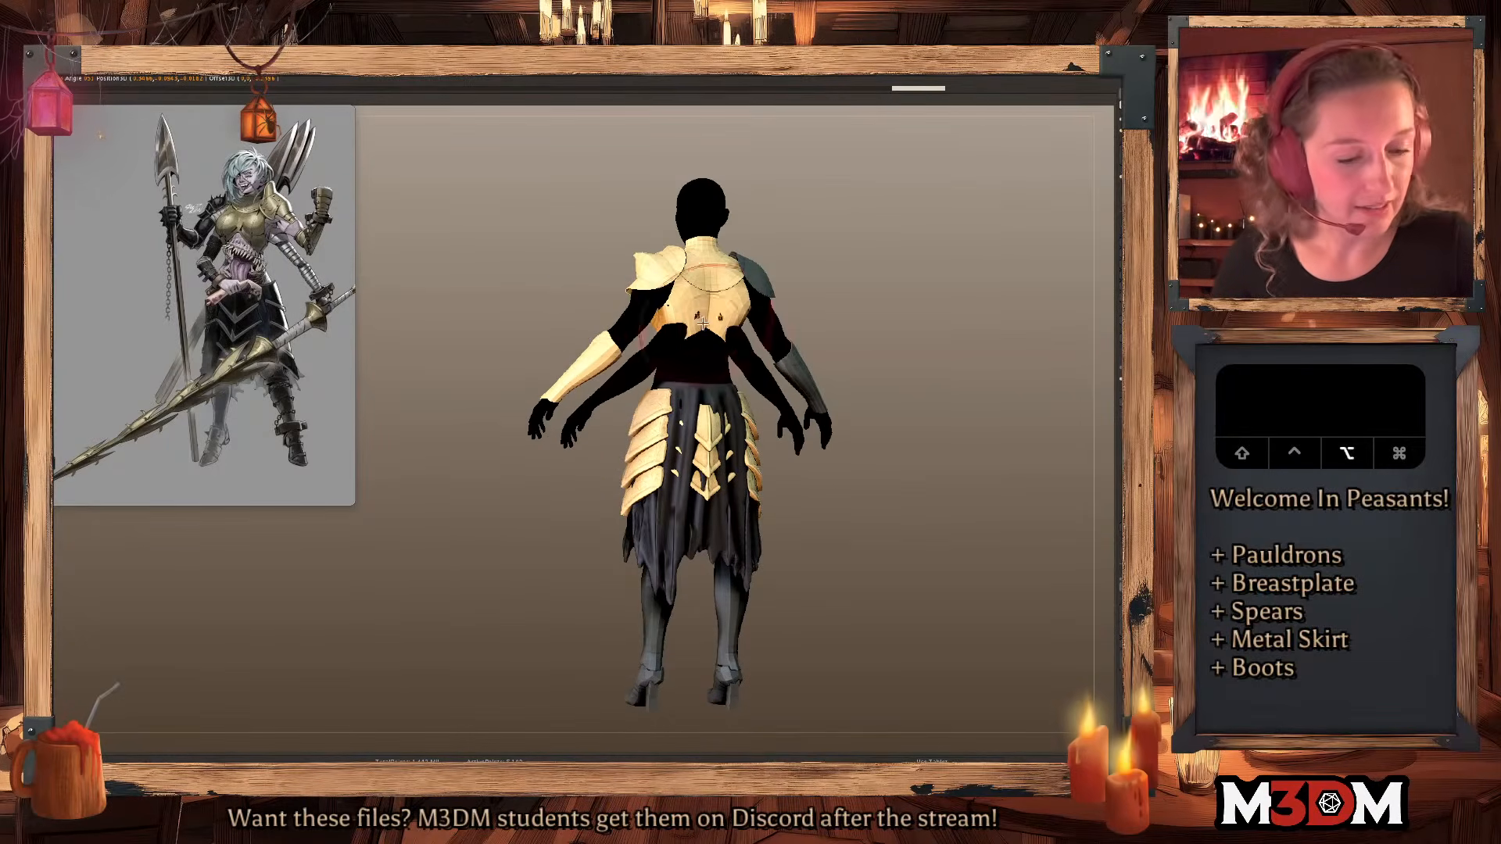
{"action": "left_click_drag", "start_coordinate": [682, 326], "coordinate": [700, 301], "text": "alt"}
{"action": "key", "text": "space"}
{"action": "left_click_drag", "start_coordinate": [925, 295], "coordinate": [576, 308]}
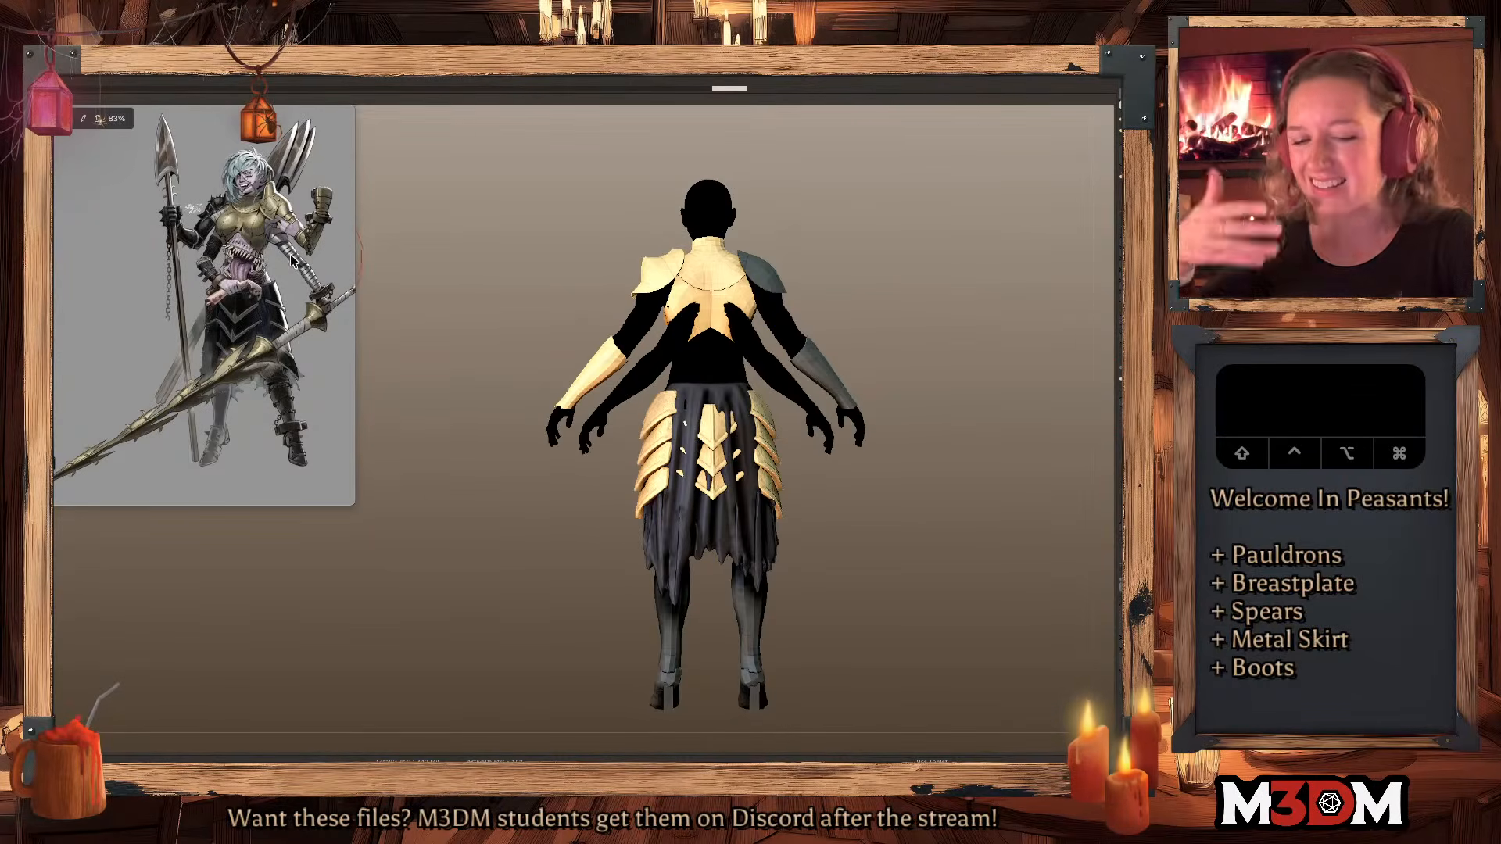
Isolate the second pair of arms, mask their shoulder ends and ready the gizmo for posing.
{"action": "key", "text": "space"}
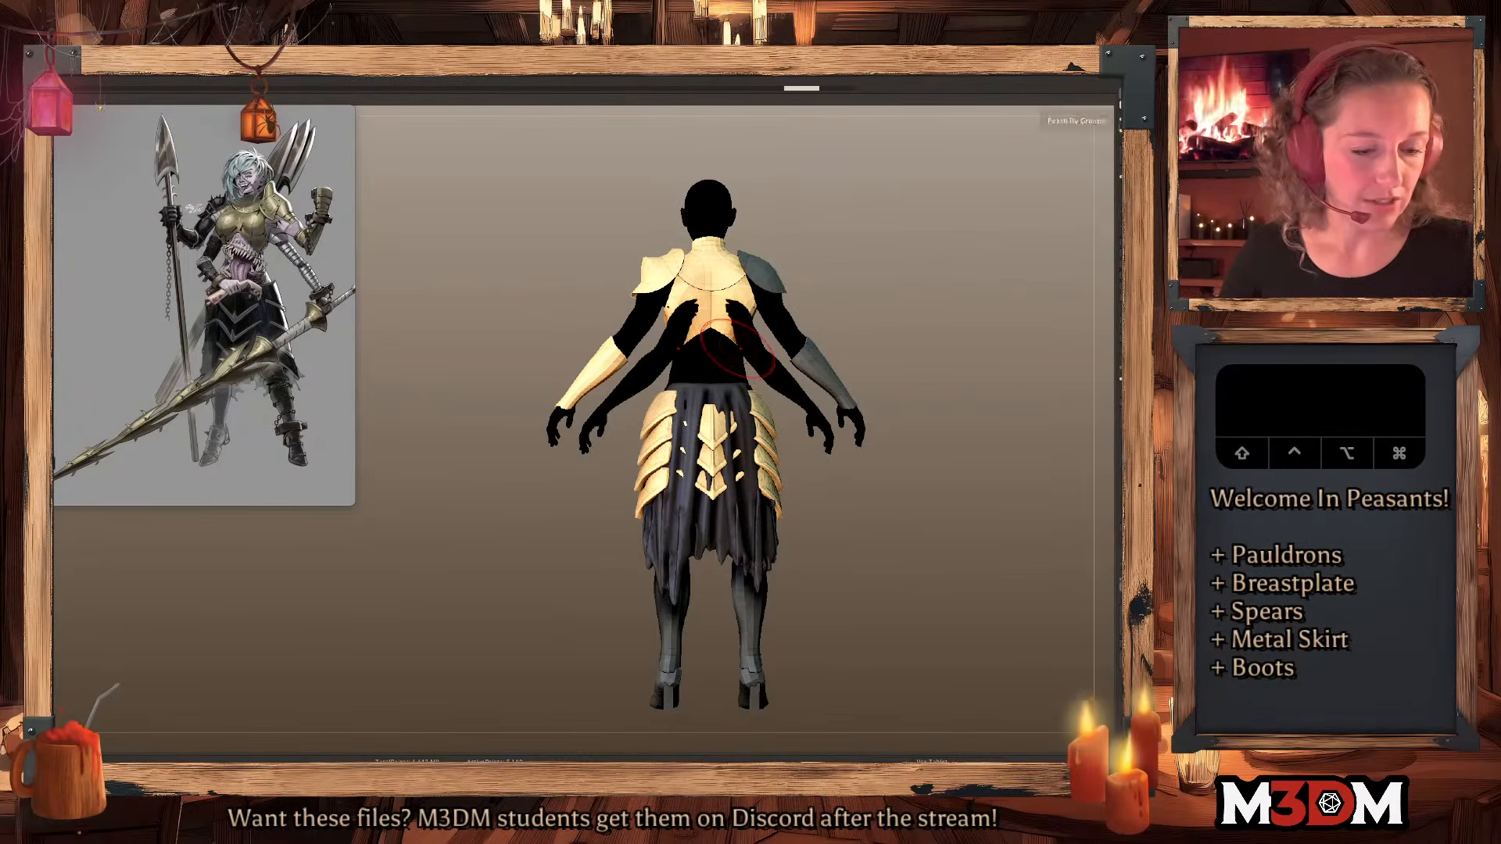
{"action": "left_click_drag", "start_coordinate": [938, 309], "coordinate": [969, 300], "text": "shift"}
{"action": "left_click_drag", "start_coordinate": [935, 284], "coordinate": [763, 293], "text": "alt"}
{"action": "left_click_drag", "start_coordinate": [954, 306], "coordinate": [820, 313], "text": "shift"}
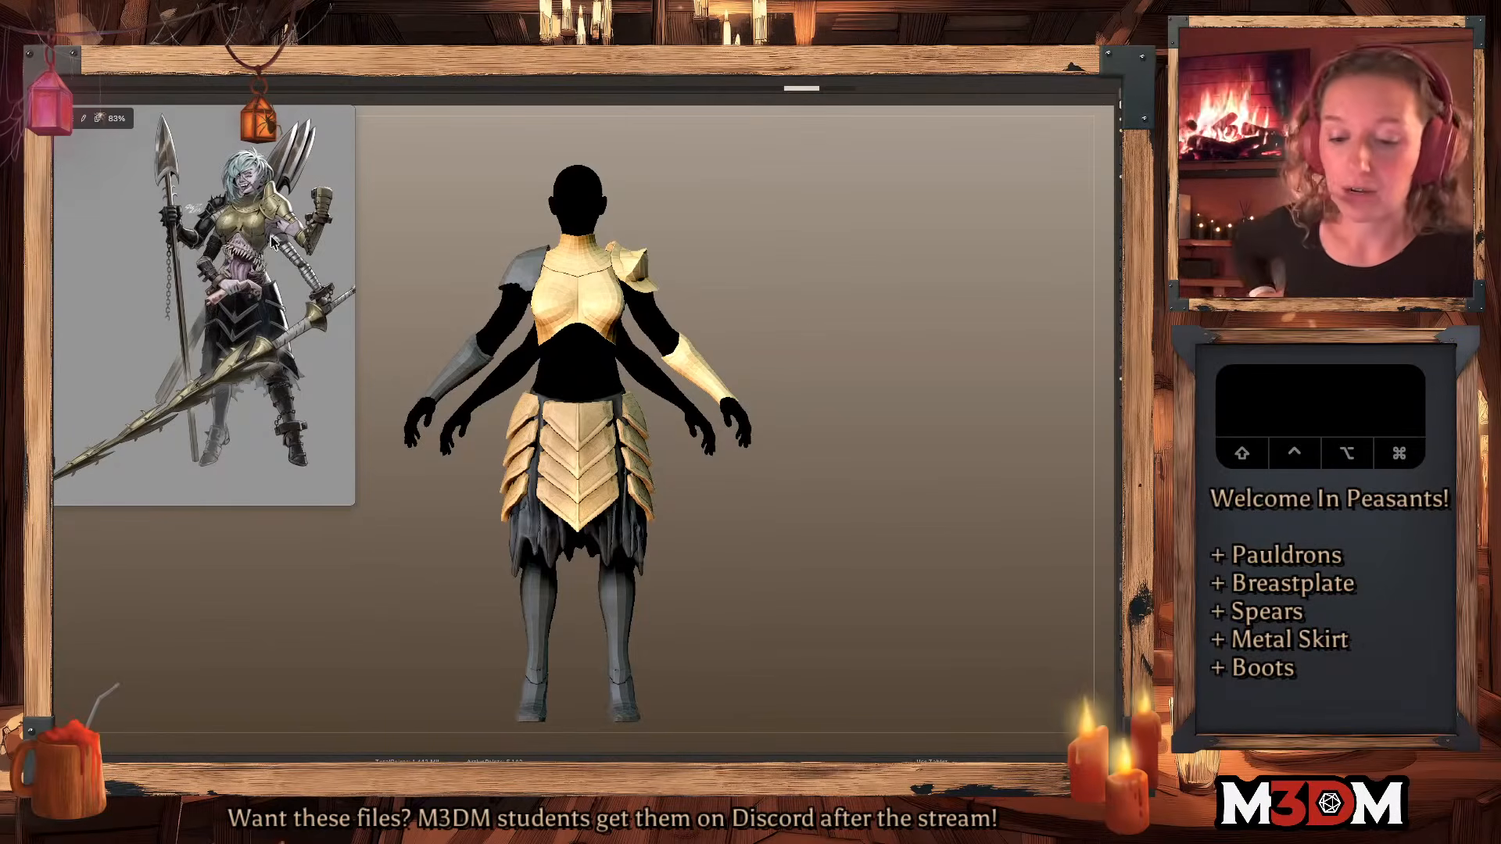
{"action": "right_click", "coordinate": [791, 354]}
{"action": "right_click", "coordinate": [747, 340]}
{"action": "key", "text": "shift+s"}
{"action": "key", "text": "shift+f"}
{"action": "key", "text": "shift+f"}
{"action": "mouse_move", "coordinate": [618, 263]}
{"action": "left_mouse_down", "text": "super"}
{"action": "mouse_move", "coordinate": [589, 357]}
{"action": "mouse_move", "coordinate": [600, 351]}
{"action": "left_mouse_up", "text": "super"}
{"action": "key", "text": "q"}
{"action": "key", "text": "w"}
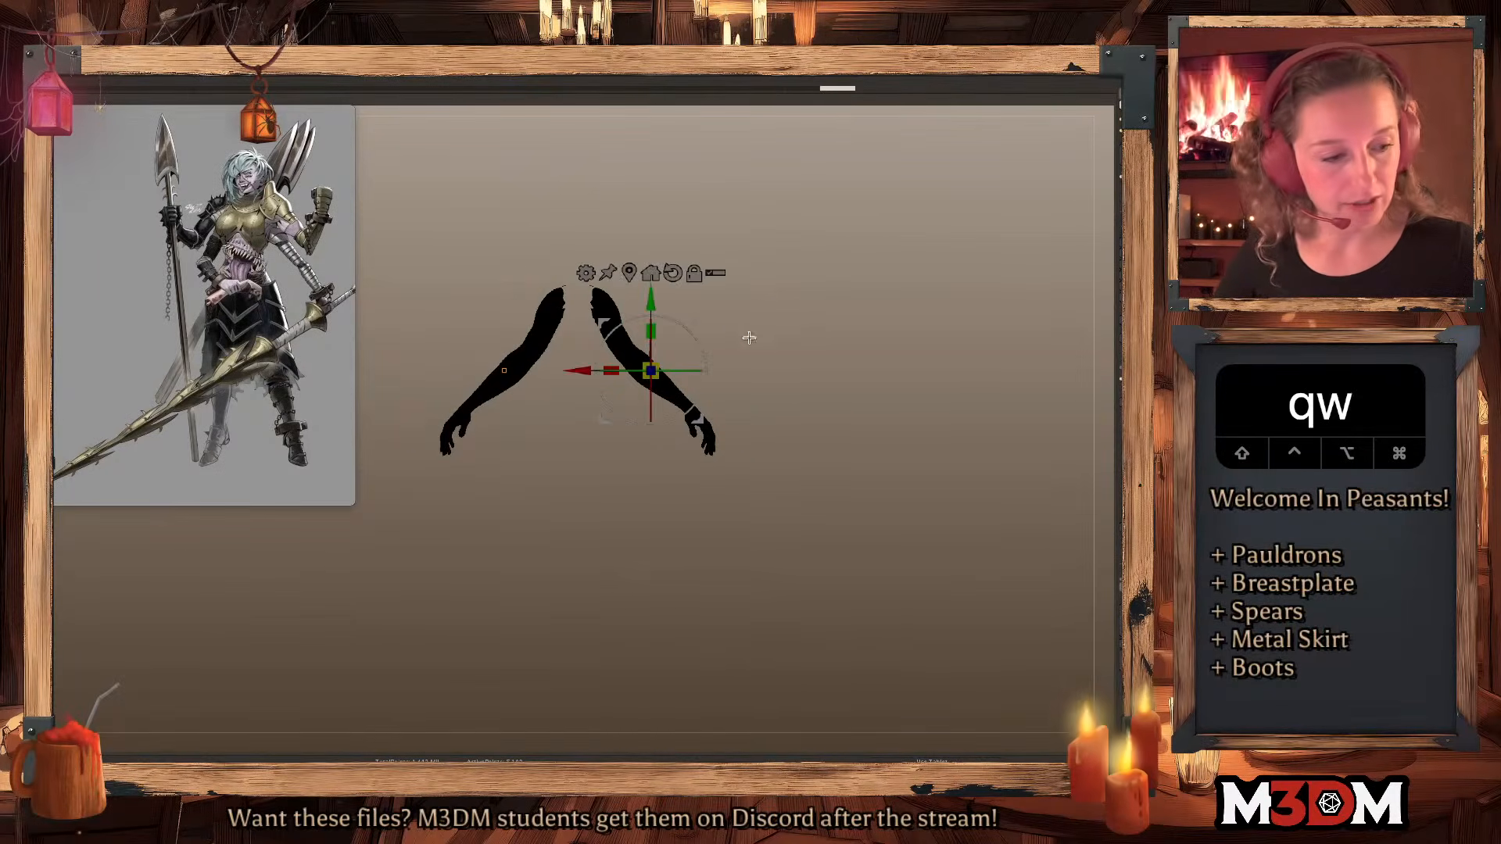
Show the whole figure again and rotate the second pair of arms so the hands sit slightly higher.
{"action": "left_click", "coordinate": [1130, 228]}
{"action": "key", "text": "q"}
{"action": "key", "text": "w"}
{"action": "key", "text": "y"}
{"action": "mouse_move", "coordinate": [631, 356]}
{"action": "left_mouse_down"}
{"action": "mouse_move", "coordinate": [700, 427]}
{"action": "mouse_move", "coordinate": [659, 401]}
{"action": "left_mouse_up"}
{"action": "key", "text": "r"}
{"action": "left_click_drag", "start_coordinate": [867, 332], "coordinate": [770, 332]}
{"action": "key", "text": "r"}
{"action": "left_click_drag", "start_coordinate": [635, 388], "coordinate": [615, 405]}
{"action": "key", "text": "q"}
{"action": "left_click_drag", "start_coordinate": [771, 362], "coordinate": [890, 385], "text": "shift"}
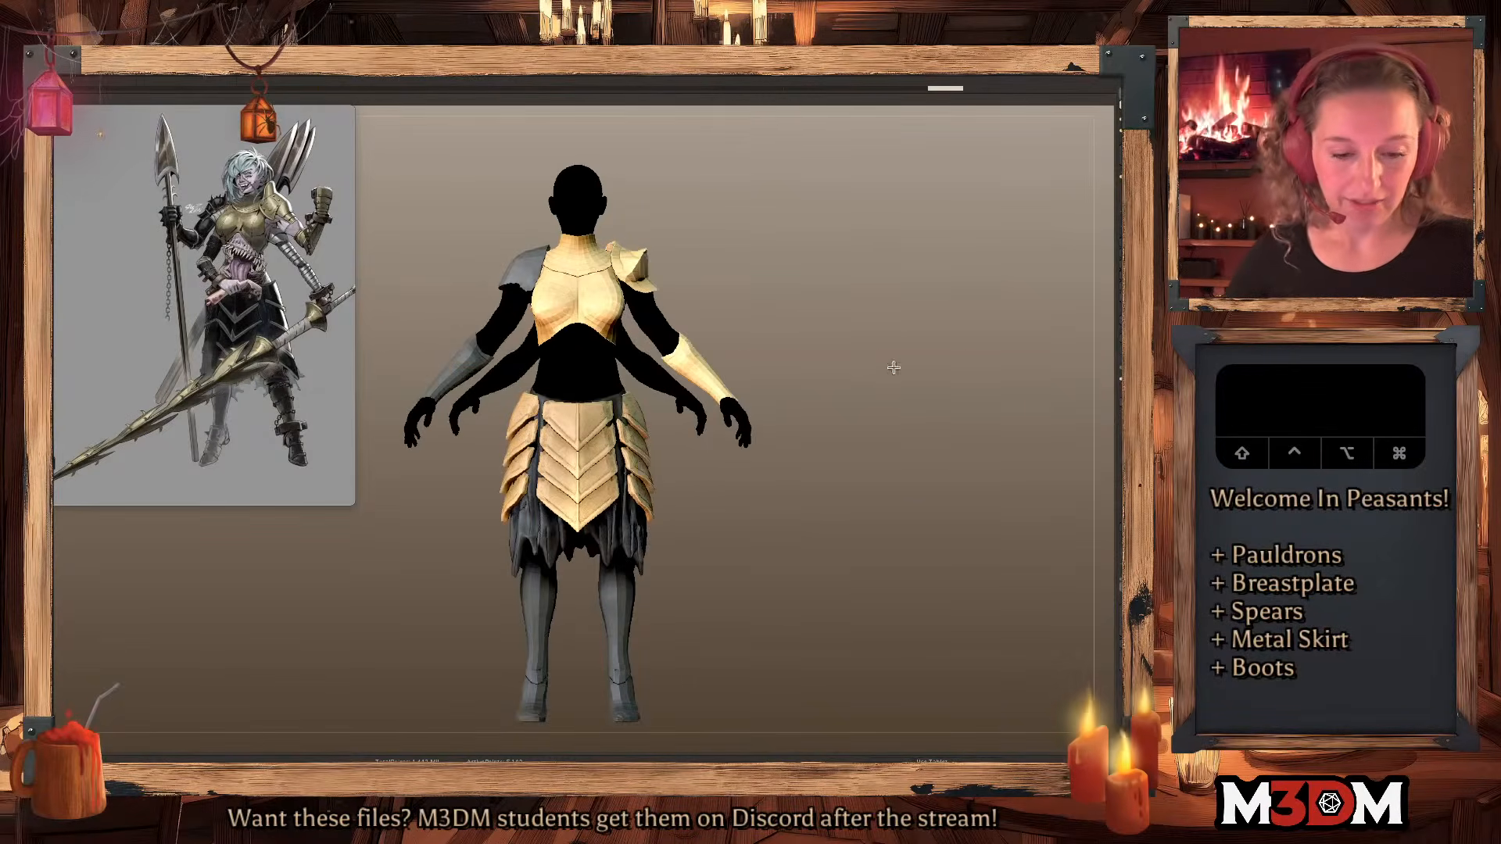
Try small brush strokes on the breastplate's chest area and undo them.
{"action": "left_click_drag", "start_coordinate": [622, 349], "coordinate": [631, 357]}
{"action": "left_click", "coordinate": [604, 359], "text": "alt"}
{"action": "mouse_move", "coordinate": [606, 336]}
{"action": "left_mouse_down"}
{"action": "mouse_move", "coordinate": [554, 335]}
{"action": "mouse_move", "coordinate": [546, 350]}
{"action": "mouse_move", "coordinate": [613, 332]}
{"action": "left_mouse_up"}
{"action": "key", "text": "space"}
{"action": "left_click_drag", "start_coordinate": [620, 329], "coordinate": [603, 319]}
{"action": "left_click_drag", "start_coordinate": [601, 302], "coordinate": [603, 294]}
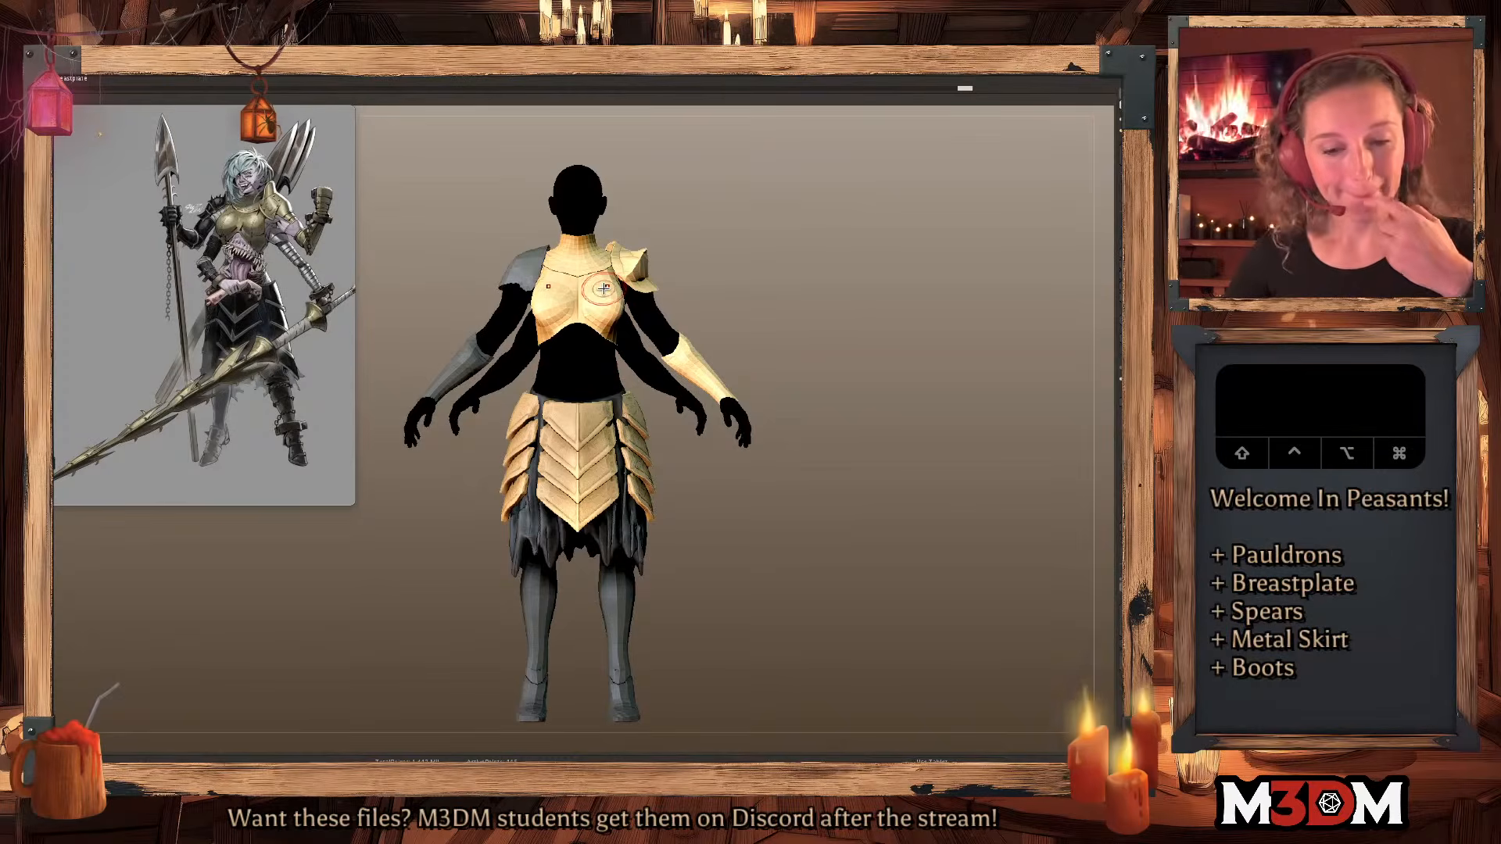
{"action": "key", "text": "ctrl+z"}
{"action": "key", "text": "ctrl+z"}
{"action": "key", "text": "ctrl+z"}
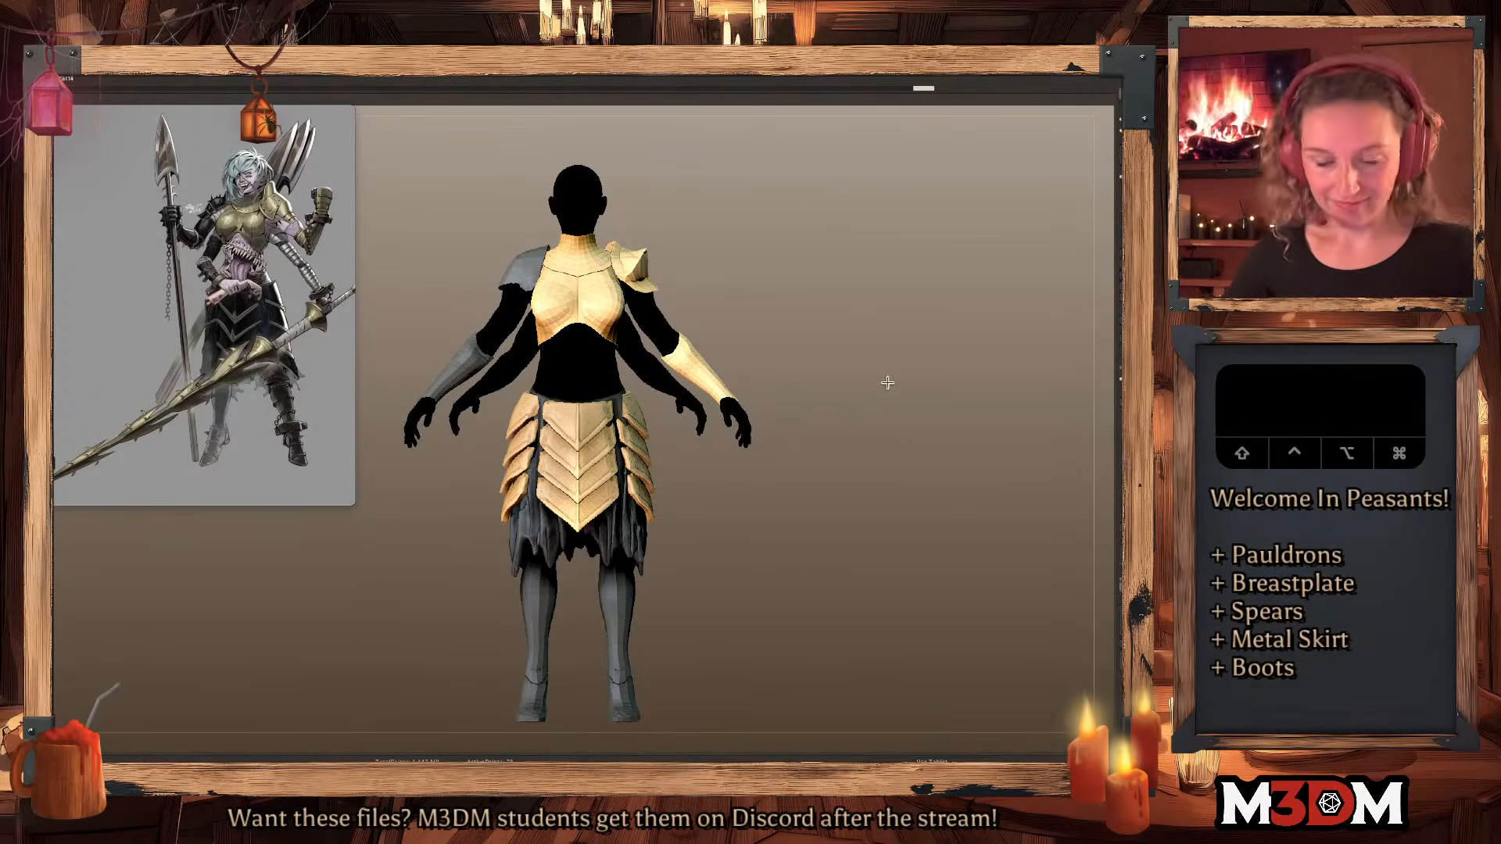
{"action": "left_click_drag", "start_coordinate": [889, 379], "coordinate": [889, 376], "text": "alt"}
{"action": "key", "text": "space"}
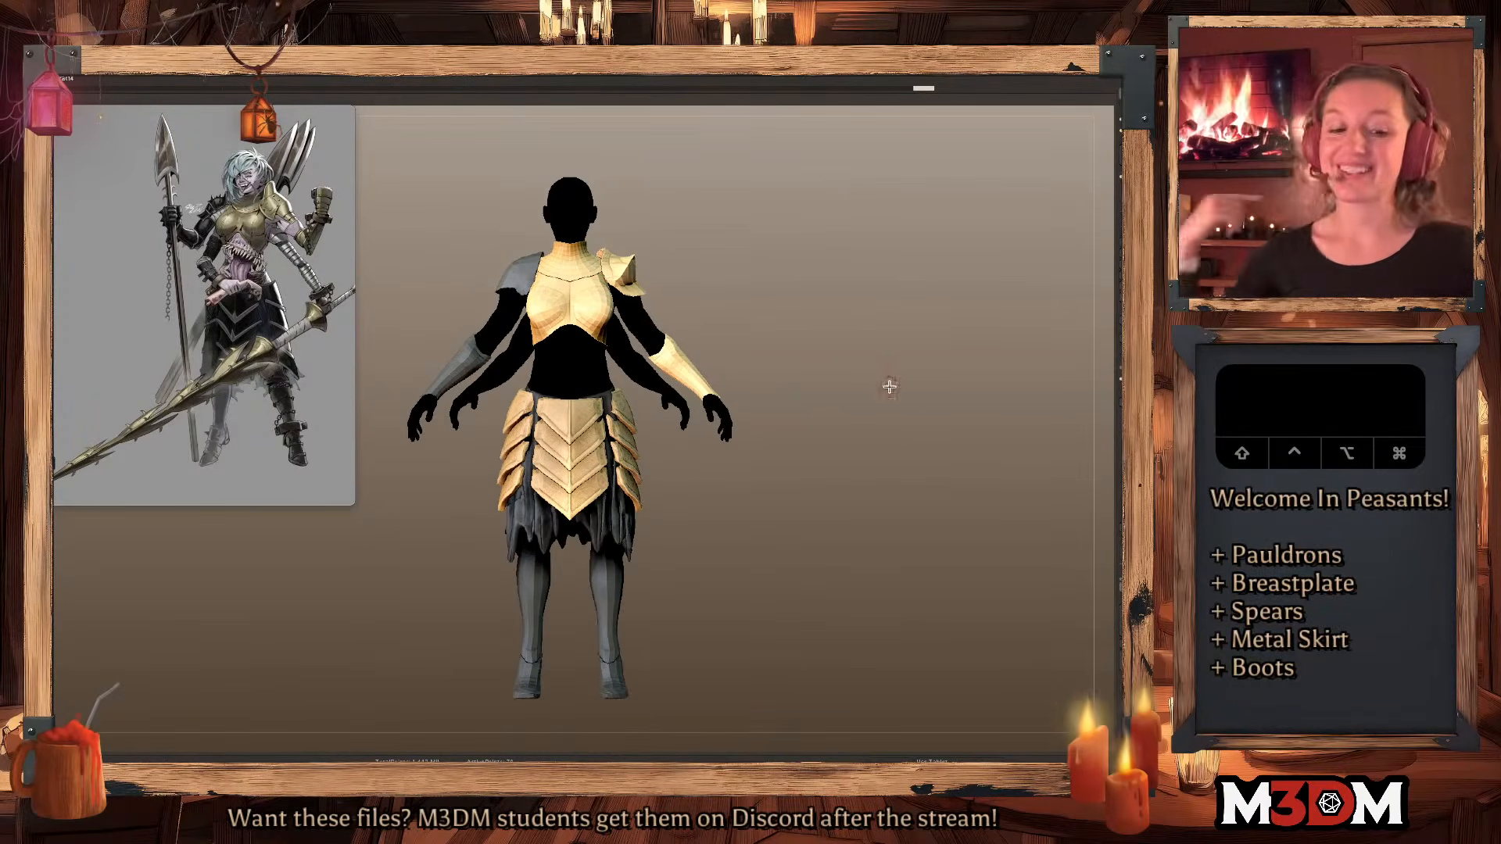
Select the metal skirt, assign it a single polygroup and return to the full figure view.
{"action": "left_click", "coordinate": [557, 412], "text": "alt"}
{"action": "key", "text": "shift+f"}
{"action": "key", "text": "ctrl+w"}
{"action": "left_click", "coordinate": [1126, 495]}
{"action": "left_click", "coordinate": [1126, 469]}
{"action": "left_click", "coordinate": [1124, 274]}
{"action": "key", "text": "shift+f"}
{"action": "left_click_drag", "start_coordinate": [817, 459], "coordinate": [825, 455], "text": "alt"}
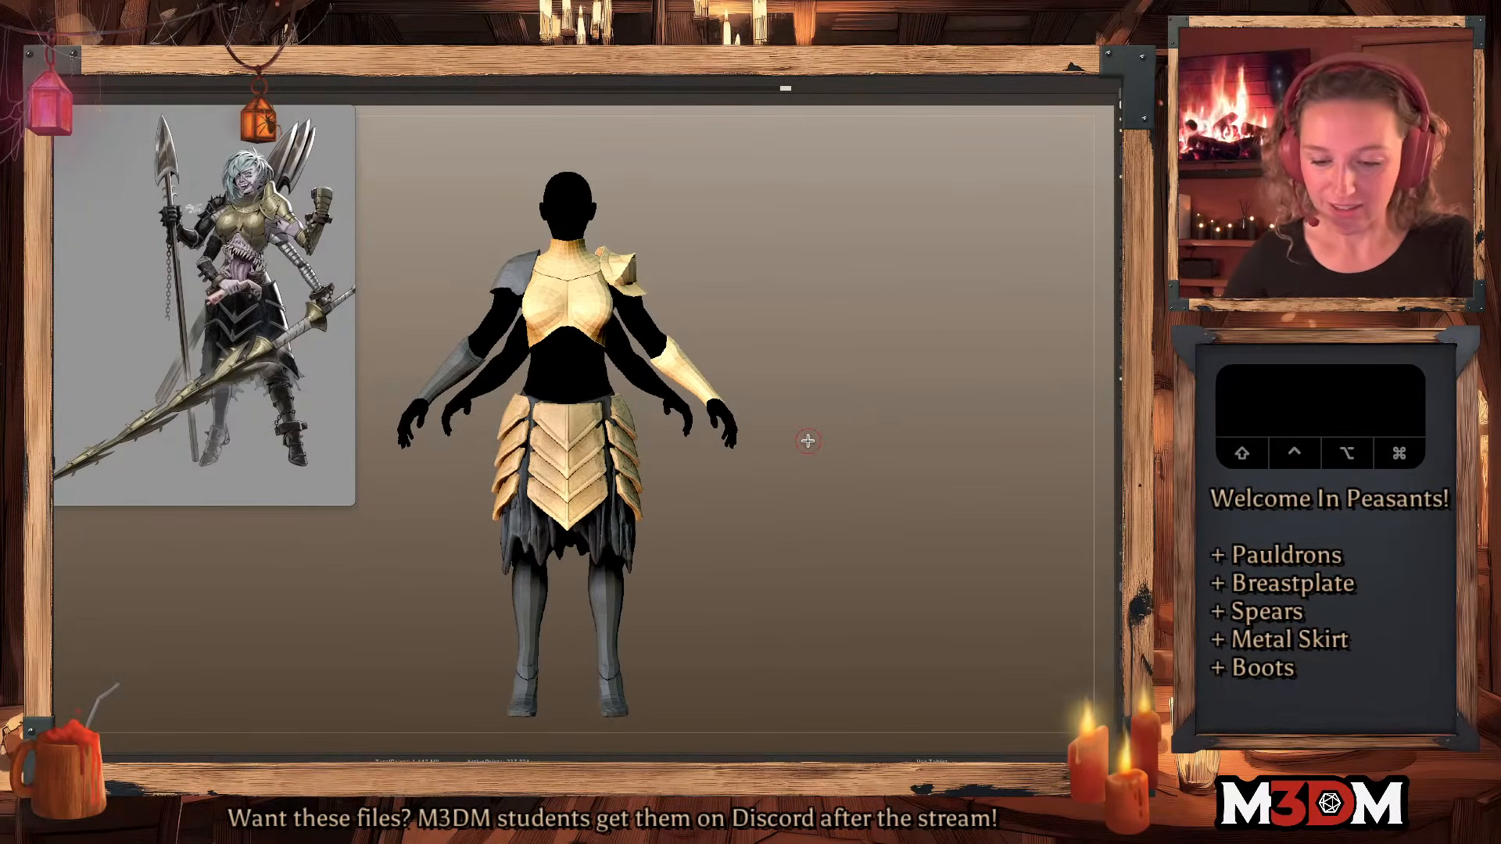
Recolor the metal skirt from gold to the dark grey used on the other armor pieces.
{"action": "key", "text": "shift+f"}
{"action": "key", "text": "shift+f"}
{"action": "key", "text": "c"}
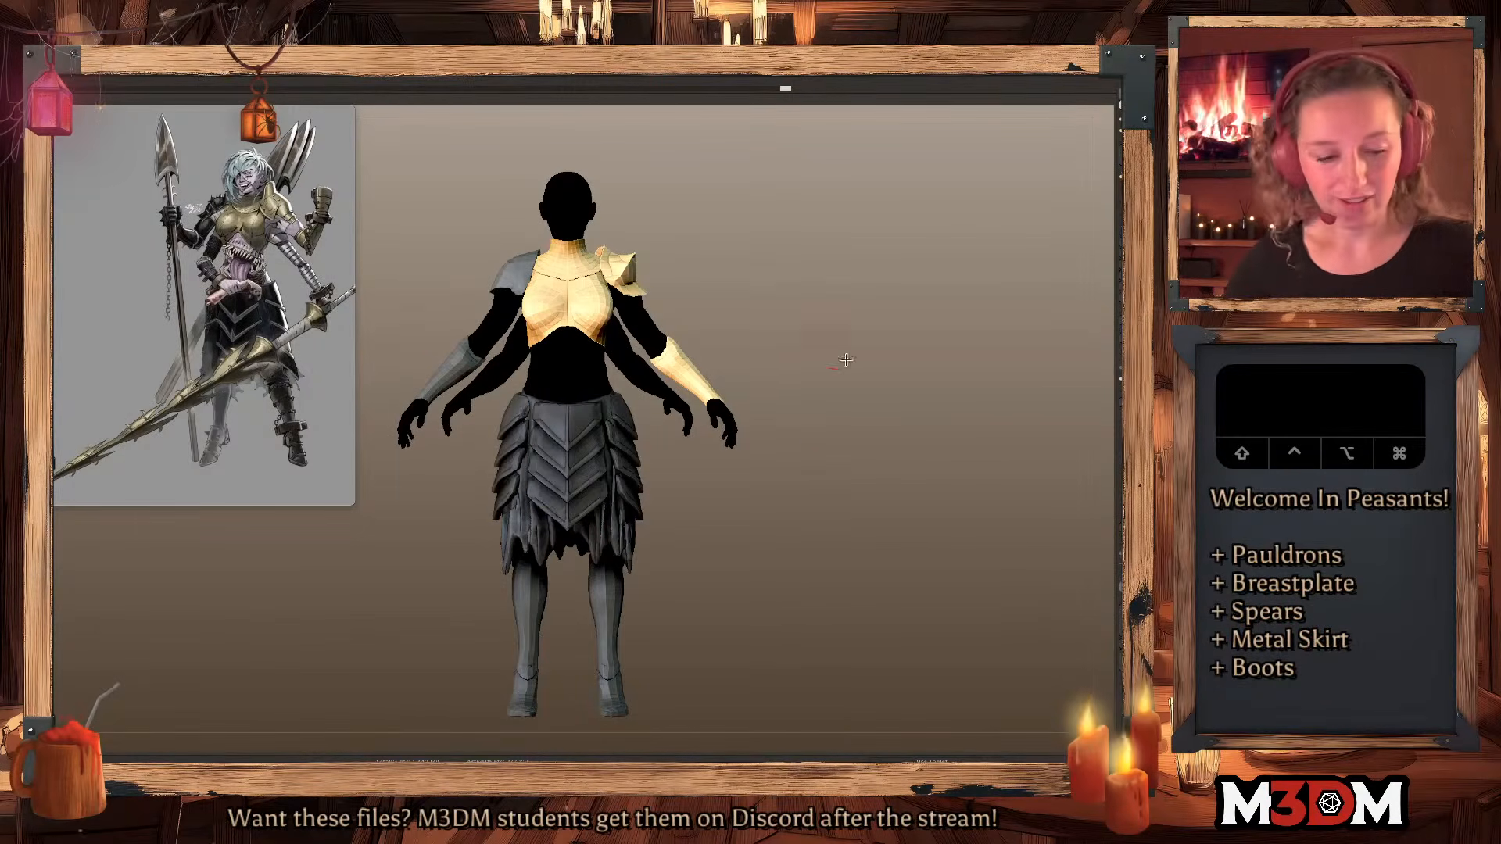
{"action": "key", "text": "c"}
{"action": "key", "text": "space"}
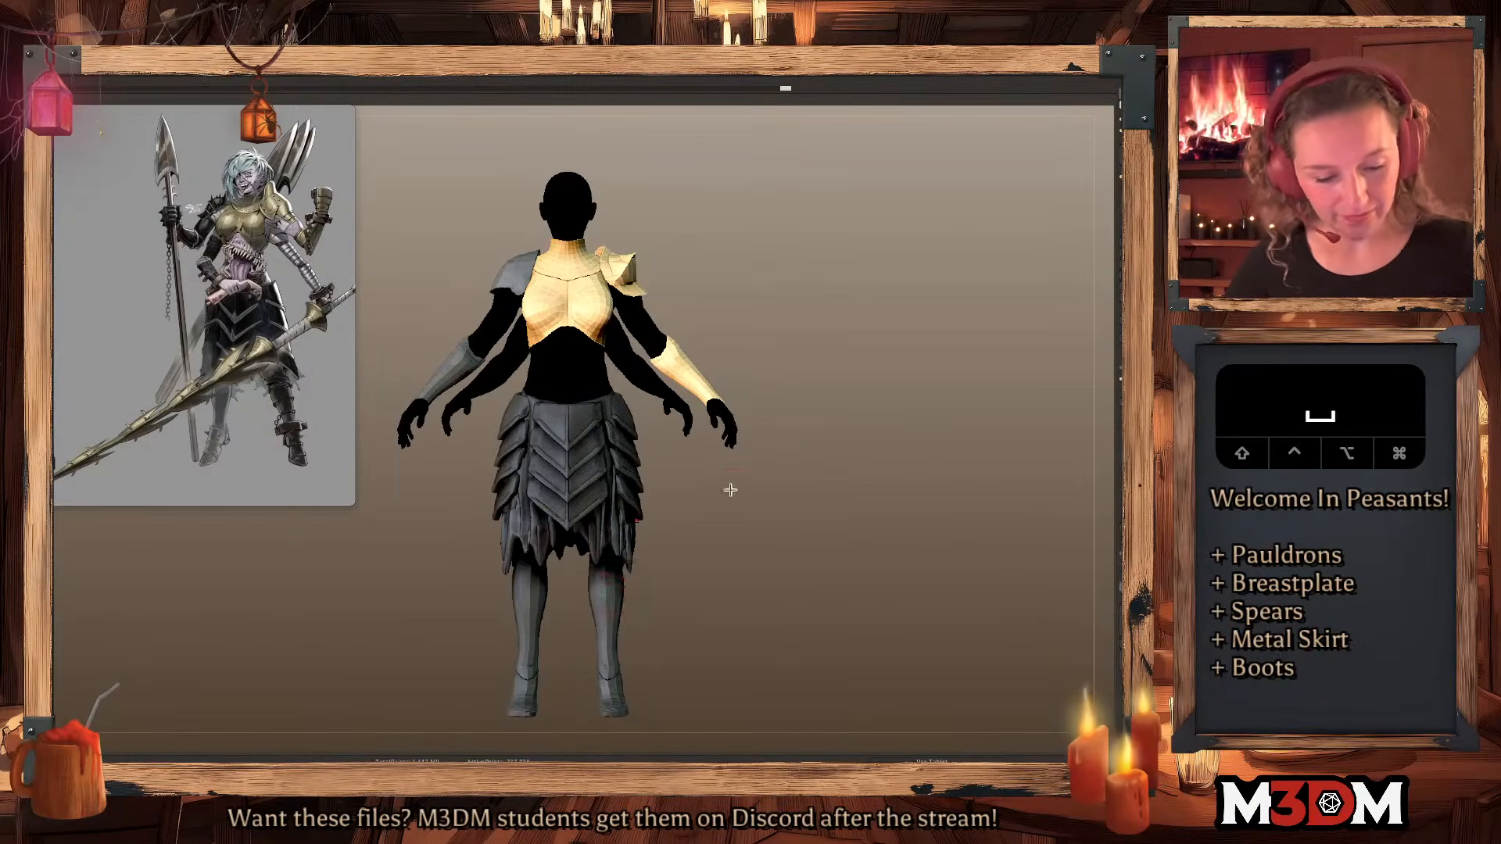
{"action": "key", "text": "shift+f"}
{"action": "key", "text": "shift+f"}
Try silver and teal trim colors along the skirt's upper chevron plate, and undo the strokes.
{"action": "left_click", "coordinate": [578, 438]}
{"action": "key", "text": "space"}
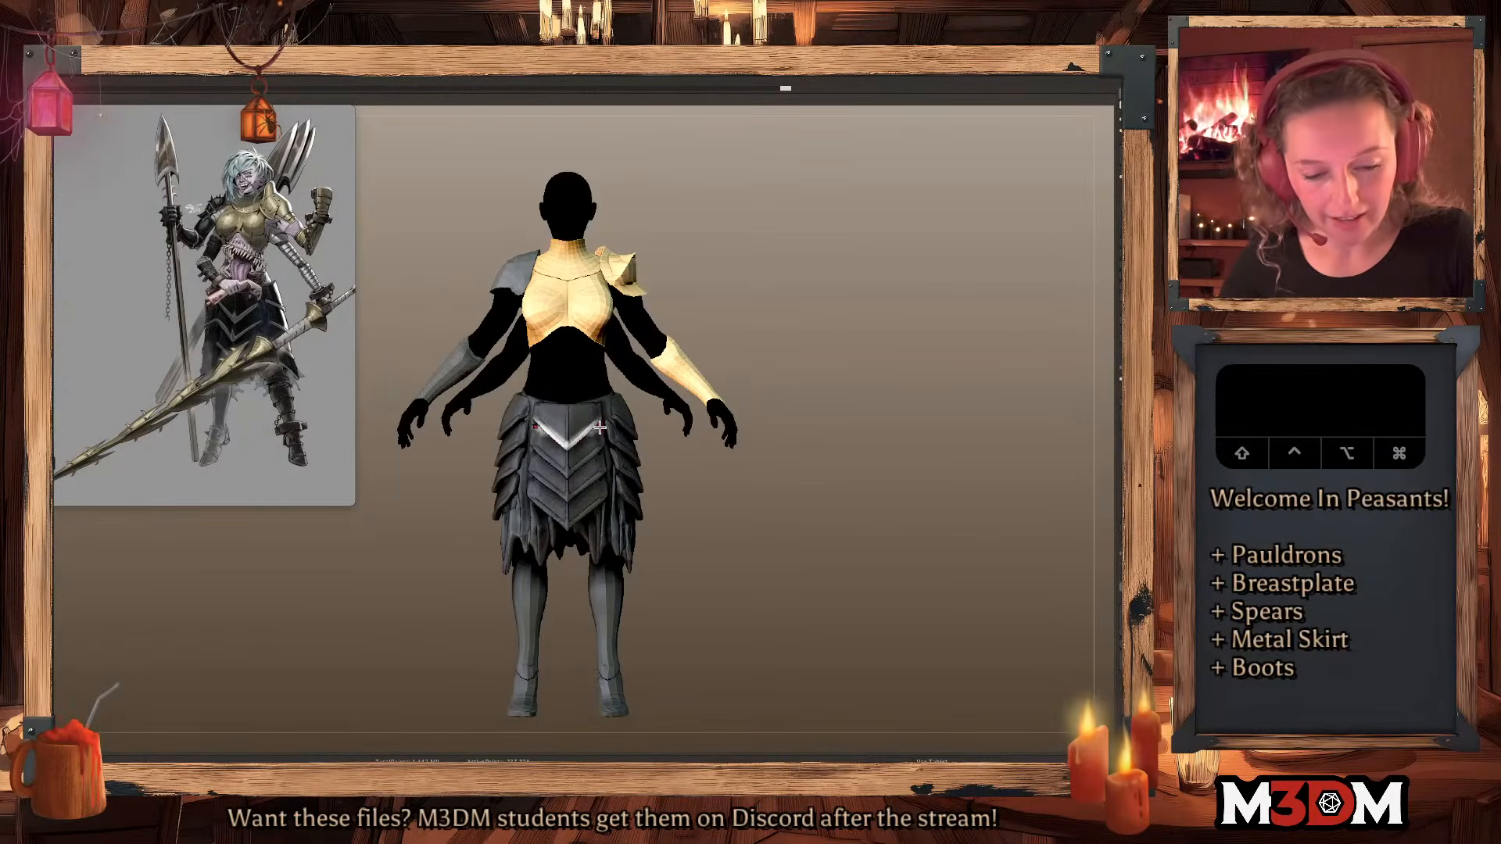
{"action": "key", "text": "space"}
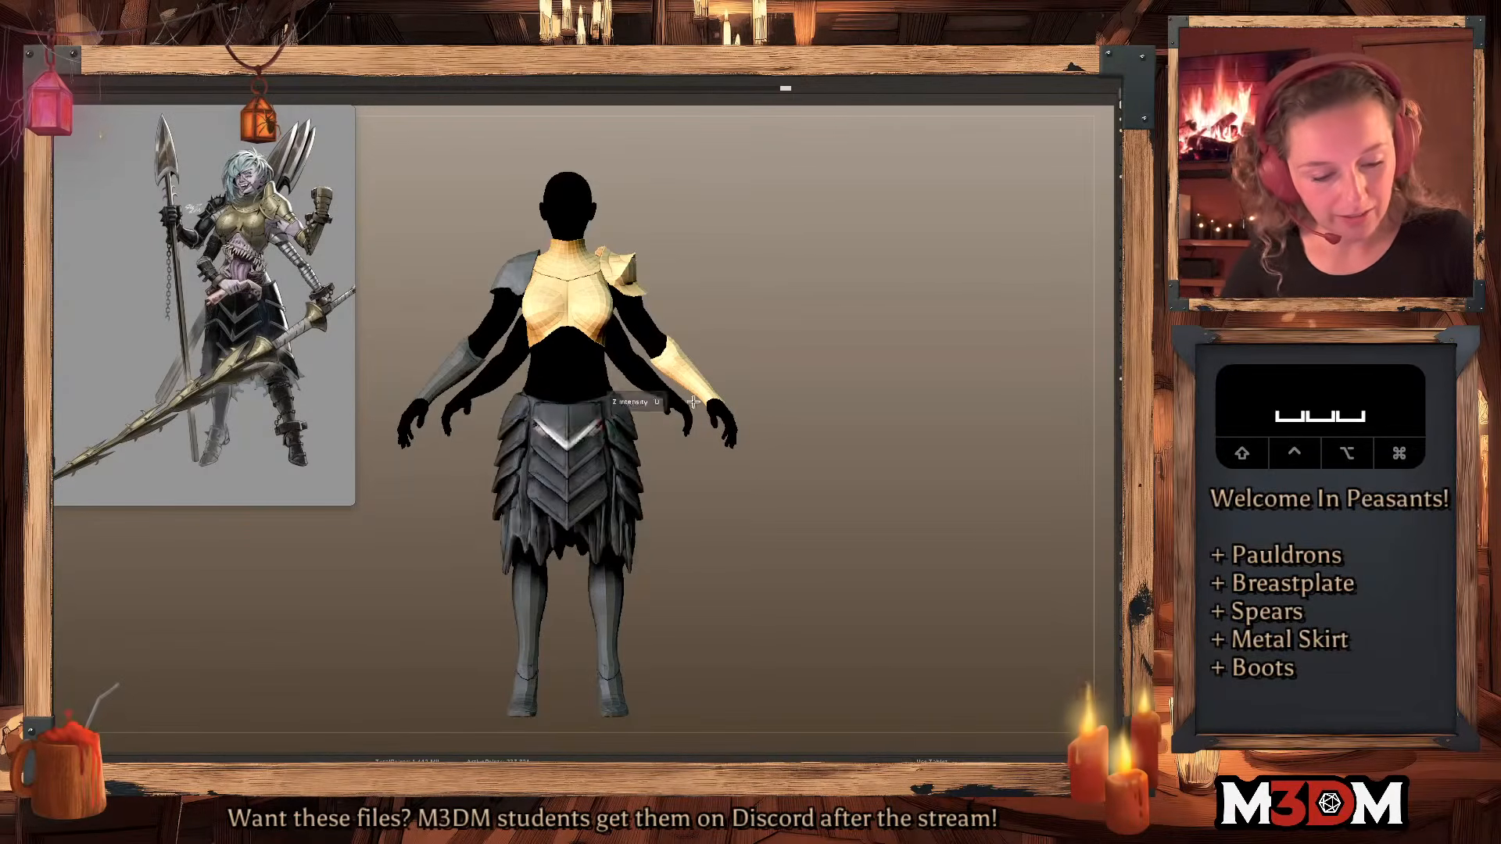
{"action": "scroll", "coordinate": [831, 419], "scroll_direction": "up", "scroll_amount": 2}
{"action": "key", "text": "space"}
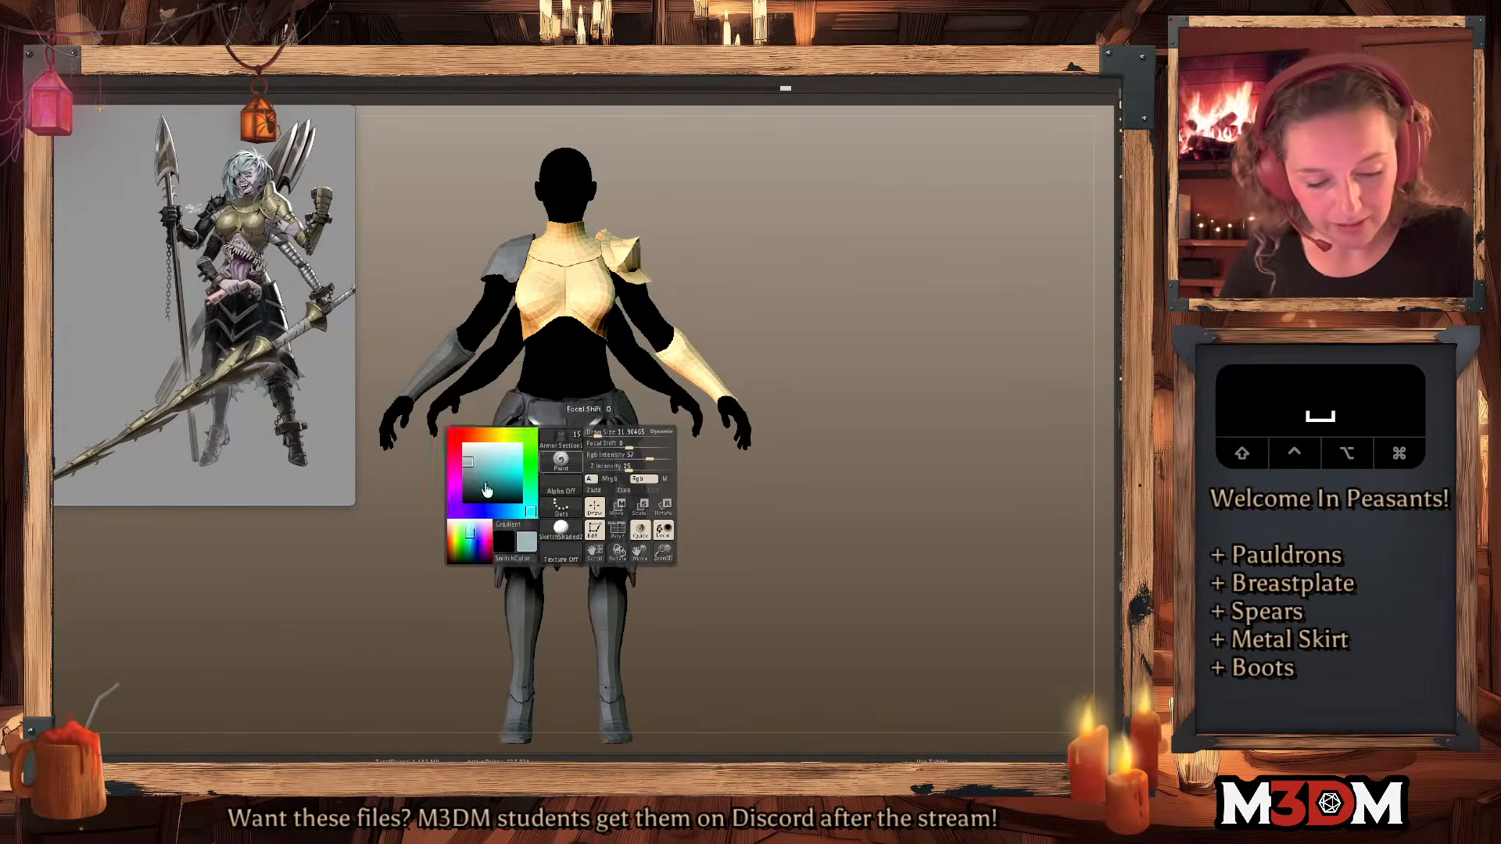
{"action": "left_click_drag", "start_coordinate": [470, 457], "coordinate": [475, 473]}
{"action": "key", "text": "super+z"}
{"action": "left_click_drag", "start_coordinate": [531, 420], "coordinate": [566, 451]}
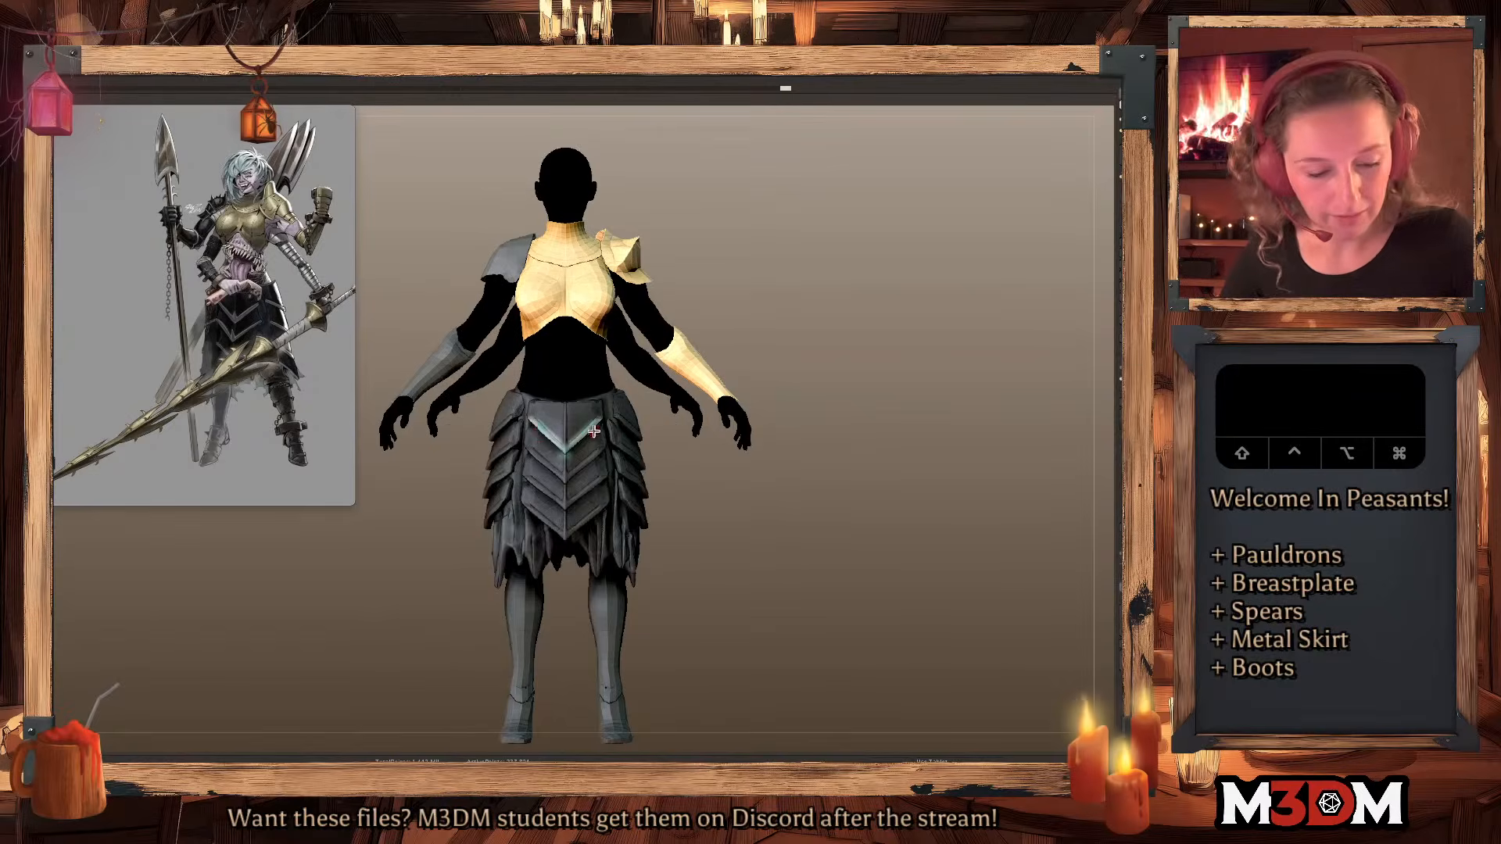
{"action": "key", "text": "super+z"}
{"action": "key", "text": "super+z"}
{"action": "key", "text": "super+z"}
{"action": "key", "text": "super+z"}
{"action": "key", "text": "super+z"}
Pick a muted grey and paint soft highlights on the front chevron plates of the metal skirt.
{"action": "left_click", "coordinate": [584, 433]}
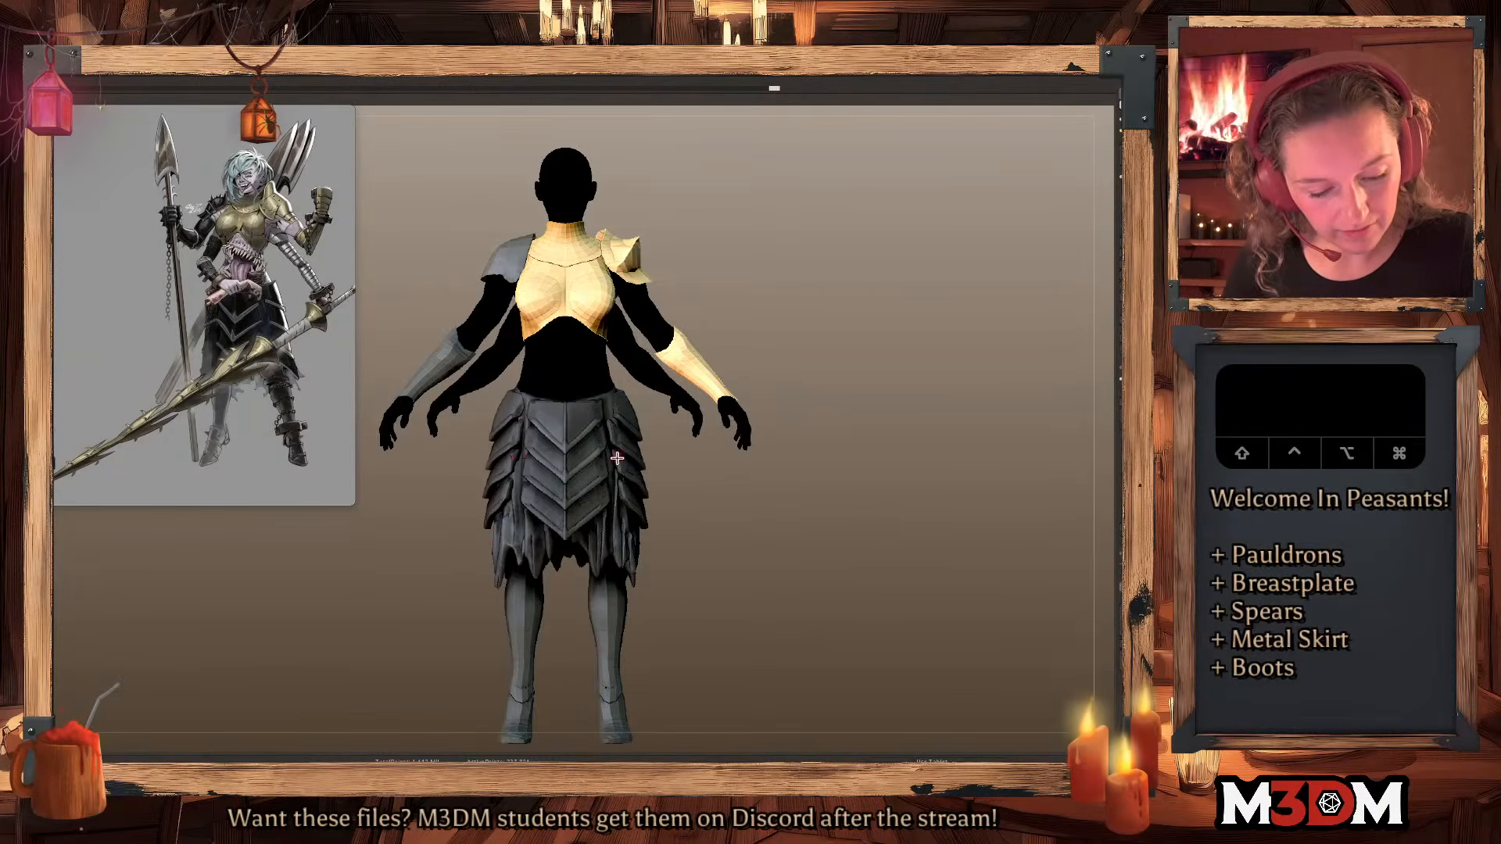
{"action": "key", "text": "space"}
{"action": "left_click", "coordinate": [485, 512]}
{"action": "left_click", "coordinate": [587, 488]}
{"action": "left_click_drag", "start_coordinate": [603, 474], "coordinate": [578, 517]}
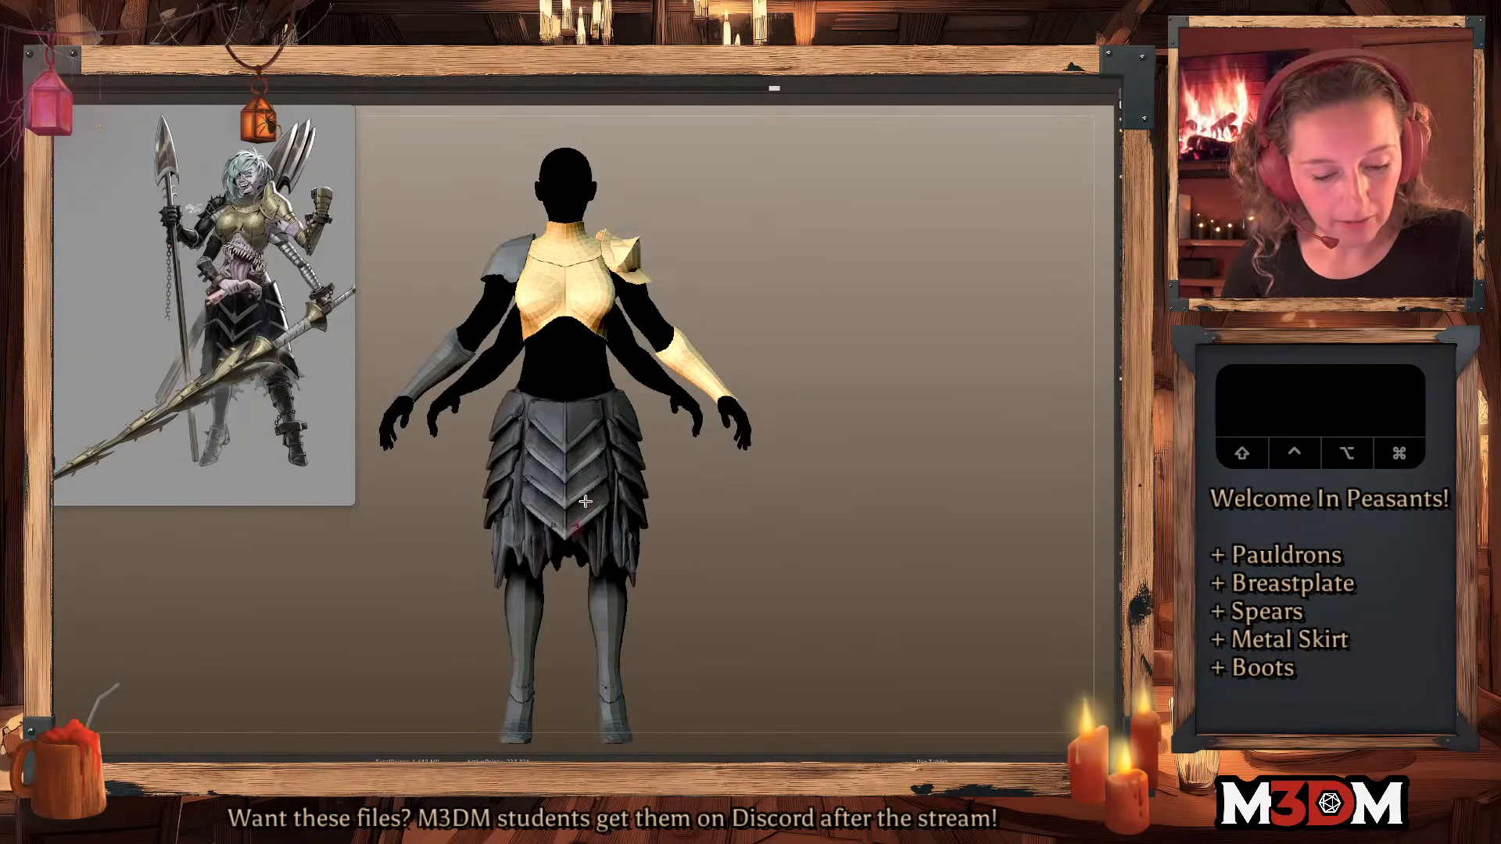
Isolate the metal skirt and paint lighter grey highlights along the edges of its overlapping plates.
{"action": "left_click_drag", "start_coordinate": [881, 458], "coordinate": [790, 449]}
{"action": "left_click", "coordinate": [1124, 268]}
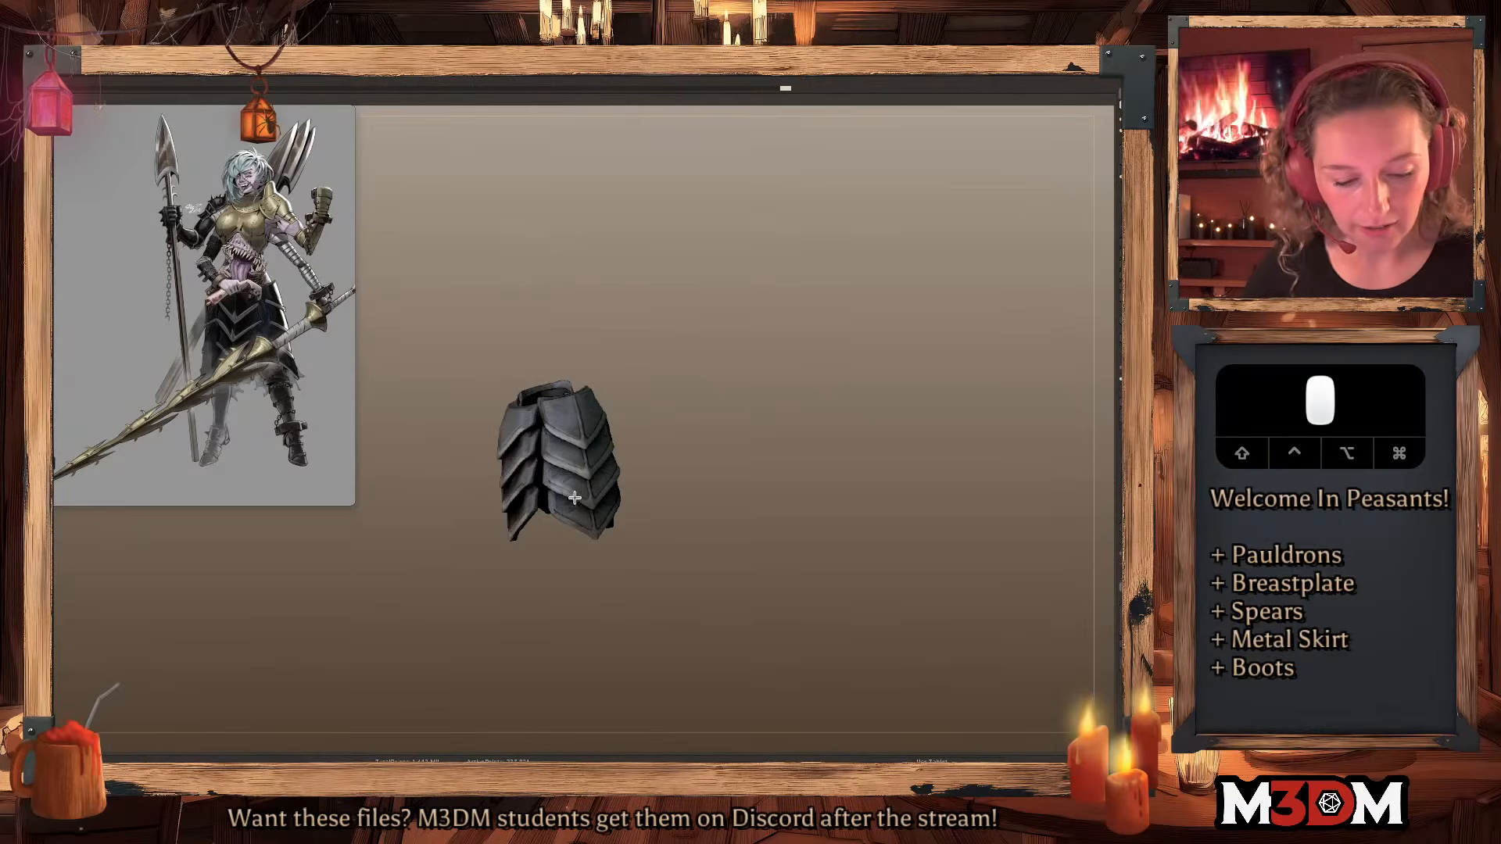
{"action": "left_click_drag", "start_coordinate": [604, 542], "coordinate": [625, 471]}
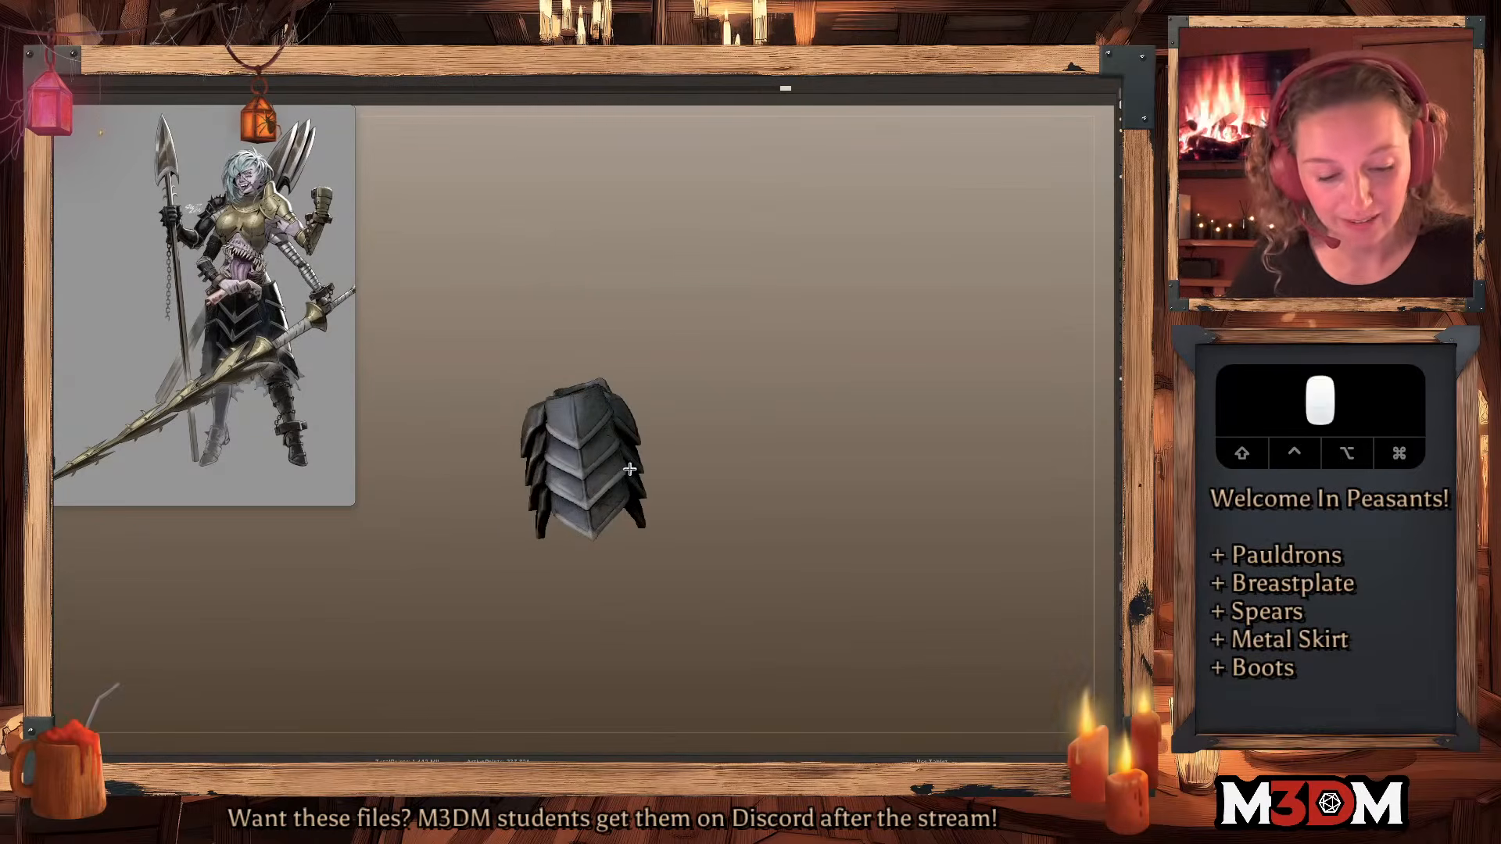
{"action": "left_click_drag", "start_coordinate": [844, 422], "coordinate": [631, 483]}
{"action": "mouse_move", "coordinate": [543, 447]}
{"action": "left_mouse_down"}
{"action": "mouse_move", "coordinate": [574, 457]}
{"action": "mouse_move", "coordinate": [603, 430]}
{"action": "left_mouse_up"}
{"action": "mouse_move", "coordinate": [540, 469]}
{"action": "left_mouse_down"}
{"action": "mouse_move", "coordinate": [614, 456]}
{"action": "mouse_move", "coordinate": [547, 479]}
{"action": "mouse_move", "coordinate": [583, 508]}
{"action": "mouse_move", "coordinate": [555, 507]}
{"action": "mouse_move", "coordinate": [556, 528]}
{"action": "mouse_move", "coordinate": [624, 532]}
{"action": "left_mouse_up"}
{"action": "key", "text": "s"}
Browse the MatCap and standard materials for the metal skirt, previewing options such as ReflectOrange.
{"action": "left_click_drag", "start_coordinate": [935, 436], "coordinate": [821, 439]}
{"action": "key", "text": "space"}
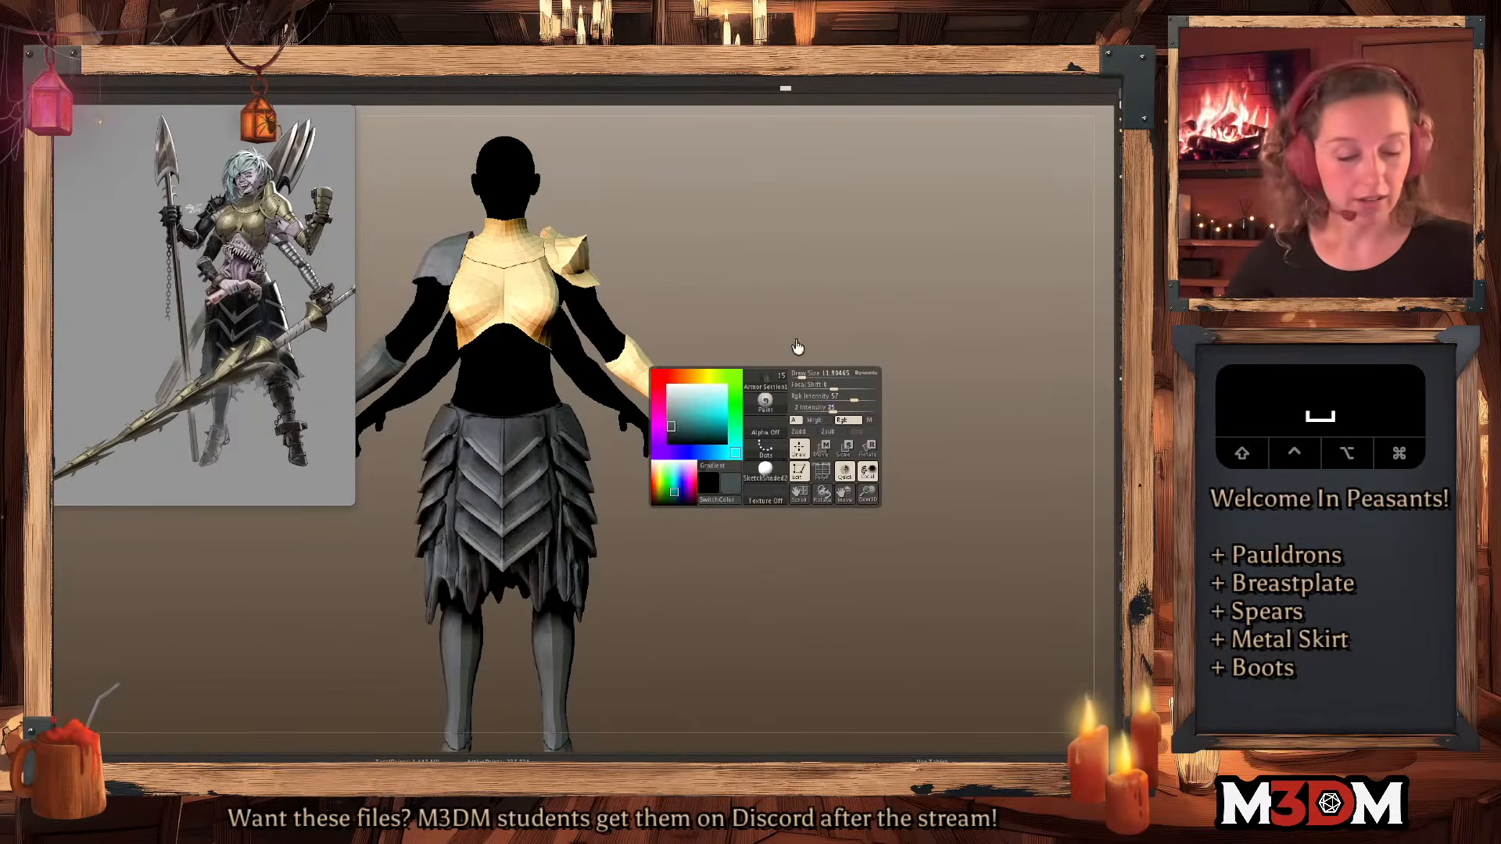
{"action": "left_click", "coordinate": [767, 479]}
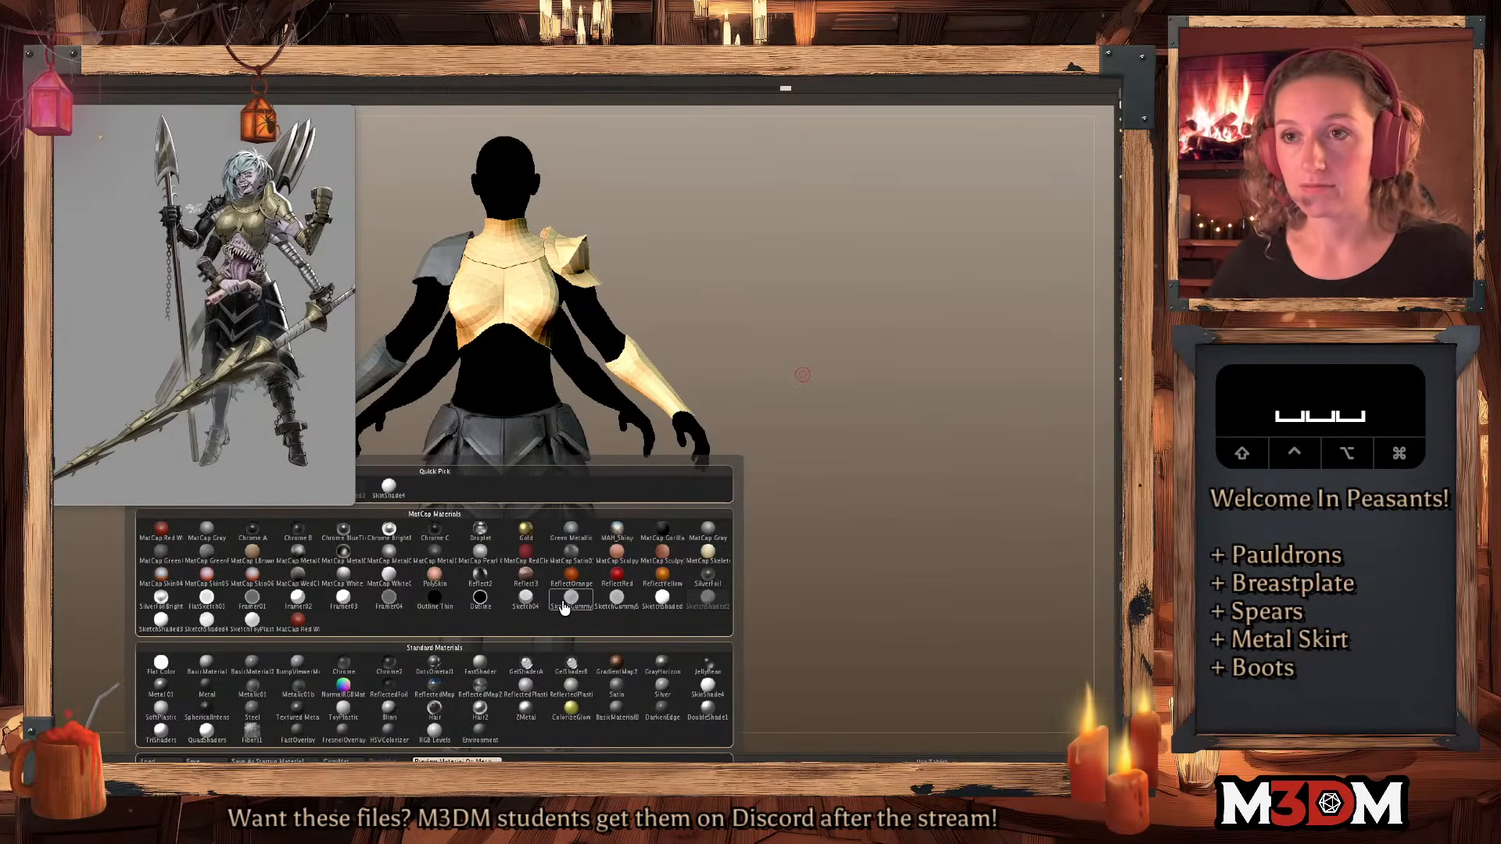
{"action": "mouse_move", "coordinate": [565, 608]}
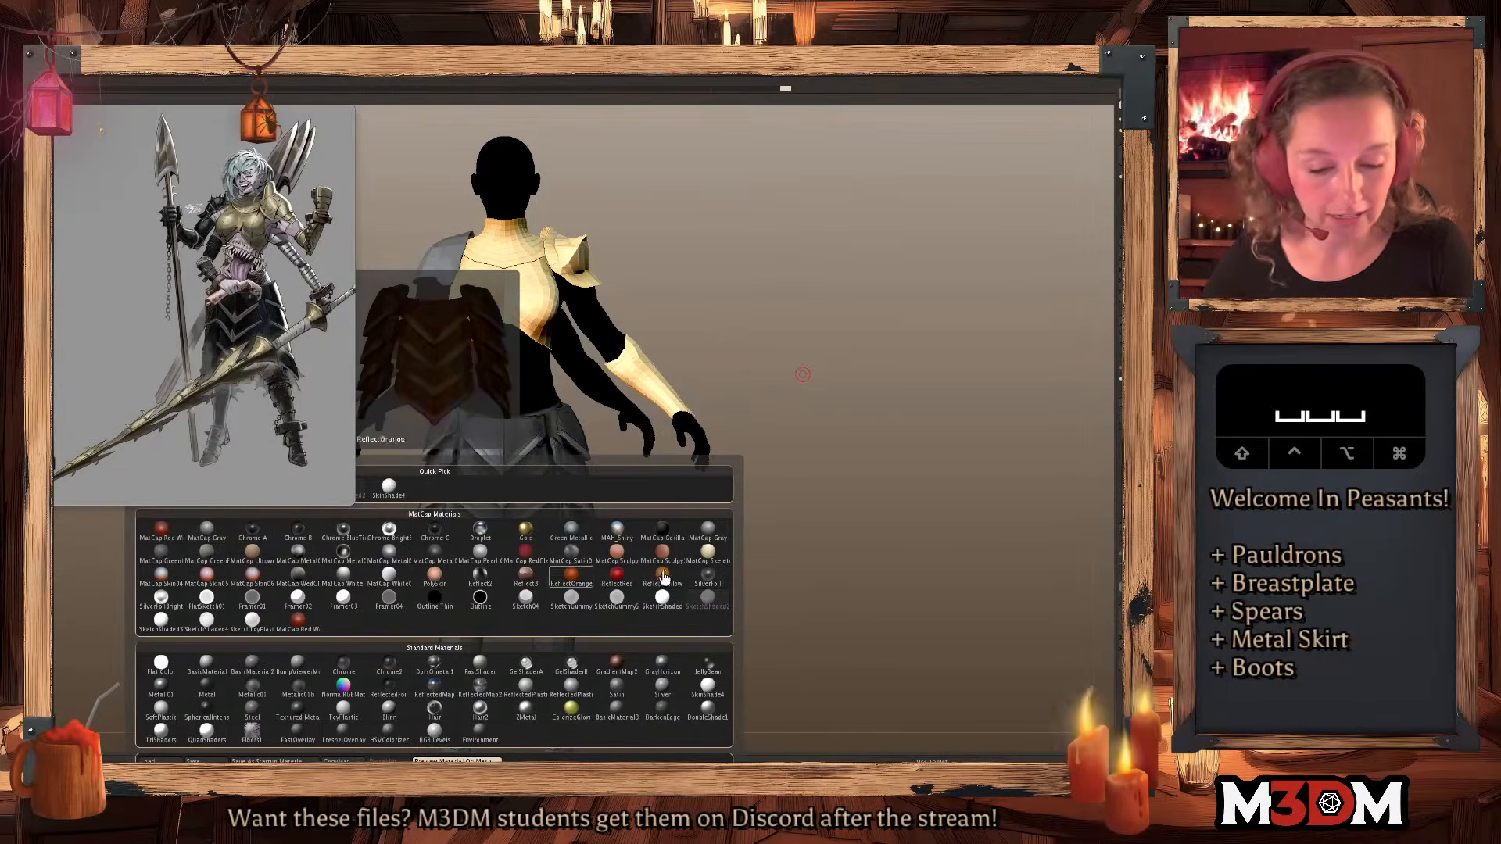
{"action": "left_click", "coordinate": [657, 692]}
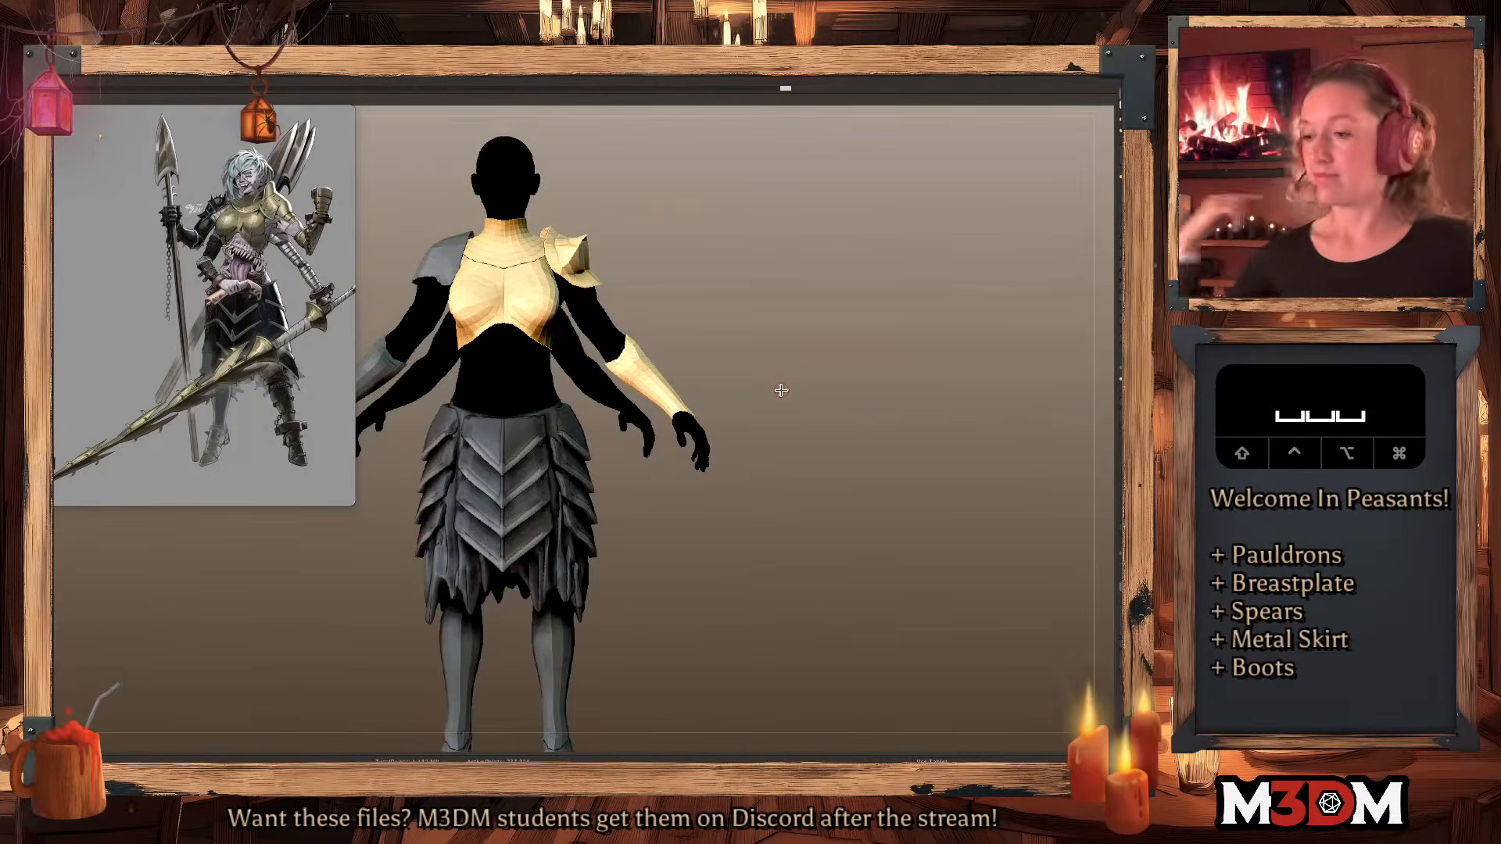
Save the project in the Downloads folder as "Undead Champion Fighter".
{"action": "key", "text": "super+s"}
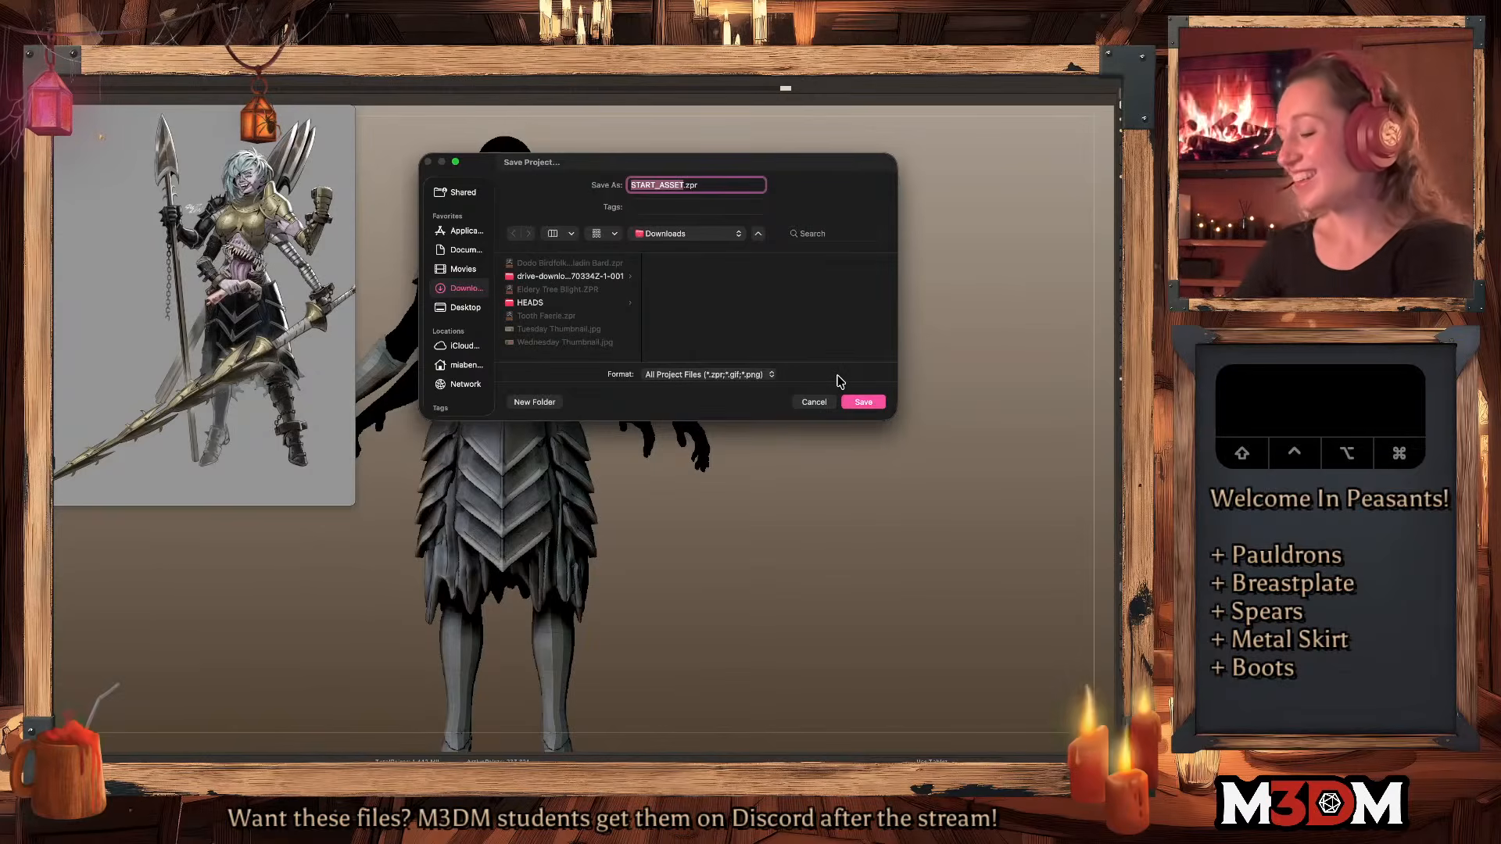
{"action": "type", "text": "Undead"}
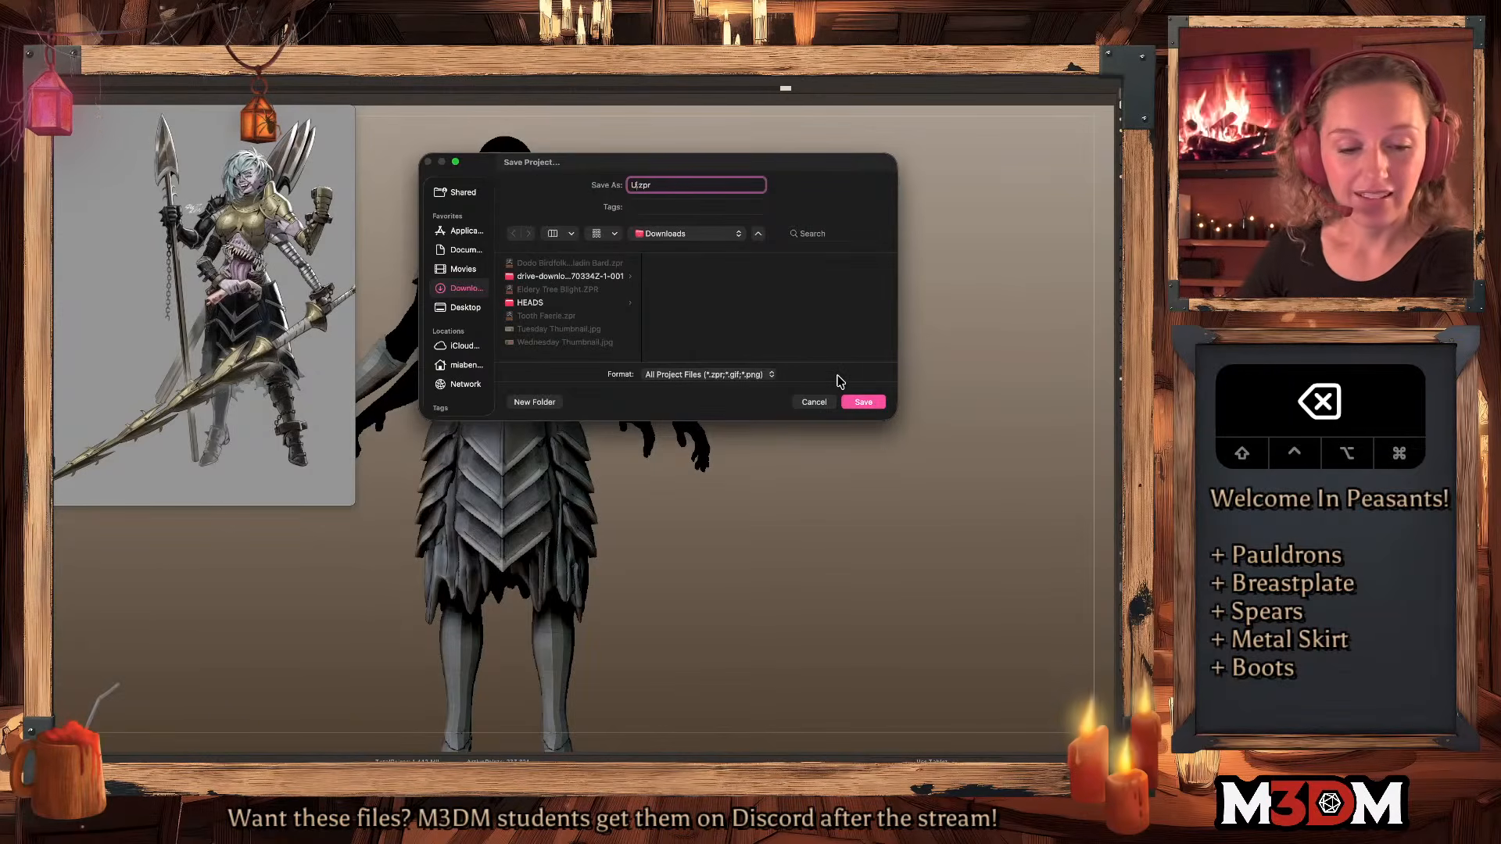
{"action": "type", "text": " Champion"}
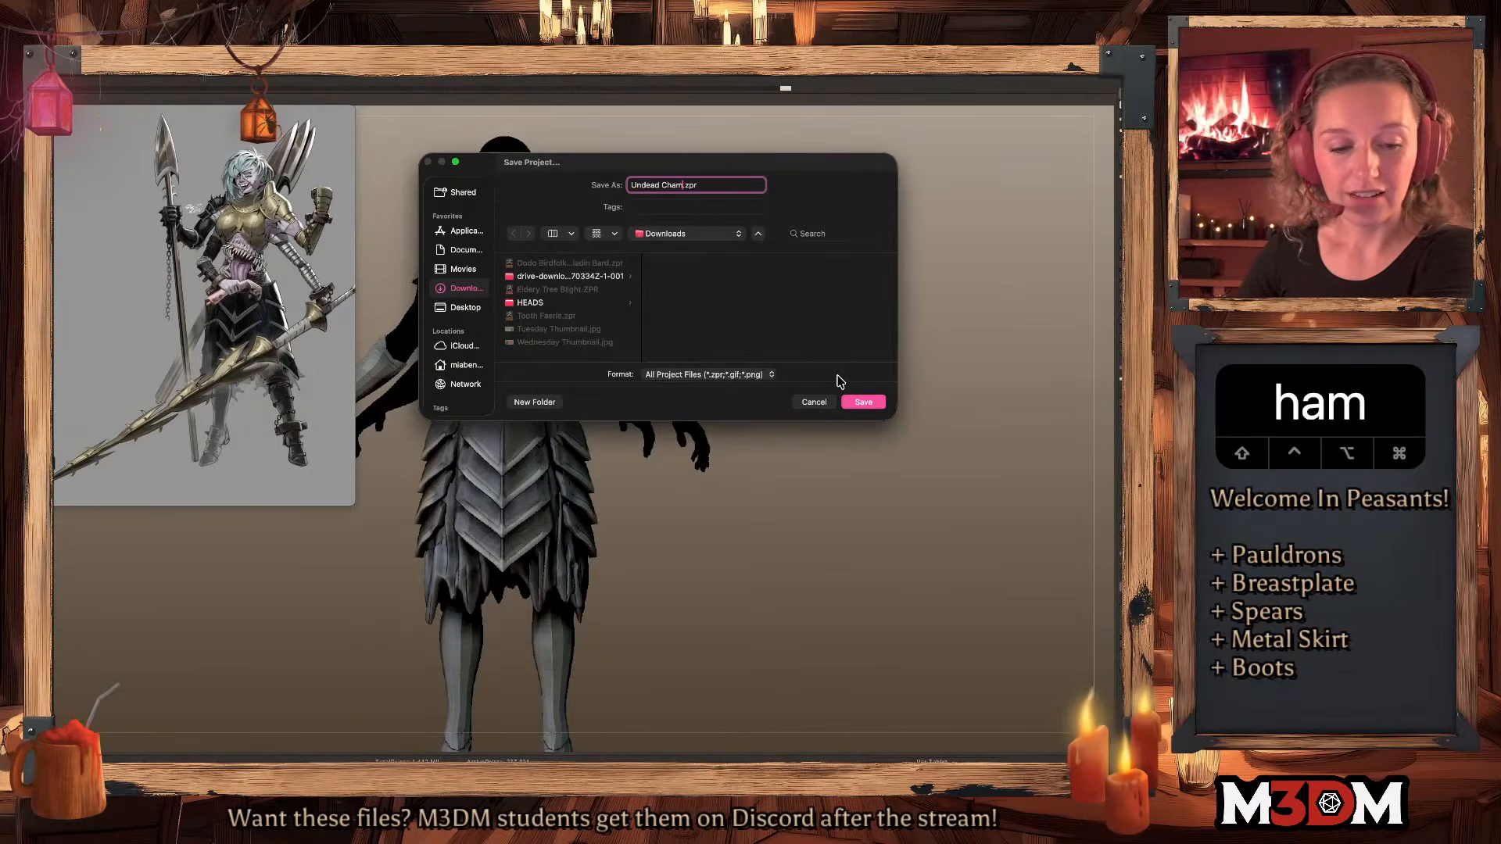
{"action": "type", "text": " Fighter"}
{"action": "key", "text": "Return"}
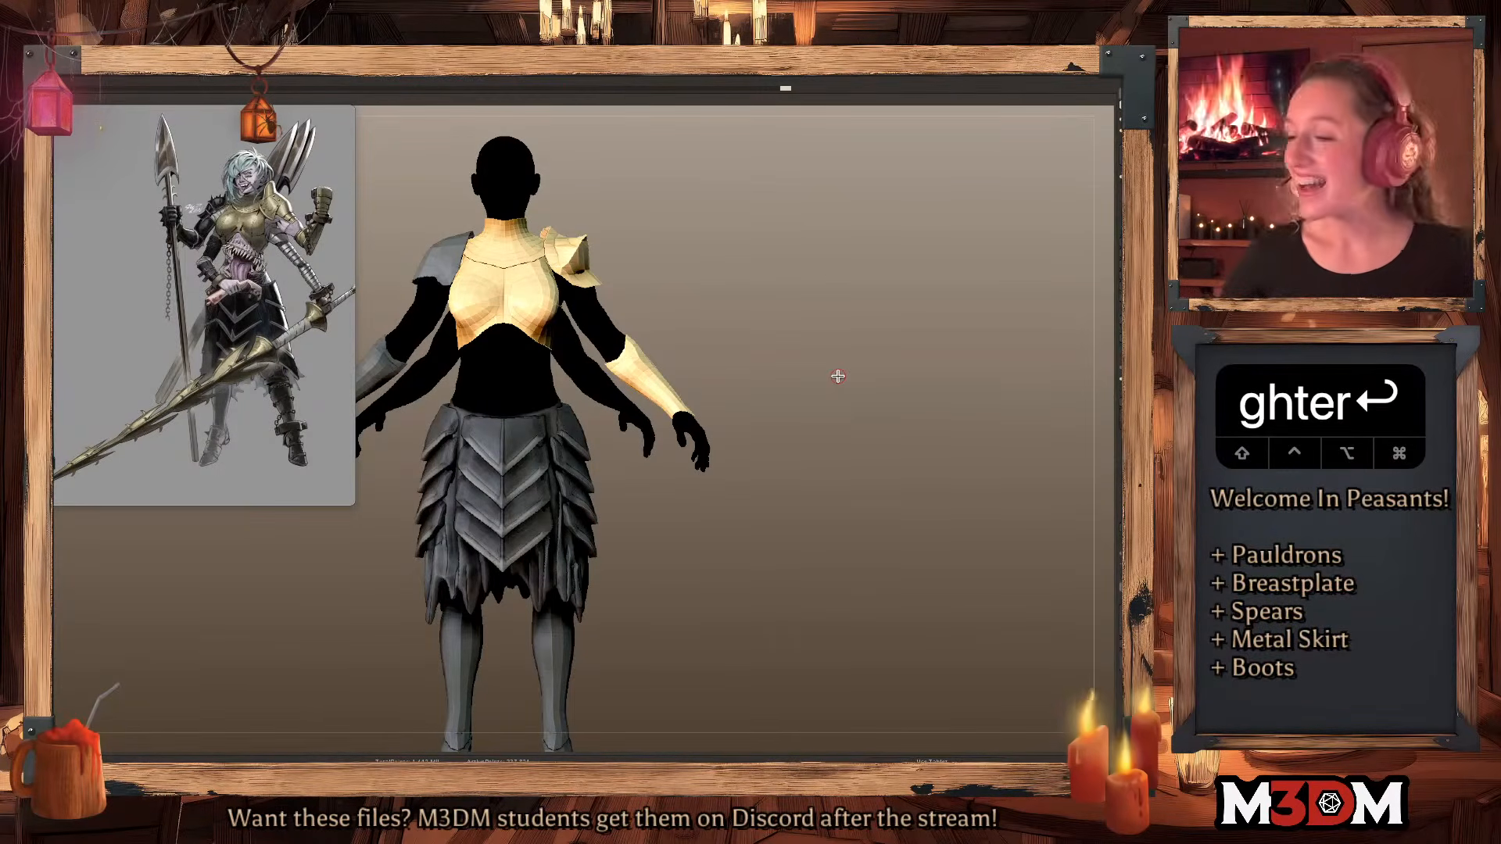
Review the whole figure with its mesh wireframe toggled, checking the skirt, forearm and shoulder armor parts.
{"action": "mouse_move", "coordinate": [796, 458]}
{"action": "right_mouse_down"}
{"action": "mouse_move", "coordinate": [807, 432]}
{"action": "mouse_move", "coordinate": [816, 456]}
{"action": "mouse_move", "coordinate": [788, 450]}
{"action": "right_mouse_up"}
{"action": "right_click", "coordinate": [811, 436]}
{"action": "left_click", "coordinate": [558, 599], "text": "alt"}
{"action": "mouse_move", "coordinate": [559, 603]}
{"action": "left_mouse_down"}
{"action": "mouse_move", "coordinate": [559, 625]}
{"action": "mouse_move", "coordinate": [556, 541]}
{"action": "mouse_move", "coordinate": [561, 567]}
{"action": "left_mouse_up"}
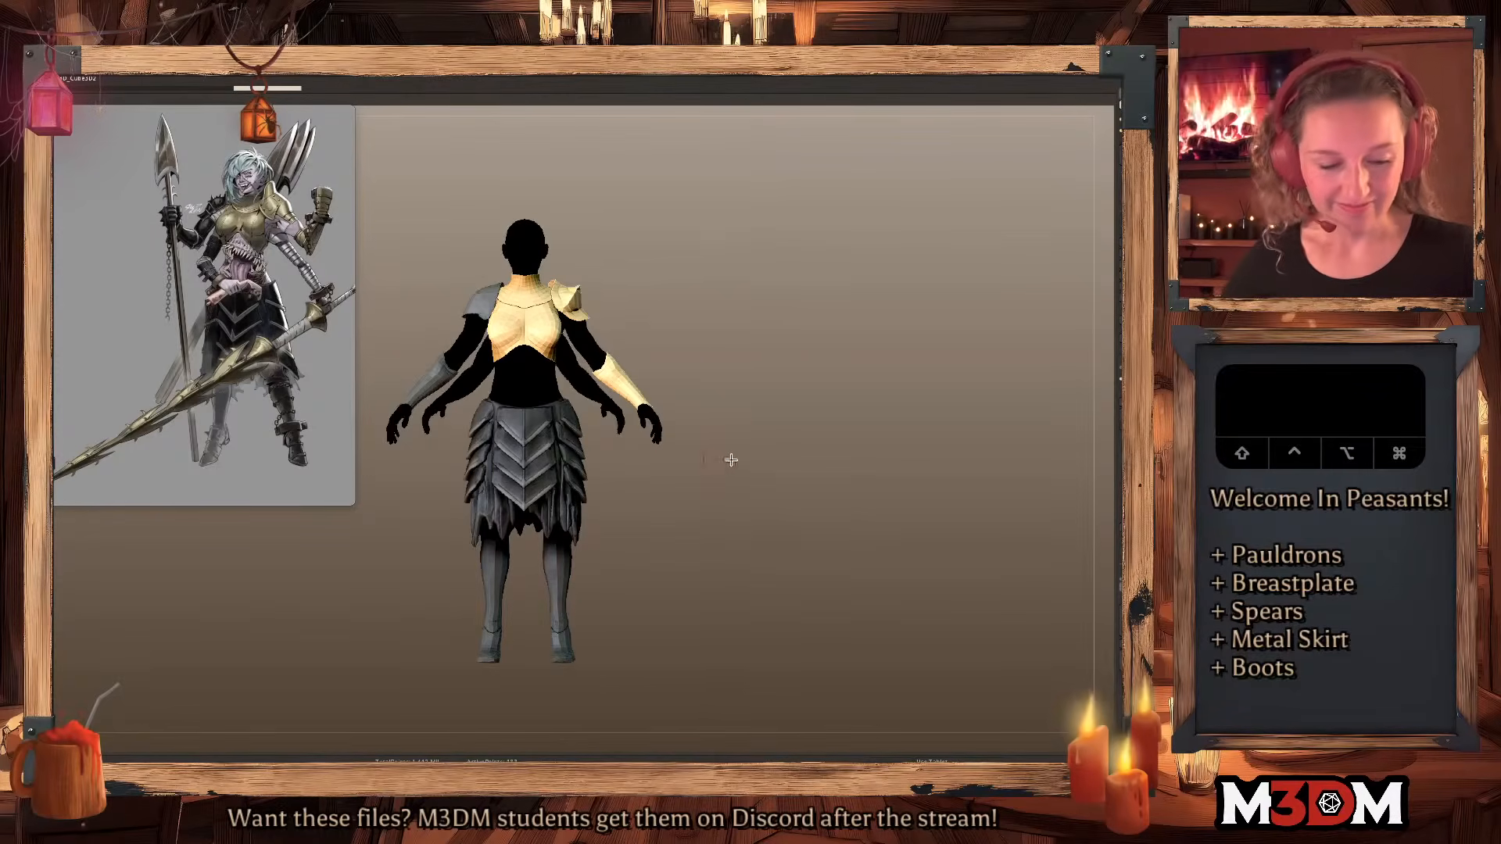
{"action": "key", "text": "shift+f"}
{"action": "key", "text": "shift+f"}
{"action": "left_click", "coordinate": [443, 369], "text": "alt"}
{"action": "mouse_move", "coordinate": [444, 366]}
{"action": "left_mouse_down"}
{"action": "mouse_move", "coordinate": [491, 290]}
{"action": "mouse_move", "coordinate": [814, 439]}
{"action": "mouse_move", "coordinate": [799, 403]}
{"action": "left_mouse_up"}
{"action": "left_click", "coordinate": [481, 311], "text": "alt"}
{"action": "key", "text": "shift+f"}
{"action": "left_click_drag", "start_coordinate": [793, 534], "coordinate": [812, 505], "text": "alt"}
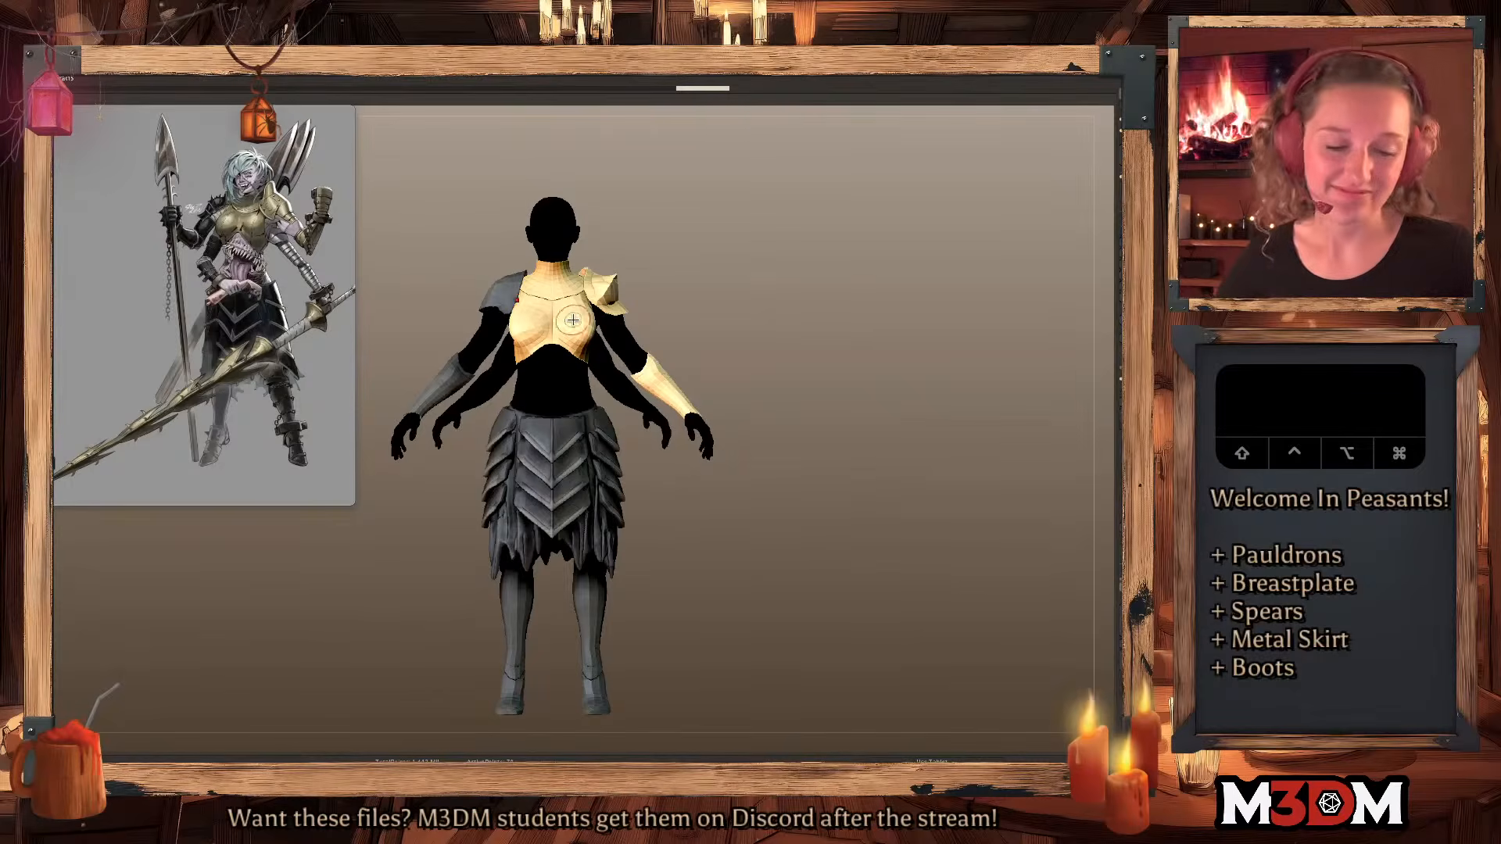
Shift the breastplate's color to a paler, less saturated yellow.
{"action": "key", "text": "space"}
{"action": "left_click", "coordinate": [596, 325]}
{"action": "key", "text": "space"}
{"action": "left_click", "coordinate": [604, 326]}
{"action": "key", "text": "space"}
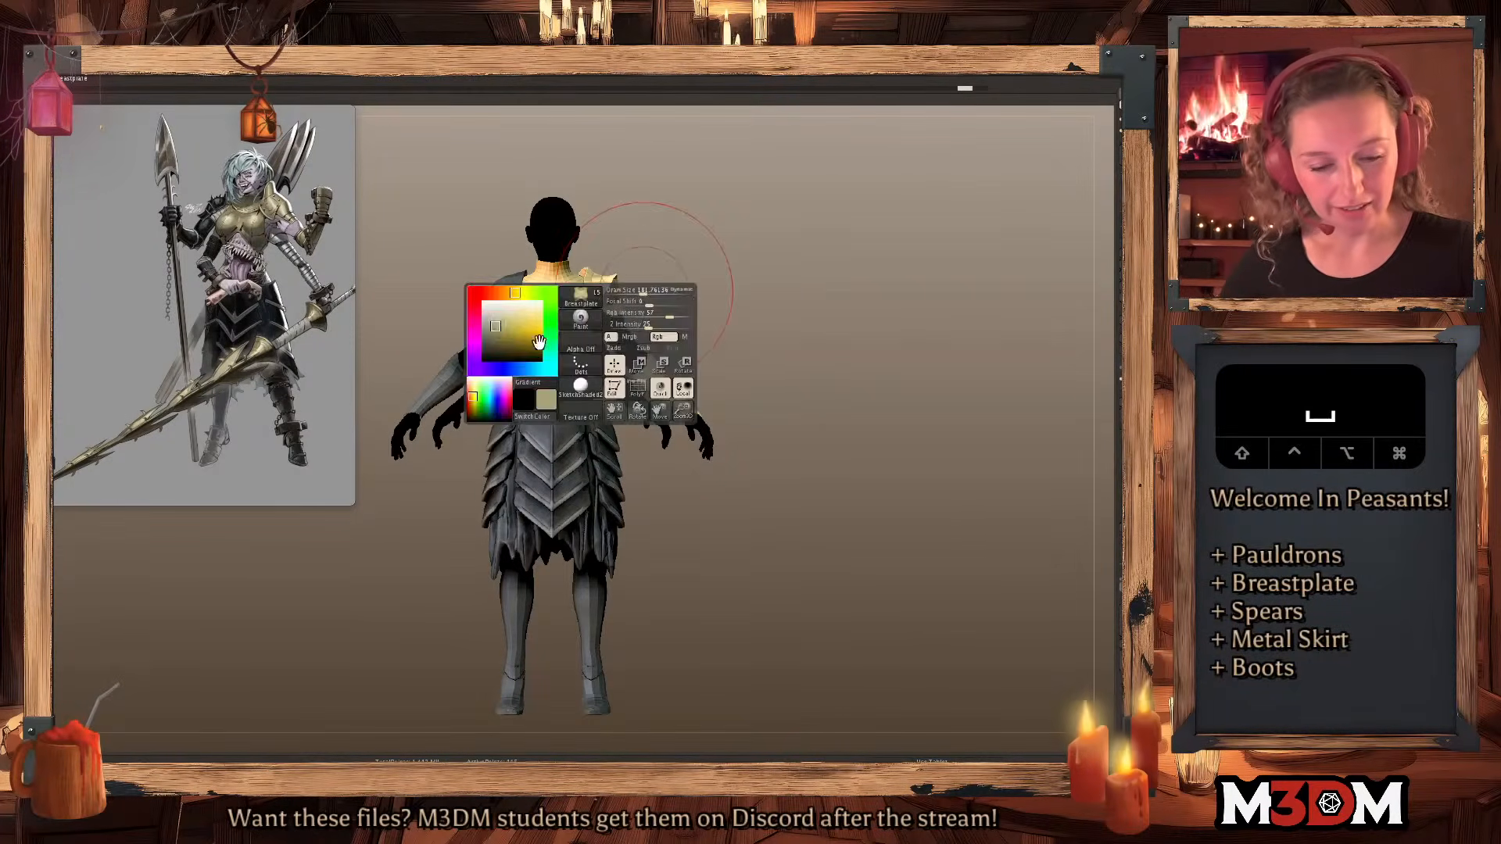
{"action": "left_click", "coordinate": [498, 335]}
{"action": "left_click", "coordinate": [612, 321]}
{"action": "key", "text": "space"}
{"action": "left_click", "coordinate": [496, 330]}
{"action": "left_click", "coordinate": [612, 321]}
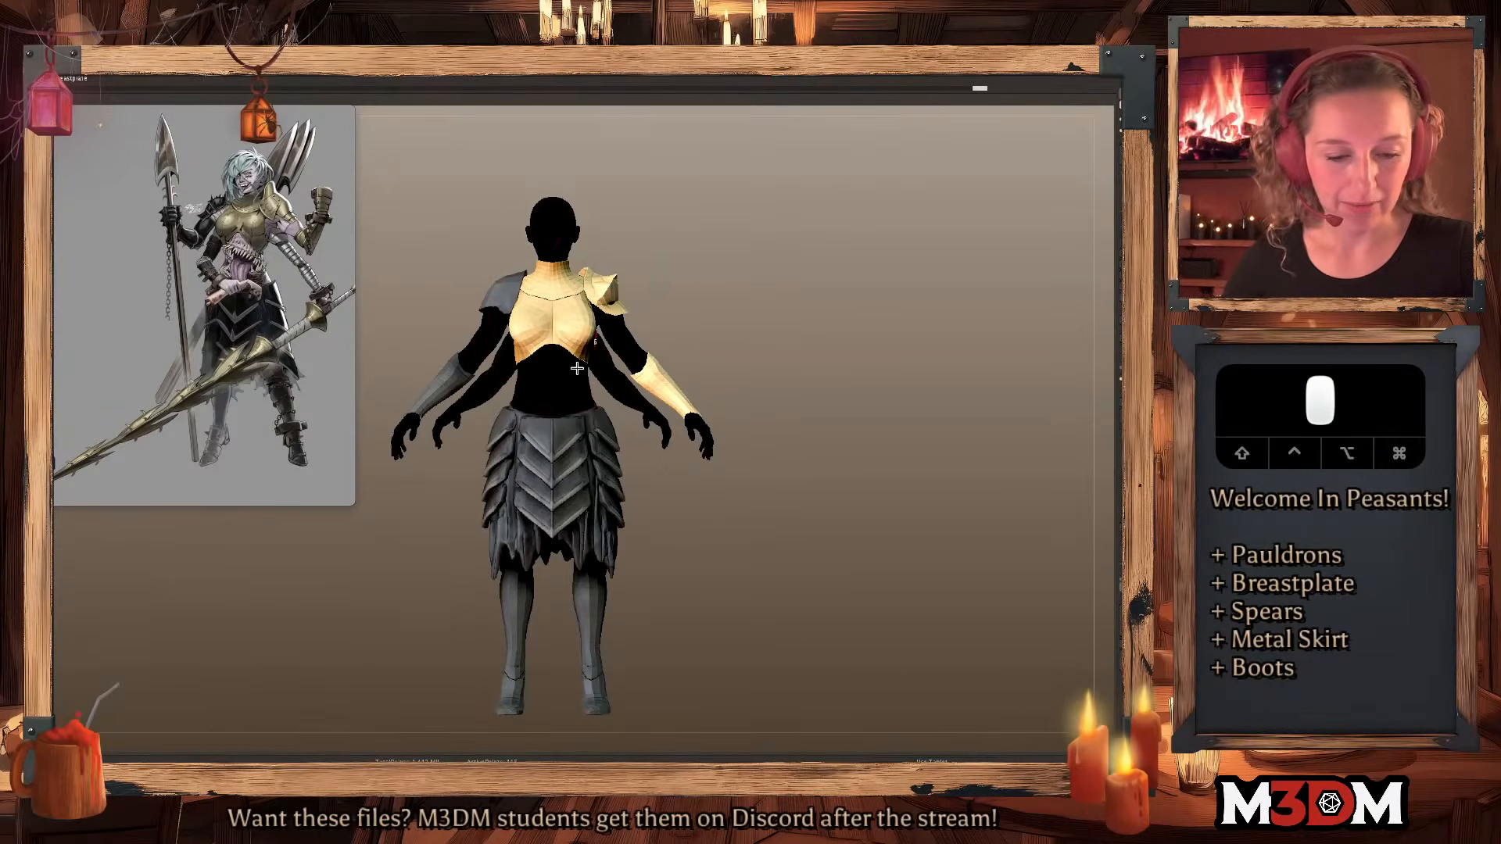
{"action": "key", "text": "shift+f"}
{"action": "key", "text": "shift+f"}
{"action": "left_click_drag", "start_coordinate": [805, 344], "coordinate": [807, 354]}
{"action": "key", "text": "space"}
{"action": "left_click", "coordinate": [792, 330]}
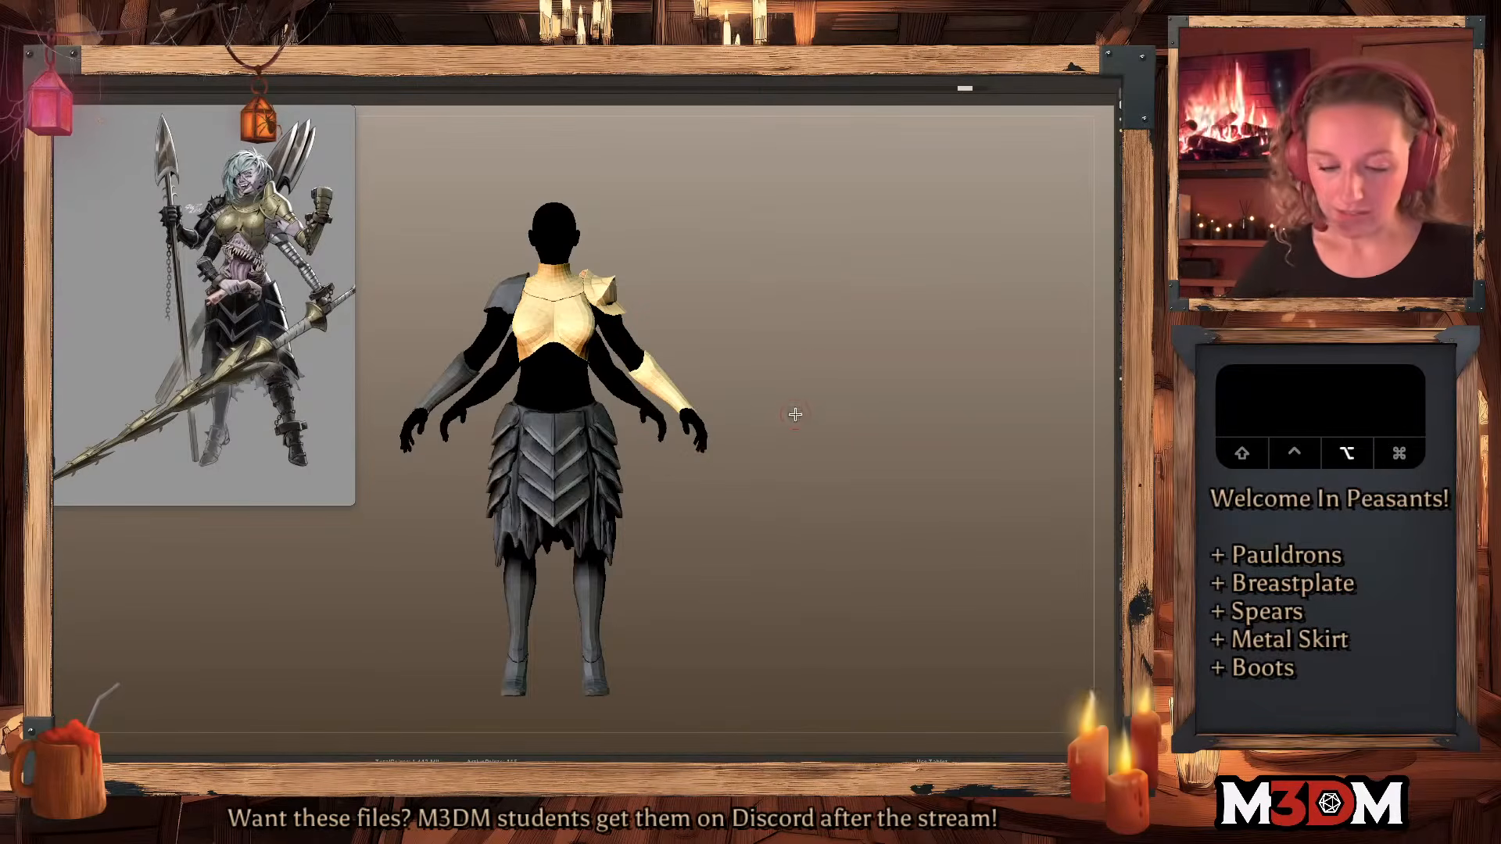
Append a Cylinder3D as a new part and frame it for transforming.
{"action": "left_click_drag", "start_coordinate": [796, 407], "coordinate": [794, 399]}
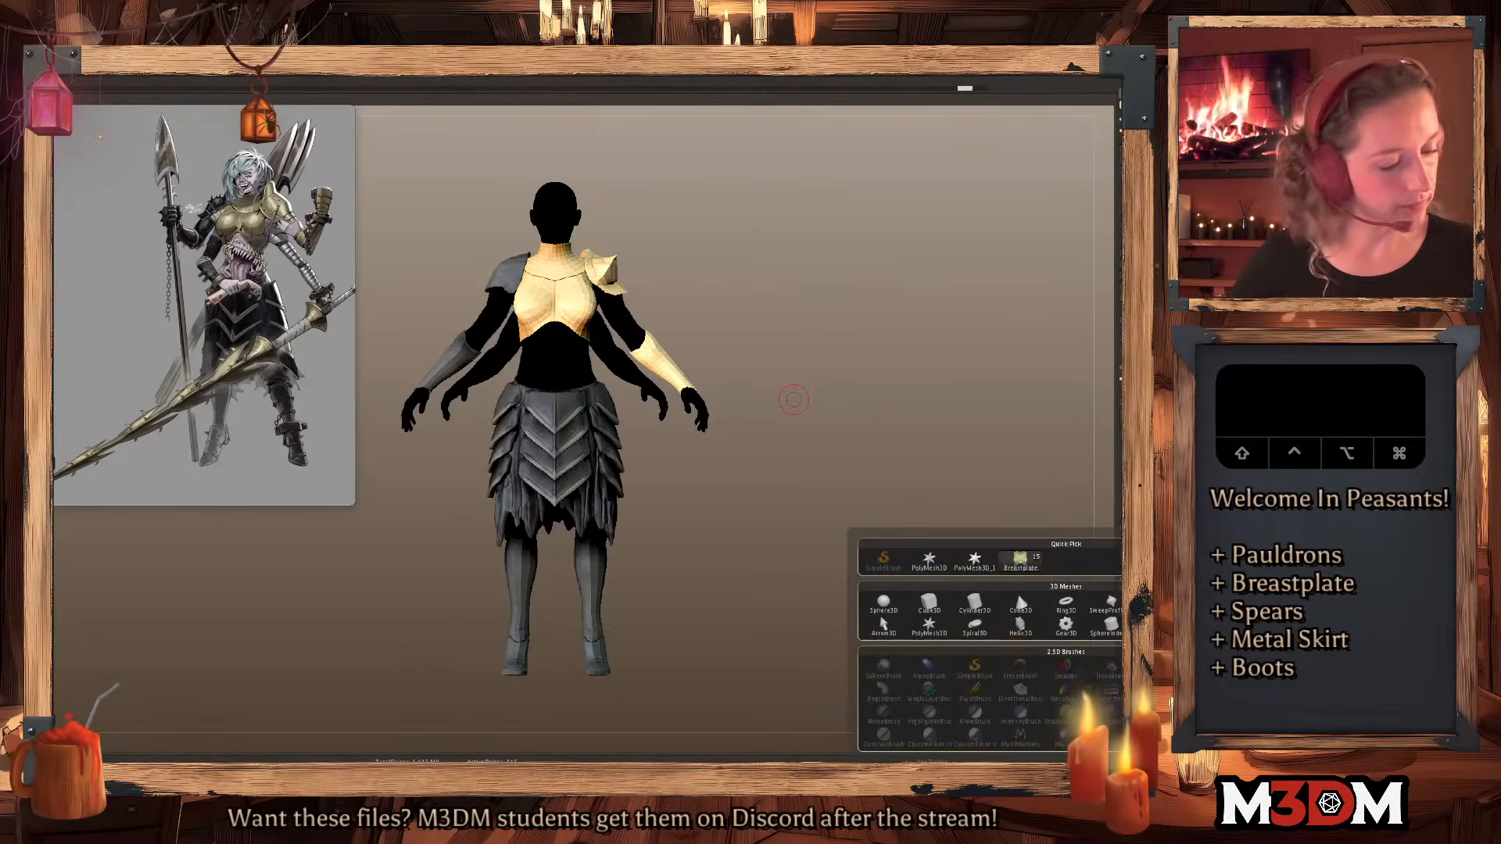
{"action": "left_click", "coordinate": [984, 612]}
{"action": "key", "text": "f"}
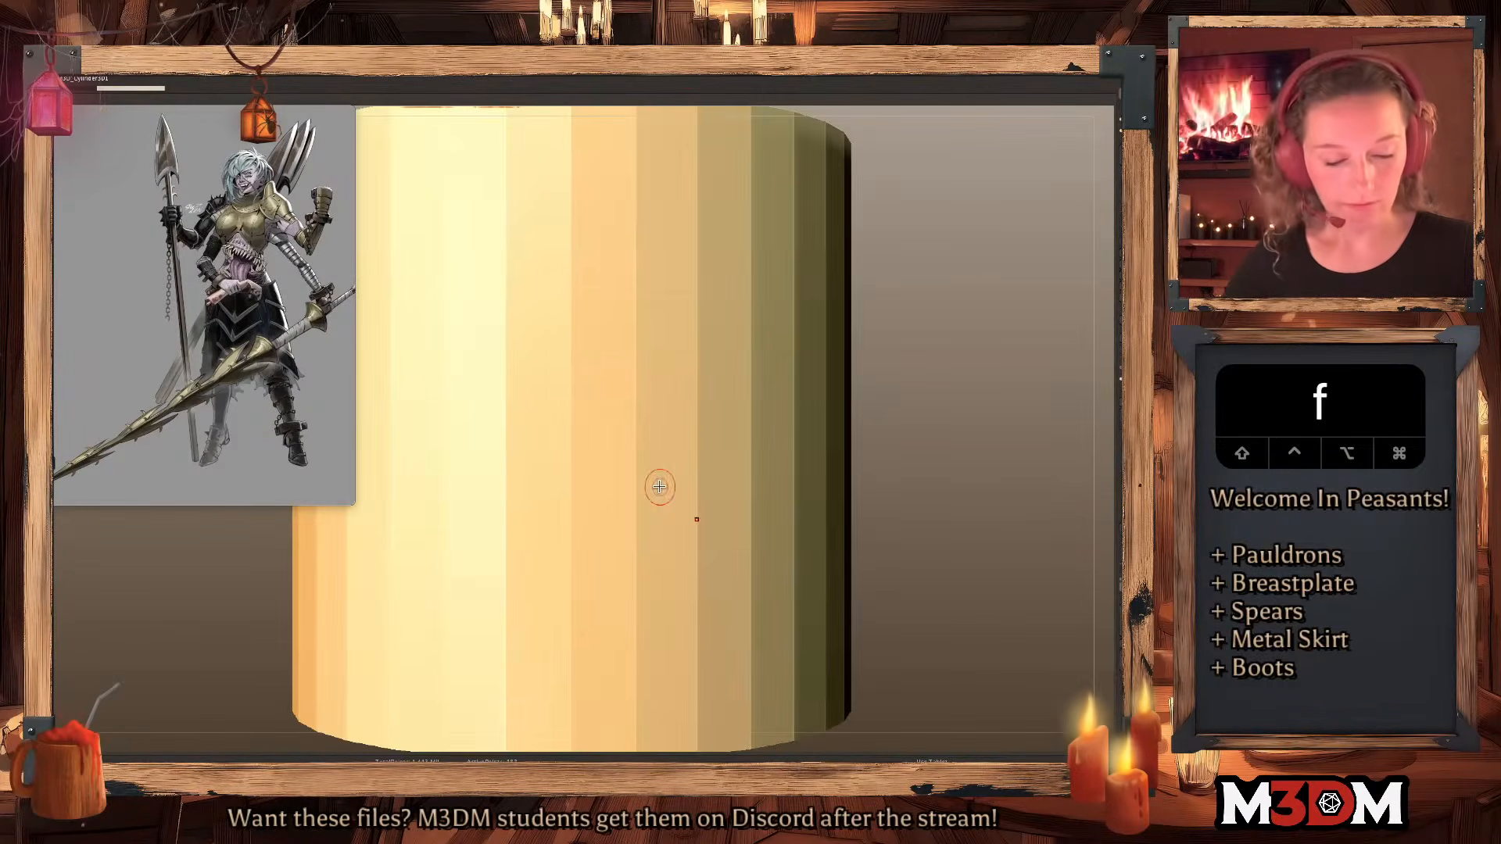
{"action": "key", "text": "q"}
{"action": "key", "text": "w"}
{"action": "key", "text": "u"}
{"action": "key", "text": "y"}
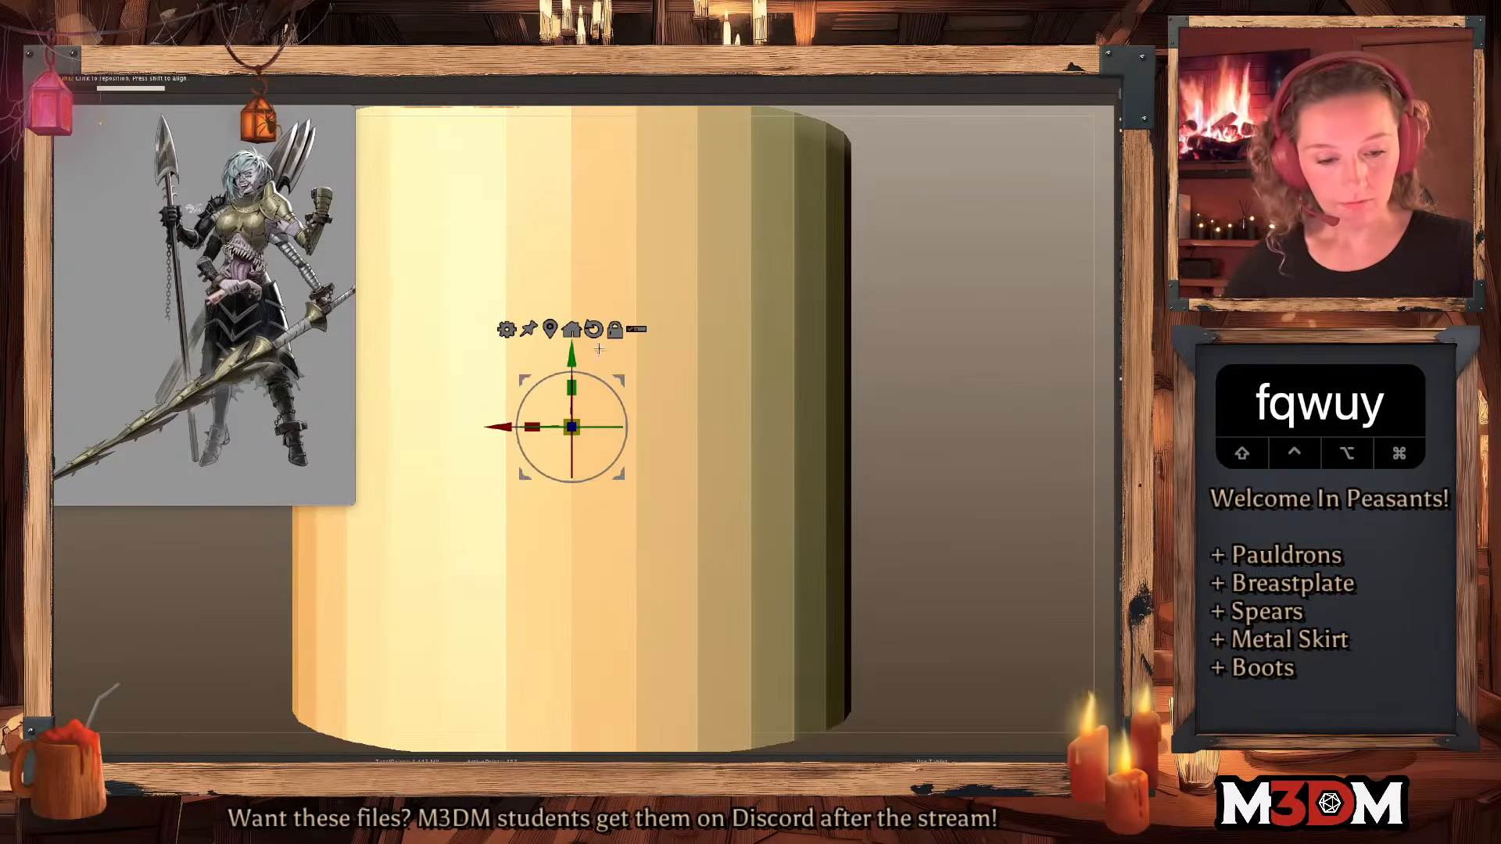
Scale the cylinder into a long thin spear shaft and place it upright beside the figure's hand.
{"action": "left_click", "coordinate": [574, 424]}
{"action": "left_click_drag", "start_coordinate": [577, 424], "coordinate": [512, 457]}
{"action": "left_click_drag", "start_coordinate": [861, 452], "coordinate": [856, 423], "text": "alt"}
{"action": "left_click_drag", "start_coordinate": [497, 427], "coordinate": [809, 439]}
{"action": "left_click_drag", "start_coordinate": [828, 388], "coordinate": [830, 336]}
{"action": "left_click_drag", "start_coordinate": [828, 427], "coordinate": [832, 395]}
{"action": "key", "text": "q"}
{"action": "left_click_drag", "start_coordinate": [946, 443], "coordinate": [922, 444], "text": "alt"}
{"action": "key", "text": "w"}
{"action": "left_click_drag", "start_coordinate": [806, 427], "coordinate": [763, 486]}
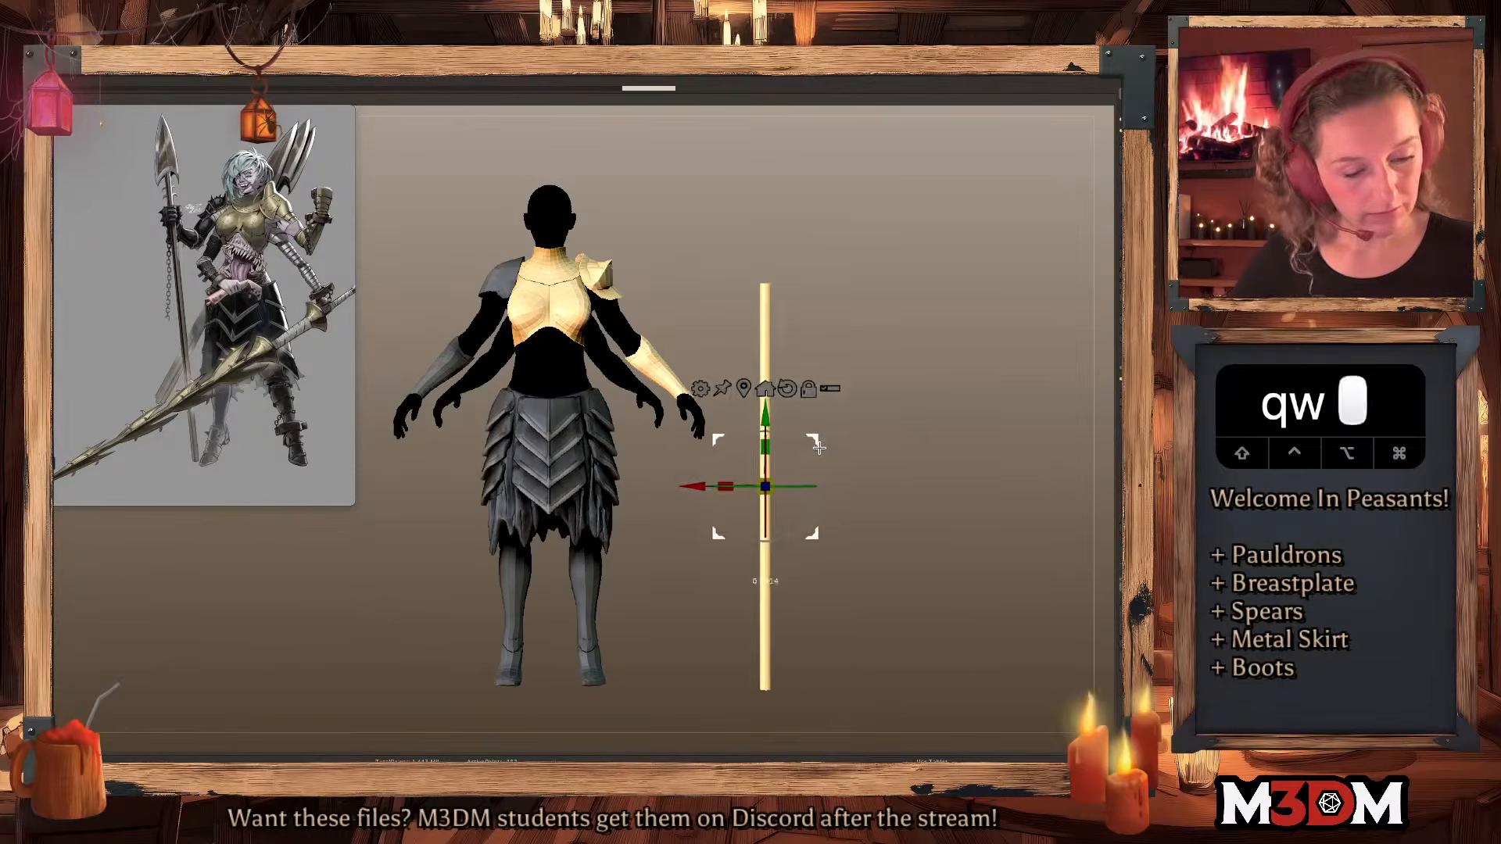
Color the spear shaft a muted brown.
{"action": "key", "text": "q"}
{"action": "key", "text": "space"}
{"action": "left_click", "coordinate": [803, 442]}
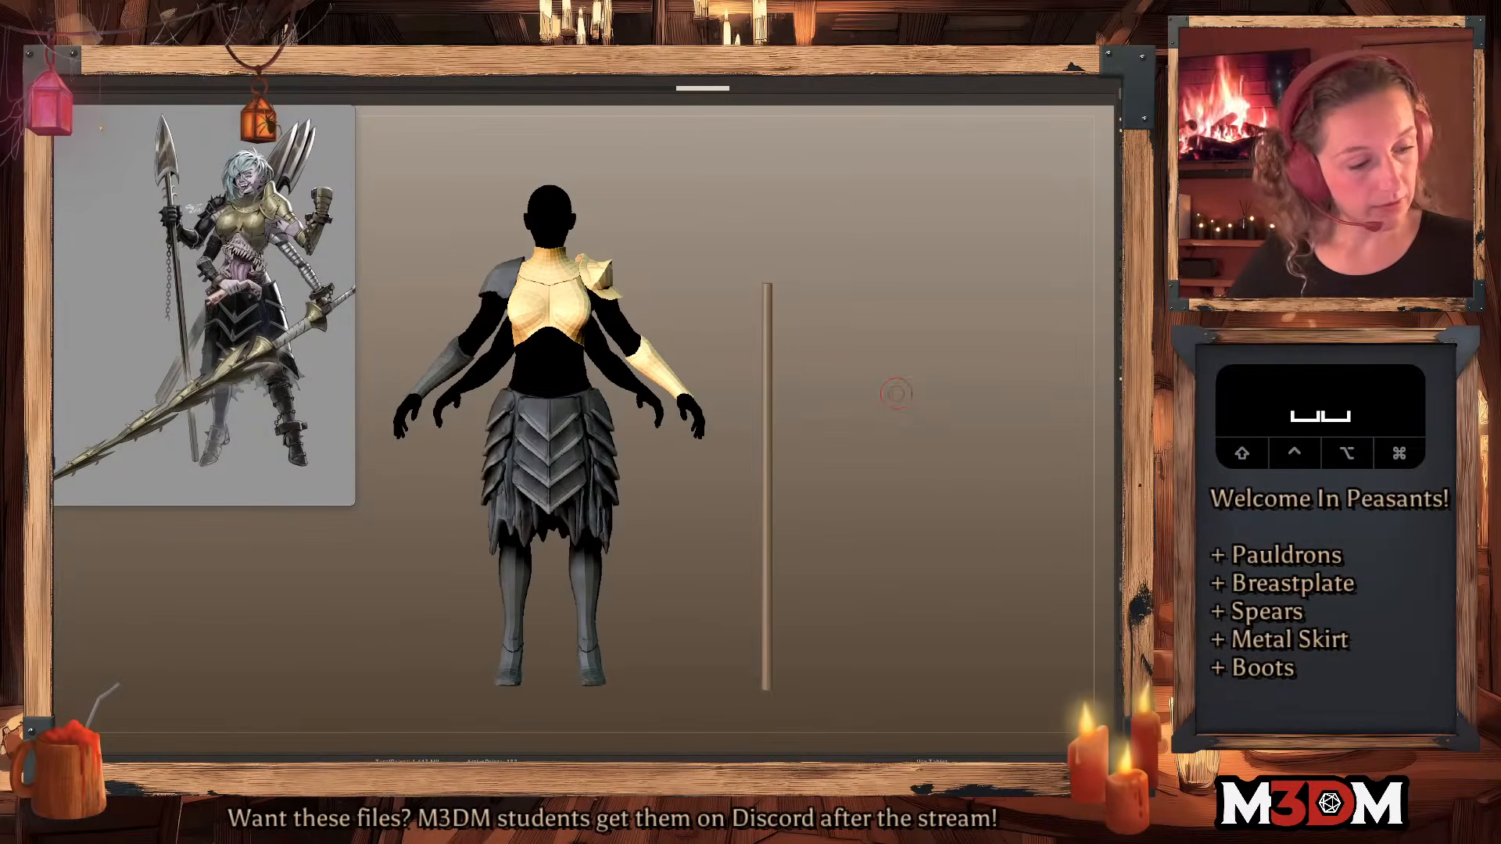
{"action": "left_click", "coordinate": [904, 438], "text": "ctrl"}
{"action": "left_click", "coordinate": [909, 434], "text": "ctrl"}
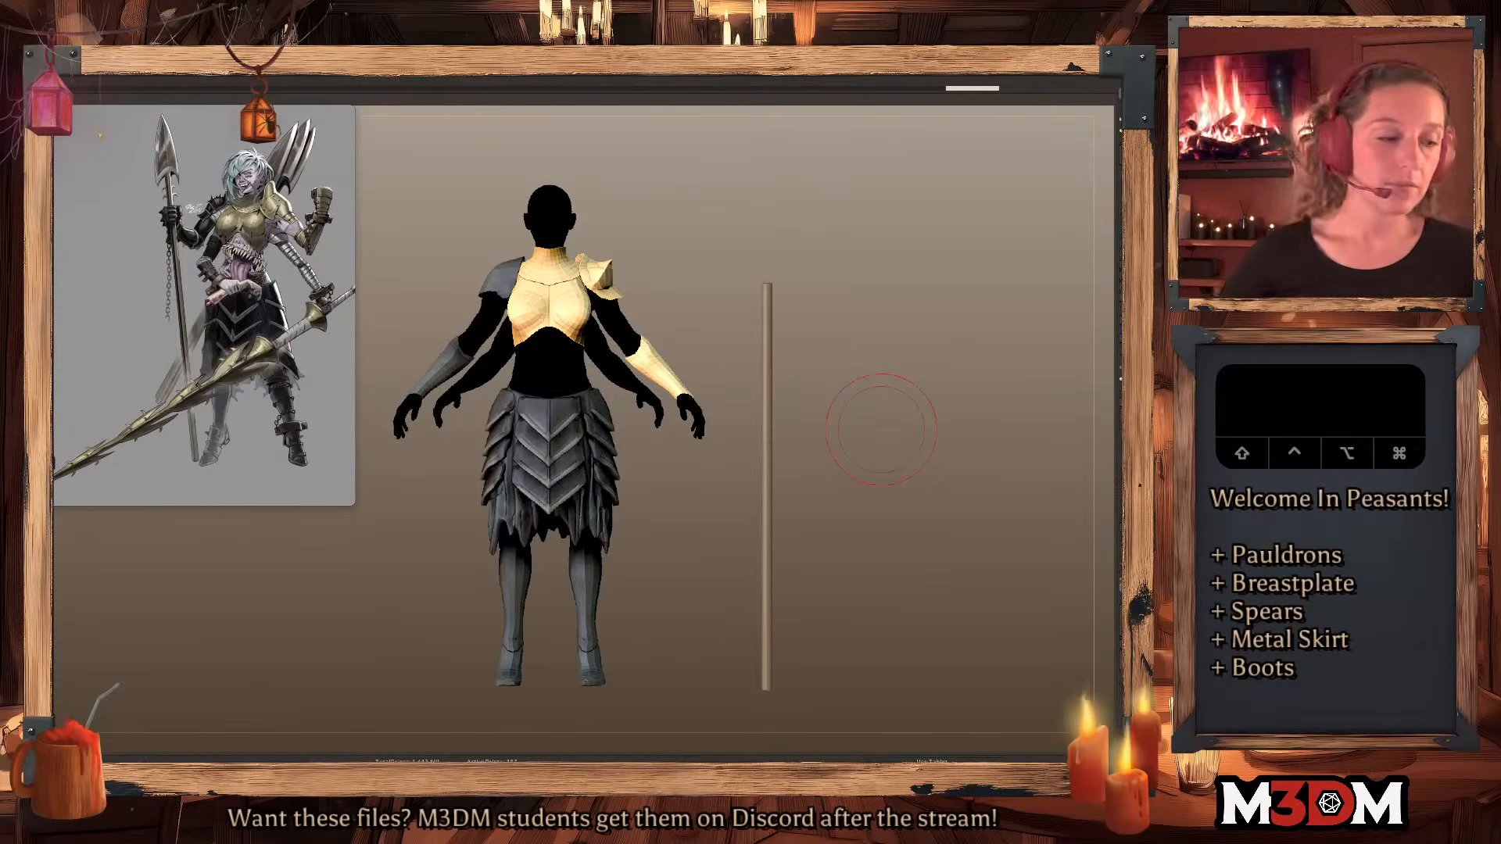
Append a Cube3D, shrink it onto the top of the spear shaft and stretch it into a tall block.
{"action": "key", "text": "F1"}
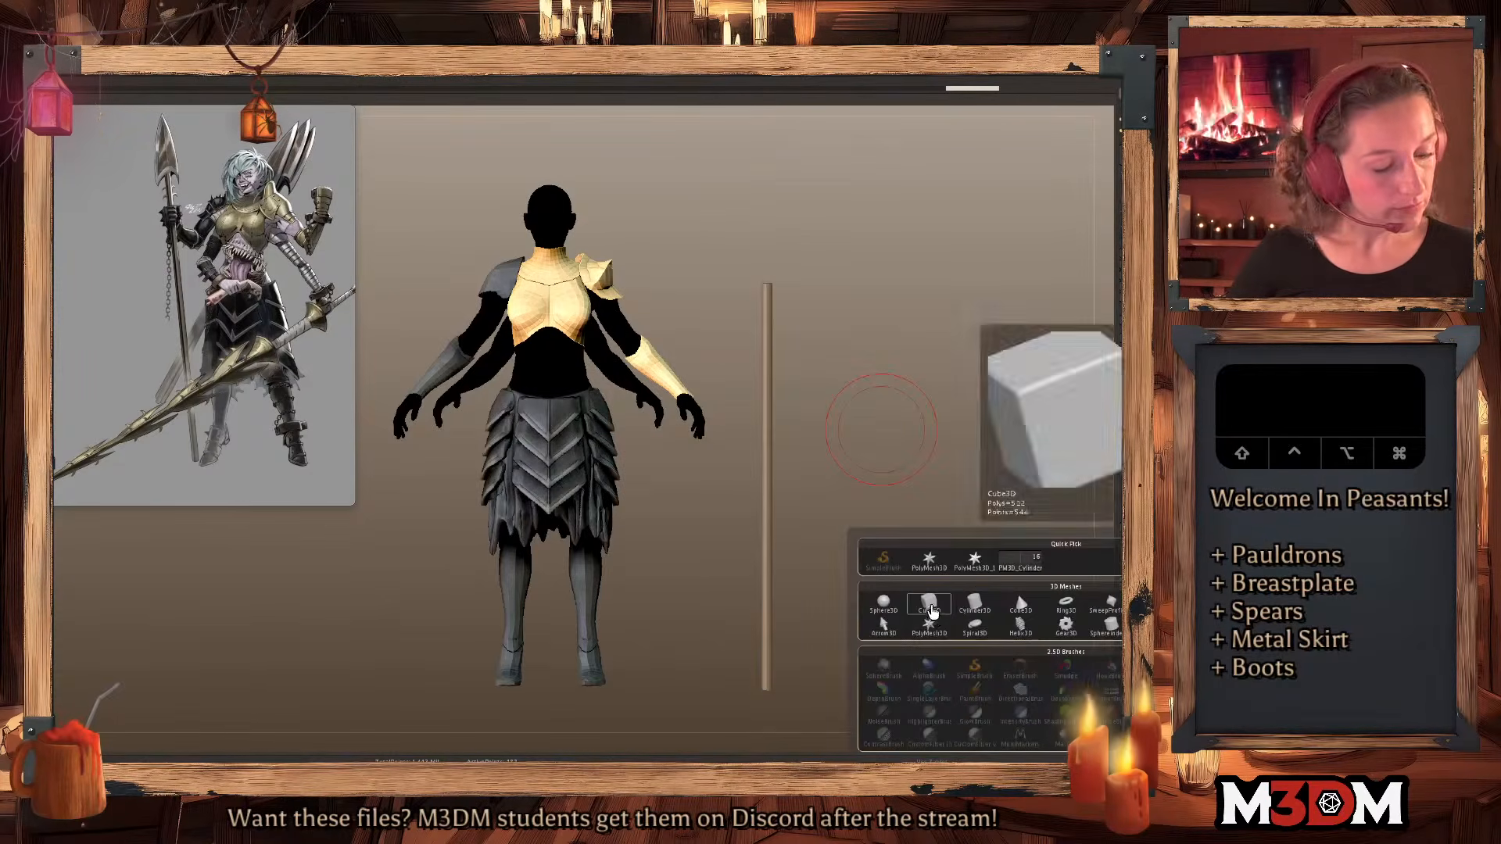
{"action": "left_click", "coordinate": [931, 608]}
{"action": "key", "text": "f"}
{"action": "key", "text": "q"}
{"action": "key", "text": "w"}
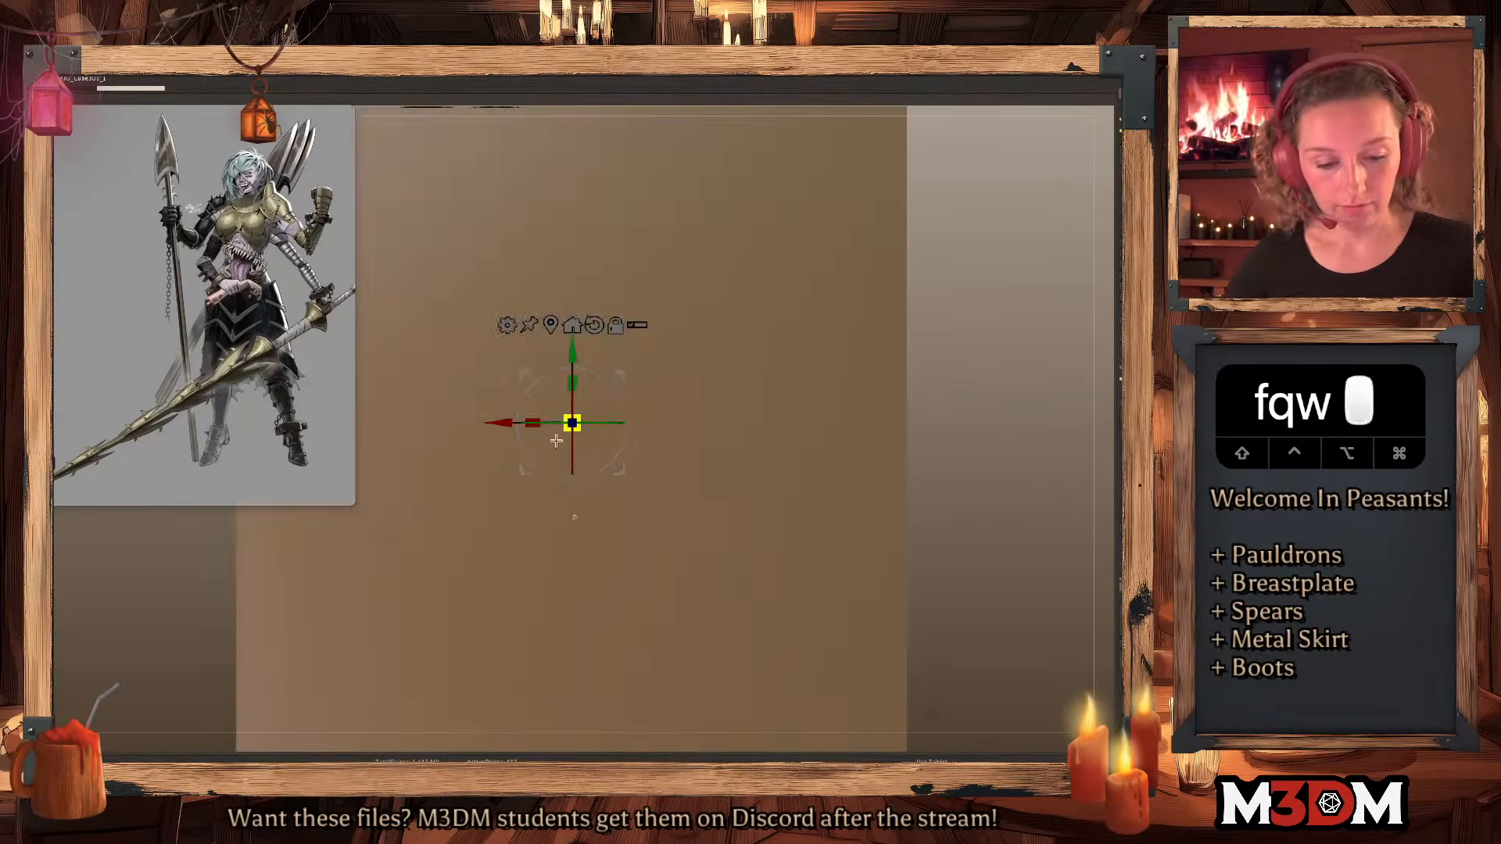
{"action": "left_click_drag", "start_coordinate": [570, 423], "coordinate": [551, 442]}
{"action": "left_click_drag", "start_coordinate": [628, 383], "coordinate": [882, 188]}
{"action": "left_click_drag", "start_coordinate": [1018, 295], "coordinate": [948, 406], "text": "alt"}
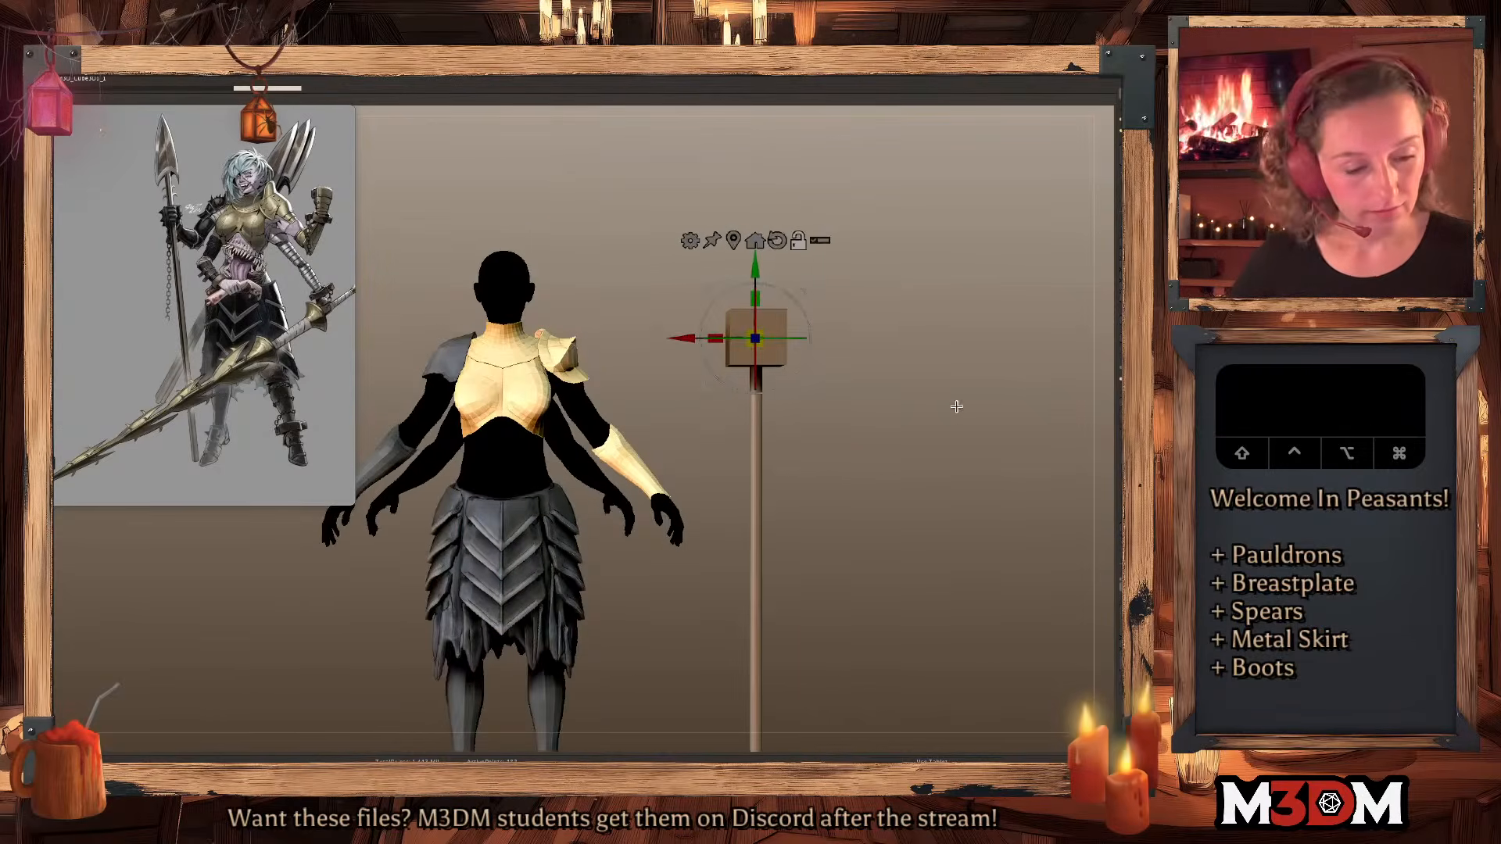
{"action": "left_click_drag", "start_coordinate": [759, 299], "coordinate": [767, 266]}
{"action": "key", "text": "q"}
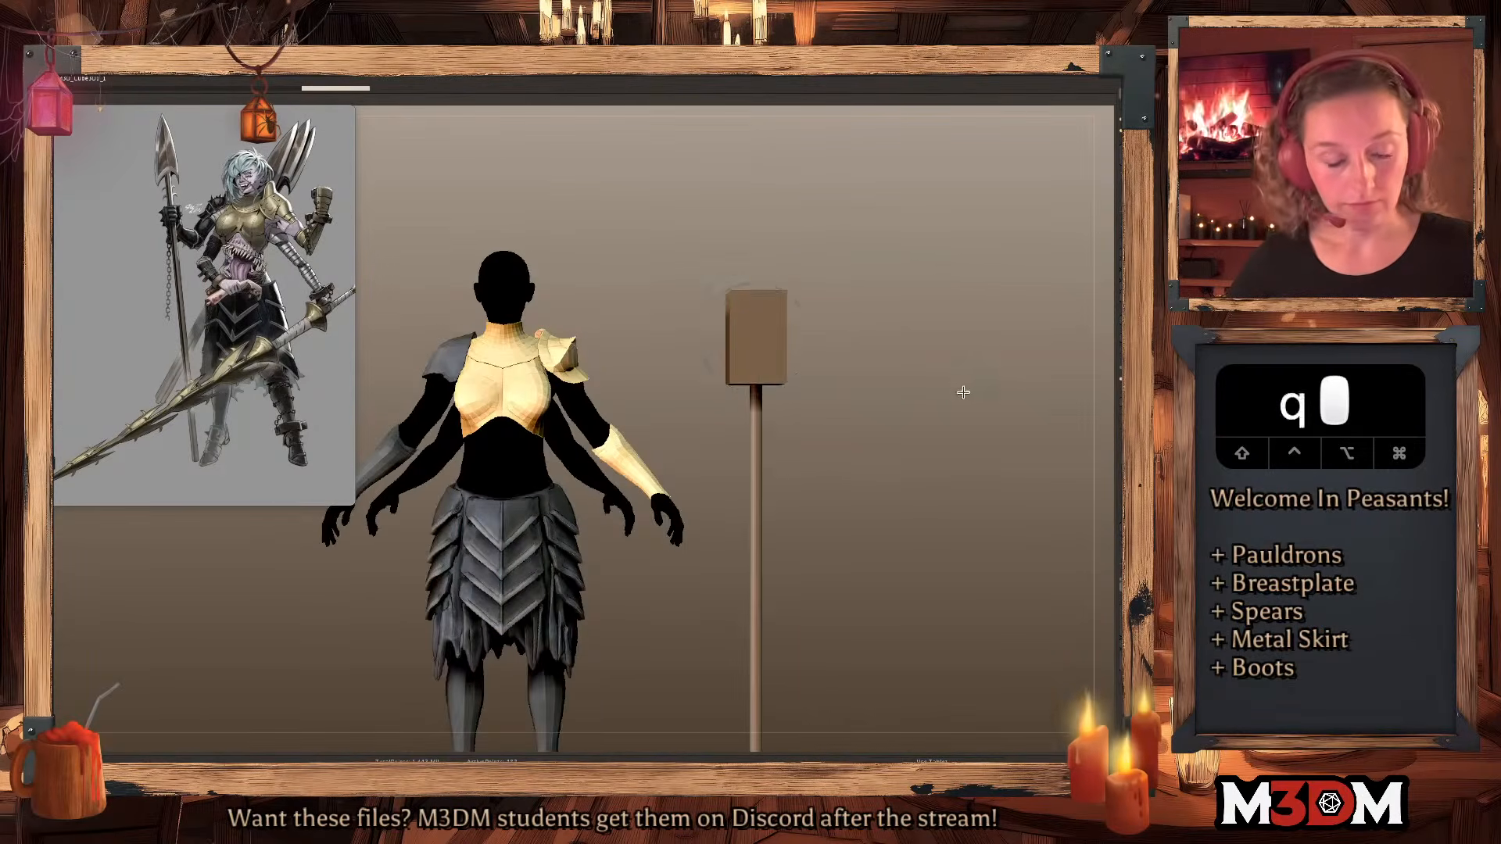
Narrow the block slightly to proportion it as the base for the spearhead.
{"action": "left_click_drag", "start_coordinate": [968, 392], "coordinate": [954, 415], "text": "shift"}
{"action": "key", "text": "w"}
{"action": "key", "text": "q"}
{"action": "mouse_move", "coordinate": [903, 356]}
{"action": "left_mouse_down", "text": "shift"}
{"action": "mouse_move", "coordinate": [974, 405]}
{"action": "mouse_move", "coordinate": [899, 354]}
{"action": "left_mouse_up", "text": "shift"}
{"action": "key", "text": "w"}
{"action": "key", "text": "q"}
{"action": "key", "text": "w"}
{"action": "left_click_drag", "start_coordinate": [725, 339], "coordinate": [738, 337]}
{"action": "key", "text": "q"}
{"action": "left_click_drag", "start_coordinate": [951, 415], "coordinate": [1067, 270], "text": "shift"}
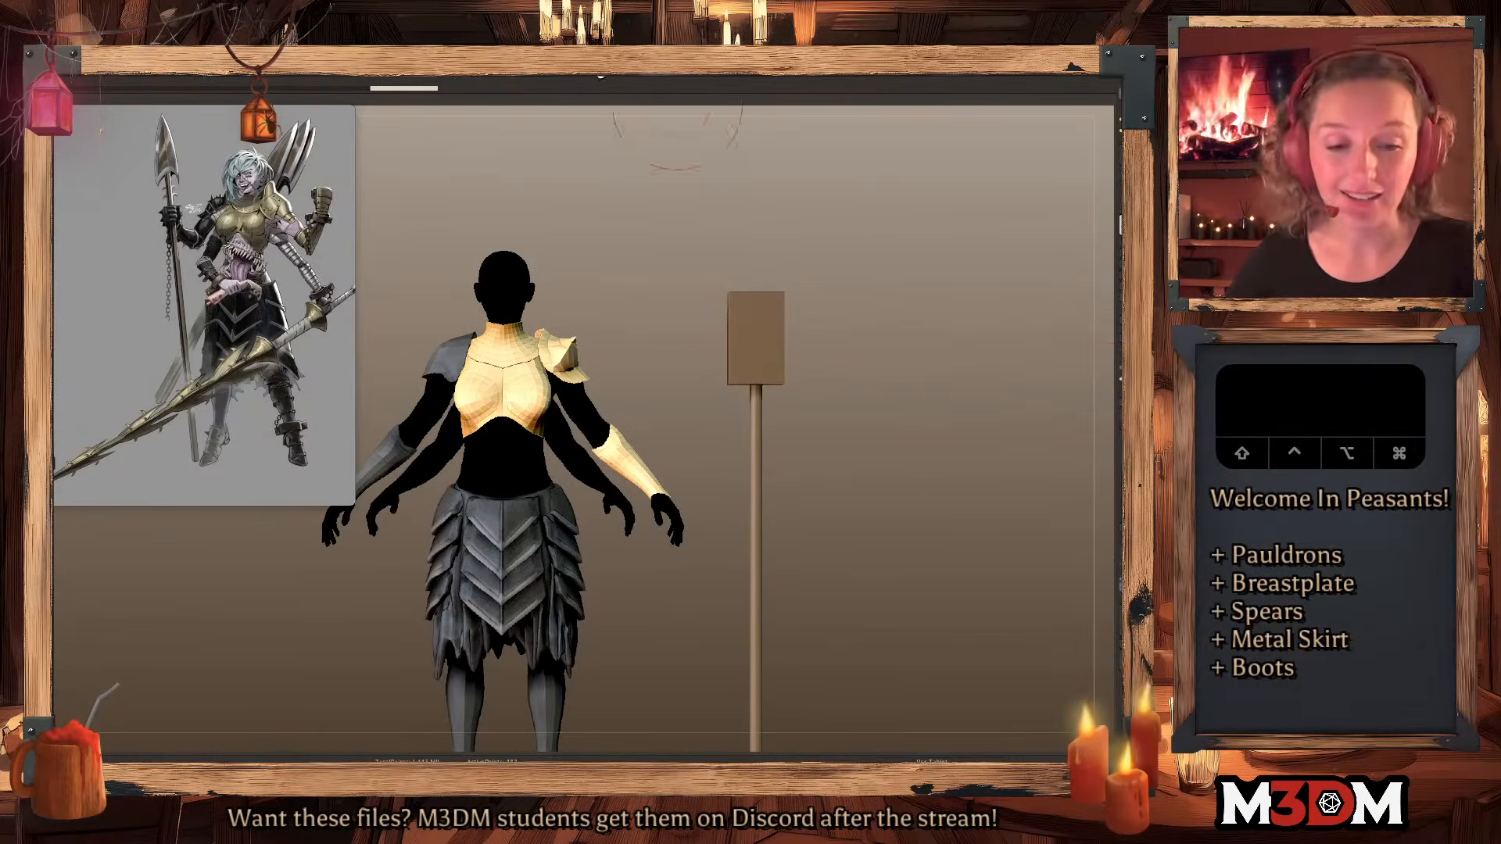
Set up symmetry on the X and Z axes for the spearhead block and test it from the side.
{"action": "mouse_move", "coordinate": [677, 81]}
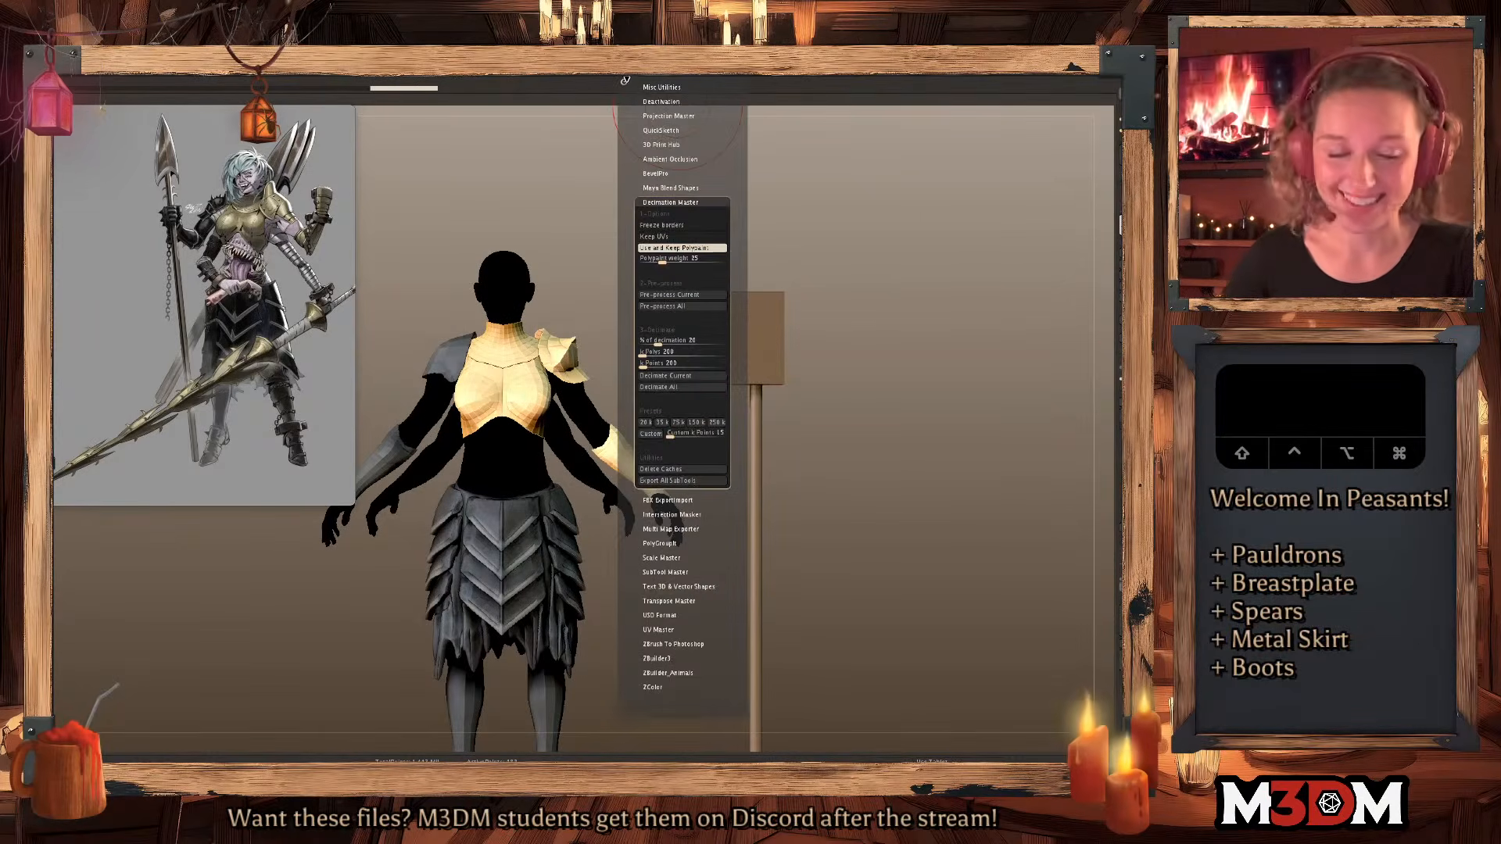
{"action": "mouse_move", "coordinate": [603, 78]}
{"action": "left_click", "coordinate": [628, 350]}
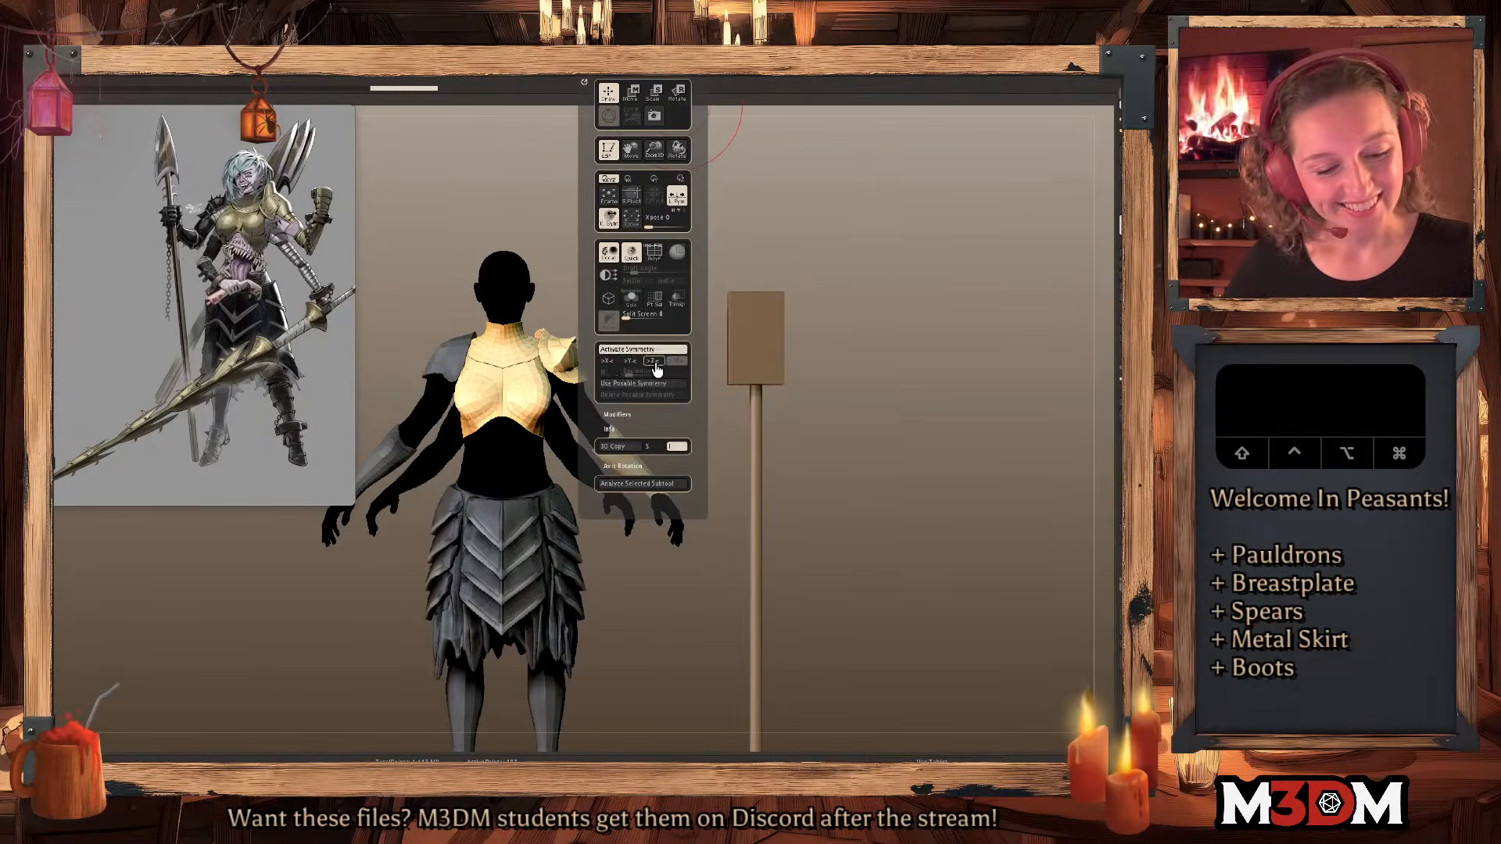
{"action": "left_click", "coordinate": [608, 361]}
{"action": "left_click", "coordinate": [655, 361]}
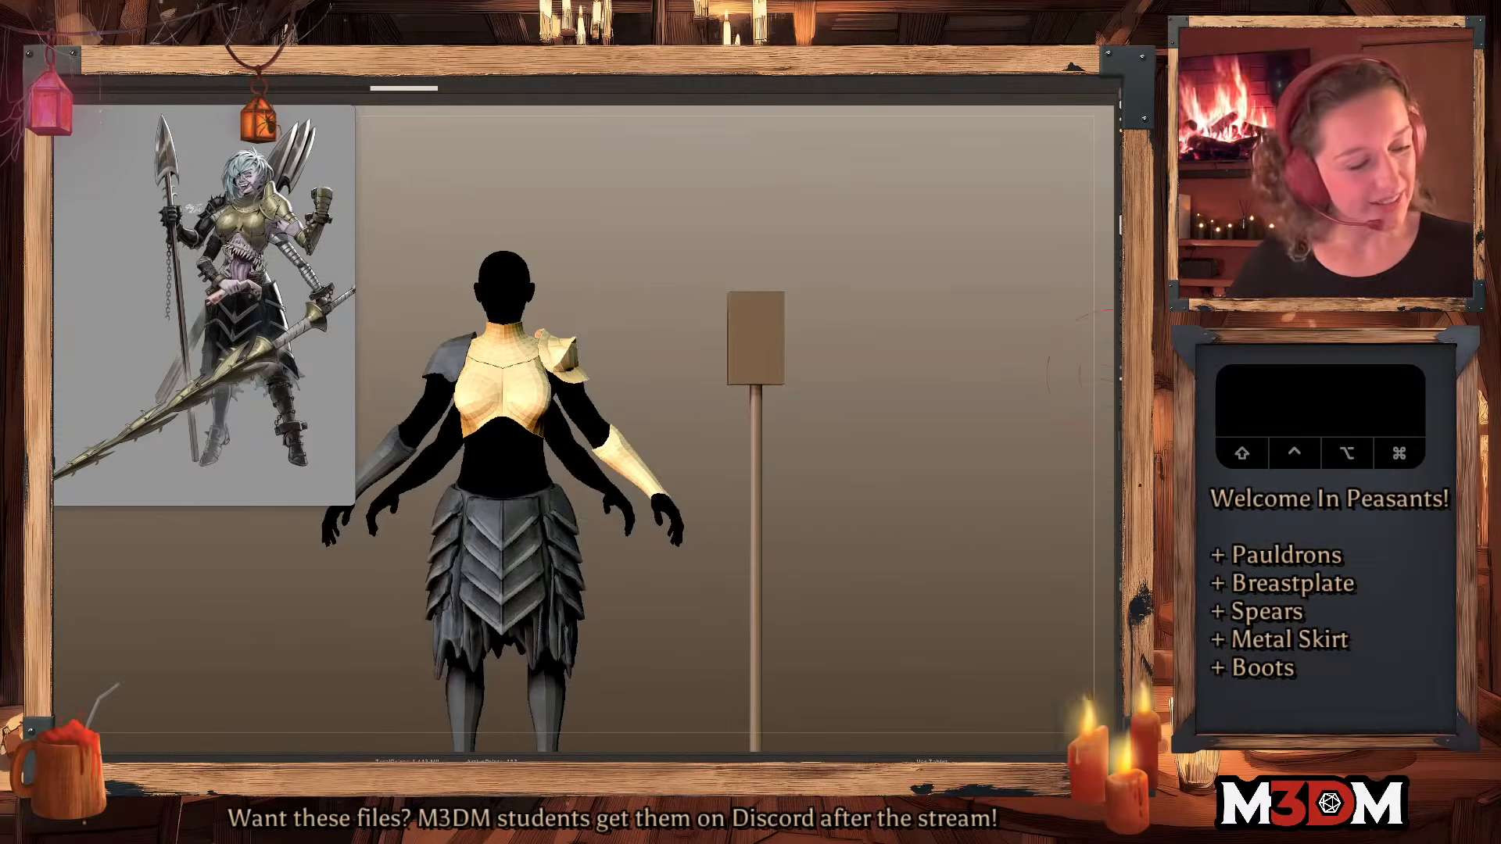
{"action": "key", "text": "super+z"}
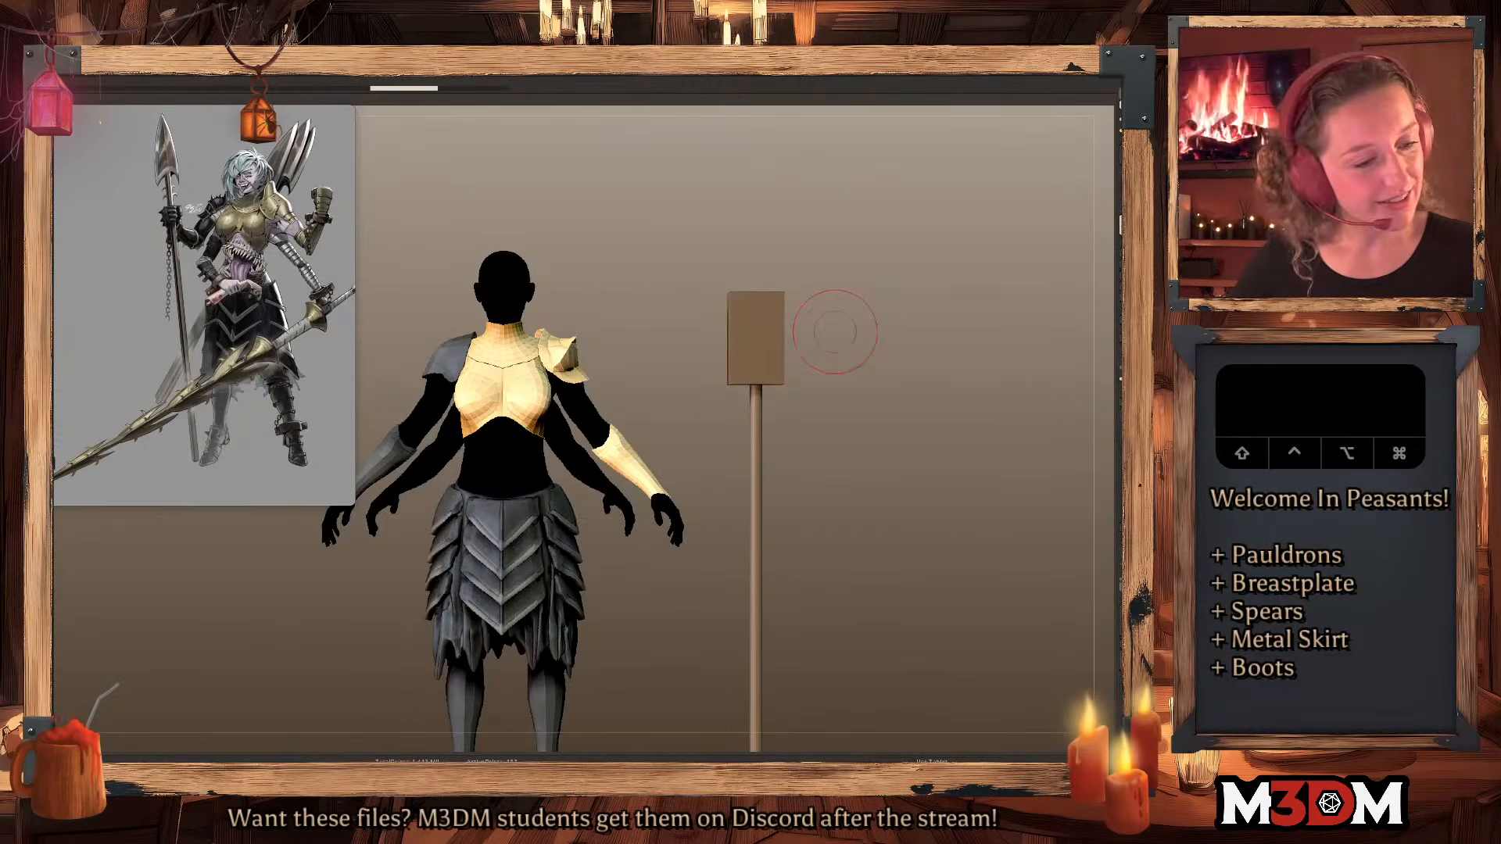
{"action": "left_click_drag", "start_coordinate": [835, 330], "coordinate": [849, 397], "text": "alt"}
{"action": "left_click_drag", "start_coordinate": [856, 398], "coordinate": [879, 352]}
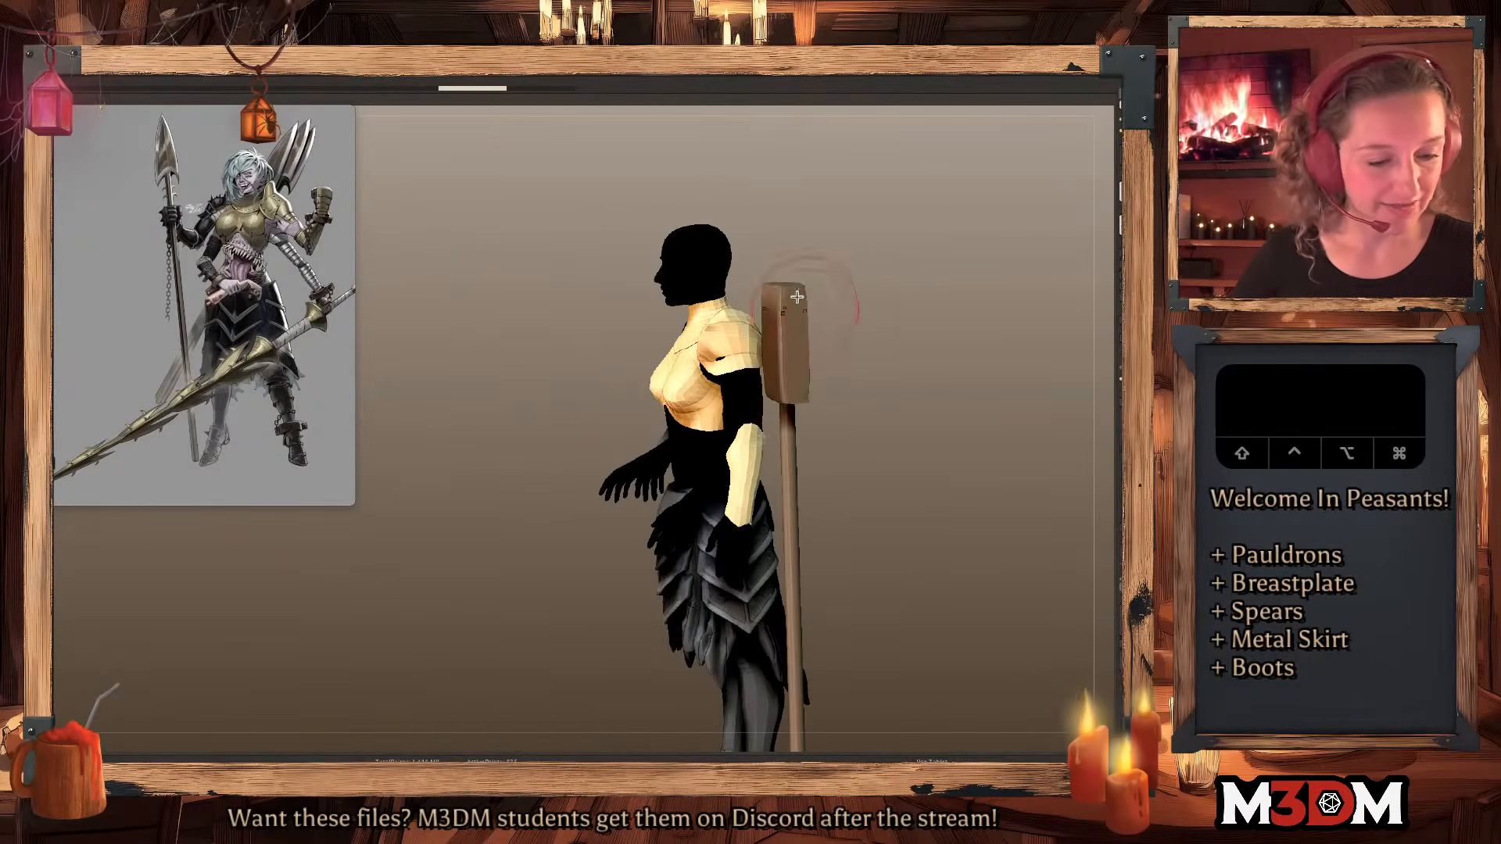
Reshape the block into a thin spearhead with a tapered top and flared lower corners.
{"action": "key", "text": "super+shift+z"}
{"action": "key", "text": "super+shift+z"}
{"action": "left_click", "coordinate": [931, 342]}
{"action": "key", "text": "super+shift+z"}
{"action": "key", "text": "super+shift+z"}
{"action": "key", "text": "super+shift+z"}
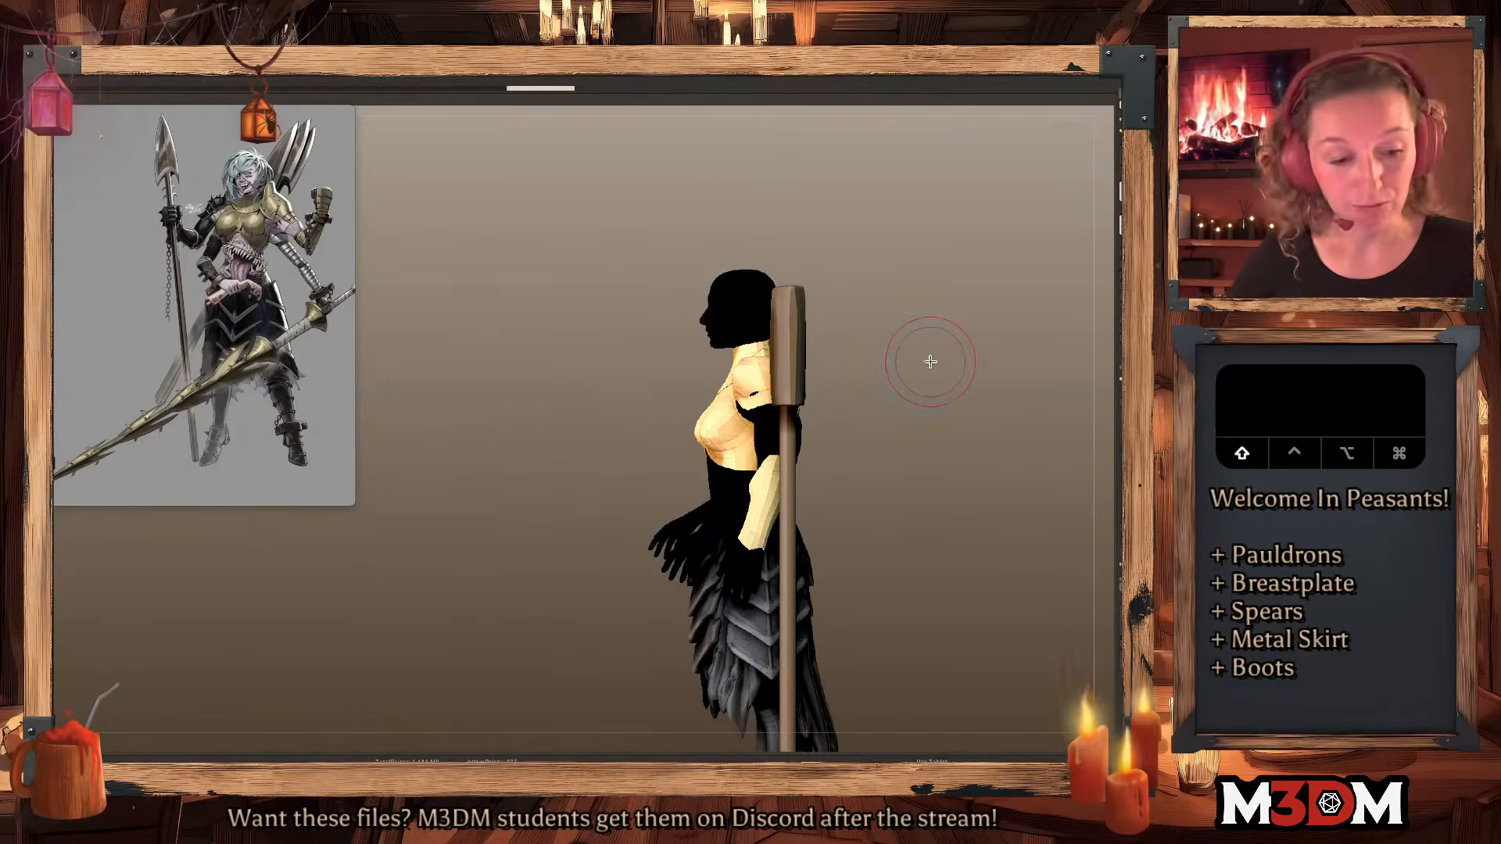
{"action": "key", "text": "super+shift+z"}
{"action": "mouse_move", "coordinate": [780, 408]}
{"action": "left_mouse_down"}
{"action": "mouse_move", "coordinate": [785, 426]}
{"action": "mouse_move", "coordinate": [788, 344]}
{"action": "left_mouse_up"}
{"action": "left_click_drag", "start_coordinate": [784, 327], "coordinate": [788, 319]}
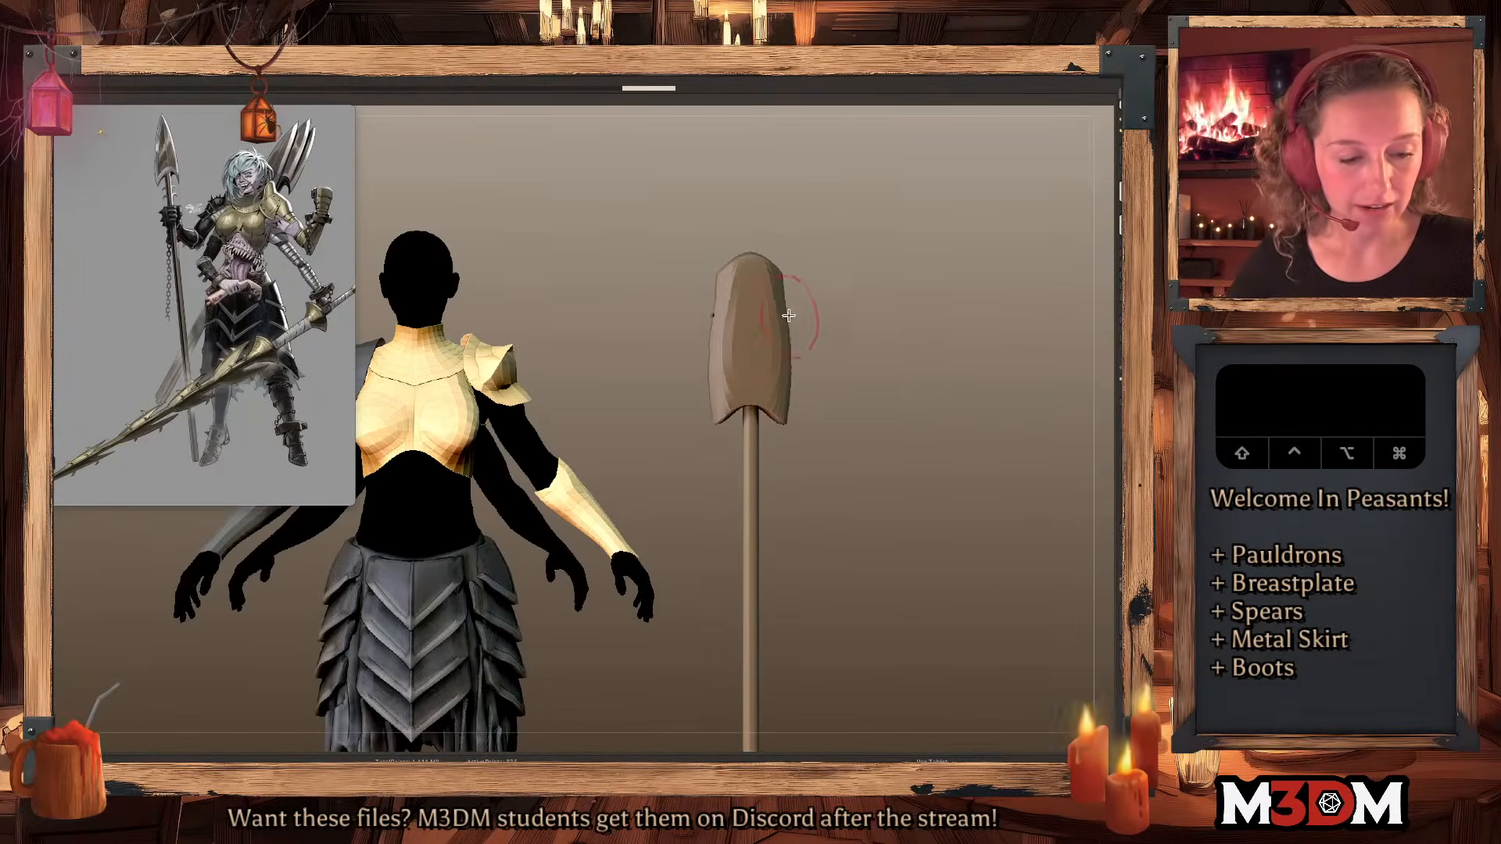
{"action": "left_click_drag", "start_coordinate": [779, 264], "coordinate": [761, 249]}
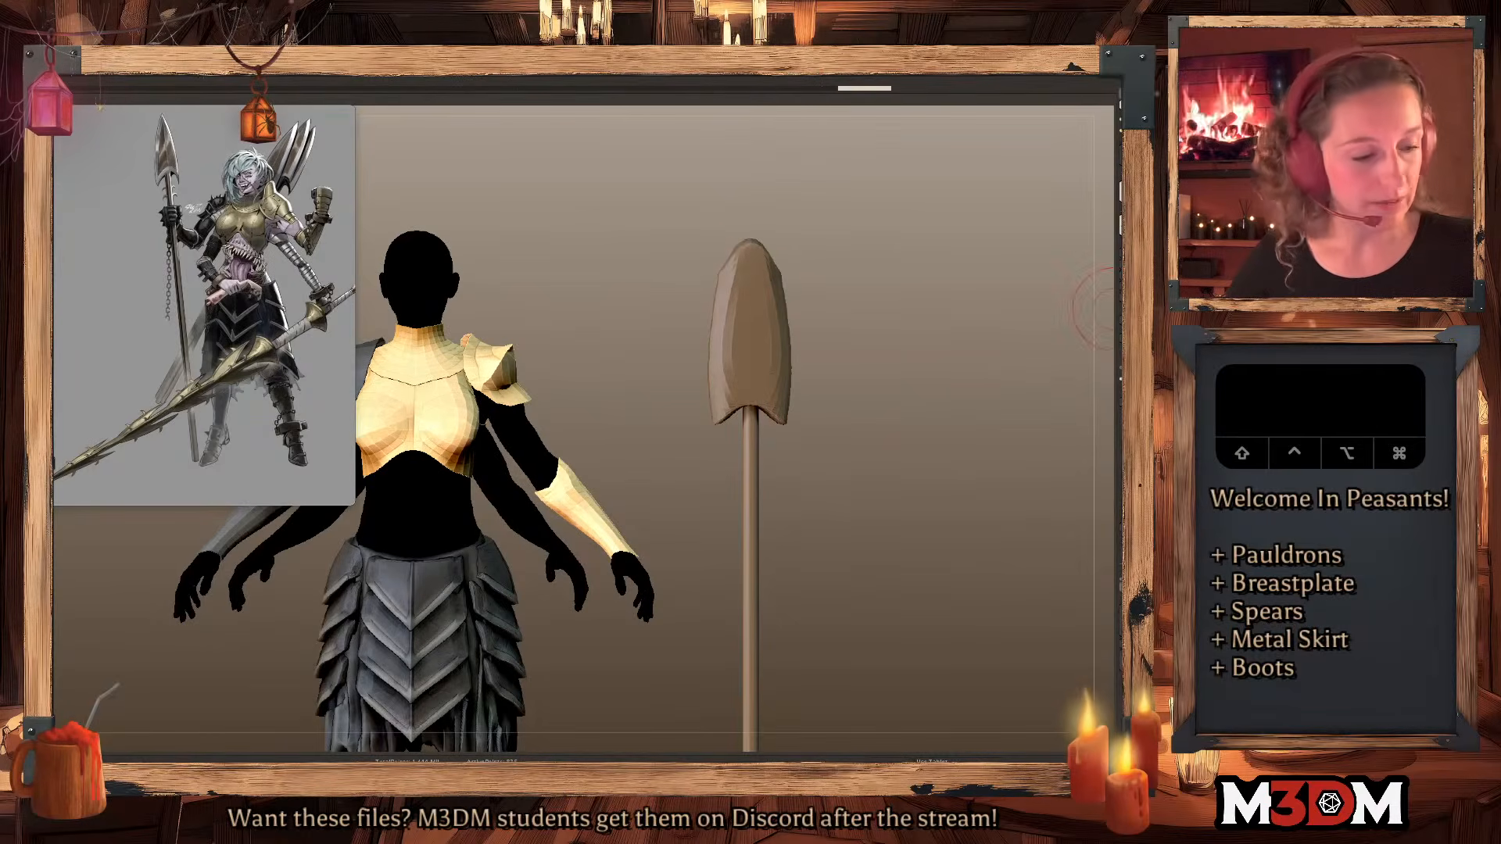
Refine the spearhead's surface along its side edge and face.
{"action": "left_click_drag", "start_coordinate": [901, 443], "coordinate": [948, 516], "text": "ctrl"}
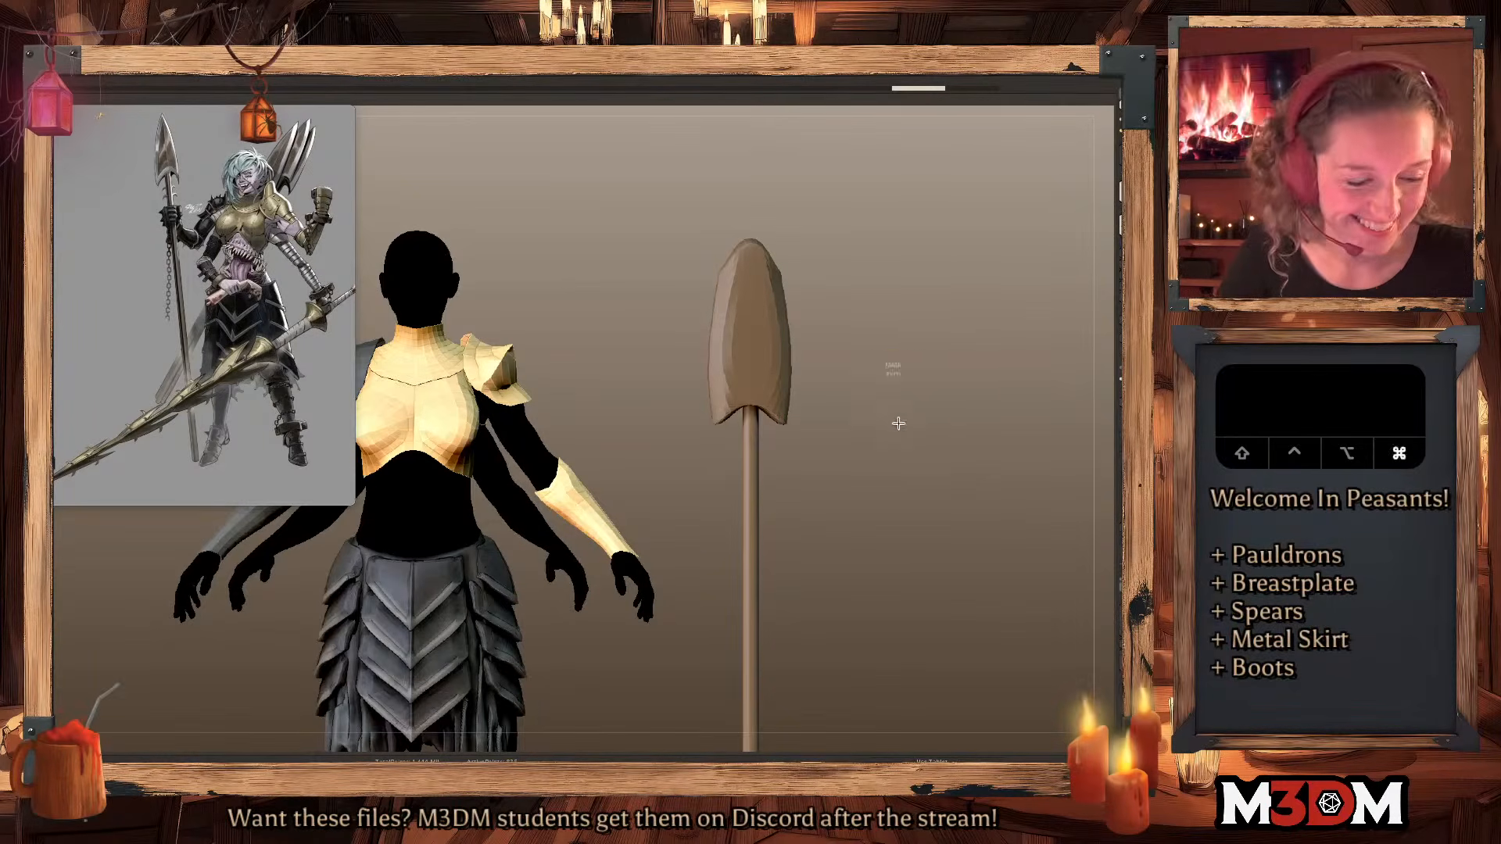
{"action": "left_click", "coordinate": [893, 393], "text": "ctrl"}
{"action": "left_click", "coordinate": [894, 389], "text": "ctrl"}
{"action": "left_click_drag", "start_coordinate": [879, 387], "coordinate": [893, 392]}
{"action": "left_click_drag", "start_coordinate": [719, 264], "coordinate": [723, 403]}
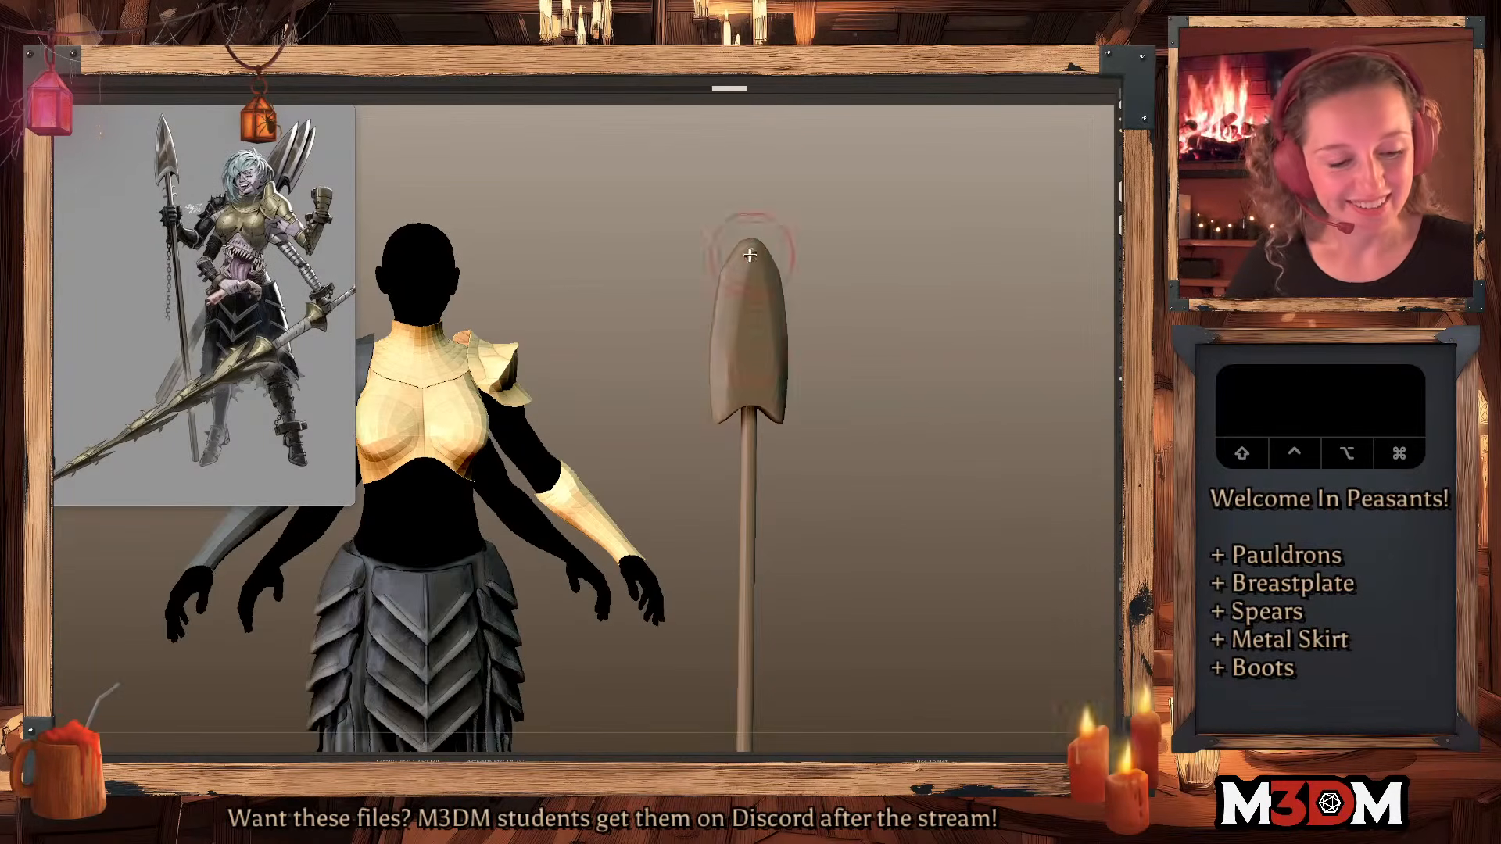
Pull the spearhead's lower corners down into barbs and its tip up into a sharper point.
{"action": "mouse_move", "coordinate": [916, 378]}
{"action": "left_mouse_down"}
{"action": "mouse_move", "coordinate": [911, 396]}
{"action": "mouse_move", "coordinate": [900, 361]}
{"action": "left_mouse_up"}
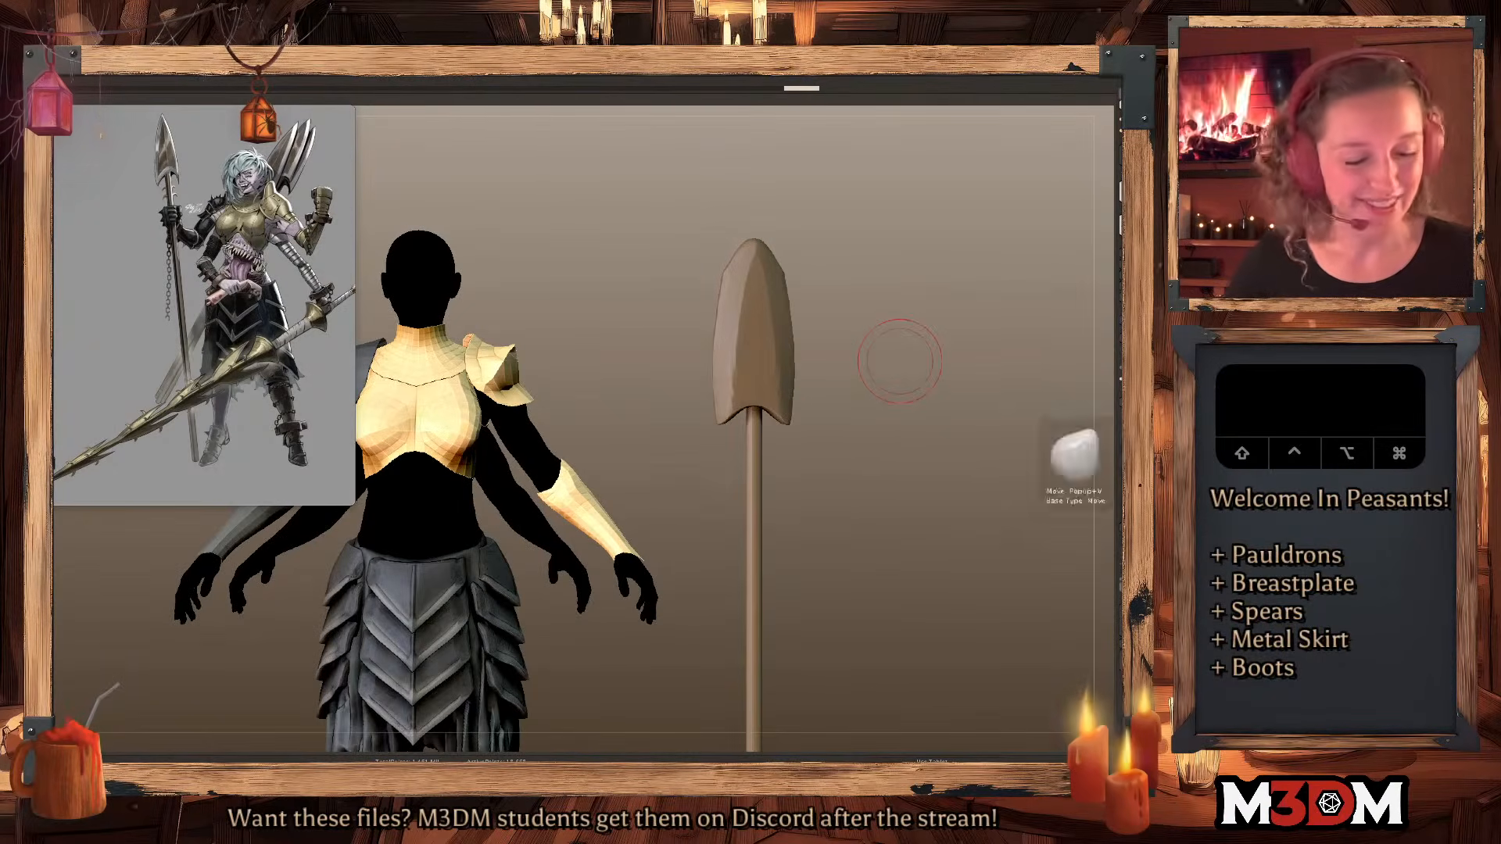
{"action": "left_click_drag", "start_coordinate": [763, 403], "coordinate": [789, 422]}
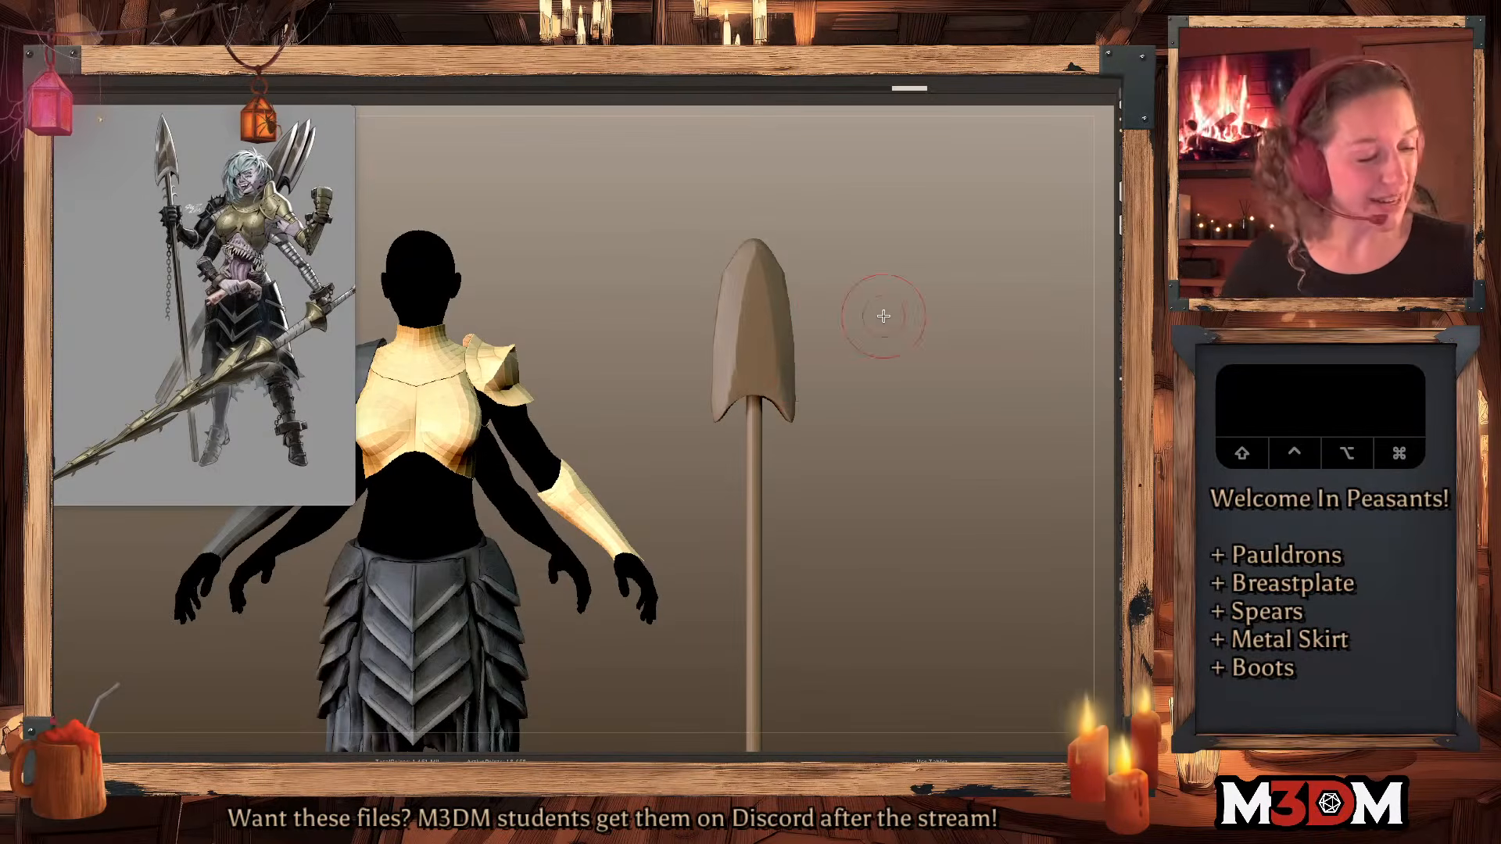
{"action": "left_click_drag", "start_coordinate": [755, 245], "coordinate": [755, 227]}
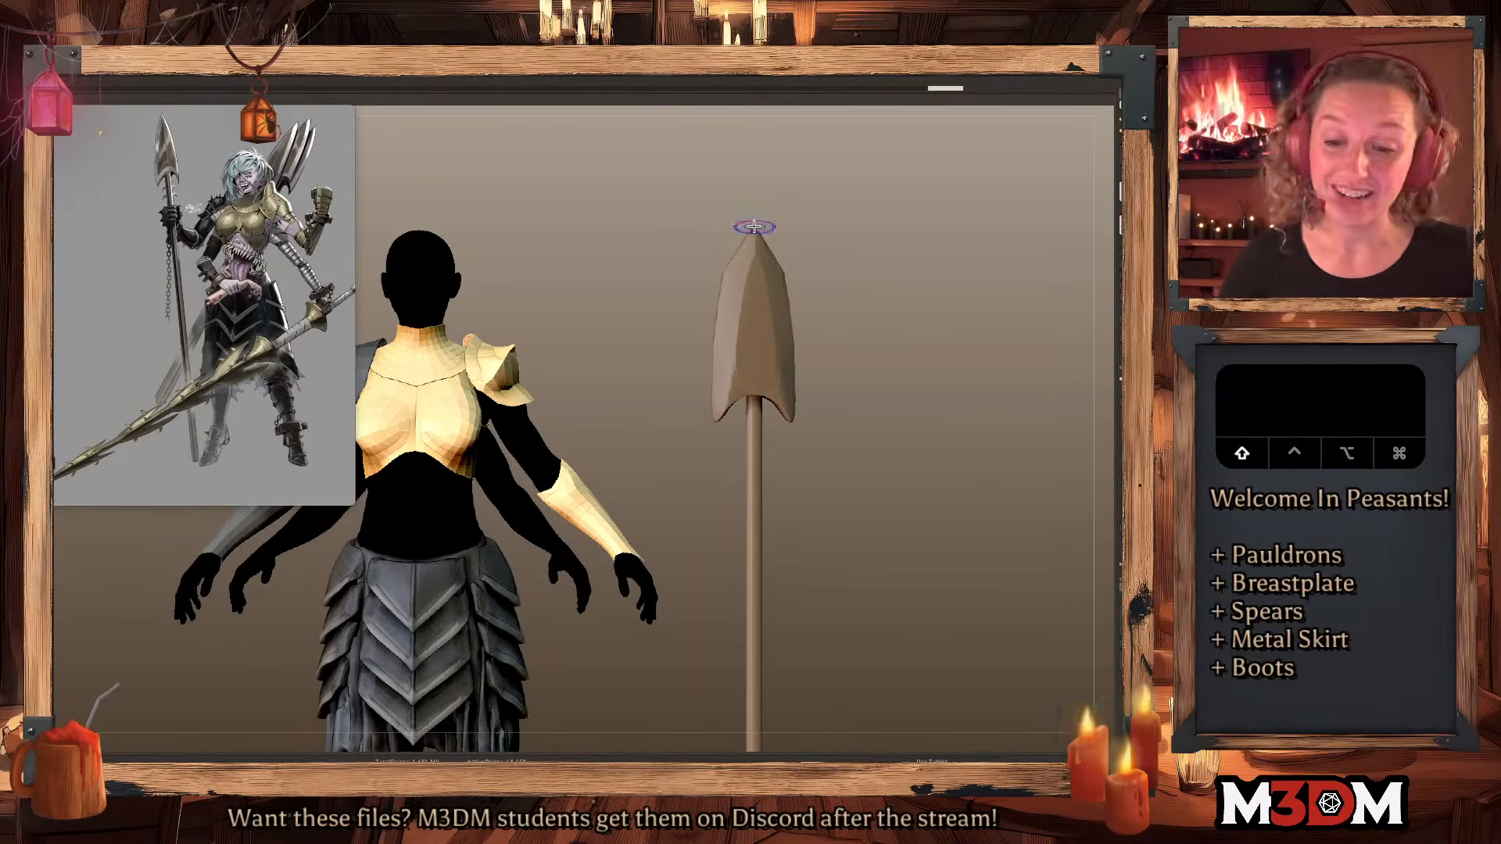
Flatten the spearhead's faces toward a central ridge, try the TrimAdaptive brush, and undo the last strokes.
{"action": "key", "text": "space"}
{"action": "left_click_drag", "start_coordinate": [835, 333], "coordinate": [845, 333]}
{"action": "left_click_drag", "start_coordinate": [841, 348], "coordinate": [864, 351]}
{"action": "left_click_drag", "start_coordinate": [753, 266], "coordinate": [724, 337]}
{"action": "key", "text": "b"}
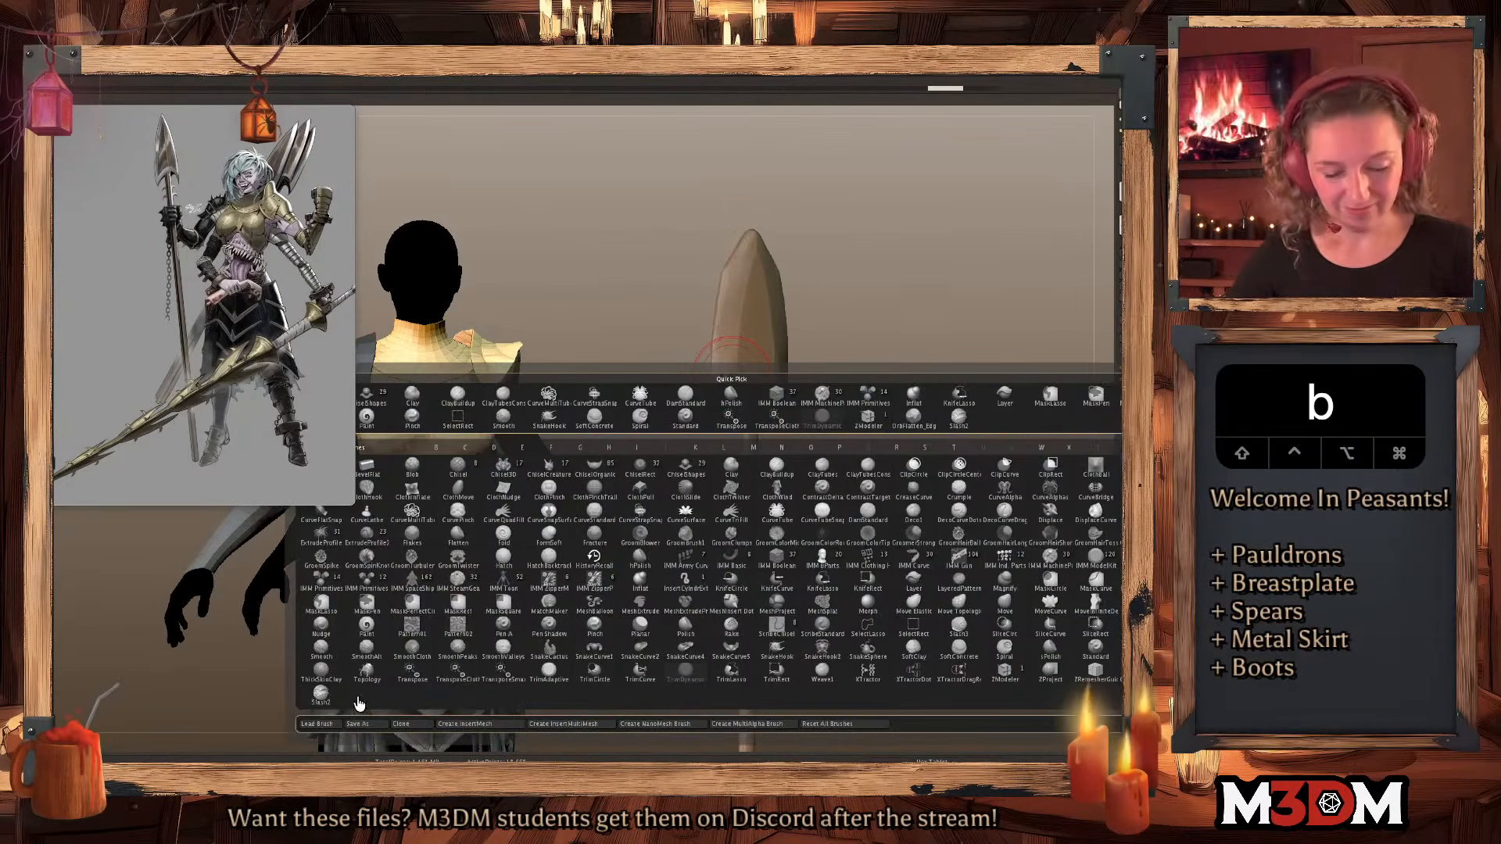
{"action": "left_click", "coordinate": [551, 675]}
{"action": "left_click_drag", "start_coordinate": [743, 276], "coordinate": [725, 320]}
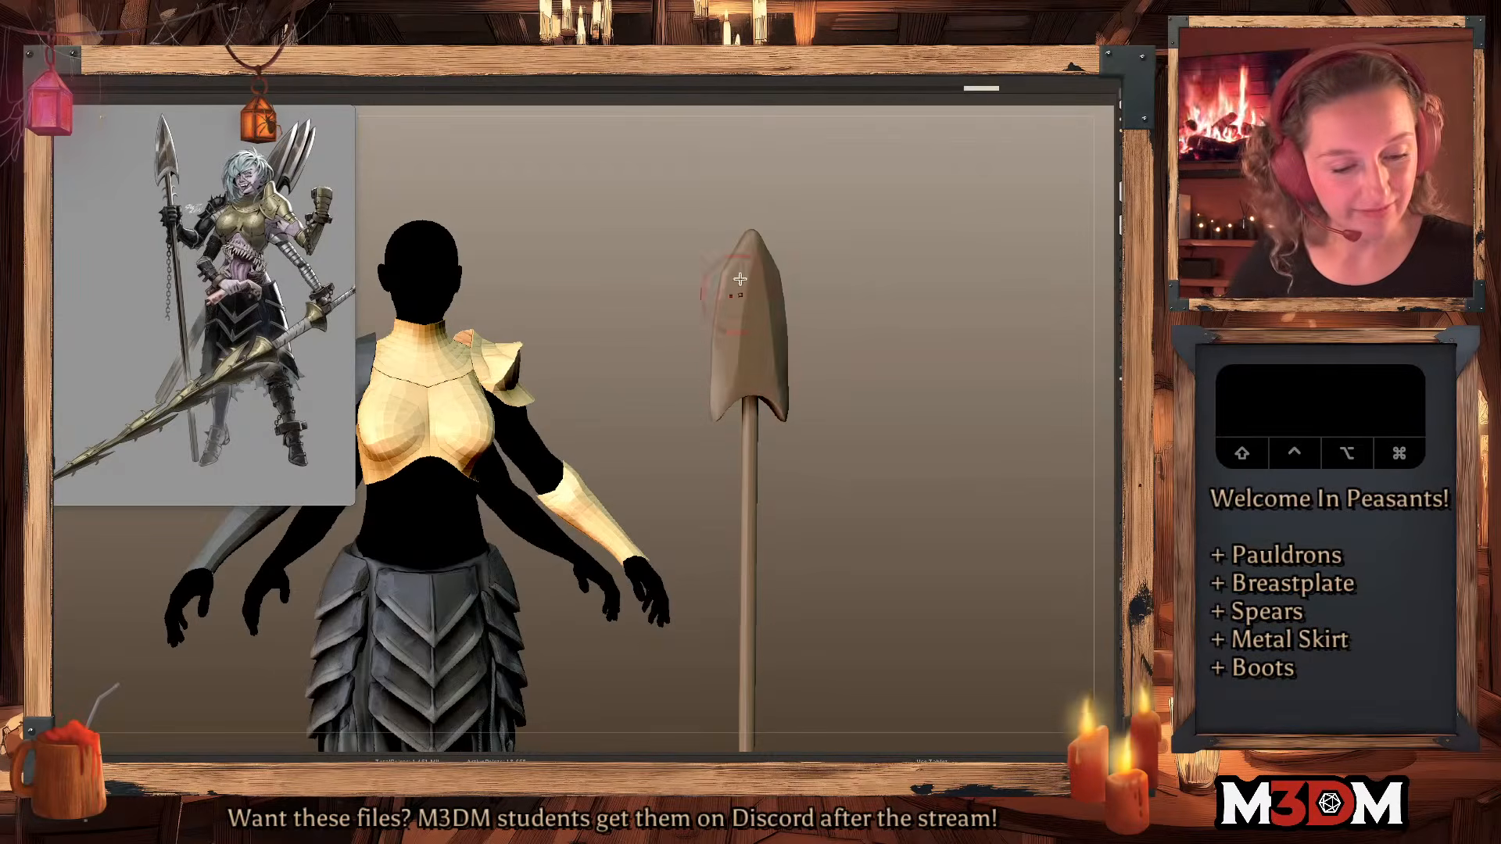
{"action": "key", "text": "super+z"}
{"action": "key", "text": "super+z"}
{"action": "key", "text": "super+z"}
{"action": "key", "text": "super+z"}
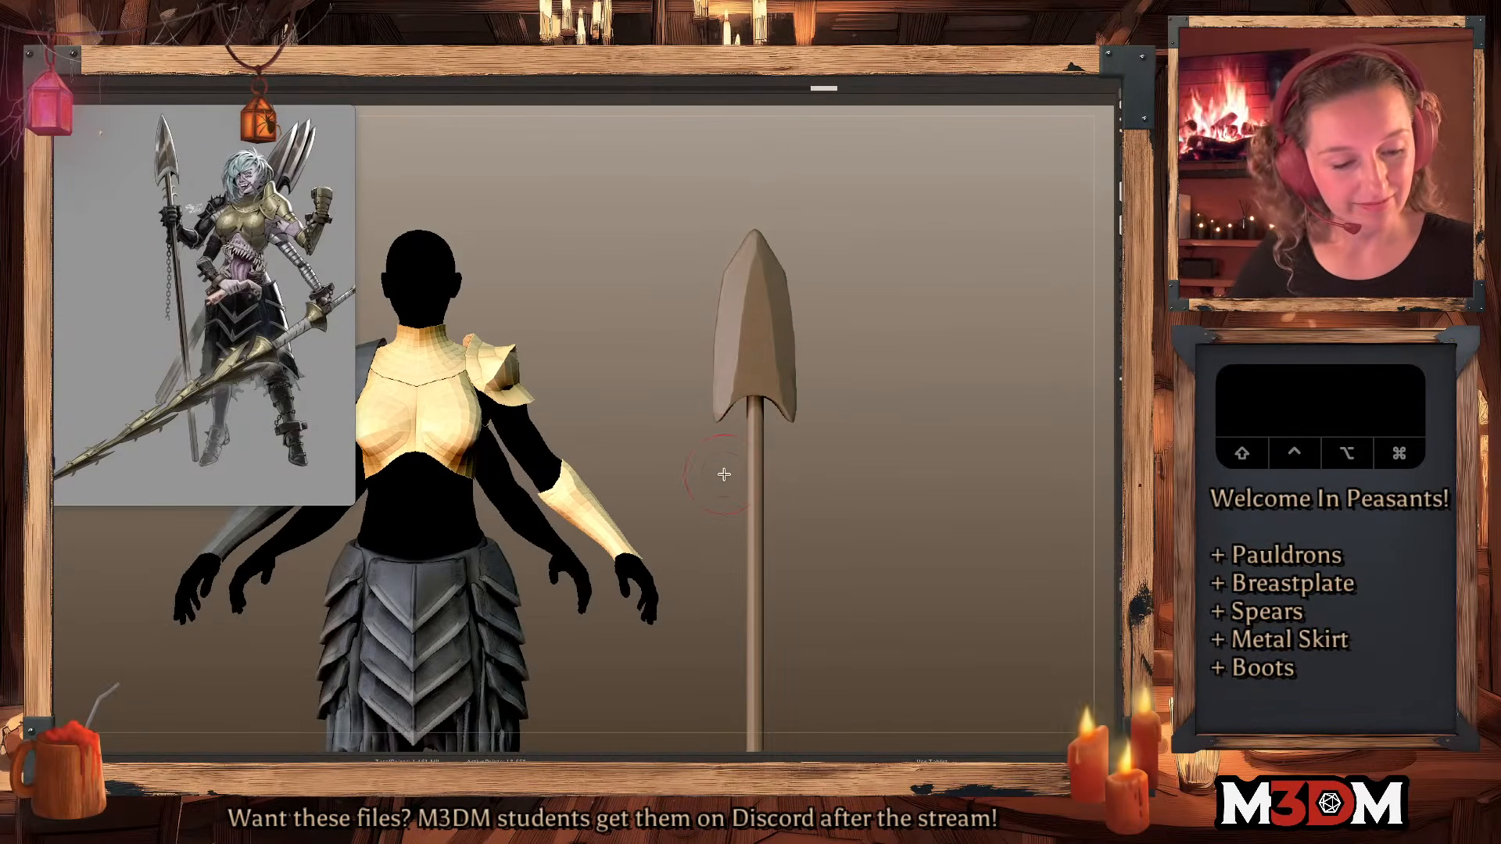
Reshape the spearhead's side edges into smoother curves that taper to a pointed tip.
{"action": "mouse_move", "coordinate": [796, 367]}
{"action": "left_mouse_down"}
{"action": "mouse_move", "coordinate": [799, 421]}
{"action": "mouse_move", "coordinate": [795, 391]}
{"action": "left_mouse_up"}
{"action": "key", "text": "super+z"}
{"action": "left_click_drag", "start_coordinate": [799, 333], "coordinate": [793, 338]}
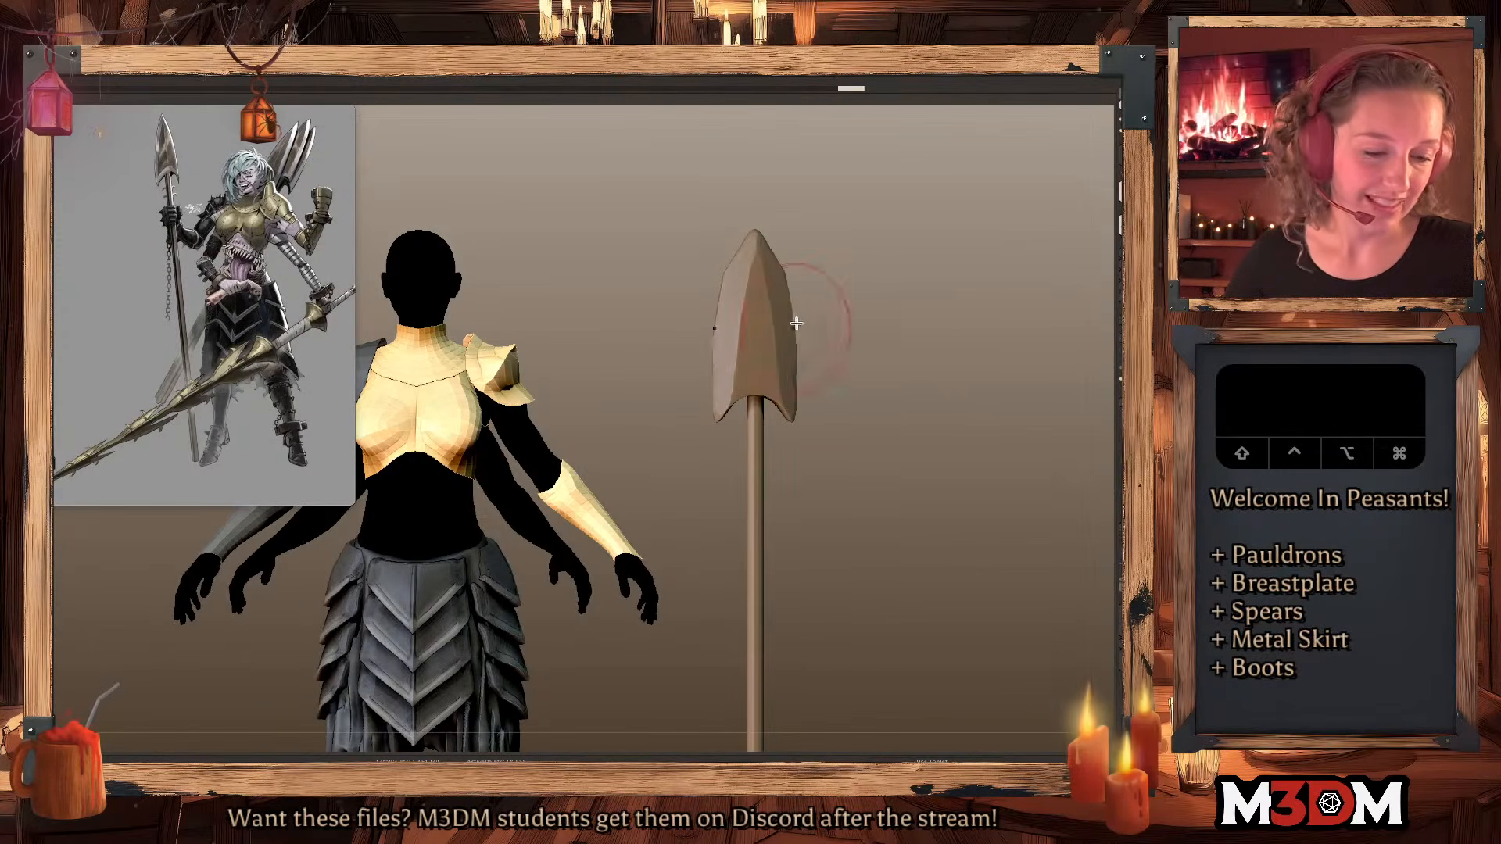
{"action": "key", "text": "b"}
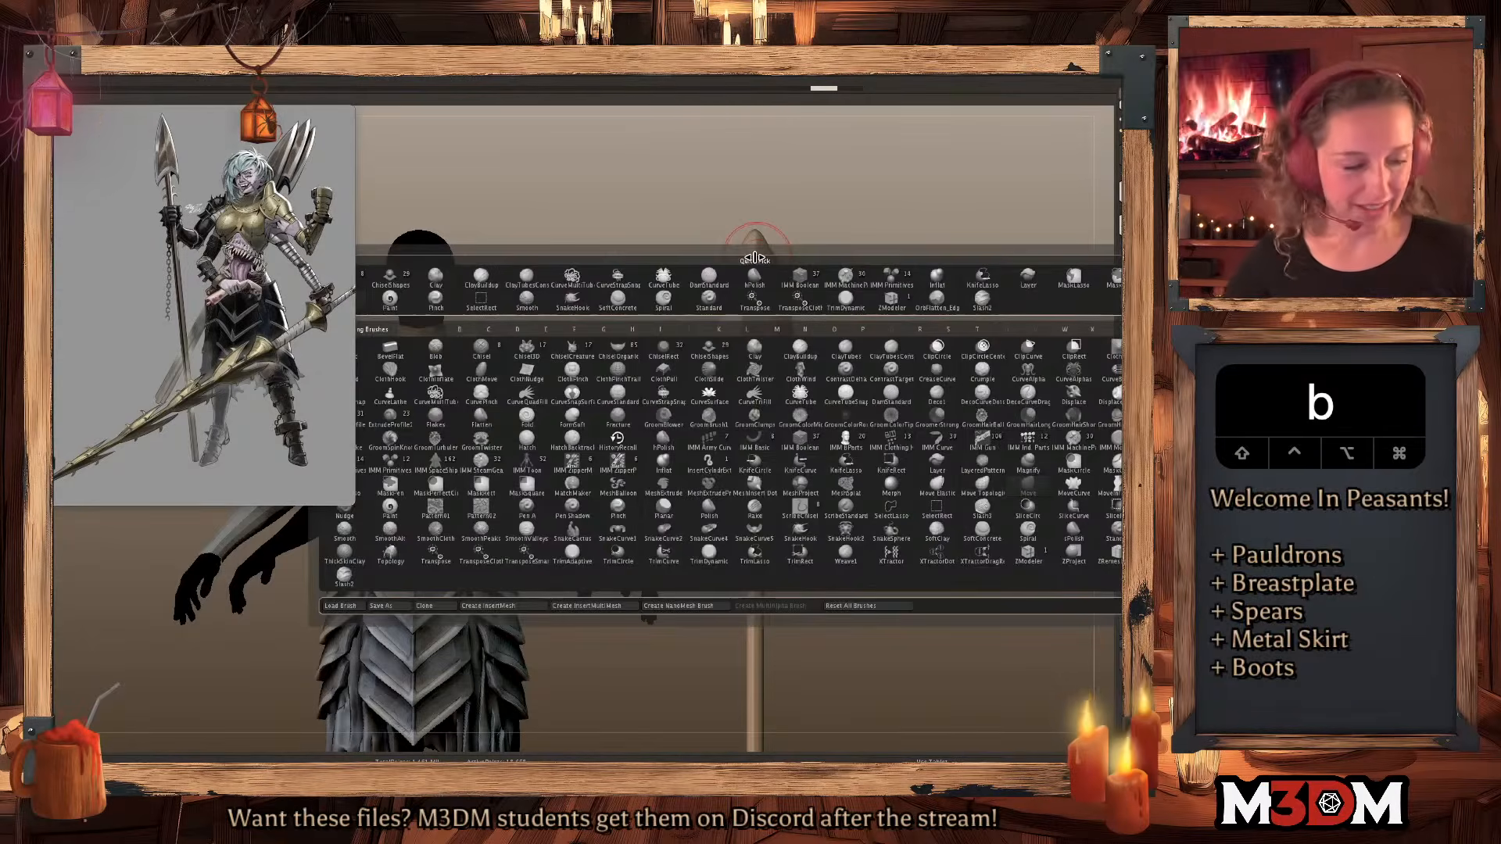
{"action": "left_click", "coordinate": [753, 241]}
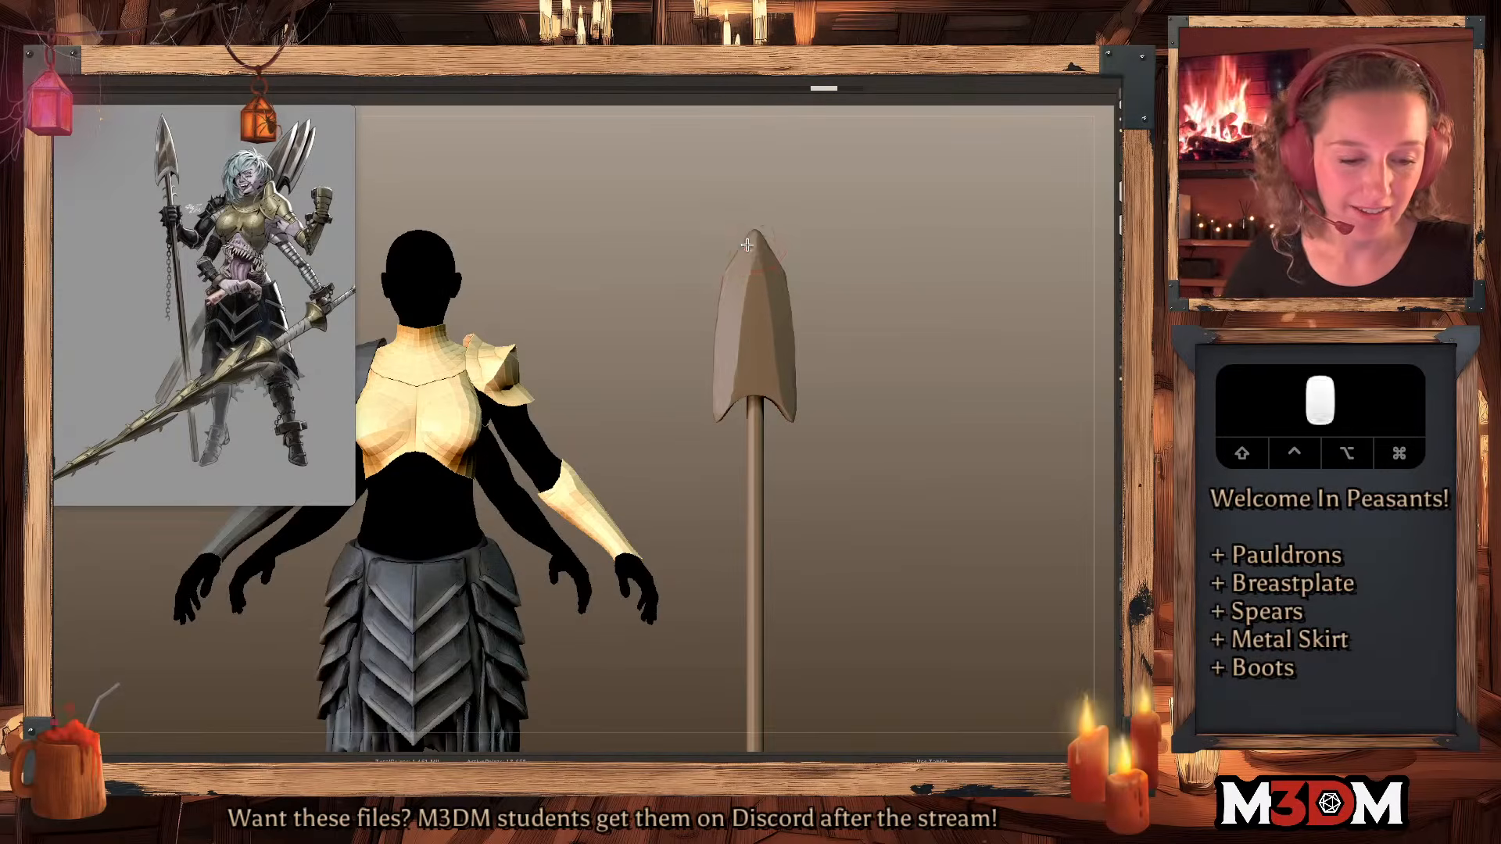
{"action": "left_click", "coordinate": [753, 246]}
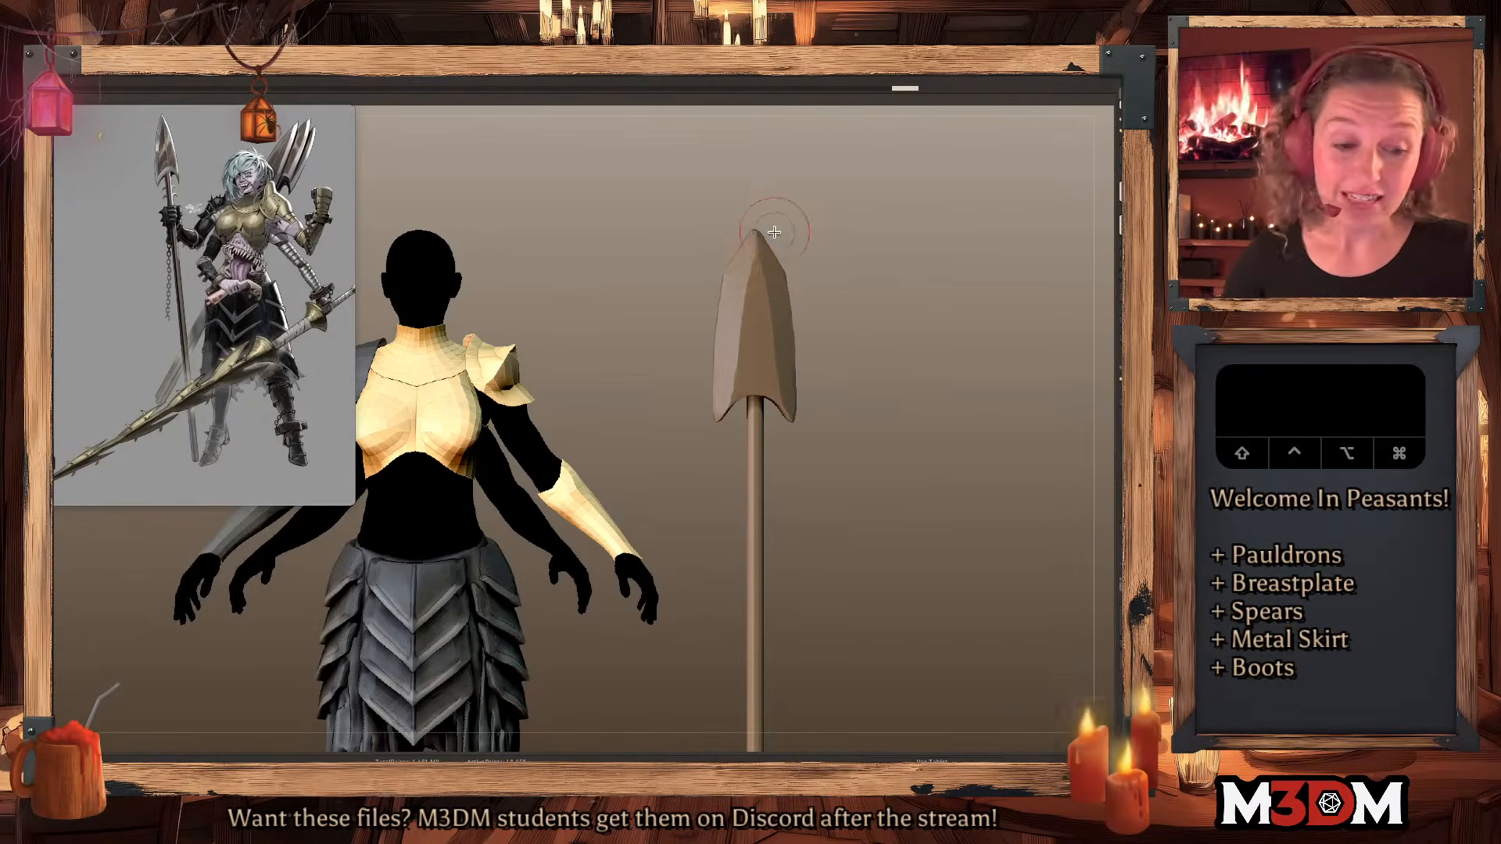
{"action": "mouse_move", "coordinate": [902, 339]}
{"action": "left_mouse_down"}
{"action": "mouse_move", "coordinate": [782, 297]}
{"action": "mouse_move", "coordinate": [708, 342]}
{"action": "mouse_move", "coordinate": [704, 365]}
{"action": "left_mouse_up"}
{"action": "left_click", "coordinate": [730, 261]}
{"action": "left_click_drag", "start_coordinate": [922, 316], "coordinate": [940, 385]}
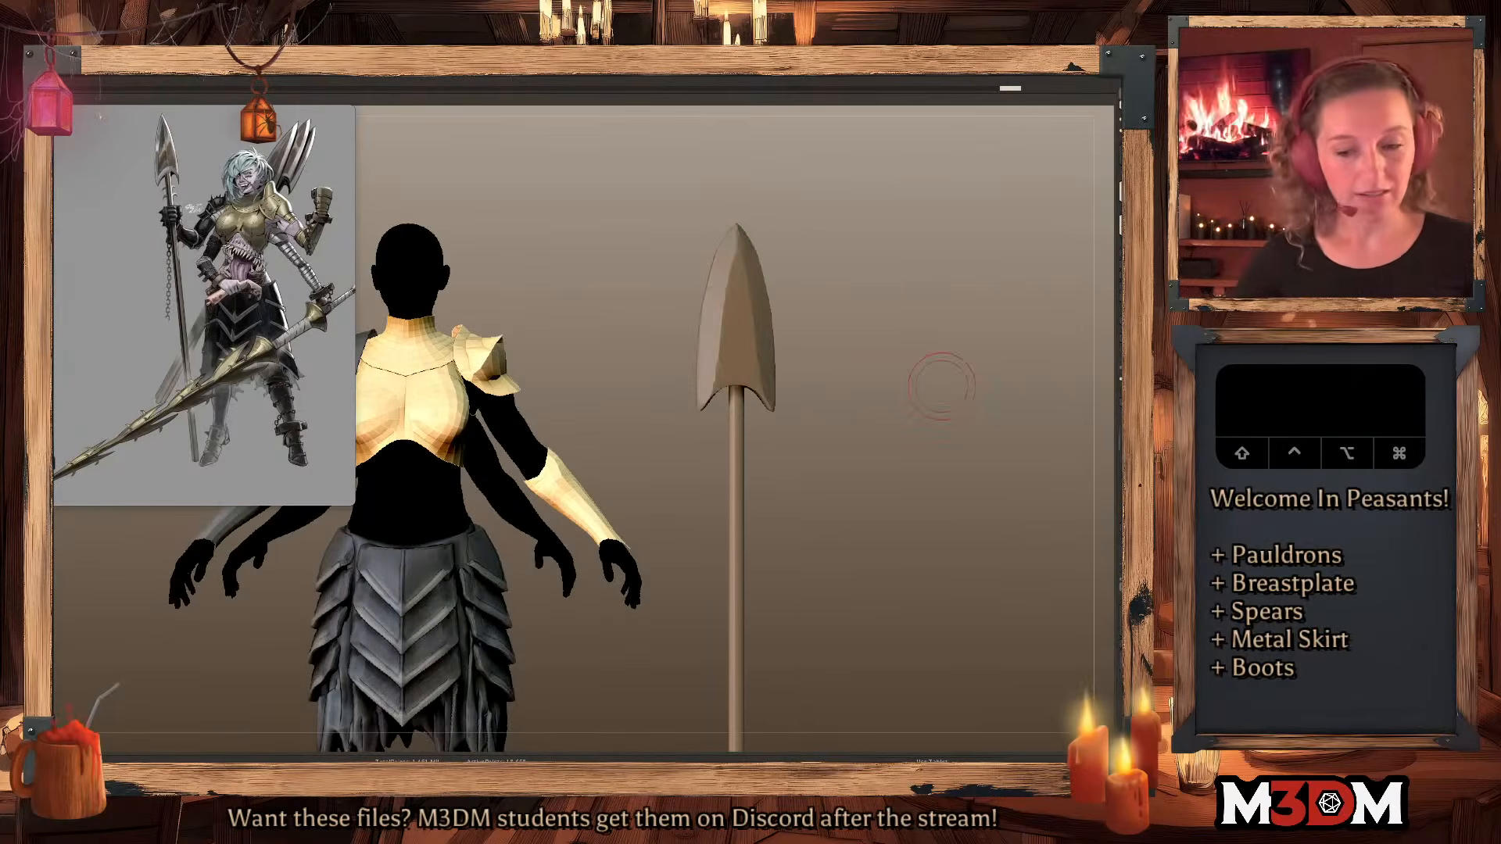
Scale the spearhead narrower across its width.
{"action": "key", "text": "q"}
{"action": "key", "text": "w"}
{"action": "left_click_drag", "start_coordinate": [697, 336], "coordinate": [710, 337]}
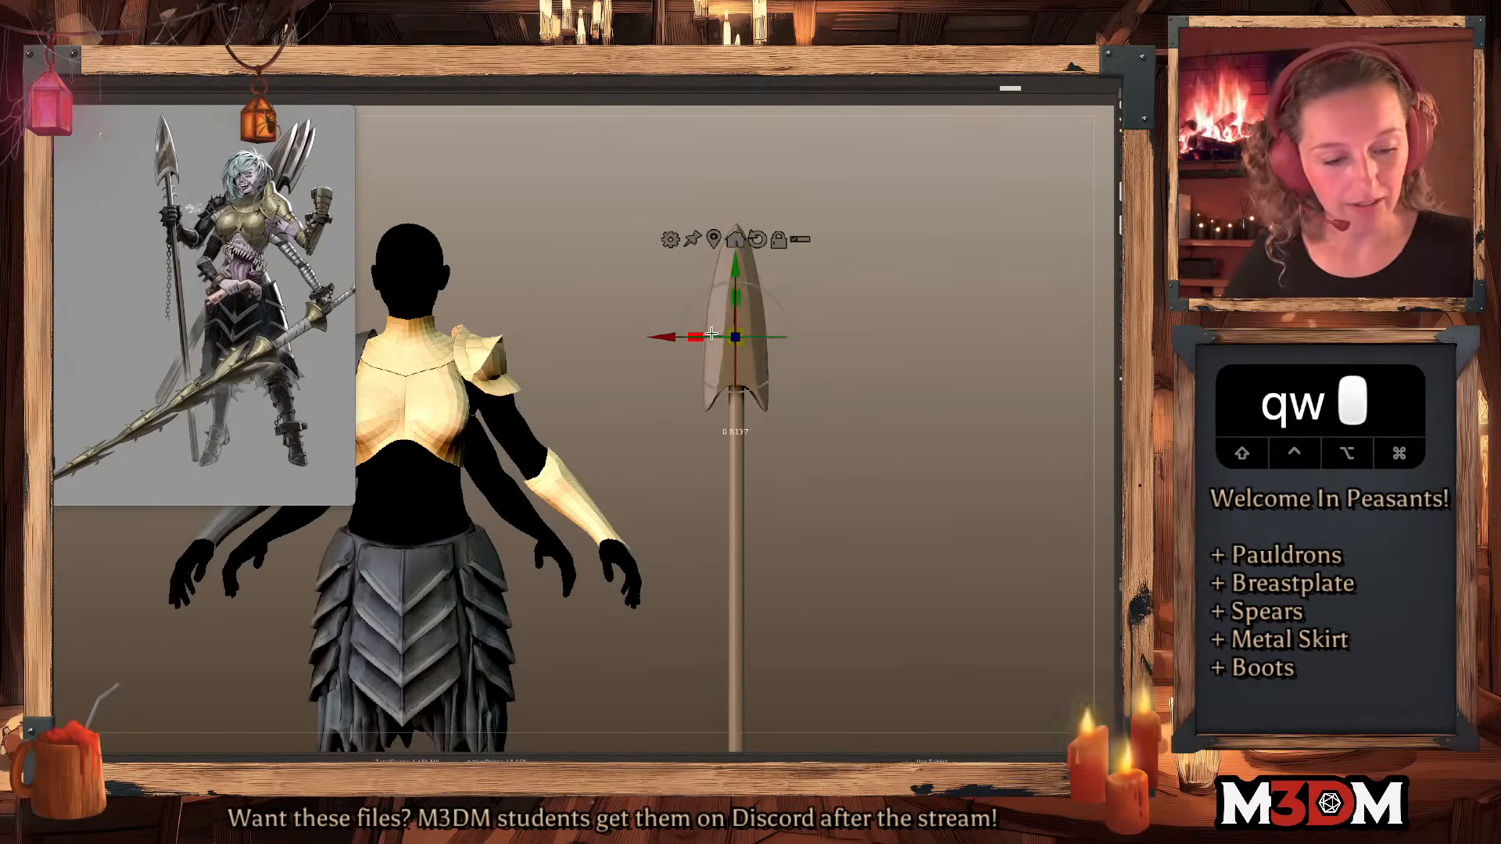
{"action": "key", "text": "q"}
{"action": "left_click_drag", "start_coordinate": [910, 400], "coordinate": [818, 509]}
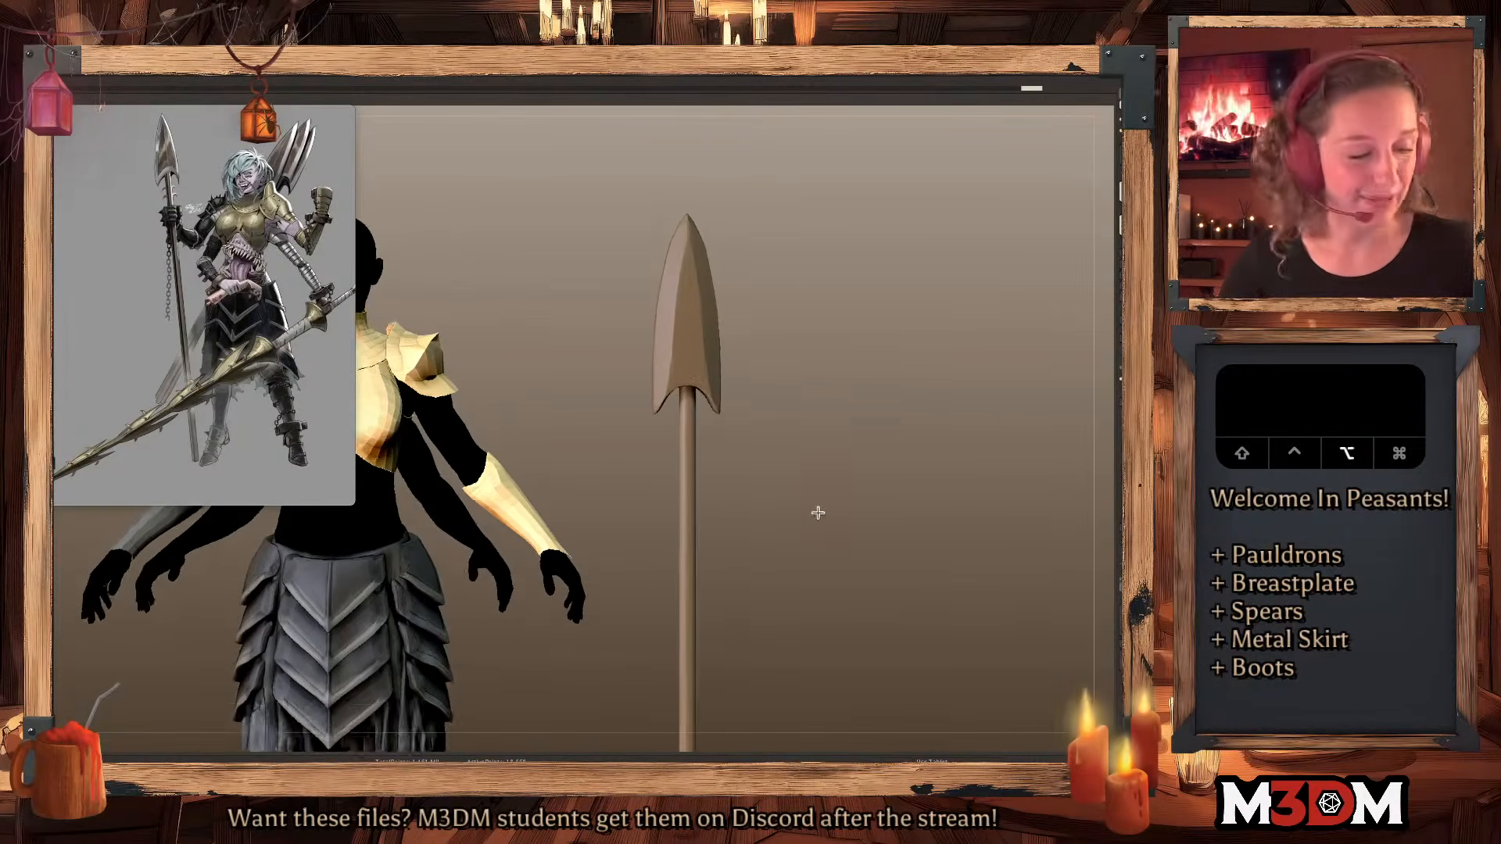
Sculpt a beveled rim along the notched lower edge of the spearhead.
{"action": "key", "text": "space"}
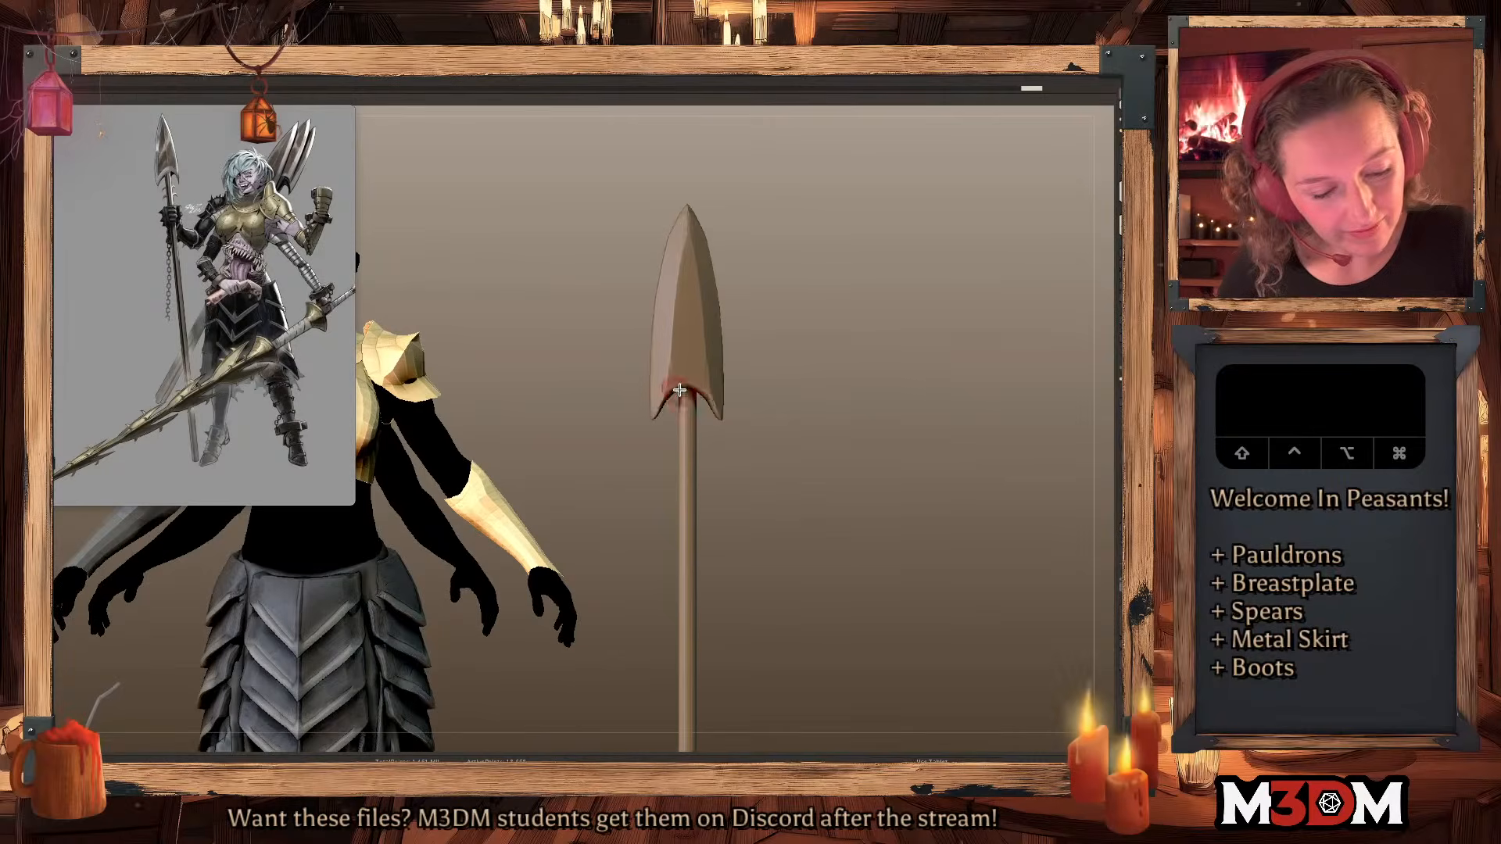
{"action": "mouse_move", "coordinate": [686, 384]}
{"action": "left_mouse_down"}
{"action": "mouse_move", "coordinate": [723, 422]}
{"action": "mouse_move", "coordinate": [644, 433]}
{"action": "left_mouse_up"}
{"action": "key", "text": "super+z"}
{"action": "key", "text": "b"}
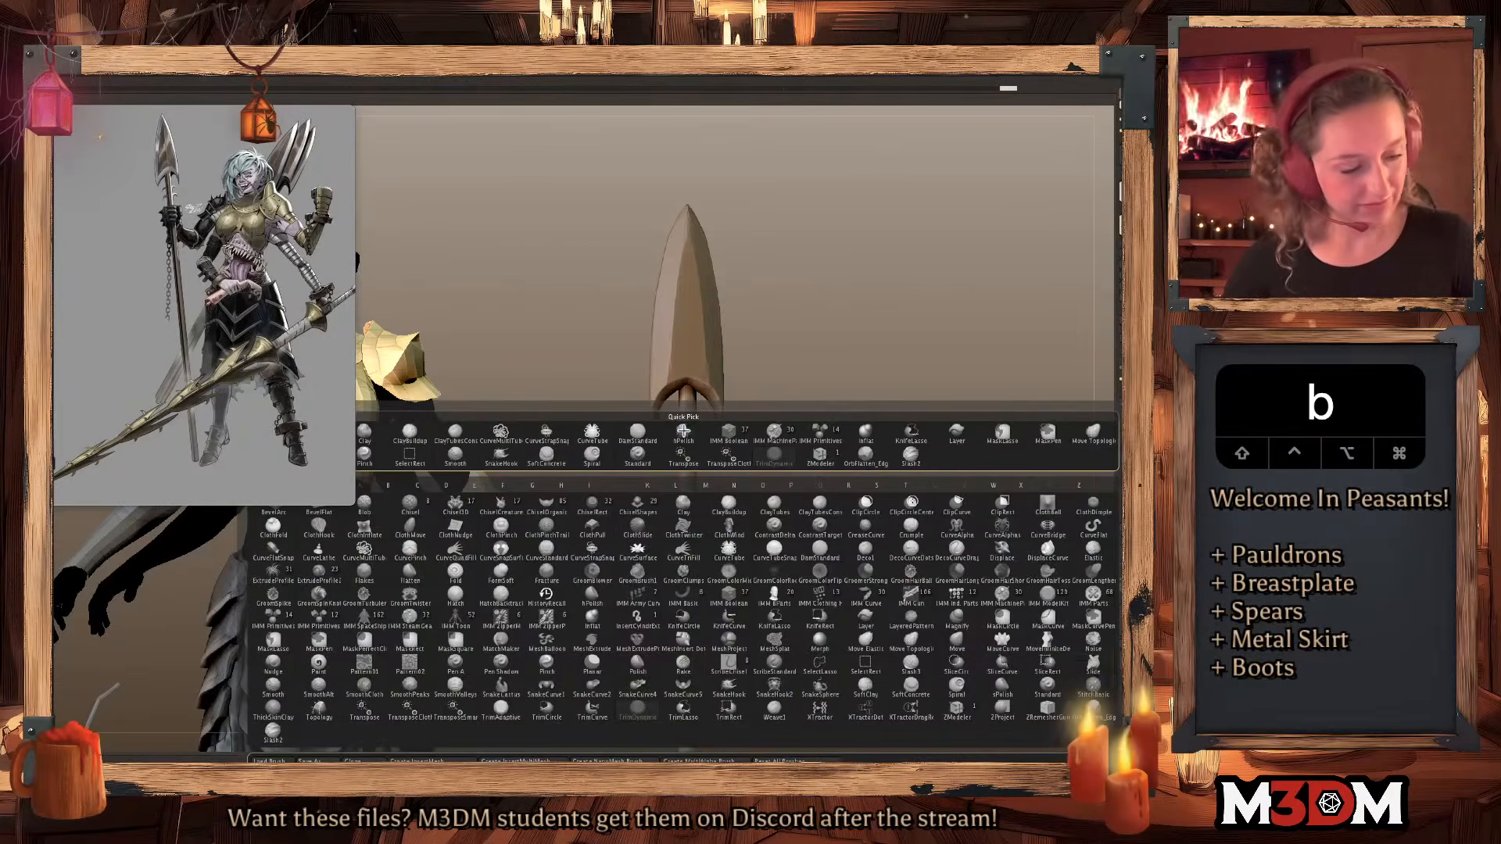
{"action": "left_click", "coordinate": [1103, 675]}
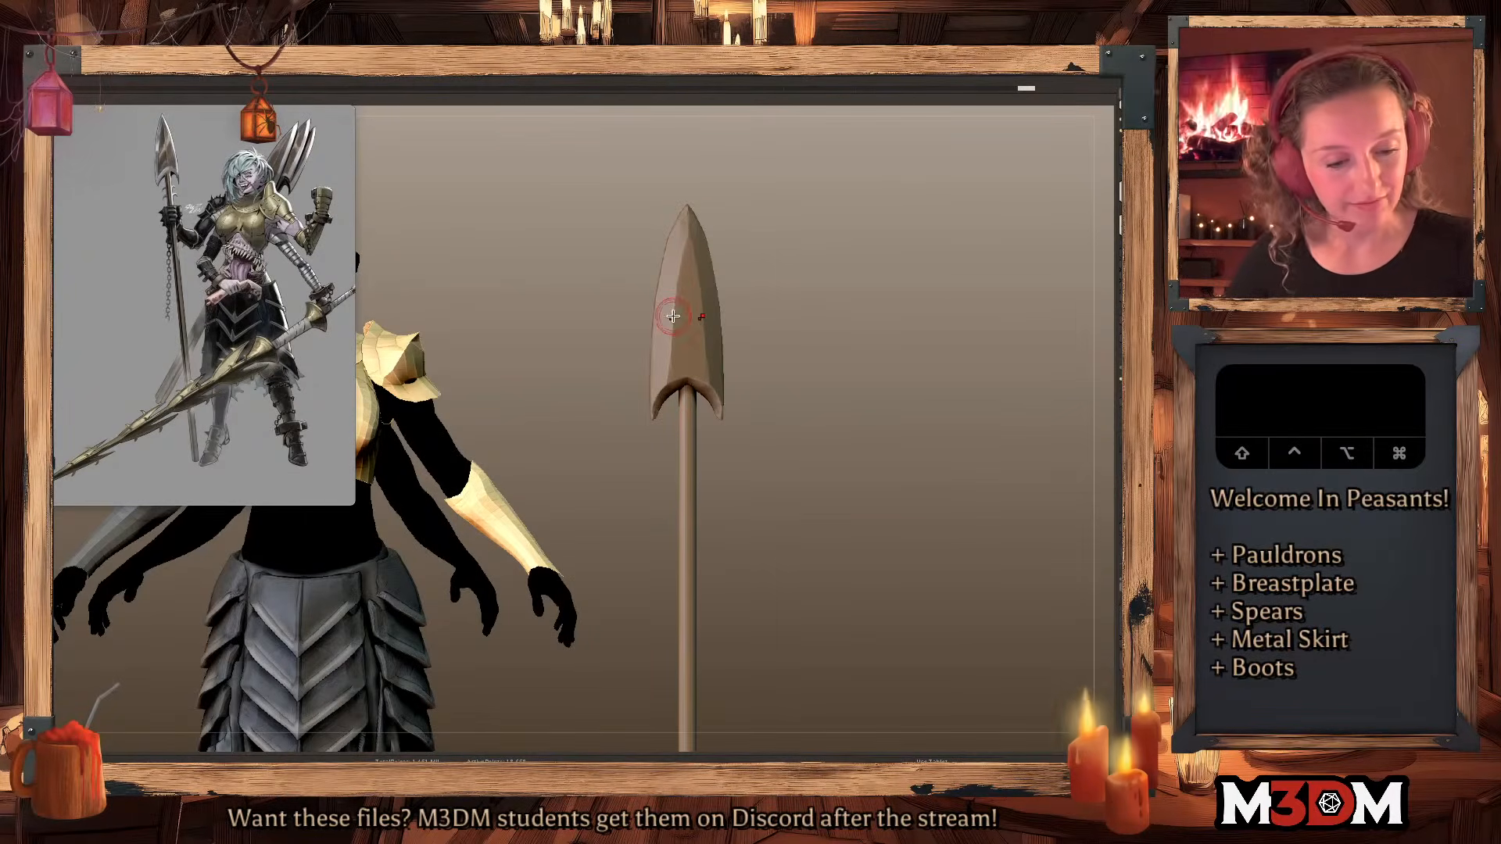
Try another brush on the spearhead's face and lower edge, and undo the strokes.
{"action": "key", "text": "b"}
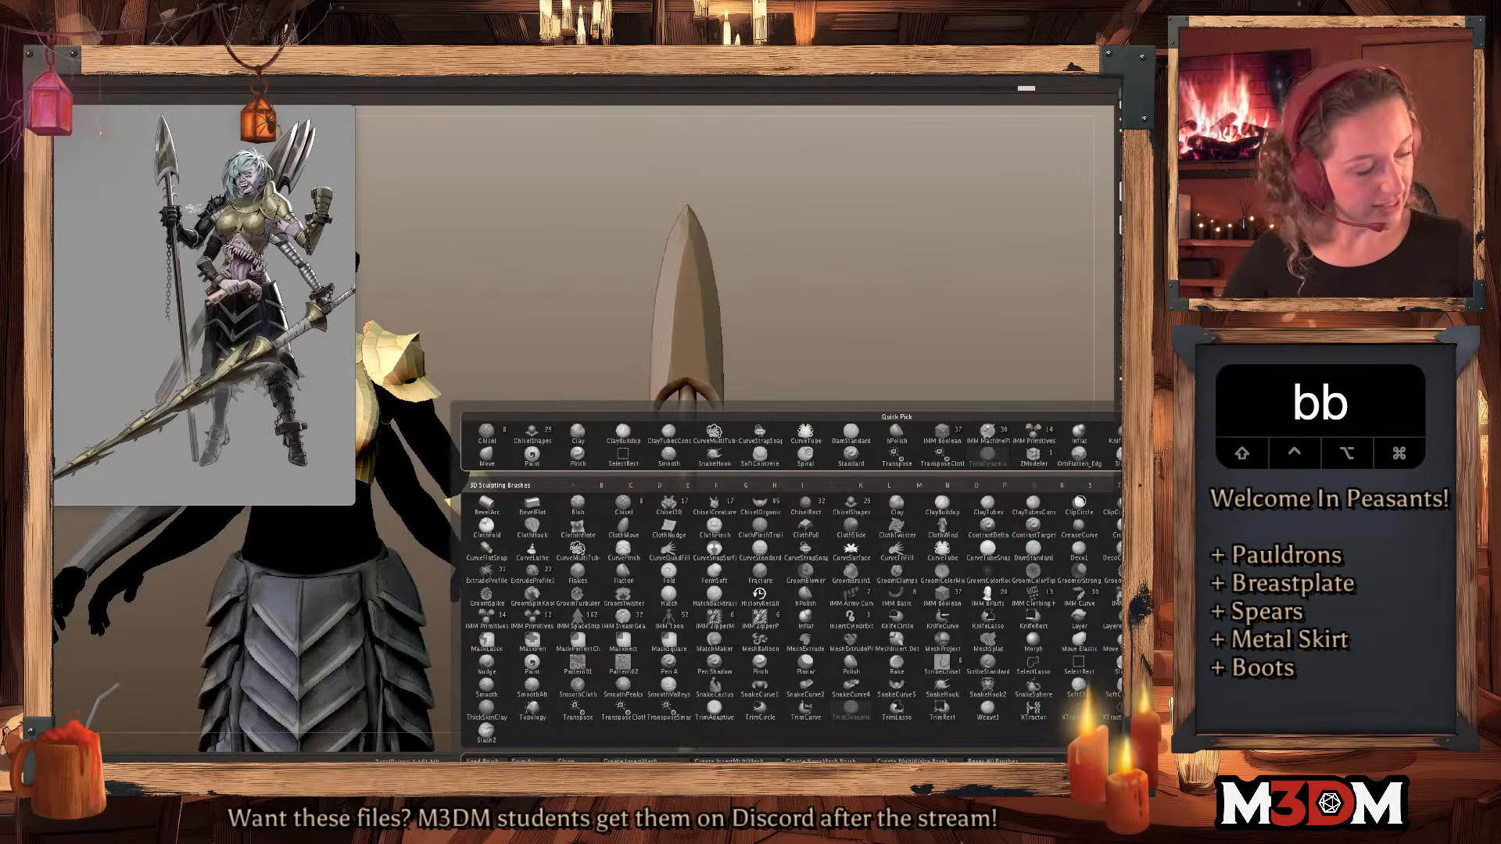
{"action": "left_click", "coordinate": [814, 422]}
{"action": "left_click_drag", "start_coordinate": [686, 243], "coordinate": [671, 268]}
{"action": "key", "text": "super+z"}
{"action": "key", "text": "super+z"}
{"action": "key", "text": "super+z"}
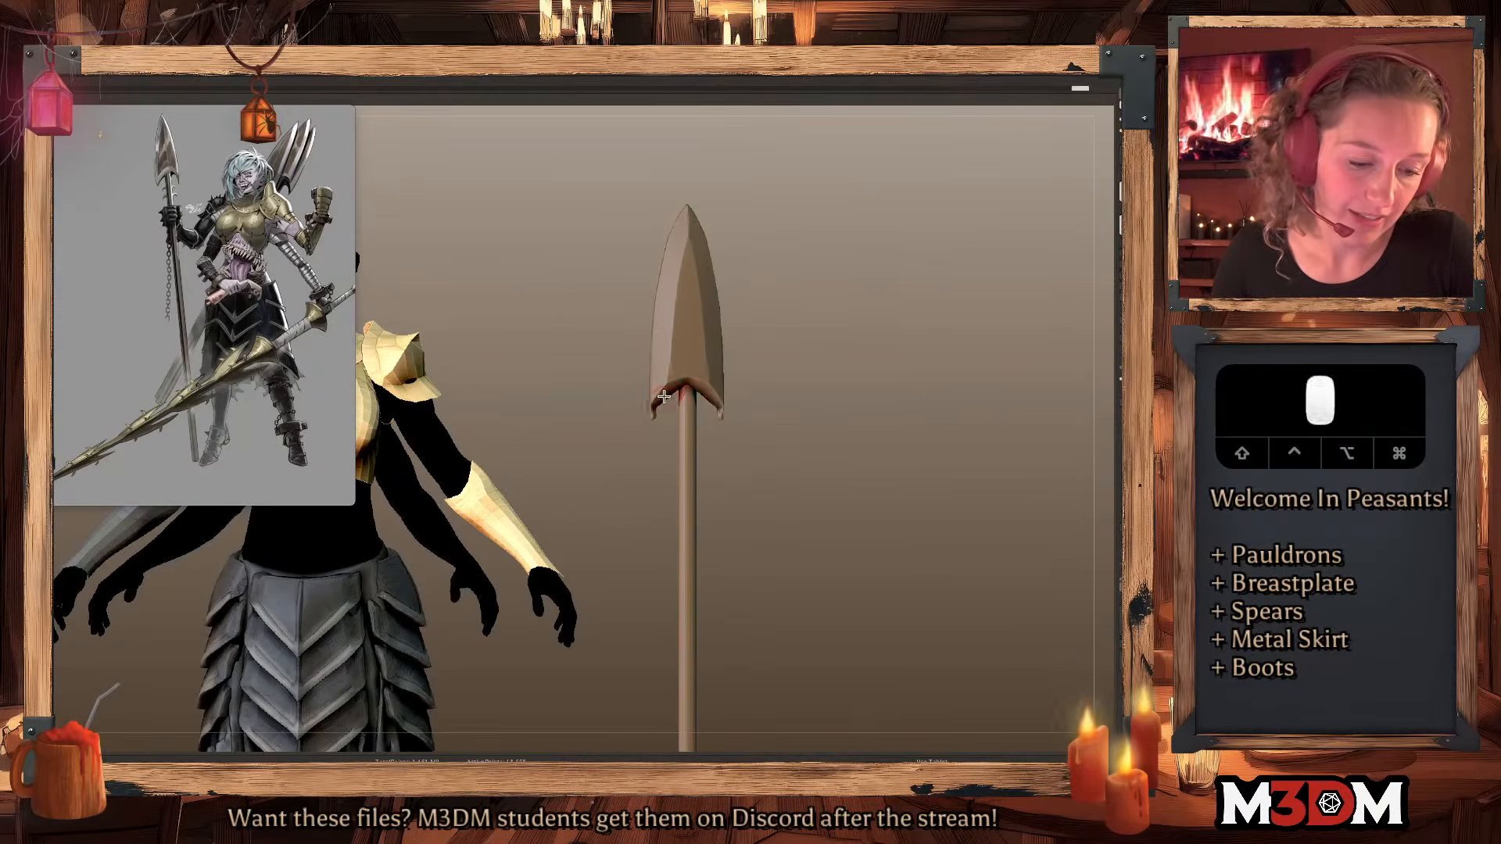
{"action": "key", "text": "super+z"}
{"action": "key", "text": "super+z"}
{"action": "key", "text": "super+z"}
{"action": "key", "text": "super+z"}
{"action": "mouse_move", "coordinate": [672, 385]}
{"action": "left_mouse_down"}
{"action": "mouse_move", "coordinate": [705, 391]}
{"action": "mouse_move", "coordinate": [719, 414]}
{"action": "left_mouse_up"}
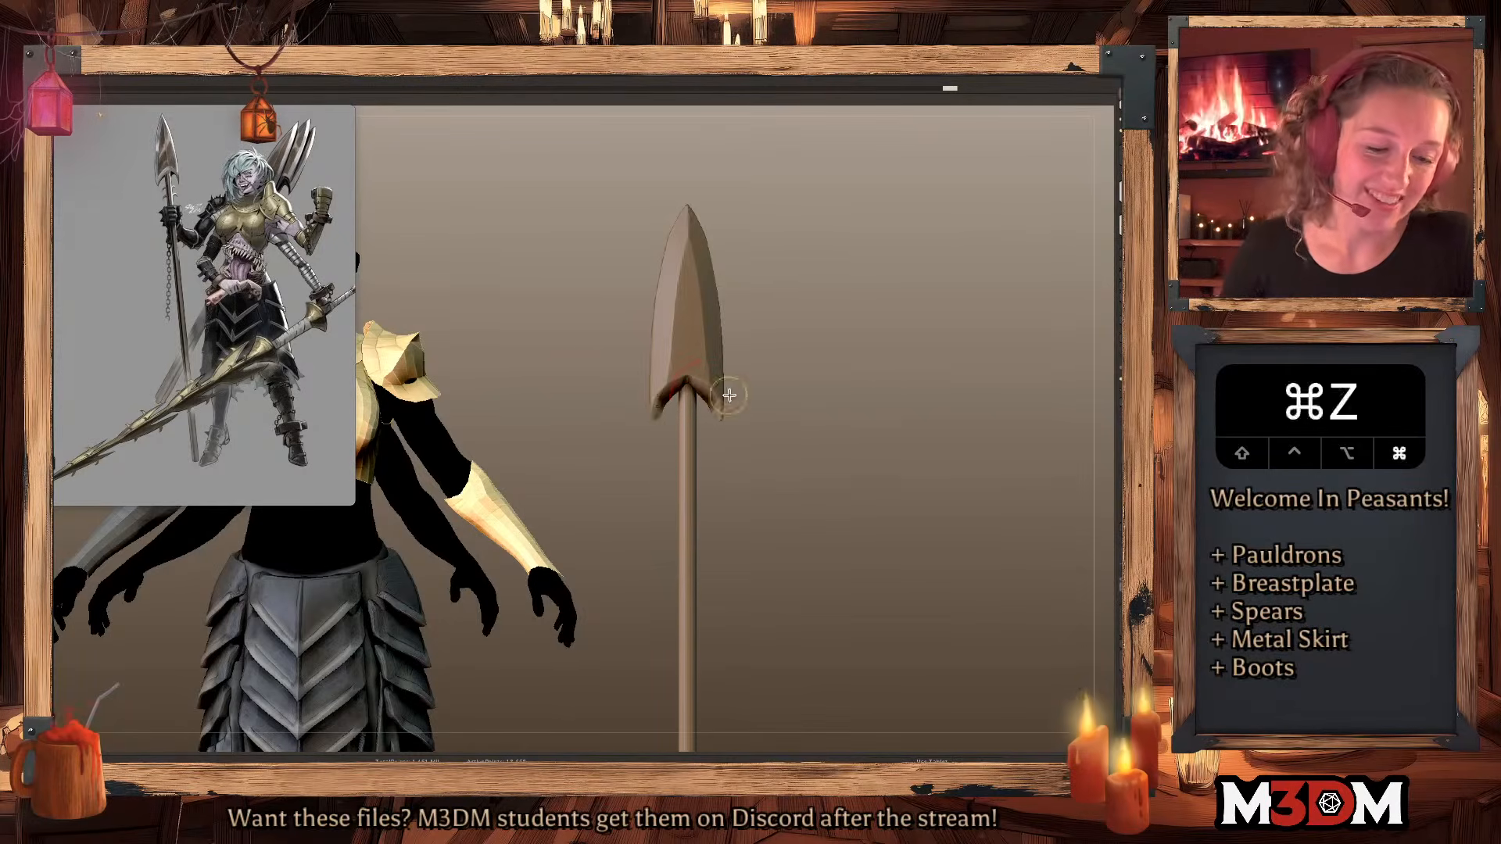
{"action": "key", "text": "super+z"}
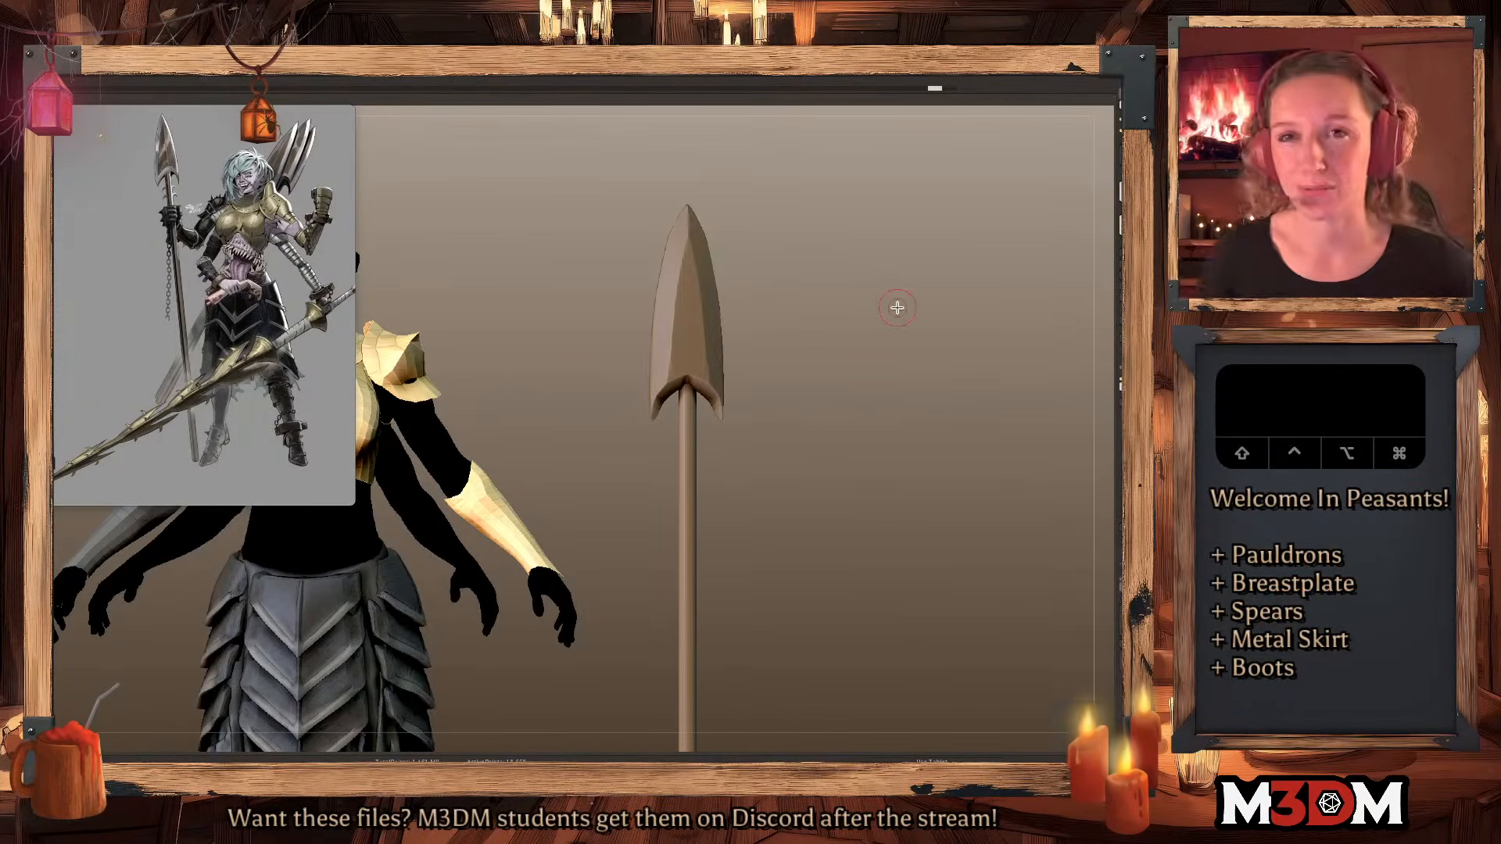
Smooth the rim between the spearhead's barbs and slim the blade slightly further.
{"action": "key", "text": "shift+f"}
{"action": "left_click_drag", "start_coordinate": [704, 399], "coordinate": [701, 393]}
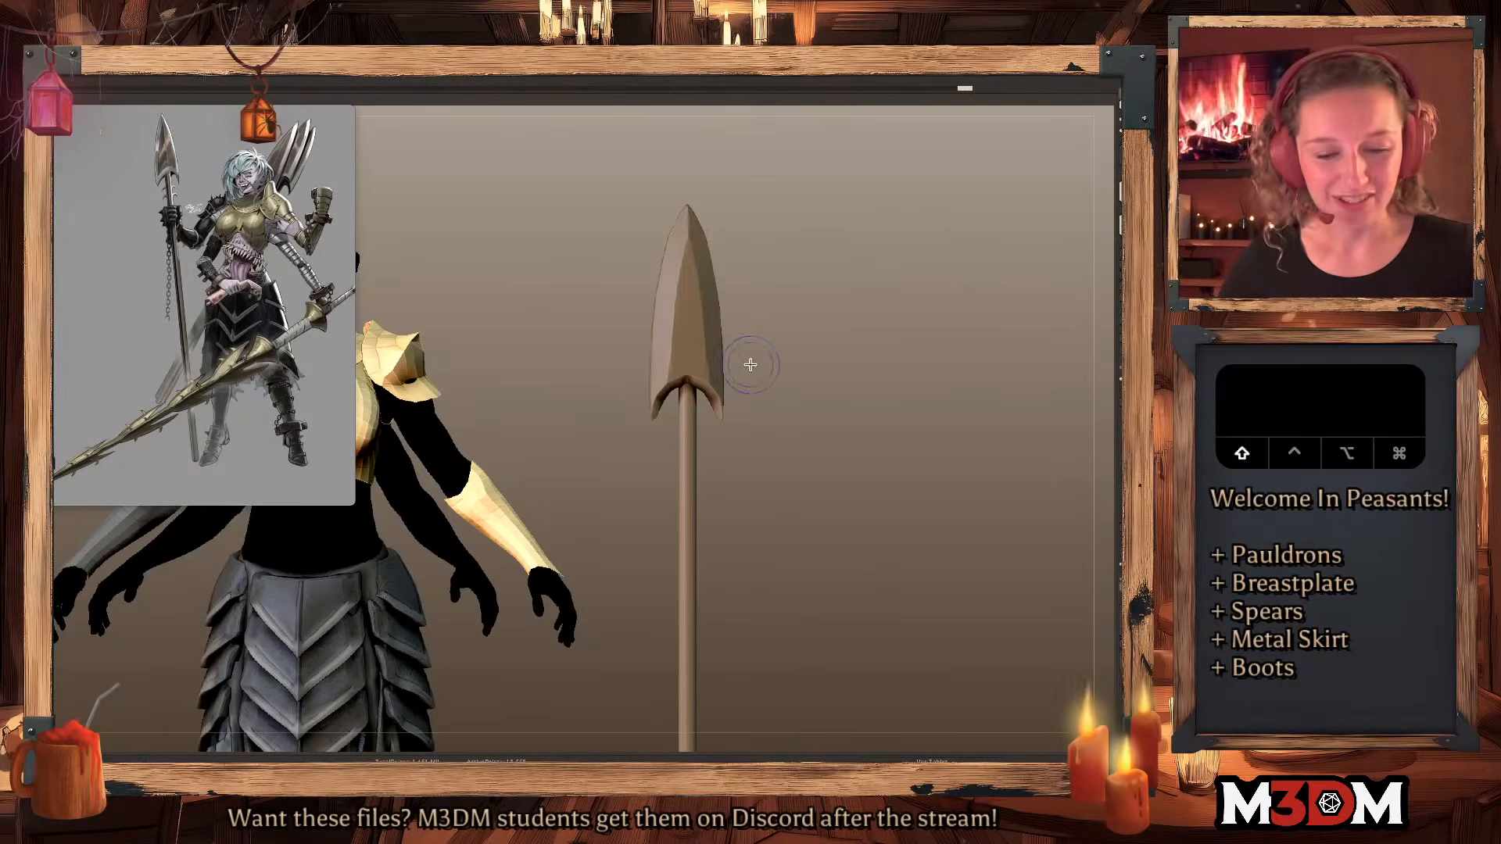
{"action": "key", "text": "q"}
{"action": "key", "text": "w"}
{"action": "left_click_drag", "start_coordinate": [647, 334], "coordinate": [656, 333]}
{"action": "key", "text": "q"}
{"action": "mouse_move", "coordinate": [886, 444]}
{"action": "left_mouse_down", "text": "alt"}
{"action": "mouse_move", "coordinate": [875, 372]}
{"action": "mouse_move", "coordinate": [864, 435]}
{"action": "left_mouse_up", "text": "alt"}
Adjust the brush size and touch up the spearhead's tip.
{"action": "key", "text": "shift+f"}
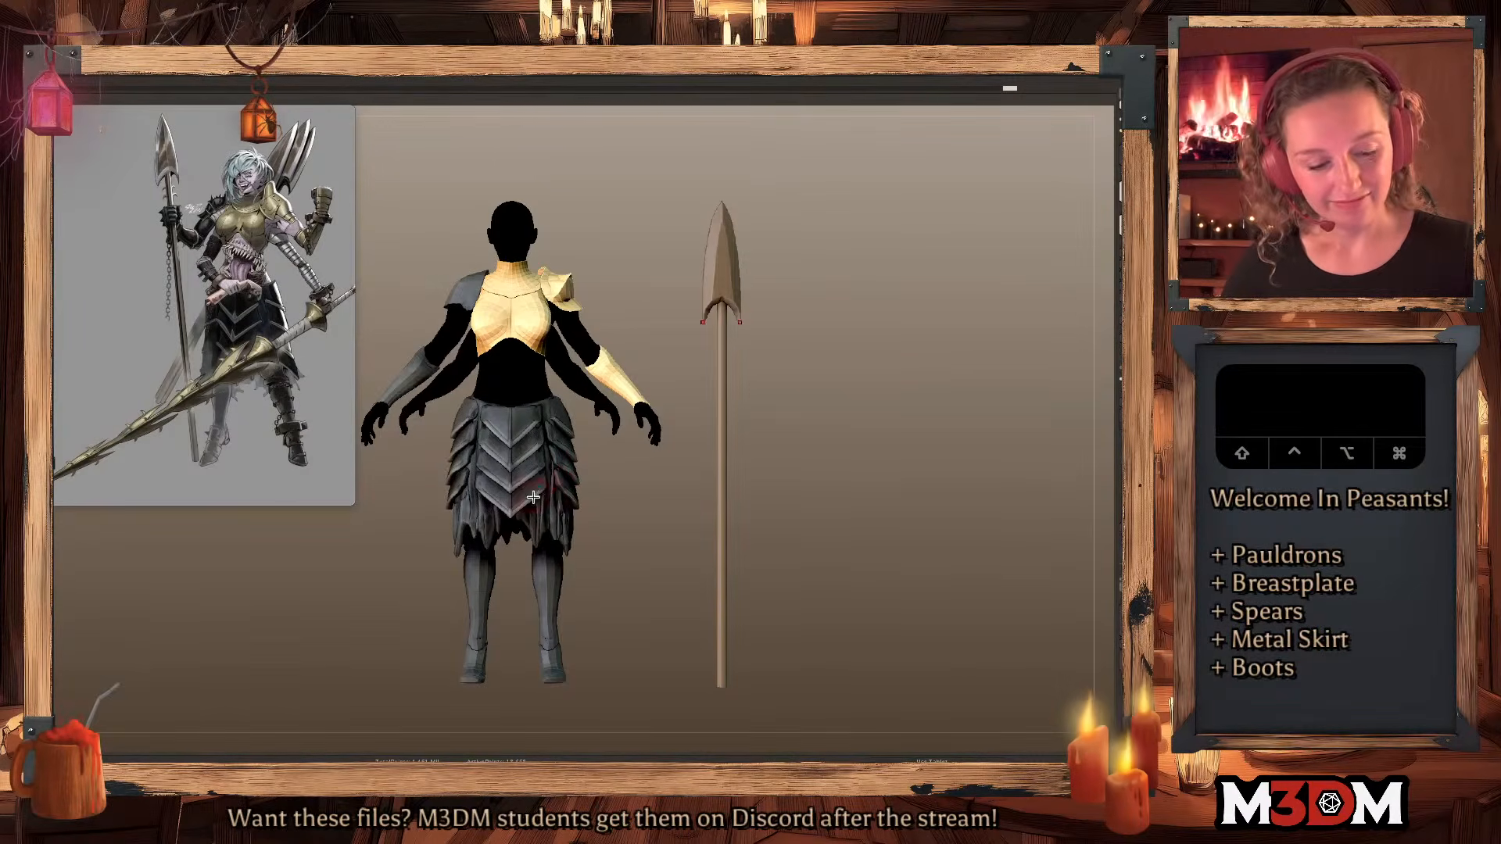
{"action": "key", "text": "space"}
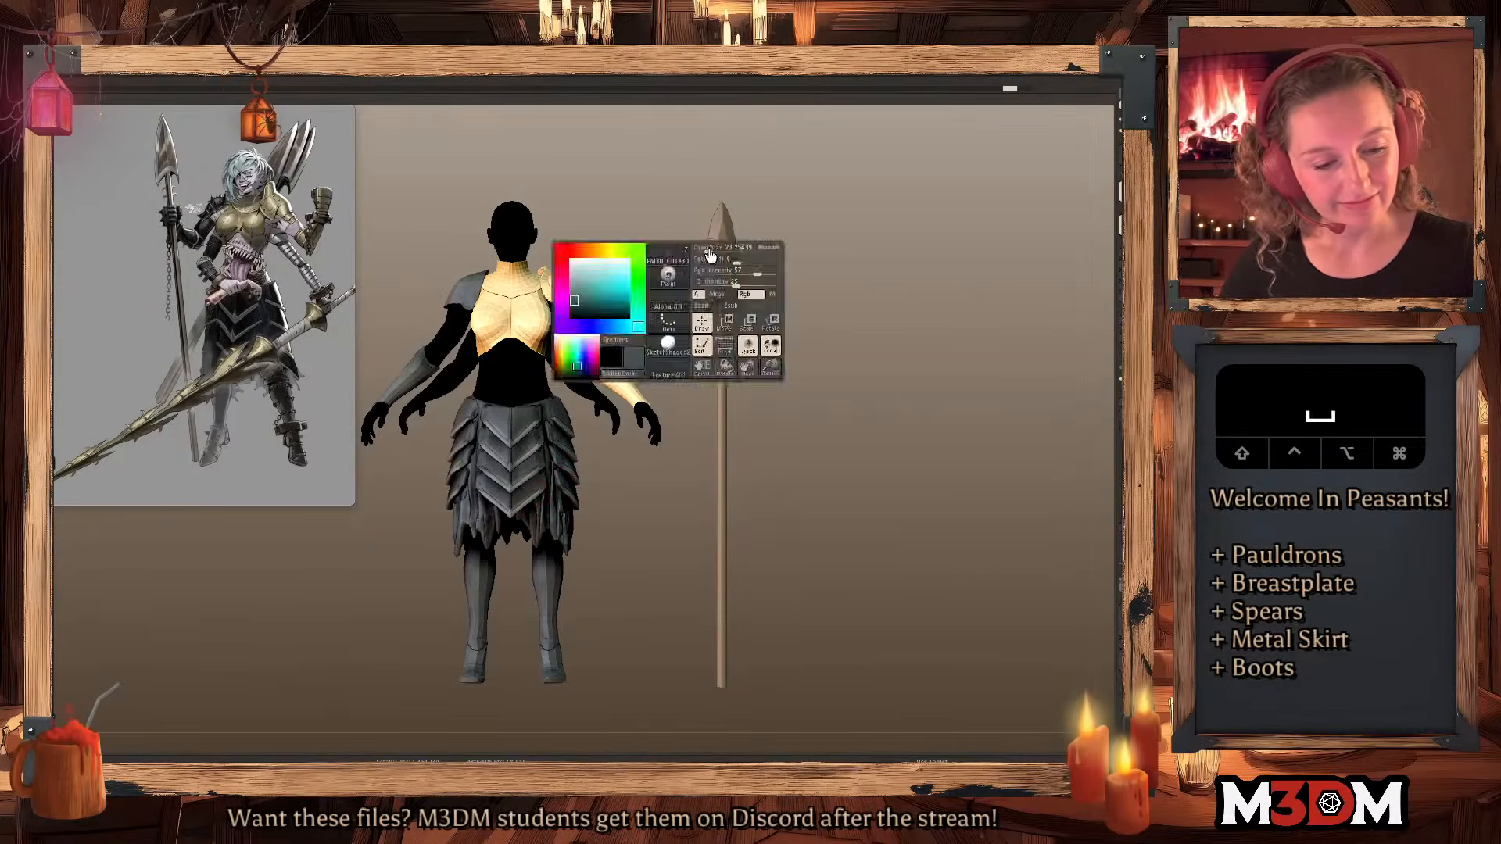
{"action": "mouse_move", "coordinate": [721, 225]}
{"action": "left_mouse_down"}
{"action": "mouse_move", "coordinate": [711, 309]}
{"action": "mouse_move", "coordinate": [723, 226]}
{"action": "left_mouse_up"}
{"action": "mouse_move", "coordinate": [888, 288]}
{"action": "left_mouse_down"}
{"action": "mouse_move", "coordinate": [828, 286]}
{"action": "mouse_move", "coordinate": [878, 283]}
{"action": "mouse_move", "coordinate": [876, 312]}
{"action": "left_mouse_up"}
{"action": "key", "text": "space"}
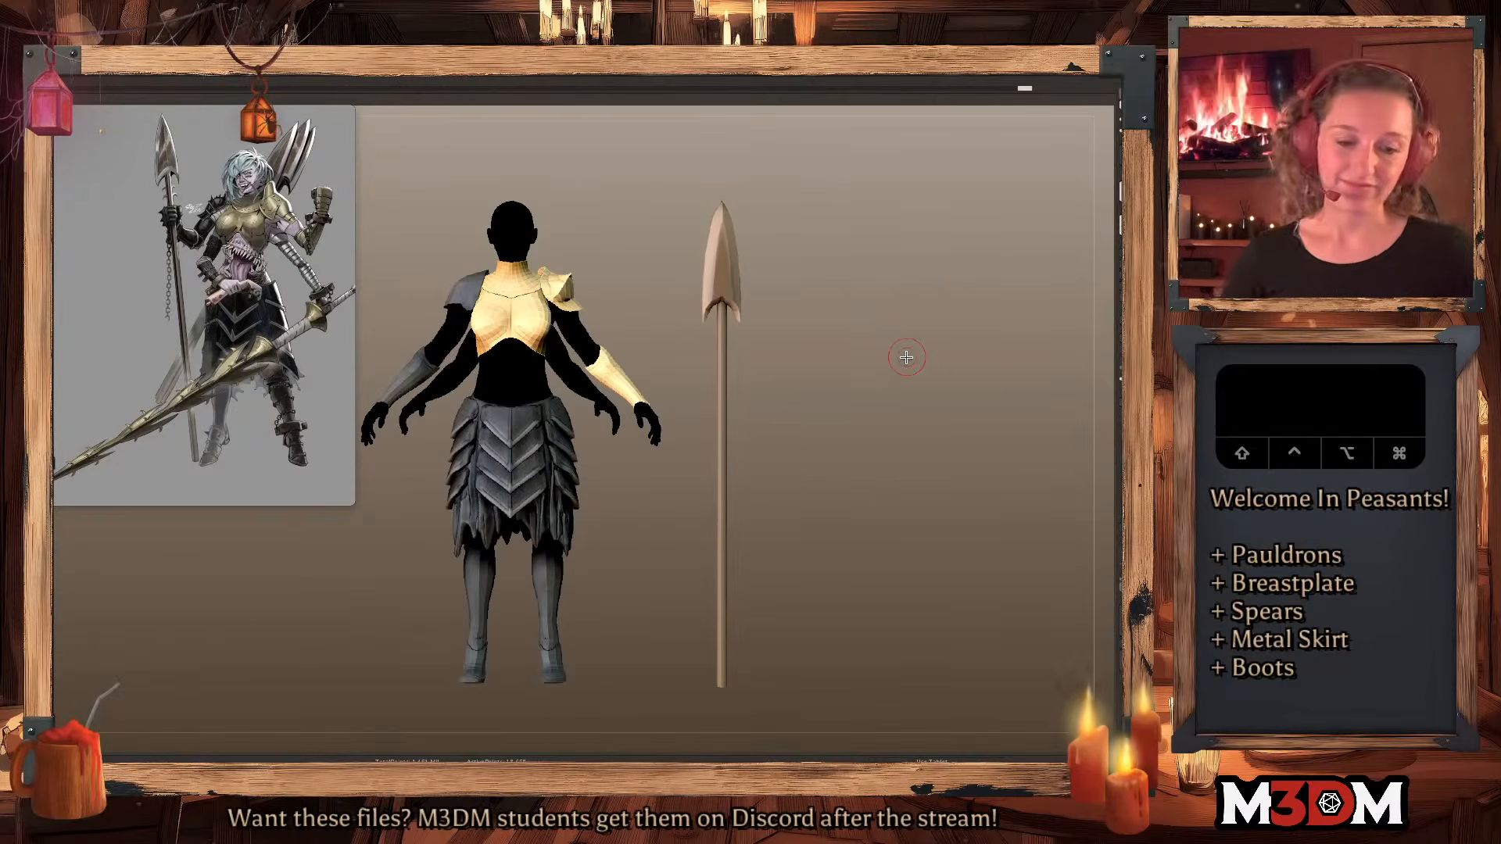
{"action": "mouse_move", "coordinate": [858, 386]}
{"action": "left_mouse_down", "text": "alt"}
{"action": "mouse_move", "coordinate": [871, 393]}
{"action": "mouse_move", "coordinate": [854, 392]}
{"action": "left_mouse_up", "text": "alt"}
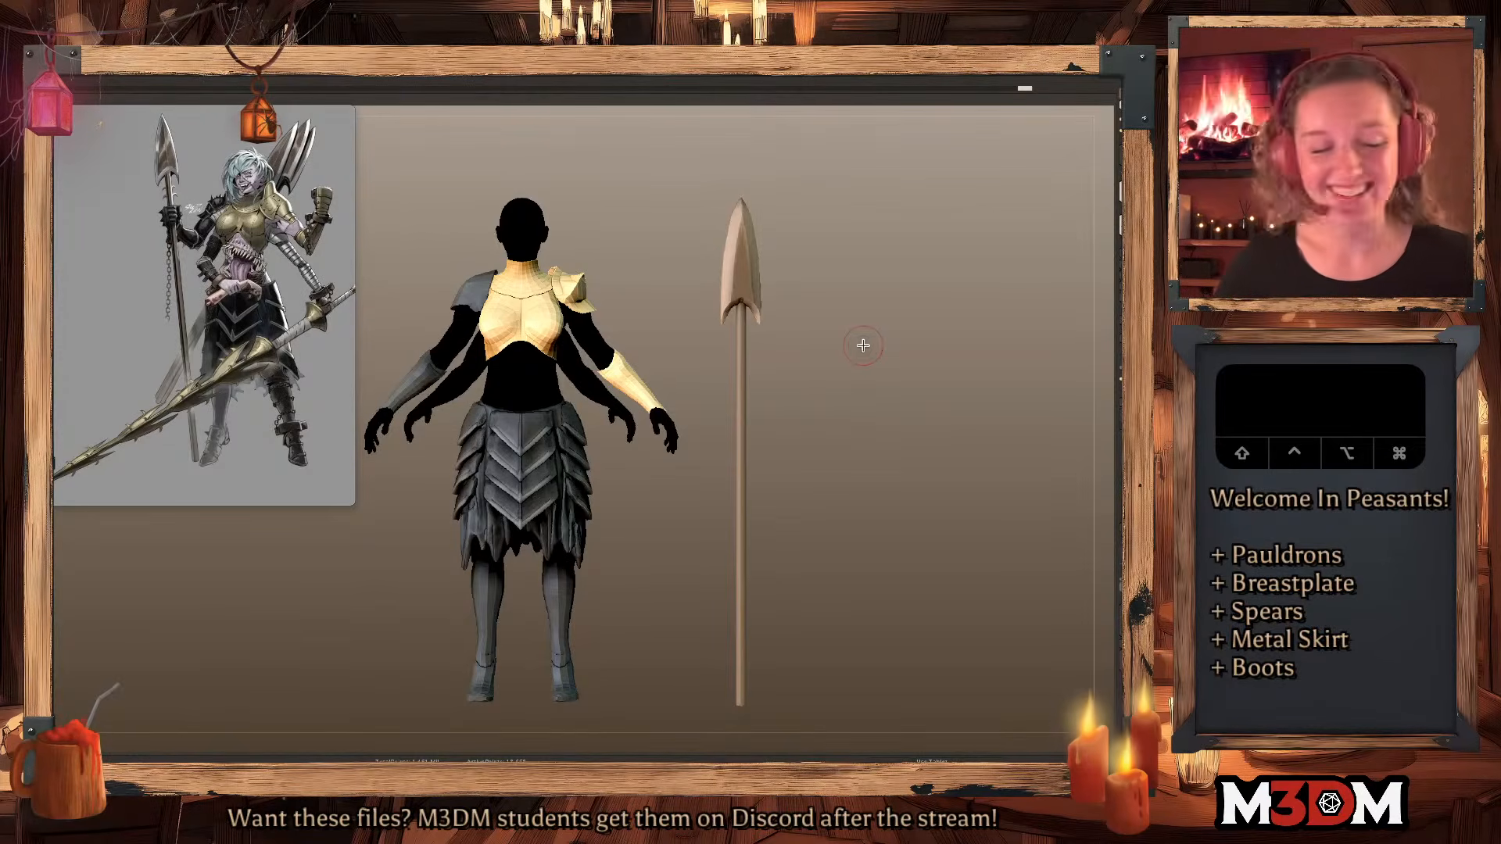
Rename the spear's subtool to "spear".
{"action": "key", "text": "shift+f"}
{"action": "key", "text": "shift+f"}
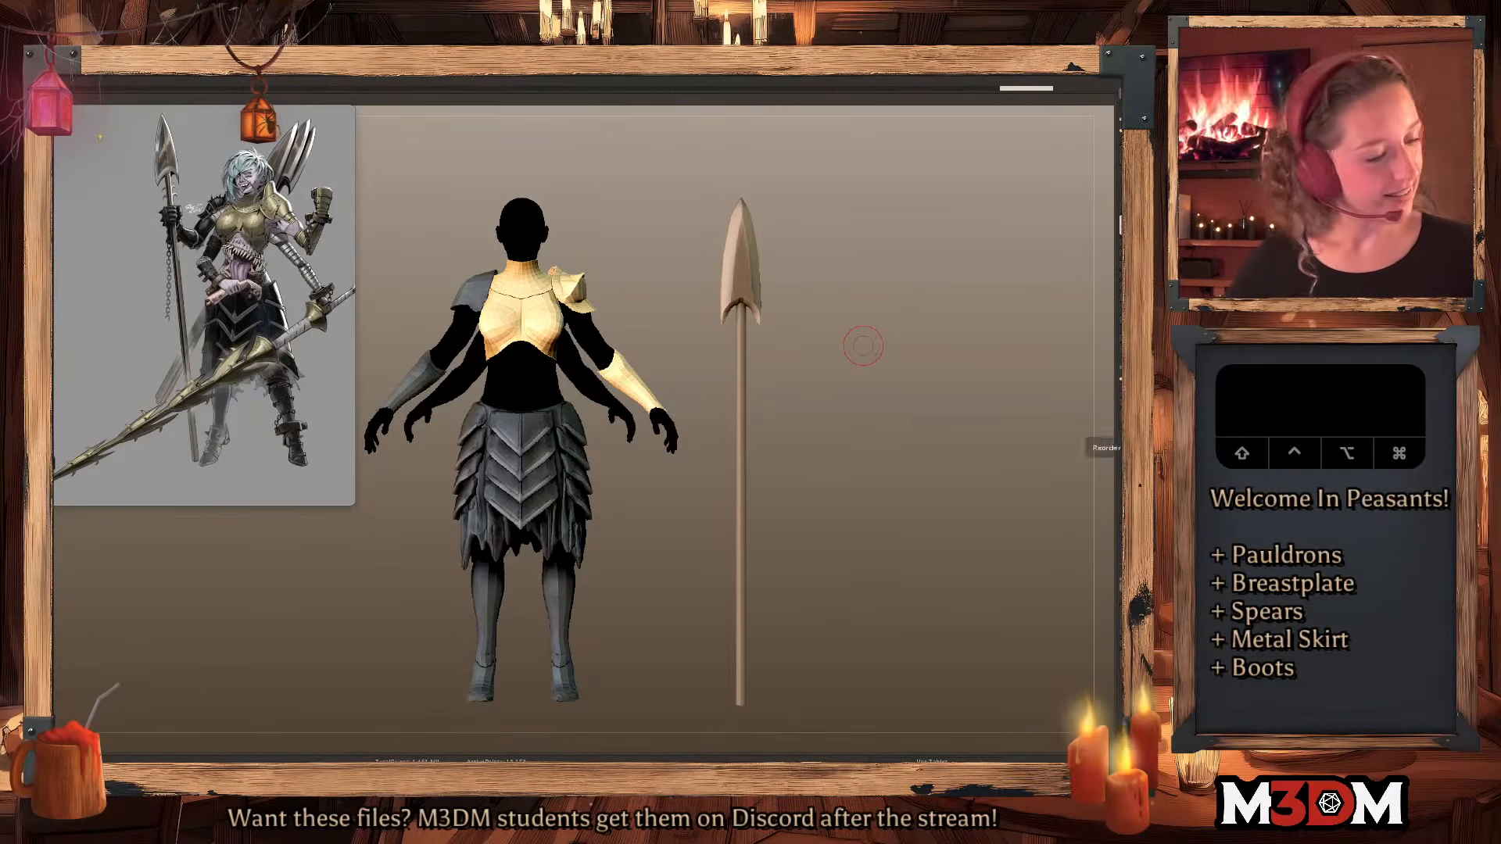
{"action": "key", "text": "shift+f"}
{"action": "key", "text": "shift+f"}
{"action": "left_click", "coordinate": [1130, 502]}
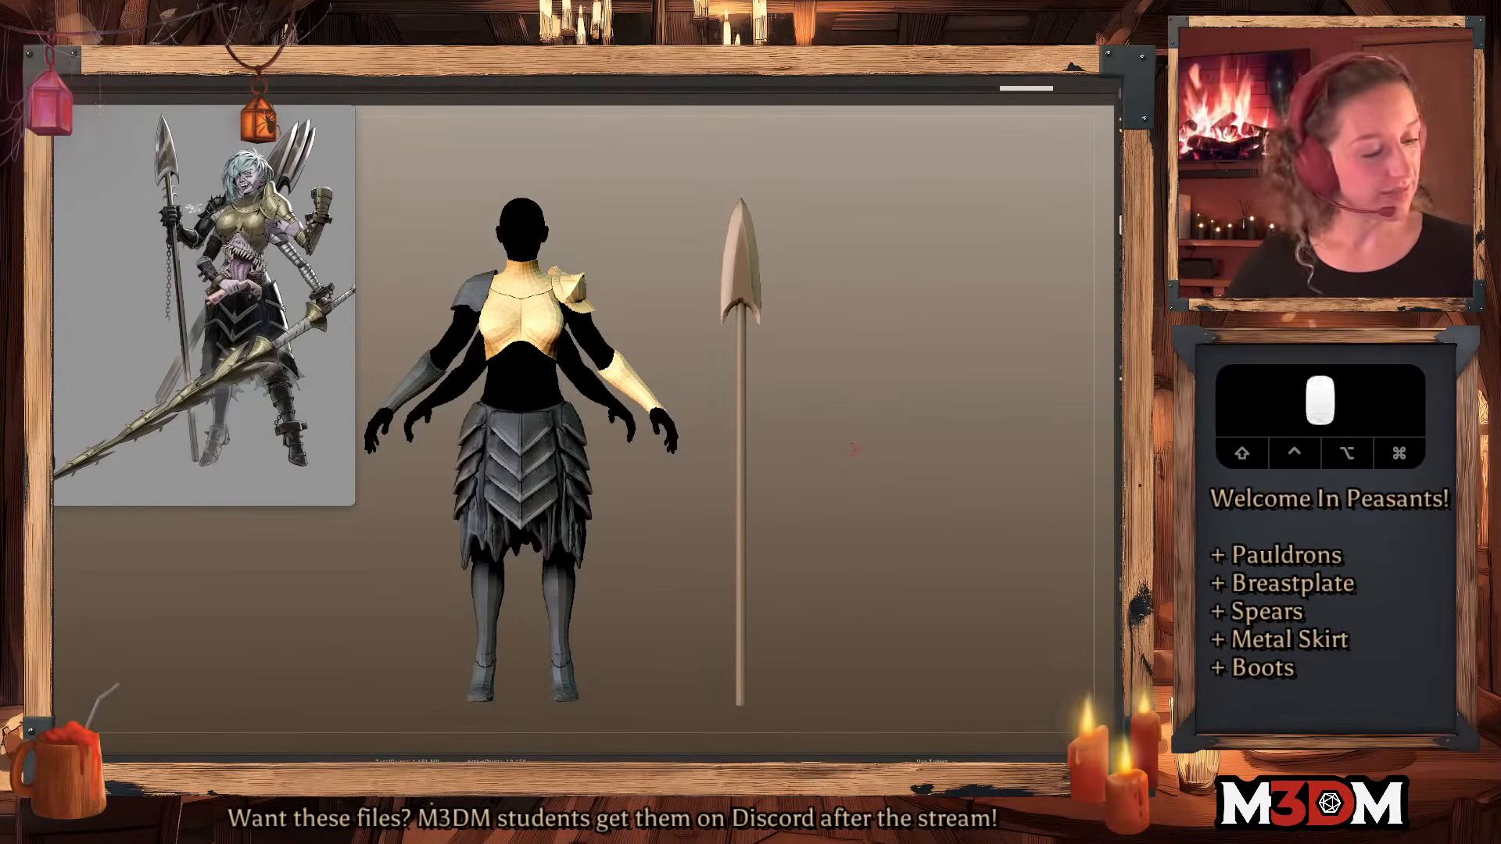
{"action": "type", "text": "spear"}
{"action": "key", "text": "Return"}
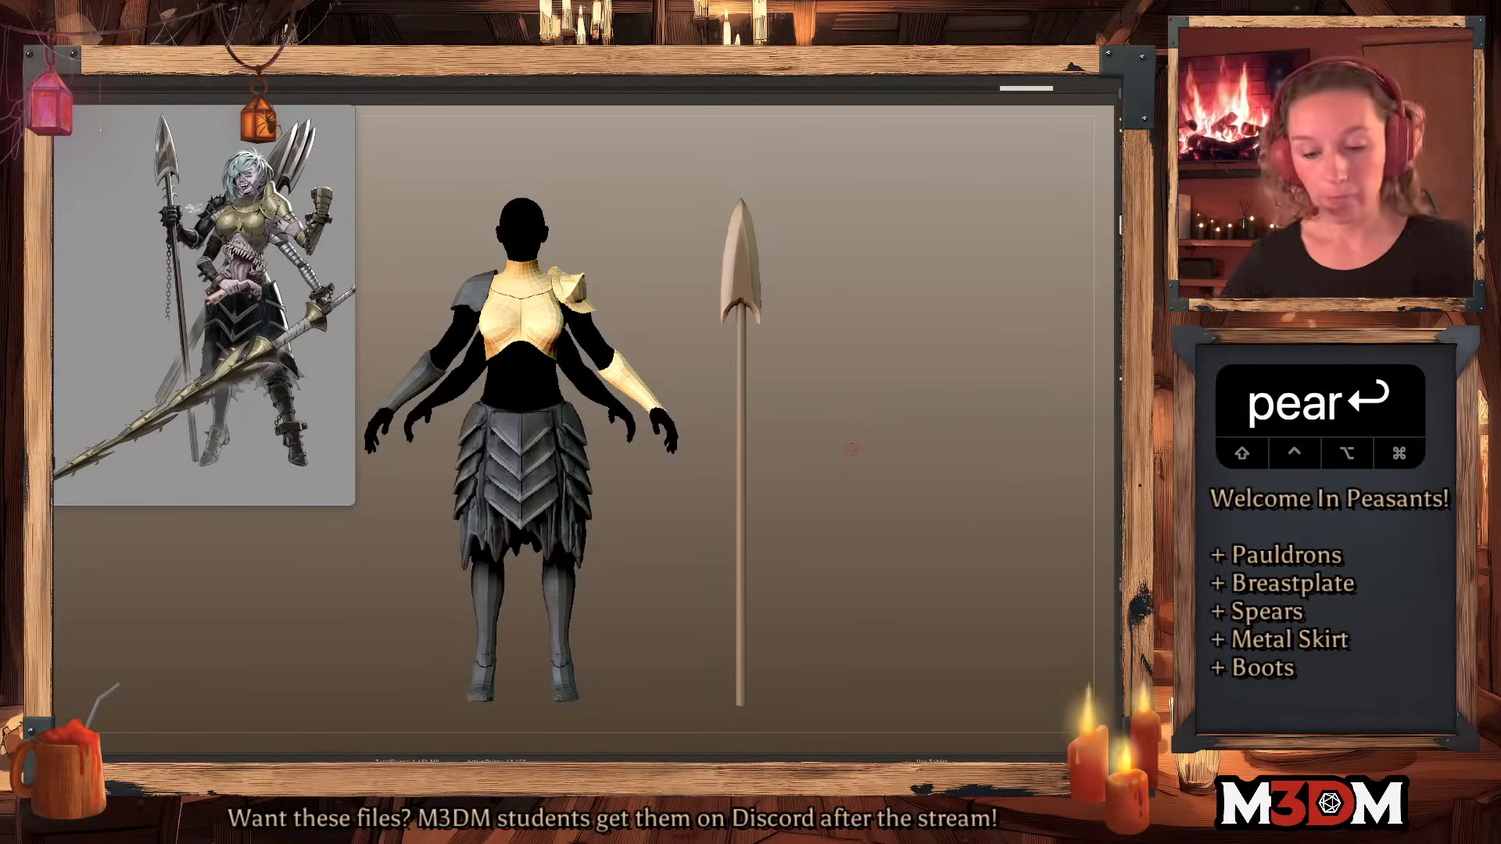
Center the gizmo on the whole spear, move it onto the character, and tilt it diagonally across the torso.
{"action": "key", "text": "q"}
{"action": "key", "text": "w"}
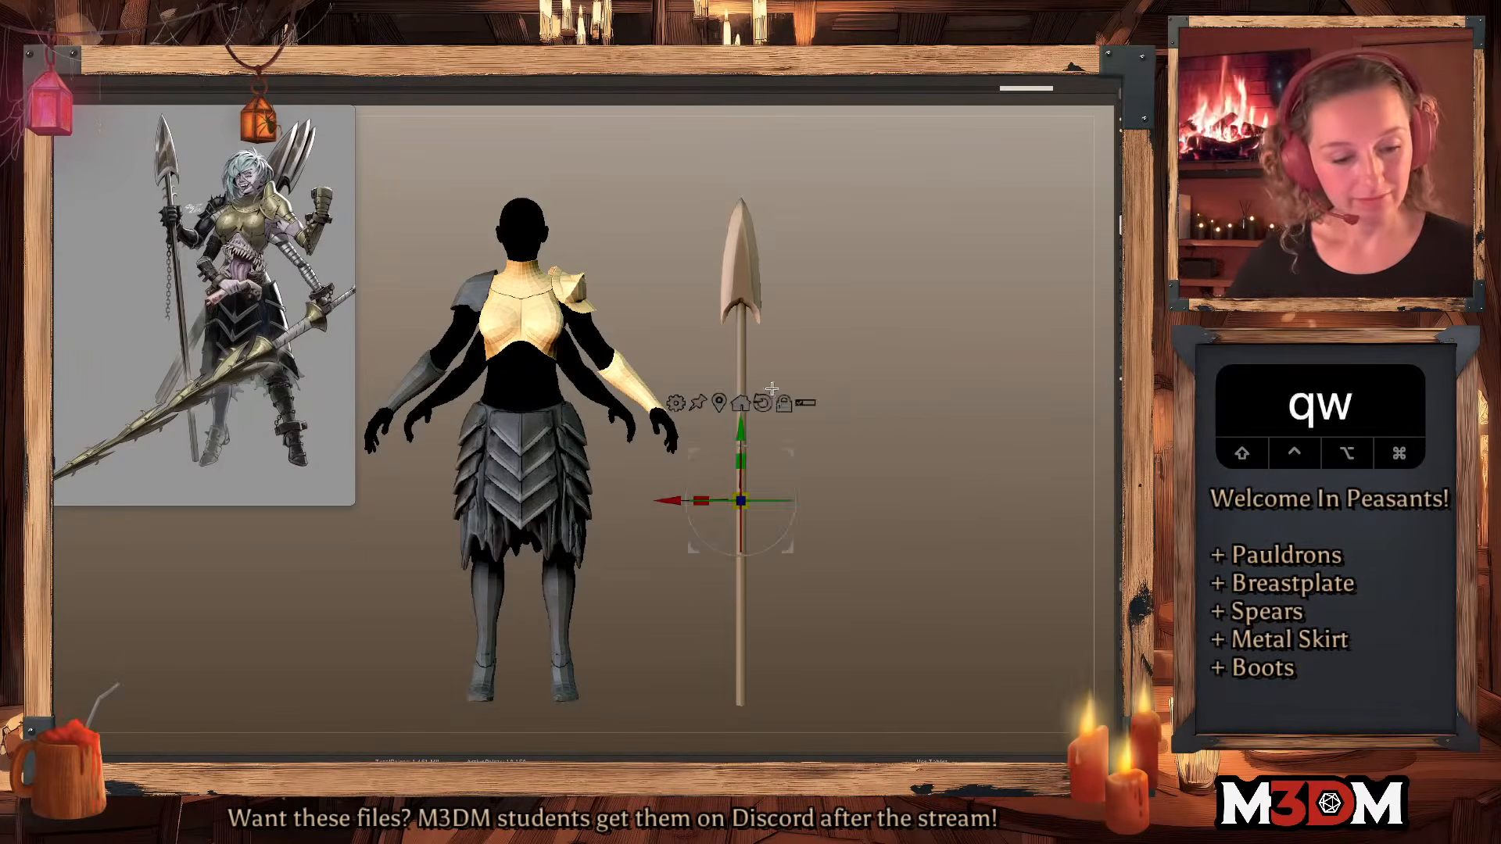
{"action": "left_click", "coordinate": [719, 403]}
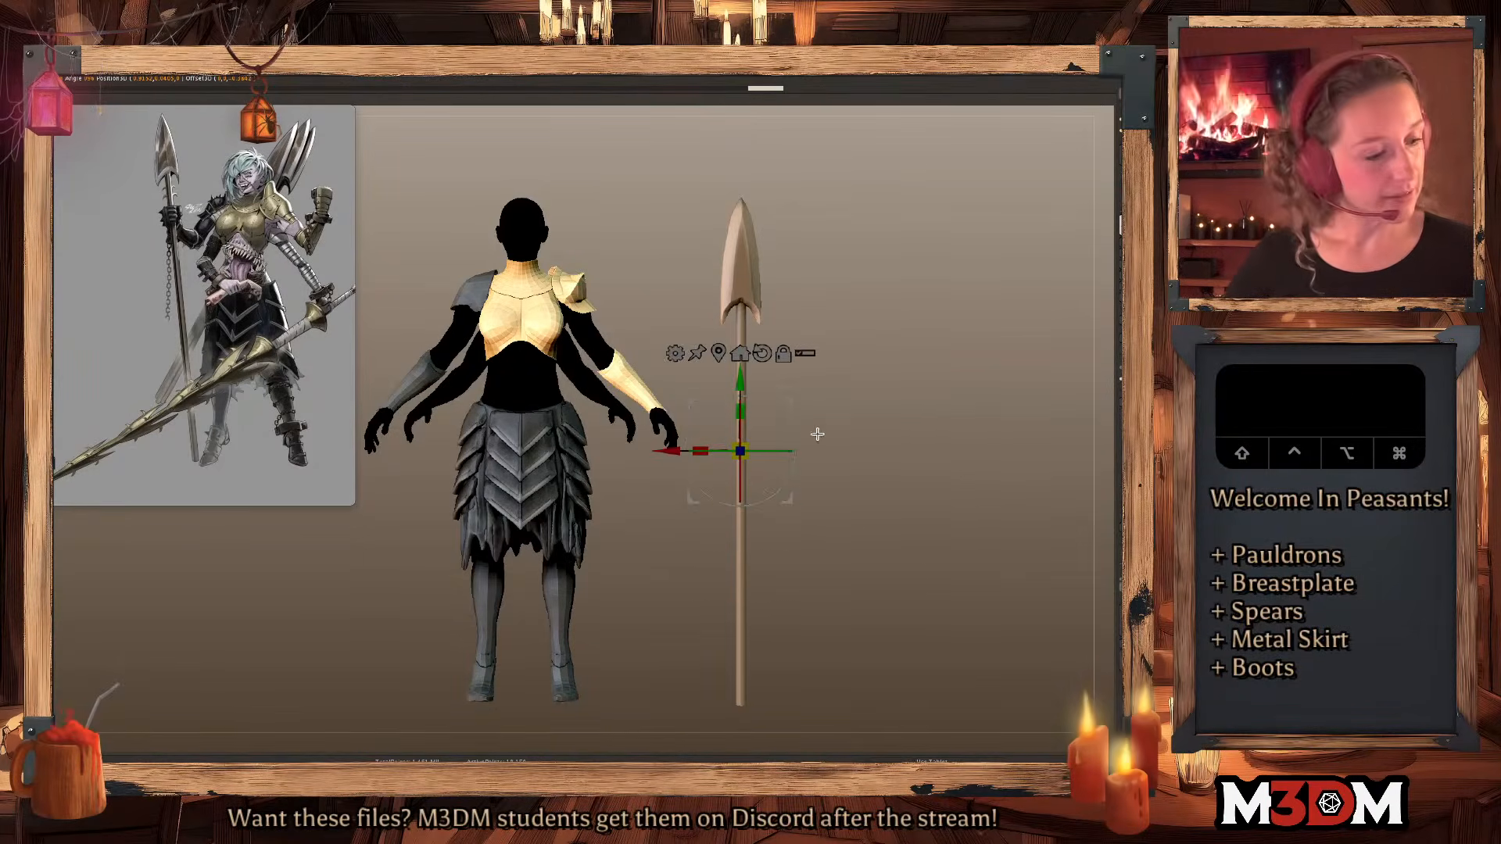
{"action": "left_click_drag", "start_coordinate": [666, 454], "coordinate": [396, 484]}
{"action": "left_click_drag", "start_coordinate": [522, 434], "coordinate": [527, 444]}
{"action": "left_click_drag", "start_coordinate": [503, 385], "coordinate": [530, 334]}
Shift the spear behind the character's back and refine its angle so the blade rises above the shoulder.
{"action": "key", "text": "q"}
{"action": "left_click_drag", "start_coordinate": [848, 401], "coordinate": [935, 416]}
{"action": "key", "text": "w"}
{"action": "left_click_drag", "start_coordinate": [563, 411], "coordinate": [549, 406]}
{"action": "key", "text": "q"}
{"action": "left_click_drag", "start_coordinate": [680, 358], "coordinate": [791, 389], "text": "shift"}
{"action": "key", "text": "w"}
{"action": "left_click_drag", "start_coordinate": [504, 333], "coordinate": [519, 327]}
{"action": "key", "text": "q"}
Duplicate the spear into a staggered bundle of three behind the character's back.
{"action": "left_click_drag", "start_coordinate": [727, 344], "coordinate": [753, 396]}
{"action": "key", "text": "w"}
{"action": "key", "text": "q"}
{"action": "key", "text": "w"}
{"action": "left_click_drag", "start_coordinate": [525, 349], "coordinate": [520, 361]}
{"action": "left_click_drag", "start_coordinate": [521, 382], "coordinate": [561, 384]}
{"action": "left_click_drag", "start_coordinate": [674, 403], "coordinate": [738, 402]}
{"action": "key", "text": "w"}
{"action": "left_click_drag", "start_coordinate": [554, 377], "coordinate": [558, 400]}
{"action": "key", "text": "q"}
{"action": "left_click_drag", "start_coordinate": [680, 369], "coordinate": [661, 389]}
{"action": "key", "text": "w"}
{"action": "left_click_drag", "start_coordinate": [460, 422], "coordinate": [448, 422]}
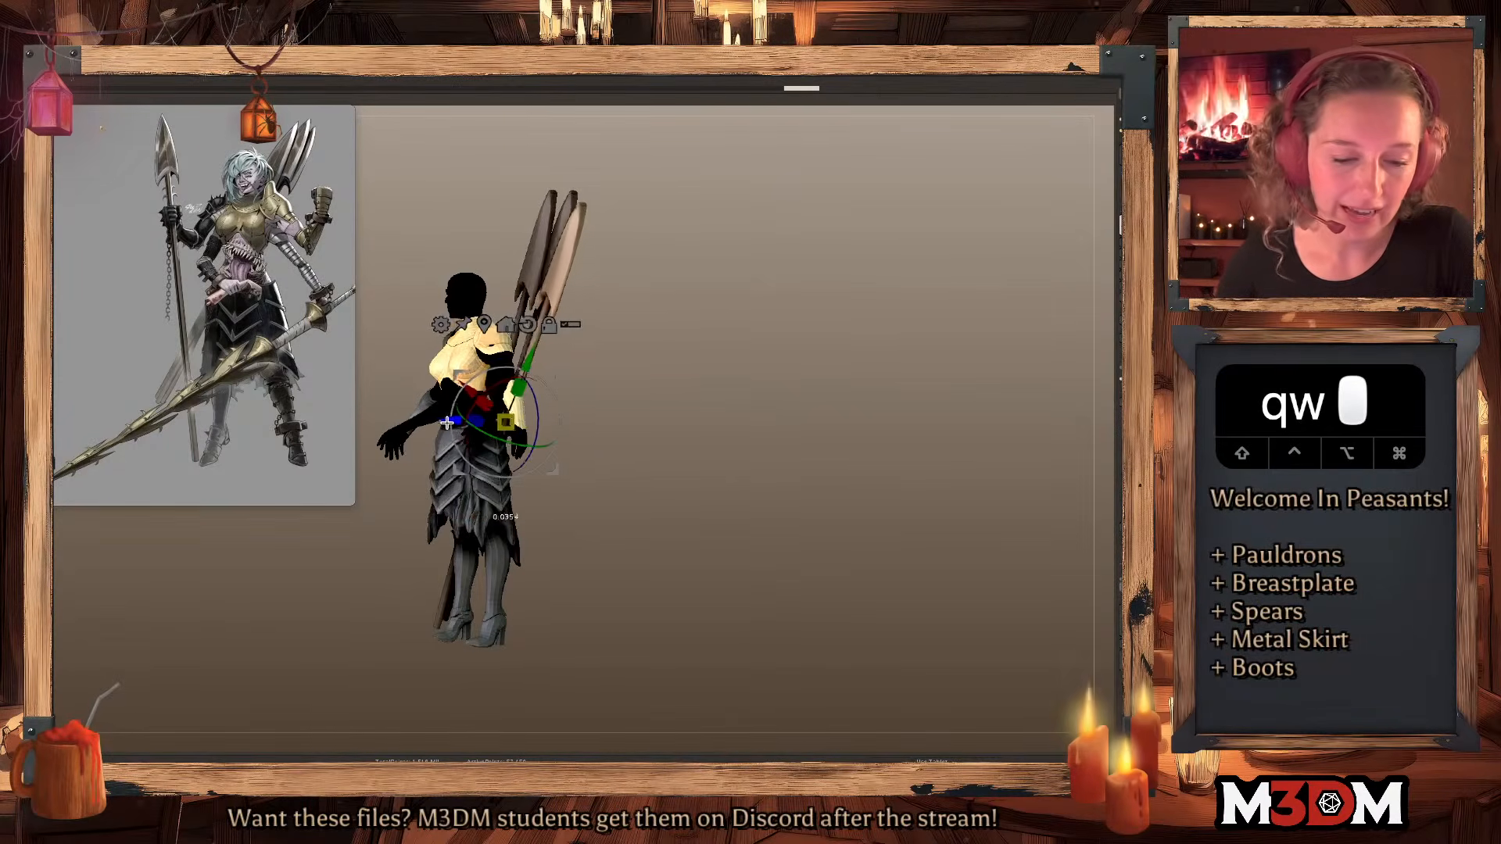
Rotate a spear in the bundle to fan it out, try further repositioning, and undo the last two adjustments.
{"action": "key", "text": "q"}
{"action": "left_click_drag", "start_coordinate": [726, 380], "coordinate": [737, 399]}
{"action": "key", "text": "w"}
{"action": "left_click_drag", "start_coordinate": [572, 419], "coordinate": [572, 415]}
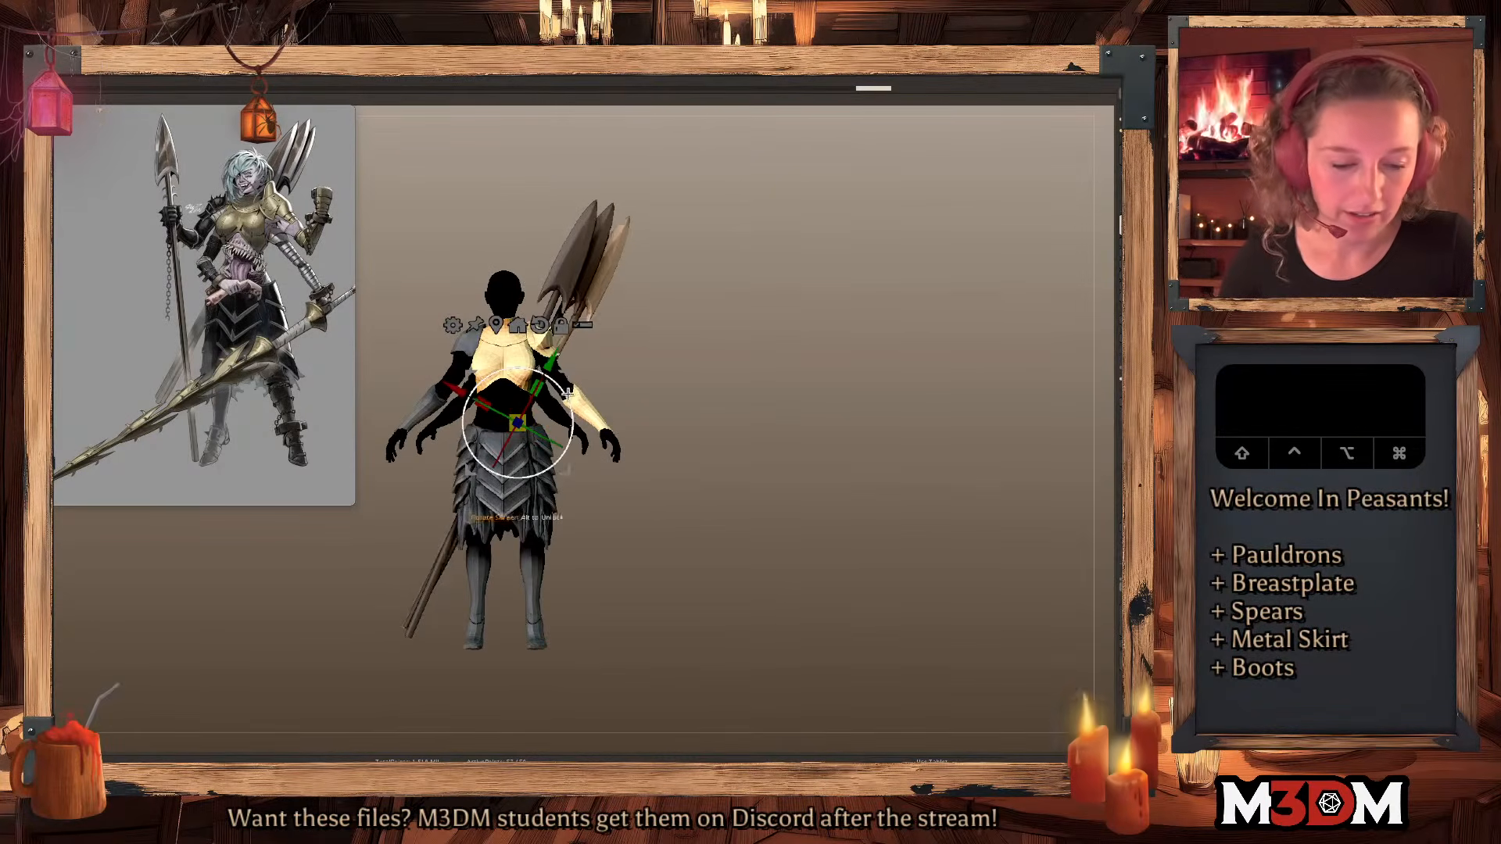
{"action": "left_click_drag", "start_coordinate": [564, 469], "coordinate": [557, 471]}
{"action": "left_click_drag", "start_coordinate": [564, 416], "coordinate": [559, 409]}
{"action": "key", "text": "q"}
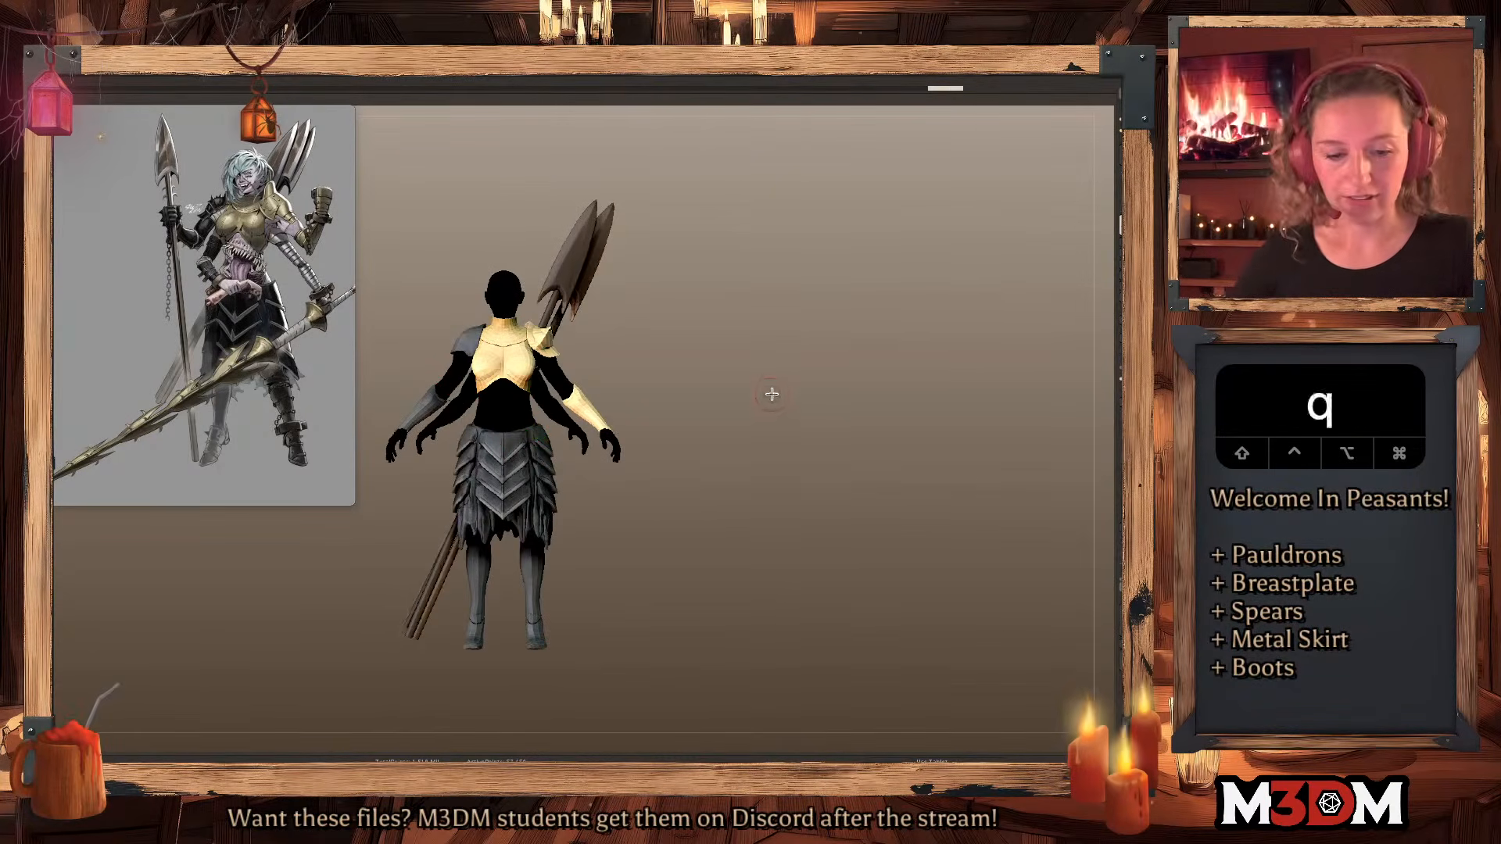
{"action": "key", "text": "super+z"}
{"action": "key", "text": "super+z"}
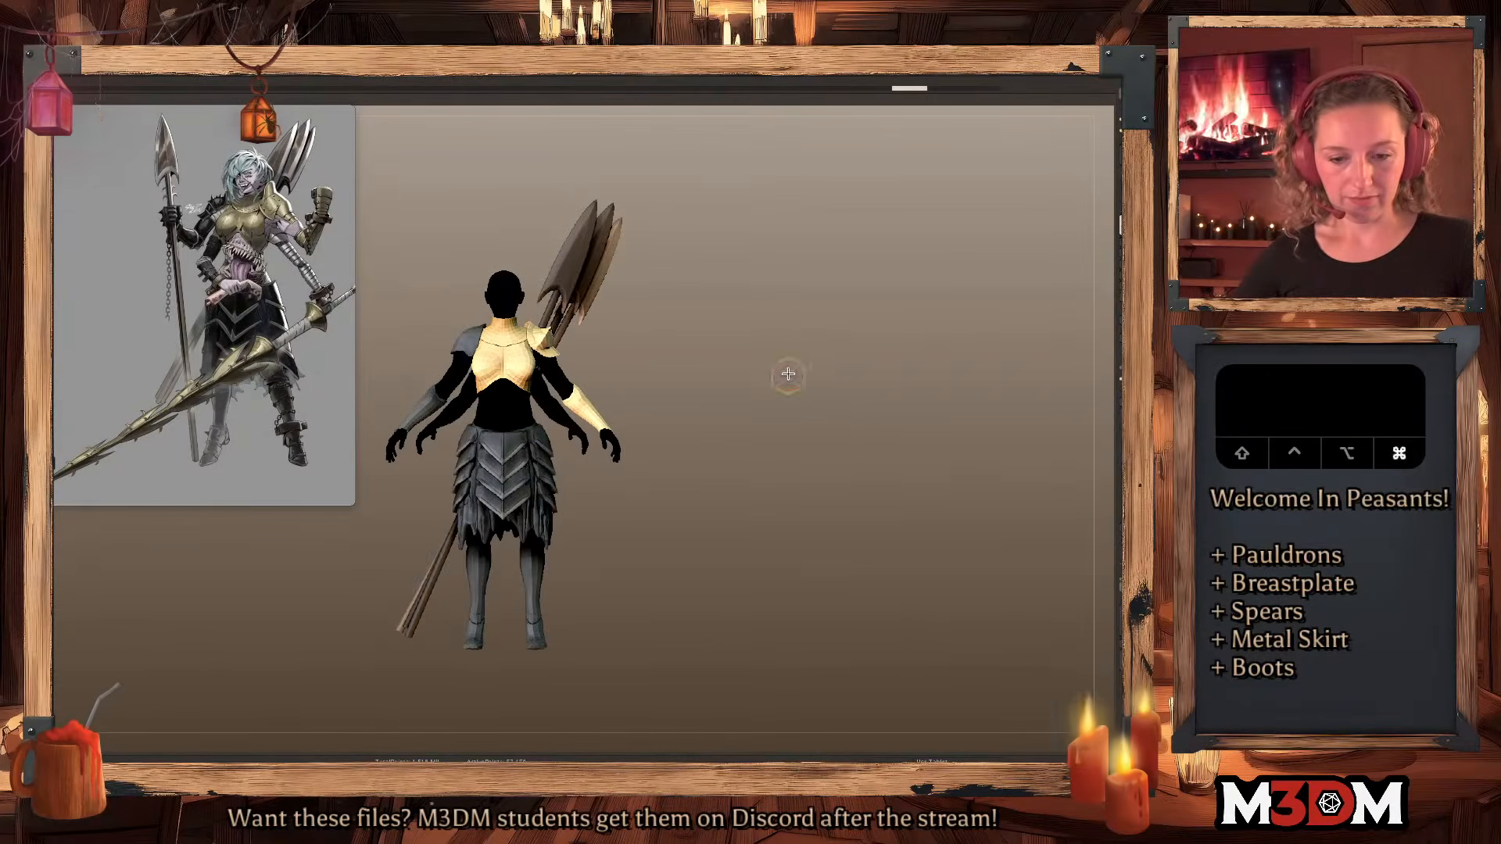
Resize the brush and pull the tip of a rear spear up into a longer point.
{"action": "key", "text": "space"}
{"action": "mouse_move", "coordinate": [100, 121]}
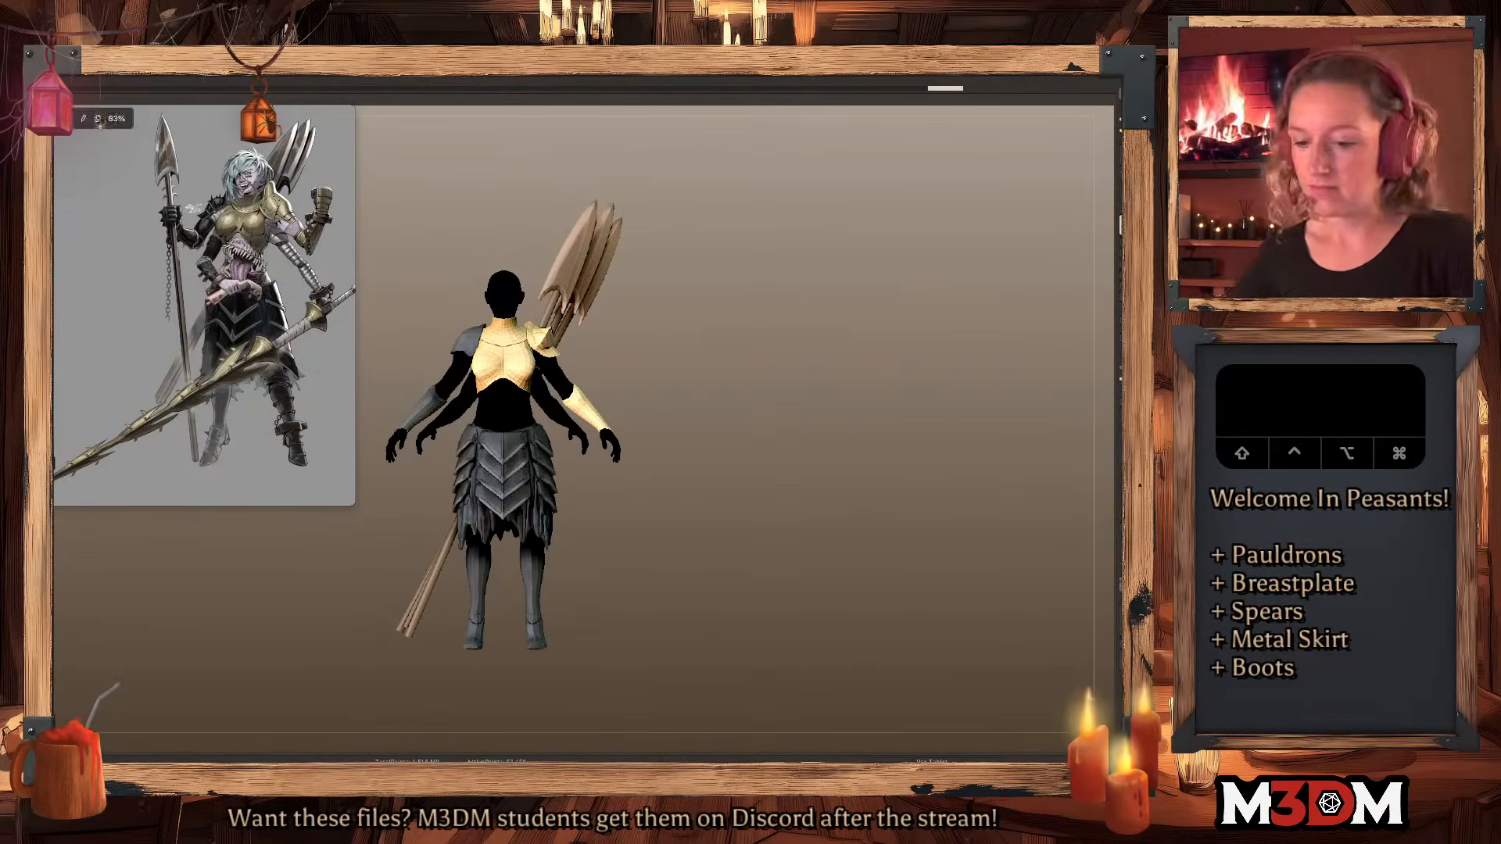
{"action": "left_click_drag", "start_coordinate": [616, 201], "coordinate": [622, 180]}
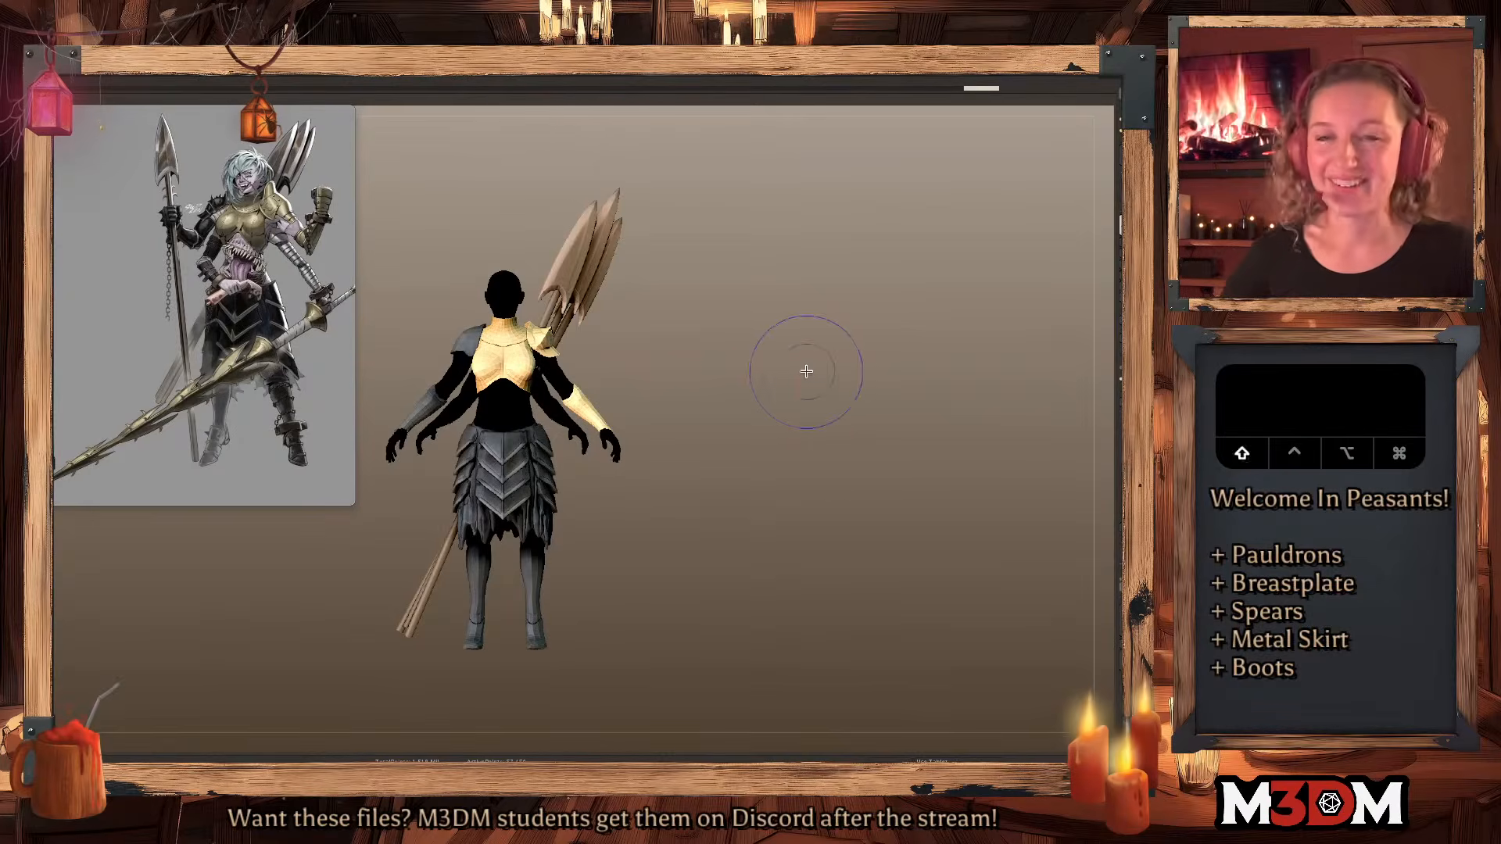
{"action": "left_click_drag", "start_coordinate": [805, 372], "coordinate": [871, 471], "text": "alt"}
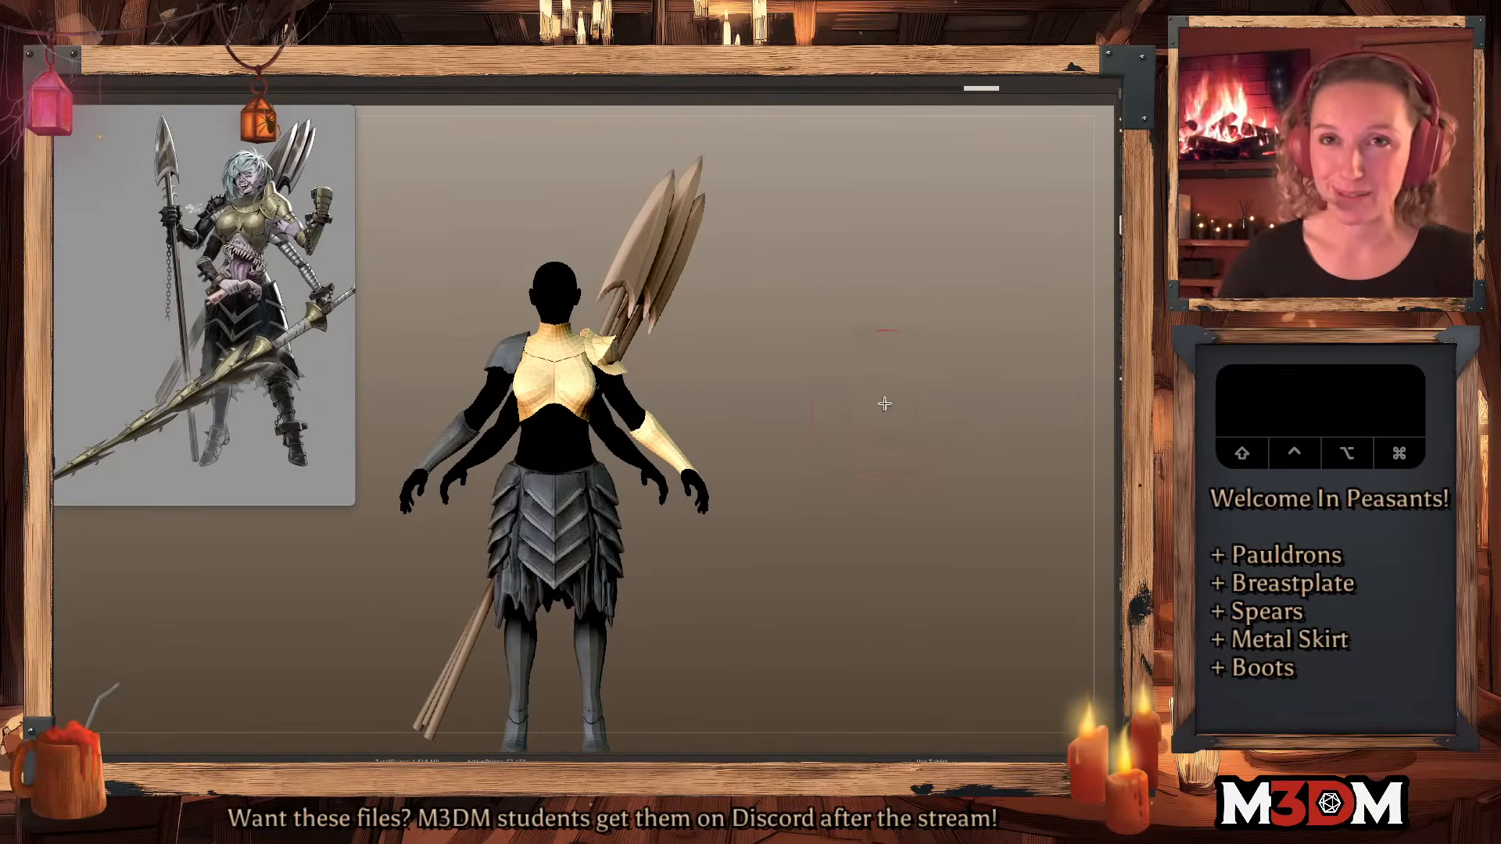
{"action": "left_click_drag", "start_coordinate": [876, 409], "coordinate": [876, 373], "text": "alt"}
Append a Ring3D mesh to the model and scale it down.
{"action": "key", "text": "F1"}
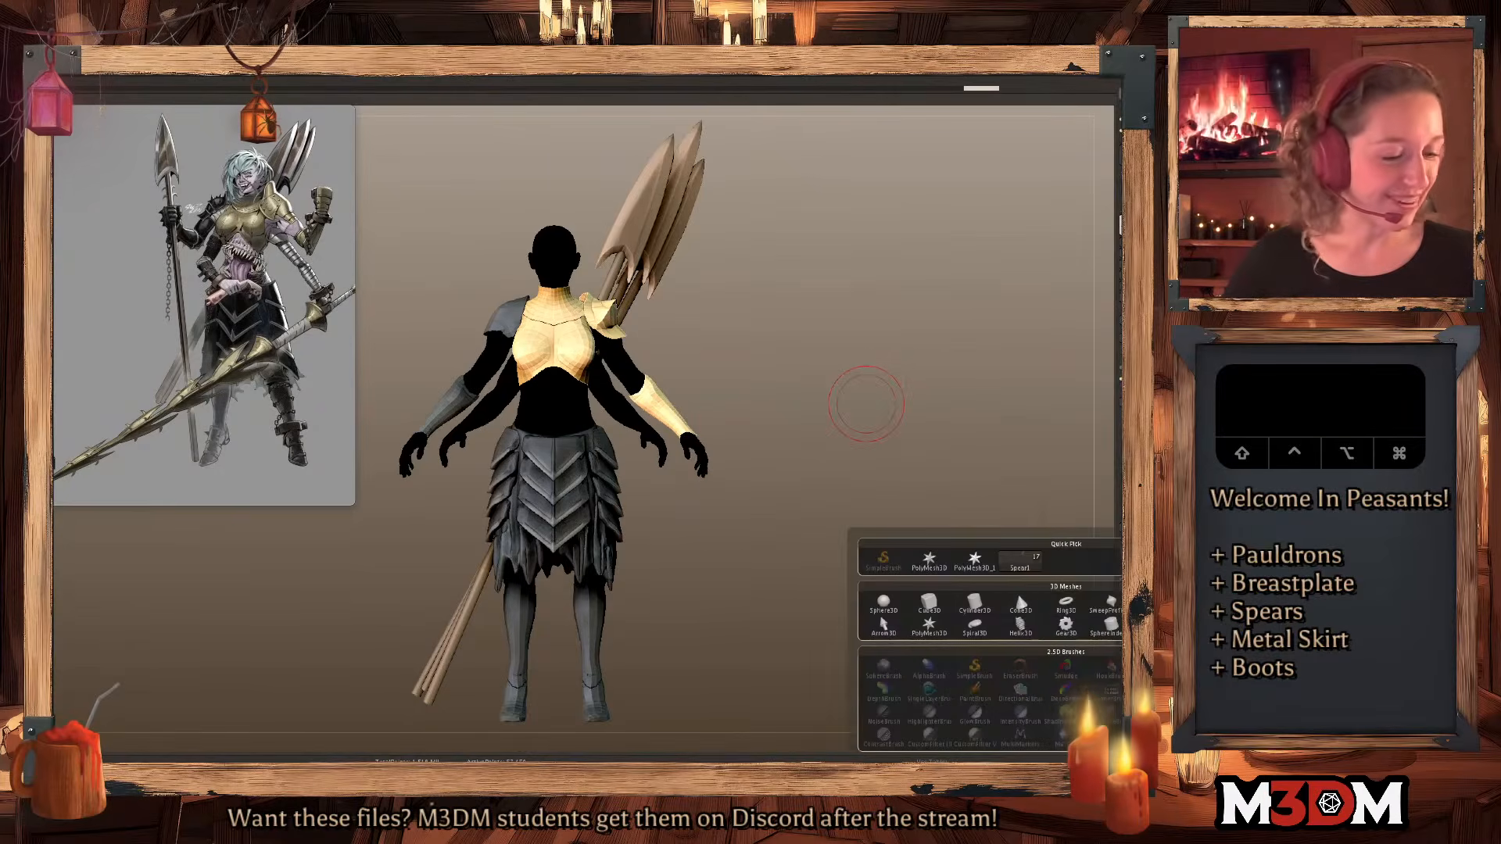
{"action": "left_click", "coordinate": [1065, 602]}
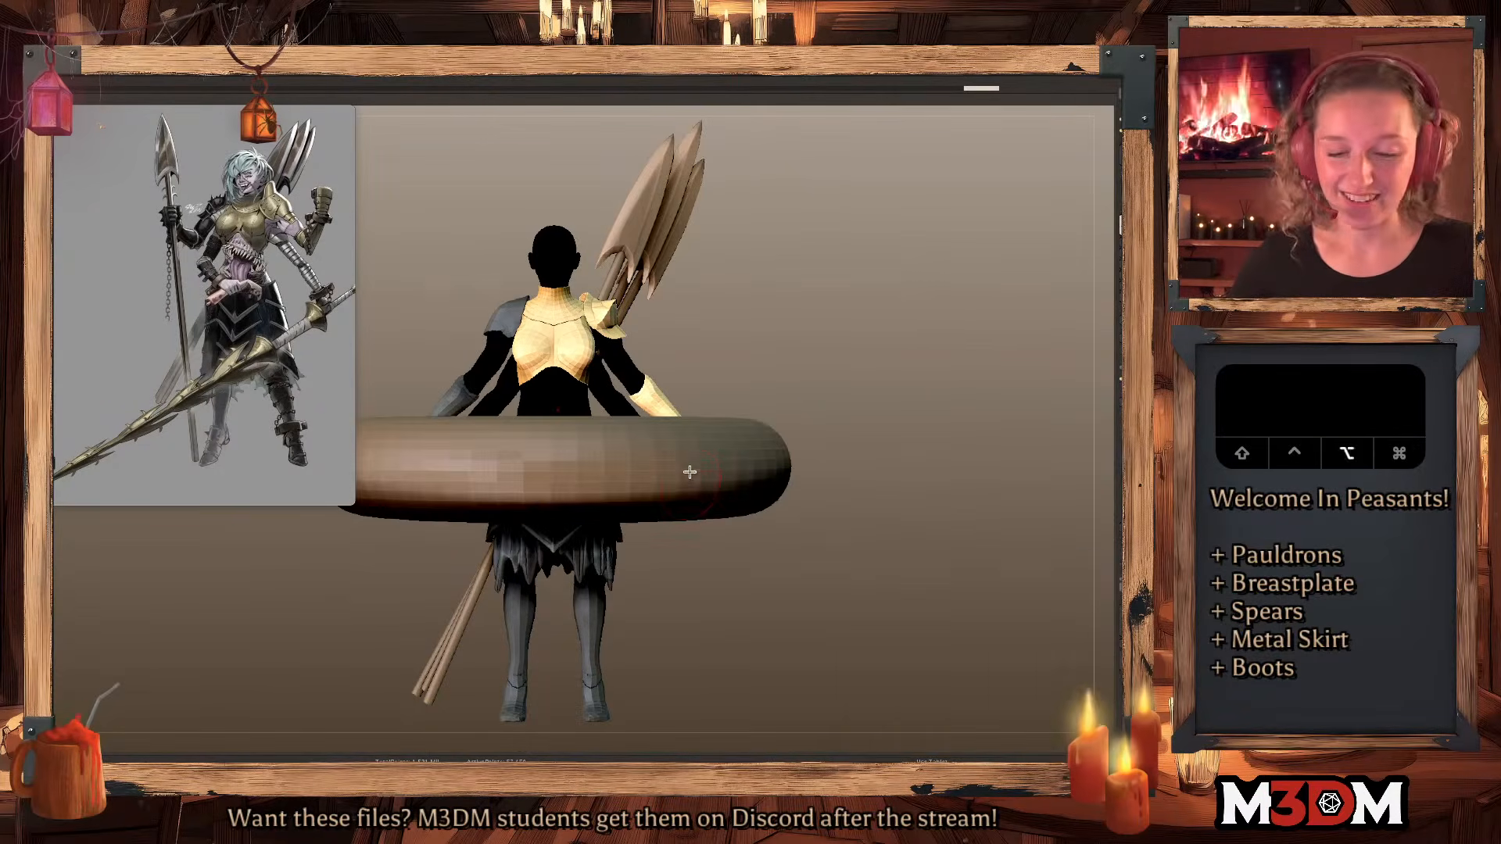
{"action": "key", "text": "f"}
{"action": "key", "text": "q"}
{"action": "key", "text": "w"}
{"action": "key", "text": "f"}
{"action": "left_click_drag", "start_coordinate": [570, 476], "coordinate": [331, 724]}
Place the small ring beside the character's lower leg and turn on its polyframe display.
{"action": "left_click_drag", "start_coordinate": [866, 404], "coordinate": [867, 284], "text": "alt"}
{"action": "left_click_drag", "start_coordinate": [613, 317], "coordinate": [727, 517]}
{"action": "key", "text": "q"}
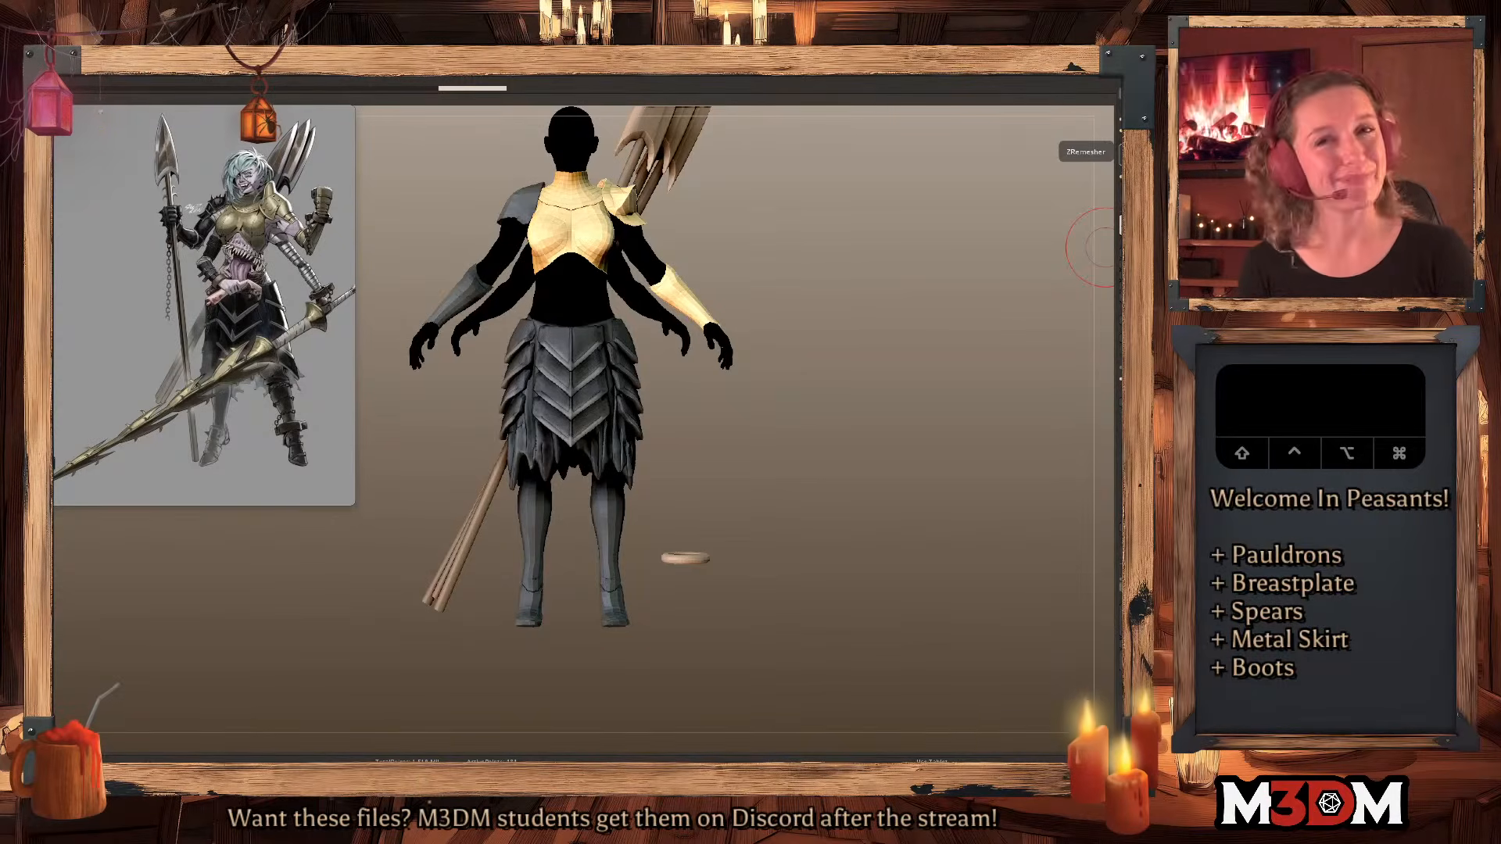
{"action": "key", "text": "shift+f"}
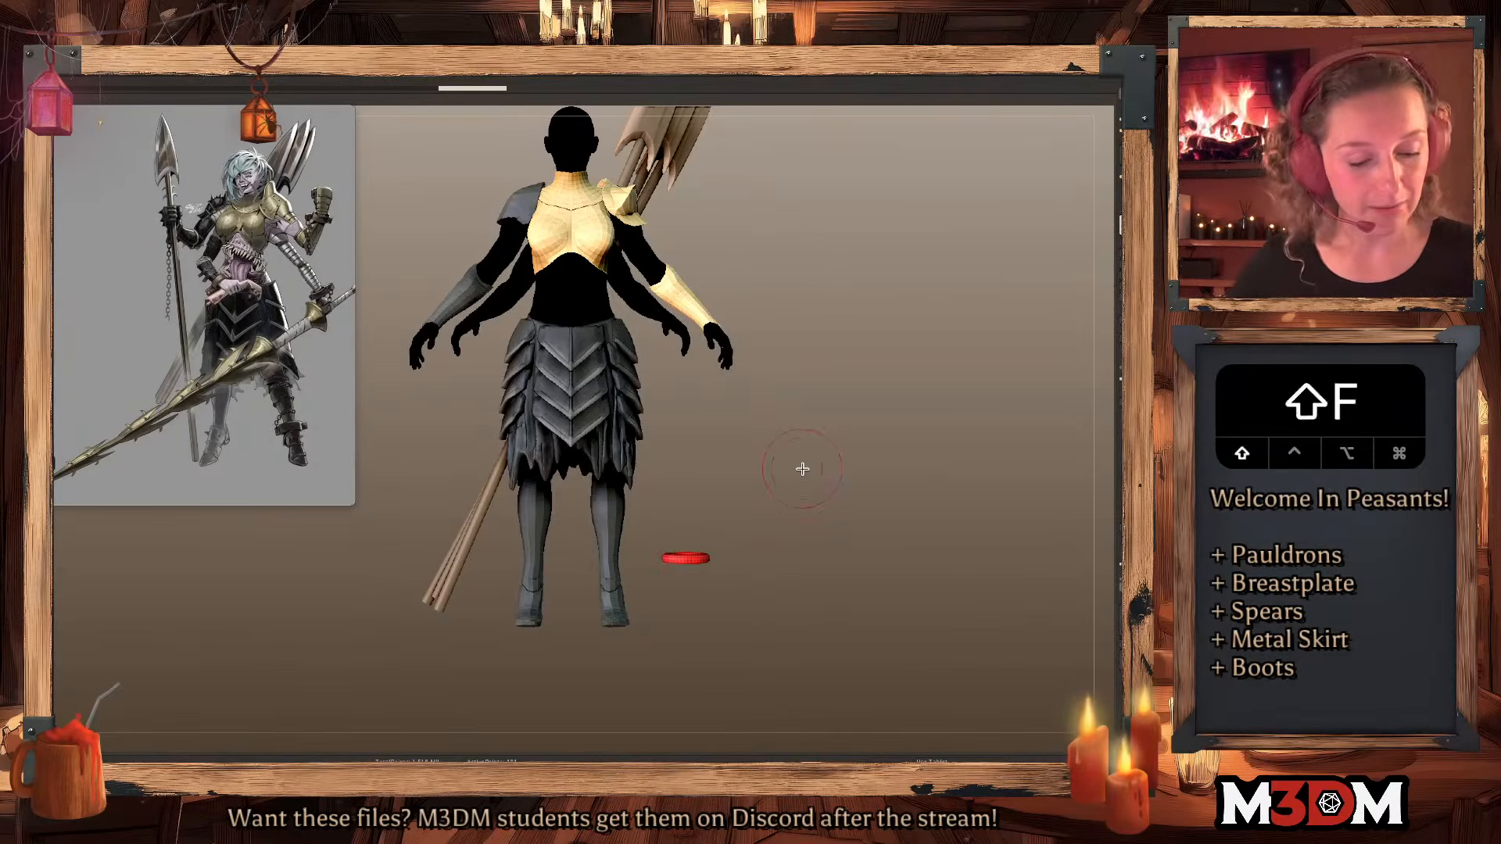
Turn off the ring's polyframe display, move the ring onto the character's lower leg above the foot, and sample a grey color.
{"action": "key", "text": "shift+f"}
{"action": "key", "text": "q"}
{"action": "key", "text": "w"}
{"action": "left_click", "coordinate": [689, 495]}
{"action": "left_click_drag", "start_coordinate": [692, 504], "coordinate": [693, 498]}
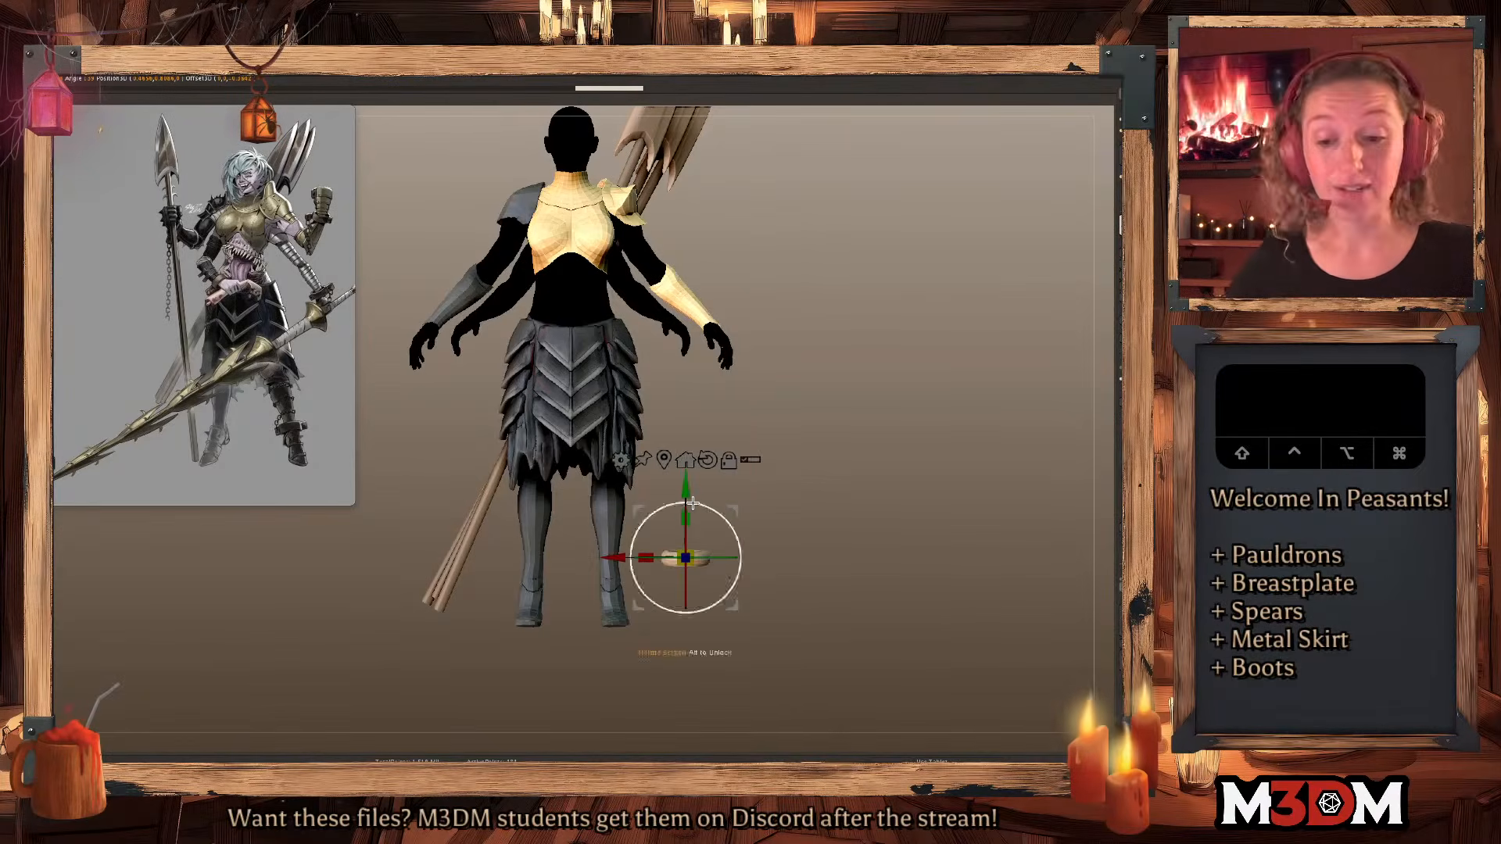
{"action": "key", "text": "q"}
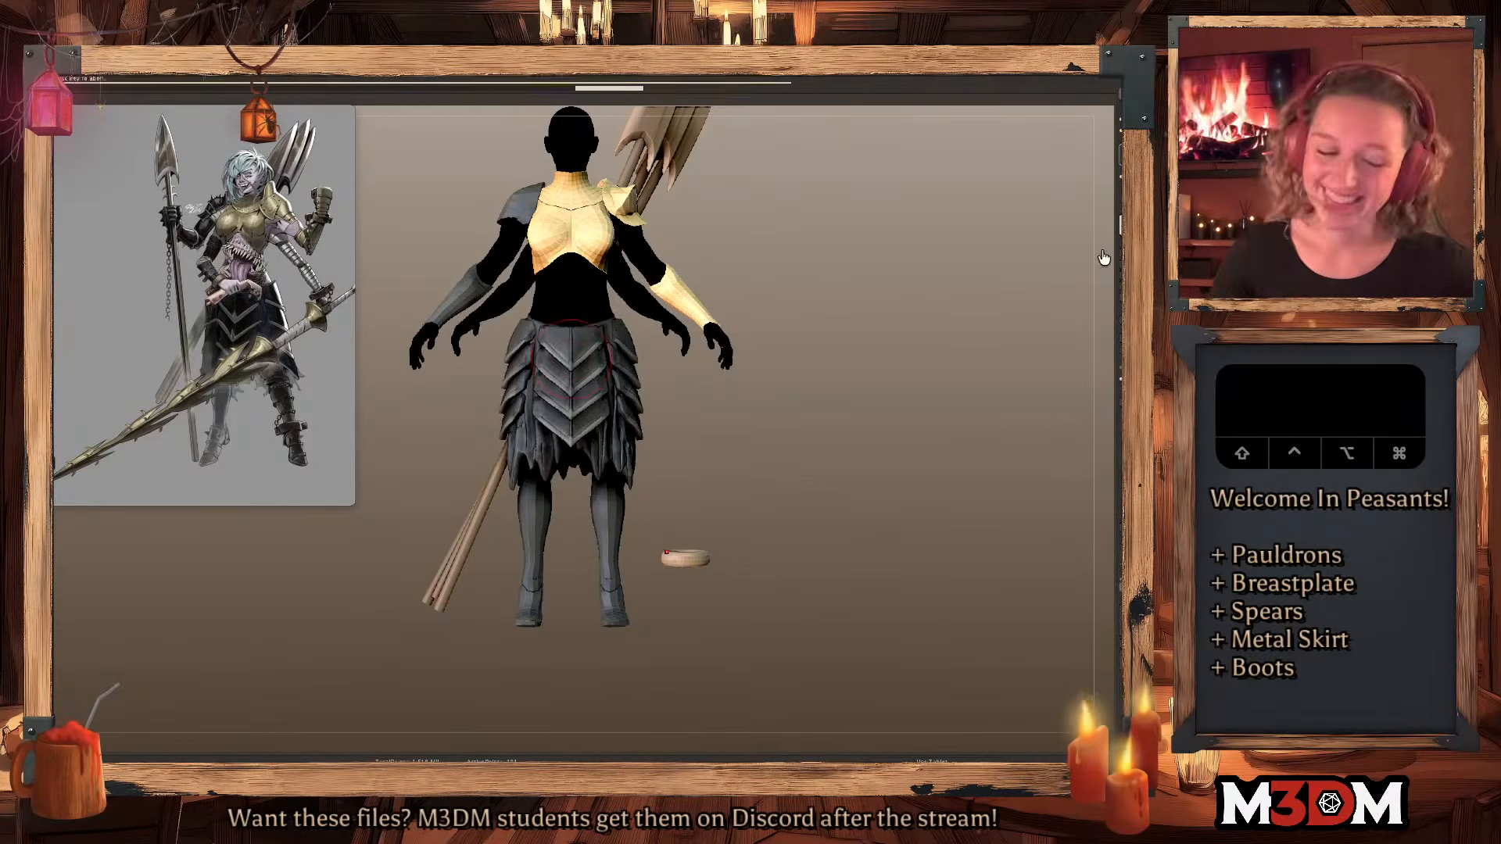
{"action": "key", "text": "q"}
{"action": "key", "text": "w"}
{"action": "left_click_drag", "start_coordinate": [733, 512], "coordinate": [663, 529]}
{"action": "key", "text": "q"}
{"action": "key", "text": "c"}
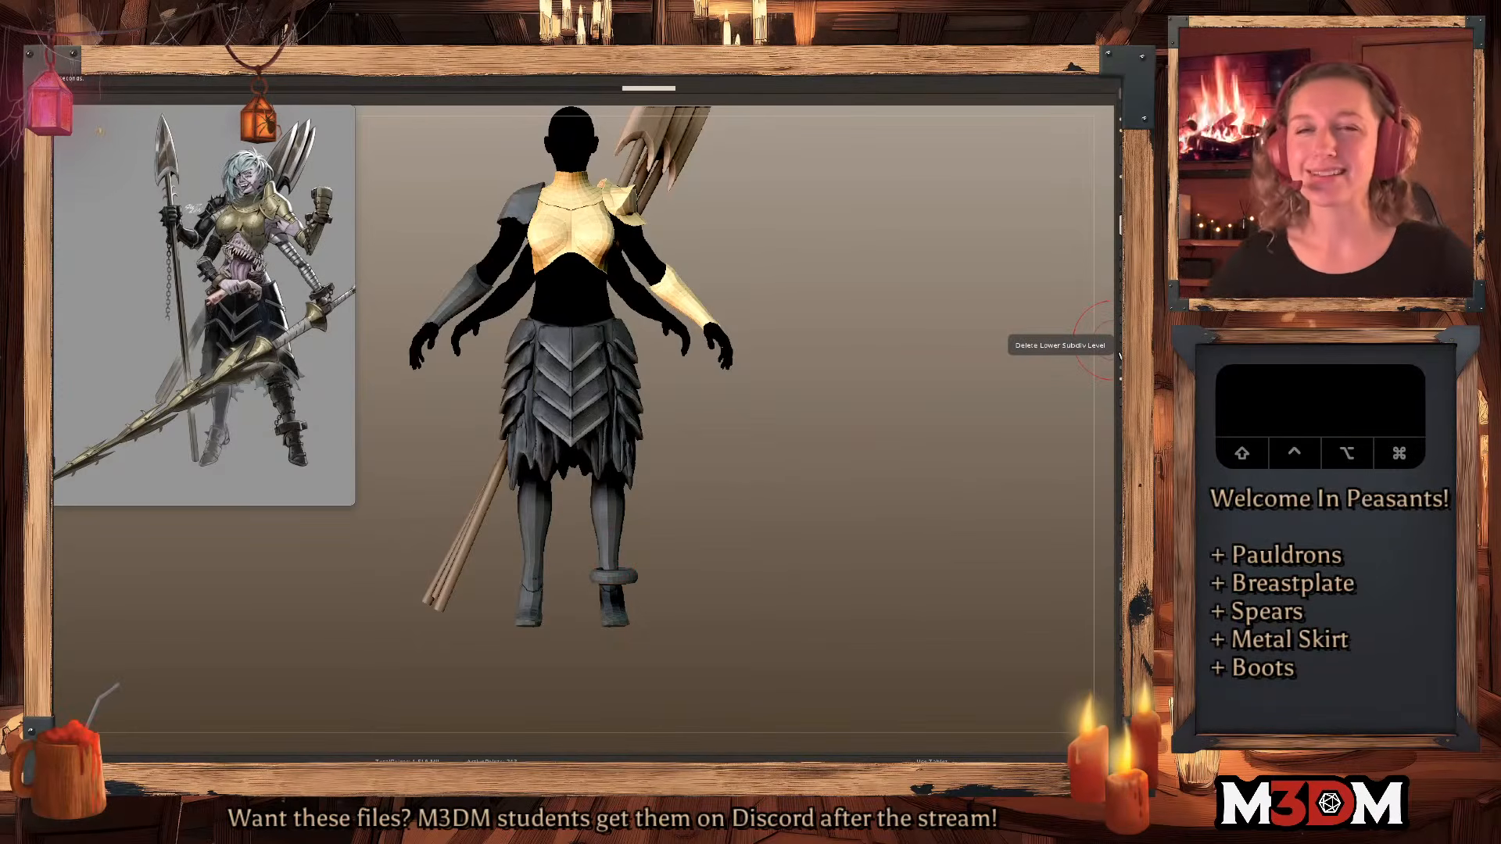
Center the ring around the ankle, correcting its position from more than one viewing angle.
{"action": "left_click", "coordinate": [888, 458]}
{"action": "left_click_drag", "start_coordinate": [888, 458], "coordinate": [882, 472], "text": "shift"}
{"action": "key", "text": "q"}
{"action": "key", "text": "w"}
{"action": "left_click_drag", "start_coordinate": [544, 574], "coordinate": [566, 574]}
{"action": "key", "text": "q"}
{"action": "mouse_move", "coordinate": [866, 511]}
{"action": "left_mouse_down"}
{"action": "mouse_move", "coordinate": [880, 507]}
{"action": "mouse_move", "coordinate": [813, 524]}
{"action": "left_mouse_up"}
{"action": "key", "text": "q"}
{"action": "key", "text": "w"}
{"action": "left_click_drag", "start_coordinate": [685, 526], "coordinate": [679, 528]}
{"action": "key", "text": "q"}
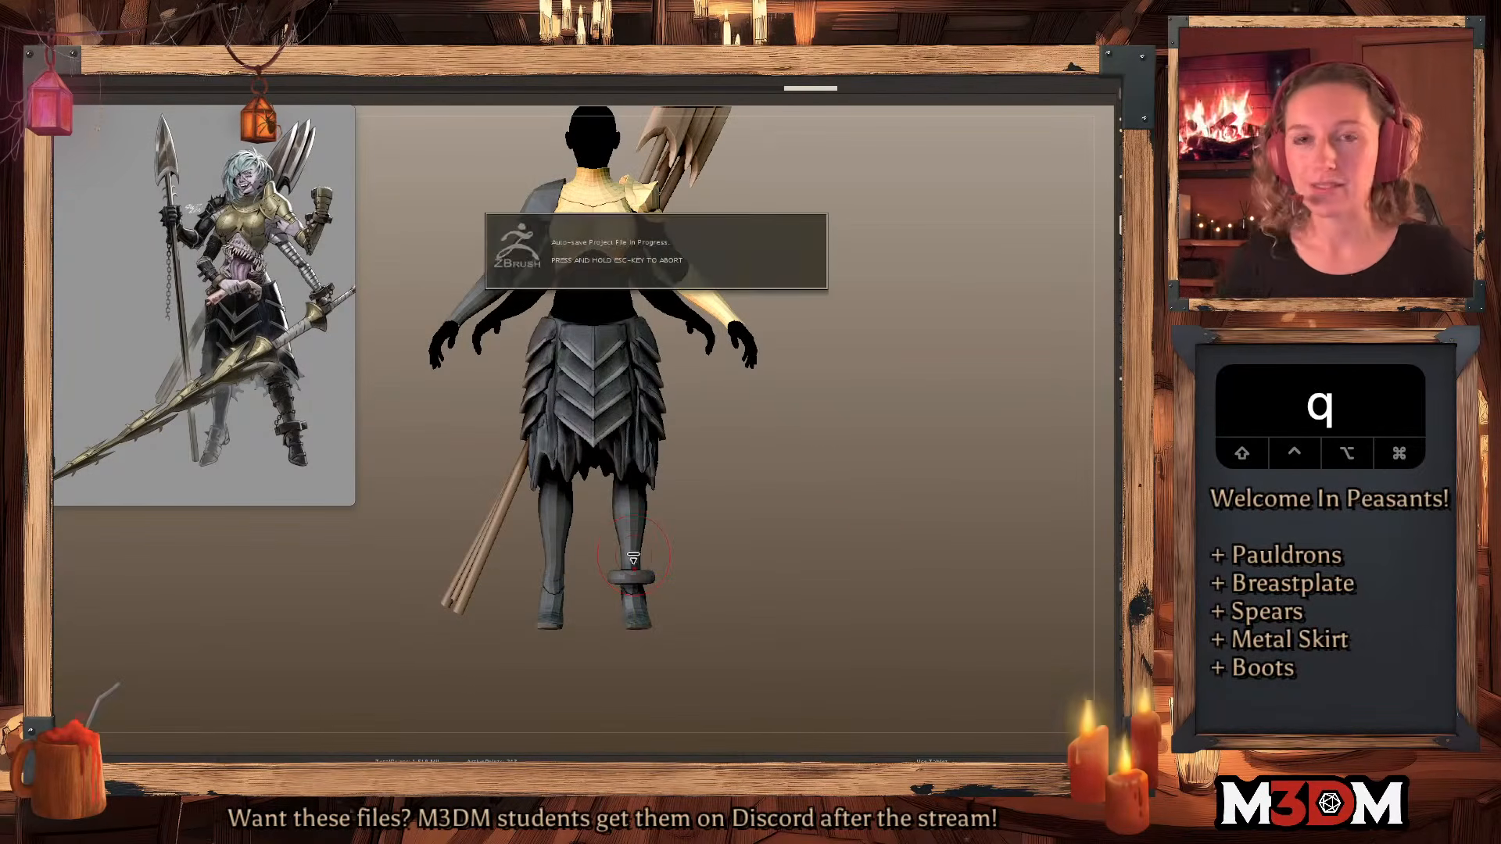
Adjust the ring's scale and tilt so it wraps around the ankle like a cuff.
{"action": "left_click_drag", "start_coordinate": [825, 494], "coordinate": [766, 531], "text": "alt"}
{"action": "key", "text": "q"}
{"action": "key", "text": "w"}
{"action": "left_click_drag", "start_coordinate": [574, 615], "coordinate": [576, 615]}
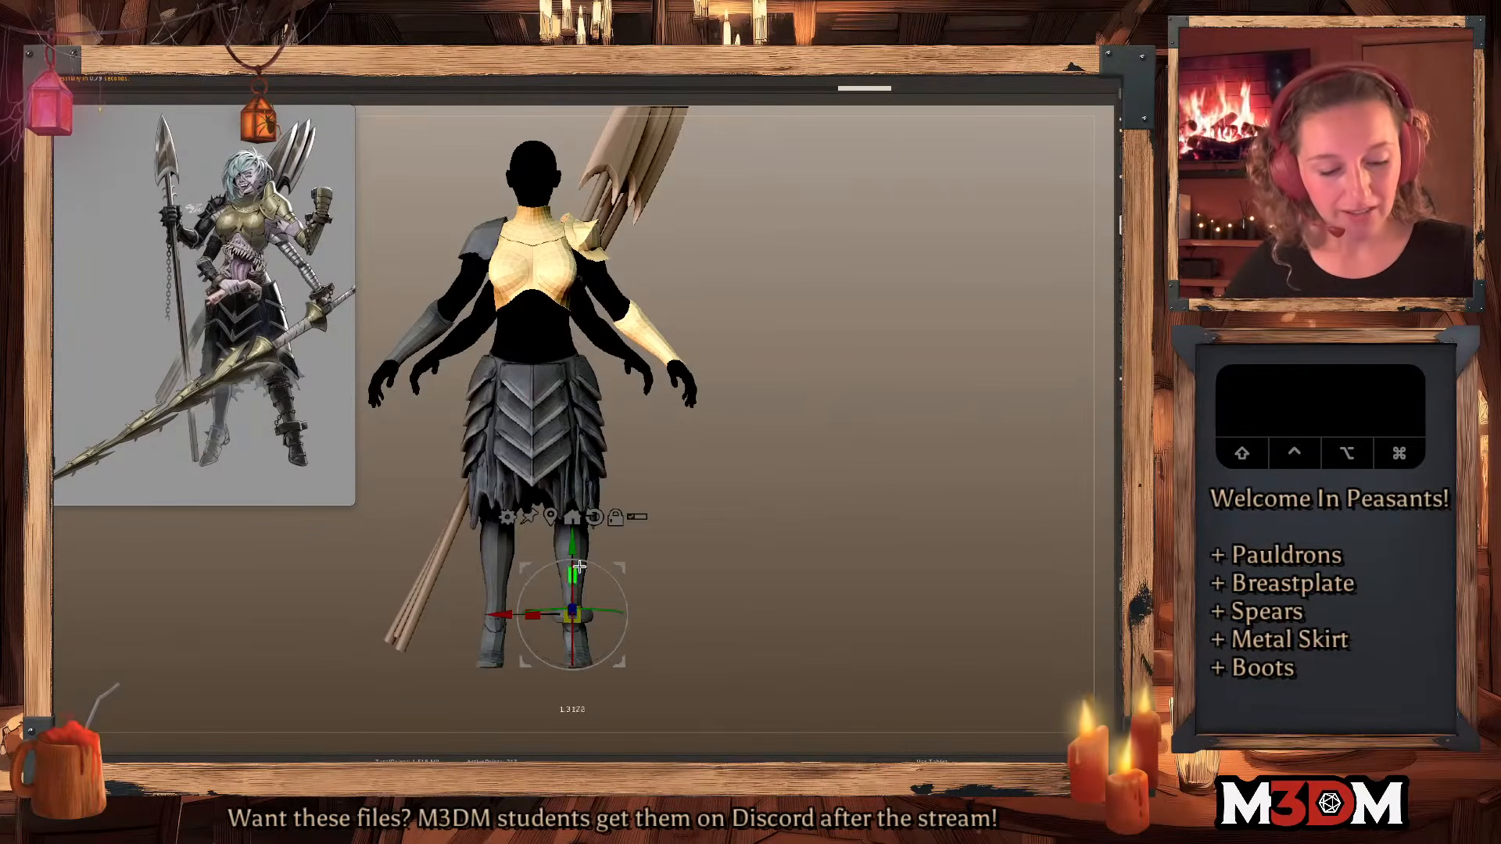
{"action": "key", "text": "q"}
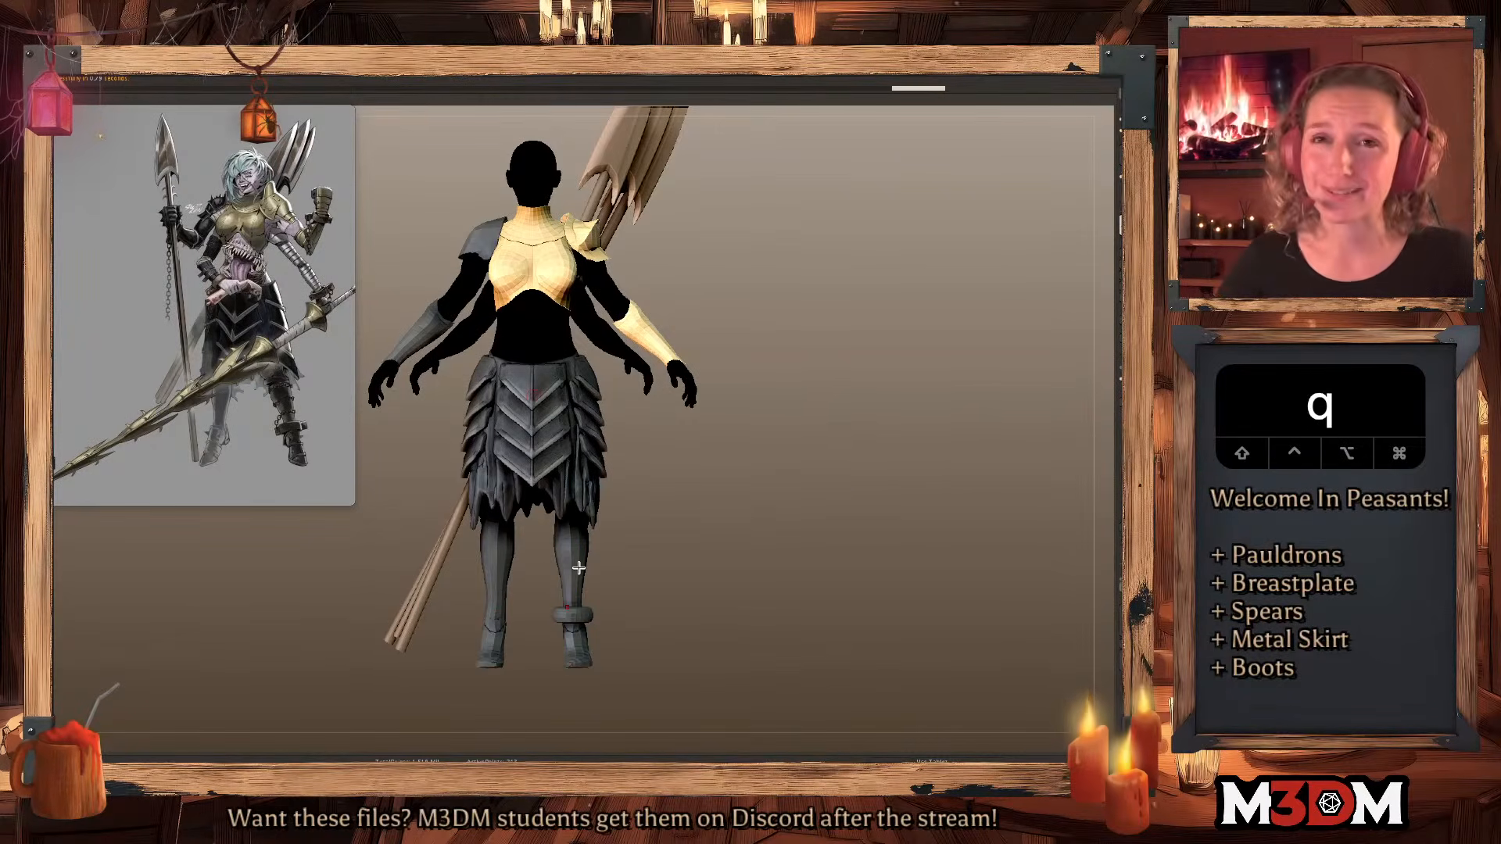
{"action": "key", "text": "q"}
{"action": "key", "text": "w"}
{"action": "key", "text": "q"}
{"action": "left_click_drag", "start_coordinate": [721, 523], "coordinate": [810, 514]}
{"action": "key", "text": "q"}
{"action": "key", "text": "w"}
{"action": "left_click_drag", "start_coordinate": [623, 574], "coordinate": [618, 576]}
{"action": "key", "text": "q"}
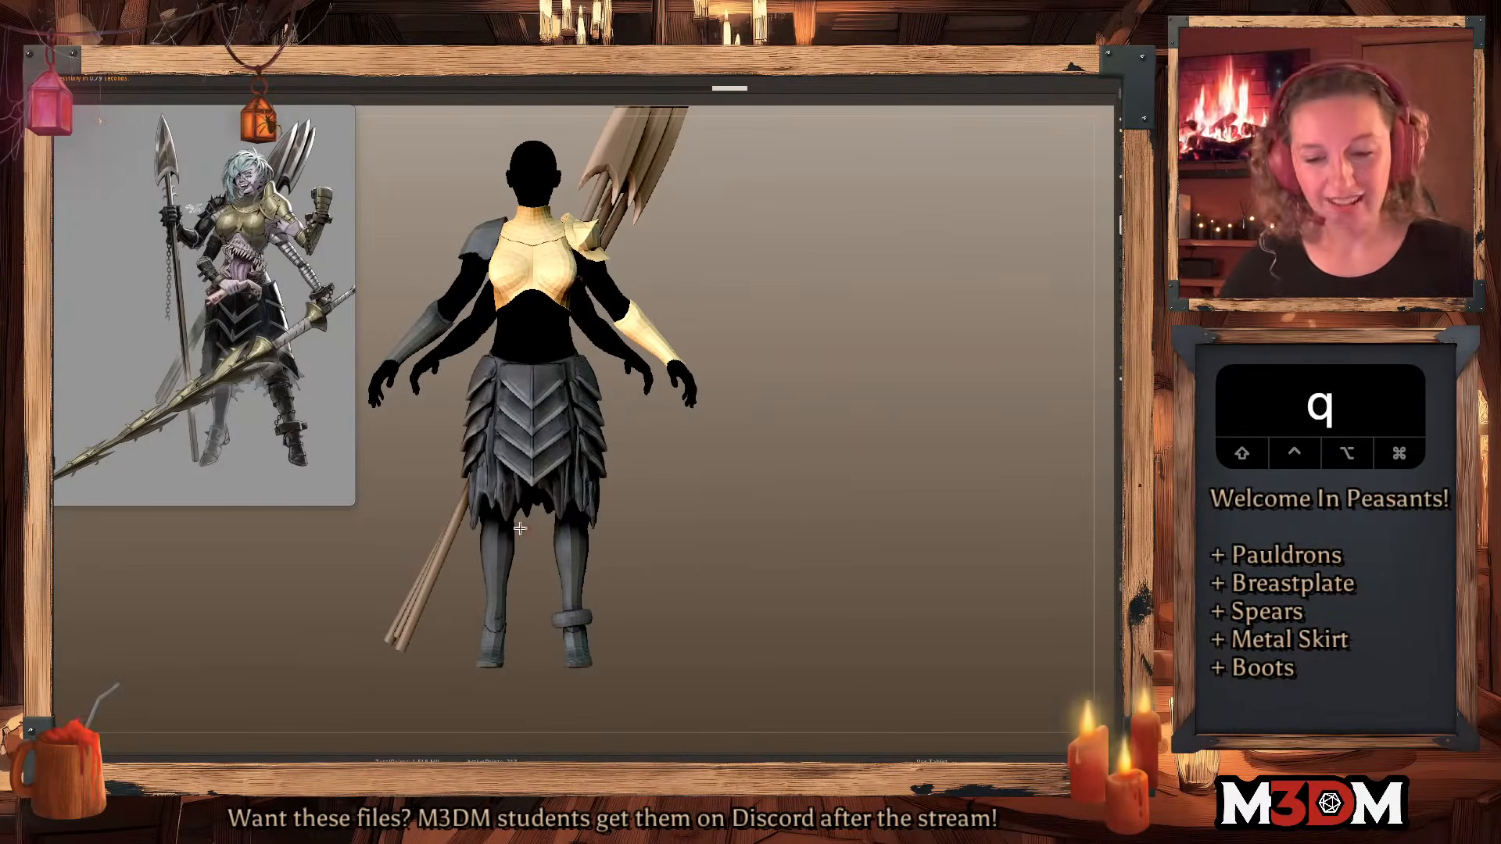
Enlarge the reference image to examine the warrior's boots and cuffs, and shrink it back to a small overlay.
{"action": "left_click_drag", "start_coordinate": [353, 504], "coordinate": [551, 798]}
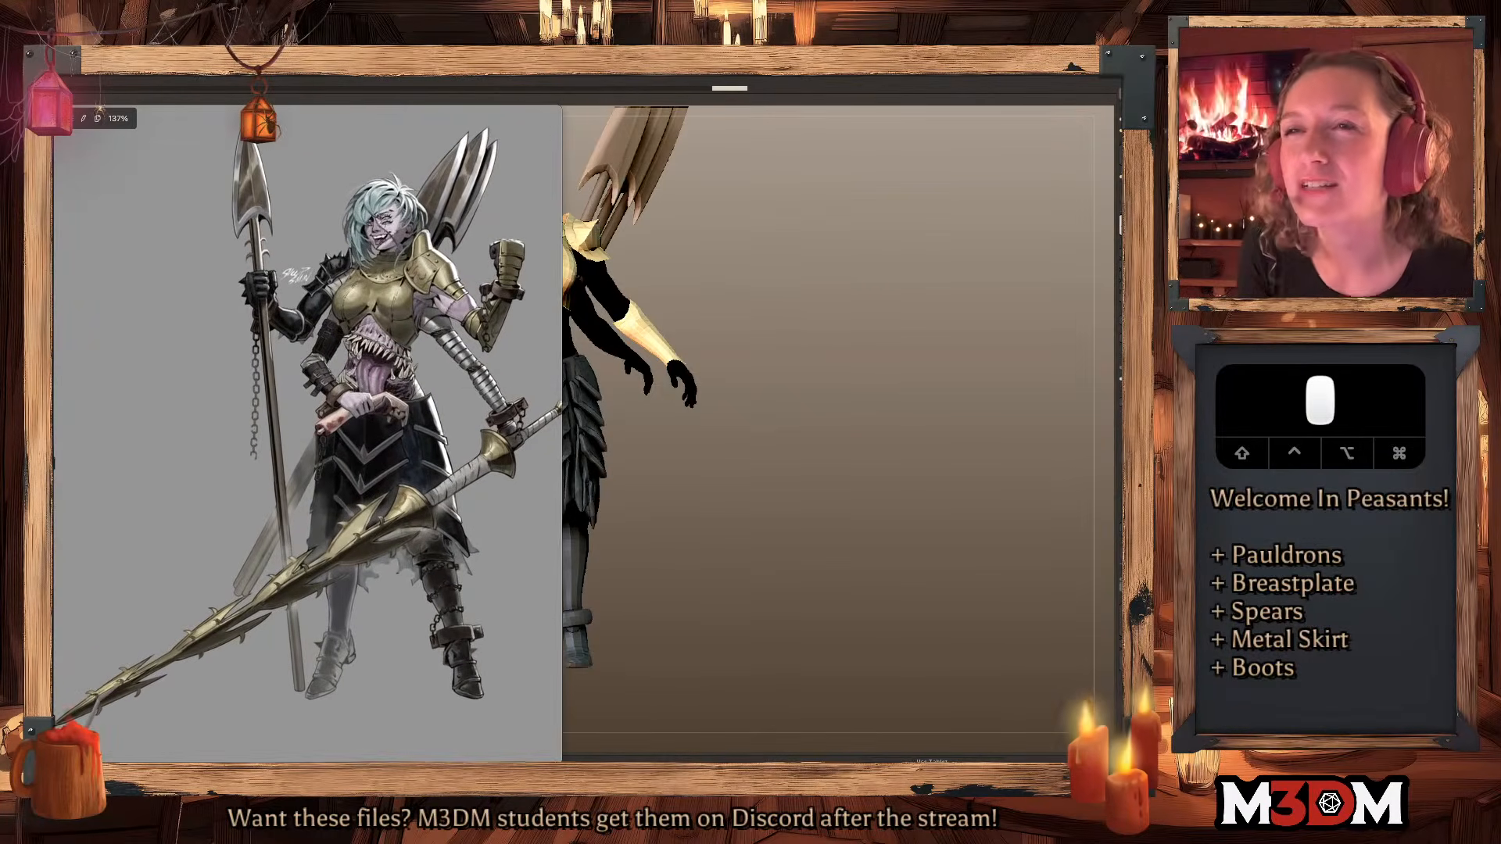
{"action": "left_click_drag", "start_coordinate": [562, 762], "coordinate": [319, 461]}
{"action": "key", "text": "space"}
Reset the orientation of the ankle ring's transform gizmo and recolor the ring brown.
{"action": "key", "text": "shift+f"}
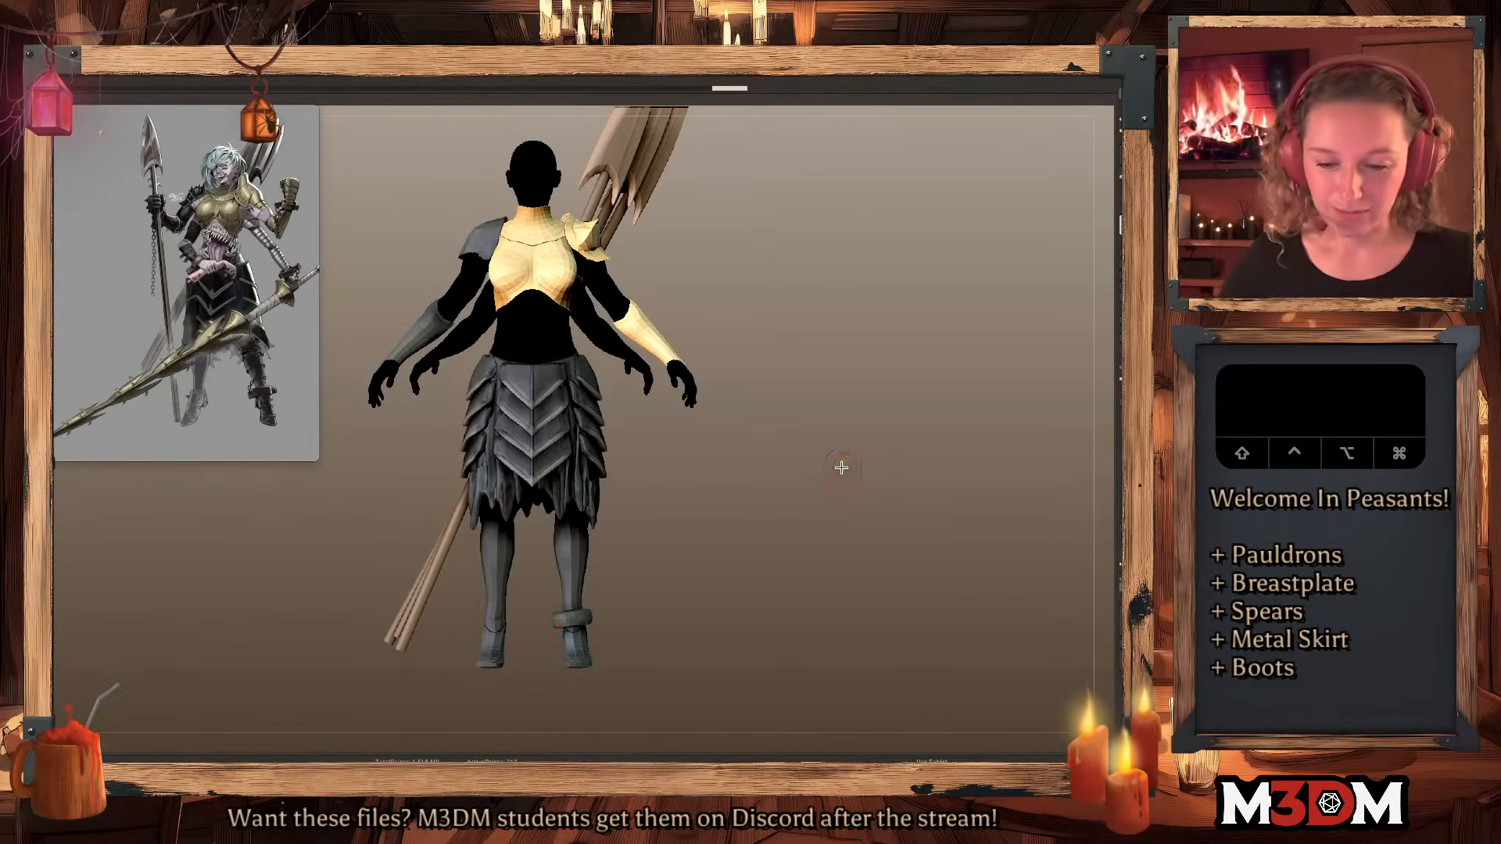
{"action": "key", "text": "q"}
{"action": "key", "text": "w"}
{"action": "left_click", "coordinate": [593, 520]}
{"action": "left_click", "coordinate": [618, 579]}
{"action": "key", "text": "q"}
{"action": "key", "text": "space"}
{"action": "key", "text": "c"}
{"action": "key", "text": "space"}
{"action": "left_click", "coordinate": [784, 480]}
{"action": "key", "text": "shift+f"}
{"action": "key", "text": "shift+f"}
{"action": "key", "text": "q"}
{"action": "key", "text": "w"}
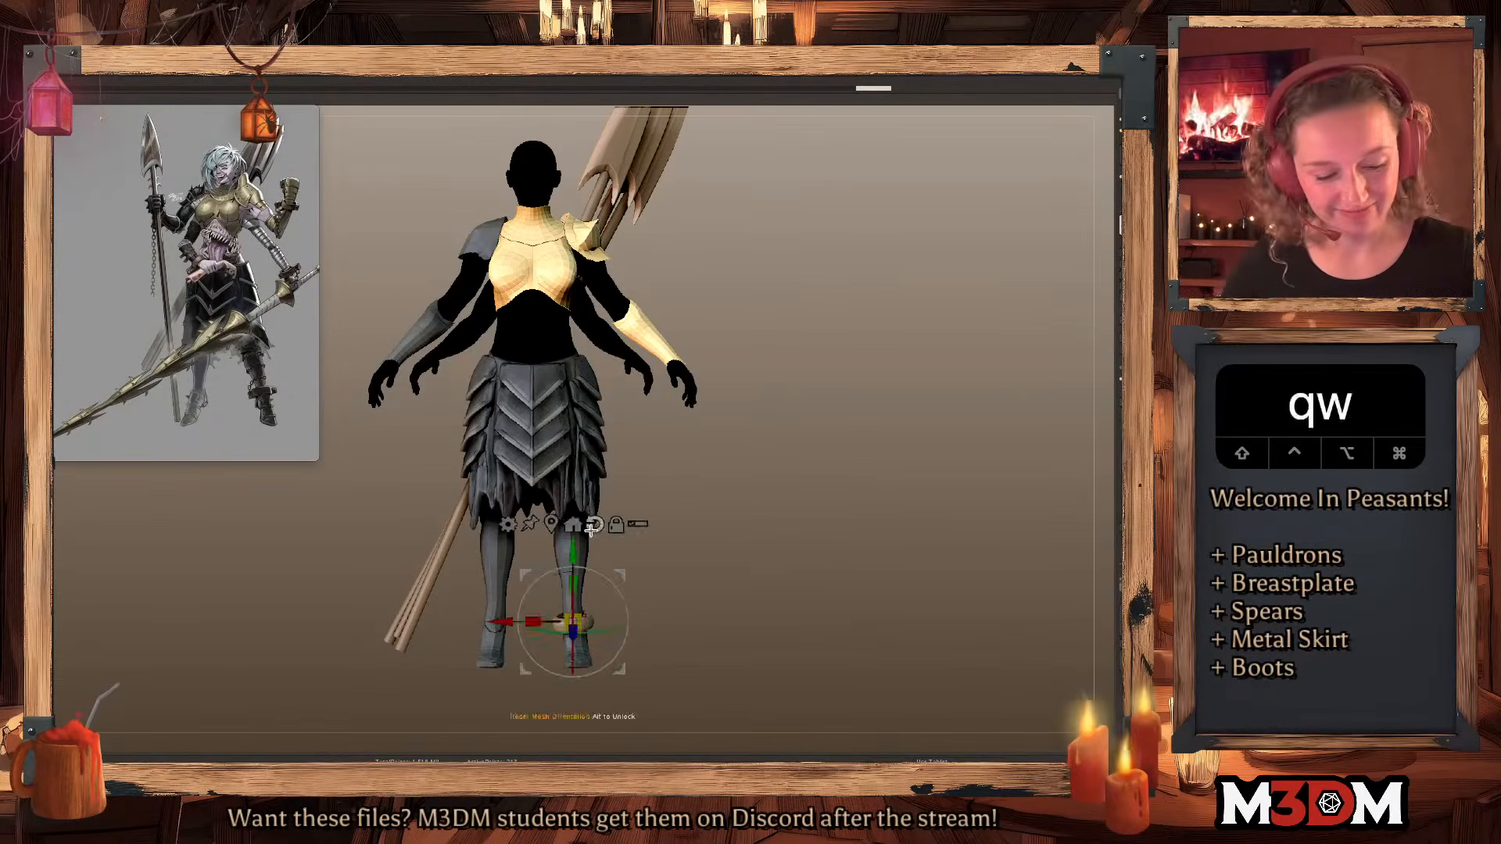
Duplicate the ankle ring and place the copy around the wrist of the gold-armored forearm, checking it from the side.
{"action": "left_click_drag", "start_coordinate": [624, 576], "coordinate": [622, 517], "text": "ctrl"}
{"action": "left_click_drag", "start_coordinate": [649, 520], "coordinate": [716, 308]}
{"action": "key", "text": "q"}
{"action": "left_click_drag", "start_coordinate": [854, 336], "coordinate": [737, 386]}
{"action": "key", "text": "w"}
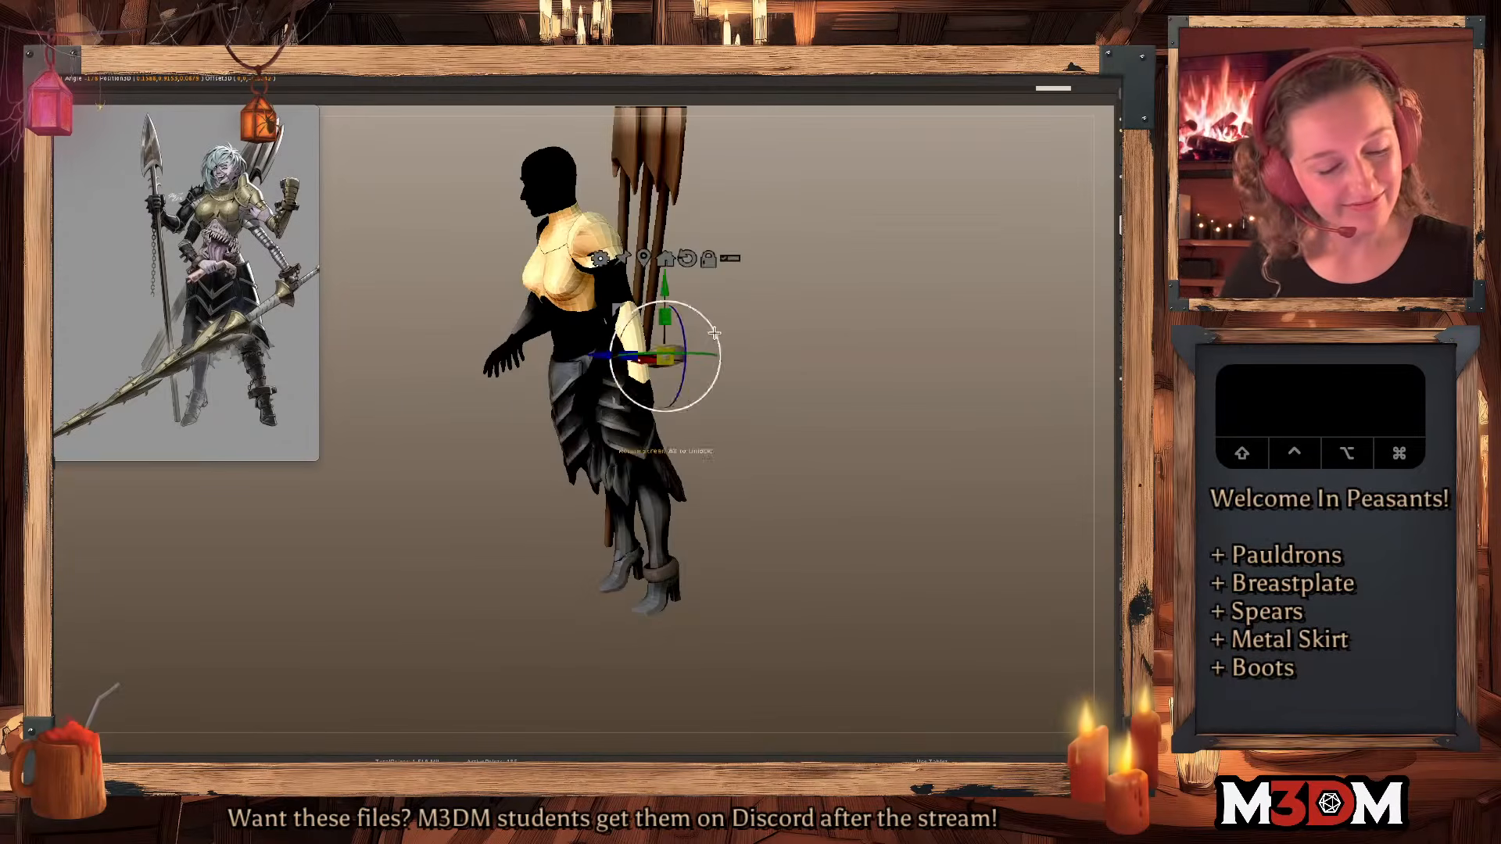
{"action": "key", "text": "q"}
{"action": "left_click_drag", "start_coordinate": [837, 359], "coordinate": [854, 348]}
{"action": "key", "text": "w"}
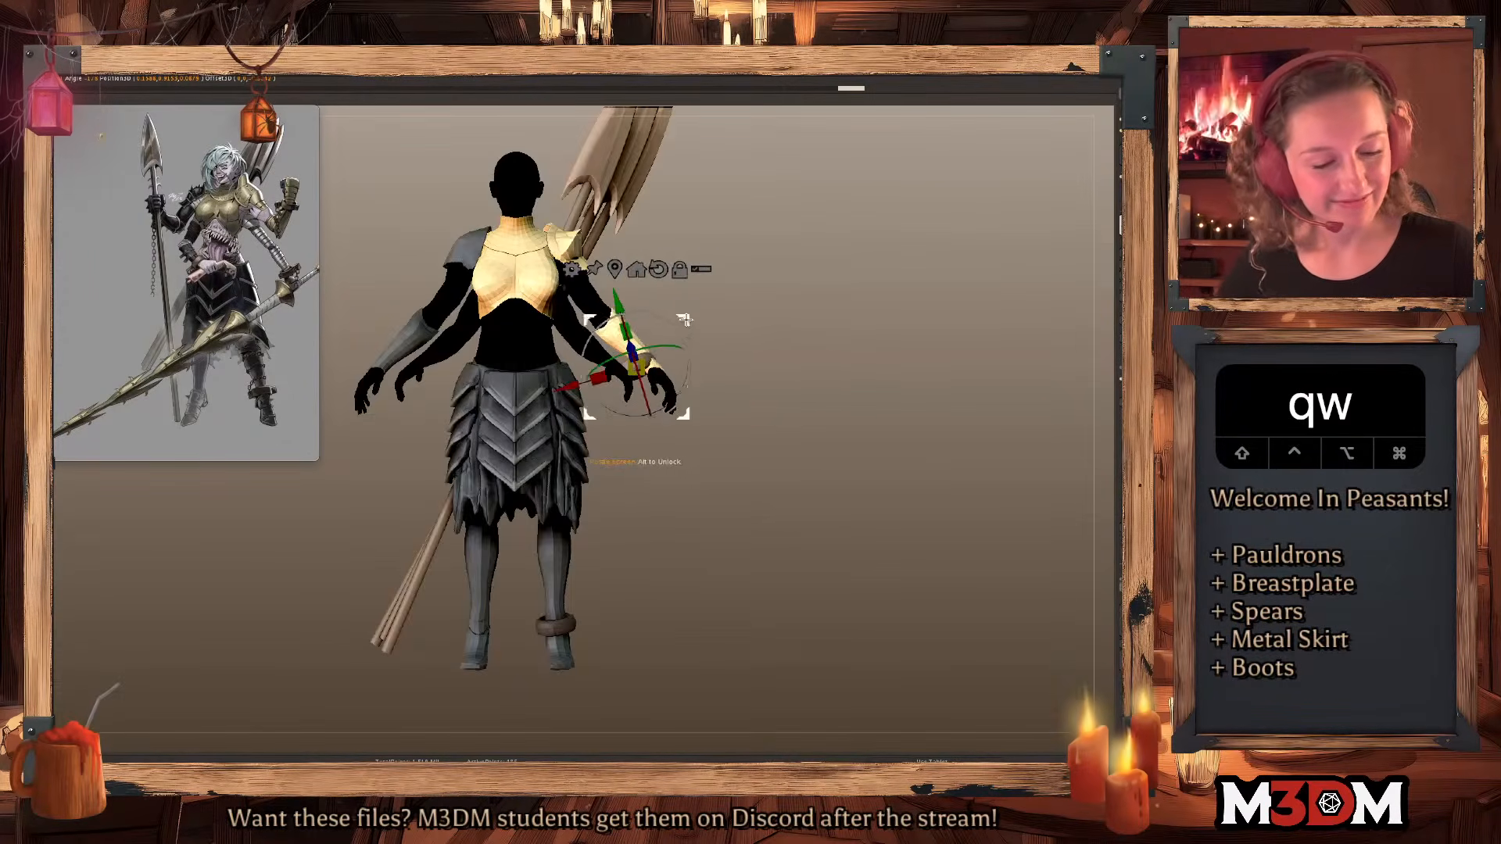
{"action": "key", "text": "q"}
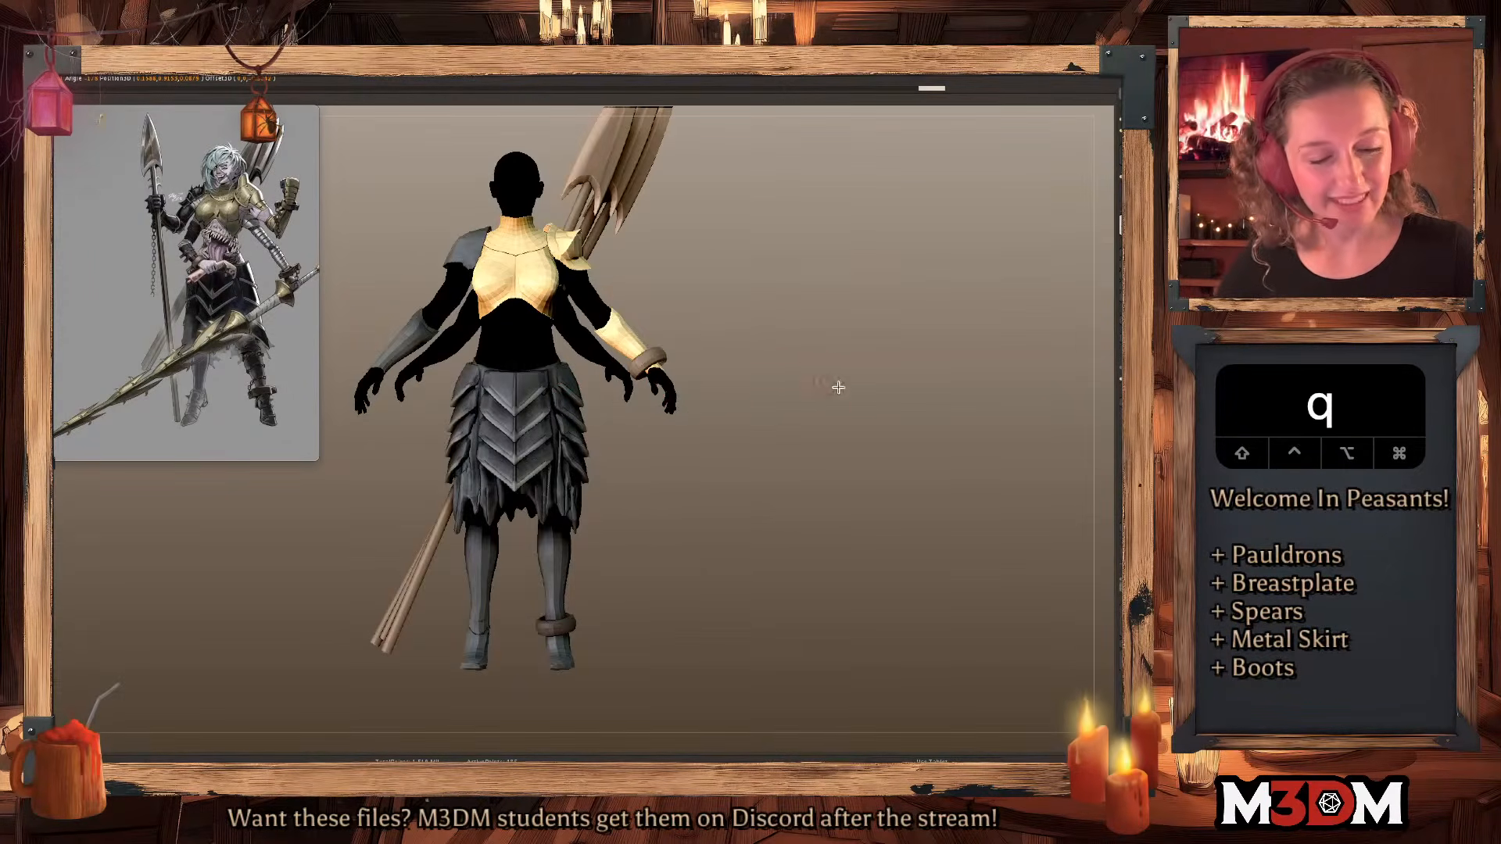
Fine-tune the fit of the wrist ring on the gold forearm guard and undo the last change.
{"action": "key", "text": "q"}
{"action": "key", "text": "w"}
{"action": "key", "text": "q"}
{"action": "key", "text": "q"}
{"action": "key", "text": "w"}
{"action": "key", "text": "q"}
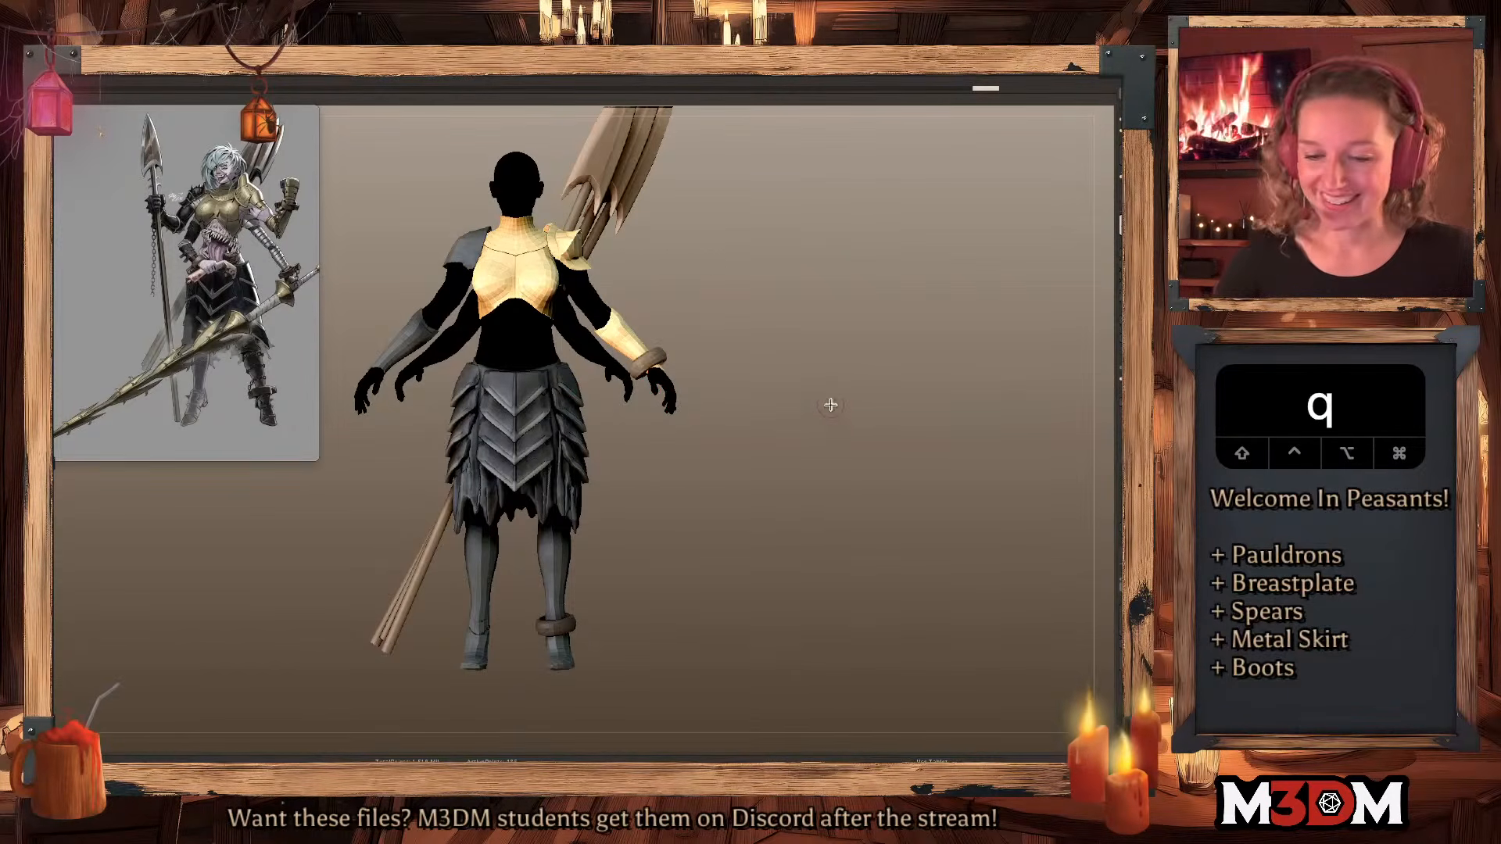
{"action": "key", "text": "shift+f"}
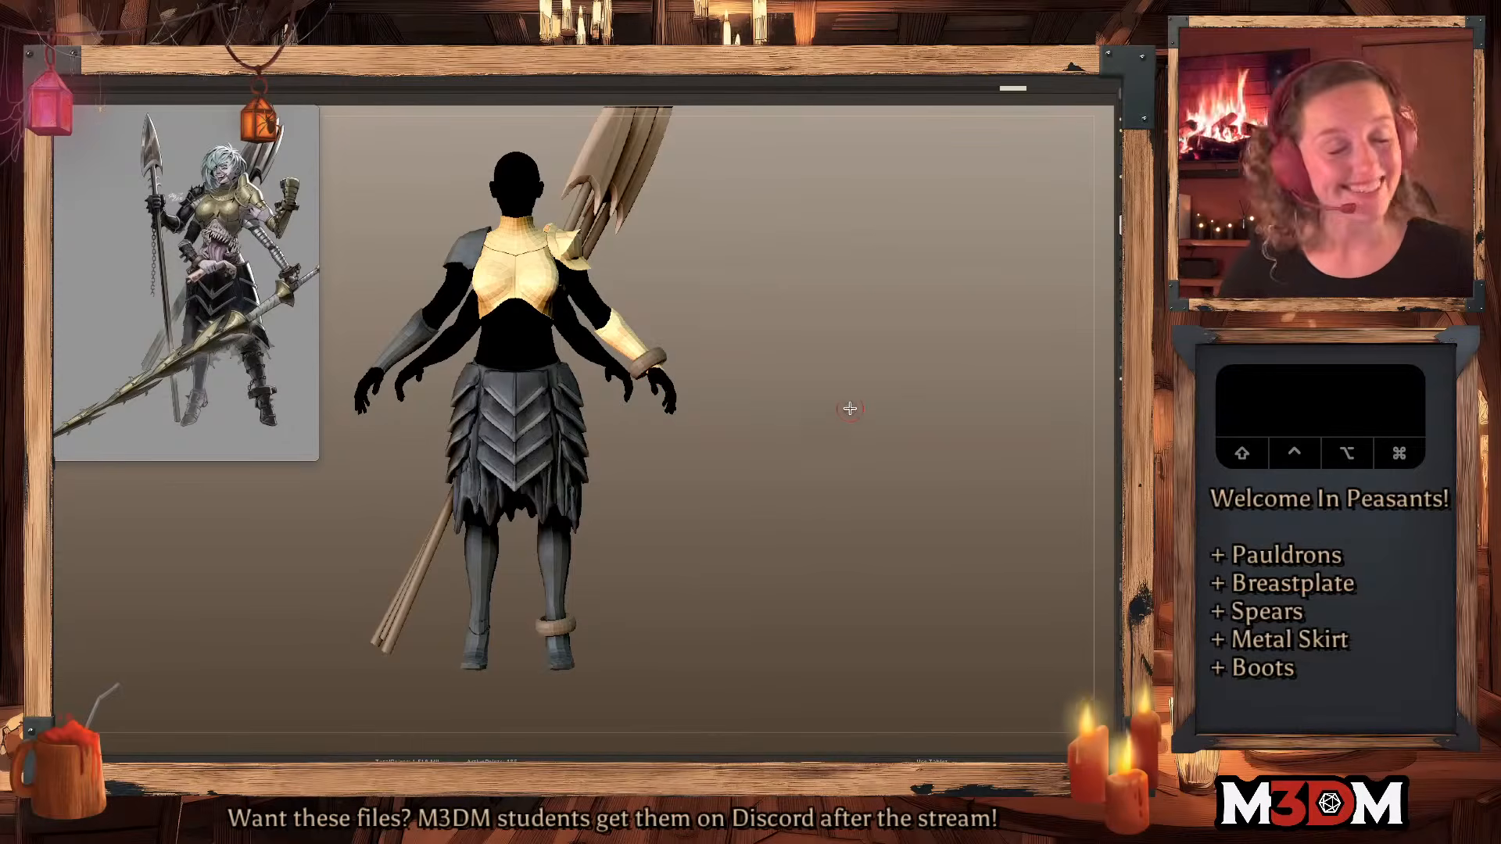
{"action": "key", "text": "super+z"}
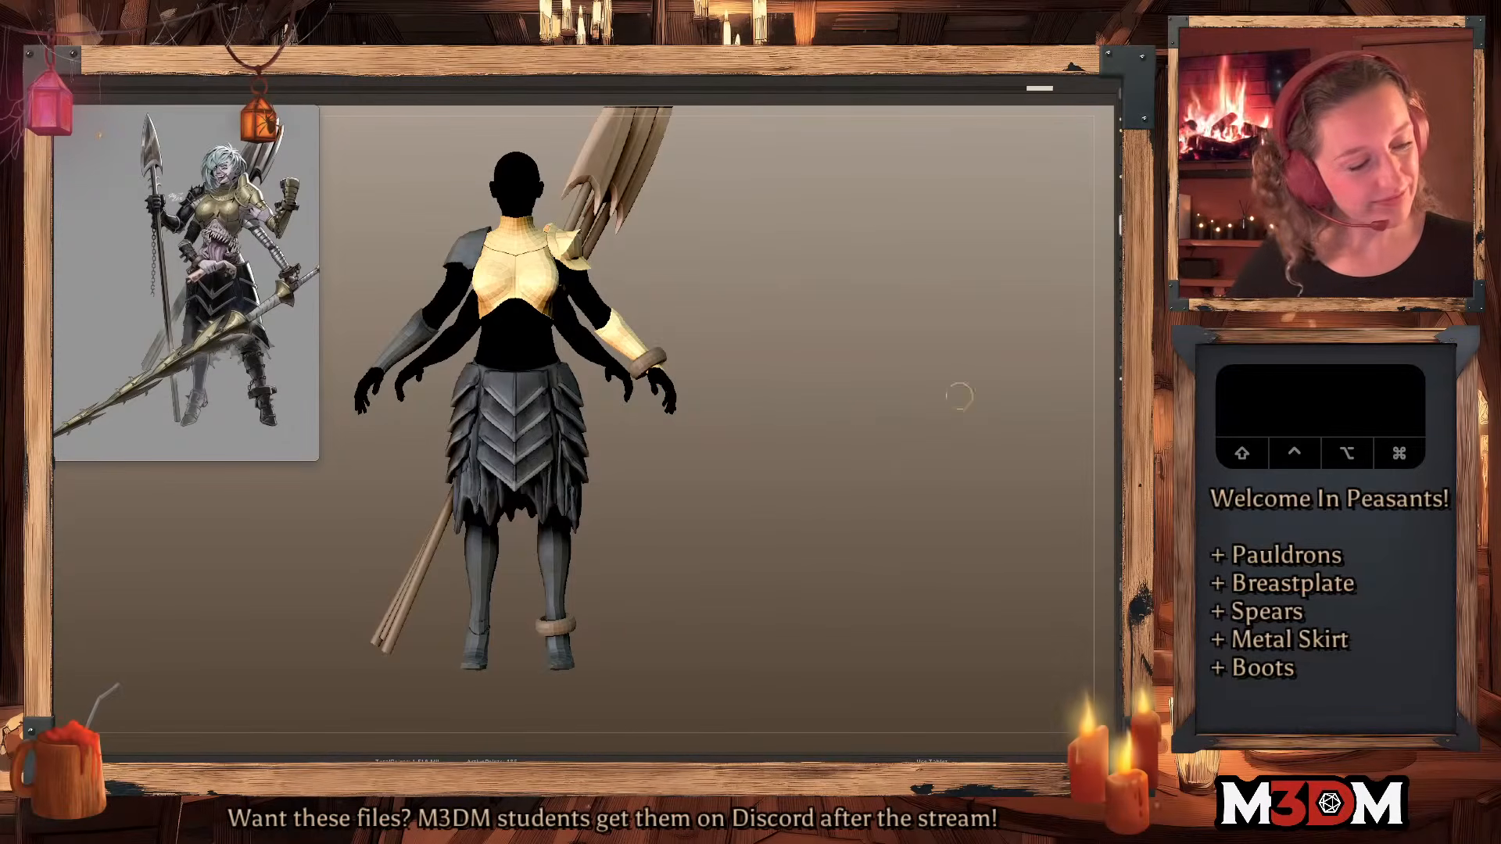
Mirror and weld the ankle and wrist rings to the other side of the body.
{"action": "key", "text": "space"}
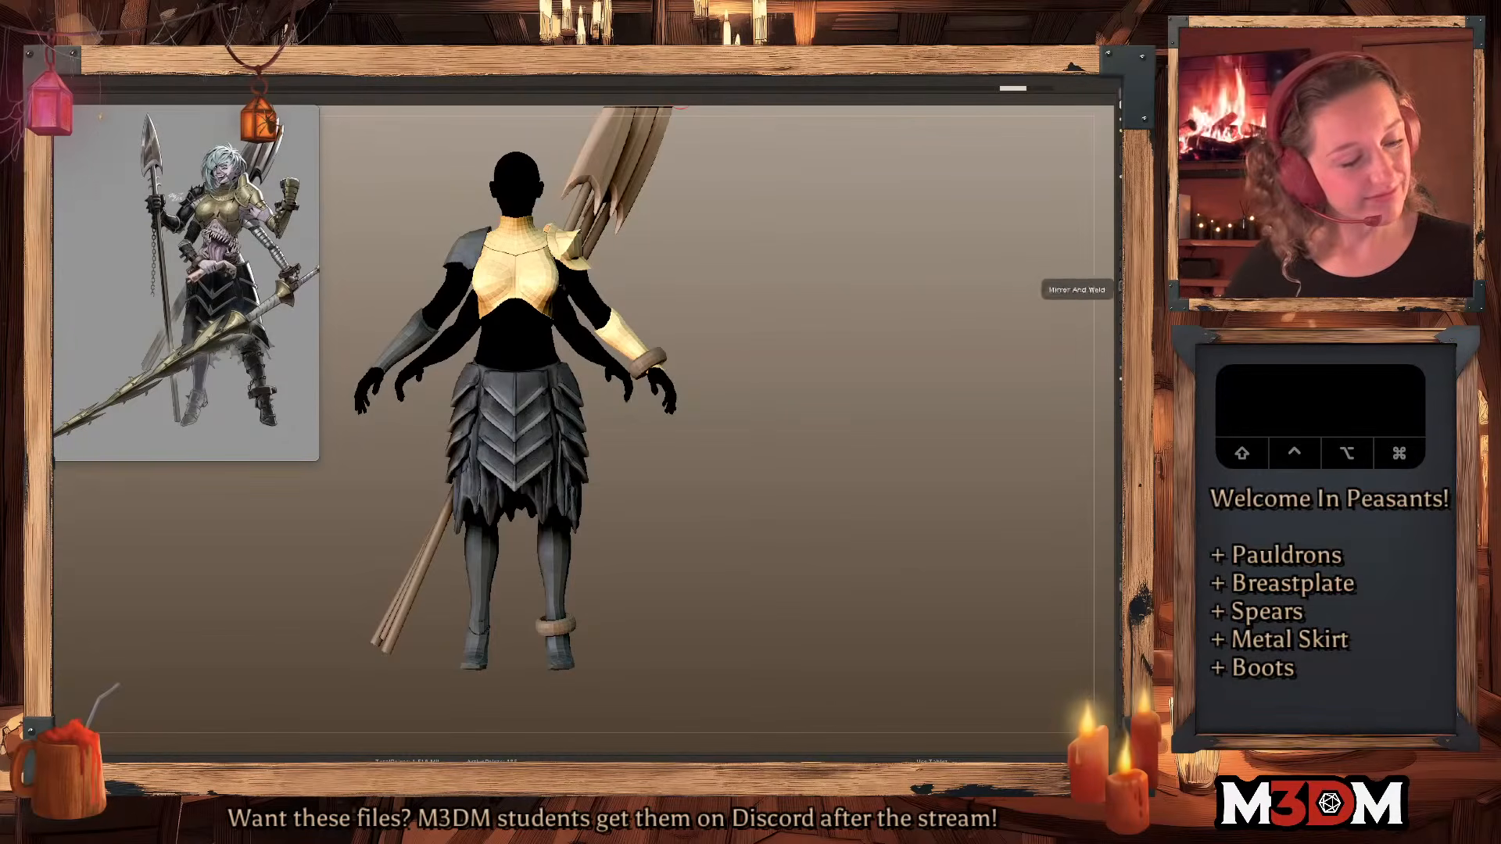
{"action": "key", "text": "shift+f"}
{"action": "key", "text": "shift+f"}
{"action": "left_click", "coordinate": [1125, 249]}
{"action": "key", "text": "shift+f"}
{"action": "key", "text": "shift+f"}
Hide the mirrored ankle ring and delete it, keeping both wrist rings and the original ankle ring.
{"action": "left_click", "coordinate": [491, 627], "text": "shift+super"}
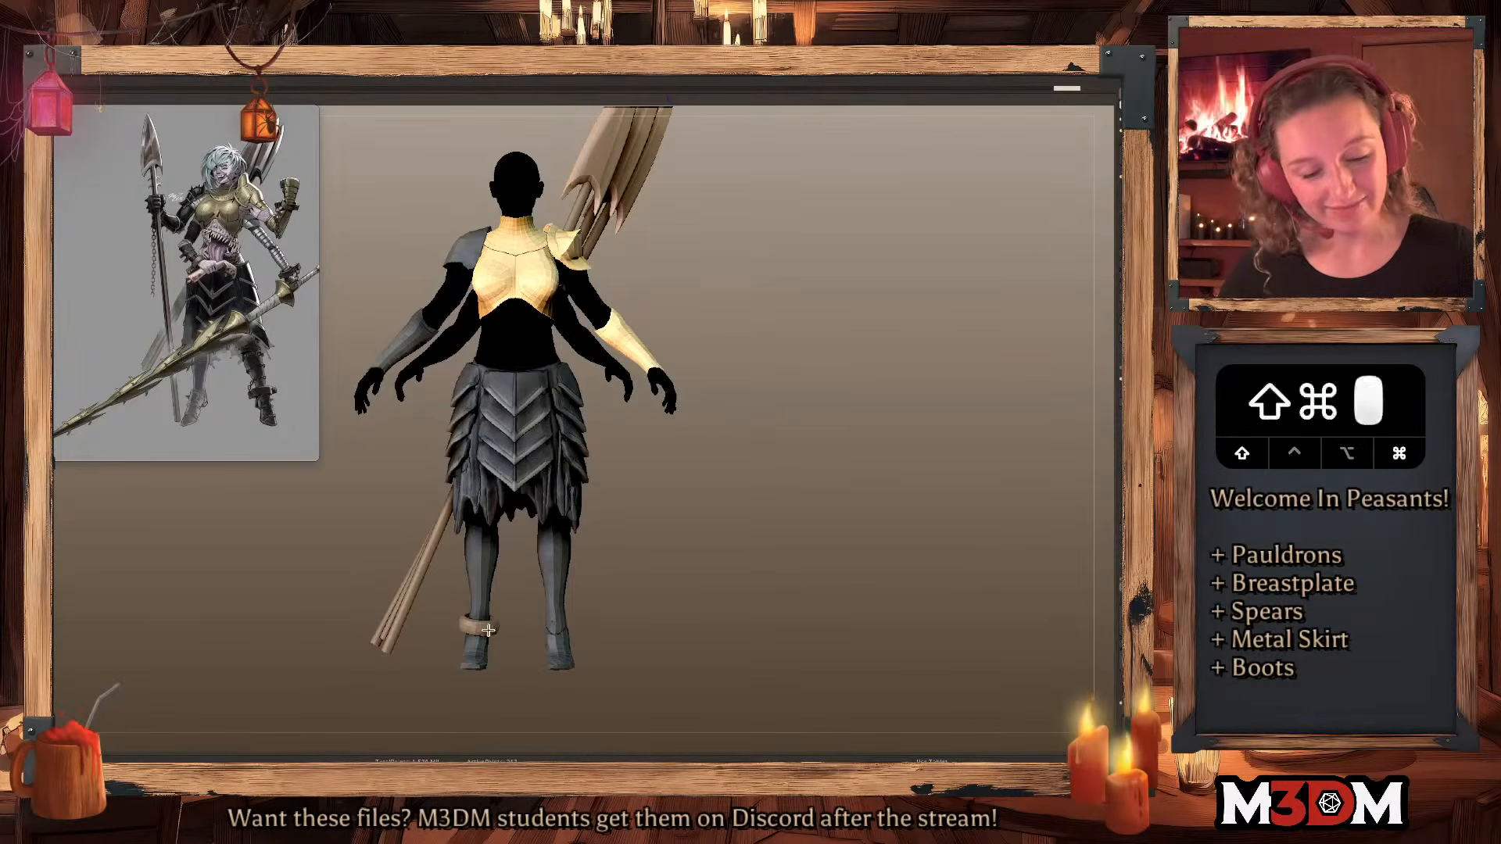
{"action": "left_click", "coordinate": [596, 589], "text": "shift+super"}
{"action": "key", "text": "space"}
{"action": "left_click", "coordinate": [804, 477], "text": "shift+super"}
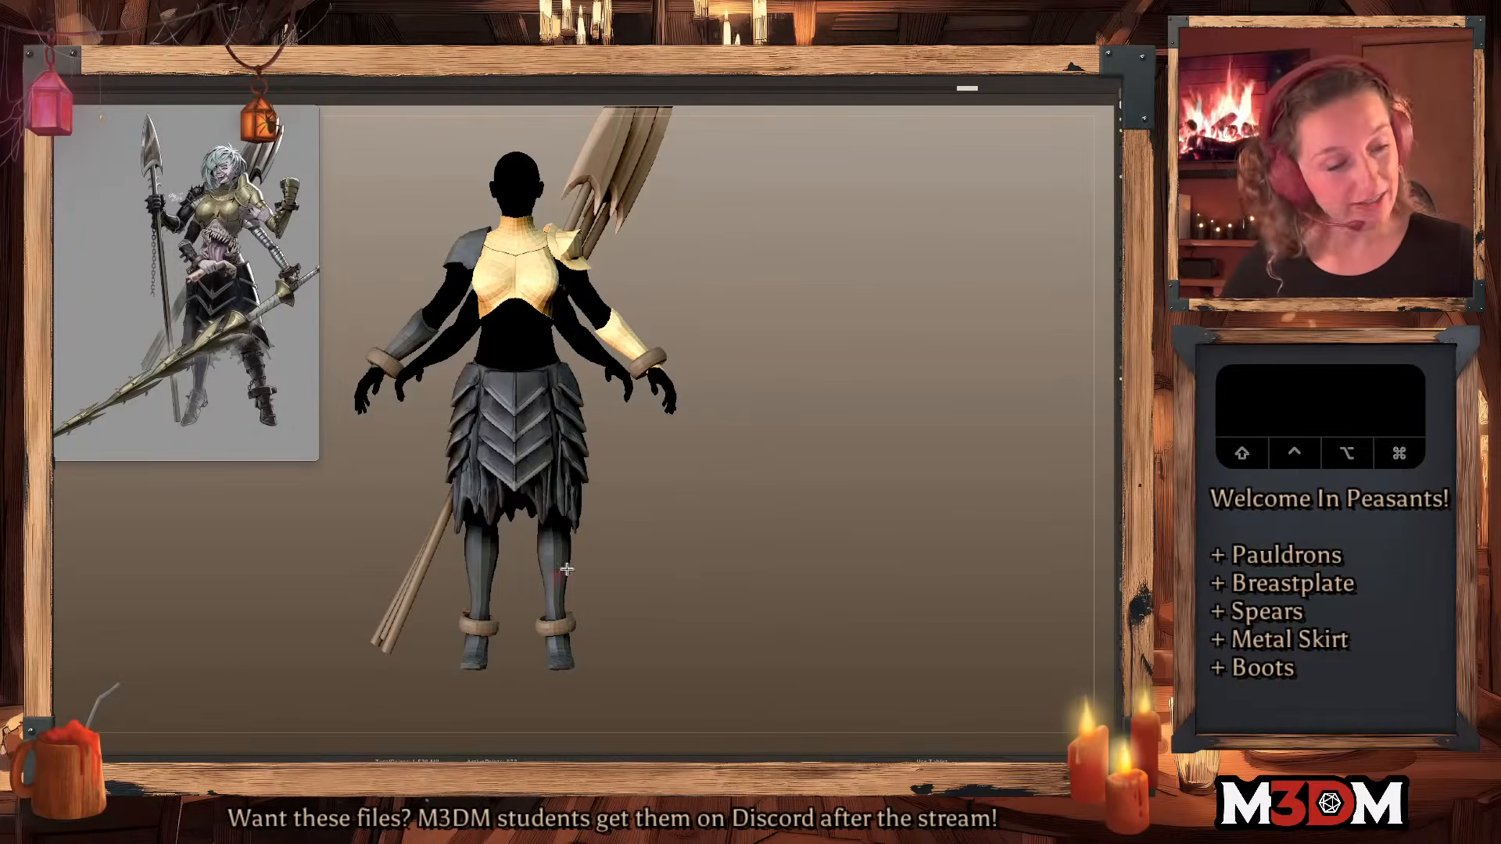
{"action": "left_click", "coordinate": [491, 630], "text": "shift+super"}
{"action": "left_click", "coordinate": [492, 631], "text": "shift+super"}
{"action": "left_click", "coordinate": [1115, 273]}
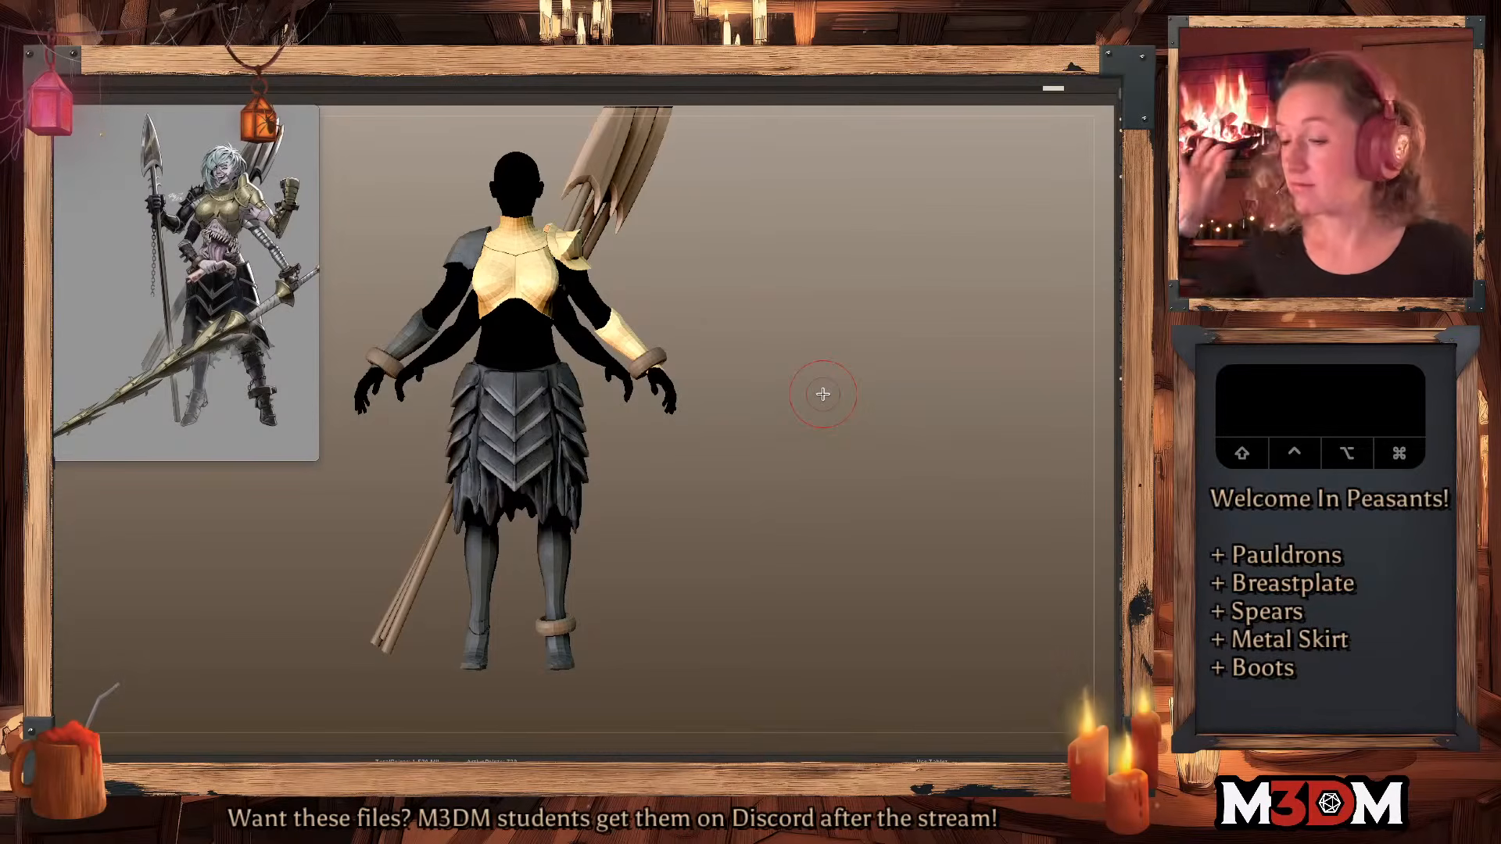
Isolate the body mesh in side view with polyframe on and mask the top and back of the head.
{"action": "mouse_move", "coordinate": [837, 439]}
{"action": "left_mouse_down", "text": "alt"}
{"action": "mouse_move", "coordinate": [861, 448]}
{"action": "mouse_move", "coordinate": [847, 443]}
{"action": "left_mouse_up", "text": "alt"}
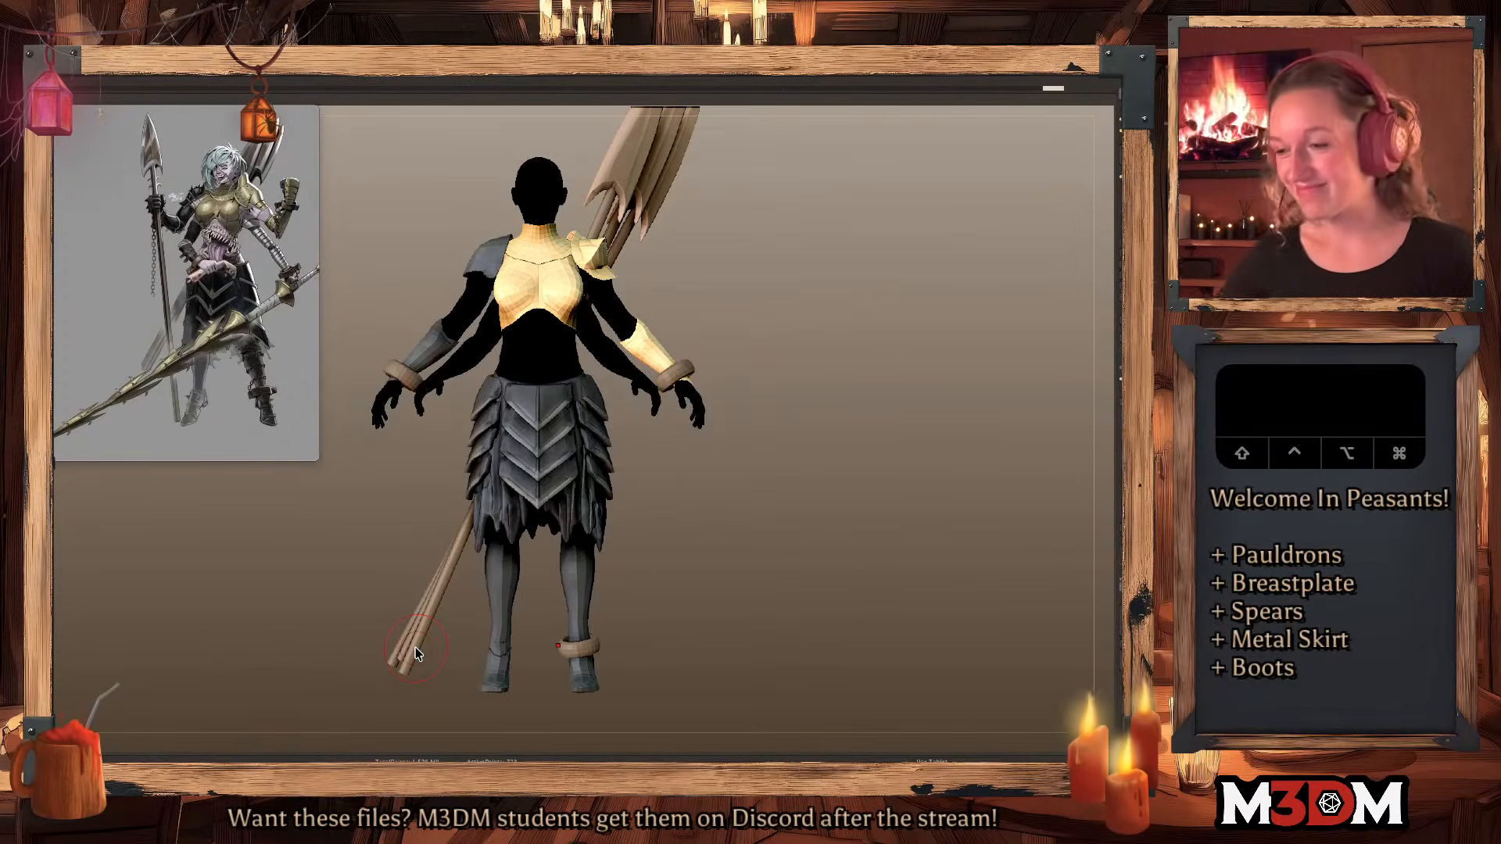
{"action": "right_click_drag", "start_coordinate": [860, 478], "coordinate": [854, 482], "text": "alt"}
{"action": "key", "text": "shift+f"}
{"action": "key", "text": "space"}
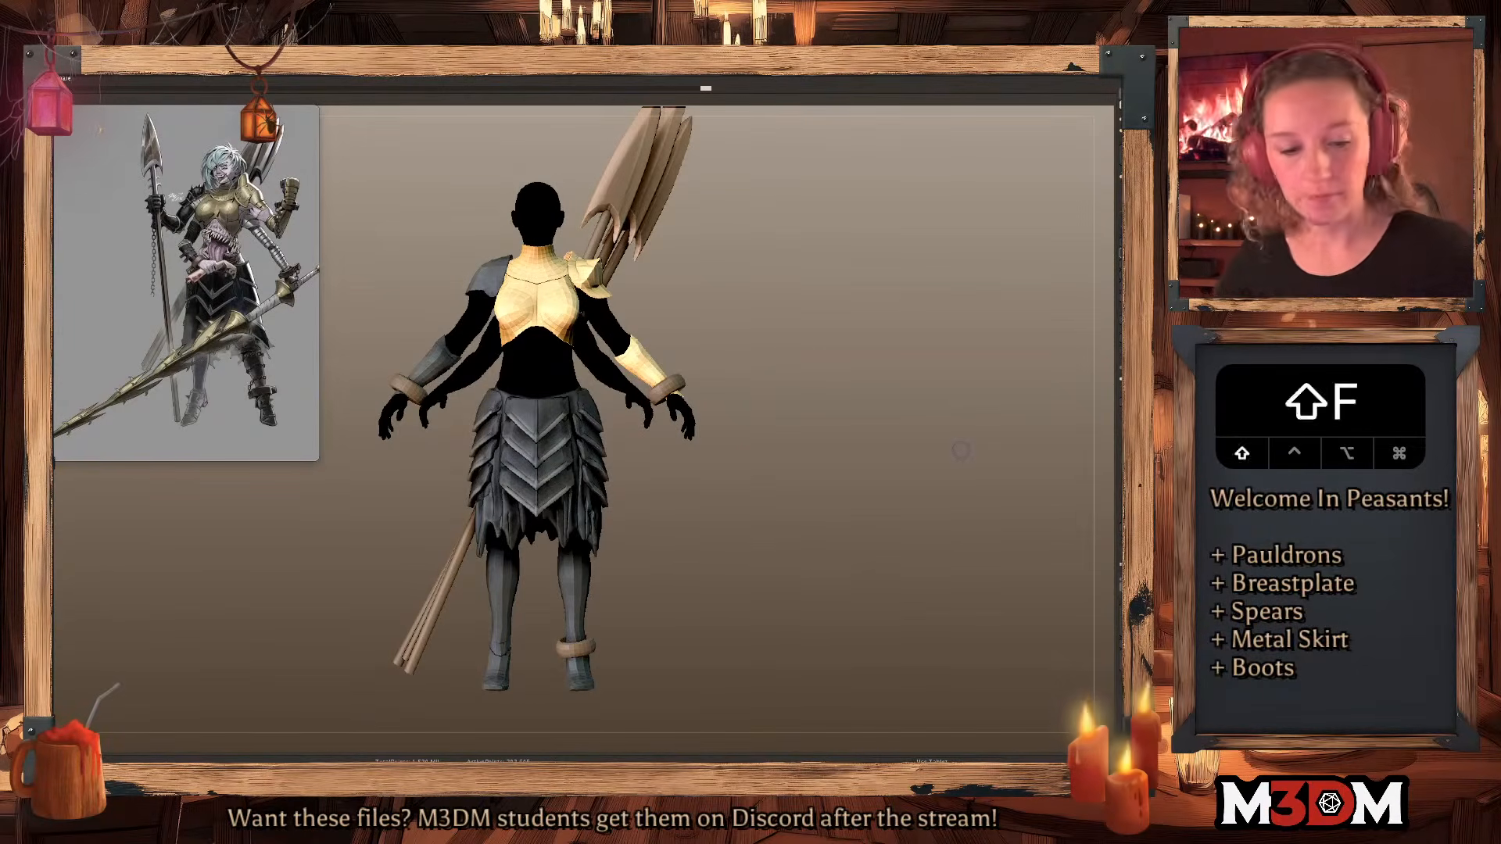
{"action": "left_click_drag", "start_coordinate": [860, 375], "coordinate": [894, 453], "text": "alt"}
{"action": "mouse_move", "coordinate": [478, 267]}
{"action": "left_mouse_down", "text": "super"}
{"action": "mouse_move", "coordinate": [562, 270]}
{"action": "mouse_move", "coordinate": [573, 299]}
{"action": "left_mouse_up", "text": "super"}
{"action": "left_click_drag", "start_coordinate": [923, 408], "coordinate": [670, 345]}
{"action": "key", "text": "shift+f"}
{"action": "key", "text": "p"}
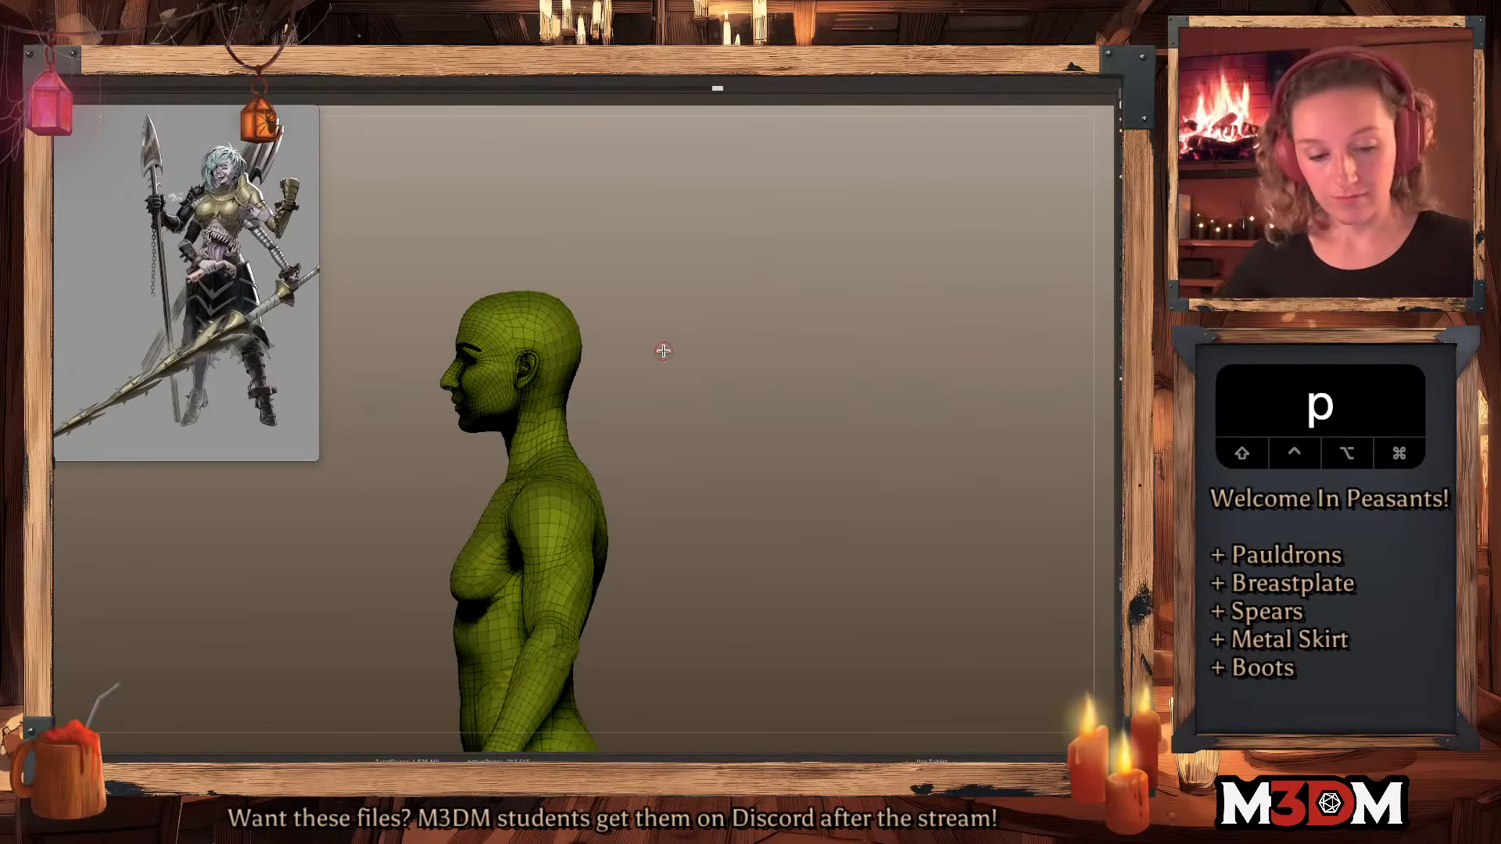
{"action": "left_click_drag", "start_coordinate": [508, 234], "coordinate": [653, 291], "text": "super"}
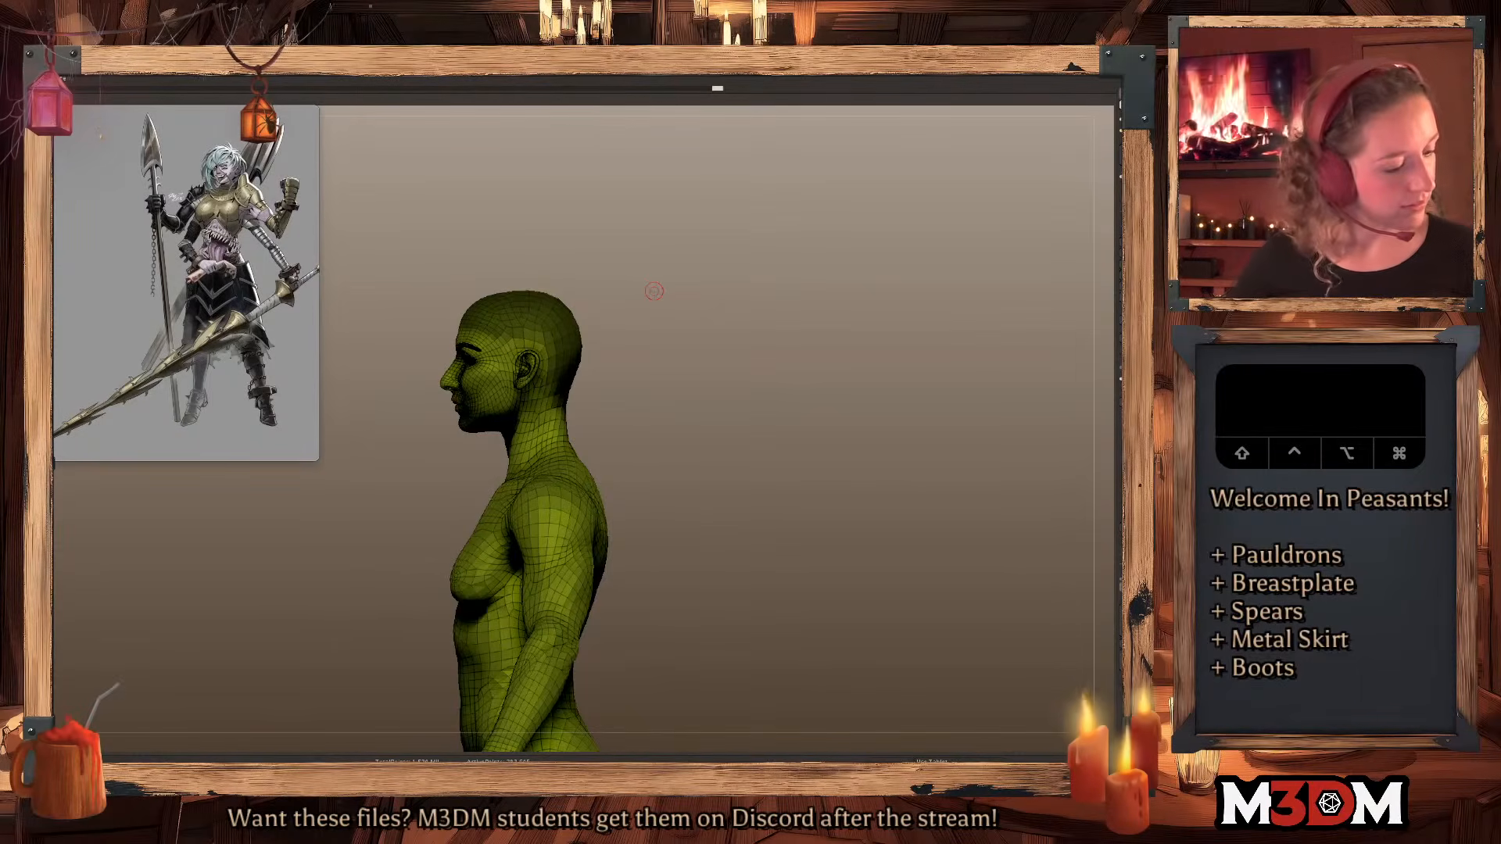
Extract the masked scalp as a separate cap mesh with a thickness of 0.02 and accept it.
{"action": "key", "text": "s"}
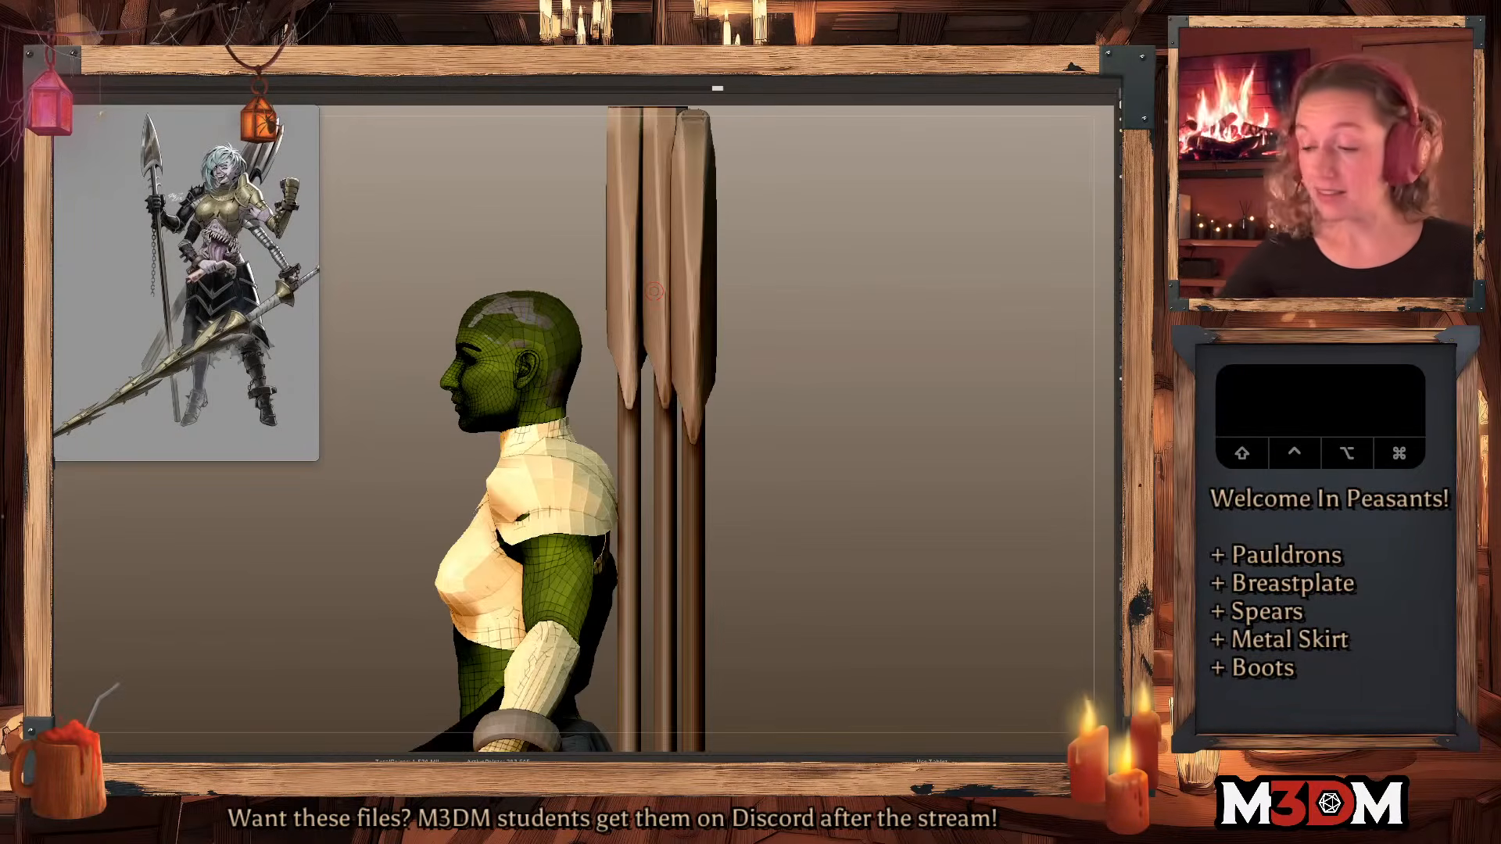
{"action": "key", "text": "comma"}
{"action": "key", "text": "comma"}
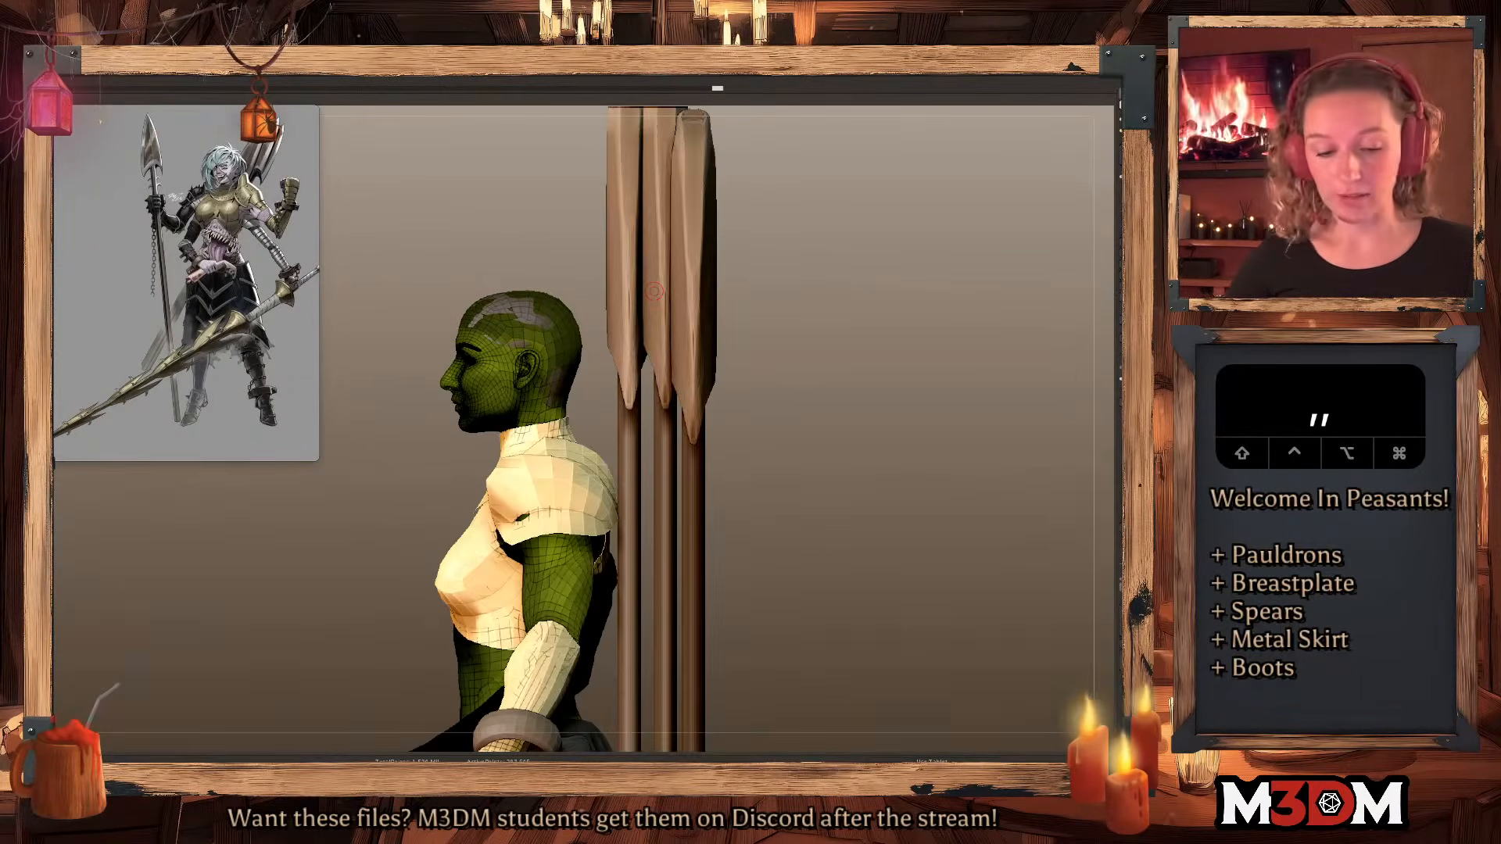
{"action": "type", "text": ".02"}
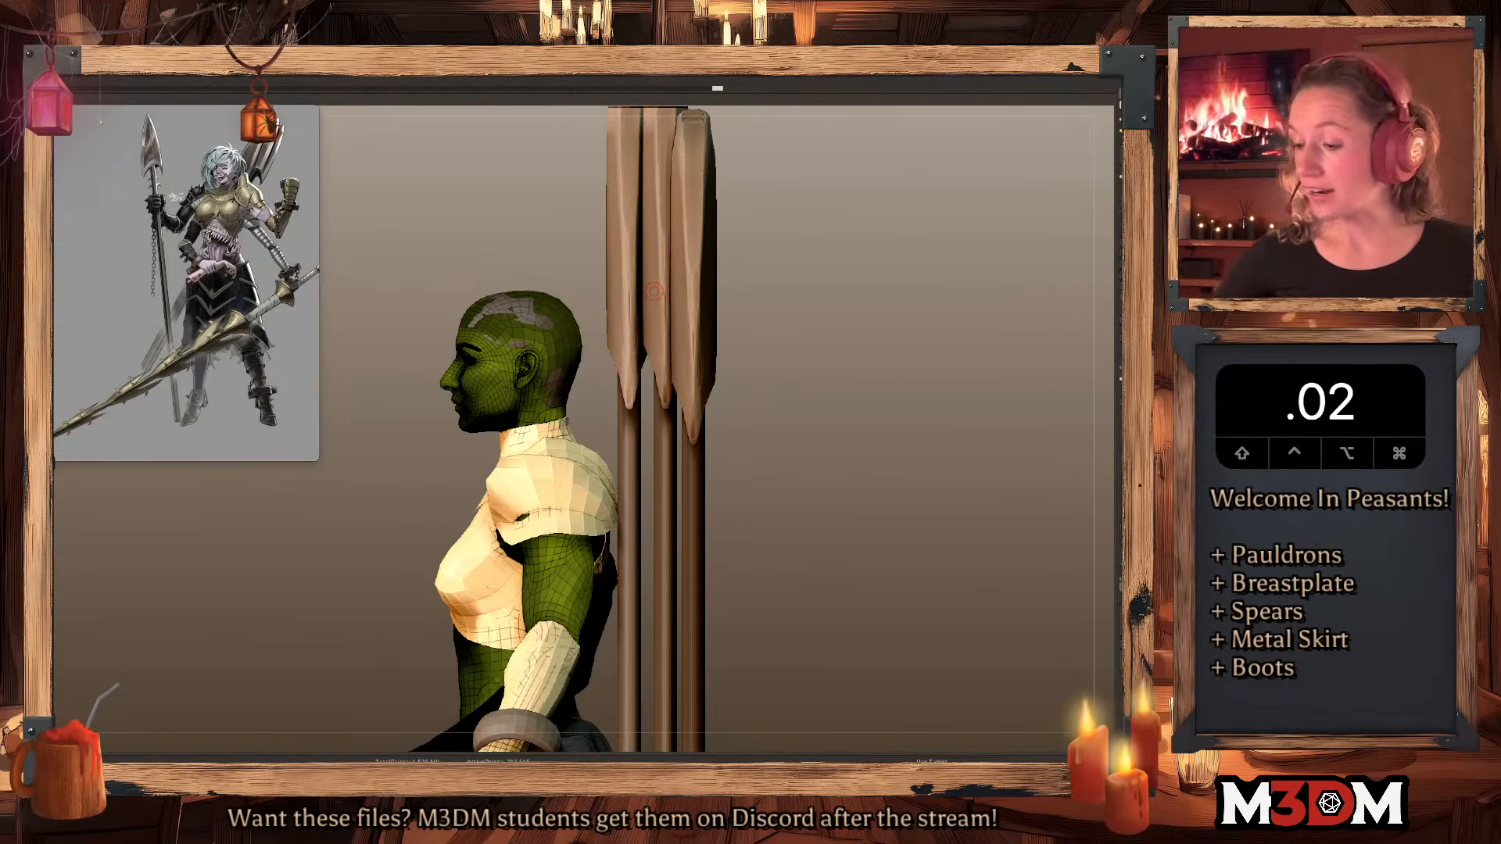
{"action": "key", "text": "Return"}
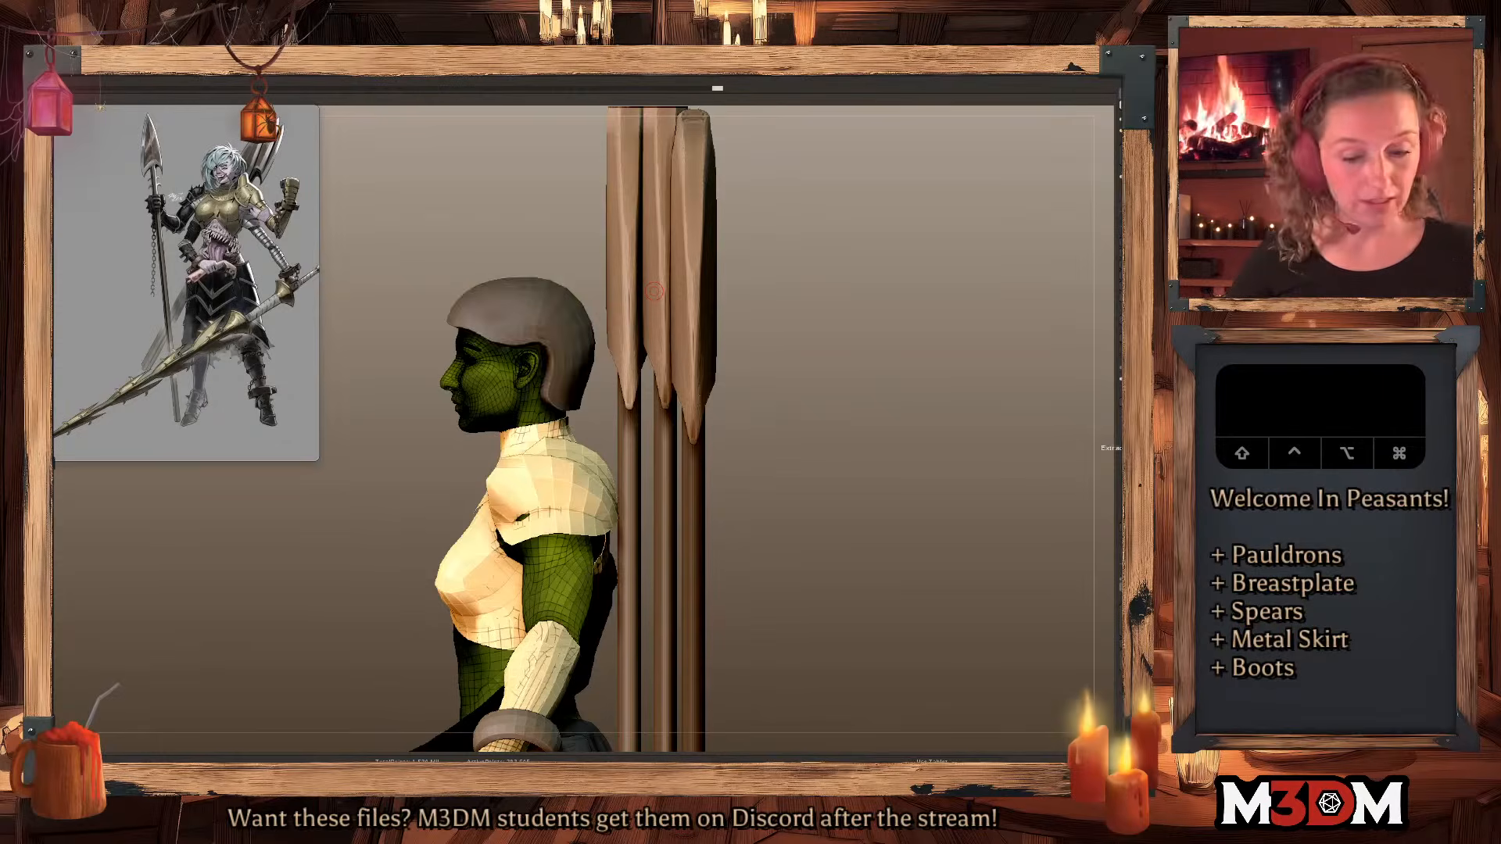
{"action": "left_click", "coordinate": [1123, 457]}
Clear the mask on the extracted cap and assign the cap its own single polygroup.
{"action": "left_click_drag", "start_coordinate": [912, 516], "coordinate": [908, 540], "text": "super"}
{"action": "left_click", "coordinate": [1121, 317], "text": "shift"}
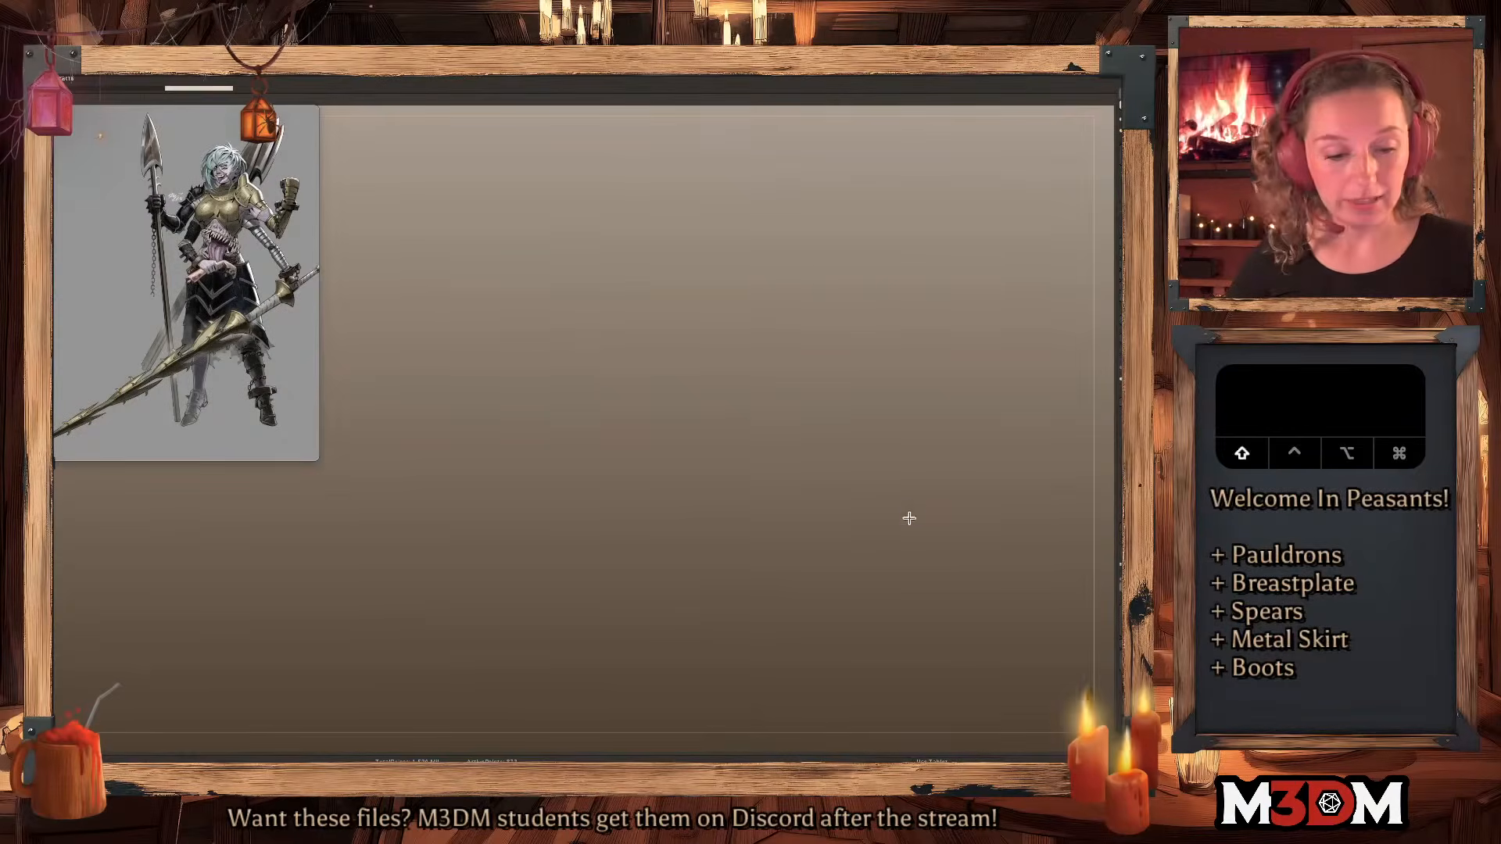
{"action": "key", "text": "f"}
{"action": "key", "text": "super+w"}
{"action": "key", "text": "f"}
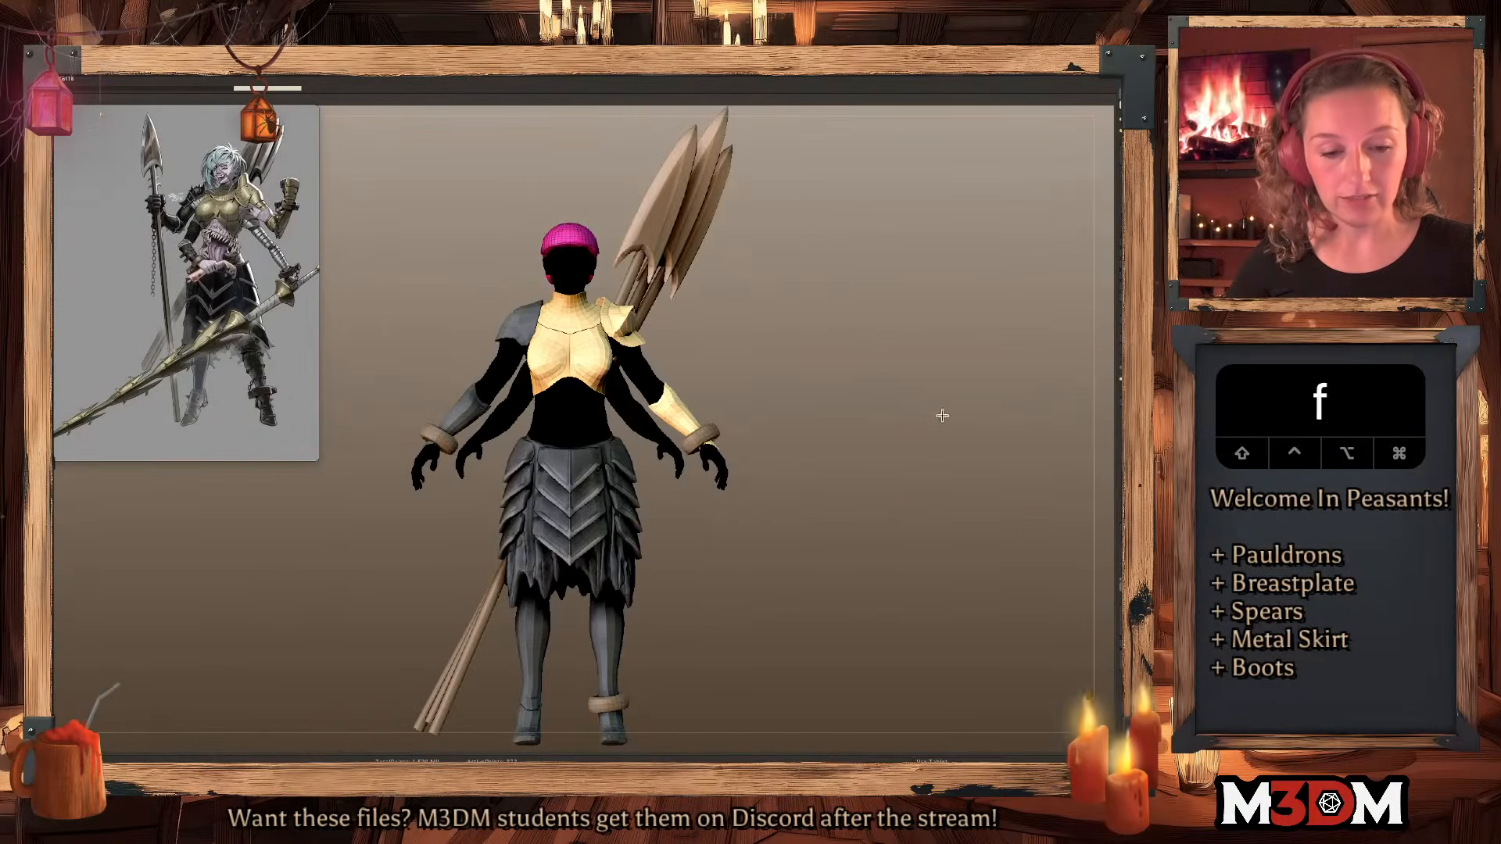
Turn off the cap's polyframe display and color the cap a pale blue-green to match the reference hair.
{"action": "key", "text": "shift+f"}
{"action": "key", "text": "space"}
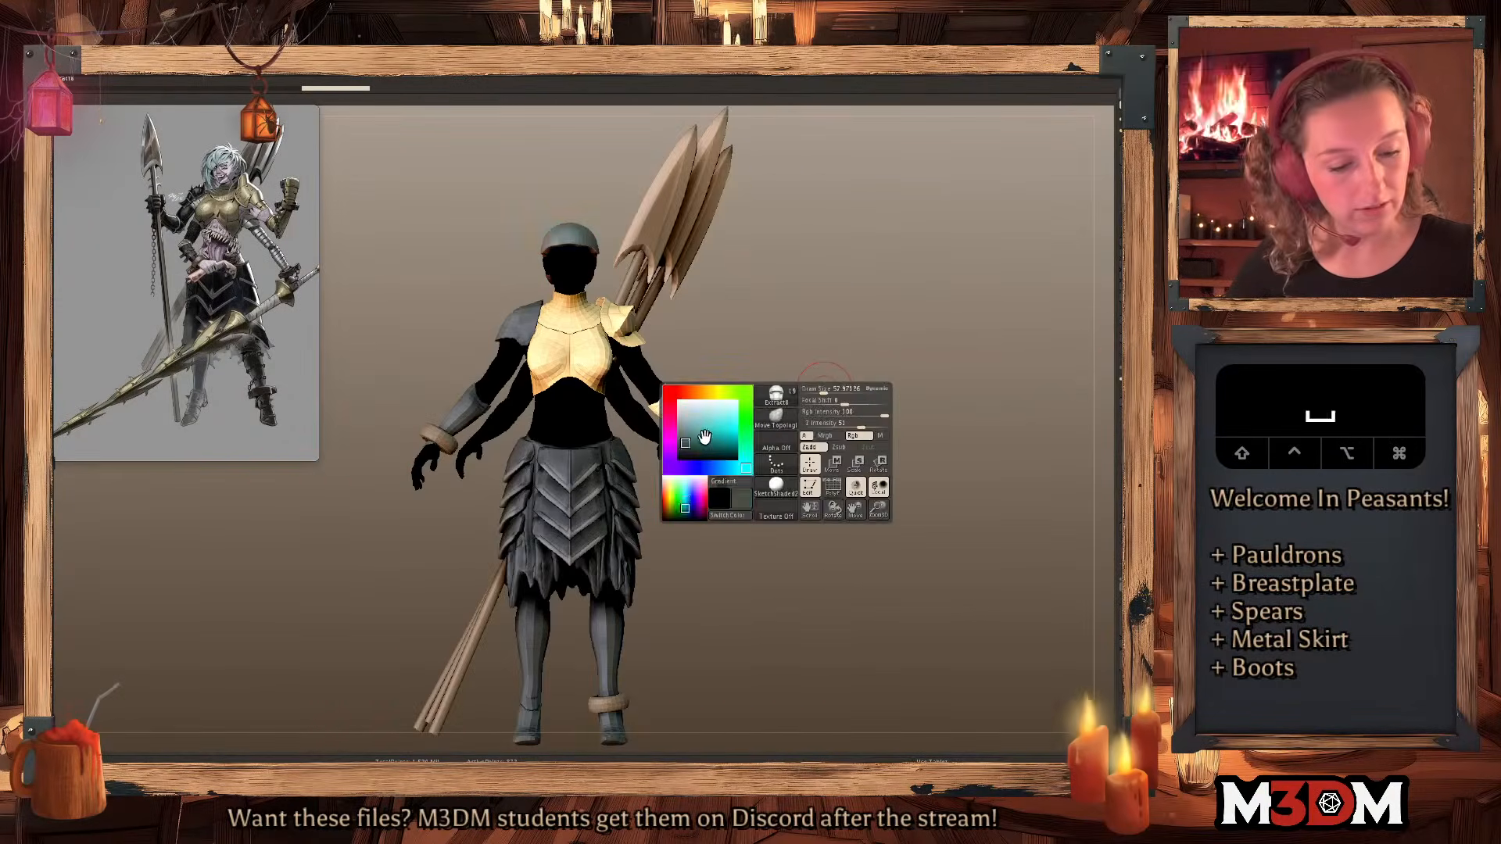
{"action": "left_click", "coordinate": [690, 424]}
{"action": "left_click_drag", "start_coordinate": [858, 439], "coordinate": [833, 428], "text": "alt"}
{"action": "key", "text": "space"}
{"action": "key", "text": "space"}
{"action": "left_click", "coordinate": [574, 499]}
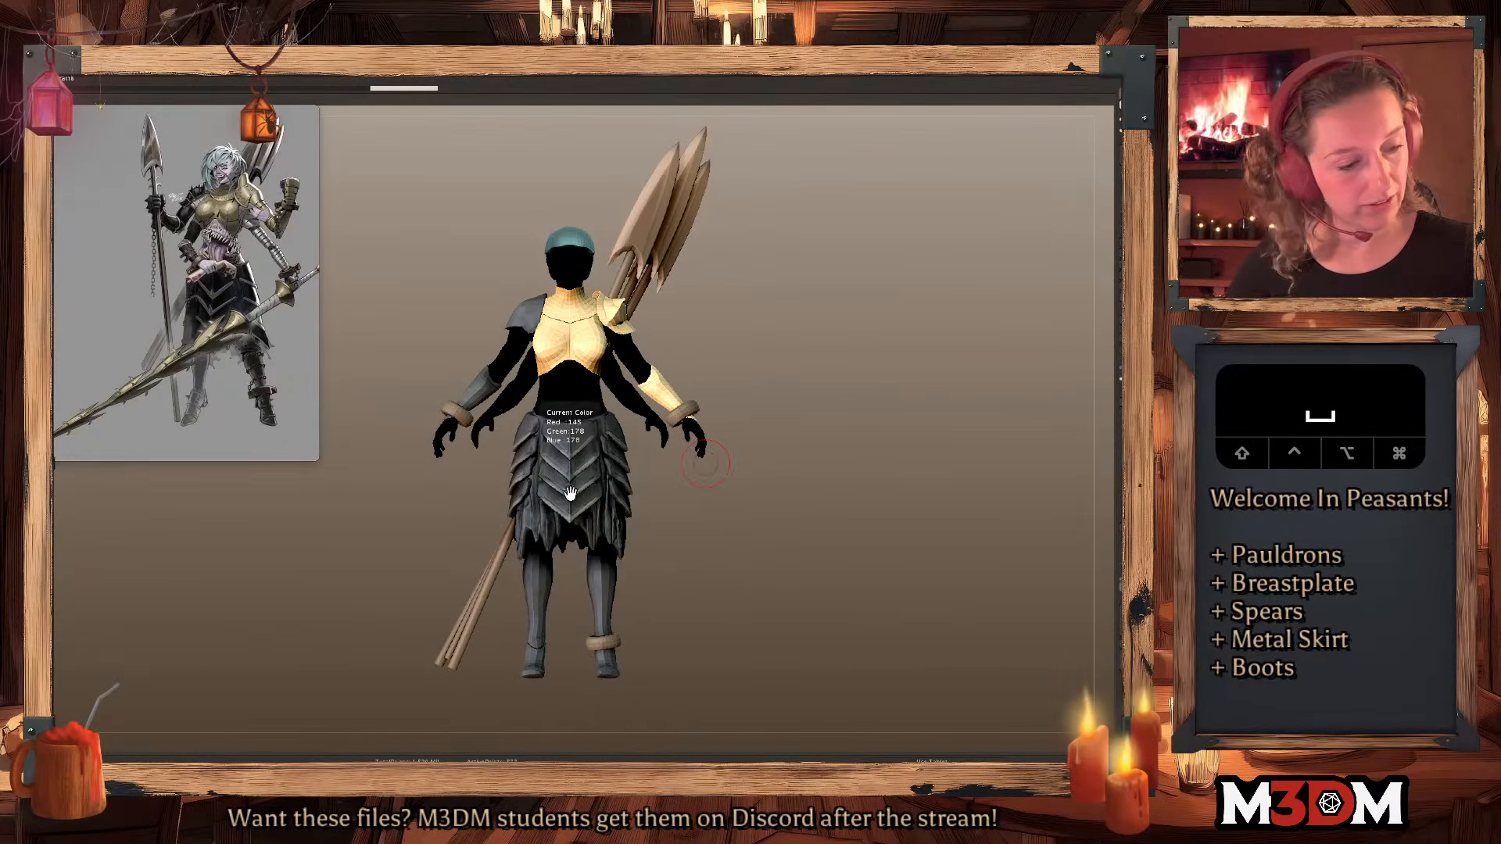
{"action": "left_click", "coordinate": [595, 88]}
{"action": "key", "text": "f"}
{"action": "key", "text": "shift+f"}
{"action": "key", "text": "shift+f"}
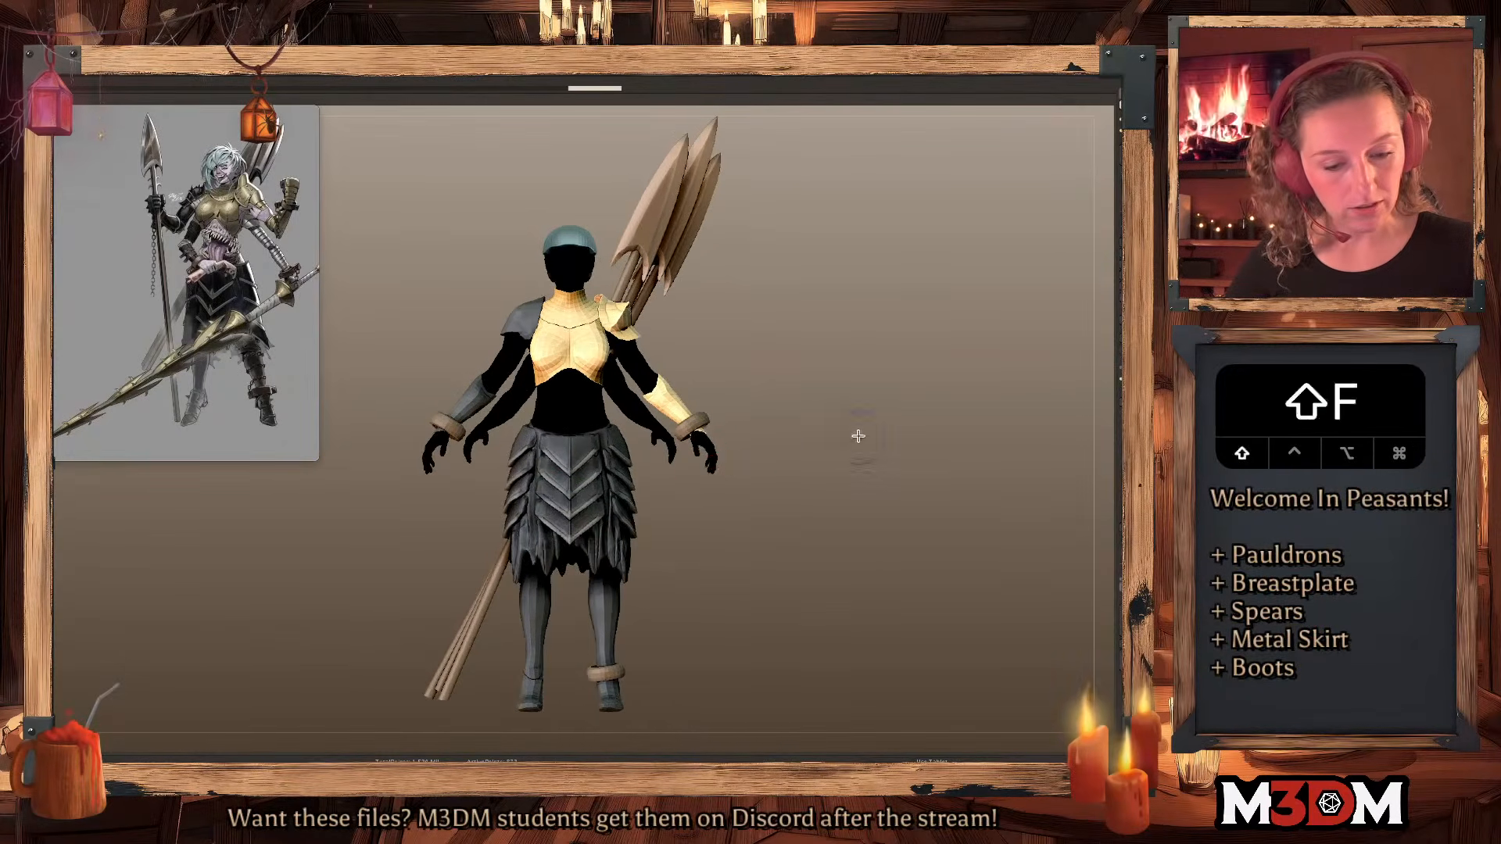
Convert the hair cap to a DynaMesh.
{"action": "left_click", "coordinate": [1131, 193]}
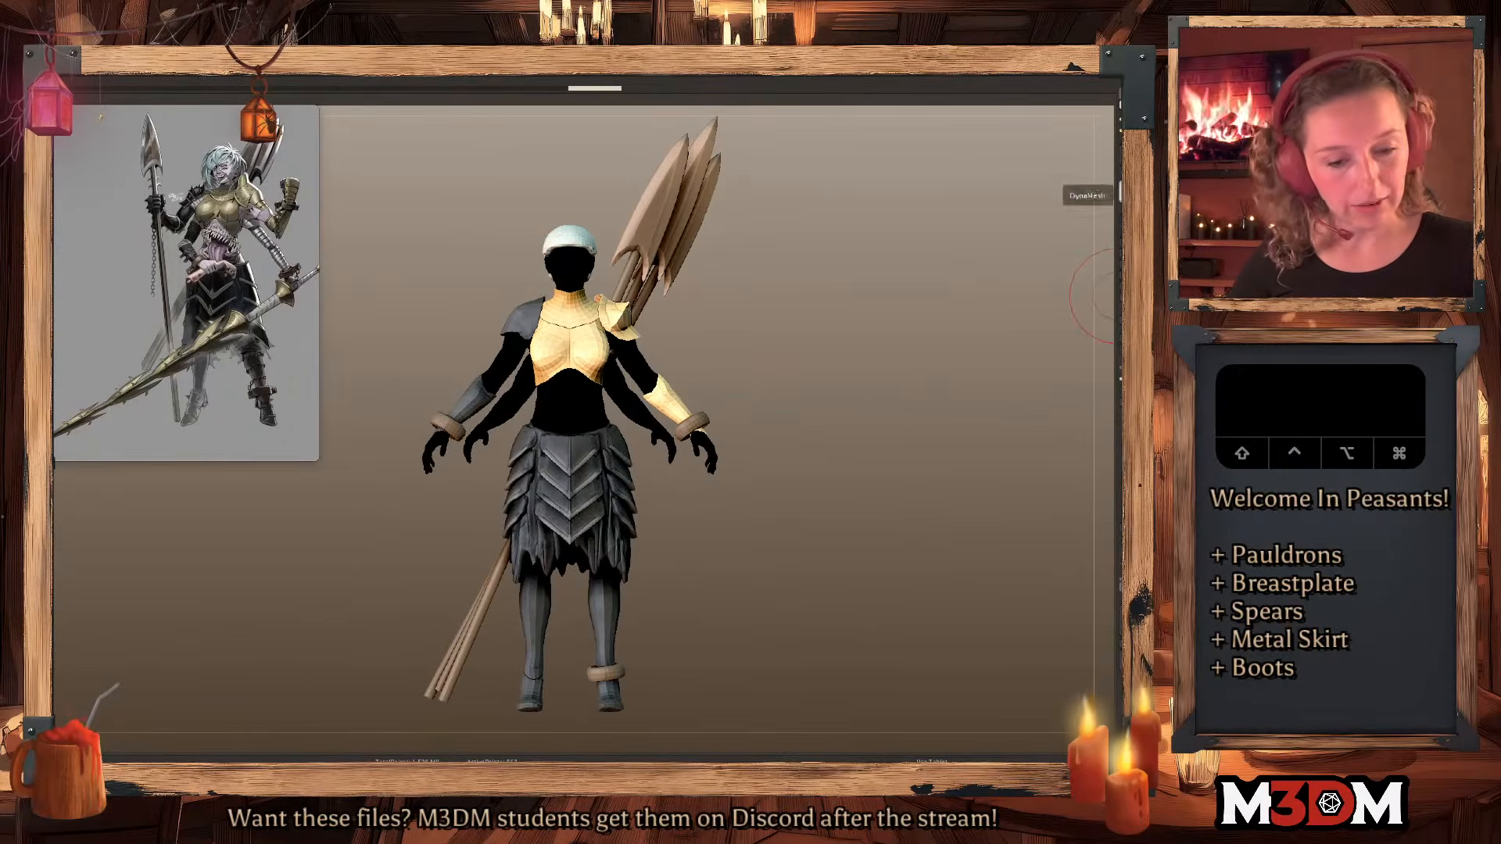
{"action": "left_click_drag", "start_coordinate": [830, 402], "coordinate": [821, 406], "text": "alt"}
{"action": "key", "text": "shift+f"}
{"action": "key", "text": "space"}
{"action": "key", "text": "space"}
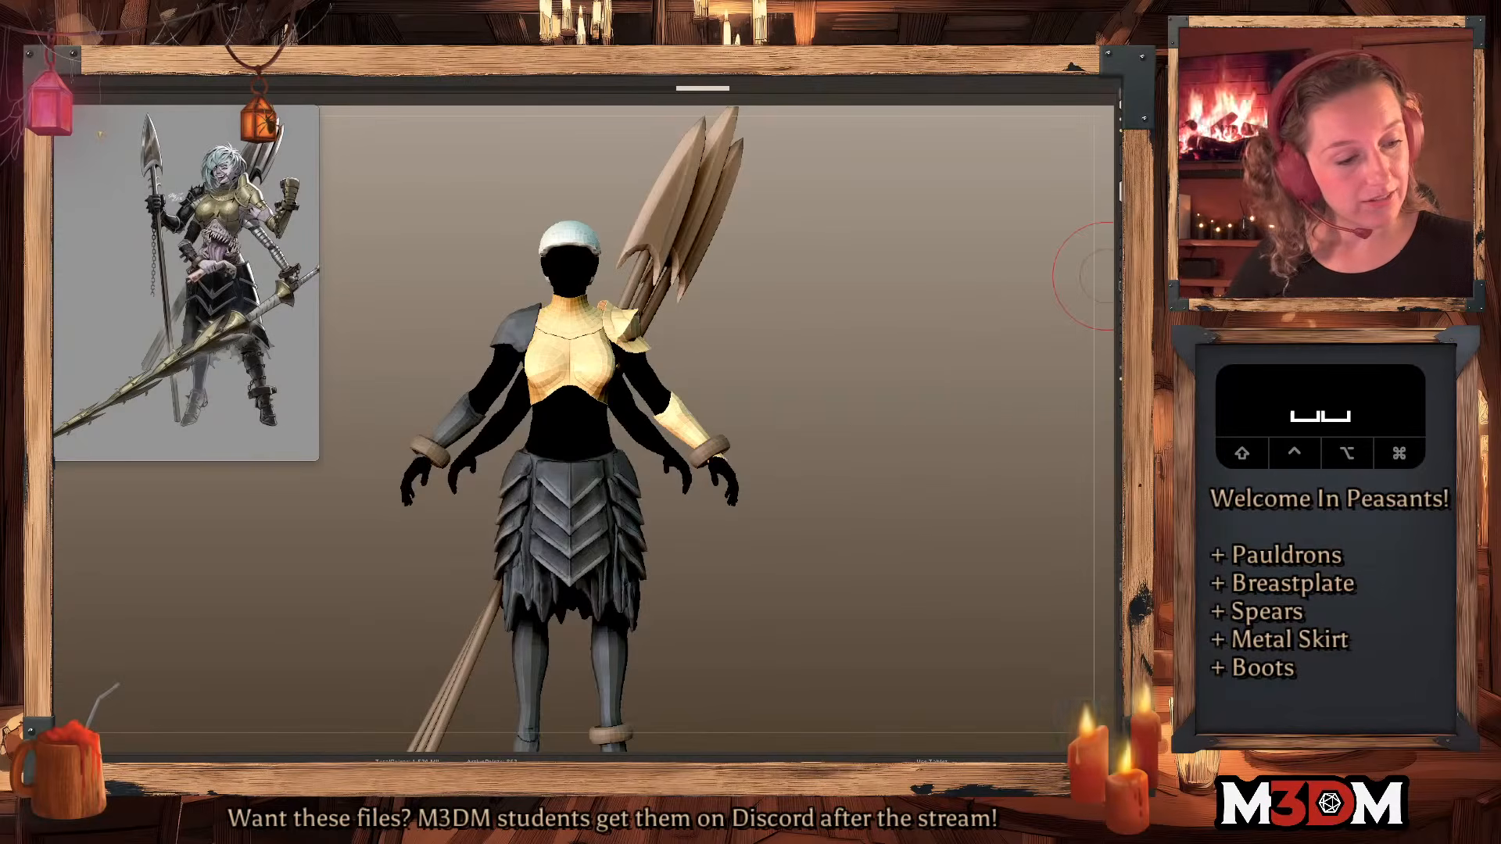
Reshape the hair cap's lower edge around the forehead and ears of the head.
{"action": "key", "text": "super+z"}
{"action": "left_click", "coordinate": [589, 265], "text": "alt"}
{"action": "mouse_move", "coordinate": [594, 278]}
{"action": "left_mouse_down"}
{"action": "mouse_move", "coordinate": [576, 247]}
{"action": "mouse_move", "coordinate": [598, 283]}
{"action": "left_mouse_up"}
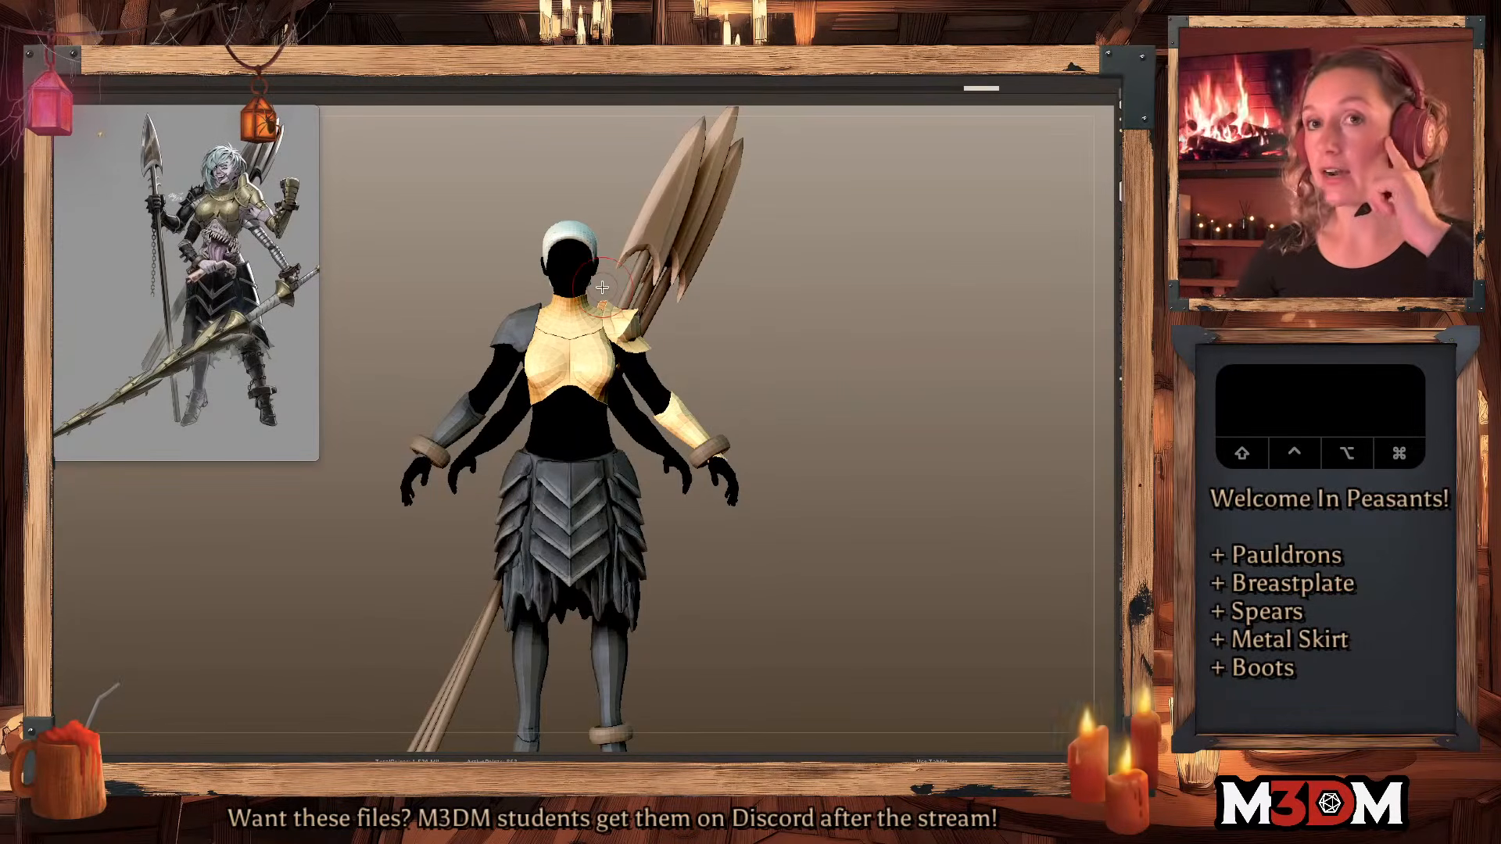
{"action": "left_click_drag", "start_coordinate": [545, 261], "coordinate": [546, 241]}
{"action": "left_click_drag", "start_coordinate": [886, 382], "coordinate": [888, 392]}
{"action": "left_click", "coordinate": [549, 278], "text": "alt"}
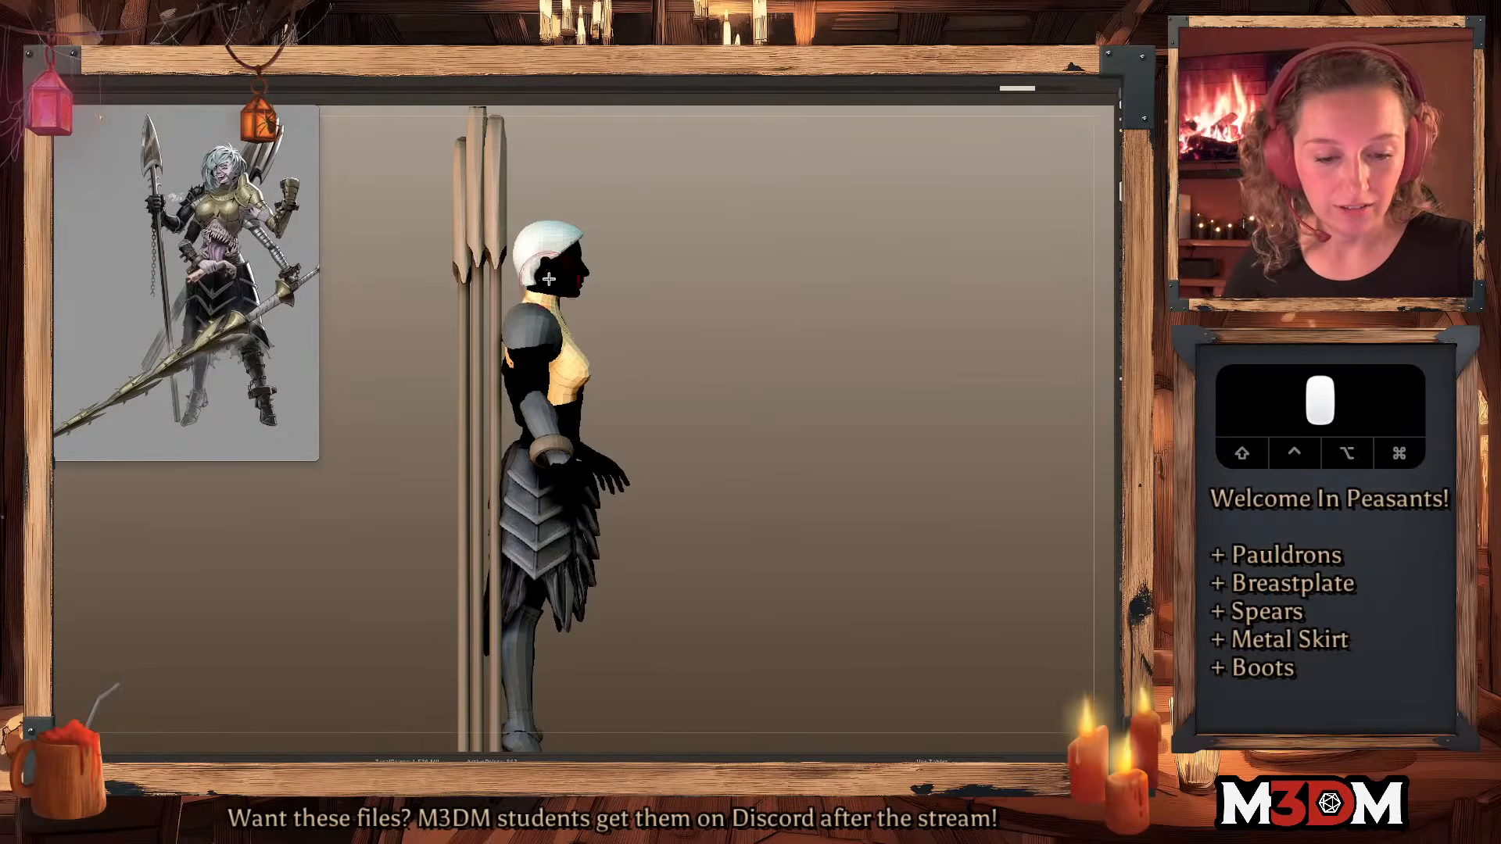
{"action": "left_click", "coordinate": [529, 269]}
{"action": "key", "text": "shift+f"}
{"action": "key", "text": "shift+f"}
{"action": "left_click_drag", "start_coordinate": [861, 305], "coordinate": [859, 310]}
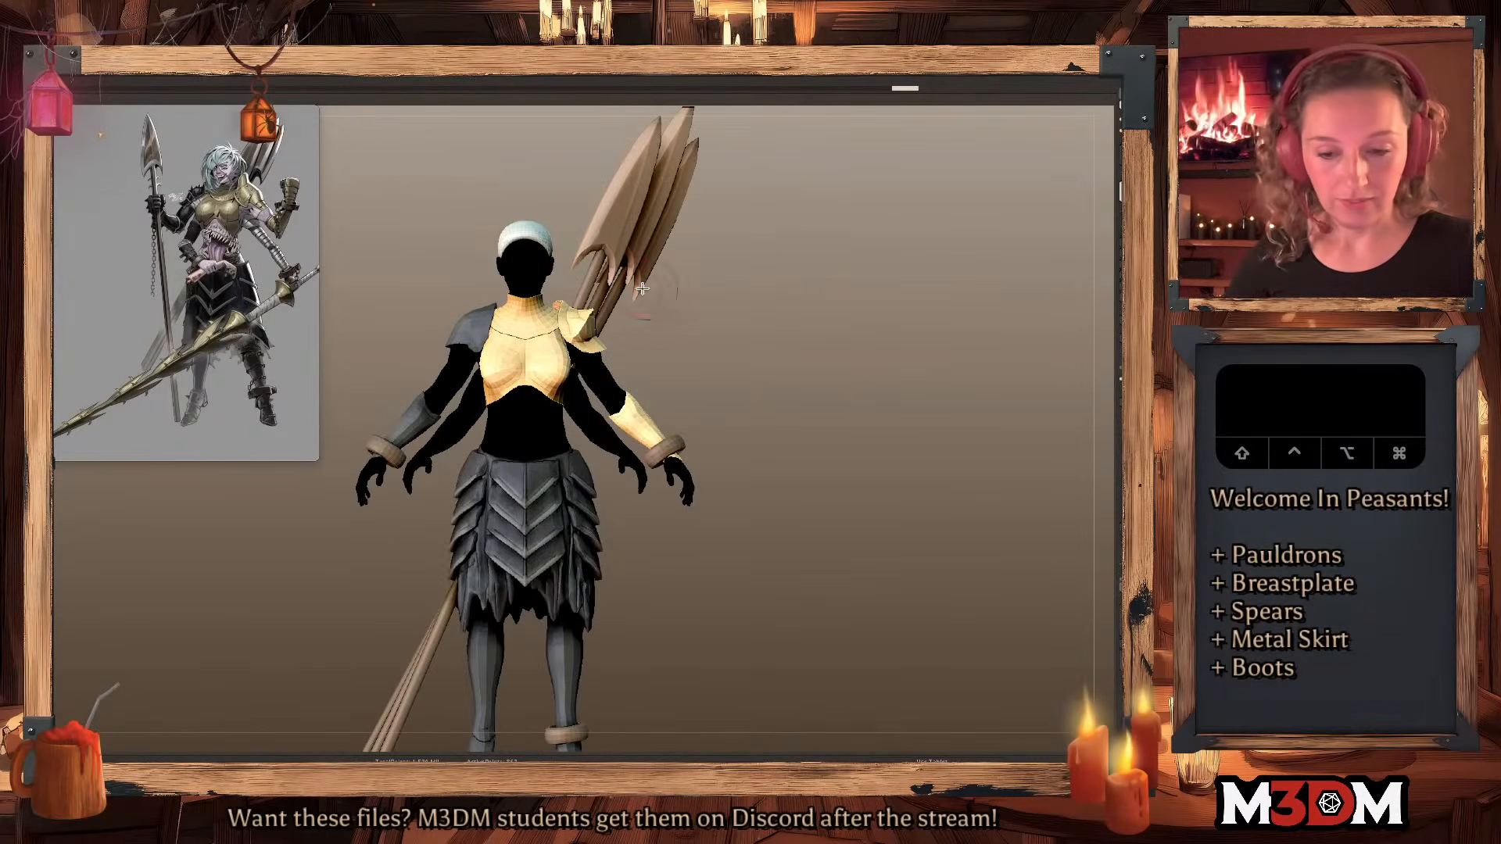
Undo the last cap strokes, isolate the hair cap and turn off symmetry for asymmetrical sculpting.
{"action": "key", "text": "super+z"}
{"action": "mouse_move", "coordinate": [789, 367]}
{"action": "left_mouse_down", "text": "alt"}
{"action": "mouse_move", "coordinate": [767, 383]}
{"action": "mouse_move", "coordinate": [765, 414]}
{"action": "left_mouse_up", "text": "alt"}
{"action": "left_click", "coordinate": [538, 252]}
{"action": "key", "text": "super+z"}
{"action": "mouse_move", "coordinate": [897, 328]}
{"action": "left_mouse_down", "text": "alt"}
{"action": "mouse_move", "coordinate": [887, 444]}
{"action": "mouse_move", "coordinate": [820, 445]}
{"action": "mouse_move", "coordinate": [817, 462]}
{"action": "left_mouse_up", "text": "alt"}
{"action": "left_click", "coordinate": [1123, 242]}
{"action": "left_click_drag", "start_coordinate": [845, 527], "coordinate": [813, 545]}
{"action": "key", "text": "x"}
{"action": "key", "text": "space"}
Try to carve a diagonal parting groove across the isolated hair cap.
{"action": "left_click_drag", "start_coordinate": [546, 290], "coordinate": [476, 392]}
{"action": "key", "text": "super+z"}
{"action": "left_click_drag", "start_coordinate": [726, 386], "coordinate": [725, 416], "text": "alt"}
{"action": "mouse_move", "coordinate": [506, 406]}
{"action": "left_mouse_down"}
{"action": "mouse_move", "coordinate": [487, 410]}
{"action": "mouse_move", "coordinate": [554, 305]}
{"action": "left_mouse_up"}
{"action": "mouse_move", "coordinate": [659, 326]}
{"action": "left_mouse_down"}
{"action": "mouse_move", "coordinate": [649, 305]}
{"action": "mouse_move", "coordinate": [650, 318]}
{"action": "left_mouse_up"}
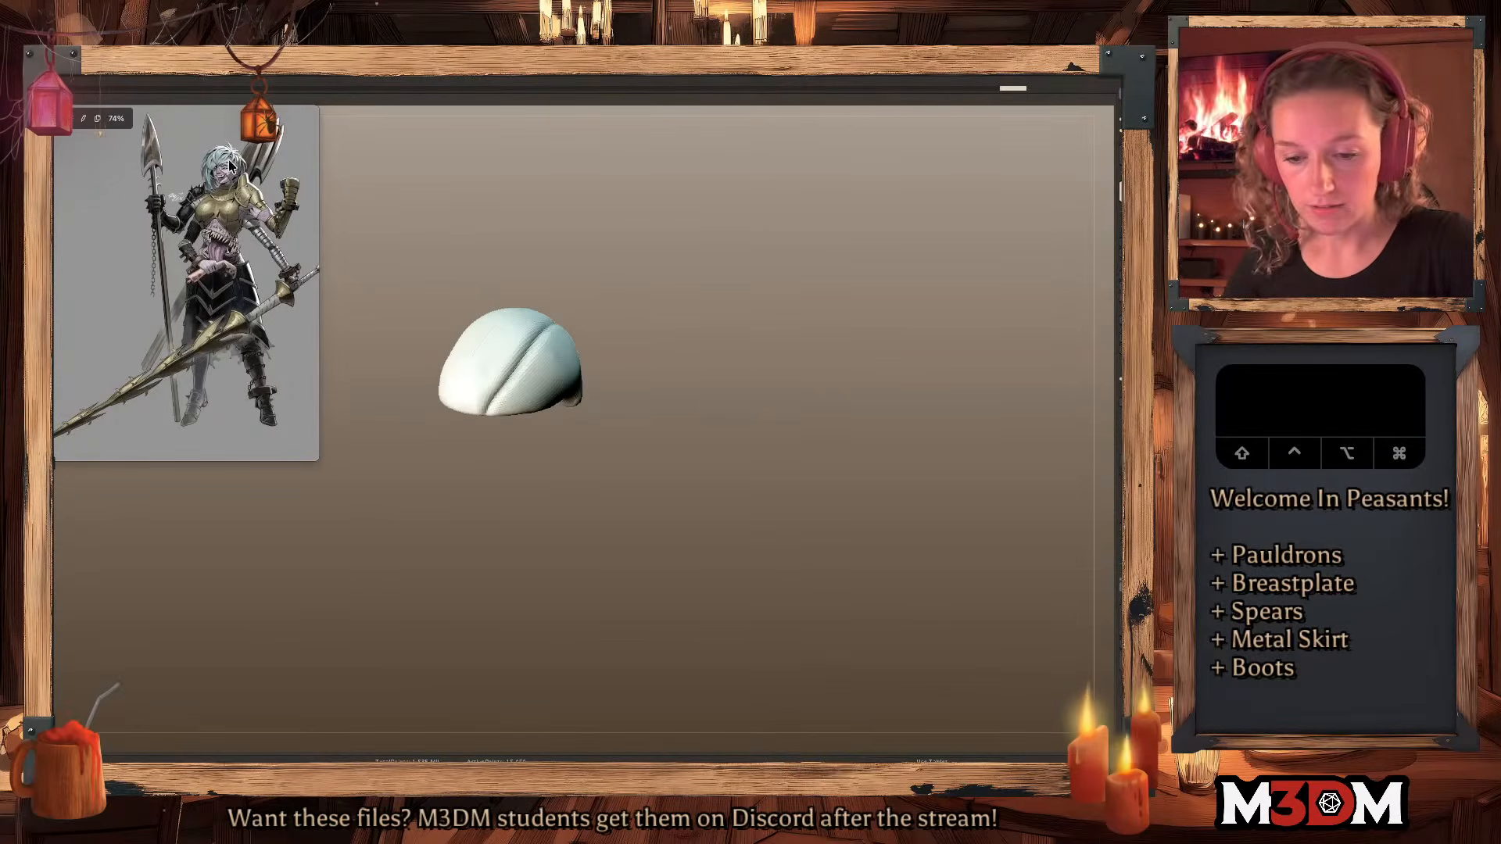
{"action": "key", "text": "super+z"}
Carve an off-centre hair part across the cap and deepen it by repeating the stroke.
{"action": "mouse_move", "coordinate": [500, 404]}
{"action": "left_mouse_down"}
{"action": "mouse_move", "coordinate": [489, 412]}
{"action": "mouse_move", "coordinate": [546, 313]}
{"action": "left_mouse_up"}
{"action": "key", "text": "1"}
{"action": "left_click_drag", "start_coordinate": [824, 408], "coordinate": [803, 395]}
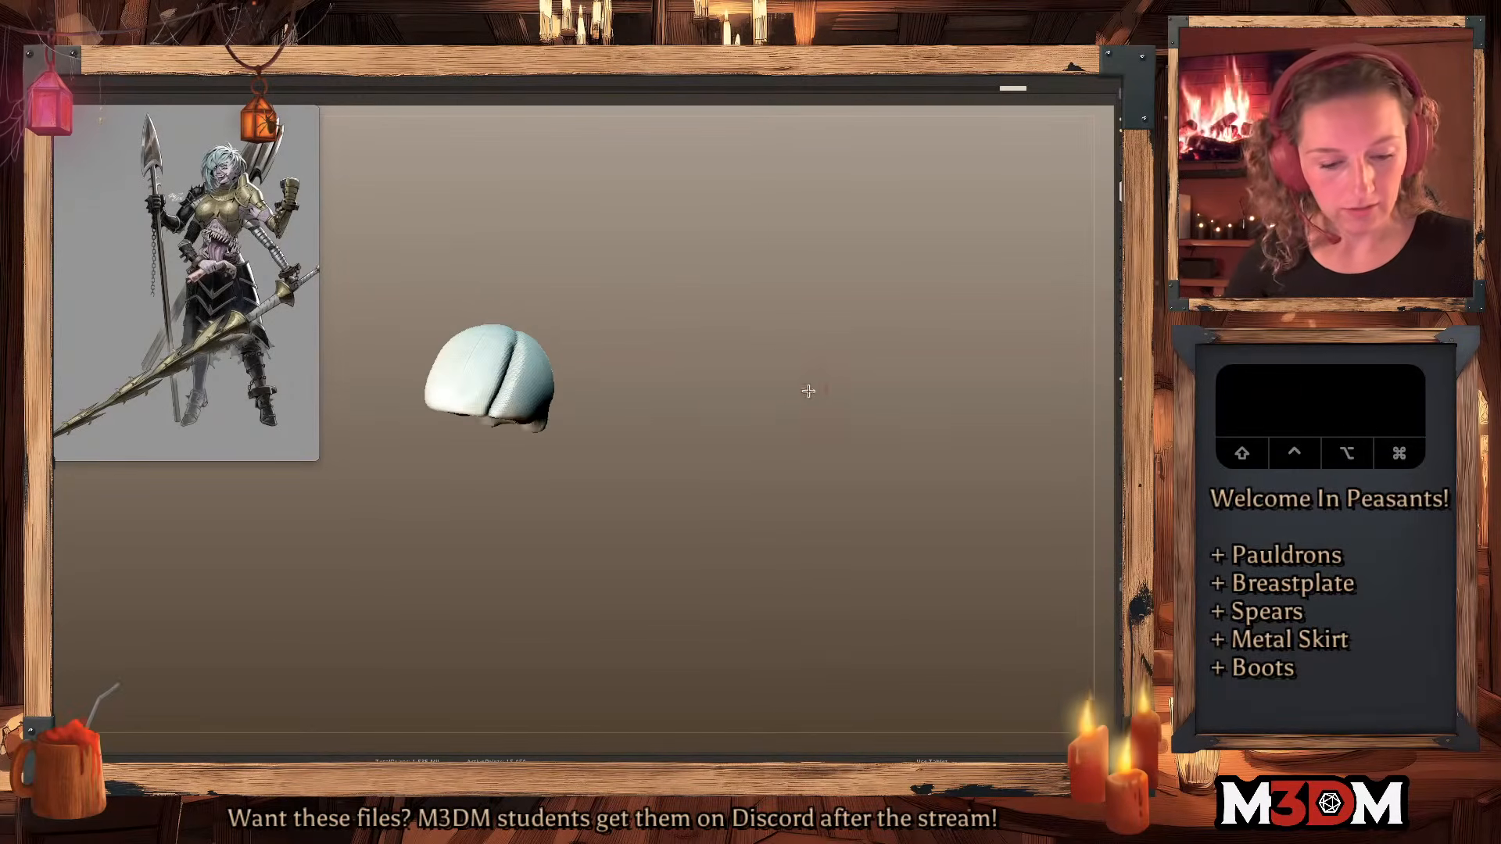
{"action": "mouse_move", "coordinate": [915, 479]}
{"action": "left_mouse_down", "text": "shift"}
{"action": "mouse_move", "coordinate": [925, 490]}
{"action": "mouse_move", "coordinate": [904, 436]}
{"action": "mouse_move", "coordinate": [938, 457]}
{"action": "left_mouse_up", "text": "shift"}
Change the sculpting brush, toggle symmetry and adjust the cap's edge beside the face with the full figure shown.
{"action": "key", "text": "b"}
{"action": "left_click", "coordinate": [529, 467]}
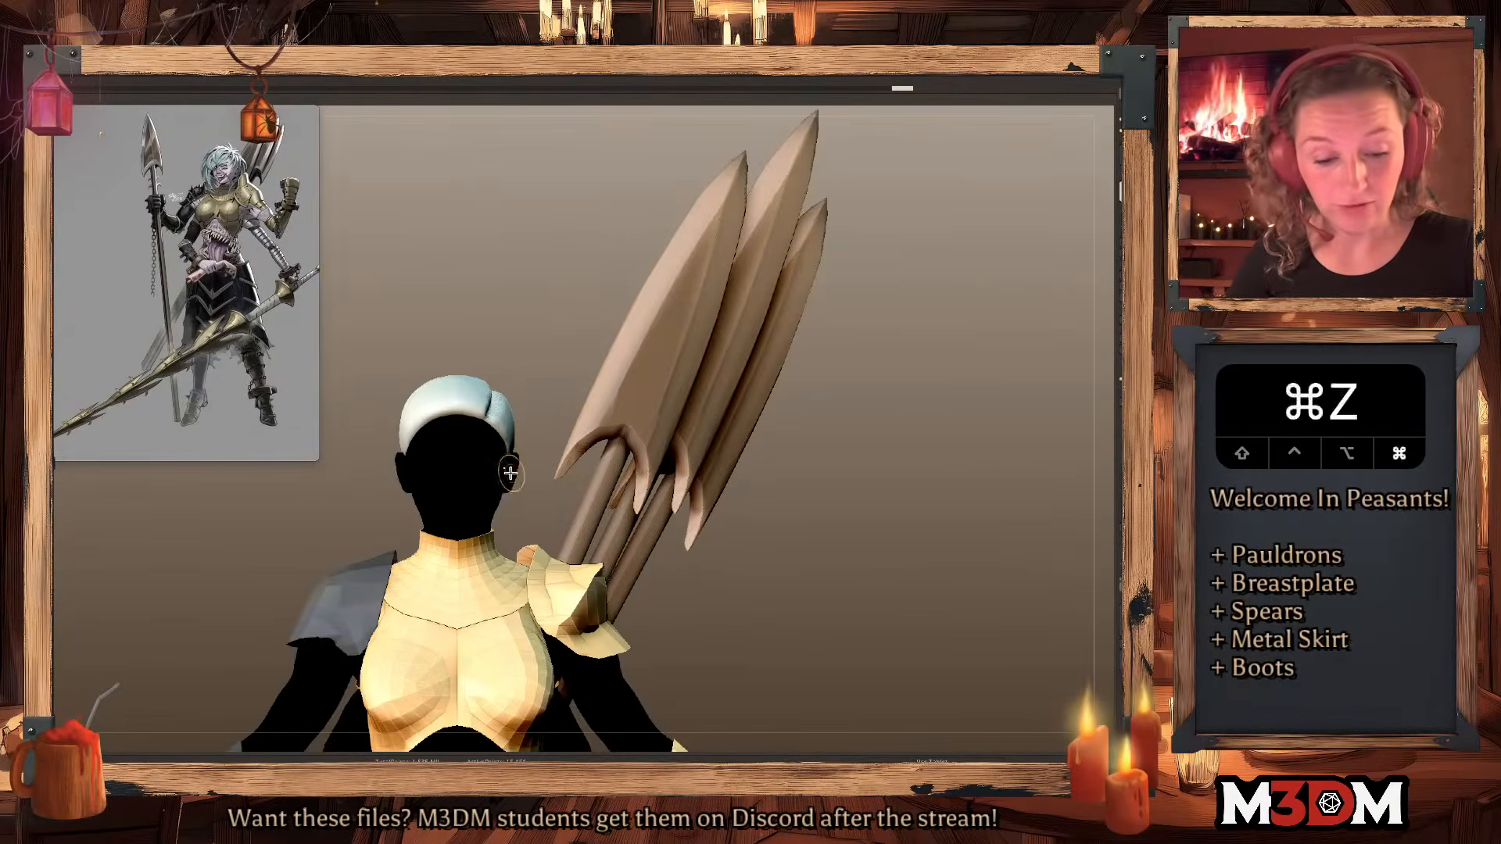
{"action": "key", "text": "x"}
{"action": "left_click_drag", "start_coordinate": [936, 452], "coordinate": [954, 449]}
{"action": "mouse_move", "coordinate": [486, 479]}
{"action": "left_mouse_down", "text": "alt"}
{"action": "mouse_move", "coordinate": [483, 461]}
{"action": "mouse_move", "coordinate": [509, 463]}
{"action": "left_mouse_up", "text": "alt"}
{"action": "right_click", "coordinate": [499, 473]}
{"action": "mouse_move", "coordinate": [903, 460]}
{"action": "left_mouse_down"}
{"action": "mouse_move", "coordinate": [954, 435]}
{"action": "mouse_move", "coordinate": [951, 415]}
{"action": "mouse_move", "coordinate": [948, 488]}
{"action": "mouse_move", "coordinate": [908, 435]}
{"action": "mouse_move", "coordinate": [941, 426]}
{"action": "mouse_move", "coordinate": [915, 449]}
{"action": "left_mouse_up"}
{"action": "left_click_drag", "start_coordinate": [853, 396], "coordinate": [871, 409], "text": "alt"}
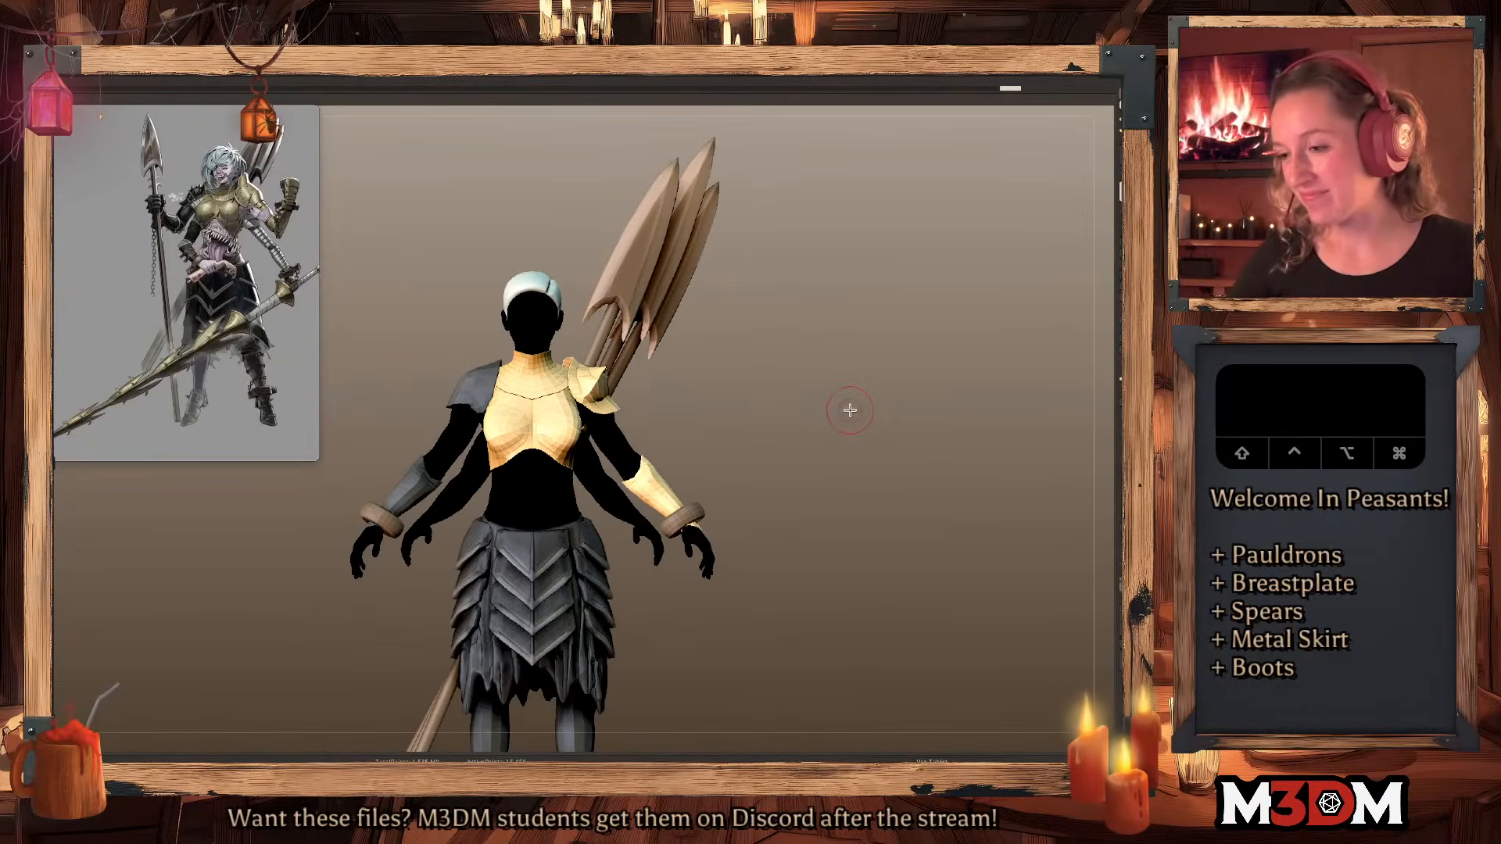
Smooth the hair cap at the side and shape its hairline around the temple and forehead.
{"action": "left_click_drag", "start_coordinate": [859, 407], "coordinate": [864, 402]}
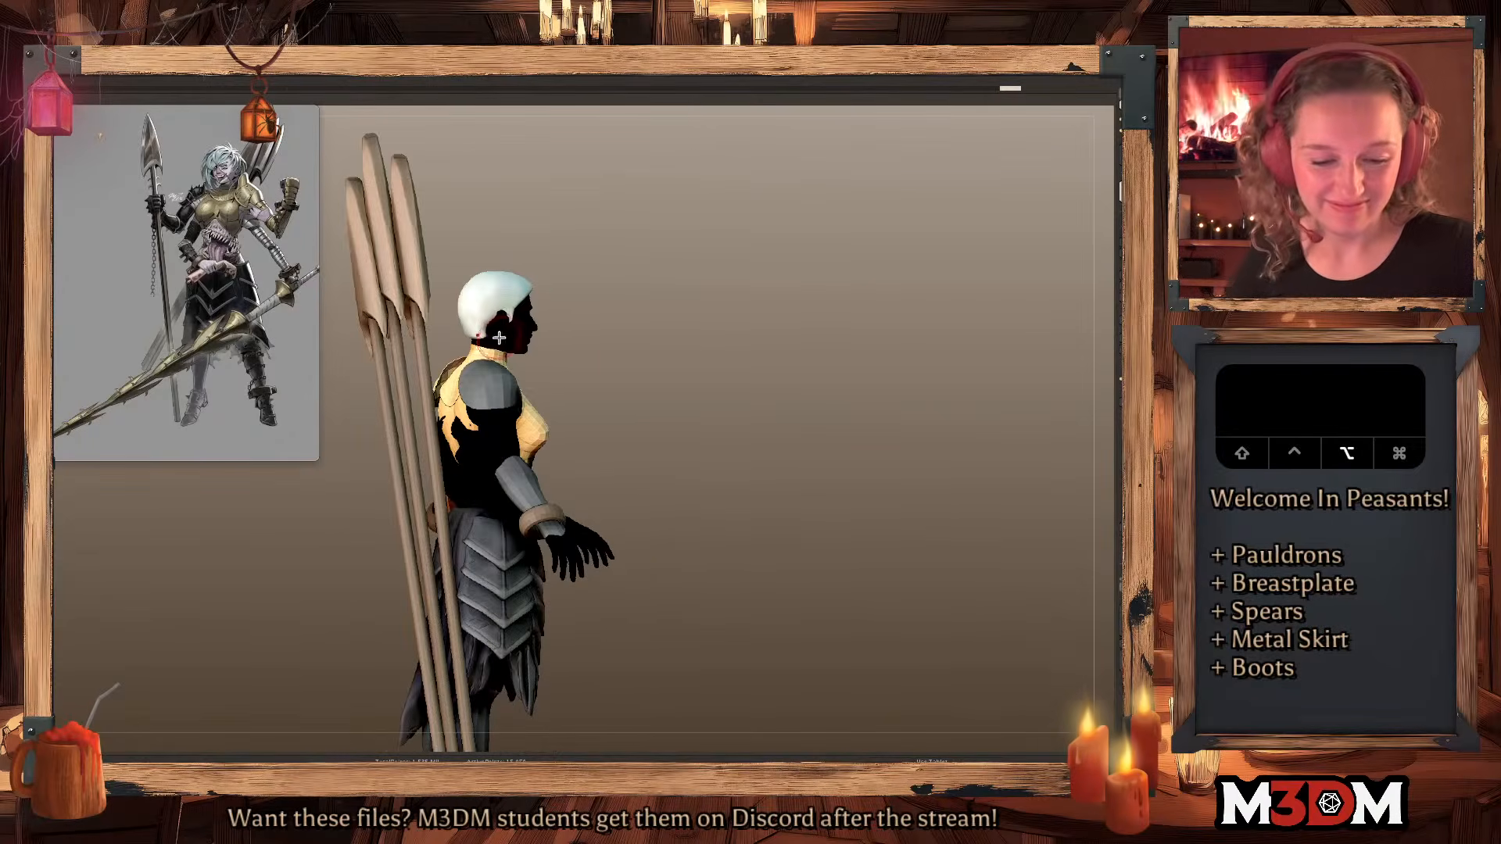
{"action": "mouse_move", "coordinate": [509, 332]}
{"action": "left_mouse_down", "text": "shift"}
{"action": "mouse_move", "coordinate": [481, 340]}
{"action": "mouse_move", "coordinate": [469, 283]}
{"action": "left_mouse_up", "text": "shift"}
{"action": "left_click_drag", "start_coordinate": [707, 281], "coordinate": [634, 313]}
{"action": "left_click_drag", "start_coordinate": [862, 502], "coordinate": [841, 439]}
{"action": "left_click_drag", "start_coordinate": [543, 292], "coordinate": [549, 280]}
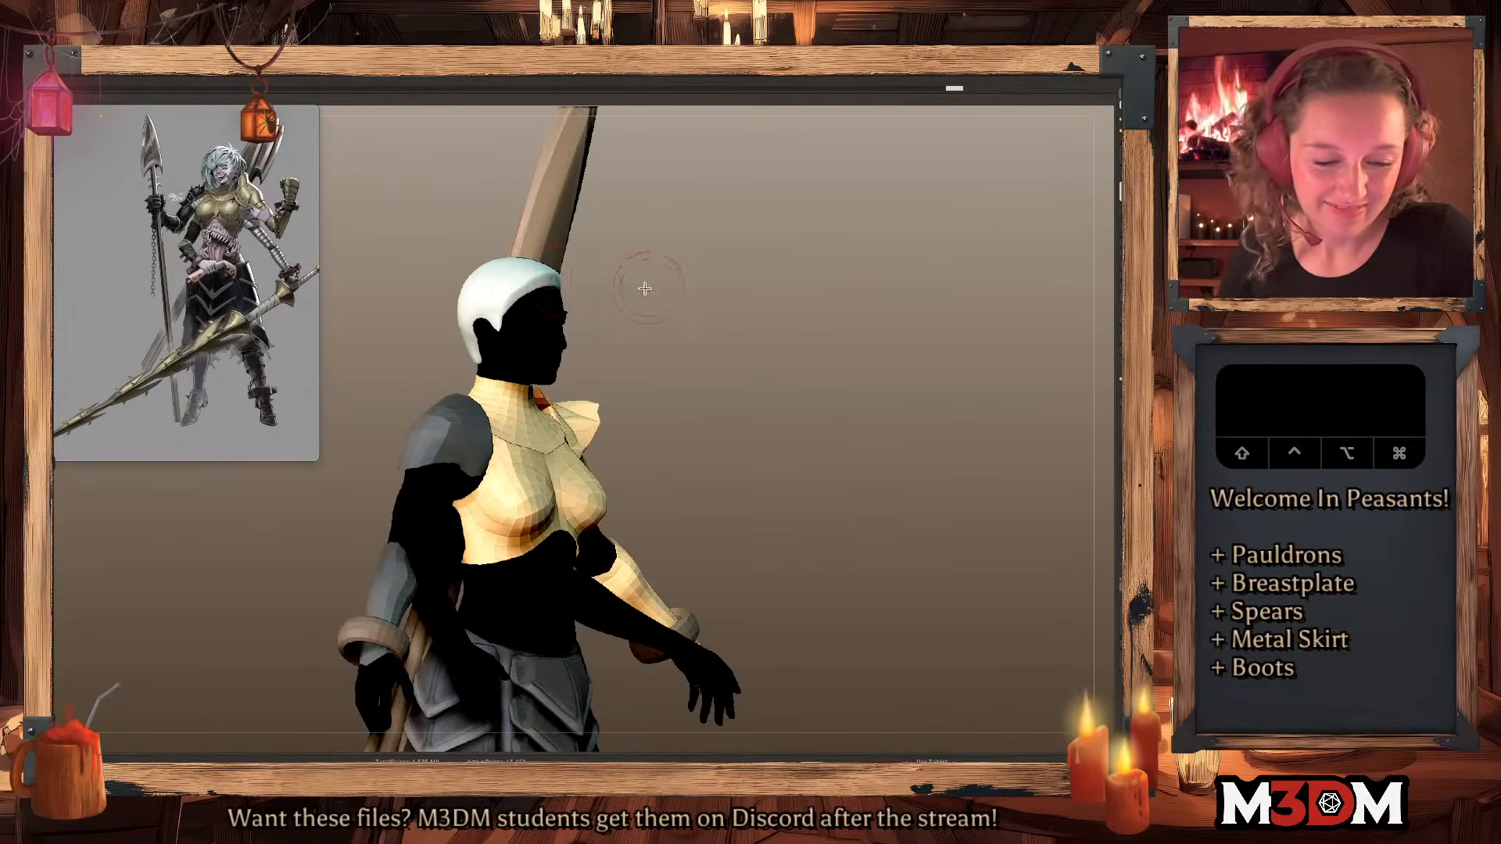
{"action": "left_click_drag", "start_coordinate": [881, 368], "coordinate": [852, 369], "text": "shift"}
{"action": "key", "text": "x"}
{"action": "mouse_move", "coordinate": [571, 285]}
{"action": "left_mouse_down"}
{"action": "mouse_move", "coordinate": [509, 301]}
{"action": "mouse_move", "coordinate": [580, 280]}
{"action": "left_mouse_up"}
{"action": "key", "text": "super+z"}
{"action": "right_click", "coordinate": [579, 294]}
{"action": "key", "text": "x"}
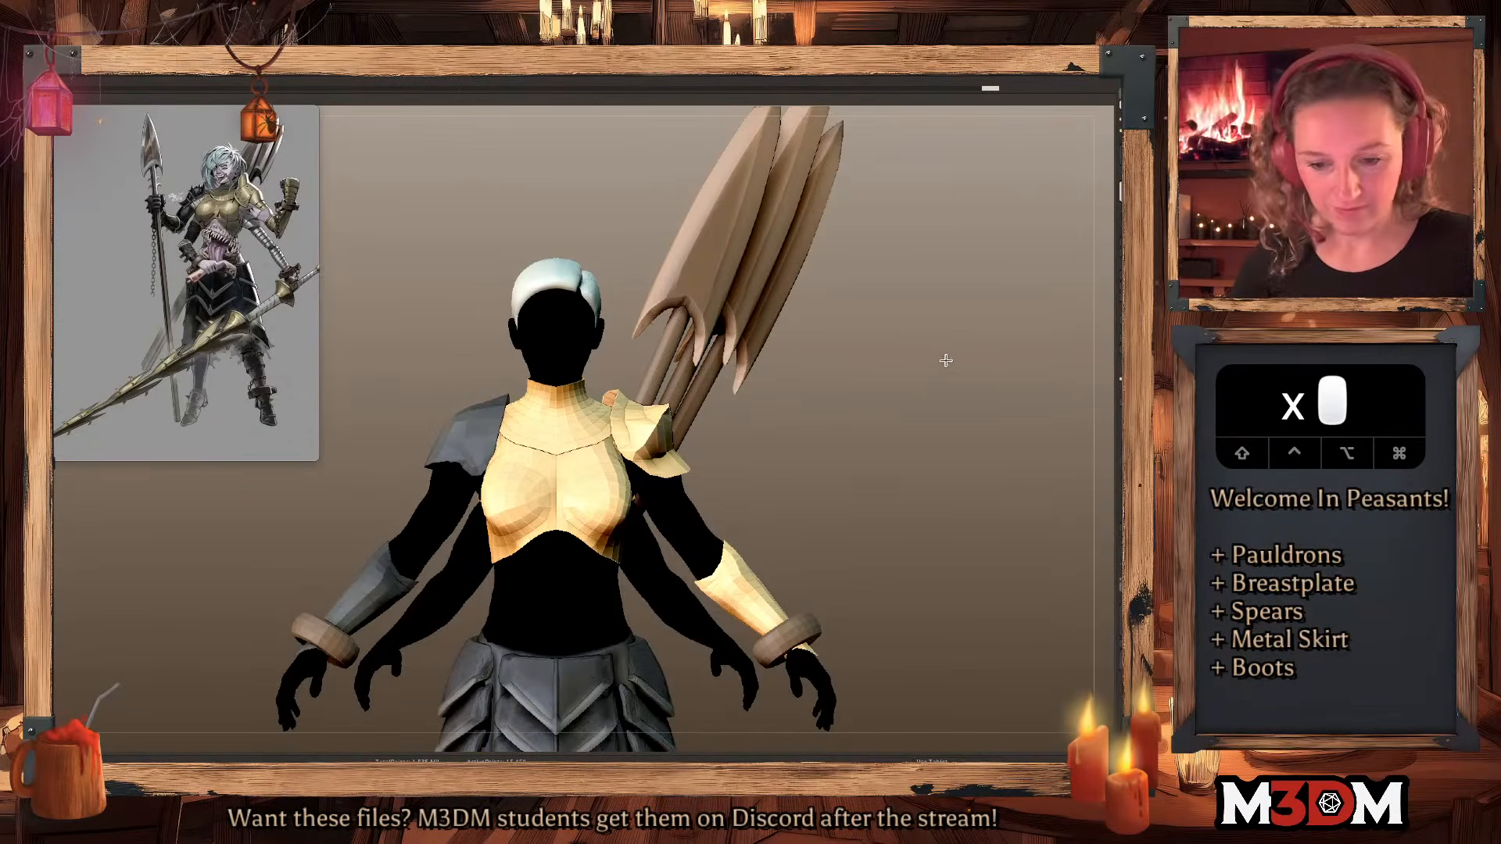
Pull the cap's edge into a sideburn in front of the ear on the opposite side of the head.
{"action": "left_click_drag", "start_coordinate": [951, 358], "coordinate": [864, 356]}
{"action": "mouse_move", "coordinate": [588, 302]}
{"action": "left_mouse_down"}
{"action": "mouse_move", "coordinate": [610, 290]}
{"action": "mouse_move", "coordinate": [593, 290]}
{"action": "left_mouse_up"}
{"action": "key", "text": "super+z"}
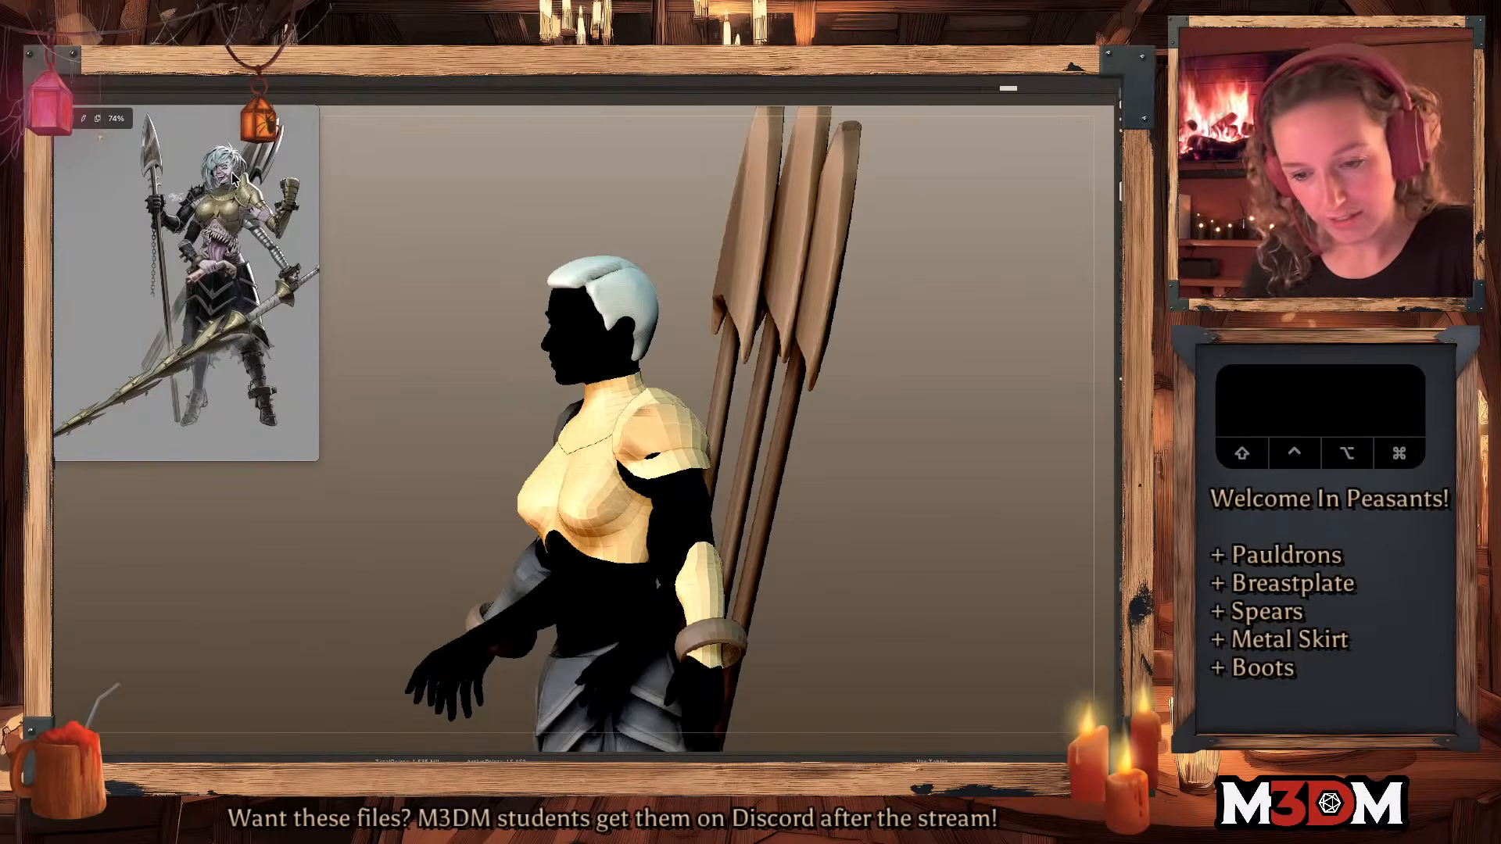
{"action": "left_click_drag", "start_coordinate": [592, 301], "coordinate": [610, 299]}
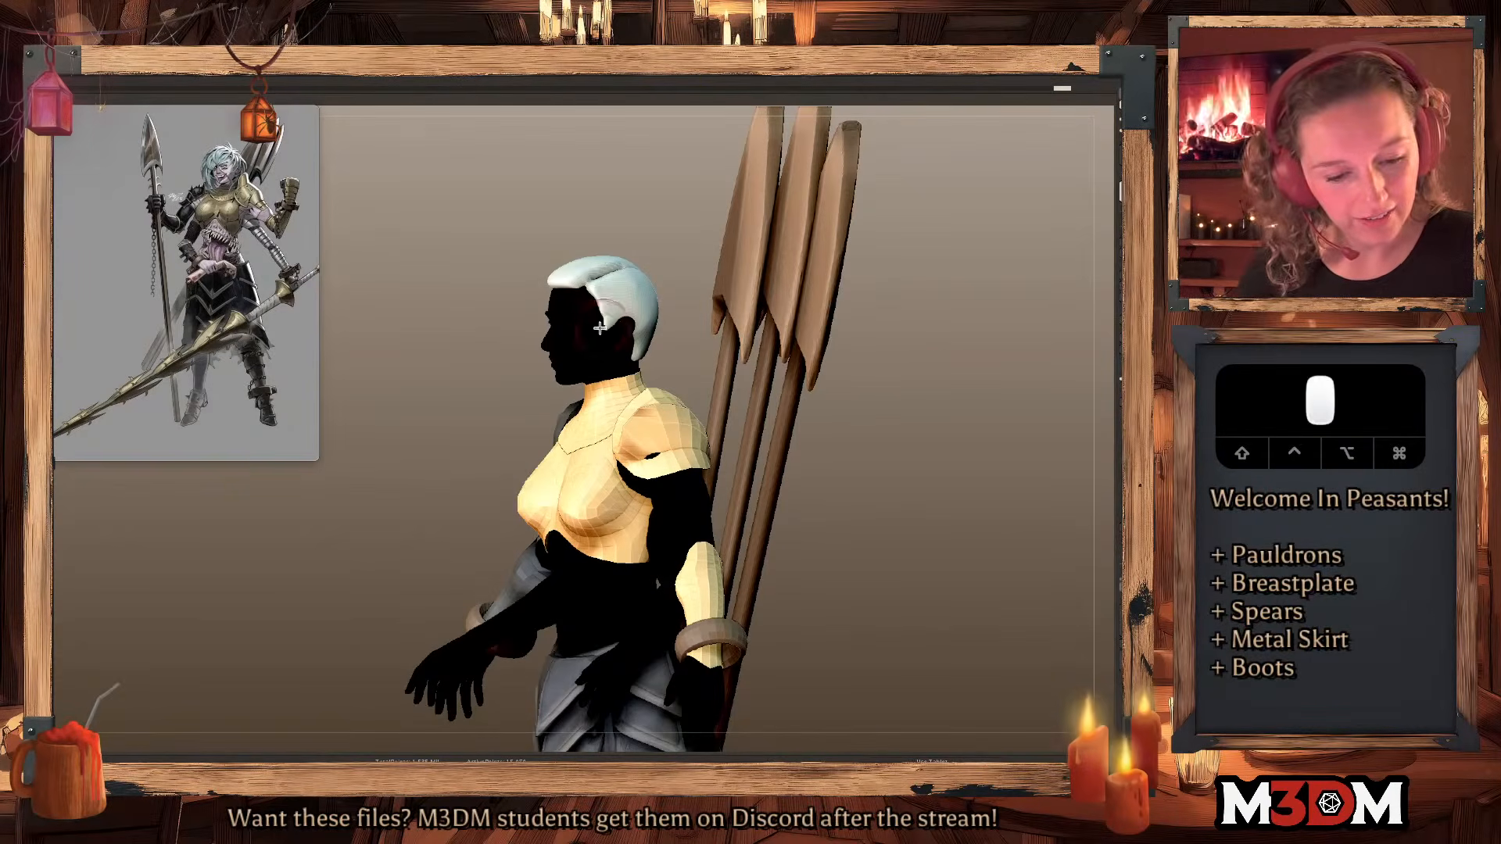
{"action": "left_click_drag", "start_coordinate": [945, 387], "coordinate": [920, 411]}
{"action": "left_click_drag", "start_coordinate": [894, 319], "coordinate": [918, 406]}
Adjust the brush and toggle symmetry in preparation for drawing hair locks on the cap.
{"action": "key", "text": "alt+o"}
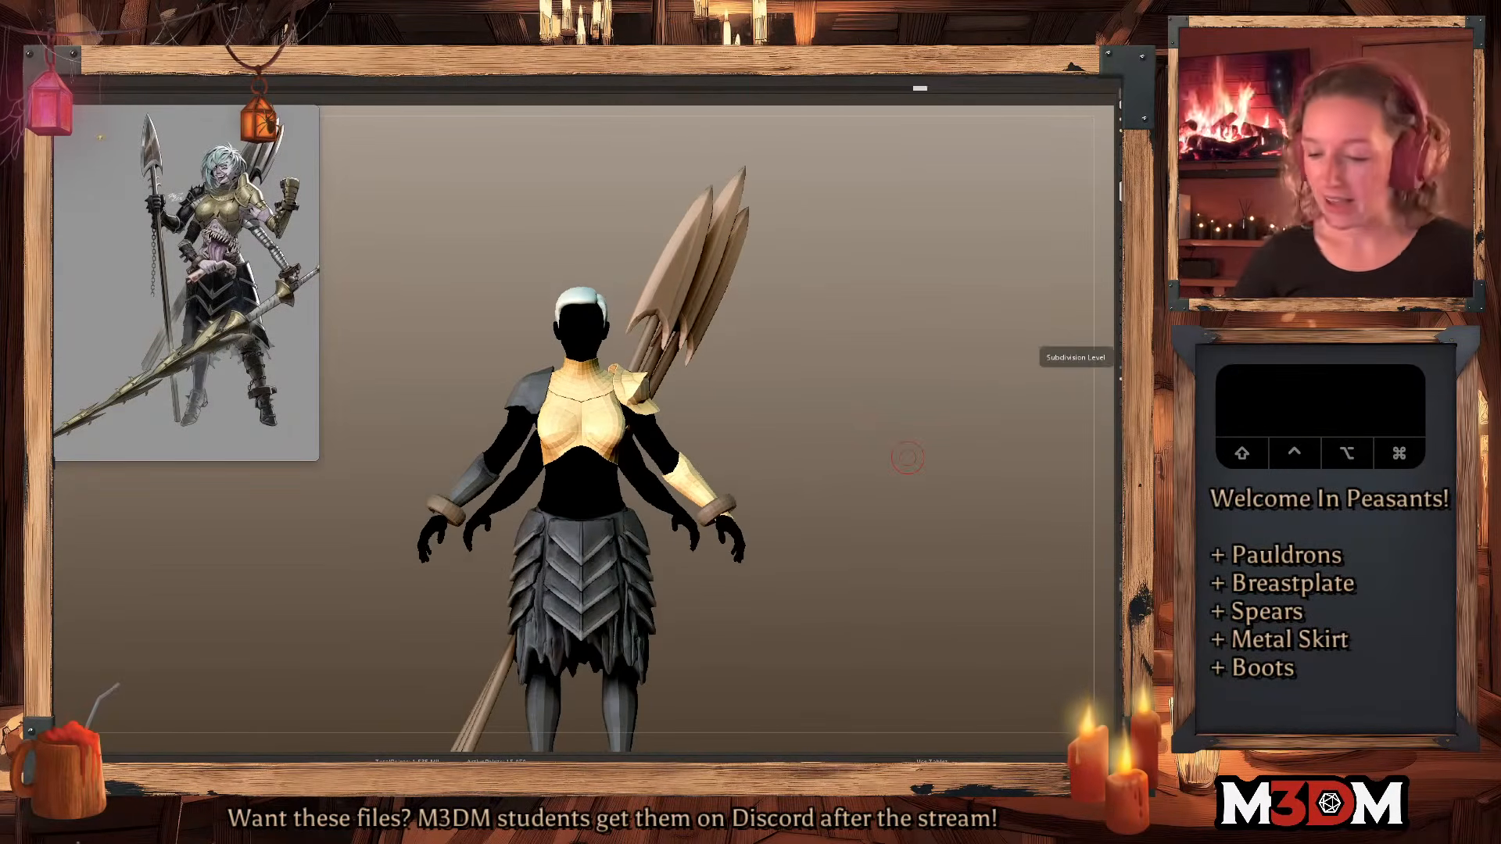
{"action": "left_click_drag", "start_coordinate": [878, 446], "coordinate": [876, 462], "text": "alt"}
{"action": "key", "text": "ctrl+z"}
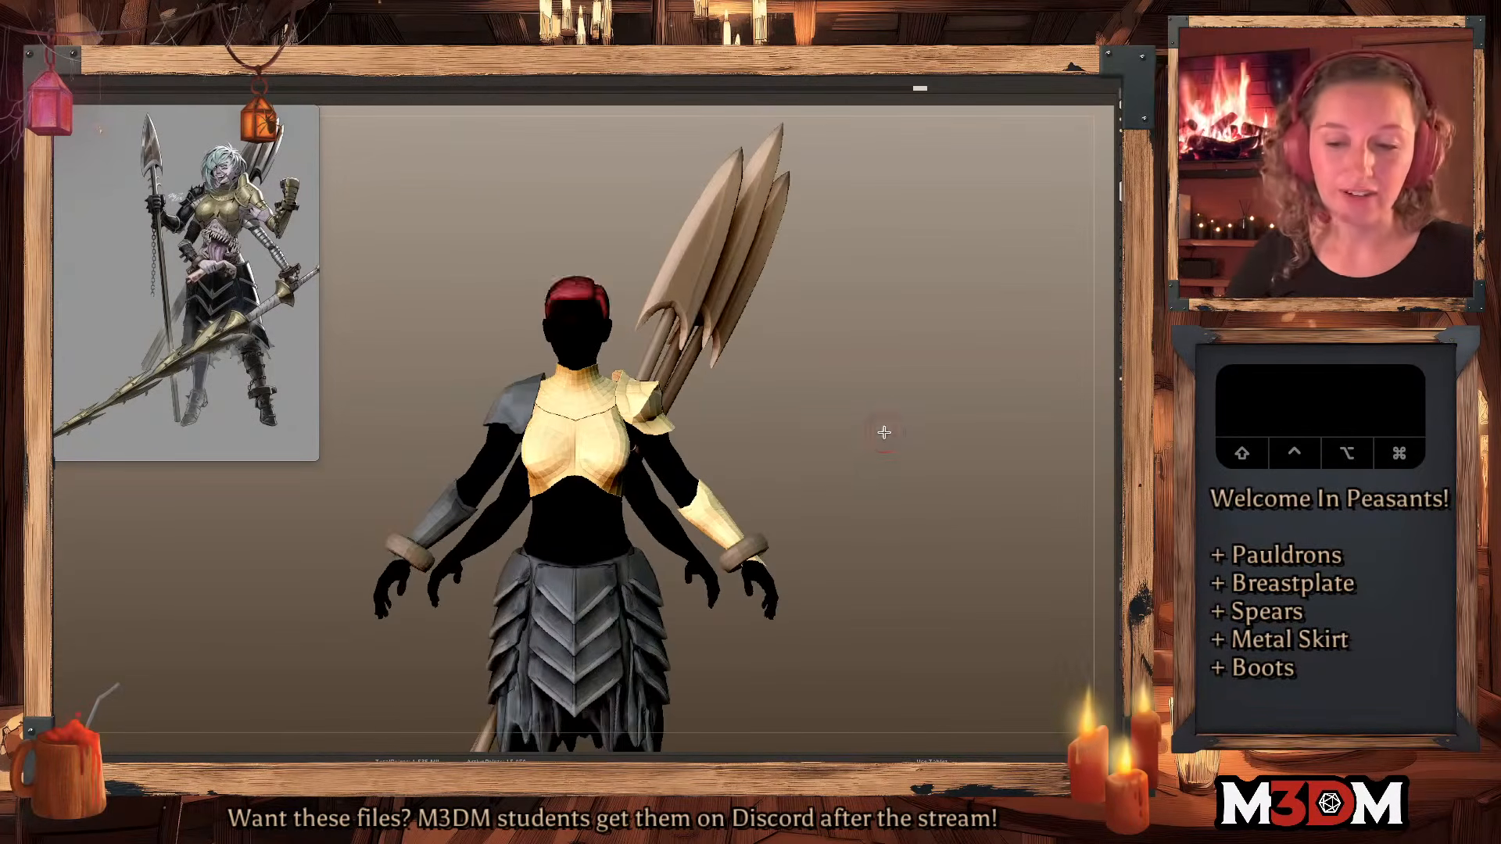
{"action": "left_click_drag", "start_coordinate": [909, 411], "coordinate": [901, 415]}
{"action": "key", "text": "space"}
{"action": "left_click_drag", "start_coordinate": [566, 313], "coordinate": [619, 369]}
{"action": "key", "text": "x"}
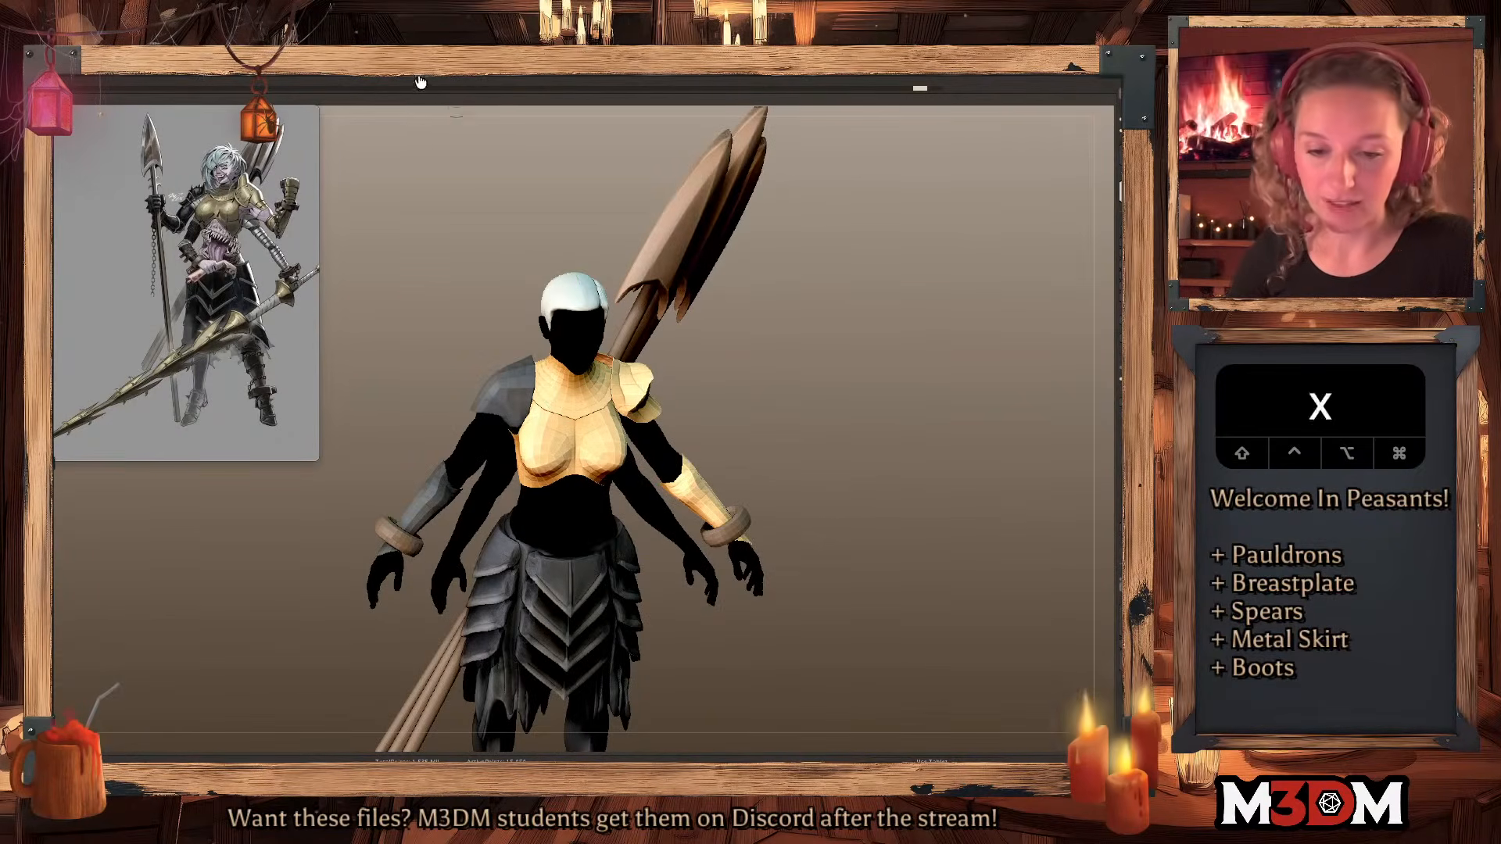
Enable the Size curve modifier in the stroke settings and adjust its profile so hair tubes taper.
{"action": "left_click", "coordinate": [419, 81]}
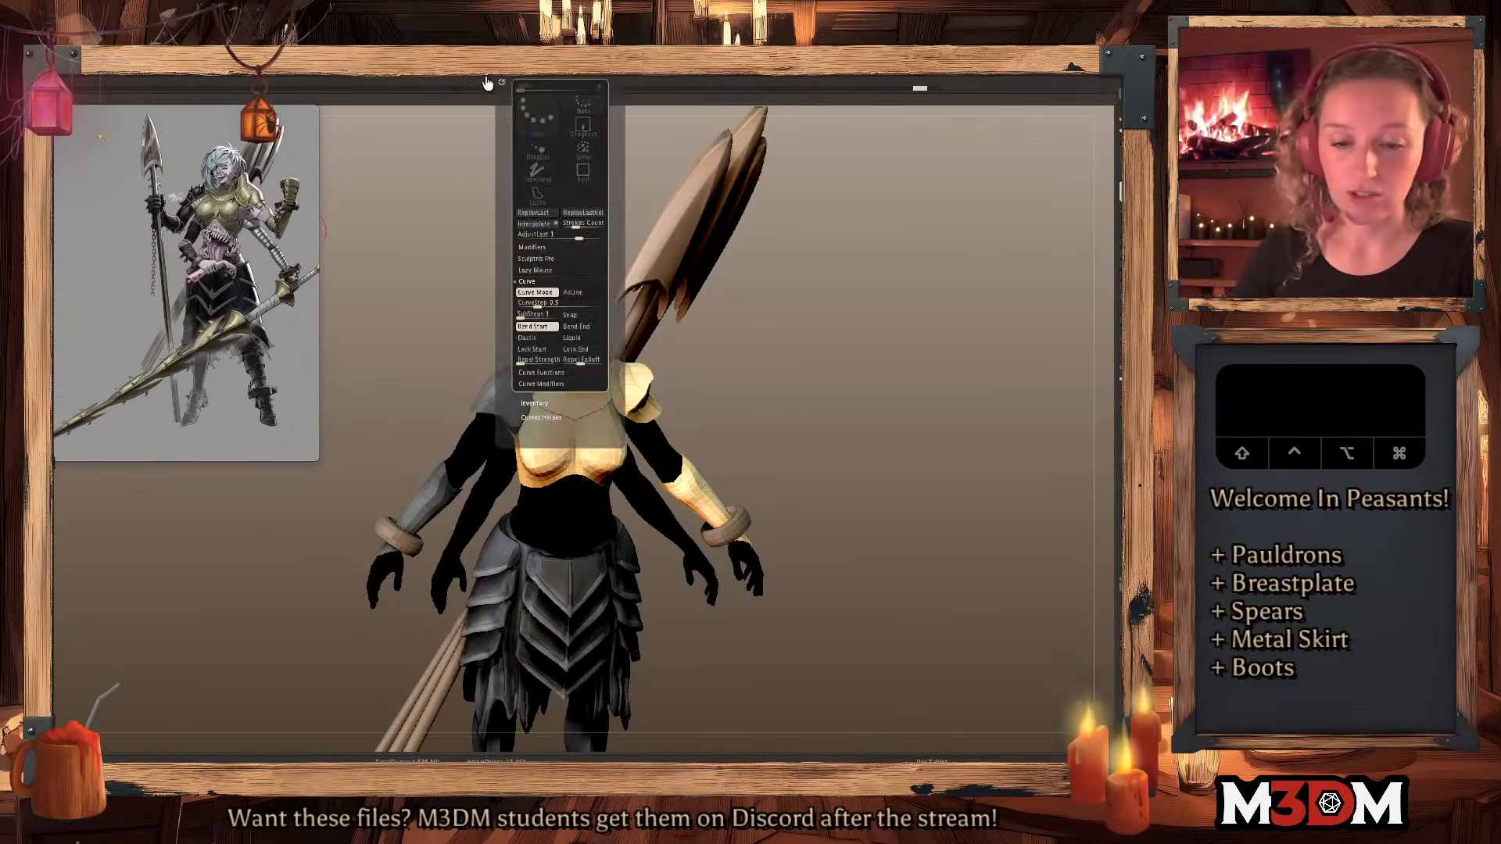
{"action": "mouse_move", "coordinate": [395, 85]}
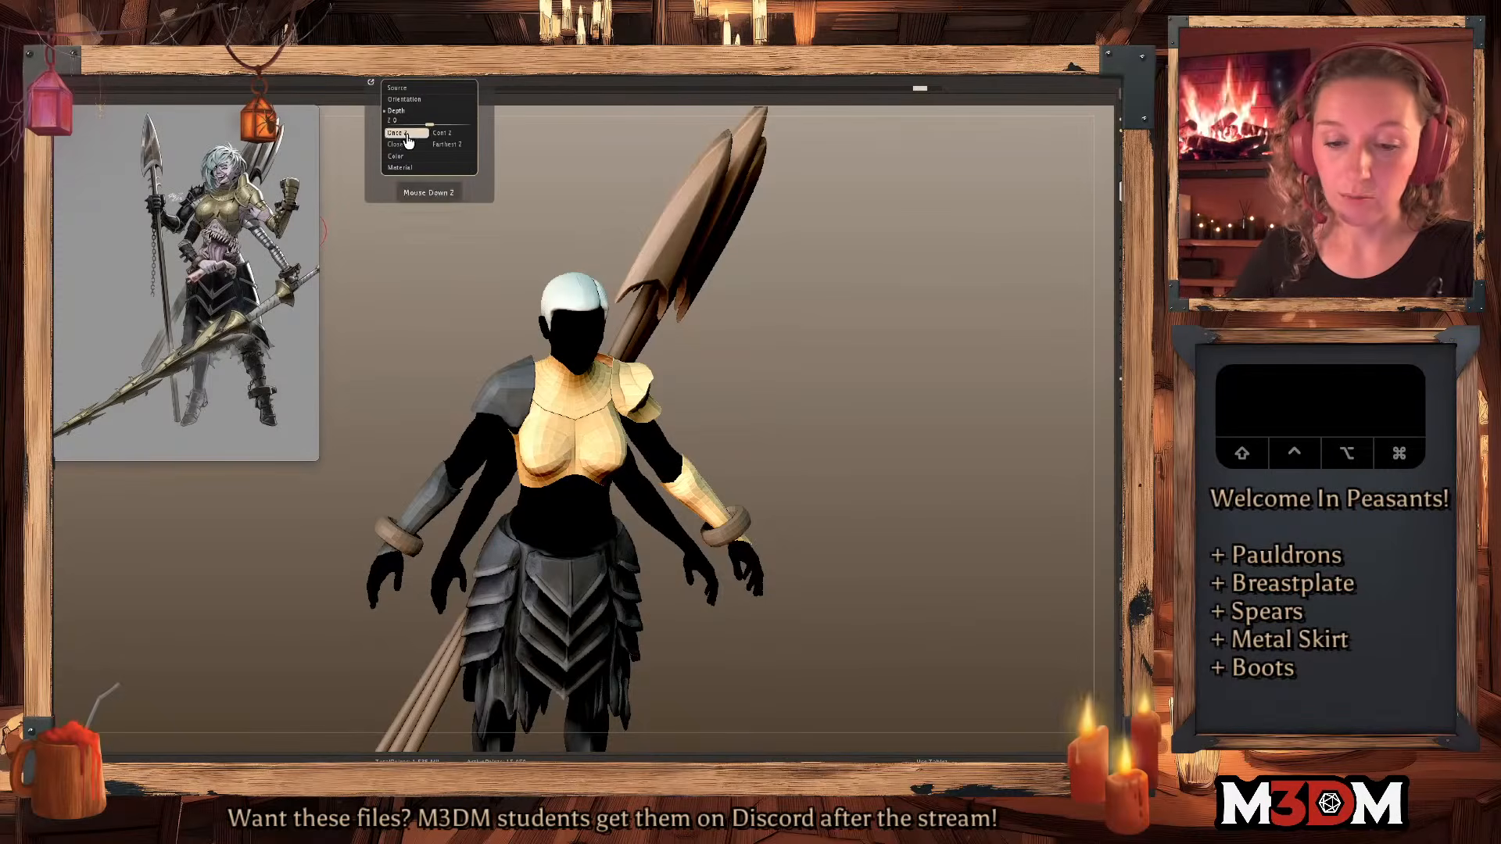
{"action": "mouse_move", "coordinate": [504, 79]}
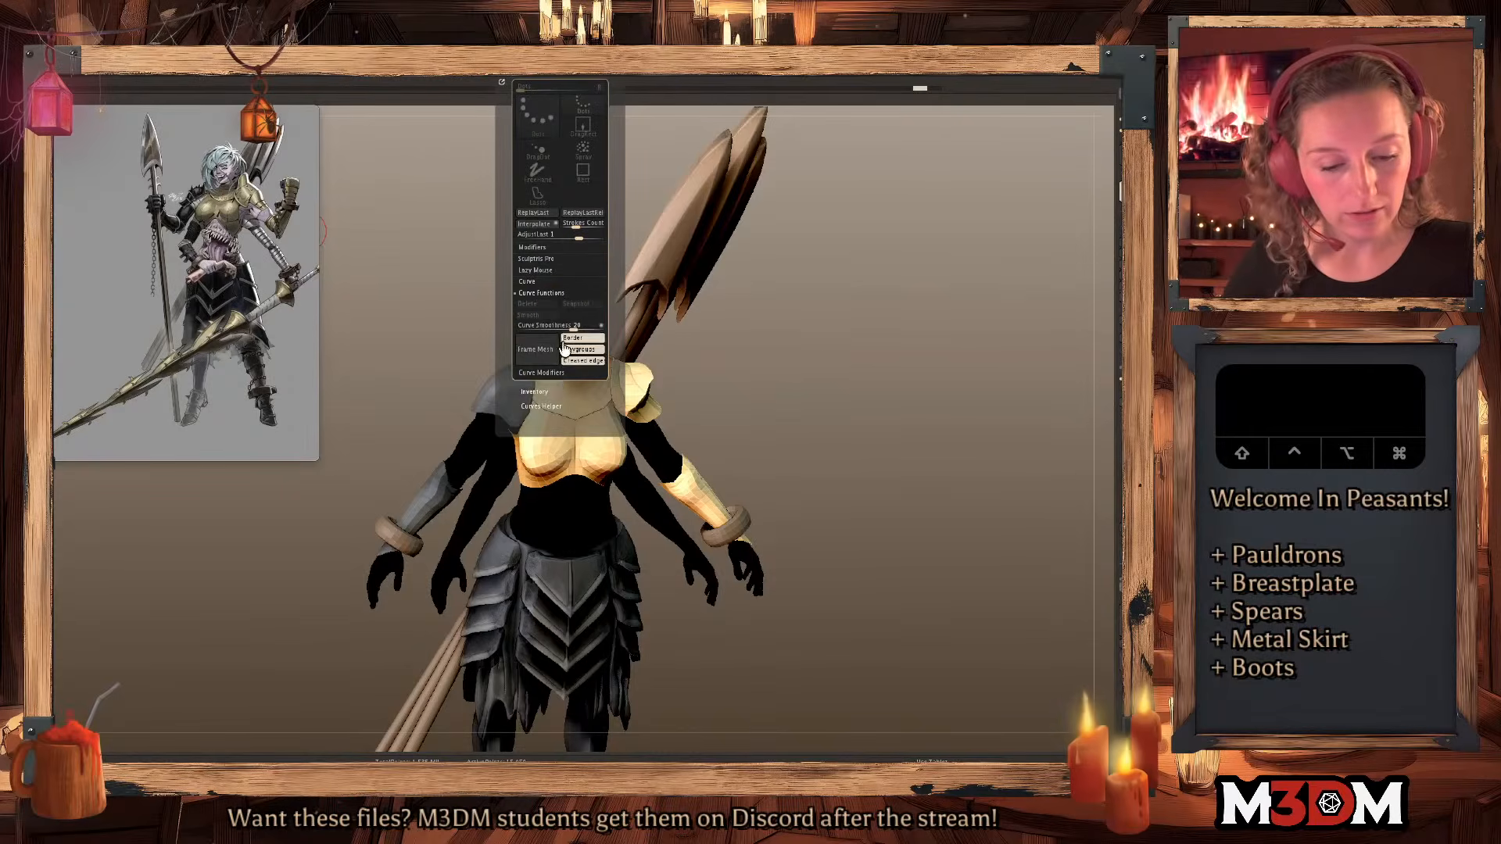
{"action": "left_click", "coordinate": [558, 384]}
{"action": "left_click", "coordinate": [582, 315]}
{"action": "left_click", "coordinate": [531, 444]}
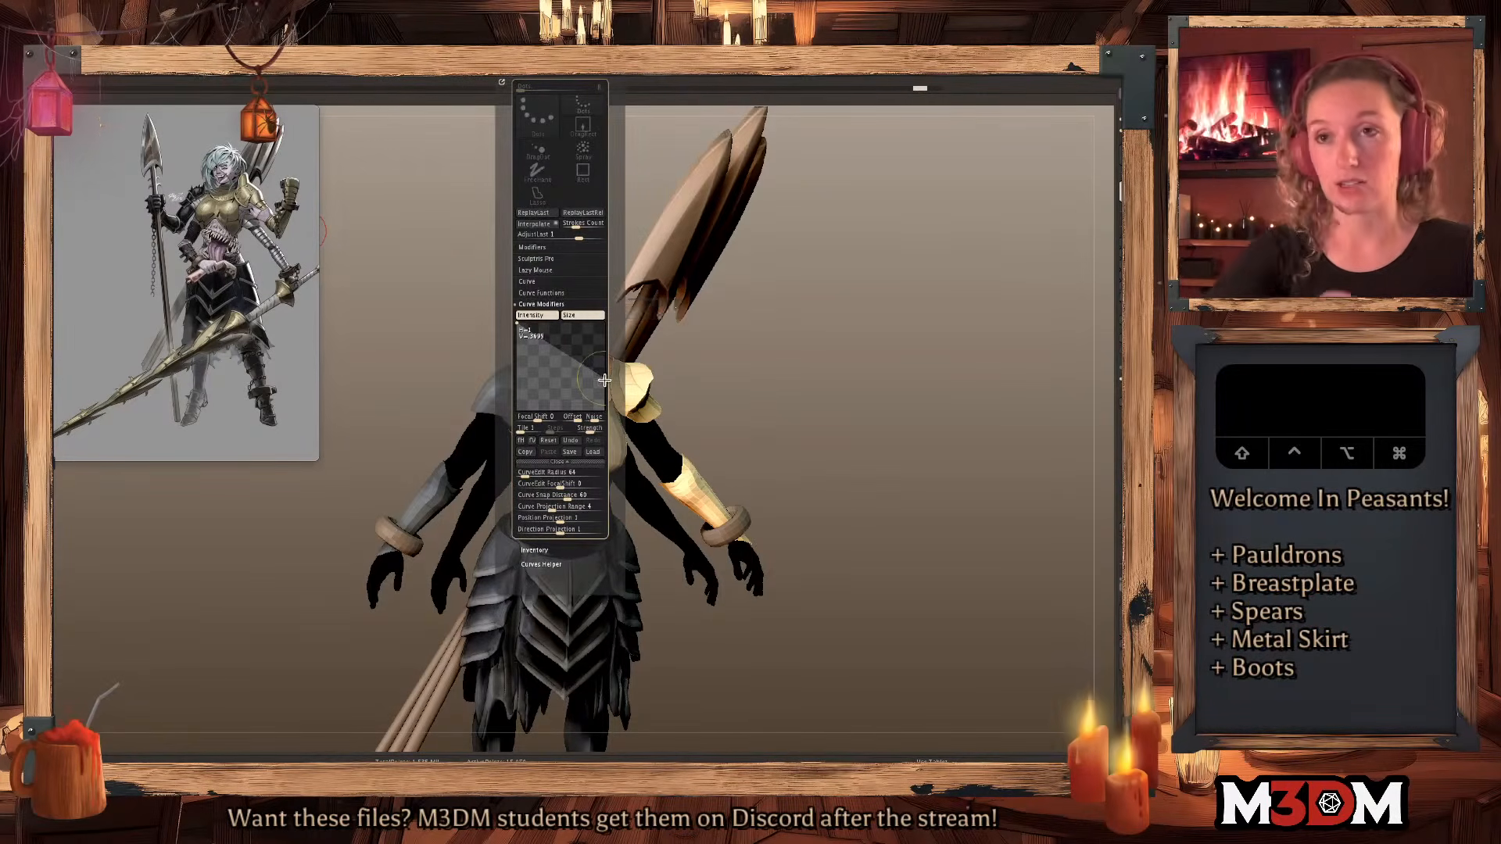
Try a tapered hair lock hanging down one side of the head, and undo it.
{"action": "left_click_drag", "start_coordinate": [832, 350], "coordinate": [831, 370]}
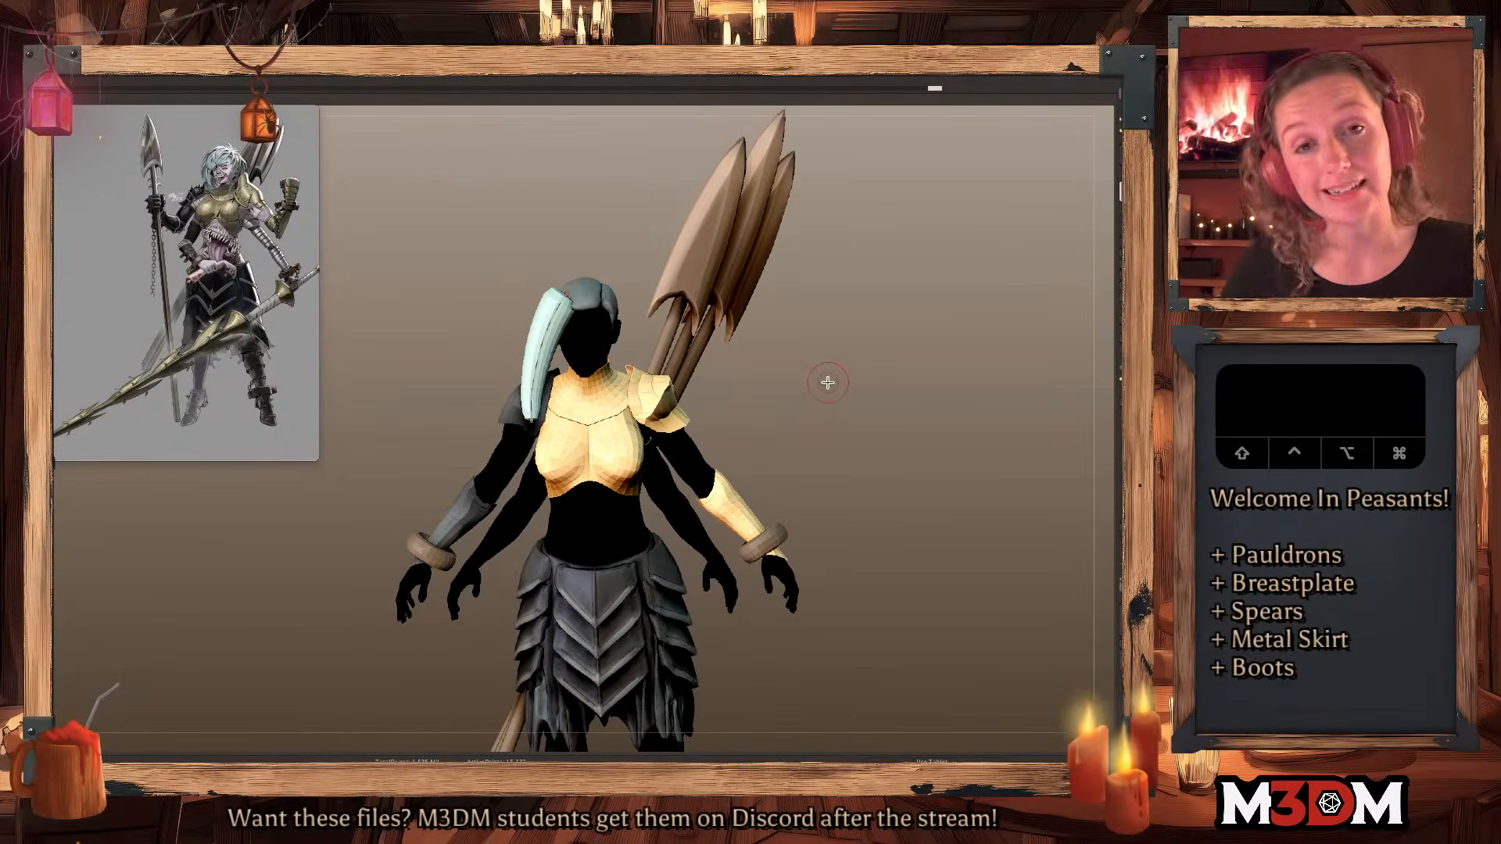
{"action": "left_click_drag", "start_coordinate": [559, 359], "coordinate": [532, 415], "text": "shift"}
{"action": "left_click_drag", "start_coordinate": [871, 352], "coordinate": [907, 434]}
{"action": "key", "text": "super+z"}
{"action": "key", "text": "super+z"}
{"action": "key", "text": "super+z"}
Draw a tapered hair lock that sweeps from the part over the head and down beside the face.
{"action": "key", "text": "space"}
{"action": "mouse_move", "coordinate": [613, 300]}
{"action": "left_mouse_down"}
{"action": "mouse_move", "coordinate": [609, 279]}
{"action": "mouse_move", "coordinate": [557, 288]}
{"action": "left_mouse_up"}
{"action": "left_click_drag", "start_coordinate": [946, 421], "coordinate": [950, 444]}
{"action": "left_click", "coordinate": [623, 299], "text": "alt"}
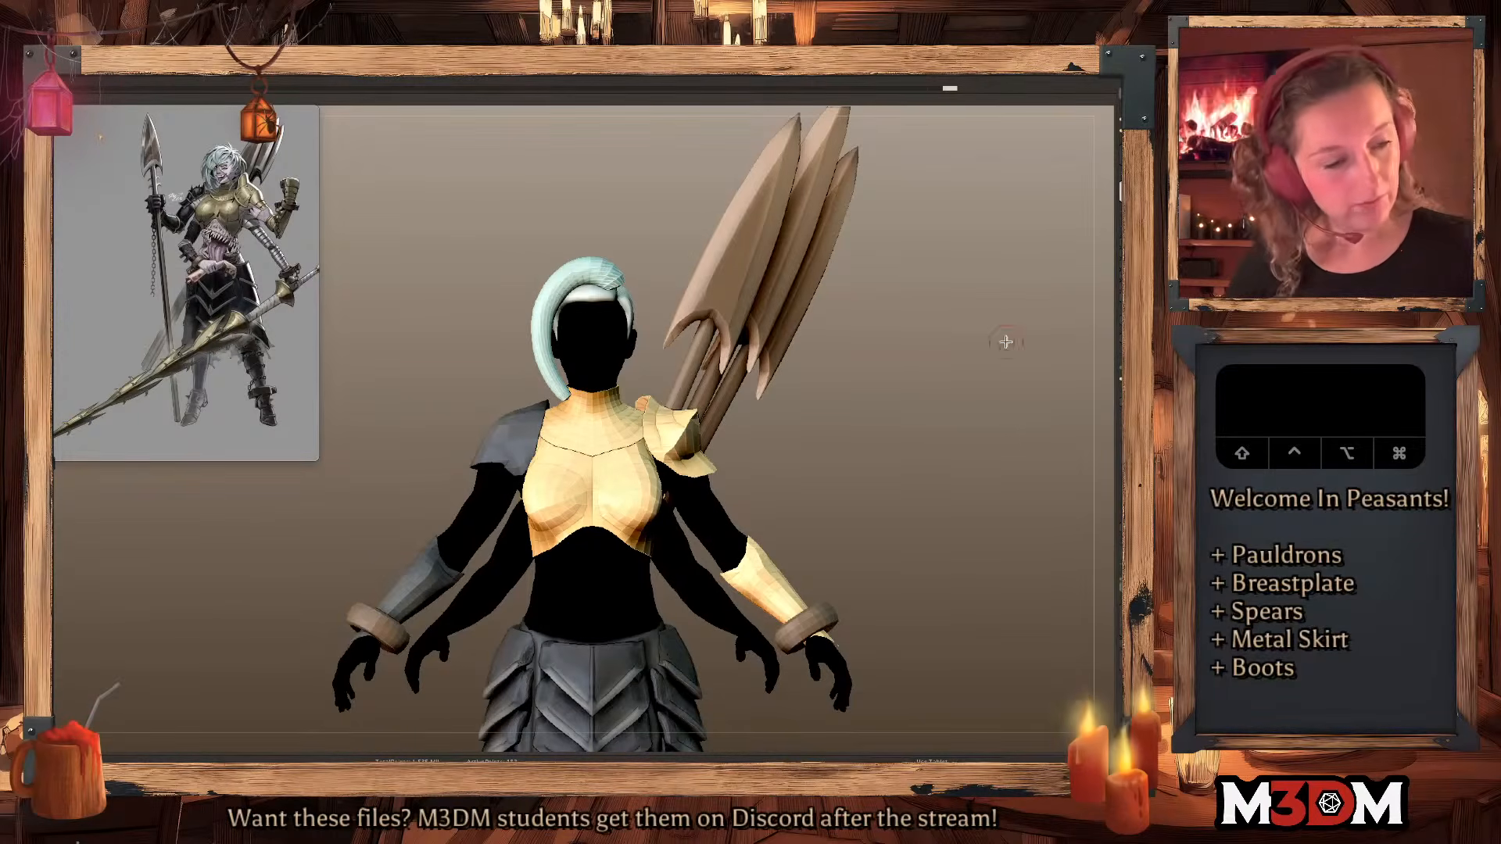
{"action": "key", "text": "q"}
{"action": "key", "text": "w"}
{"action": "left_click", "coordinate": [606, 335]}
{"action": "key", "text": "q"}
{"action": "key", "text": "w"}
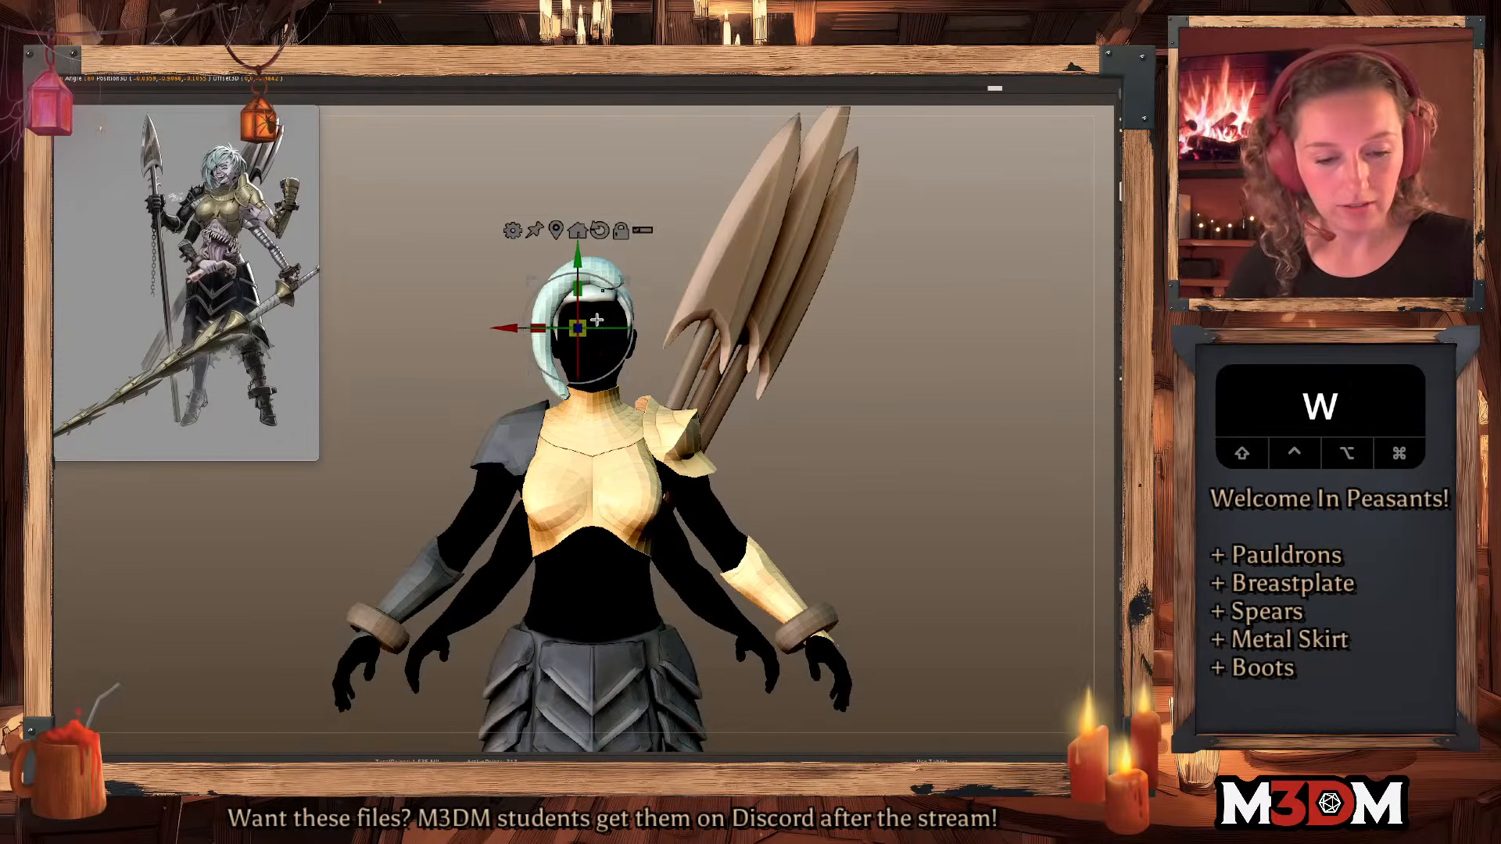
{"action": "key", "text": "q"}
{"action": "key", "text": "q"}
{"action": "key", "text": "w"}
{"action": "key", "text": "q"}
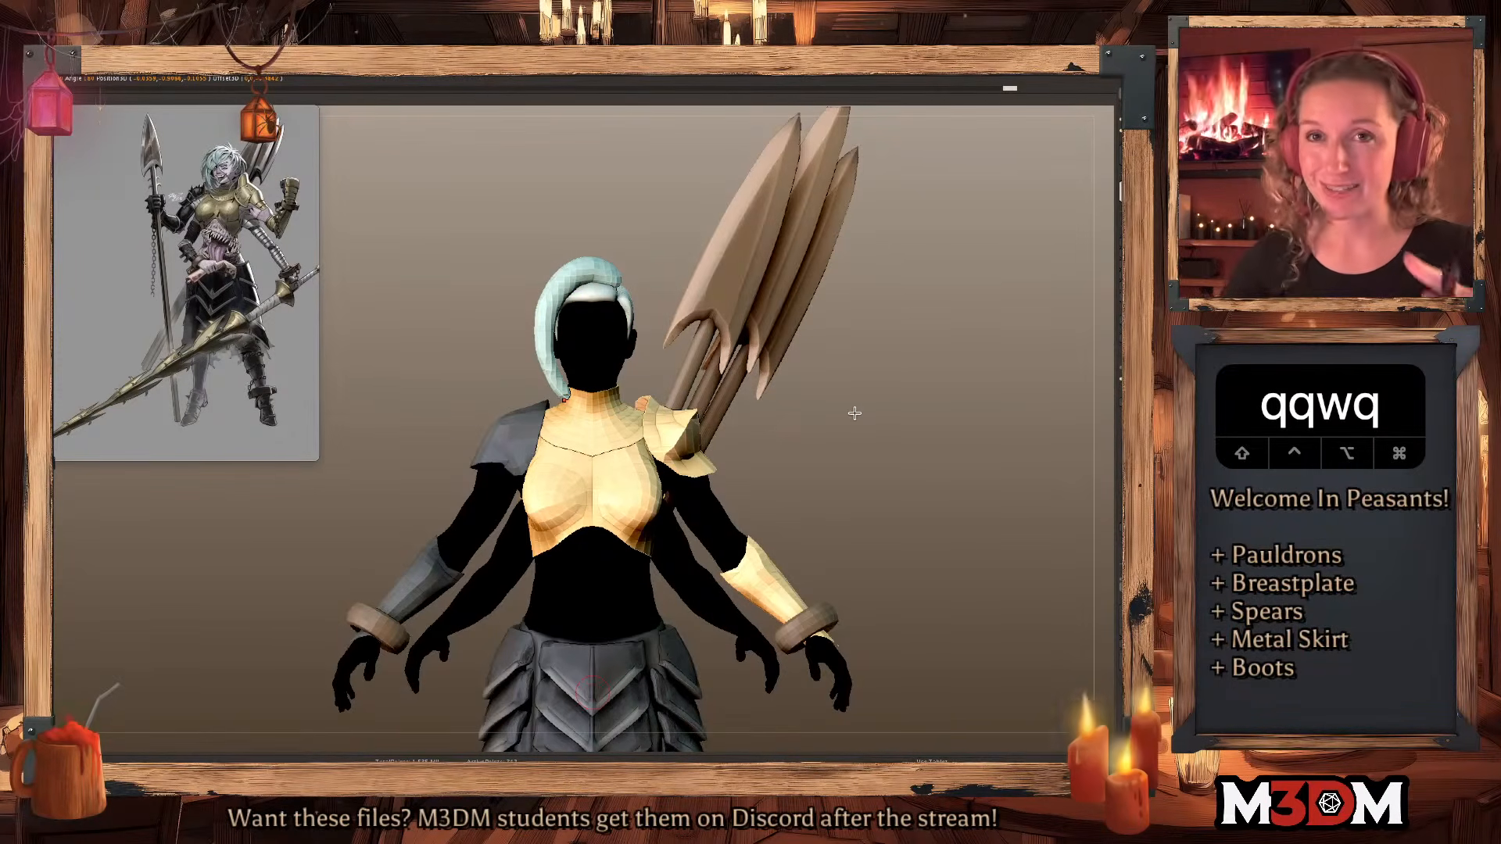
{"action": "right_click", "coordinate": [821, 407]}
{"action": "key", "text": "shift+f"}
{"action": "key", "text": "shift+f"}
Enlarge and reposition the reference image, and zoom in on the warrior's head to examine the hair.
{"action": "left_click_drag", "start_coordinate": [315, 458], "coordinate": [559, 759]}
{"action": "key", "text": "d"}
{"action": "left_click", "coordinate": [393, 235]}
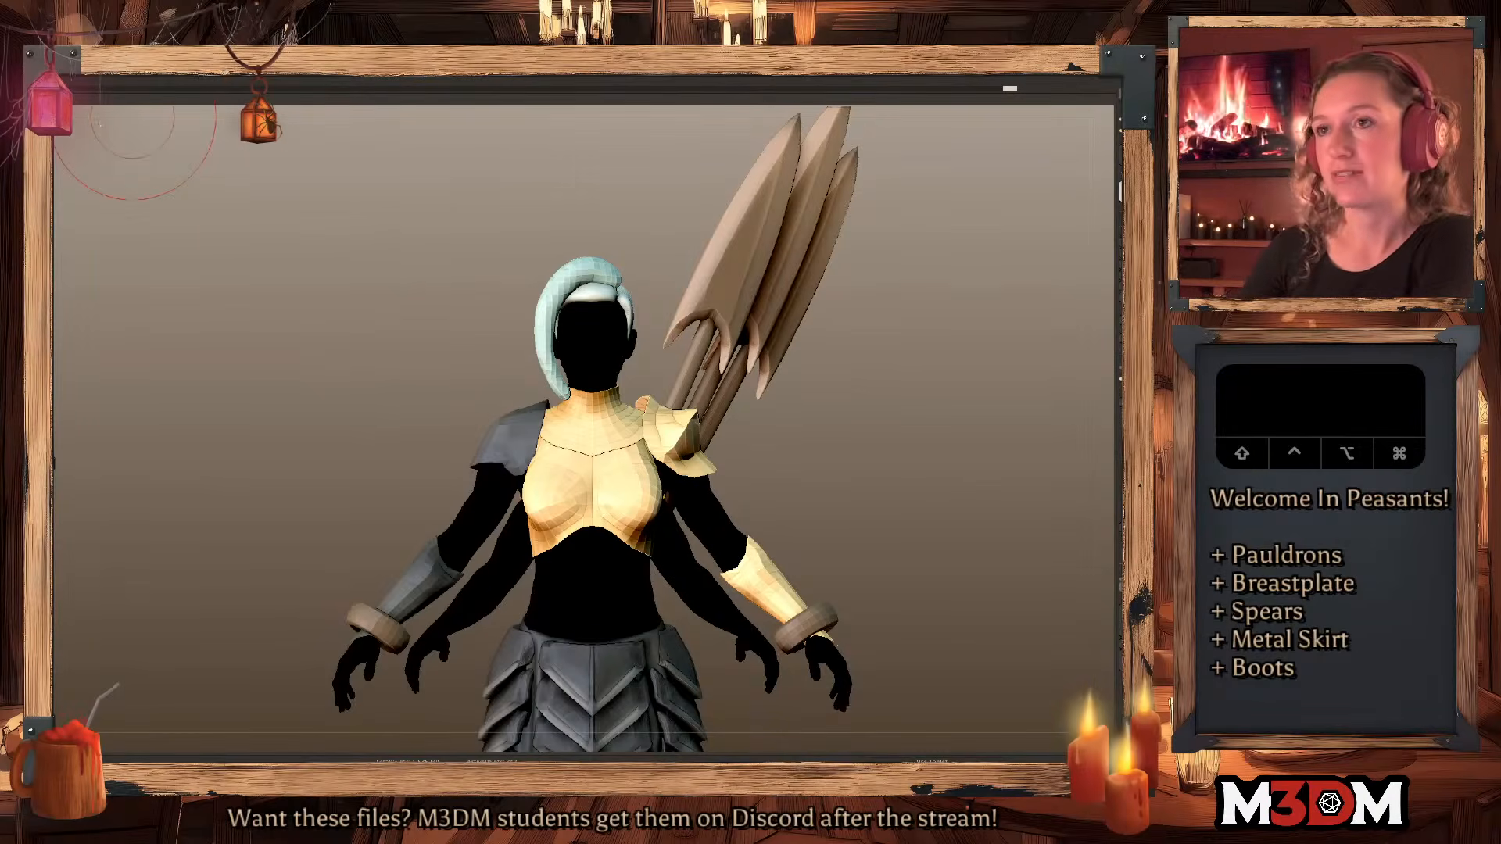
{"action": "left_click_drag", "start_coordinate": [117, 4], "coordinate": [476, 205]}
{"action": "scroll", "coordinate": [462, 322], "scroll_direction": "up", "scroll_amount": 5}
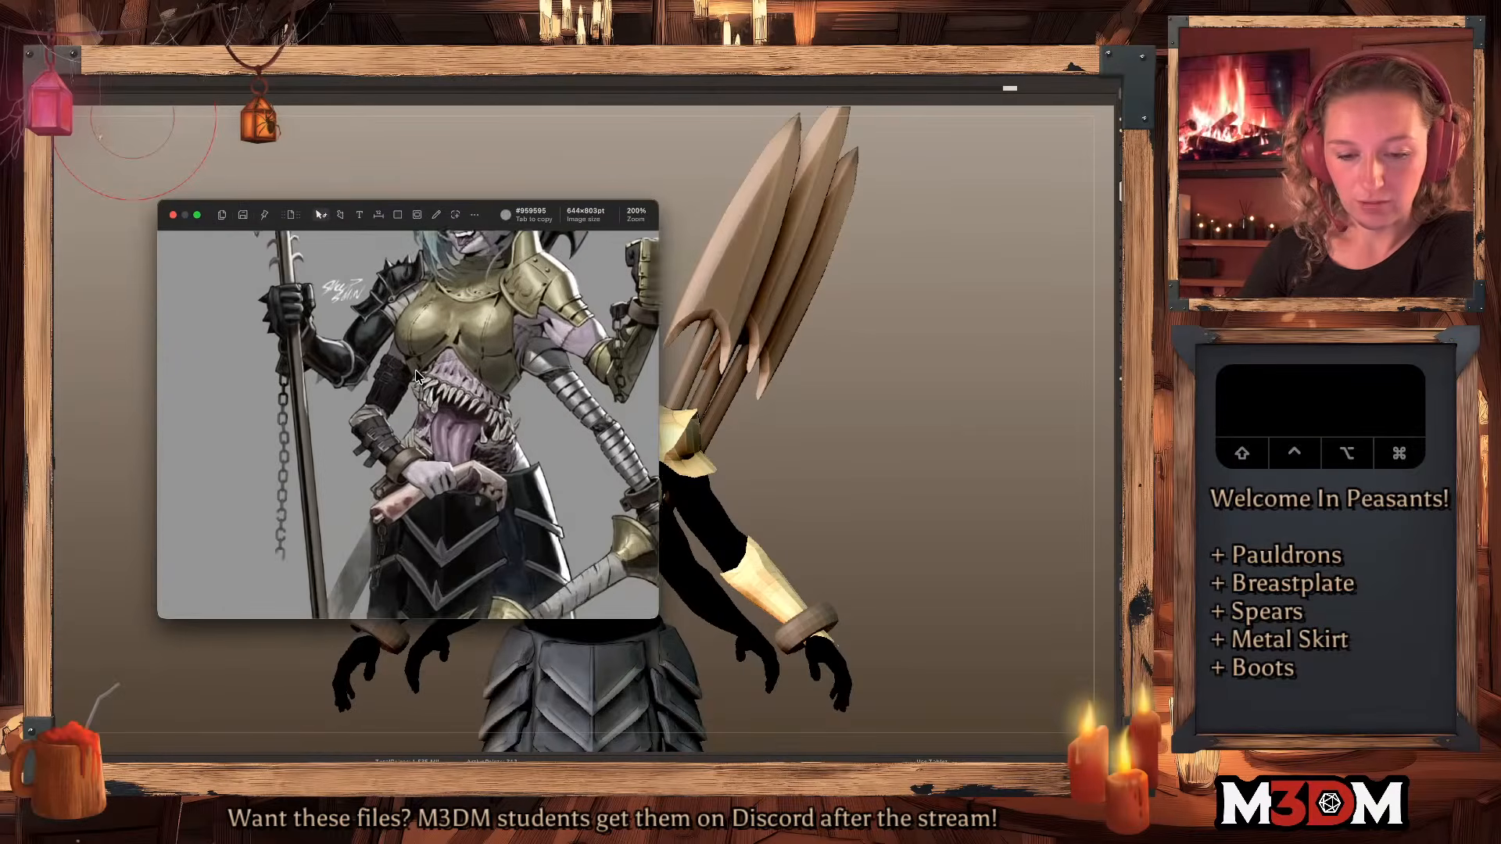
{"action": "scroll", "coordinate": [462, 322], "scroll_direction": "up", "scroll_amount": 3}
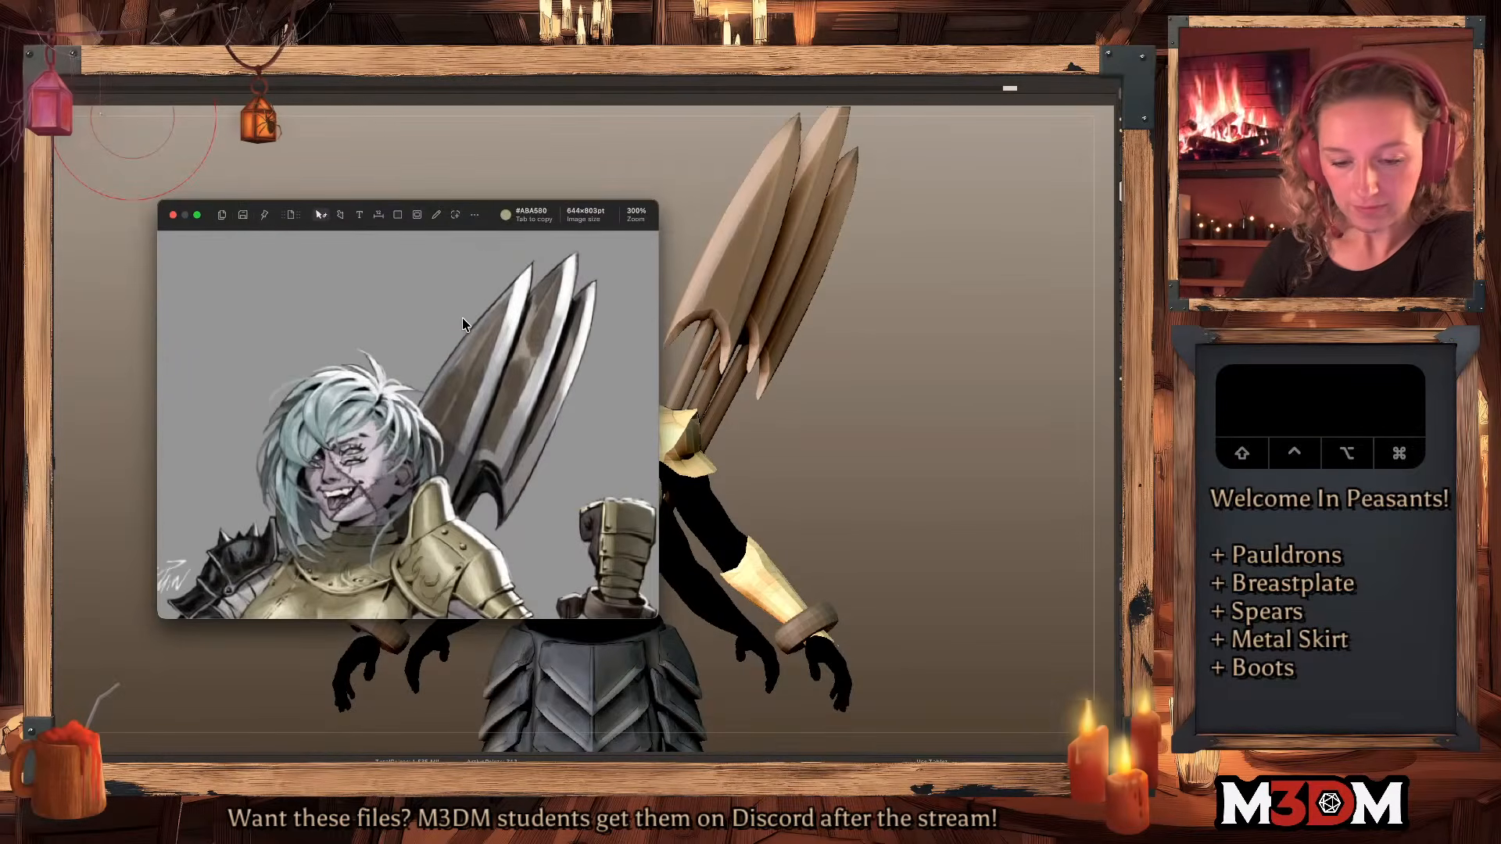
Outline the hair's overall silhouette in yellow on the reference image, and undo the drawing.
{"action": "key", "text": "d"}
{"action": "mouse_move", "coordinate": [306, 376]}
{"action": "left_mouse_down"}
{"action": "mouse_move", "coordinate": [310, 563]}
{"action": "mouse_move", "coordinate": [363, 424]}
{"action": "mouse_move", "coordinate": [369, 553]}
{"action": "mouse_move", "coordinate": [333, 368]}
{"action": "mouse_move", "coordinate": [288, 400]}
{"action": "left_mouse_up"}
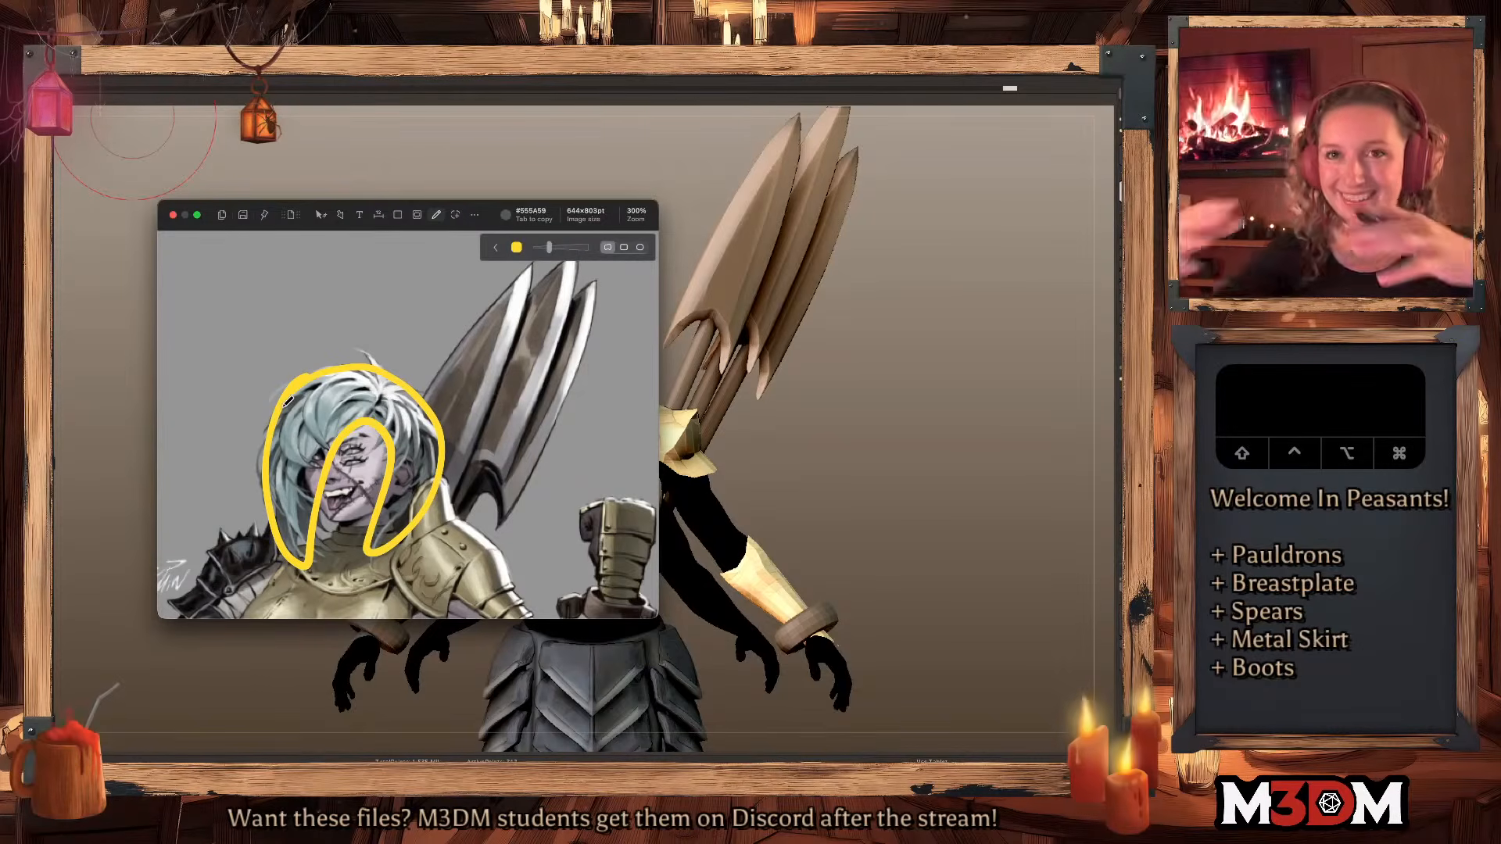
{"action": "key", "text": "super+z"}
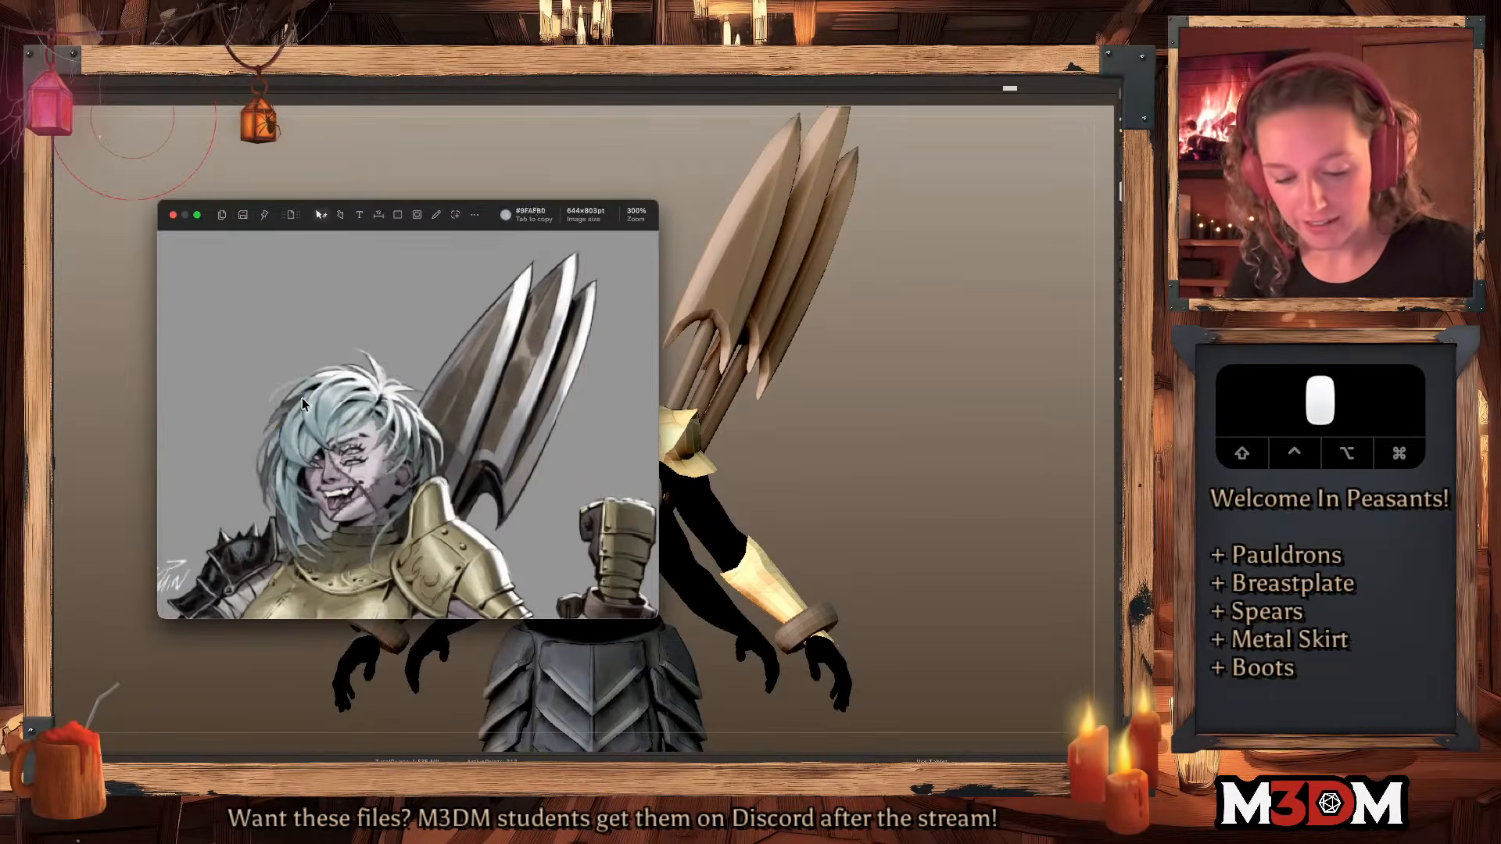
{"action": "key", "text": "d"}
{"action": "mouse_move", "coordinate": [296, 408]}
{"action": "left_mouse_down"}
{"action": "mouse_move", "coordinate": [301, 444]}
{"action": "mouse_move", "coordinate": [383, 399]}
{"action": "mouse_move", "coordinate": [389, 426]}
{"action": "left_mouse_up"}
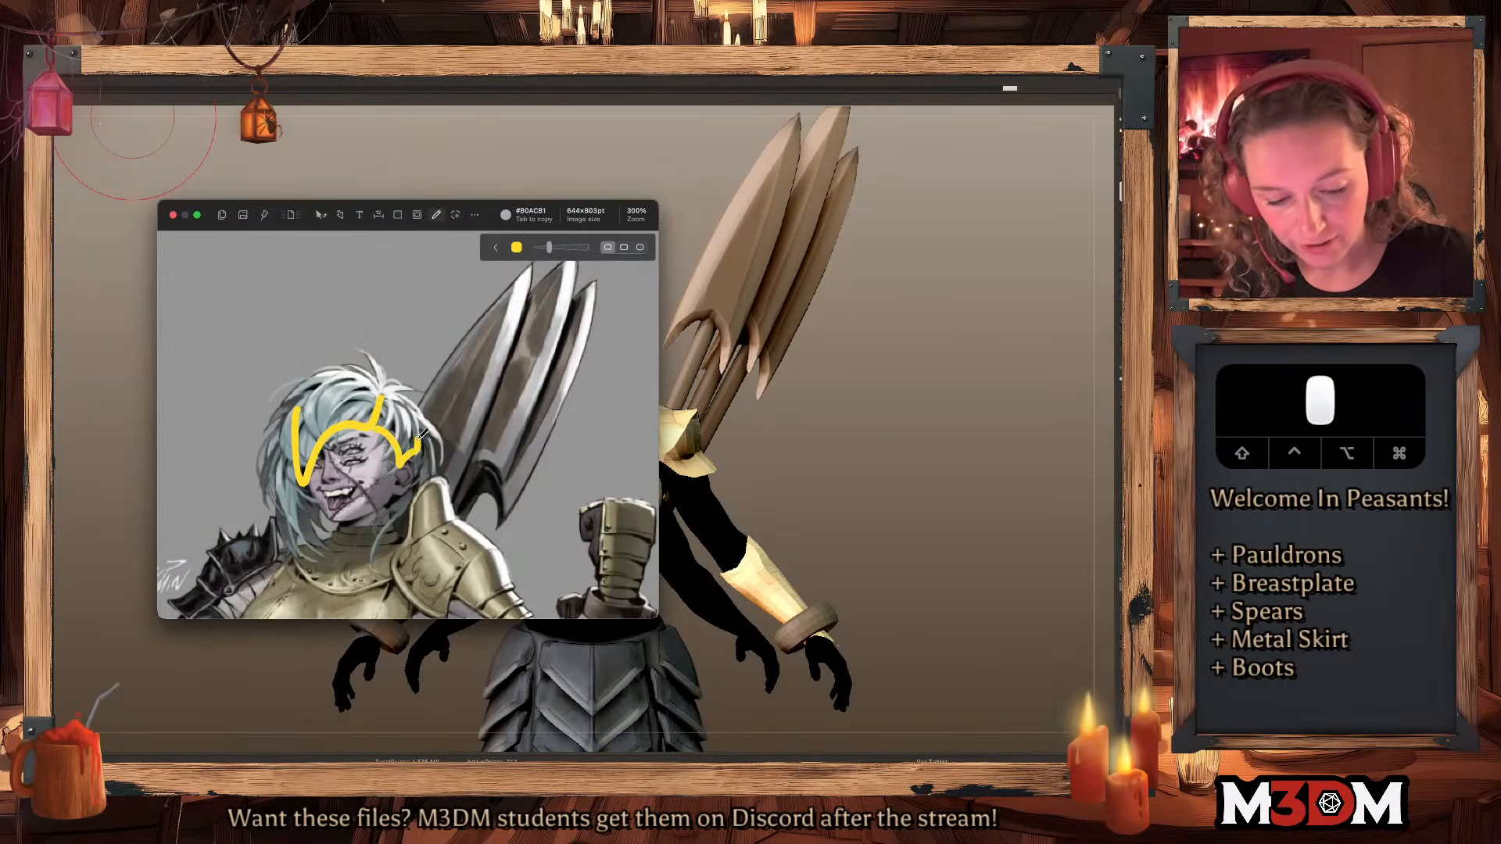
{"action": "key", "text": "super+z"}
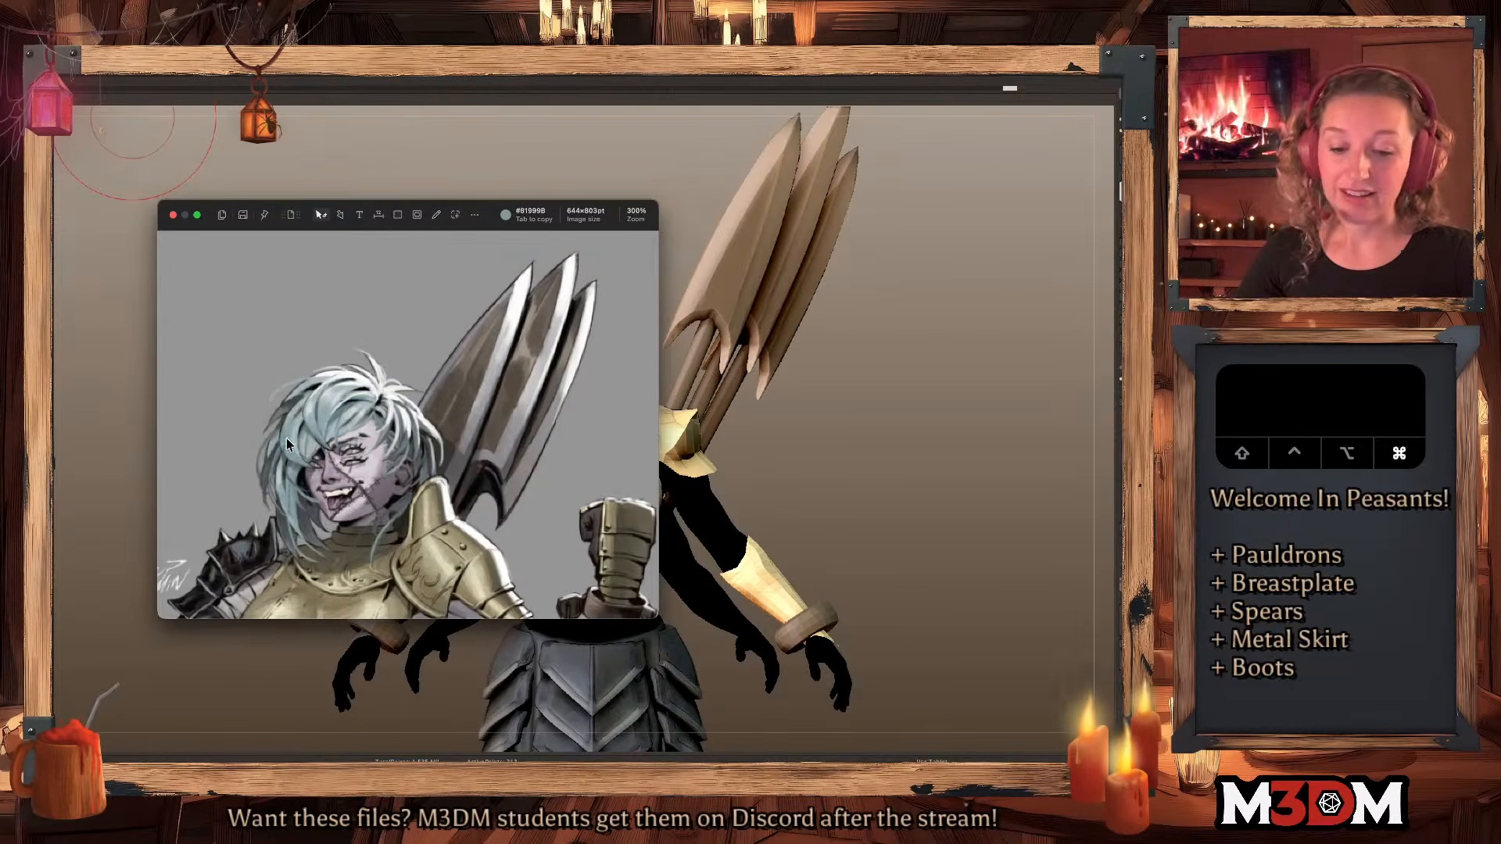
{"action": "key", "text": "d"}
{"action": "left_click_drag", "start_coordinate": [381, 395], "coordinate": [297, 507]}
{"action": "key", "text": "super+z"}
Outline the large side-swept hair clump in yellow and the clump on the face's other side in red on the reference.
{"action": "key", "text": "d"}
{"action": "mouse_move", "coordinate": [381, 391]}
{"action": "left_mouse_down"}
{"action": "mouse_move", "coordinate": [293, 512]}
{"action": "mouse_move", "coordinate": [275, 455]}
{"action": "mouse_move", "coordinate": [387, 402]}
{"action": "mouse_move", "coordinate": [391, 479]}
{"action": "mouse_move", "coordinate": [387, 391]}
{"action": "left_mouse_up"}
{"action": "key", "text": "d"}
{"action": "left_click", "coordinate": [516, 248]}
{"action": "left_click", "coordinate": [545, 273]}
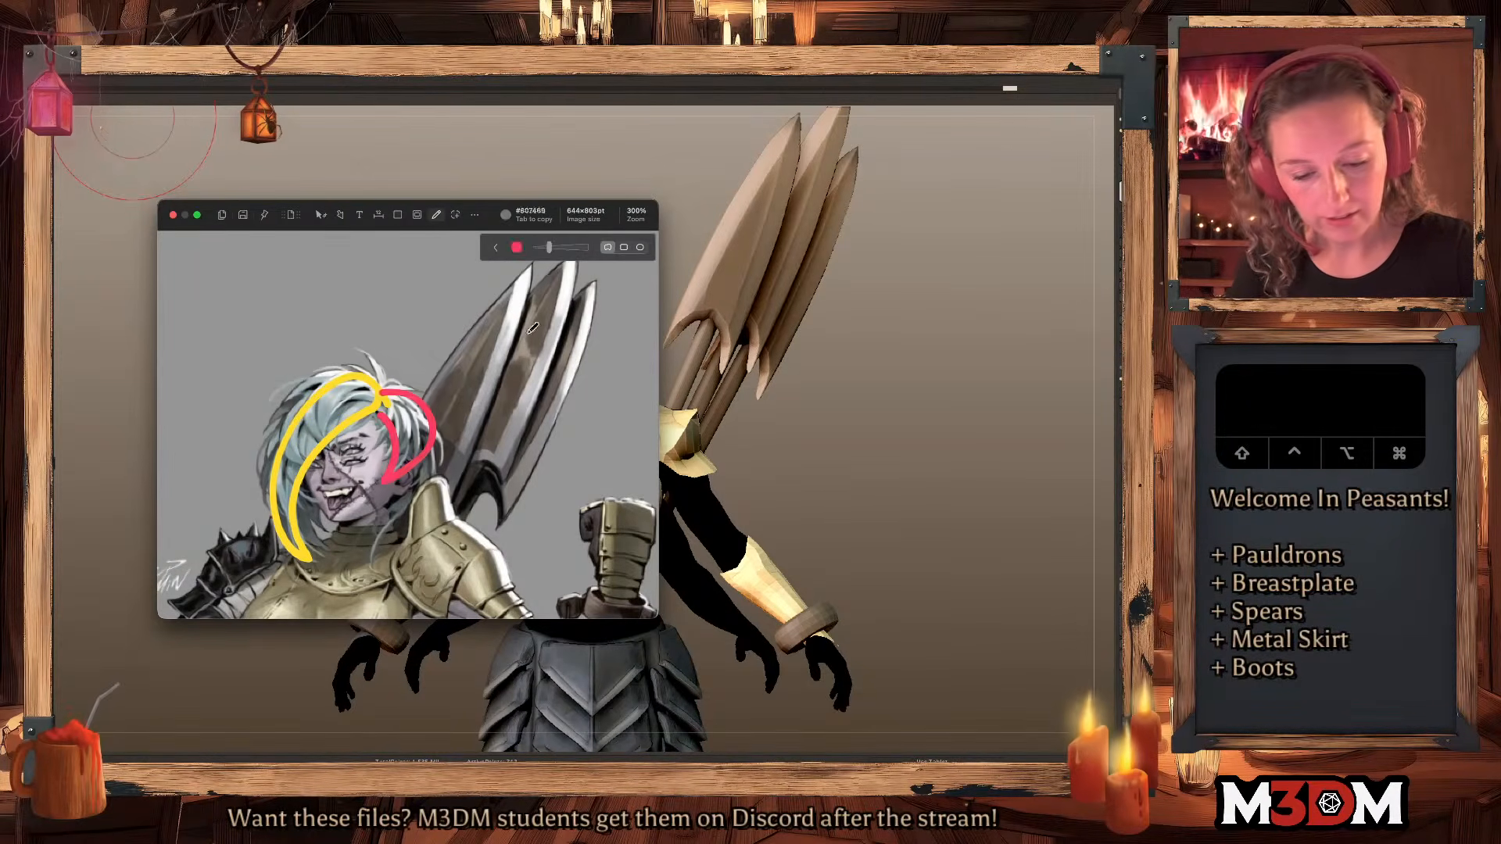
Outline the lower hair lock beside the jaw and neck, and give it a teal colour and a thinner line.
{"action": "key", "text": "d"}
{"action": "key", "text": "d"}
{"action": "left_click_drag", "start_coordinate": [395, 461], "coordinate": [381, 541]}
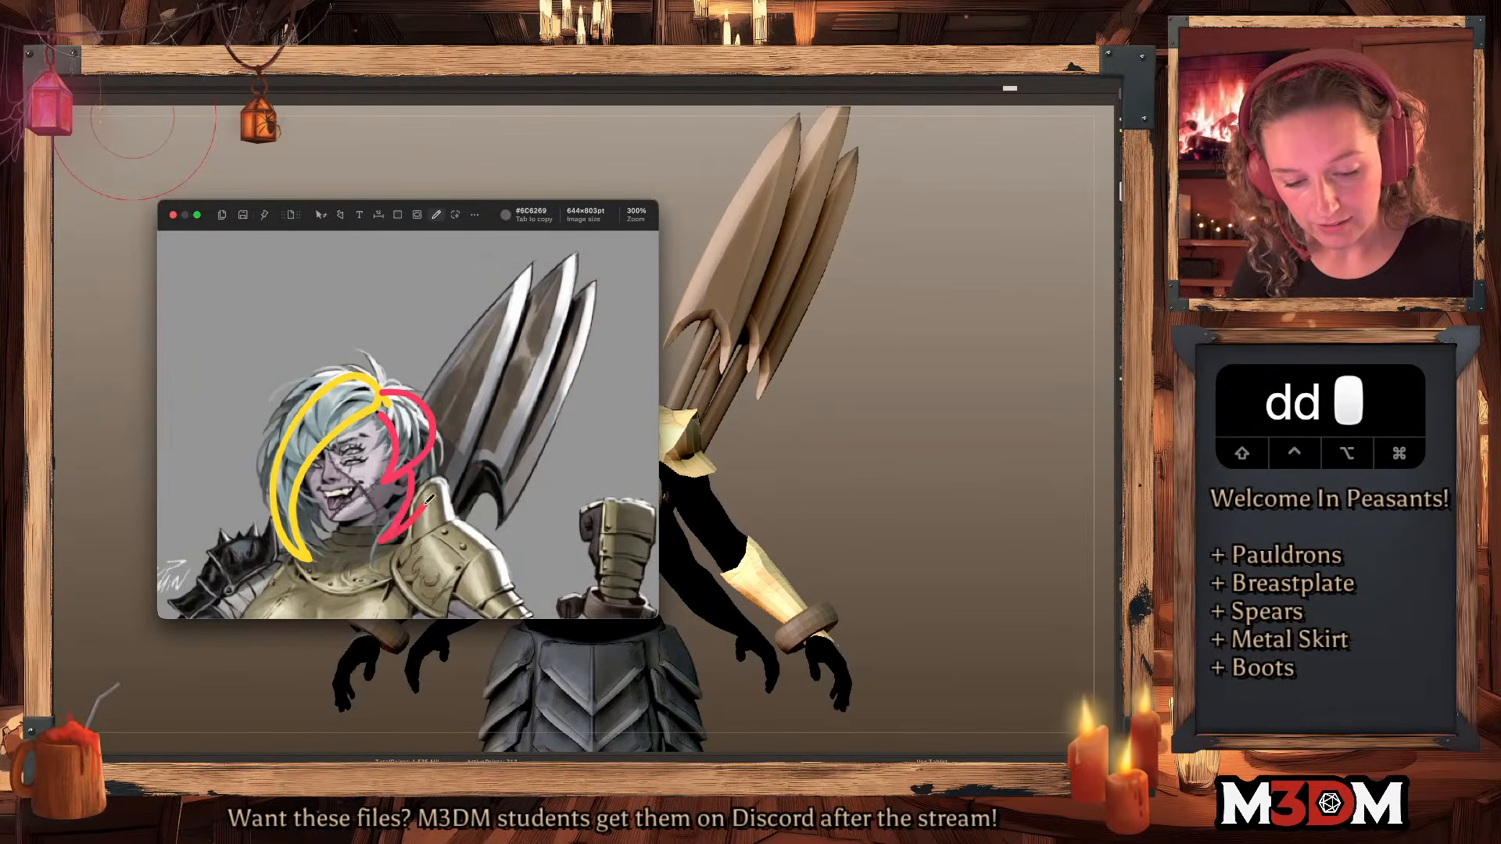
{"action": "left_click", "coordinate": [517, 248]}
{"action": "left_click", "coordinate": [526, 273]}
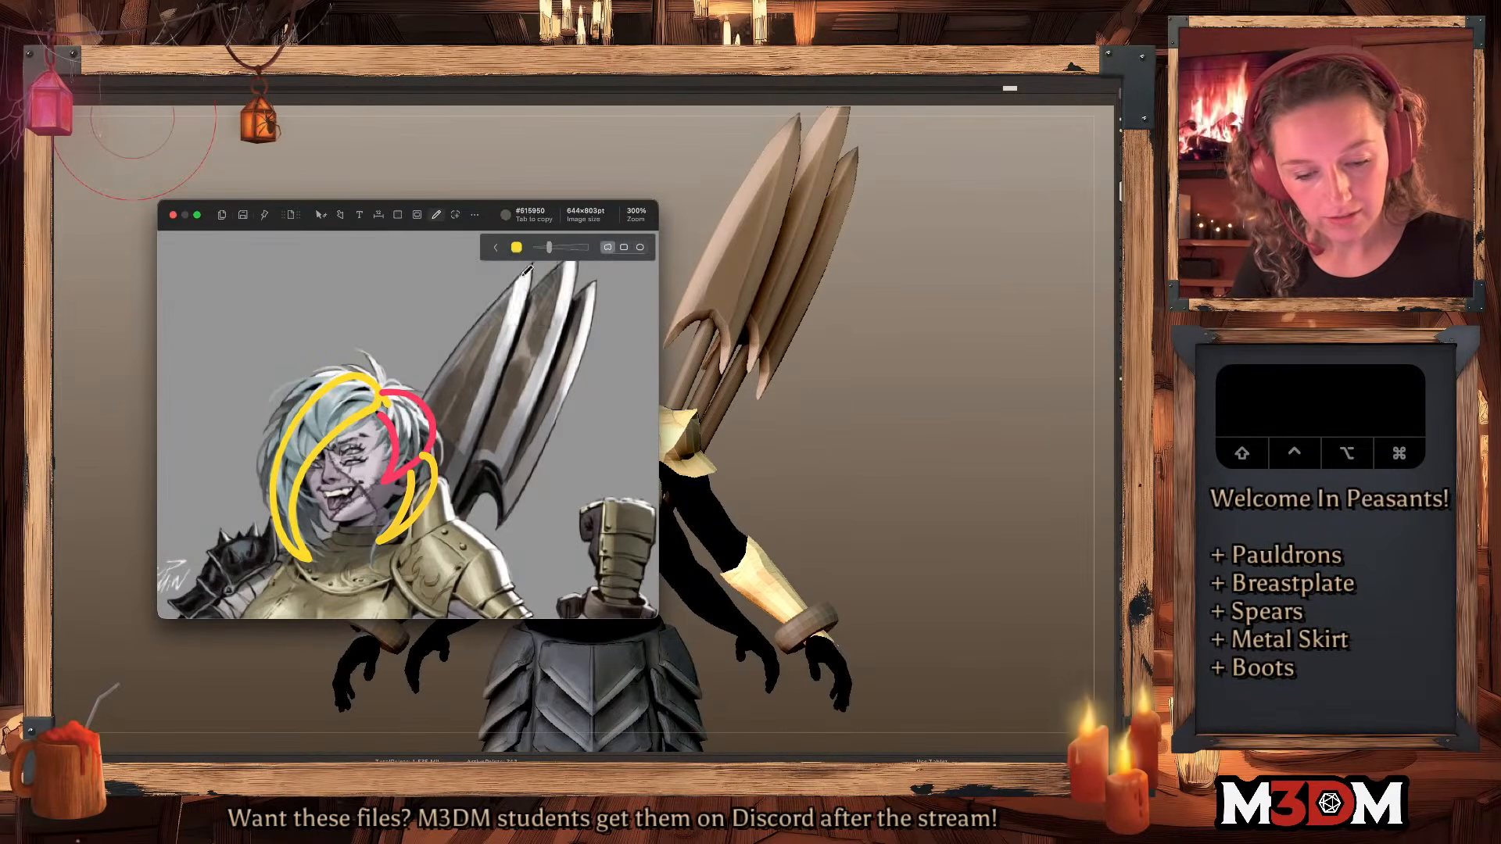
{"action": "left_click", "coordinate": [516, 247]}
{"action": "left_click", "coordinate": [487, 292]}
{"action": "left_click_drag", "start_coordinate": [546, 249], "coordinate": [540, 249]}
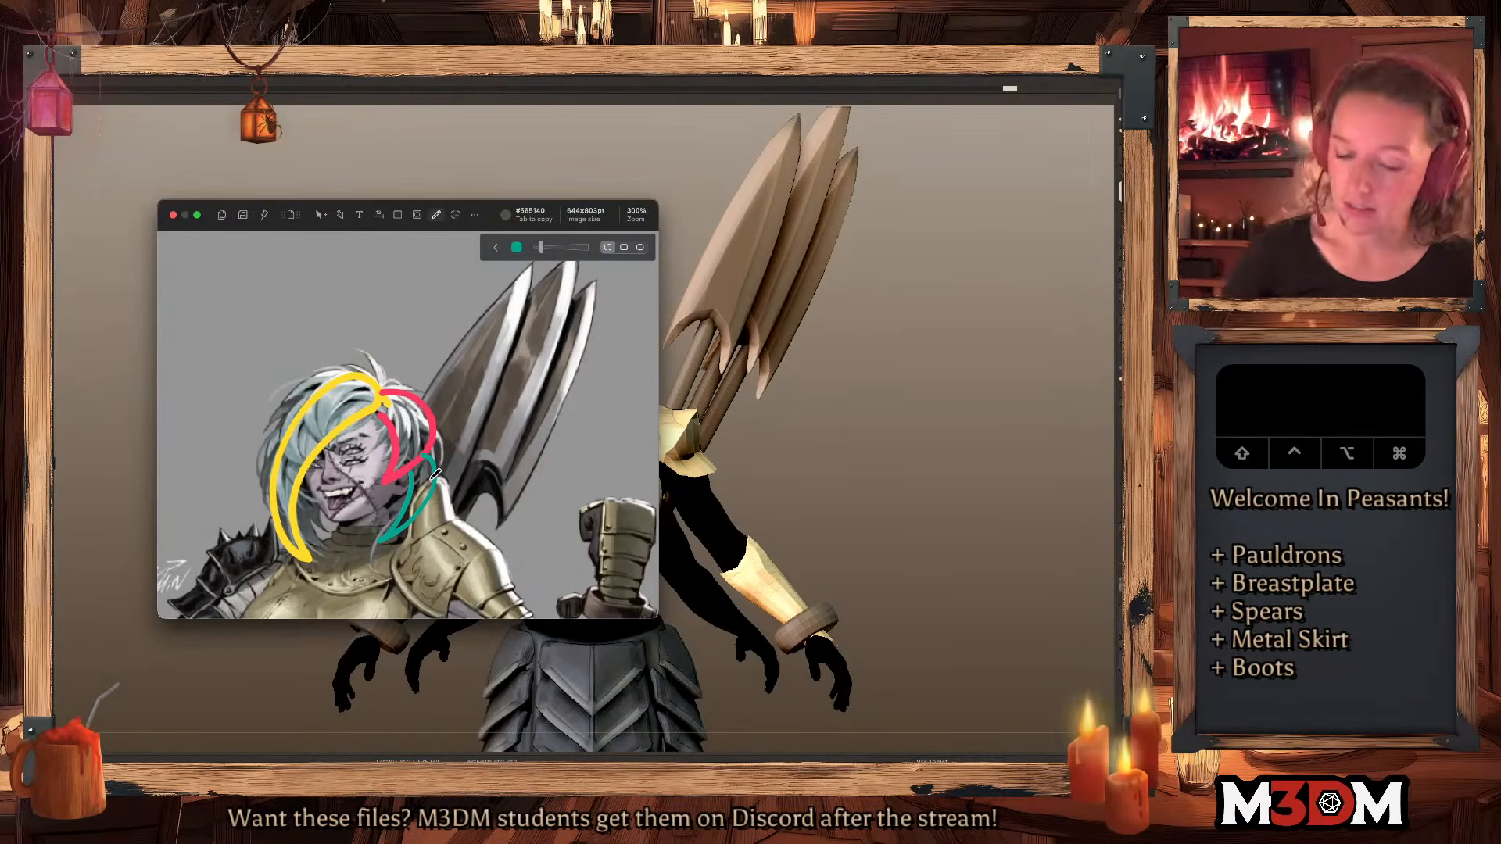
Close the annotated hair crop, and shrink the full character reference image so it sits clear of the model.
{"action": "left_click", "coordinate": [173, 215]}
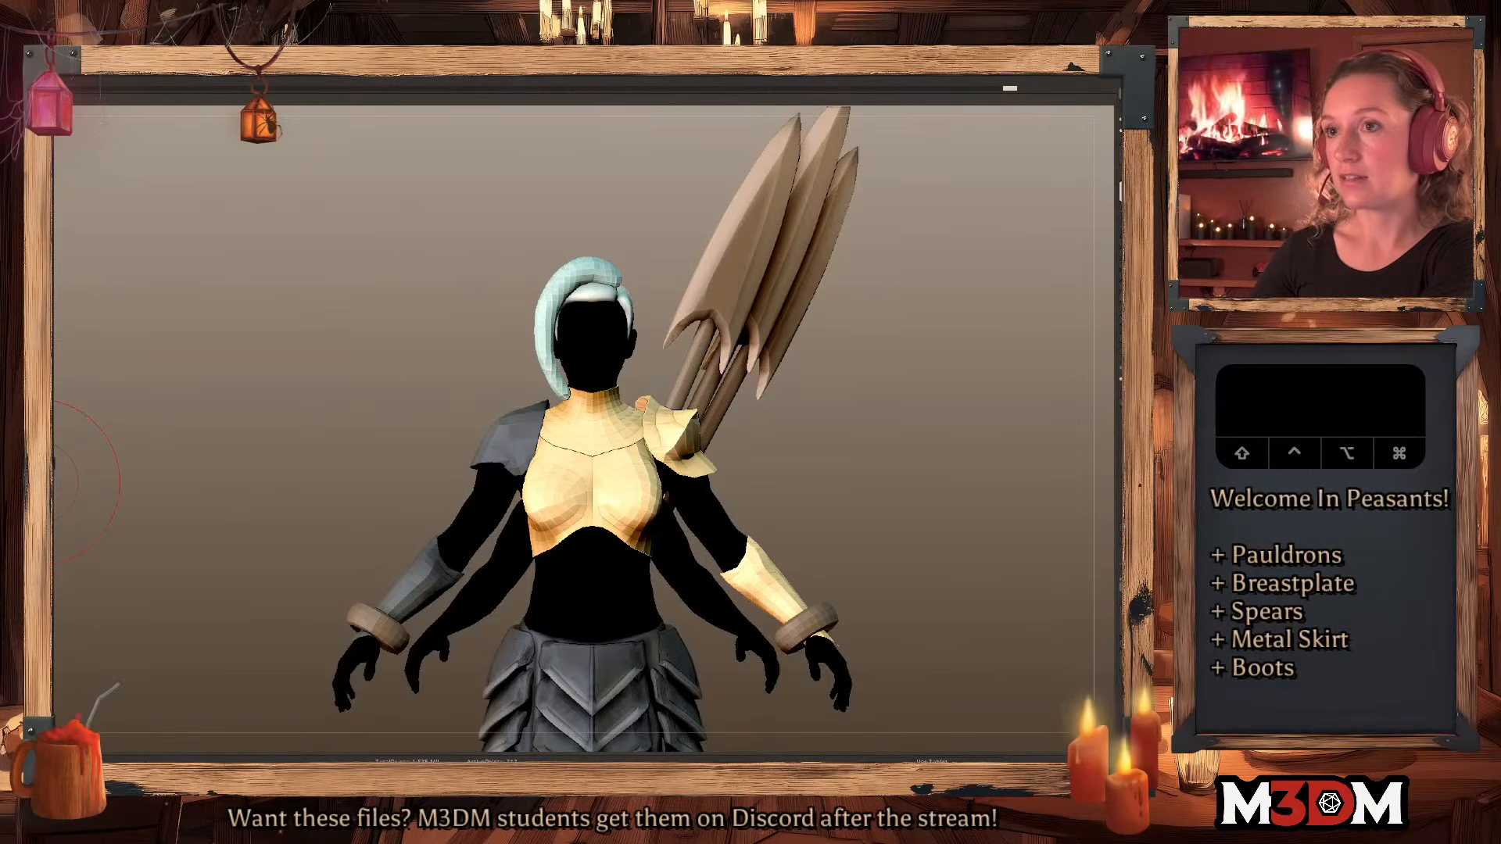
{"action": "left_click_drag", "start_coordinate": [0, 235], "coordinate": [265, 173]}
{"action": "left_click_drag", "start_coordinate": [313, 406], "coordinate": [639, 762]}
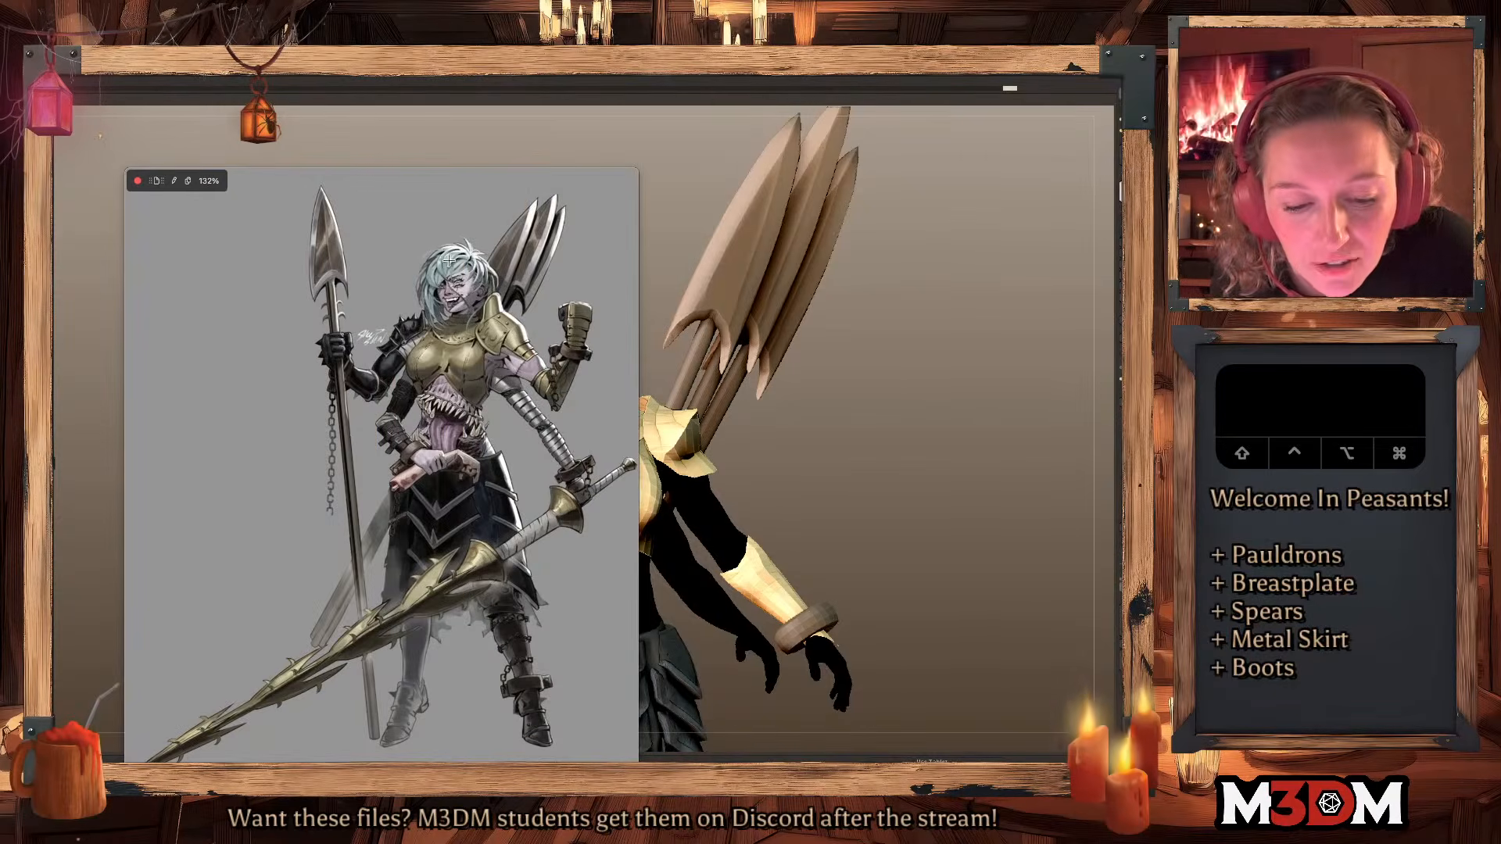
{"action": "left_click_drag", "start_coordinate": [487, 258], "coordinate": [396, 189]}
{"action": "mouse_move", "coordinate": [542, 716]}
{"action": "left_mouse_down"}
{"action": "mouse_move", "coordinate": [295, 503]}
{"action": "mouse_move", "coordinate": [389, 526]}
{"action": "left_mouse_up"}
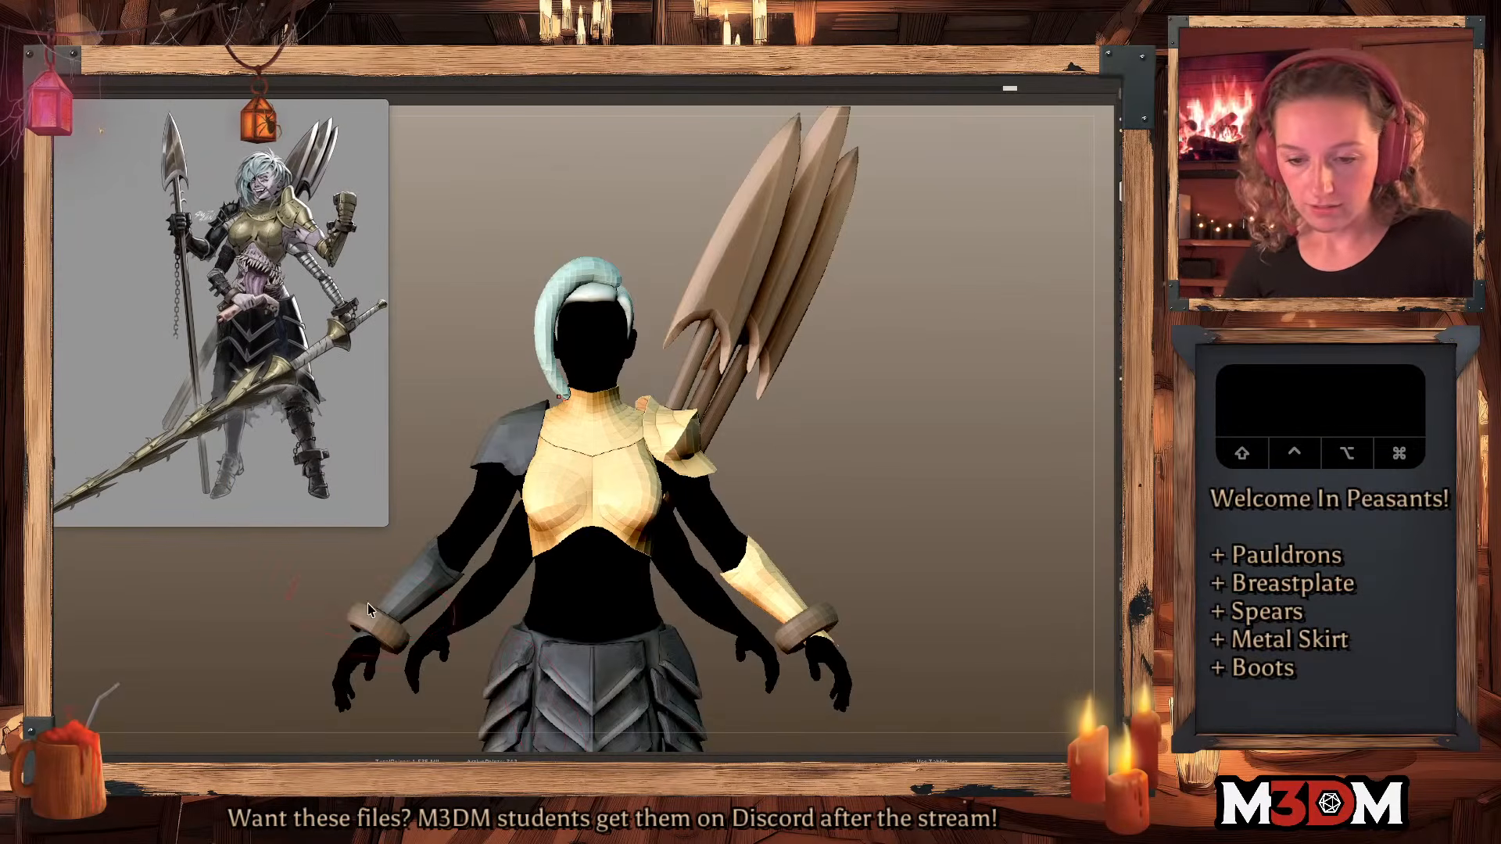
{"action": "left_click", "coordinate": [954, 445]}
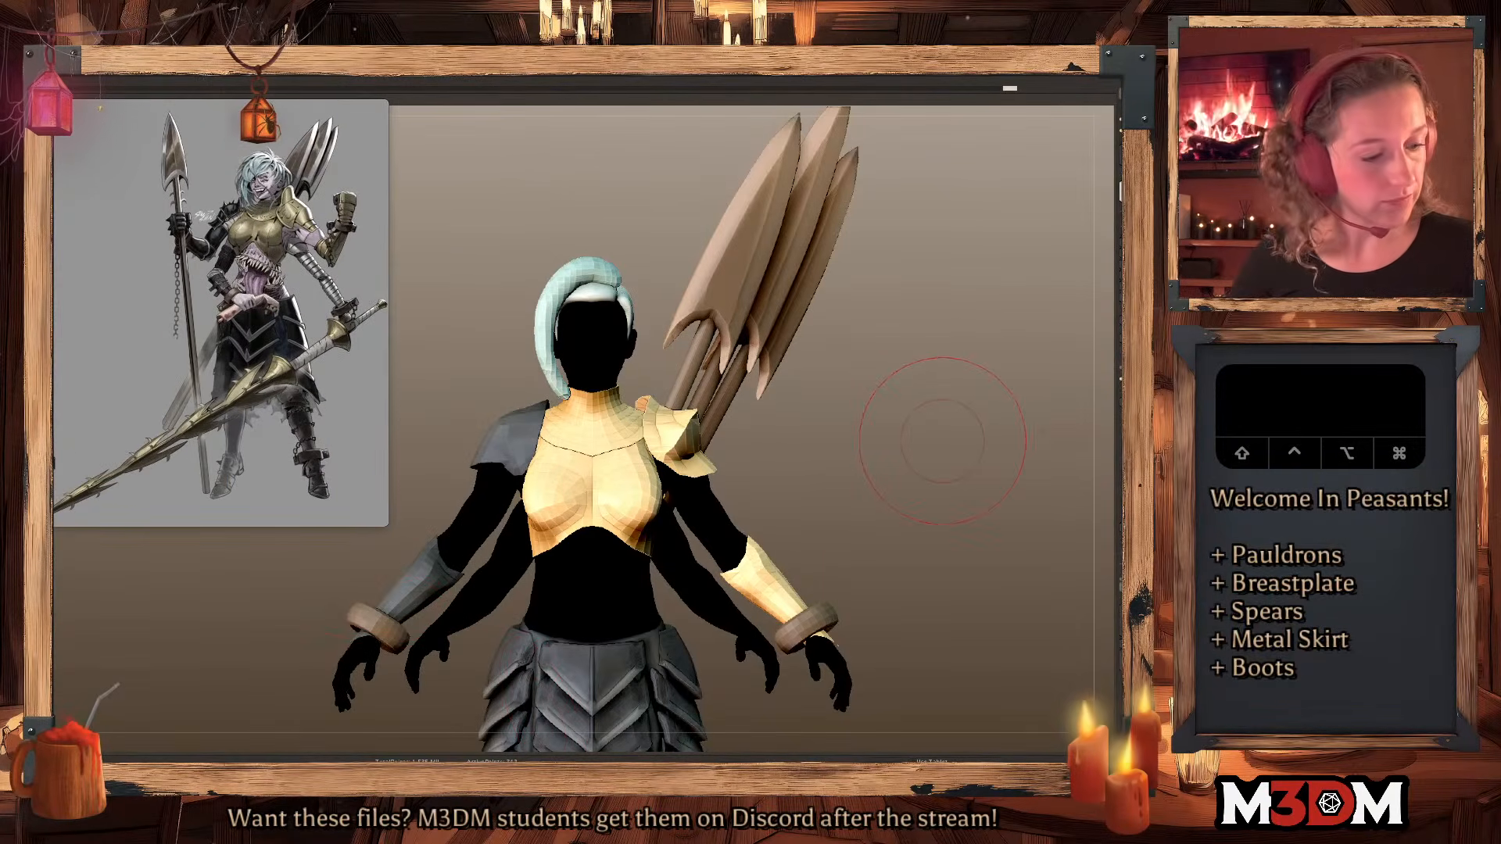
Adjust the placement of the front hair clump against the head in side view, and toggle the polygon frame display.
{"action": "left_click_drag", "start_coordinate": [943, 440], "coordinate": [603, 331]}
{"action": "left_click_drag", "start_coordinate": [763, 348], "coordinate": [680, 305]}
{"action": "key", "text": "q"}
{"action": "key", "text": "w"}
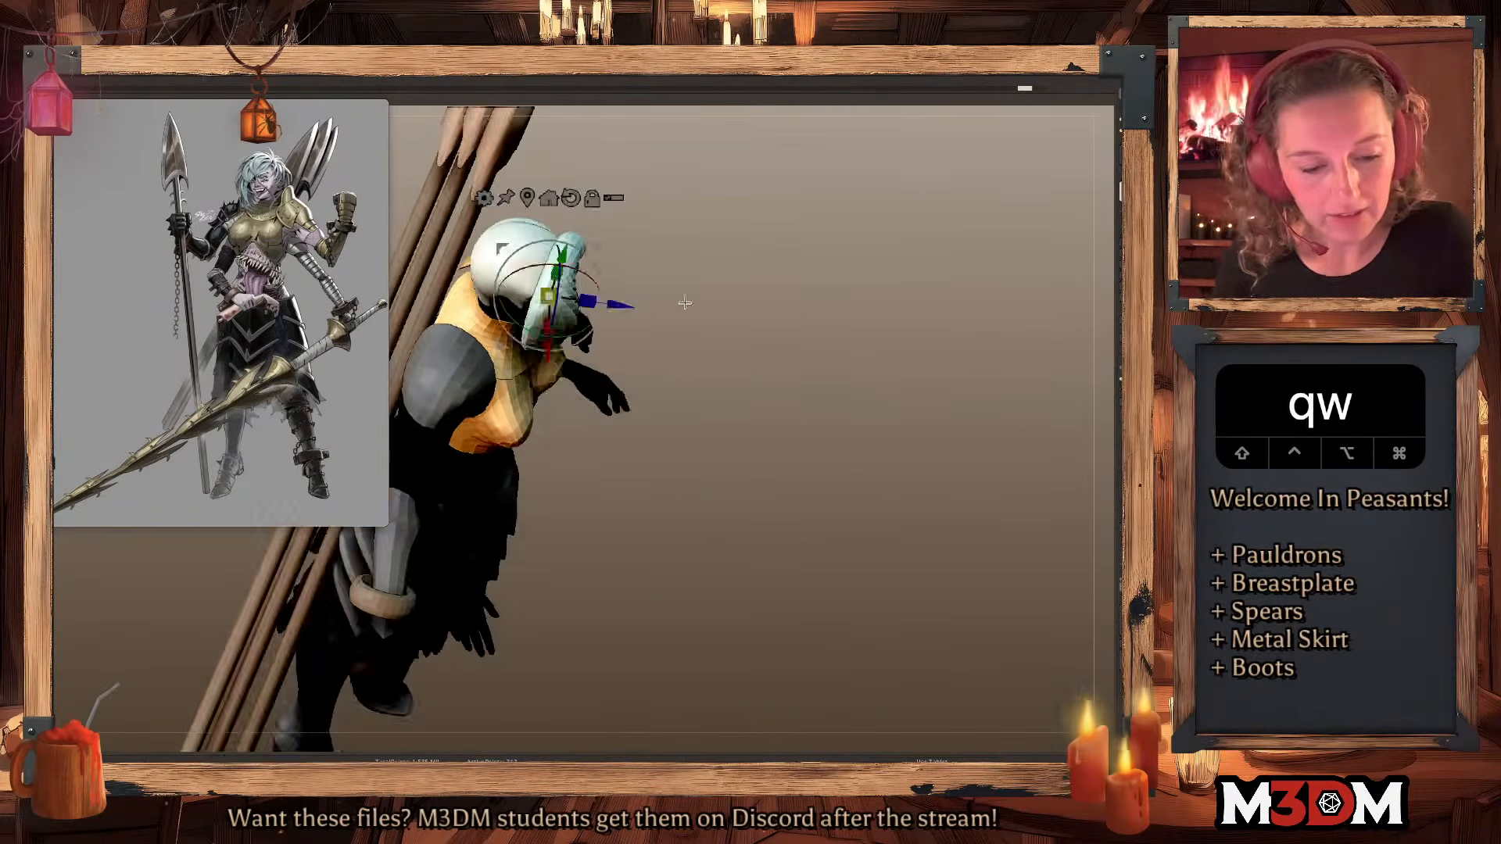
{"action": "key", "text": "q"}
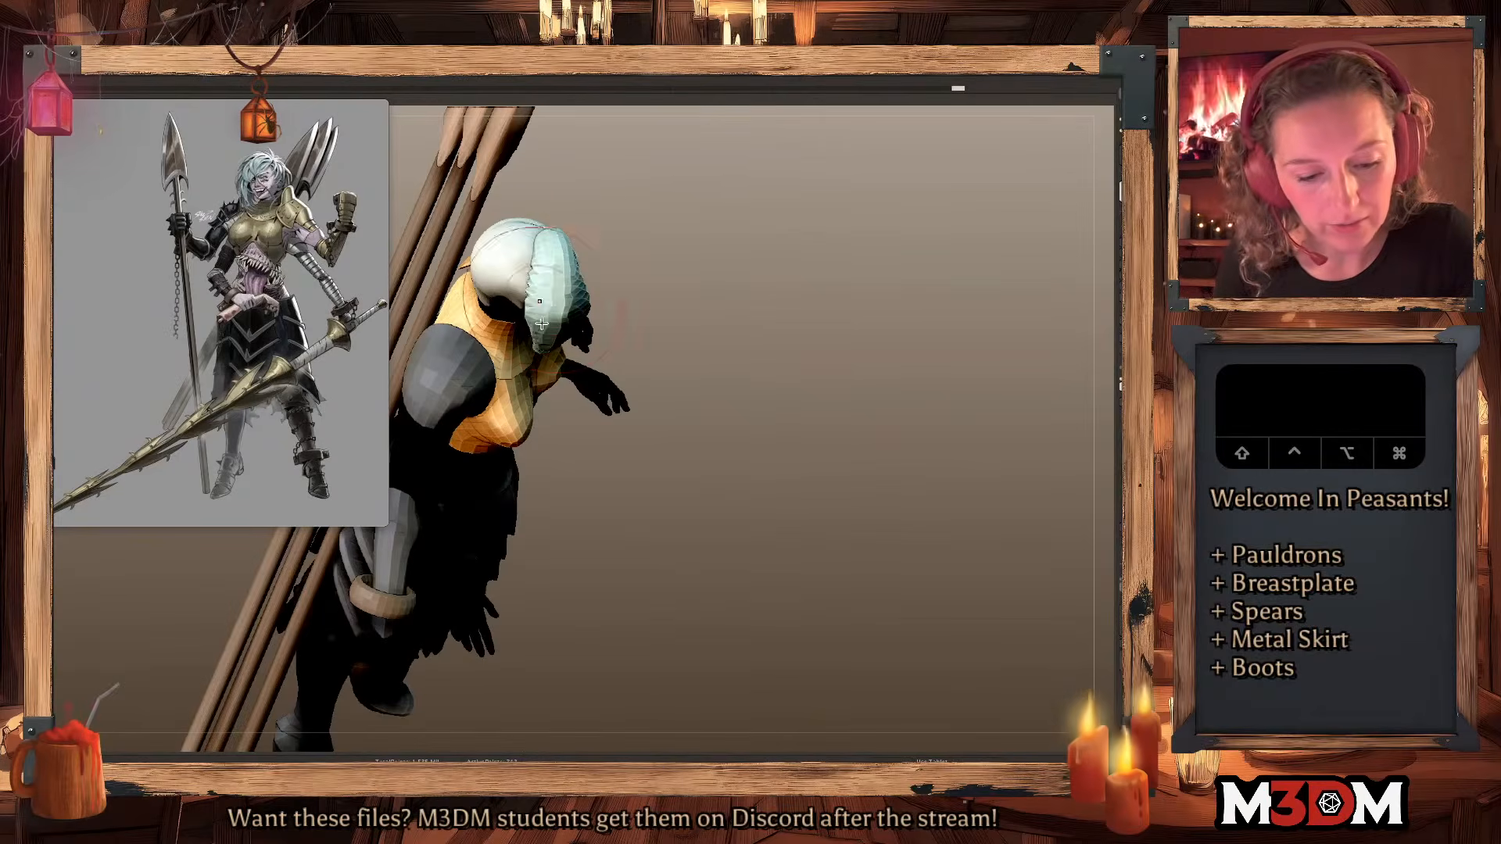
{"action": "mouse_move", "coordinate": [872, 335]}
{"action": "left_mouse_down"}
{"action": "mouse_move", "coordinate": [988, 352]}
{"action": "mouse_move", "coordinate": [984, 375]}
{"action": "mouse_move", "coordinate": [944, 398]}
{"action": "left_mouse_up"}
{"action": "key", "text": "shift+f"}
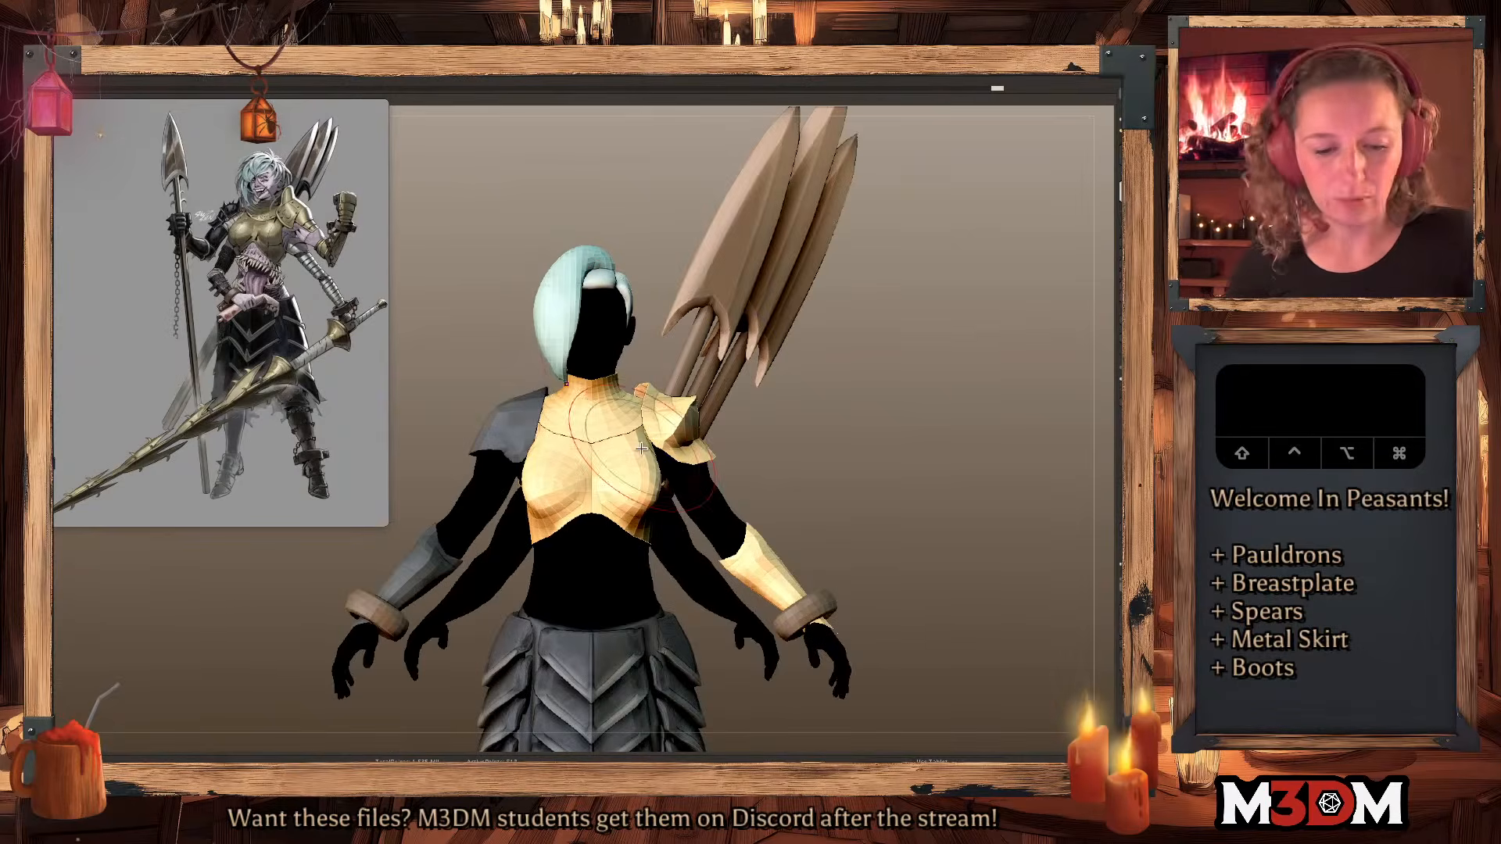
Reshape the large front hair clump so it bulges away from the face and its tip tapers down toward the shoulder.
{"action": "left_click_drag", "start_coordinate": [574, 328], "coordinate": [561, 329]}
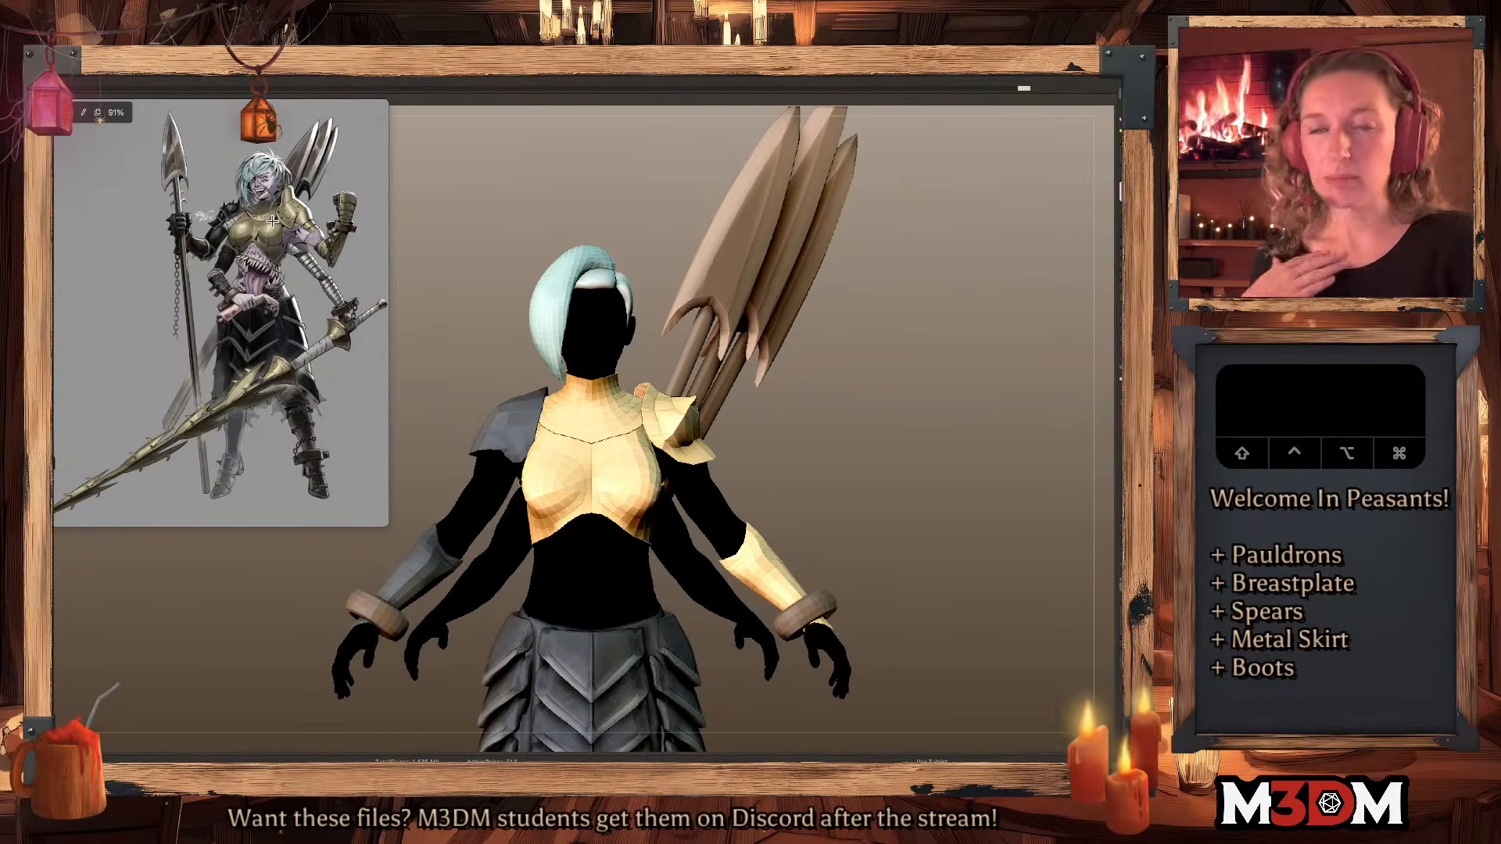
{"action": "left_click_drag", "start_coordinate": [551, 328], "coordinate": [563, 414]}
{"action": "key", "text": "space"}
{"action": "left_click_drag", "start_coordinate": [625, 291], "coordinate": [616, 290]}
{"action": "left_click_drag", "start_coordinate": [606, 260], "coordinate": [606, 291]}
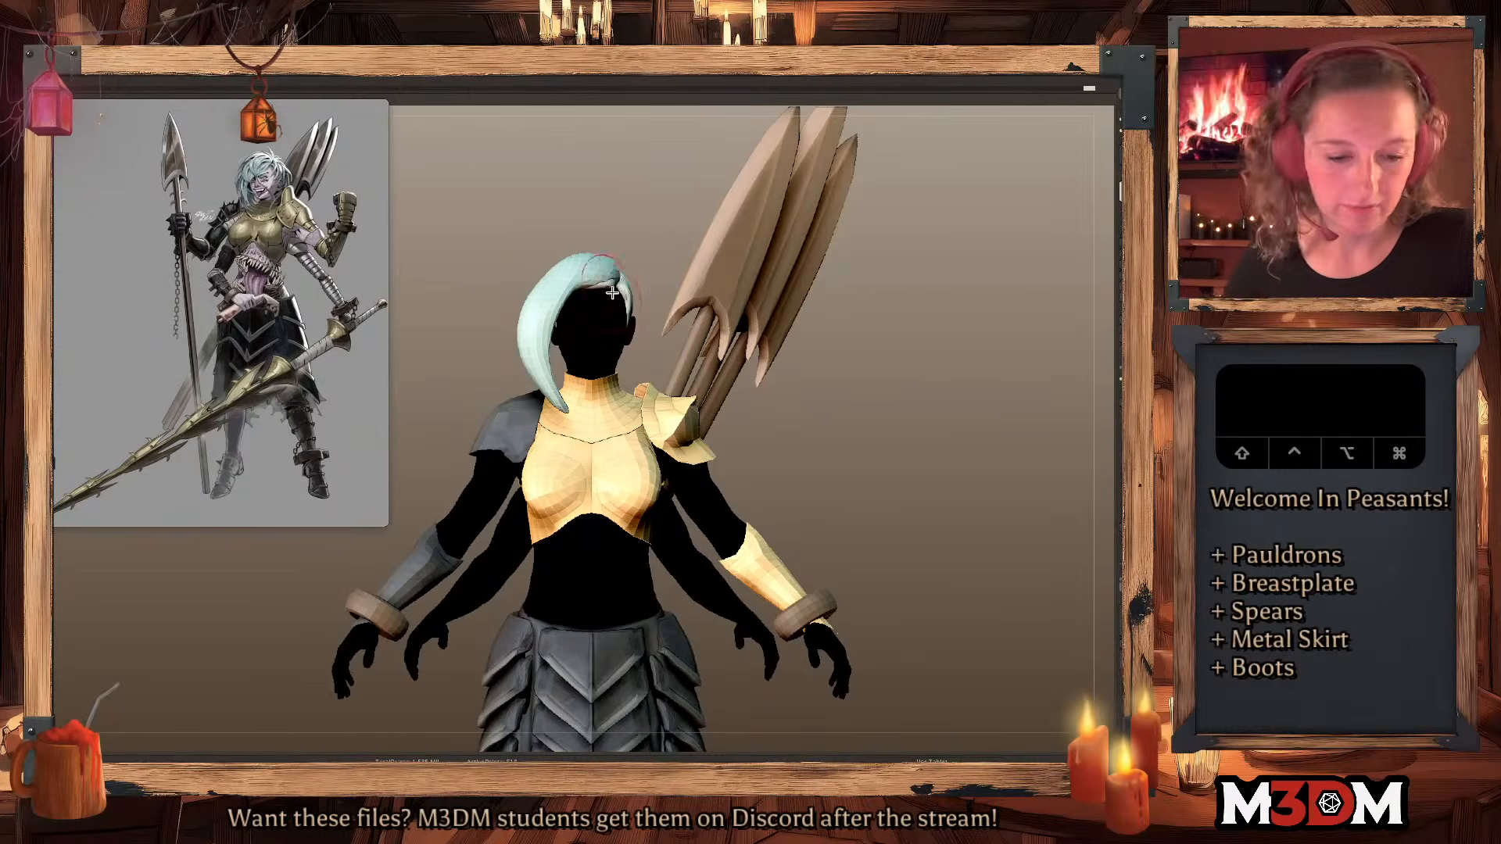
{"action": "mouse_move", "coordinate": [929, 397]}
{"action": "left_mouse_down"}
{"action": "mouse_move", "coordinate": [951, 399]}
{"action": "mouse_move", "coordinate": [924, 398]}
{"action": "left_mouse_up"}
Duplicate the large hair clump, mirror the copy, and place it on the other side of the face.
{"action": "key", "text": "space"}
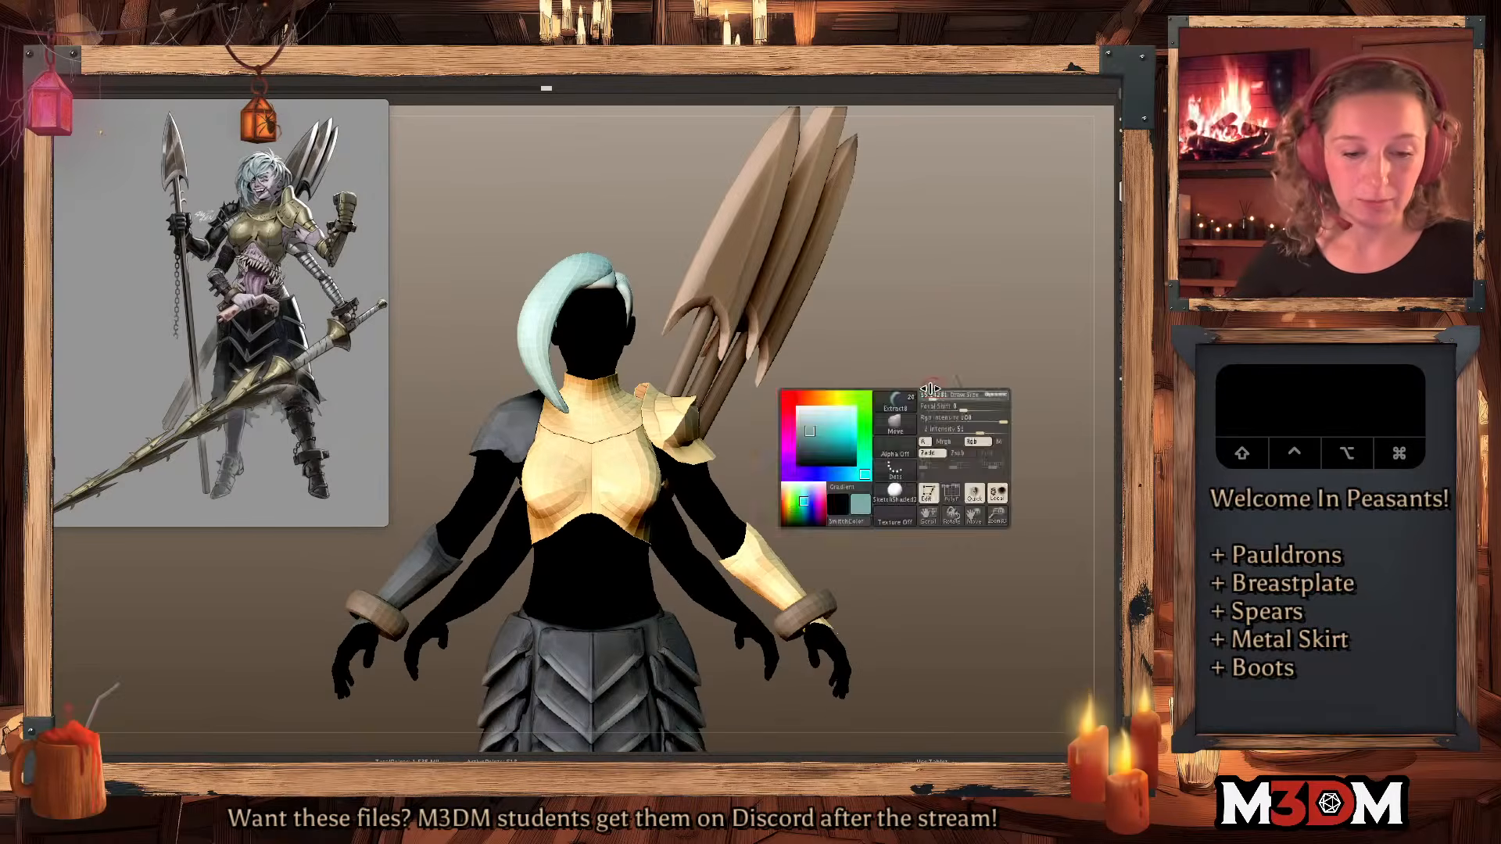
{"action": "key", "text": "shift+super+d"}
{"action": "key", "text": "q"}
{"action": "key", "text": "w"}
{"action": "left_click", "coordinate": [600, 219]}
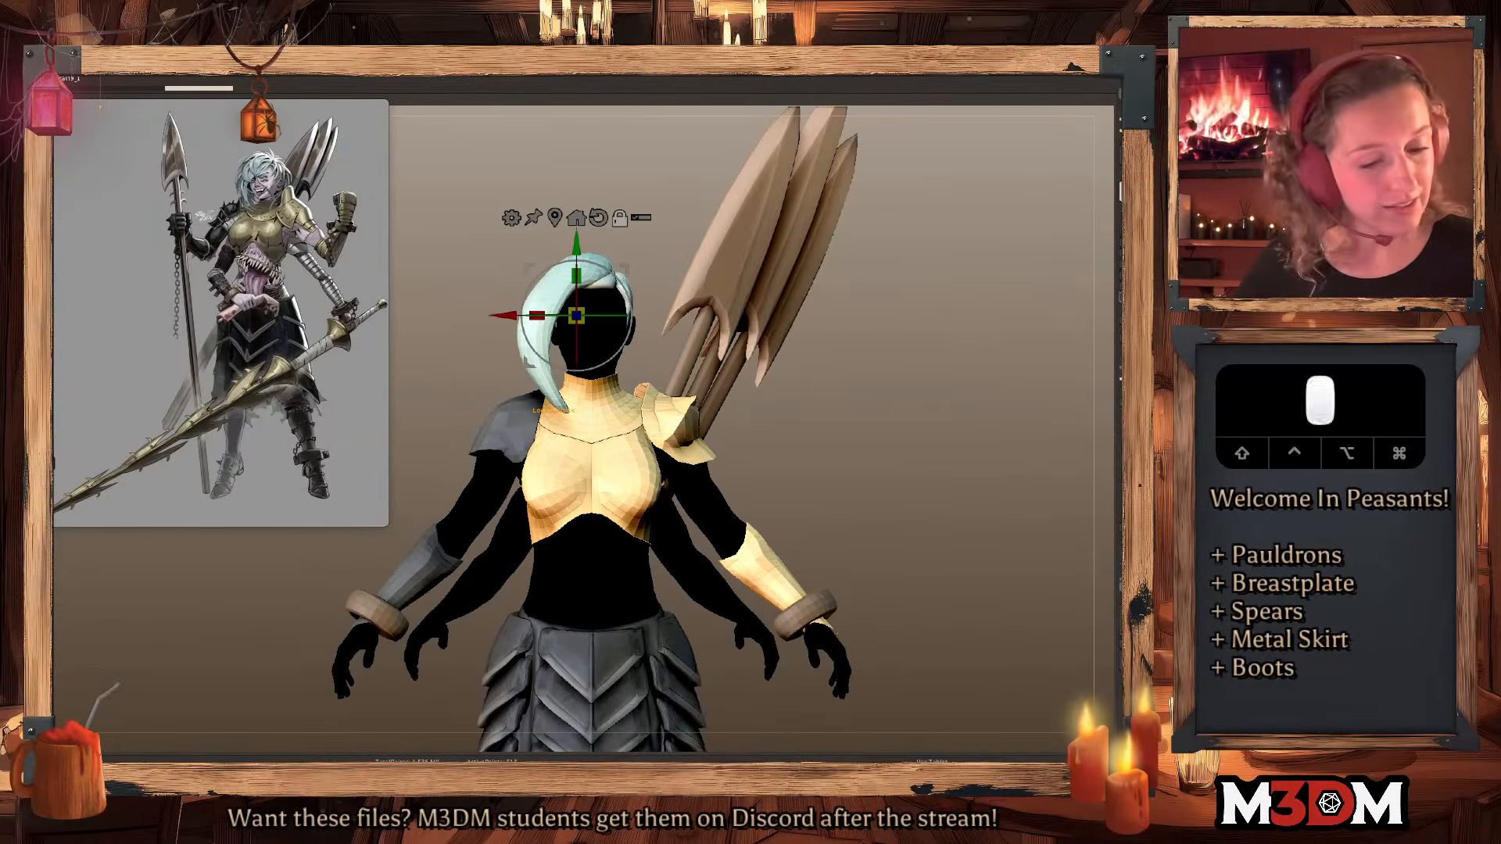
{"action": "left_click", "coordinate": [1124, 291]}
{"action": "left_click", "coordinate": [555, 218]}
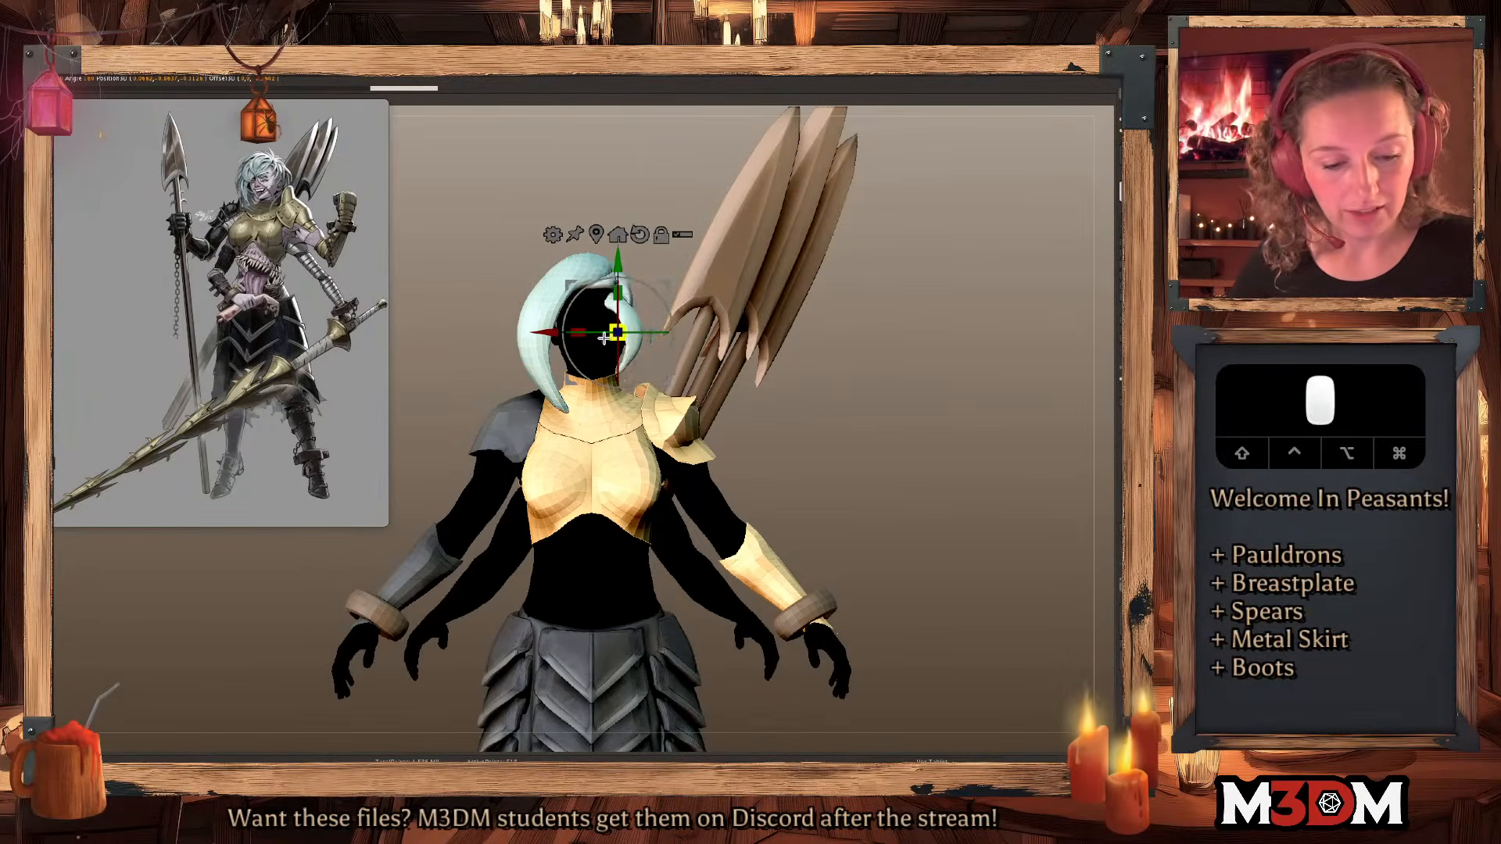
{"action": "key", "text": "q"}
Rotate the mirrored hair clump around the head so it follows the side of the skull.
{"action": "left_click_drag", "start_coordinate": [938, 325], "coordinate": [899, 433]}
{"action": "key", "text": "q"}
{"action": "key", "text": "w"}
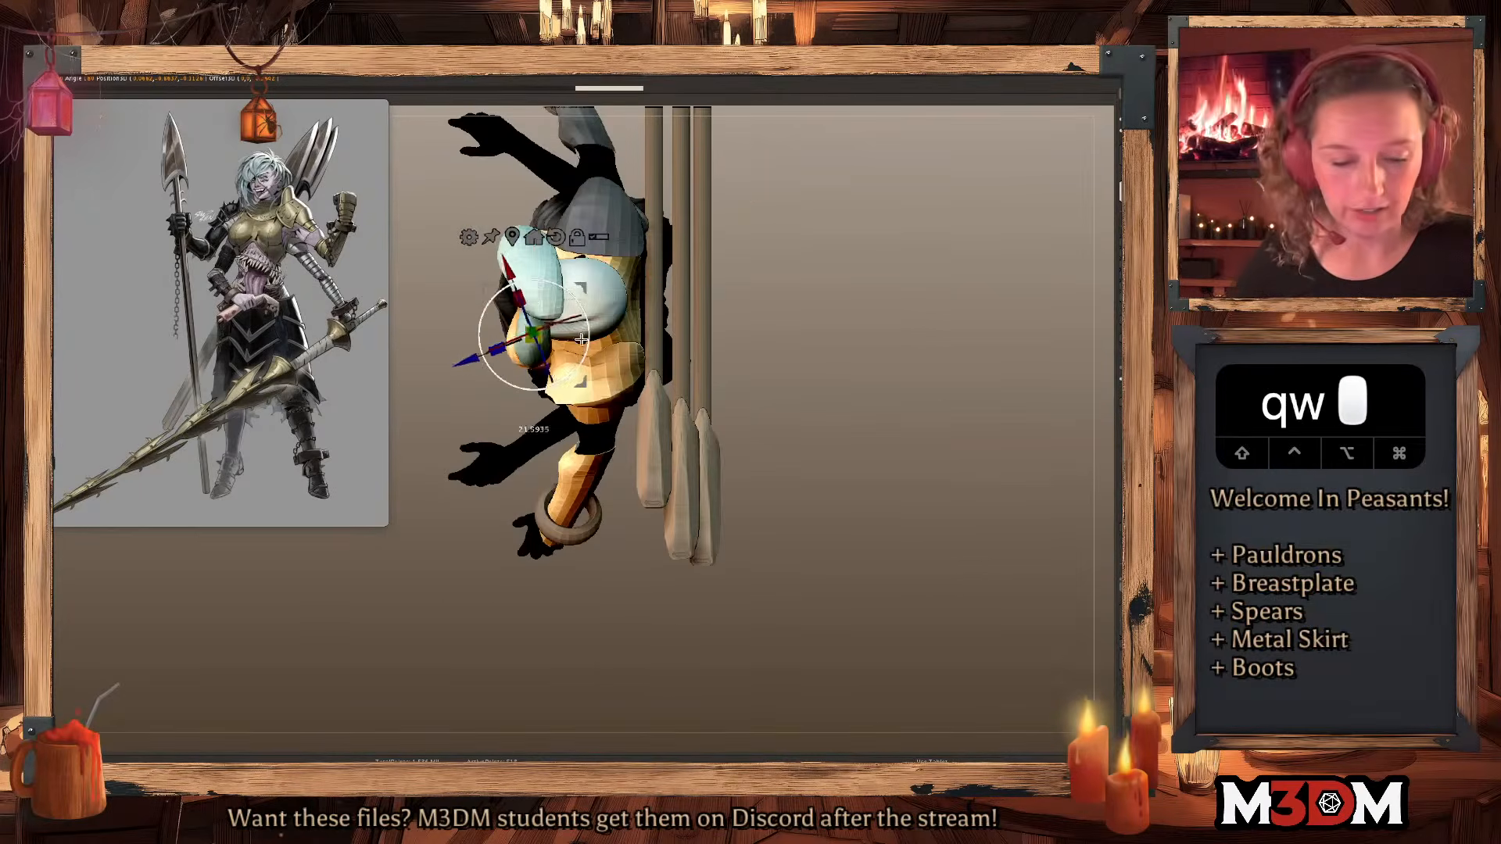
{"action": "key", "text": "q"}
{"action": "left_click_drag", "start_coordinate": [910, 359], "coordinate": [835, 394]}
{"action": "key", "text": "q"}
{"action": "key", "text": "w"}
{"action": "key", "text": "q"}
{"action": "key", "text": "w"}
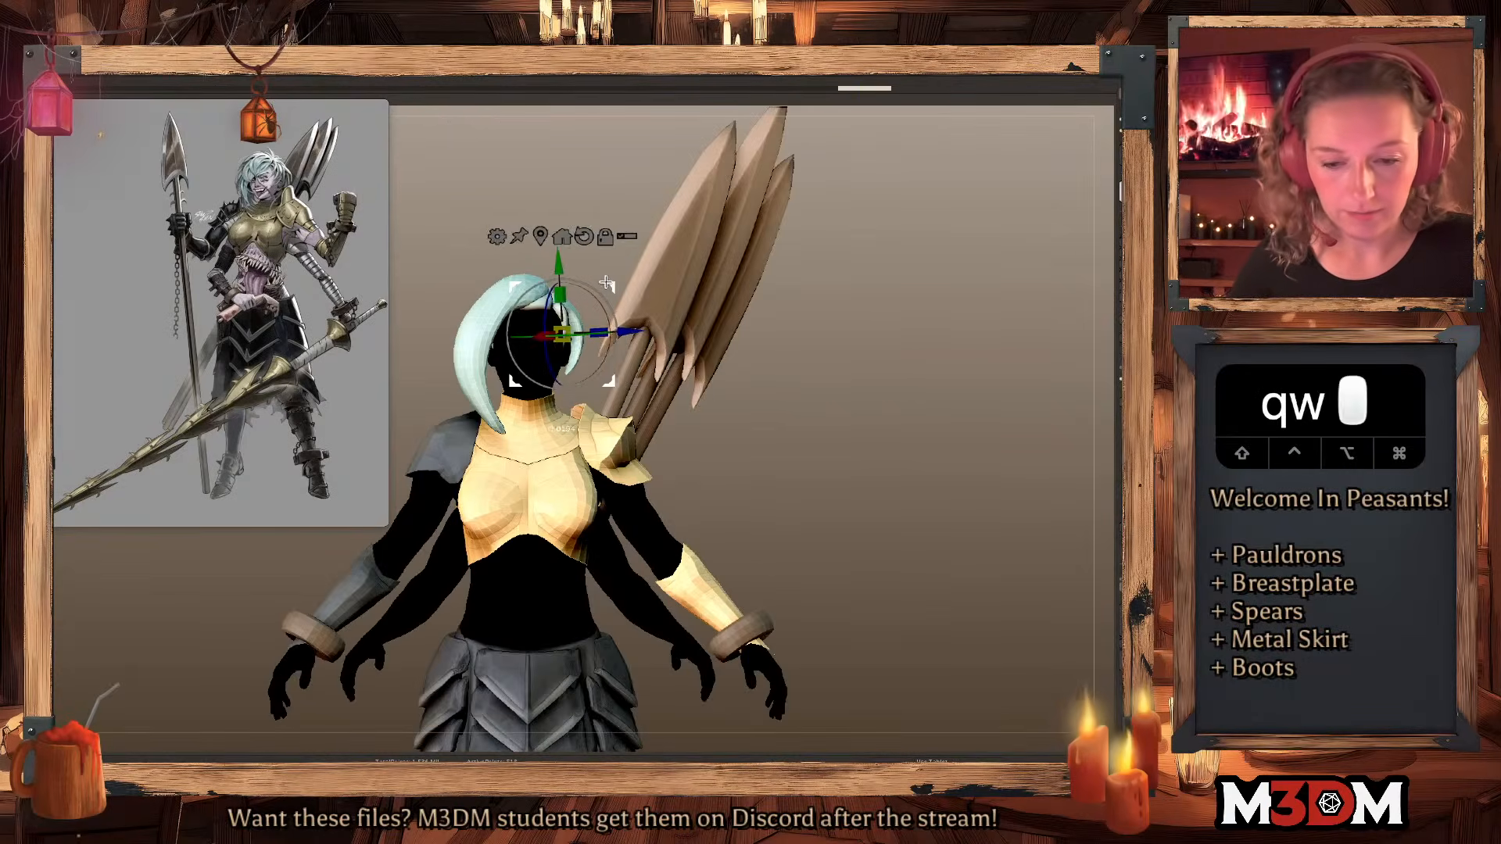
Tilt and reposition the mirrored hair clump so it hangs beside the face down to the collar.
{"action": "key", "text": "q"}
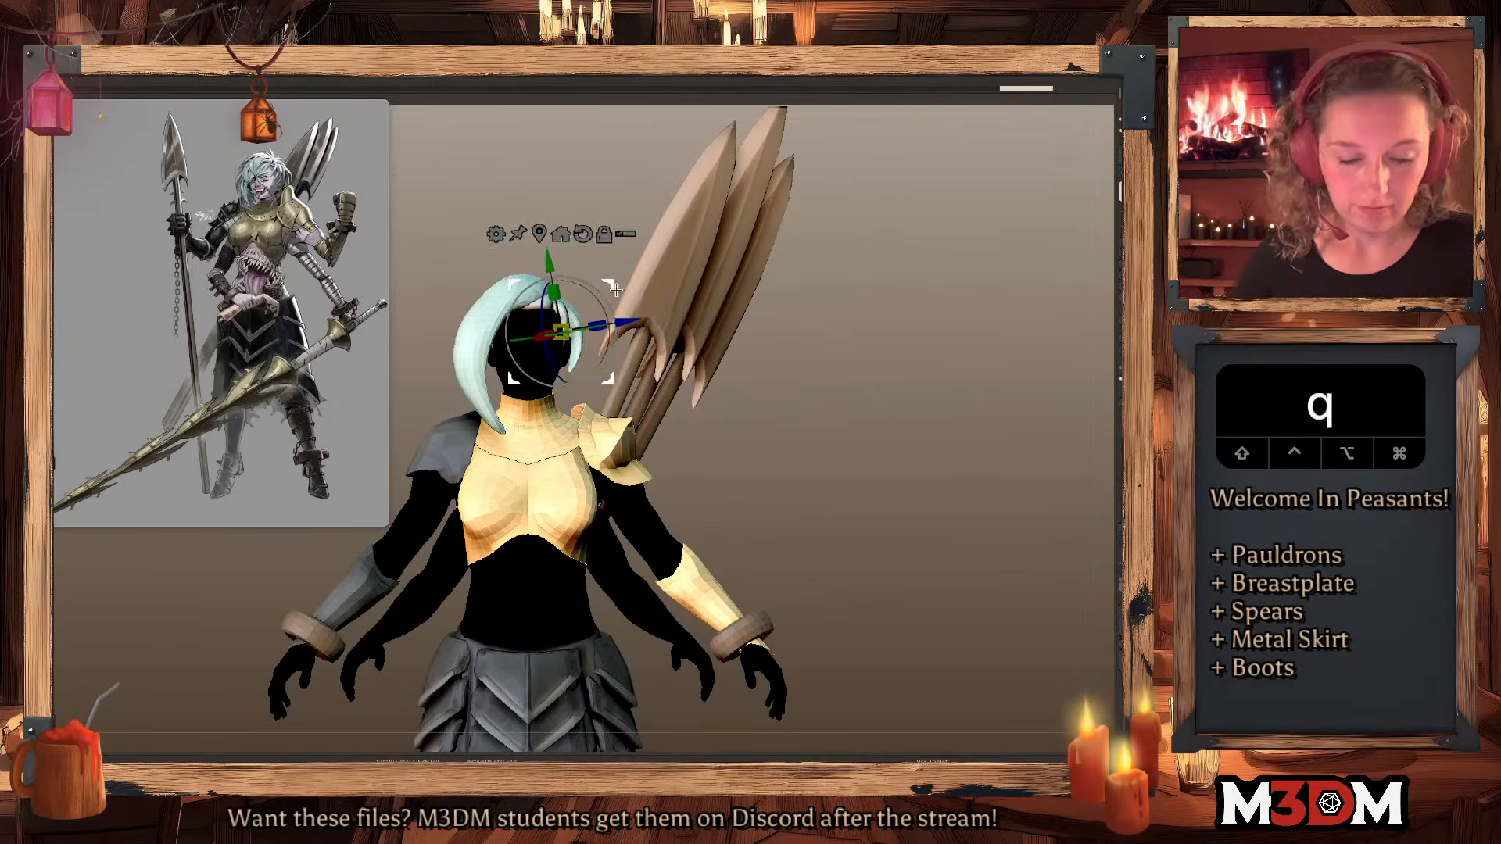
{"action": "key", "text": "w"}
{"action": "left_click_drag", "start_coordinate": [883, 358], "coordinate": [672, 345]}
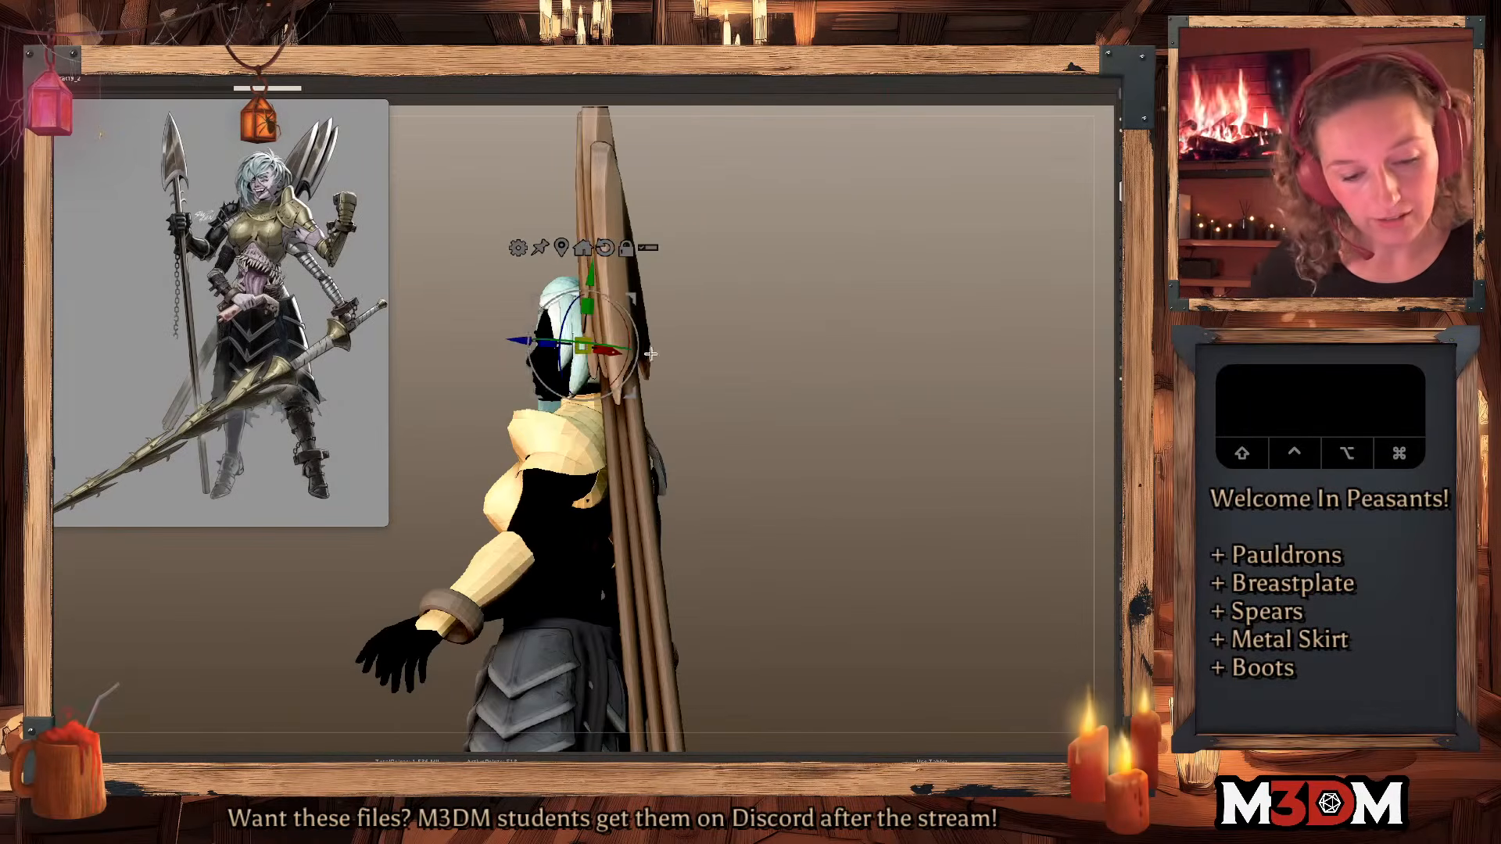
{"action": "key", "text": "q"}
{"action": "mouse_move", "coordinate": [915, 377]}
{"action": "left_mouse_down", "text": "shift"}
{"action": "mouse_move", "coordinate": [935, 368]}
{"action": "mouse_move", "coordinate": [923, 367]}
{"action": "left_mouse_up", "text": "shift"}
{"action": "key", "text": "w"}
{"action": "mouse_move", "coordinate": [638, 321]}
{"action": "left_mouse_down"}
{"action": "mouse_move", "coordinate": [644, 335]}
{"action": "mouse_move", "coordinate": [629, 315]}
{"action": "left_mouse_up"}
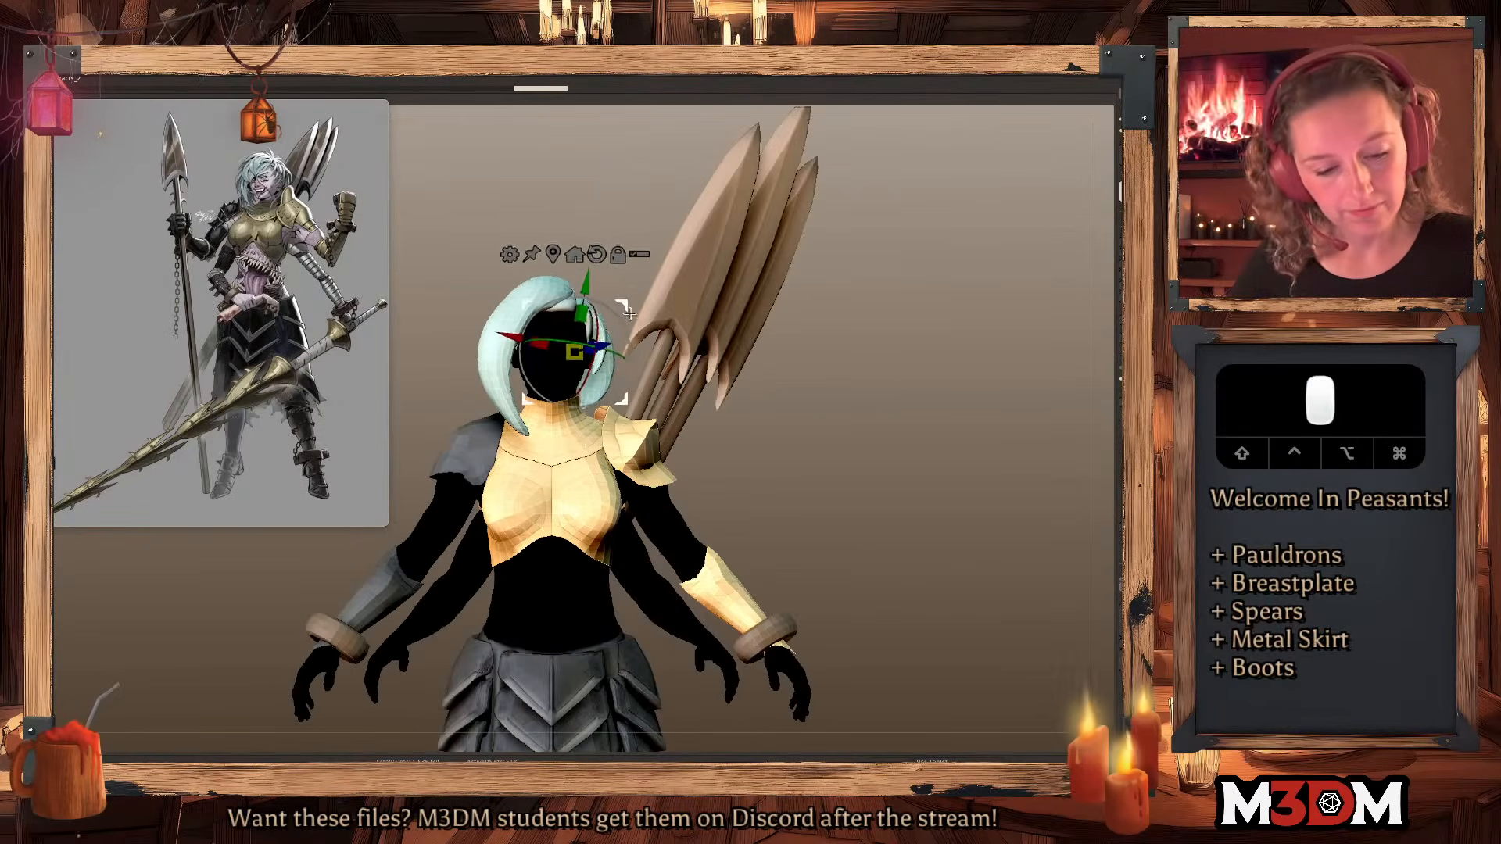
{"action": "key", "text": "space"}
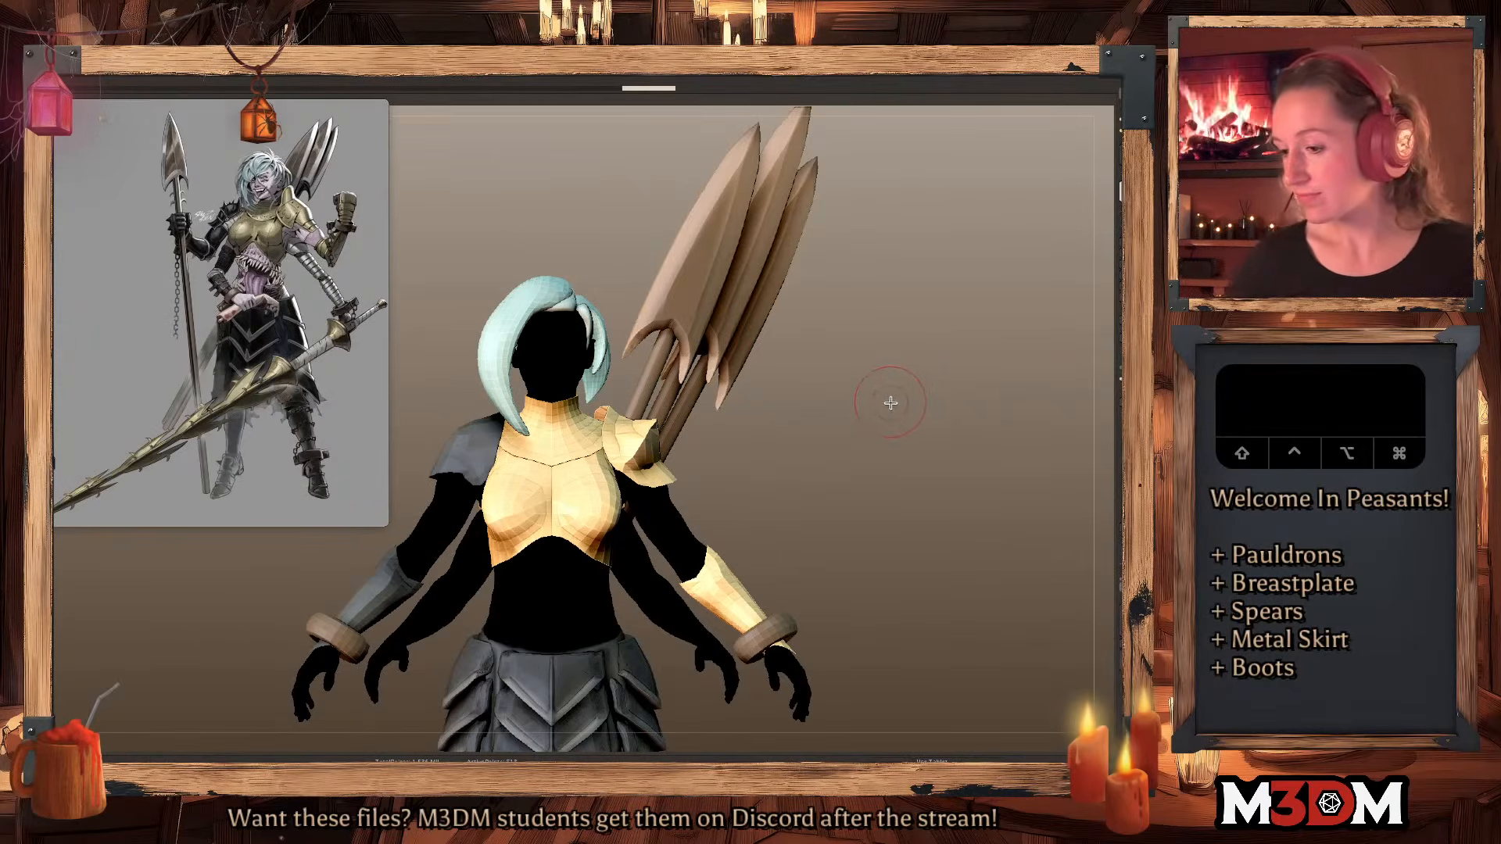
{"action": "left_click_drag", "start_coordinate": [899, 410], "coordinate": [911, 391], "text": "alt"}
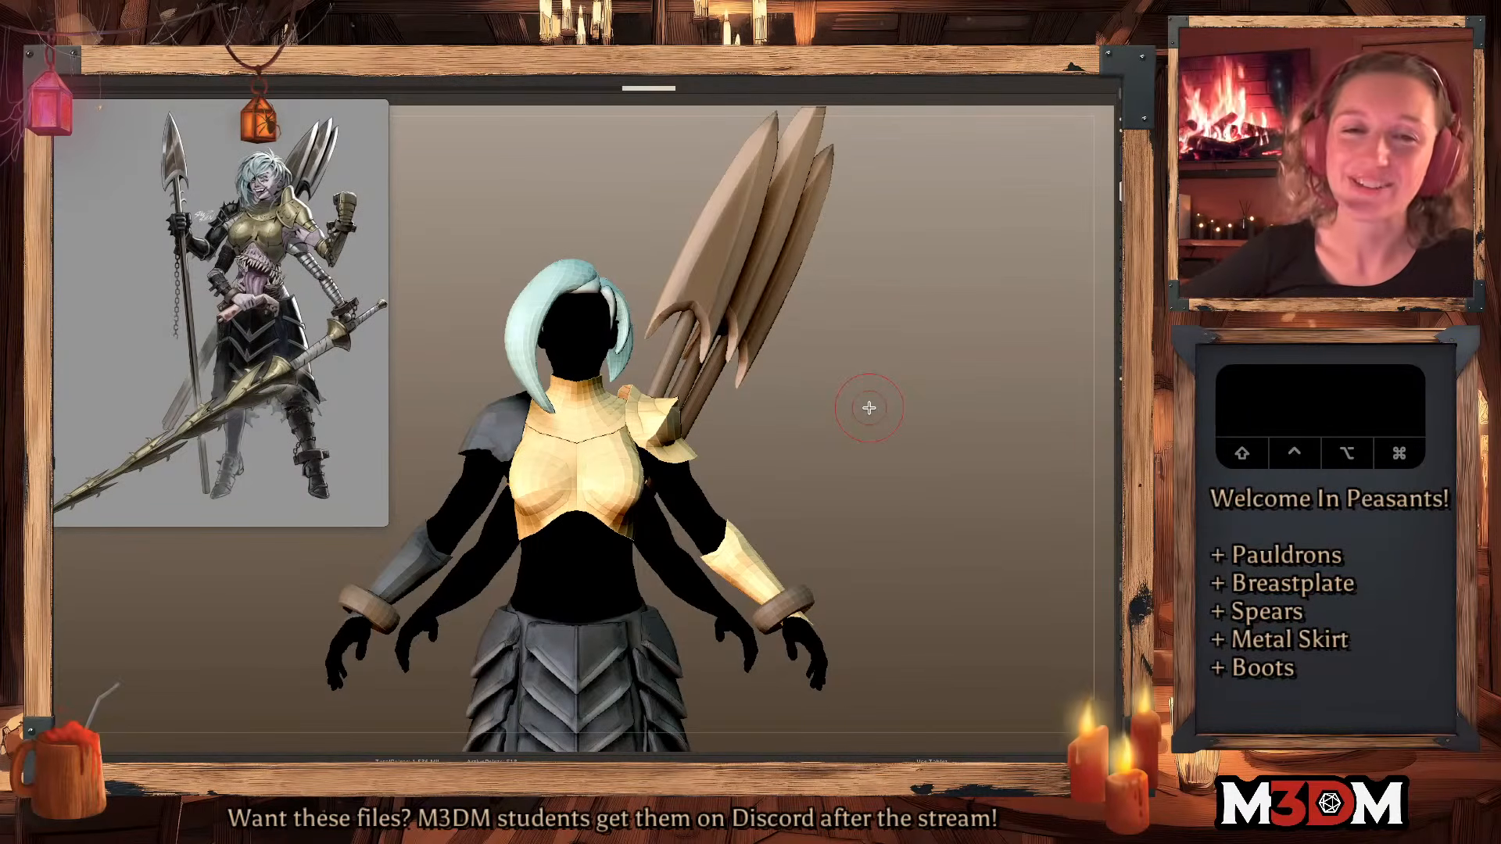
Select the large side-swept hair clump and pull its outline into a fuller shape reaching over the forehead.
{"action": "left_click", "coordinate": [531, 312], "text": "alt"}
{"action": "mouse_move", "coordinate": [841, 390]}
{"action": "left_mouse_down"}
{"action": "mouse_move", "coordinate": [878, 406]}
{"action": "mouse_move", "coordinate": [866, 383]}
{"action": "left_mouse_up"}
{"action": "key", "text": "space"}
{"action": "left_click_drag", "start_coordinate": [536, 306], "coordinate": [527, 294]}
{"action": "left_click_drag", "start_coordinate": [898, 429], "coordinate": [870, 457], "text": "shift"}
{"action": "key", "text": "space"}
{"action": "mouse_move", "coordinate": [587, 315]}
{"action": "left_mouse_down"}
{"action": "mouse_move", "coordinate": [549, 331]}
{"action": "mouse_move", "coordinate": [559, 317]}
{"action": "mouse_move", "coordinate": [538, 352]}
{"action": "left_mouse_up"}
{"action": "key", "text": "space"}
{"action": "left_click_drag", "start_coordinate": [952, 422], "coordinate": [926, 416]}
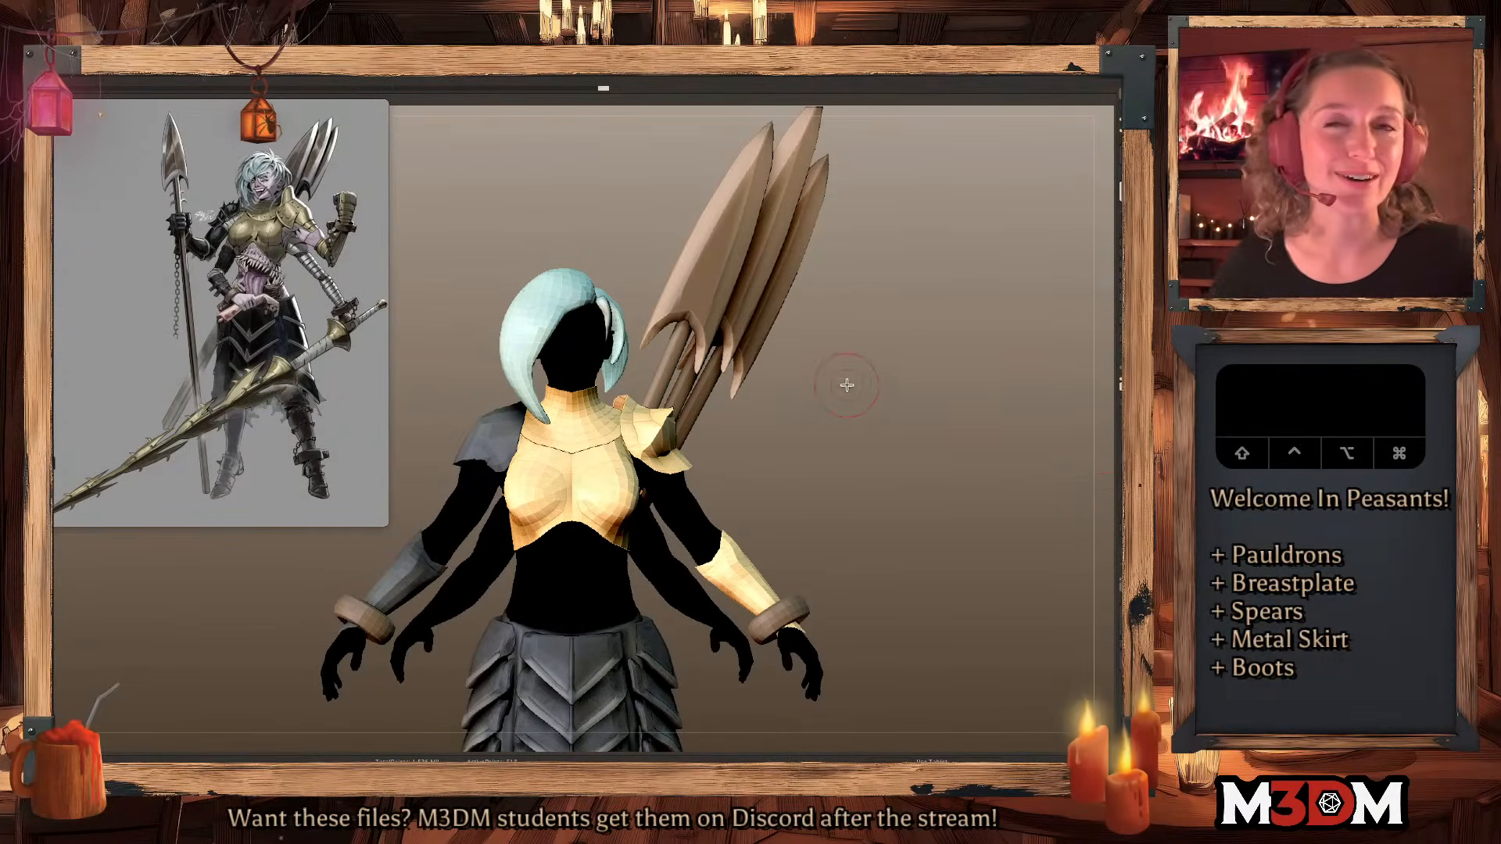
Place a copy of the large hair clump next to it over the side of the head, working in side view.
{"action": "left_click_drag", "start_coordinate": [891, 415], "coordinate": [790, 418]}
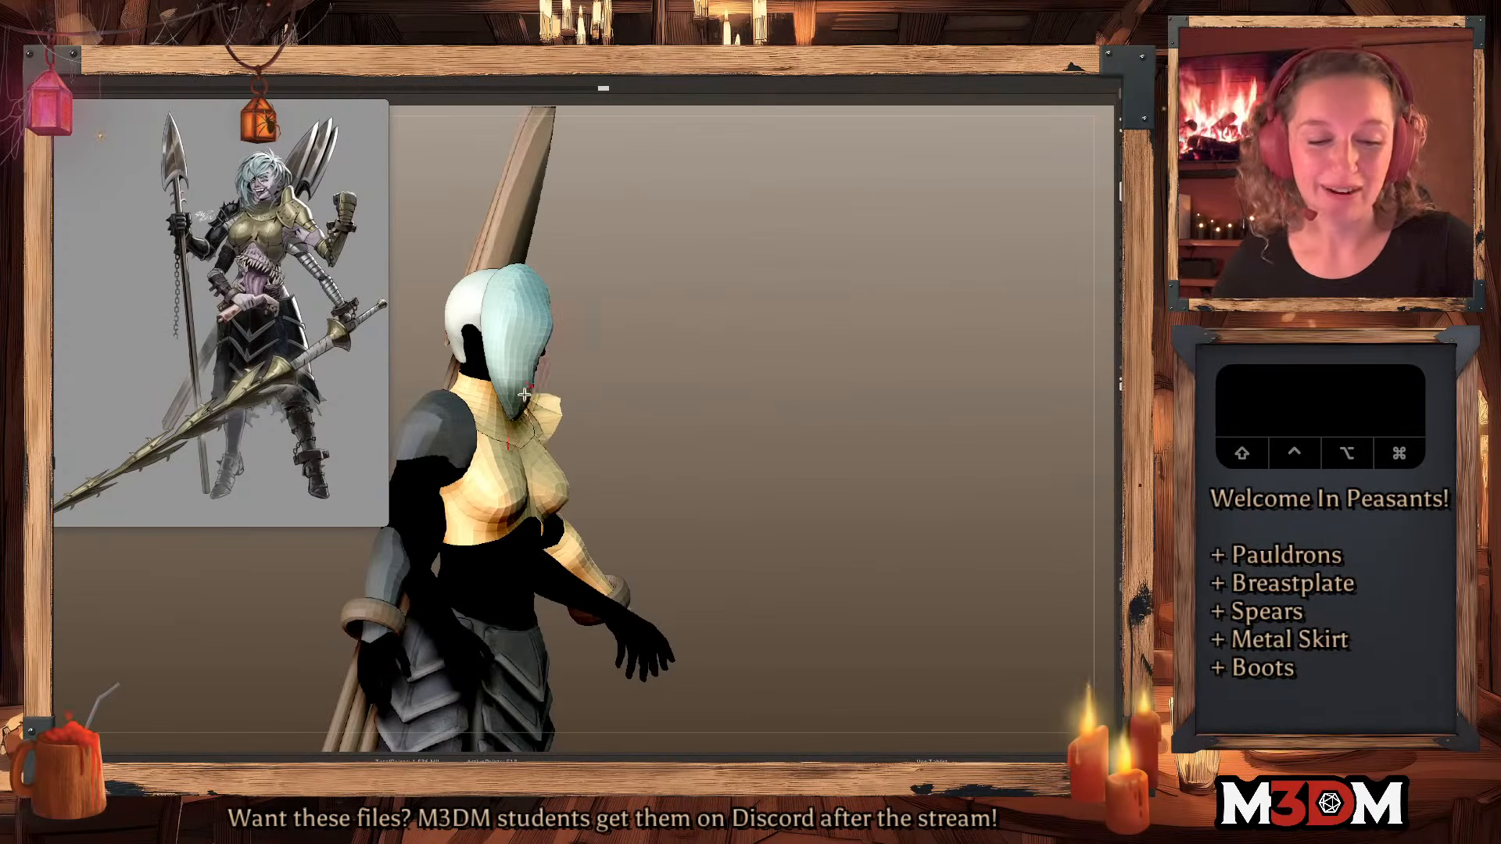
{"action": "key", "text": "space"}
{"action": "left_click_drag", "start_coordinate": [824, 466], "coordinate": [888, 527]}
{"action": "key", "text": "q"}
{"action": "key", "text": "w"}
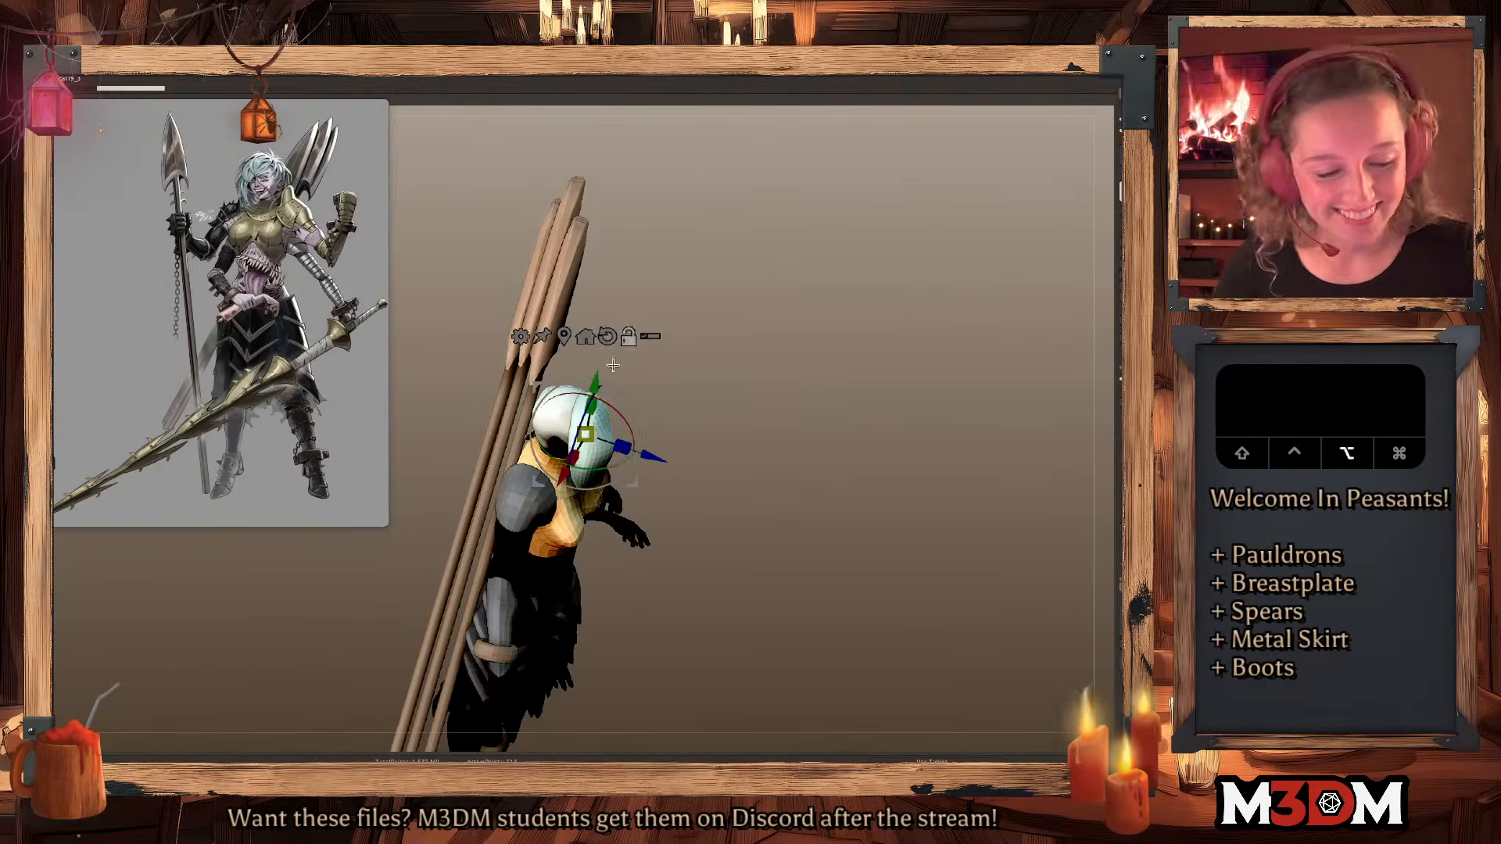
{"action": "left_click_drag", "start_coordinate": [626, 447], "coordinate": [621, 462]}
{"action": "left_click_drag", "start_coordinate": [621, 485], "coordinate": [602, 476]}
{"action": "left_click_drag", "start_coordinate": [607, 461], "coordinate": [612, 444]}
{"action": "key", "text": "q"}
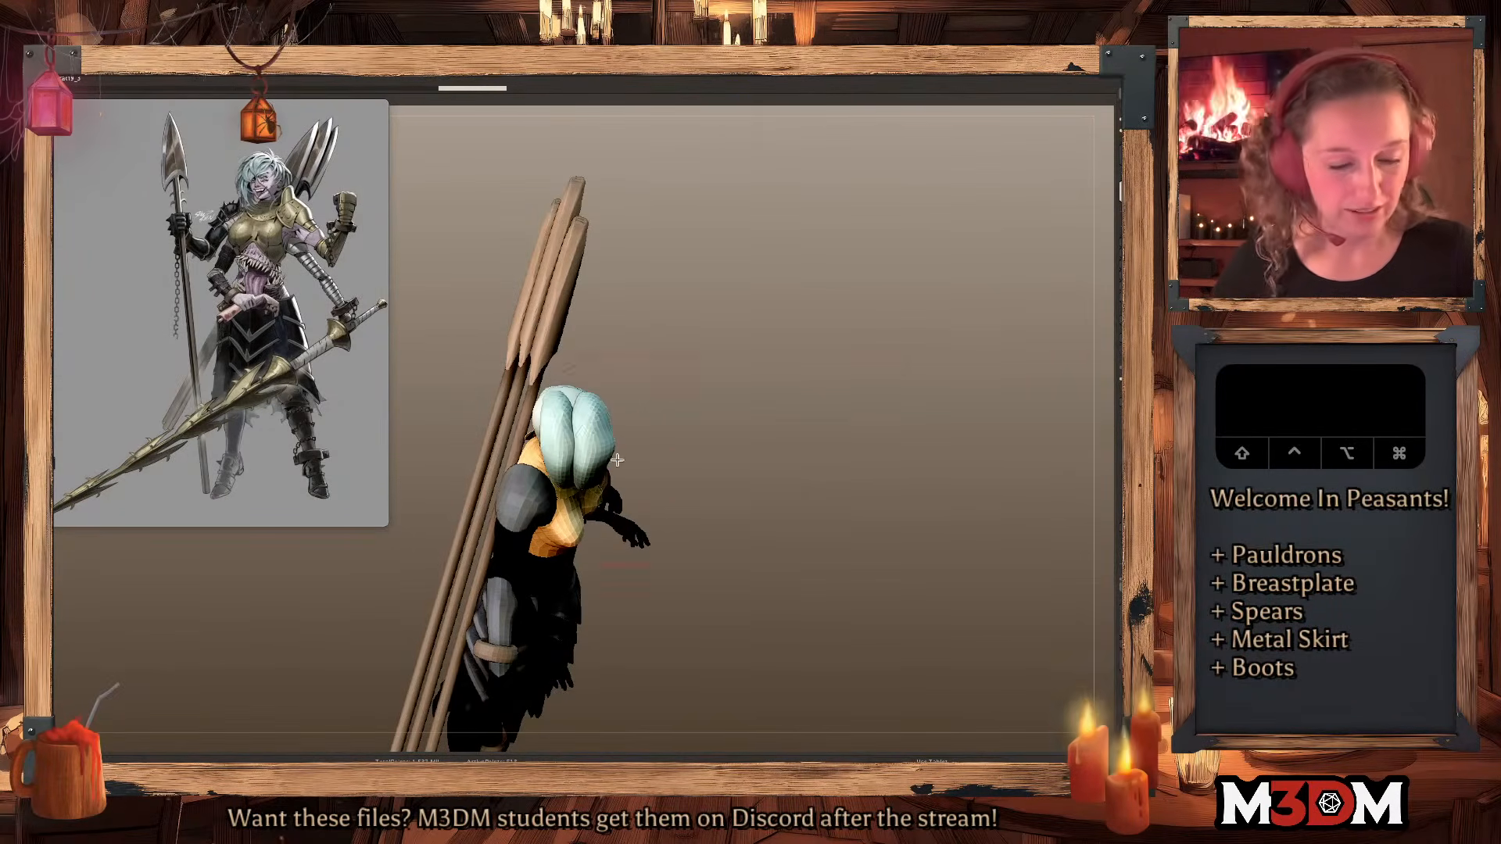
Select the rear hair clump on the side of the head, and move and rotate it to lie against the scalp.
{"action": "left_click", "coordinate": [557, 453], "text": "alt"}
{"action": "key", "text": "w"}
{"action": "left_click_drag", "start_coordinate": [572, 443], "coordinate": [589, 417]}
{"action": "key", "text": "q"}
{"action": "left_click_drag", "start_coordinate": [727, 461], "coordinate": [746, 383], "text": "shift"}
{"action": "key", "text": "w"}
{"action": "left_click_drag", "start_coordinate": [561, 508], "coordinate": [568, 454]}
{"action": "left_click_drag", "start_coordinate": [757, 437], "coordinate": [790, 442]}
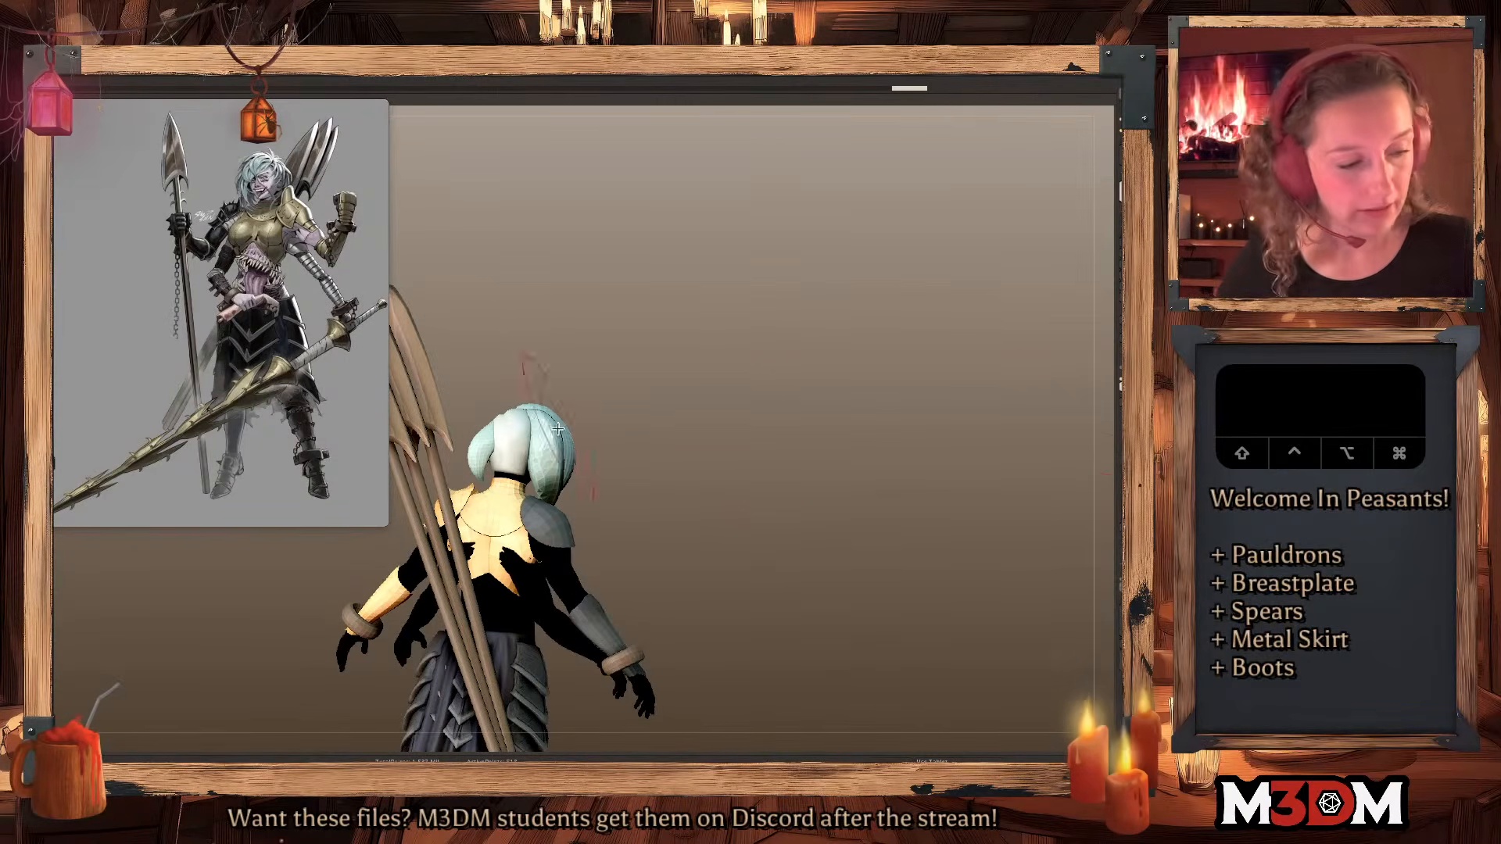
{"action": "left_click_drag", "start_coordinate": [1048, 400], "coordinate": [798, 483]}
{"action": "key", "text": "space"}
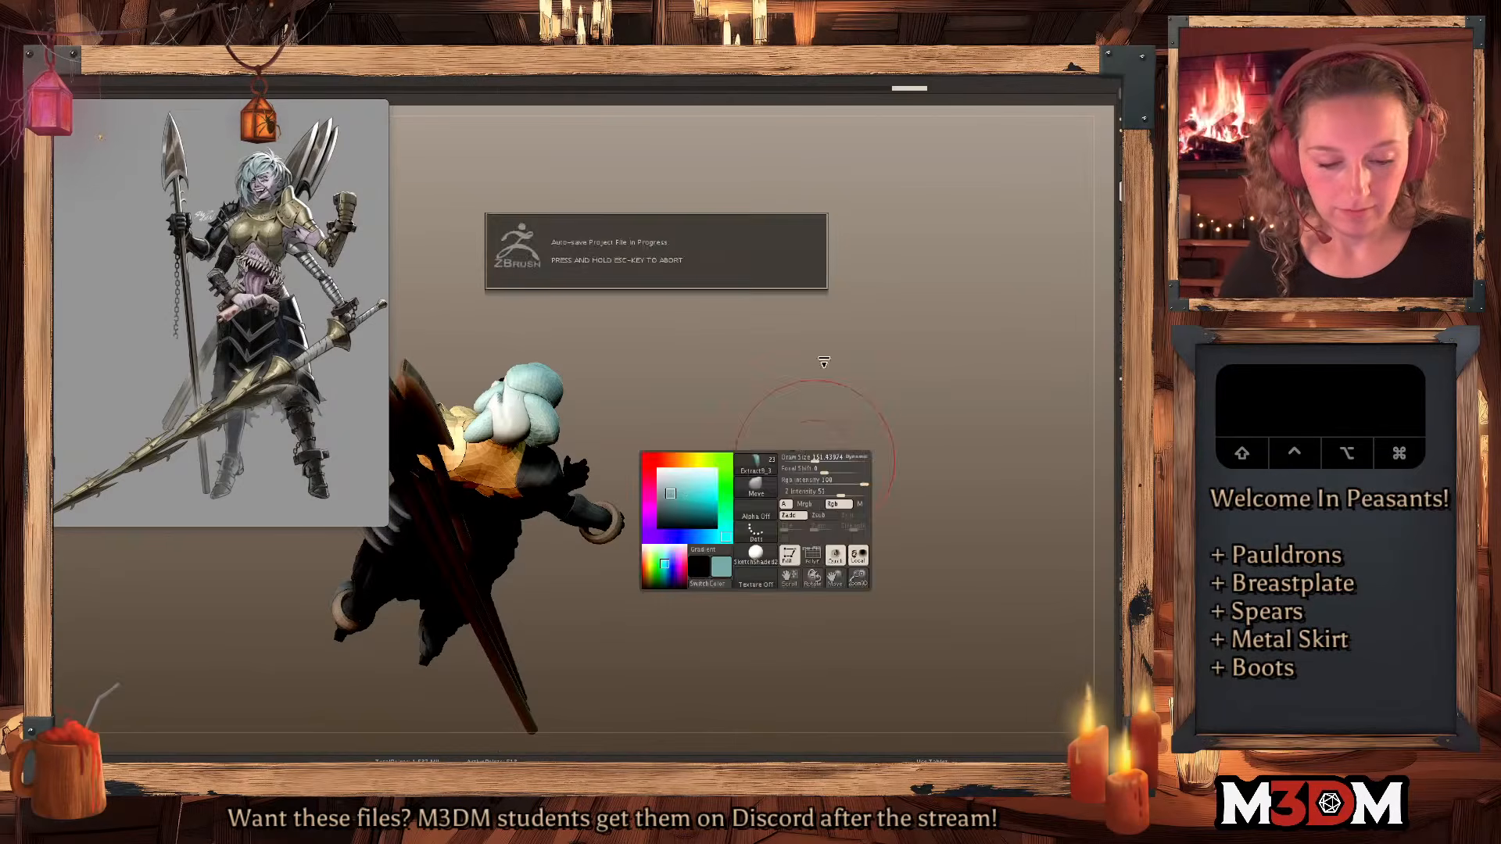
{"action": "key", "text": "q"}
{"action": "key", "text": "w"}
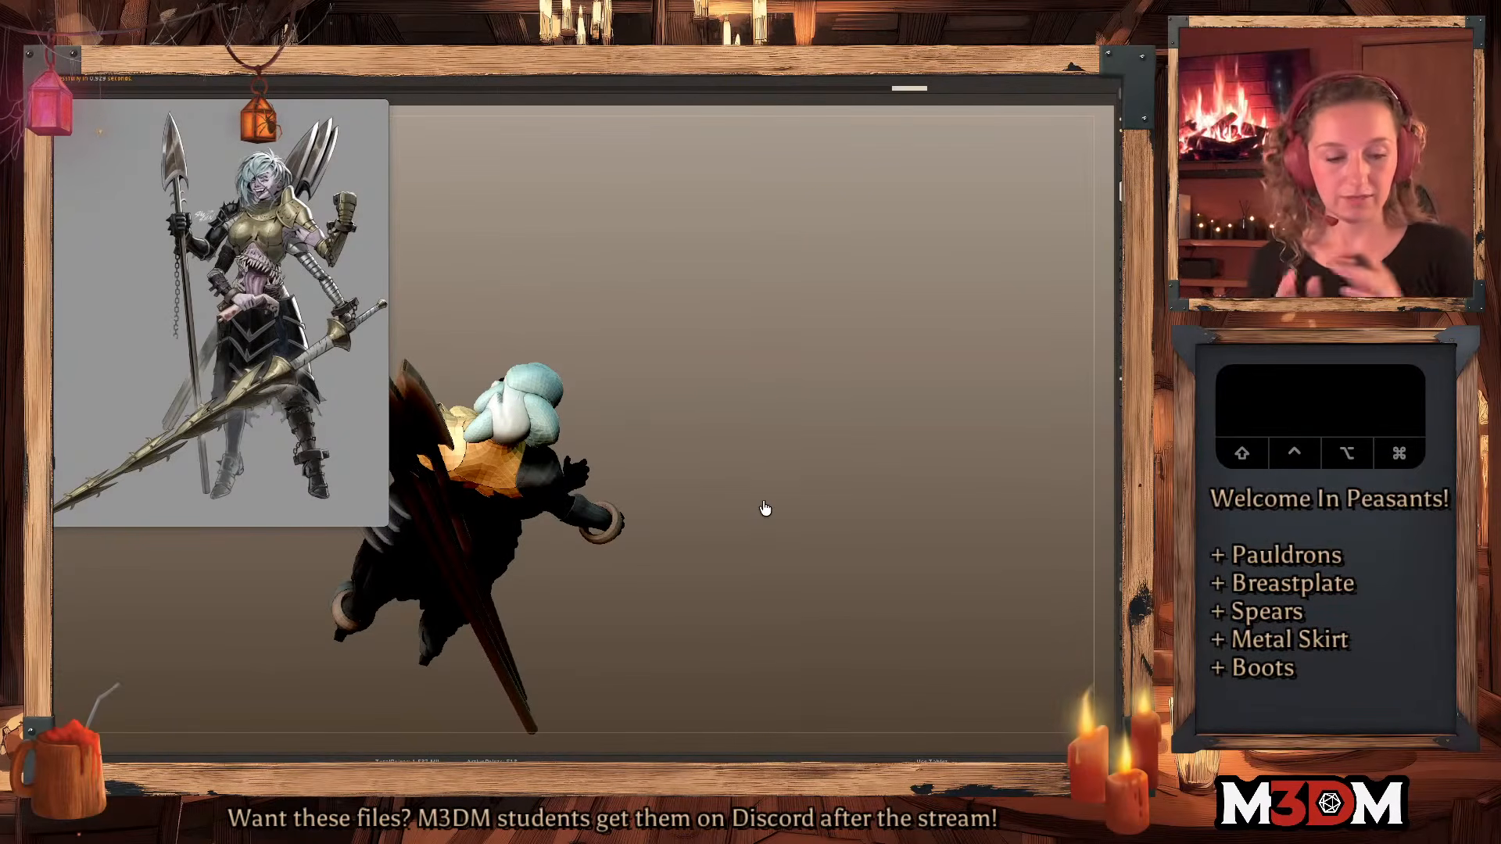
{"action": "key", "text": "b"}
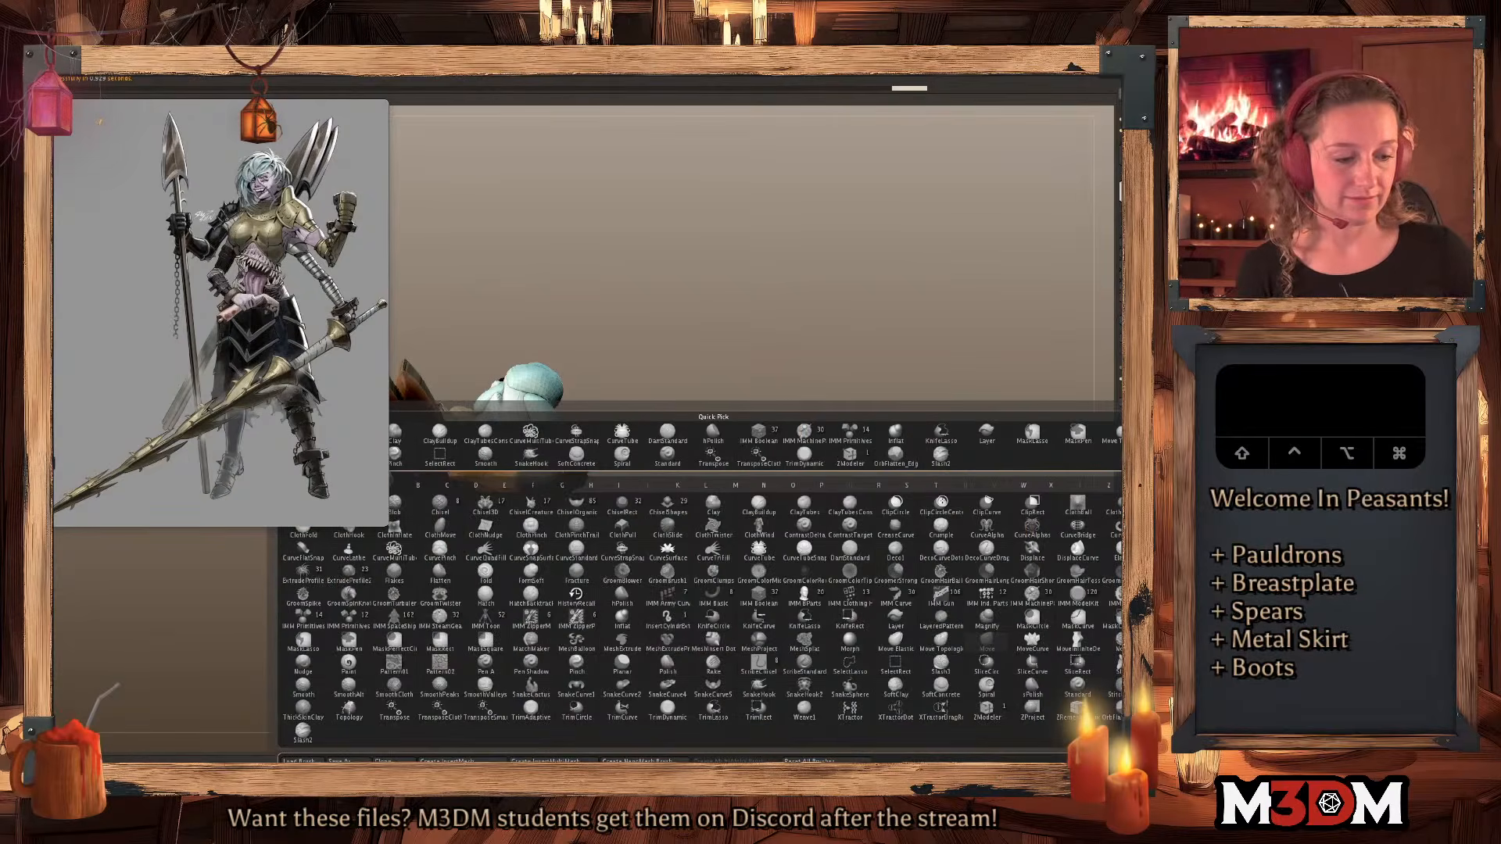
{"action": "left_click_drag", "start_coordinate": [813, 422], "coordinate": [812, 323]}
Undo the last change, and rotate and nudge the hair clump around the crown, working from above the head.
{"action": "mouse_move", "coordinate": [856, 446]}
{"action": "left_mouse_down"}
{"action": "mouse_move", "coordinate": [855, 476]}
{"action": "mouse_move", "coordinate": [771, 492]}
{"action": "left_mouse_up"}
{"action": "key", "text": "q"}
{"action": "key", "text": "w"}
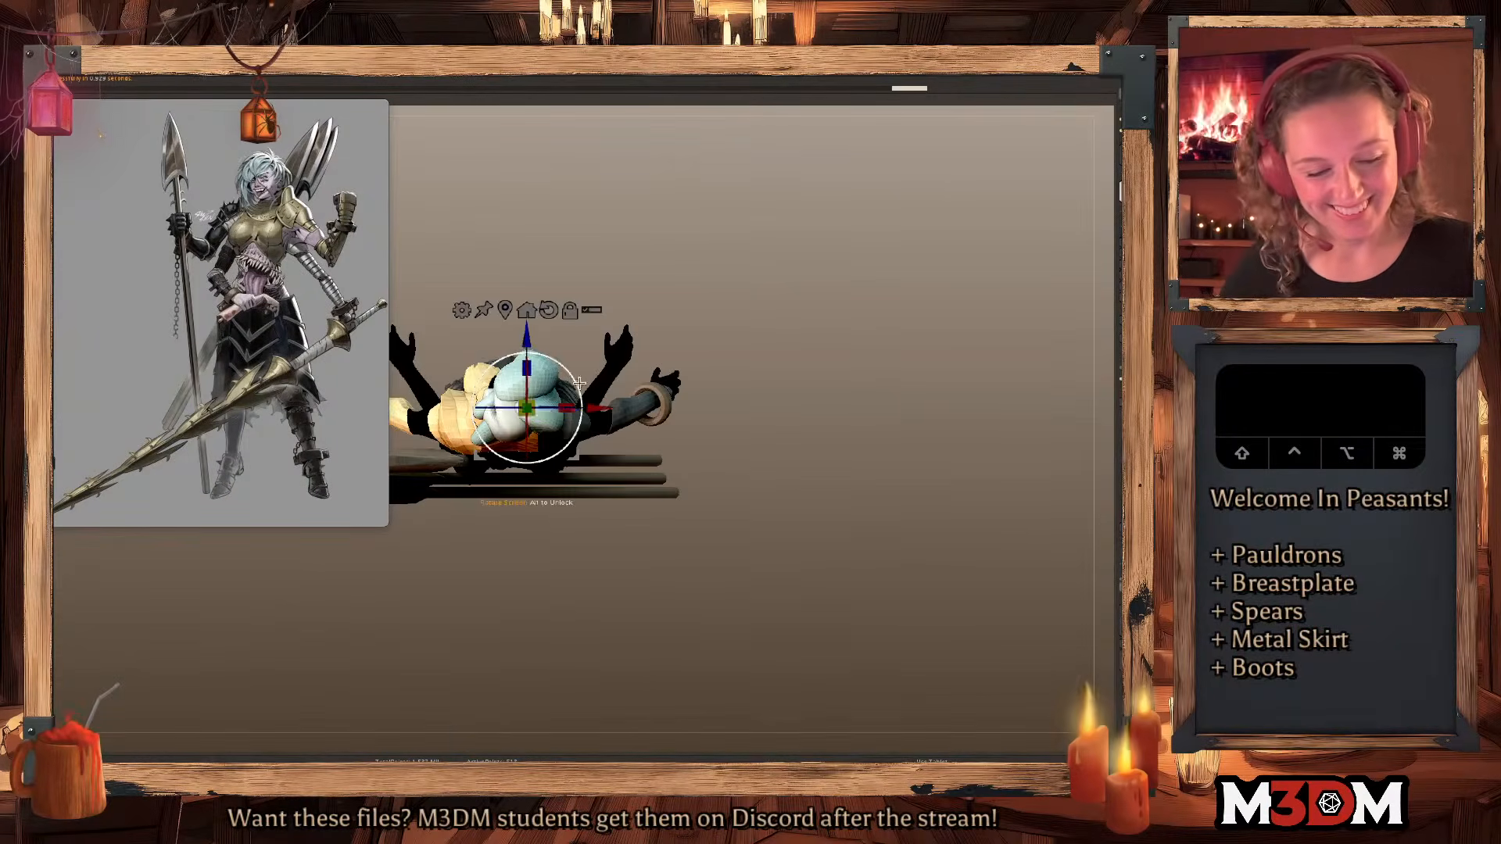
{"action": "key", "text": "super+z"}
{"action": "left_click_drag", "start_coordinate": [570, 372], "coordinate": [576, 378]}
{"action": "left_click_drag", "start_coordinate": [575, 365], "coordinate": [564, 476]}
{"action": "left_click_drag", "start_coordinate": [576, 393], "coordinate": [571, 379]}
{"action": "key", "text": "q"}
{"action": "left_click_drag", "start_coordinate": [523, 464], "coordinate": [529, 455]}
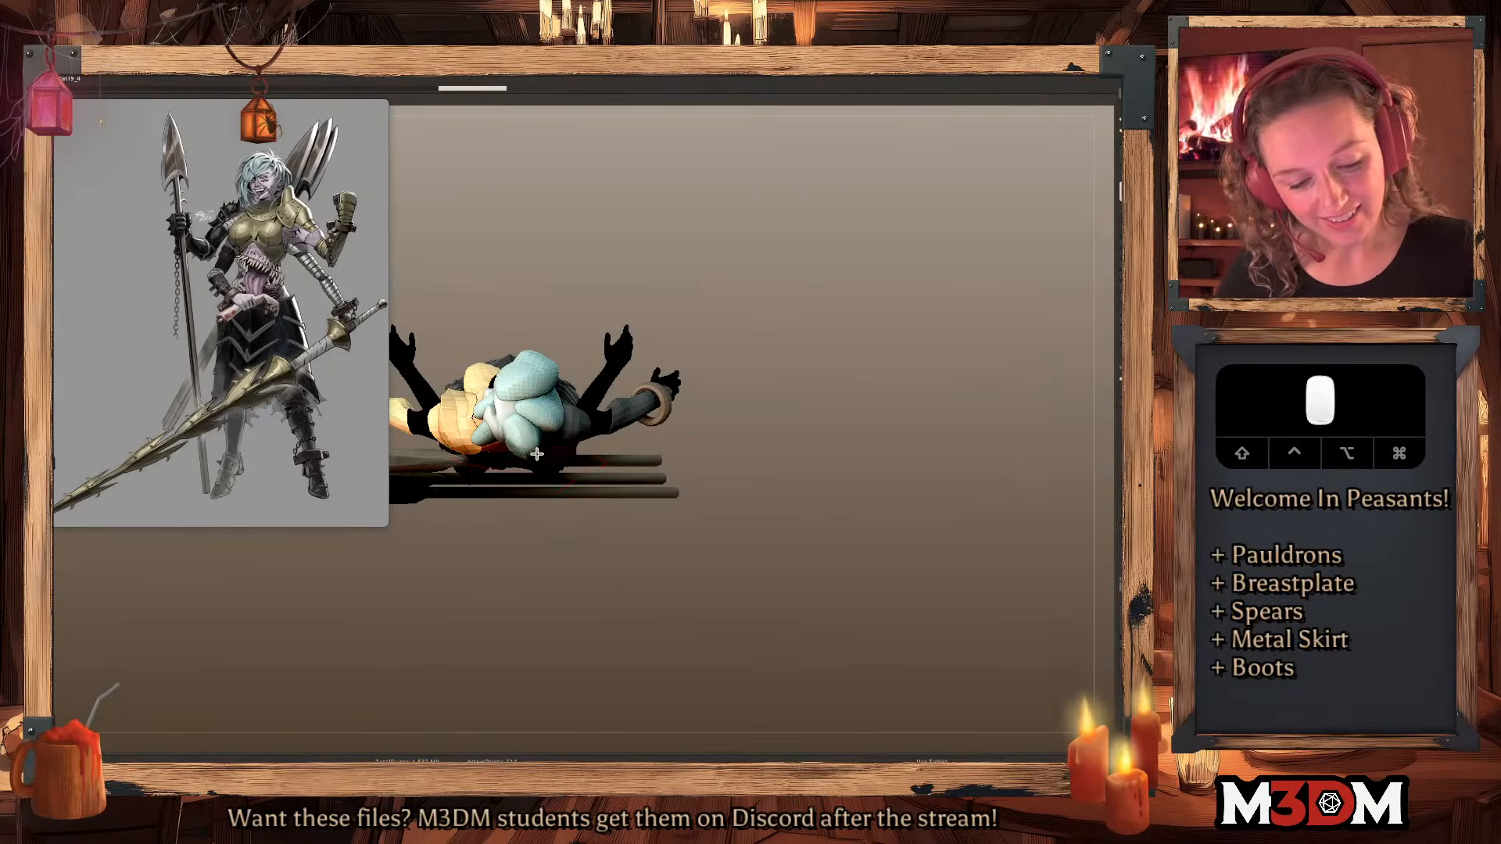
Duplicate the rear hair clump, then select the clump at the crown and nudge it over the scalp.
{"action": "key", "text": "shift+f"}
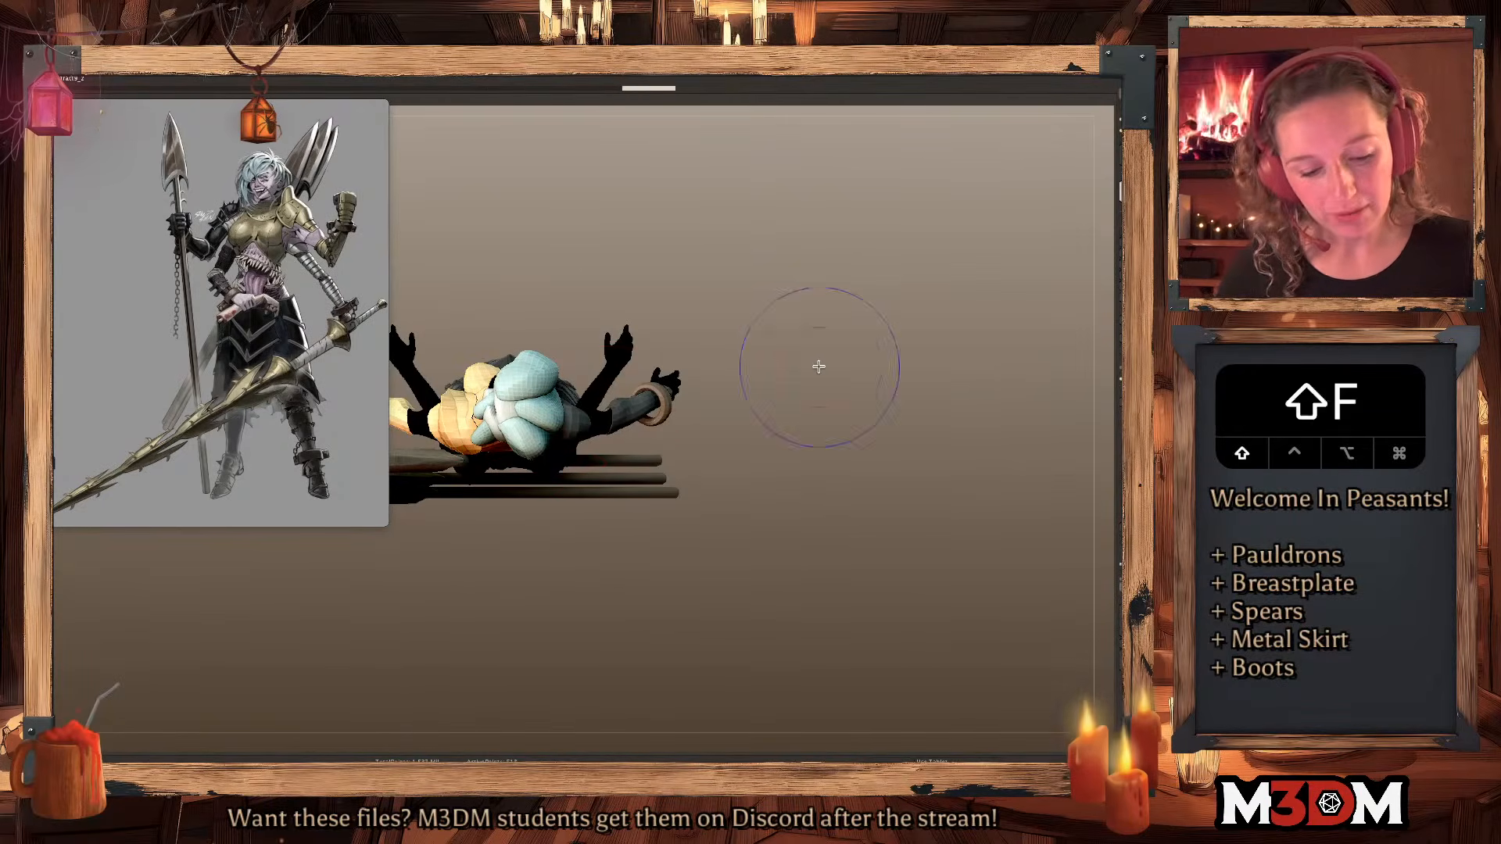
{"action": "key", "text": "shift+super+d"}
{"action": "key", "text": "q"}
{"action": "key", "text": "w"}
{"action": "left_click", "coordinate": [516, 324], "text": "alt"}
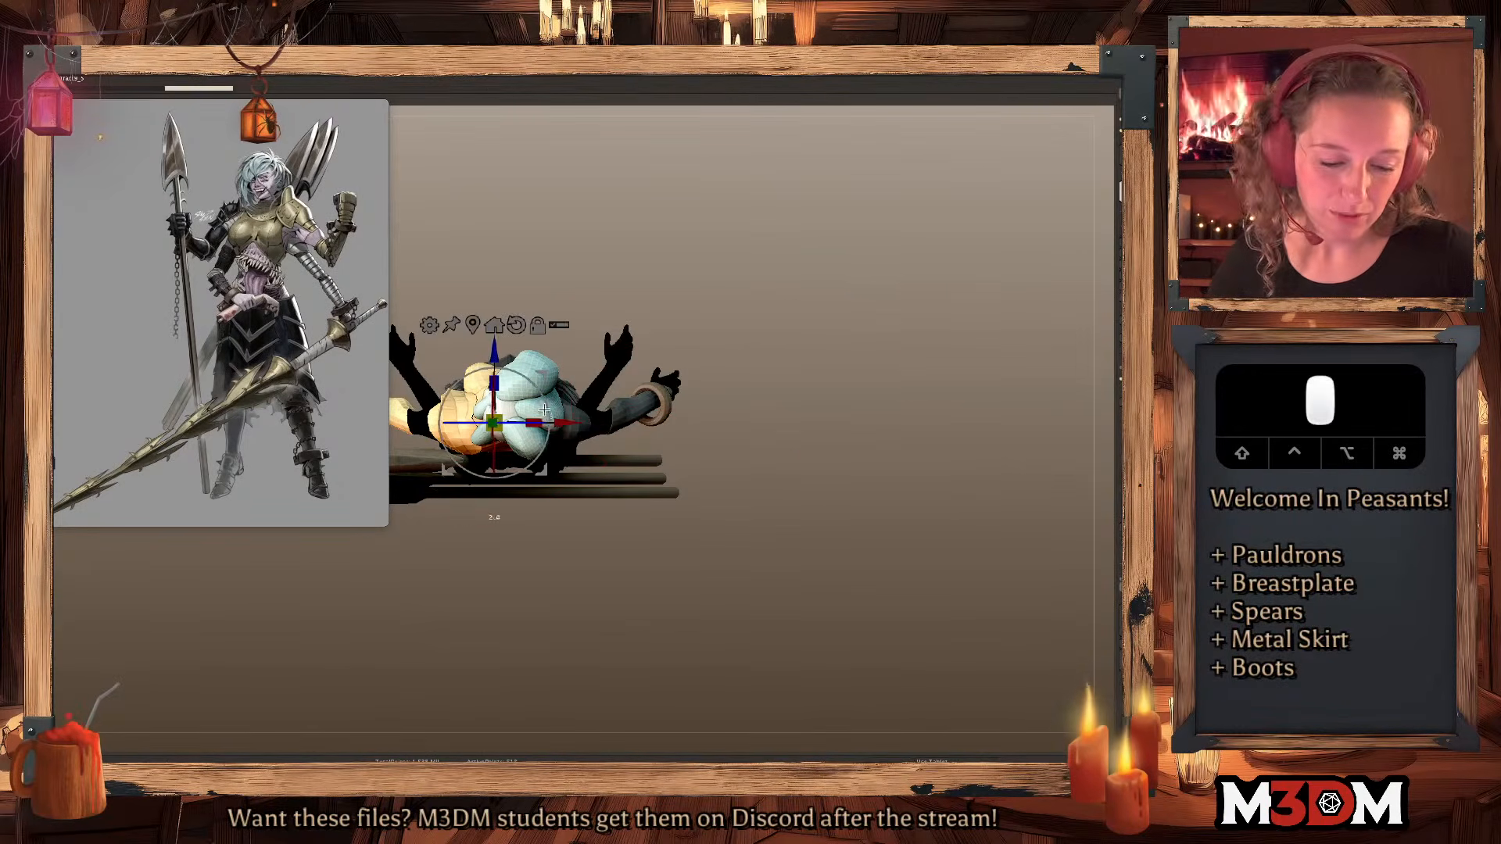
{"action": "left_click_drag", "start_coordinate": [544, 376], "coordinate": [552, 383]}
{"action": "key", "text": "q"}
Move and rotate the selected clump toward the back of the head, and pull its surface against the neighbouring clumps.
{"action": "left_click_drag", "start_coordinate": [831, 379], "coordinate": [831, 366]}
{"action": "key", "text": "w"}
{"action": "left_click_drag", "start_coordinate": [552, 413], "coordinate": [548, 400]}
{"action": "left_click_drag", "start_coordinate": [513, 449], "coordinate": [512, 459]}
{"action": "left_click_drag", "start_coordinate": [501, 432], "coordinate": [512, 474]}
{"action": "key", "text": "q"}
{"action": "left_click_drag", "start_coordinate": [507, 462], "coordinate": [517, 464]}
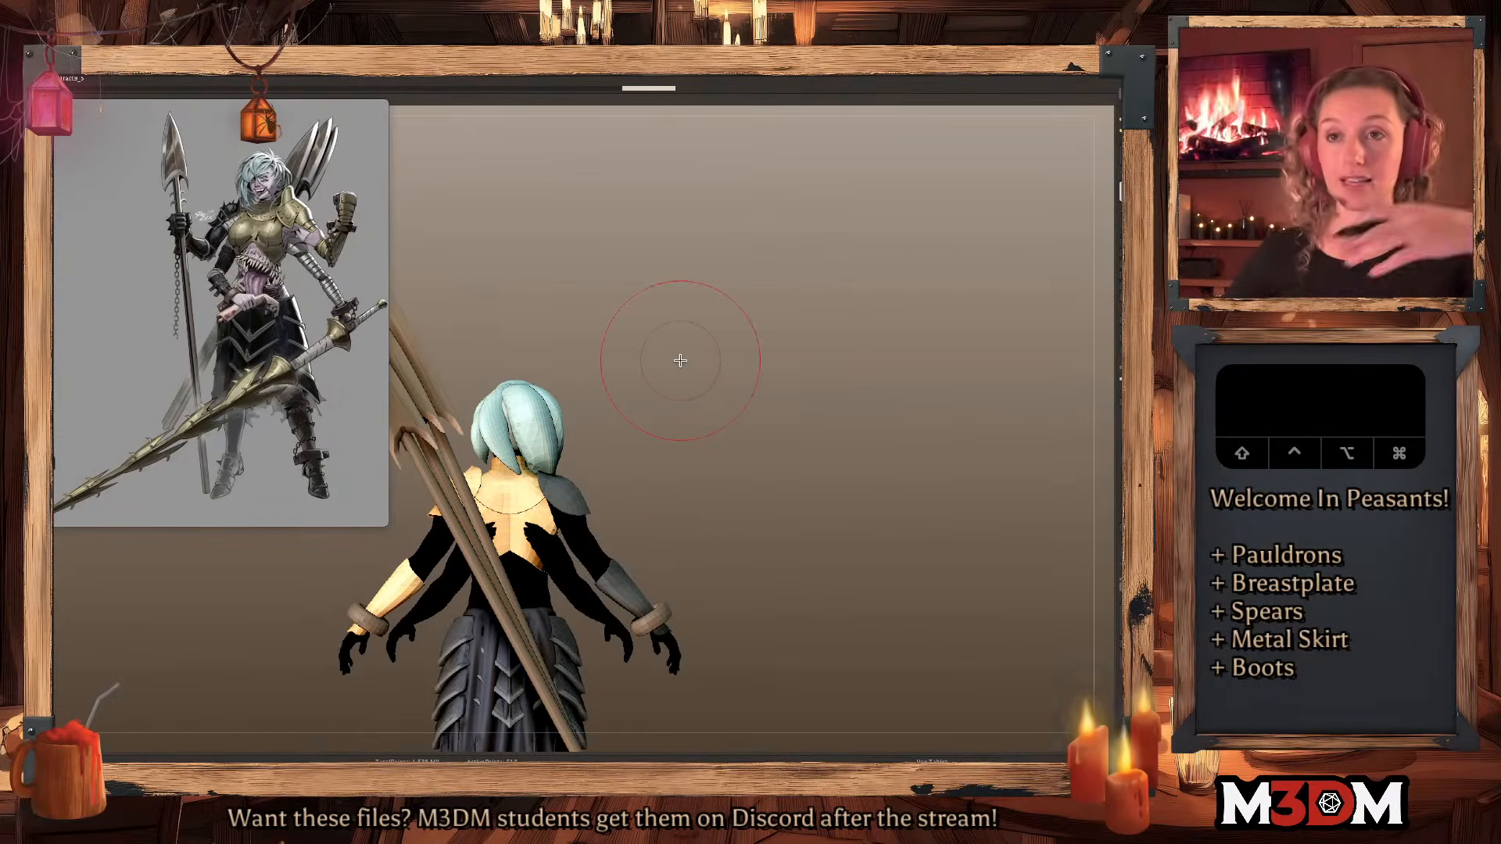
Adjust the brush settings, select the side-swept hair clump, and refine its outline around the face in front view.
{"action": "mouse_move", "coordinate": [748, 415]}
{"action": "left_mouse_down"}
{"action": "mouse_move", "coordinate": [804, 419]}
{"action": "mouse_move", "coordinate": [767, 433]}
{"action": "mouse_move", "coordinate": [662, 401]}
{"action": "mouse_move", "coordinate": [676, 386]}
{"action": "left_mouse_up"}
{"action": "right_click", "coordinate": [500, 378]}
{"action": "key", "text": "space"}
{"action": "left_click", "coordinate": [523, 363]}
{"action": "key", "text": "shift+f"}
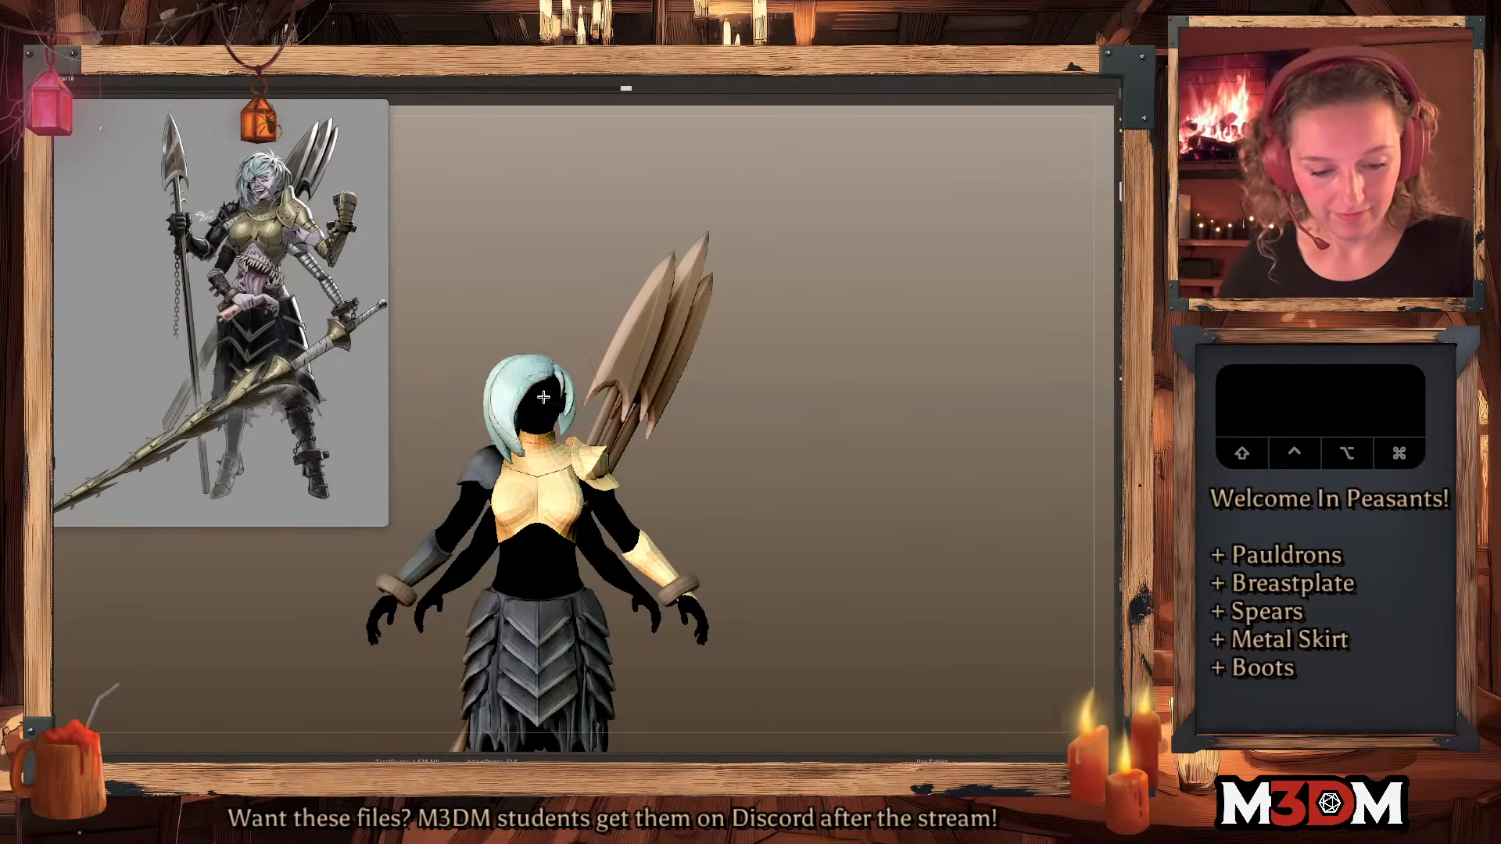
{"action": "right_click", "coordinate": [516, 397]}
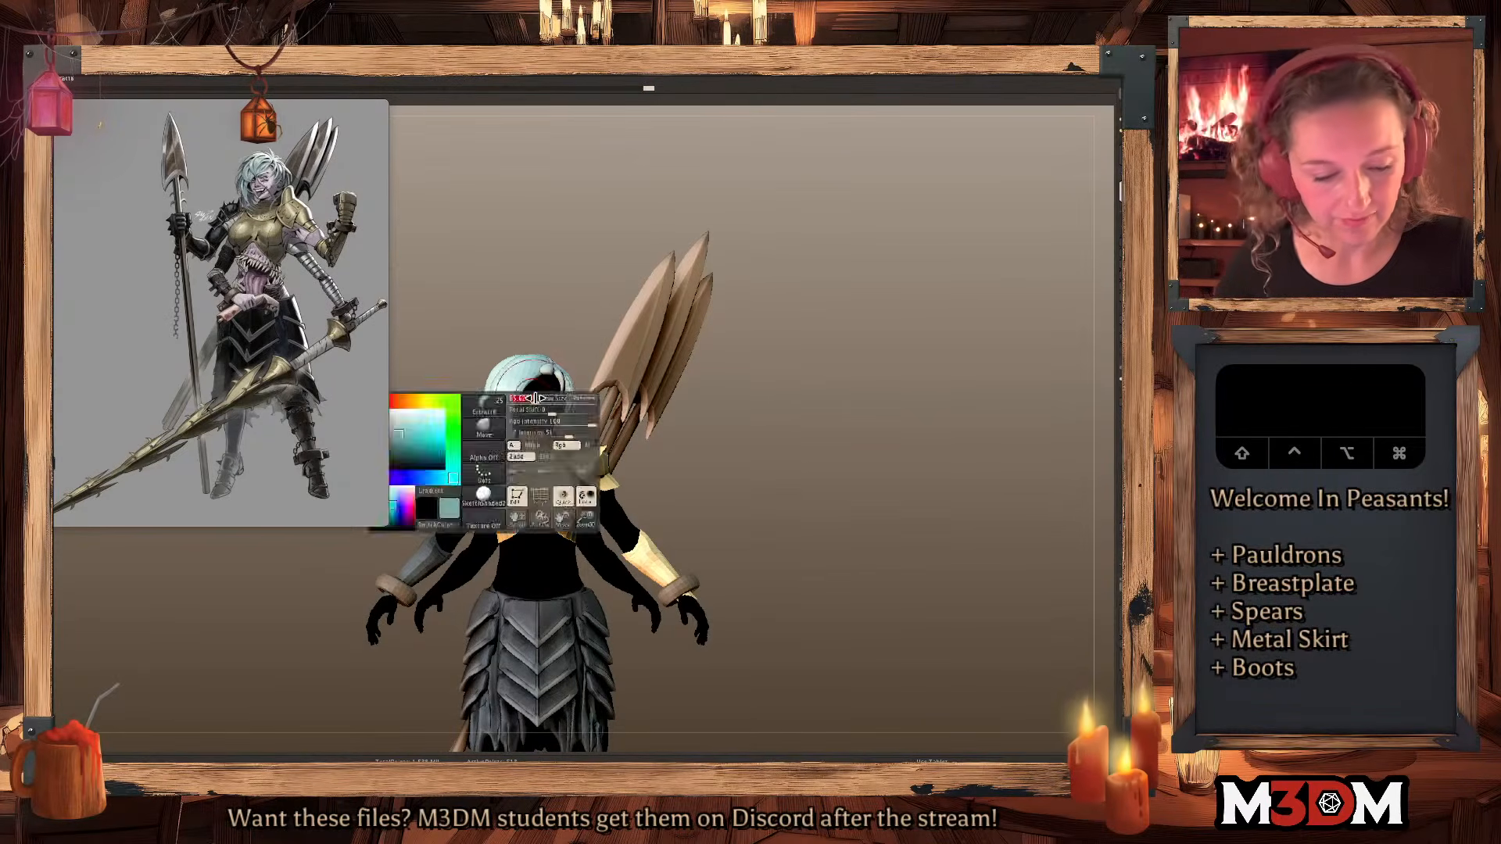
{"action": "left_click", "coordinate": [519, 449]}
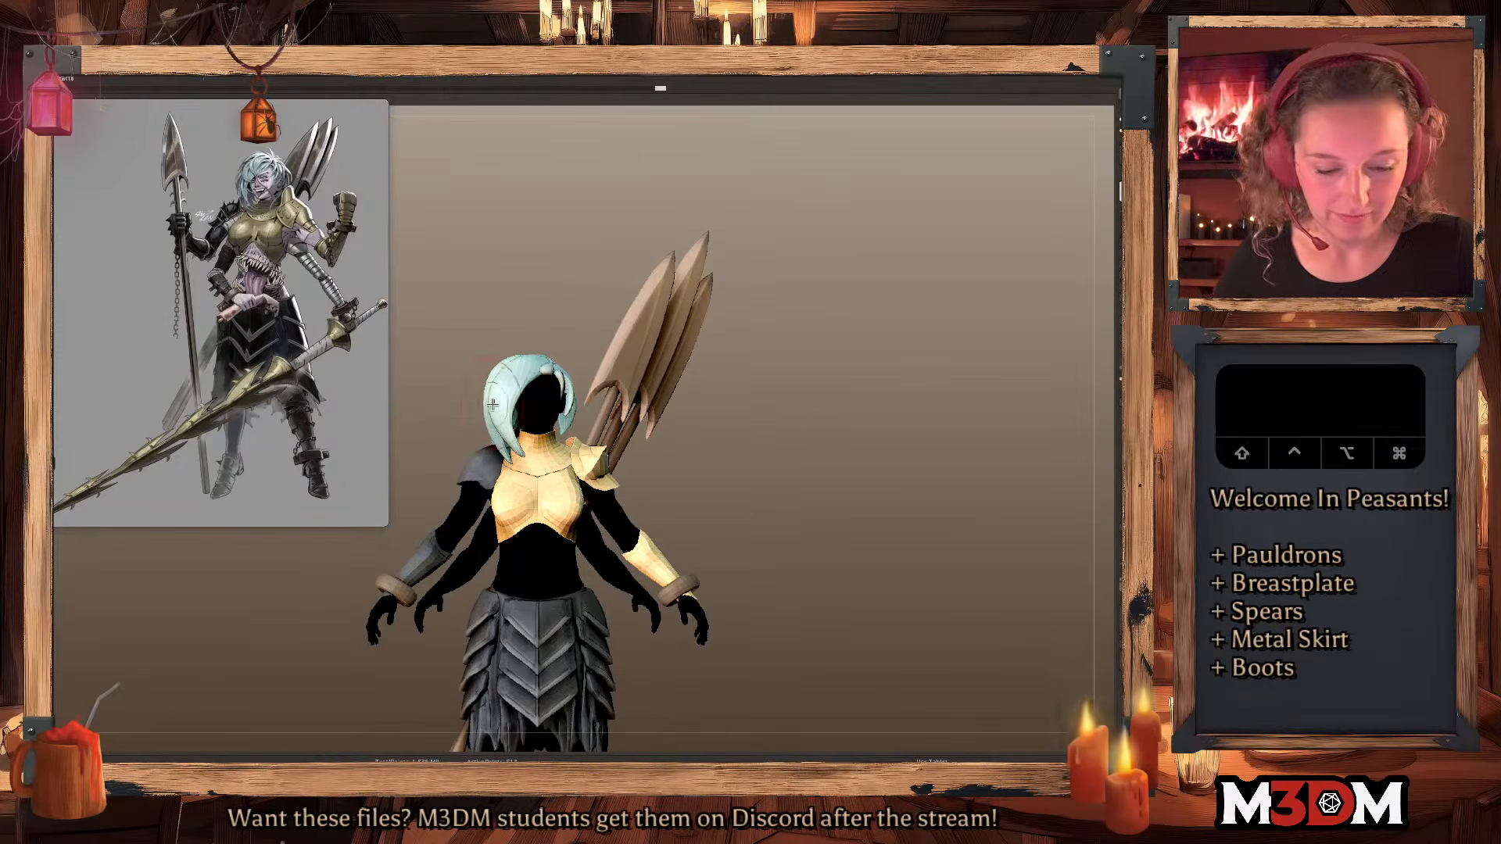
{"action": "left_click", "coordinate": [502, 372], "text": "alt"}
{"action": "right_click", "coordinate": [515, 359]}
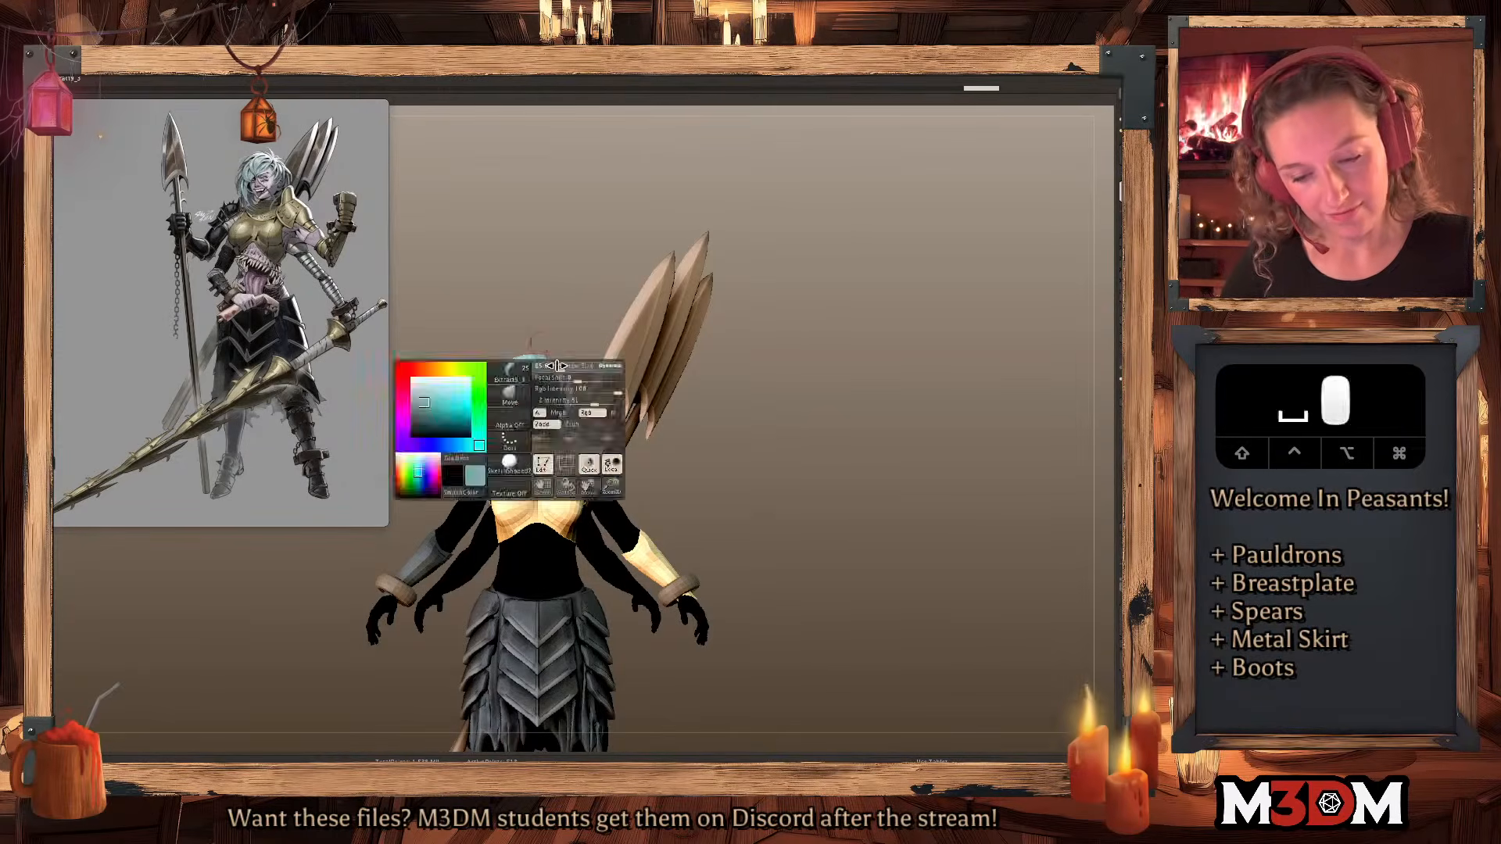
{"action": "left_click", "coordinate": [546, 368], "text": "alt"}
{"action": "mouse_move", "coordinate": [545, 367]}
{"action": "left_mouse_down"}
{"action": "mouse_move", "coordinate": [561, 370]}
{"action": "mouse_move", "coordinate": [546, 383]}
{"action": "mouse_move", "coordinate": [556, 413]}
{"action": "left_mouse_up"}
{"action": "left_click", "coordinate": [550, 370], "text": "alt"}
{"action": "key", "text": "x"}
{"action": "key", "text": "space"}
{"action": "left_click_drag", "start_coordinate": [572, 330], "coordinate": [670, 262]}
{"action": "left_click", "coordinate": [796, 66]}
{"action": "key", "text": "shift+f"}
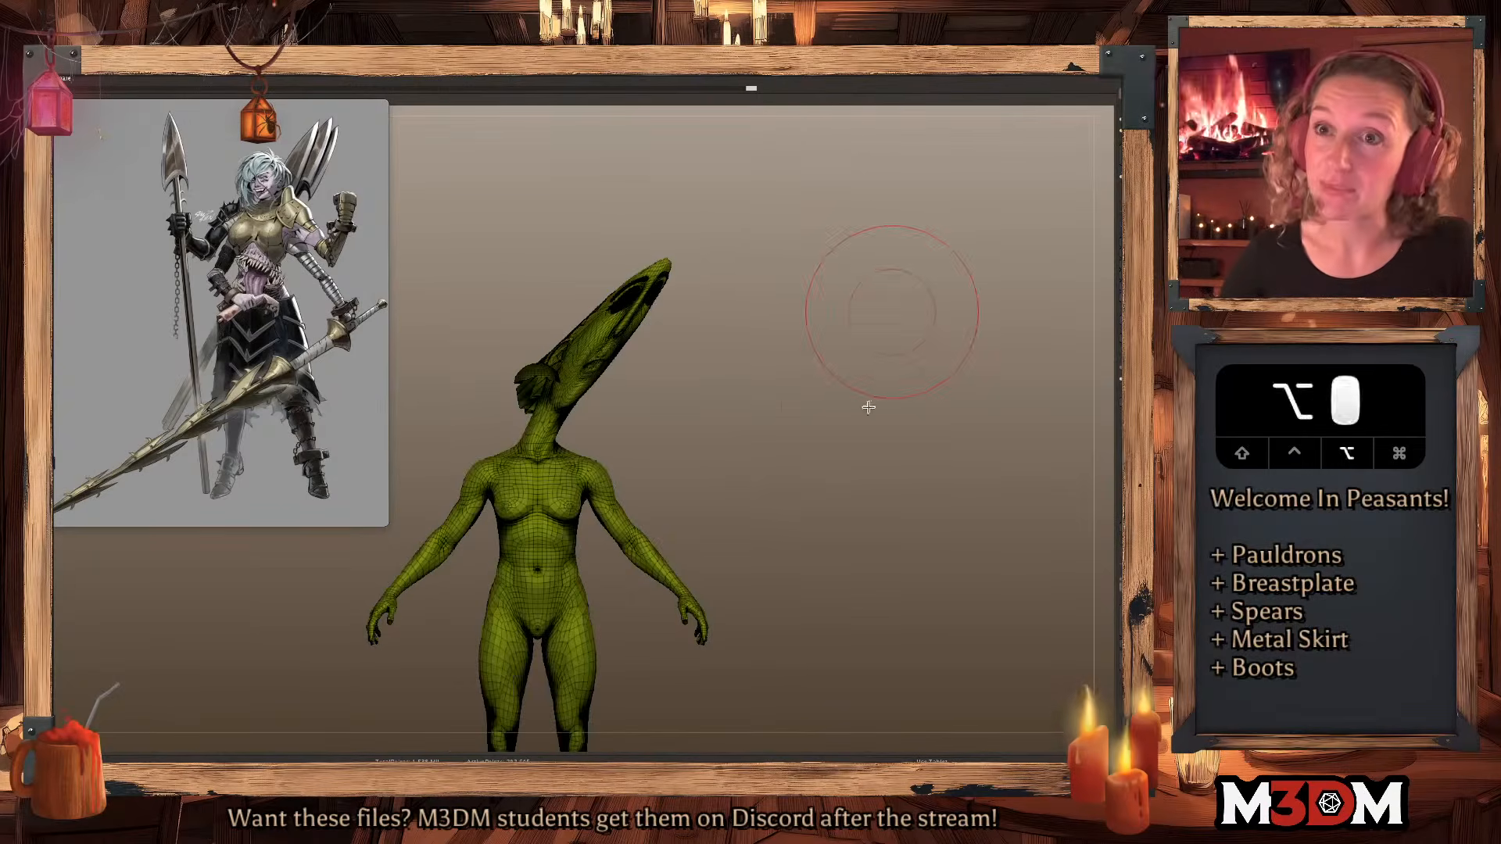
{"action": "left_click_drag", "start_coordinate": [892, 311], "coordinate": [860, 661], "text": "alt"}
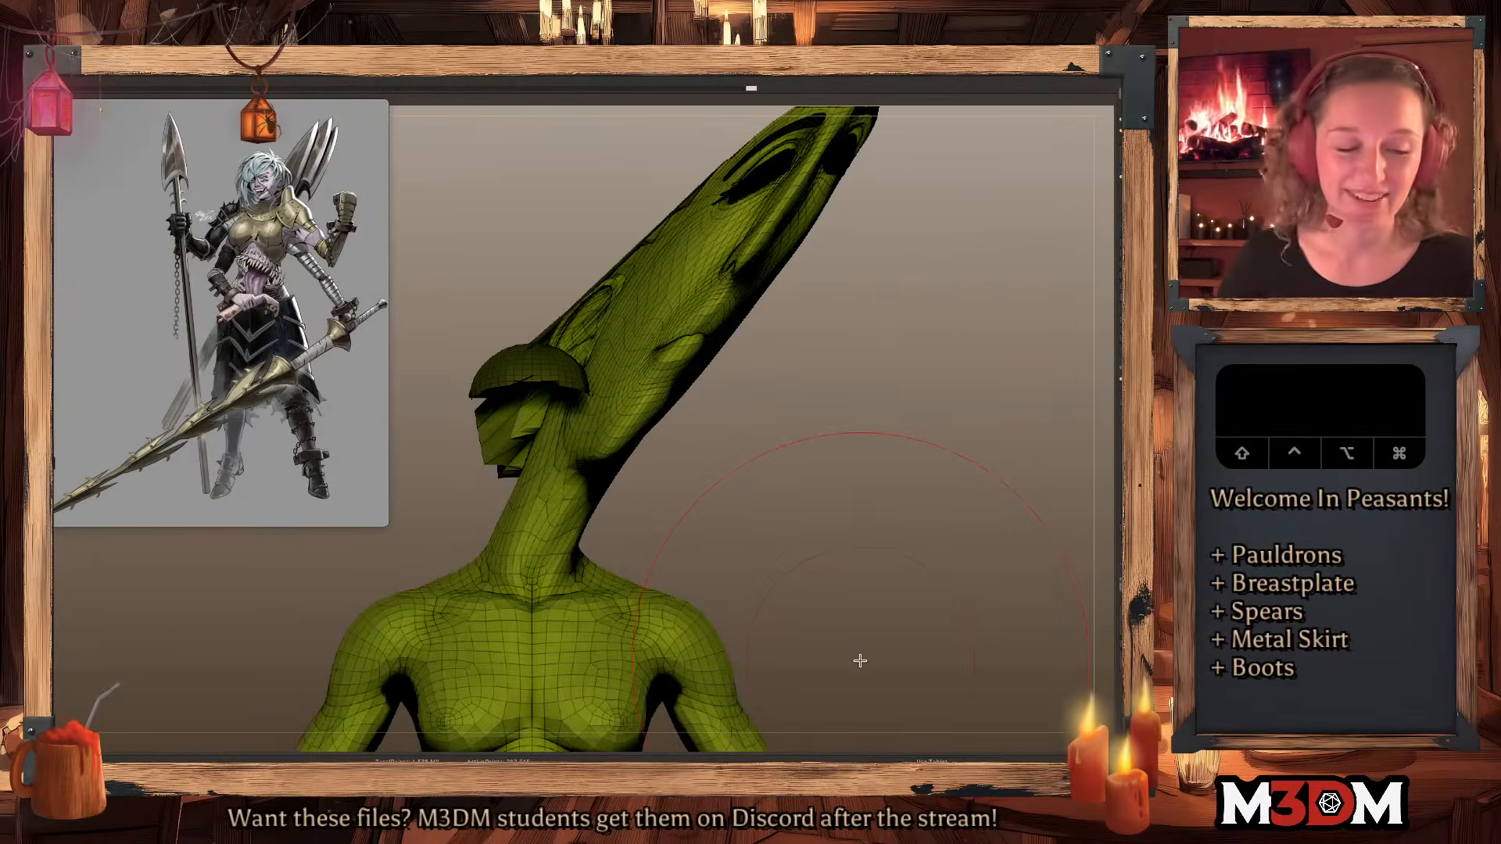
{"action": "key", "text": "super+z"}
{"action": "key", "text": "f"}
{"action": "key", "text": "super+z"}
{"action": "left_click", "coordinate": [1126, 304]}
{"action": "left_click_drag", "start_coordinate": [839, 408], "coordinate": [844, 485], "text": "alt"}
{"action": "key", "text": "shift+f"}
Select the hair clumps along the forehead and nudge their edges closer to the hairline in front view.
{"action": "left_click", "coordinate": [564, 290], "text": "alt"}
{"action": "left_click", "coordinate": [561, 287]}
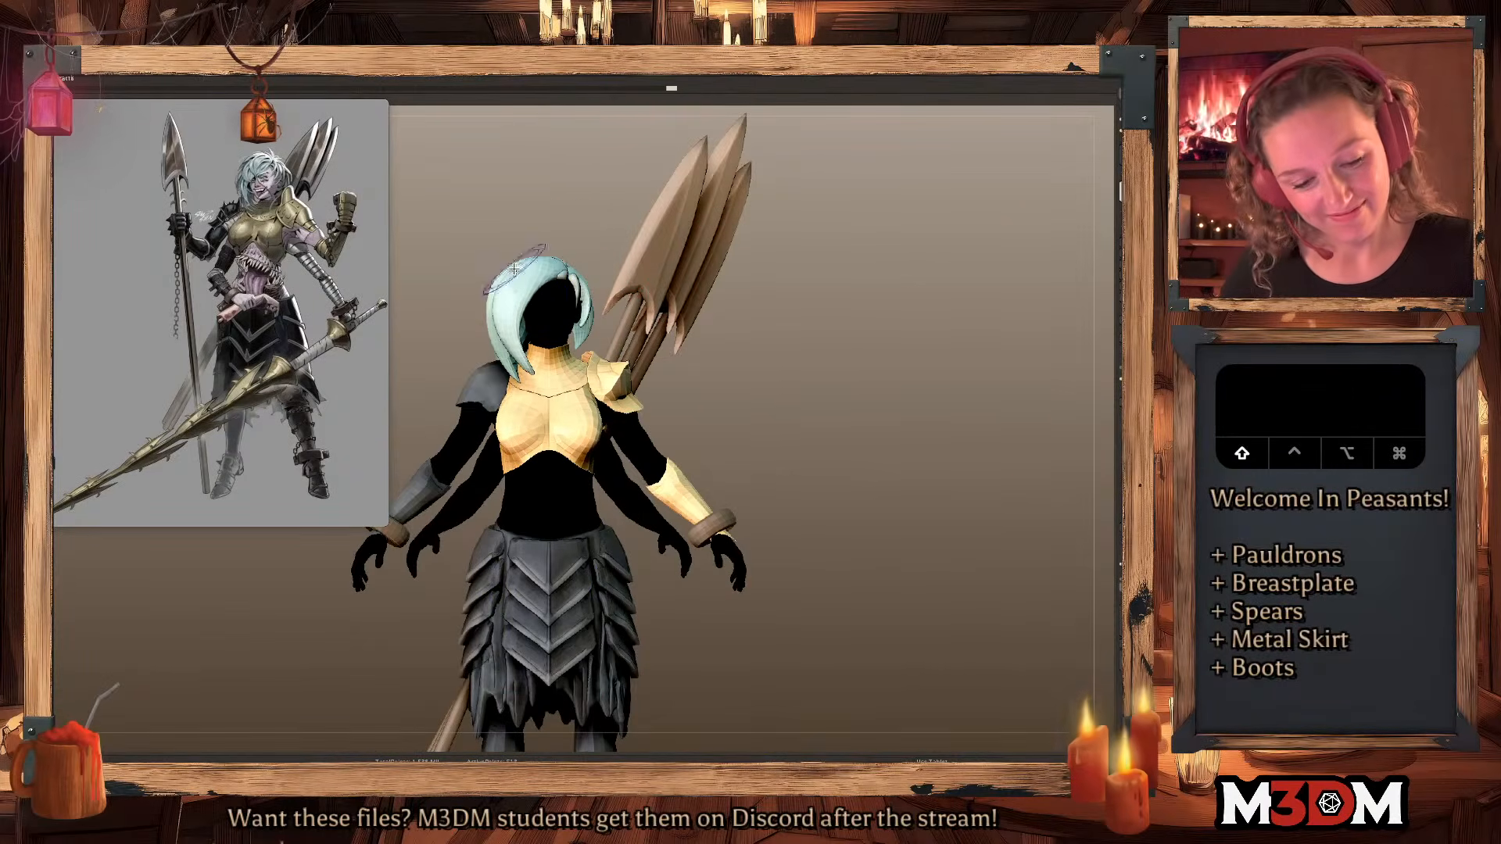
{"action": "key", "text": "space"}
{"action": "key", "text": "space"}
{"action": "left_click", "coordinate": [559, 280]}
{"action": "left_click_drag", "start_coordinate": [557, 282], "coordinate": [554, 275]}
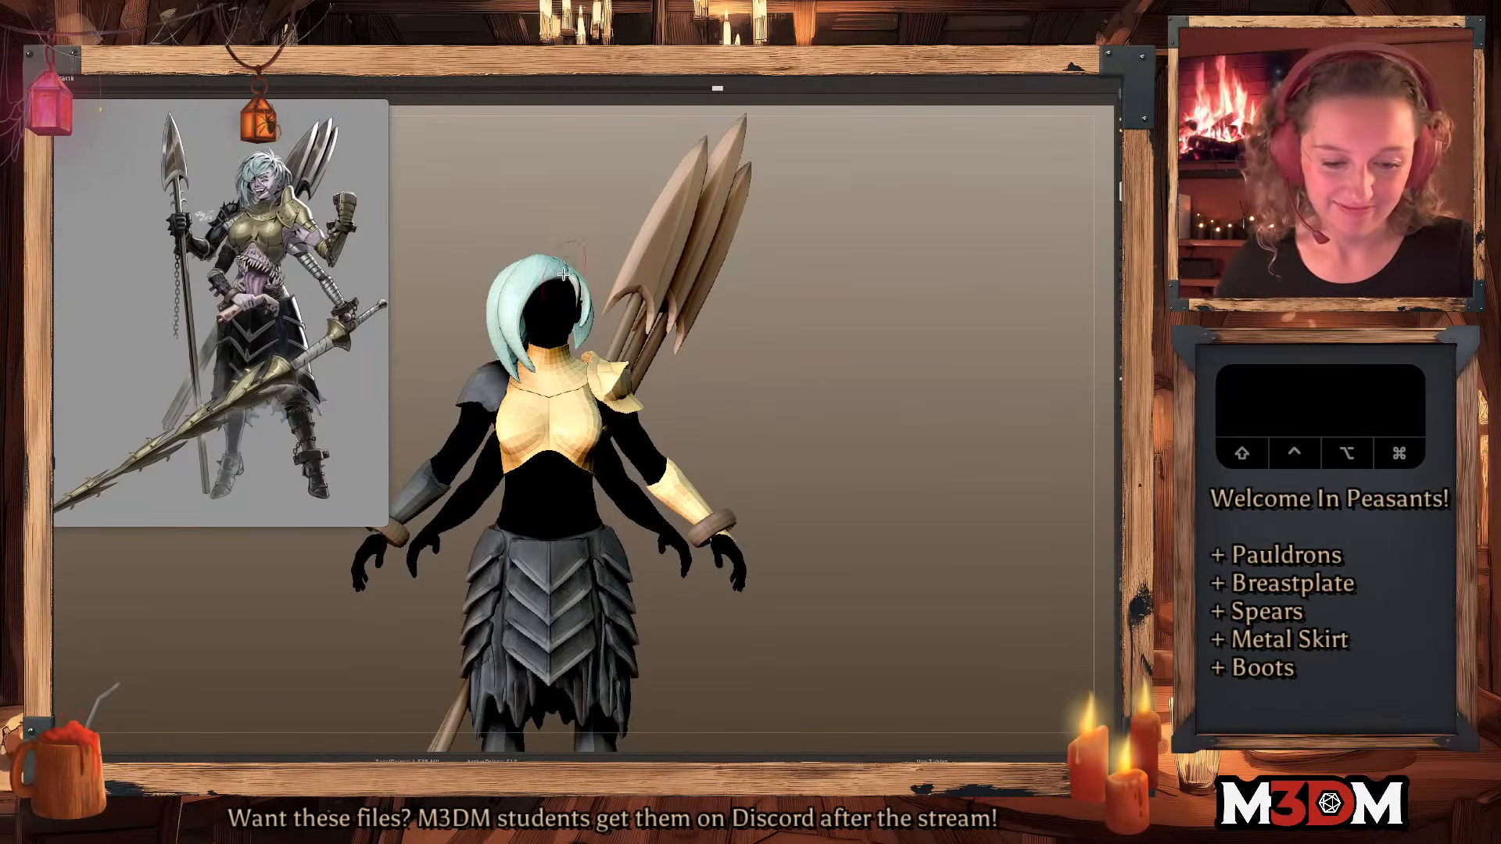
{"action": "left_click", "coordinate": [588, 311], "text": "alt"}
{"action": "key", "text": "shift+f"}
{"action": "left_click", "coordinate": [576, 293]}
{"action": "left_click", "coordinate": [584, 291]}
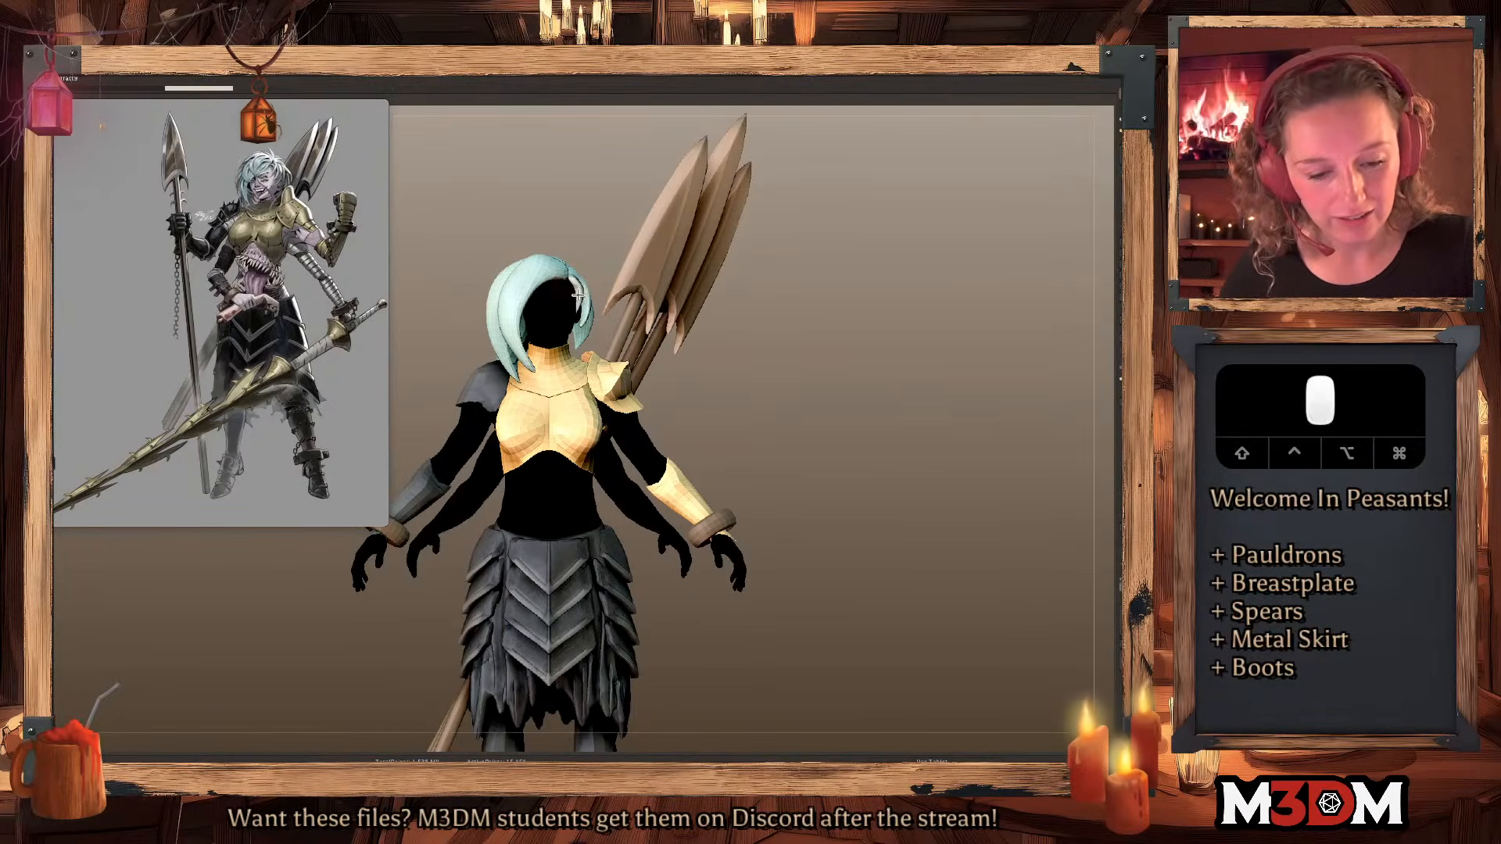
Adjust the brush, select the hair clumps on the far side of the head, and reshape them in side view.
{"action": "key", "text": "space"}
{"action": "mouse_move", "coordinate": [694, 327]}
{"action": "left_mouse_down"}
{"action": "mouse_move", "coordinate": [737, 308]}
{"action": "mouse_move", "coordinate": [708, 313]}
{"action": "mouse_move", "coordinate": [807, 359]}
{"action": "left_mouse_up"}
{"action": "key", "text": "space"}
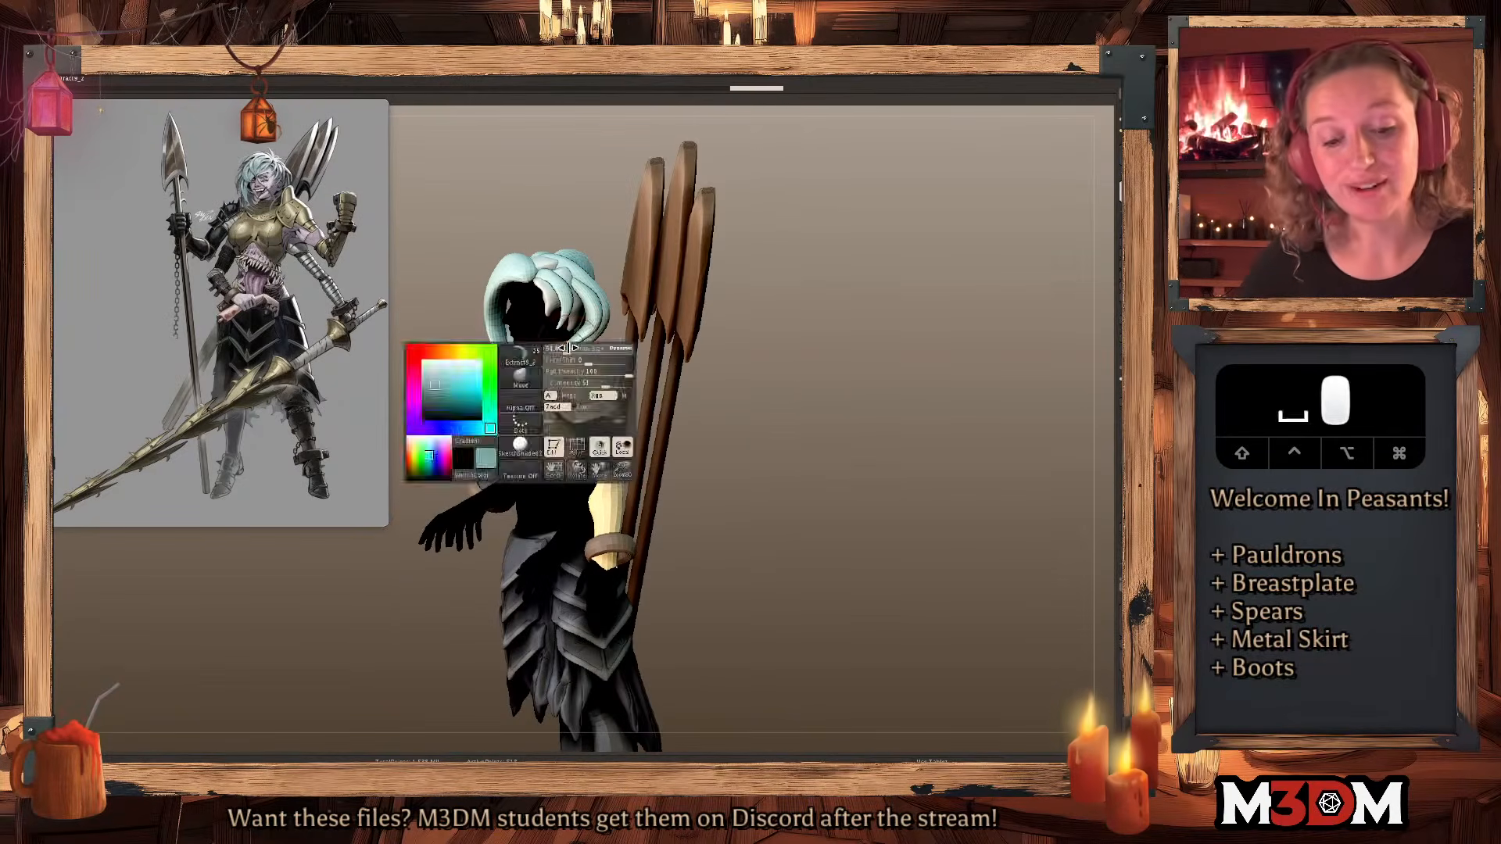
{"action": "left_click", "coordinate": [569, 349], "text": "alt"}
{"action": "left_click", "coordinate": [569, 350], "text": "alt"}
{"action": "left_click_drag", "start_coordinate": [569, 349], "coordinate": [551, 365]}
{"action": "left_click_drag", "start_coordinate": [575, 301], "coordinate": [583, 311]}
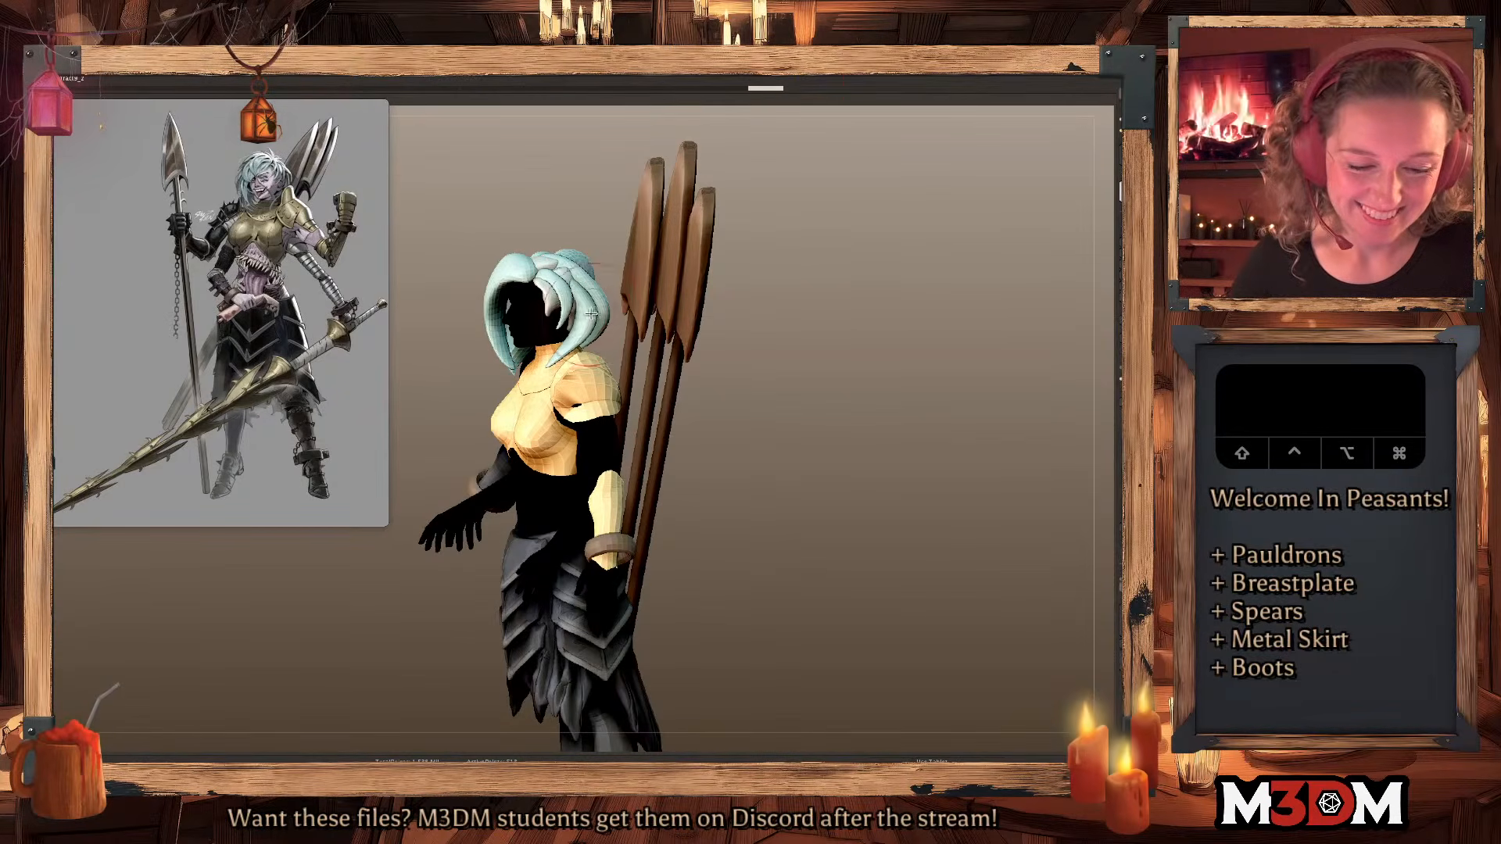
Select the large side-swept hair clump and pull its outer edge and hanging ends into shape beside the face.
{"action": "mouse_move", "coordinate": [763, 335]}
{"action": "left_mouse_down"}
{"action": "mouse_move", "coordinate": [780, 352]}
{"action": "mouse_move", "coordinate": [581, 342]}
{"action": "mouse_move", "coordinate": [556, 379]}
{"action": "left_mouse_up"}
{"action": "key", "text": "shift+f"}
{"action": "mouse_move", "coordinate": [493, 310]}
{"action": "left_mouse_down"}
{"action": "mouse_move", "coordinate": [495, 285]}
{"action": "mouse_move", "coordinate": [498, 332]}
{"action": "left_mouse_up"}
{"action": "key", "text": "shift+f"}
{"action": "left_click", "coordinate": [505, 324], "text": "alt"}
{"action": "left_click_drag", "start_coordinate": [539, 270], "coordinate": [516, 348], "text": "shift"}
{"action": "key", "text": "shift+f"}
{"action": "key", "text": "shift+f"}
Nudge the top edge of the hair at the forehead and refine the clump around the hairline.
{"action": "left_click_drag", "start_coordinate": [539, 266], "coordinate": [543, 278]}
{"action": "left_click_drag", "start_coordinate": [539, 273], "coordinate": [556, 277]}
{"action": "left_click", "coordinate": [557, 280], "text": "alt"}
{"action": "key", "text": "space"}
{"action": "key", "text": "shift+f"}
{"action": "key", "text": "shift+f"}
{"action": "left_click", "coordinate": [559, 286], "text": "alt"}
{"action": "left_click", "coordinate": [559, 286]}
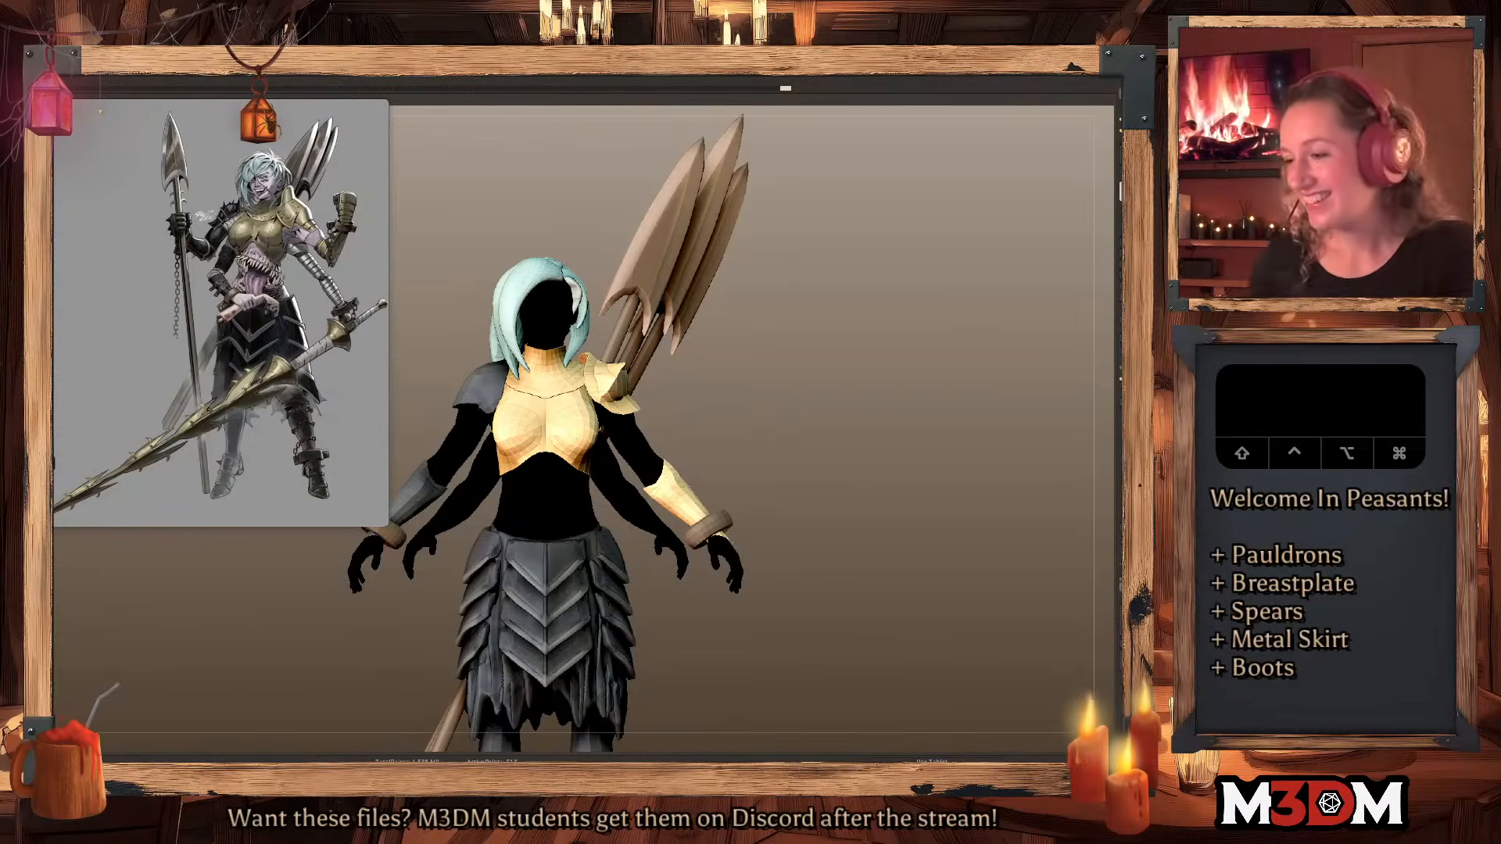
{"action": "left_click_drag", "start_coordinate": [806, 354], "coordinate": [804, 381]}
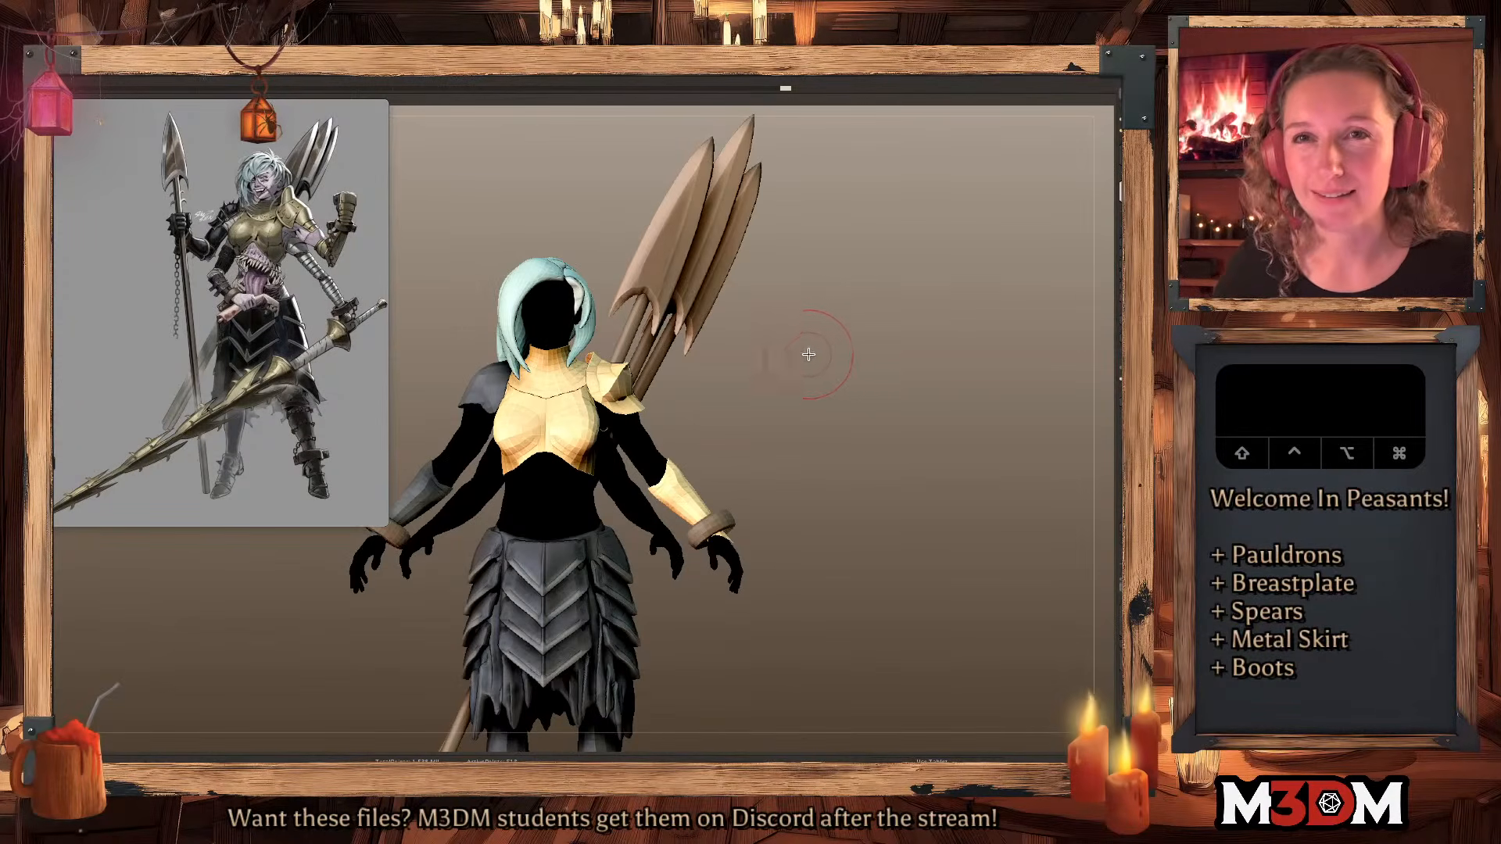
{"action": "left_click_drag", "start_coordinate": [834, 343], "coordinate": [829, 388]}
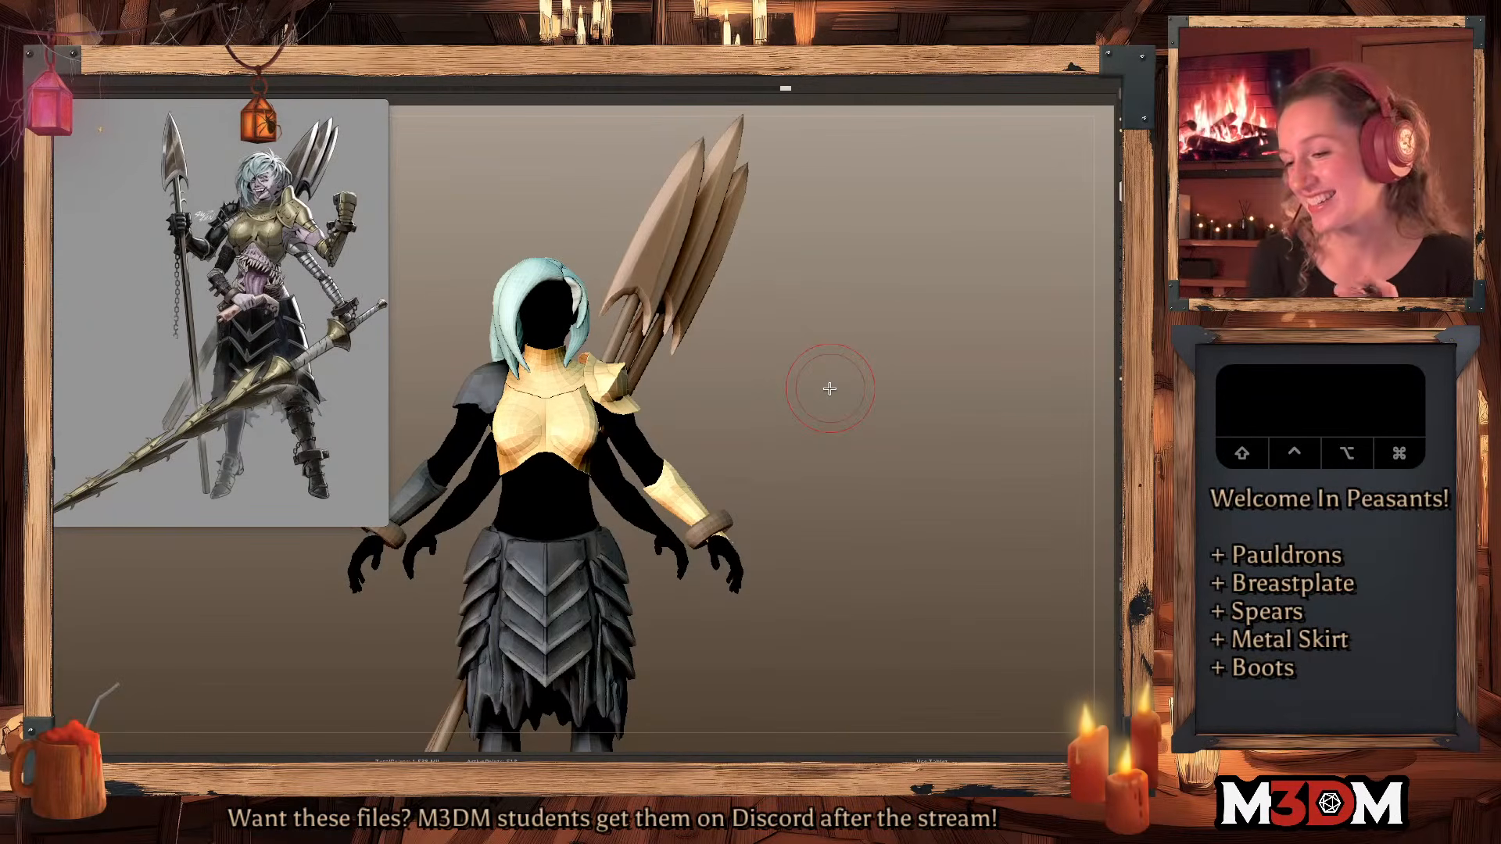
{"action": "key", "text": "f"}
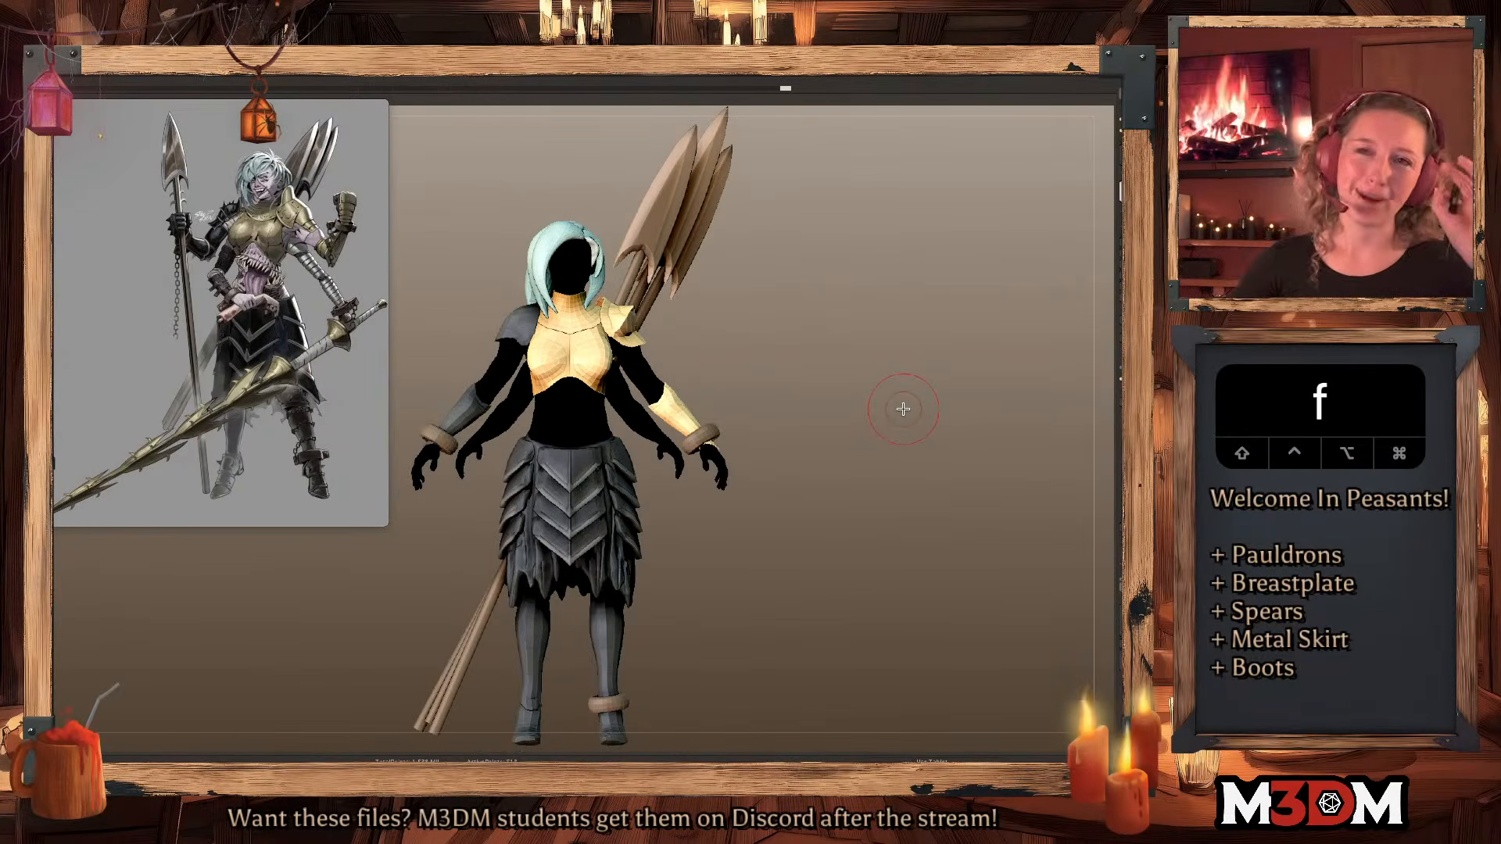
Select the hair clump hanging beside the face and pull its lower tips toward the neck and collar.
{"action": "left_click", "coordinate": [548, 298], "text": "alt"}
{"action": "left_click_drag", "start_coordinate": [614, 275], "coordinate": [388, 427], "text": "ctrl"}
{"action": "left_click_drag", "start_coordinate": [546, 294], "coordinate": [548, 326]}
{"action": "left_click_drag", "start_coordinate": [546, 313], "coordinate": [573, 322]}
{"action": "key", "text": "space"}
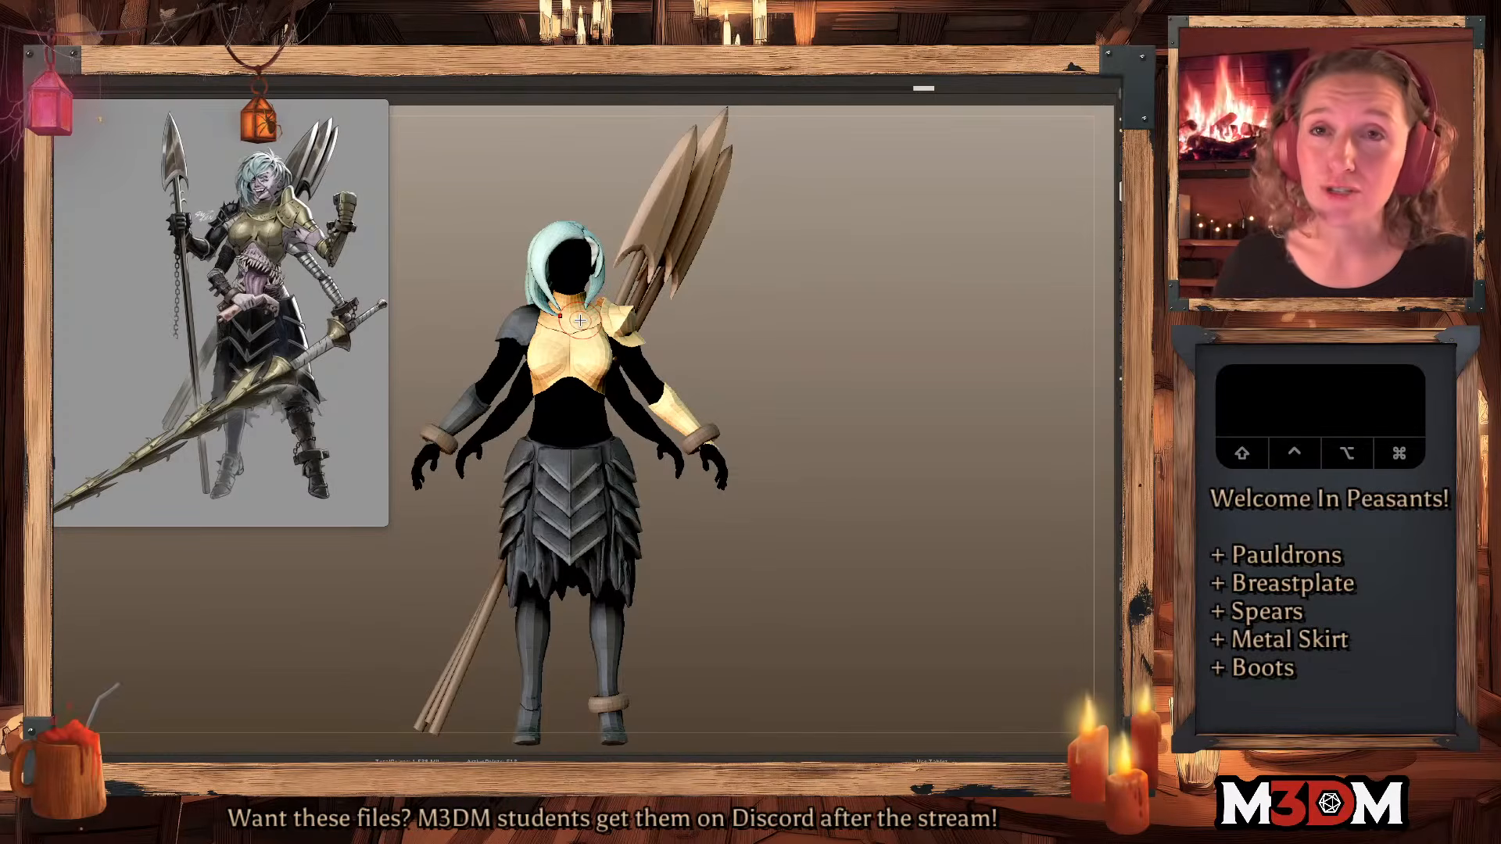
Load a custom hair insert brush by searching the computer for it, and move the reference image clear of its mesh strip.
{"action": "key", "text": "b"}
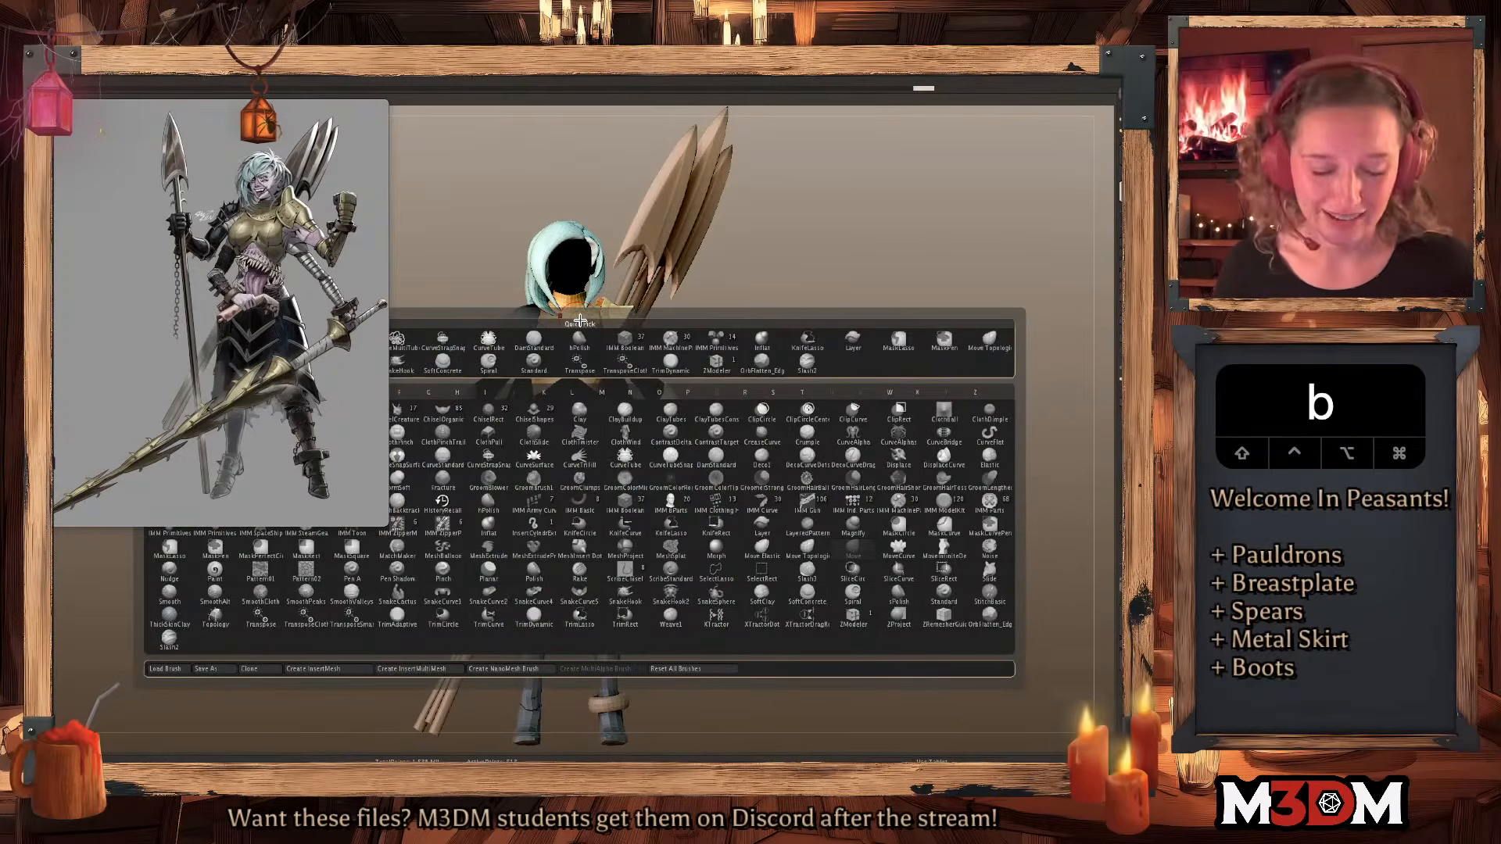
{"action": "left_click", "coordinate": [167, 670]}
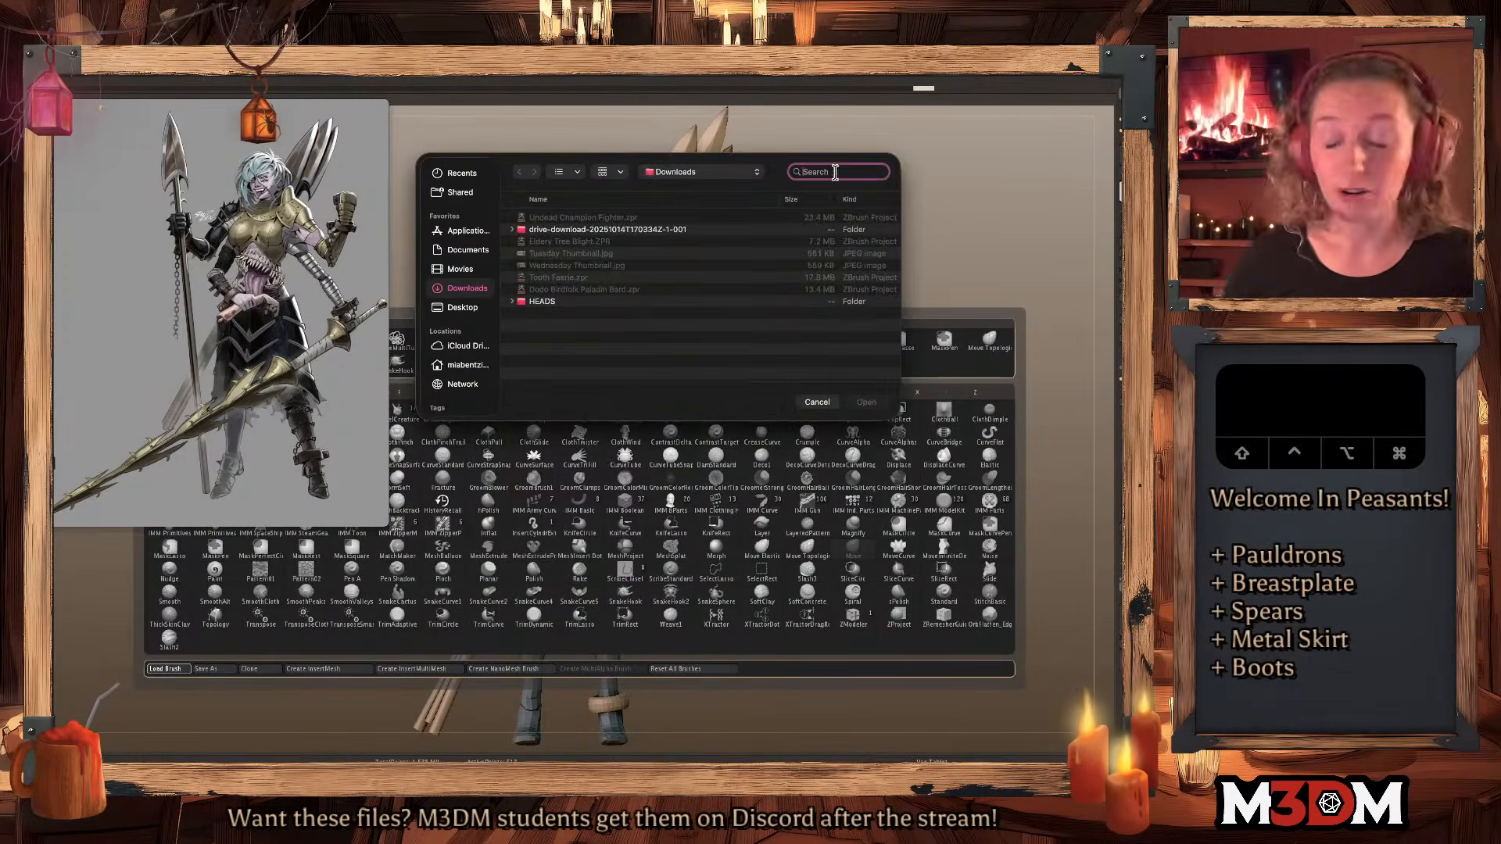
{"action": "type", "text": "danny"}
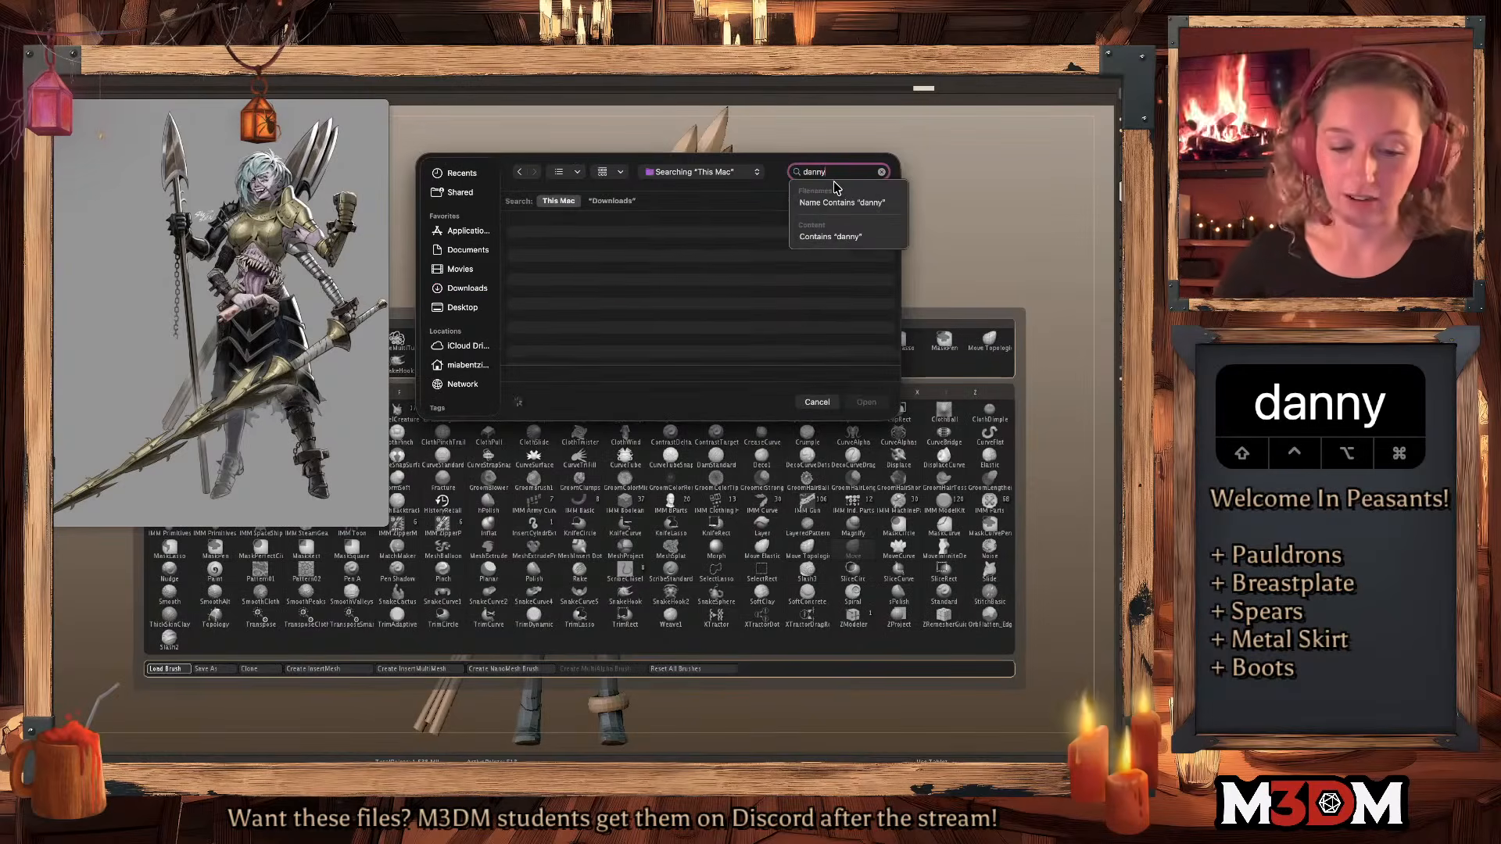
{"action": "double_click", "coordinate": [570, 243]}
{"action": "left_click_drag", "start_coordinate": [189, 118], "coordinate": [198, 200]}
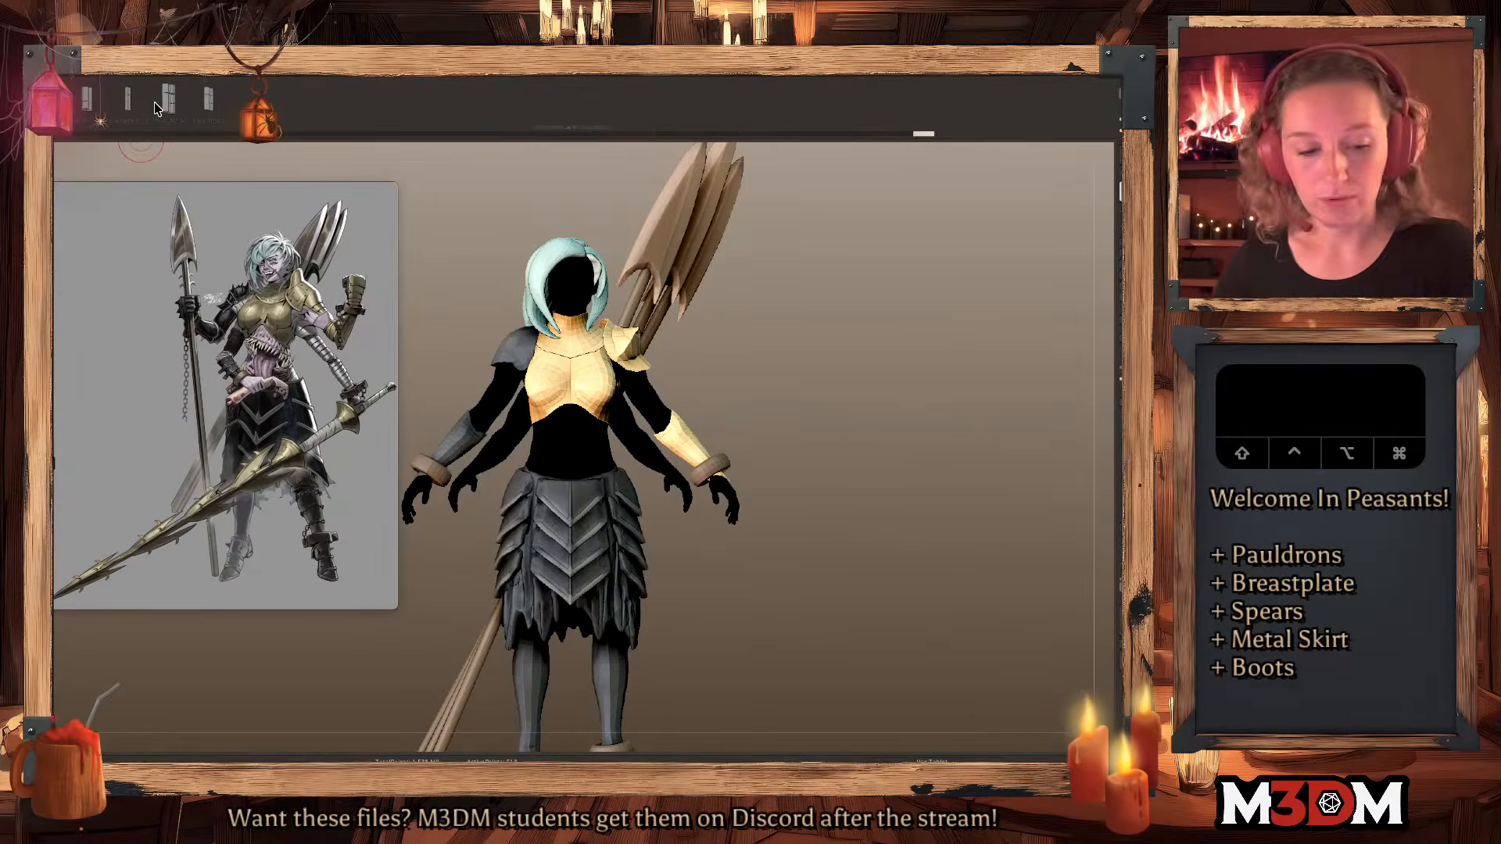
Select the front side-swept hair clump, lower its subdivision level, and swap it for a ribbed strand mesh from the loaded brush.
{"action": "left_click", "coordinate": [562, 250], "text": "alt"}
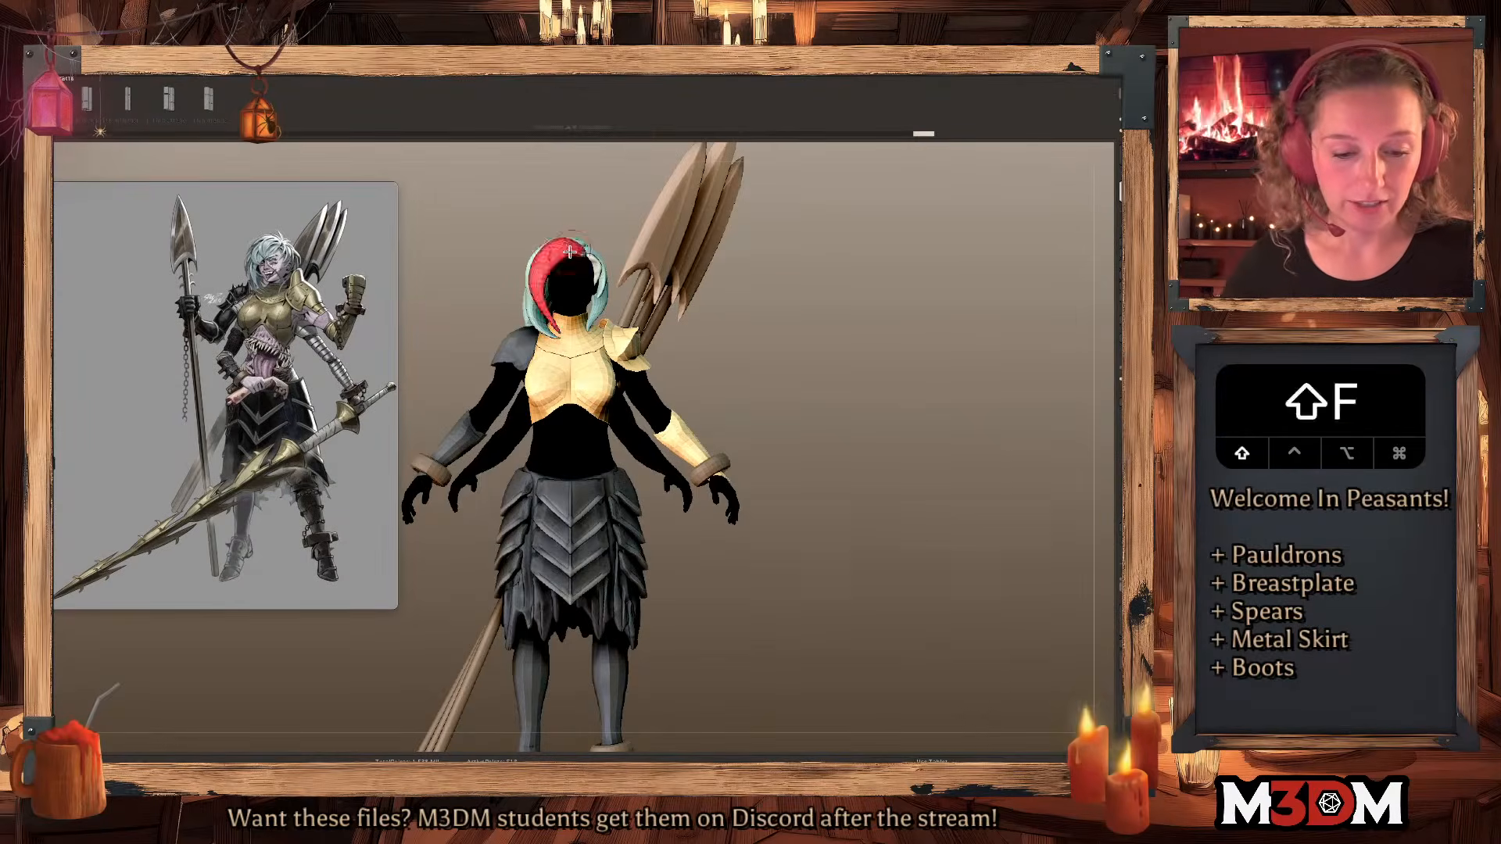
{"action": "key", "text": "shift+d"}
{"action": "left_click_drag", "start_coordinate": [843, 330], "coordinate": [903, 368], "text": "alt"}
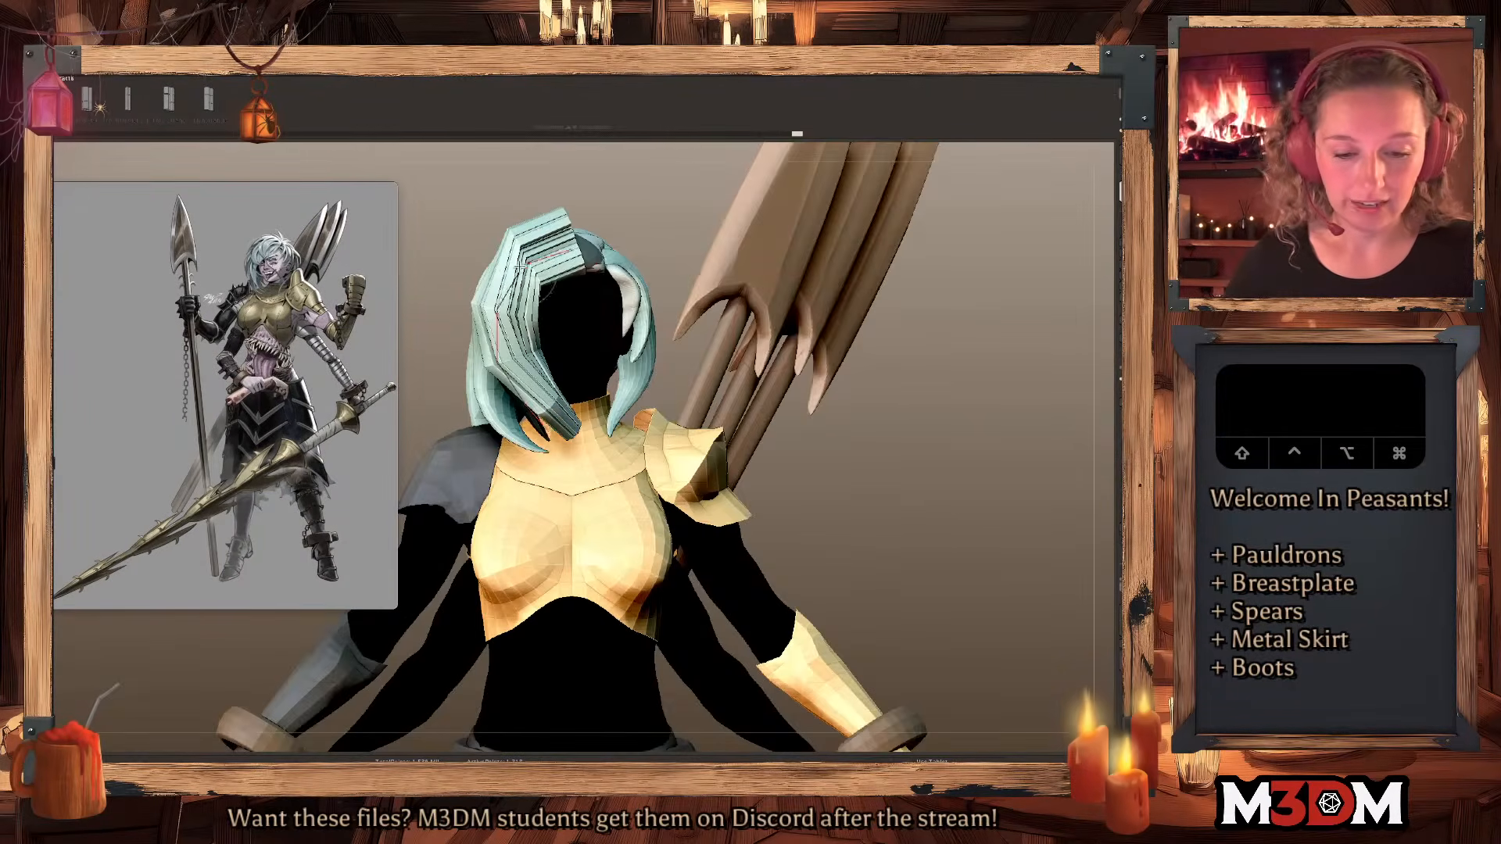
{"action": "key", "text": "shift+f"}
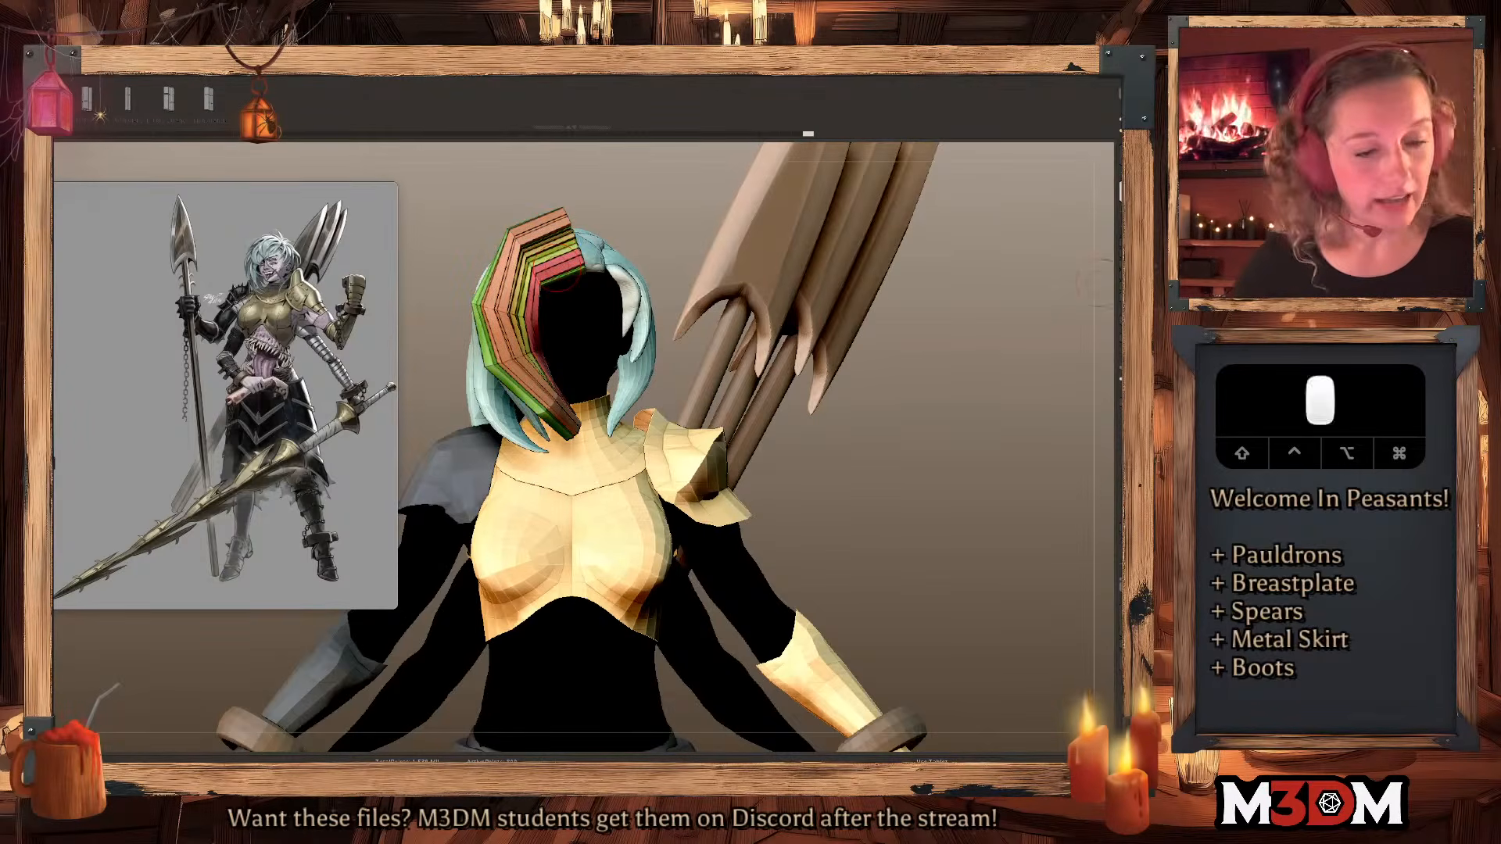
Isolate the ribbed hair clump and subdivide it for a smoother surface with the polyframe hidden.
{"action": "key", "text": "alt+s"}
{"action": "mouse_move", "coordinate": [834, 451]}
{"action": "left_mouse_down"}
{"action": "mouse_move", "coordinate": [840, 429]}
{"action": "mouse_move", "coordinate": [824, 430]}
{"action": "mouse_move", "coordinate": [842, 456]}
{"action": "left_mouse_up"}
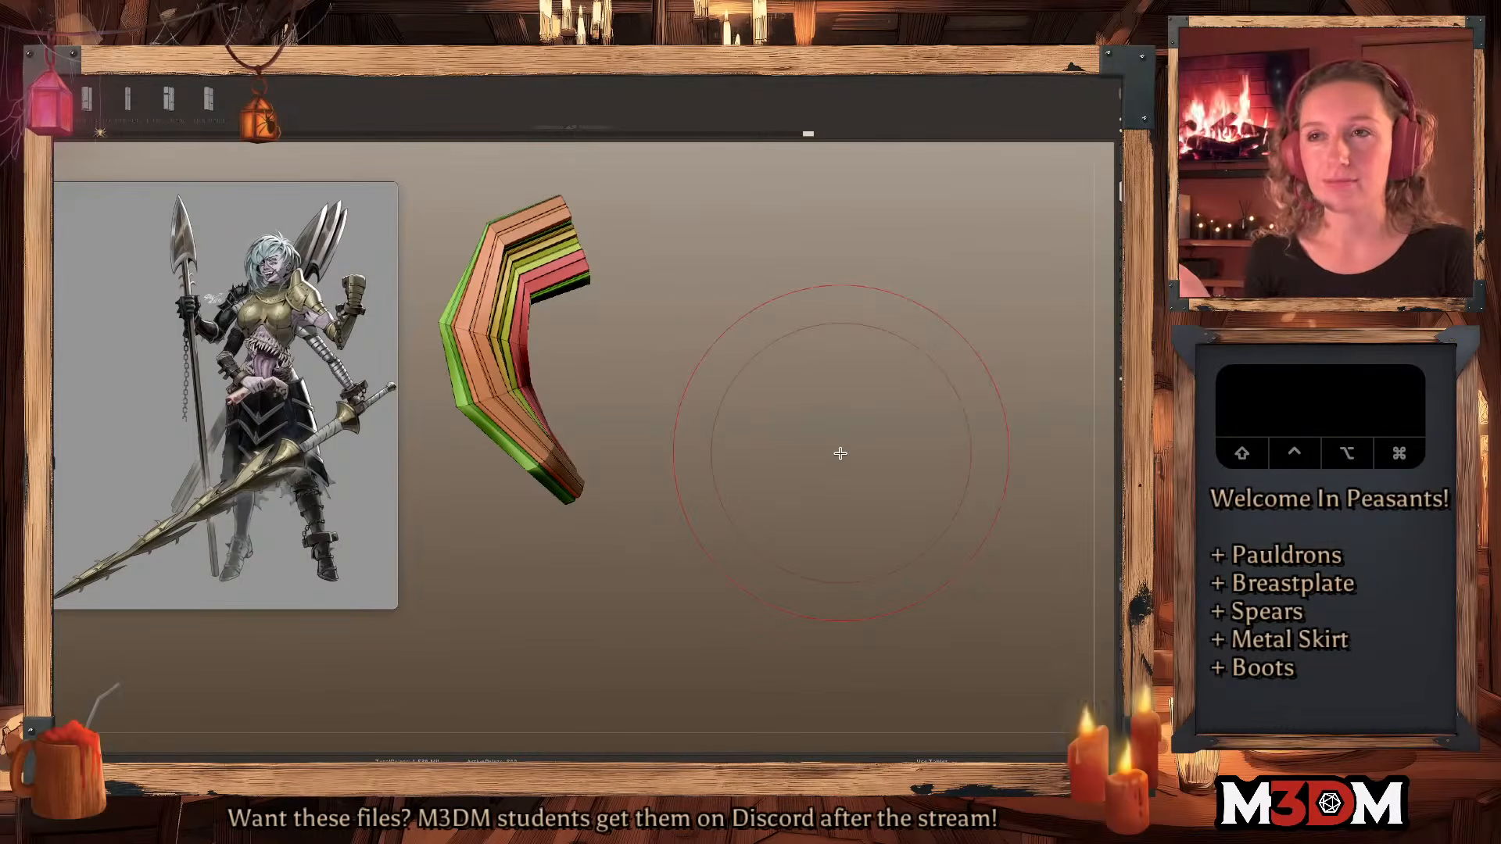
{"action": "key", "text": "super+d"}
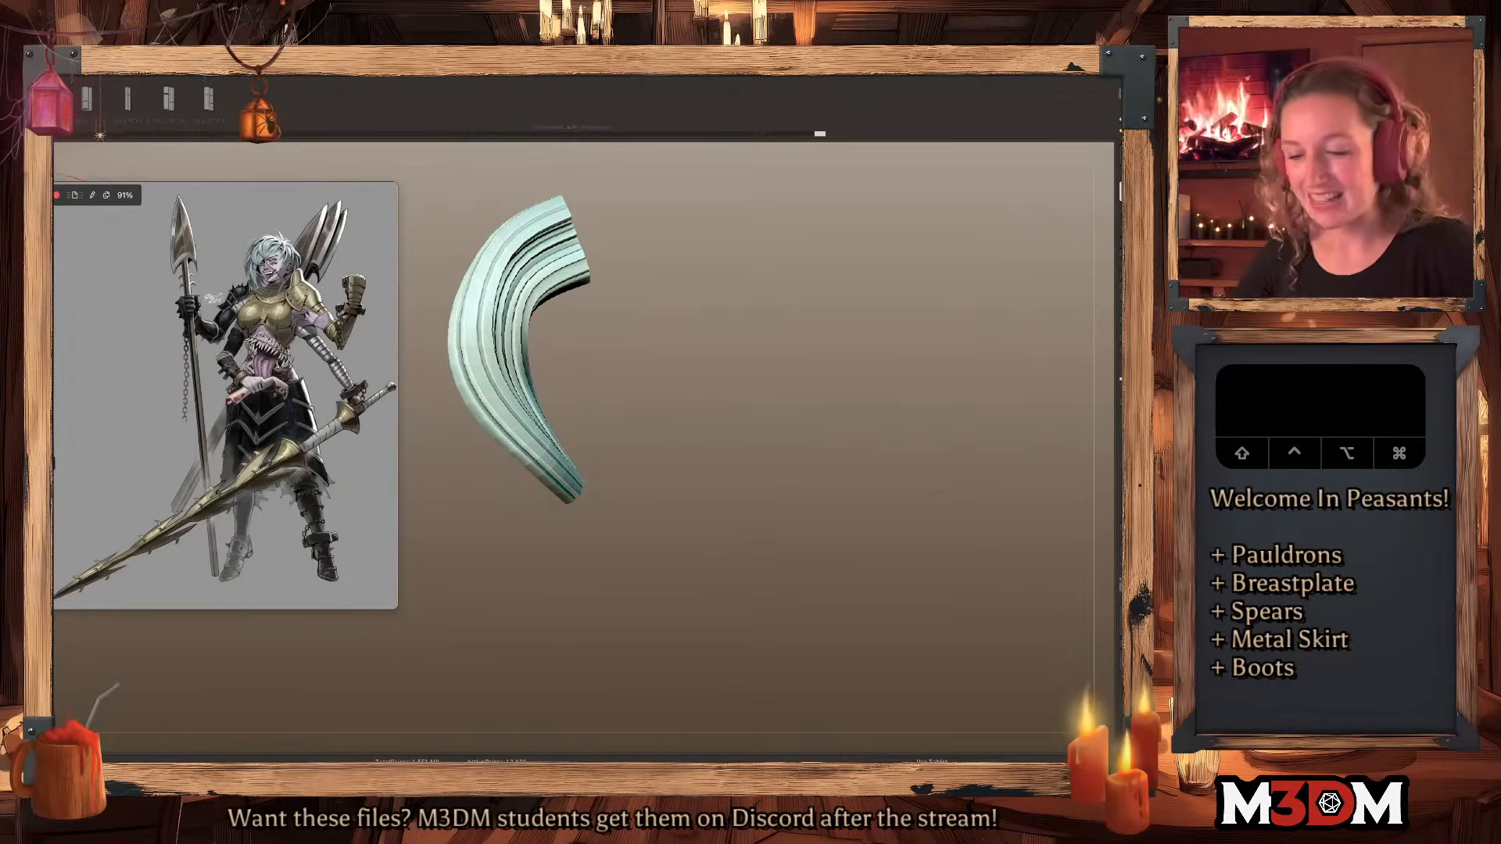
{"action": "left_click_drag", "start_coordinate": [646, 325], "coordinate": [665, 365], "text": "alt"}
{"action": "key", "text": "shift+f"}
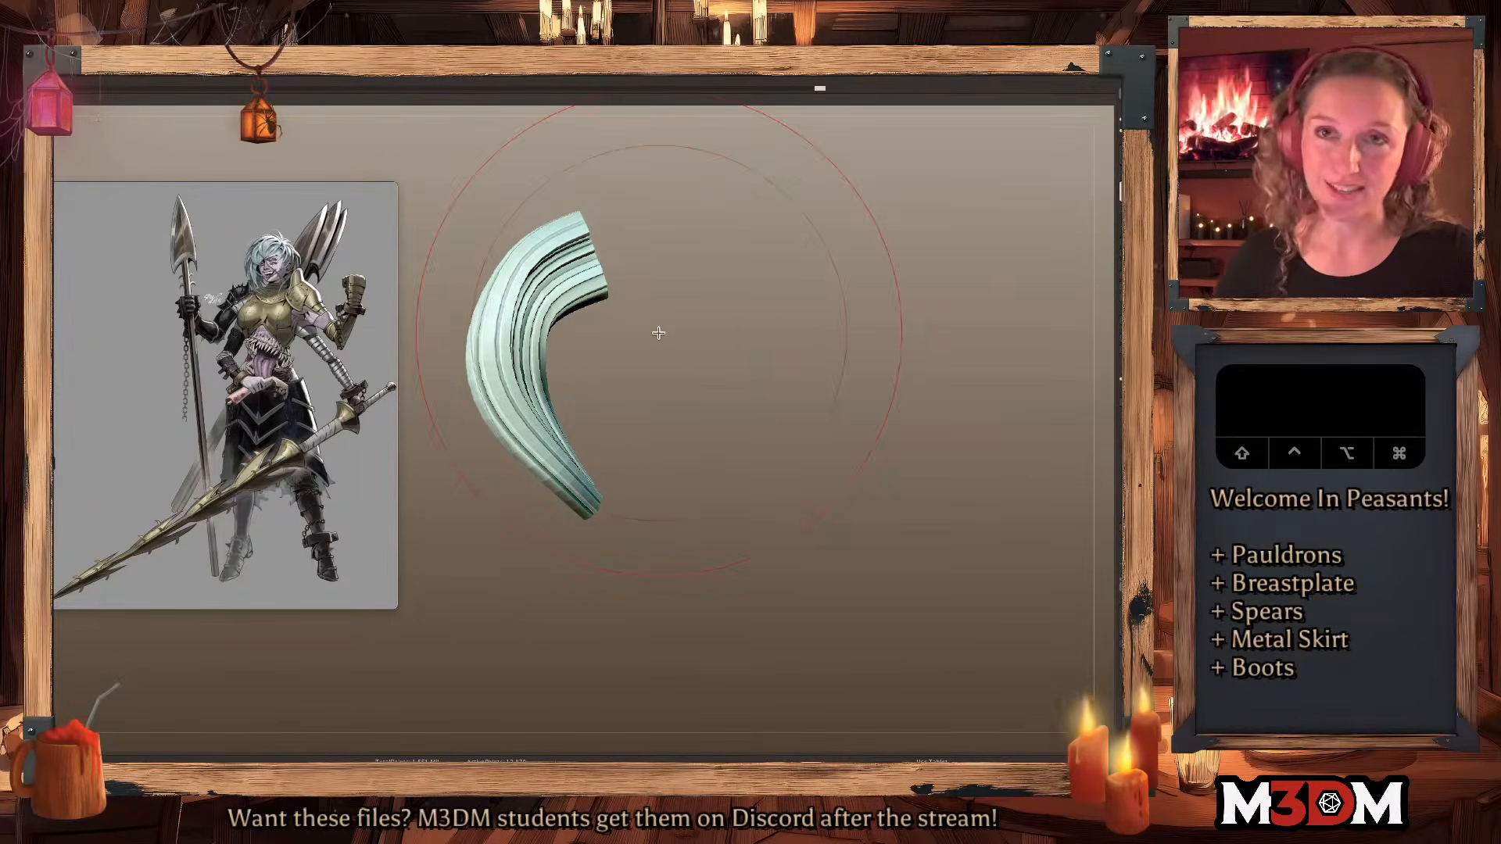
Try to widen the ribbed hair clump by pulling its outer edge outward, checking it with the full figure shown.
{"action": "left_click_drag", "start_coordinate": [501, 326], "coordinate": [383, 320]}
{"action": "key", "text": "shift+f"}
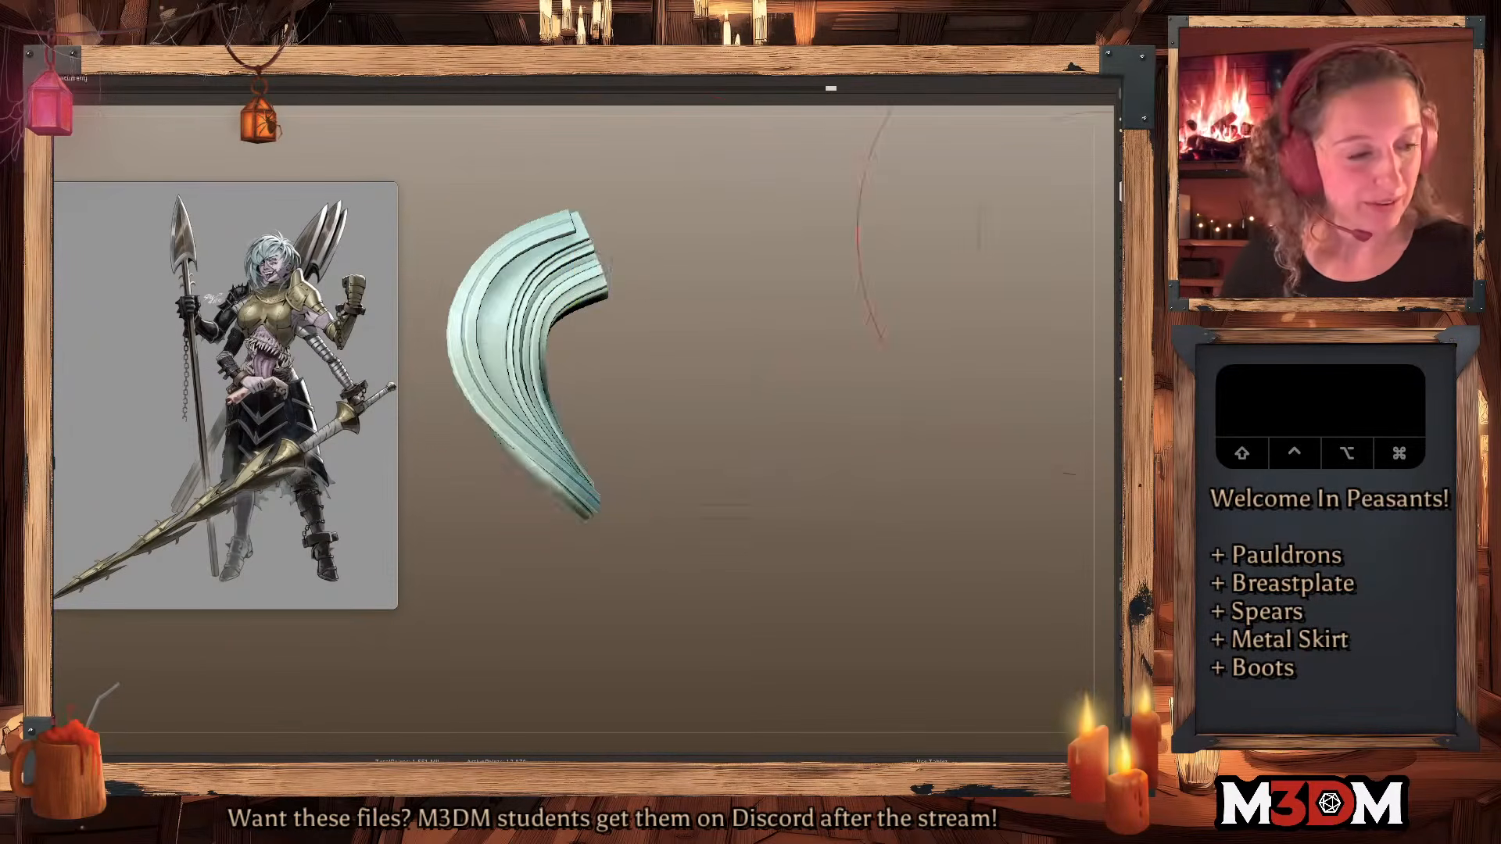
{"action": "left_click", "coordinate": [1122, 226]}
{"action": "left_click_drag", "start_coordinate": [913, 401], "coordinate": [563, 321], "text": "alt"}
{"action": "key", "text": "space"}
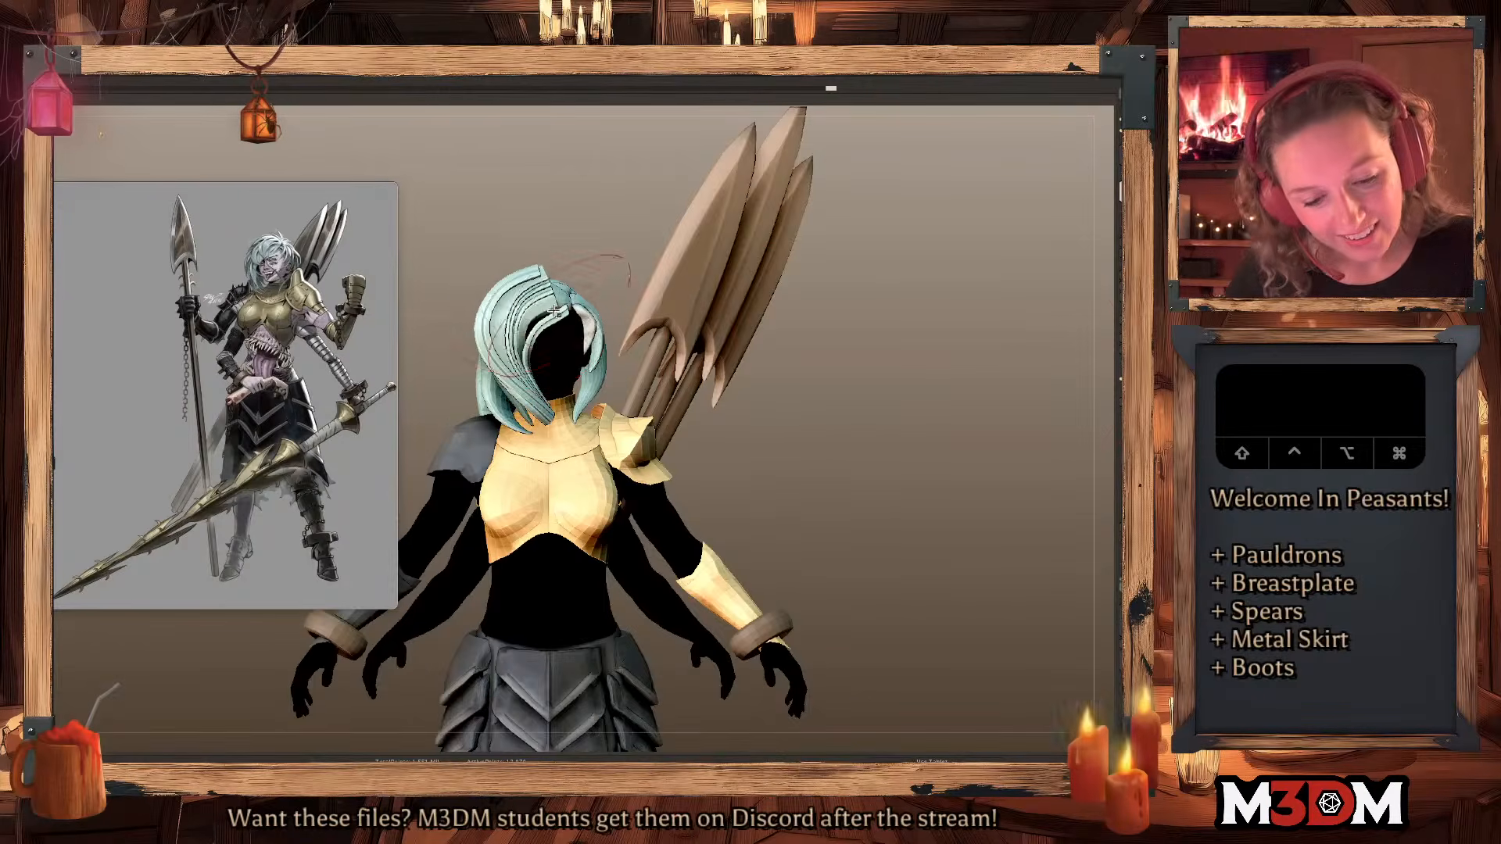
{"action": "key", "text": "super+z"}
{"action": "key", "text": "super+z"}
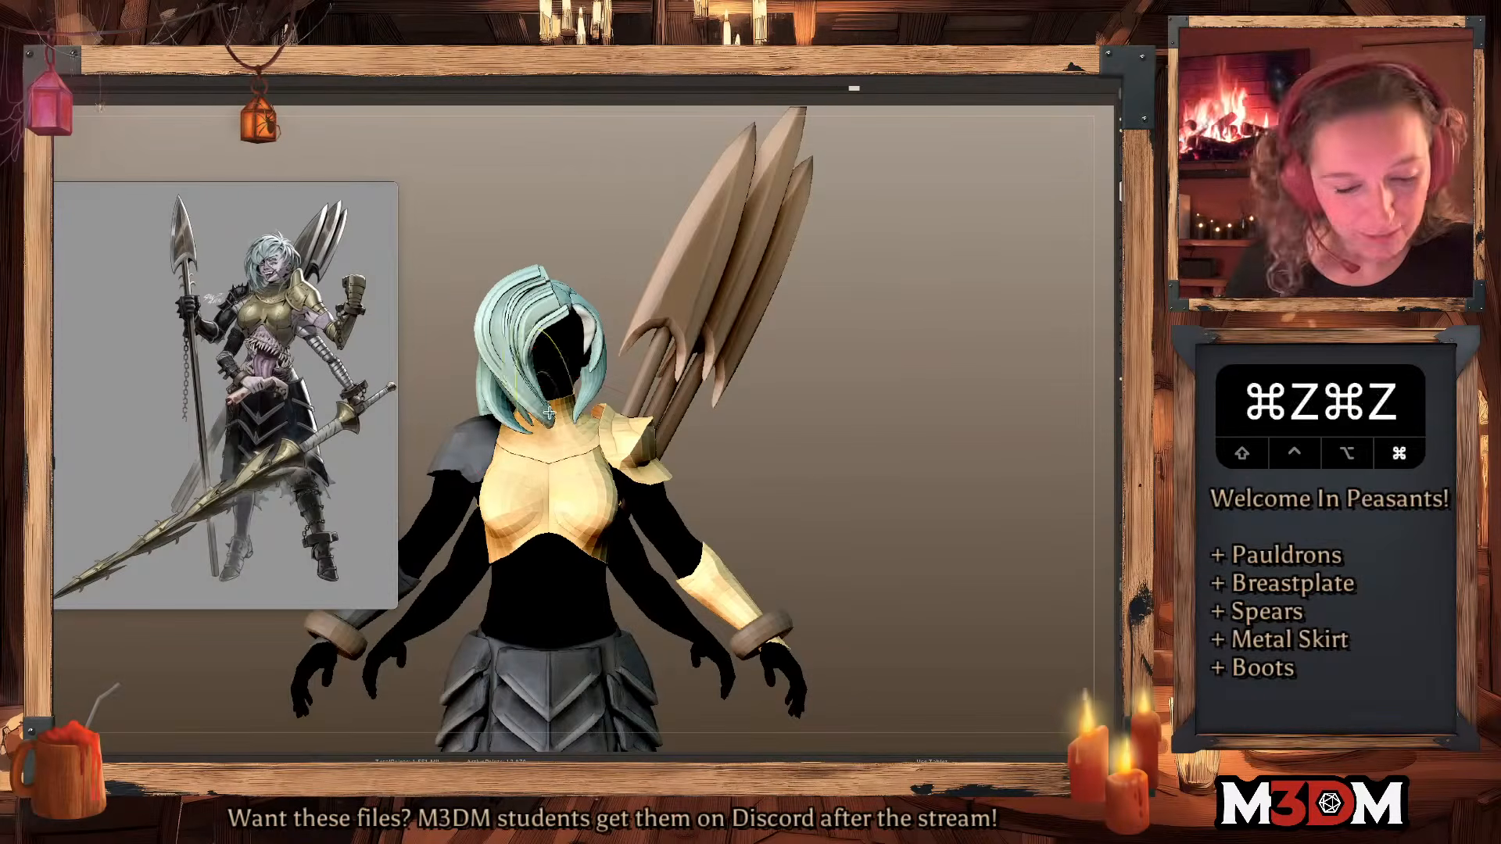
Select the ribbed hair clump and nudge its lower tip, checking the shape against the full figure.
{"action": "left_click", "coordinate": [550, 422], "text": "alt"}
{"action": "left_click_drag", "start_coordinate": [547, 419], "coordinate": [554, 416]}
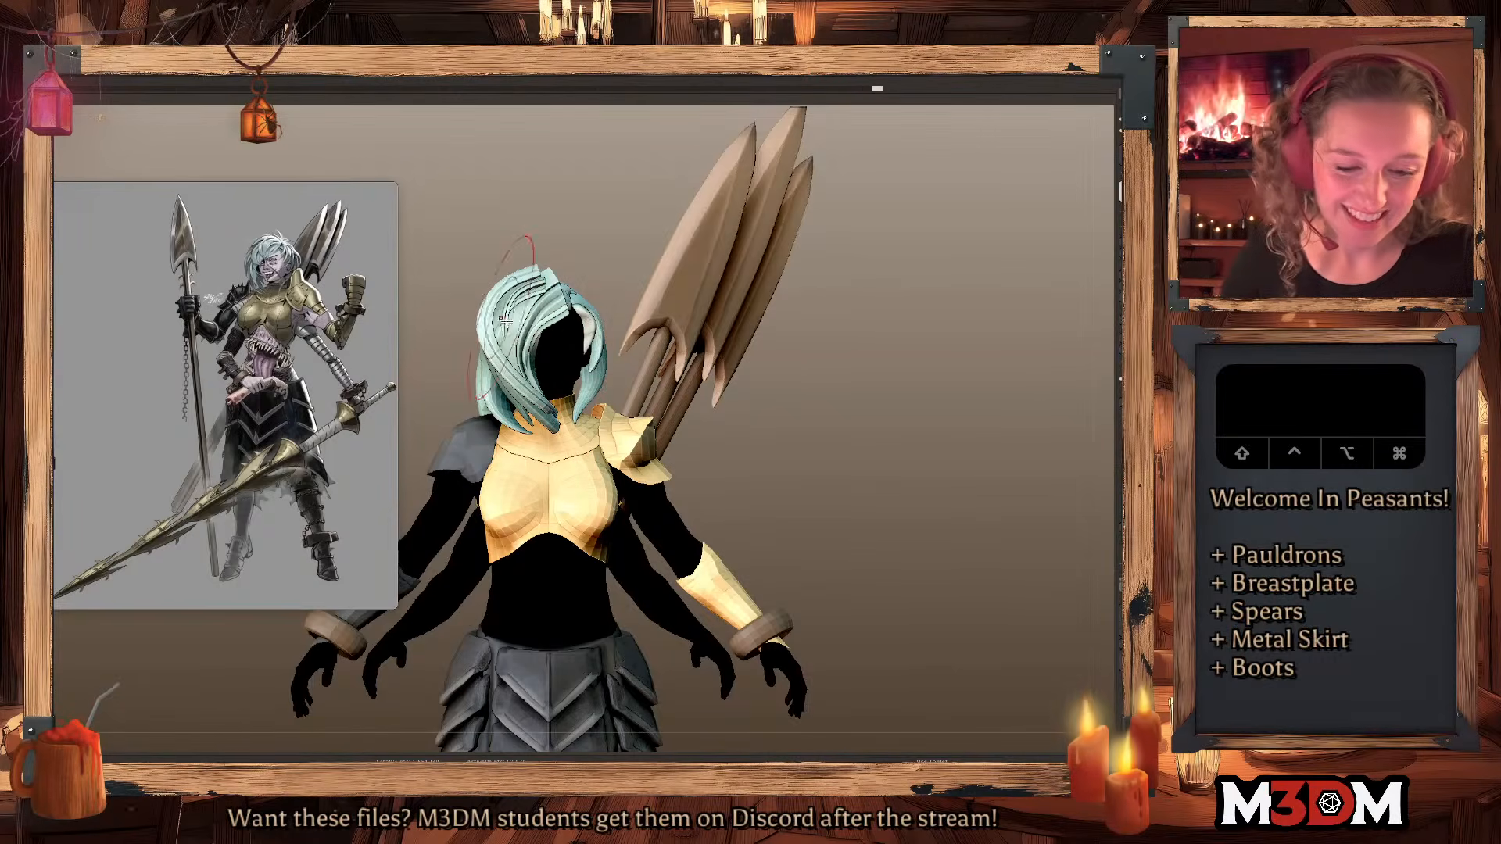
{"action": "key", "text": "shift+f"}
{"action": "key", "text": "shift+f"}
{"action": "left_click_drag", "start_coordinate": [941, 414], "coordinate": [895, 316], "text": "alt"}
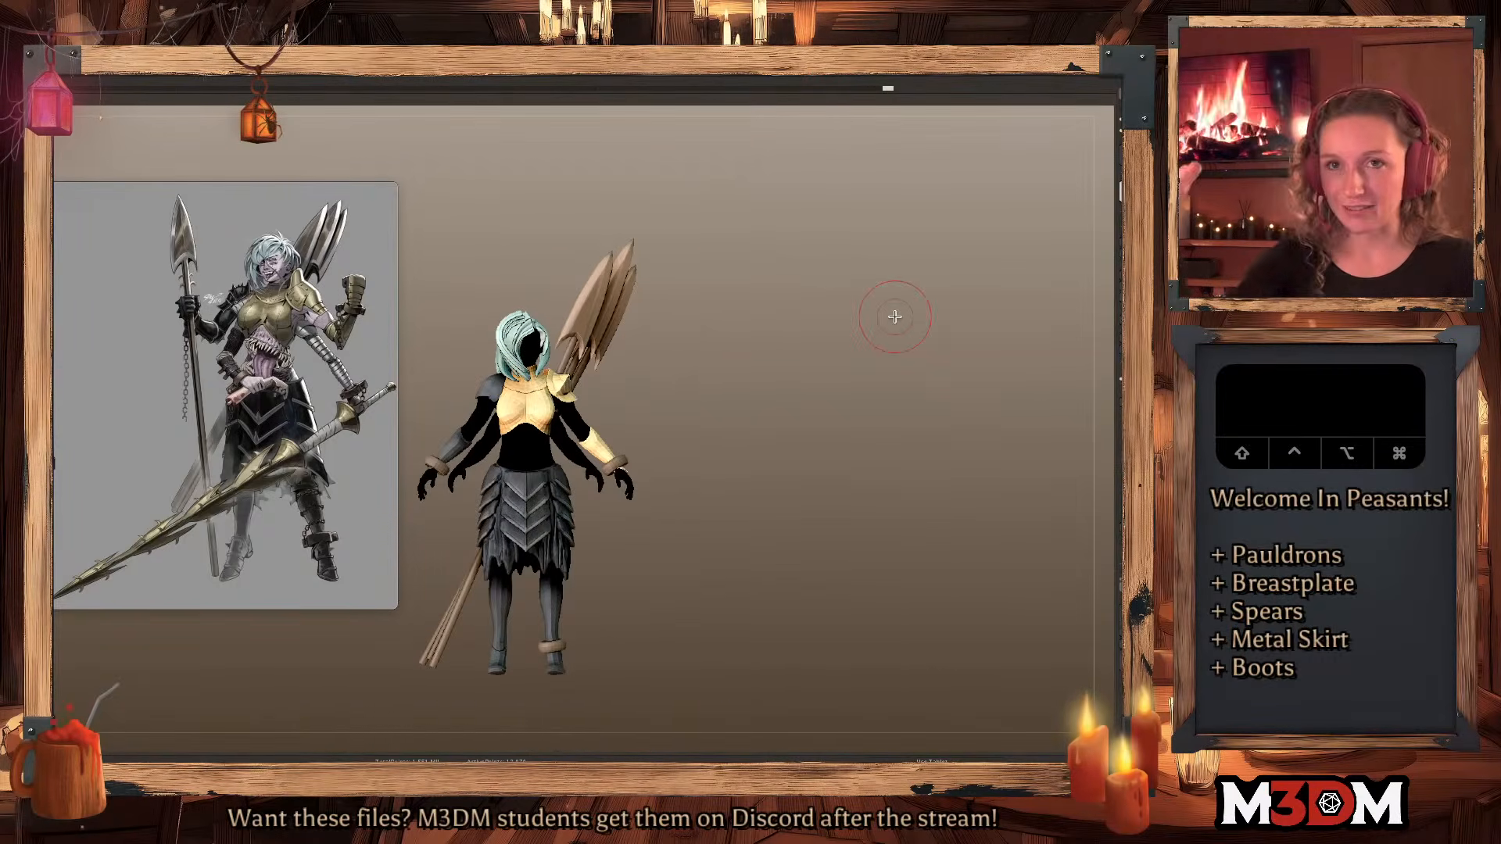
{"action": "key", "text": "shift+f"}
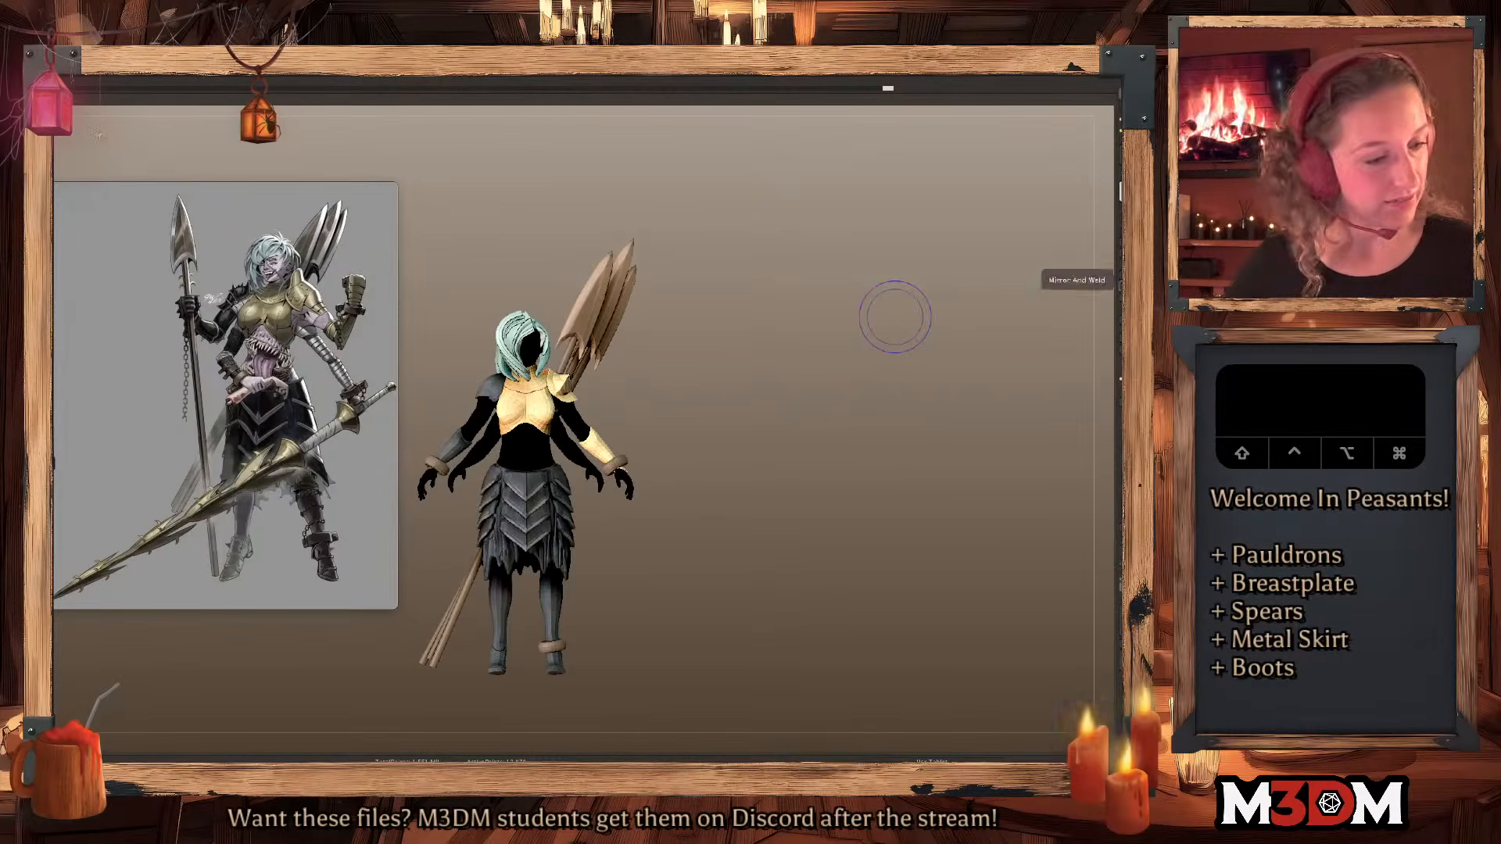
Inspect the ribbed hair clump in isolation and return the full figure to its original smooth front clump.
{"action": "left_click", "coordinate": [1121, 234]}
{"action": "left_click_drag", "start_coordinate": [951, 355], "coordinate": [856, 463], "text": "alt"}
{"action": "key", "text": "space"}
{"action": "key", "text": "shift+f"}
{"action": "key", "text": "shift+f"}
{"action": "left_click", "coordinate": [1121, 400]}
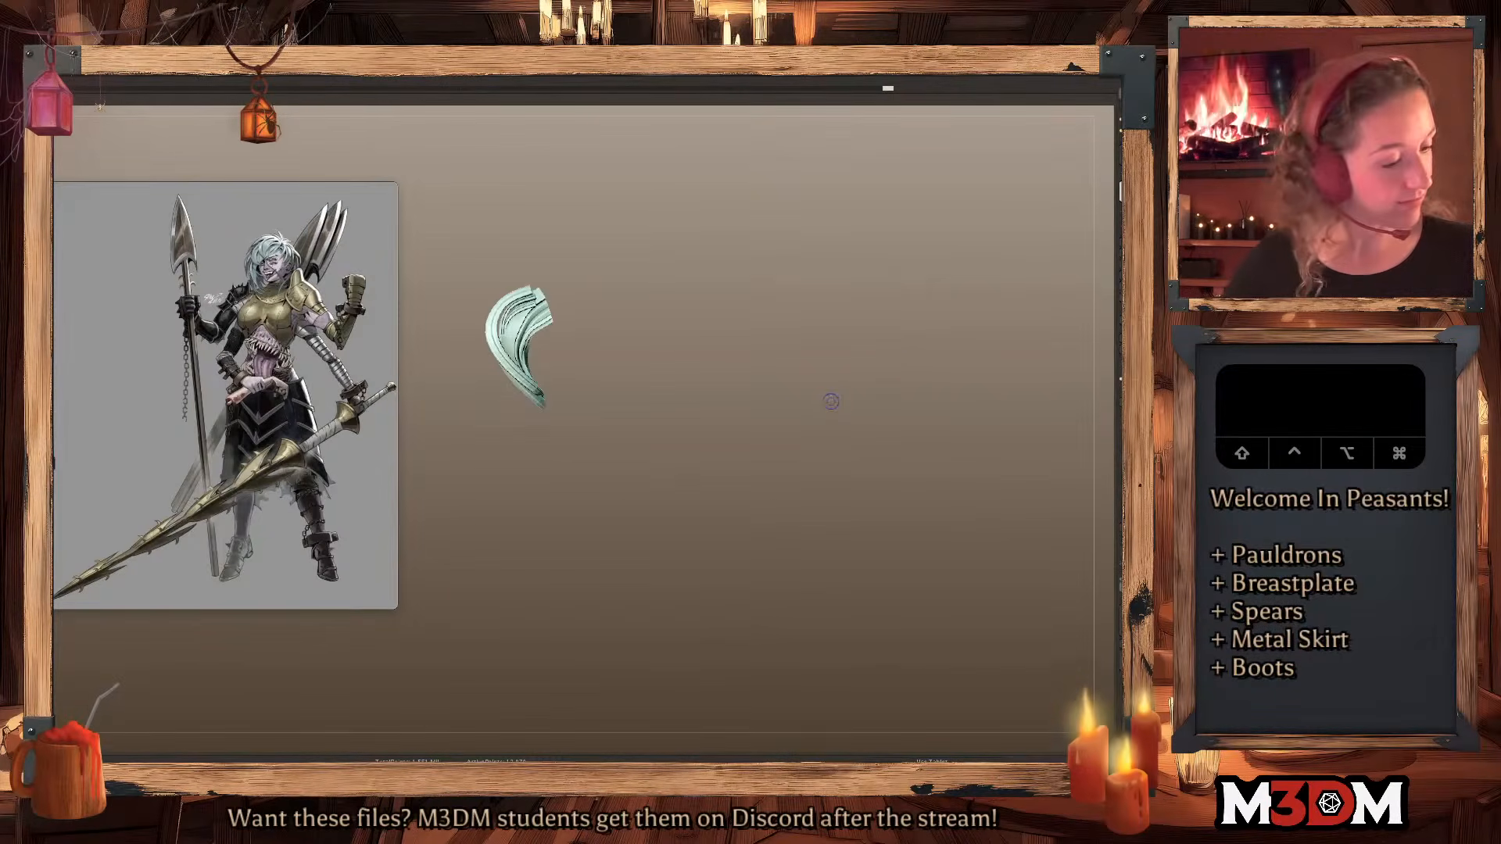
{"action": "left_click", "coordinate": [1121, 235]}
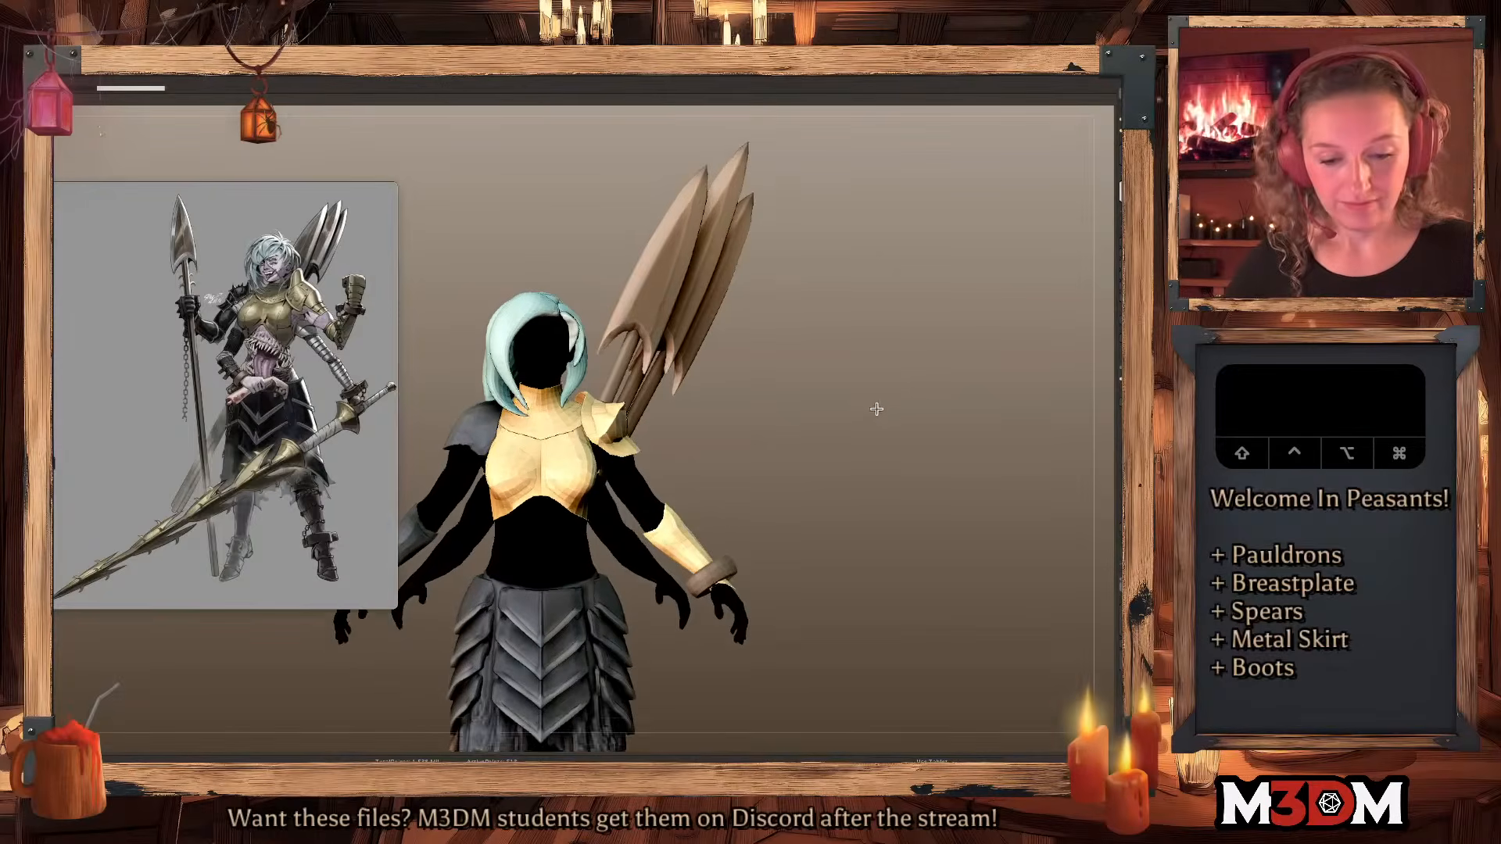
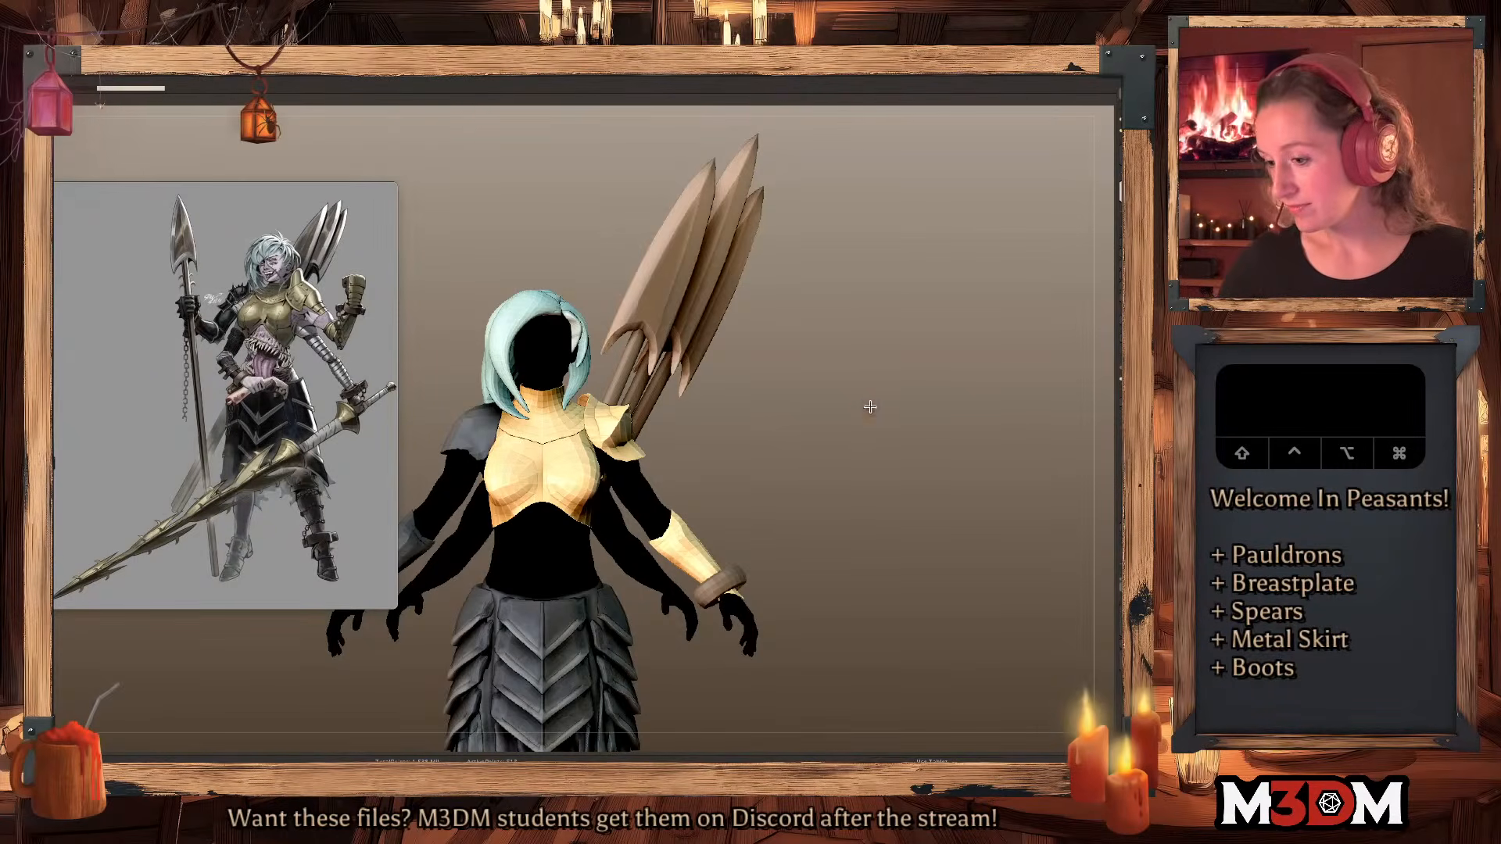
{"action": "left_click_drag", "start_coordinate": [867, 402], "coordinate": [800, 442]}
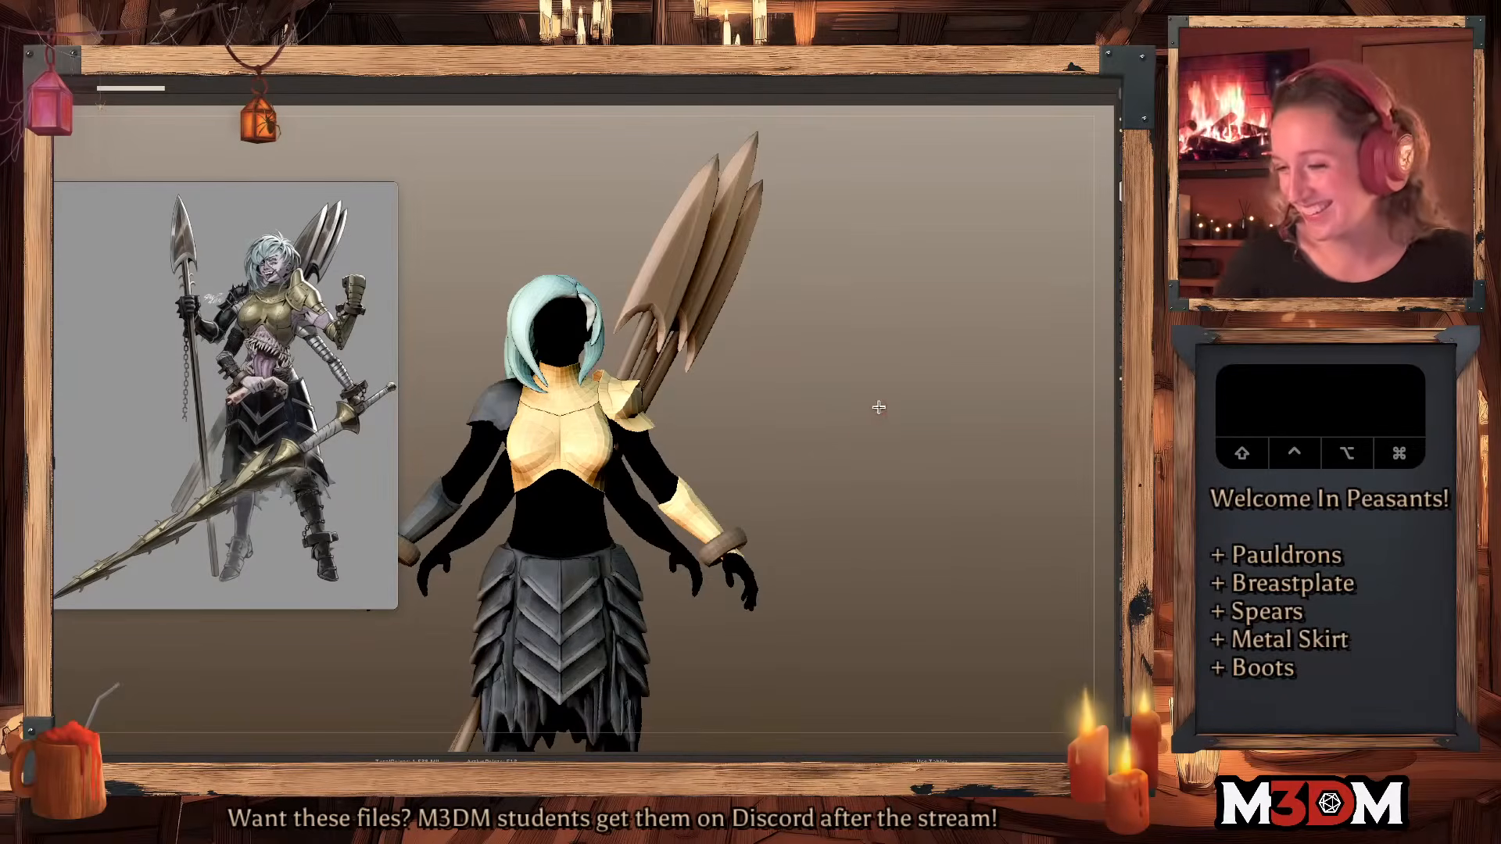
Choose the hair strand insert brush and draw a ribbed strand along the front side-swept clump from parting to tip.
{"action": "key", "text": "b"}
{"action": "left_click", "coordinate": [507, 723]}
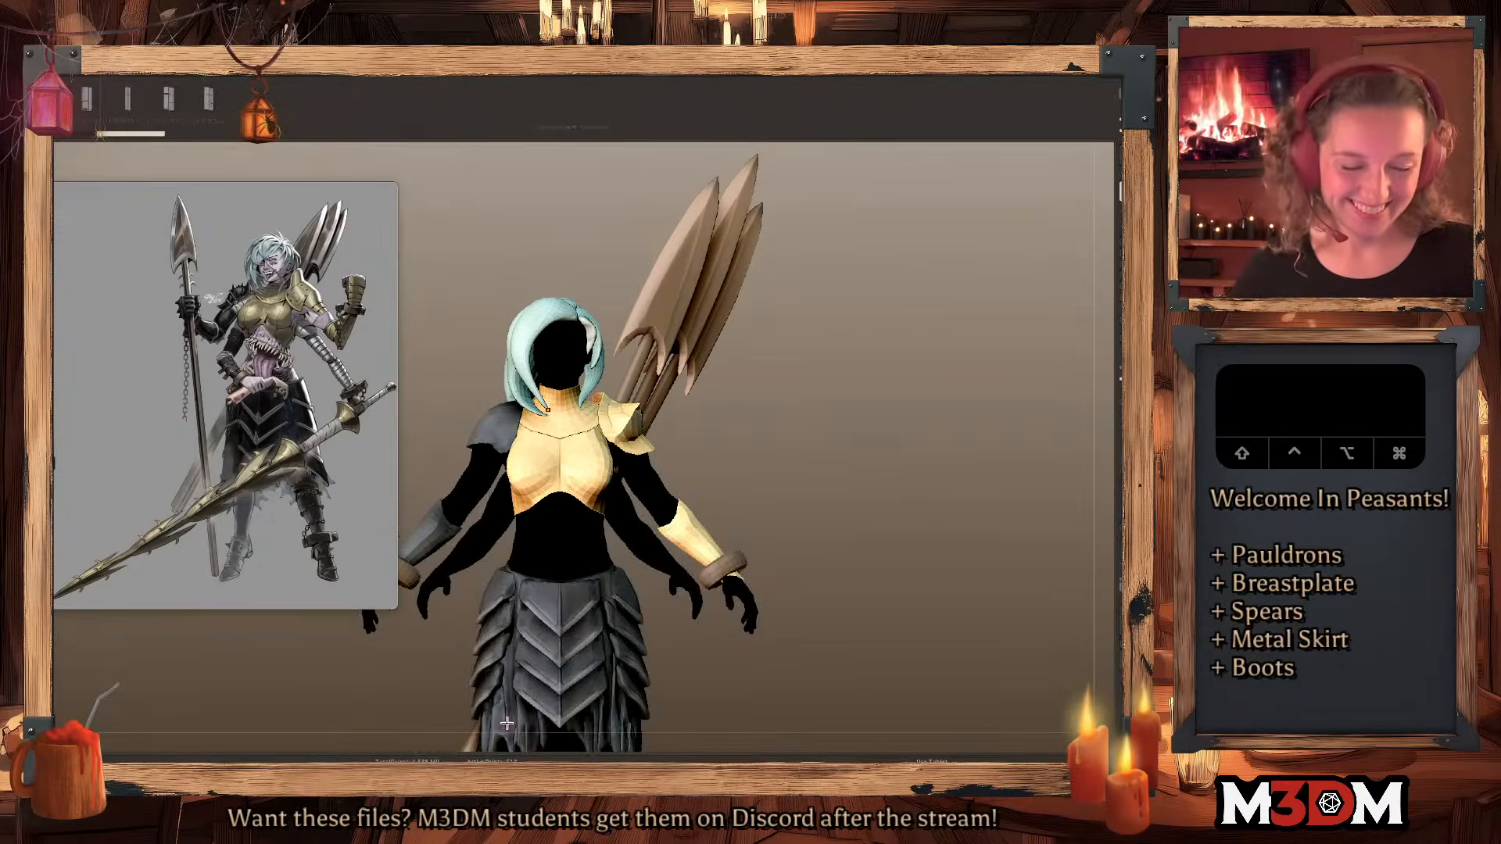
{"action": "key", "text": "space"}
{"action": "left_click_drag", "start_coordinate": [874, 380], "coordinate": [602, 372]}
{"action": "key", "text": "shift+f"}
{"action": "key", "text": "shift+f"}
{"action": "key", "text": "space"}
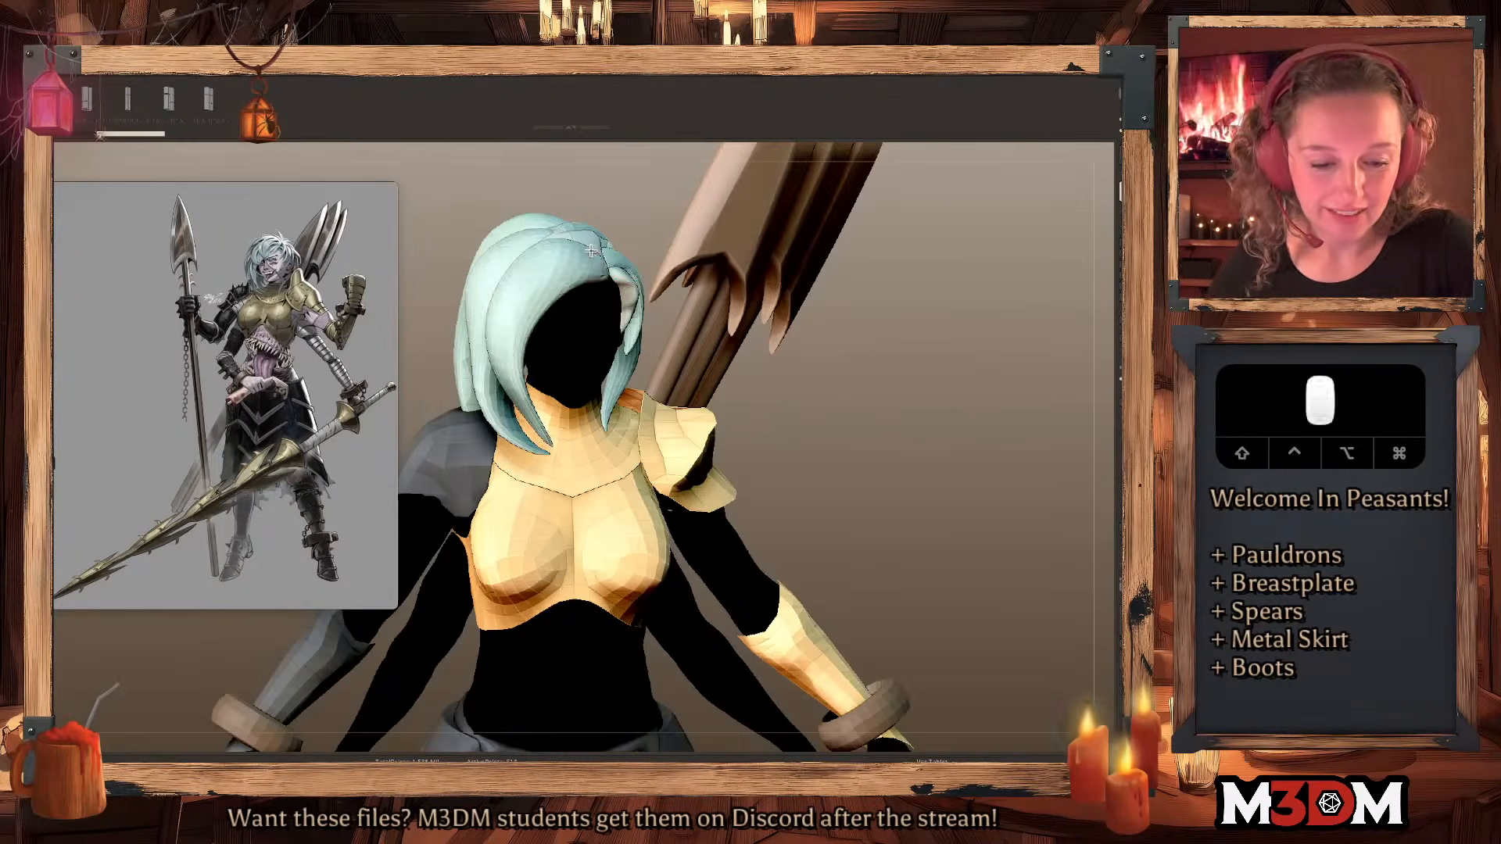
{"action": "left_click_drag", "start_coordinate": [594, 253], "coordinate": [539, 423]}
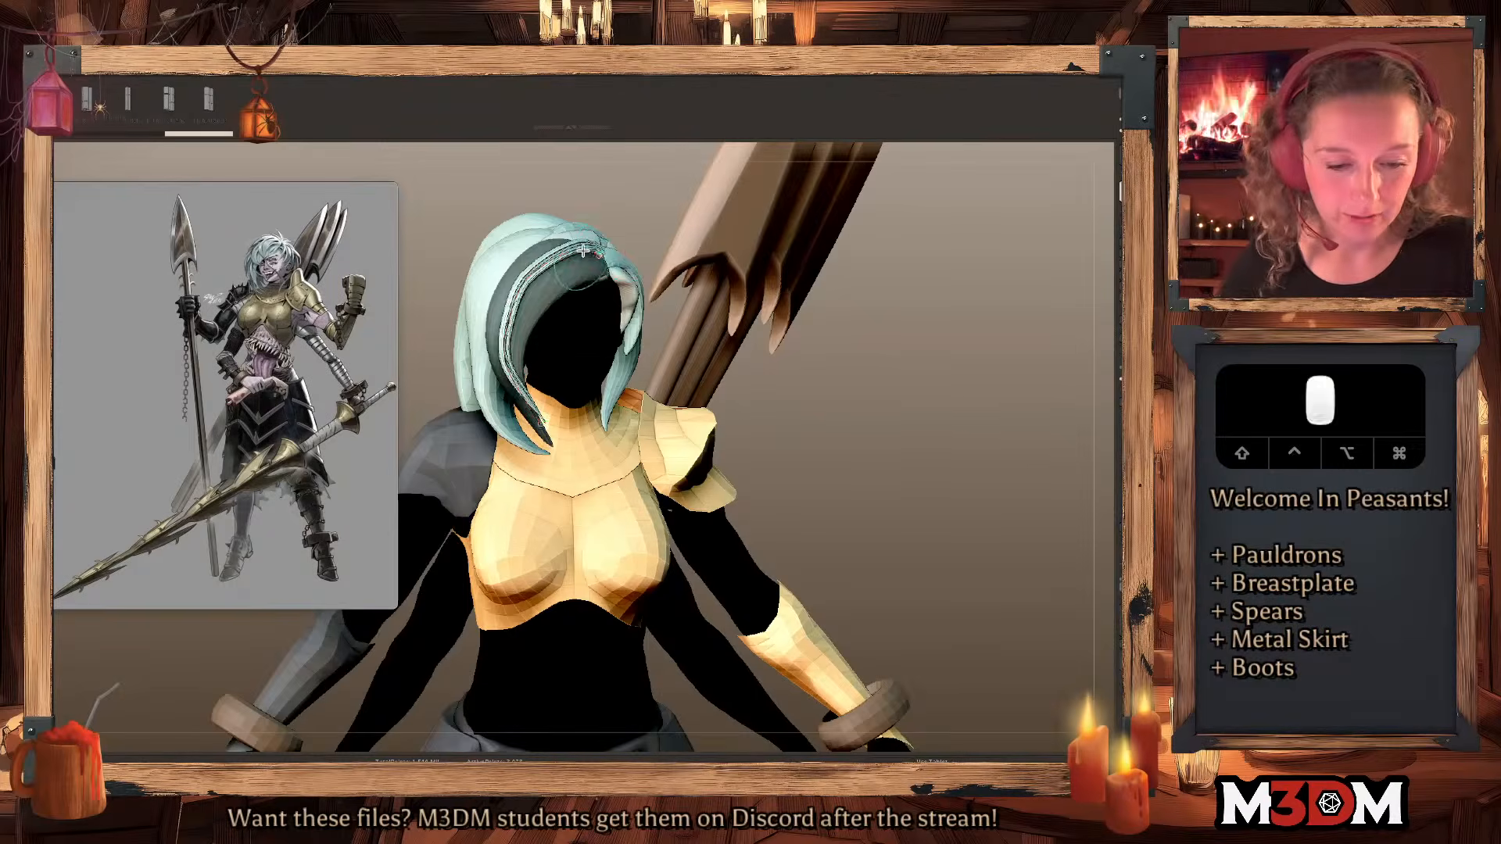
{"action": "left_click_drag", "start_coordinate": [943, 361], "coordinate": [925, 419]}
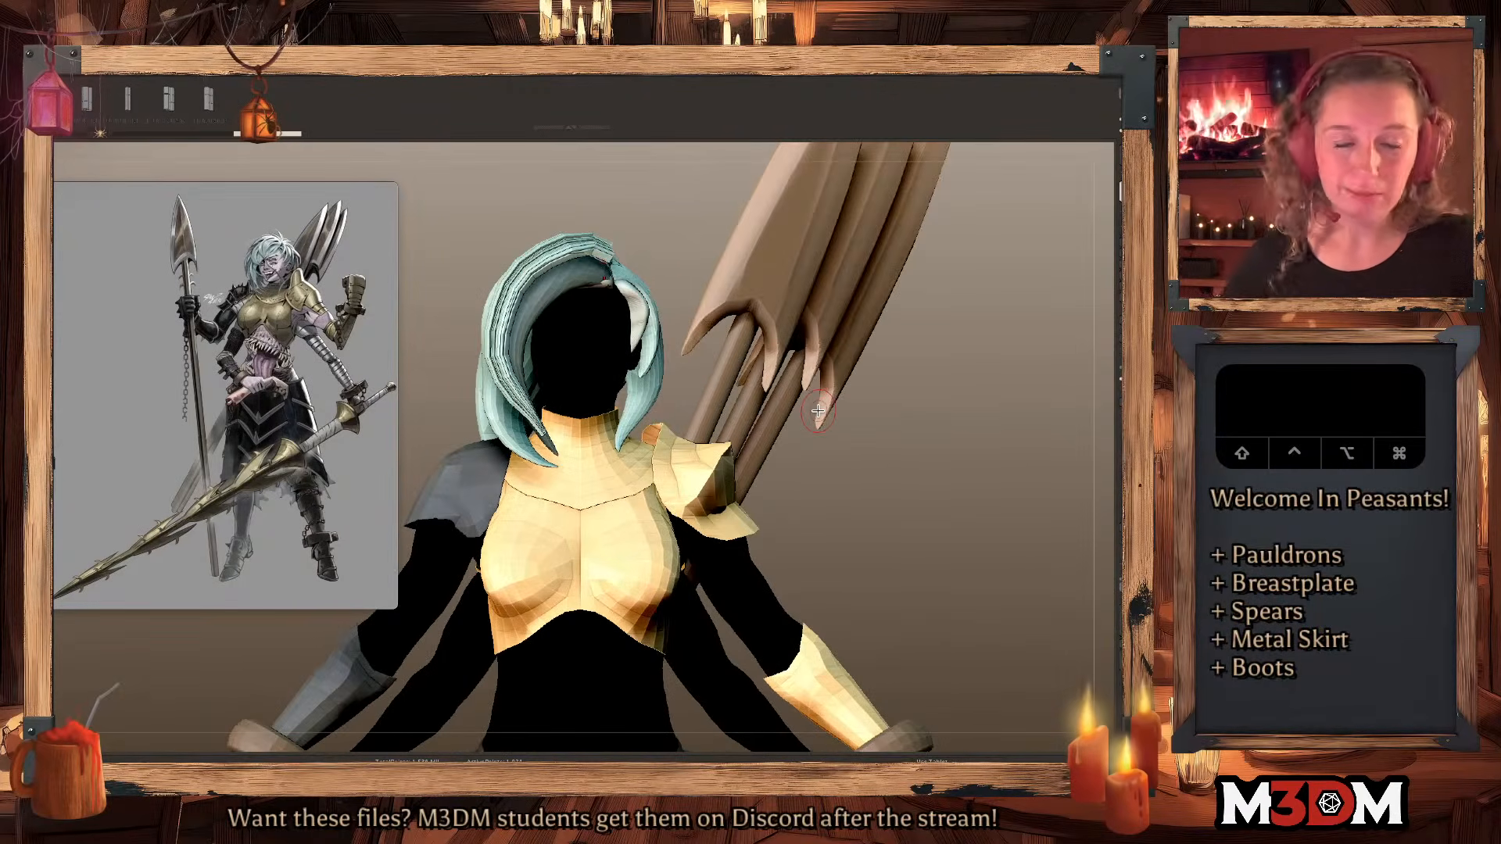
Nudge the top of the new ribbed strand, clear its mask, and subdivide it for a smoother surface.
{"action": "key", "text": "shift+f"}
{"action": "key", "text": "space"}
{"action": "left_click_drag", "start_coordinate": [619, 219], "coordinate": [601, 245]}
{"action": "key", "text": "space"}
{"action": "key", "text": "shift+f"}
{"action": "key", "text": "shift+f"}
{"action": "left_click_drag", "start_coordinate": [1026, 361], "coordinate": [792, 505], "text": "super"}
{"action": "key", "text": "d"}
{"action": "key", "text": "super+d"}
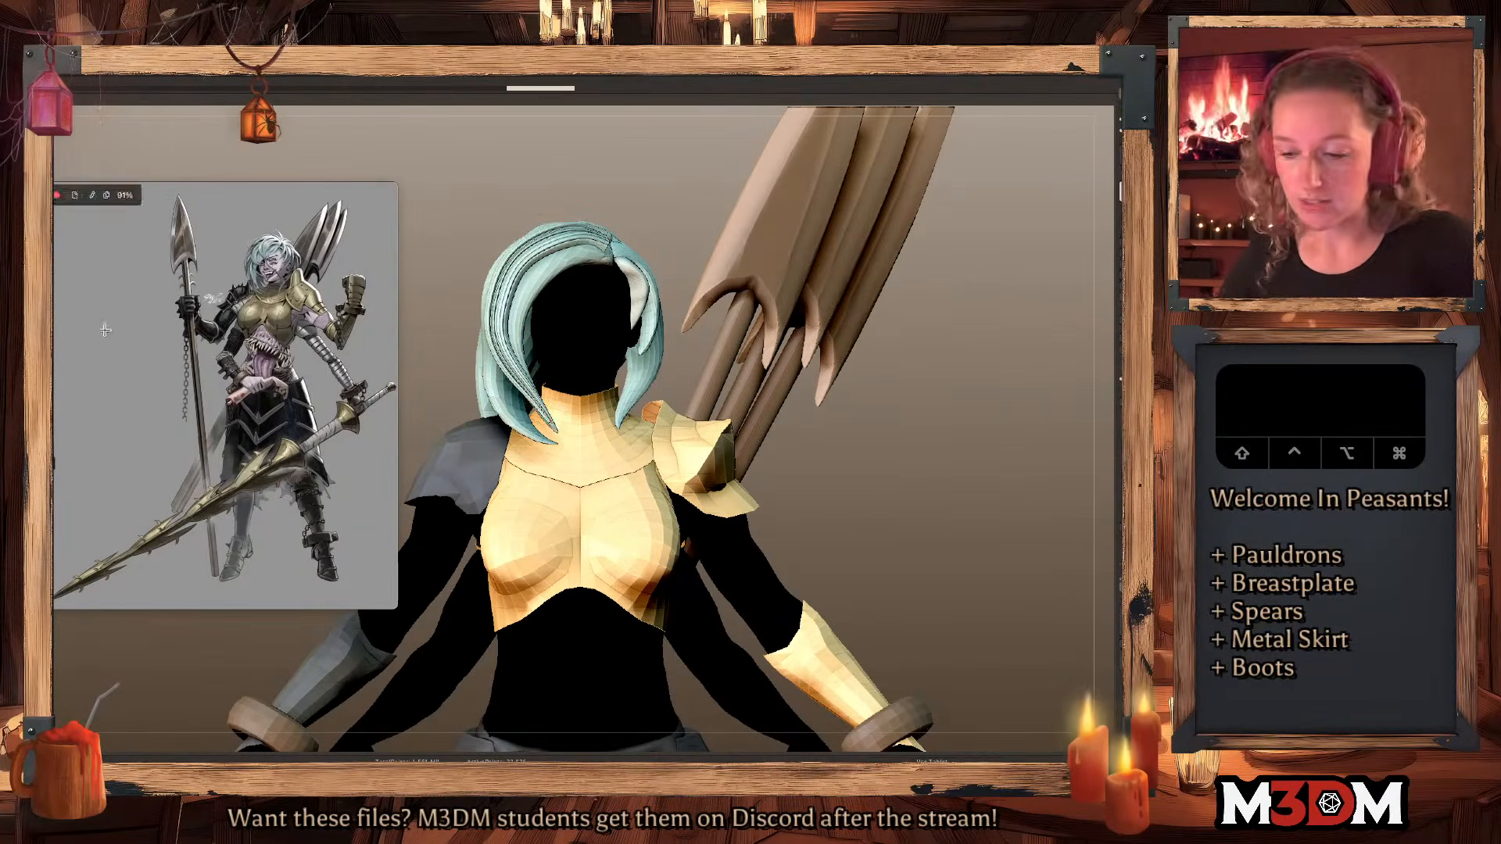
Reshape the ribbed clump's outer side and upper edge to follow the head, using the concept art as reference.
{"action": "left_click", "coordinate": [144, 319]}
{"action": "key", "text": "space"}
{"action": "left_click", "coordinate": [491, 265]}
{"action": "mouse_move", "coordinate": [491, 266]}
{"action": "left_mouse_down"}
{"action": "mouse_move", "coordinate": [535, 290]}
{"action": "mouse_move", "coordinate": [497, 295]}
{"action": "left_mouse_up"}
{"action": "mouse_move", "coordinate": [505, 234]}
{"action": "left_mouse_down"}
{"action": "mouse_move", "coordinate": [502, 249]}
{"action": "mouse_move", "coordinate": [594, 247]}
{"action": "left_mouse_up"}
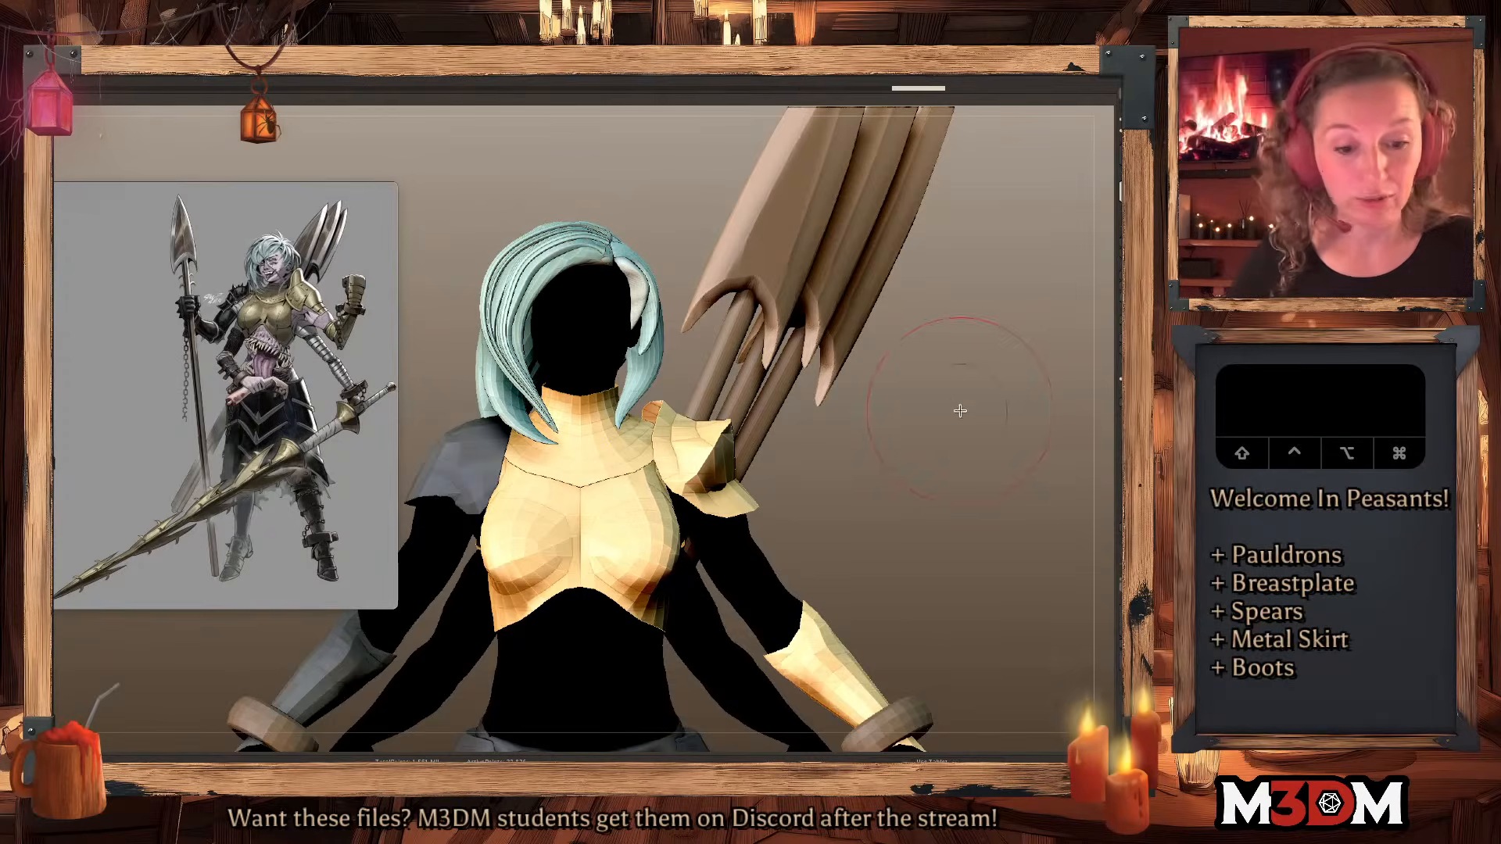
Select the clump at the hair parting and nudge its root into place, checking the side and front views.
{"action": "left_click_drag", "start_coordinate": [959, 411], "coordinate": [704, 391]}
{"action": "left_click", "coordinate": [637, 260], "text": "alt"}
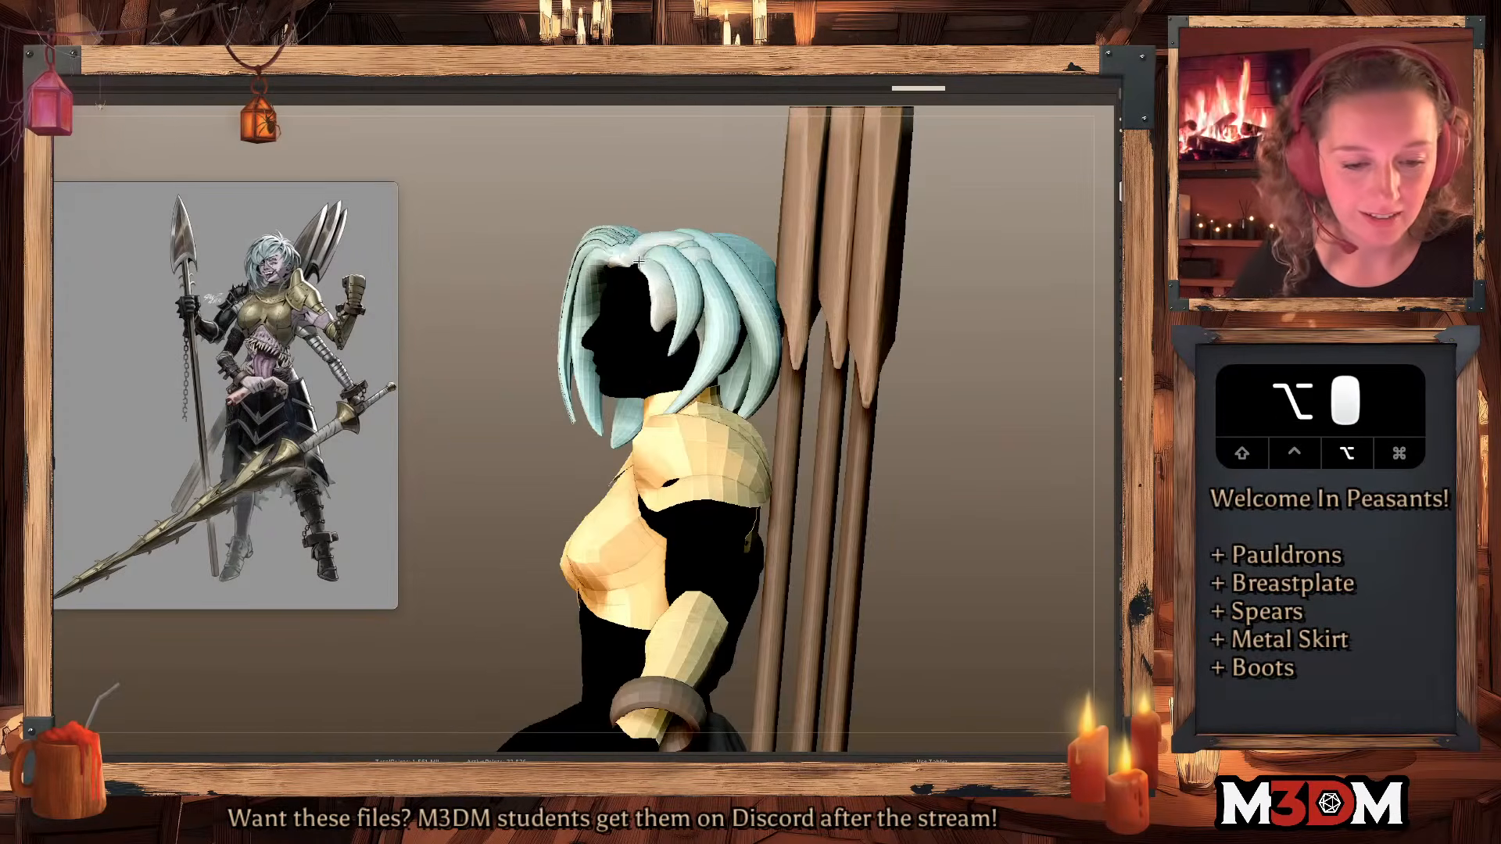
{"action": "key", "text": "space"}
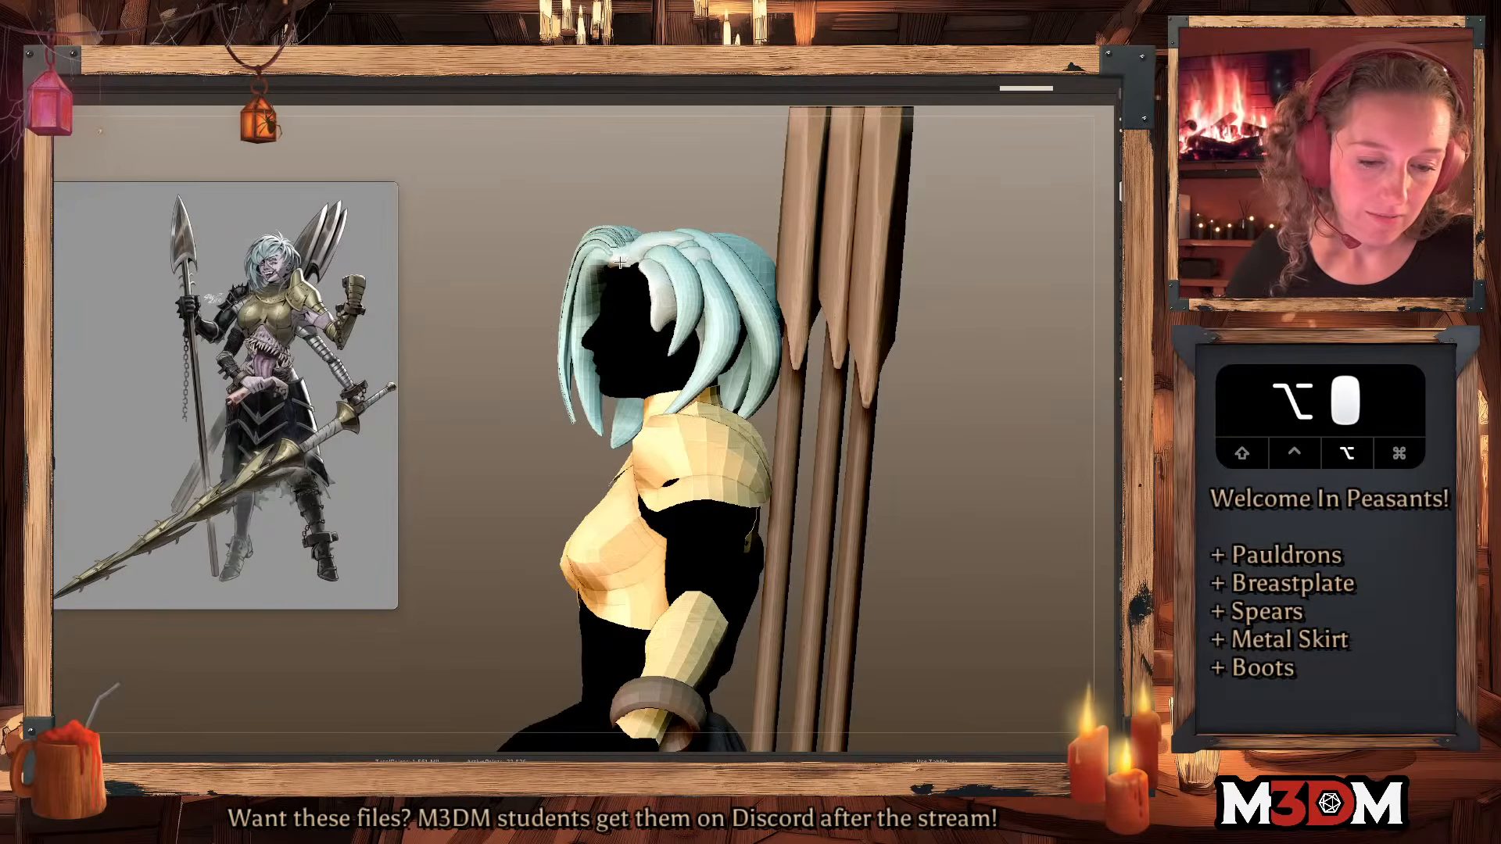
{"action": "left_click", "coordinate": [631, 247], "text": "alt"}
{"action": "left_click_drag", "start_coordinate": [920, 315], "coordinate": [999, 349], "text": "shift"}
{"action": "key", "text": "space"}
{"action": "left_click_drag", "start_coordinate": [631, 247], "coordinate": [640, 264]}
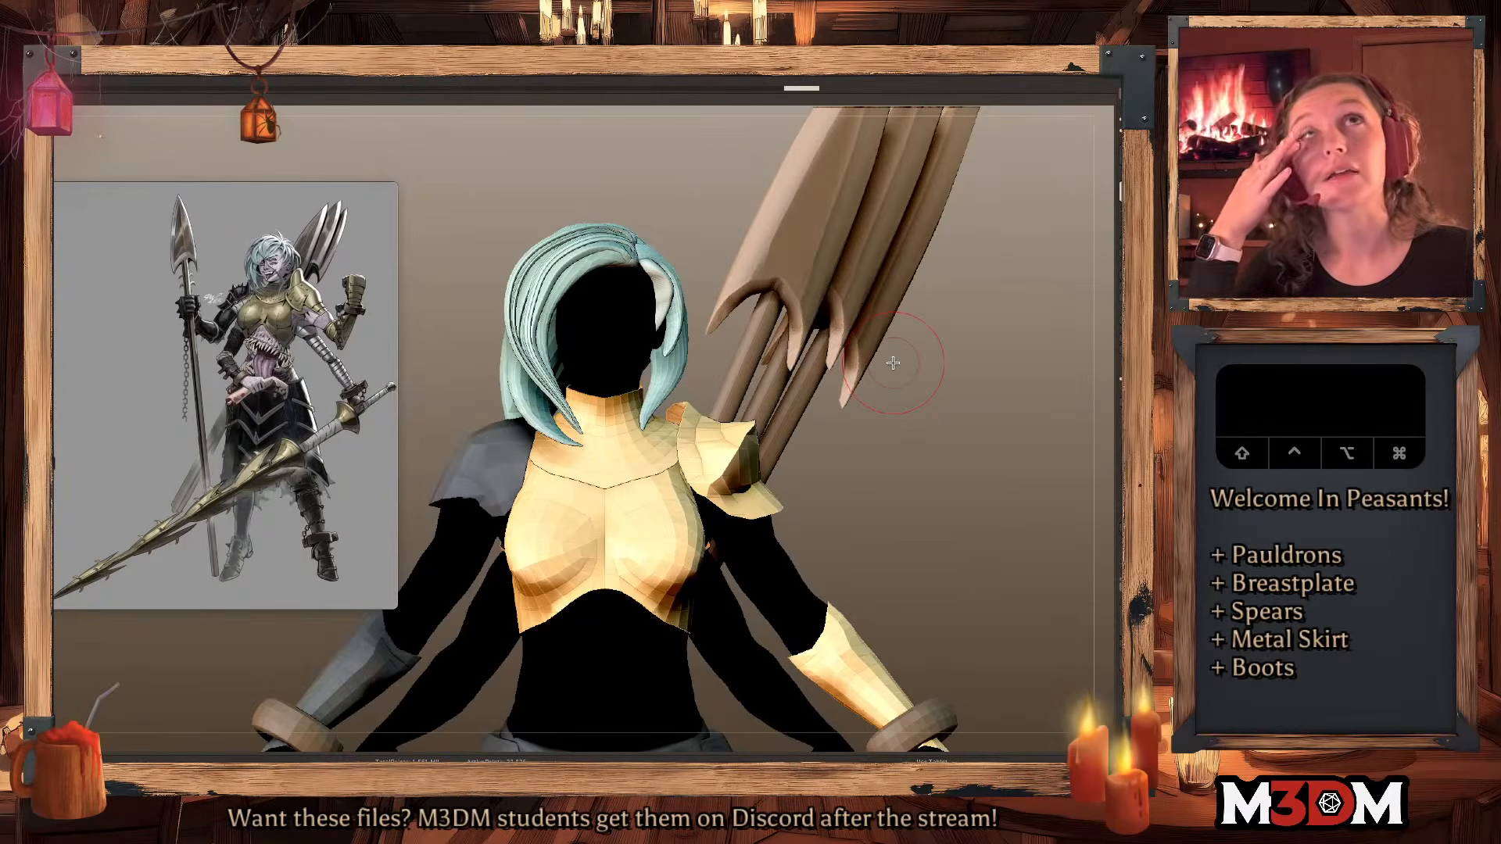
Examine the ribbed clump in isolation and against the full figure, with and without the polyframe.
{"action": "key", "text": "space"}
{"action": "left_click_drag", "start_coordinate": [893, 362], "coordinate": [822, 414], "text": "alt"}
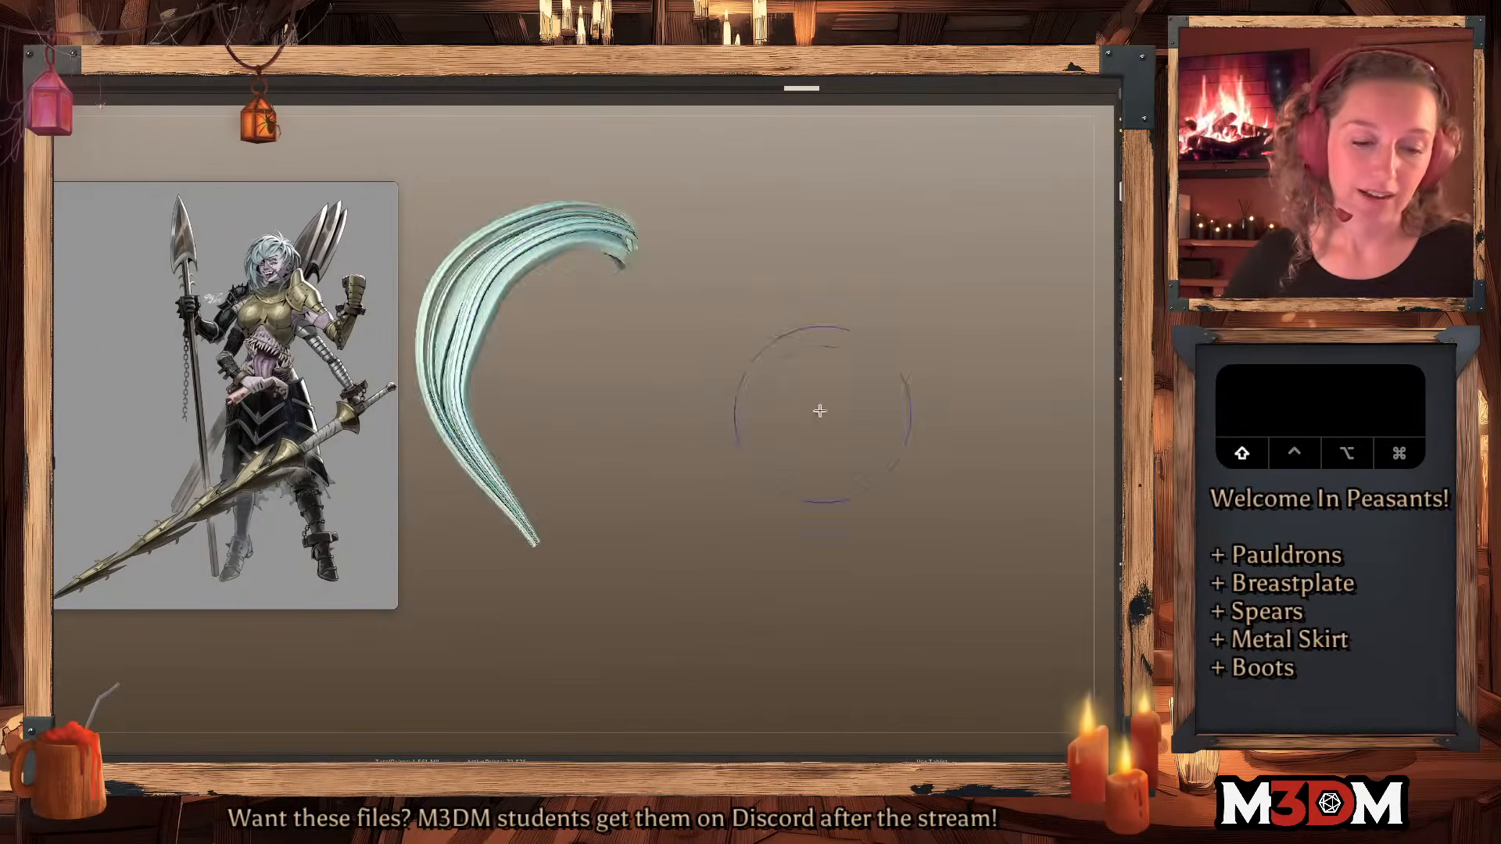
{"action": "key", "text": "shift+f"}
{"action": "key", "text": "shift+f"}
{"action": "key", "text": "space"}
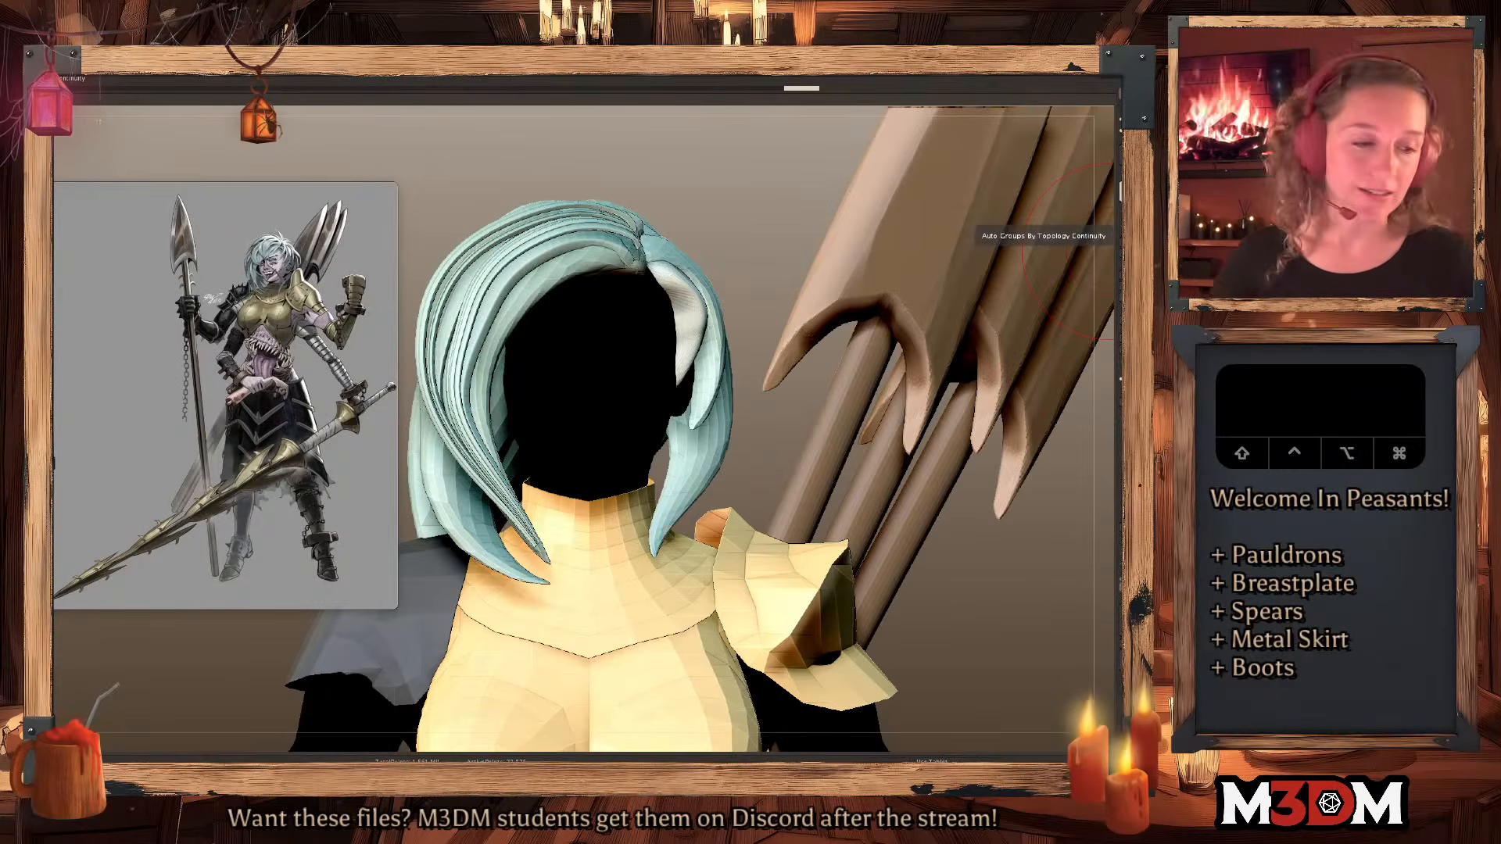
{"action": "key", "text": "space"}
{"action": "mouse_move", "coordinate": [891, 436]}
{"action": "left_mouse_down"}
{"action": "mouse_move", "coordinate": [924, 422]}
{"action": "mouse_move", "coordinate": [934, 434]}
{"action": "left_mouse_up"}
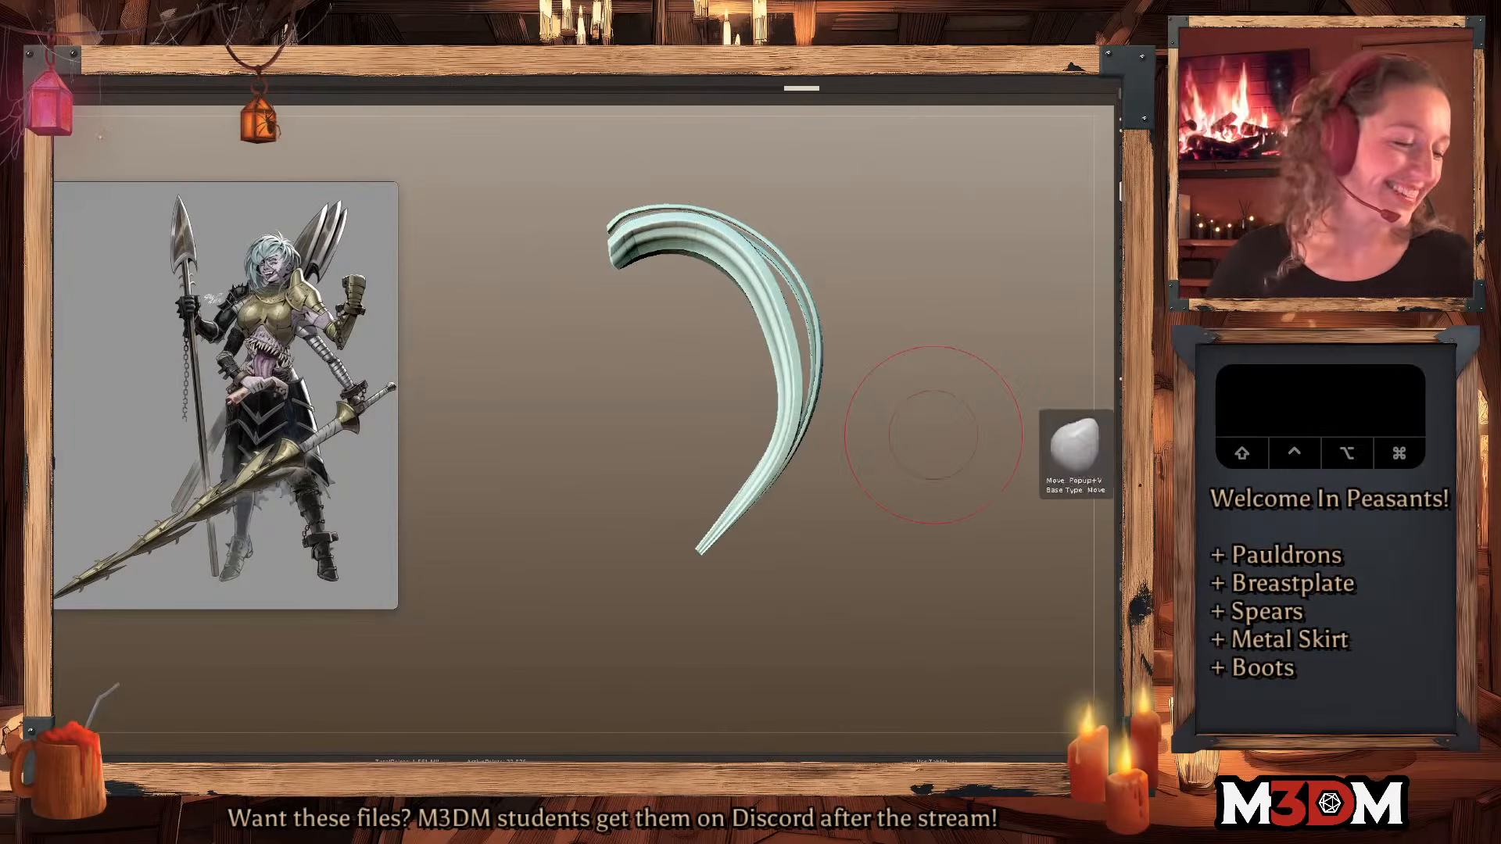
Try to reshape the isolated ribbed clump's outer curve with the Move brush, and undo the changes.
{"action": "left_click_drag", "start_coordinate": [787, 341], "coordinate": [727, 258]}
{"action": "key", "text": "bracketright"}
{"action": "mouse_move", "coordinate": [968, 412]}
{"action": "left_mouse_down"}
{"action": "mouse_move", "coordinate": [935, 405]}
{"action": "mouse_move", "coordinate": [937, 450]}
{"action": "mouse_move", "coordinate": [876, 435]}
{"action": "left_mouse_up"}
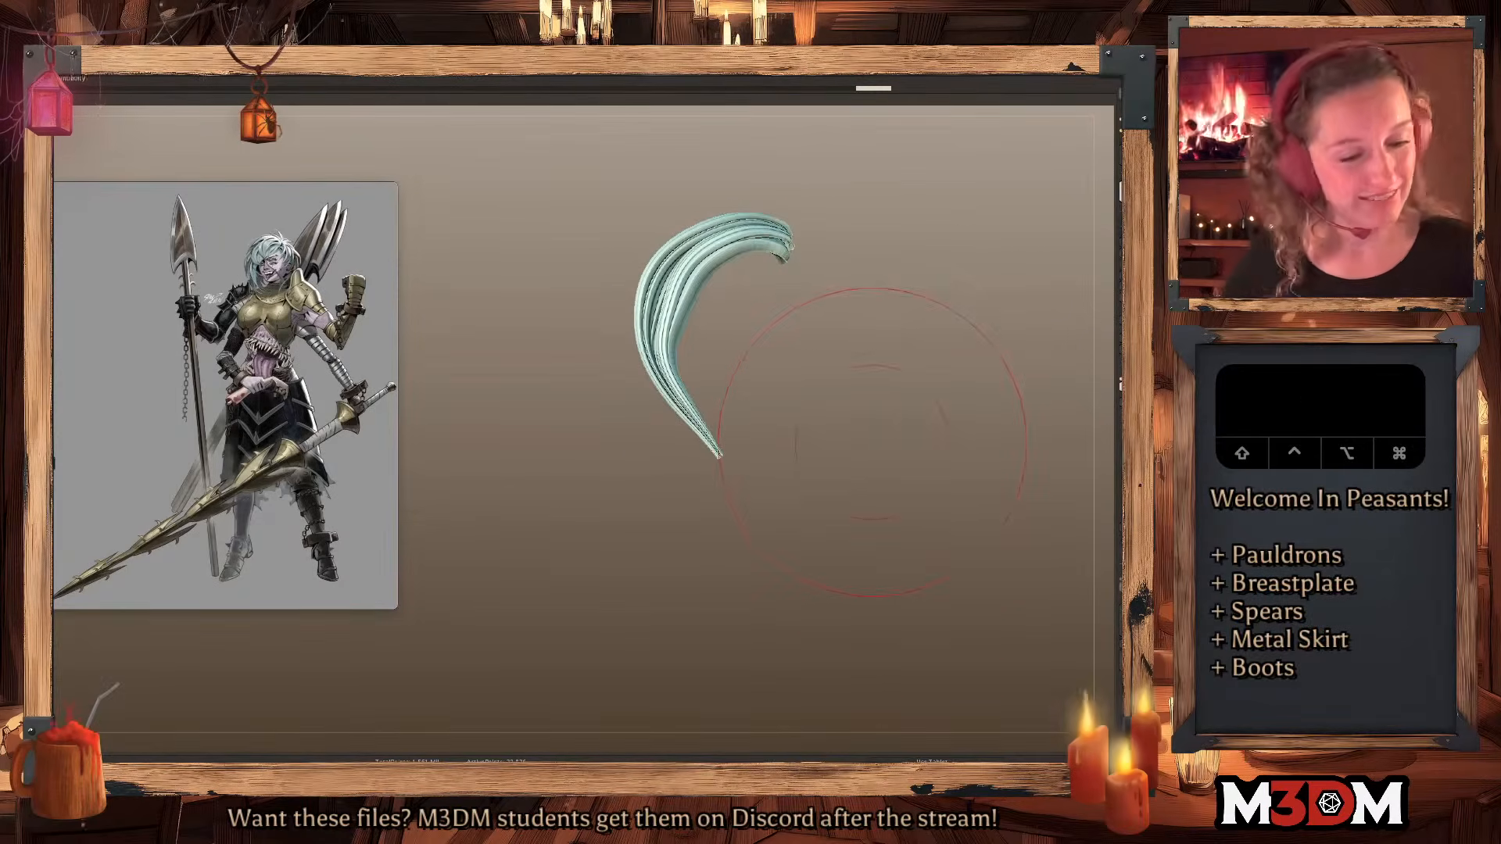
{"action": "left_click", "coordinate": [873, 442], "text": "alt"}
{"action": "key", "text": "super+z"}
{"action": "key", "text": "super+z"}
{"action": "key", "text": "super+z"}
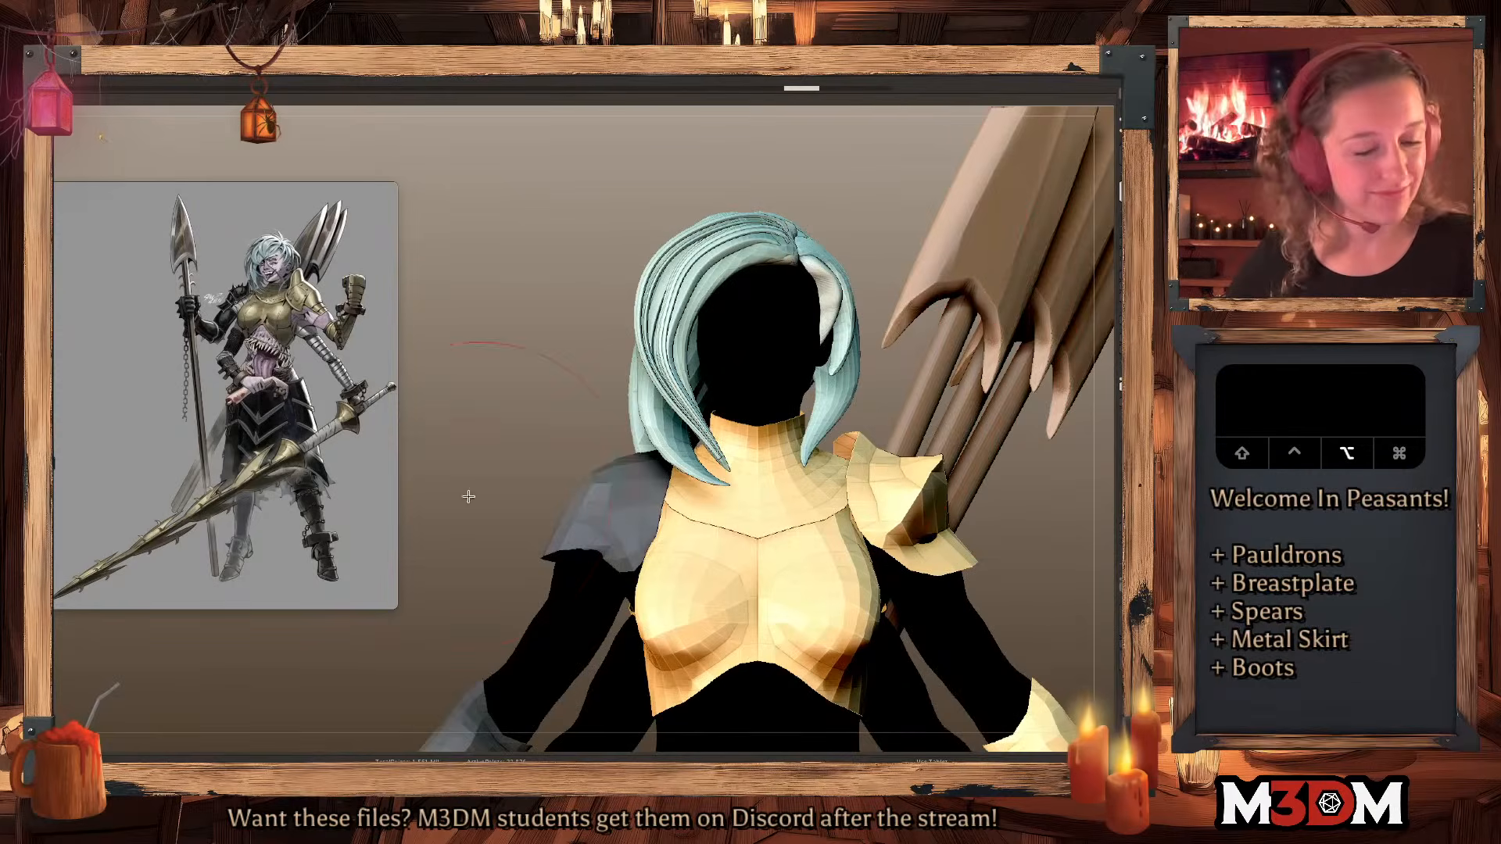
Examine the ribbed clump's polygroups on the full figure using the polyframe.
{"action": "left_click_drag", "start_coordinate": [493, 494], "coordinate": [356, 471], "text": "alt"}
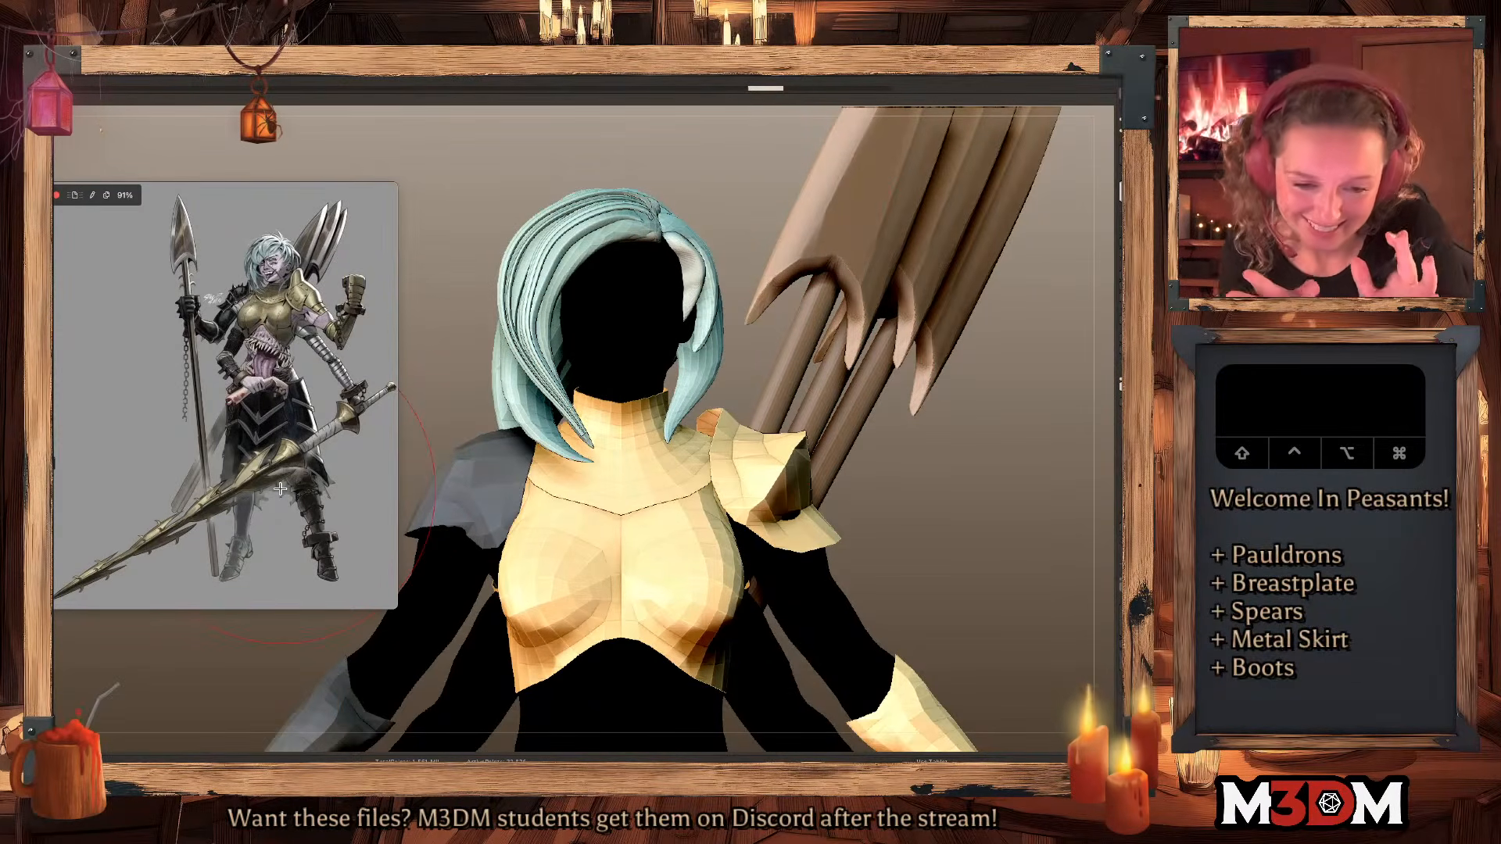
{"action": "key", "text": "shift+f"}
{"action": "key", "text": "shift+f"}
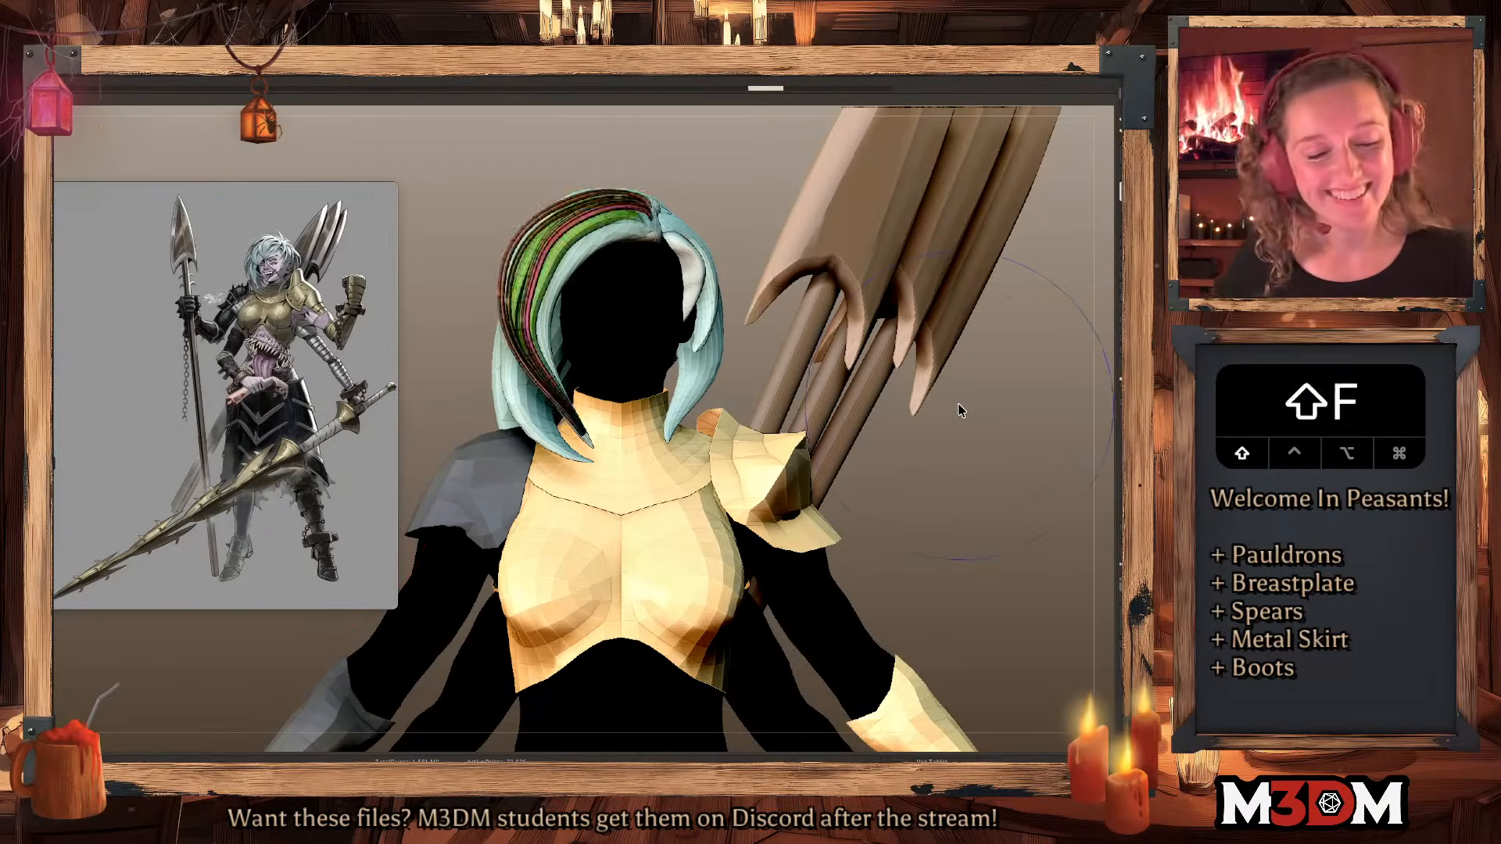
{"action": "key", "text": "shift+f"}
{"action": "key", "text": "shift+f"}
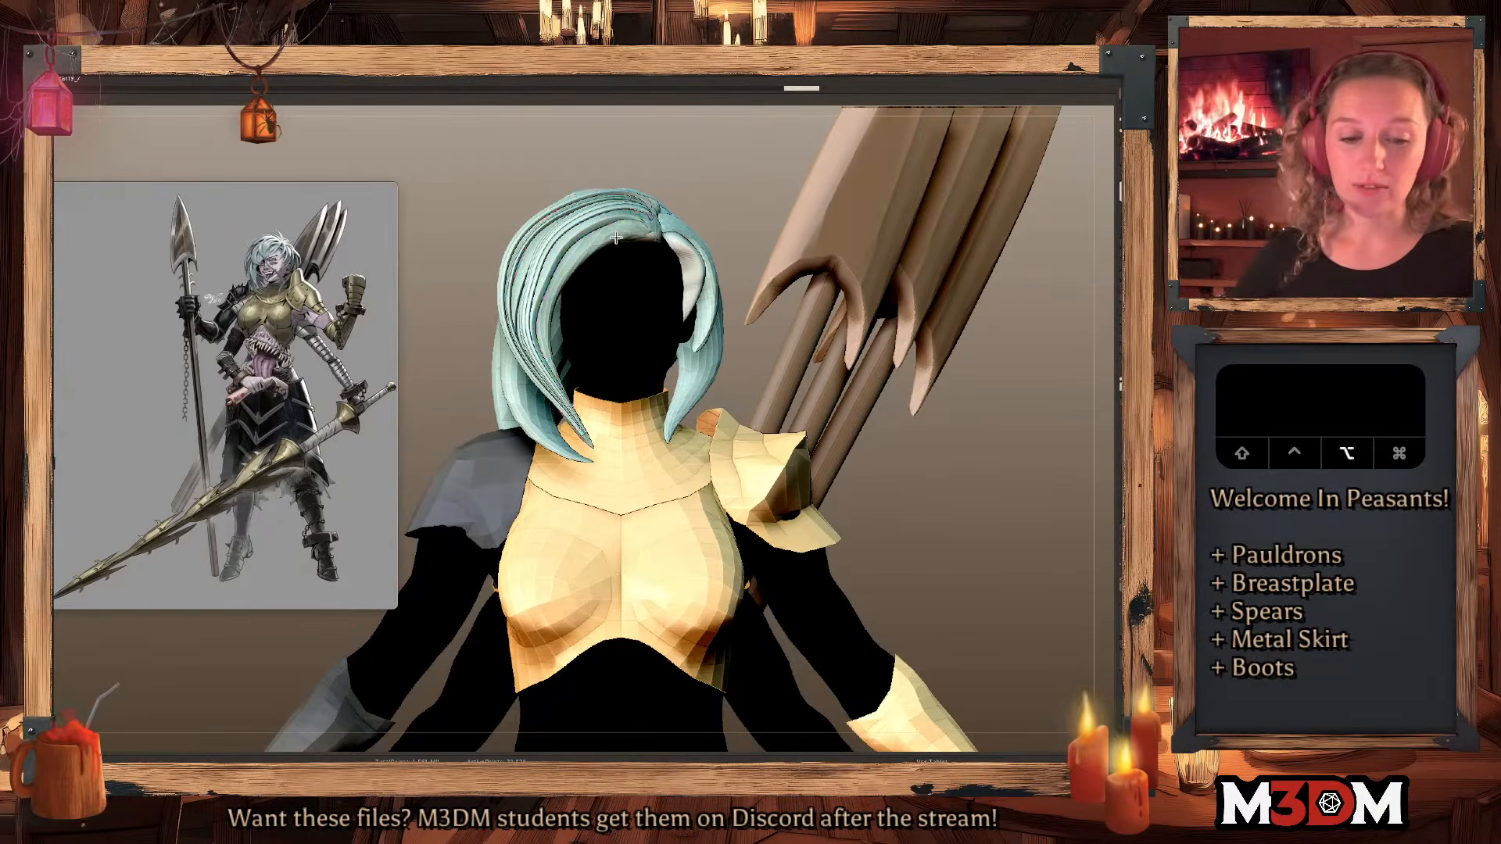
Select the smooth inner front hair clump, subdivide it twice, and choose the Slash2 brush.
{"action": "left_click", "coordinate": [634, 237], "text": "alt"}
{"action": "key", "text": "super+d"}
{"action": "key", "text": "super+d"}
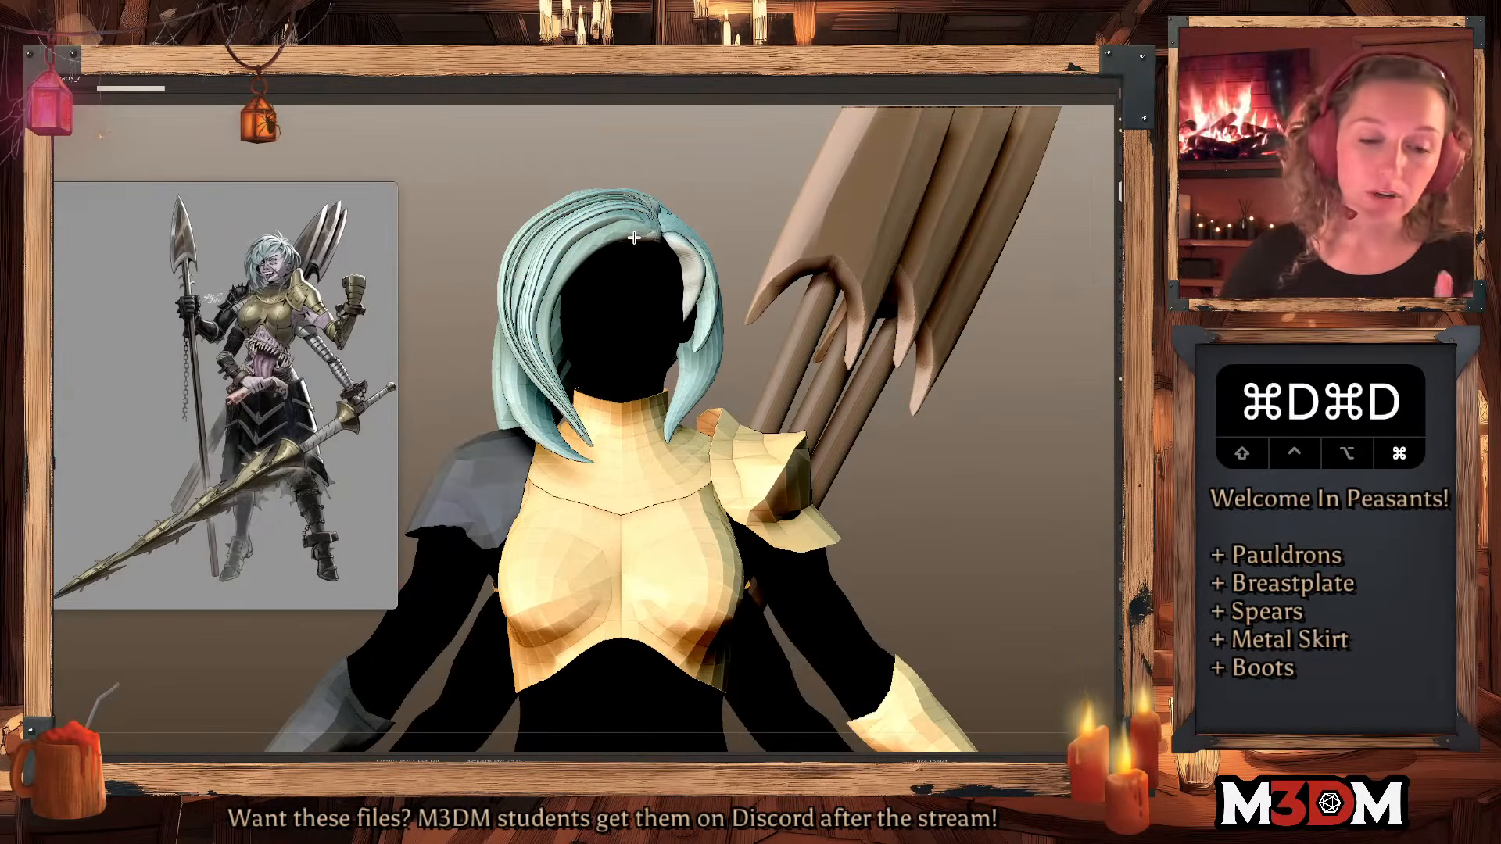
{"action": "key", "text": "b"}
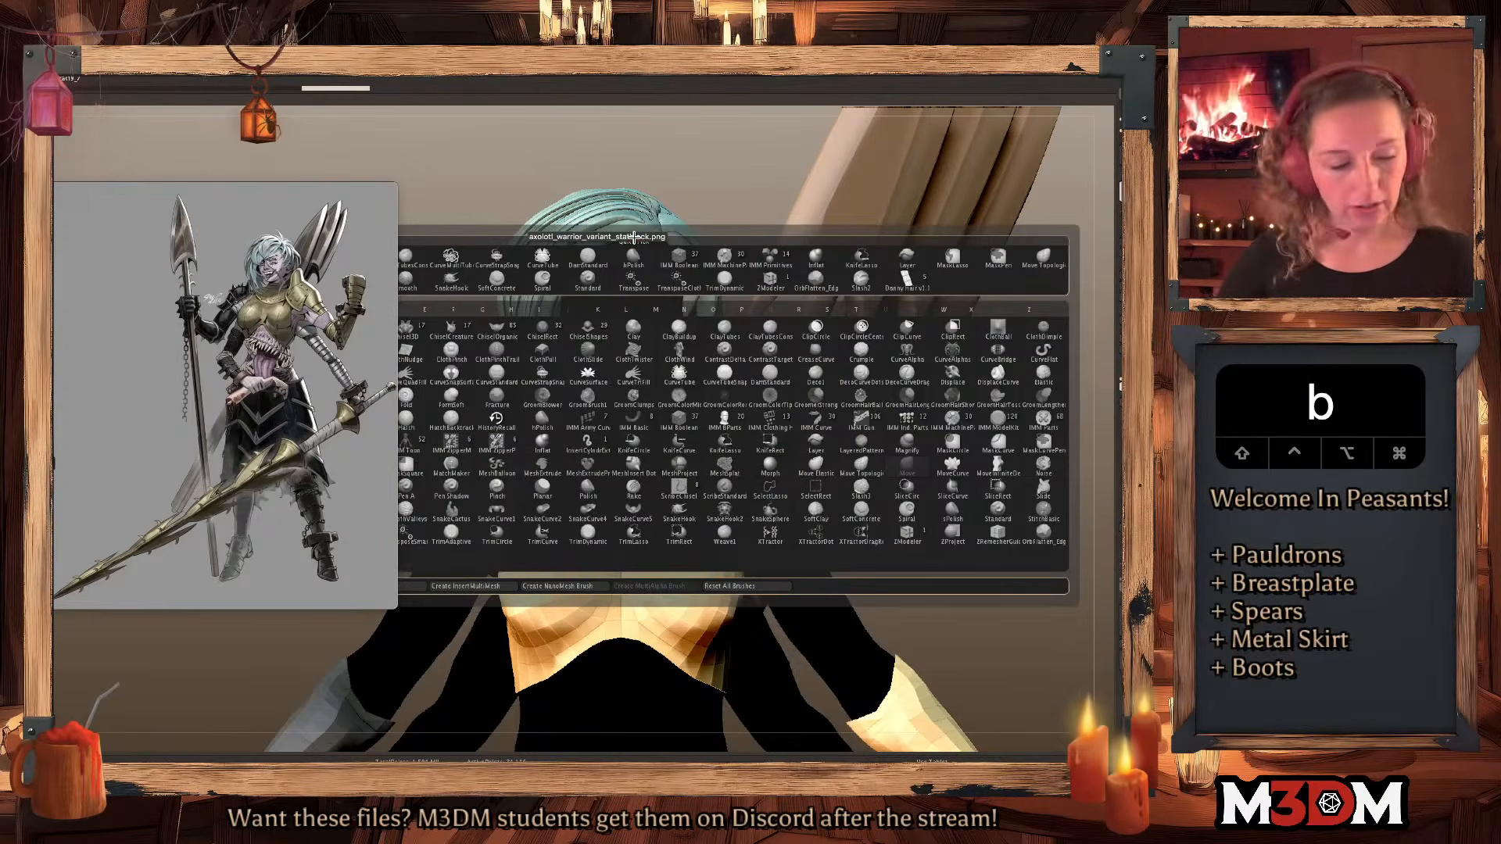
{"action": "left_click", "coordinate": [1045, 542]}
{"action": "left_click_drag", "start_coordinate": [290, 432], "coordinate": [290, 344]}
{"action": "key", "text": "b"}
{"action": "key", "text": "b"}
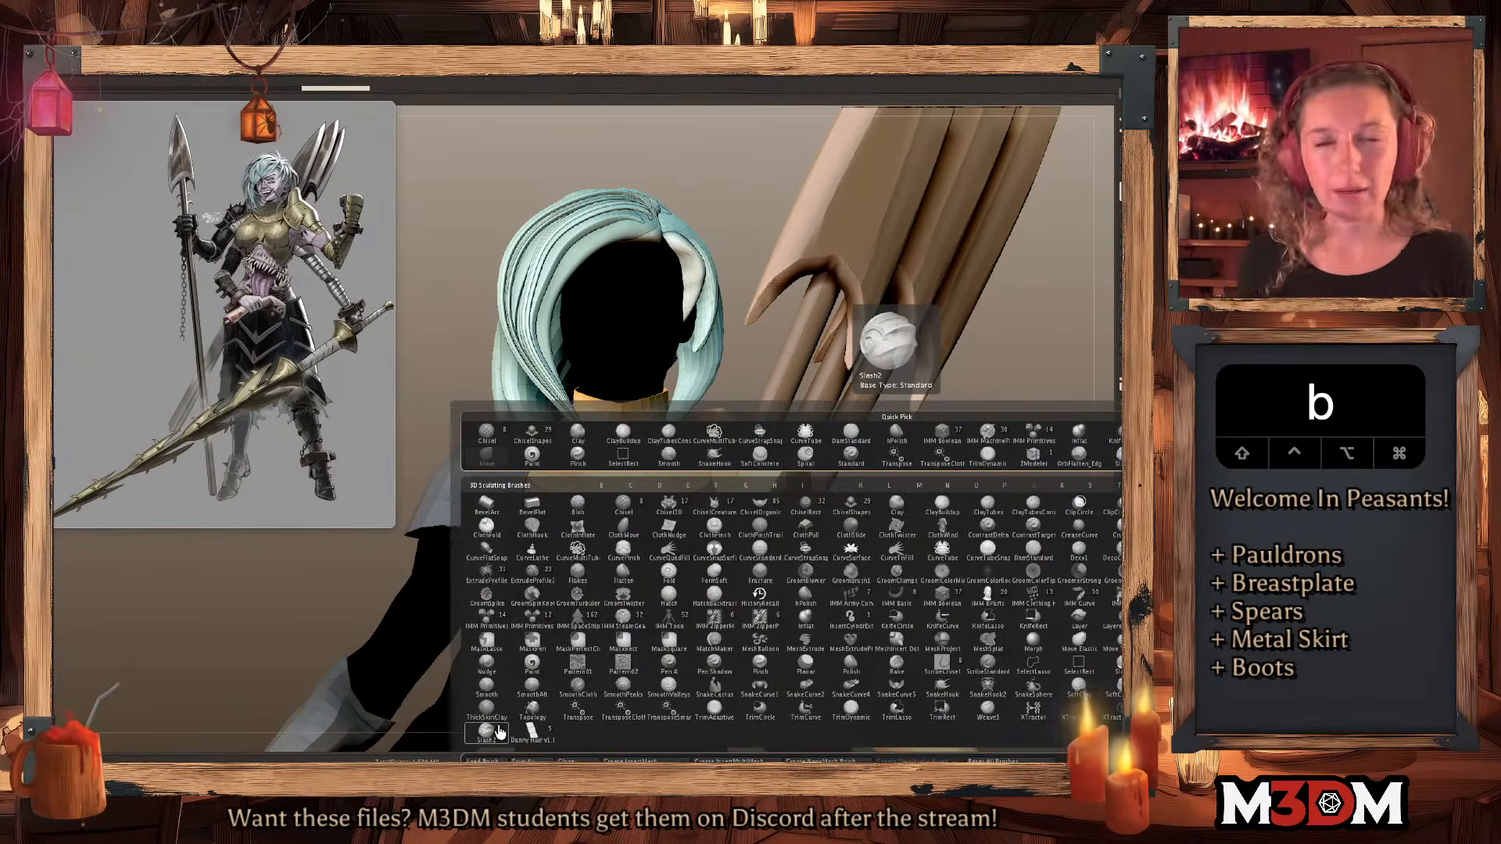
{"action": "left_click", "coordinate": [524, 729]}
{"action": "left_click", "coordinate": [489, 773]}
Isolate the smooth inner clump, subdivide it again, and try carving a groove along its inner curve with Slash2.
{"action": "left_click_drag", "start_coordinate": [904, 399], "coordinate": [776, 577], "text": "alt"}
{"action": "key", "text": "space"}
{"action": "key", "text": "space"}
{"action": "left_click_drag", "start_coordinate": [813, 518], "coordinate": [803, 516]}
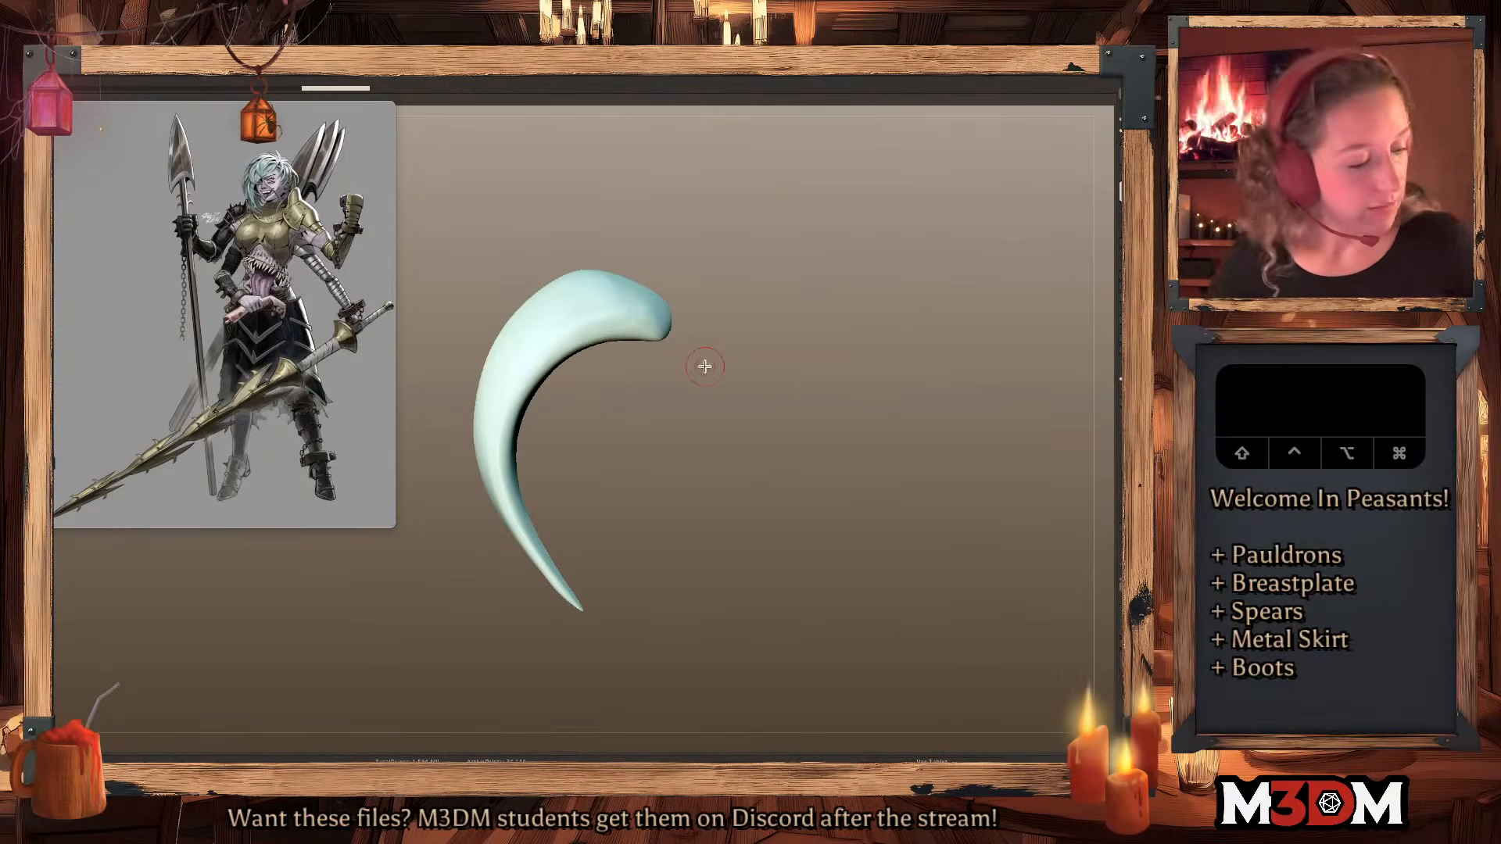
{"action": "key", "text": "super+d"}
{"action": "mouse_move", "coordinate": [680, 359]}
{"action": "left_mouse_down"}
{"action": "mouse_move", "coordinate": [526, 354]}
{"action": "mouse_move", "coordinate": [507, 426]}
{"action": "left_mouse_up"}
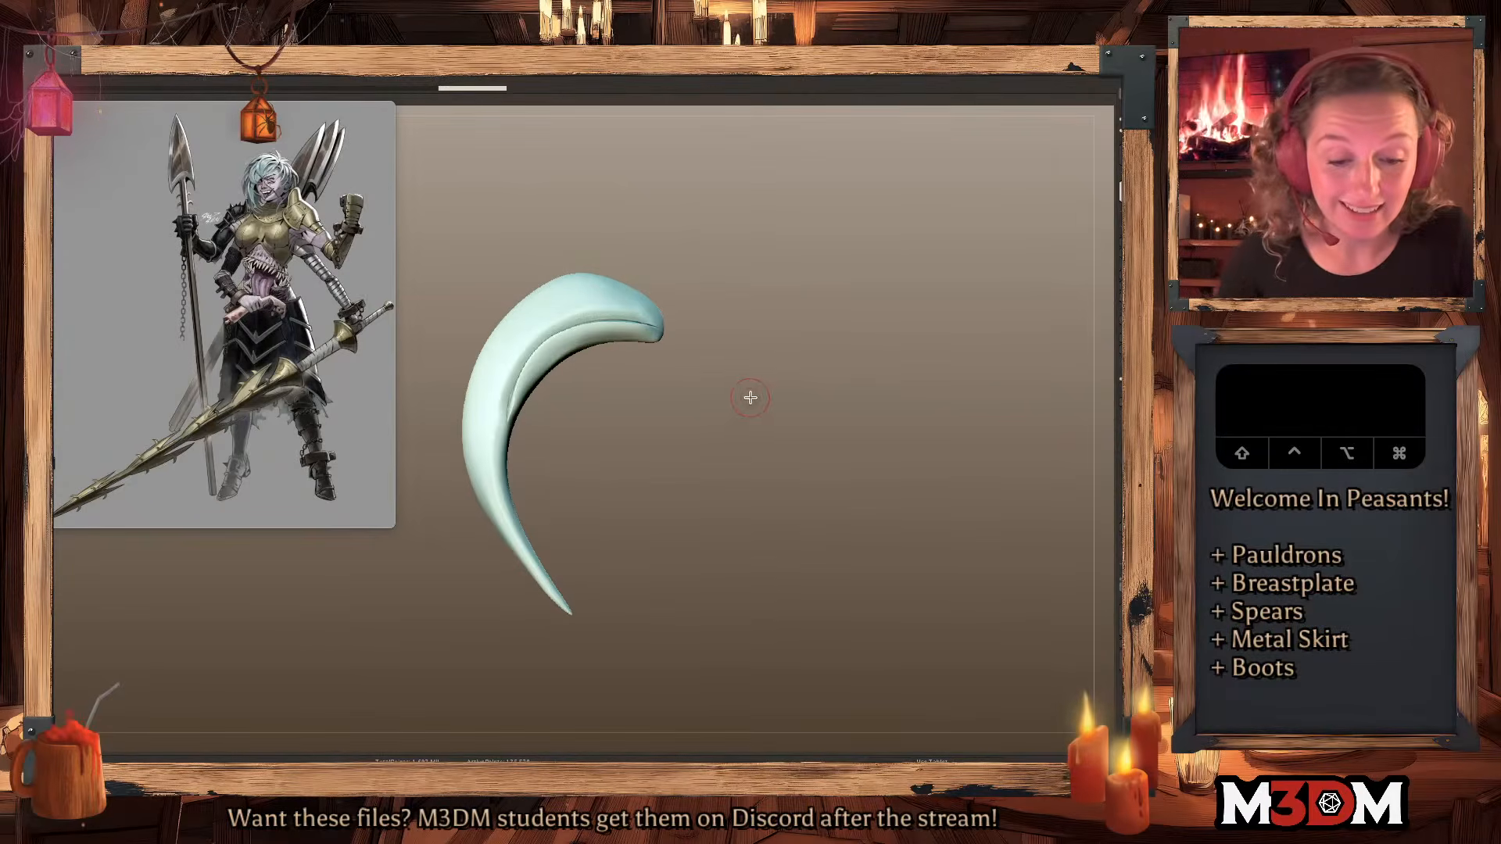
{"action": "key", "text": "super+z"}
Try carving long strand grooves from the isolated clump's tip up to its root, with a short one near the root.
{"action": "mouse_move", "coordinate": [565, 608]}
{"action": "left_mouse_down"}
{"action": "mouse_move", "coordinate": [504, 369]}
{"action": "mouse_move", "coordinate": [660, 324]}
{"action": "left_mouse_up"}
{"action": "key", "text": "super+z"}
{"action": "mouse_move", "coordinate": [566, 611]}
{"action": "left_mouse_down"}
{"action": "mouse_move", "coordinate": [566, 317]}
{"action": "mouse_move", "coordinate": [661, 335]}
{"action": "left_mouse_up"}
{"action": "mouse_move", "coordinate": [571, 331]}
{"action": "left_mouse_down"}
{"action": "mouse_move", "coordinate": [655, 341]}
{"action": "mouse_move", "coordinate": [638, 343]}
{"action": "left_mouse_up"}
{"action": "key", "text": "super+z"}
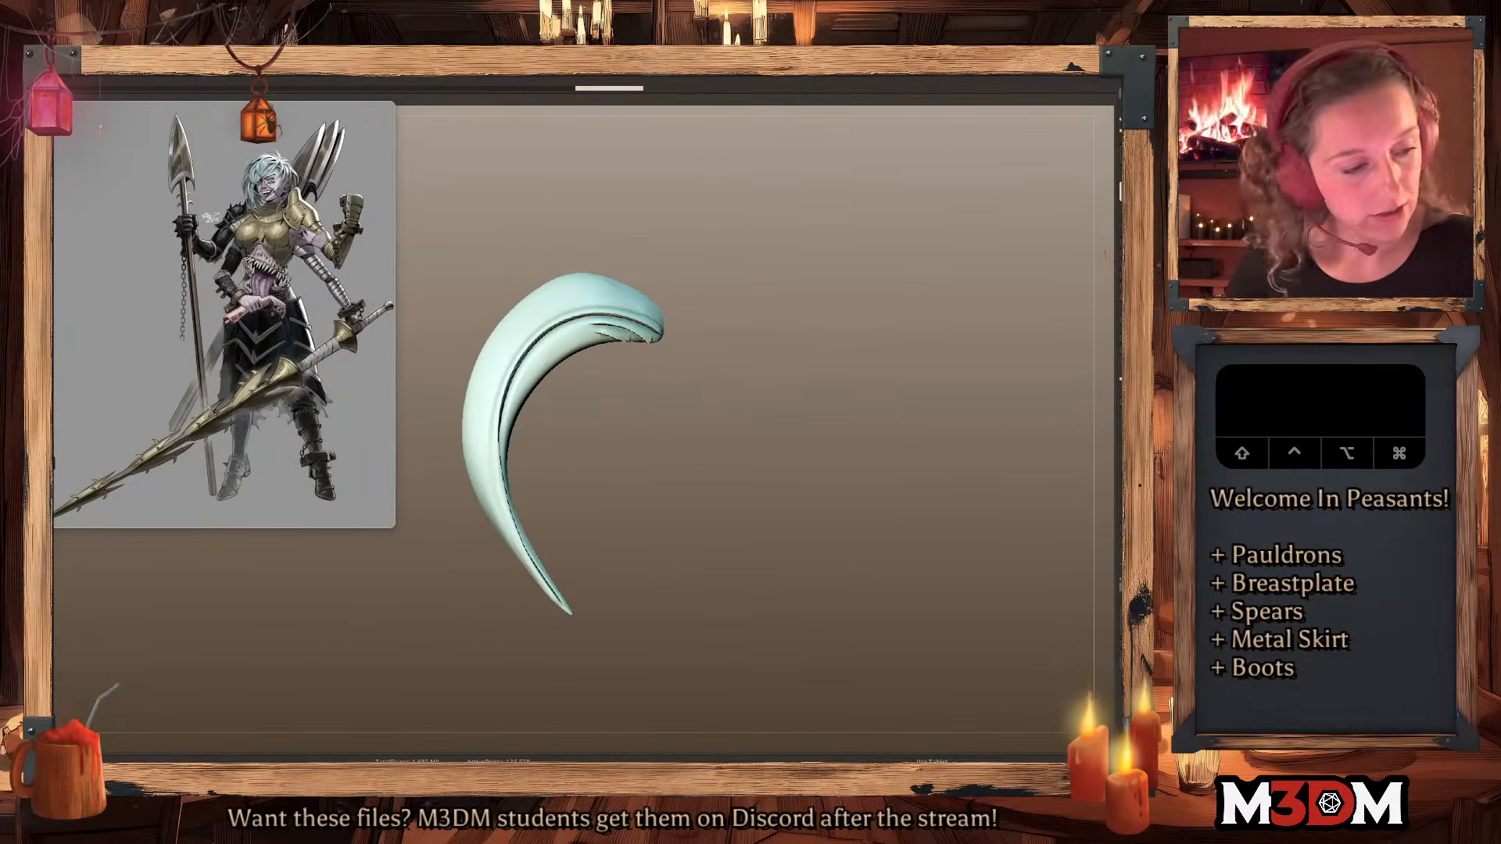
Show the full figure and undo the grooves carved into the inner front clump.
{"action": "left_click", "coordinate": [1122, 251]}
{"action": "left_click_drag", "start_coordinate": [743, 272], "coordinate": [630, 364]}
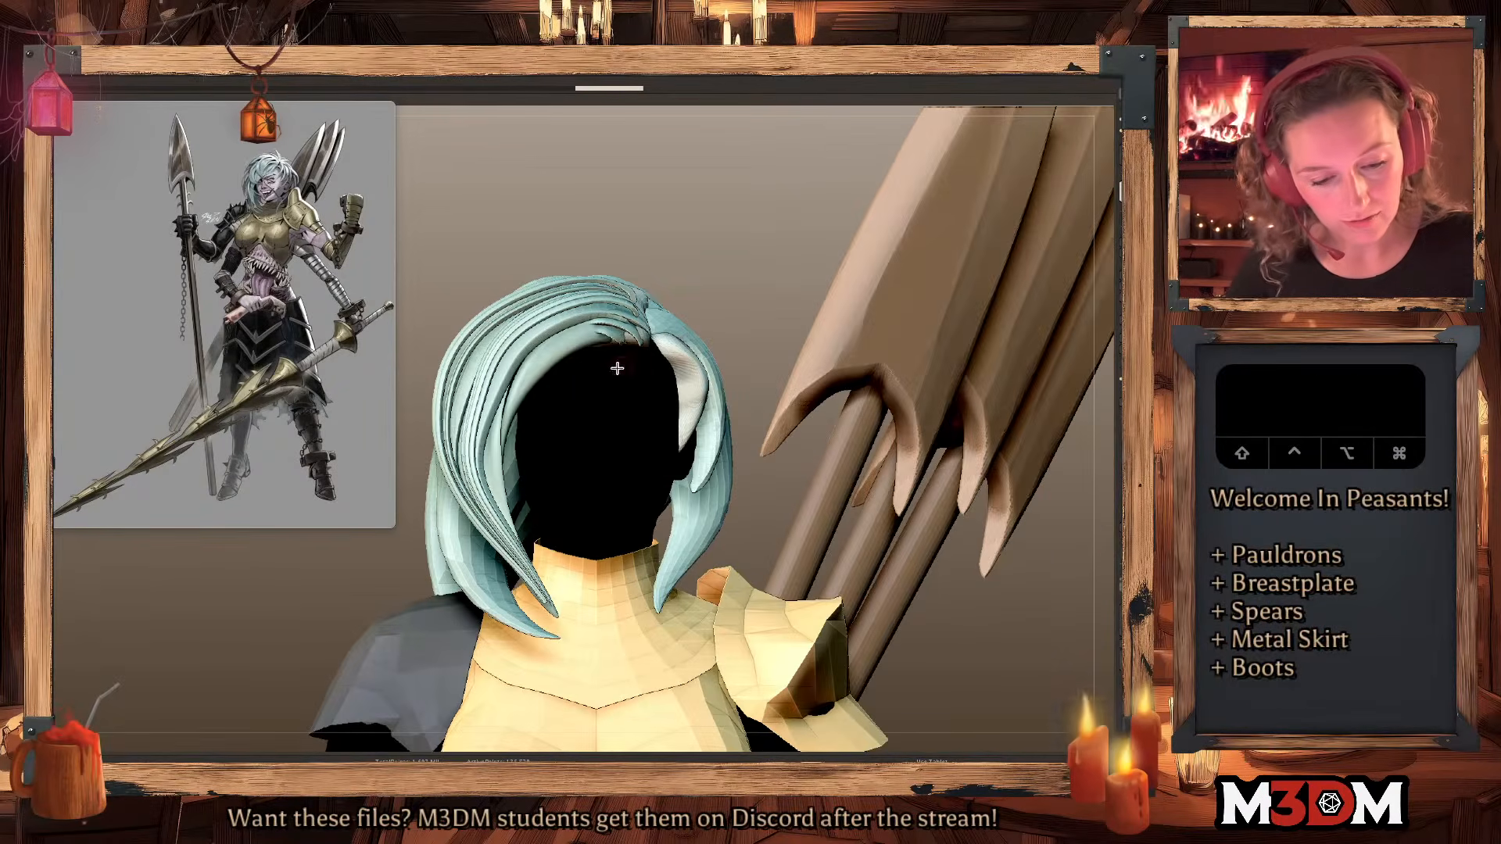
{"action": "key", "text": "super+z"}
{"action": "key", "text": "super+z"}
{"action": "key", "text": "super+z"}
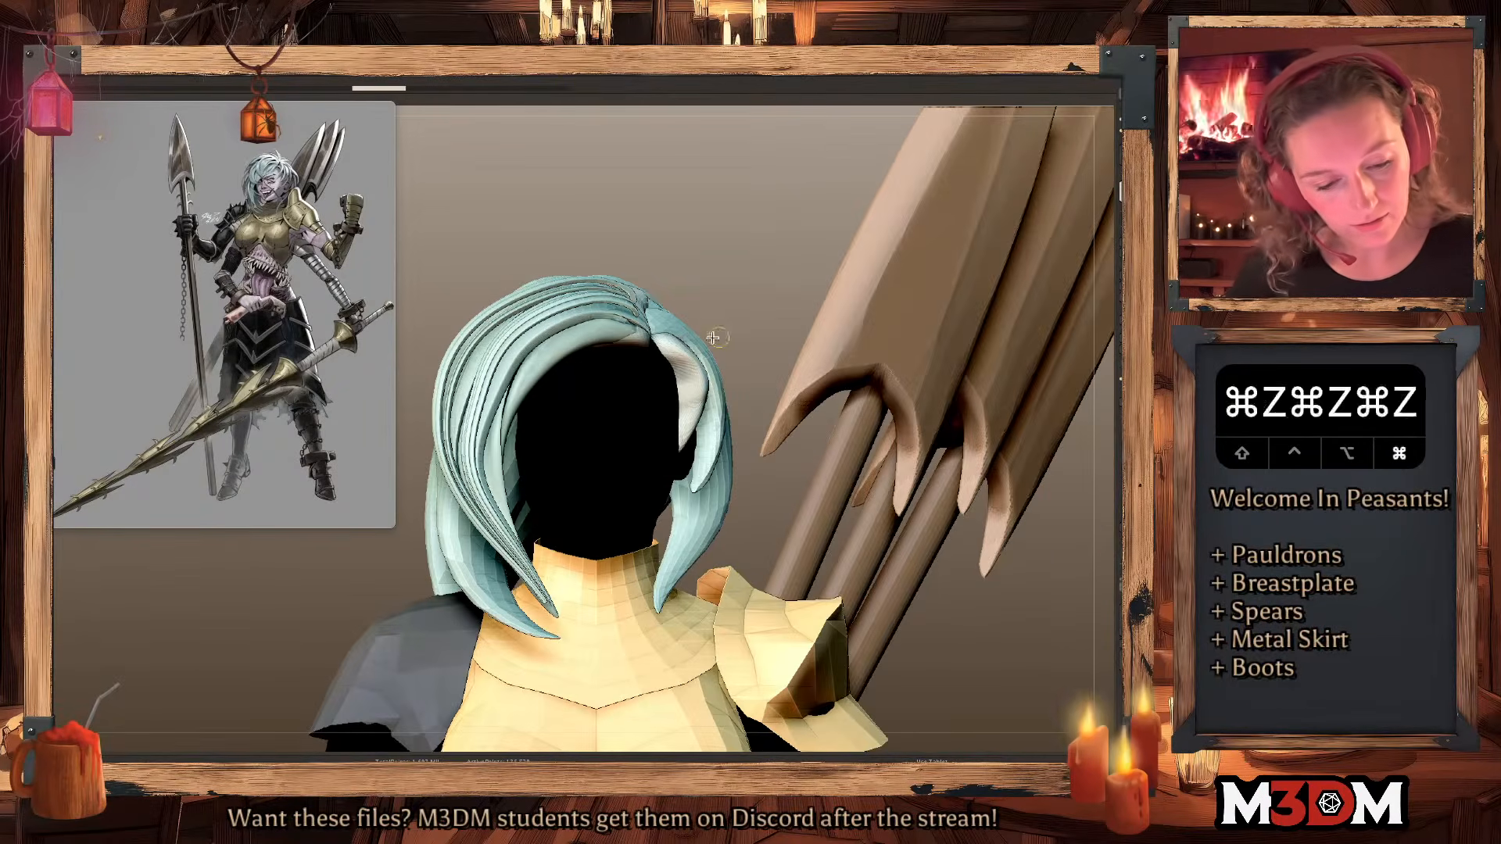
{"action": "key", "text": "super+z"}
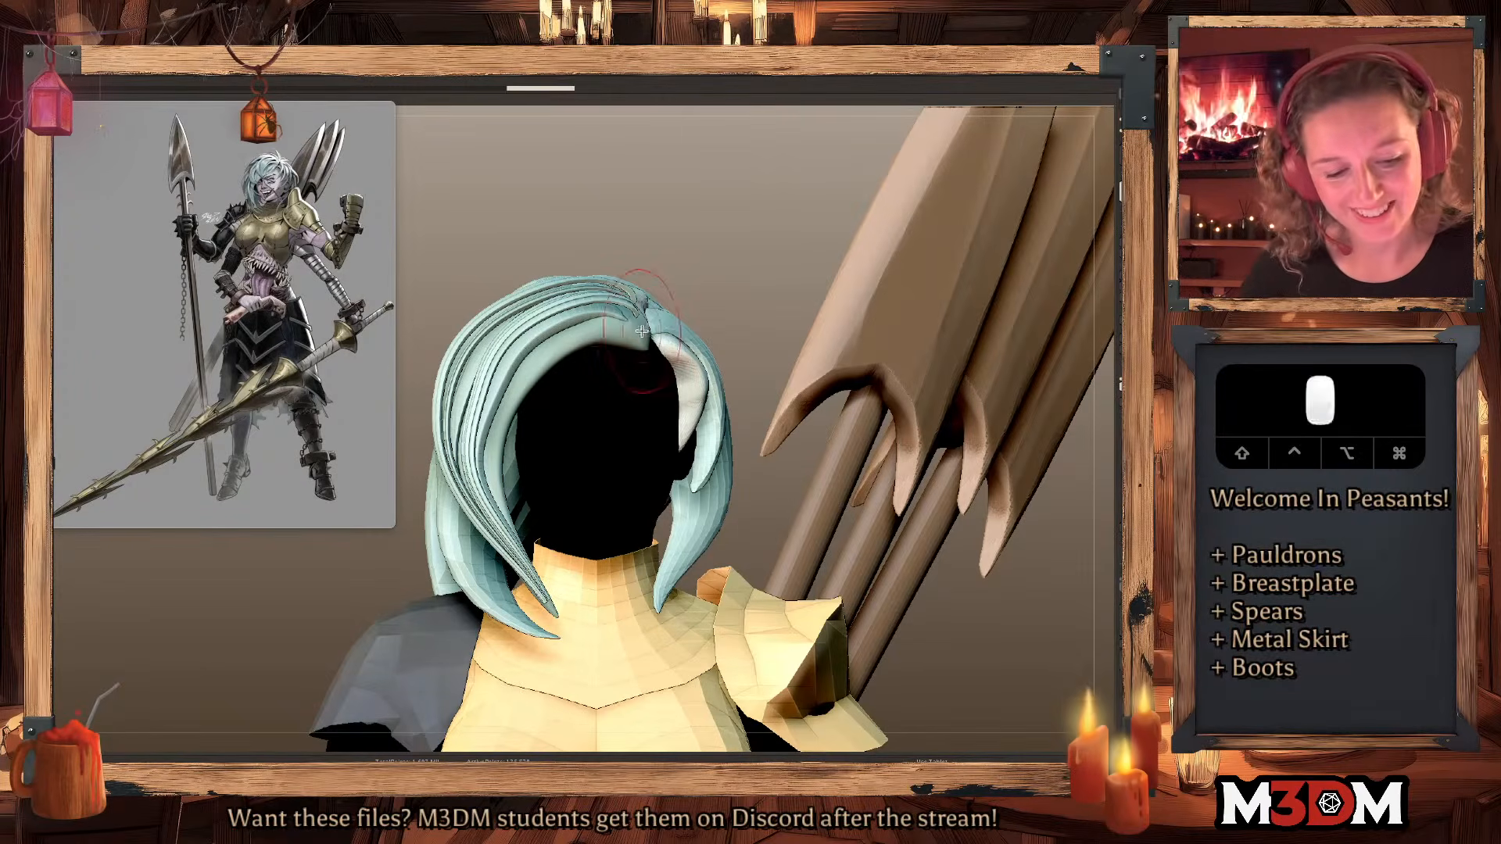
Choose the Slash2 brush again and undo the latest edits on the inner front clump.
{"action": "key", "text": "b"}
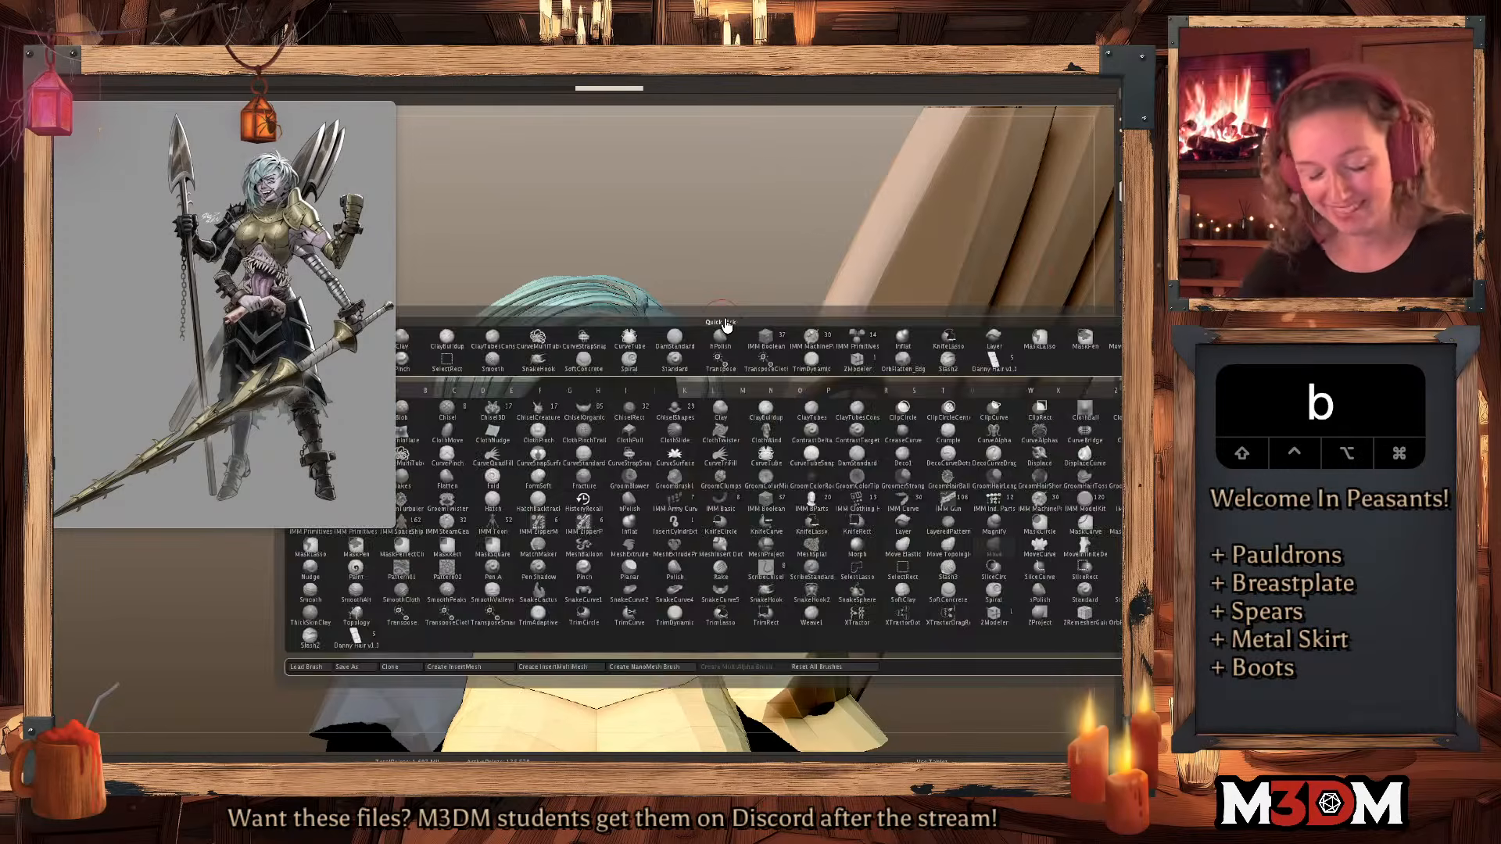
{"action": "left_click", "coordinate": [317, 640]}
{"action": "key", "text": "super+z"}
{"action": "key", "text": "super+z"}
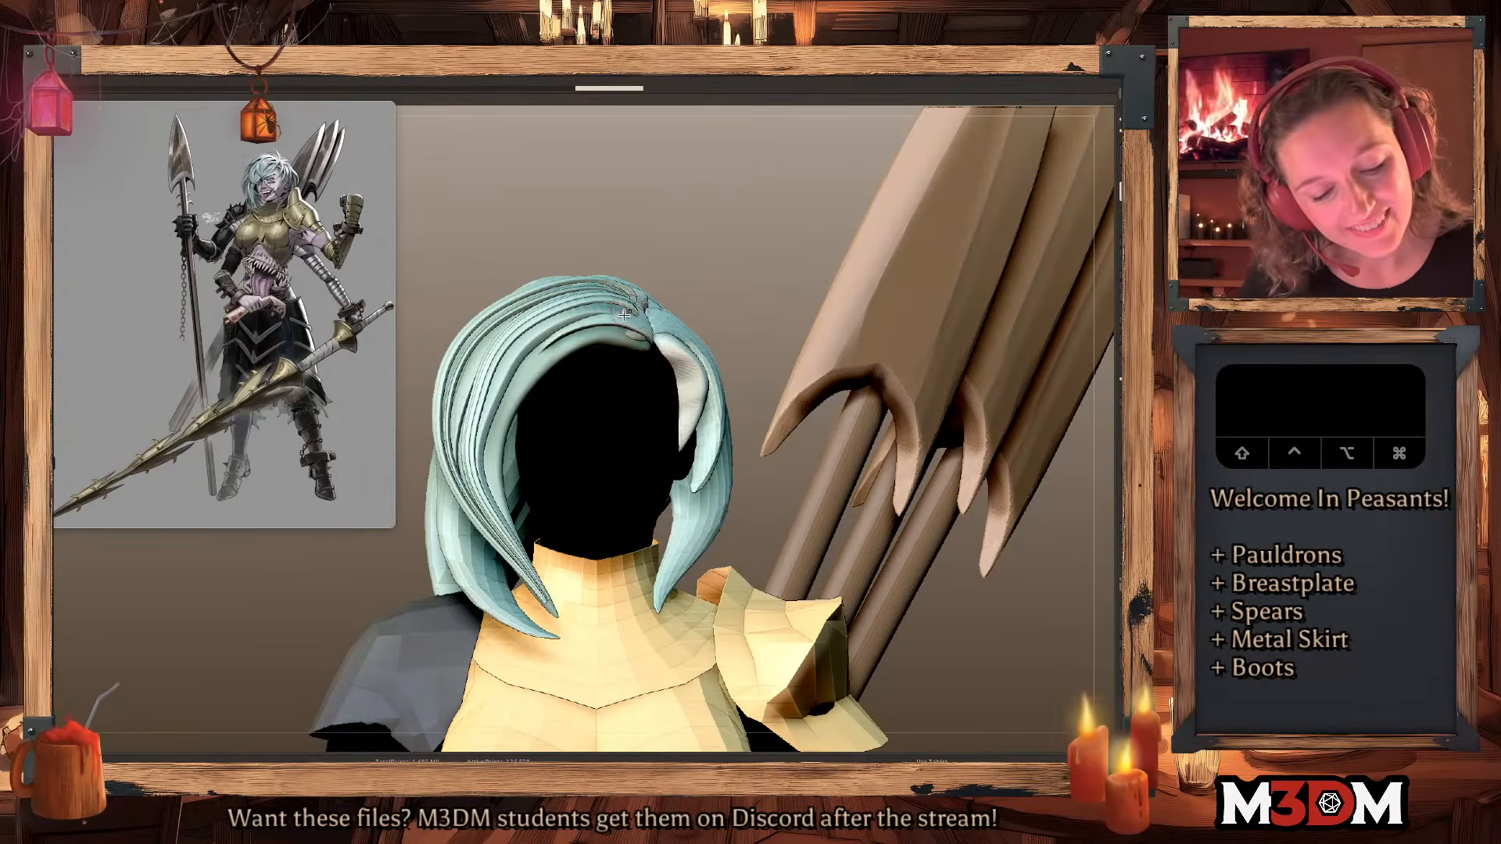
{"action": "key", "text": "super+z"}
Return the front side-swept clump to its smooth form and try carving a Slash2 groove from tip to parting.
{"action": "left_click", "coordinate": [583, 310], "text": "alt"}
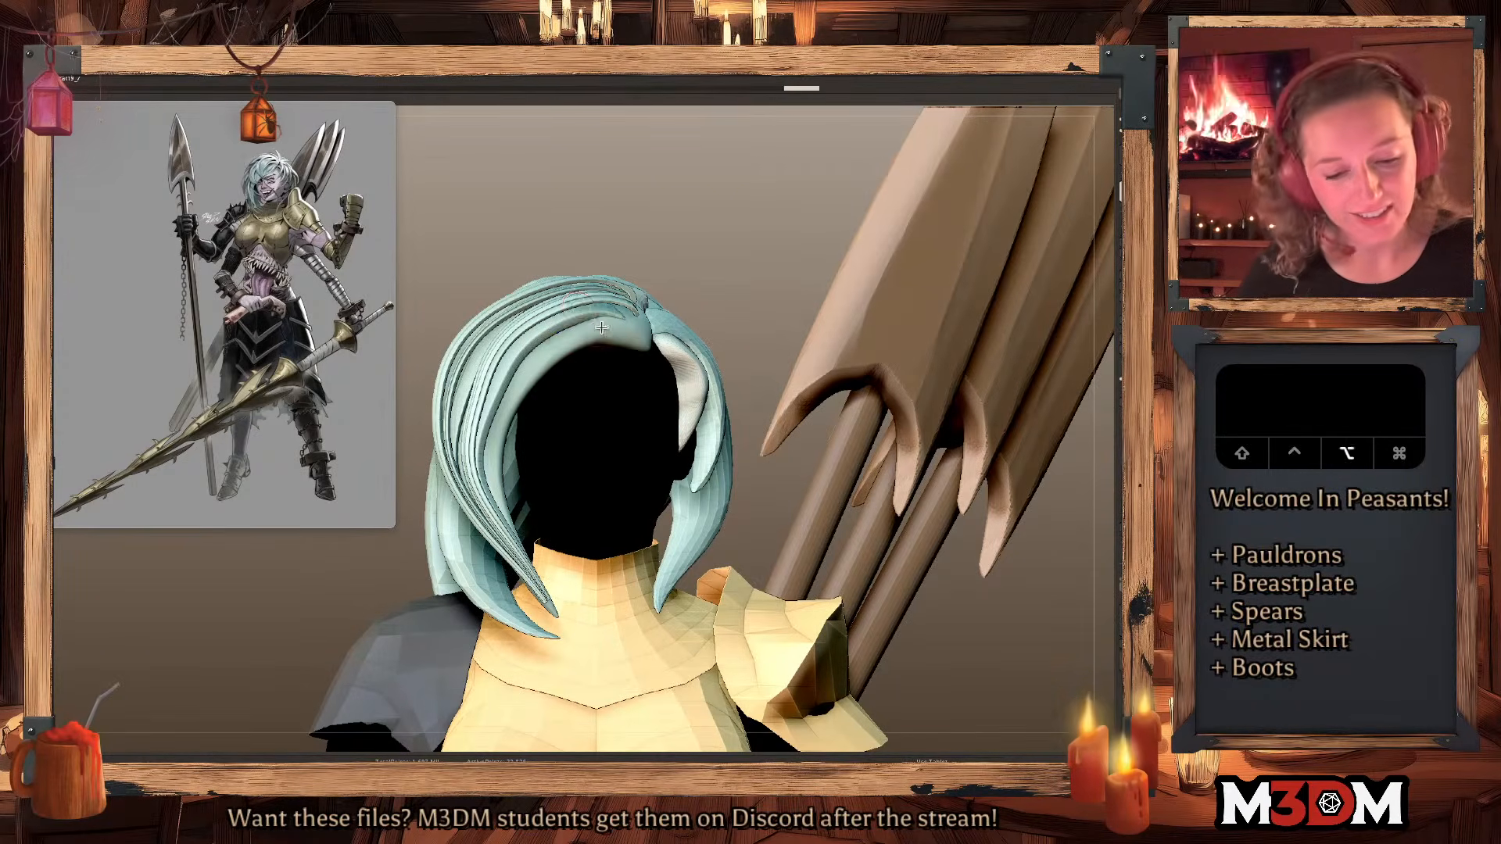
{"action": "left_click", "coordinate": [1149, 469]}
{"action": "mouse_move", "coordinate": [513, 557]}
{"action": "left_mouse_down"}
{"action": "mouse_move", "coordinate": [476, 397]}
{"action": "mouse_move", "coordinate": [646, 314]}
{"action": "left_mouse_up"}
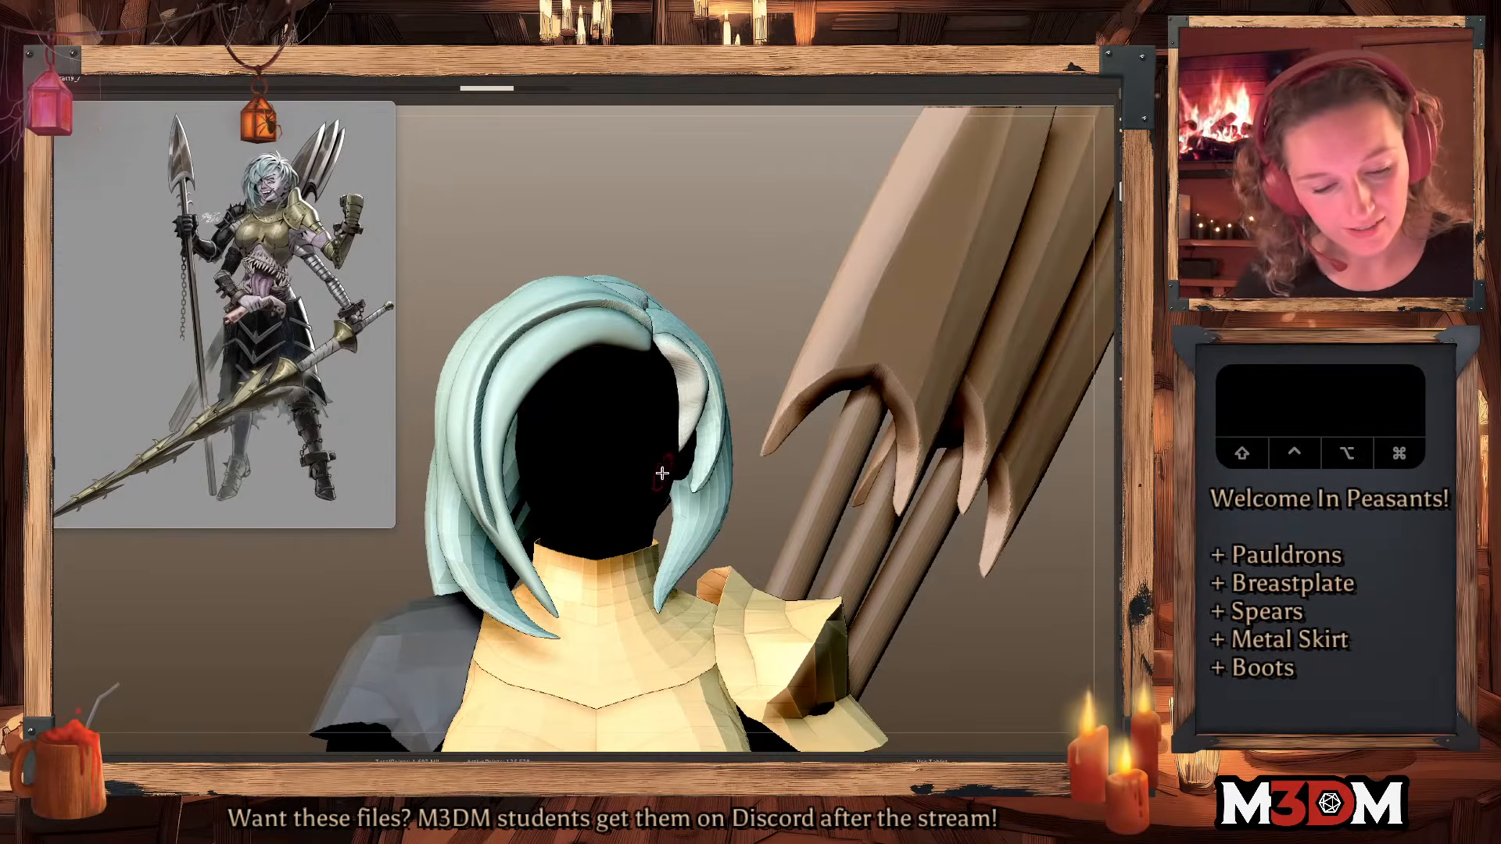
{"action": "key", "text": "space"}
{"action": "key", "text": "super+z"}
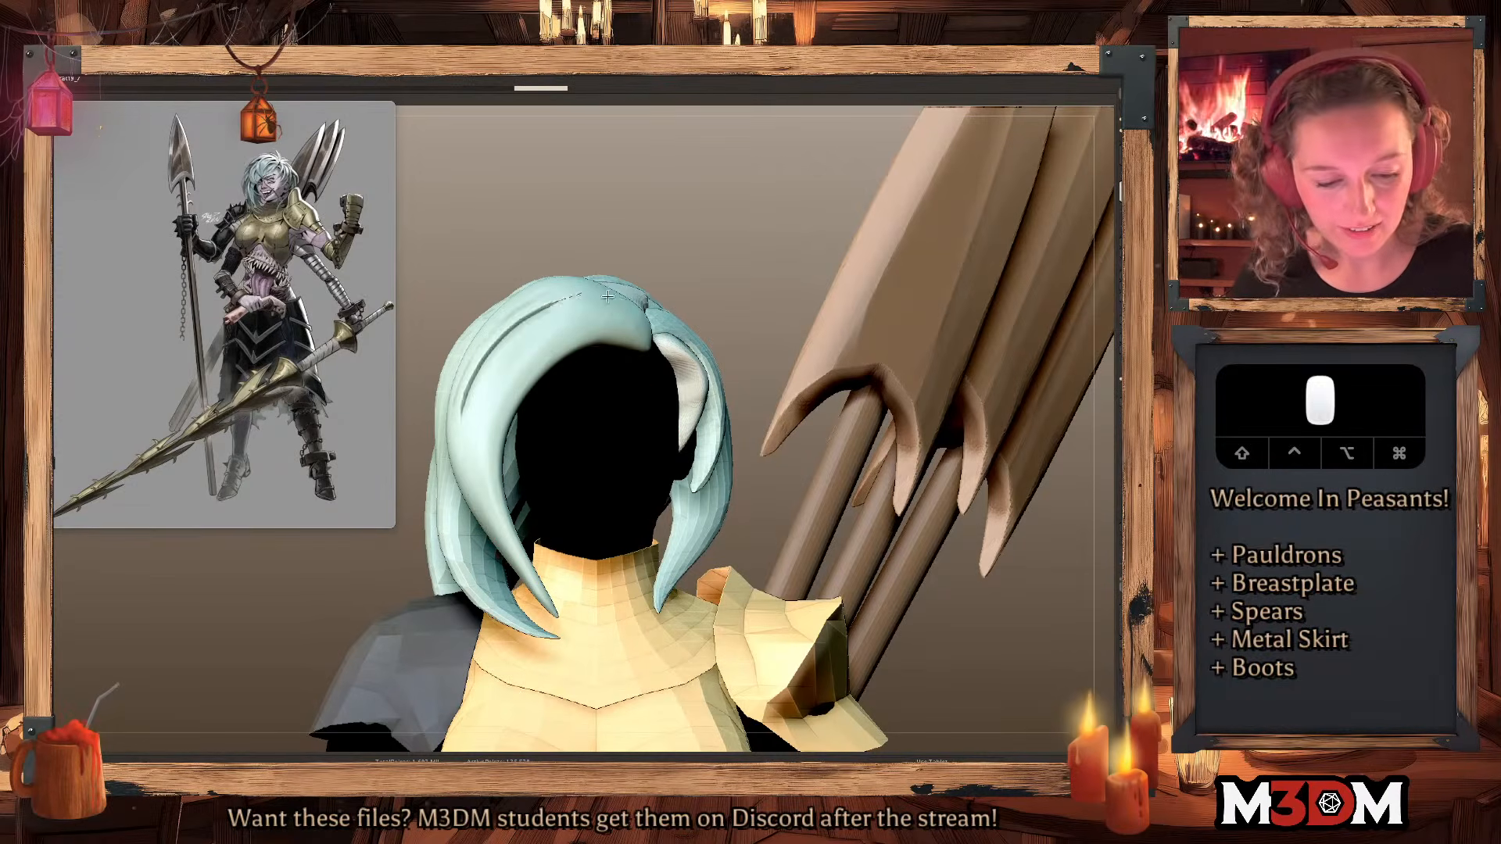
Try carving a Slash2 groove across the upper sweep of the front clump towards the parting, undoing the unwanted strokes.
{"action": "key", "text": "super+z"}
{"action": "mouse_move", "coordinate": [474, 405]}
{"action": "left_mouse_down"}
{"action": "mouse_move", "coordinate": [486, 358]}
{"action": "mouse_move", "coordinate": [651, 341]}
{"action": "mouse_move", "coordinate": [482, 383]}
{"action": "mouse_move", "coordinate": [650, 342]}
{"action": "mouse_move", "coordinate": [604, 319]}
{"action": "mouse_move", "coordinate": [649, 350]}
{"action": "left_mouse_up"}
{"action": "key", "text": "super+z"}
{"action": "key", "text": "super+z"}
{"action": "key", "text": "super+z"}
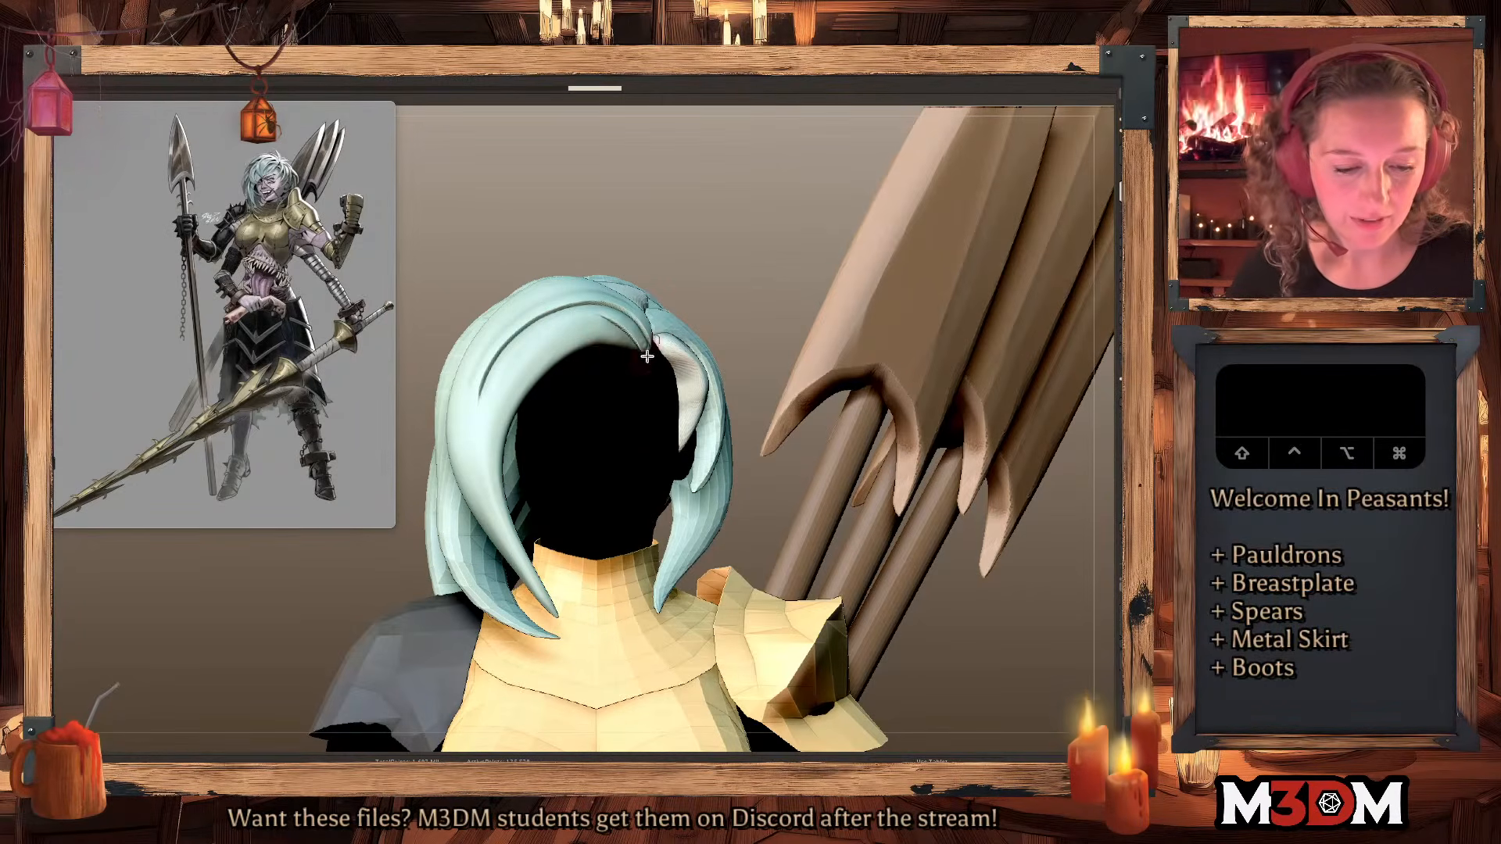
{"action": "key", "text": "super+z"}
{"action": "key", "text": "super+z"}
{"action": "mouse_move", "coordinate": [476, 382]}
{"action": "left_mouse_down"}
{"action": "mouse_move", "coordinate": [583, 316]}
{"action": "mouse_move", "coordinate": [650, 348]}
{"action": "left_mouse_up"}
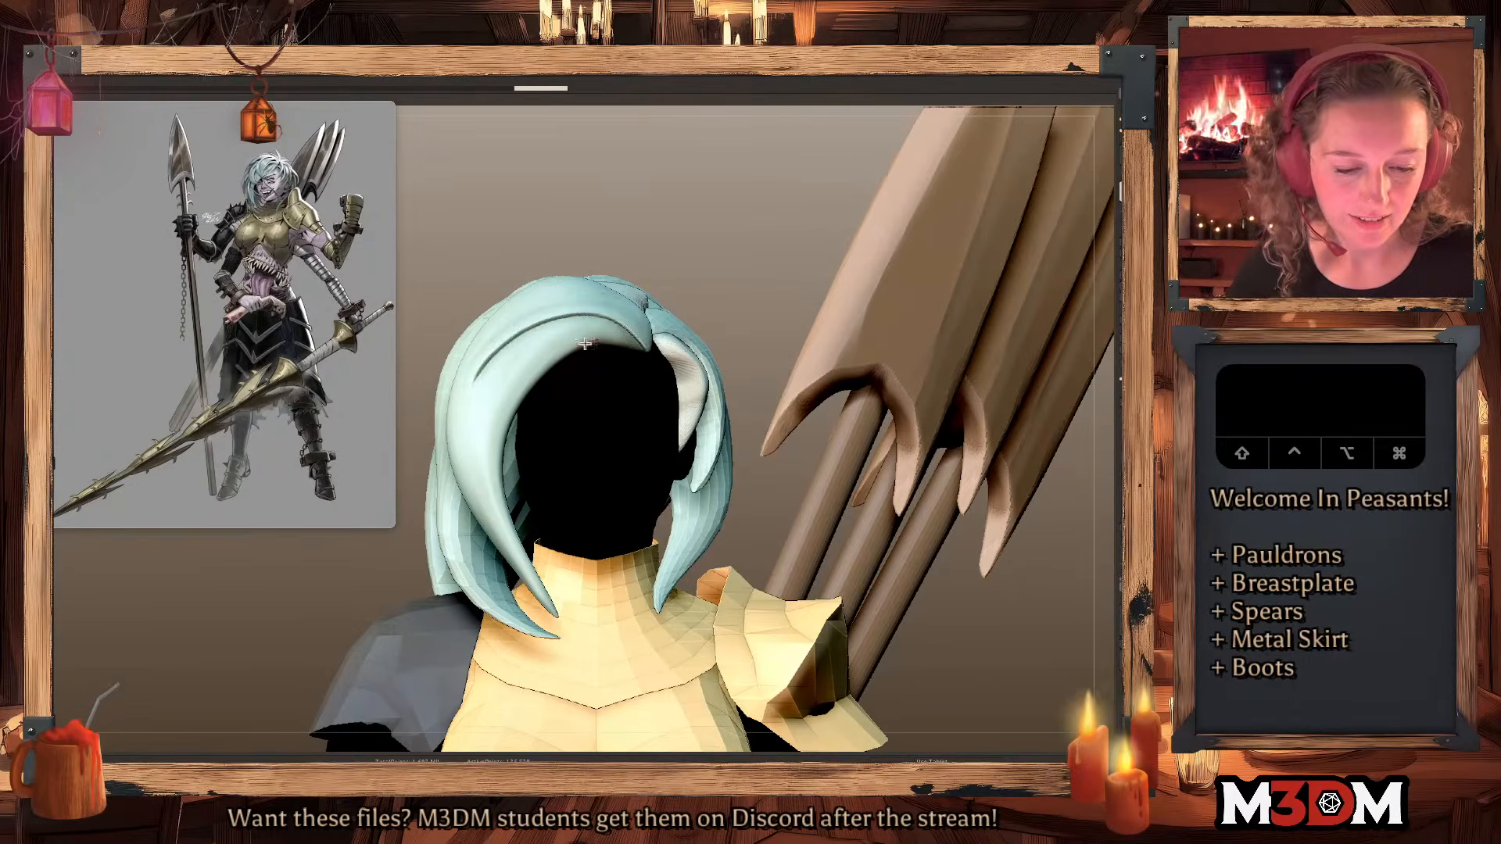
{"action": "key", "text": "super+z"}
Carve Slash2 strand grooves along the front side-swept clump, on its upper sweep and outer length, converging at the parting.
{"action": "mouse_move", "coordinate": [485, 381]}
{"action": "left_mouse_down"}
{"action": "mouse_move", "coordinate": [558, 314]}
{"action": "mouse_move", "coordinate": [649, 345]}
{"action": "left_mouse_up"}
{"action": "mouse_move", "coordinate": [511, 345]}
{"action": "left_mouse_down"}
{"action": "mouse_move", "coordinate": [637, 348]}
{"action": "mouse_move", "coordinate": [550, 330]}
{"action": "mouse_move", "coordinate": [639, 349]}
{"action": "left_mouse_up"}
{"action": "key", "text": "super+z"}
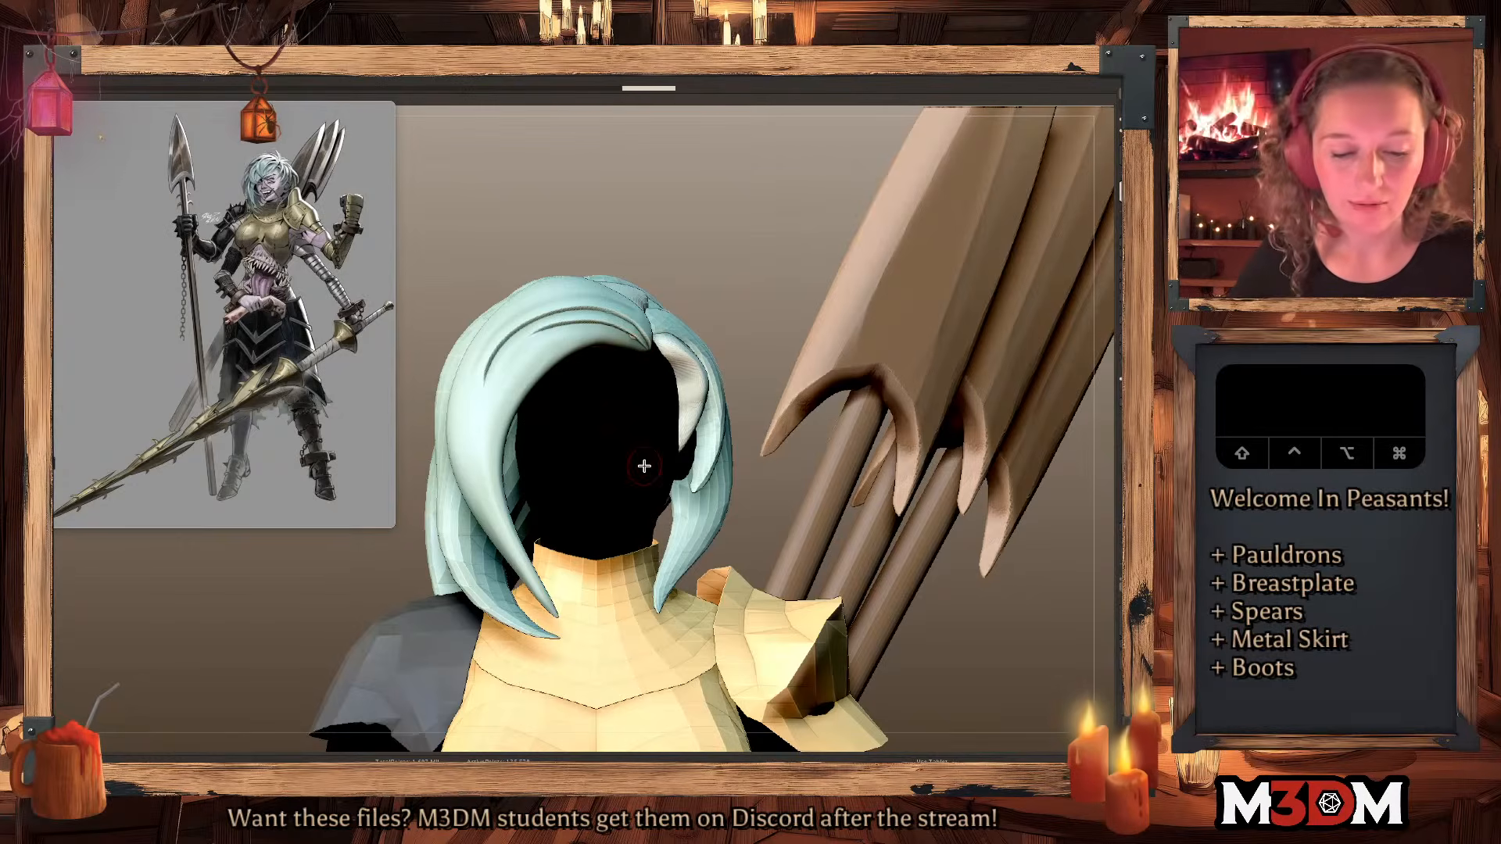
{"action": "left_click_drag", "start_coordinate": [497, 528], "coordinate": [469, 395]}
{"action": "left_click_drag", "start_coordinate": [775, 265], "coordinate": [754, 289]}
{"action": "left_click_drag", "start_coordinate": [535, 325], "coordinate": [635, 381]}
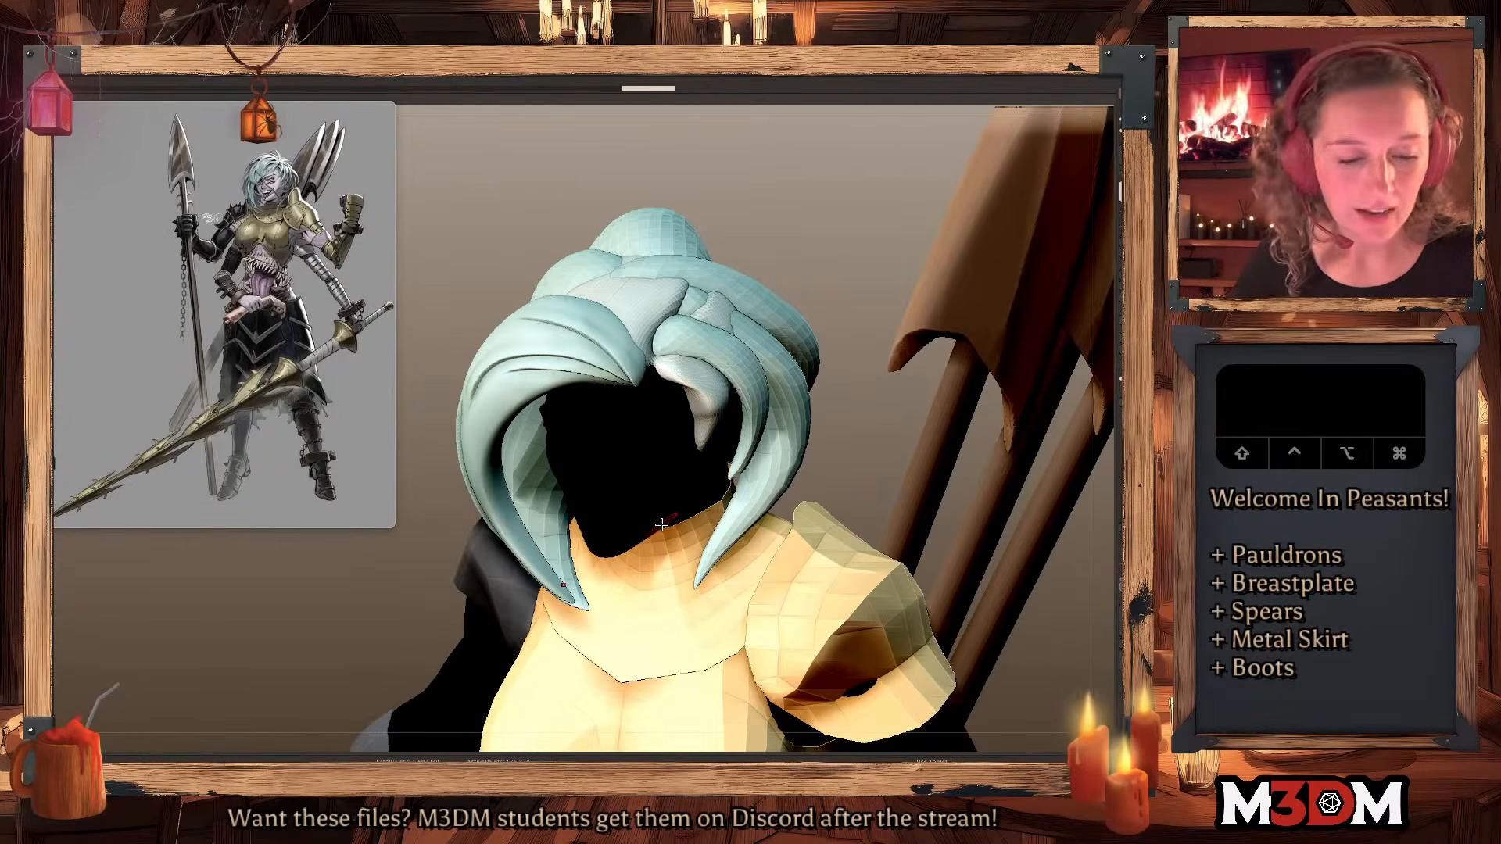
{"action": "mouse_move", "coordinate": [569, 308]}
{"action": "left_mouse_down"}
{"action": "mouse_move", "coordinate": [638, 381]}
{"action": "mouse_move", "coordinate": [602, 317]}
{"action": "mouse_move", "coordinate": [639, 381]}
{"action": "left_mouse_up"}
{"action": "left_click_drag", "start_coordinate": [840, 240], "coordinate": [826, 301]}
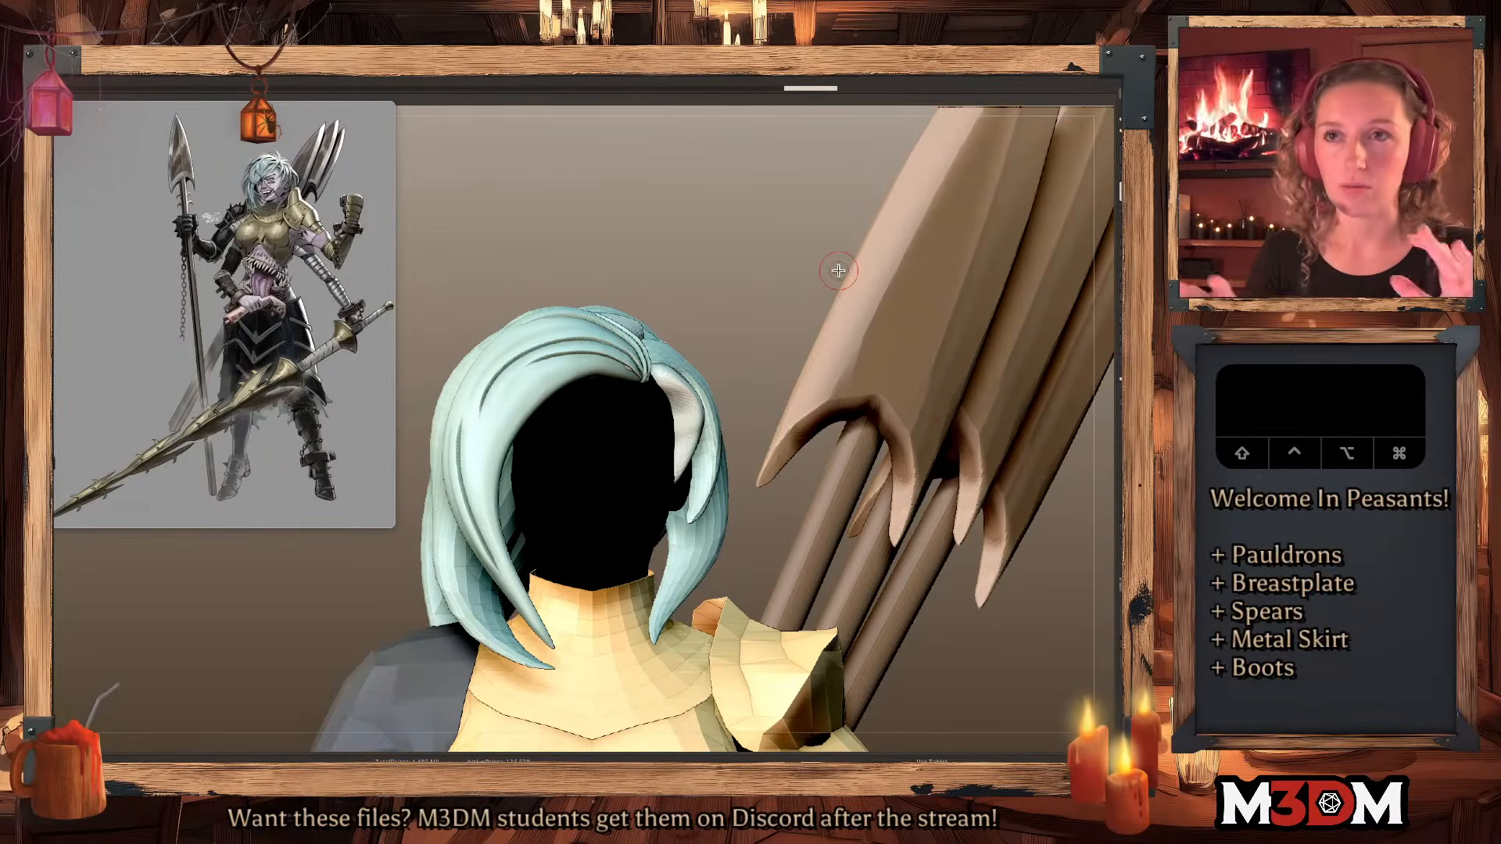
Isolate the grooved front clump and carve long strand grooves along its inner edge up to the root.
{"action": "left_click", "coordinate": [1134, 442]}
{"action": "left_click_drag", "start_coordinate": [732, 316], "coordinate": [733, 295], "text": "alt"}
{"action": "left_click", "coordinate": [1131, 274]}
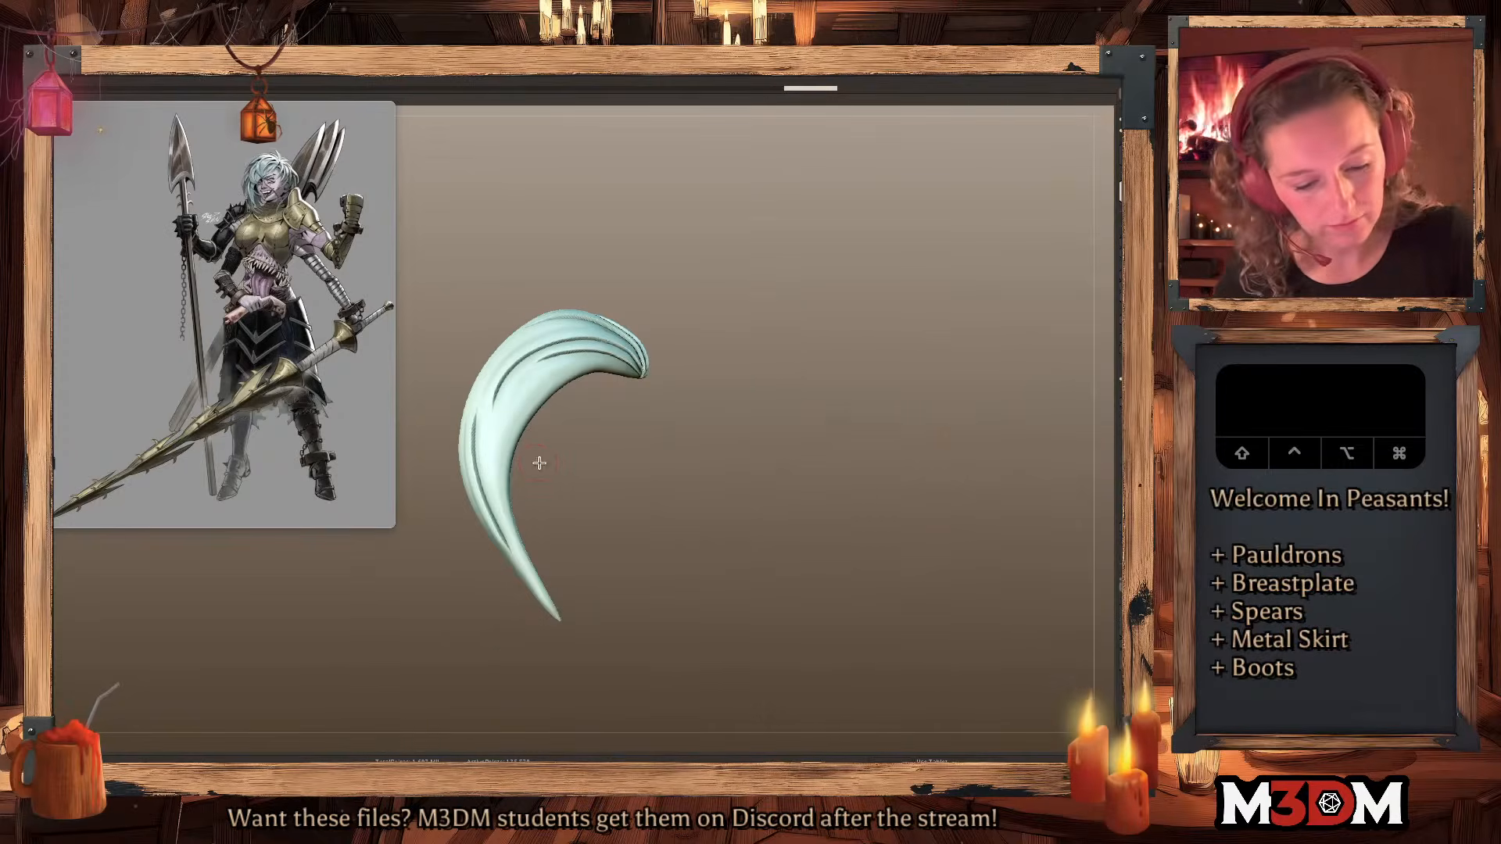
{"action": "mouse_move", "coordinate": [507, 500]}
{"action": "left_mouse_down"}
{"action": "mouse_move", "coordinate": [516, 417]}
{"action": "mouse_move", "coordinate": [611, 377]}
{"action": "left_mouse_up"}
{"action": "mouse_move", "coordinate": [748, 405]}
{"action": "left_mouse_down", "text": "alt"}
{"action": "mouse_move", "coordinate": [794, 406]}
{"action": "mouse_move", "coordinate": [790, 380]}
{"action": "left_mouse_up", "text": "alt"}
{"action": "key", "text": "super+z"}
{"action": "mouse_move", "coordinate": [518, 545]}
{"action": "left_mouse_down"}
{"action": "mouse_move", "coordinate": [525, 513]}
{"action": "mouse_move", "coordinate": [646, 350]}
{"action": "mouse_move", "coordinate": [682, 351]}
{"action": "left_mouse_up"}
{"action": "left_click_drag", "start_coordinate": [877, 369], "coordinate": [870, 358]}
{"action": "left_click_drag", "start_coordinate": [548, 492], "coordinate": [681, 362]}
{"action": "left_click_drag", "start_coordinate": [874, 364], "coordinate": [858, 391]}
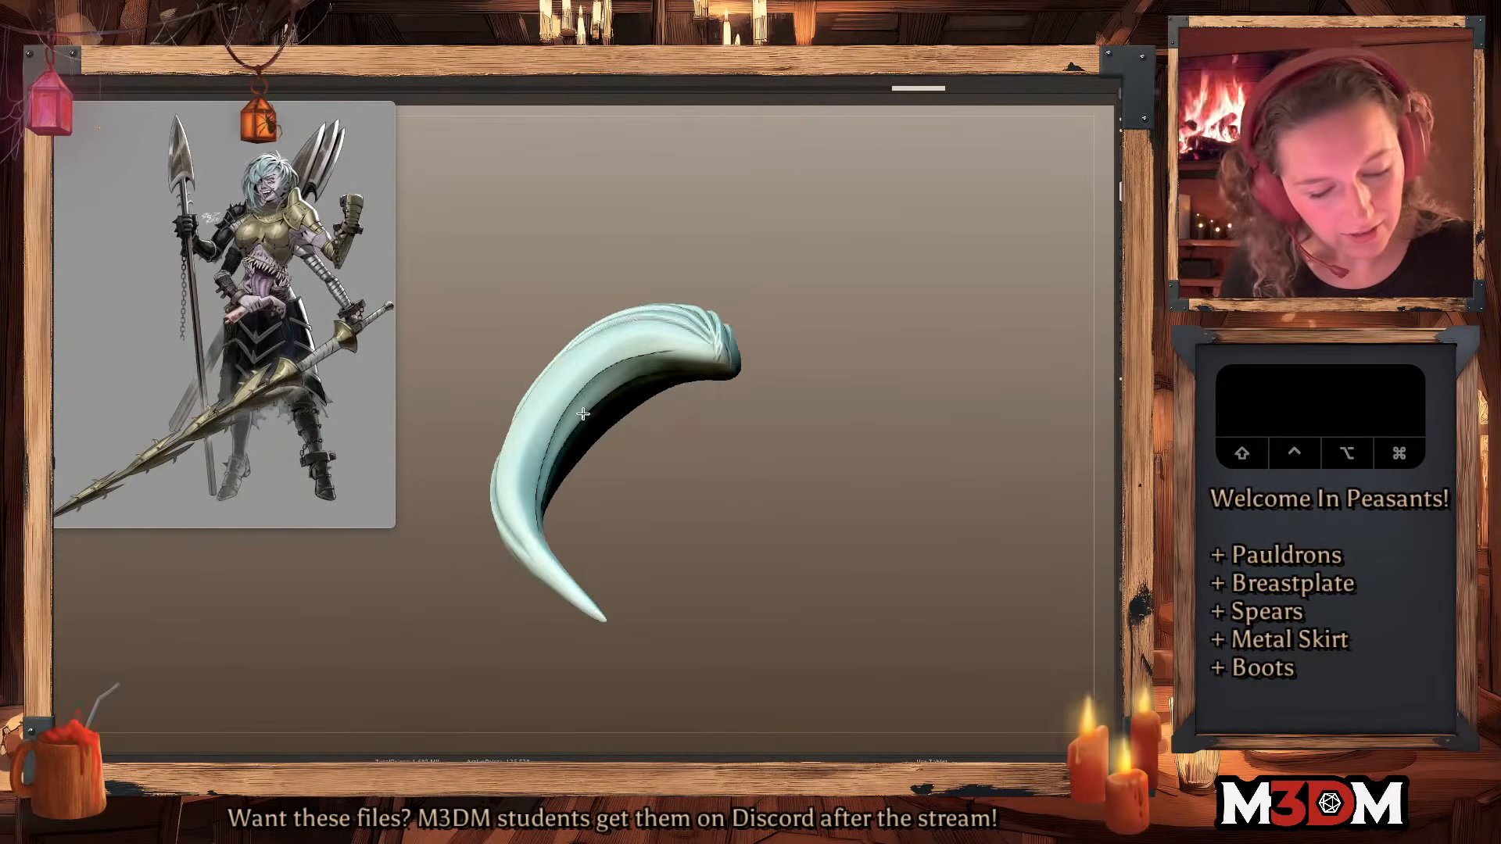
Carve further long grooves along the isolated clump's inner side up to the root and show the full figure again.
{"action": "left_click_drag", "start_coordinate": [706, 436], "coordinate": [687, 464]}
{"action": "left_click_drag", "start_coordinate": [537, 429], "coordinate": [721, 357]}
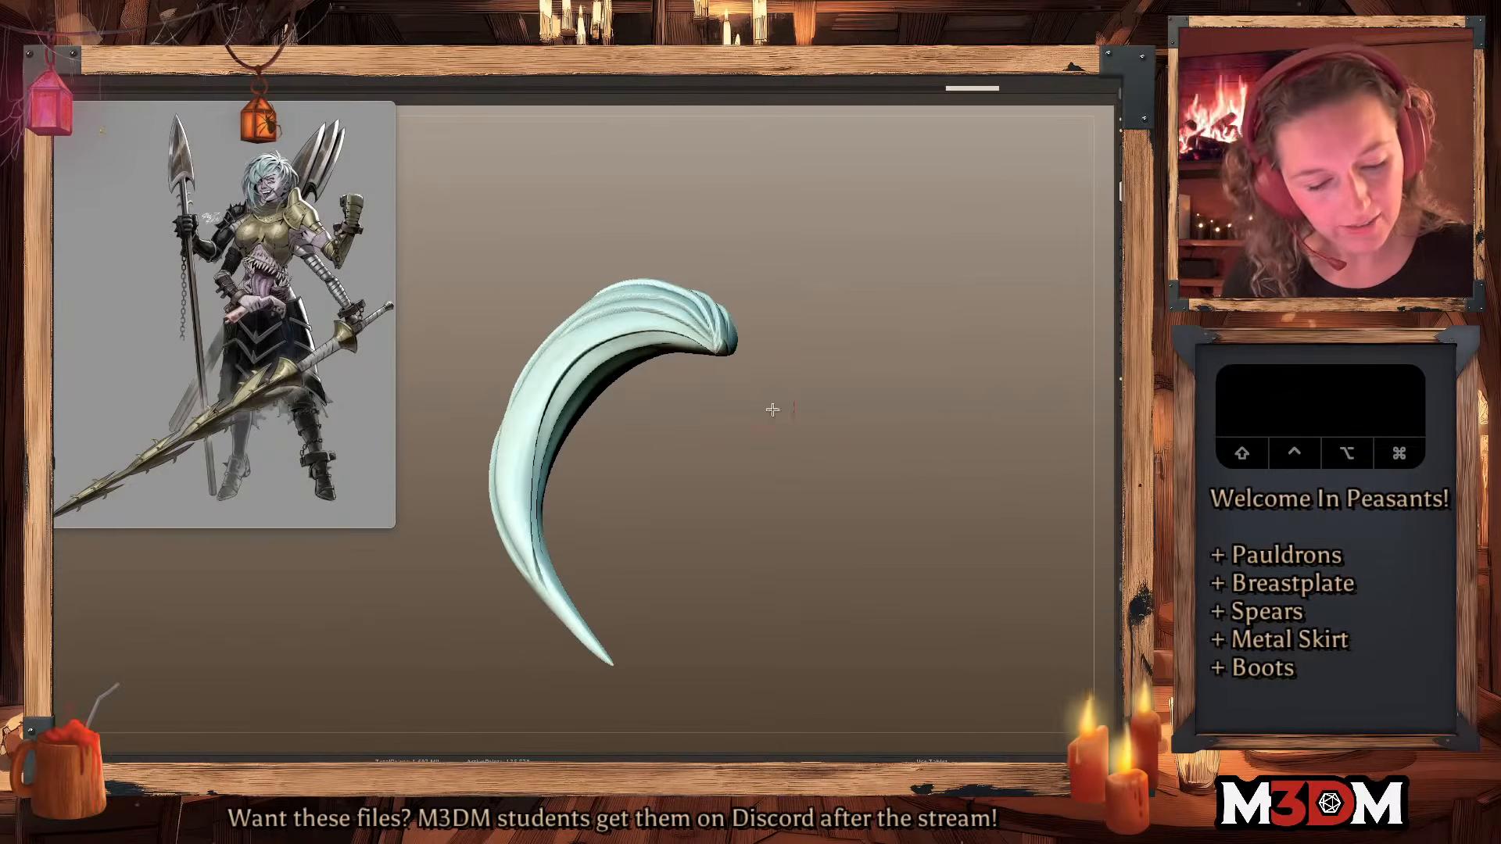
{"action": "left_click_drag", "start_coordinate": [583, 638], "coordinate": [588, 644]}
{"action": "mouse_move", "coordinate": [523, 514]}
{"action": "left_mouse_down"}
{"action": "mouse_move", "coordinate": [637, 324]}
{"action": "mouse_move", "coordinate": [715, 338]}
{"action": "left_mouse_up"}
{"action": "mouse_move", "coordinate": [794, 486]}
{"action": "left_mouse_down"}
{"action": "mouse_move", "coordinate": [925, 419]}
{"action": "mouse_move", "coordinate": [916, 431]}
{"action": "left_mouse_up"}
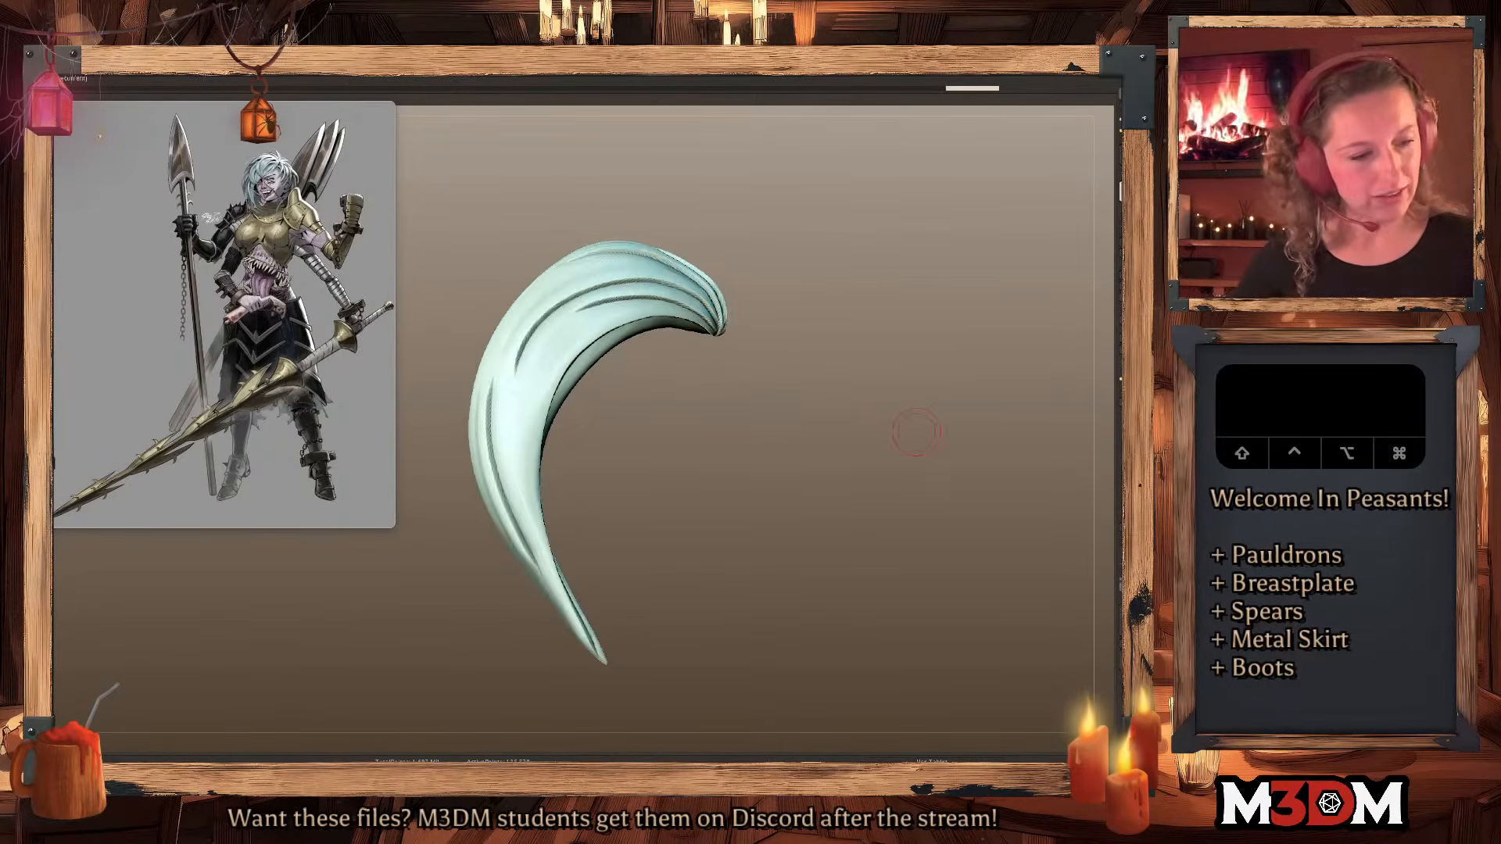
{"action": "left_click", "coordinate": [917, 431], "text": "ctrl+shift"}
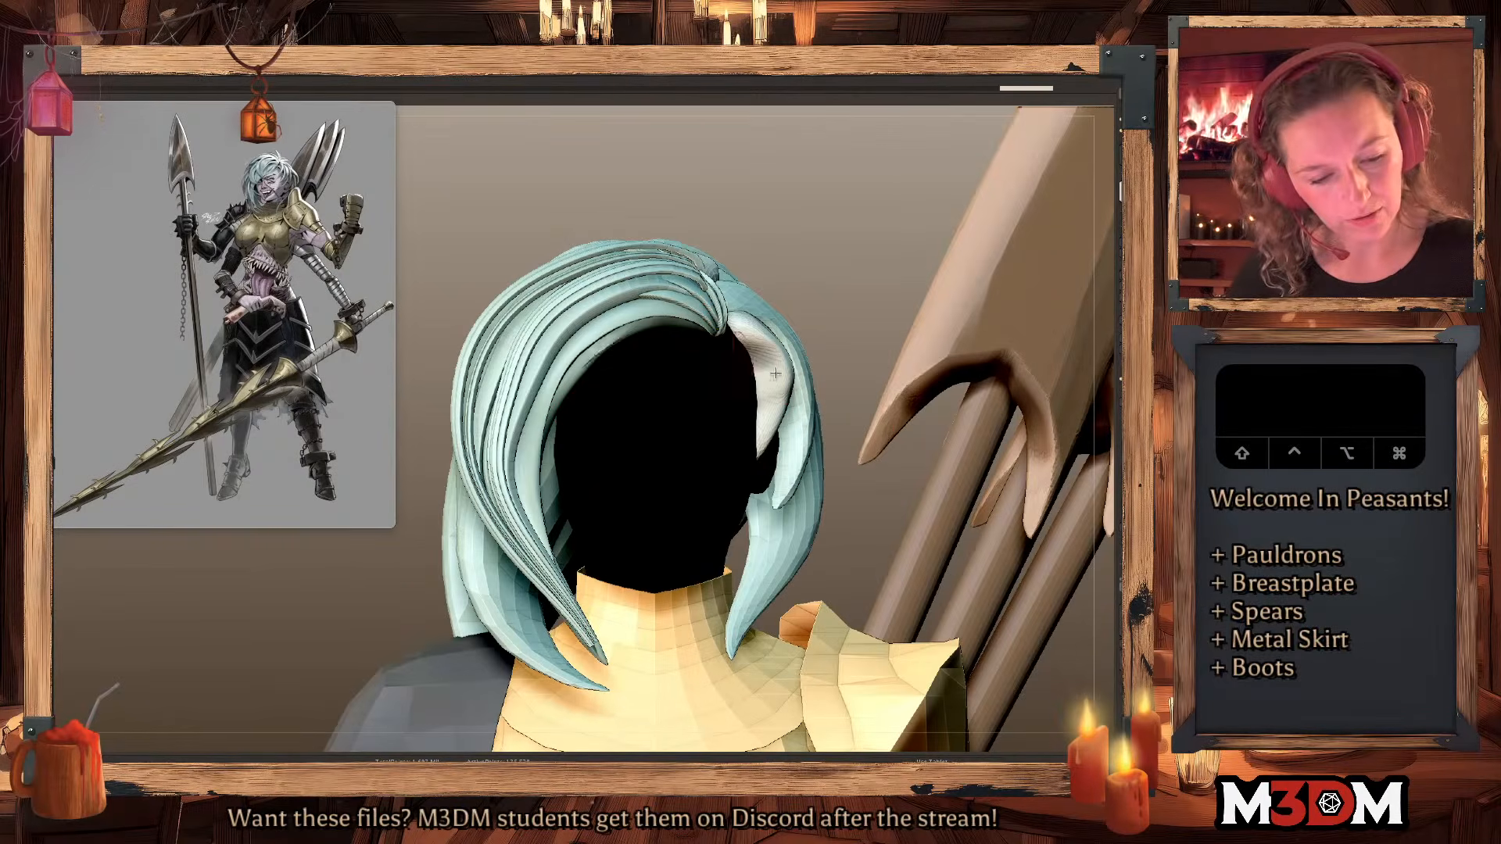
Try carving extra grooves along the lower length of the front clumps and undo the attempts.
{"action": "left_click_drag", "start_coordinate": [525, 489], "coordinate": [548, 367]}
{"action": "key", "text": "super+z"}
{"action": "left_click_drag", "start_coordinate": [529, 512], "coordinate": [530, 532]}
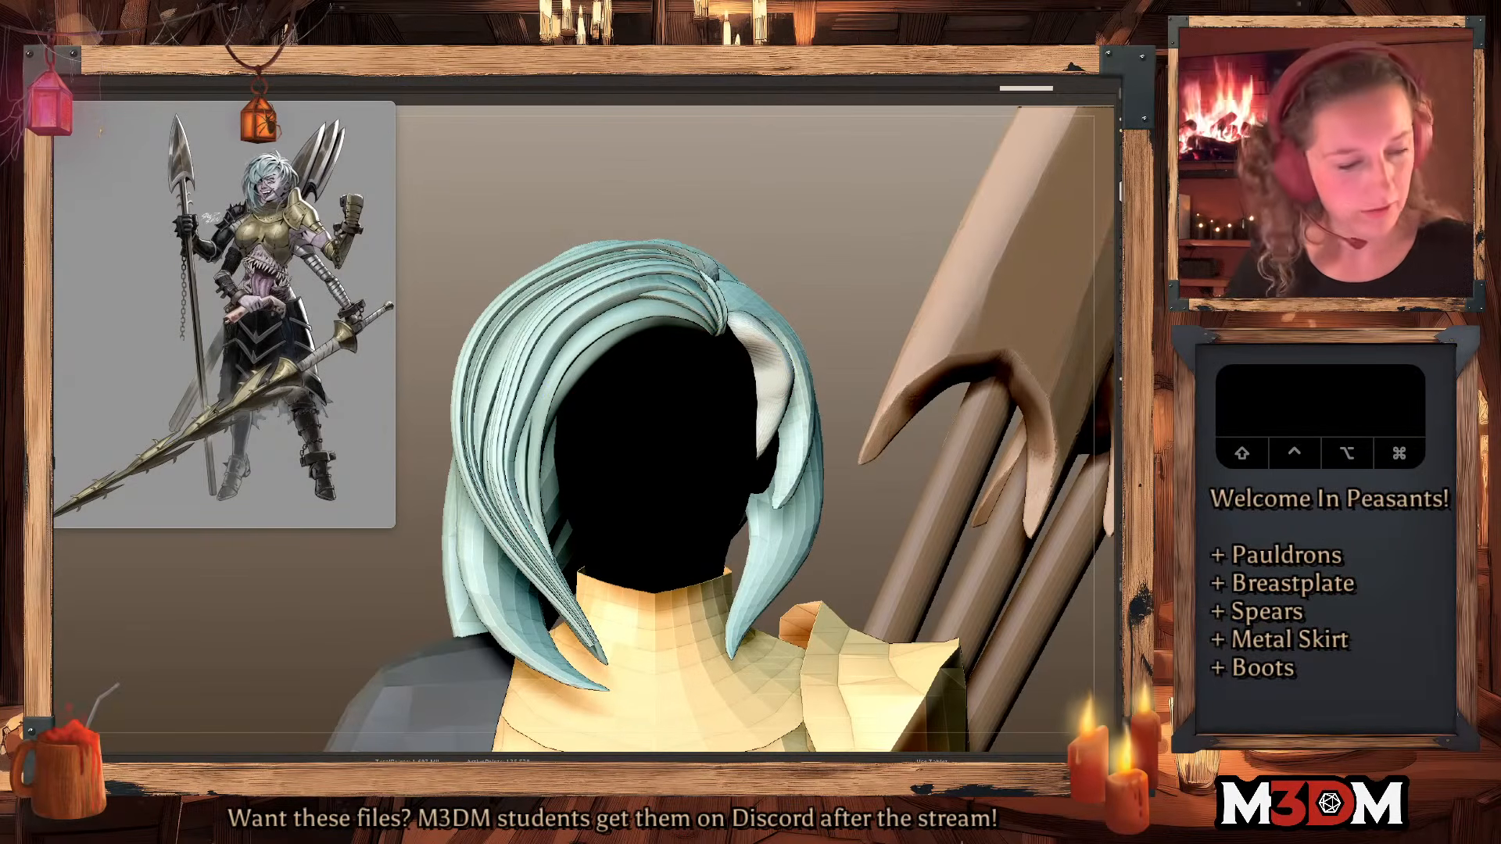
{"action": "left_click", "coordinate": [1120, 249]}
{"action": "key", "text": "super+z"}
{"action": "mouse_move", "coordinate": [554, 585]}
{"action": "left_mouse_down"}
{"action": "mouse_move", "coordinate": [512, 442]}
{"action": "mouse_move", "coordinate": [516, 374]}
{"action": "left_mouse_up"}
{"action": "key", "text": "super+z"}
{"action": "left_click_drag", "start_coordinate": [570, 631], "coordinate": [520, 379]}
{"action": "left_click", "coordinate": [1119, 248]}
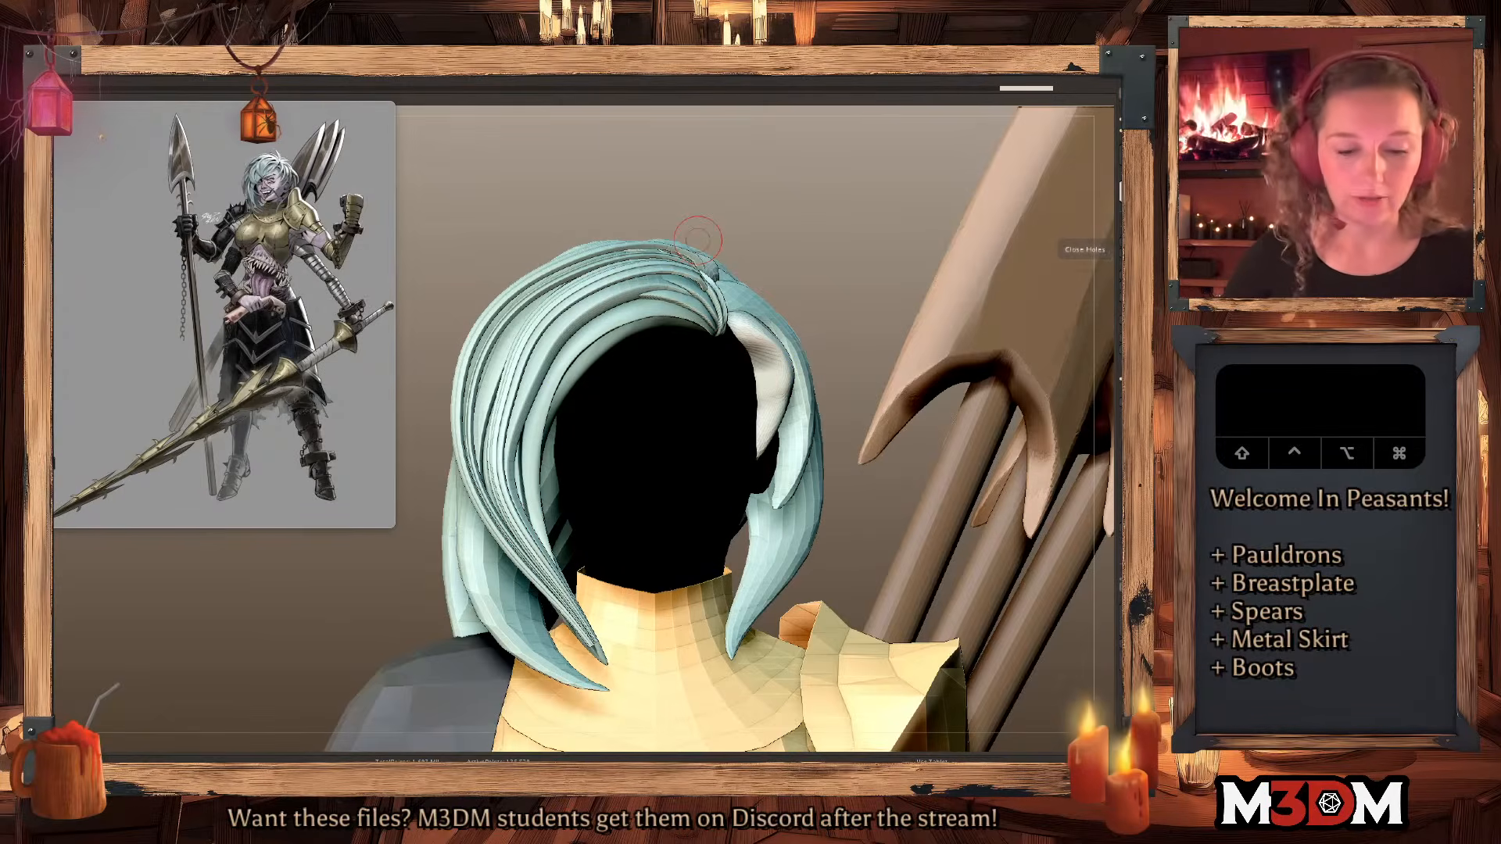
{"action": "key", "text": "super+z"}
Compare the hair with the concept art on the wider figure and lower the hair mesh by several subdivision levels.
{"action": "left_click_drag", "start_coordinate": [791, 167], "coordinate": [978, 509], "text": "alt"}
{"action": "left_click_drag", "start_coordinate": [1113, 491], "coordinate": [1119, 450], "text": "alt"}
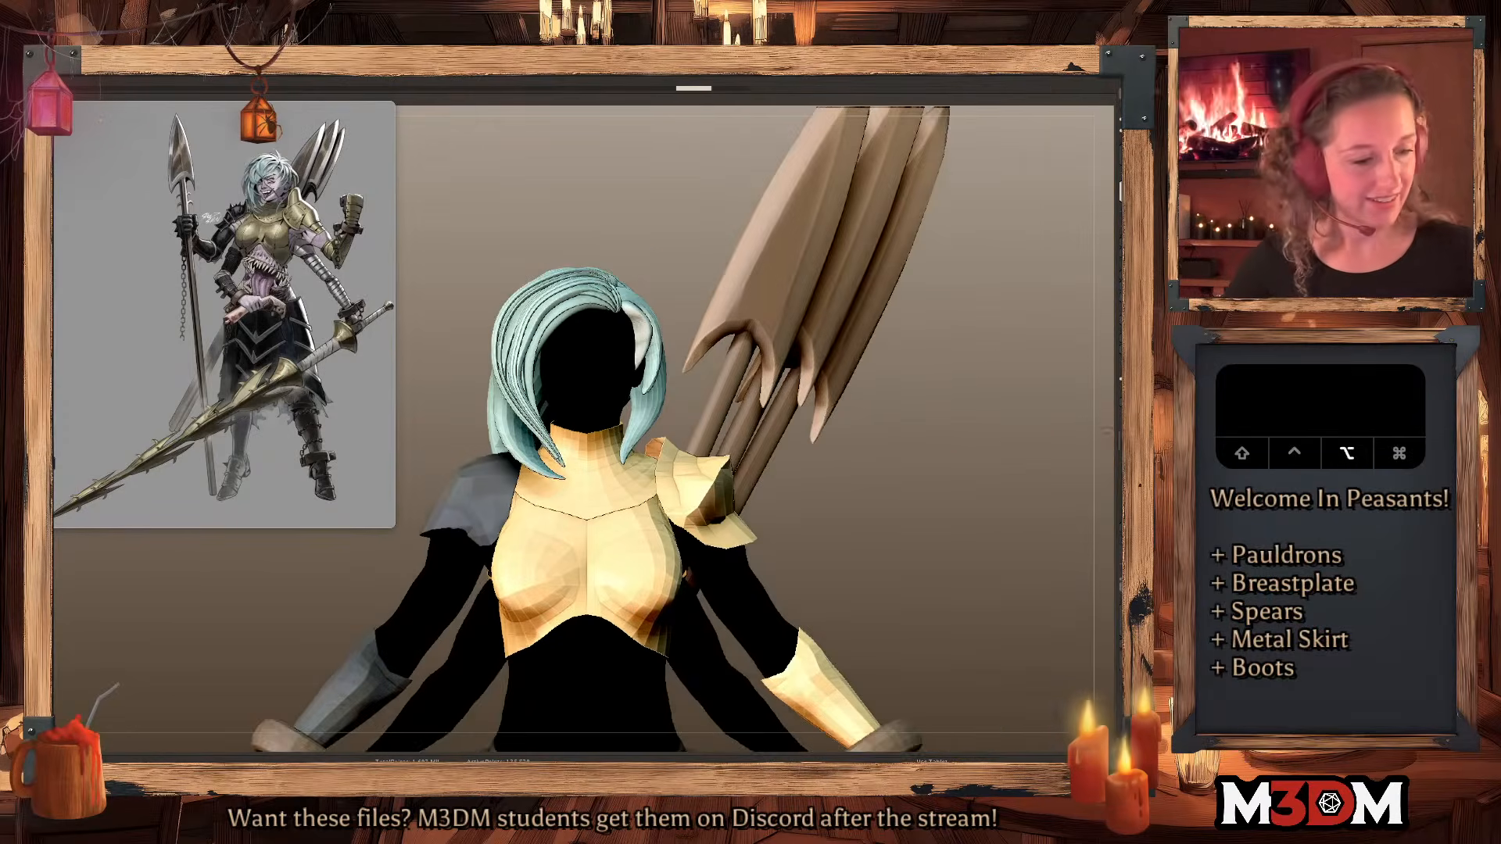
{"action": "key", "text": "f"}
{"action": "key", "text": "shift+f"}
{"action": "key", "text": "space"}
{"action": "left_click_drag", "start_coordinate": [539, 338], "coordinate": [532, 326]}
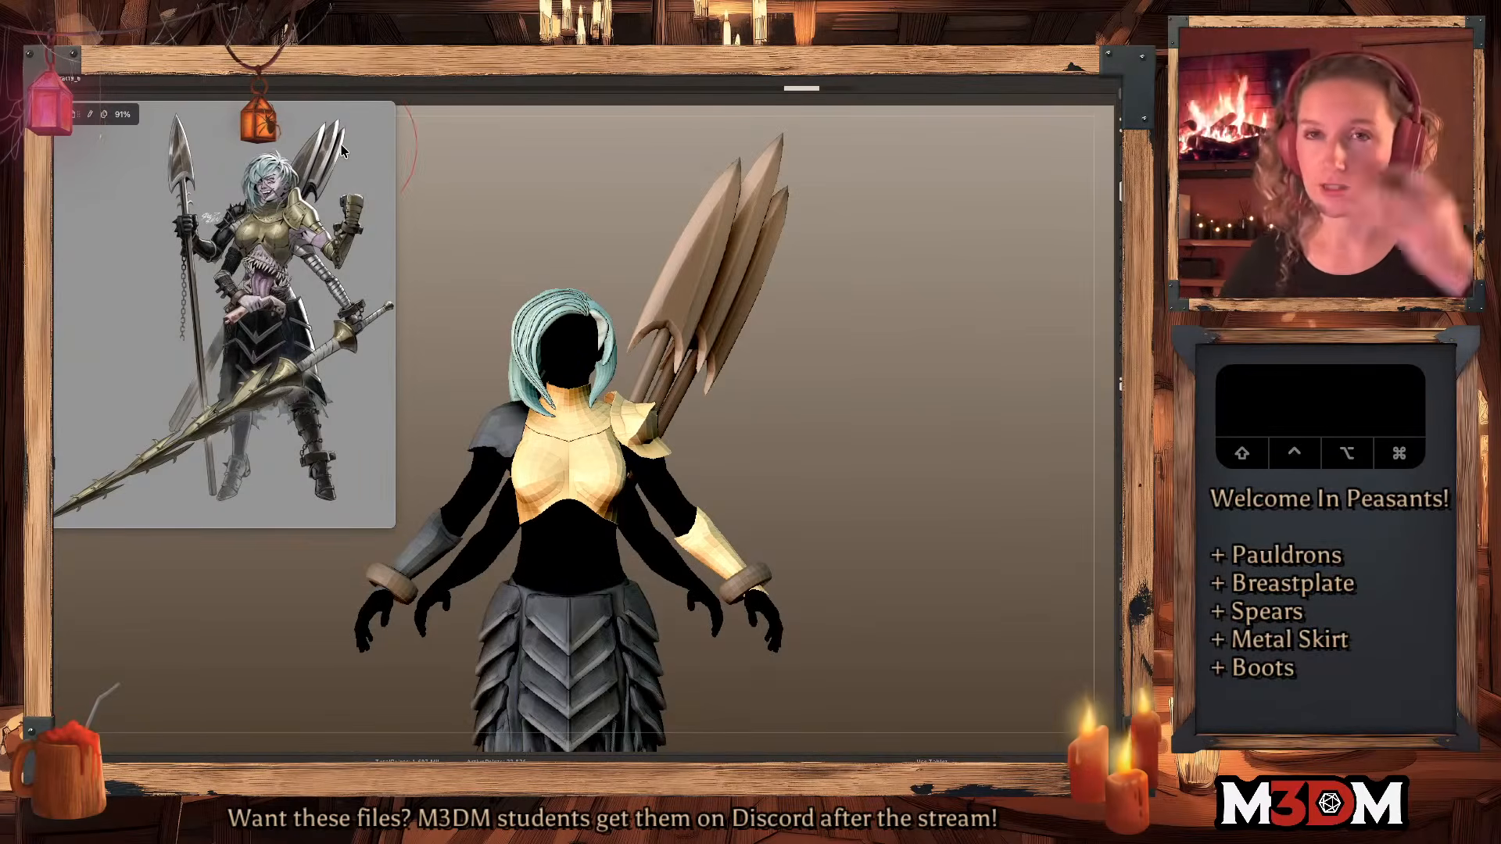
{"action": "left_click_drag", "start_coordinate": [892, 394], "coordinate": [904, 368], "text": "alt"}
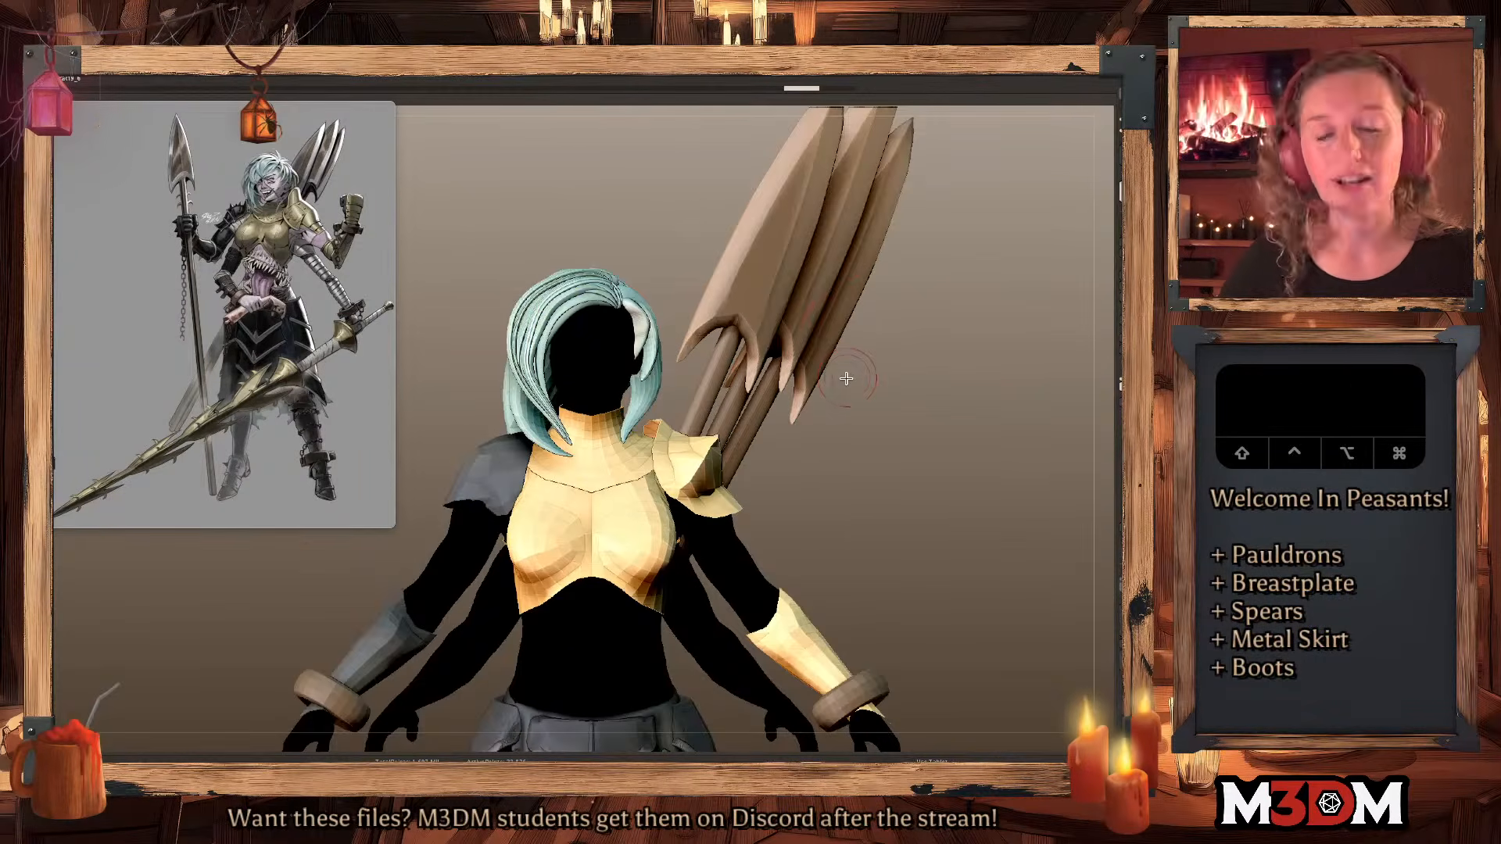
{"action": "key", "text": "shift+d"}
{"action": "key", "text": "shift+d"}
{"action": "key", "text": "shift+d"}
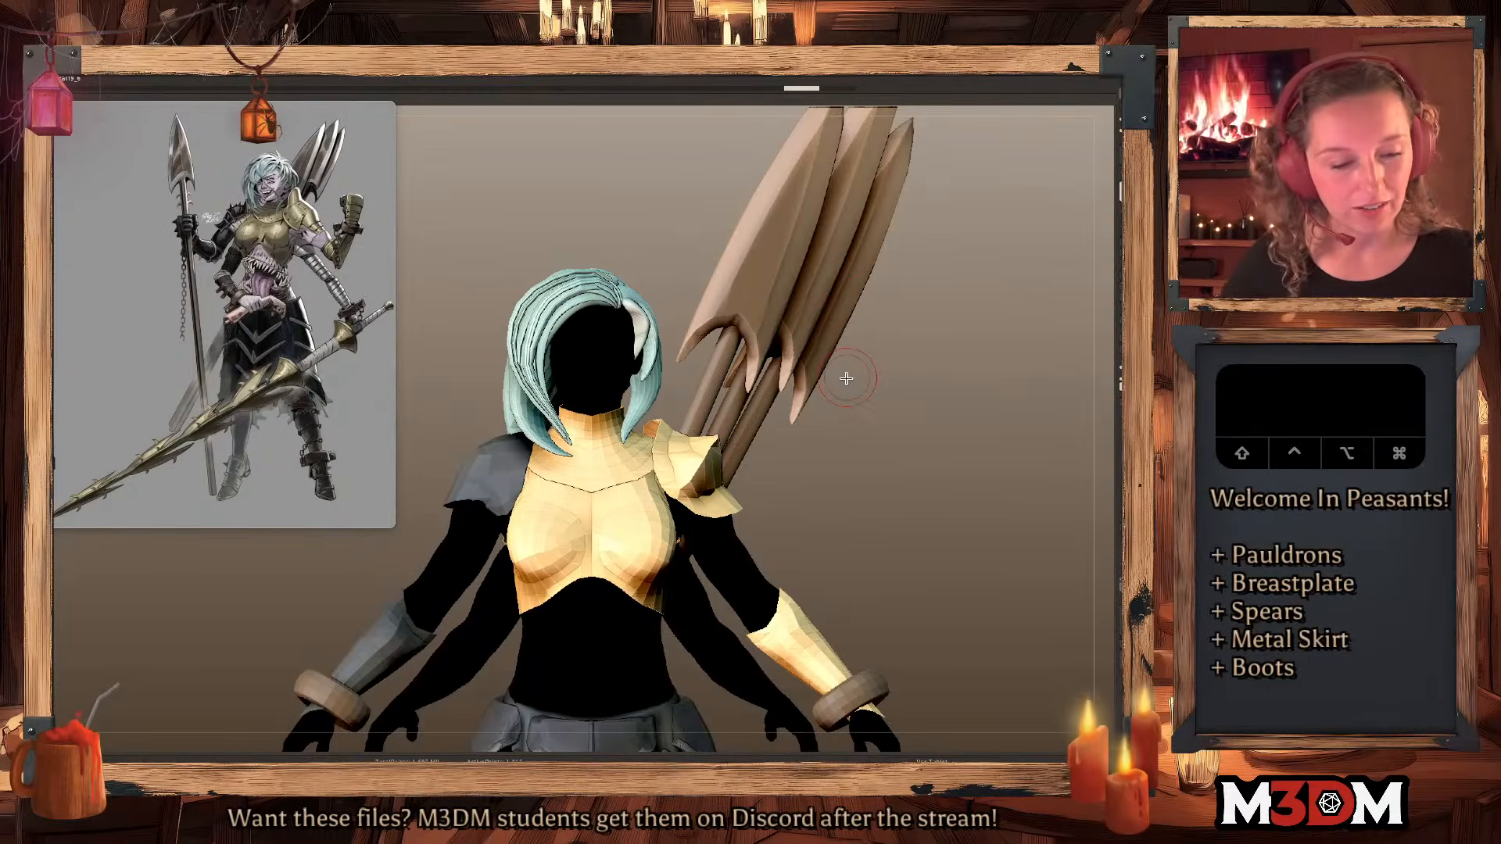
Try laying a Transpose line along the front clump between its tip and the parting.
{"action": "key", "text": "q"}
{"action": "key", "text": "w"}
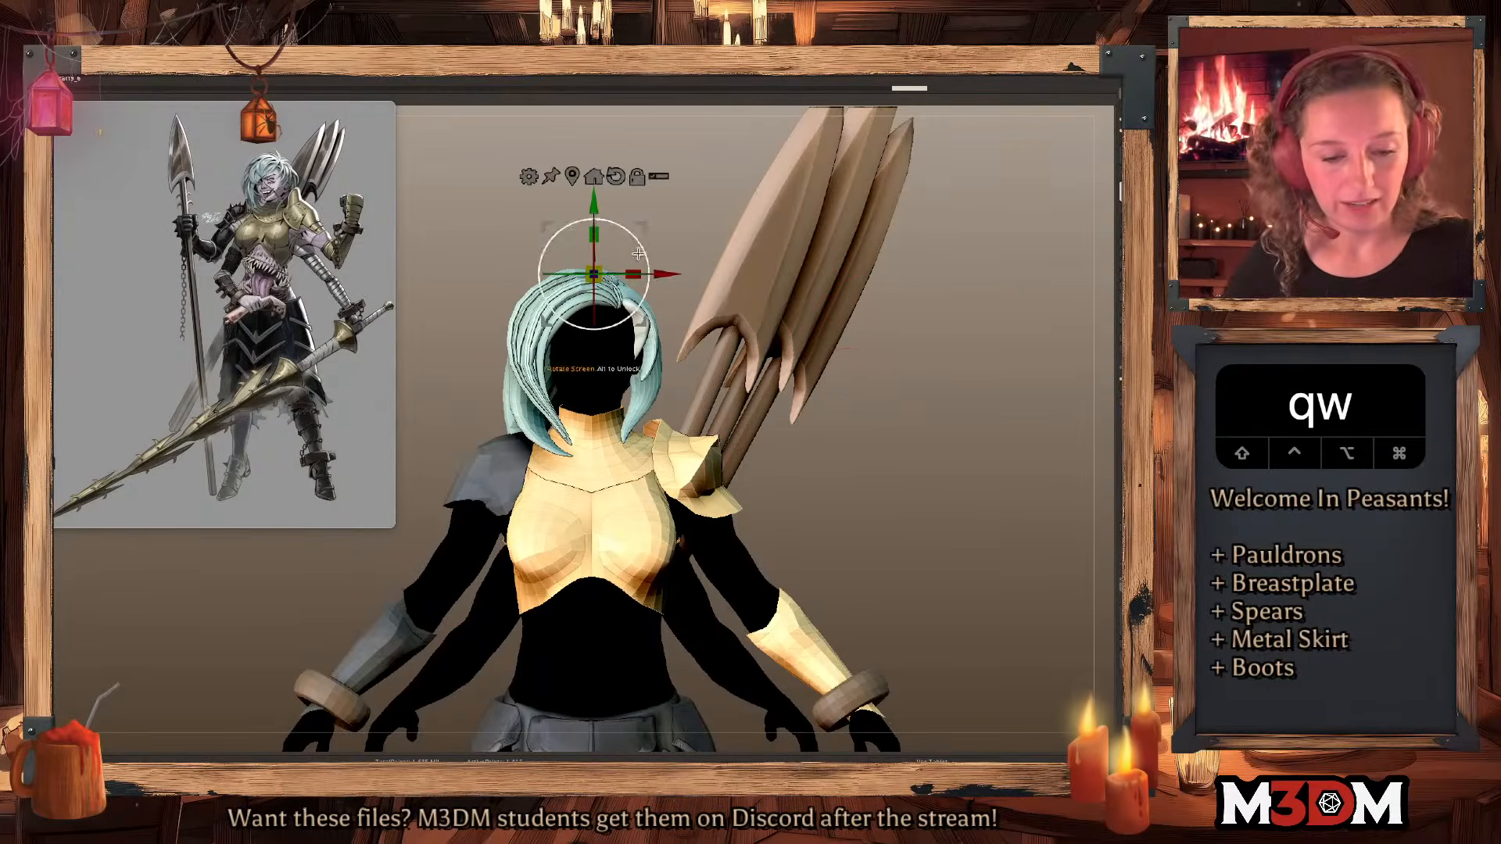
{"action": "key", "text": "q"}
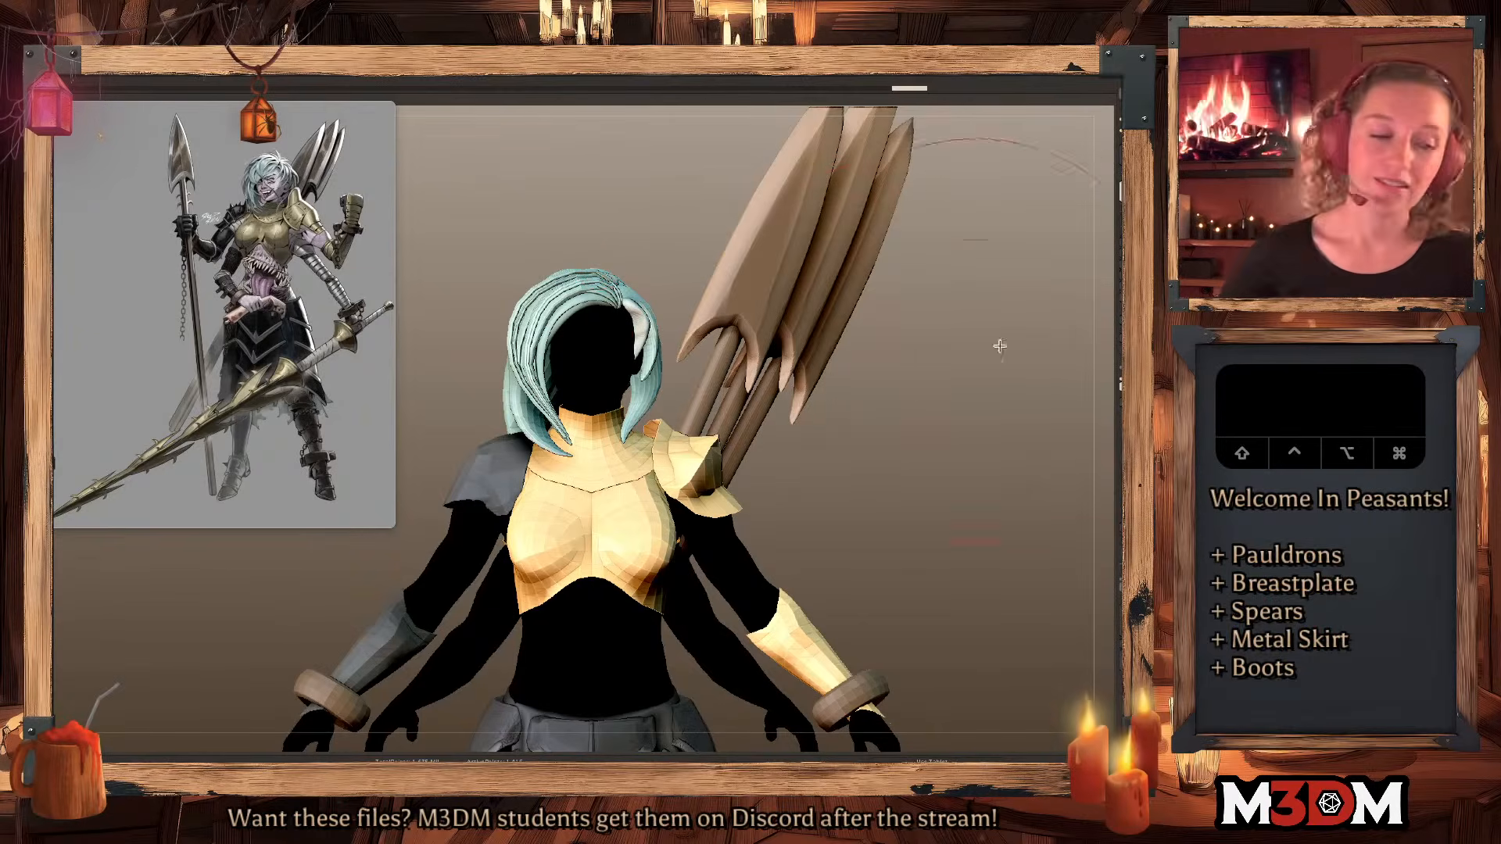
{"action": "key", "text": "q"}
{"action": "key", "text": "w"}
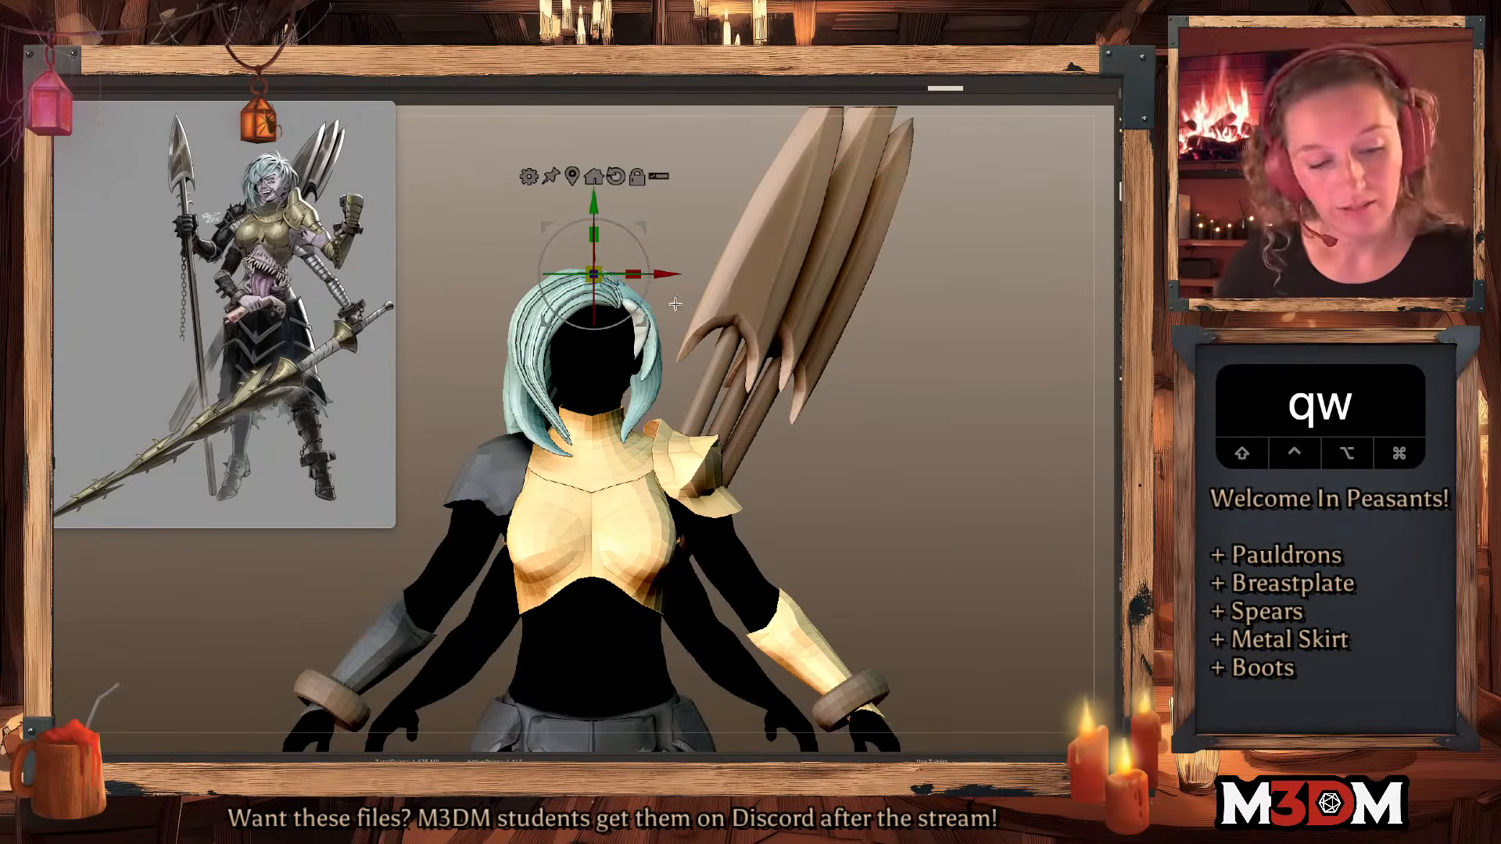
{"action": "key", "text": "y"}
{"action": "left_click_drag", "start_coordinate": [954, 391], "coordinate": [632, 313]}
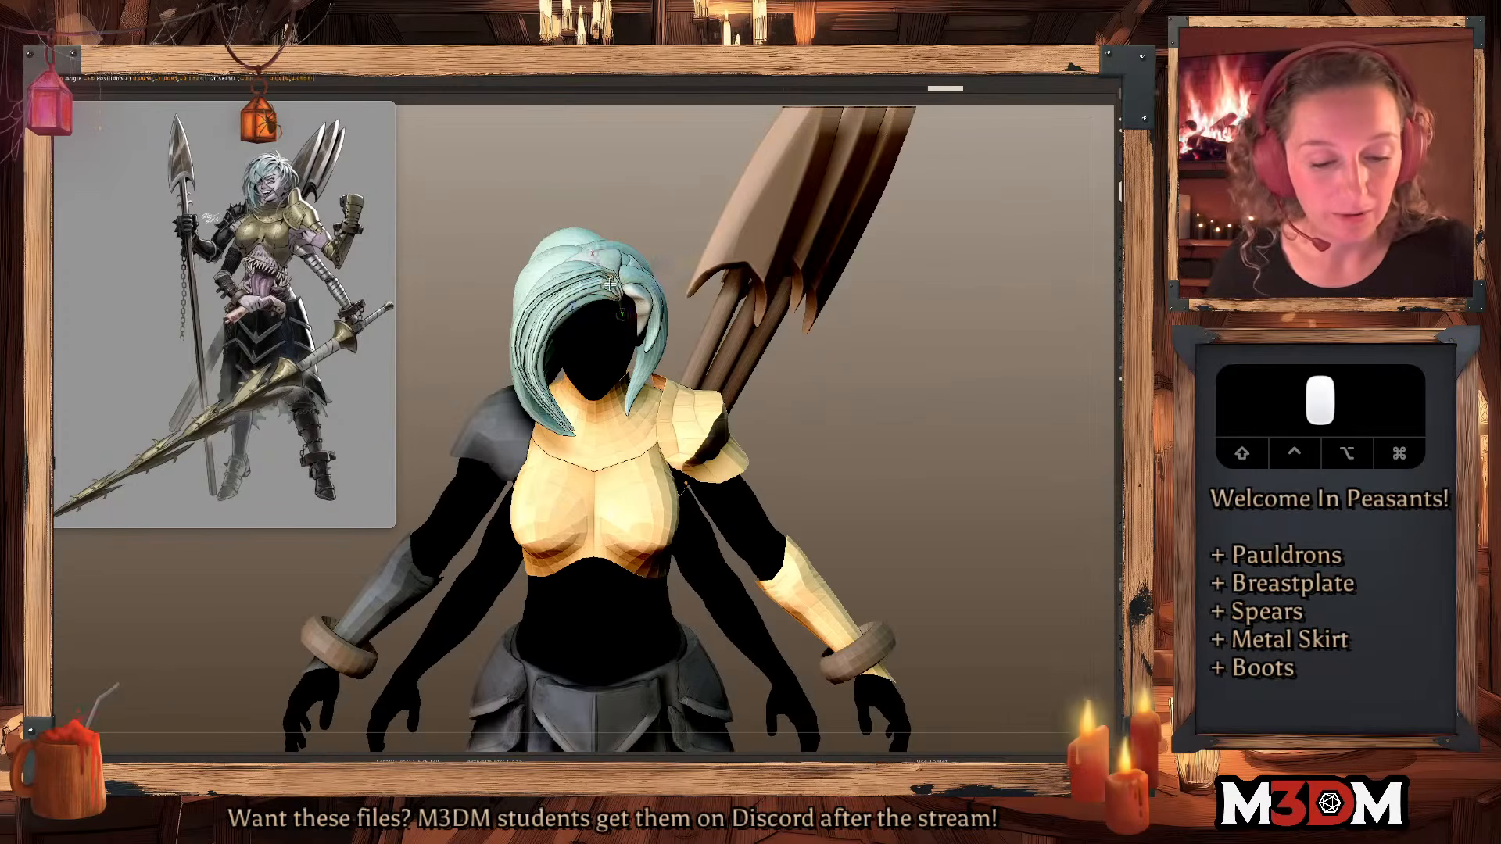
{"action": "left_click_drag", "start_coordinate": [549, 417], "coordinate": [609, 287]}
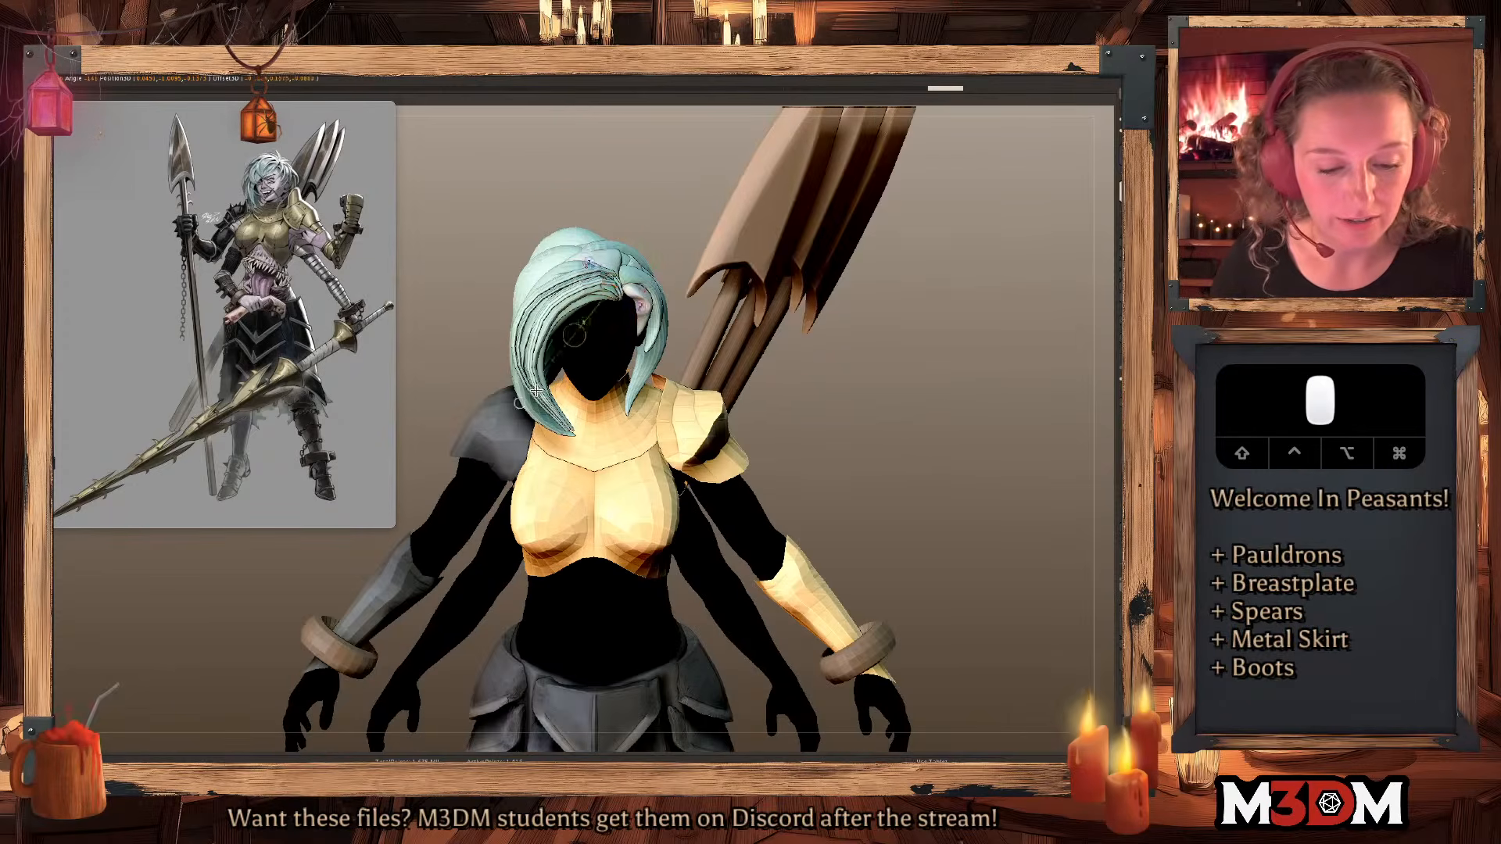
{"action": "left_click_drag", "start_coordinate": [965, 343], "coordinate": [918, 374], "text": "shift"}
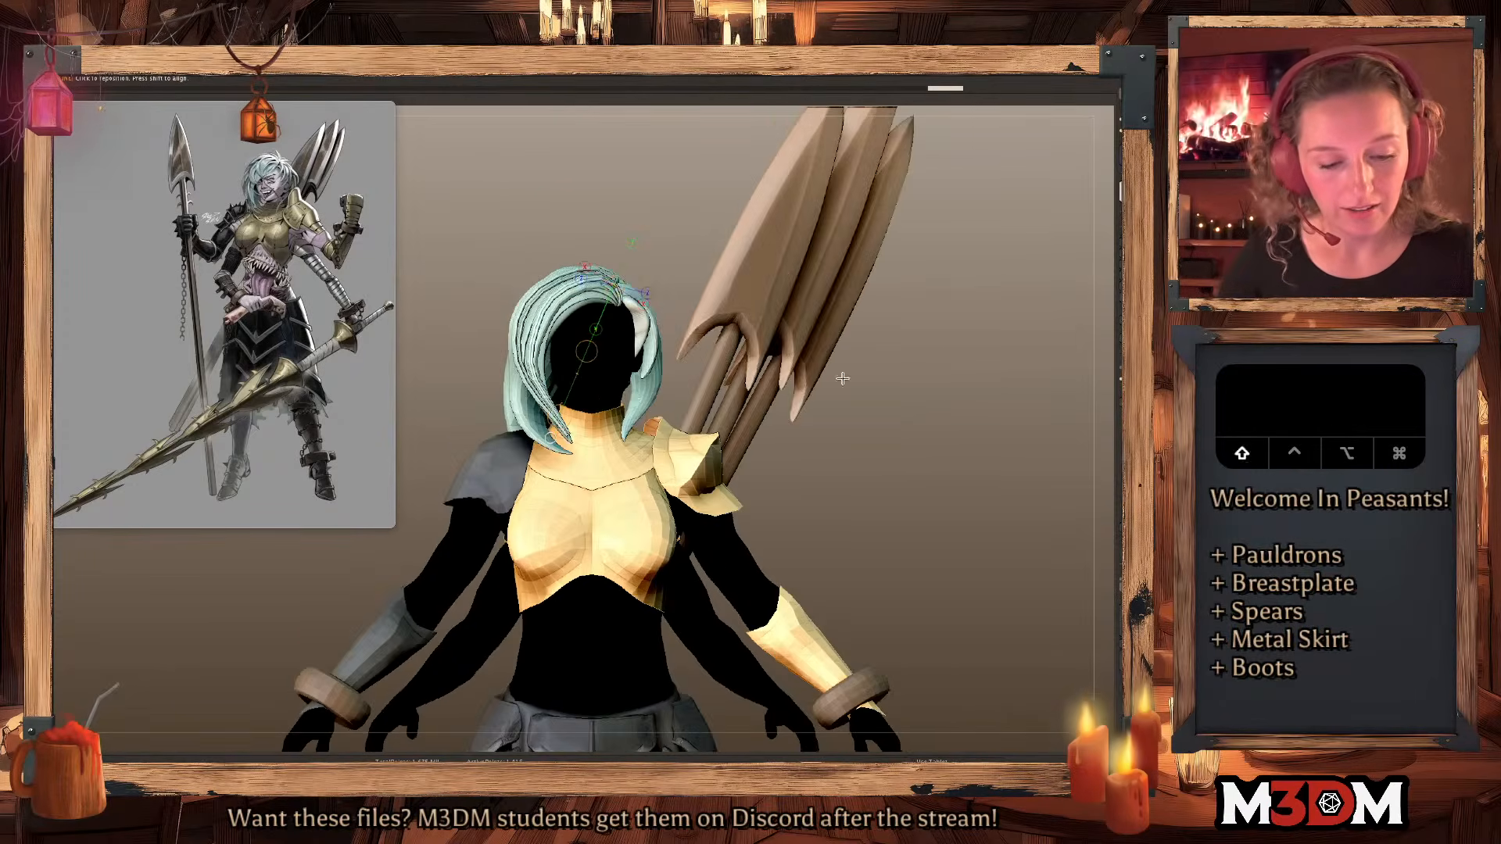
{"action": "left_click_drag", "start_coordinate": [561, 422], "coordinate": [588, 340]}
Try rotating and moving the front hair with the transform tools in side view and undo the changes.
{"action": "left_click_drag", "start_coordinate": [950, 395], "coordinate": [1024, 397]}
{"action": "left_click_drag", "start_coordinate": [629, 356], "coordinate": [623, 344]}
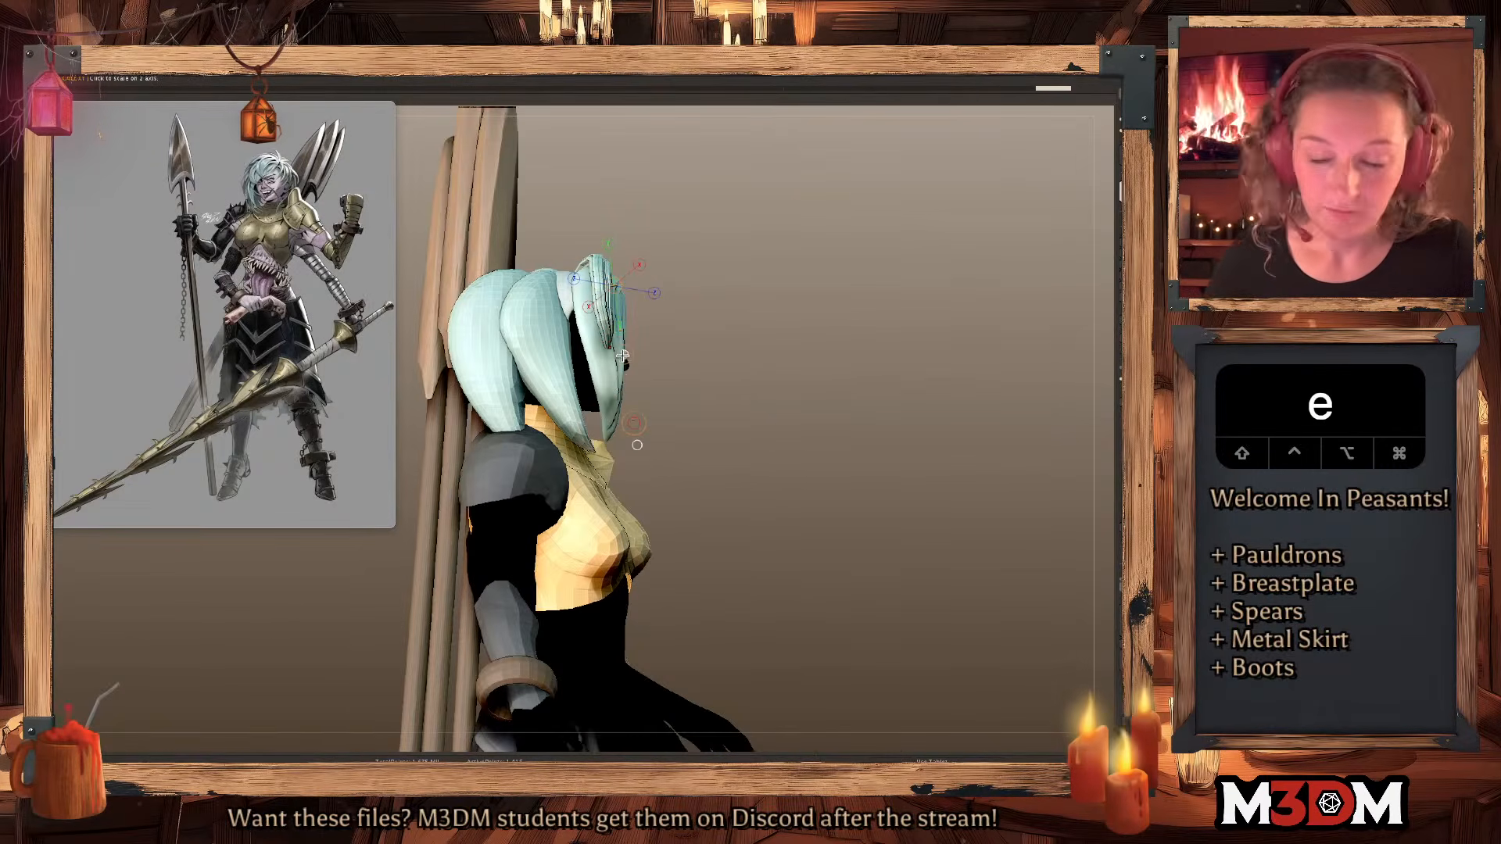
{"action": "key", "text": "r"}
{"action": "left_click_drag", "start_coordinate": [636, 443], "coordinate": [669, 442]}
{"action": "key", "text": "q"}
{"action": "key", "text": "w"}
{"action": "left_click_drag", "start_coordinate": [625, 355], "coordinate": [667, 353]}
{"action": "key", "text": "q"}
{"action": "left_click_drag", "start_coordinate": [973, 380], "coordinate": [918, 386], "text": "shift"}
{"action": "key", "text": "space"}
{"action": "left_click_drag", "start_coordinate": [919, 384], "coordinate": [917, 379]}
{"action": "key", "text": "super+z"}
{"action": "key", "text": "super+z"}
{"action": "key", "text": "super+z"}
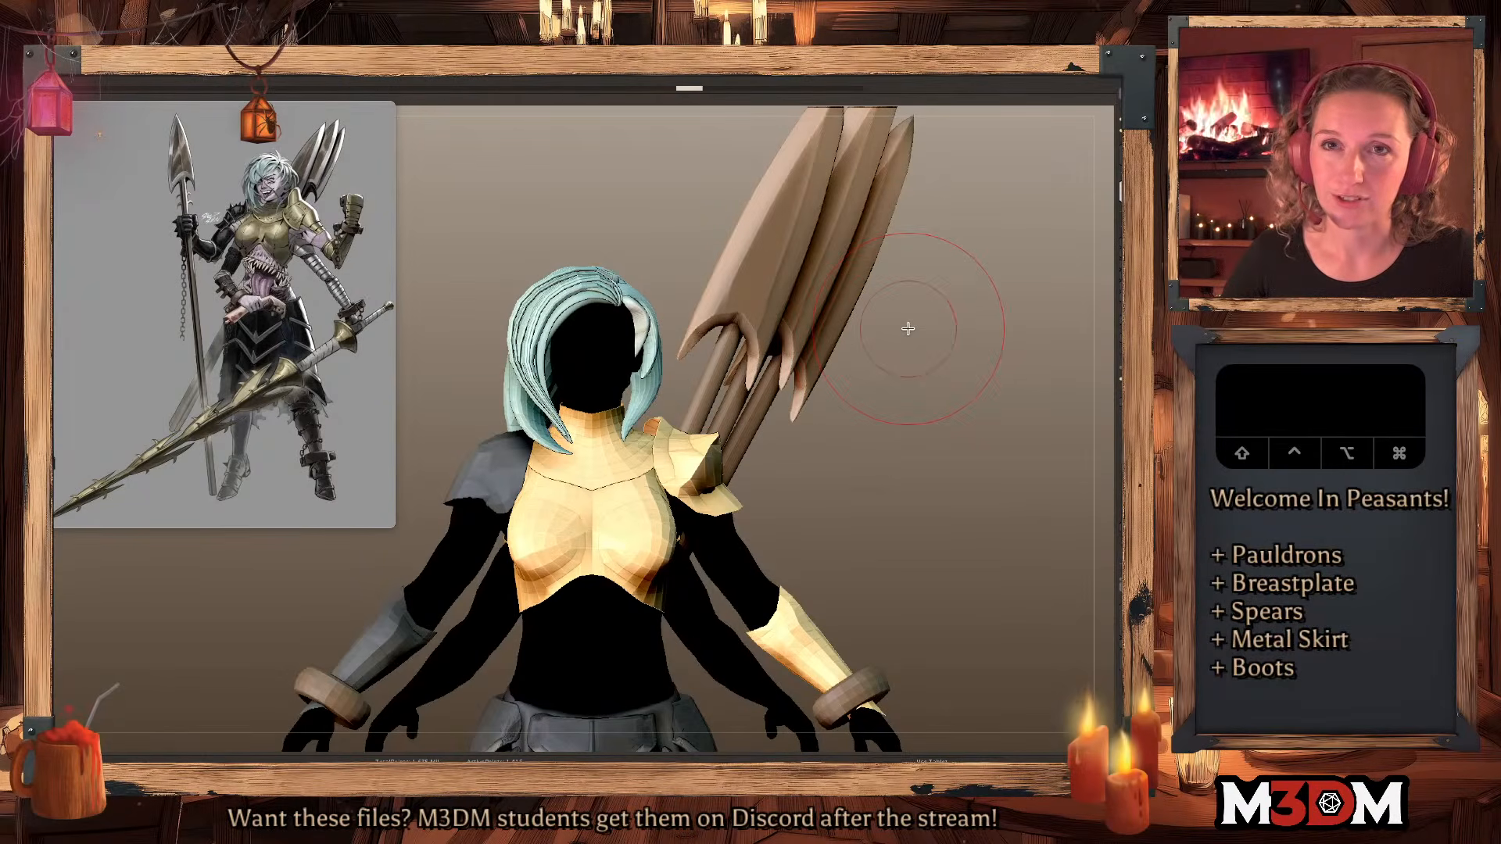
Switch from the Transpose line to the gizmo and centre it on the extra strand mesh at the waist.
{"action": "key", "text": "shift+f"}
{"action": "left_click_drag", "start_coordinate": [908, 369], "coordinate": [870, 371], "text": "alt"}
{"action": "key", "text": "shift+f"}
{"action": "key", "text": "space"}
{"action": "key", "text": "q"}
{"action": "key", "text": "w"}
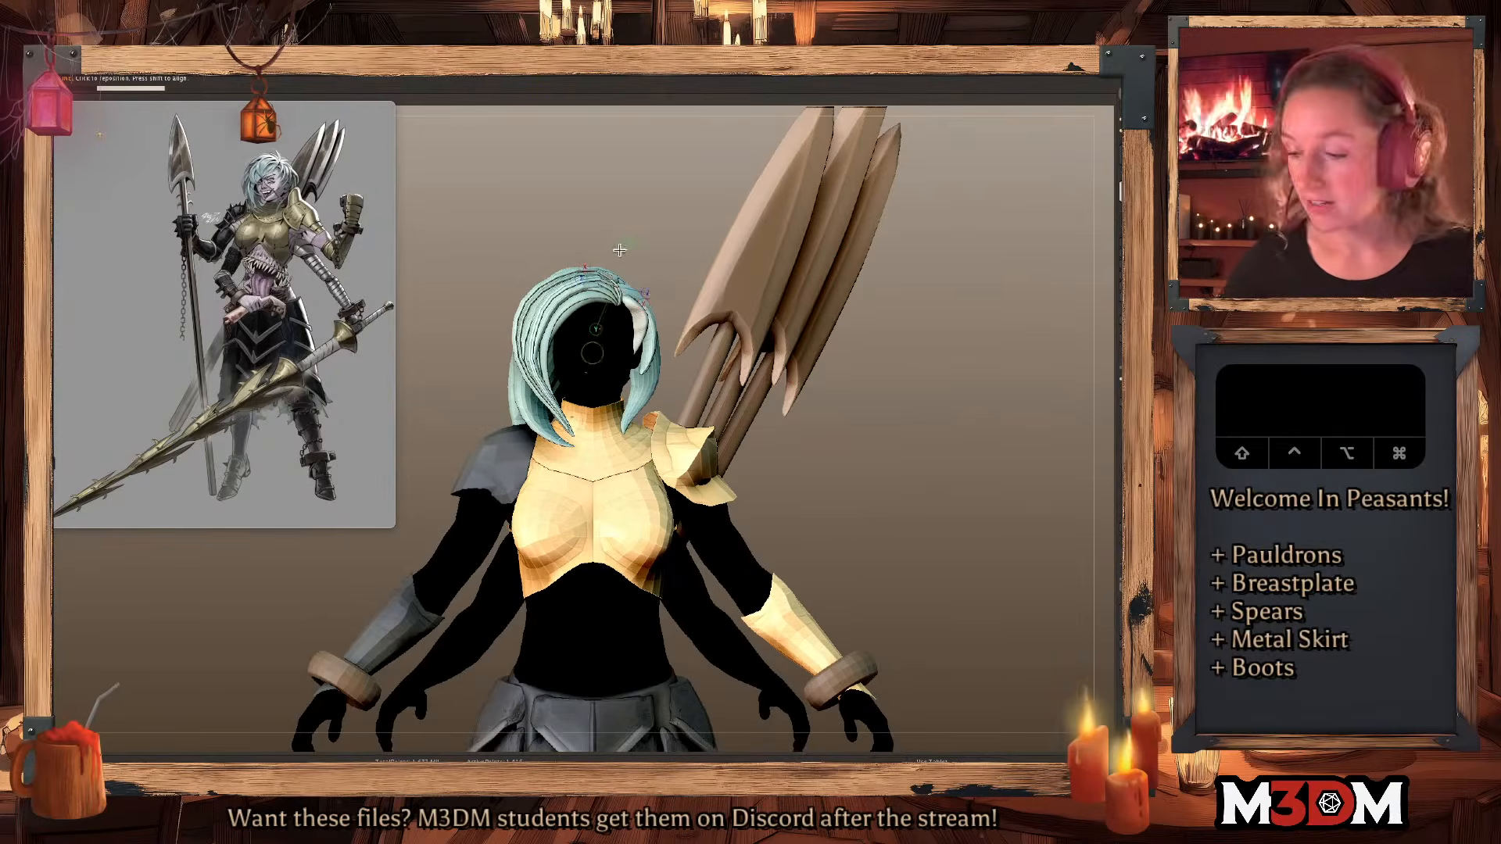
{"action": "key", "text": "y"}
{"action": "left_click", "coordinate": [615, 174], "text": "alt"}
{"action": "left_click", "coordinate": [593, 175]}
{"action": "key", "text": "shift+f"}
{"action": "left_click", "coordinate": [570, 660]}
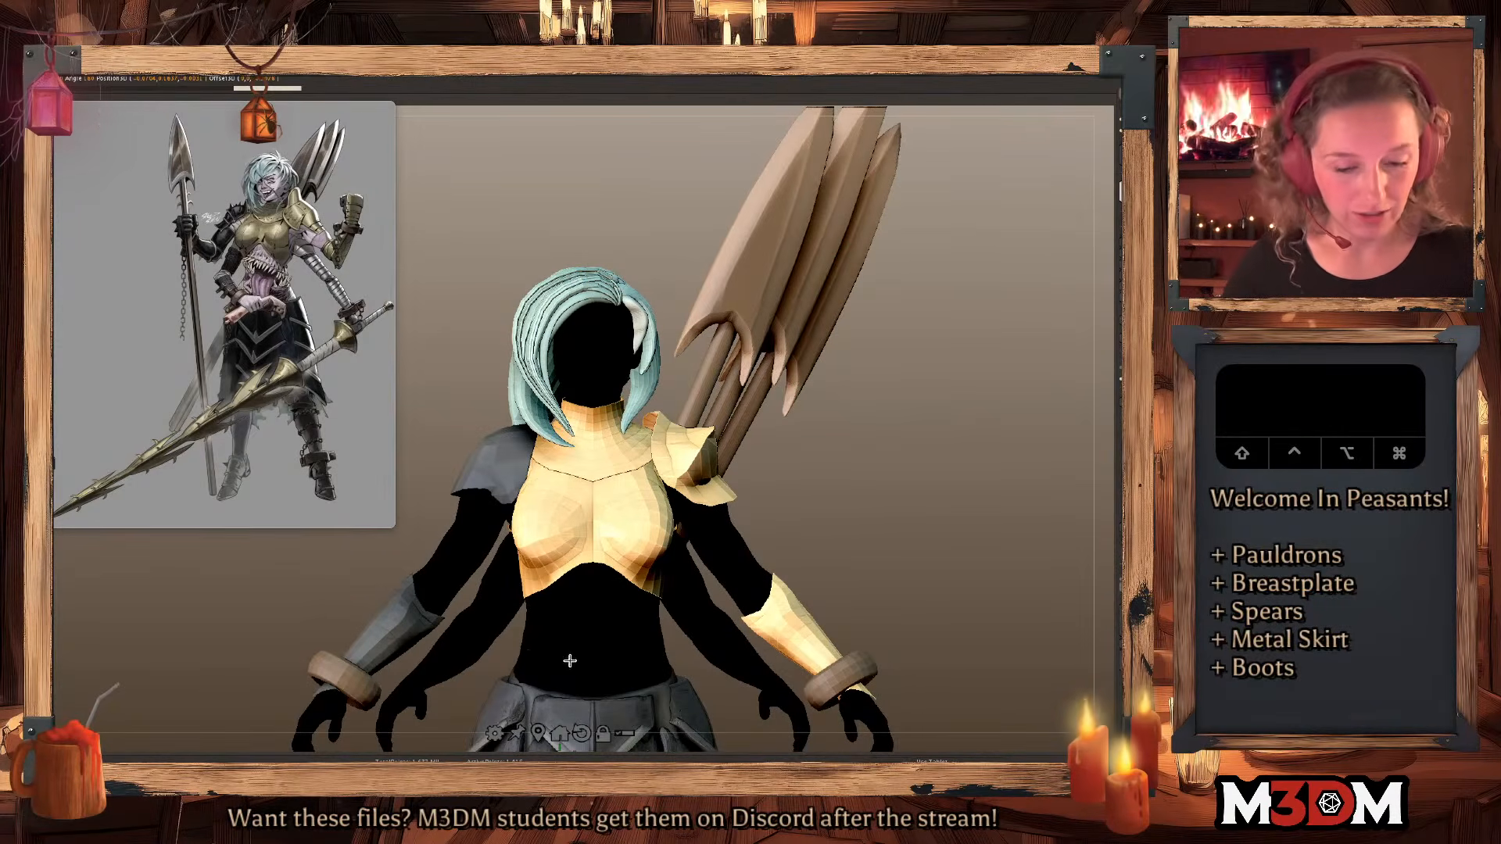
Move the extra strand from the waist up to head height and shift it forward in side view.
{"action": "left_click_drag", "start_coordinate": [920, 512], "coordinate": [903, 438], "text": "alt"}
{"action": "left_click_drag", "start_coordinate": [547, 687], "coordinate": [571, 320]}
{"action": "key", "text": "super+z"}
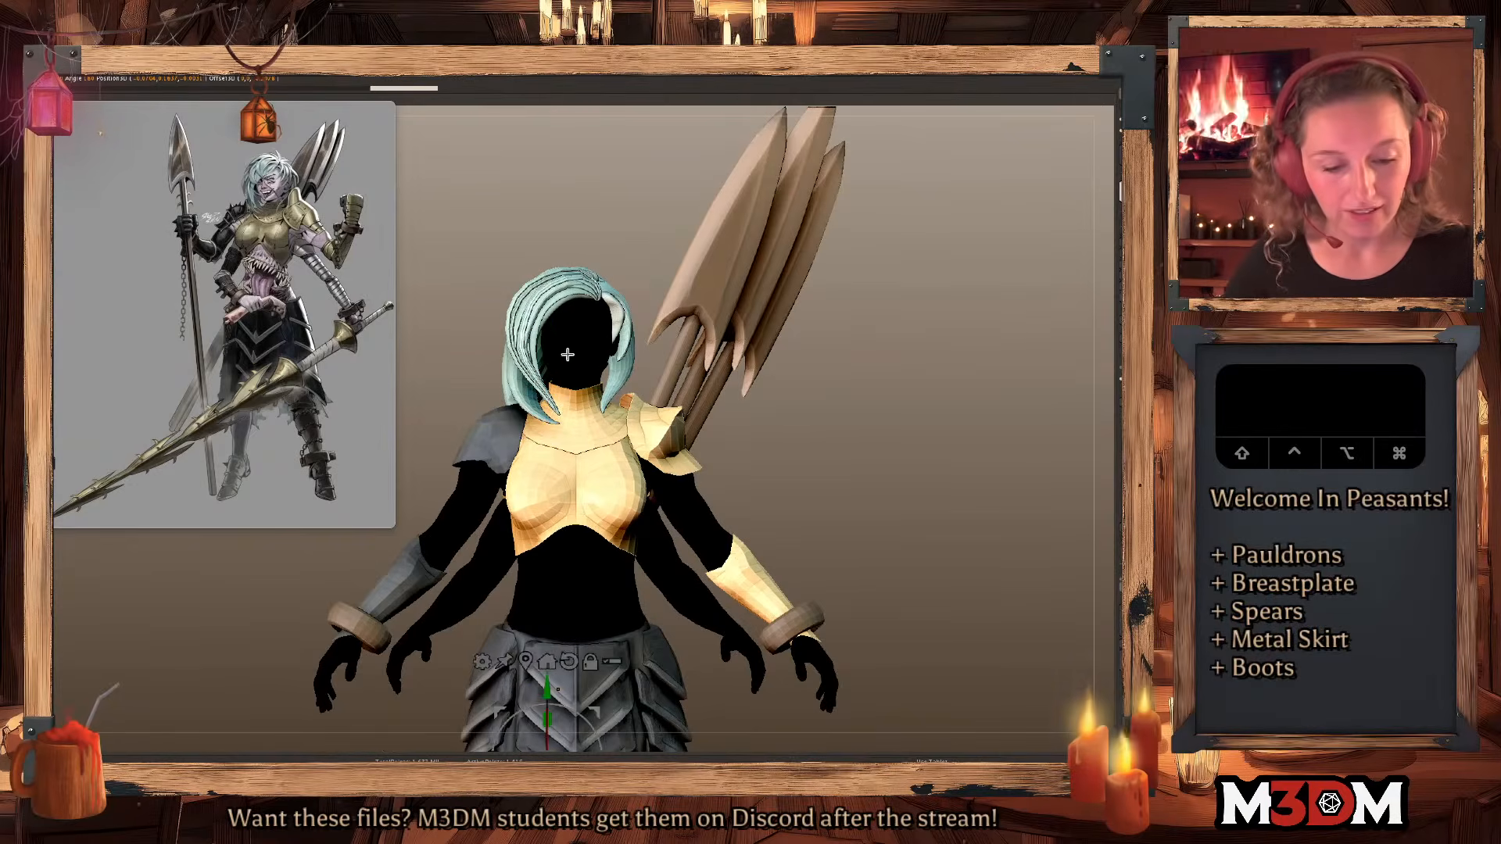
{"action": "left_click_drag", "start_coordinate": [544, 685], "coordinate": [554, 313]}
{"action": "key", "text": "q"}
{"action": "left_click_drag", "start_coordinate": [925, 402], "coordinate": [941, 388], "text": "shift"}
{"action": "key", "text": "w"}
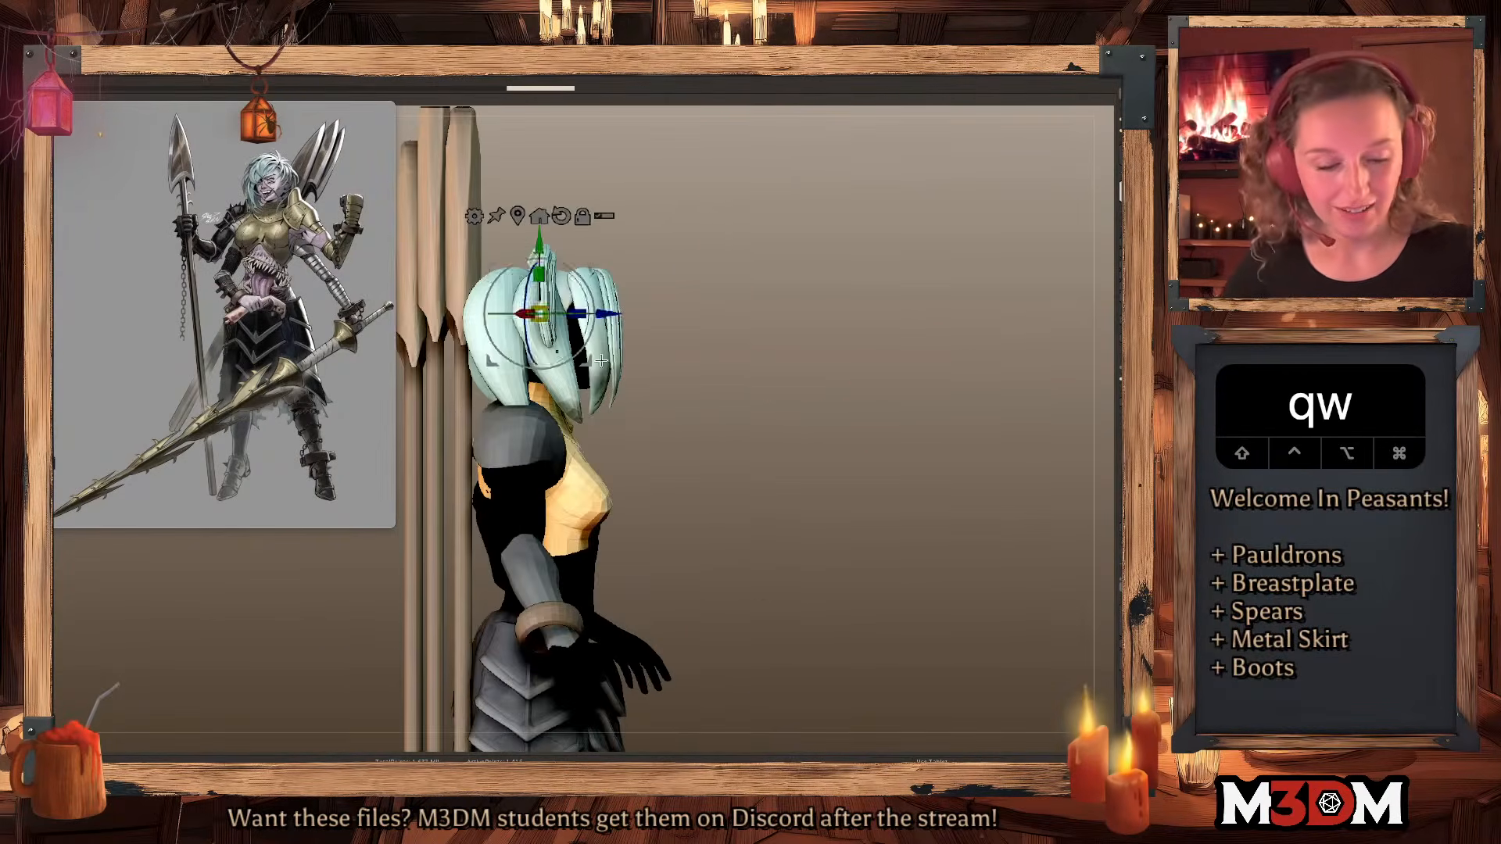
{"action": "left_click_drag", "start_coordinate": [589, 269], "coordinate": [642, 285]}
Rotate and reposition the extra strand so that it sweeps over the crown above the face.
{"action": "left_click_drag", "start_coordinate": [903, 382], "coordinate": [780, 349]}
{"action": "key", "text": "q"}
{"action": "key", "text": "q"}
{"action": "key", "text": "w"}
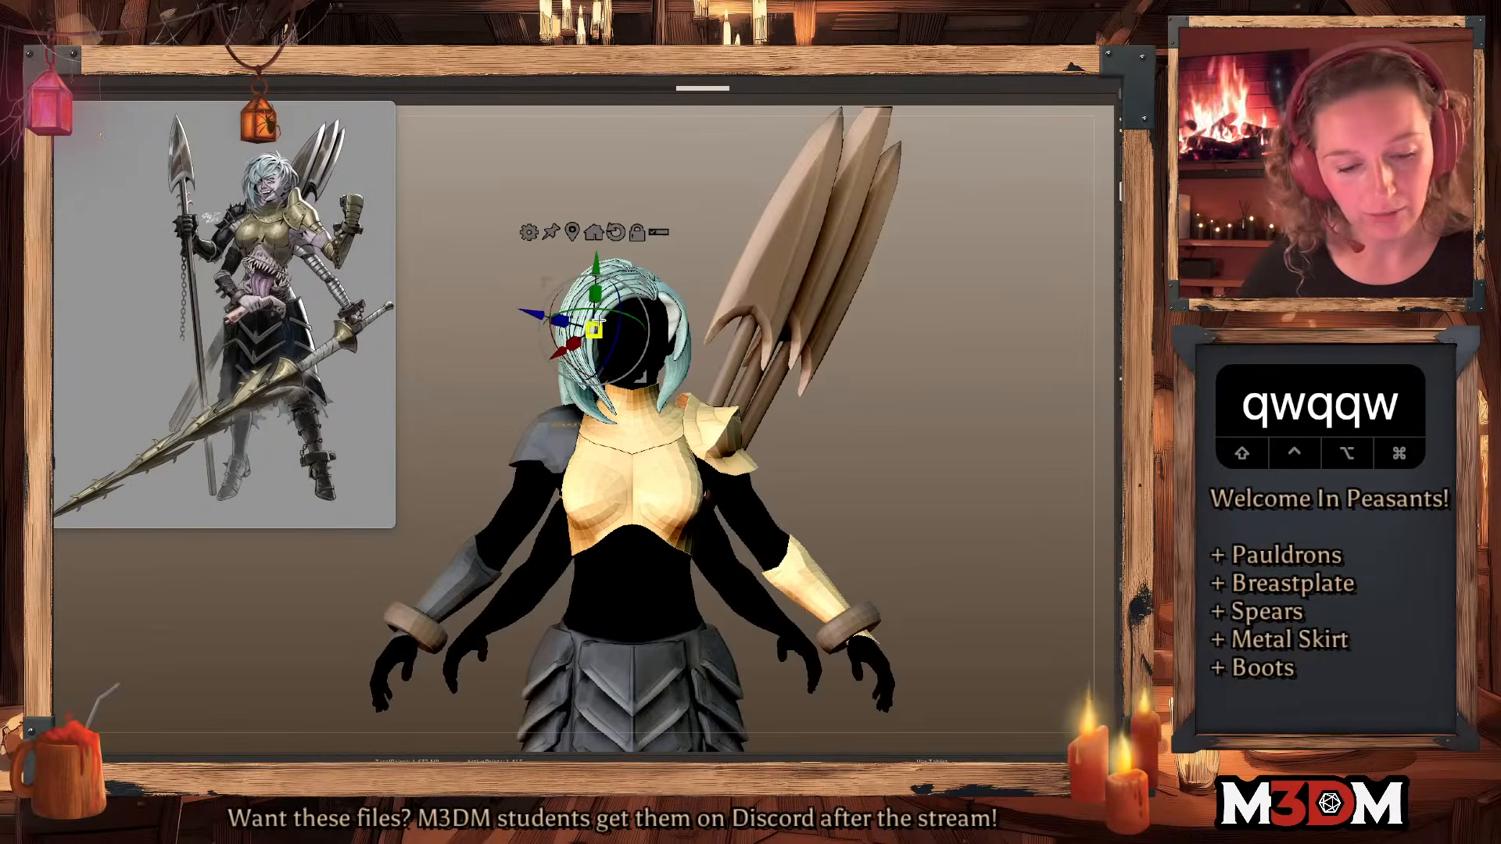
{"action": "left_click_drag", "start_coordinate": [644, 300], "coordinate": [642, 258]}
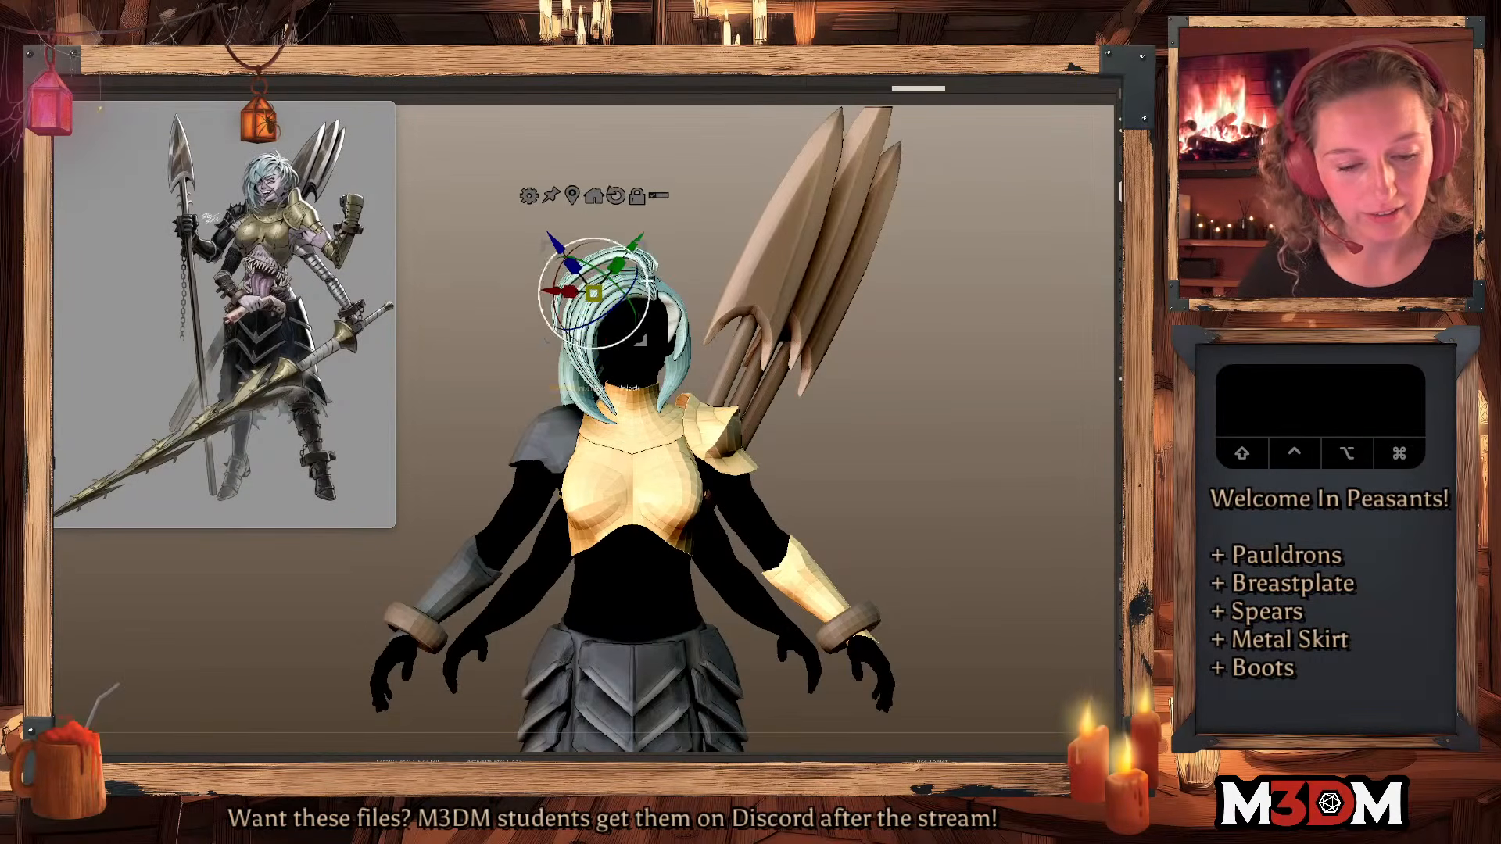
{"action": "left_click_drag", "start_coordinate": [620, 322], "coordinate": [671, 257]}
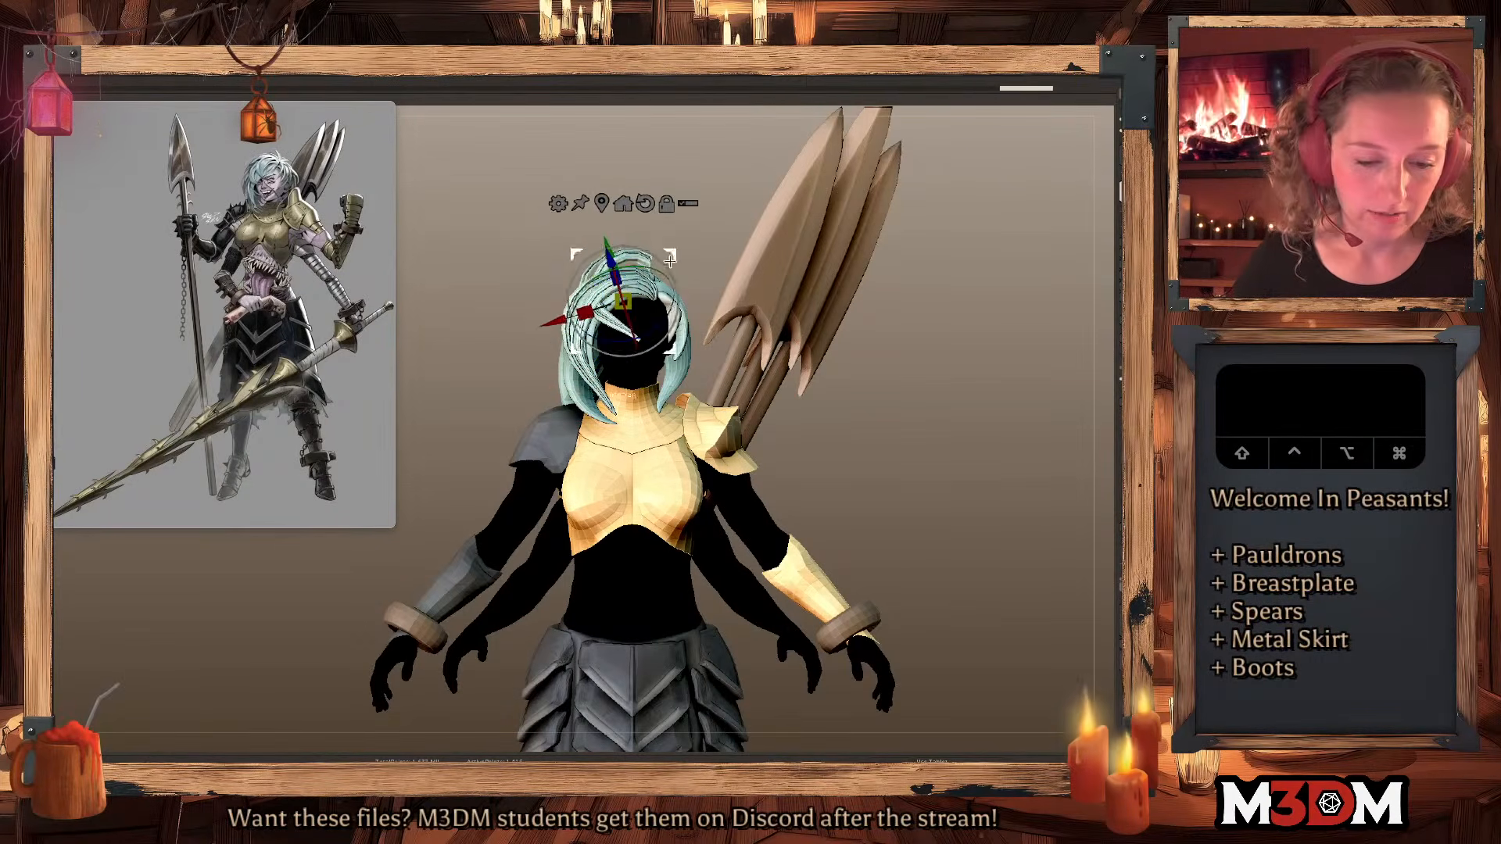
{"action": "key", "text": "q"}
Take the trial strand off the crown, leaving the grooved front hair.
{"action": "key", "text": "shift+f"}
{"action": "key", "text": "space"}
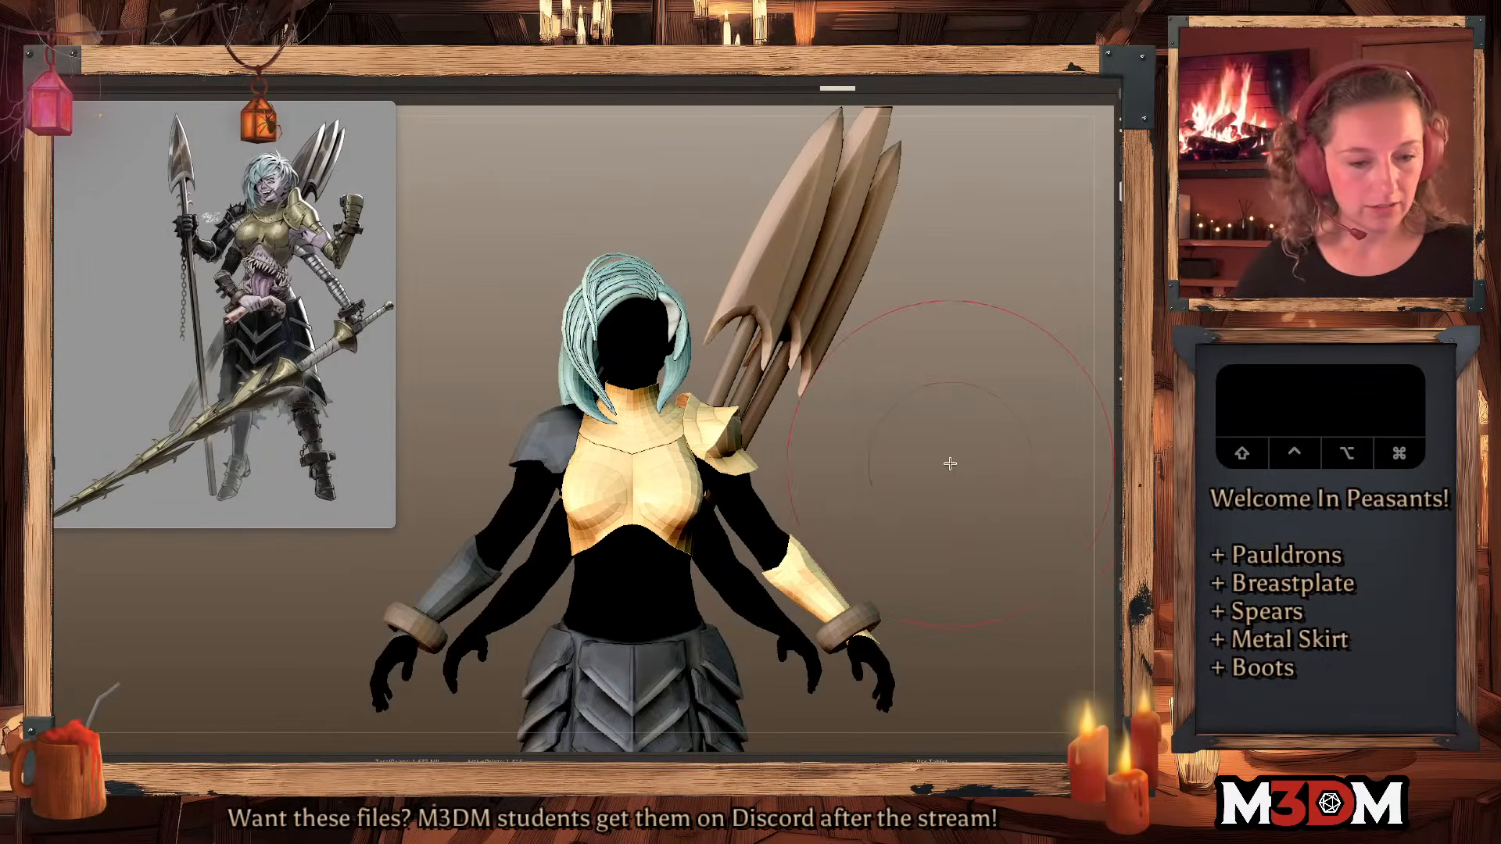
{"action": "key", "text": "space"}
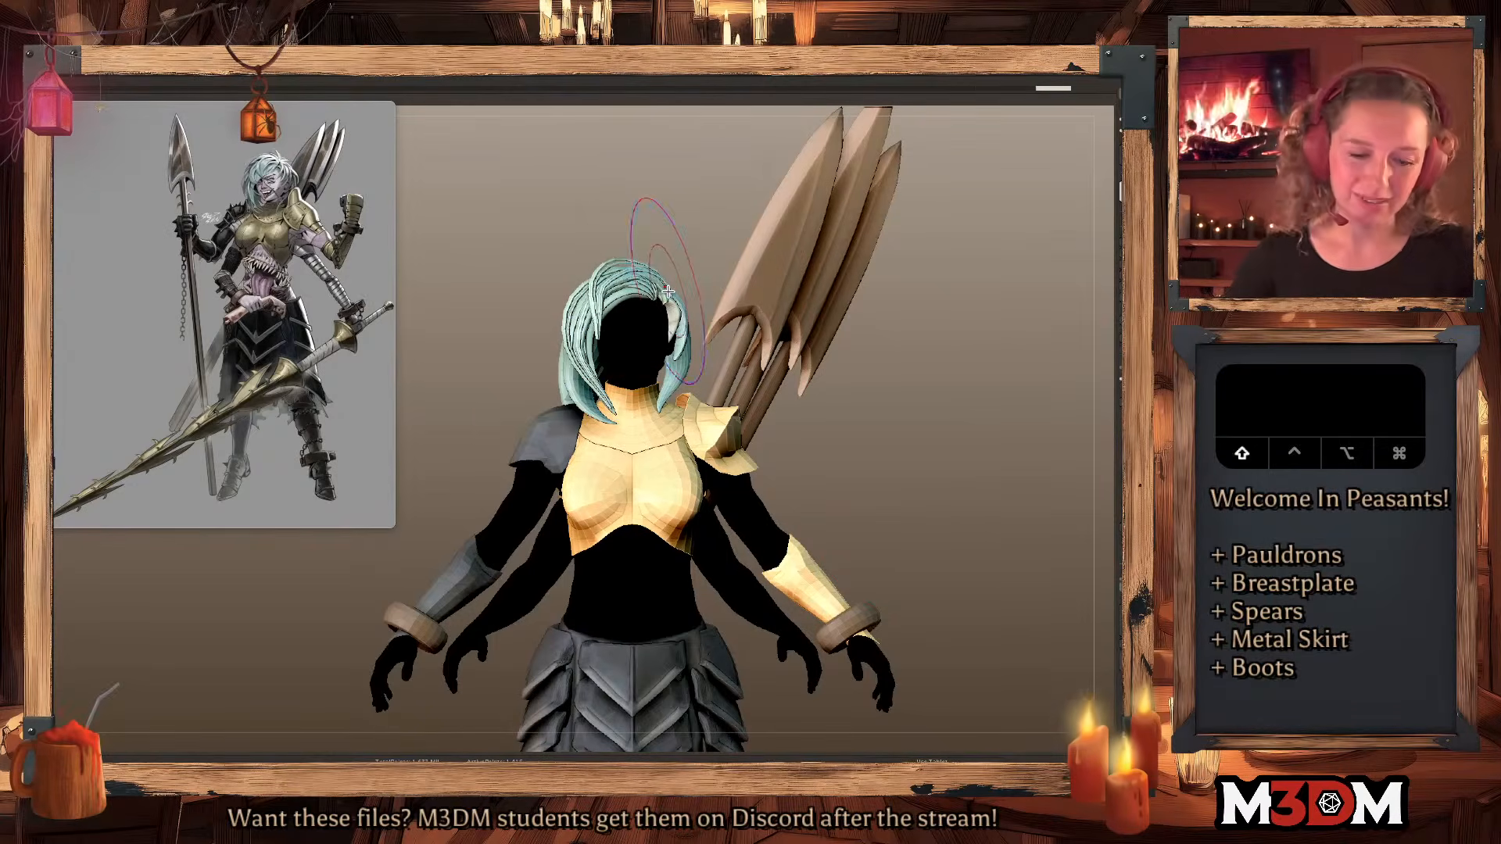
{"action": "key", "text": "shift+f"}
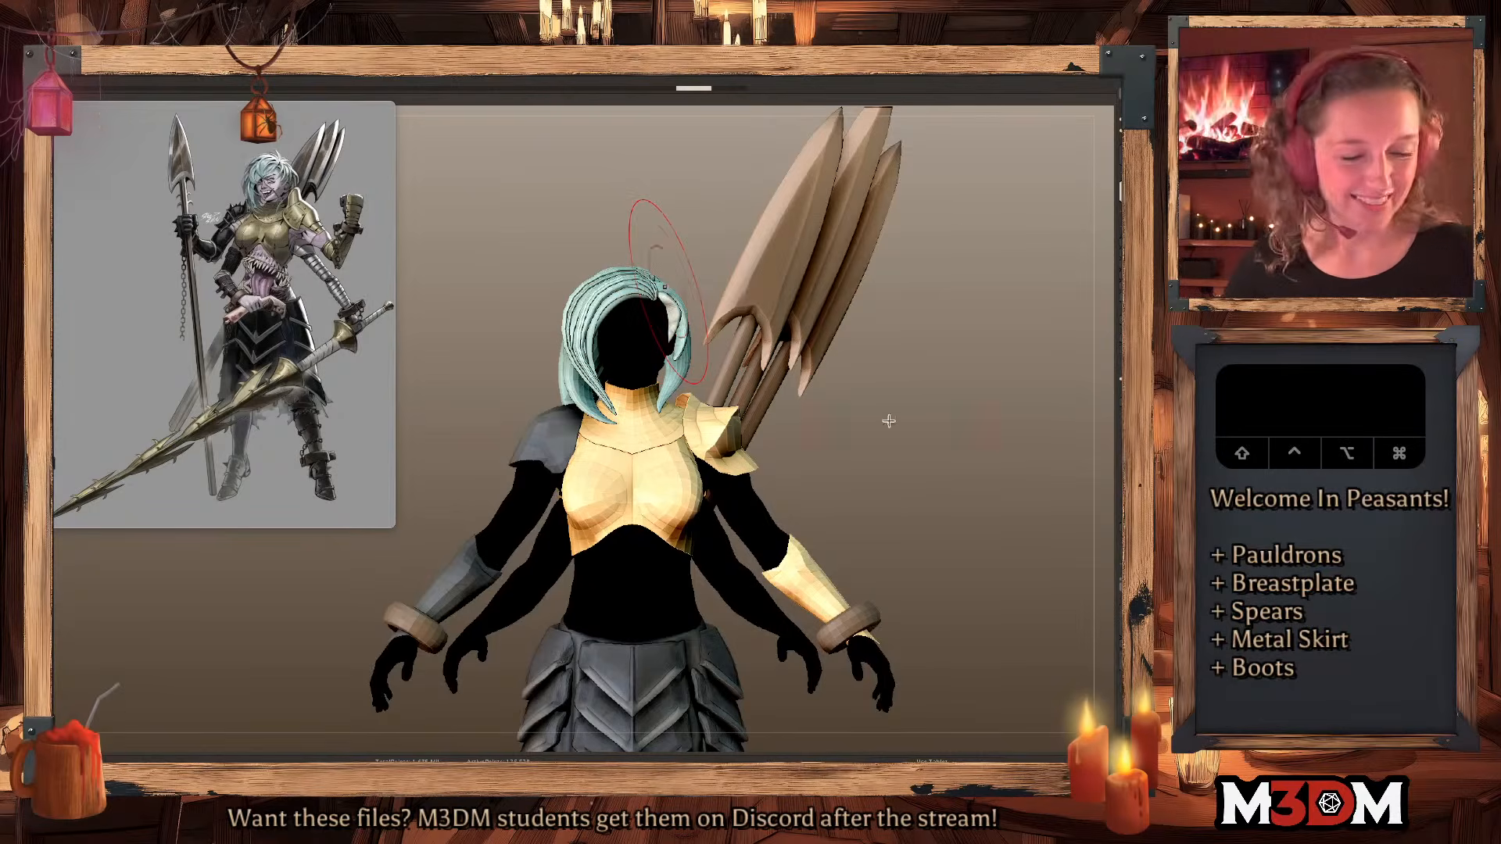
Try a brush stroke on the front side-swept clump and undo the latest edits.
{"action": "key", "text": "space"}
{"action": "left_click", "coordinate": [595, 393], "text": "alt"}
{"action": "key", "text": "space"}
{"action": "key", "text": "super+z"}
{"action": "mouse_move", "coordinate": [599, 367]}
{"action": "left_mouse_down"}
{"action": "mouse_move", "coordinate": [597, 341]}
{"action": "mouse_move", "coordinate": [583, 342]}
{"action": "left_mouse_up"}
{"action": "key", "text": "super+z"}
{"action": "left_click", "coordinate": [952, 429], "text": "alt"}
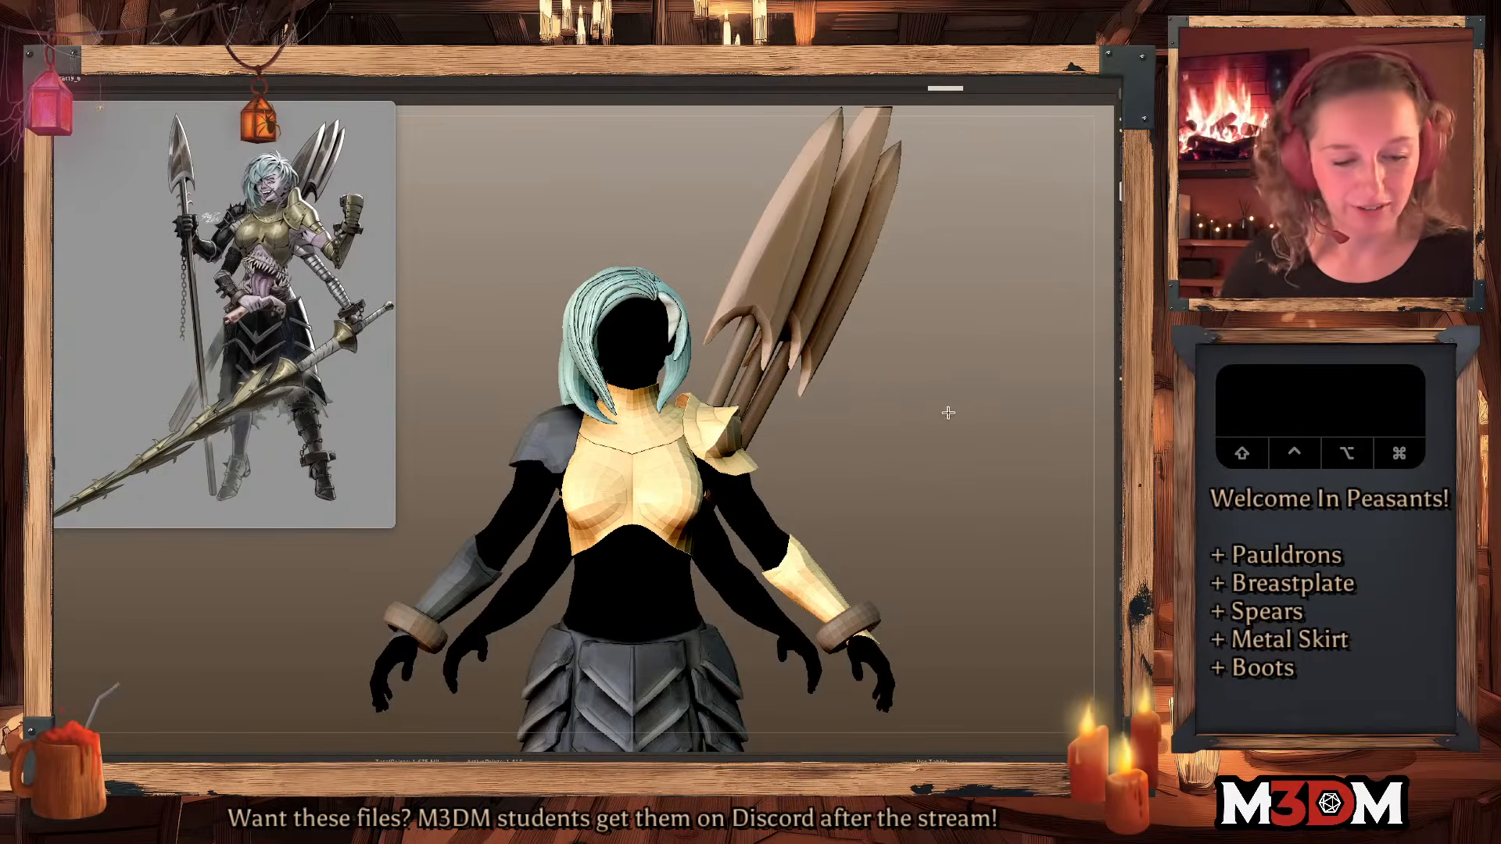
Choose the custom hair brush, try a stroke down the front side-swept clump and undo it.
{"action": "mouse_move", "coordinate": [899, 406]}
{"action": "left_mouse_down"}
{"action": "mouse_move", "coordinate": [913, 409]}
{"action": "mouse_move", "coordinate": [899, 401]}
{"action": "left_mouse_up"}
{"action": "key", "text": "f"}
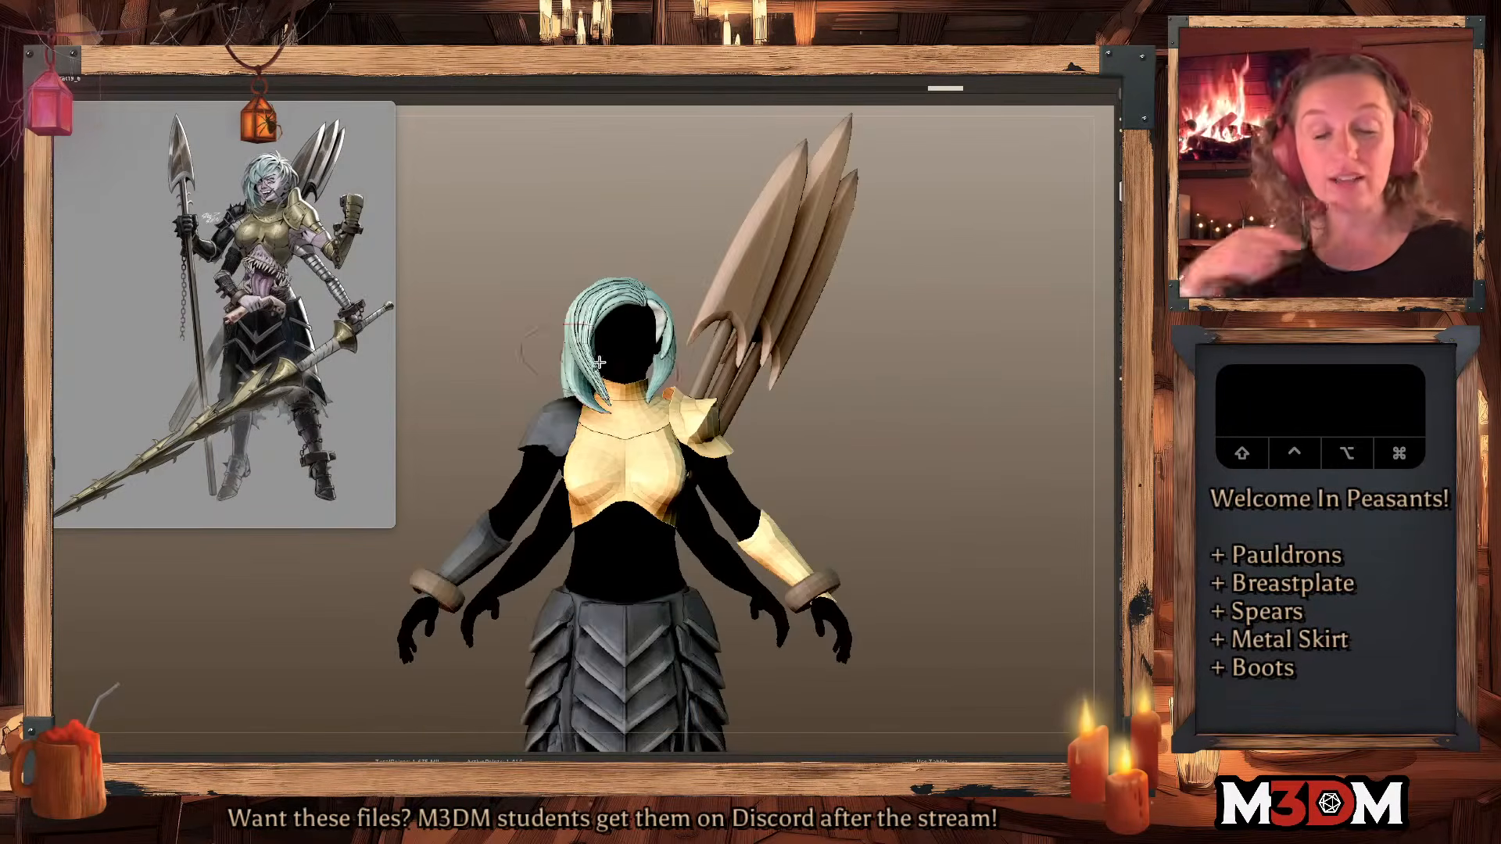
{"action": "key", "text": "b"}
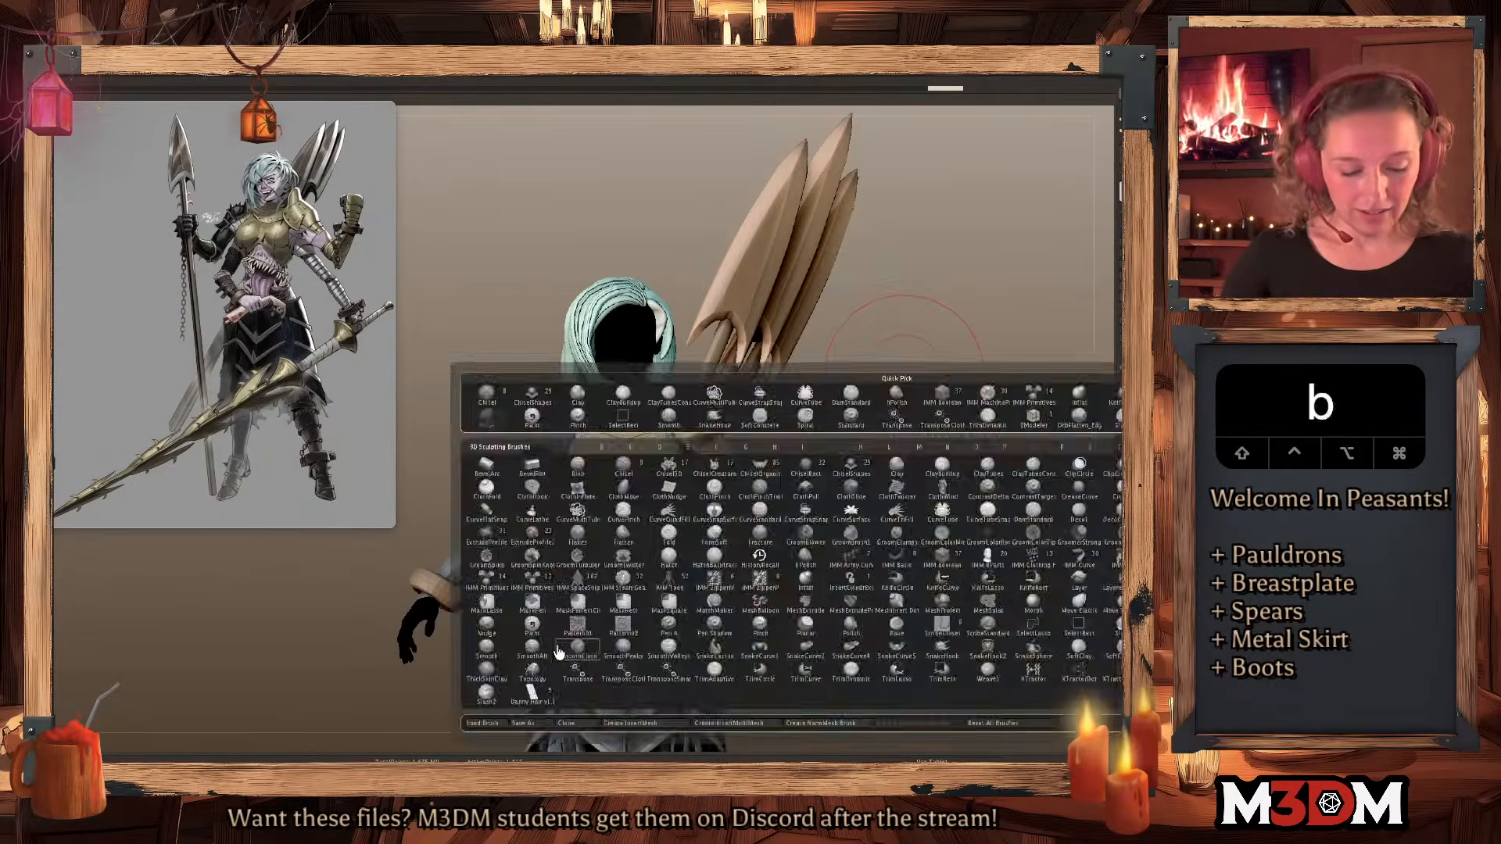
{"action": "left_click", "coordinate": [532, 695]}
{"action": "left_click_drag", "start_coordinate": [931, 395], "coordinate": [875, 454], "text": "alt"}
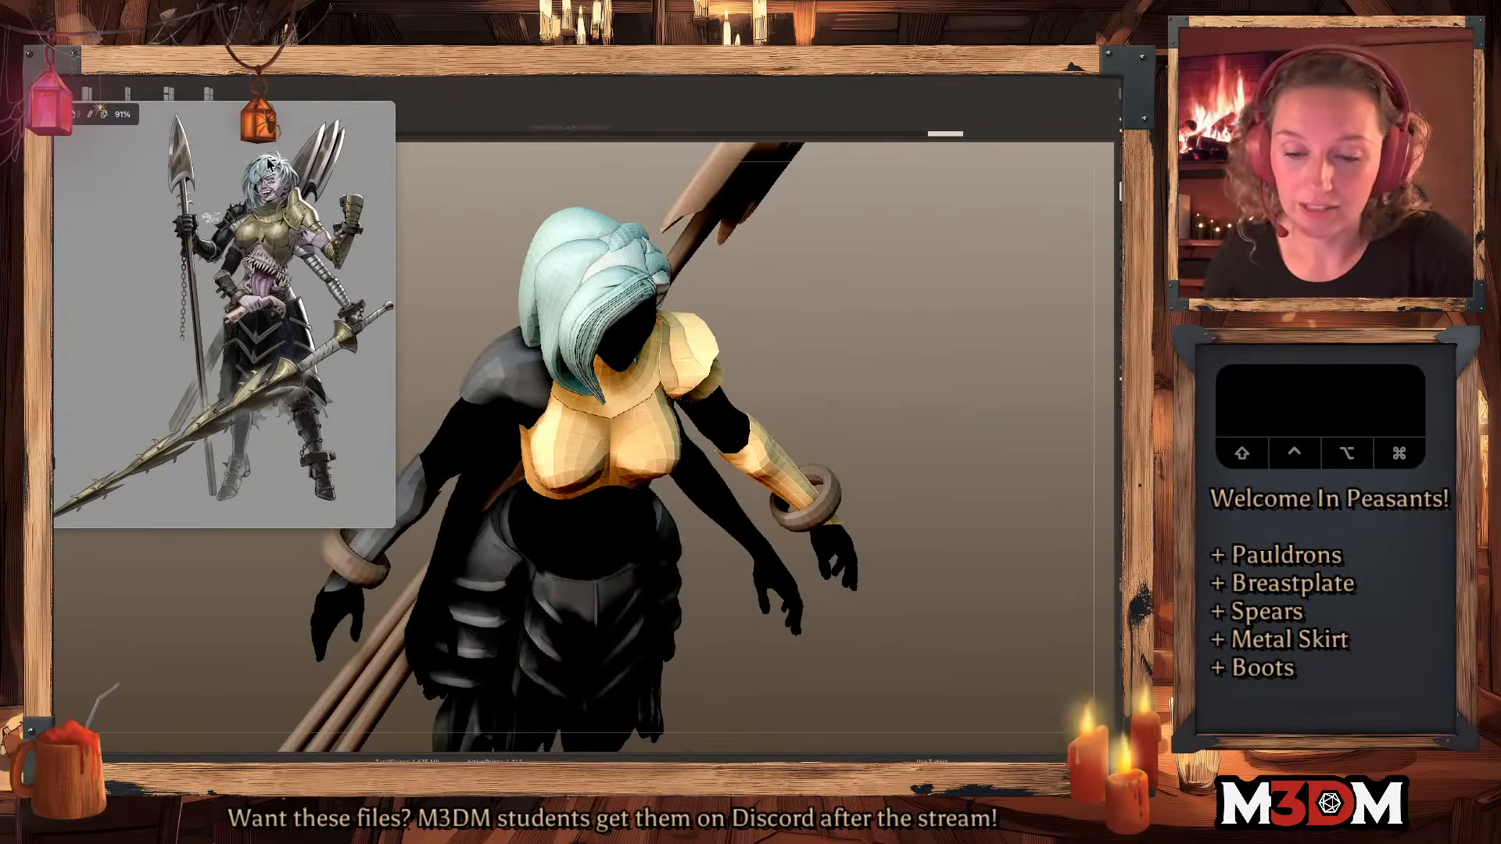
{"action": "key", "text": "s"}
{"action": "left_click", "coordinate": [757, 289]}
{"action": "left_click_drag", "start_coordinate": [623, 254], "coordinate": [586, 354]}
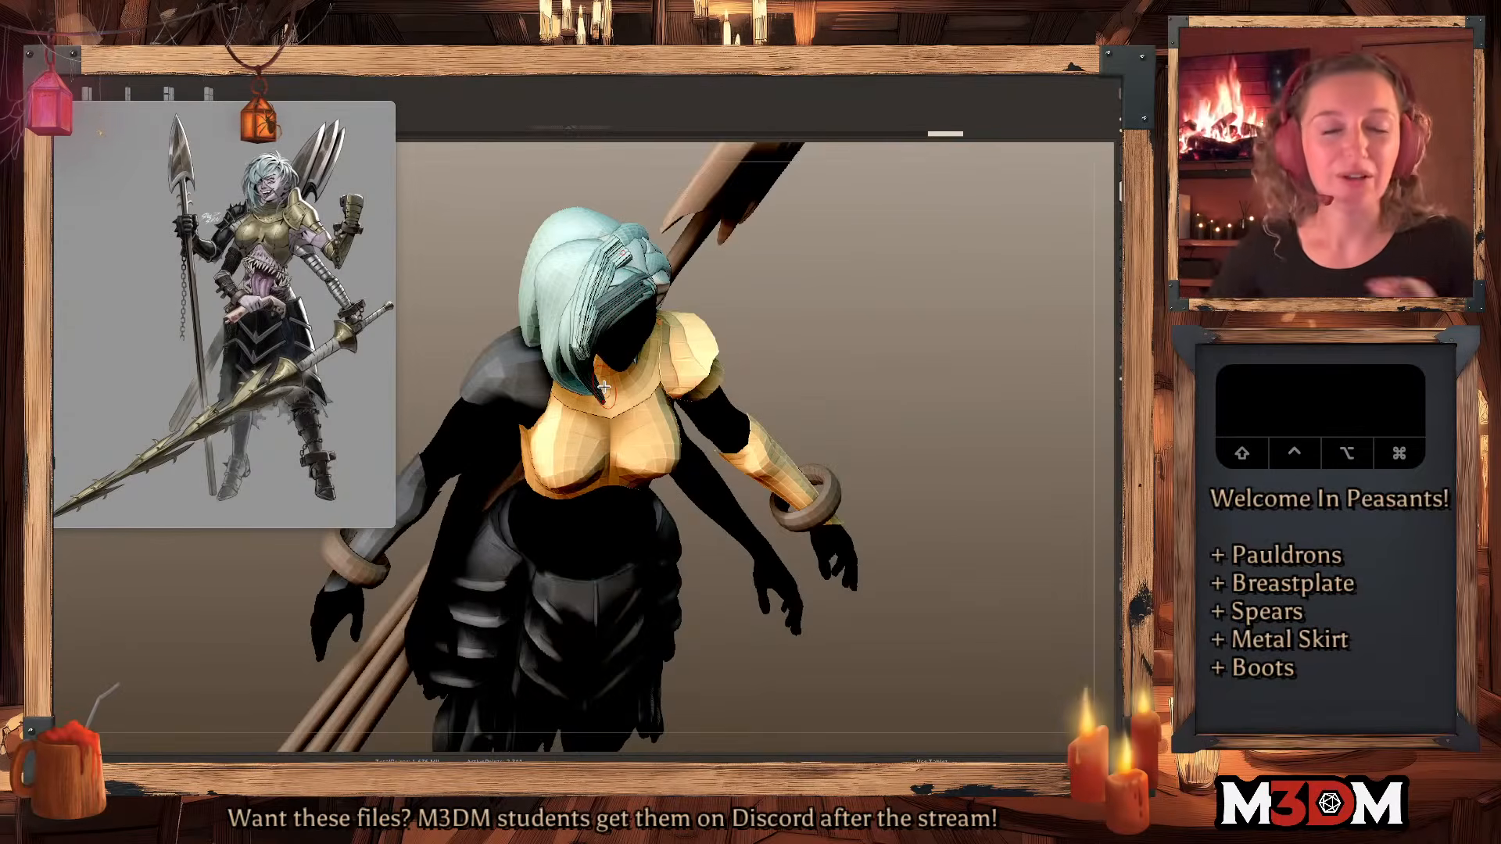
{"action": "key", "text": "super+z"}
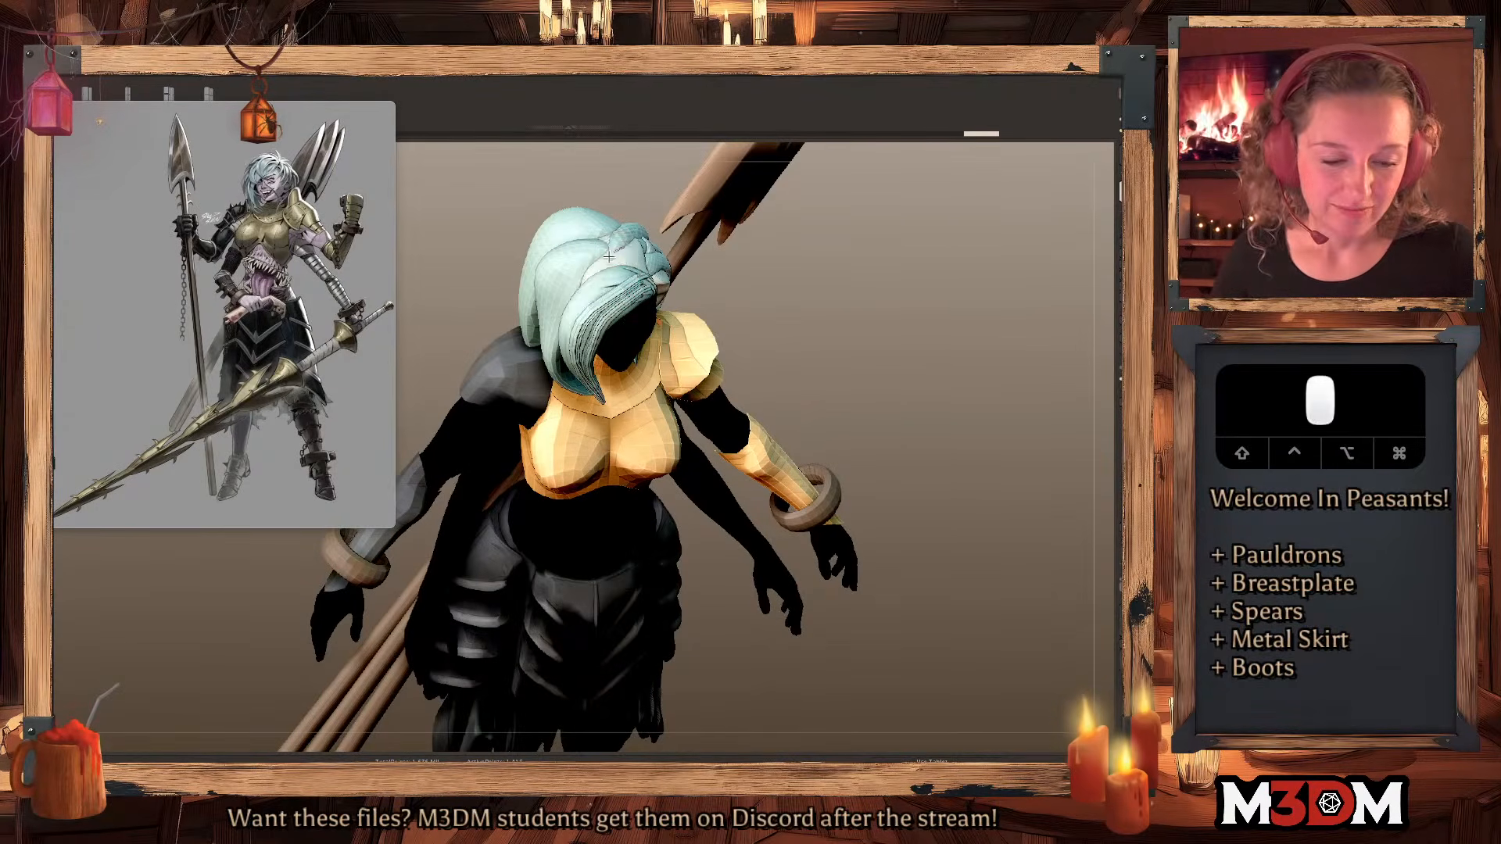
Try more hair brush strokes from the crown down the side-swept clump and undo the last one.
{"action": "mouse_move", "coordinate": [854, 315]}
{"action": "left_mouse_down"}
{"action": "mouse_move", "coordinate": [657, 301]}
{"action": "mouse_move", "coordinate": [576, 362]}
{"action": "left_mouse_up"}
{"action": "key", "text": "s"}
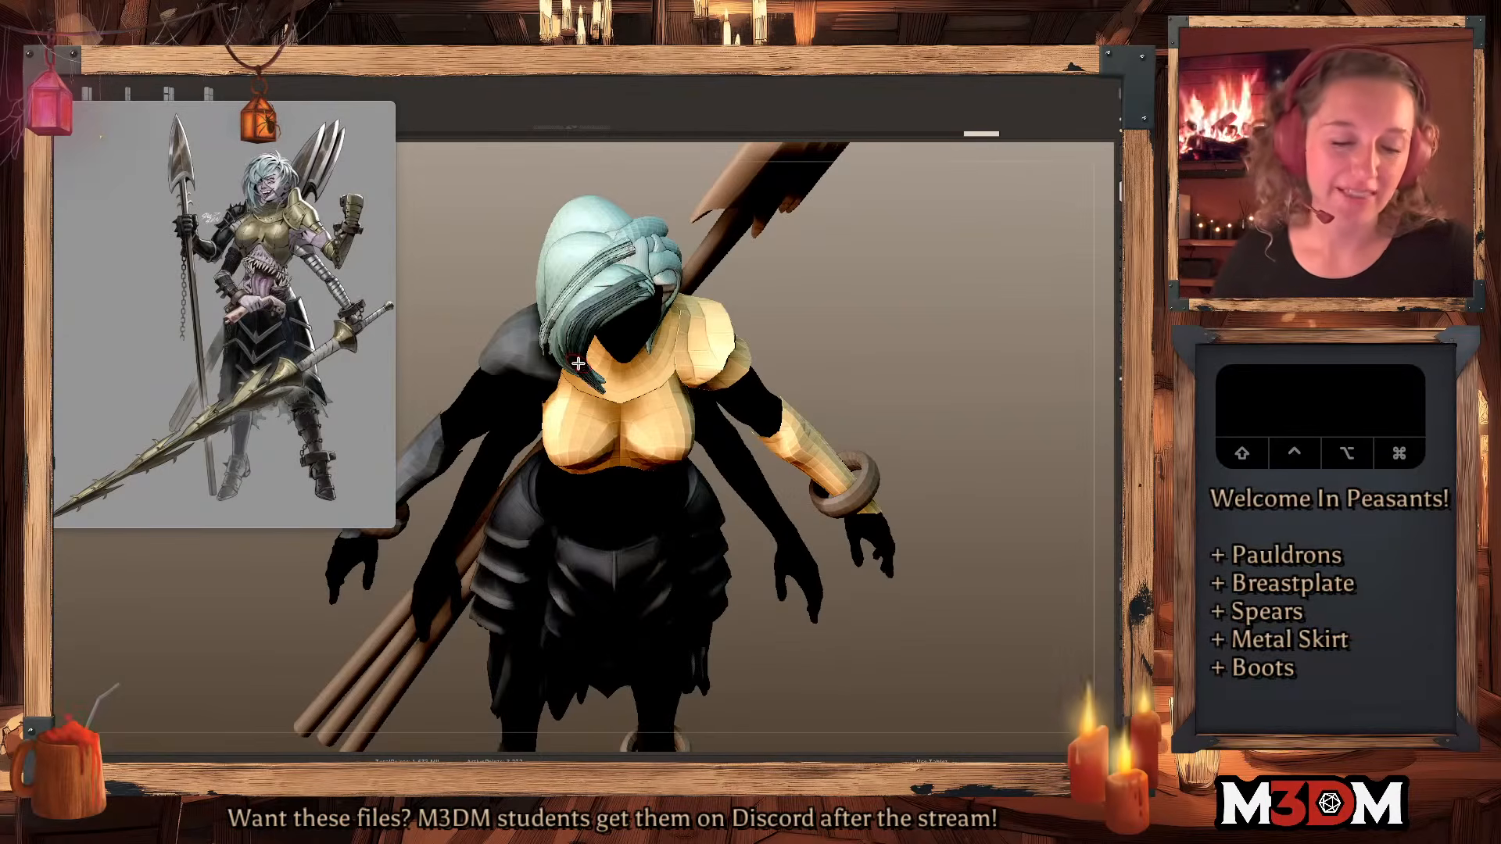
{"action": "left_click_drag", "start_coordinate": [628, 252], "coordinate": [556, 348]}
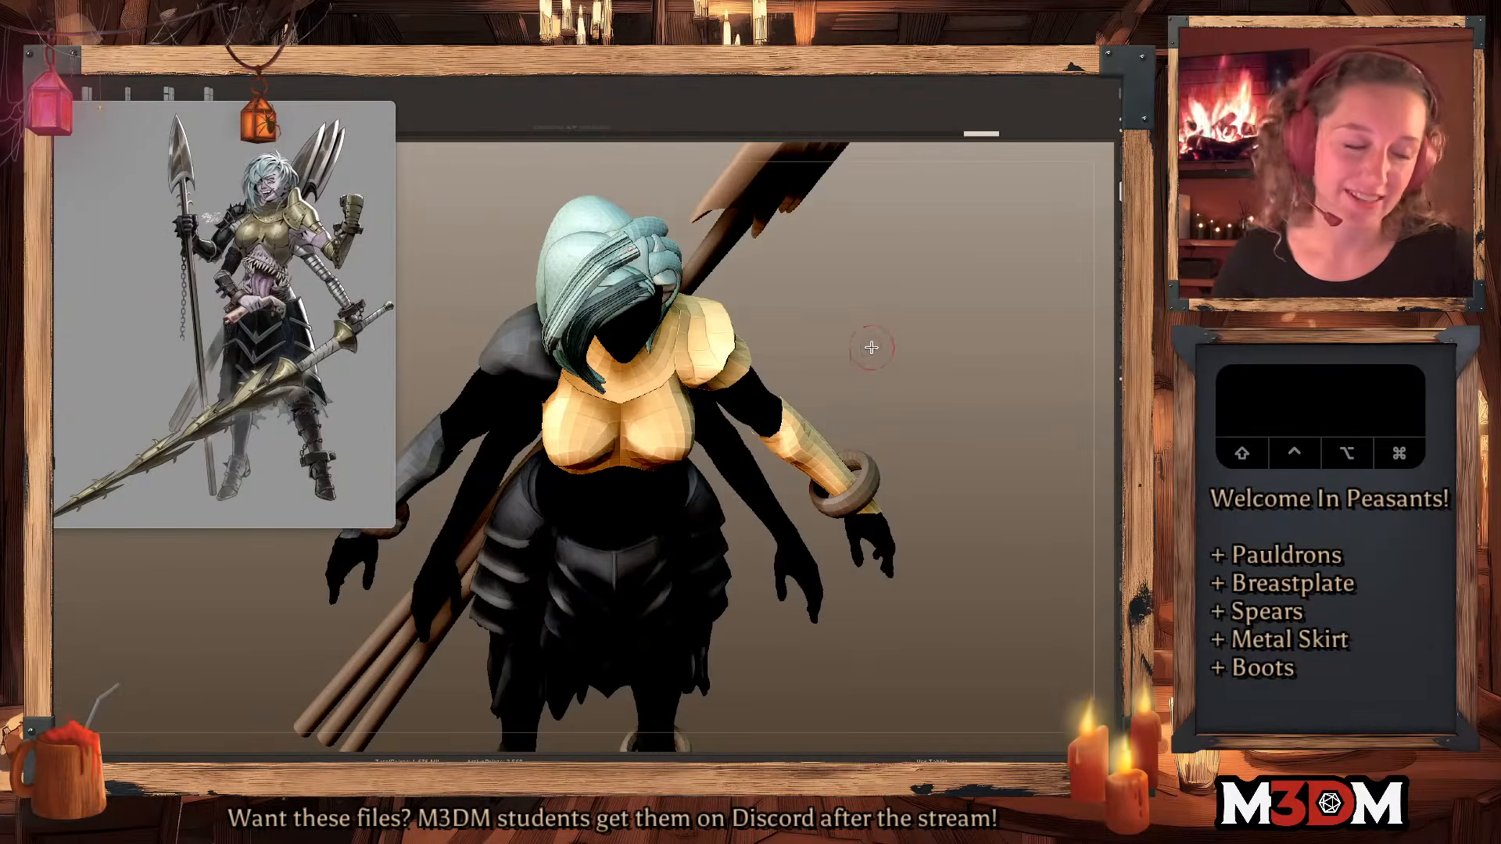
{"action": "left_click_drag", "start_coordinate": [961, 362], "coordinate": [938, 438]}
{"action": "key", "text": "super+z"}
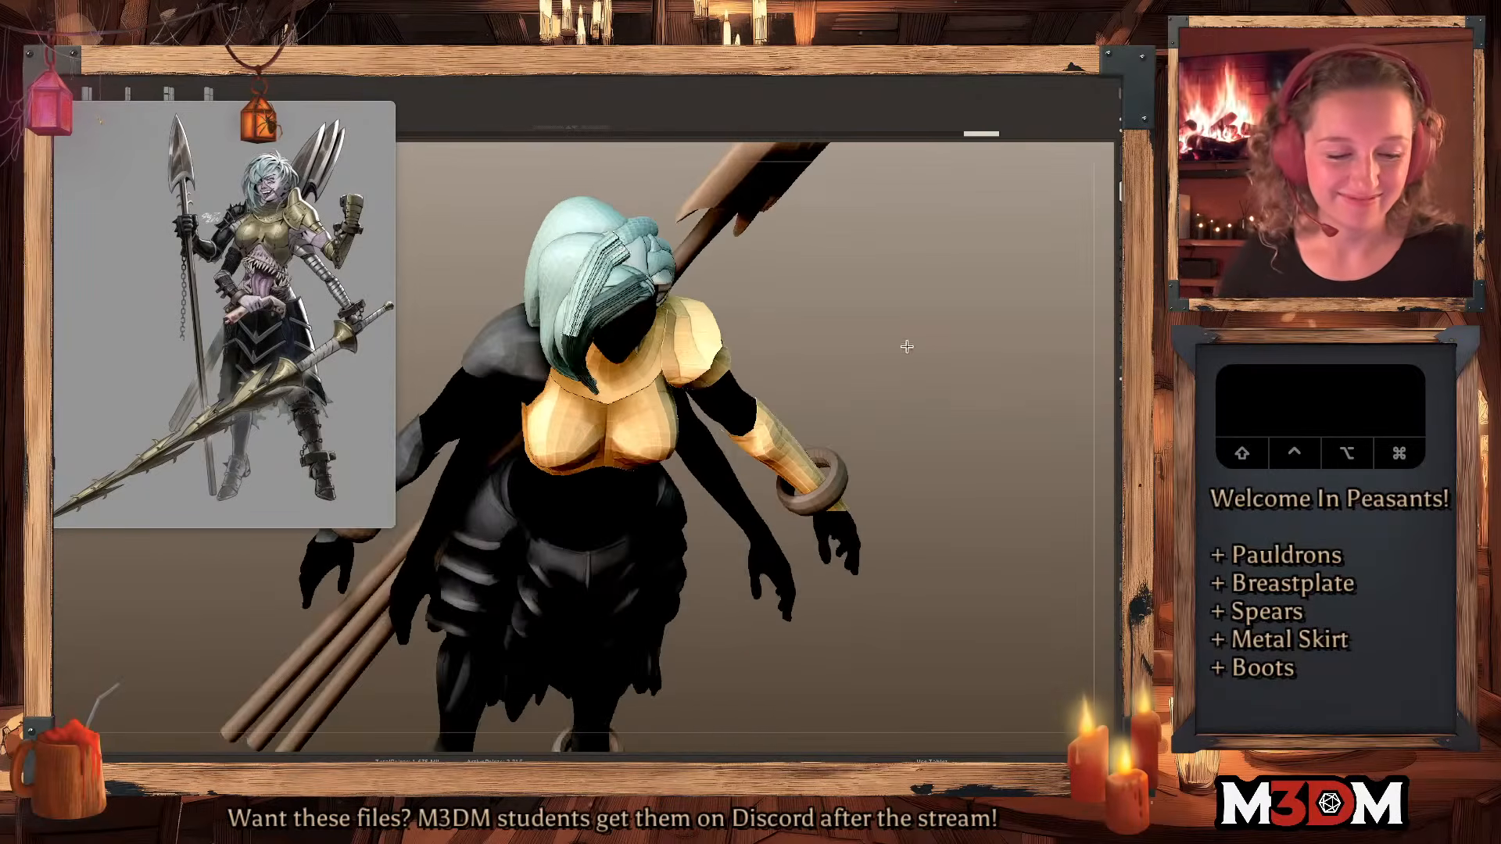
Try reshaping the front hair clump in front view and undo the latest edits.
{"action": "left_click_drag", "start_coordinate": [906, 346], "coordinate": [910, 365], "text": "shift"}
{"action": "left_click", "coordinate": [1125, 272]}
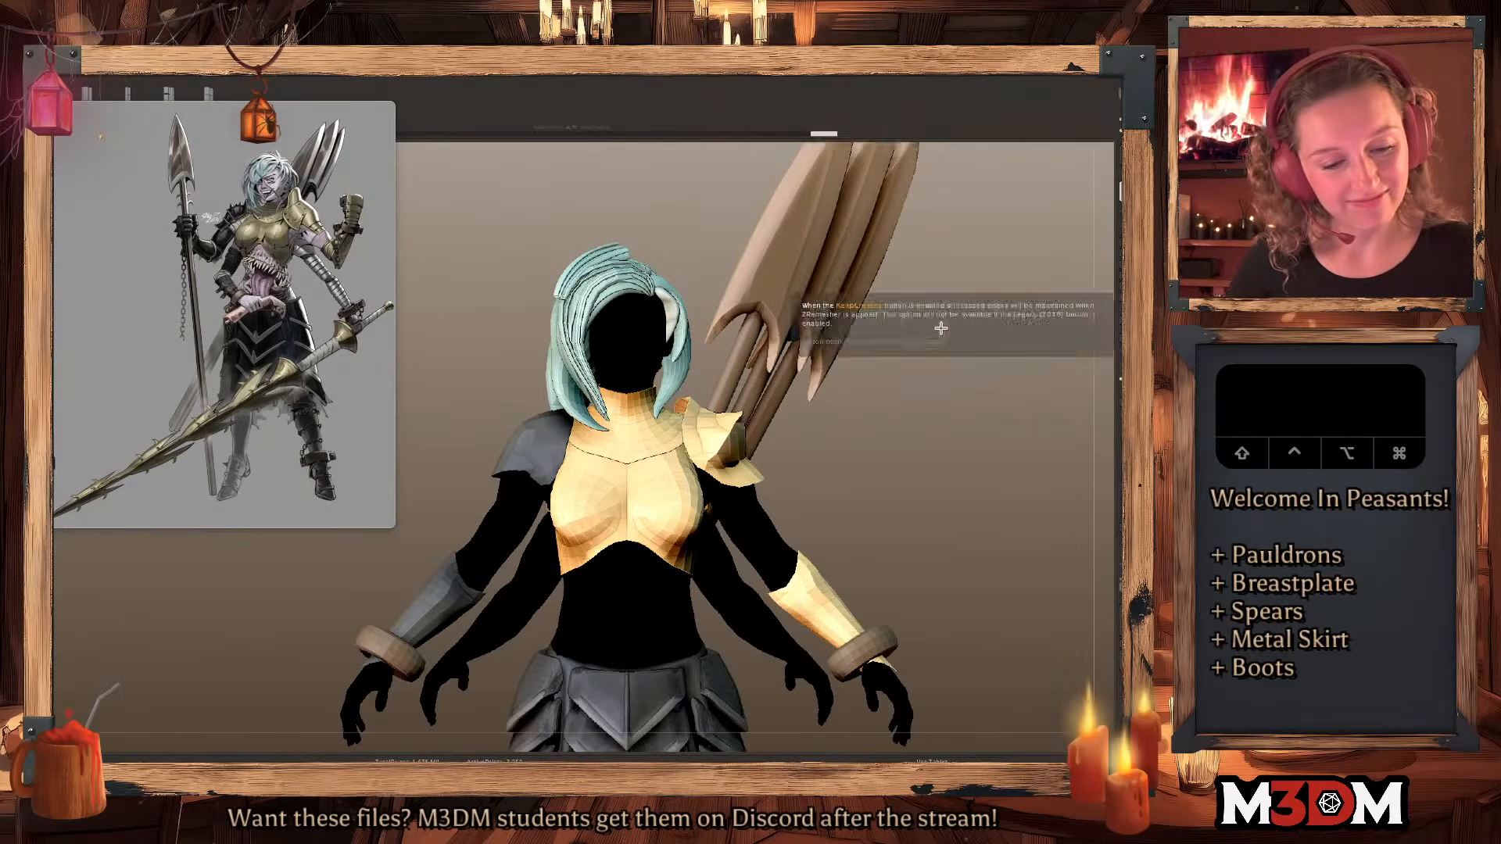
{"action": "left_click", "coordinate": [938, 326]}
{"action": "mouse_move", "coordinate": [554, 274]}
{"action": "left_mouse_down"}
{"action": "mouse_move", "coordinate": [638, 236]}
{"action": "mouse_move", "coordinate": [594, 238]}
{"action": "mouse_move", "coordinate": [552, 274]}
{"action": "mouse_move", "coordinate": [580, 328]}
{"action": "left_mouse_up"}
{"action": "left_click", "coordinate": [586, 274], "text": "alt"}
{"action": "key", "text": "super+z"}
{"action": "key", "text": "super+z"}
{"action": "key", "text": "super+z"}
{"action": "left_click_drag", "start_coordinate": [597, 391], "coordinate": [587, 385]}
{"action": "mouse_move", "coordinate": [567, 257]}
{"action": "left_mouse_down"}
{"action": "mouse_move", "coordinate": [569, 296]}
{"action": "mouse_move", "coordinate": [559, 287]}
{"action": "left_mouse_up"}
{"action": "key", "text": "super+z"}
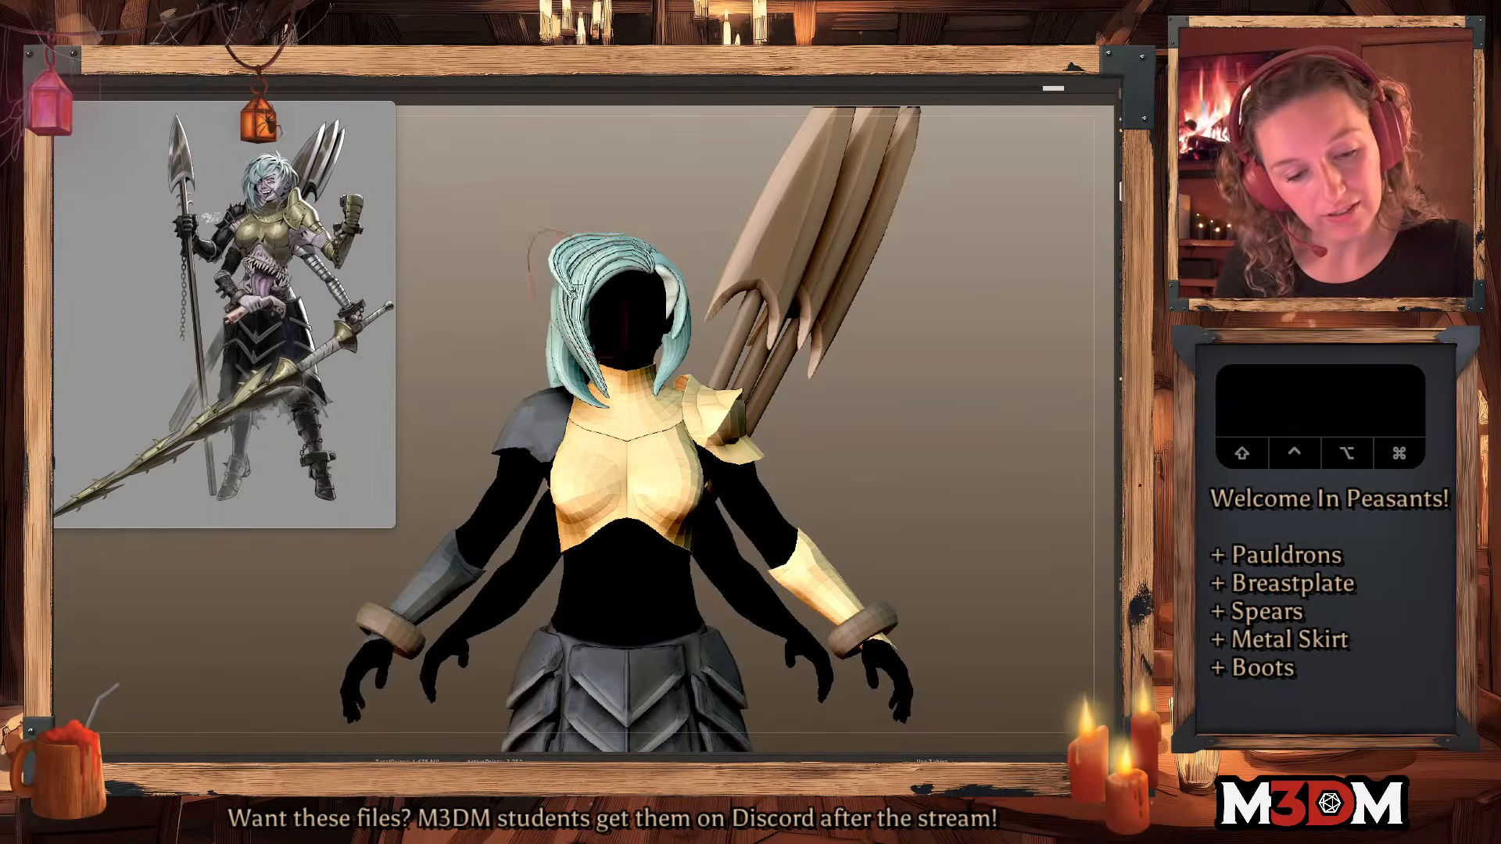
Pull the top of the hair upward to give the crown more volume in front view.
{"action": "left_click_drag", "start_coordinate": [616, 238], "coordinate": [615, 234]}
{"action": "right_click_drag", "start_coordinate": [638, 240], "coordinate": [656, 313]}
{"action": "mouse_move", "coordinate": [644, 222]}
{"action": "left_mouse_down"}
{"action": "mouse_move", "coordinate": [655, 251]}
{"action": "mouse_move", "coordinate": [645, 227]}
{"action": "left_mouse_up"}
{"action": "left_click_drag", "start_coordinate": [869, 264], "coordinate": [925, 309]}
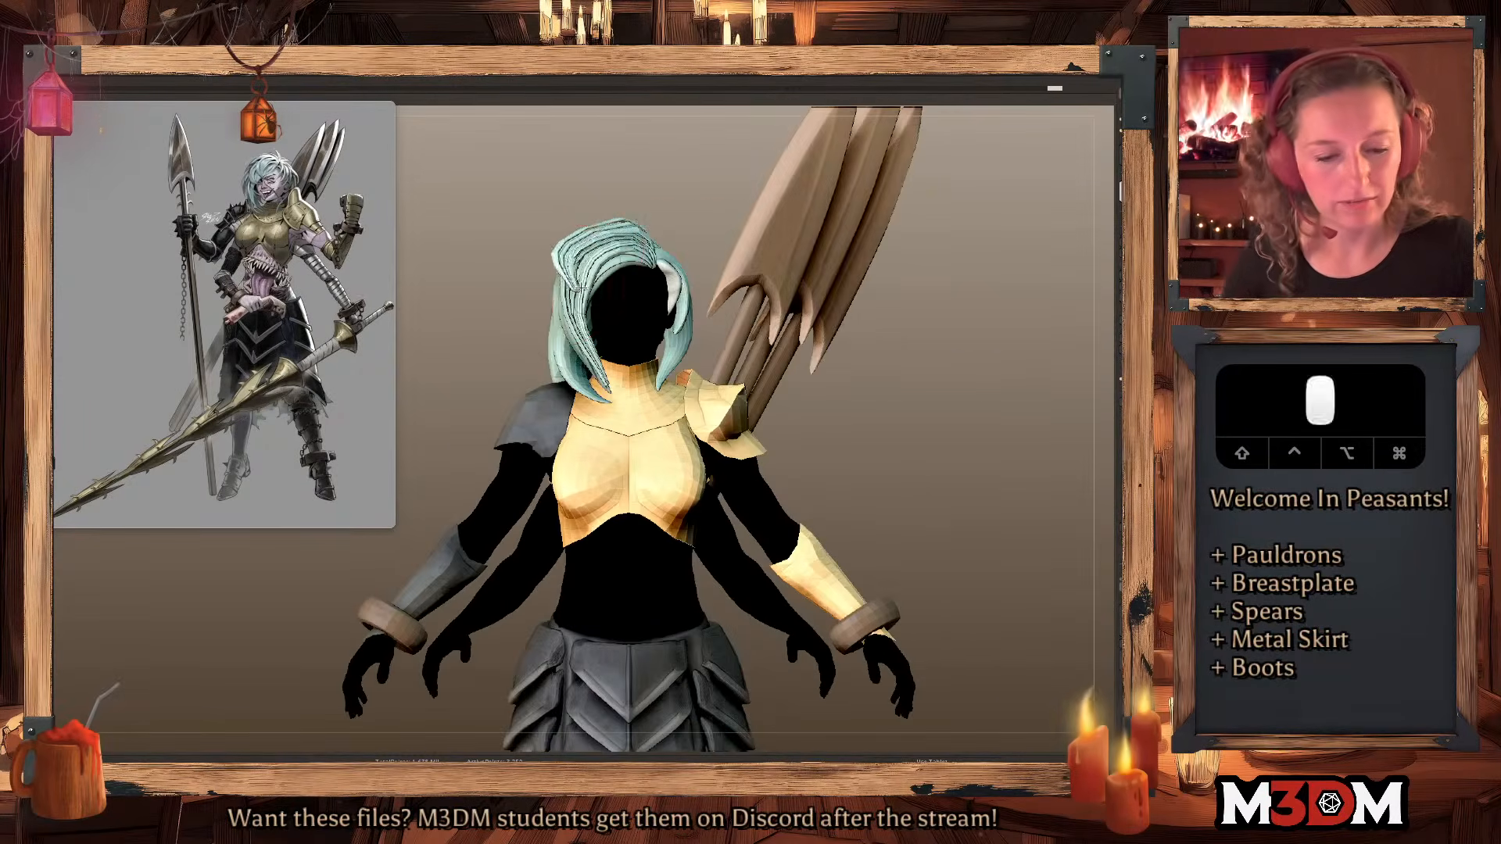
{"action": "left_click_drag", "start_coordinate": [946, 380], "coordinate": [911, 310], "text": "alt"}
{"action": "left_click_drag", "start_coordinate": [598, 276], "coordinate": [591, 269], "text": "shift"}
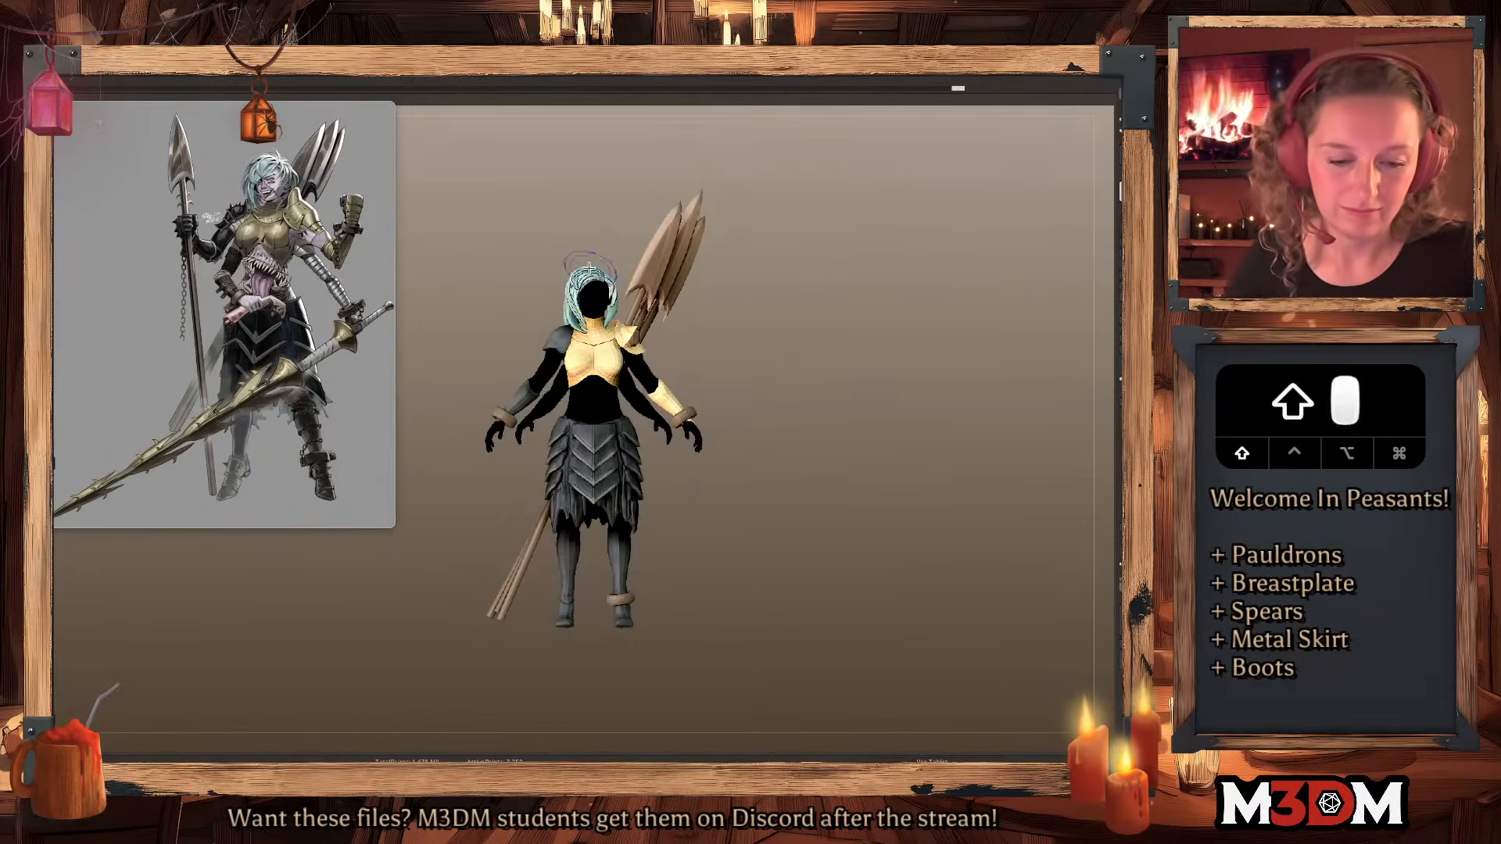
{"action": "key", "text": "q"}
{"action": "key", "text": "w"}
{"action": "key", "text": "super+z"}
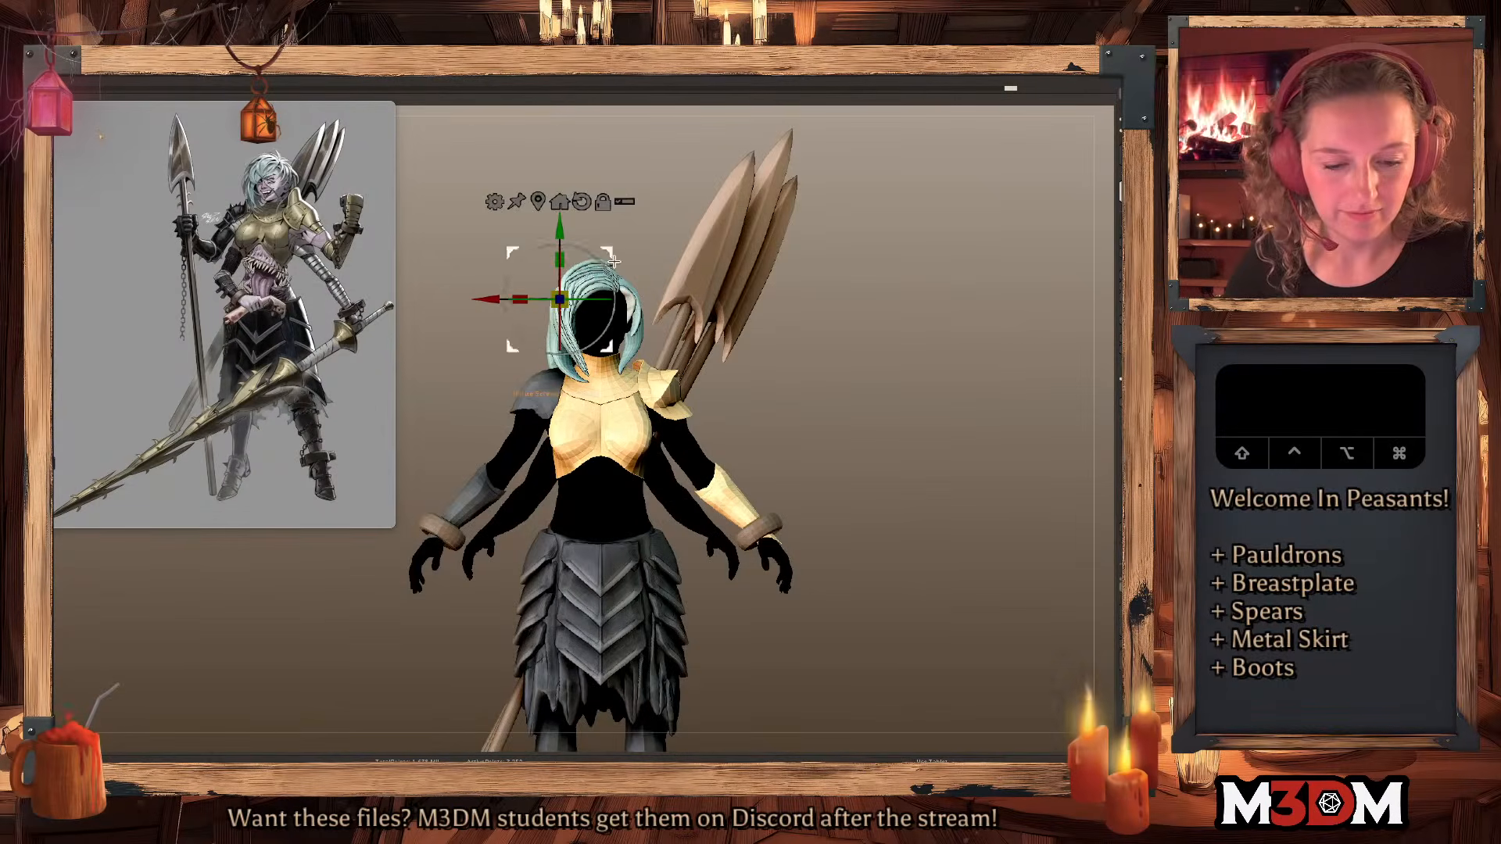
{"action": "key", "text": "q"}
Examine the full figure from the front against the concept art, with the polygroup wireframe on and off.
{"action": "left_click_drag", "start_coordinate": [802, 421], "coordinate": [1034, 560], "text": "super"}
{"action": "key", "text": "shift+f"}
{"action": "key", "text": "f"}
{"action": "key", "text": "f"}
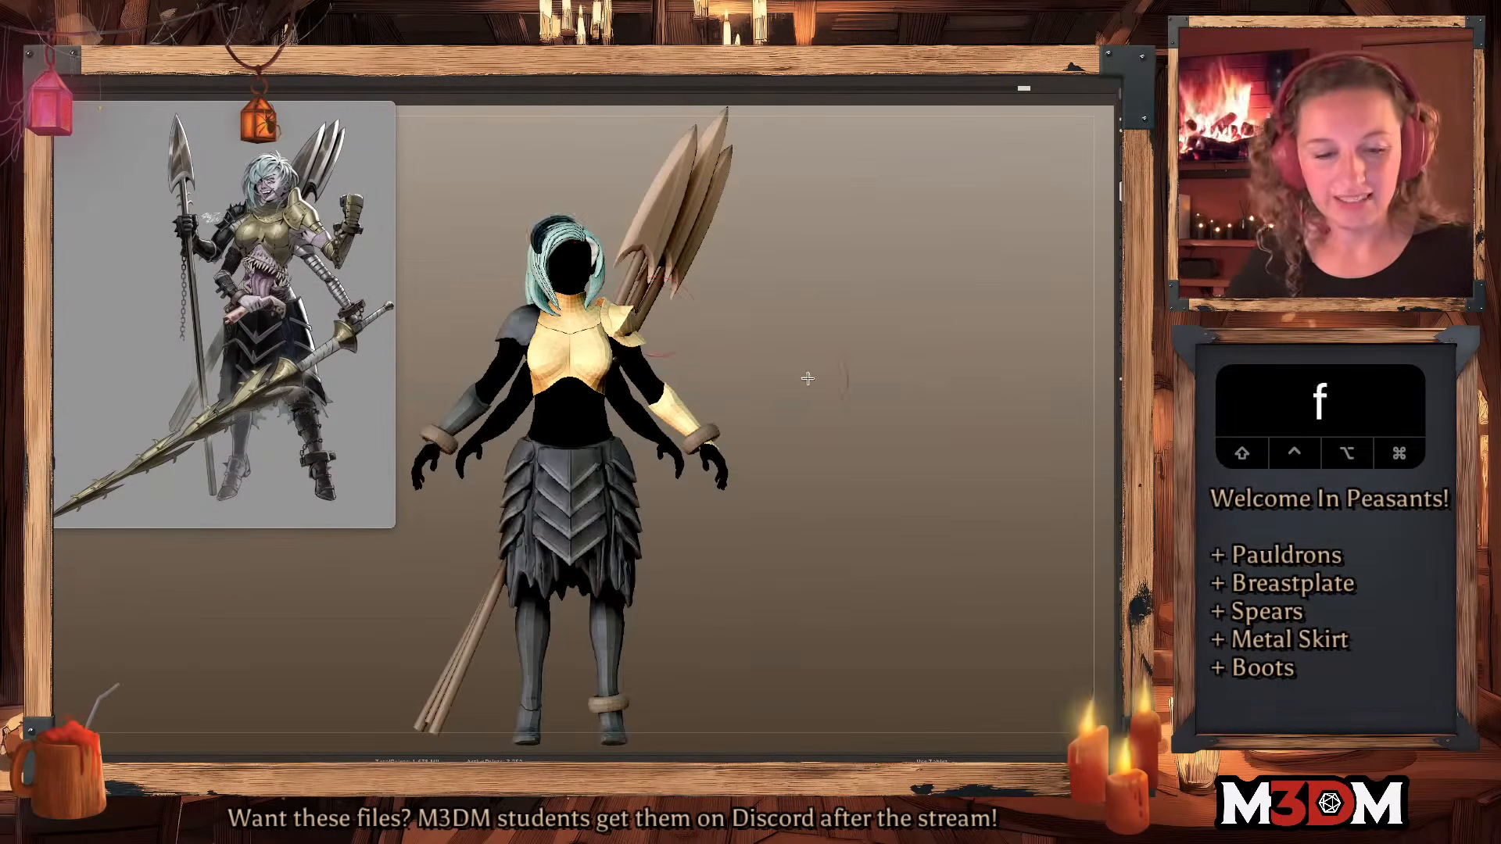
{"action": "key", "text": "shift+f"}
{"action": "left_click_drag", "start_coordinate": [892, 365], "coordinate": [899, 372], "text": "shift"}
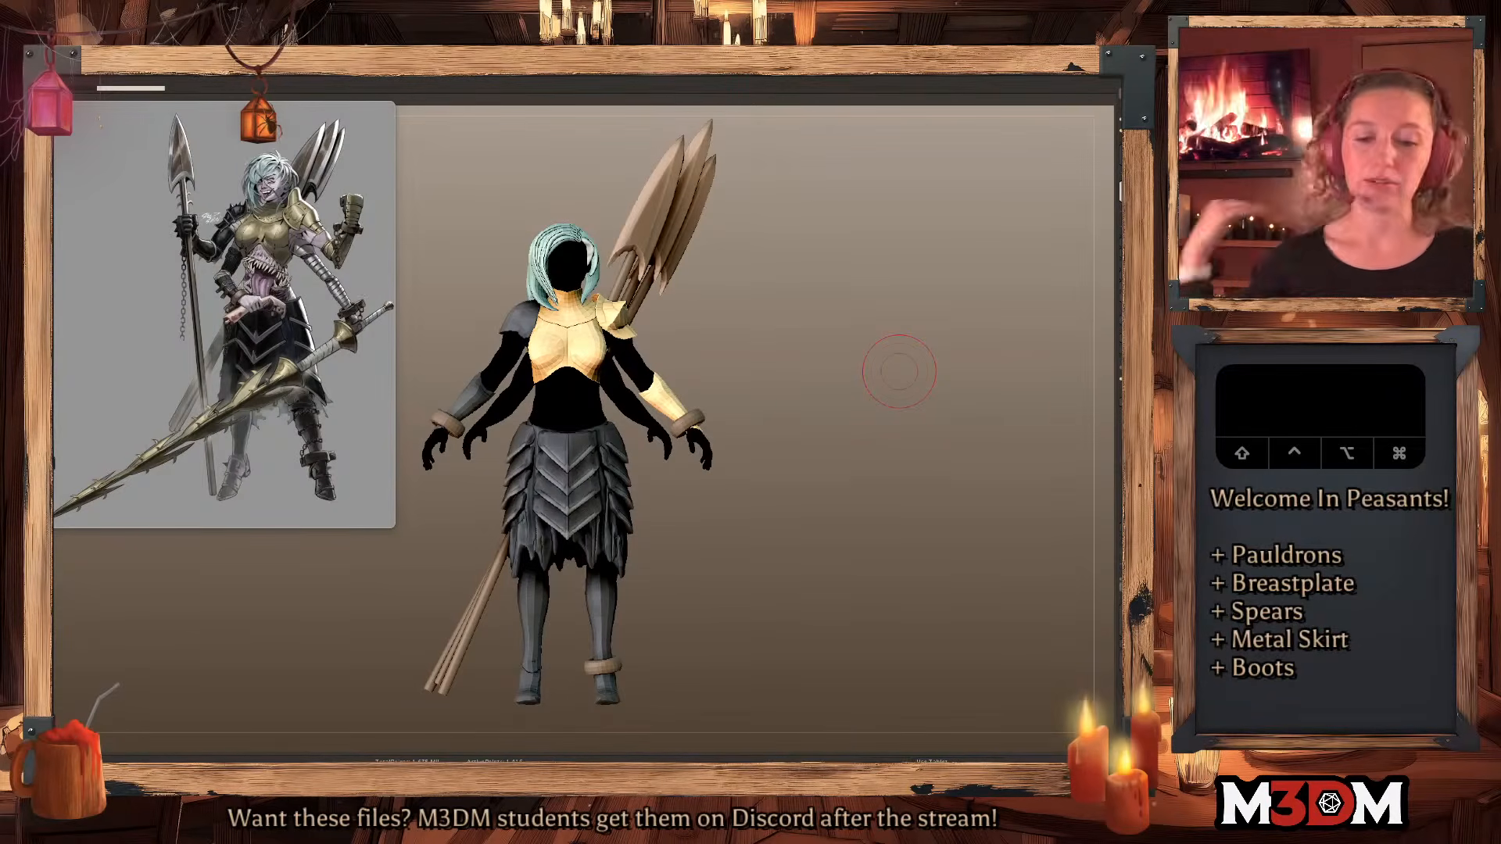
{"action": "left_click", "coordinate": [824, 397]}
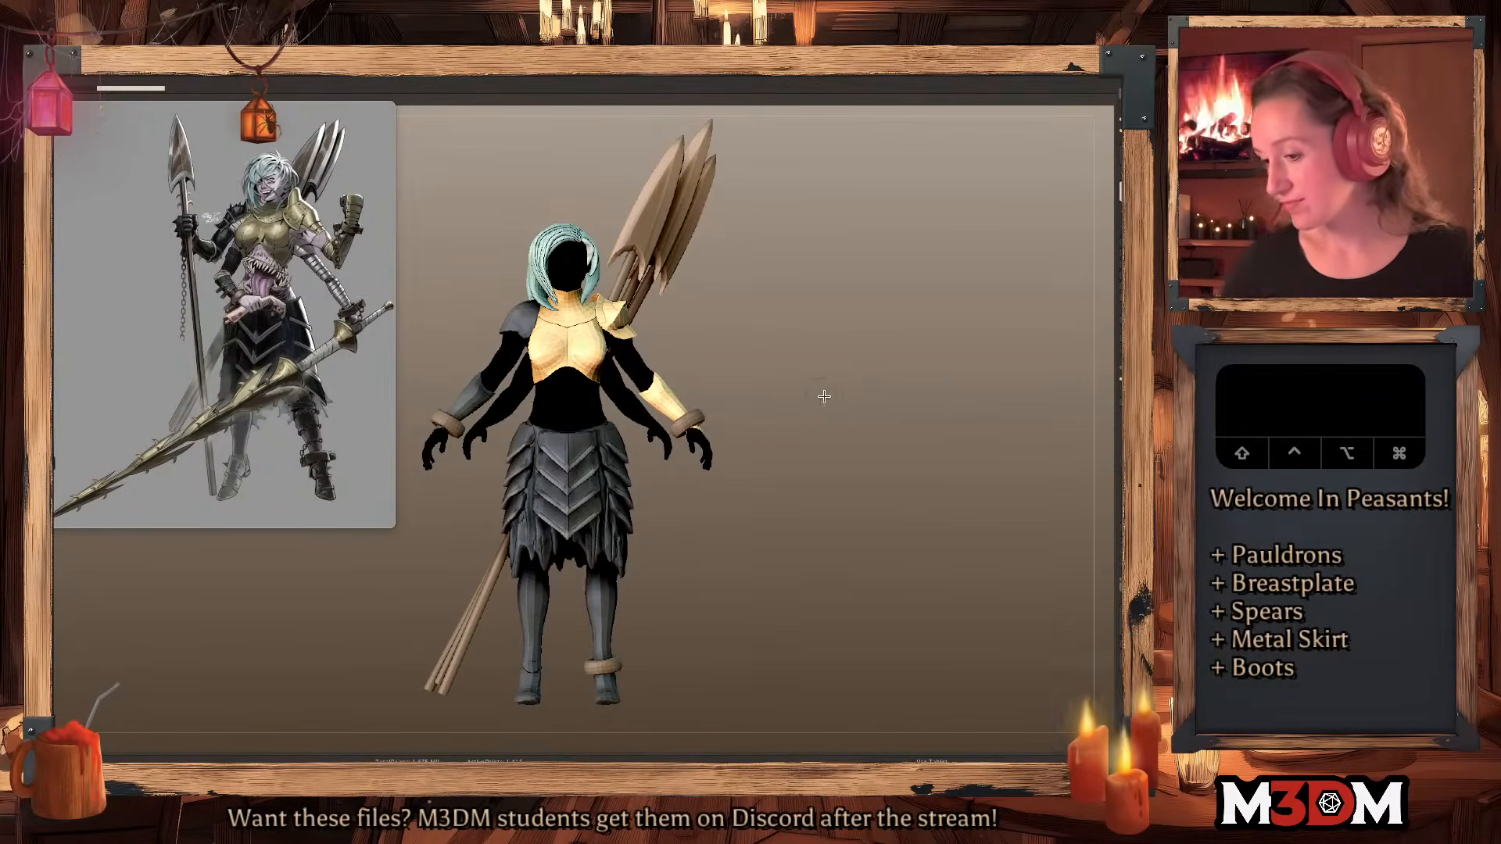
{"action": "key", "text": "shift+f"}
{"action": "left_click_drag", "start_coordinate": [833, 406], "coordinate": [831, 416], "text": "alt"}
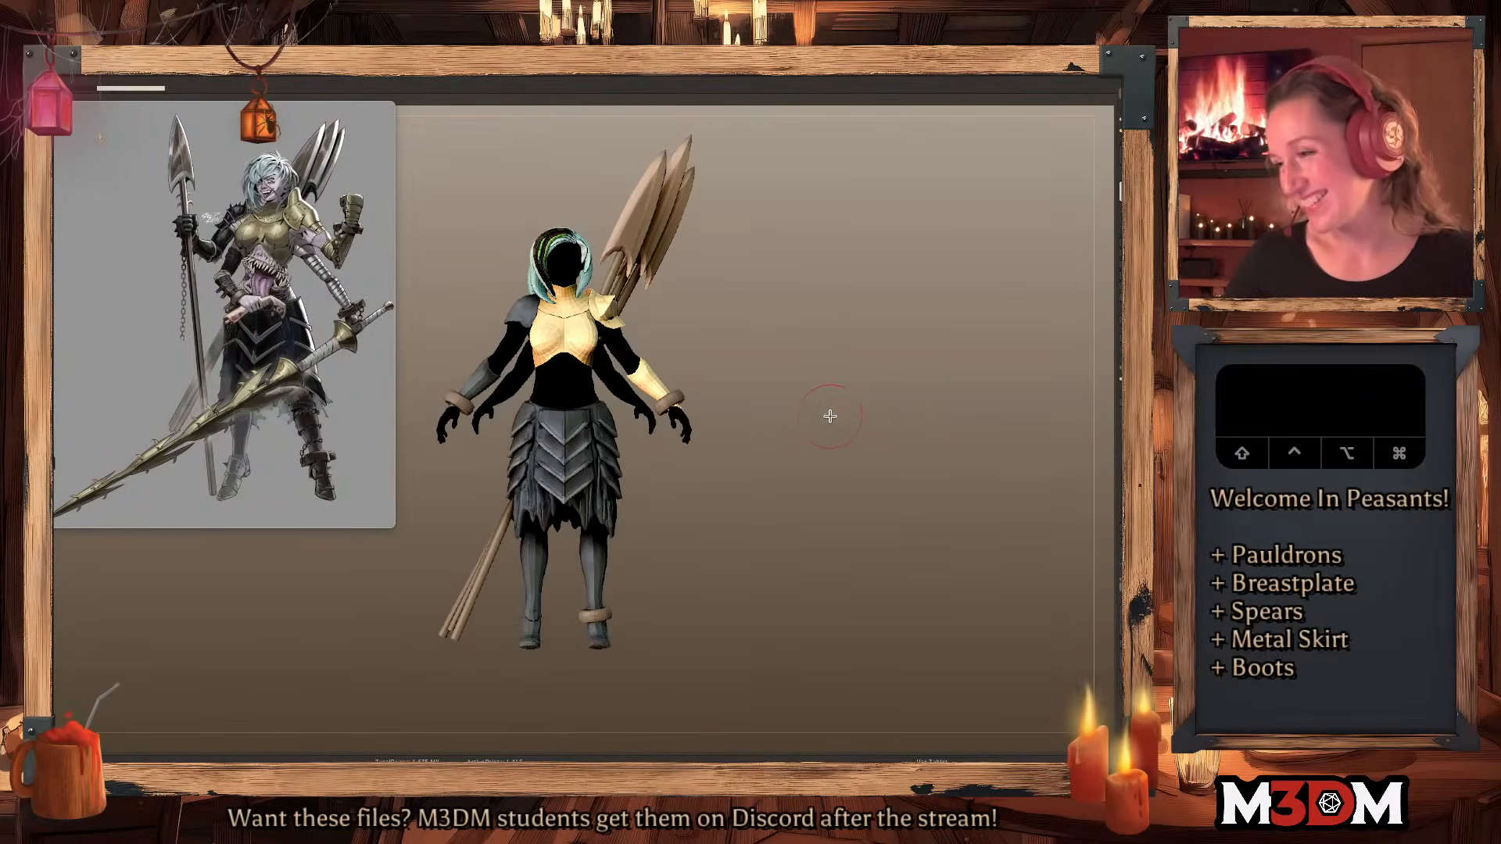
Select the breastplate, isolate it and assign the whole mesh to one polygroup.
{"action": "left_click", "coordinate": [568, 393], "text": "alt"}
{"action": "key", "text": "shift+f"}
{"action": "left_click", "coordinate": [855, 407]}
{"action": "left_click_drag", "start_coordinate": [861, 432], "coordinate": [856, 415], "text": "alt"}
{"action": "key", "text": "space"}
{"action": "key", "text": "shift+f"}
{"action": "left_click", "coordinate": [577, 354], "text": "alt"}
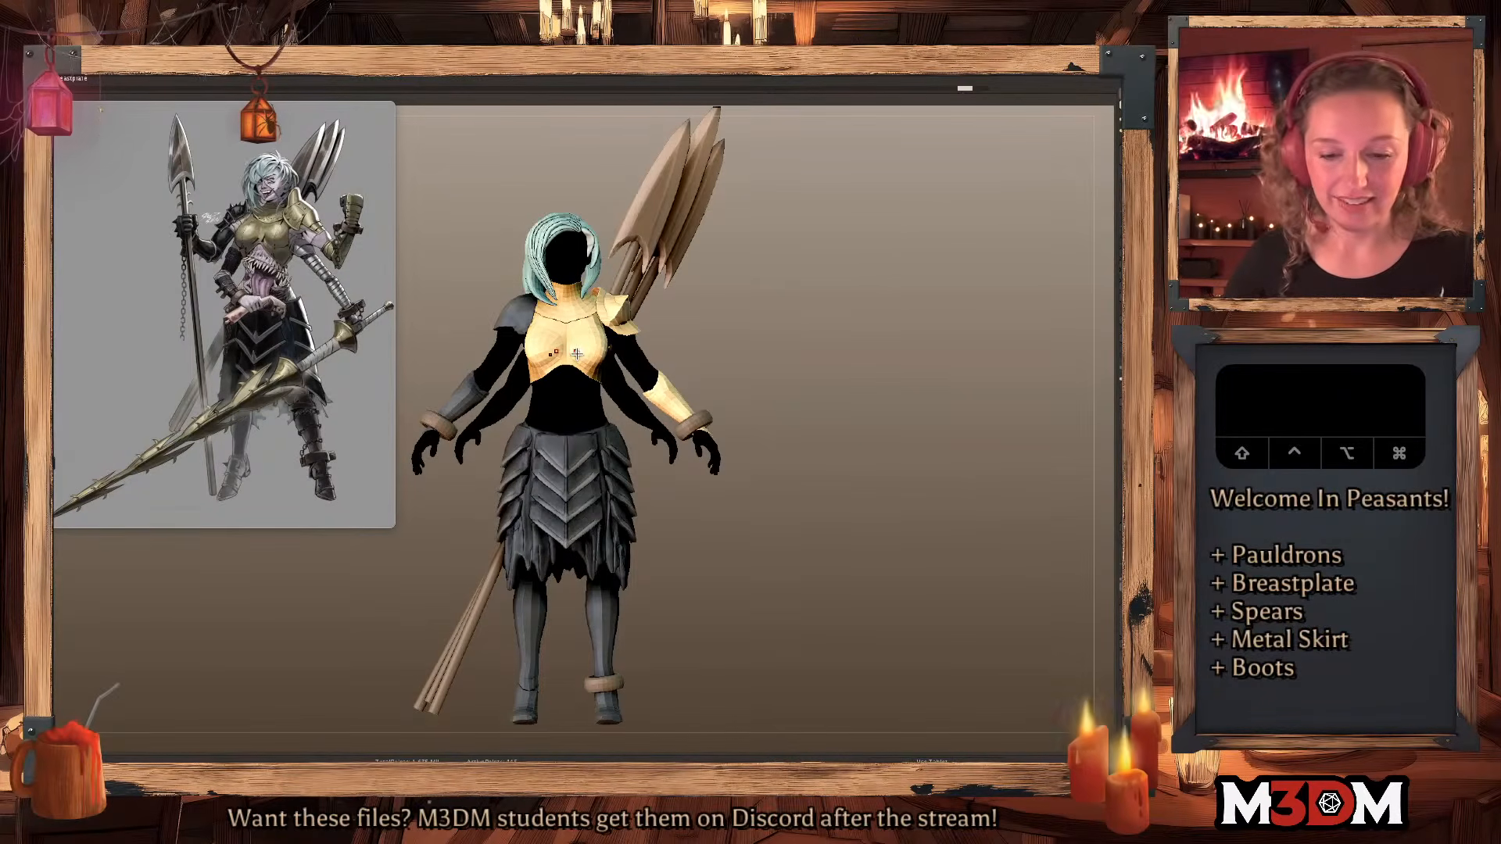
{"action": "key", "text": "shift+s"}
{"action": "left_click_drag", "start_coordinate": [818, 410], "coordinate": [805, 484], "text": "alt"}
{"action": "key", "text": "space"}
{"action": "key", "text": "ctrl+w"}
{"action": "key", "text": "shift+f"}
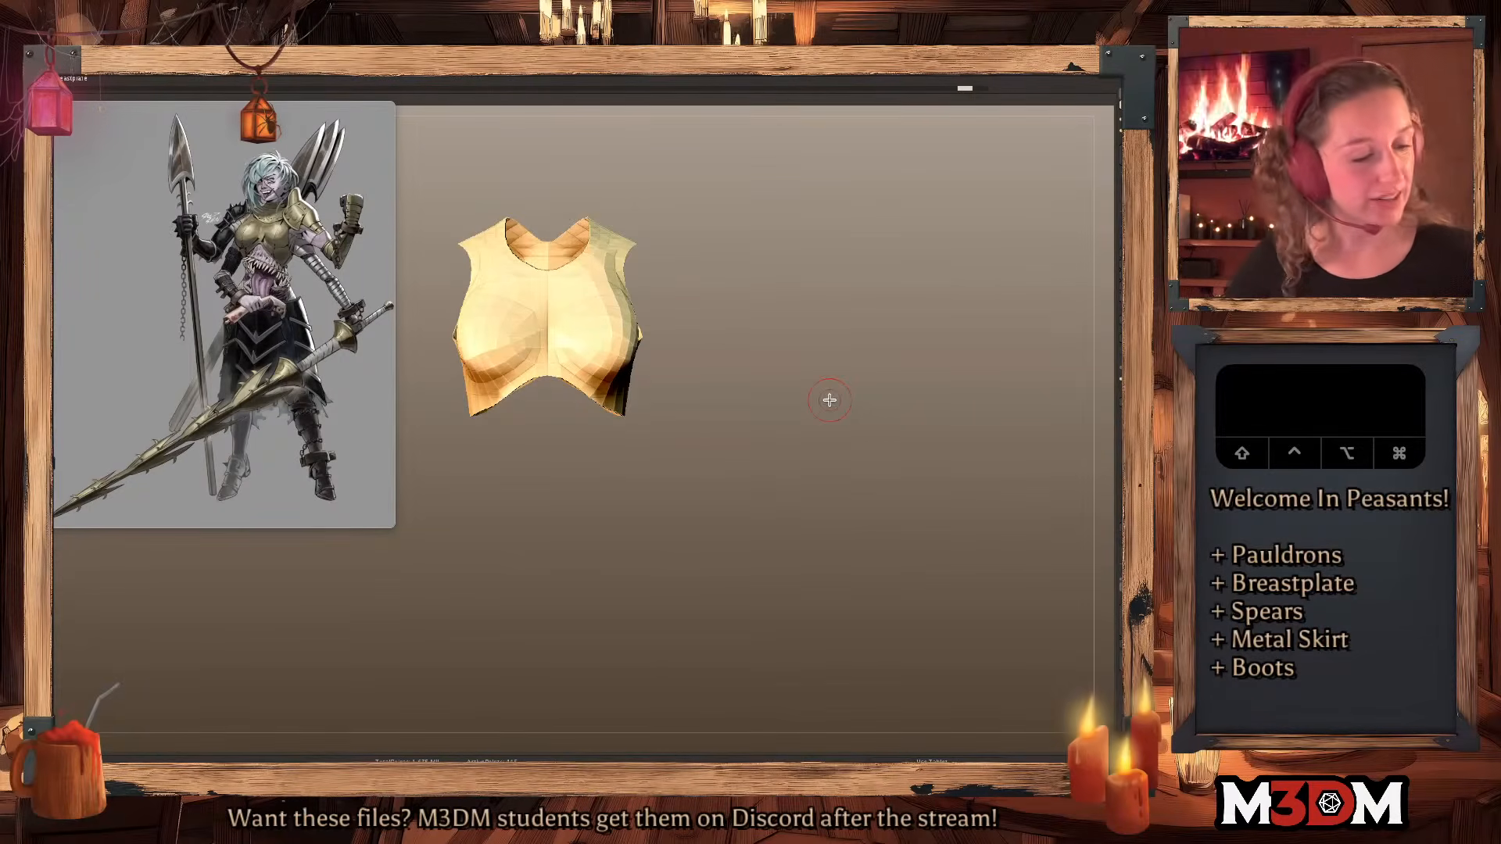
Try Dynamic Subdiv smoothing on the breastplate and check its Dynamic Thickness option.
{"action": "left_click", "coordinate": [1121, 545]}
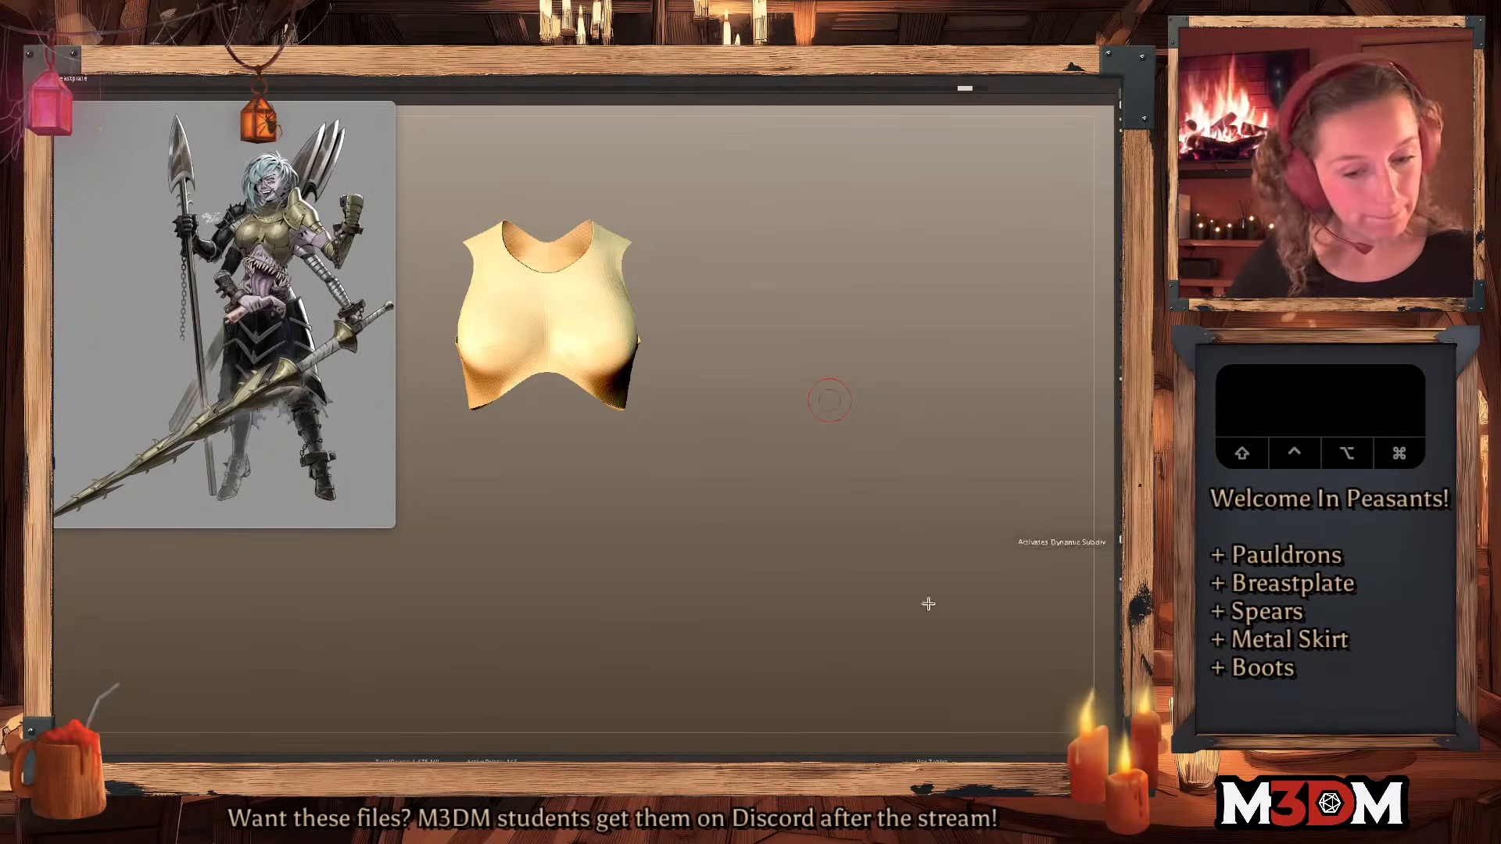
{"action": "left_click_drag", "start_coordinate": [971, 592], "coordinate": [999, 612], "text": "alt"}
{"action": "left_click", "coordinate": [1118, 550]}
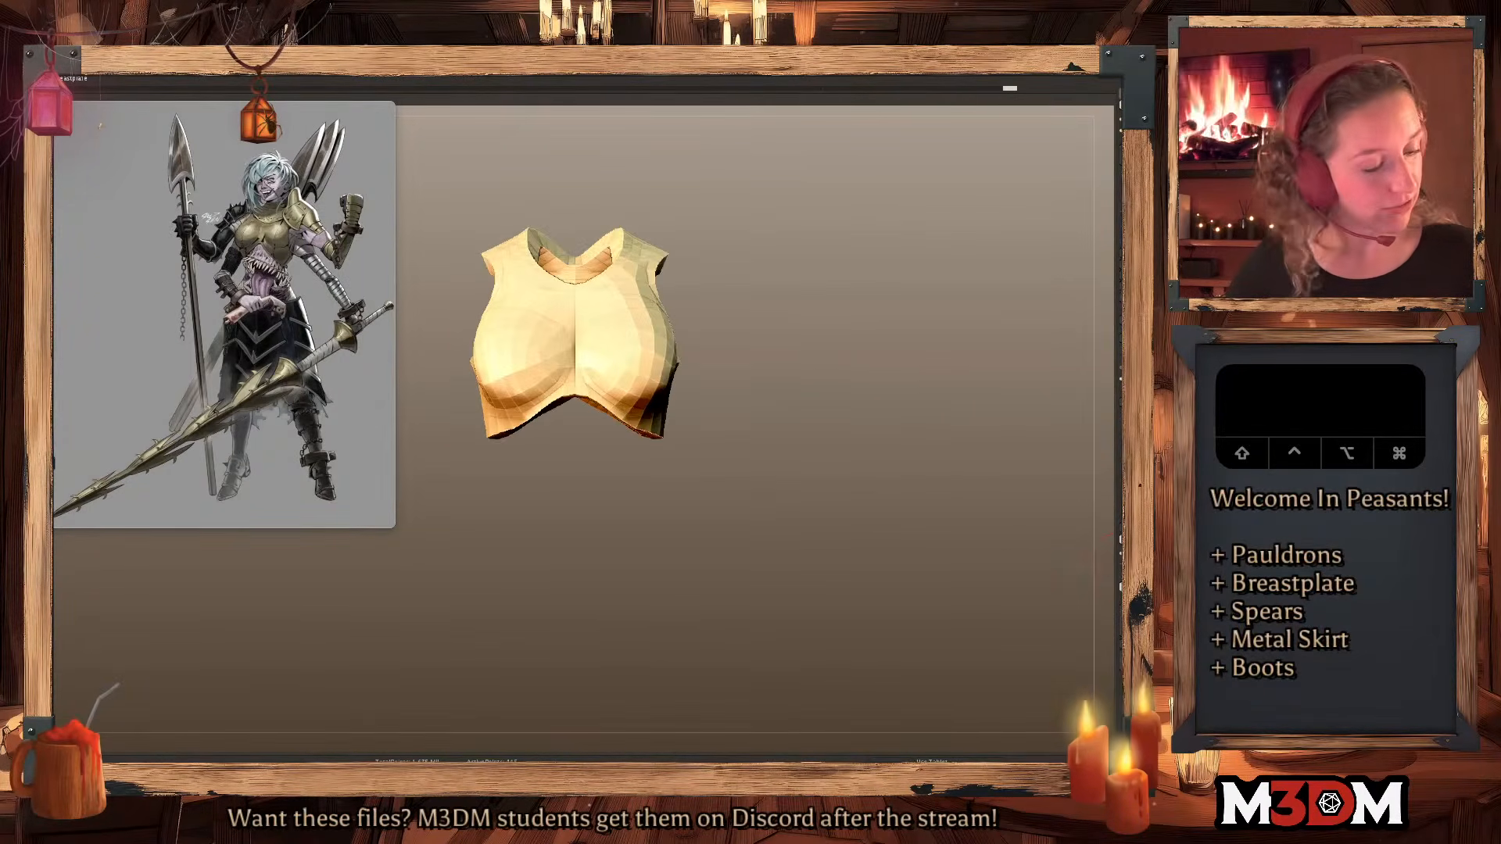
{"action": "key", "text": "shift+f"}
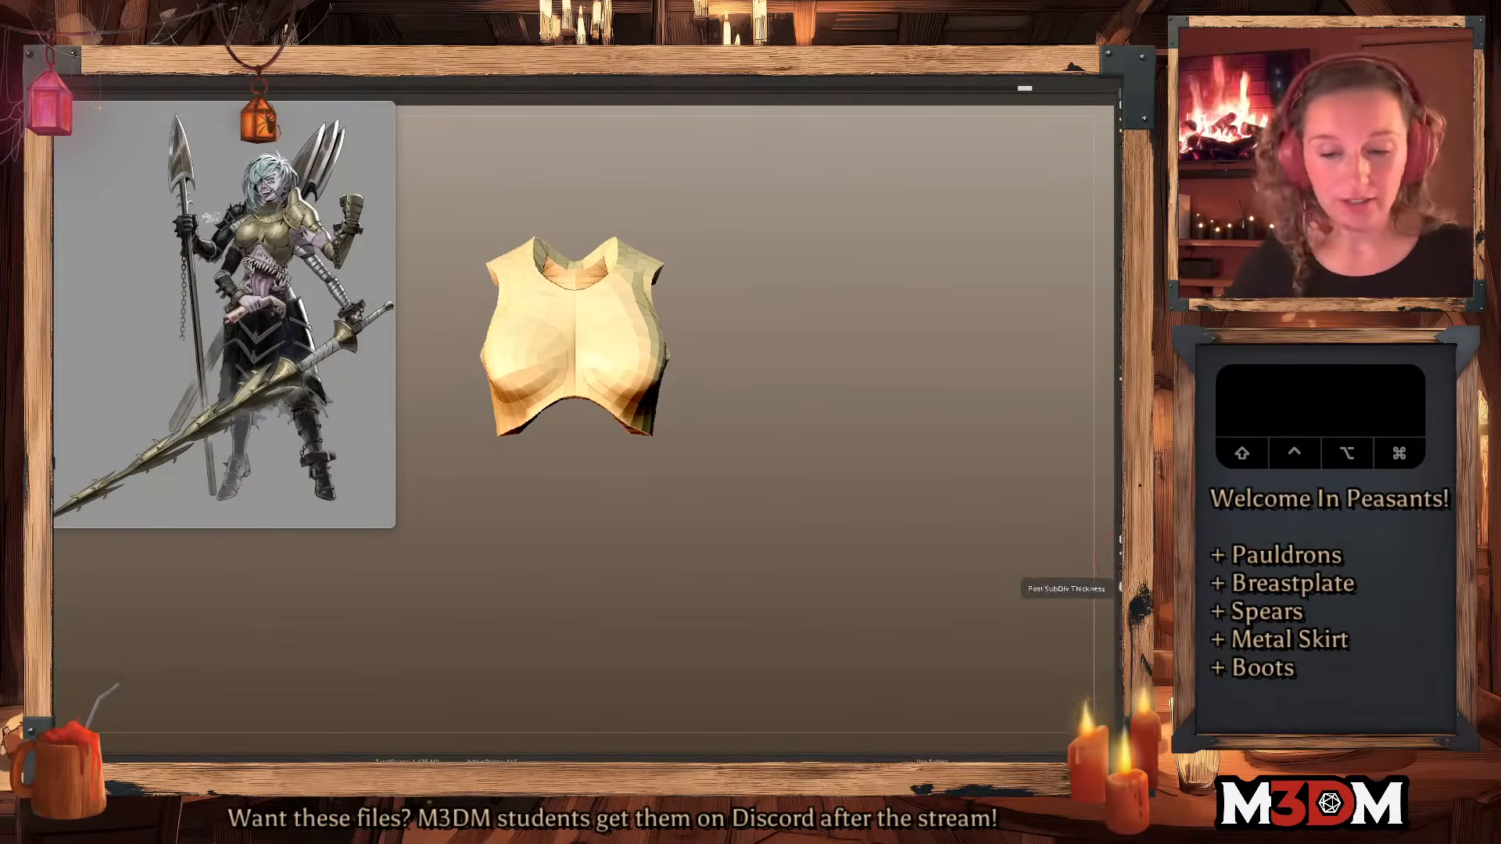
{"action": "left_click", "coordinate": [1120, 577]}
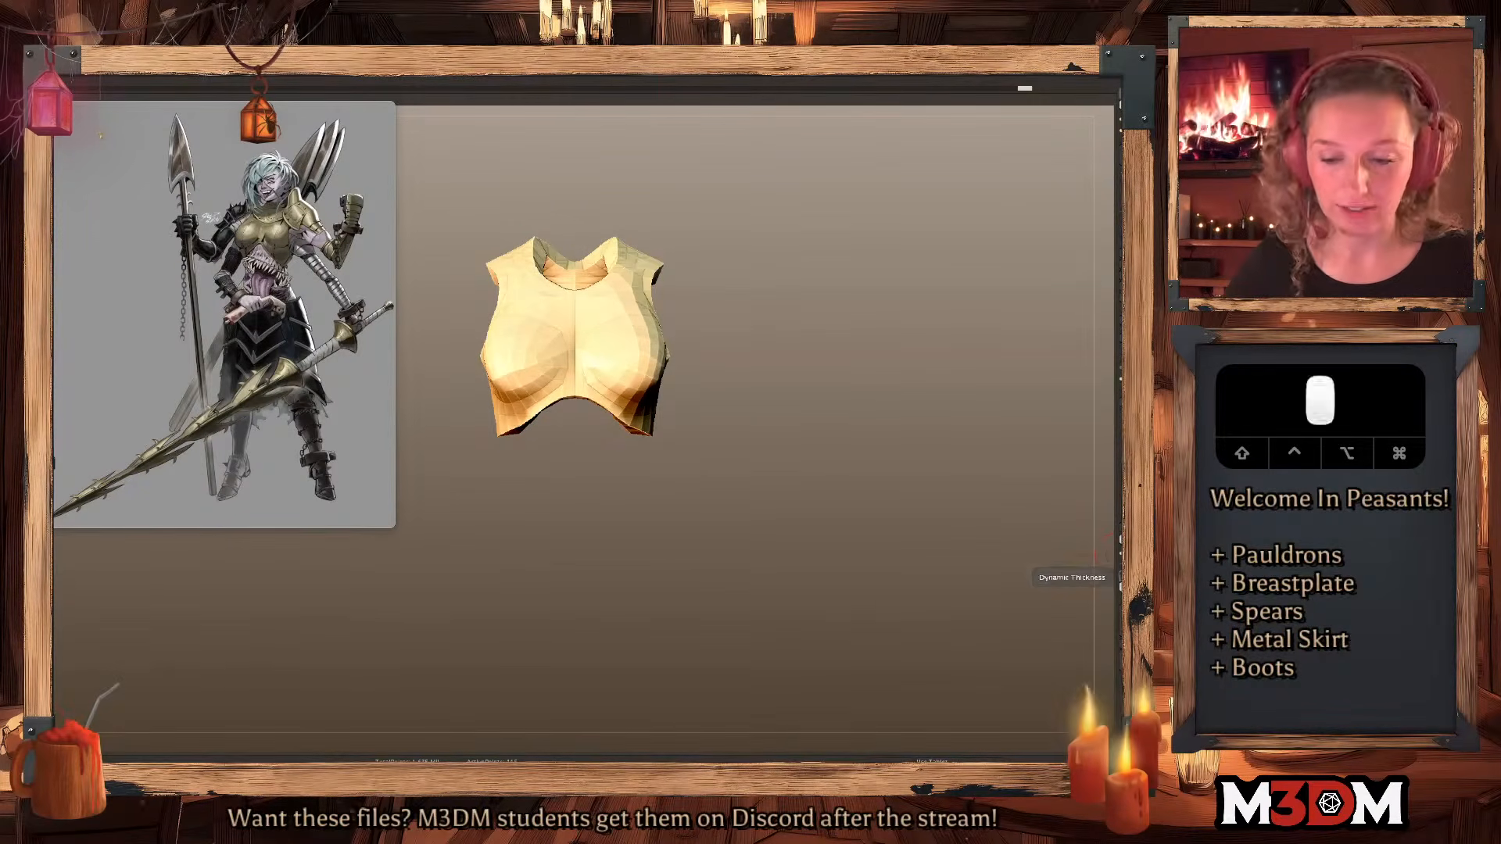
{"action": "left_click", "coordinate": [1120, 540]}
{"action": "mouse_move", "coordinate": [875, 409]}
{"action": "left_mouse_down", "text": "alt"}
{"action": "mouse_move", "coordinate": [878, 469]}
{"action": "mouse_move", "coordinate": [951, 591]}
{"action": "left_mouse_up", "text": "alt"}
Generate curves along the breastplate's open borders with Frame Mesh.
{"action": "key", "text": "space"}
{"action": "key", "text": "space"}
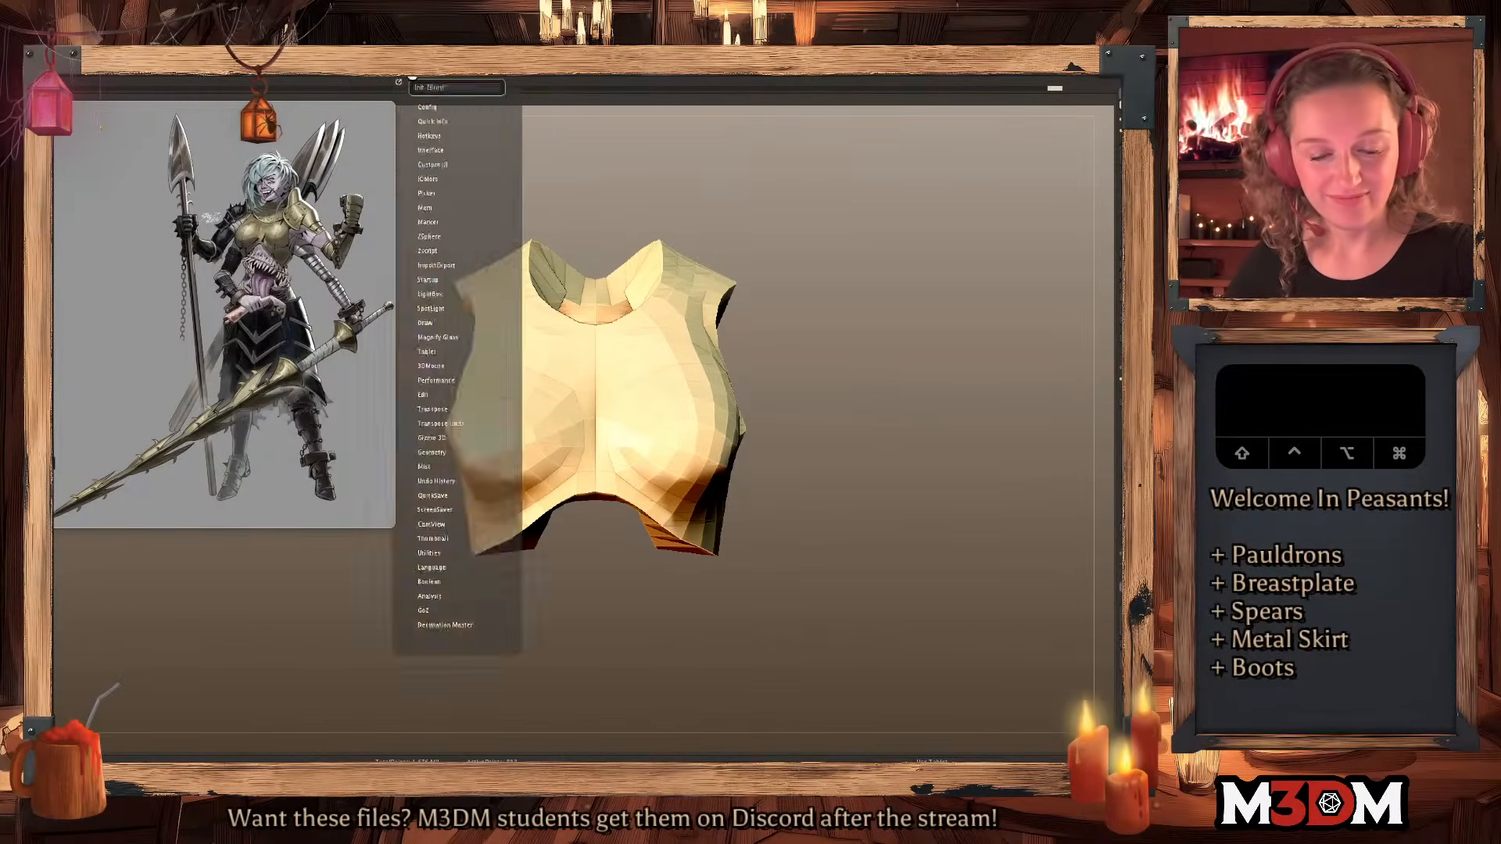
{"action": "mouse_move", "coordinate": [371, 80]}
{"action": "mouse_move", "coordinate": [518, 80]}
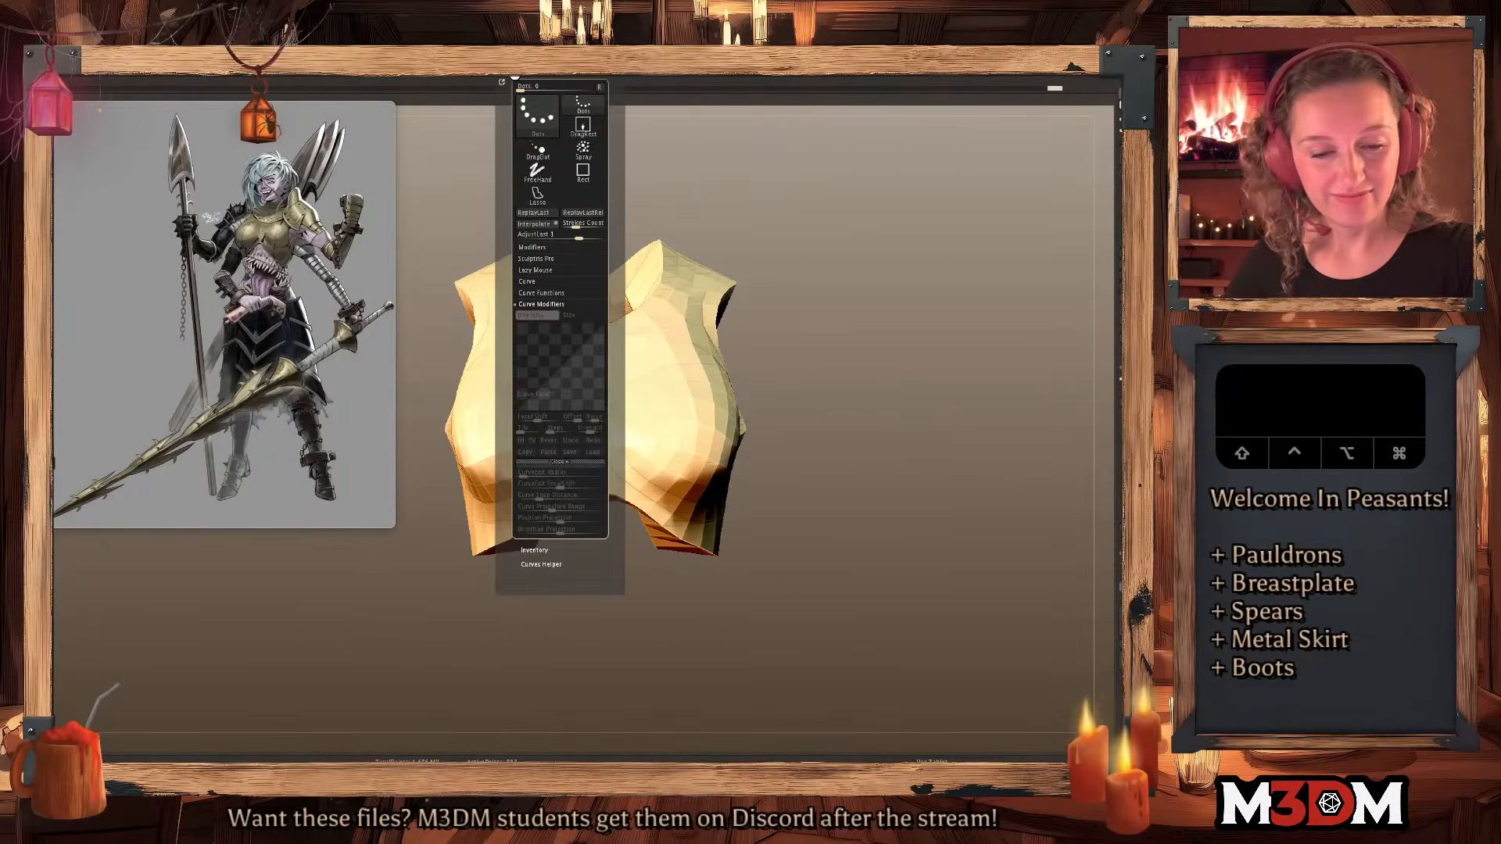
{"action": "left_click", "coordinate": [556, 295]}
{"action": "left_click", "coordinate": [543, 361]}
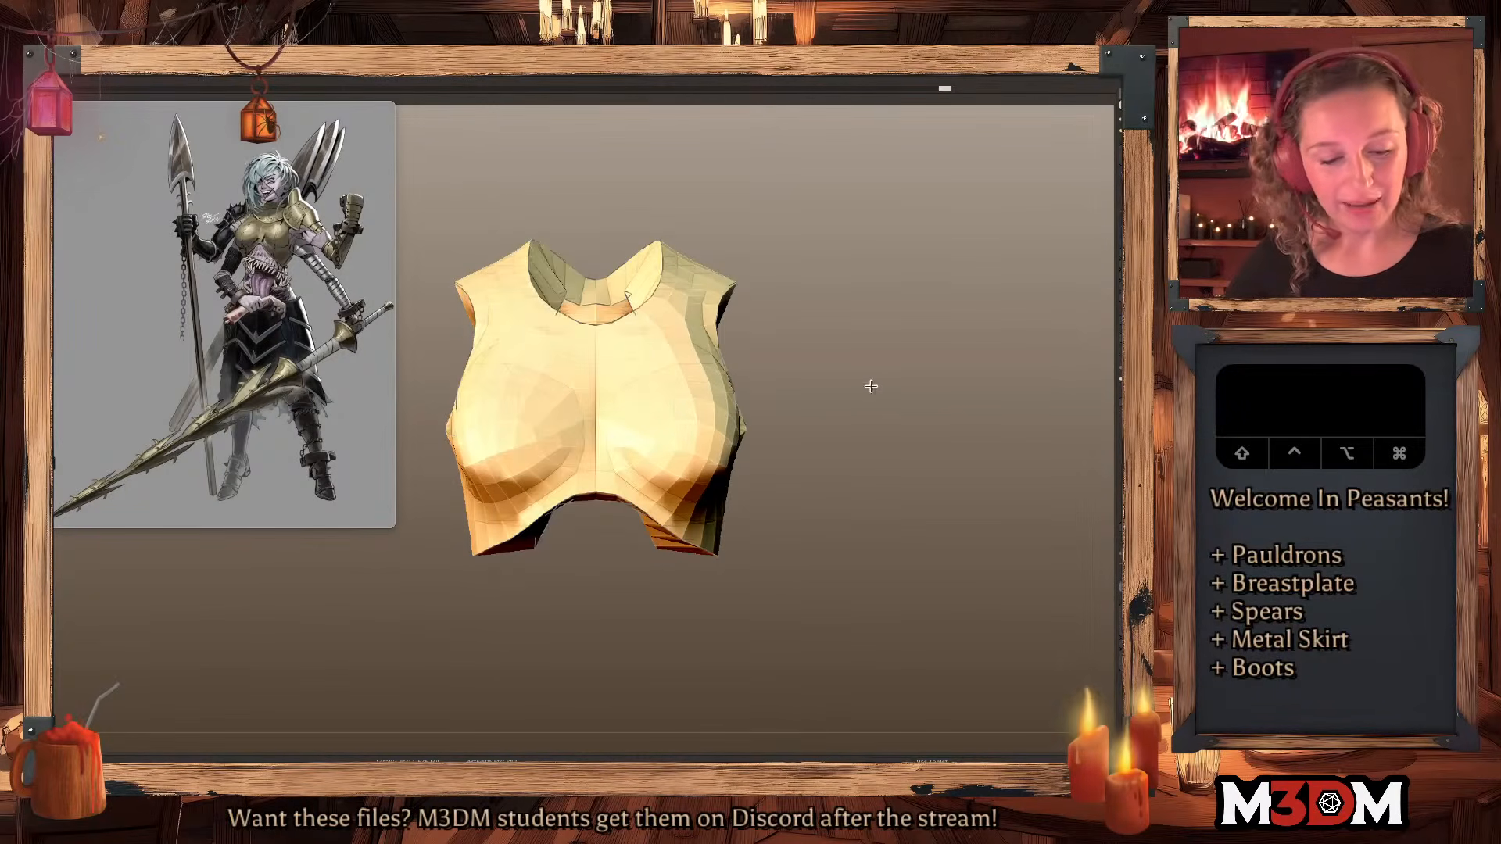
Set the ZModeler edge action to Crease on the breastplate and undo the last edit.
{"action": "key", "text": "shift+f"}
{"action": "key", "text": "space"}
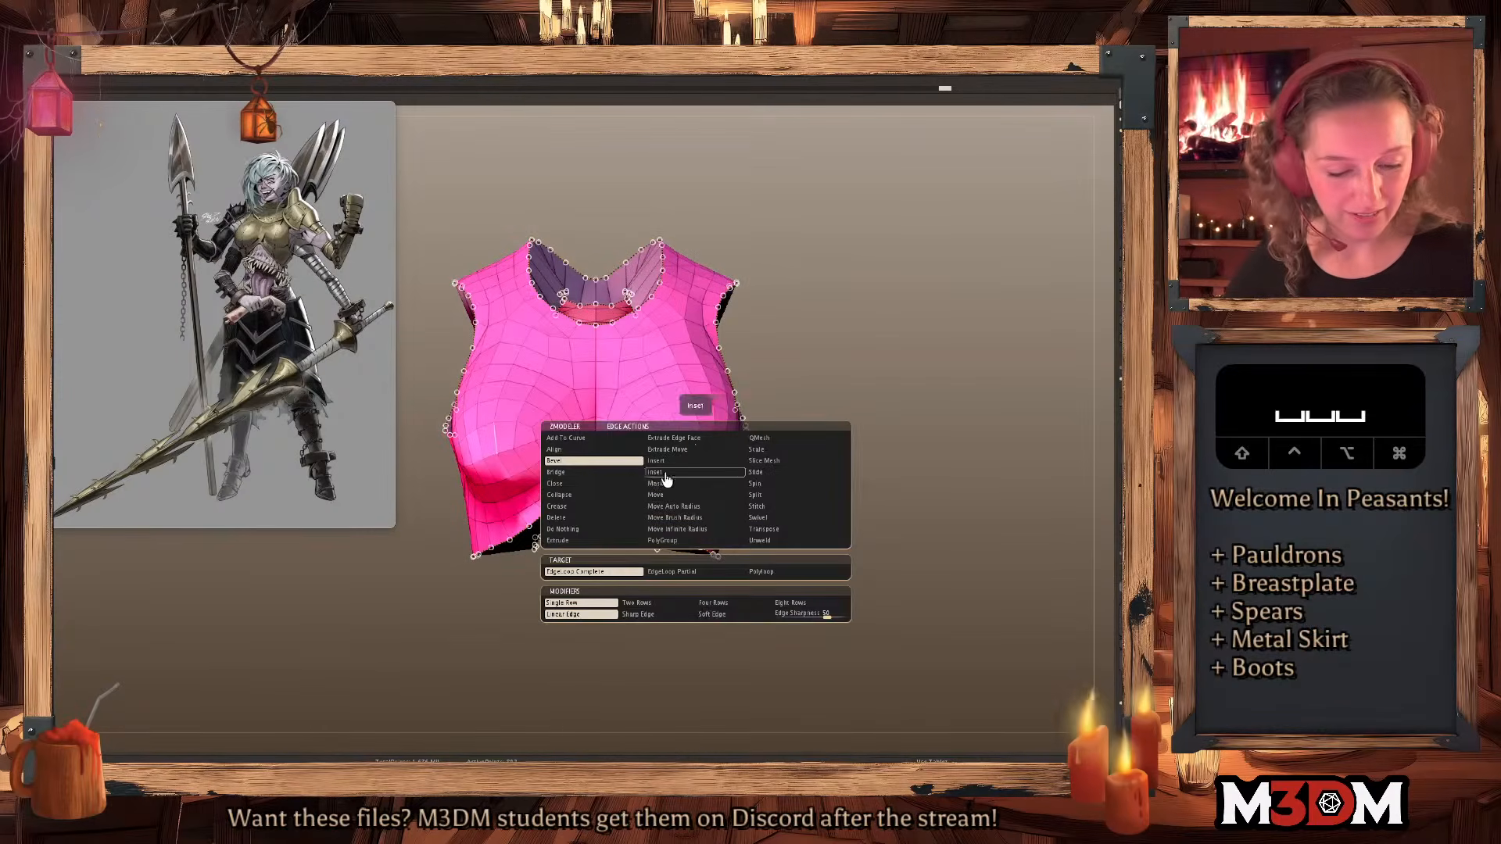
{"action": "left_click", "coordinate": [595, 509]}
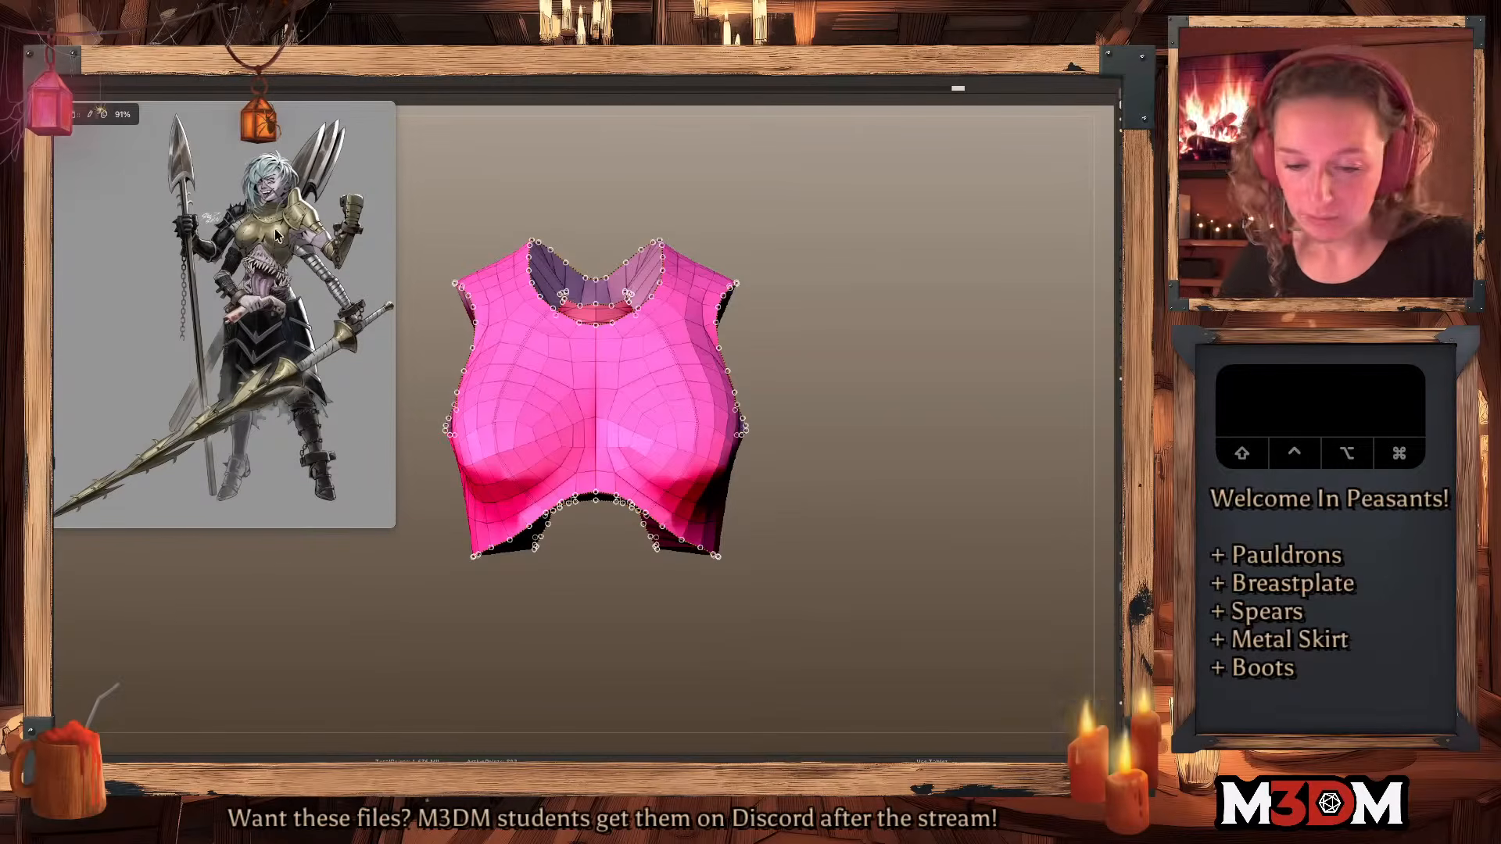
{"action": "left_click", "coordinate": [856, 387]}
{"action": "key", "text": "super+z"}
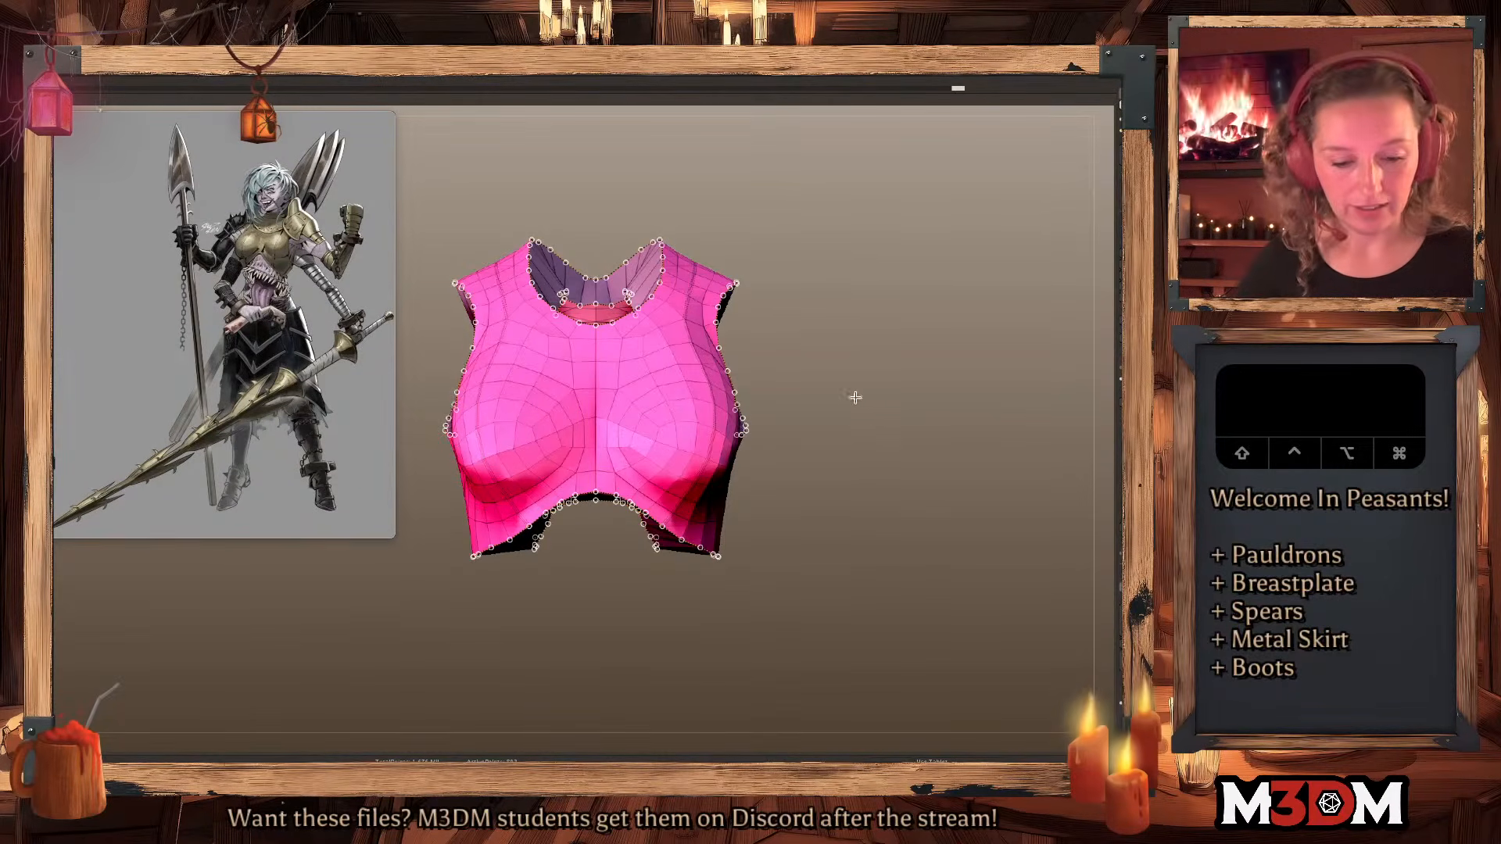
{"action": "key", "text": "shift+f"}
Frame the breastplate with Border, Polygroups and Creased edges enabled, and turn on the Intensity and Size curve modifiers.
{"action": "left_click", "coordinate": [547, 79]}
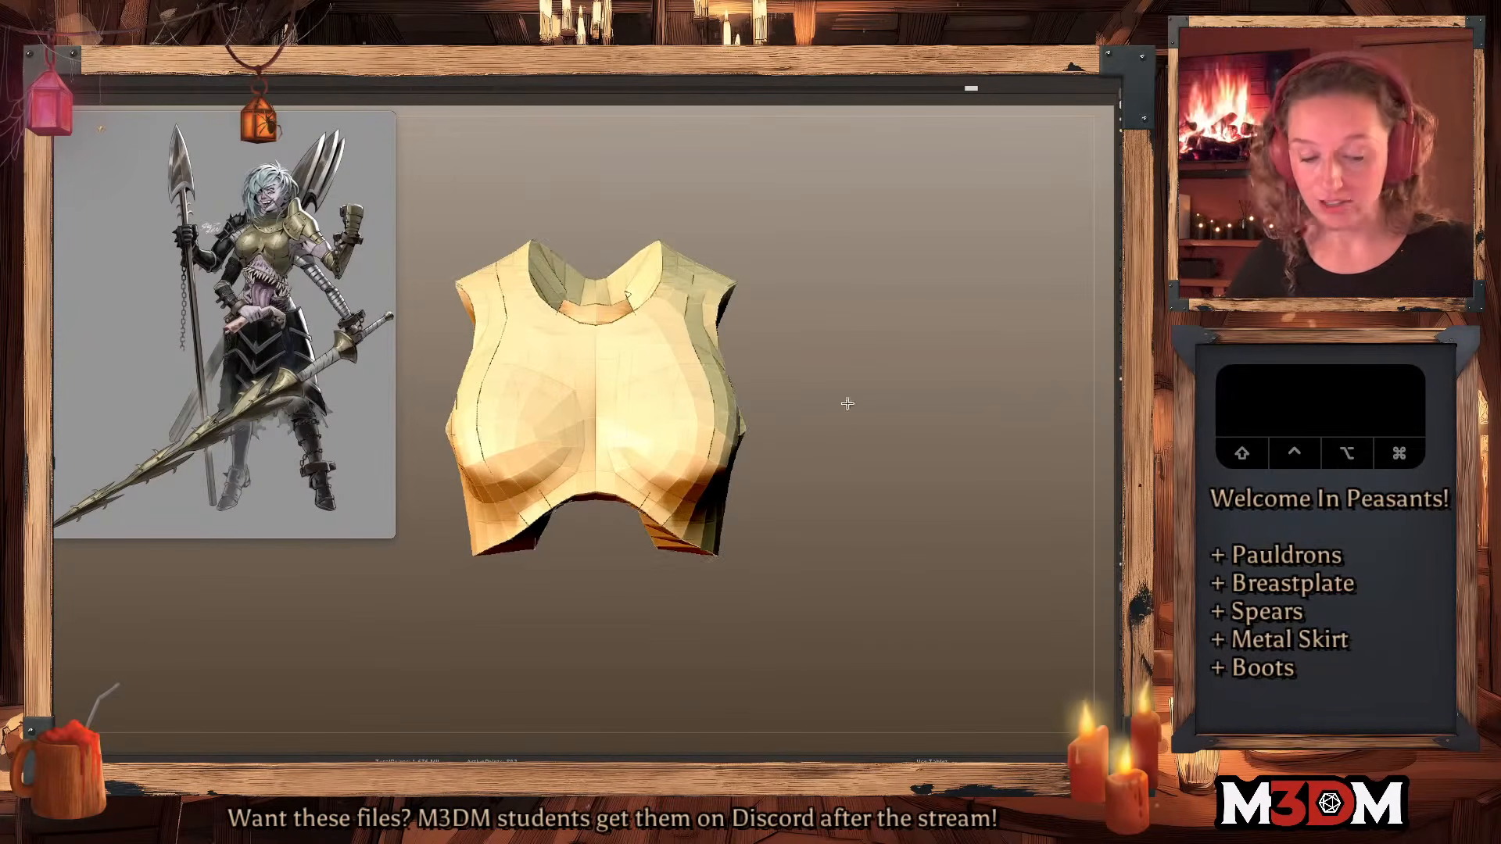
{"action": "left_click", "coordinate": [537, 81]}
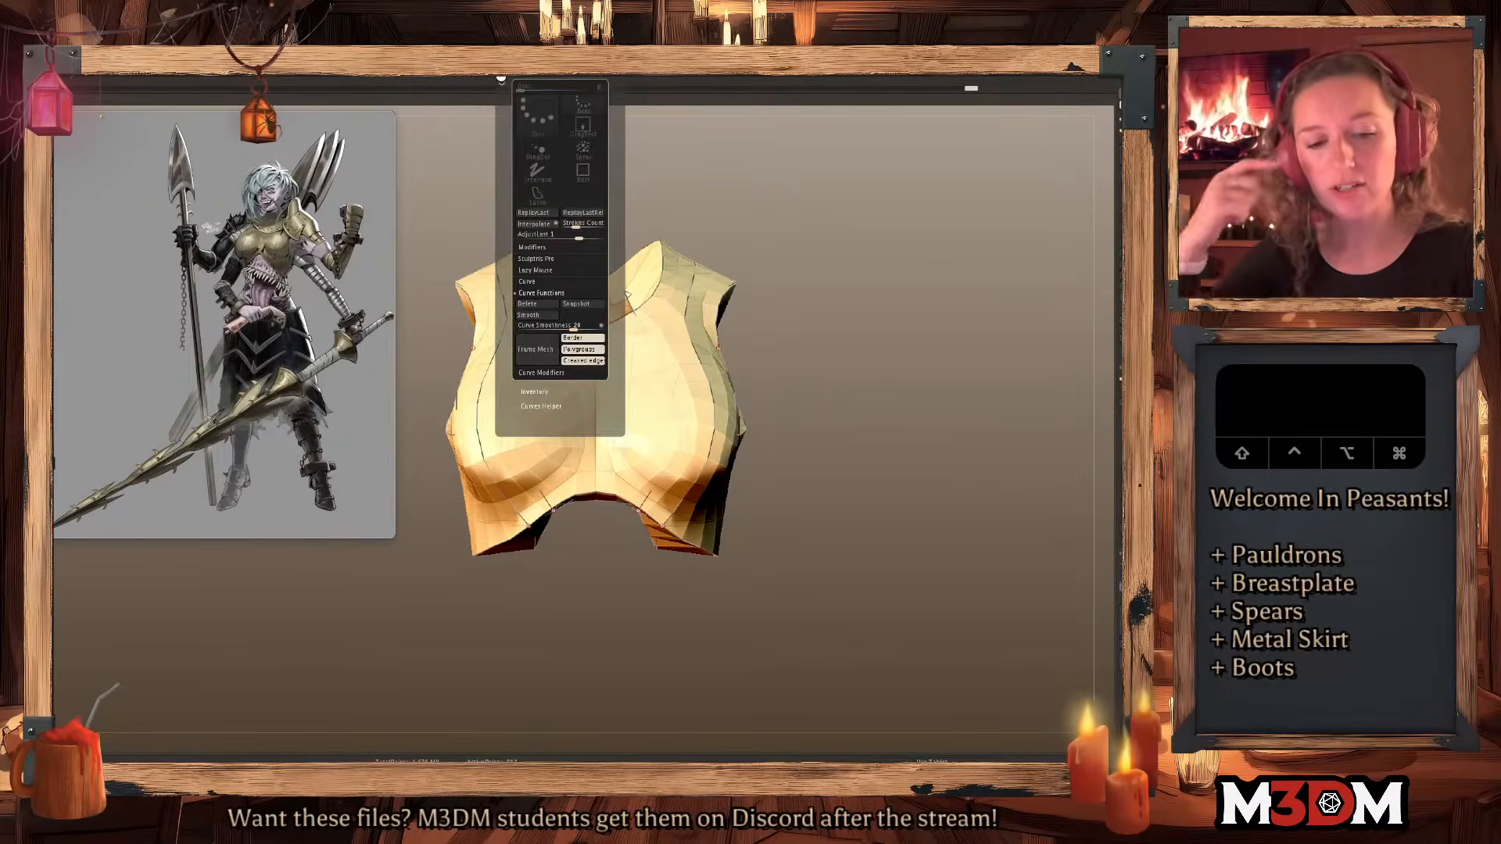
{"action": "left_click", "coordinate": [547, 293]}
{"action": "left_click", "coordinate": [548, 293]}
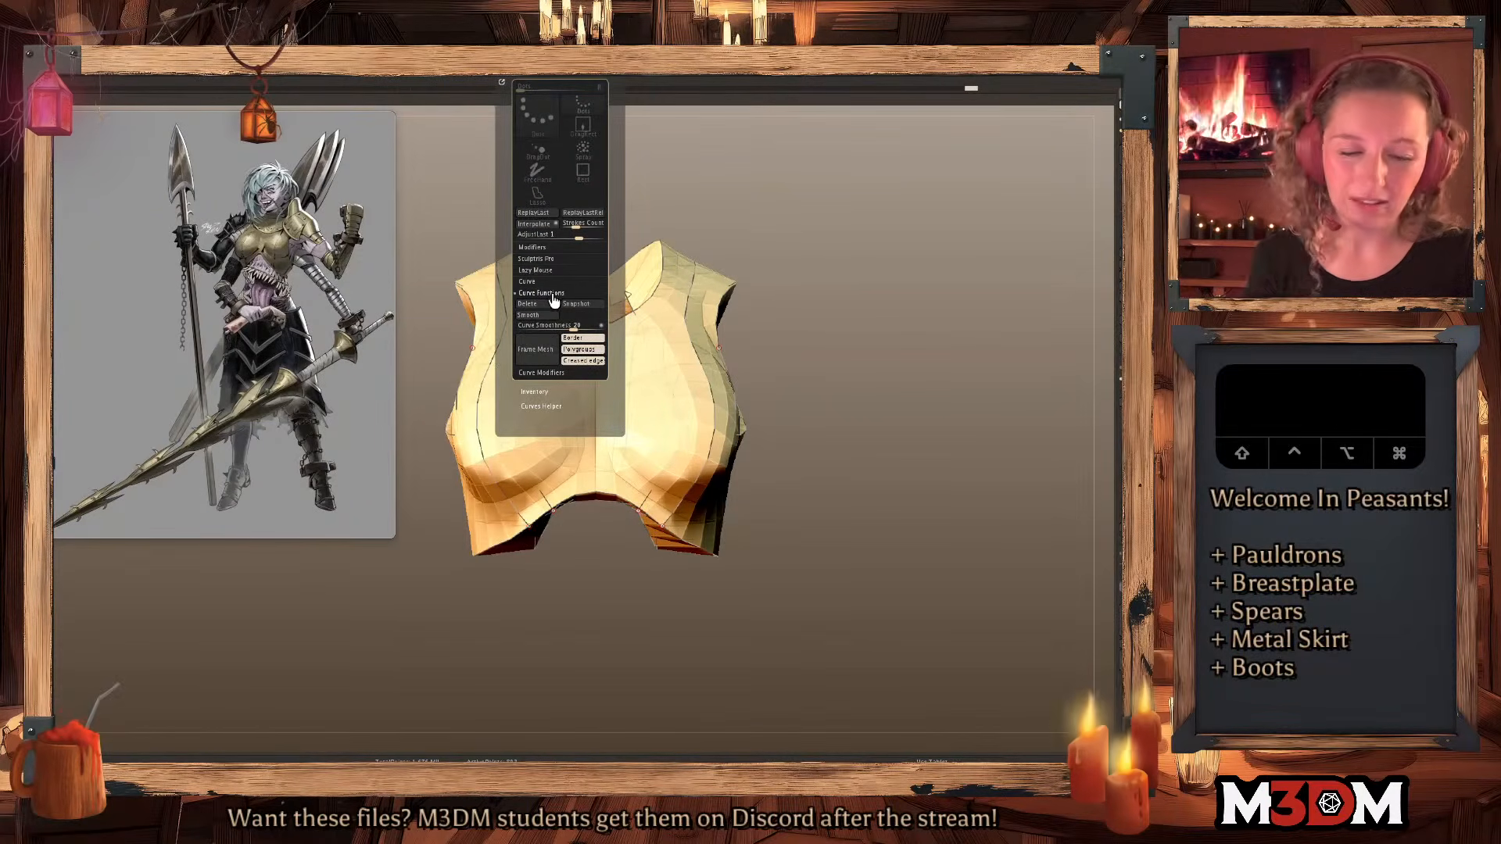
{"action": "left_click", "coordinate": [552, 295]}
{"action": "left_click", "coordinate": [556, 305]}
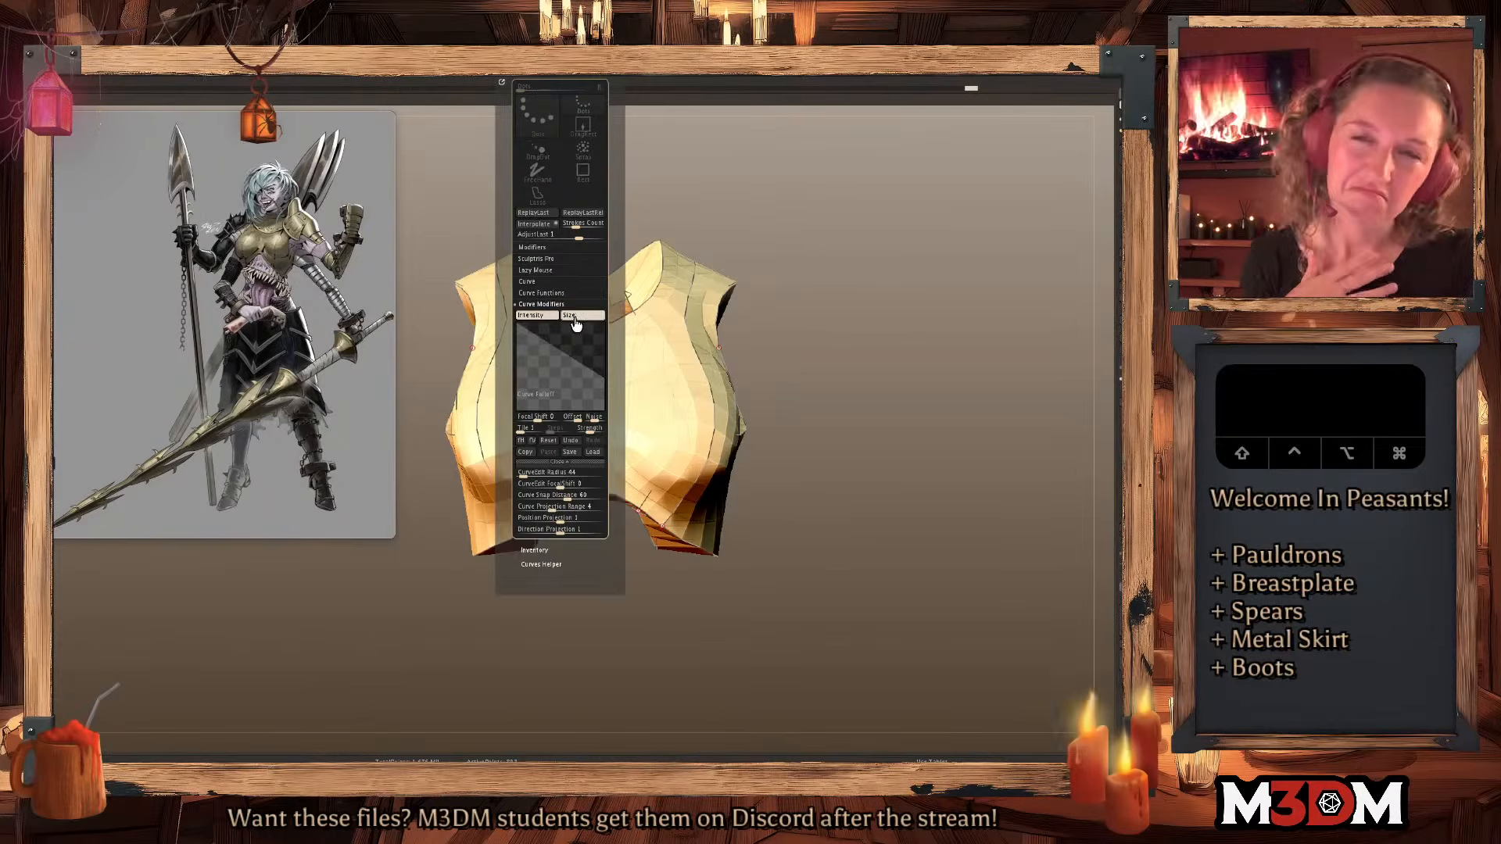
Apply the brush along the framed curves to add trim on the breastplate's borders and side seams.
{"action": "left_click", "coordinate": [713, 409]}
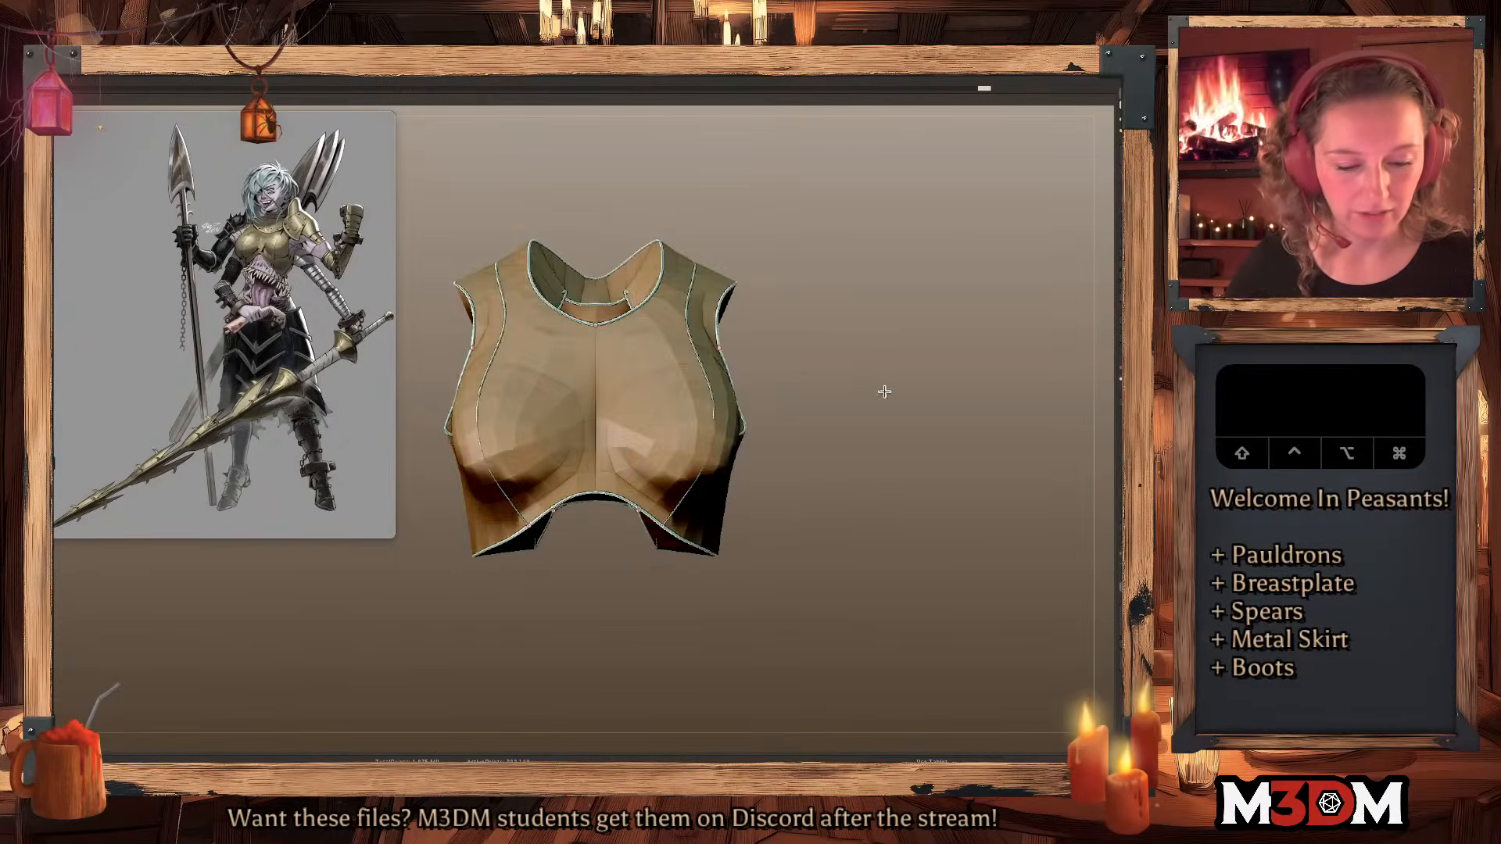
{"action": "left_click_drag", "start_coordinate": [881, 393], "coordinate": [888, 392], "text": "ctrl"}
{"action": "key", "text": "shift+f"}
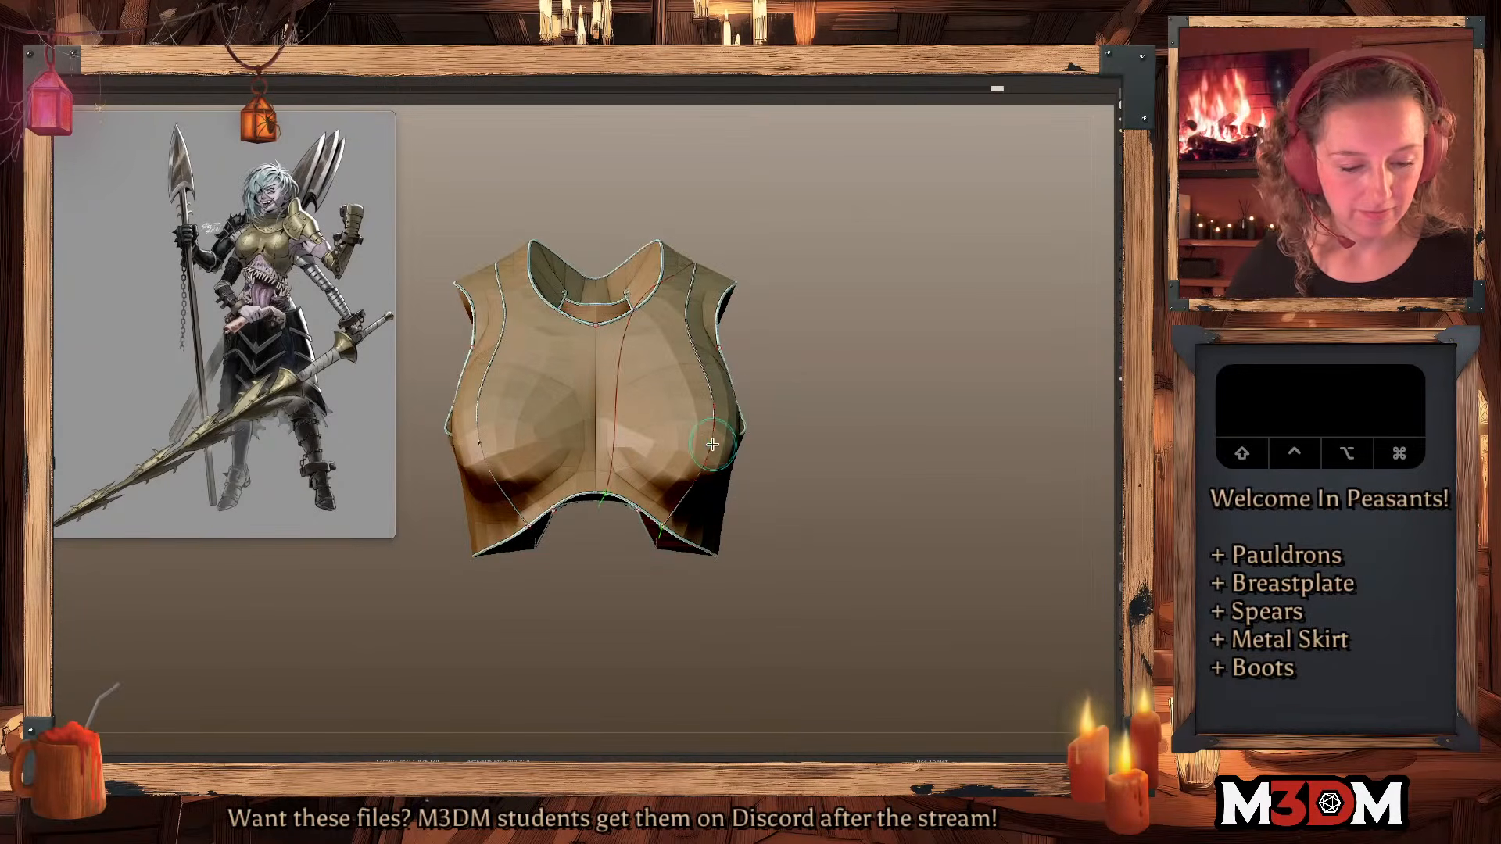
Undo the last trim, turn off the Size curve modifier, and reapply the trim along the breastplate's framed curves.
{"action": "key", "text": "super+z"}
{"action": "left_click", "coordinate": [565, 82]}
{"action": "mouse_move", "coordinate": [527, 82]}
{"action": "left_click", "coordinate": [575, 316]}
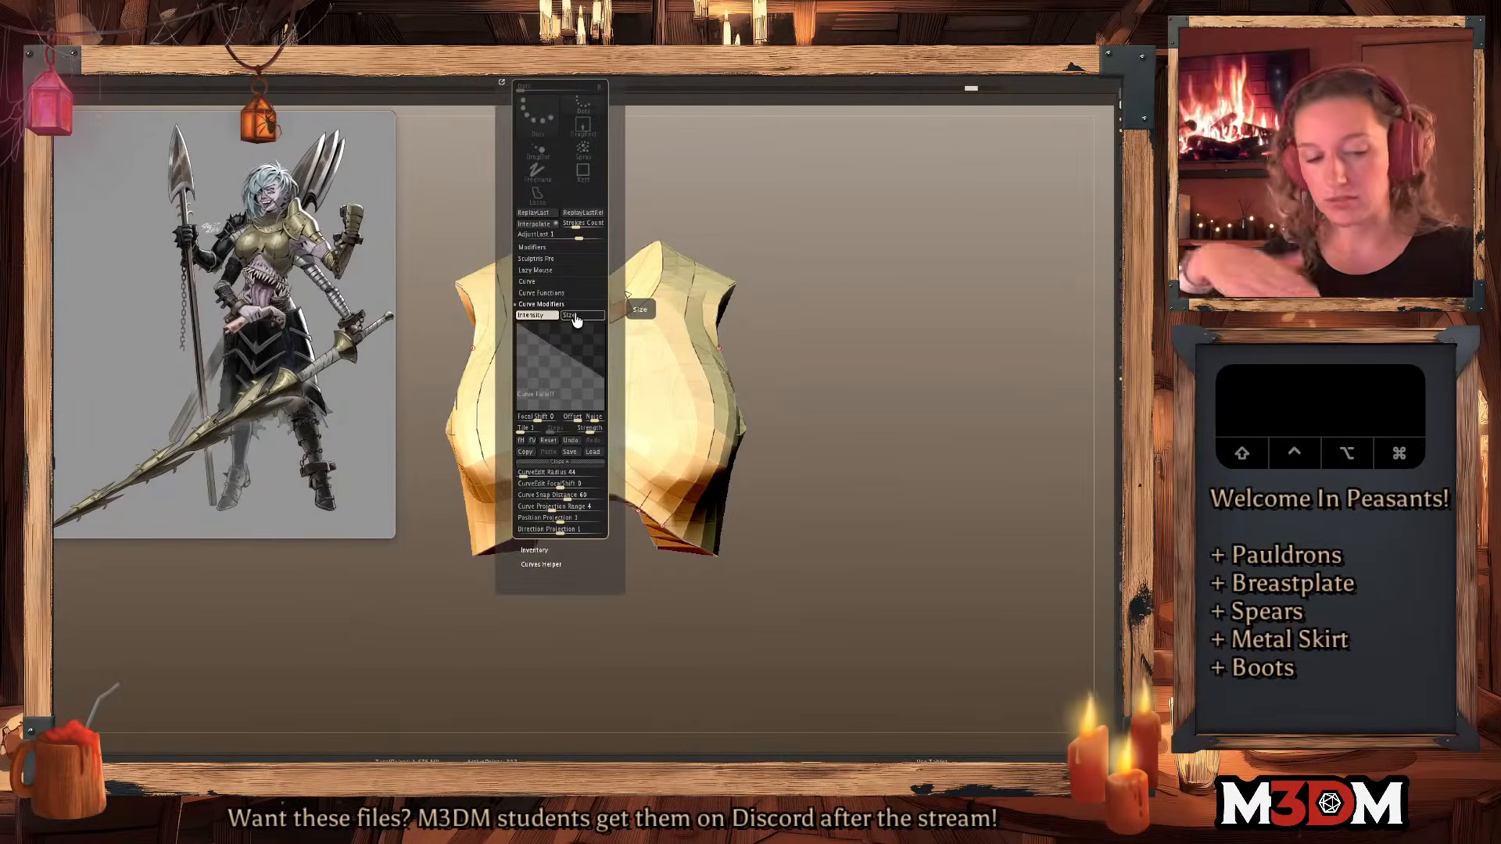
{"action": "left_click", "coordinate": [552, 441]}
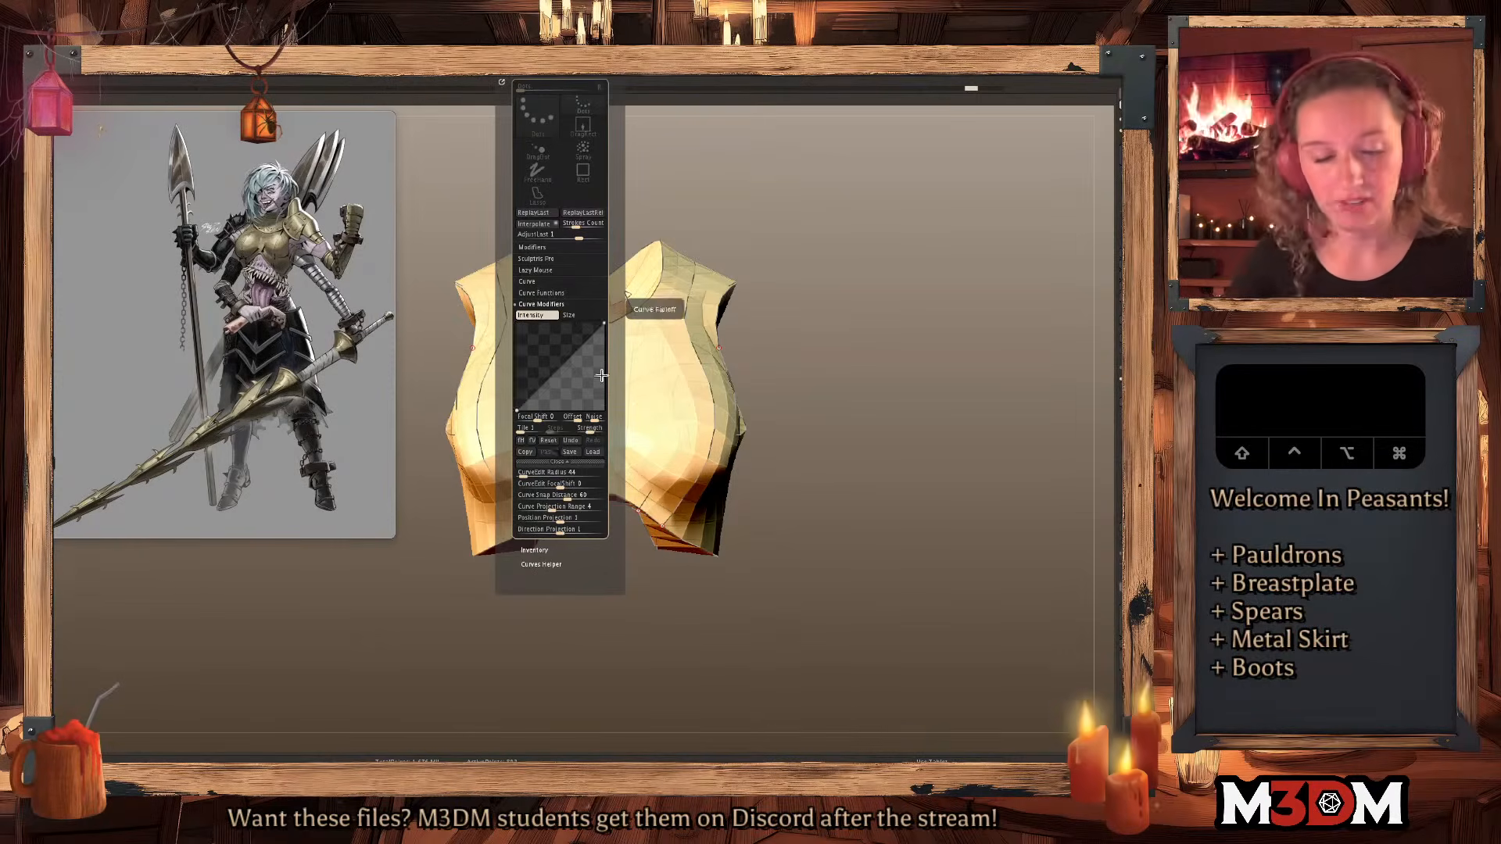
{"action": "left_click", "coordinate": [712, 393]}
{"action": "key", "text": "space"}
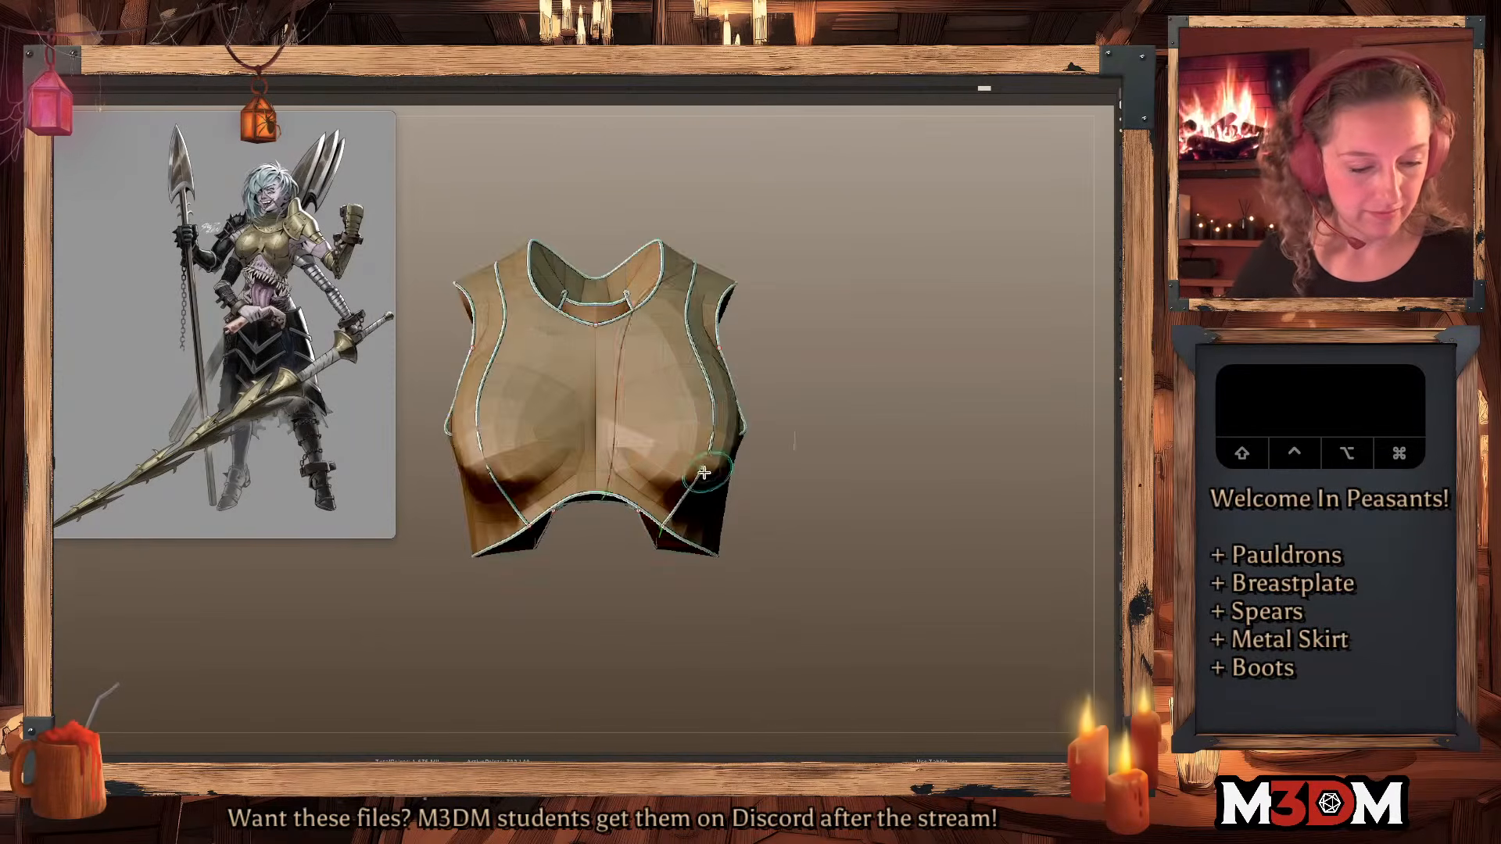
{"action": "left_click", "coordinate": [707, 472]}
Inspect the trim in isolation, bring the full character back, and give the trim the breastplate's gold colour.
{"action": "left_click", "coordinate": [1126, 268]}
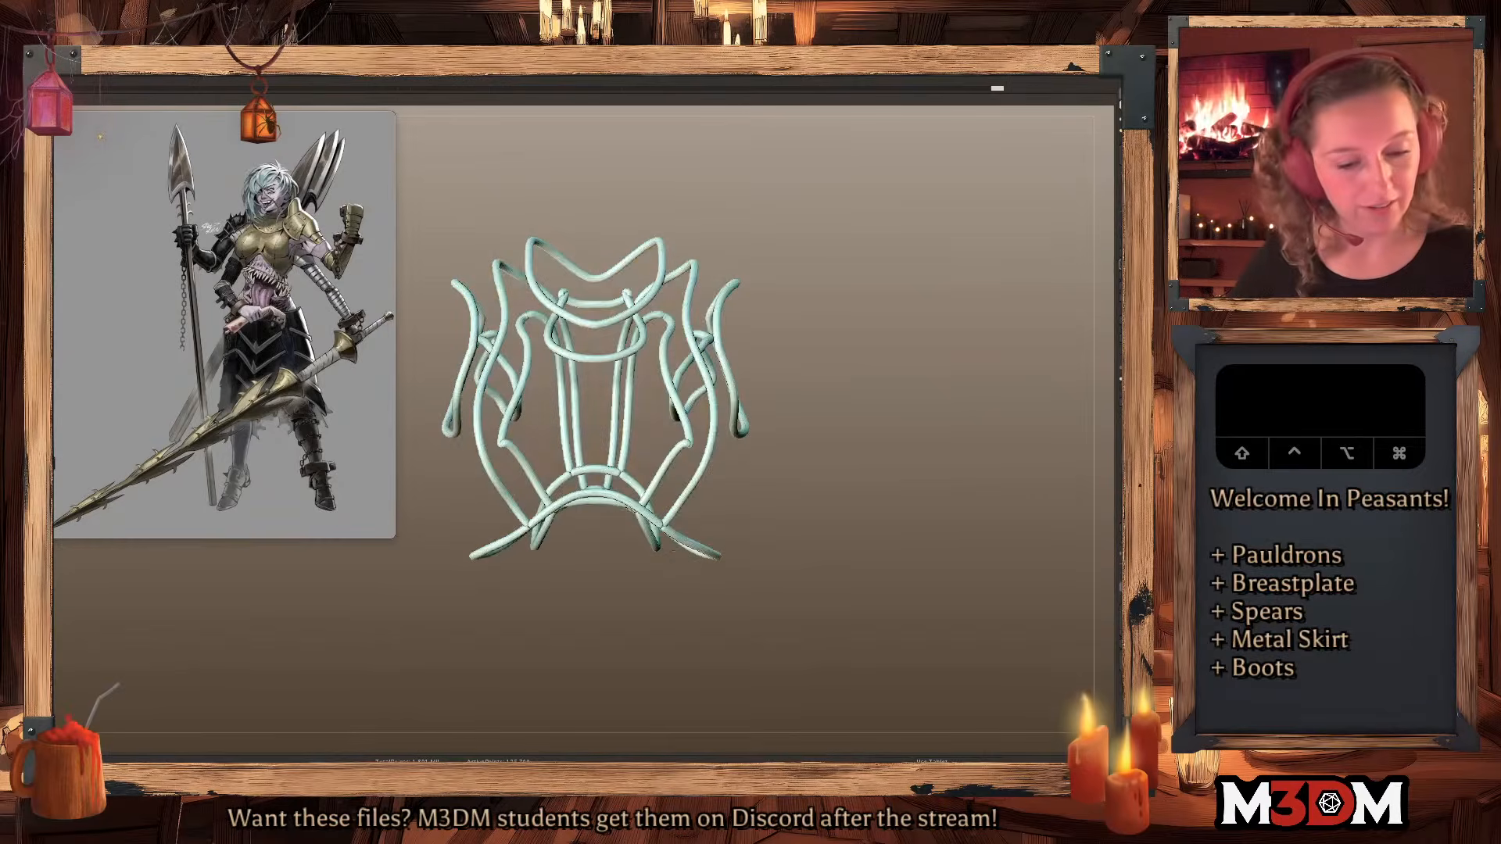
{"action": "key", "text": "q"}
{"action": "key", "text": "w"}
{"action": "left_click", "coordinate": [1126, 268]}
{"action": "key", "text": "q"}
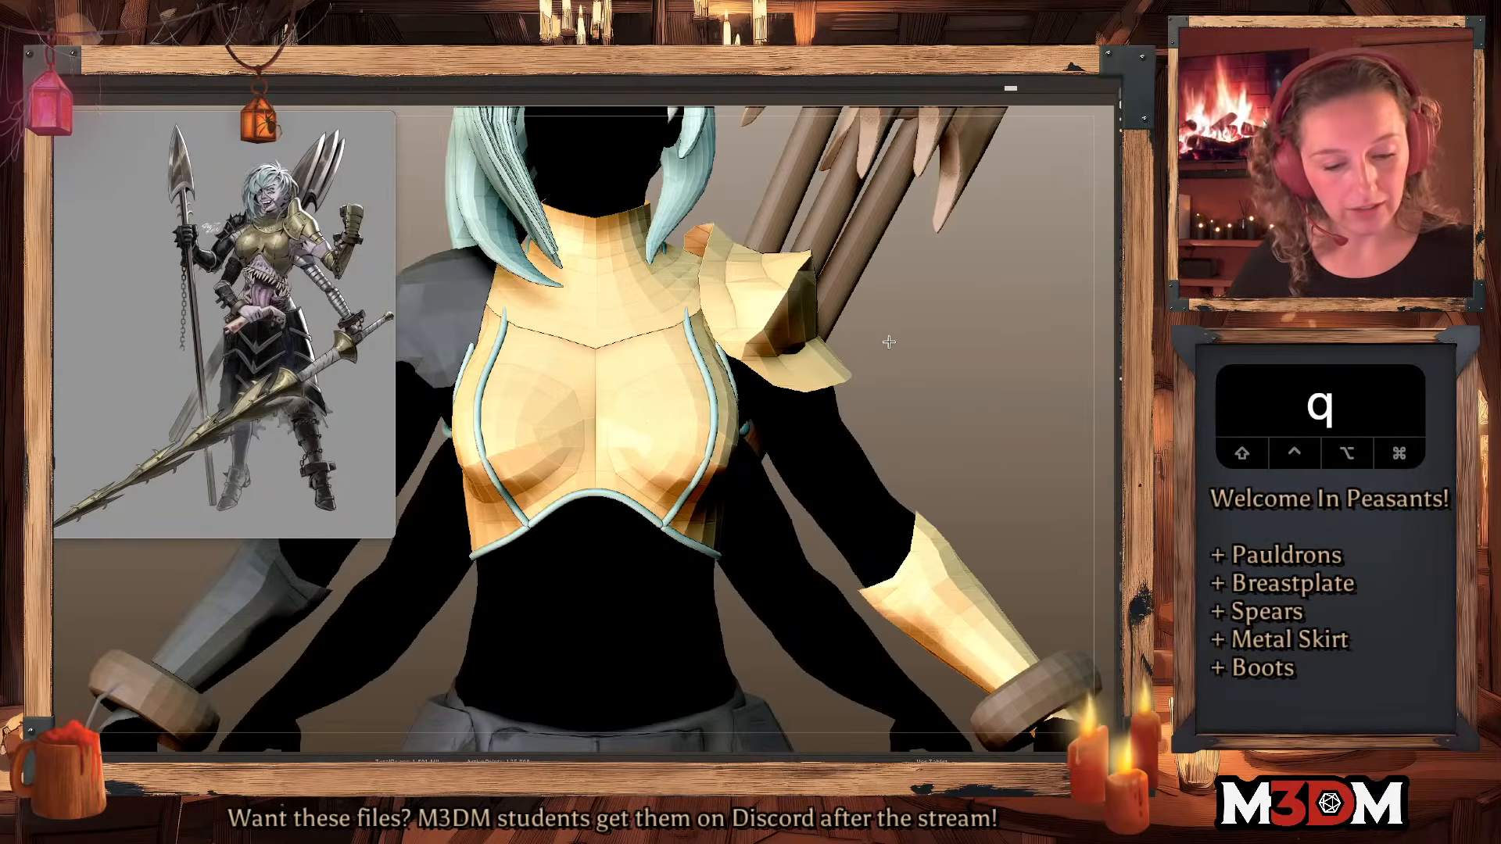
{"action": "left_click", "coordinate": [1124, 335]}
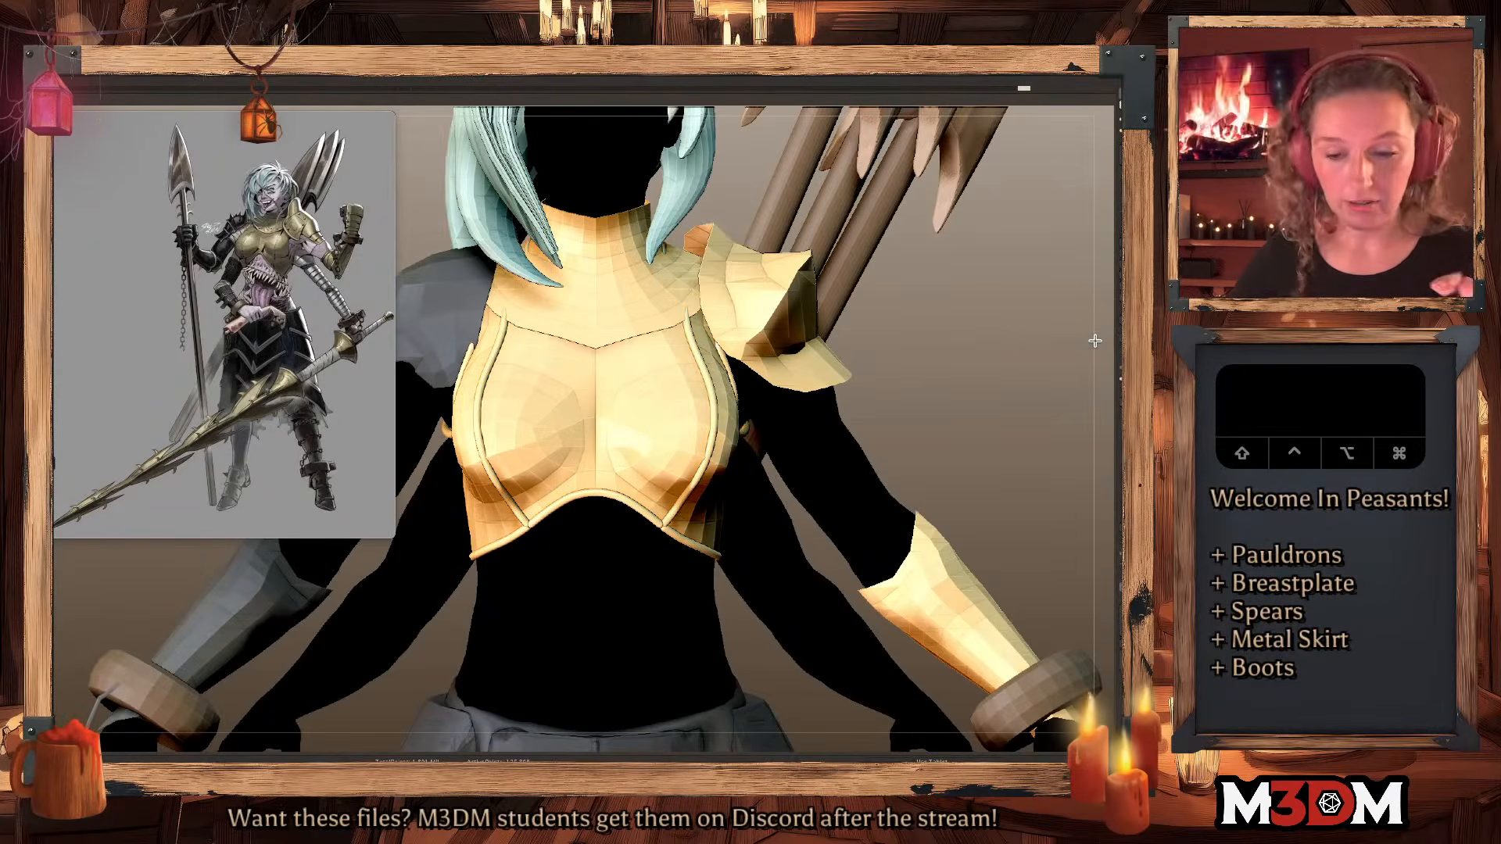
Deflate the breastplate trim with the gizmo to make it much thinner.
{"action": "key", "text": "q"}
{"action": "key", "text": "w"}
{"action": "left_click", "coordinate": [681, 375], "text": "alt"}
{"action": "left_click_drag", "start_coordinate": [672, 399], "coordinate": [655, 415], "text": "super"}
{"action": "key", "text": "q"}
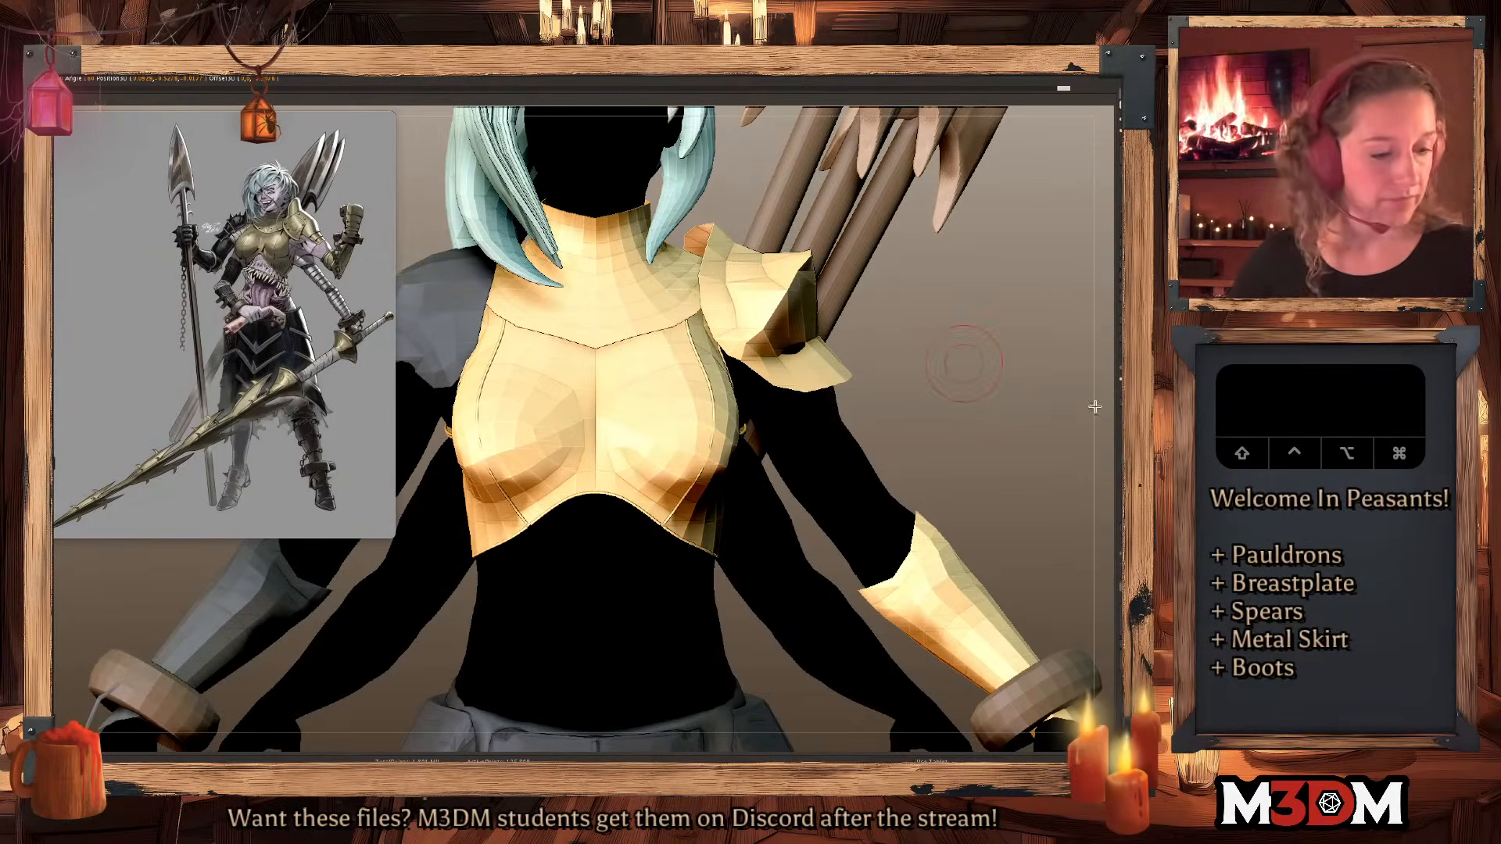
Select the breastplate and subdivide it several times to smooth its surface while keeping its open borders sharp.
{"action": "left_click", "coordinate": [676, 452], "text": "alt"}
{"action": "key", "text": "space"}
{"action": "key", "text": "super+d"}
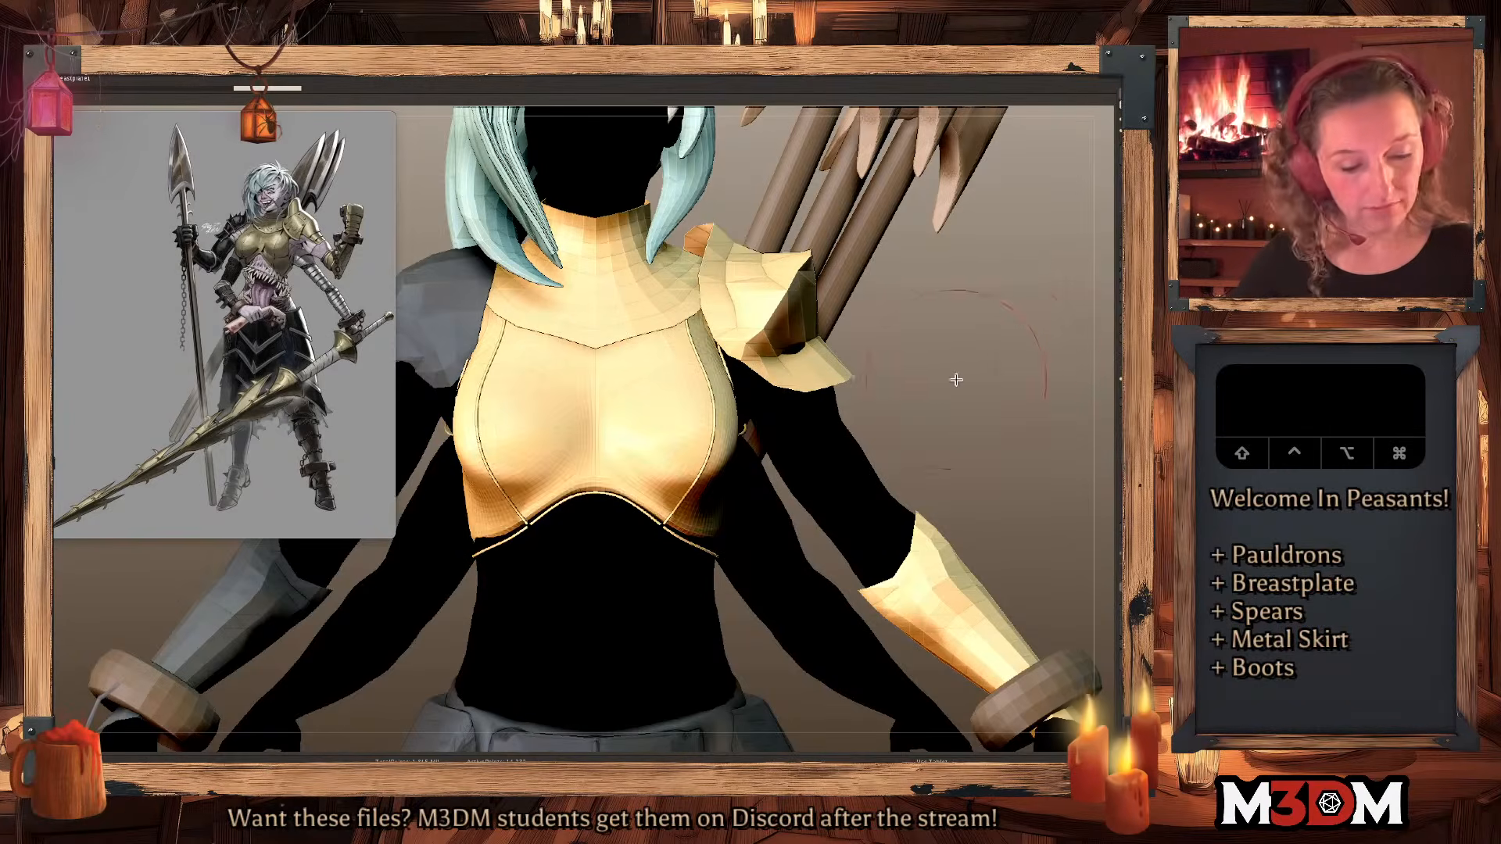
{"action": "key", "text": "super+z"}
{"action": "key", "text": "shift+f"}
{"action": "left_click_drag", "start_coordinate": [955, 436], "coordinate": [995, 509]}
{"action": "key", "text": "super+d"}
{"action": "key", "text": "super+d"}
{"action": "key", "text": "shift+f"}
{"action": "key", "text": "super+d"}
{"action": "key", "text": "super+d"}
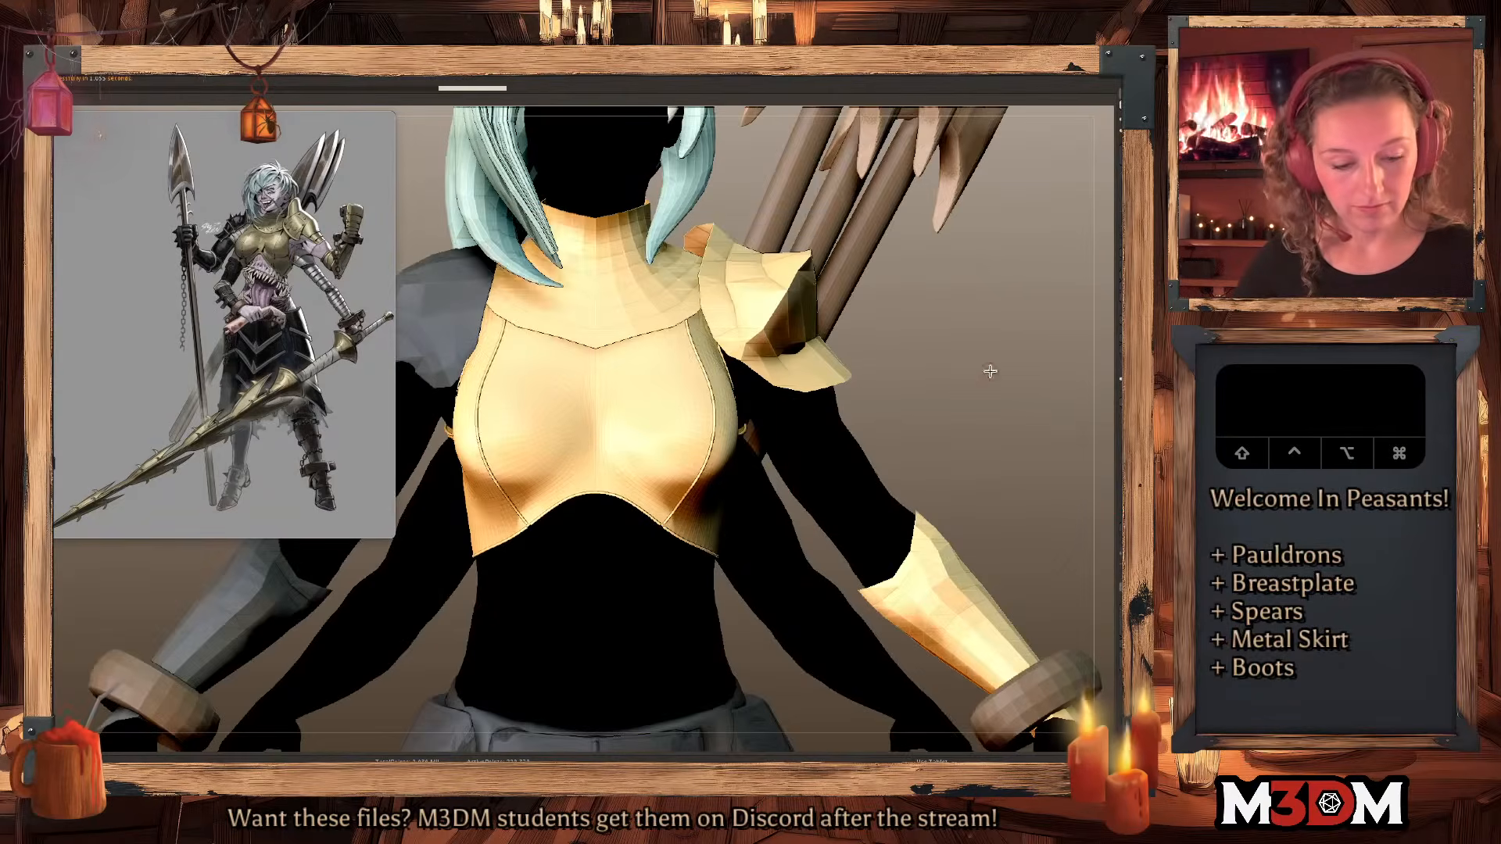
Check the breastplate with its polyframe and choose another sculpting brush for it.
{"action": "left_click_drag", "start_coordinate": [960, 274], "coordinate": [946, 442]}
{"action": "left_click", "coordinate": [961, 413], "text": "alt"}
{"action": "key", "text": "shift+f"}
{"action": "key", "text": "shift+f"}
{"action": "key", "text": "space"}
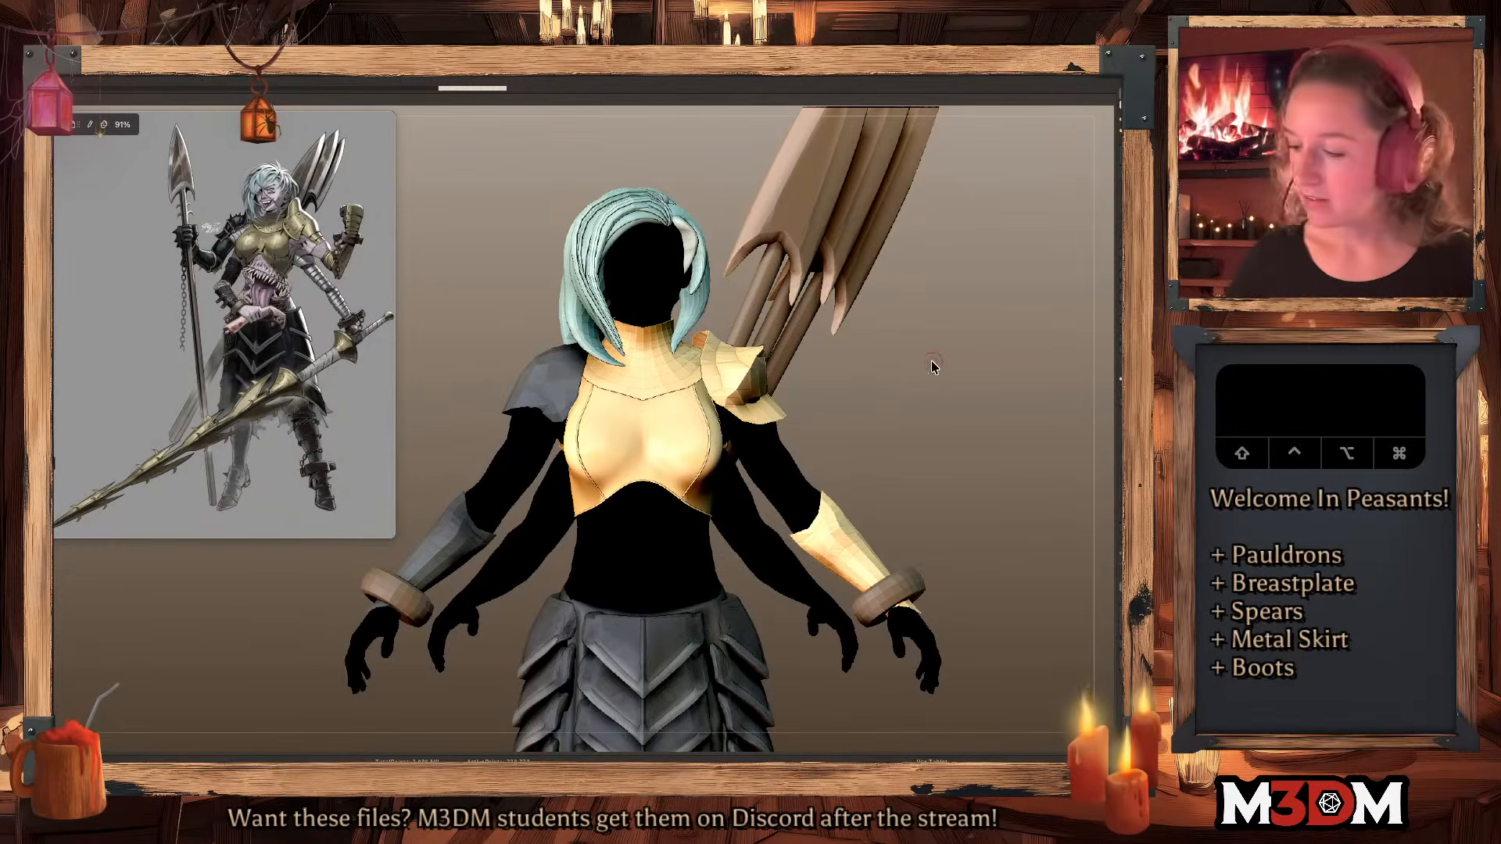
{"action": "key", "text": "b"}
{"action": "left_click", "coordinate": [486, 684]}
{"action": "right_click", "coordinate": [860, 415]}
{"action": "key", "text": "shift+f"}
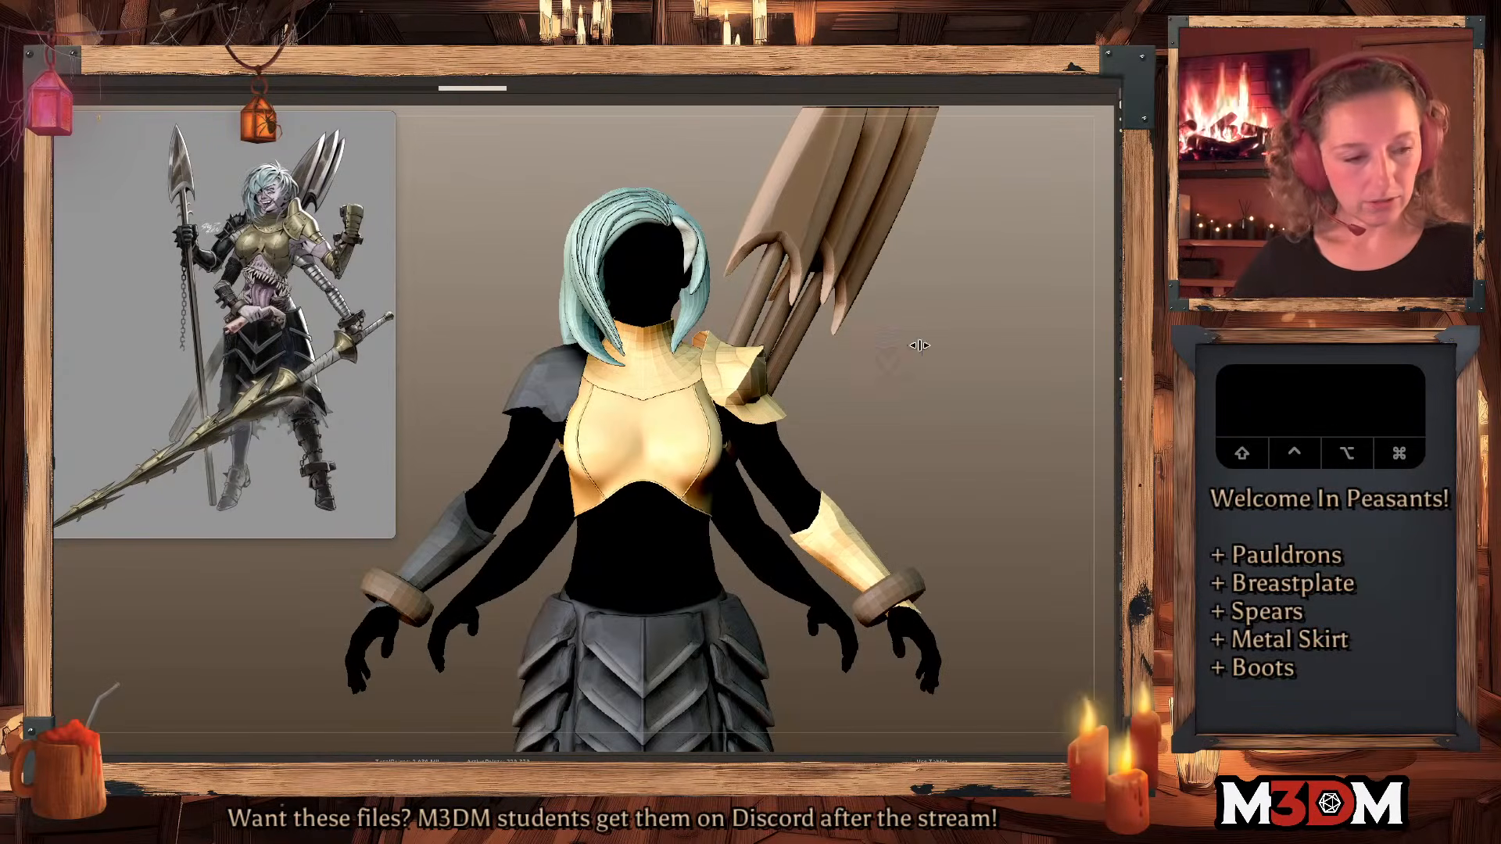
{"action": "key", "text": "shift+f"}
Test a stroke beneath the bust, undo it, and subdivide the breastplate once more.
{"action": "left_click_drag", "start_coordinate": [1093, 312], "coordinate": [1062, 329]}
{"action": "left_click_drag", "start_coordinate": [954, 399], "coordinate": [938, 466], "text": "alt"}
{"action": "left_click_drag", "start_coordinate": [634, 414], "coordinate": [684, 496]}
{"action": "right_click", "coordinate": [828, 397]}
{"action": "mouse_move", "coordinate": [857, 409]}
{"action": "left_mouse_down", "text": "alt"}
{"action": "mouse_move", "coordinate": [871, 419]}
{"action": "mouse_move", "coordinate": [790, 425]}
{"action": "mouse_move", "coordinate": [760, 473]}
{"action": "mouse_move", "coordinate": [659, 497]}
{"action": "mouse_move", "coordinate": [625, 470]}
{"action": "left_mouse_up", "text": "alt"}
{"action": "right_click", "coordinate": [873, 405]}
{"action": "key", "text": "super+z"}
{"action": "right_click", "coordinate": [913, 446]}
{"action": "mouse_move", "coordinate": [913, 447]}
{"action": "left_mouse_down"}
{"action": "mouse_move", "coordinate": [930, 453]}
{"action": "mouse_move", "coordinate": [923, 471]}
{"action": "left_mouse_up"}
{"action": "key", "text": "super+d"}
Try to carve curved creases beneath the bust on the breastplate with the full character in view.
{"action": "key", "text": "space"}
{"action": "mouse_move", "coordinate": [769, 462]}
{"action": "left_mouse_down"}
{"action": "mouse_move", "coordinate": [756, 480]}
{"action": "mouse_move", "coordinate": [624, 444]}
{"action": "left_mouse_up"}
{"action": "left_click_drag", "start_coordinate": [951, 442], "coordinate": [959, 481], "text": "shift"}
{"action": "left_click", "coordinate": [1123, 313]}
{"action": "left_click_drag", "start_coordinate": [1017, 377], "coordinate": [860, 398]}
{"action": "key", "text": "super+z"}
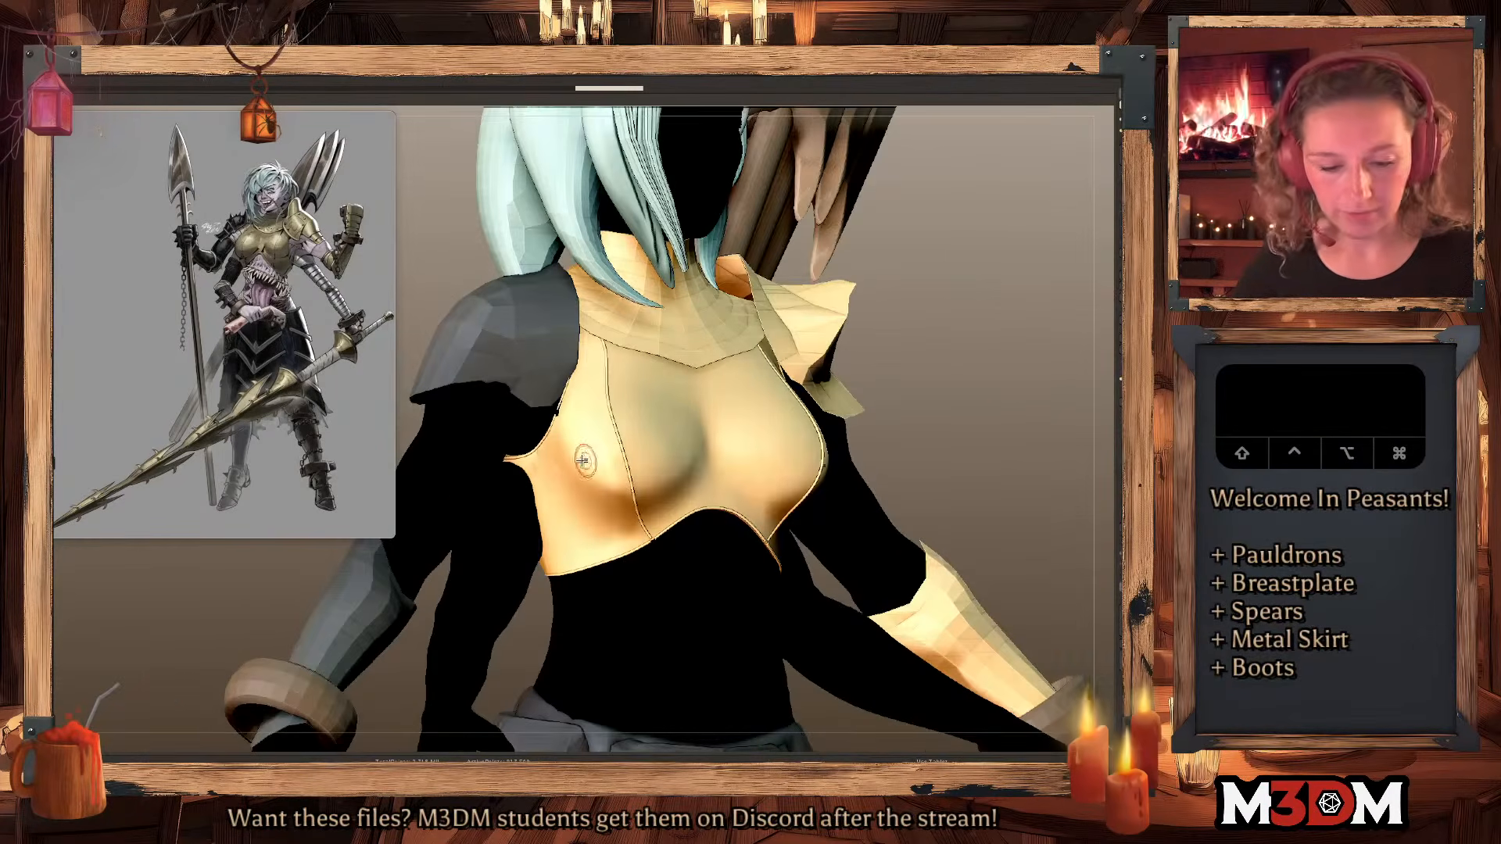
{"action": "left_click_drag", "start_coordinate": [541, 452], "coordinate": [567, 478]}
{"action": "left_click_drag", "start_coordinate": [679, 502], "coordinate": [688, 500]}
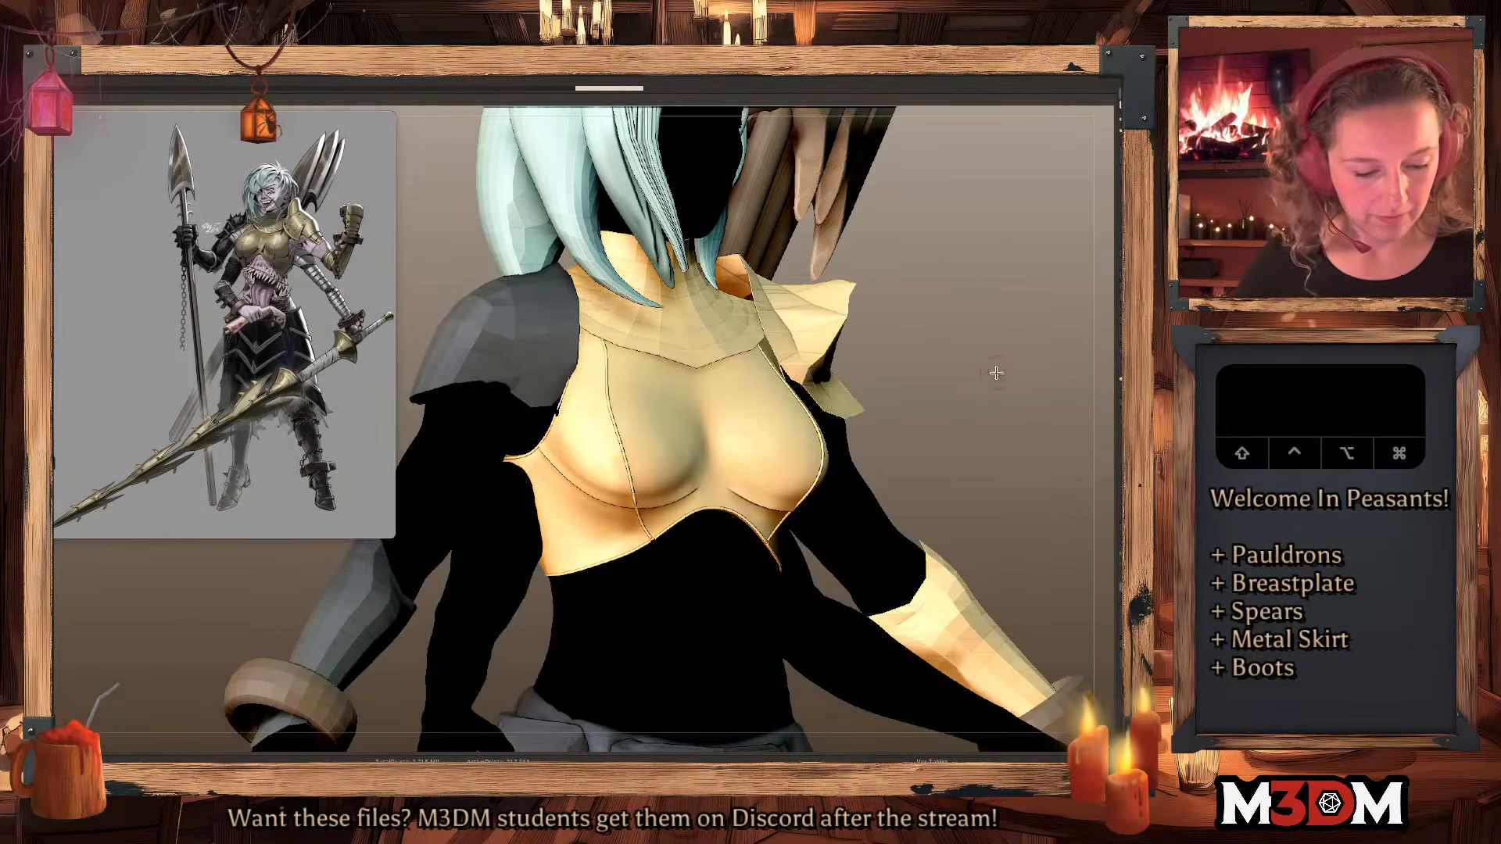
{"action": "left_click_drag", "start_coordinate": [916, 399], "coordinate": [1042, 347]}
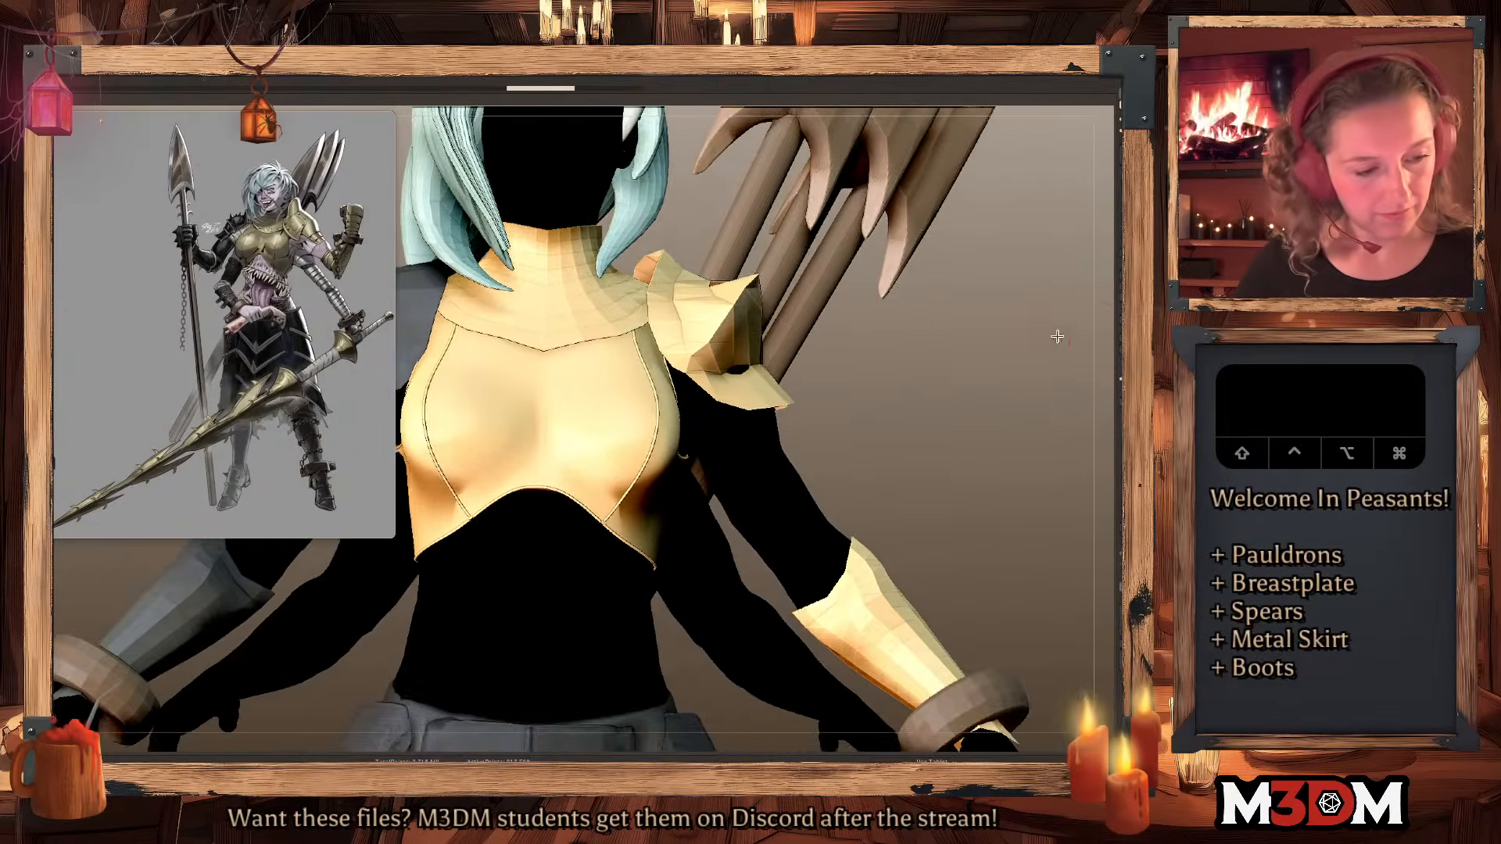
Isolate the breastplate, try carving the under-bust crease from the armhole to the centre, and undo the strokes.
{"action": "left_click", "coordinate": [1117, 289]}
{"action": "left_click_drag", "start_coordinate": [954, 372], "coordinate": [1007, 419]}
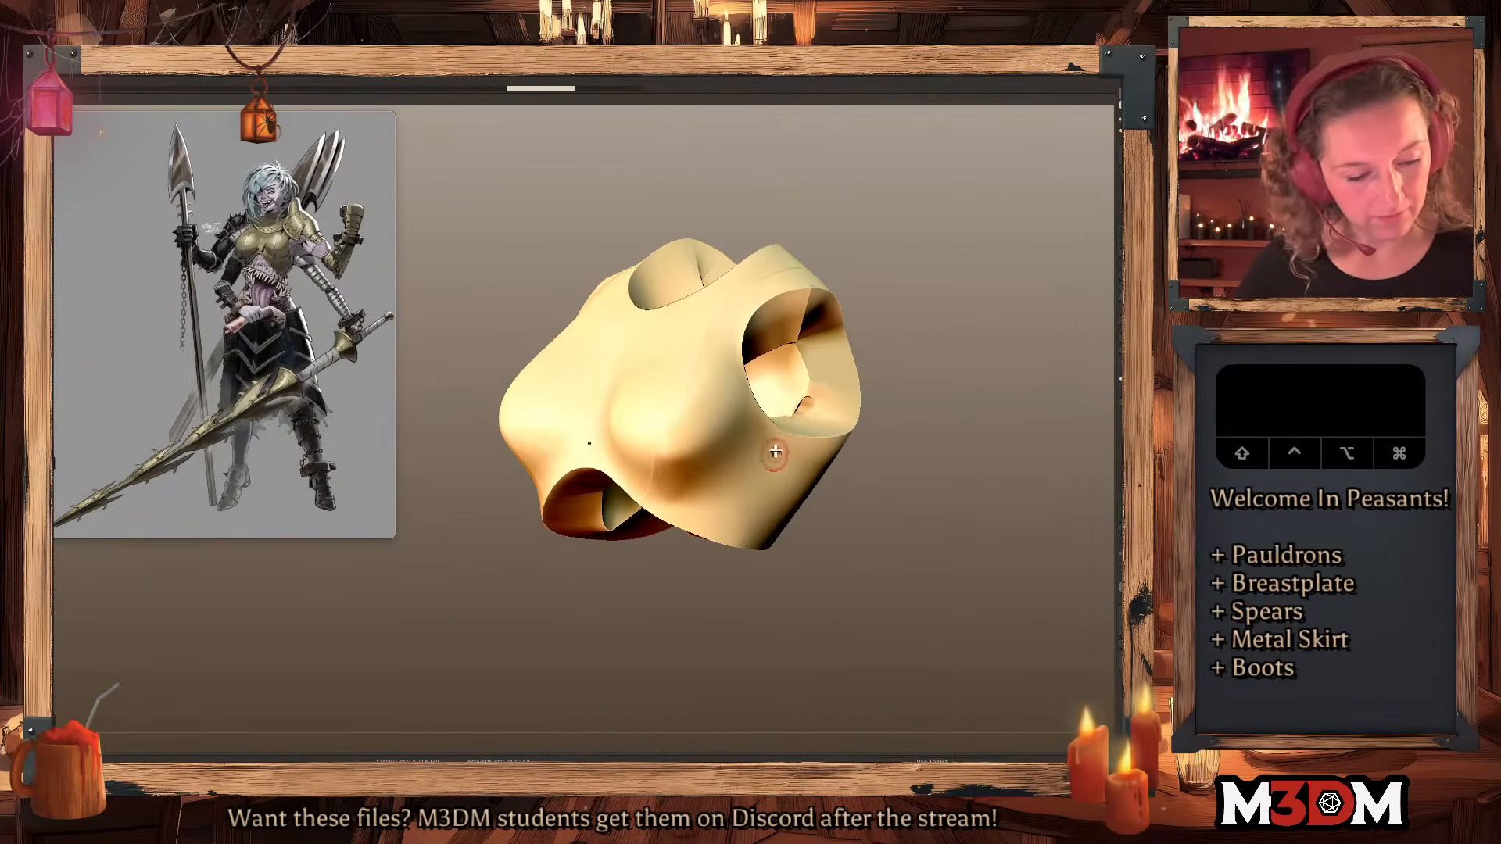
{"action": "mouse_move", "coordinate": [728, 468]}
{"action": "left_mouse_down"}
{"action": "mouse_move", "coordinate": [655, 488]}
{"action": "mouse_move", "coordinate": [608, 438]}
{"action": "left_mouse_up"}
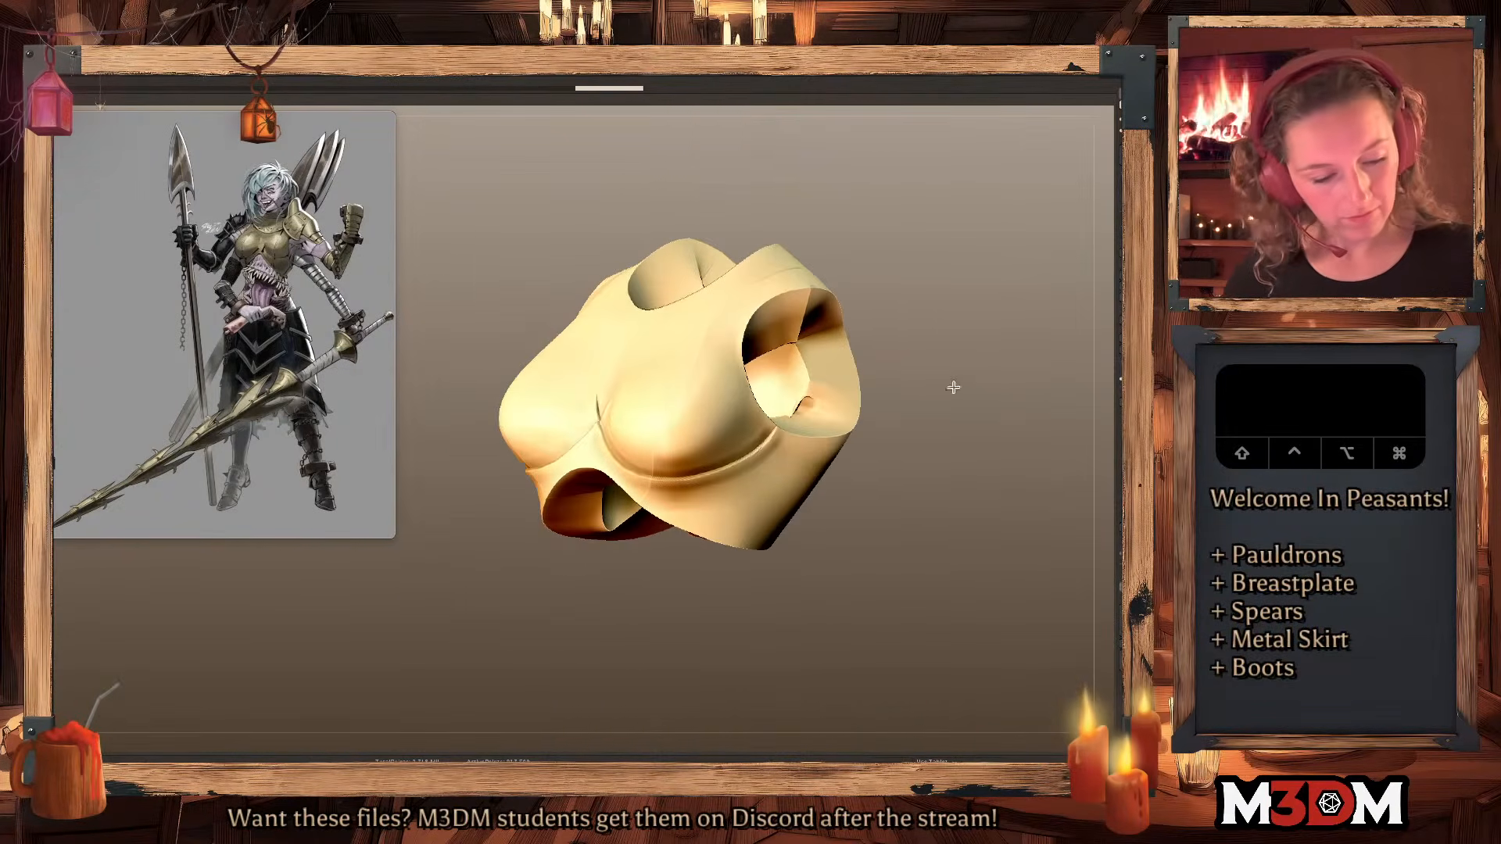
{"action": "left_click_drag", "start_coordinate": [924, 361], "coordinate": [968, 423]}
{"action": "key", "text": "super+z"}
{"action": "mouse_move", "coordinate": [774, 441]}
{"action": "left_mouse_down"}
{"action": "mouse_move", "coordinate": [747, 473]}
{"action": "mouse_move", "coordinate": [655, 491]}
{"action": "left_mouse_up"}
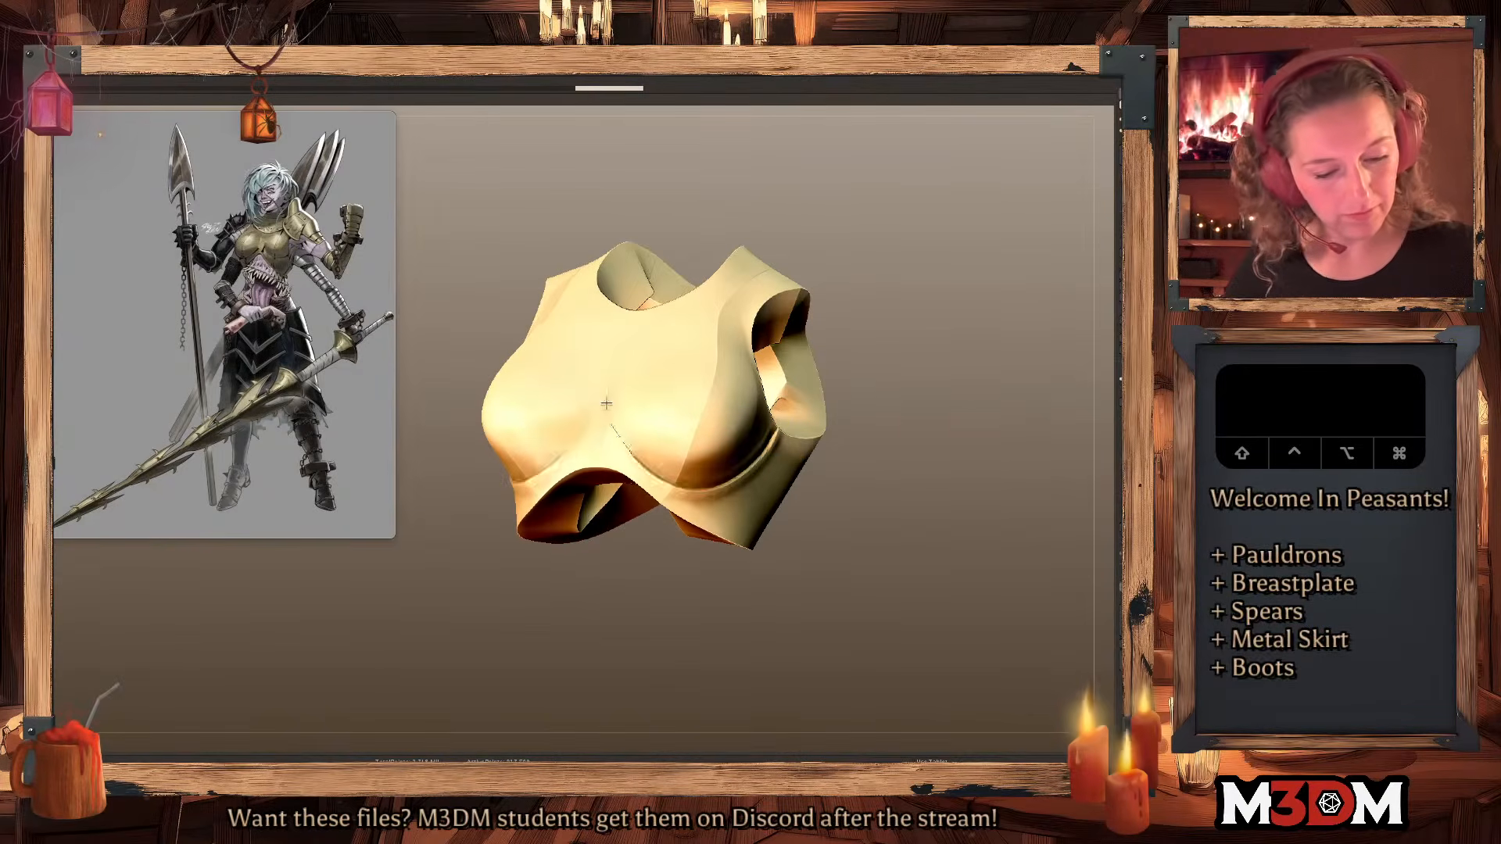
{"action": "key", "text": "super+z"}
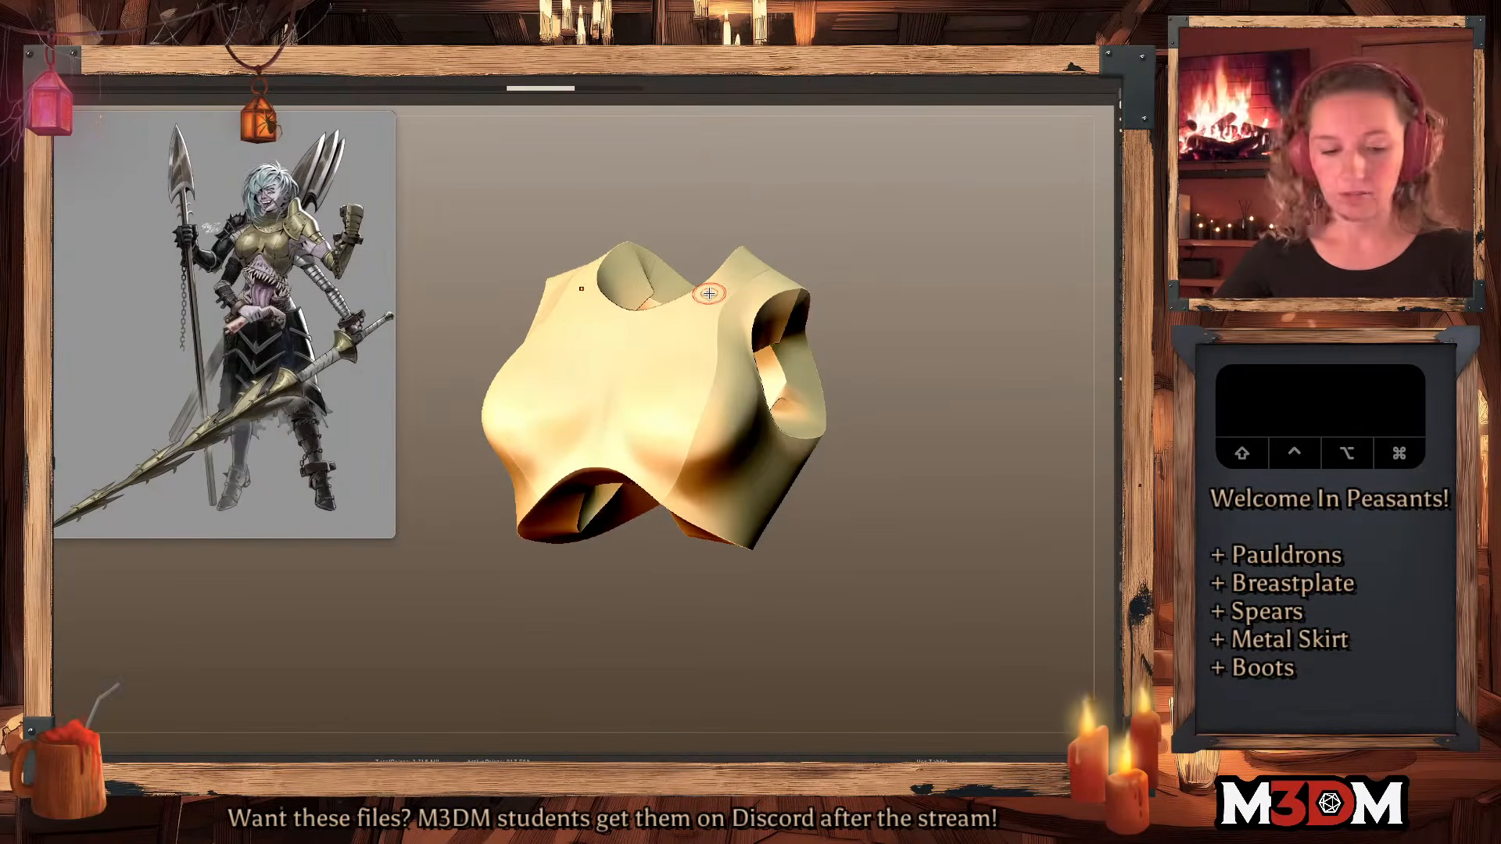
{"action": "key", "text": "p"}
{"action": "key", "text": "p"}
{"action": "key", "text": "p"}
{"action": "key", "text": "p"}
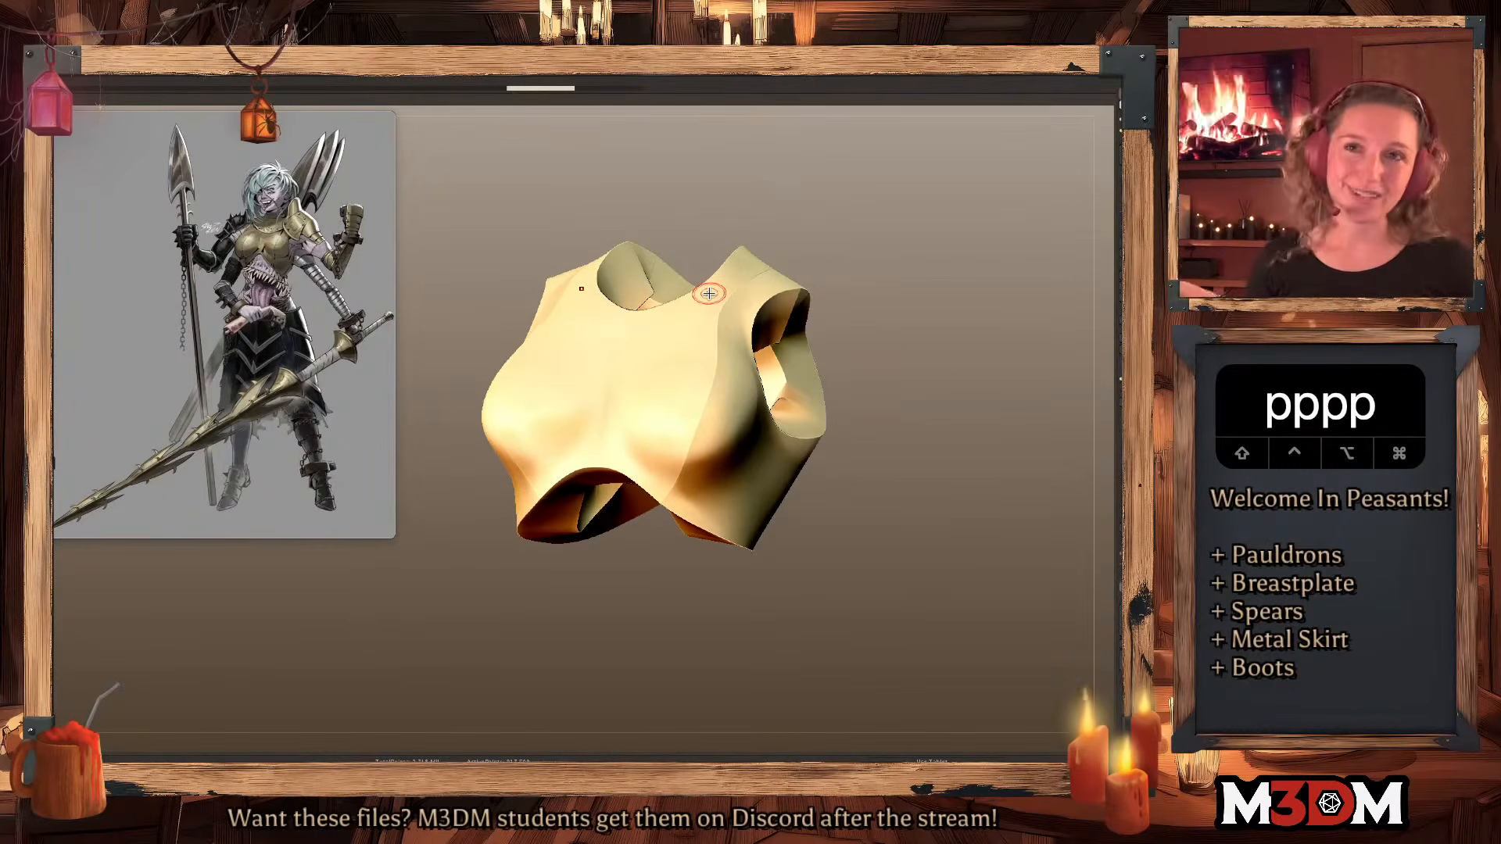
{"action": "key", "text": "p"}
{"action": "key", "text": "p"}
{"action": "key", "text": "p"}
{"action": "key", "text": "p"}
Carve mirrored creases beneath the bust on the isolated breastplate and bring the full character back to compare.
{"action": "left_click_drag", "start_coordinate": [879, 396], "coordinate": [692, 483]}
{"action": "left_click_drag", "start_coordinate": [954, 430], "coordinate": [960, 467], "text": "shift"}
{"action": "left_click", "coordinate": [1131, 394]}
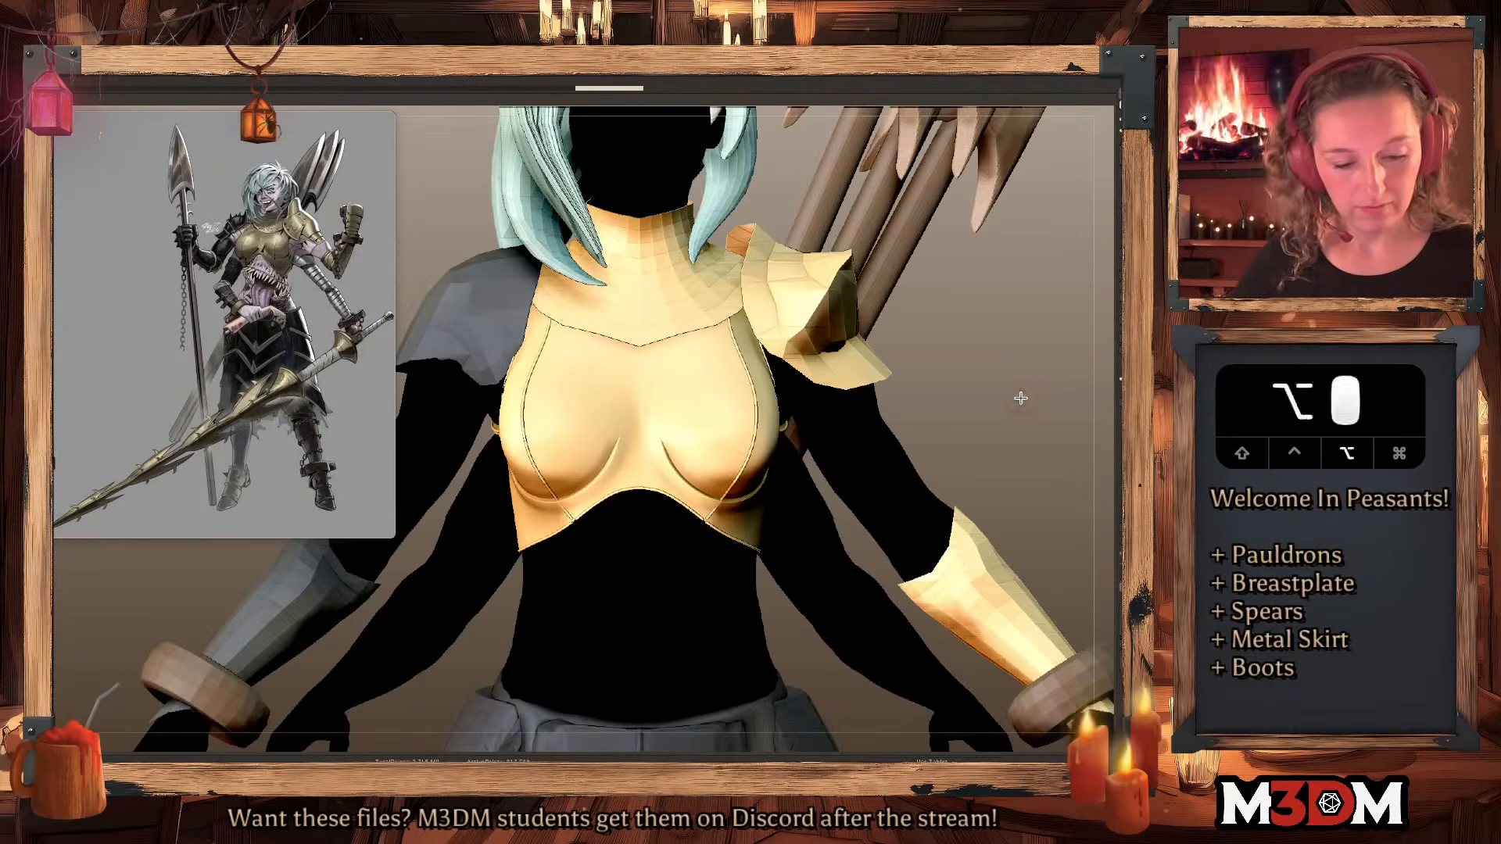
{"action": "left_click_drag", "start_coordinate": [989, 396], "coordinate": [876, 397], "text": "alt"}
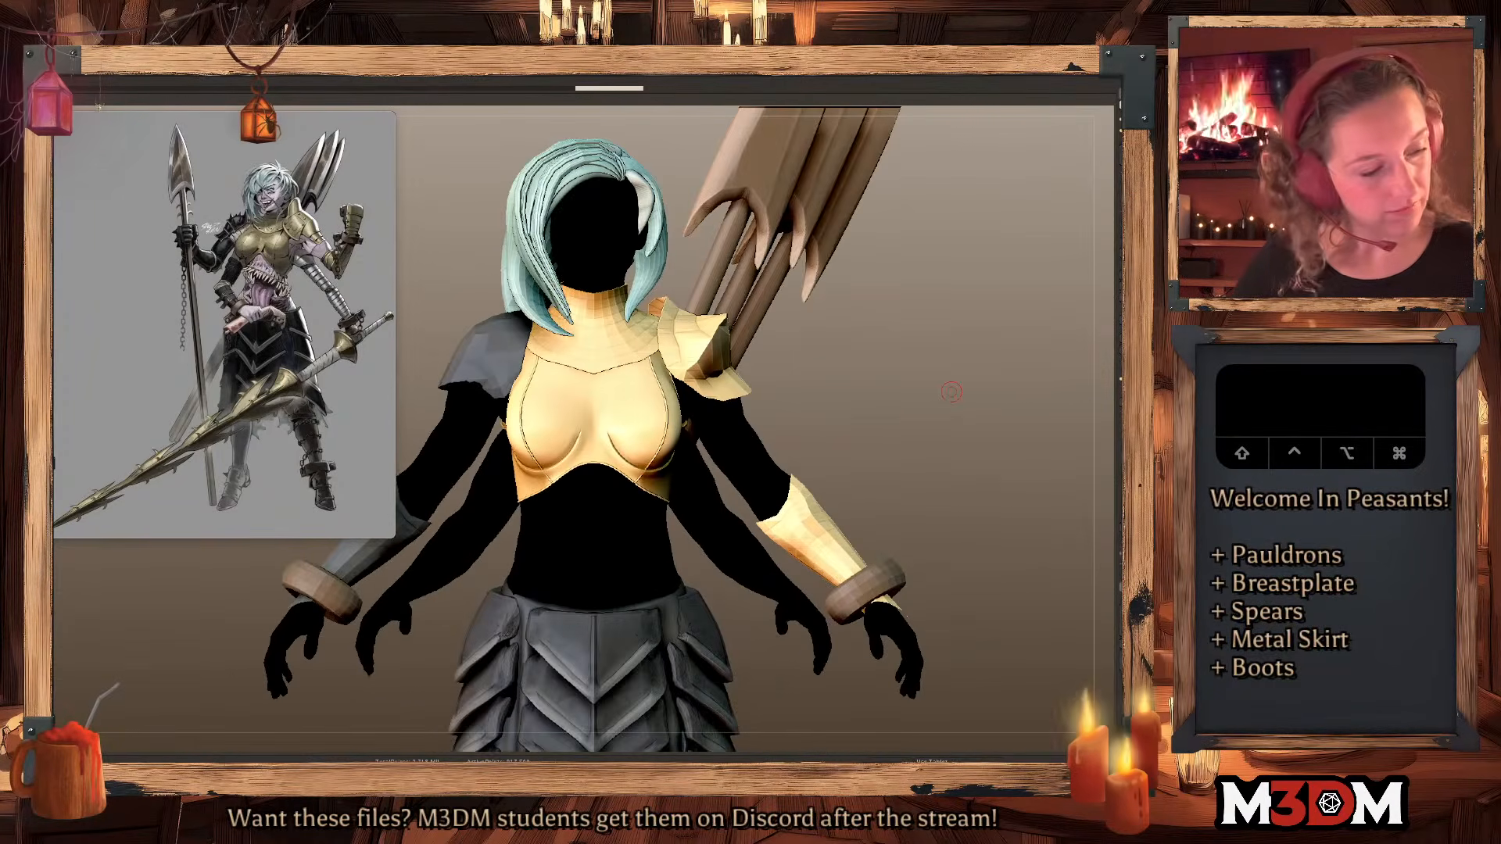
{"action": "left_click_drag", "start_coordinate": [969, 405], "coordinate": [875, 401]}
Isolate the breastplate, carve a vertical seam from the armhole to the lower border, and restore the full character.
{"action": "left_click", "coordinate": [1131, 394]}
{"action": "left_click_drag", "start_coordinate": [985, 372], "coordinate": [911, 446]}
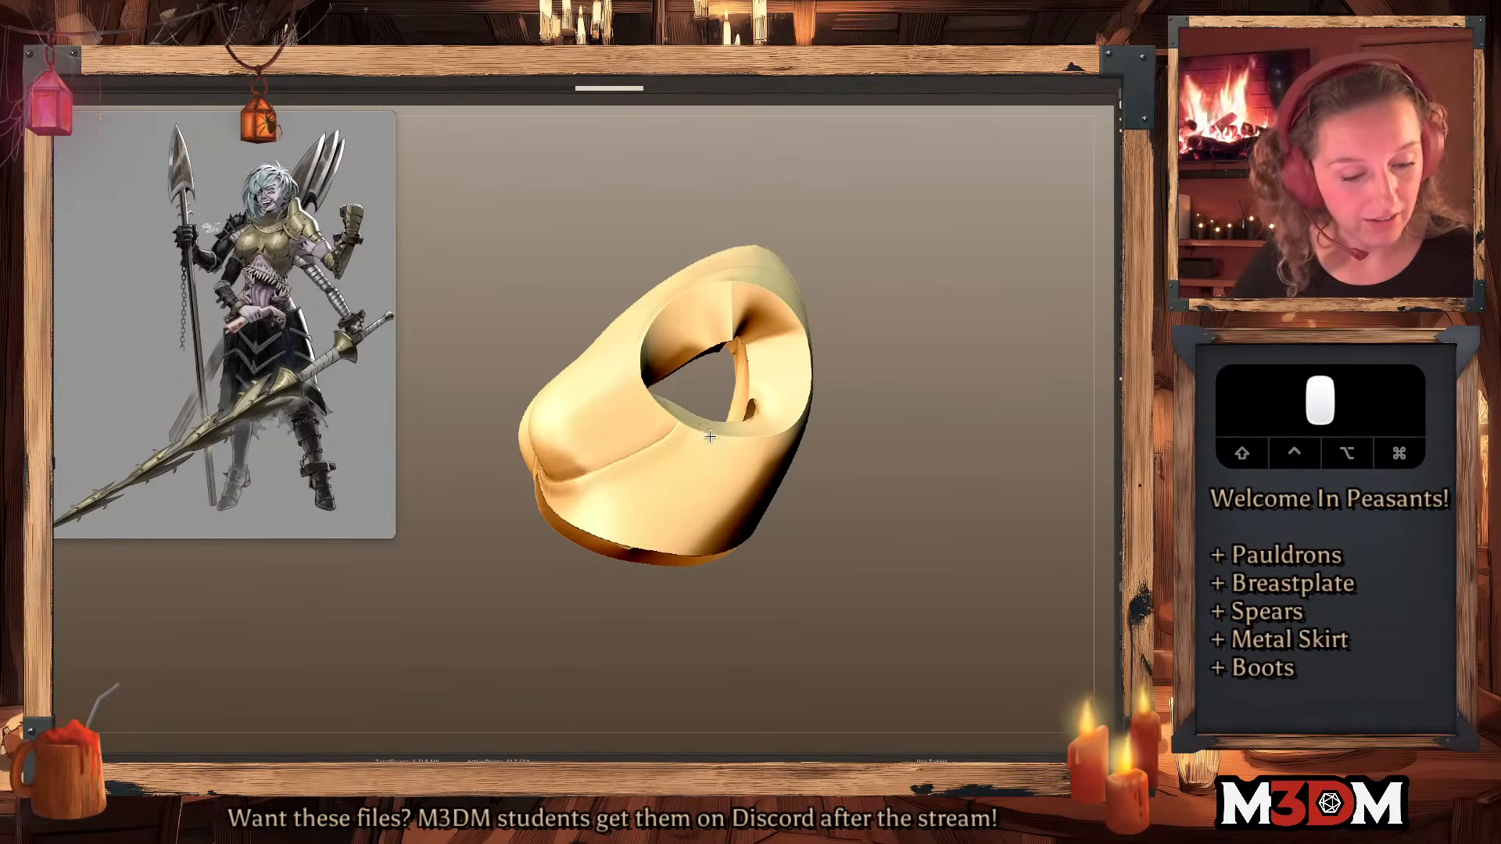
{"action": "mouse_move", "coordinate": [681, 516]}
{"action": "left_mouse_down"}
{"action": "mouse_move", "coordinate": [669, 560]}
{"action": "mouse_move", "coordinate": [669, 531]}
{"action": "left_mouse_up"}
{"action": "key", "text": "super+z"}
{"action": "left_click_drag", "start_coordinate": [705, 429], "coordinate": [705, 425]}
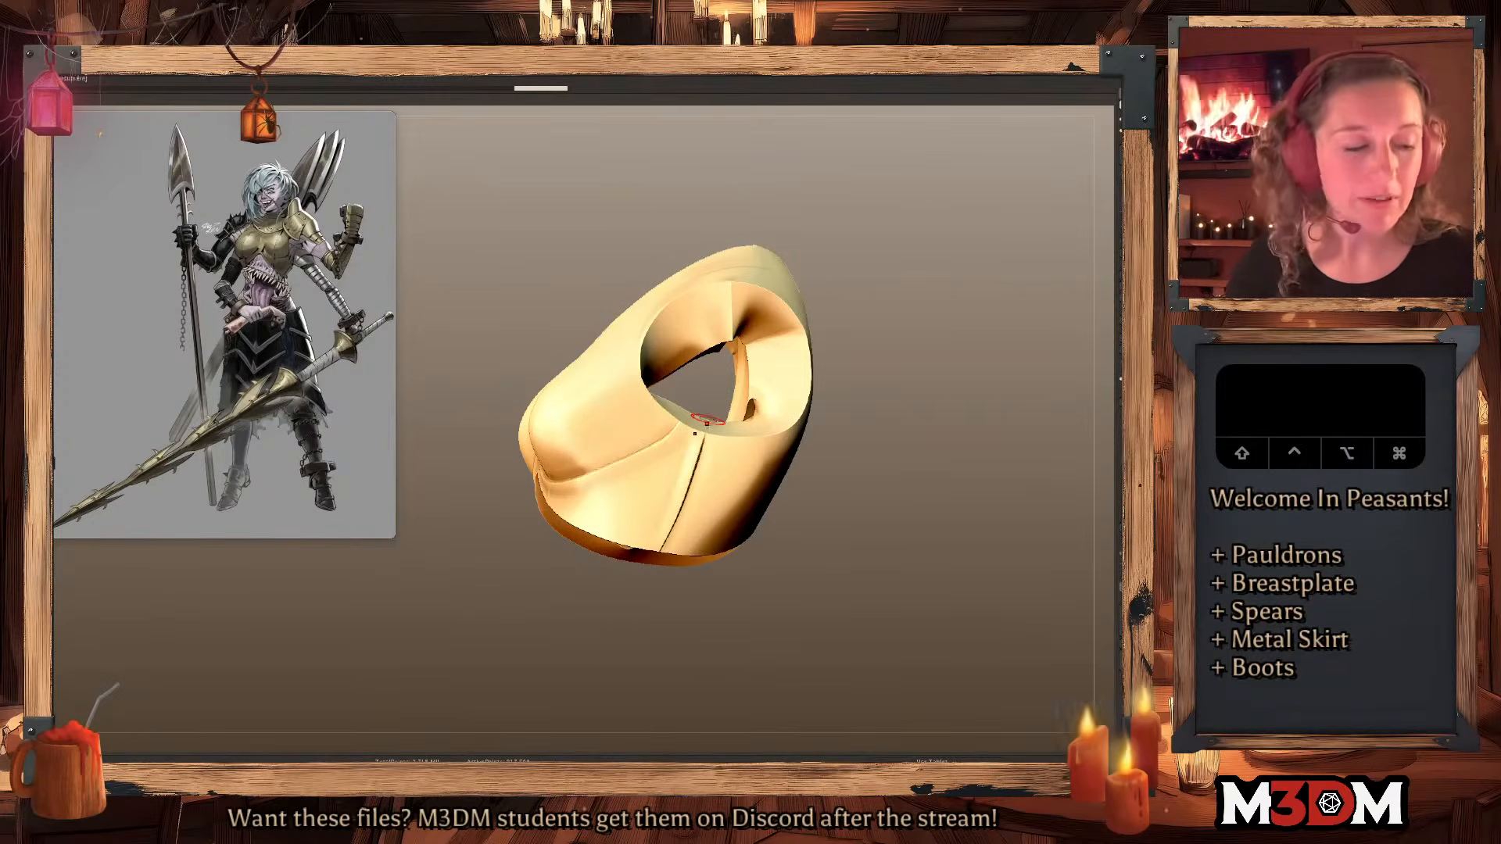
{"action": "left_click", "coordinate": [708, 420]}
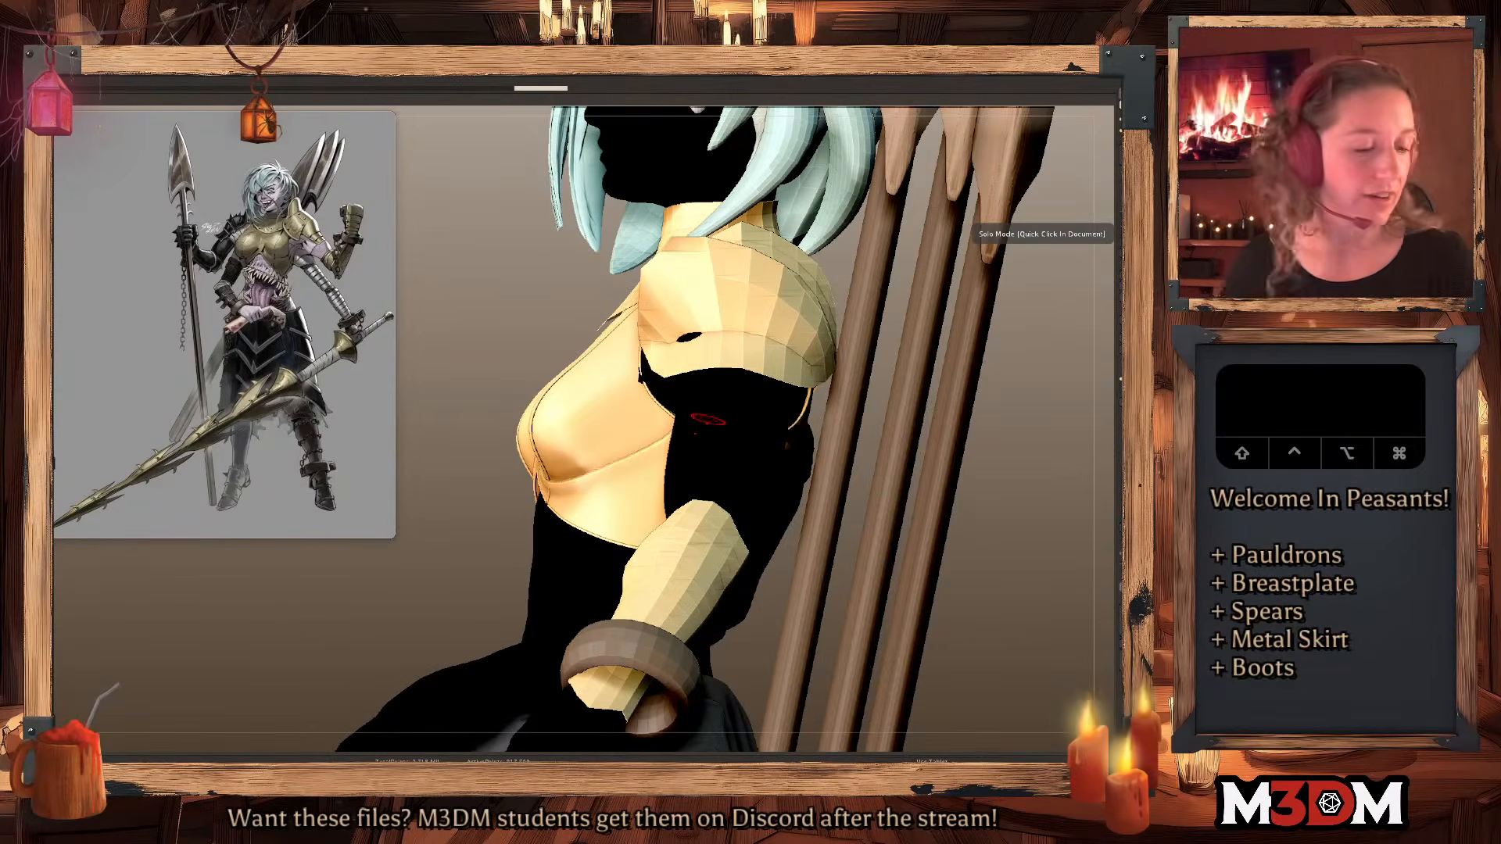
Refine the crease along the underside of the bust and review the breastplate on the full character.
{"action": "left_click_drag", "start_coordinate": [1006, 526], "coordinate": [1095, 520]}
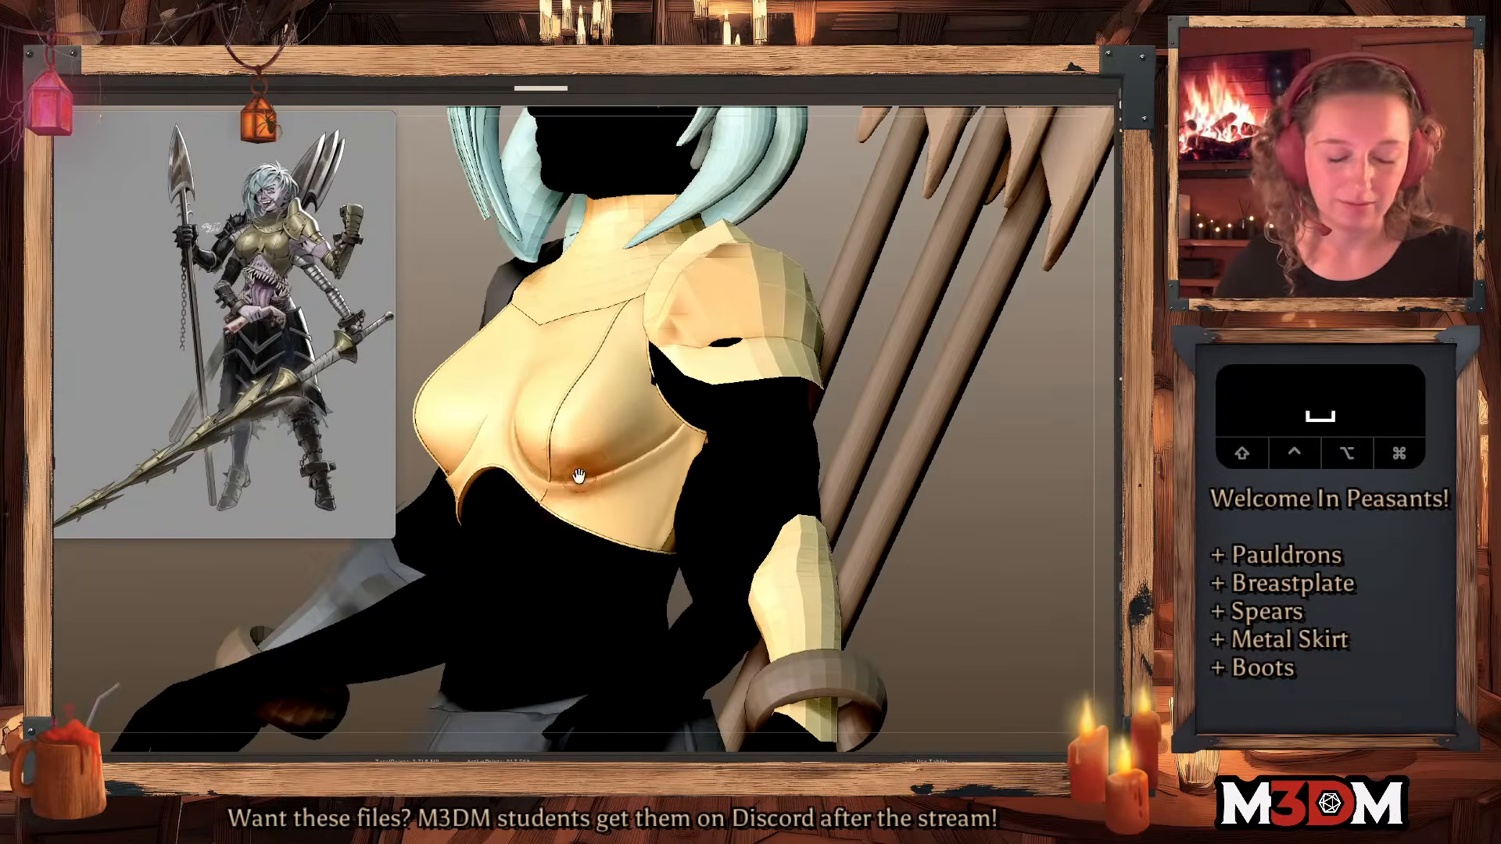
{"action": "left_click_drag", "start_coordinate": [552, 481], "coordinate": [560, 489], "text": "alt"}
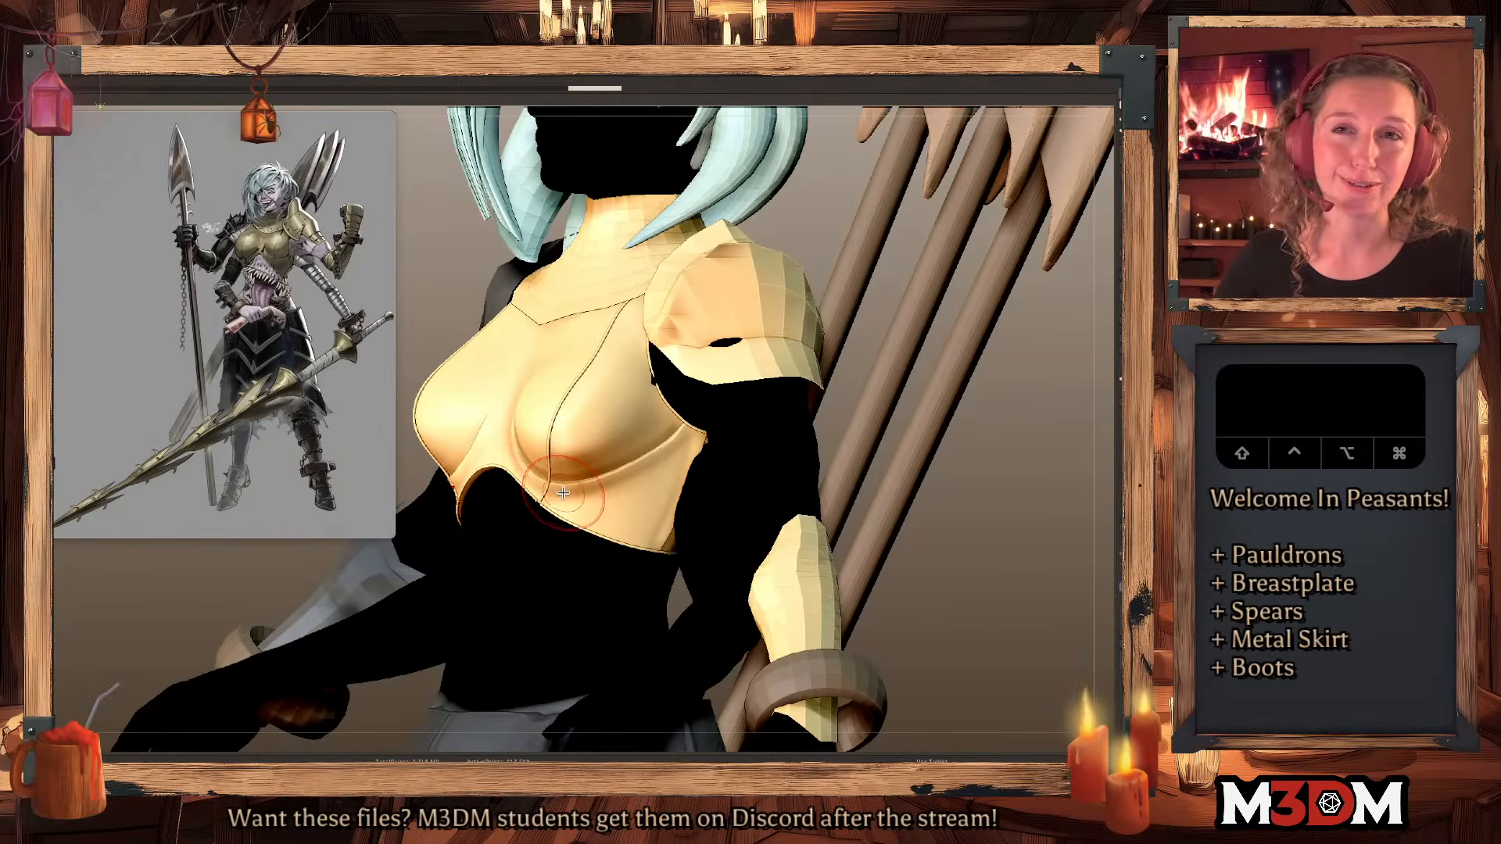
{"action": "left_click_drag", "start_coordinate": [1009, 508], "coordinate": [976, 484]}
{"action": "key", "text": "f"}
{"action": "key", "text": "f"}
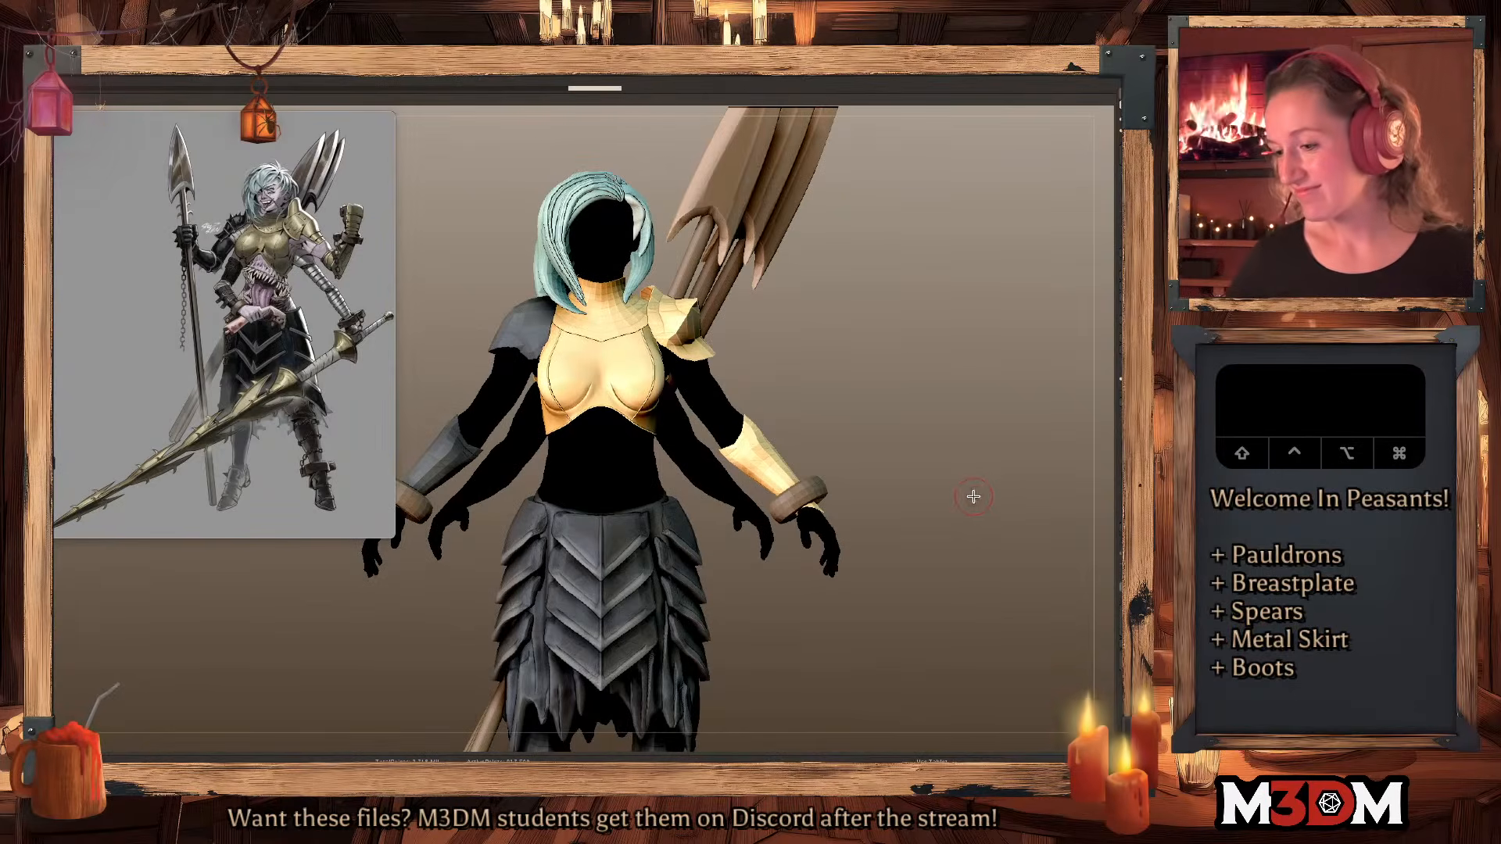
{"action": "key", "text": "shift+f"}
{"action": "key", "text": "shift+f"}
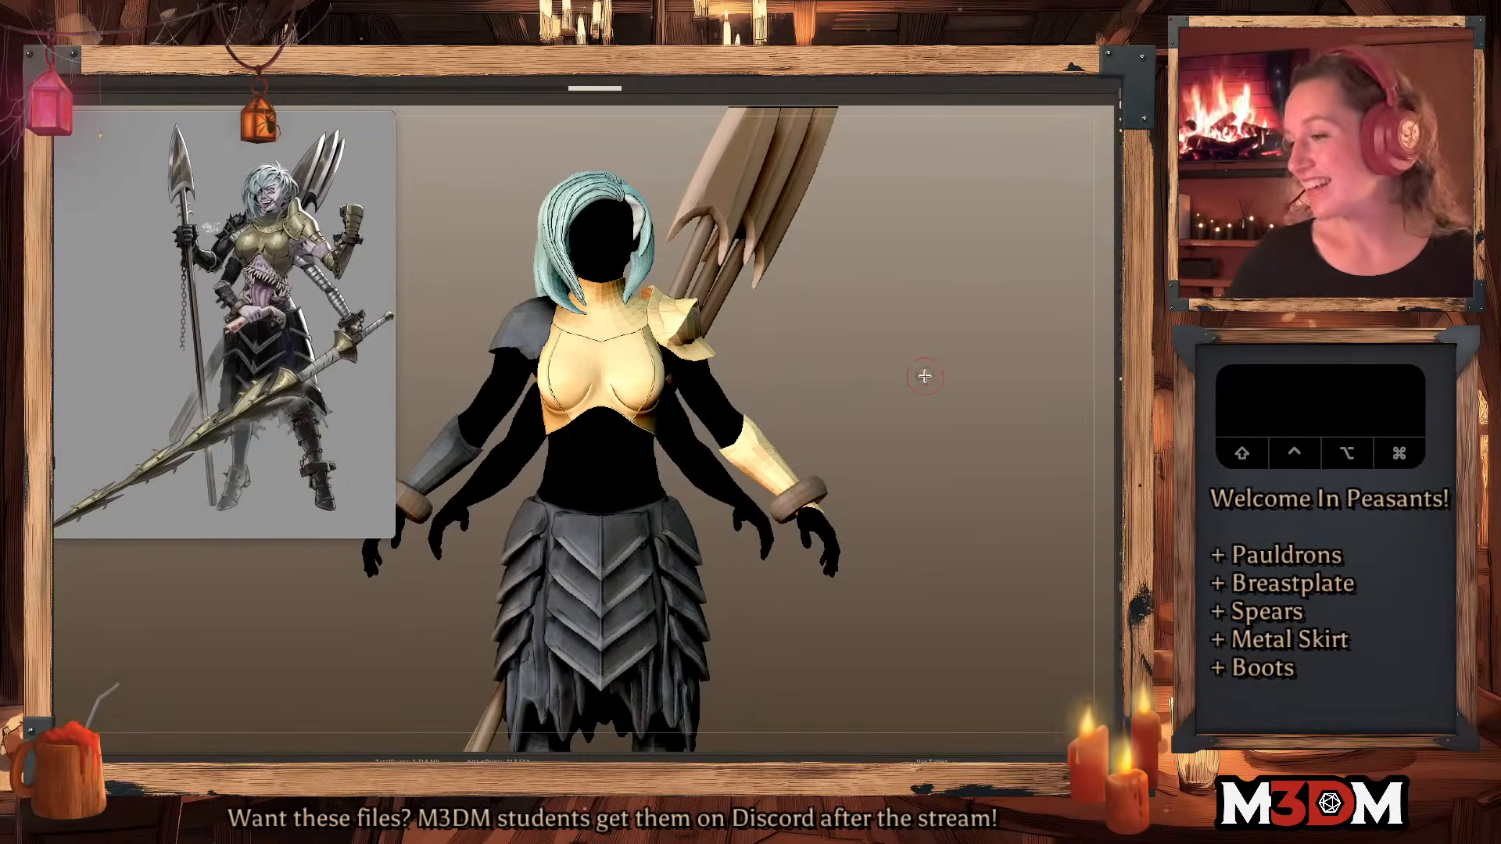
{"action": "key", "text": "f"}
{"action": "key", "text": "f"}
Examine the breastplate's shape and polyframe from the front against the rest of the character.
{"action": "right_click", "coordinate": [930, 403]}
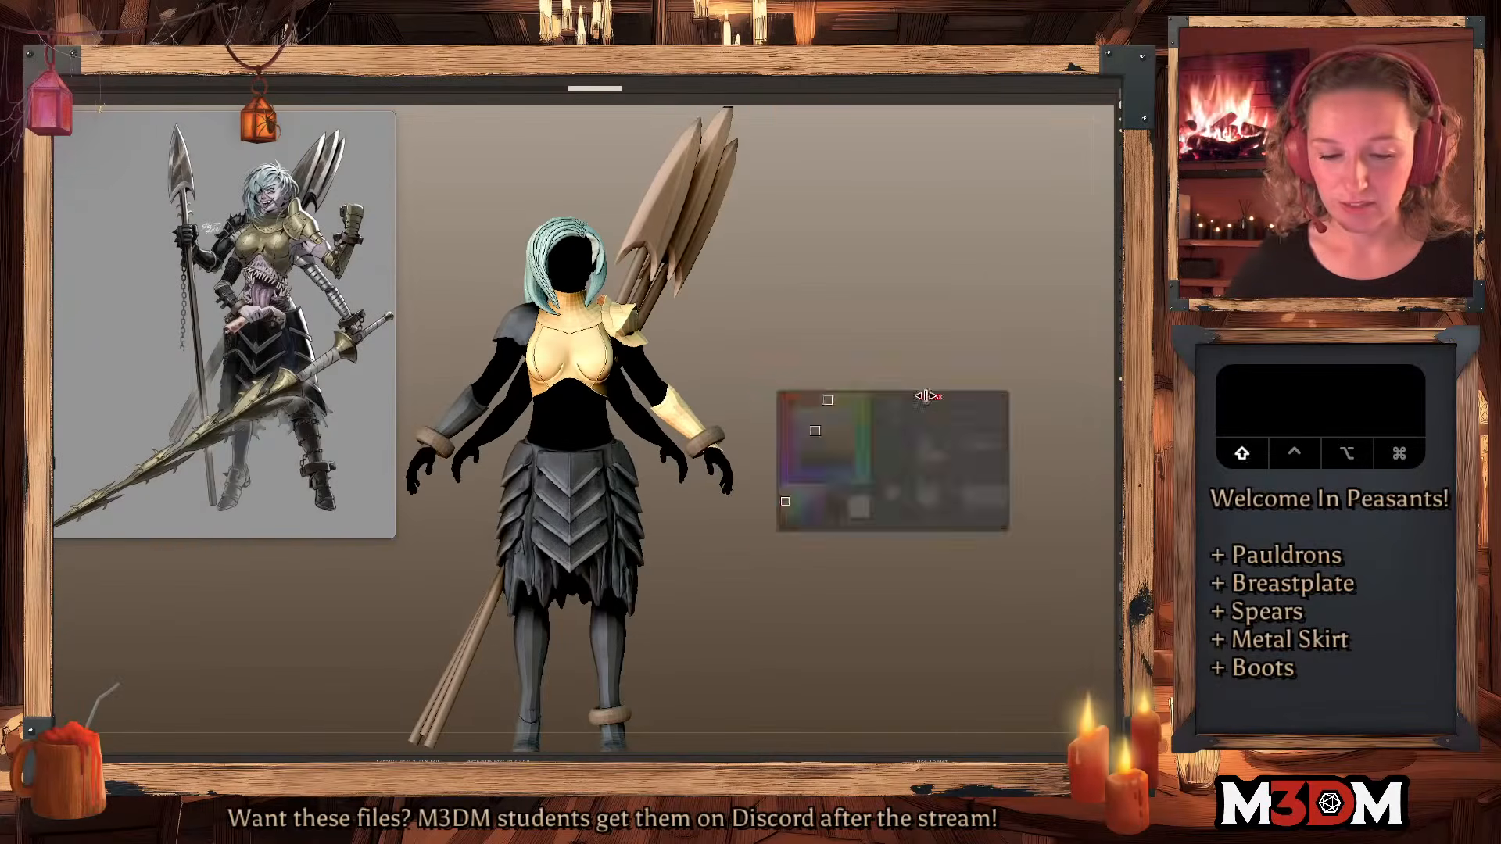
{"action": "right_click", "coordinate": [933, 391]}
{"action": "right_click_drag", "start_coordinate": [935, 392], "coordinate": [936, 401], "text": "ctrl"}
{"action": "right_click", "coordinate": [618, 383]}
{"action": "left_click_drag", "start_coordinate": [613, 379], "coordinate": [591, 373]}
{"action": "key", "text": "shift+f"}
{"action": "key", "text": "shift+f"}
{"action": "left_click_drag", "start_coordinate": [944, 381], "coordinate": [905, 375]}
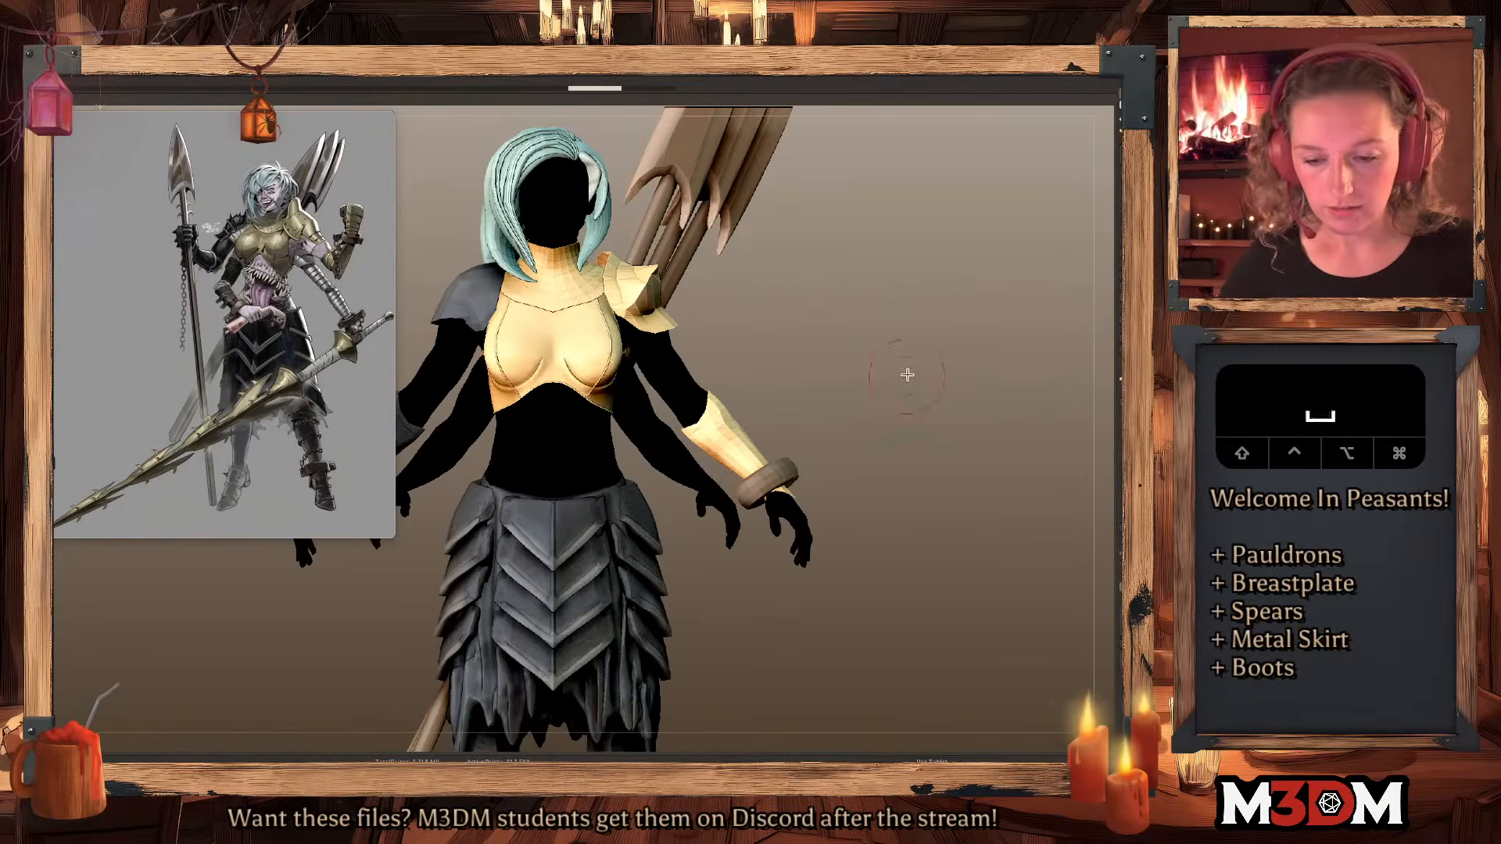
{"action": "key", "text": "shift+f"}
{"action": "key", "text": "shift+f"}
Redo the chest stroke as mirrored vertical seams running from below the collar down over the bust, and check them.
{"action": "key", "text": "n"}
{"action": "key", "text": "b"}
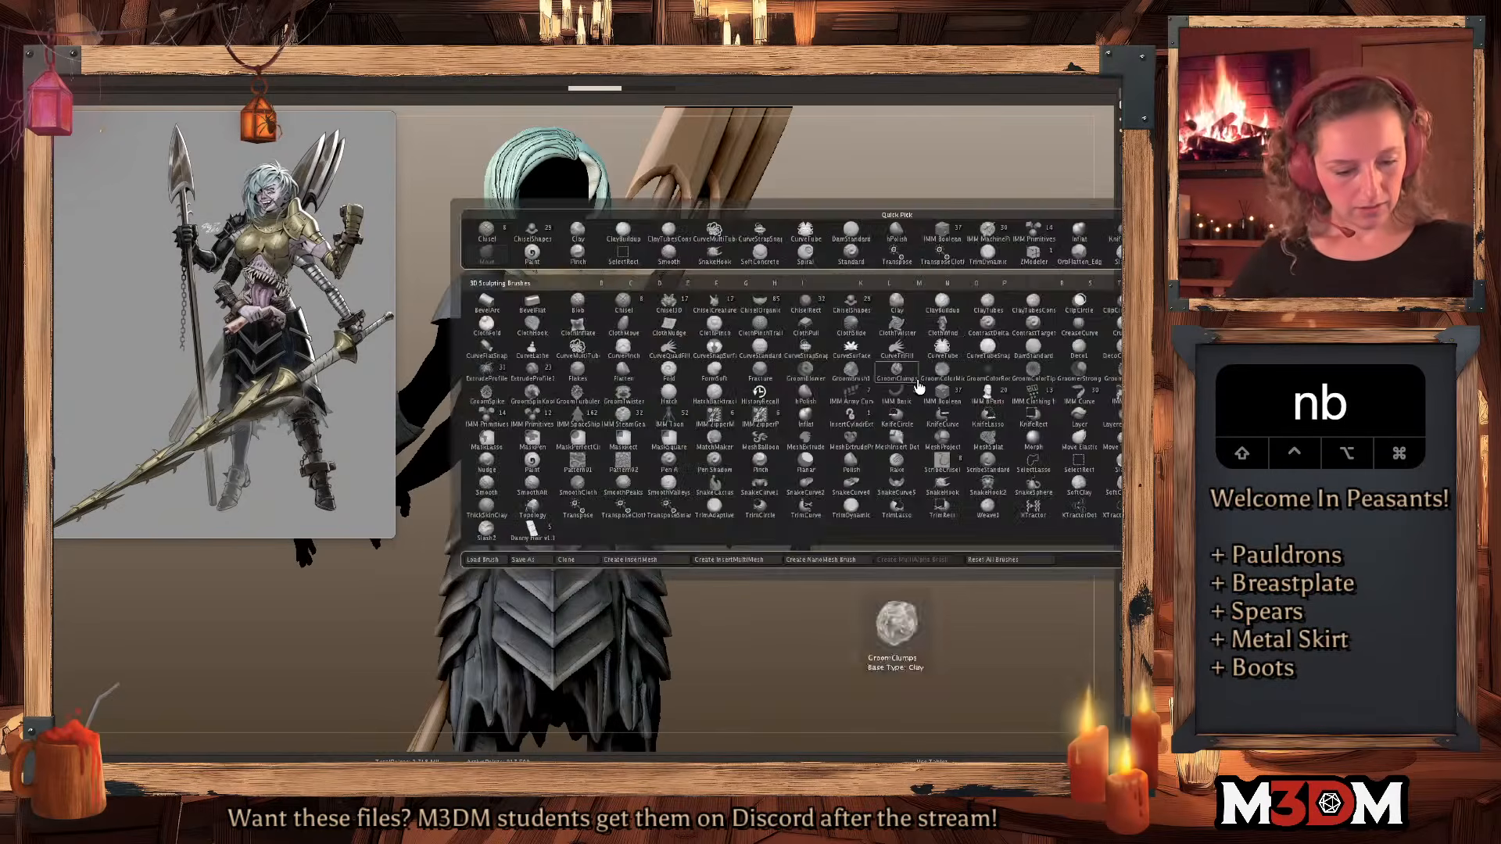
{"action": "key", "text": "b"}
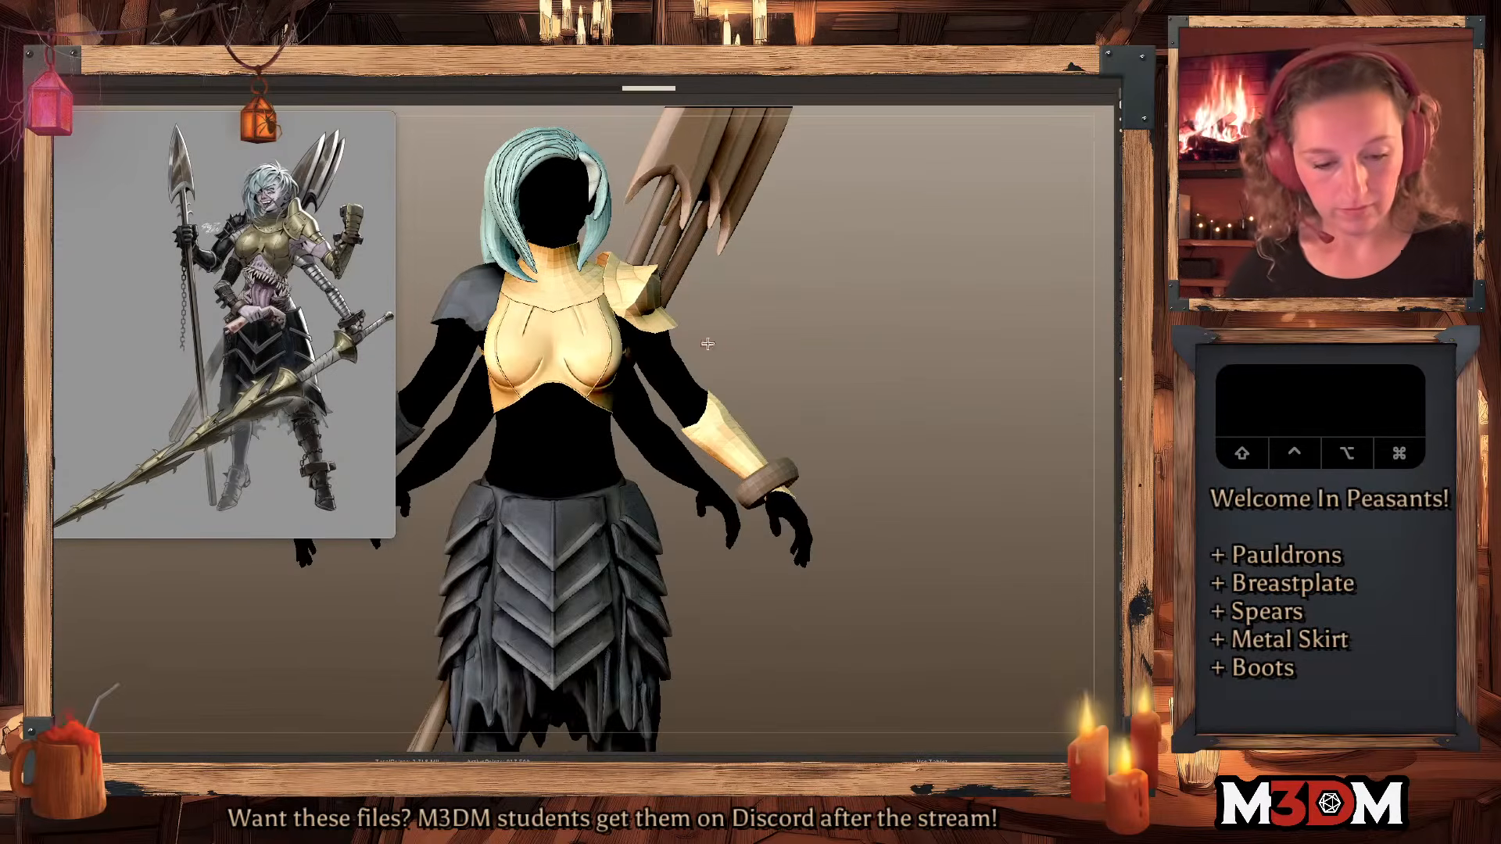
{"action": "key", "text": "super+z"}
{"action": "mouse_move", "coordinate": [585, 301]}
{"action": "left_mouse_down"}
{"action": "mouse_move", "coordinate": [611, 359]}
{"action": "mouse_move", "coordinate": [598, 404]}
{"action": "left_mouse_up"}
{"action": "left_click_drag", "start_coordinate": [921, 342], "coordinate": [919, 346], "text": "alt"}
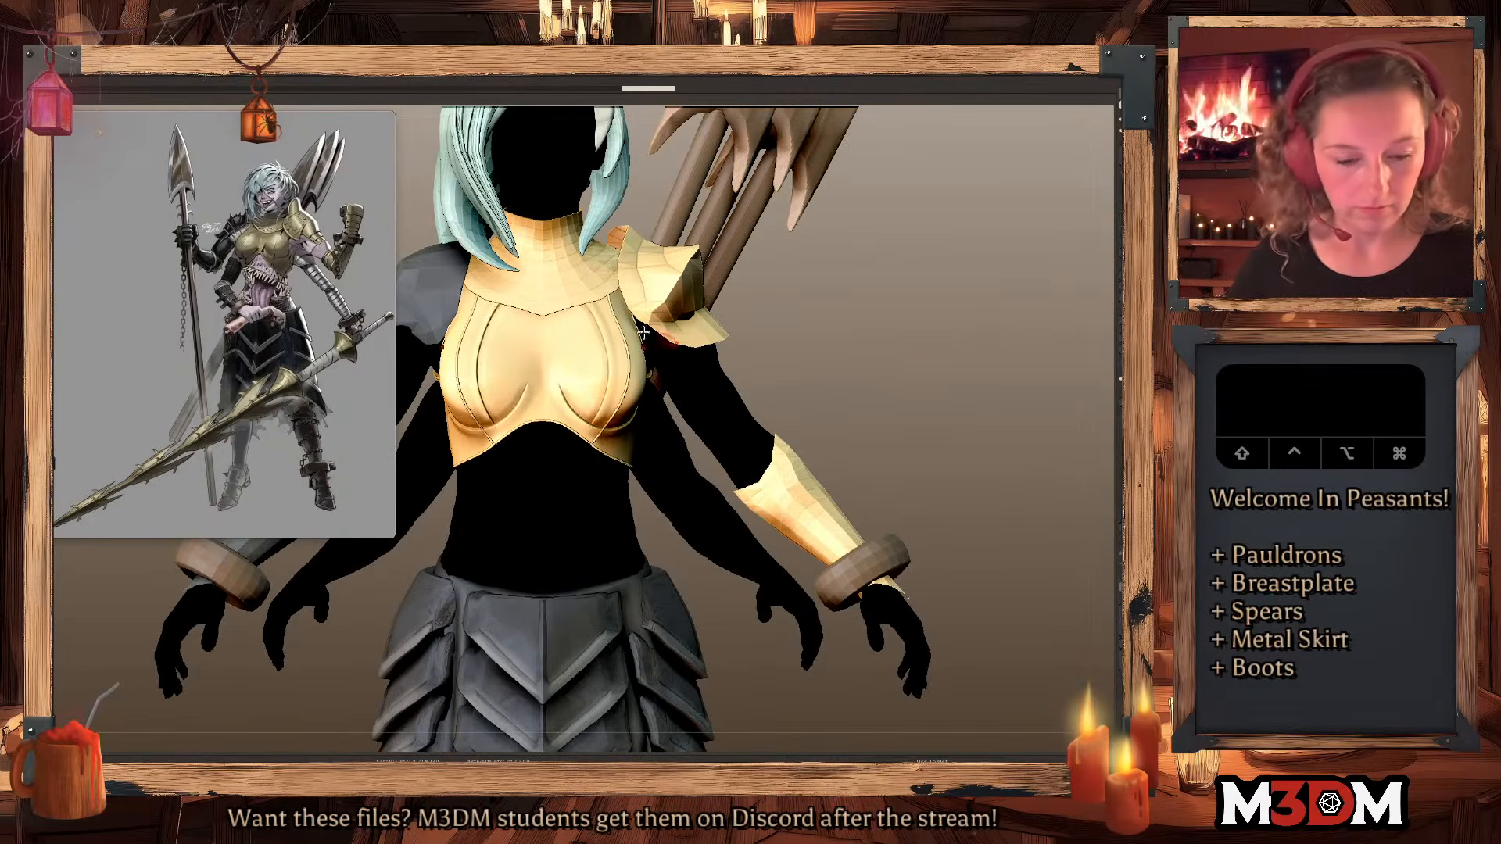
{"action": "left_click_drag", "start_coordinate": [727, 325], "coordinate": [865, 357]}
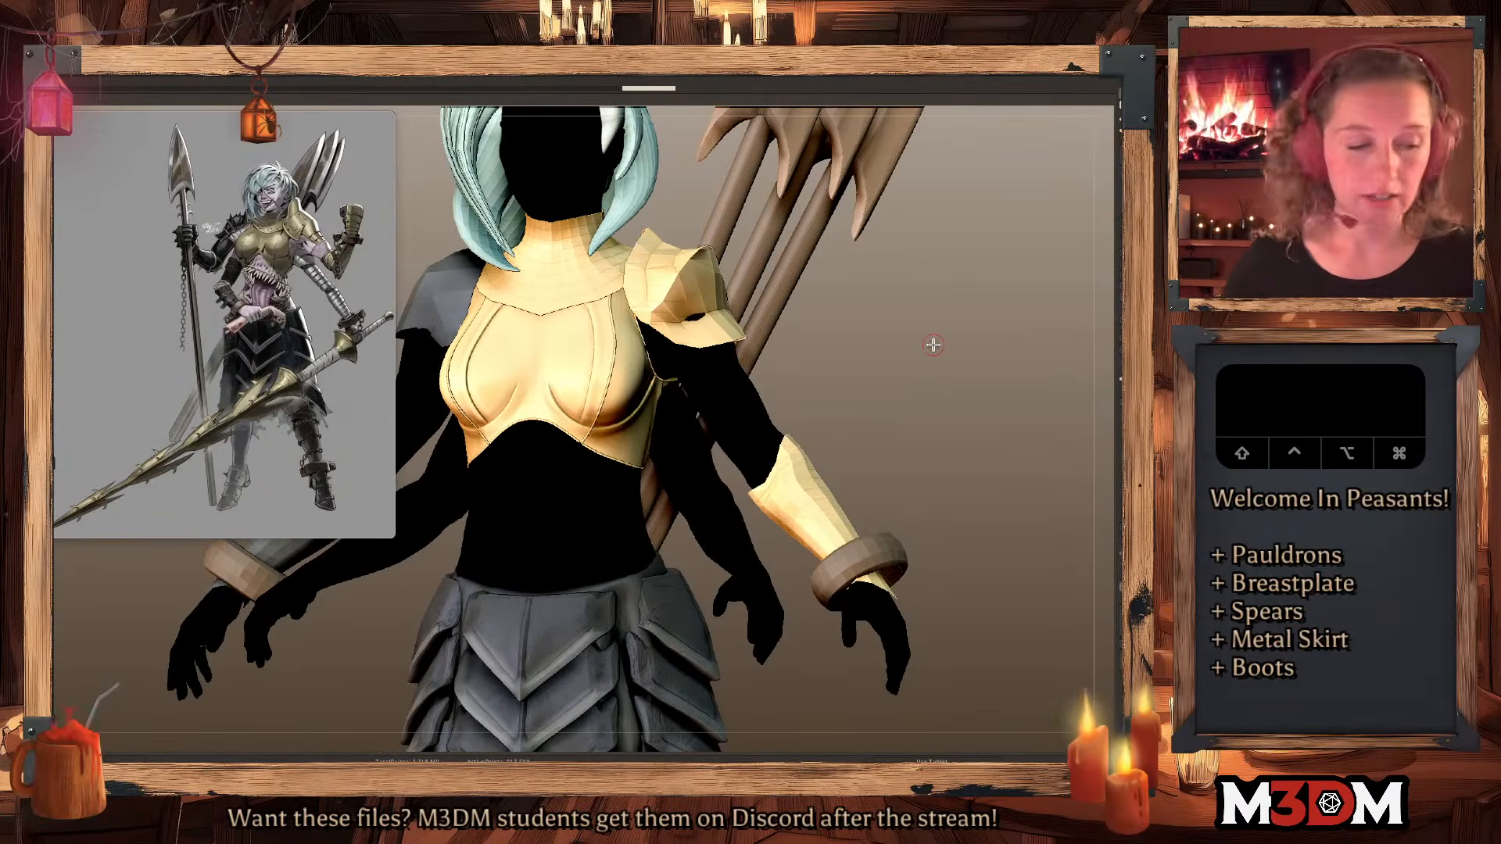
{"action": "left_click", "coordinate": [1122, 233]}
{"action": "left_click_drag", "start_coordinate": [958, 329], "coordinate": [920, 368]}
{"action": "key", "text": "shift+f"}
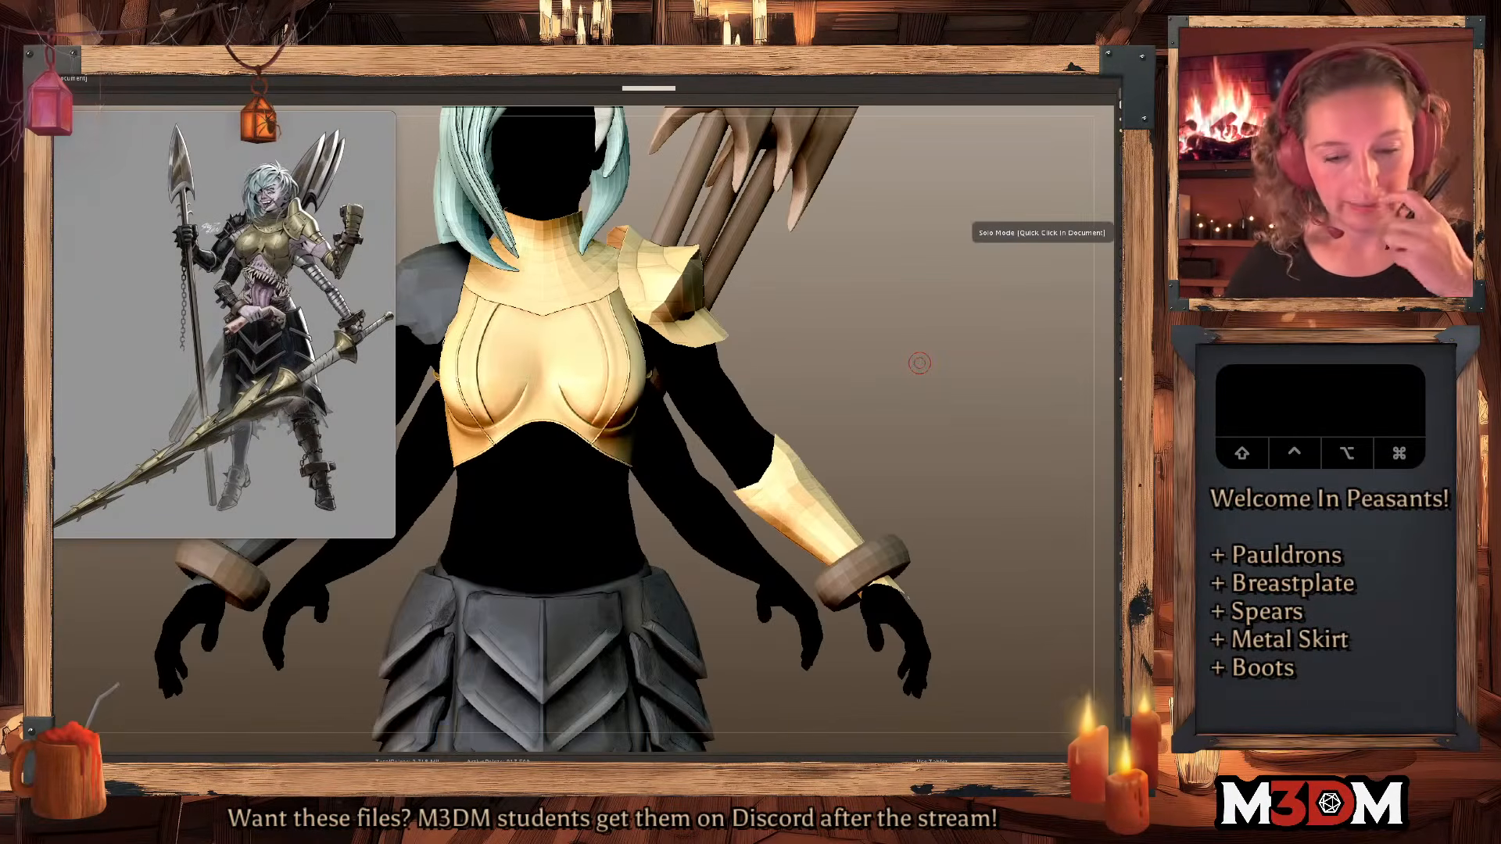
Try a stroke on the upper chest, undo it, and review the breastplate's seams on the full character.
{"action": "mouse_move", "coordinate": [549, 319]}
{"action": "left_mouse_down"}
{"action": "mouse_move", "coordinate": [557, 430]}
{"action": "mouse_move", "coordinate": [558, 303]}
{"action": "left_mouse_up"}
{"action": "key", "text": "super+z"}
{"action": "key", "text": "super+z"}
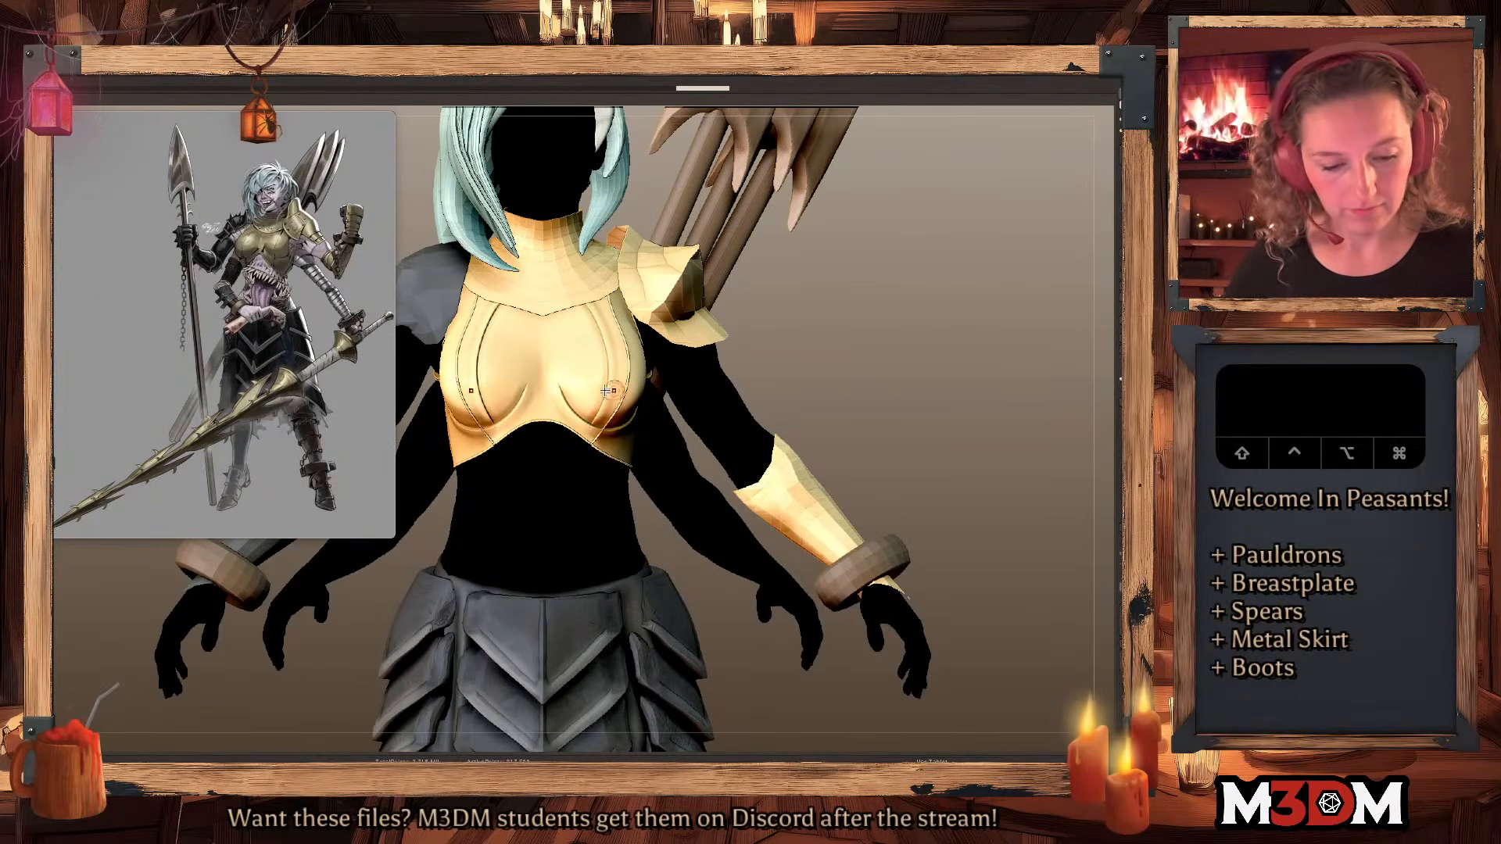
{"action": "left_click", "coordinate": [915, 382]}
{"action": "left_click_drag", "start_coordinate": [566, 395], "coordinate": [618, 431]}
{"action": "left_click", "coordinate": [930, 296]}
{"action": "left_click", "coordinate": [580, 408]}
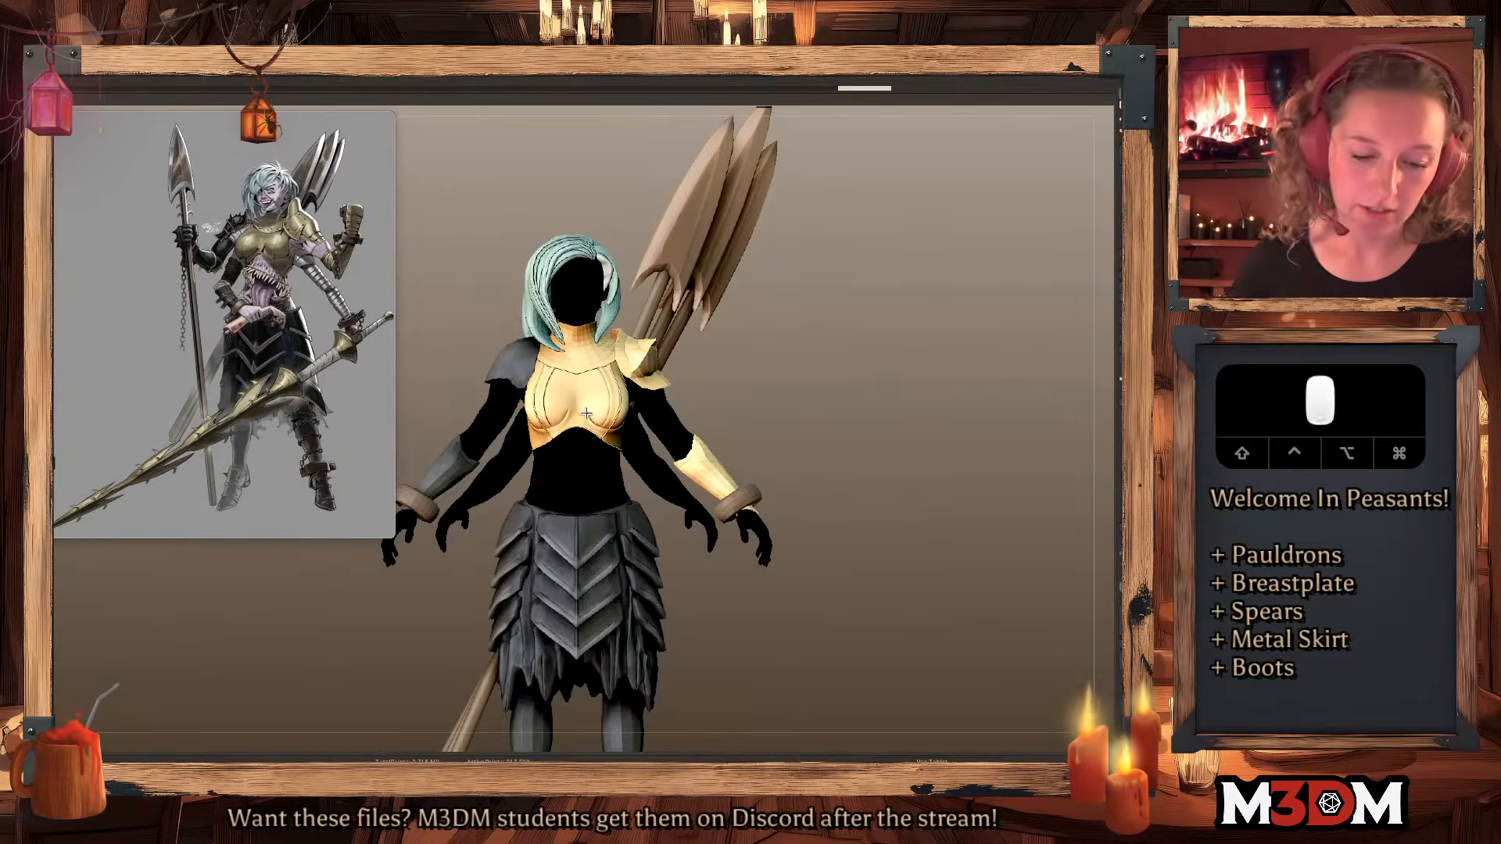
{"action": "left_click", "coordinate": [582, 414]}
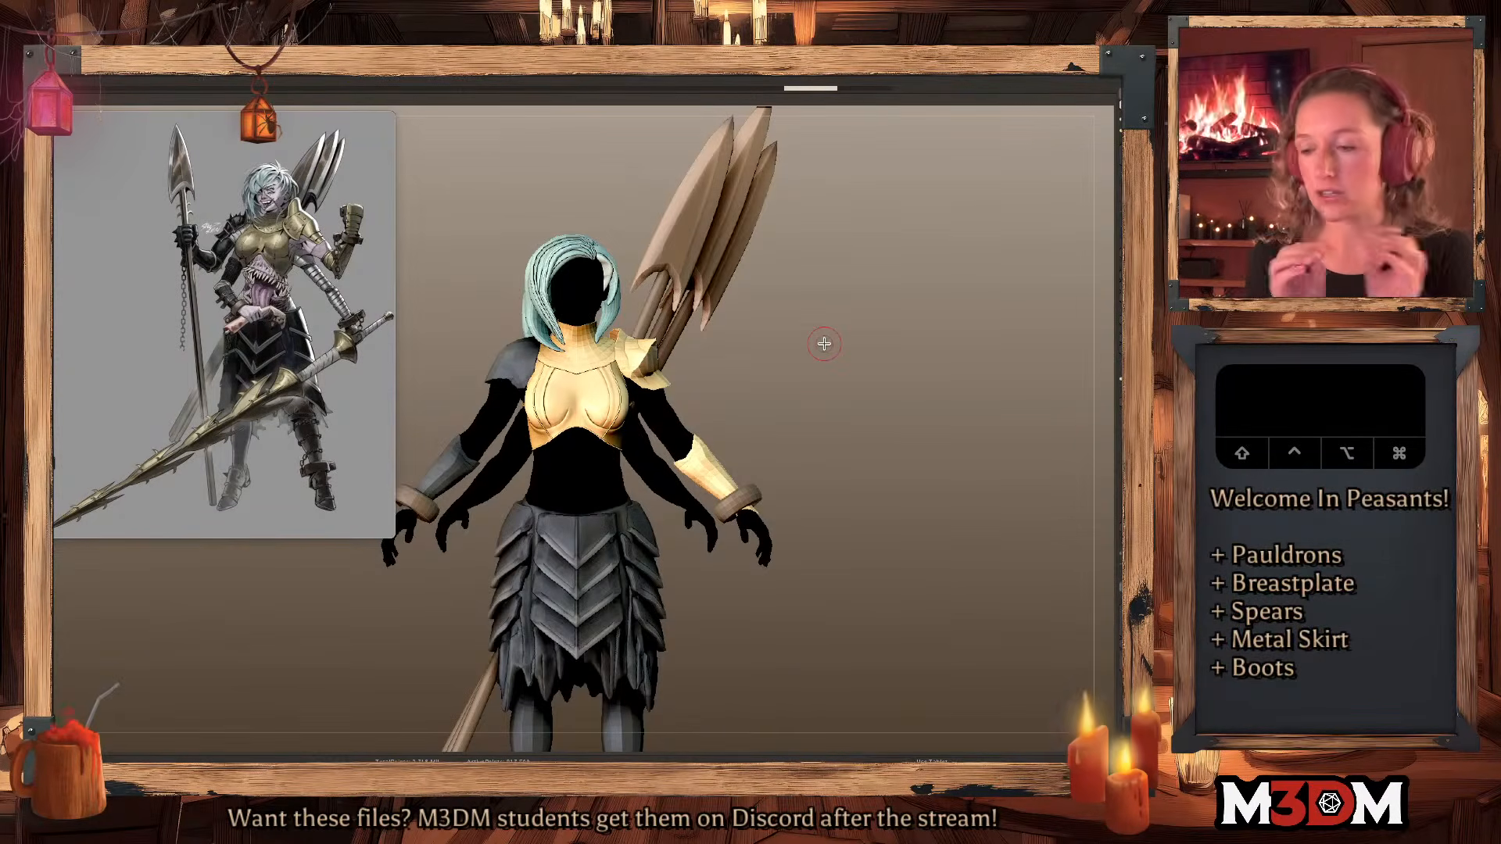
{"action": "left_click_drag", "start_coordinate": [889, 390], "coordinate": [888, 392]}
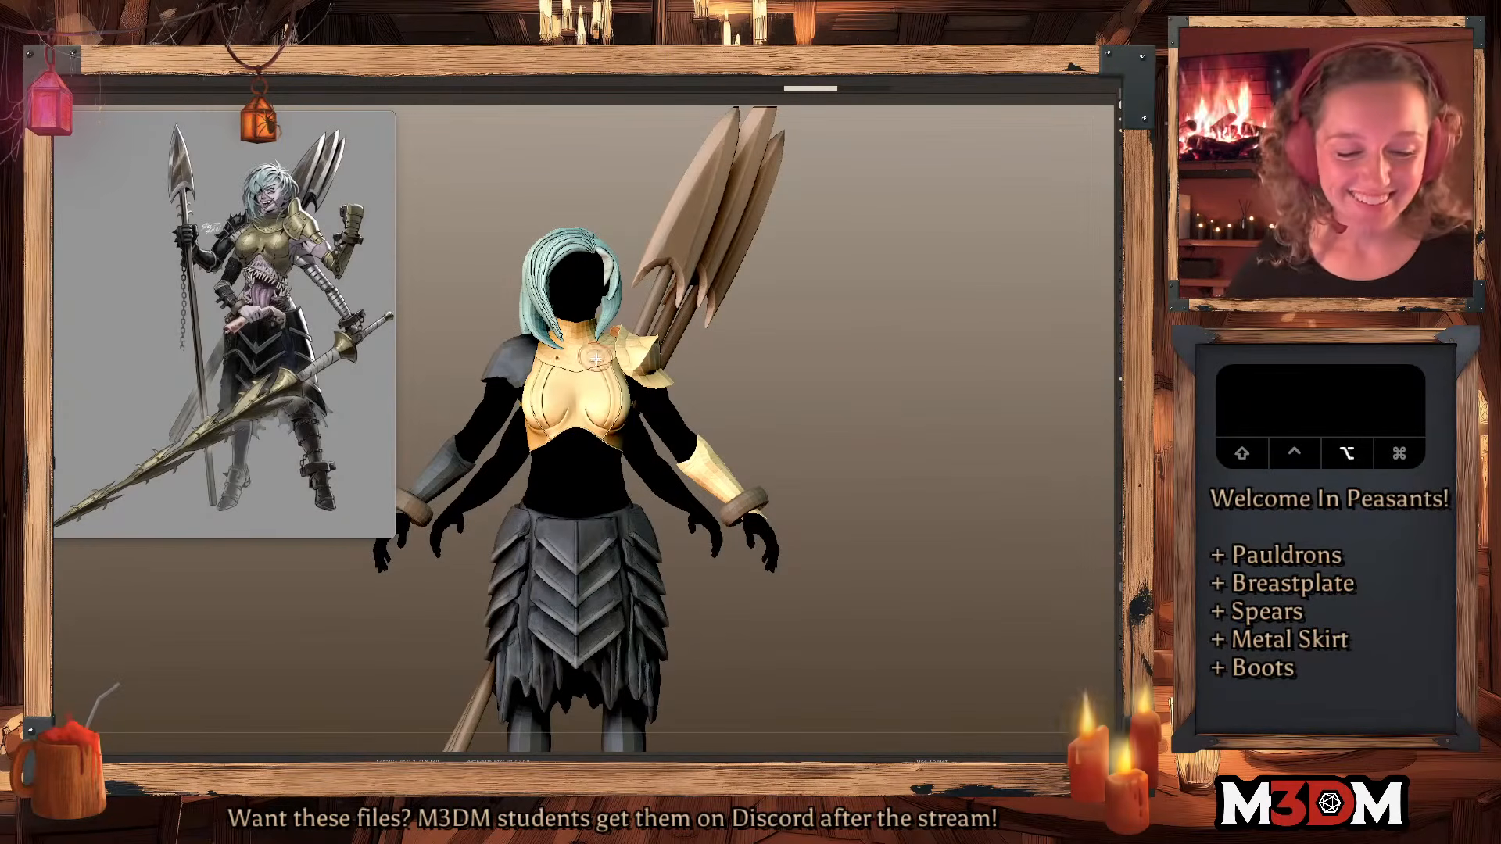
Isolate the faceted collar piece and give it a thin shell using Dynamic Thickness.
{"action": "key", "text": "space"}
{"action": "left_click", "coordinate": [1128, 286]}
{"action": "key", "text": "f"}
{"action": "left_click_drag", "start_coordinate": [821, 489], "coordinate": [836, 519], "text": "alt"}
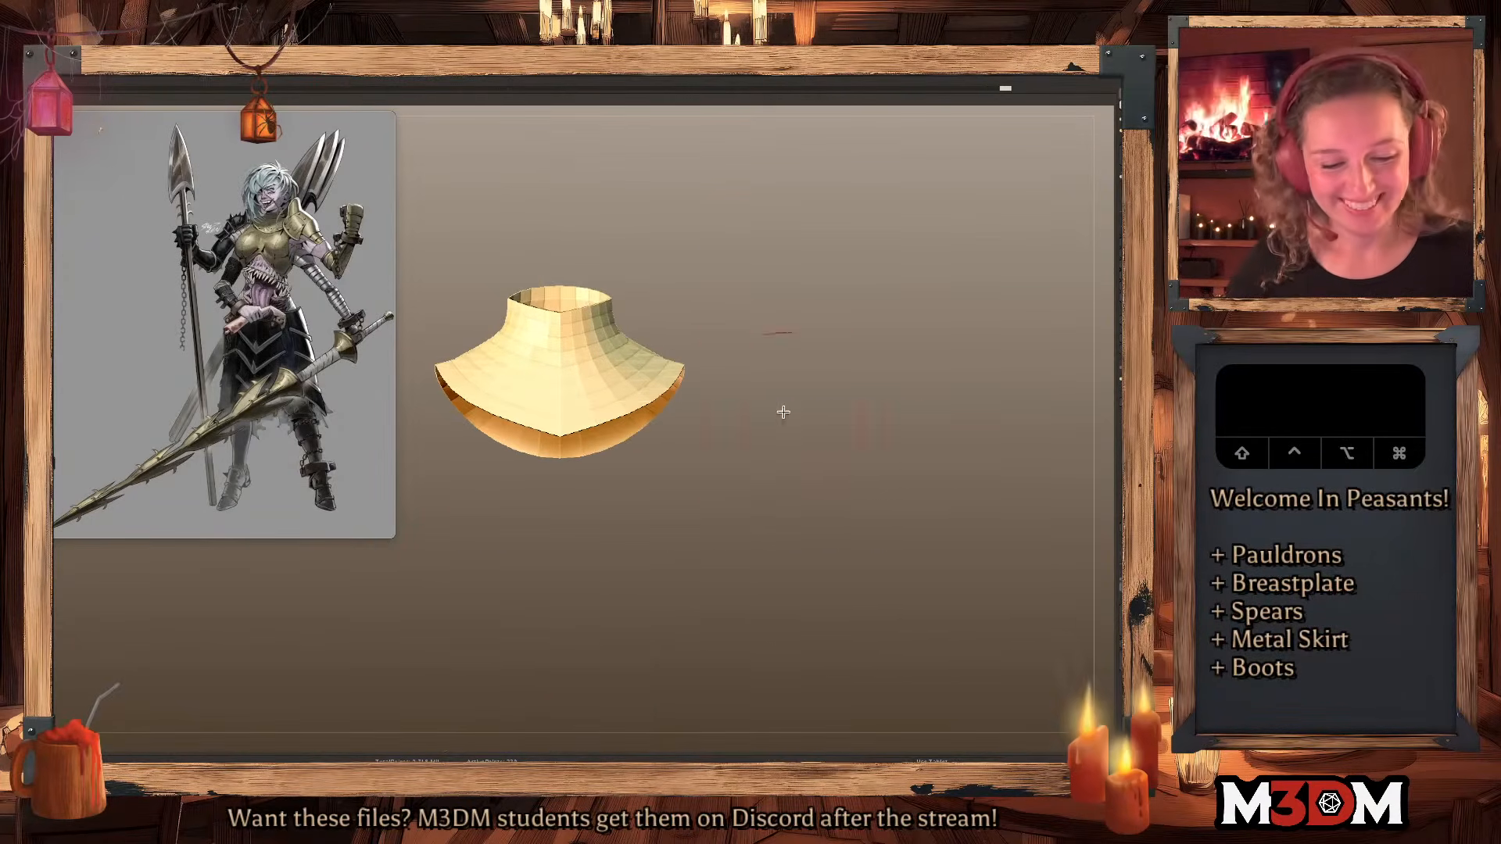
{"action": "key", "text": "space"}
{"action": "key", "text": "space"}
{"action": "left_click", "coordinate": [844, 378]}
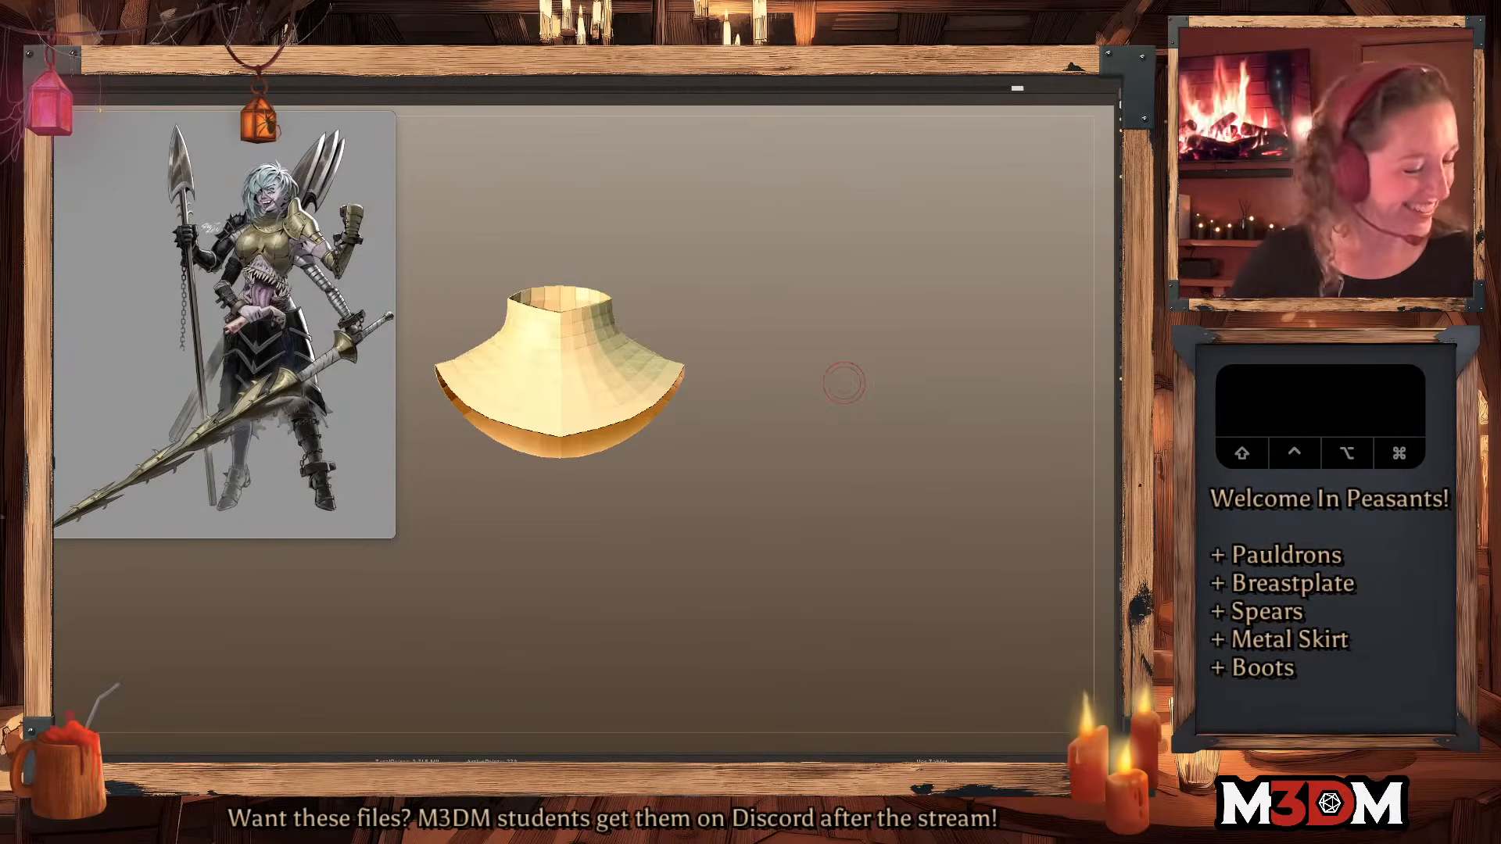
{"action": "left_click", "coordinate": [1121, 548]}
{"action": "left_click", "coordinate": [1121, 553]}
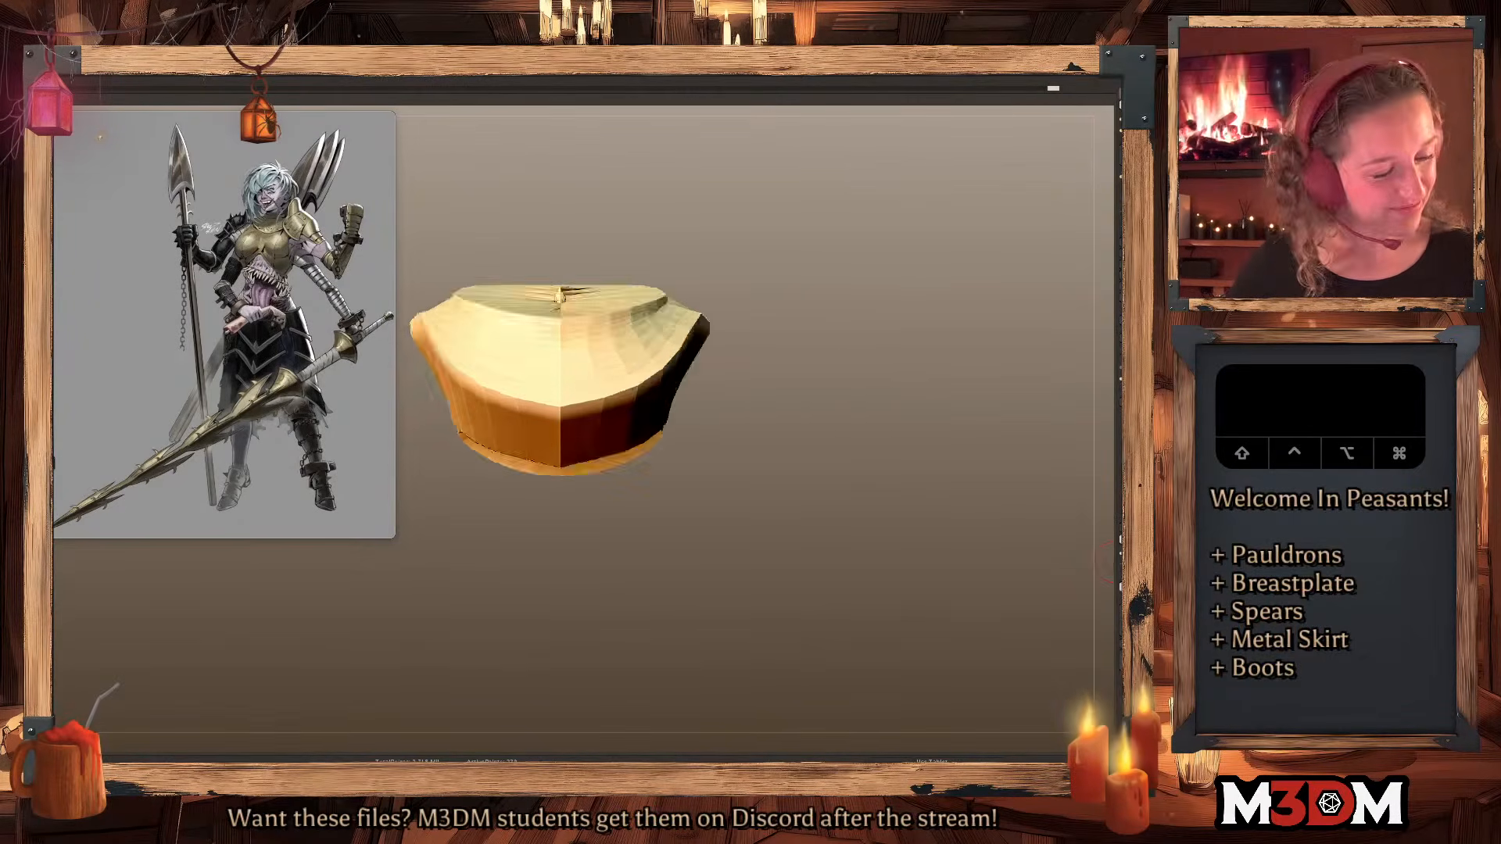
{"action": "left_click", "coordinate": [1121, 575]}
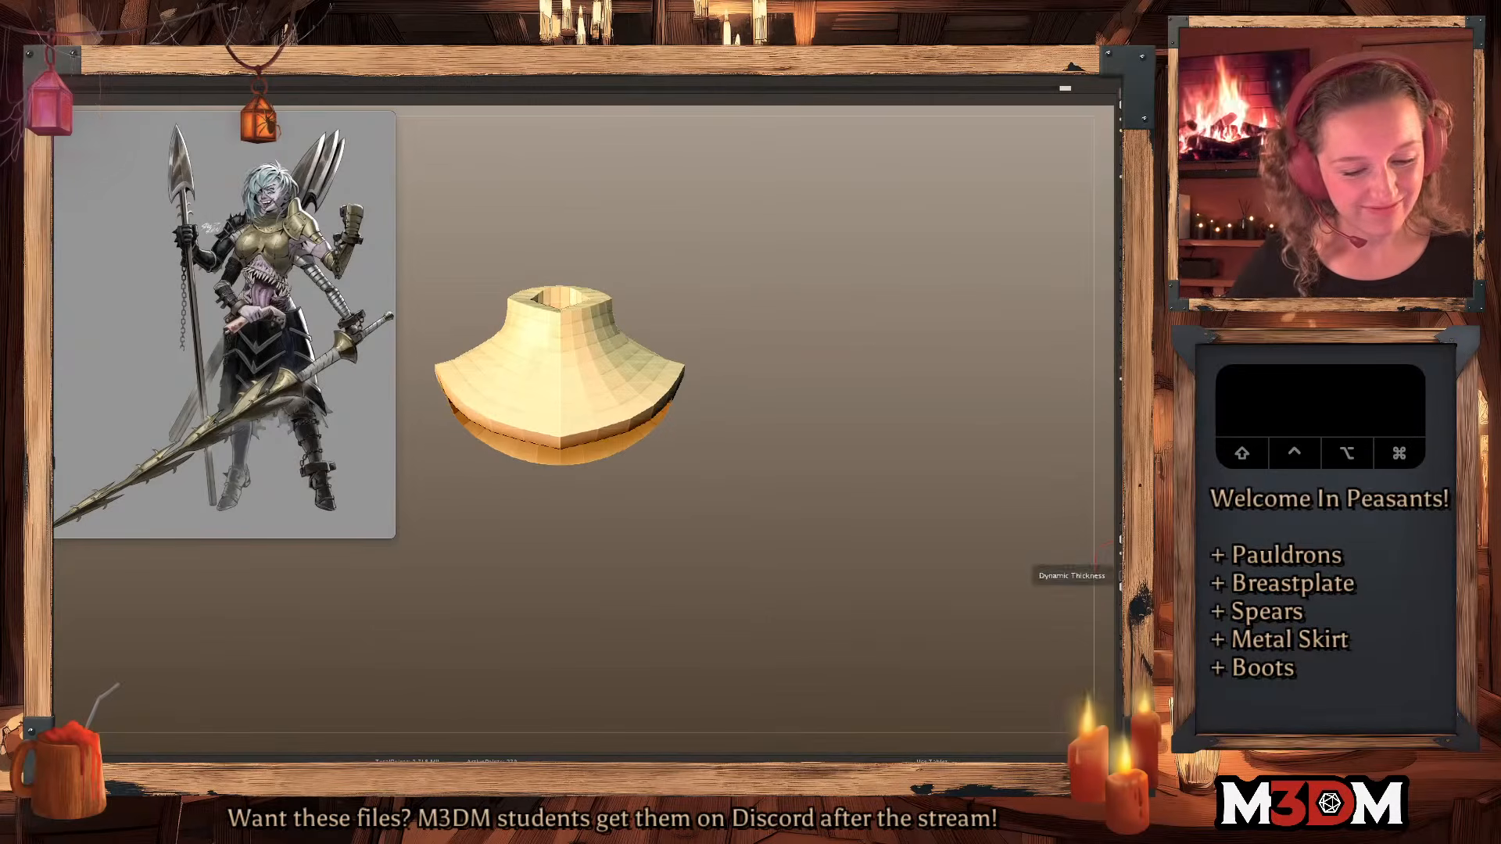
{"action": "left_click", "coordinate": [1121, 575]}
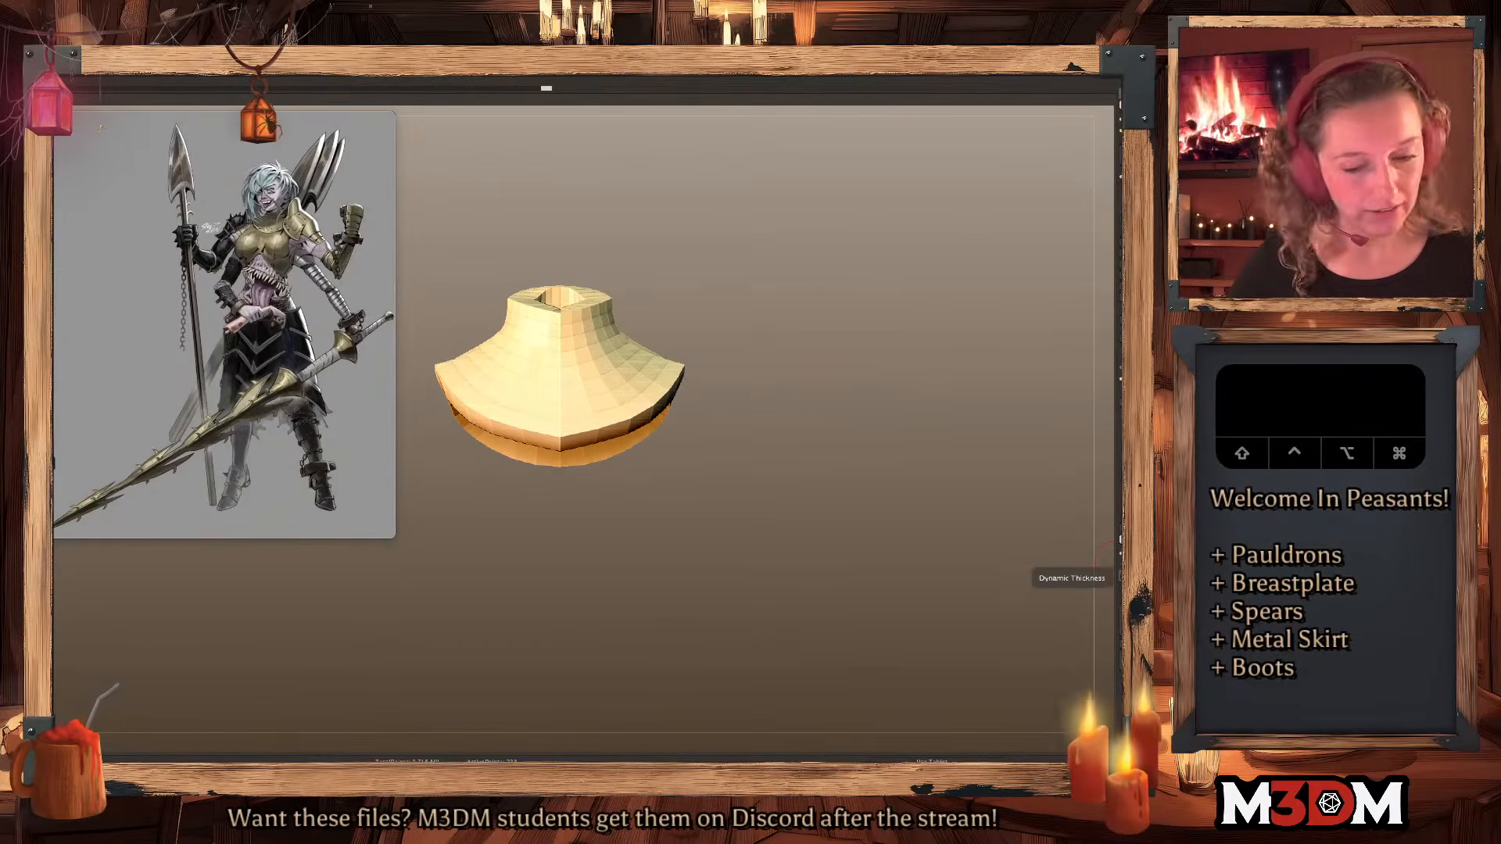
Apply the thickness to the collar mesh and crease its edges, with the polyframe shown.
{"action": "left_click", "coordinate": [1121, 531]}
{"action": "key", "text": "space"}
{"action": "key", "text": "shift+f"}
{"action": "key", "text": "shift+f"}
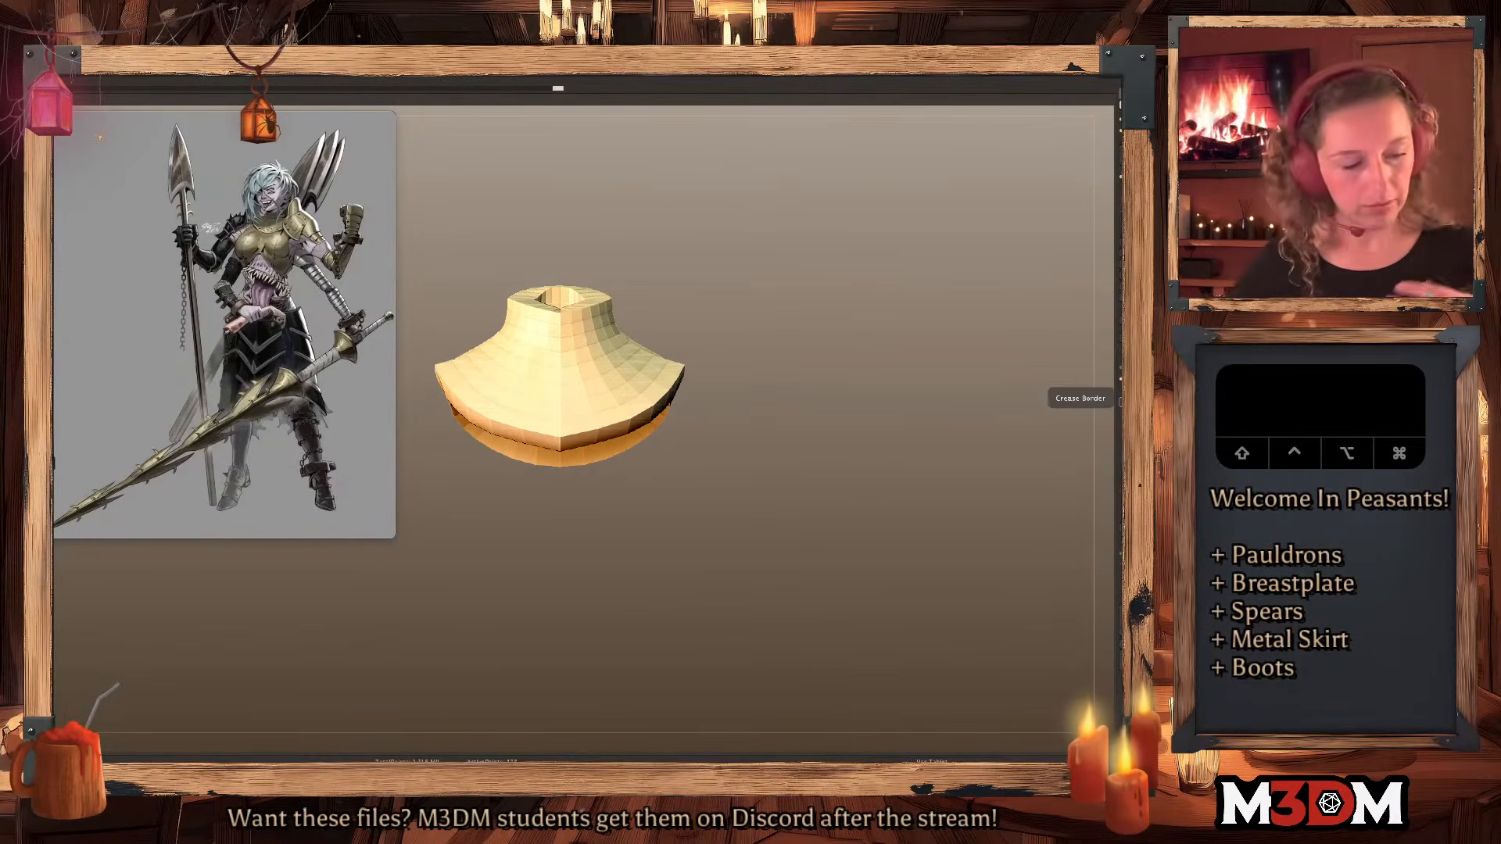
{"action": "left_click_drag", "start_coordinate": [876, 449], "coordinate": [878, 469], "text": "alt"}
{"action": "key", "text": "shift+f"}
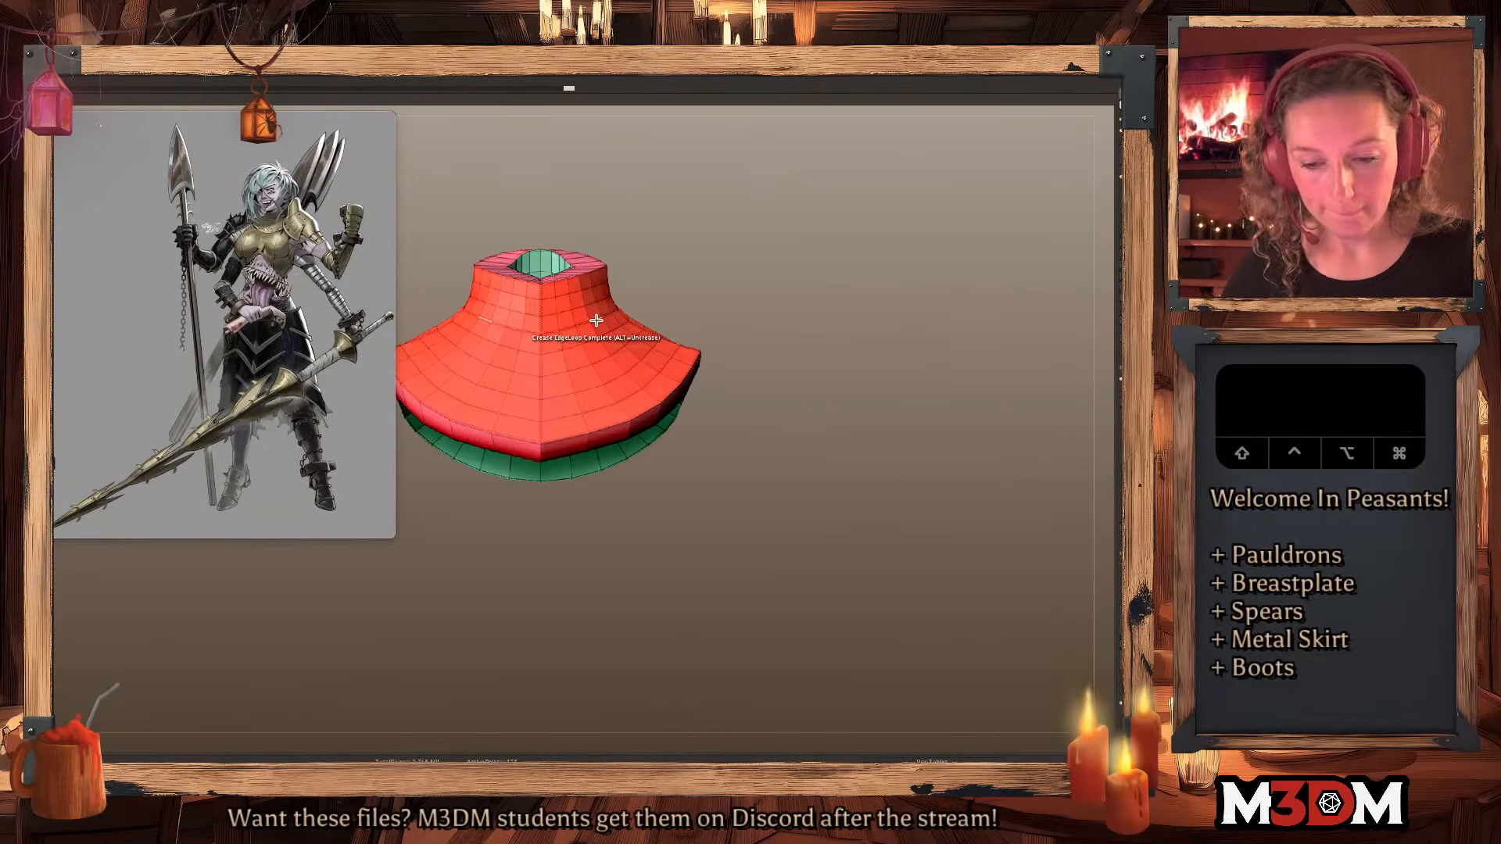
Extrude two stepped polyloop bands around the neck of the collar and check them from several angles.
{"action": "left_click_drag", "start_coordinate": [592, 307], "coordinate": [587, 301]}
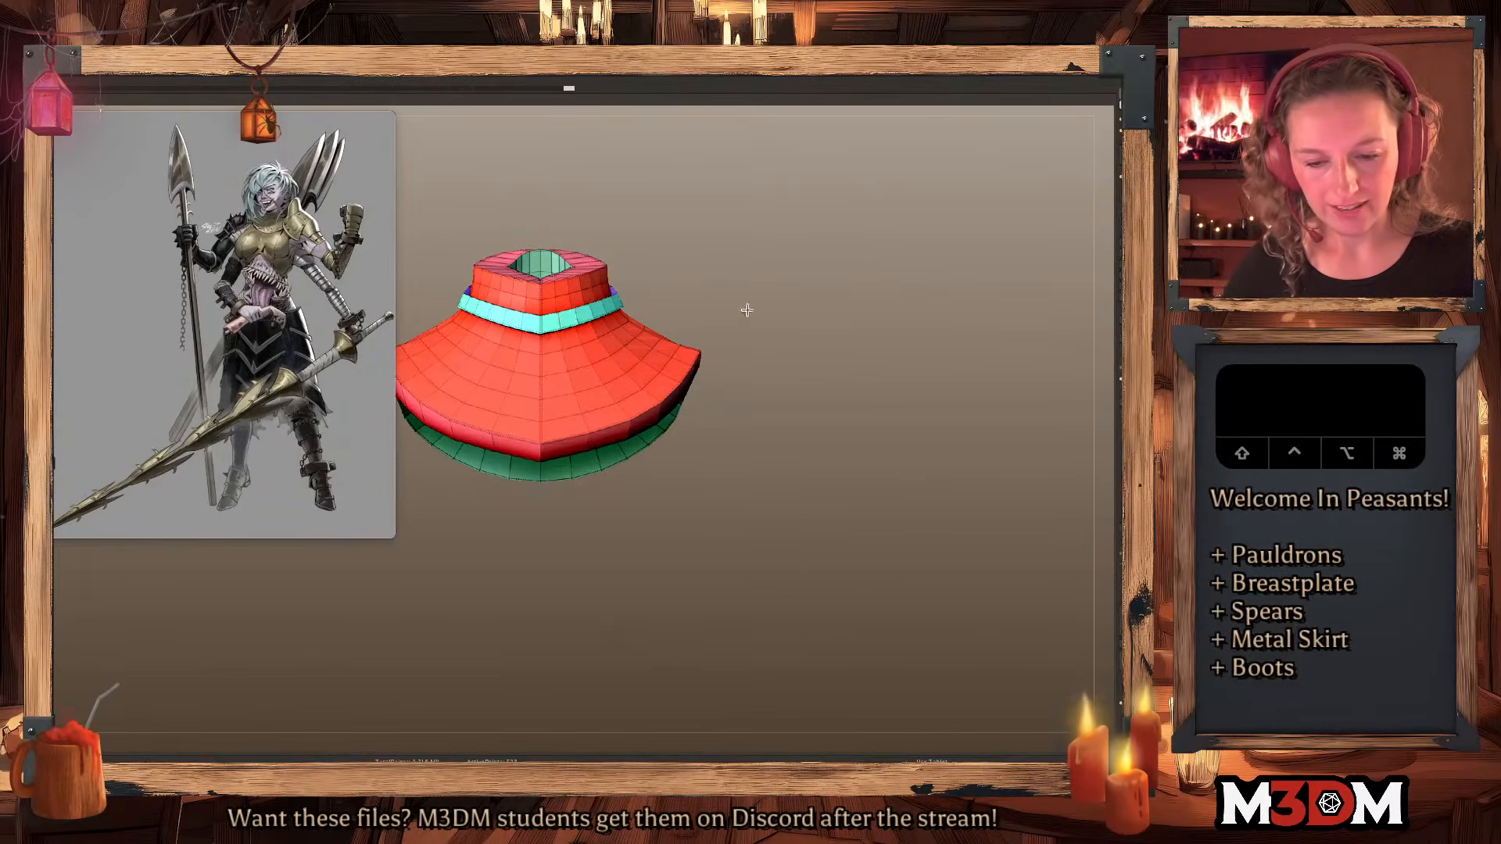
{"action": "left_click_drag", "start_coordinate": [713, 291], "coordinate": [725, 301], "text": "alt"}
{"action": "left_click_drag", "start_coordinate": [608, 295], "coordinate": [605, 303]}
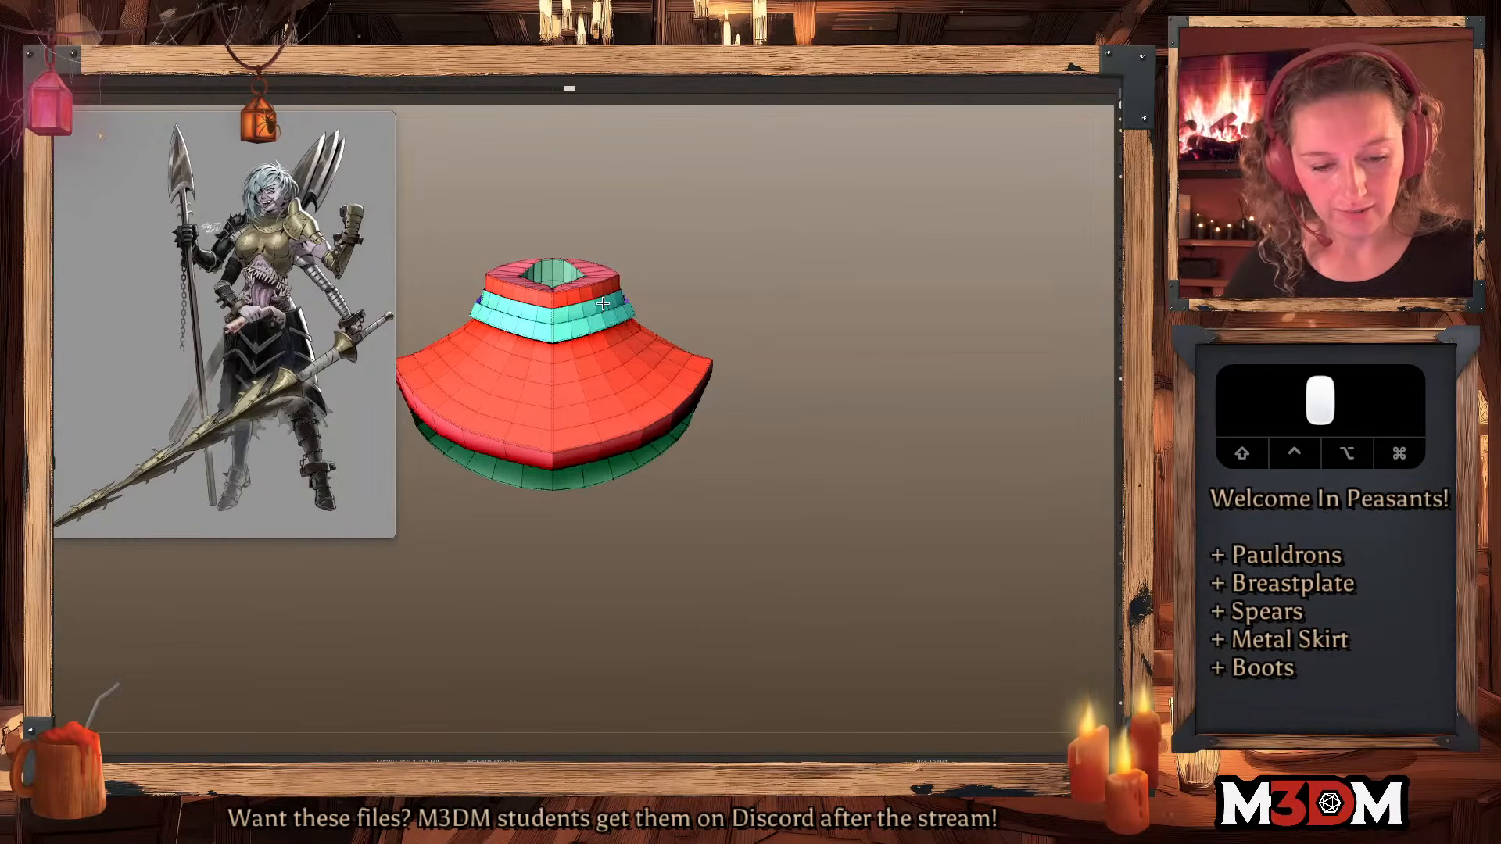
{"action": "key", "text": "shift+f"}
{"action": "left_click_drag", "start_coordinate": [901, 444], "coordinate": [905, 418], "text": "alt"}
{"action": "left_click_drag", "start_coordinate": [906, 419], "coordinate": [902, 448]}
{"action": "key", "text": "shift+f"}
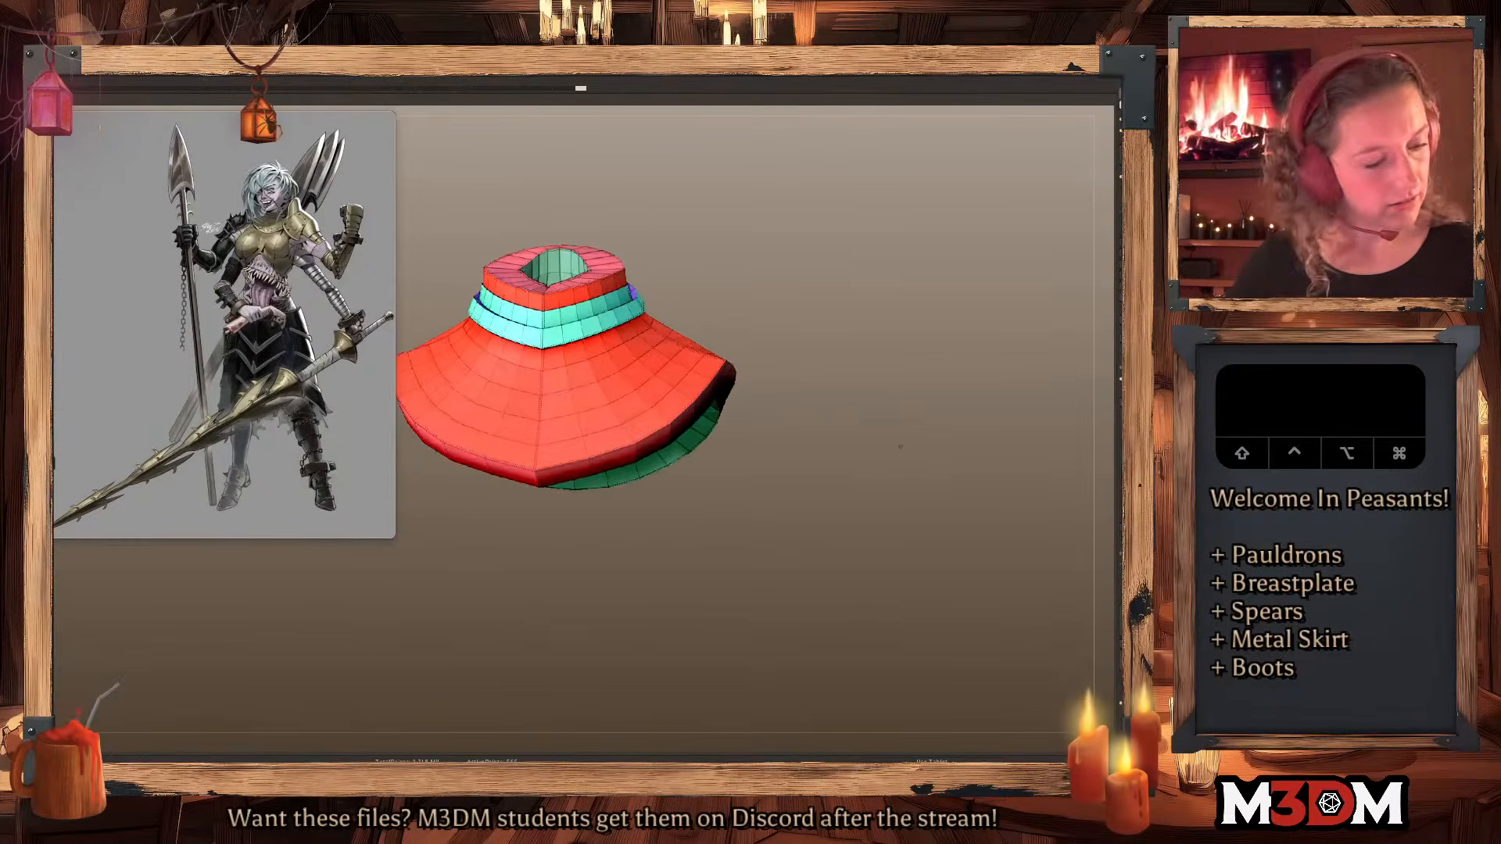
Preview the collar smoothed, with the full character restored around it.
{"action": "key", "text": "space"}
{"action": "key", "text": "shift+f"}
{"action": "left_click_drag", "start_coordinate": [923, 477], "coordinate": [917, 451], "text": "alt"}
{"action": "key", "text": "space"}
{"action": "key", "text": "alt+s"}
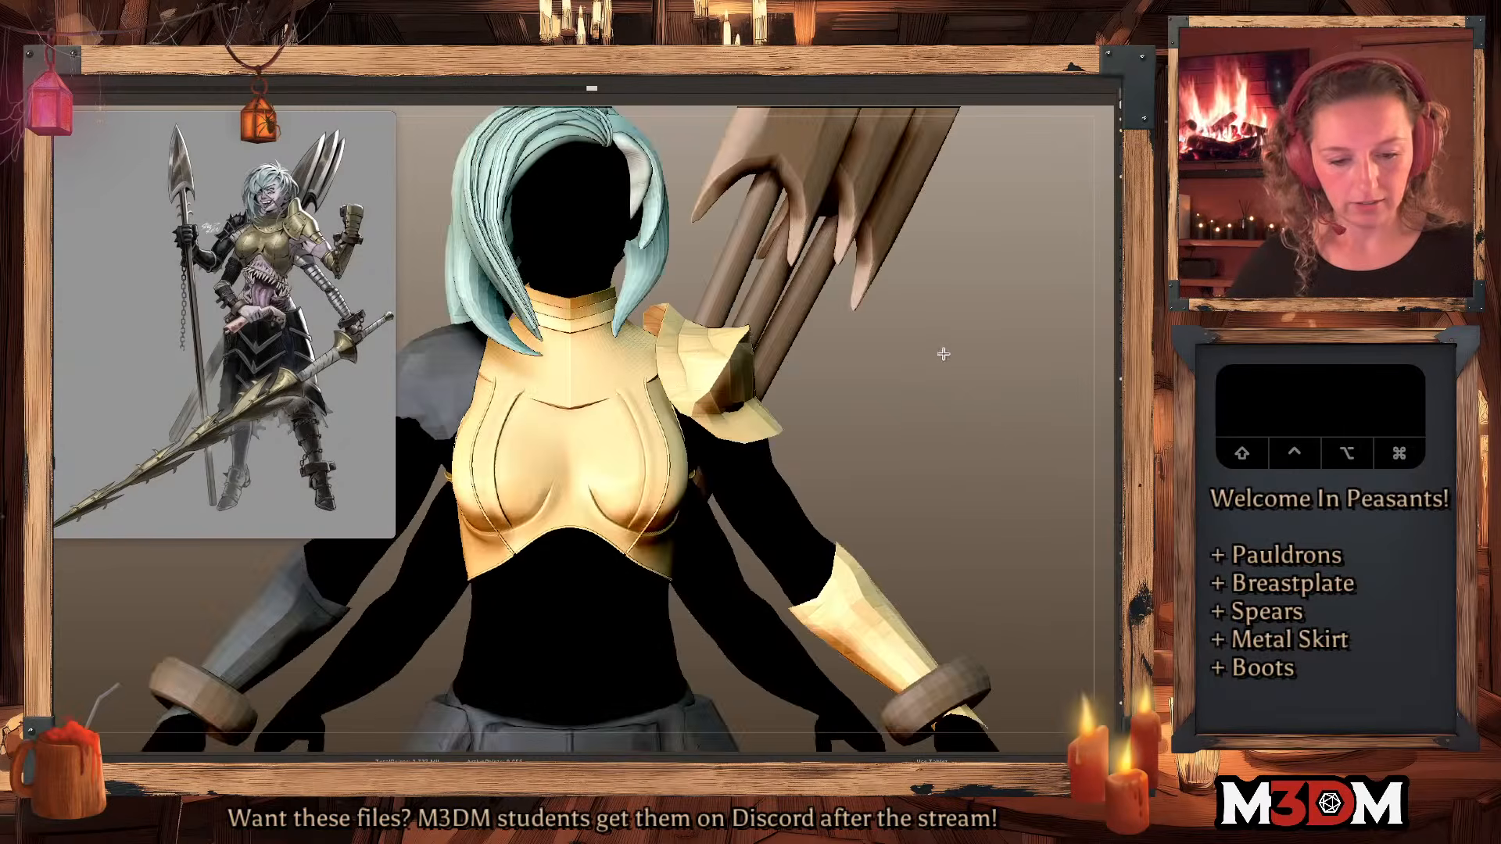
{"action": "left_click_drag", "start_coordinate": [945, 355], "coordinate": [944, 368], "text": "alt"}
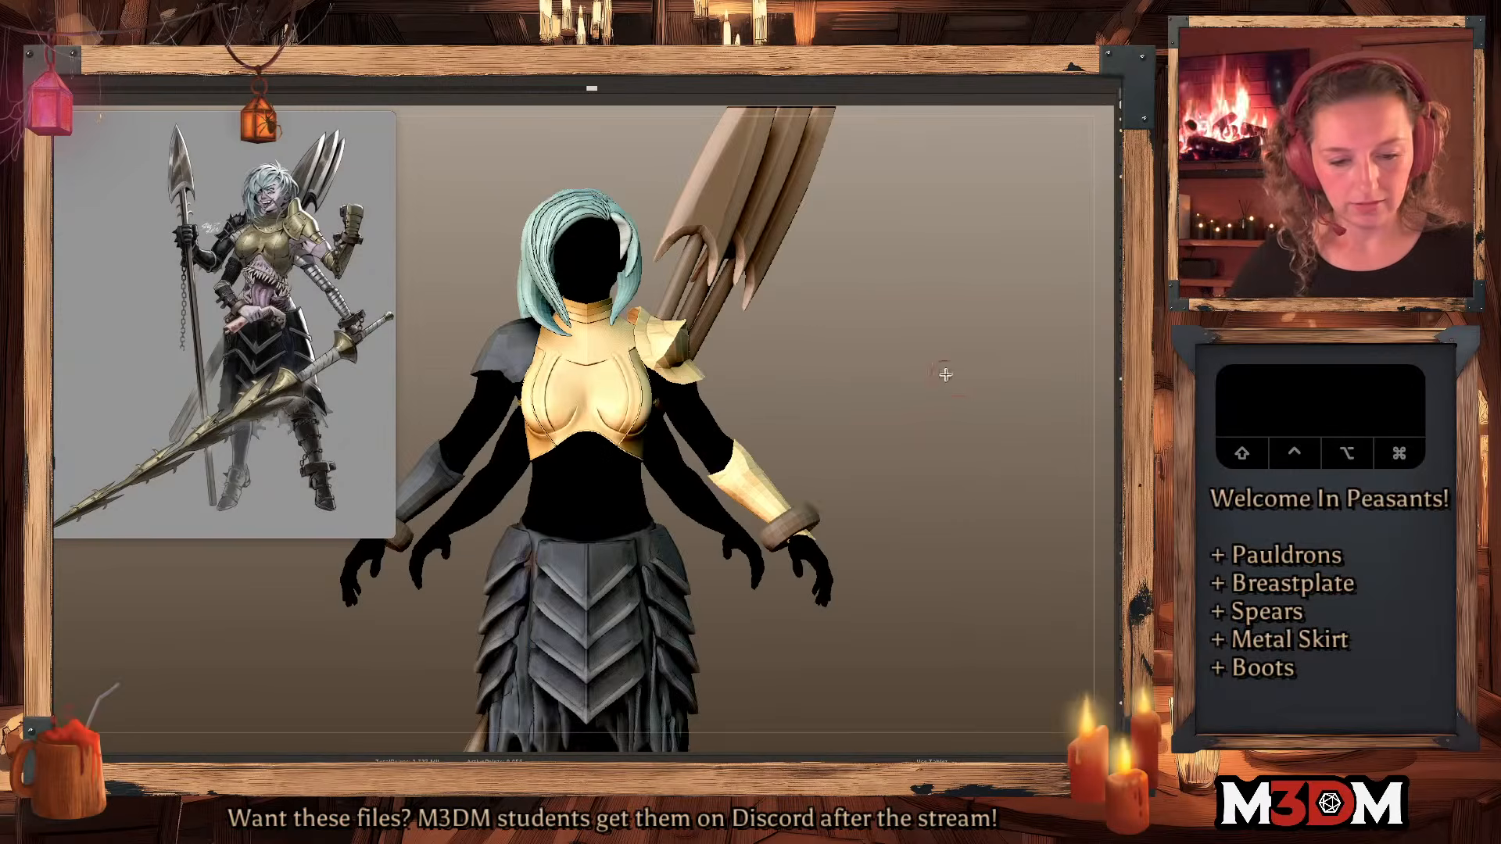
Undo the last changes and isolate the banded collar again.
{"action": "left_click", "coordinate": [627, 383], "text": "alt"}
{"action": "key", "text": "space"}
{"action": "key", "text": "super+z"}
{"action": "key", "text": "super+z"}
{"action": "key", "text": "super+z"}
{"action": "left_click", "coordinate": [629, 383], "text": "alt"}
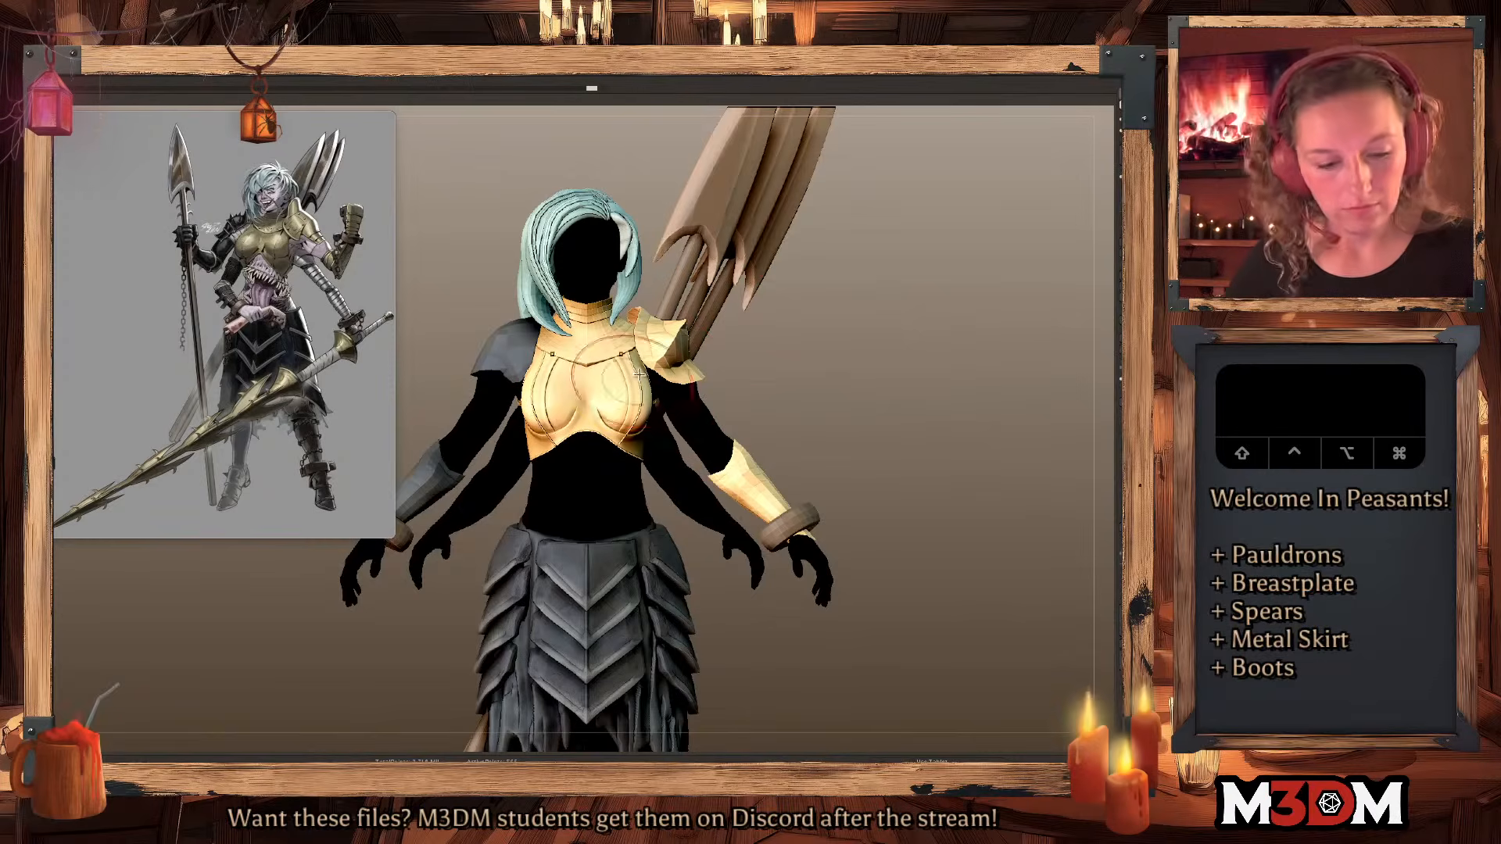
{"action": "key", "text": "space"}
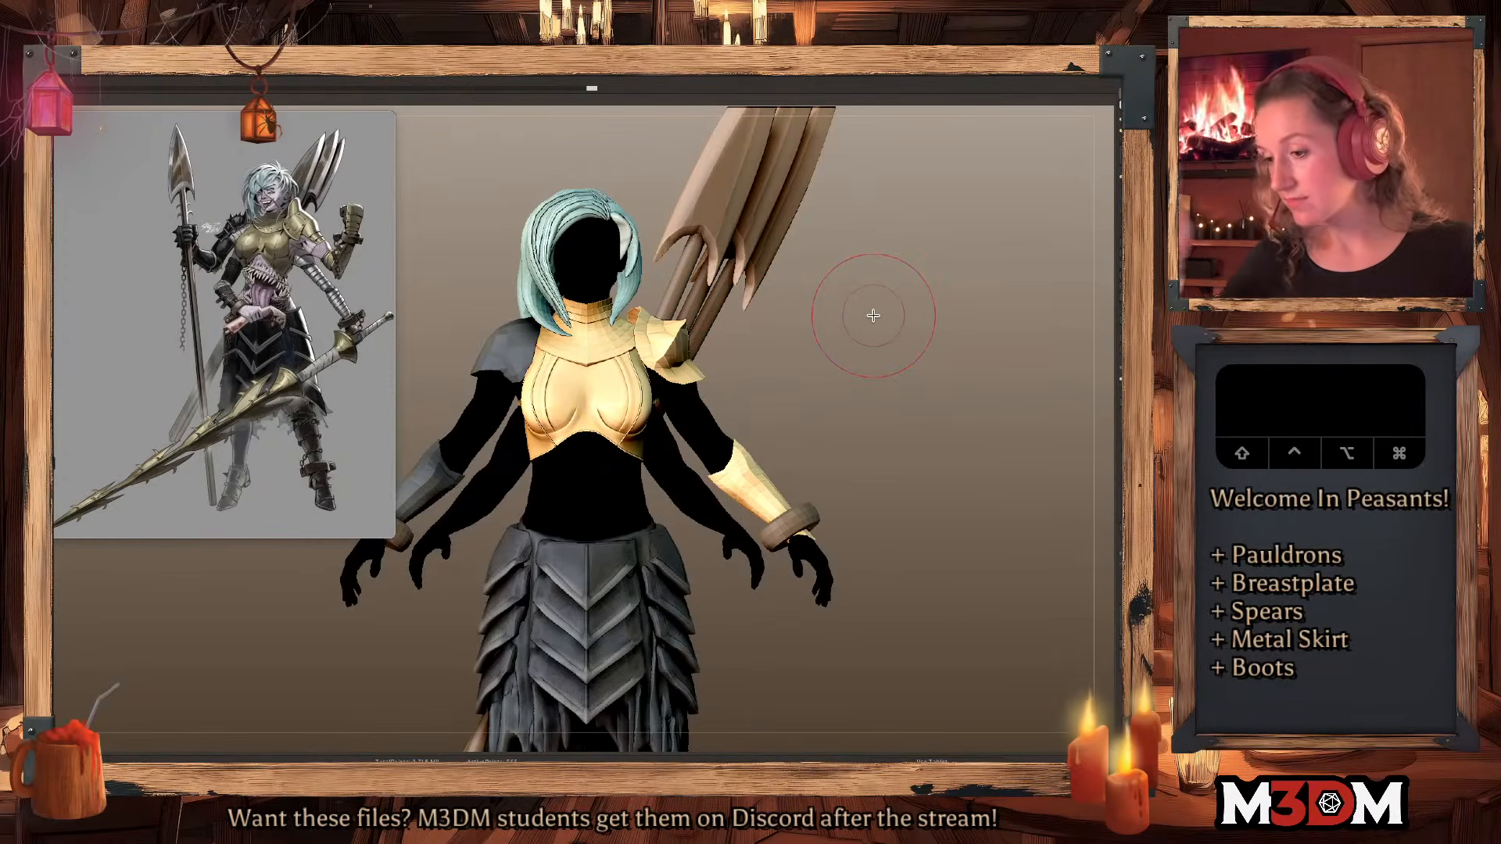
{"action": "left_click", "coordinate": [1130, 239]}
{"action": "left_click_drag", "start_coordinate": [873, 316], "coordinate": [911, 454]}
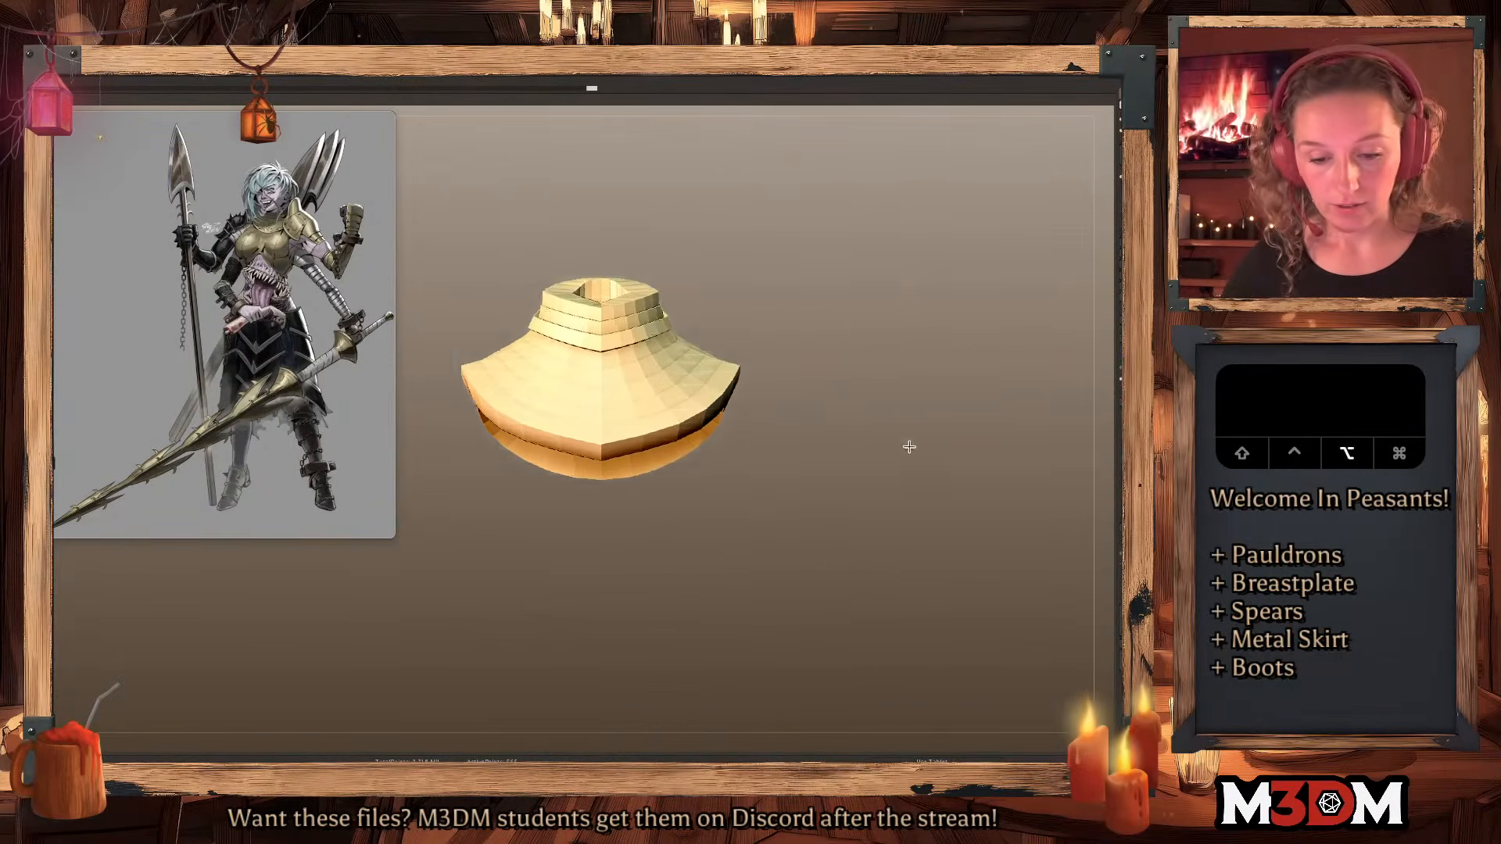
Frame the collar's borders, band edges and centre line with curve-based trim, and restore the full character.
{"action": "key", "text": "shift+f"}
{"action": "left_click", "coordinate": [505, 80]}
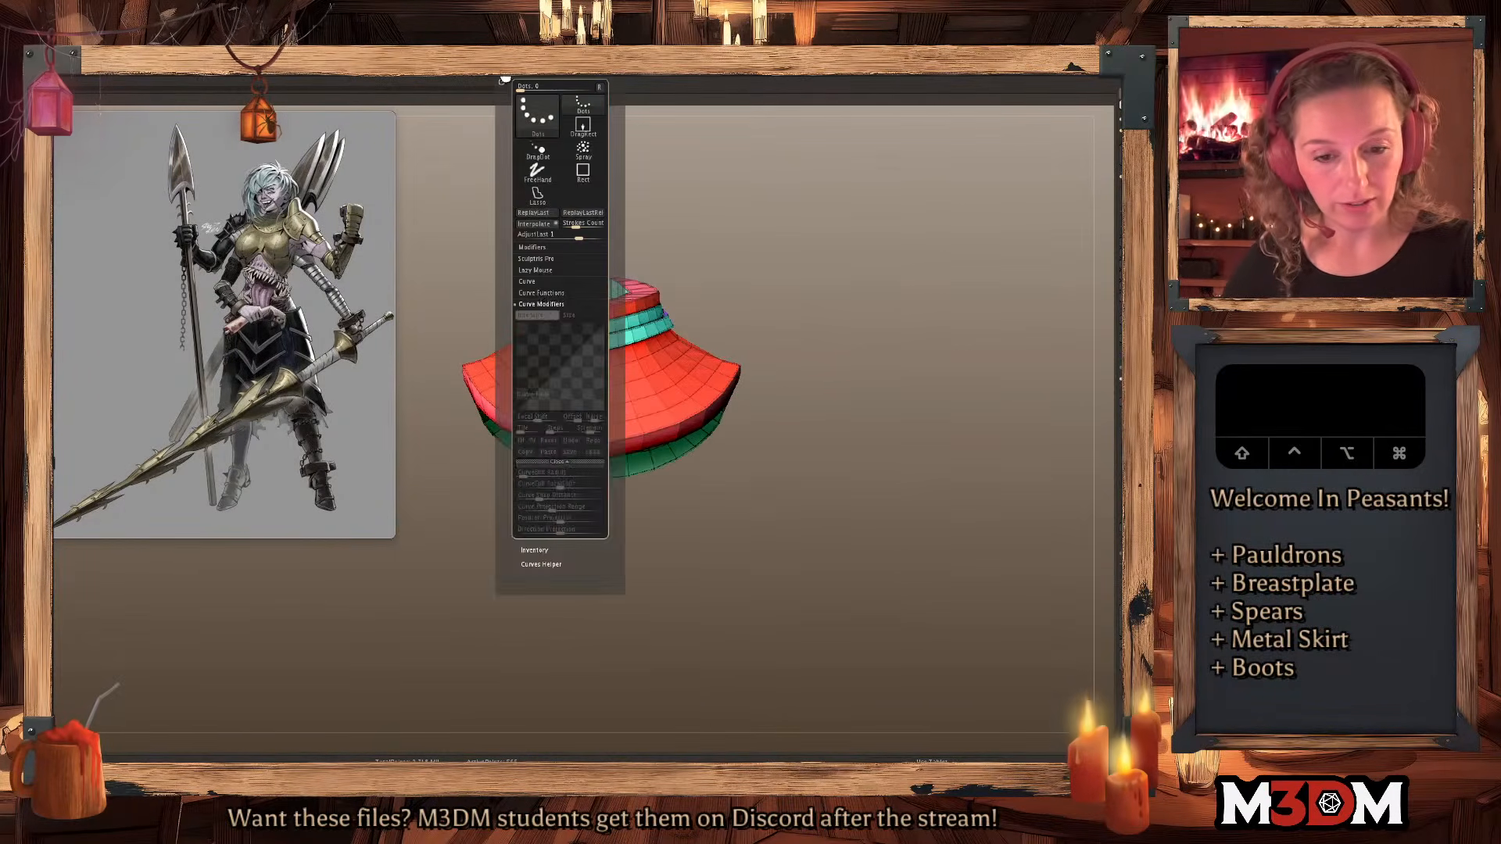
{"action": "left_click", "coordinate": [550, 304]}
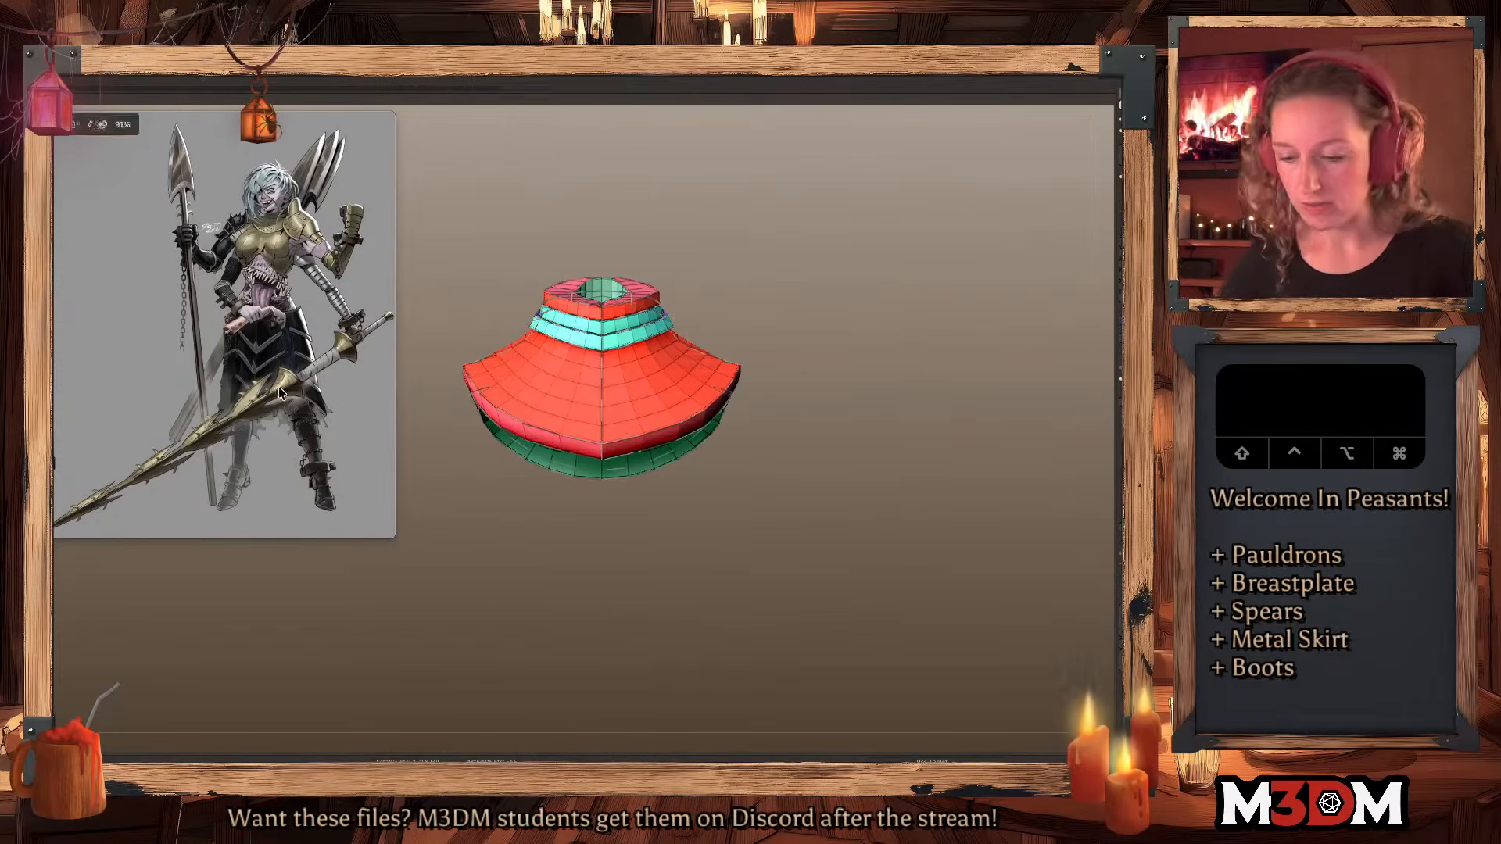
{"action": "left_click", "coordinate": [688, 416]}
{"action": "key", "text": "space"}
{"action": "key", "text": "shift+f"}
{"action": "left_click_drag", "start_coordinate": [903, 450], "coordinate": [893, 483], "text": "alt"}
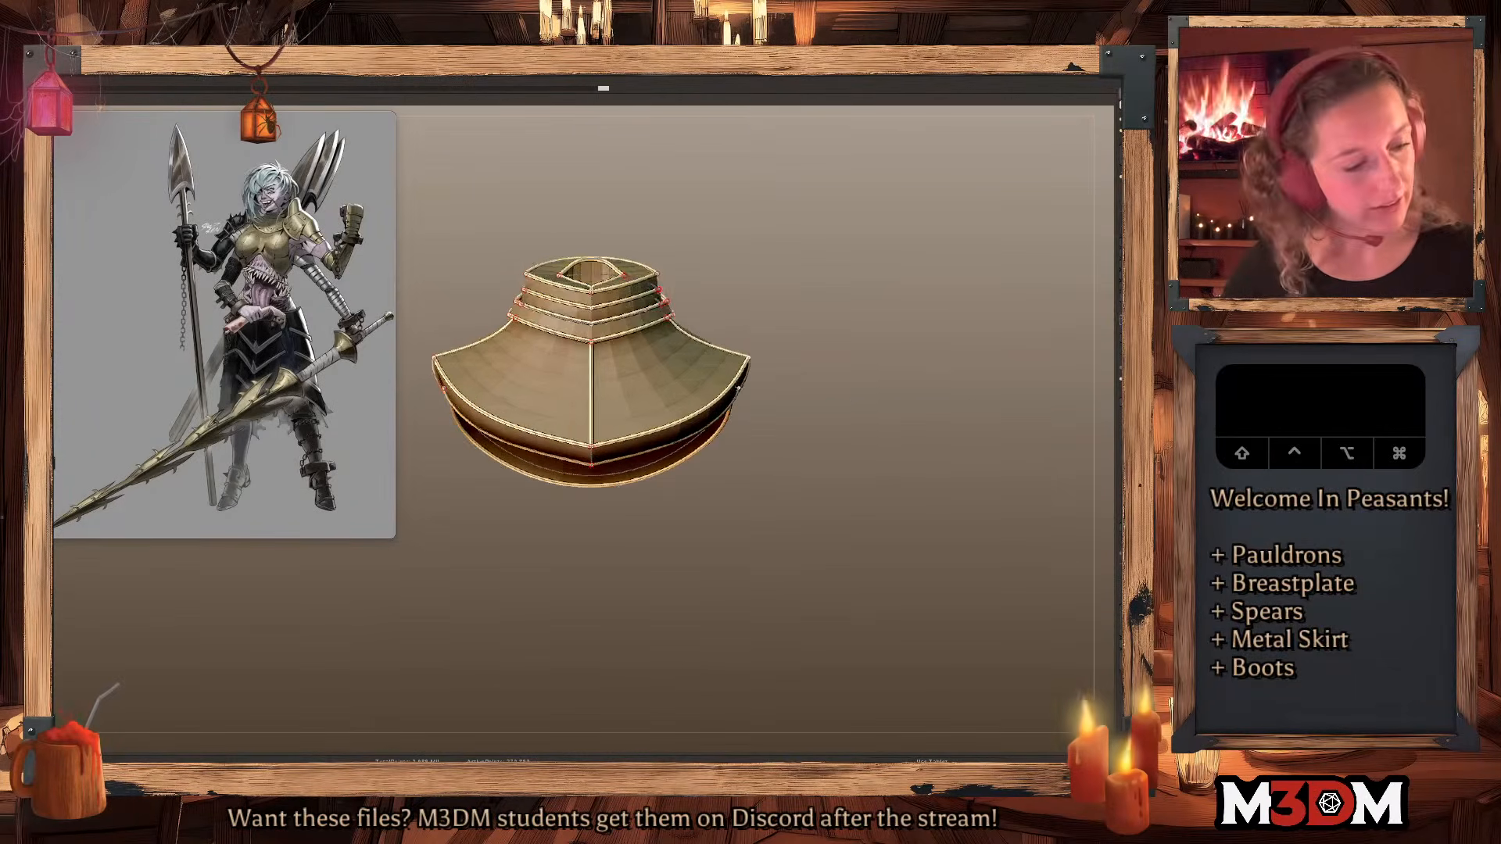
{"action": "left_click", "coordinate": [1118, 254]}
{"action": "left_click", "coordinate": [1118, 227]}
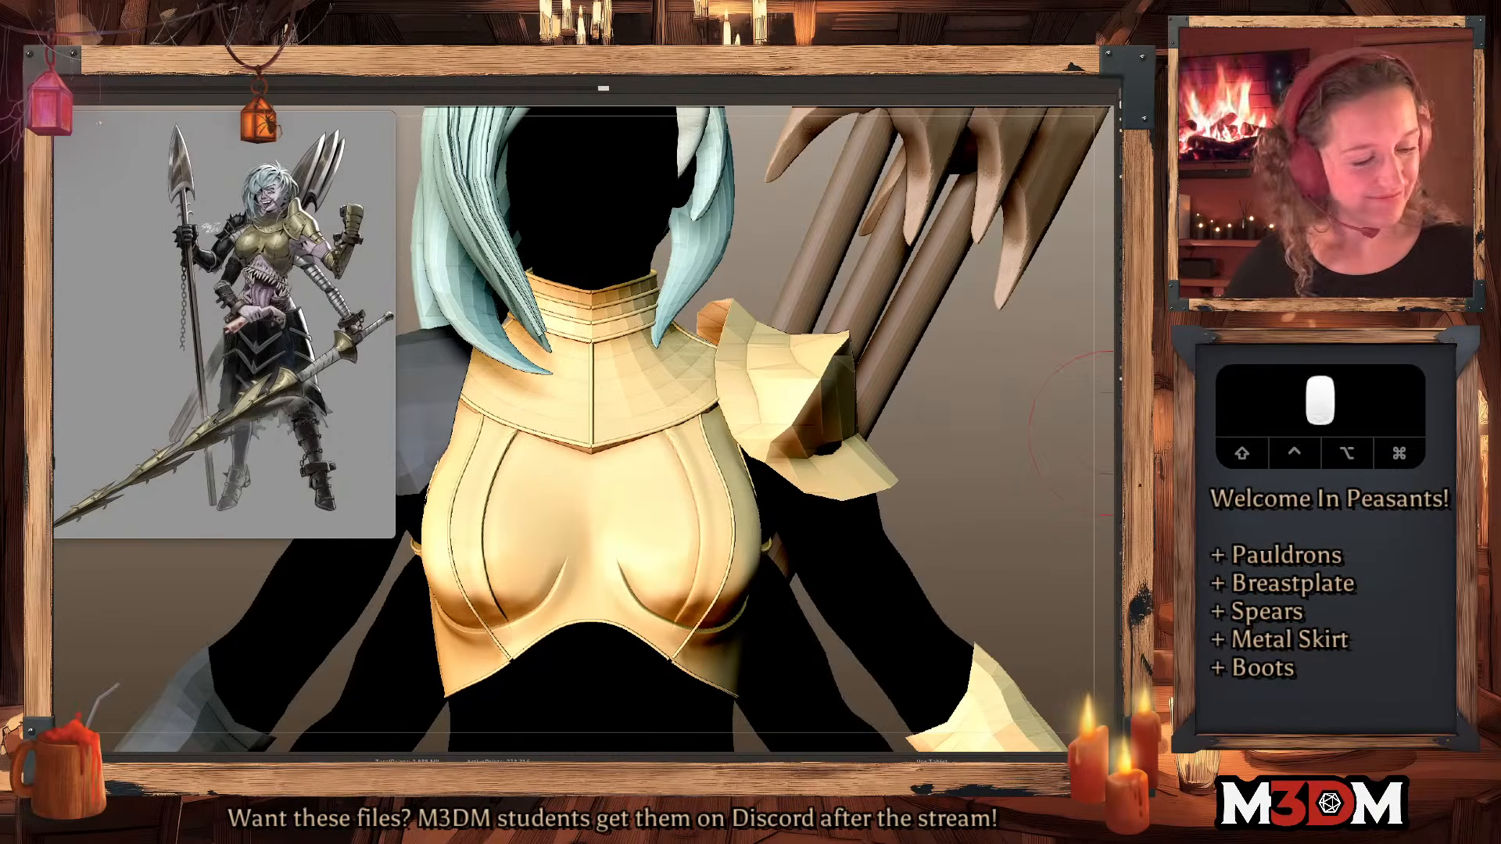
Subdivide the collar to smooth it and check the trim up close and on the full character.
{"action": "left_click", "coordinate": [638, 397], "text": "alt"}
{"action": "key", "text": "space"}
{"action": "key", "text": "super+d"}
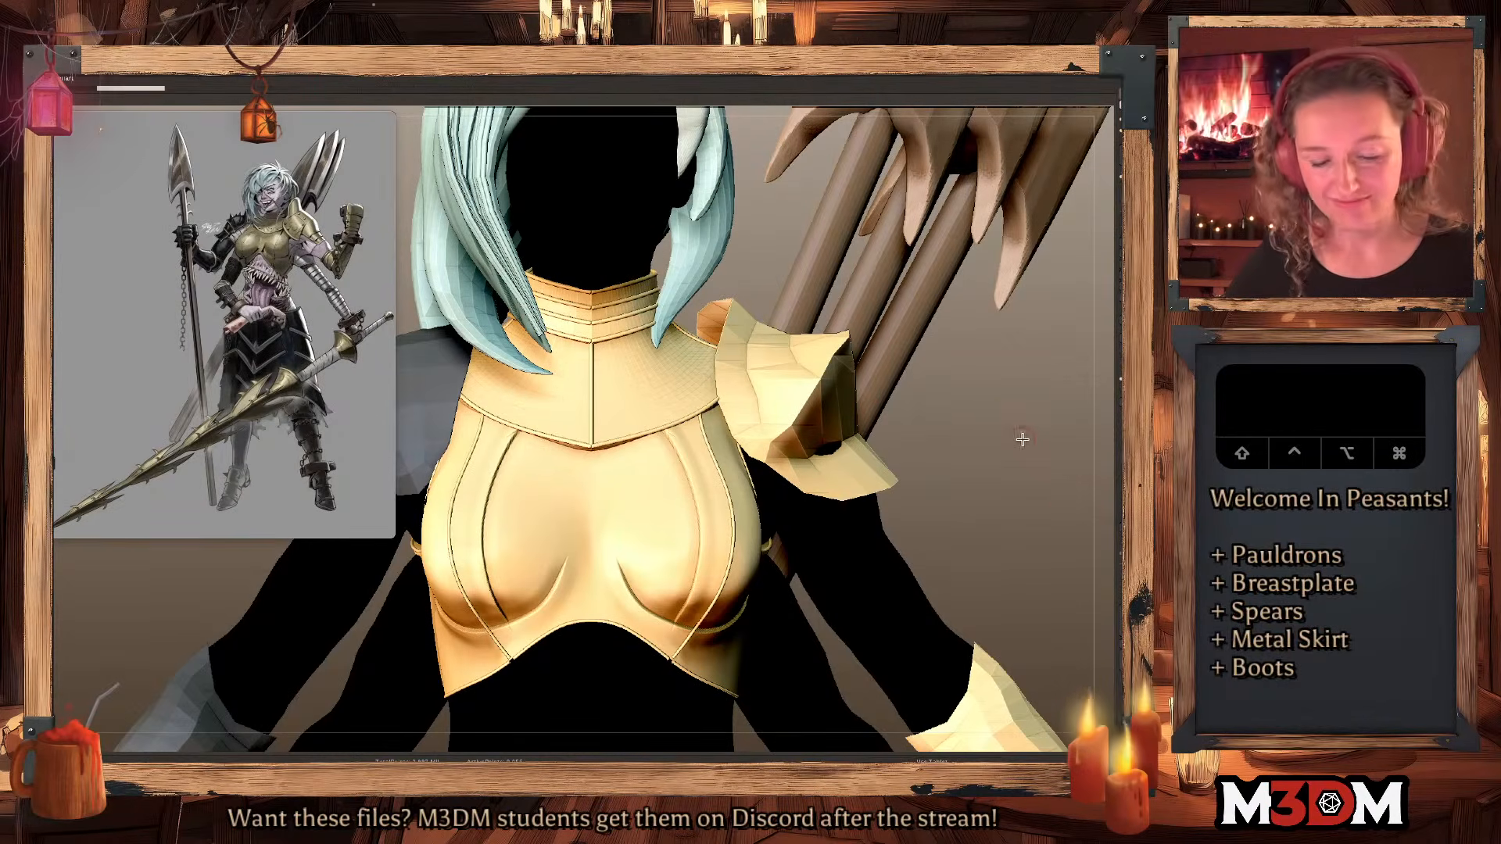
{"action": "key", "text": "space"}
{"action": "key", "text": "f"}
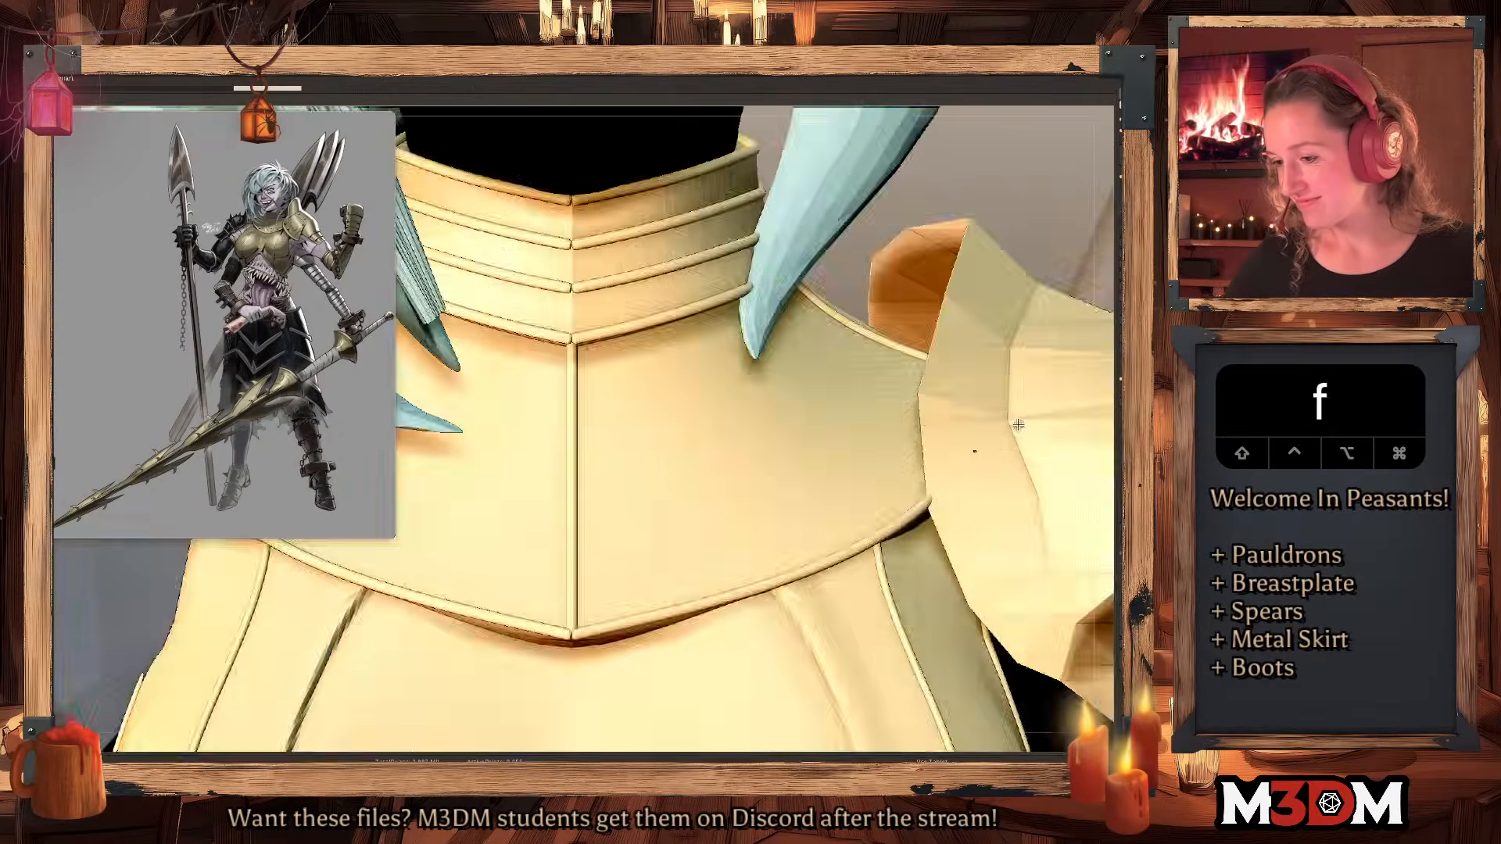
{"action": "key", "text": "f"}
{"action": "left_click_drag", "start_coordinate": [871, 471], "coordinate": [908, 422], "text": "alt"}
{"action": "right_click", "coordinate": [882, 426]}
{"action": "left_click_drag", "start_coordinate": [923, 496], "coordinate": [923, 497]}
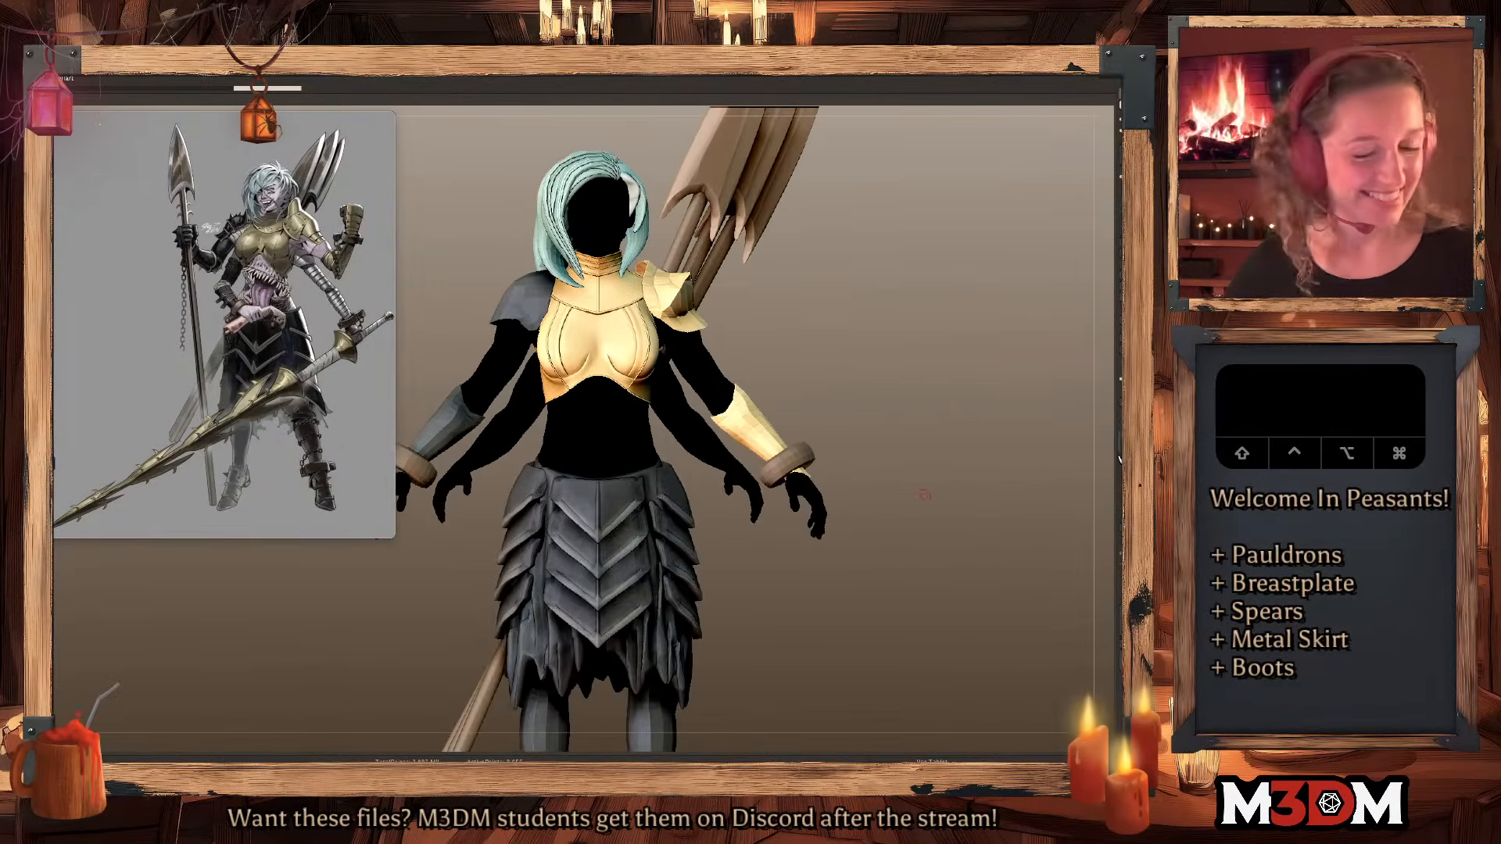
Select the breastplate and check its polyframe against the rest of the character.
{"action": "key", "text": "space"}
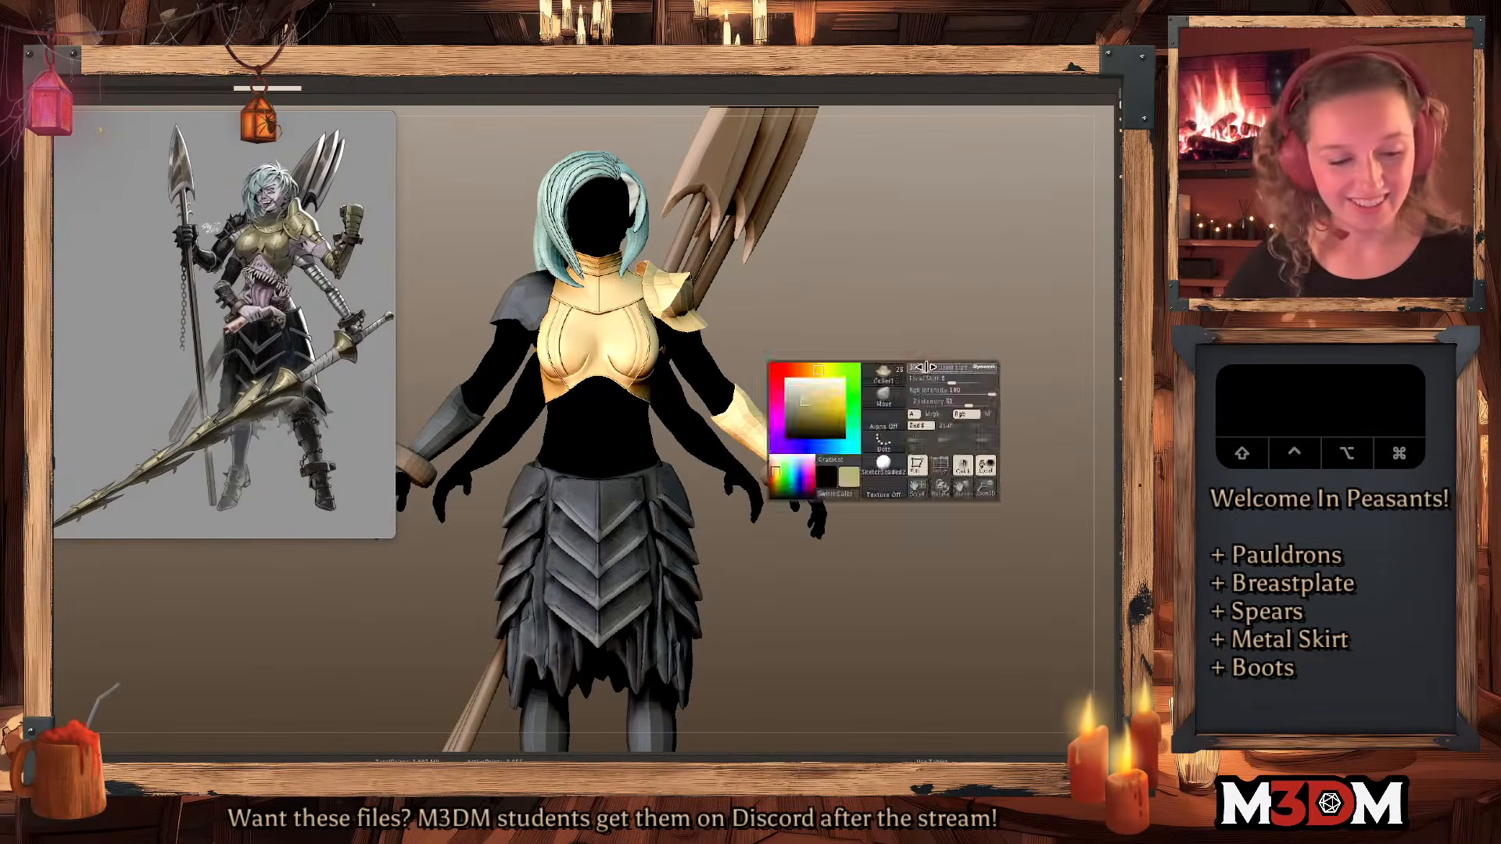
{"action": "key", "text": "shift+f"}
{"action": "key", "text": "shift+f"}
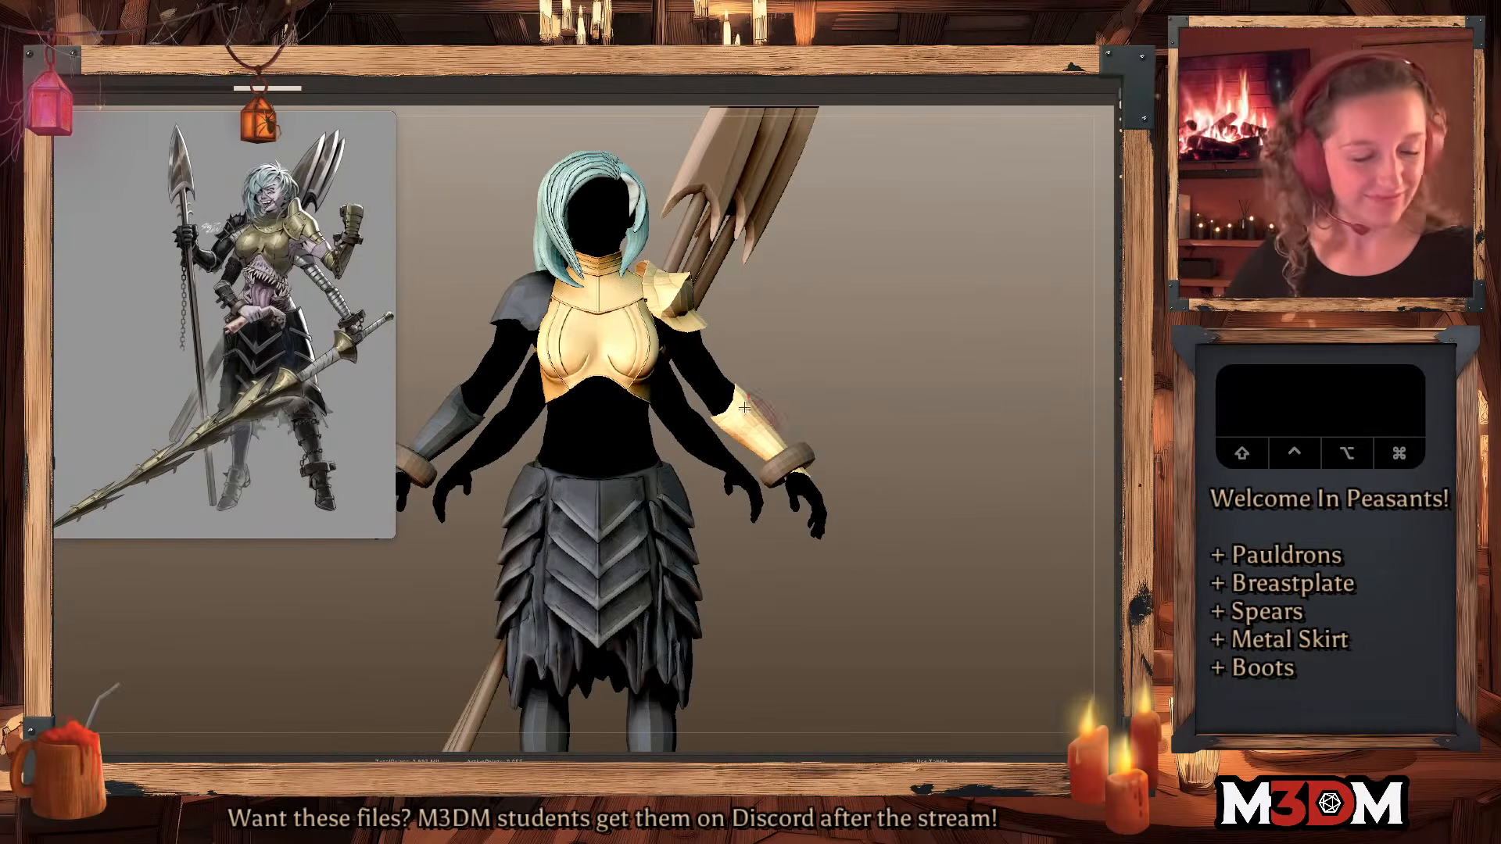
{"action": "left_click", "coordinate": [613, 362], "text": "alt"}
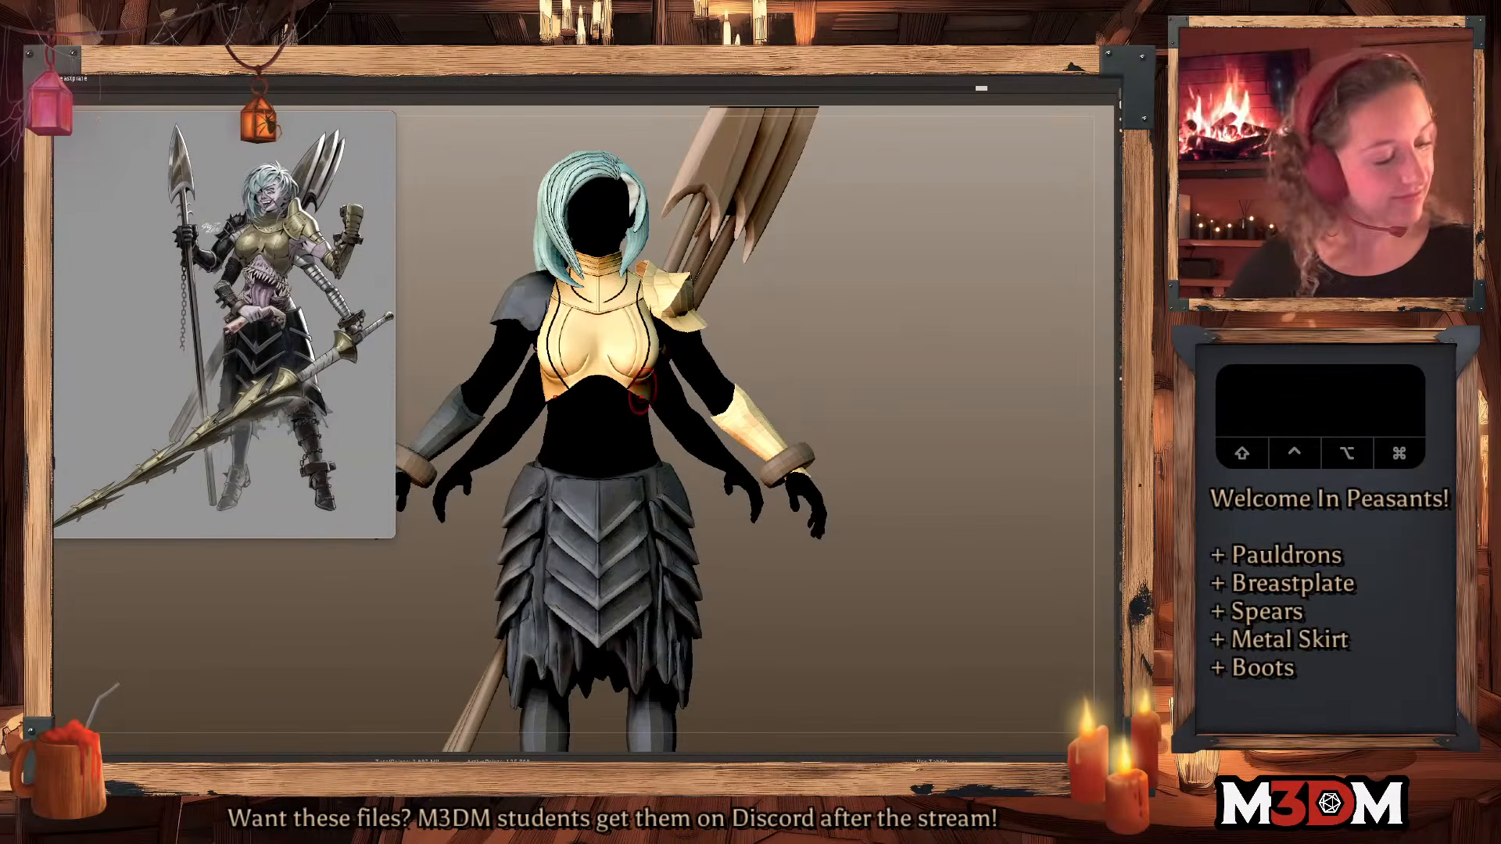
{"action": "key", "text": "shift+f"}
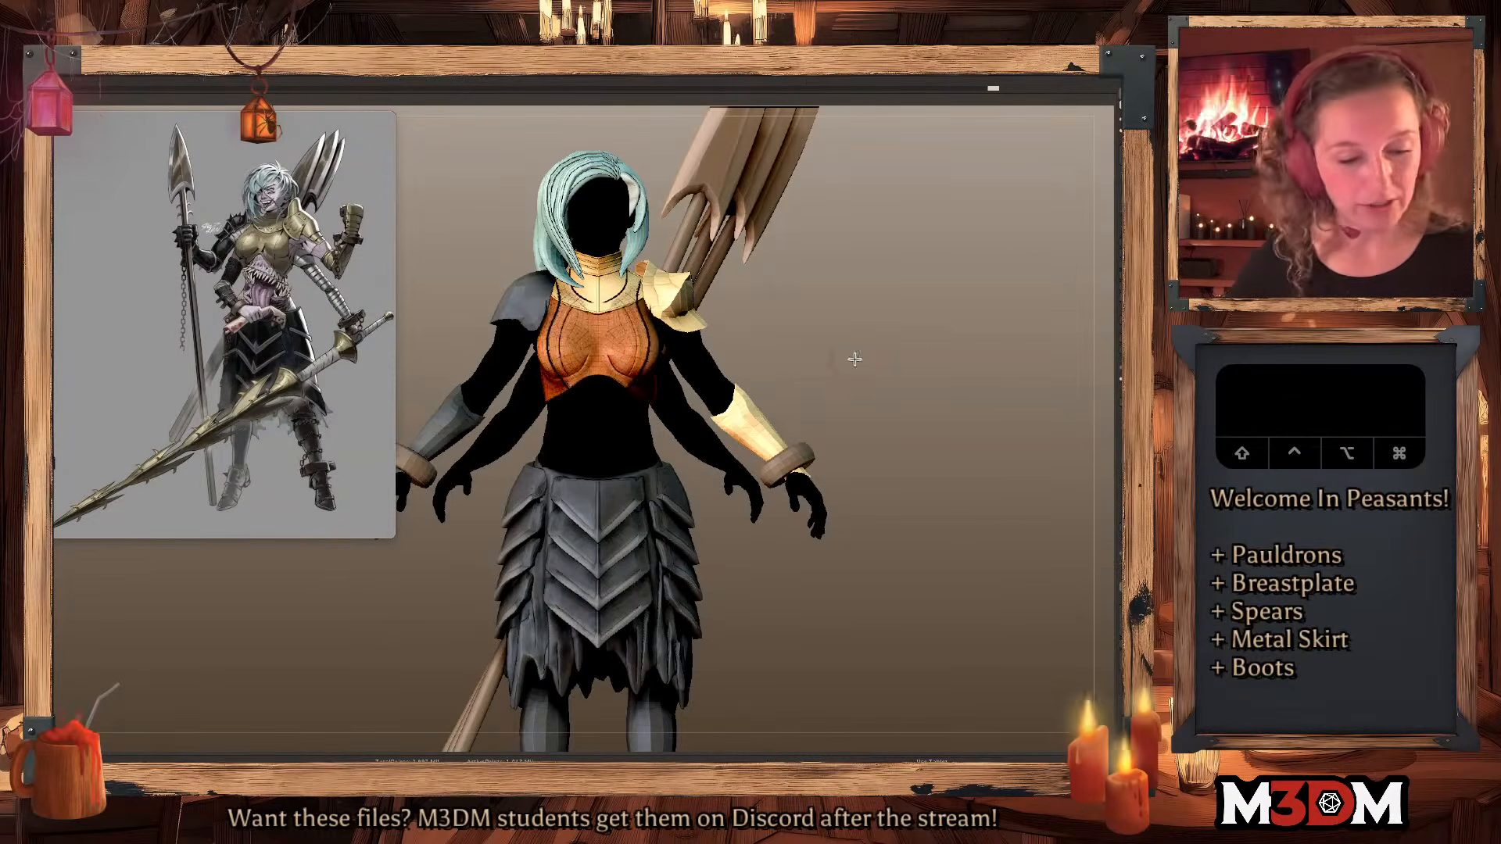
{"action": "key", "text": "shift+f"}
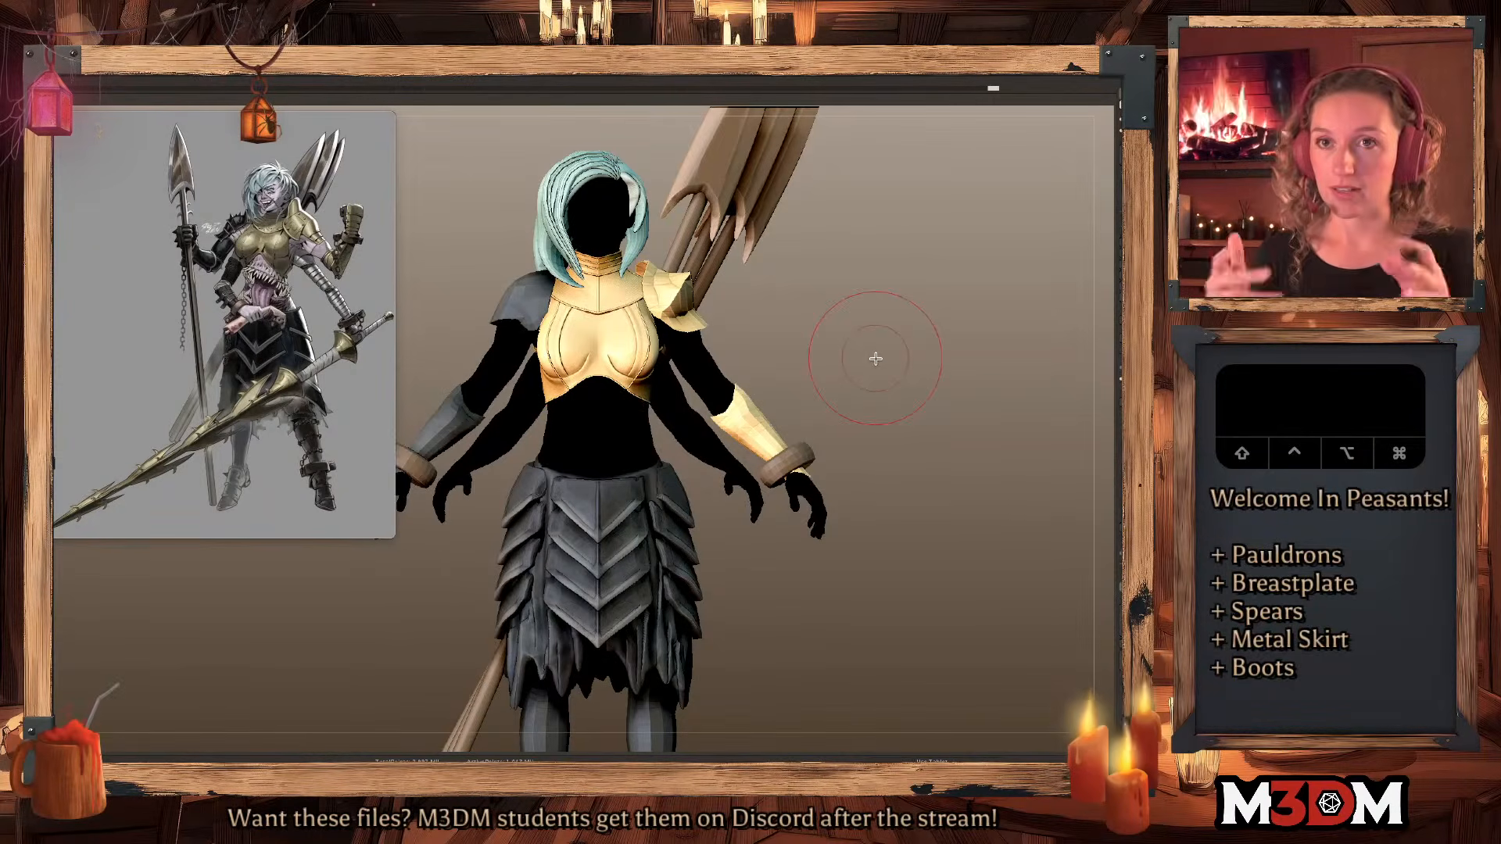
Try strokes across the bust and along the breastplate's side, and undo the last one.
{"action": "key", "text": "space"}
{"action": "left_click", "coordinate": [627, 395]}
{"action": "mouse_move", "coordinate": [597, 384]}
{"action": "left_mouse_down"}
{"action": "mouse_move", "coordinate": [598, 371]}
{"action": "mouse_move", "coordinate": [625, 393]}
{"action": "mouse_move", "coordinate": [661, 353]}
{"action": "left_mouse_up"}
{"action": "key", "text": "space"}
{"action": "key", "text": "shift+f"}
{"action": "key", "text": "shift+f"}
{"action": "left_click_drag", "start_coordinate": [913, 337], "coordinate": [980, 352]}
{"action": "left_click_drag", "start_coordinate": [665, 346], "coordinate": [659, 330]}
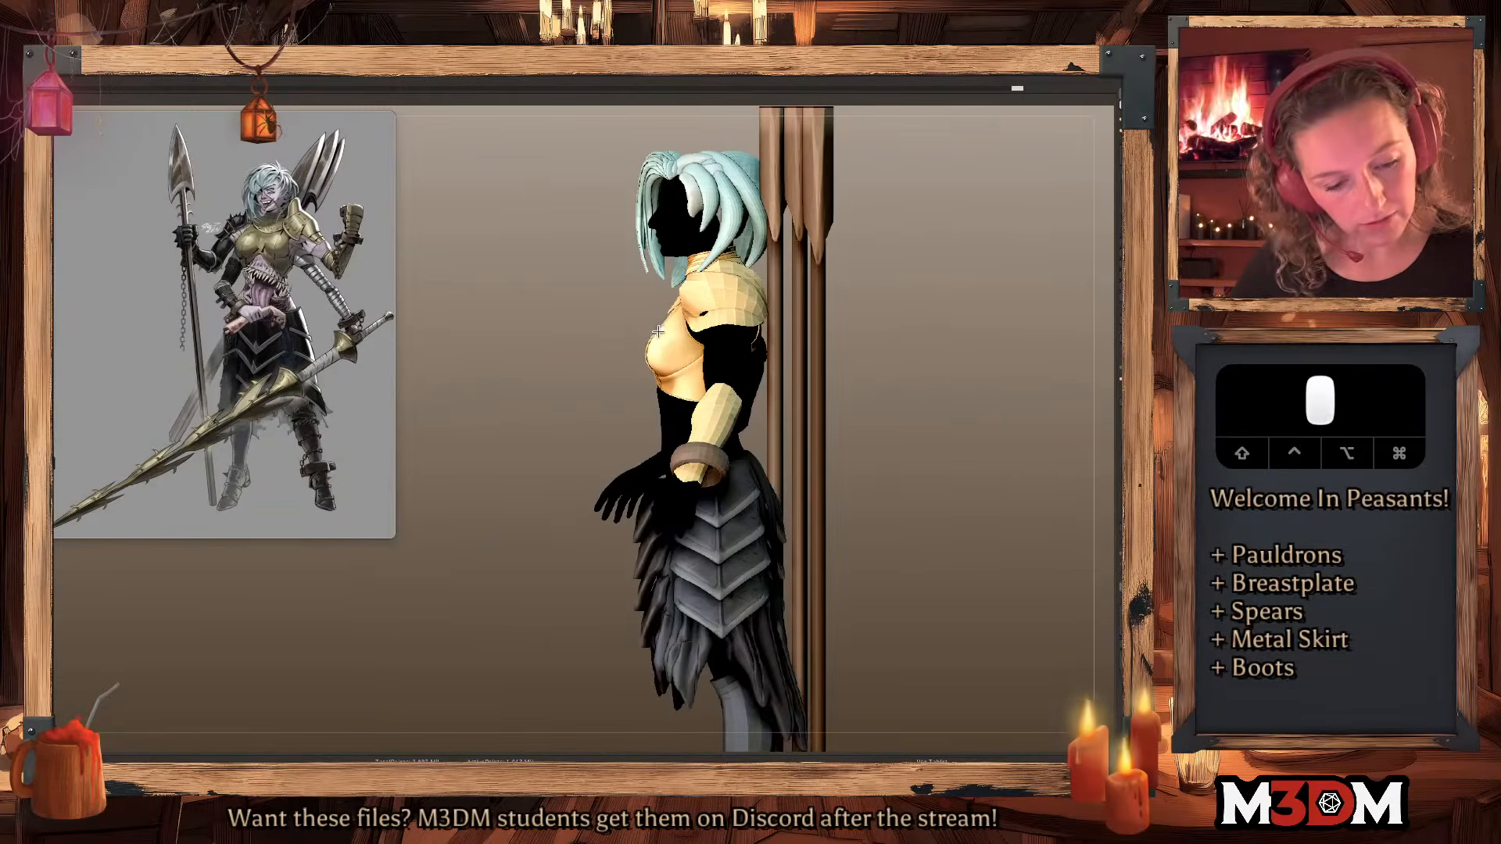
{"action": "key", "text": "super+z"}
Isolate the breastplate, rework the surface along its side below the armhole, and restore the full character.
{"action": "left_click_drag", "start_coordinate": [954, 373], "coordinate": [931, 379]}
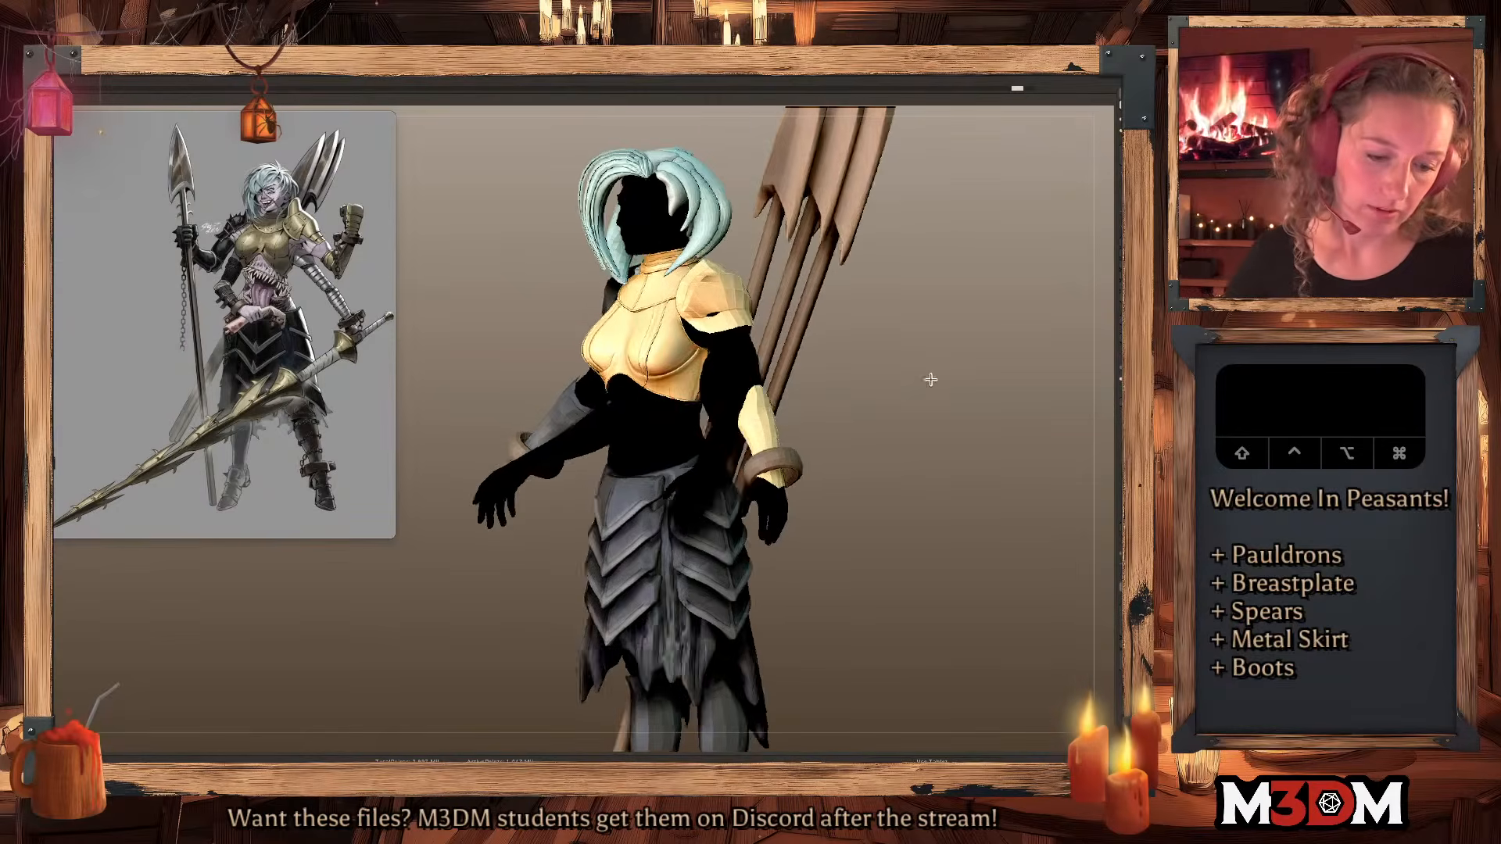
{"action": "left_click_drag", "start_coordinate": [688, 343], "coordinate": [697, 348]}
{"action": "left_click", "coordinate": [693, 344], "text": "ctrl+shift"}
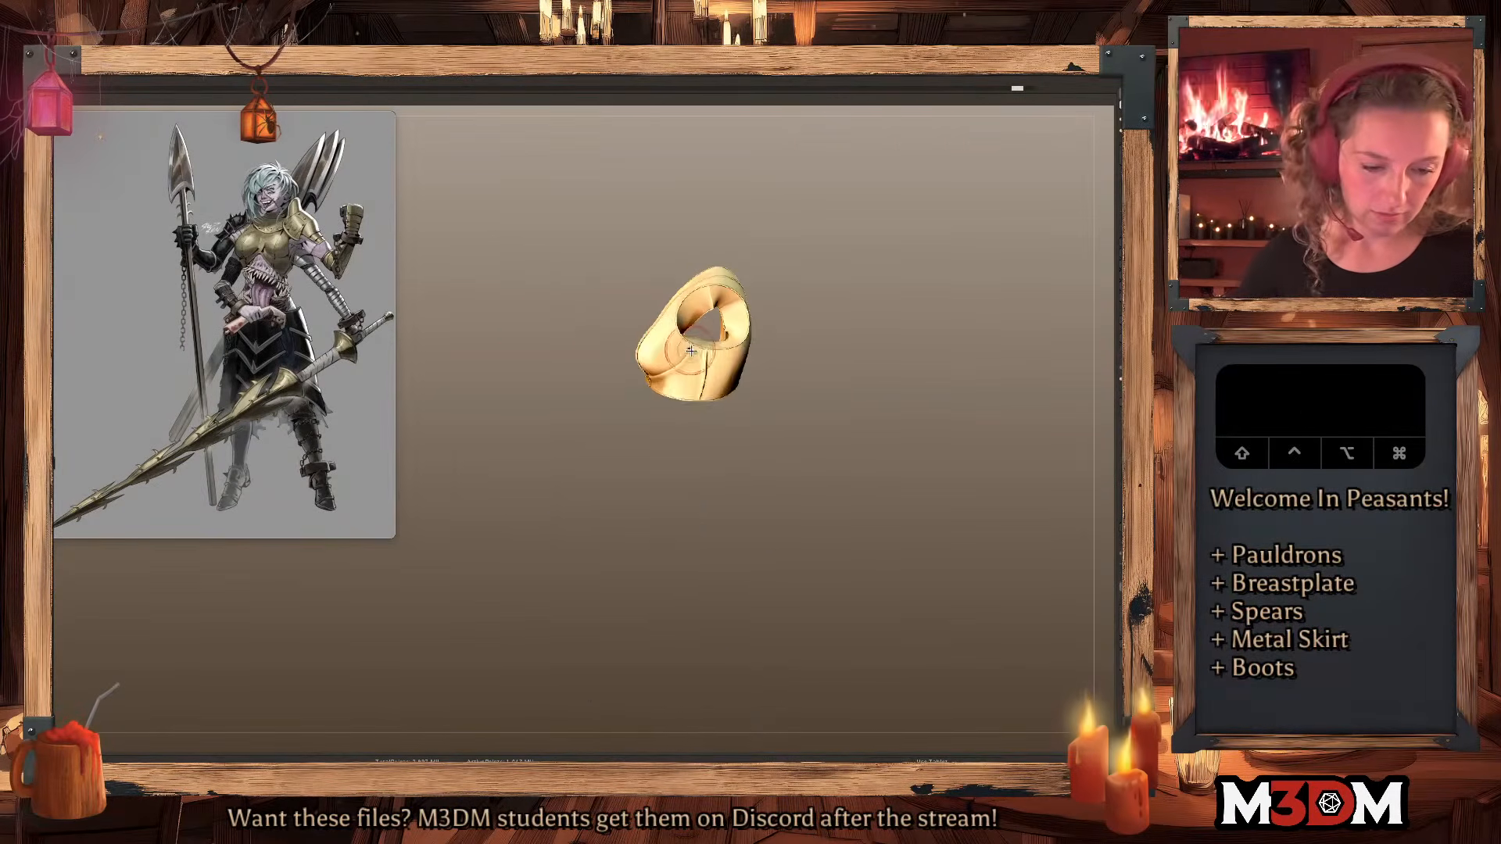
{"action": "key", "text": "super+z"}
{"action": "left_click_drag", "start_coordinate": [691, 350], "coordinate": [683, 377]}
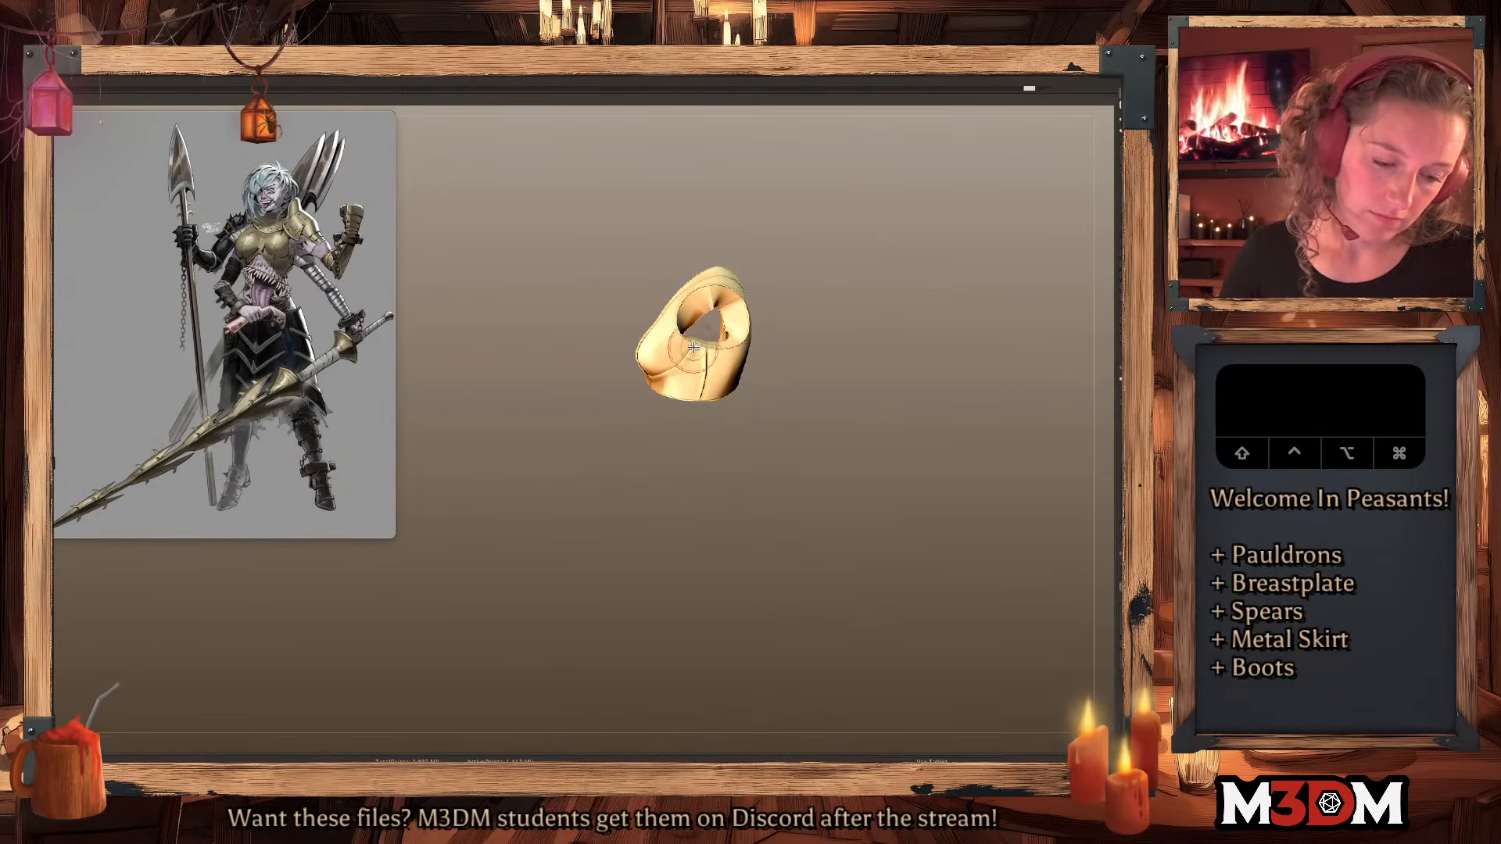
{"action": "left_click_drag", "start_coordinate": [941, 375], "coordinate": [942, 403]}
{"action": "left_click", "coordinate": [1112, 252]}
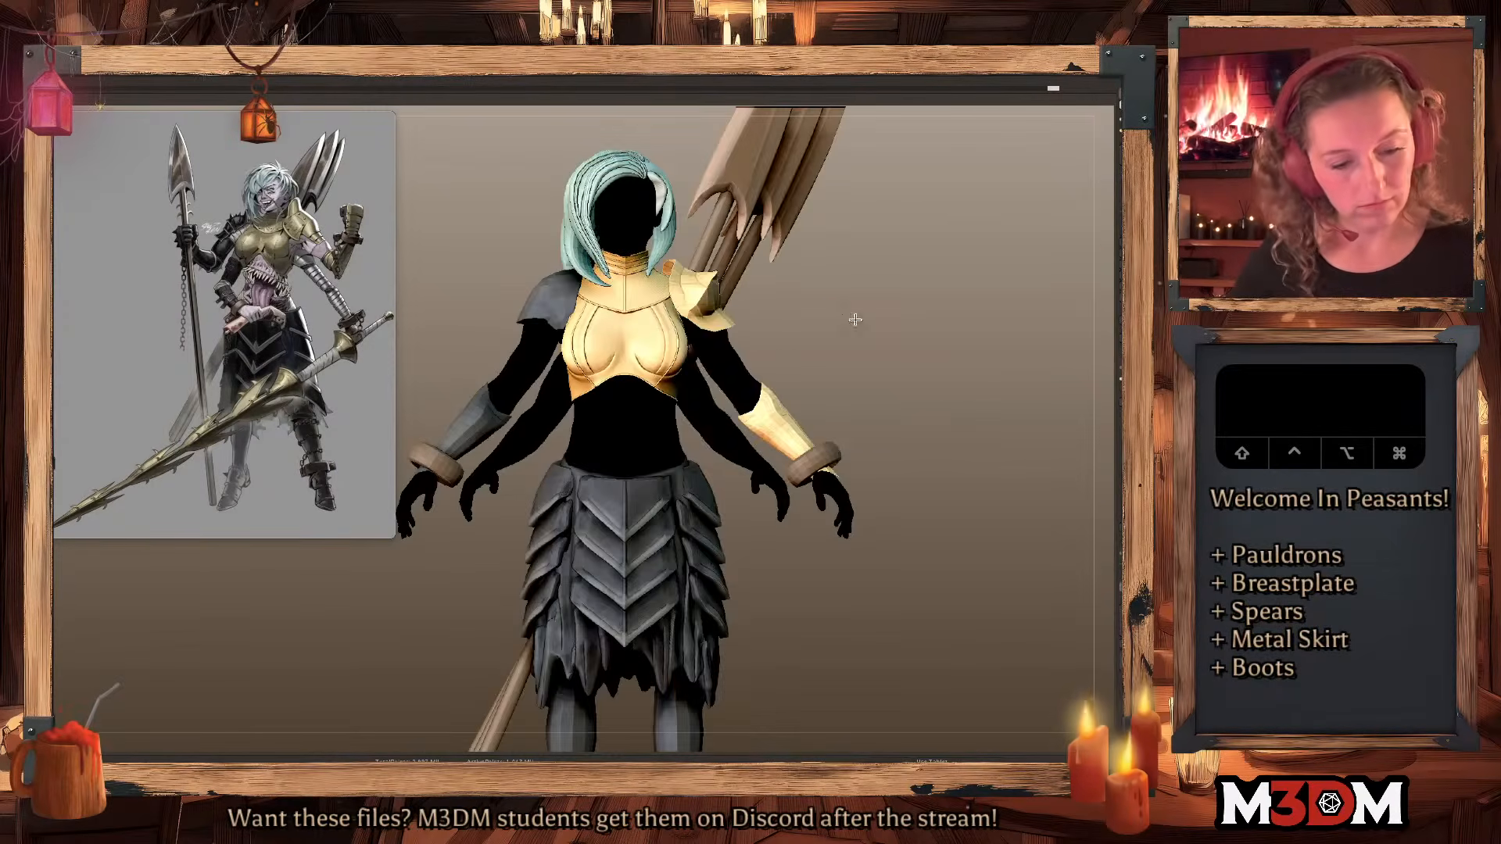
Select the breastplate, check its polyframe, and view the character in side profile.
{"action": "key", "text": "shift+f"}
{"action": "key", "text": "shift+f"}
{"action": "left_click", "coordinate": [678, 335], "text": "alt"}
{"action": "right_click", "coordinate": [691, 344]}
{"action": "key", "text": "shift+f"}
{"action": "key", "text": "shift+f"}
{"action": "left_click_drag", "start_coordinate": [1001, 322], "coordinate": [940, 349], "text": "shift"}
{"action": "right_click", "coordinate": [672, 334]}
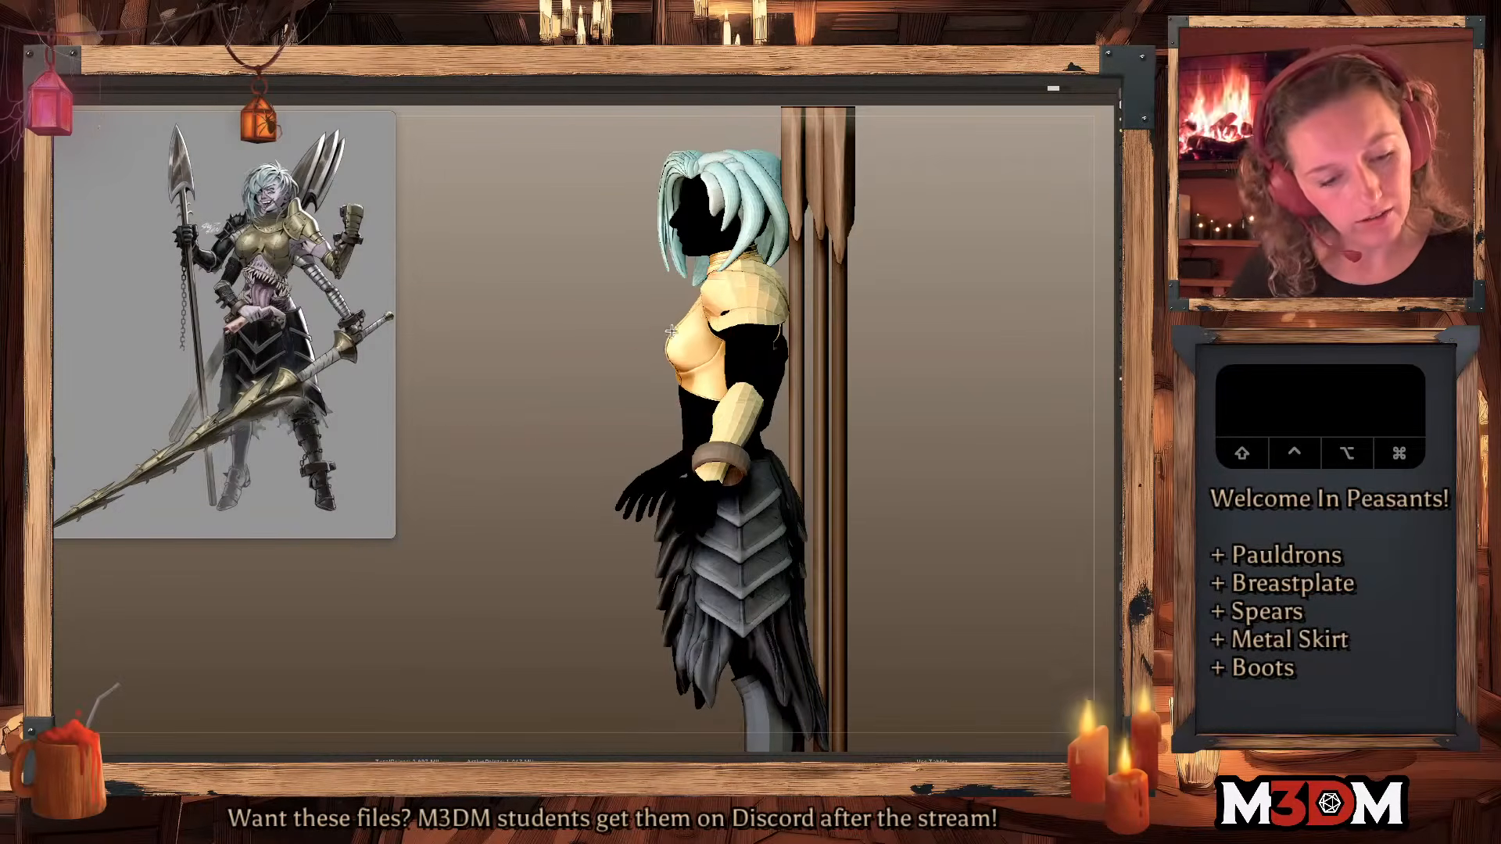
Undo the last change to the breastplate and return to the front view of the full character.
{"action": "left_click", "coordinate": [1118, 246]}
{"action": "left_click", "coordinate": [1118, 246]}
{"action": "left_click_drag", "start_coordinate": [1007, 327], "coordinate": [998, 386], "text": "shift"}
{"action": "key", "text": "shift+f"}
{"action": "key", "text": "super+z"}
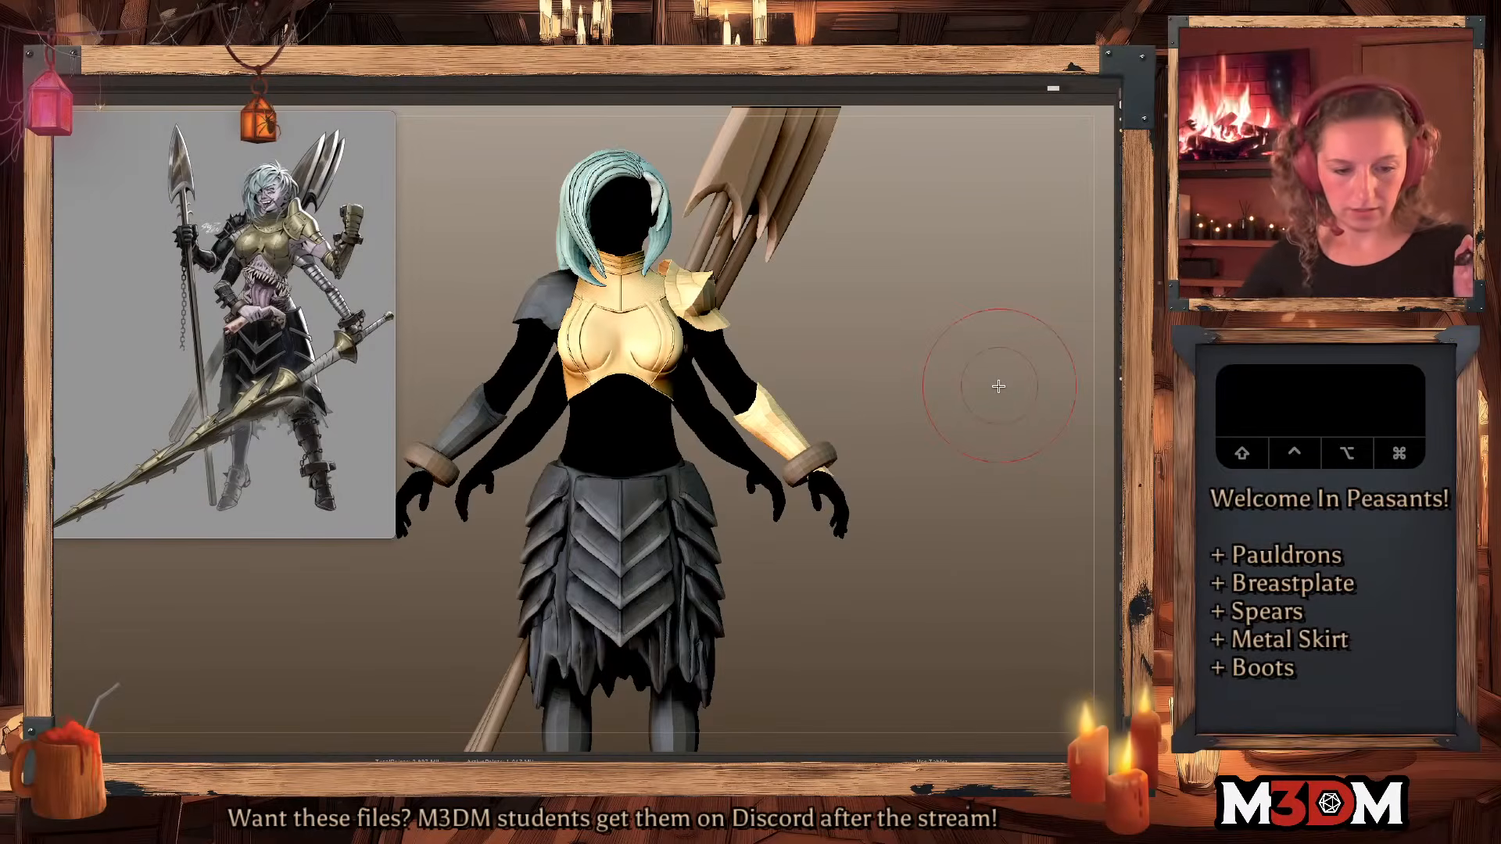
Adjust the lower centre and breast area of the breastplate with short strokes, checking the polyframe between them.
{"action": "right_click", "coordinate": [622, 379]}
{"action": "key", "text": "super+z"}
{"action": "key", "text": "super+shift+z"}
{"action": "mouse_move", "coordinate": [624, 393]}
{"action": "left_mouse_down"}
{"action": "mouse_move", "coordinate": [631, 344]}
{"action": "mouse_move", "coordinate": [648, 369]}
{"action": "left_mouse_up"}
{"action": "right_click", "coordinate": [634, 389]}
{"action": "right_click", "coordinate": [631, 349]}
{"action": "key", "text": "shift+f"}
{"action": "key", "text": "shift+f"}
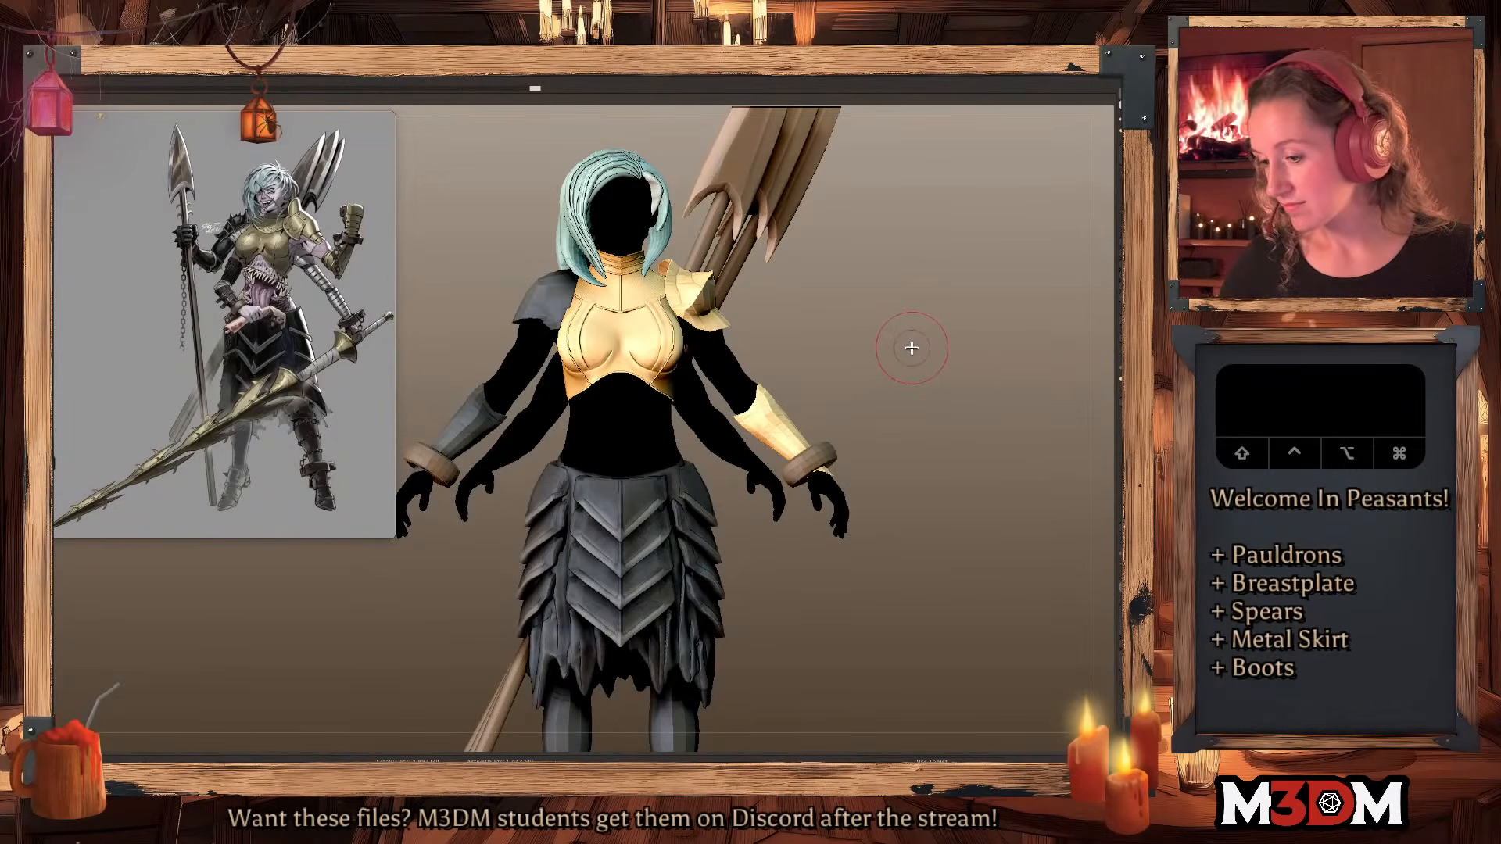
{"action": "key", "text": "shift+f"}
{"action": "key", "text": "shift+f"}
{"action": "right_click", "coordinate": [632, 351]}
{"action": "left_click_drag", "start_coordinate": [632, 351], "coordinate": [672, 399]}
Select the collar trim, raise its subdivision level, and isolate it for a check before showing the full character again.
{"action": "left_click_drag", "start_coordinate": [930, 377], "coordinate": [871, 479], "text": "alt"}
{"action": "left_click", "coordinate": [630, 310], "text": "alt"}
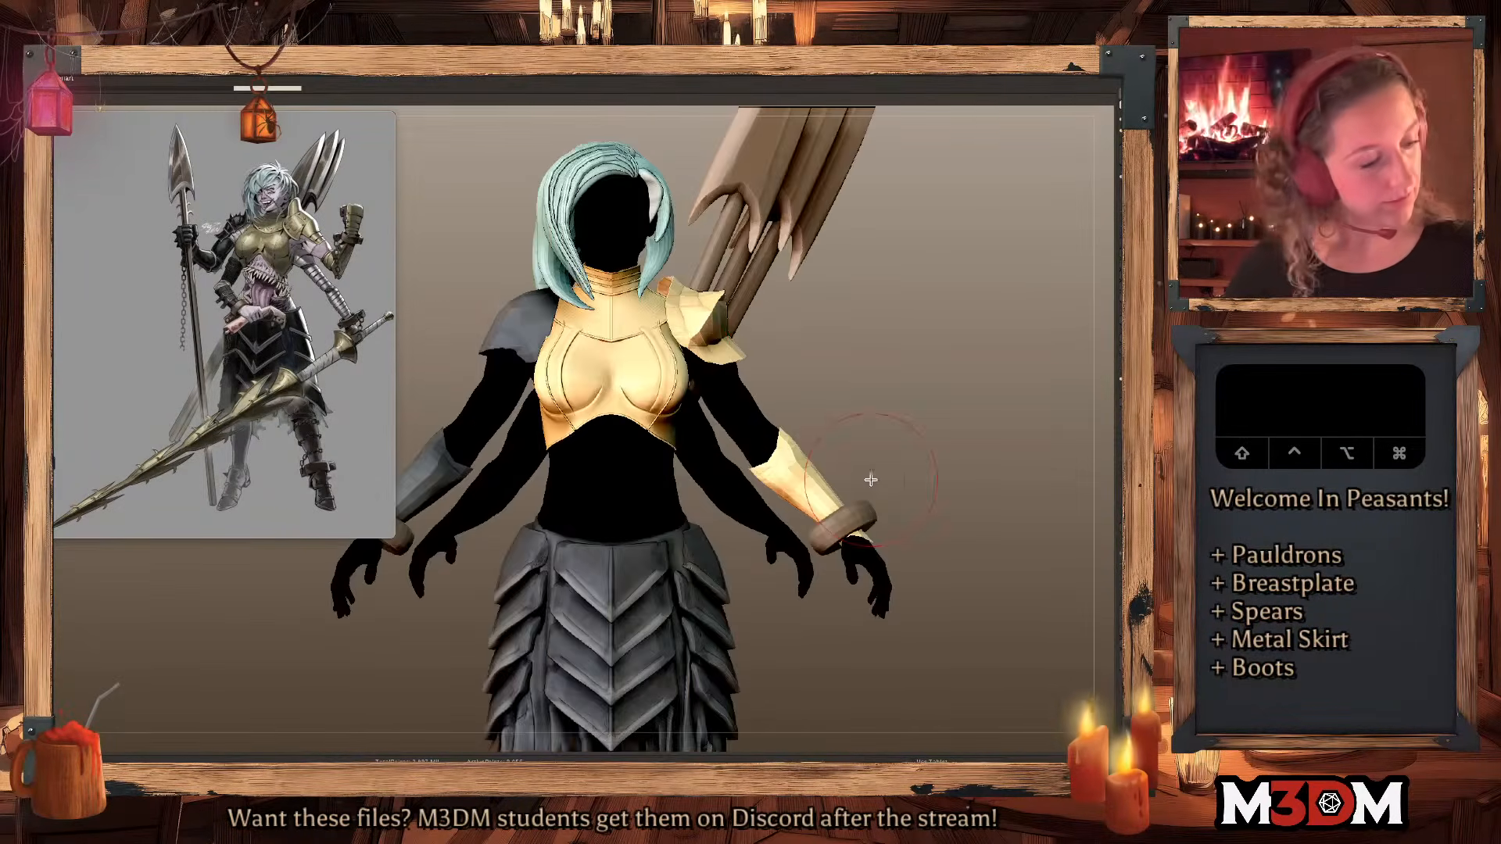
{"action": "key", "text": "shift+f"}
{"action": "key", "text": "d"}
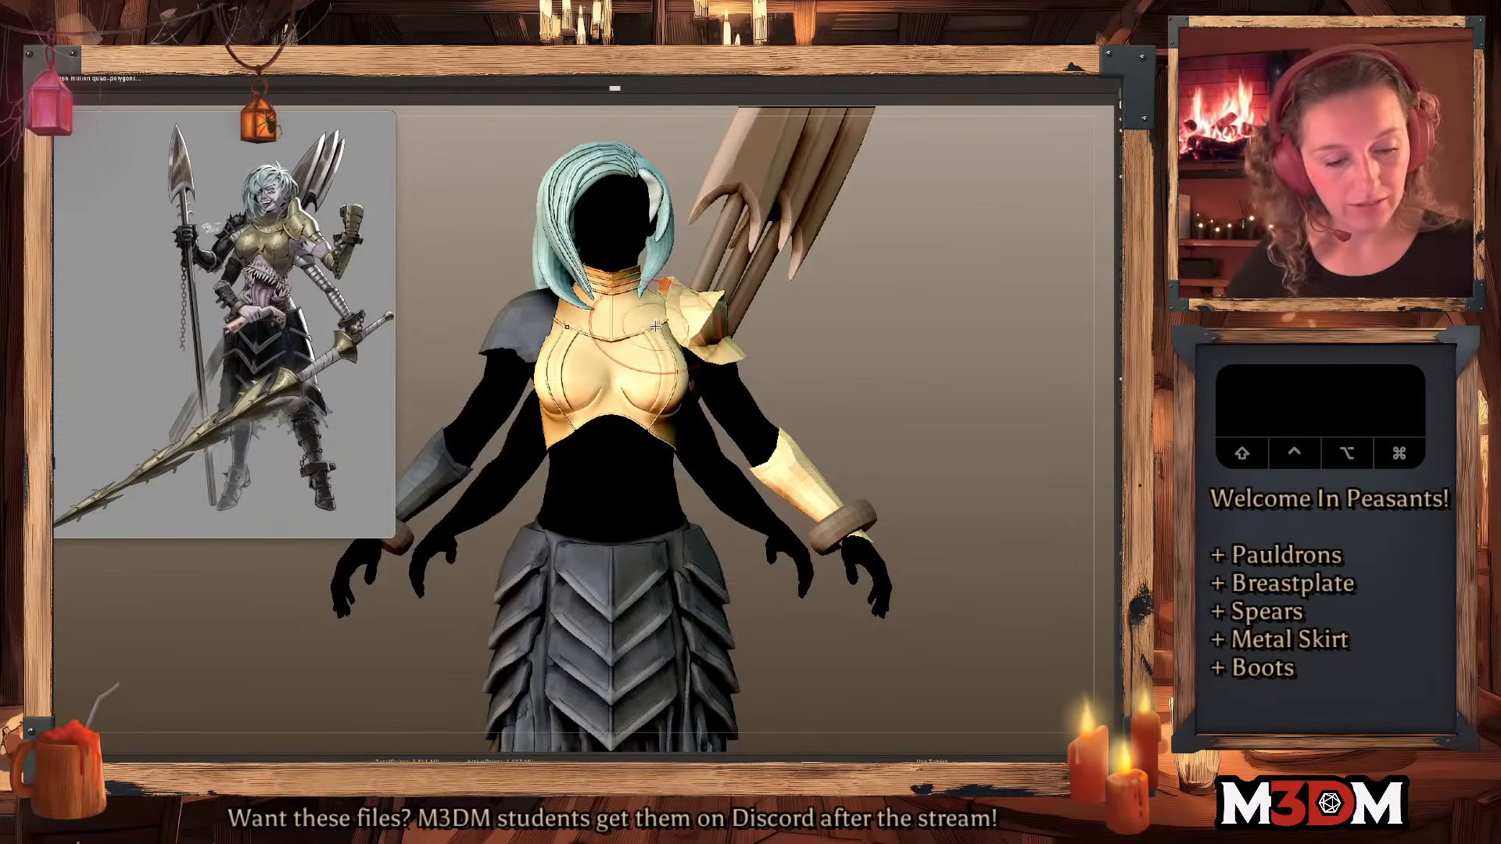
{"action": "left_click", "coordinate": [1116, 263]}
{"action": "left_click_drag", "start_coordinate": [855, 263], "coordinate": [852, 387], "text": "alt"}
{"action": "key", "text": "space"}
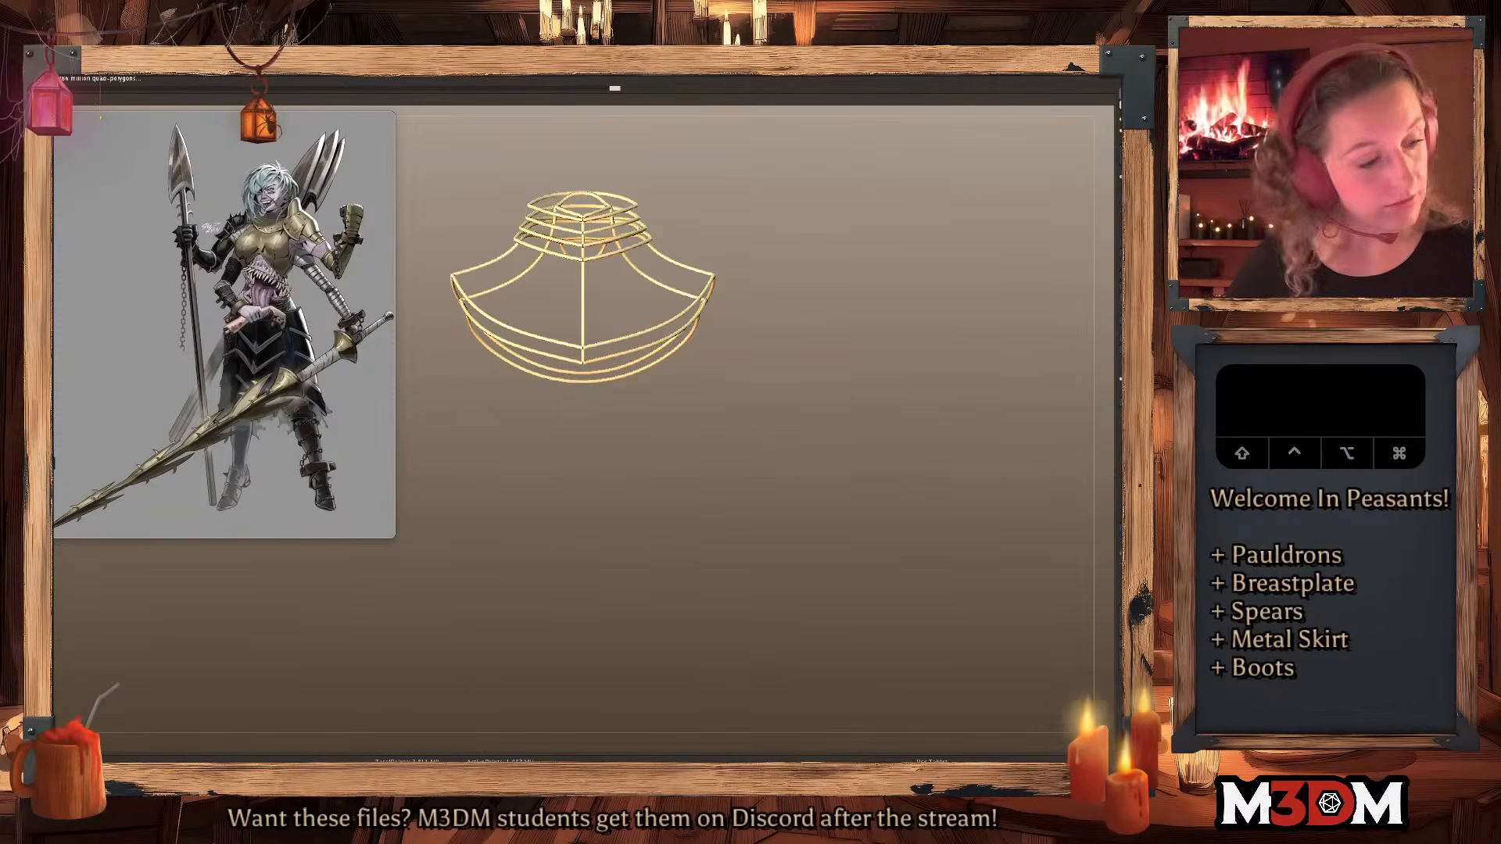
{"action": "left_click", "coordinate": [1116, 262]}
Merge the collar trim down into the subtool below it, and check the collar's polyframe.
{"action": "left_click", "coordinate": [615, 297], "text": "alt"}
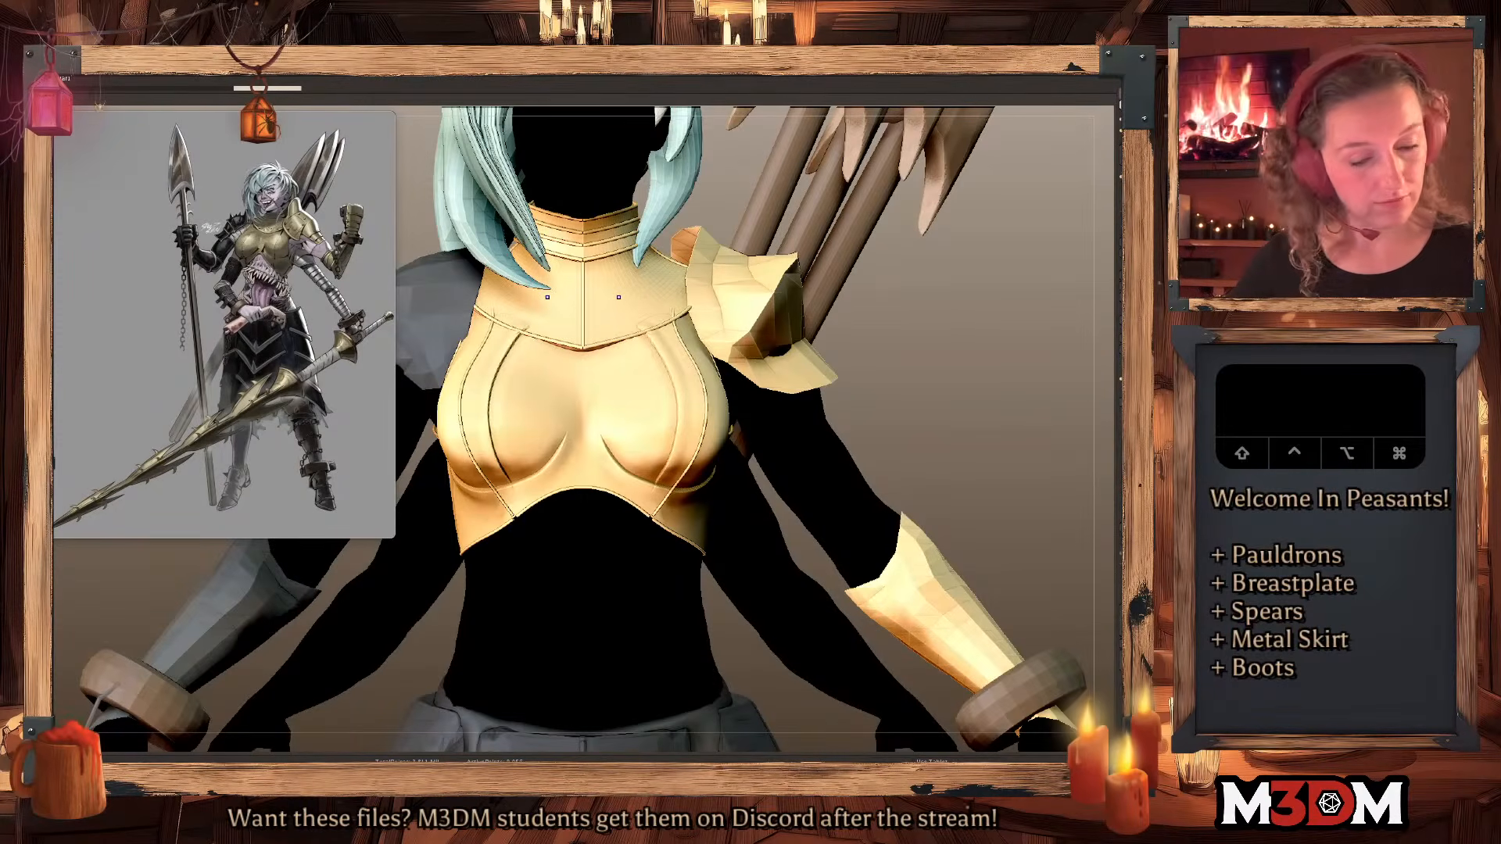
{"action": "left_click", "coordinate": [590, 348], "text": "alt"}
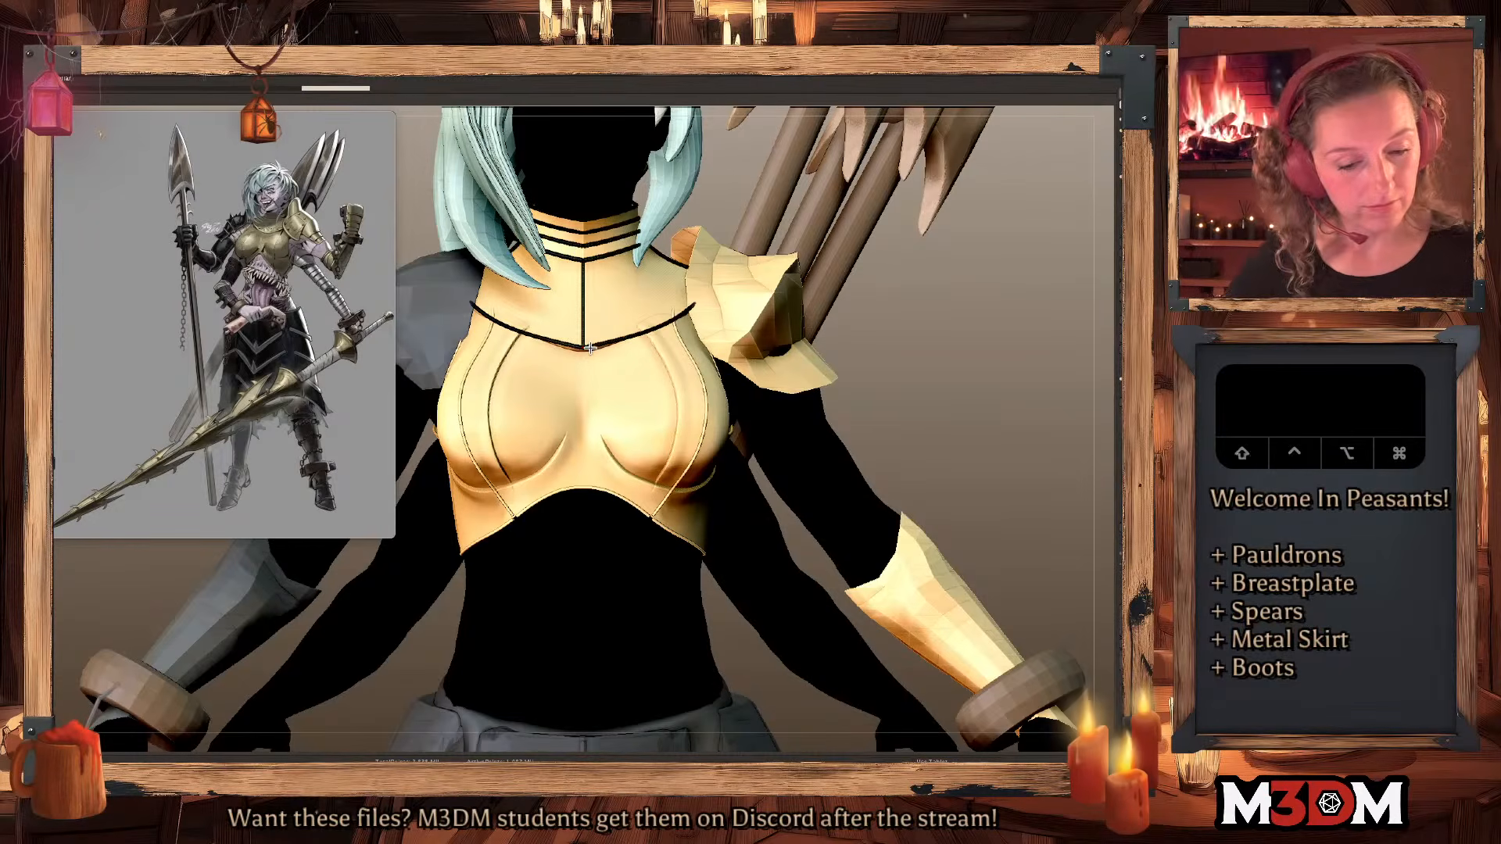
{"action": "left_click", "coordinate": [1116, 240]}
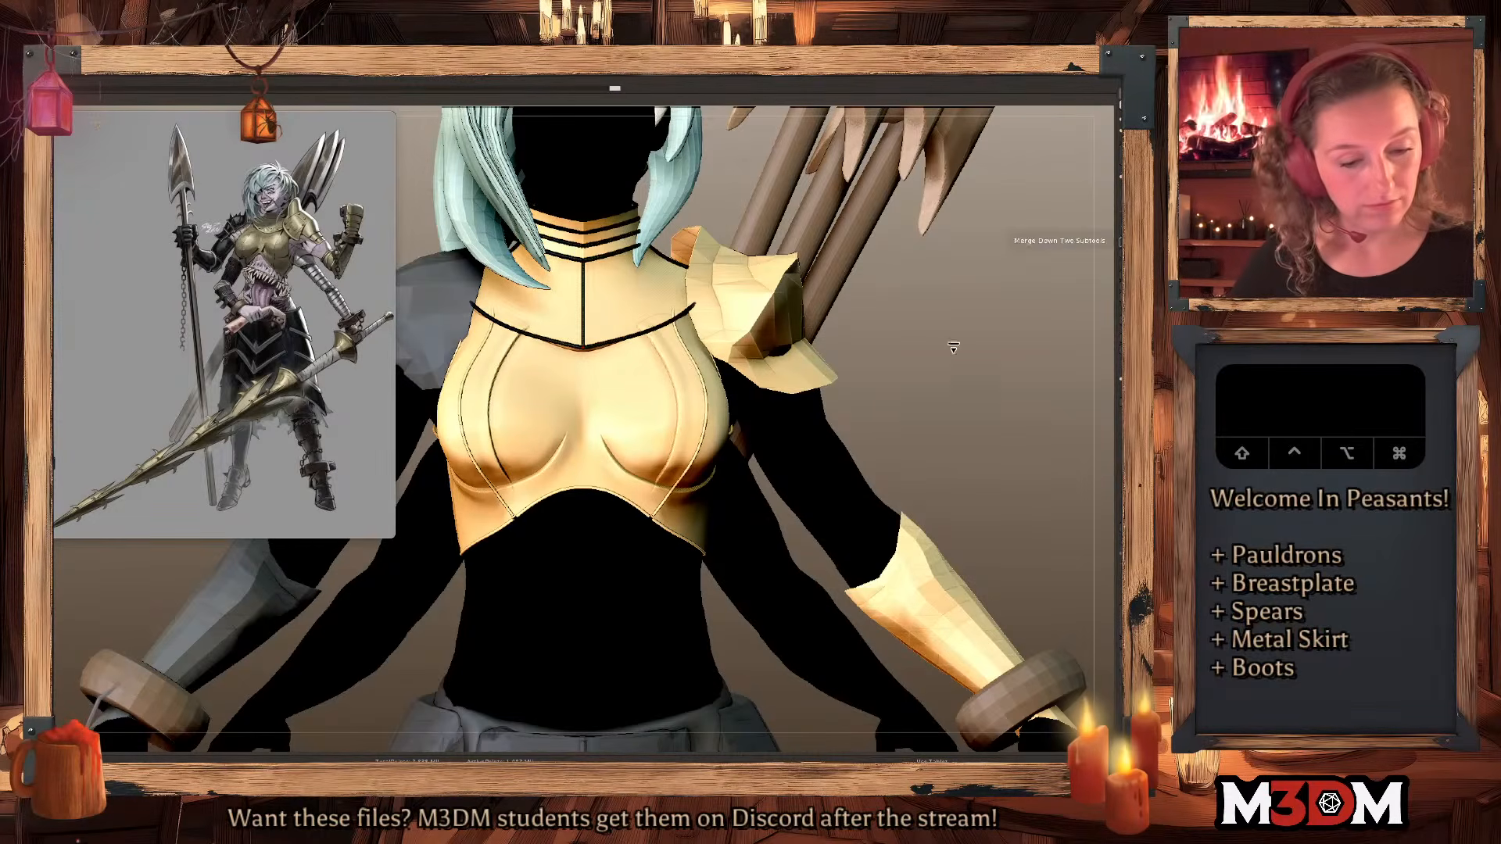
{"action": "key", "text": "space"}
{"action": "left_click", "coordinate": [973, 343]}
{"action": "left_click", "coordinate": [1116, 458]}
{"action": "key", "text": "space"}
{"action": "left_click", "coordinate": [618, 321], "text": "alt"}
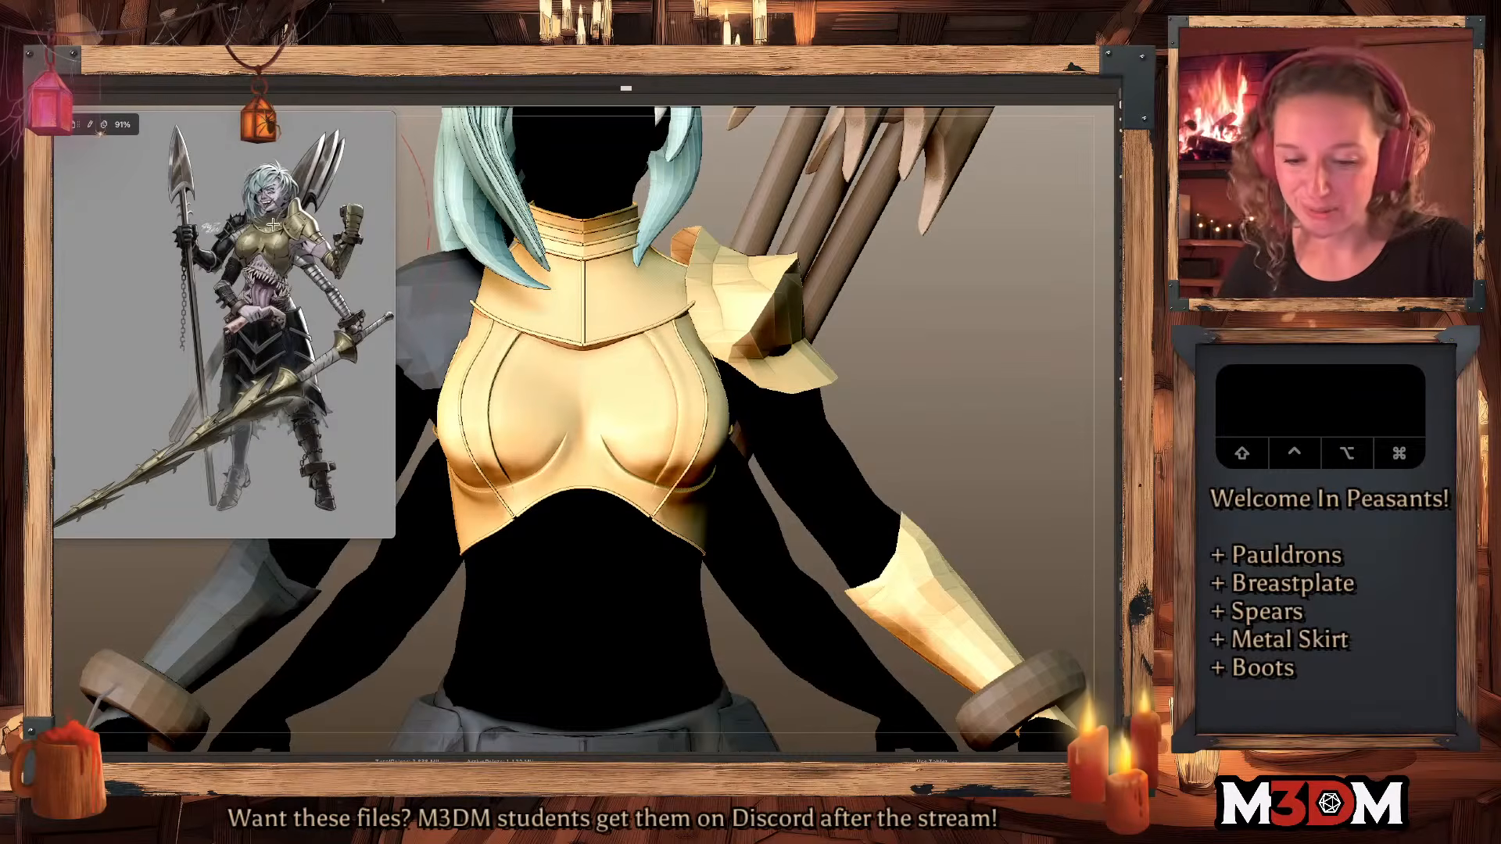
{"action": "key", "text": "space"}
{"action": "key", "text": "shift+f"}
{"action": "key", "text": "shift+f"}
Select the breastplate, isolate it and check its polyframe in preparation for sculpting.
{"action": "left_click", "coordinate": [610, 368], "text": "alt"}
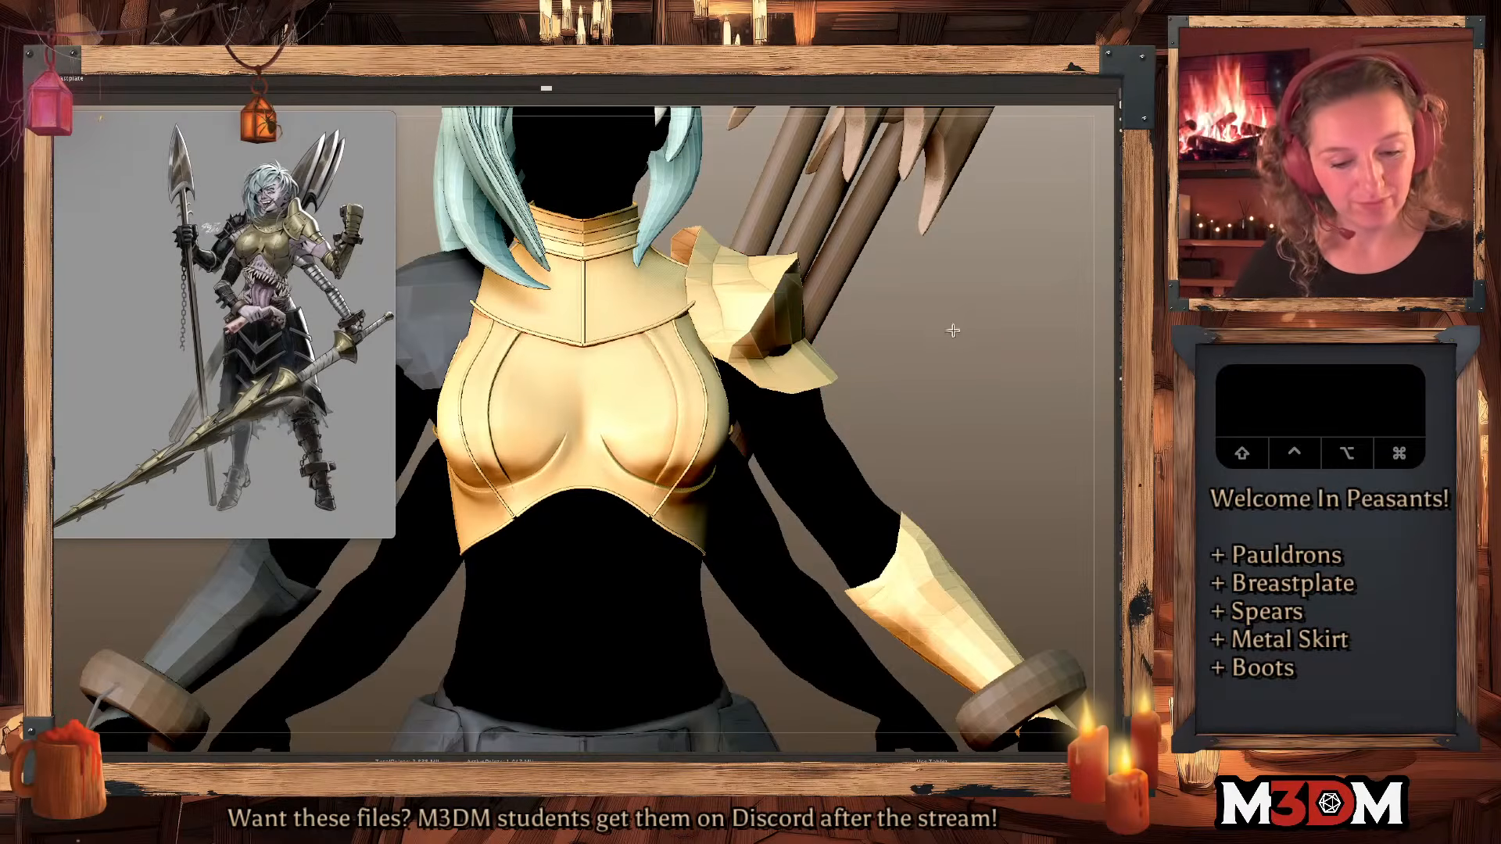
{"action": "left_click_drag", "start_coordinate": [953, 328], "coordinate": [945, 383], "text": "alt"}
{"action": "left_click", "coordinate": [609, 407], "text": "alt"}
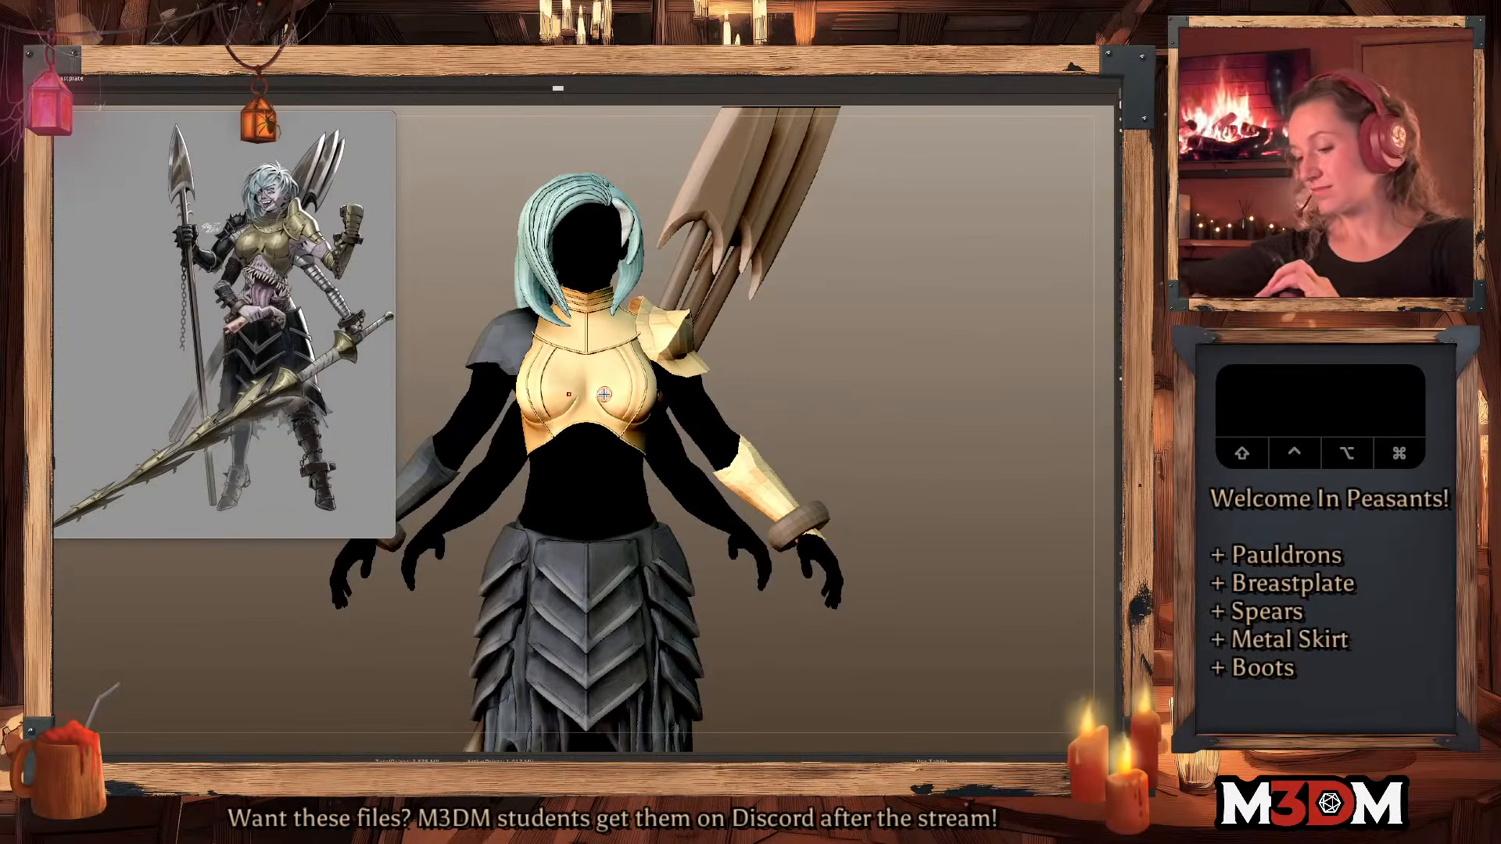
{"action": "key", "text": "s"}
{"action": "left_click_drag", "start_coordinate": [903, 375], "coordinate": [869, 461], "text": "alt"}
{"action": "key", "text": "space"}
{"action": "key", "text": "shift+f"}
{"action": "key", "text": "shift+f"}
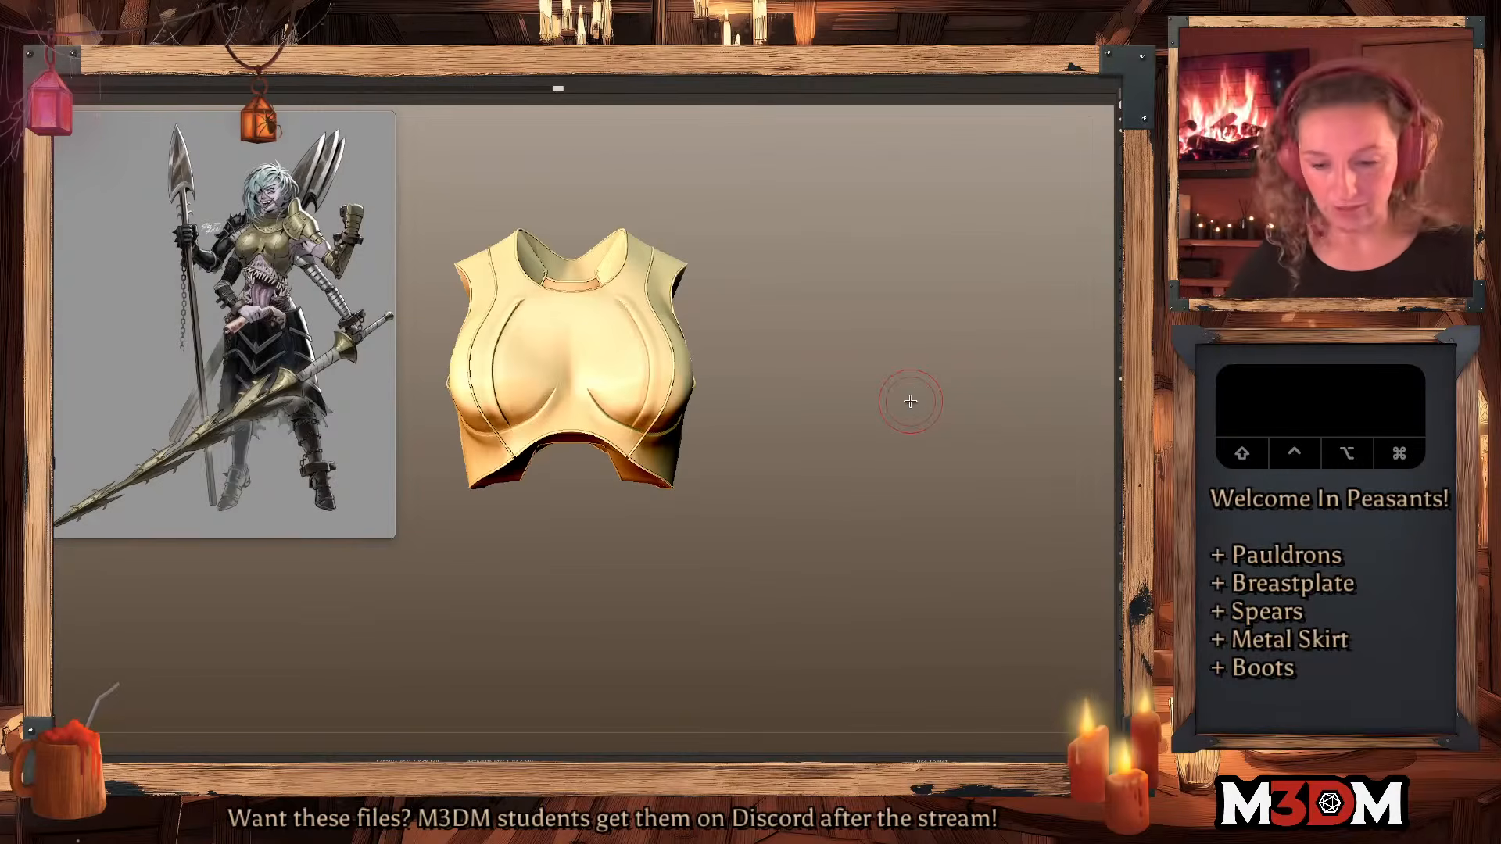
Choose a sculpting brush and carve flat, hammered facets symmetrically across the breasts and outer panels of the breastplate.
{"action": "key", "text": "b"}
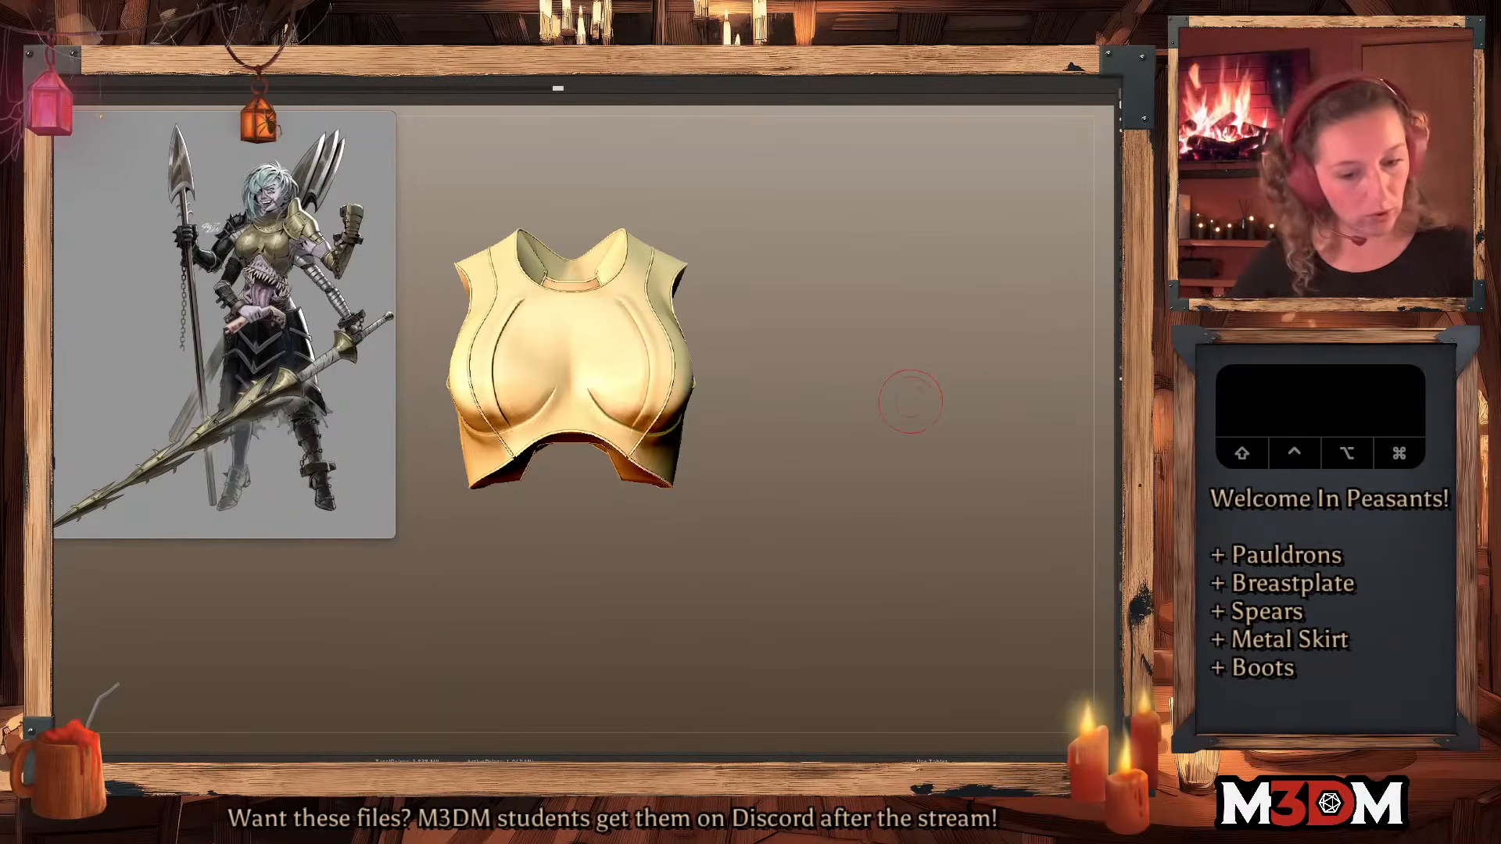
{"action": "key", "text": "space"}
{"action": "key", "text": "space"}
{"action": "left_click_drag", "start_coordinate": [616, 380], "coordinate": [622, 380]}
{"action": "left_click_drag", "start_coordinate": [604, 381], "coordinate": [621, 379]}
{"action": "mouse_move", "coordinate": [833, 458]}
{"action": "left_mouse_down", "text": "alt"}
{"action": "mouse_move", "coordinate": [881, 380]}
{"action": "mouse_move", "coordinate": [899, 309]}
{"action": "left_mouse_up", "text": "alt"}
{"action": "mouse_move", "coordinate": [648, 416]}
{"action": "left_mouse_down"}
{"action": "mouse_move", "coordinate": [660, 378]}
{"action": "mouse_move", "coordinate": [636, 428]}
{"action": "mouse_move", "coordinate": [566, 379]}
{"action": "mouse_move", "coordinate": [564, 400]}
{"action": "mouse_move", "coordinate": [614, 310]}
{"action": "mouse_move", "coordinate": [694, 364]}
{"action": "left_mouse_up"}
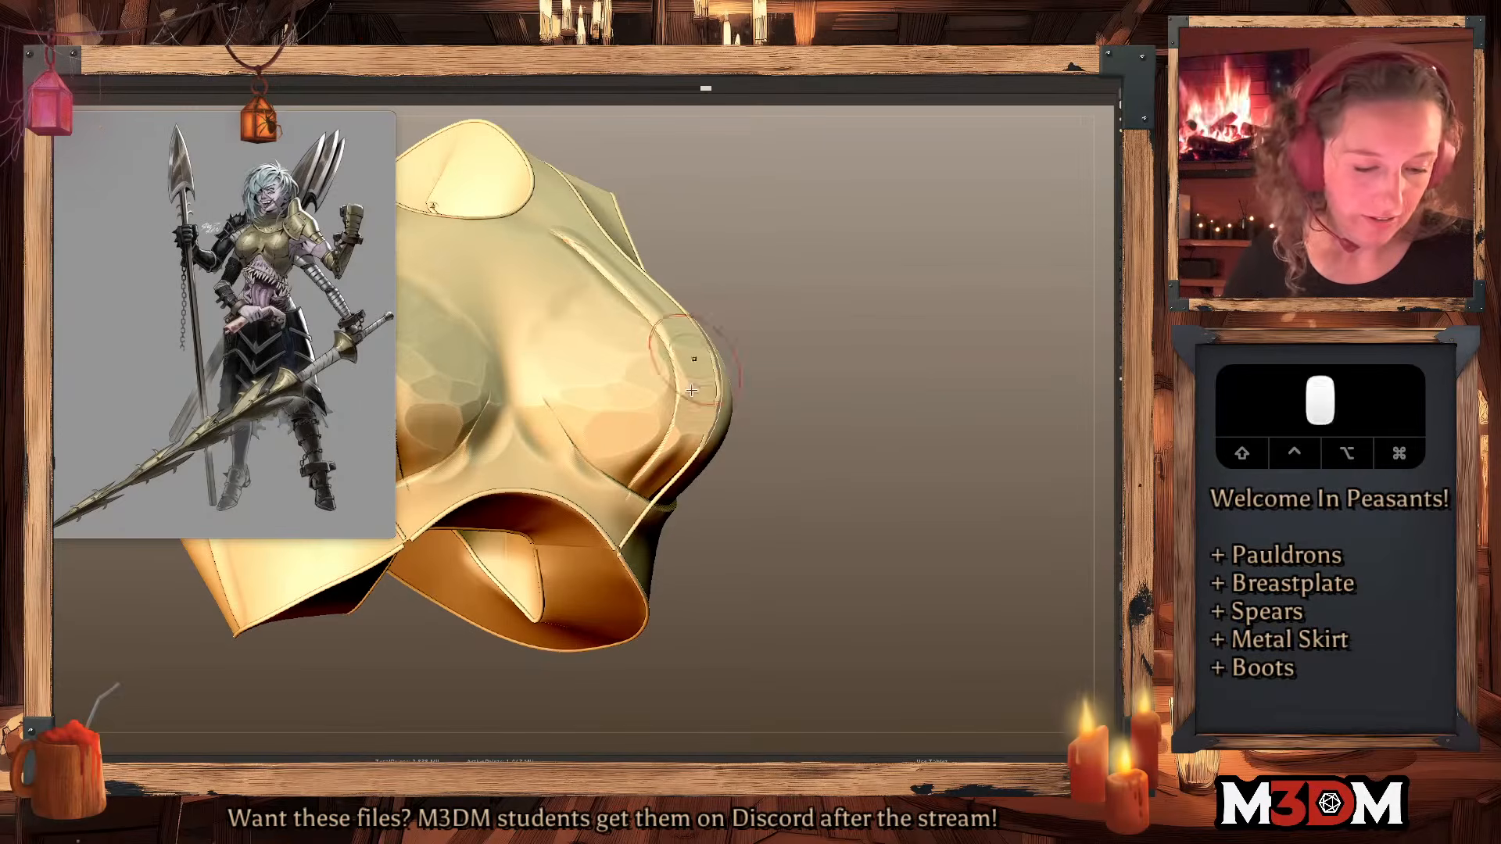
{"action": "left_click_drag", "start_coordinate": [951, 401], "coordinate": [961, 442], "text": "shift"}
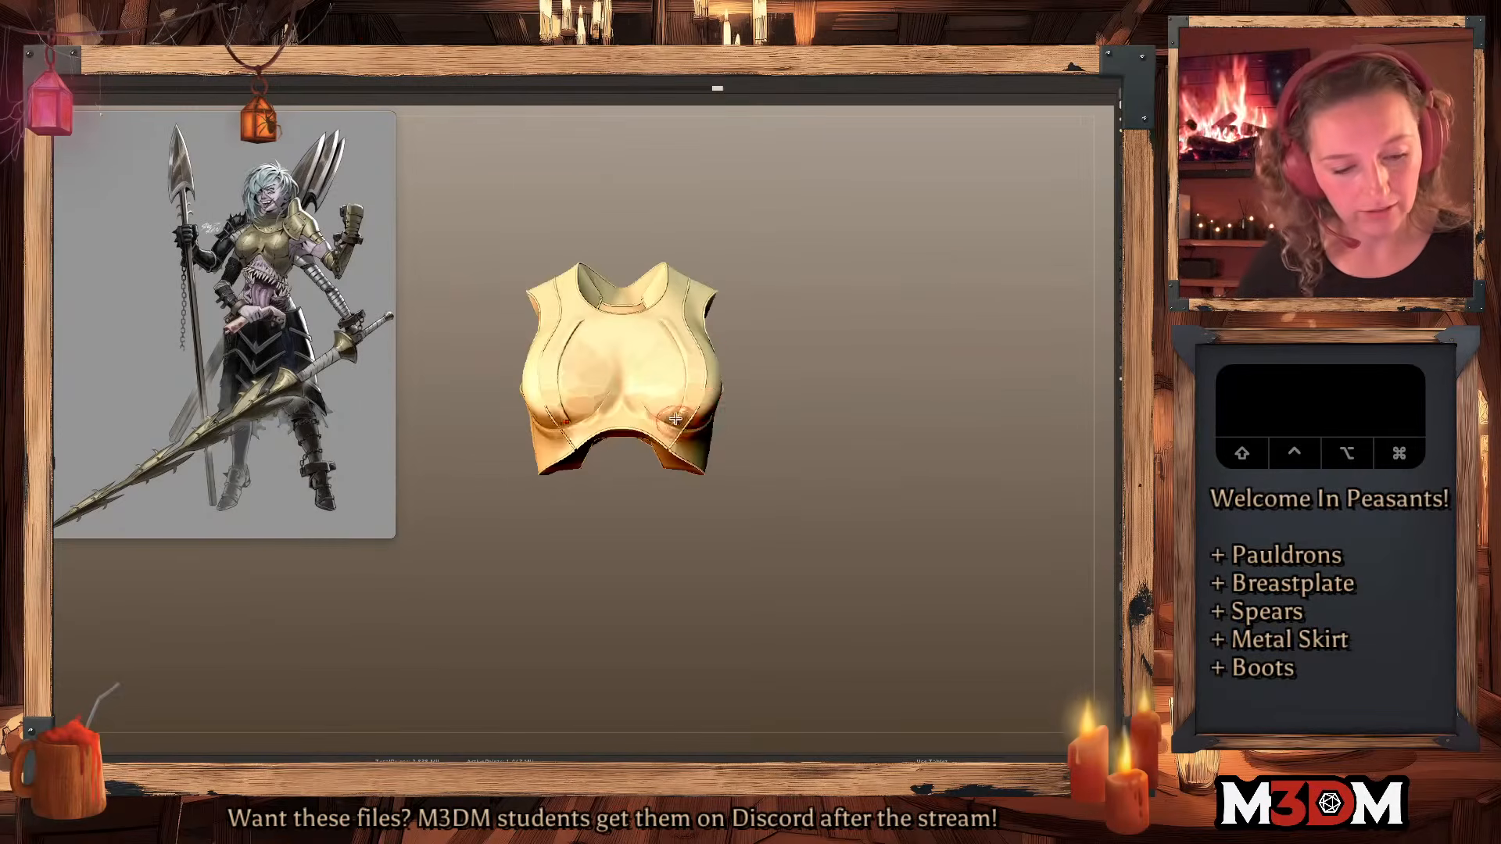
Restore the full character and add facet strokes around the outer side of the breast.
{"action": "left_click", "coordinate": [1103, 247]}
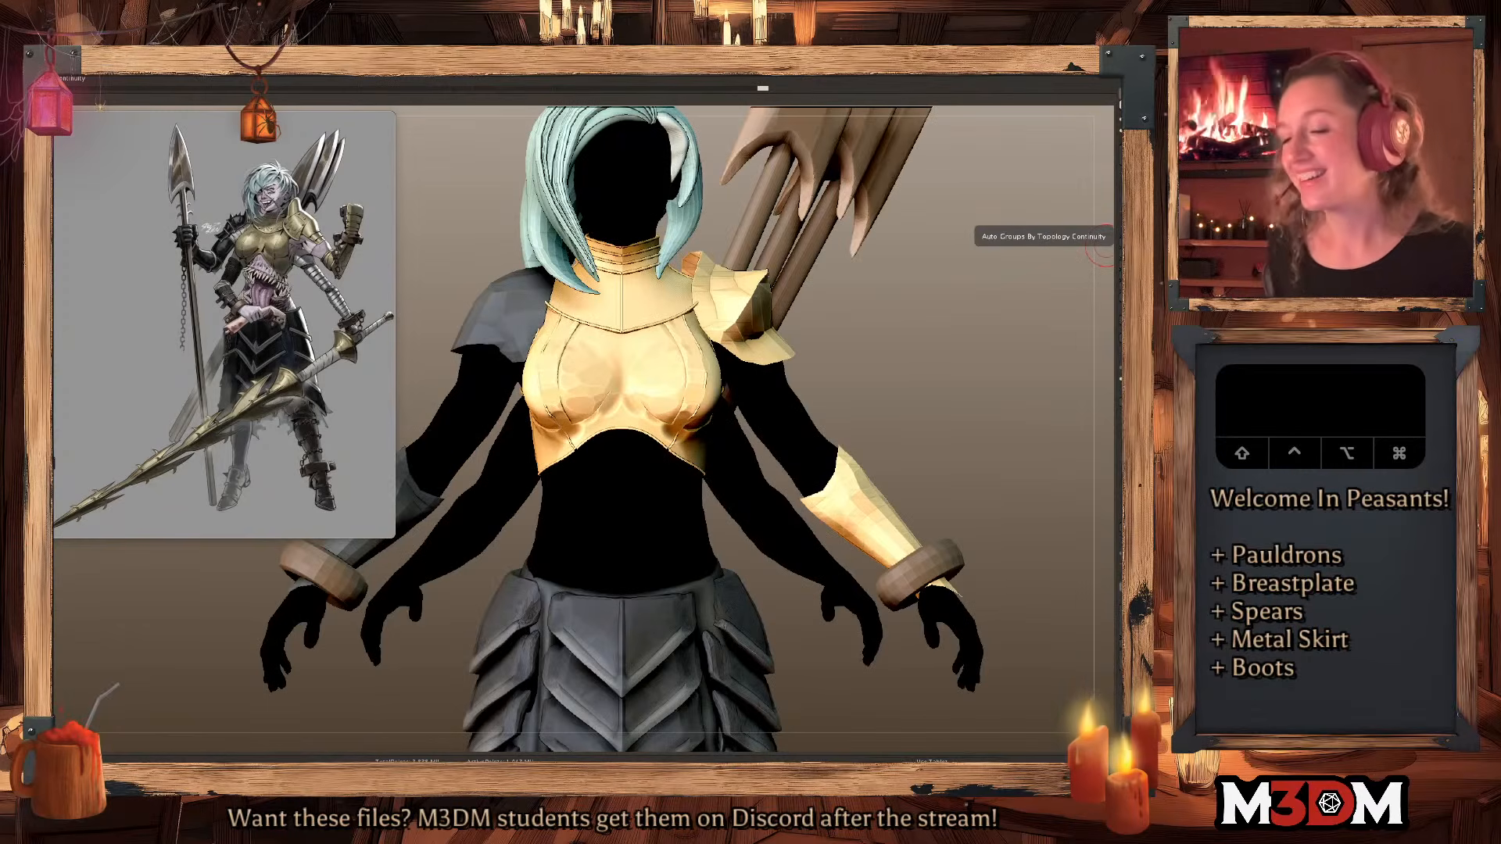
{"action": "key", "text": "super+z"}
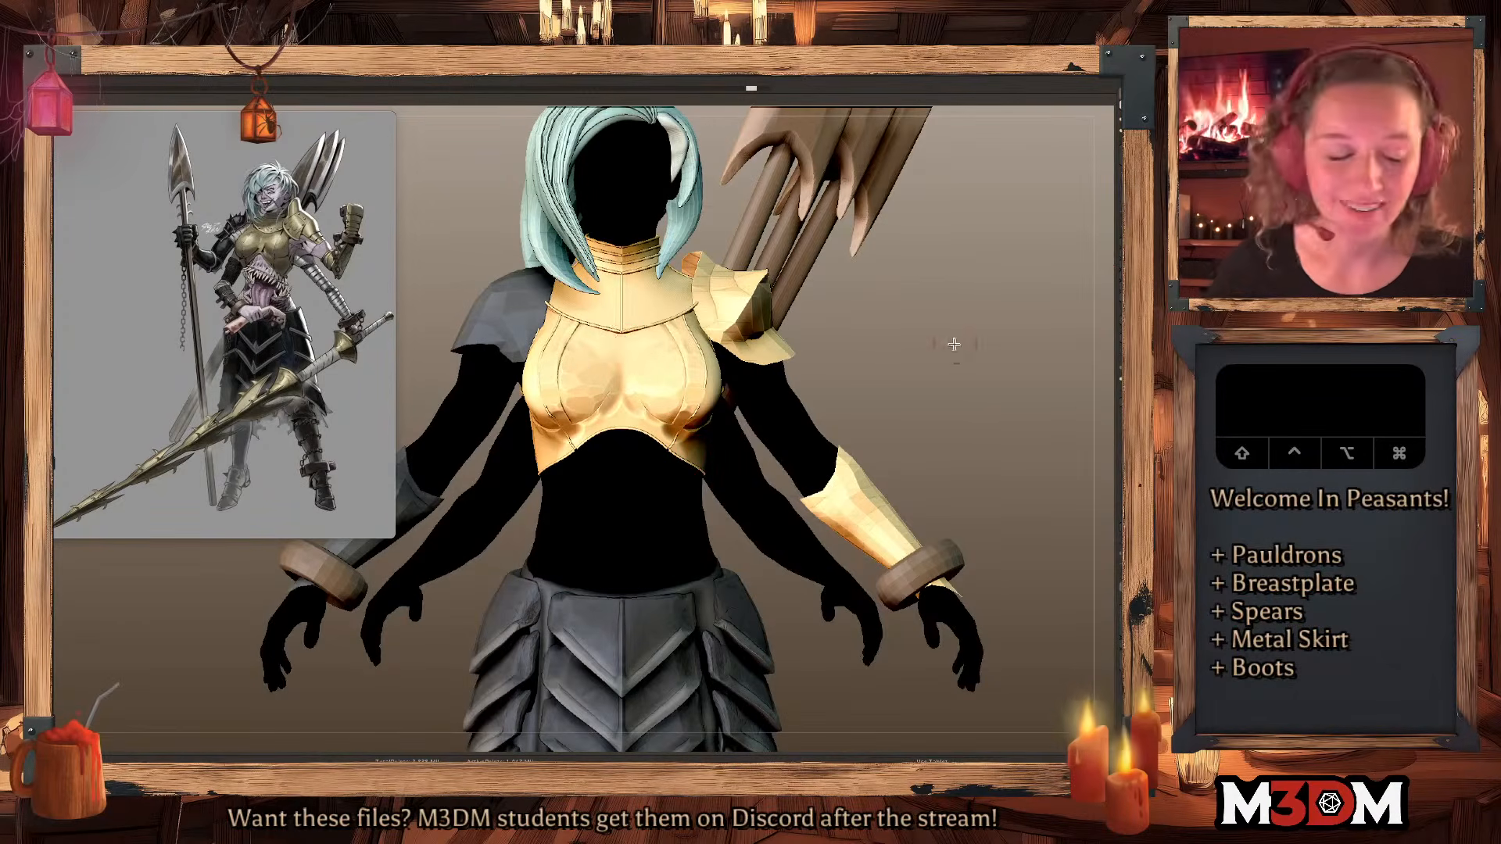
{"action": "left_click_drag", "start_coordinate": [938, 366], "coordinate": [888, 376]}
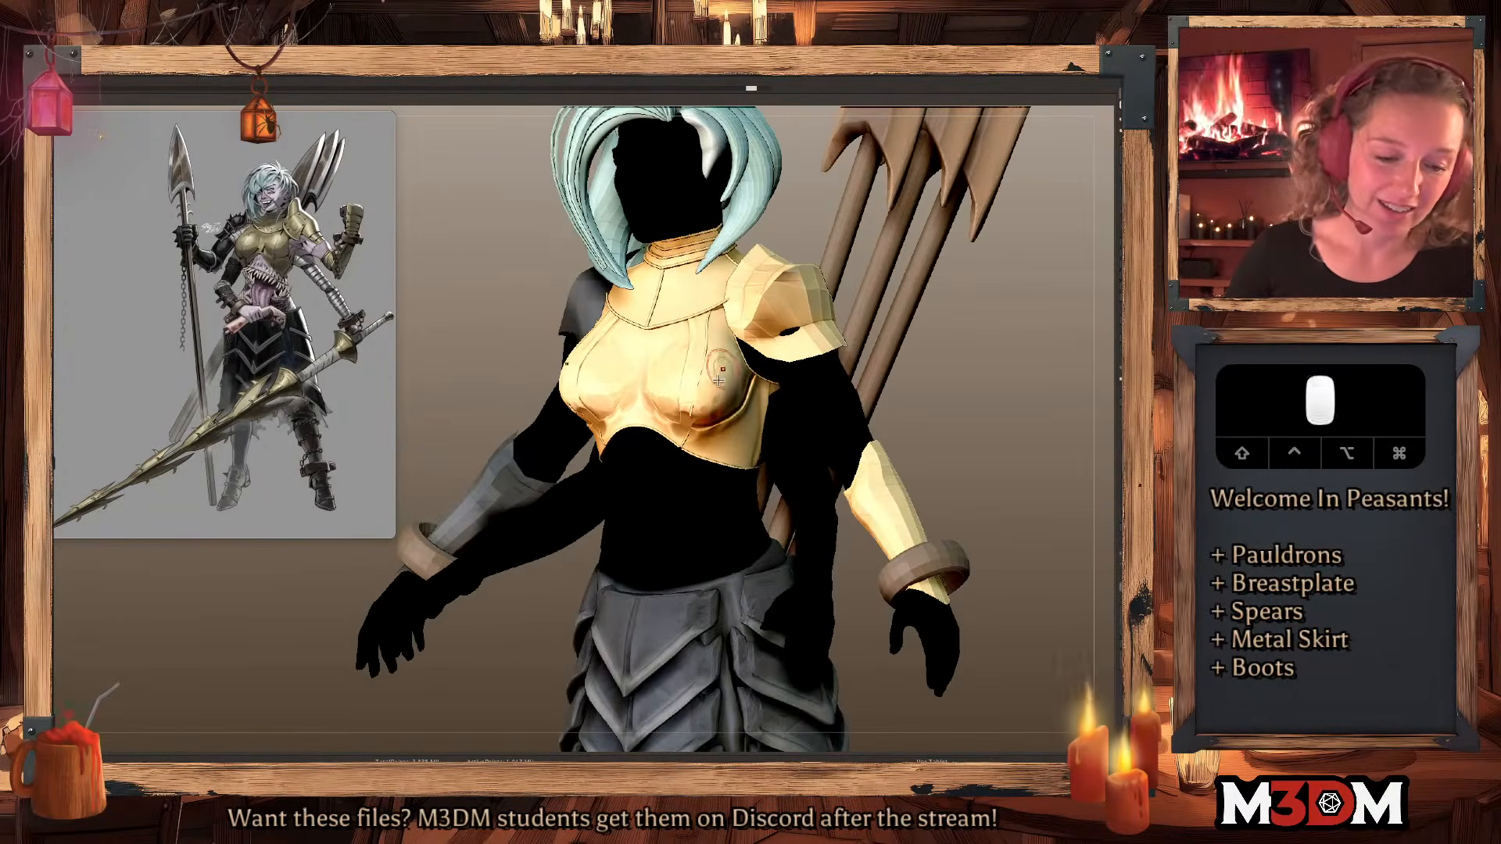
{"action": "mouse_move", "coordinate": [706, 366]}
{"action": "left_mouse_down"}
{"action": "mouse_move", "coordinate": [707, 391]}
{"action": "mouse_move", "coordinate": [738, 381]}
{"action": "left_mouse_up"}
{"action": "mouse_move", "coordinate": [968, 364]}
{"action": "left_mouse_down", "text": "shift"}
{"action": "mouse_move", "coordinate": [982, 352]}
{"action": "mouse_move", "coordinate": [938, 367]}
{"action": "mouse_move", "coordinate": [972, 383]}
{"action": "mouse_move", "coordinate": [921, 358]}
{"action": "mouse_move", "coordinate": [900, 386]}
{"action": "mouse_move", "coordinate": [912, 374]}
{"action": "left_mouse_up", "text": "shift"}
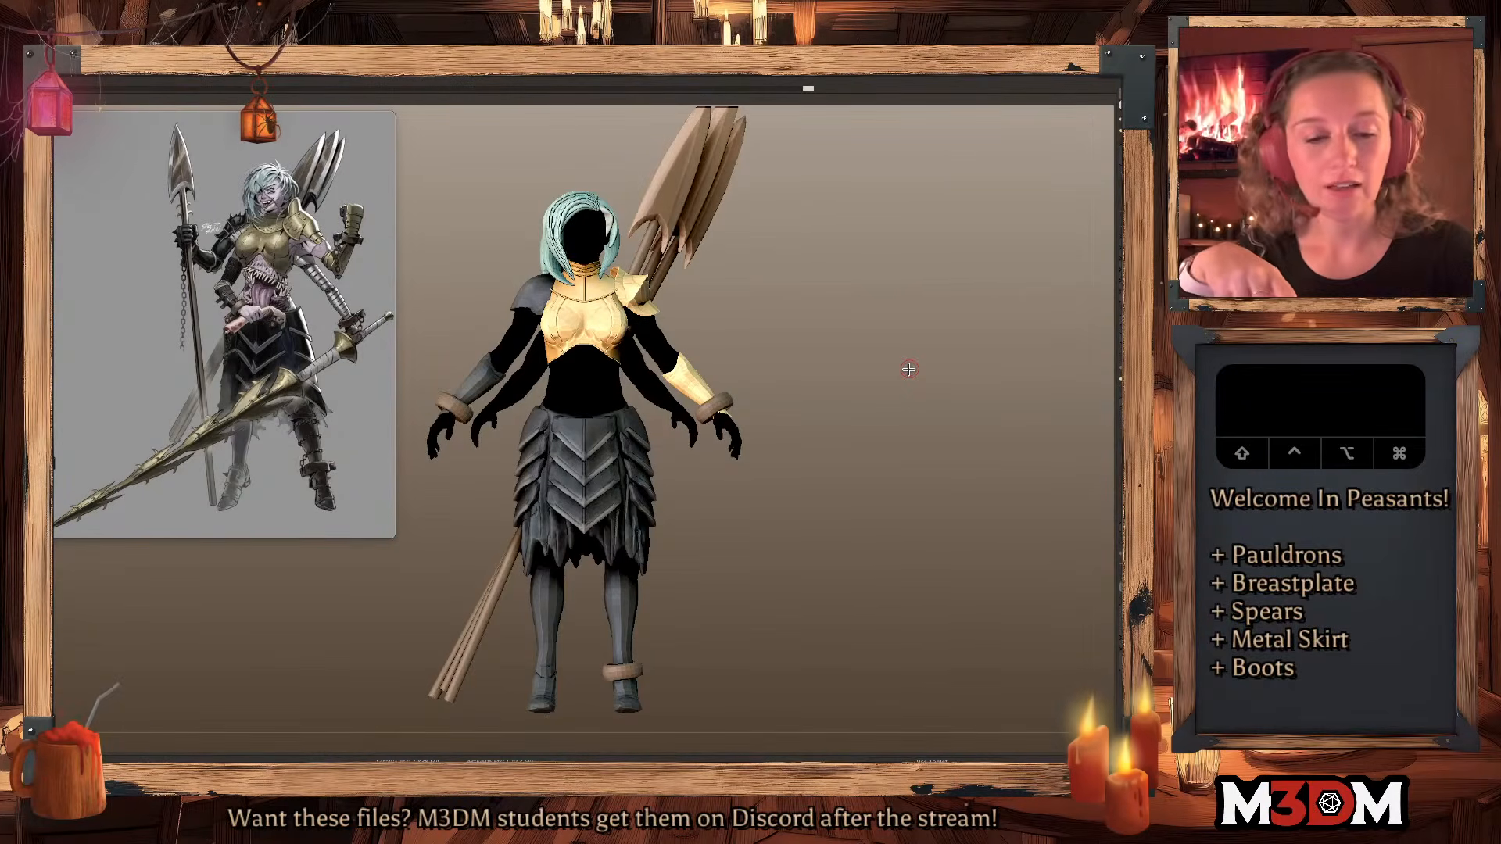
Undo the last few breastplate changes, check its polyframe and frame the model.
{"action": "left_click", "coordinate": [509, 81]}
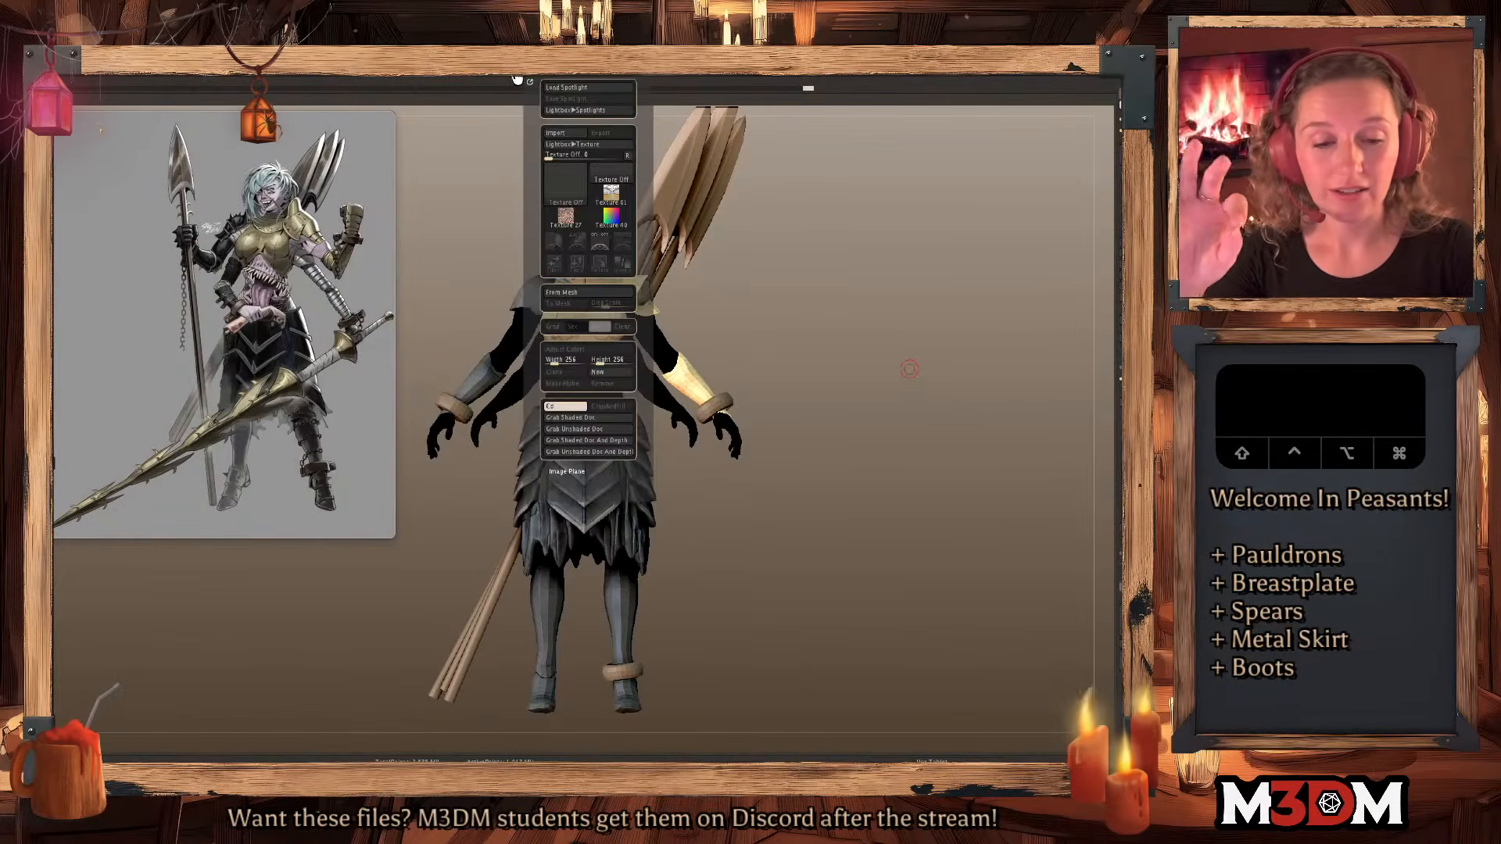
{"action": "left_click", "coordinate": [516, 79]}
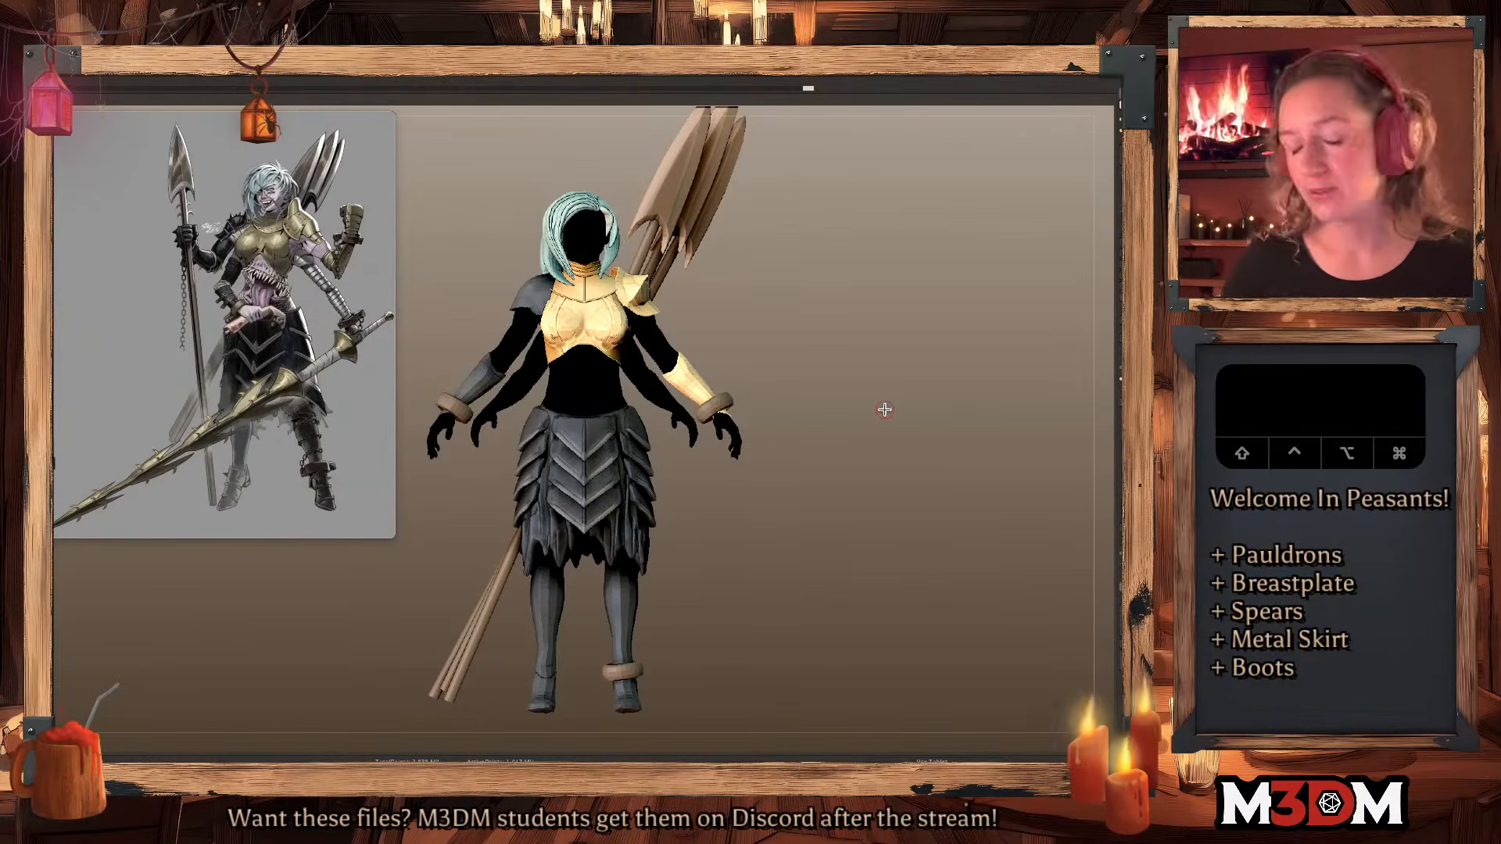
{"action": "left_click_drag", "start_coordinate": [888, 421], "coordinate": [892, 579], "text": "alt"}
{"action": "key", "text": "super+z"}
{"action": "key", "text": "super+z"}
{"action": "key", "text": "super+z"}
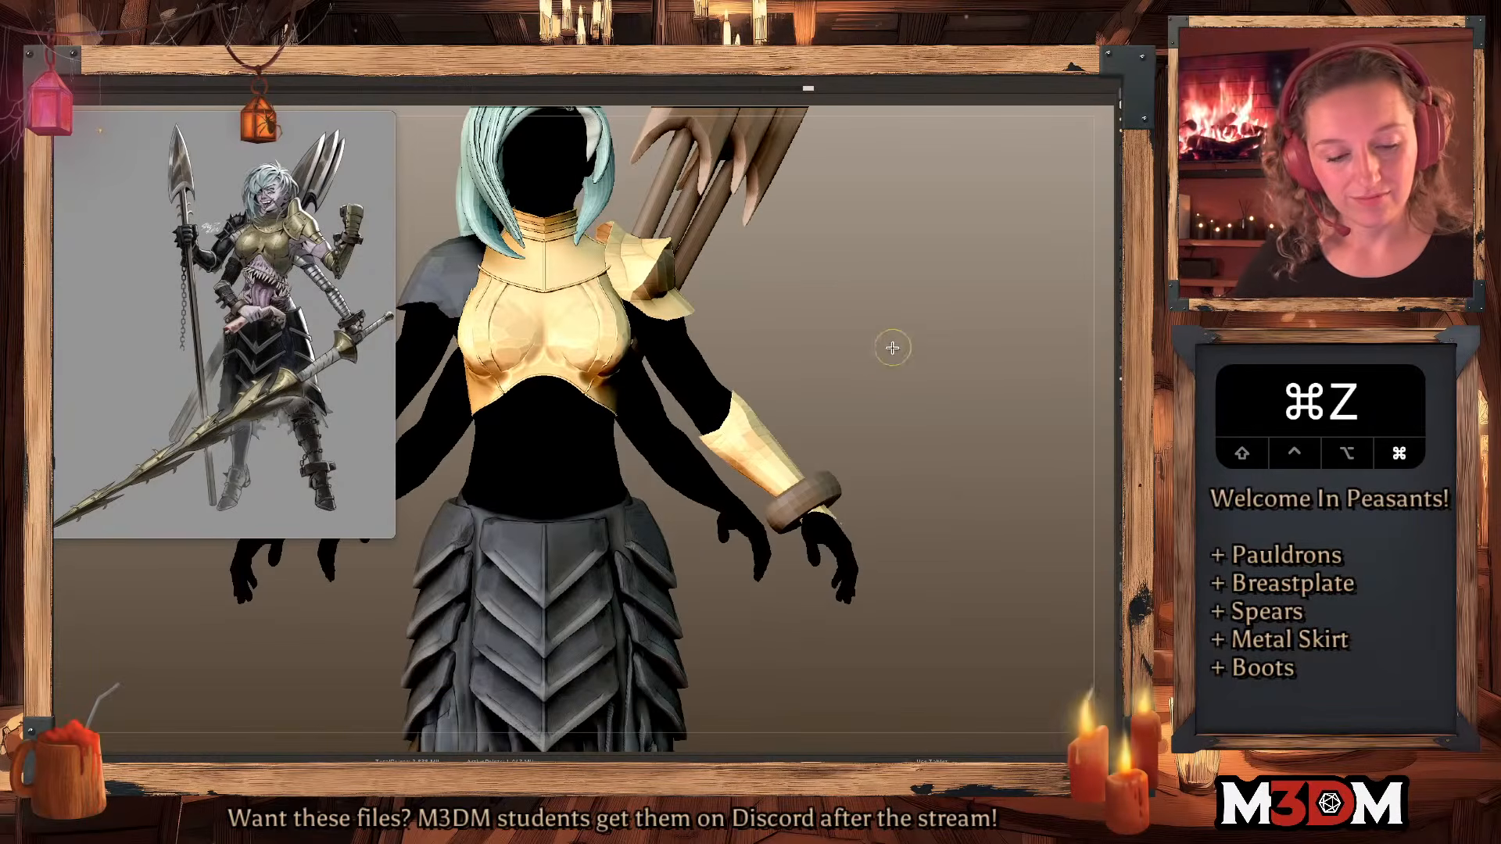
{"action": "key", "text": "shift+f"}
{"action": "key", "text": "shift+f"}
{"action": "key", "text": "f"}
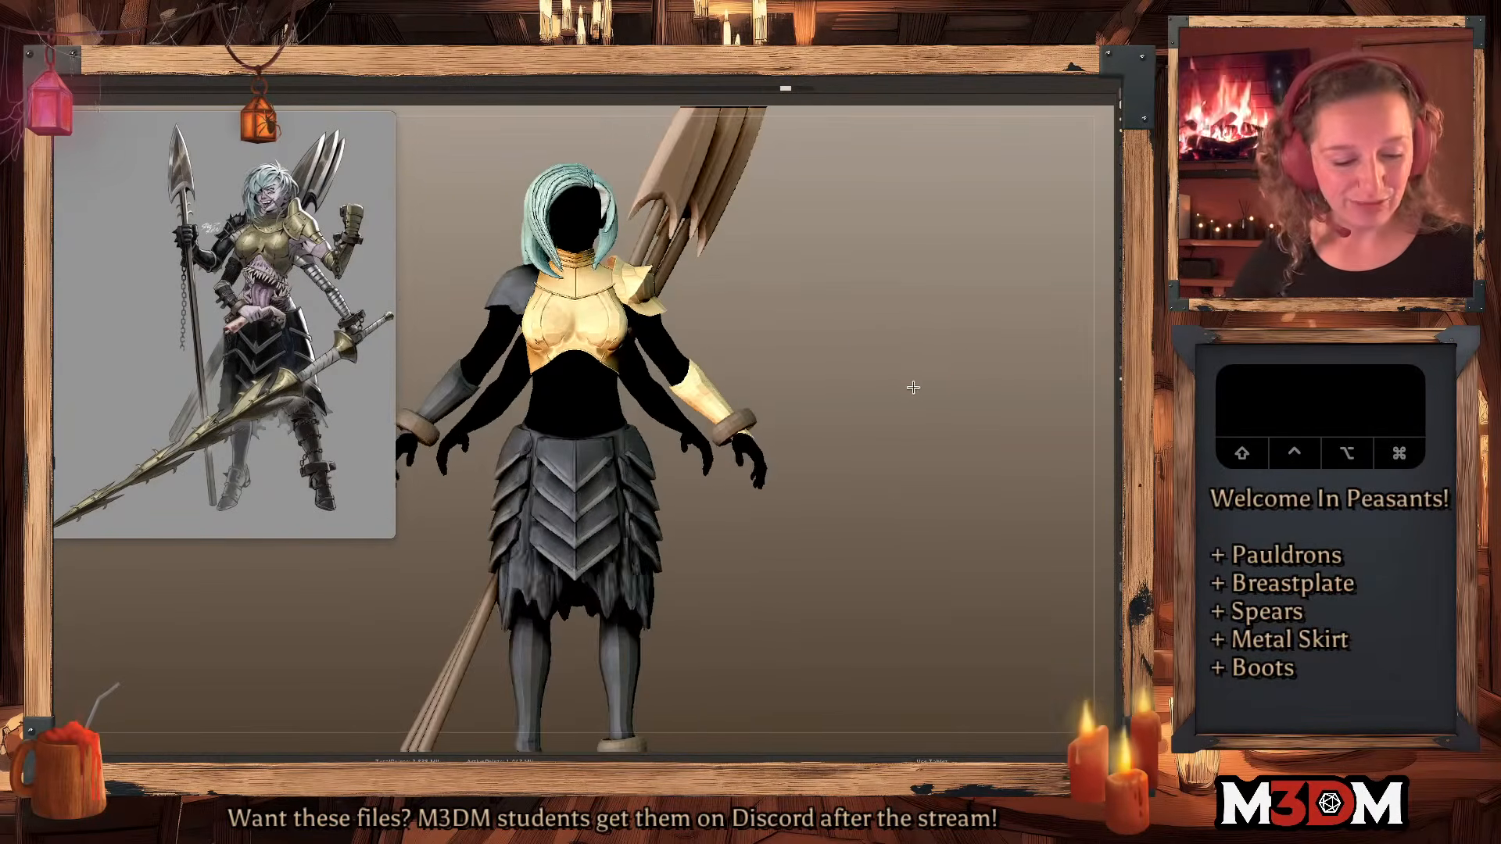
Toggle perspective and frame the full character from head to boots.
{"action": "mouse_move", "coordinate": [889, 401]}
{"action": "left_mouse_down"}
{"action": "mouse_move", "coordinate": [865, 429]}
{"action": "mouse_move", "coordinate": [881, 429]}
{"action": "left_mouse_up"}
{"action": "key", "text": "p"}
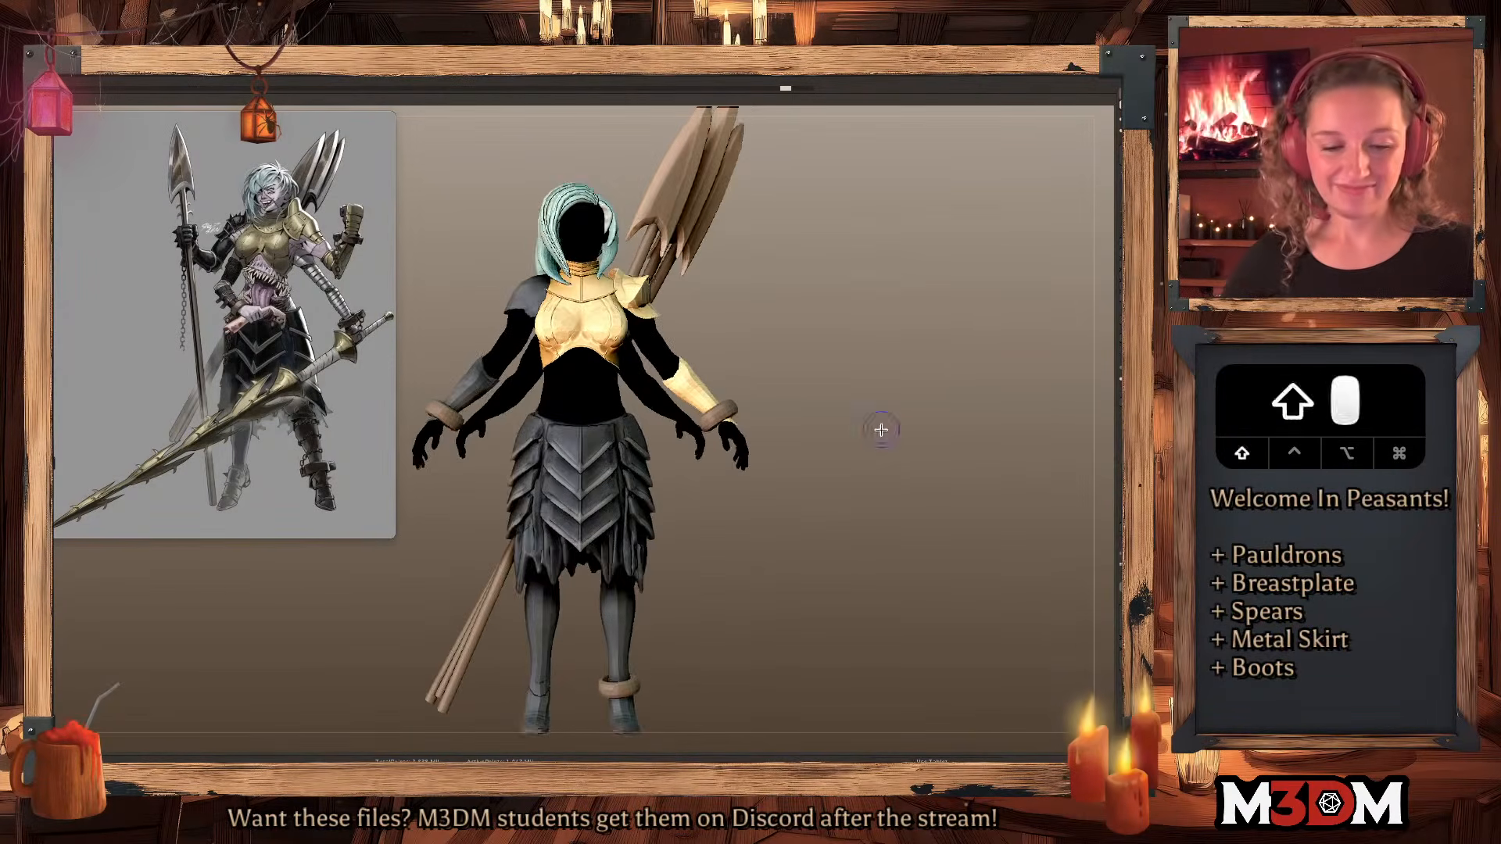
{"action": "right_click", "coordinate": [888, 424]}
{"action": "left_click", "coordinate": [886, 423], "text": "ctrl"}
{"action": "left_click", "coordinate": [884, 426], "text": "ctrl"}
{"action": "right_click_drag", "start_coordinate": [884, 444], "coordinate": [878, 445], "text": "ctrl"}
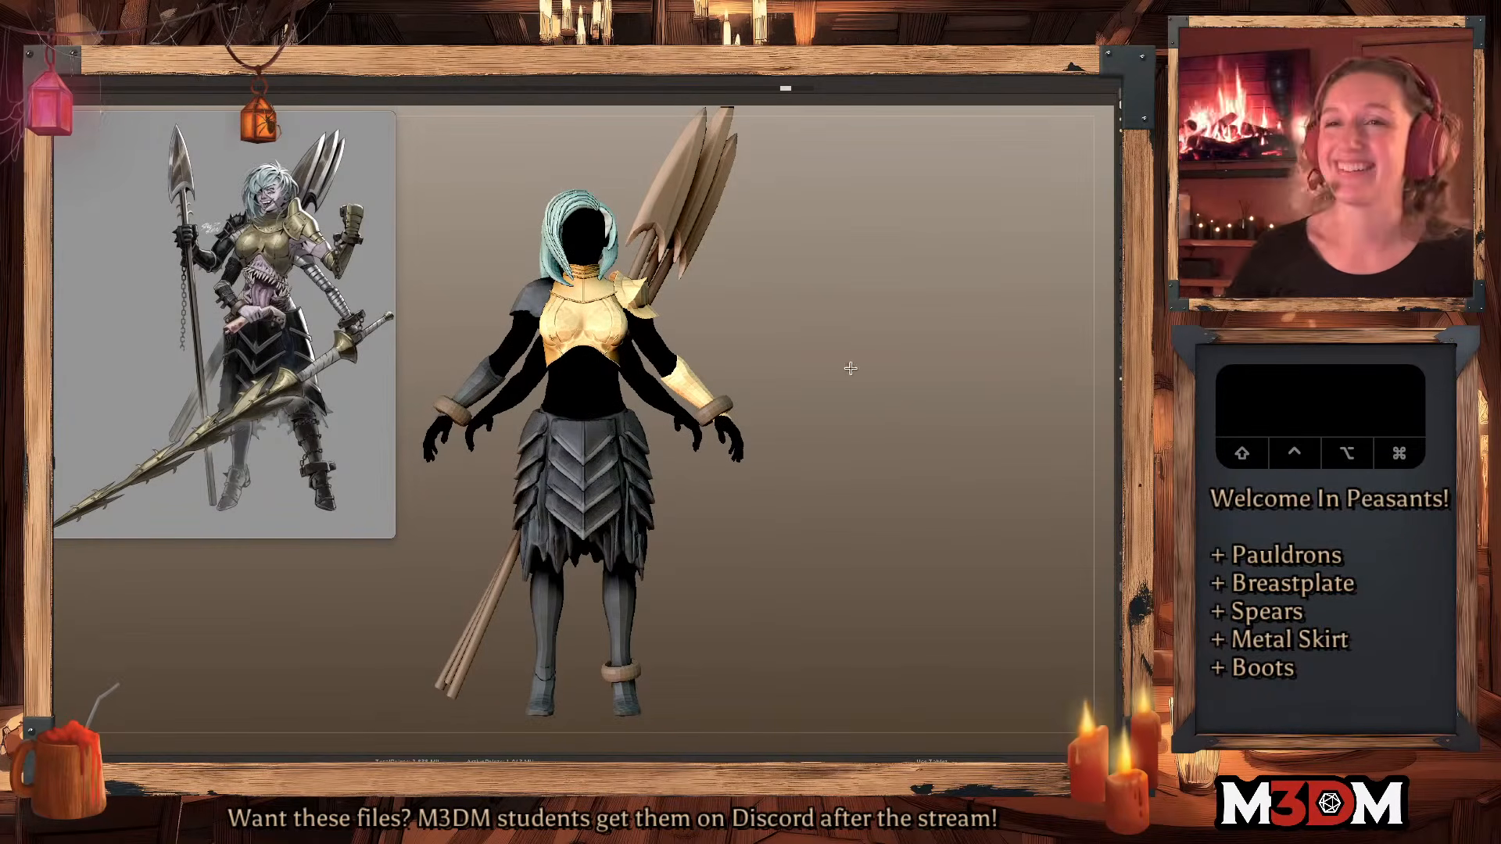
{"action": "left_click_drag", "start_coordinate": [854, 369], "coordinate": [859, 368]}
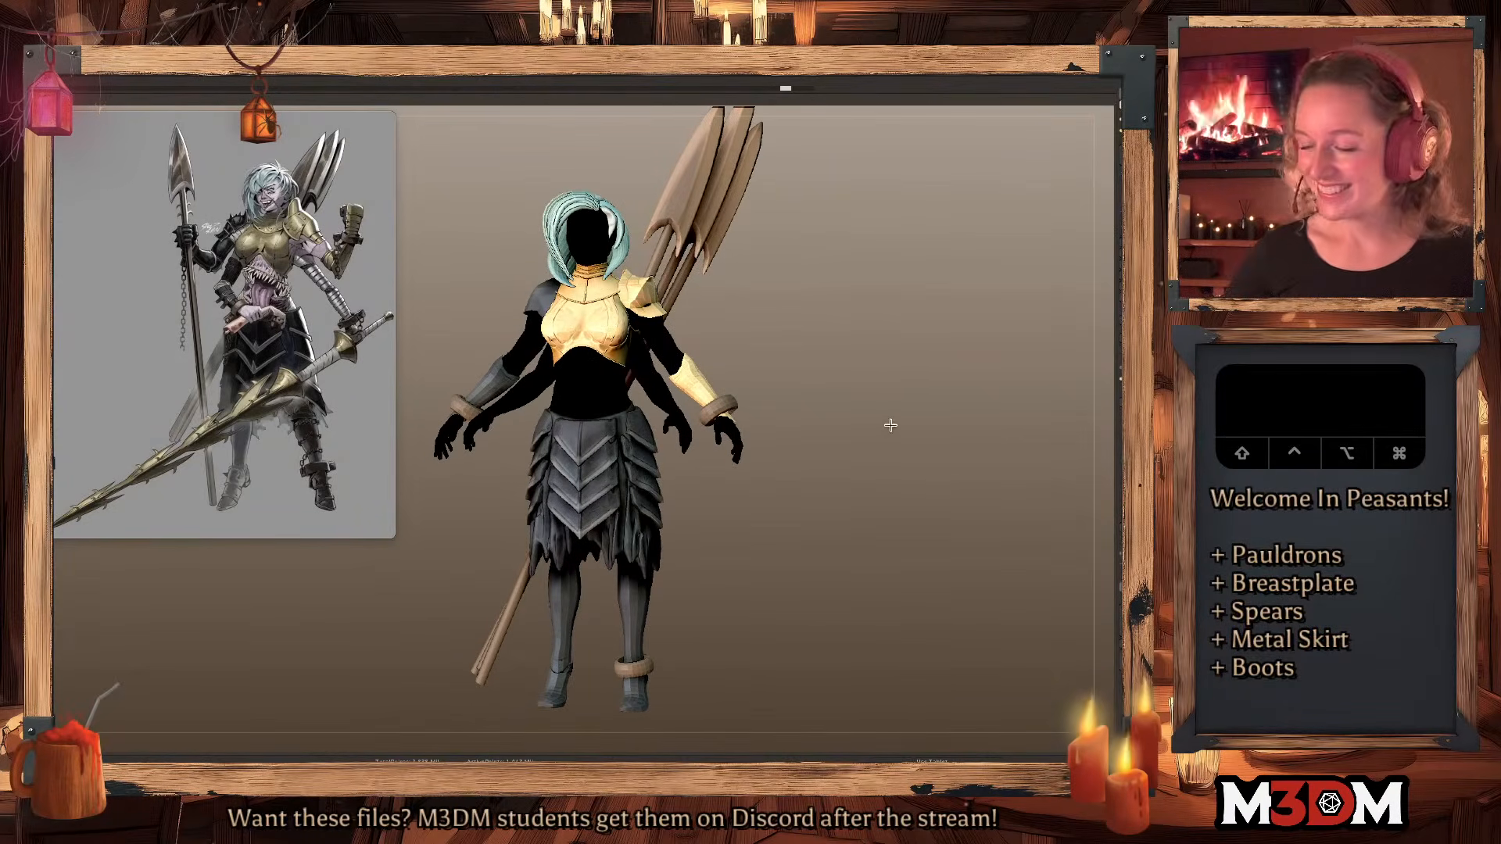
Snapshot a three-quarter front view of the character on the canvas and place a back view beside it.
{"action": "mouse_move", "coordinate": [892, 432]}
{"action": "left_mouse_down"}
{"action": "mouse_move", "coordinate": [898, 422]}
{"action": "mouse_move", "coordinate": [871, 433]}
{"action": "mouse_move", "coordinate": [871, 415]}
{"action": "left_mouse_up"}
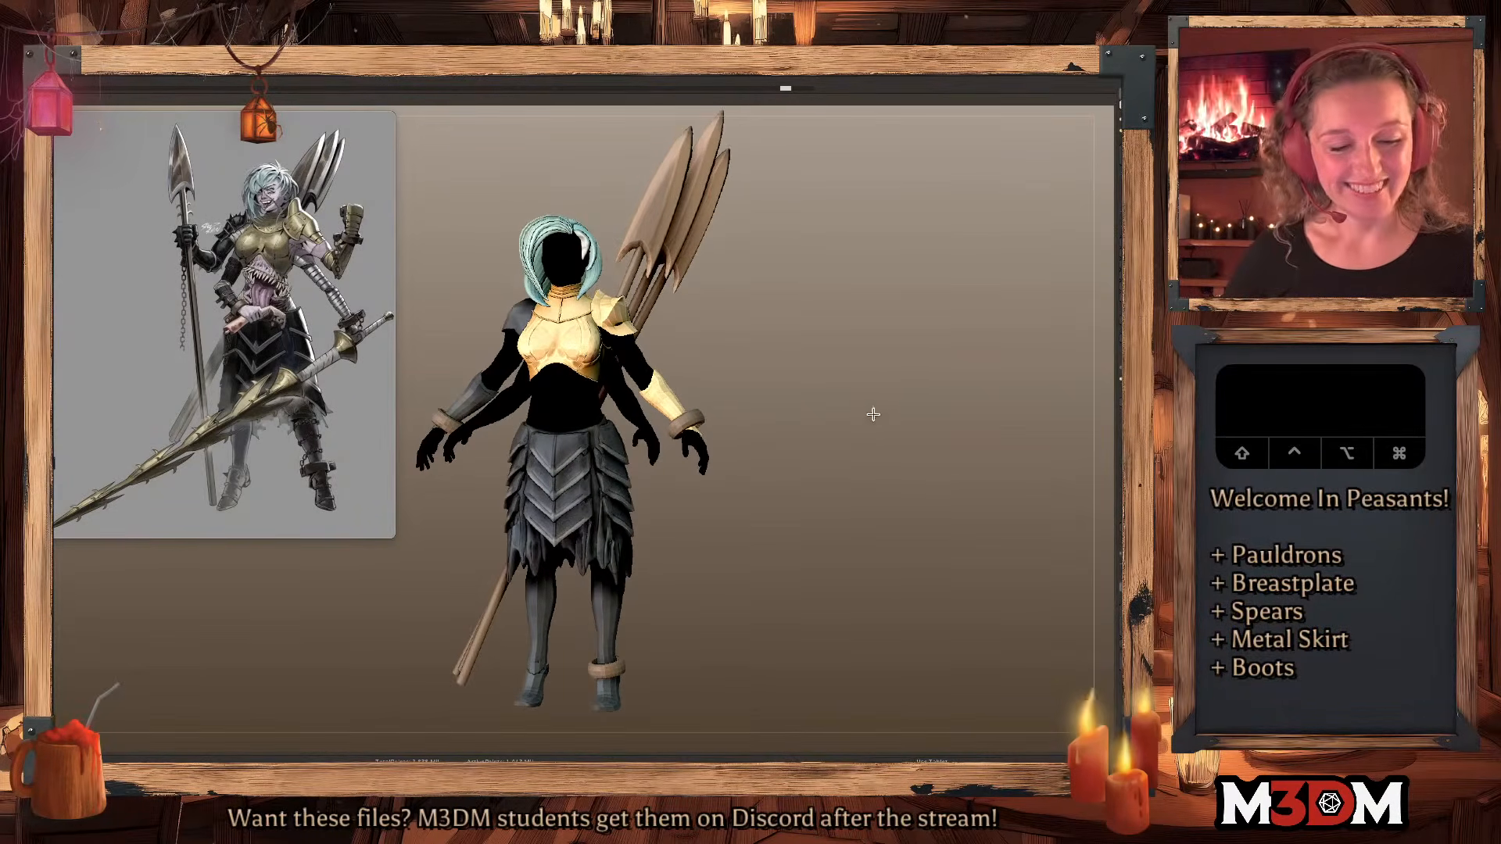
{"action": "left_click_drag", "start_coordinate": [890, 485], "coordinate": [899, 504], "text": "shift"}
{"action": "left_click_drag", "start_coordinate": [962, 572], "coordinate": [1063, 527], "text": "alt"}
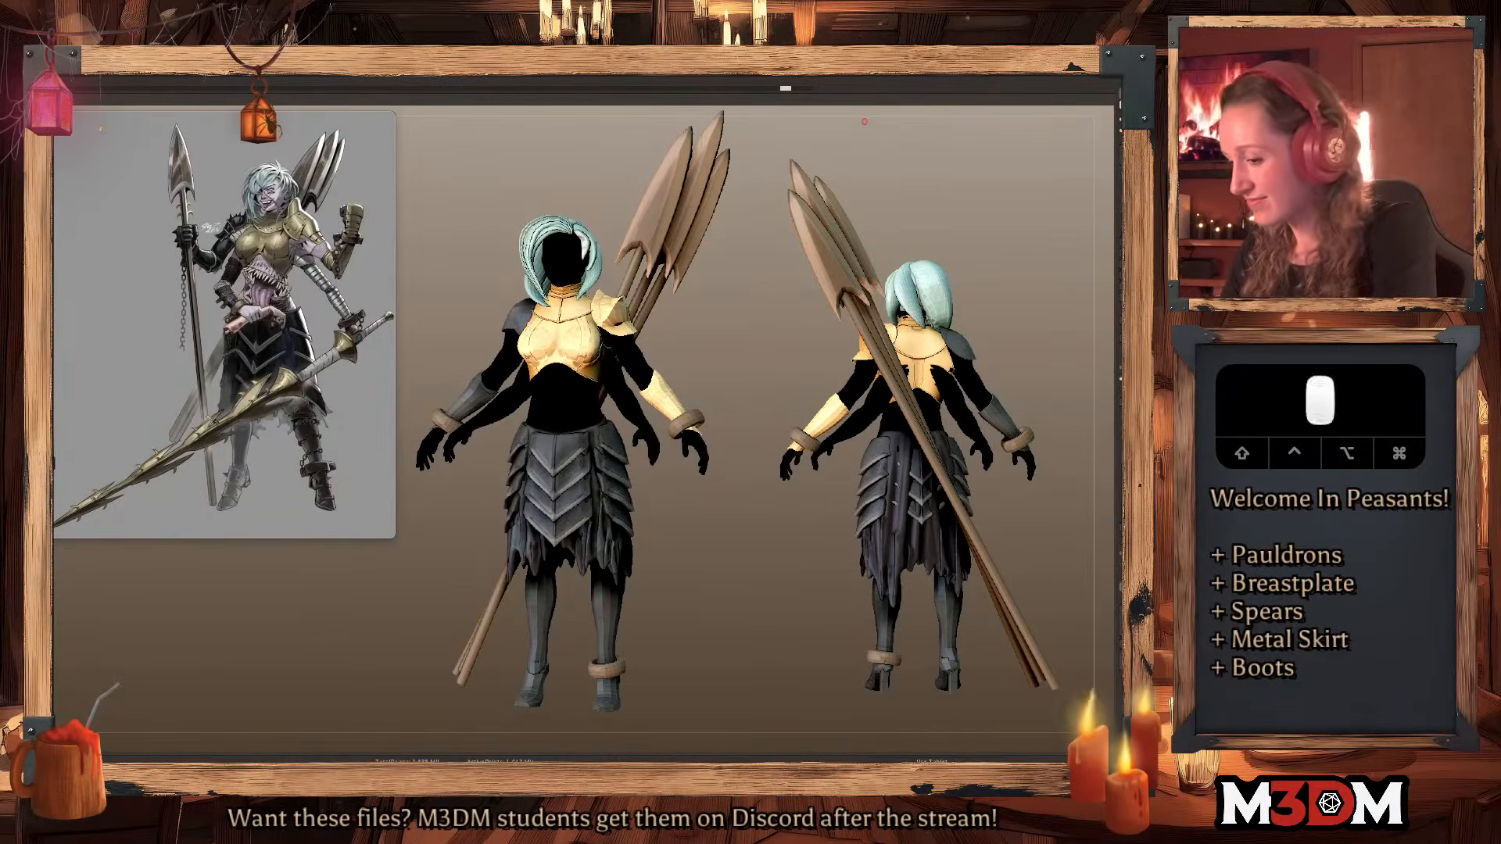
{"action": "key", "text": "super+v"}
{"action": "key", "text": "Return"}
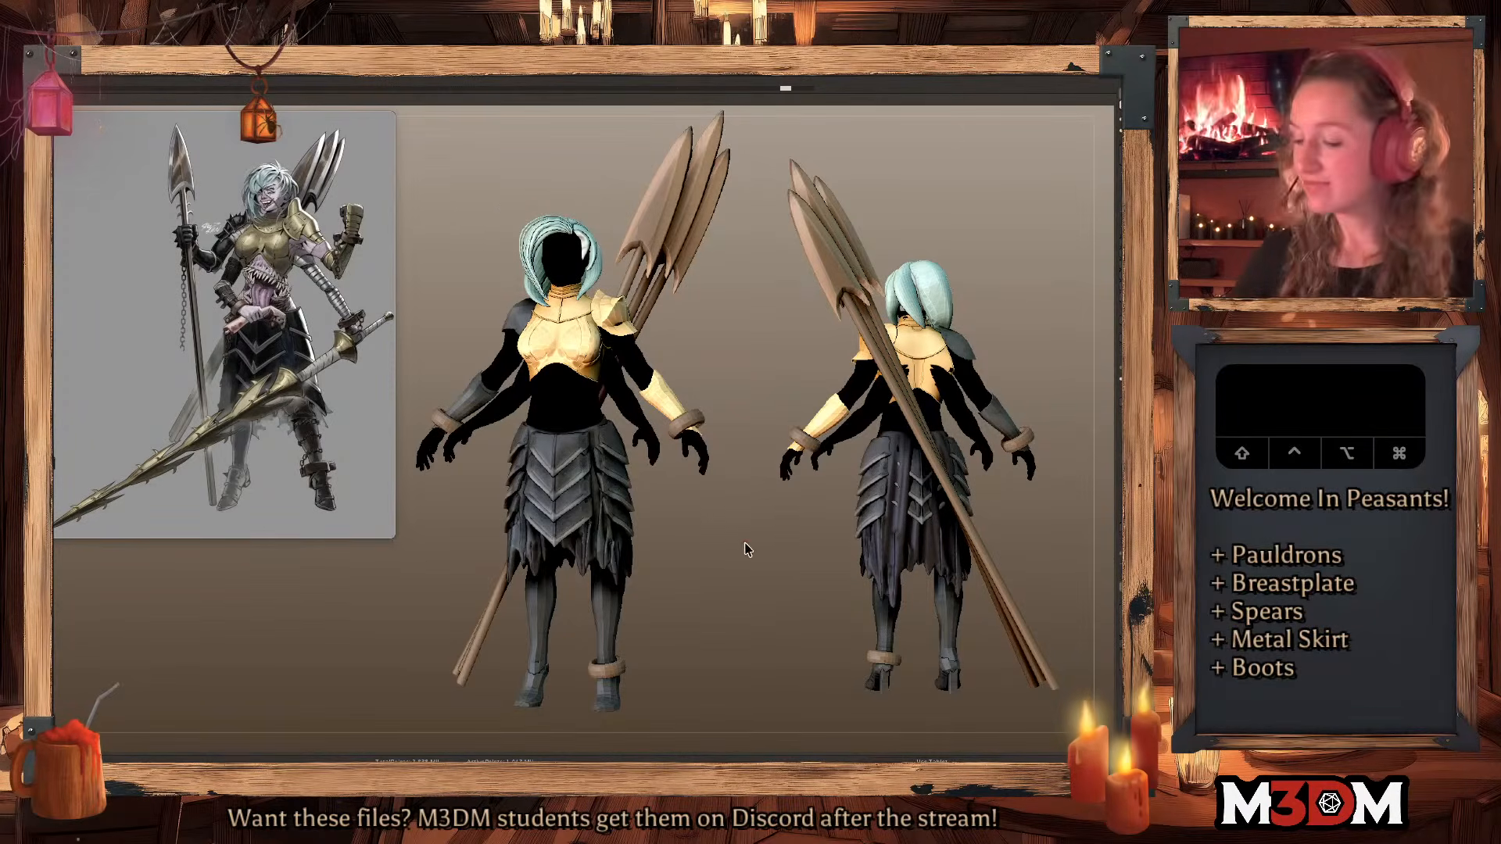
Clear the canvas snapshot, redraw the character from the front and show the breastplate's polyframe.
{"action": "key", "text": "super+n"}
{"action": "left_click_drag", "start_coordinate": [1059, 523], "coordinate": [794, 479]}
{"action": "key", "text": "shift+f"}
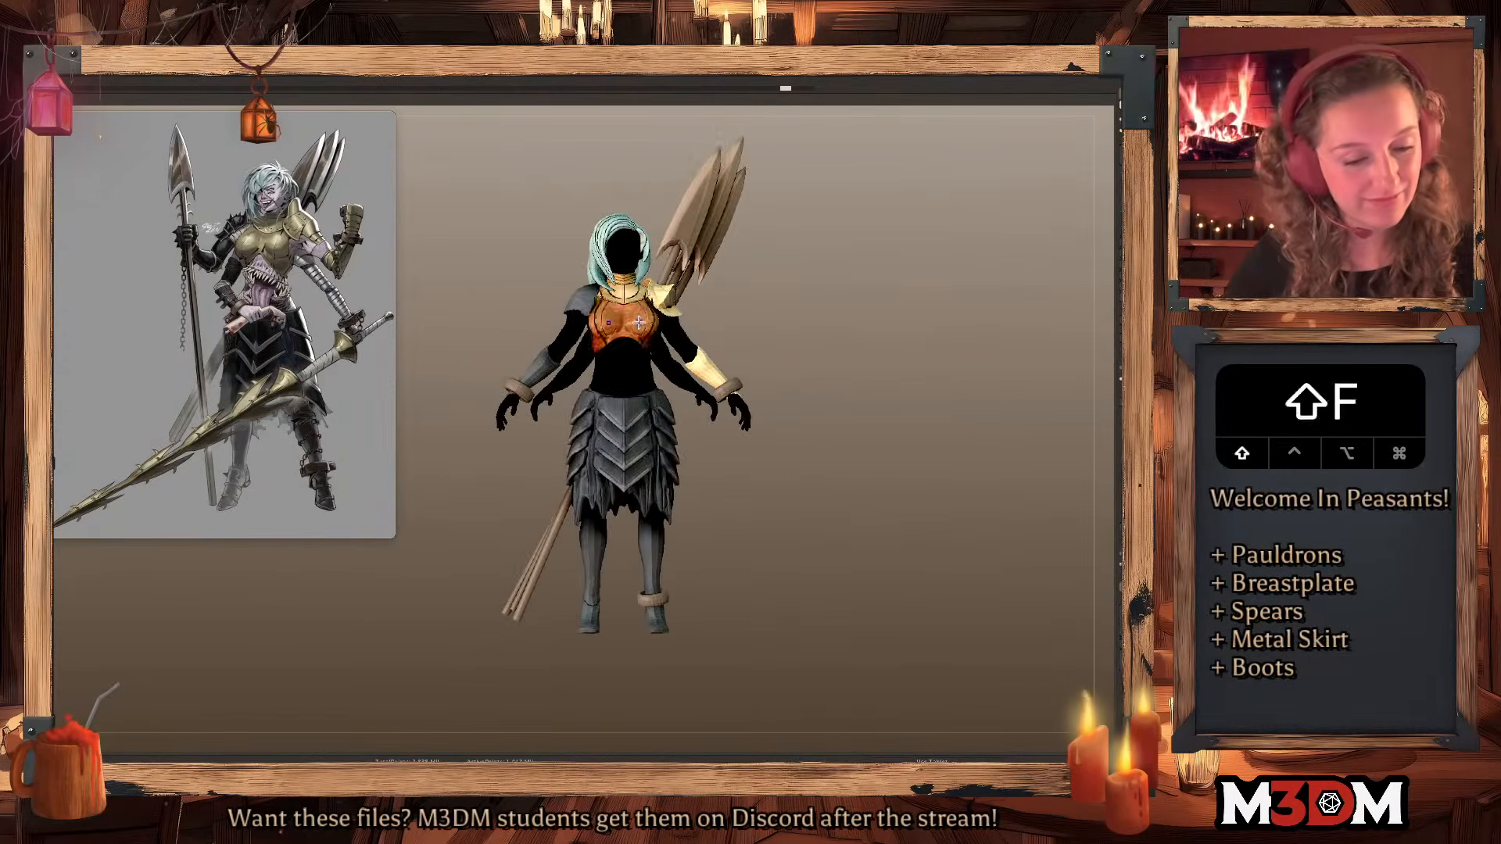
Step the breastplate back through its undo history and decimate it with the custom point target set to 150.
{"action": "left_click_drag", "start_coordinate": [941, 393], "coordinate": [935, 430], "text": "alt"}
{"action": "mouse_move", "coordinate": [784, 97]}
{"action": "left_mouse_down"}
{"action": "mouse_move", "coordinate": [473, 84]}
{"action": "mouse_move", "coordinate": [557, 82]}
{"action": "left_mouse_up"}
{"action": "key", "text": "shift+f"}
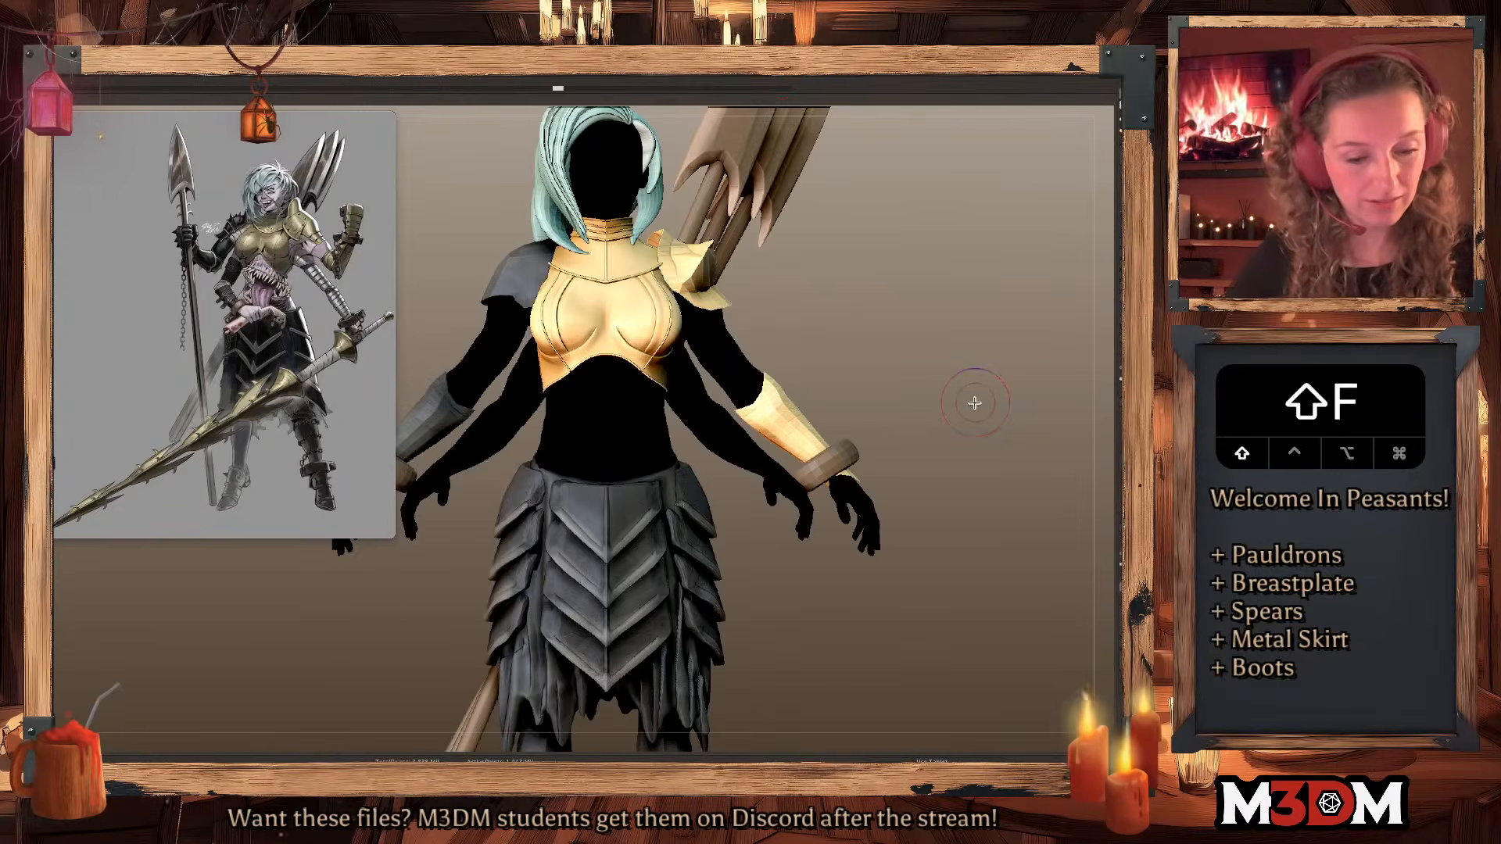
{"action": "type", "text": "150"}
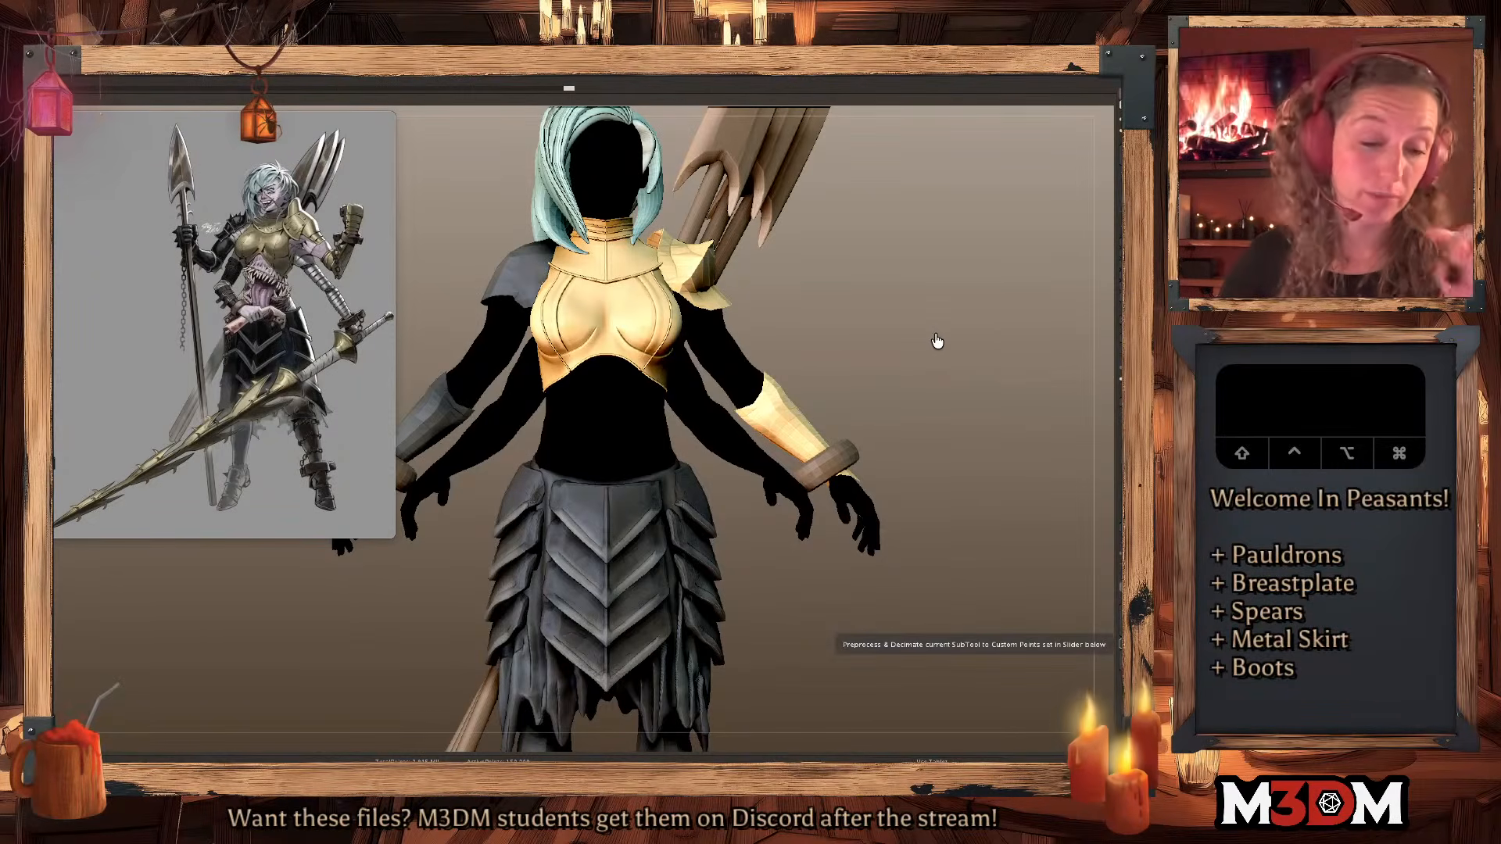
Isolate a single hair piece with its polyframe shown and assign it one polygroup.
{"action": "key", "text": "f"}
{"action": "key", "text": "f"}
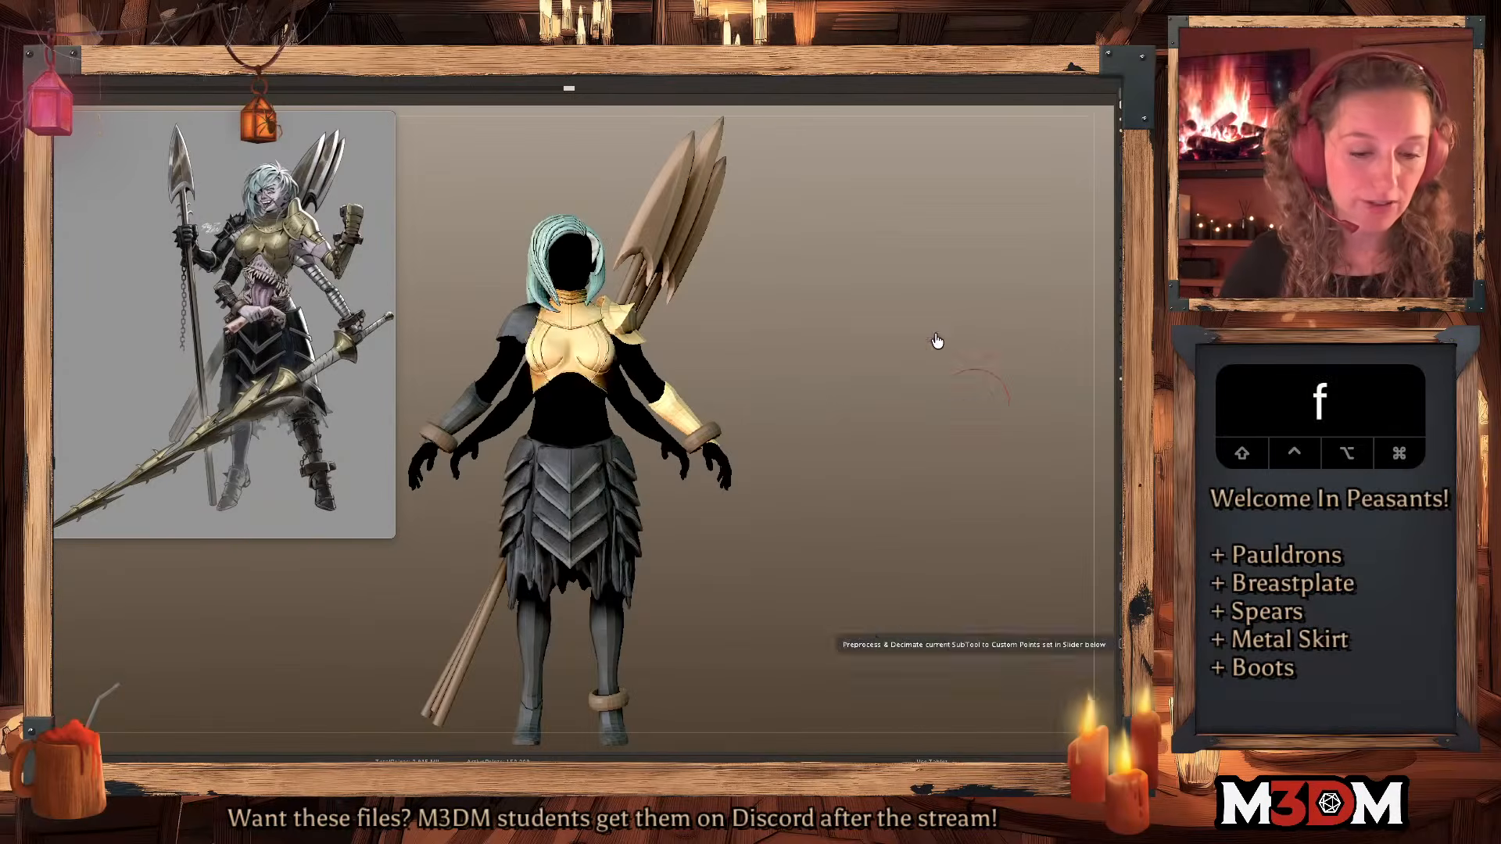
{"action": "key", "text": "shift+f"}
{"action": "right_click", "coordinate": [960, 416]}
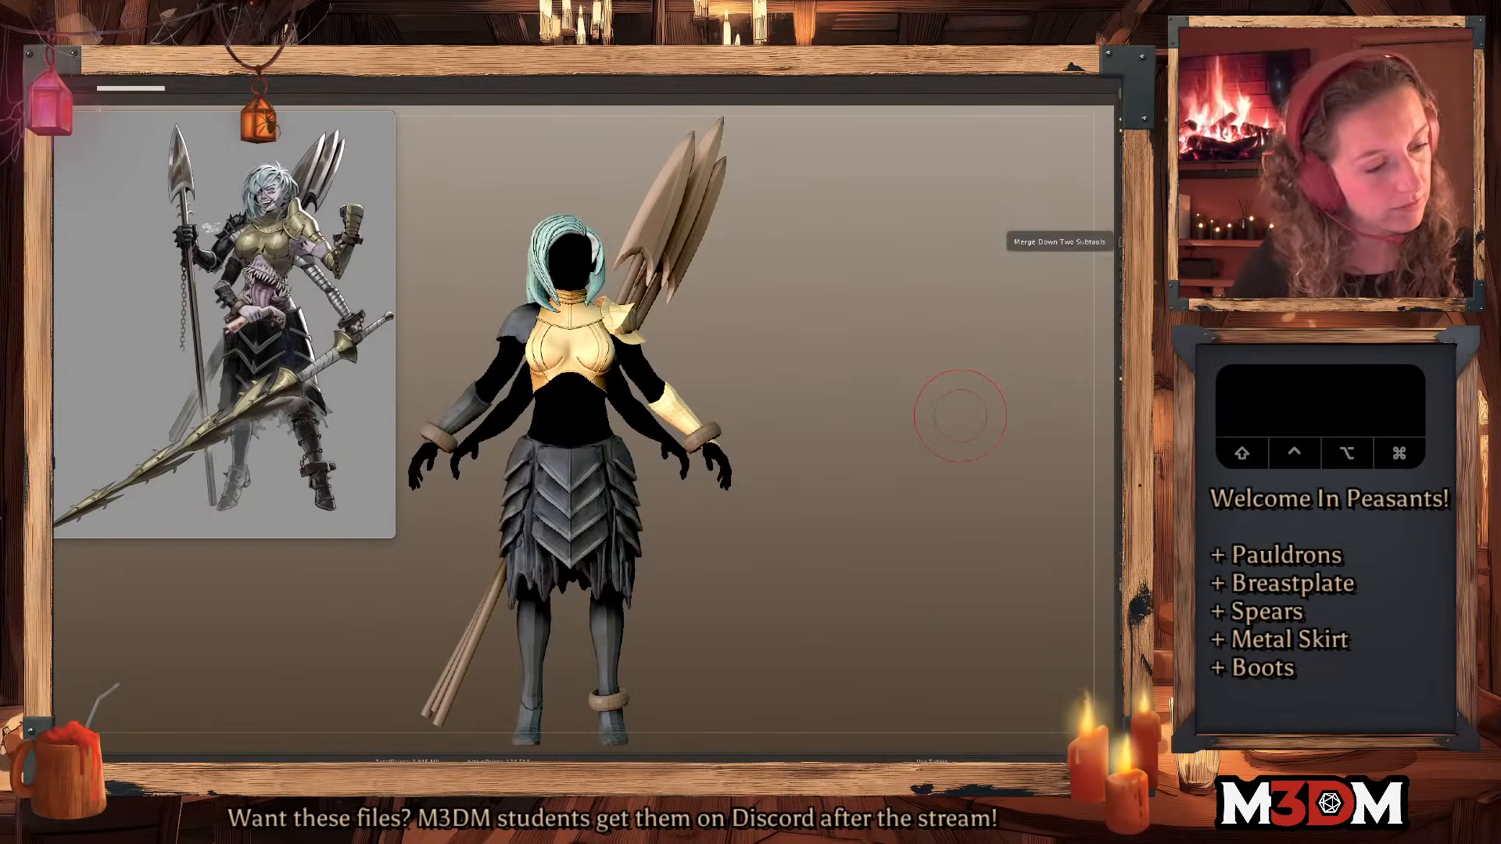
{"action": "left_click", "coordinate": [1085, 254]}
{"action": "key", "text": "shift+f"}
{"action": "key", "text": "shift+f"}
{"action": "key", "text": "shift+f"}
{"action": "key", "text": "alt+s"}
{"action": "key", "text": "ctrl+w"}
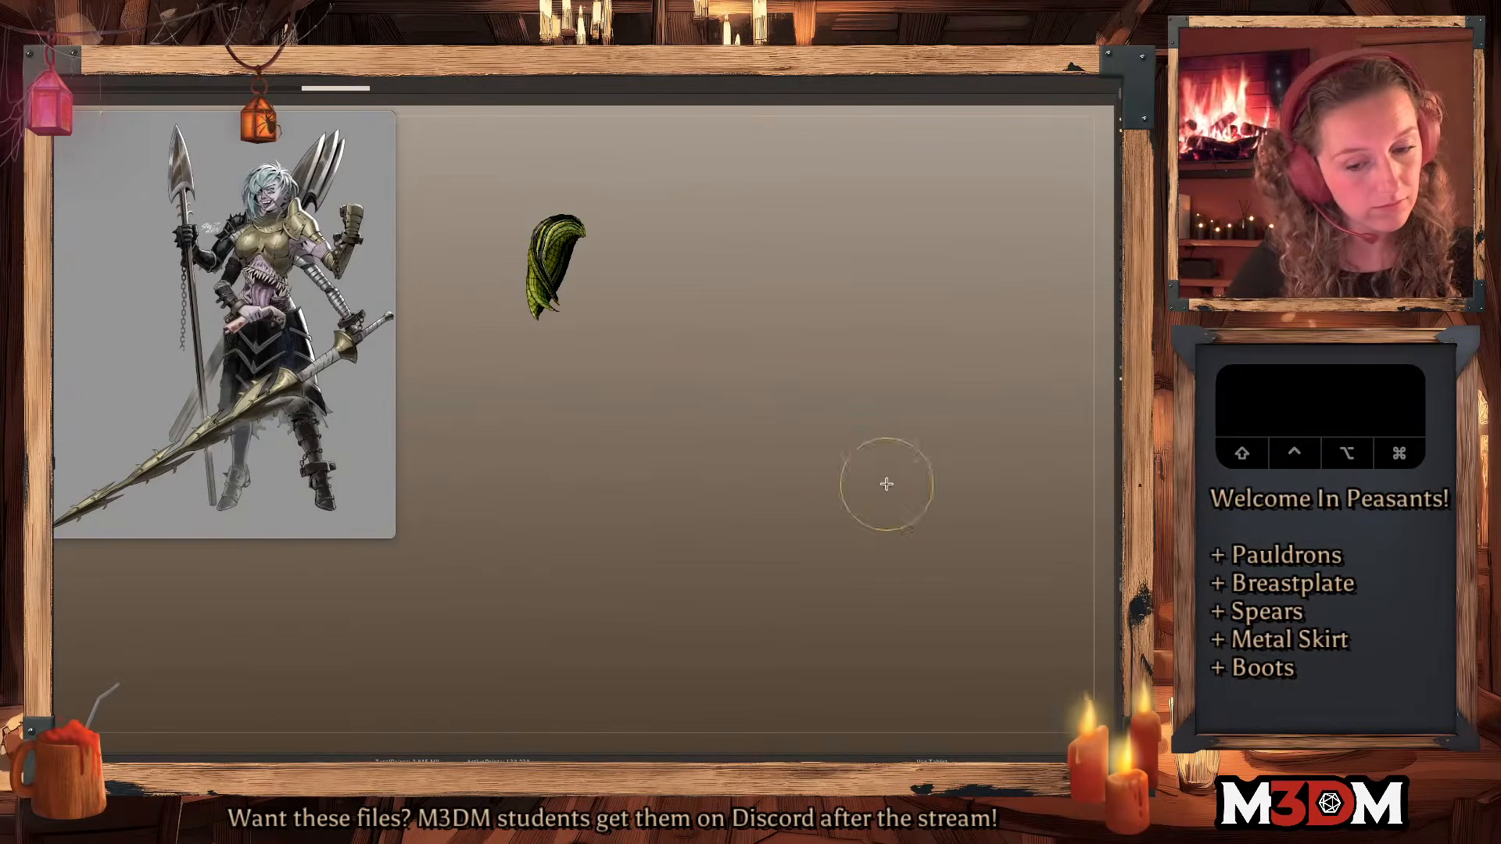
Merge the separate hair pieces down into one subtool and rename it Hair.
{"action": "left_click", "coordinate": [1118, 240]}
{"action": "left_click", "coordinate": [1118, 241]}
{"action": "left_click", "coordinate": [1118, 241]}
{"action": "left_click", "coordinate": [1118, 241]}
{"action": "left_click", "coordinate": [1118, 501]}
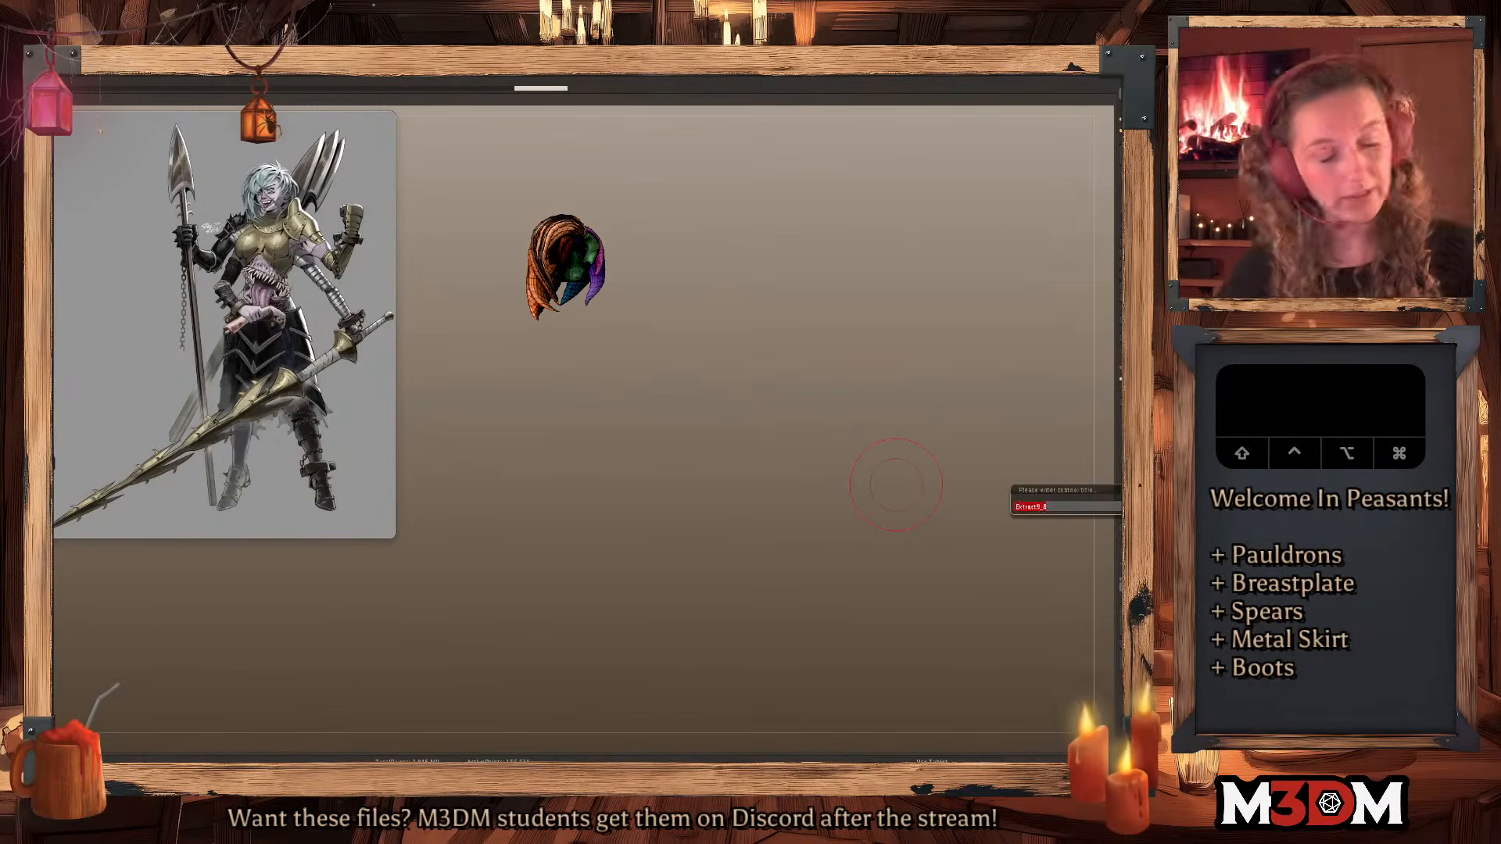
{"action": "type", "text": "Hair"}
{"action": "key", "text": "Return"}
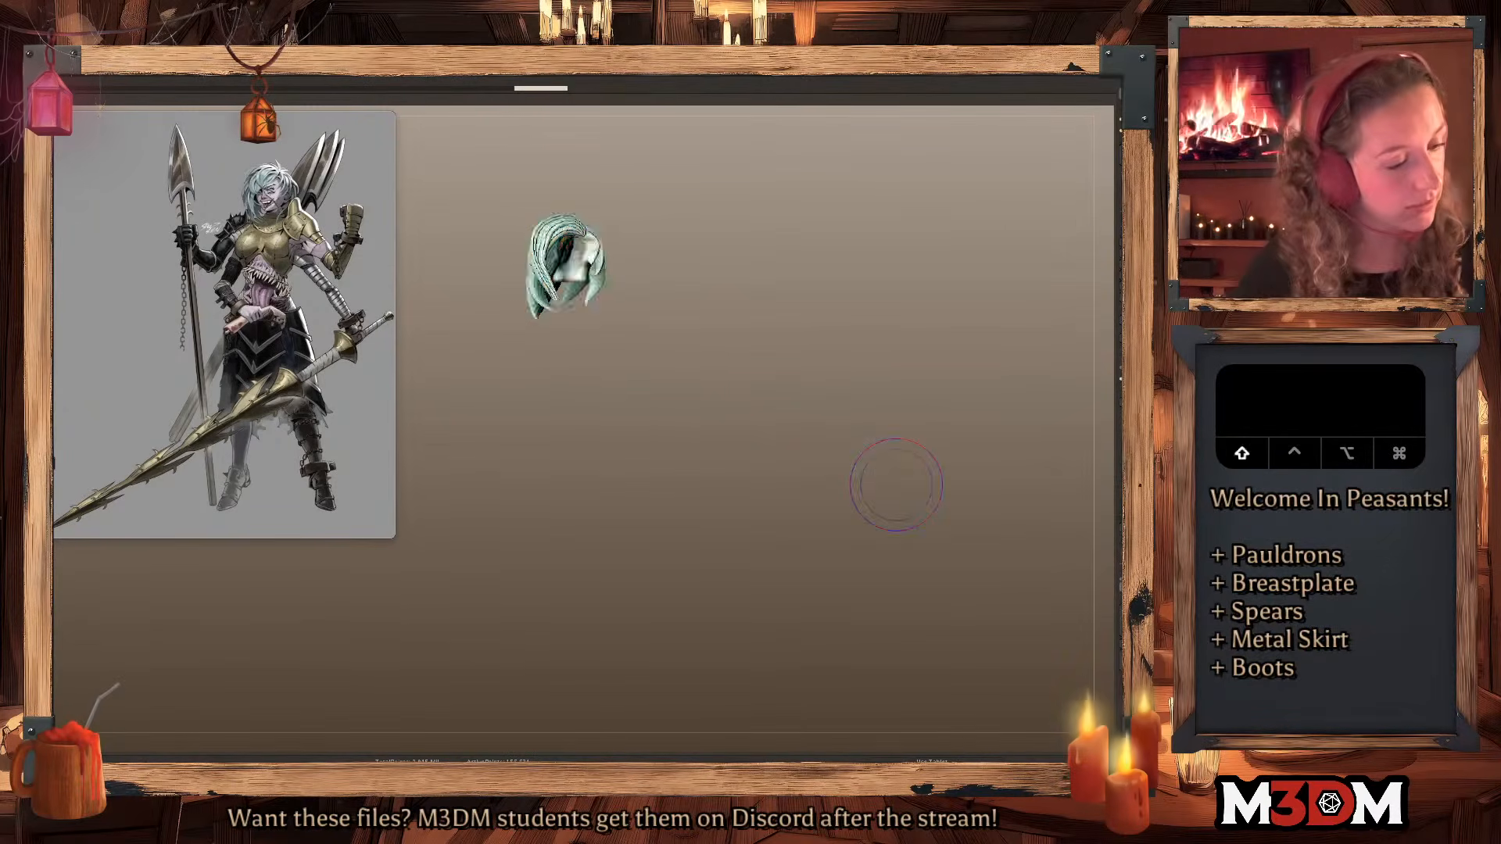
Select the vambrace on the character's left arm and rename its subtool Vambrace Left.
{"action": "left_click", "coordinate": [1120, 447]}
{"action": "left_click", "coordinate": [1118, 502]}
{"action": "type", "text": "Vambrace "}
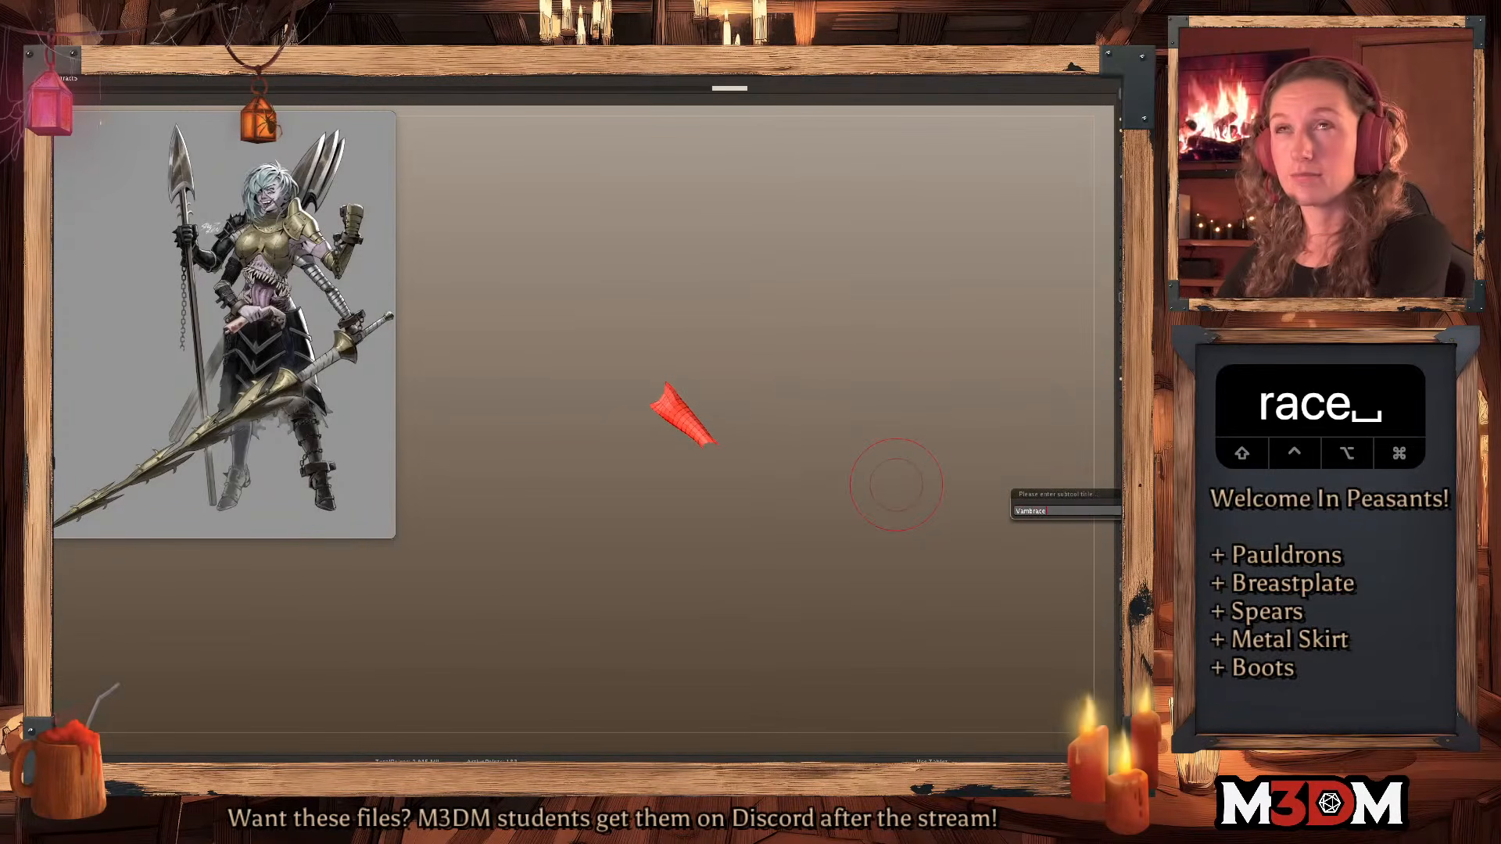
{"action": "type", "text": "Left"}
{"action": "key", "text": "Return"}
Select the vambrace on the character's right arm and rename its subtool Vambrace Right.
{"action": "left_click", "coordinate": [1120, 462]}
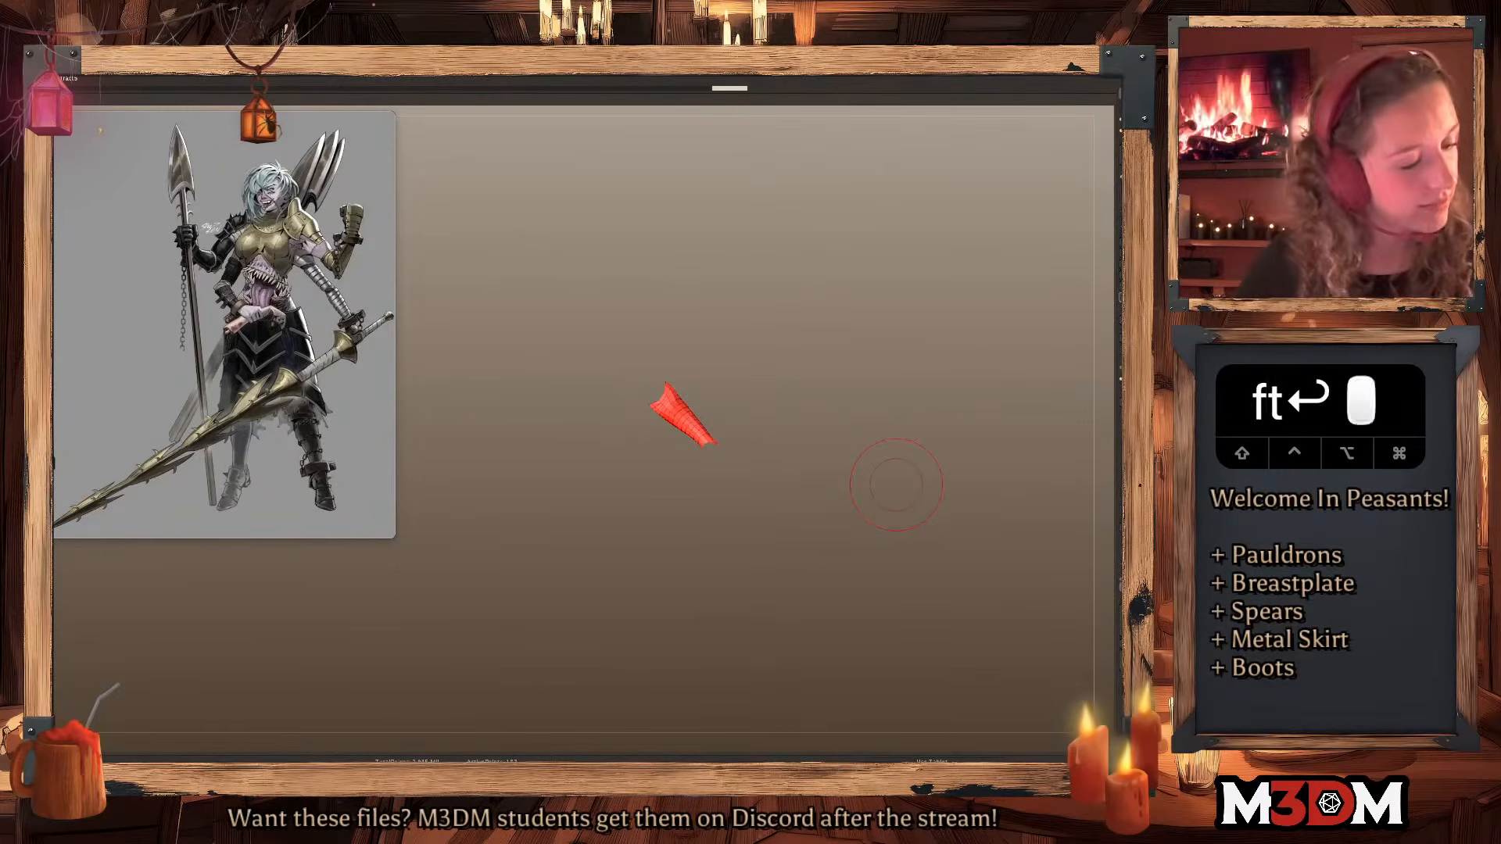
{"action": "left_click", "coordinate": [1118, 502]}
{"action": "type", "text": "Vambrace Right"}
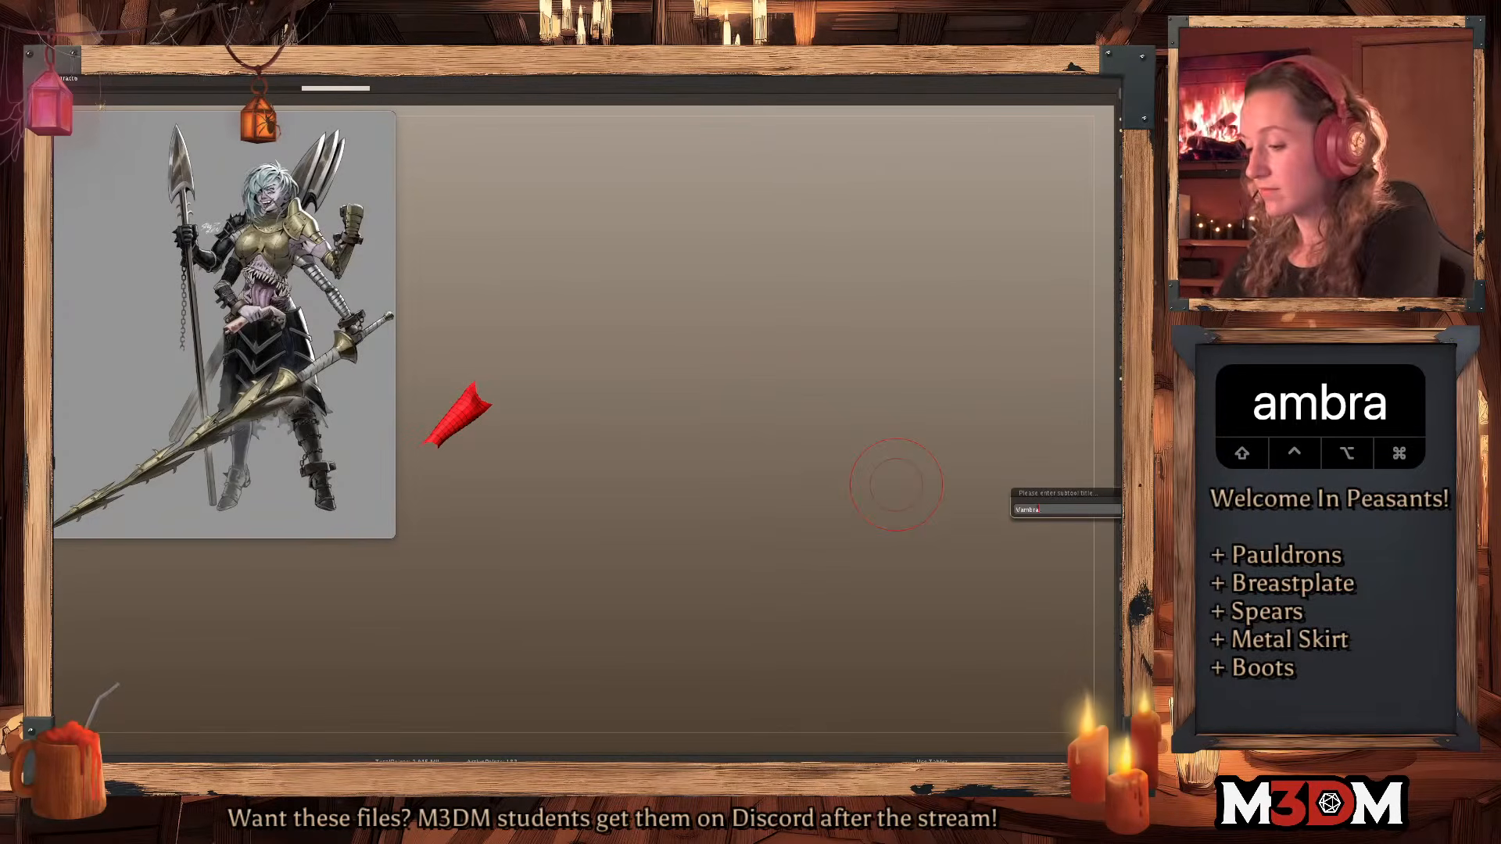
{"action": "key", "text": "Return"}
Show the whole character again and rename the right shoulder armour subtool Pauldron Right.
{"action": "left_click", "coordinate": [1118, 208]}
{"action": "key", "text": "shift+f"}
{"action": "left_click", "coordinate": [518, 326], "text": "alt"}
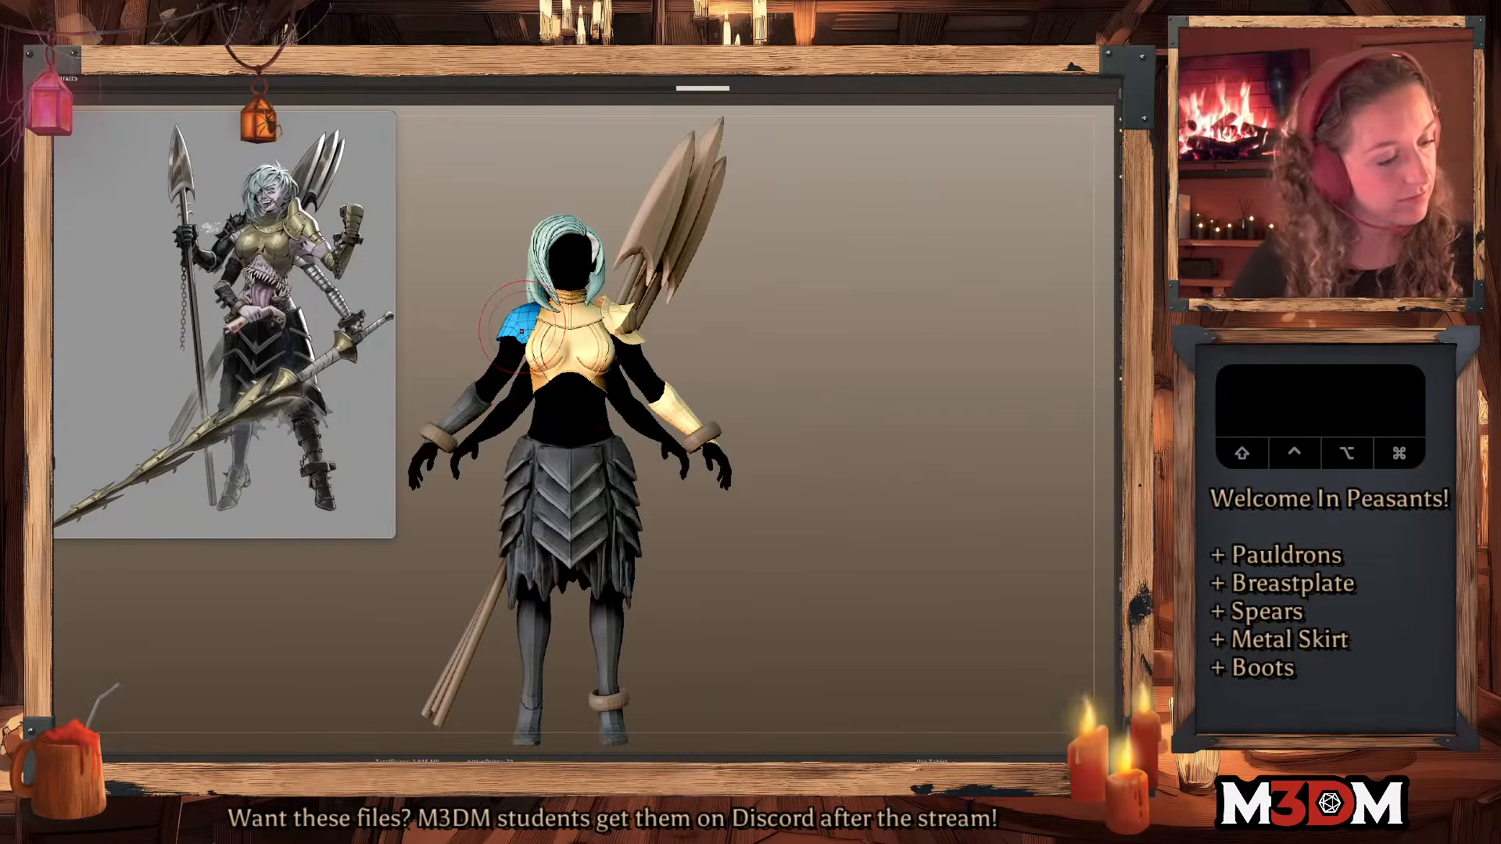
{"action": "left_click", "coordinate": [1123, 500]}
{"action": "type", "text": "P"}
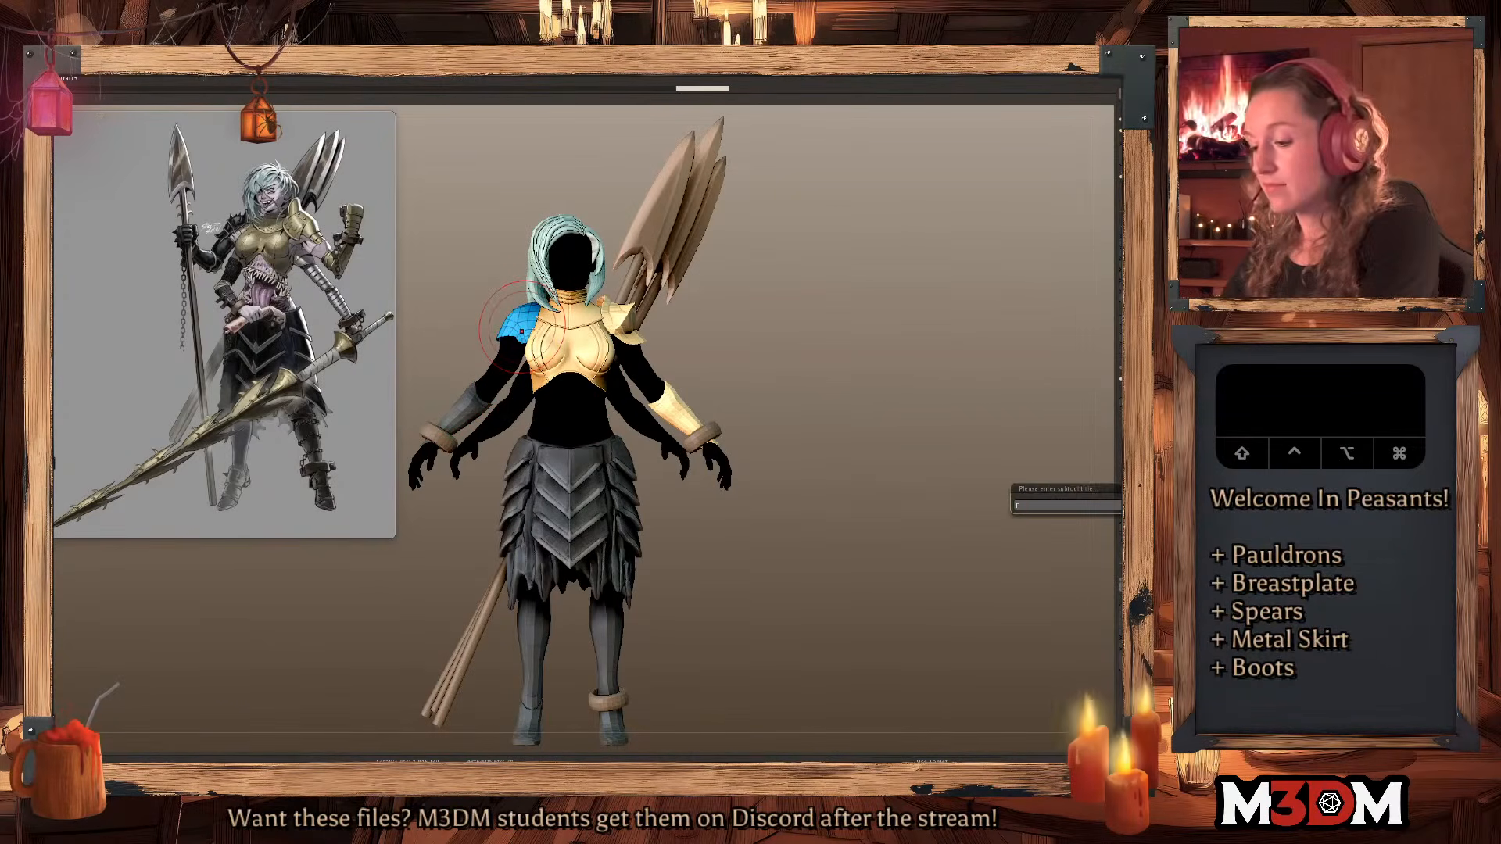
{"action": "type", "text": "auldron Right"}
{"action": "key", "text": "Return"}
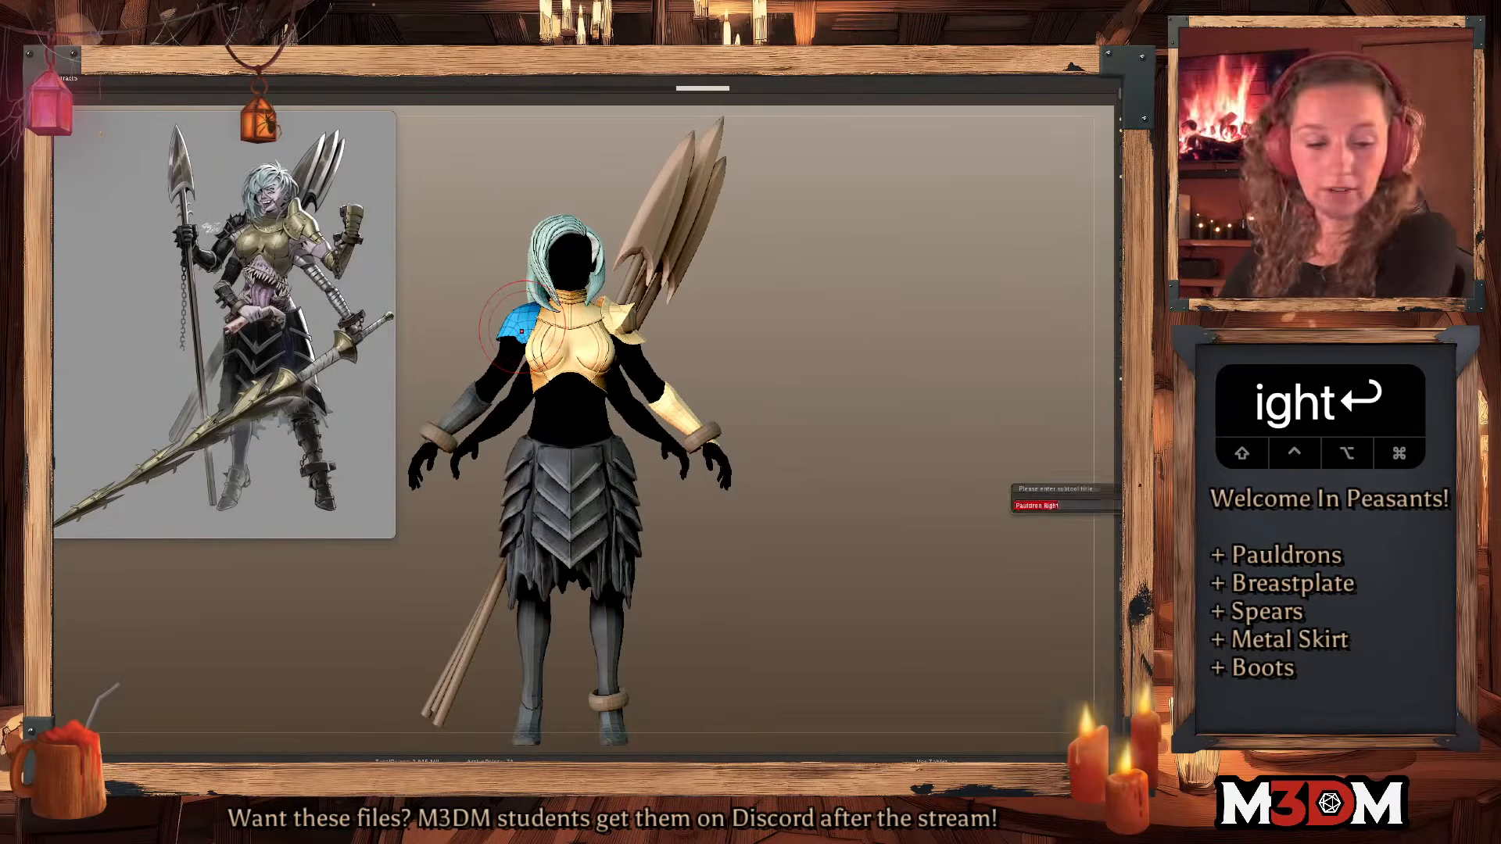
Select the shoulder armour on the character's left side and rename its subtool Pauldron Left.
{"action": "left_click", "coordinate": [620, 323], "text": "alt"}
{"action": "left_click", "coordinate": [1123, 502]}
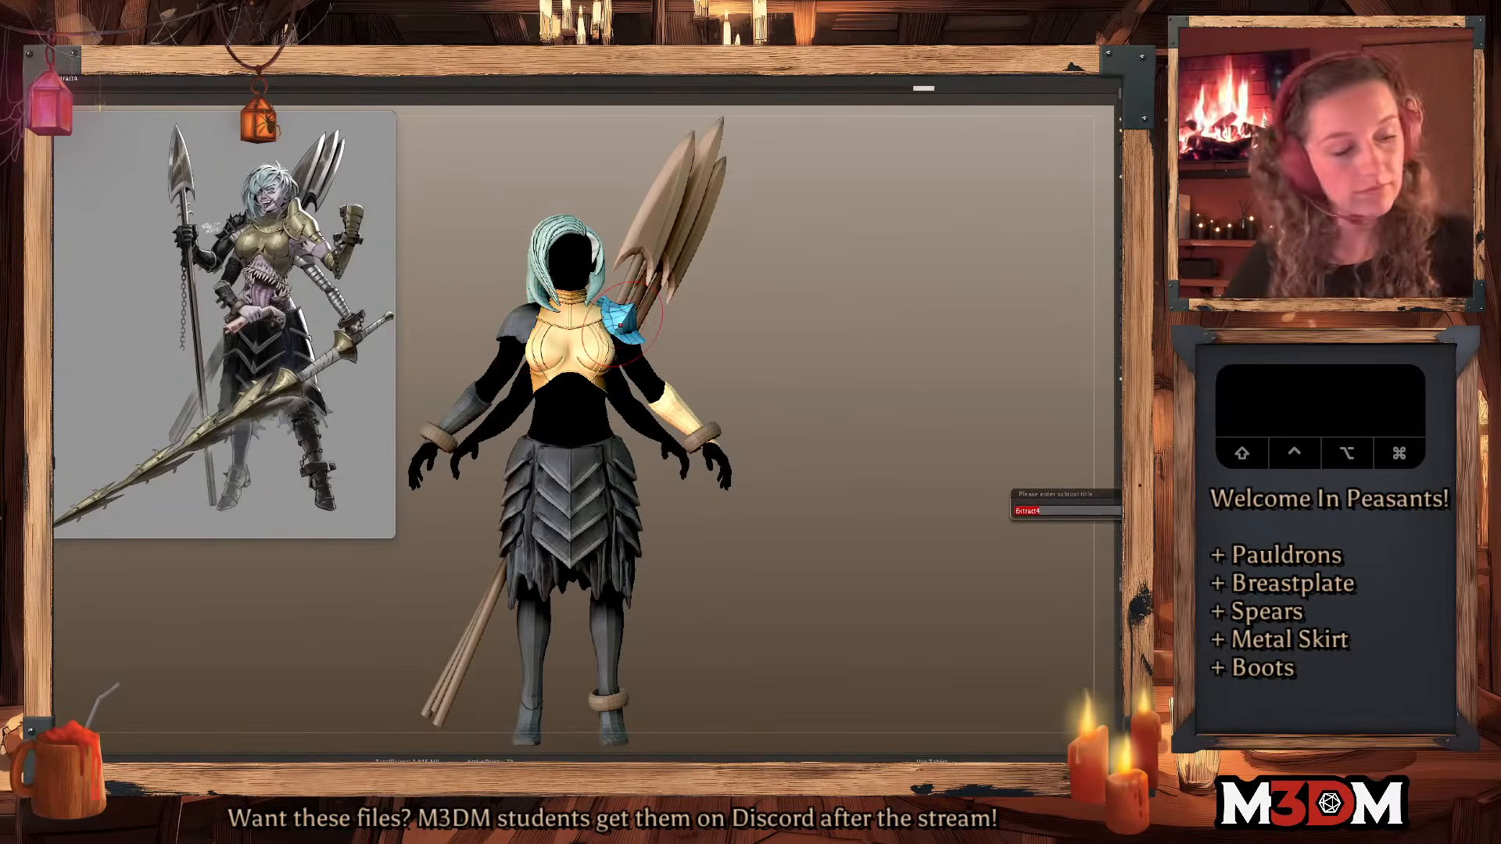
{"action": "type", "text": "Pauldron "}
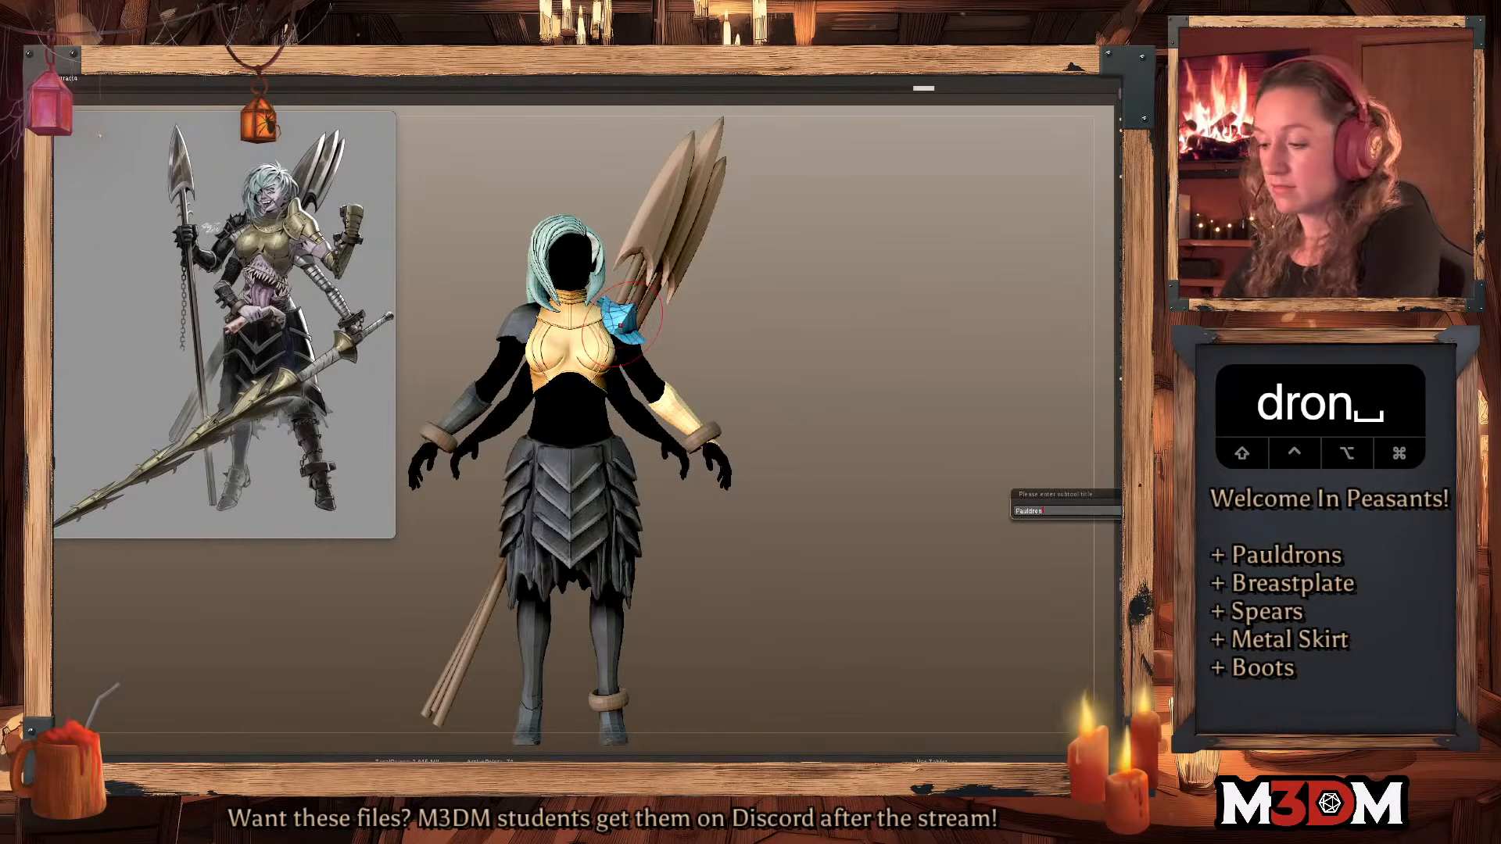
{"action": "type", "text": "Left"}
{"action": "key", "text": "Return"}
Select the footwear and rename its subtool Boots.
{"action": "left_click", "coordinate": [1122, 447]}
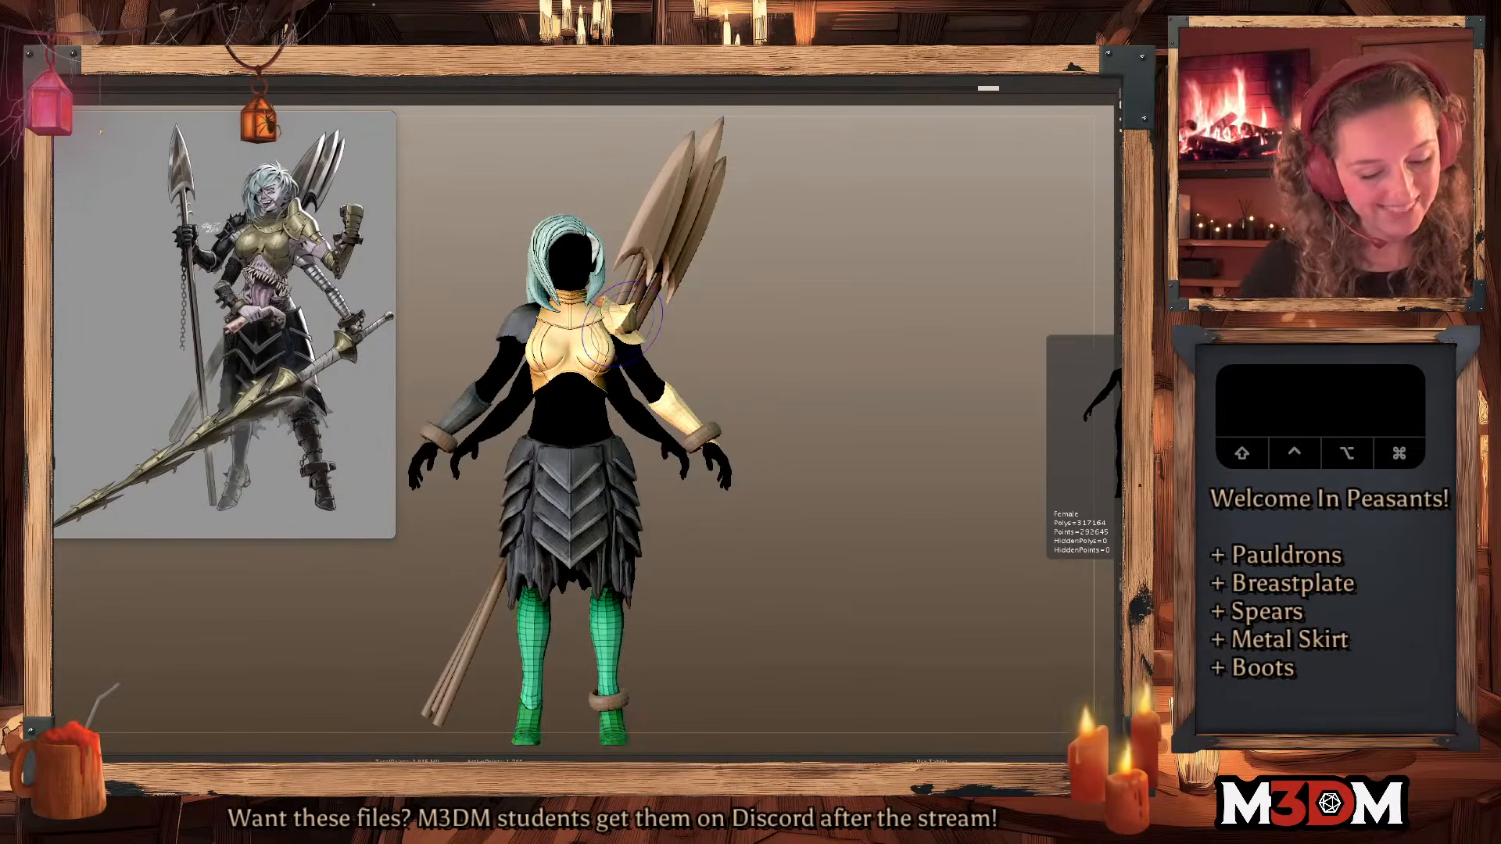
{"action": "mouse_move", "coordinate": [861, 583]}
{"action": "left_mouse_down"}
{"action": "mouse_move", "coordinate": [878, 552]}
{"action": "mouse_move", "coordinate": [864, 555]}
{"action": "left_mouse_up"}
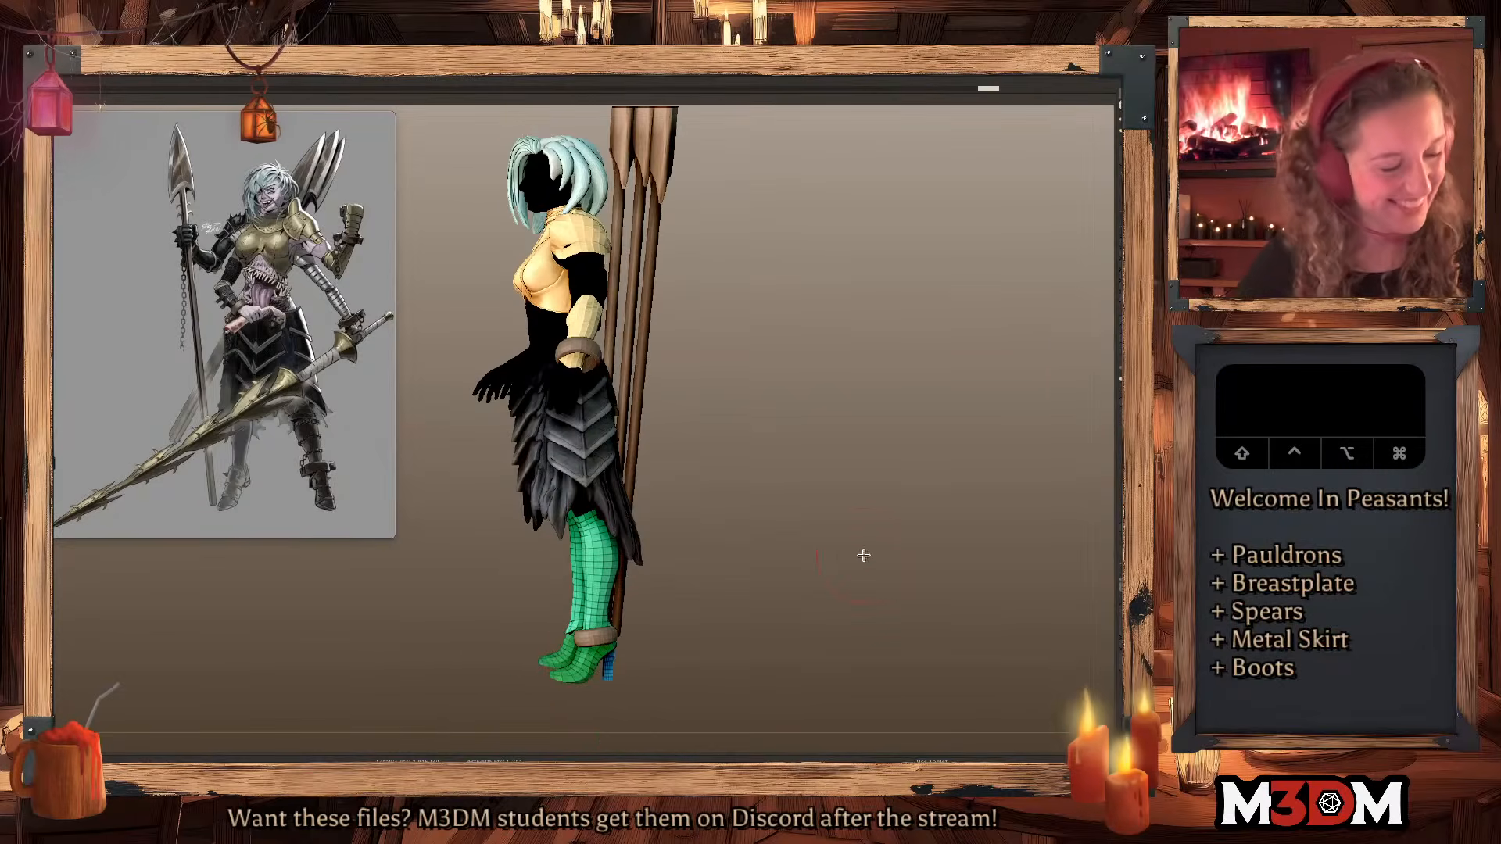
{"action": "type", "text": "Boots"}
{"action": "key", "text": "Return"}
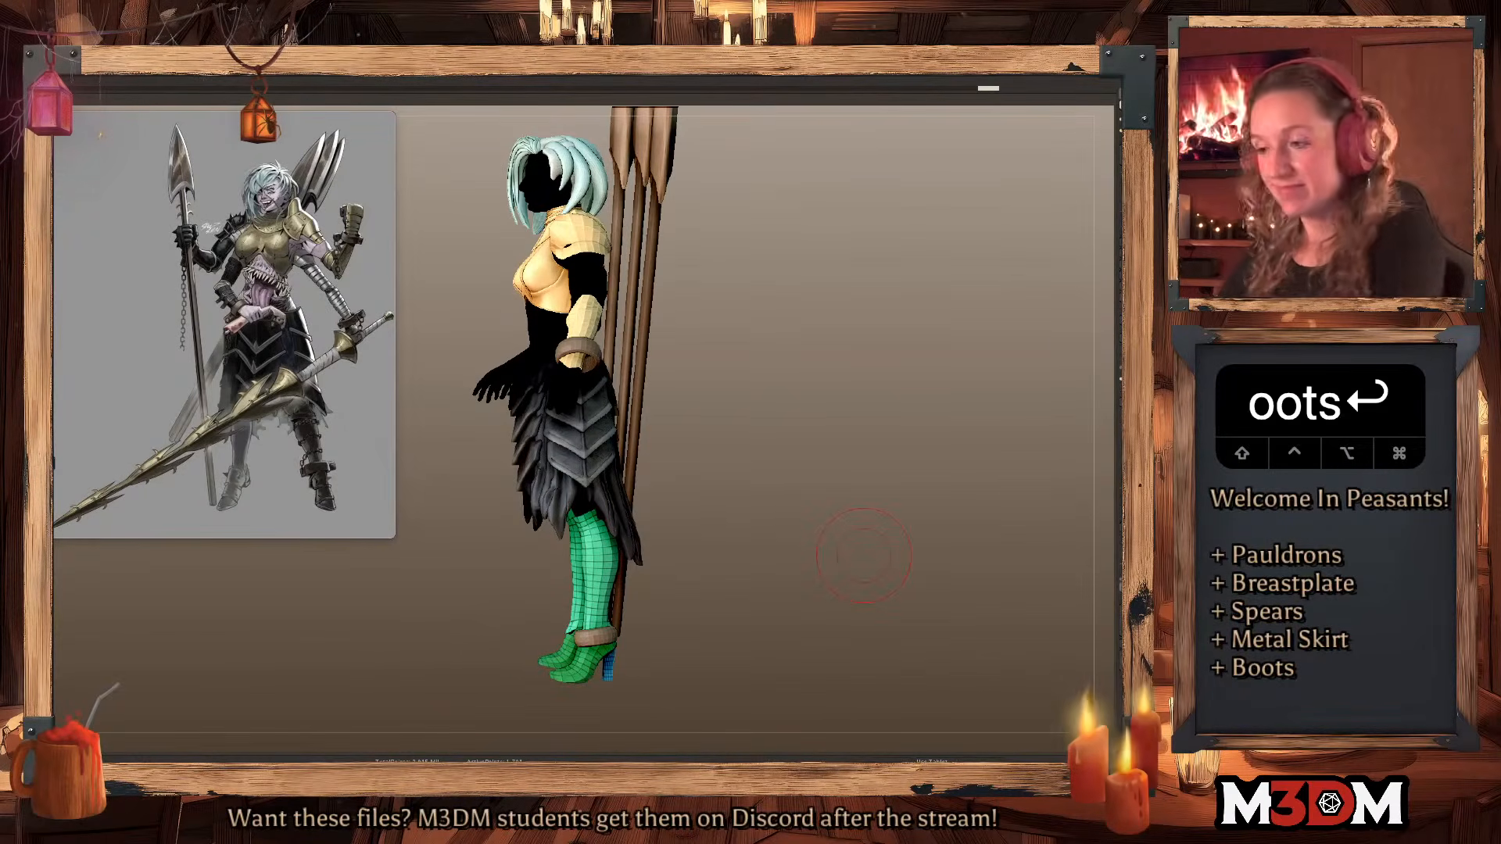
Show the separate upright spear and rename the wrist and ankle rings subtool Shackles.
{"action": "left_click_drag", "start_coordinate": [972, 529], "coordinate": [979, 543], "text": "shift"}
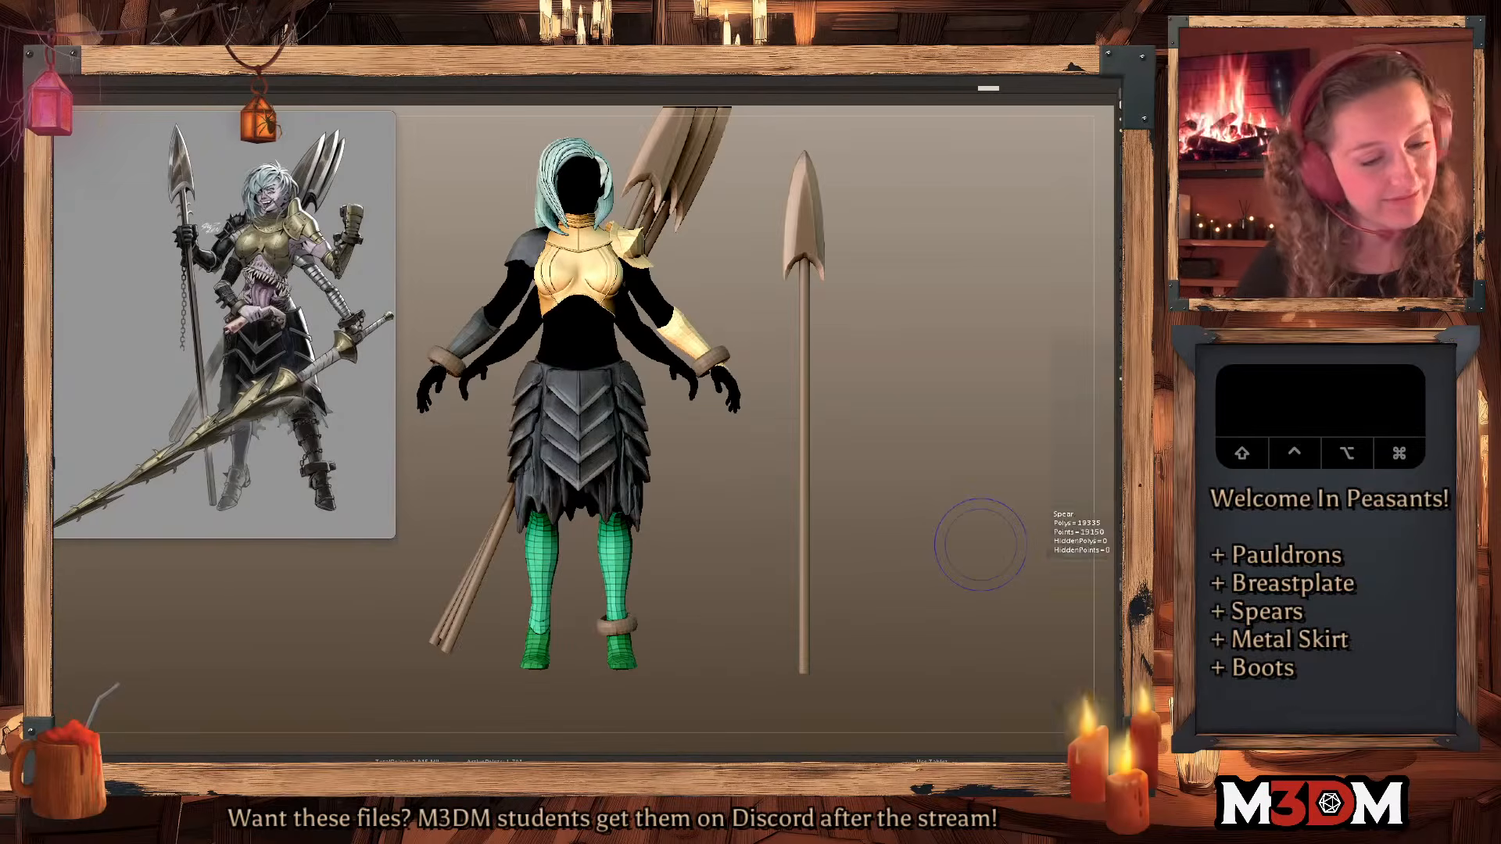
{"action": "left_click", "coordinate": [1149, 469]}
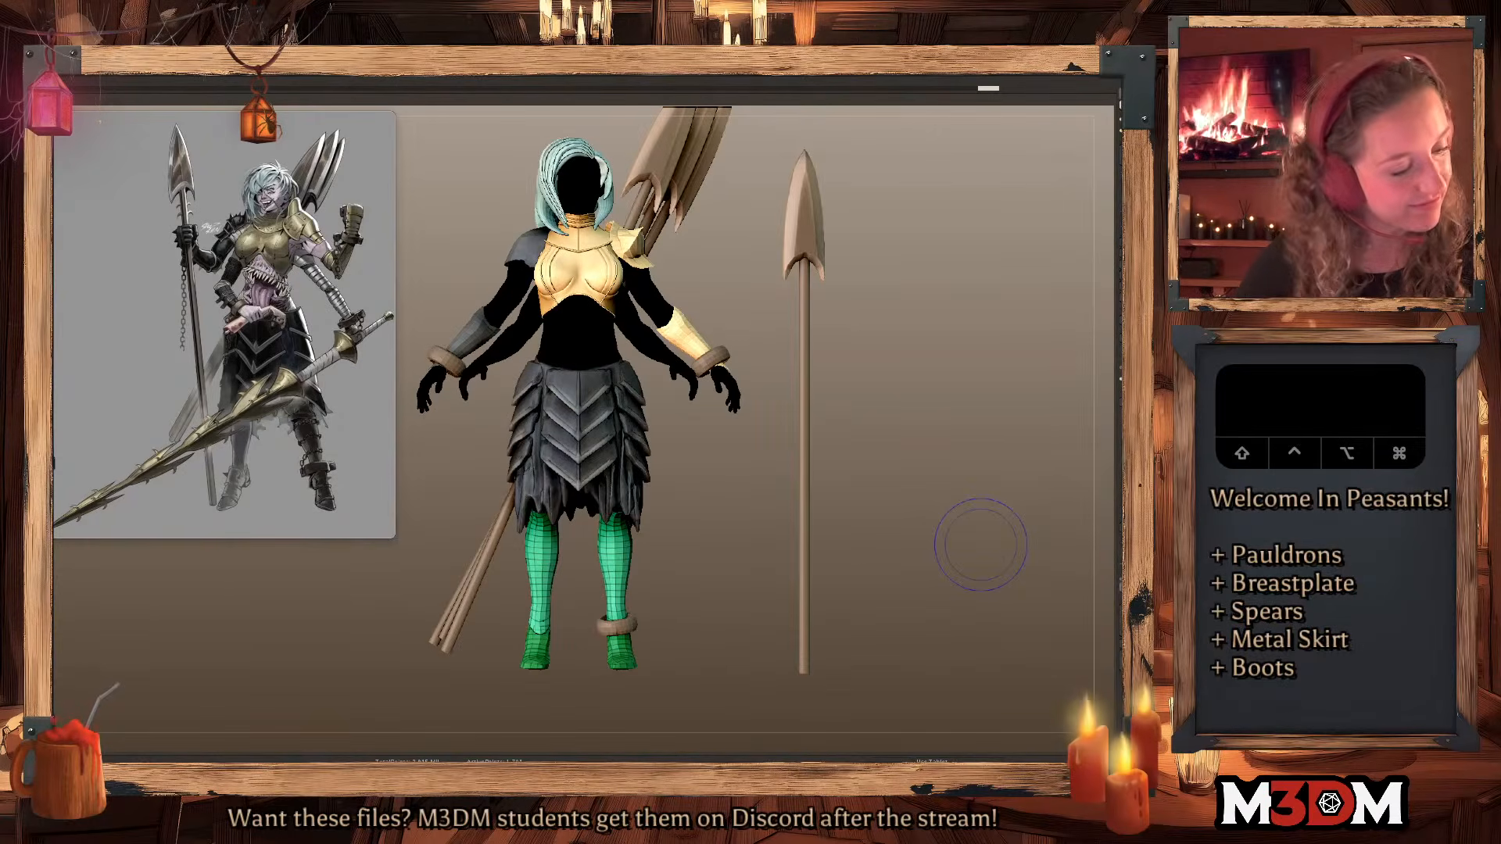
{"action": "left_click", "coordinate": [1149, 492]}
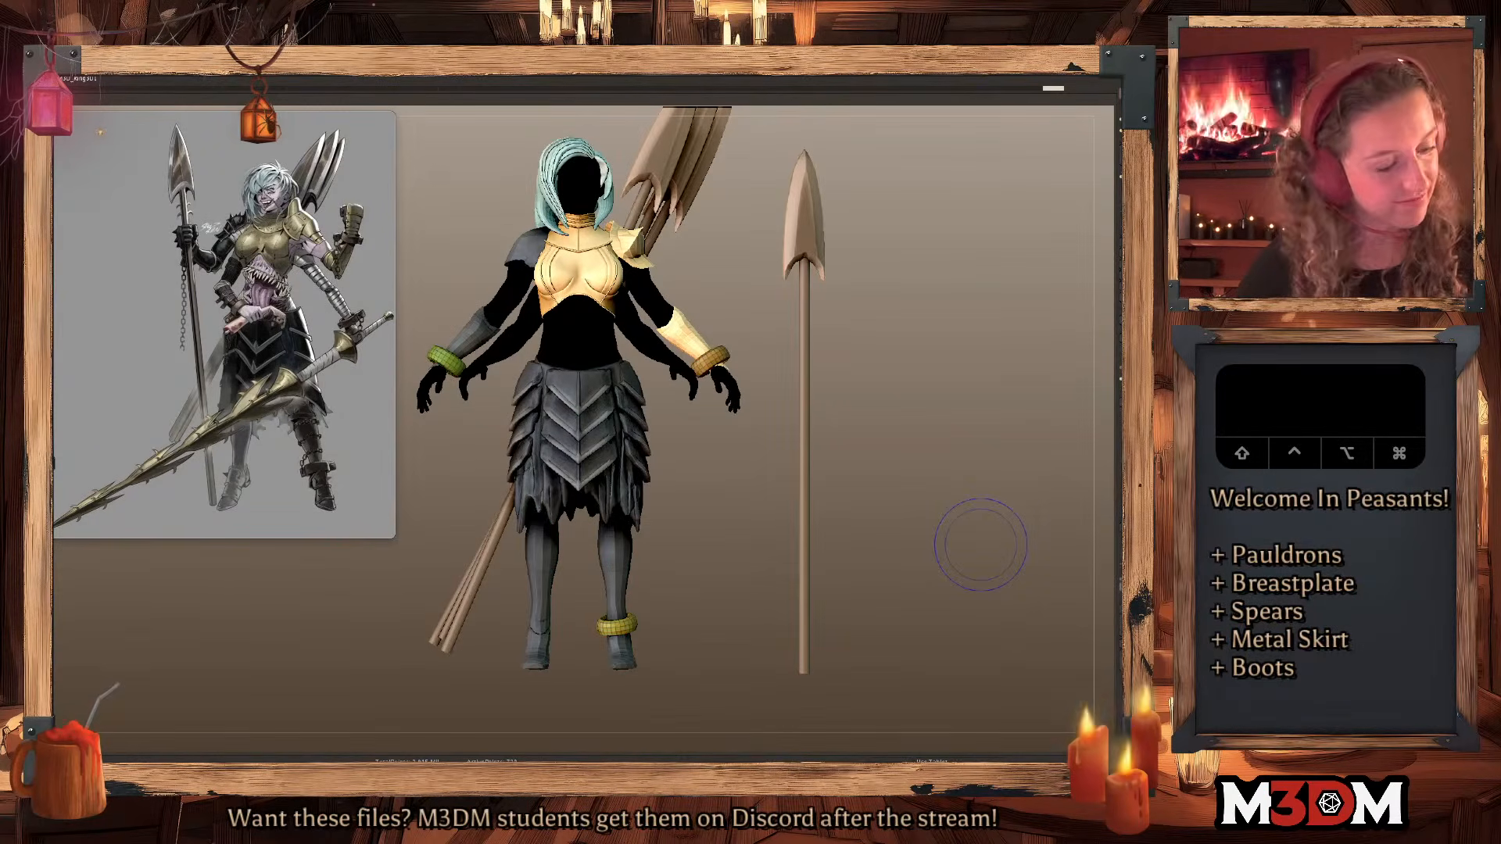
{"action": "type", "text": "Shackles"}
{"action": "key", "text": "Return"}
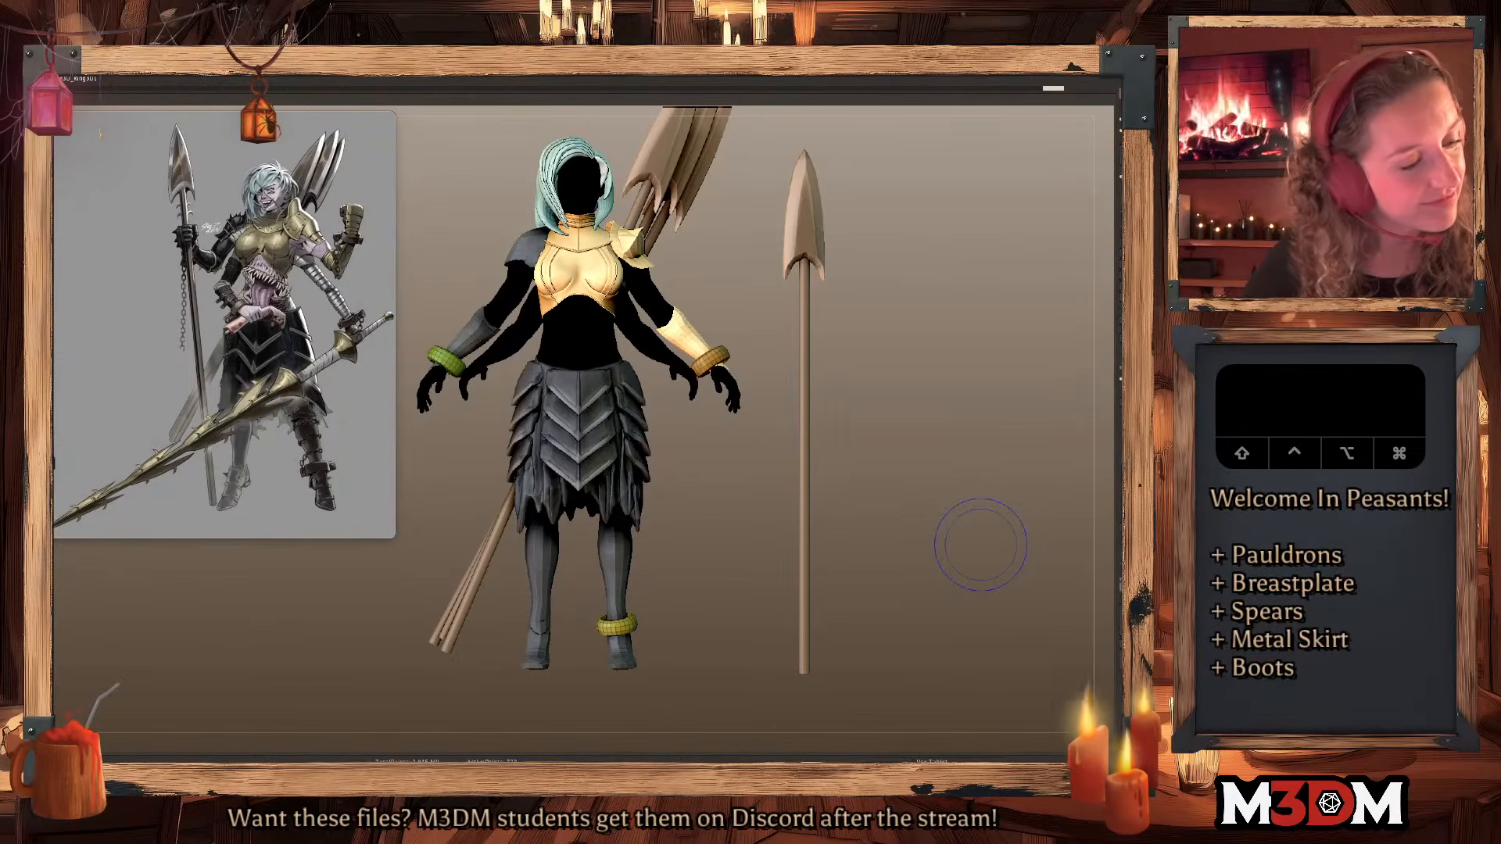
Save the tool in the Downloads folder as UndeadFighter_Oct14.ztl.
{"action": "left_click_drag", "start_coordinate": [862, 504], "coordinate": [872, 533], "text": "alt"}
{"action": "right_click", "coordinate": [870, 533]}
{"action": "key", "text": "shift+f"}
{"action": "key", "text": "shift+f"}
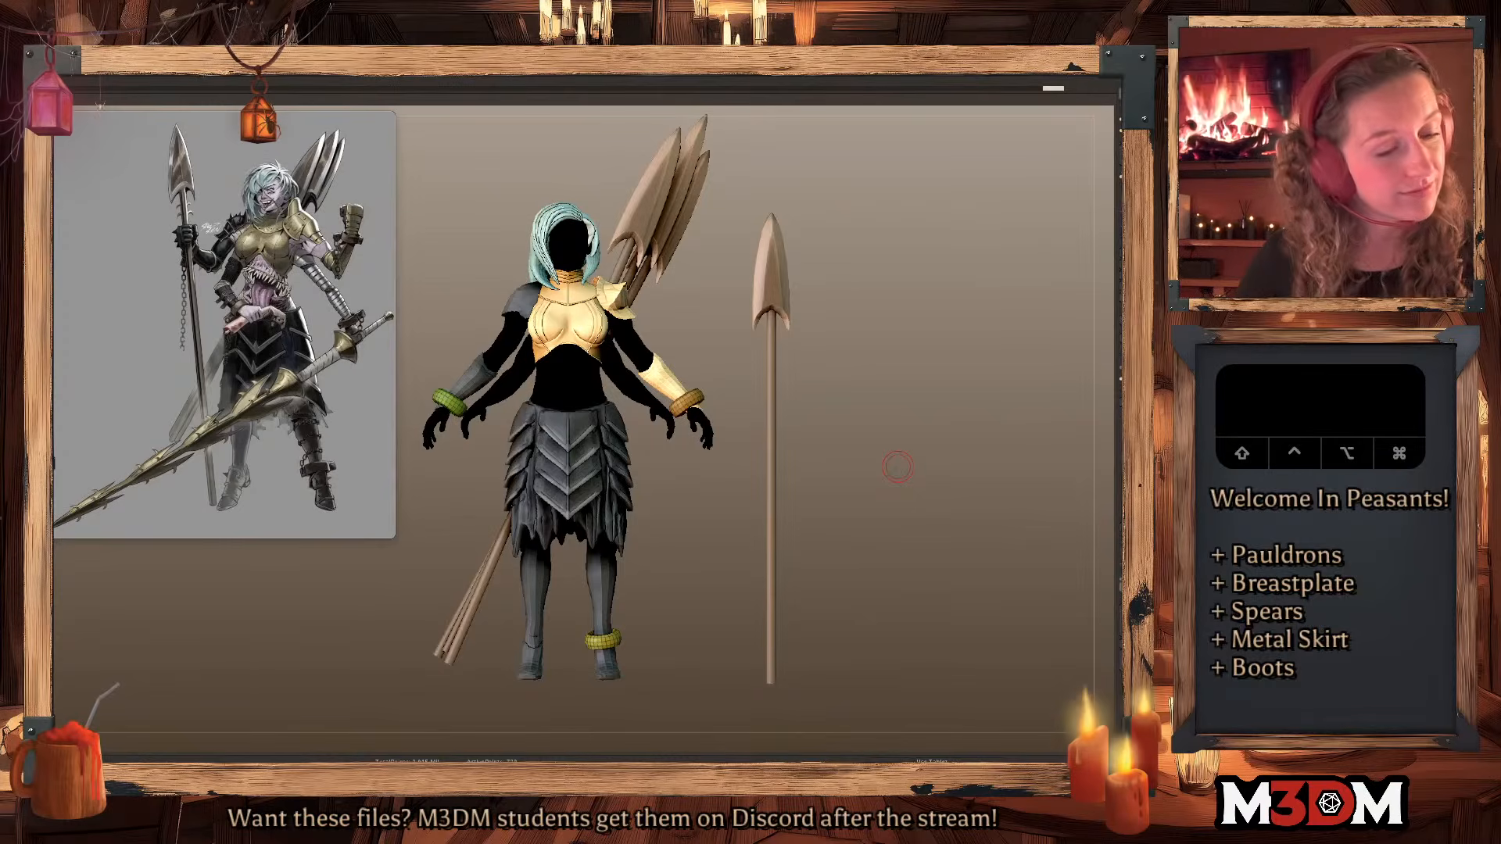
{"action": "key", "text": "ctrl+shift+t"}
{"action": "type", "text": "ha"}
{"action": "key", "text": "BackSpace"}
{"action": "key", "text": "BackSpace"}
{"action": "key", "text": "BackSpace"}
{"action": "key", "text": "BackSpace"}
{"action": "type", "text": "UndeadFight"}
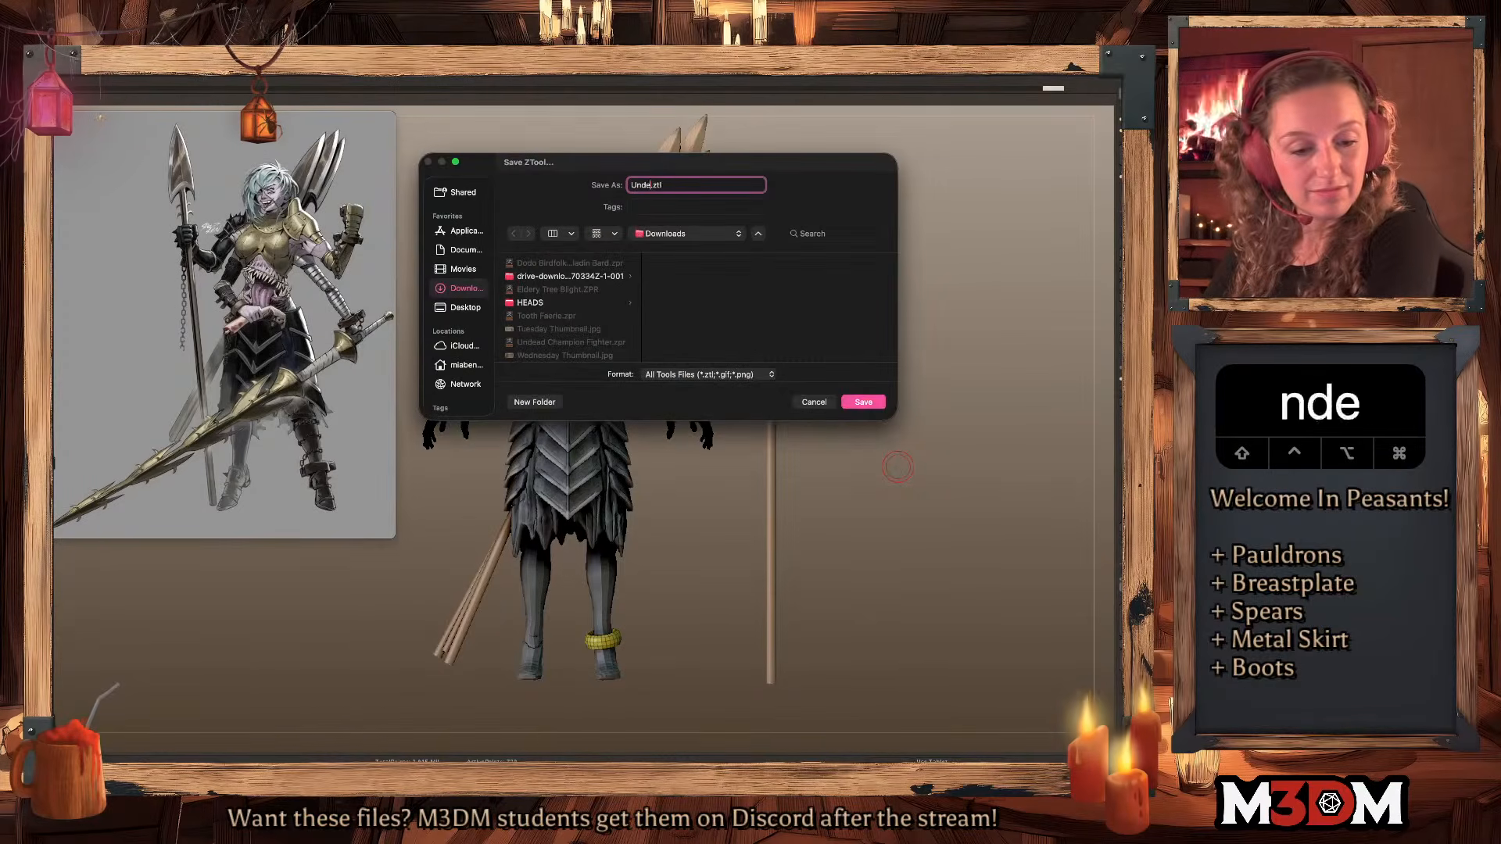
{"action": "type", "text": "er_Oct1"}
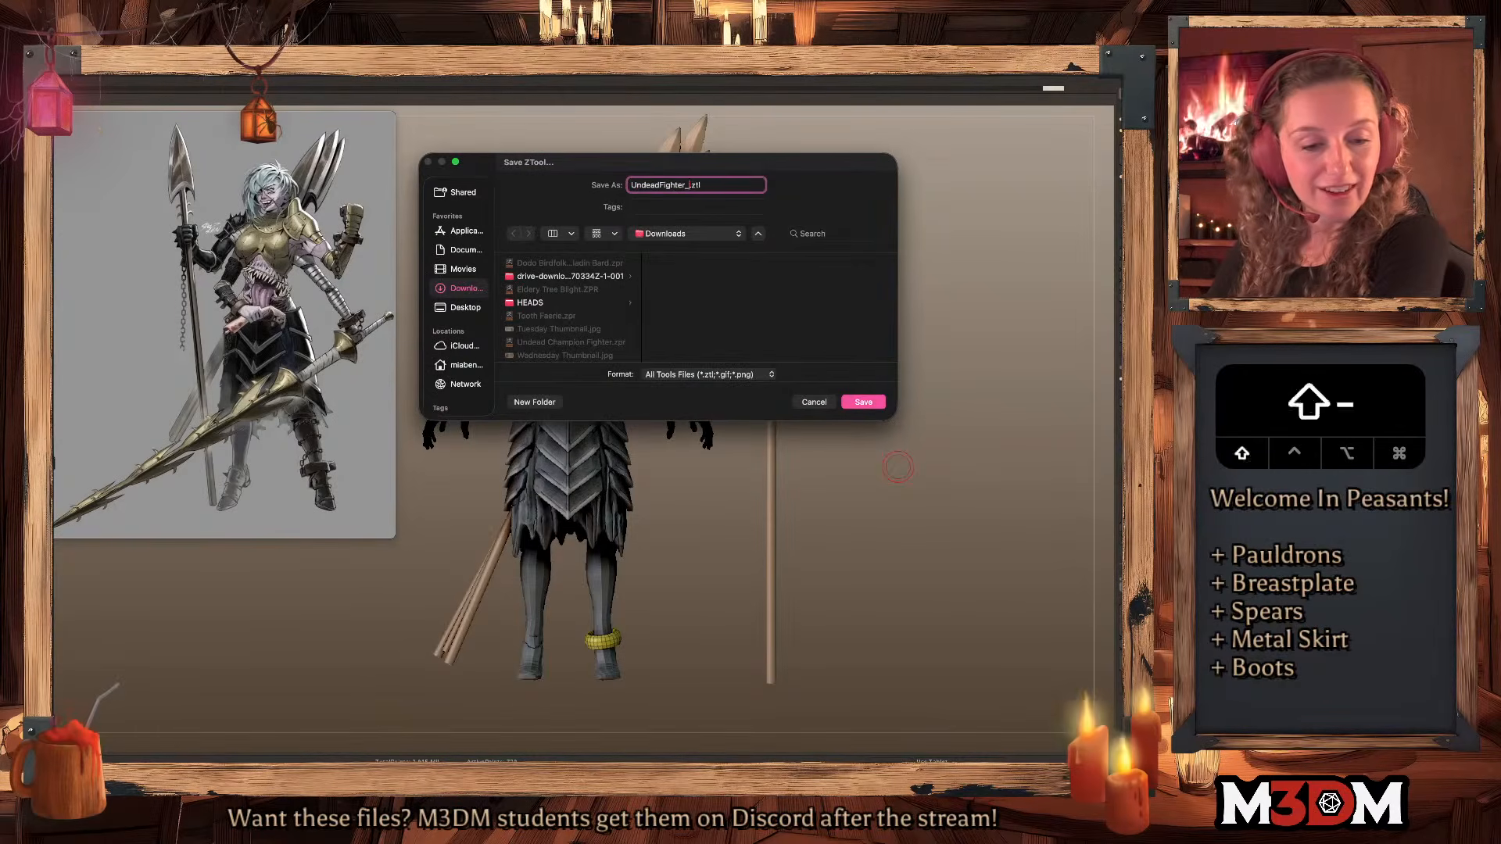
{"action": "type", "text": "4"}
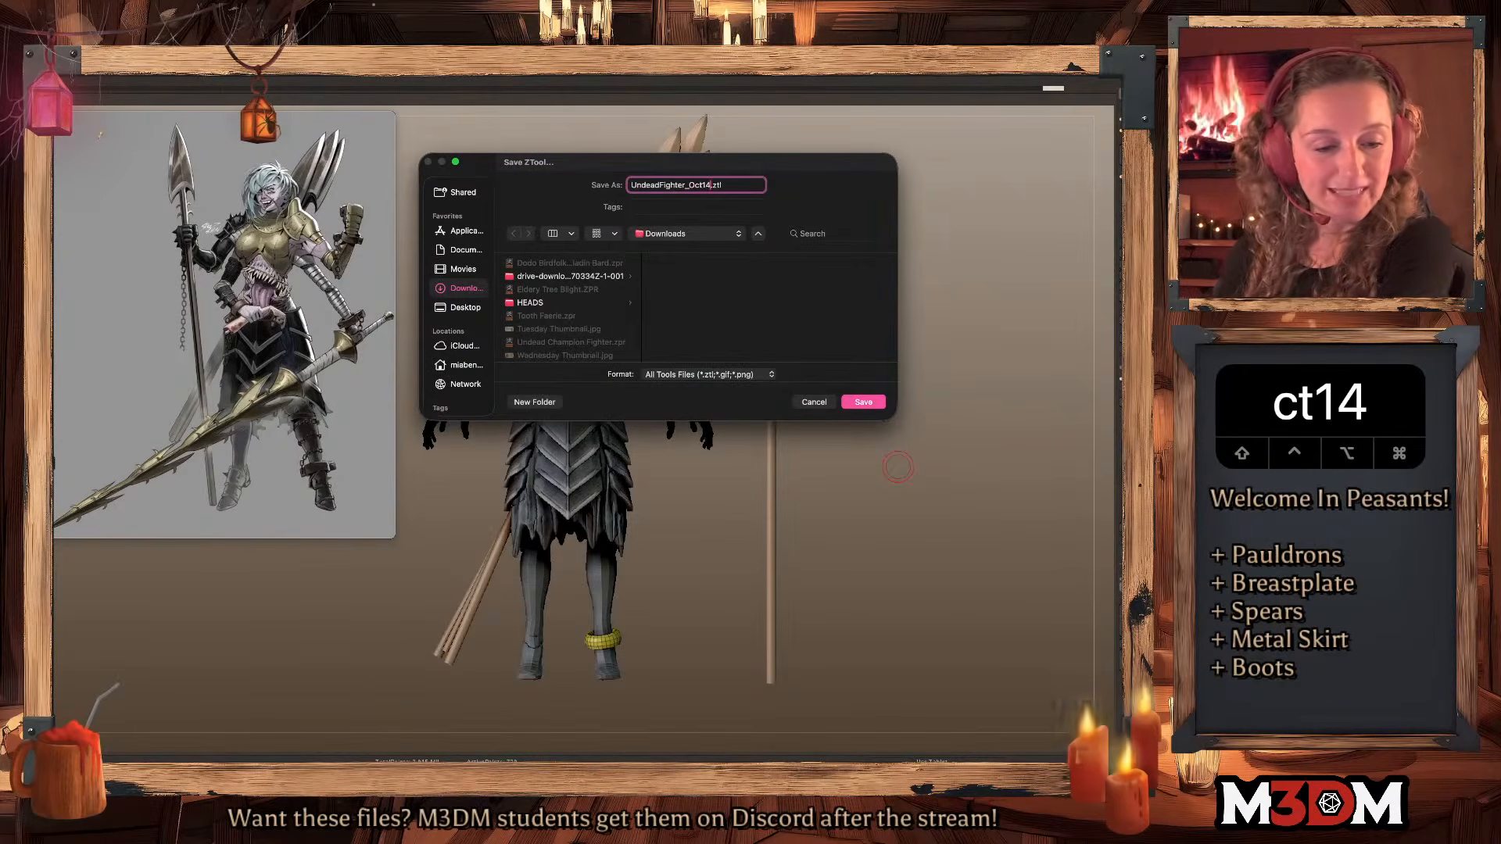
{"action": "key", "text": "Return"}
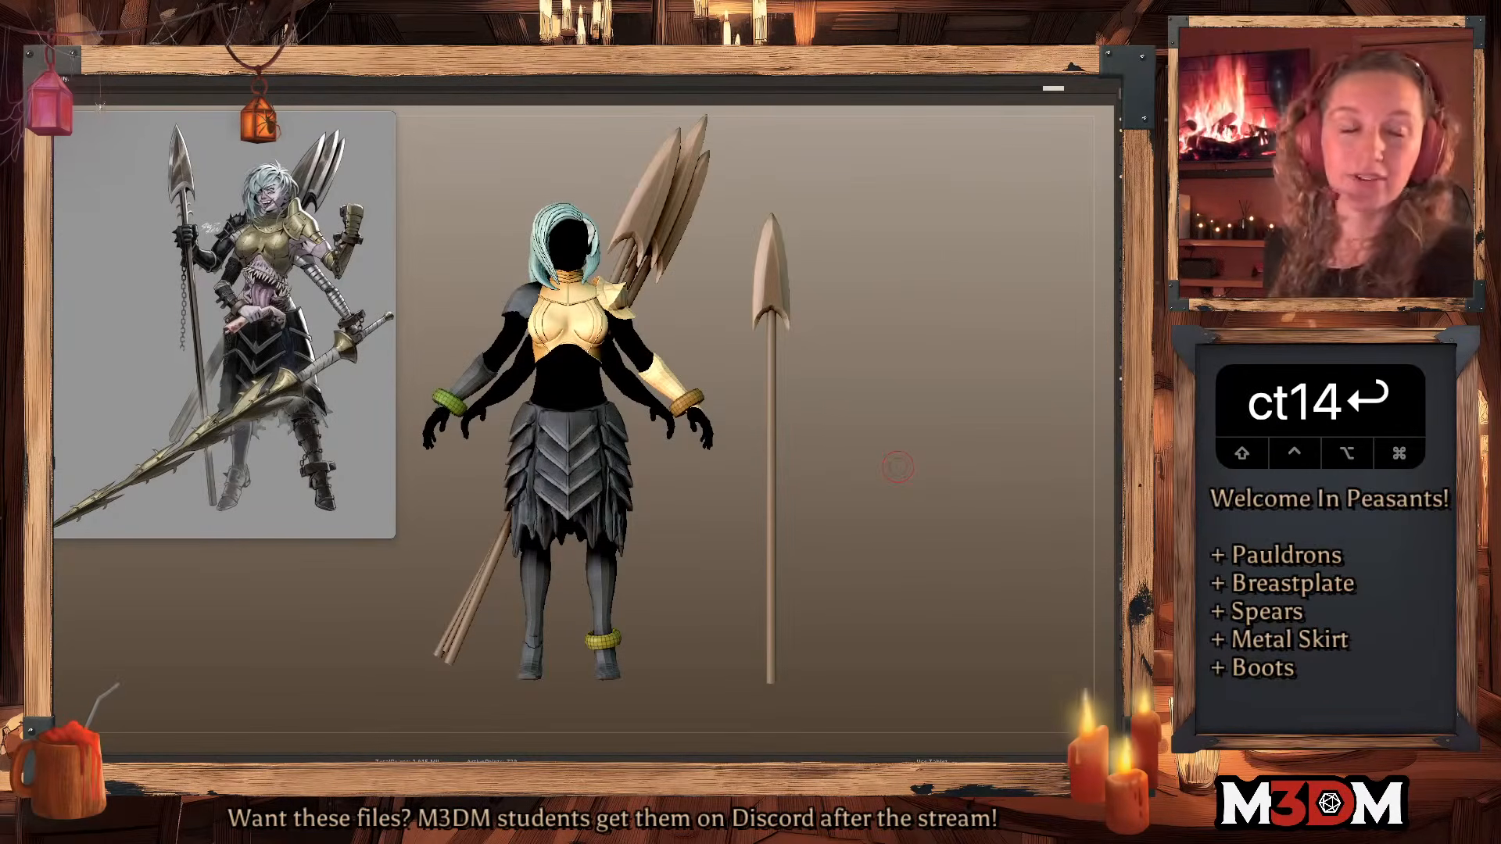